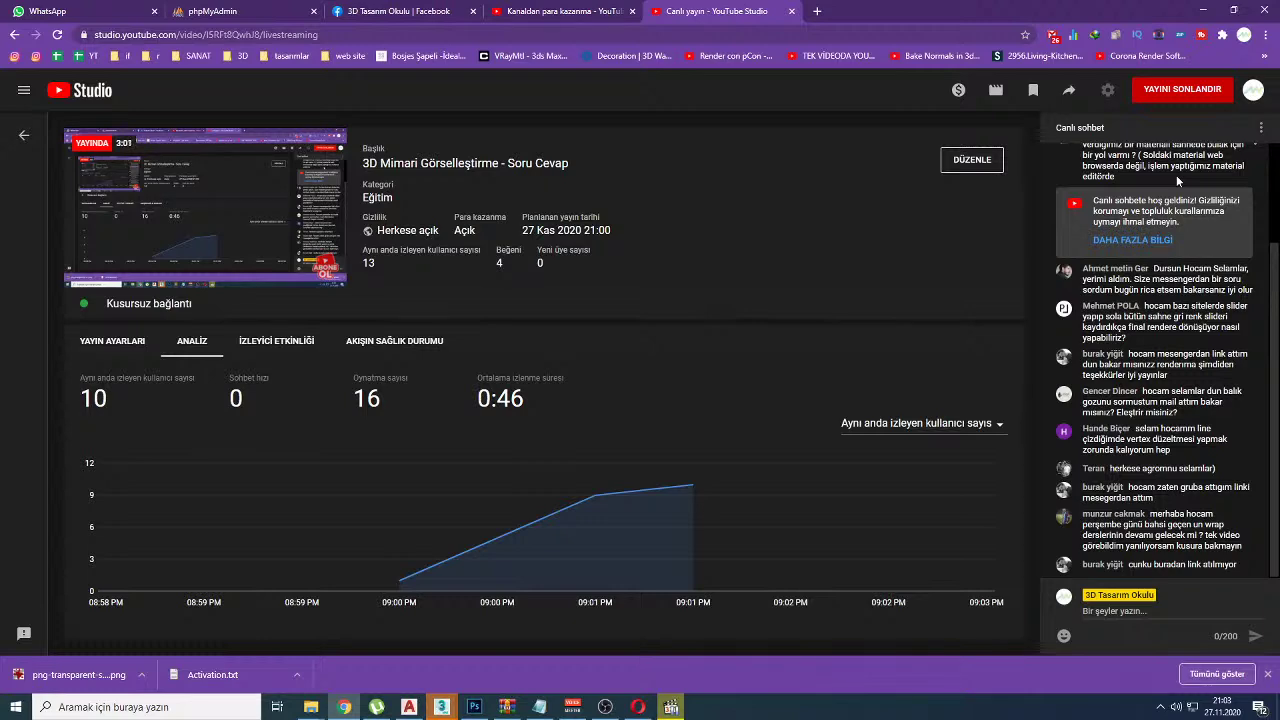
Step: Bring the empty untitled 3ds Max scene forward from the taskbar window previews
scroll(1150, 300, up, 2)
drag(1178, 175, 1150, 153)
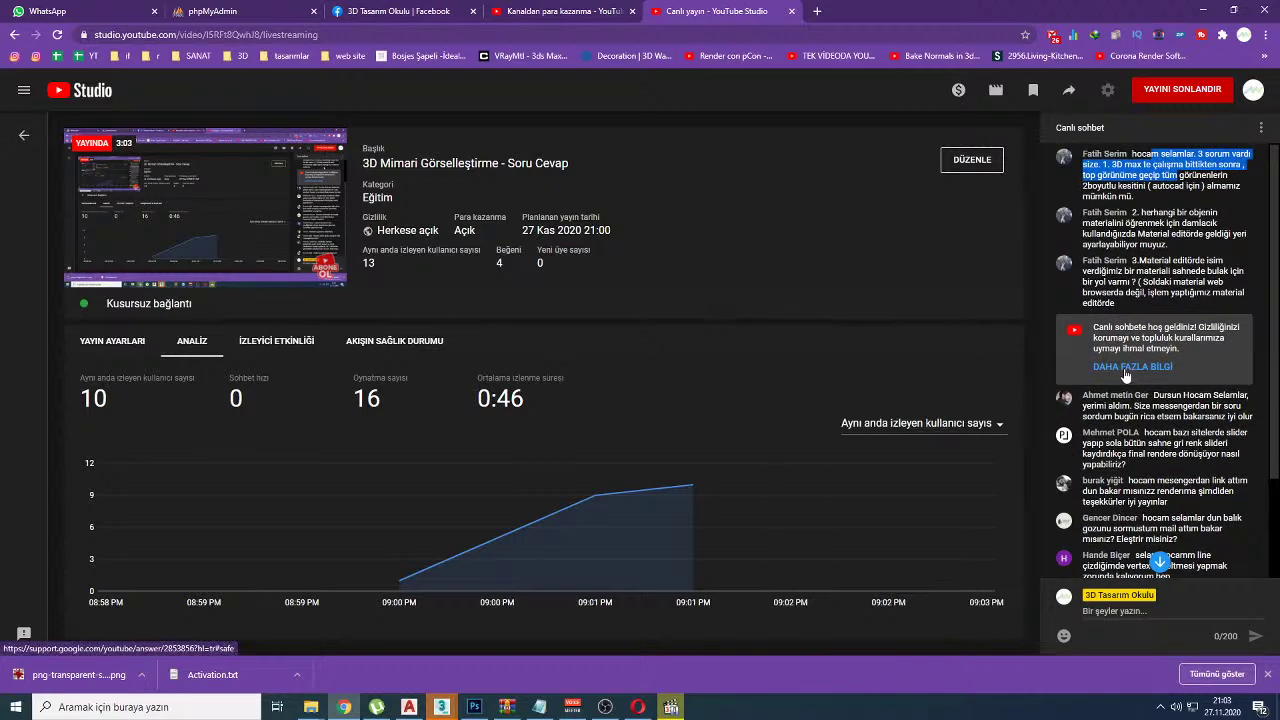
click(445, 706)
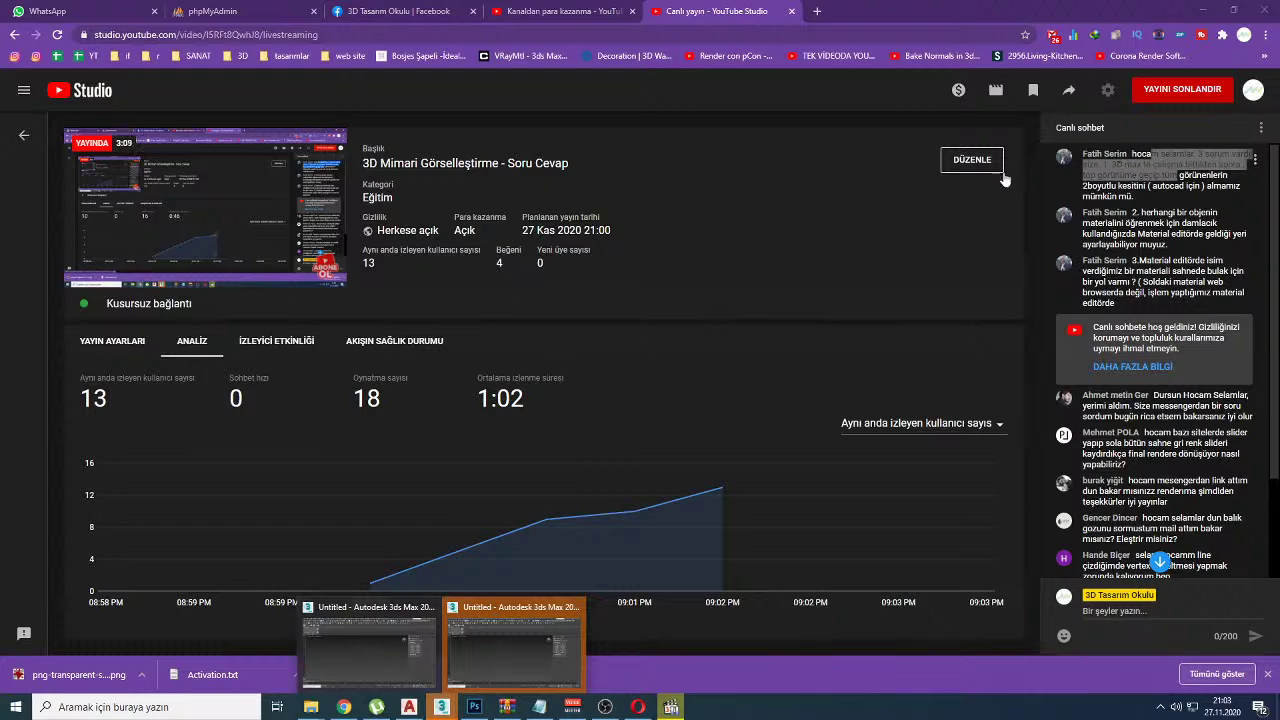
click(518, 656)
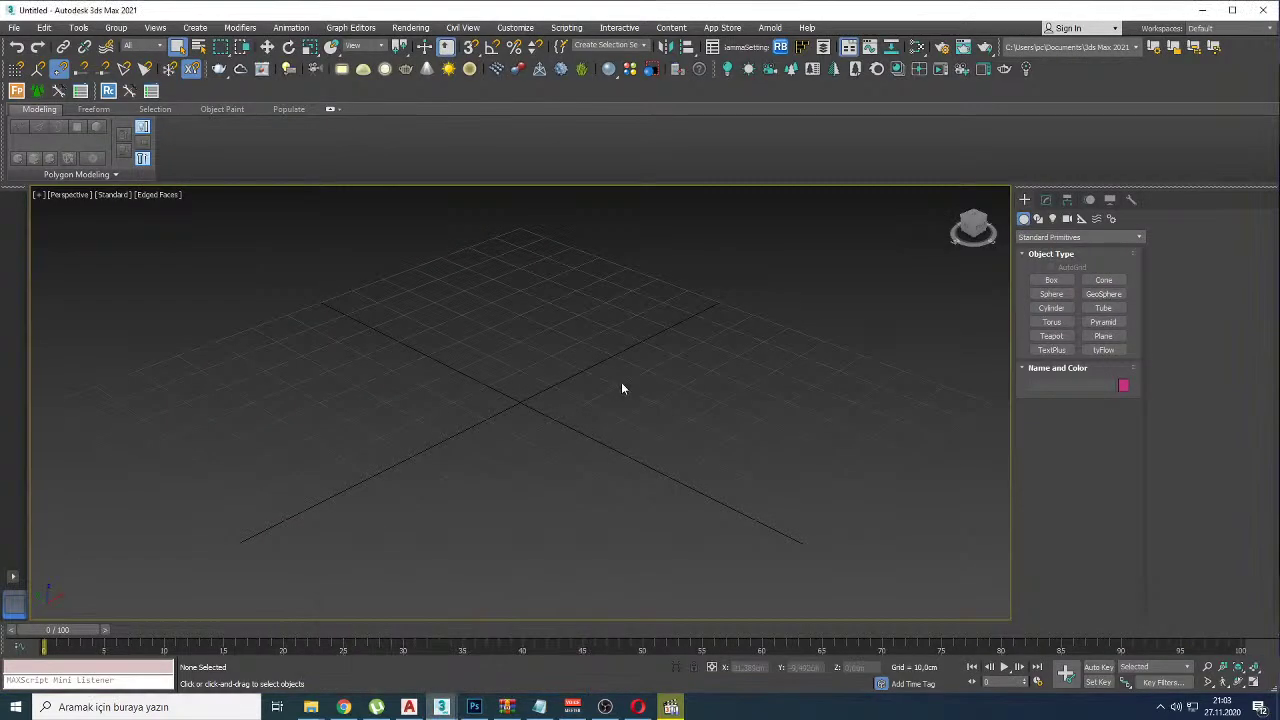
Step: Create a thin box slab as the base and draw a teapot on it
click(1051, 280)
drag(606, 291, 650, 625)
click(650, 635)
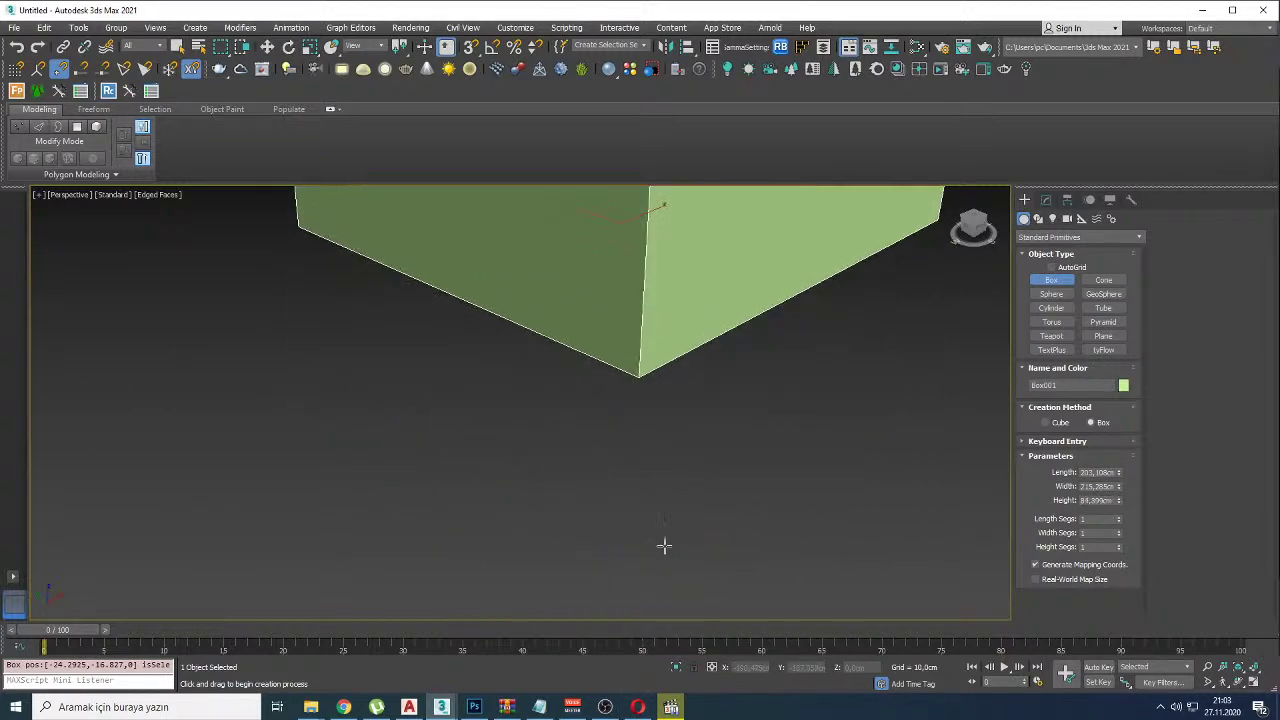
click(667, 665)
click(1051, 336)
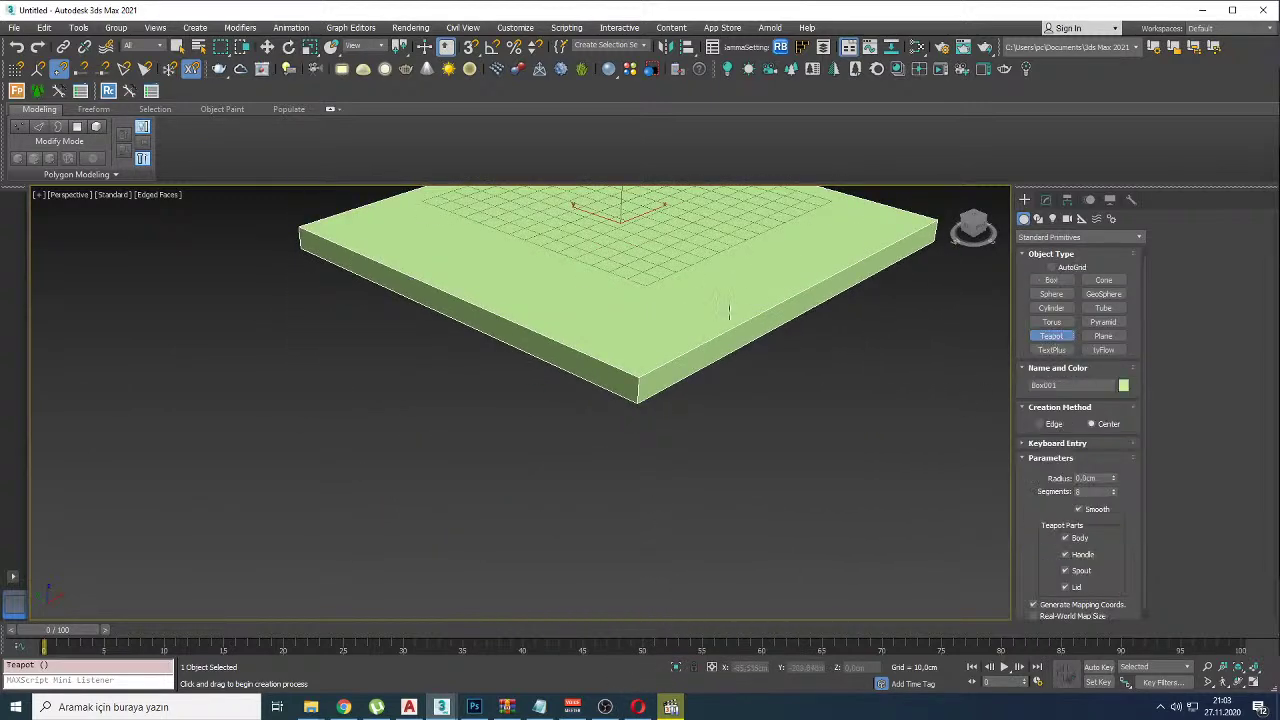
alt+middle_drag(745, 312, 562, 416)
drag(528, 340, 593, 369)
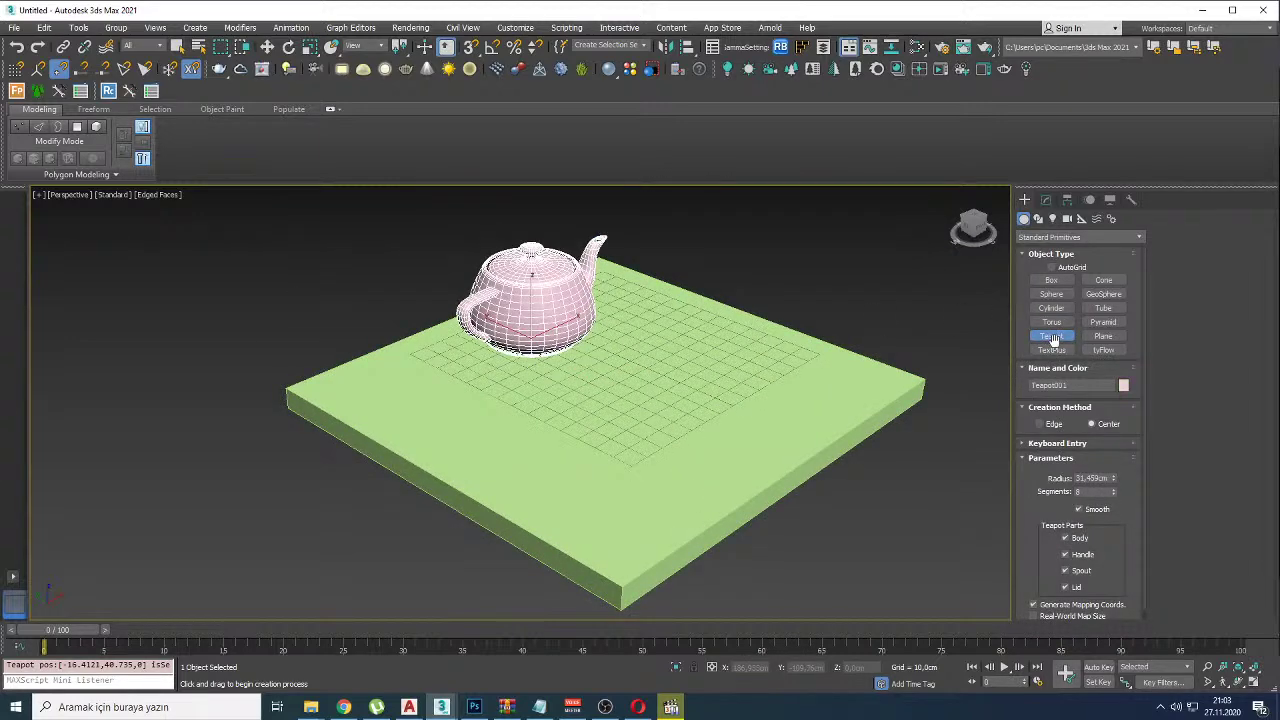
Step: Add a second box resting on the slab
click(1051, 280)
drag(706, 362, 693, 432)
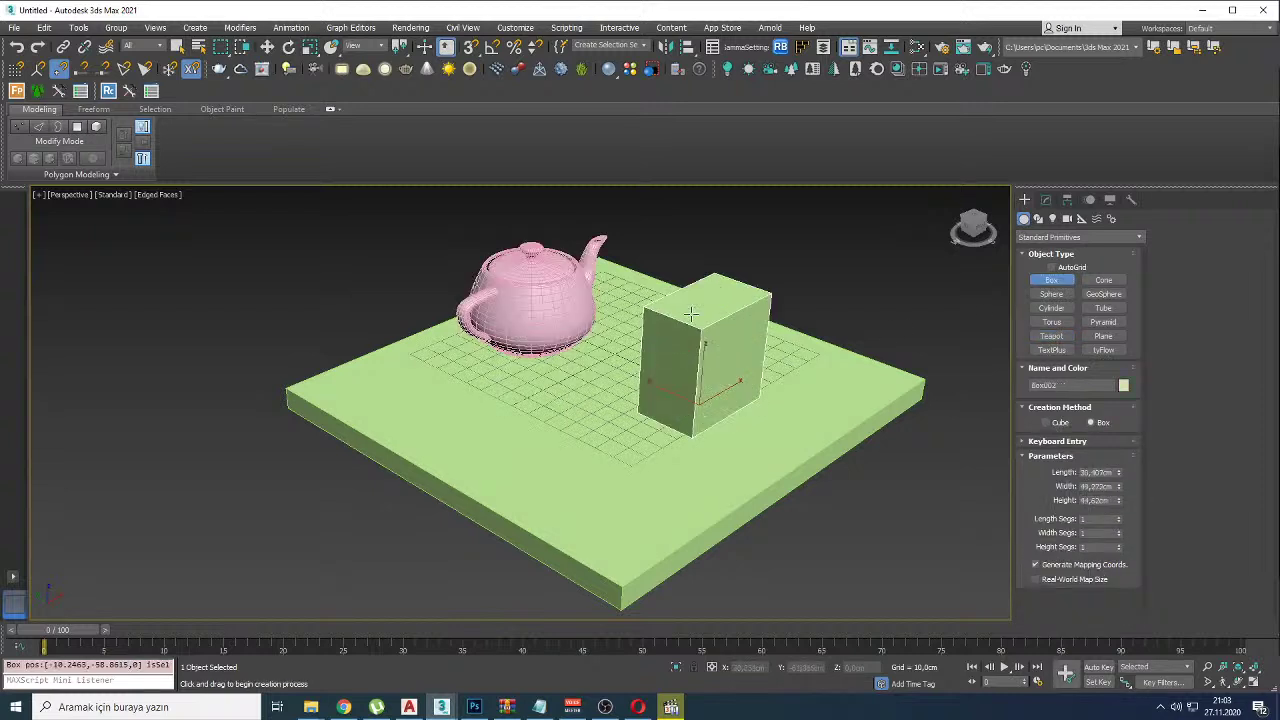
right_click(695, 325)
drag(605, 425, 800, 400)
click(683, 331)
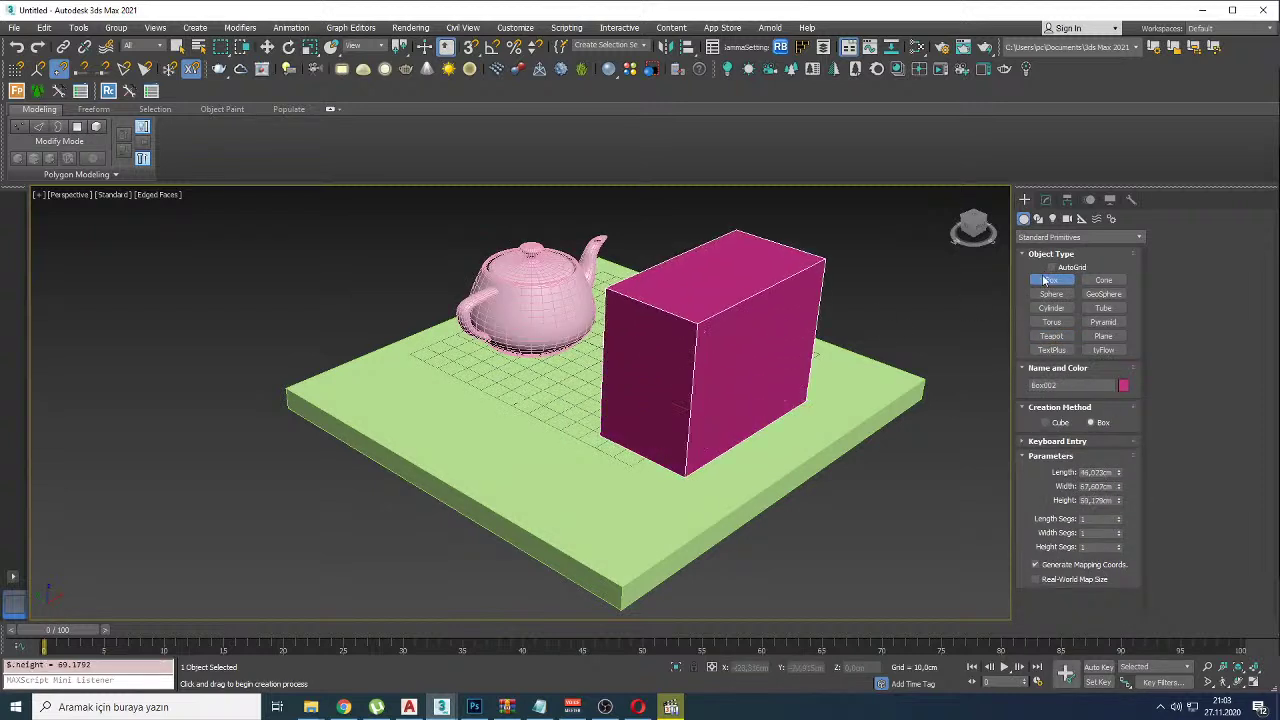
Step: Create a sphere beside the teapot using Edge creation and Base To Pivot
click(1054, 294)
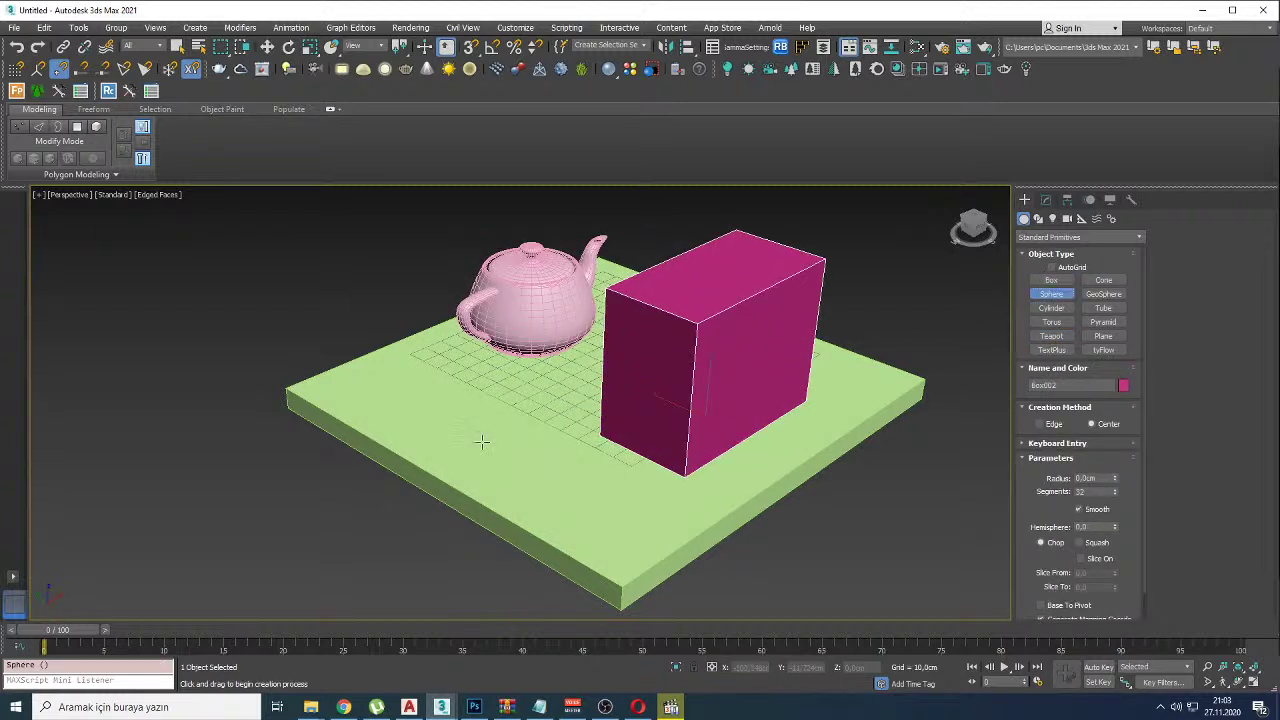
click(1042, 425)
drag(500, 430, 518, 497)
key(ctrl+z)
scroll(1046, 527, down, 1)
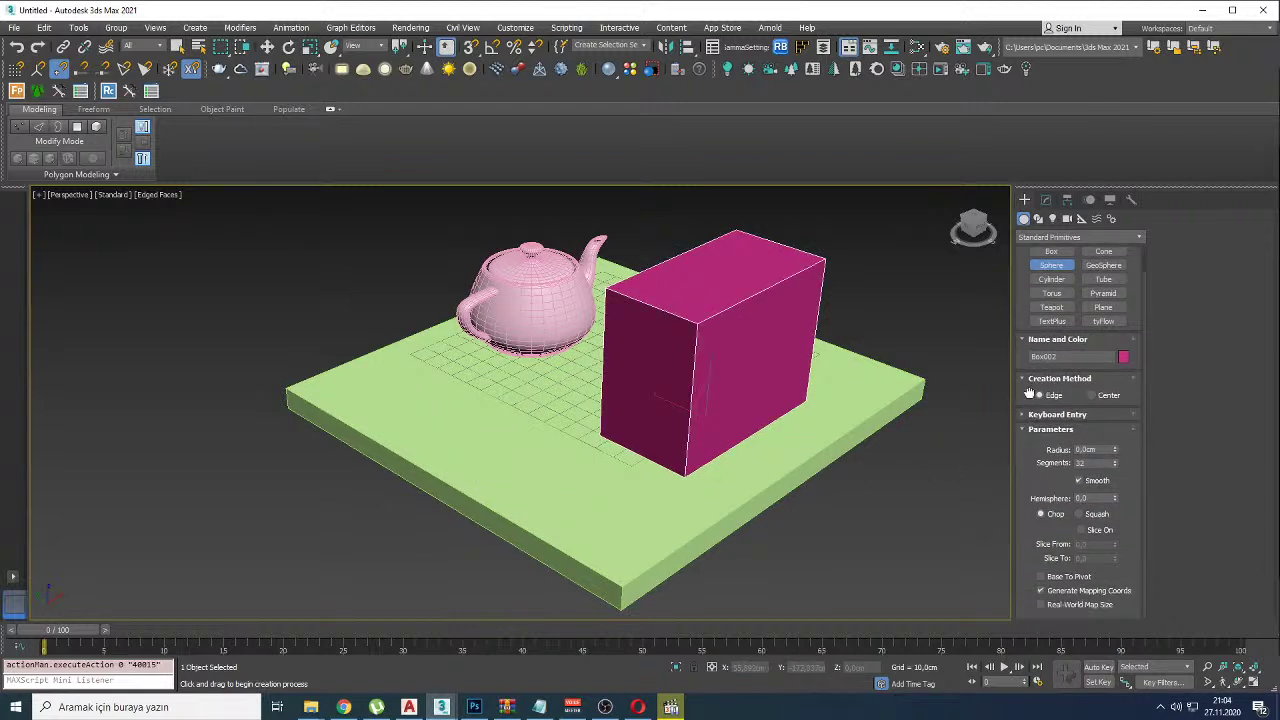
click(1041, 577)
drag(514, 443, 520, 497)
alt+middle_drag(520, 497, 554, 477)
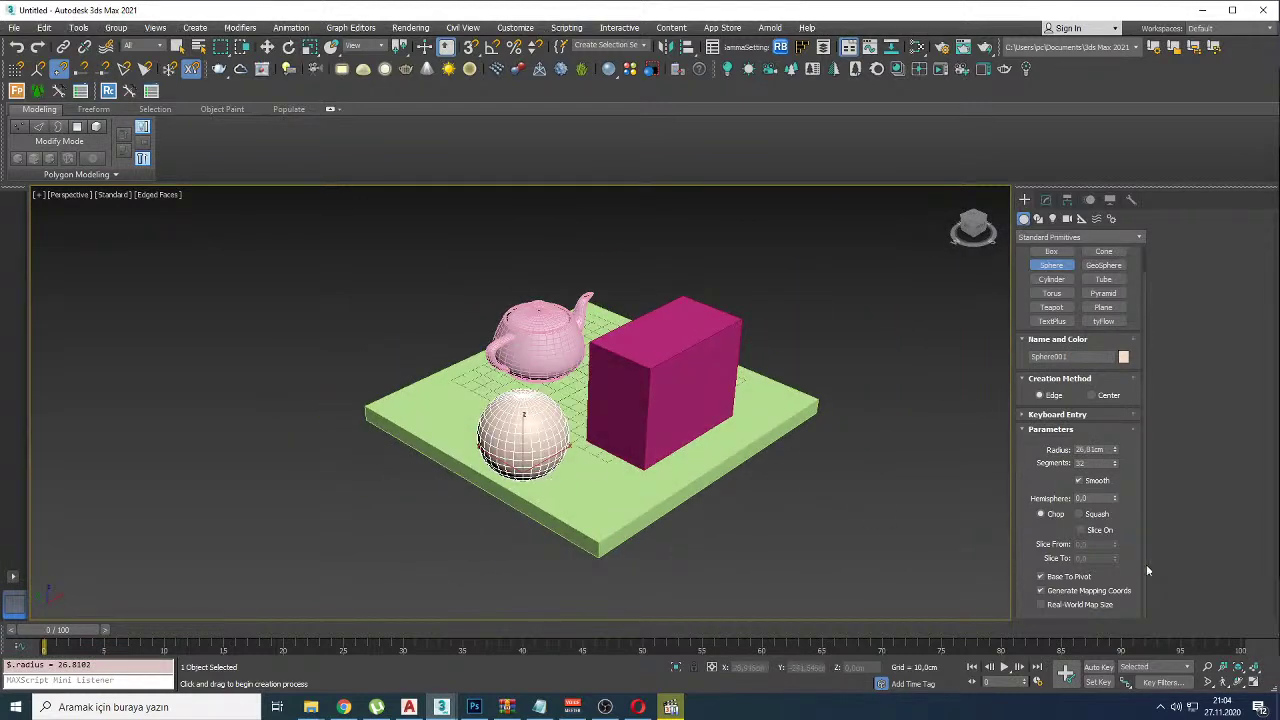
click(1058, 580)
middle_drag(371, 420, 563, 459)
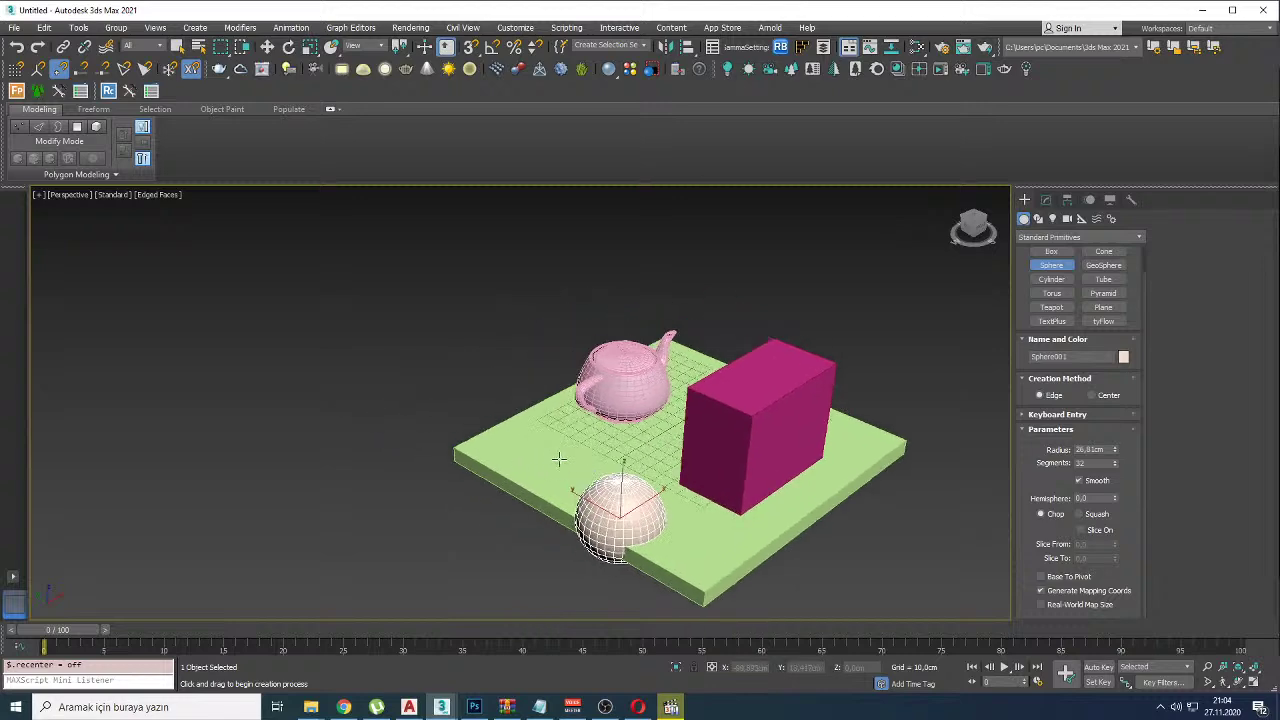
click(1041, 577)
Step: Replace the teapot with a larger Teapot001 (radius 41,166cm) centred on the slab
key(w)
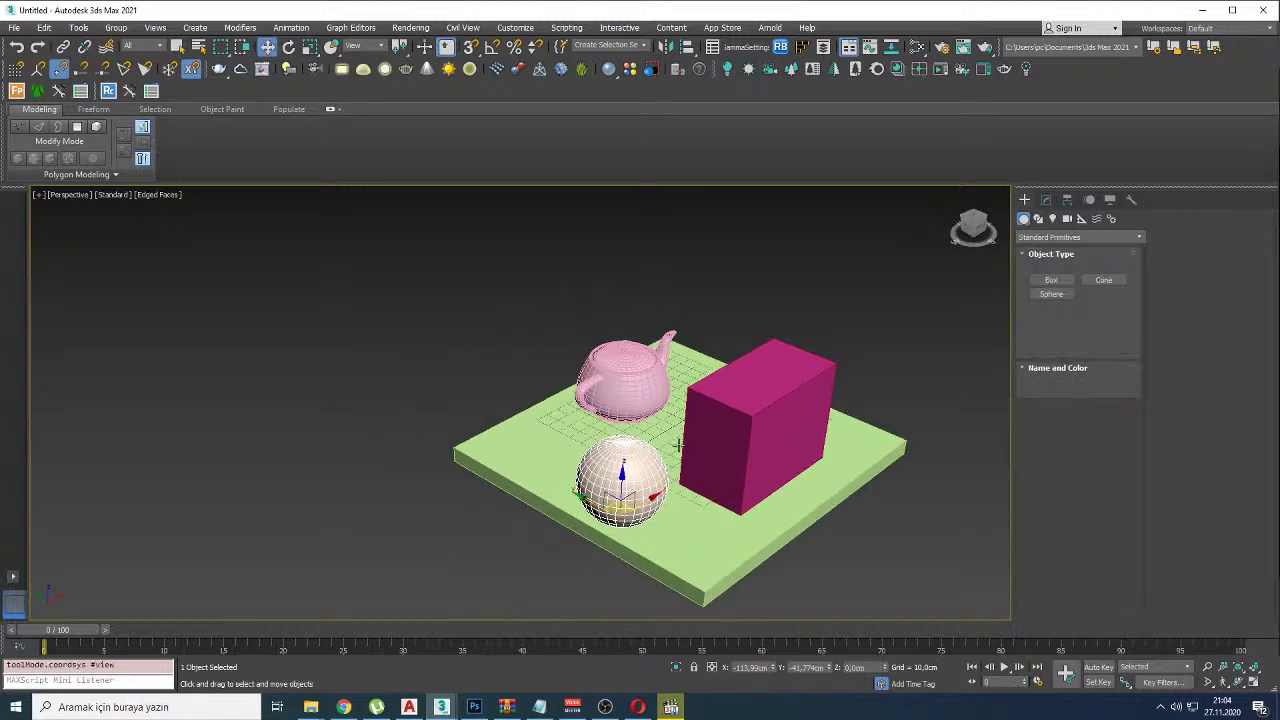
scroll(600, 470, up, 6)
key(Delete)
click(1051, 336)
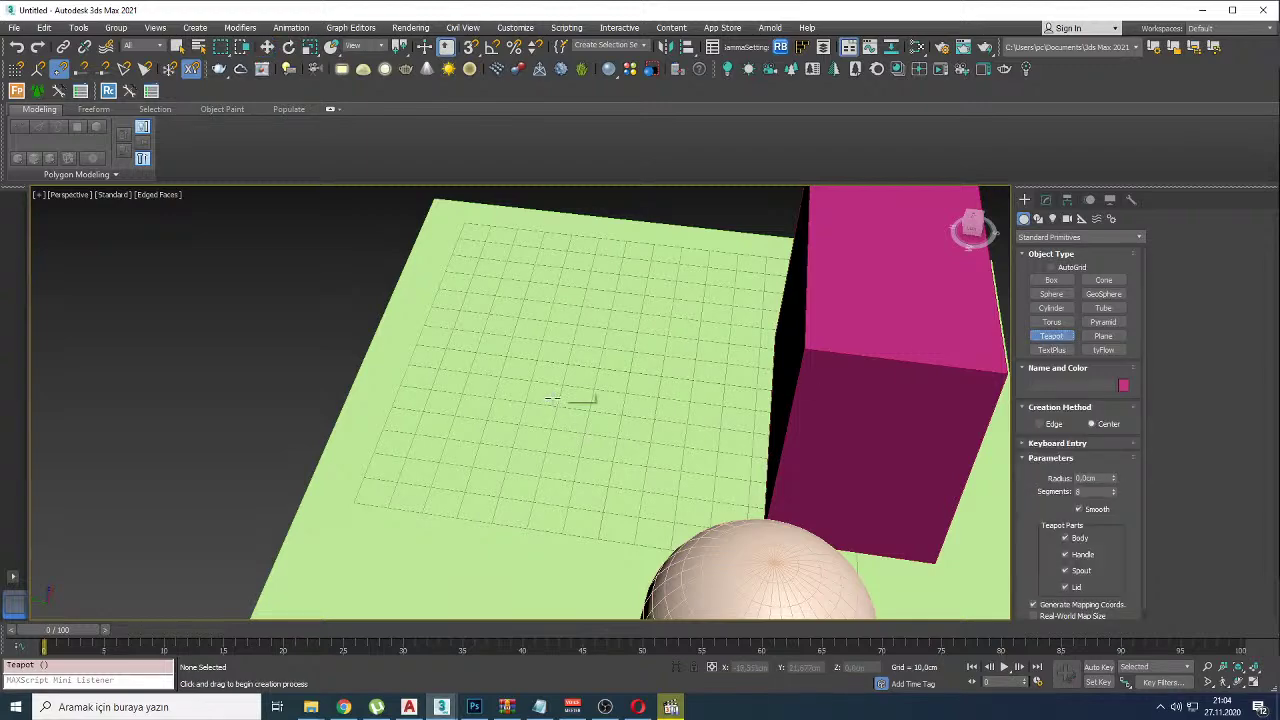
drag(493, 400, 610, 440)
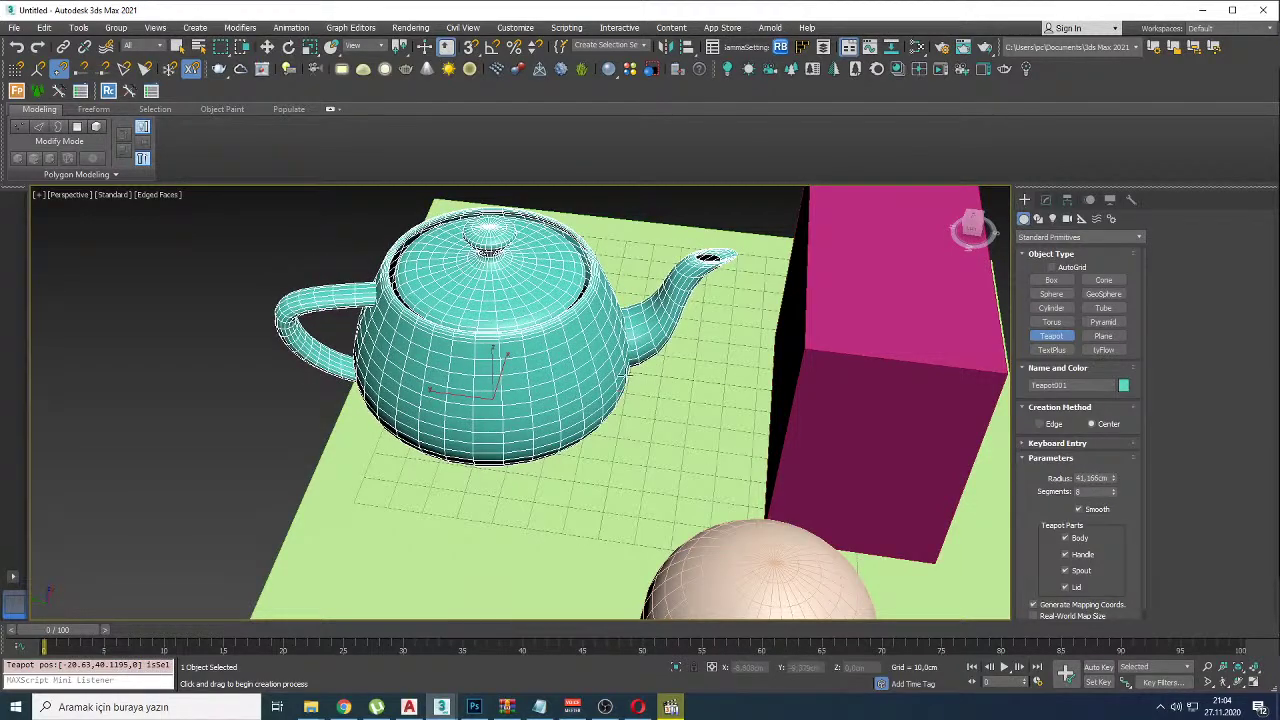
key(ctrl+shift+z)
alt+middle_drag(750, 348, 963, 298)
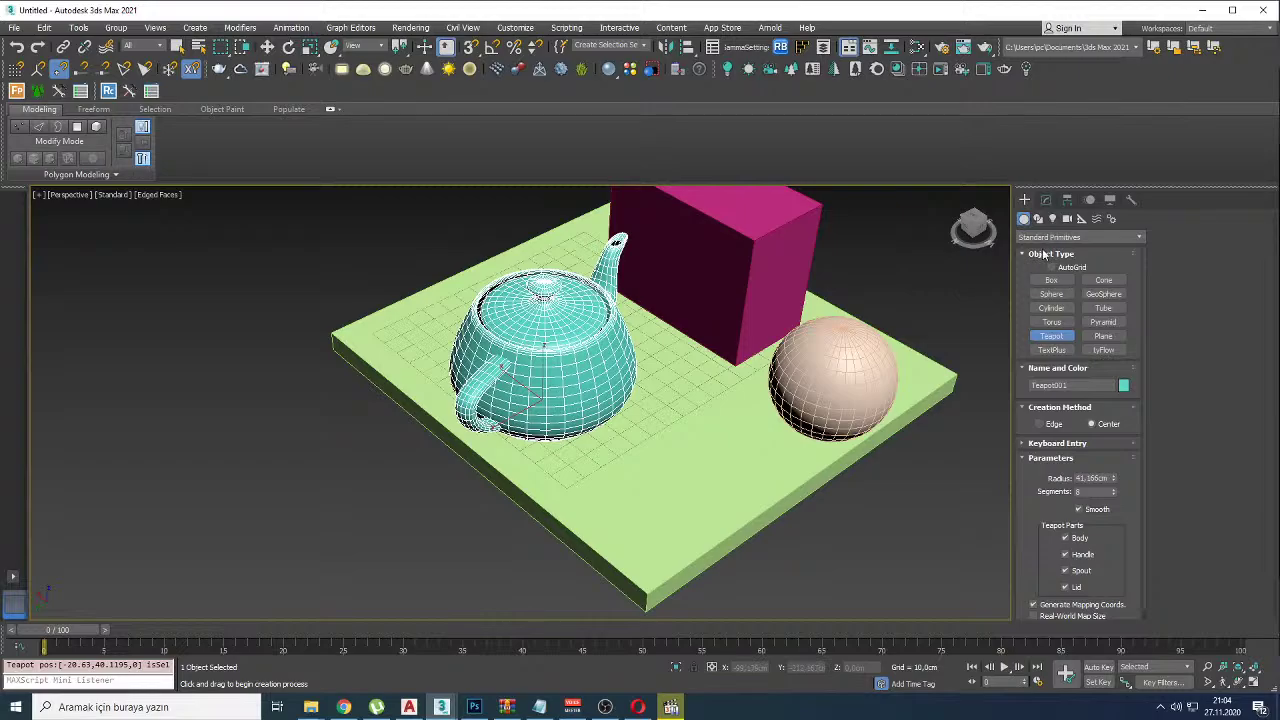
scroll(757, 343, down, 2)
key(alt+Tab)
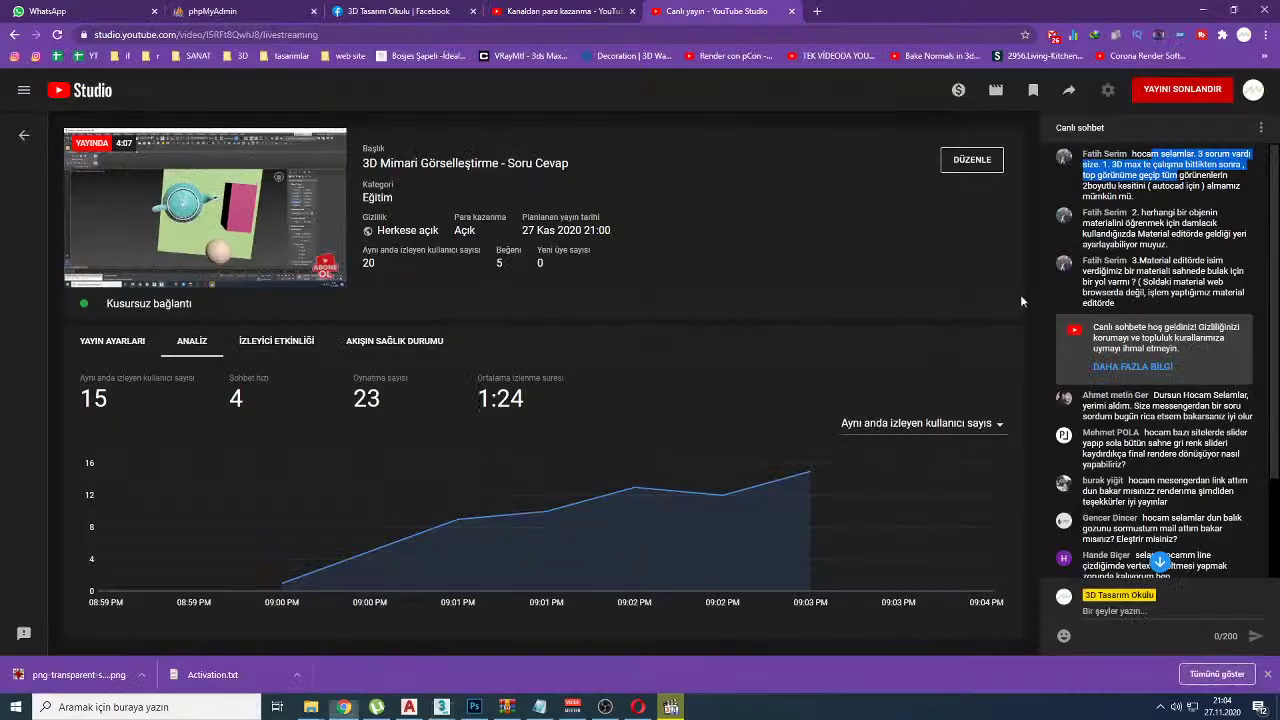
key(alt+Tab)
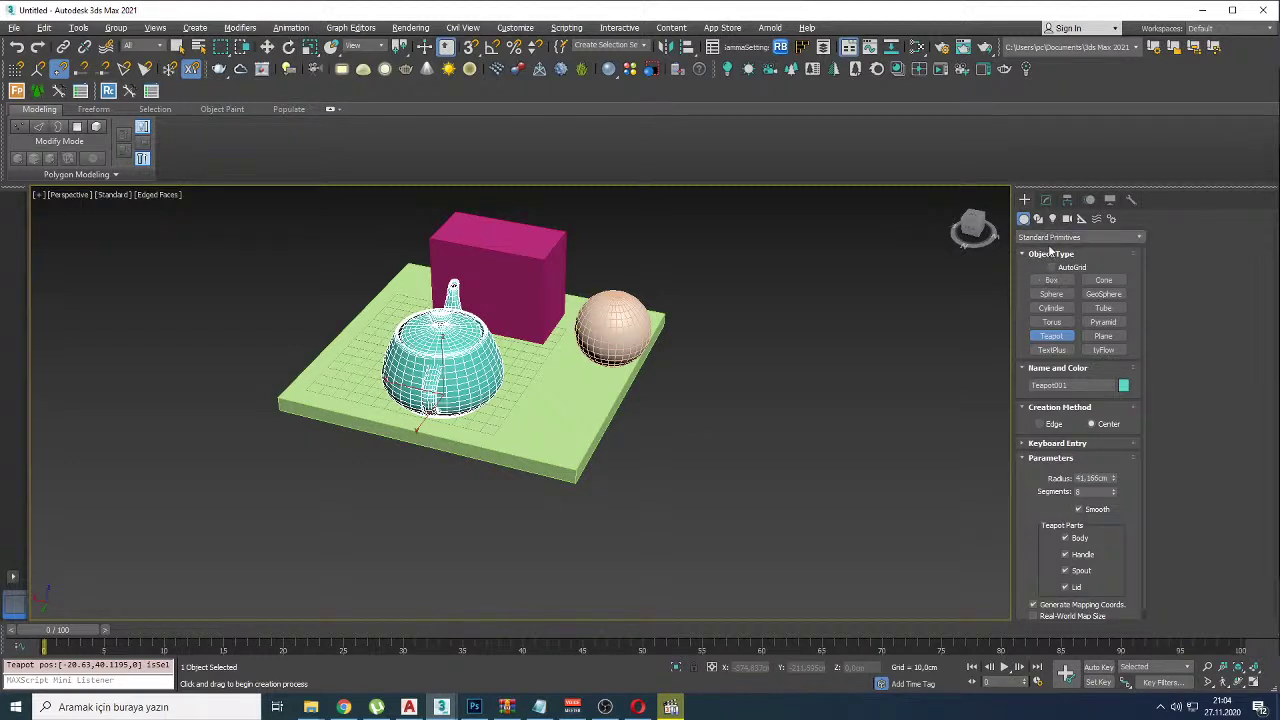
Step: Draw a Section plane and raise it through the teapot, box and sphere
click(1038, 218)
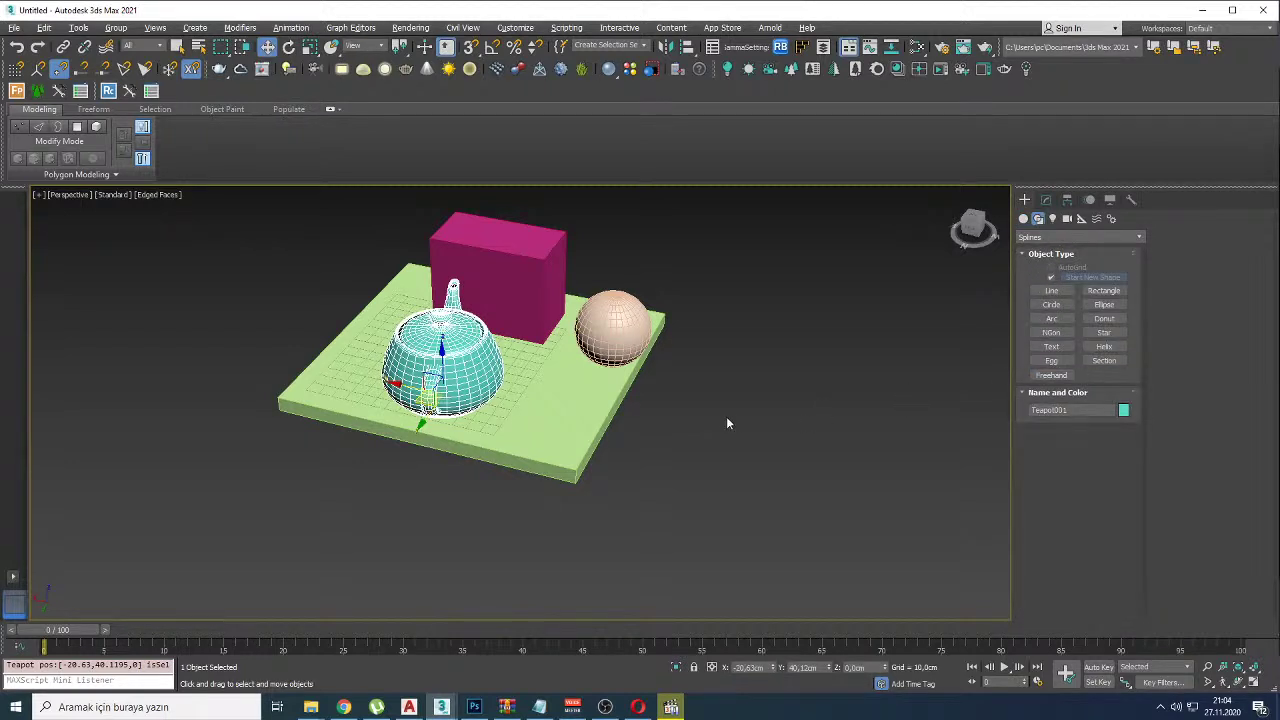
click(1104, 360)
drag(717, 429, 825, 560)
key(w)
alt+middle_drag(700, 440, 812, 445)
drag(808, 423, 575, 336)
alt+middle_drag(893, 243, 590, 342)
mouse_move(575, 326)
mouse_down()
mouse_move(575, 342)
mouse_move(576, 322)
mouse_up()
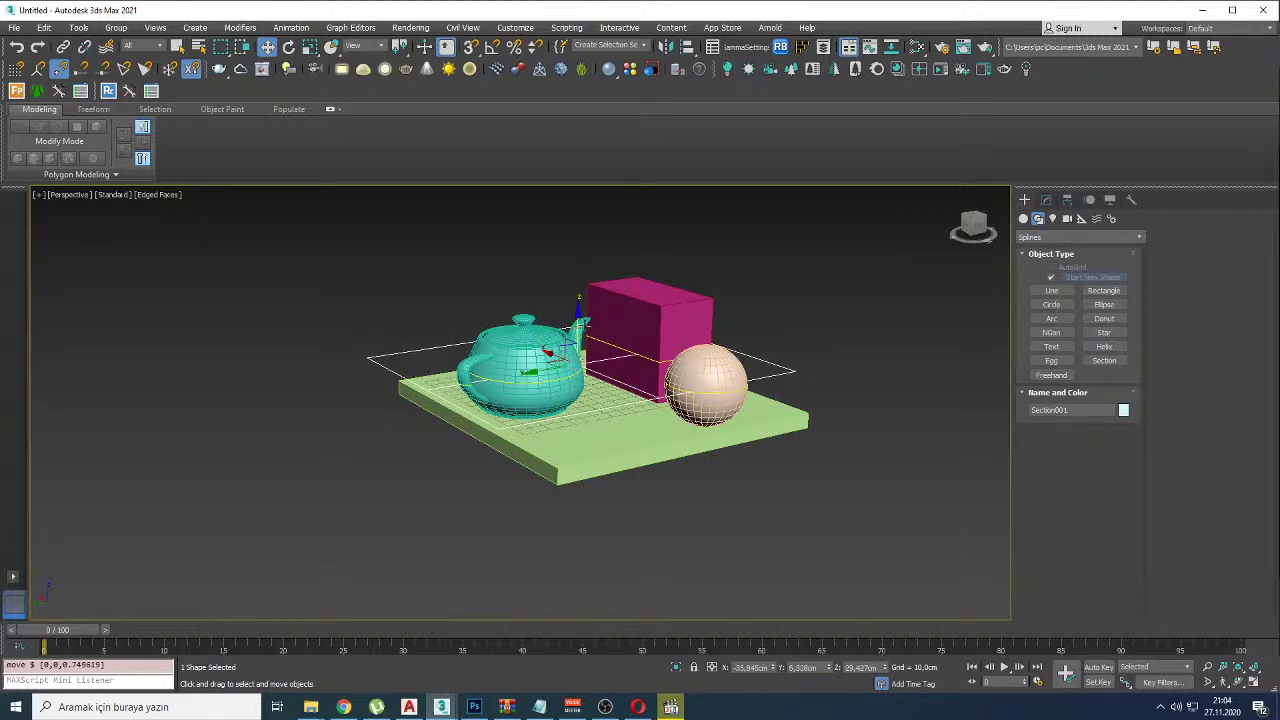
Step: Create the section shape SShape001 and delete the Section001 plane
click(1047, 200)
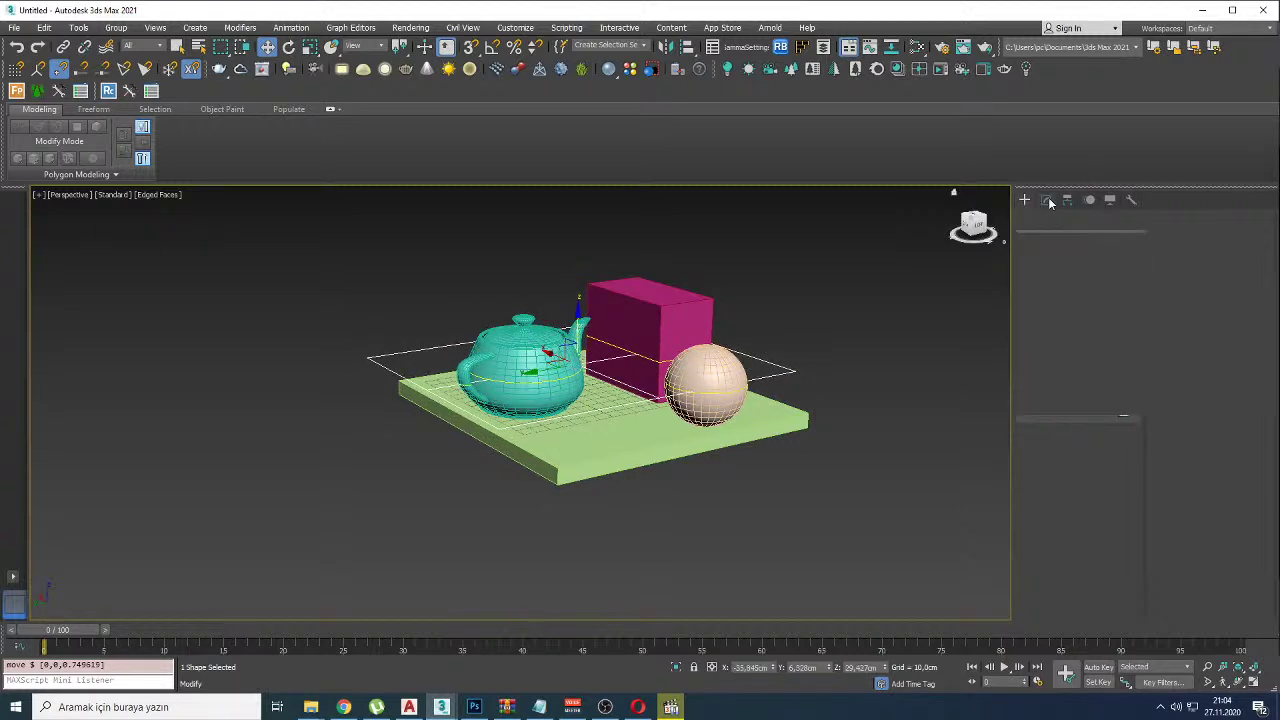
click(1077, 451)
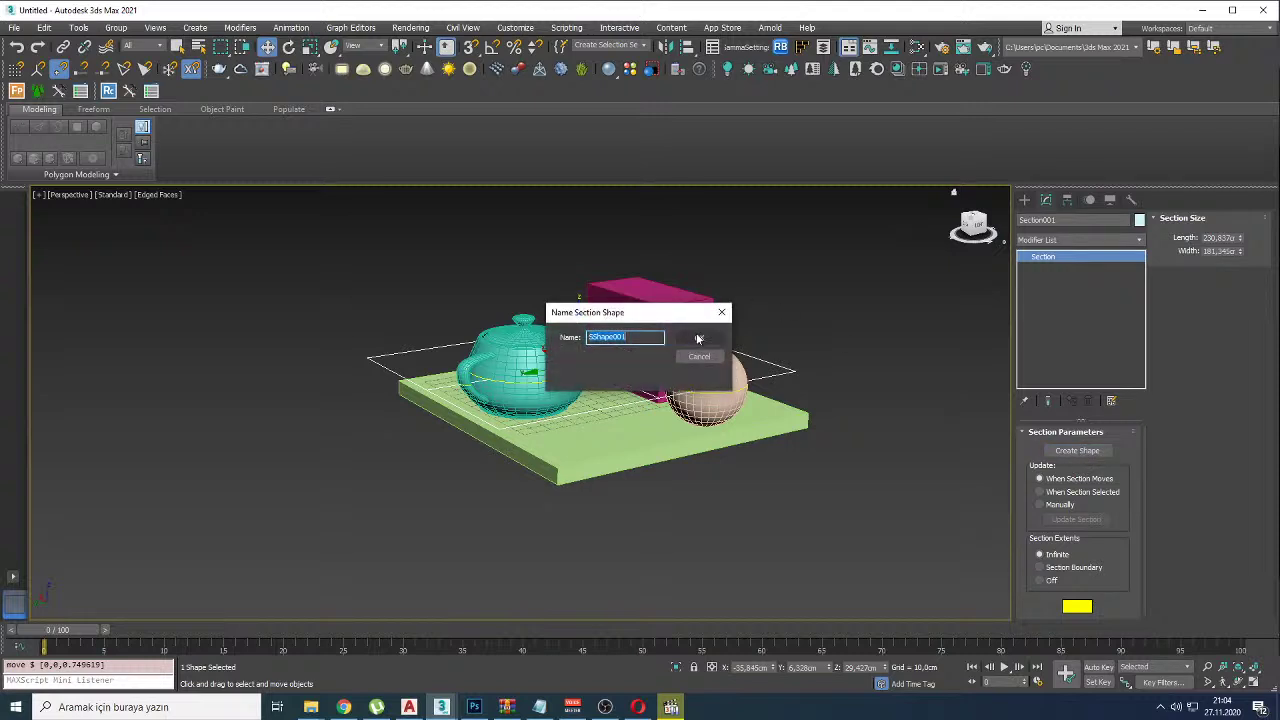
click(697, 335)
click(769, 328)
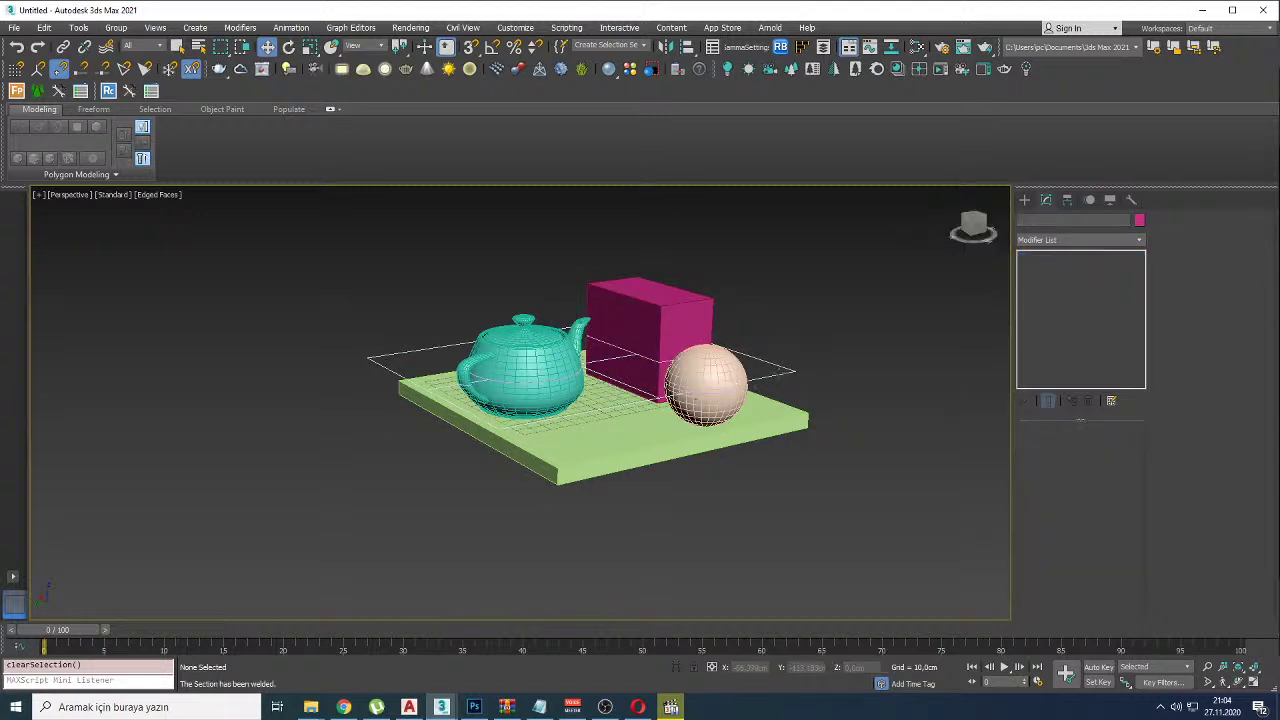
click(778, 372)
key(Delete)
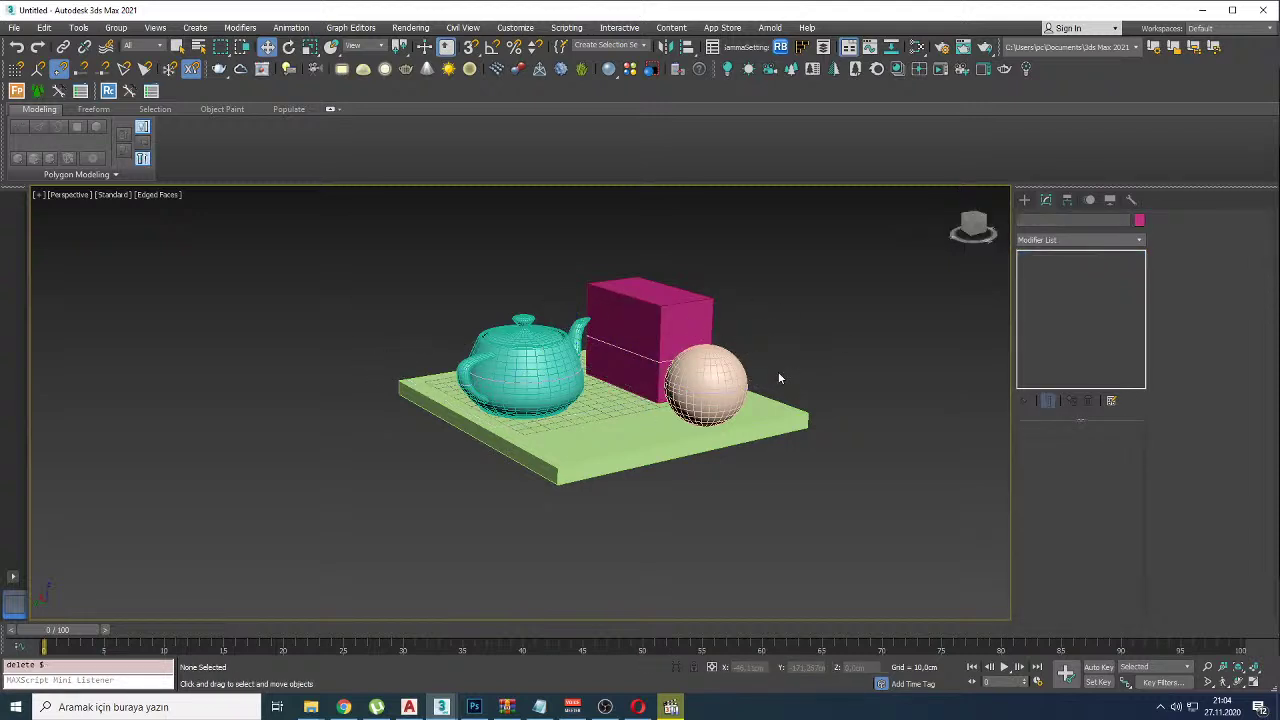
Step: Hide the geometry to inspect the SShape001 outline from Top, then unhide it shaded
key(shift+g)
alt+middle_drag(778, 371, 751, 394)
key(t)
key(z)
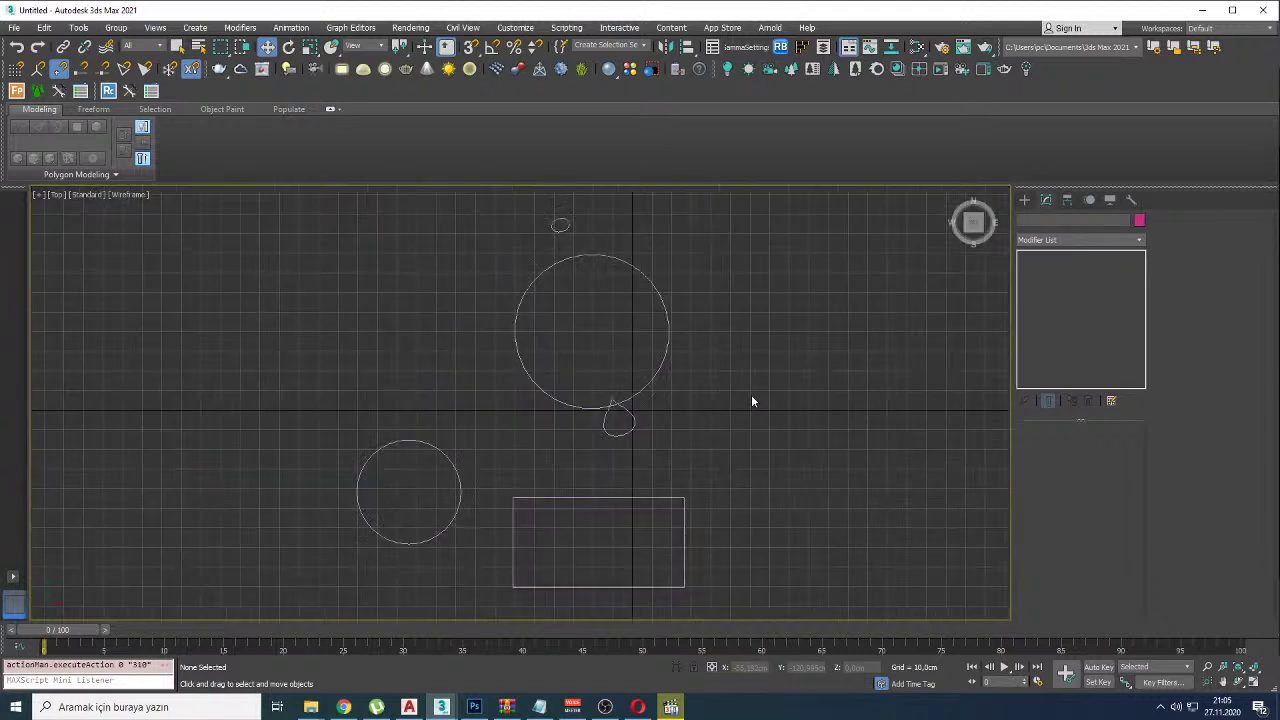
key(shift+g)
key(shift+z)
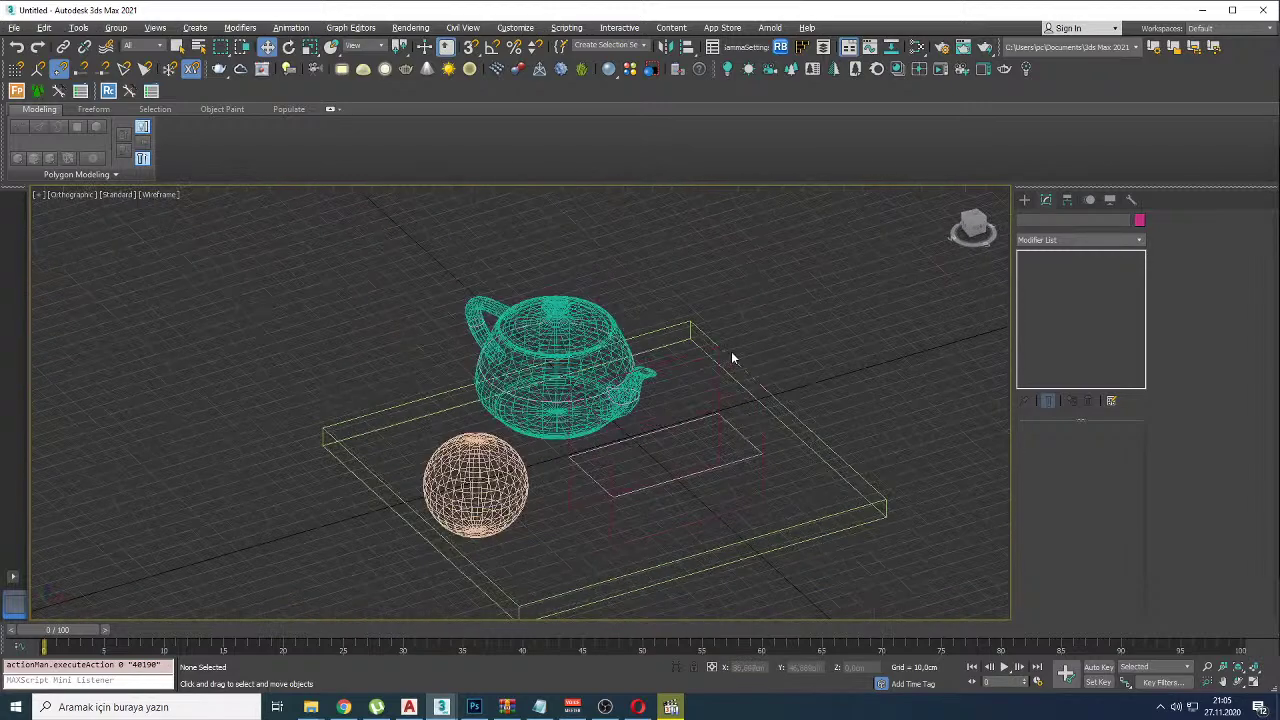
key(F3)
alt+middle_drag(582, 423, 600, 425)
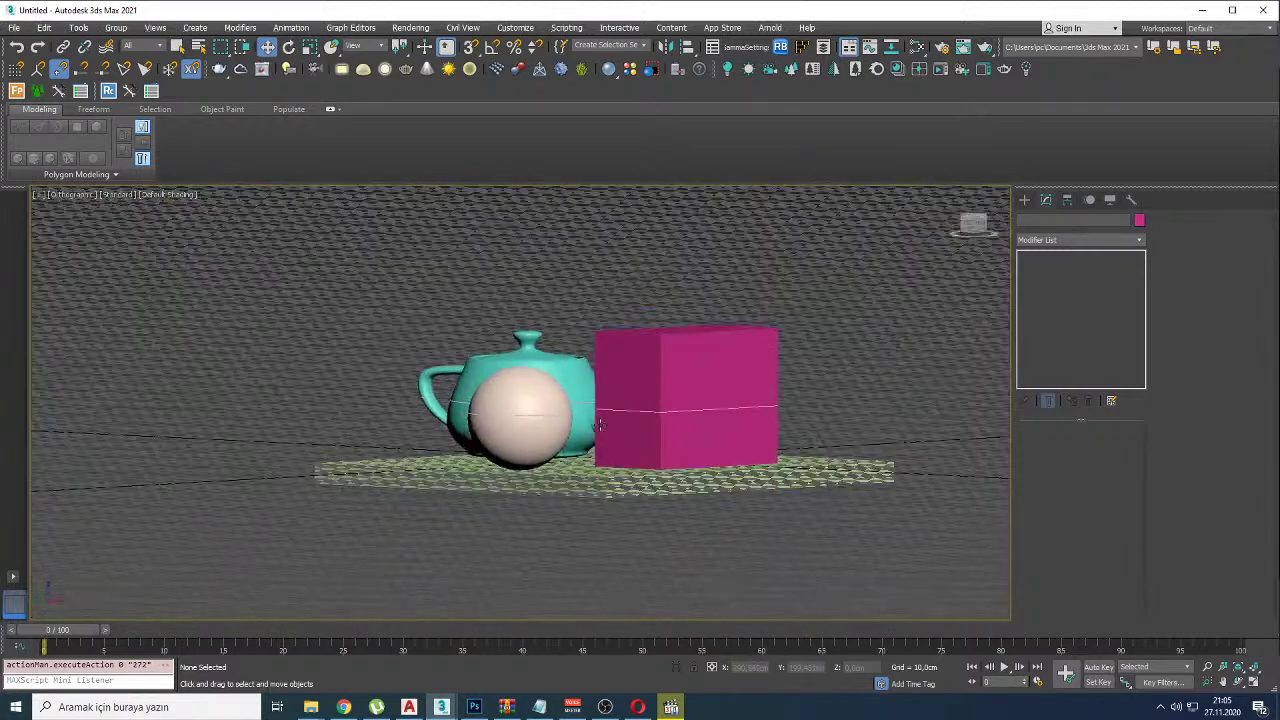
Step: Clear the selection and return to a Perspective view of the scene
click(740, 403)
key(super)
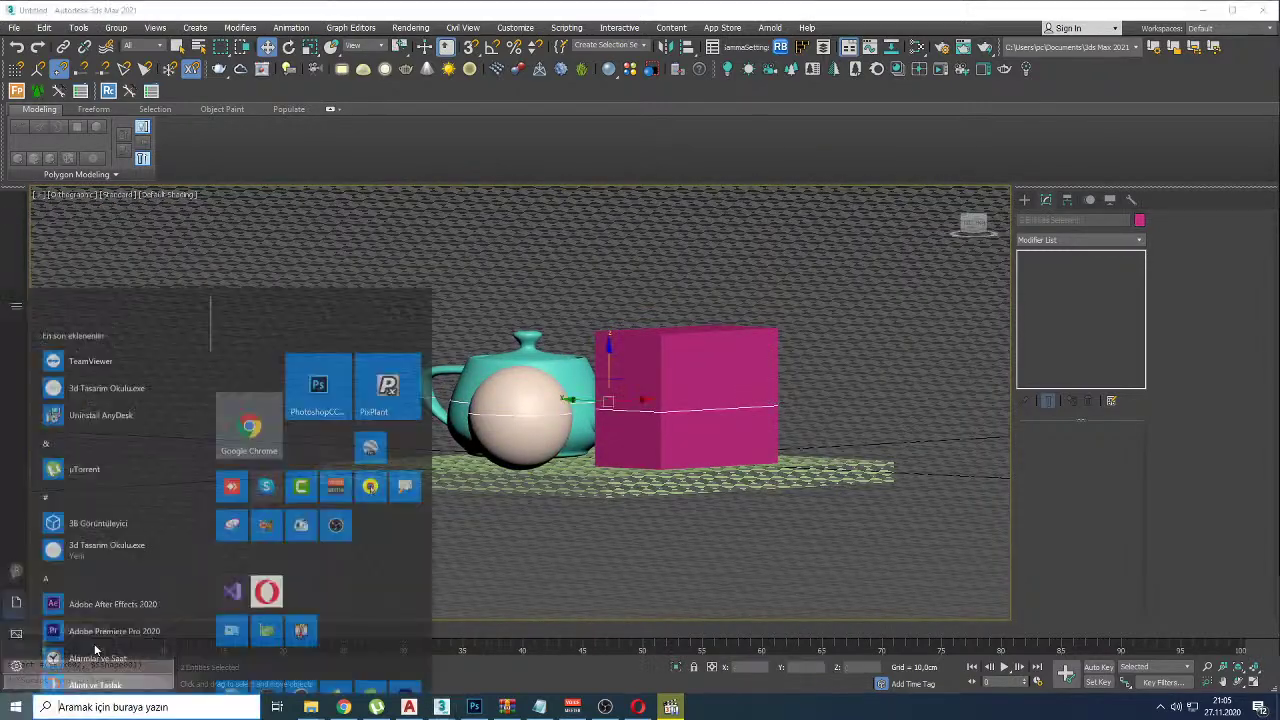
click(855, 363)
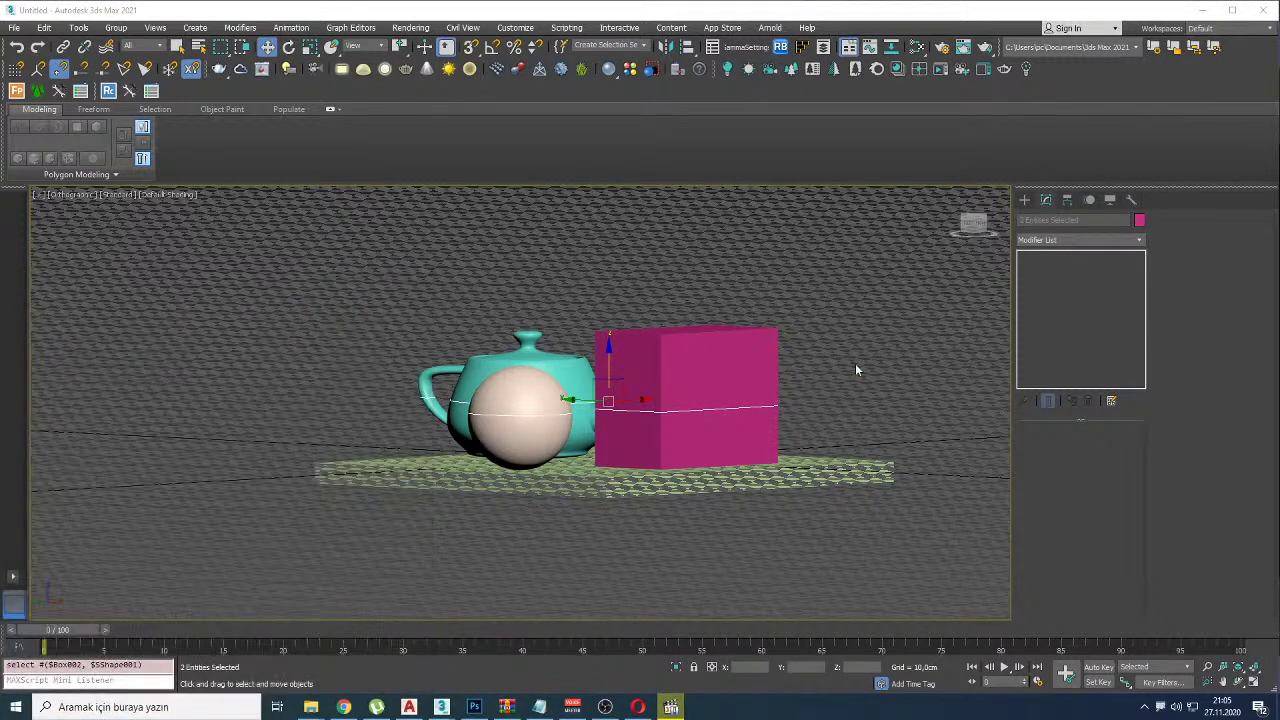
click(855, 363)
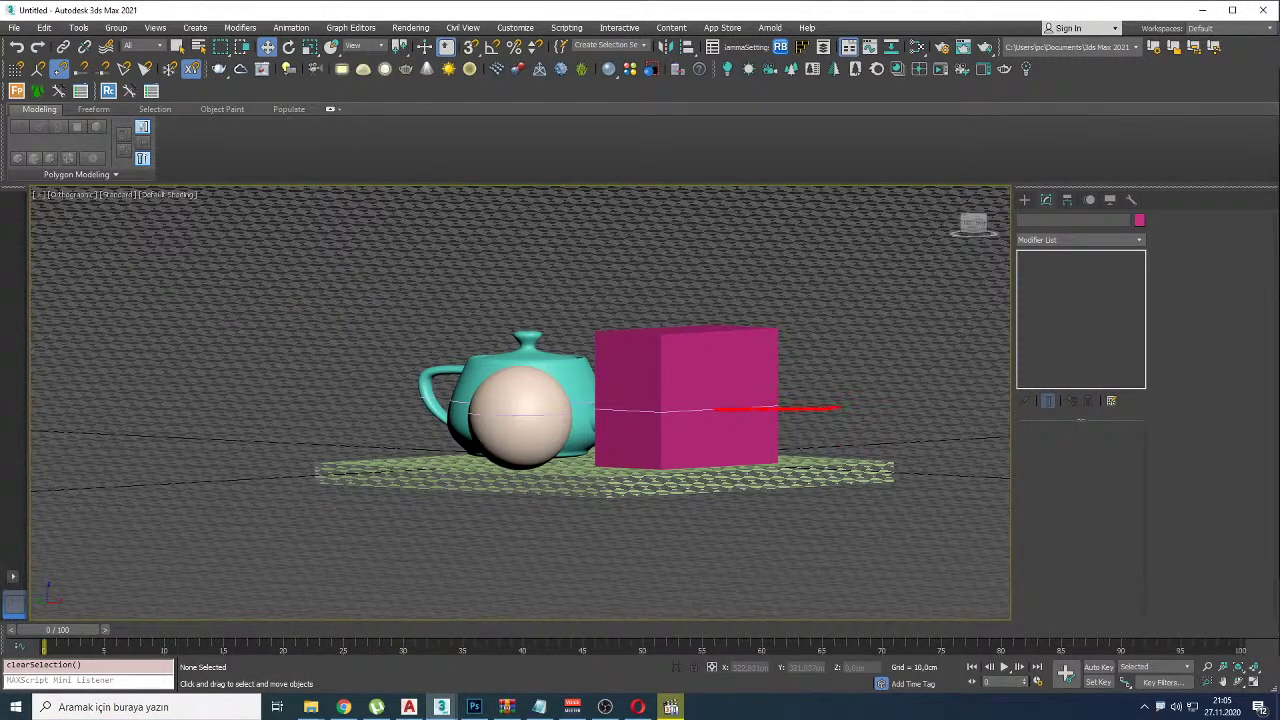
key(t)
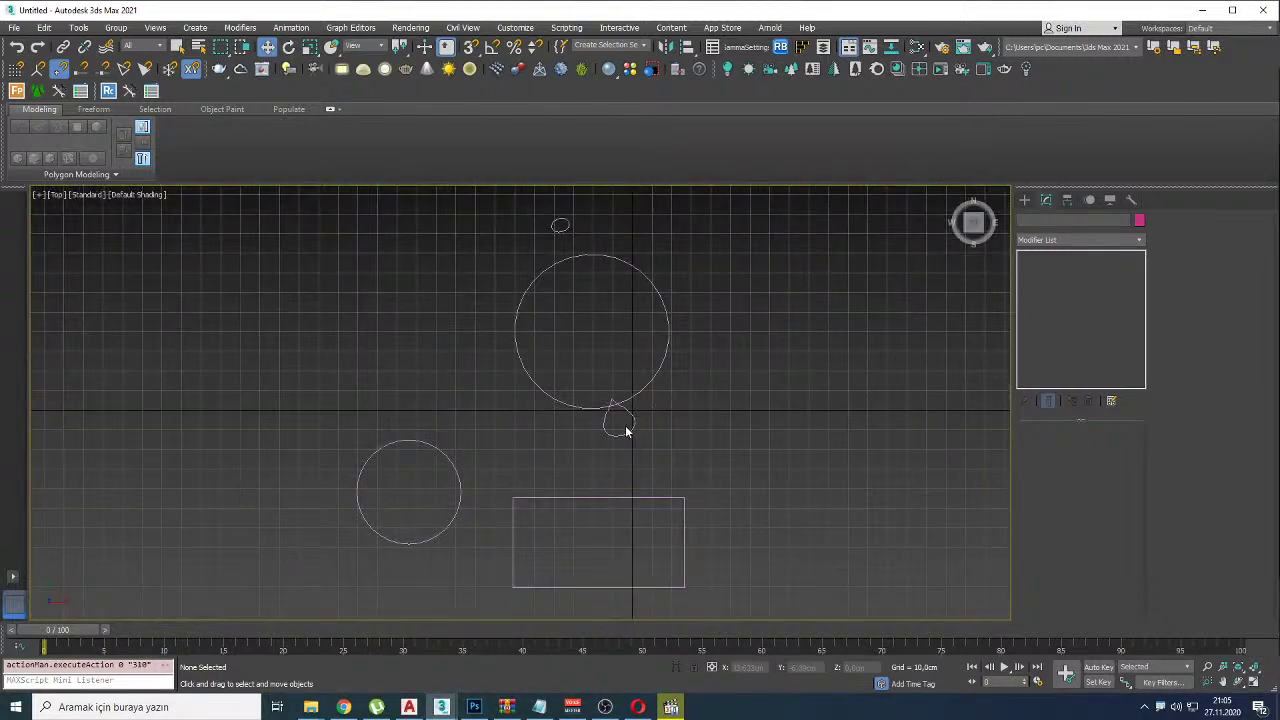
key(p)
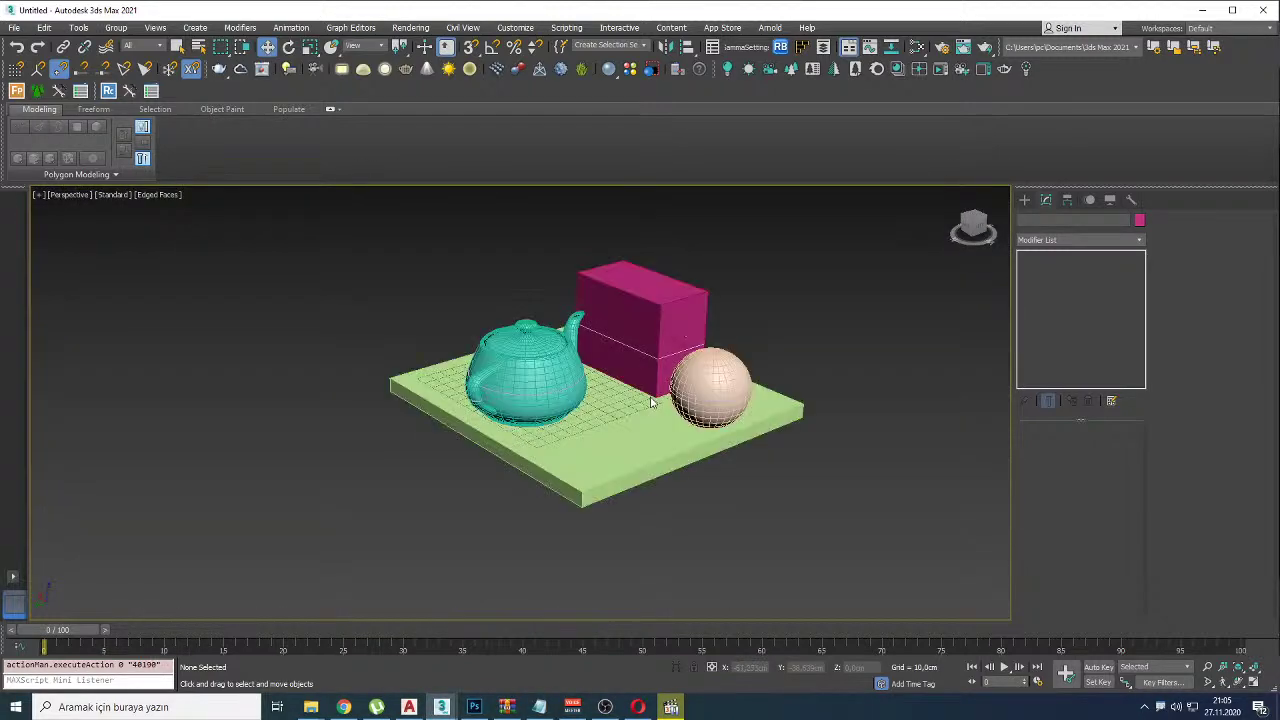
Step: Isolate the teapot and draw a new Section plane beside it
click(556, 374)
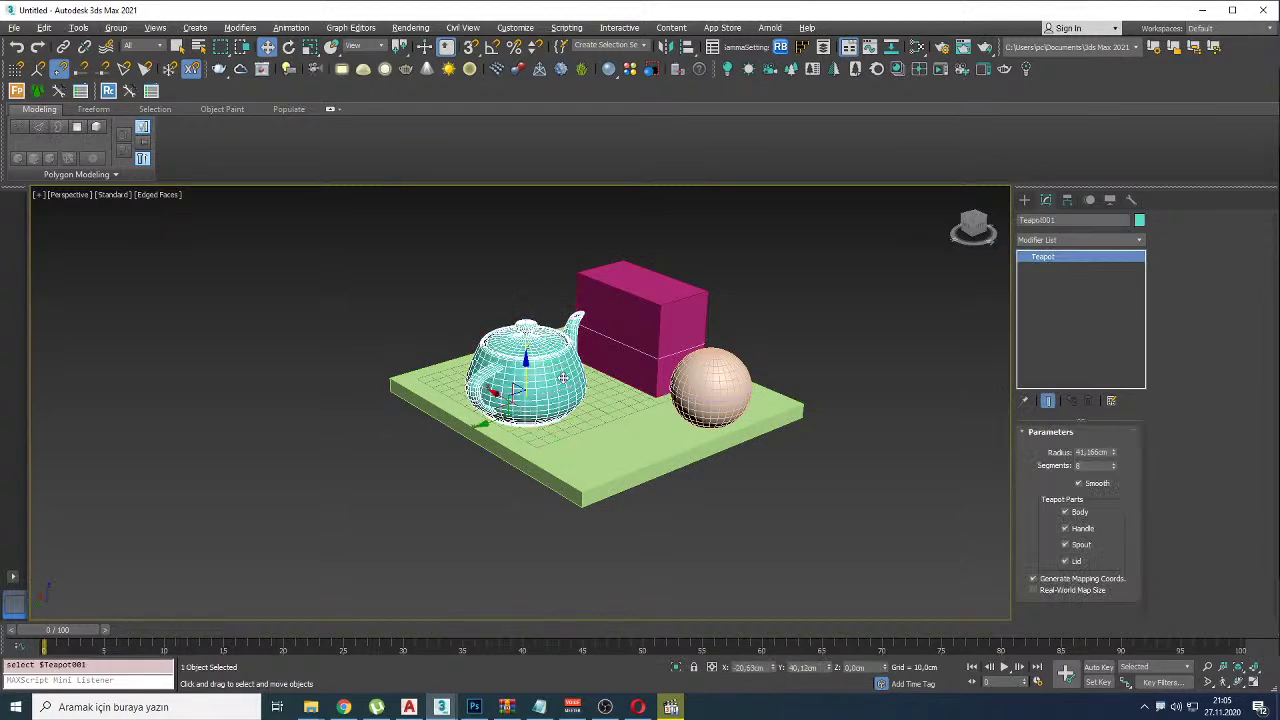
key(z)
click(1023, 200)
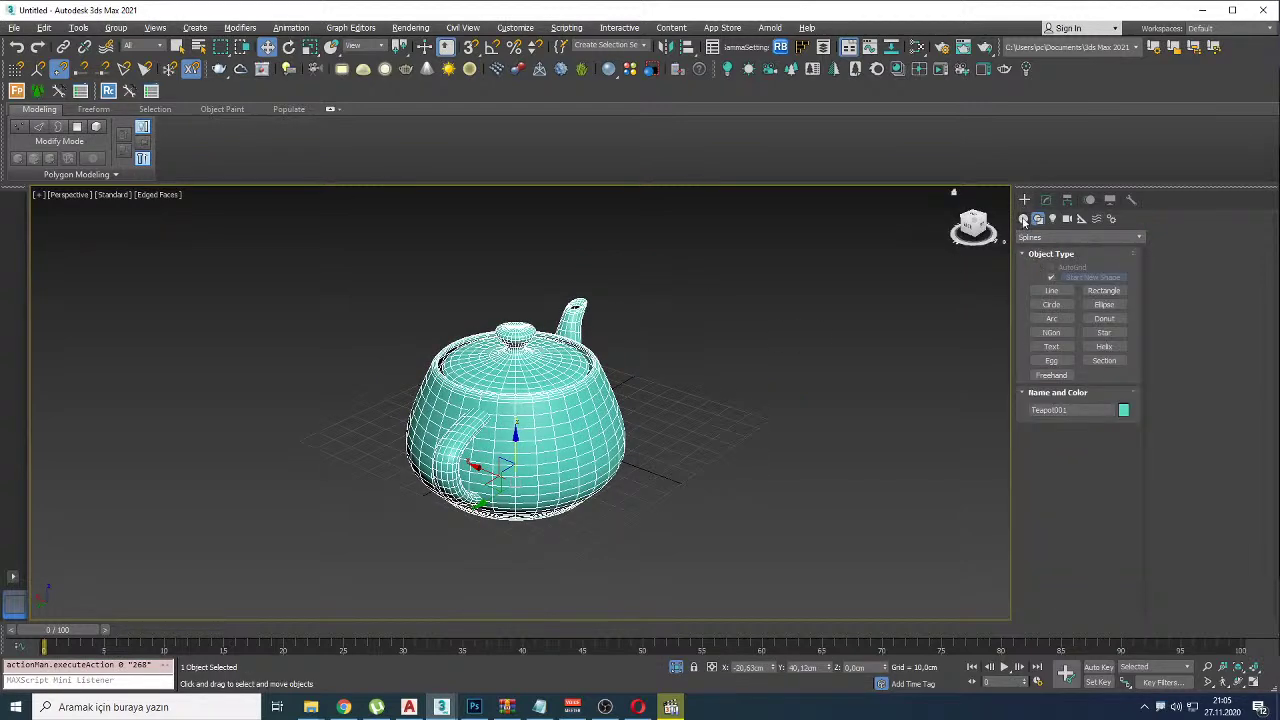
click(1104, 360)
drag(746, 534, 794, 623)
Step: Rotate and move the Section plane onto the teapot, then delete it
key(e)
drag(765, 512, 818, 546)
key(w)
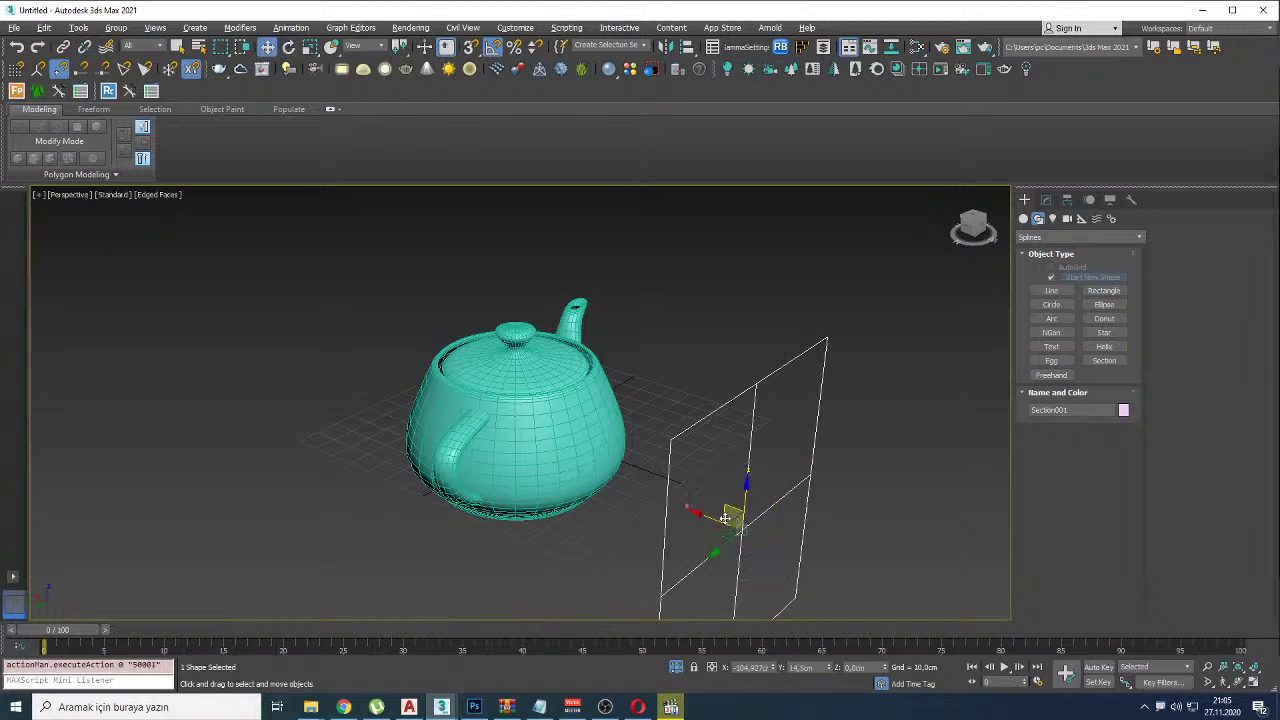
drag(717, 532, 545, 470)
mouse_move(545, 470)
alt+middle_down()
mouse_move(500, 517)
mouse_move(505, 540)
mouse_move(505, 517)
mouse_move(551, 454)
alt+middle_up()
key(alt+q)
key(alt+q)
key(Delete)
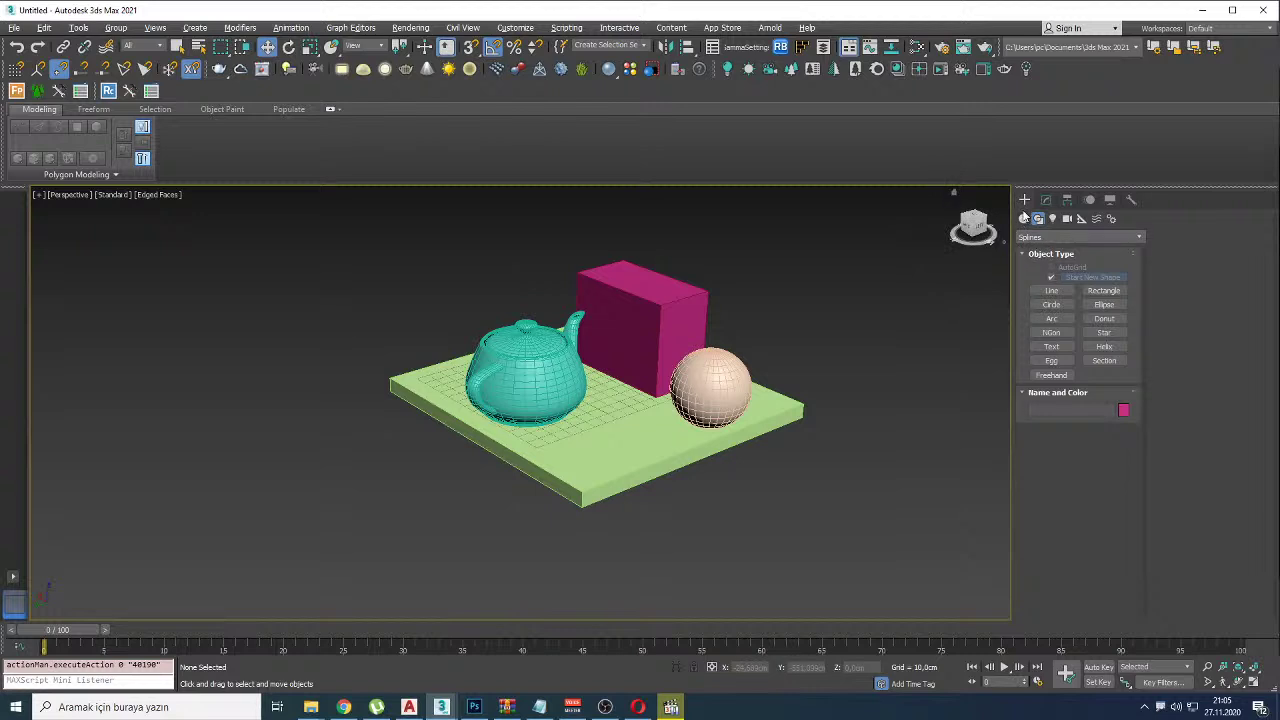
click(1024, 218)
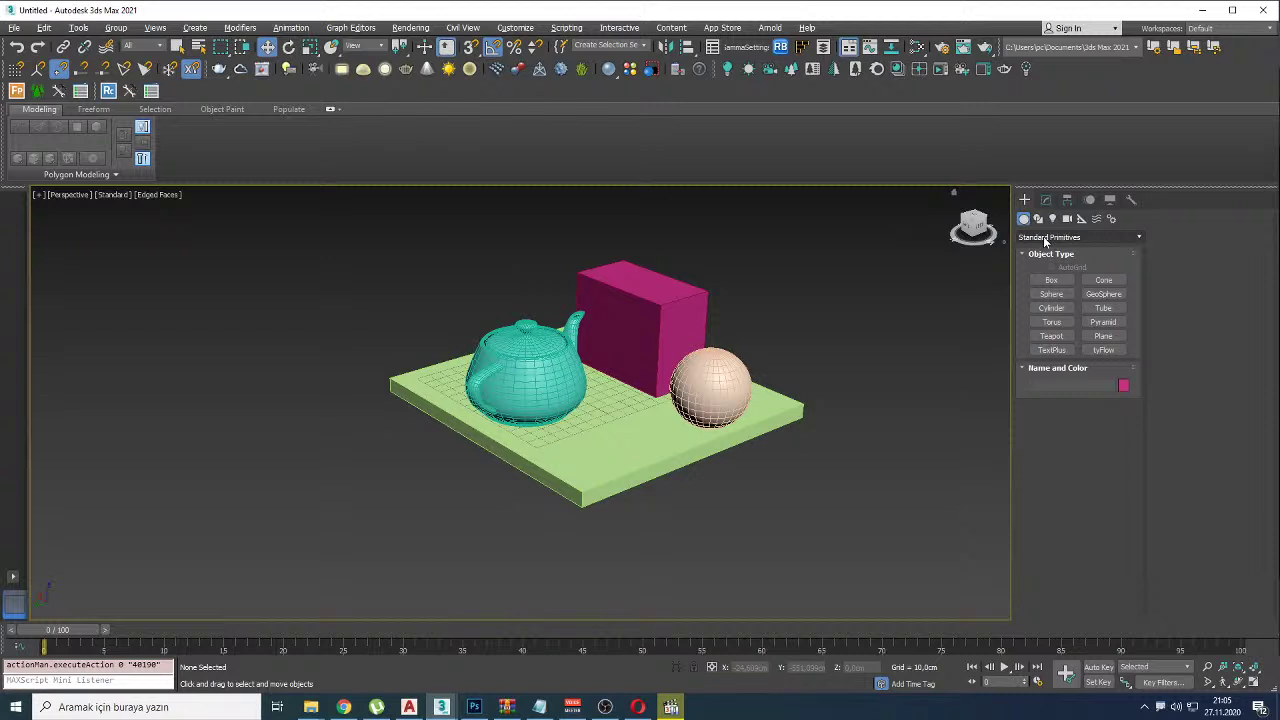
Step: Place a VRayClipper plane in the scene and a VRay dome light to the left
click(1045, 240)
click(1048, 440)
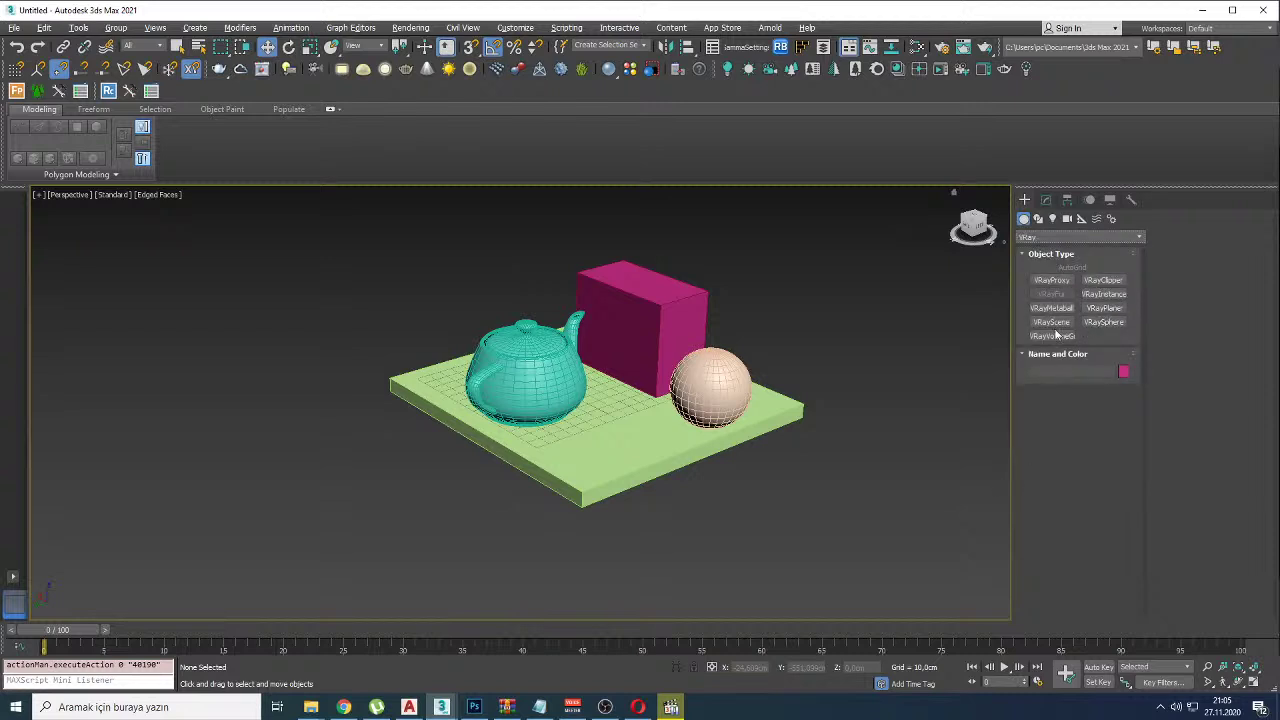
click(1104, 280)
click(859, 459)
key(w)
click(363, 68)
click(317, 387)
Step: Move the clipper up to the scene centre and render in the V-Ray Frame Buffer
key(ctrl+d)
click(841, 417)
drag(800, 435, 675, 275)
right_click(737, 330)
click(773, 497)
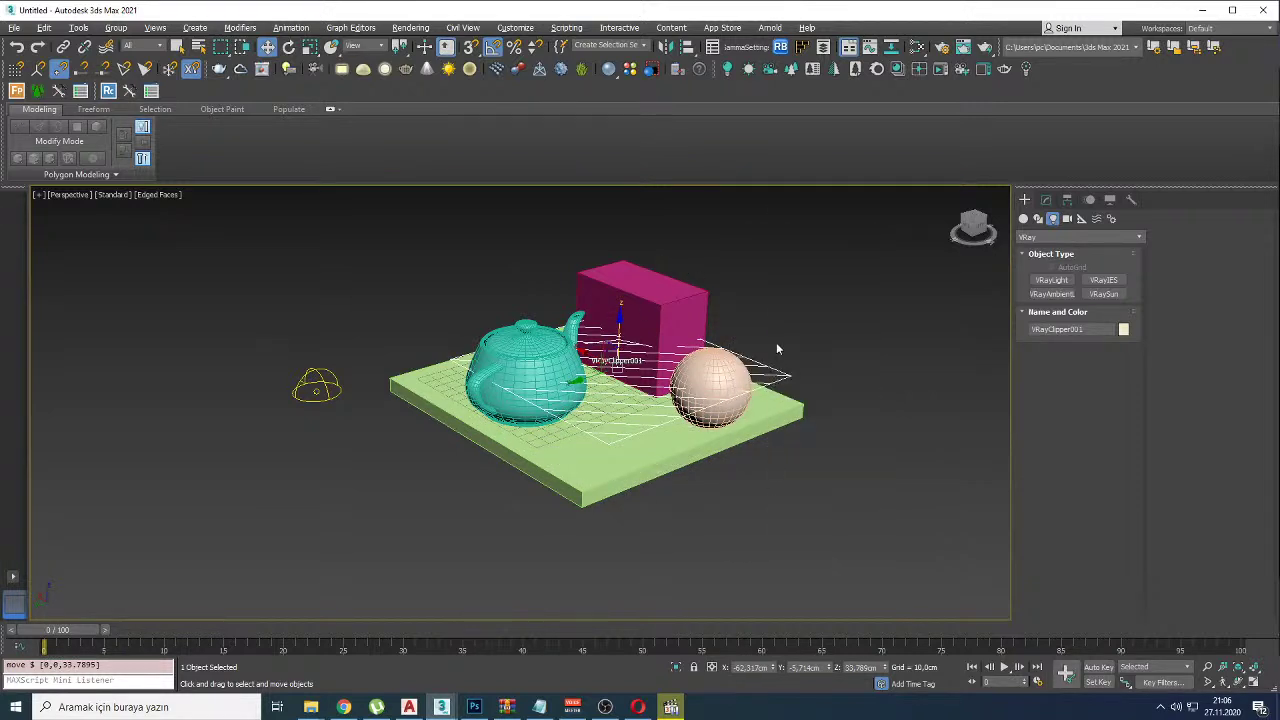
right_click(777, 348)
click(811, 489)
click(1006, 131)
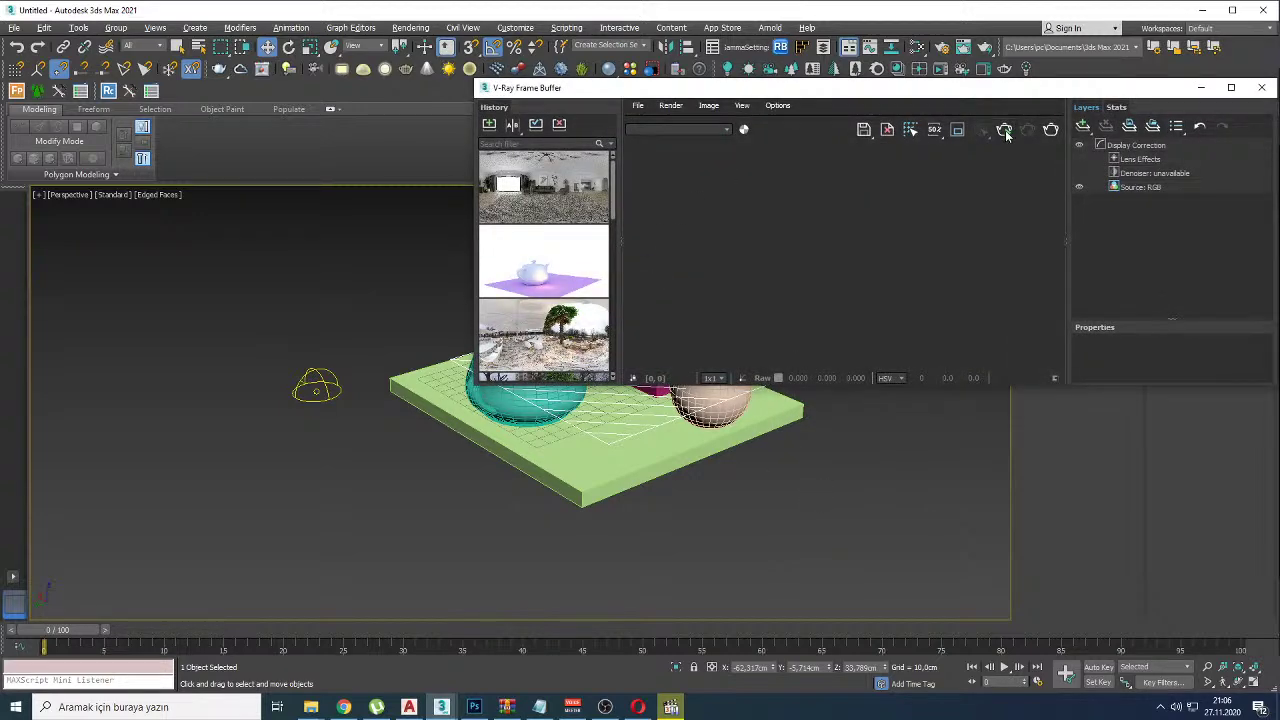
Step: Stand the clipper upright, rotated 90° on Y, and move it along X
alt+middle_drag(586, 466, 543, 473)
key(t)
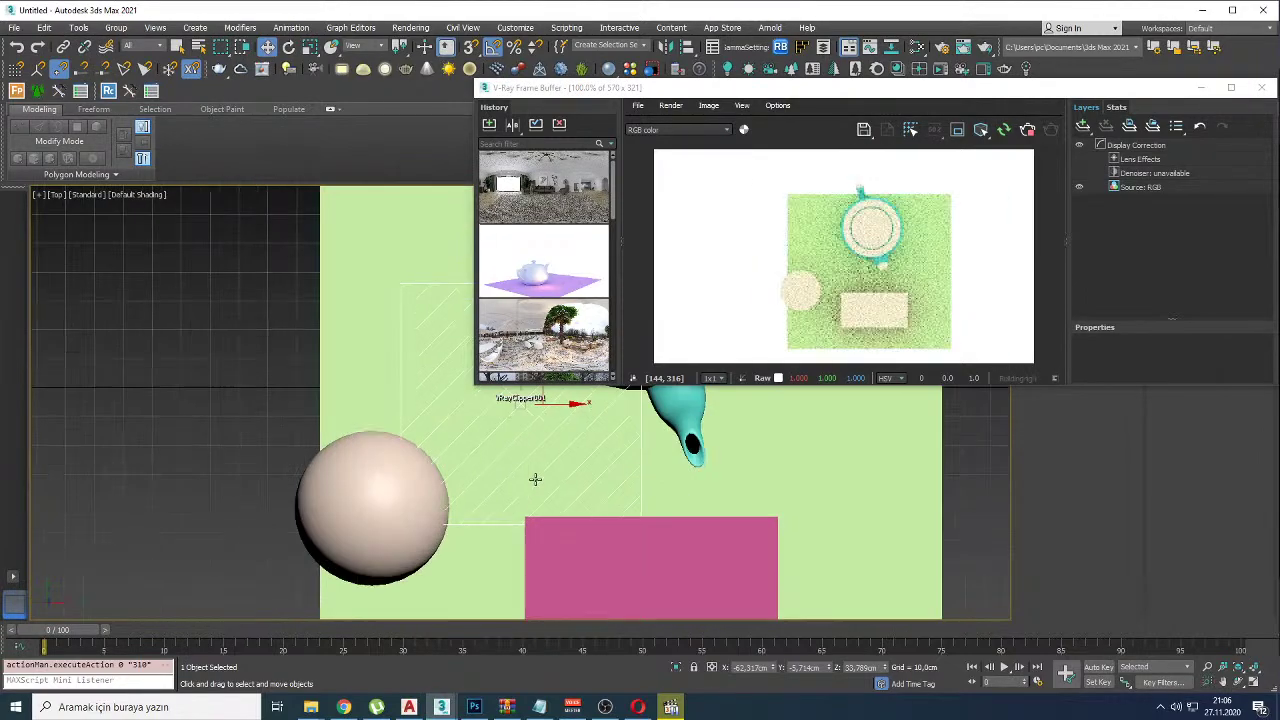
scroll(474, 480, down, 4)
alt+middle_drag(473, 507, 418, 436)
key(e)
drag(376, 416, 419, 463)
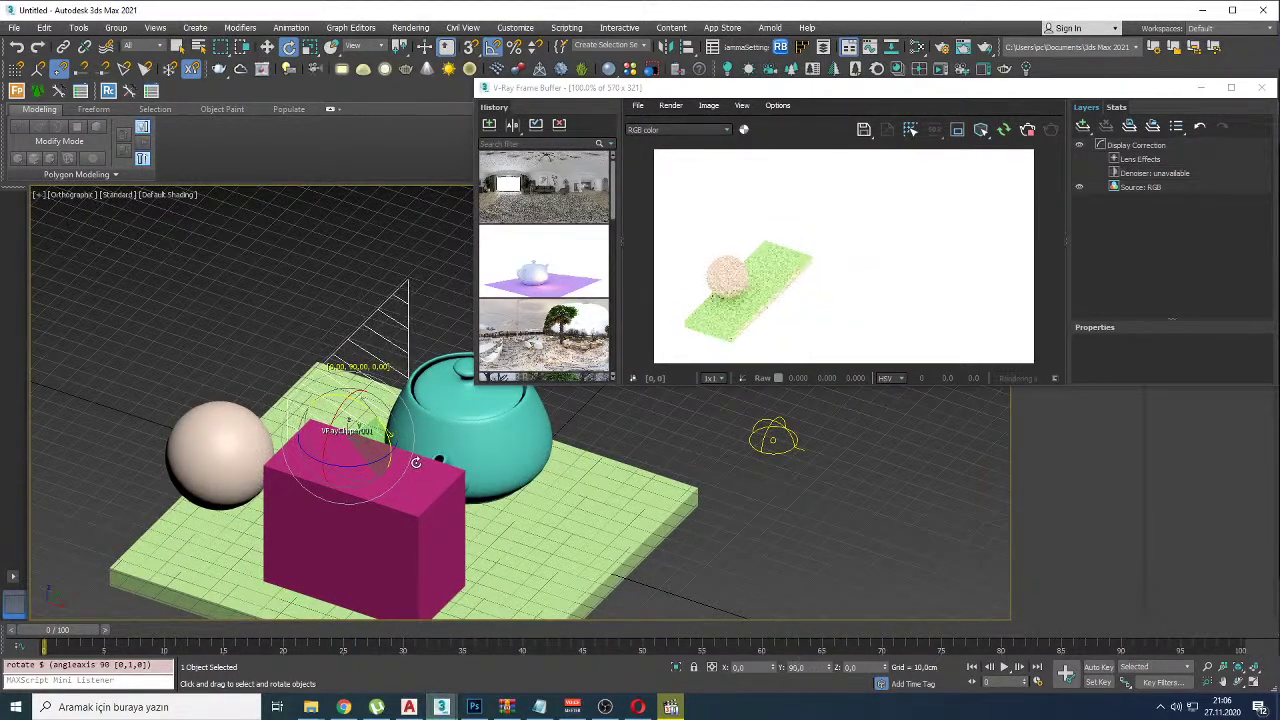
key(w)
drag(376, 445, 468, 470)
alt+middle_drag(468, 470, 470, 528)
Step: Delete the teapot and draw a new teapot in front of the box
click(472, 530)
key(Delete)
right_click(480, 524)
click(535, 572)
drag(480, 526, 494, 568)
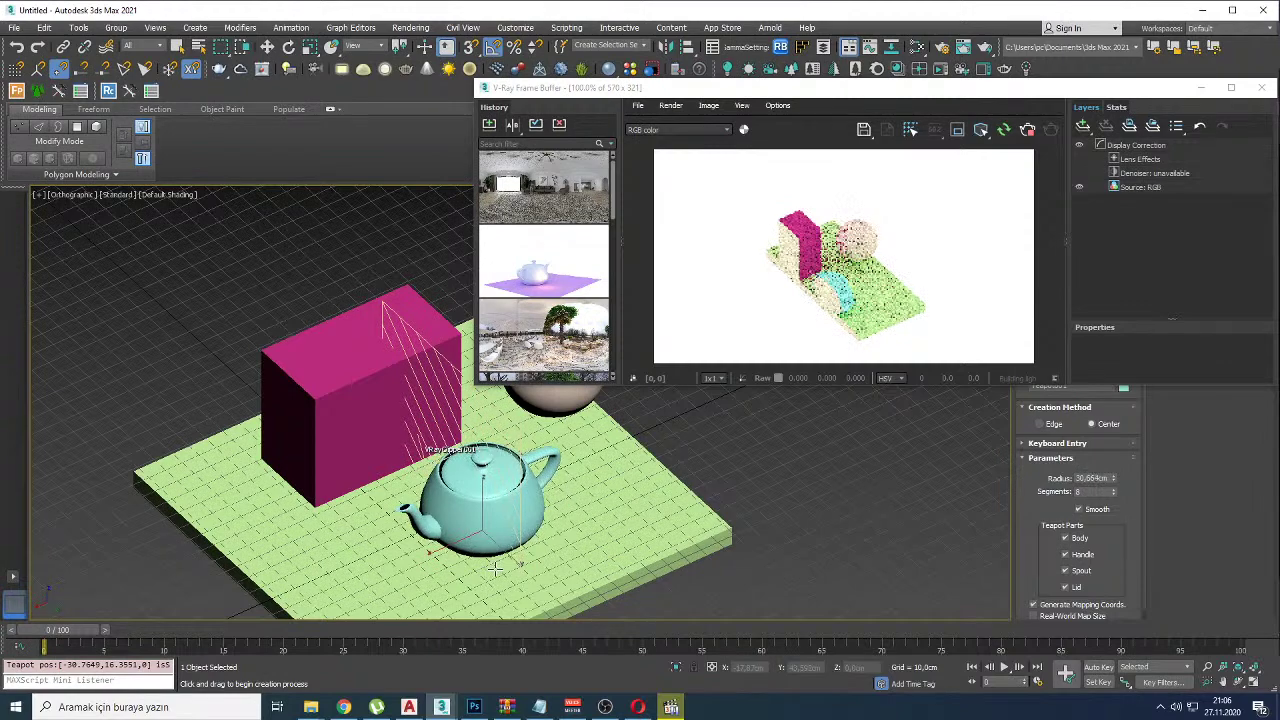
Step: Turn the clipper 95° around Z and push it through the new teapot
key(e)
click(460, 422)
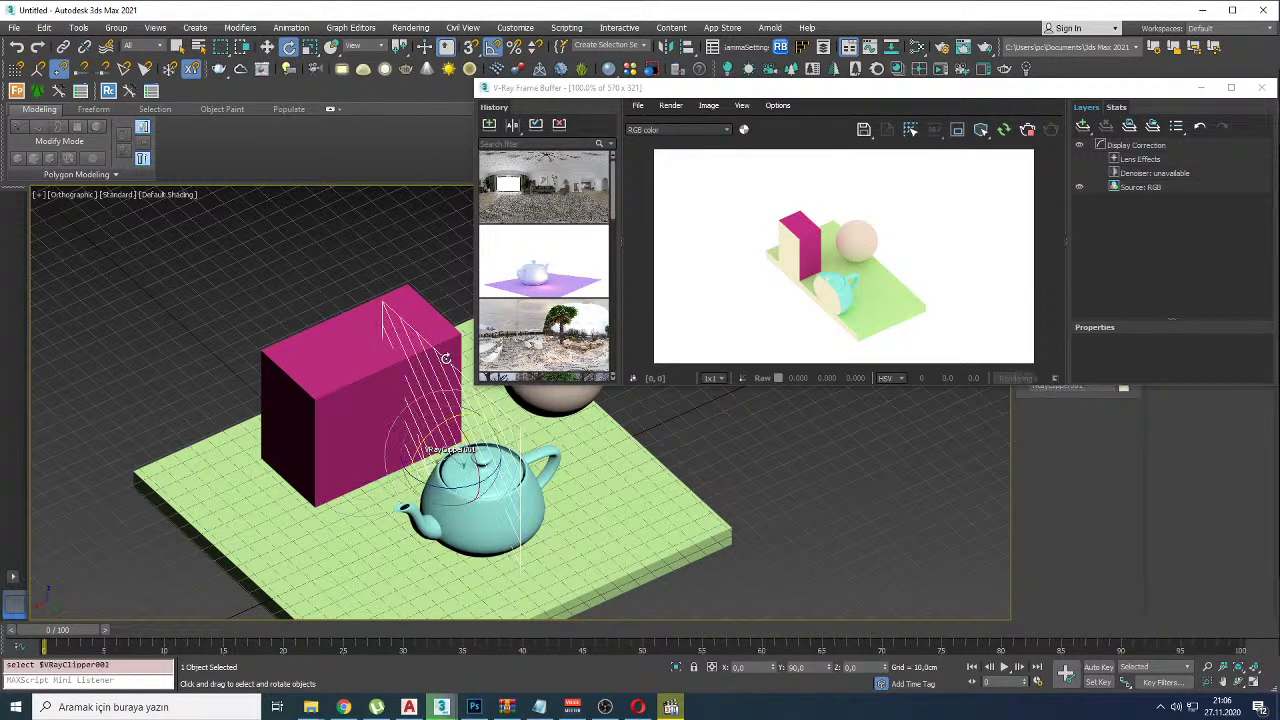
drag(445, 357, 506, 483)
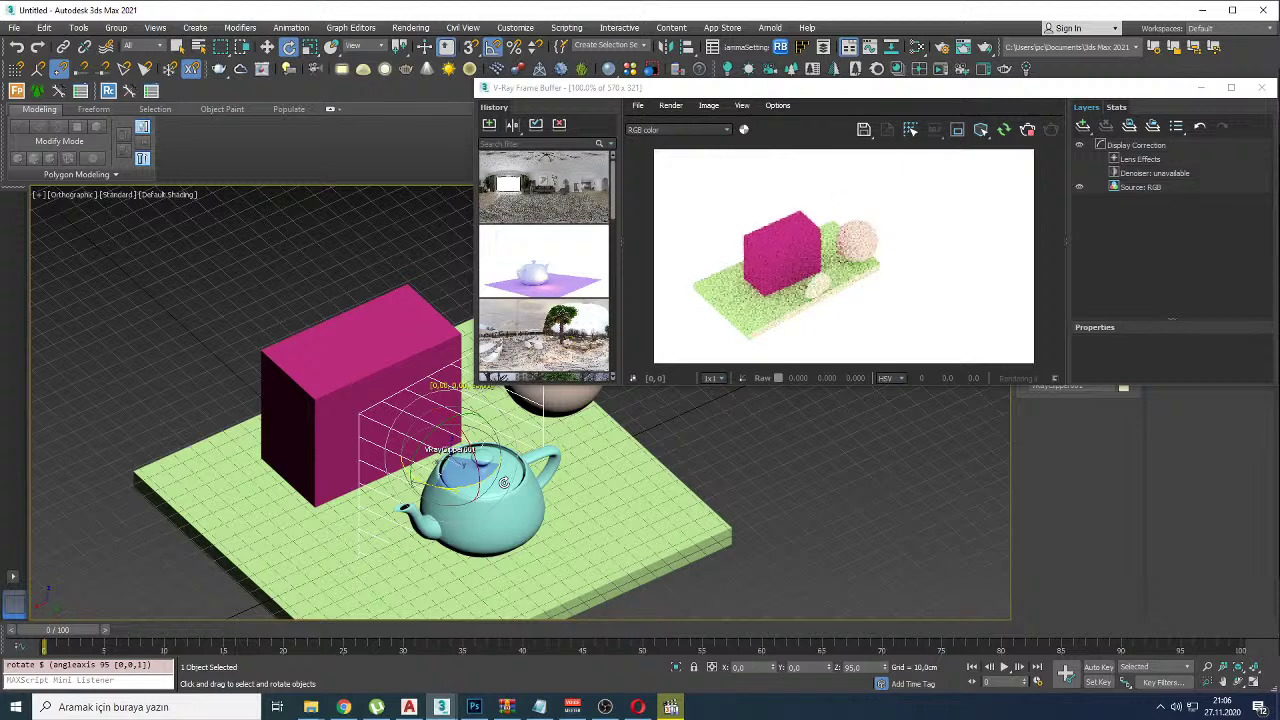
key(w)
key(ctrl+s)
drag(474, 474, 484, 487)
alt+middle_drag(484, 487, 479, 522)
scroll(479, 522, up, 3)
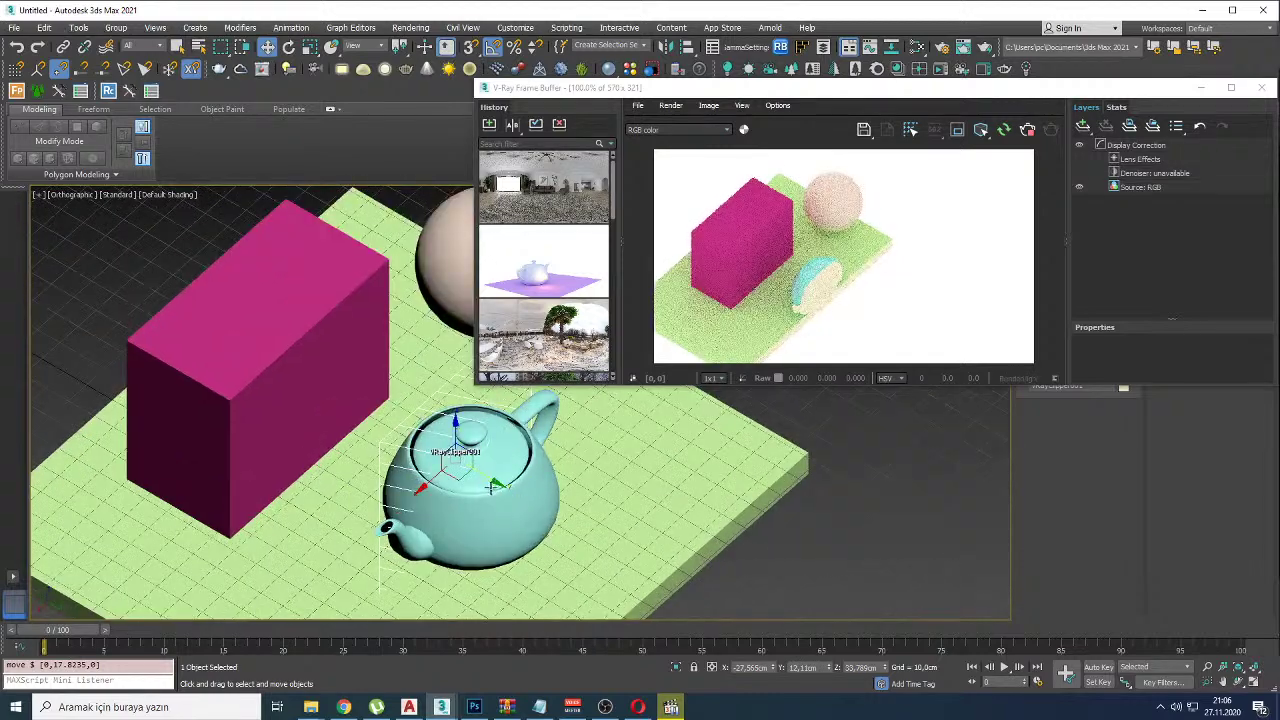
drag(491, 482, 499, 485)
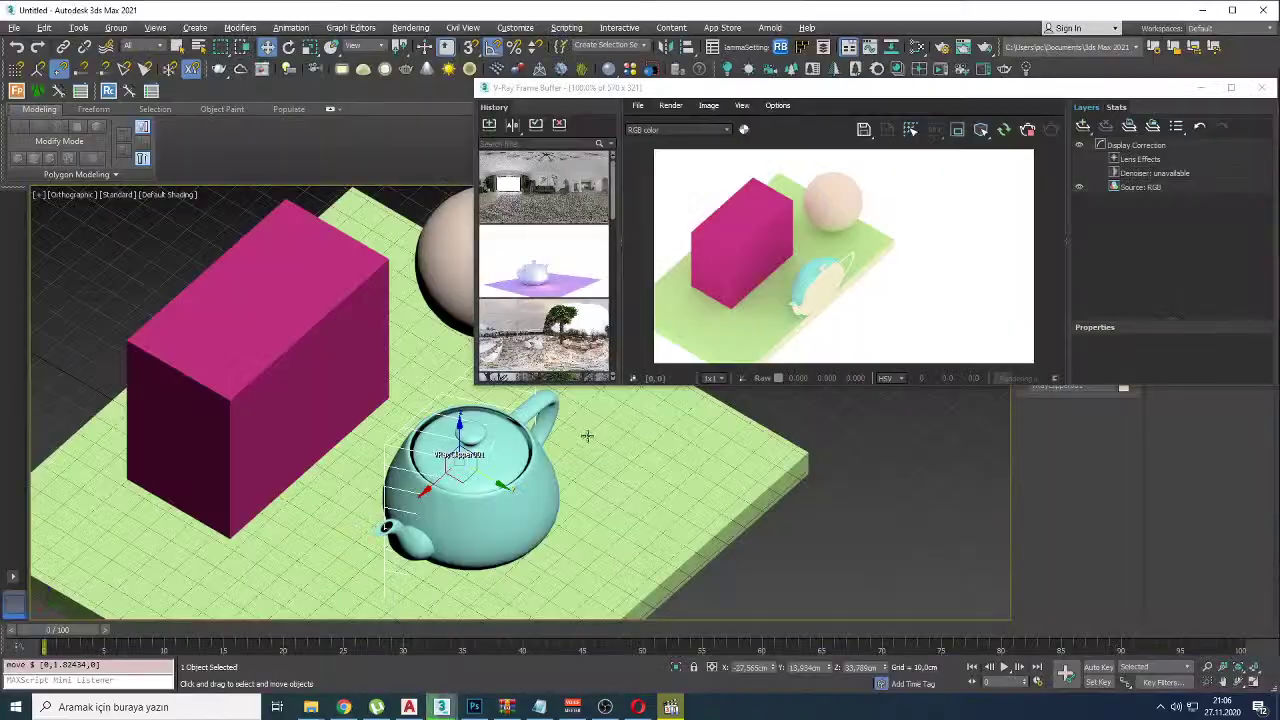
alt+middle_drag(500, 485, 563, 463)
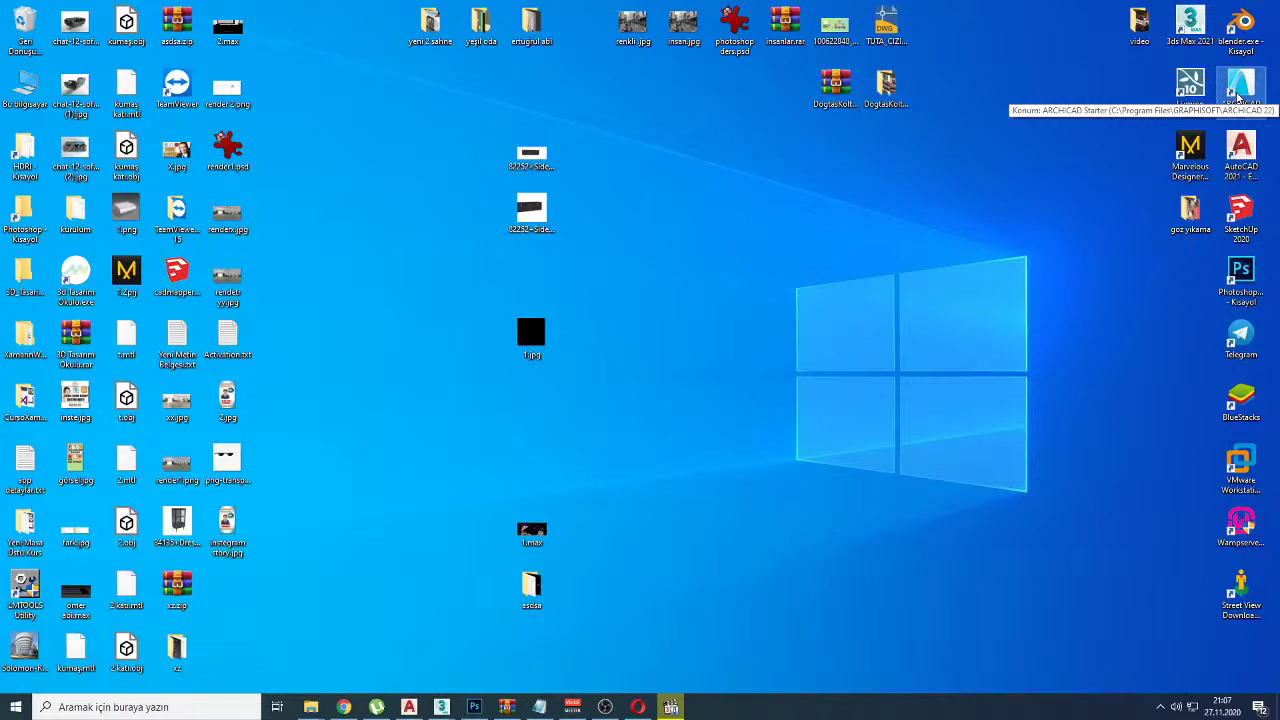
Step: Sketch red outline shapes with diagonals on the desktop, clearing each one afterwards
double_click(1238, 95)
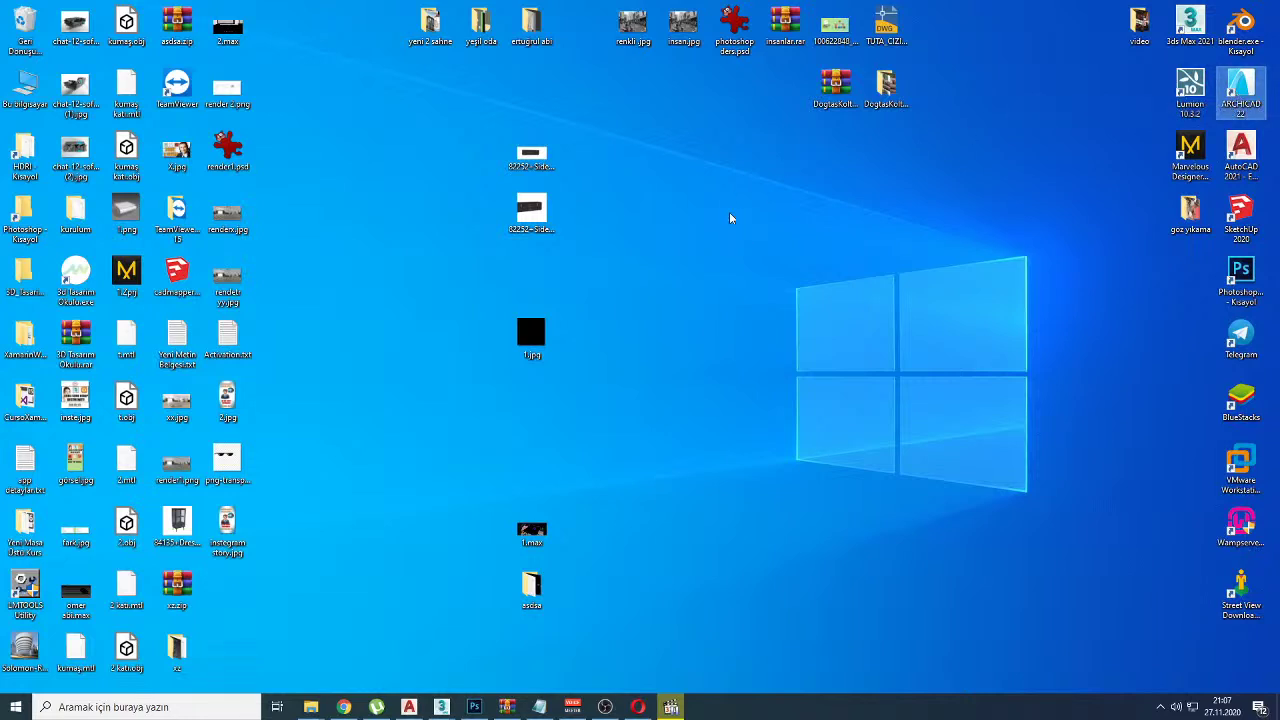
mouse_move(624, 212)
mouse_down()
mouse_move(678, 357)
mouse_move(740, 290)
mouse_move(620, 126)
mouse_move(623, 298)
mouse_up()
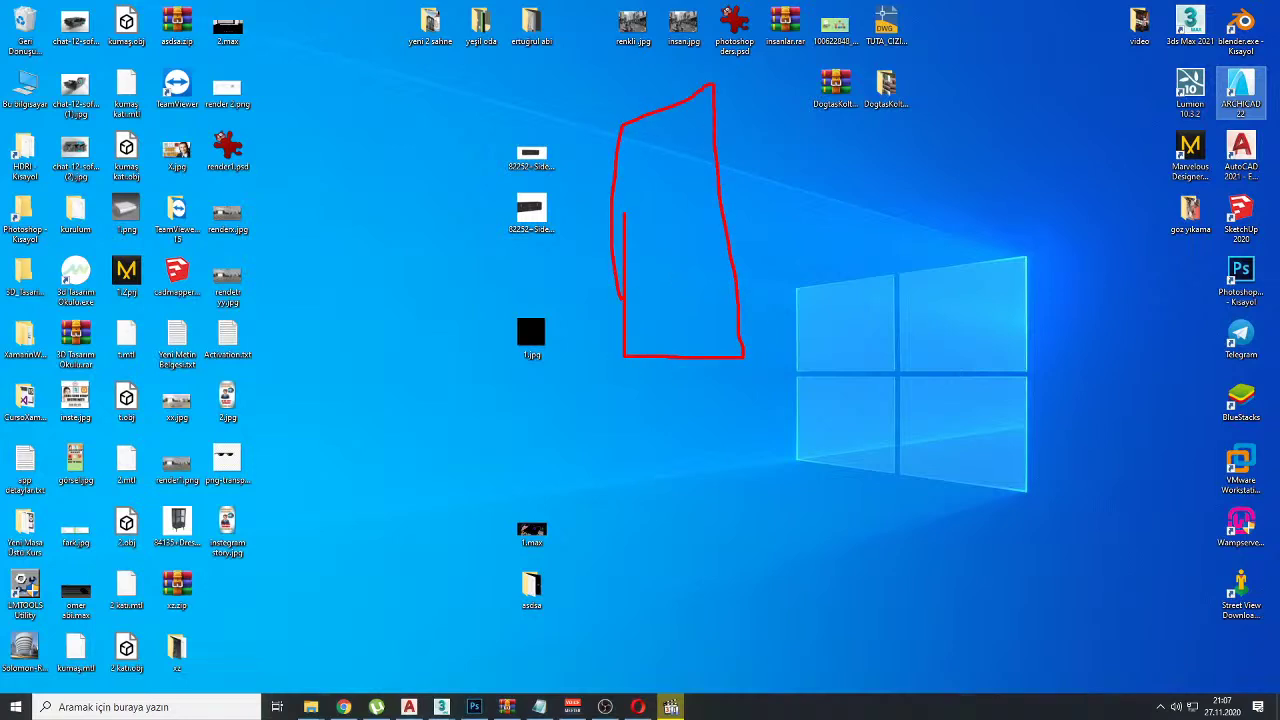
drag(621, 128, 742, 352)
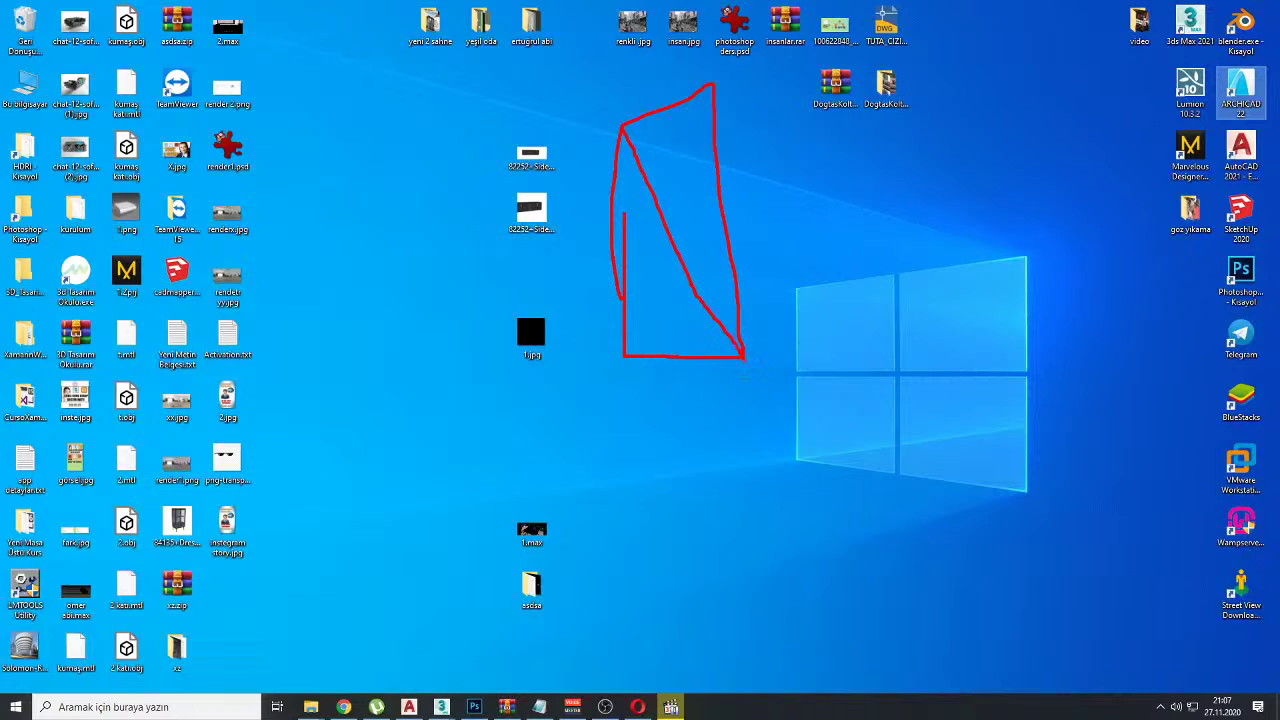
key(Escape)
key(ctrl+2)
mouse_move(686, 251)
mouse_down()
mouse_move(675, 484)
mouse_move(729, 485)
mouse_move(747, 264)
mouse_move(688, 250)
mouse_move(721, 406)
mouse_move(717, 537)
mouse_up()
drag(723, 336, 697, 380)
key(Escape)
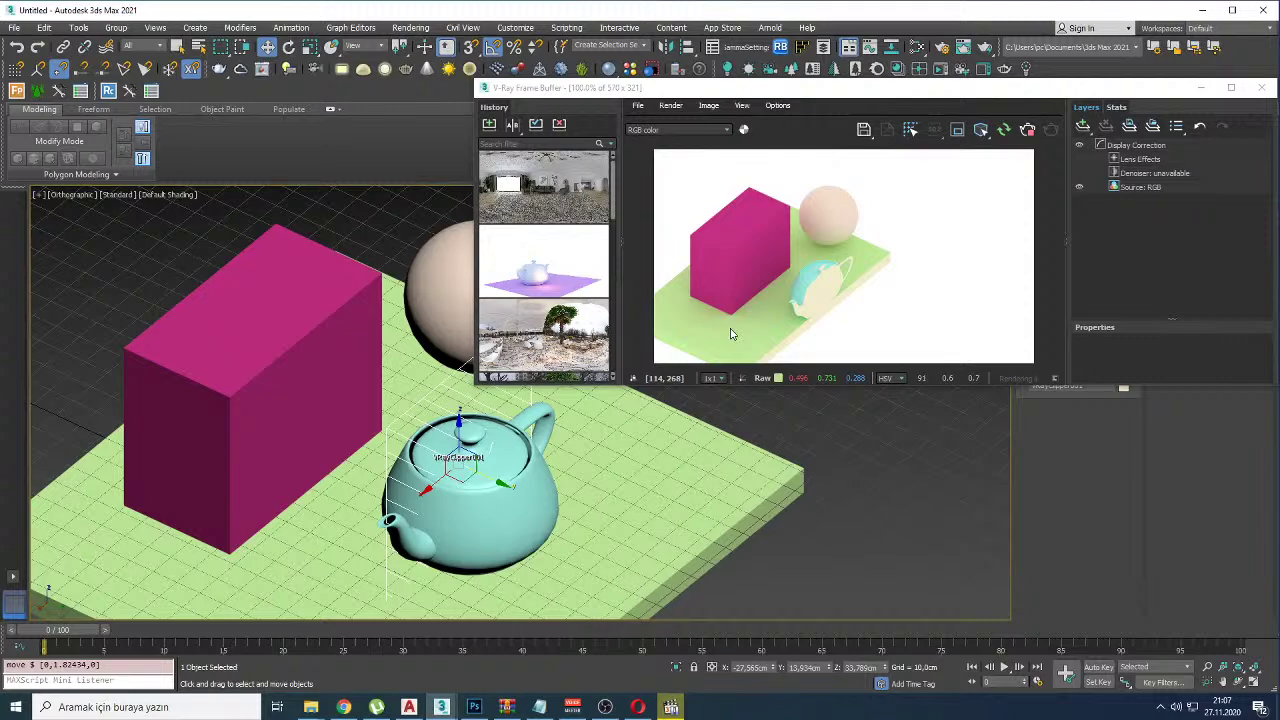
Step: Check the YouTube Studio page, return to 3ds Max, and close the V-Ray Frame Buffer
click(343, 707)
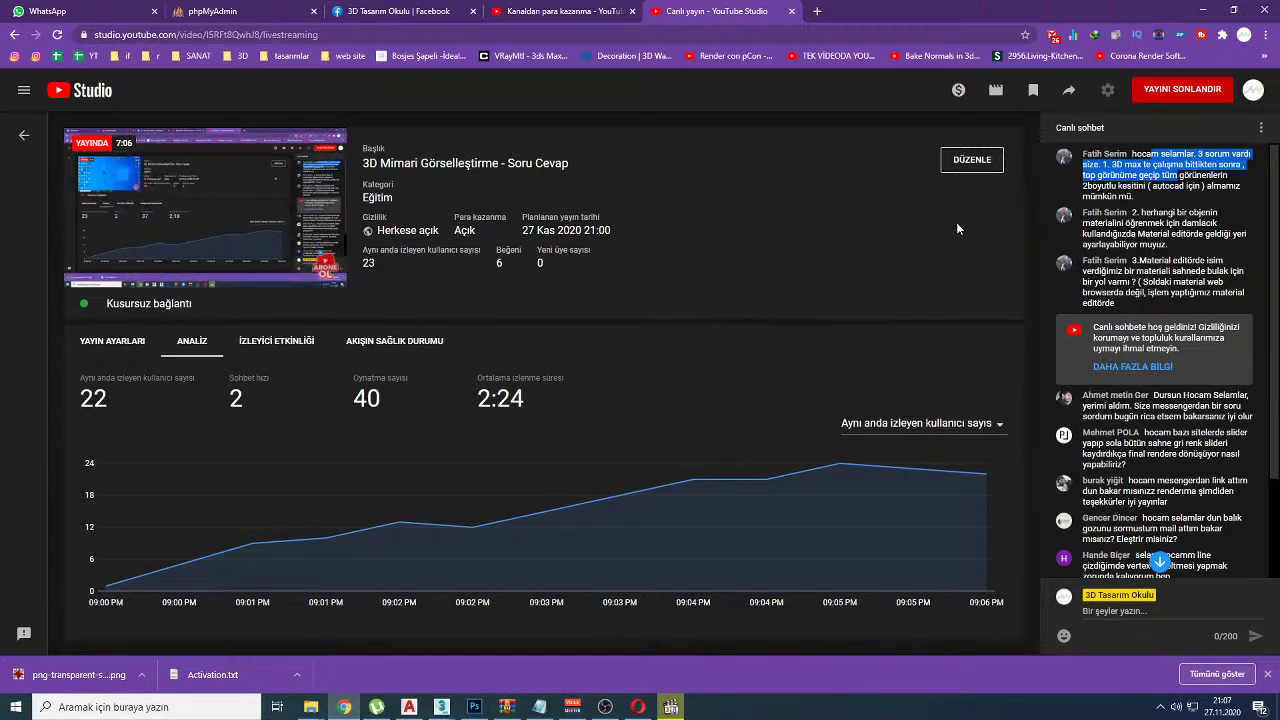
key(alt+Tab)
click(1271, 92)
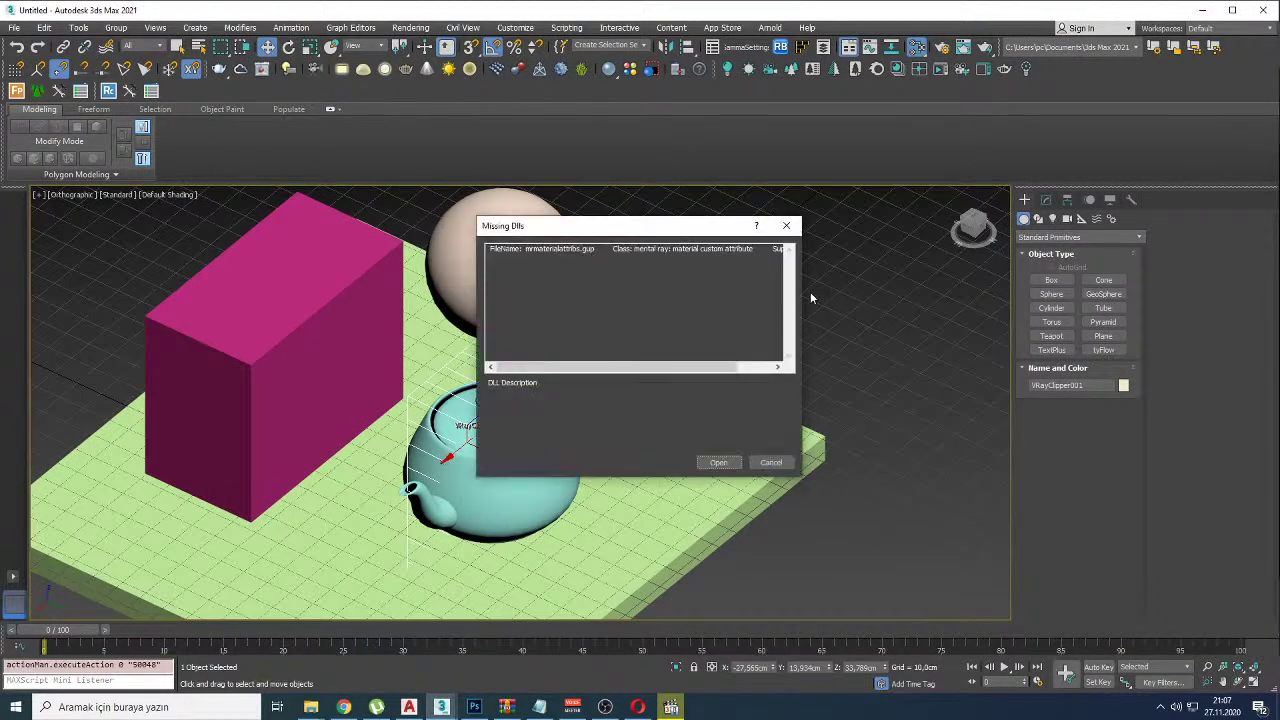
Step: Dismiss the missing DLLs warning, open the Slate Material Editor and apply the deck material to the sphere
click(733, 463)
key(m)
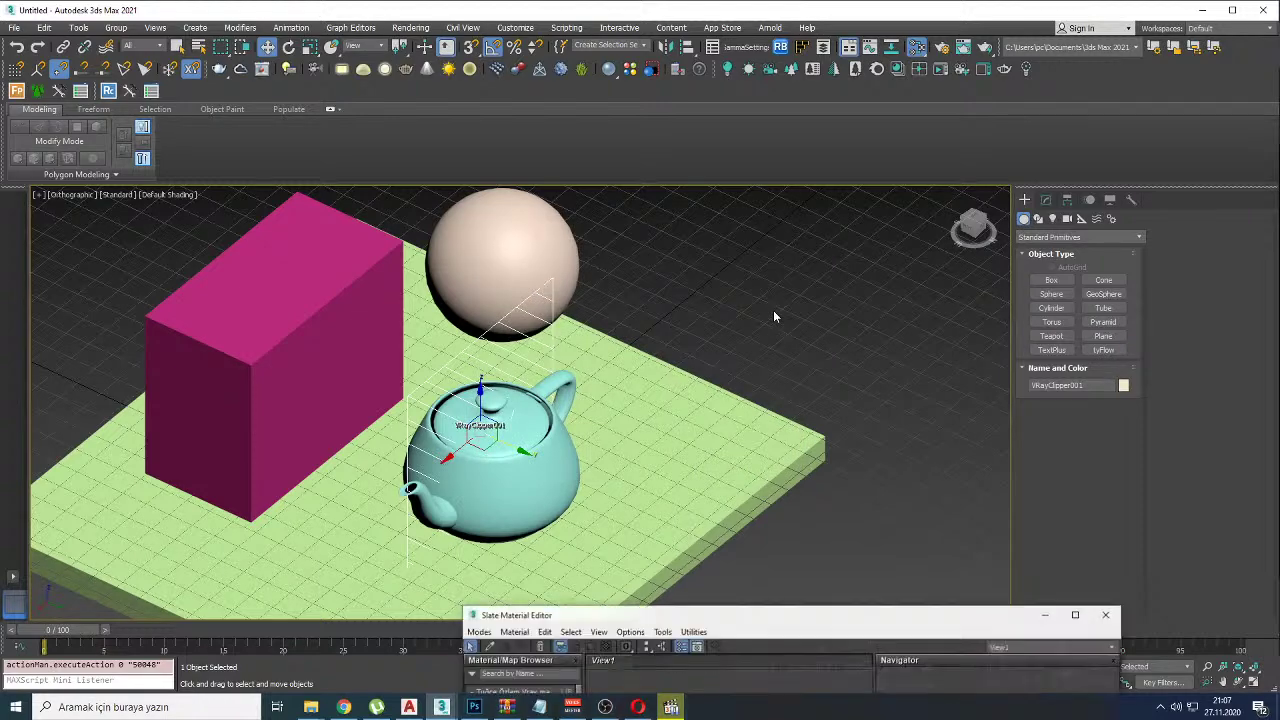
drag(731, 612, 911, 182)
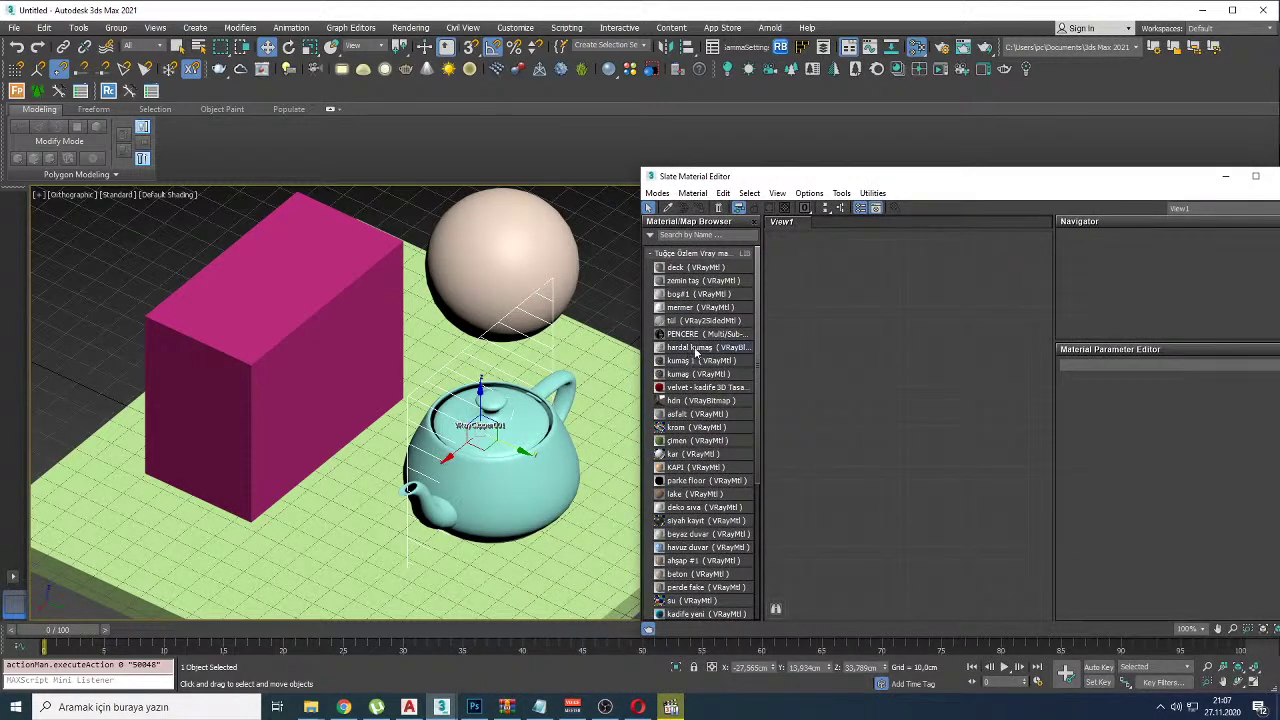
drag(680, 266, 869, 297)
double_click(869, 297)
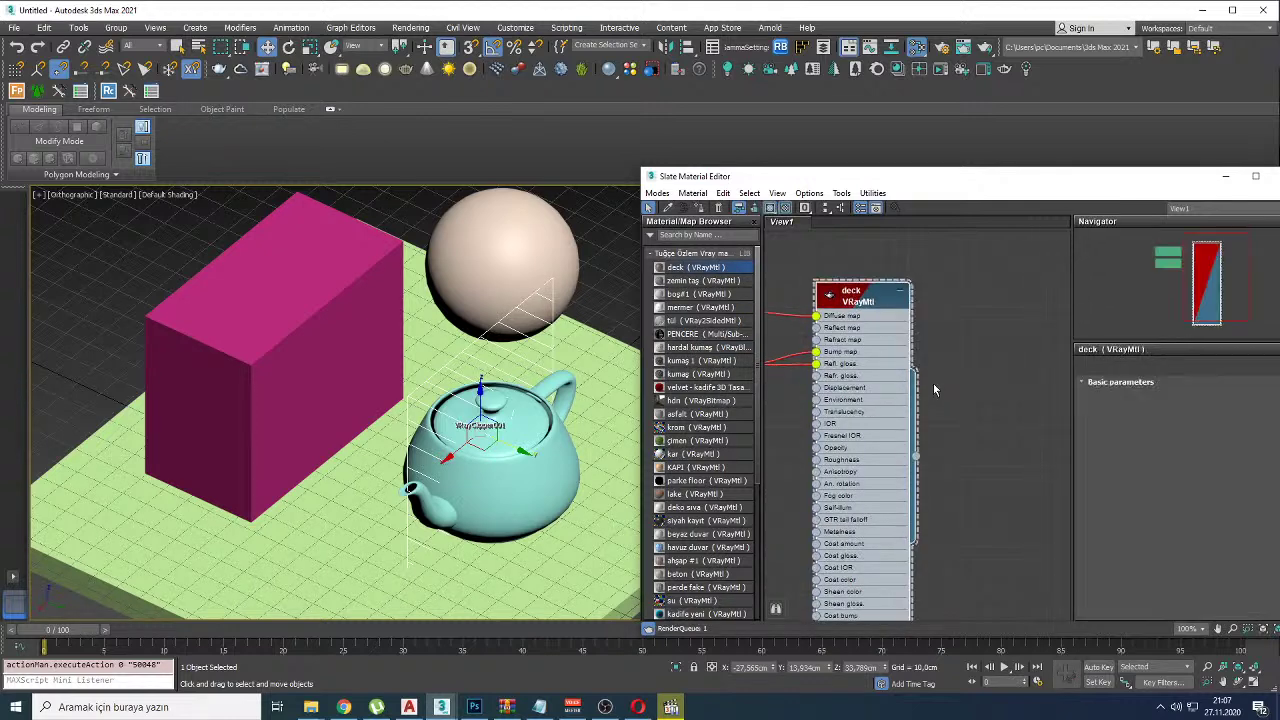
click(519, 277)
key(a)
Step: Clear all nodes from the Slate material view
alt+middle_drag(505, 260, 469, 346)
alt+middle_drag(627, 386, 600, 380)
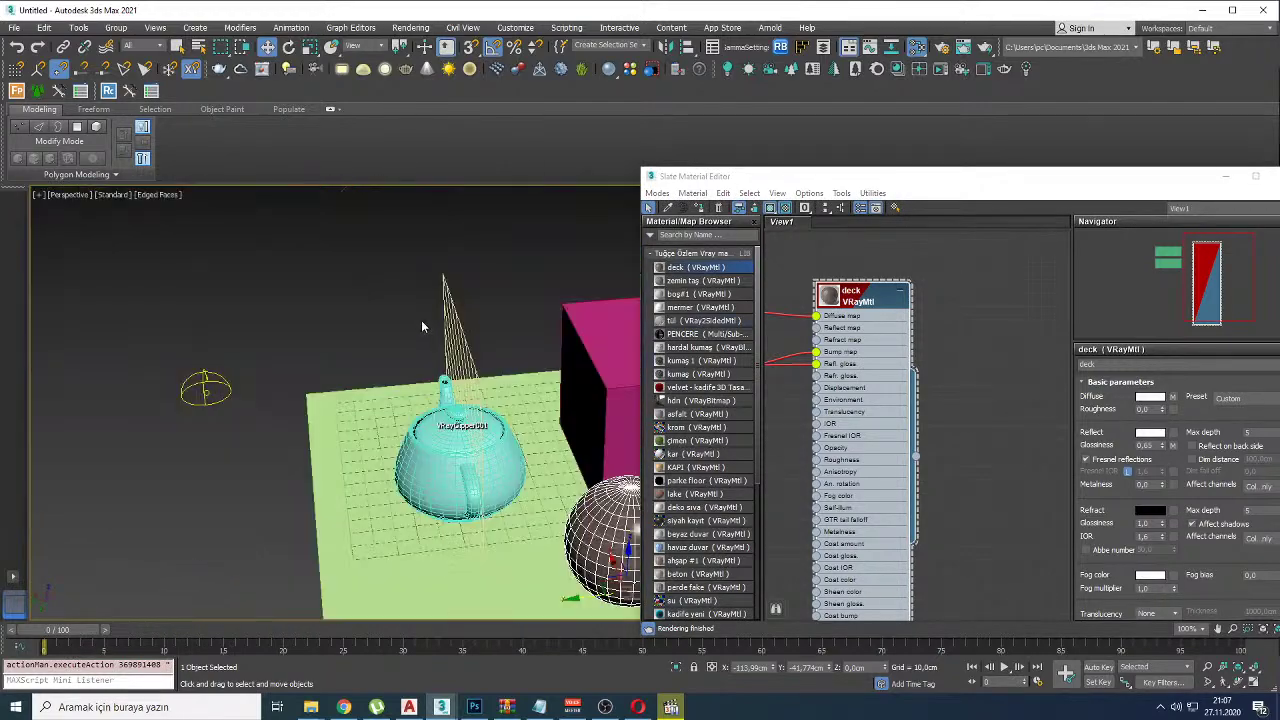
alt+middle_drag(421, 320, 413, 323)
scroll(920, 400, down, 3)
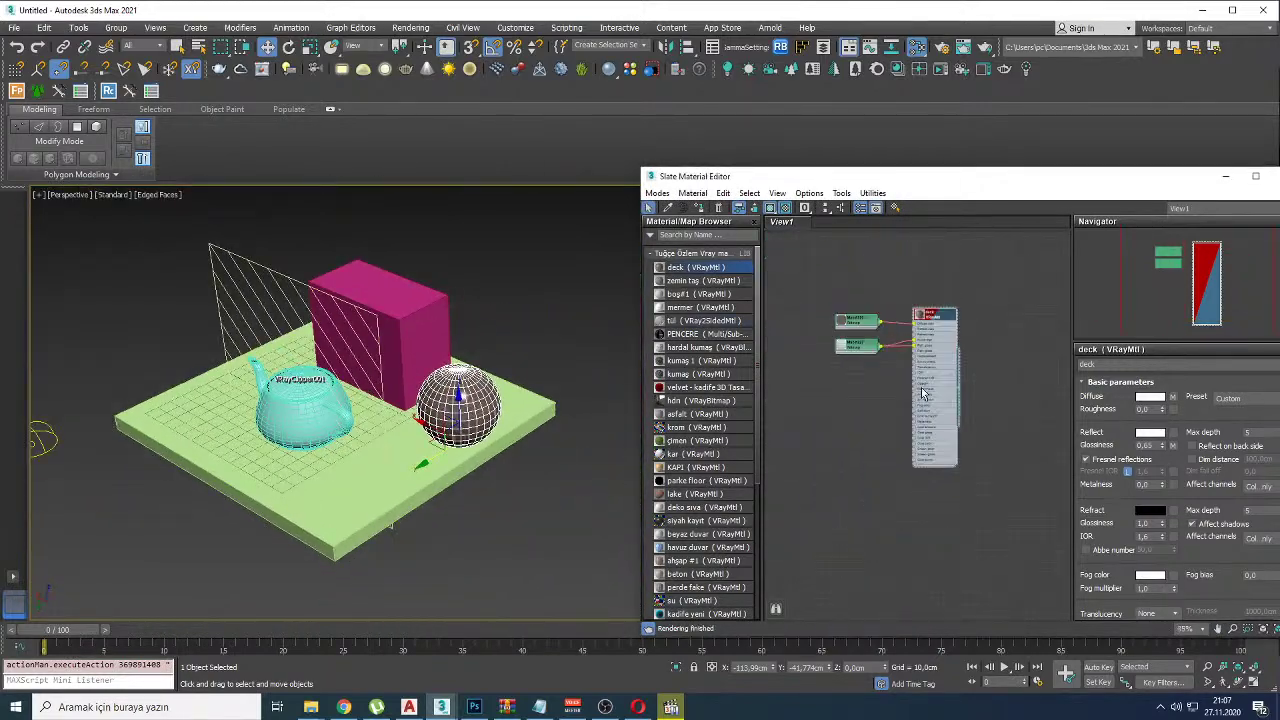
key(Delete)
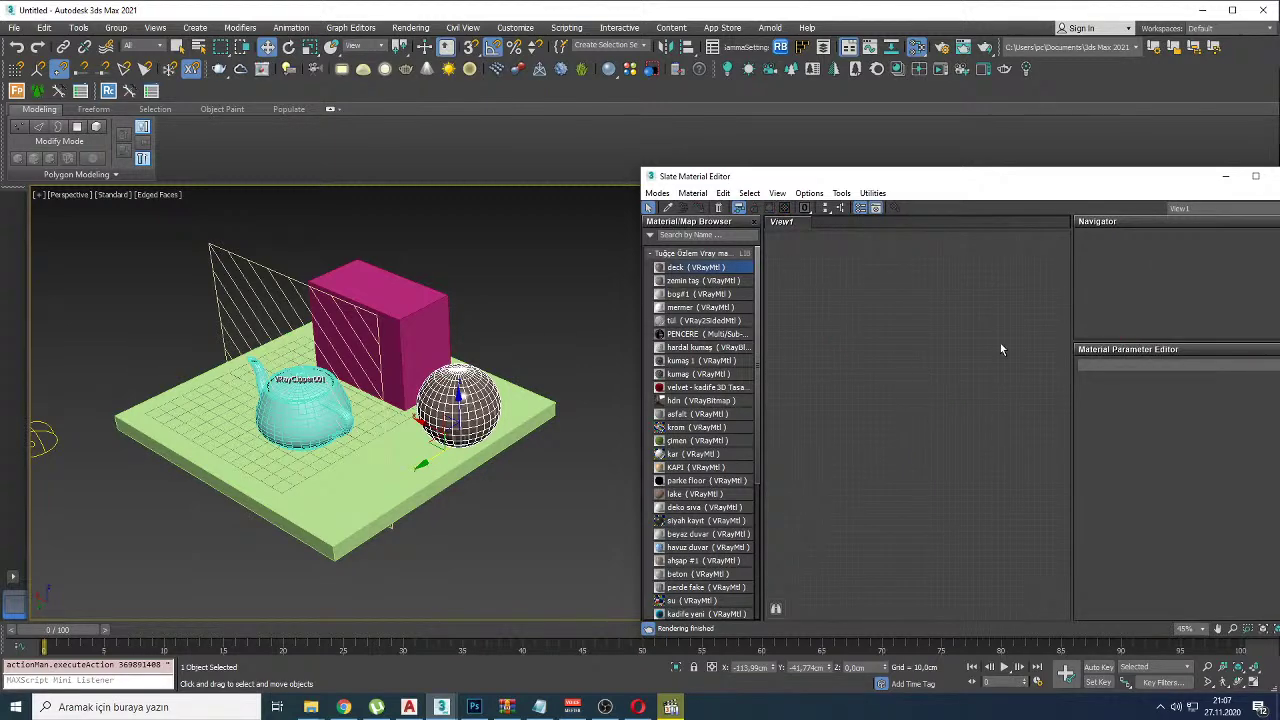
drag(1000, 291, 945, 397)
drag(648, 372, 458, 418)
key(Escape)
Step: Place boş#1 in View1 and duplicate it as a second node, bo #2
drag(682, 295, 958, 302)
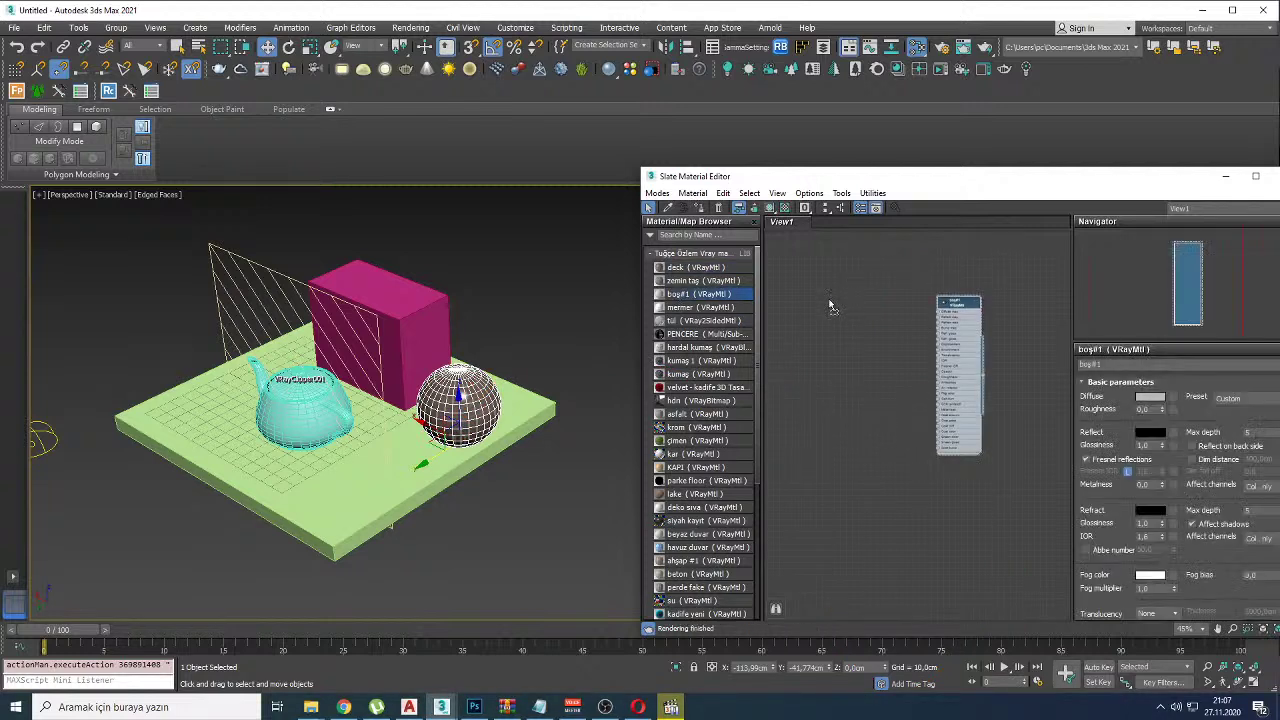
key(ctrl+v)
drag(820, 300, 801, 301)
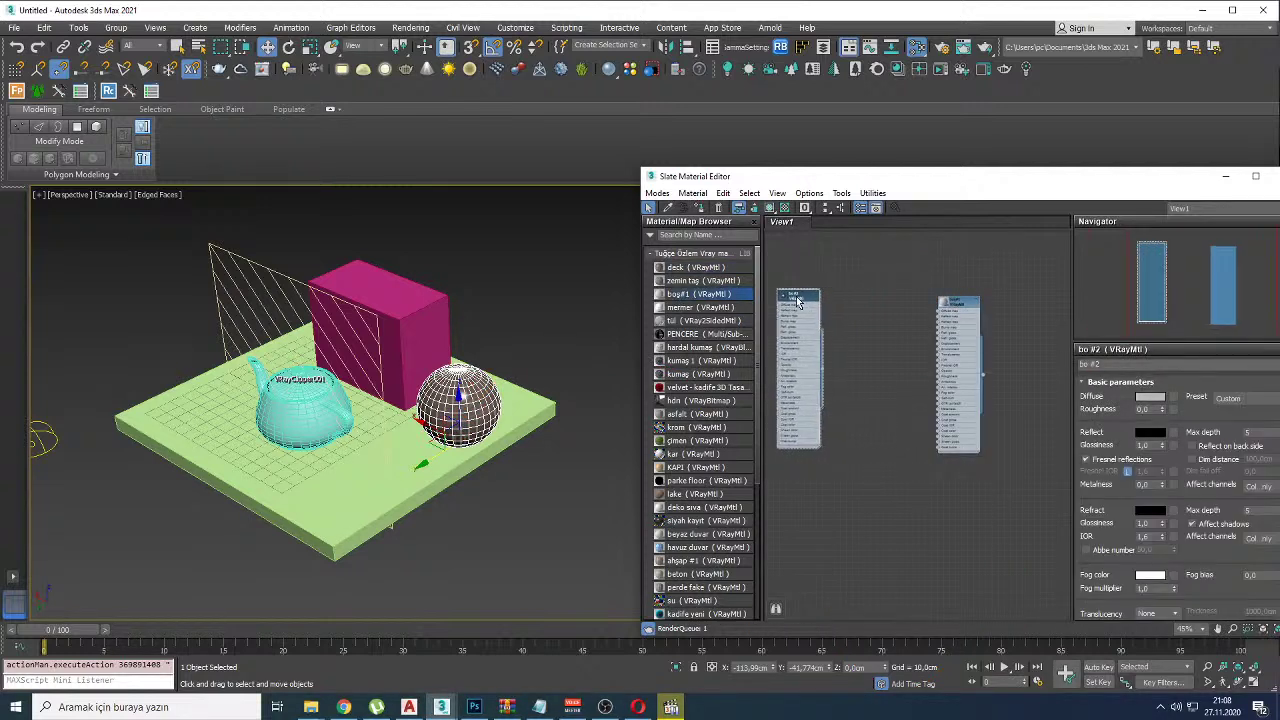
scroll(897, 354, up, 2)
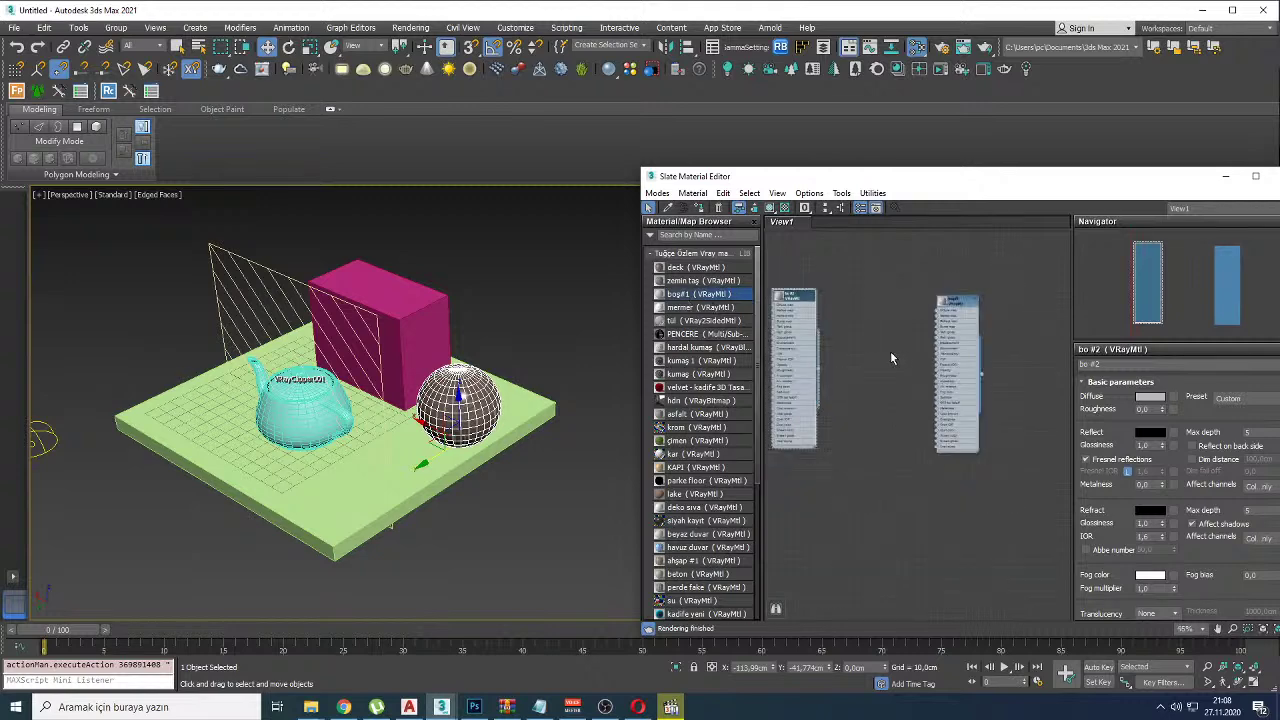
scroll(890, 358, down, 4)
drag(898, 316, 905, 400)
drag(855, 328, 572, 322)
key(Escape)
middle_drag(869, 419, 889, 385)
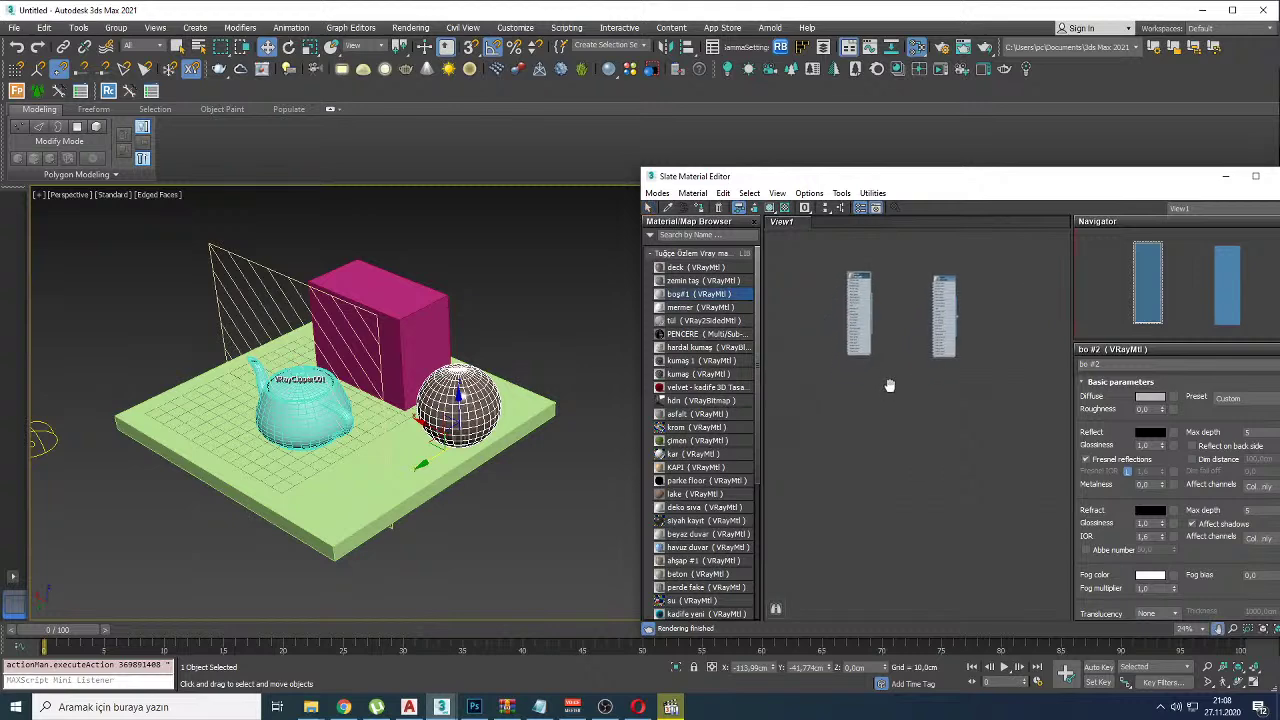
scroll(908, 345, up, 10)
scroll(872, 410, down, 6)
scroll(908, 415, up, 5)
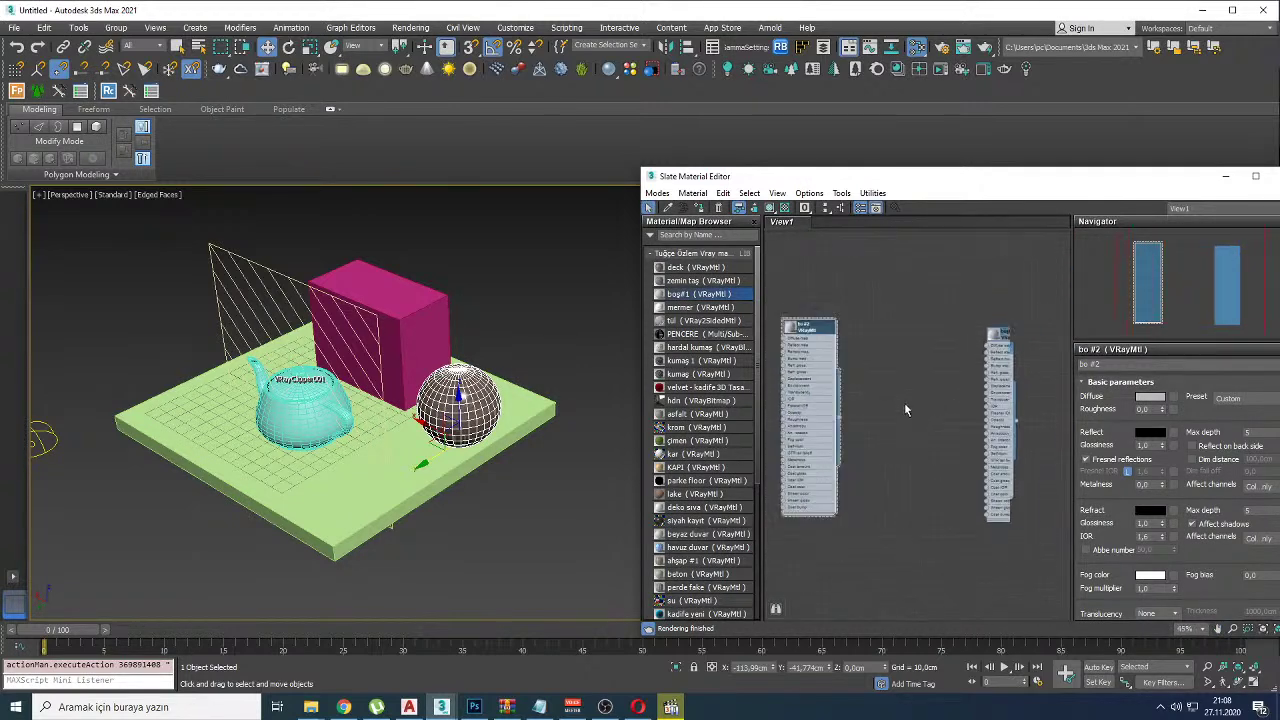
Step: Eyedrop the sphere's deck material with its two bitmap maps, then switch to YouTube Studio
click(670, 208)
click(455, 410)
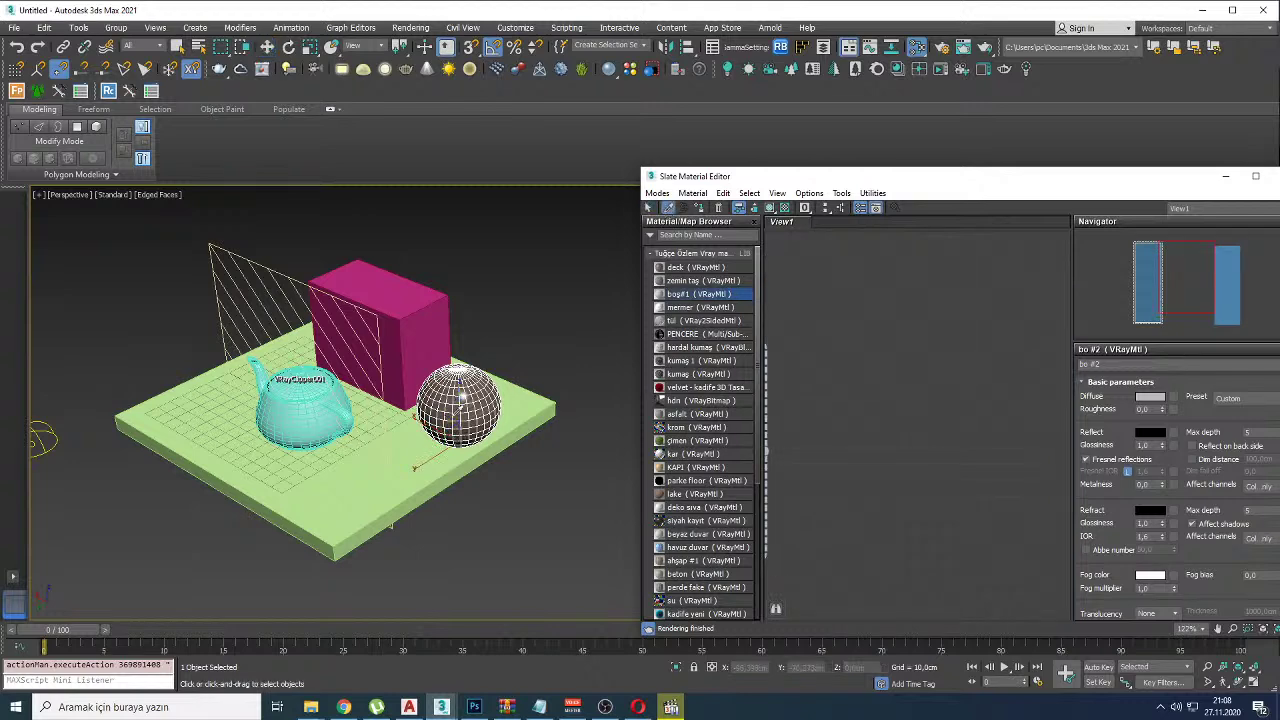
scroll(924, 397, down, 5)
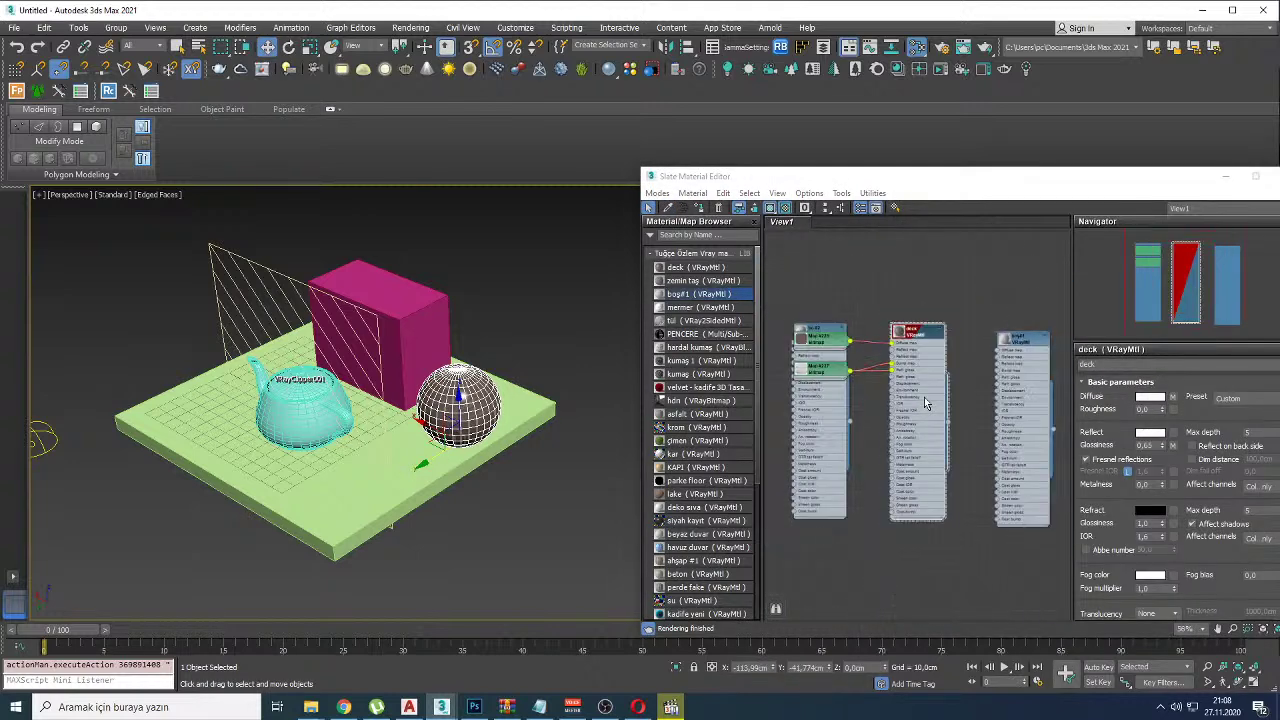
click(853, 430)
scroll(999, 423, down, 4)
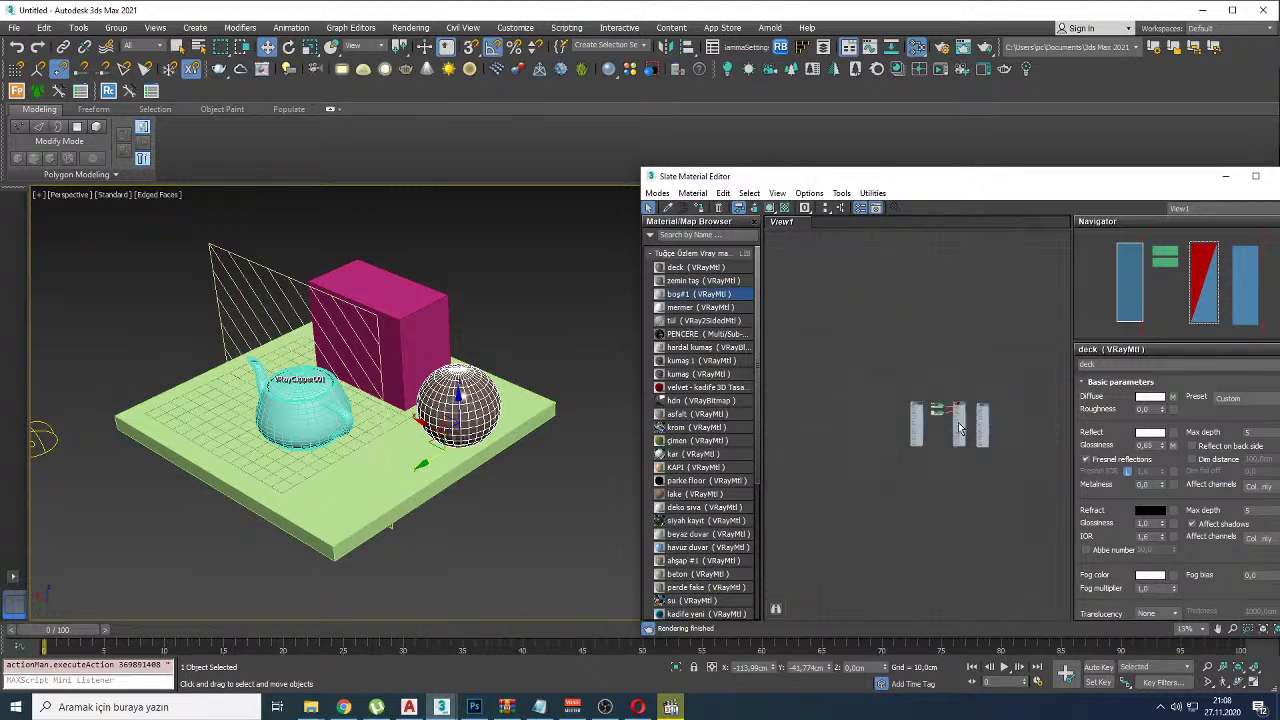
scroll(965, 415, up, 3)
scroll(971, 380, down, 4)
scroll(872, 392, up, 4)
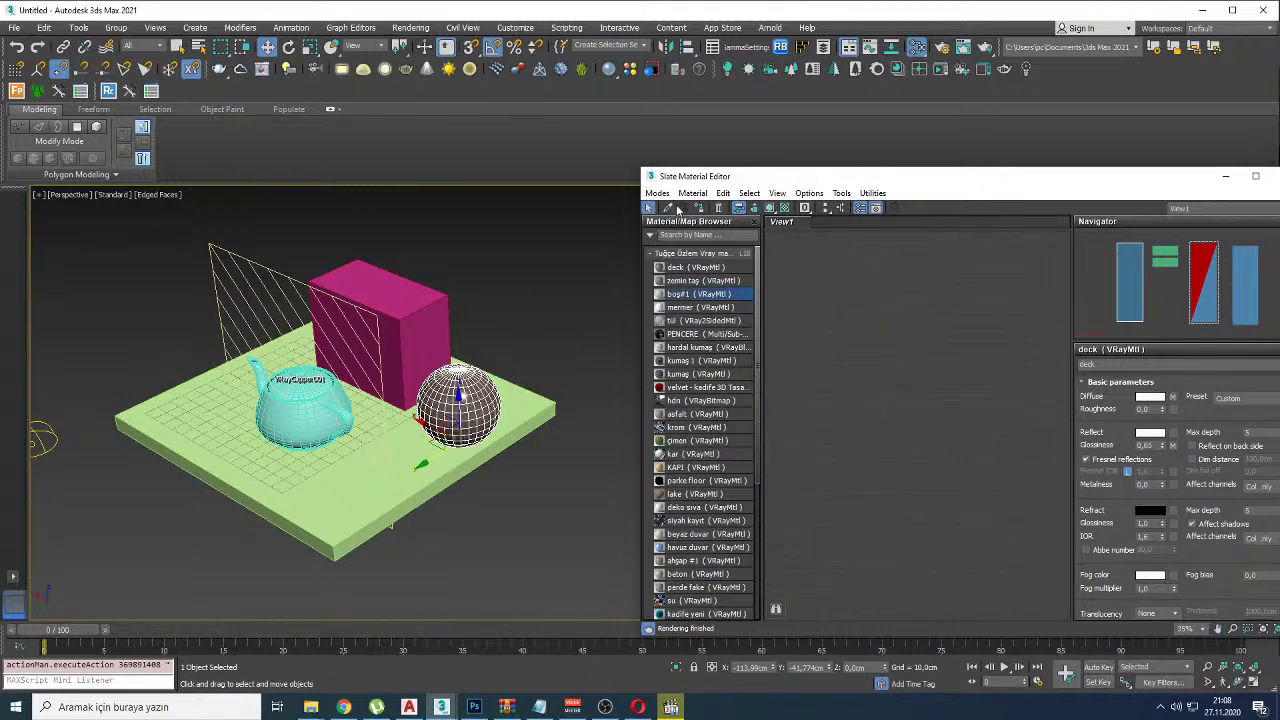
click(471, 389)
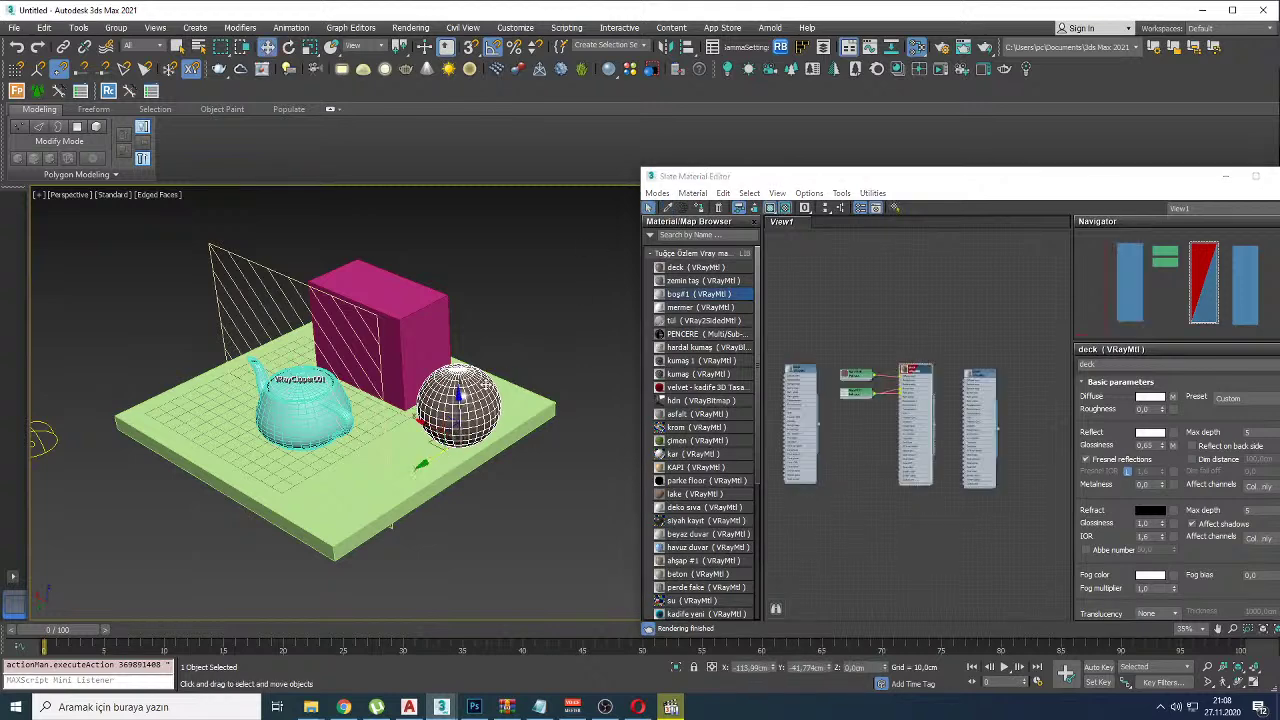
scroll(921, 436, up, 4)
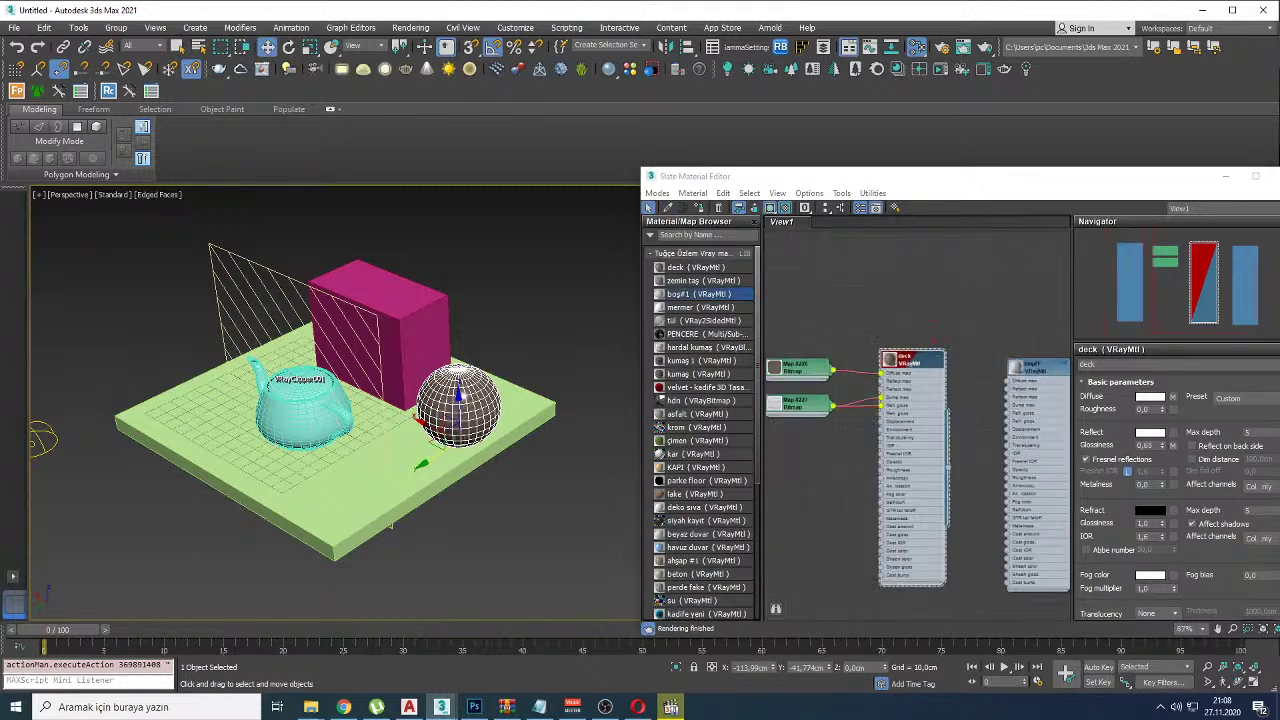
key(alt+Tab)
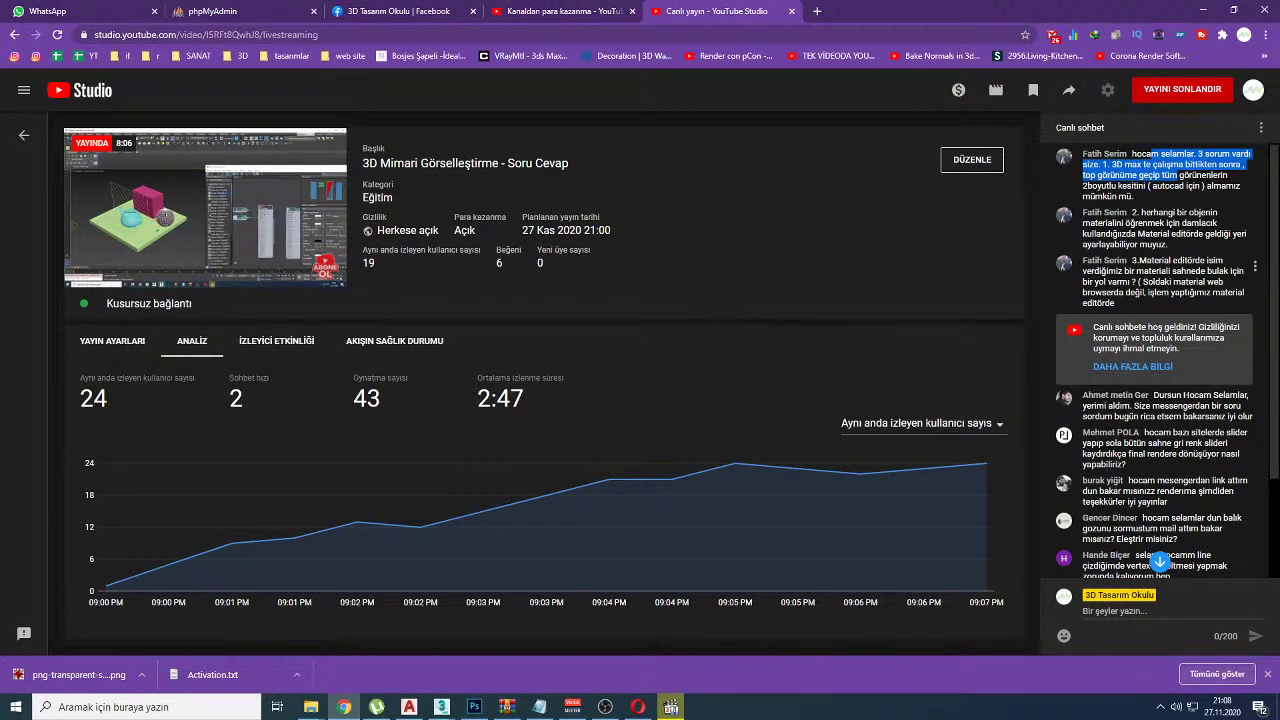
Step: Back in 3ds Max, move the Slate Material Editor window further left
key(alt+Tab)
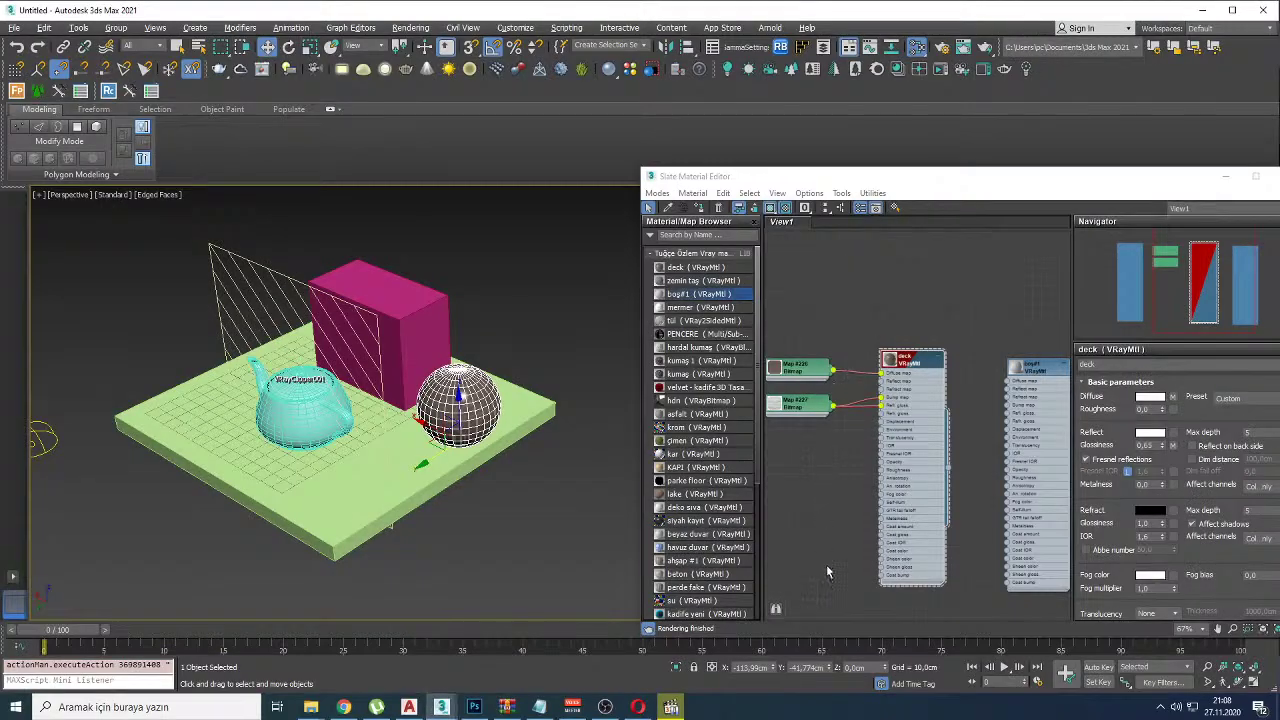
middle_drag(812, 547, 797, 505)
drag(860, 186, 650, 140)
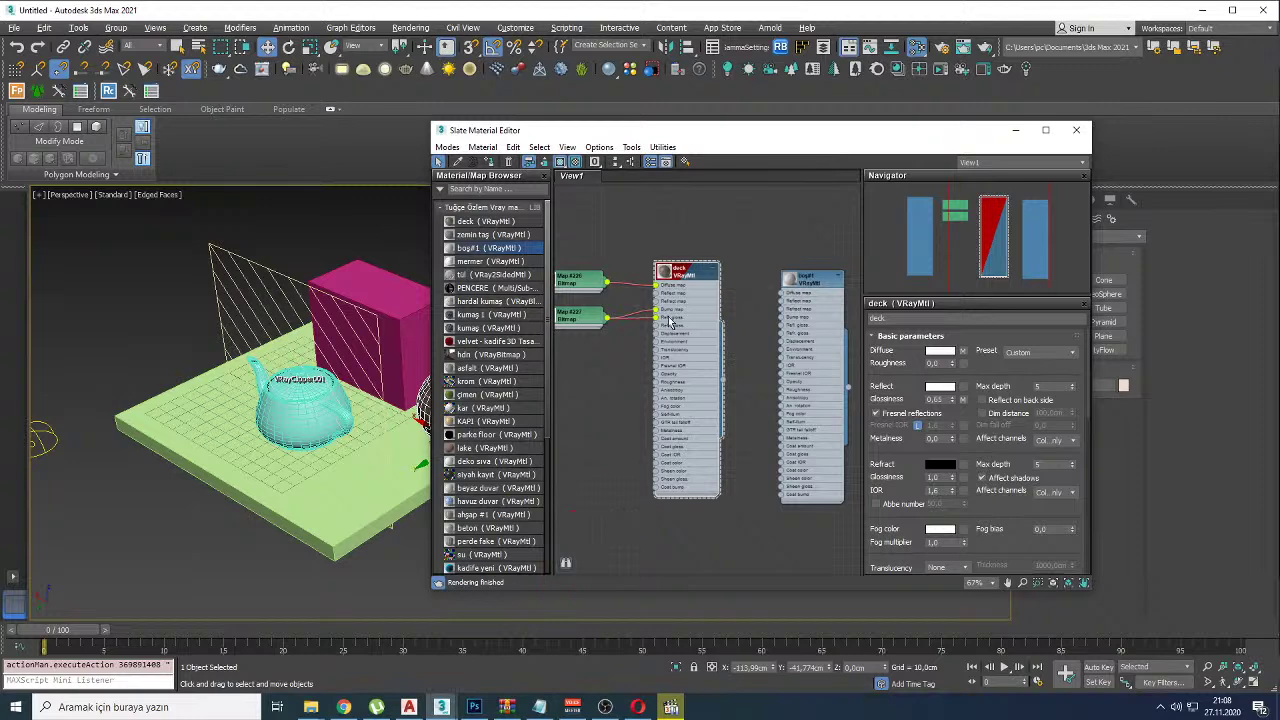
click(822, 300)
double_click(815, 290)
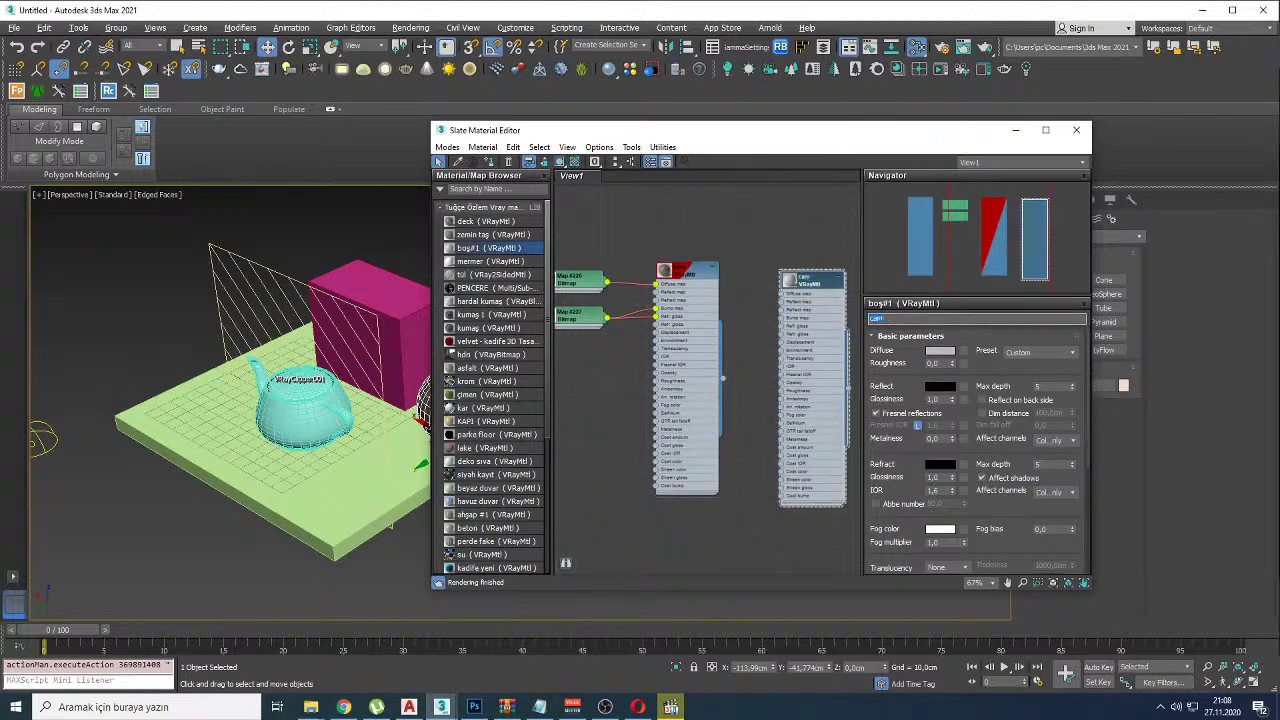
middle_drag(682, 353, 784, 335)
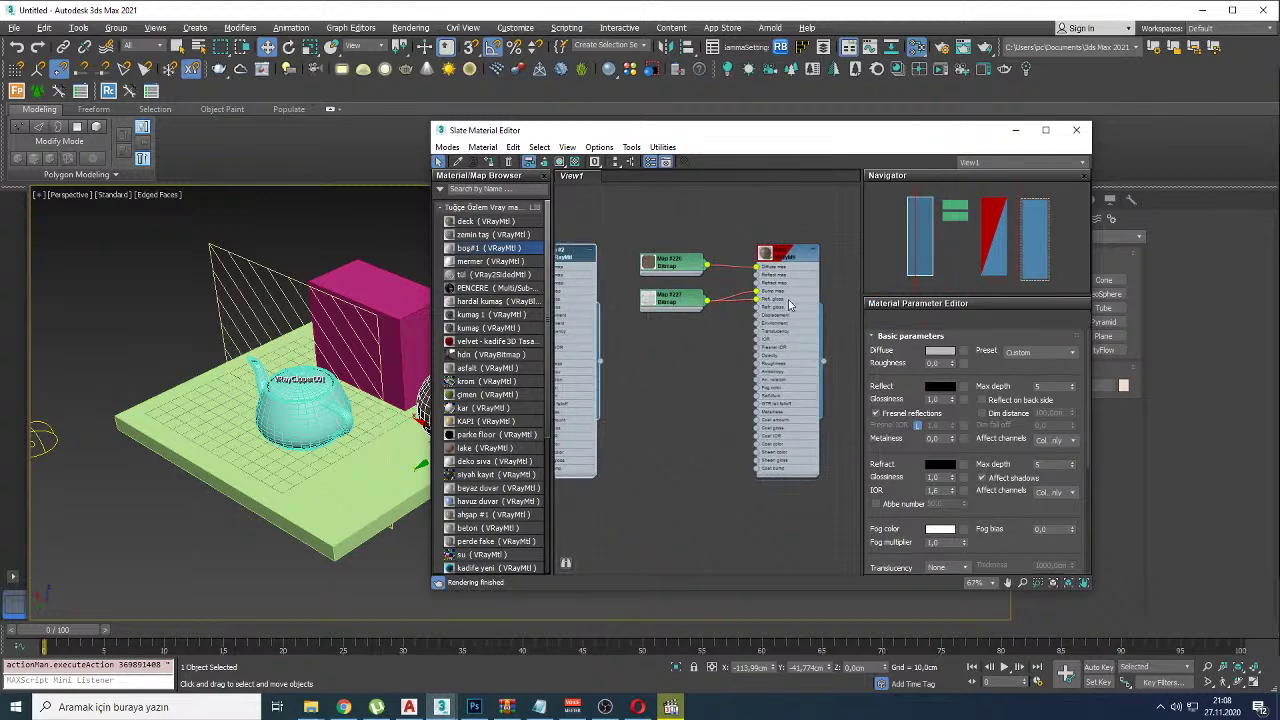
Step: Rearrange the boş#1, bo #2 and deck material nodes in the view
click(909, 318)
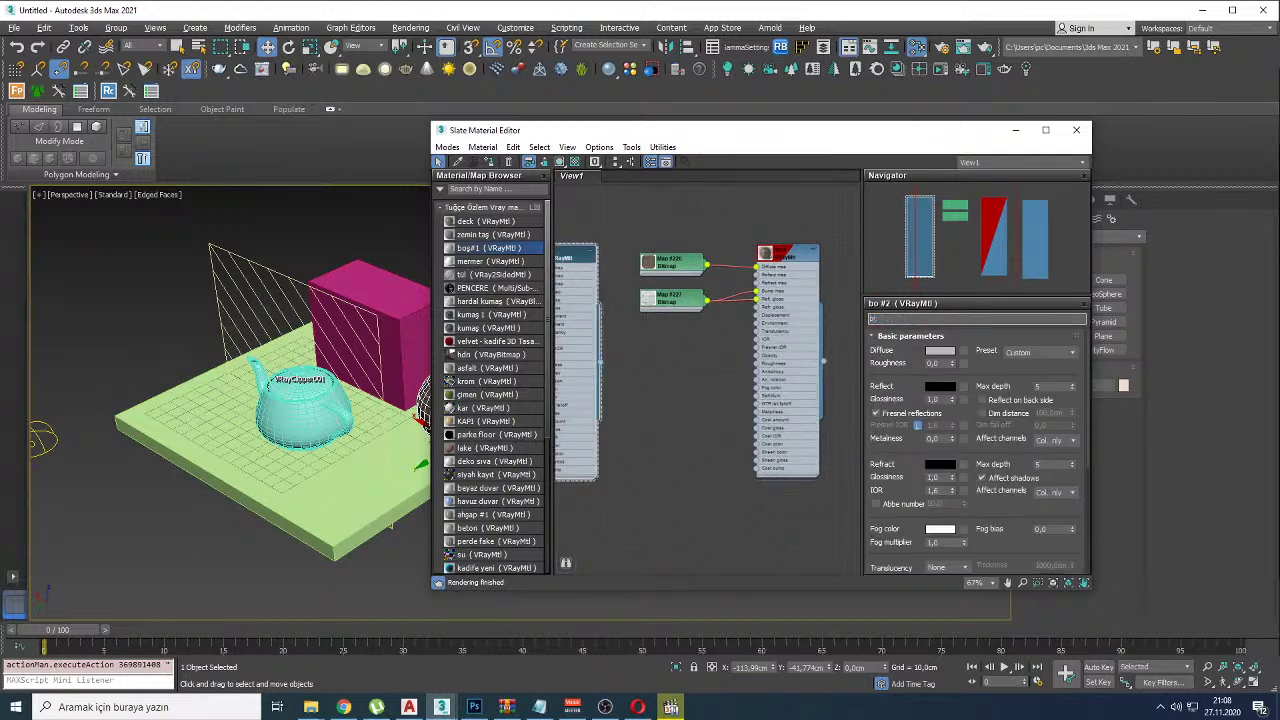
scroll(724, 320, down, 6)
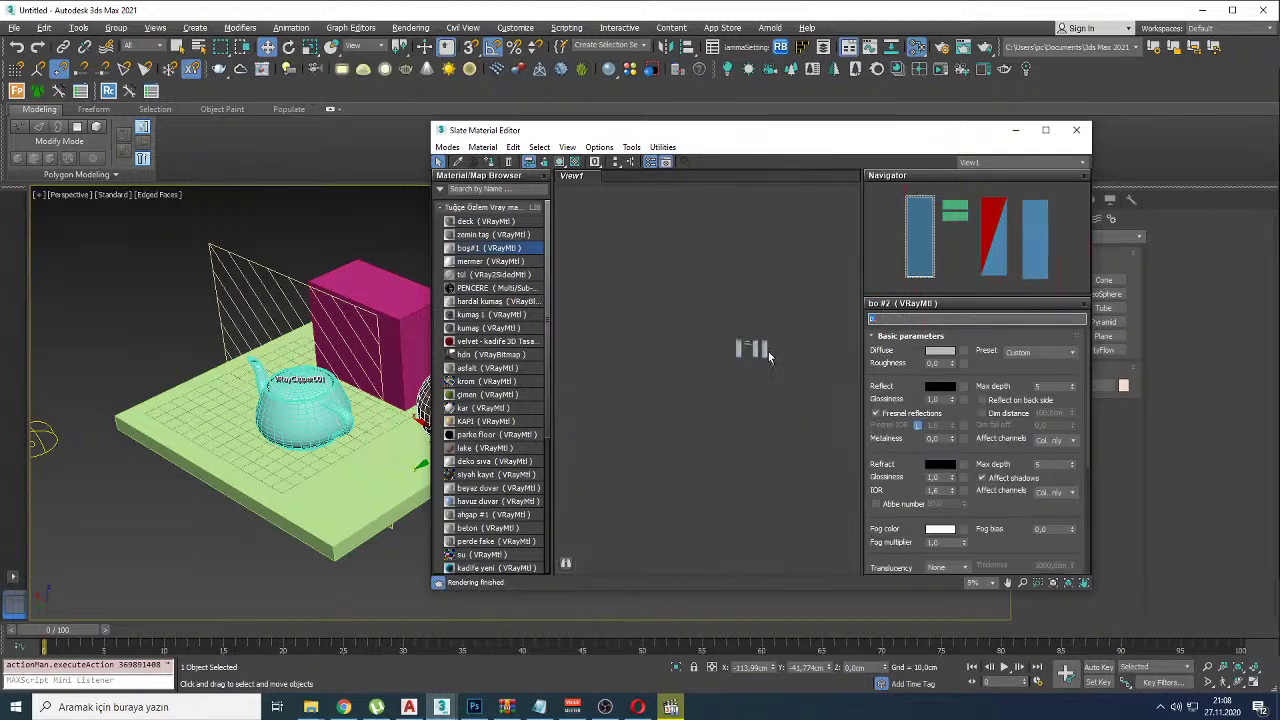
drag(741, 352, 831, 248)
middle_drag(659, 353, 706, 411)
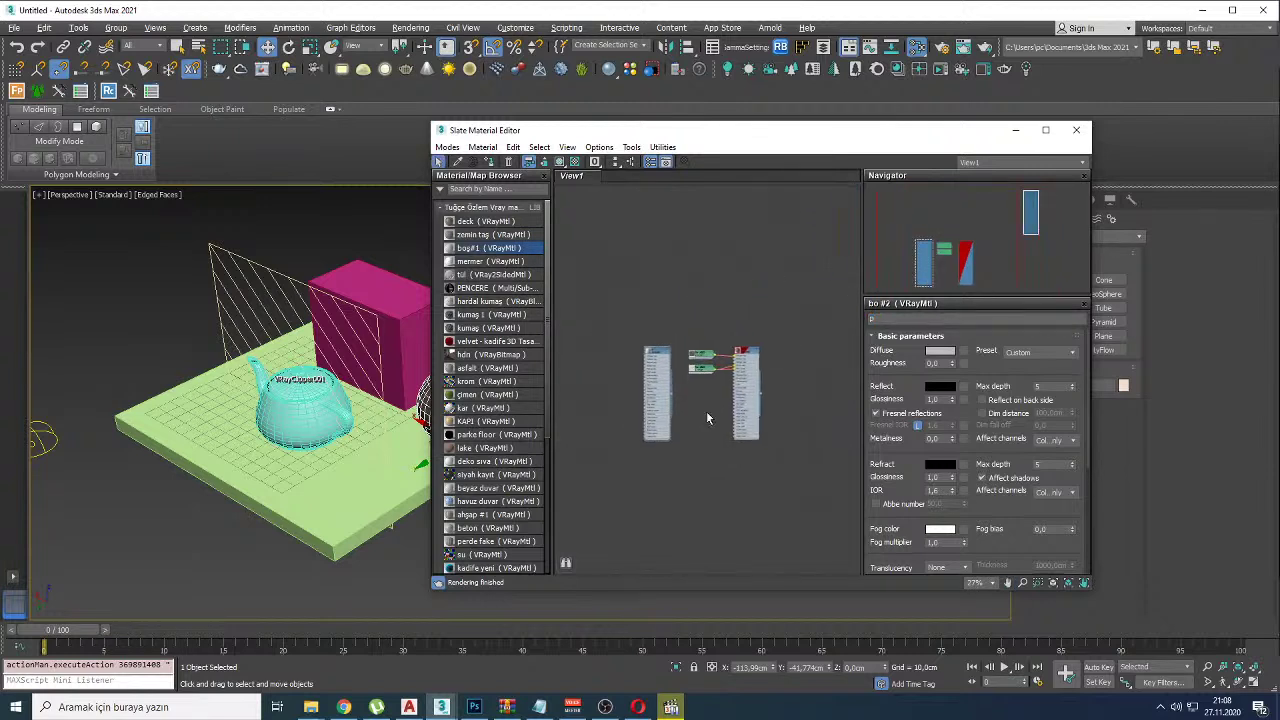
drag(654, 426, 563, 280)
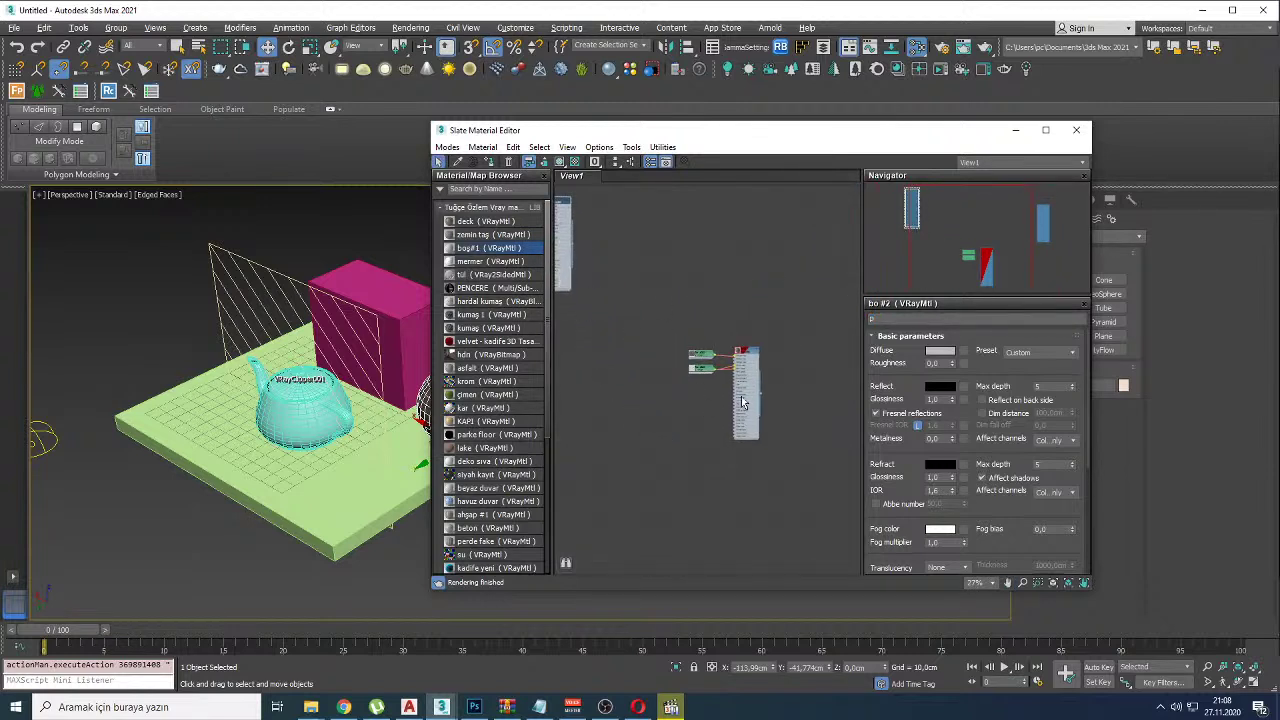
drag(745, 415, 857, 483)
scroll(760, 328, down, 5)
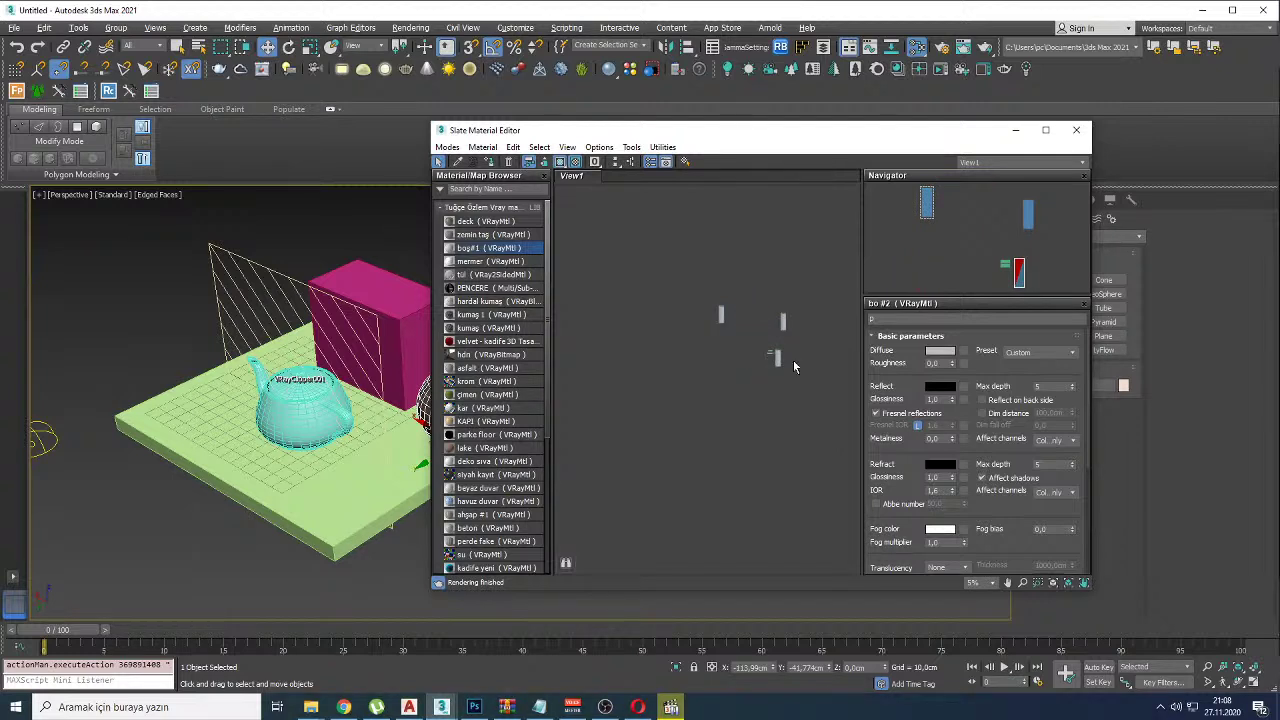
scroll(792, 361, up, 5)
scroll(800, 305, up, 4)
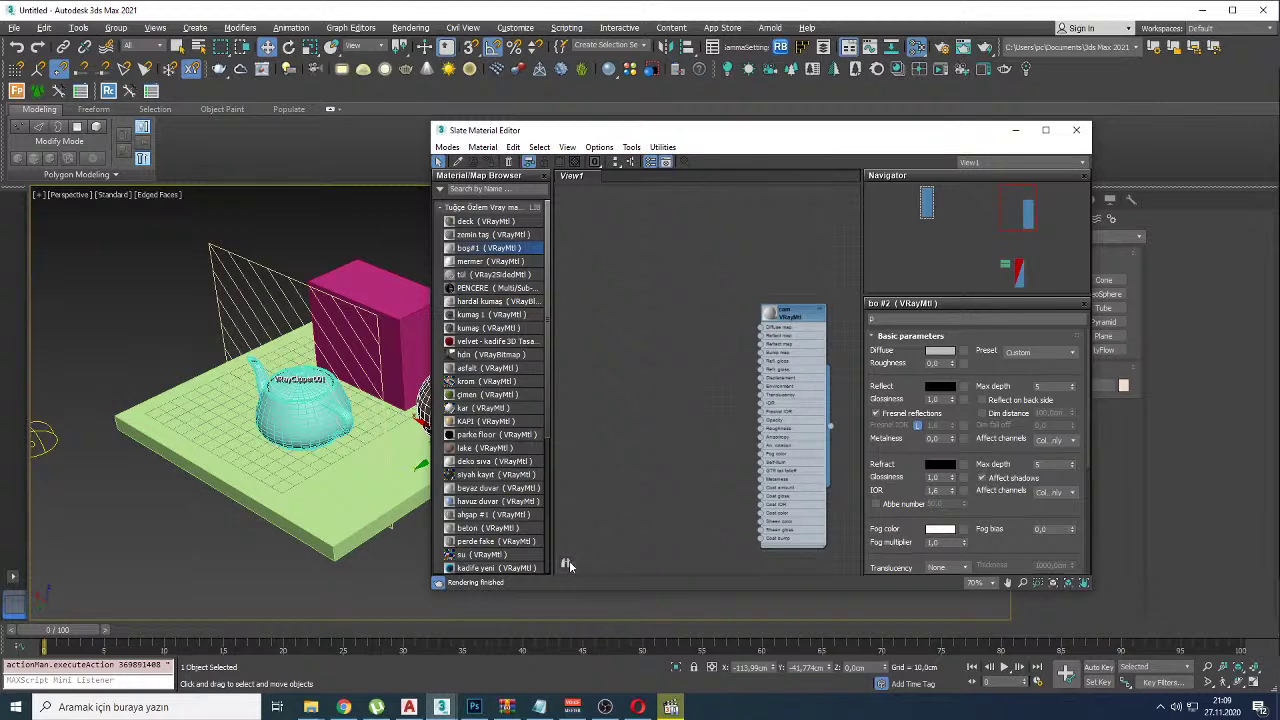
Step: Search the material view for 'deck', then switch to YouTube Studio
mouse_move(566, 563)
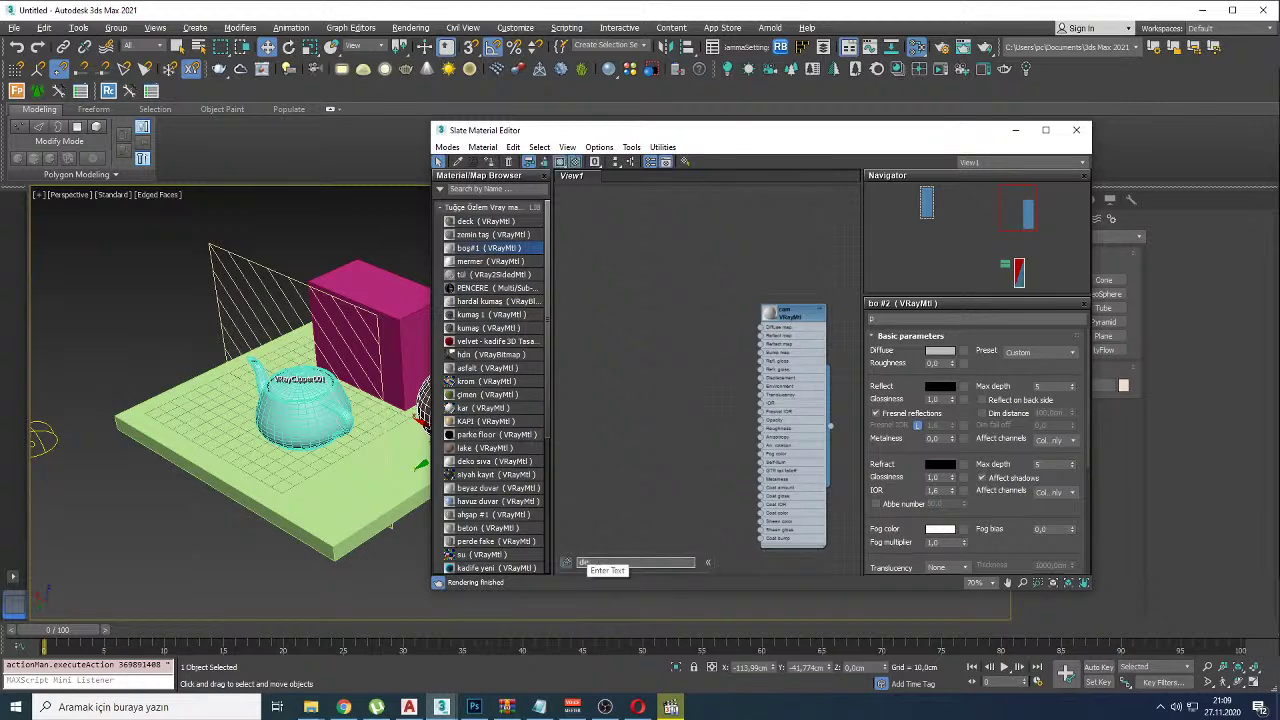
text(deck)
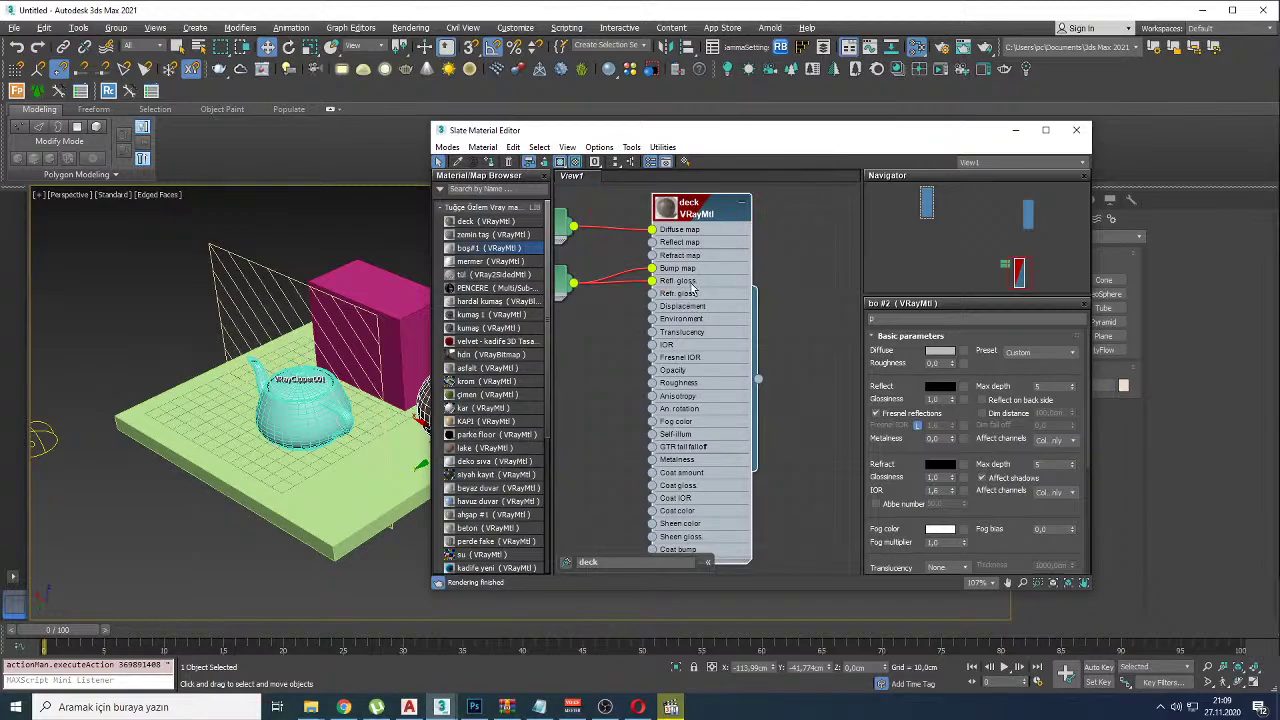
key(alt+Tab)
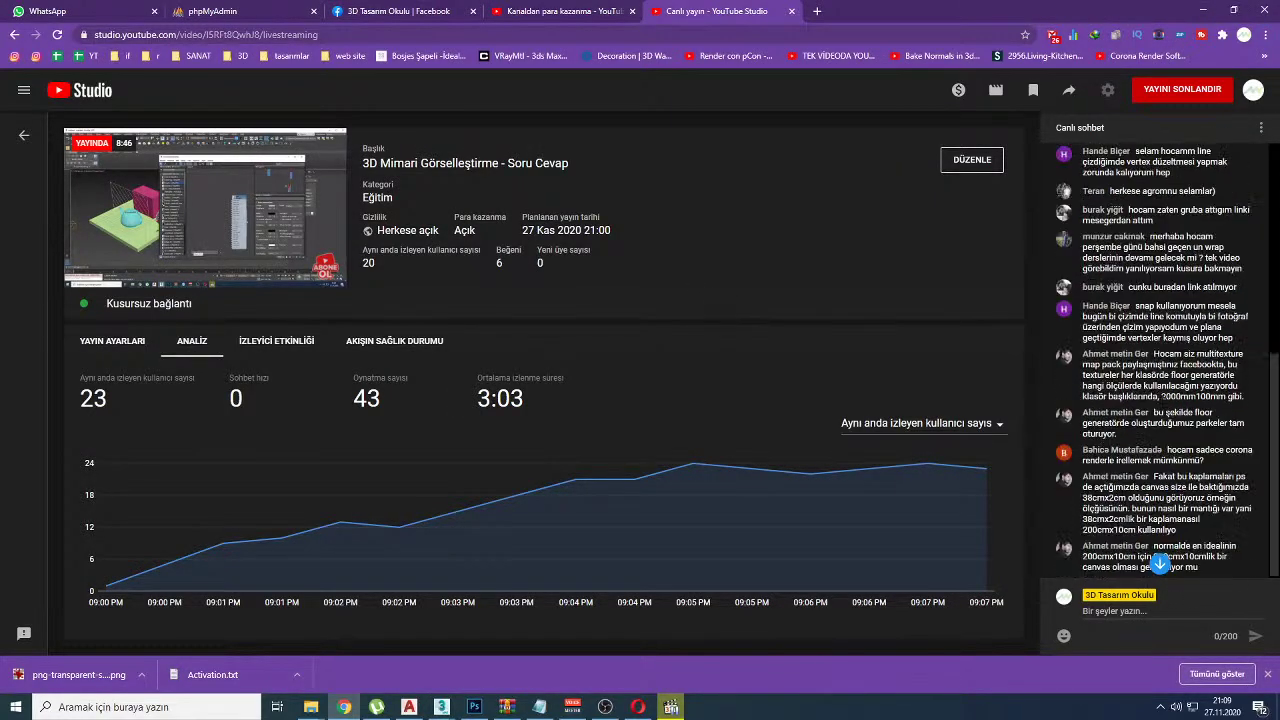
Step: Read through the live chat, highlighting a viewer's question, then return to 3ds Max
scroll(1174, 430, up, 2)
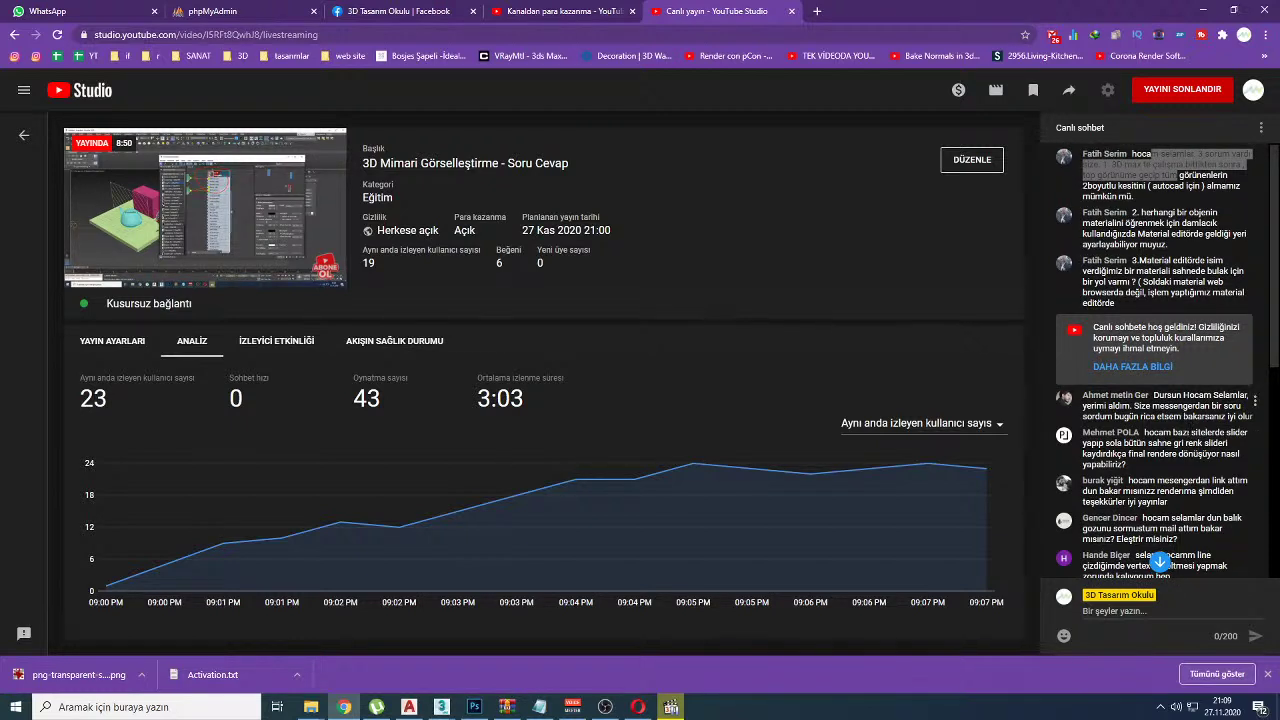
drag(1152, 406, 1209, 406)
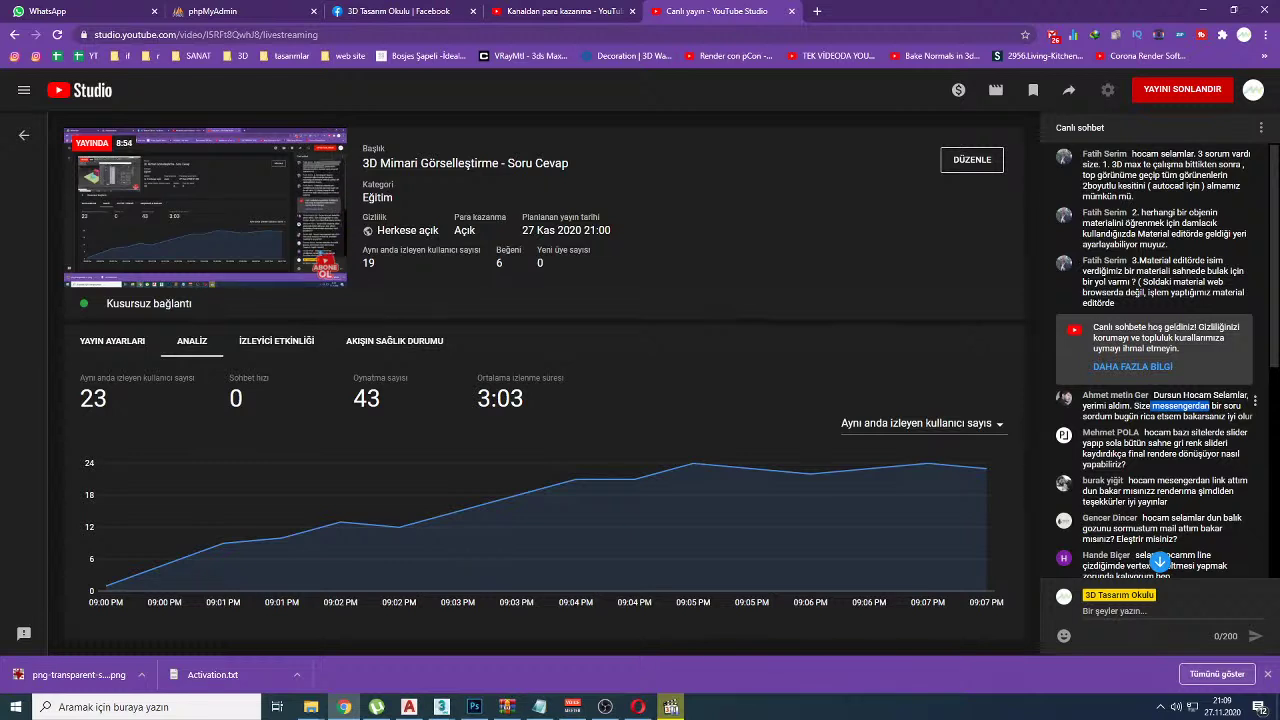
scroll(1209, 406, down, 1)
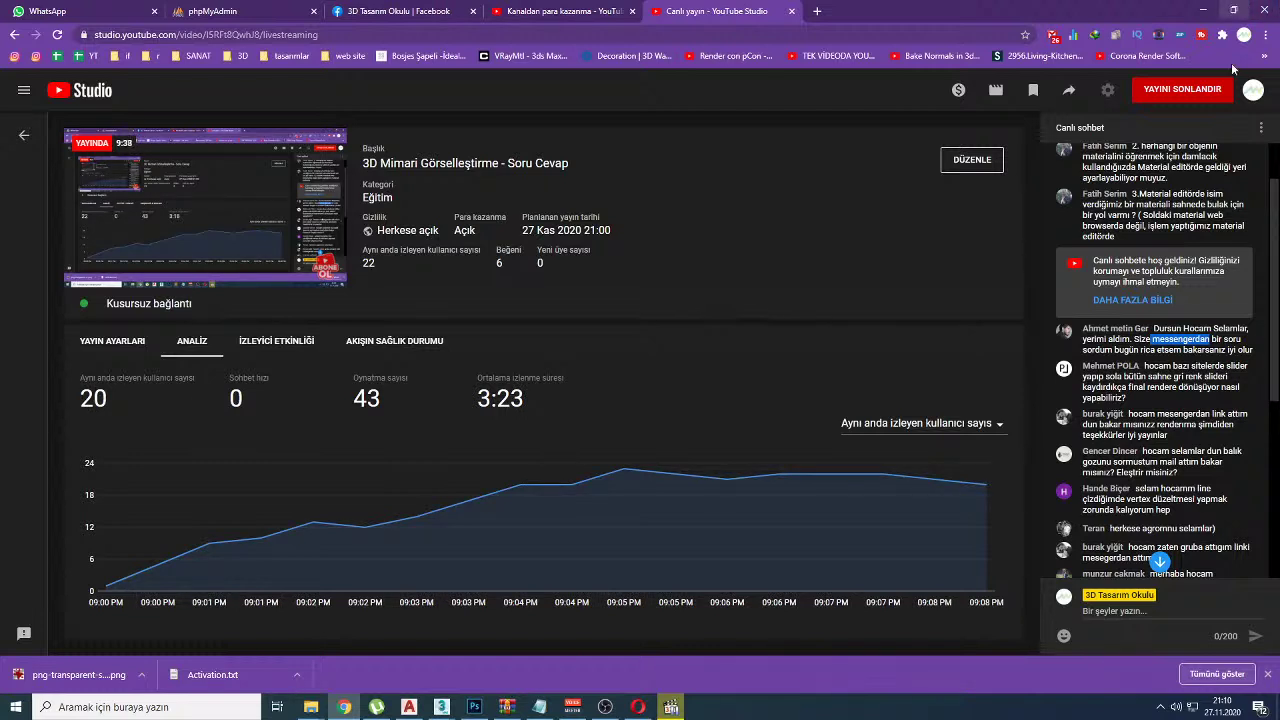
scroll(1165, 452, down, 1)
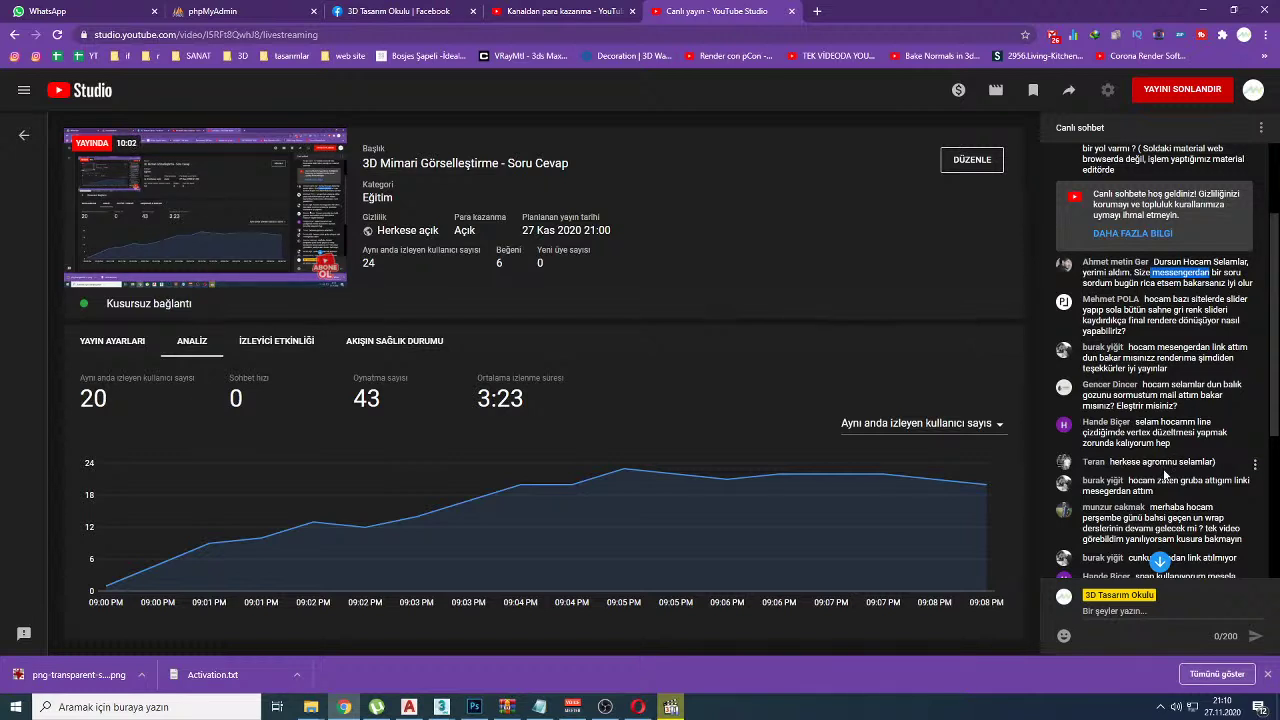
drag(1163, 422, 1197, 433)
scroll(1160, 400, down, 1)
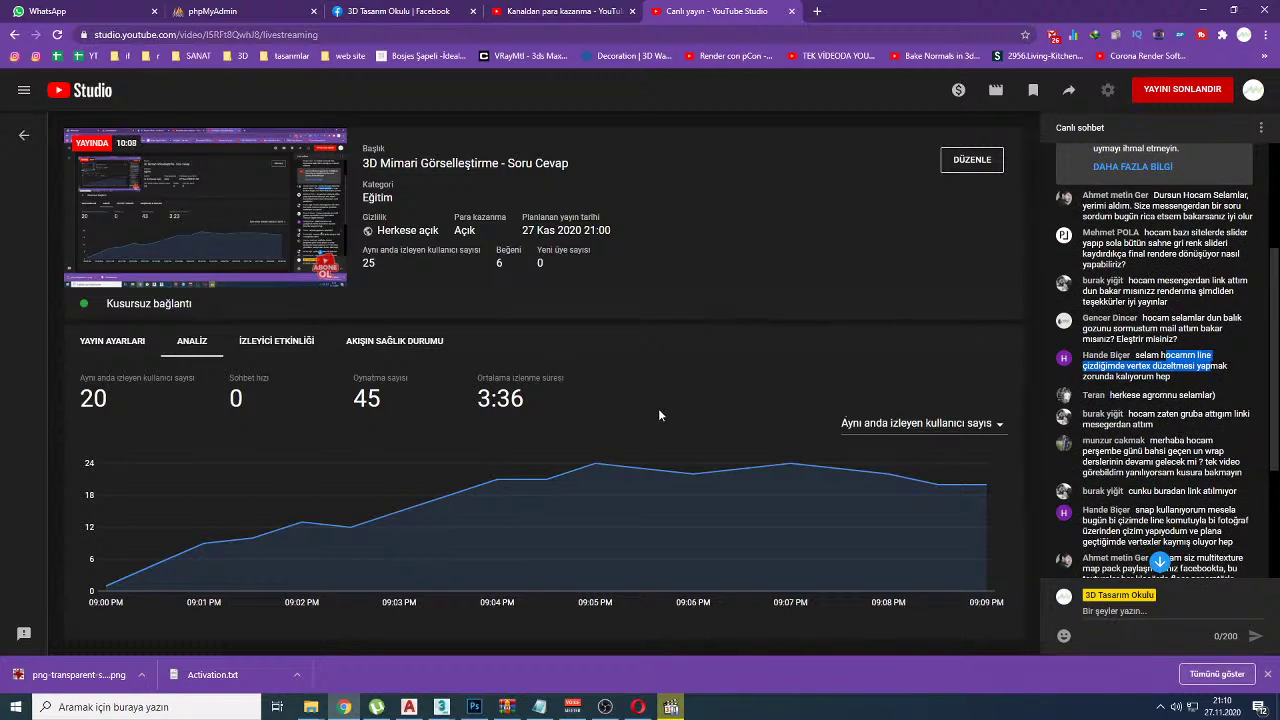
key(alt+Tab)
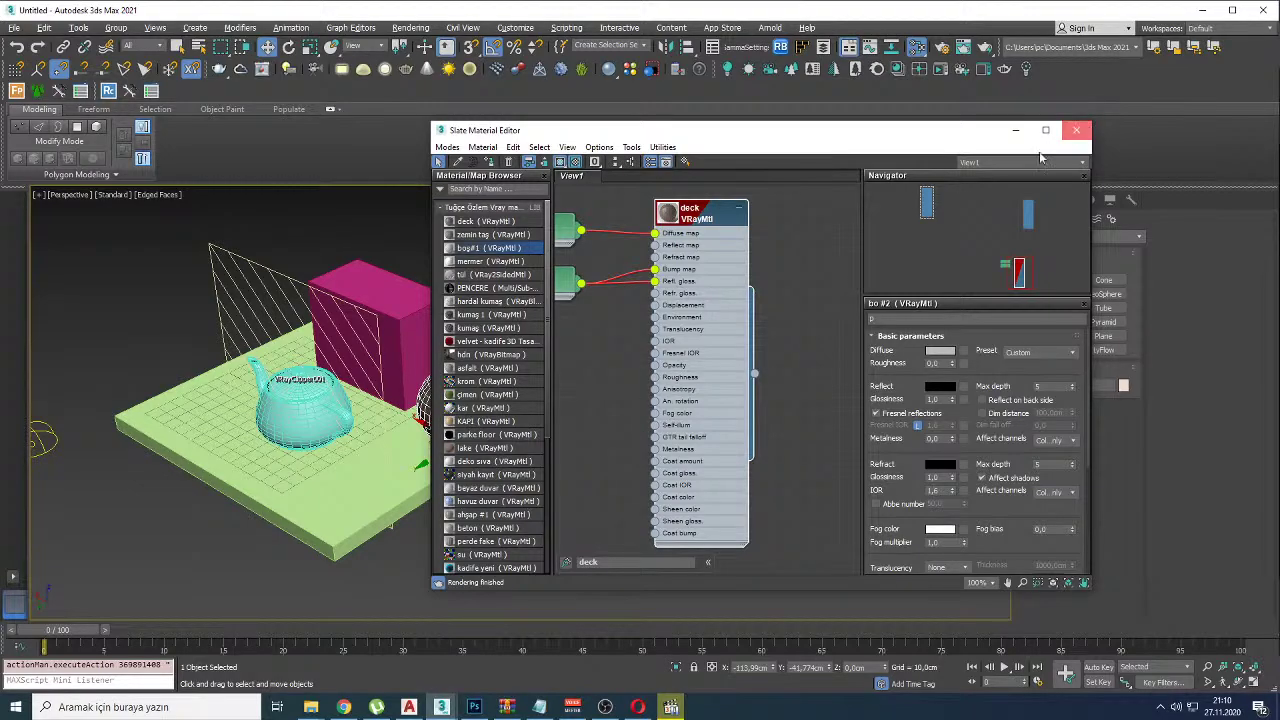
Step: Close the material editor, delete every scene object and switch to Top view
click(1075, 133)
key(ctrl+a)
key(Delete)
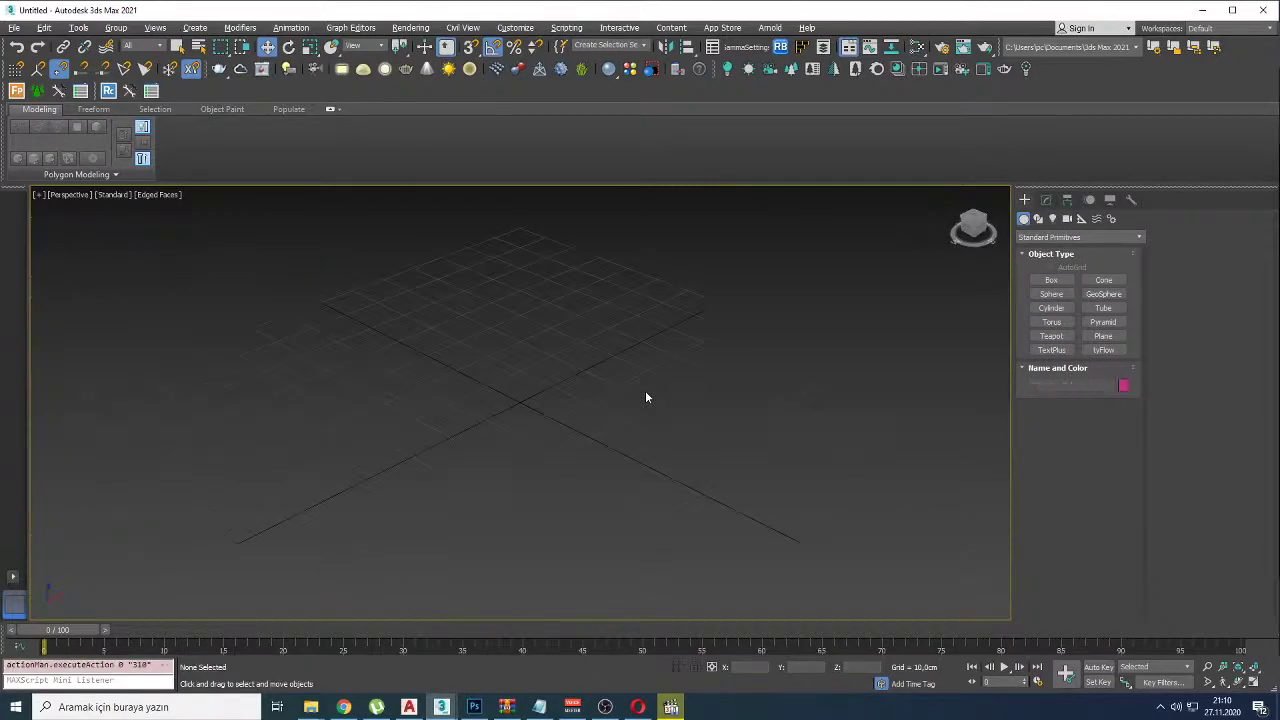
key(t)
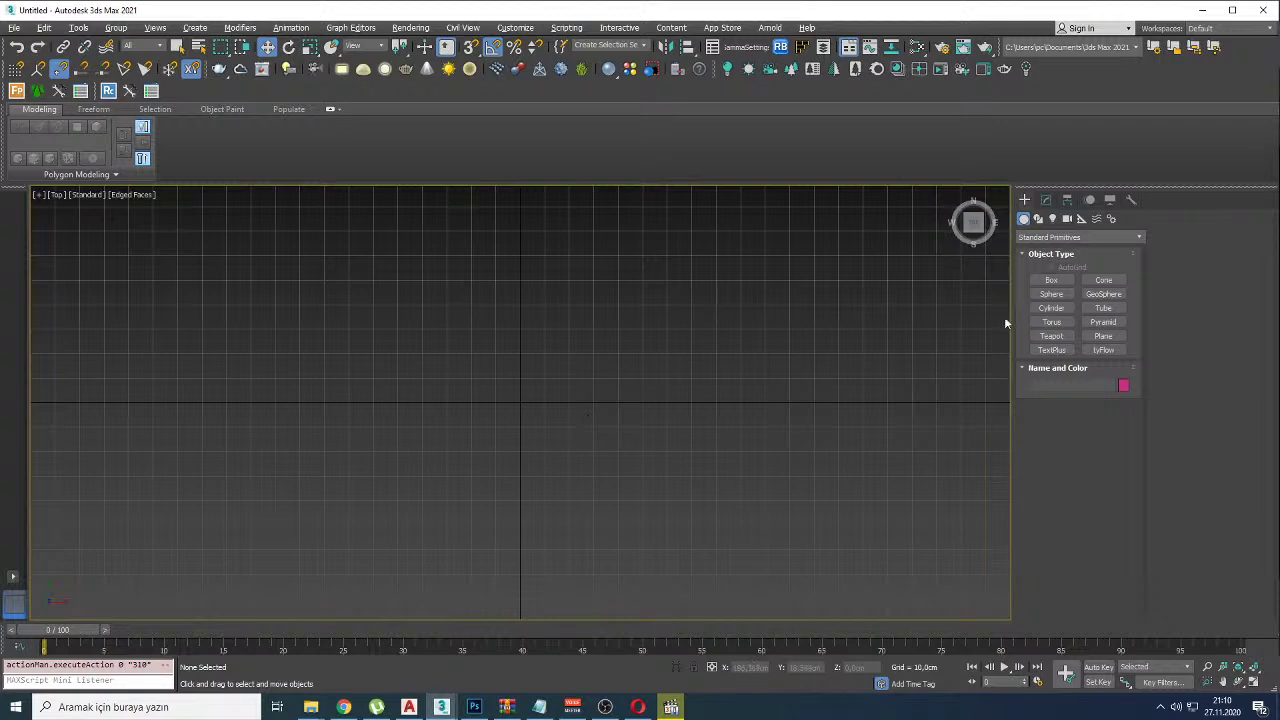
Step: Start the Line tool and set both Initial and Drag types to Corner
right_click(600, 400)
click(620, 428)
click(355, 503)
click(355, 435)
click(356, 389)
right_click(363, 389)
key(ctrl+z)
click(1066, 525)
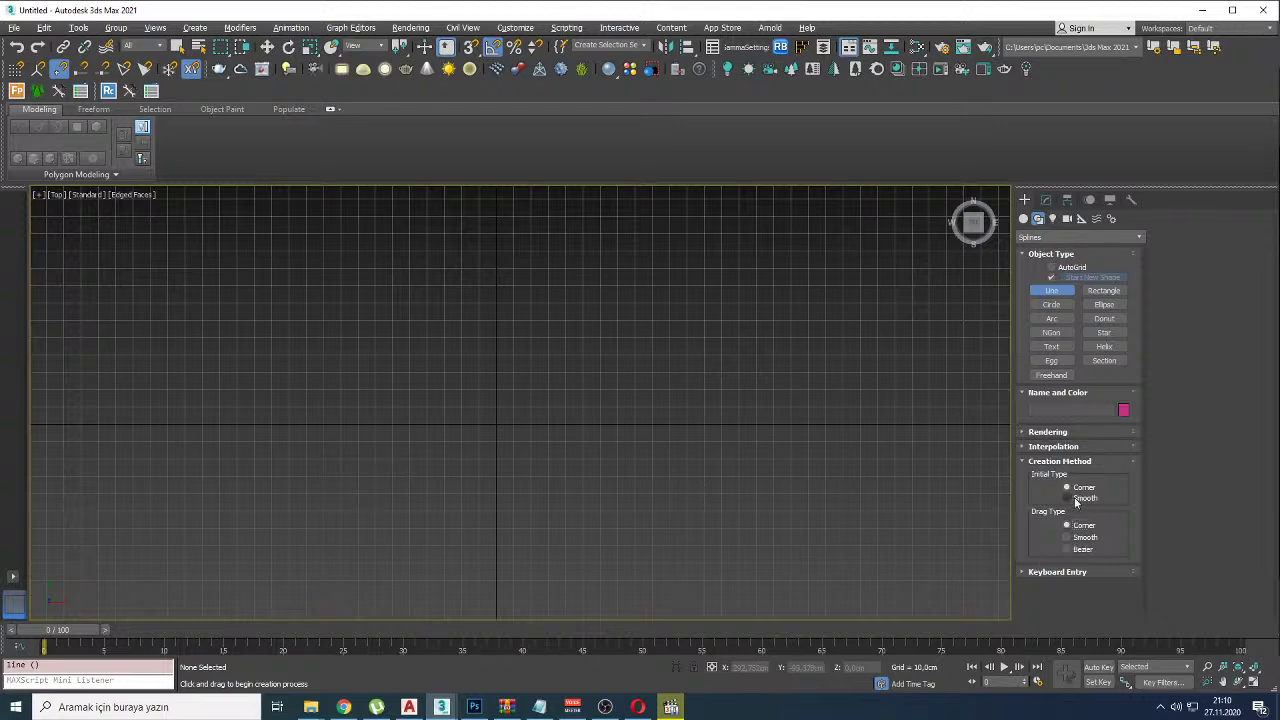
click(1068, 487)
Step: Begin the stepped outline, backing out the last misplaced corner points
click(310, 531)
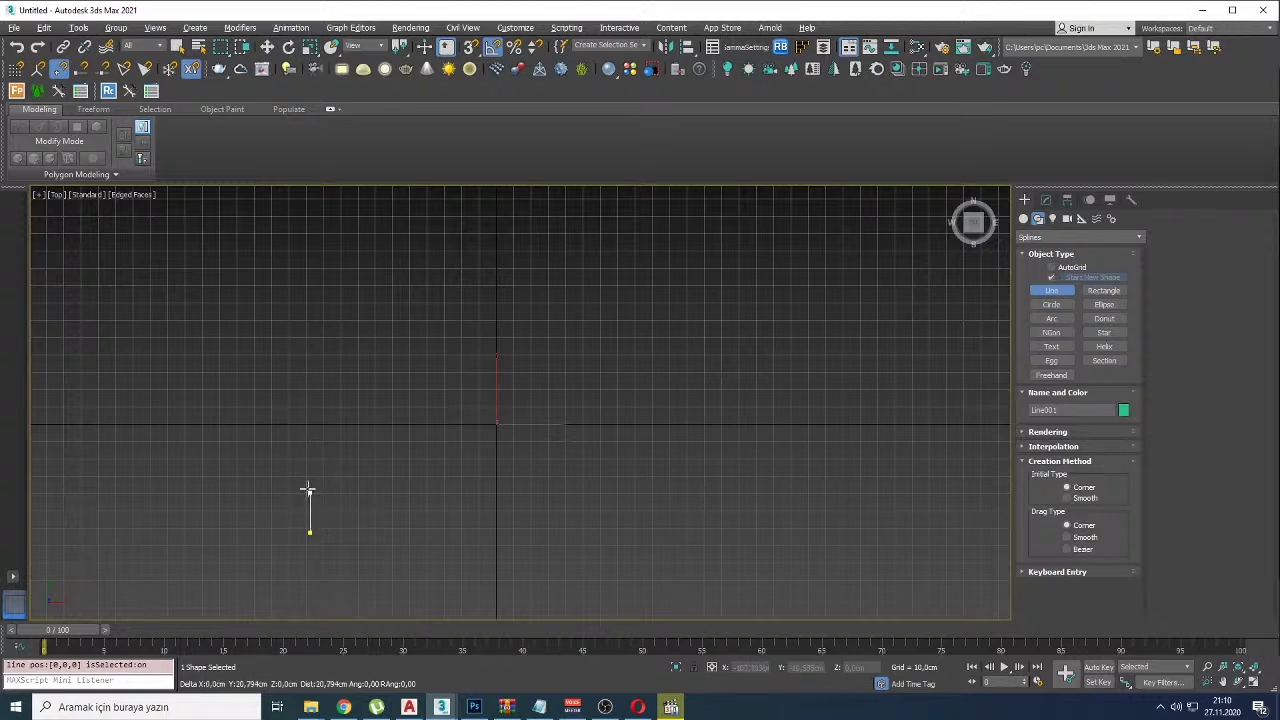
click(305, 337)
click(440, 339)
click(442, 246)
click(688, 245)
click(688, 429)
click(797, 429)
key(BackSpace)
key(BackSpace)
key(BackSpace)
key(BackSpace)
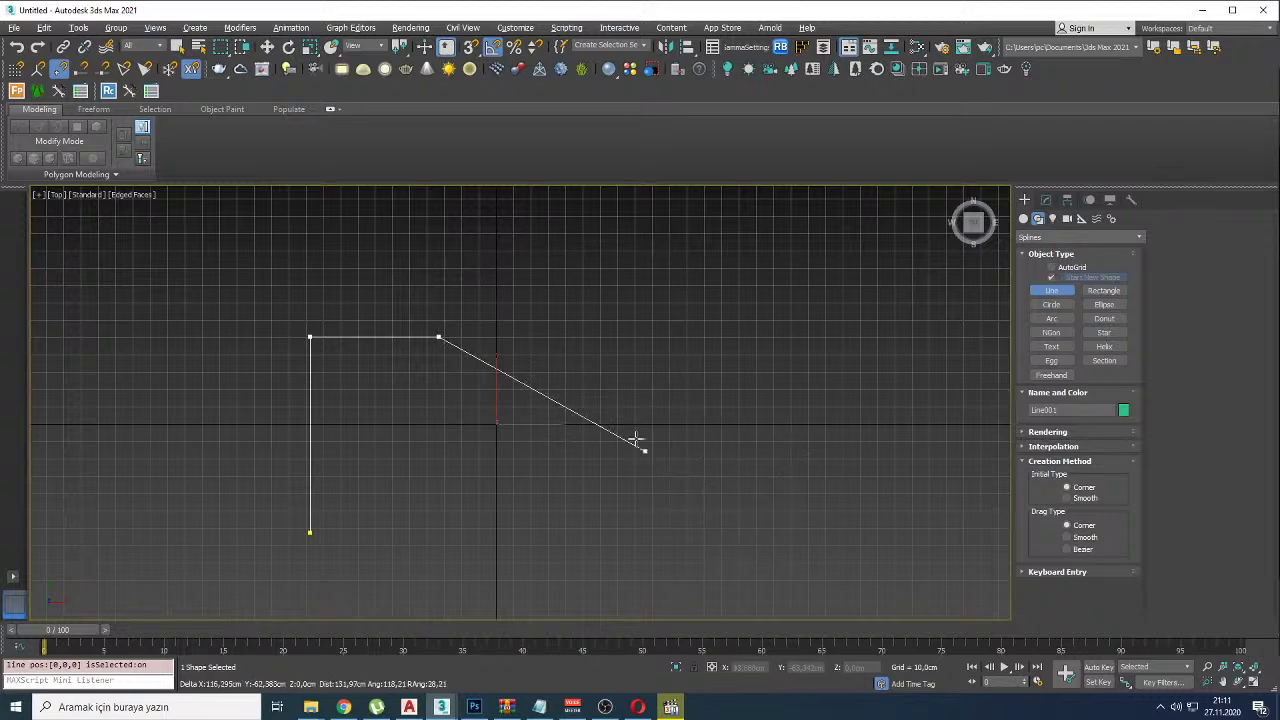
Step: Draw the stem and base corners and close the inverted-T outline as Line001
middle_drag(523, 308, 457, 366)
scroll(417, 476, down, 3)
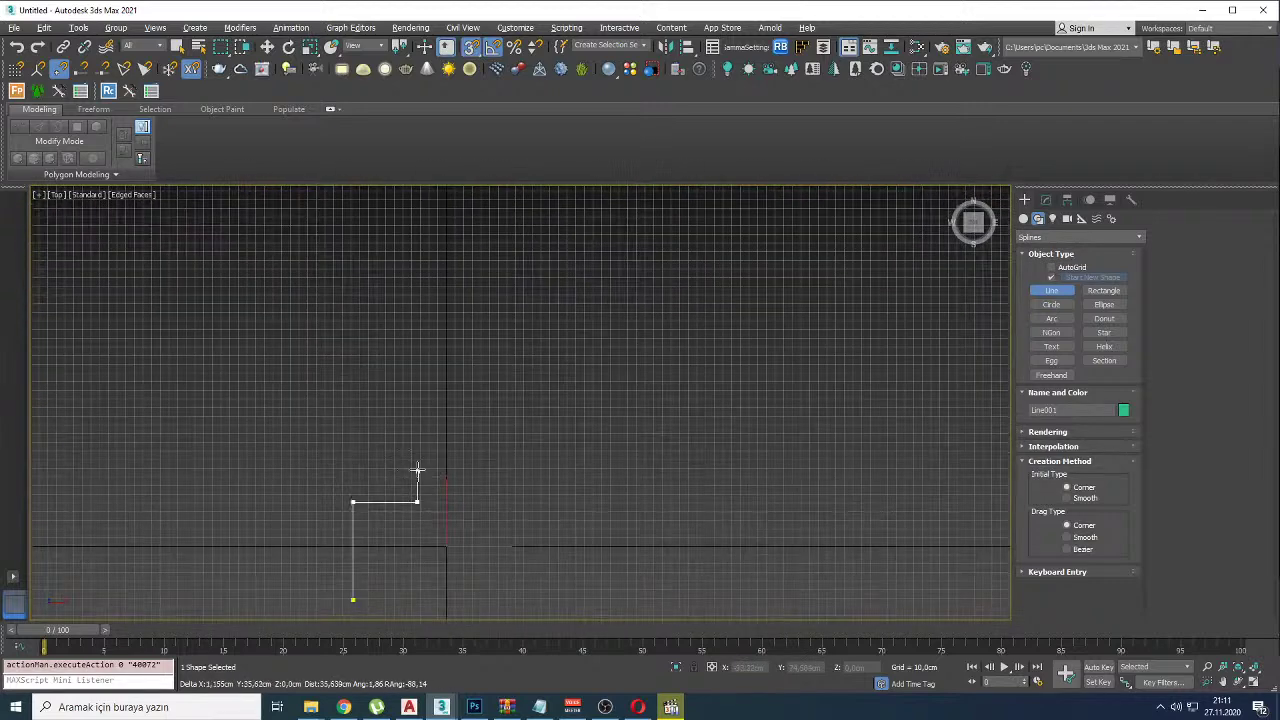
click(417, 256)
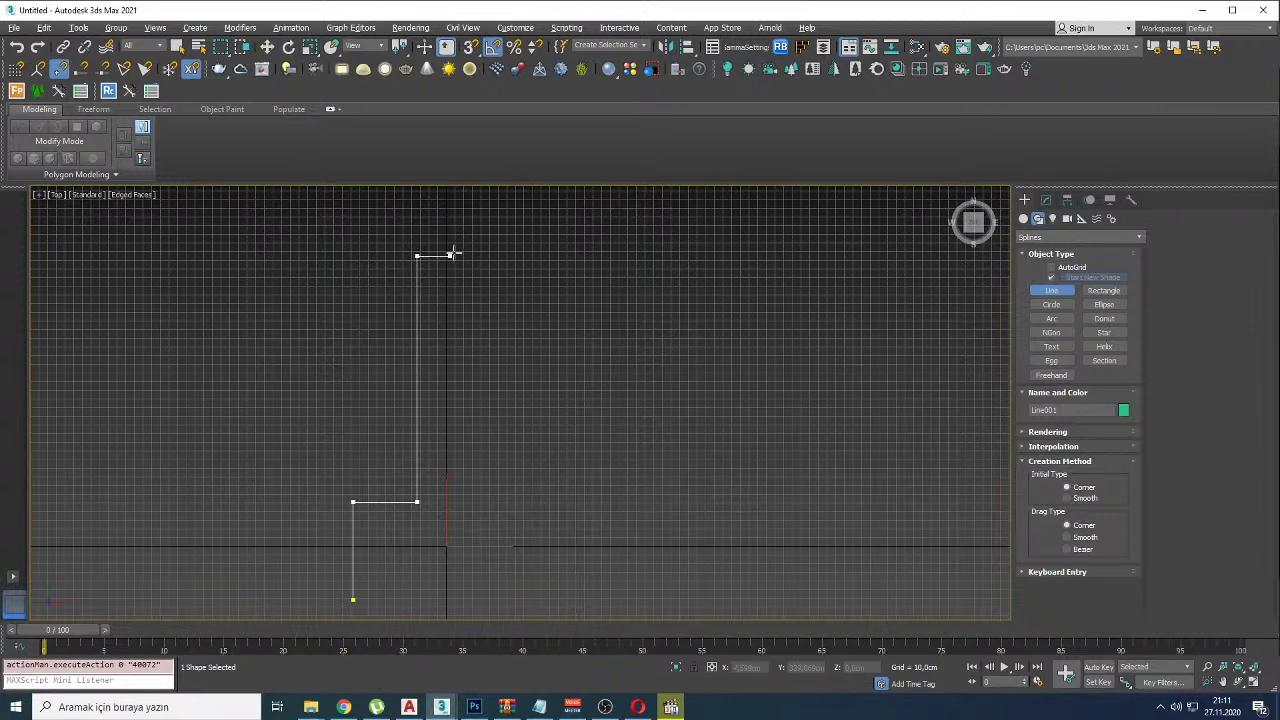
click(479, 256)
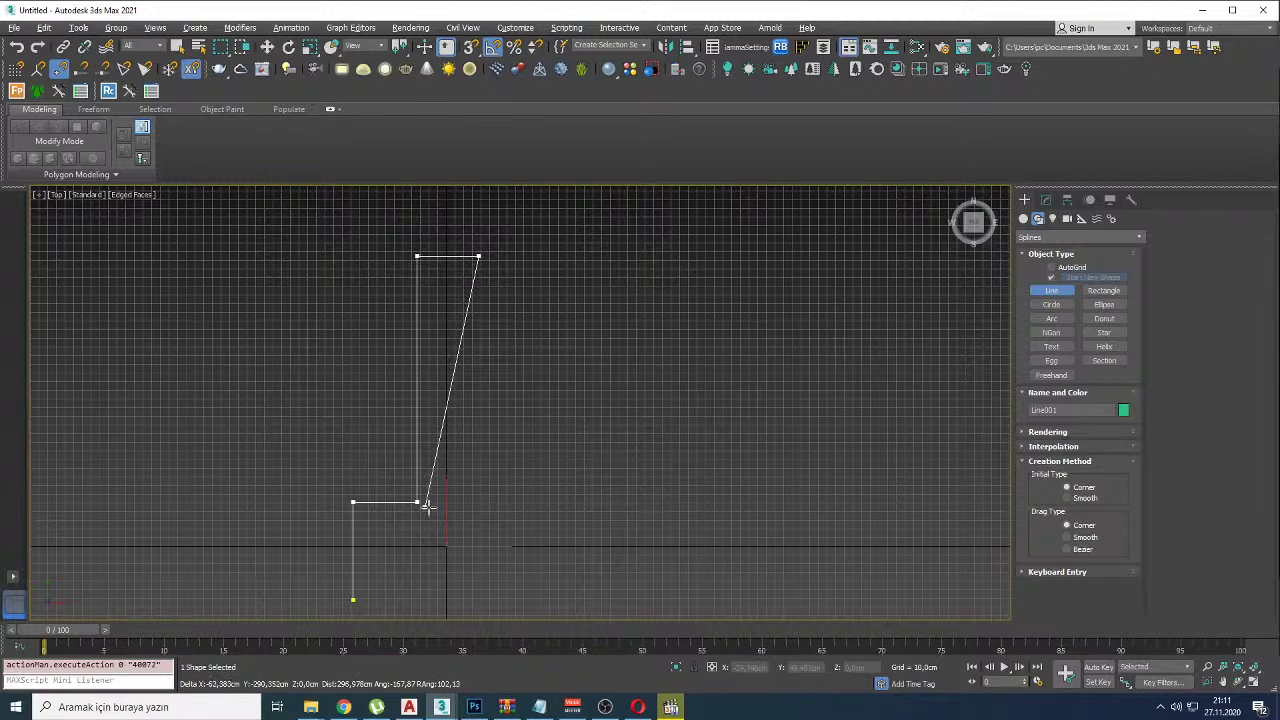
scroll(419, 508, up, 2)
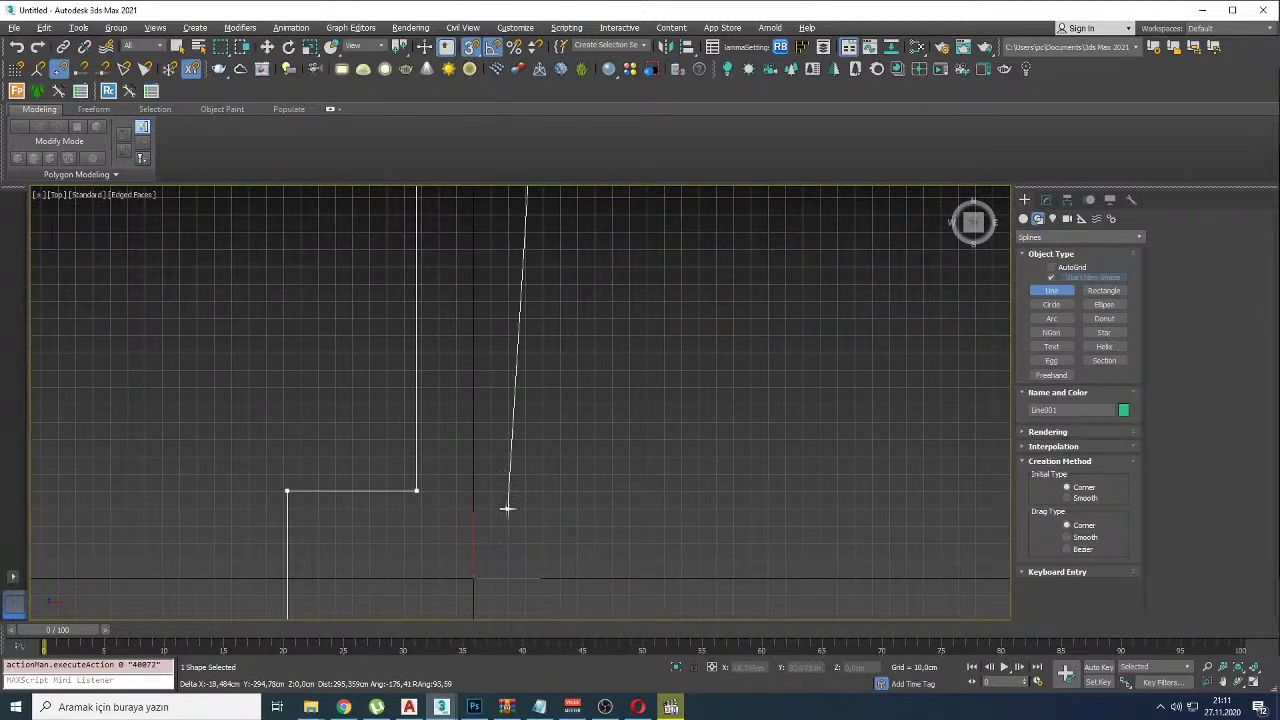
click(539, 497)
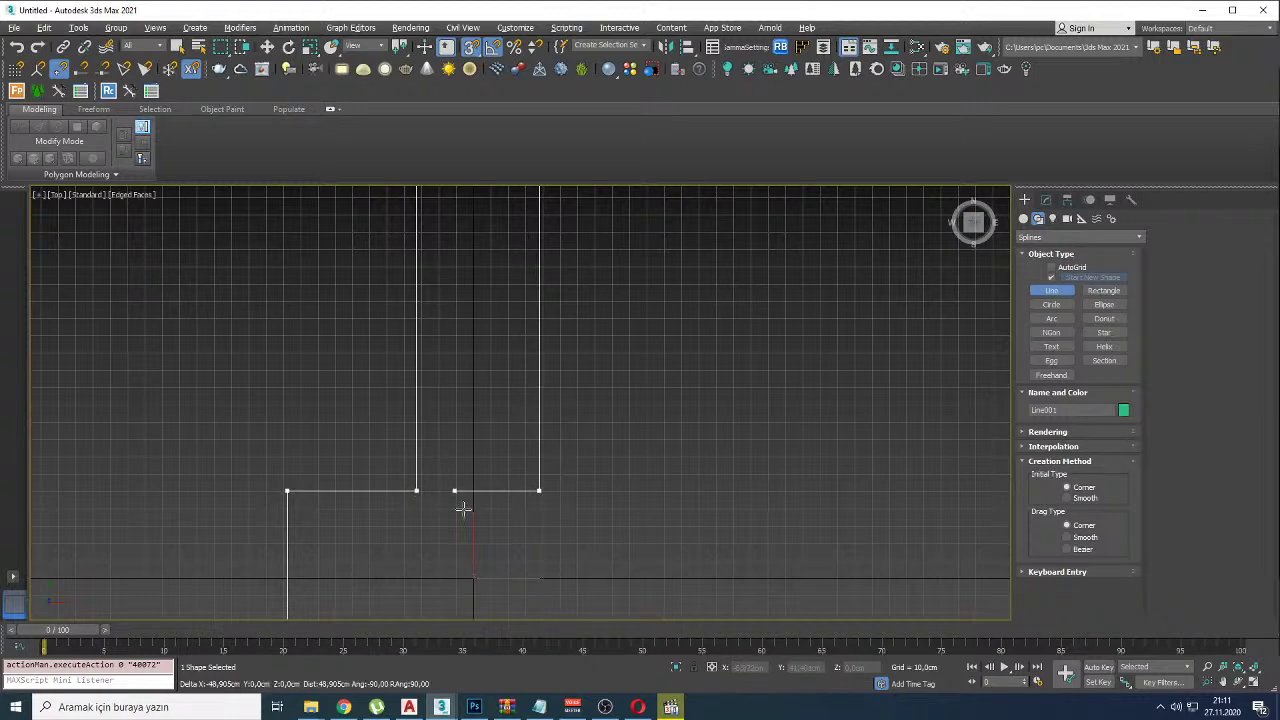
scroll(656, 498, down, 1)
click(656, 493)
scroll(656, 493, down, 1)
middle_drag(656, 493, 691, 417)
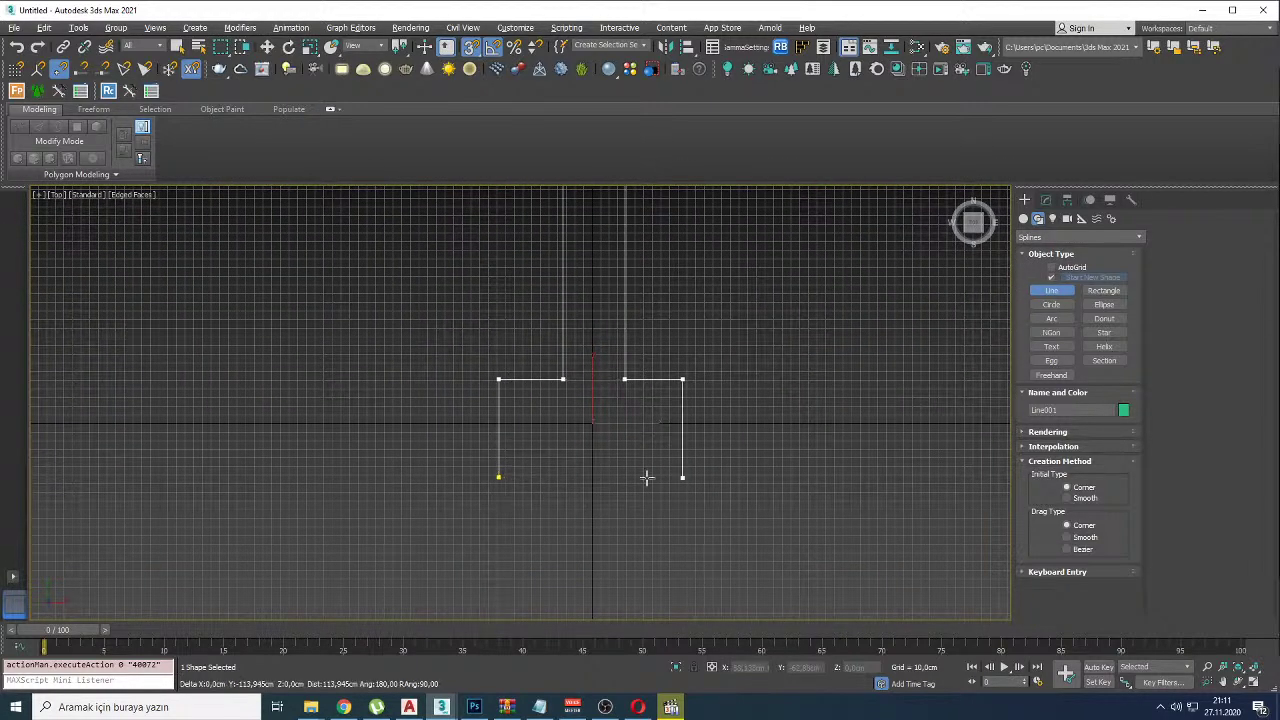
click(682, 470)
click(499, 476)
click(1046, 199)
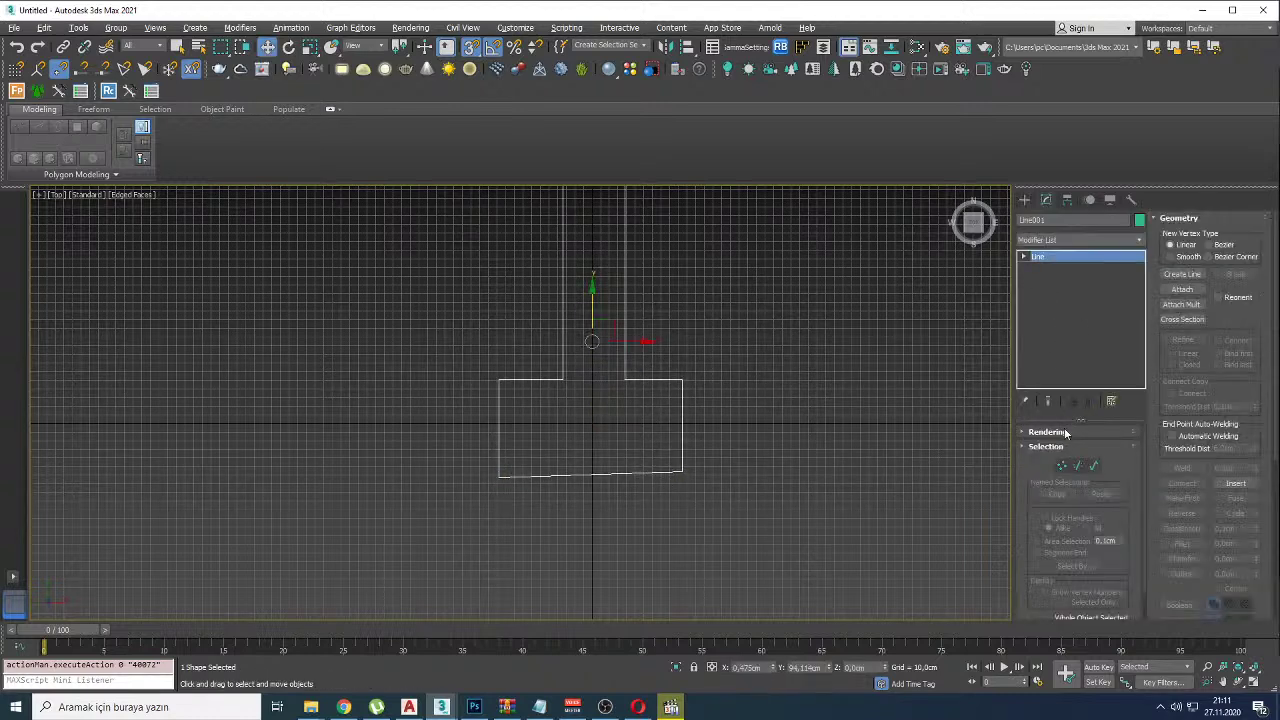
Step: In Vertex mode, move the base's bottom-right vertex level with the first vertex
click(1062, 465)
click(682, 470)
drag(682, 440, 499, 476)
click(1067, 257)
Step: Check the scene object list, then switch to the live stream dashboard
scroll(586, 443, down, 4)
scroll(586, 446, up, 3)
scroll(586, 447, up, 2)
key(h)
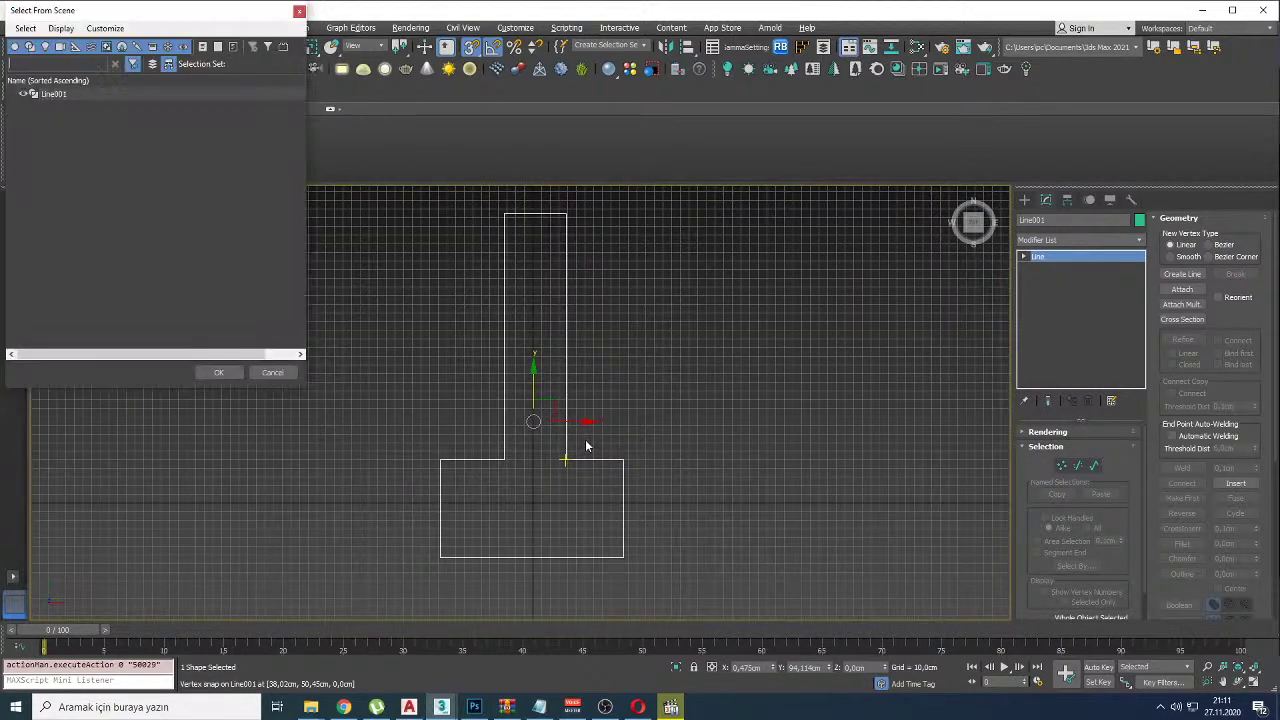
click(298, 12)
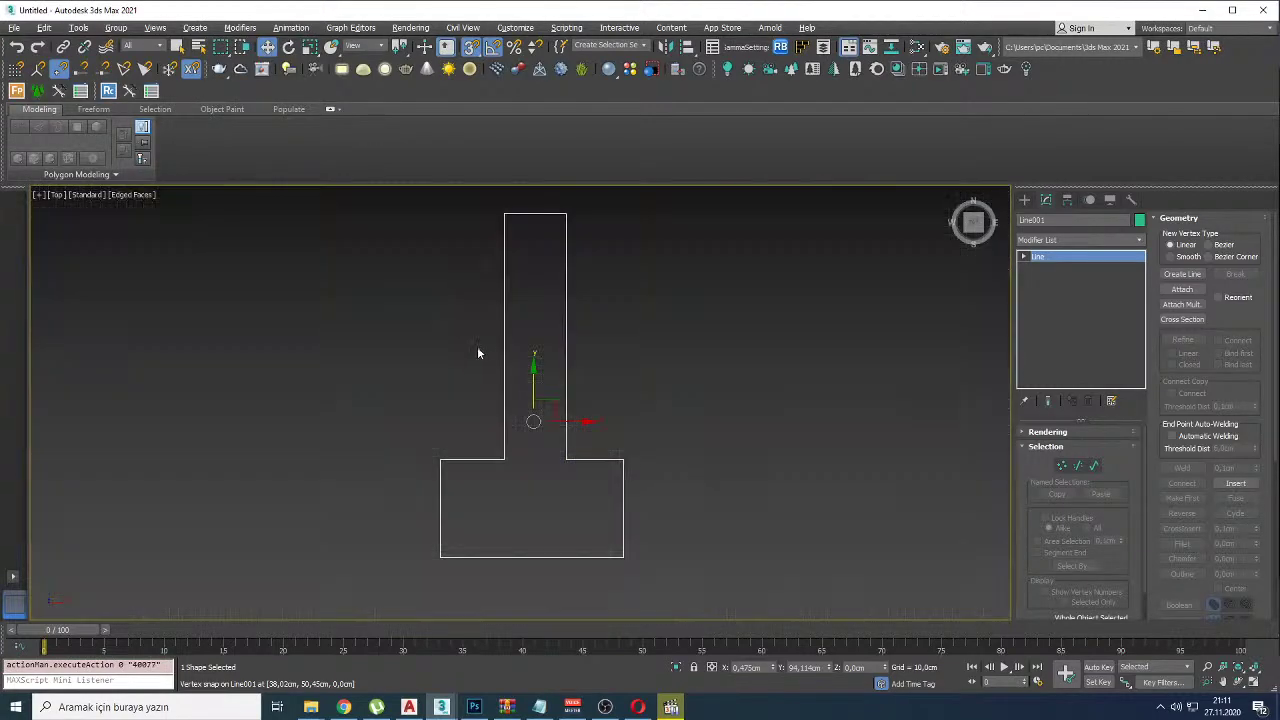
key(alt+Tab)
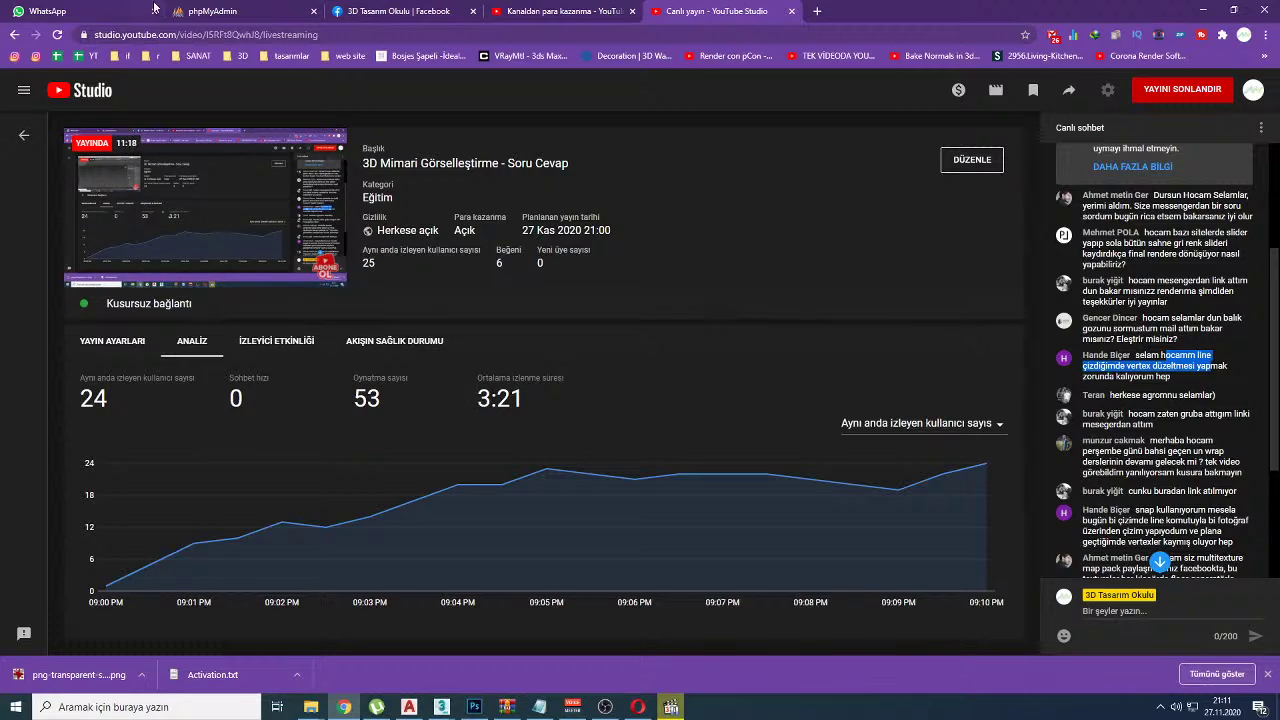
Step: Search the 3D Tasarım Okulu group for a member's name, showing only posts already seen
click(398, 11)
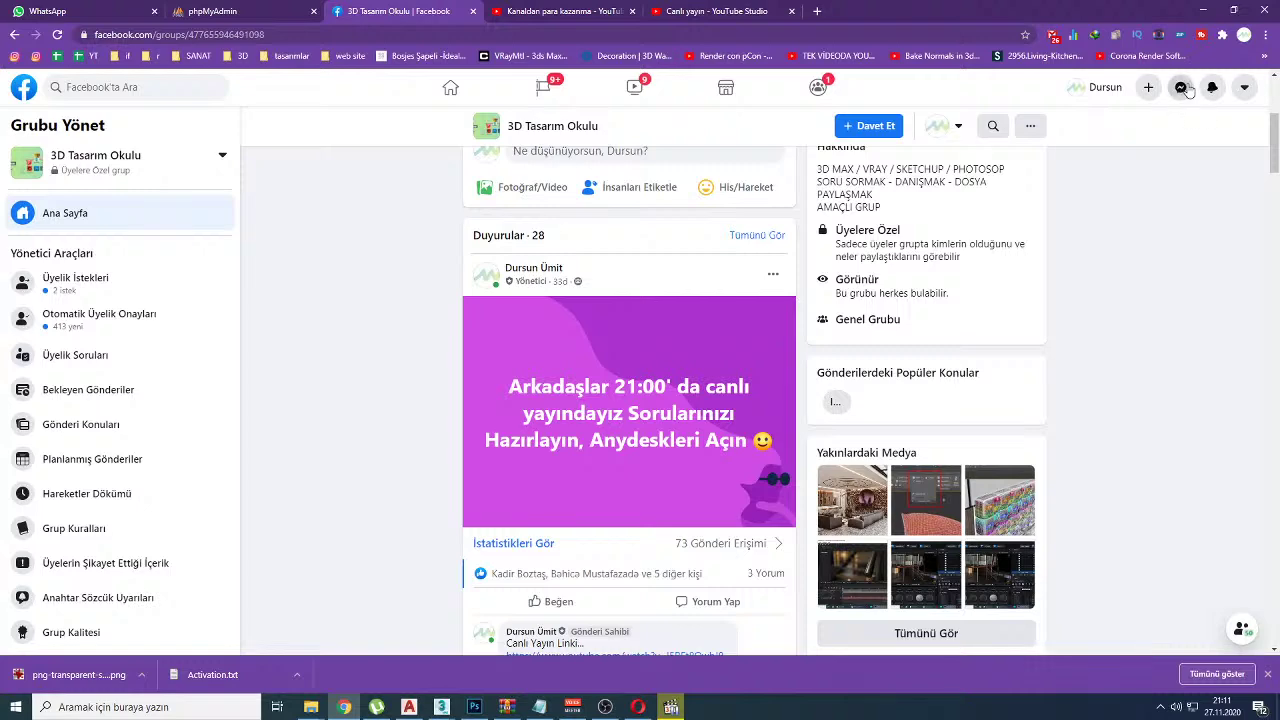
click(1181, 88)
click(1181, 88)
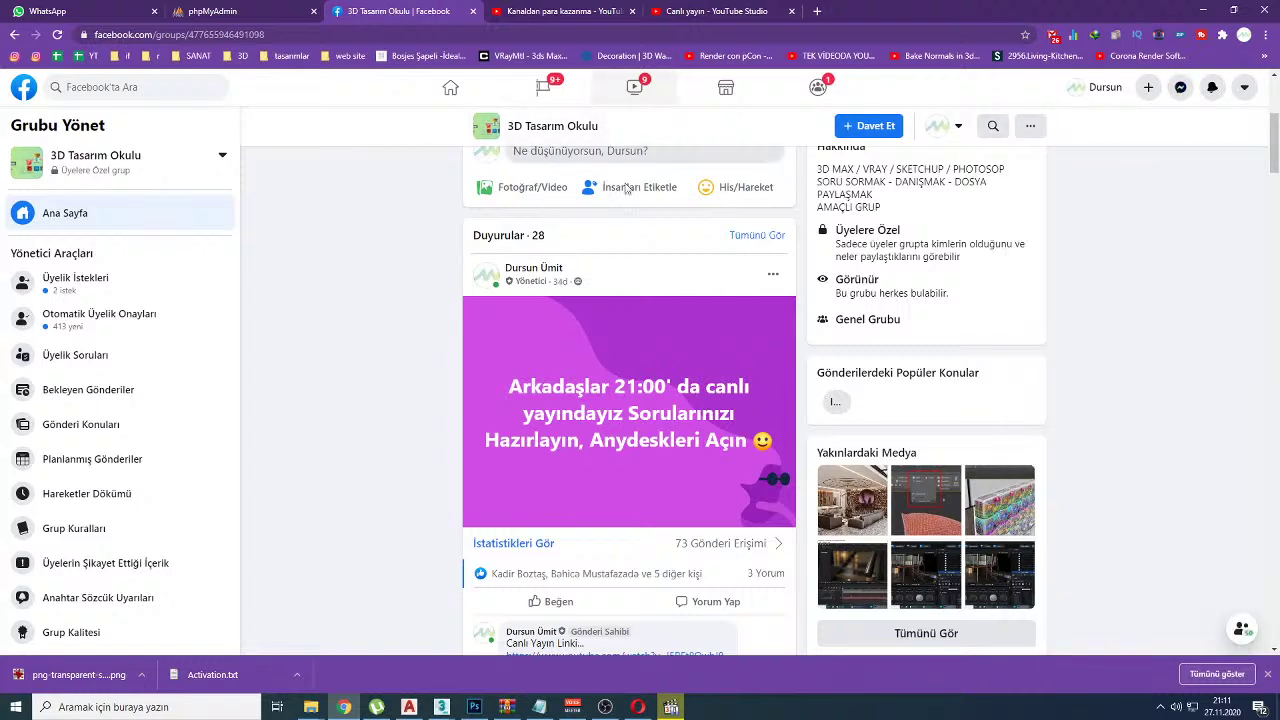
scroll(618, 160, up, 4)
click(995, 430)
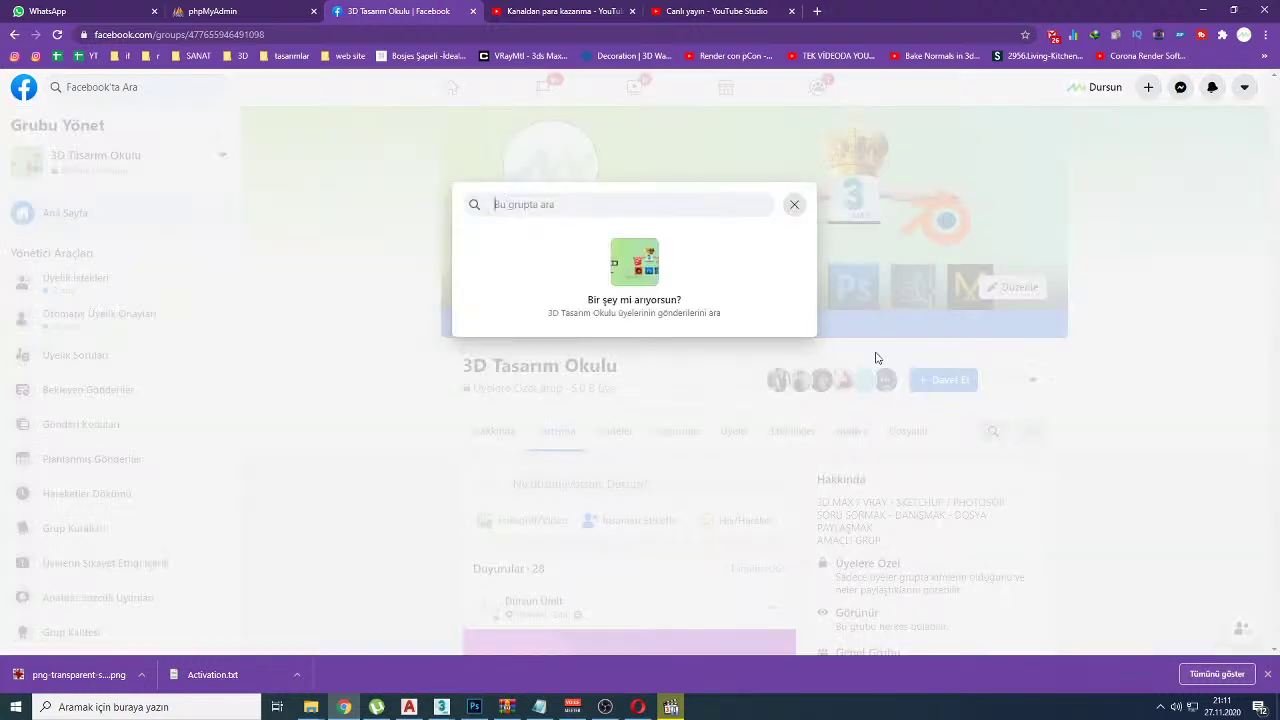
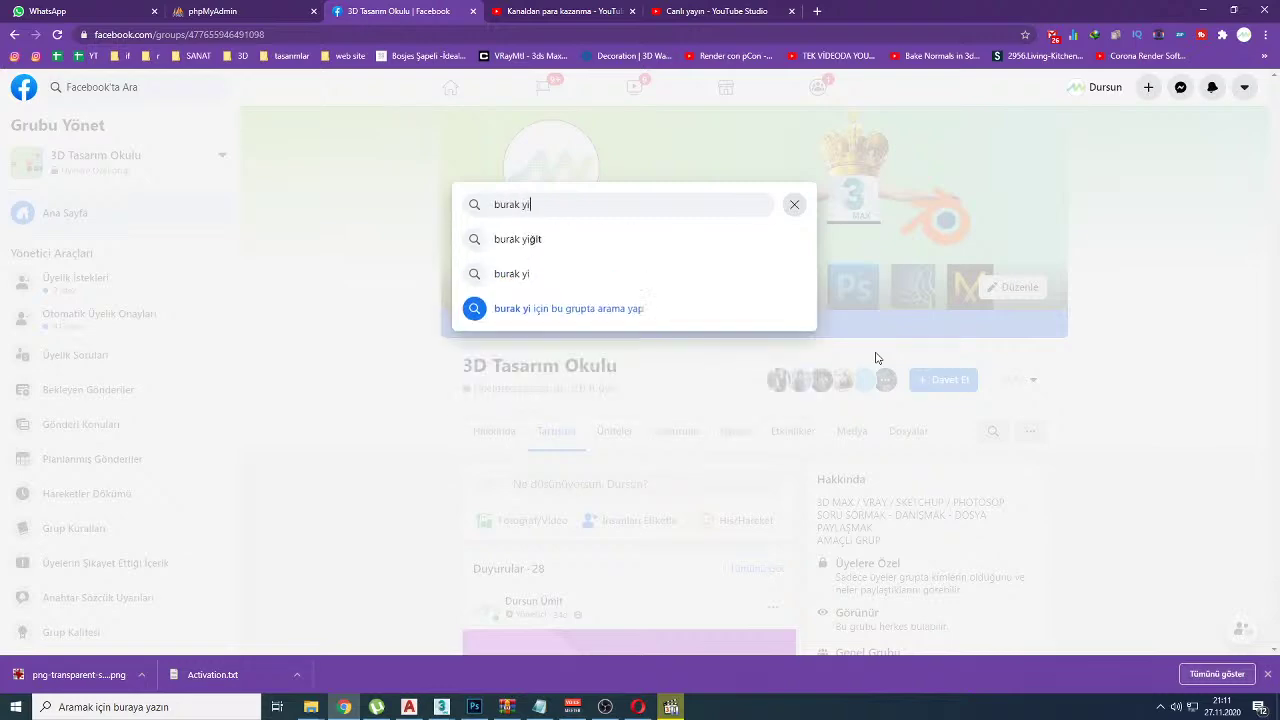
key(Return)
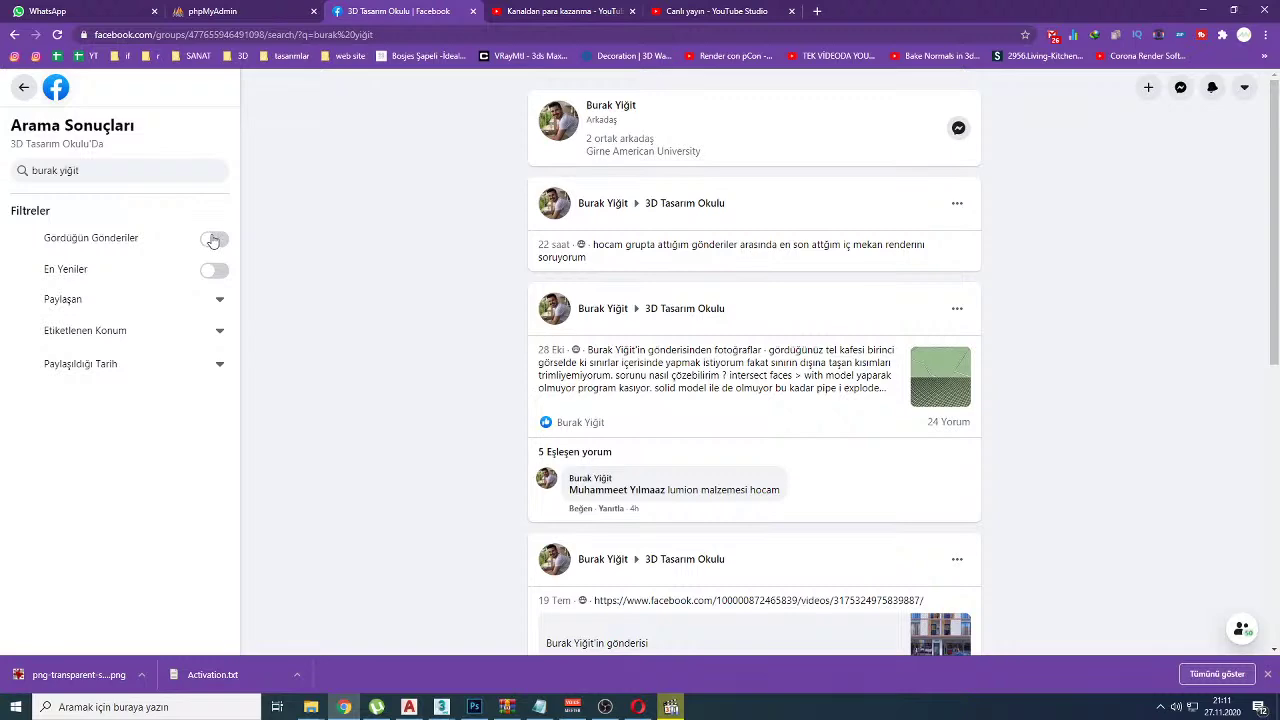
click(213, 241)
Step: Glance at the YouTube monetization and studio pages, then return to the group search results
click(568, 10)
click(705, 10)
click(560, 10)
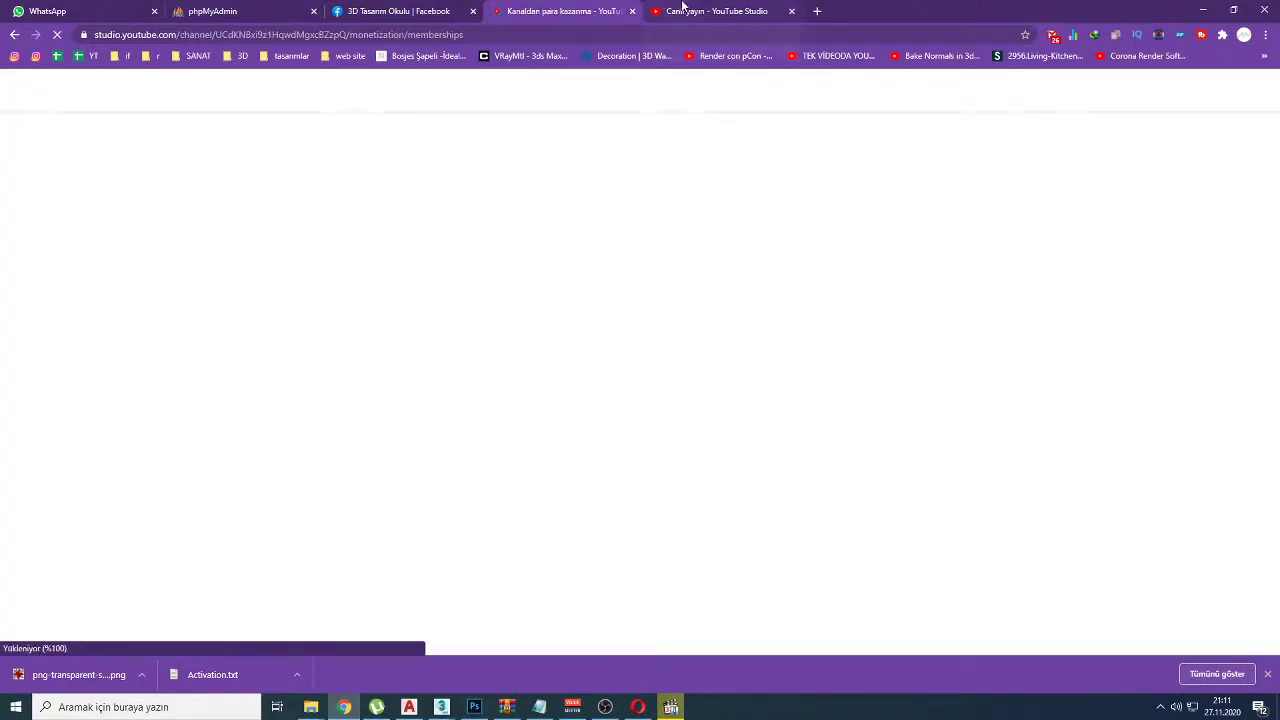
click(632, 10)
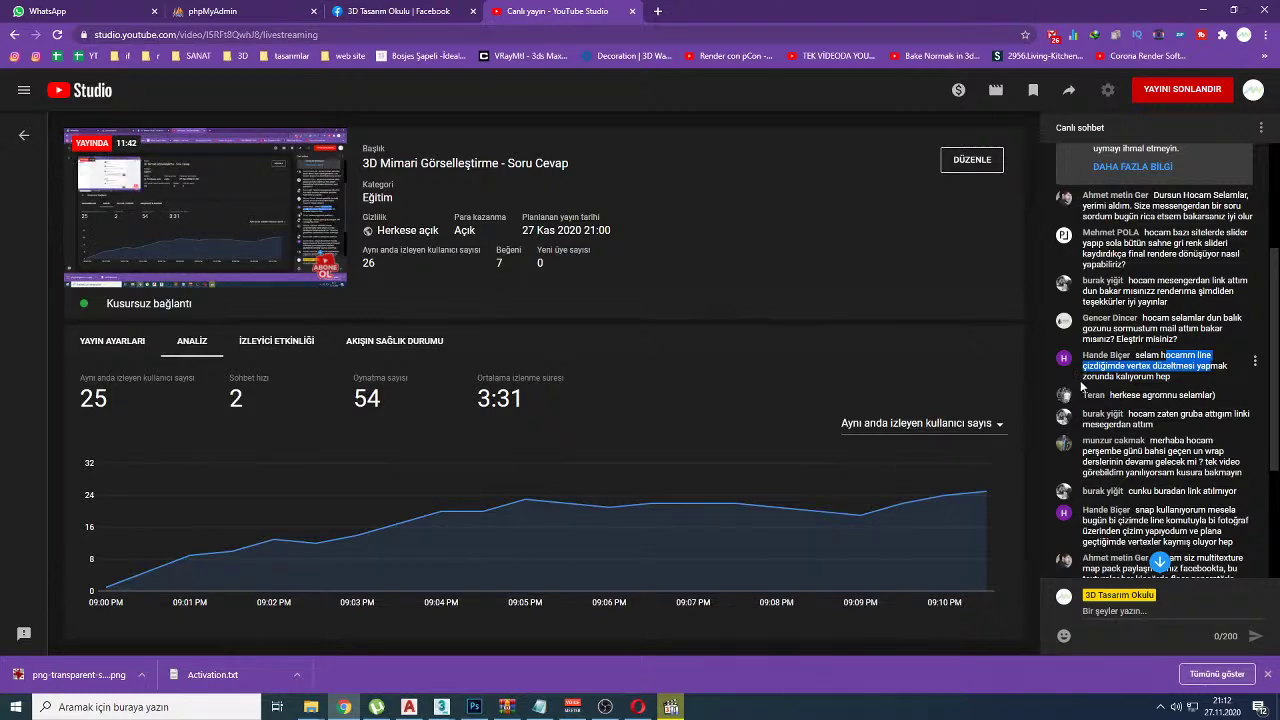
click(360, 12)
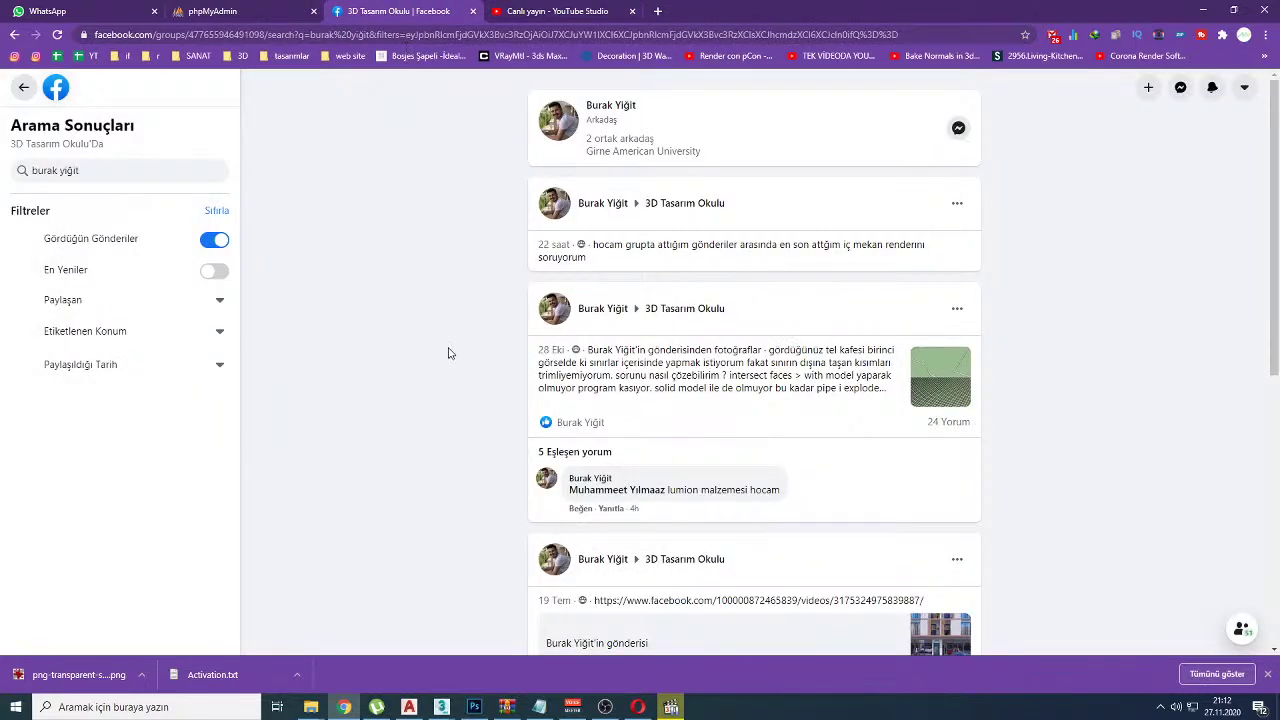
scroll(449, 354, down, 2)
scroll(455, 358, up, 2)
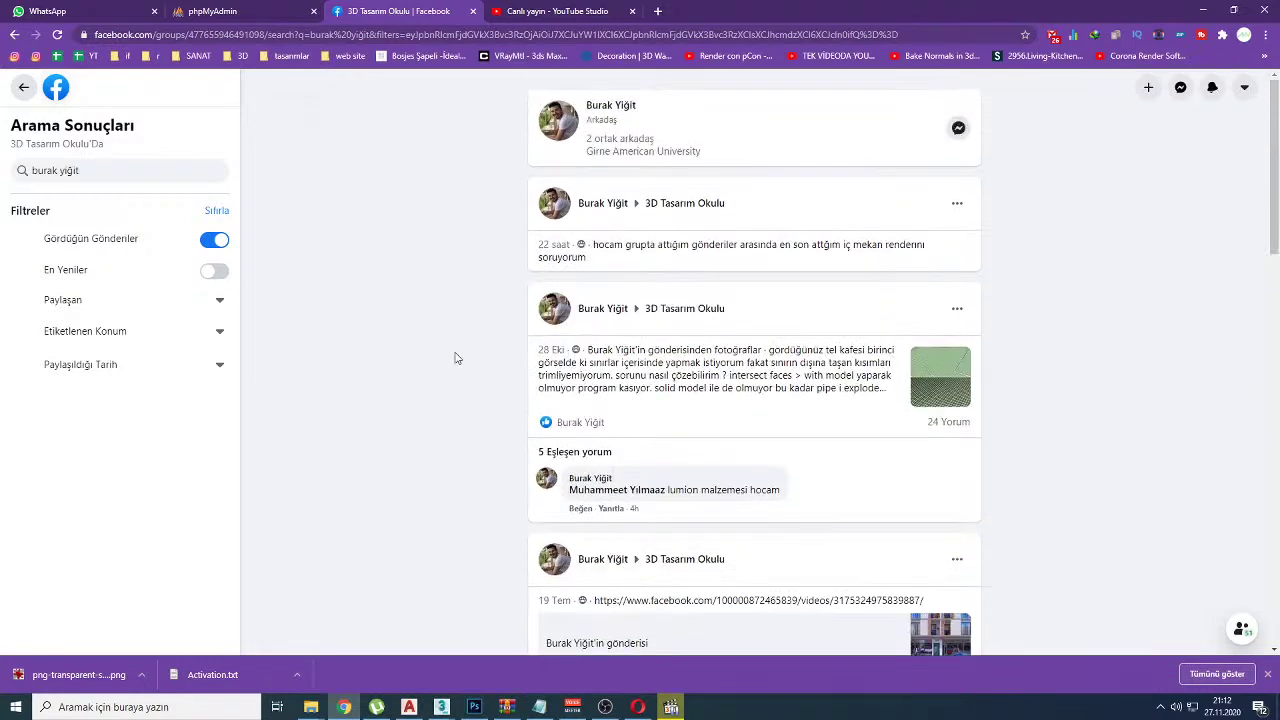
Step: Sort by En Yeniler, turn Gördüğün Gönderiler off to browse results, then back on
click(212, 274)
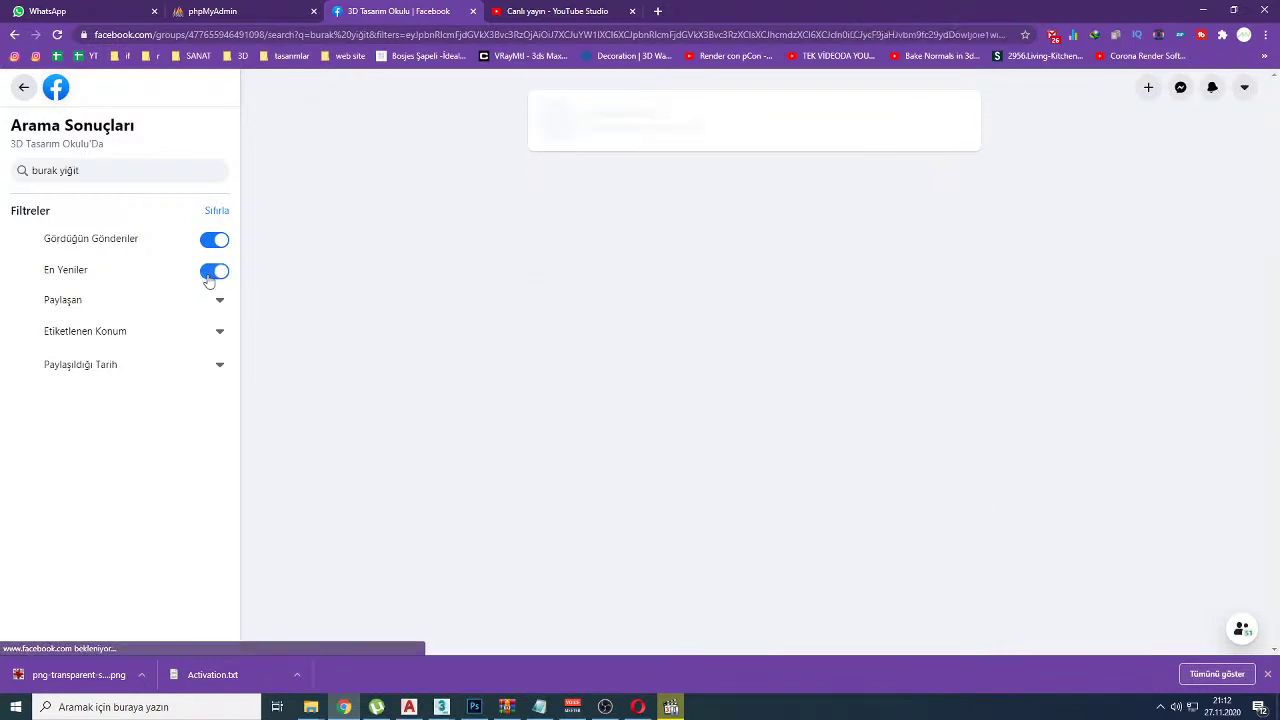
click(215, 241)
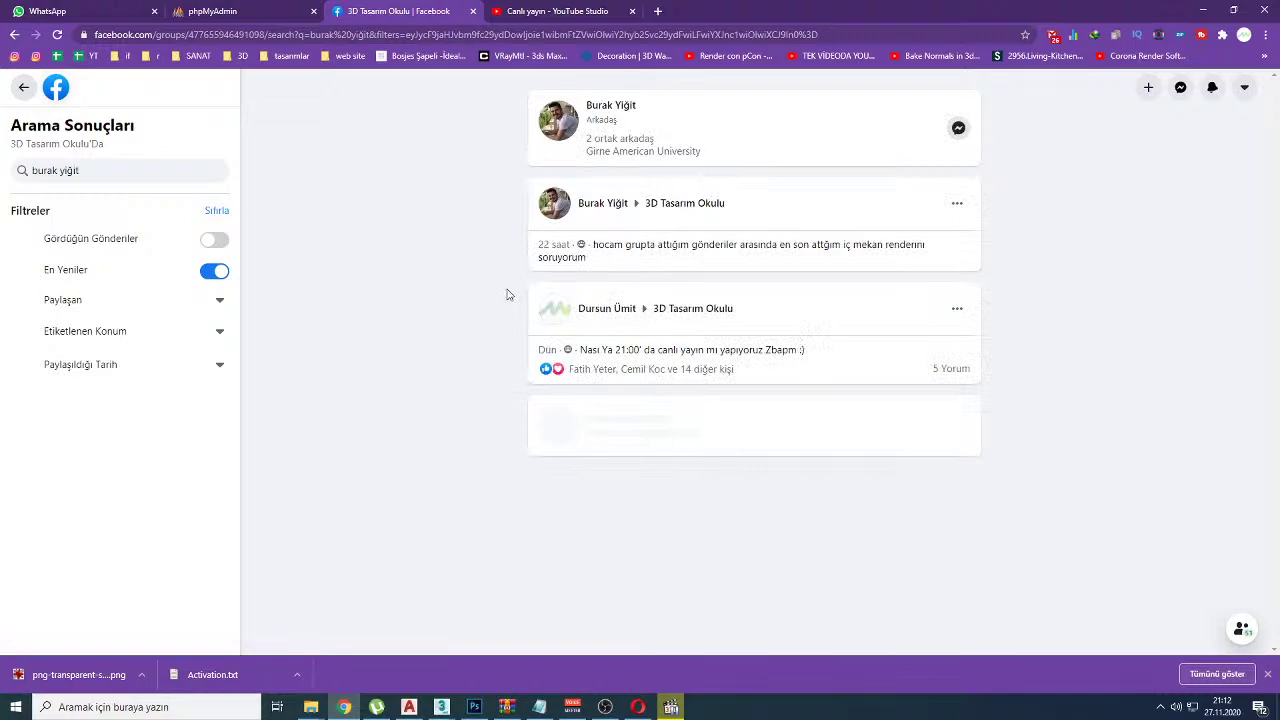
scroll(503, 320, down, 2)
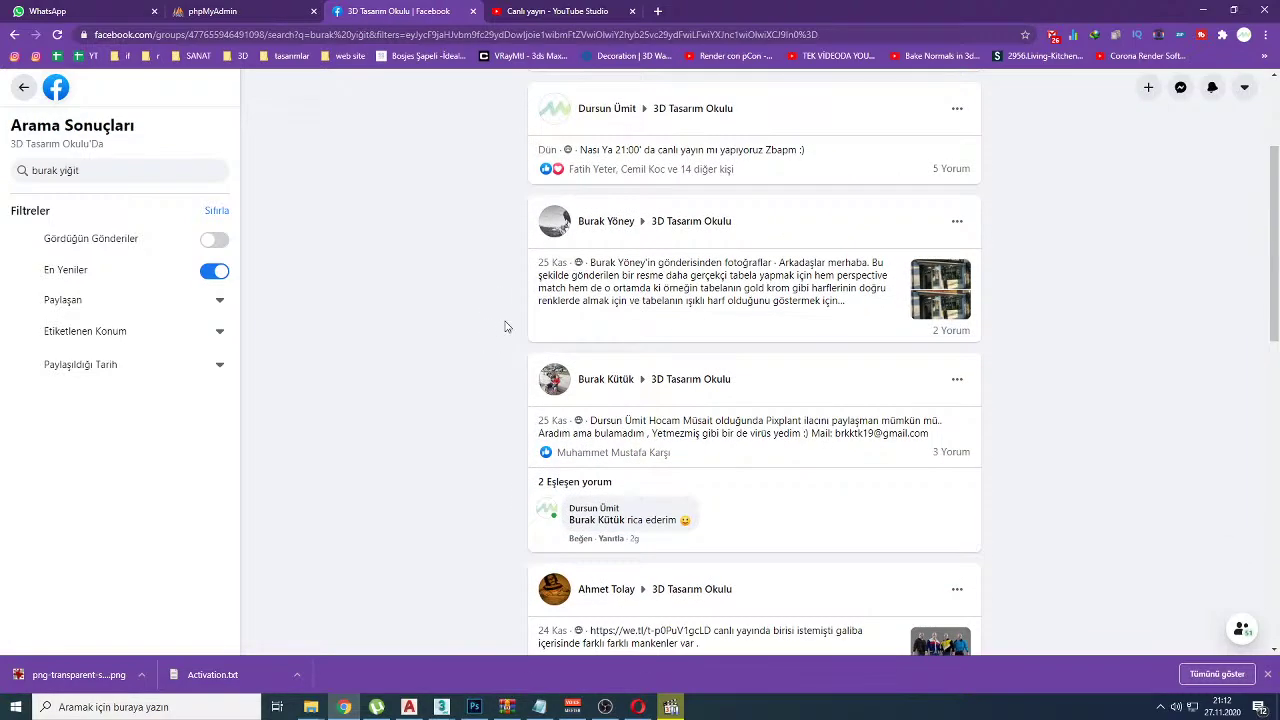
scroll(505, 327, up, 2)
scroll(505, 327, down, 5)
scroll(505, 327, down, 4)
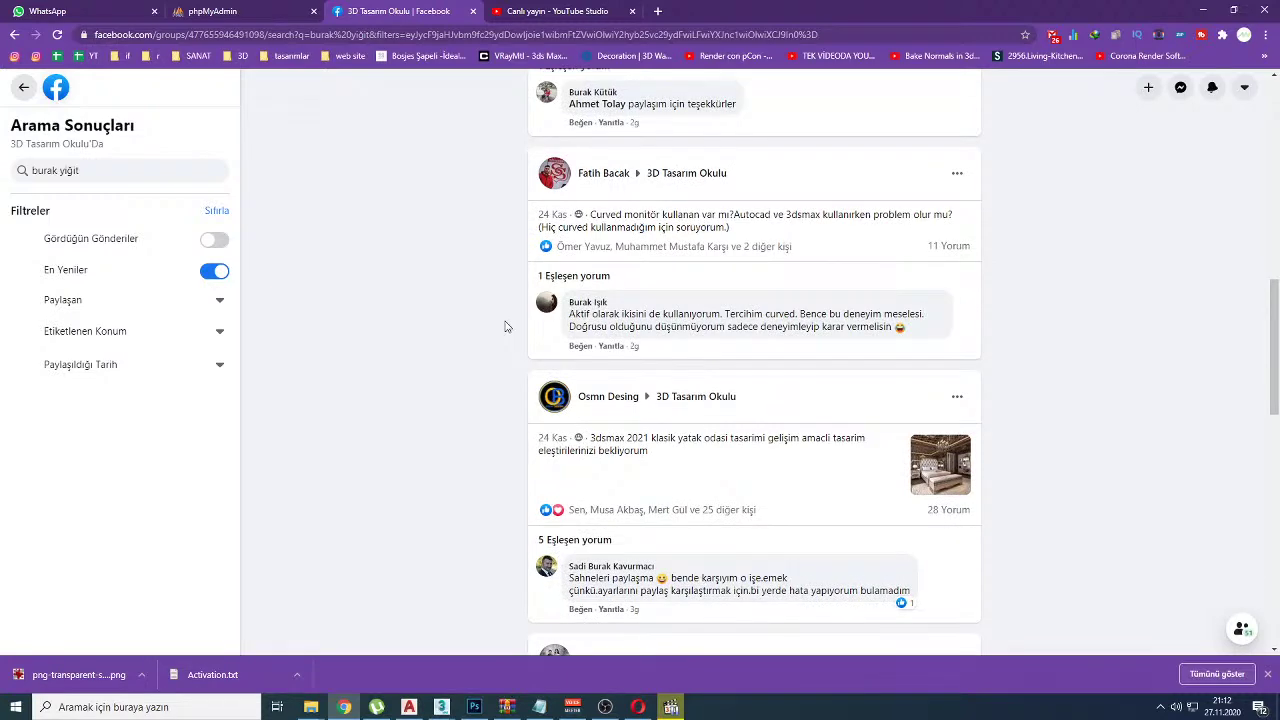
scroll(505, 327, down, 1)
click(214, 241)
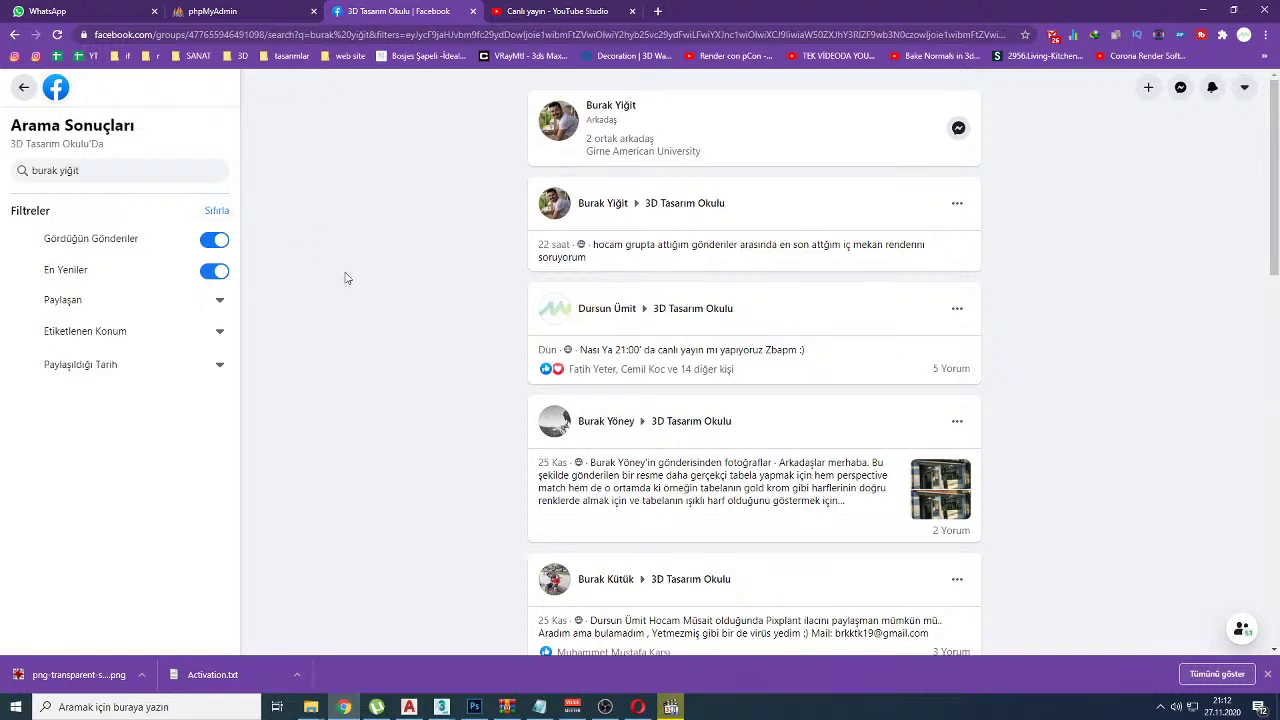
Step: Open the post author's group profile and start a Mesaj chat with the member
click(601, 204)
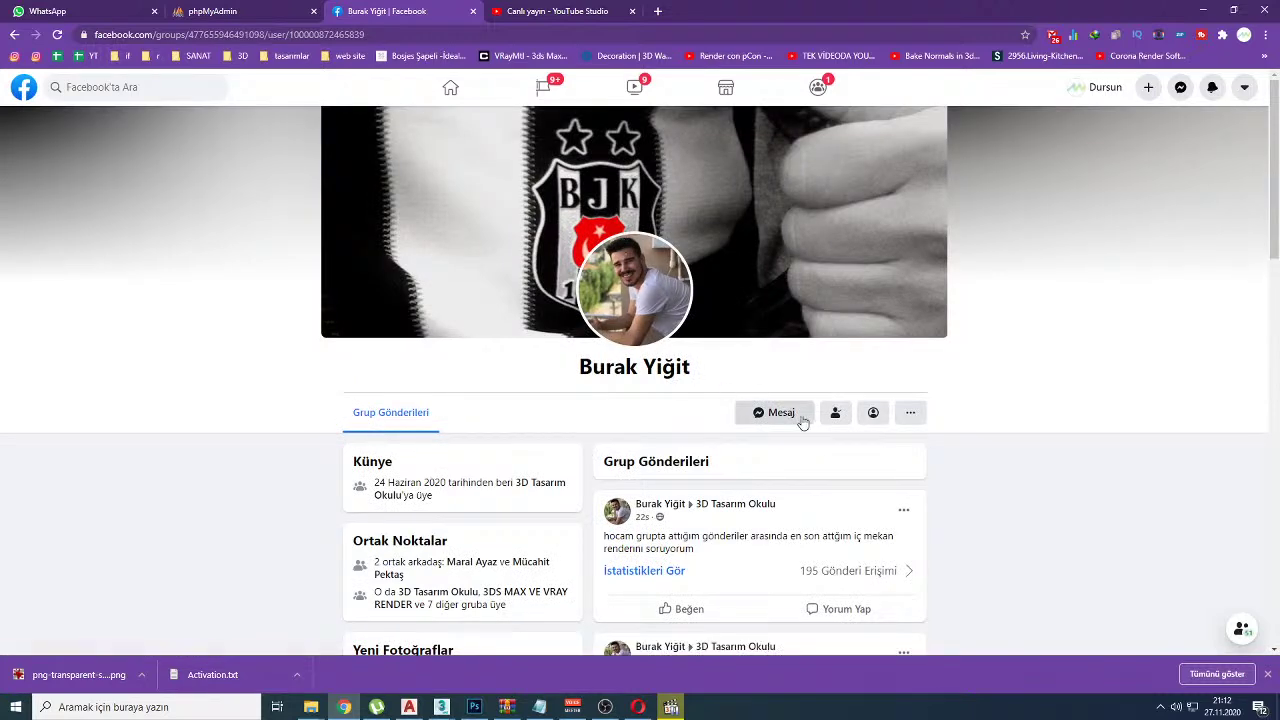
click(876, 413)
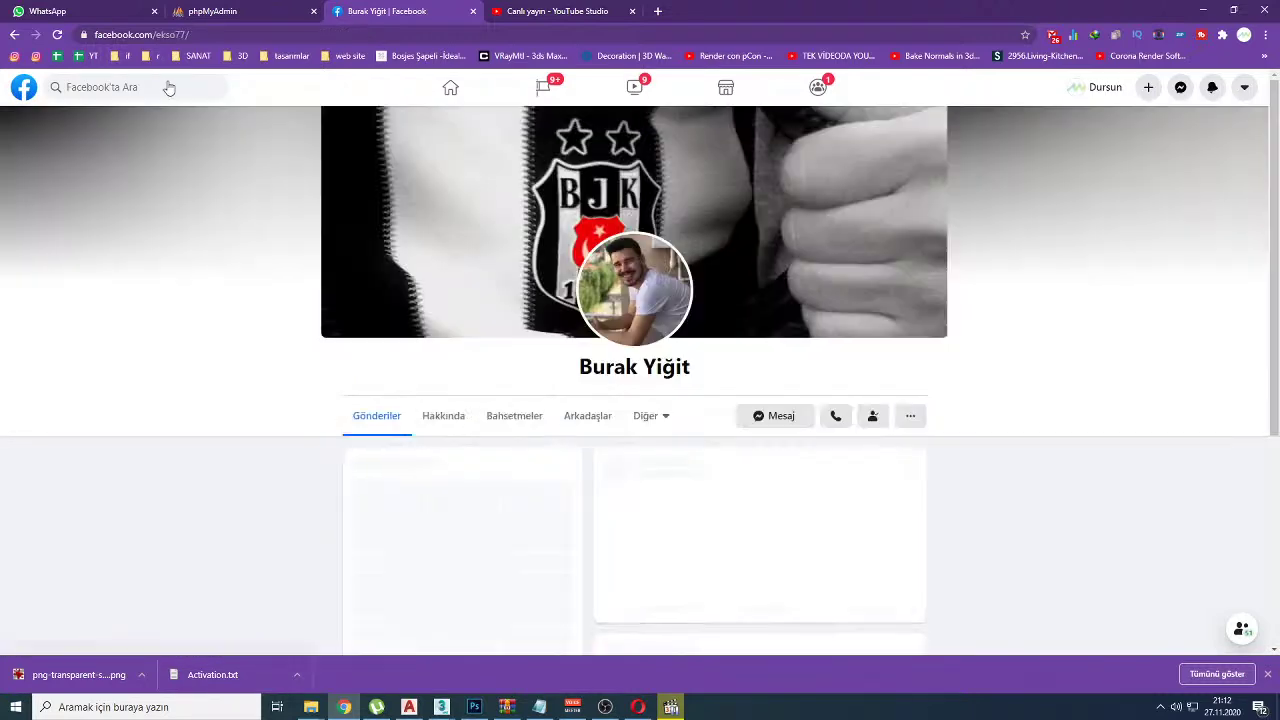
click(13, 35)
click(13, 35)
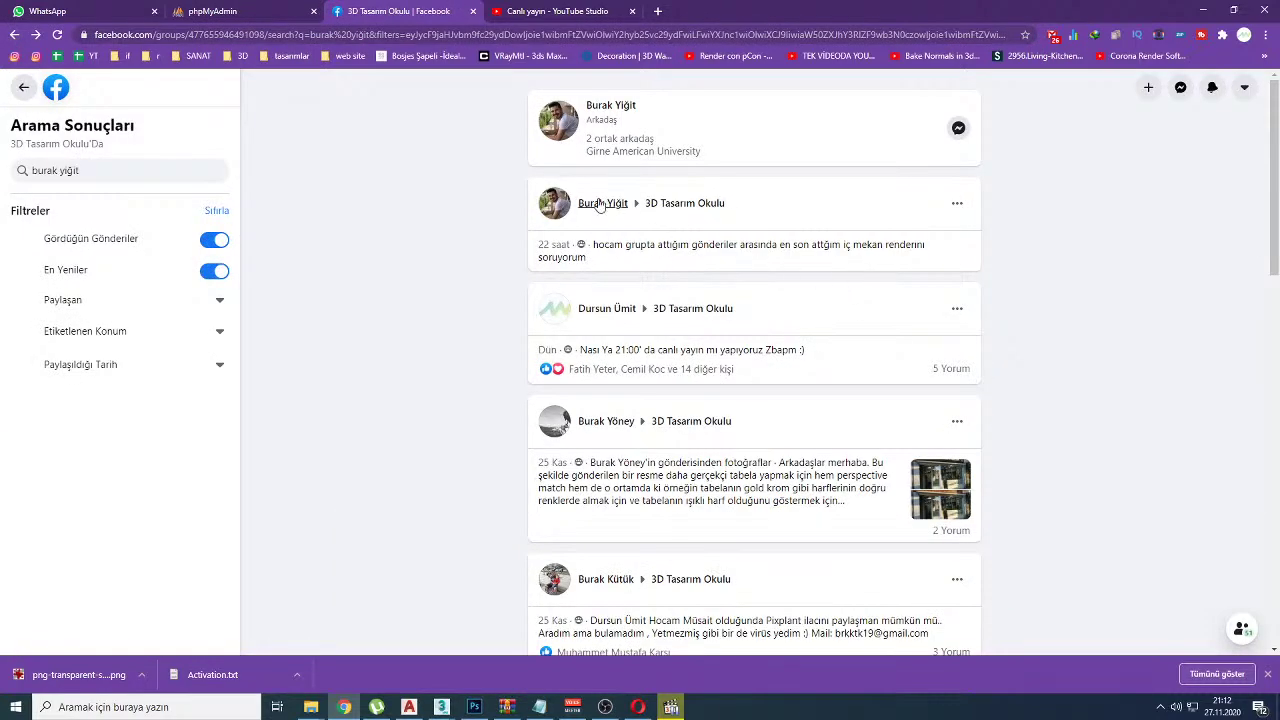
click(598, 205)
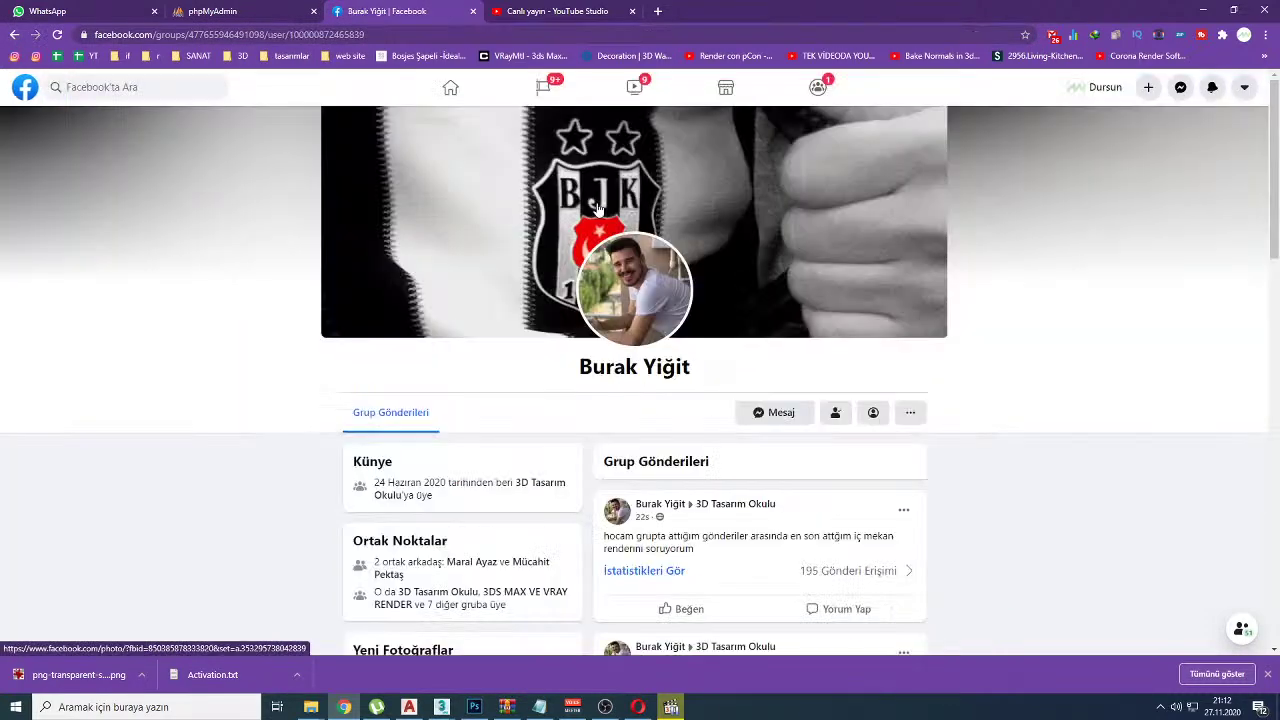
click(777, 412)
Step: Open the photo link shared in the chat and view it on its new tab
scroll(1070, 495, up, 1)
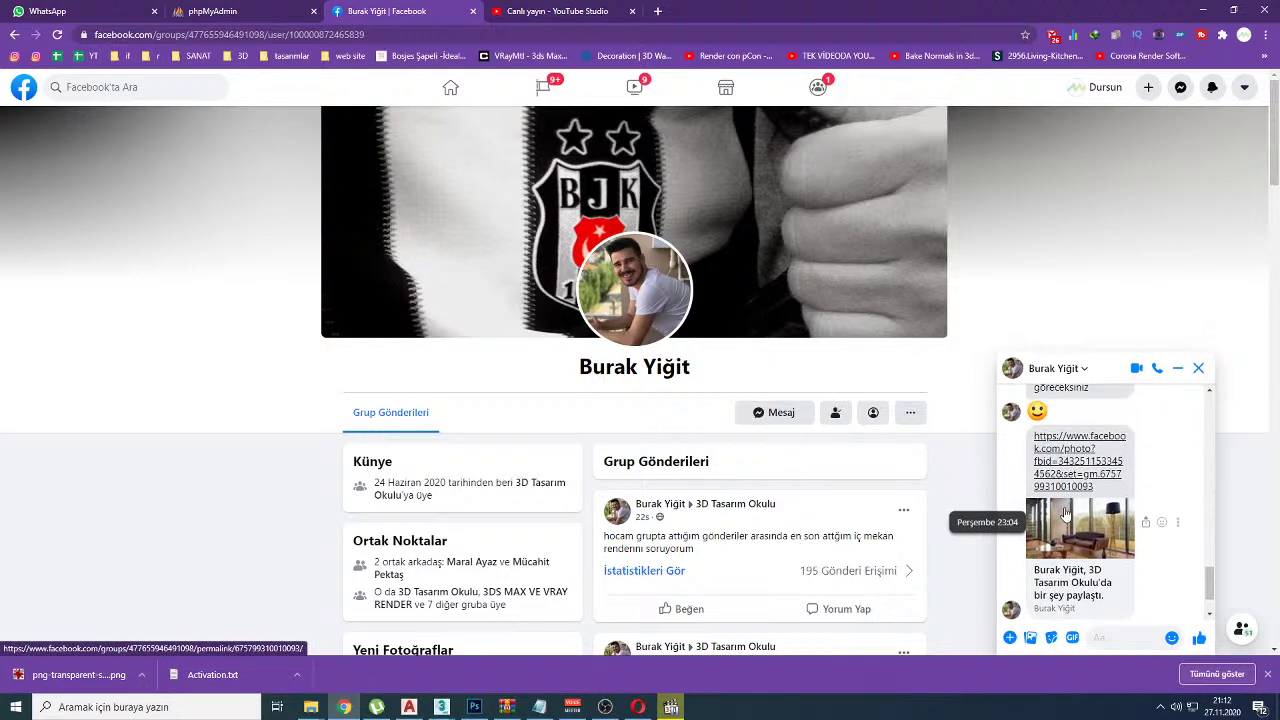
click(1064, 484)
click(360, 11)
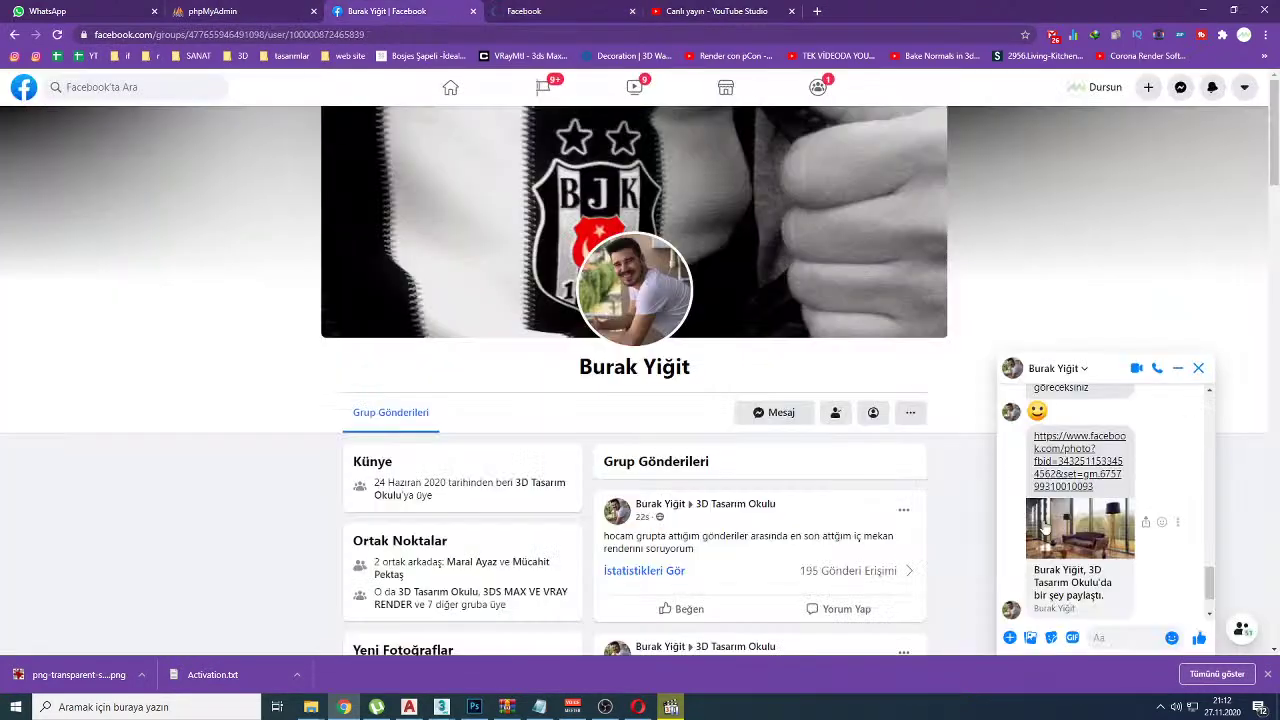
scroll(1075, 600, down, 1)
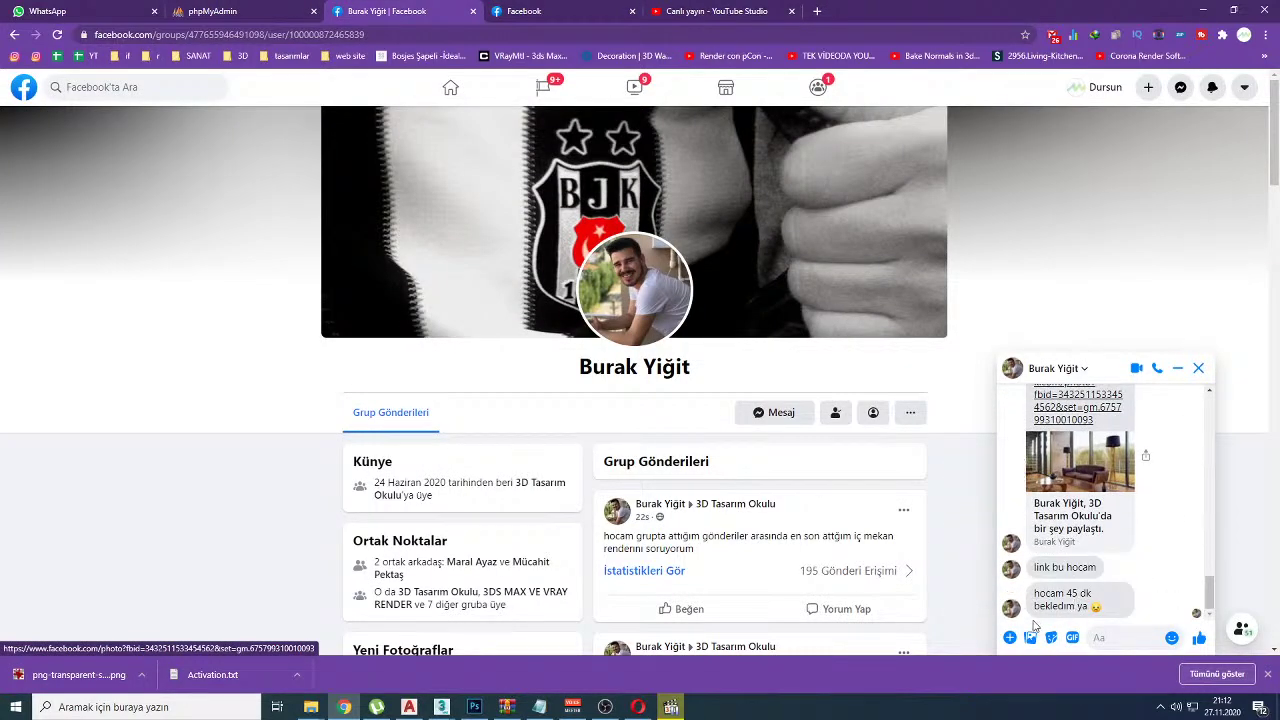
click(578, 9)
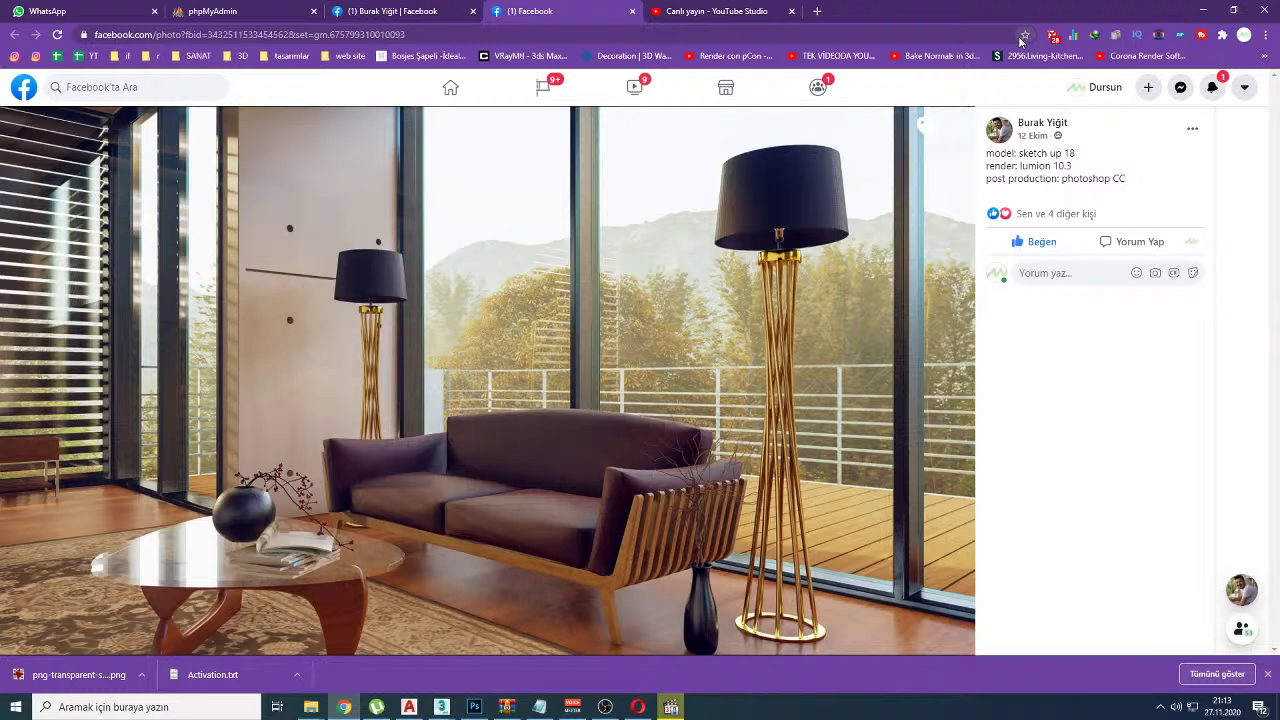
Step: Back on the profile tab, open the shared living-room render from the chat in the photo viewer
click(455, 10)
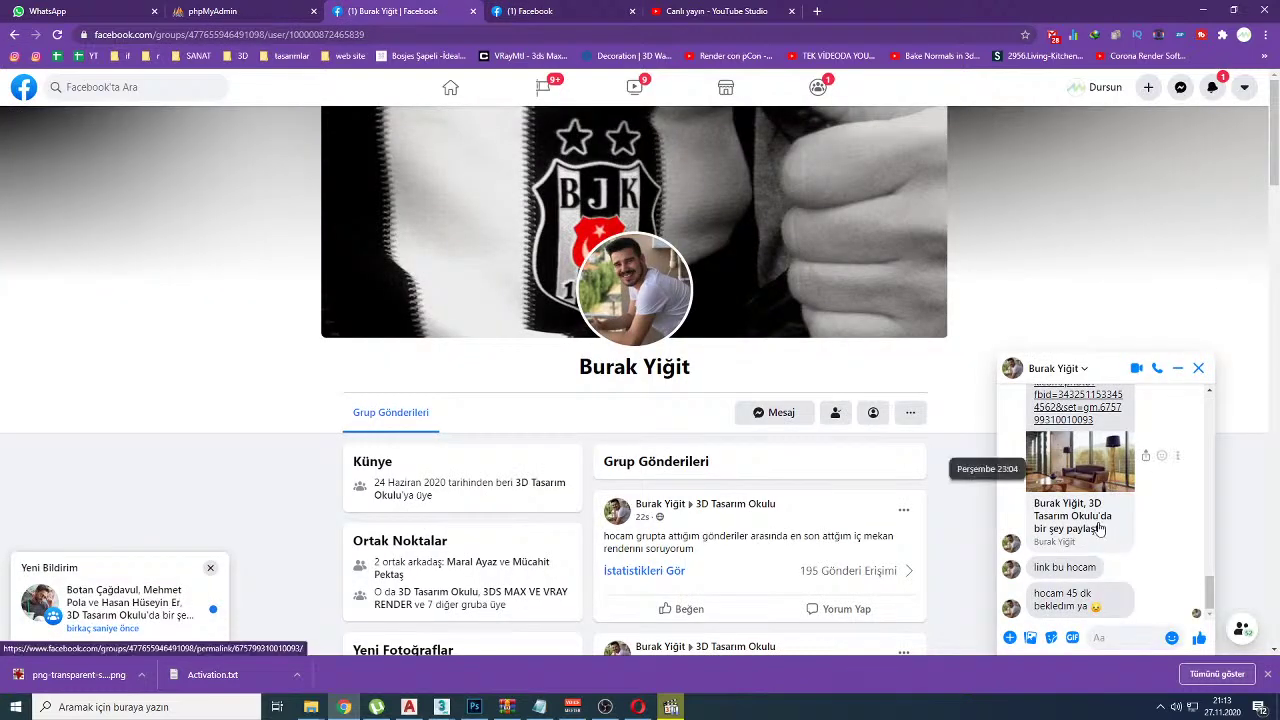
scroll(1096, 528, up, 1)
scroll(1096, 528, down, 1)
click(1107, 522)
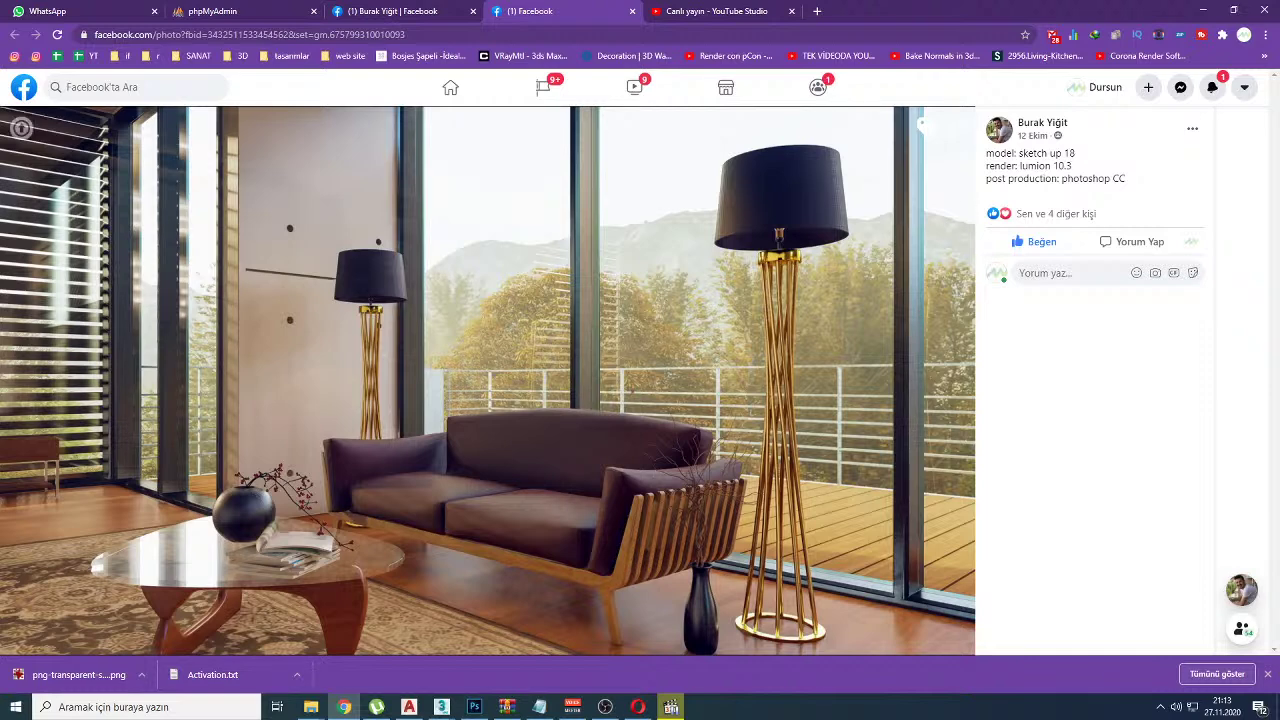
Step: Circle the sofa and mark its cushions in red, then clear the marks
mouse_move(570, 437)
mouse_down()
mouse_move(463, 462)
mouse_move(465, 518)
mouse_move(595, 468)
mouse_move(542, 407)
mouse_move(448, 406)
mouse_move(377, 450)
mouse_move(456, 564)
mouse_move(618, 570)
mouse_move(657, 496)
mouse_move(625, 406)
mouse_up()
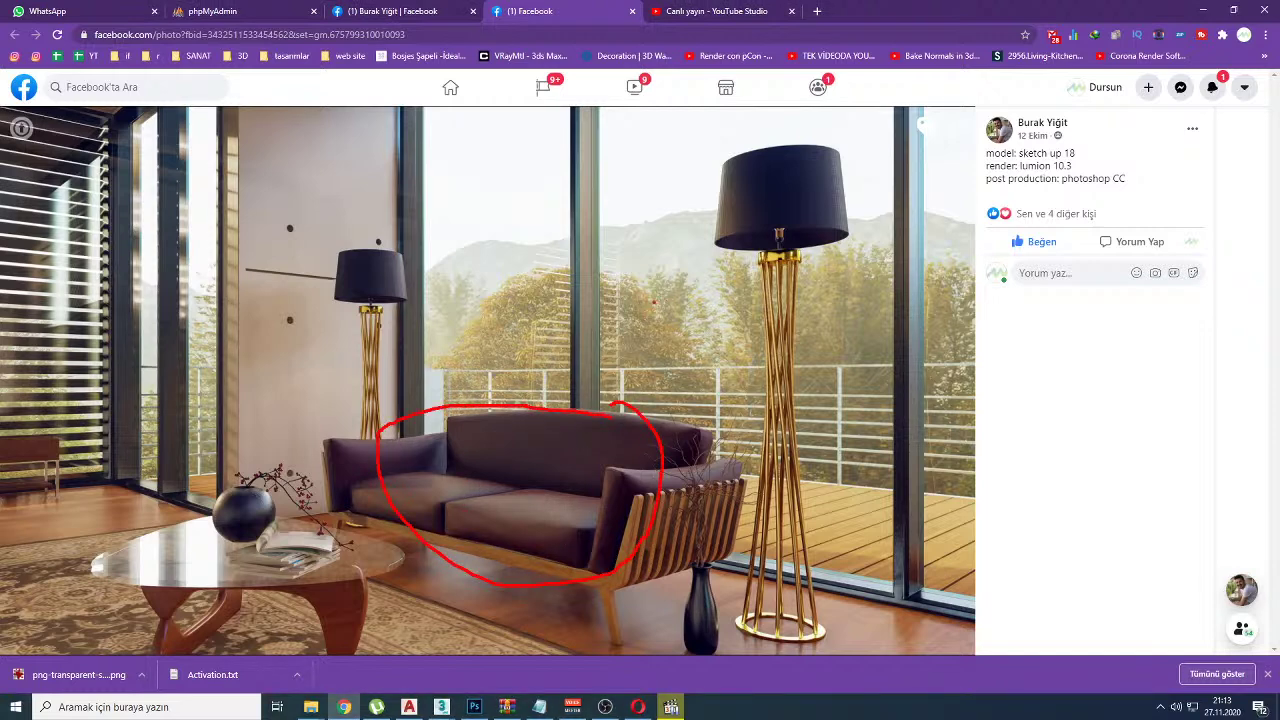
drag(618, 488, 606, 506)
drag(578, 460, 603, 455)
drag(512, 464, 544, 447)
drag(464, 481, 458, 488)
key(Escape)
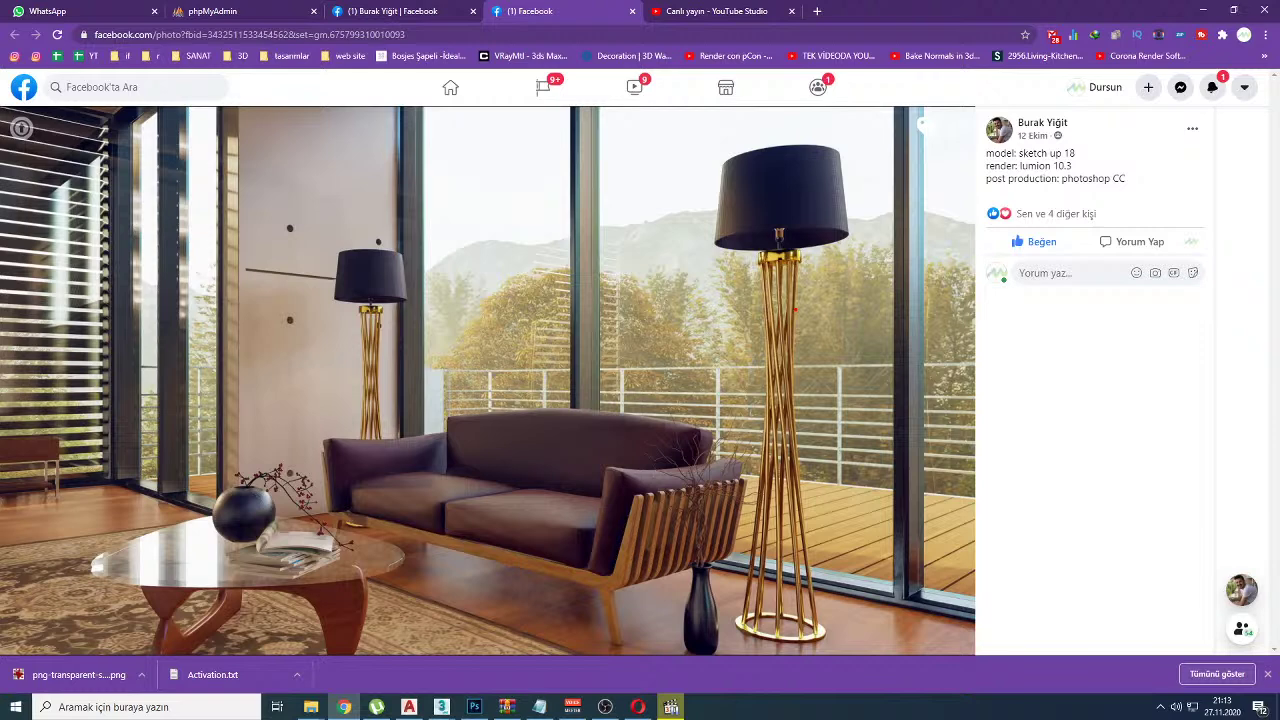
Step: Outline the right floor lamp in red, clear it, then draw a red cross over the window
mouse_move(834, 128)
mouse_down()
mouse_move(690, 153)
mouse_move(873, 165)
mouse_move(834, 126)
mouse_up()
mouse_move(779, 236)
mouse_down()
mouse_move(755, 650)
mouse_move(806, 628)
mouse_move(830, 468)
mouse_move(830, 370)
mouse_move(818, 310)
mouse_up()
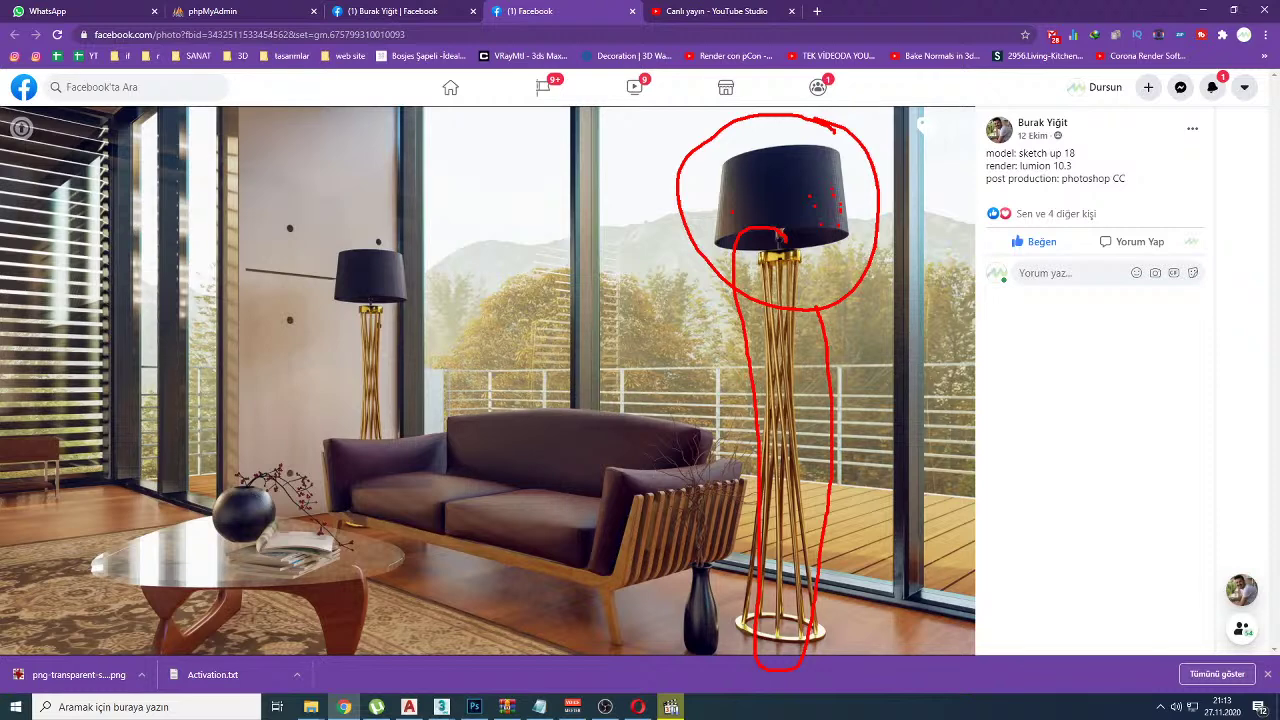
key(Escape)
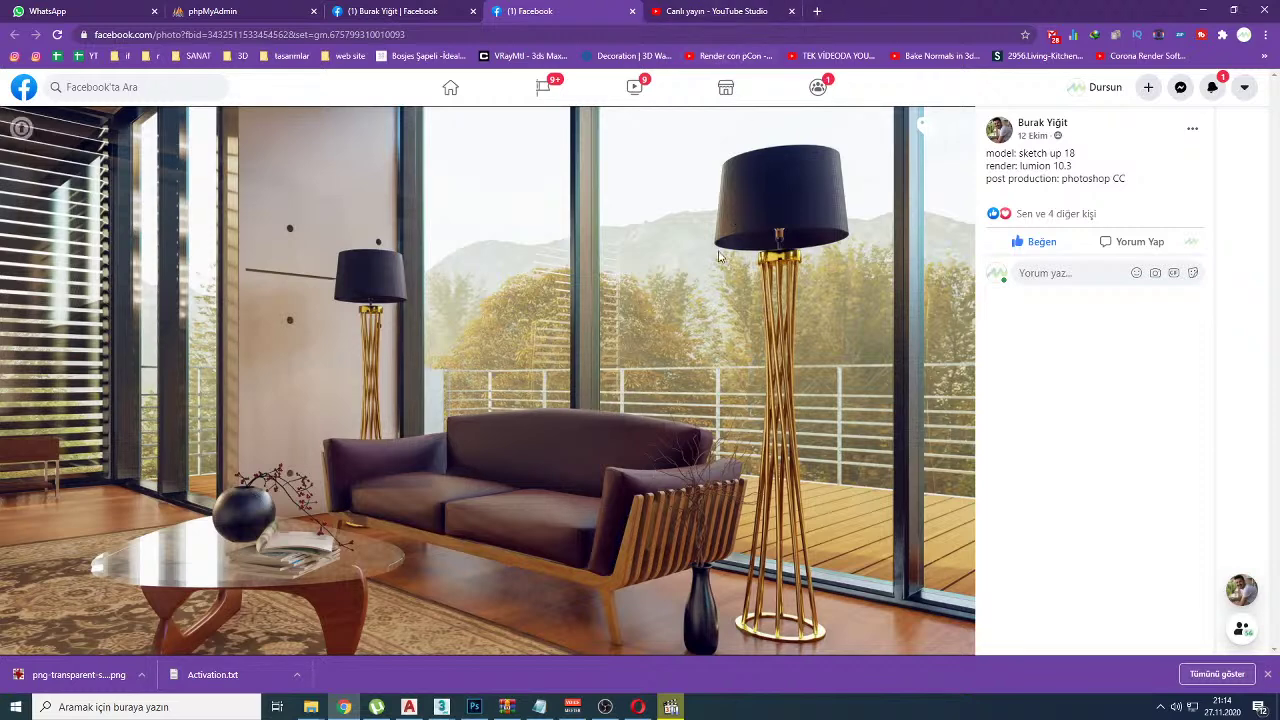
drag(675, 241, 586, 369)
drag(620, 278, 665, 382)
Step: Switch to the 'Canlı yayın - YouTube Studio' tab and scroll down the live chat
click(656, 8)
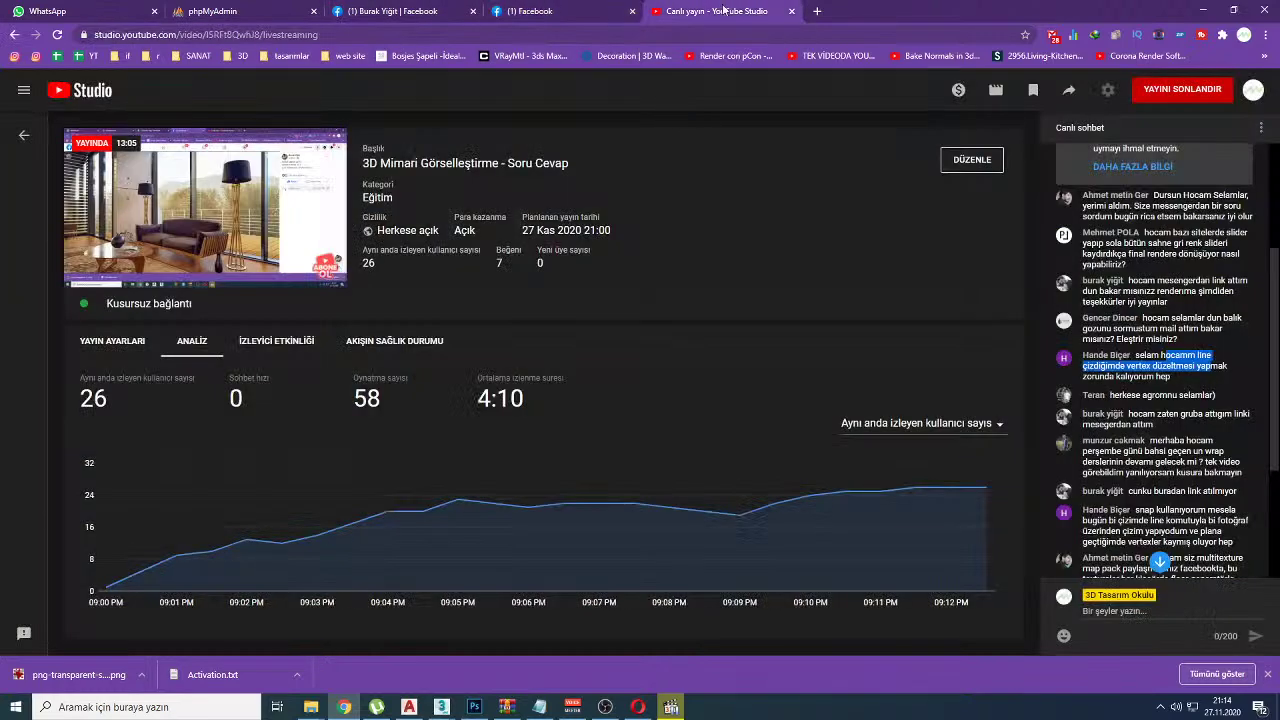
scroll(1176, 476, down, 1)
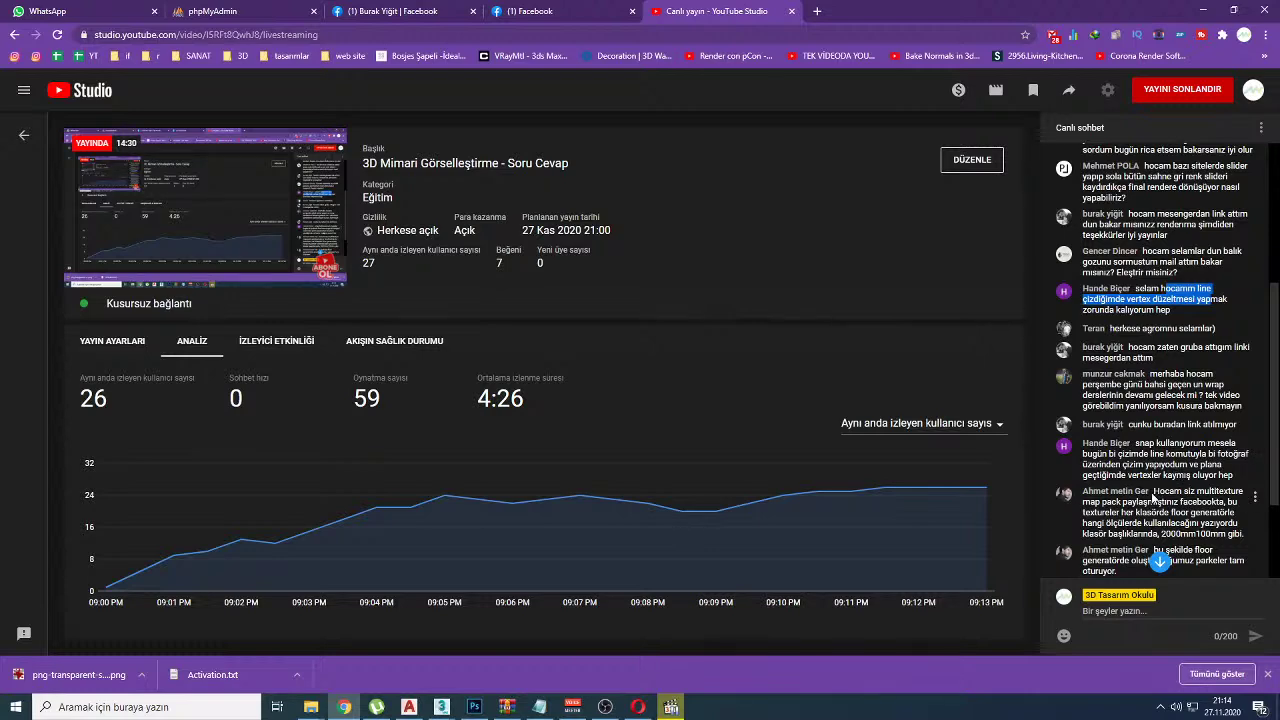
Step: Back in 3ds Max, delete the leftover line and create a 60 cm tall blue box
key(alt+Tab)
key(Delete)
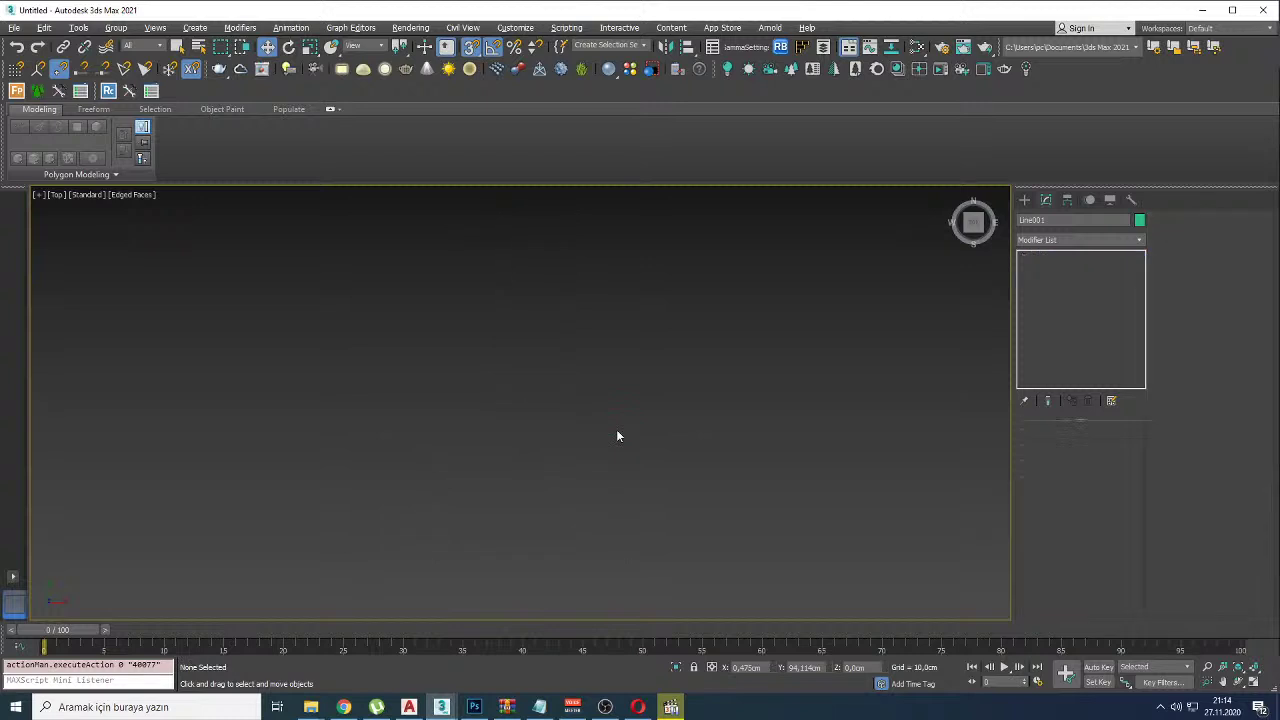
key(g)
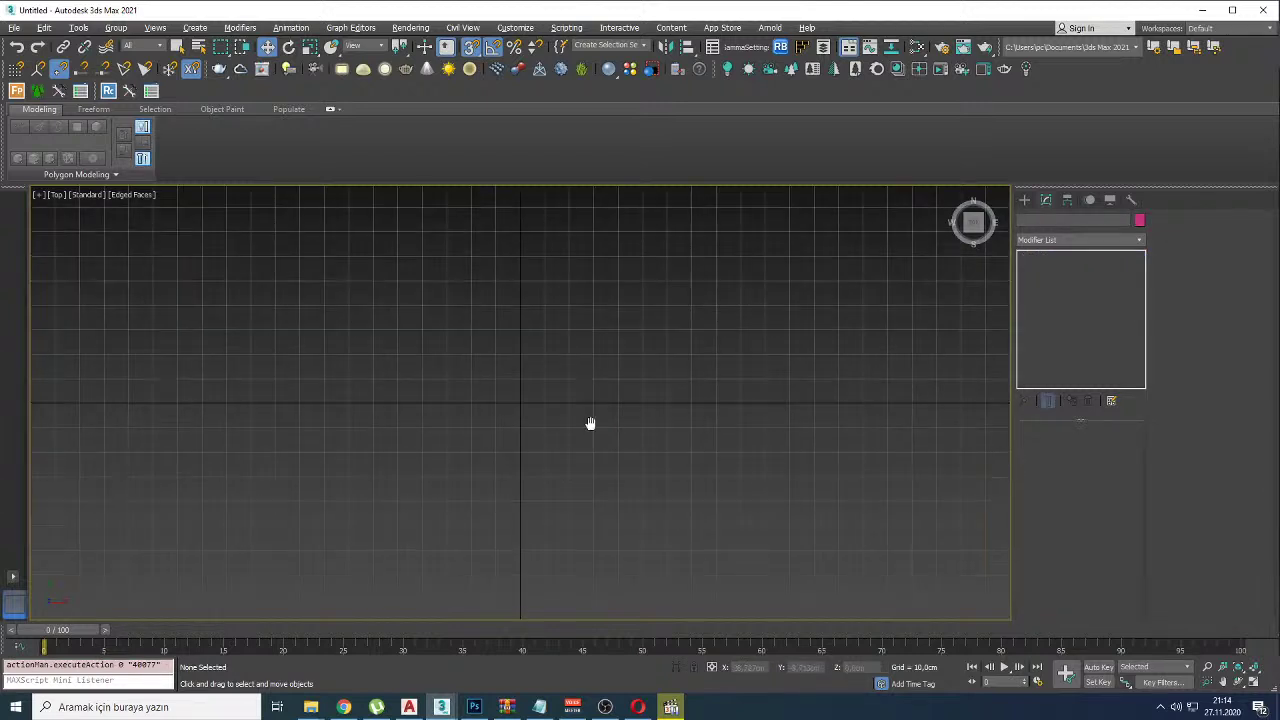
key(p)
right_click(592, 429)
click(612, 452)
drag(447, 416, 447, 481)
drag(443, 534, 414, 586)
click(595, 336)
Step: Create a second green box beside the blue one and lift it slightly along Z
drag(595, 340, 950, 440)
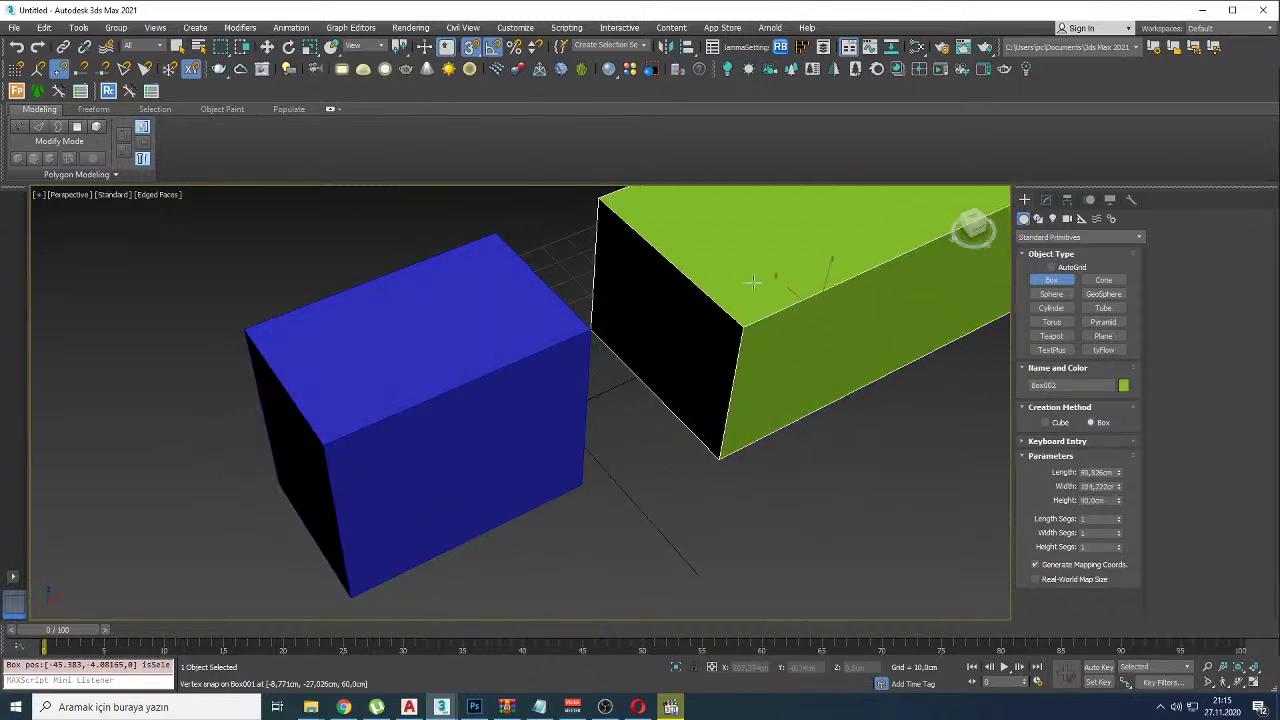
scroll(590, 279, down, 5)
key(w)
mouse_move(672, 290)
mouse_down()
mouse_move(667, 267)
mouse_move(667, 282)
mouse_up()
key(t)
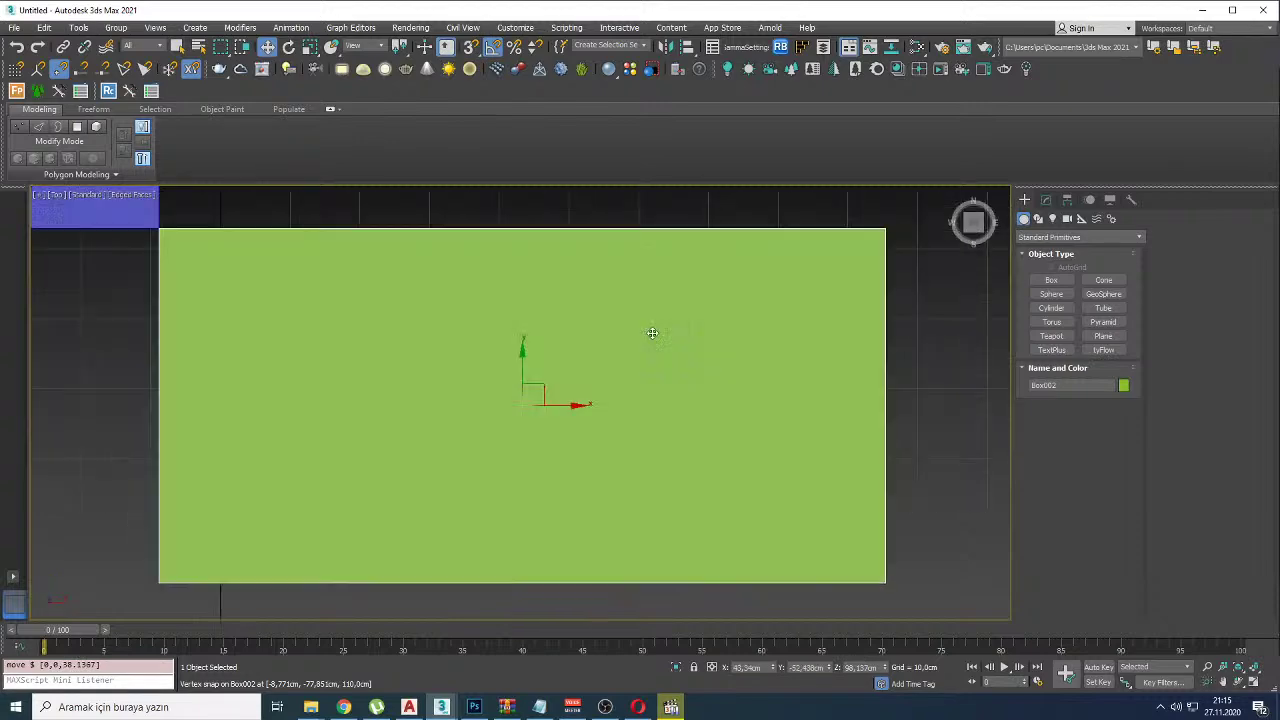
scroll(537, 360, down, 3)
click(620, 305)
Step: With corner snapping on, draw a closed line tracing the combined outline of both boxes
right_click(625, 305)
click(652, 332)
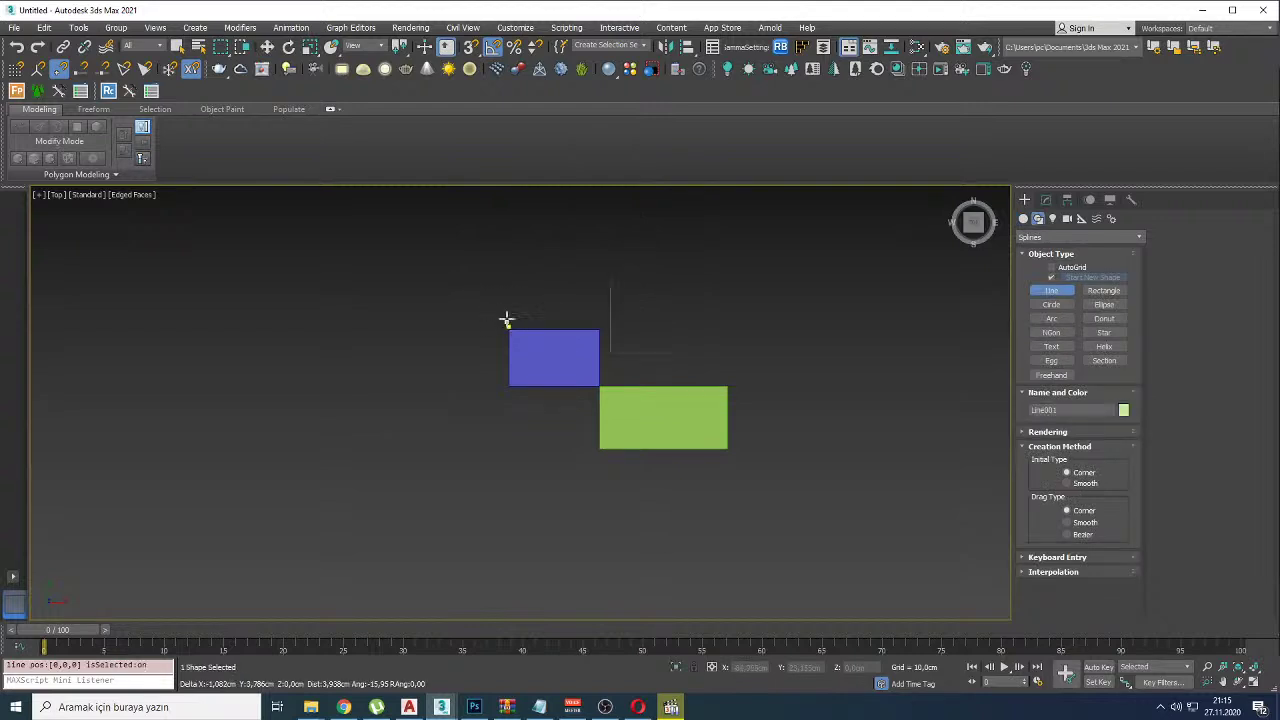
click(471, 47)
click(509, 330)
click(599, 330)
click(599, 386)
click(727, 386)
click(727, 449)
click(599, 449)
click(599, 410)
click(509, 410)
click(509, 330)
Step: Move the outline to the right of the boxes and inspect it in Perspective
key(w)
drag(640, 392, 914, 391)
click(783, 374)
middle_drag(783, 374, 651, 414)
key(p)
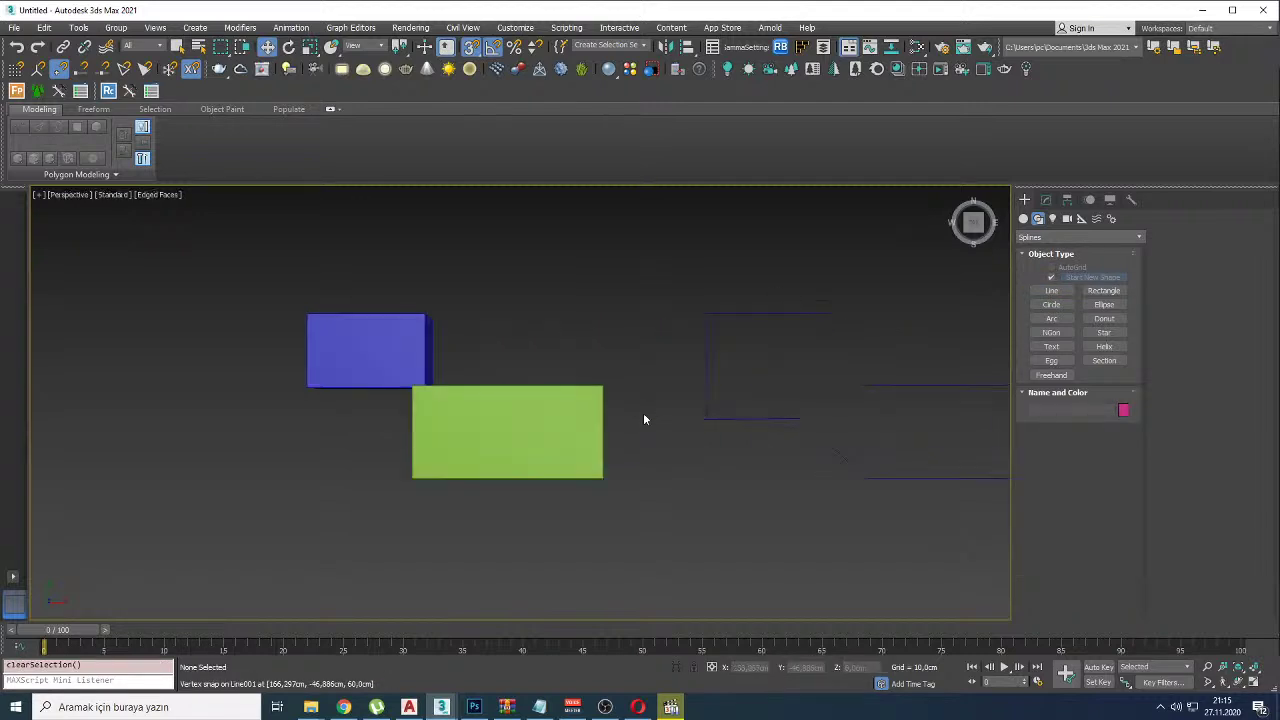
alt+middle_drag(744, 482, 772, 307)
alt+middle_drag(770, 402, 740, 429)
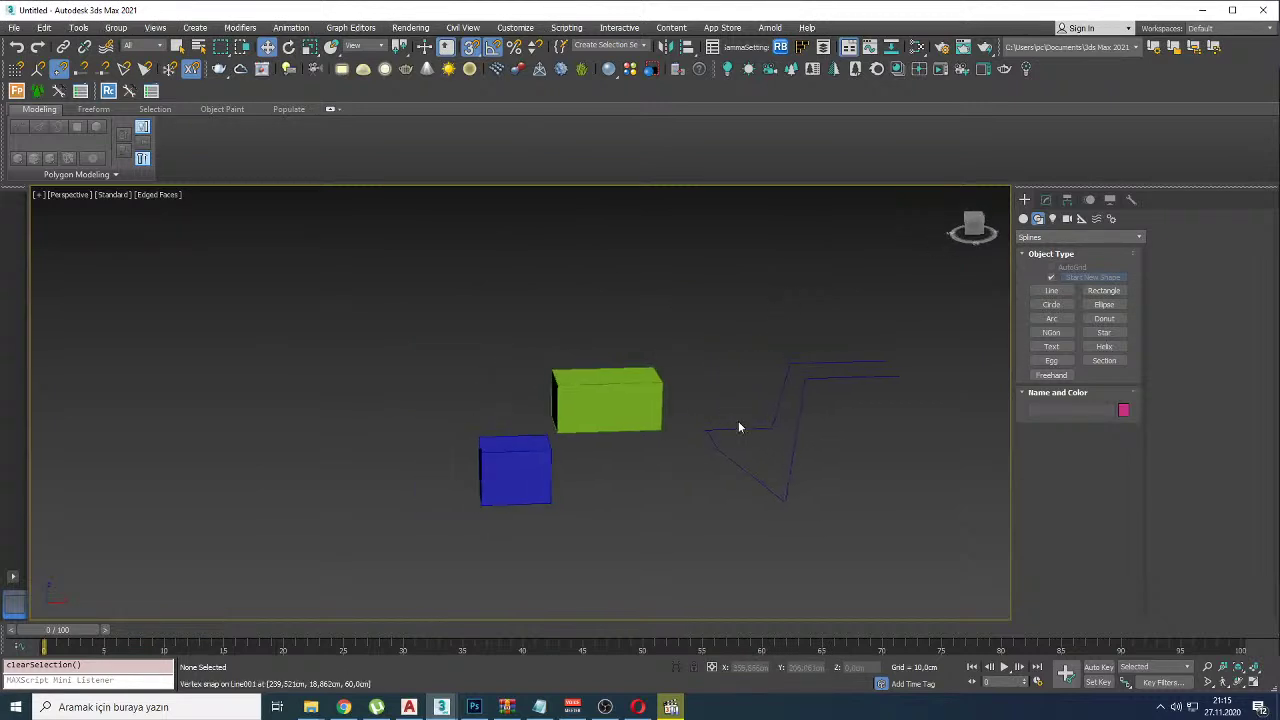
key(t)
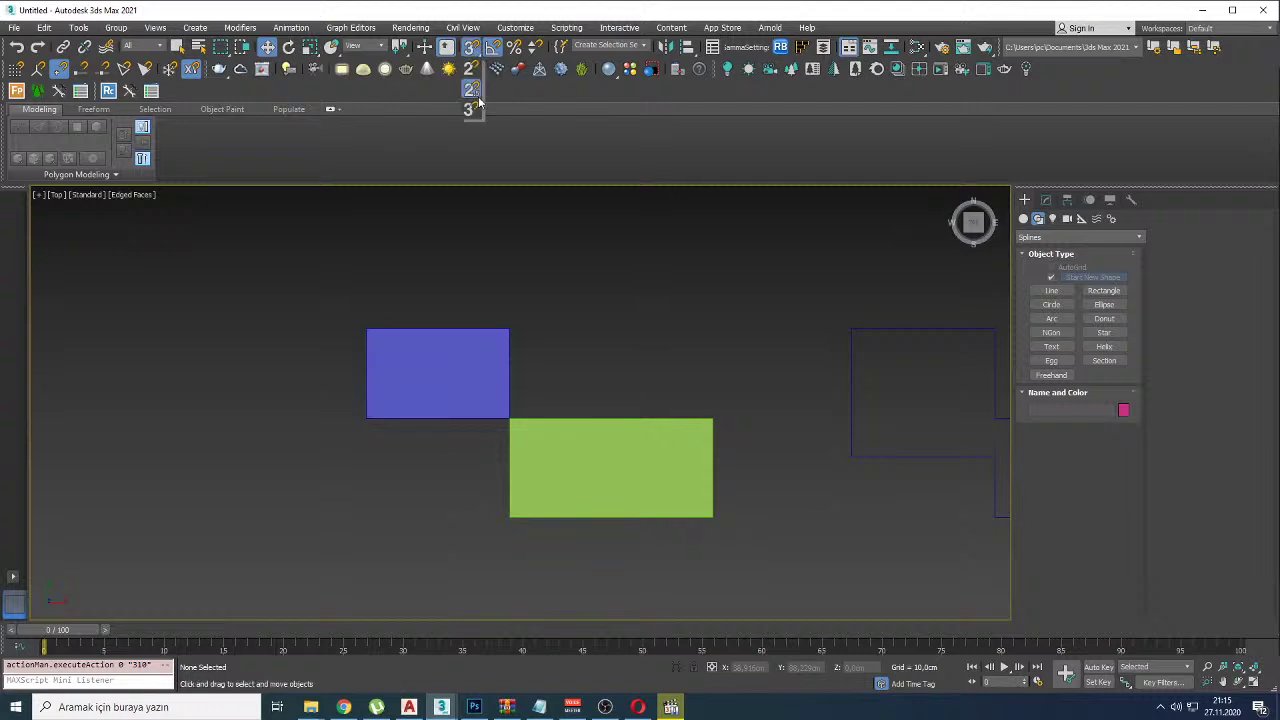
Step: Draw a new line outline around both boxes and confirm Close spline at its first vertex
right_click(427, 297)
click(443, 323)
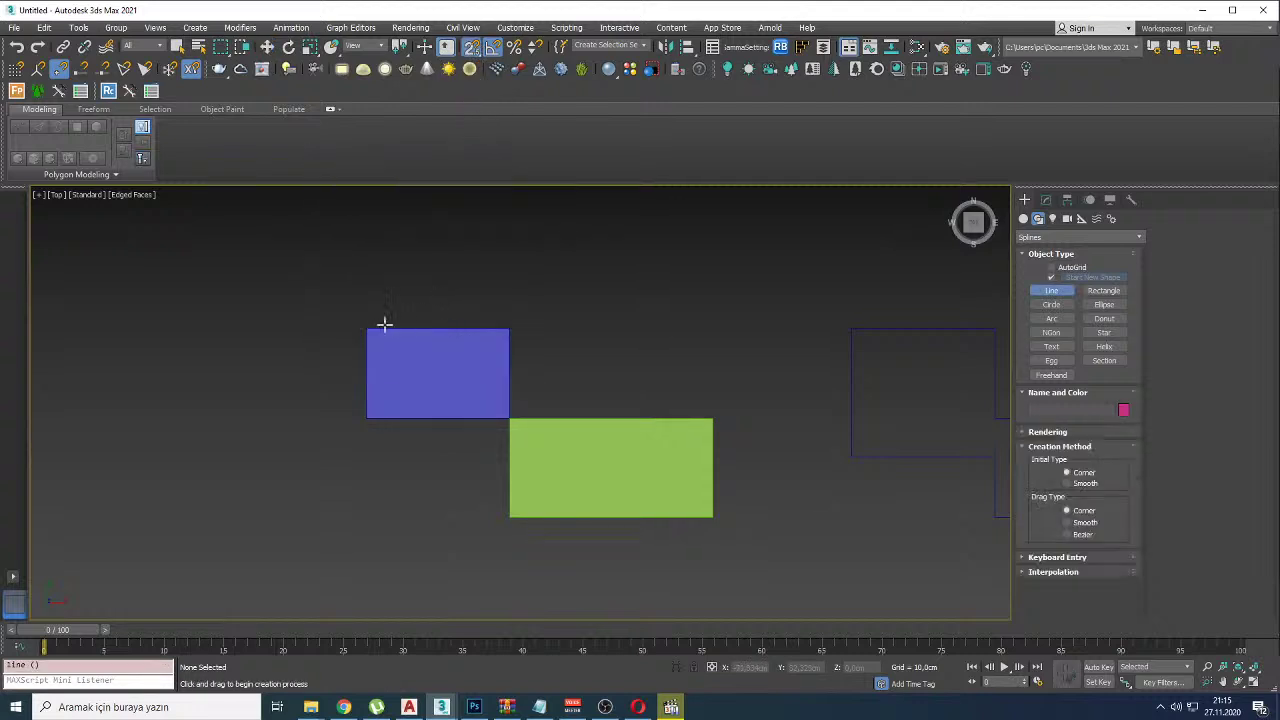
click(365, 328)
click(509, 328)
click(509, 418)
click(710, 416)
click(712, 517)
click(509, 517)
click(500, 466)
click(366, 465)
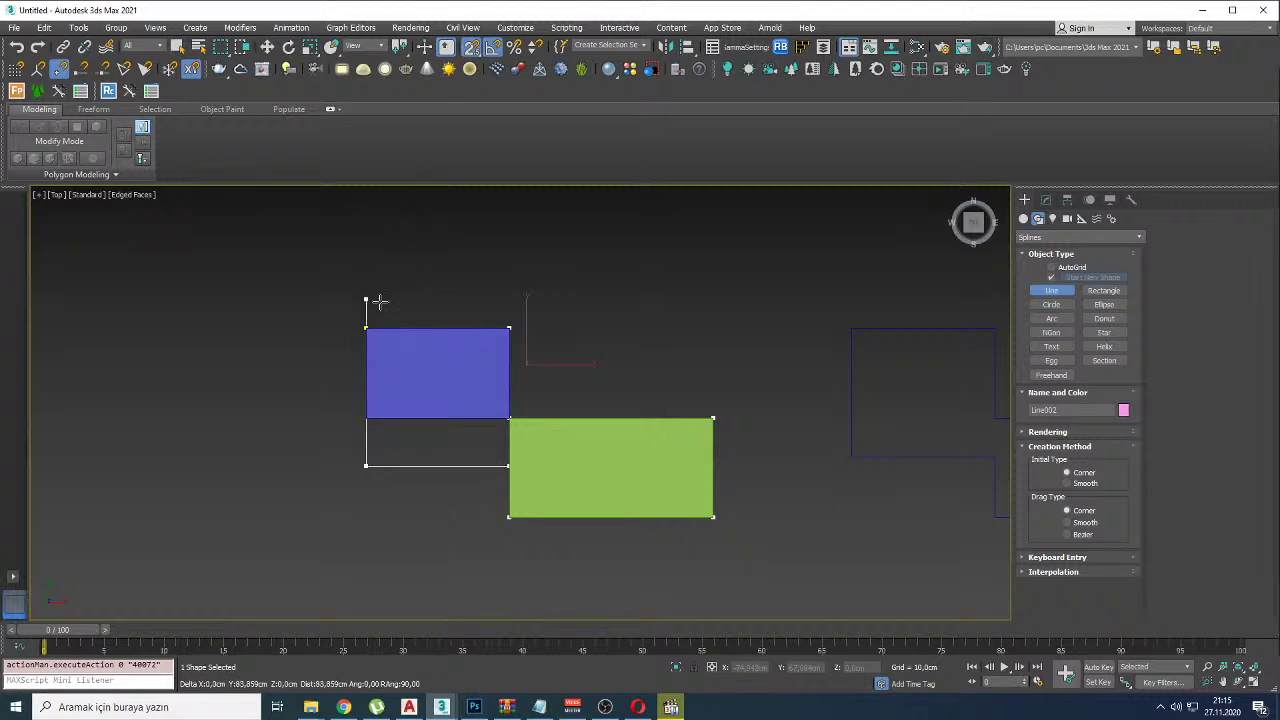
click(366, 328)
click(613, 366)
Step: In Perspective, move the outline with vertex snap onto the blue box's corner
key(p)
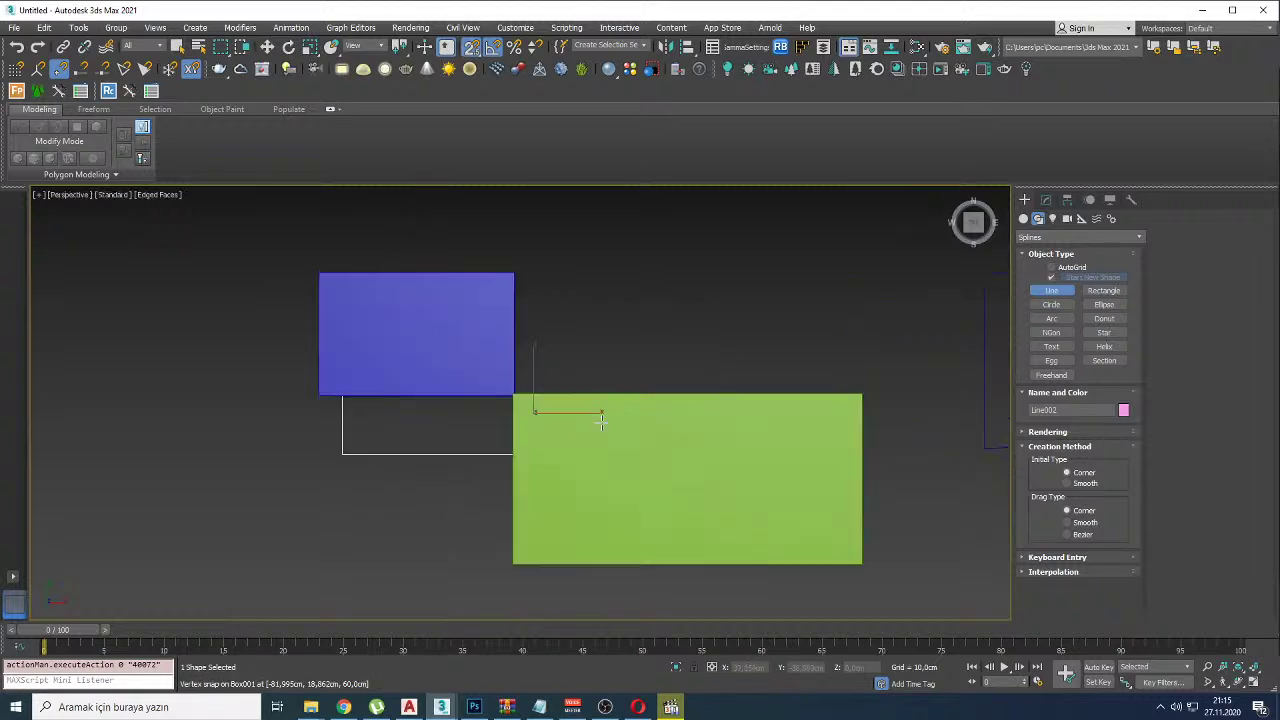
alt+middle_drag(683, 461, 681, 399)
scroll(681, 399, down, 5)
key(w)
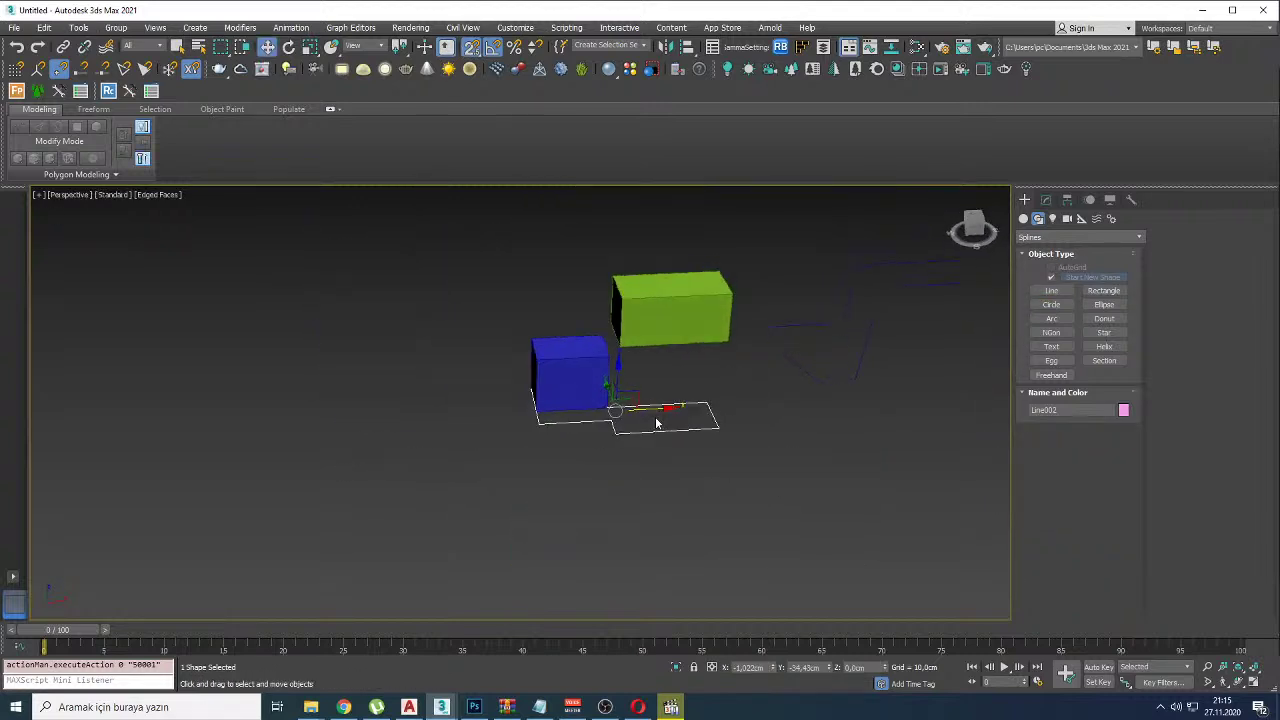
drag(650, 407, 430, 420)
Step: Orbit around the outlines and circle them with on-screen annotation marks, then clear the marks
mouse_move(430, 420)
alt+middle_down()
mouse_move(443, 466)
mouse_move(506, 383)
mouse_move(439, 437)
alt+middle_up()
alt+middle_drag(640, 360, 728, 354)
mouse_move(747, 308)
mouse_down()
mouse_move(741, 264)
mouse_move(514, 318)
mouse_move(790, 362)
mouse_move(740, 425)
mouse_up()
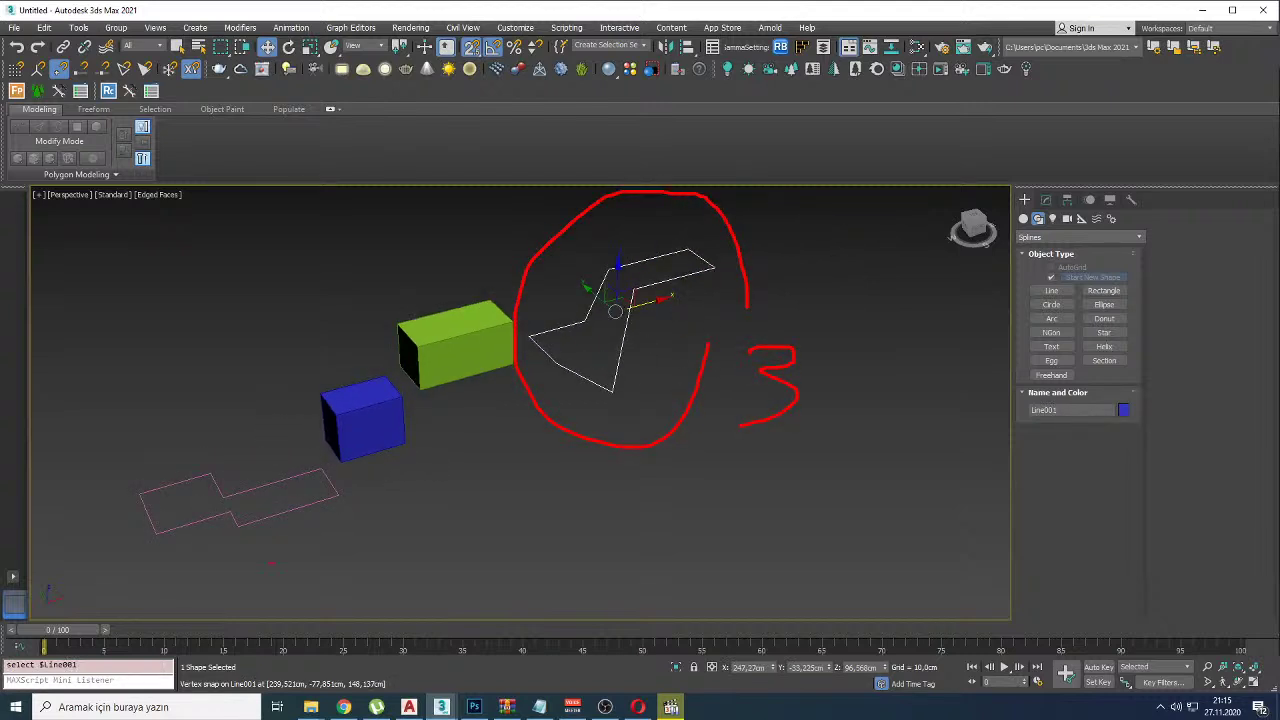
mouse_move(372, 512)
mouse_down()
mouse_move(176, 426)
mouse_move(330, 598)
mouse_up()
key(Escape)
scroll(440, 312, up, 4)
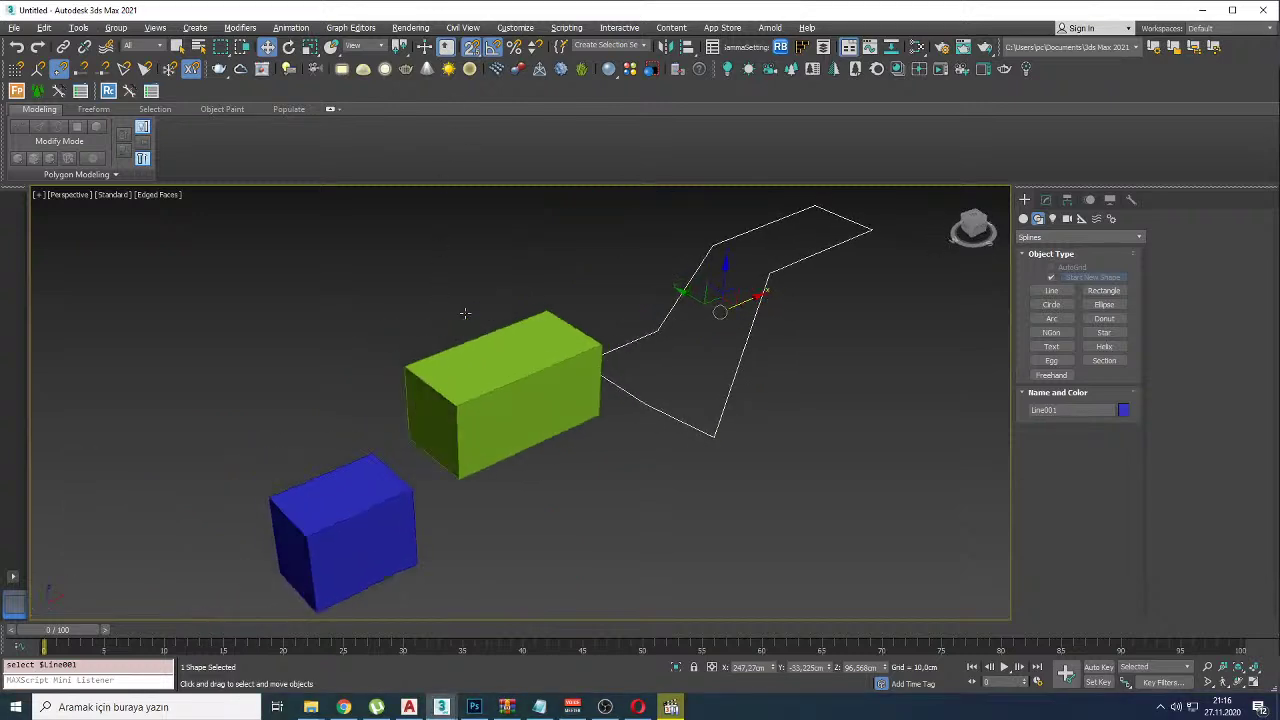
Step: With snapping on, draw a rectangle from the green box's corner
click(472, 48)
click(1104, 290)
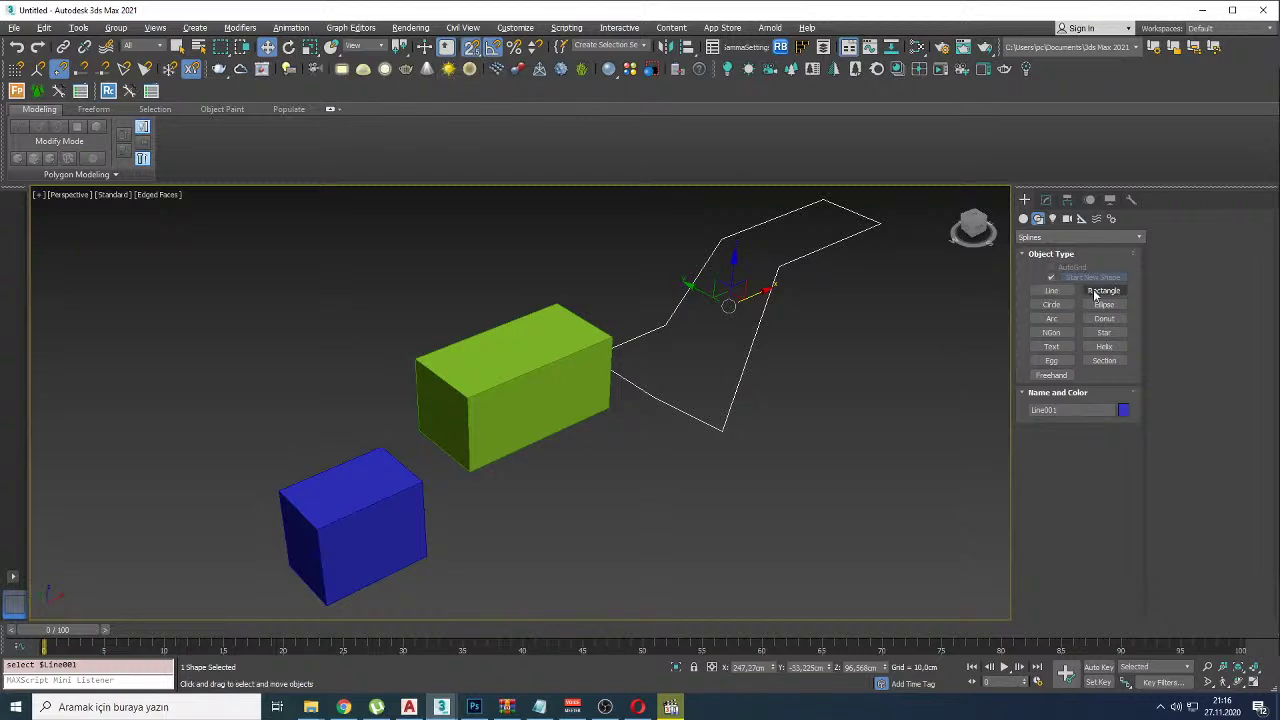
drag(556, 303, 468, 397)
key(w)
mouse_move(502, 335)
alt+middle_down()
mouse_move(520, 377)
mouse_move(498, 382)
mouse_move(514, 309)
mouse_move(504, 318)
alt+middle_up()
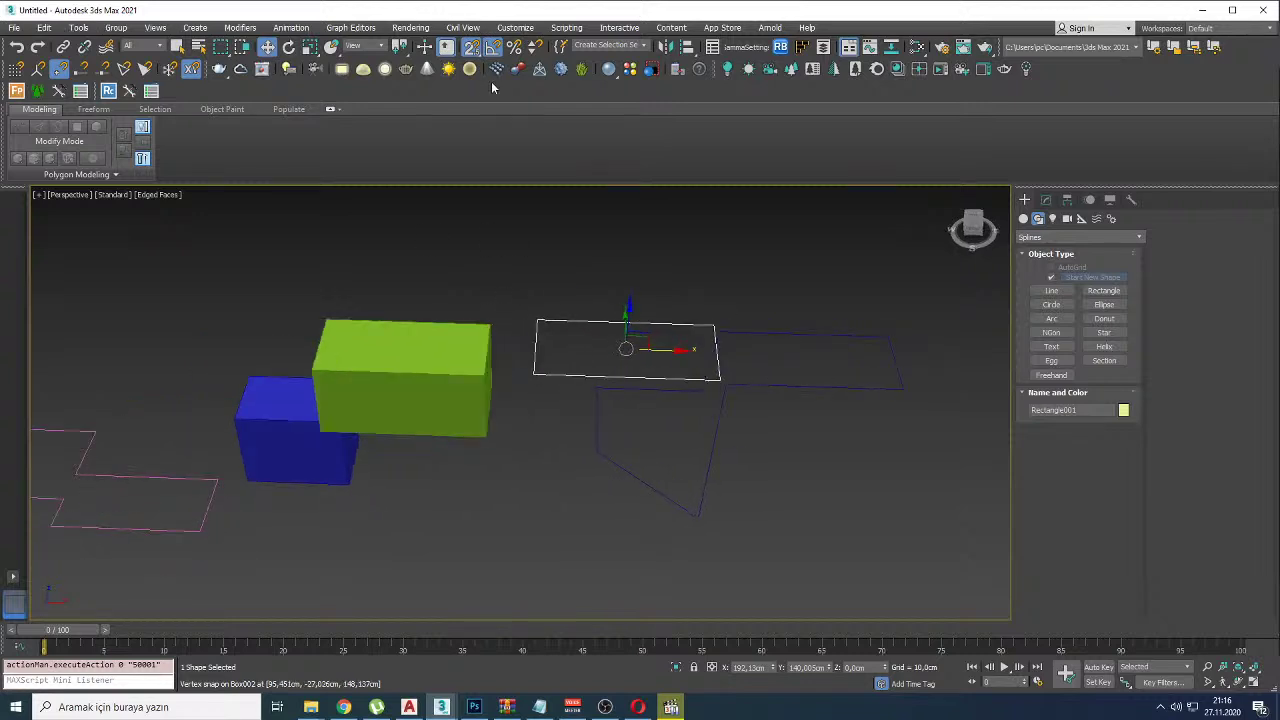
Step: Set snapping to 3D and draw a second rectangle over the green box's top face
drag(471, 47, 471, 107)
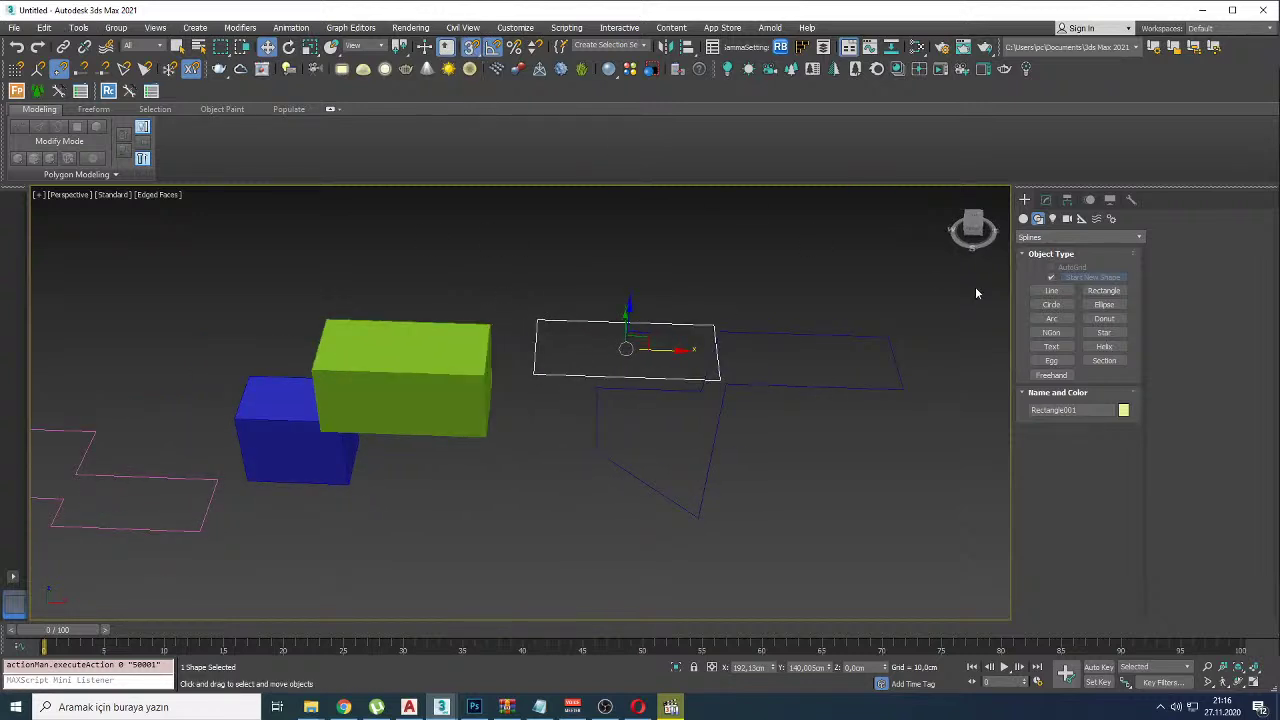
drag(378, 321, 482, 360)
key(w)
alt+middle_drag(482, 360, 419, 323)
Step: Add a Sweep to Rectangle002 with a Cylinder built-in section, then switch to YouTube Studio
right_click(419, 323)
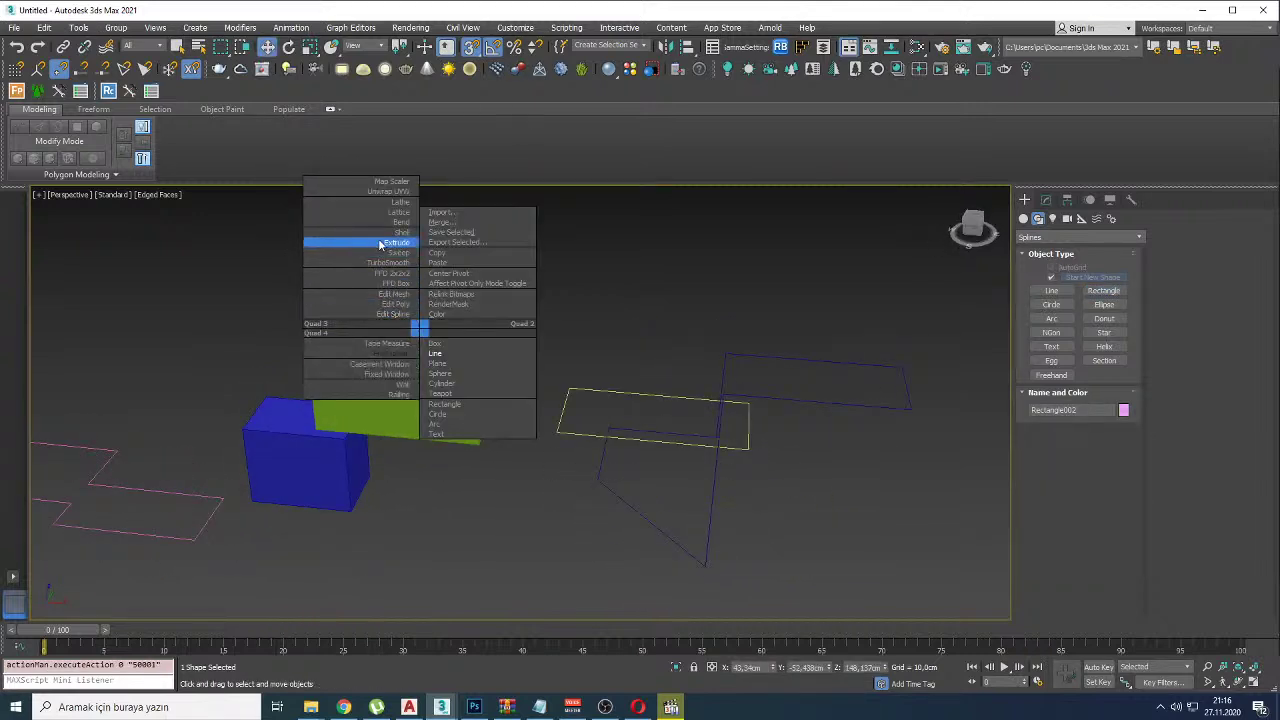
click(390, 252)
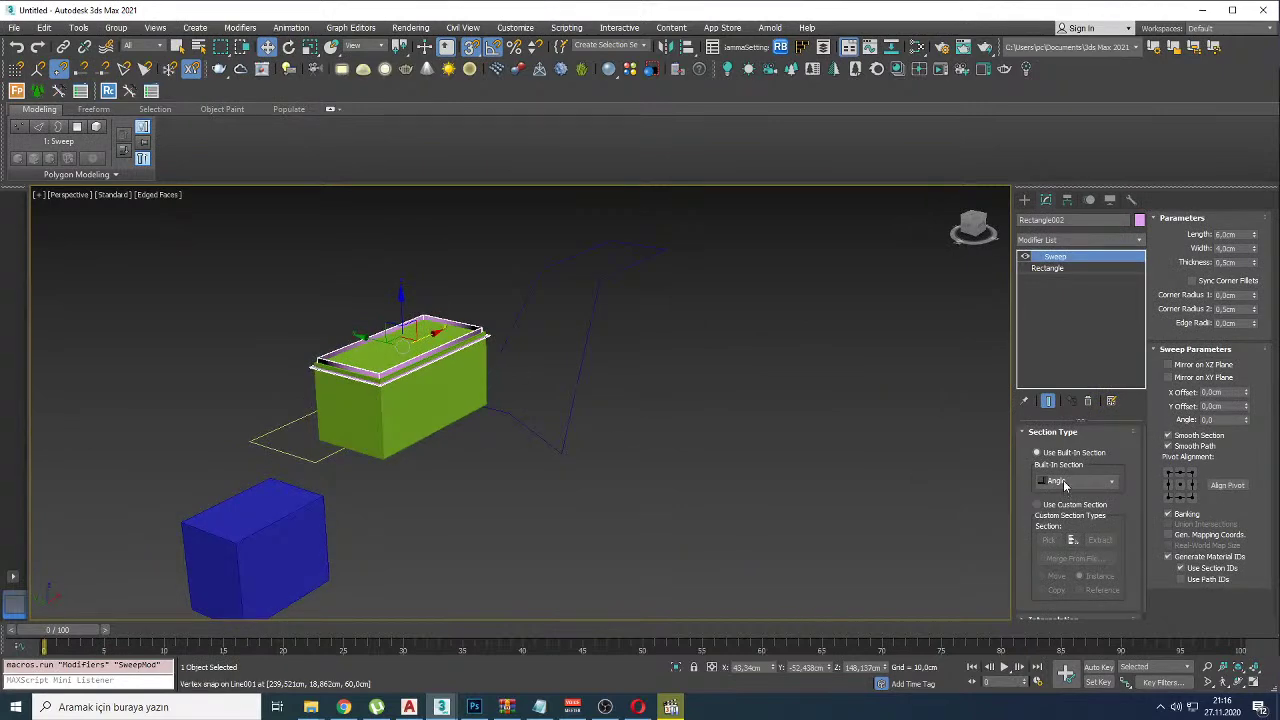
click(1063, 481)
click(1062, 527)
key(F4)
mouse_move(477, 376)
alt+middle_down()
mouse_move(677, 367)
mouse_move(549, 366)
mouse_move(673, 317)
mouse_move(692, 351)
alt+middle_up()
scroll(677, 367, up, 5)
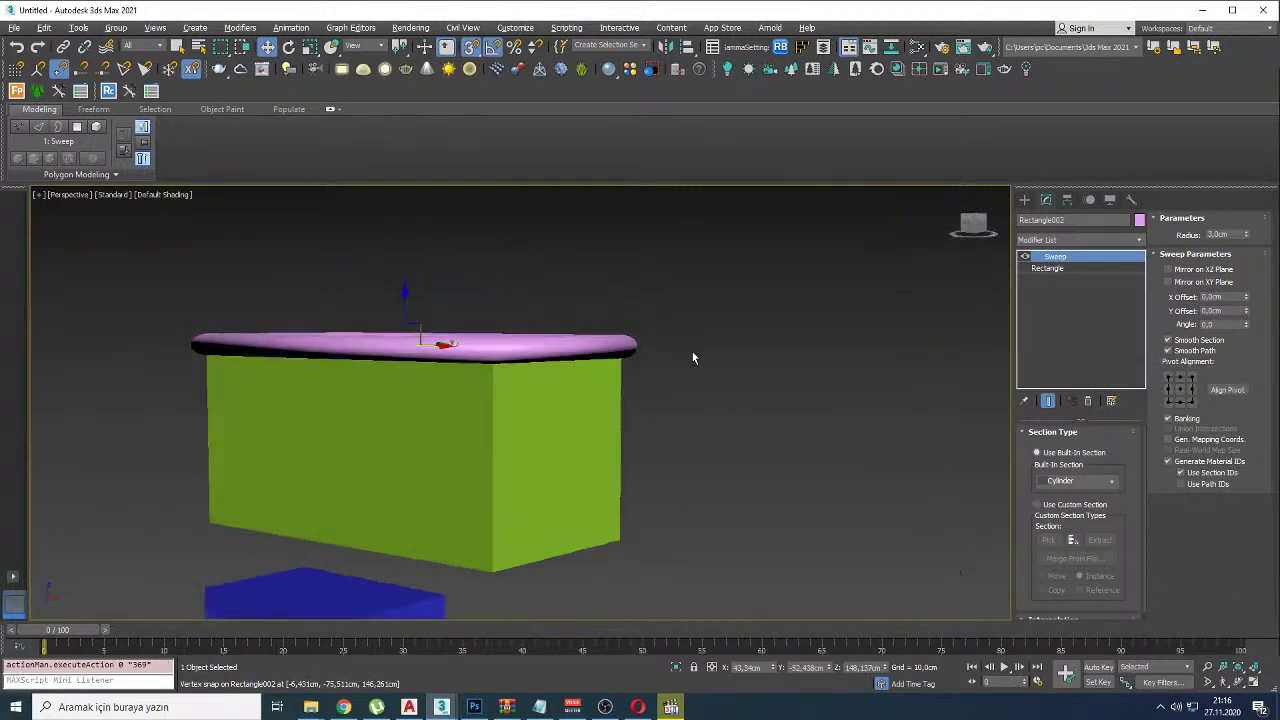
key(alt+Tab)
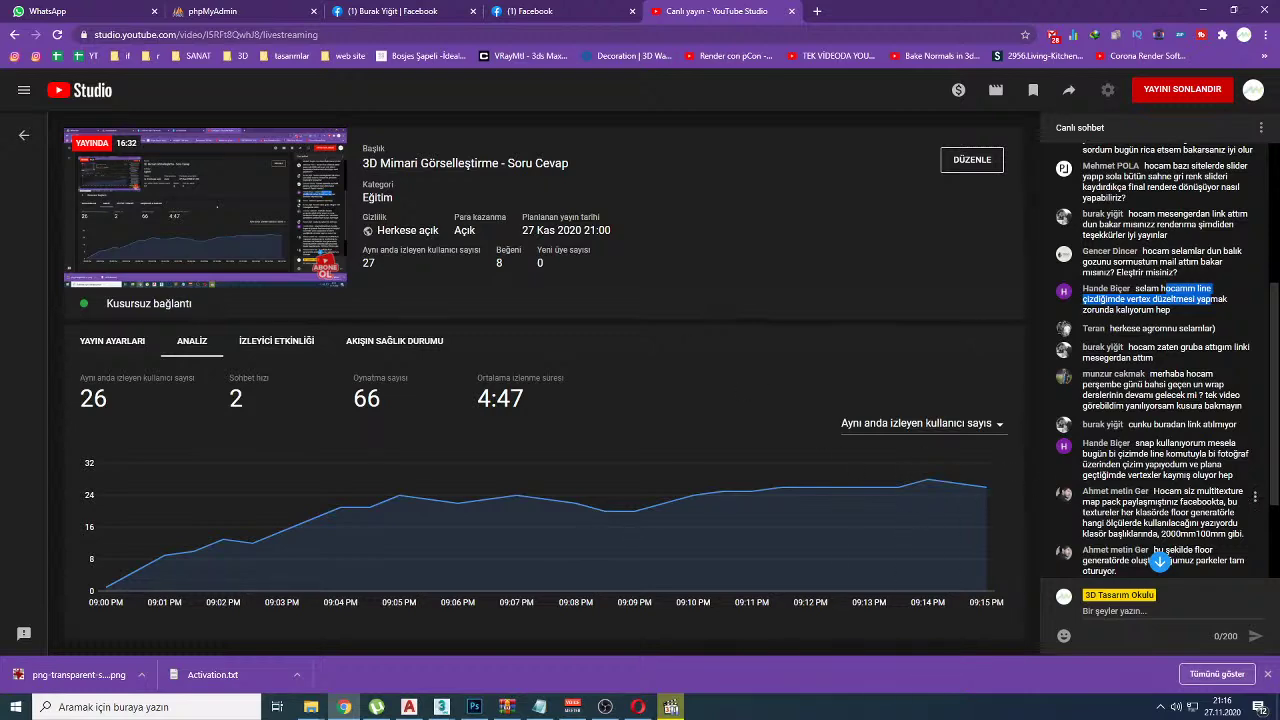
Step: Jump the live chat to the newest messages, read back up, then bring up Photoshop's story poster
click(1160, 561)
scroll(1160, 561, up, 1)
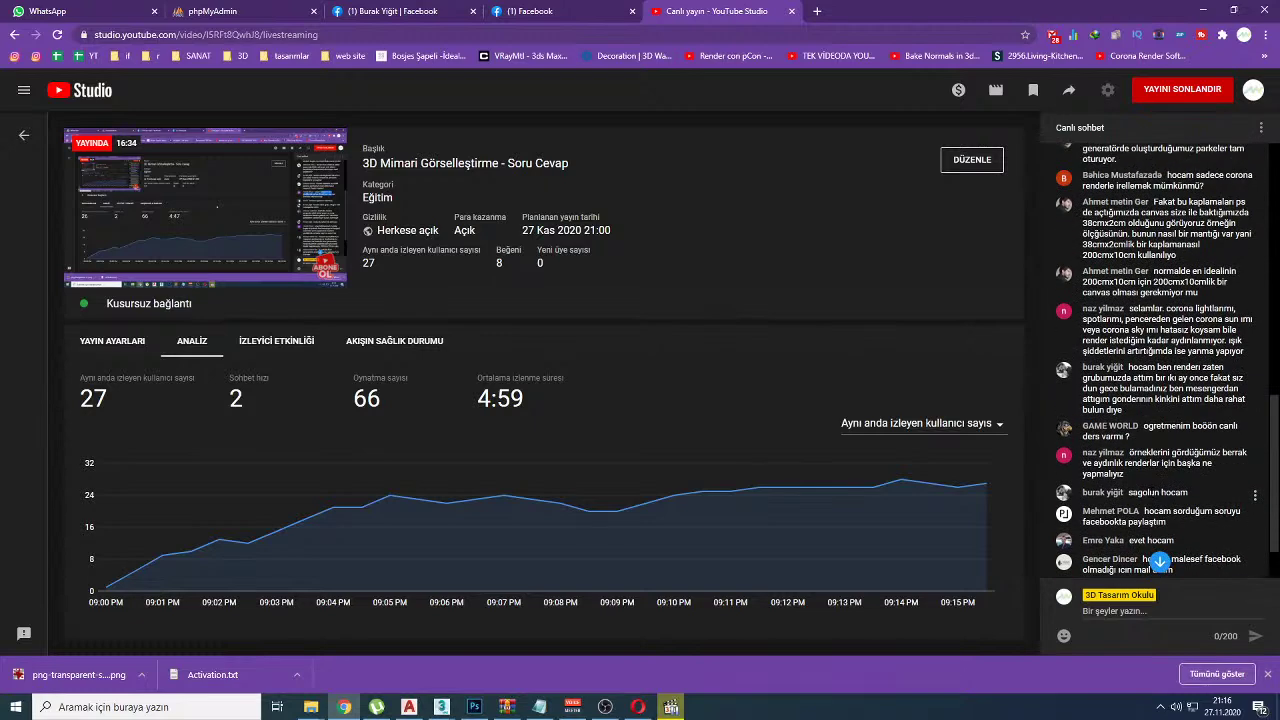
scroll(1160, 561, up, 1)
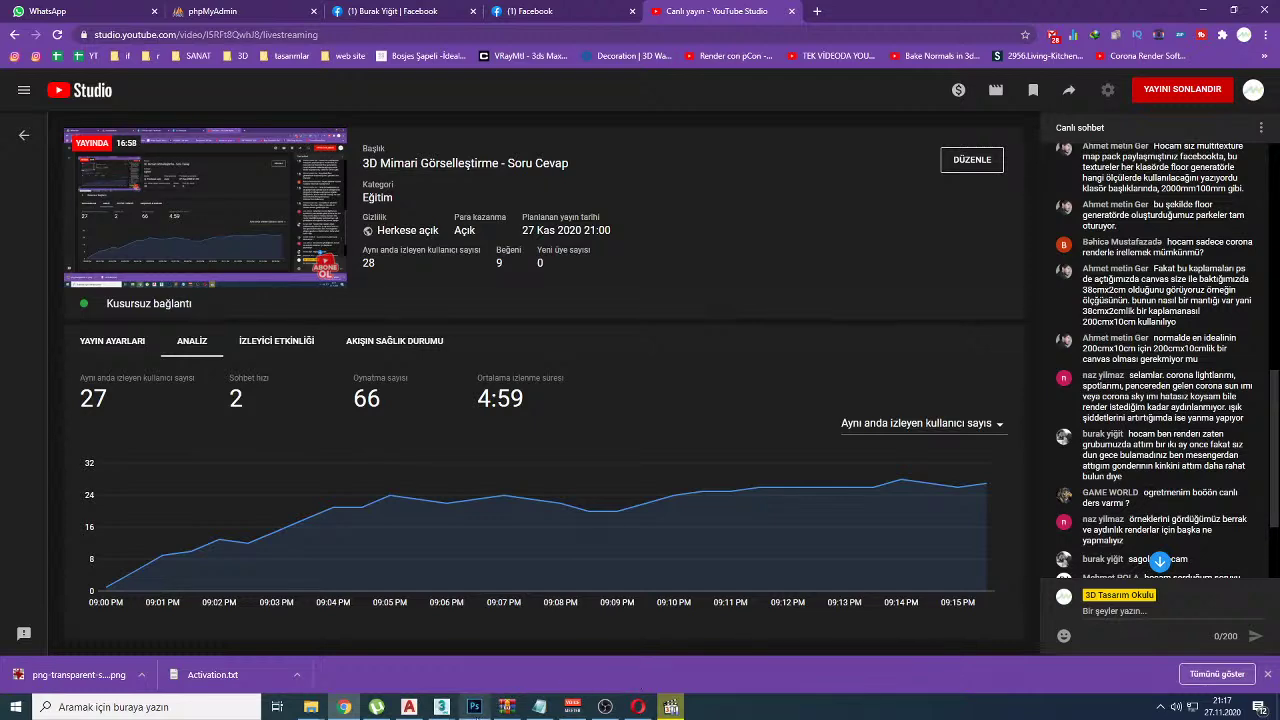
click(474, 707)
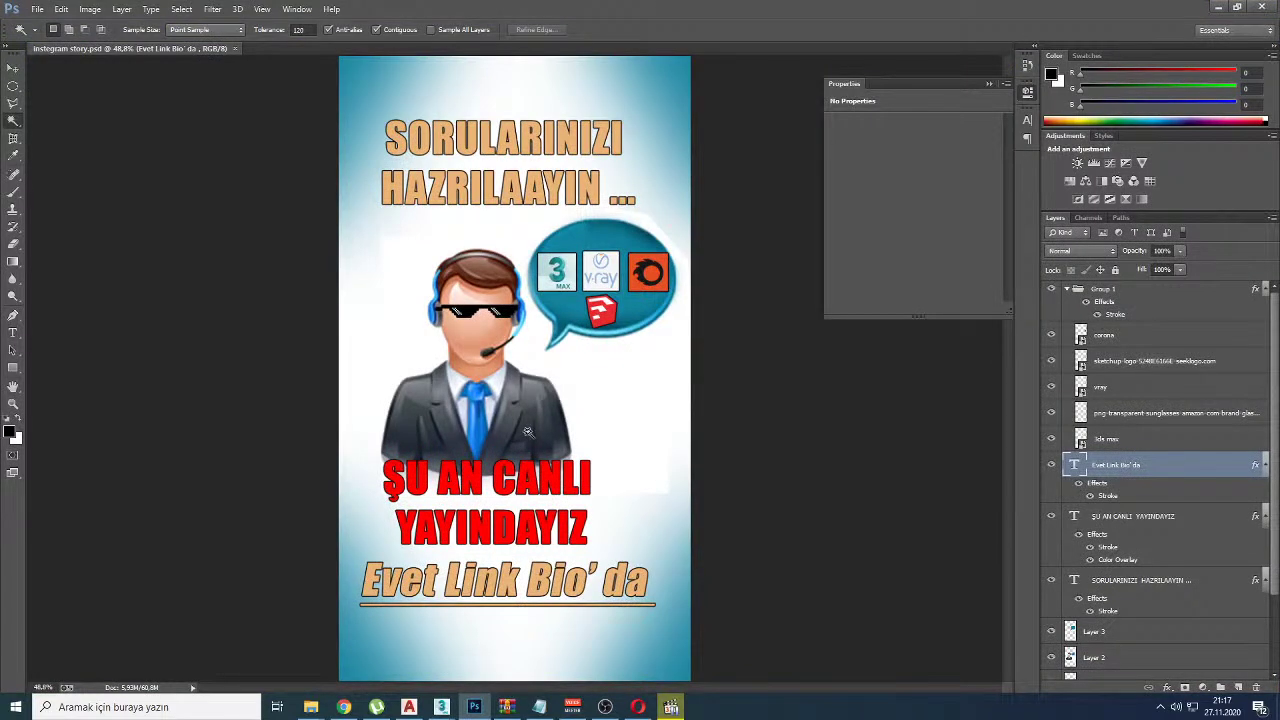
Step: In Canvas Size, try a Relative width of 150, then untick Relative
alt+scroll(521, 401, down, 1)
key(ctrl+alt+c)
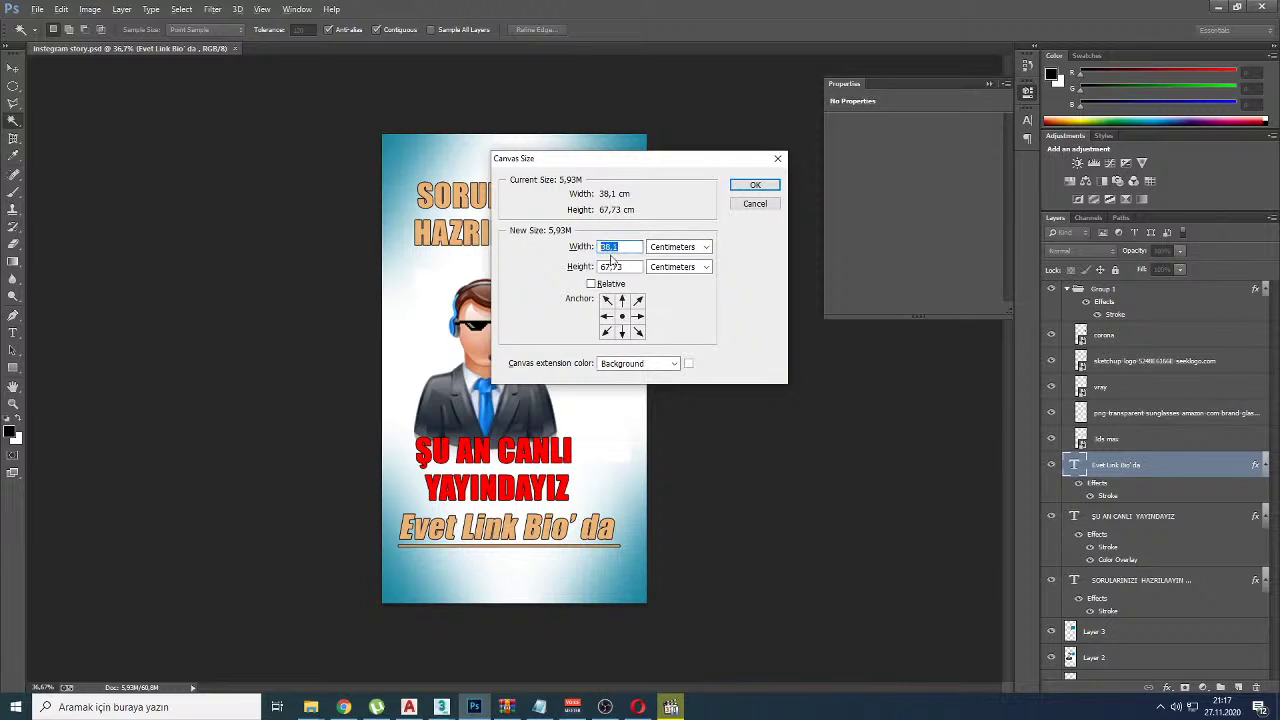
key(Tab)
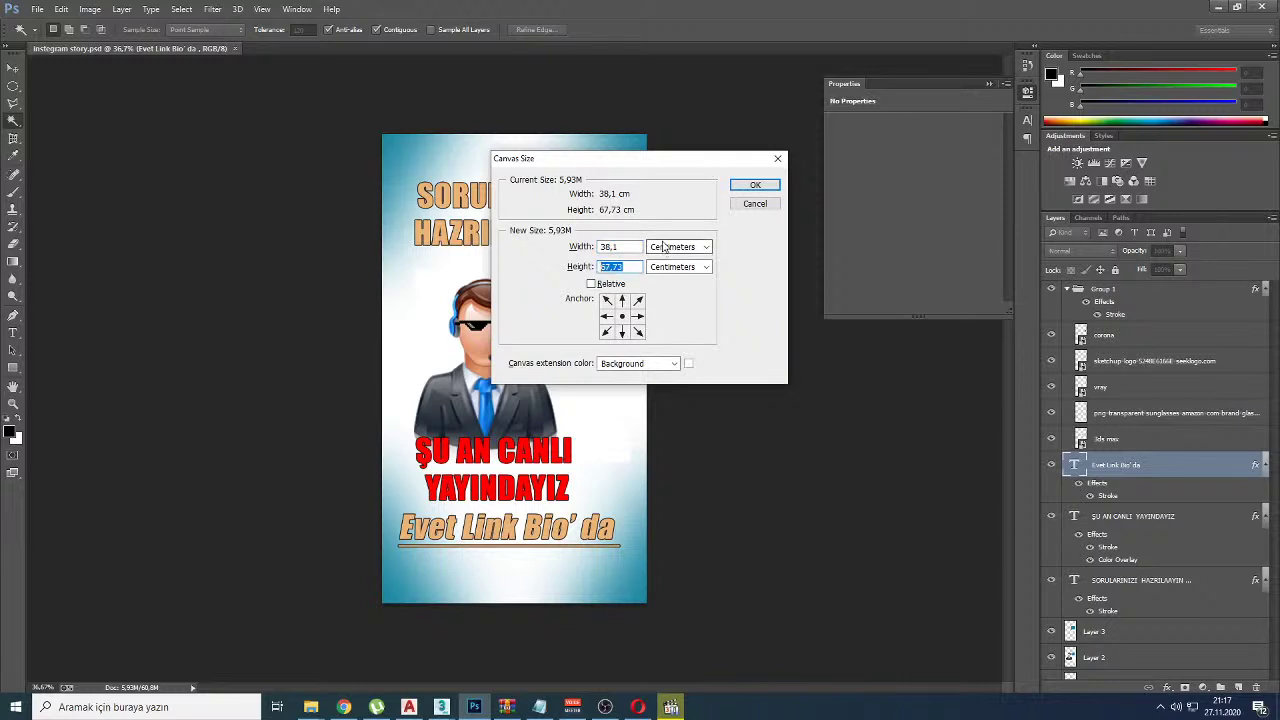
click(592, 284)
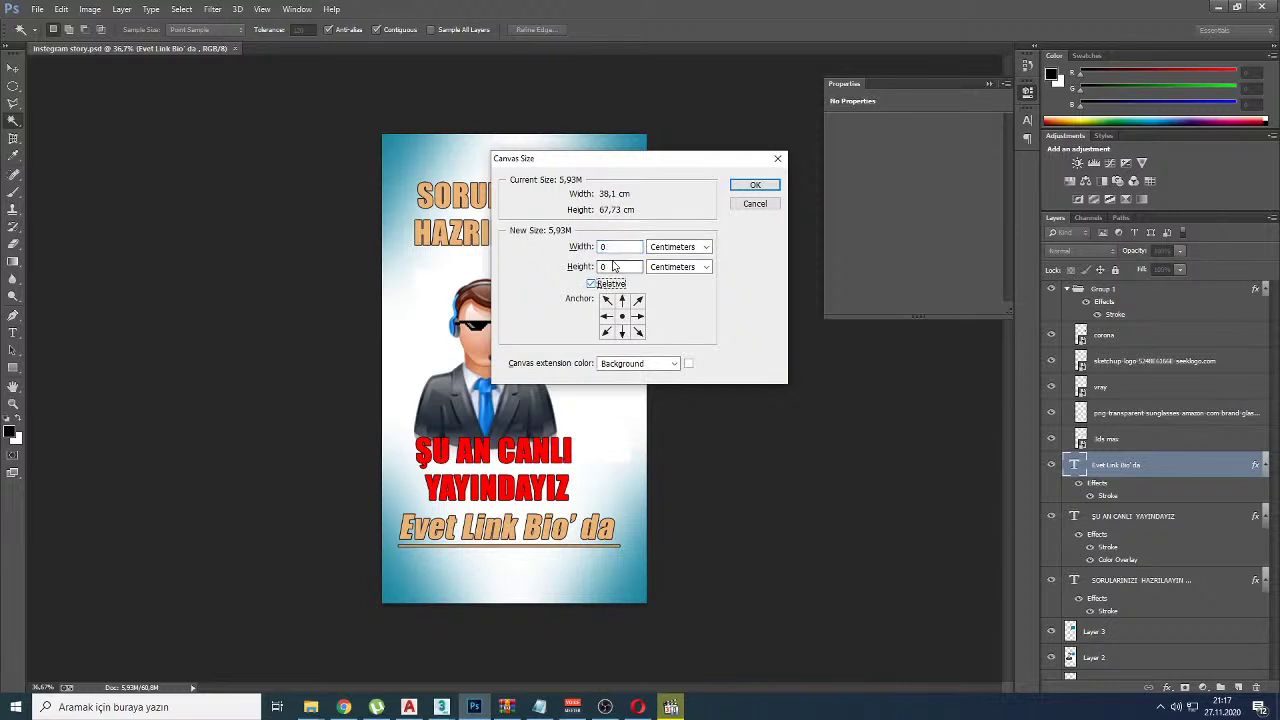
double_click(614, 246)
text(150)
click(591, 284)
Step: Look at the extension colour, cancel the resize keeping 38,1 × 67,73 cm, and return to YouTube Studio
click(688, 363)
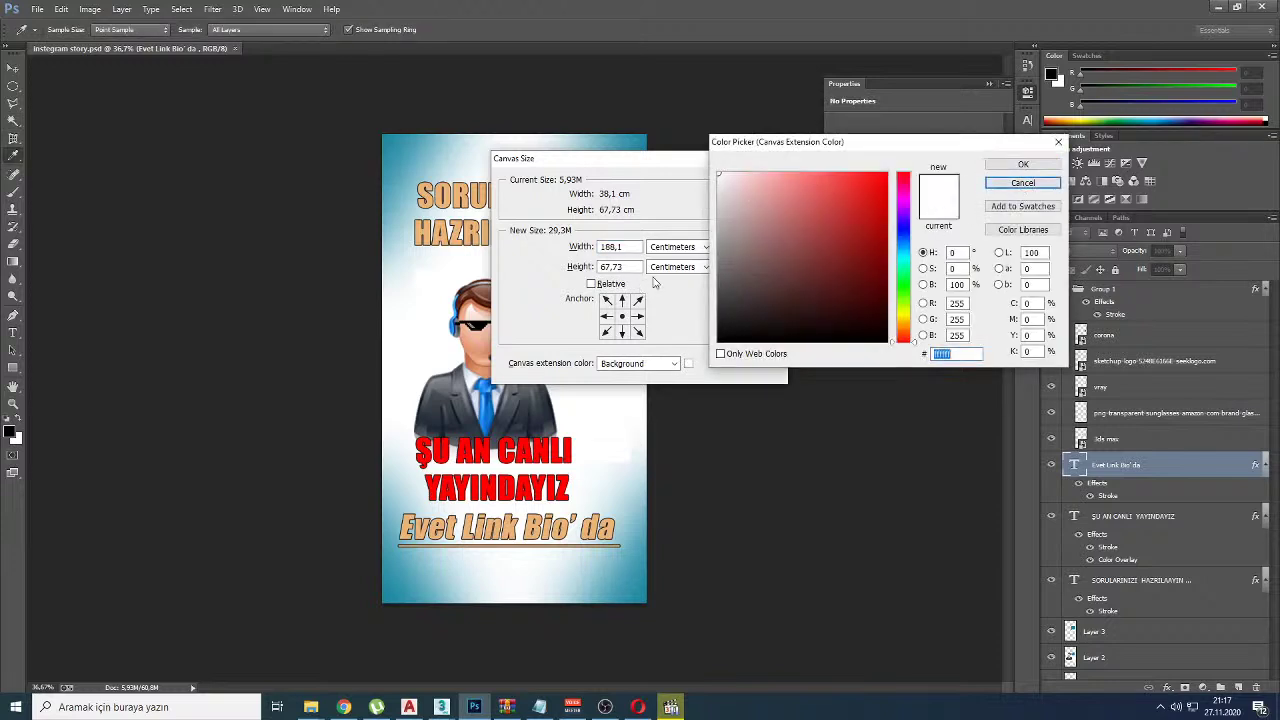
click(1034, 184)
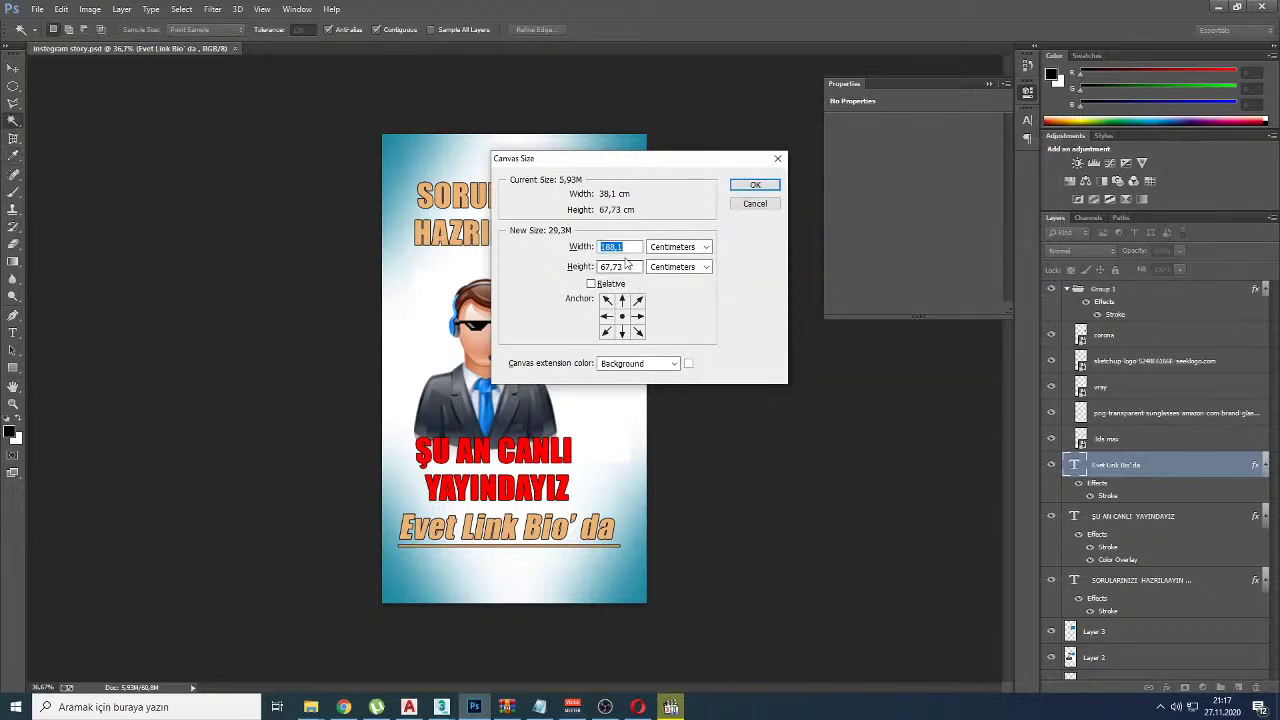
drag(637, 267, 595, 266)
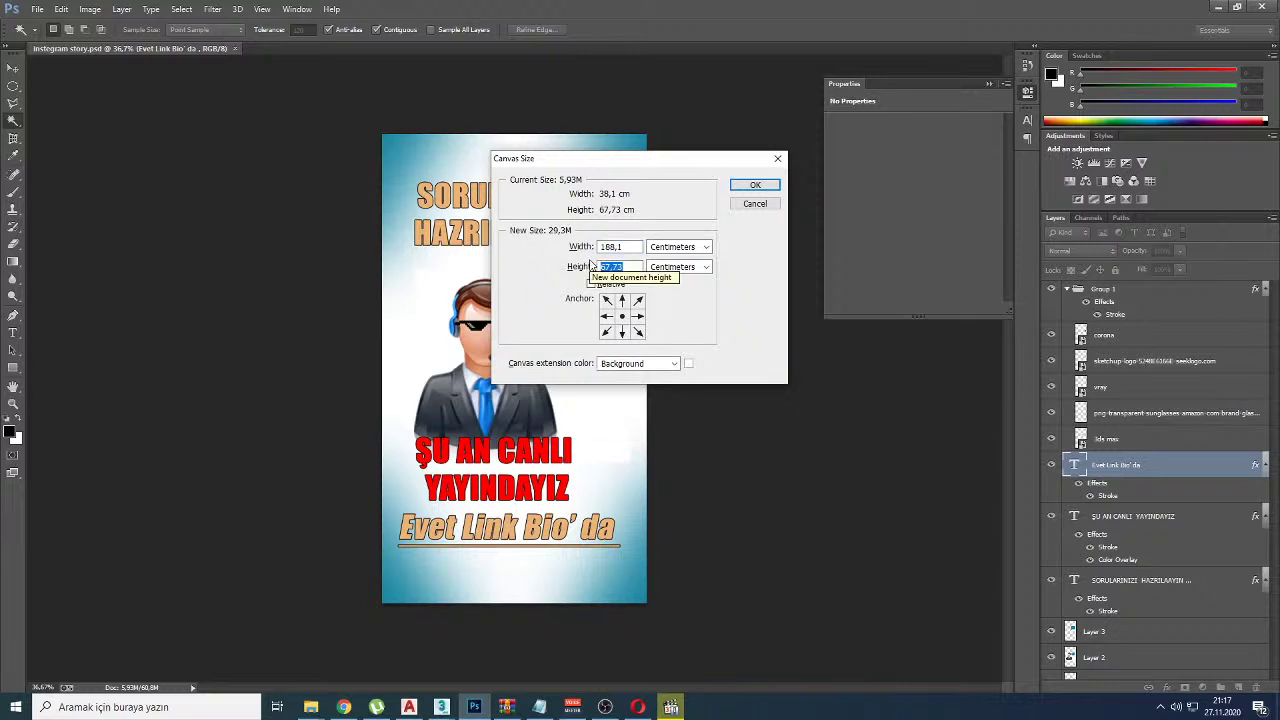
key(Escape)
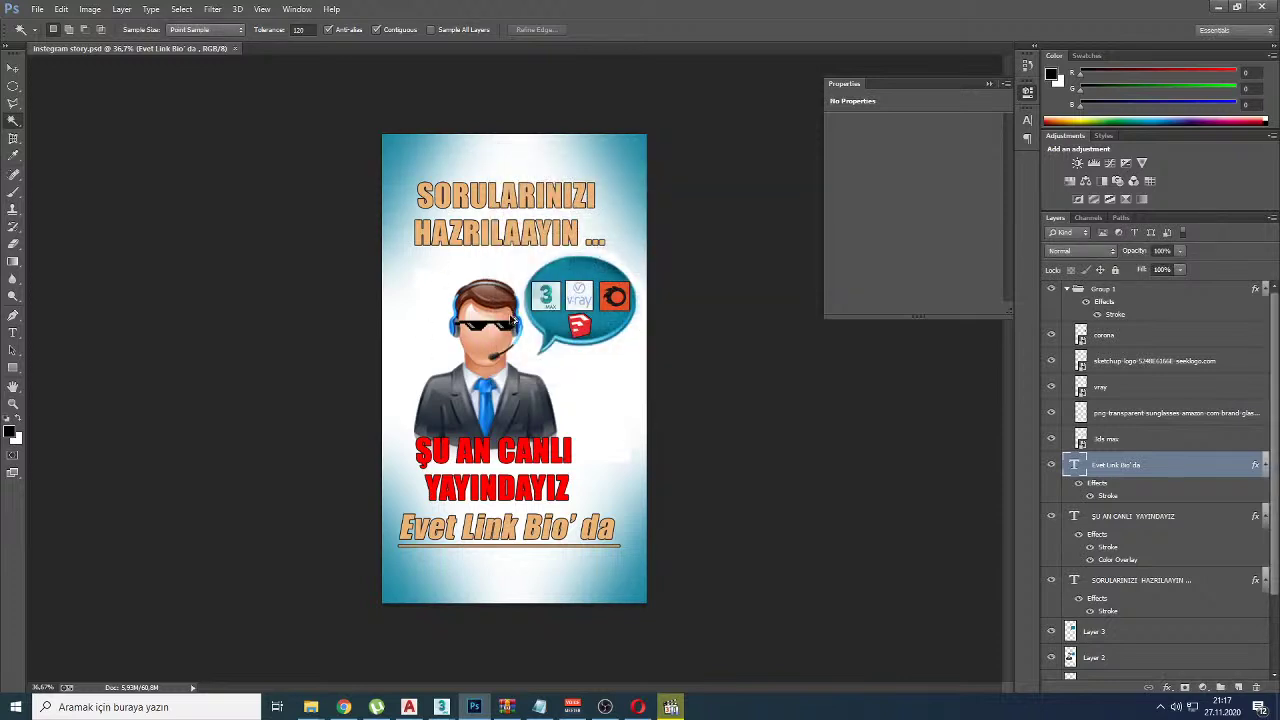
key(ctrl+alt+c)
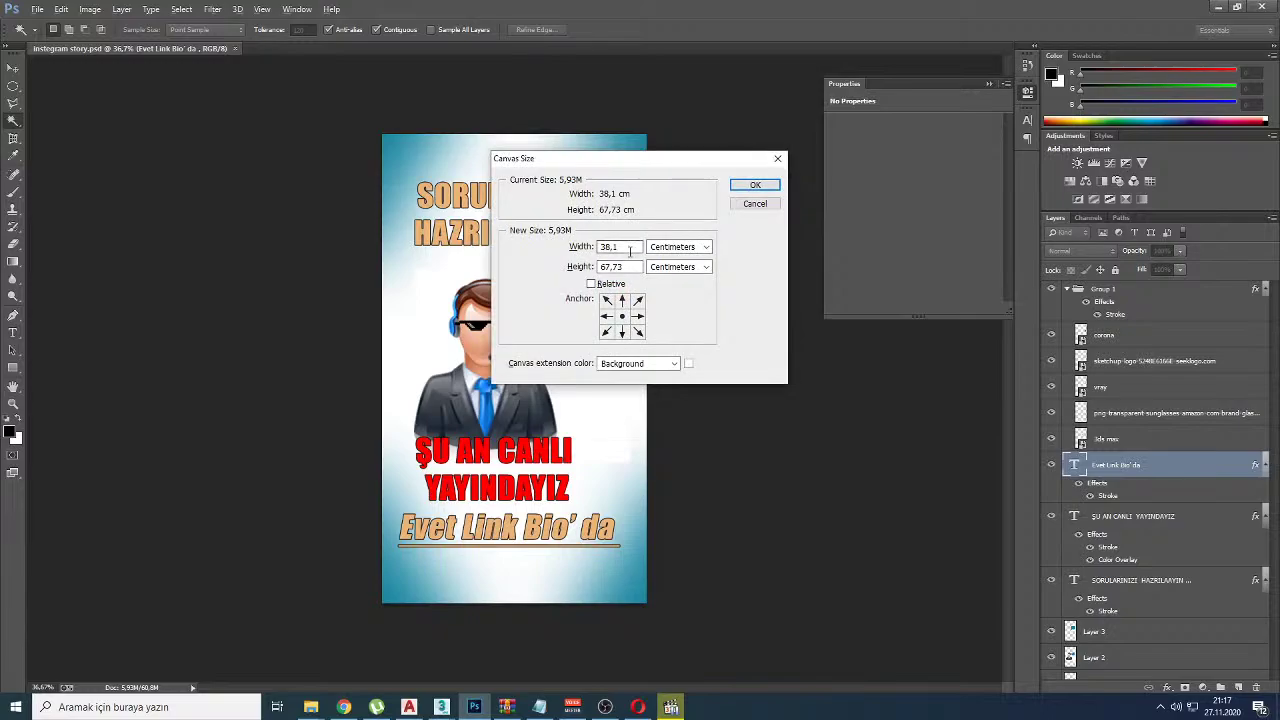
click(738, 206)
key(alt+Tab)
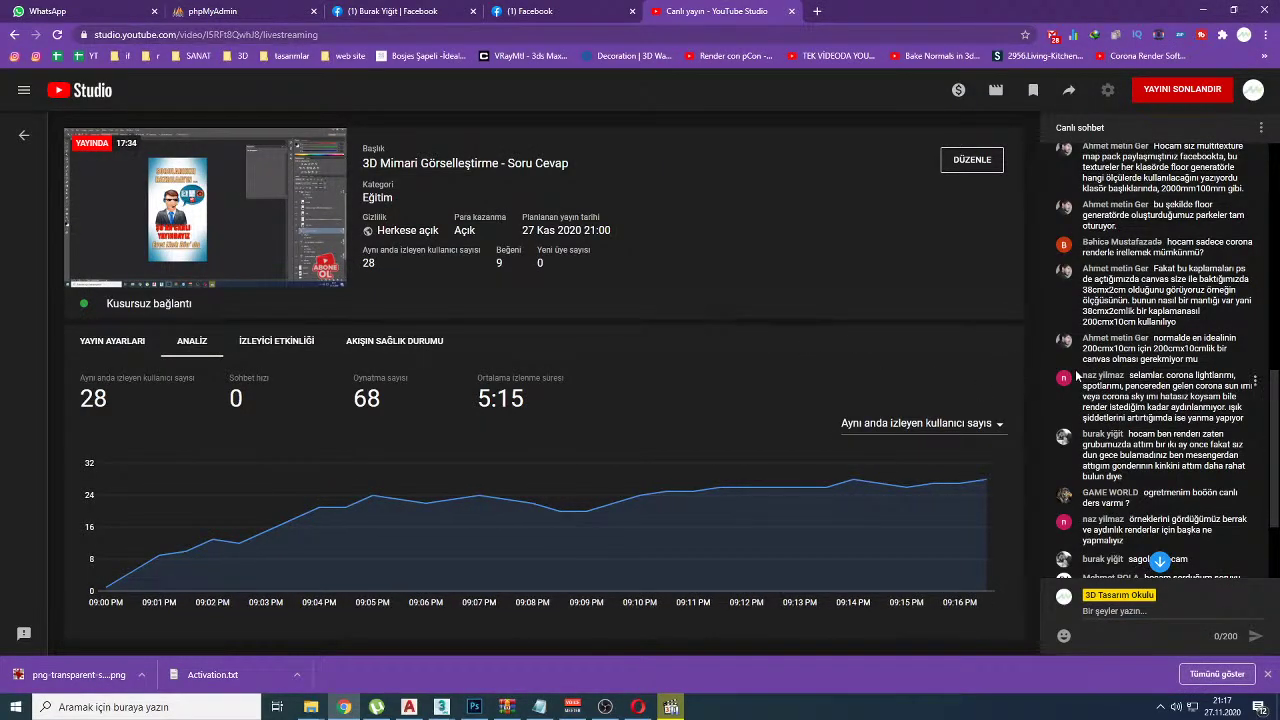
Step: Scroll the live chat, then reopen Canvas Size on the poster in Photoshop with Ctrl+Alt+C
scroll(1138, 477, down, 1)
scroll(1138, 477, down, 1)
scroll(1138, 477, up, 1)
key(alt+Tab)
key(ctrl+alt+c)
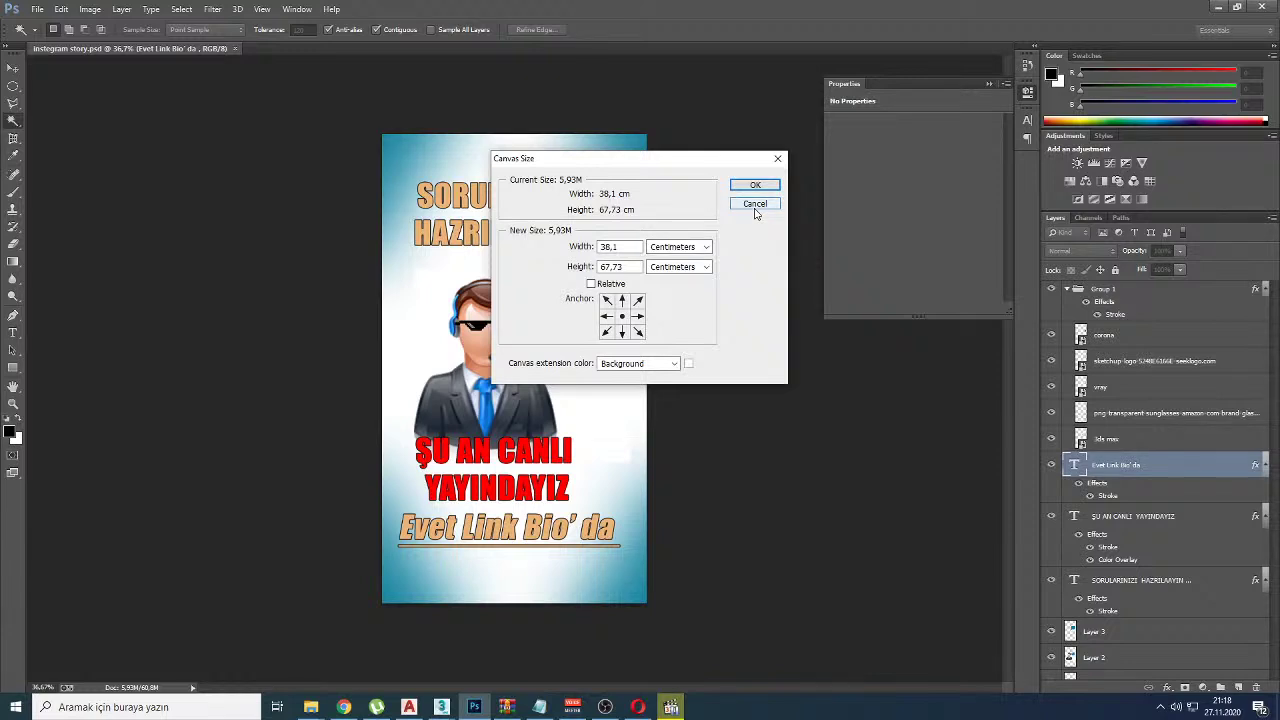
Step: Mark the Canvas Size width and height fields, cancel unchanged, and return to YouTube Studio
drag(660, 226, 745, 291)
key(Escape)
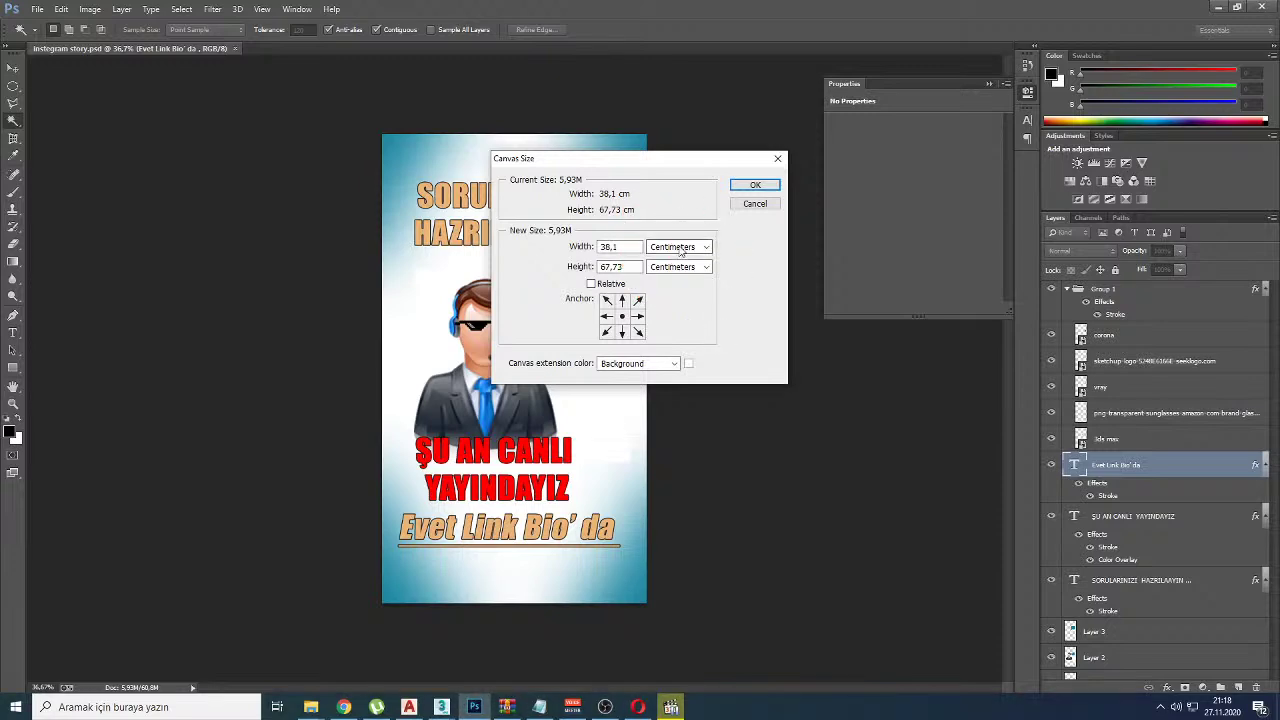
mouse_move(700, 222)
mouse_down()
mouse_move(712, 300)
mouse_move(760, 212)
mouse_up()
key(Escape)
key(Escape)
key(alt+Tab)
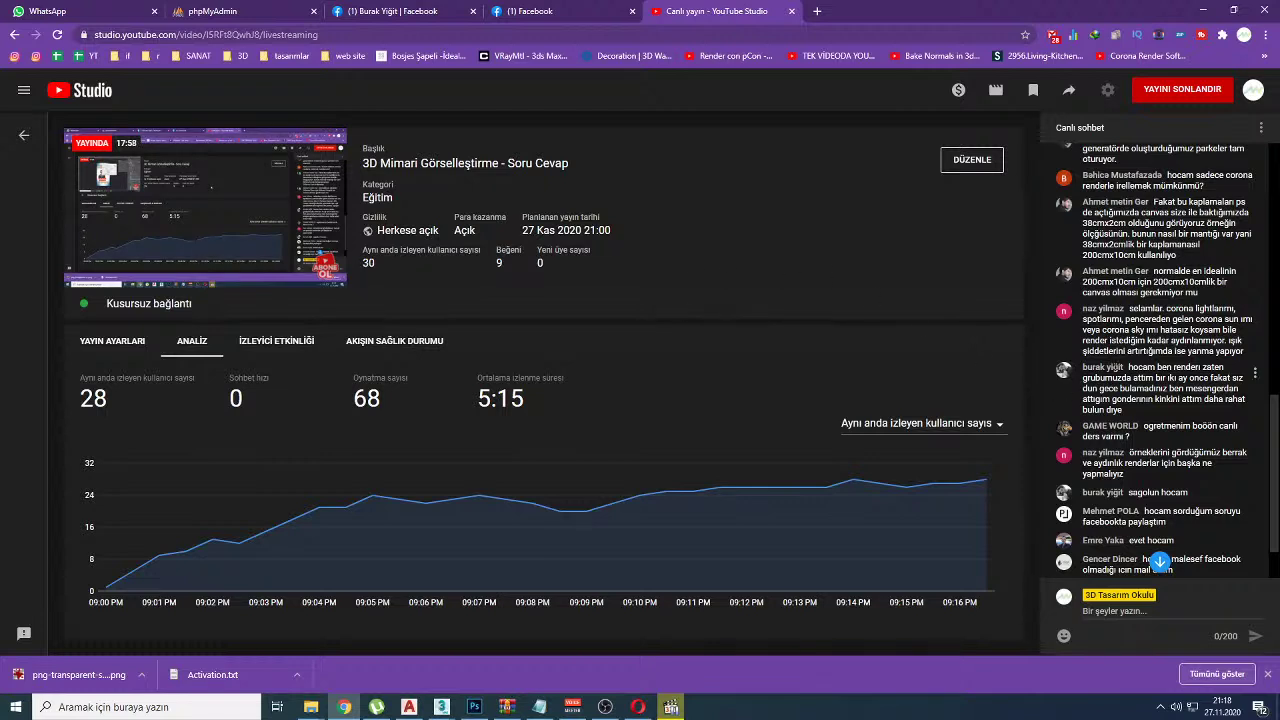
key(alt+Tab)
key(ctrl+alt+c)
mouse_move(698, 218)
mouse_down()
mouse_move(690, 300)
mouse_move(725, 228)
mouse_up()
key(Escape)
key(alt+Tab)
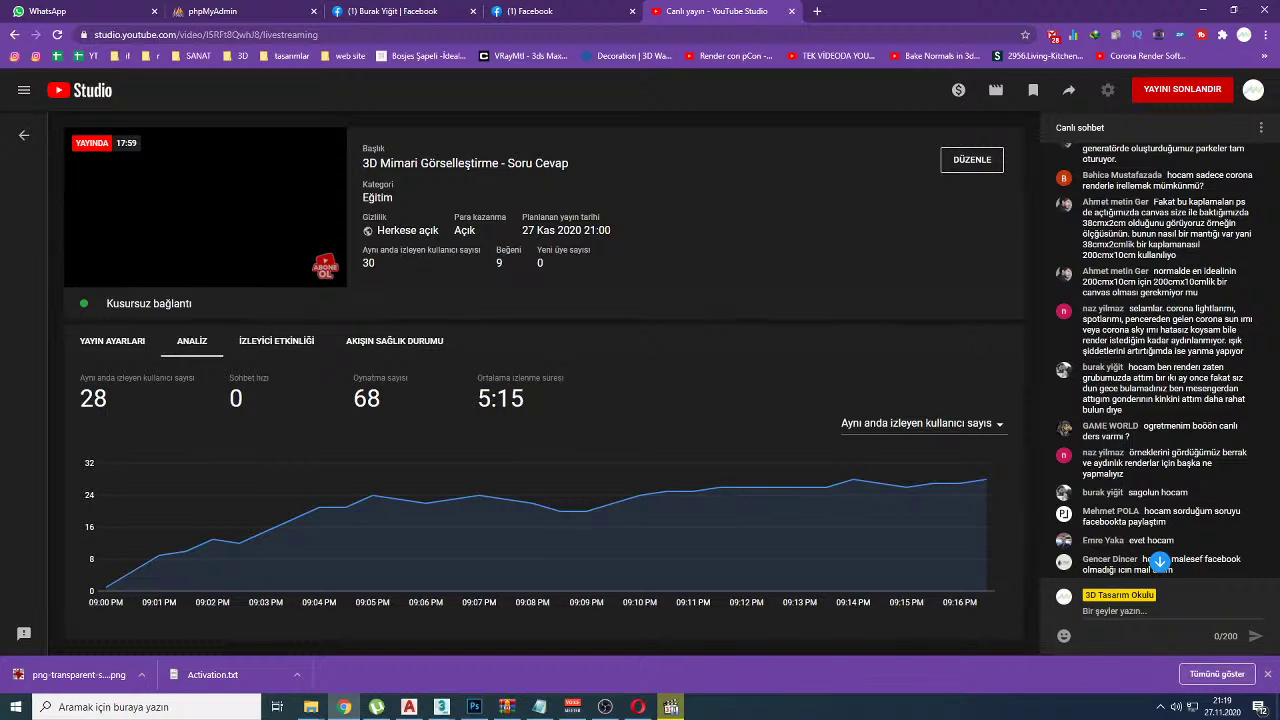
click(671, 707)
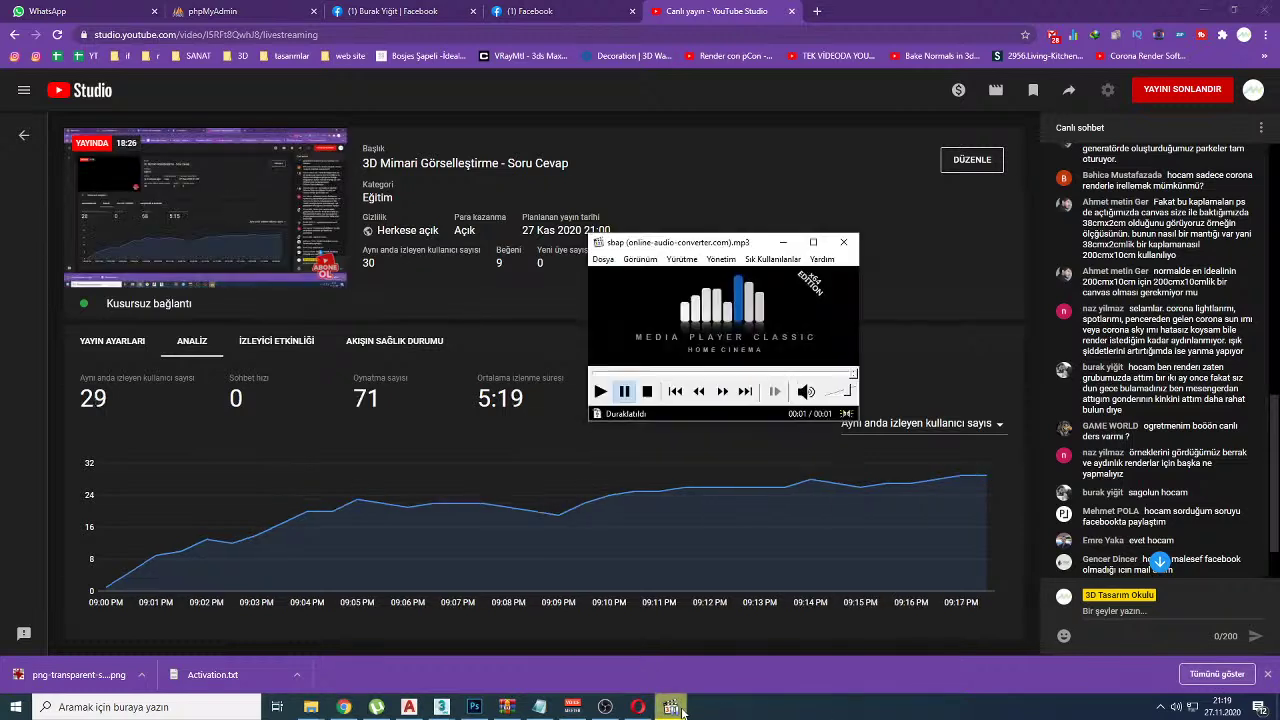
click(671, 707)
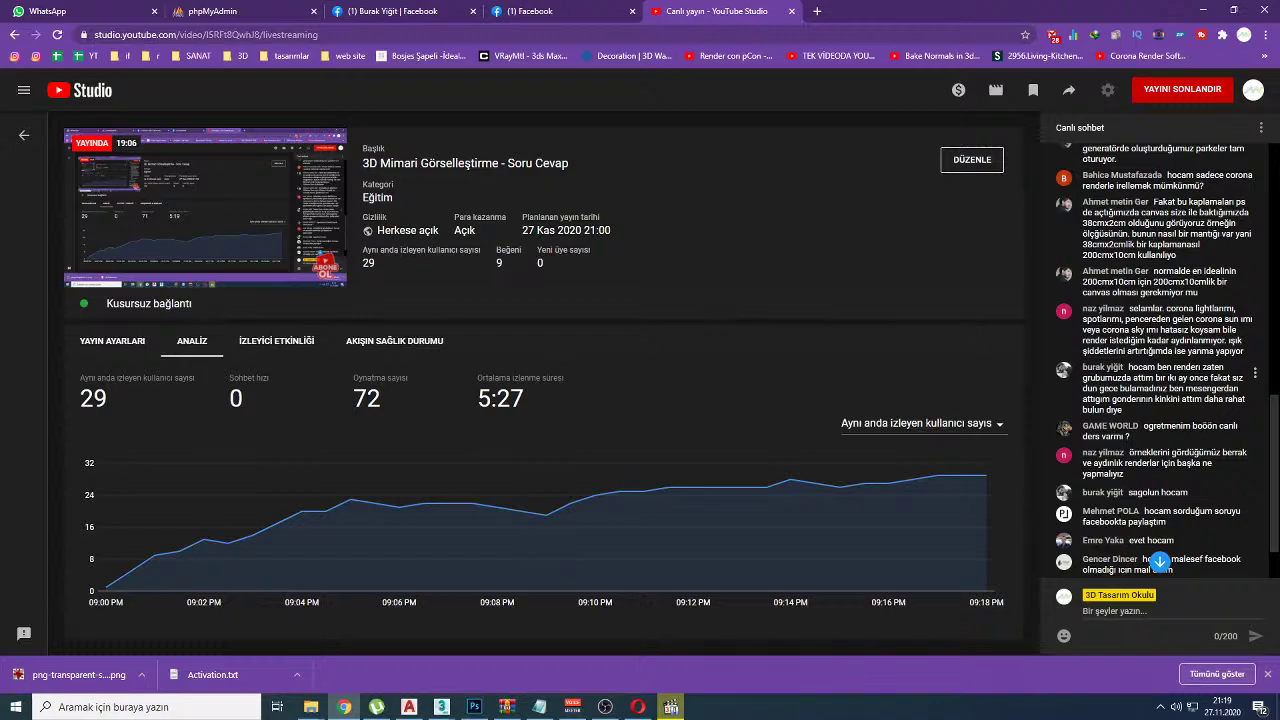
key(alt+Tab)
key(alt+Tab)
key(Tab)
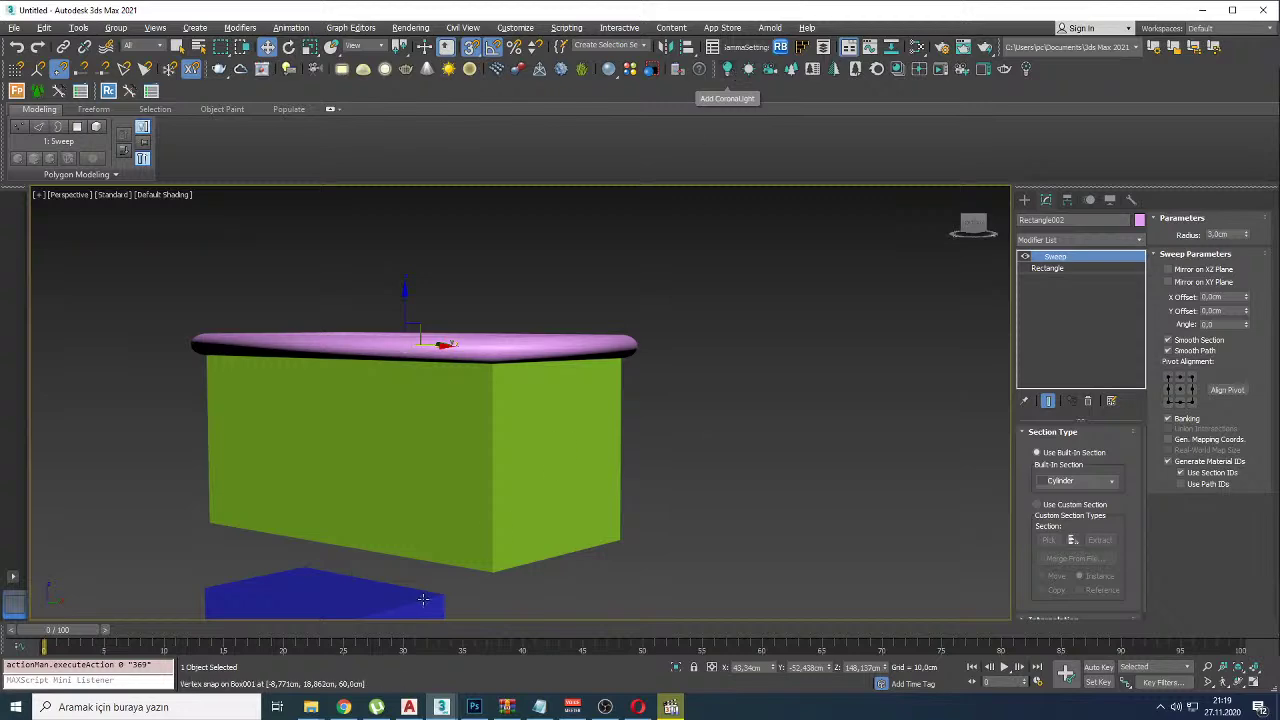
key(alt+Tab)
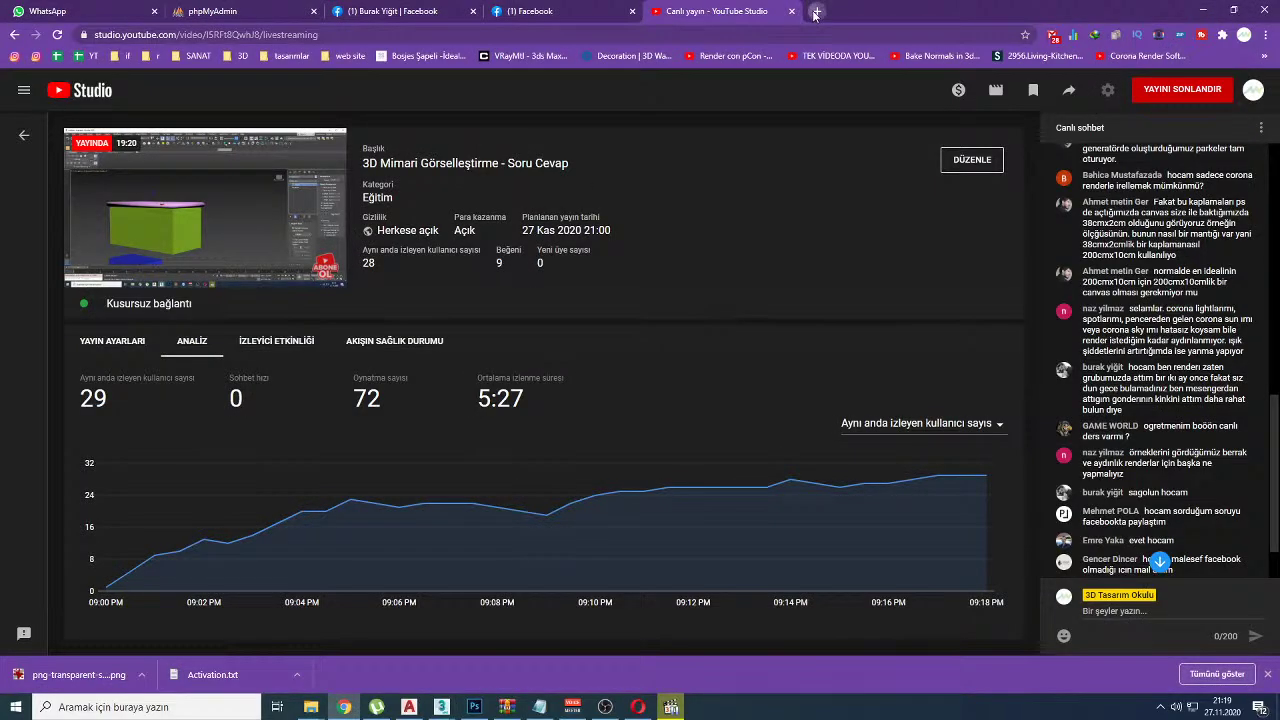
Step: Search Google in a new tab for 'fotoğrafçılıkta ışık setup'
click(813, 10)
text(fotoğ)
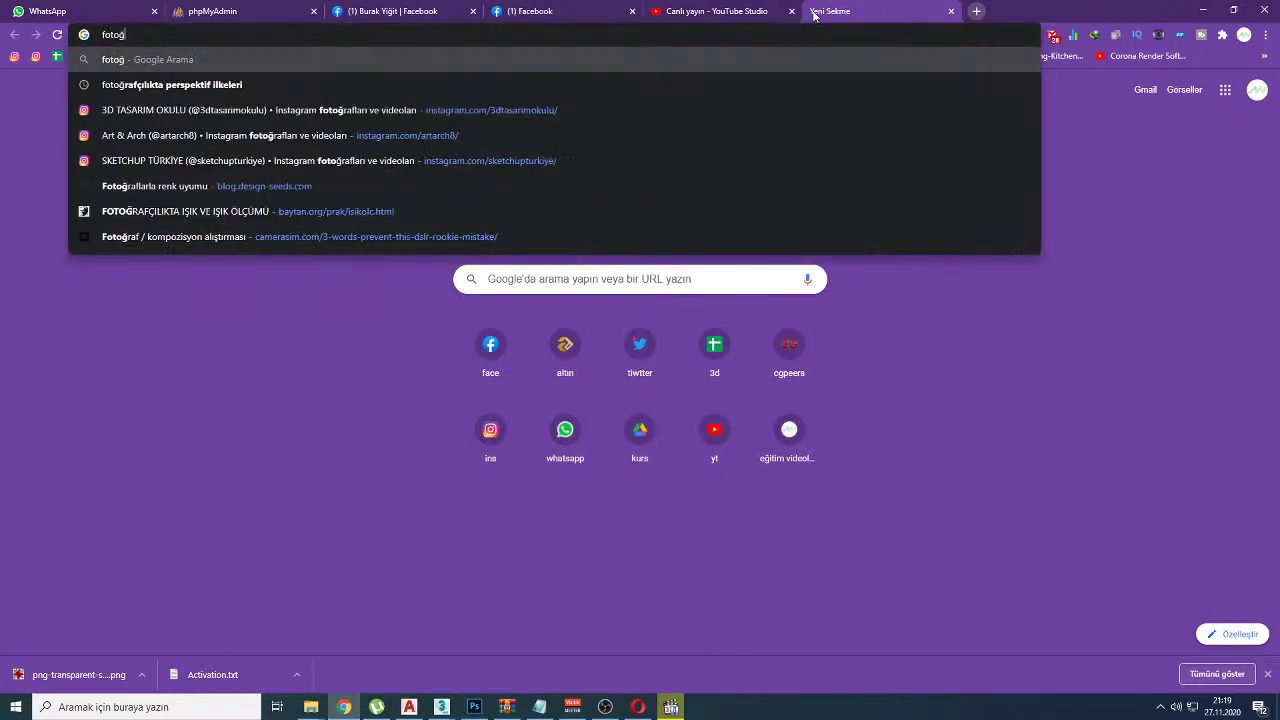
text(raçılıkta )
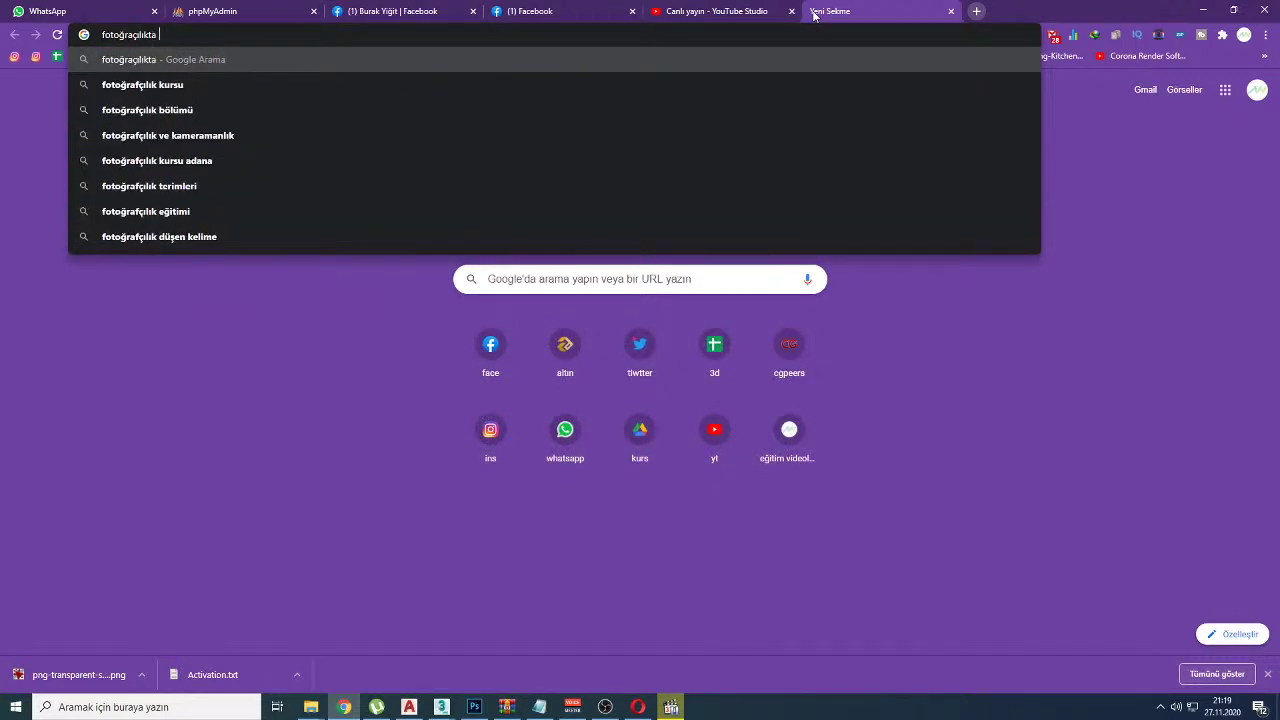
text(uşuk setup)
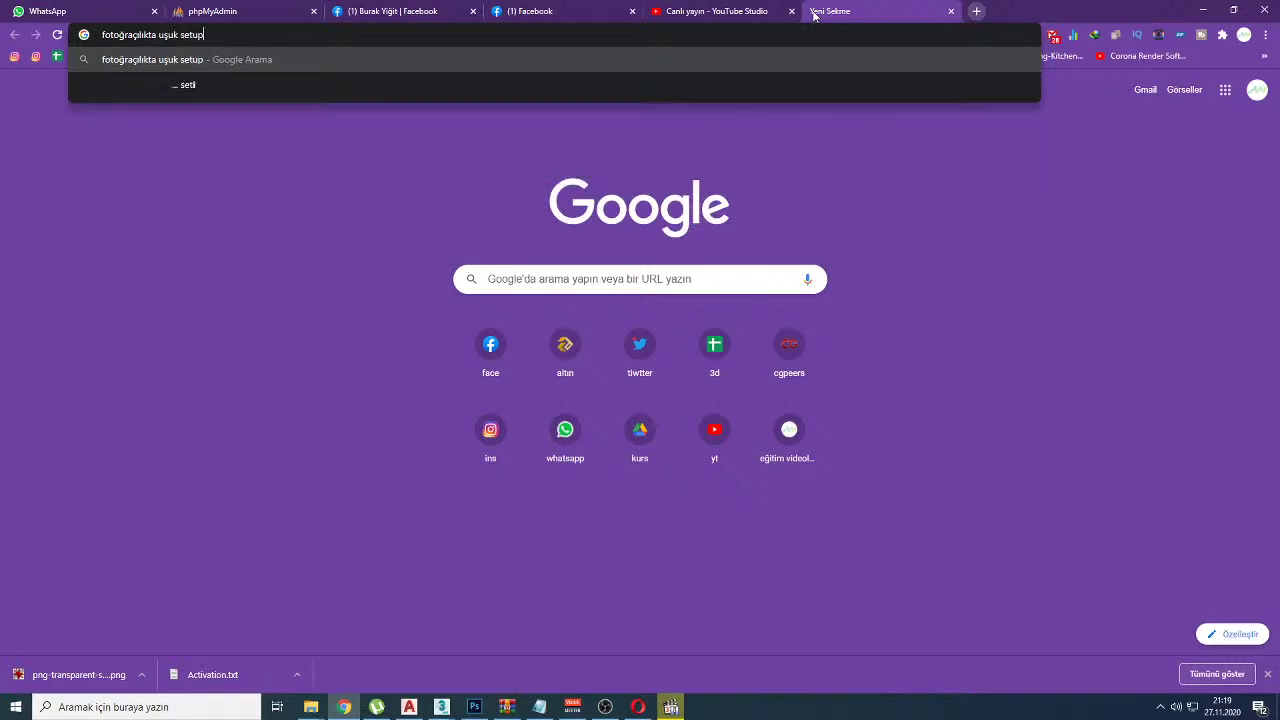
key(Return)
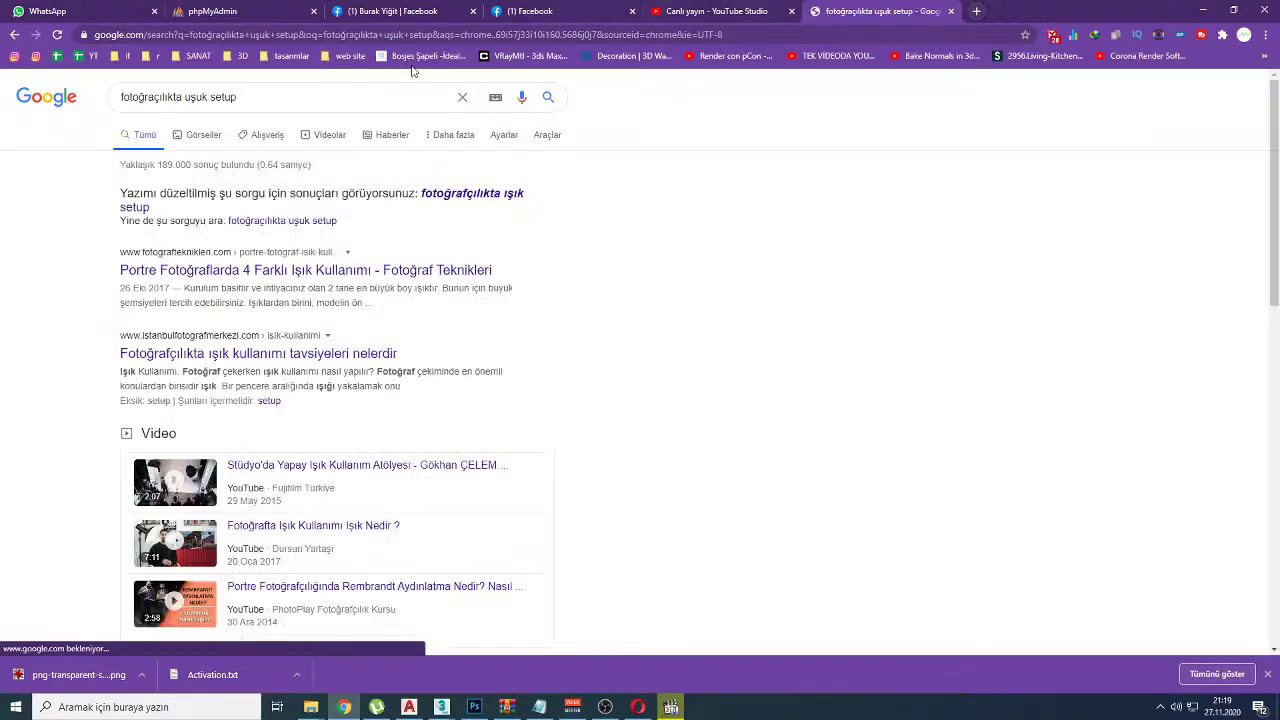
Step: Preview the studio lighting and three-point lighting images, then return to 3ds Max
click(200, 137)
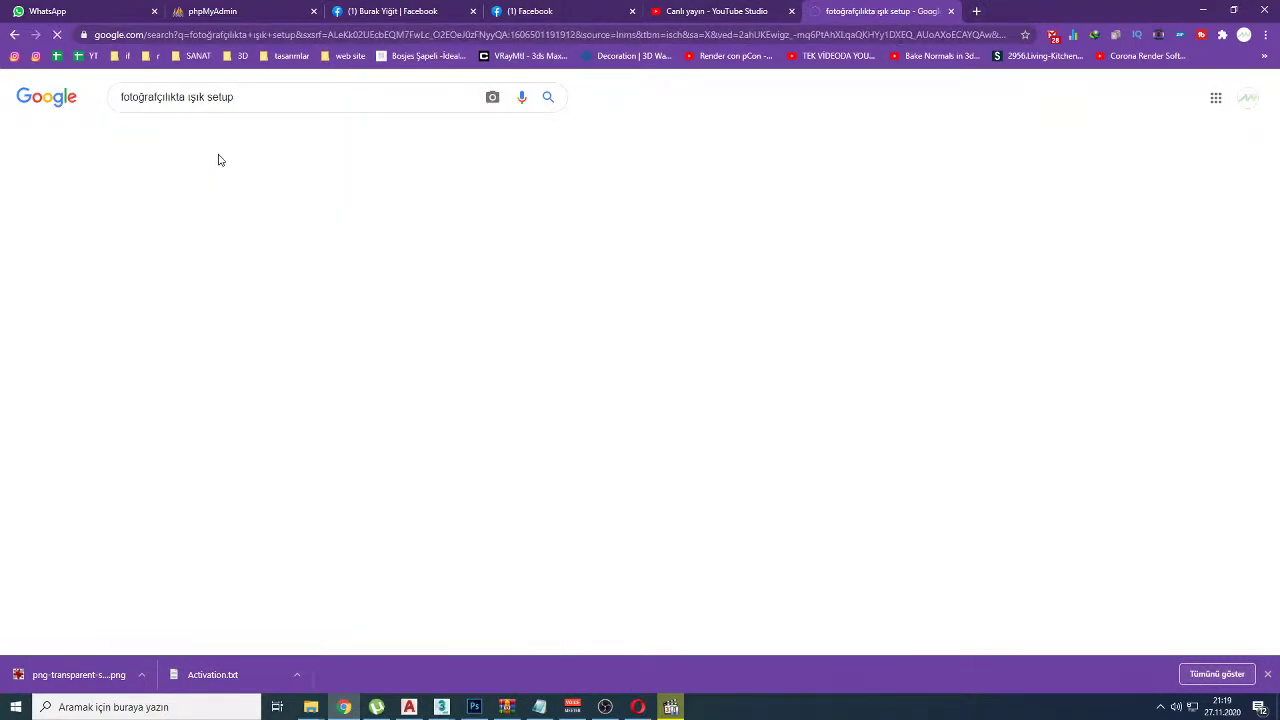
click(472, 283)
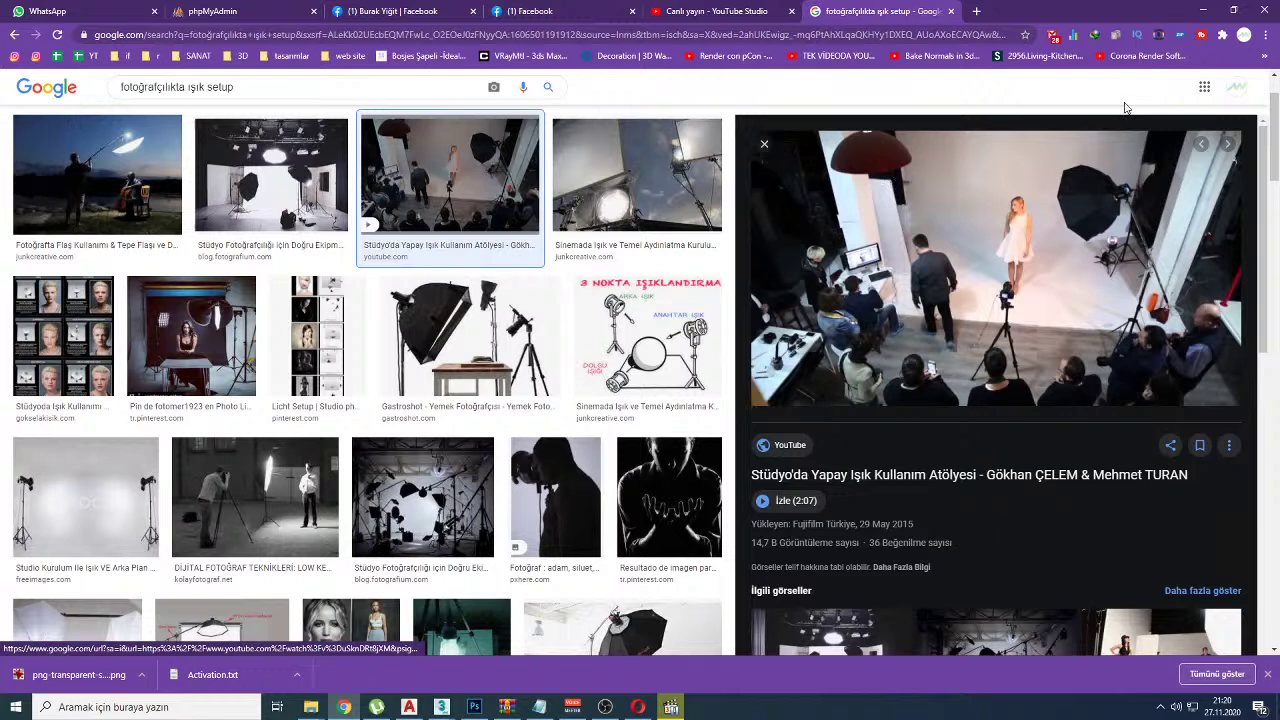
click(662, 327)
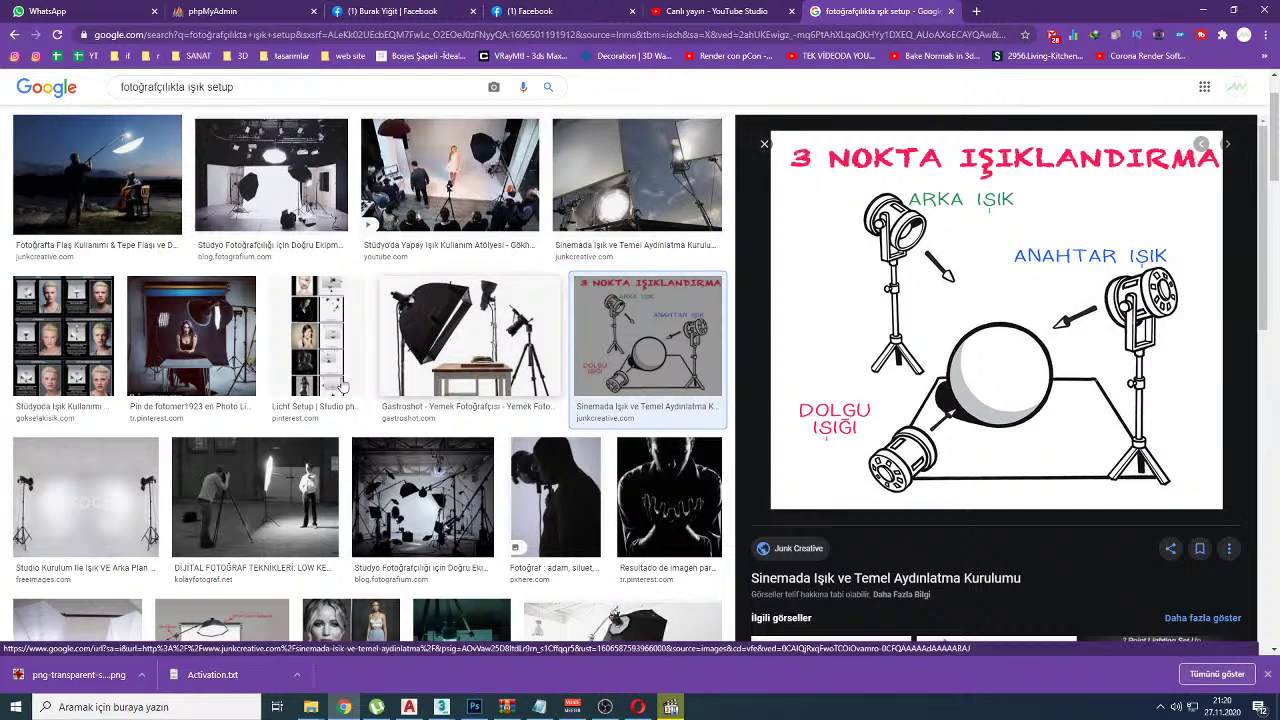
scroll(318, 344, down, 5)
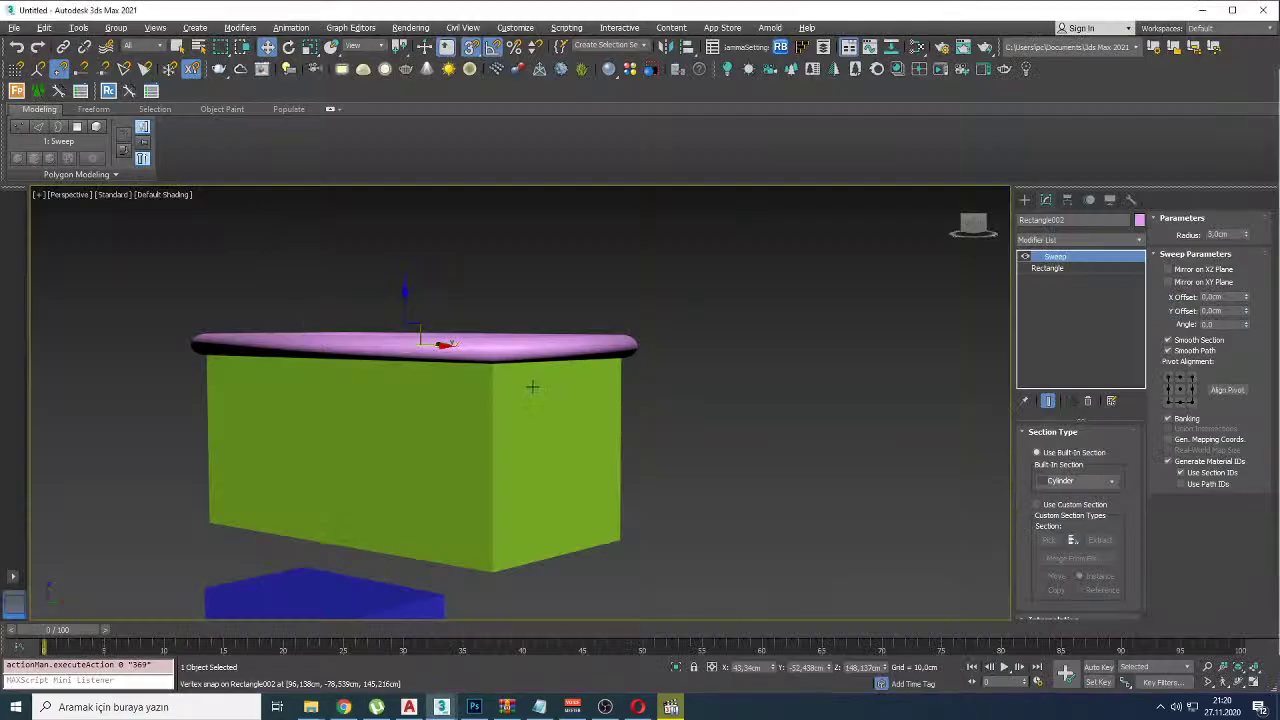
key(alt+Tab)
scroll(597, 362, down, 2)
Step: Delete every object in the scene and show the home grid
alt+middle_drag(597, 362, 640, 400)
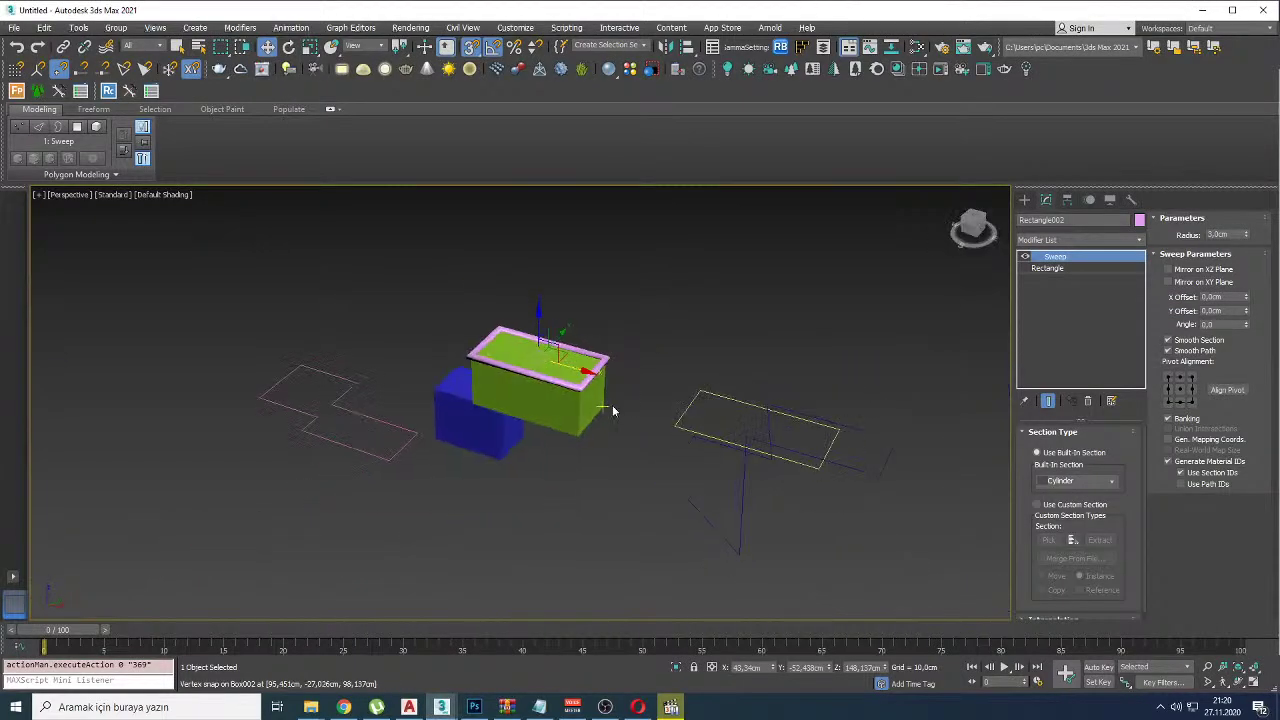
click(791, 308)
key(ctrl+a)
key(Delete)
right_click(791, 308)
click(511, 295)
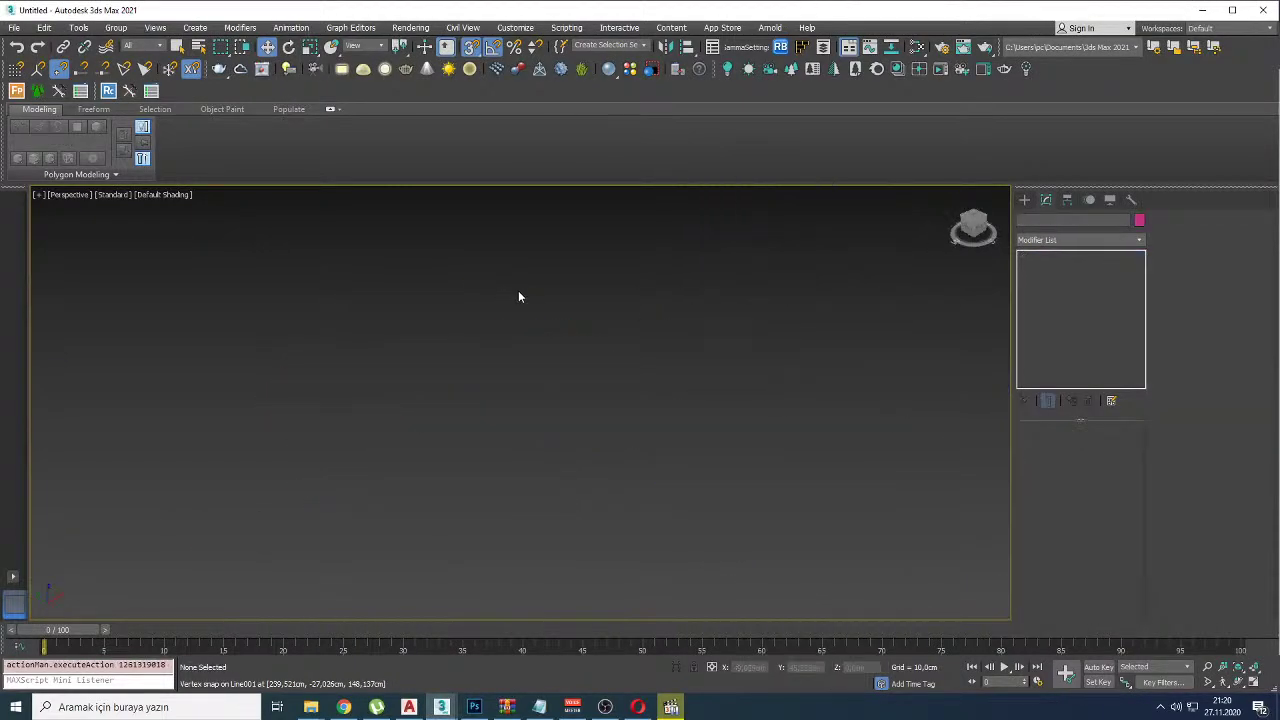
key(g)
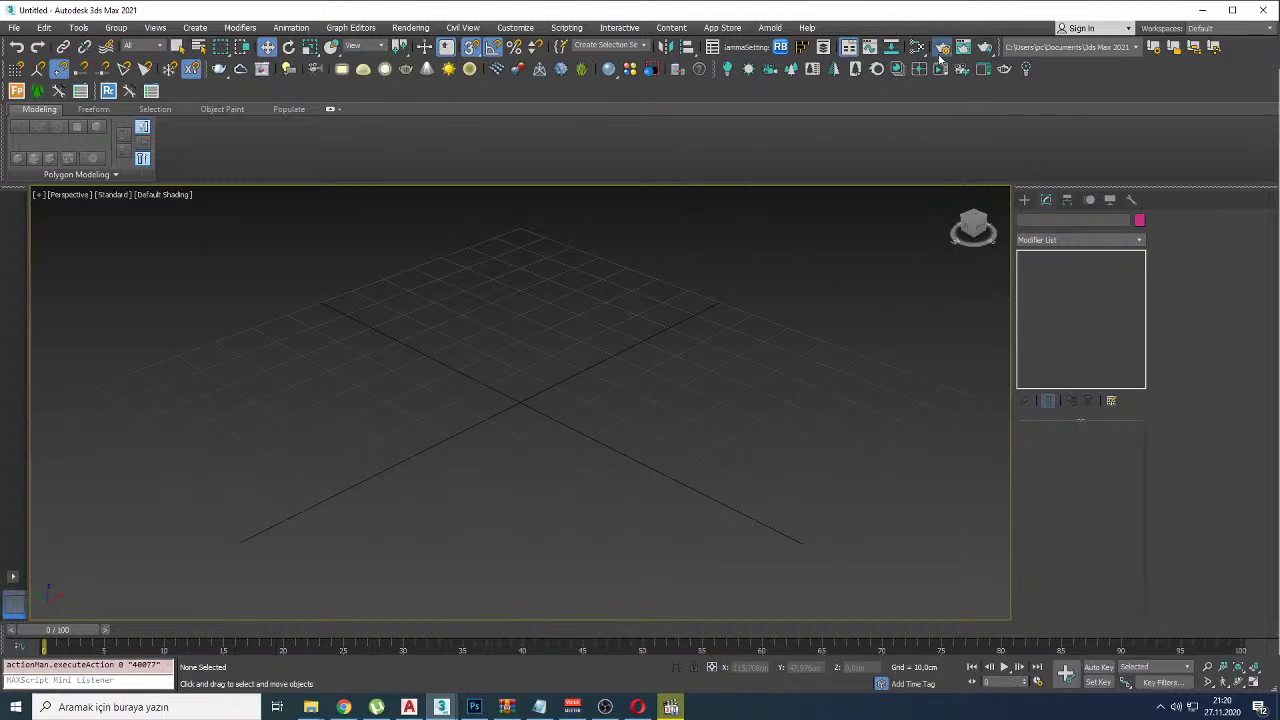
Step: Check the active renderer in Render Setup, then close it
key(F10)
click(1080, 172)
click(1168, 138)
click(1192, 111)
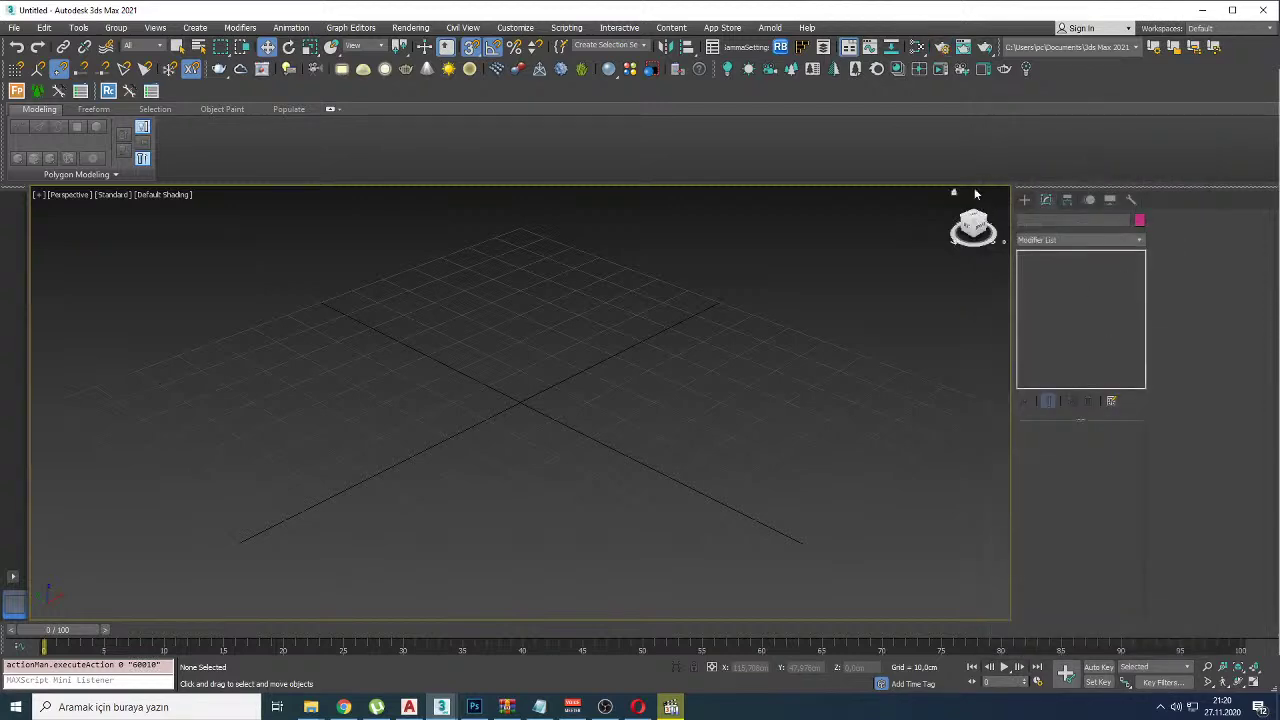
Step: Create a large Plane with a Teapot in its middle, briefly checking Environment settings
right_click(563, 358)
click(584, 376)
drag(567, 360, 520, 612)
right_click(545, 408)
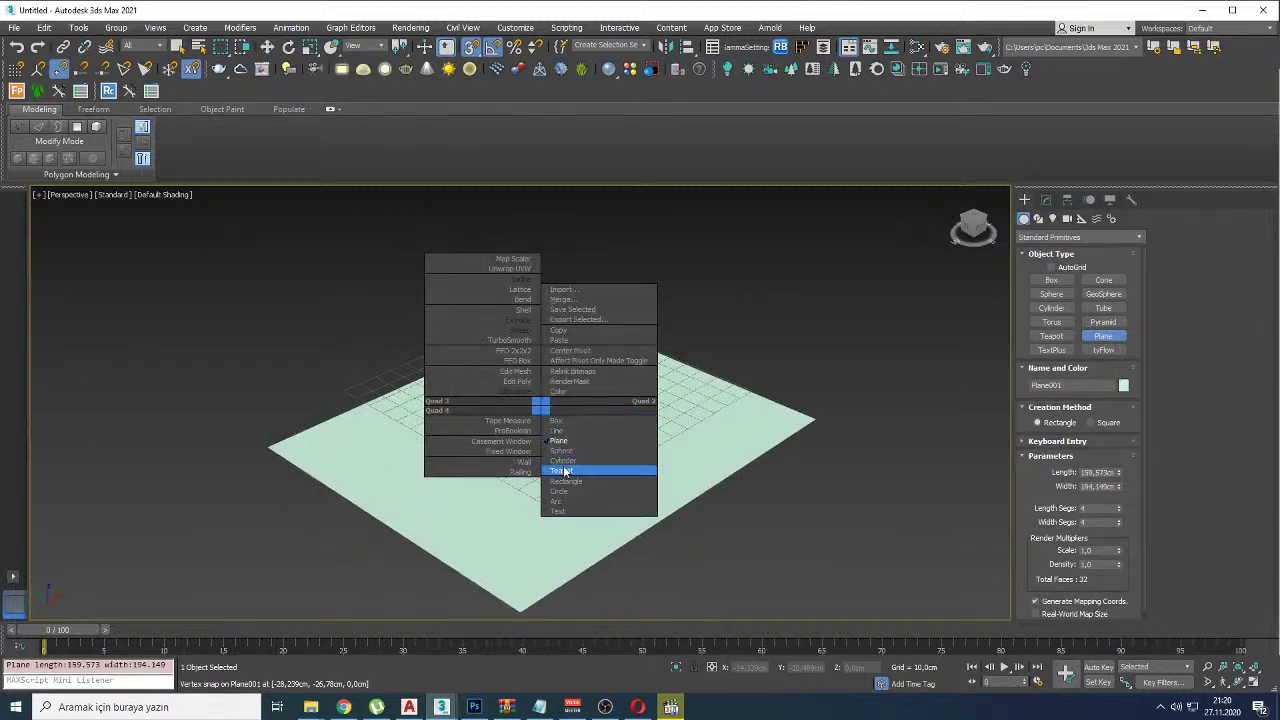
click(586, 466)
drag(557, 437, 650, 430)
click(267, 47)
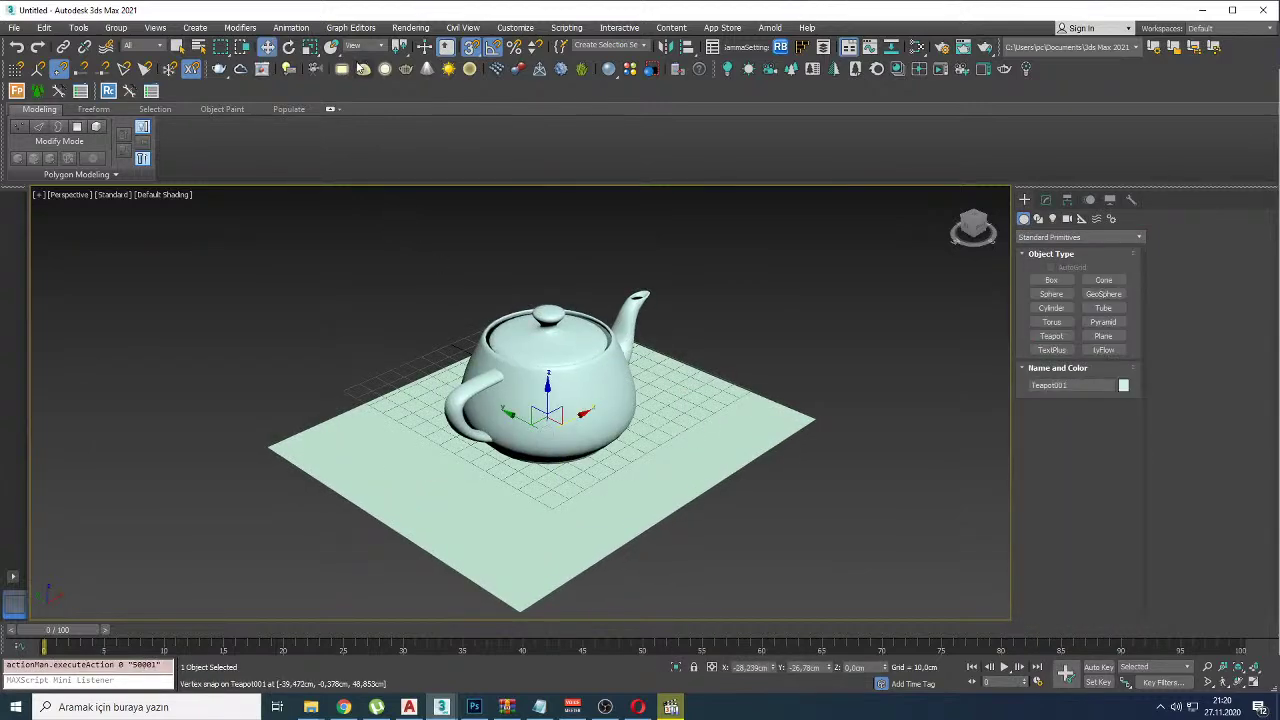
click(342, 212)
key(8)
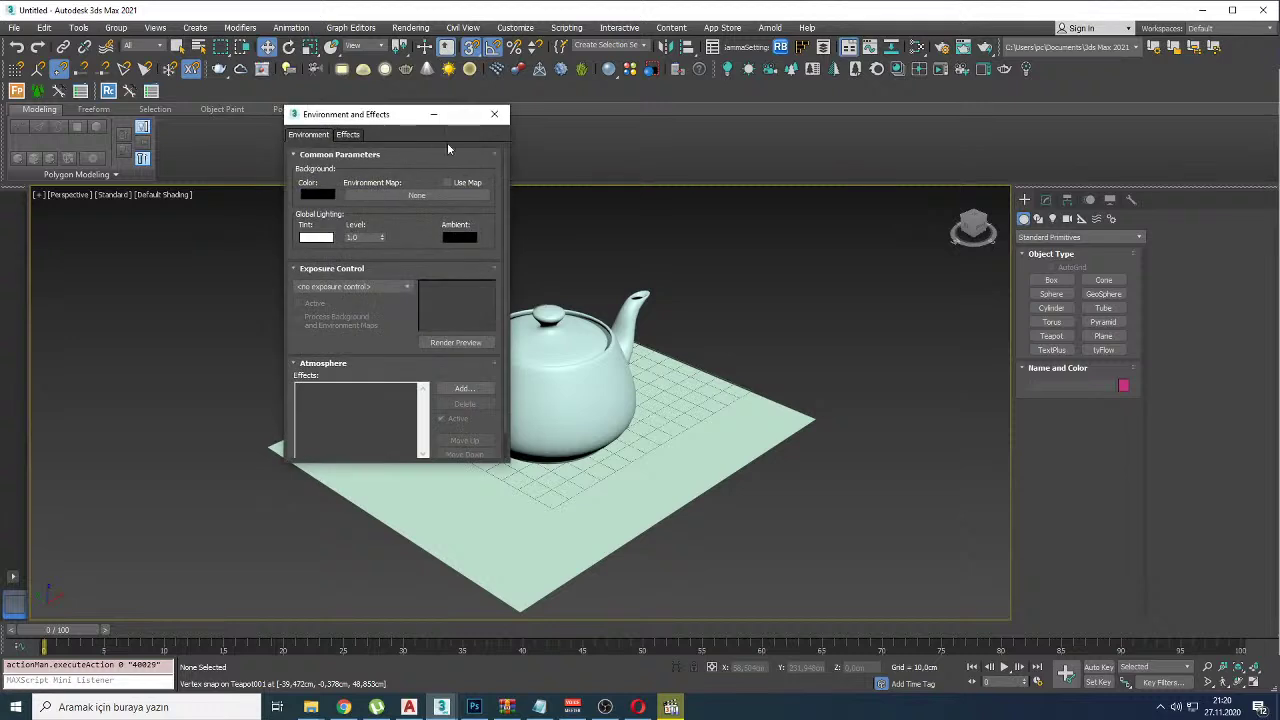
click(493, 115)
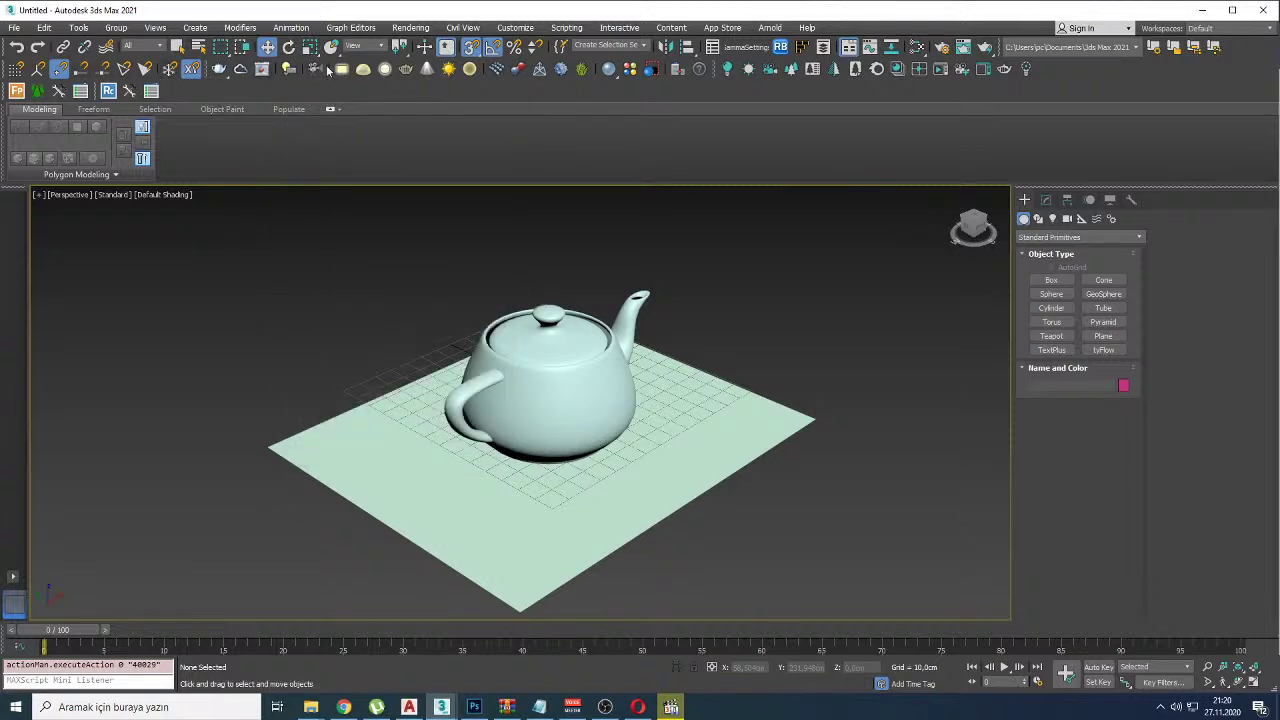
Step: Draw a Corona sphere light, raise it above the teapot, and start interactive rendering
click(727, 68)
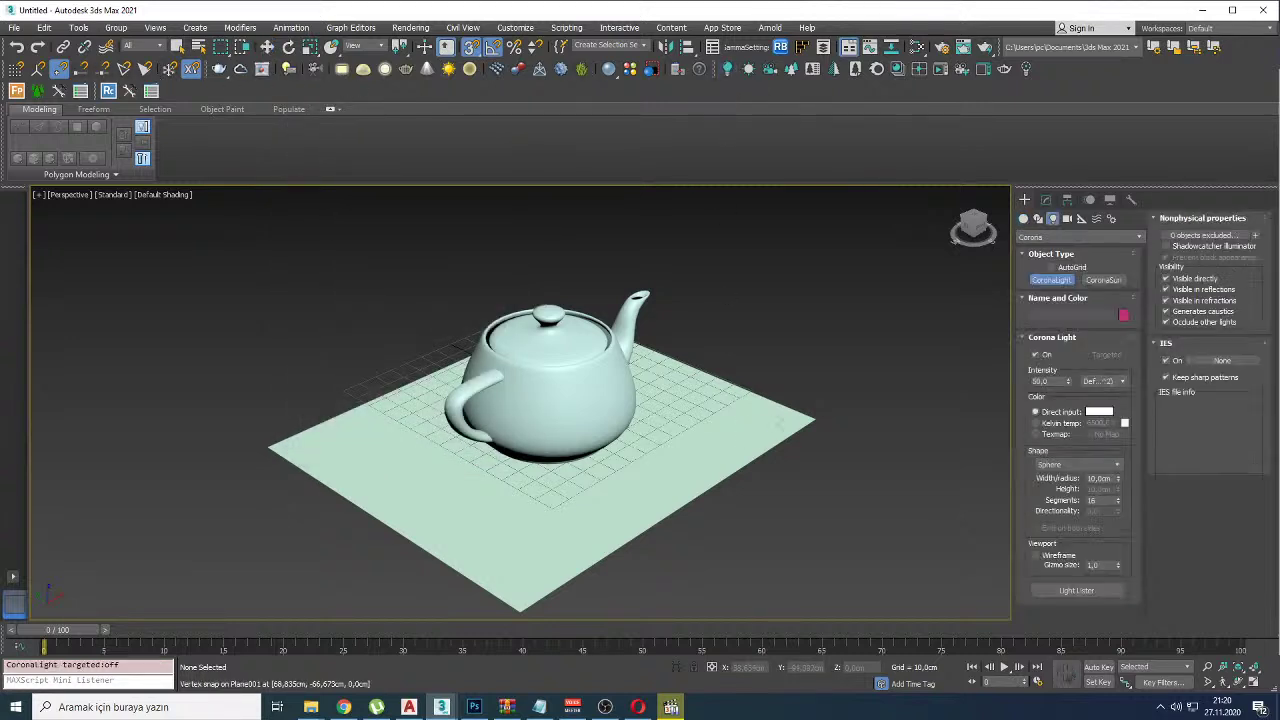
drag(790, 425, 814, 483)
right_click(814, 483)
key(w)
drag(798, 395, 808, 255)
alt+middle_drag(690, 300, 661, 297)
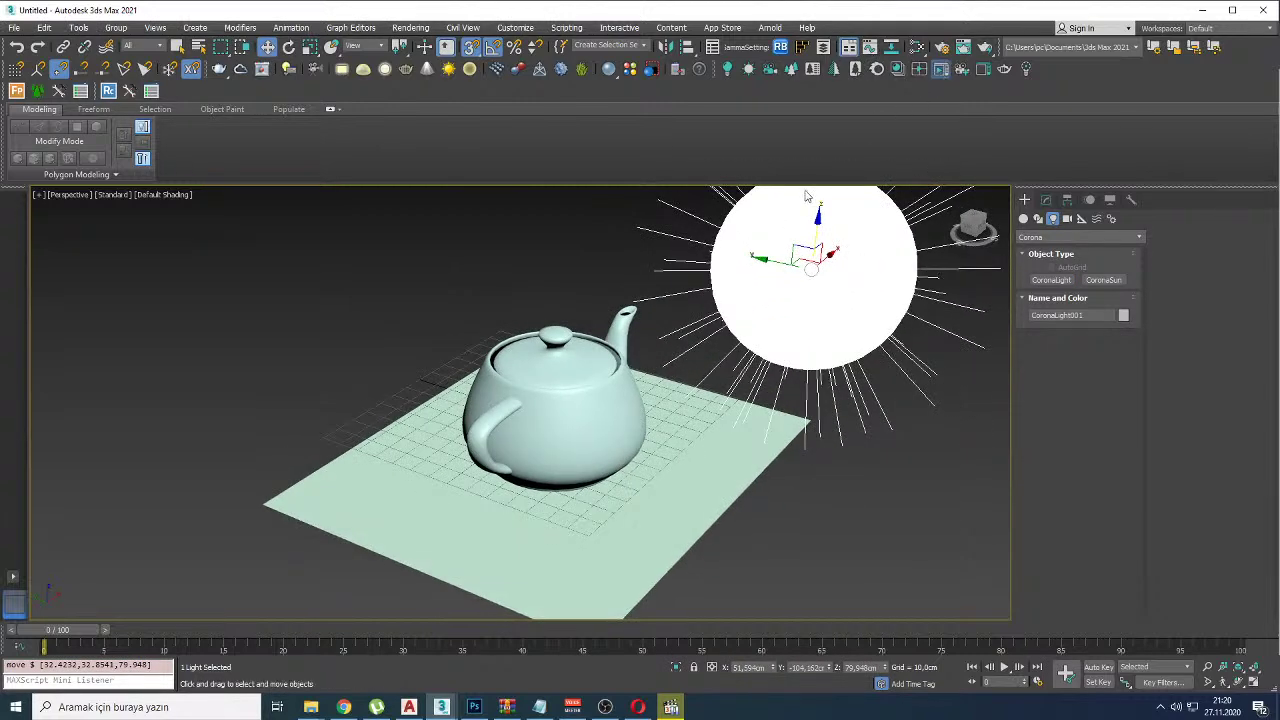
key(shift+q)
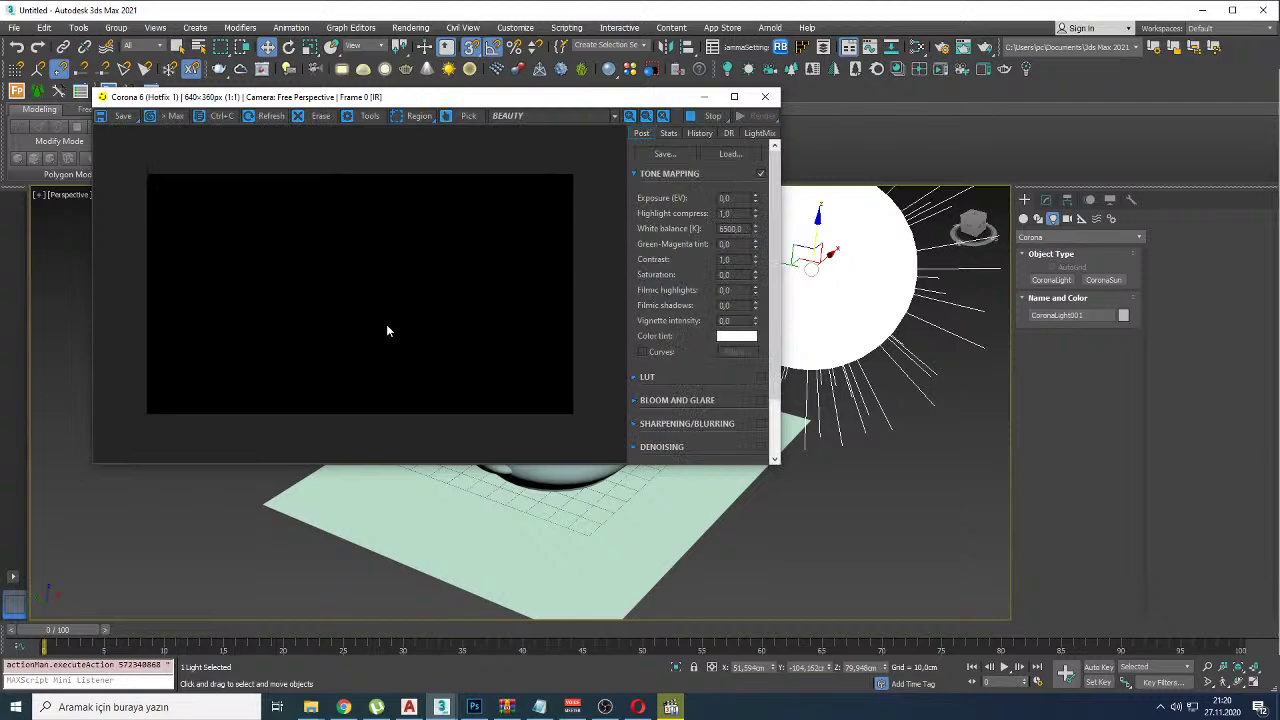
Step: Orbit and zoom toward the teapot, then mark its shaded side and surroundings on the render
alt+middle_drag(540, 475, 485, 480)
scroll(485, 480, up, 4)
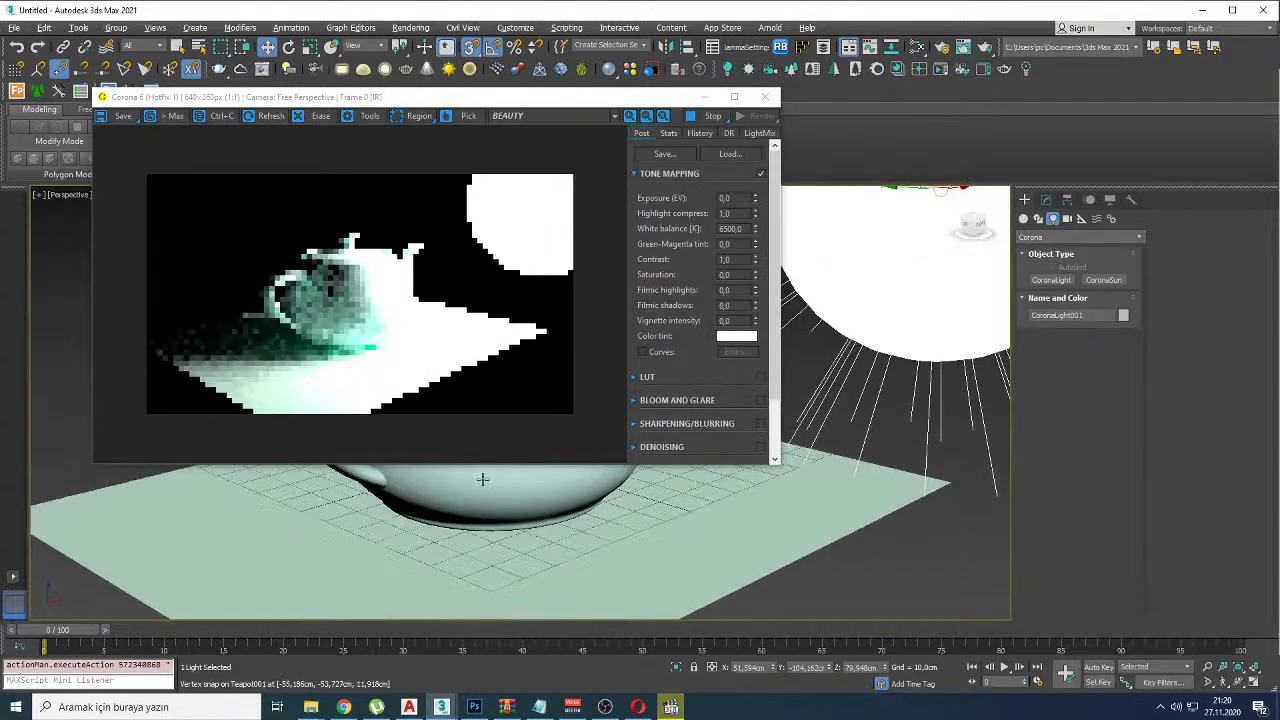
mouse_move(430, 243)
mouse_down()
mouse_move(391, 235)
mouse_move(366, 311)
mouse_move(328, 306)
mouse_move(326, 343)
mouse_move(357, 270)
mouse_up()
key(Escape)
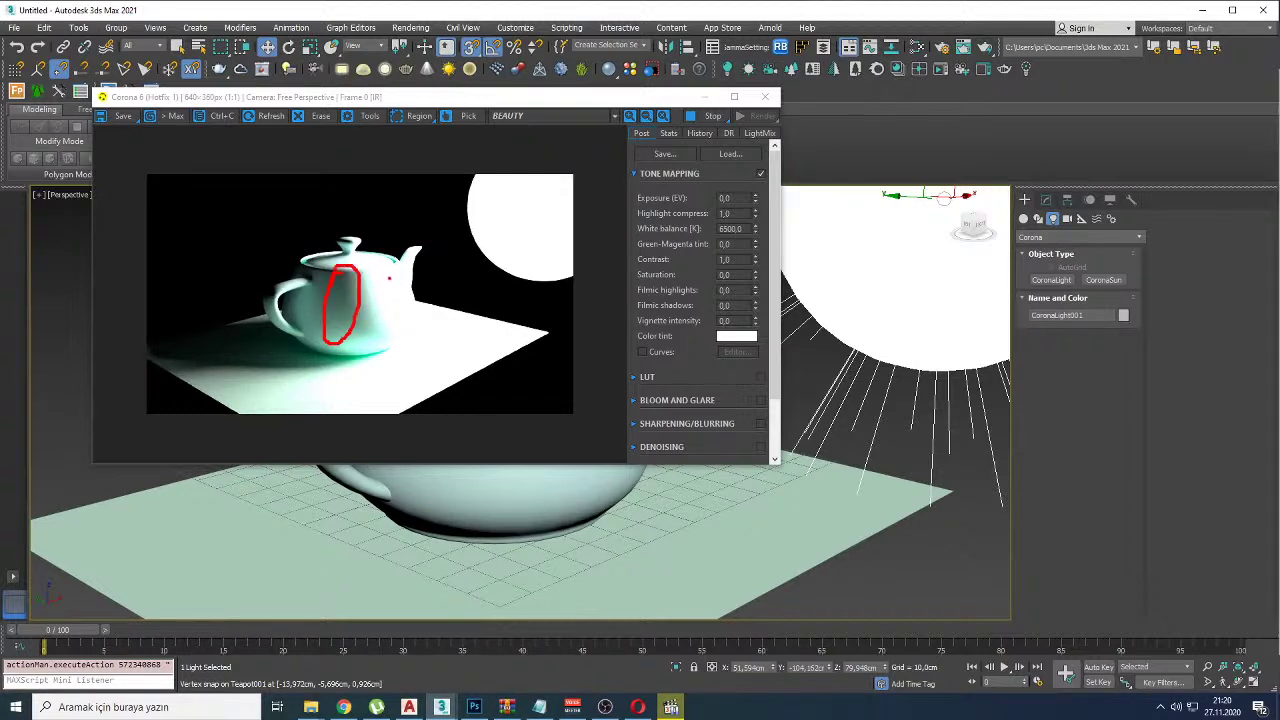
drag(386, 296, 406, 294)
drag(268, 270, 258, 342)
drag(280, 277, 249, 318)
key(e)
Step: Mark the teapot's body, spout side and handle on the render, then erase
drag(344, 272, 350, 352)
drag(401, 258, 415, 330)
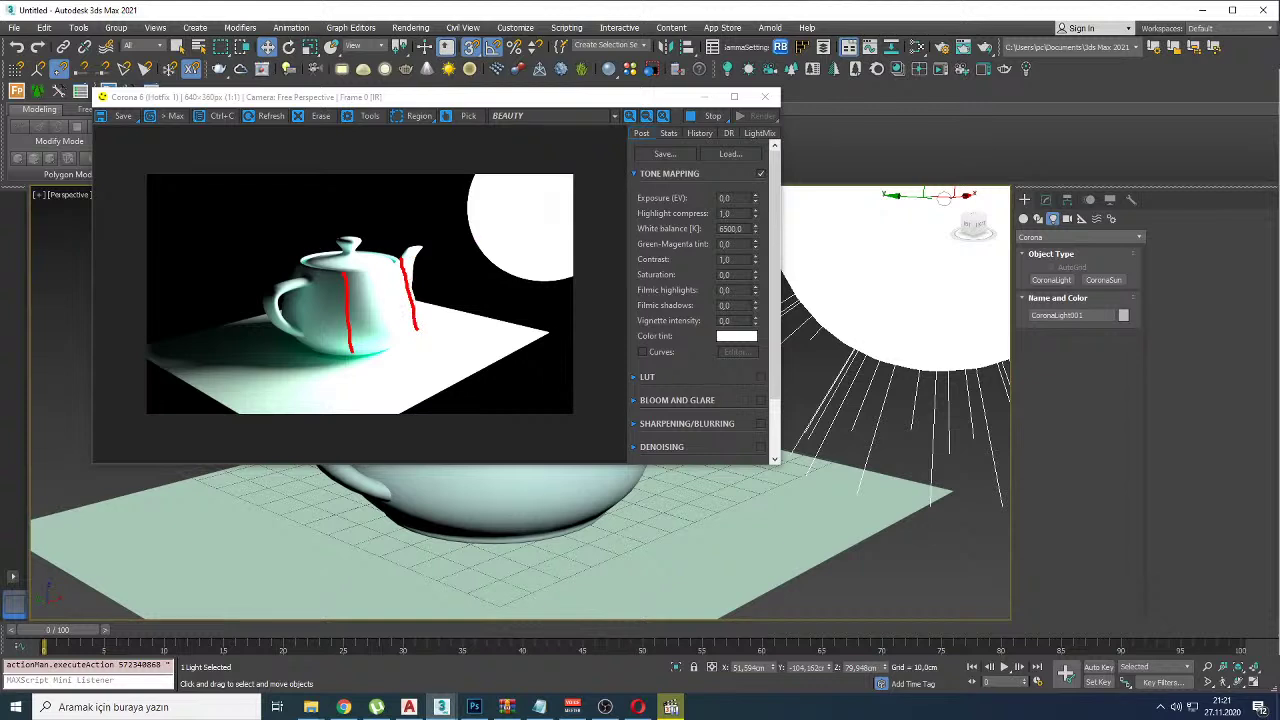
mouse_move(316, 241)
mouse_down()
mouse_move(246, 250)
mouse_move(275, 283)
mouse_up()
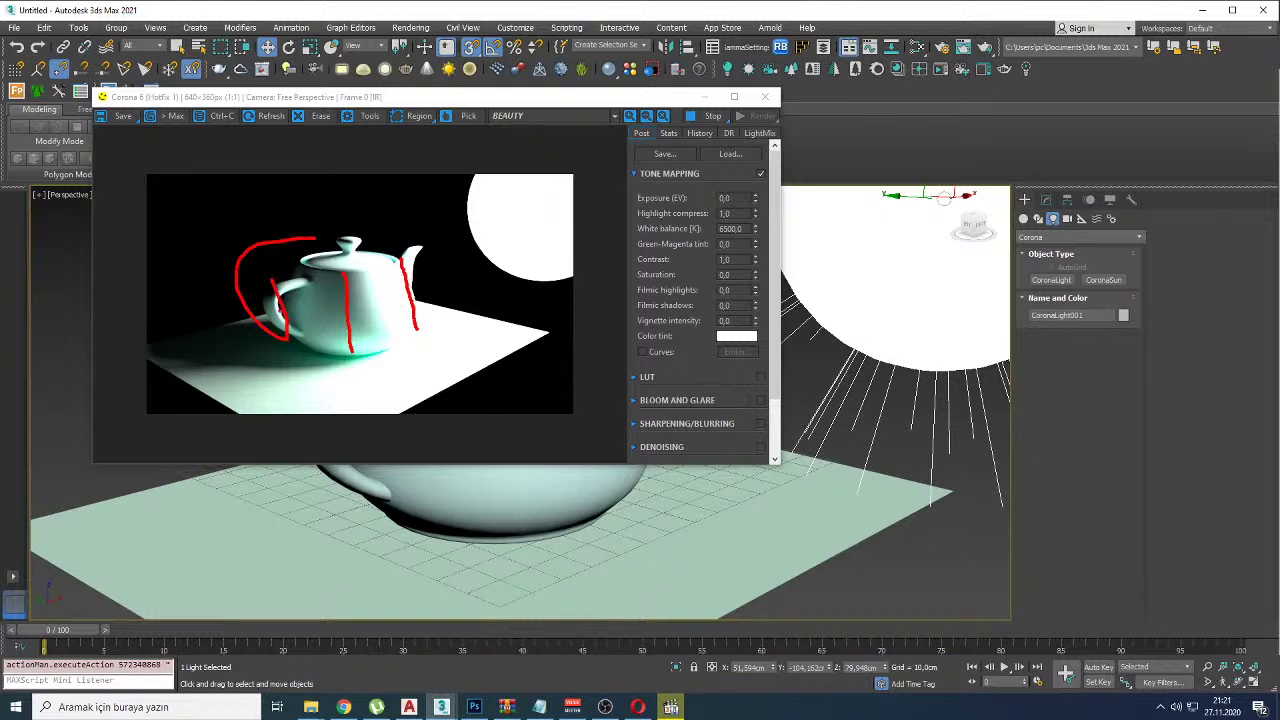
key(e)
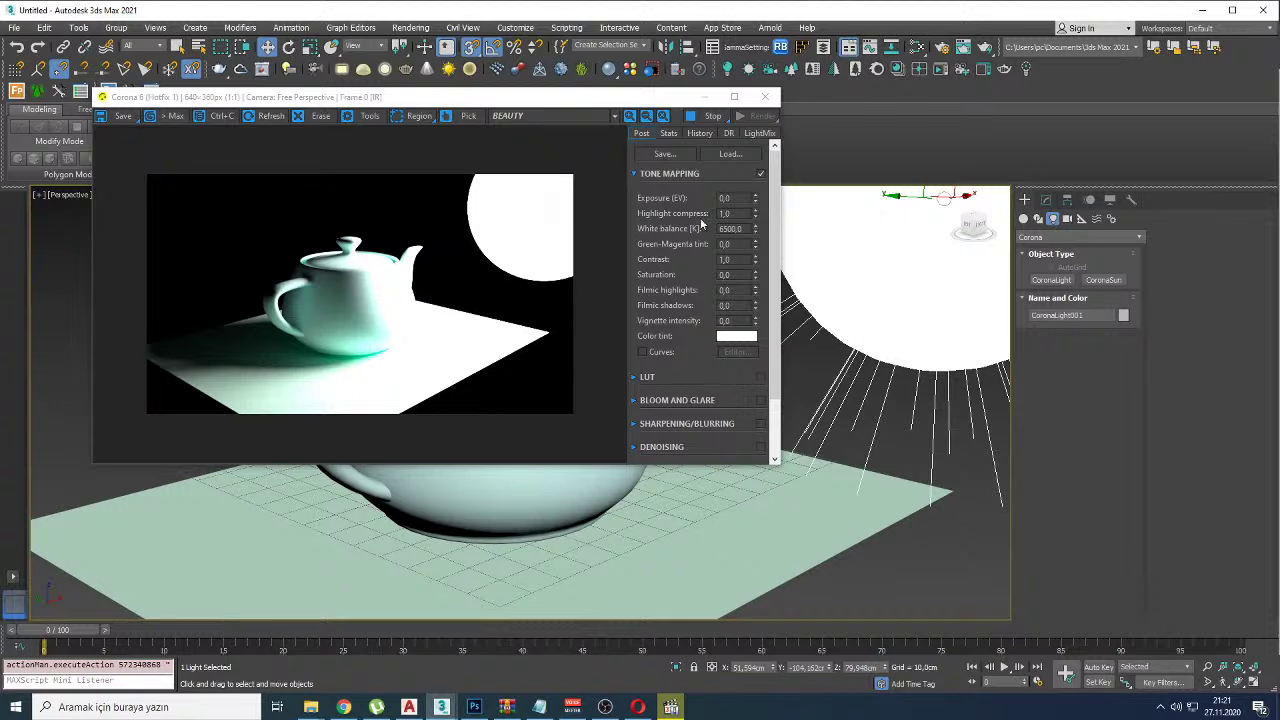
Step: Outline the Tone Mapping settings for viewers, then clear the outline
mouse_move(657, 152)
mouse_down()
mouse_move(631, 167)
mouse_move(614, 235)
mouse_move(633, 343)
mouse_up()
mouse_move(725, 374)
mouse_down()
mouse_move(770, 347)
mouse_move(778, 258)
mouse_move(767, 148)
mouse_move(703, 127)
mouse_up()
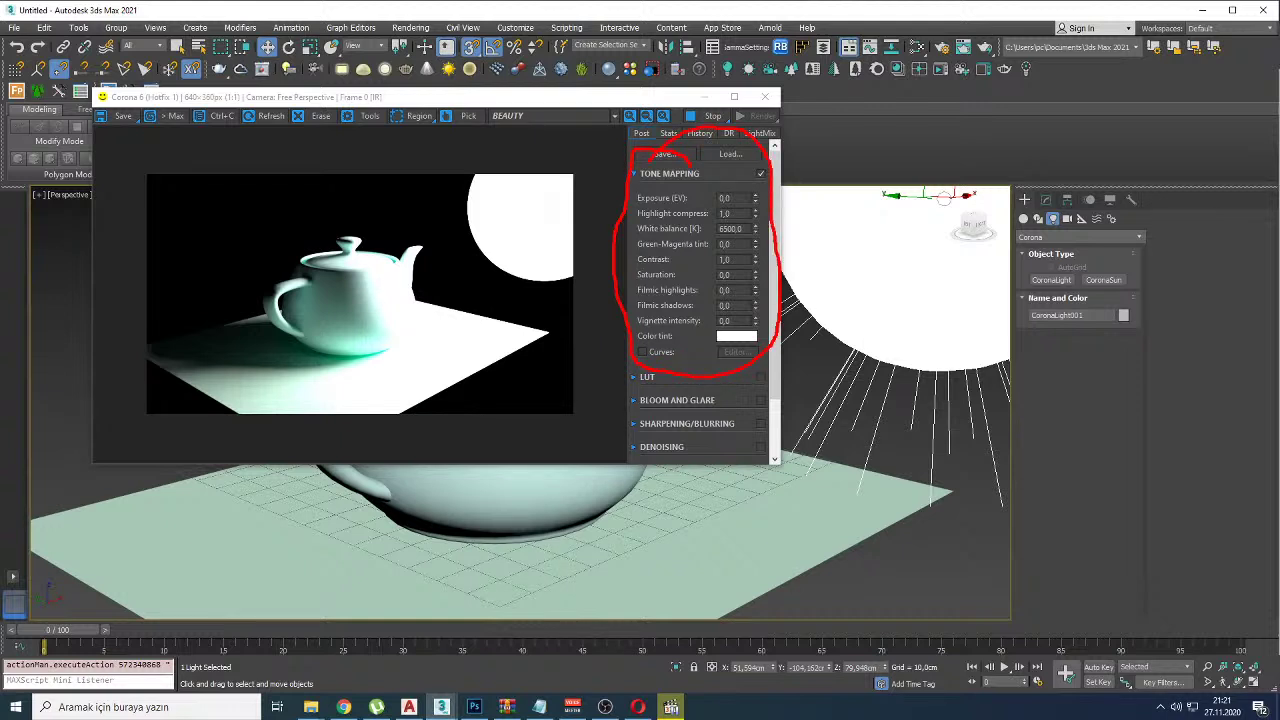
key(Escape)
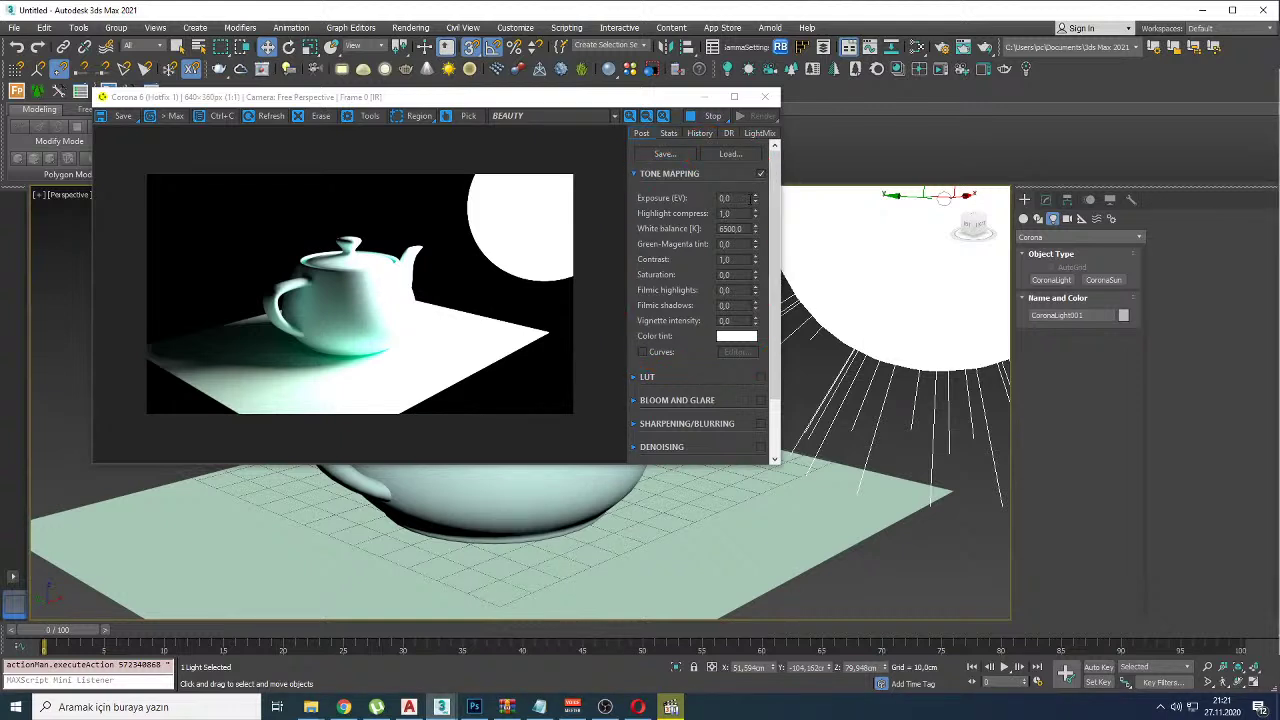
Step: Lower the render exposure, annotate the teapot spout, and switch on Curves tone mapping
drag(752, 198, 668, 638)
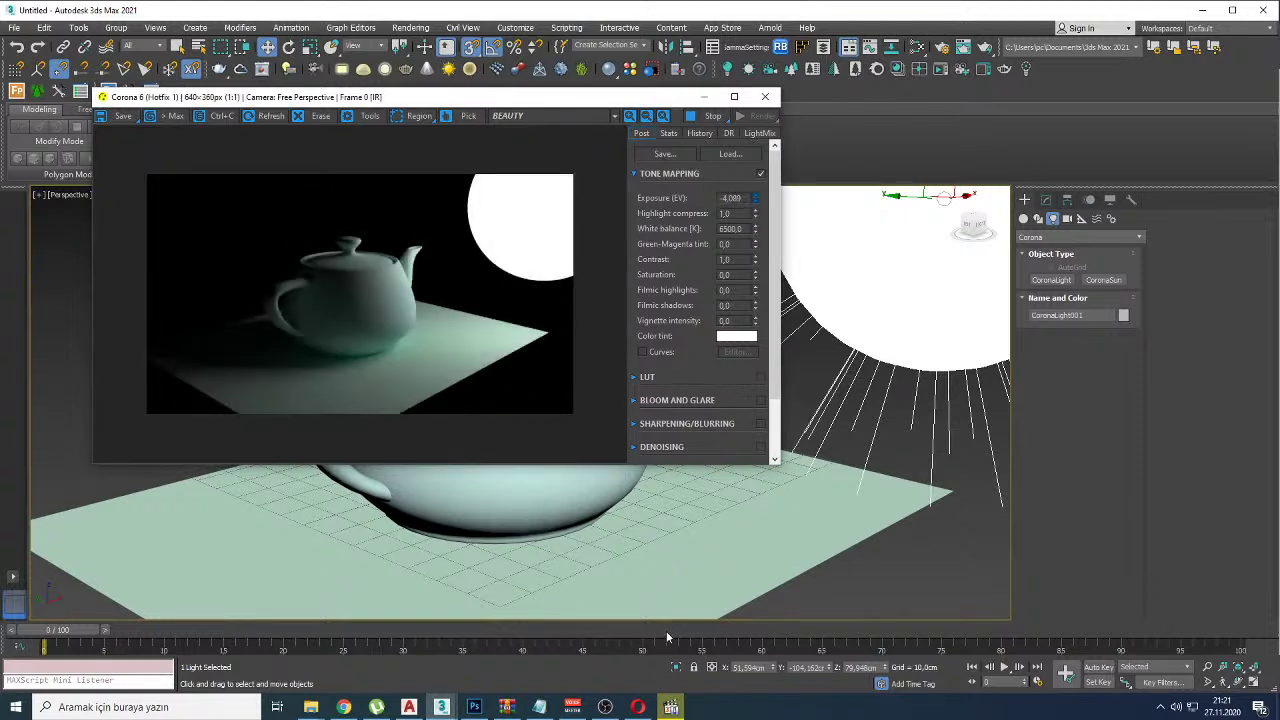
mouse_move(434, 240)
mouse_down()
mouse_move(396, 216)
mouse_move(380, 252)
mouse_move(393, 326)
mouse_move(439, 328)
mouse_move(417, 202)
mouse_move(268, 236)
mouse_move(326, 236)
mouse_up()
key(Escape)
click(643, 352)
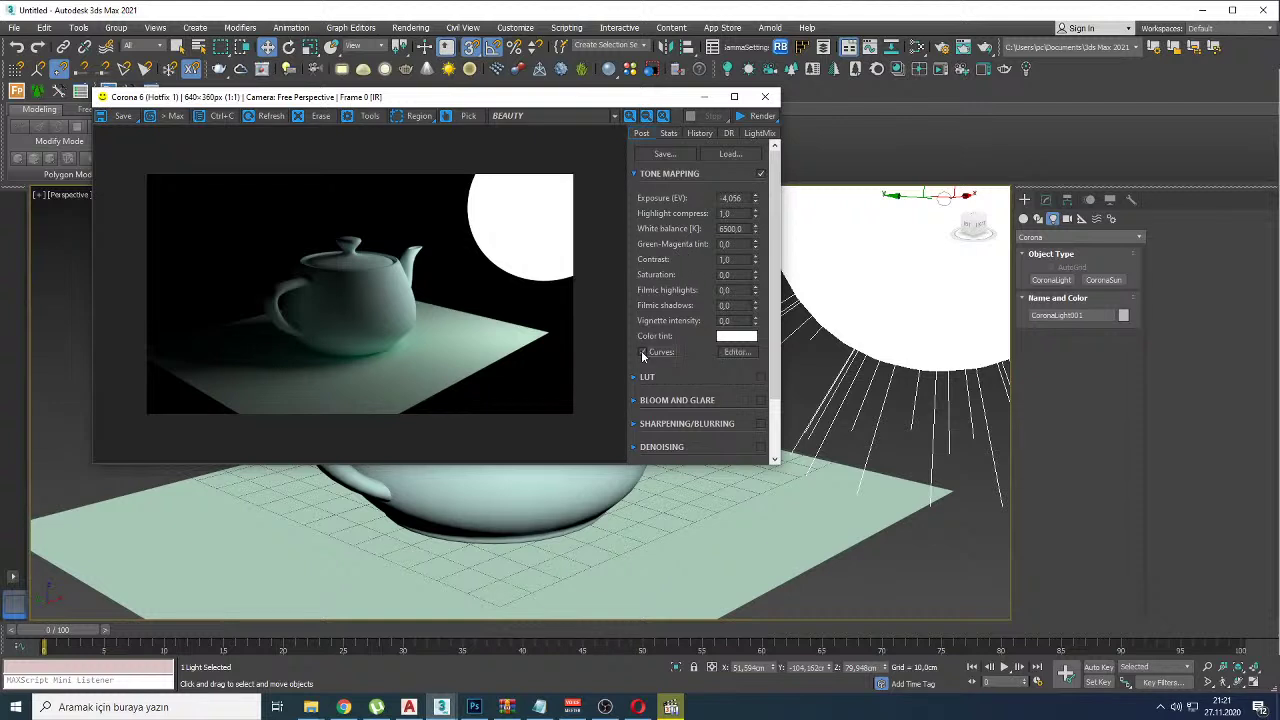
Step: Open the Curve Editor, try bending the curve, then reset it to a straight diagonal
click(737, 352)
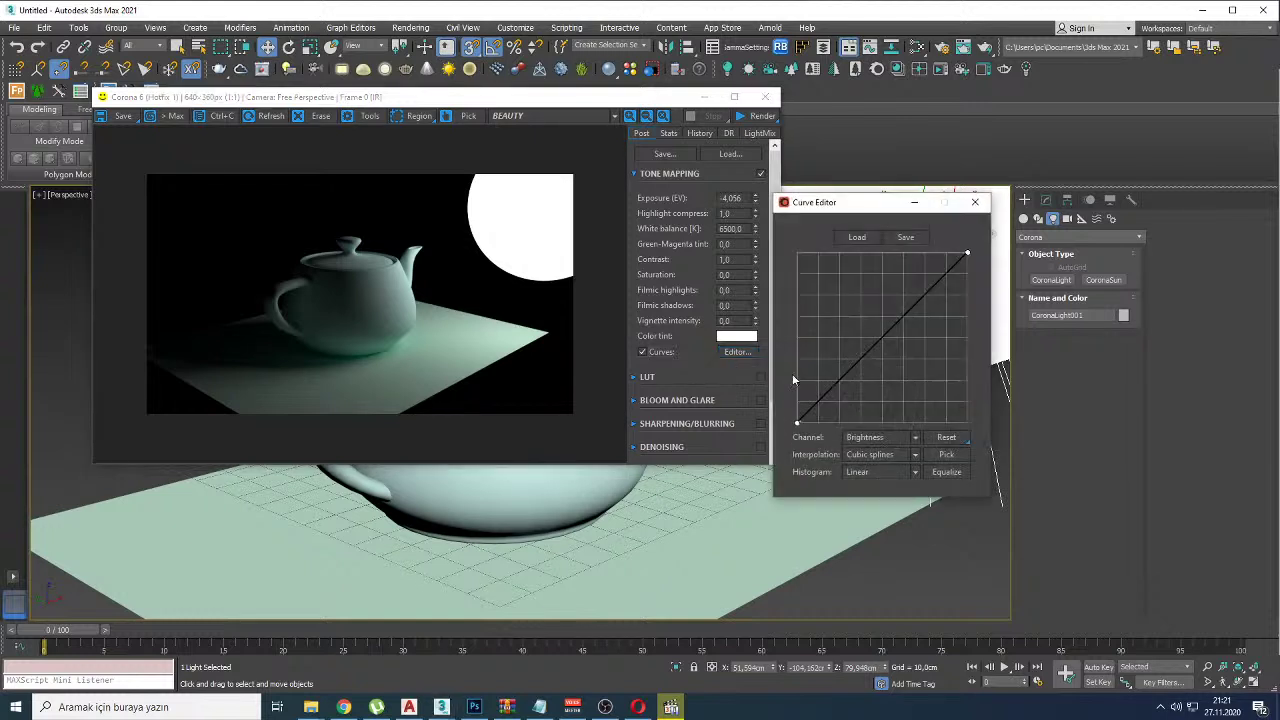
drag(812, 403, 822, 397)
click(938, 281)
mouse_move(941, 279)
mouse_down()
mouse_move(797, 423)
mouse_move(820, 410)
mouse_up()
click(946, 437)
drag(966, 253, 830, 395)
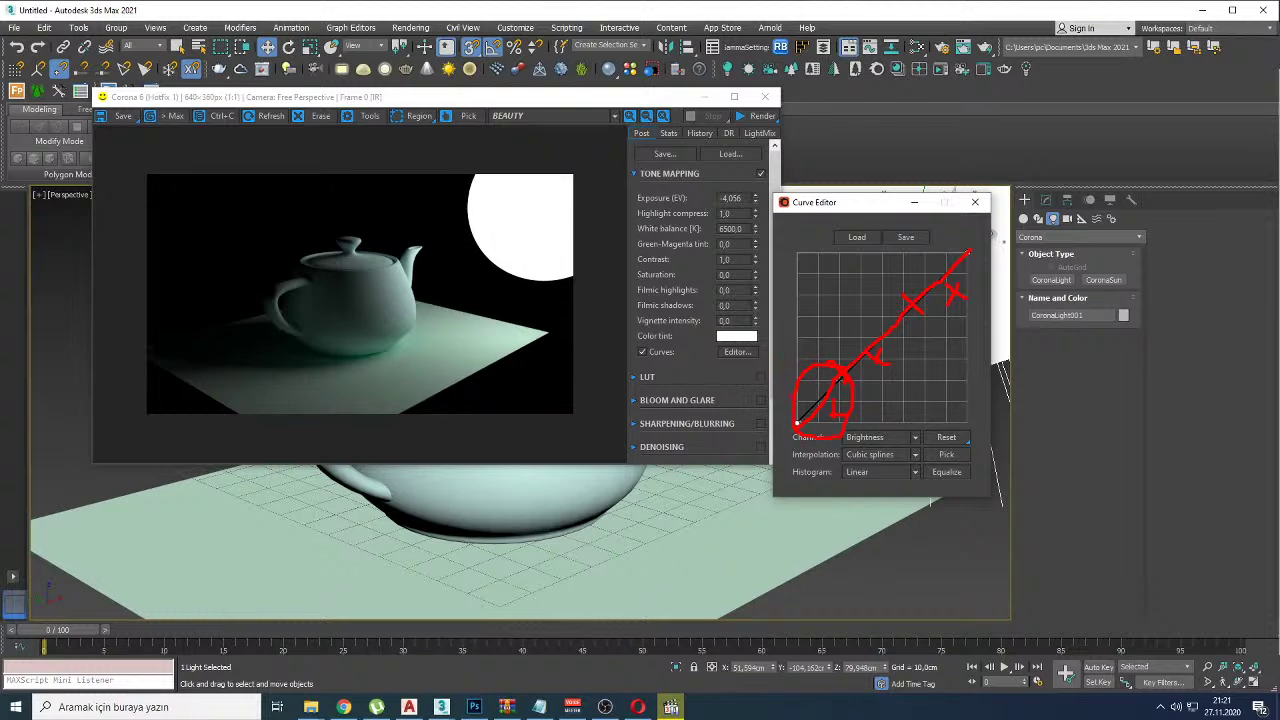
Step: Draw annotations linking the brightness curve to the teapot render, then clear them
mouse_move(775, 418)
mouse_down()
mouse_move(483, 418)
mouse_move(348, 347)
mouse_move(330, 375)
mouse_up()
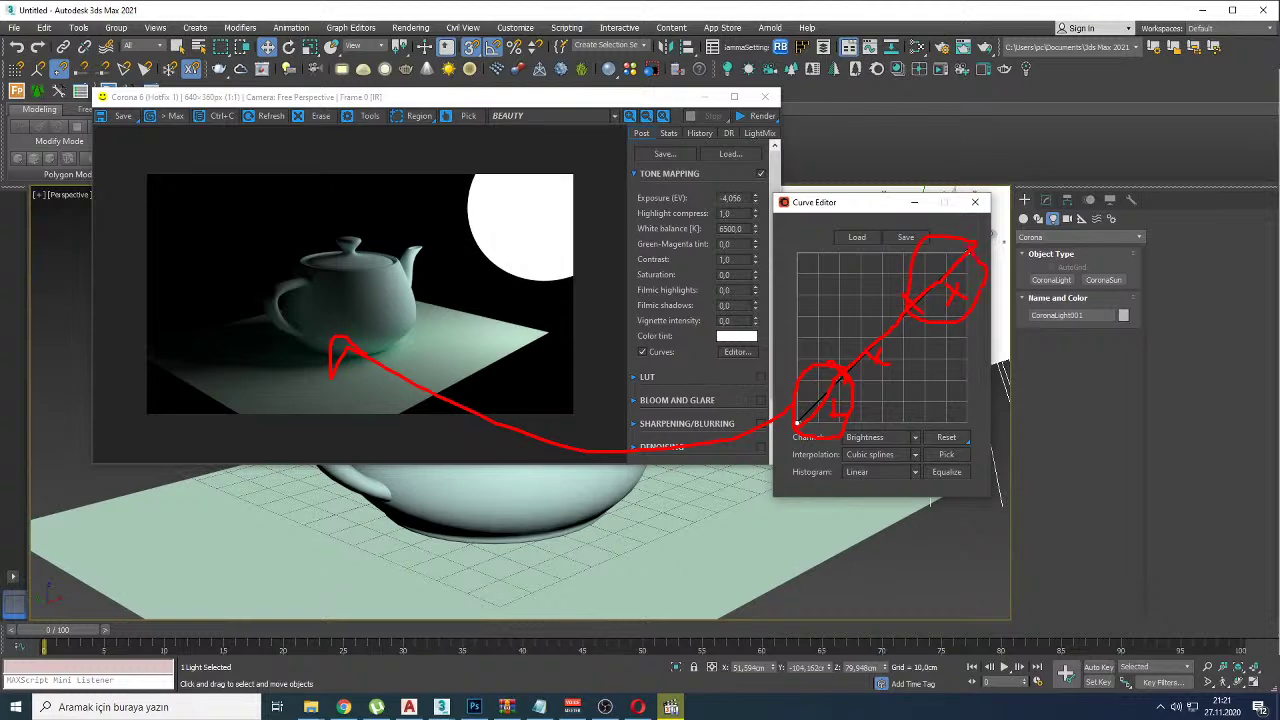
mouse_move(930, 232)
mouse_down()
mouse_move(560, 242)
mouse_move(452, 268)
mouse_move(440, 288)
mouse_up()
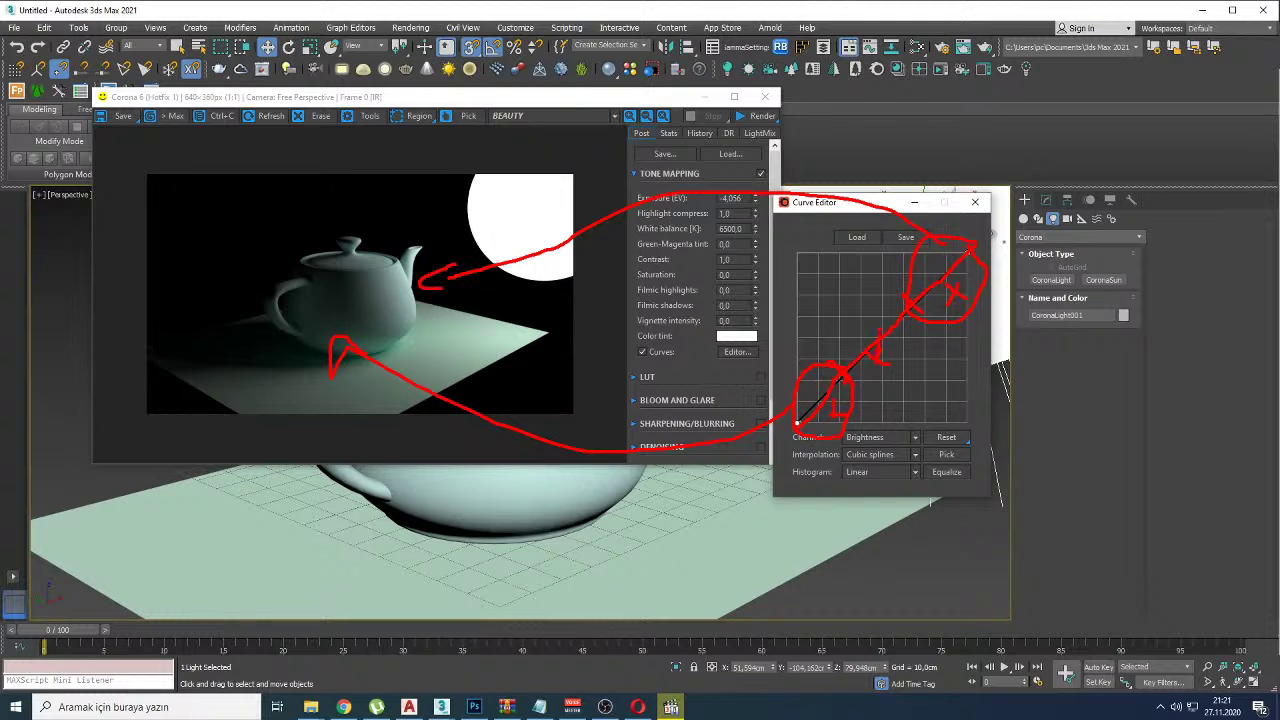
drag(800, 328, 435, 330)
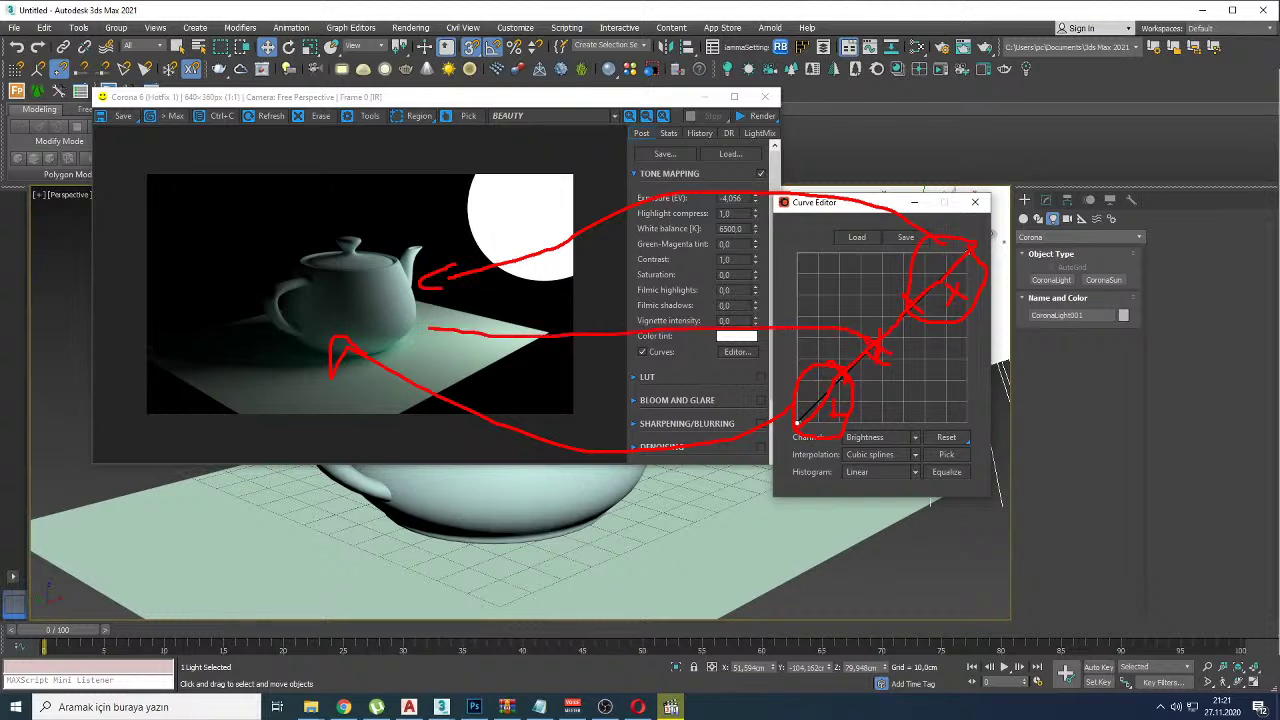
key(Escape)
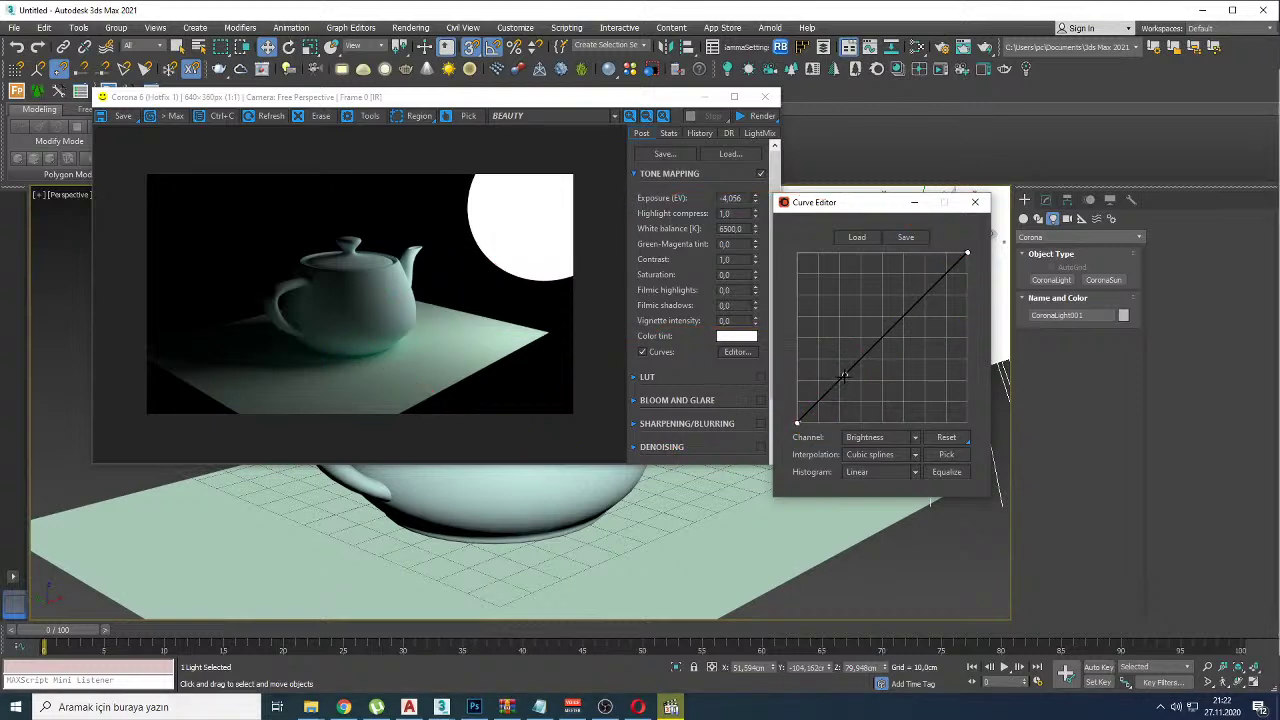
Step: Reset the curve and build an S-curve, raising the shadow point to brighten the teapot
click(845, 377)
click(921, 420)
click(946, 437)
click(838, 382)
mouse_move(838, 382)
mouse_down()
mouse_move(815, 400)
mouse_move(808, 391)
mouse_move(803, 300)
mouse_move(805, 405)
mouse_up()
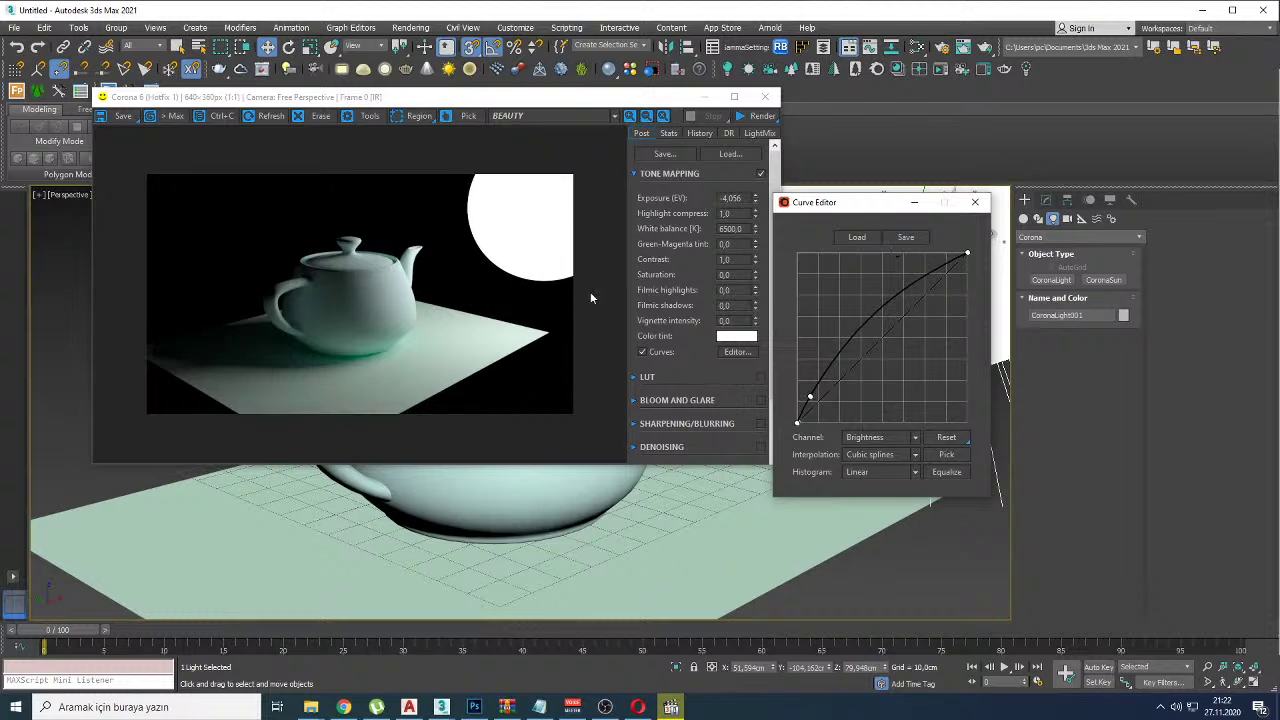
drag(940, 268, 947, 278)
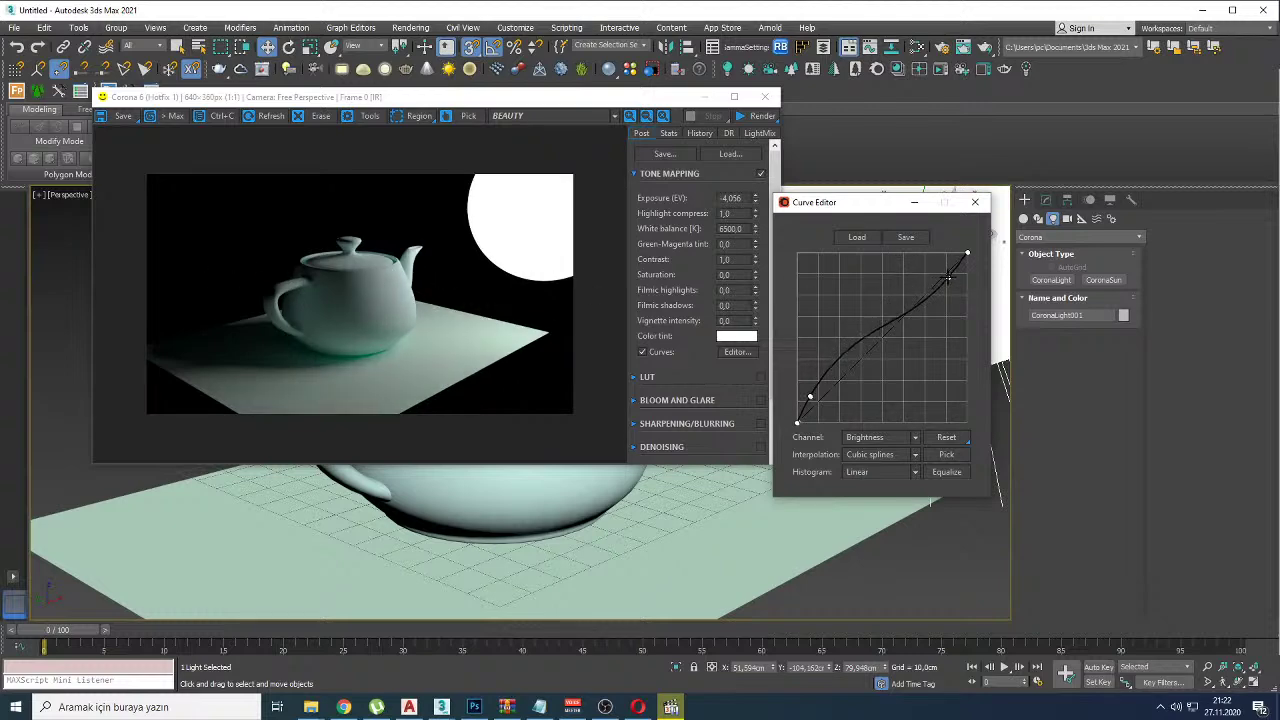
click(899, 319)
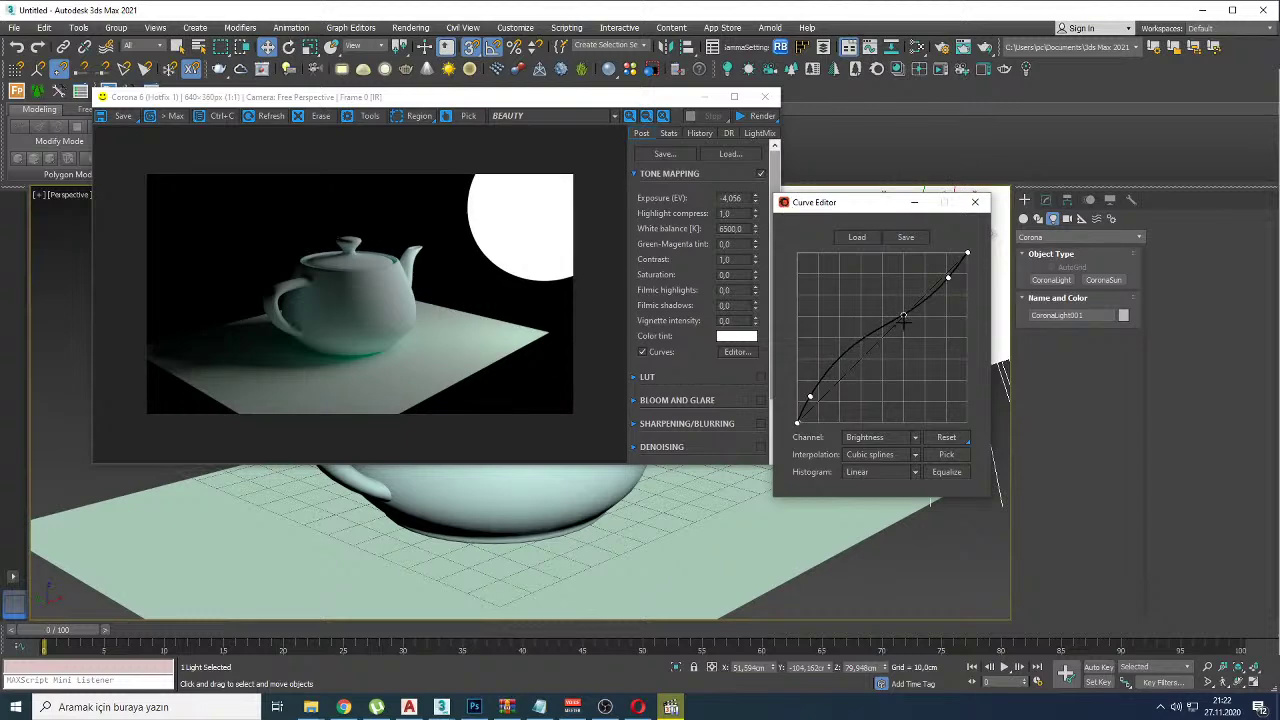
drag(806, 400, 801, 380)
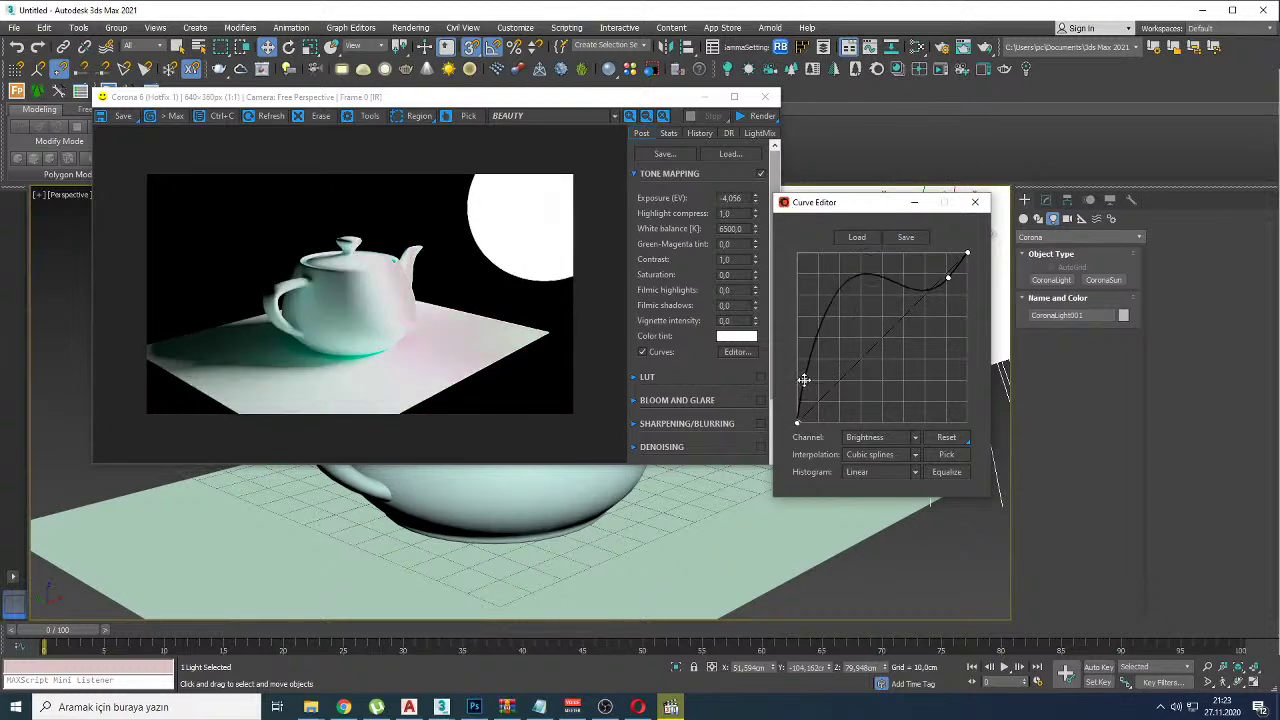
mouse_move(436, 228)
mouse_down()
mouse_move(366, 285)
mouse_move(400, 237)
mouse_up()
Step: Set Highlight compress to 5, then raise it to 15,575, and add two curve points
double_click(727, 213)
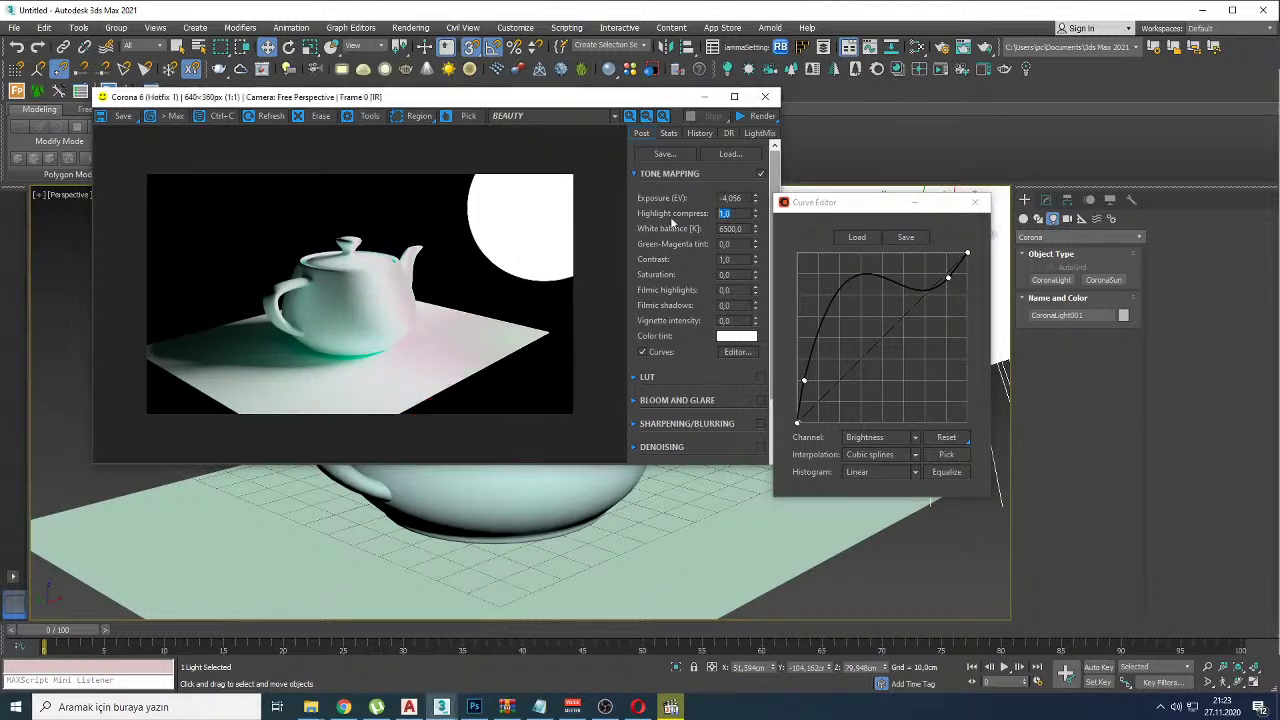
text(5)
key(Return)
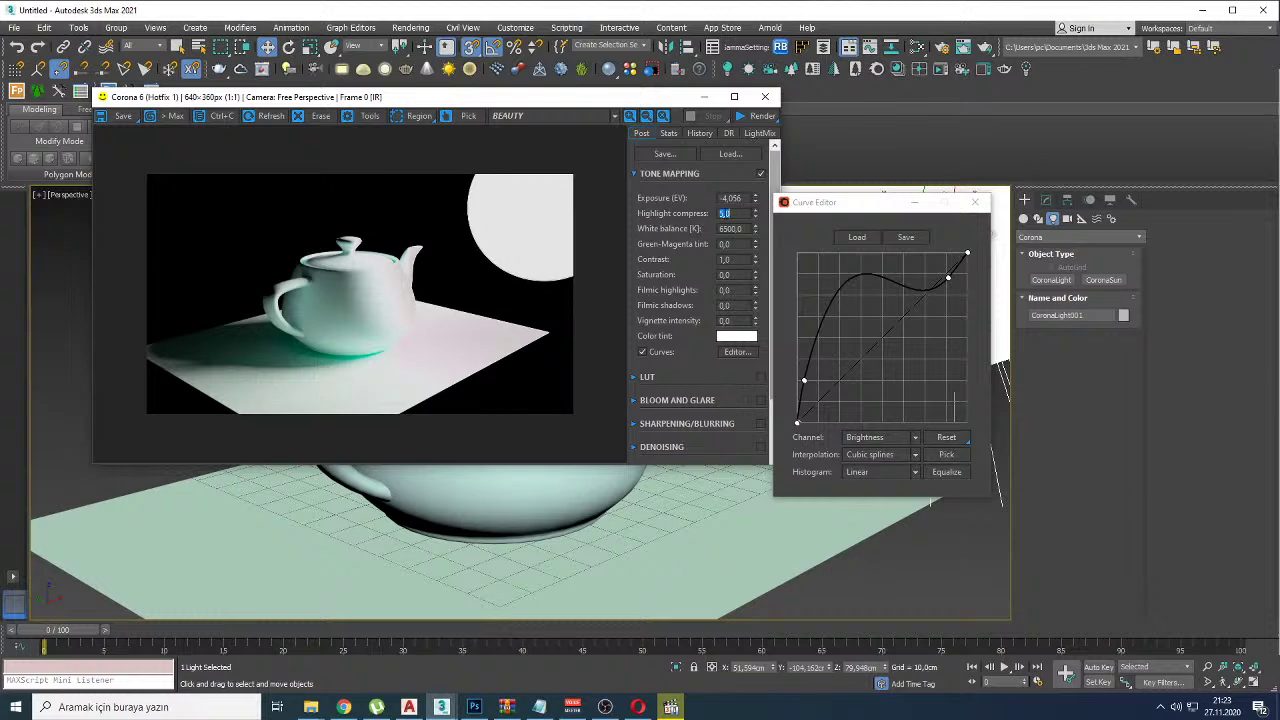
drag(754, 218, 752, 215)
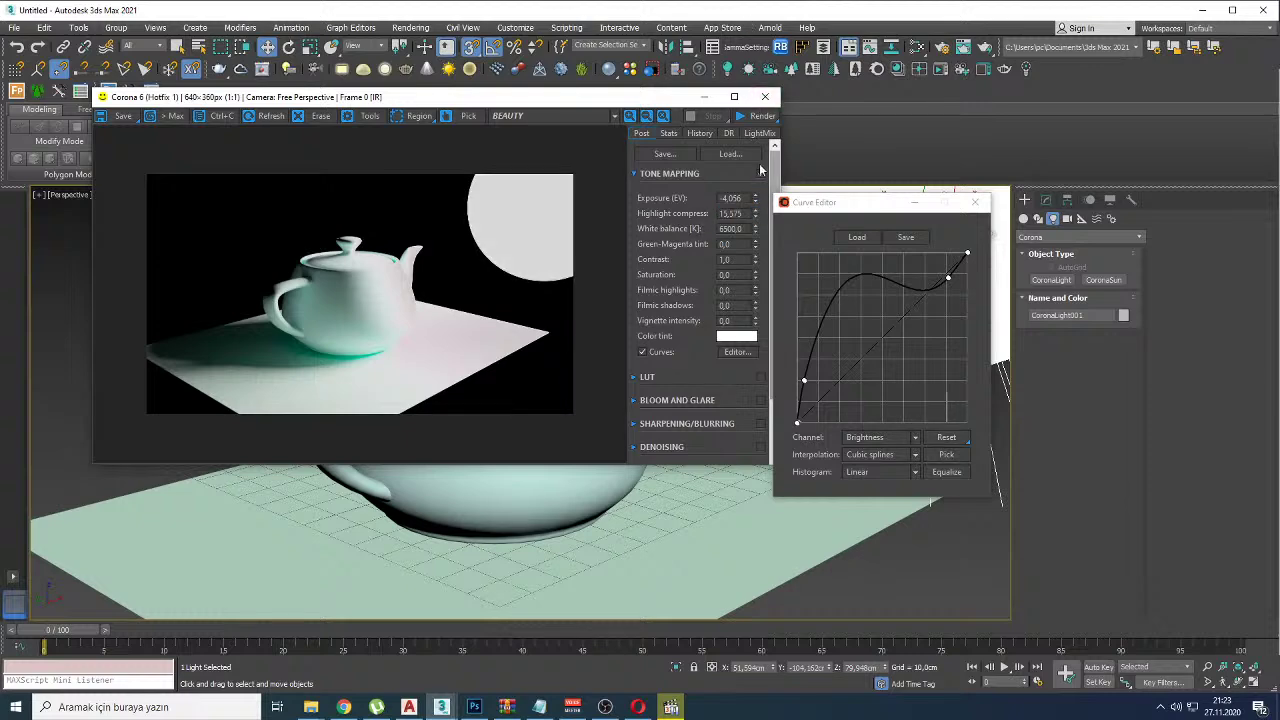
click(845, 282)
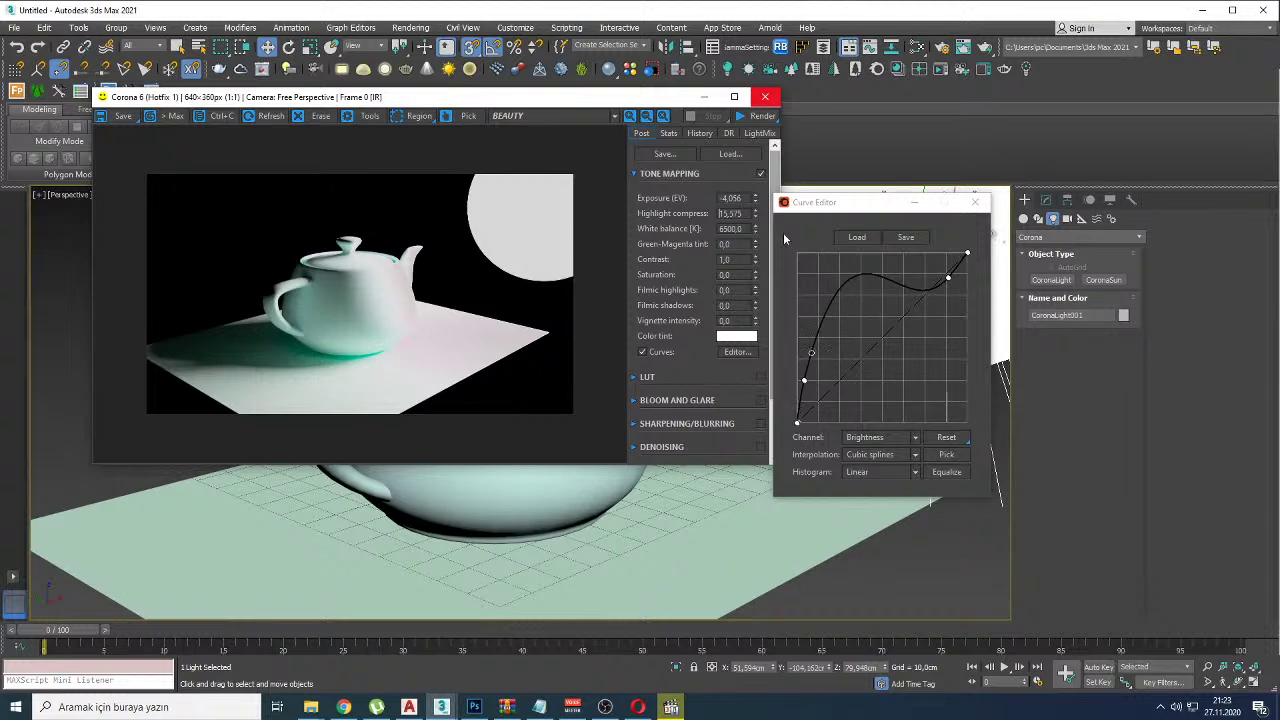
click(892, 258)
Step: Toggle Curves on and off to compare the render, leaving it on, and recheck the shadow bulge
click(648, 352)
click(648, 352)
click(648, 352)
click(648, 352)
click(645, 352)
click(645, 352)
click(645, 352)
click(645, 352)
click(858, 363)
mouse_move(804, 383)
mouse_down()
mouse_move(815, 405)
mouse_move(805, 373)
mouse_up()
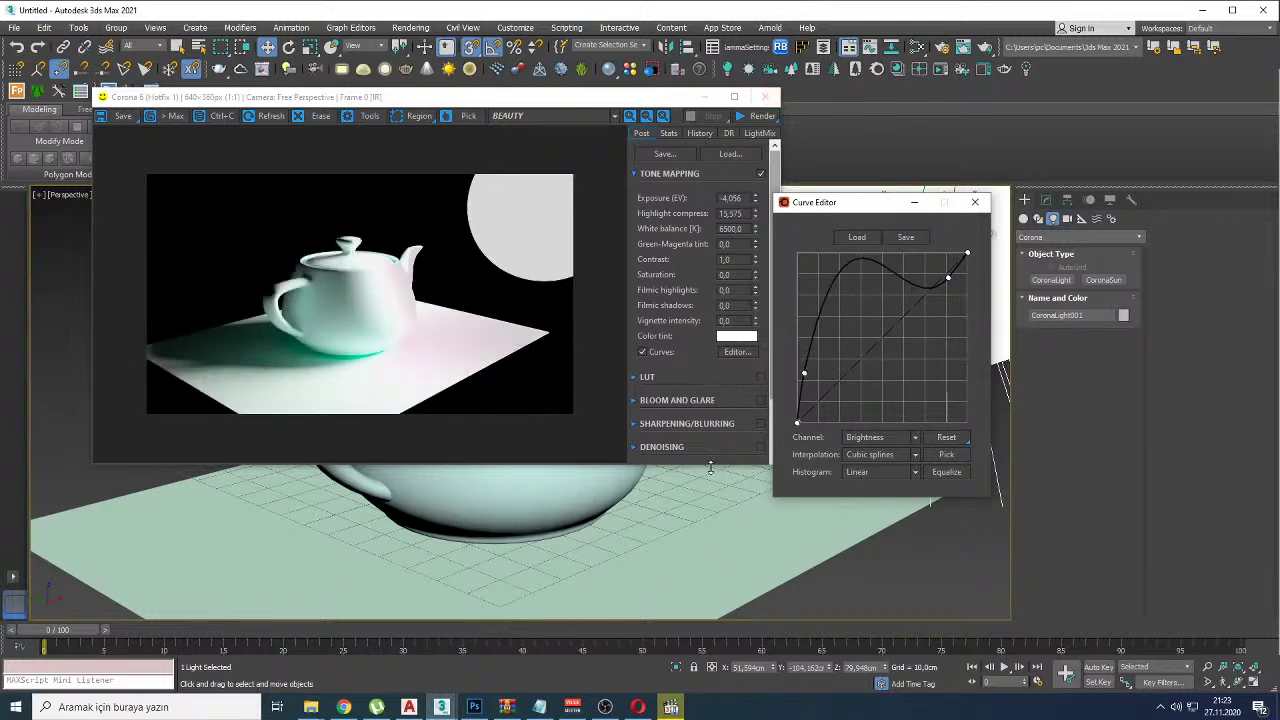
scroll(700, 540, up, 5)
Step: Restart the interactive render and move the Corona sphere light higher above the teapot
click(760, 115)
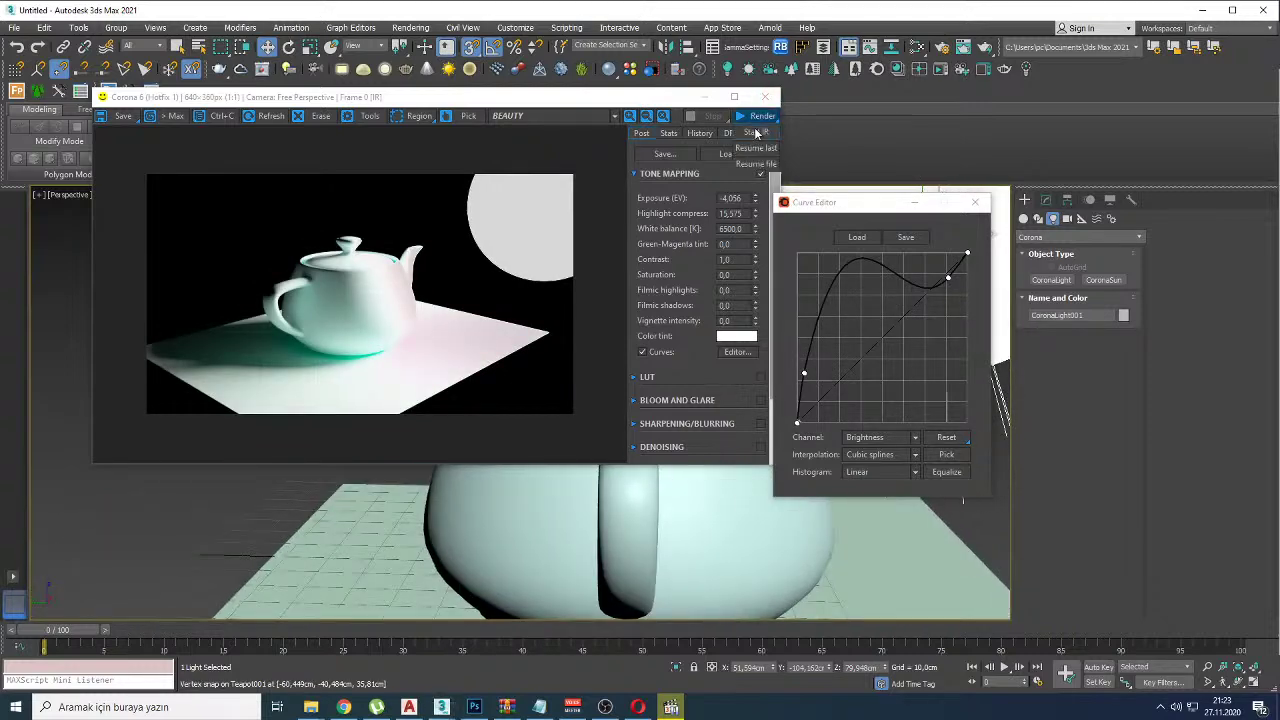
scroll(598, 545, down, 3)
scroll(598, 545, down, 4)
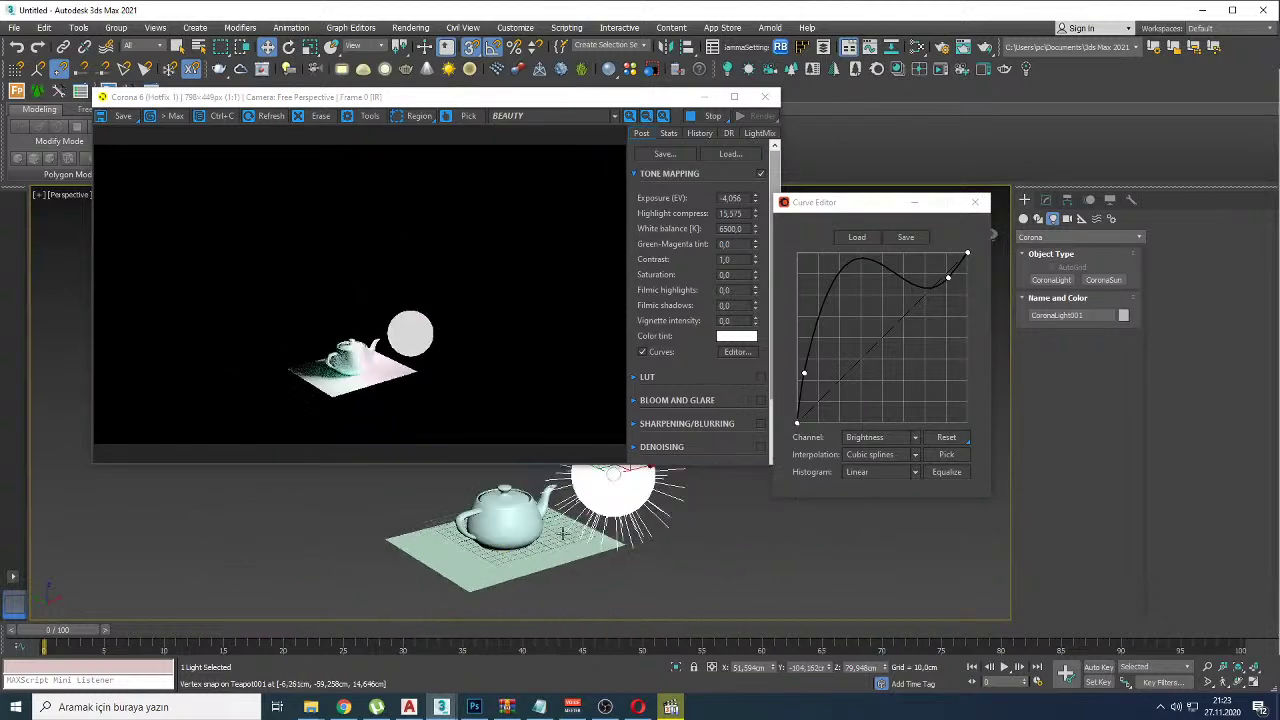
click(622, 489)
scroll(622, 489, up, 2)
scroll(622, 489, down, 2)
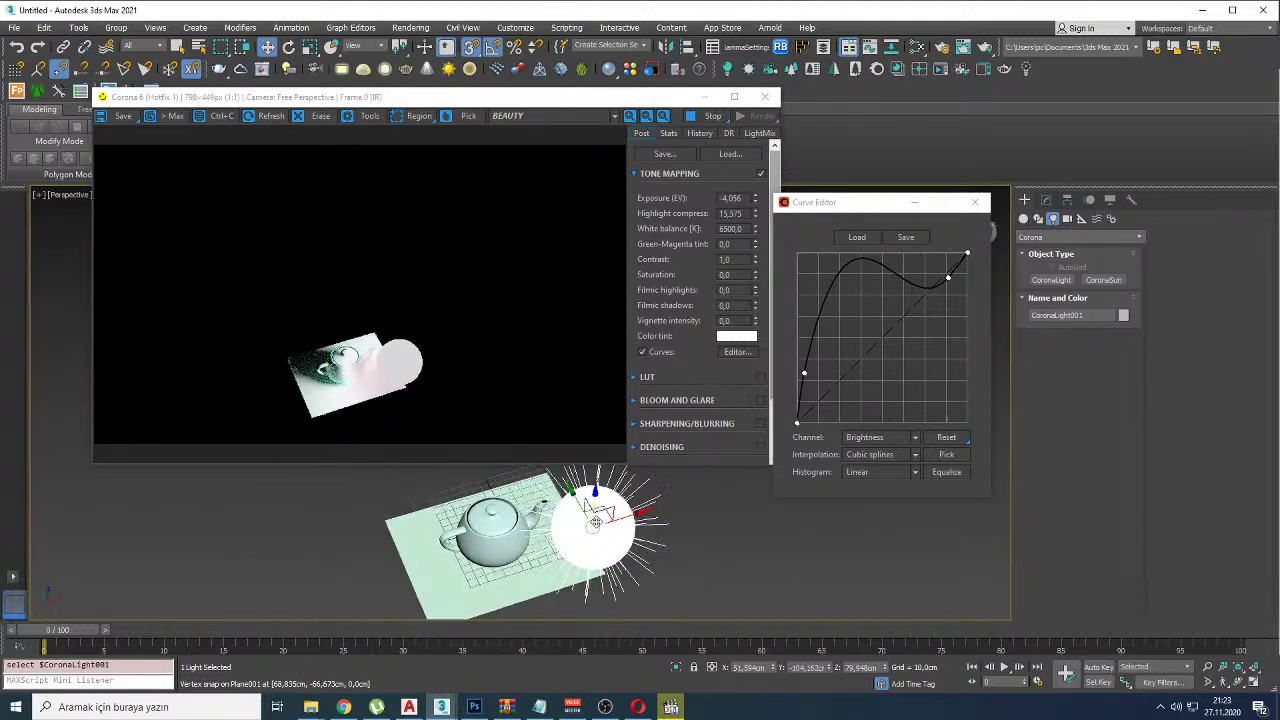
alt+middle_drag(622, 489, 366, 569)
drag(366, 569, 499, 507)
alt+middle_drag(499, 507, 508, 535)
drag(508, 535, 503, 291)
alt+middle_drag(546, 527, 529, 557)
scroll(529, 557, up, 5)
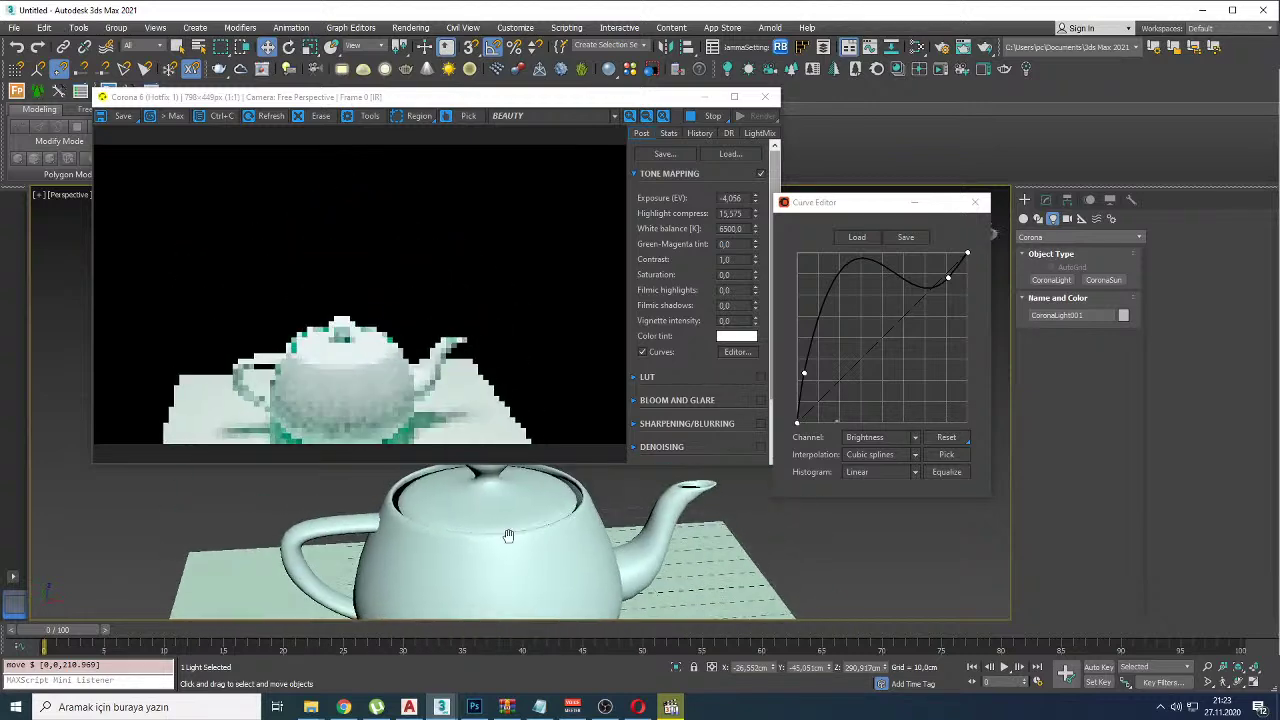
Step: Compare Curves off and on, close the Curve Editor, and switch to Chrome's YouTube Studio tab
click(644, 352)
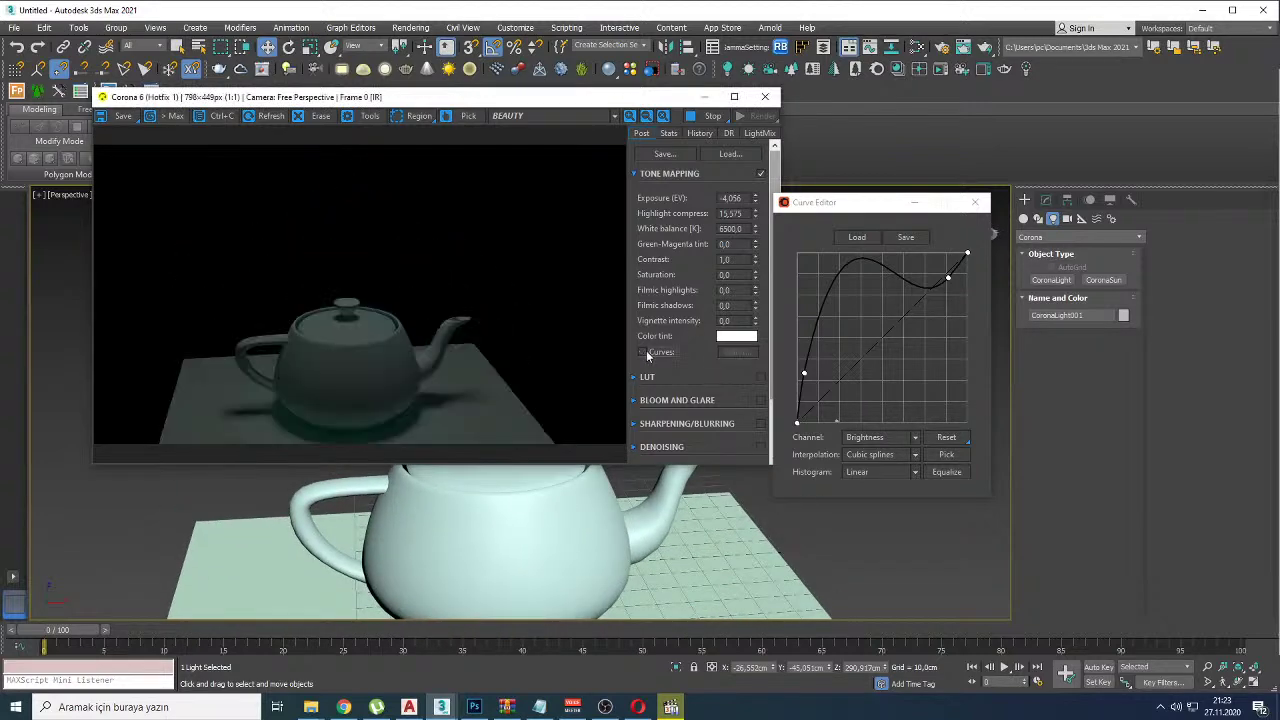
click(644, 352)
click(975, 202)
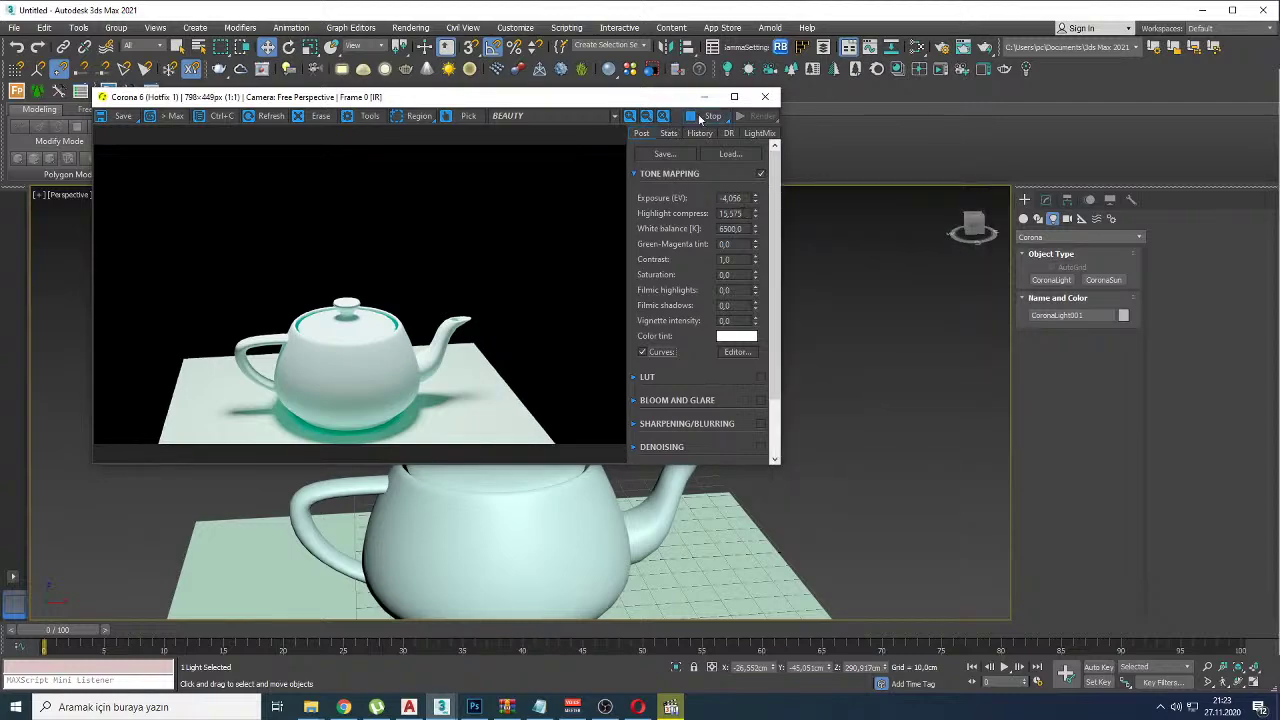
key(alt+Tab)
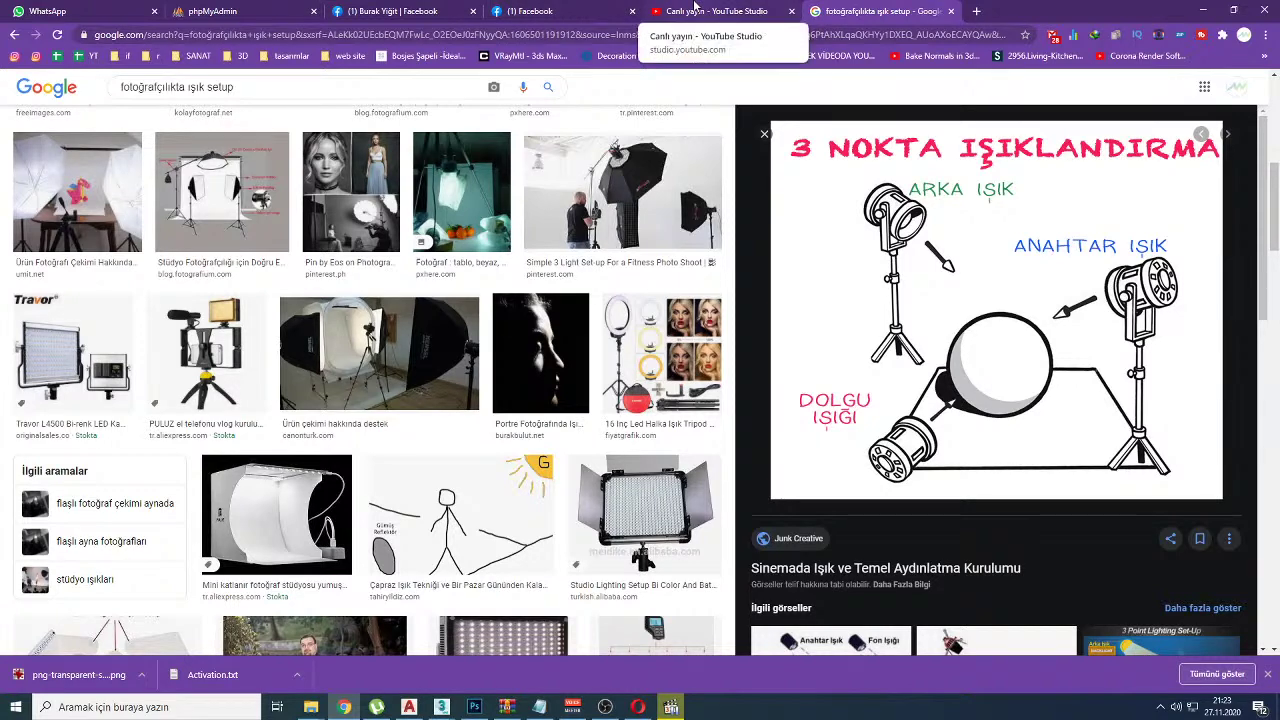
click(697, 10)
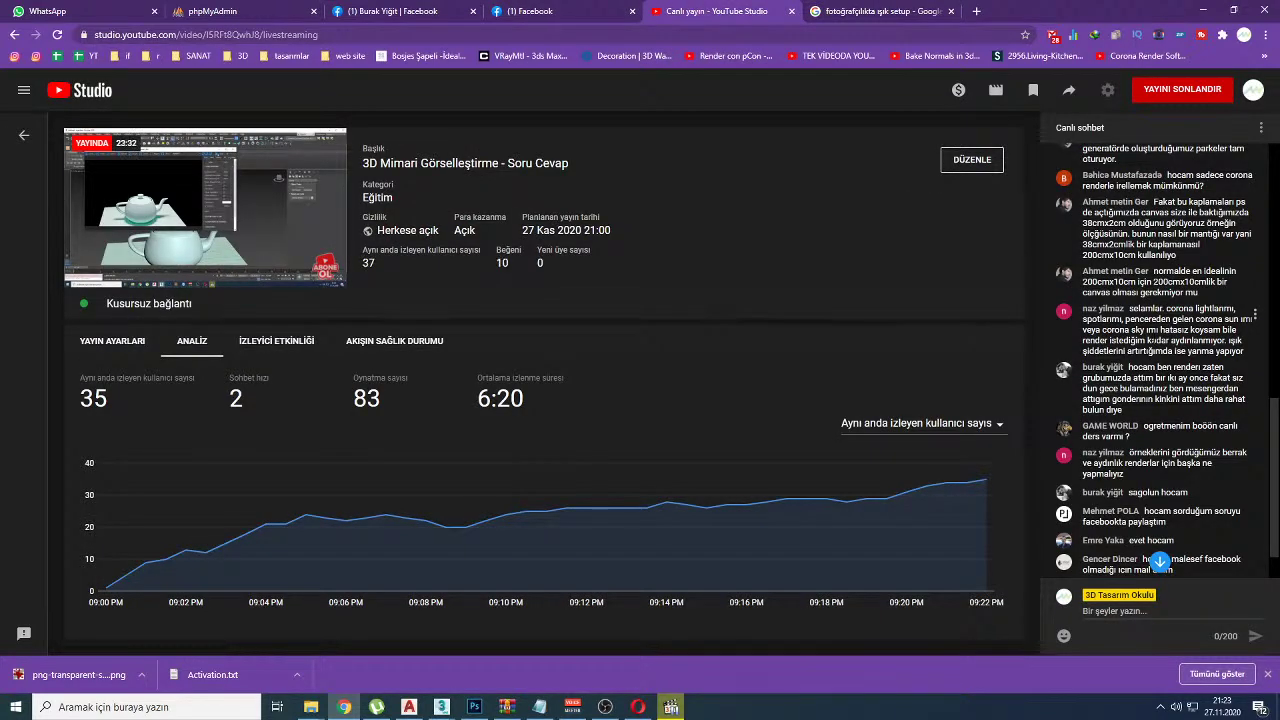
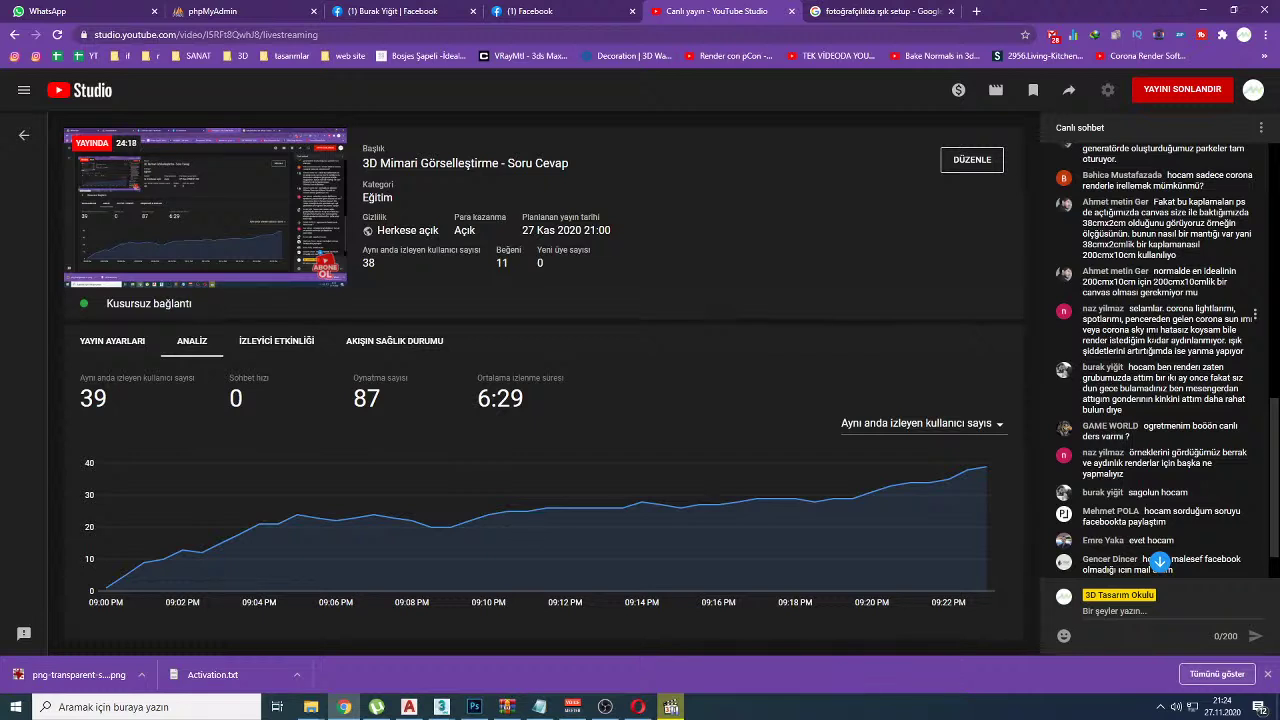
Step: Mark a viewer's chat message in red, then load youtube.com in a new browser tab
mouse_move(1062, 446)
mouse_down()
mouse_move(1087, 467)
mouse_move(1152, 447)
mouse_up()
click(976, 11)
text(you)
key(Return)
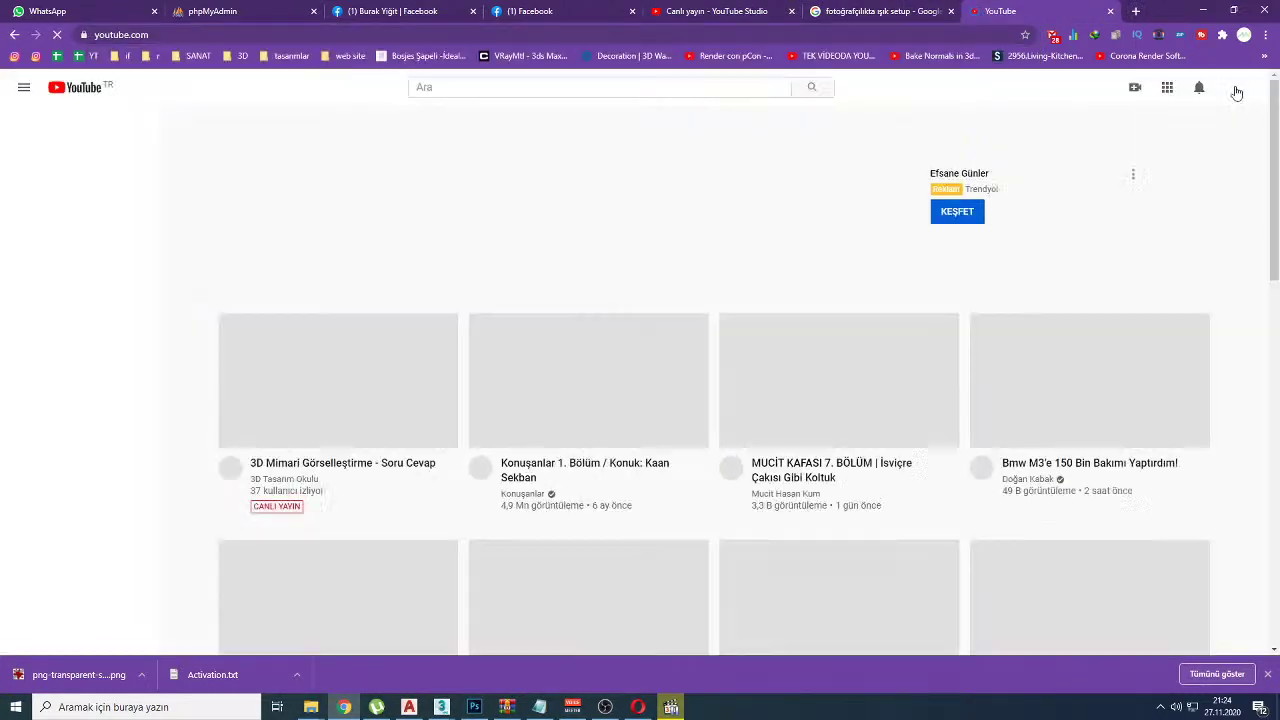
Step: From your channel's Videos list, open the '3d max vray iç mekan ışıklandırma' tutorial
click(1238, 90)
click(1110, 183)
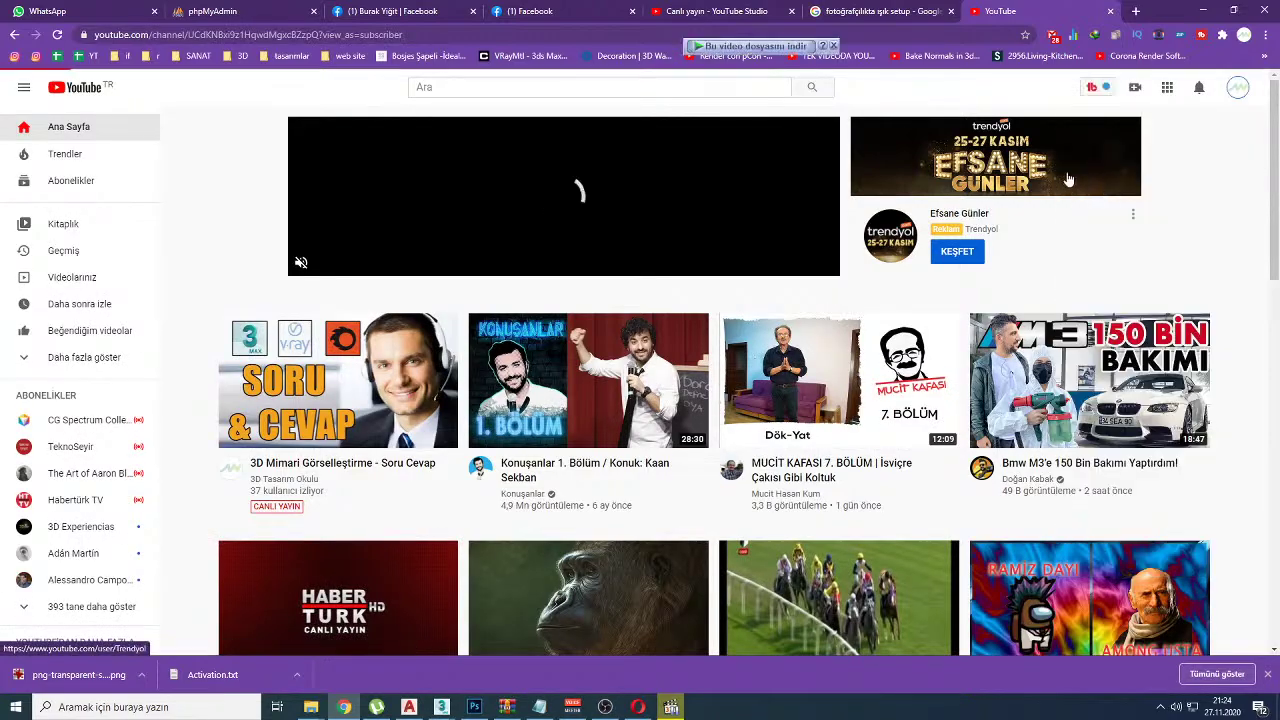
click(425, 366)
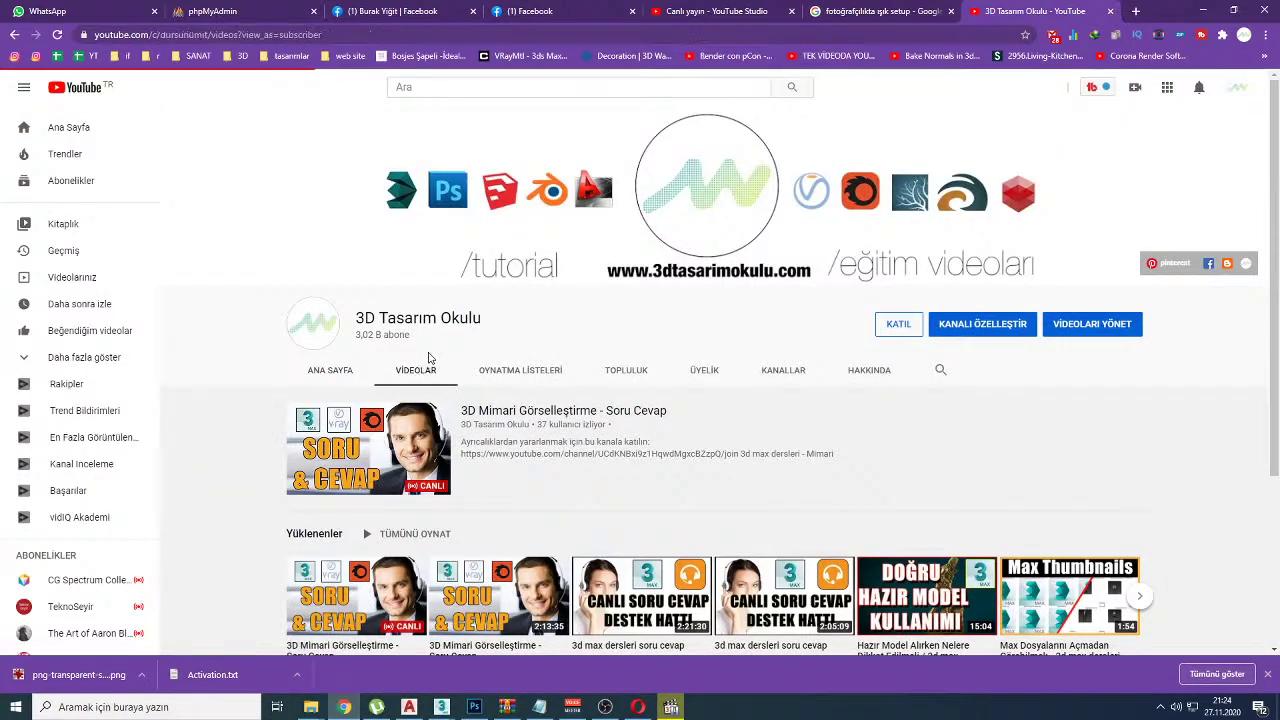
scroll(432, 356, down, 5)
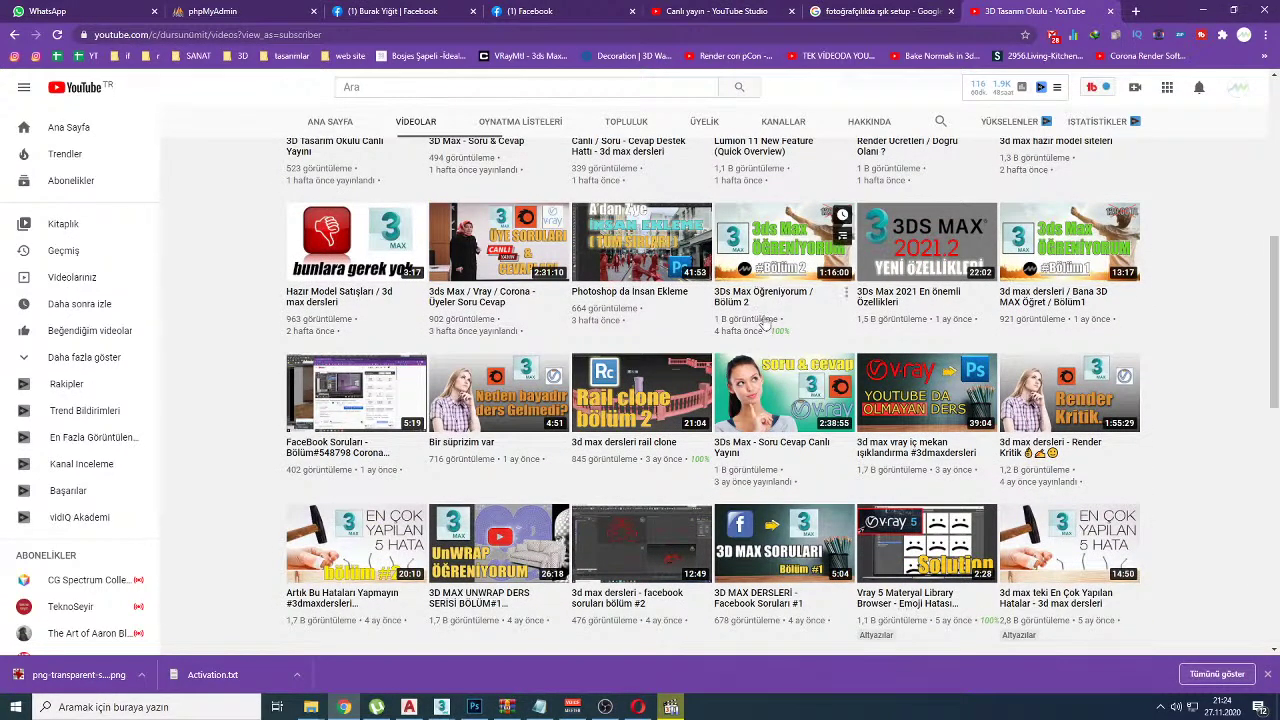
scroll(640, 300, up, 4)
scroll(1000, 370, down, 3)
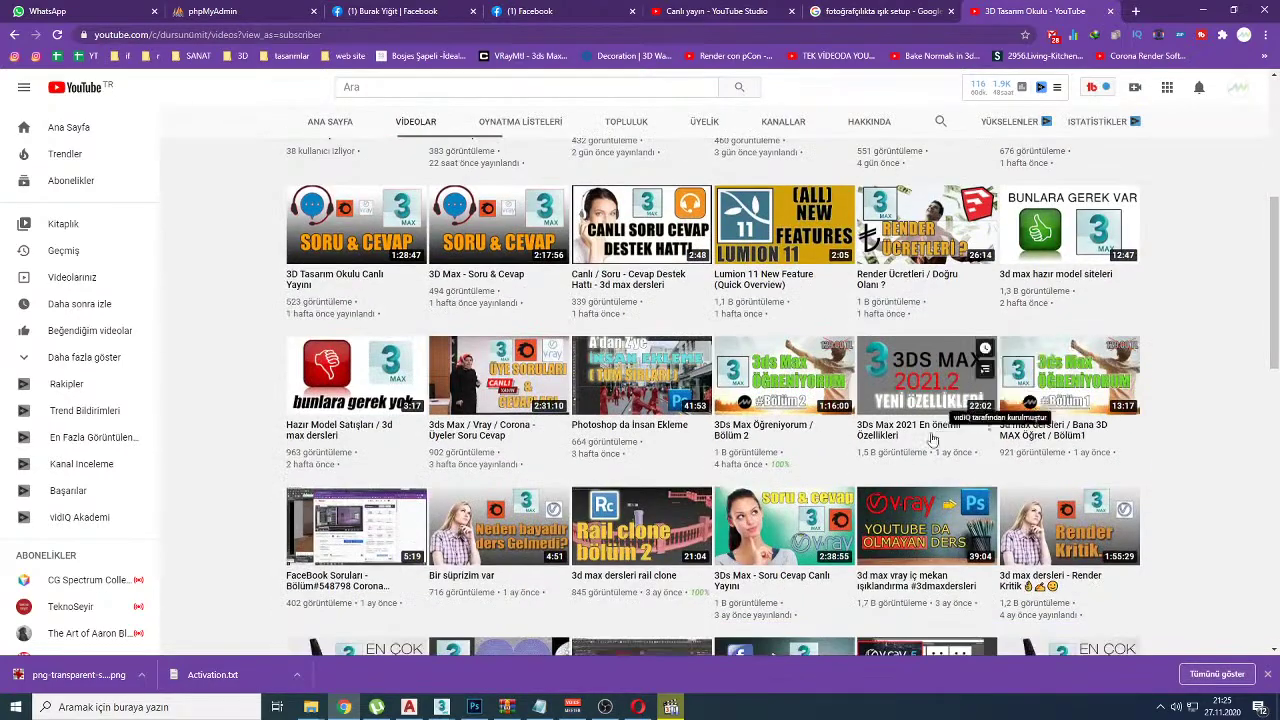
scroll(997, 462, down, 1)
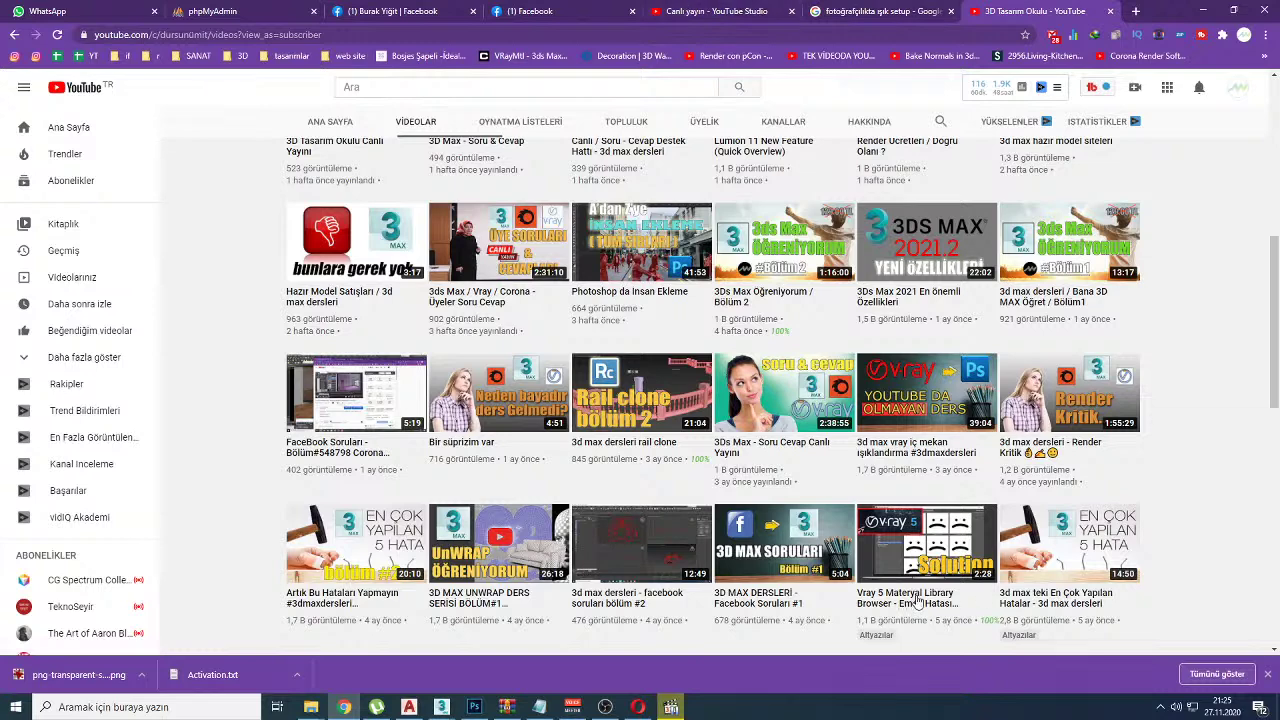
click(920, 385)
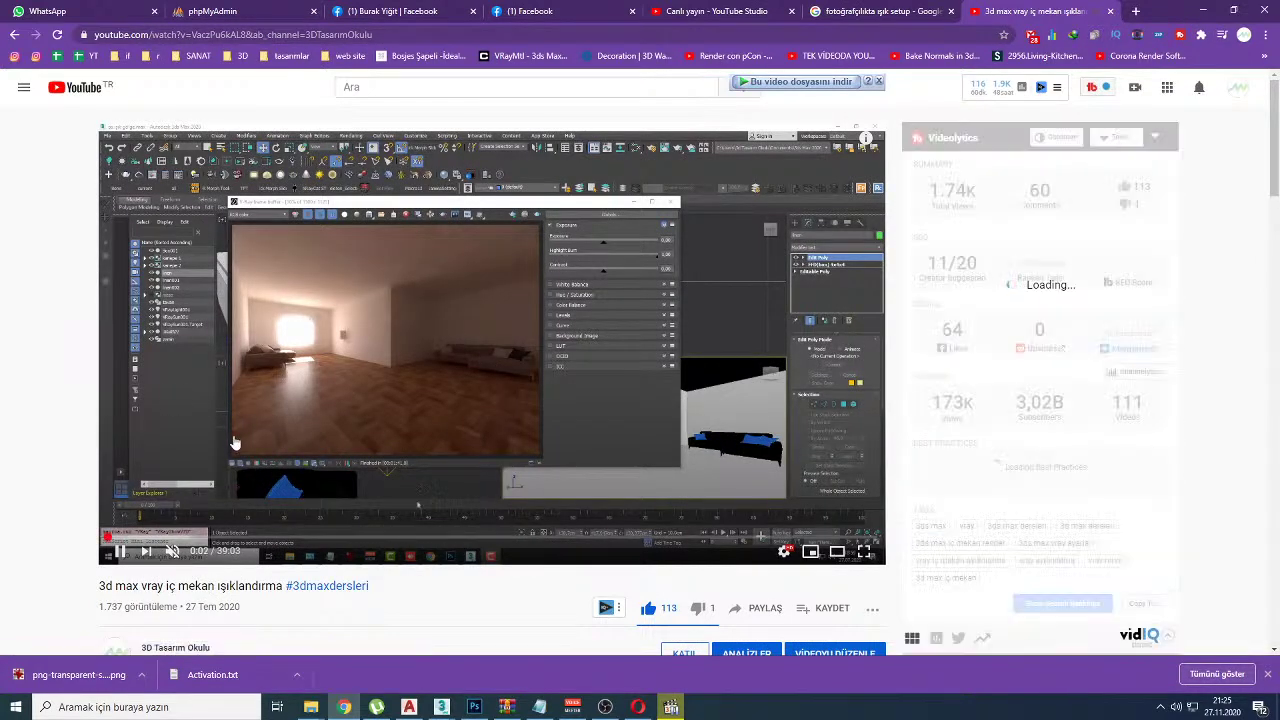
Step: Show the interior-lighting video full screen on the dim room render
double_click(269, 422)
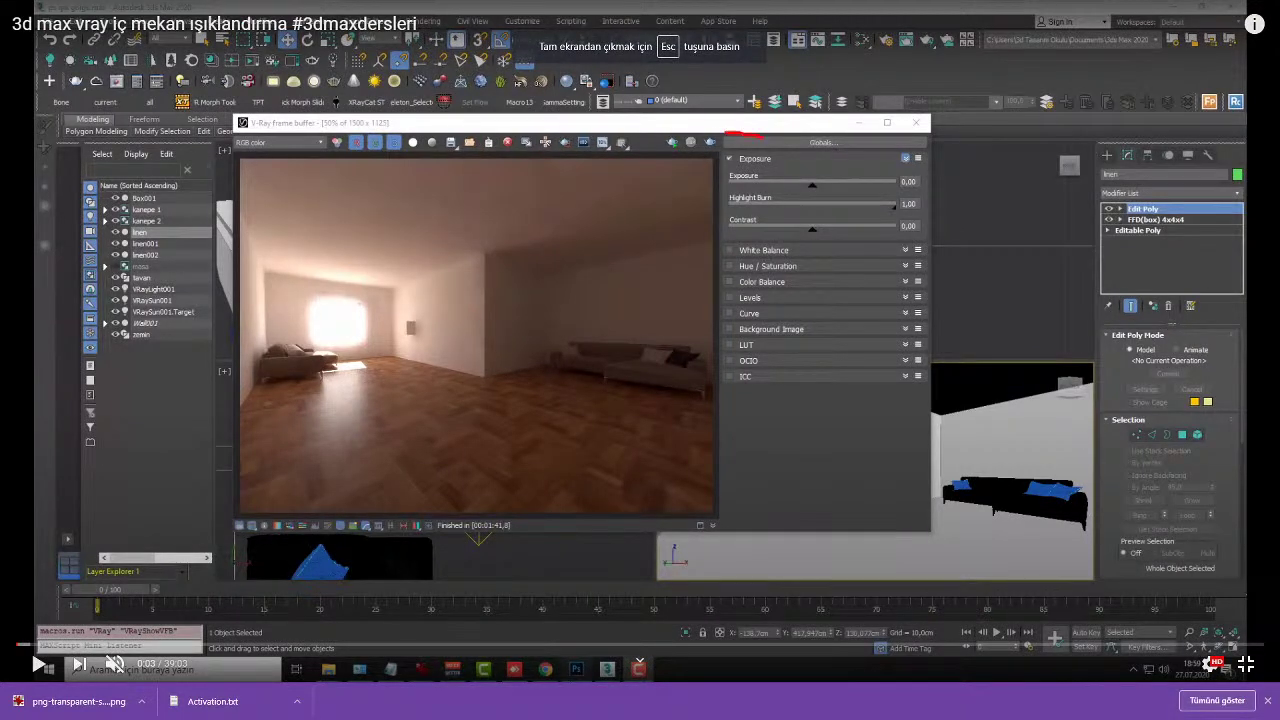
key(Escape)
double_click(420, 317)
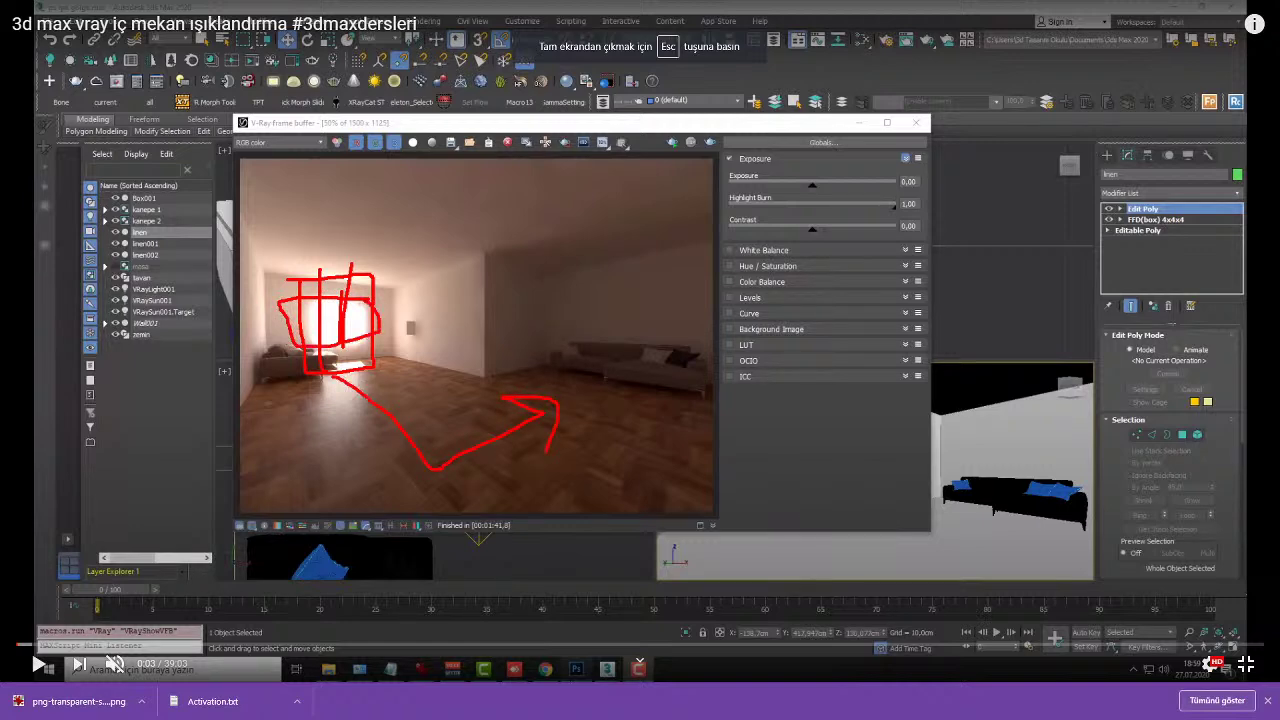
Step: Draw a red stroke from the window across the floor, then clear it and return to full screen
key(Escape)
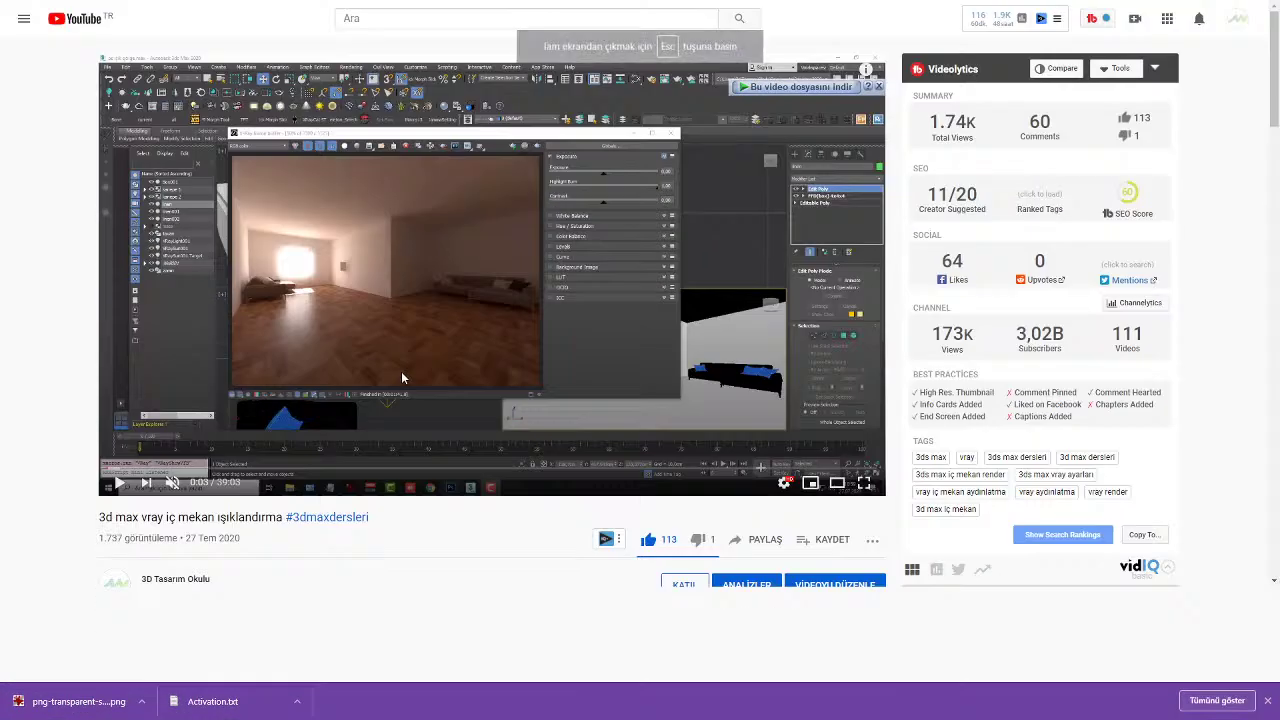
double_click(401, 371)
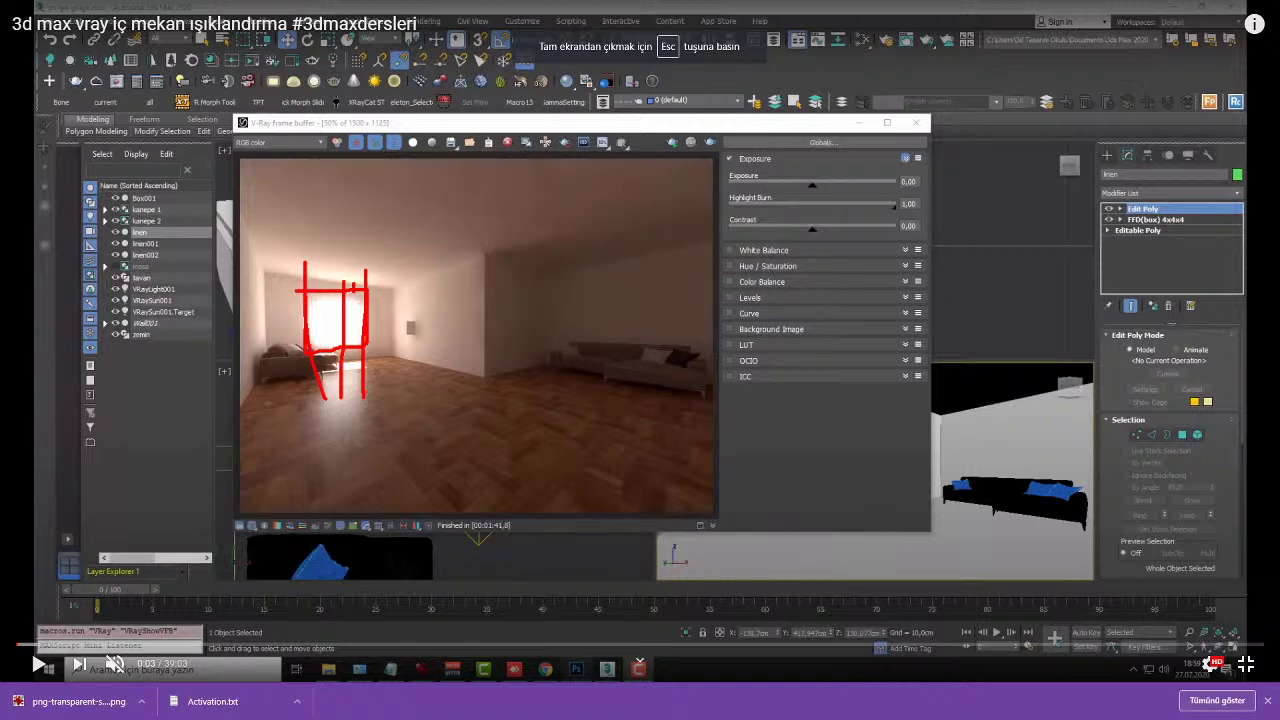
mouse_move(352, 358)
mouse_down()
mouse_move(404, 436)
mouse_move(463, 489)
mouse_move(595, 391)
mouse_move(567, 383)
mouse_move(537, 406)
mouse_move(600, 383)
mouse_move(607, 441)
mouse_up()
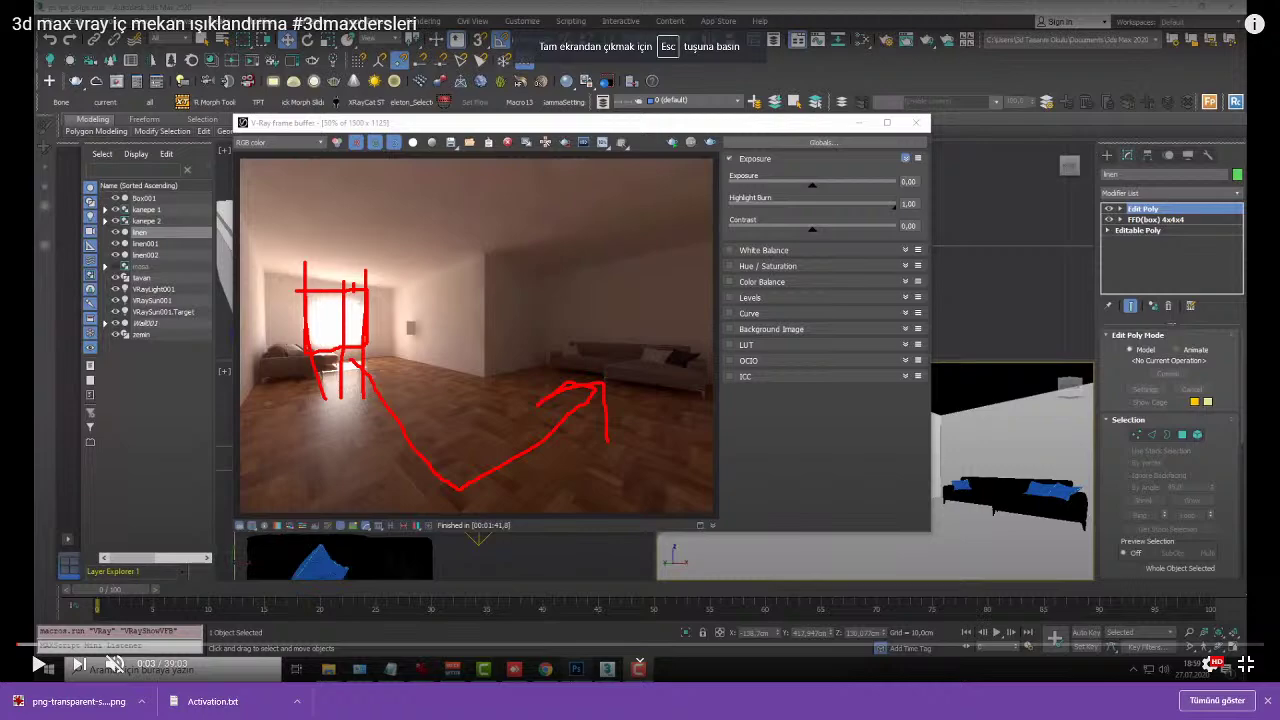
key(Escape)
double_click(520, 370)
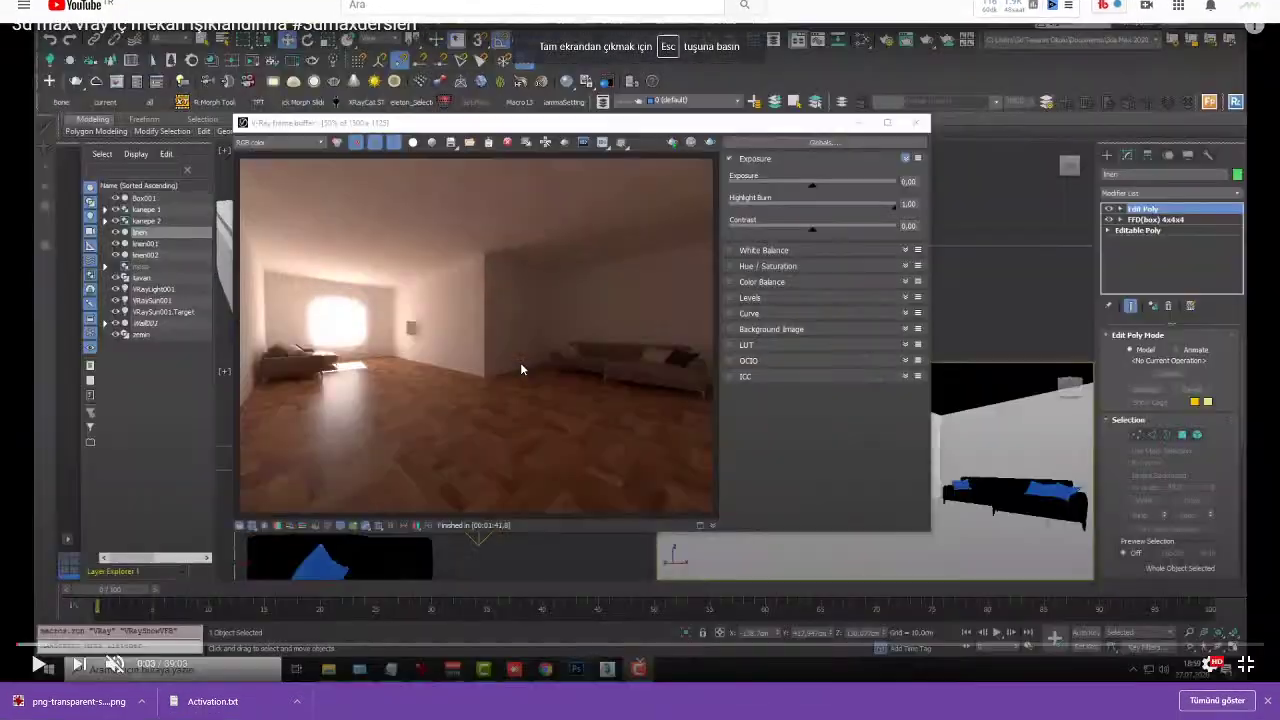
Step: Scrub through the video's sections at 3:34, 5:16, 9:29, 13:00, 17:15, 25:57 and 28:13, then resume playback
click(33, 642)
click(148, 645)
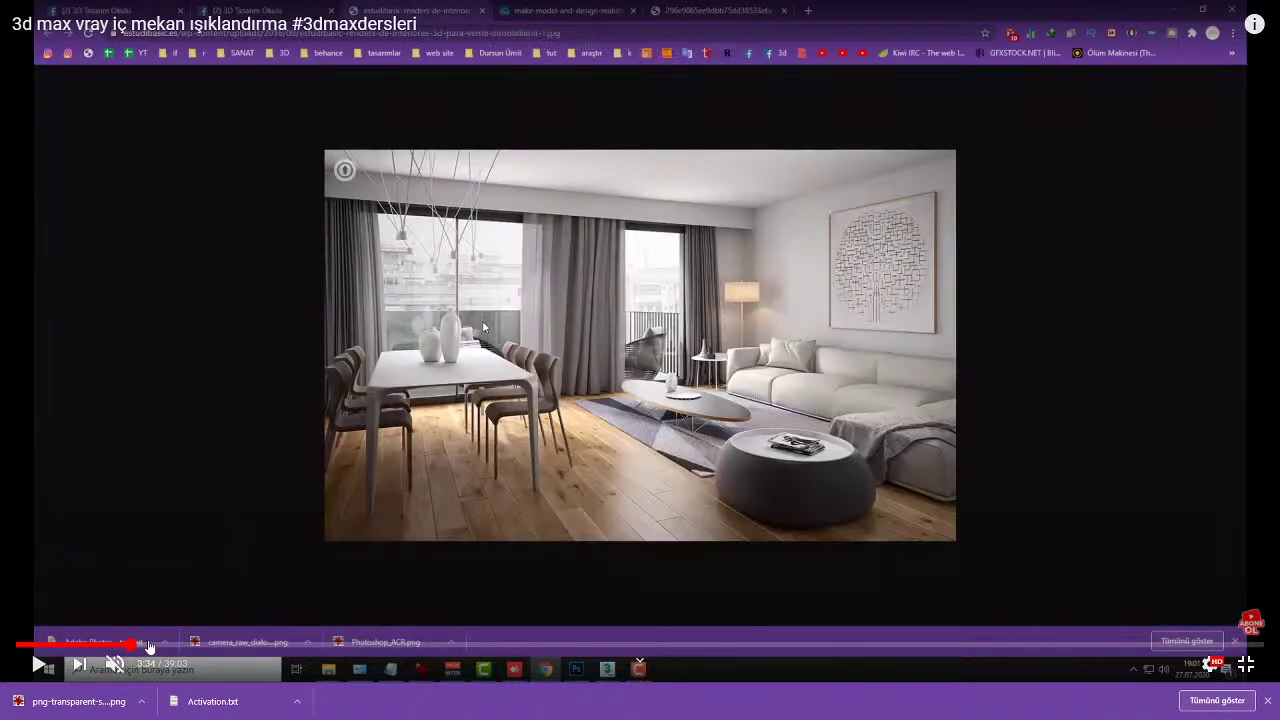
click(185, 645)
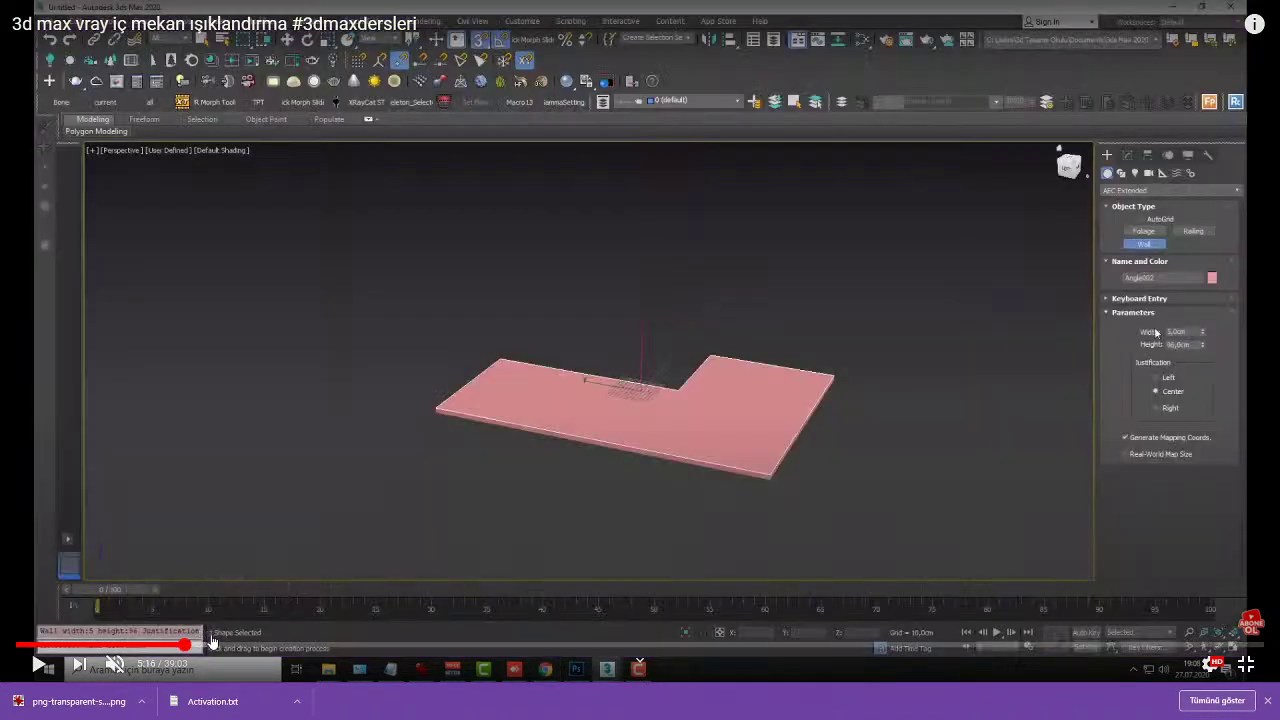
click(320, 645)
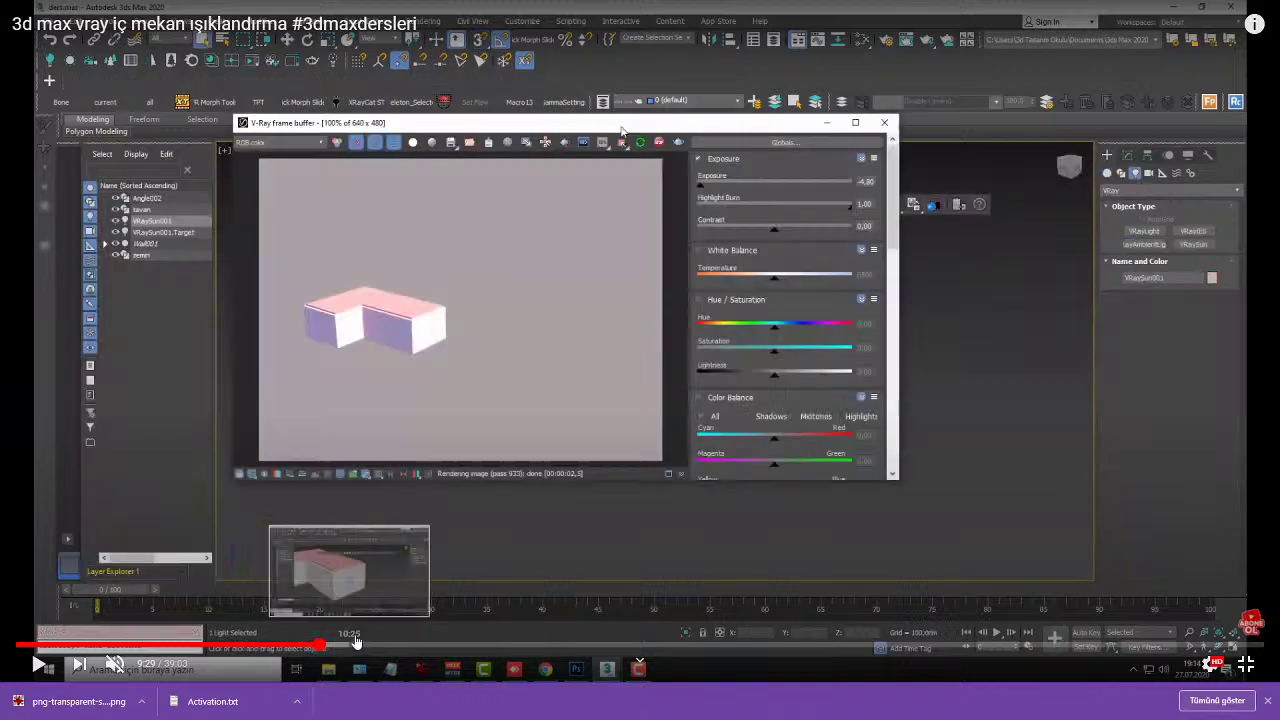
click(440, 645)
click(567, 645)
click(636, 645)
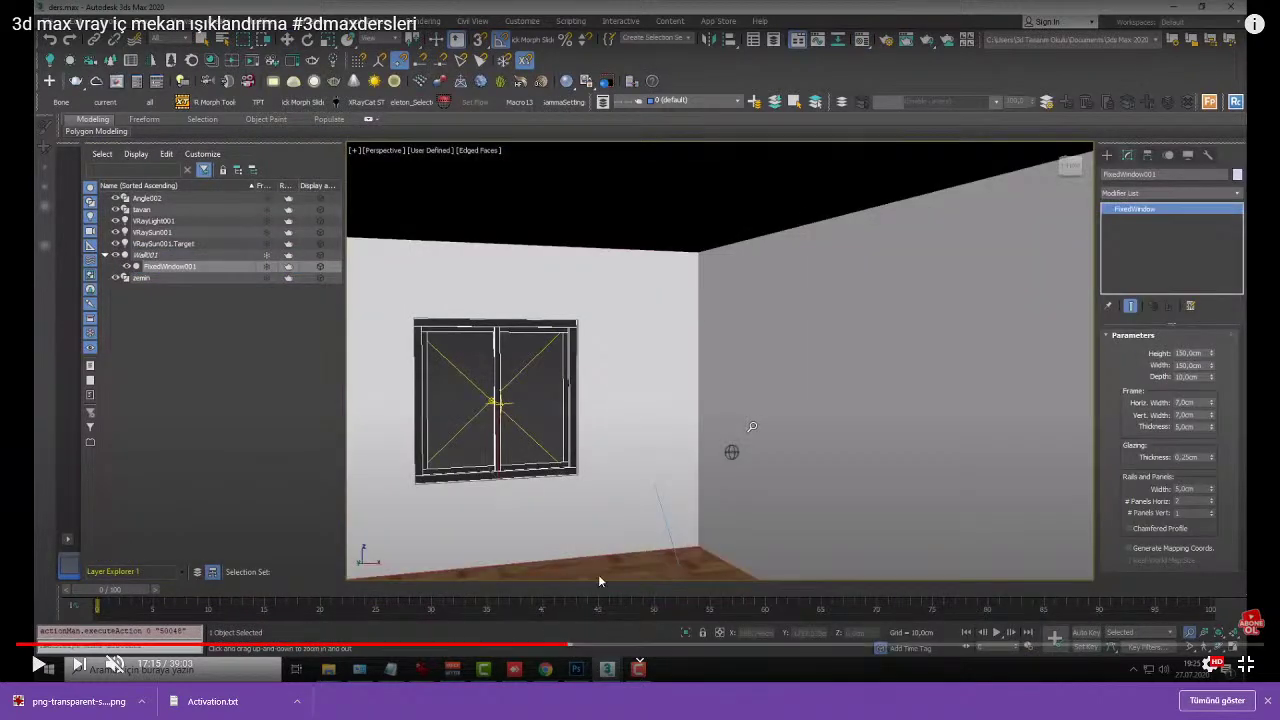
click(840, 645)
click(908, 645)
key(space)
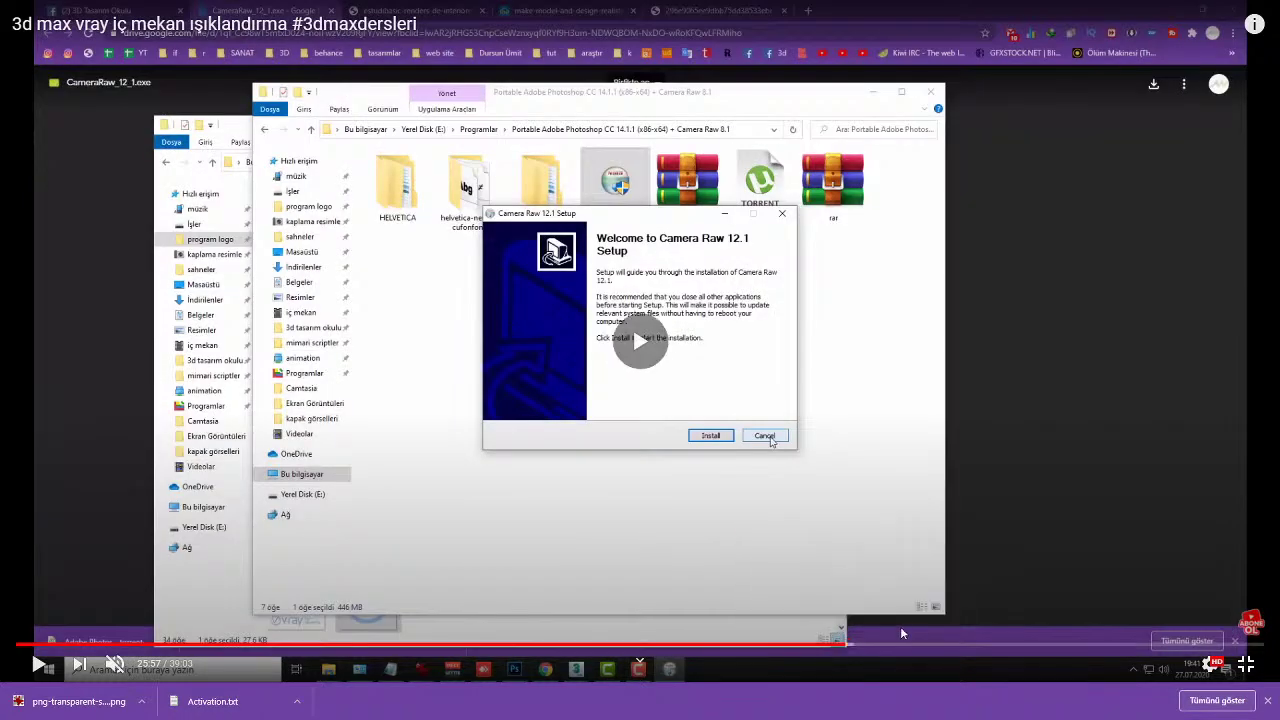
Step: Jump back to 0:20 and step in five-second skips to pause on the darkened render
click(237, 645)
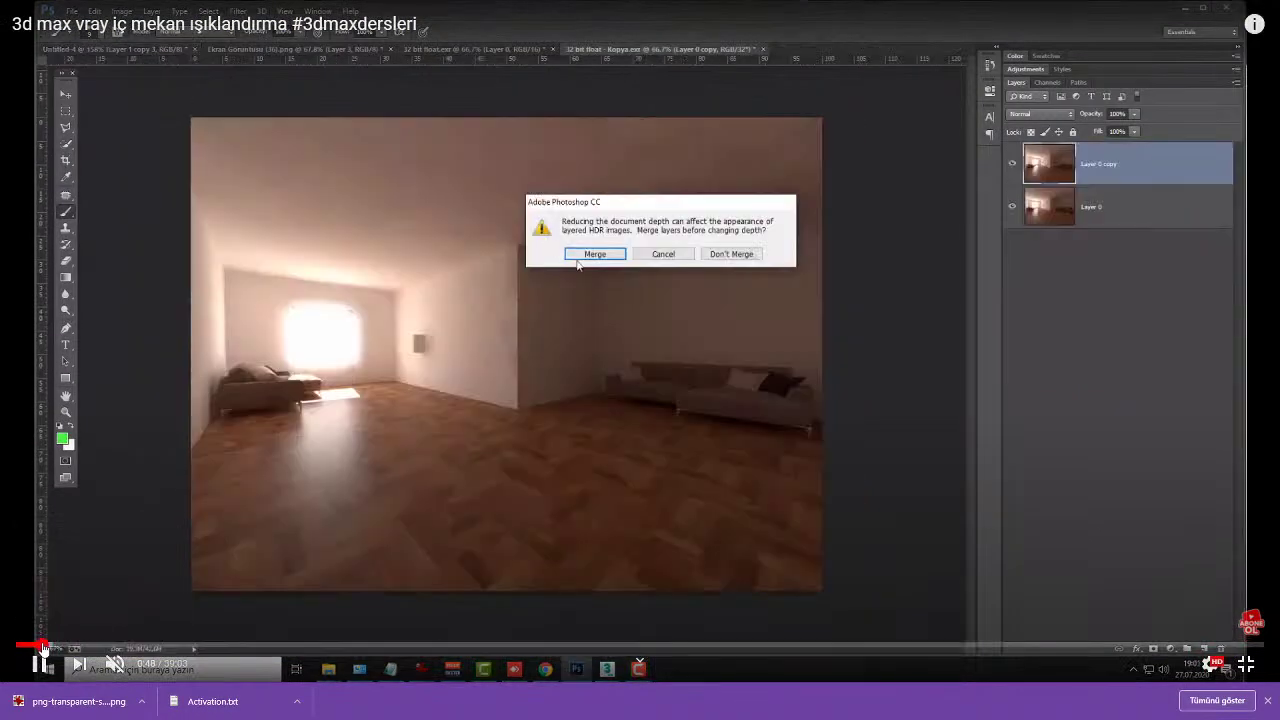
click(40, 645)
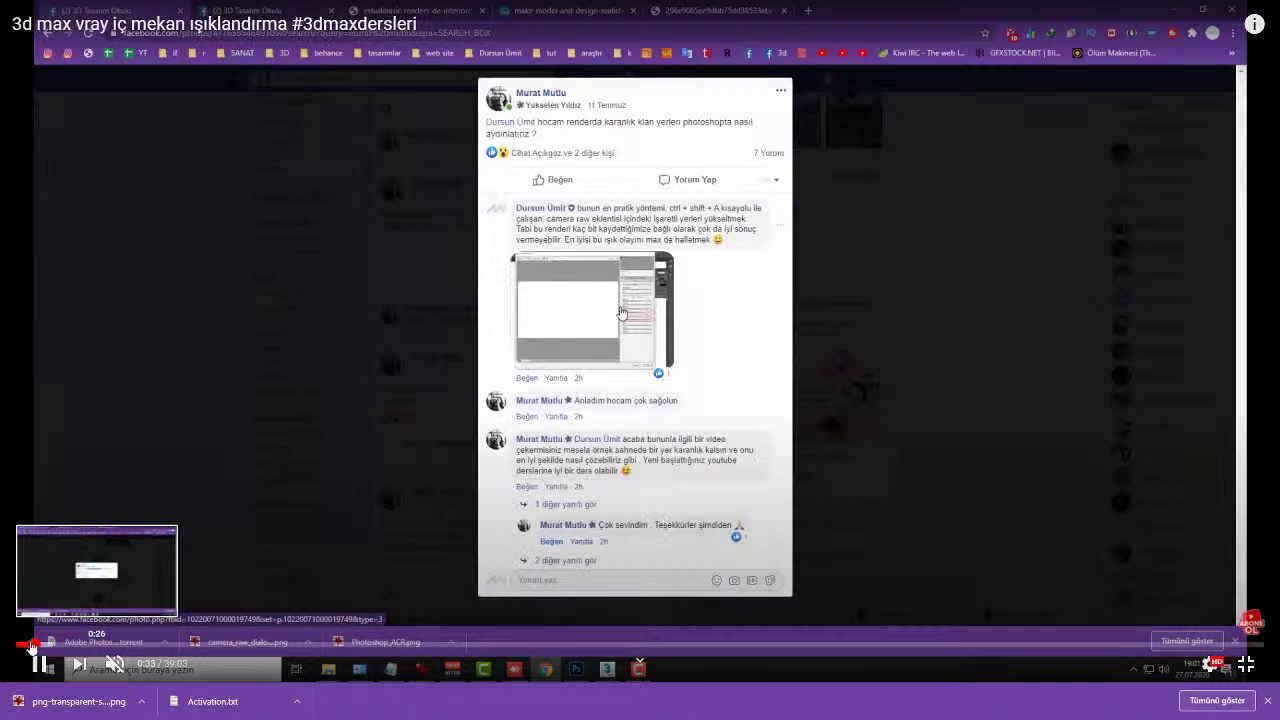
click(28, 645)
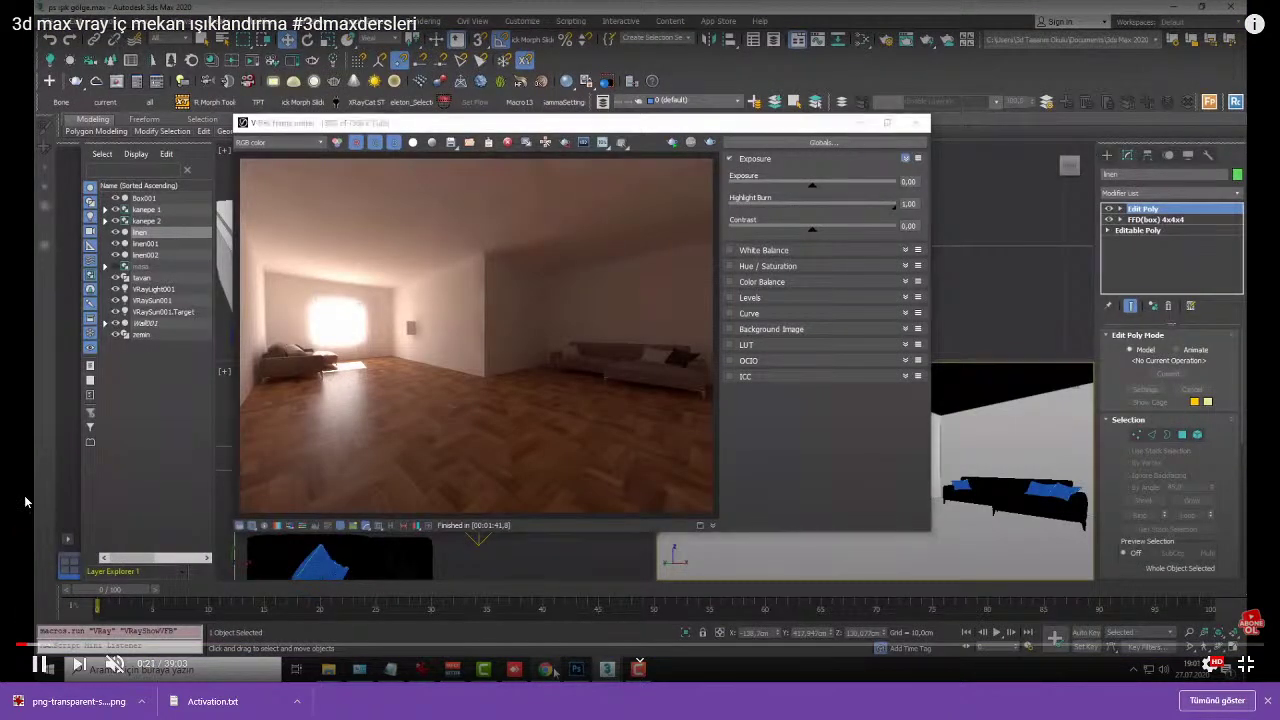
key(Right)
key(Right)
key(Right)
key(Right)
key(Right)
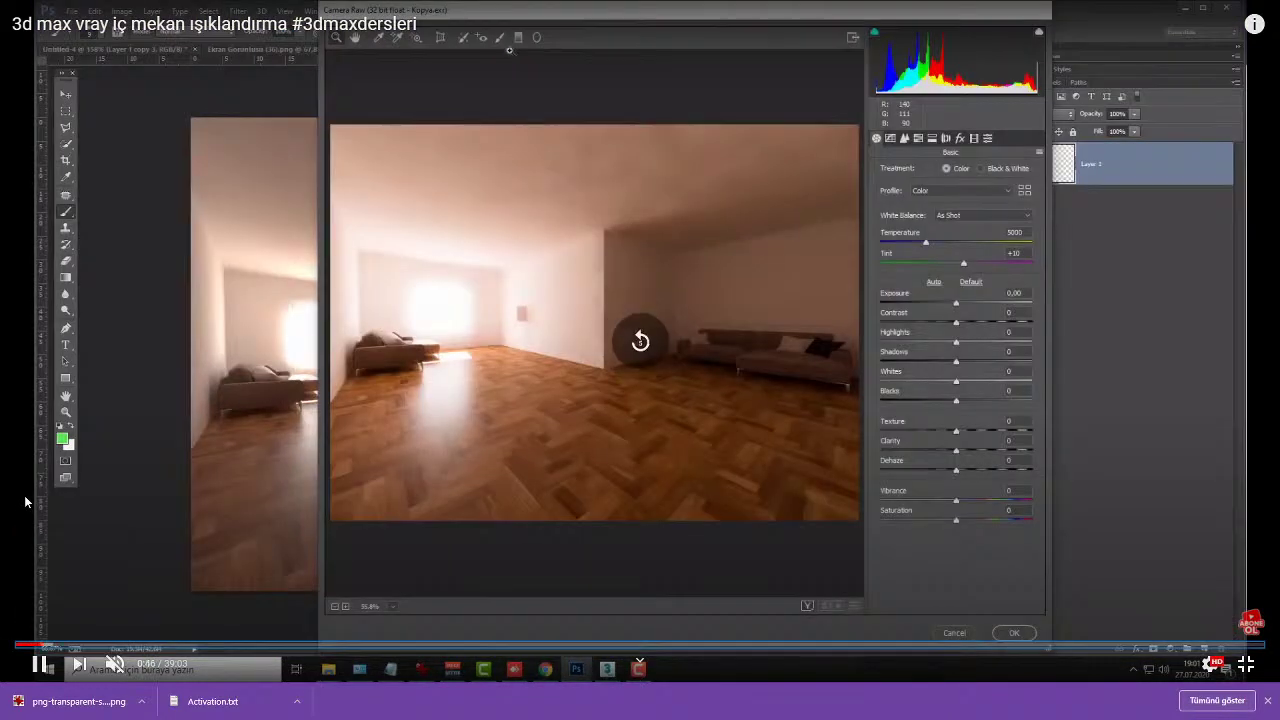
key(Left)
key(Left)
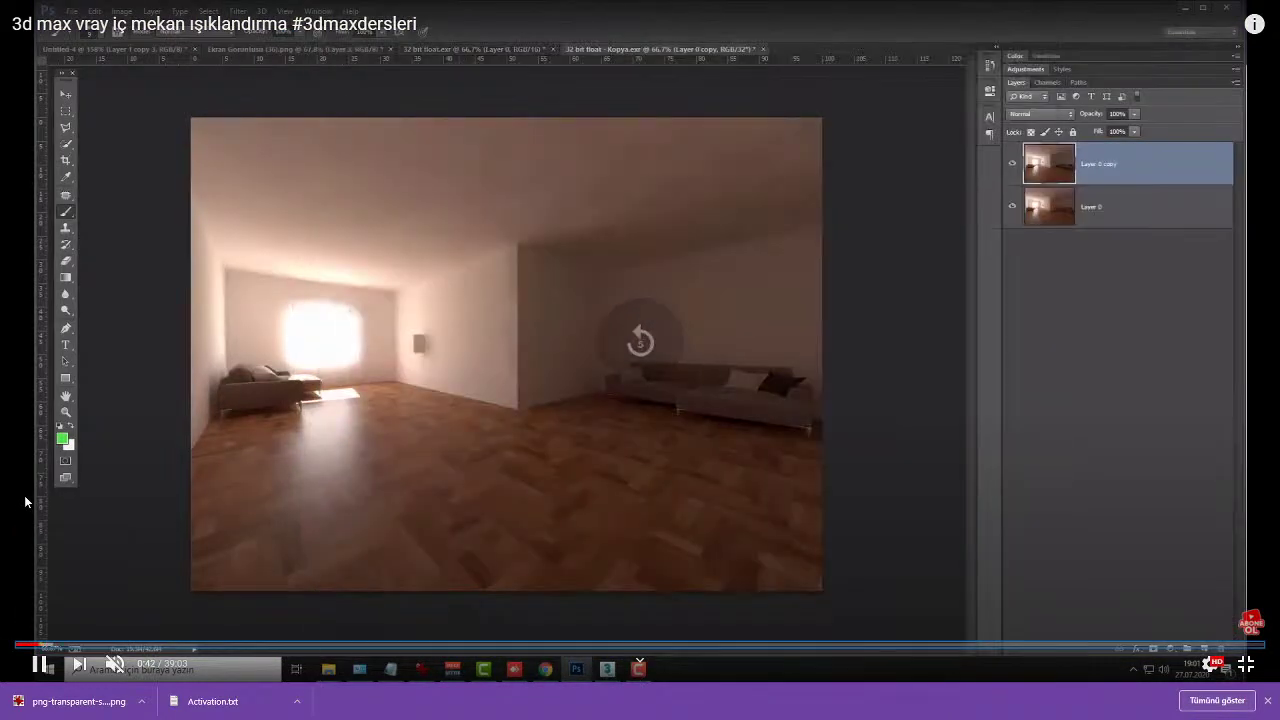
key(Right)
key(Right)
key(Right)
key(Right)
key(Right)
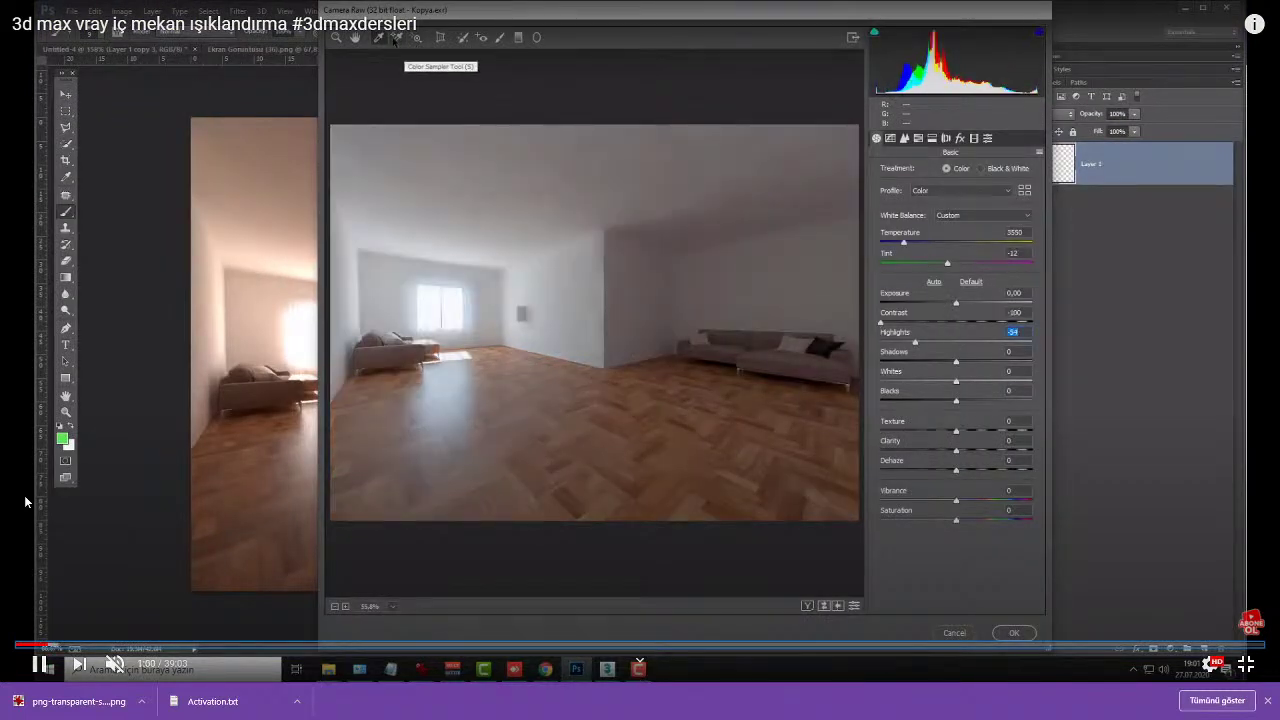
key(Right)
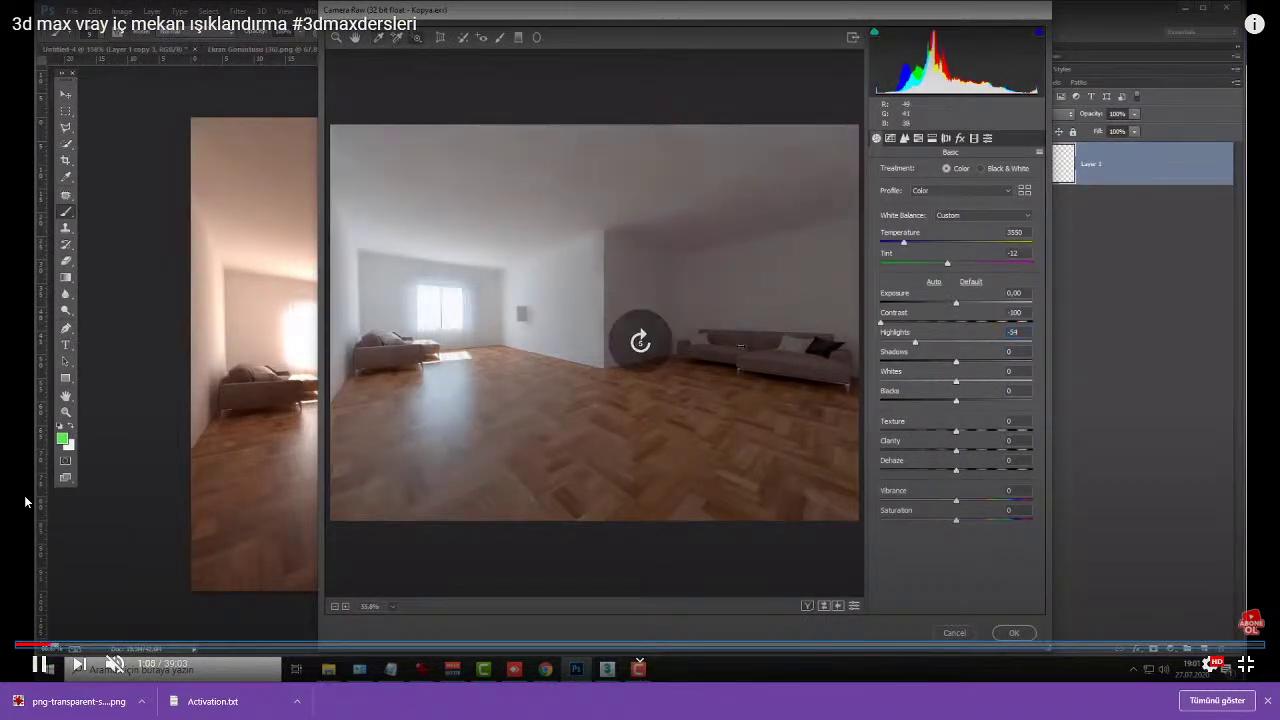
key(Right)
key(Right)
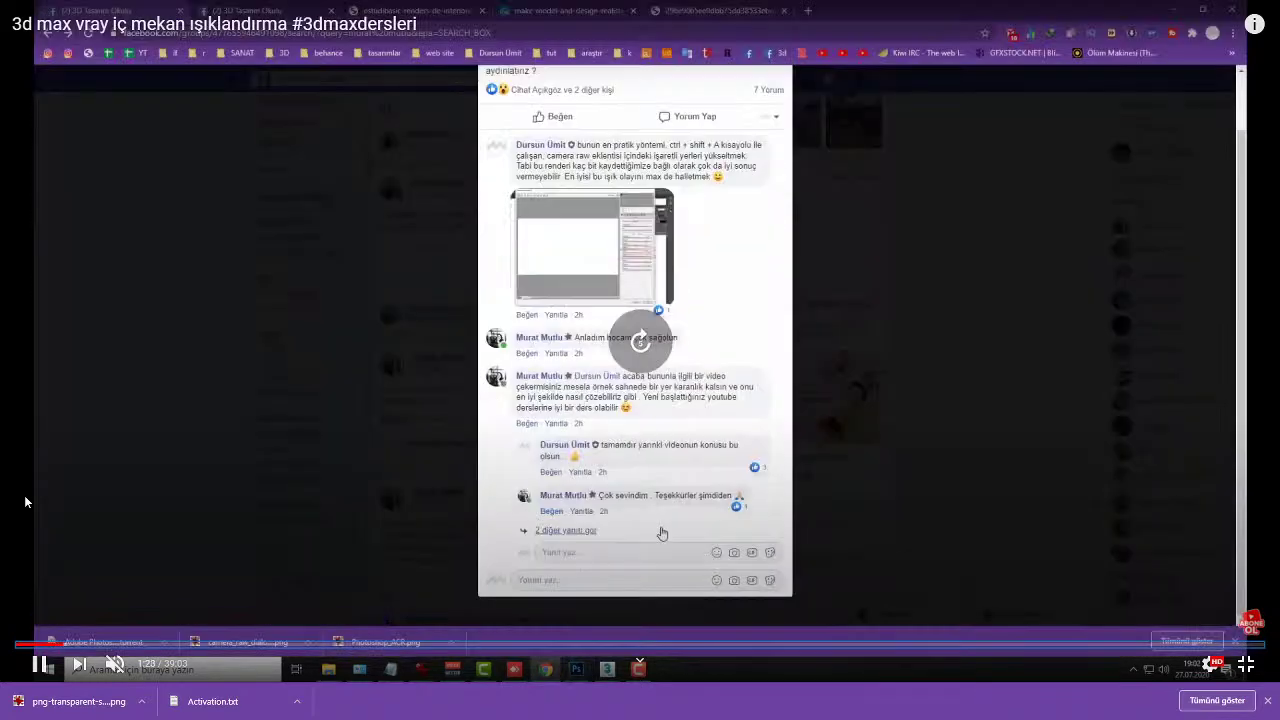
key(Left)
key(Left)
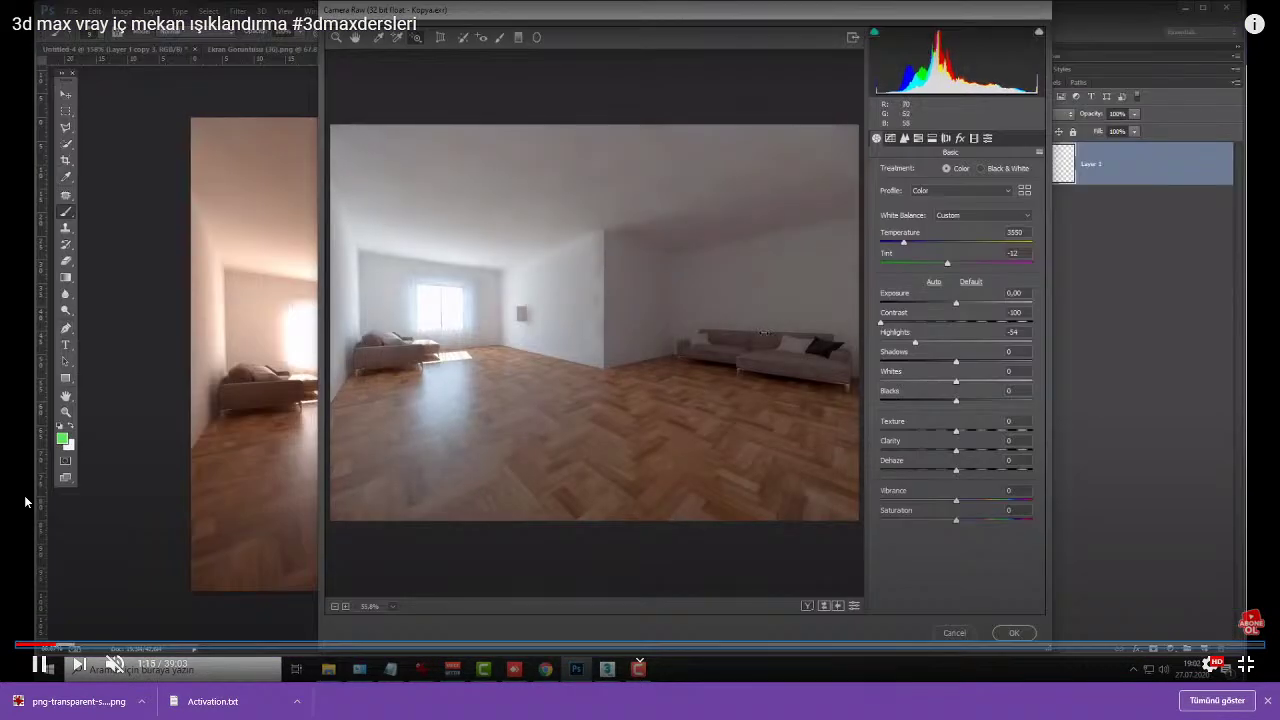
key(space)
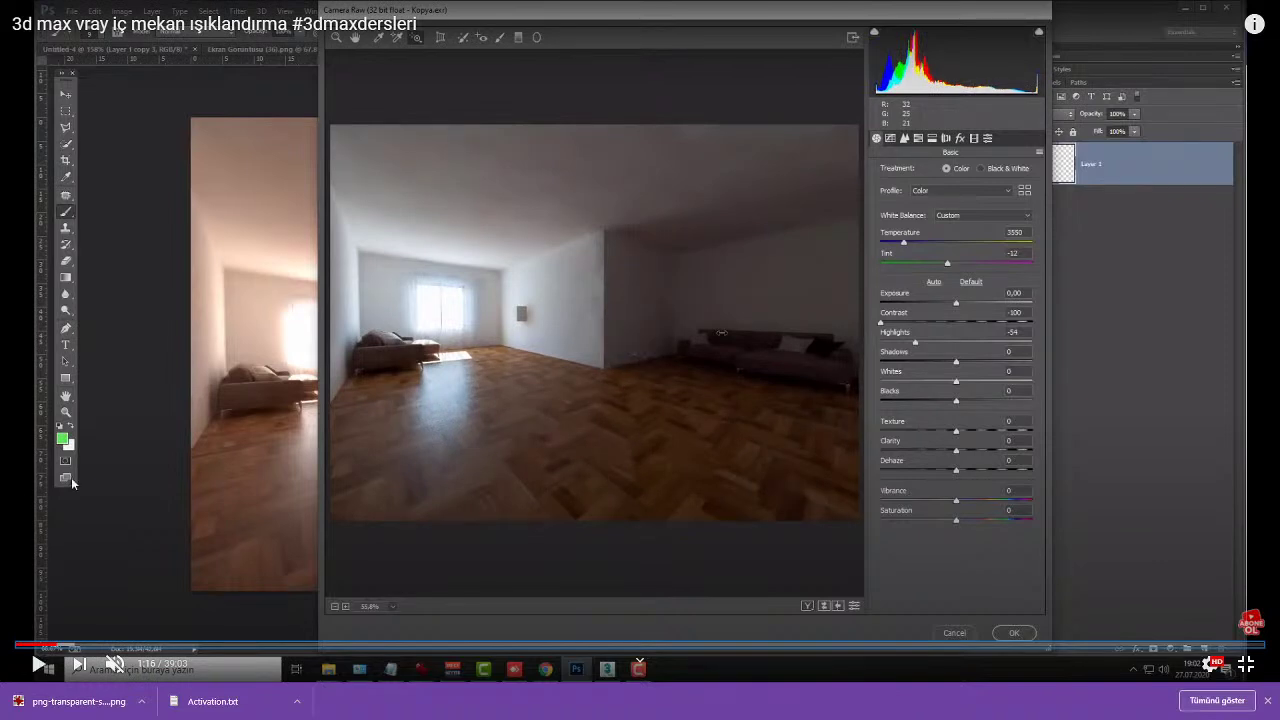
Step: Circle the dark sofa corner and bright window in red, then clear the marks and return to full screen
mouse_move(780, 284)
mouse_down()
mouse_move(632, 343)
mouse_move(822, 343)
mouse_move(755, 300)
mouse_up()
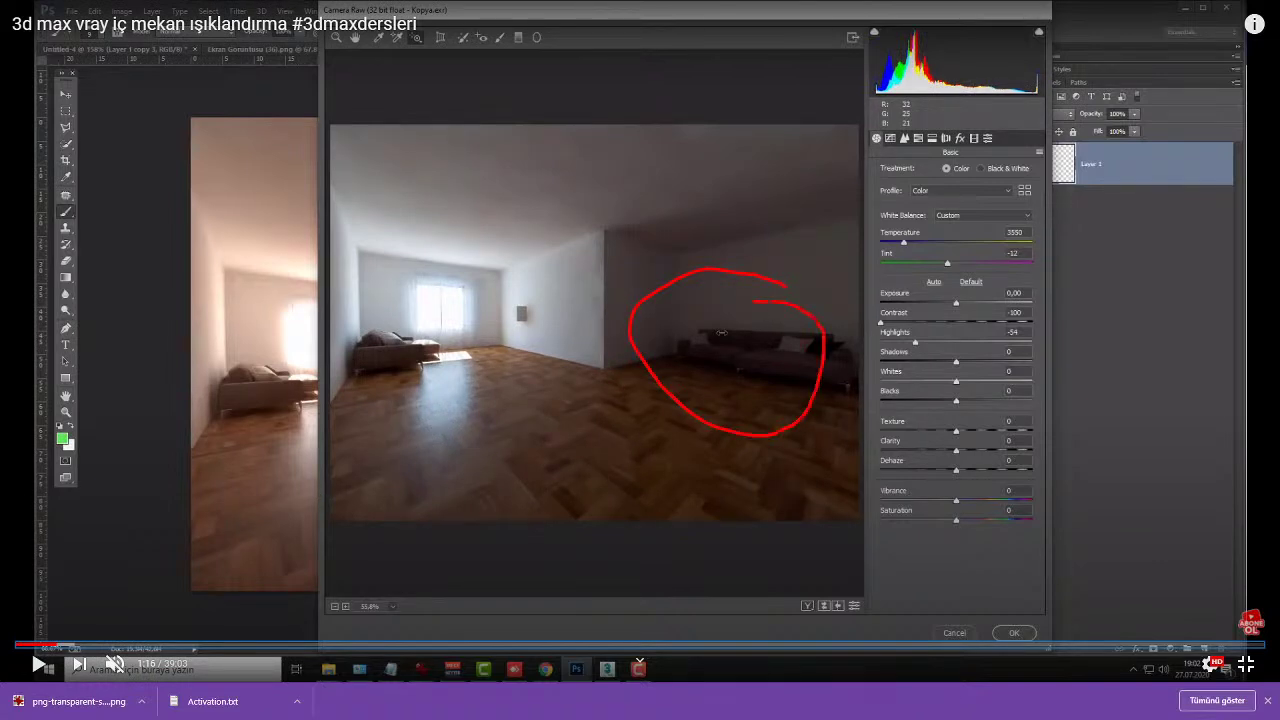
mouse_move(464, 265)
mouse_down()
mouse_move(404, 310)
mouse_move(494, 287)
mouse_move(470, 268)
mouse_up()
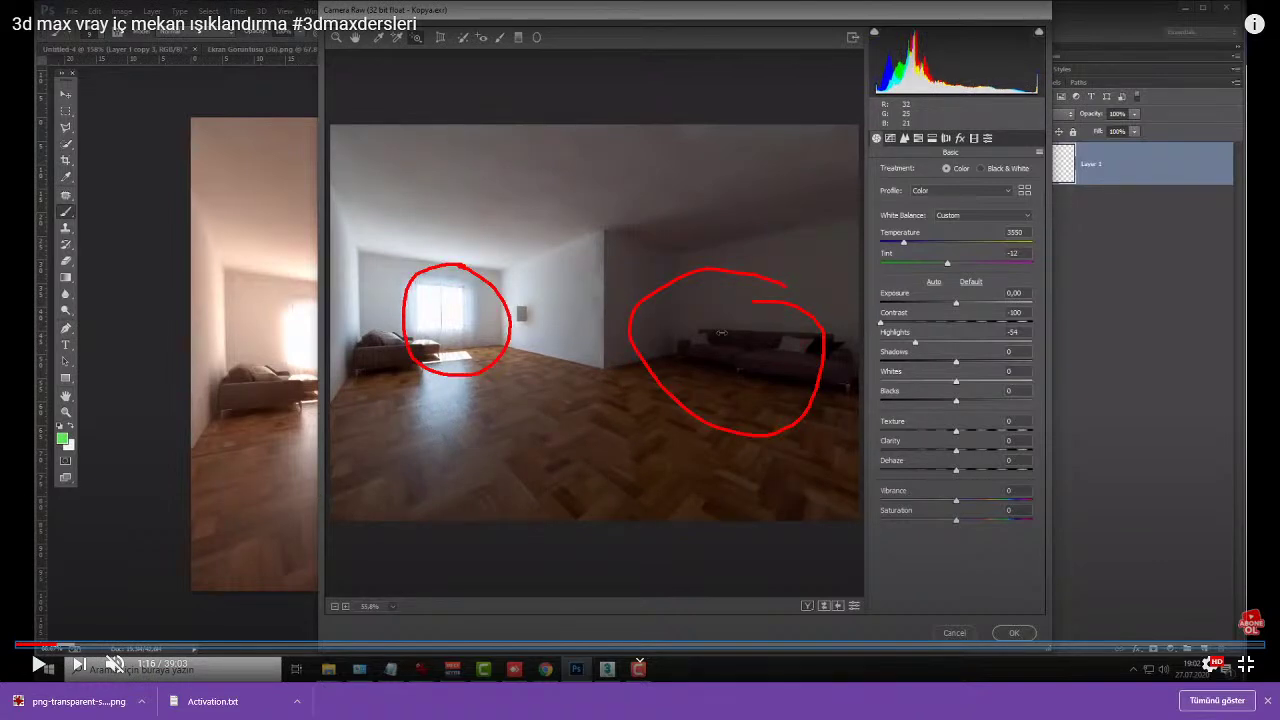
drag(723, 323, 737, 362)
key(Escape)
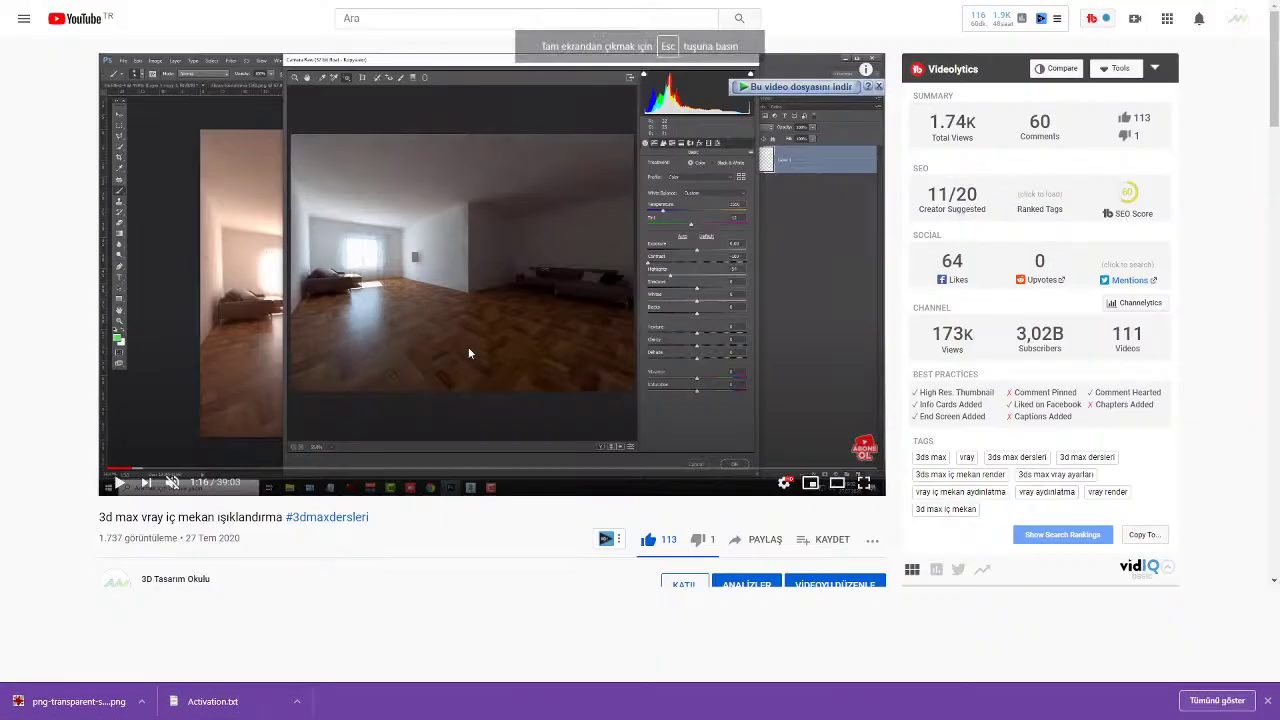
double_click(468, 350)
Step: Resume playback, rewind ten seconds to the Camera Raw part at 1:01, and exit full screen
click(468, 352)
key(Left)
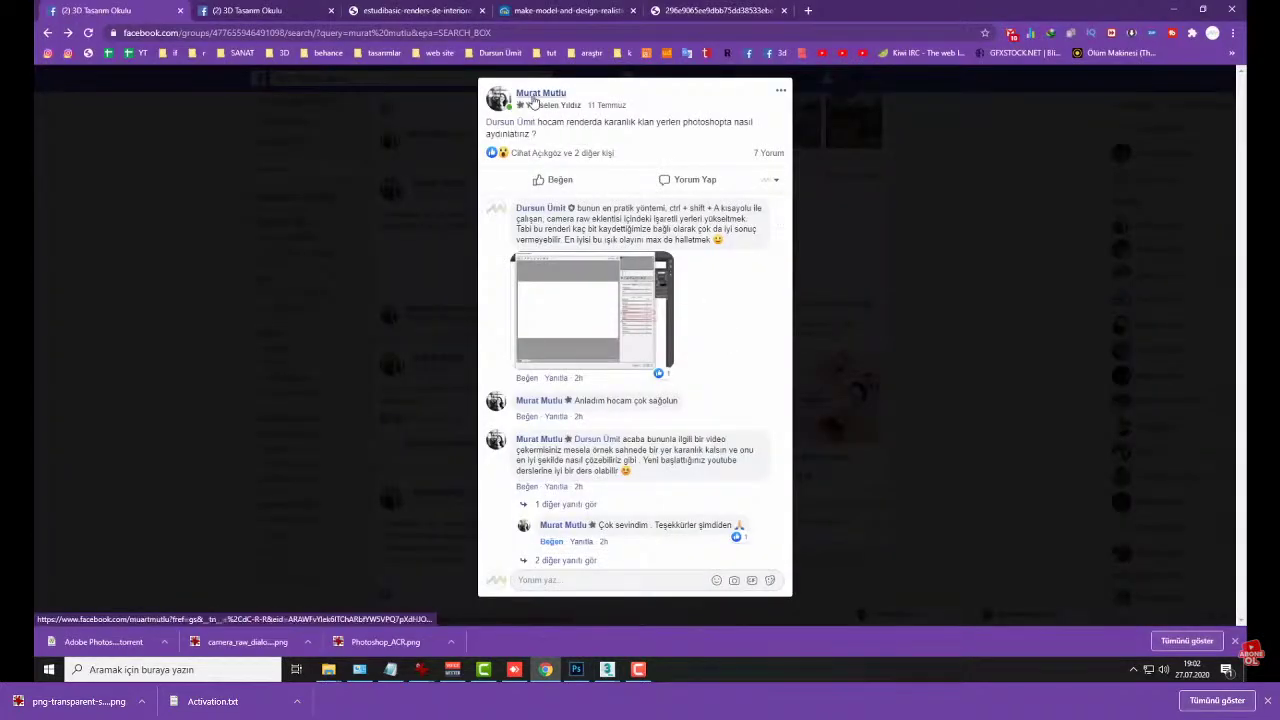
key(Left)
key(Left)
key(Left)
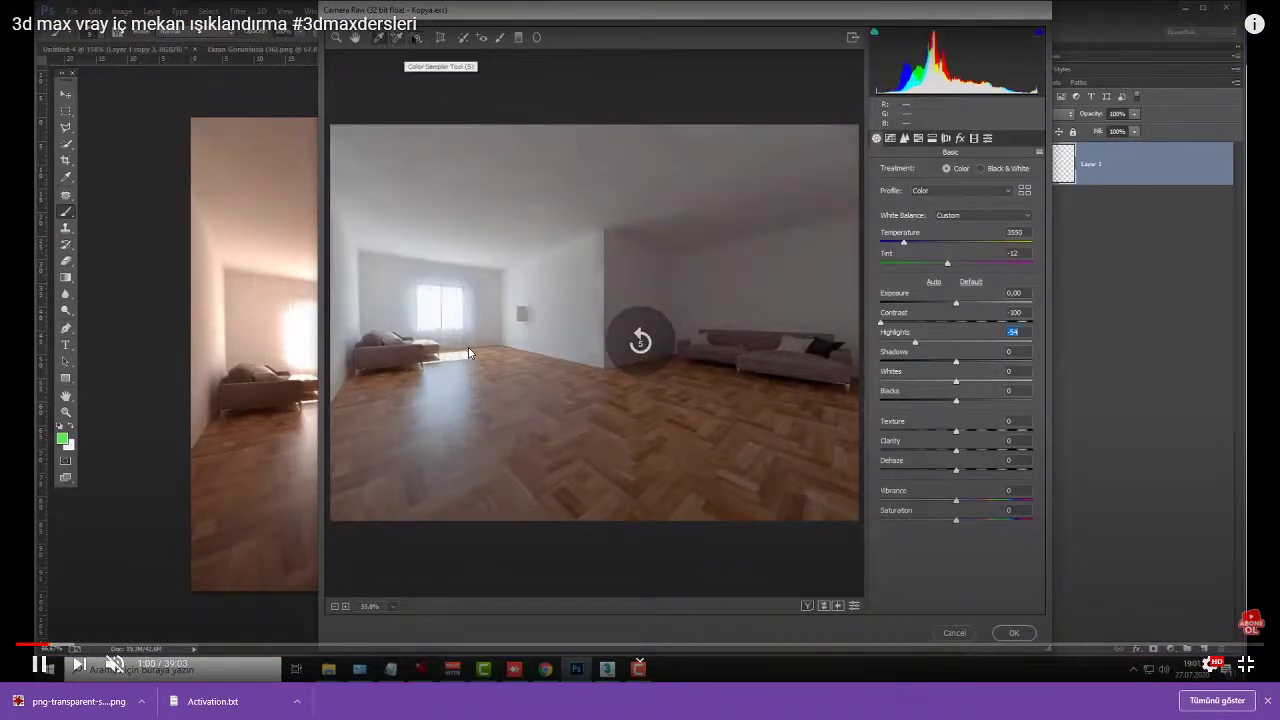
key(Escape)
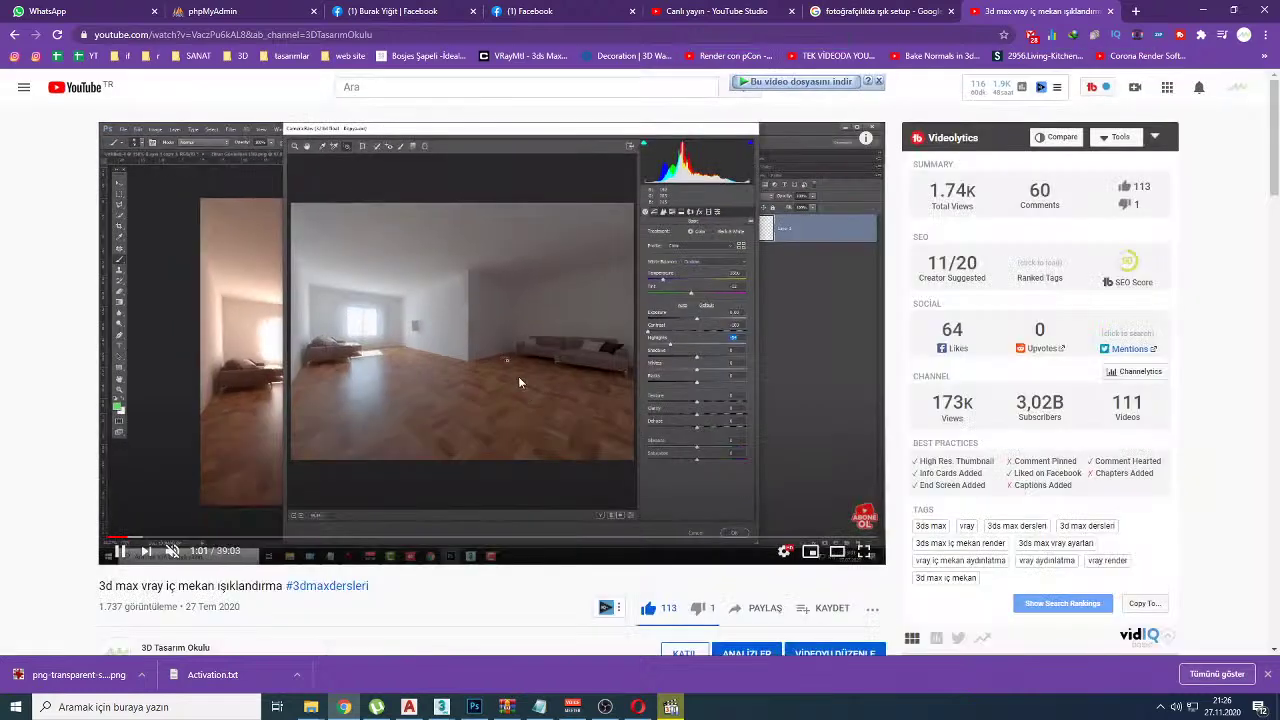
Step: Check the live dashboard chat, toggle Media Player Classic, then show the member's Facebook profile
click(718, 11)
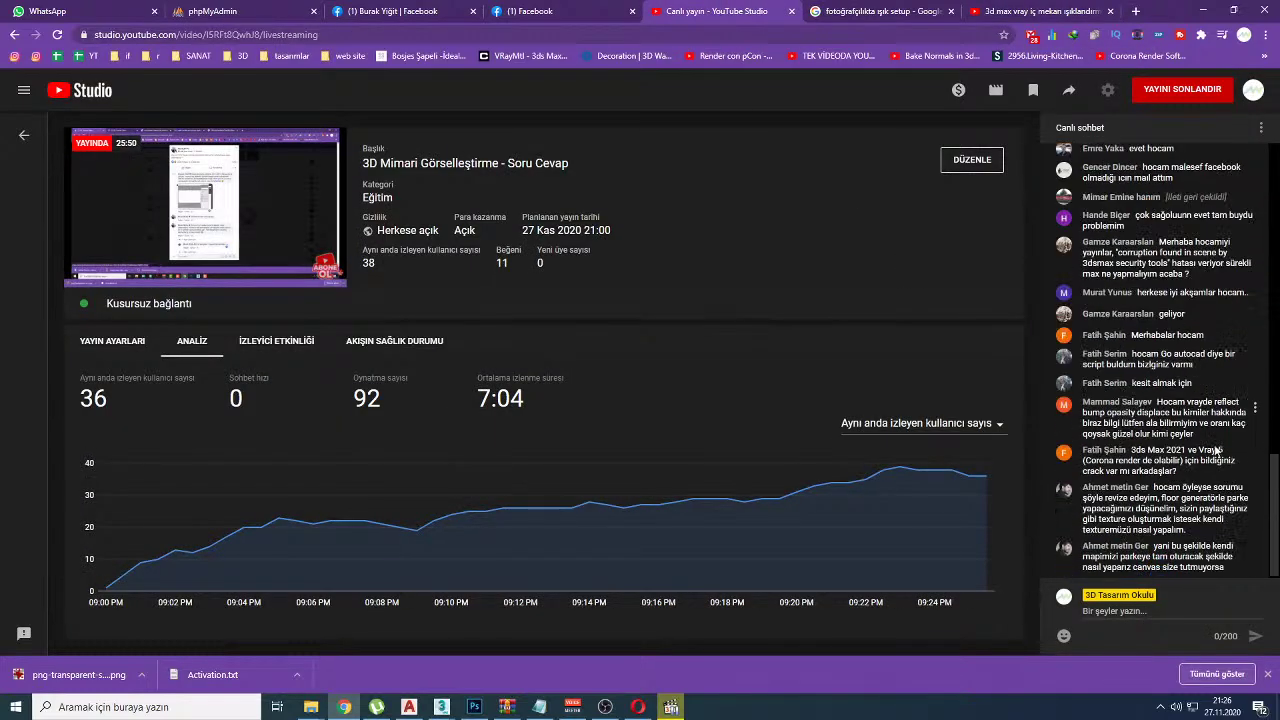
click(669, 708)
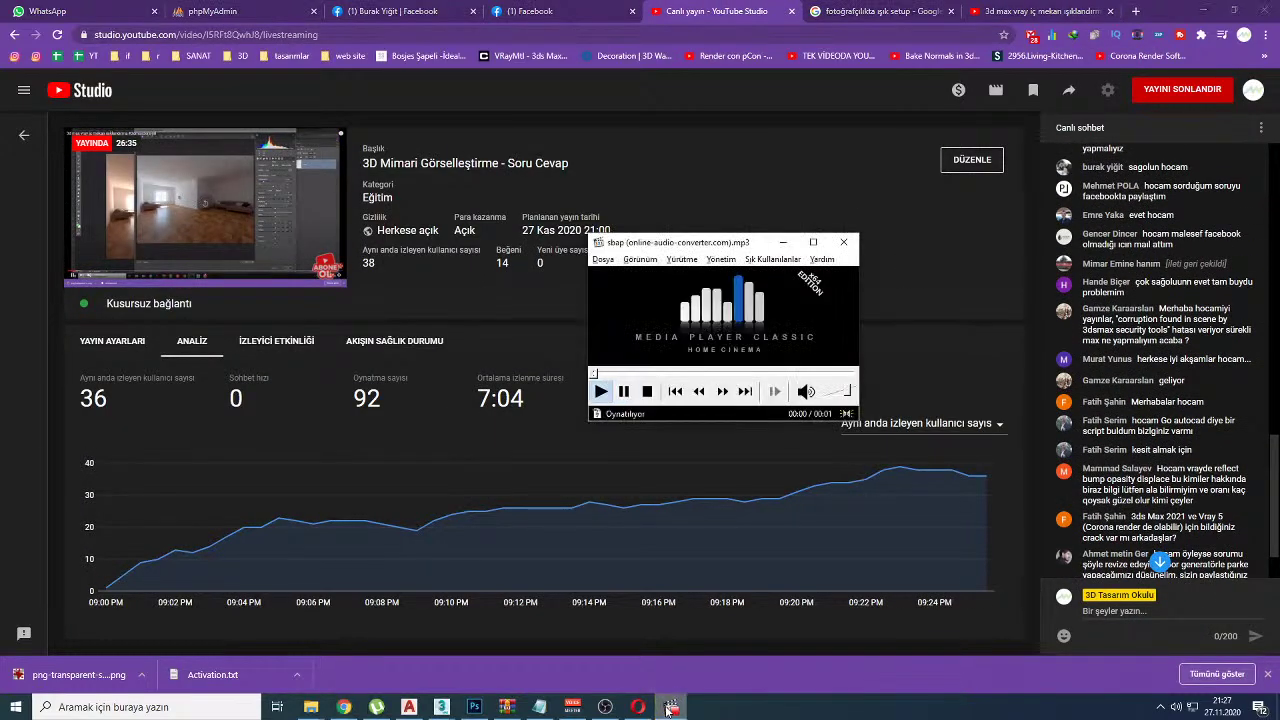
click(669, 708)
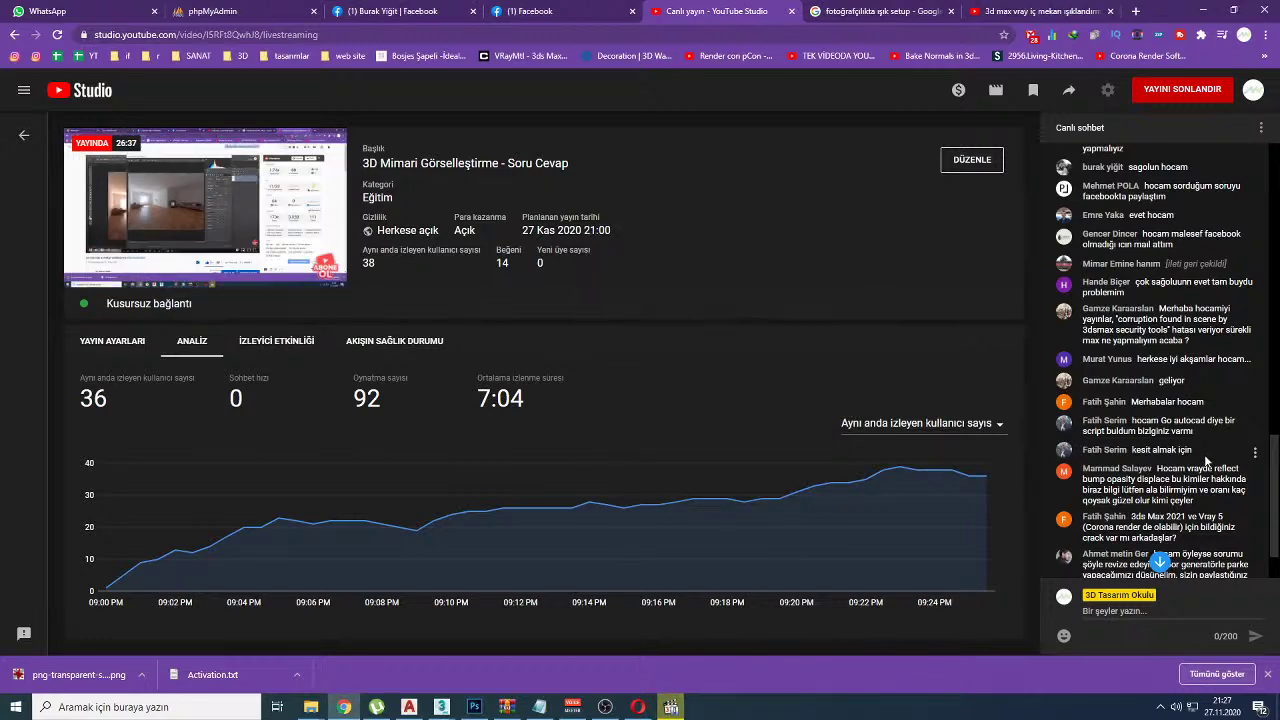
scroll(1180, 457, up, 1)
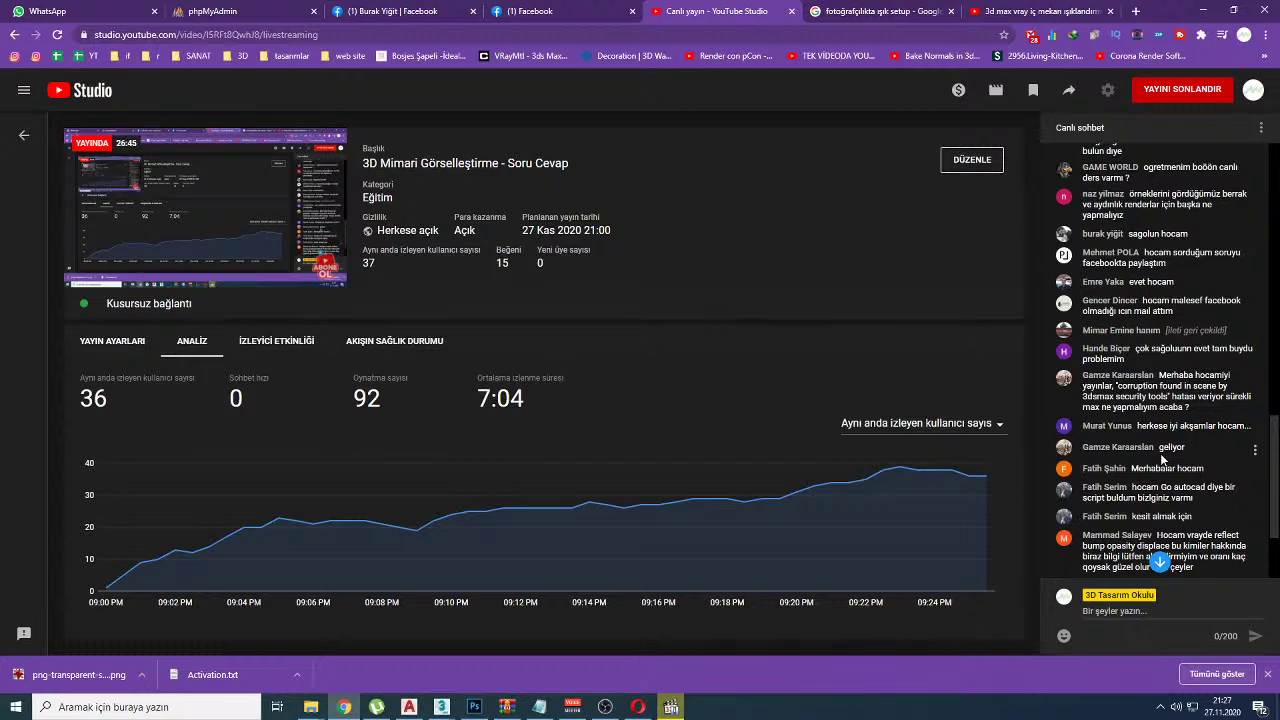
click(350, 11)
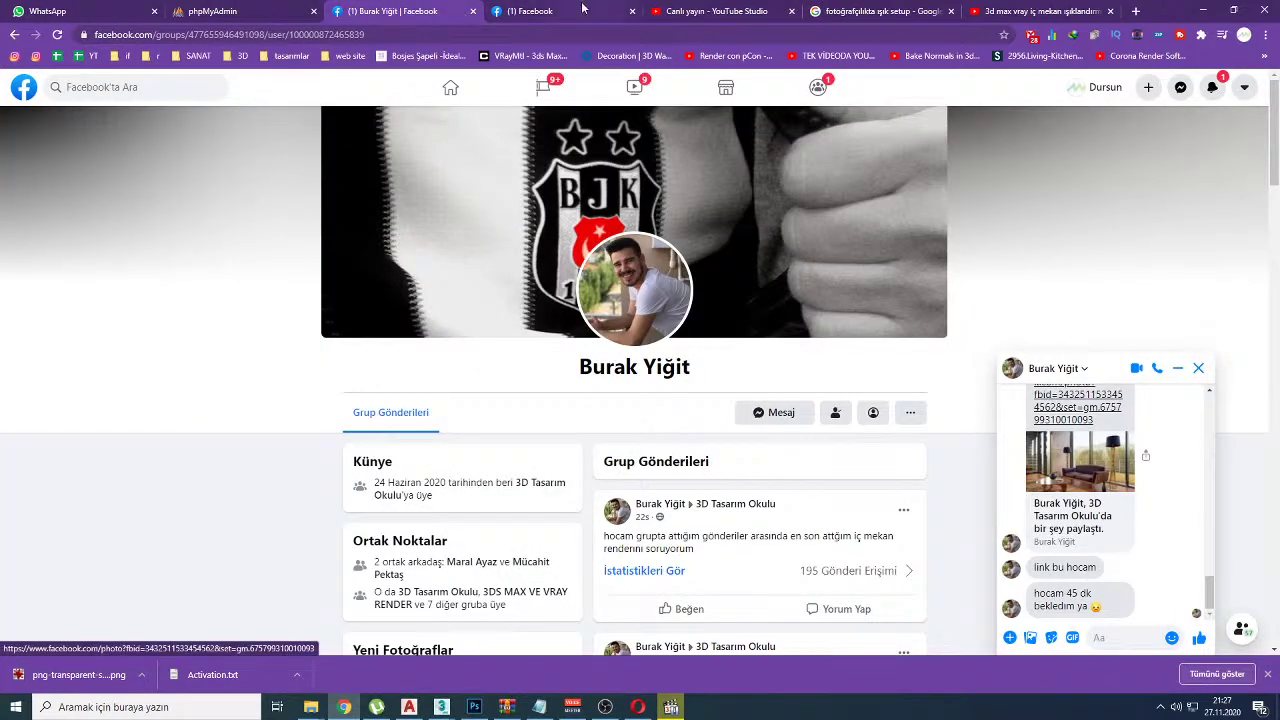
Step: Scroll the Facebook feed to the before/after room post and mark its dividing line in red, then clear it
click(18, 94)
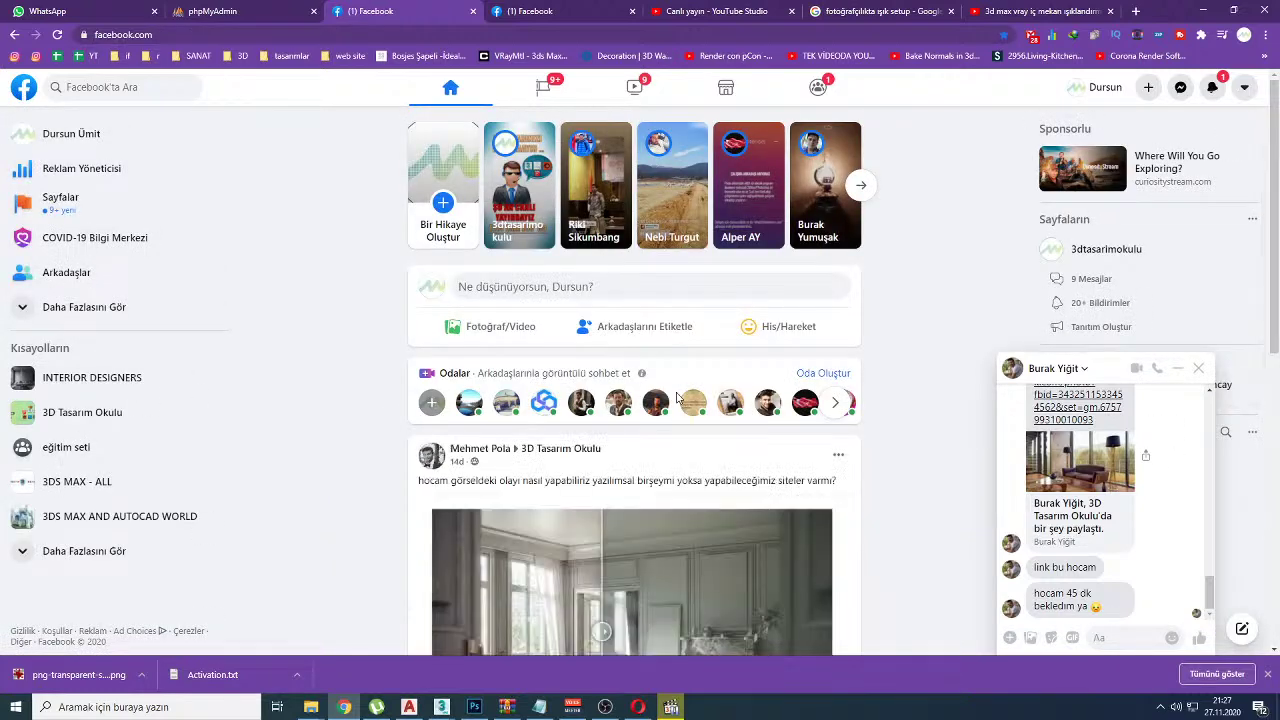
scroll(657, 481, down, 1)
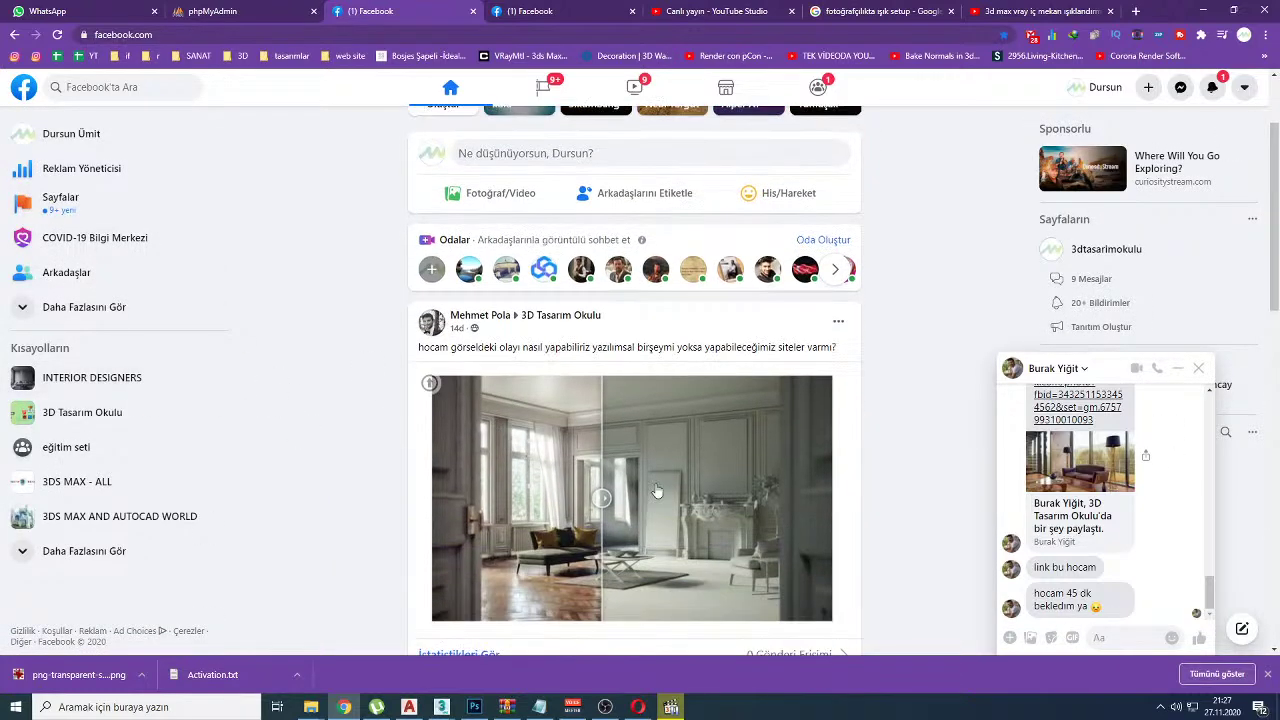
scroll(490, 370, down, 1)
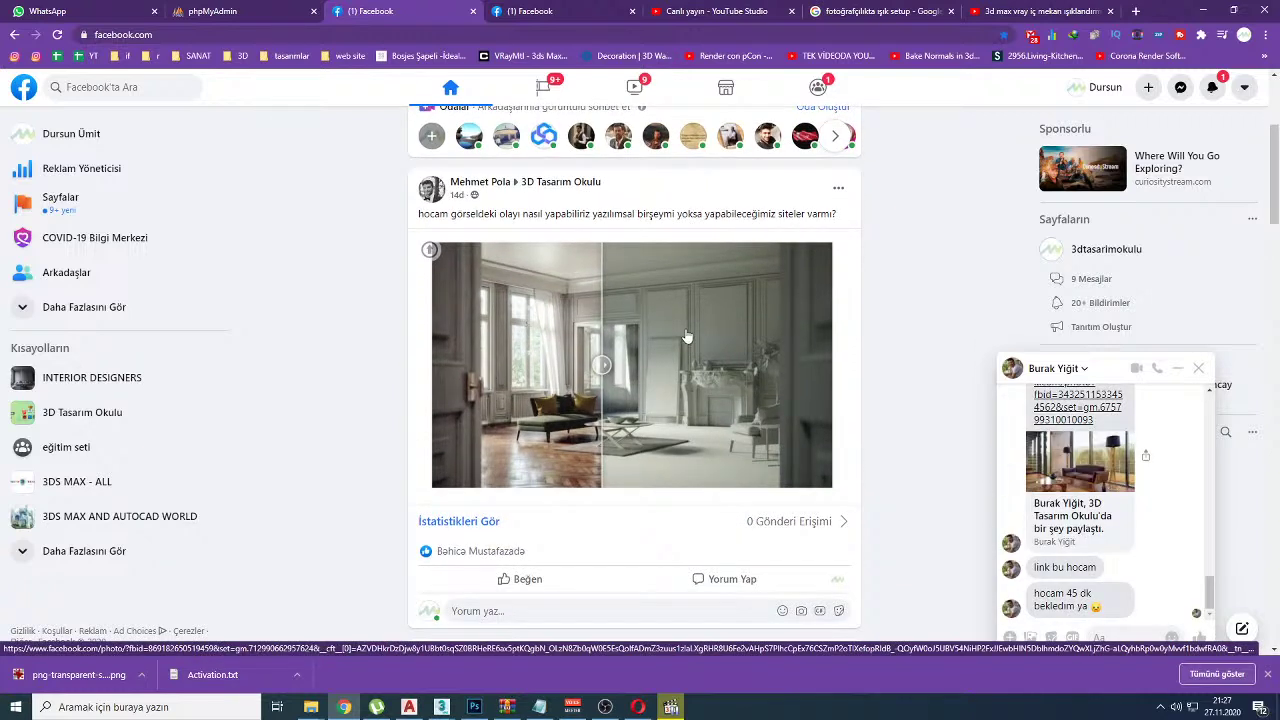
drag(662, 250, 648, 343)
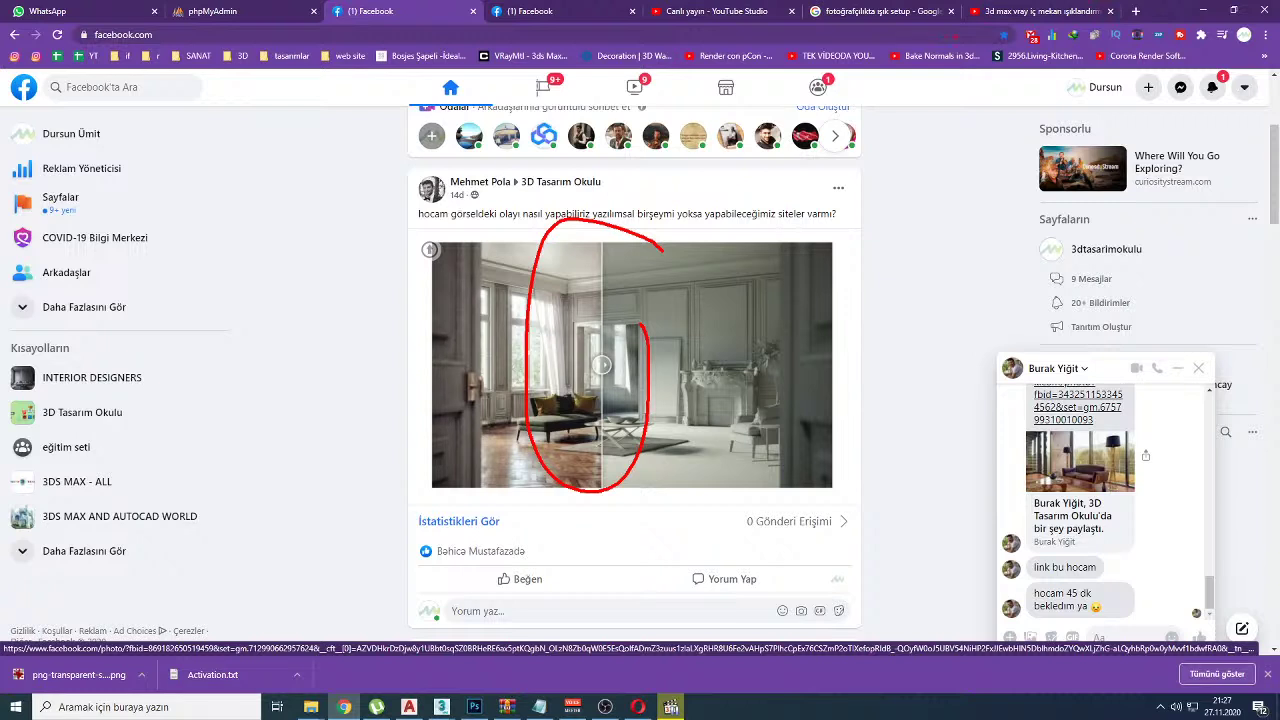
key(Escape)
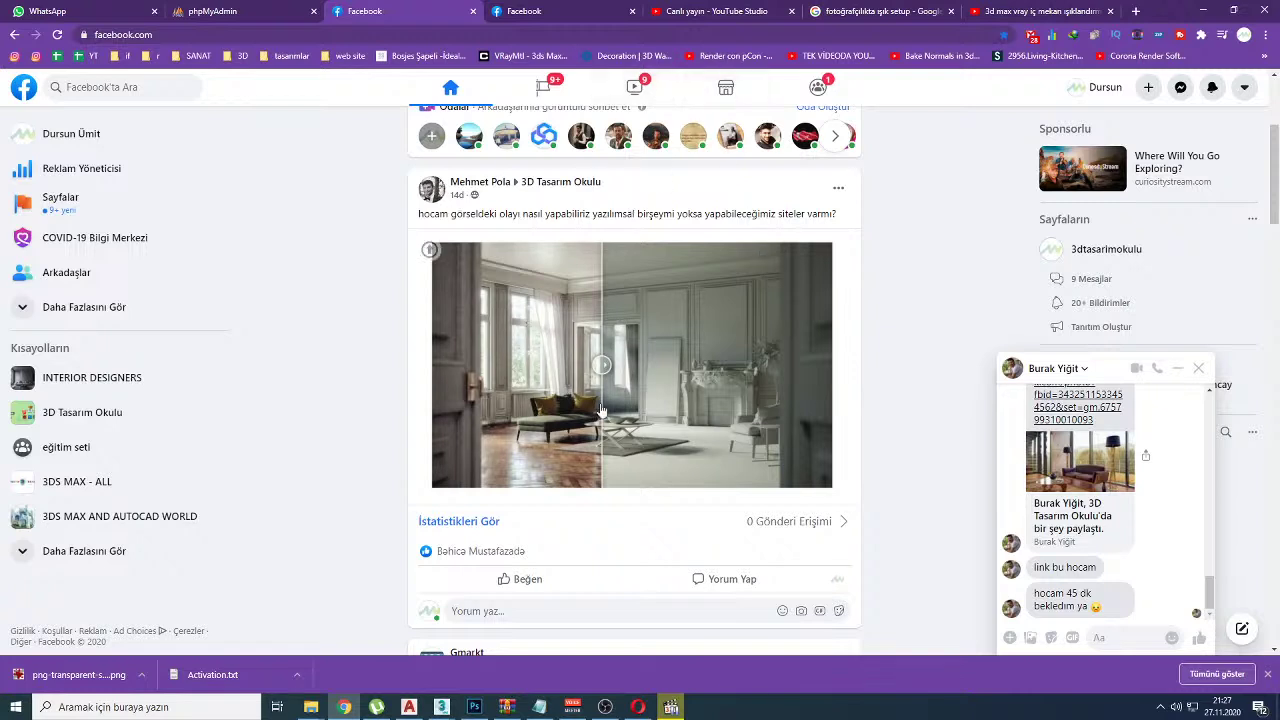
Step: Circle the post image and underline Reklam Yöneticisi, Sayfalar and COVID-19 Bilgi Merkezi in red
drag(607, 303, 600, 300)
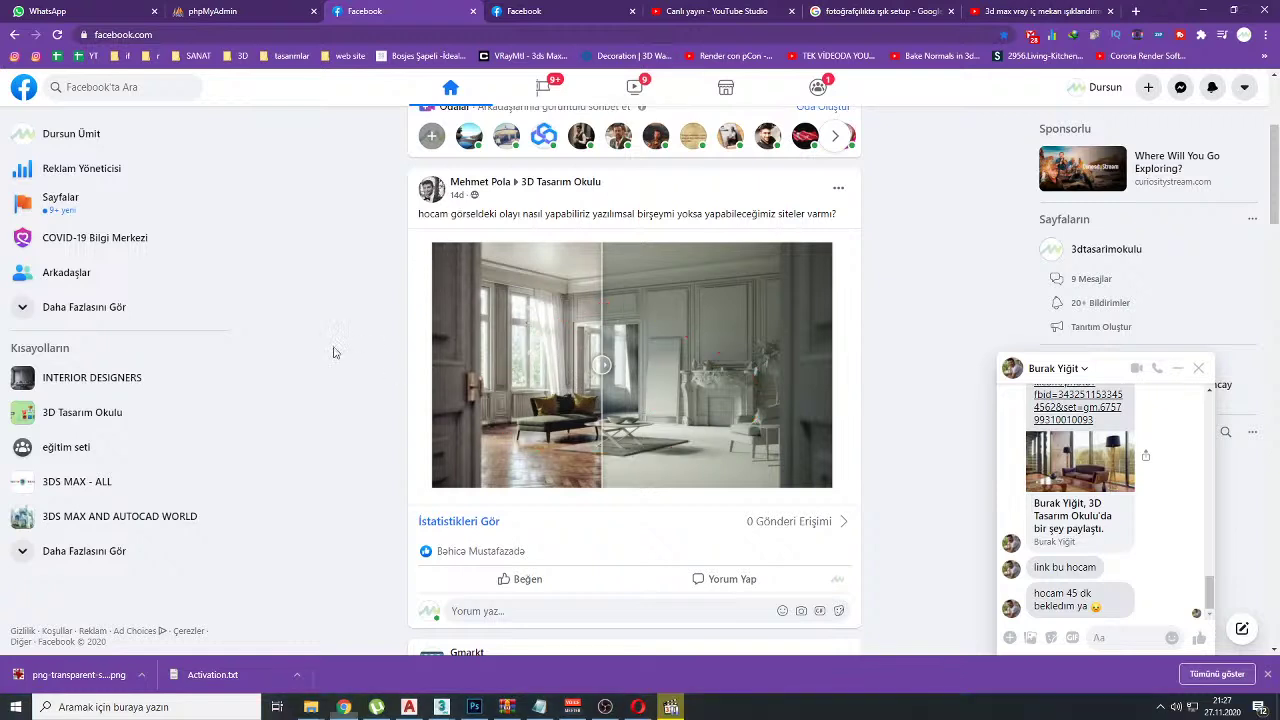
drag(254, 130, 246, 576)
drag(15, 168, 133, 169)
drag(40, 224, 128, 222)
drag(44, 249, 150, 250)
drag(577, 350, 653, 355)
mouse_move(64, 282)
mouse_down()
mouse_move(8, 286)
mouse_move(30, 310)
mouse_move(588, 335)
mouse_up()
Step: Add red strokes and a loop on the image's lower part, then clear all drawings and return to YouTube
drag(604, 288, 601, 336)
drag(516, 308, 598, 356)
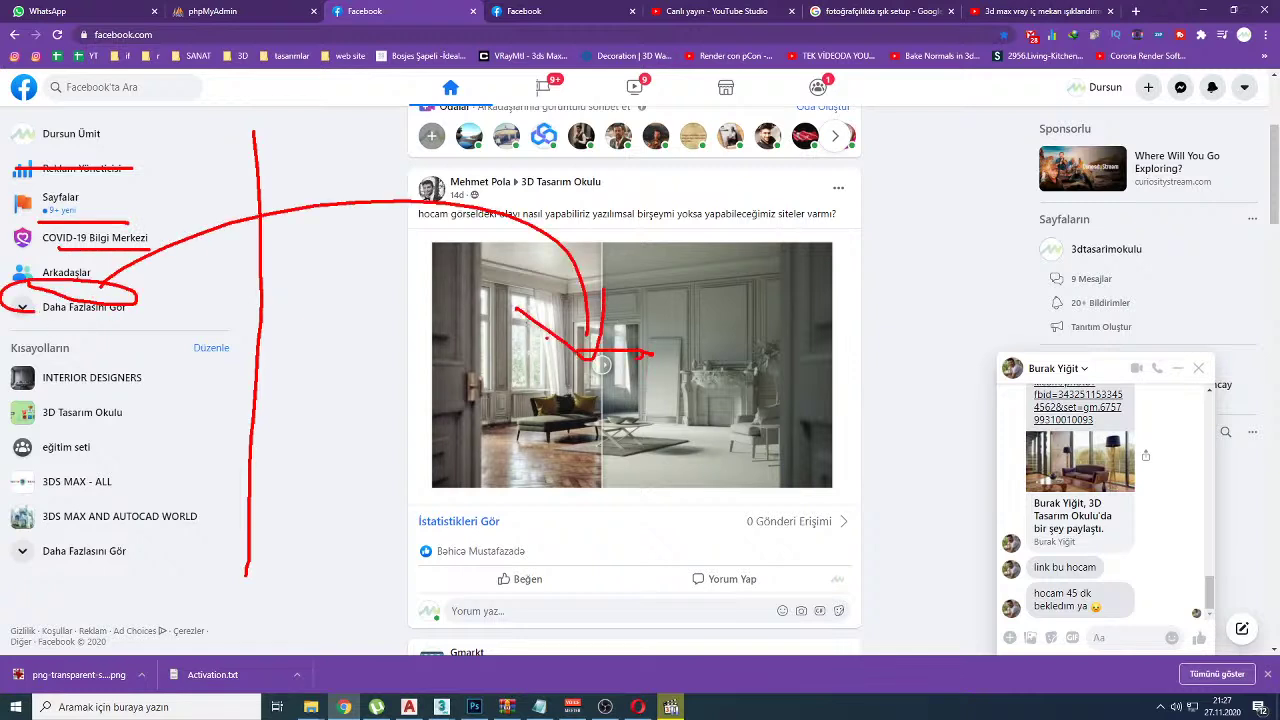
mouse_move(512, 362)
mouse_down()
mouse_move(854, 334)
mouse_move(773, 445)
mouse_move(495, 465)
mouse_move(512, 362)
mouse_up()
drag(656, 352, 640, 430)
mouse_move(745, 384)
mouse_down()
mouse_move(712, 444)
mouse_move(748, 462)
mouse_up()
key(Escape)
click(1040, 11)
Step: Review the live chat on the Studio dashboard, then return to the 3D Tasarım Okulu channel page
click(732, 11)
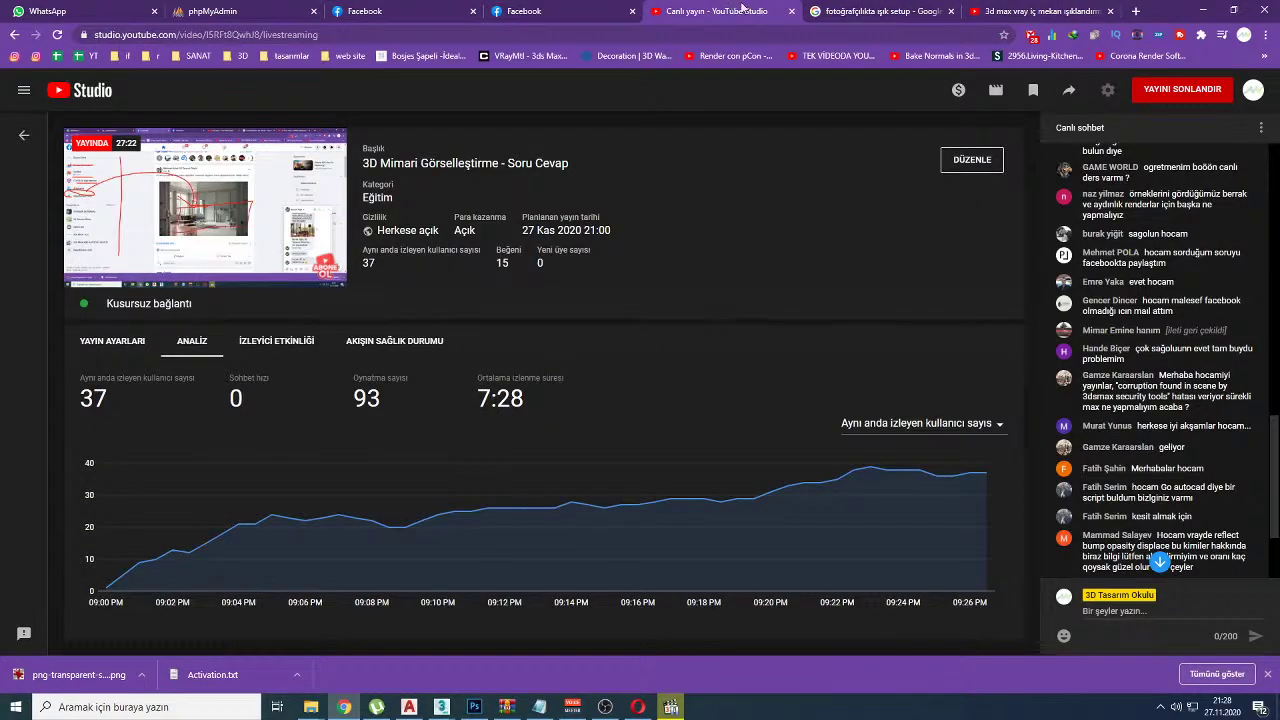
scroll(1160, 367, up, 1)
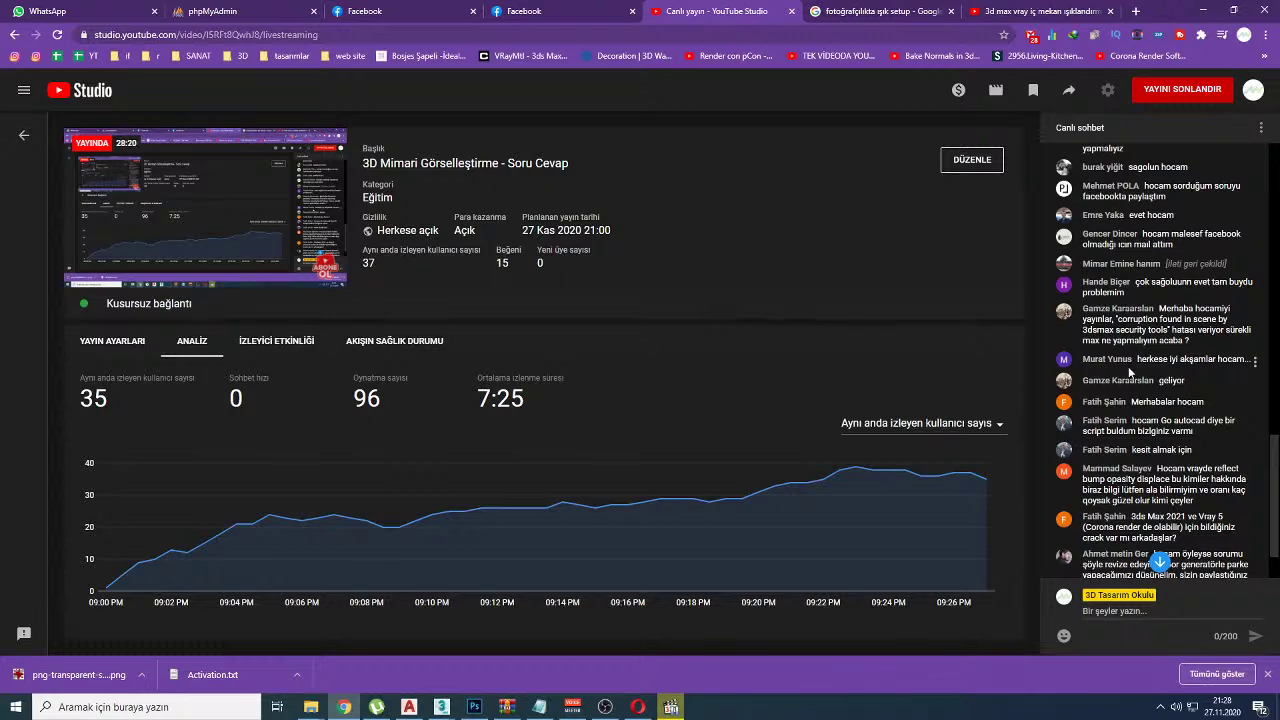
click(1040, 11)
scroll(314, 604, down, 2)
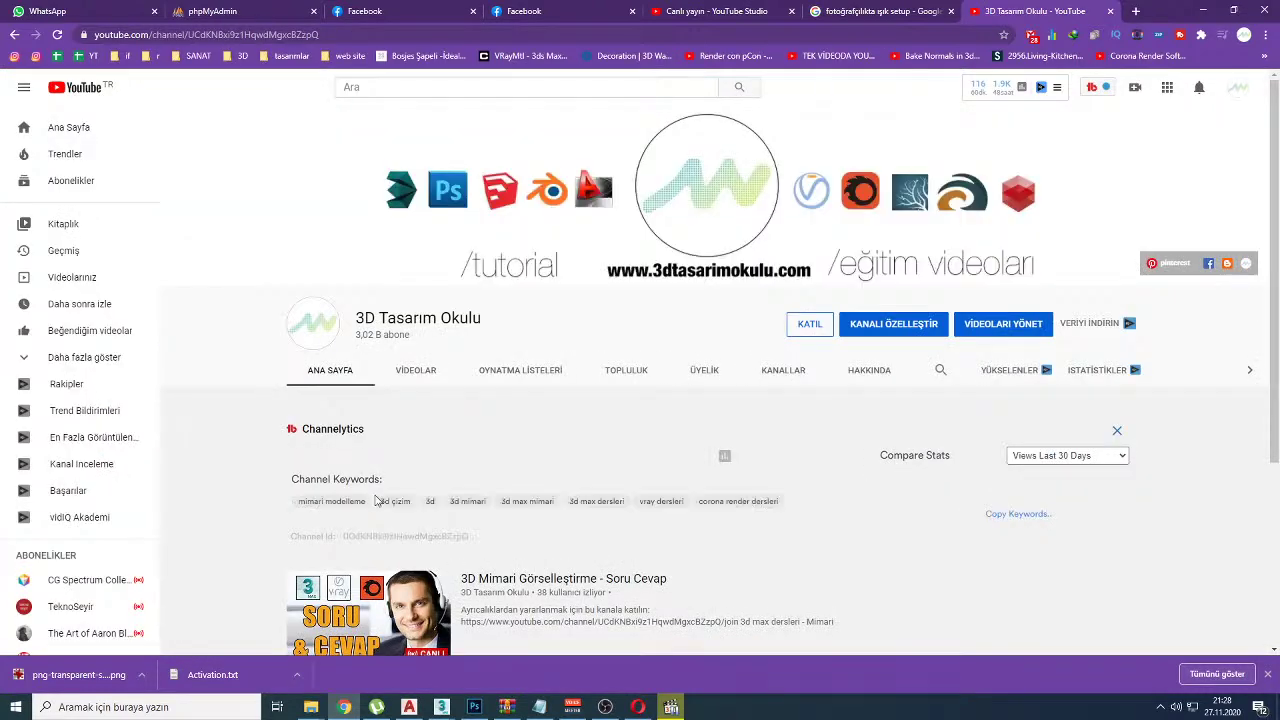
Step: Browse the channel's Videos grid, circle one thumbnail in red, and open 'Artık Bu Hataları Yapmayın'
click(418, 370)
scroll(463, 497, down, 4)
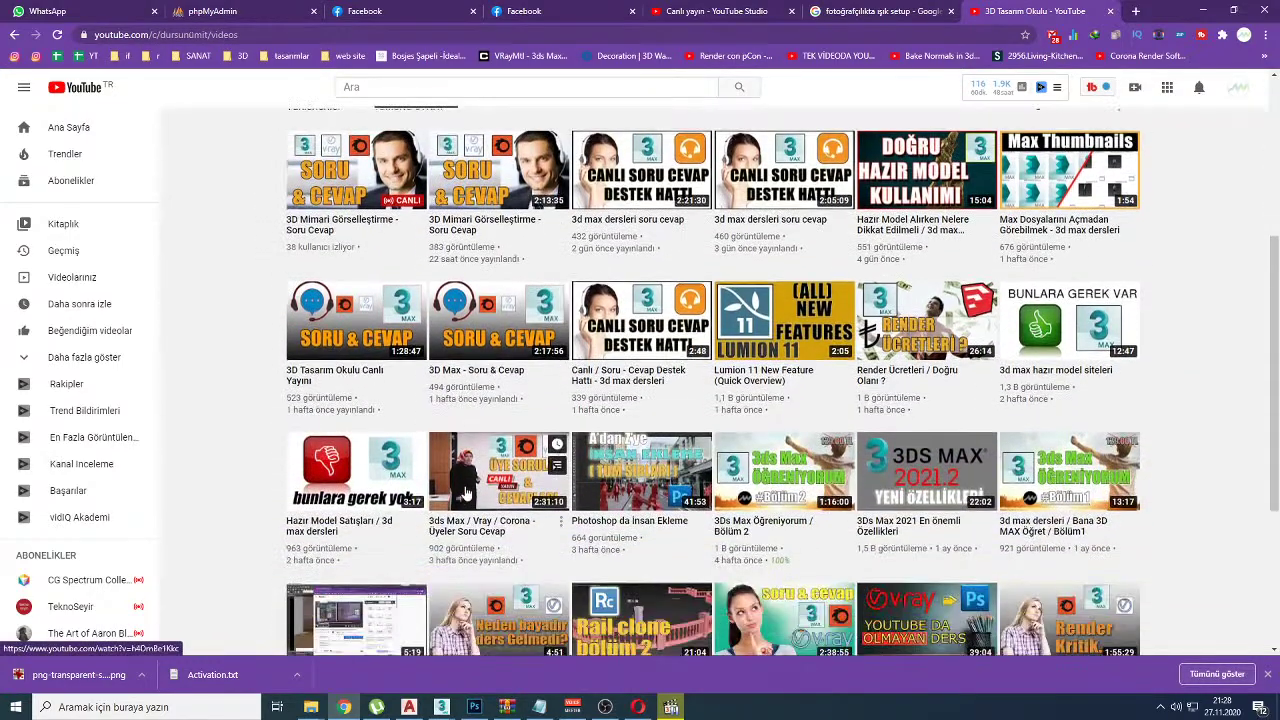
scroll(707, 457, down, 3)
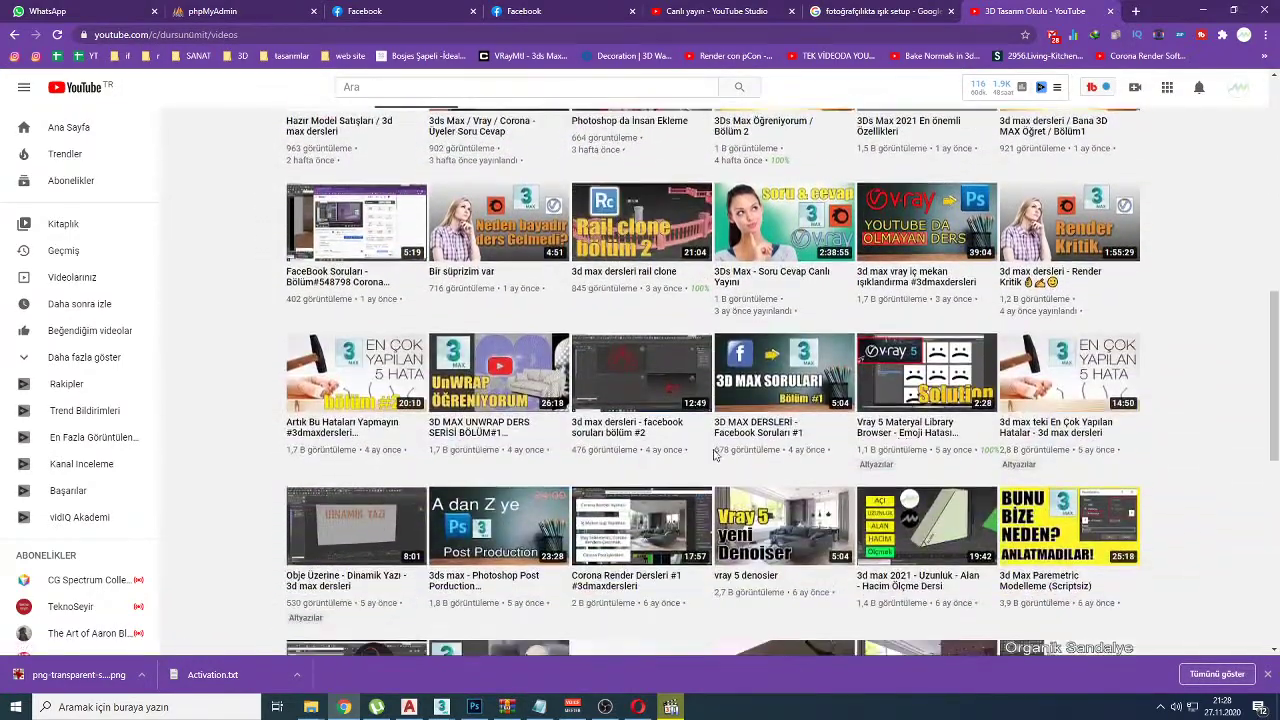
scroll(727, 455, up, 1)
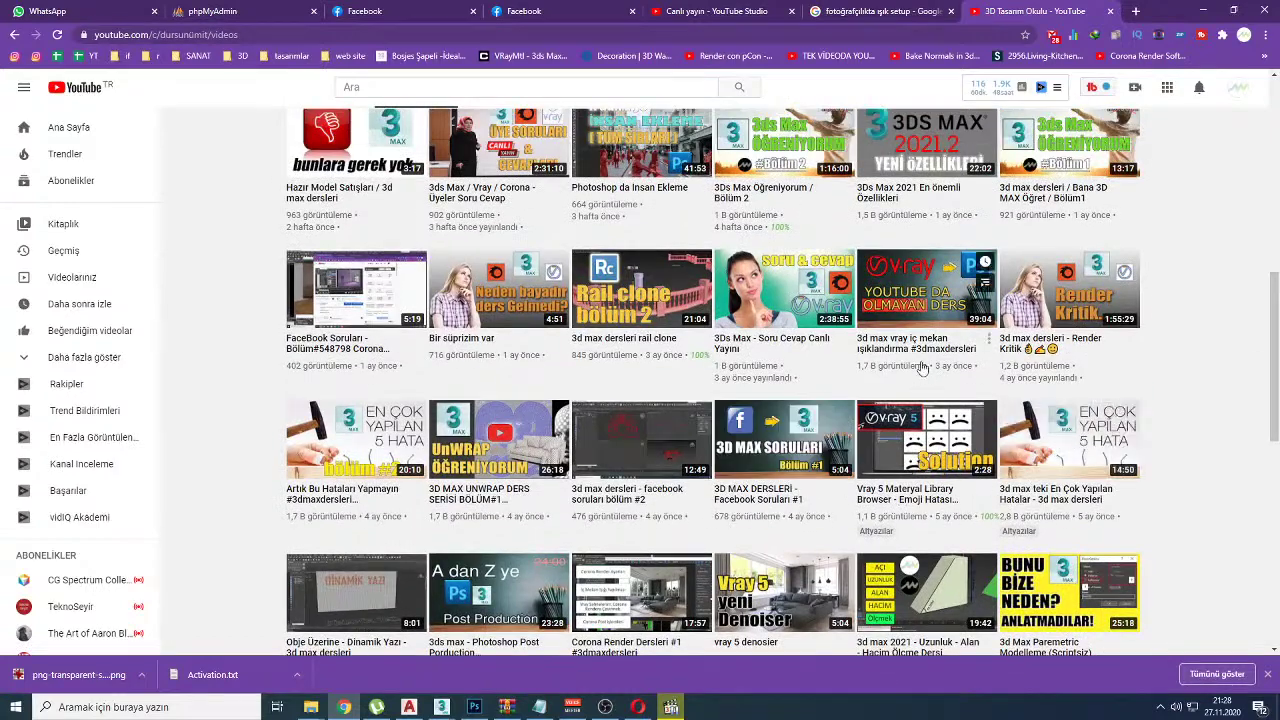
drag(1159, 384, 1150, 370)
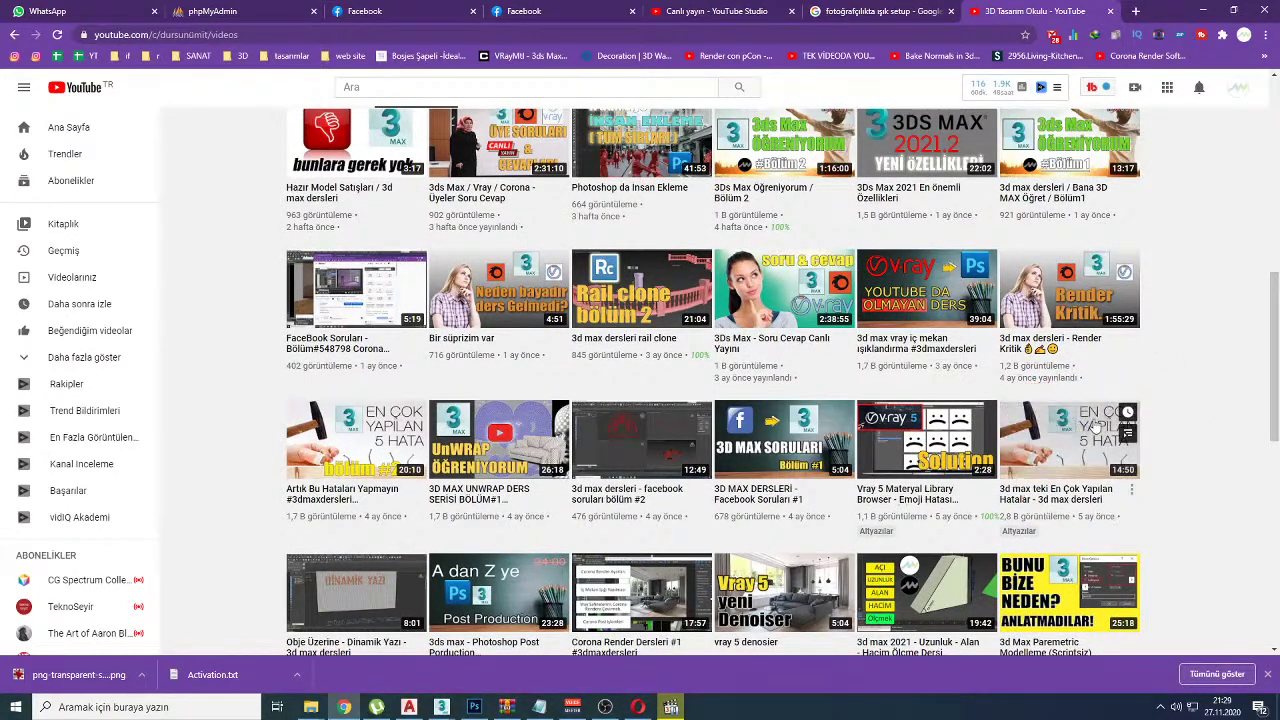
scroll(1178, 428, up, 2)
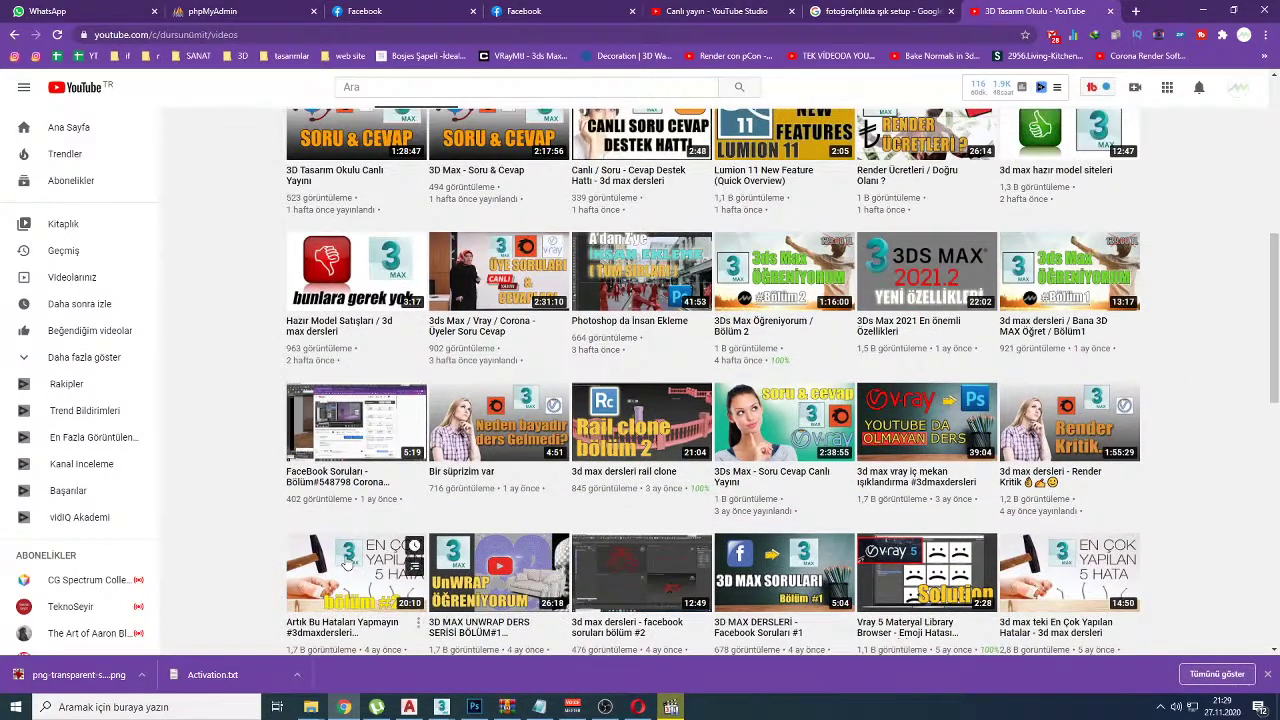
click(343, 539)
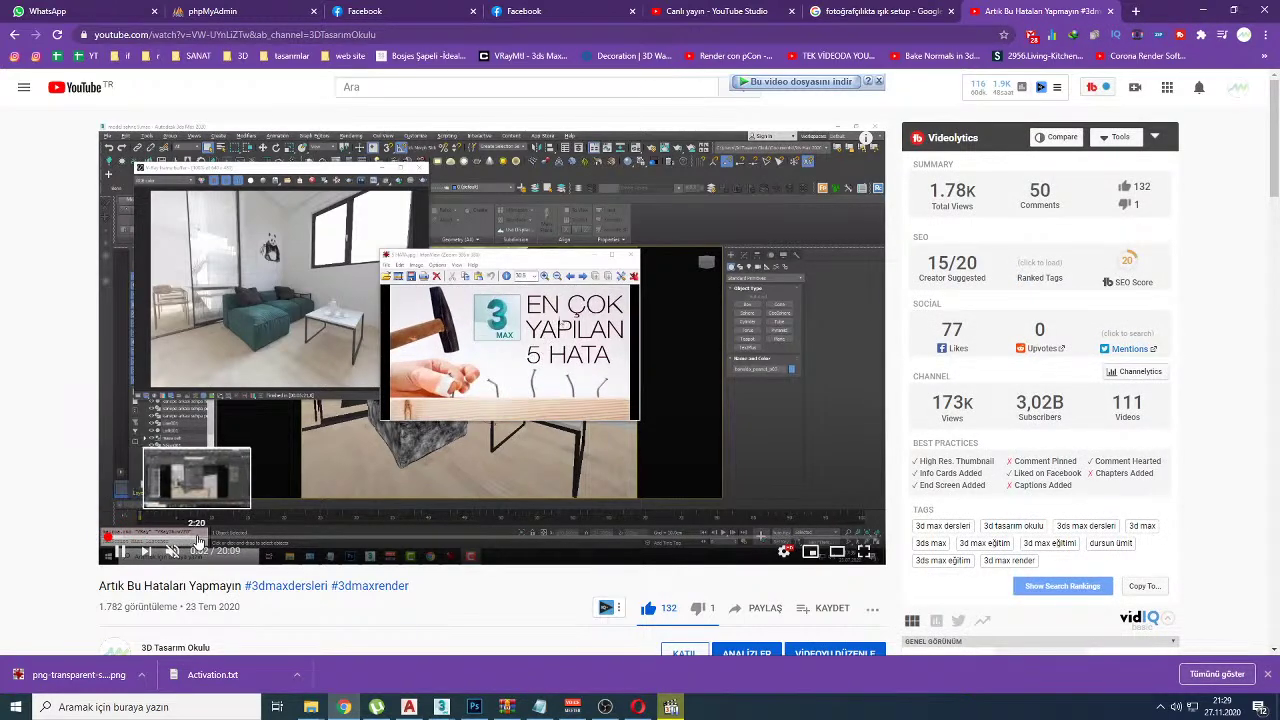
Step: Skip the video ahead from 3:52 to about 5:40
click(254, 540)
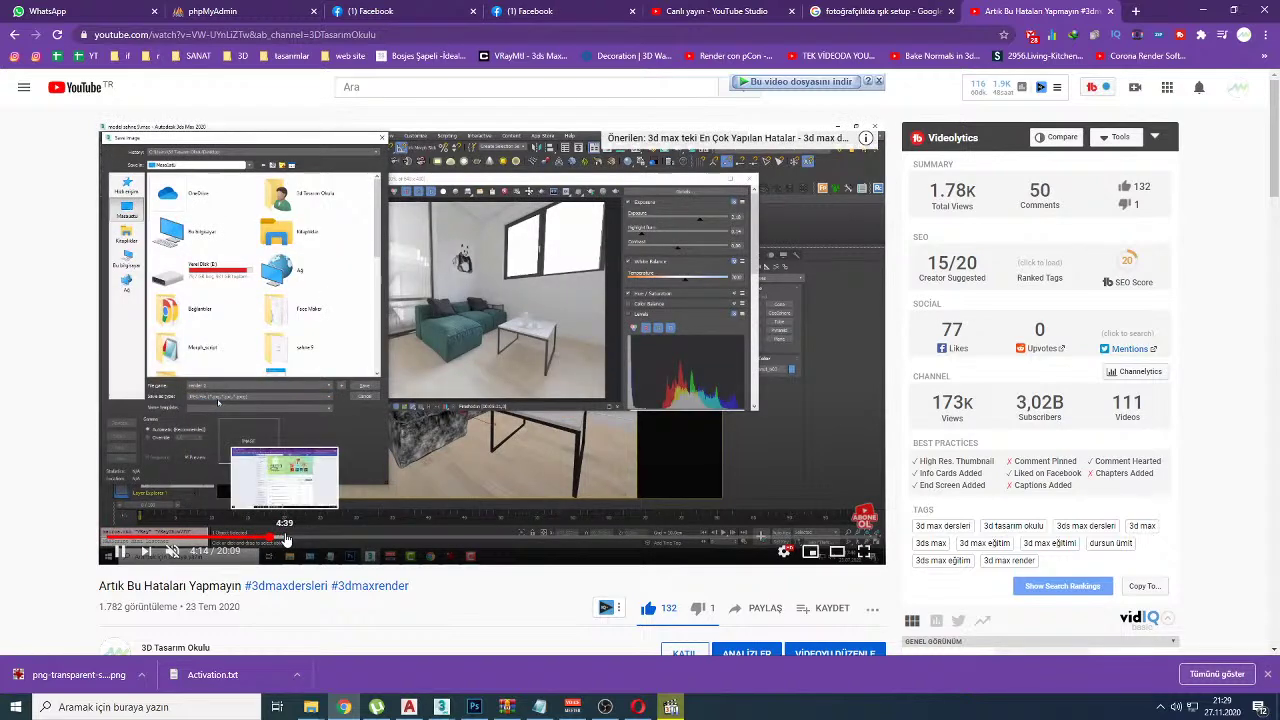
click(284, 540)
click(300, 540)
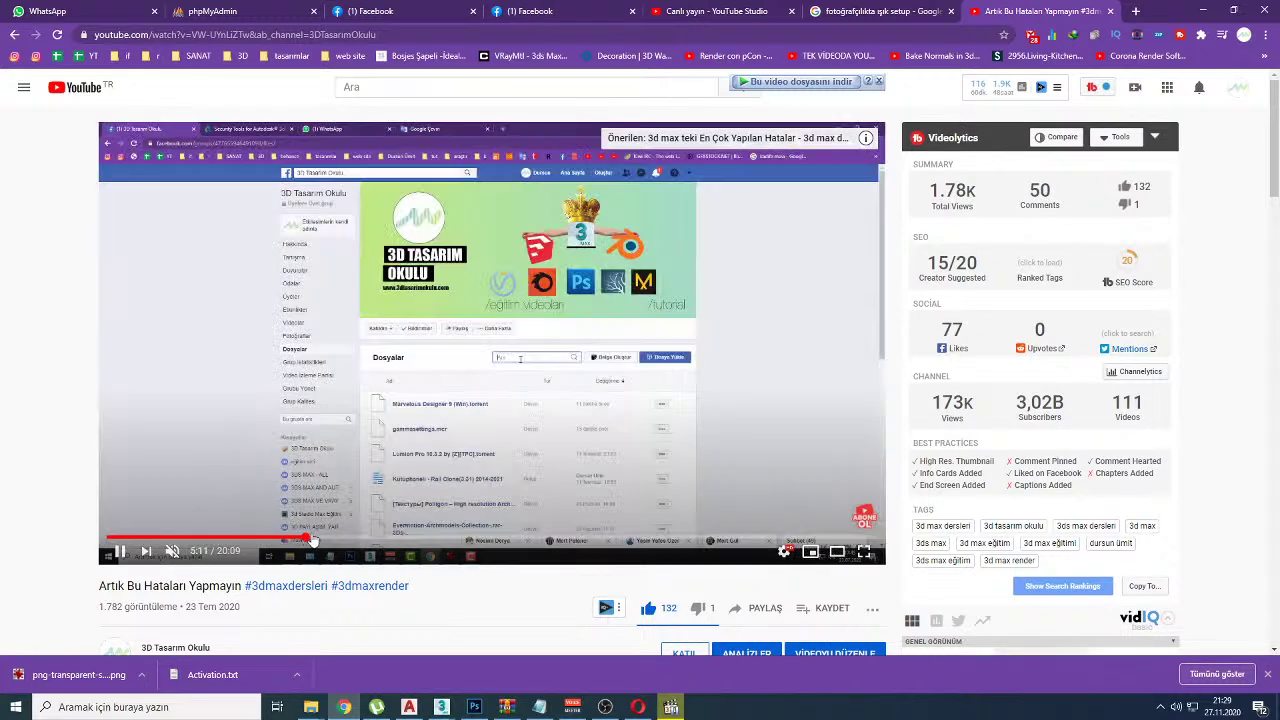
click(324, 540)
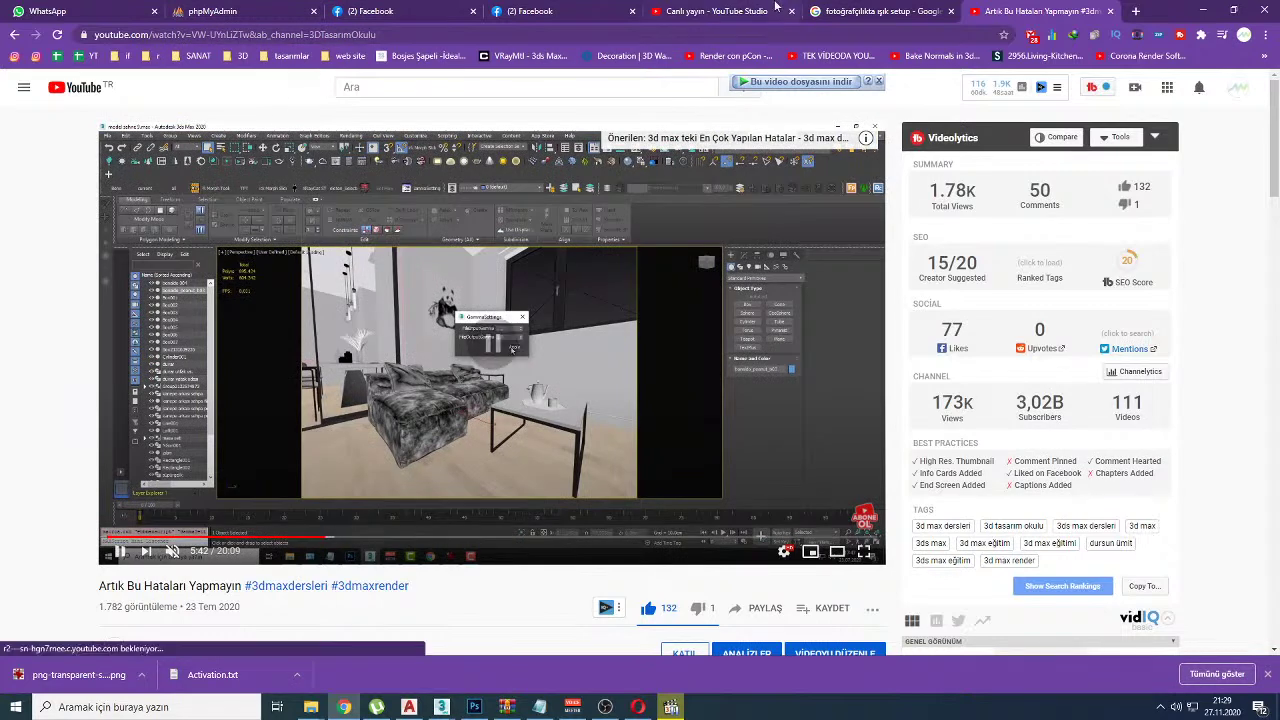
Step: On the live dashboard, highlight the viewer's corruption-error question in the chat
click(788, 9)
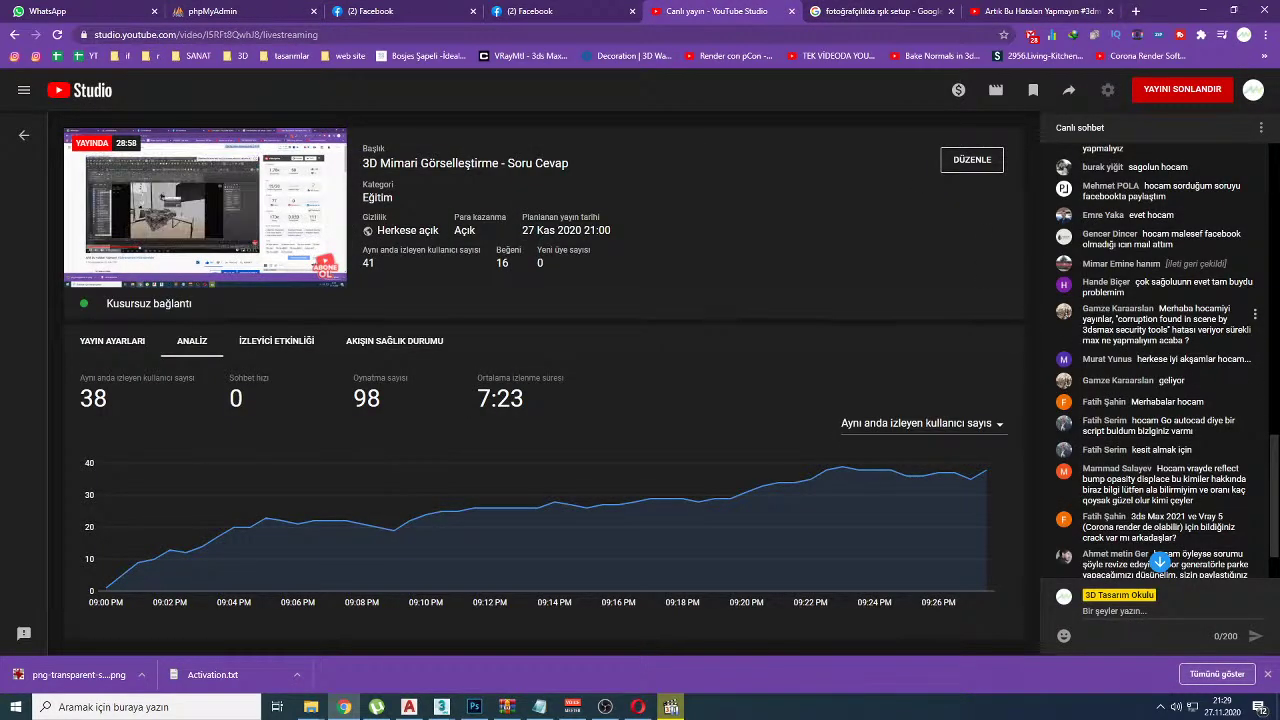
drag(1155, 318, 1184, 340)
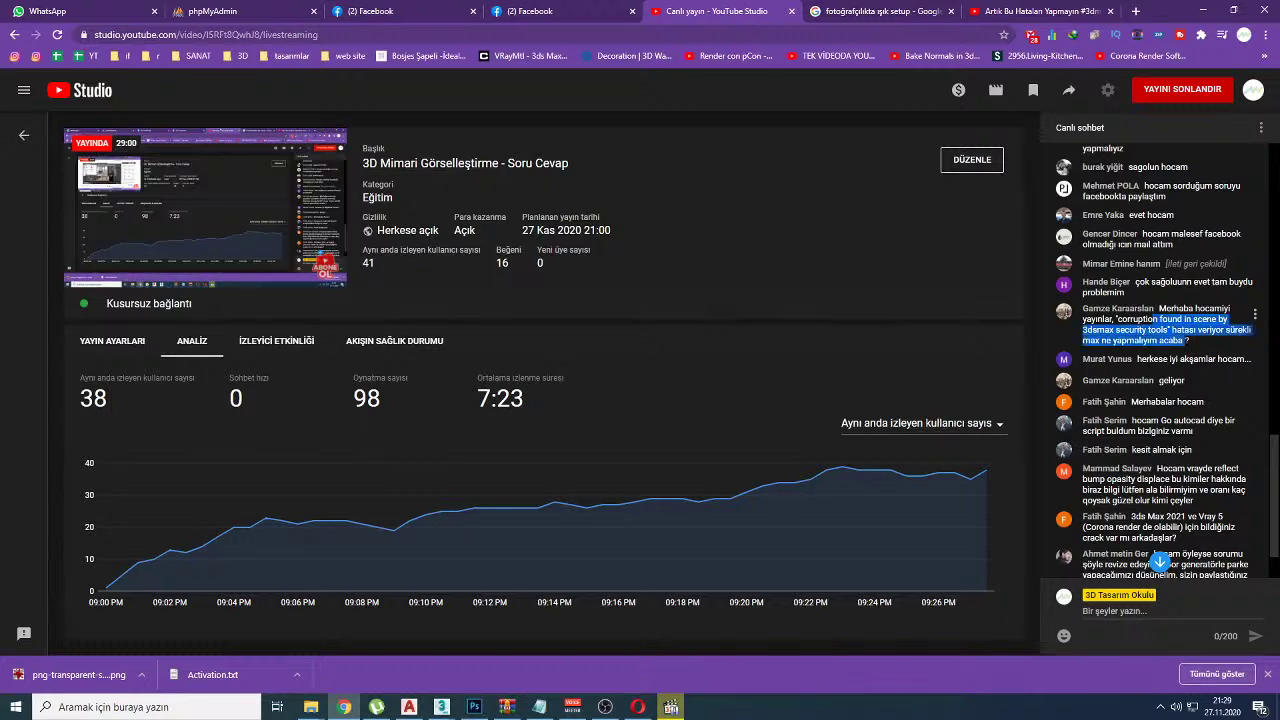
scroll(1160, 562, down, 1)
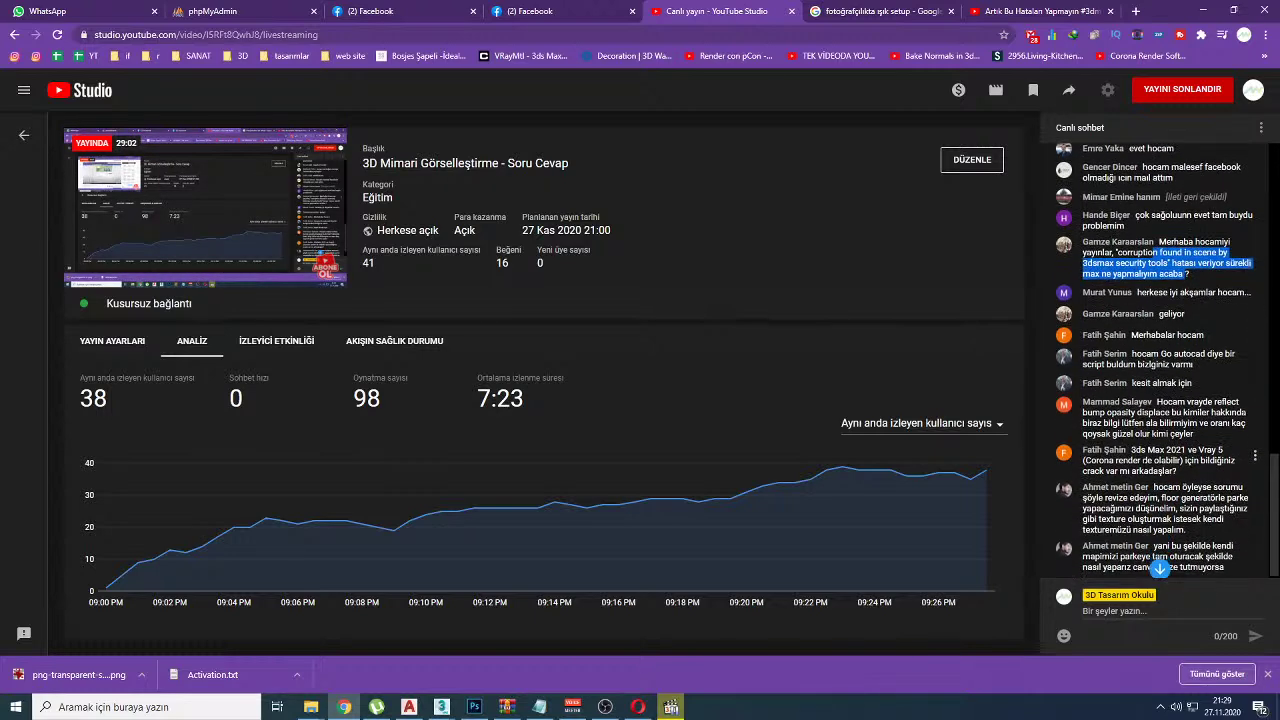
scroll(1160, 562, up, 2)
Step: Pause the video on its 3ds Max corruption warning at 6:44, show it full screen, then go back to the dashboard
click(1010, 11)
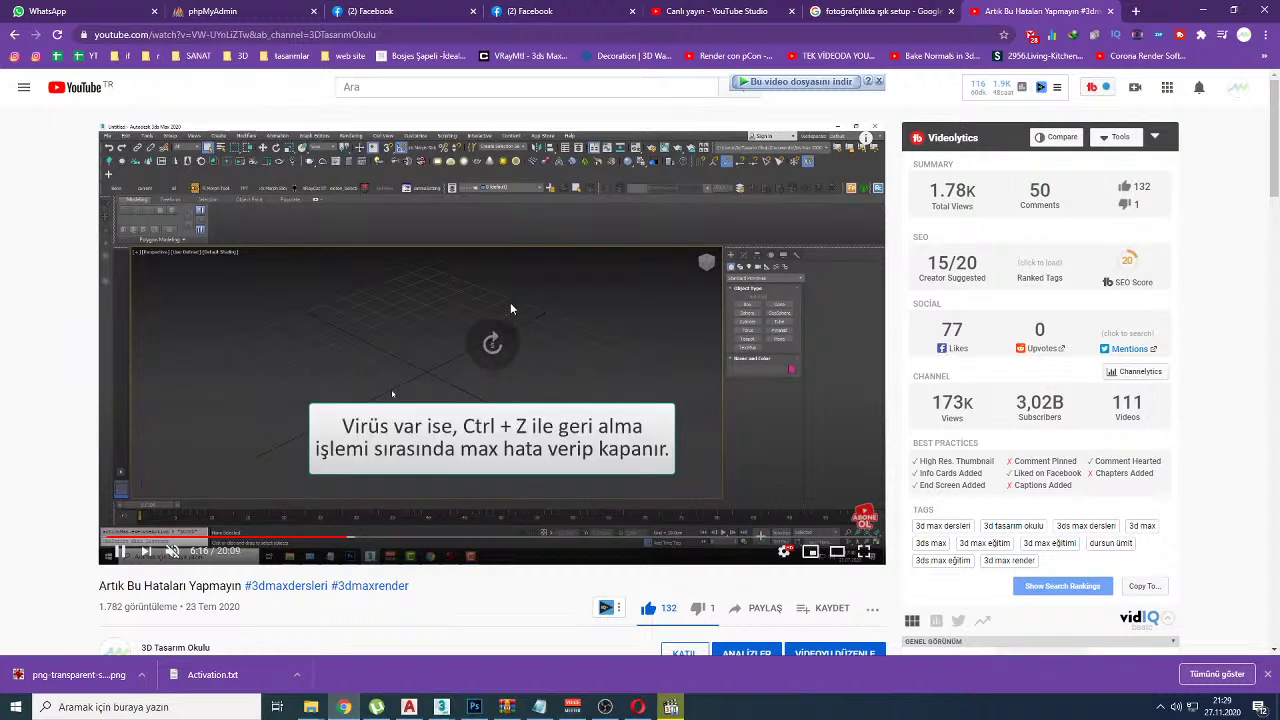
click(510, 308)
click(517, 300)
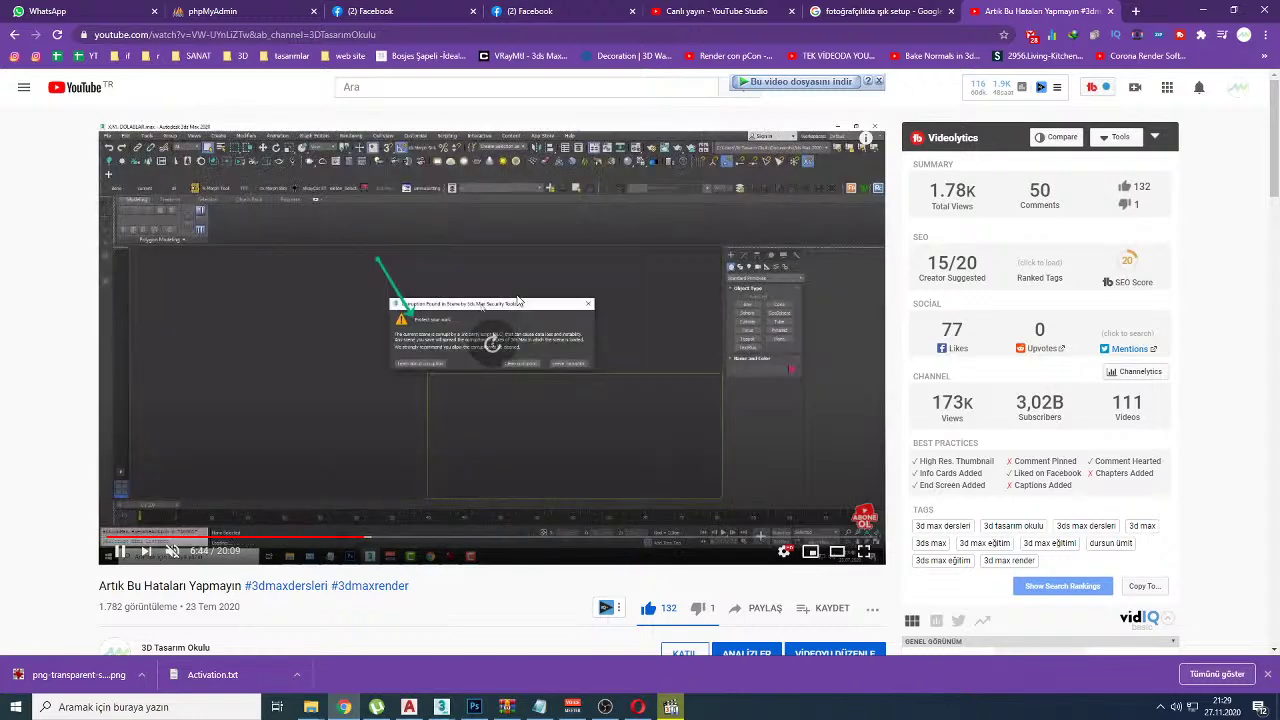
click(516, 297)
double_click(515, 300)
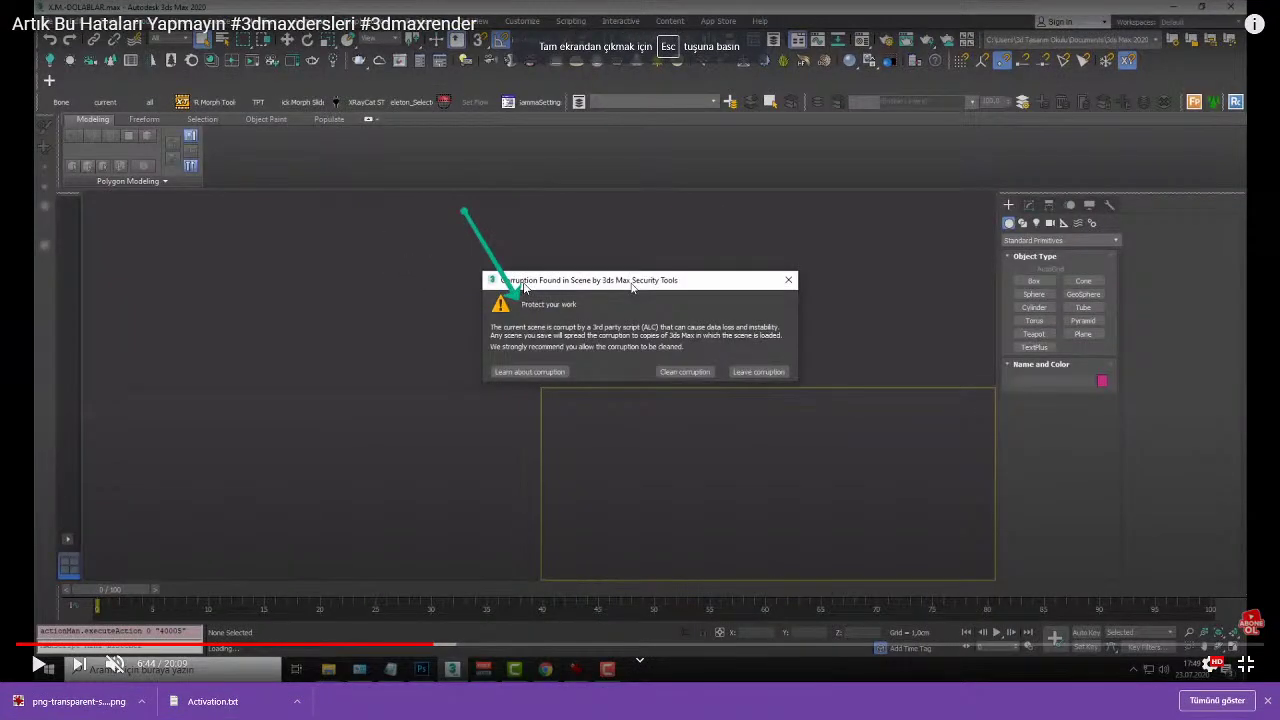
key(Escape)
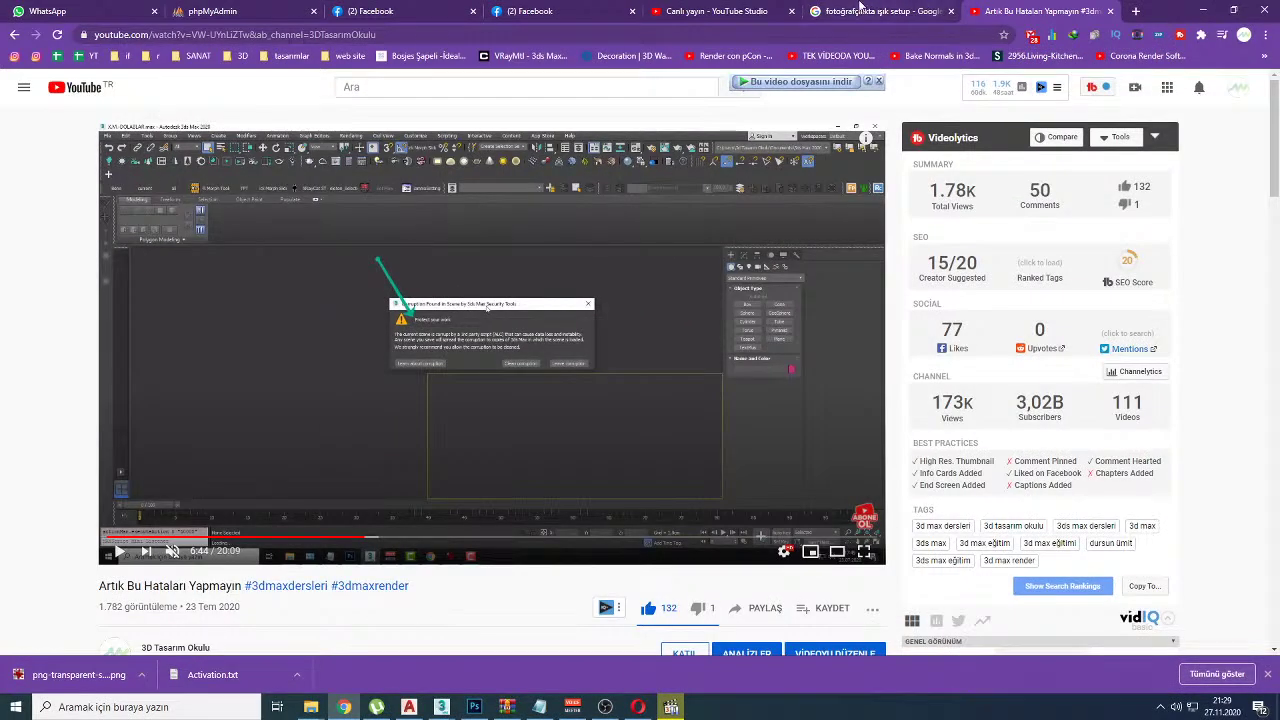
click(688, 14)
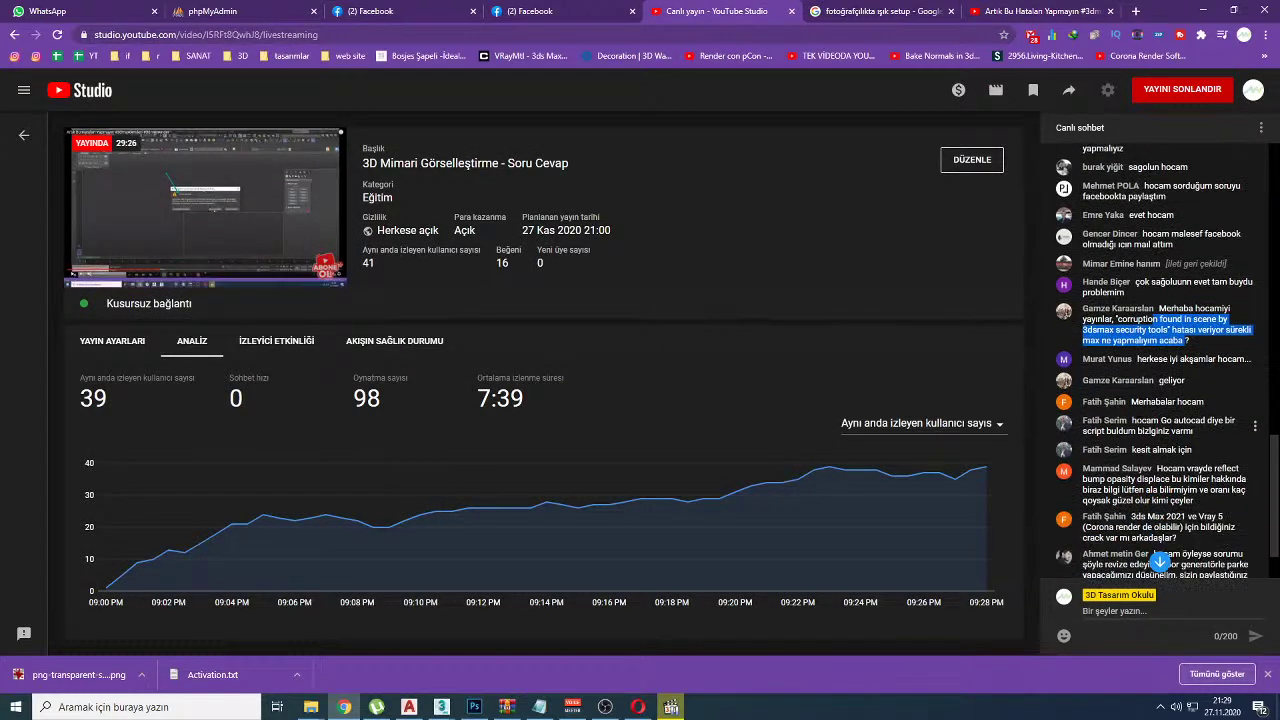
Step: Restore and minimise Media Player Classic, then return to 'Artık Bu Hataları Yapmayın' at 6:44
click(671, 707)
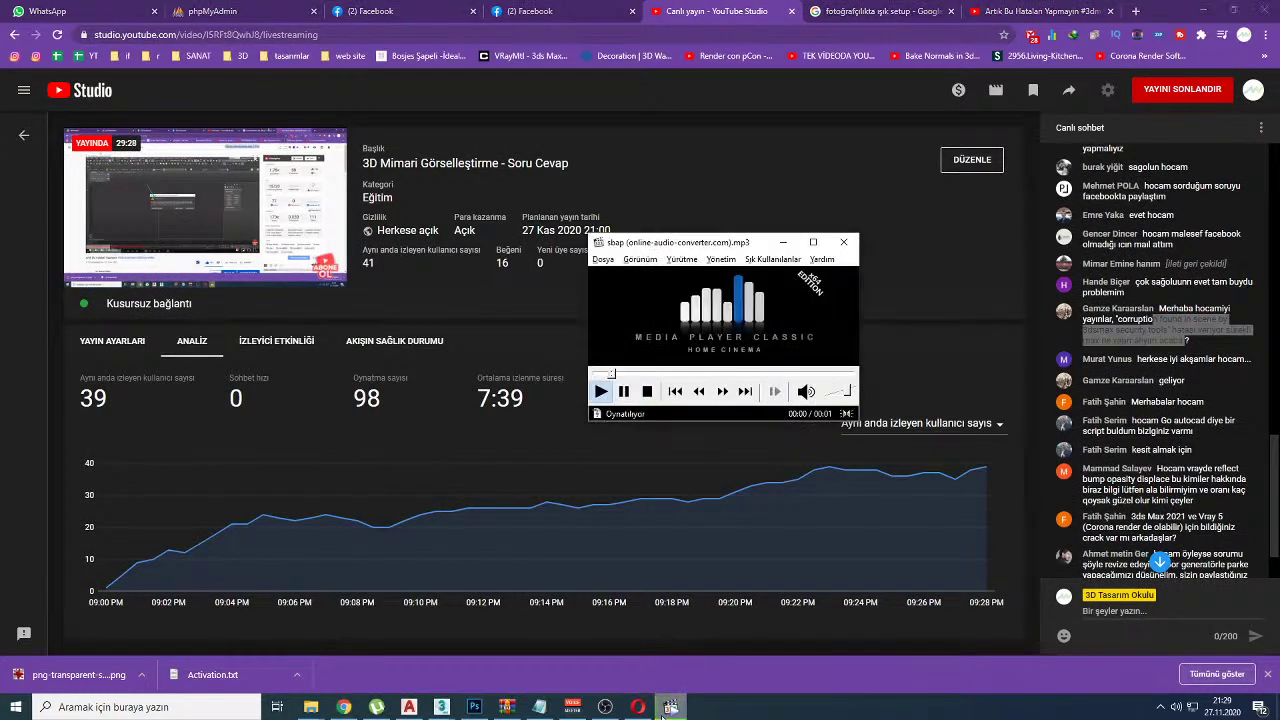
click(672, 707)
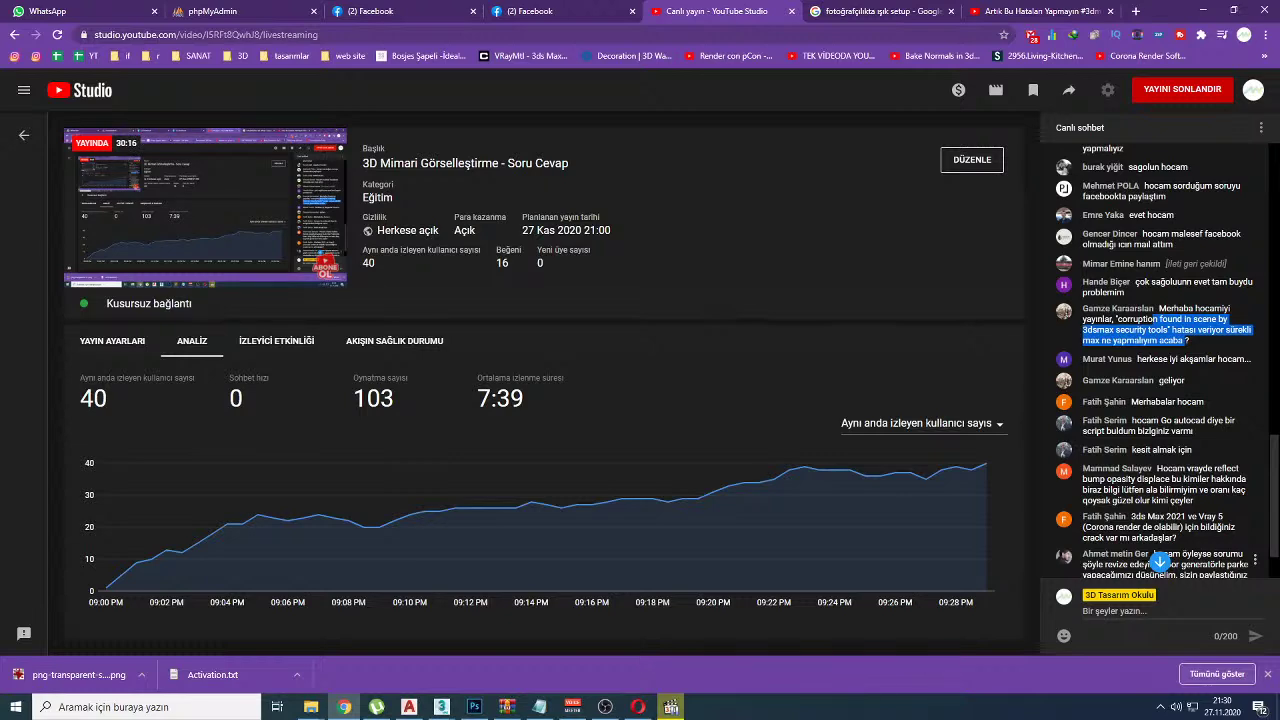
click(1040, 11)
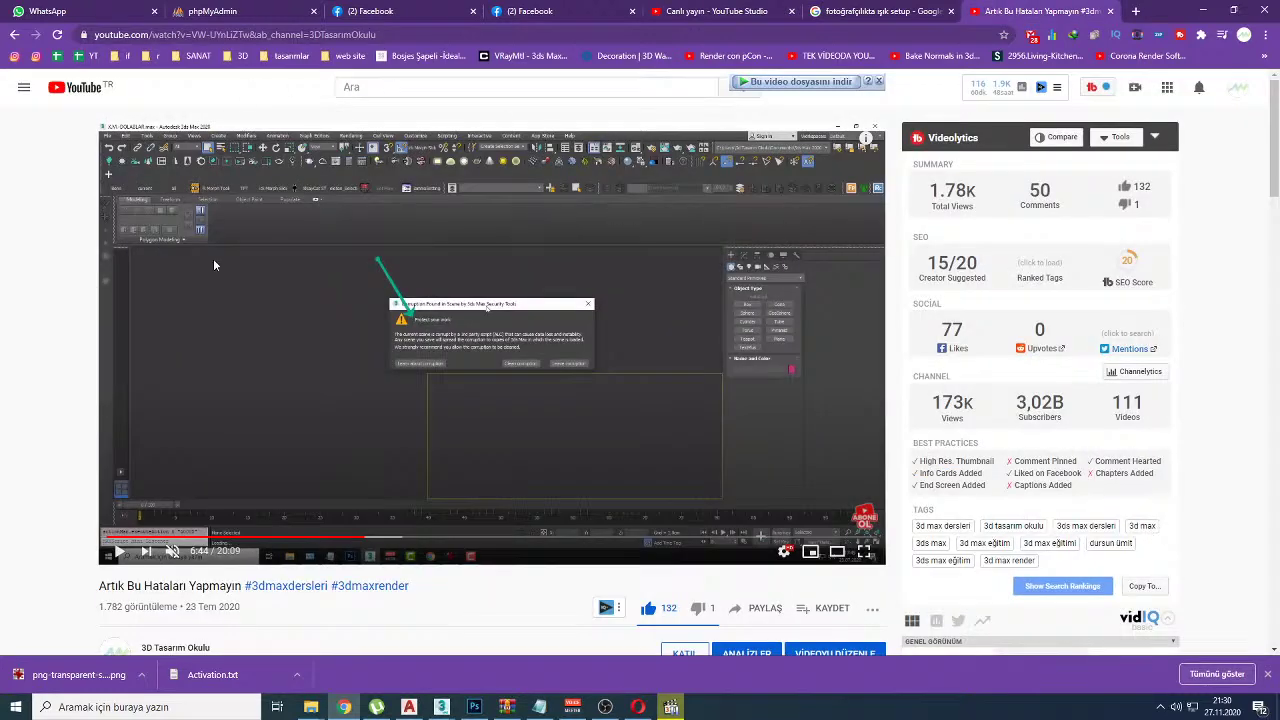
Step: From the channel's videos, search 'vray pbr' and open 'Nedir Bu Vray PBR Materyal ?'
scroll(192, 598, down, 2)
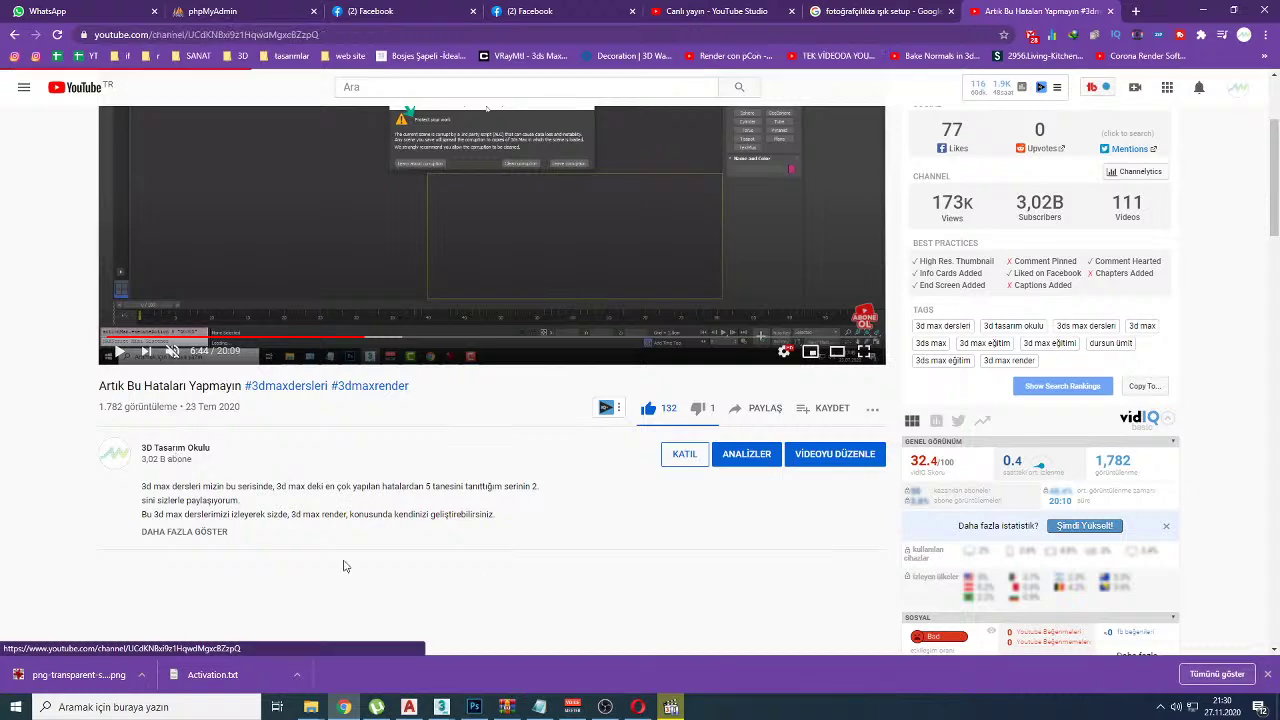
click(328, 562)
click(412, 368)
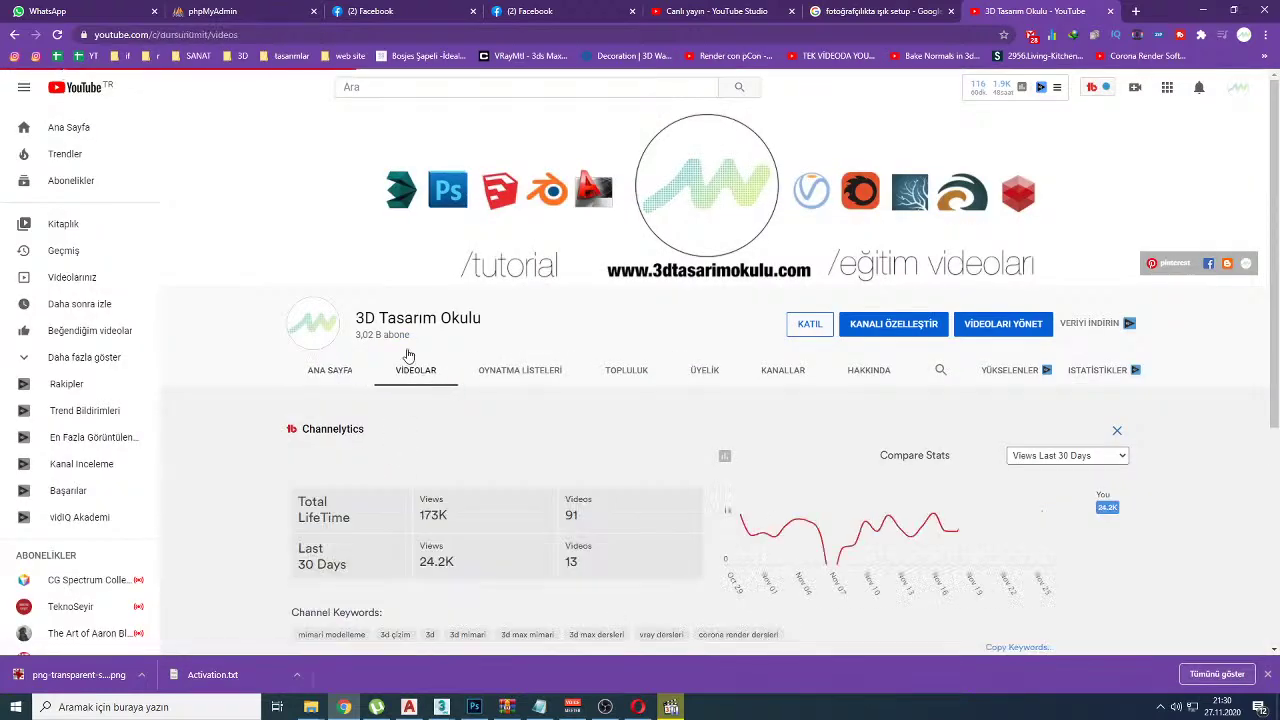
click(401, 87)
text(vray pbr)
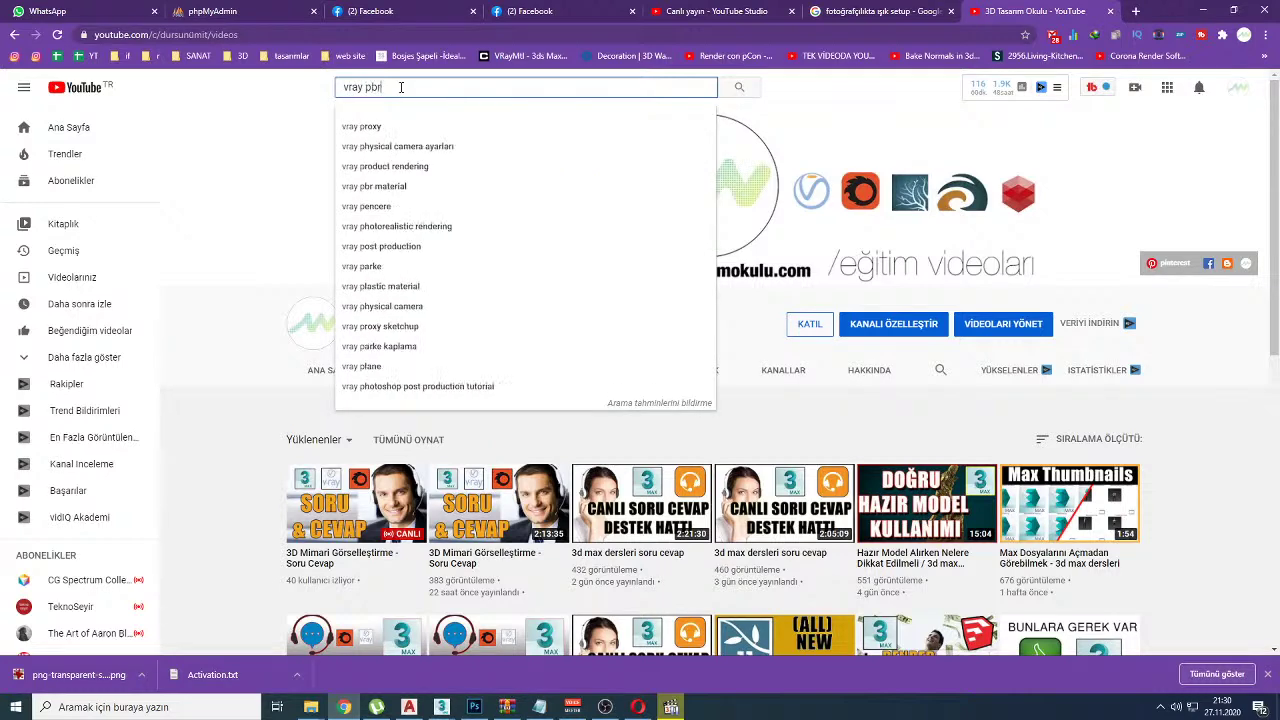
key(Return)
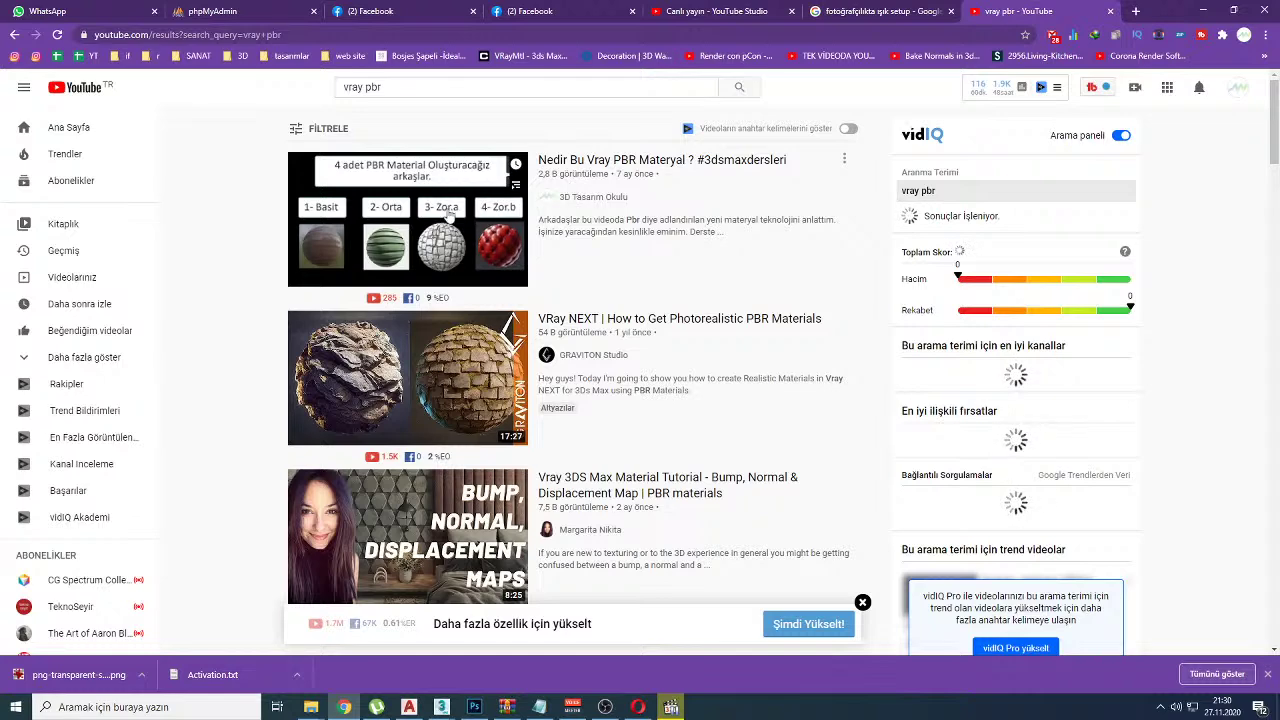
click(448, 212)
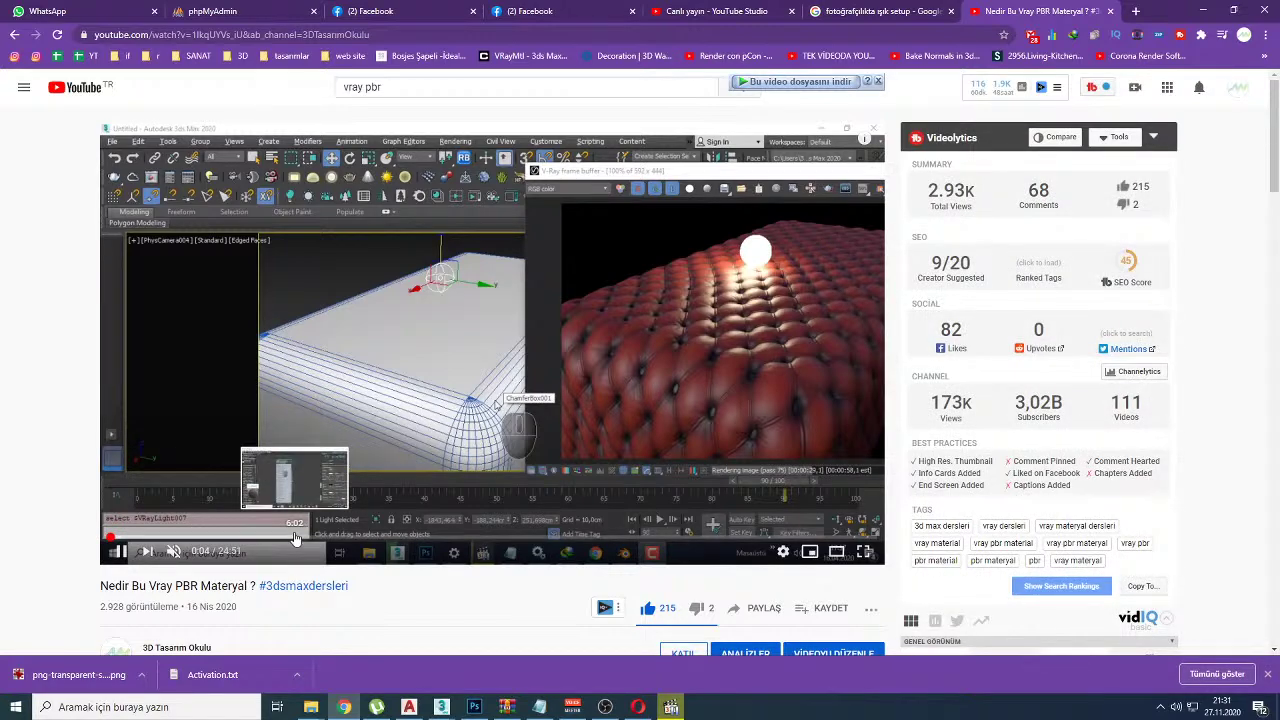
Step: Skim the PBR video in fullscreen, then stop at the textures.com section at 0:32
click(301, 538)
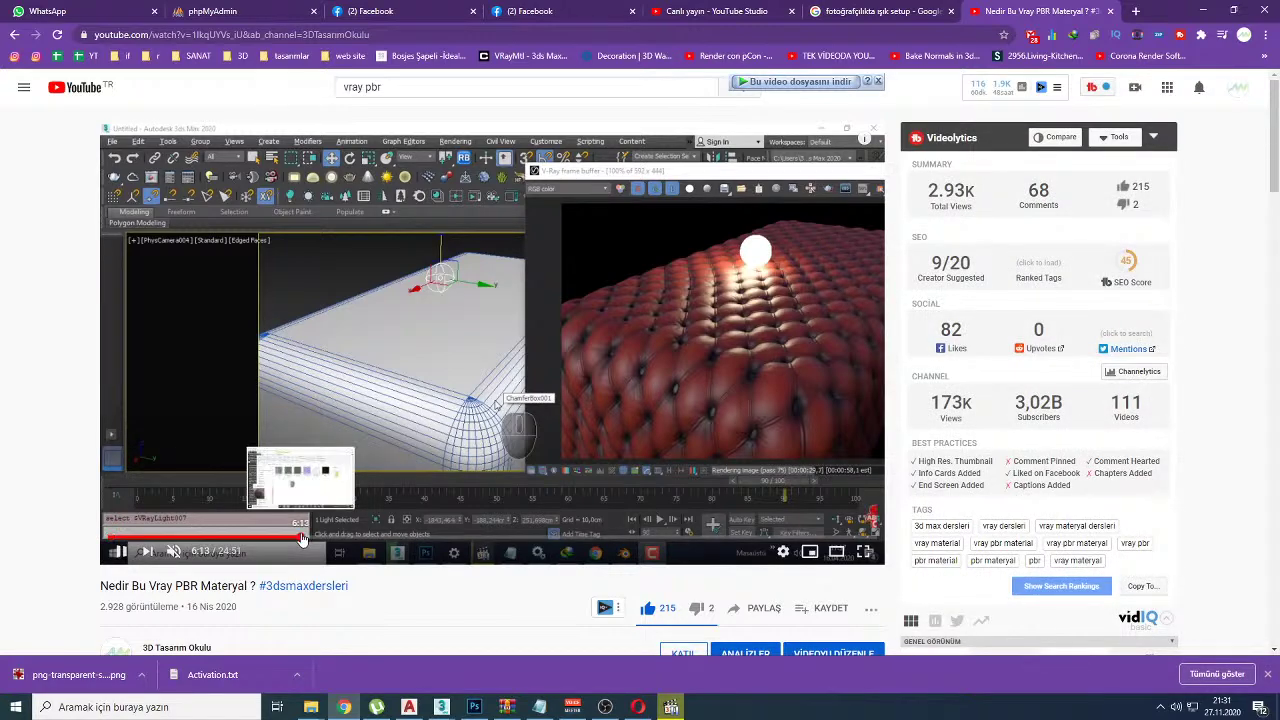
double_click(367, 365)
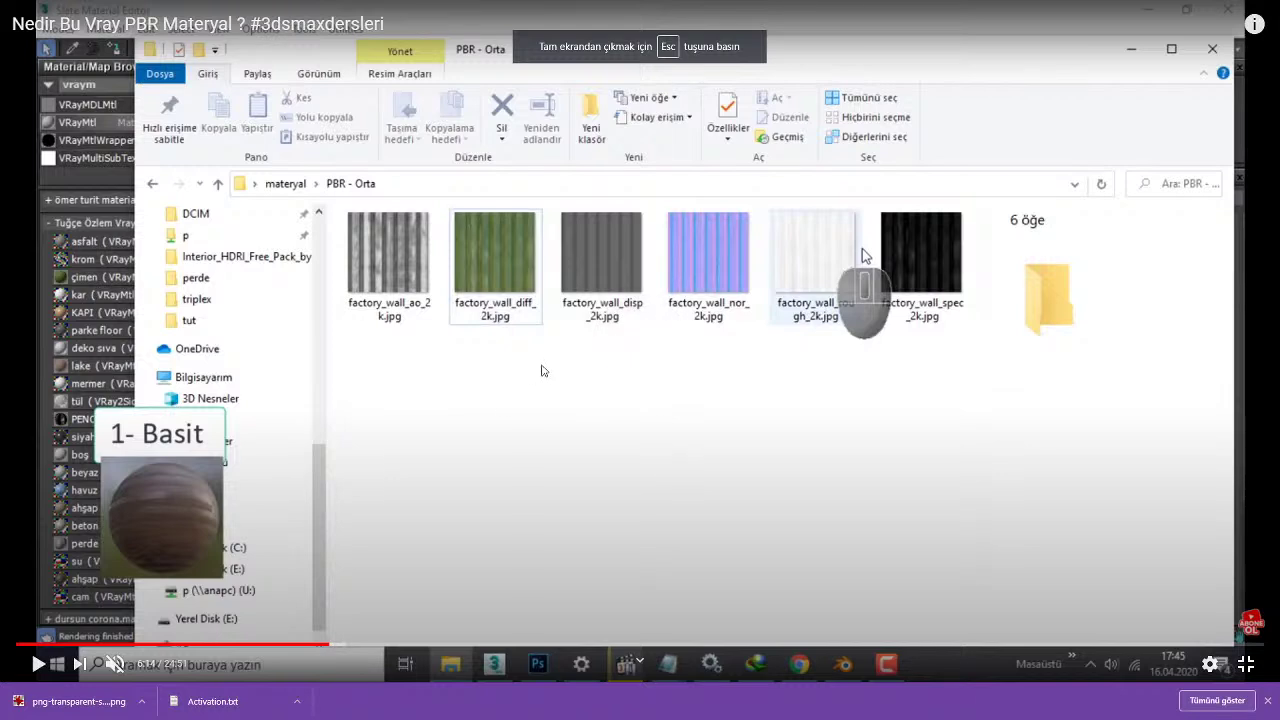
key(Left)
key(Left)
key(Left)
key(Left)
key(Left)
key(Left)
key(Left)
key(Left)
key(Left)
key(Left)
key(Left)
key(Left)
key(Left)
key(Left)
key(Left)
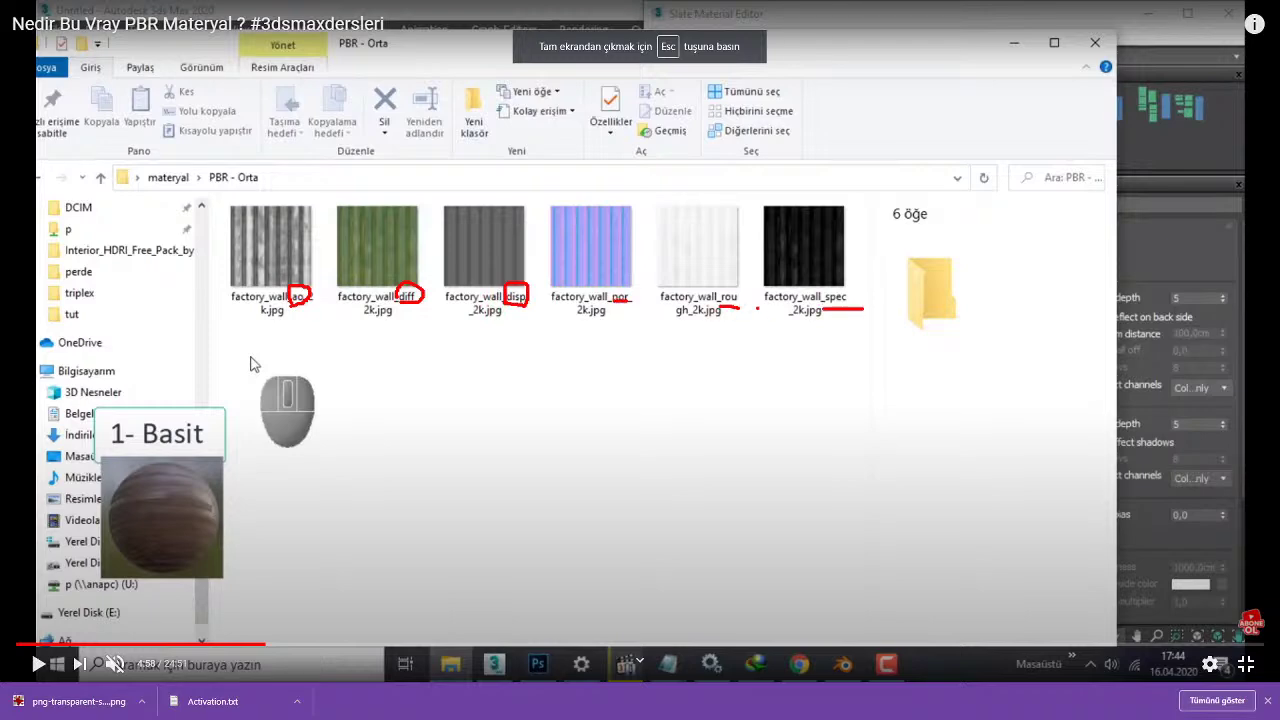
key(Escape)
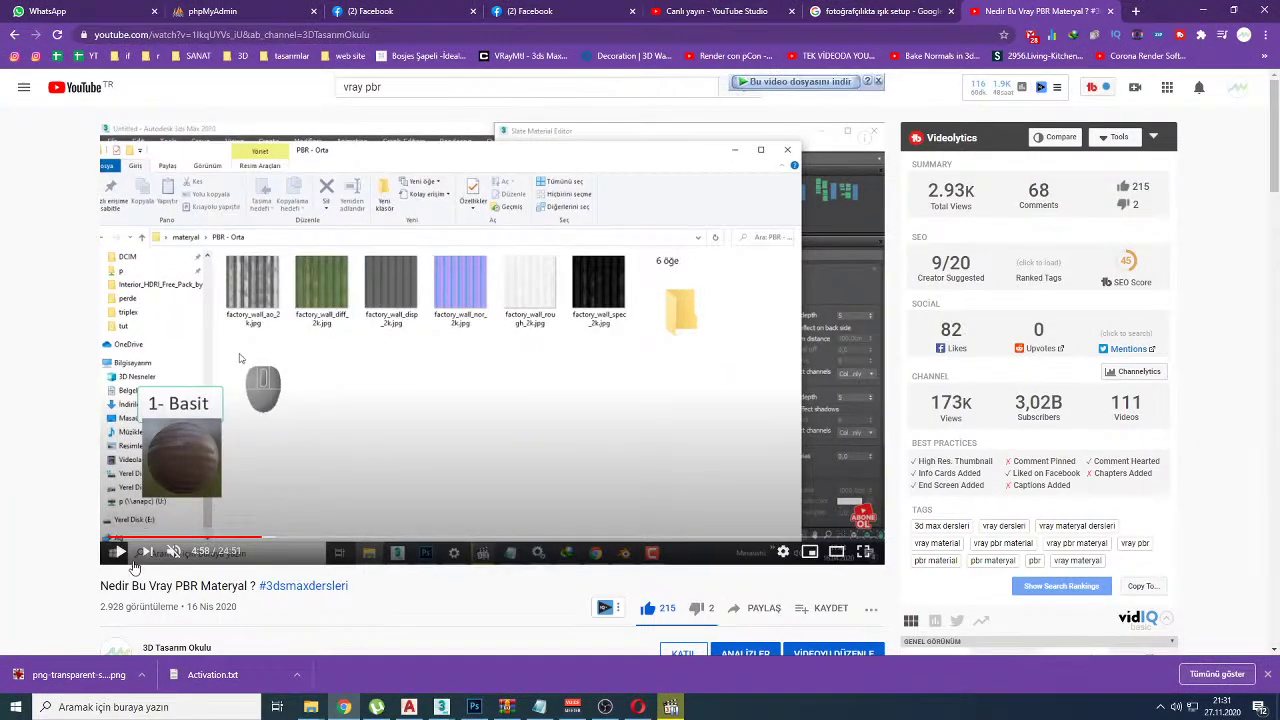
click(124, 538)
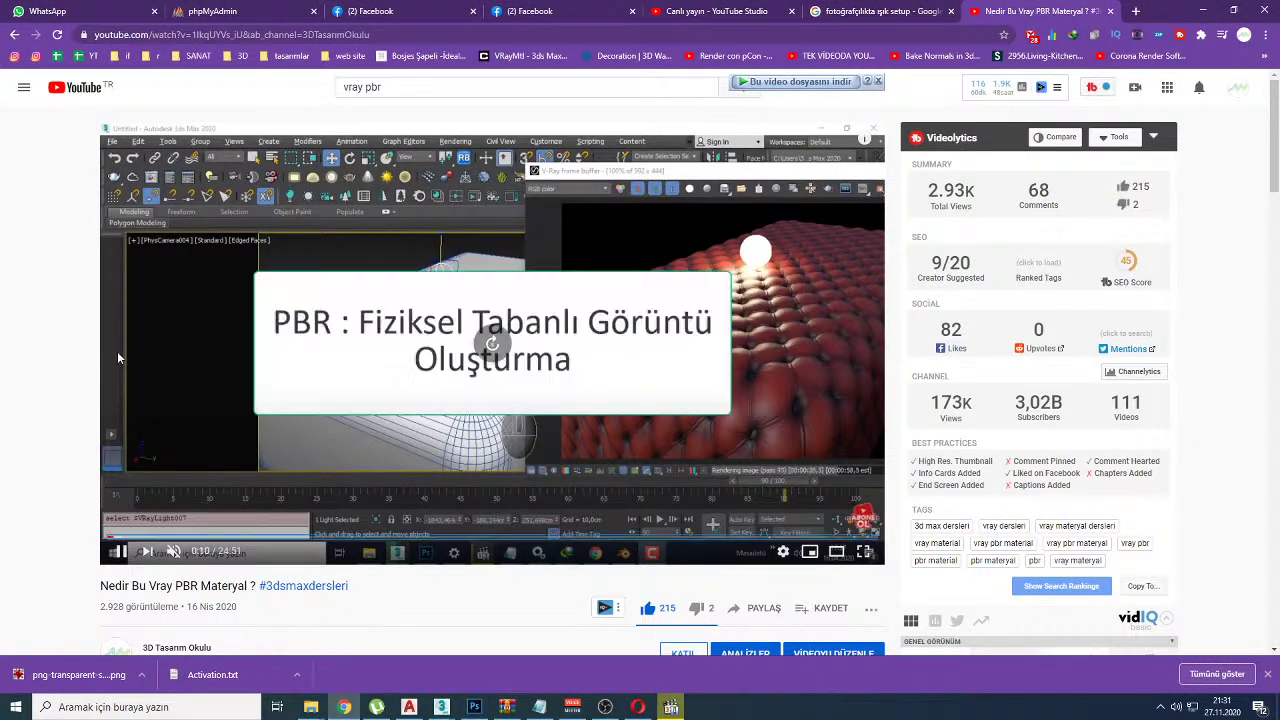
click(117, 351)
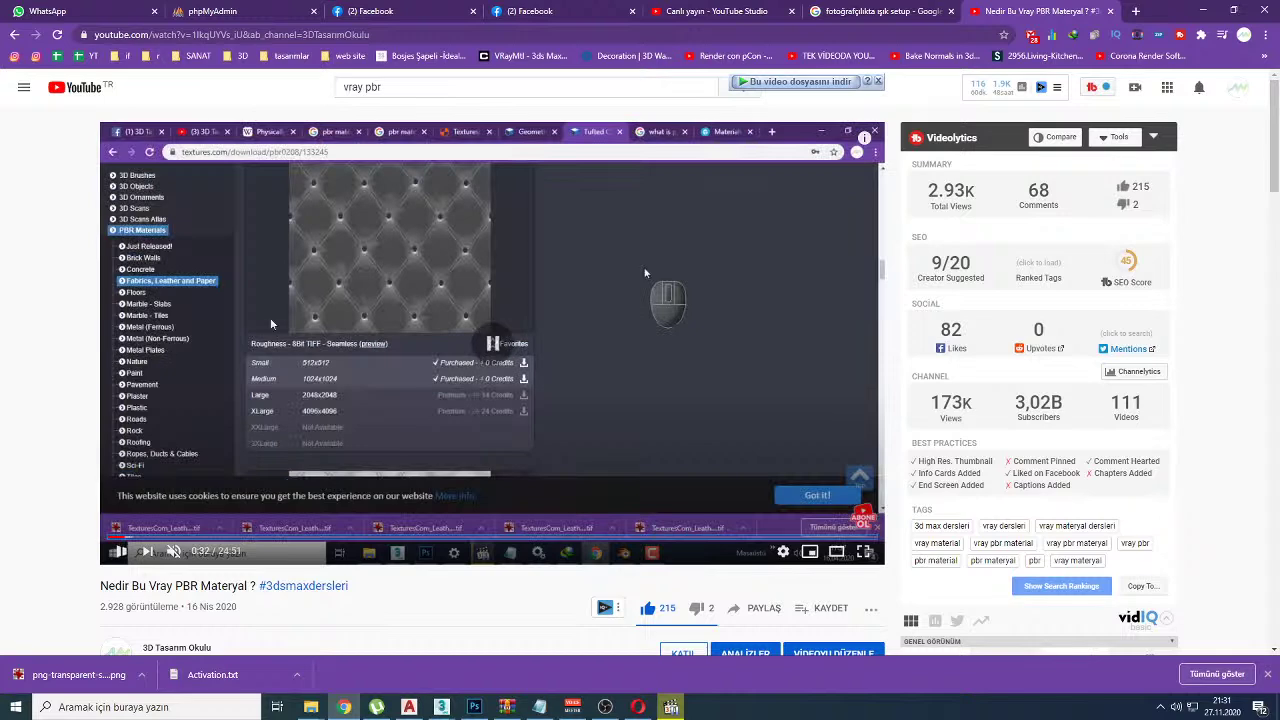
Step: Copy the PBR video's URL from the address bar and return to the Studio dashboard
right_click(375, 34)
click(470, 124)
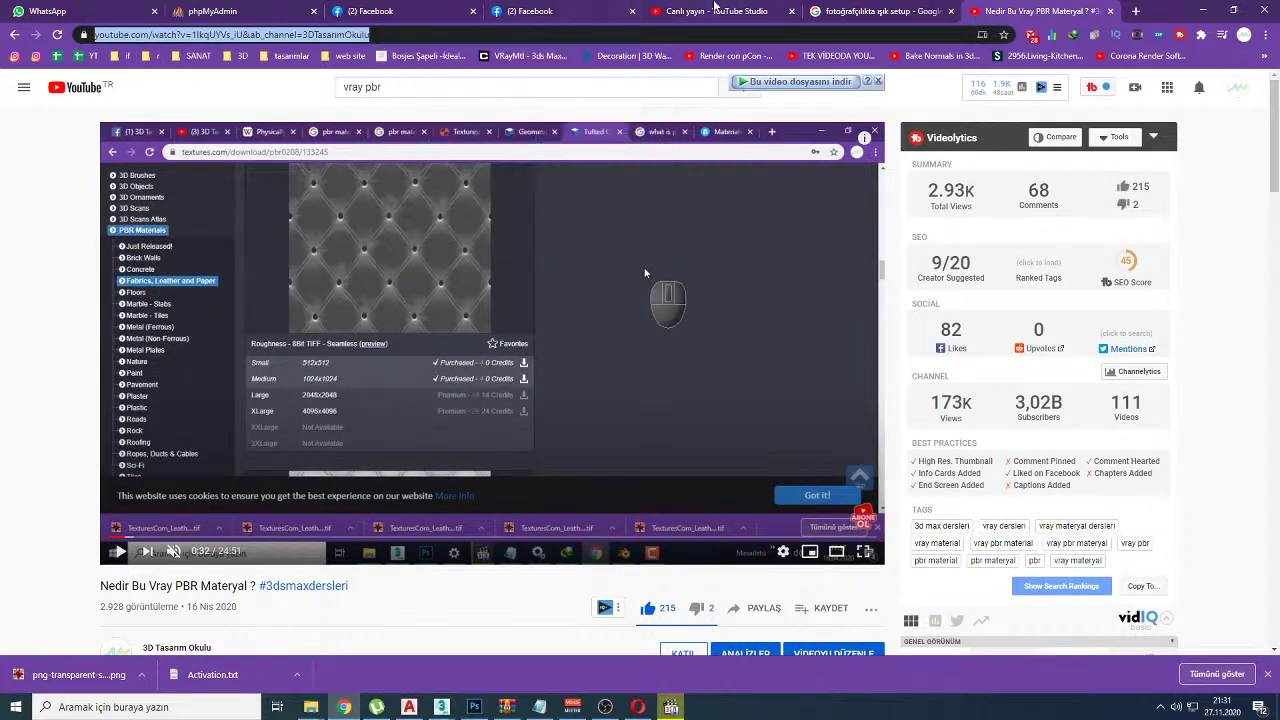
click(720, 11)
Step: Paste the PBR video link into the live chat and send it
click(1130, 610)
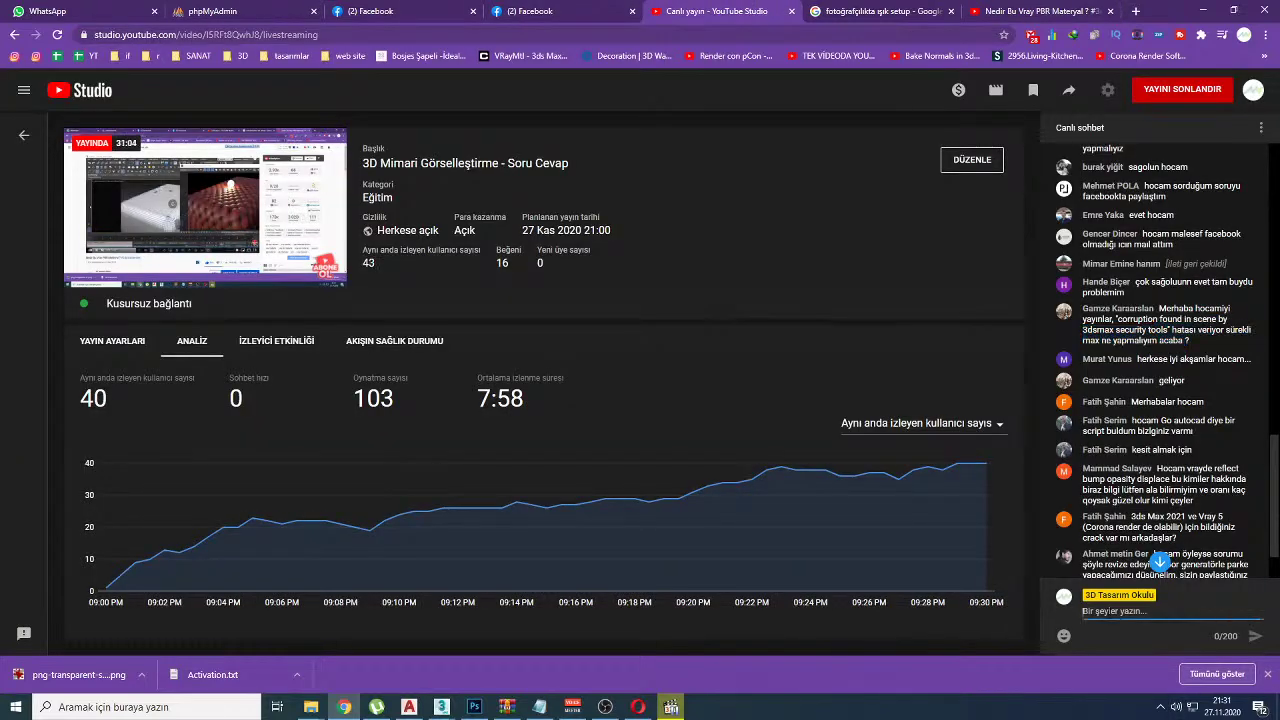
key(ctrl+v)
key(Return)
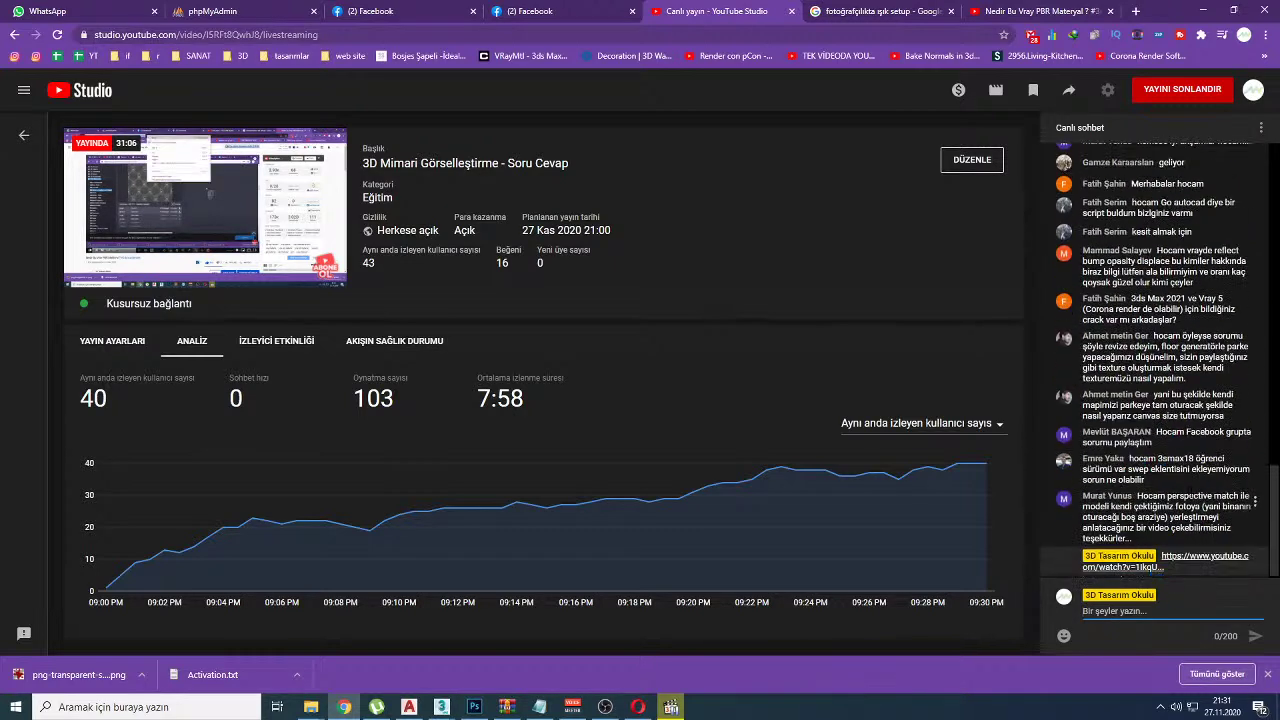
scroll(1150, 450, up, 5)
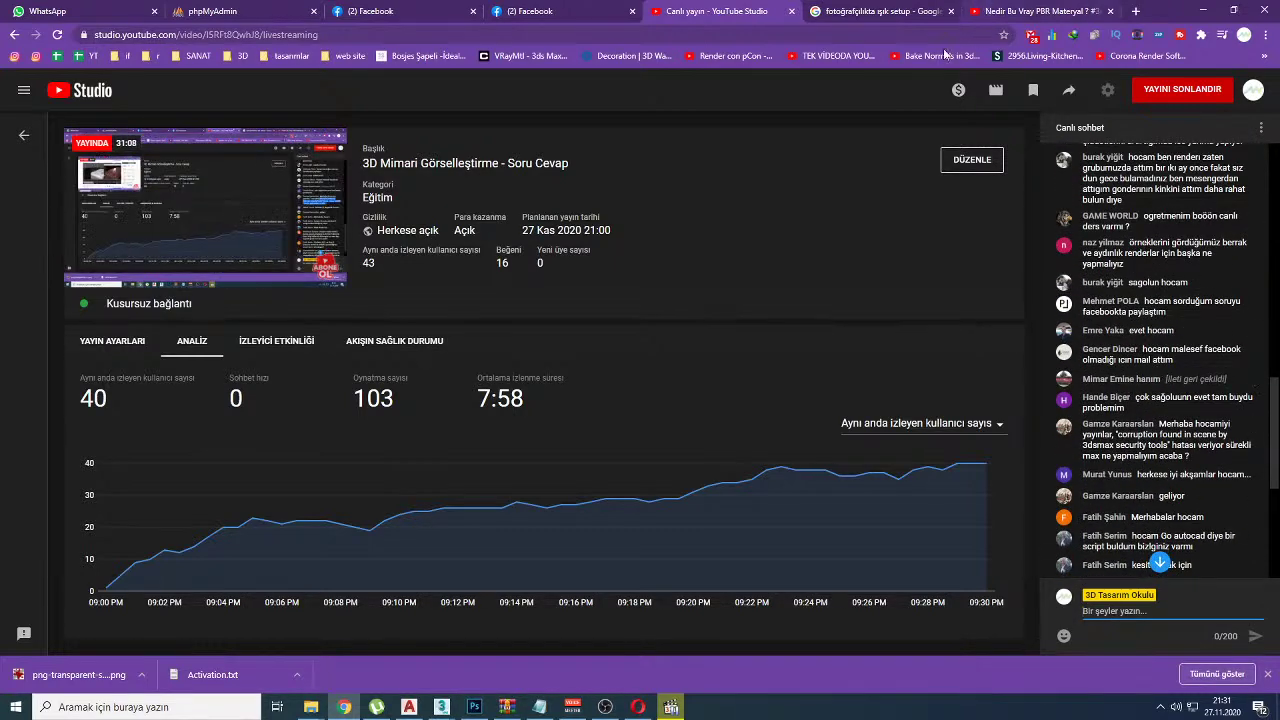
Step: Skim the PBR video forward to the leather material section and pause it
click(1040, 10)
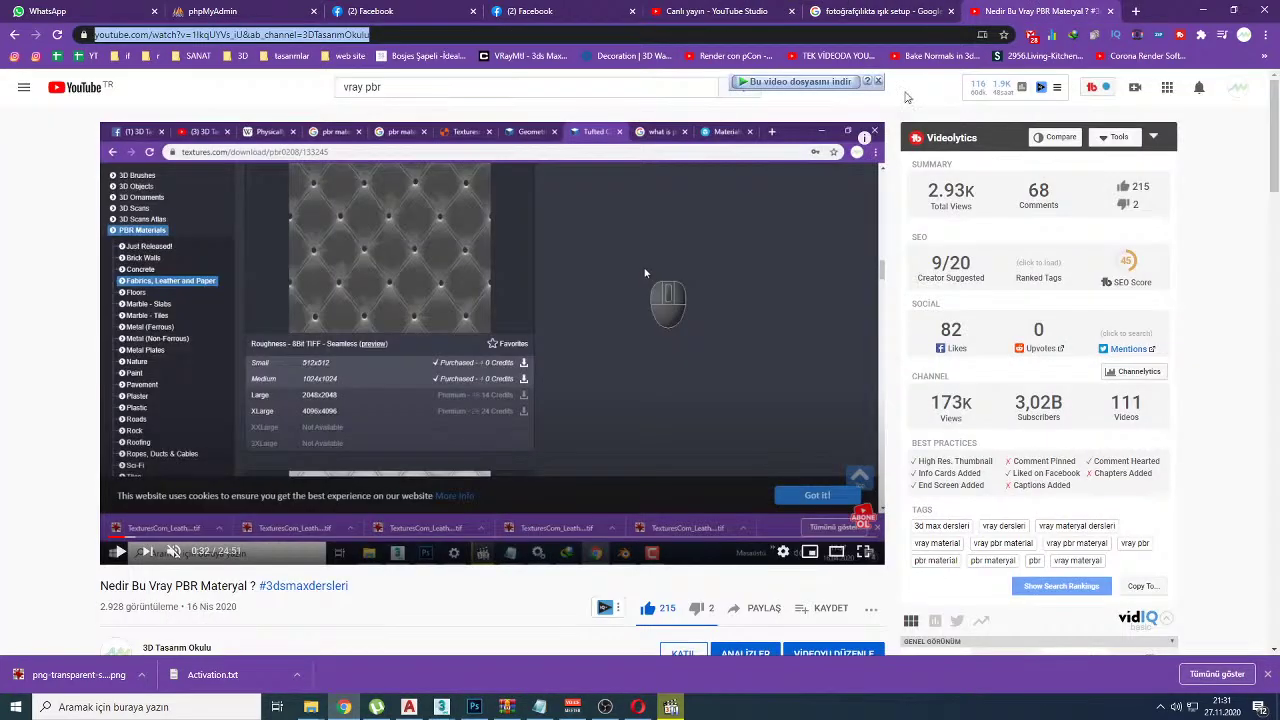
click(520, 270)
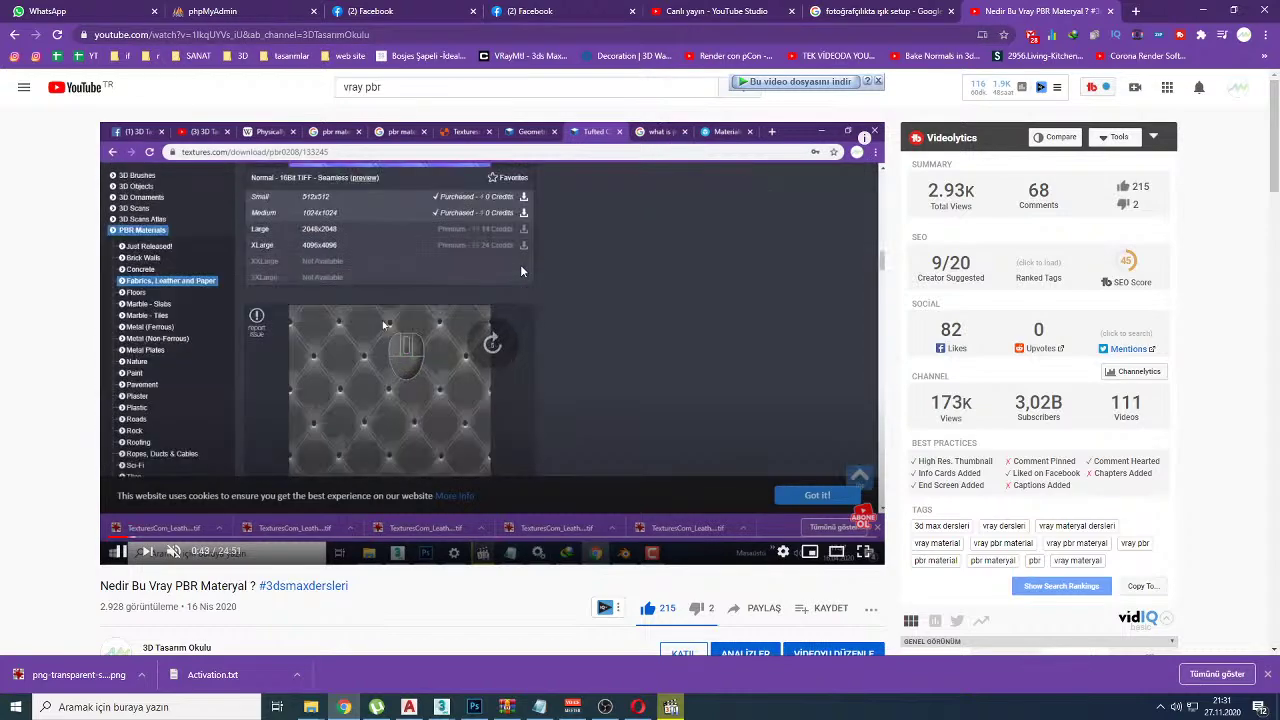
key(j)
key(j)
key(j)
key(j)
key(j)
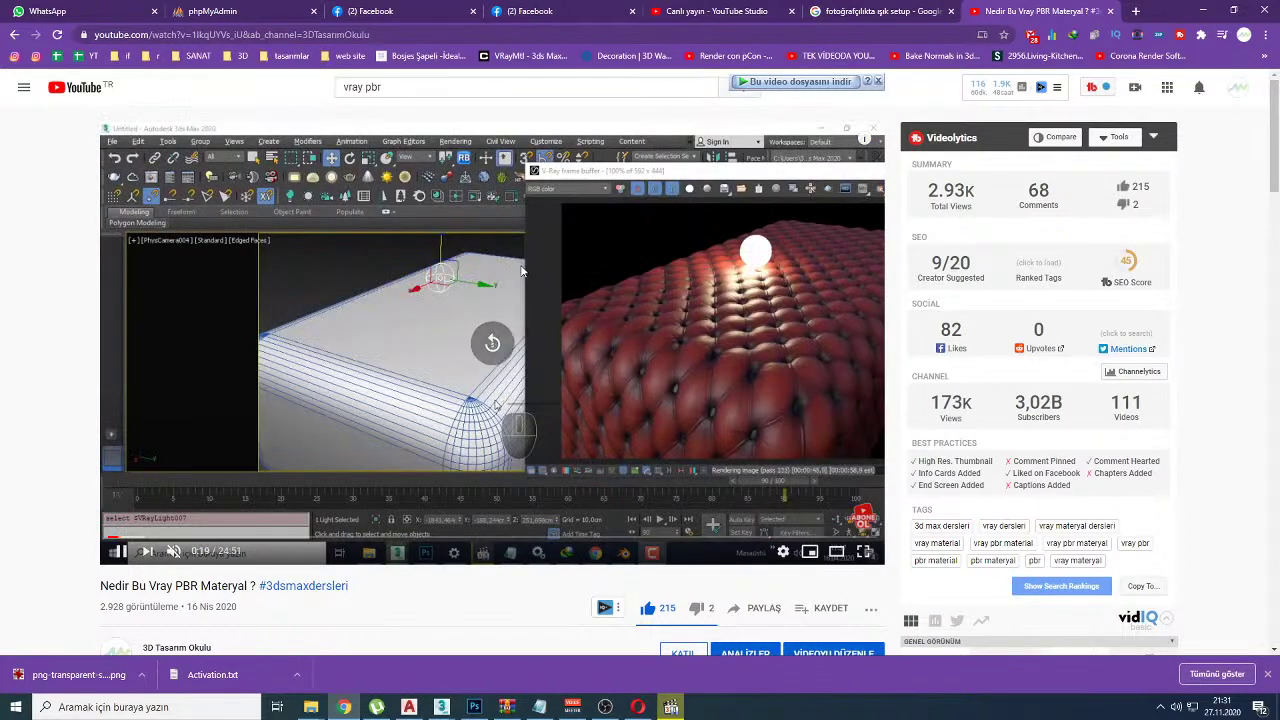
key(Right)
key(Right)
key(Right)
key(Right)
key(Right)
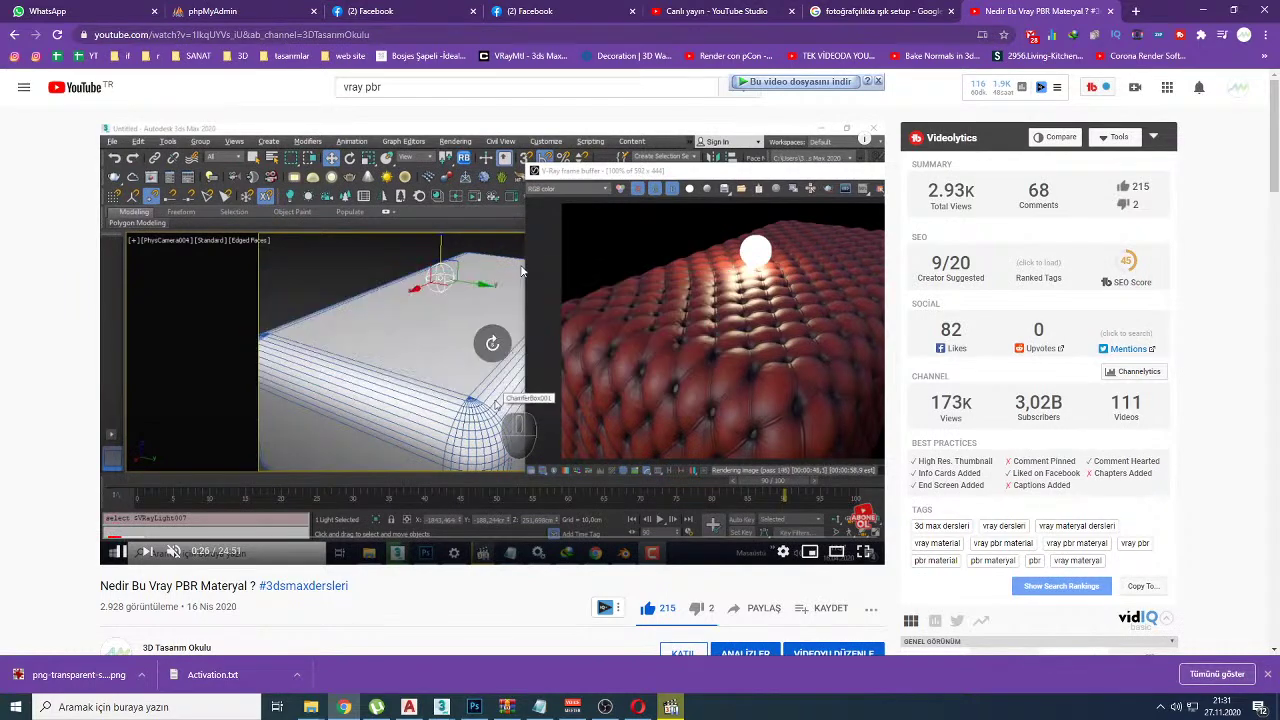
key(Right)
key(Right)
key(Right)
key(Right)
key(Right)
key(Right)
key(Right)
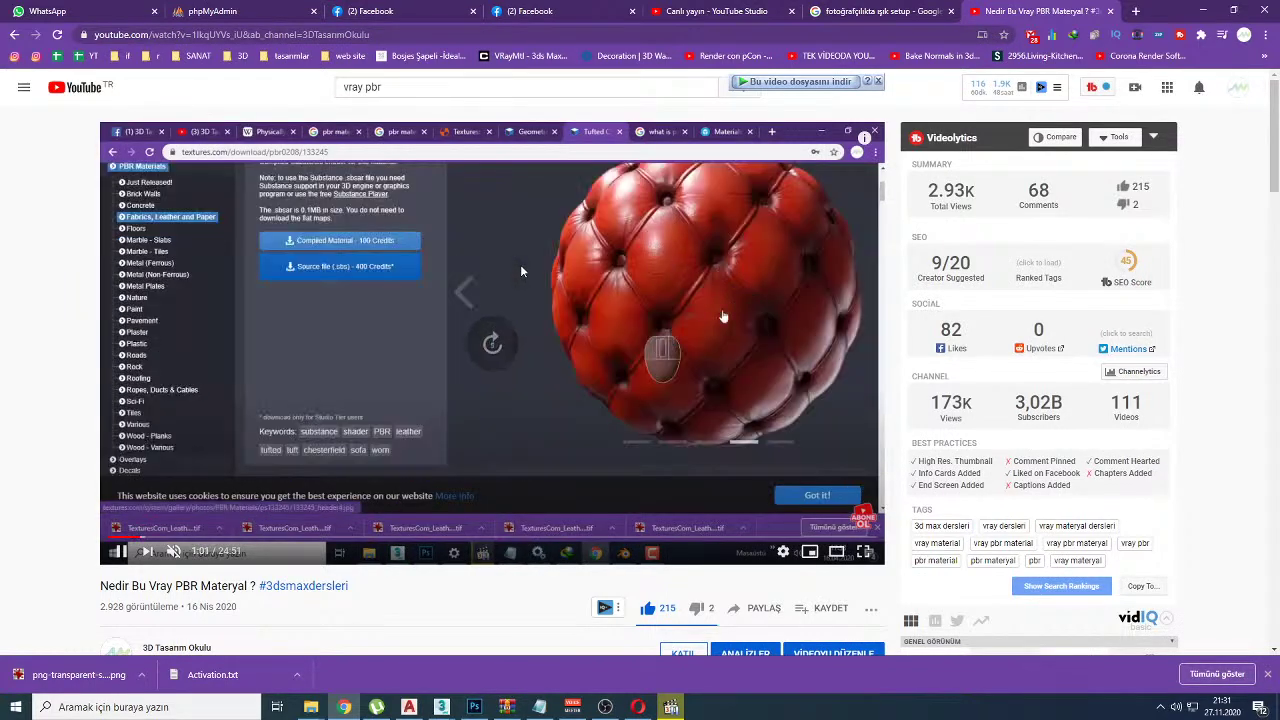
key(Right)
key(Right)
key(Right)
key(Right)
key(Right)
key(Right)
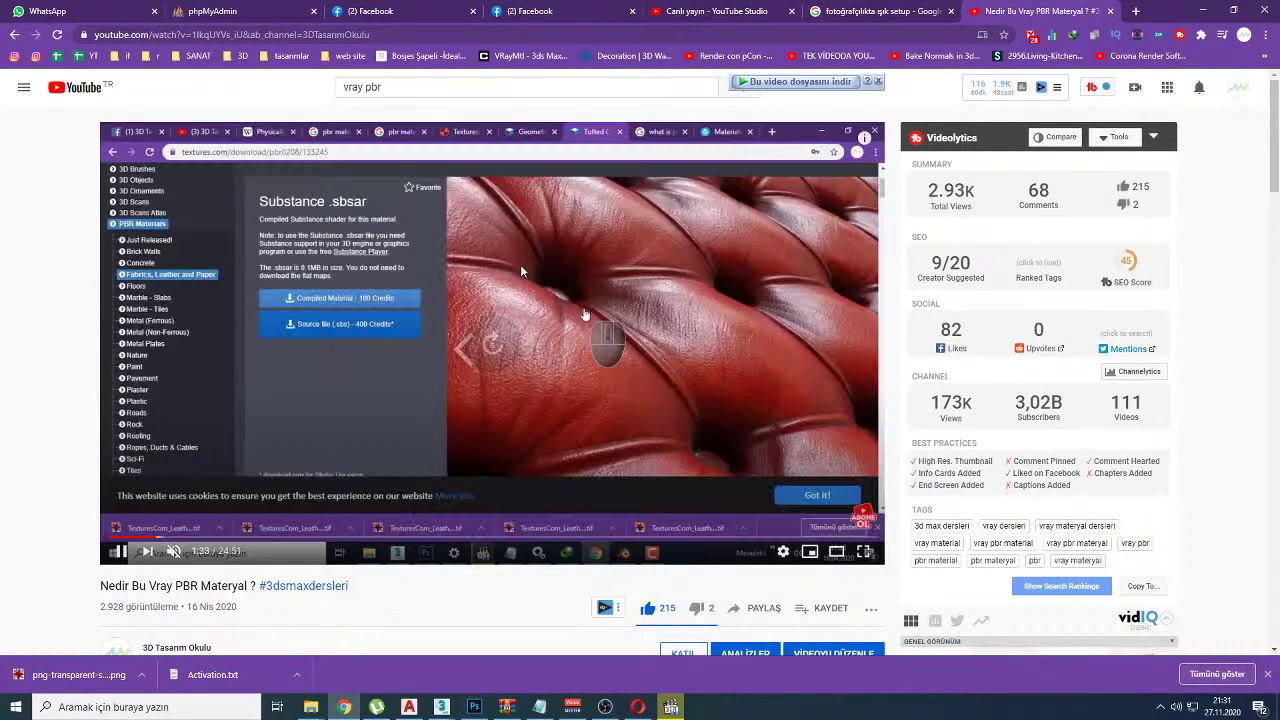
key(space)
Step: Cycle through the Google Images and Facebook tabs back to the live-stream dashboard
key(ctrl+shift+Tab)
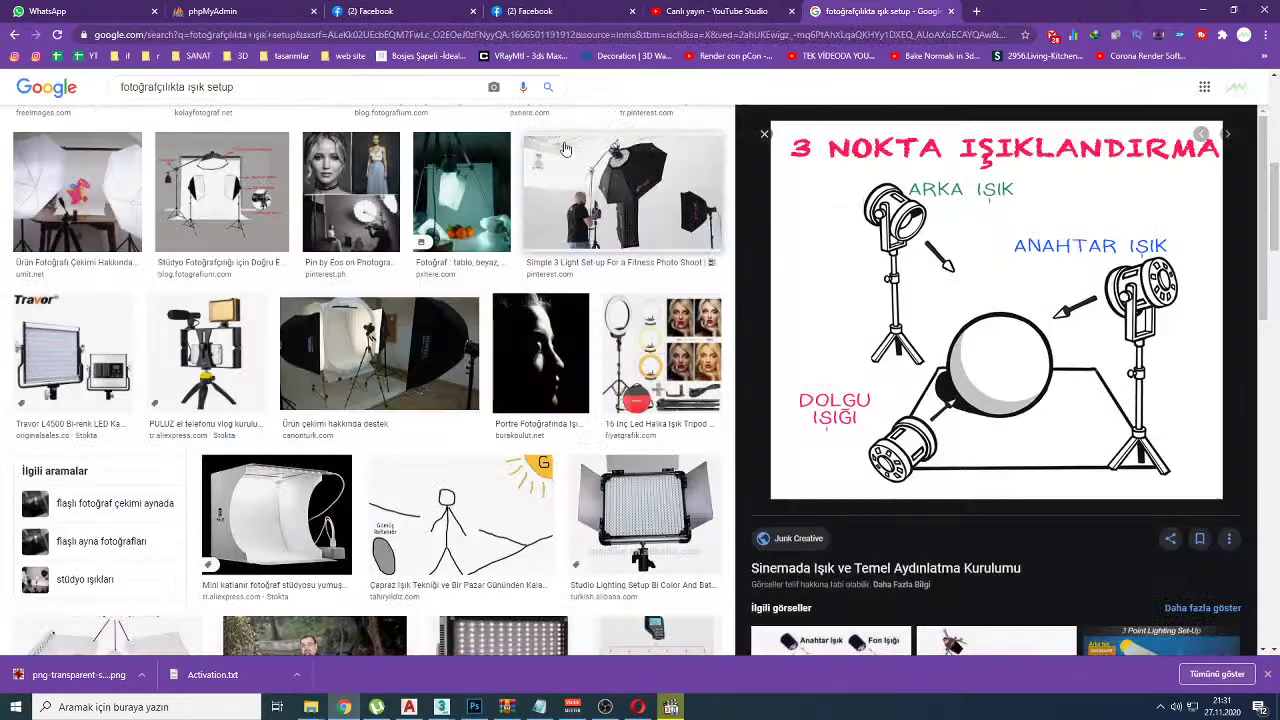
click(373, 15)
click(710, 11)
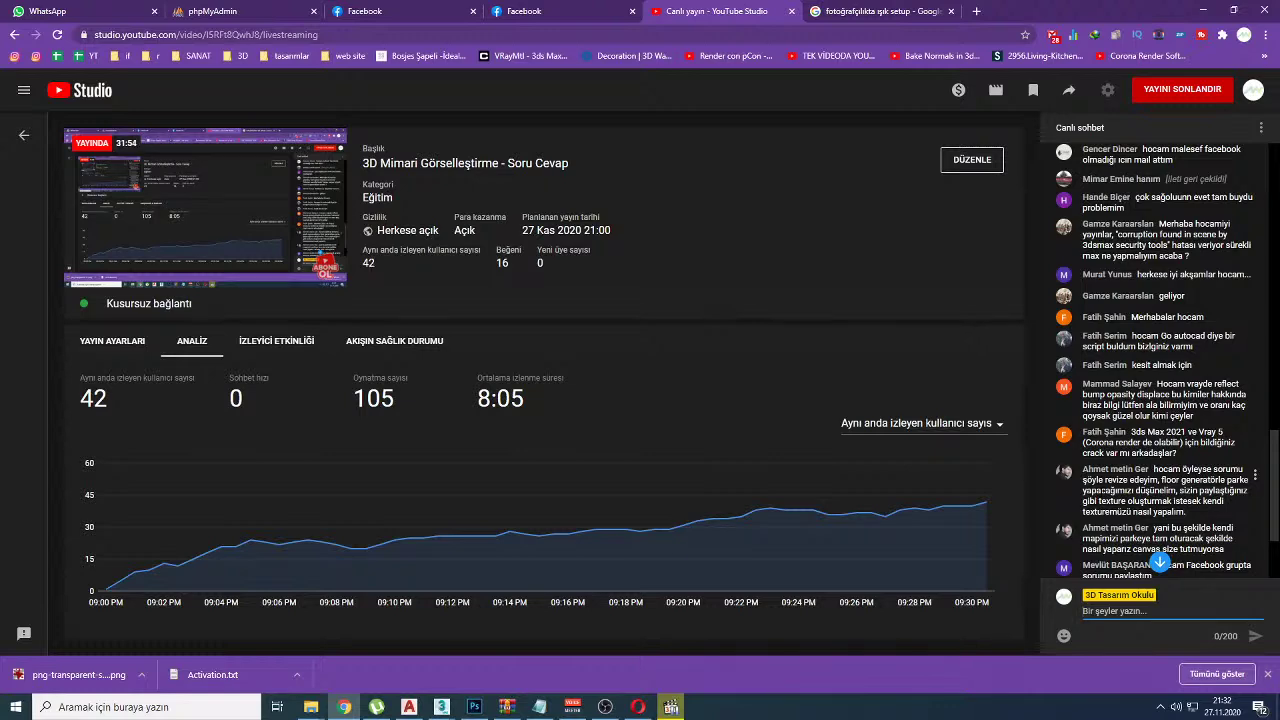
Step: Read and highlight a viewer's chat question on the dashboard, then return to the Facebook feed
click(462, 10)
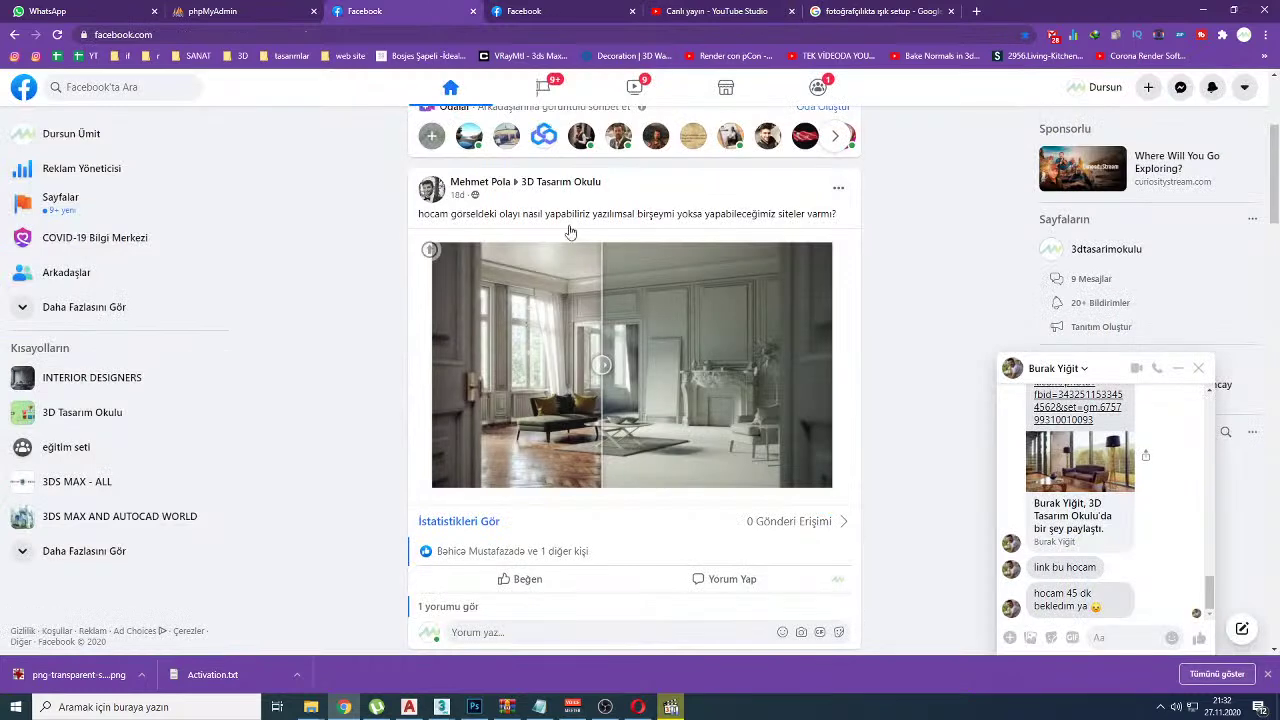
click(655, 10)
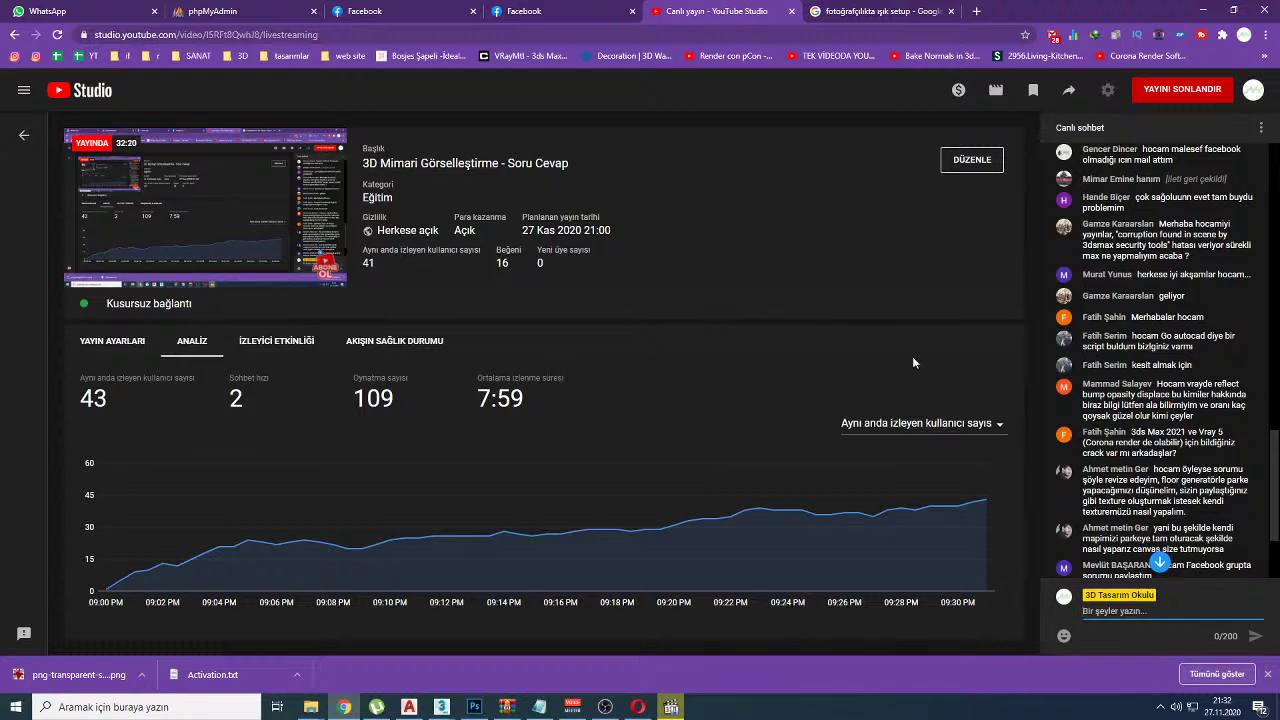
drag(1152, 511, 1177, 511)
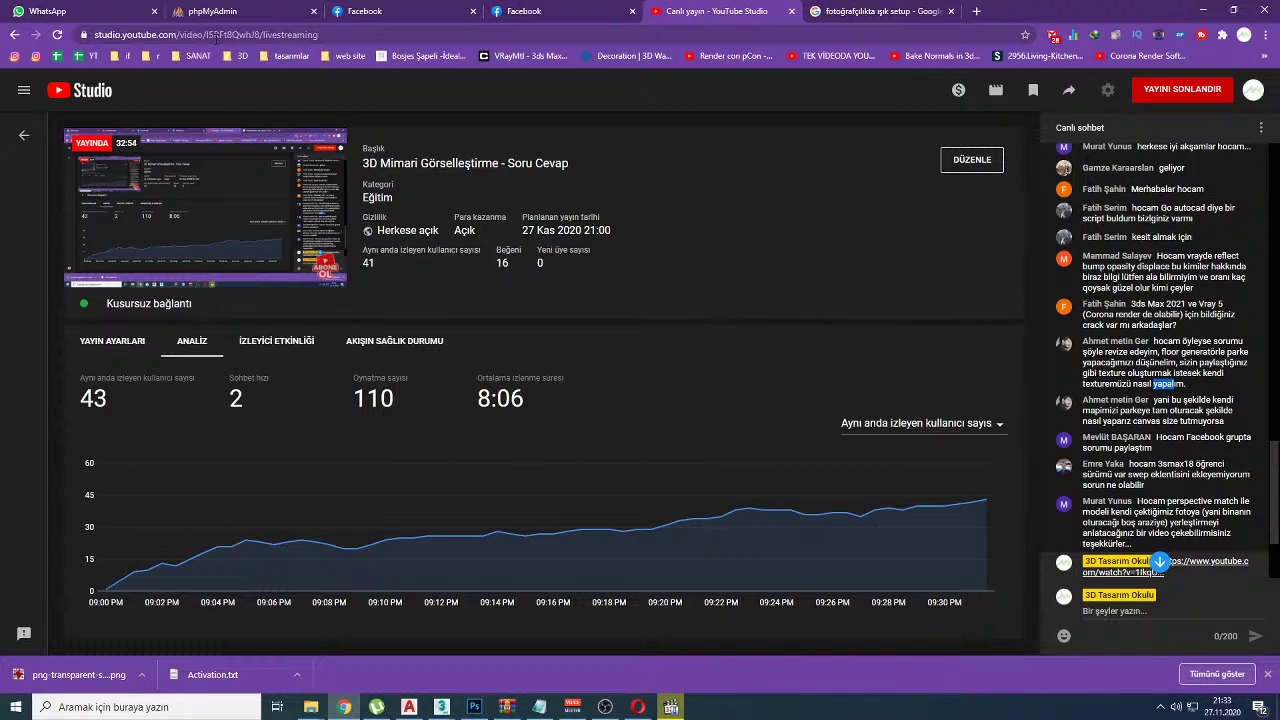
click(342, 10)
scroll(339, 462, up, 3)
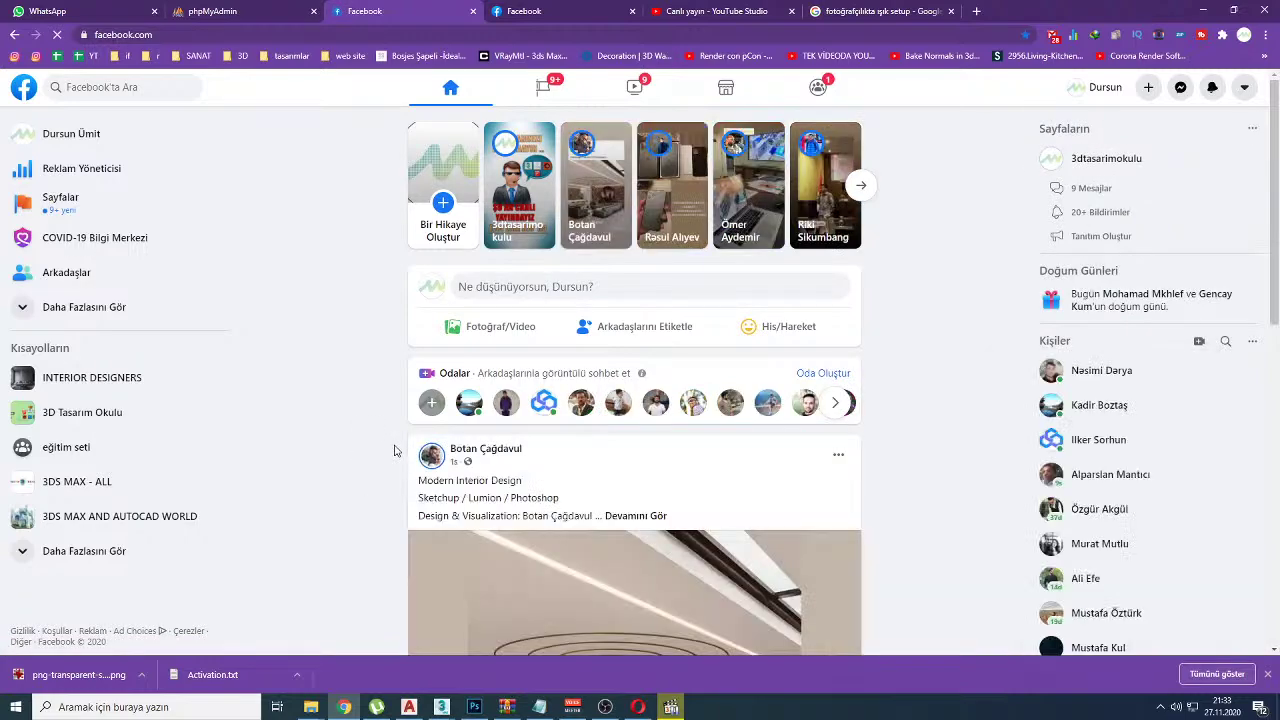
Step: Like the interior-design post in the Facebook feed
scroll(397, 449, down, 10)
scroll(384, 458, up, 6)
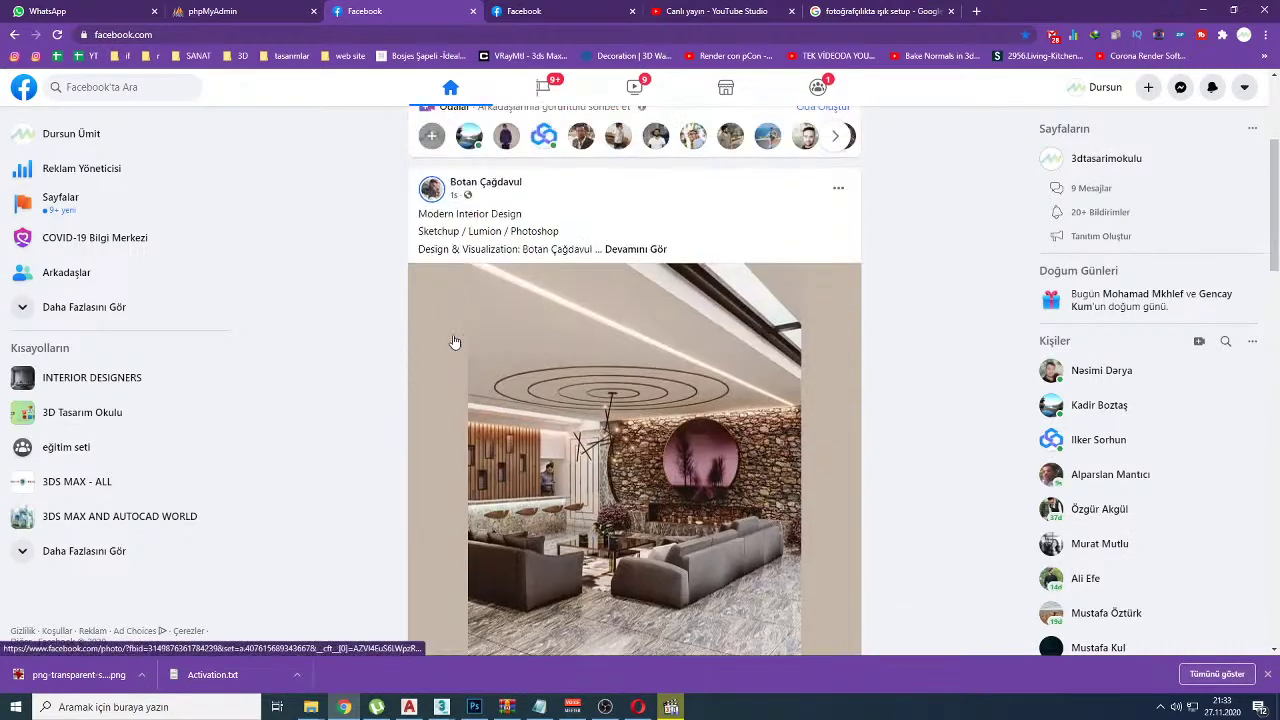
scroll(434, 300, down, 3)
scroll(448, 305, up, 3)
scroll(358, 350, down, 2)
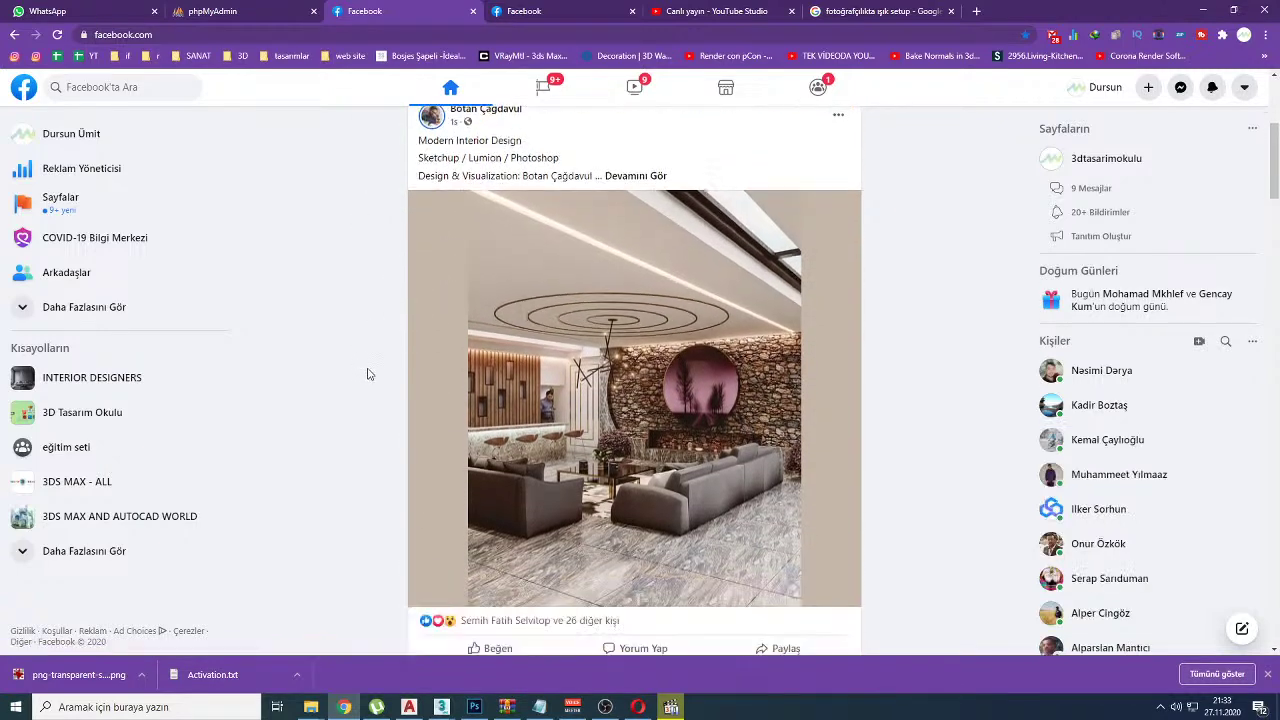
click(488, 523)
Step: Open the 3D Tasarım Okulu group and highlight 'Dr server' in a member's Corona question
scroll(336, 466, up, 3)
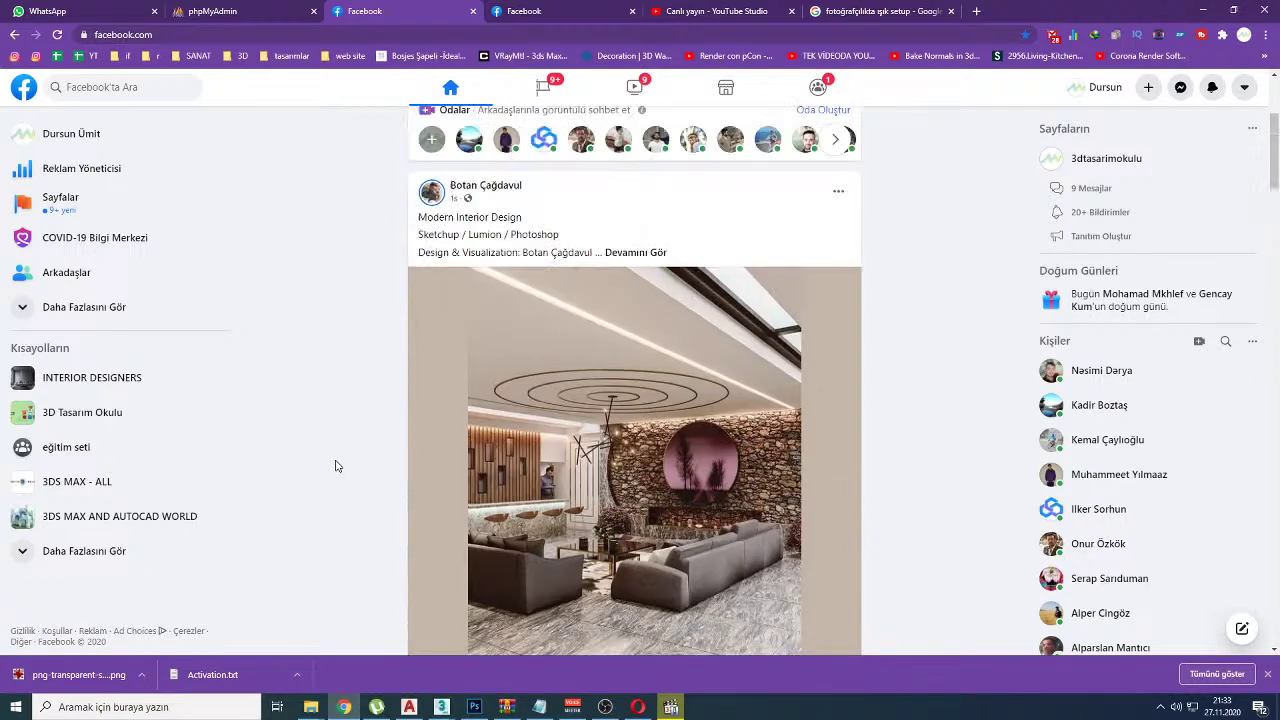
click(97, 414)
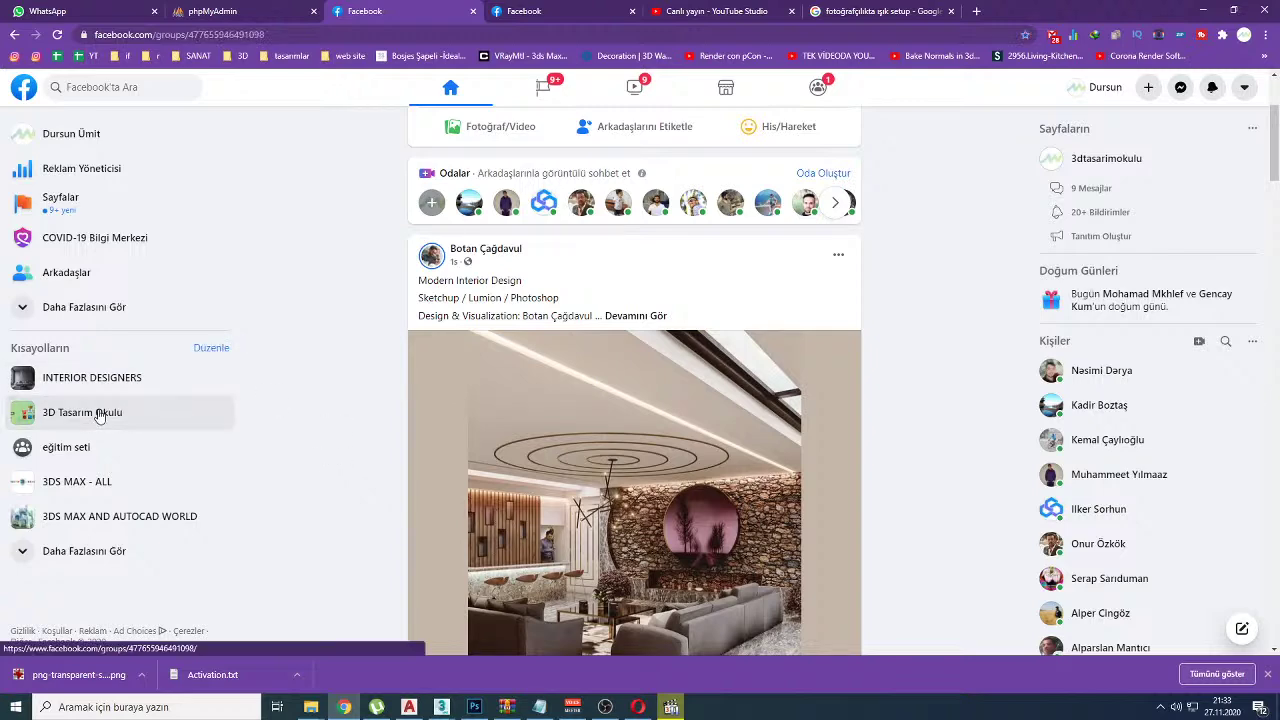
scroll(373, 373, down, 10)
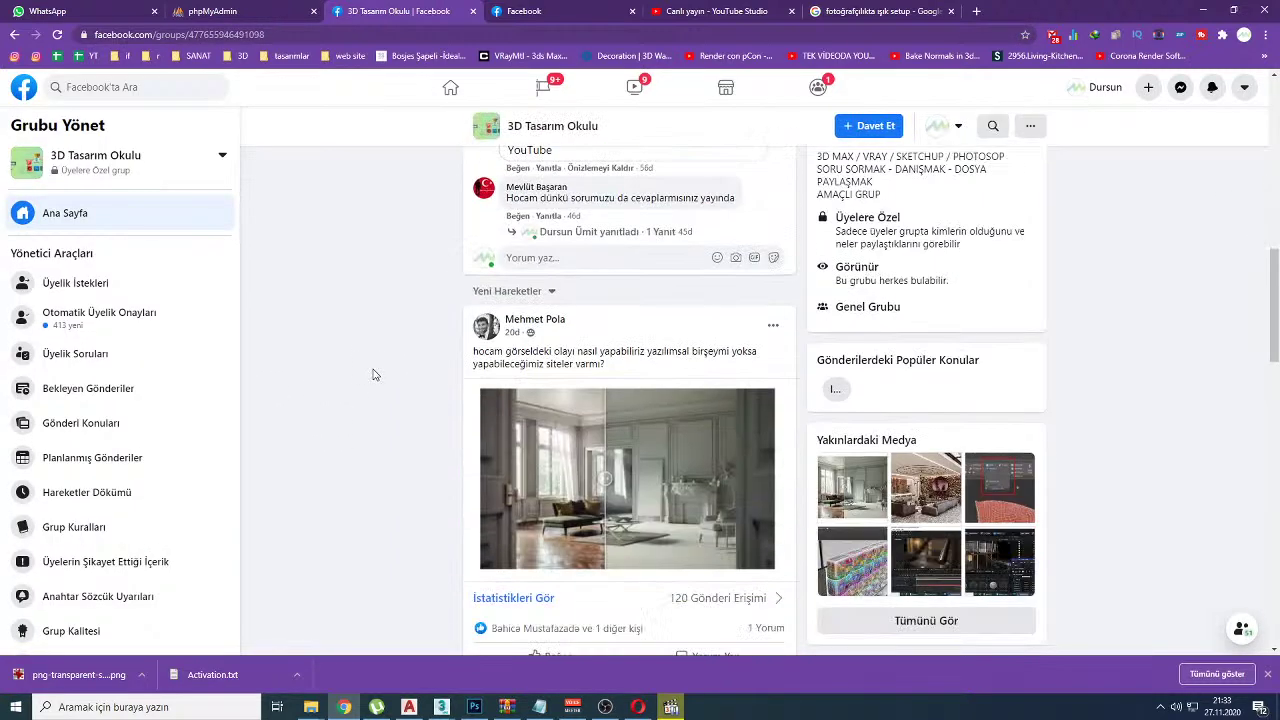
scroll(376, 374, down, 2)
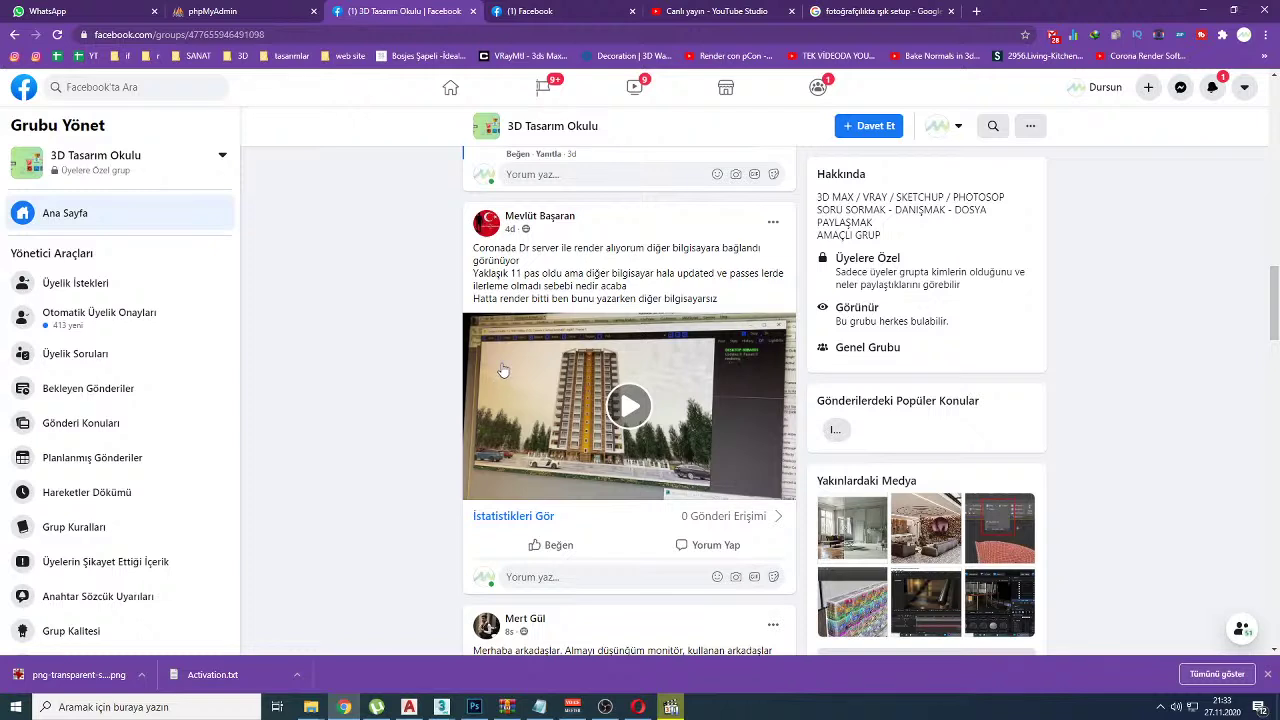
drag(508, 249, 530, 248)
drag(519, 248, 560, 254)
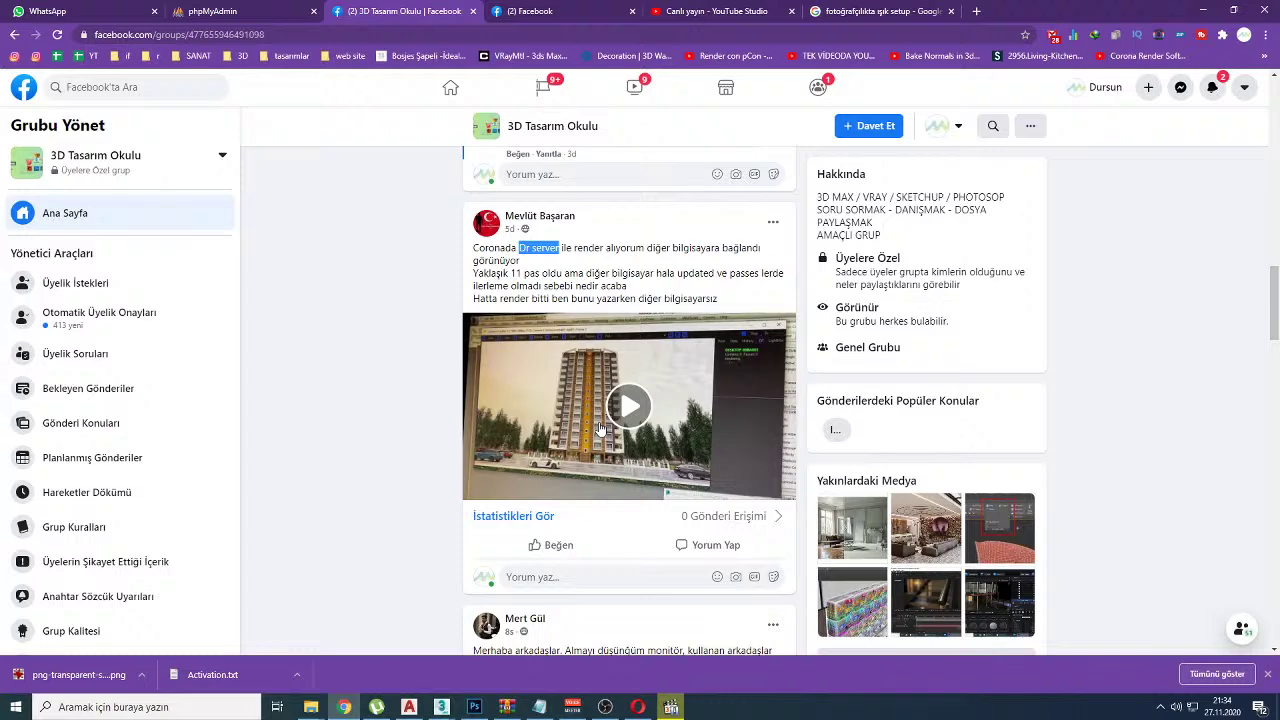
Step: Play the post's Corona DR video, skip to about 0:06 and enlarge it
click(601, 428)
click(589, 487)
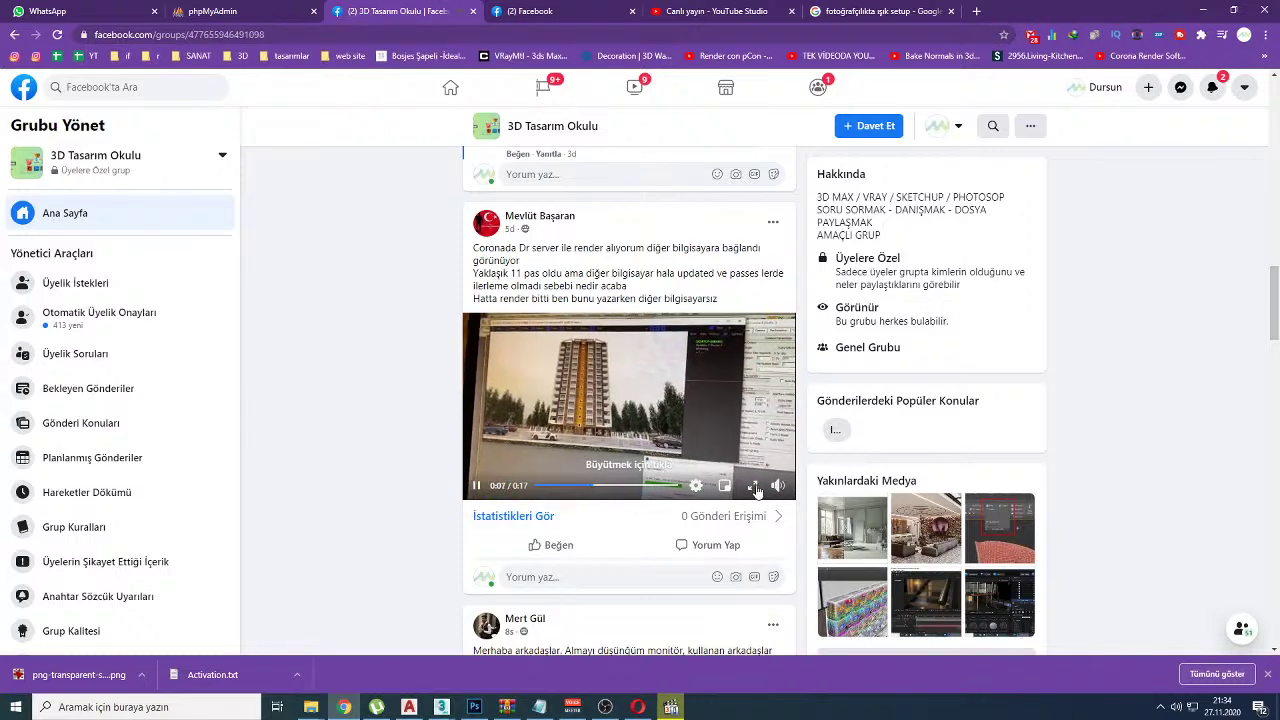
click(755, 486)
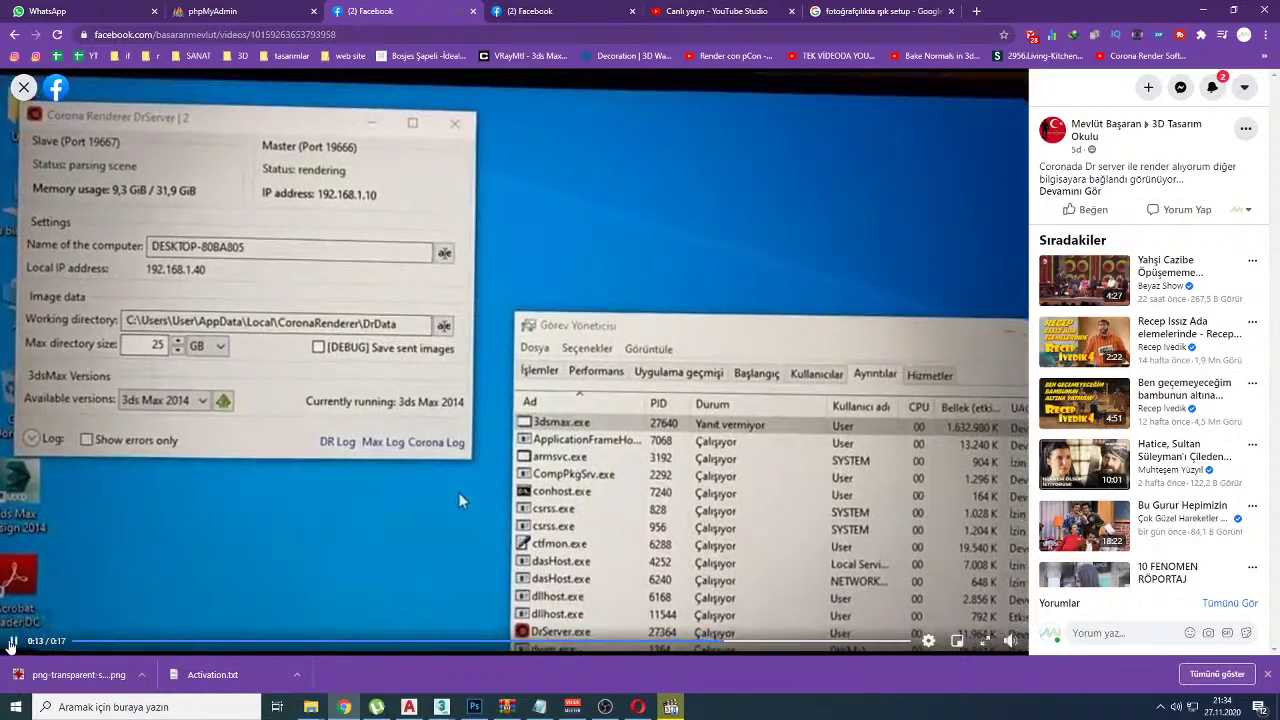
Step: Pause and replay the video, expand the full caption, and stop on the Corona DR dialog
click(12, 642)
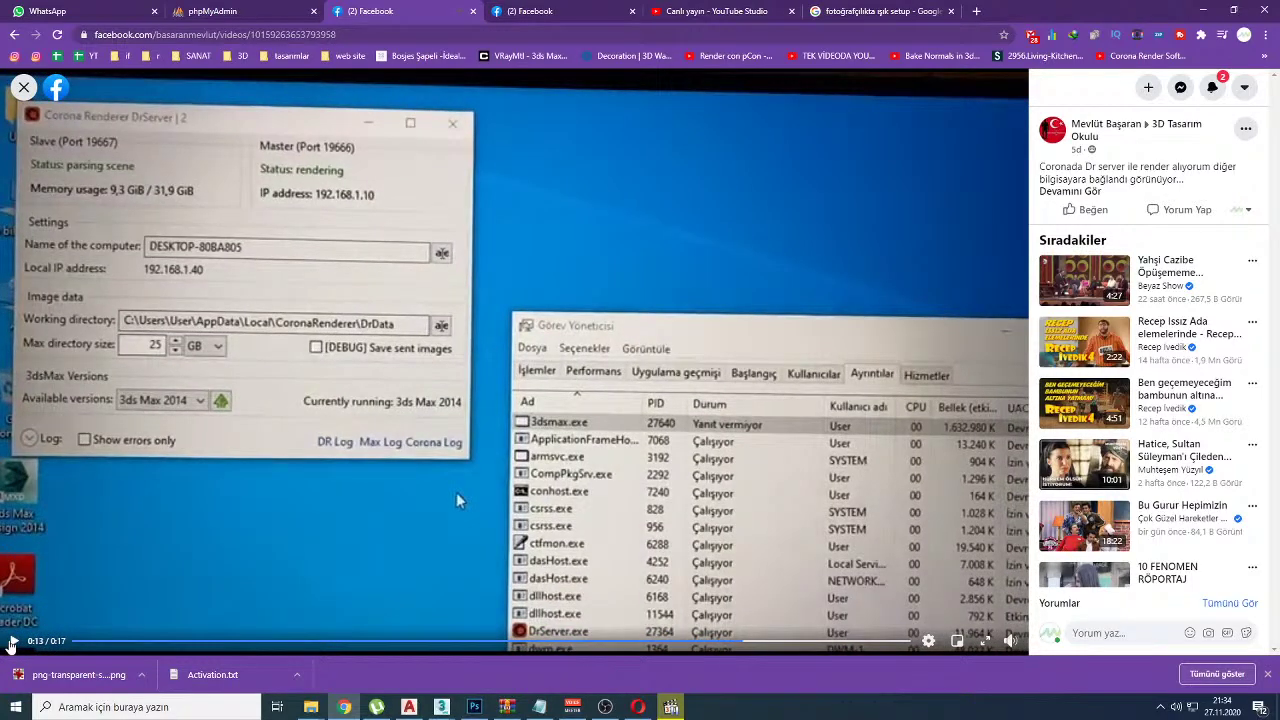
click(12, 642)
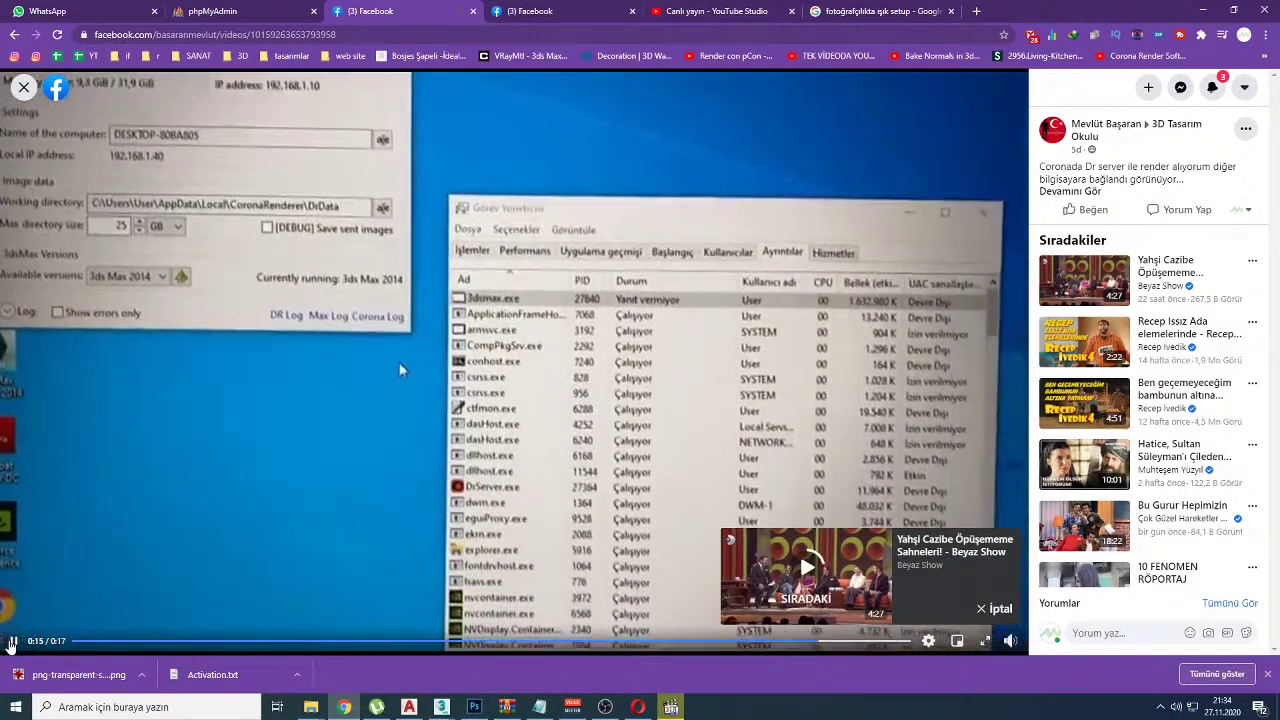
click(12, 642)
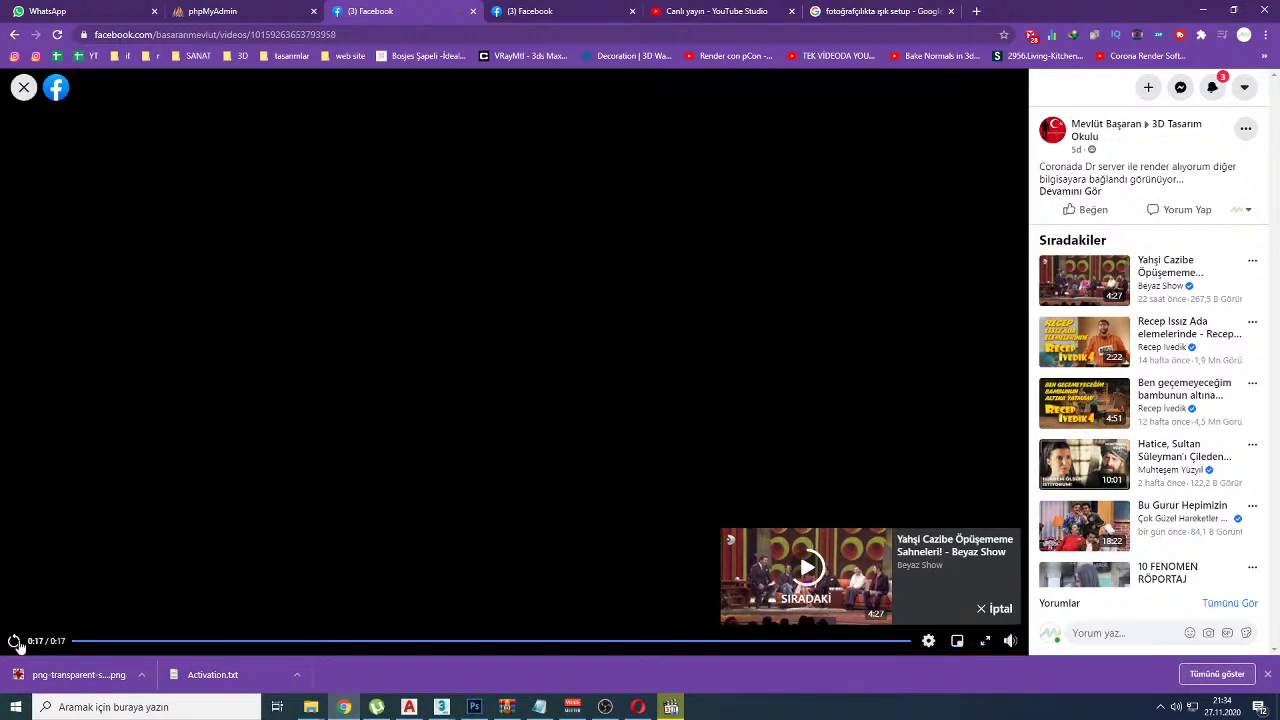
click(13, 642)
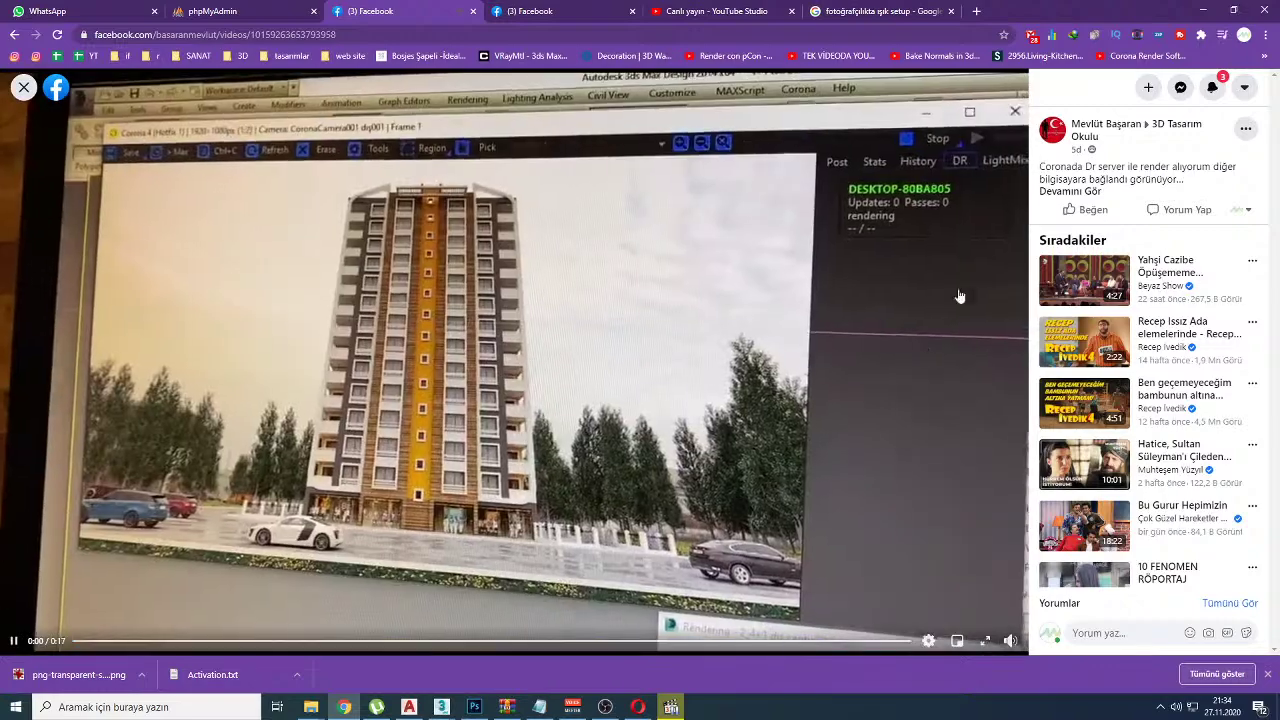
click(1077, 191)
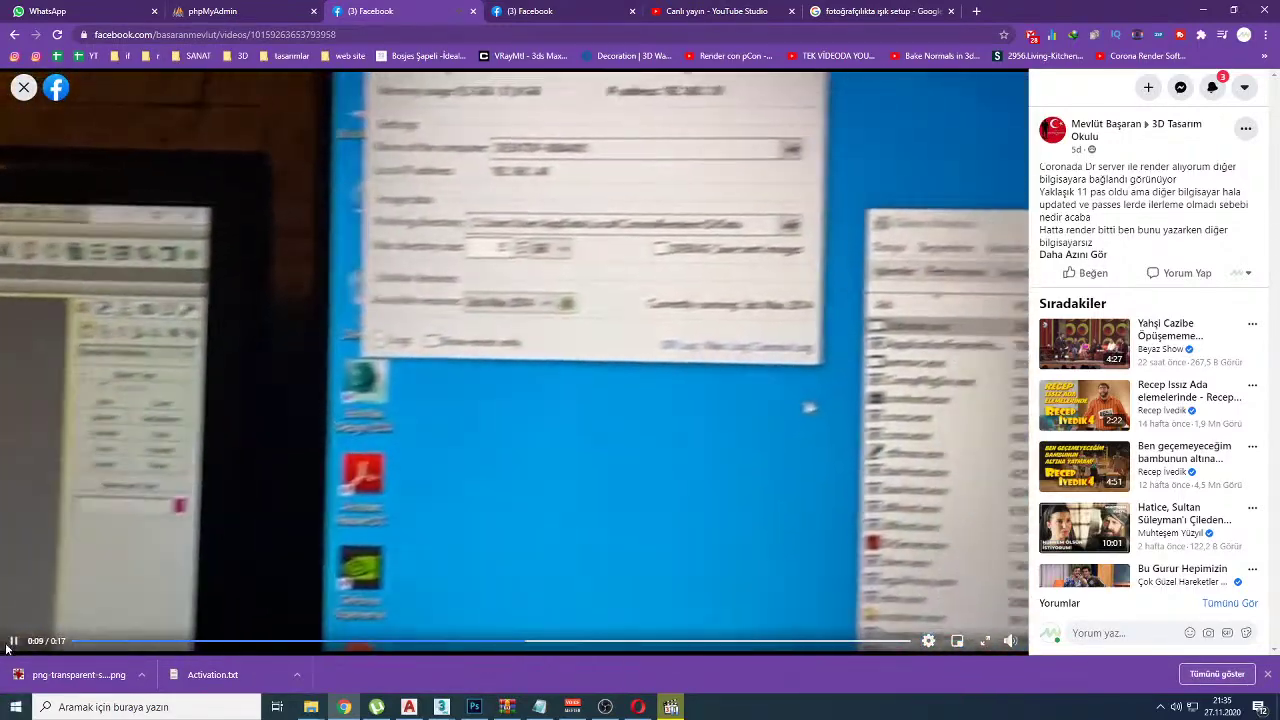
click(14, 641)
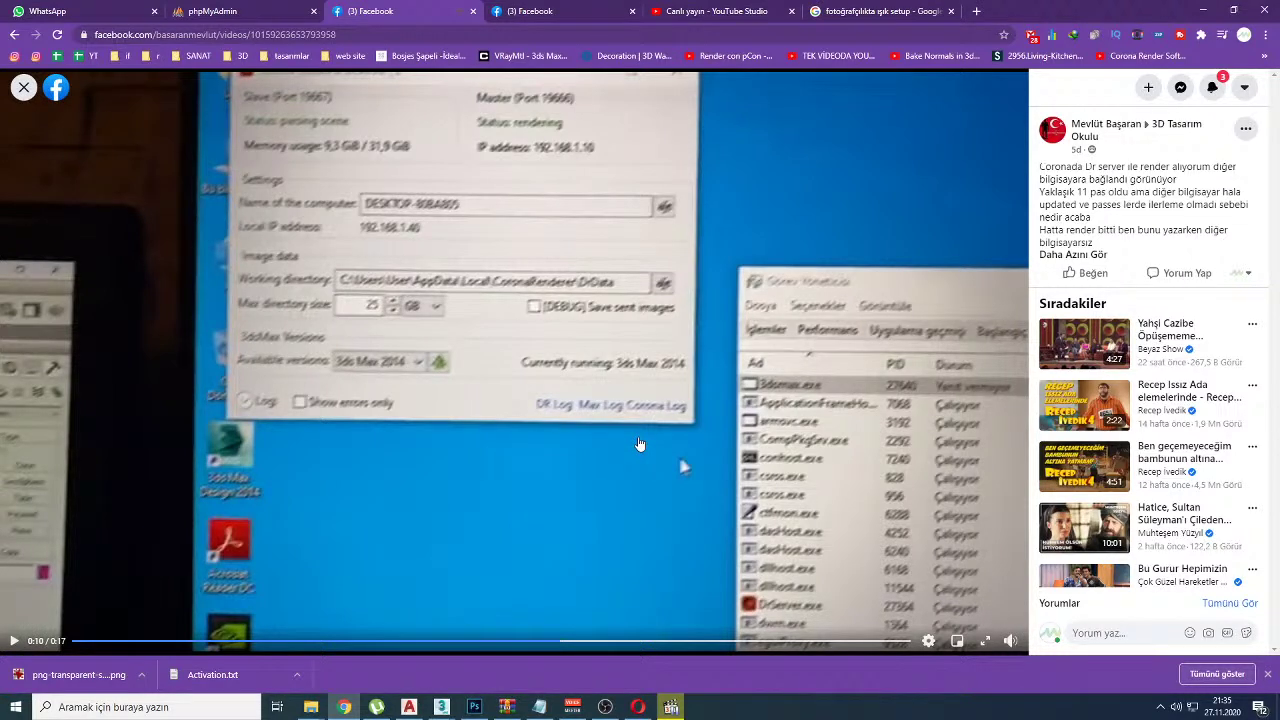
Step: Show the desktop, closing VoiceMeeter's donation dialog and minimising its mixer
key(super+d)
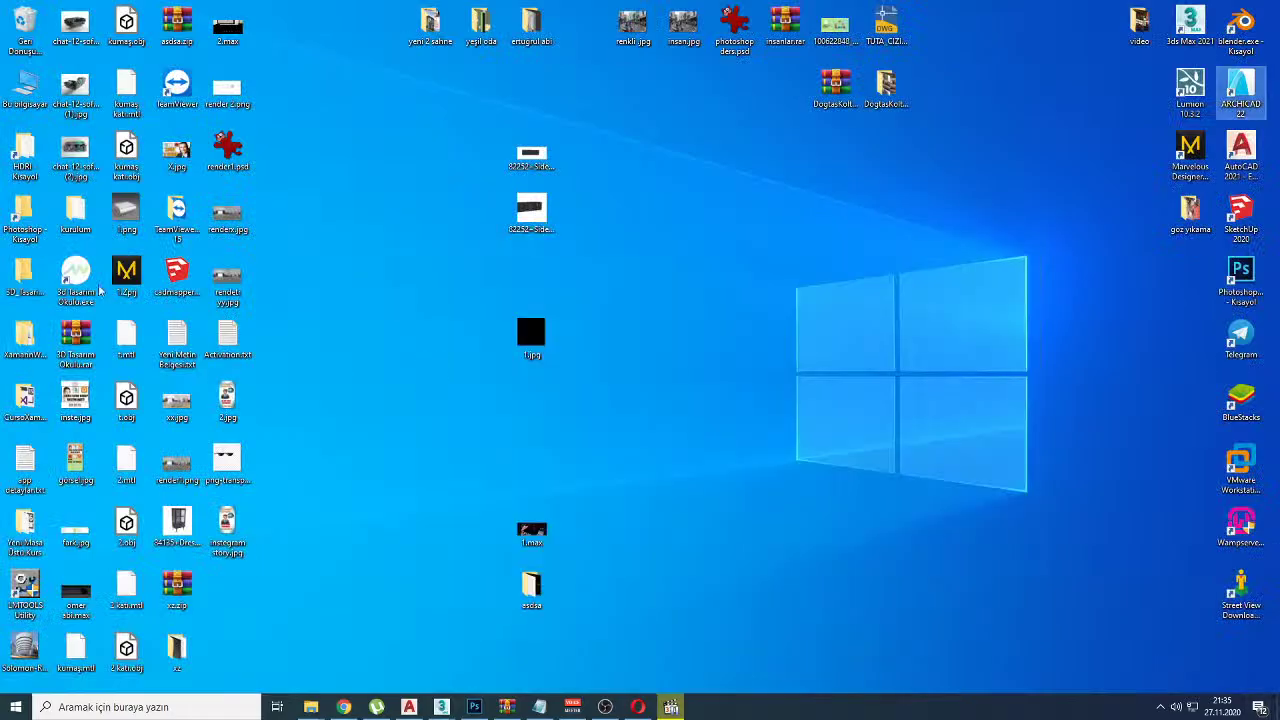
key(super)
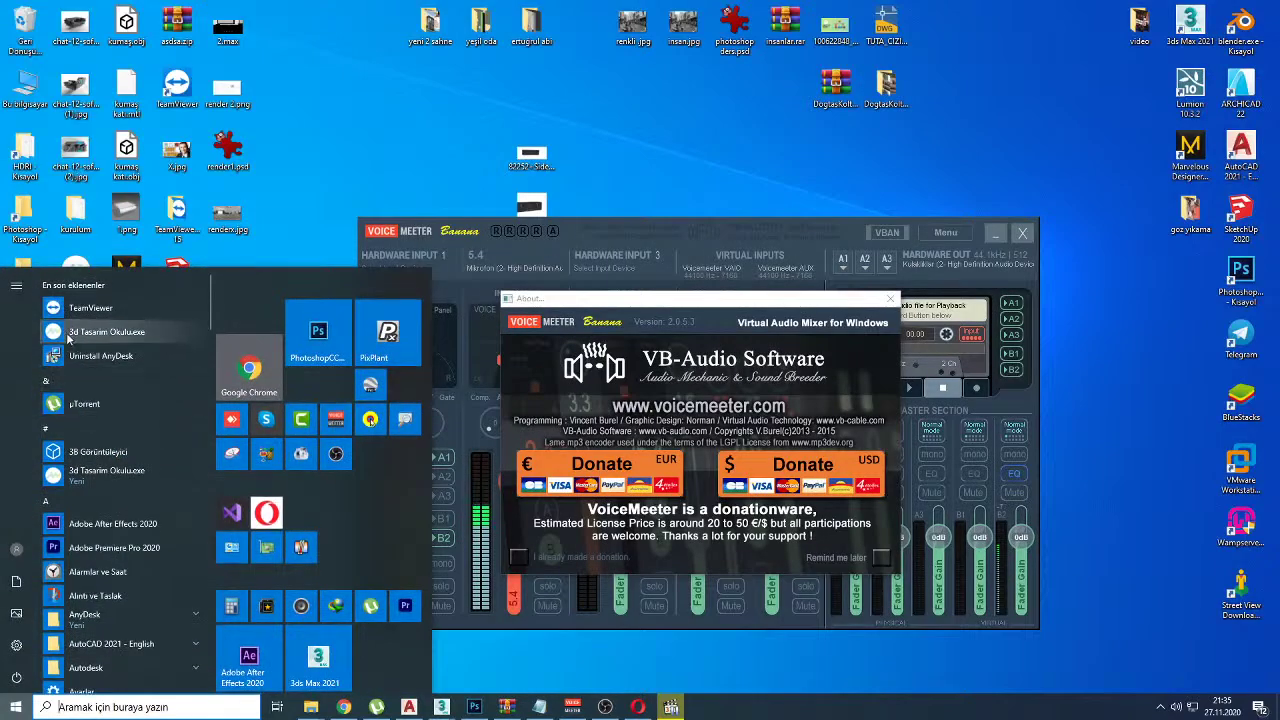
click(890, 298)
click(995, 232)
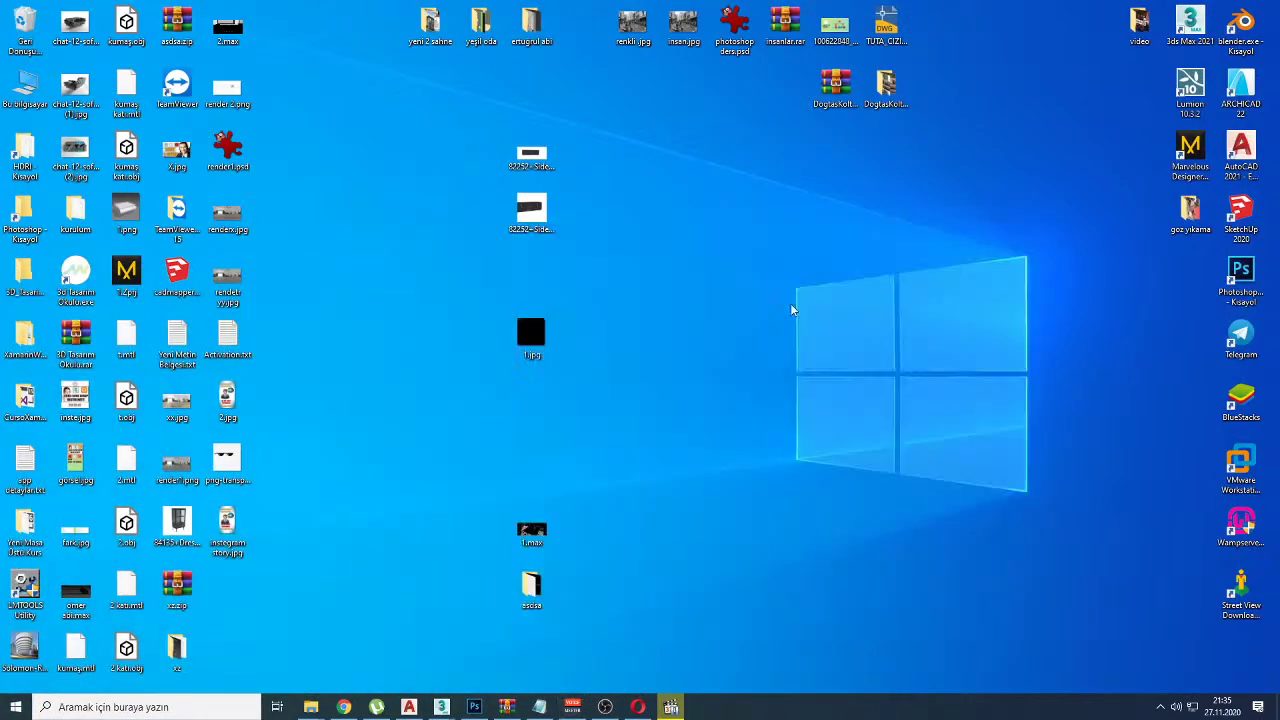
click(16, 707)
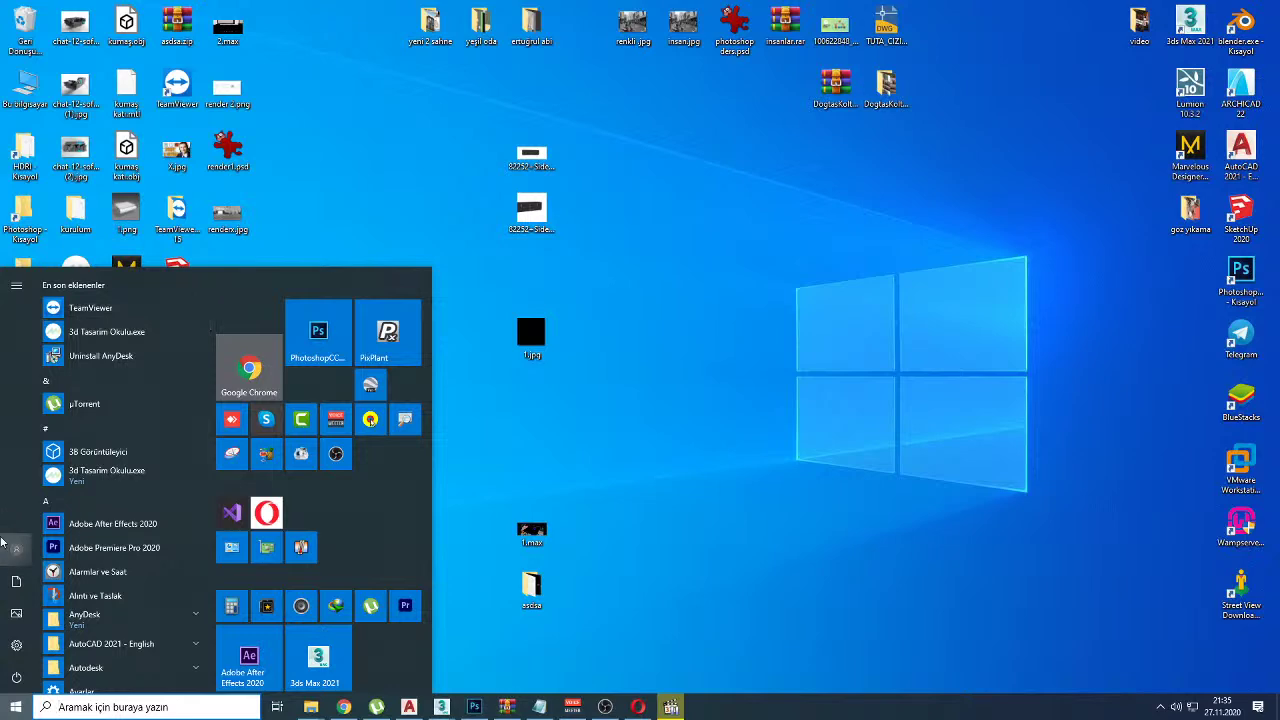
mouse_move(12, 556)
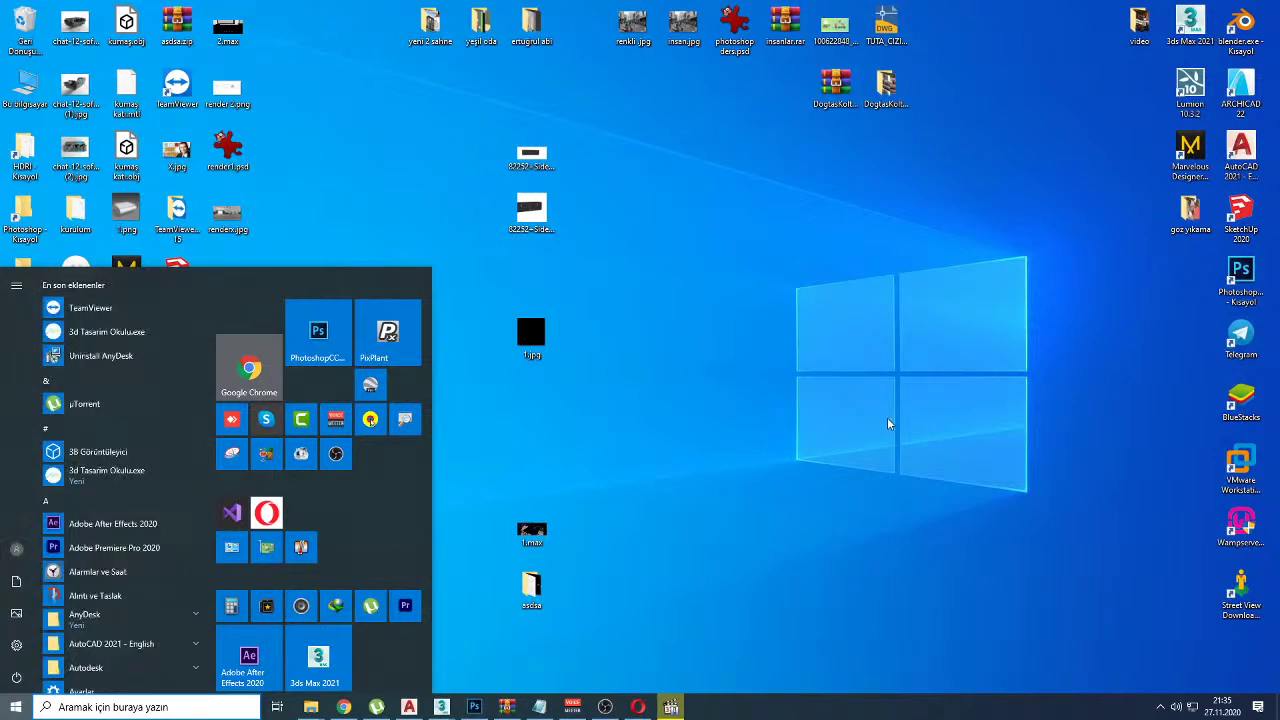
click(25, 88)
Step: Open This PC's system properties, mark up the computer name, then open This PC
right_click(16, 92)
click(55, 248)
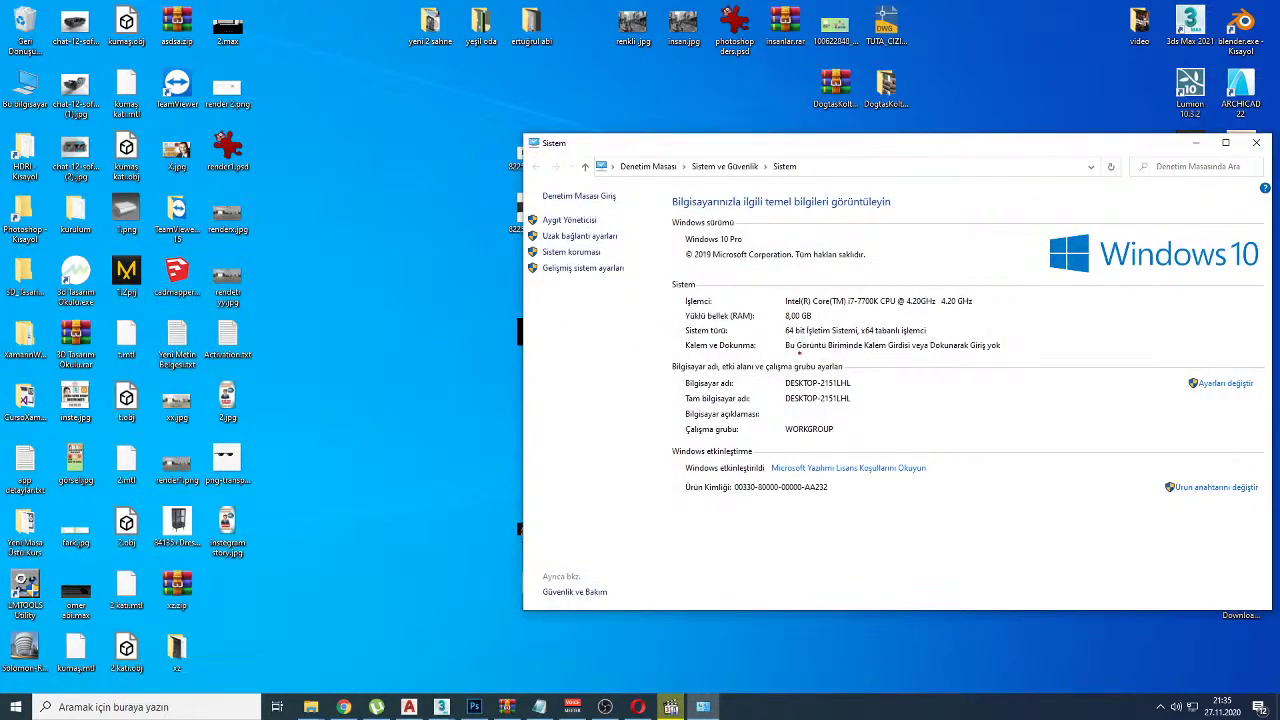
drag(777, 381, 870, 378)
drag(779, 405, 833, 404)
mouse_move(778, 403)
mouse_down()
mouse_move(816, 421)
mouse_move(820, 390)
mouse_move(788, 394)
mouse_up()
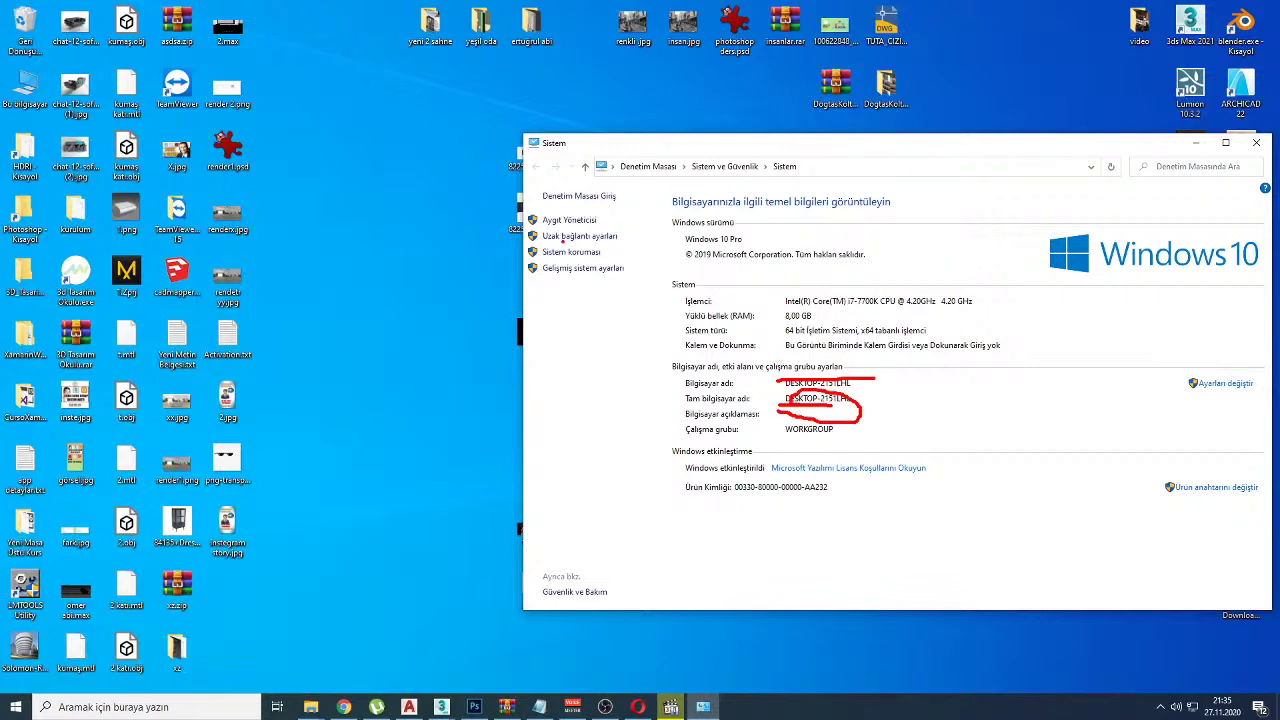
key(Escape)
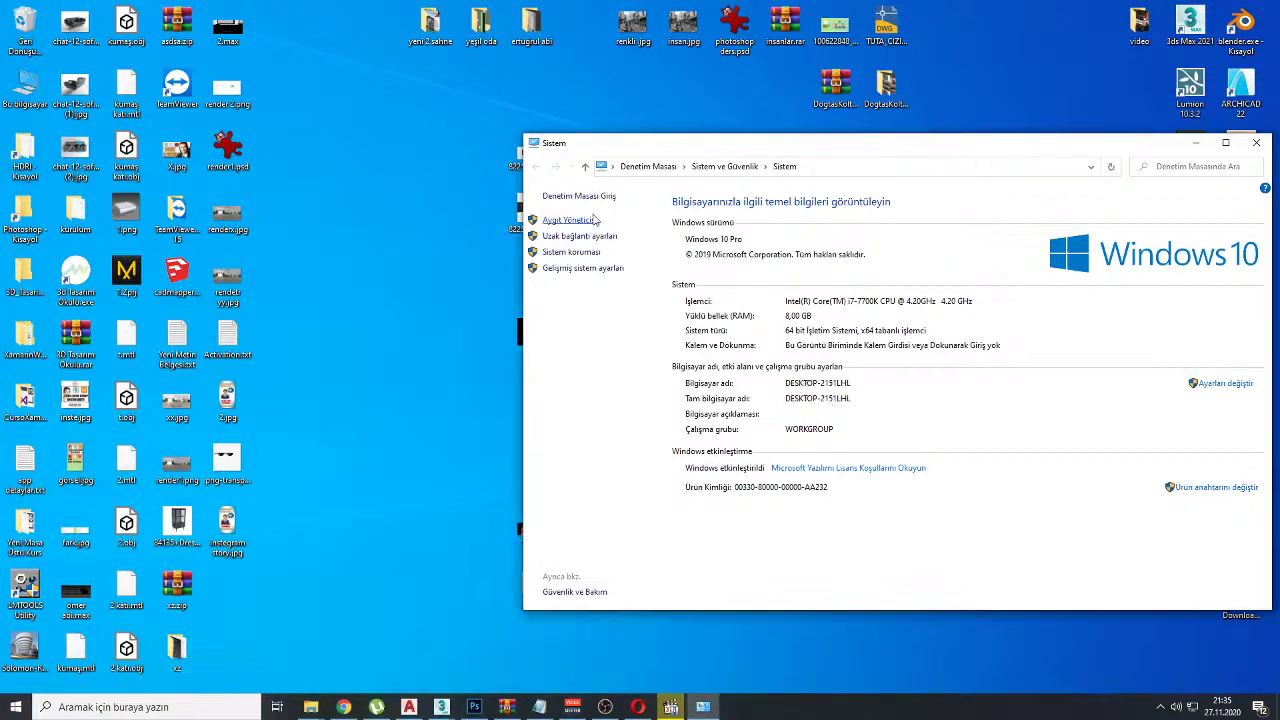
double_click(30, 95)
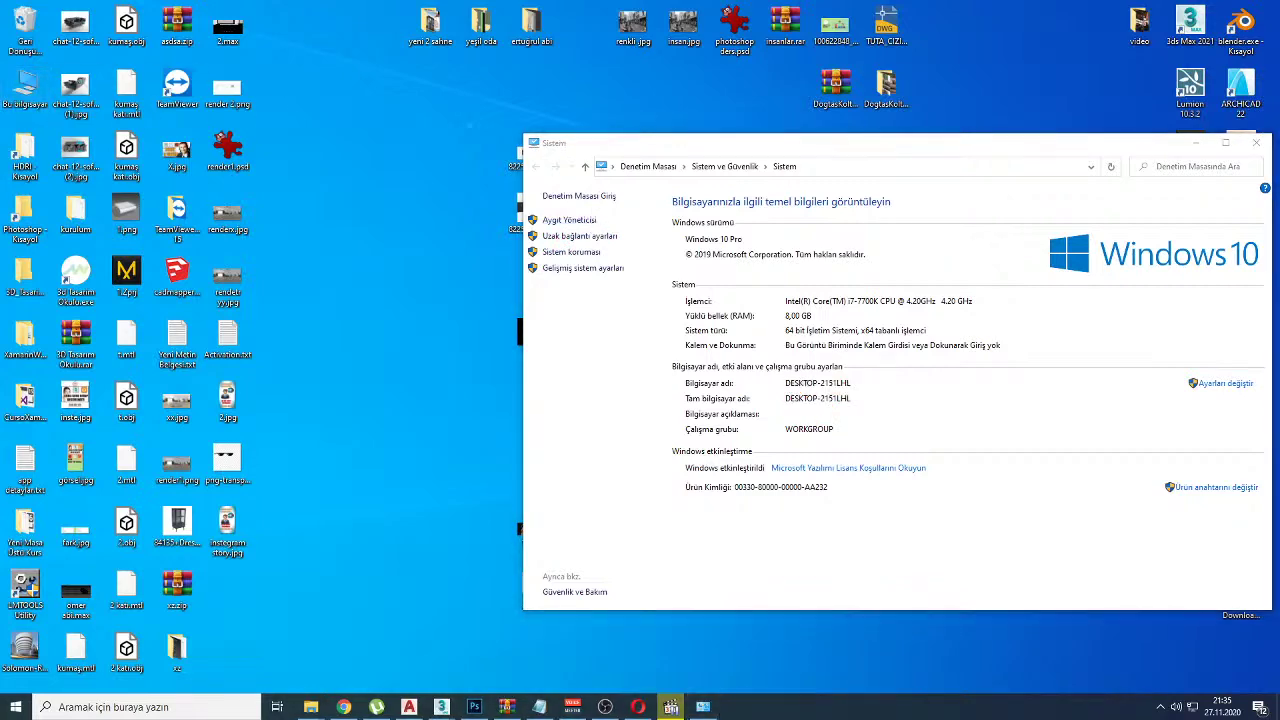
Step: Browse to E:\GFX\MAX, select vray dr render.txt, step back to GFX and reopen MAX
double_click(512, 260)
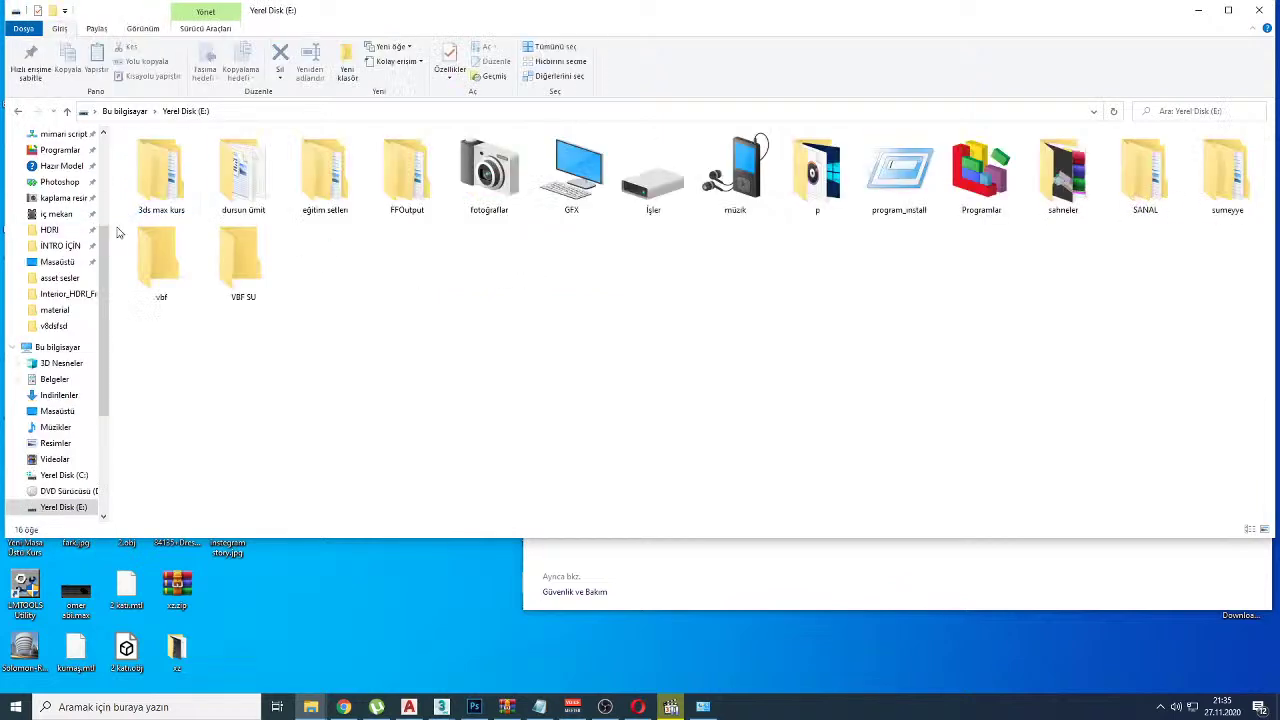
double_click(600, 210)
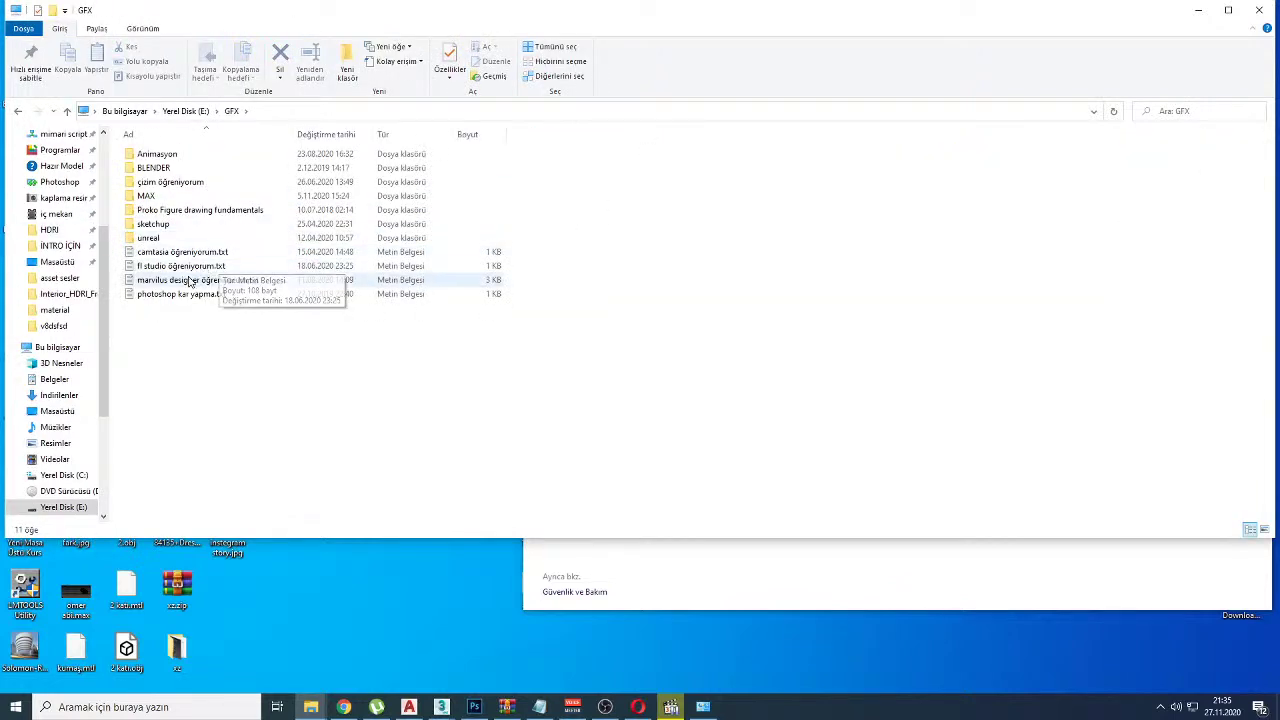
click(165, 198)
double_click(166, 199)
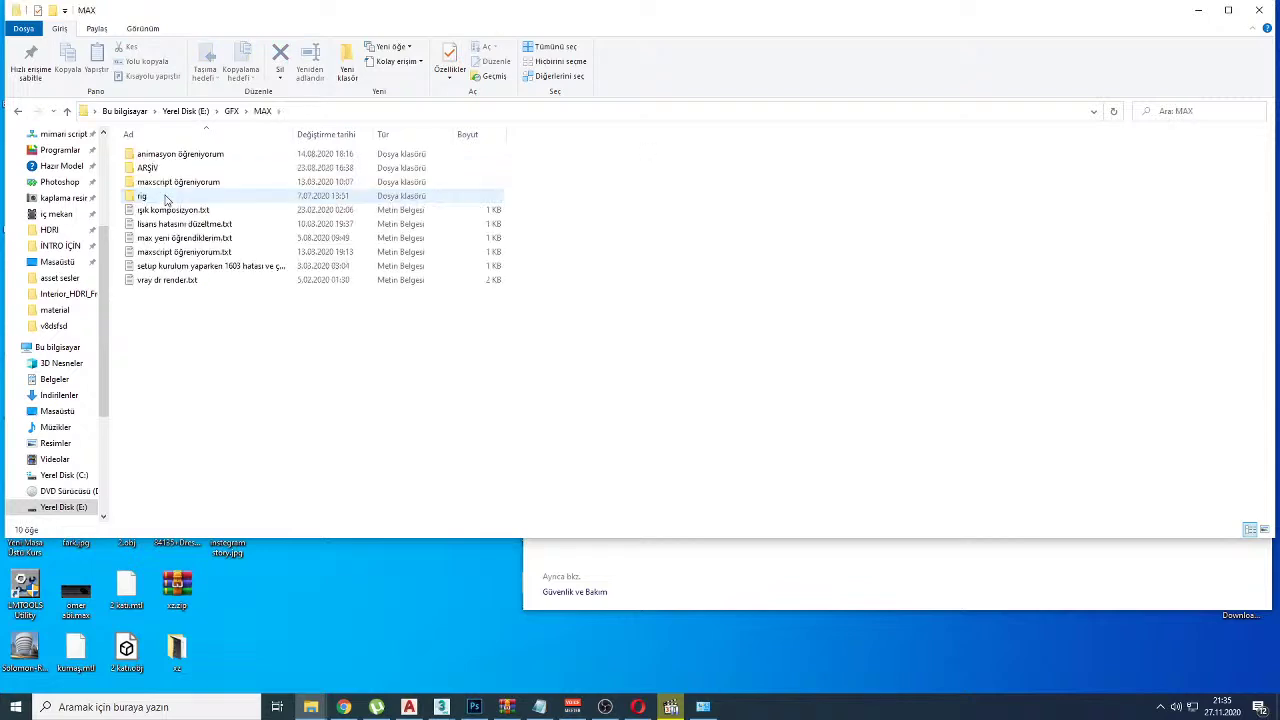
click(170, 283)
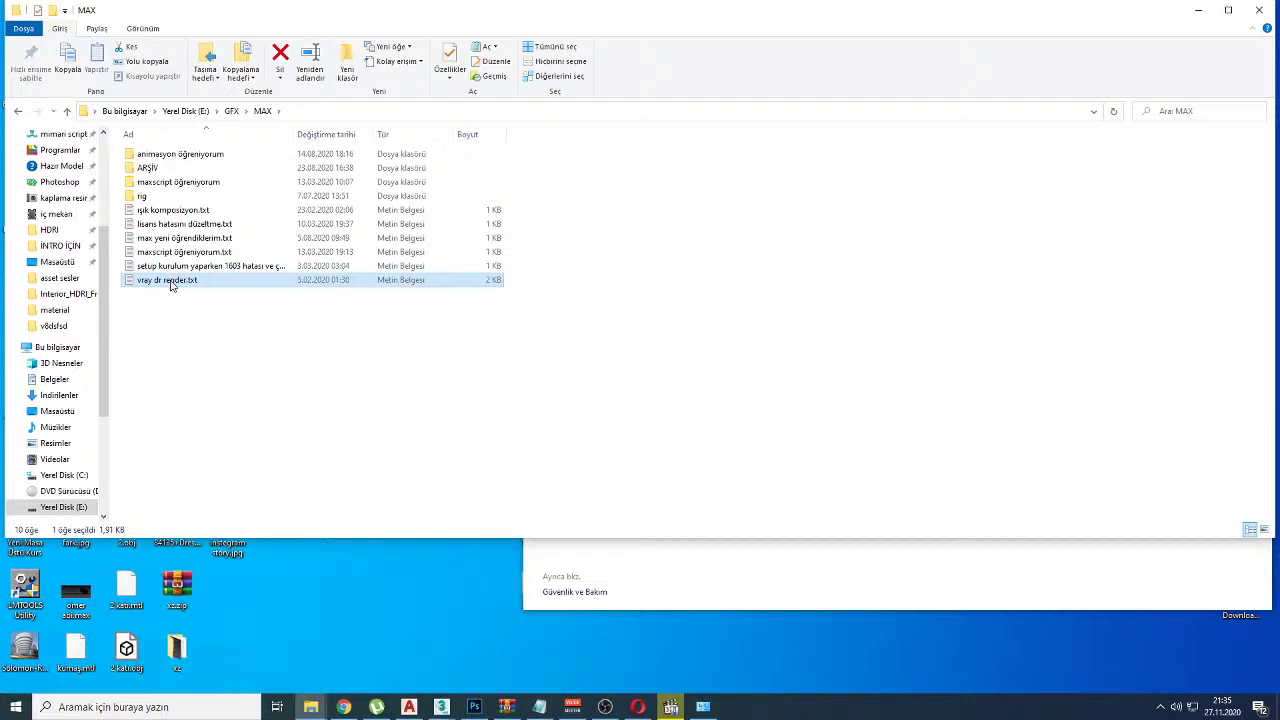
key(BackSpace)
key(Down)
key(Down)
key(Down)
key(Down)
key(Up)
key(Up)
key(Up)
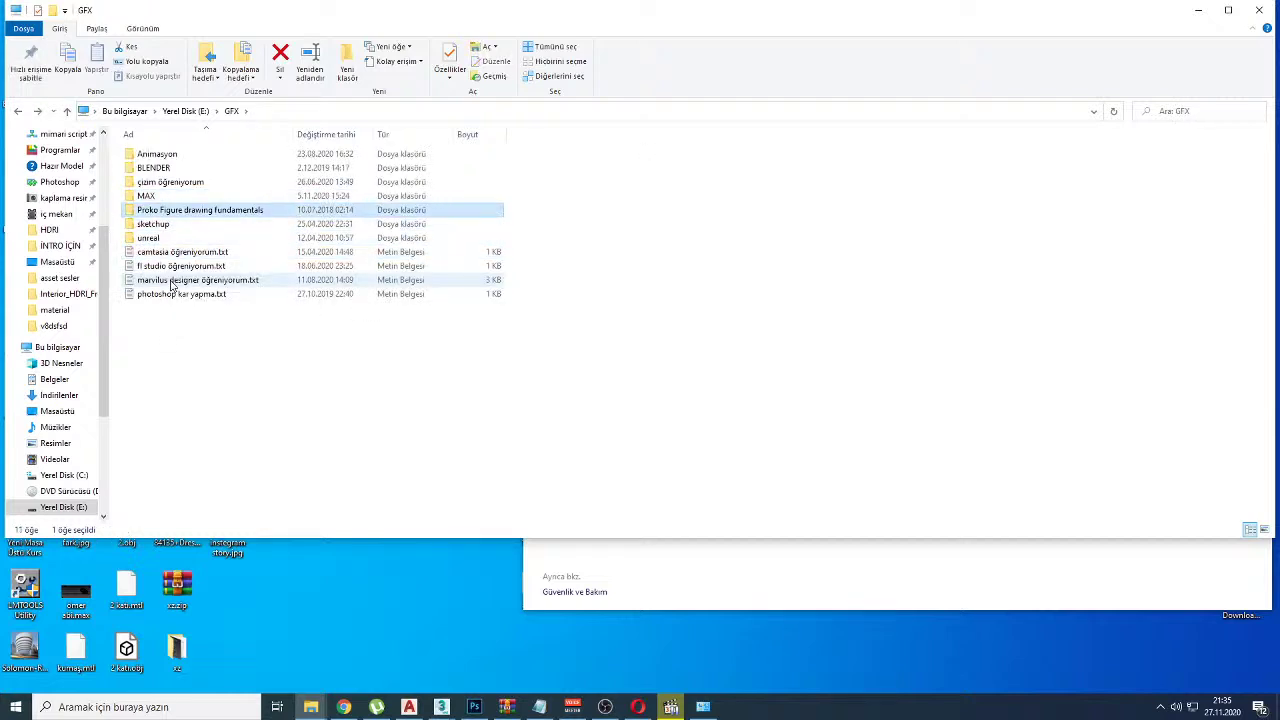
double_click(147, 197)
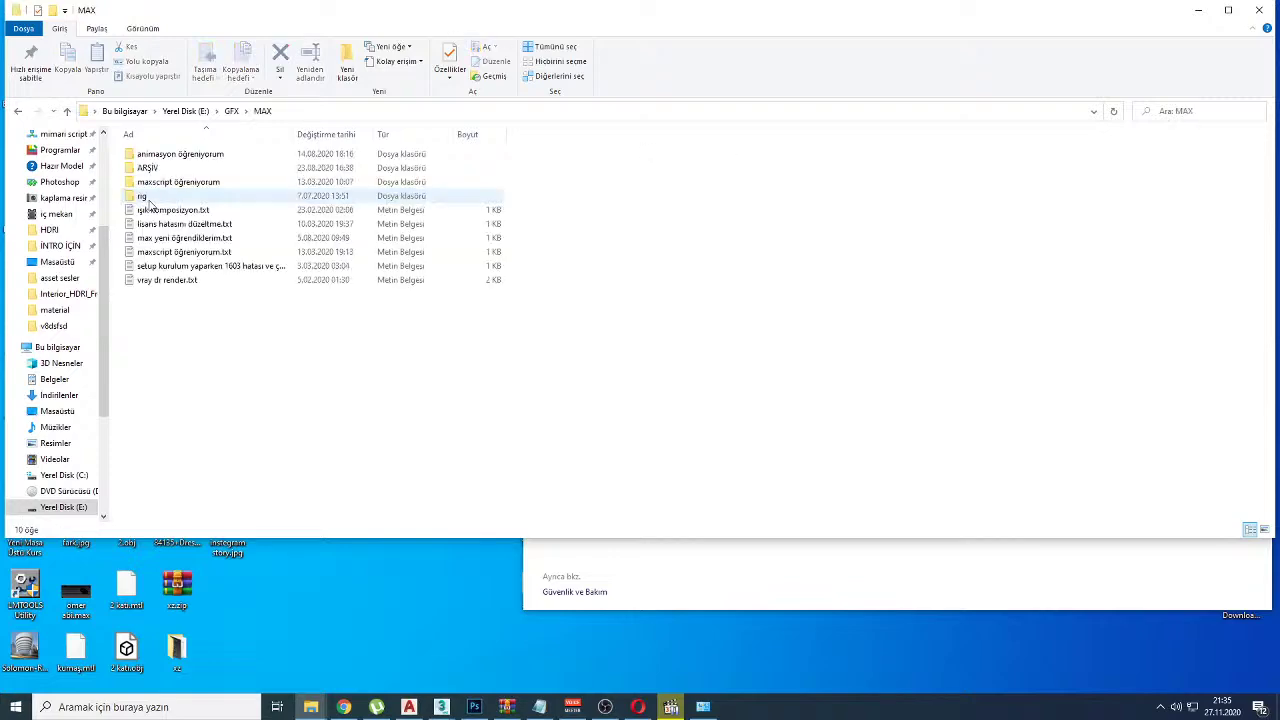
Step: Open vray dr render.txt in Notepad, mark the distributed-render steps and maximise the window
double_click(166, 280)
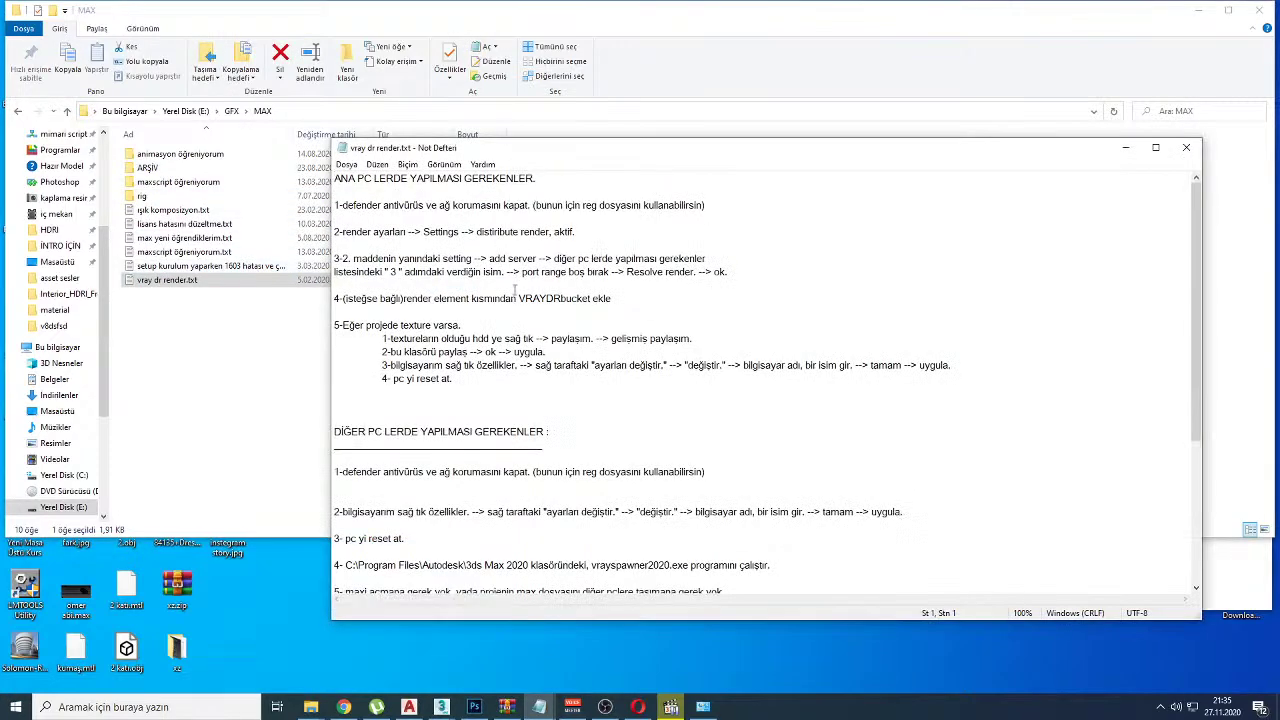
ctrl+scroll(515, 290, up, 6)
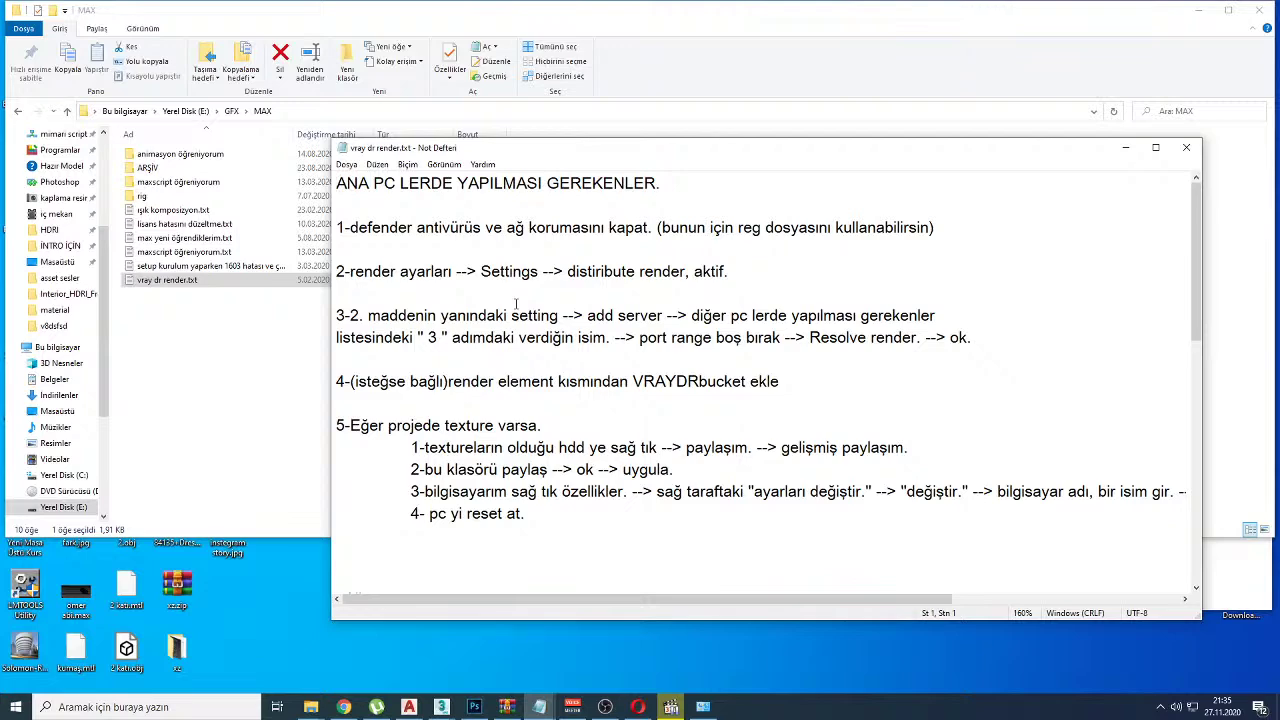
mouse_move(516, 304)
mouse_down()
mouse_move(700, 200)
mouse_move(707, 224)
mouse_up()
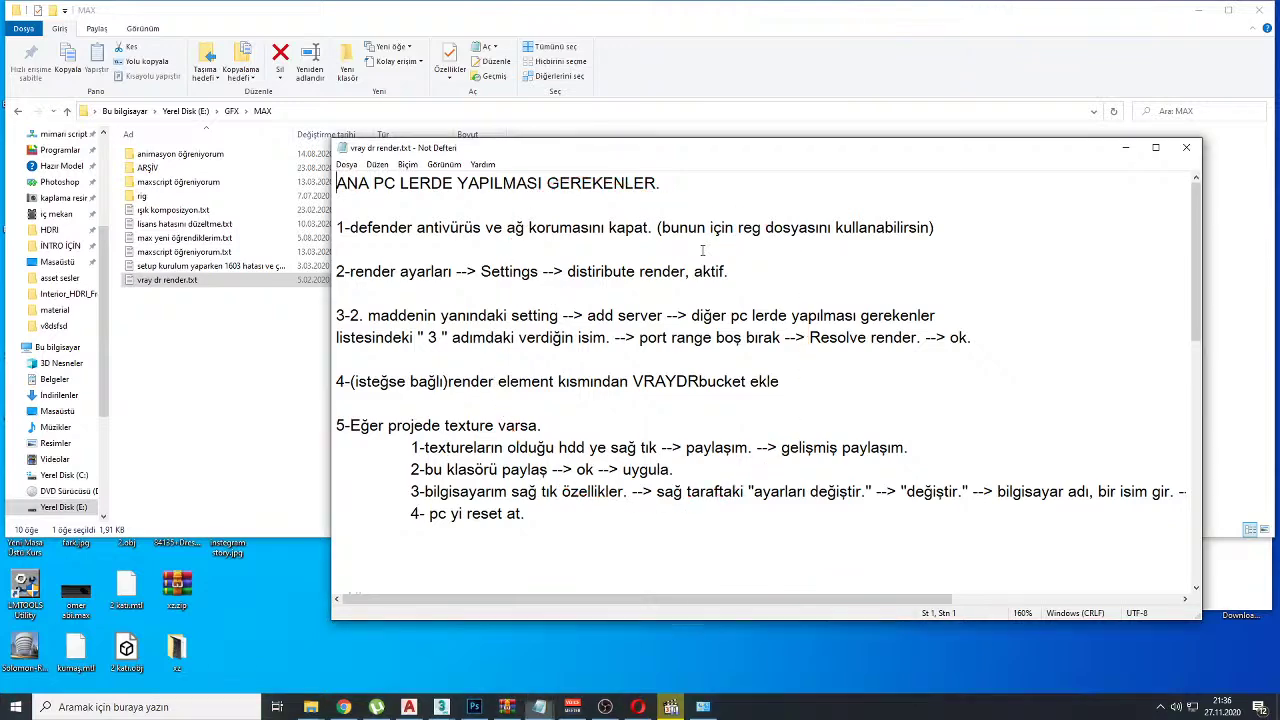
scroll(662, 322, down, 10)
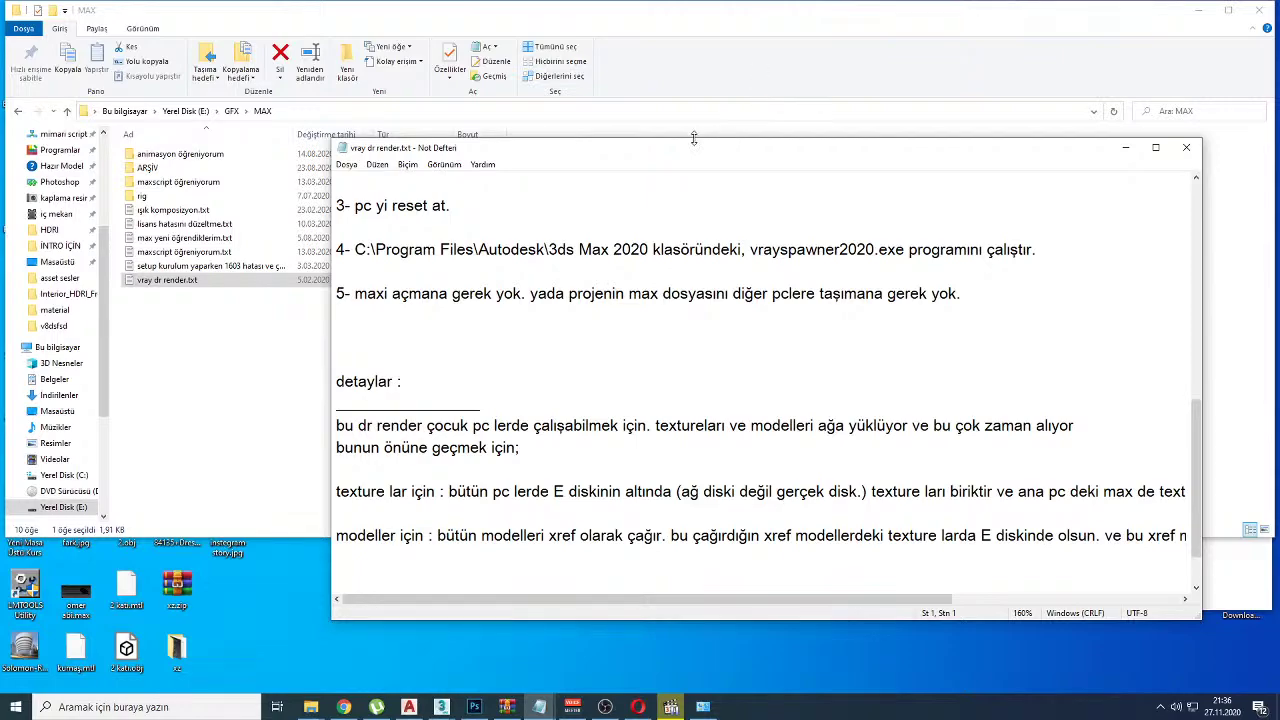
double_click(566, 149)
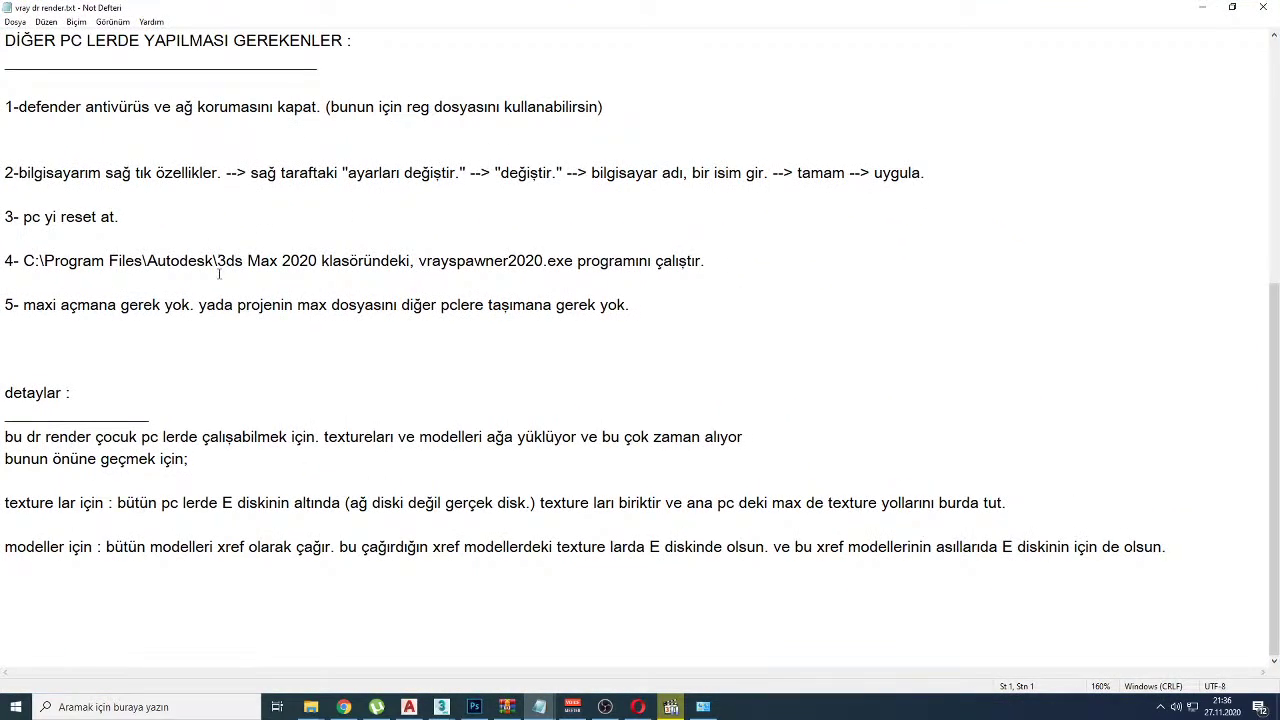
scroll(86, 330, up, 6)
scroll(86, 326, up, 1)
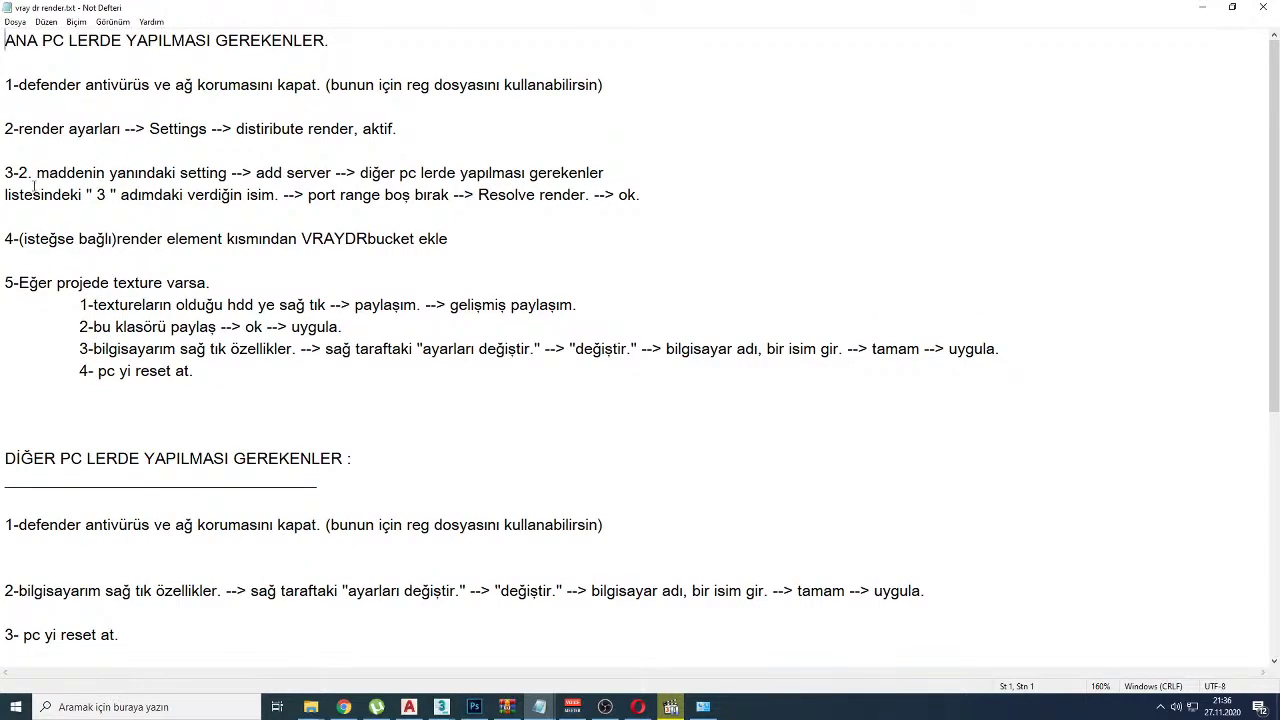
scroll(26, 338, down, 3)
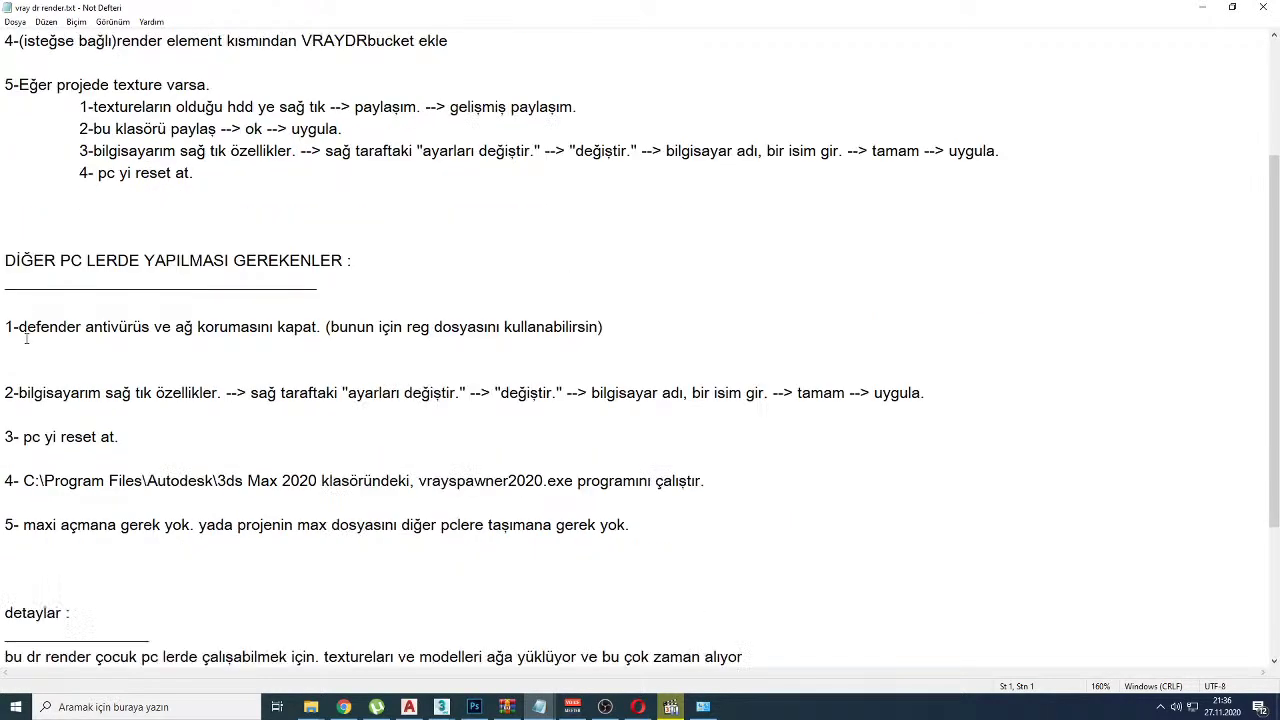
scroll(34, 352, down, 1)
Step: Highlight the Defender and step-2 computer-name instructions, then open the Start menu's user account options
drag(36, 262, 603, 262)
drag(112, 327, 657, 334)
drag(741, 330, 784, 330)
click(16, 707)
click(20, 549)
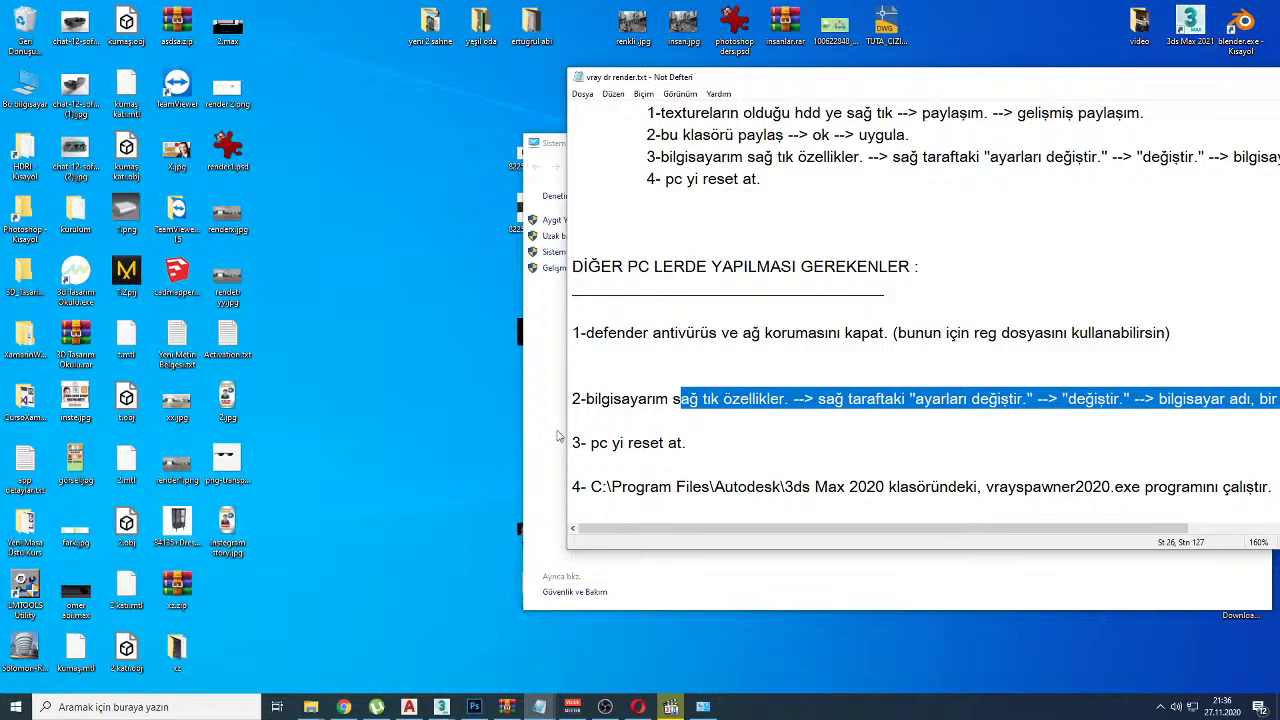
Step: Open This PC's System Properties and its computer name settings beside the notes
right_click(25, 104)
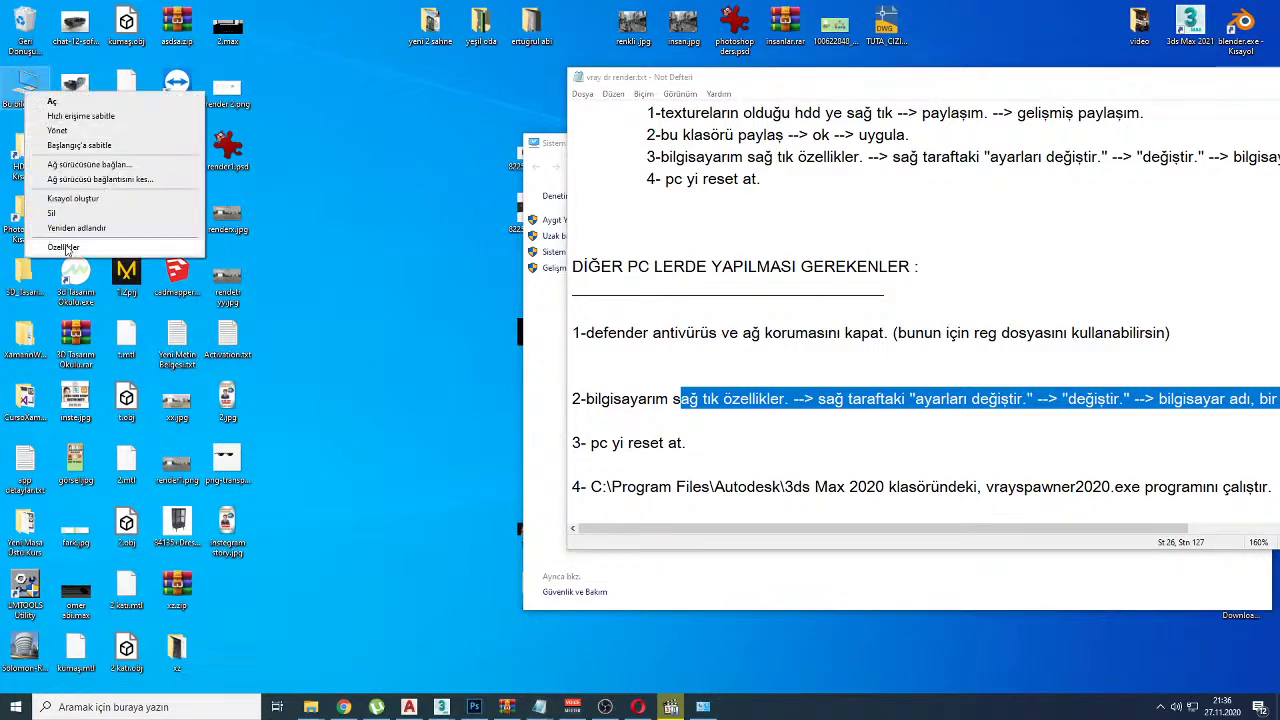
click(60, 247)
drag(986, 152, 612, 220)
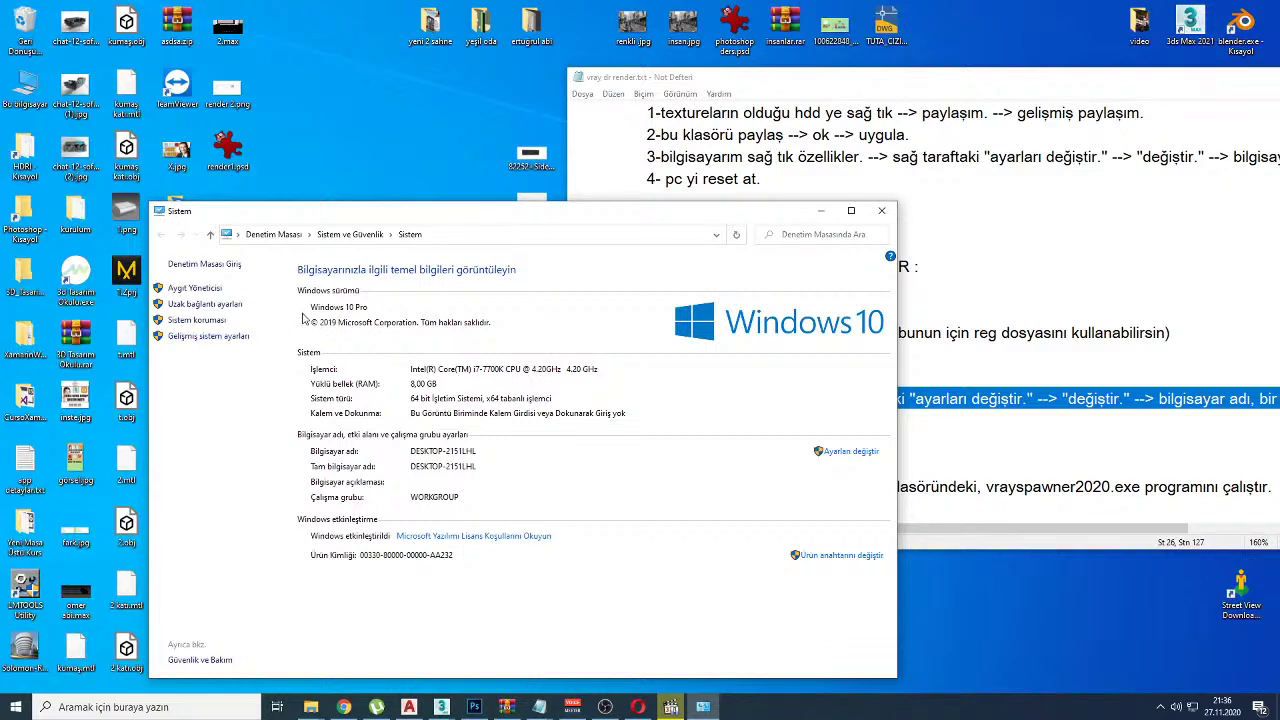
click(851, 457)
click(1032, 430)
drag(1063, 532, 1189, 532)
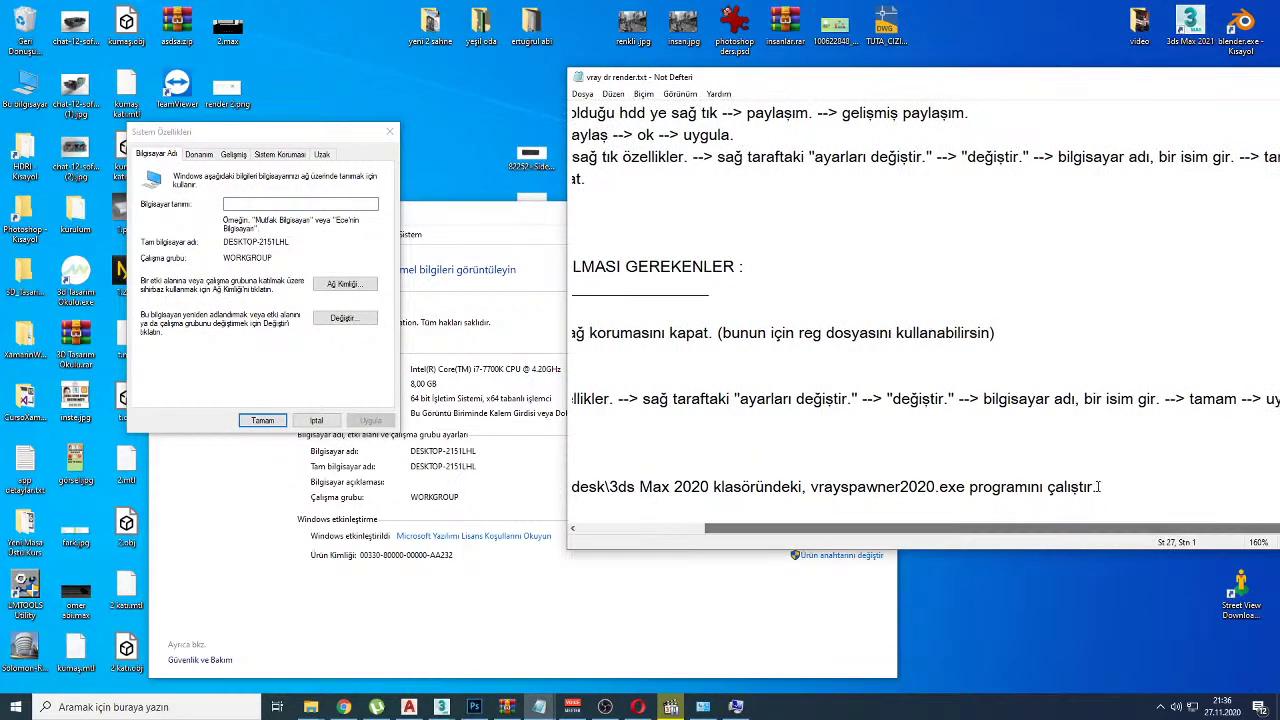
click(244, 205)
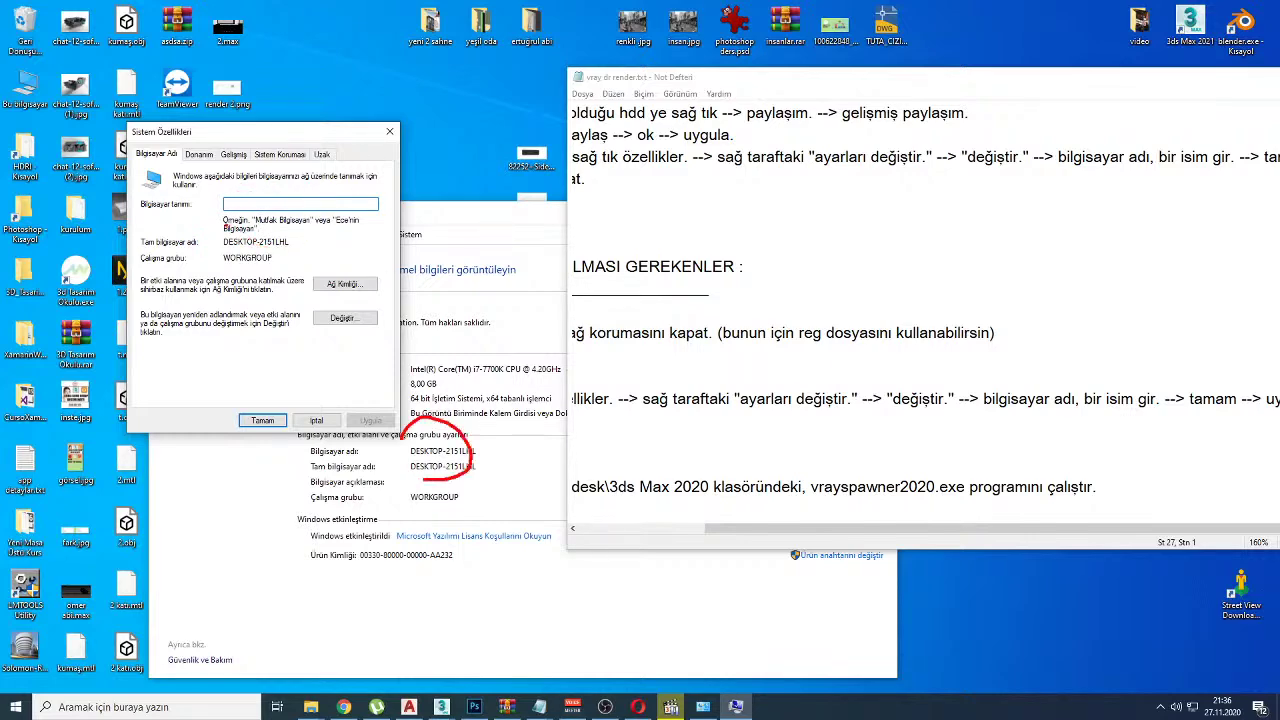
Step: Highlight the notes' other-PC heading through step 3 and maximize the notes window
click(634, 312)
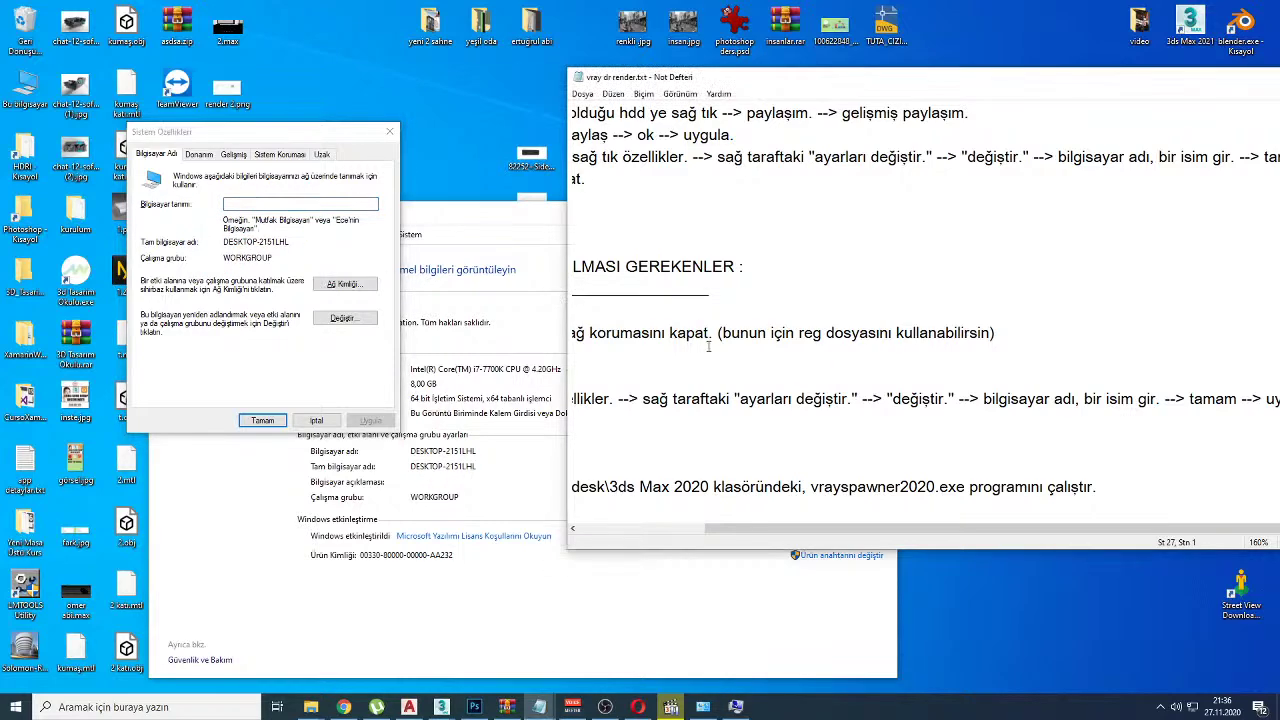
drag(723, 530, 600, 530)
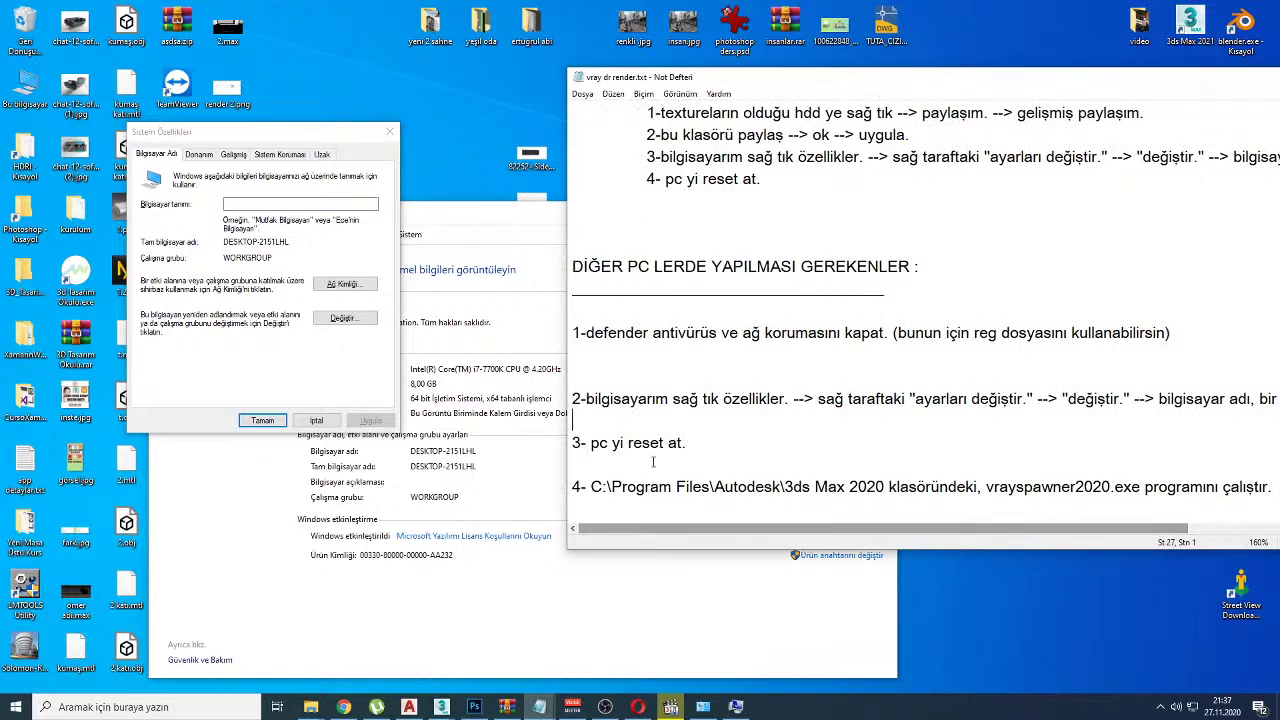
scroll(653, 462, down, 2)
ctrl+scroll(664, 445, down, 3)
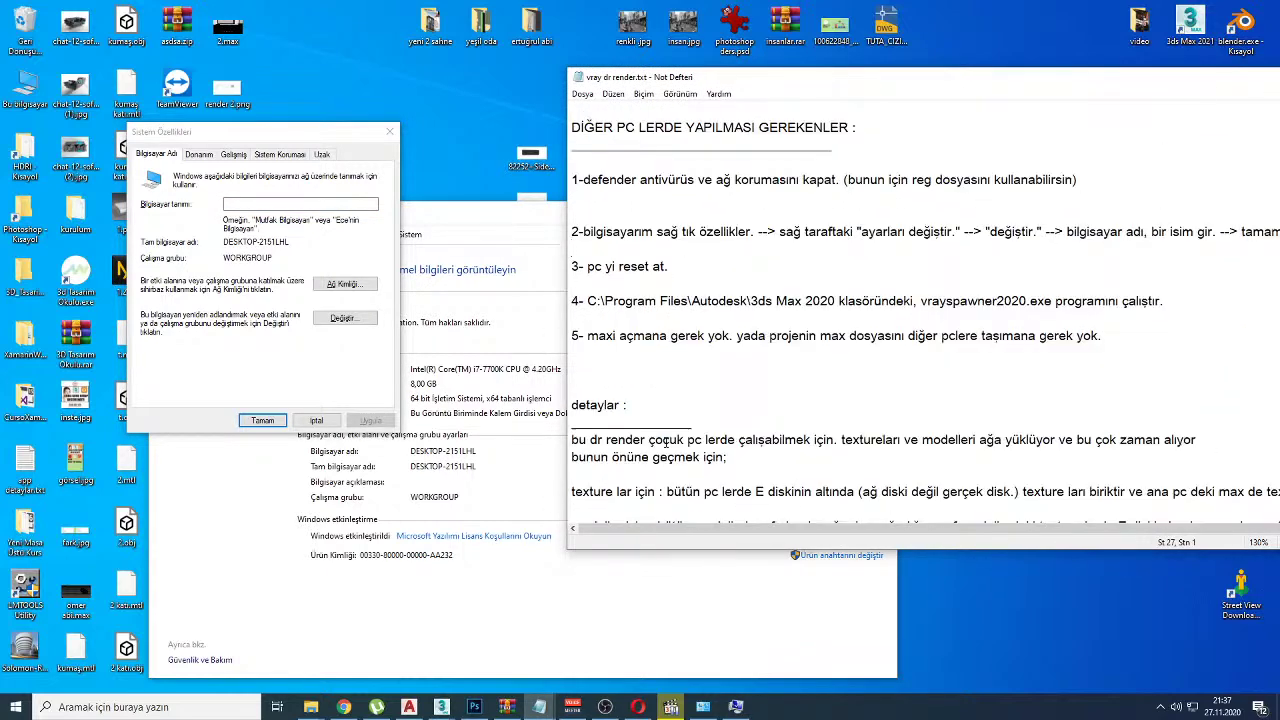
scroll(667, 440, up, 1)
drag(701, 365, 574, 213)
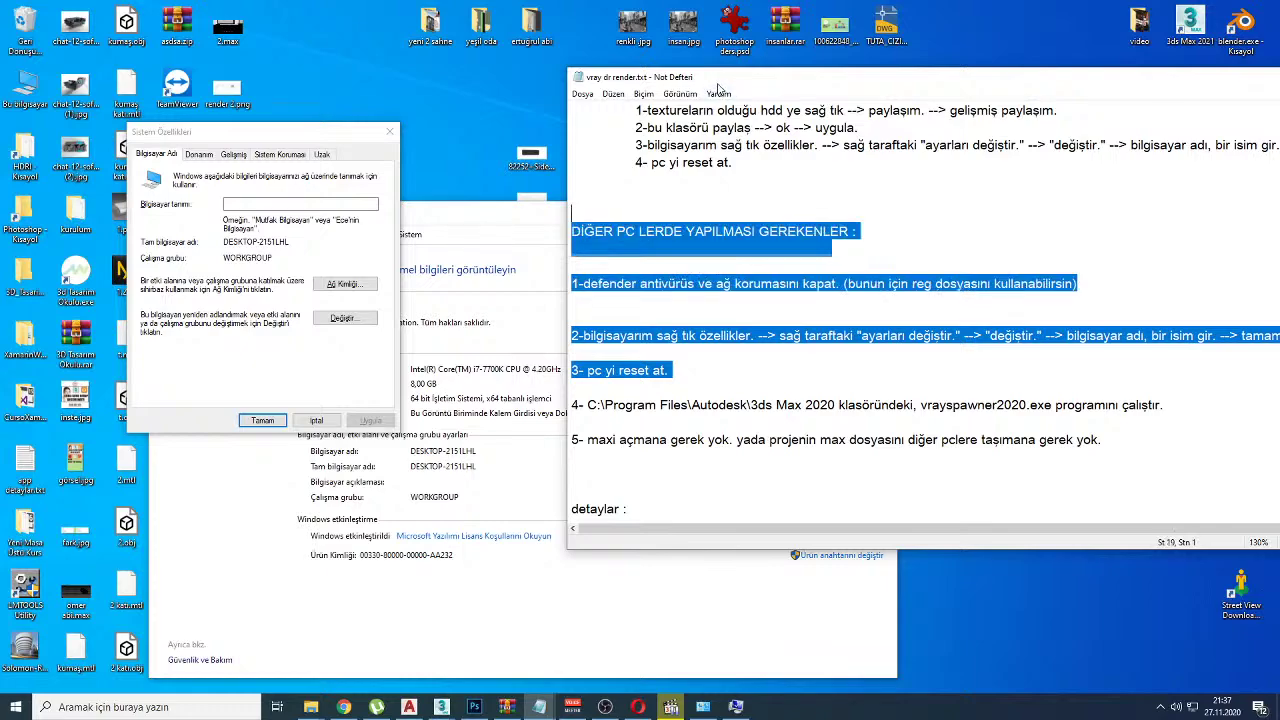
double_click(712, 78)
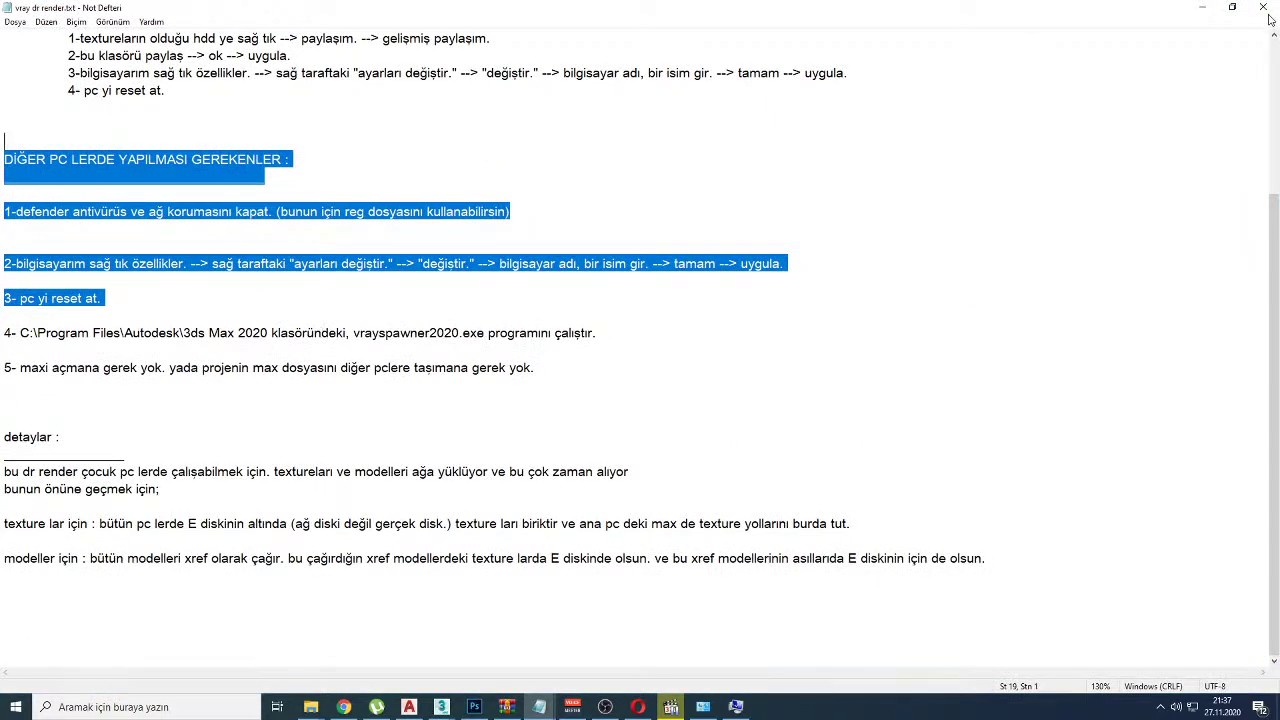
Step: Close the notes, the computer name settings and the System window
click(1262, 7)
click(390, 131)
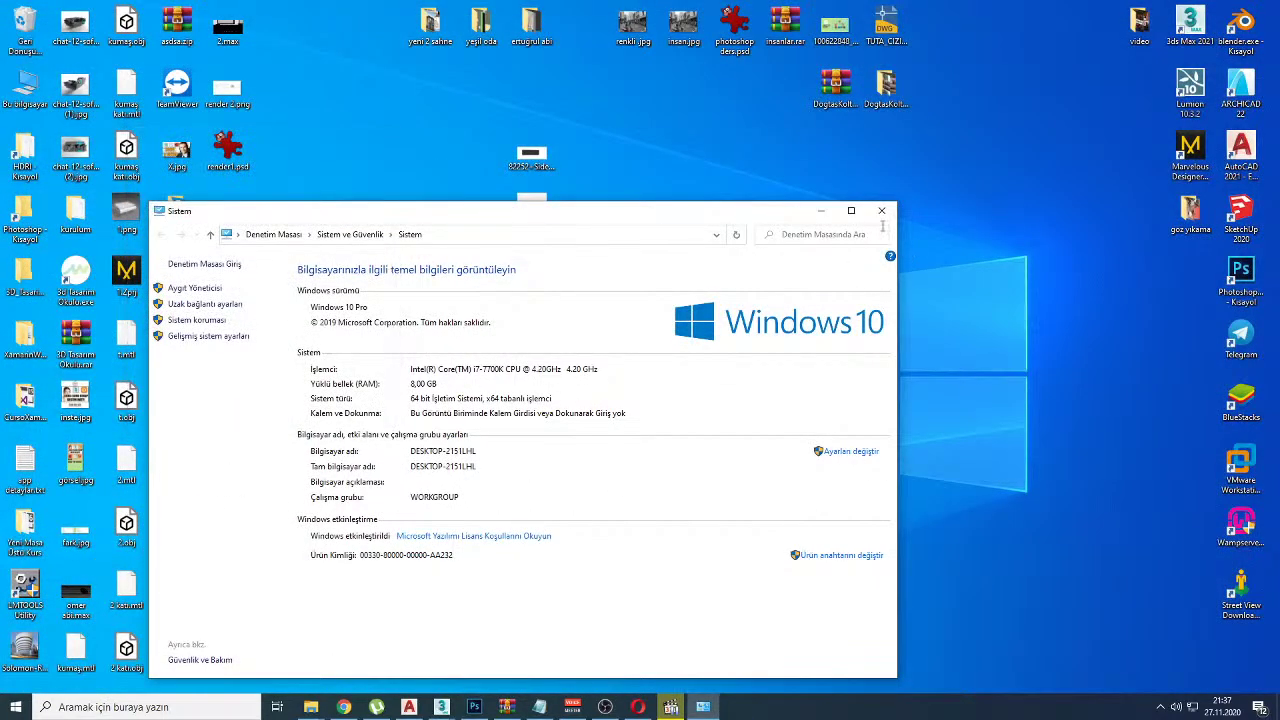
click(881, 210)
key(alt+Tab)
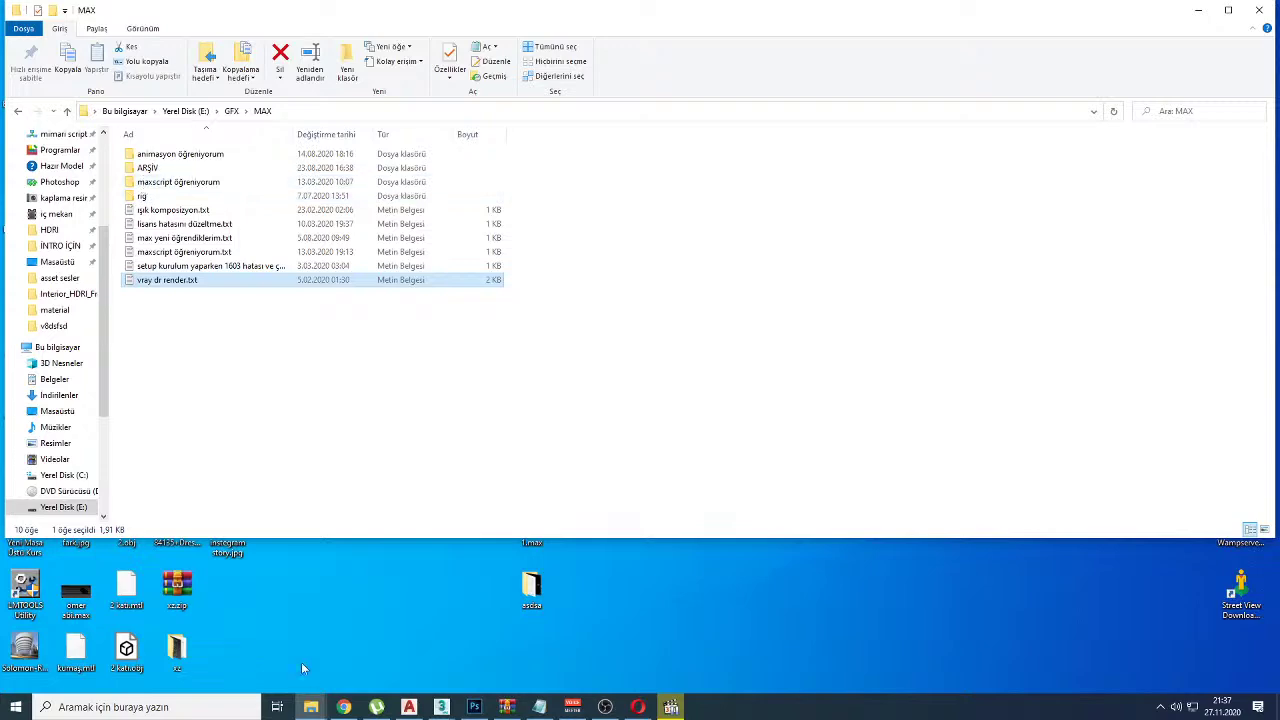
Step: Close the Facebook video viewer and return to the YouTube Studio live dashboard tab
click(343, 707)
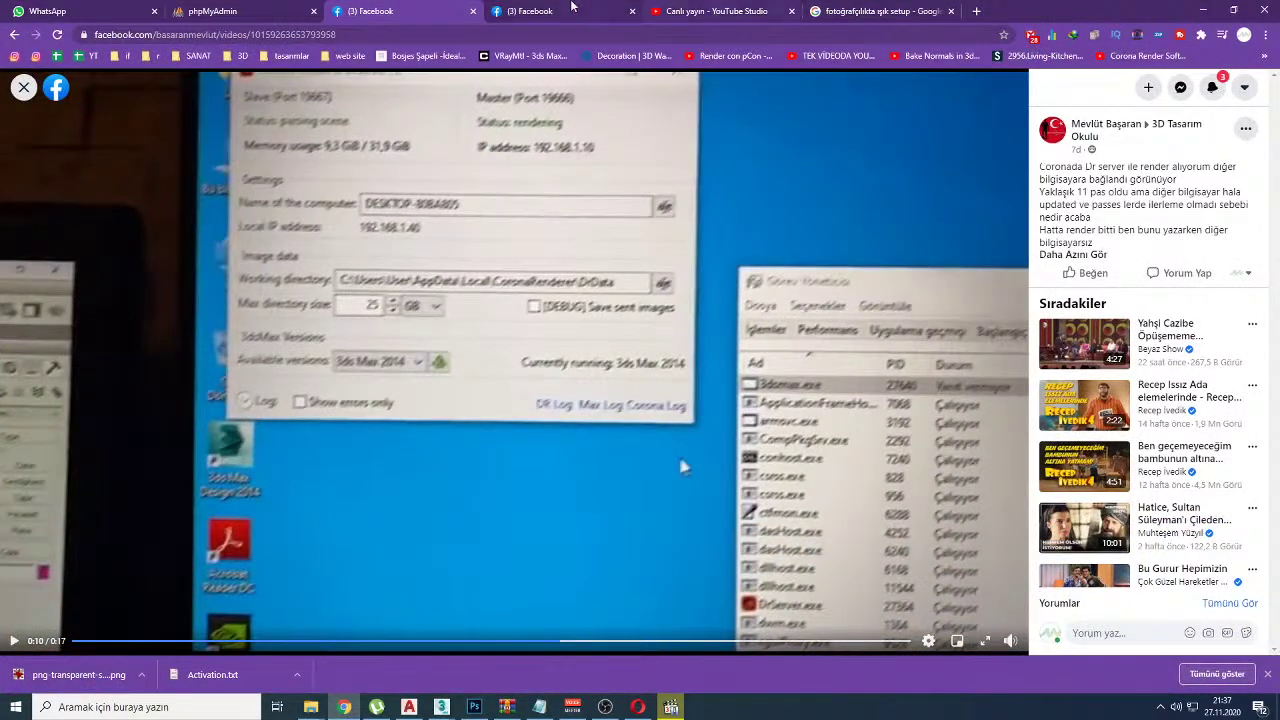
key(Escape)
click(712, 11)
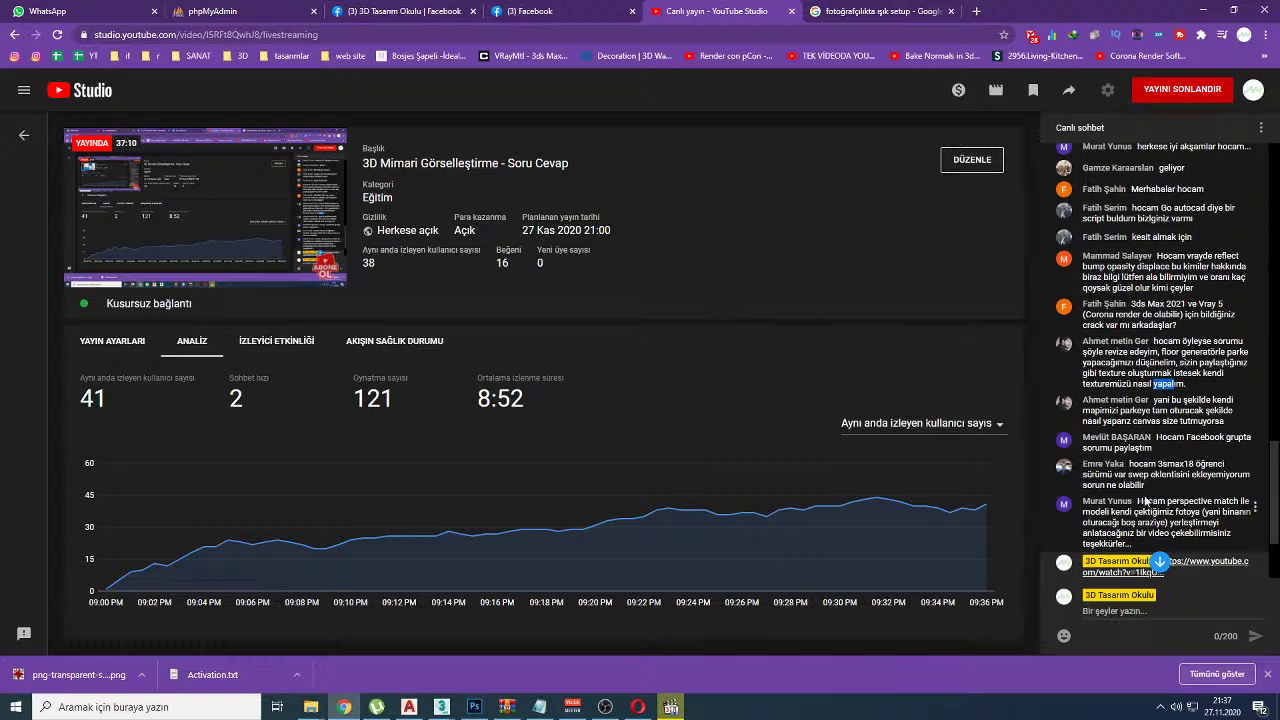
drag(1113, 474, 1128, 500)
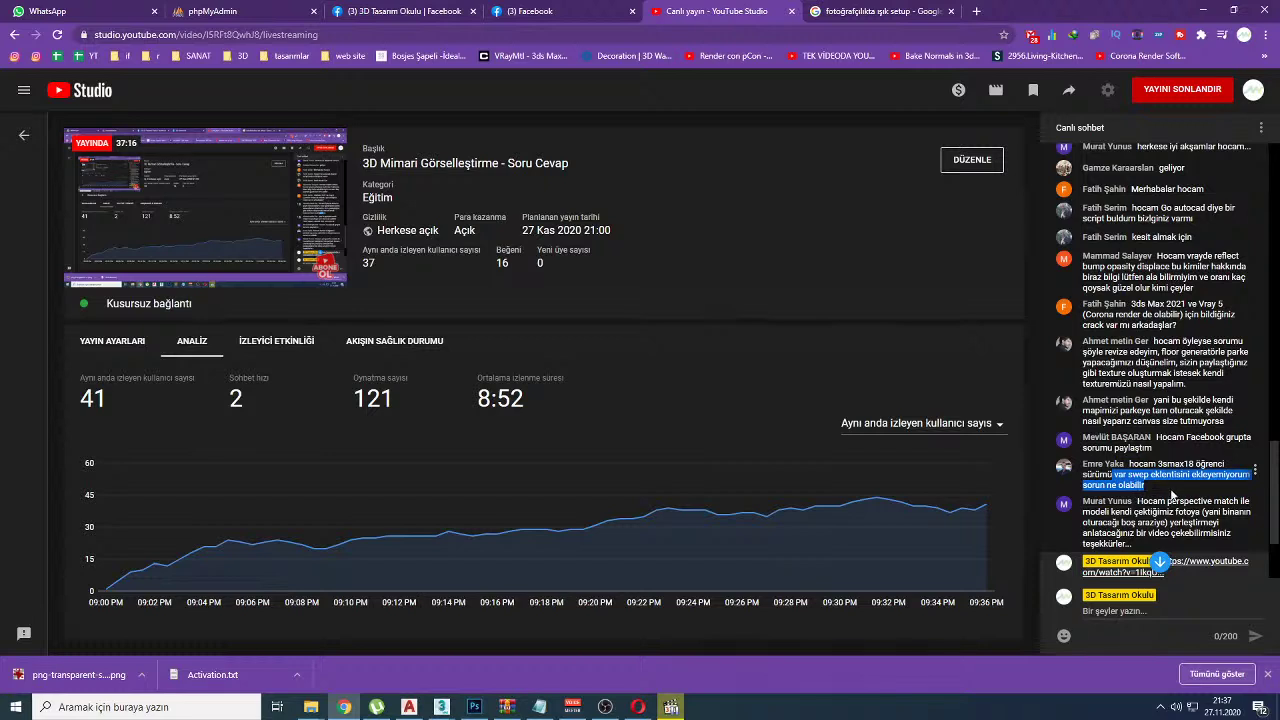
click(1173, 470)
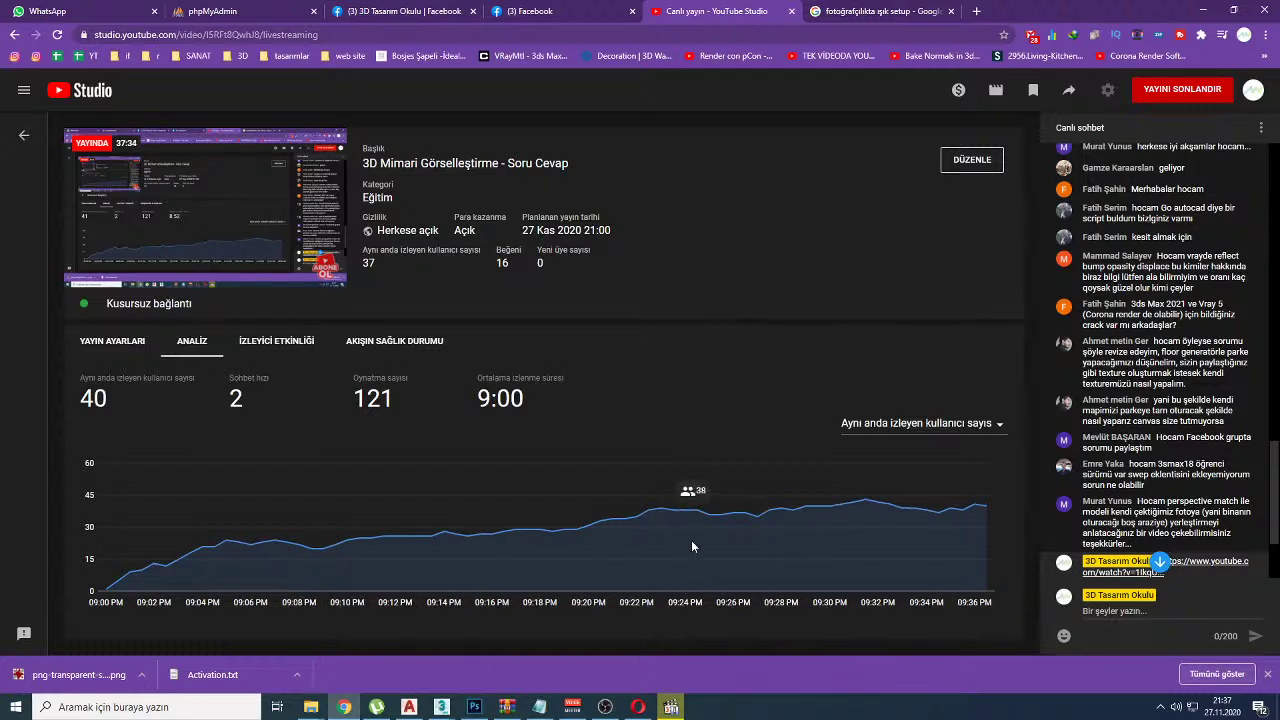
scroll(1160, 400, down, 1)
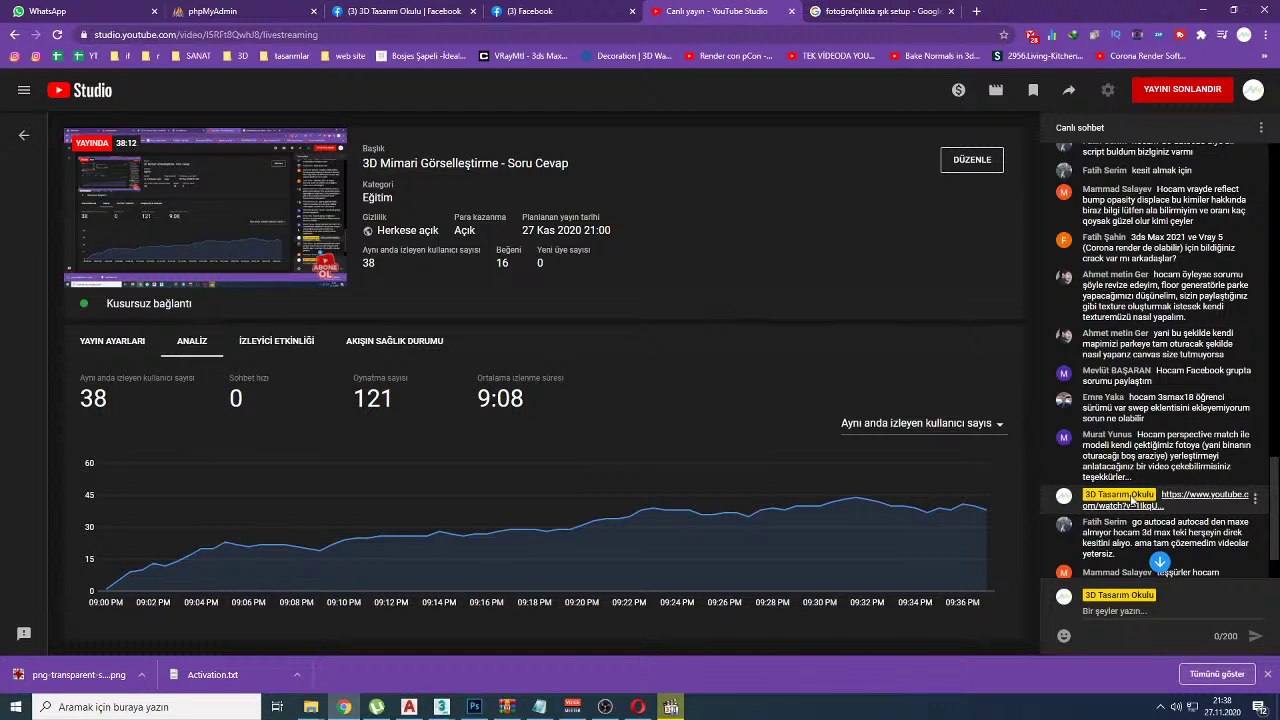
click(671, 707)
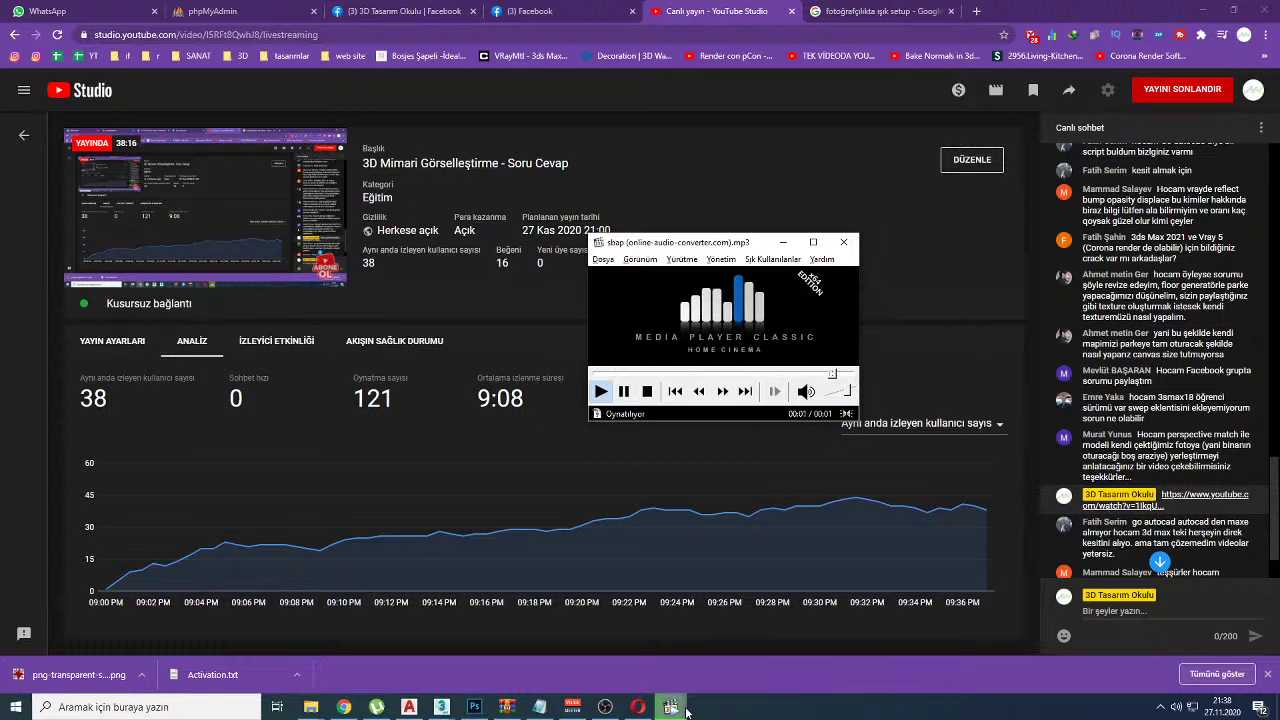
click(671, 707)
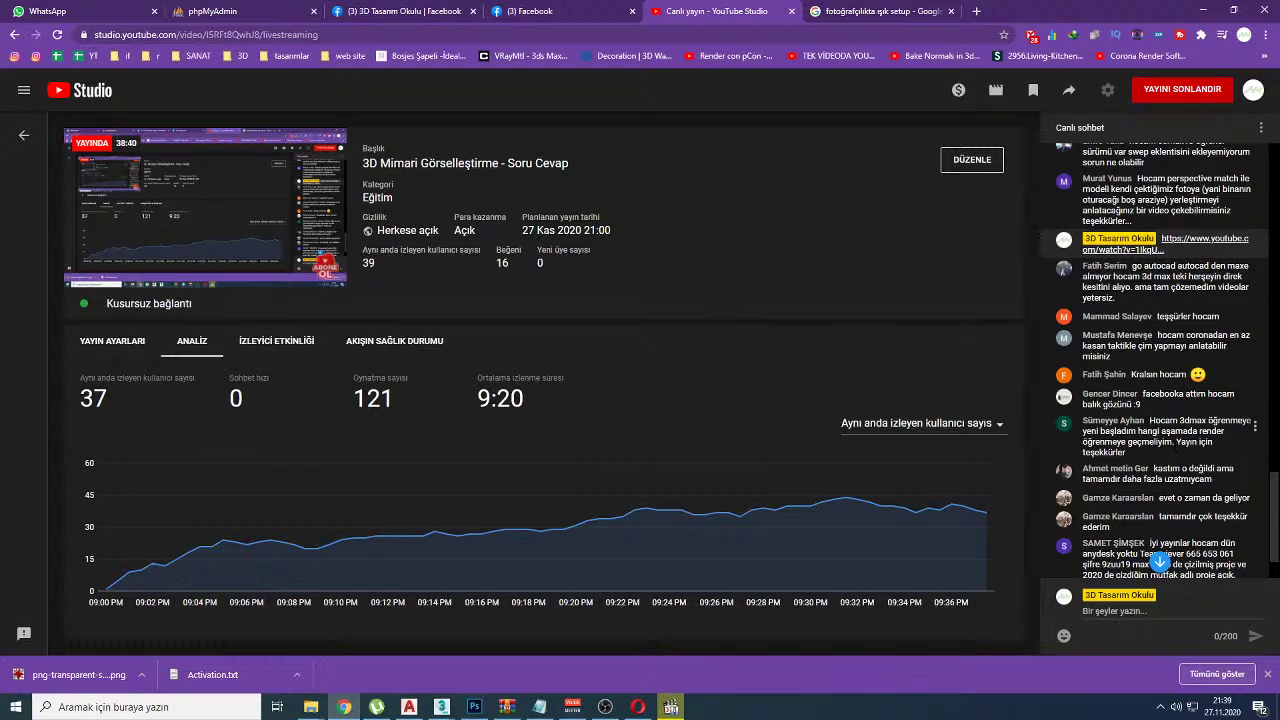
Step: Search Google Images for '3ds max go autocad', then use the suggested '3ds max to autocad'
click(860, 11)
drag(207, 87, 323, 87)
key(ctrl+a)
text(3ds max )
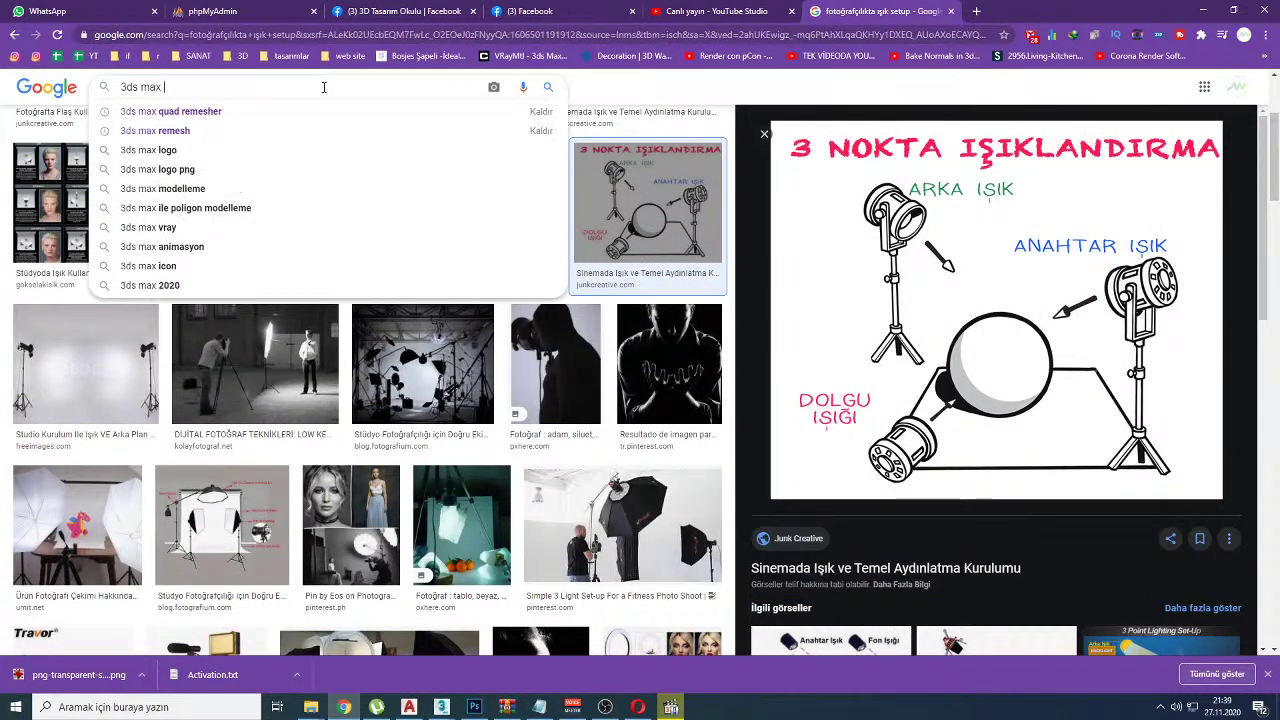
text(go autocad)
key(Return)
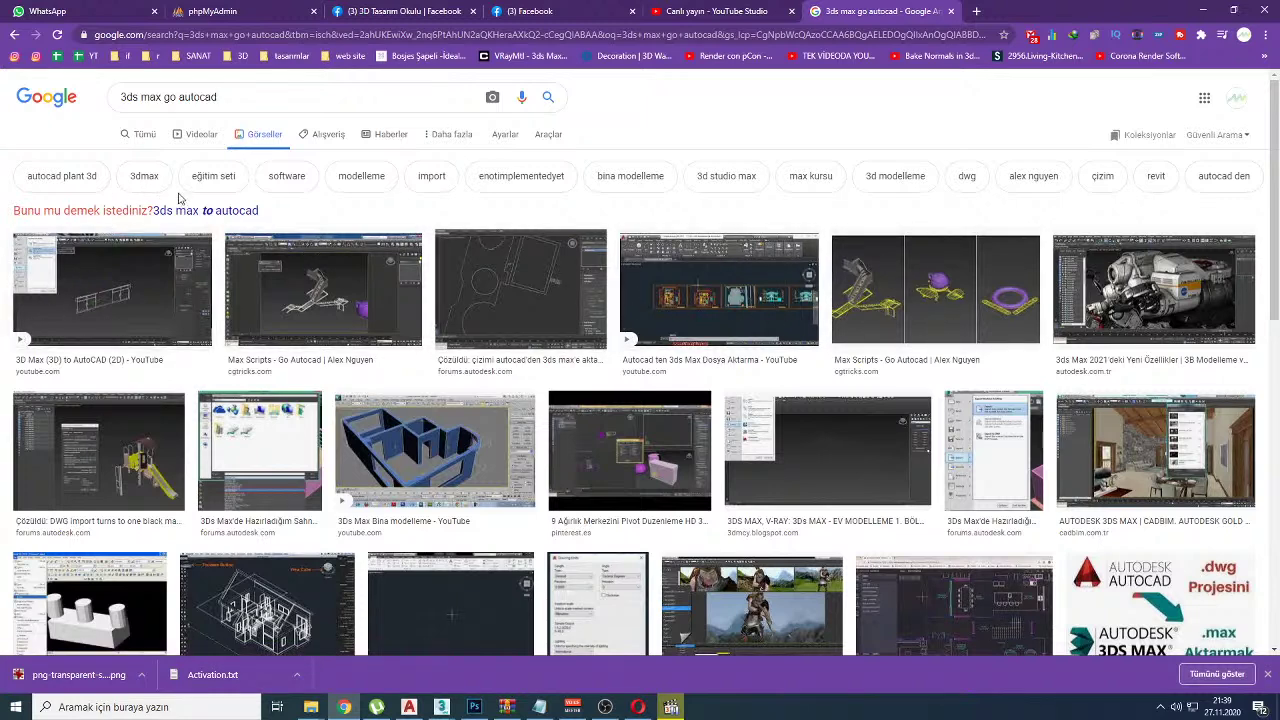
click(206, 210)
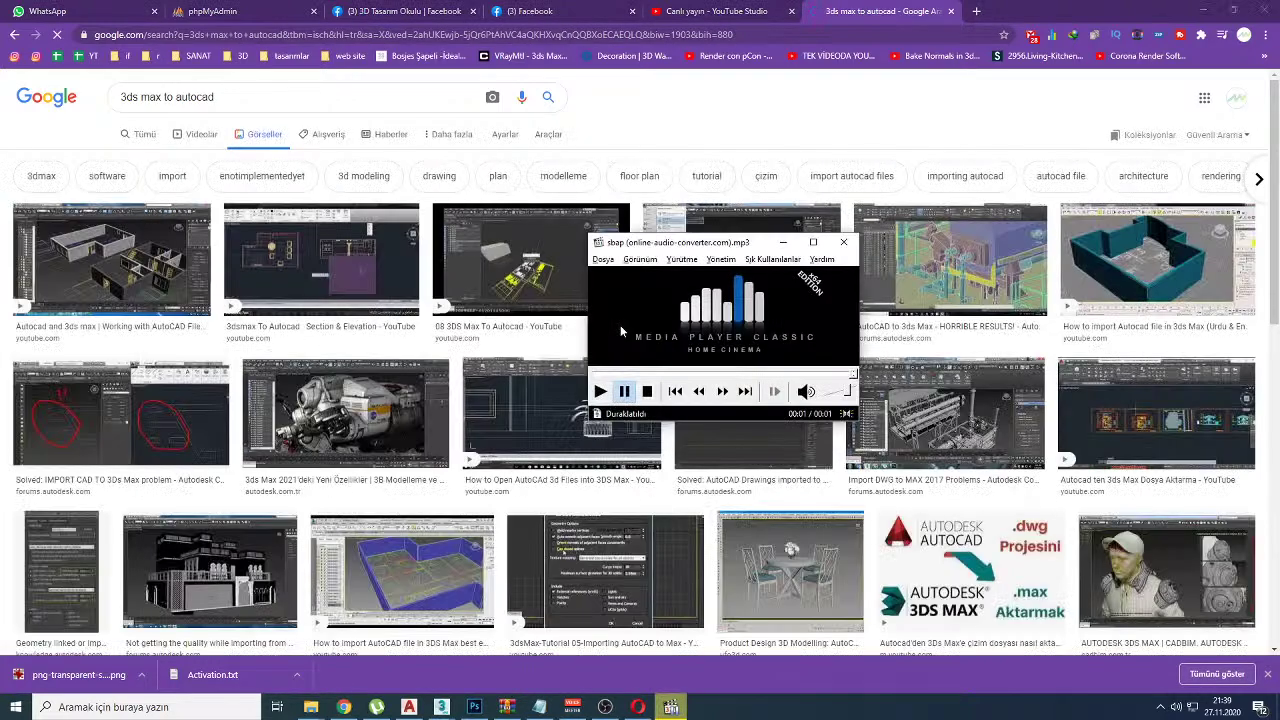
click(442, 707)
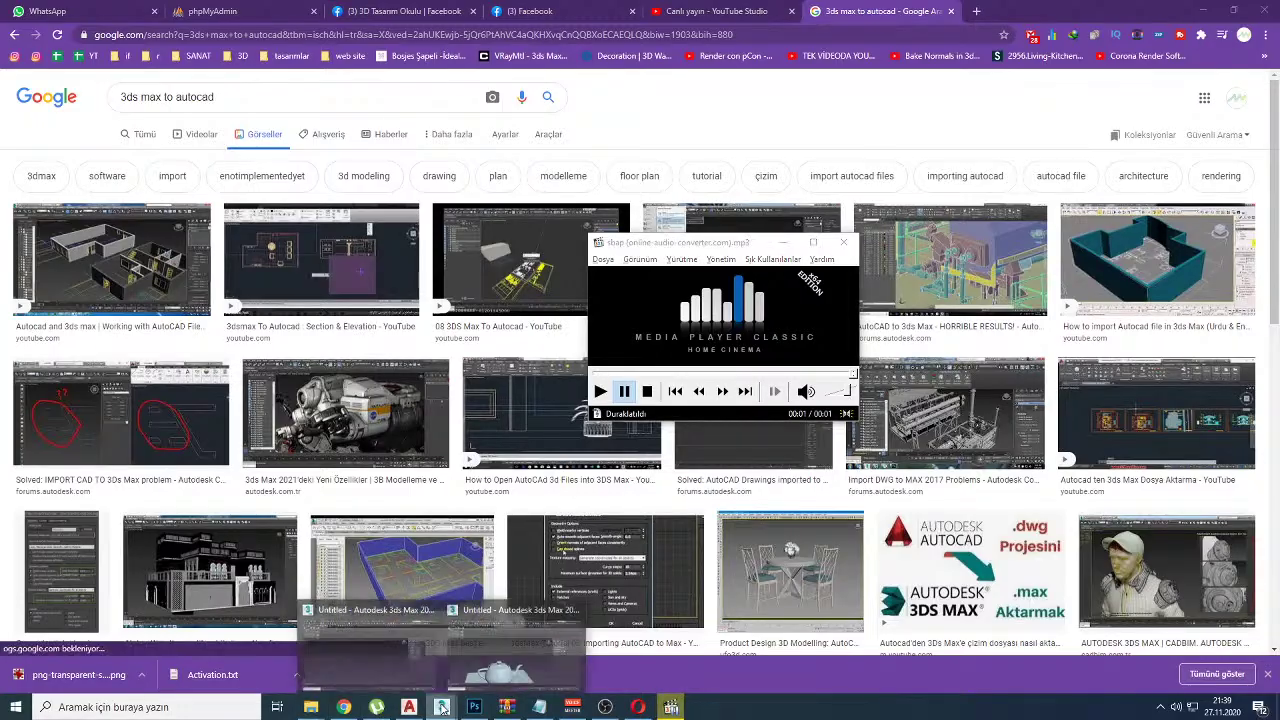
Step: Close the Corona render window, add a tall box beside the teapot and delete the plane
click(512, 640)
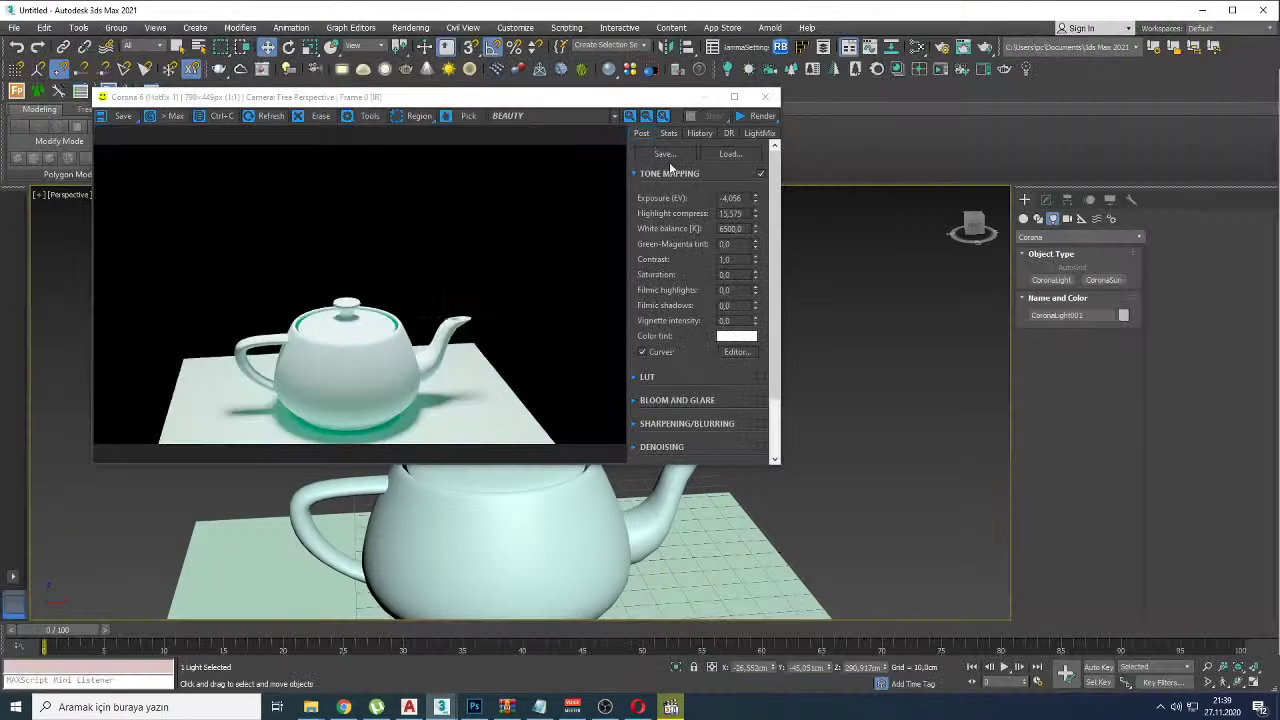
click(765, 96)
scroll(621, 352, down, 5)
alt+middle_drag(621, 352, 681, 423)
right_click(681, 423)
click(715, 434)
drag(688, 410, 632, 428)
click(645, 380)
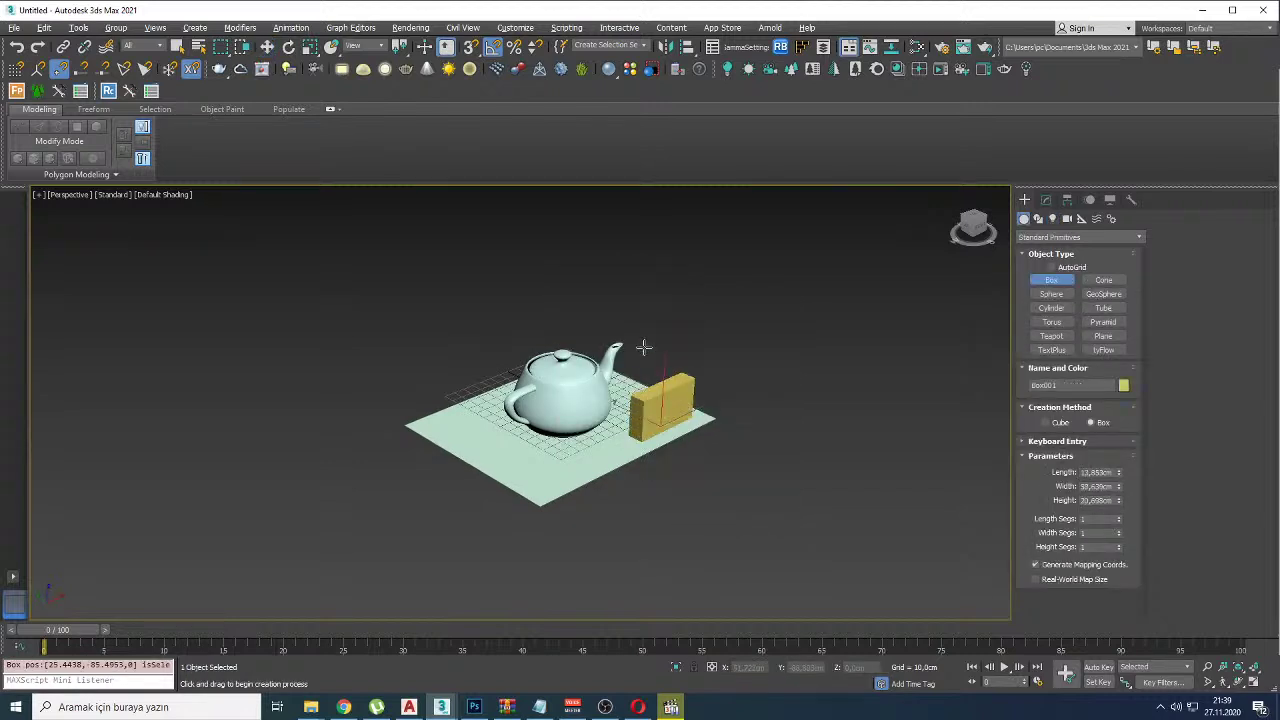
click(650, 300)
key(Delete)
Step: Draw a flat slab under the teapot, copy slab, teapot and box upward, and group them as Group001
right_click(567, 460)
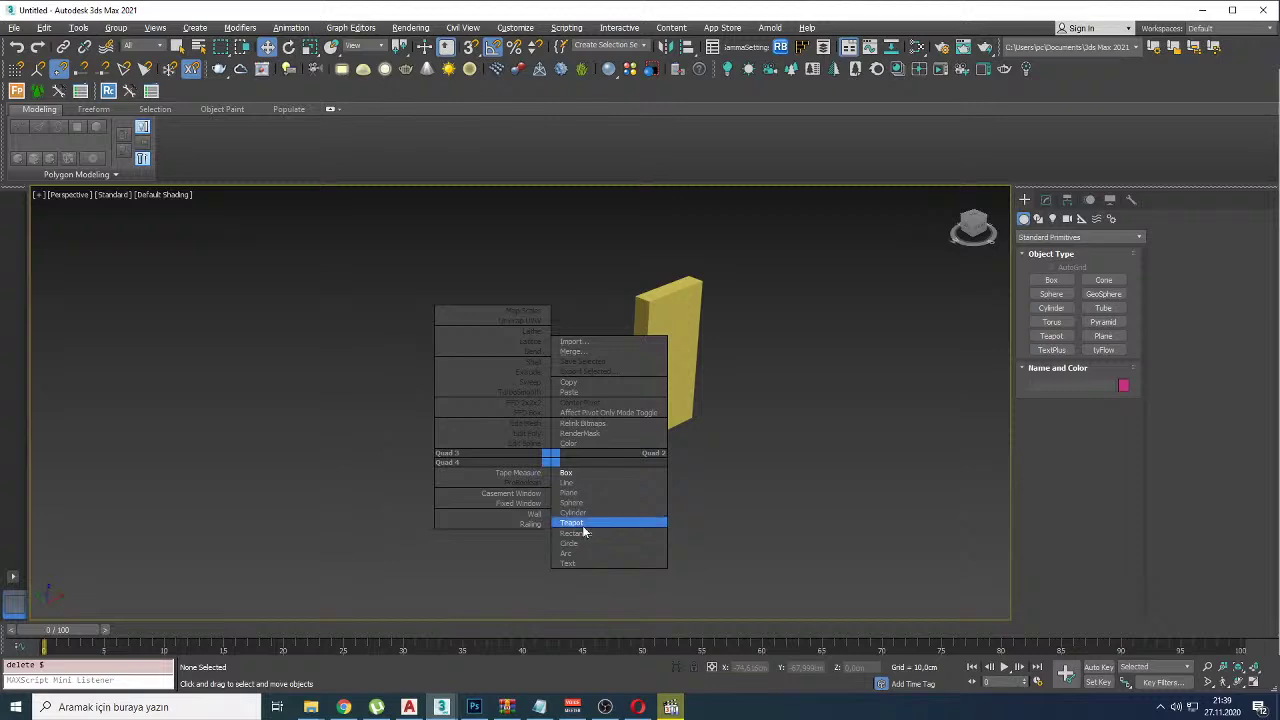
click(568, 471)
drag(568, 300, 600, 591)
click(600, 500)
key(w)
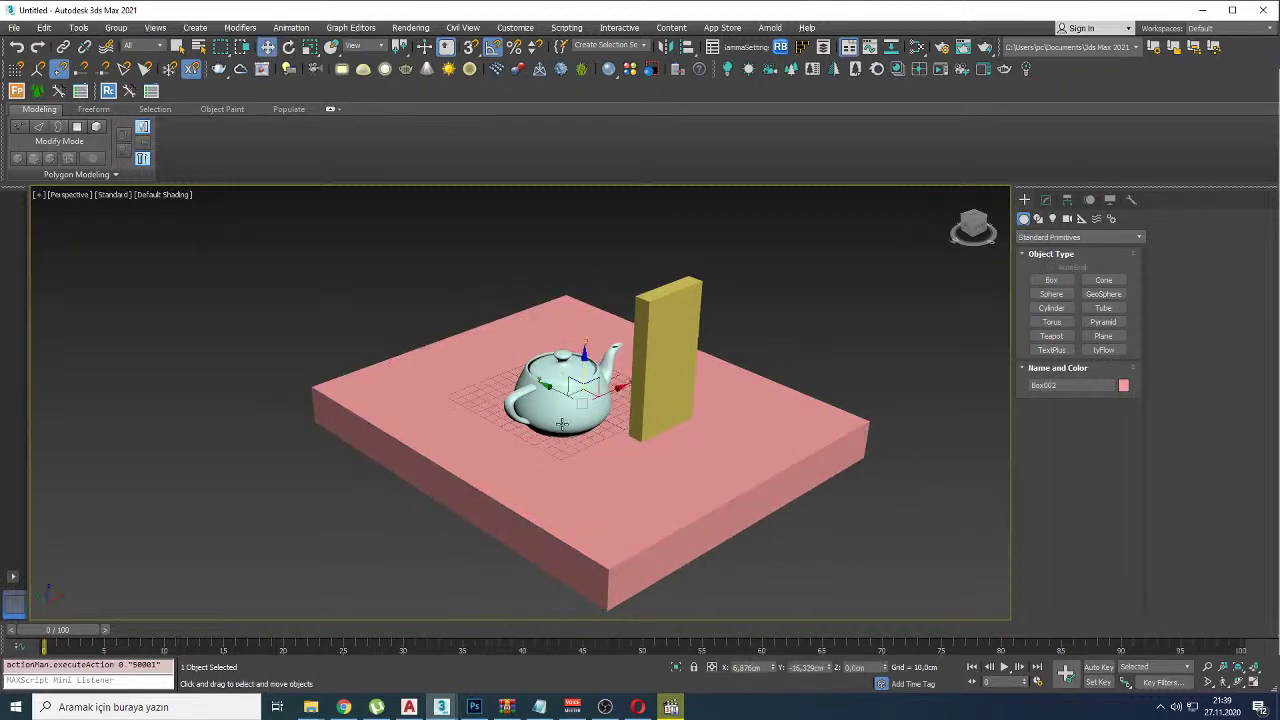
drag(749, 554, 495, 440)
shift+drag(603, 359, 608, 312)
key(ctrl+g)
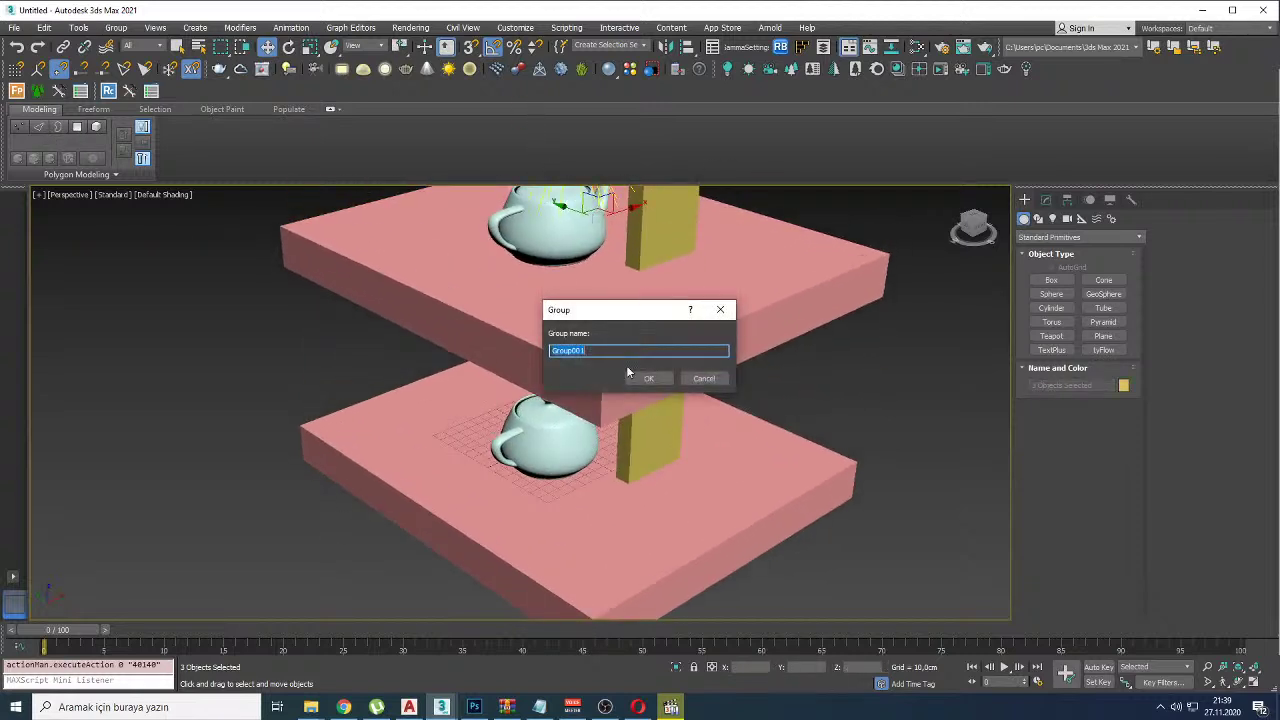
click(643, 372)
Step: Delete the light and flatten the upper group to zero height with non-uniform scaling
key(r)
scroll(655, 361, down, 4)
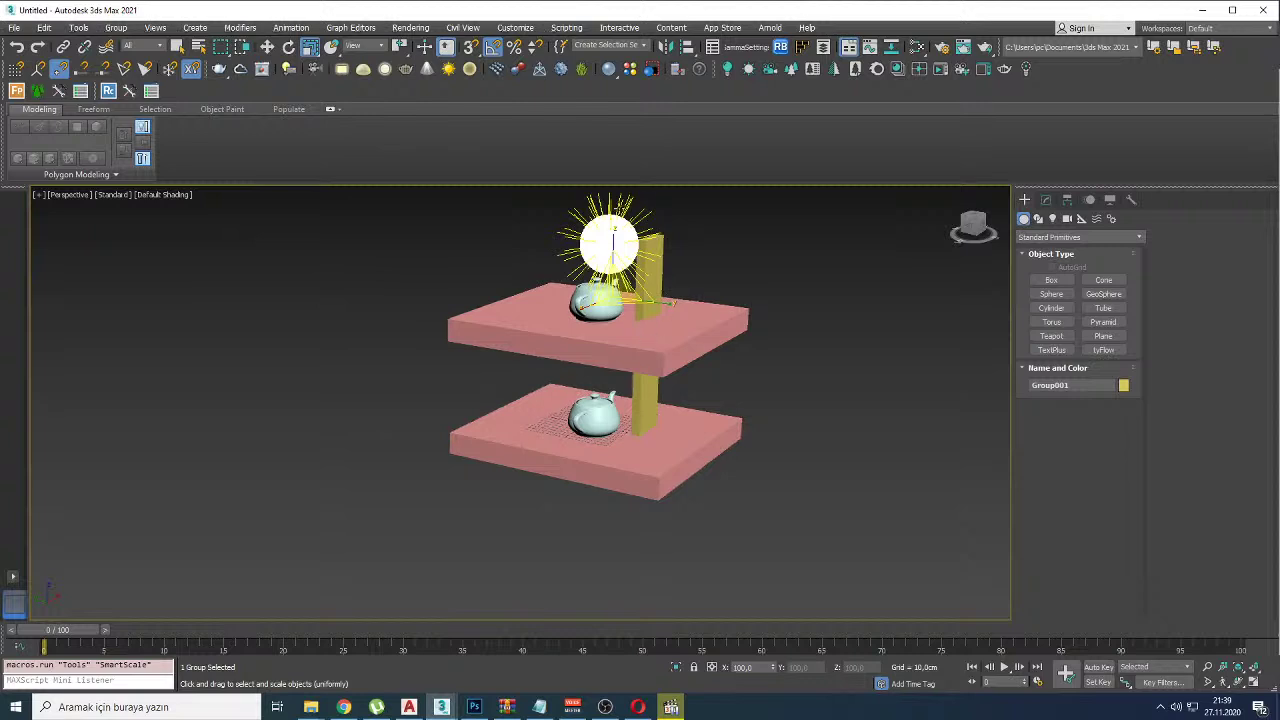
key(Delete)
key(F4)
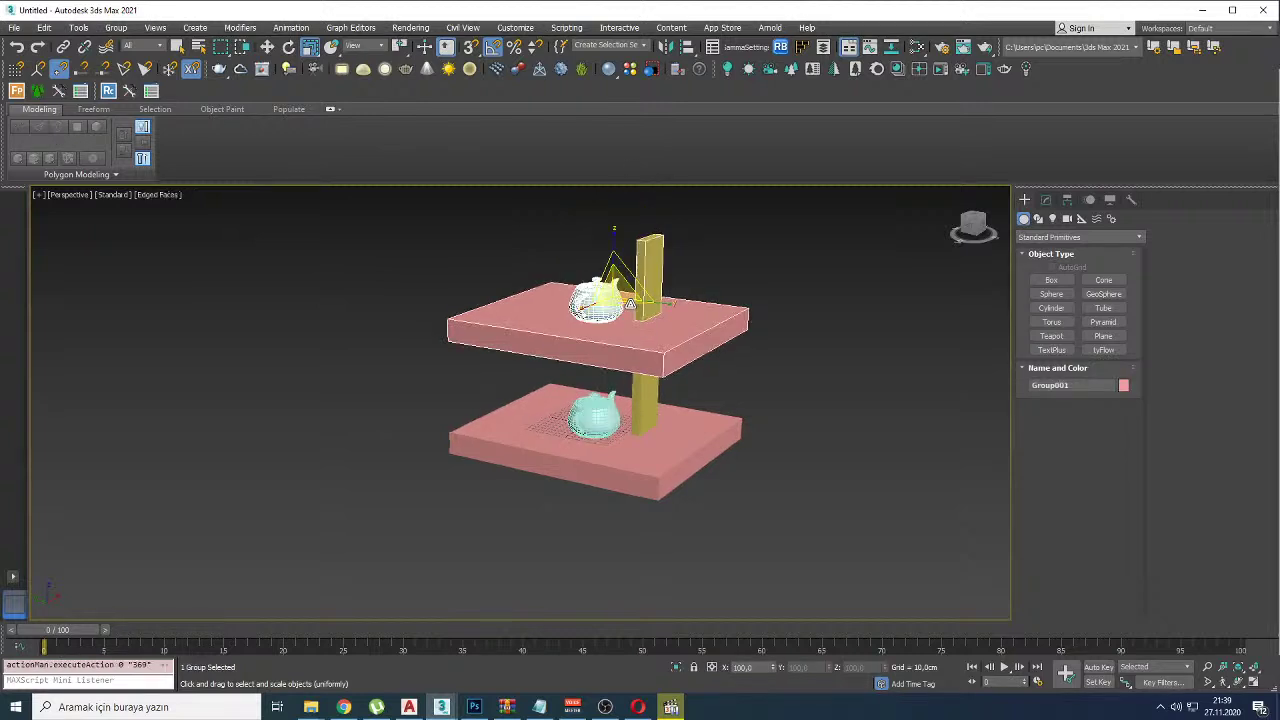
key(r)
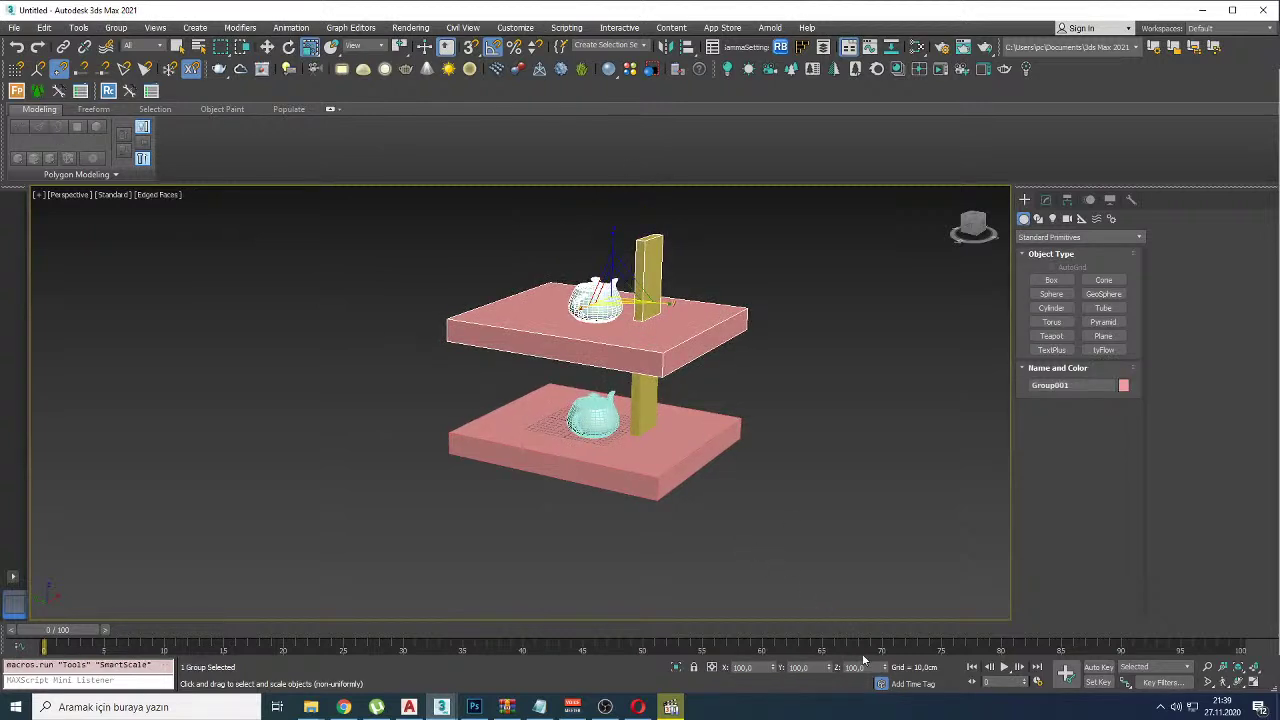
right_click(885, 669)
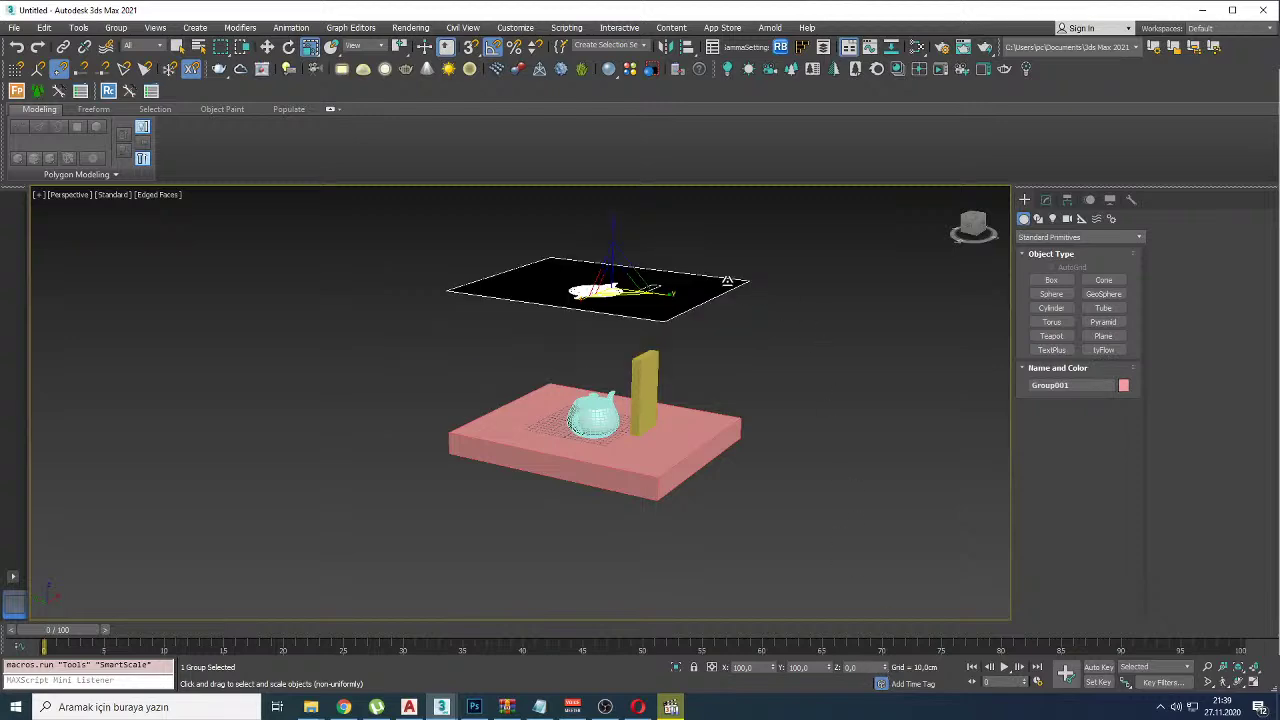
Step: Export only the selected group, targeting the Desktop folder
alt+middle_drag(740, 284, 611, 300)
scroll(672, 318, up, 6)
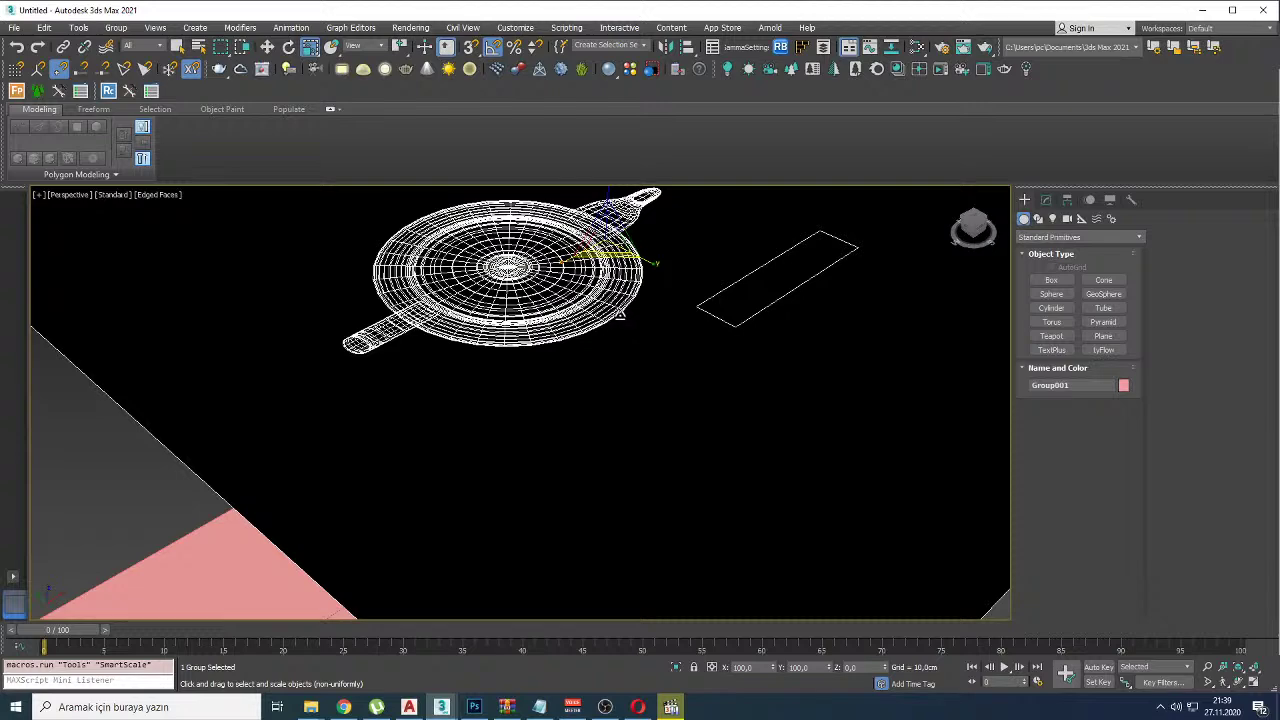
scroll(620, 314, down, 4)
alt+middle_drag(620, 314, 593, 376)
right_click(593, 376)
click(626, 291)
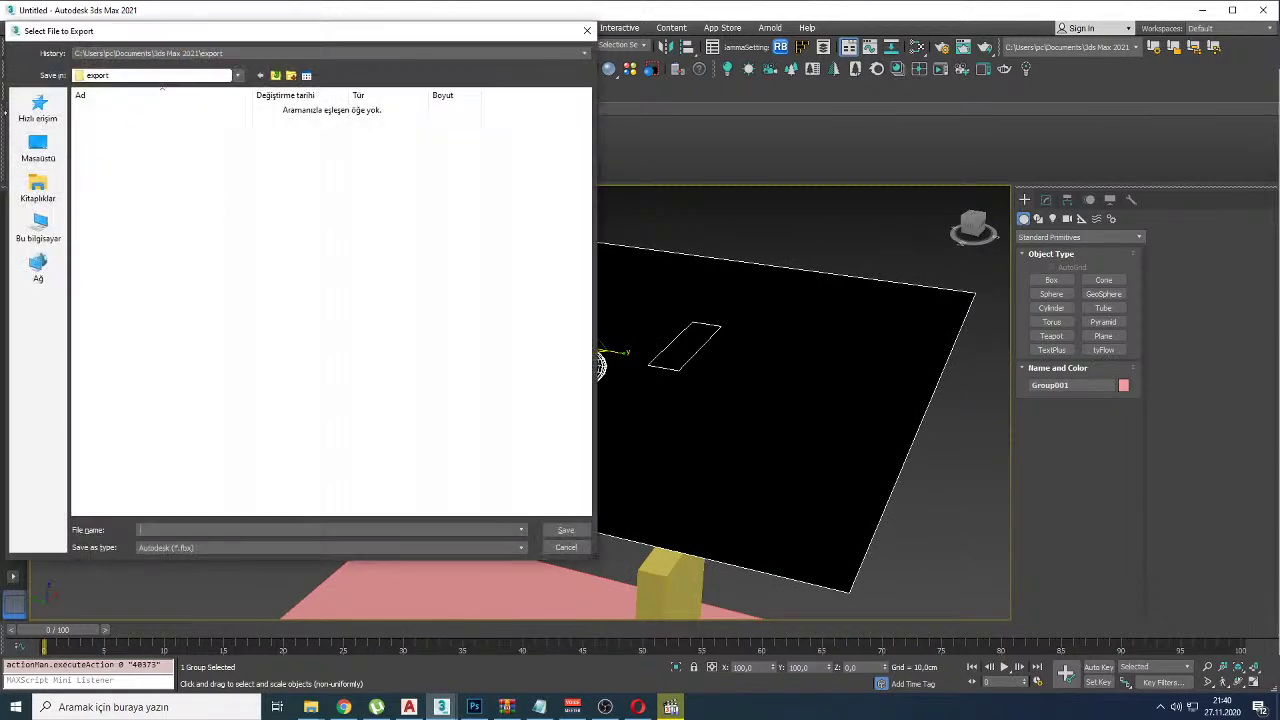
click(38, 148)
Step: Save the export as xxx in AutoCAD (*.dwg) format, then open xxx.dwg from the desktop
click(163, 531)
text(xxx)
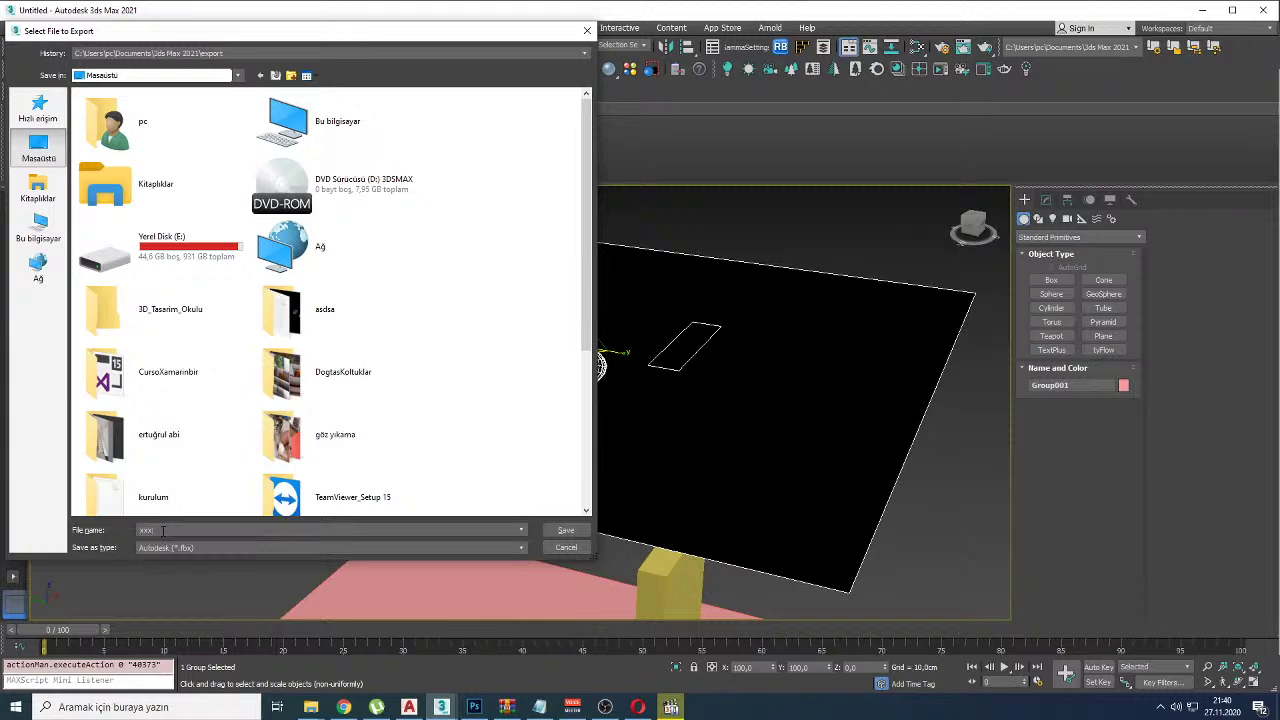
click(170, 548)
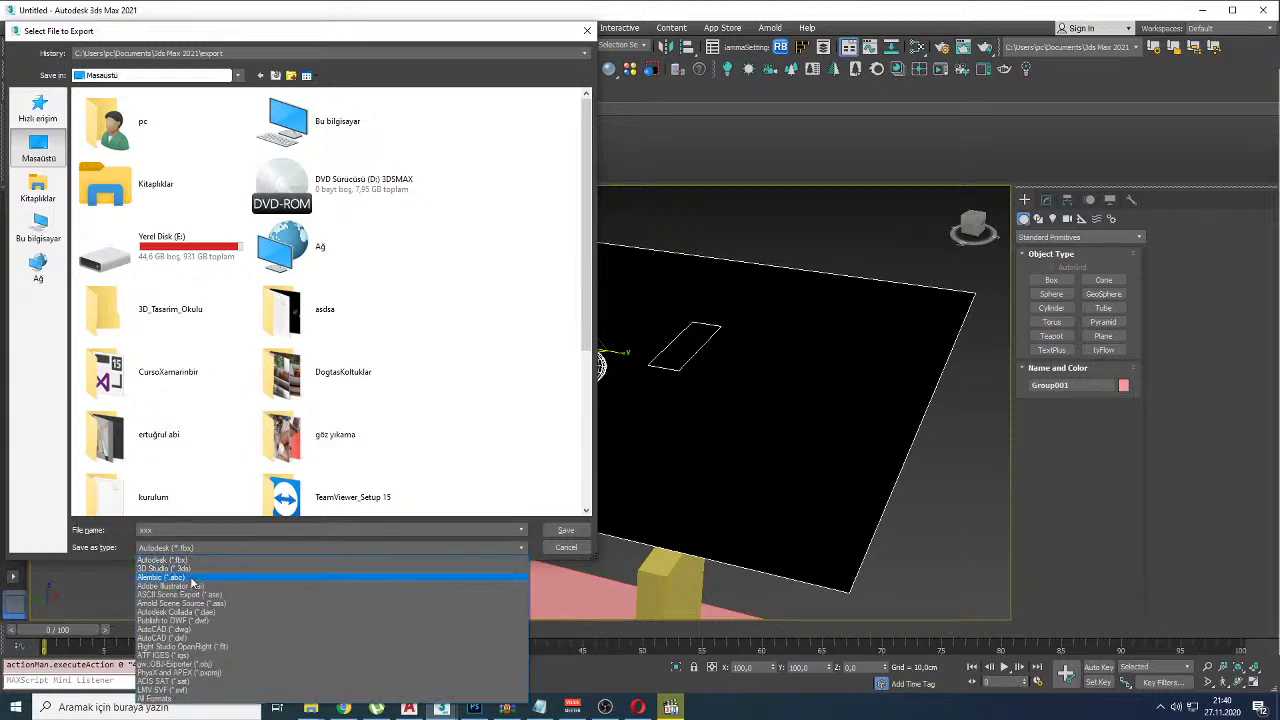
click(216, 629)
click(566, 531)
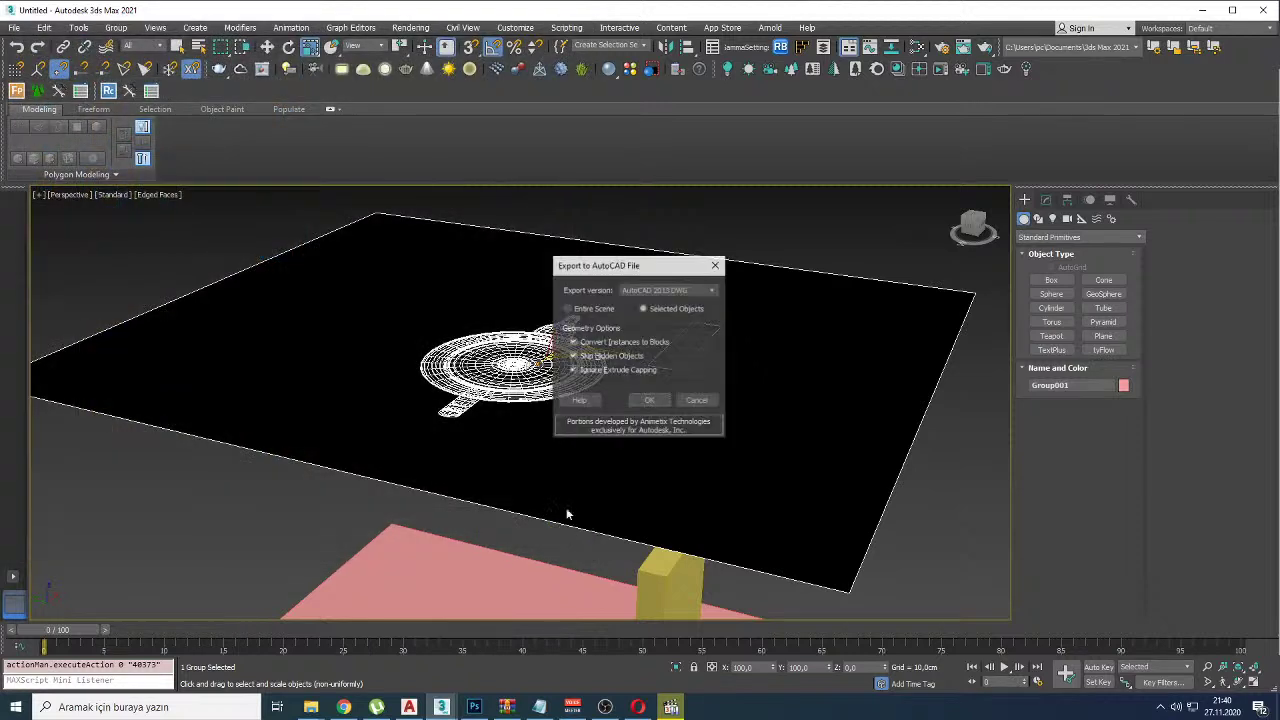
click(649, 401)
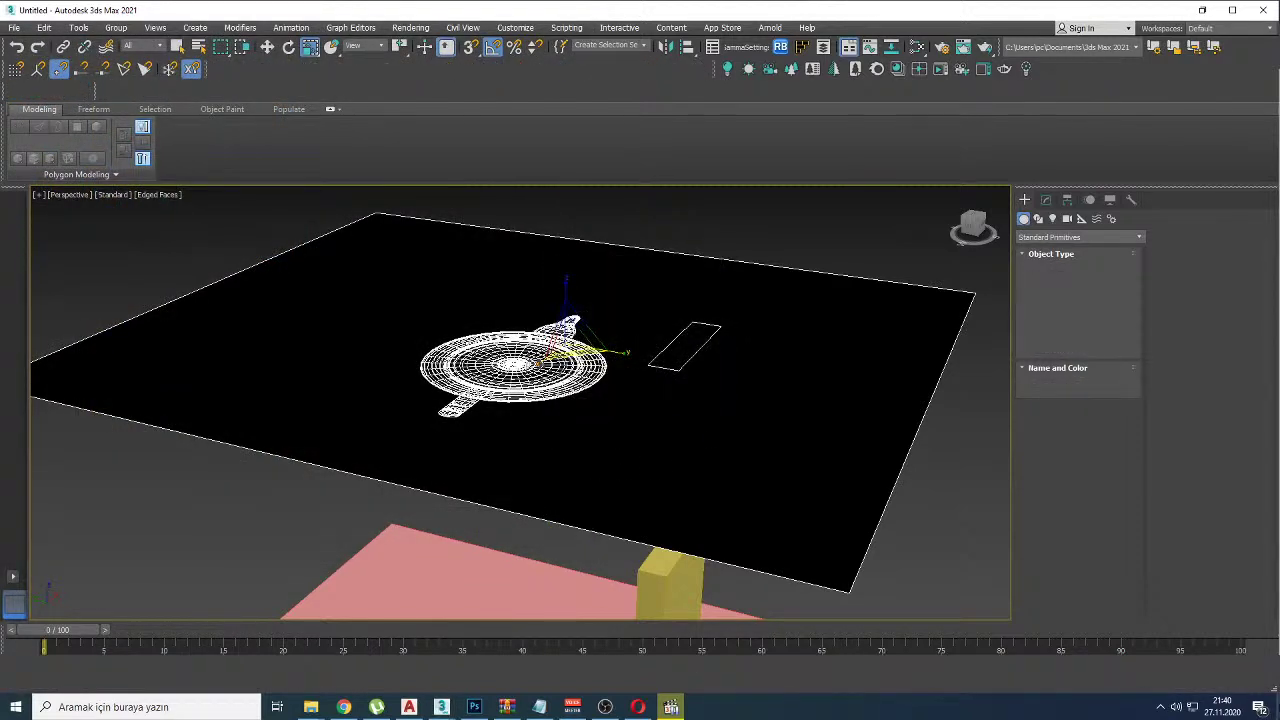
key(super+d)
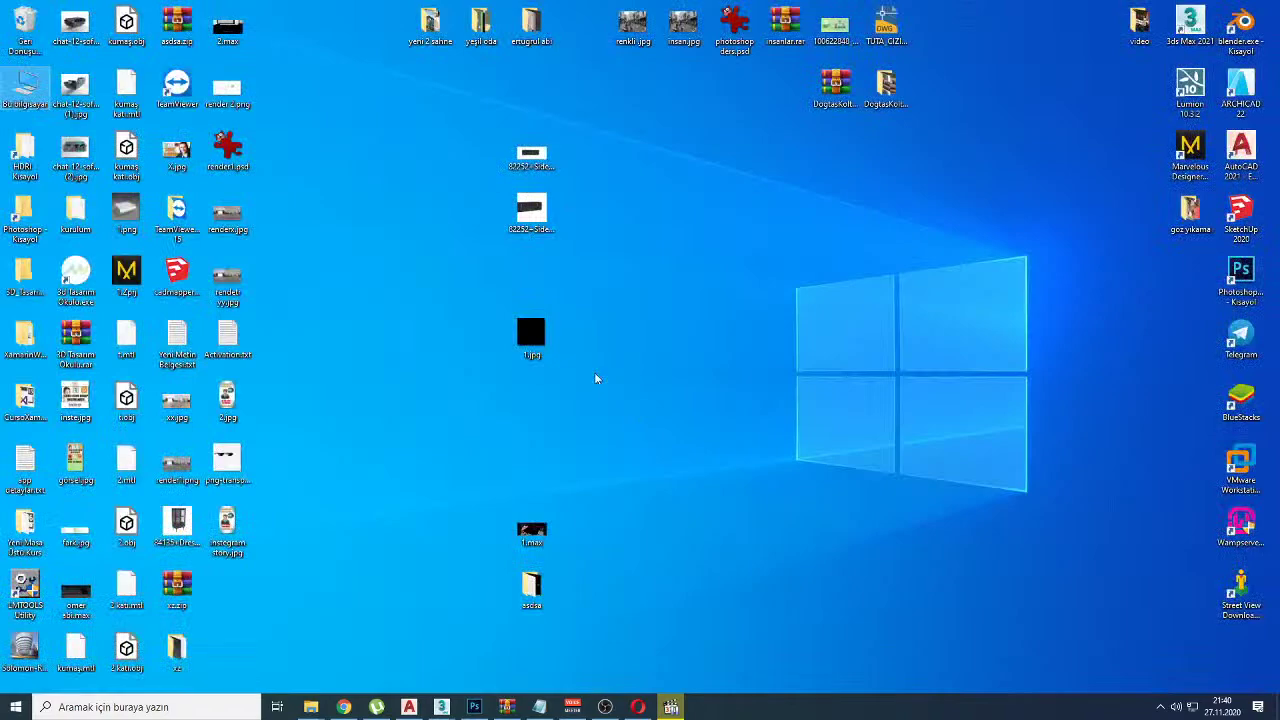
double_click(228, 588)
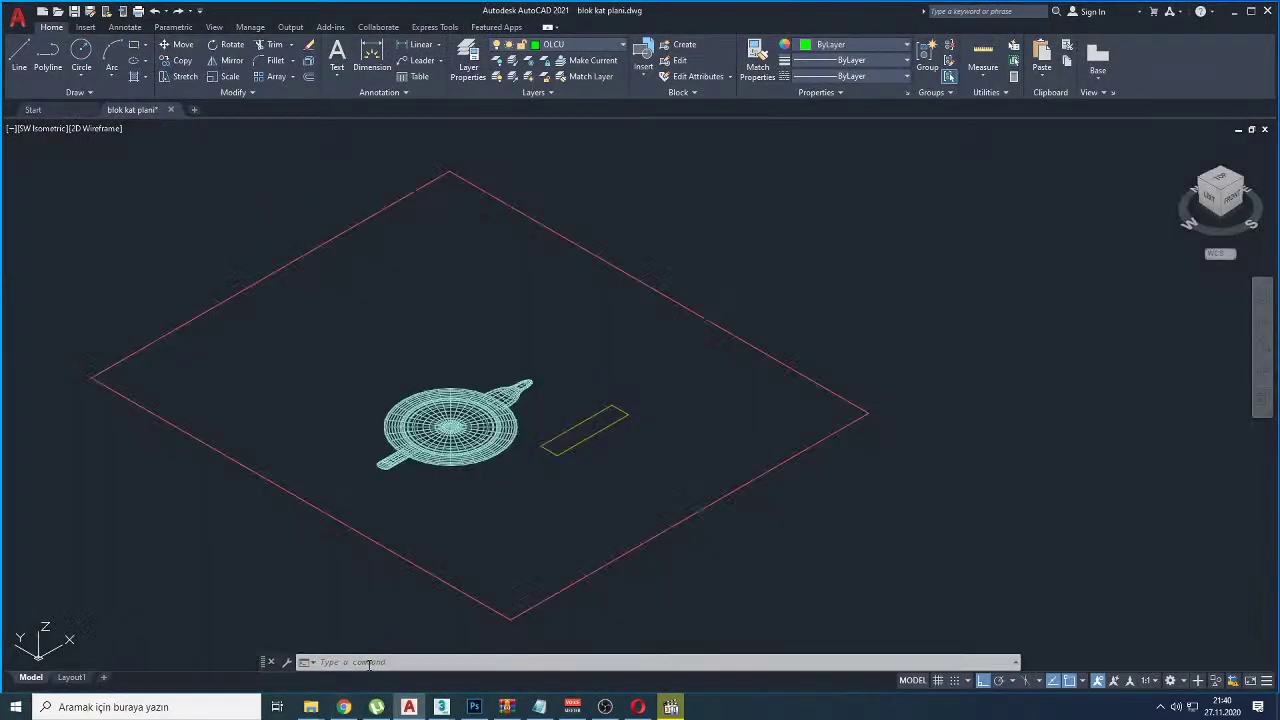
Step: Bring the xxx.dwg drawing forward in AutoCAD and view it from the Top
click(345, 707)
click(345, 707)
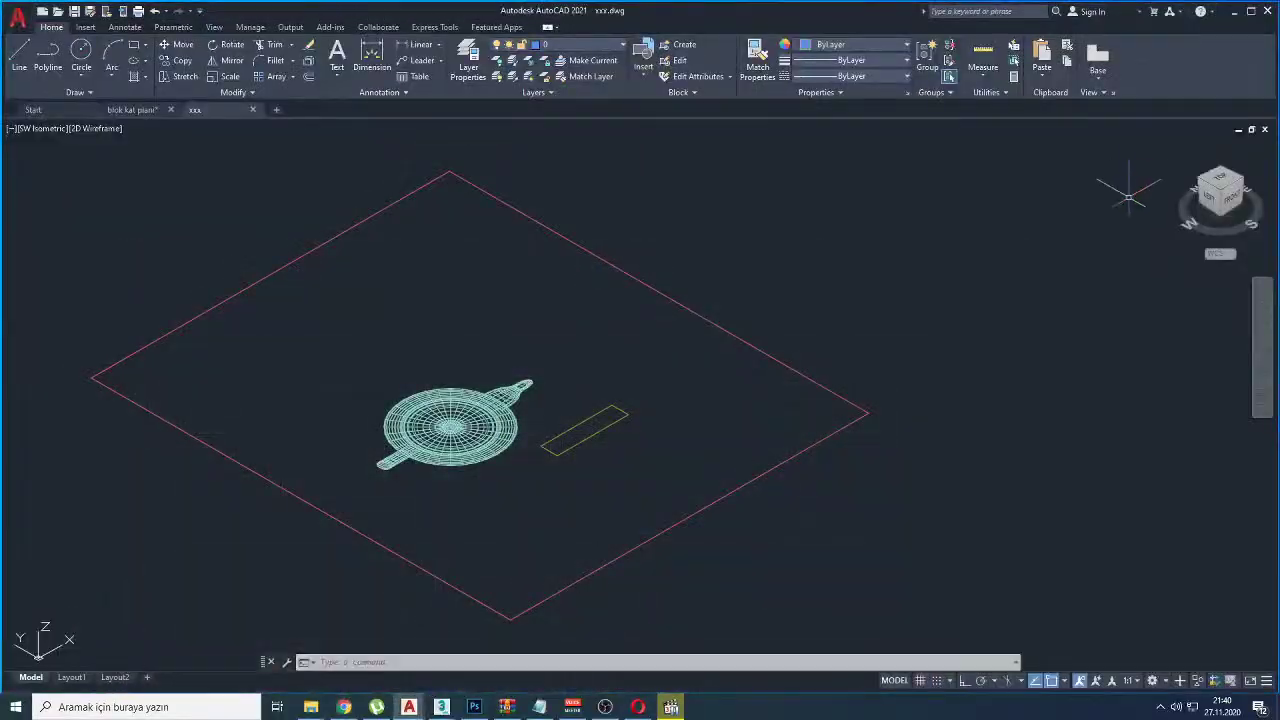
click(1220, 180)
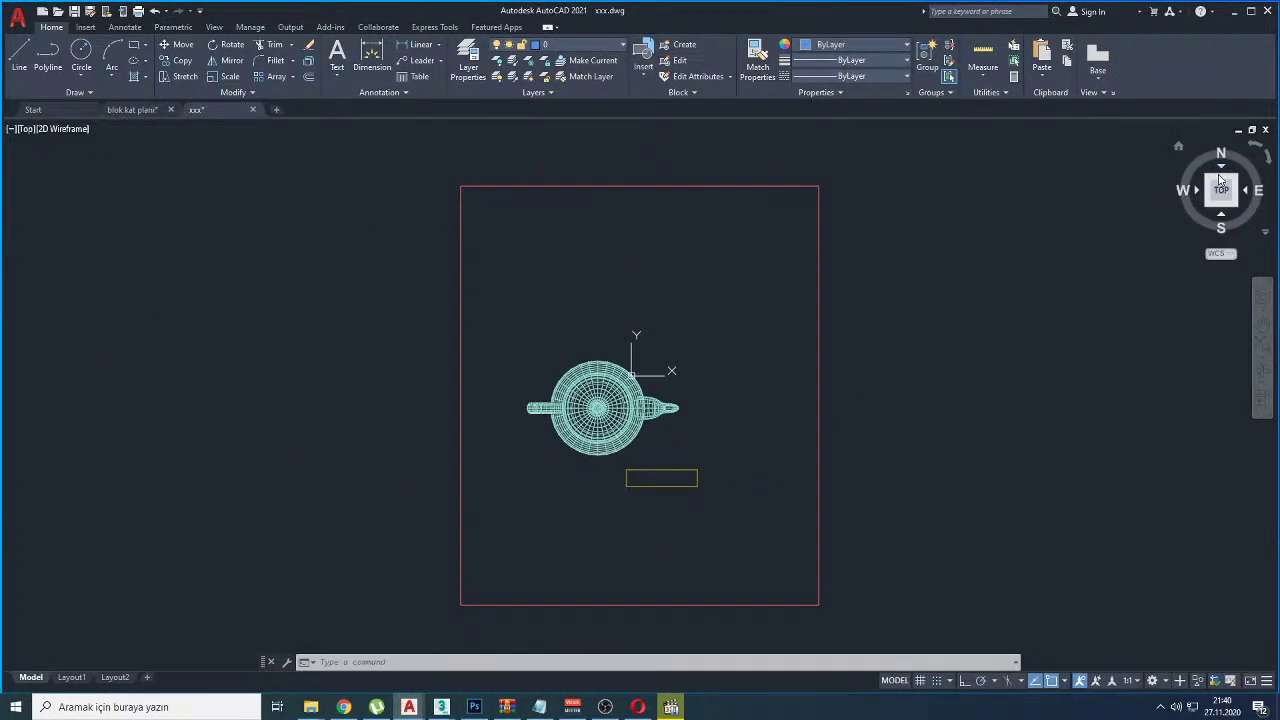
scroll(596, 430, up, 6)
scroll(658, 350, down, 8)
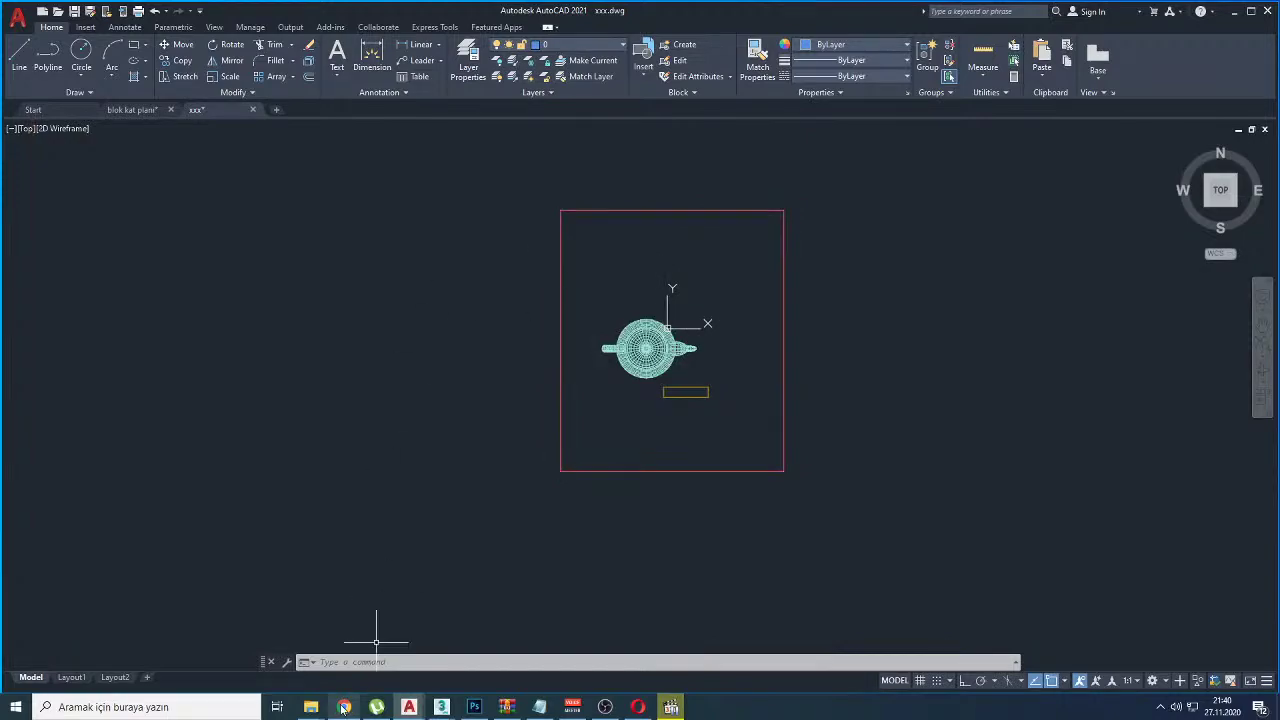
Step: Return to Chrome and switch to the 'Canlı yayın - YouTube Studio' tab
click(344, 707)
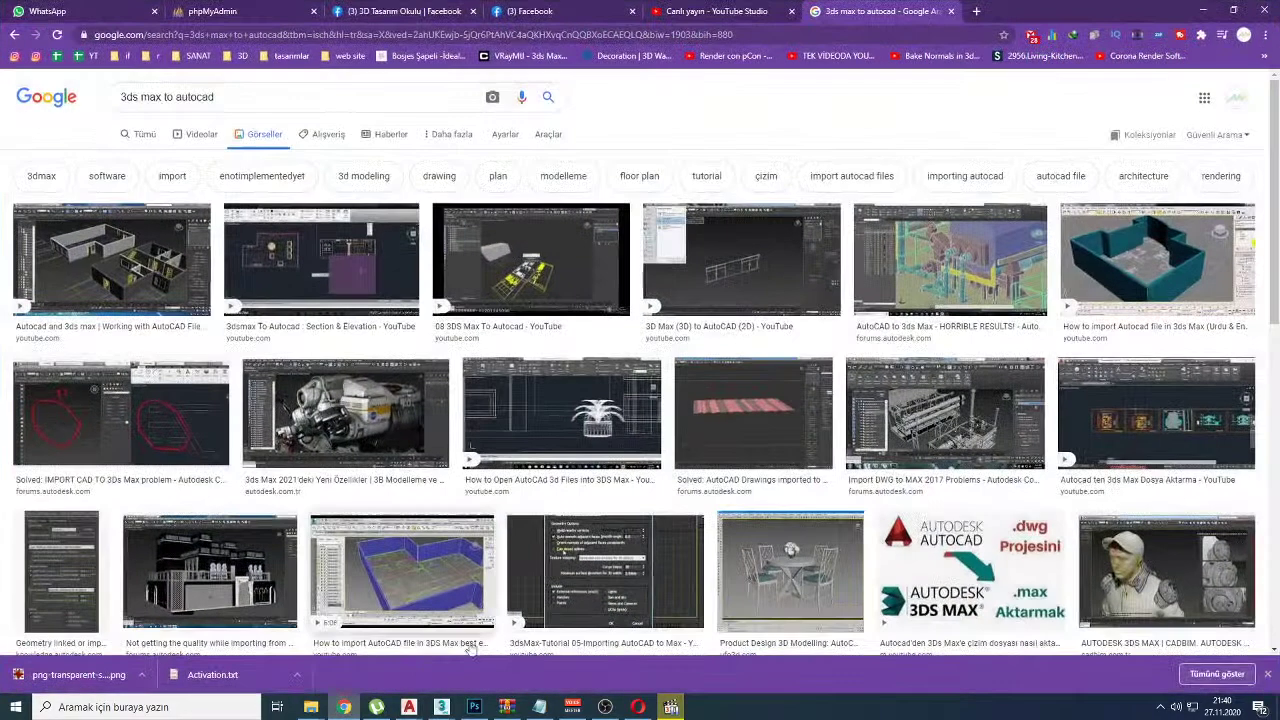
click(718, 11)
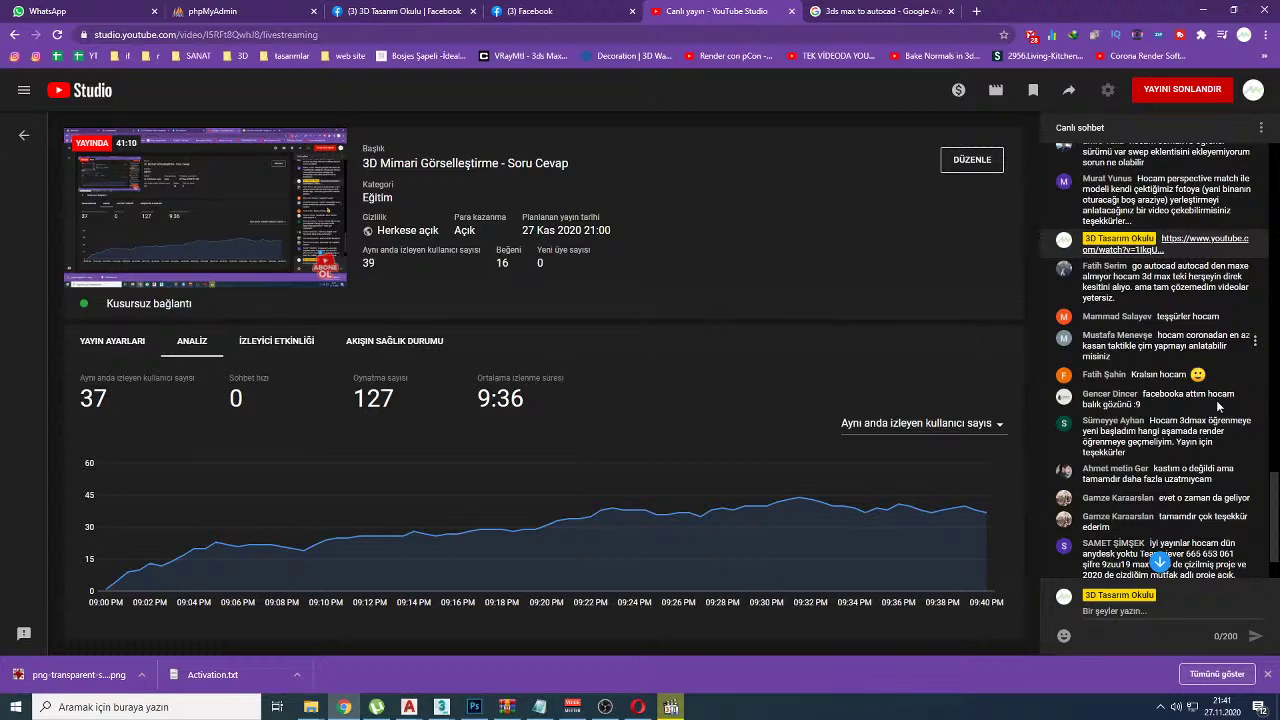
Step: Create a new text document on the desktop and open it in Notepad
click(1258, 706)
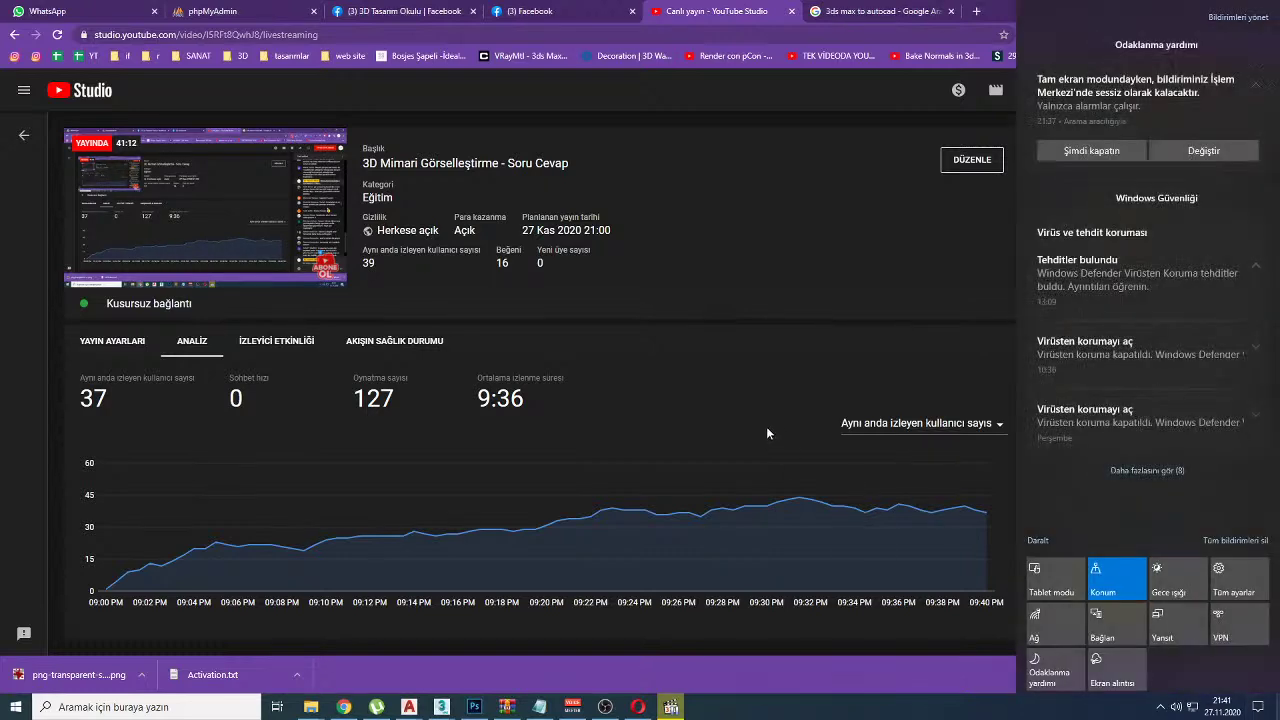
click(742, 411)
key(super+d)
right_click(592, 342)
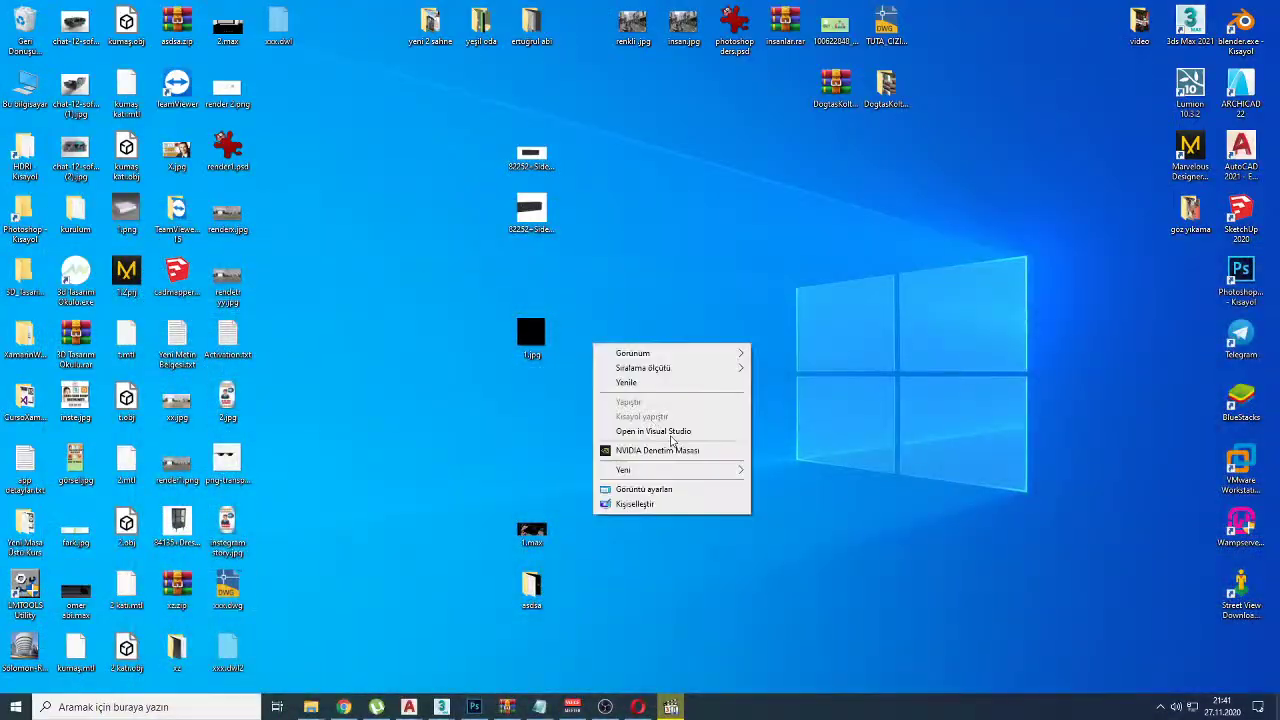
mouse_move(706, 472)
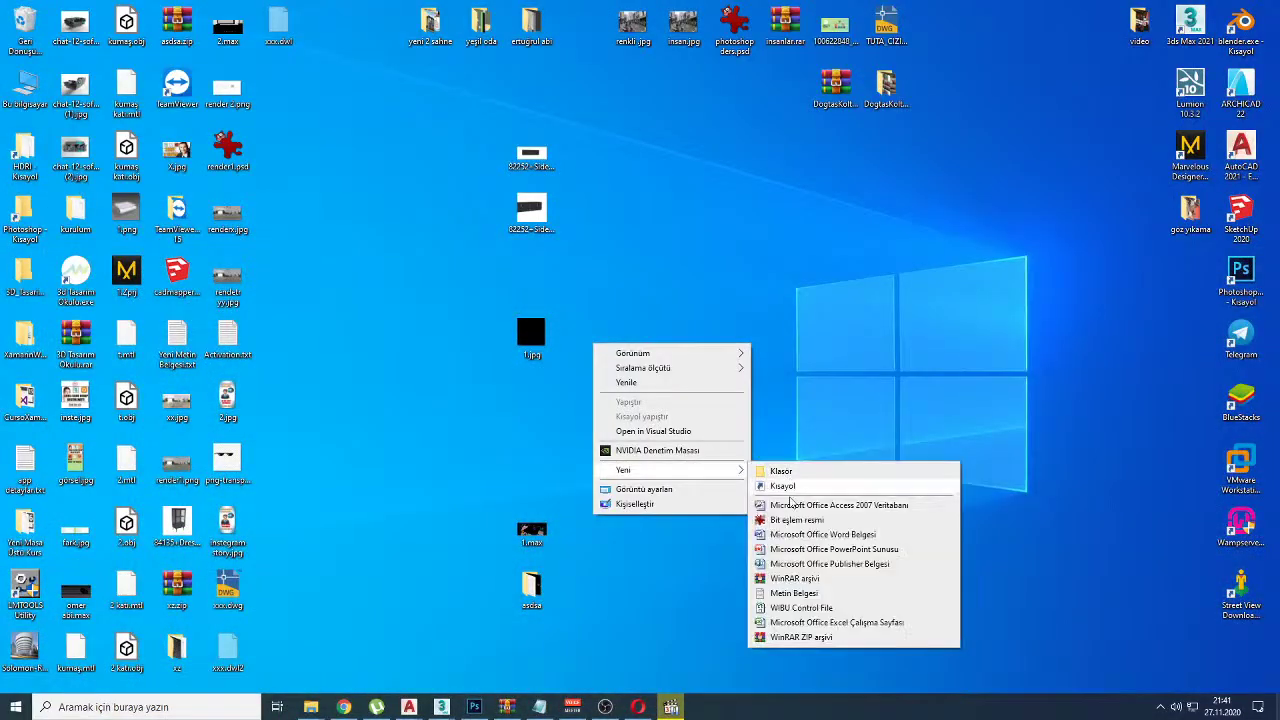
click(781, 594)
key(Return)
double_click(590, 345)
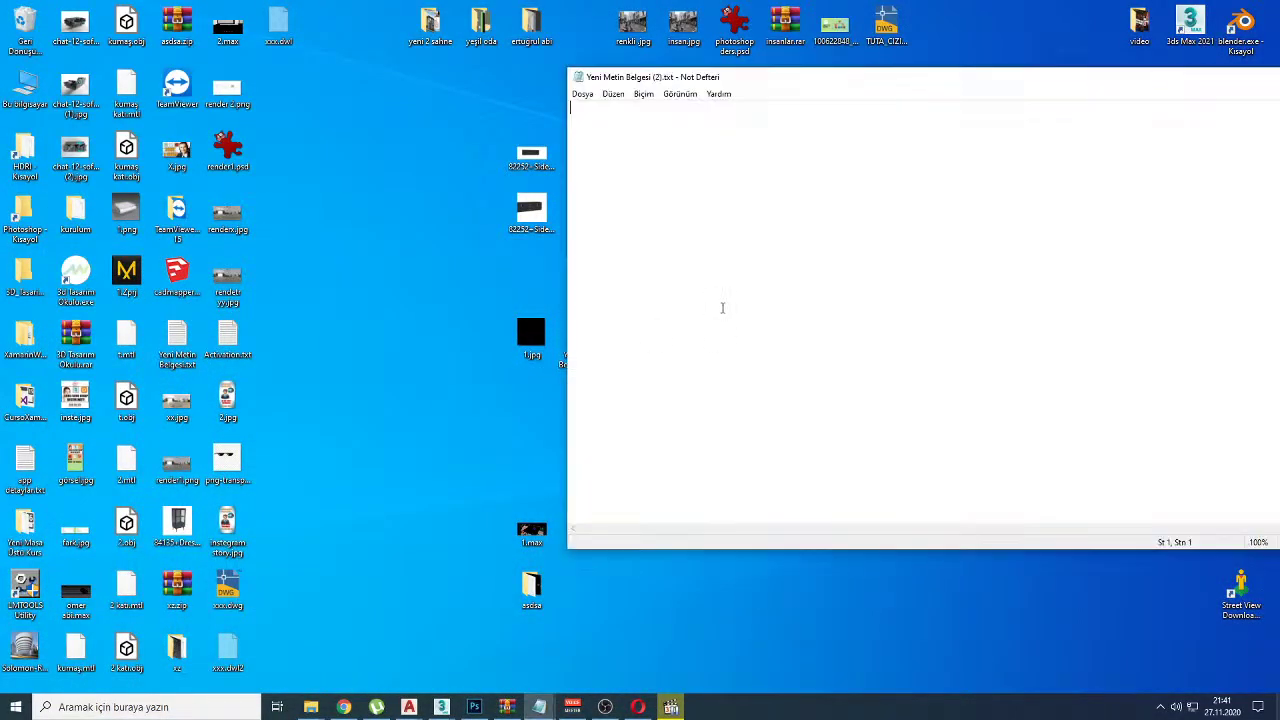
drag(874, 77, 616, 167)
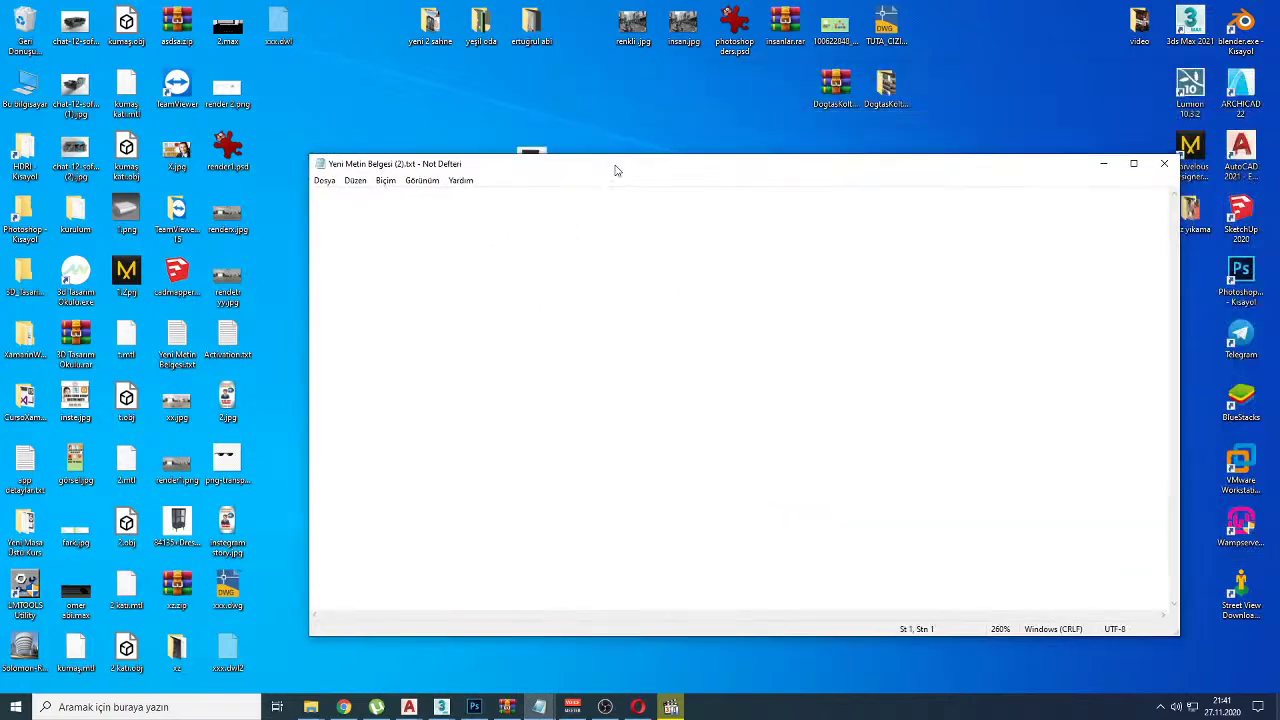
Step: Type the list 1-dwg almak, 2-kaba model, 3-ince model, 4-materyaller., and begin item 5
text(1-)
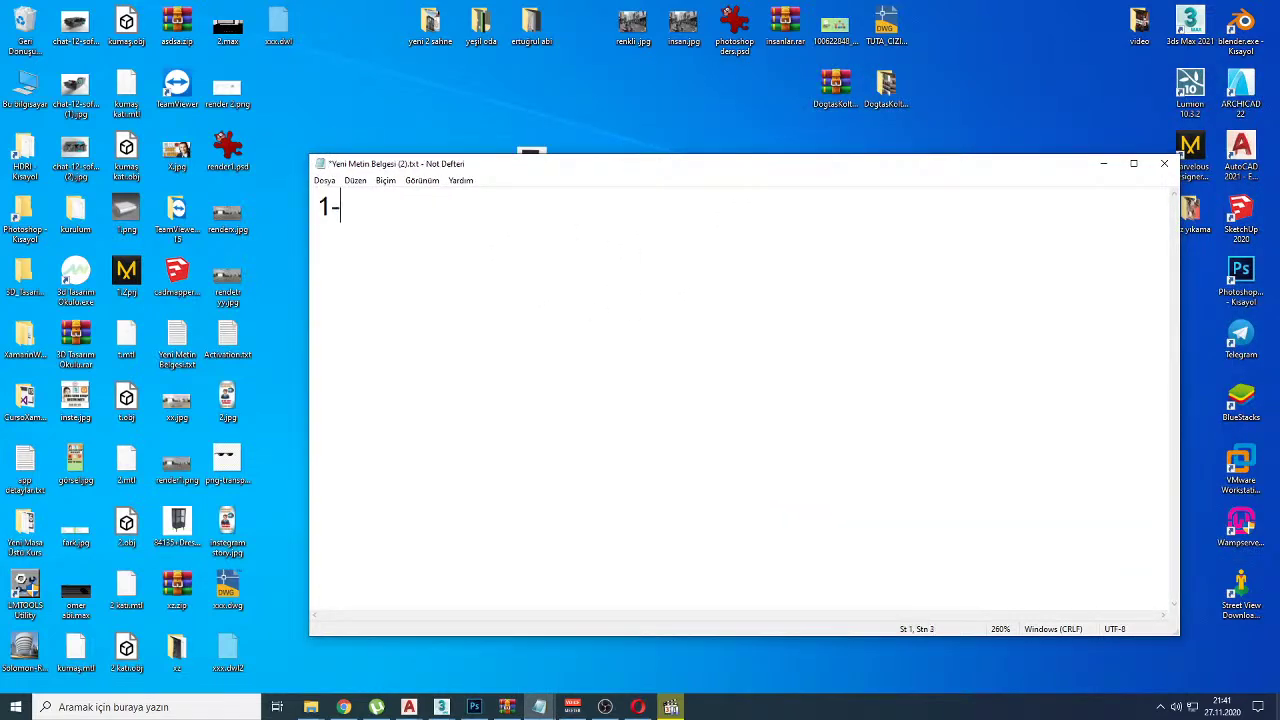
text(dwg almak)
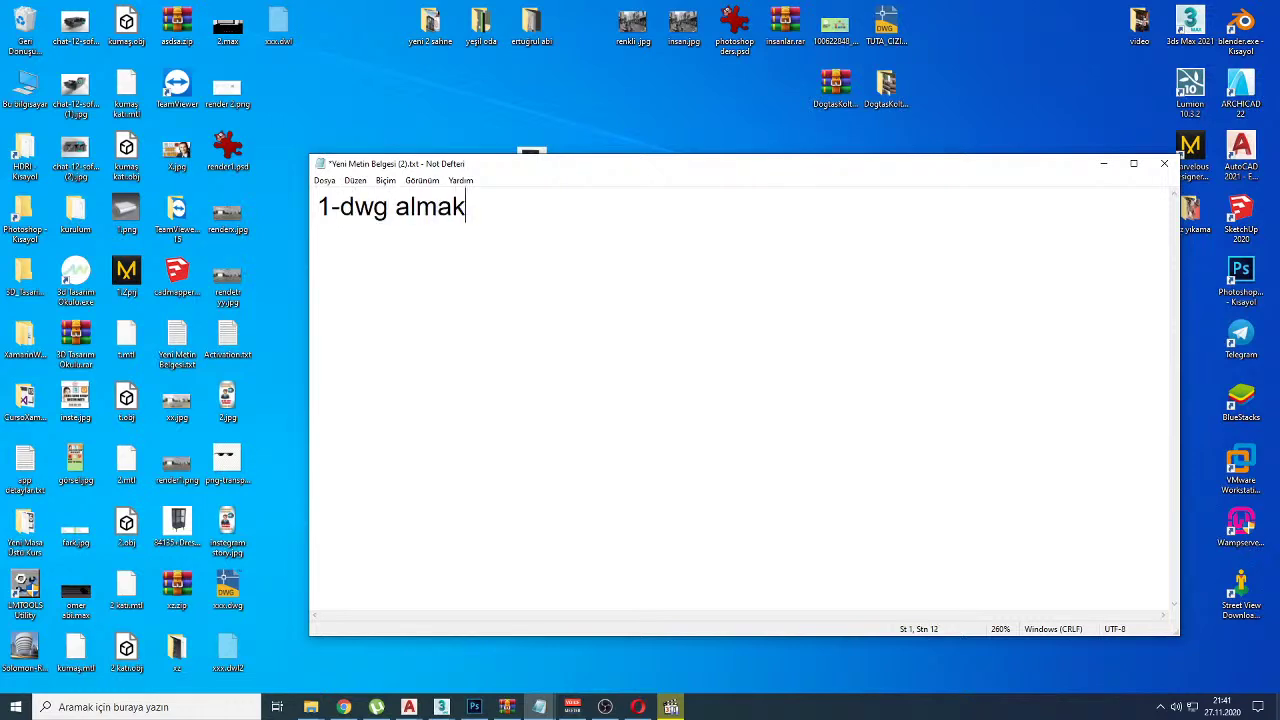
key(Return)
text(2-kaba model)
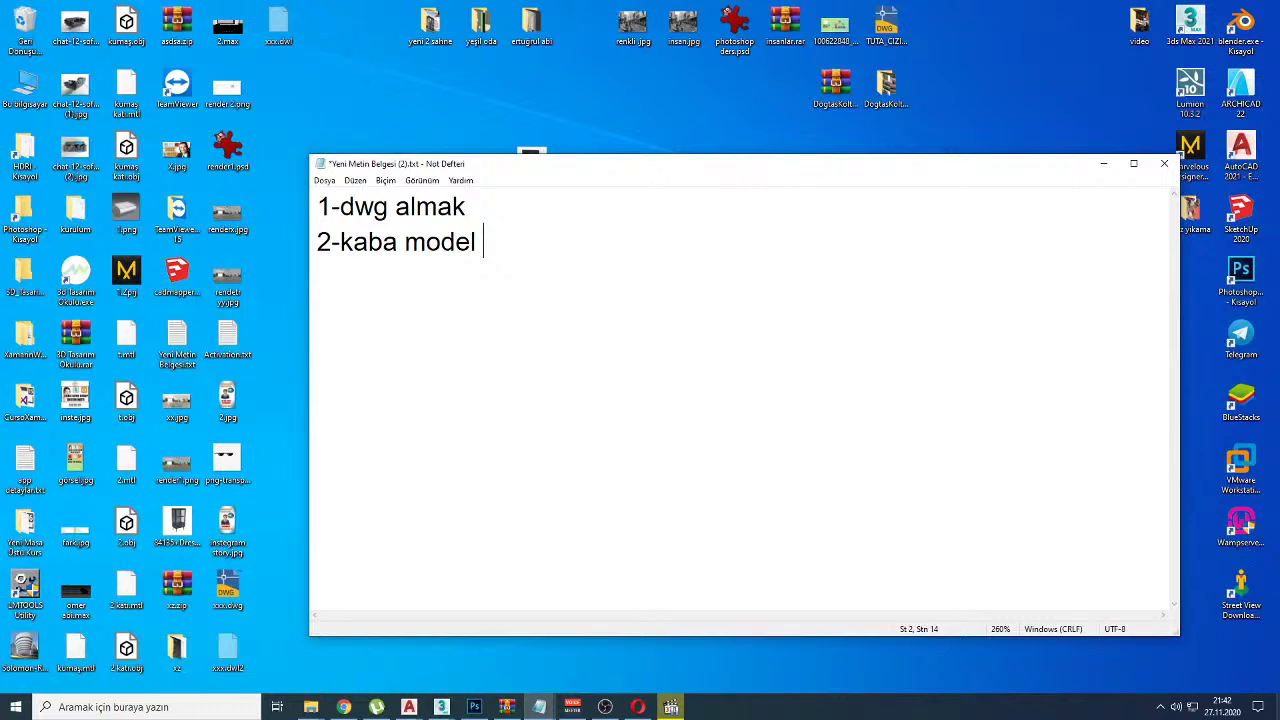
key(Return)
text(3-ince model)
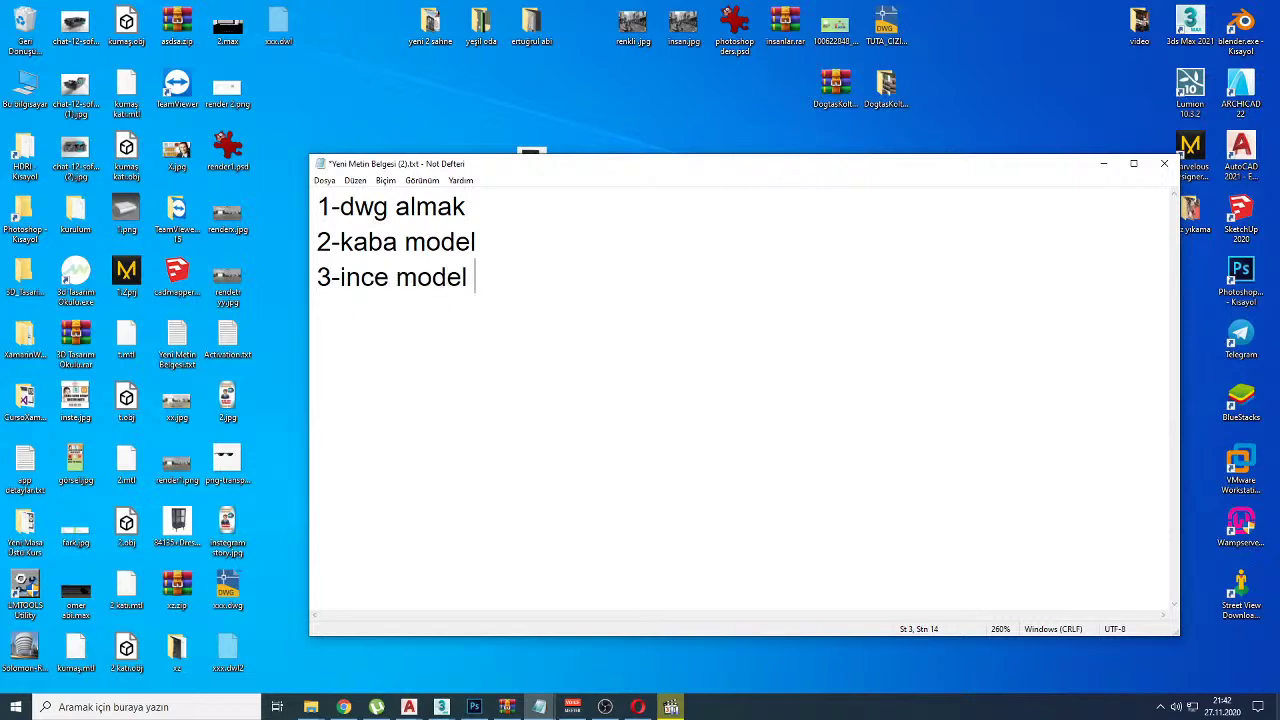
key(Return)
text(4-materyaller.)
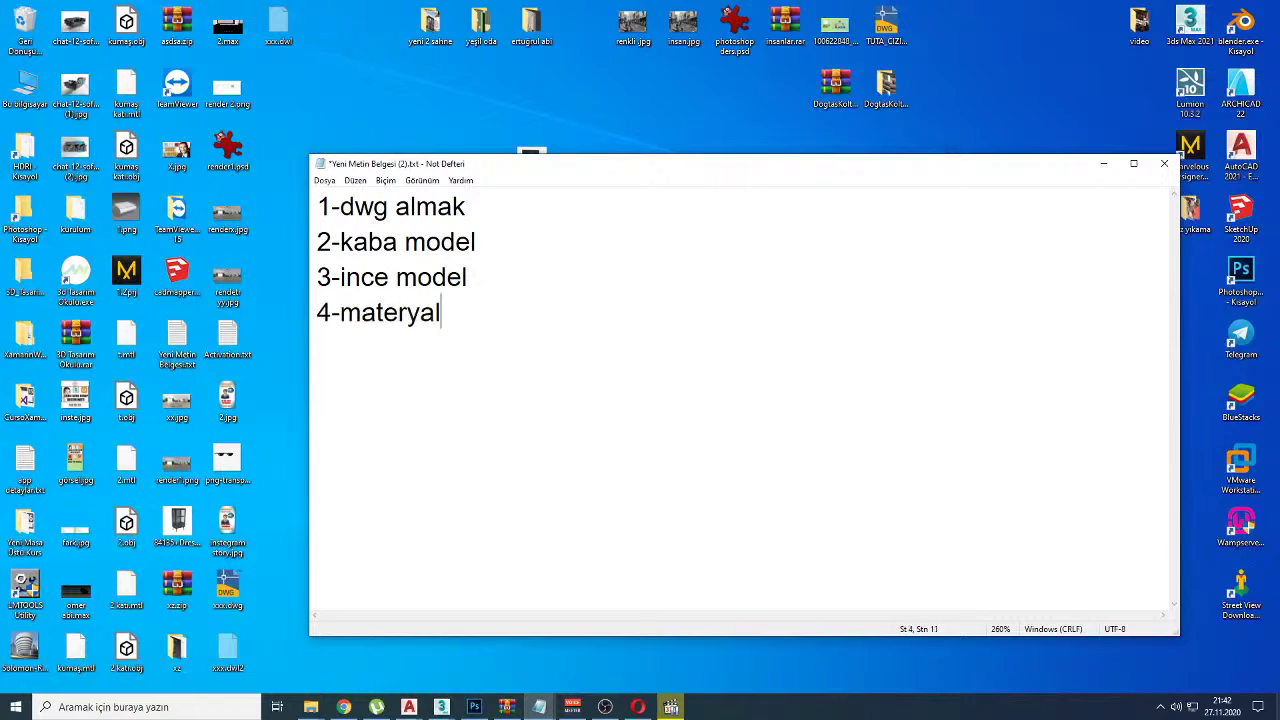
key(Return)
text(5-)
text(gu)
text(m)
Step: Complete the fifth line as '5-gün ışıkları --> yerel ışıklar.'
key(BackSpace)
key(BackSpace)
text(n ışıkkla)
key(BackSpace)
key(BackSpace)
key(BackSpace)
text(ları)
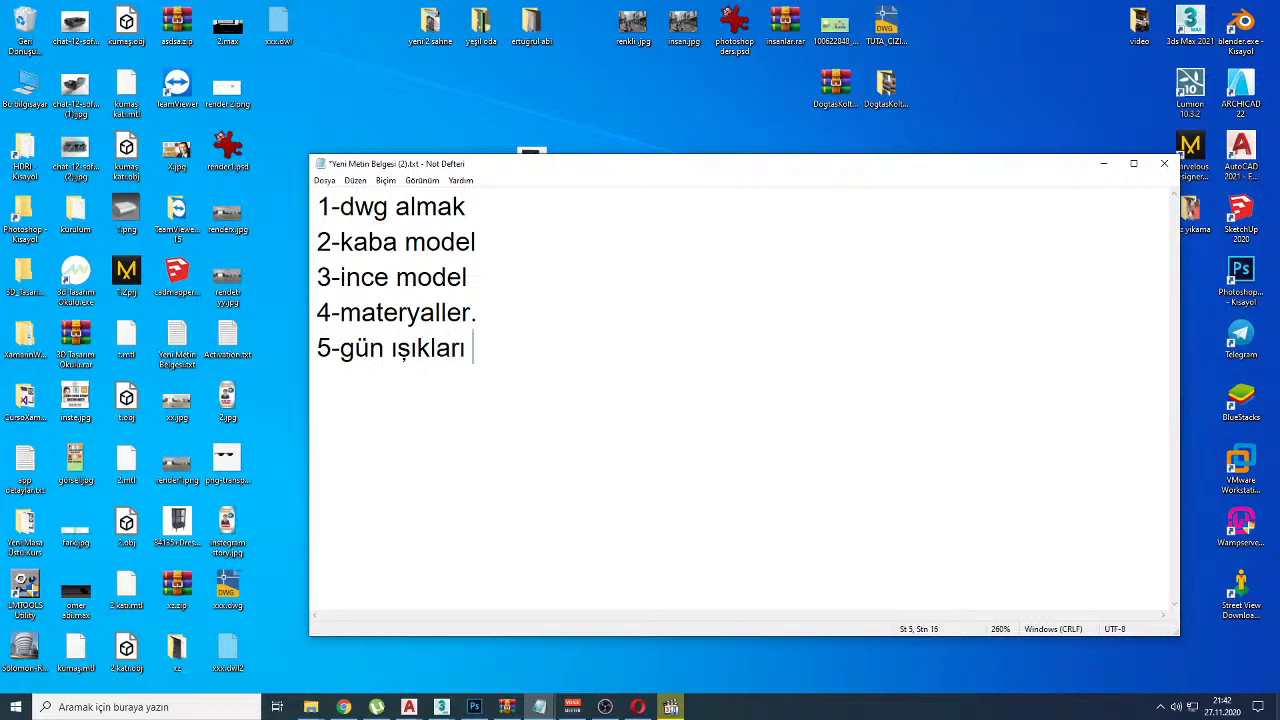
key(Return)
text(6)
key(BackSpace)
click(483, 351)
text(--£)
key(BackSpace)
text(>)
text(yerel )
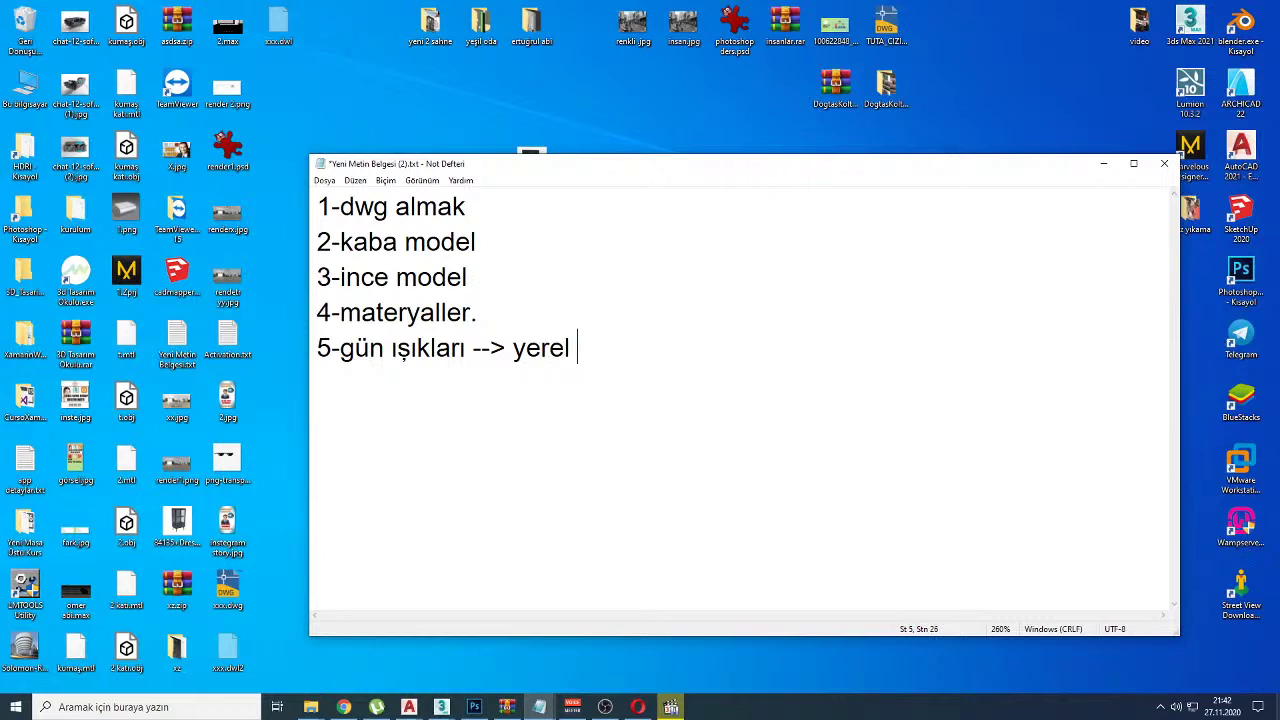
text(ışıklar.)
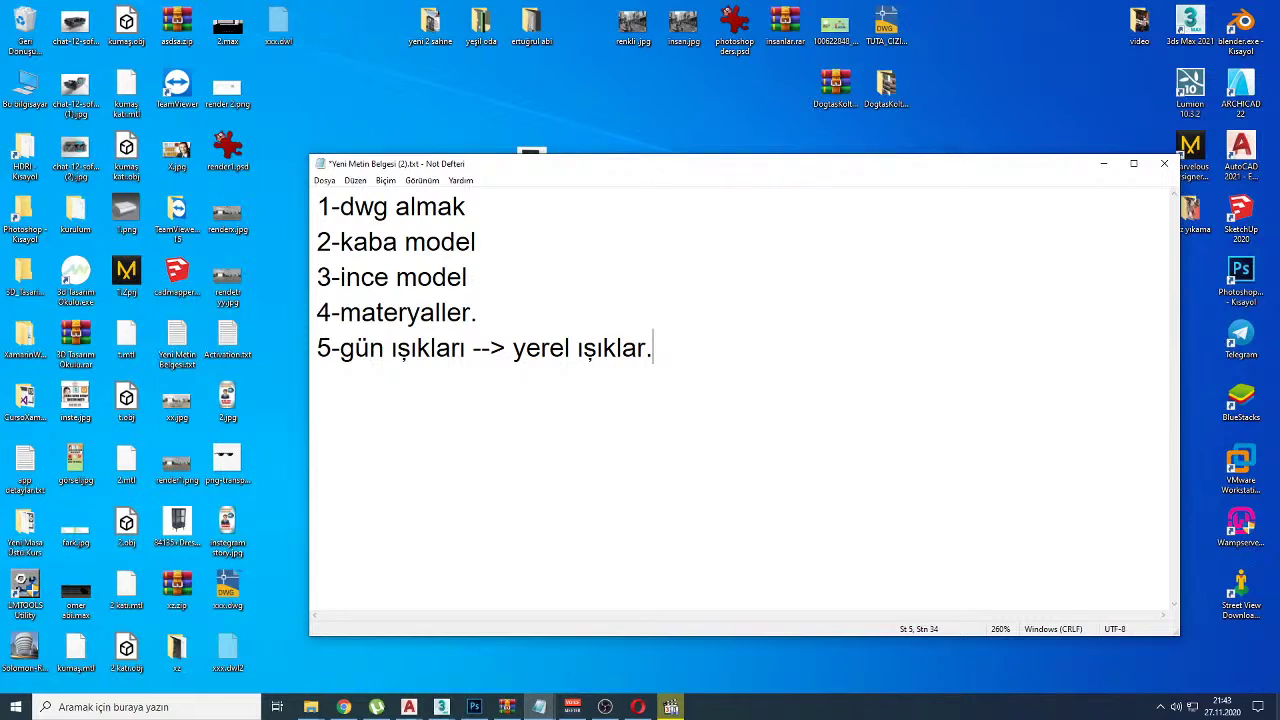
key(Return)
Step: Add '6-render --> ps' as the sixth line and select all six steps
text(7-)
key(BackSpace)
key(BackSpace)
text(6-render)
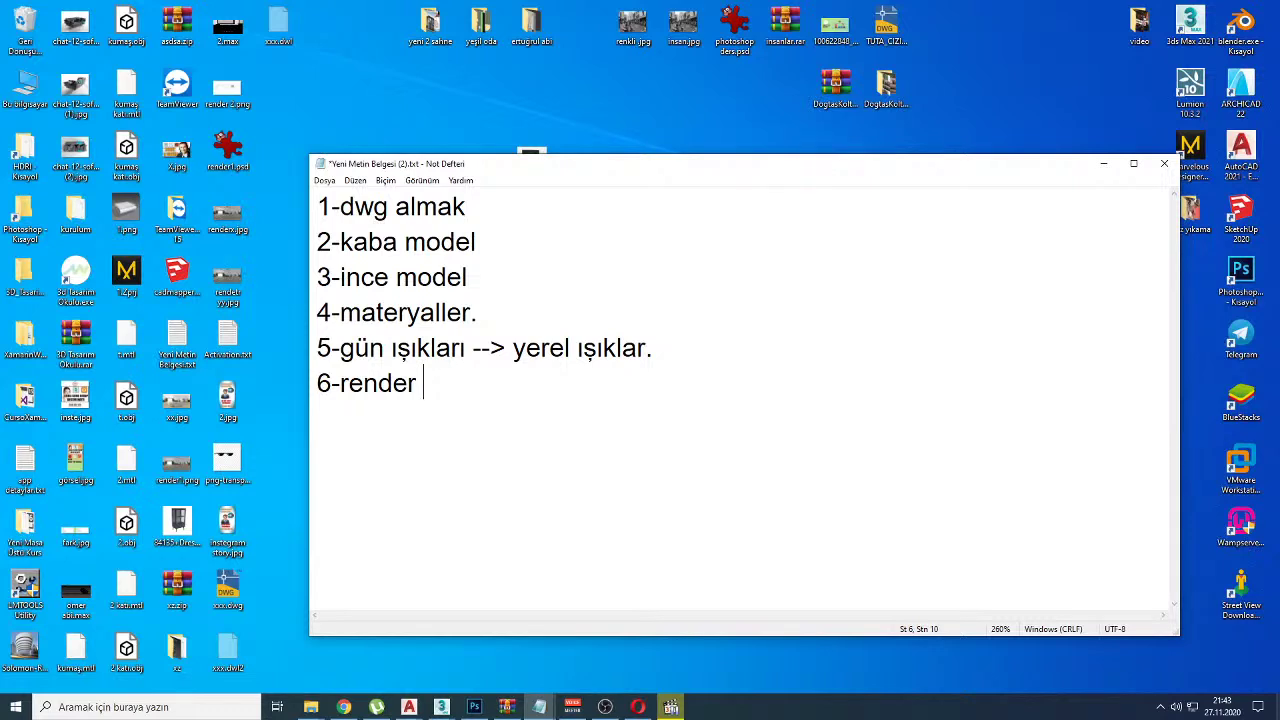
text(--£)
key(BackSpace)
text(> ps)
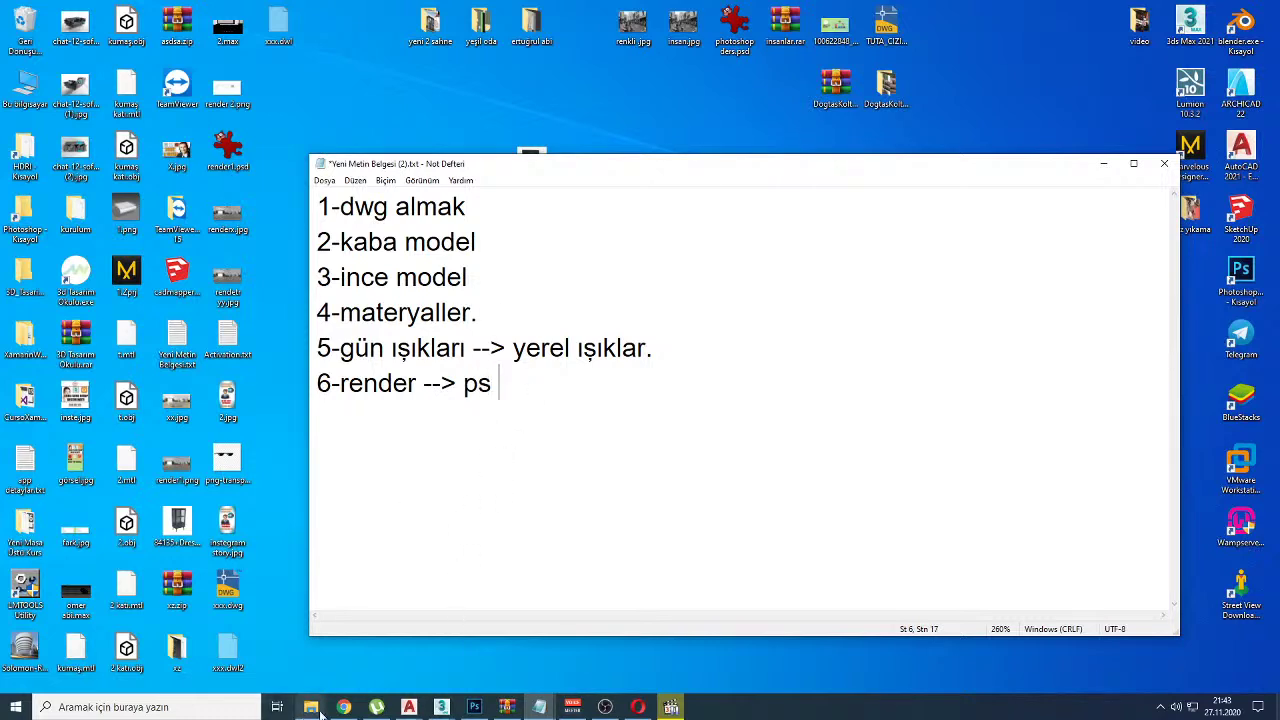
key(ctrl+a)
click(548, 405)
drag(505, 392, 313, 201)
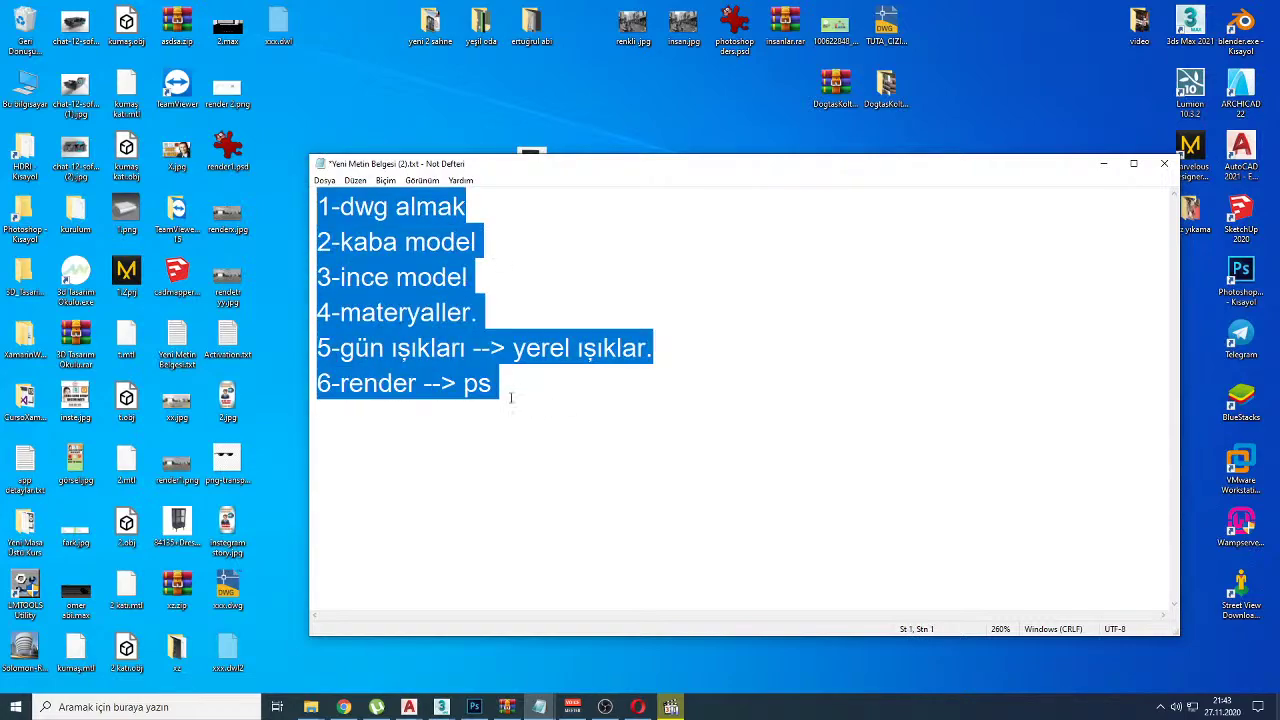
click(343, 707)
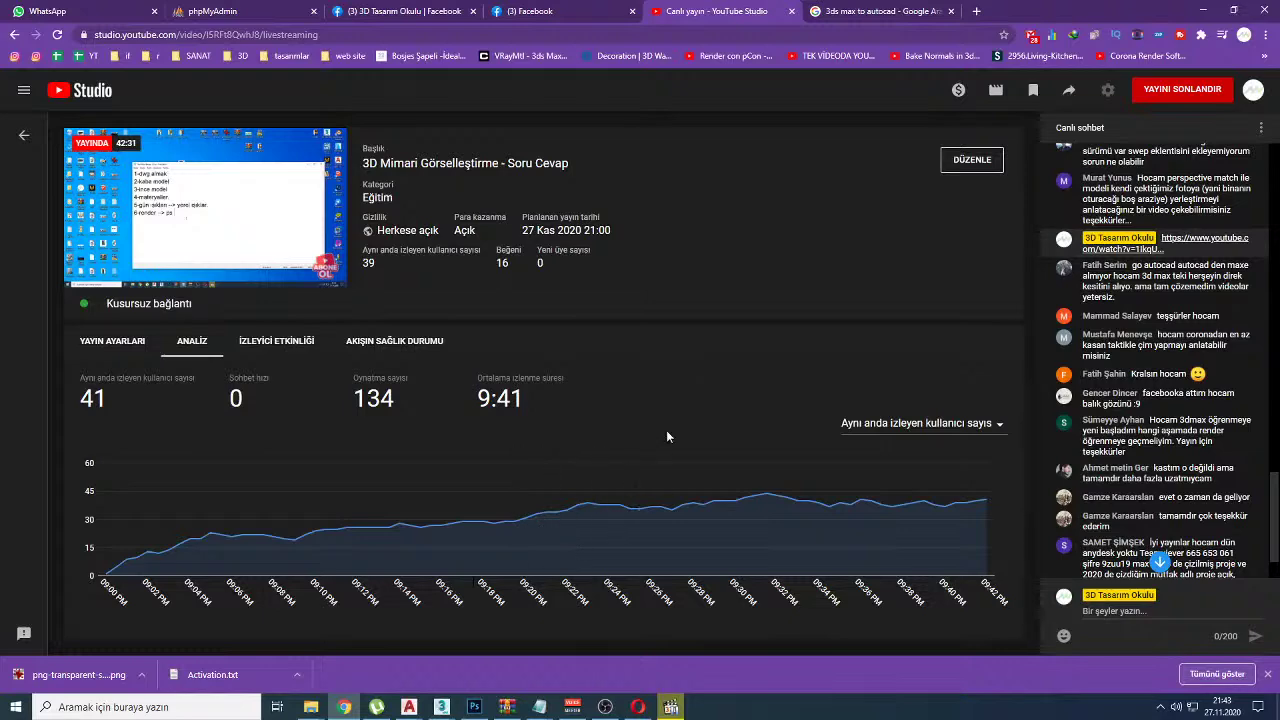
Step: Scroll the 3D Tasarım Okulu group feed to the before/after interior post and enlarge its photo
click(410, 10)
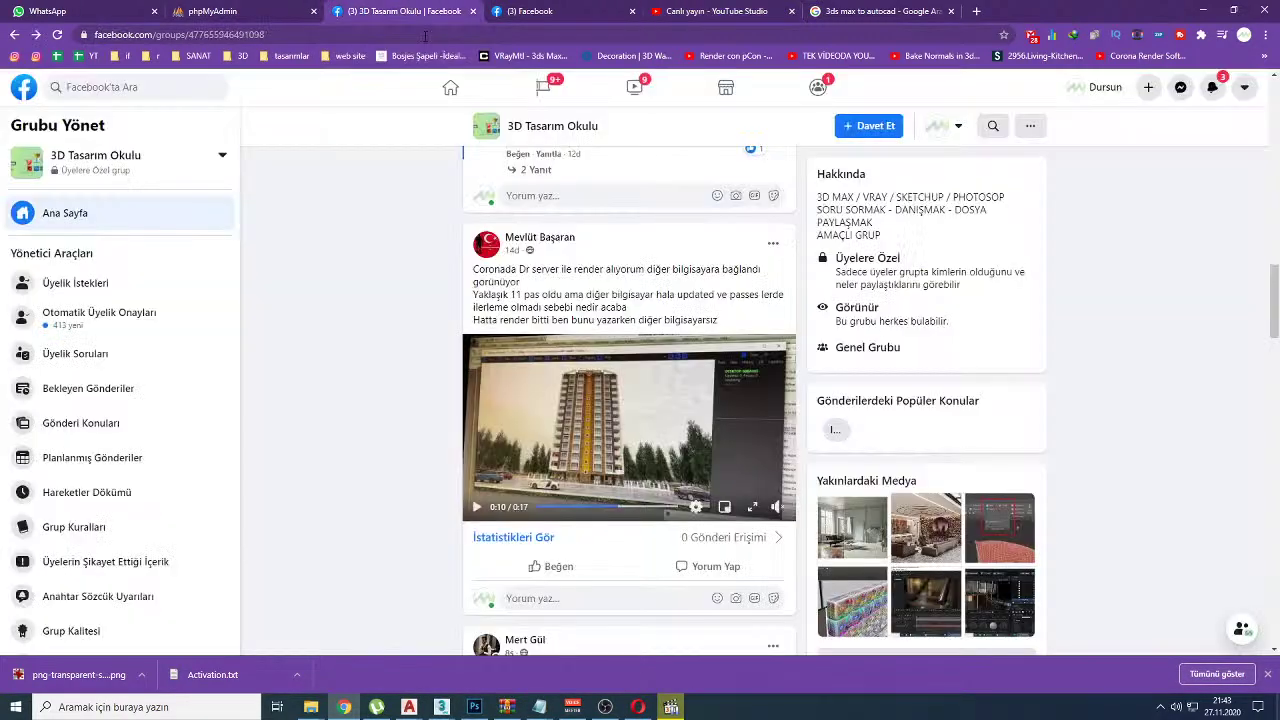
scroll(362, 288, down, 7)
scroll(361, 292, up, 3)
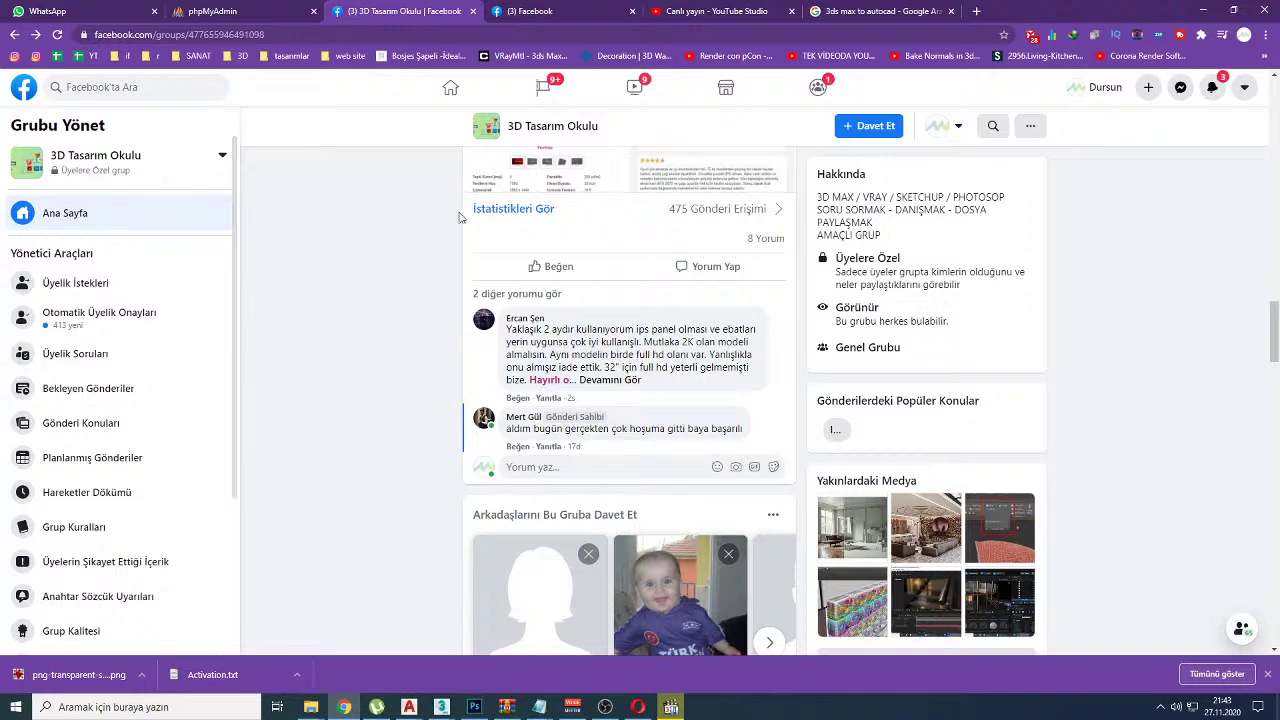
scroll(443, 505, up, 10)
scroll(391, 465, down, 10)
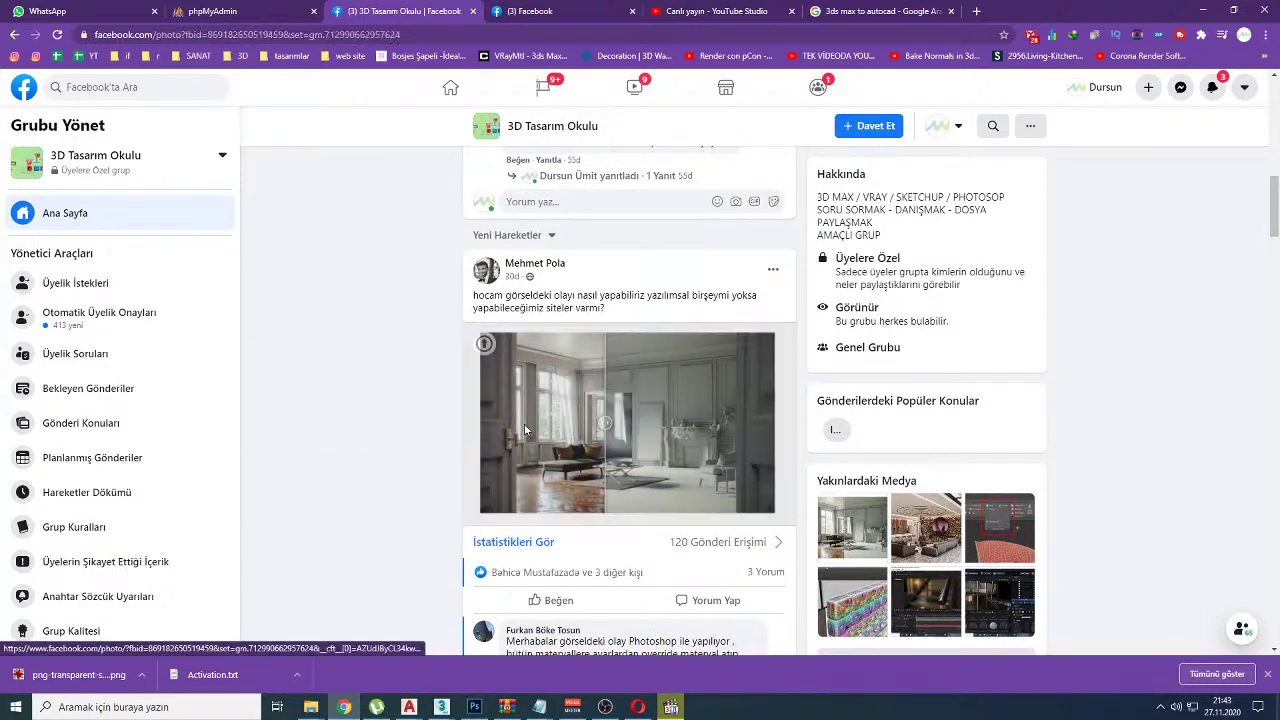
click(534, 438)
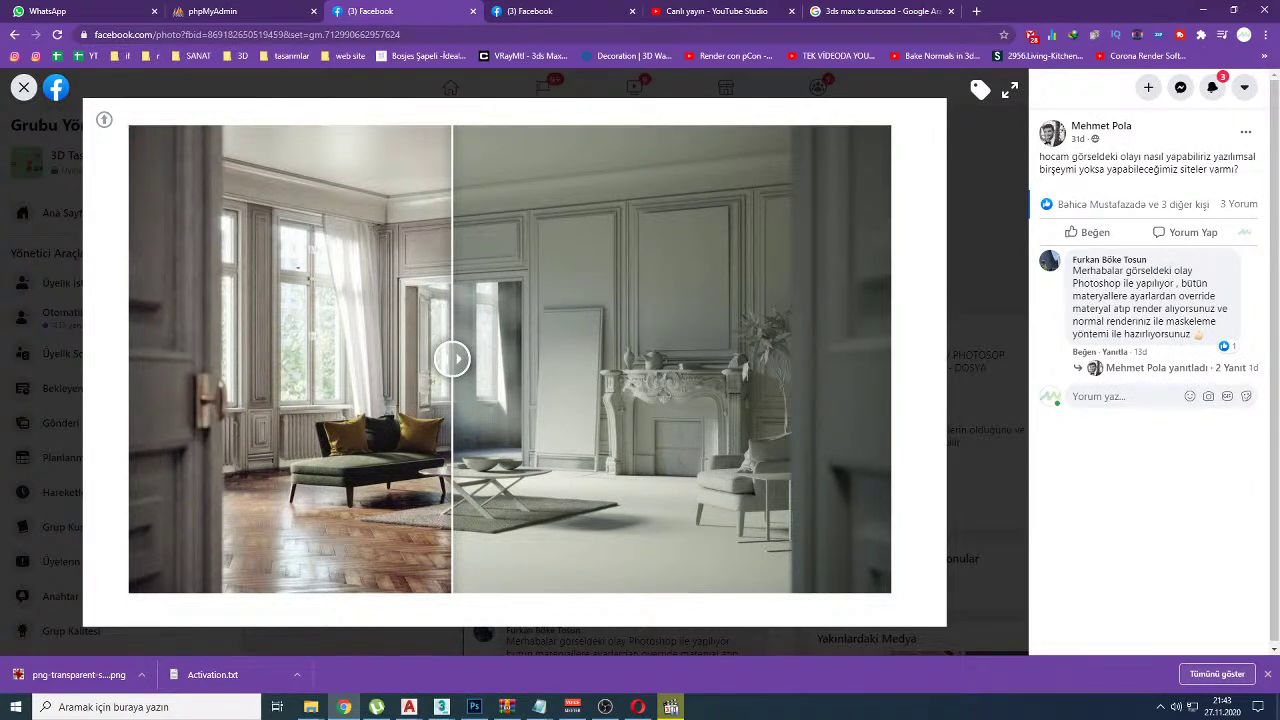
Step: Circle the window, mantel vases and right-hand ornament on the interior photo, then clear the marks
mouse_move(301, 209)
mouse_down()
mouse_move(263, 386)
mouse_move(299, 283)
mouse_up()
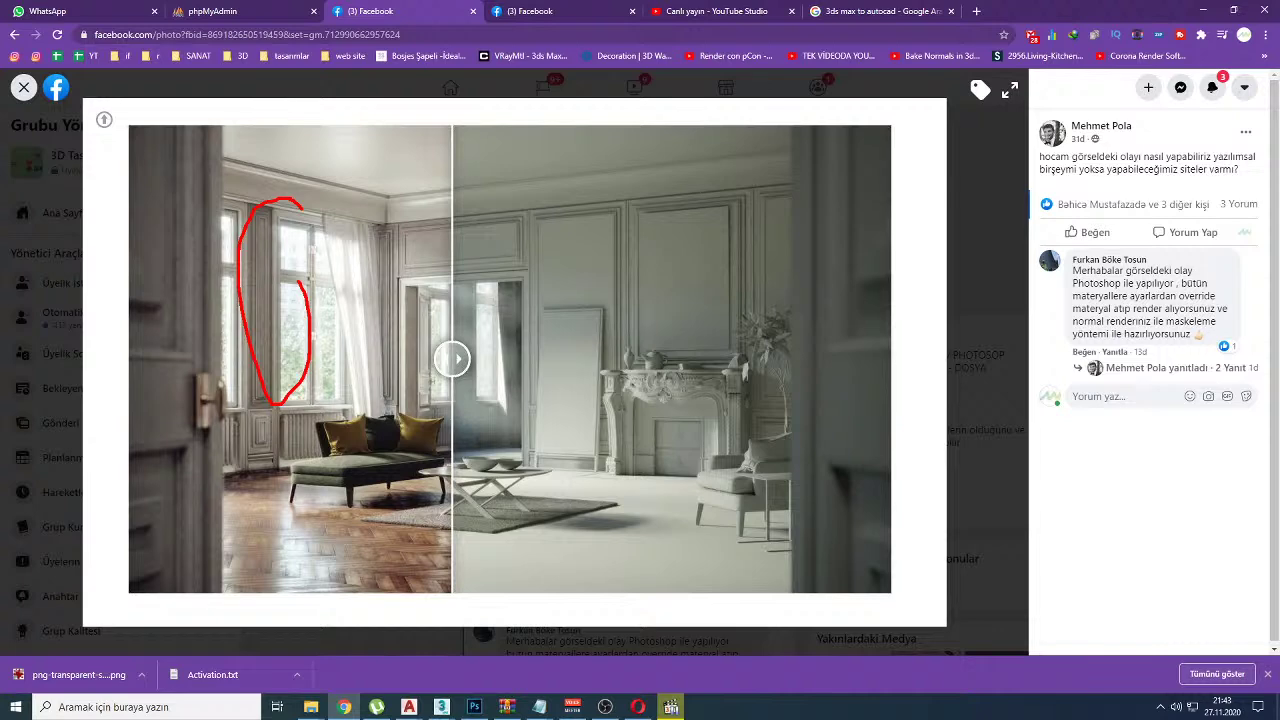
mouse_move(662, 351)
mouse_down()
mouse_move(598, 366)
mouse_move(645, 366)
mouse_up()
drag(724, 356, 752, 373)
key(Escape)
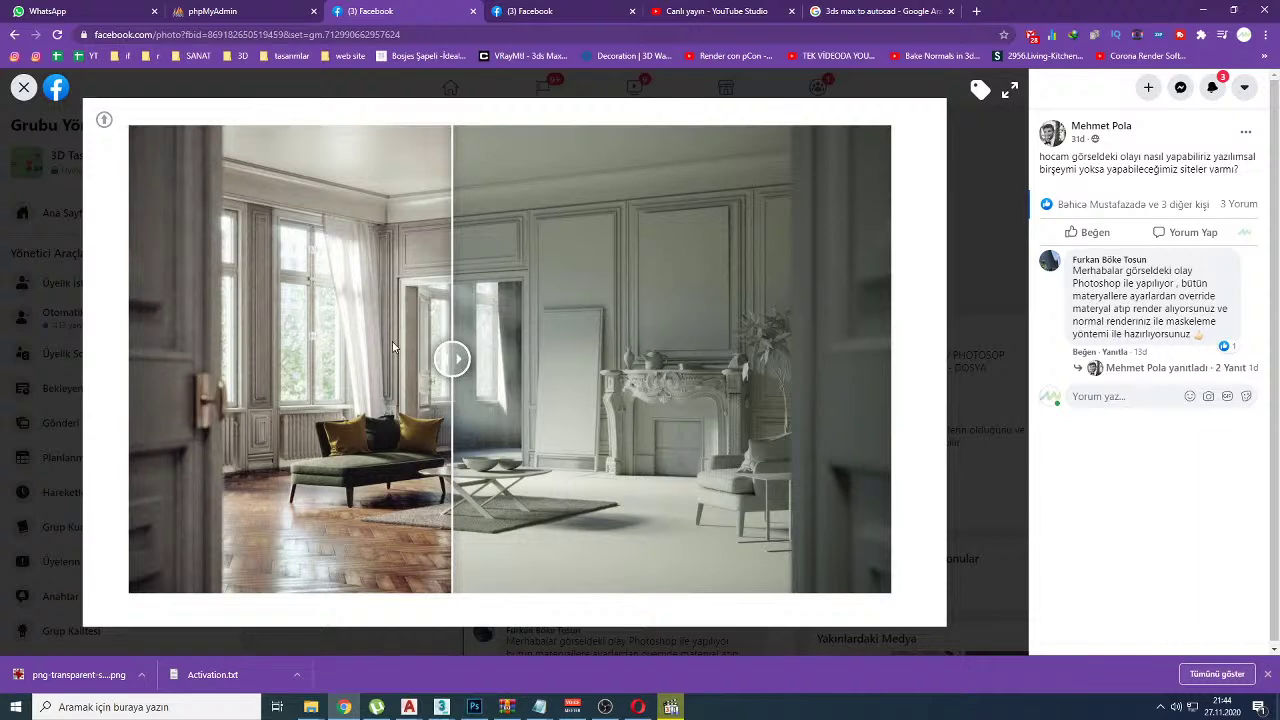
click(712, 11)
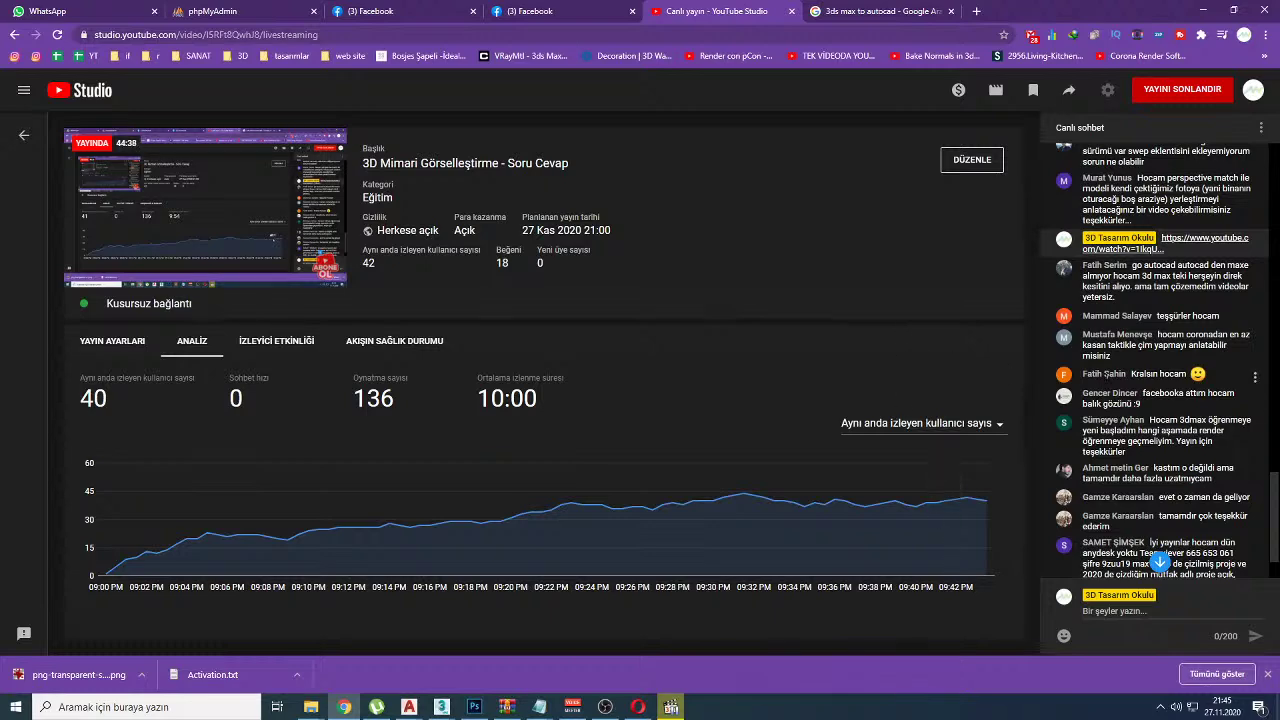
Step: Search the page for the viewer's name and select their question about learning rendering as a beginner
scroll(1105, 380, up, 3)
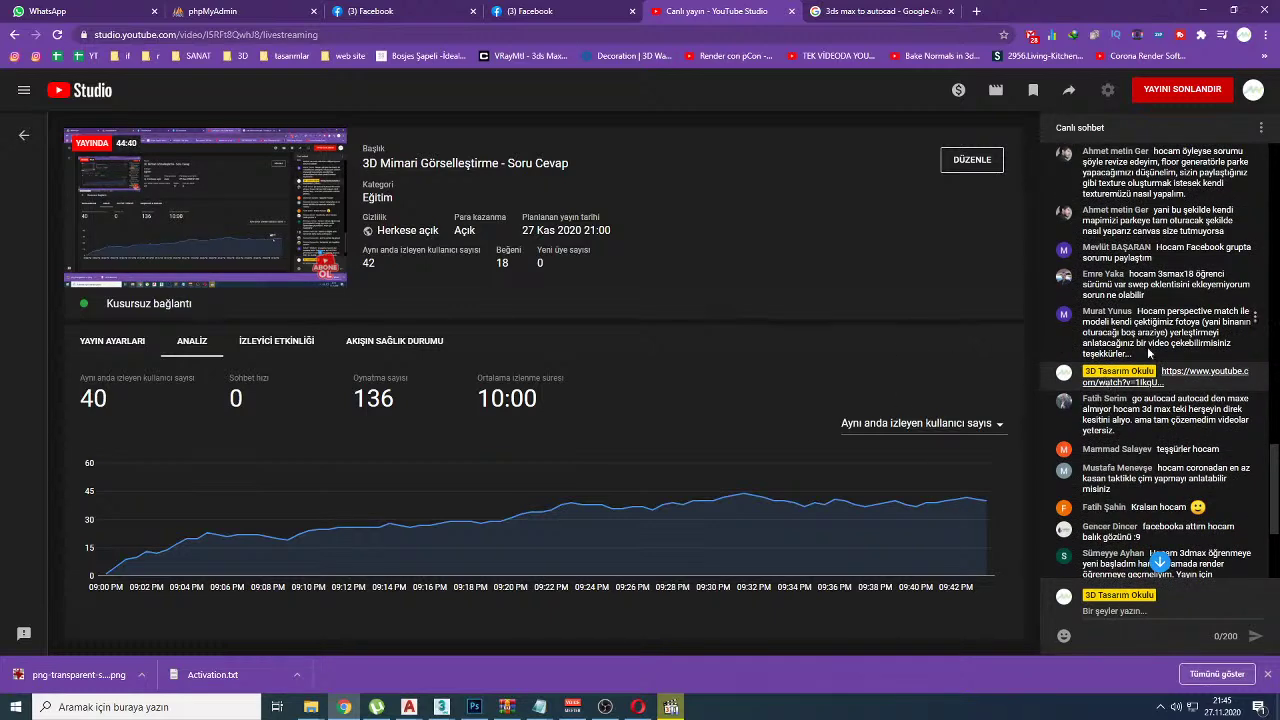
scroll(1105, 380, up, 3)
scroll(1165, 340, down, 10)
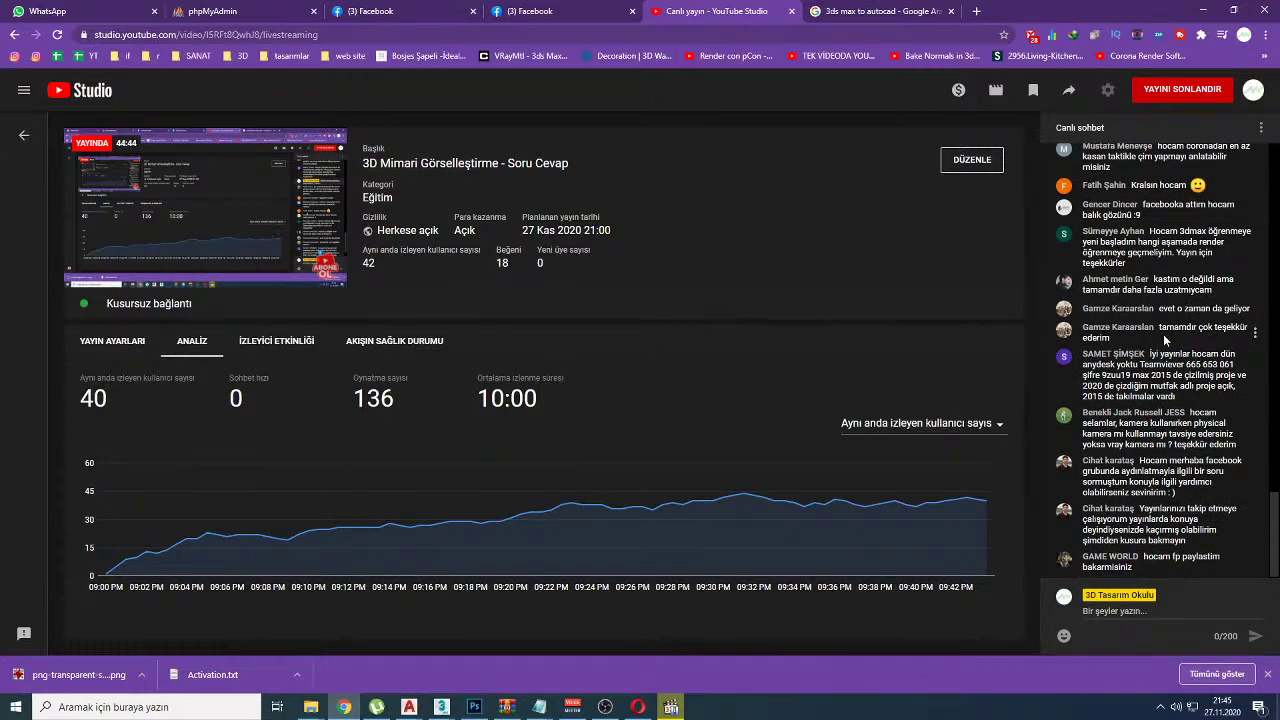
scroll(1165, 340, up, 5)
scroll(1165, 340, up, 5)
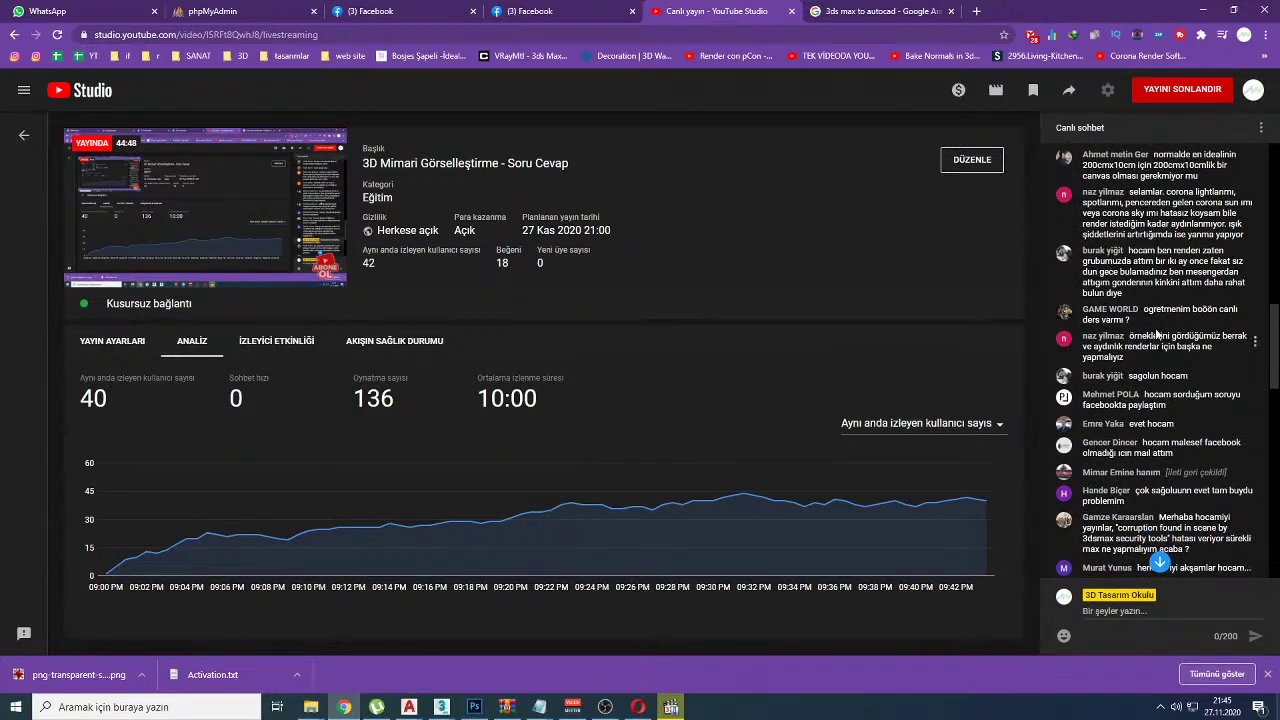
scroll(1160, 336, down, 4)
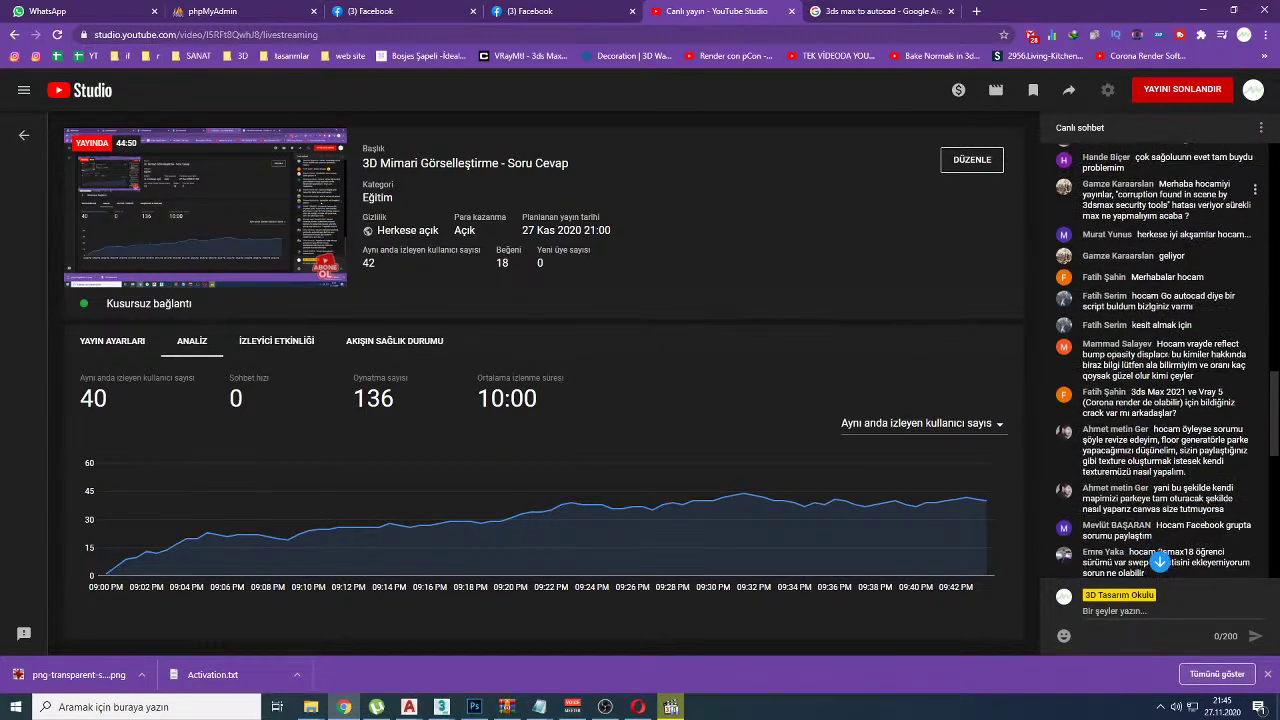
key(ctrl+f)
text(sü)
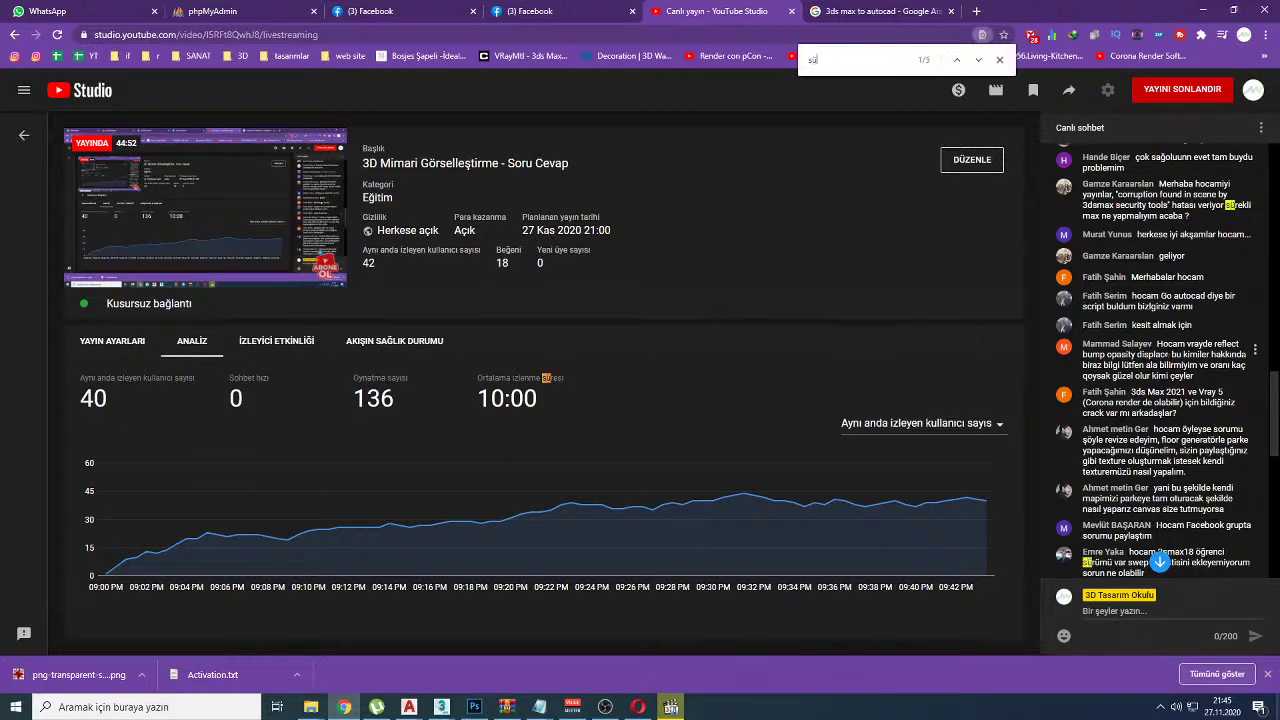
text(meyye)
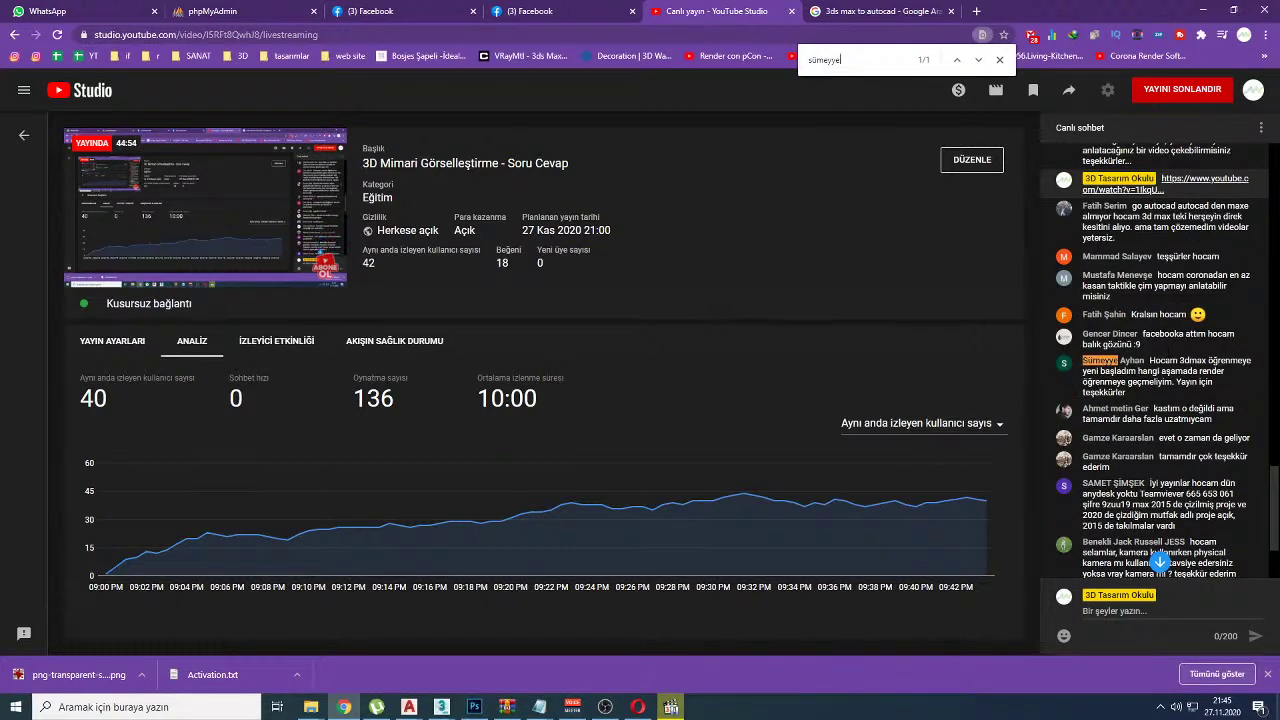
drag(1083, 360, 1196, 372)
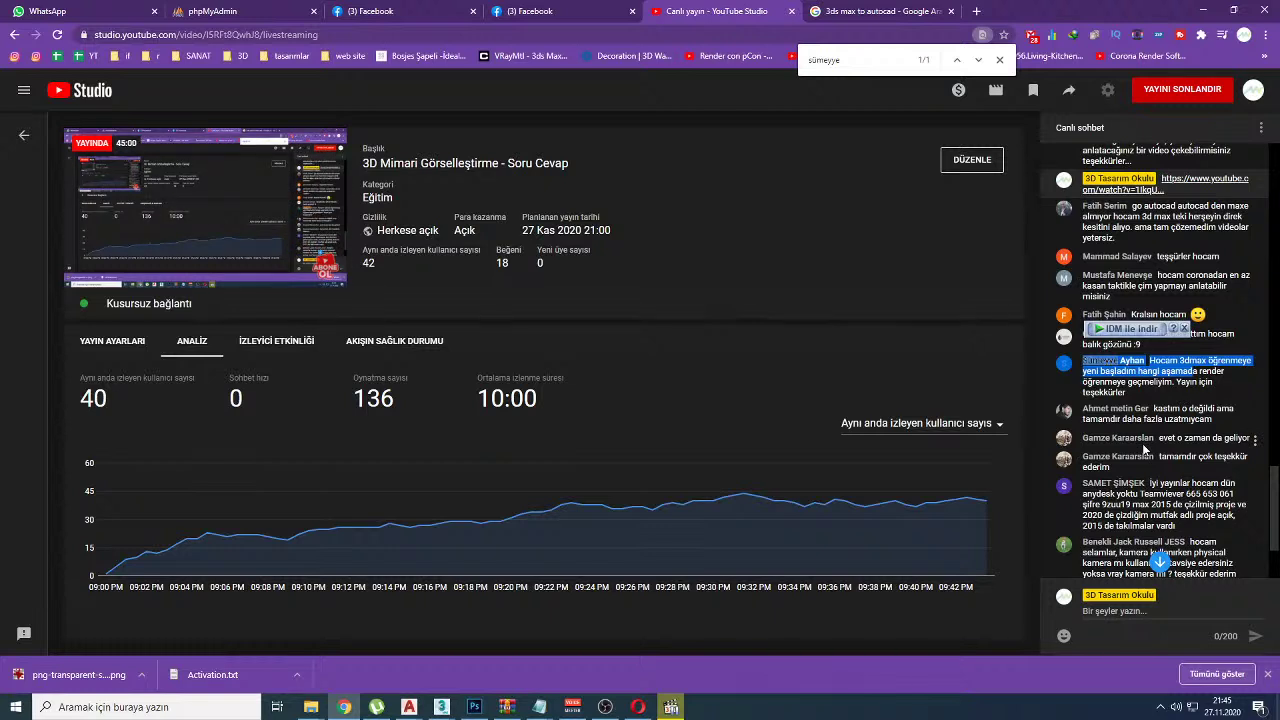
Step: Highlight the TeamViewer ID the viewer posted in the chat
scroll(1142, 443, down, 1)
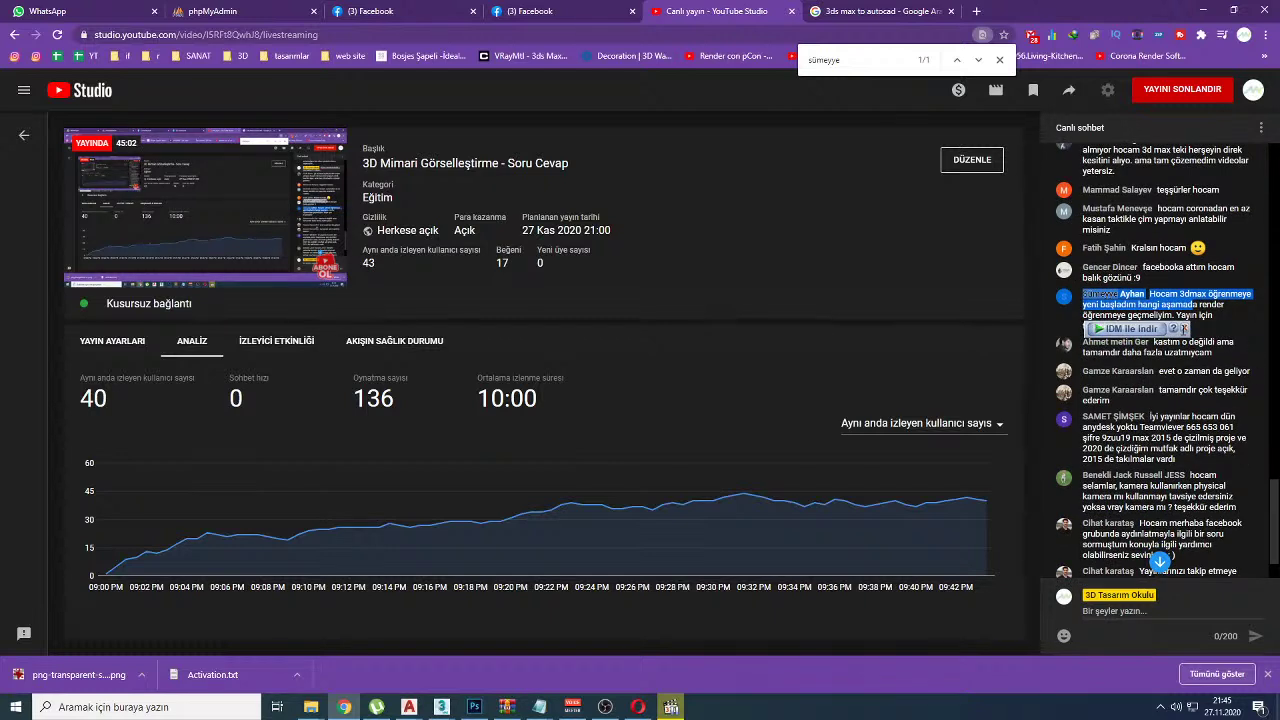
click(1188, 302)
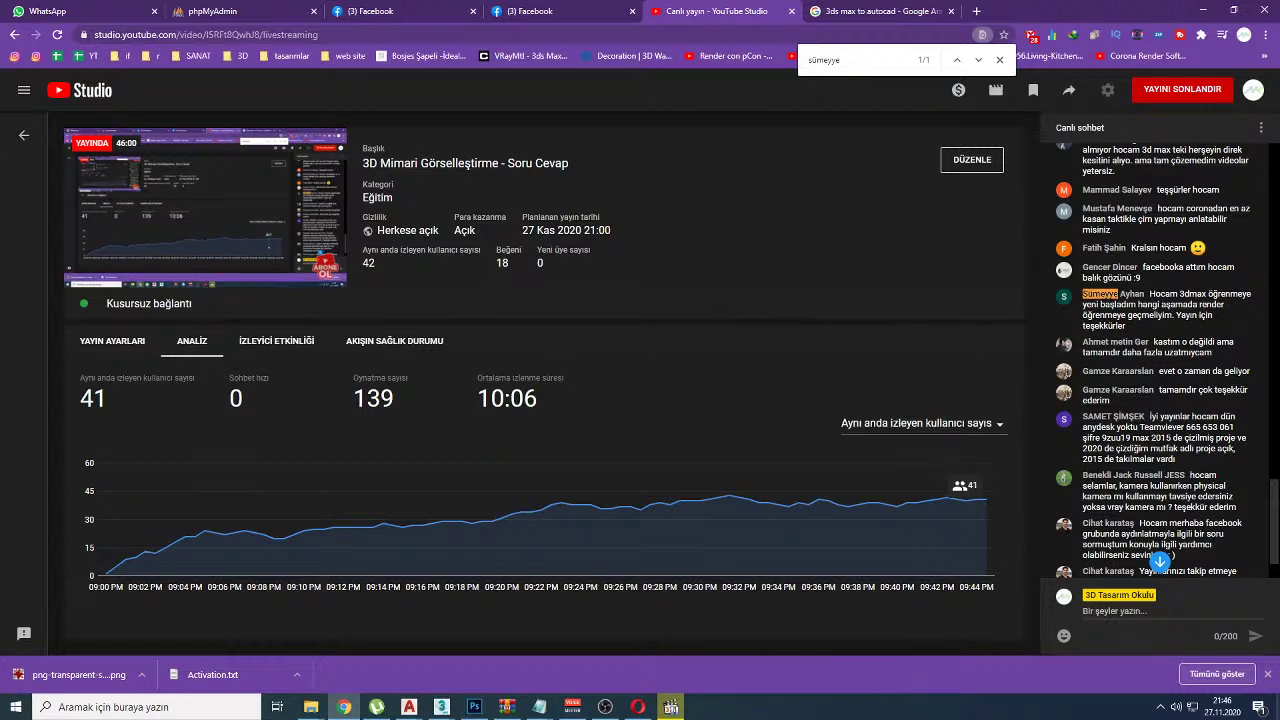
drag(1185, 428, 1234, 428)
key(ctrl+c)
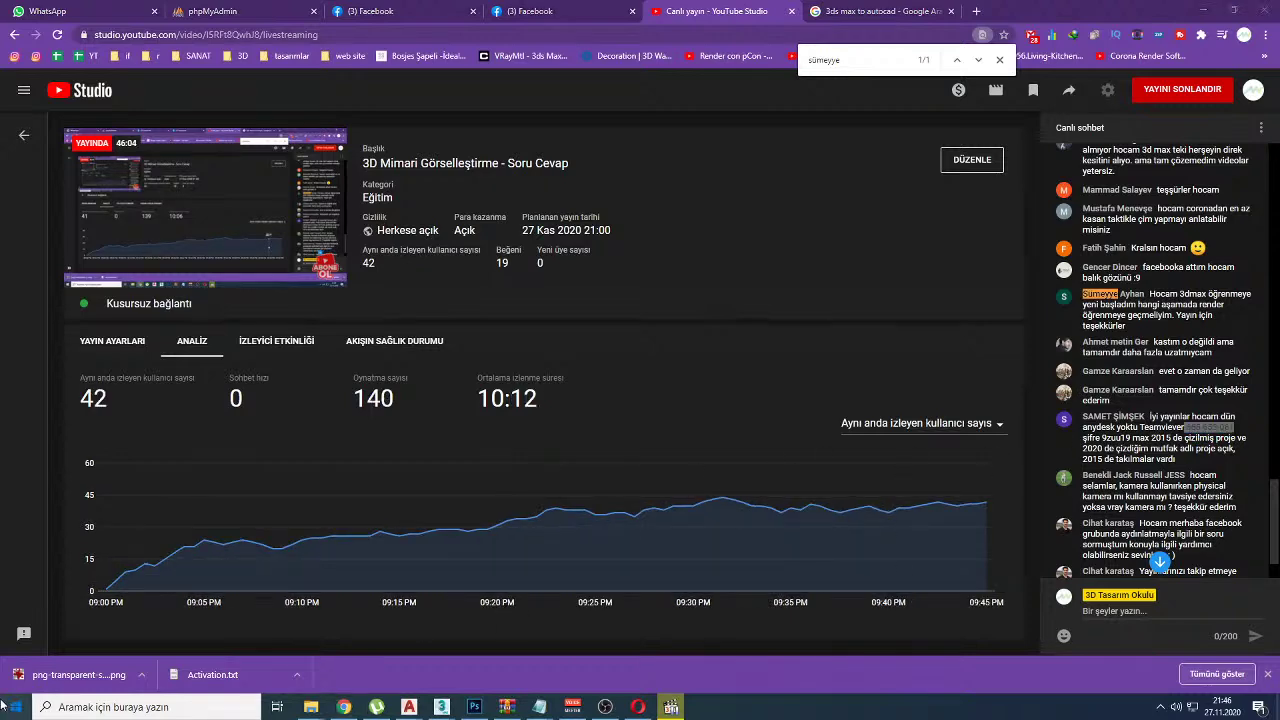
Step: Open and close the Start menu, then minimise all windows with Win+D
click(15, 707)
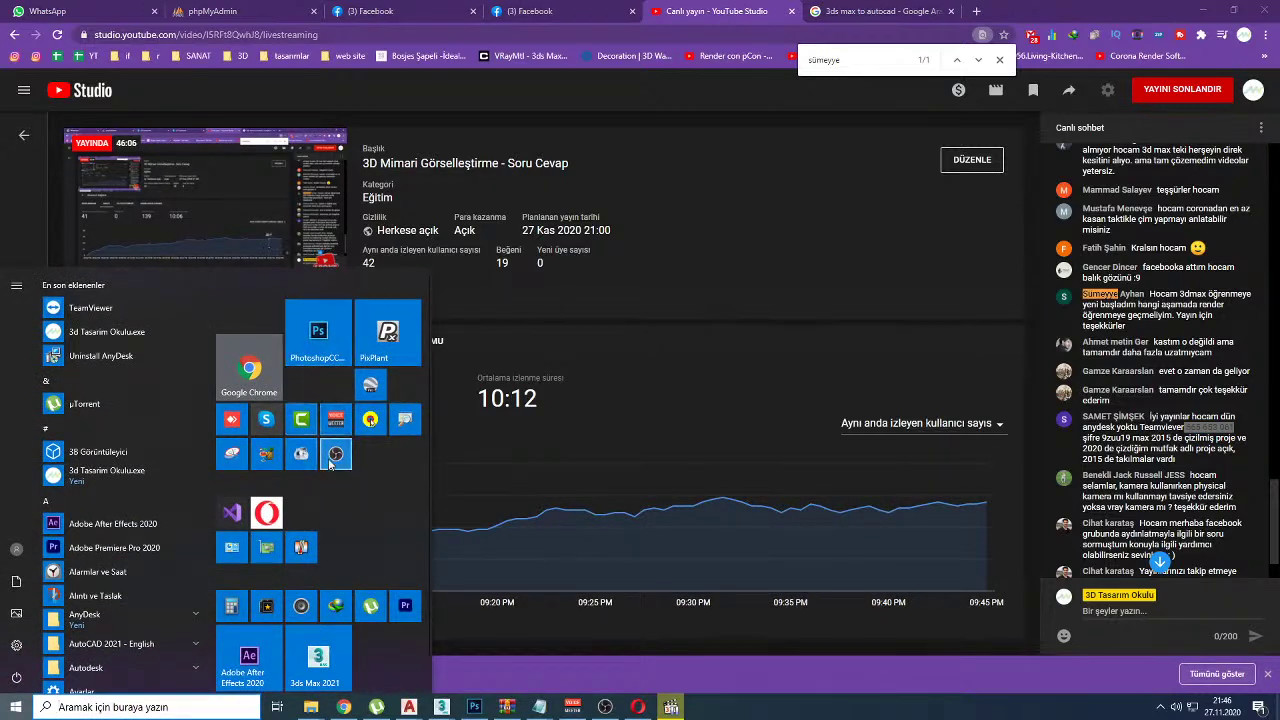
click(253, 270)
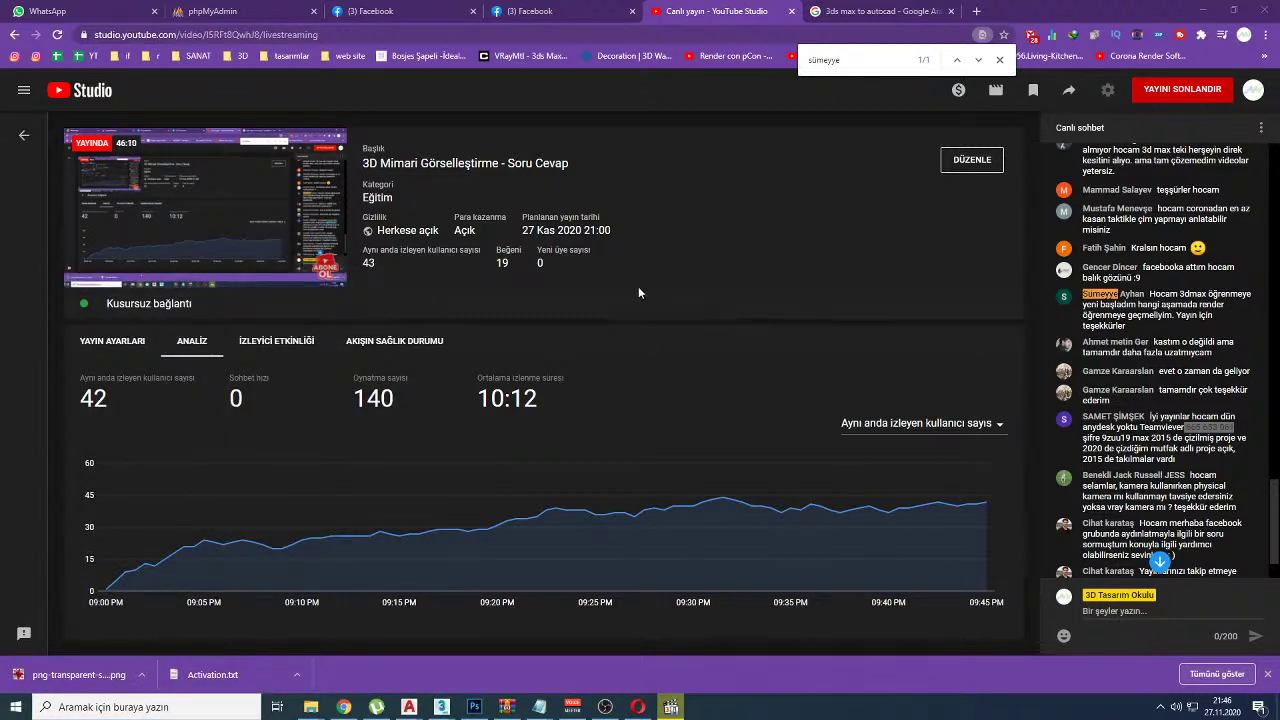
key(super+d)
Step: Select the TeamViewer shortcut on the desktop, closing the folder window that opened
double_click(177, 215)
click(1260, 15)
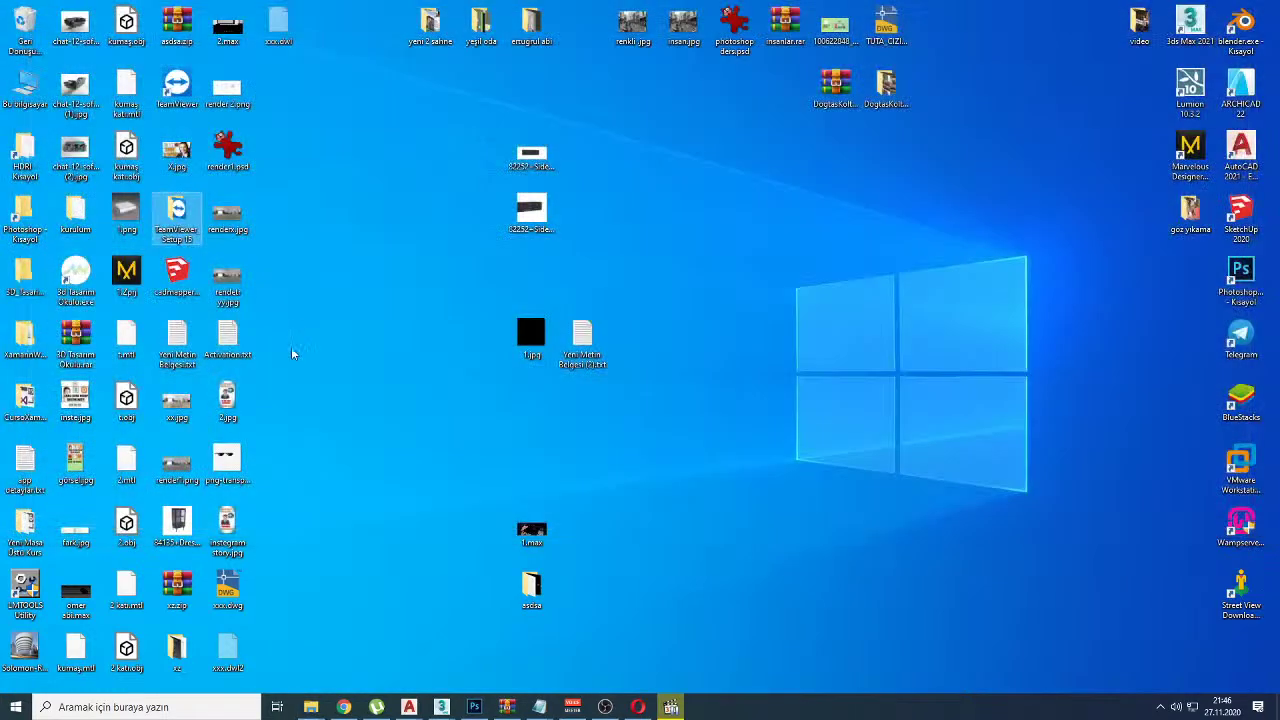
key(Up)
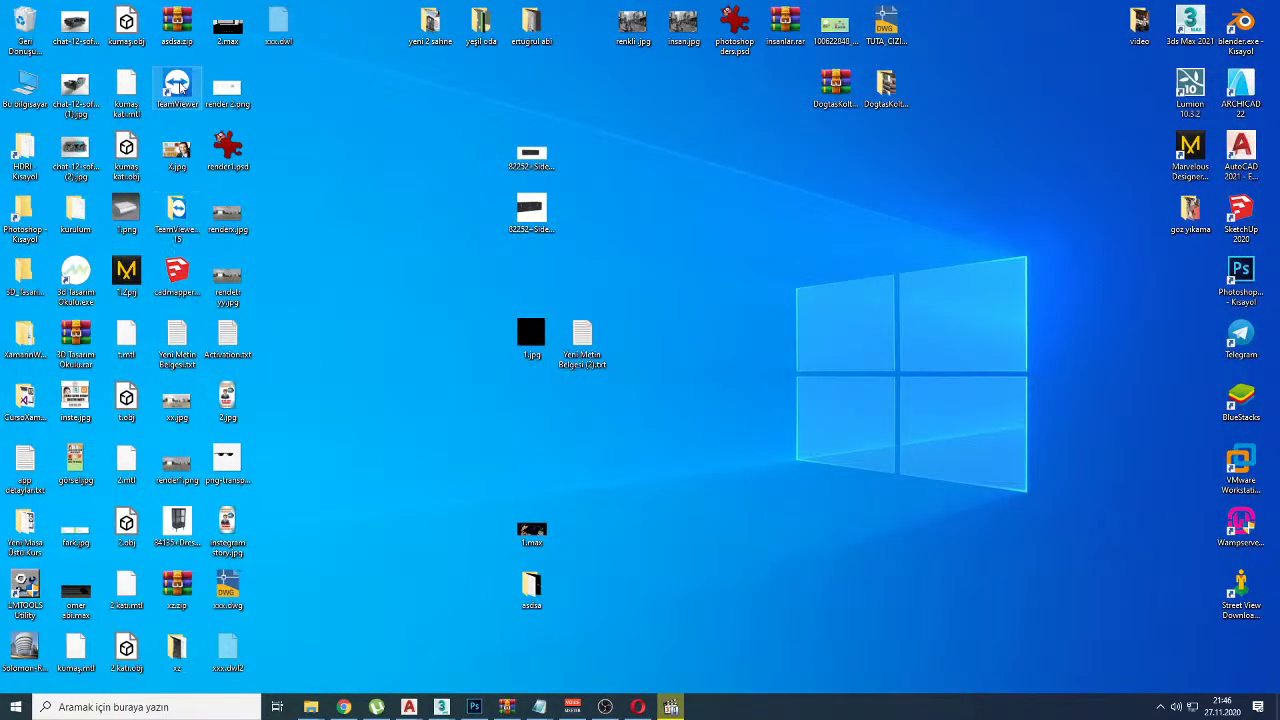
Step: Launch TeamViewer and request a connection to the pasted partner ID
key(Return)
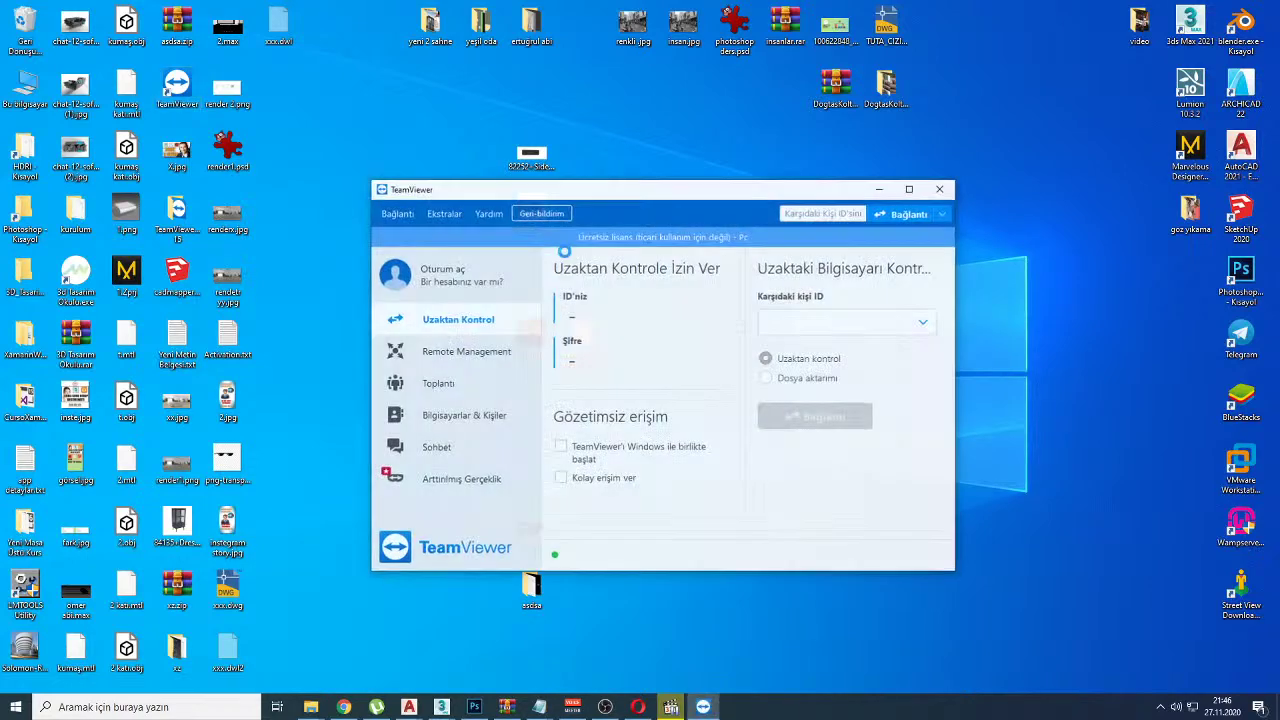
key(ctrl+v)
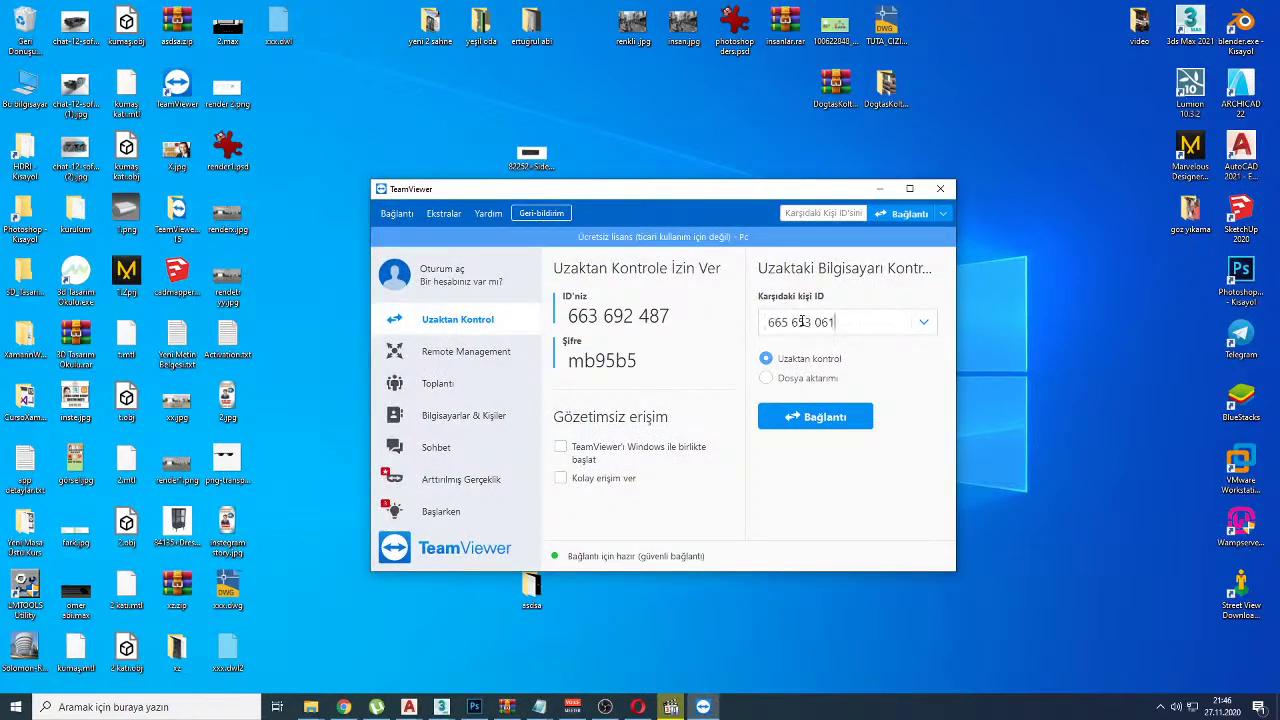
click(810, 418)
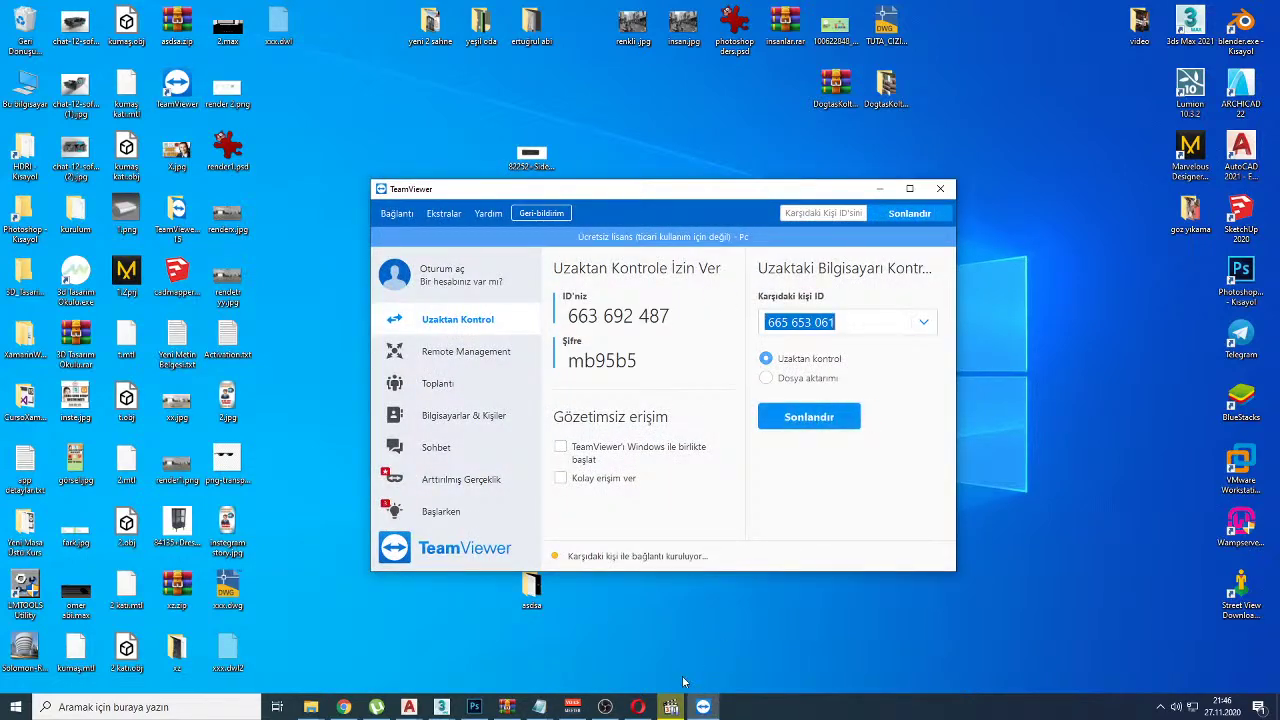
click(671, 706)
click(673, 705)
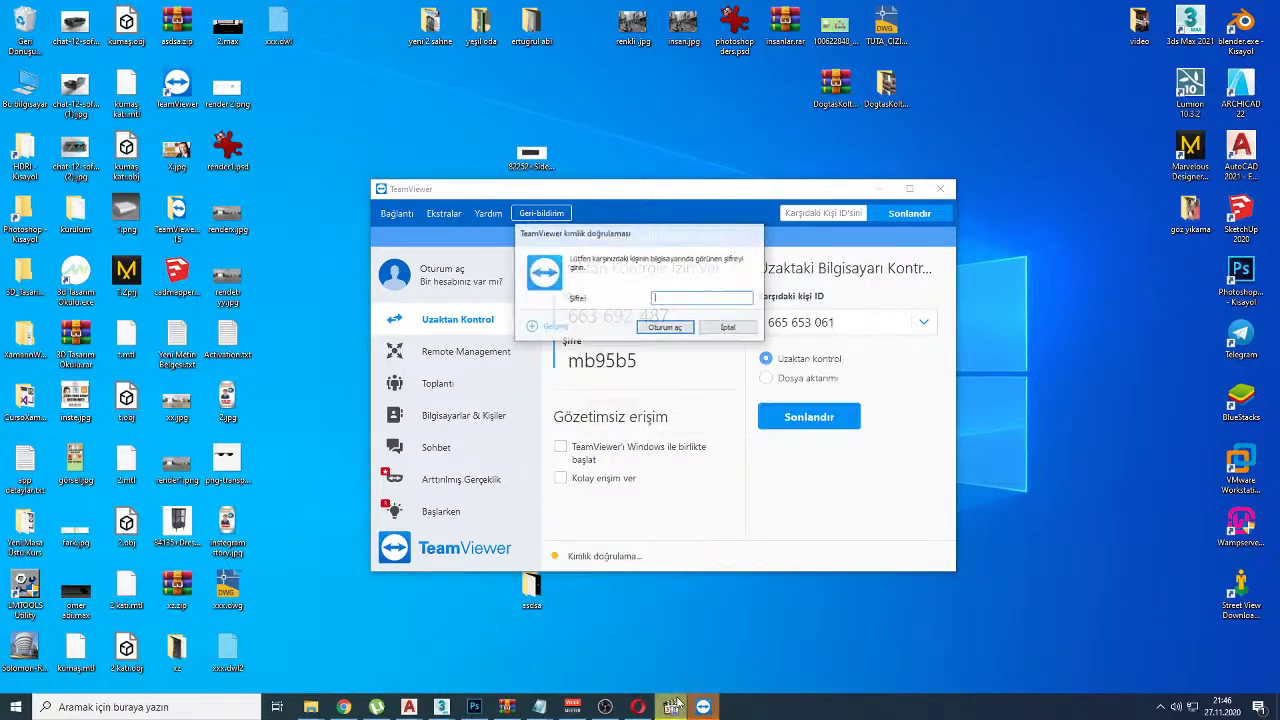
Step: Copy the viewer's password from the chat and paste it into TeamViewer's authentication prompt
click(343, 706)
click(1112, 437)
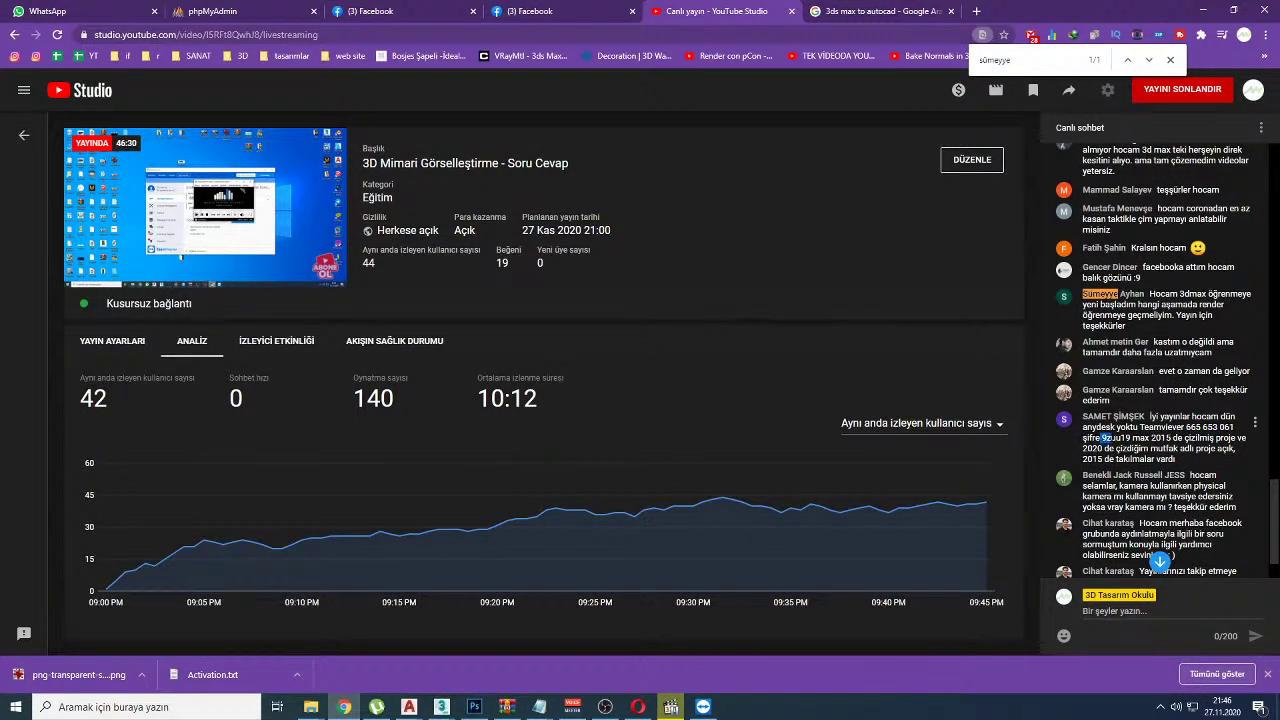
drag(1102, 437, 1131, 437)
key(ctrl+c)
click(703, 707)
key(ctrl+v)
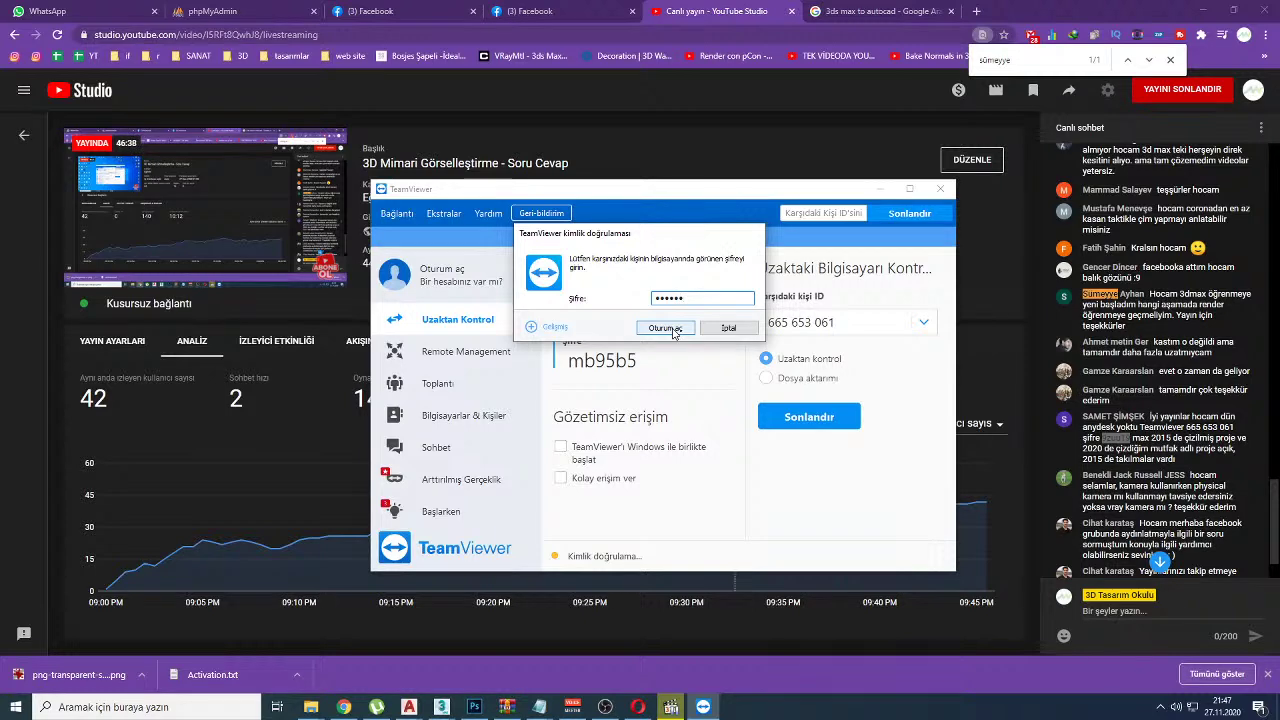
Step: Log in to the remote computer, bring its mutfak.max 3ds Max scene forward and select the TV
click(673, 331)
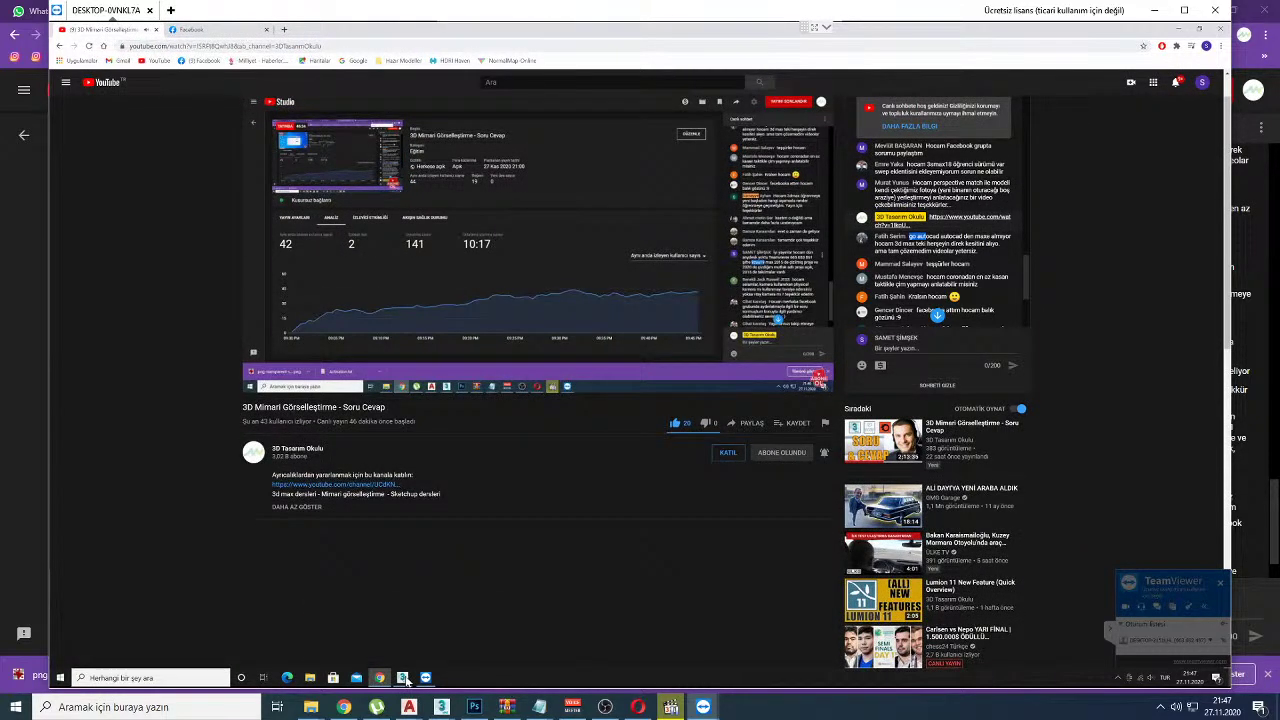
mouse_move(405, 679)
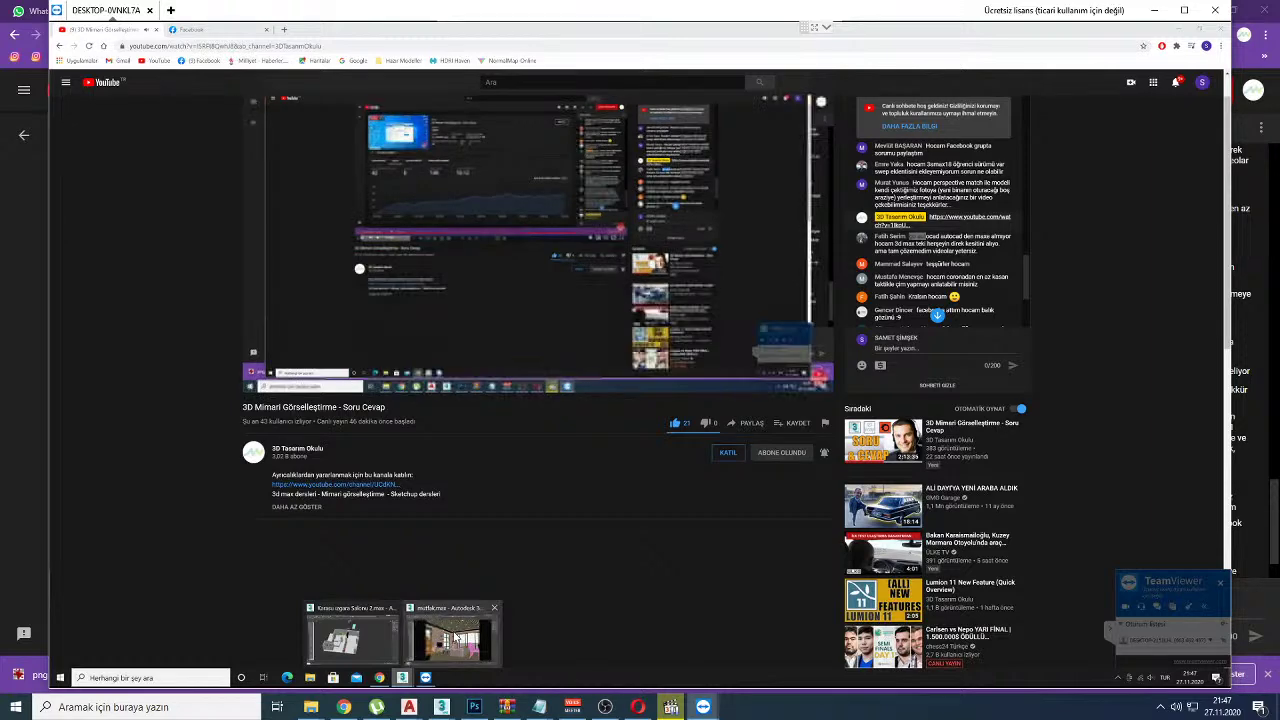
mouse_move(455, 637)
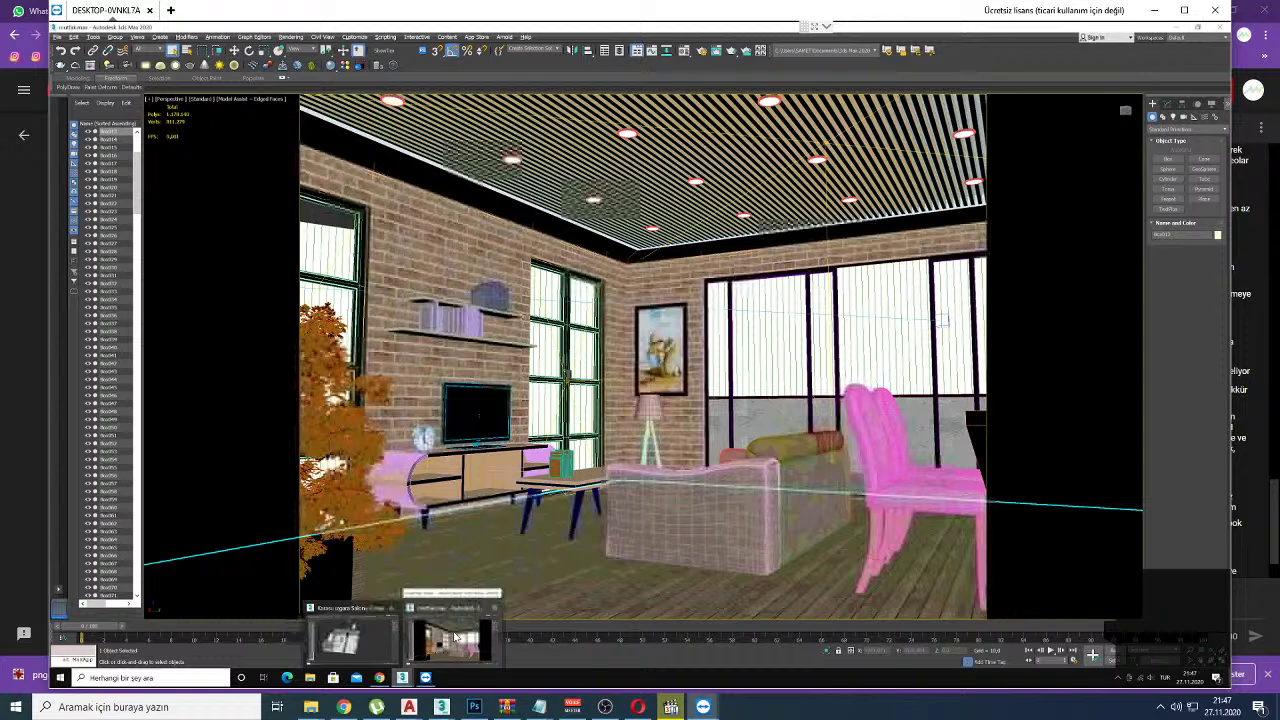
click(455, 637)
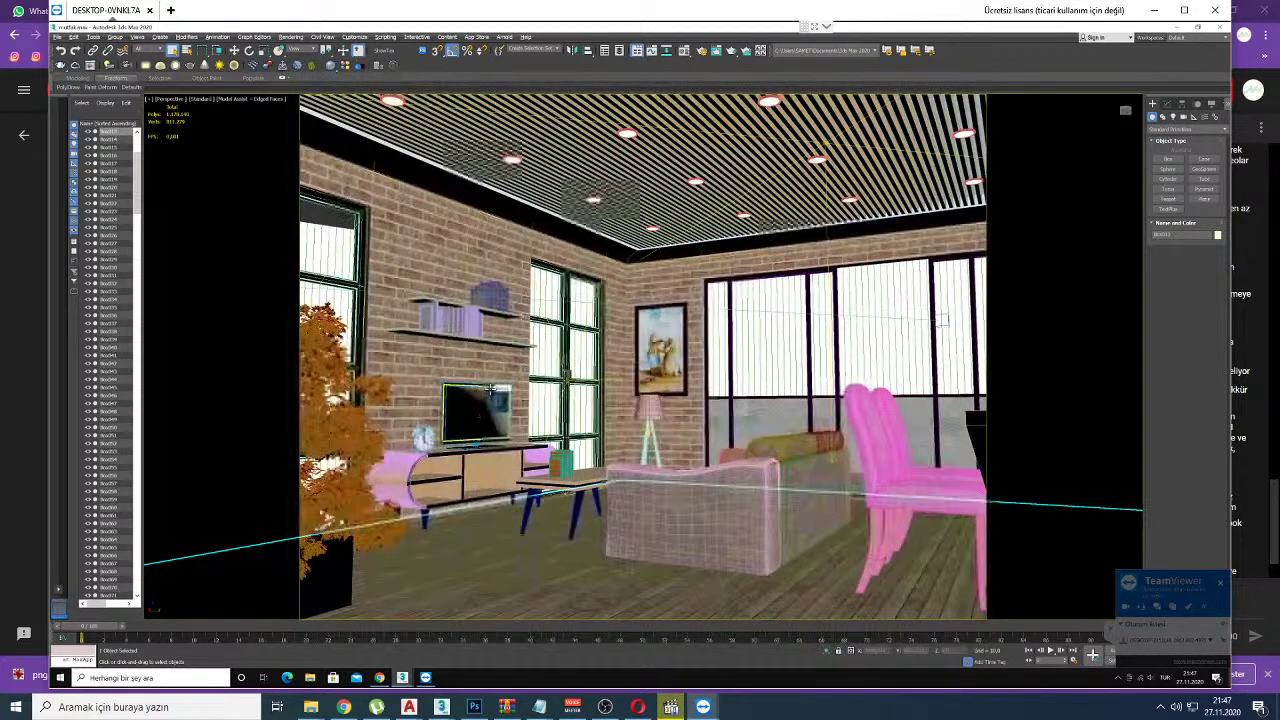
click(490, 389)
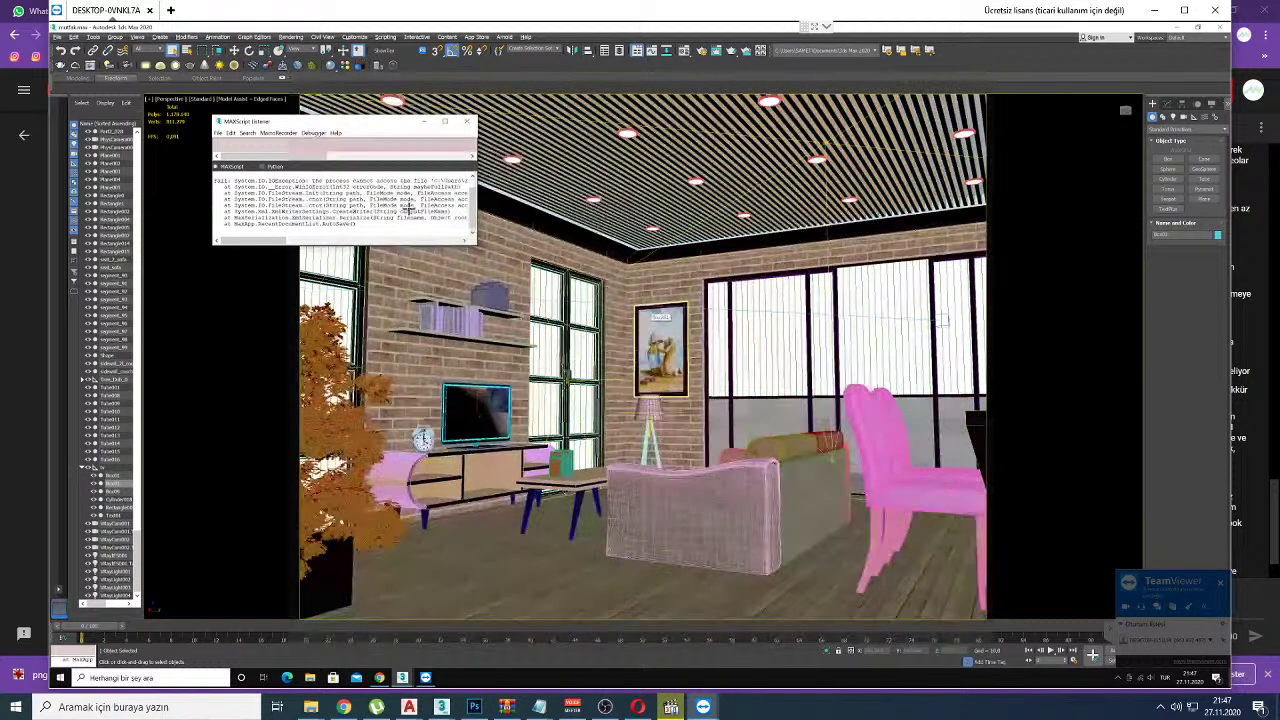
Step: Select the room's enclosing box and enter the note 'dd boeam bu sabbe 2020 de modelleddi' in the Listener
click(660, 318)
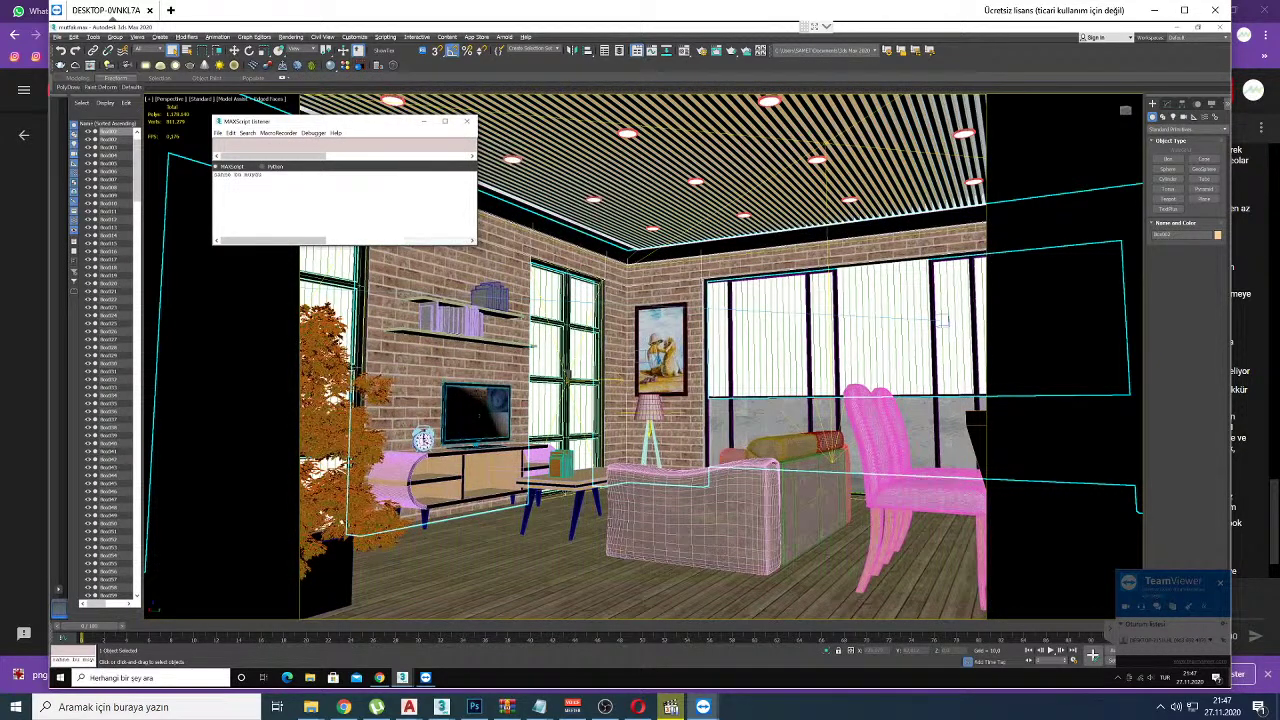
text(dd)
text( boeam bu sabbe)
text( 2020 de modelled)
text(di)
key(Return)
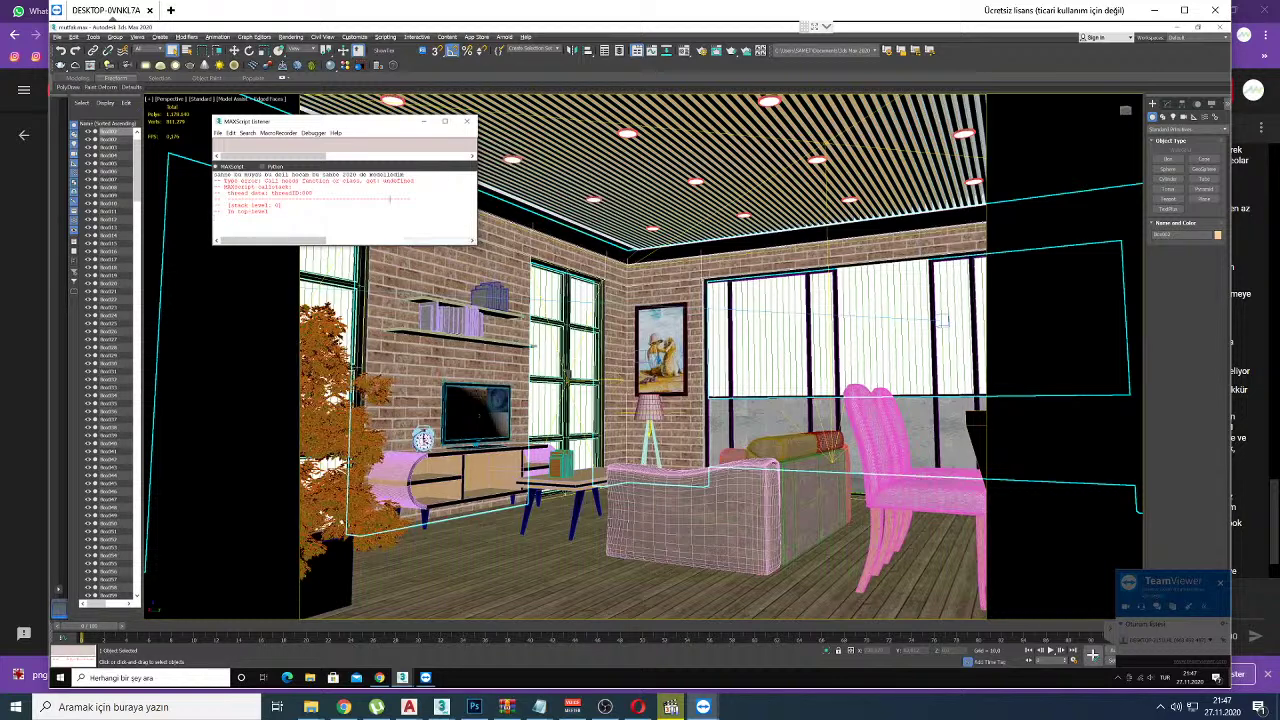
Step: Replace the Listener text with the question 'p2cetejeki sahneyi açar mı? io'
key(ctrl+a)
key(Delete)
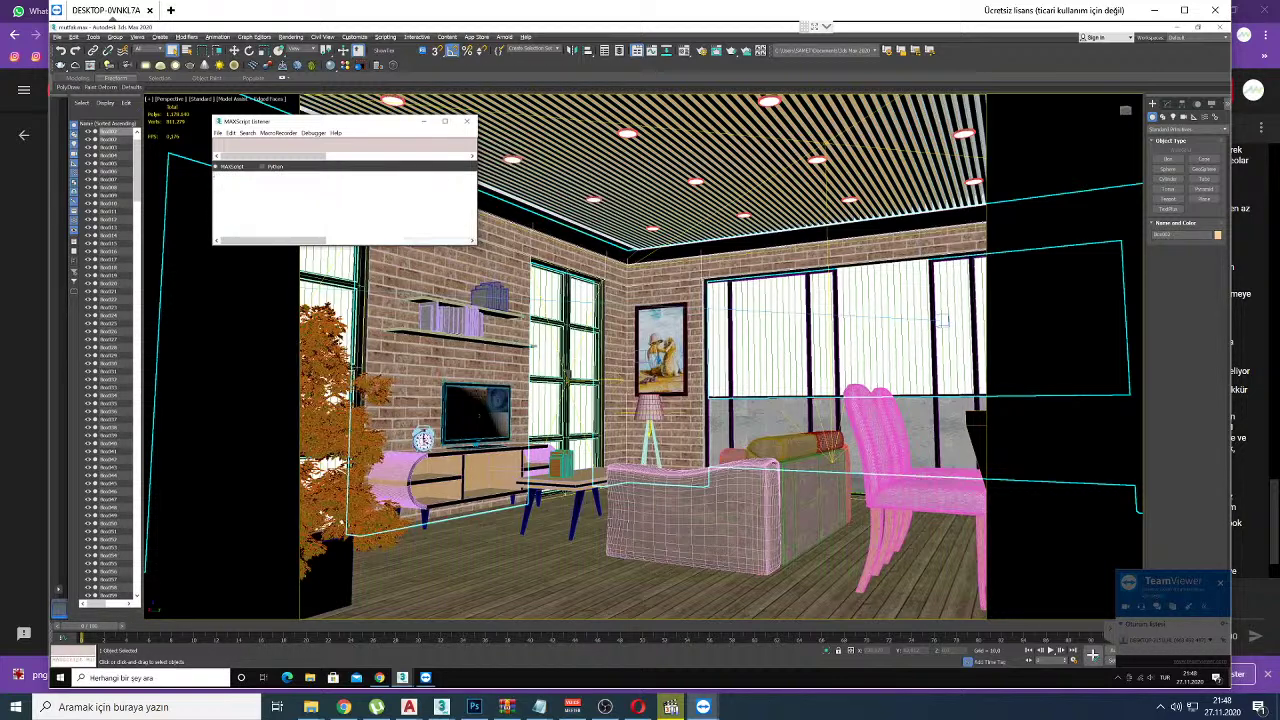
text(p2ceteje)
text(ki sahneyi açar mı? io)
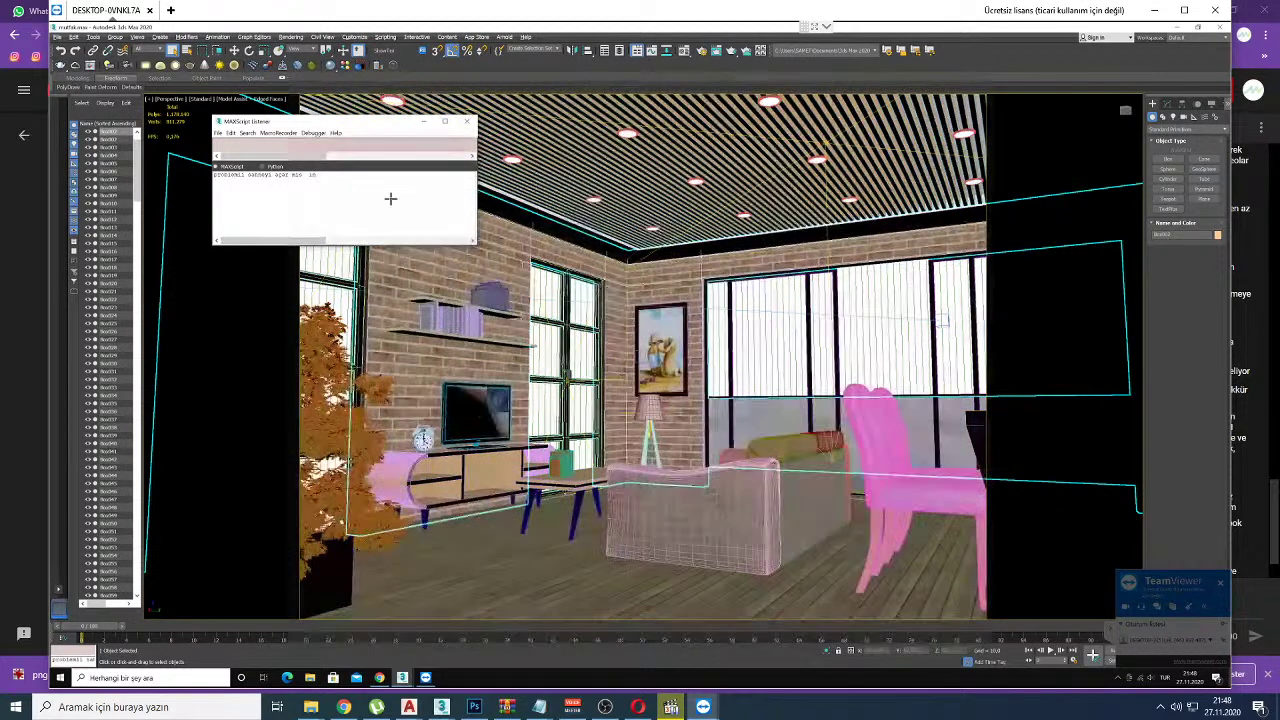
click(343, 707)
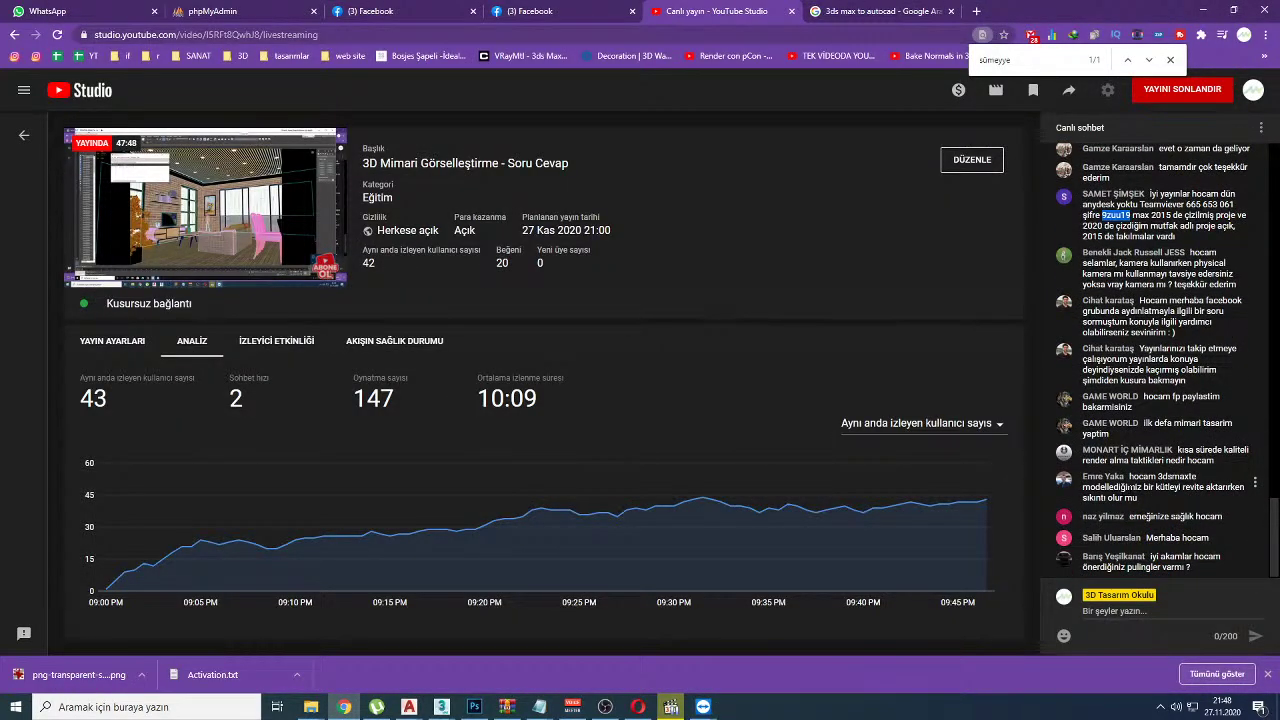
Step: Play the sbap.mp3 clip, put the media player away and return to the 3D Tasarım Okulu group page
click(670, 707)
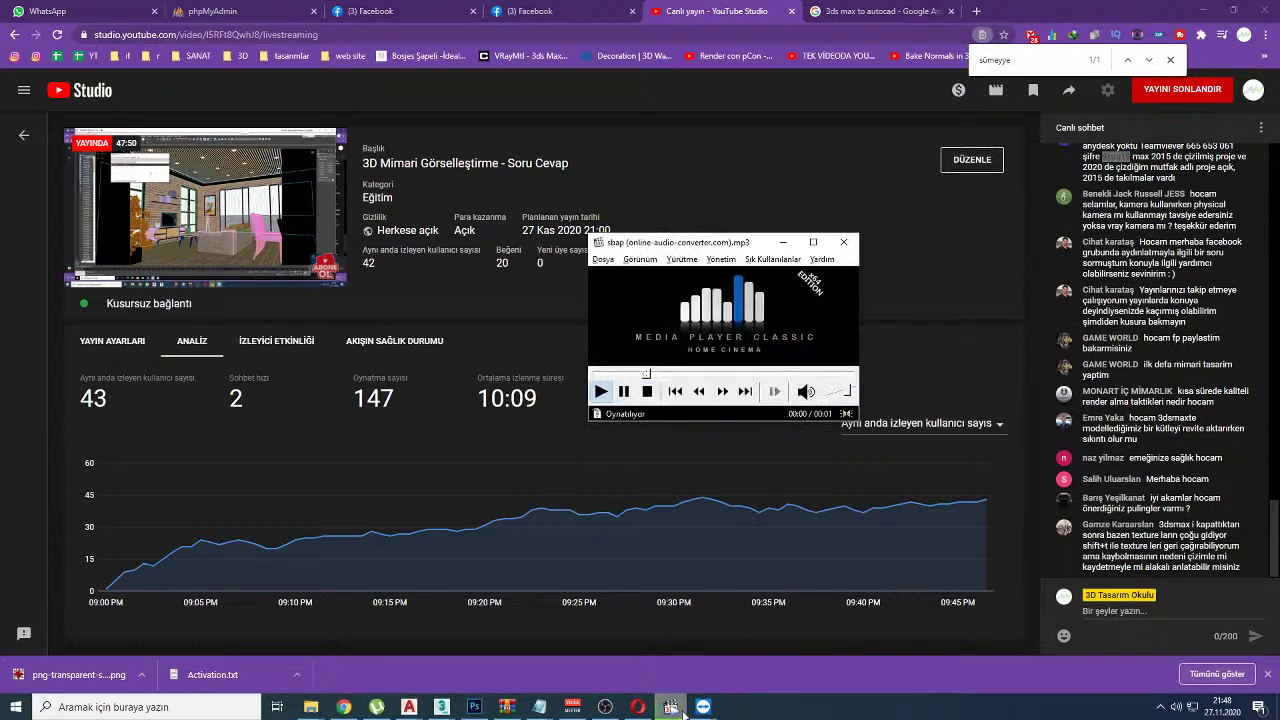
click(670, 707)
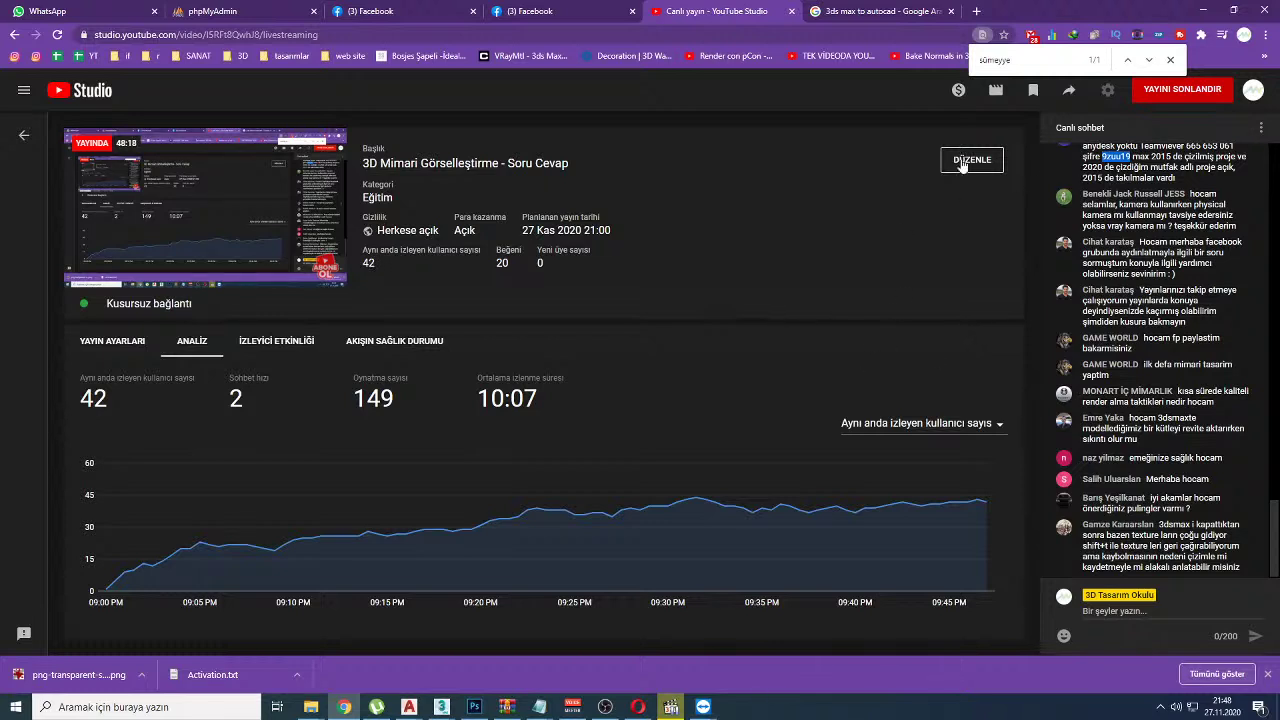
click(385, 11)
key(Escape)
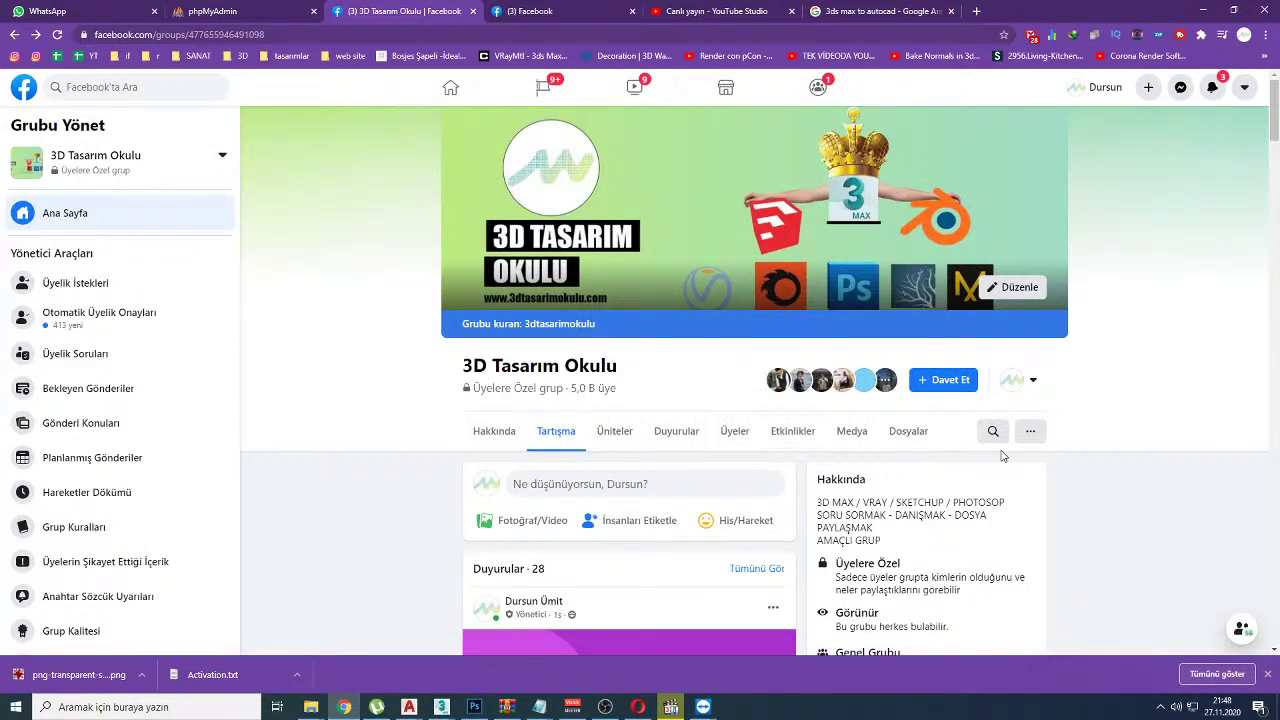
Step: Search the group for the member's name, open their first post and view its photo enlarged
click(992, 430)
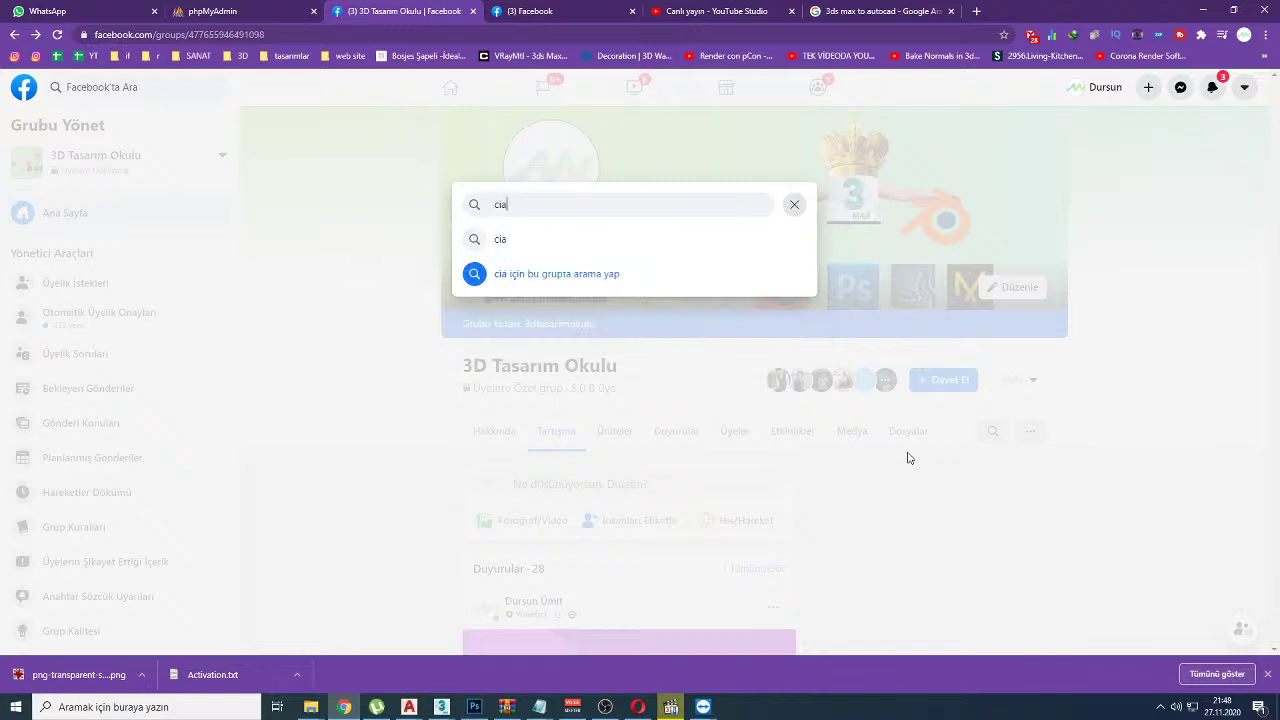
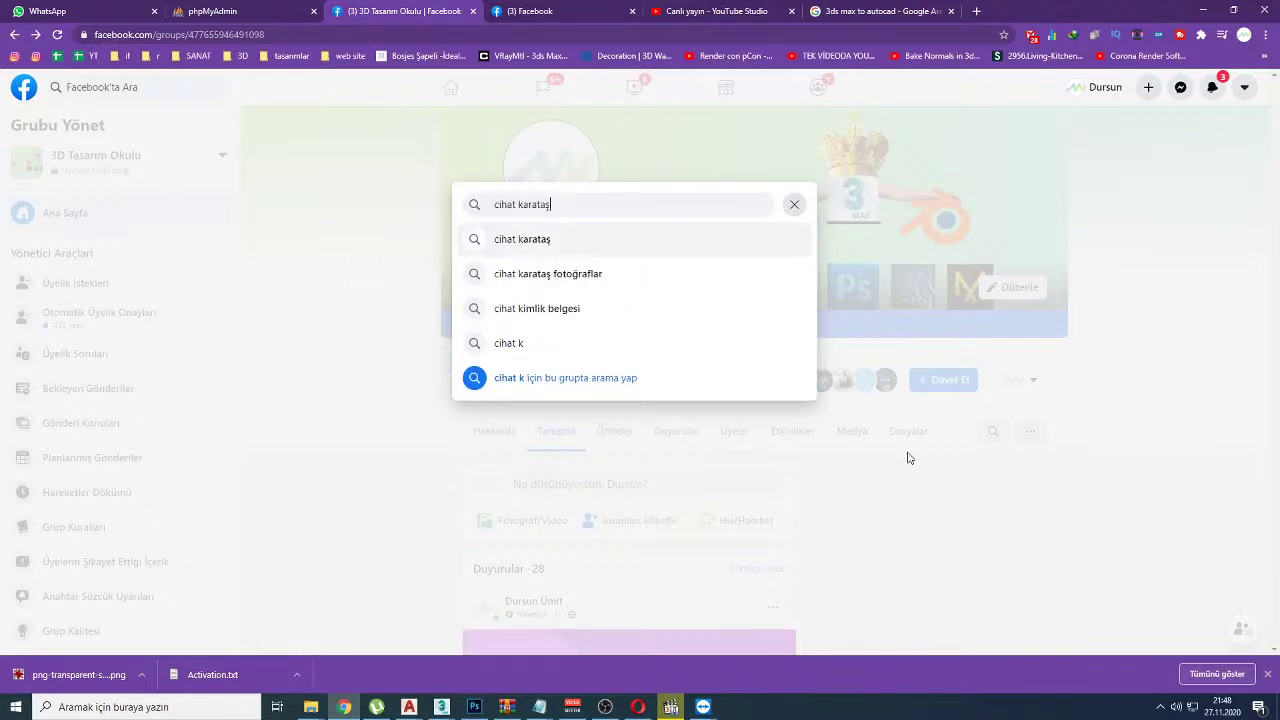
key(Return)
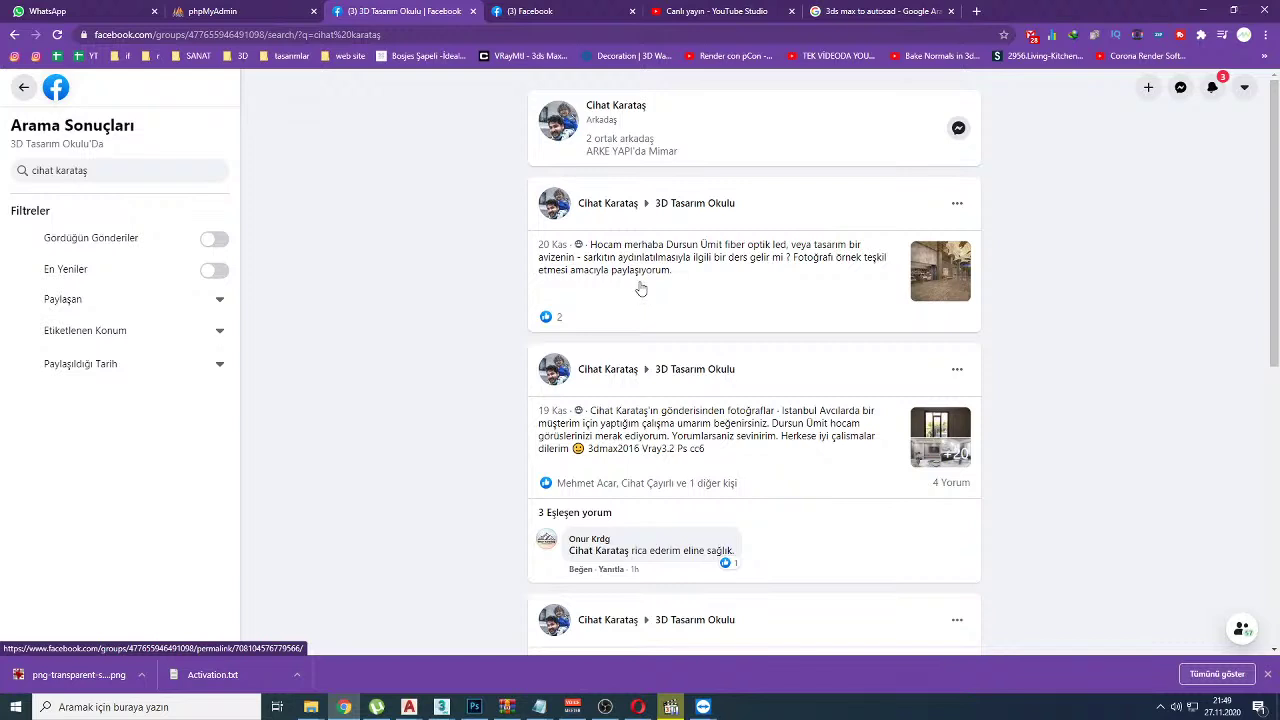
click(930, 268)
scroll(590, 418, down, 3)
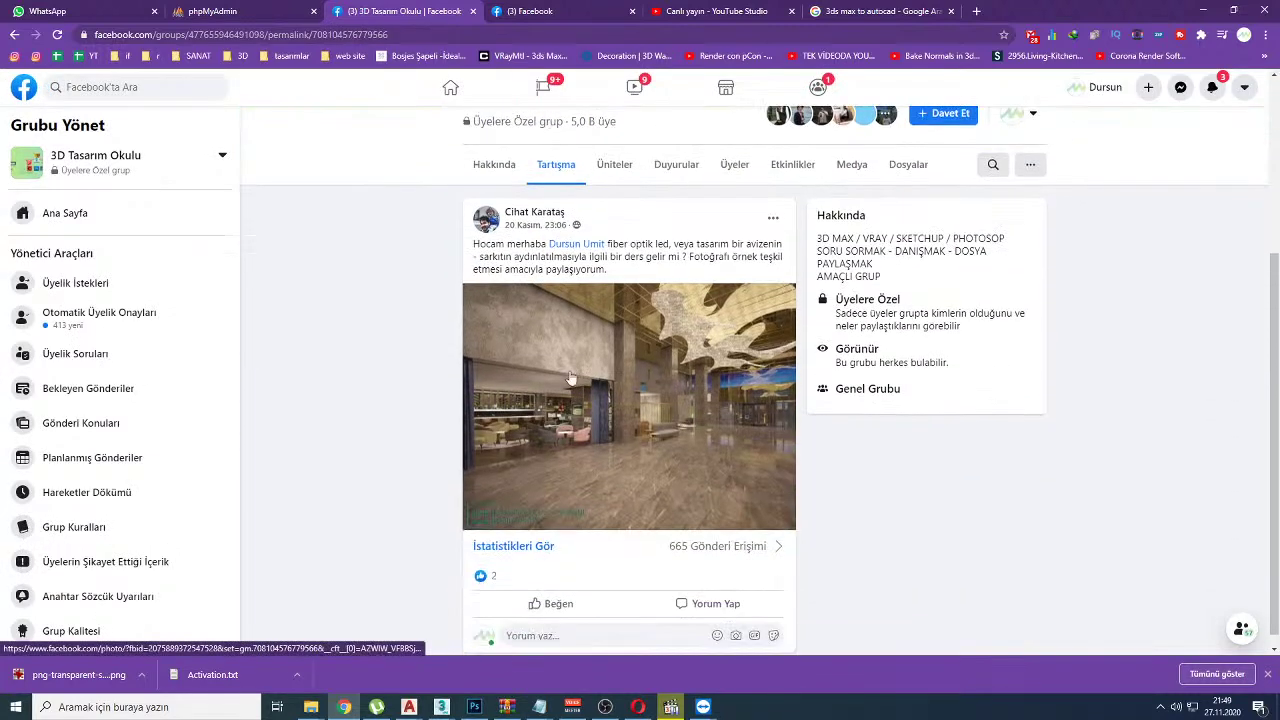
click(590, 300)
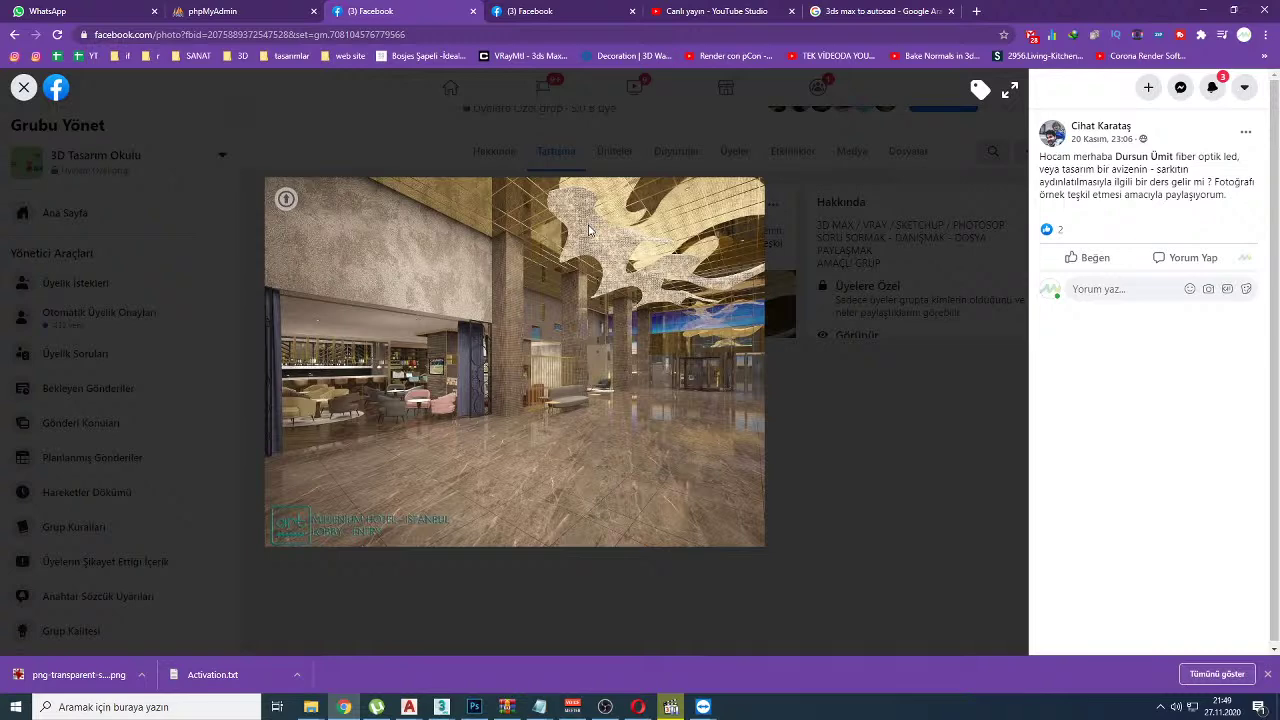
key(Escape)
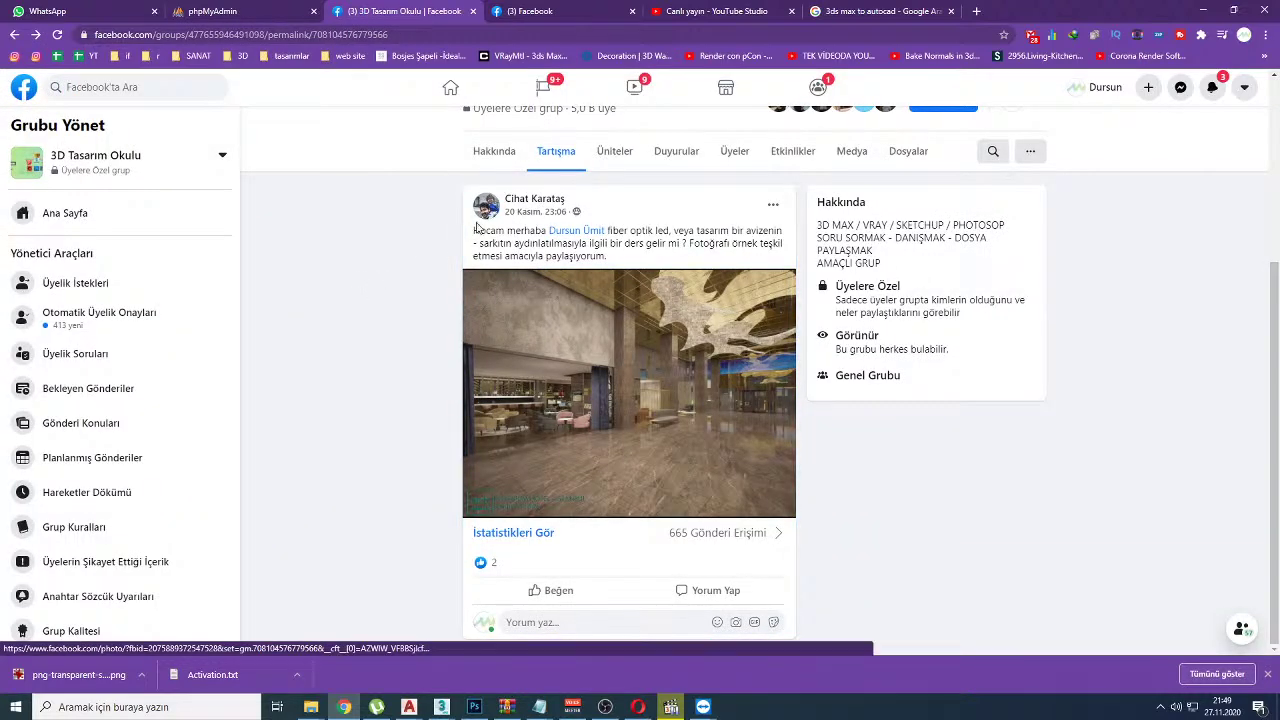
Step: Highlight the 'optik led' and designer chandelier phrases in the post's text
mouse_move(484, 291)
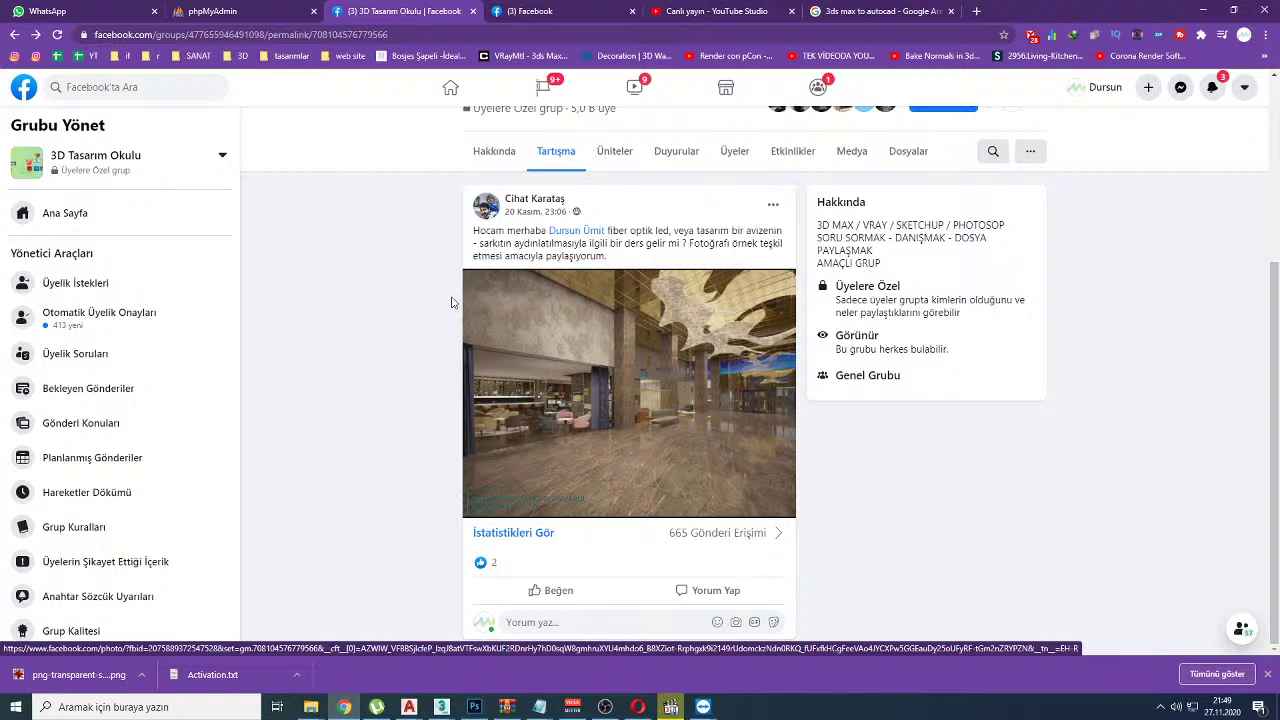
drag(628, 231, 670, 231)
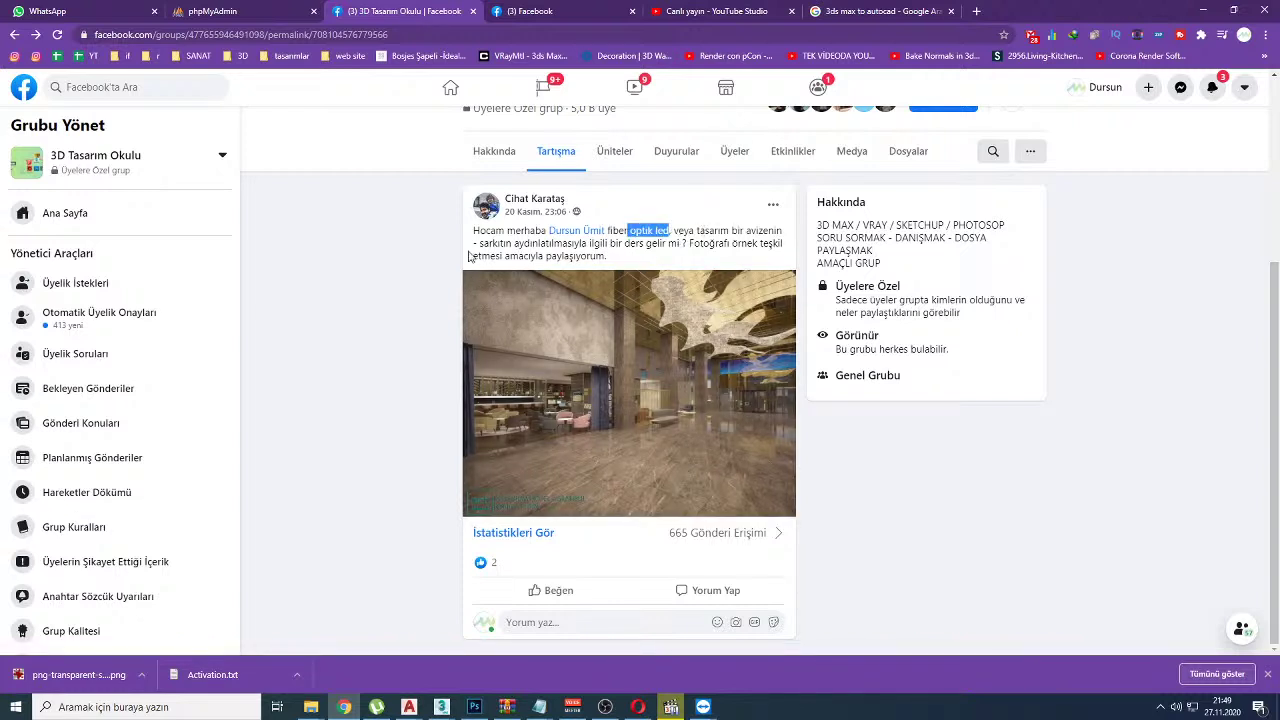
drag(472, 243, 546, 243)
drag(688, 231, 744, 231)
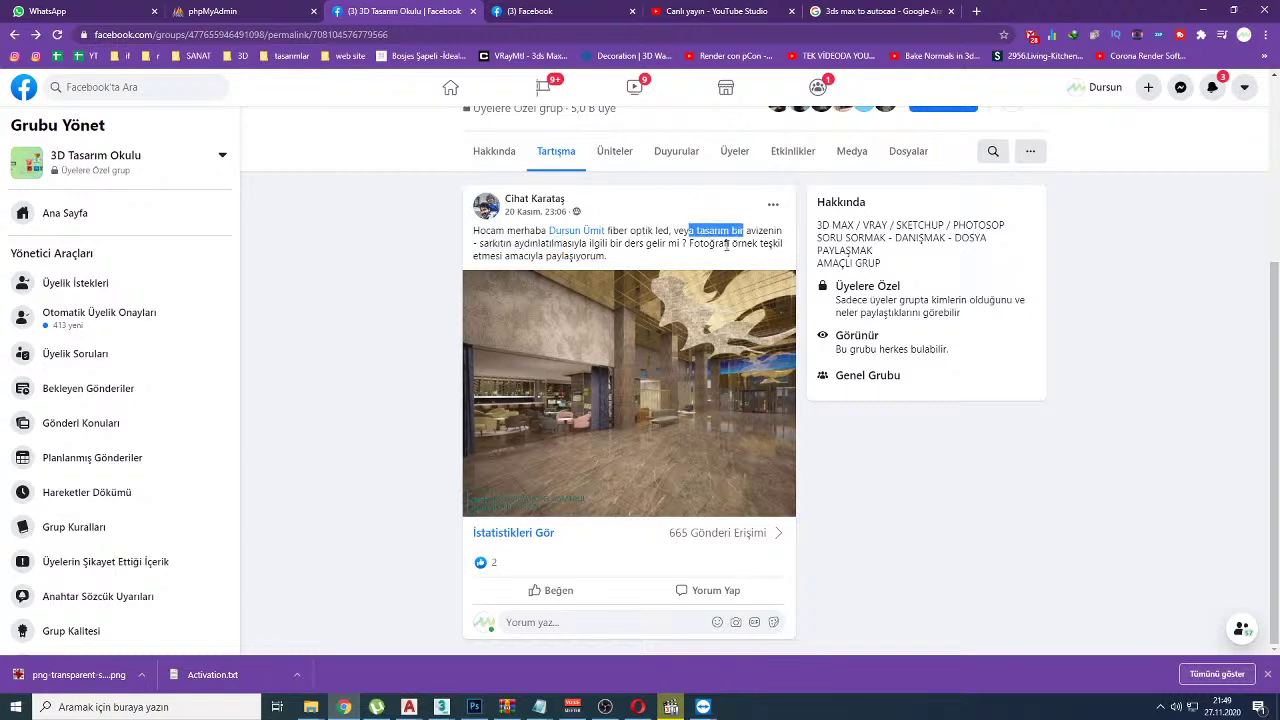
click(700, 10)
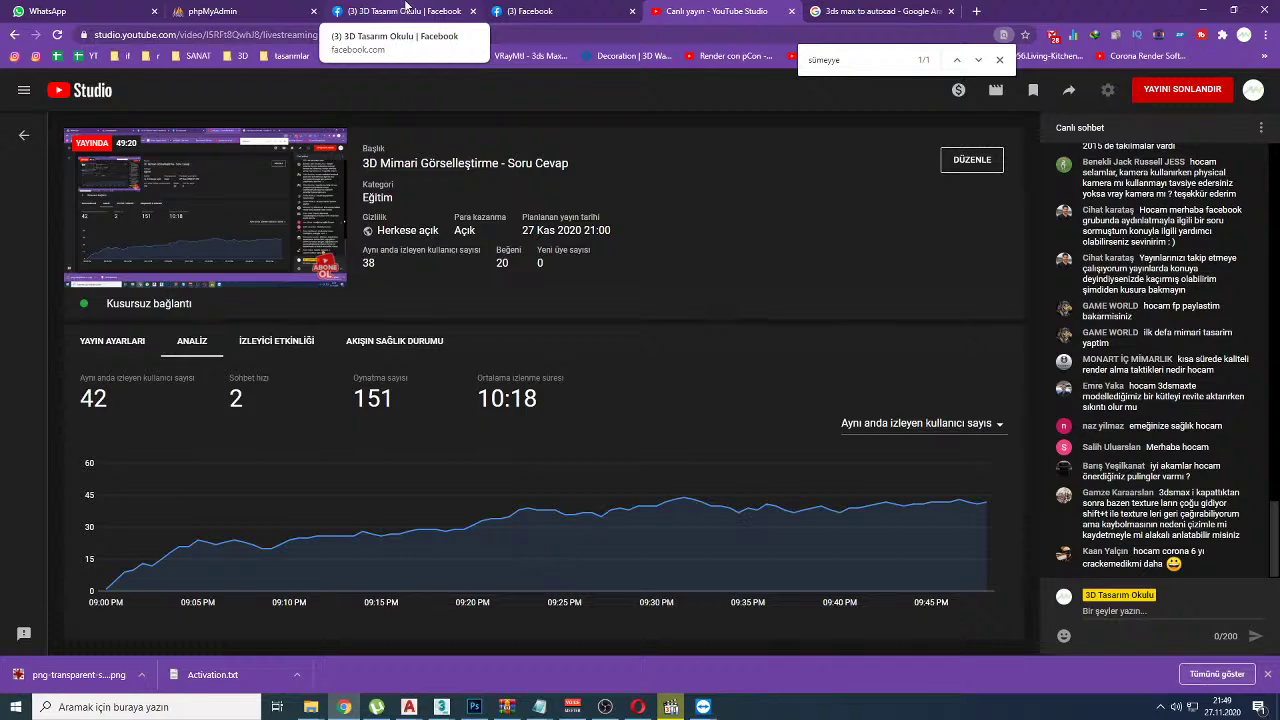
Step: Open the group's Ana Sayfa feed and enlarge the bedroom render from the 'ilk defa!!! mimari tasarım yaptım' post
click(405, 8)
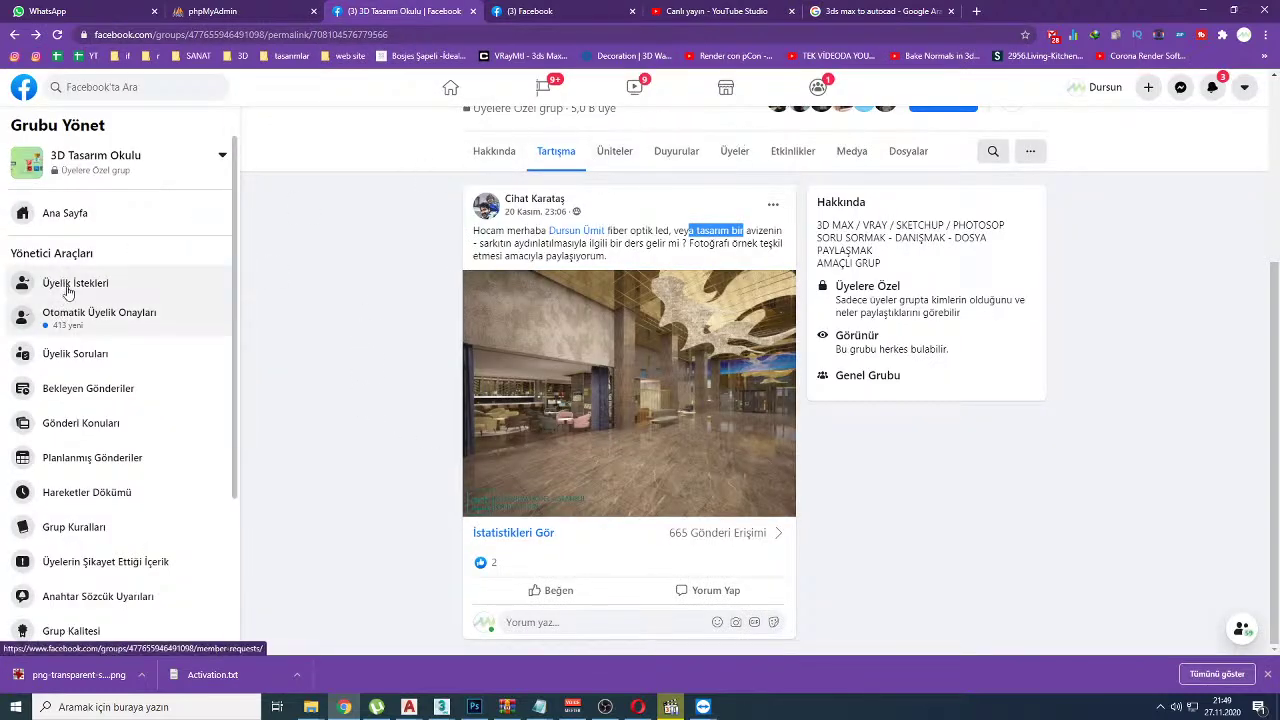
click(72, 212)
scroll(340, 320, down, 10)
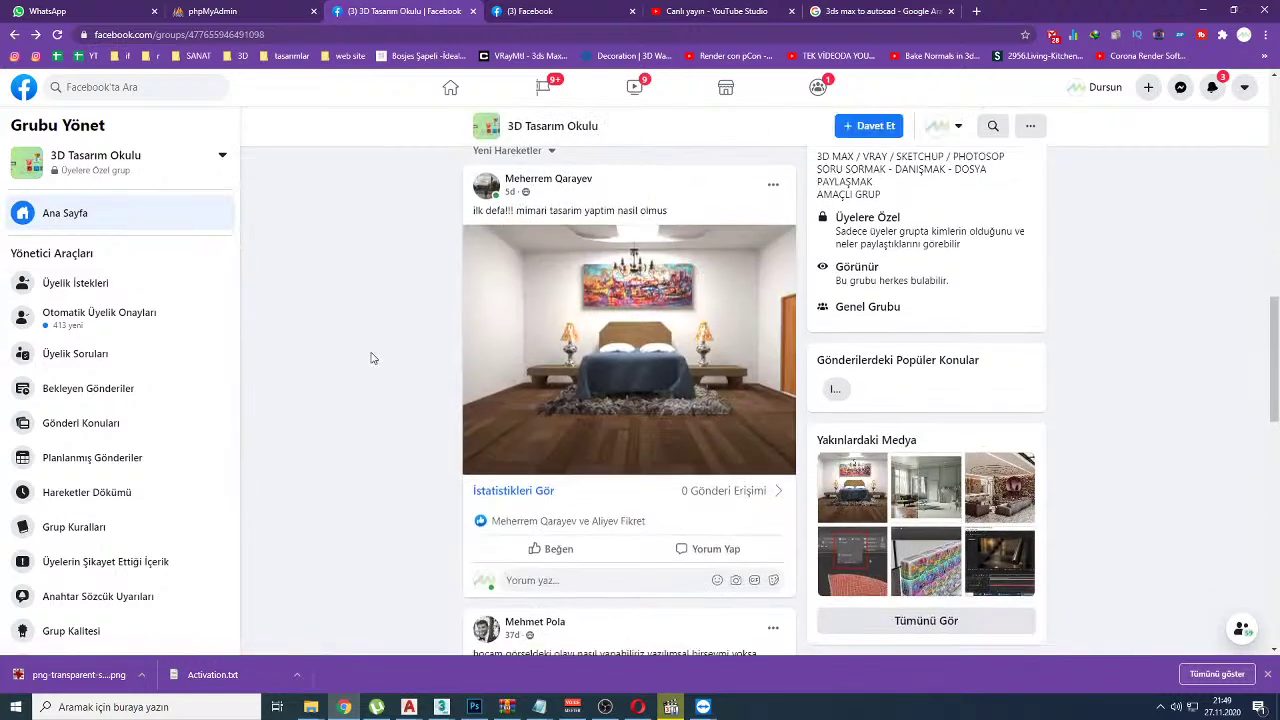
scroll(371, 358, up, 5)
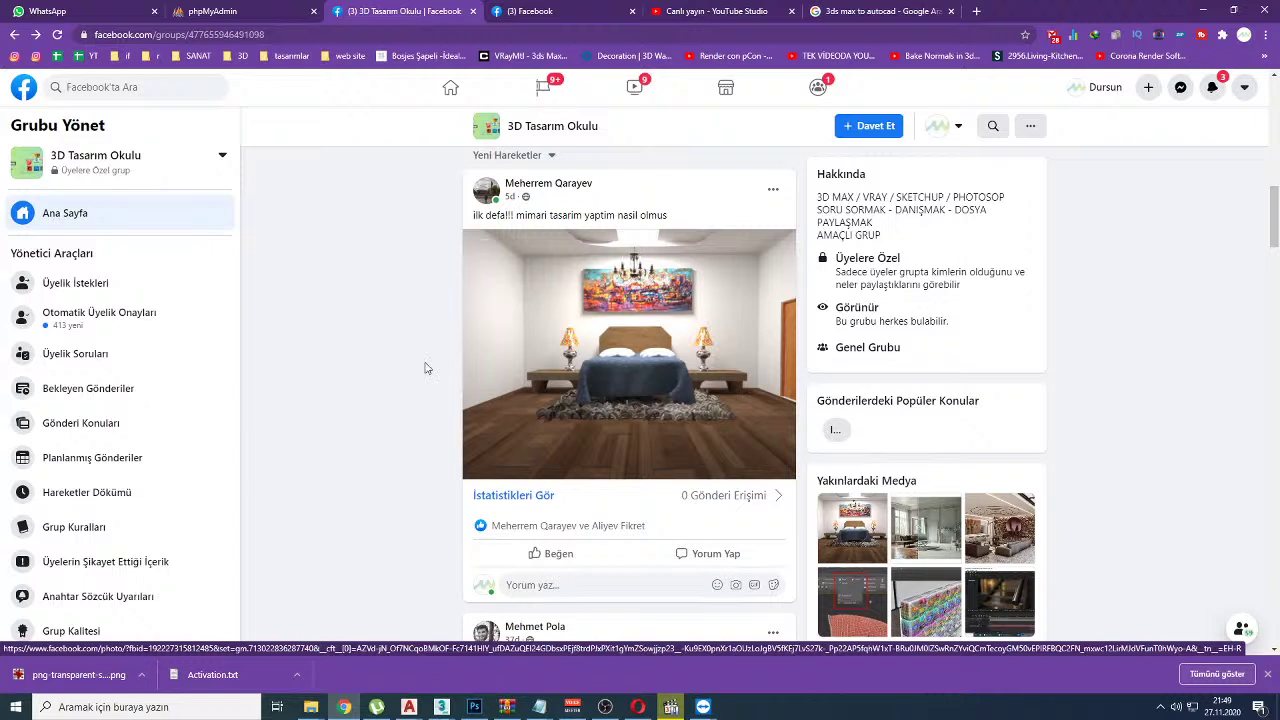
click(645, 270)
mouse_move(1145, 133)
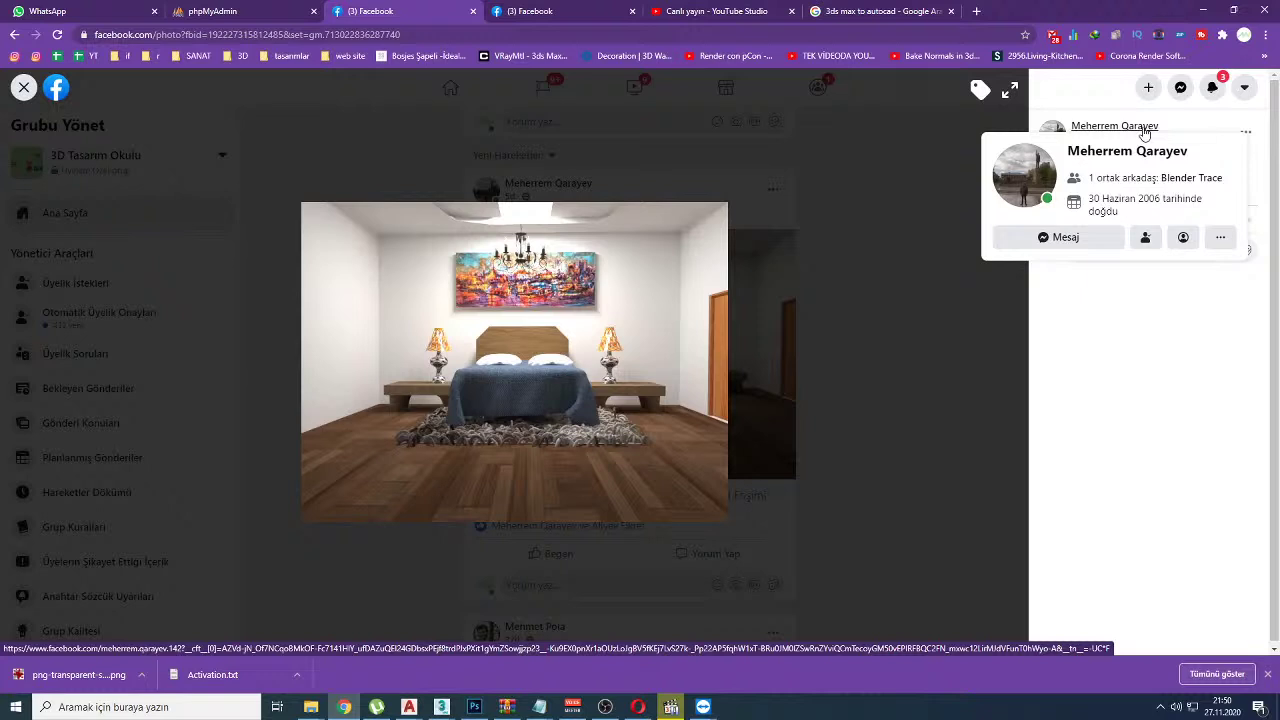
Step: Draw a red centre line and circle both bedside lamps on the render, then clear them
drag(526, 204, 530, 432)
mouse_move(448, 396)
mouse_down()
mouse_move(441, 321)
mouse_move(390, 351)
mouse_move(440, 400)
mouse_up()
mouse_move(630, 308)
mouse_down()
mouse_move(576, 340)
mouse_move(651, 322)
mouse_up()
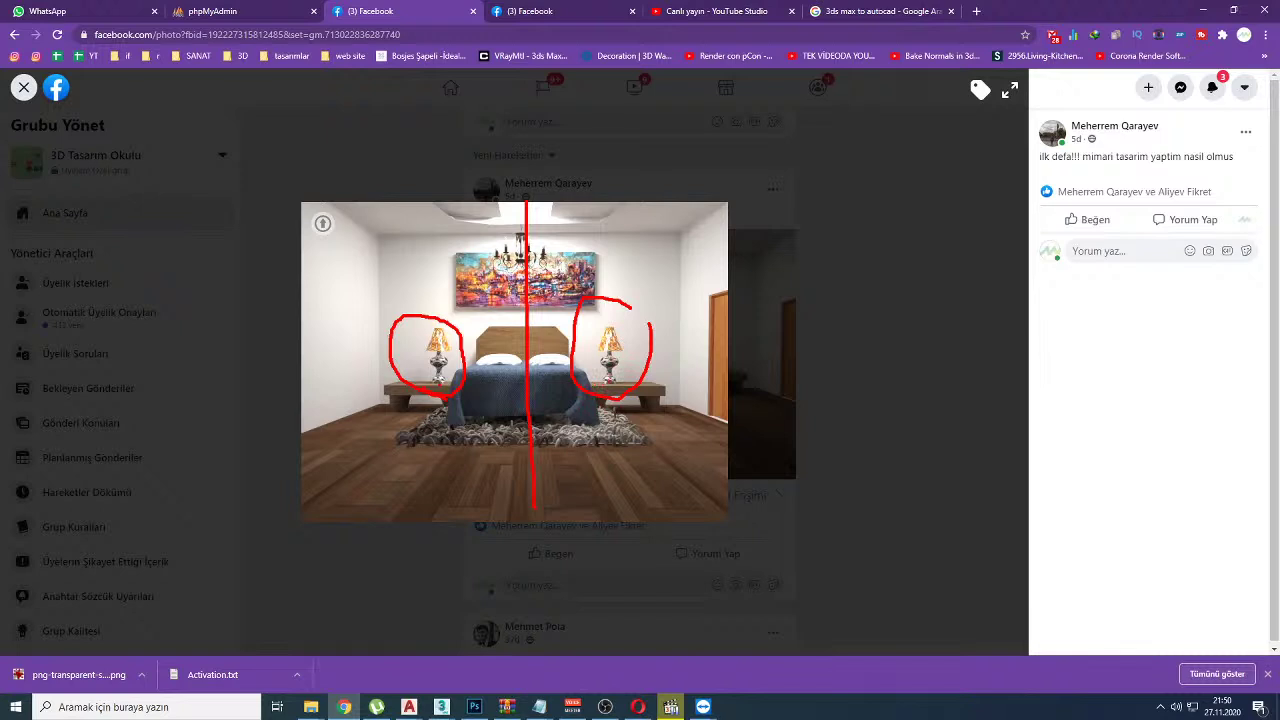
mouse_move(598, 358)
mouse_down()
mouse_move(597, 372)
mouse_move(616, 358)
mouse_move(603, 345)
mouse_move(628, 338)
mouse_up()
key(Escape)
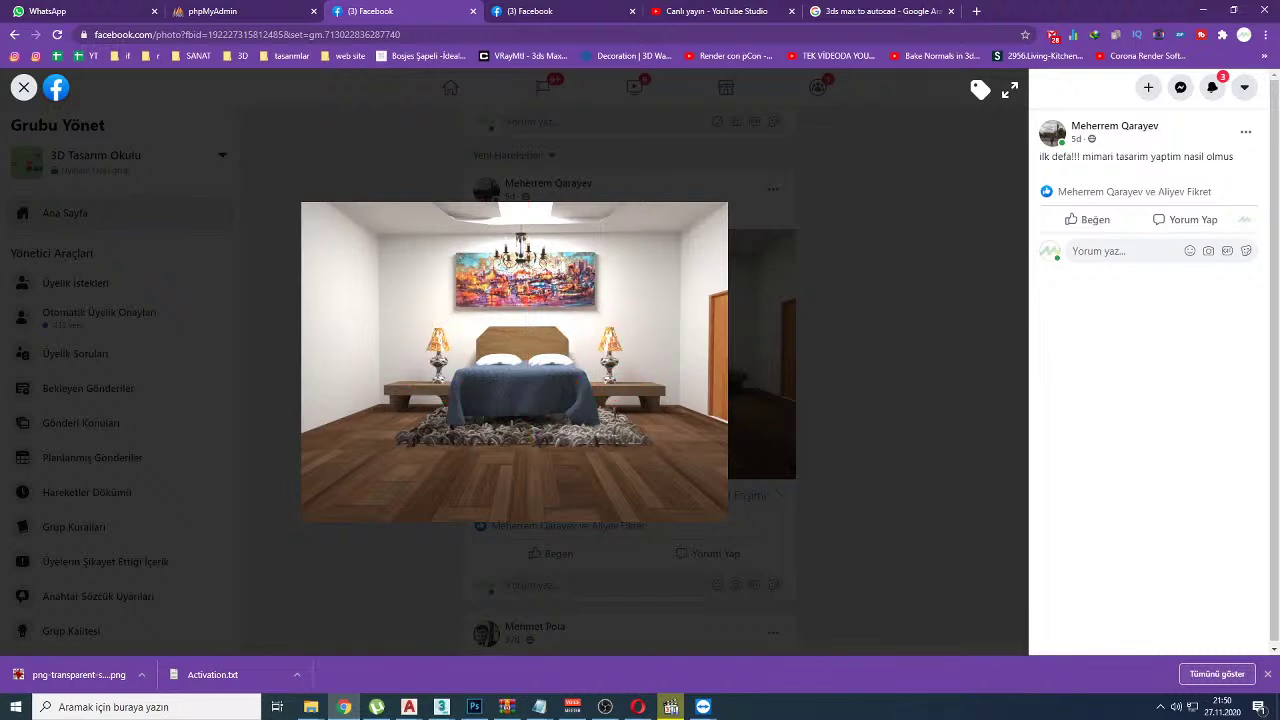
Step: Circle the doorway's bottom, mark an X on the floor and the rug's front edge, clearing each
drag(721, 401, 738, 392)
key(Escape)
drag(658, 450, 588, 508)
drag(612, 452, 660, 516)
key(Escape)
mouse_move(398, 438)
mouse_down()
mouse_move(492, 424)
mouse_move(640, 428)
mouse_up()
key(Escape)
Step: Re-mark the rug's edge, cross out the blanket and circle the chandelier and painting, then clear
drag(572, 439, 640, 428)
drag(434, 443, 454, 437)
key(Escape)
mouse_move(493, 404)
mouse_down()
mouse_move(508, 368)
mouse_move(528, 392)
mouse_up()
mouse_move(528, 215)
mouse_down()
mouse_move(480, 240)
mouse_move(515, 300)
mouse_move(508, 190)
mouse_up()
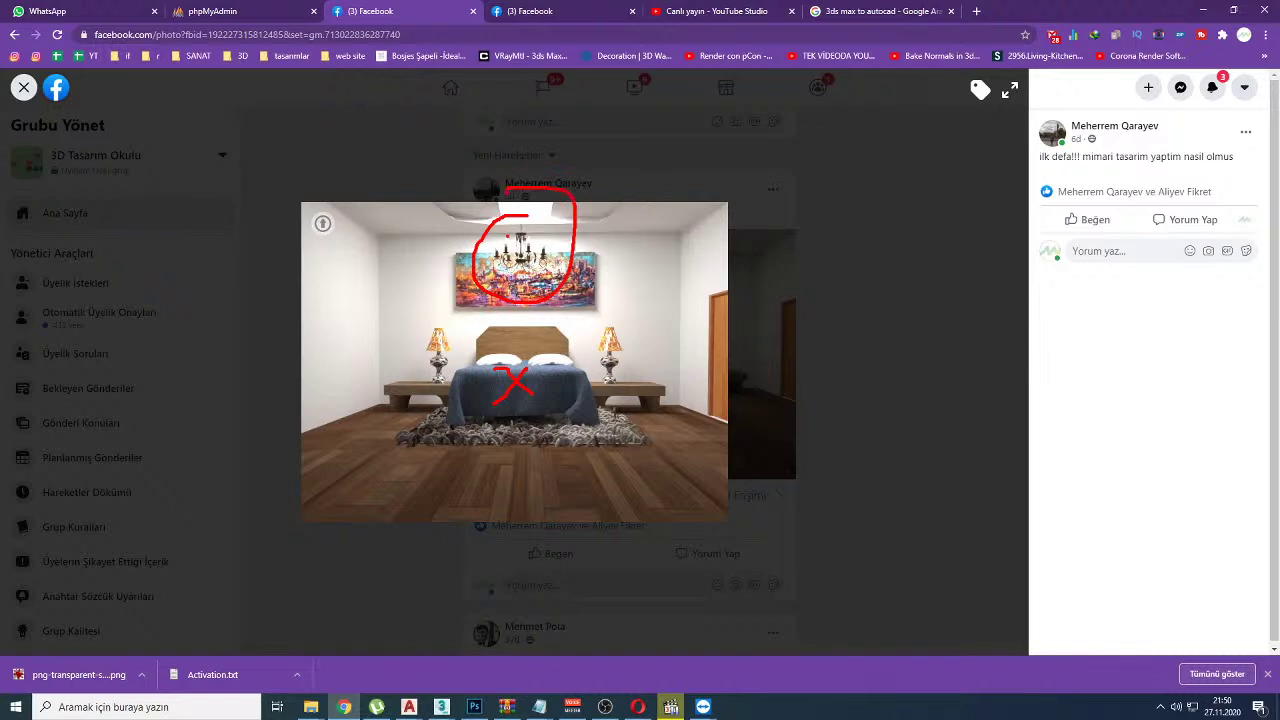
key(Escape)
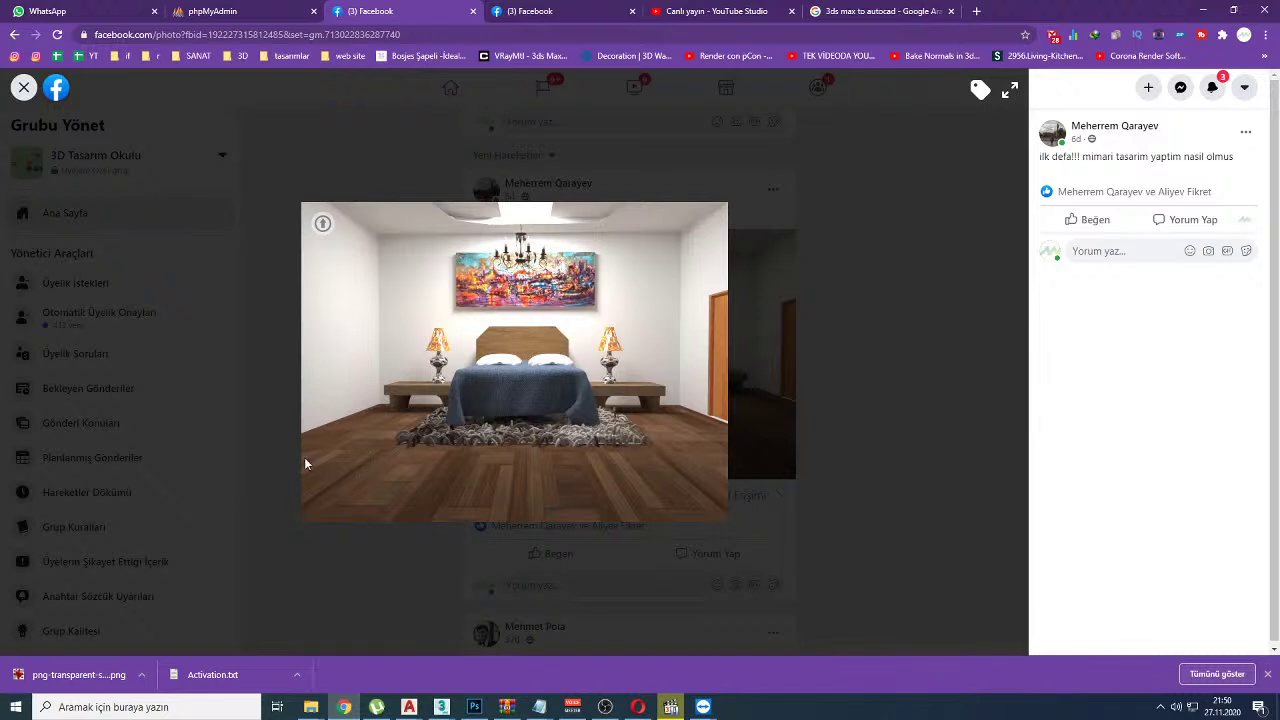
Step: Loop the bed area and draw a red arrow above the bed, then erase the drawings
key(ctrl+2)
mouse_move(366, 403)
mouse_down()
mouse_move(205, 514)
mouse_move(655, 556)
mouse_move(757, 529)
mouse_move(660, 395)
mouse_move(560, 369)
mouse_move(364, 376)
mouse_up()
drag(514, 238, 512, 344)
drag(496, 300, 512, 344)
drag(546, 300, 514, 346)
key(e)
Step: Circle the floor around the bed, draw an arrow from chandelier to bed, and close the photo
mouse_move(390, 378)
mouse_down()
mouse_move(236, 493)
mouse_move(600, 519)
mouse_move(774, 443)
mouse_move(426, 405)
mouse_up()
drag(522, 238, 520, 378)
drag(513, 334, 519, 374)
drag(535, 338, 521, 376)
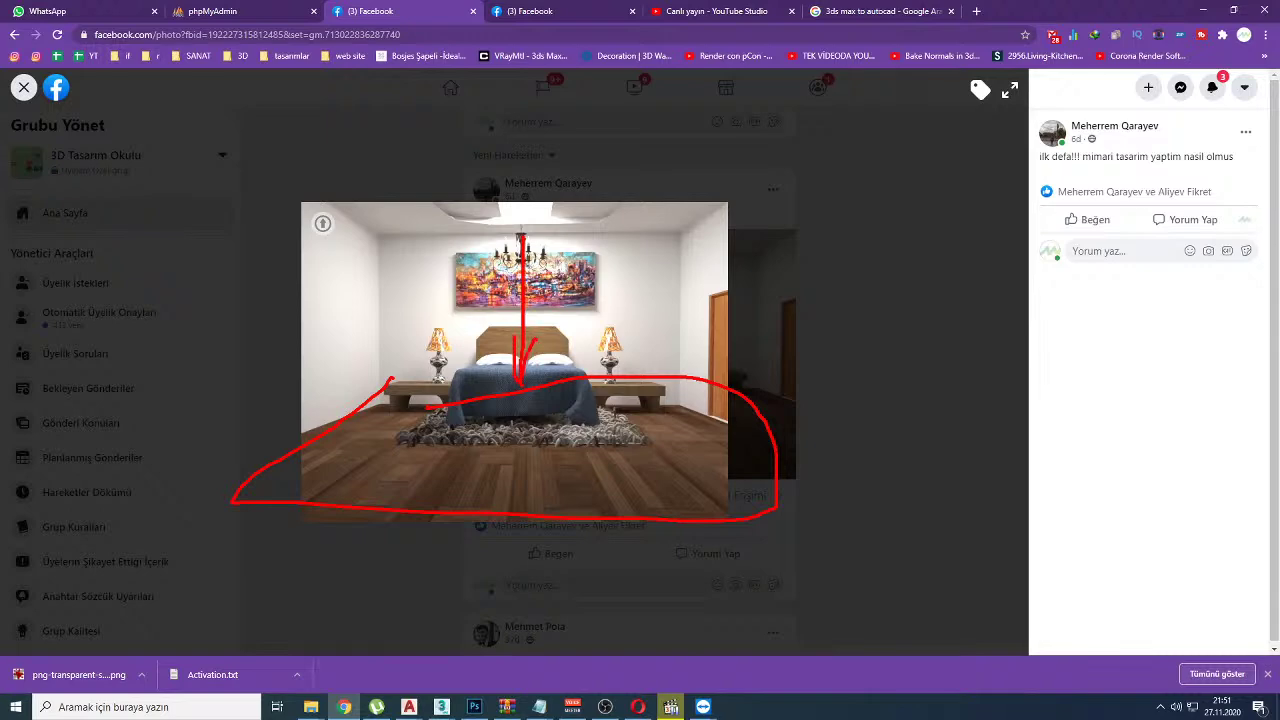
key(Escape)
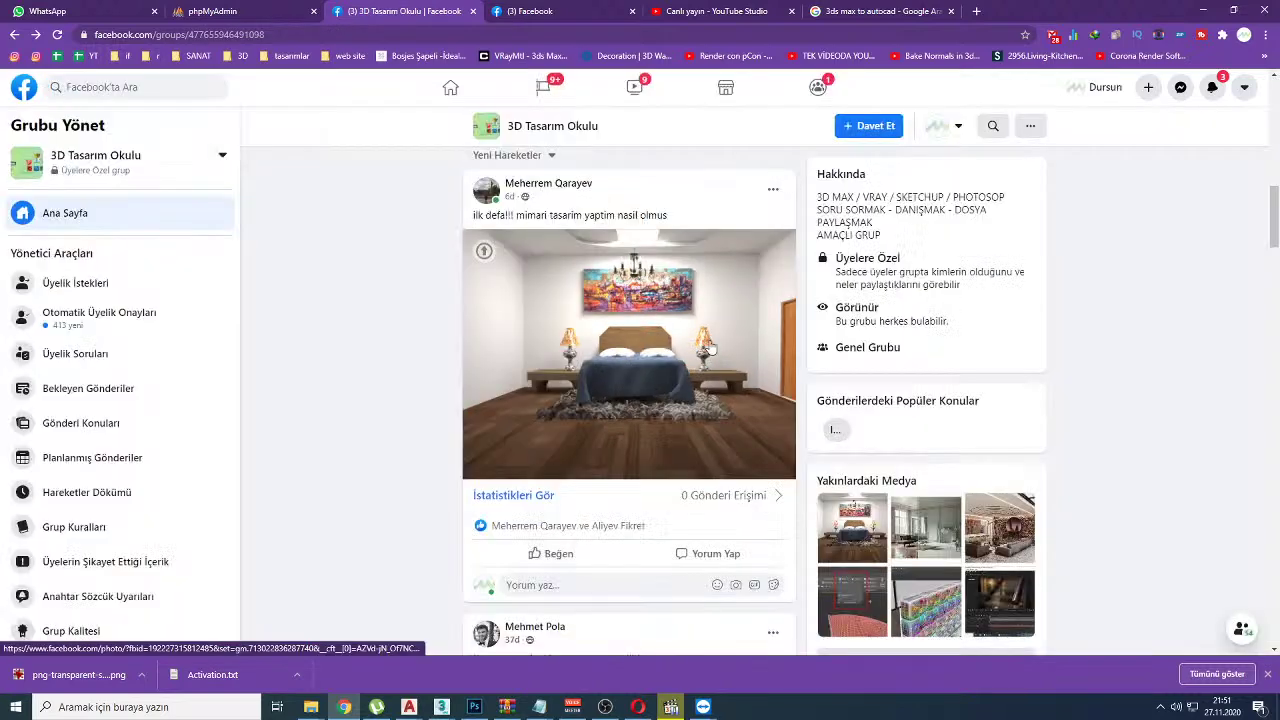
Step: Return to the YouTube Studio live dashboard, now showing 38 concurrent viewers and 151 views
key(ctrl+Tab)
key(ctrl+Tab)
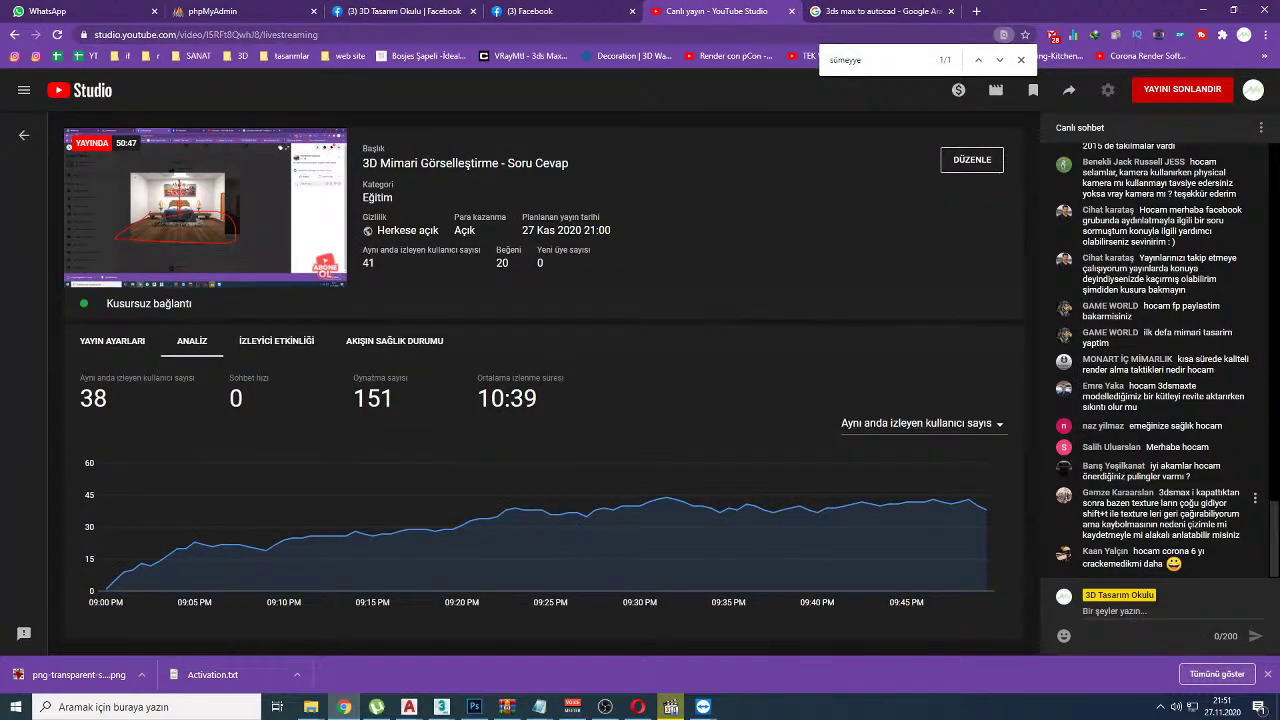
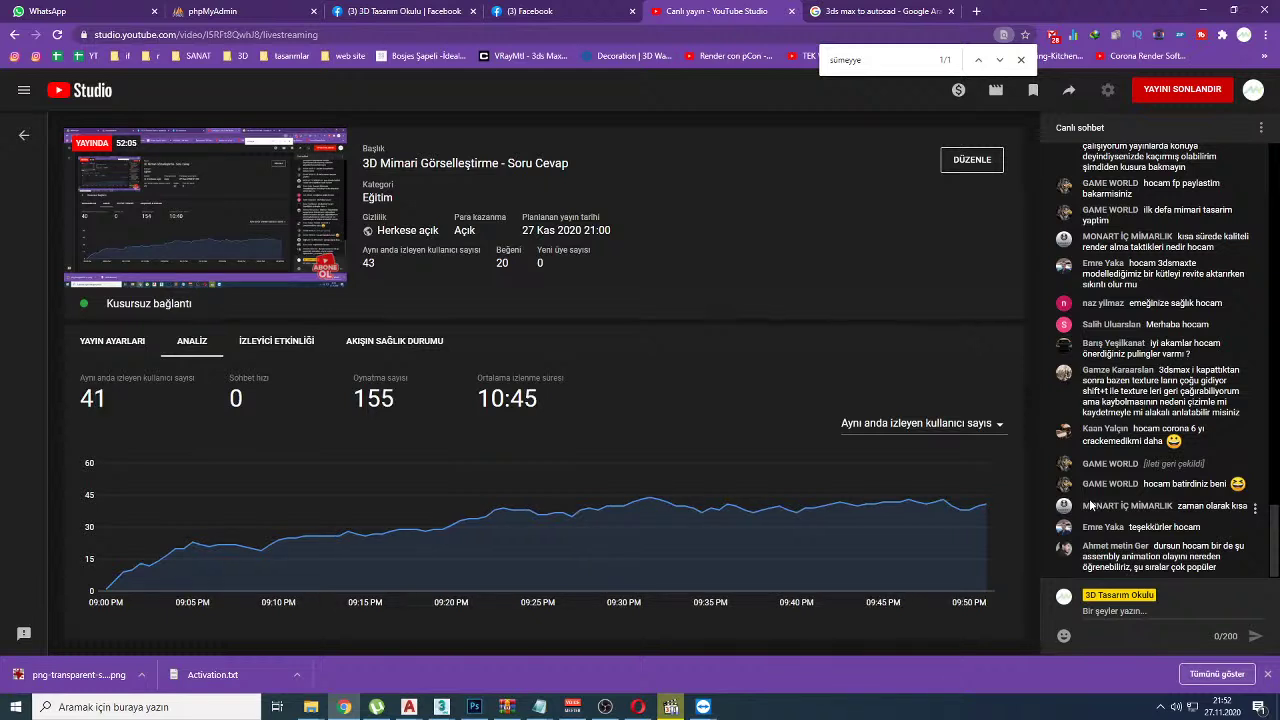
Step: Replace the image search query with 'wood texturte' and run the search
click(852, 11)
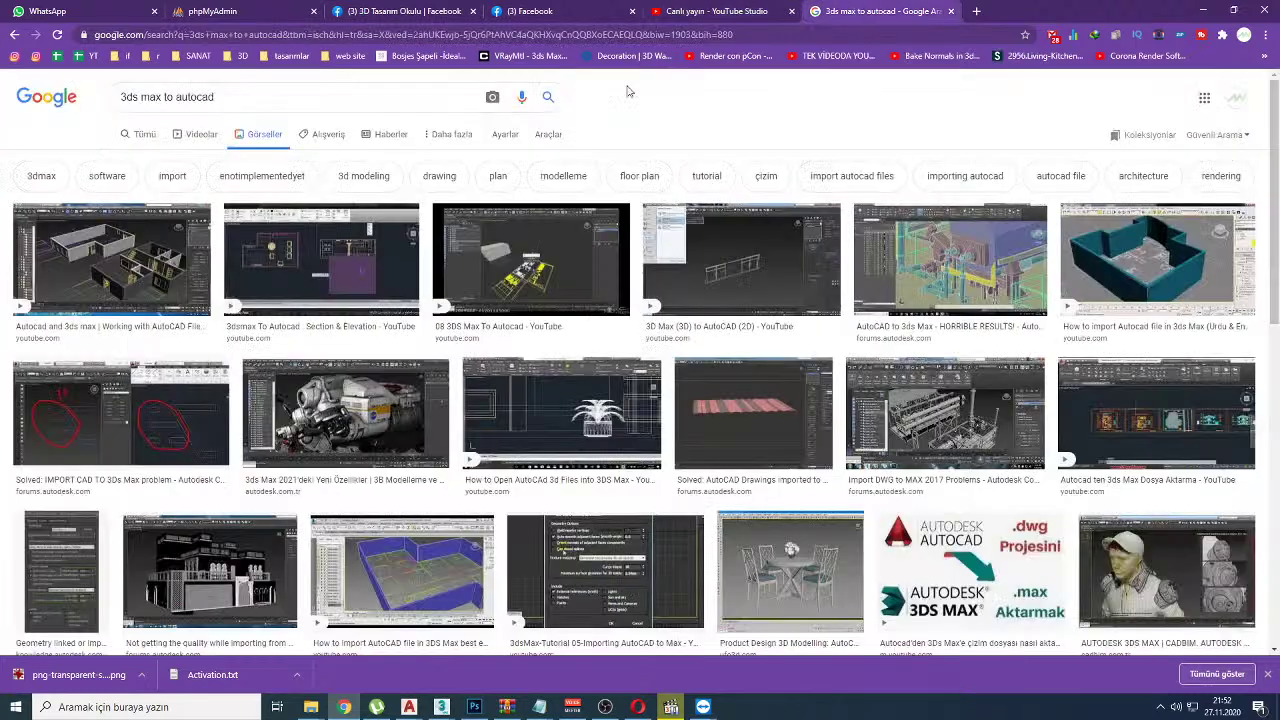
double_click(258, 95)
triple_click(258, 95)
text(wood texturte)
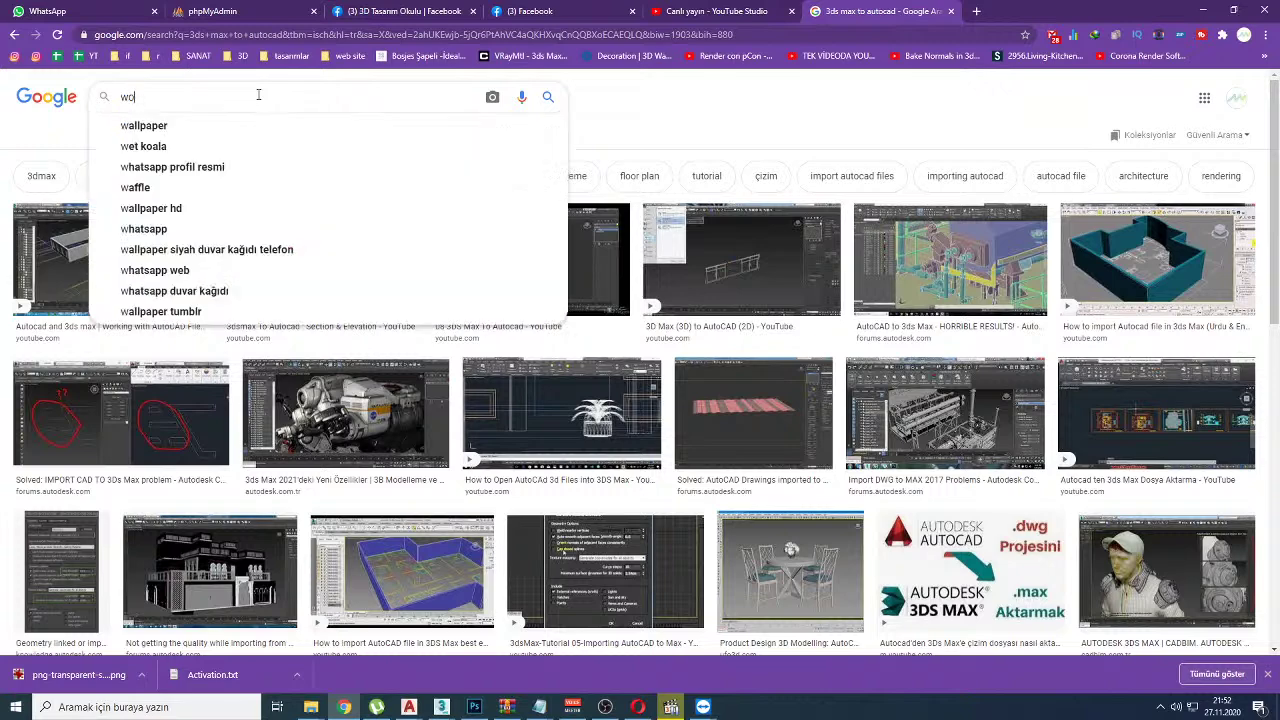
key(Return)
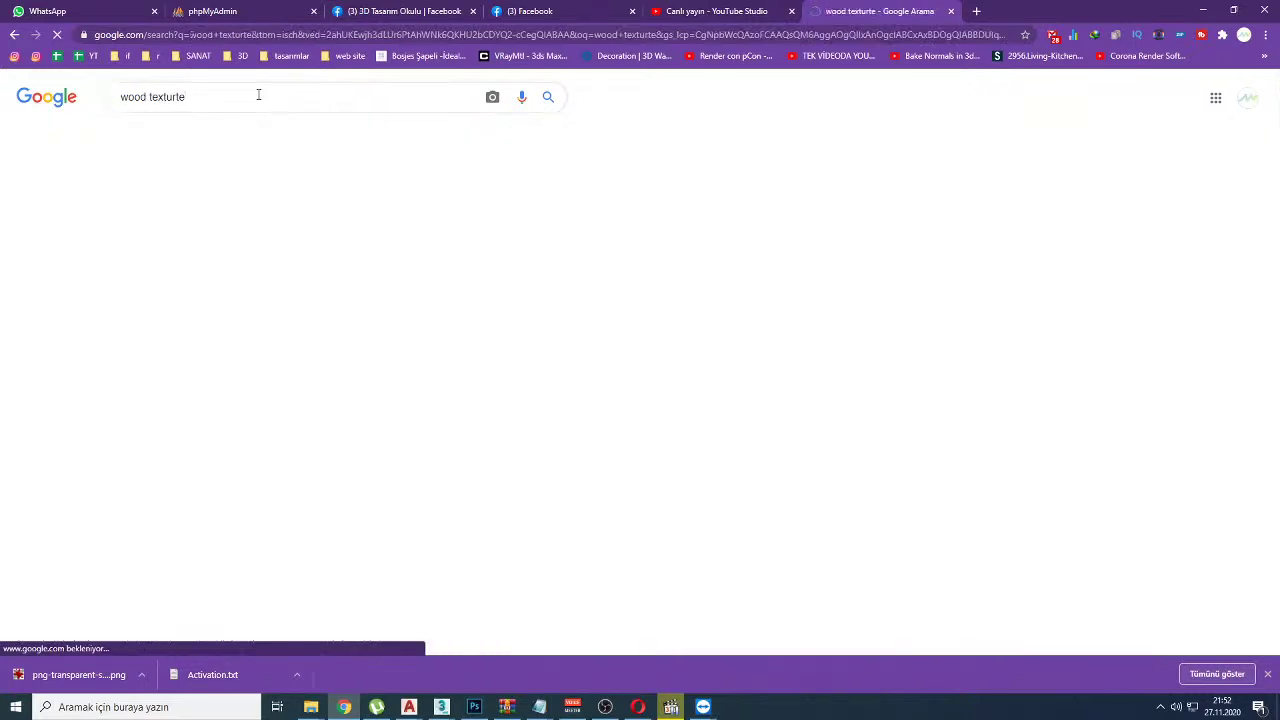
Step: Preview the second wood texture result and choose Save image as
click(259, 293)
right_click(1128, 300)
click(1110, 420)
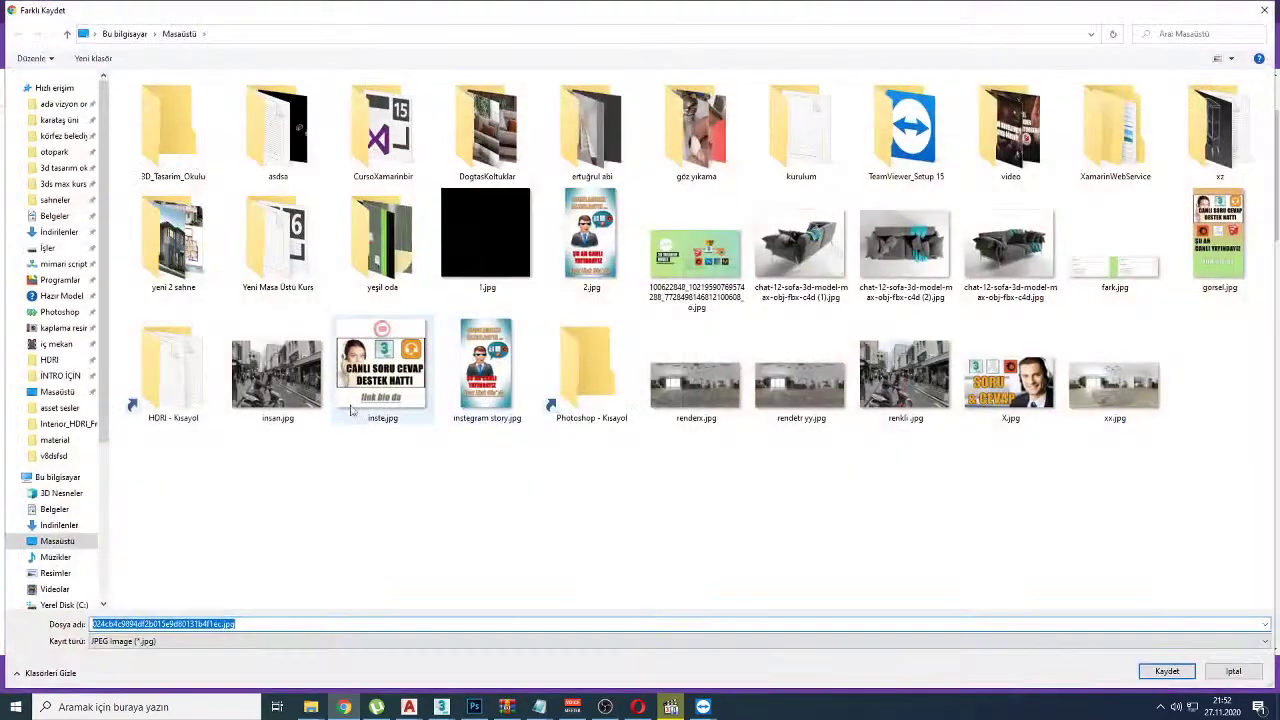
Step: Save the wood jpg to the Desktop, then check the 3ds Max scene by orbiting around the table
click(1163, 671)
key(super+d)
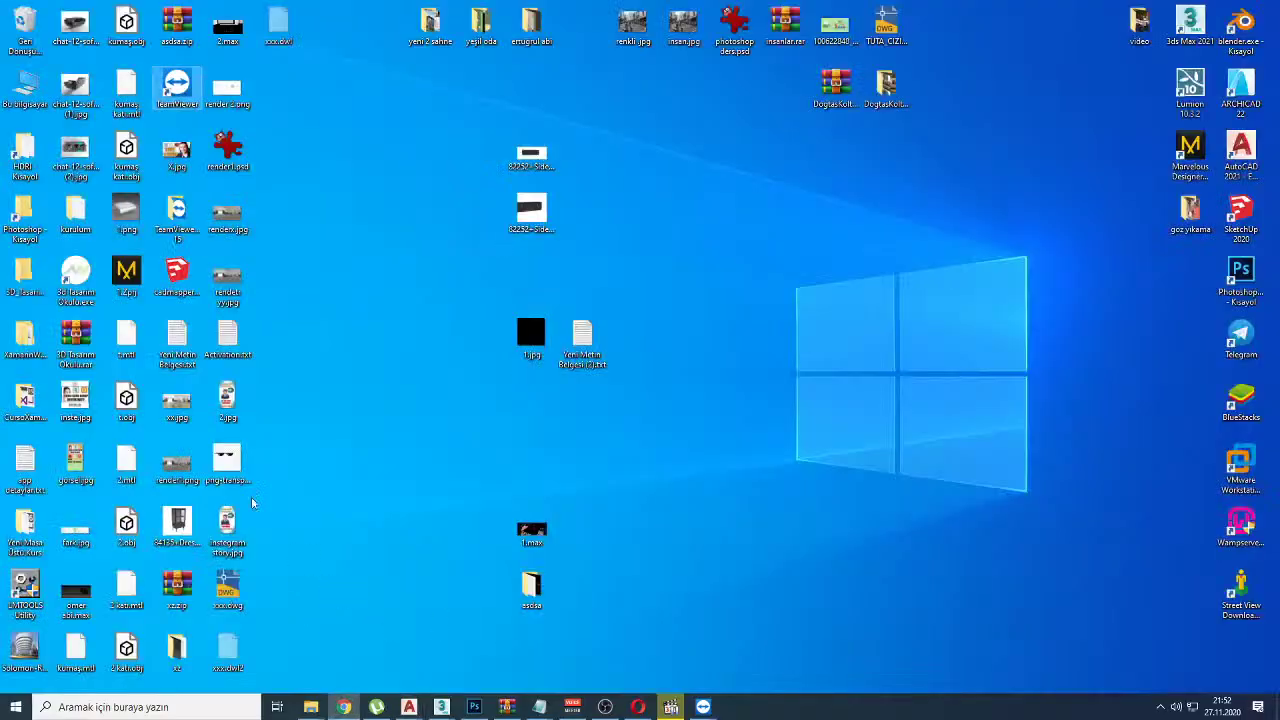
key(super+Tab)
key(Right)
key(Right)
key(Right)
key(Down)
key(Right)
key(Return)
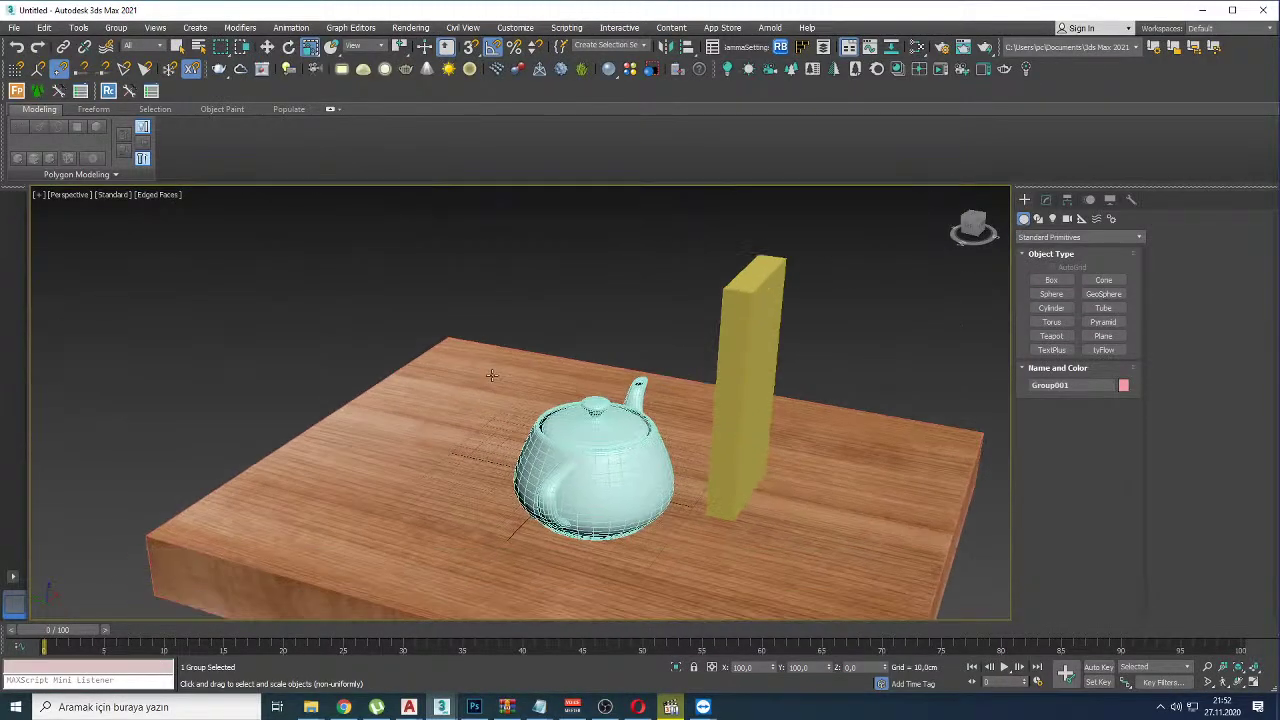
key(w)
alt+middle_drag(491, 375, 849, 432)
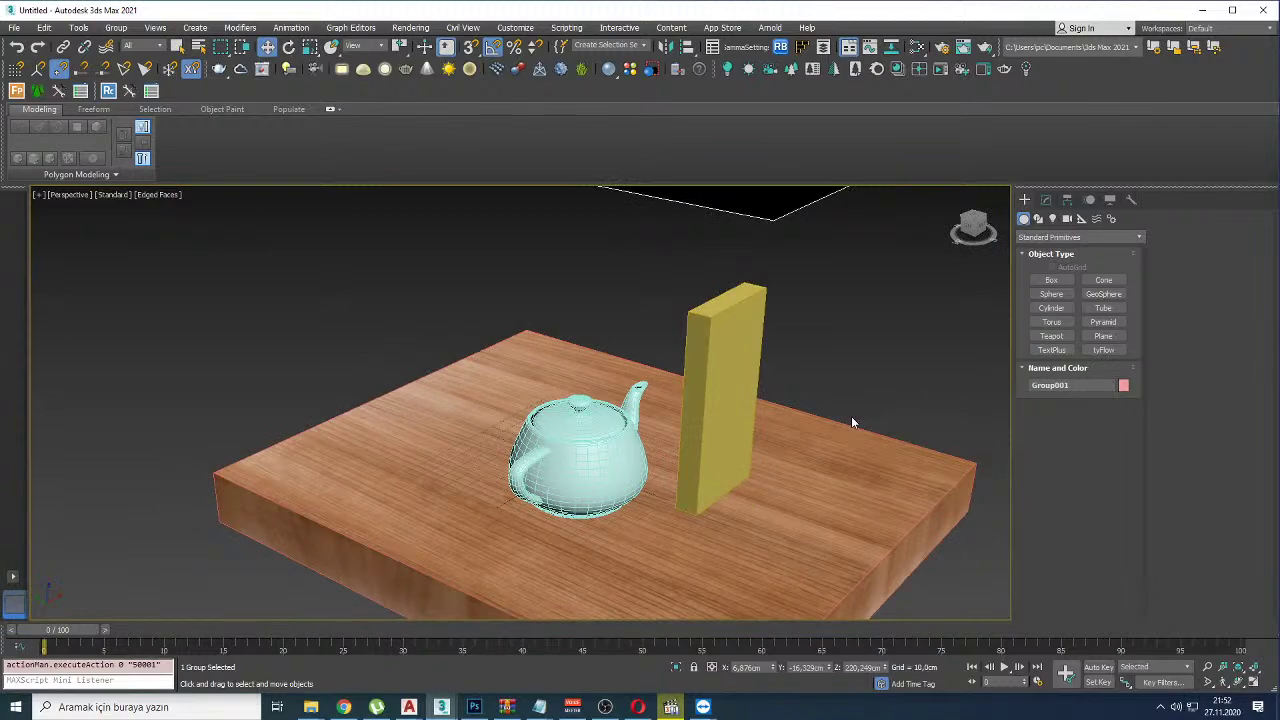
Step: Cut the wood jpg from the Desktop and paste it into the MAX folder
key(super+d)
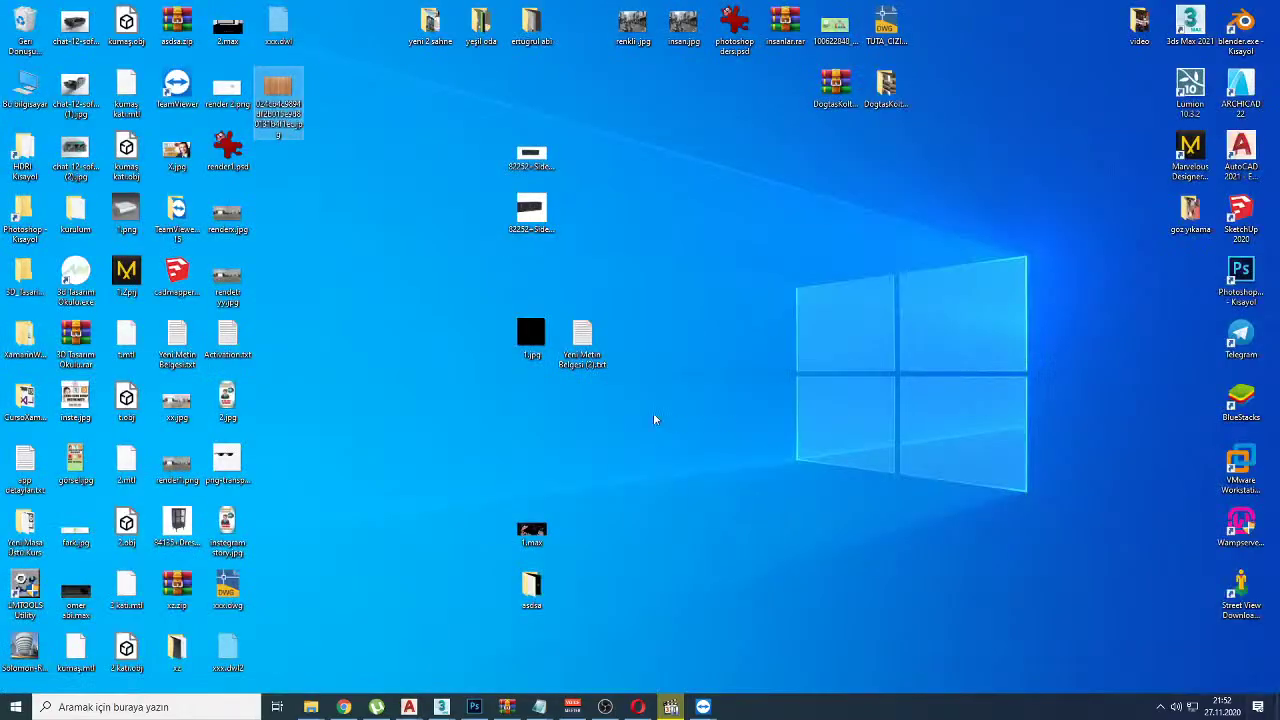
right_click(276, 90)
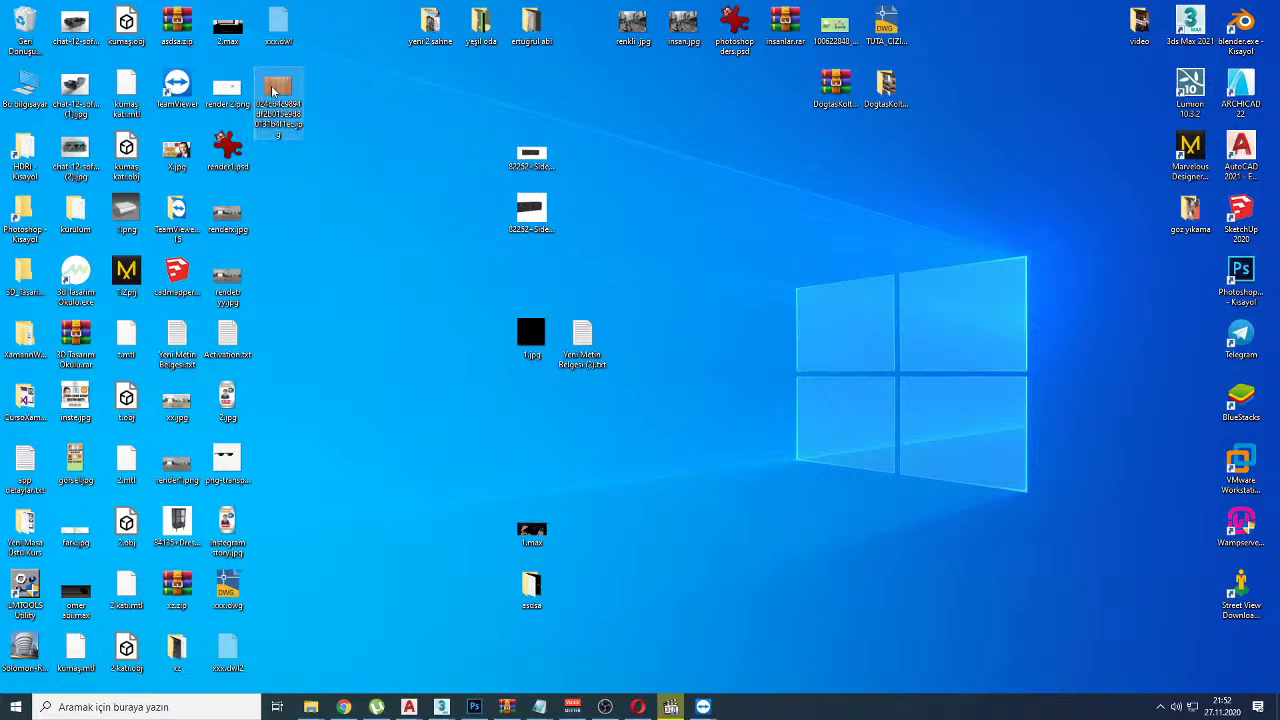
click(316, 442)
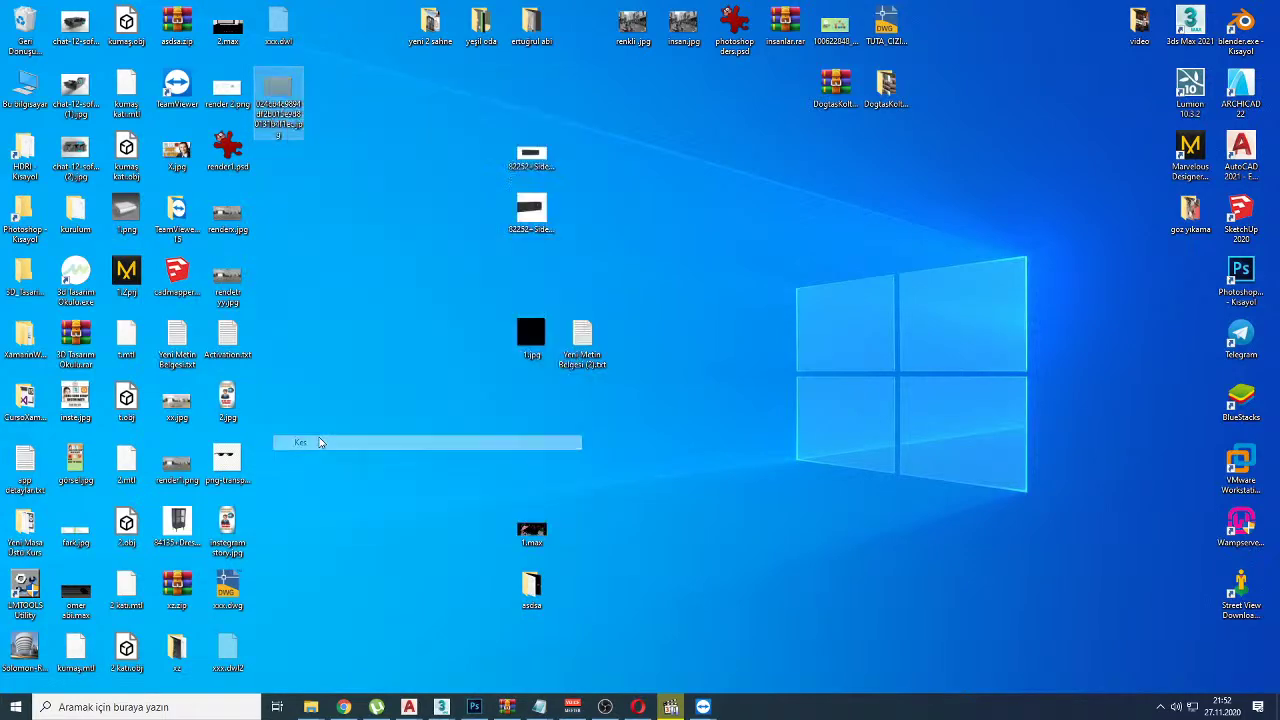
mouse_move(311, 707)
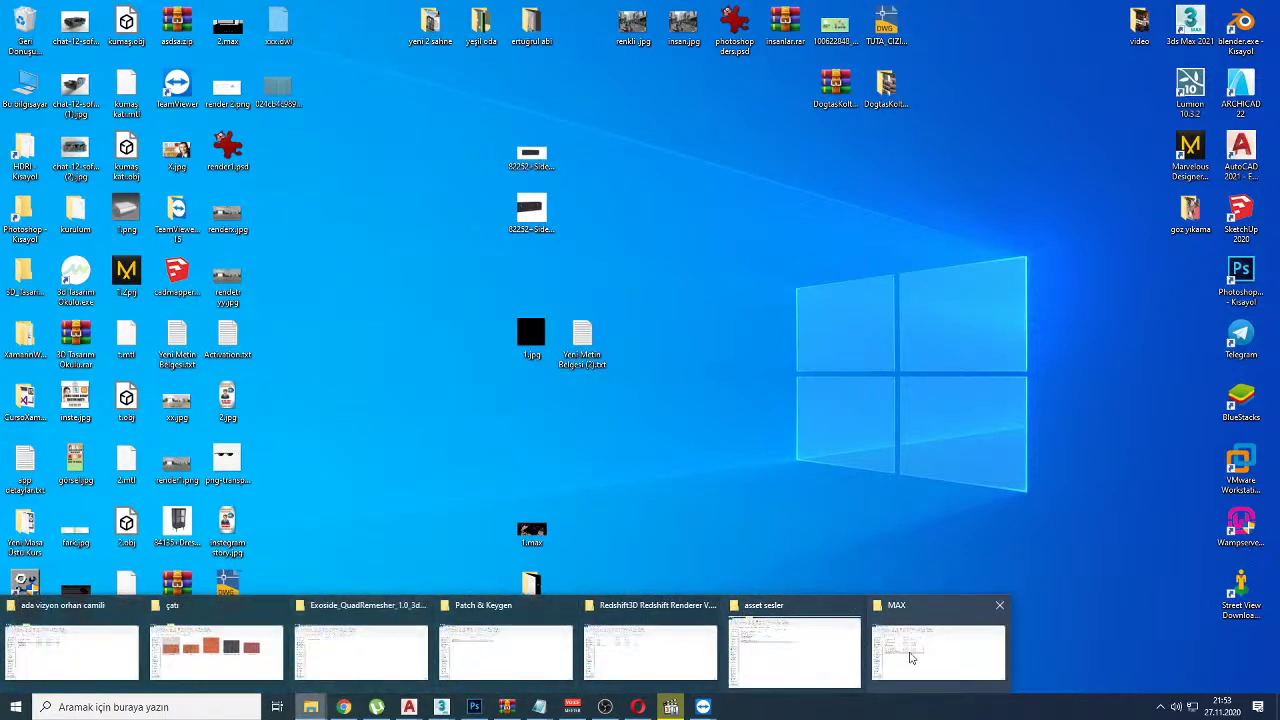
click(937, 645)
click(356, 404)
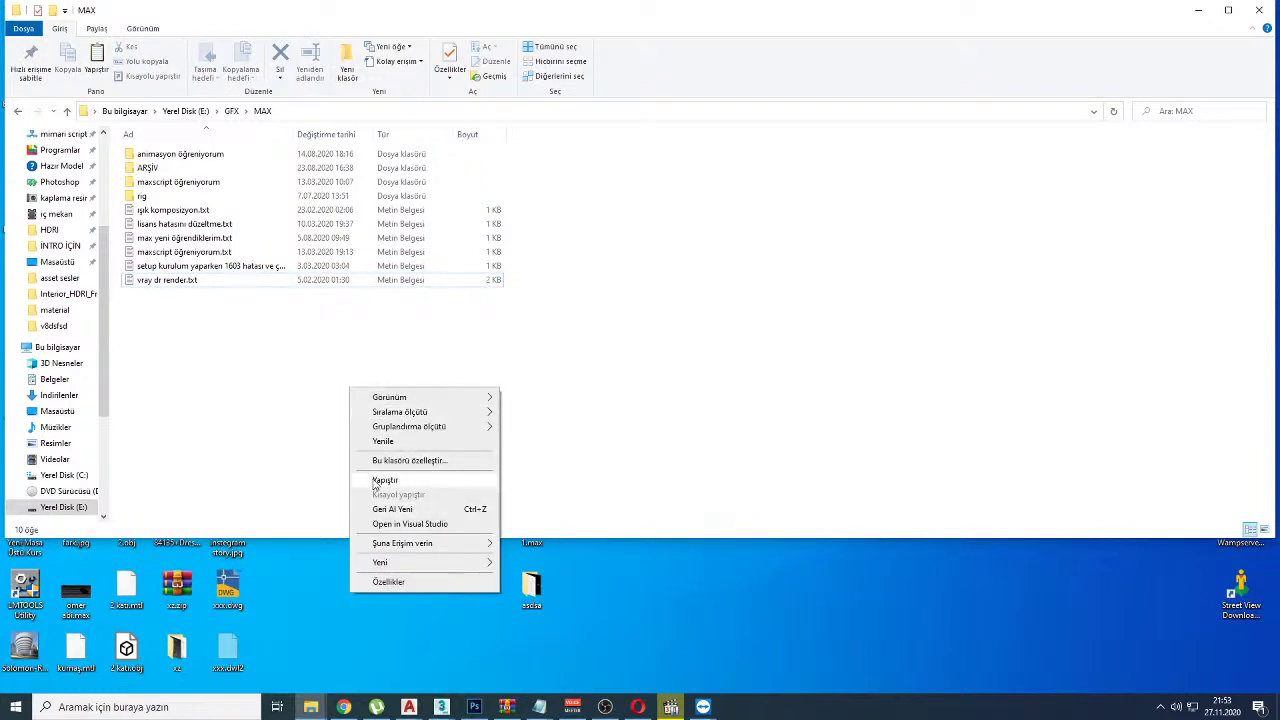
click(225, 374)
key(ctrl+v)
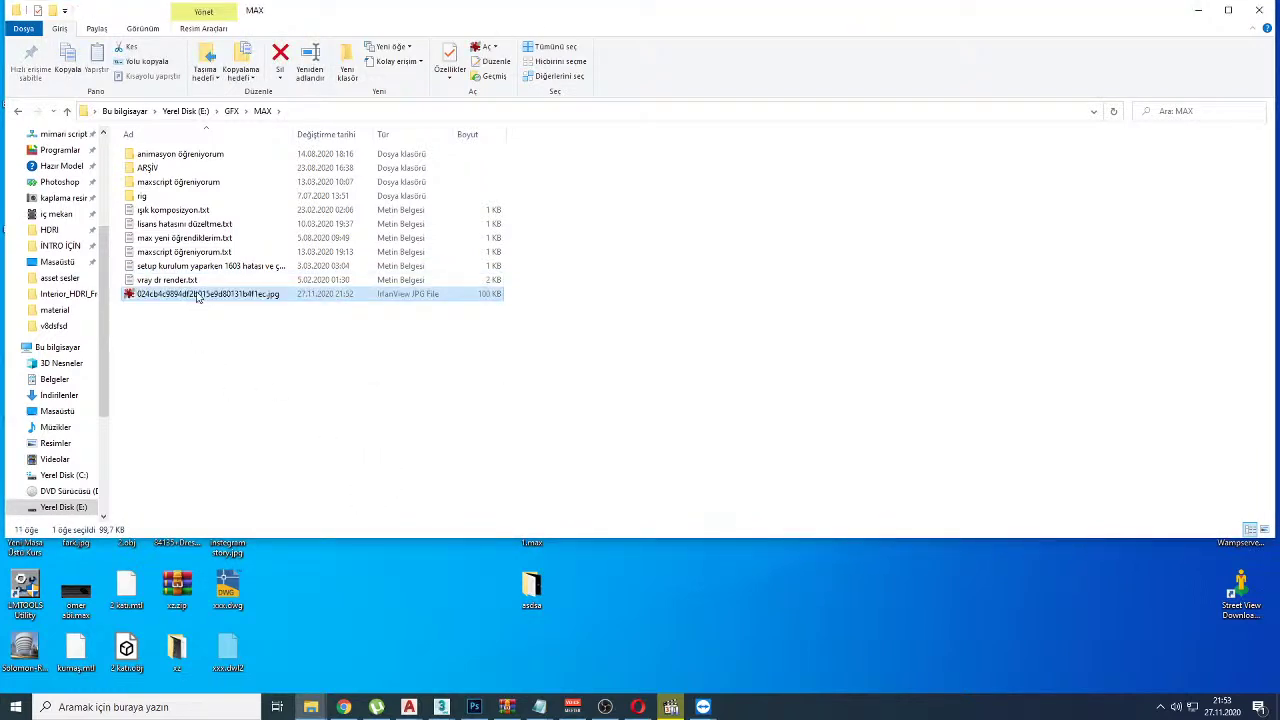
Step: Delete the pasted wood jpg from the MAX folder and return to the wood texture results
click(186, 317)
click(201, 296)
key(Delete)
key(alt+Tab)
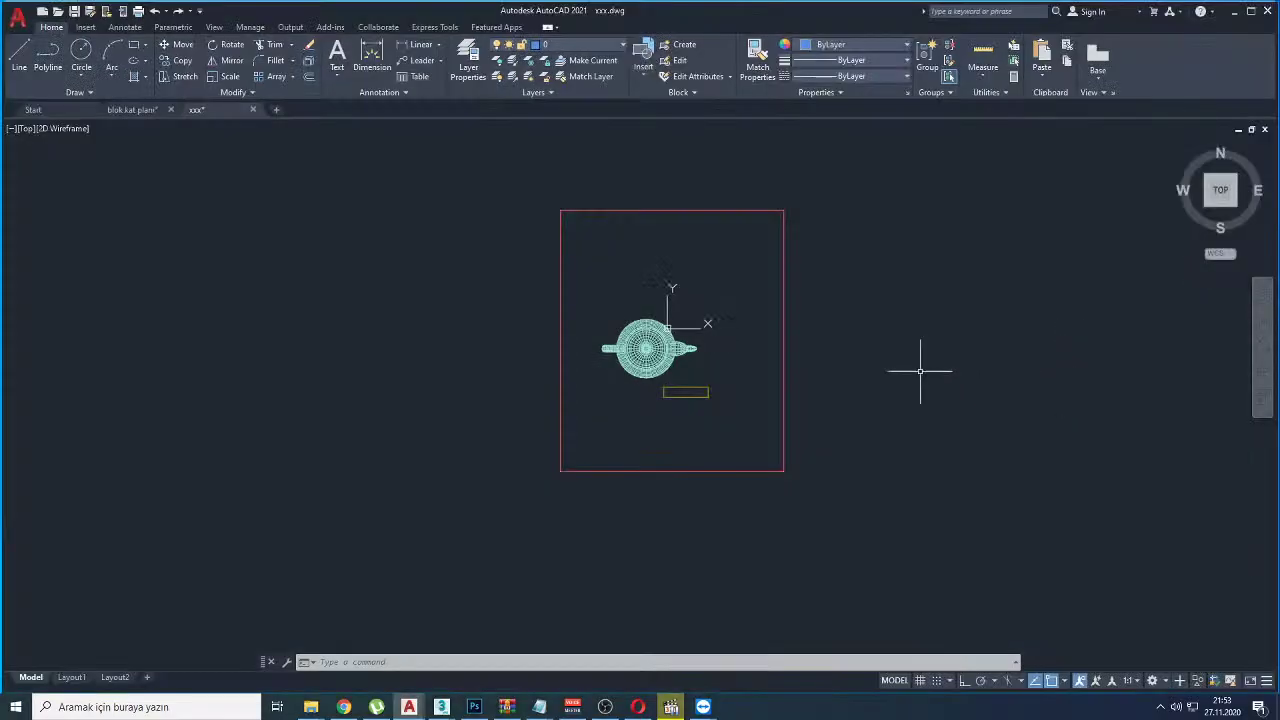
click(344, 707)
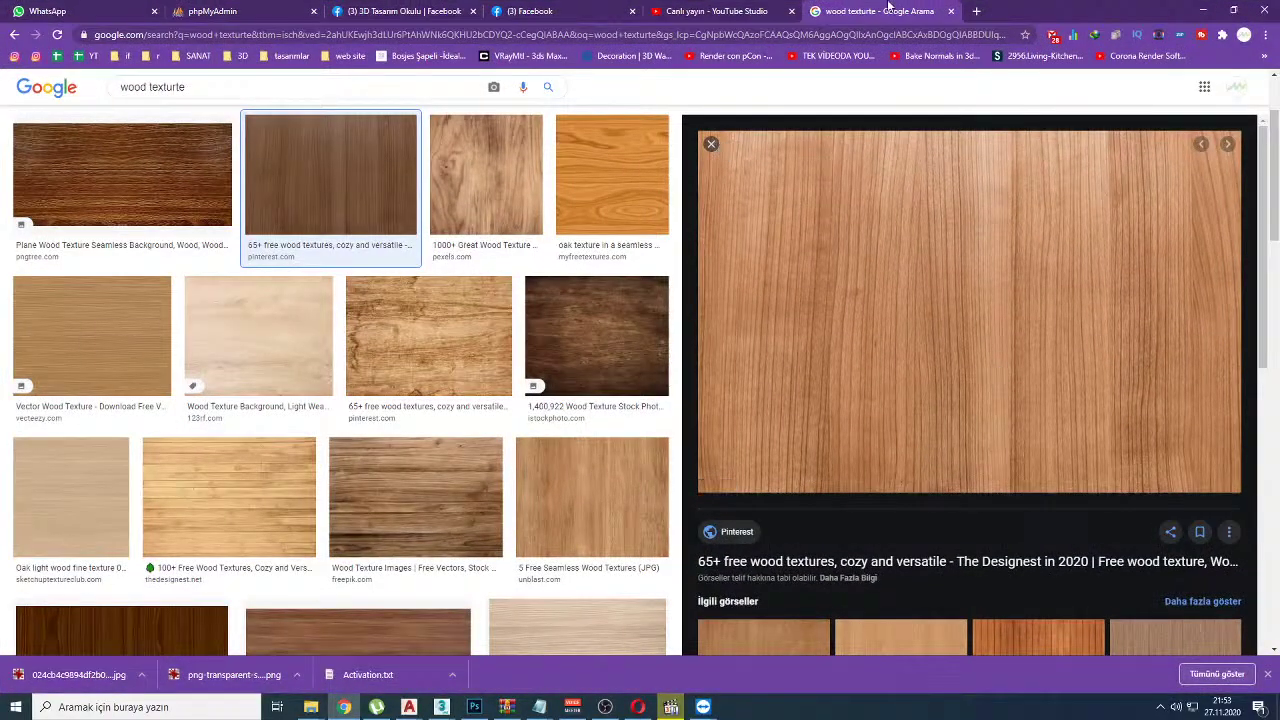
Step: Pass through the YouTube Studio tab to the 3D Tasarım Okulu Facebook group page
click(872, 8)
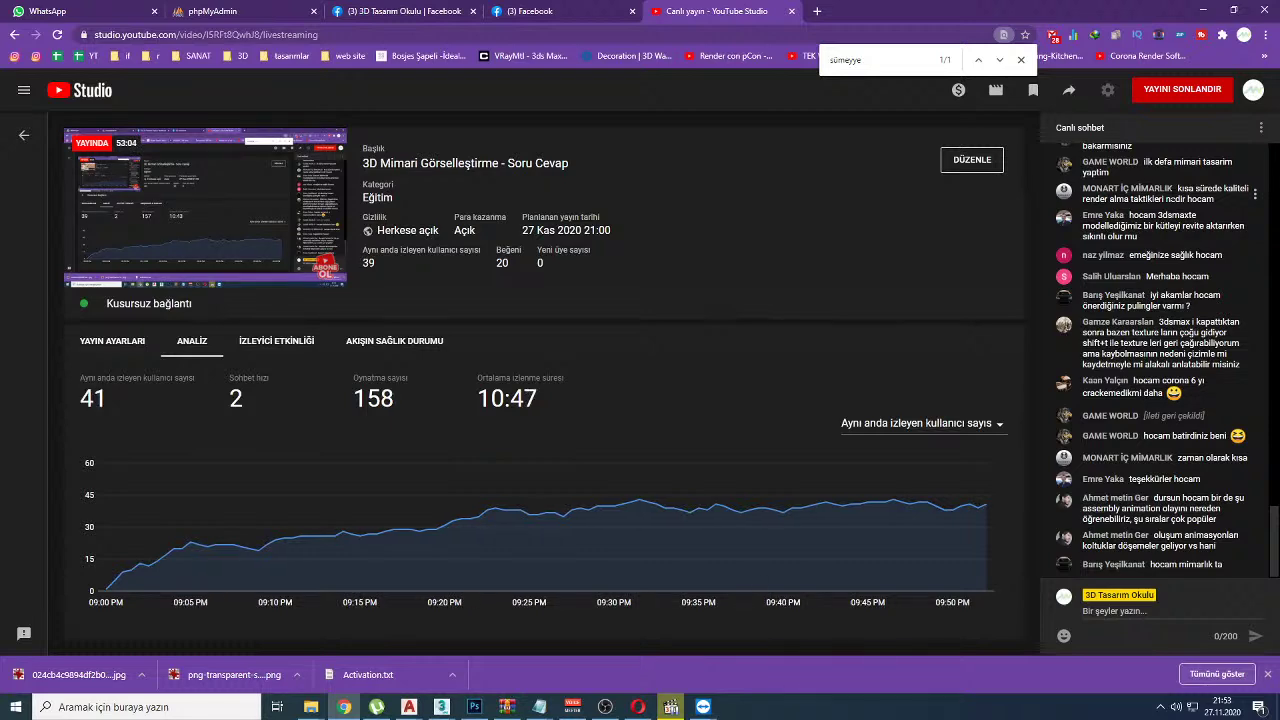
click(400, 11)
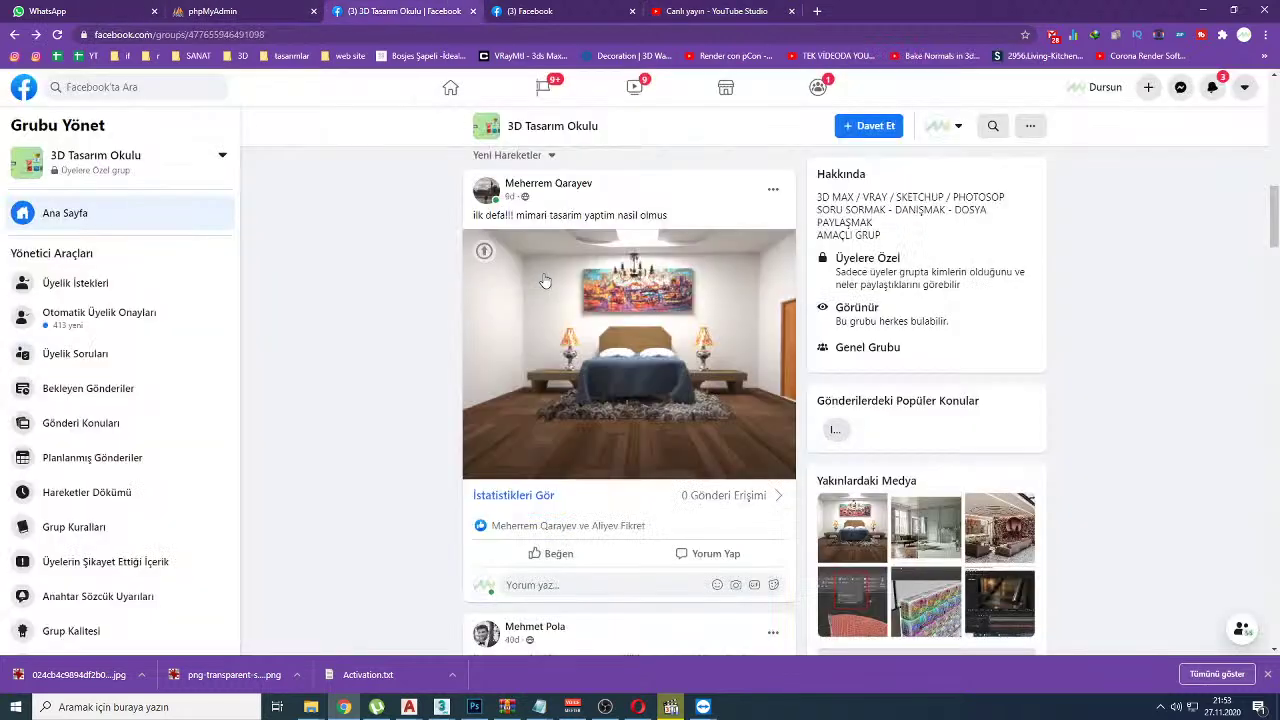
Step: Open the bedroom render full size, briefly viewing an image from the göz yıkama folder
click(545, 280)
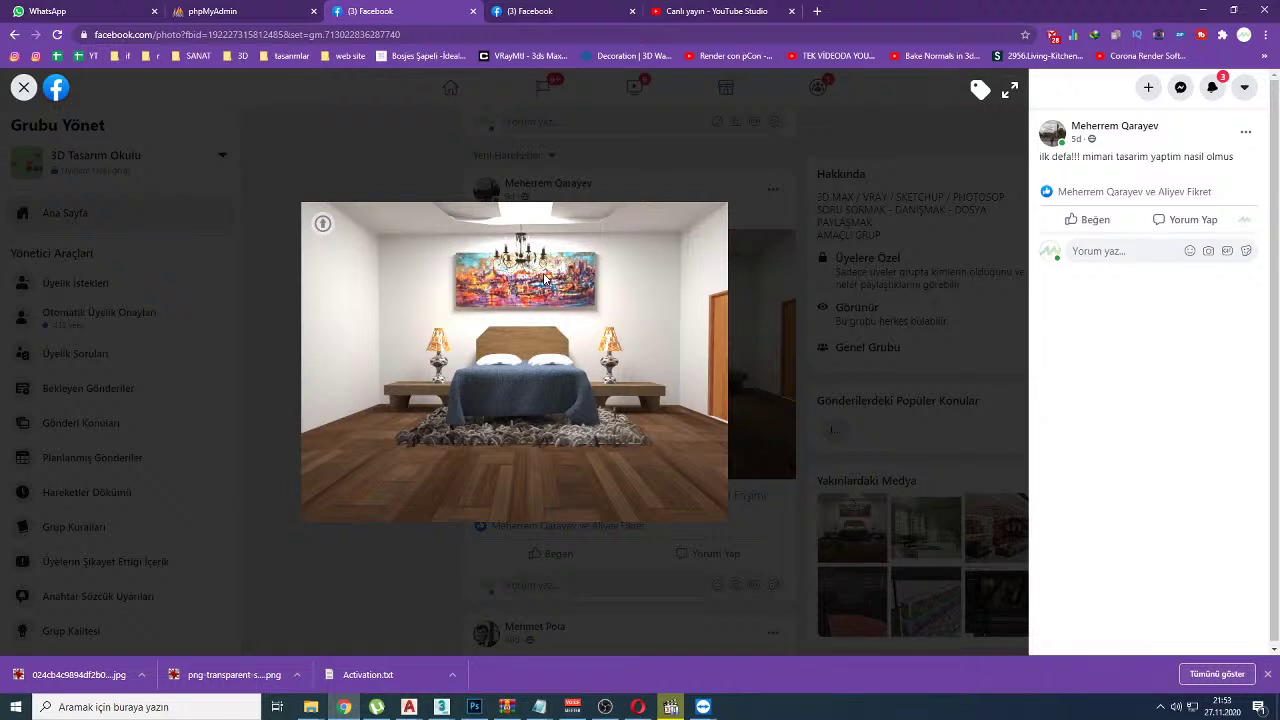
key(super+d)
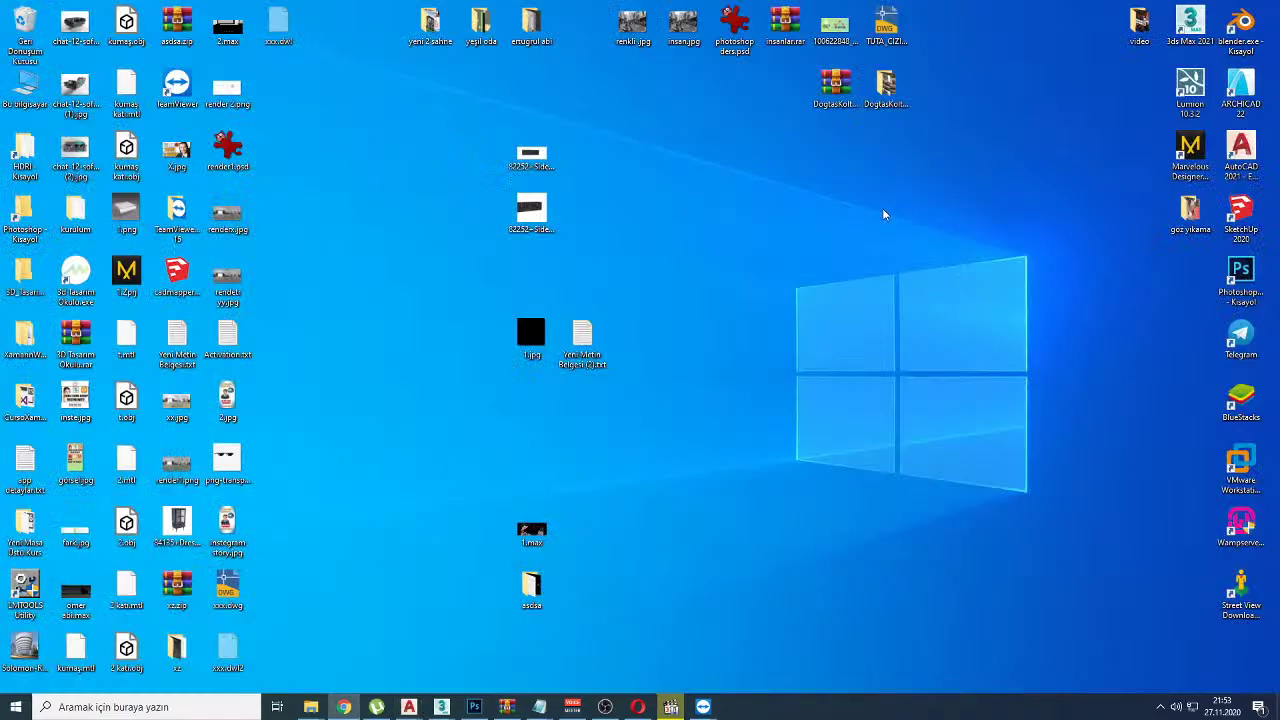
double_click(1190, 212)
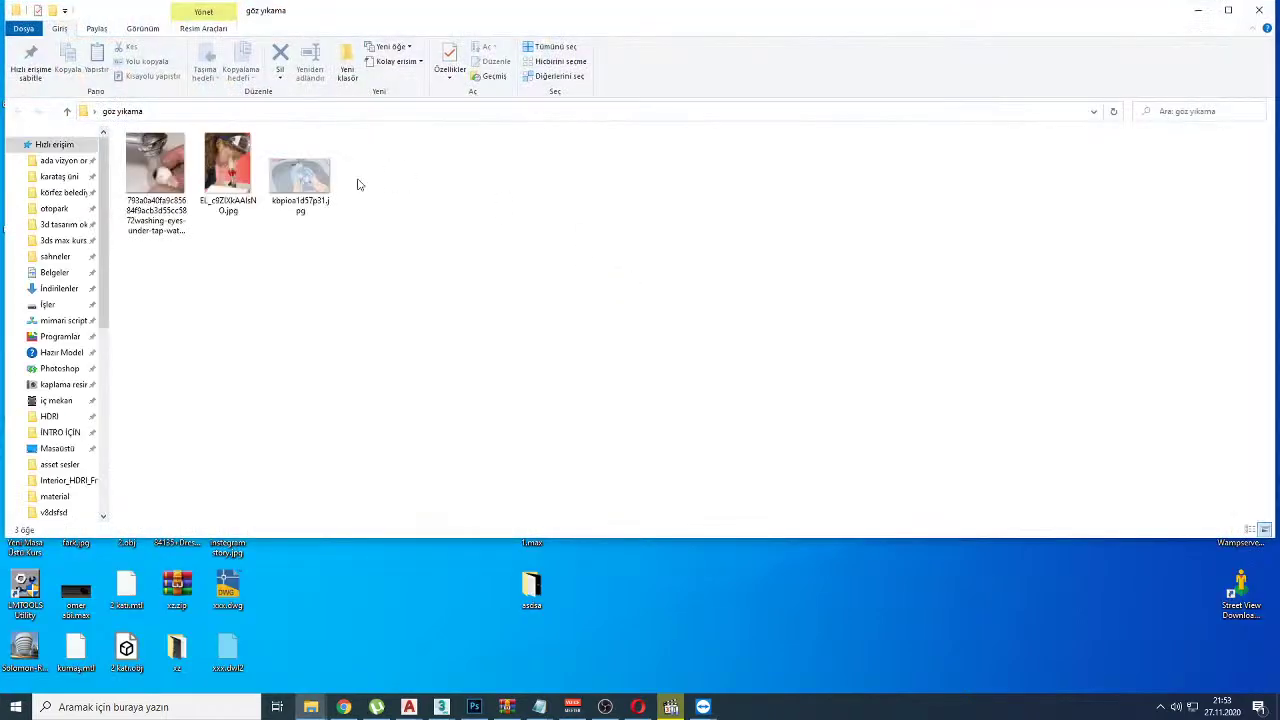
double_click(300, 177)
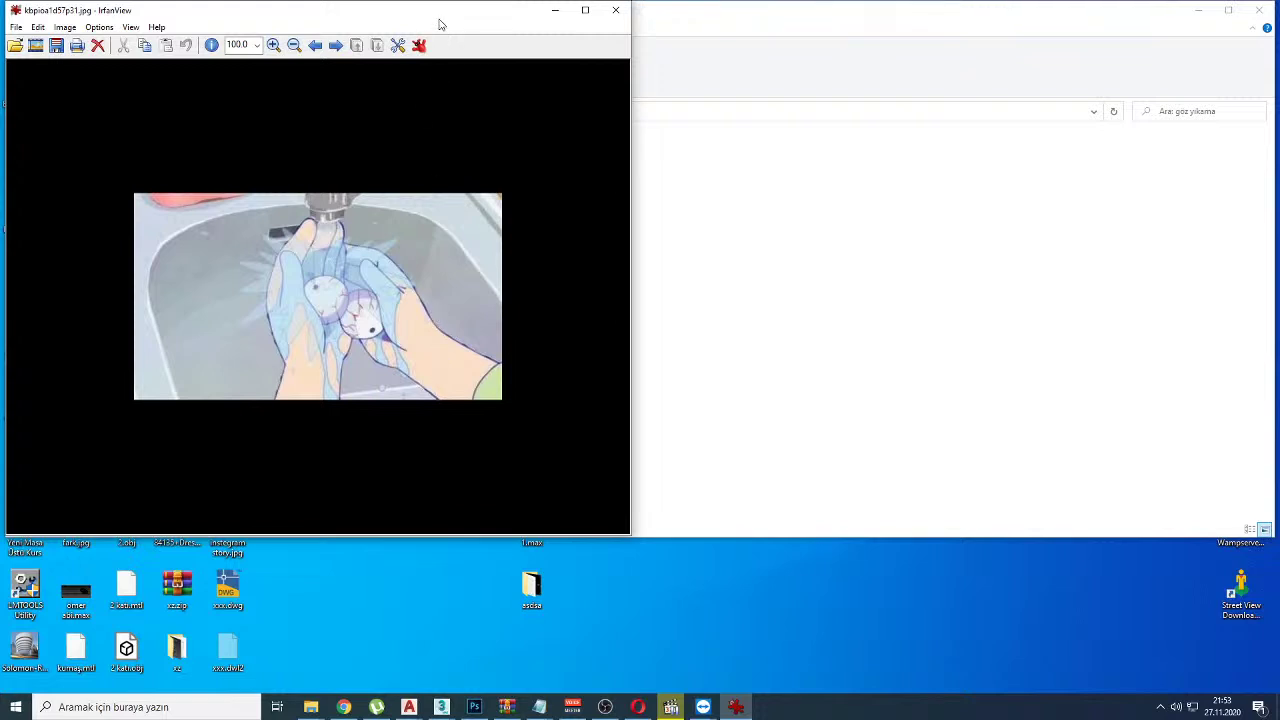
click(616, 11)
click(343, 707)
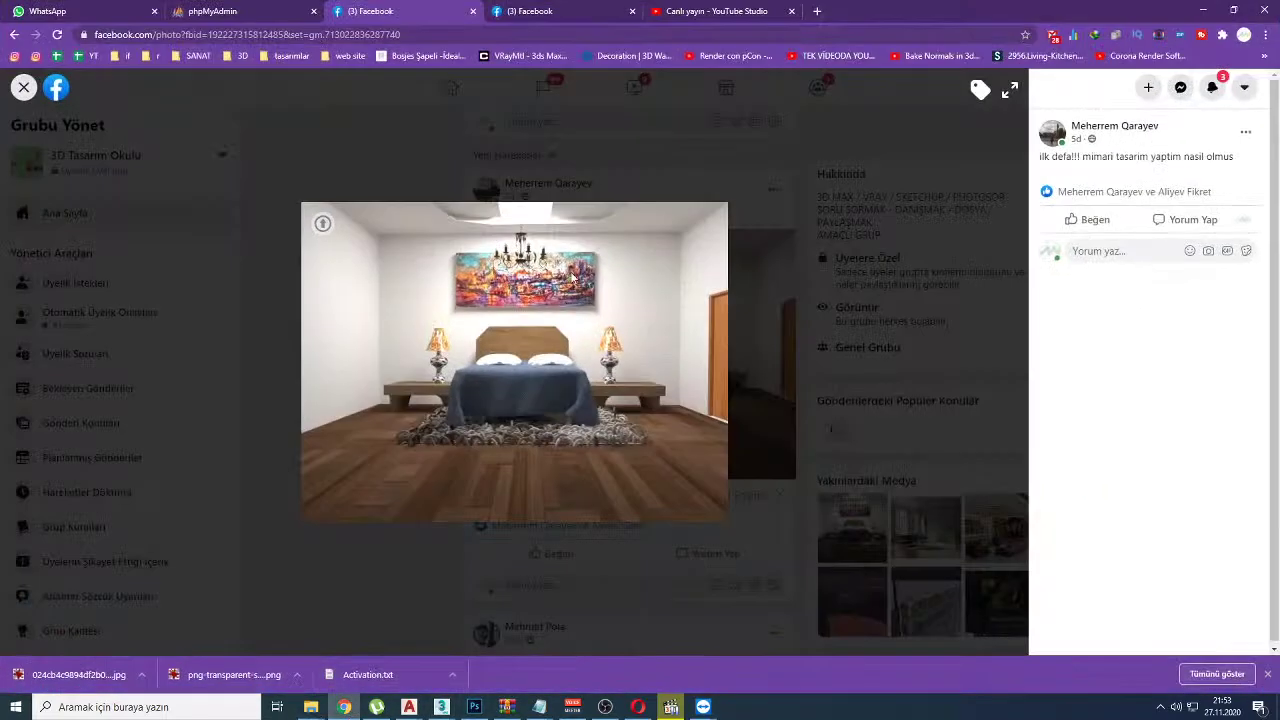
Step: Circle the render's lamps in red, clear the marks, and go back to YouTube Studio
mouse_move(628, 318)
mouse_down()
mouse_move(593, 312)
mouse_move(587, 380)
mouse_move(650, 340)
mouse_move(624, 274)
mouse_up()
mouse_move(464, 352)
mouse_down()
mouse_move(395, 337)
mouse_move(481, 394)
mouse_up()
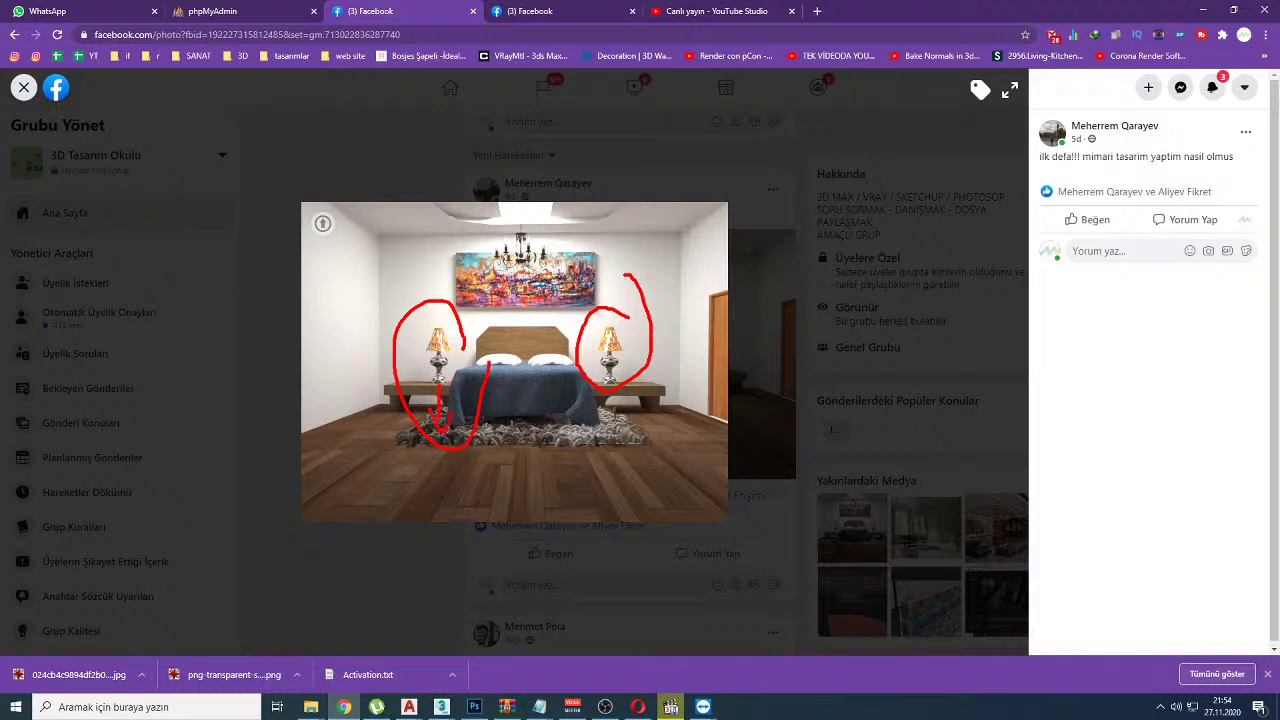
drag(598, 418, 591, 446)
drag(430, 341, 463, 357)
key(Escape)
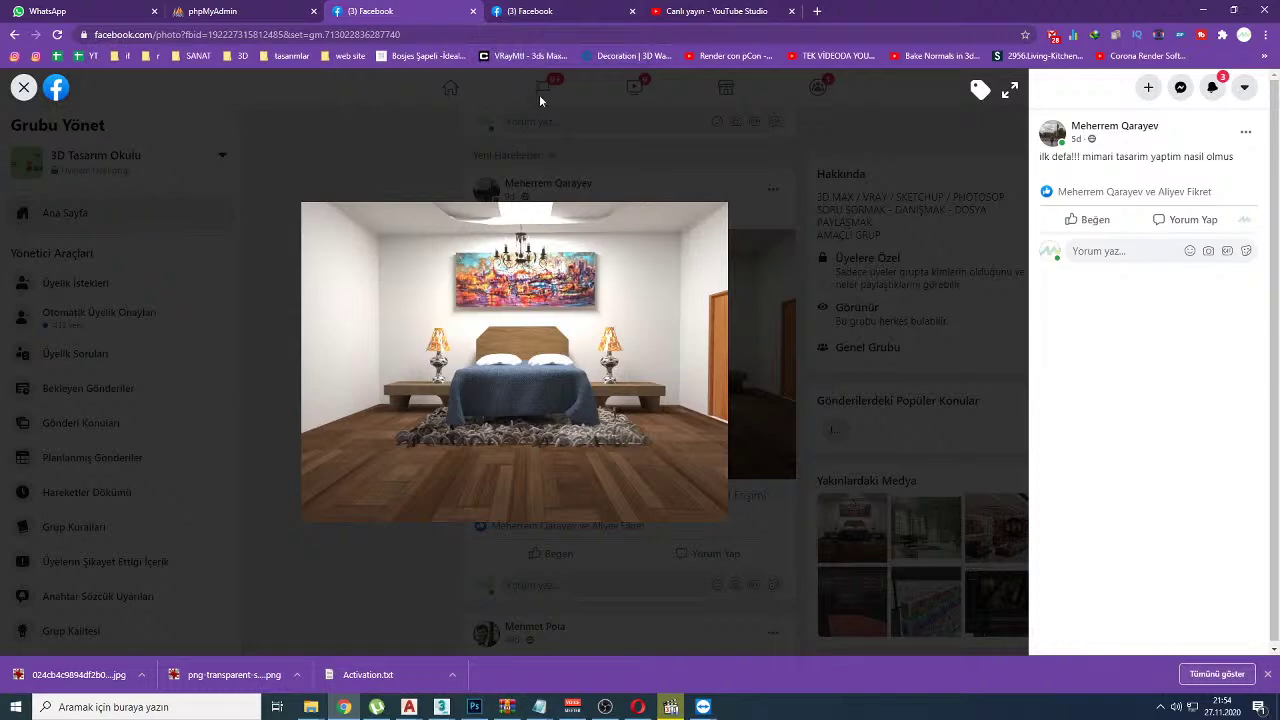
click(707, 10)
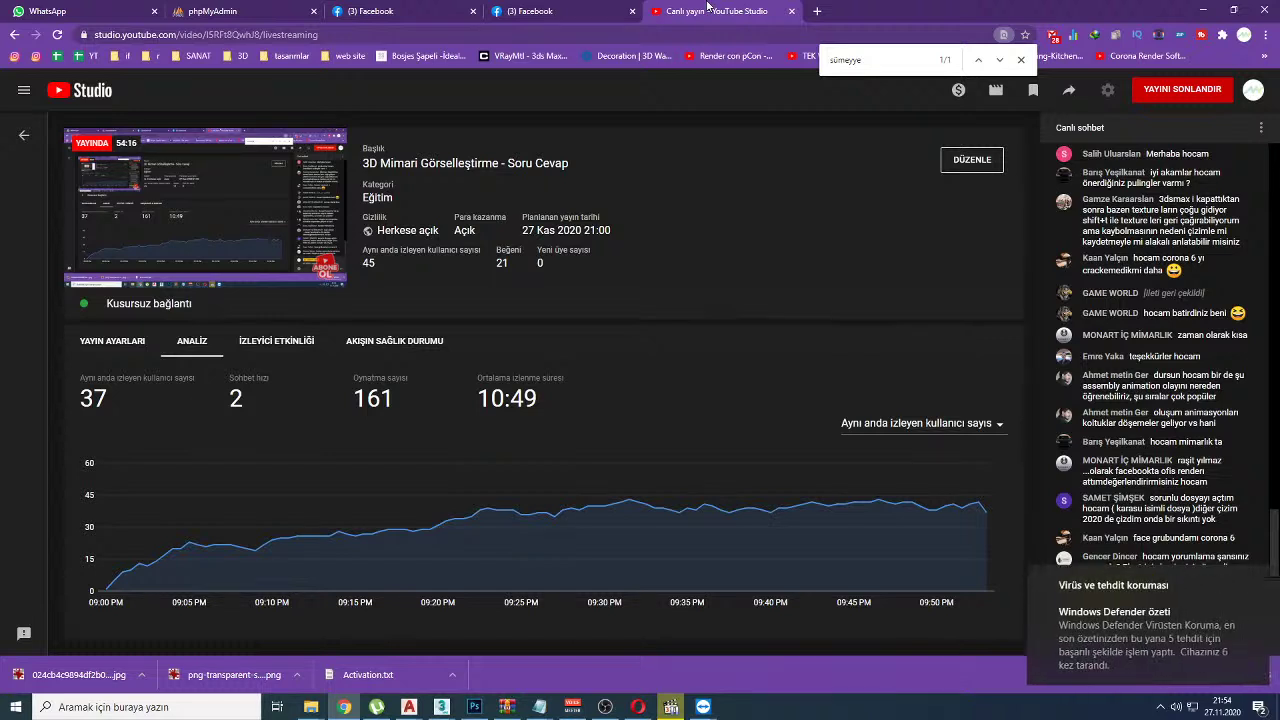
Step: Dismiss the Defender notice and Google-search the chat phrase 'assembly animation'
click(1260, 586)
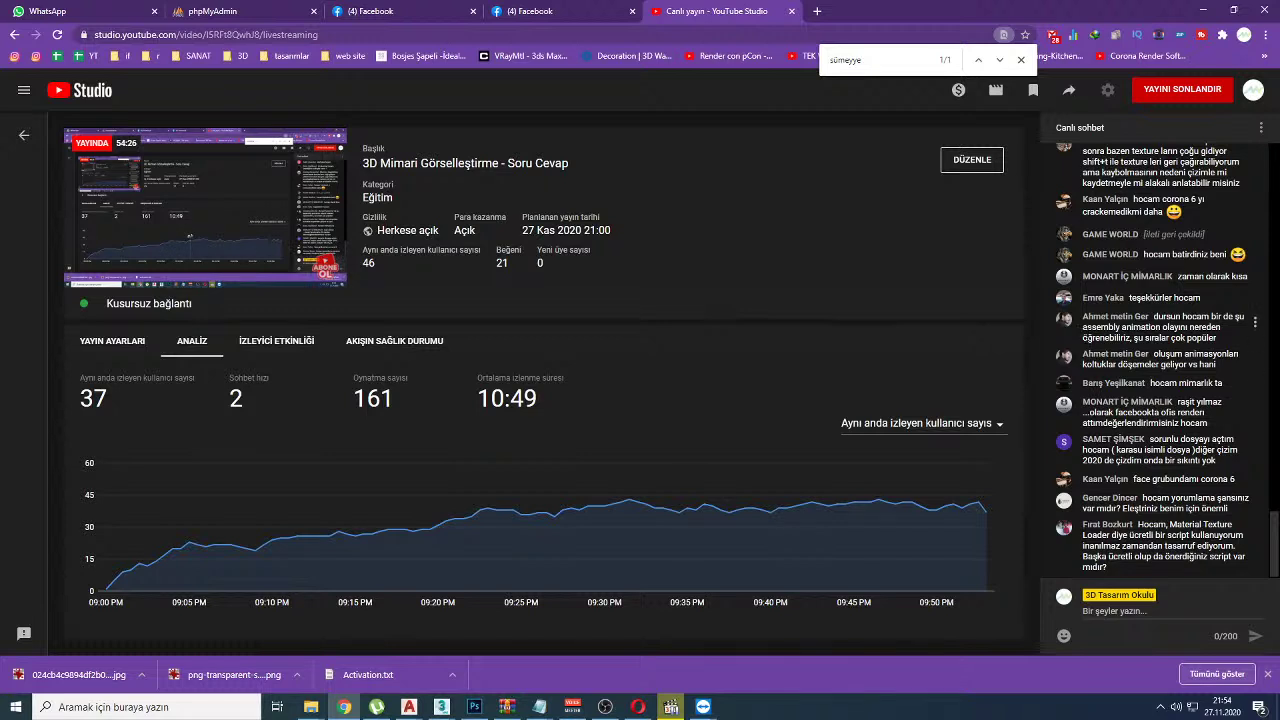
drag(1082, 330, 1160, 328)
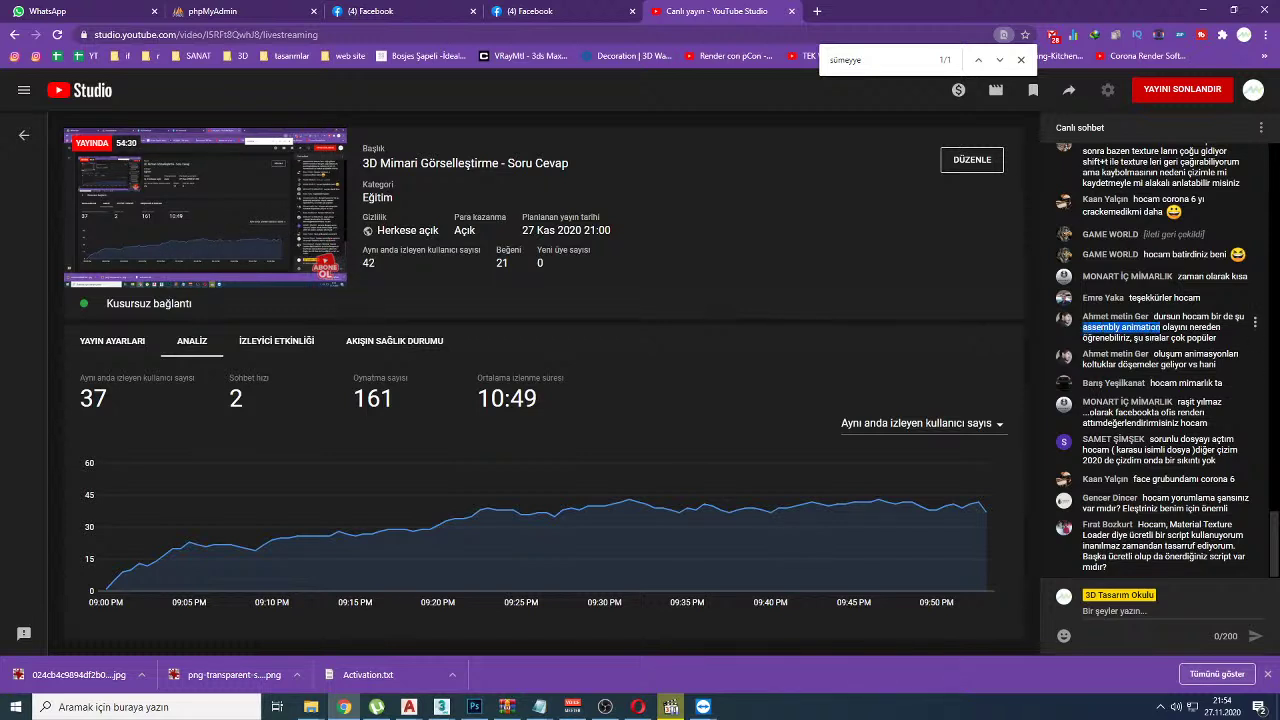
right_click(1156, 330)
click(1150, 354)
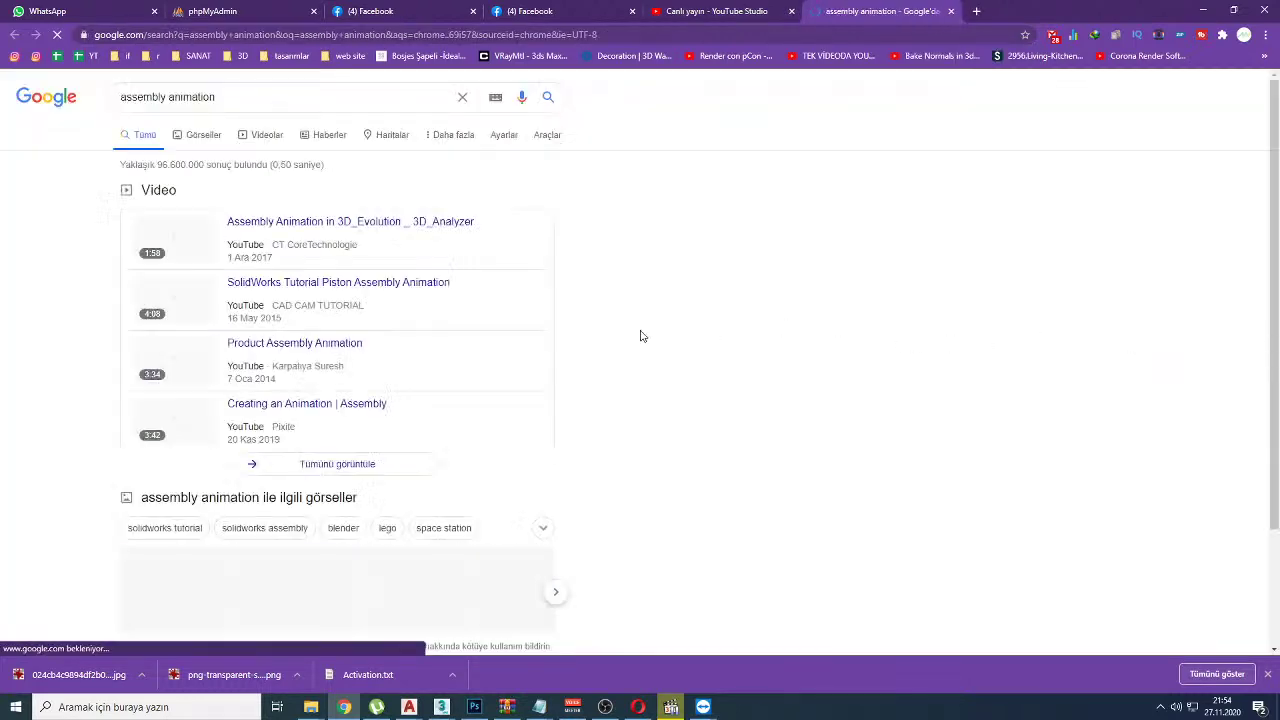
Step: Open the first result, 'Assembly Animation in 3D_Evolution _ 3D_Analyzer', in a new tab and view it
scroll(657, 322, down, 3)
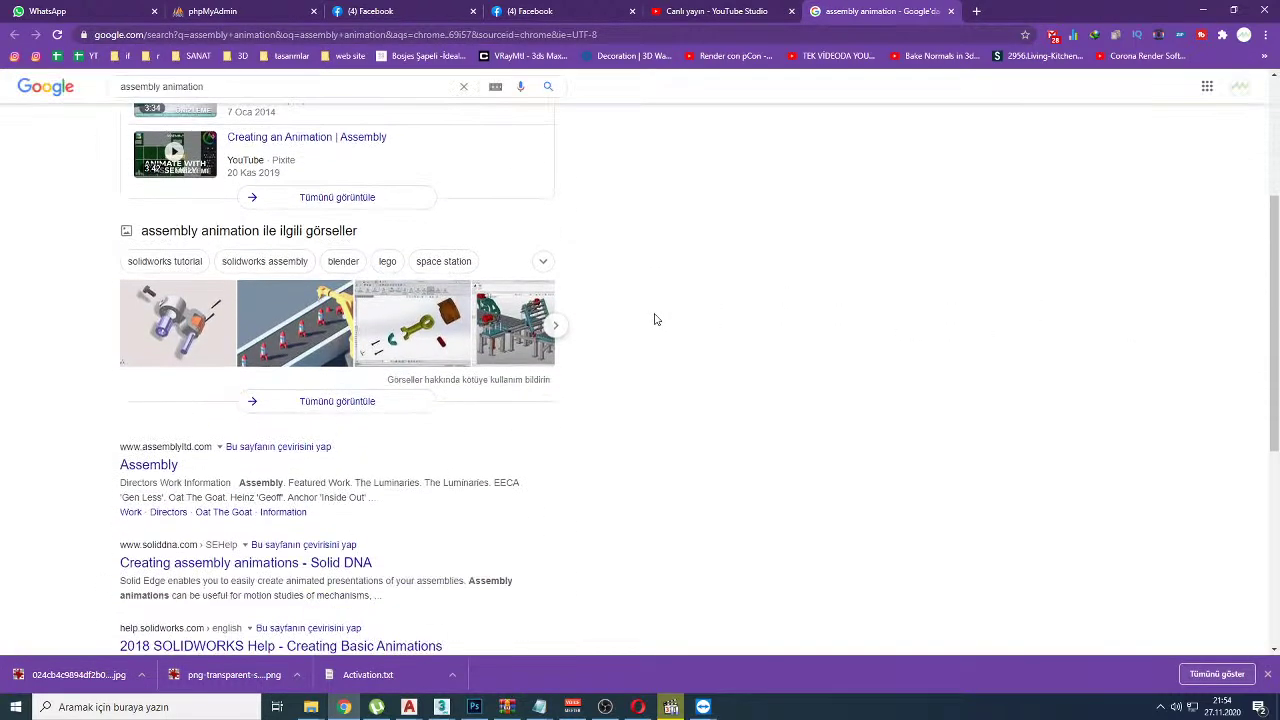
scroll(655, 319, up, 3)
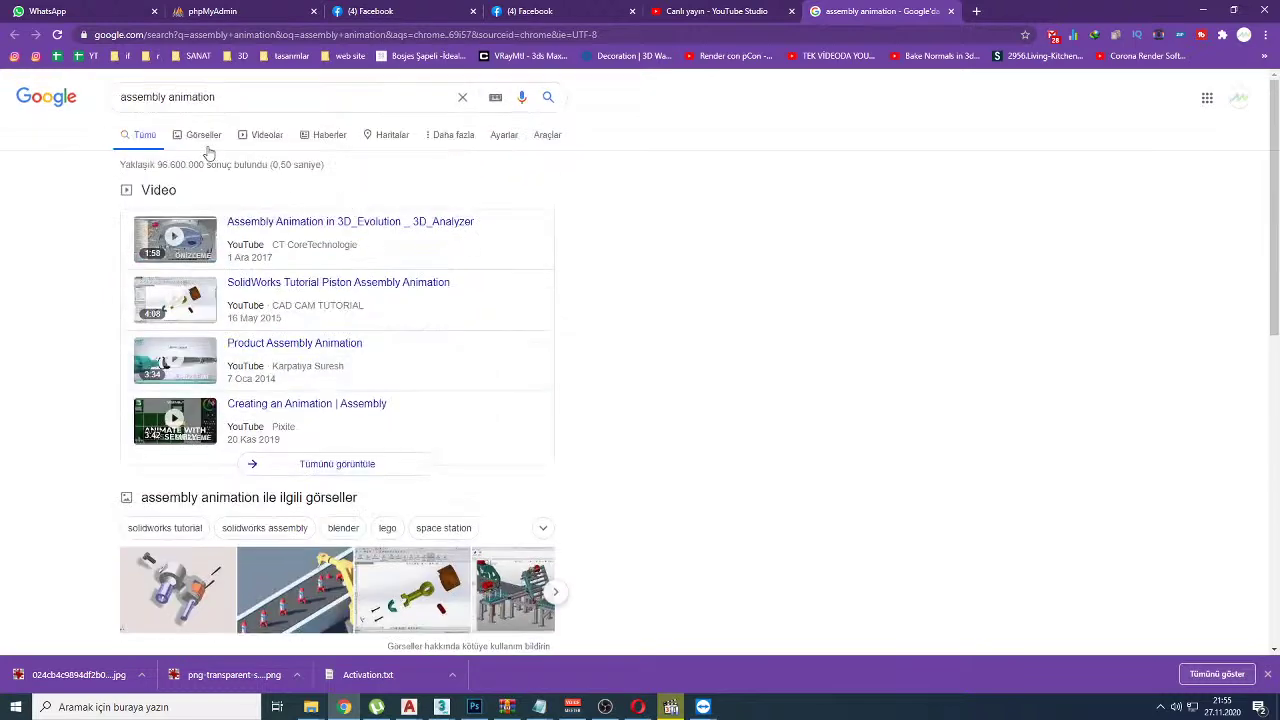
middle_click(316, 226)
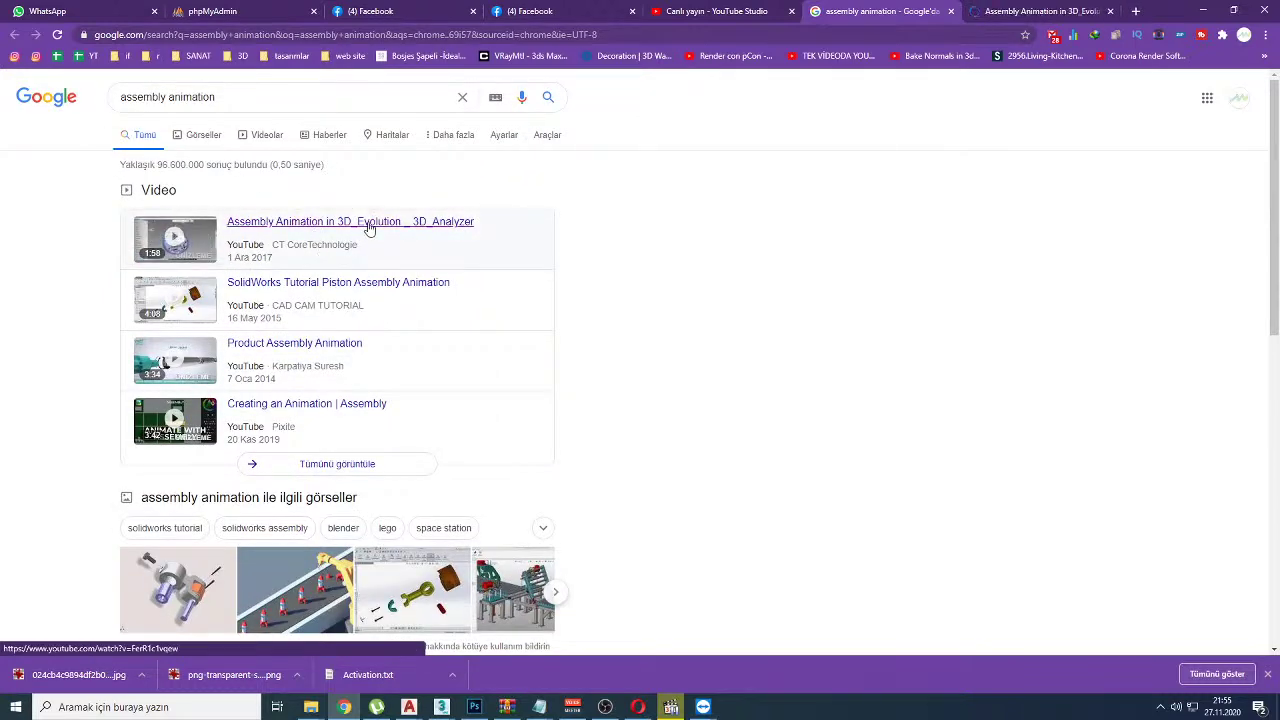
click(1012, 8)
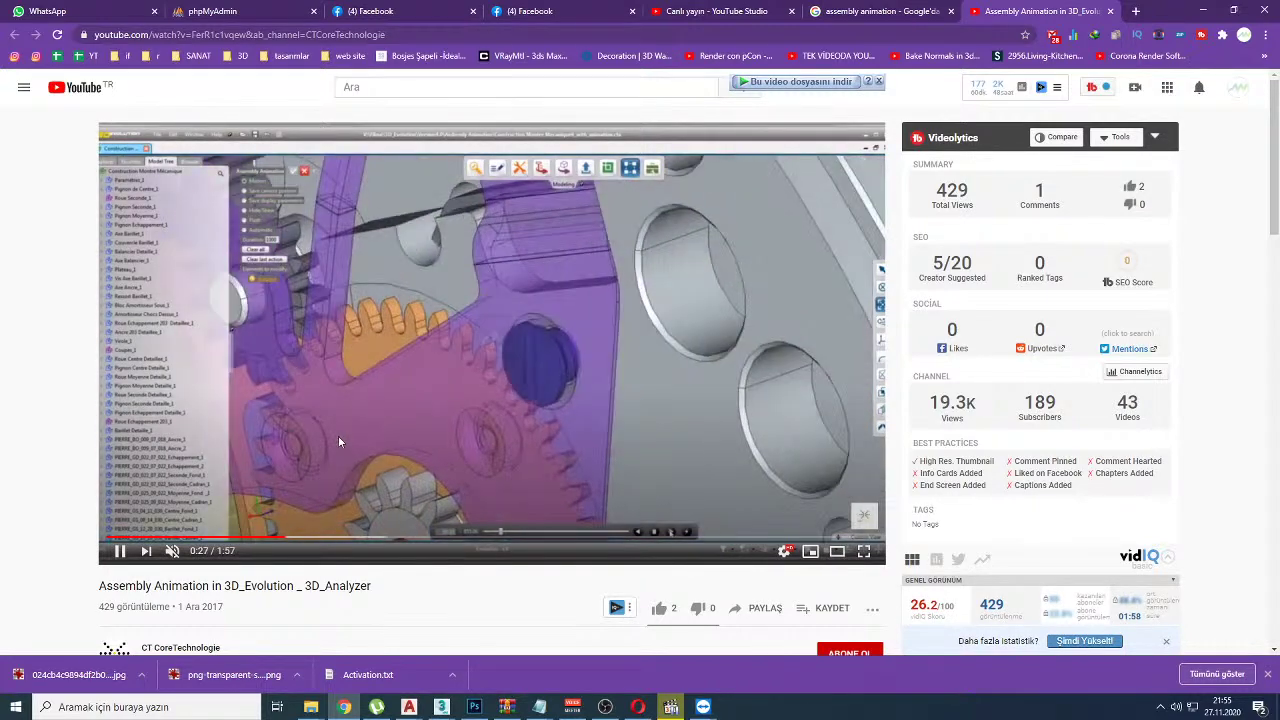
Step: Watch the assembly animation, skipping ahead and briefly full screen, then pause at 1:16
click(440, 360)
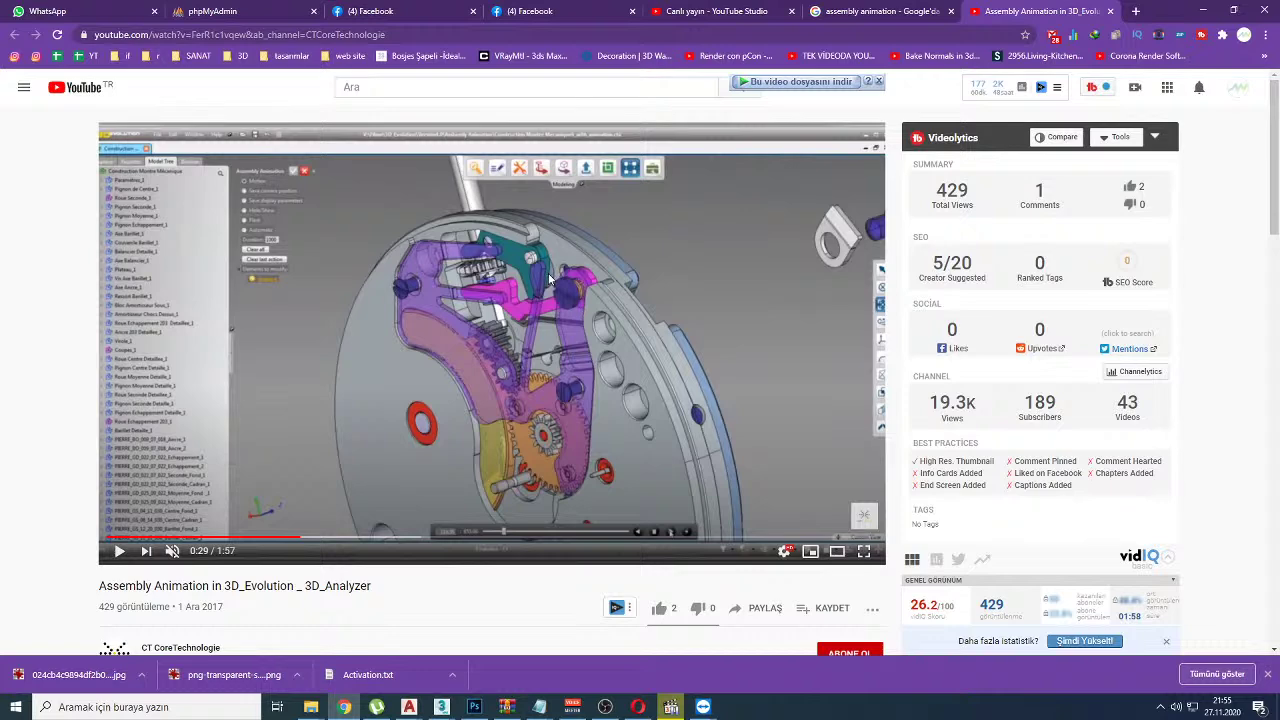
click(546, 382)
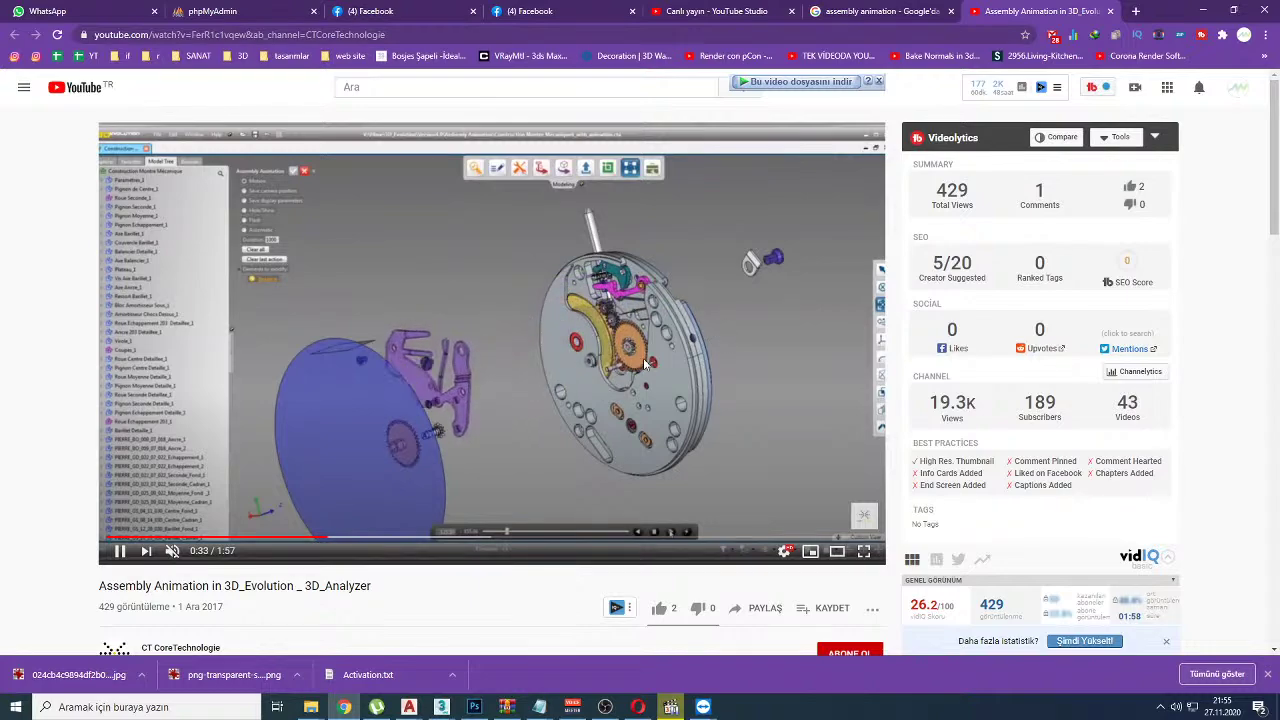
key(Right)
key(Right)
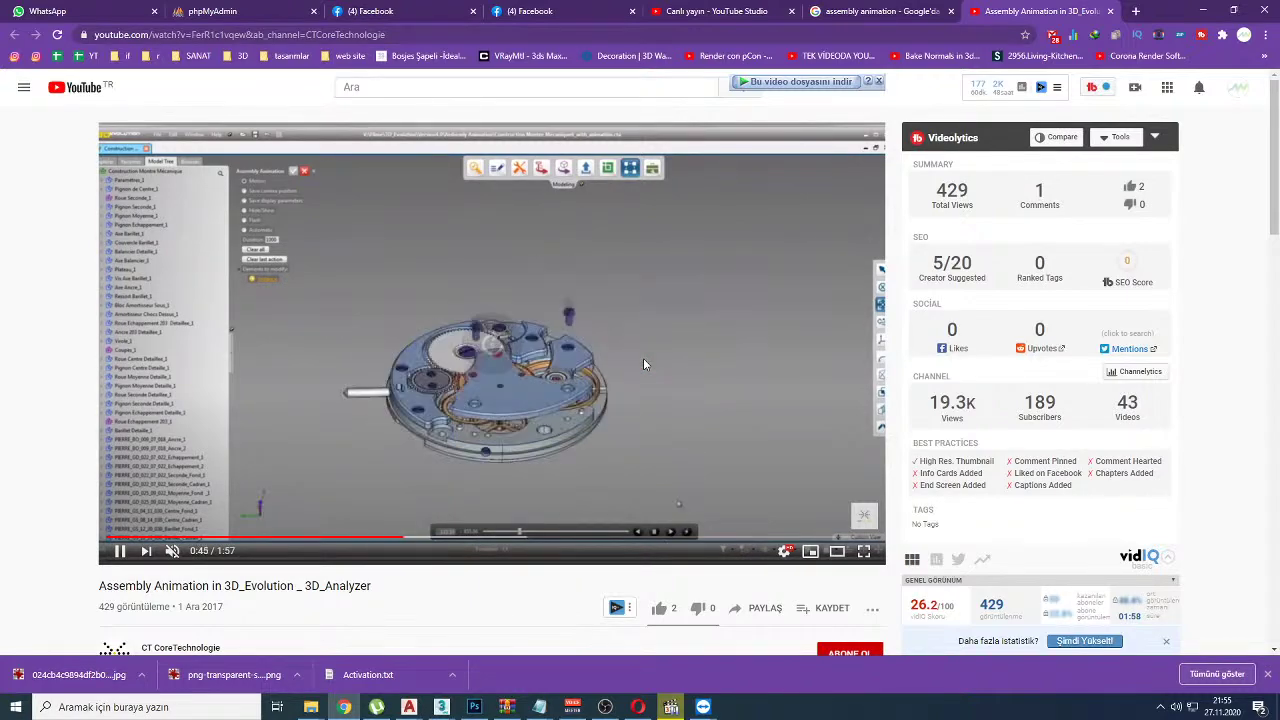
double_click(532, 285)
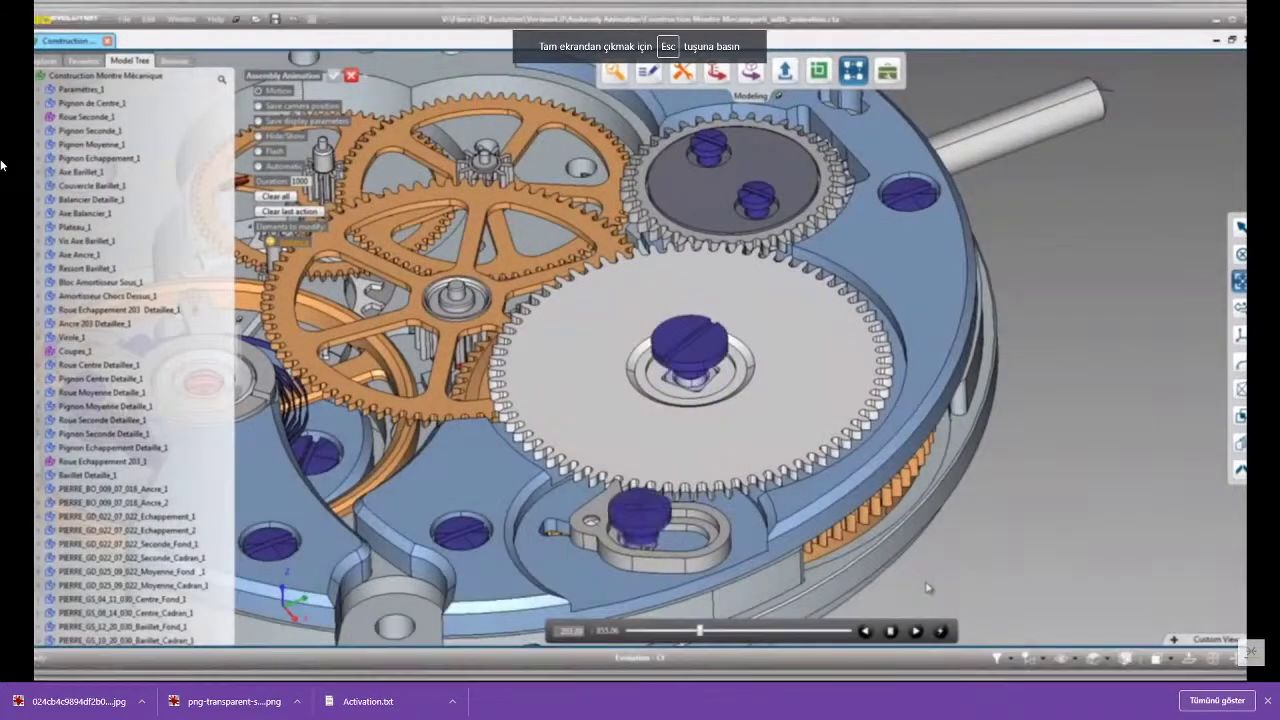
key(Escape)
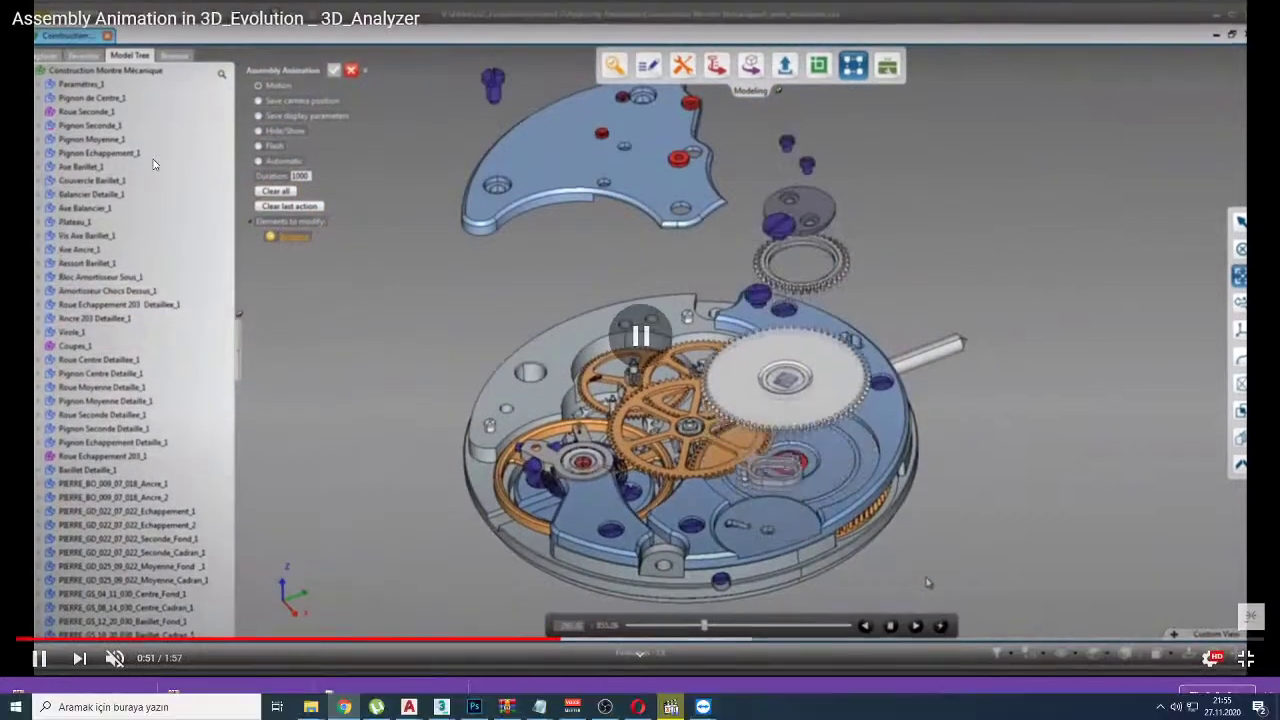
key(Right)
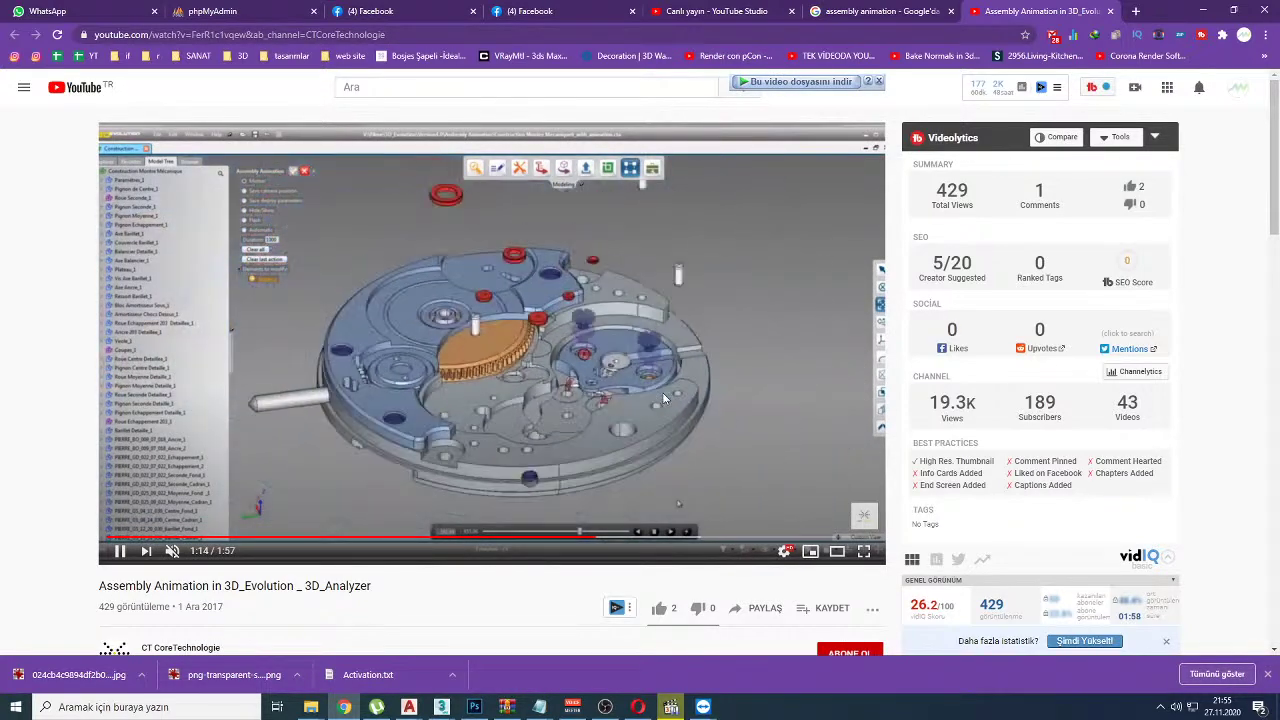
click(637, 284)
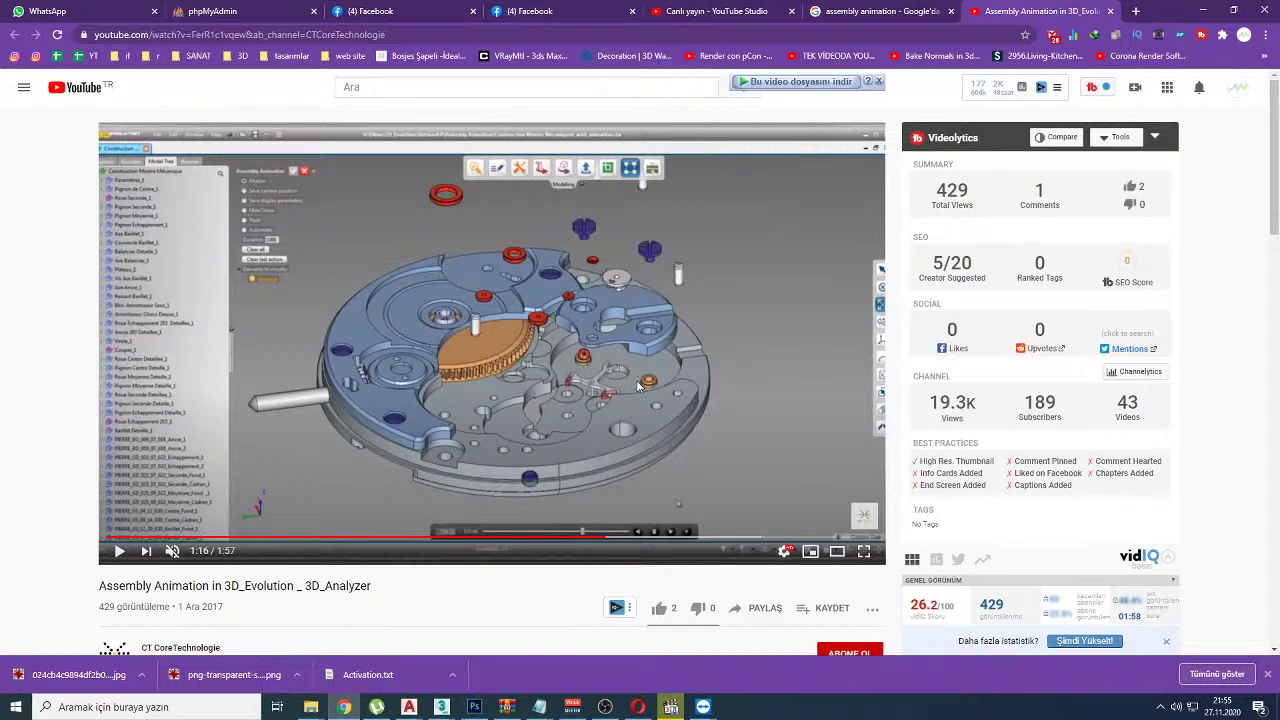
Step: Bring the 3ds Max 2021 window to the front
mouse_move(441, 706)
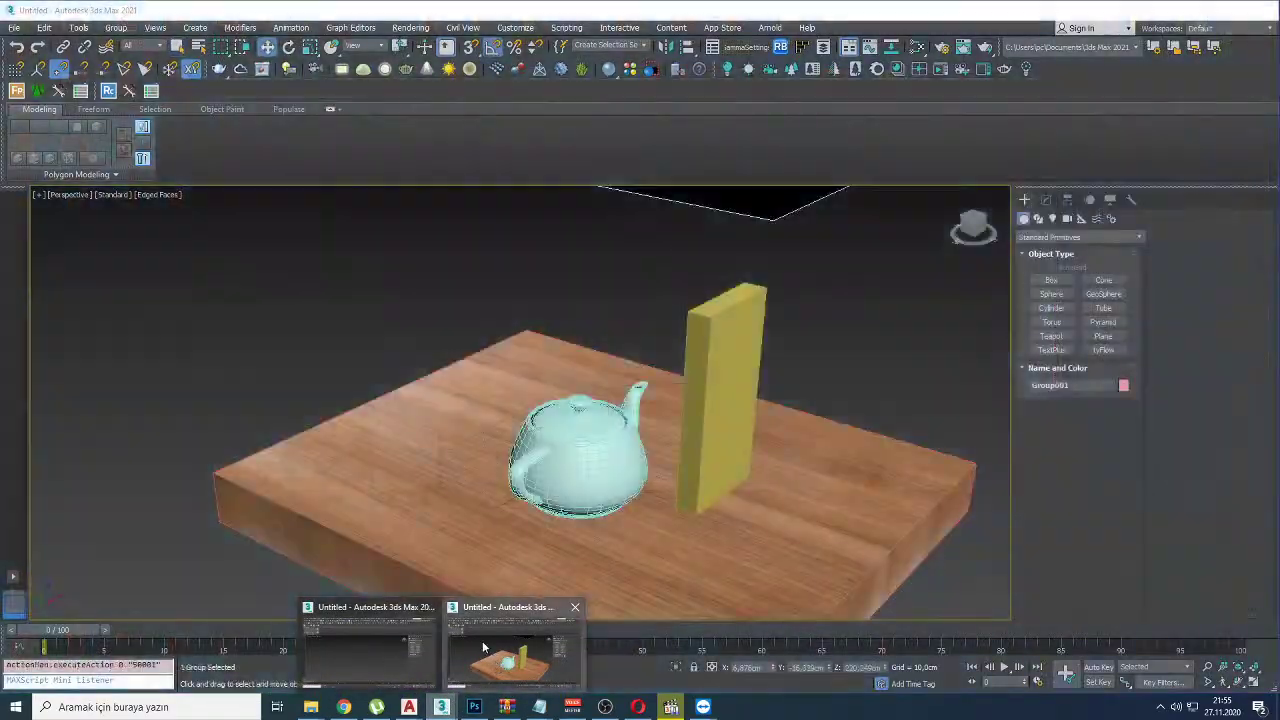
click(483, 648)
scroll(608, 425, down, 5)
Step: Clear the scene and create a teapot at the grid centre instead of a box
key(Delete)
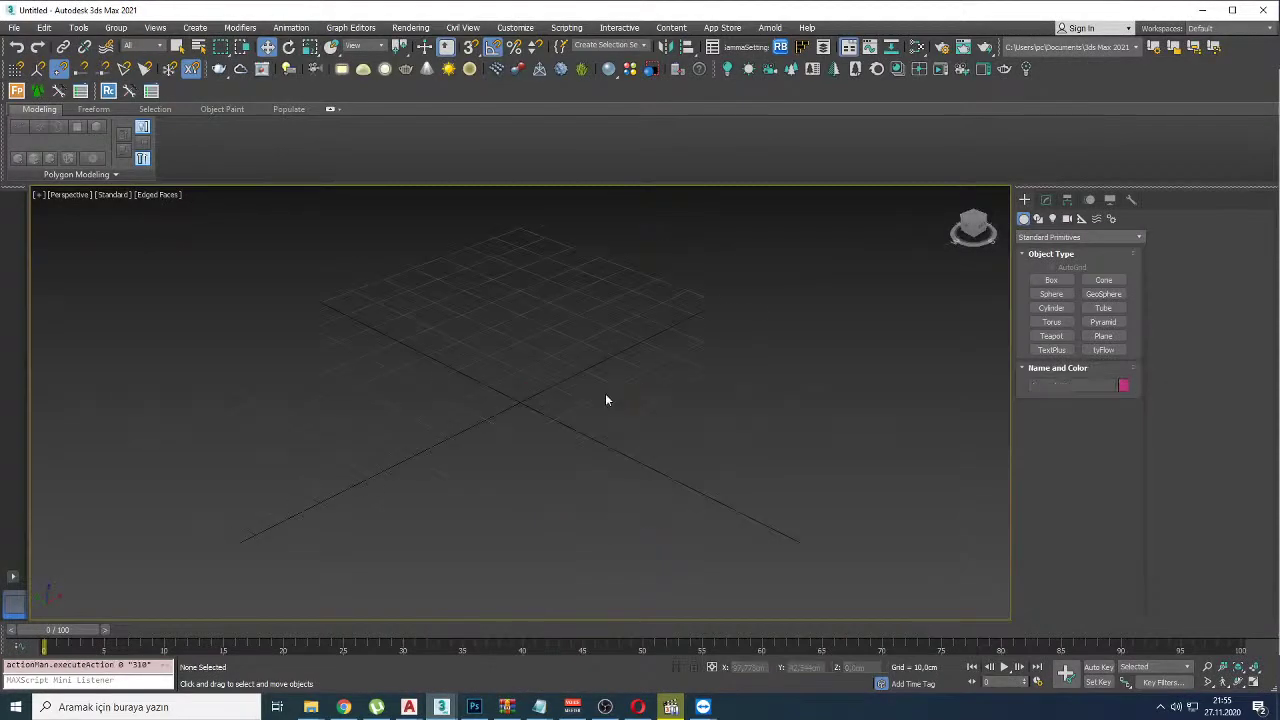
right_click(610, 390)
click(640, 400)
drag(451, 411, 418, 483)
click(410, 345)
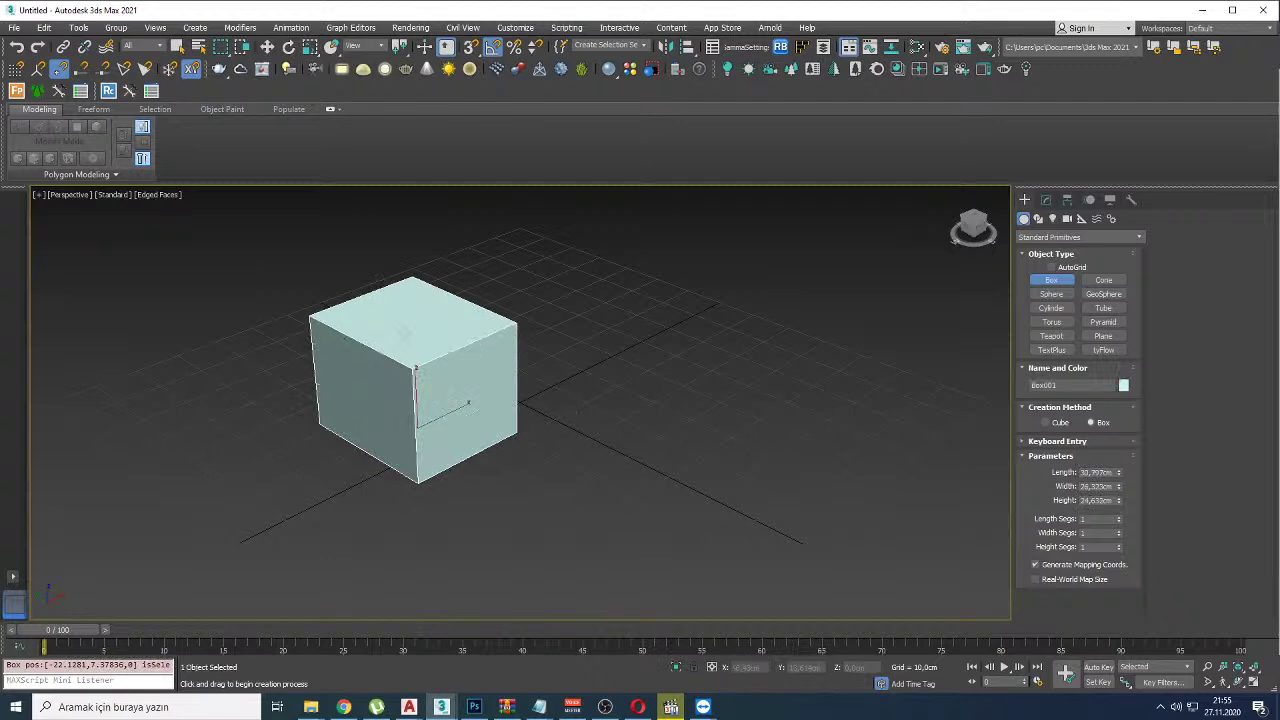
right_click(553, 363)
click(560, 430)
drag(527, 420, 527, 484)
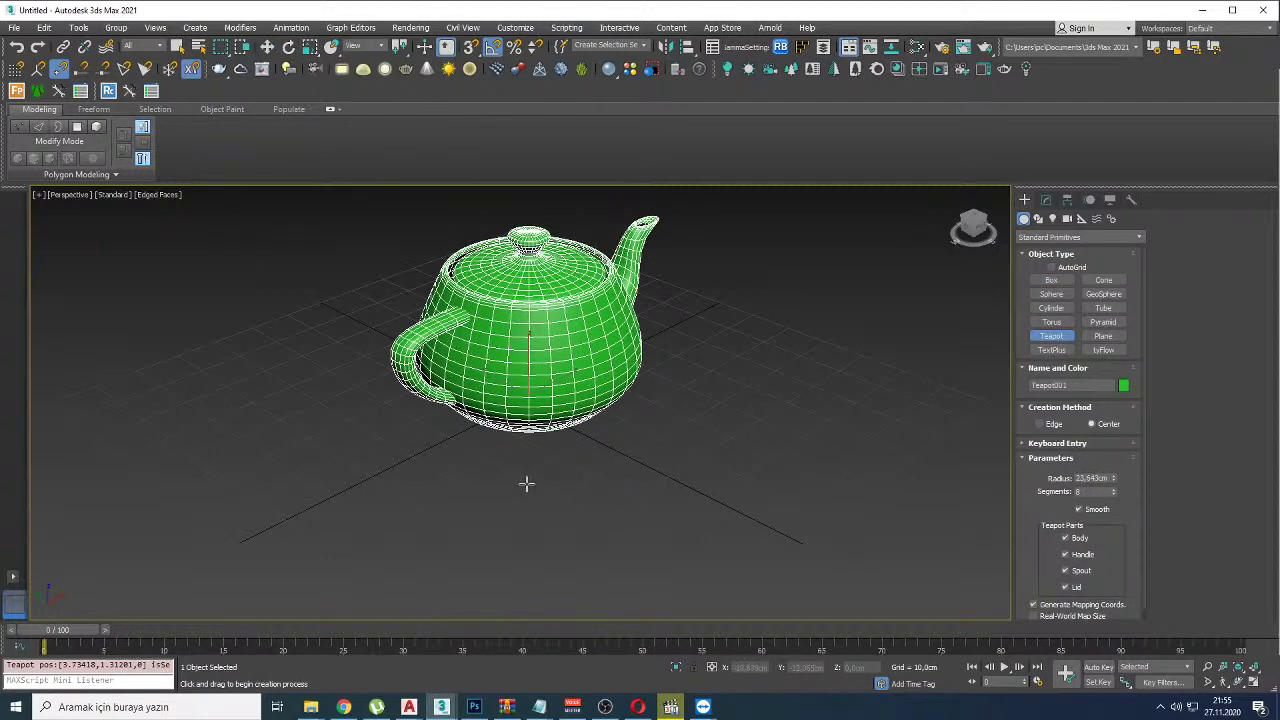
middle_drag(563, 503, 548, 503)
Step: With Auto Key on, advance the timeline and key a spin of the teapot
click(1098, 667)
drag(70, 631, 284, 633)
key(e)
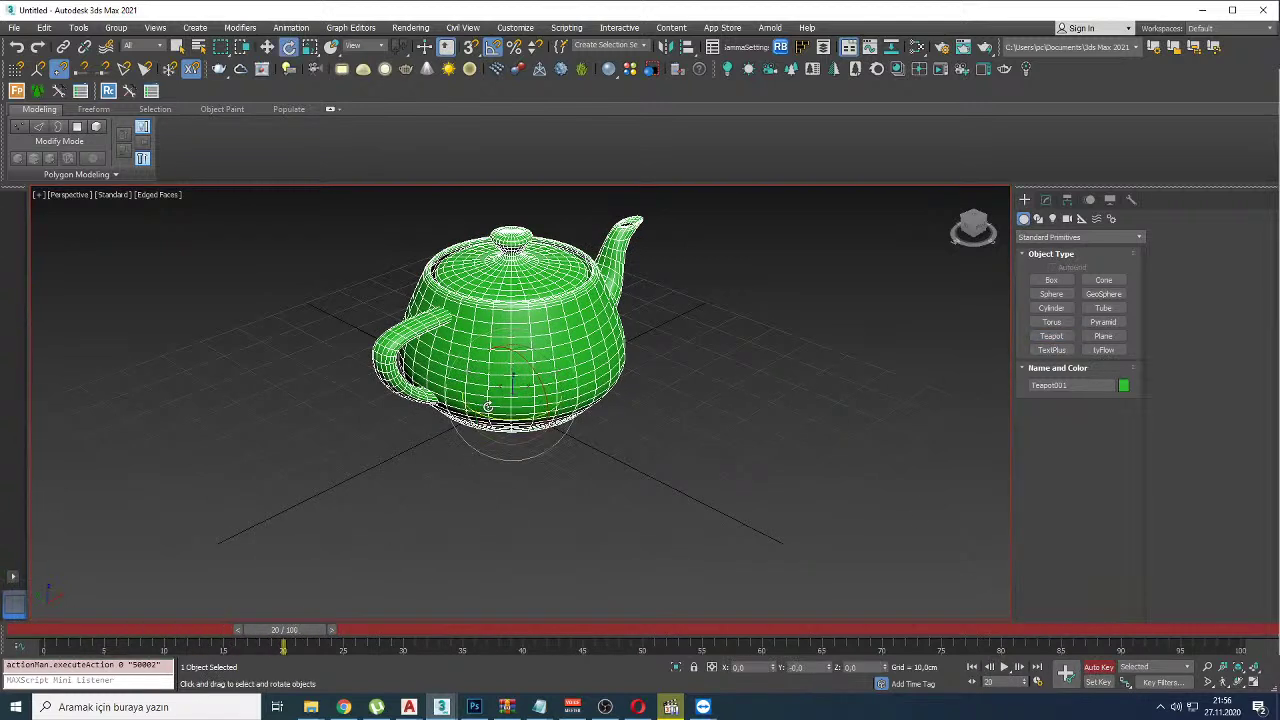
drag(485, 411, 730, 435)
mouse_move(300, 632)
mouse_down()
mouse_move(70, 630)
mouse_move(312, 630)
mouse_up()
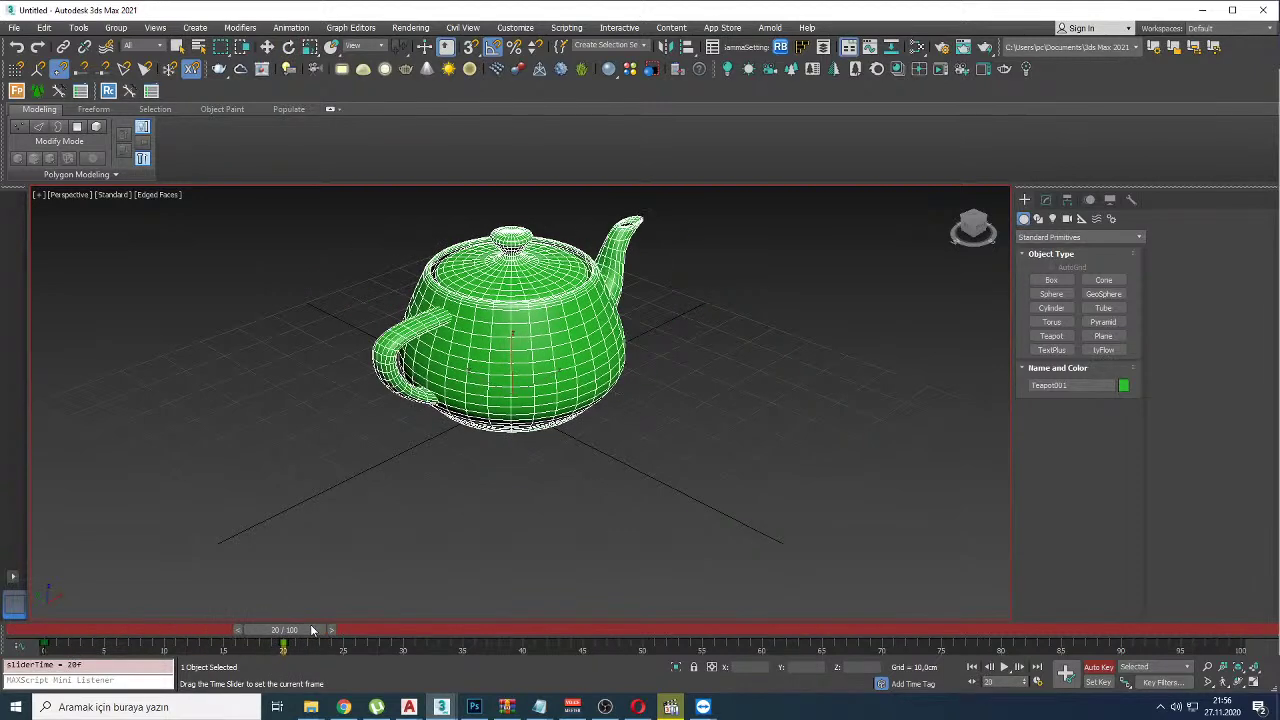
scroll(512, 520, down, 4)
Step: Key the teapot rising high above the grid by frame 20 and play the animation
key(w)
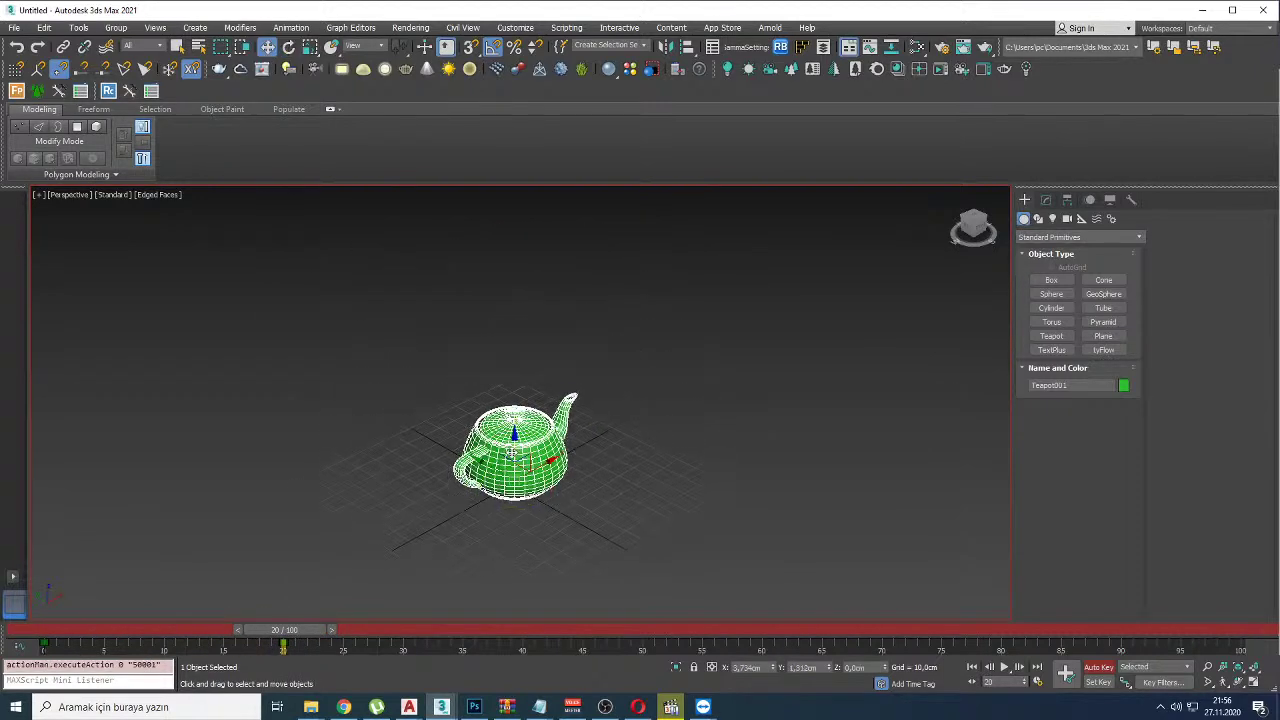
drag(514, 415, 514, 262)
mouse_move(290, 632)
mouse_down()
mouse_move(50, 631)
mouse_move(57, 645)
mouse_move(58, 634)
mouse_move(286, 632)
mouse_up()
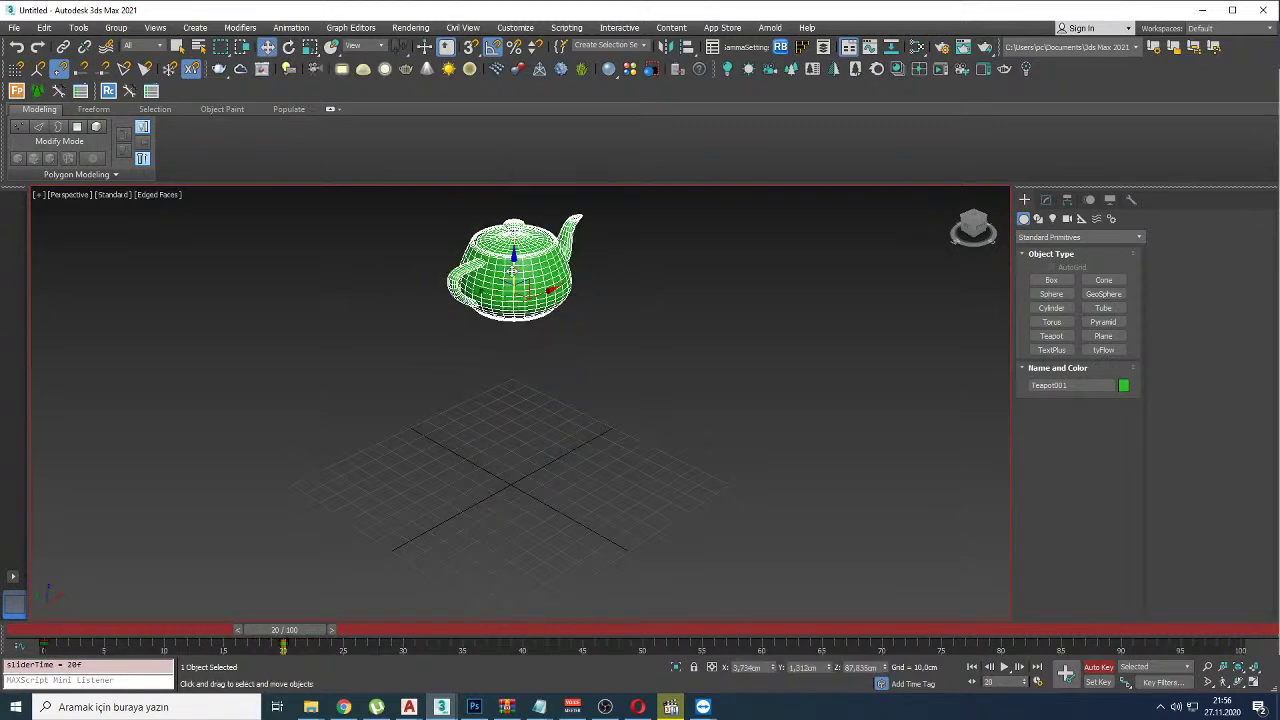
drag(514, 262, 458, 254)
middle_drag(458, 254, 450, 318)
key(/)
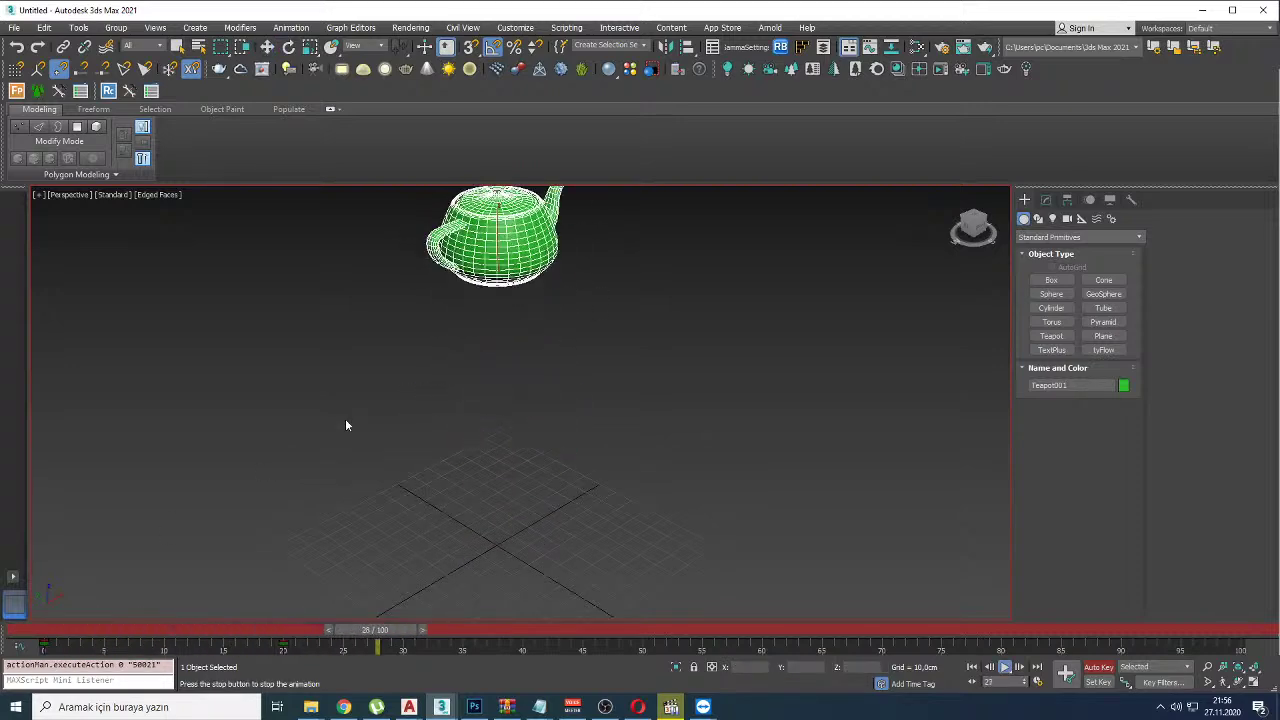
key(/)
key(alt+Tab)
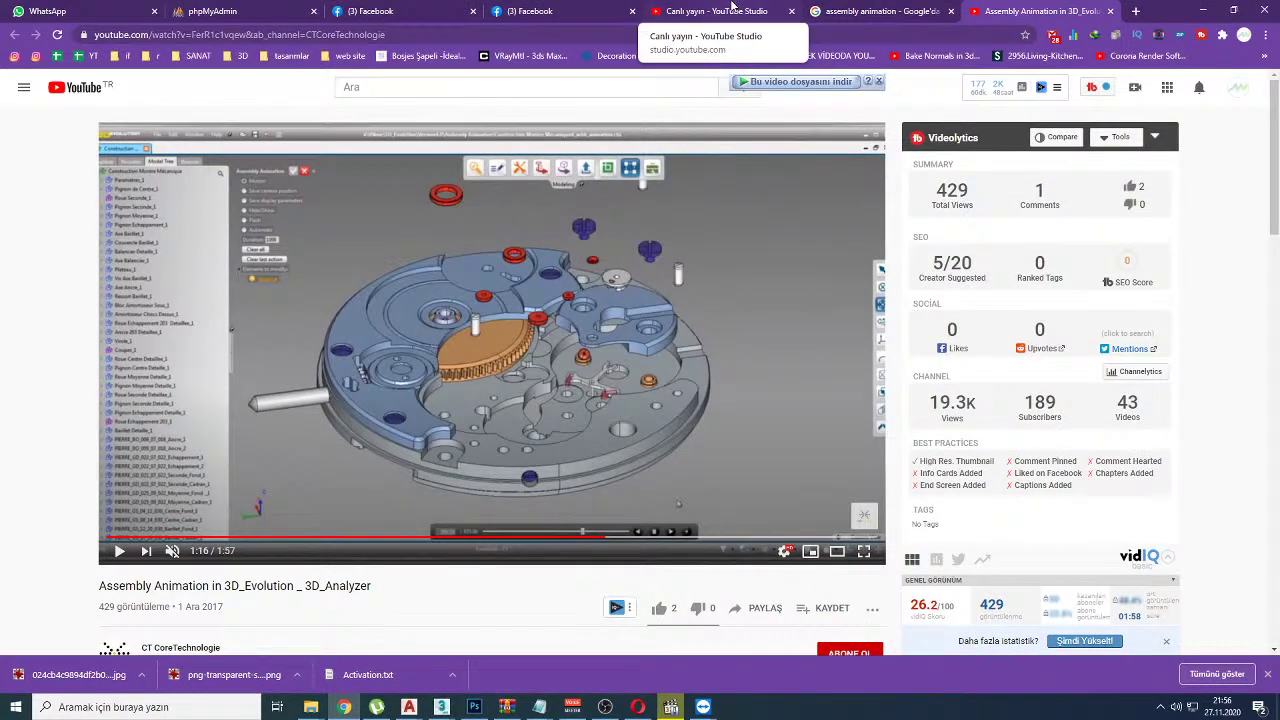
Step: Highlight a viewer's chat message in YouTube Studio, then return to 3ds Max
click(731, 11)
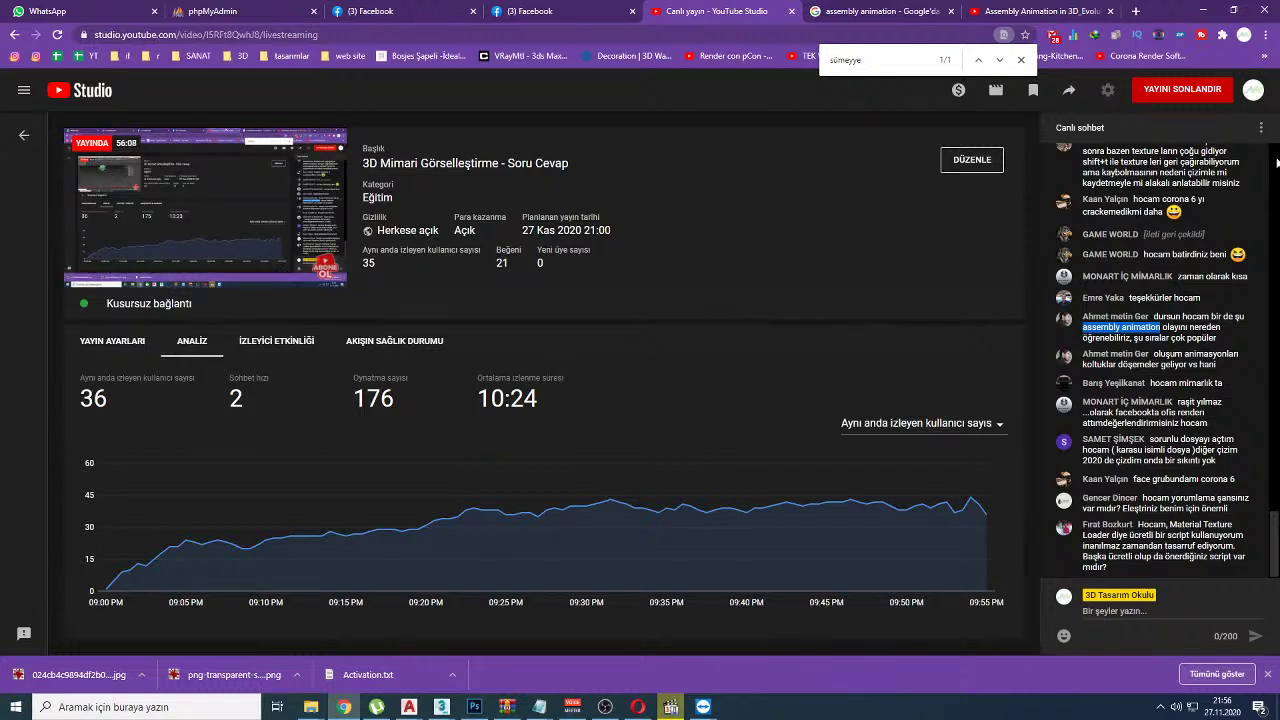
drag(1182, 354, 1215, 364)
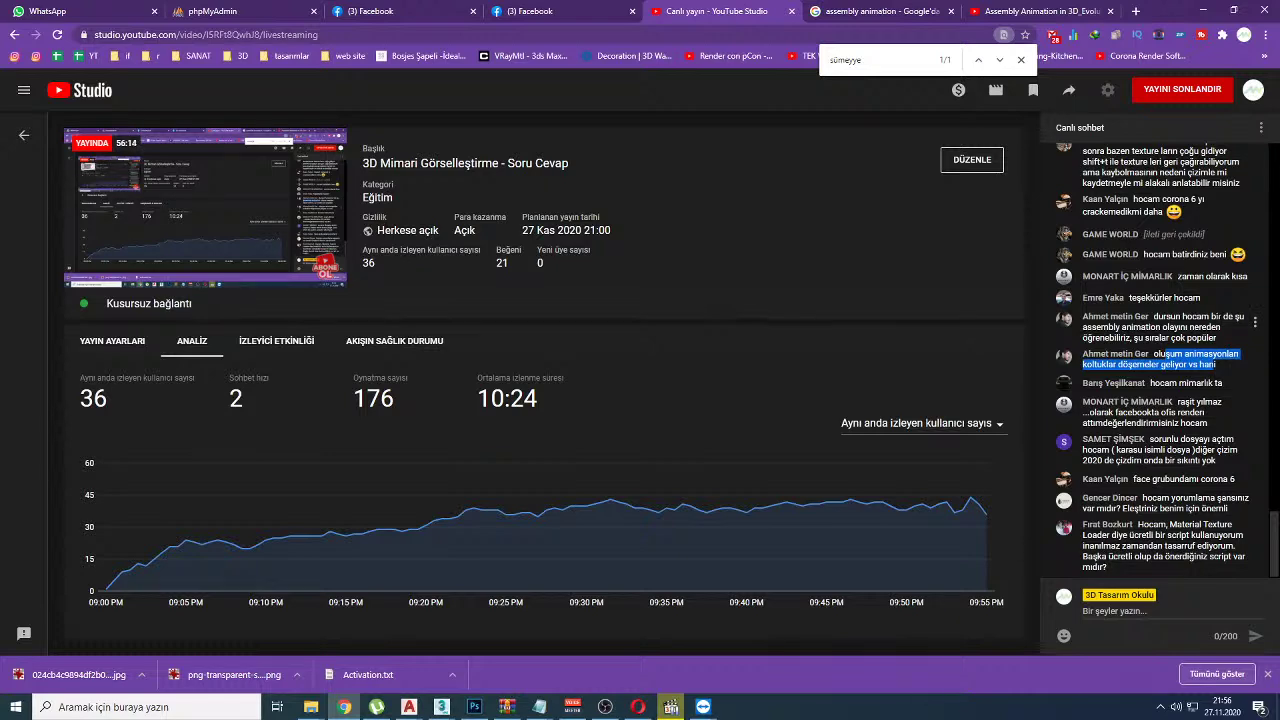
key(alt+Tab)
Step: Delete the teapot, turn off Auto Key, and draw a large flat box floor
key(Delete)
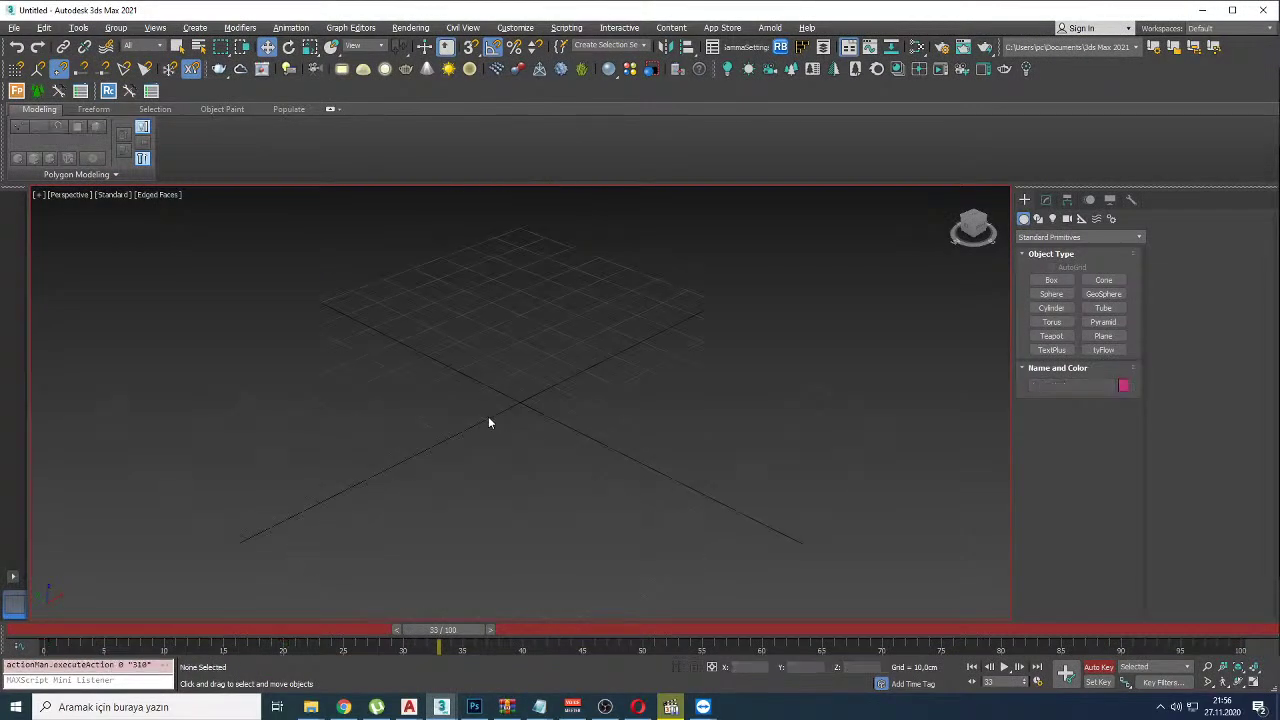
key(n)
scroll(529, 426, down, 3)
drag(528, 361, 647, 631)
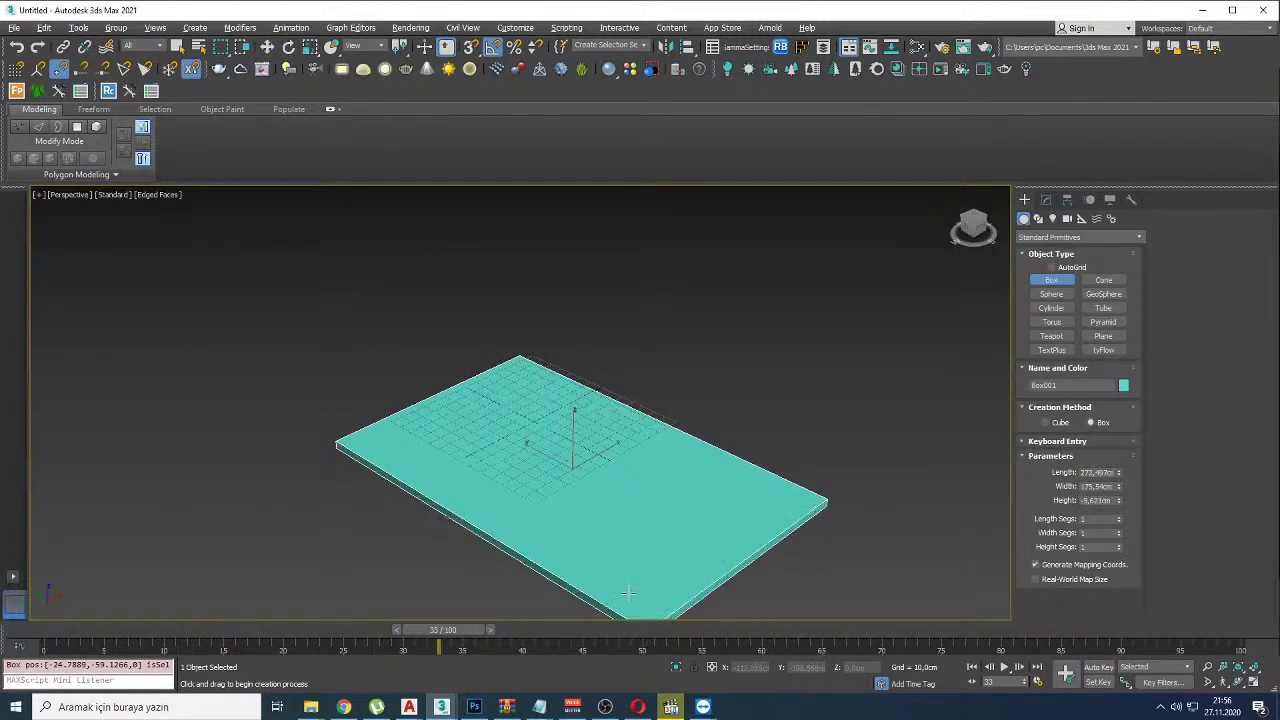
Step: Draw thin box walls on the floor's left and right edges and copy one as the back wall
right_click(514, 434)
click(515, 337)
drag(519, 357, 336, 444)
click(310, 212)
drag(528, 364, 820, 506)
click(680, 305)
key(w)
shift+drag(680, 409, 499, 504)
Step: With snaps on, add a roof box about 17 cm thick over the walls, redoing the first lid
alt+middle_drag(838, 376, 714, 368)
right_click(714, 368)
click(606, 263)
key(s)
drag(586, 256, 726, 409)
click(726, 409)
key(ctrl+z)
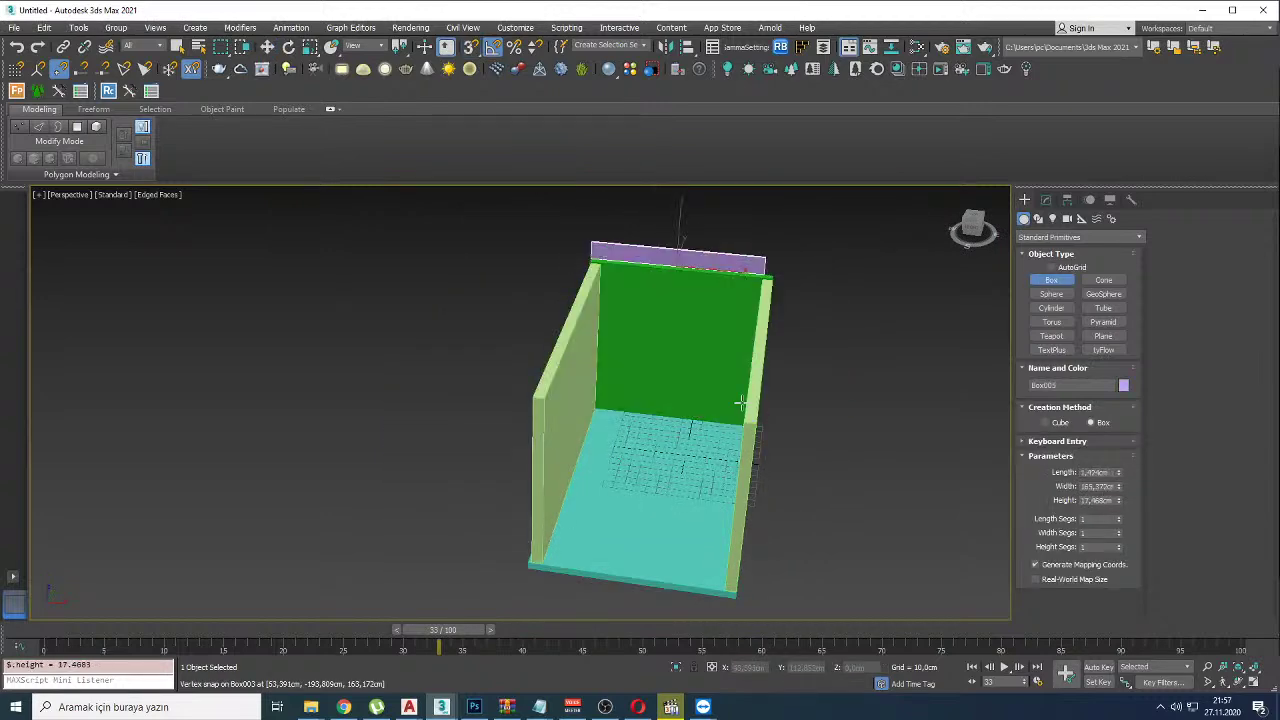
drag(760, 423, 591, 260)
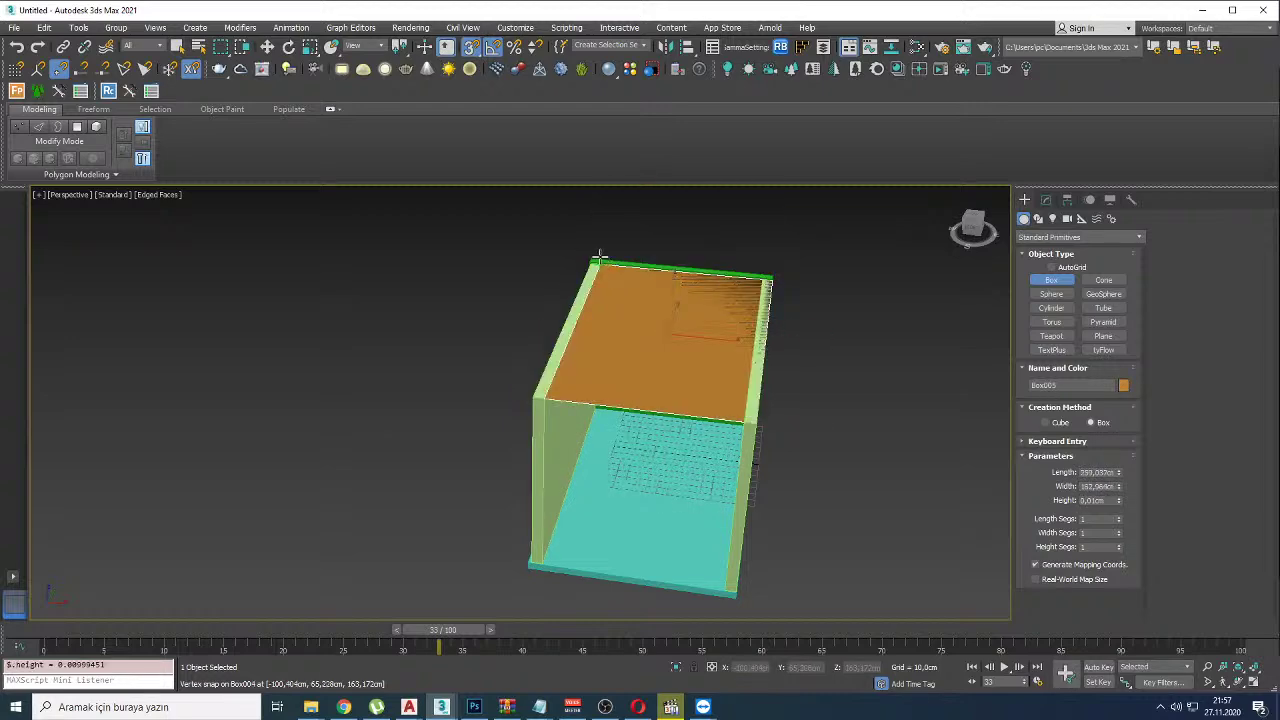
click(591, 234)
key(w)
alt+middle_drag(591, 234, 651, 331)
Step: Using AutoGrid, place teapots on the floor and on the back, left and right walls
right_click(679, 387)
click(700, 453)
alt+middle_drag(700, 453, 660, 460)
drag(658, 470, 690, 466)
click(1051, 267)
drag(677, 307, 600, 354)
drag(528, 335, 522, 362)
alt+middle_drag(522, 362, 586, 400)
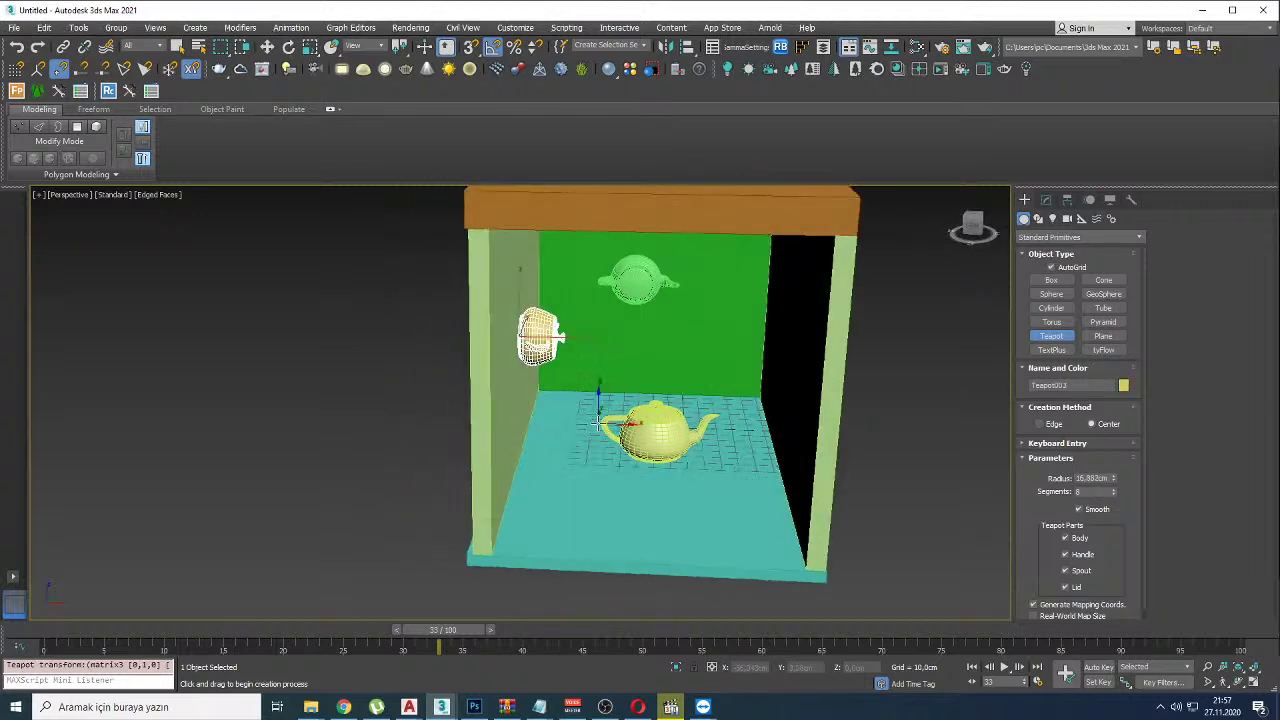
mouse_move(581, 398)
mouse_down()
mouse_move(578, 410)
mouse_move(566, 400)
mouse_up()
drag(735, 405, 770, 424)
drag(790, 362, 757, 392)
Step: Move the blue back teapot about 52 cm left, region-select all objects, and return to frame 0
key(w)
scroll(757, 392, down, 3)
mouse_move(757, 392)
alt+middle_down()
mouse_move(730, 390)
mouse_move(790, 390)
mouse_move(740, 385)
alt+middle_up()
click(806, 412)
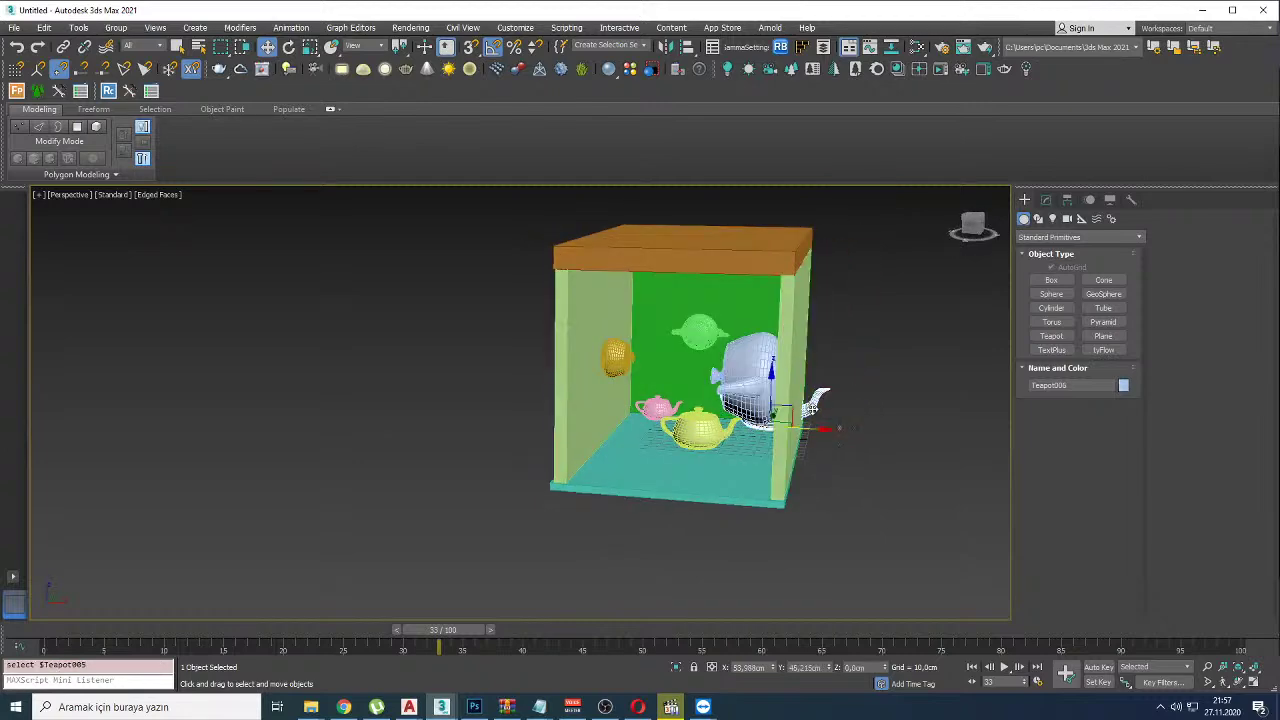
drag(818, 430, 751, 424)
scroll(743, 381, down, 4)
drag(882, 266, 620, 620)
drag(406, 630, 30, 629)
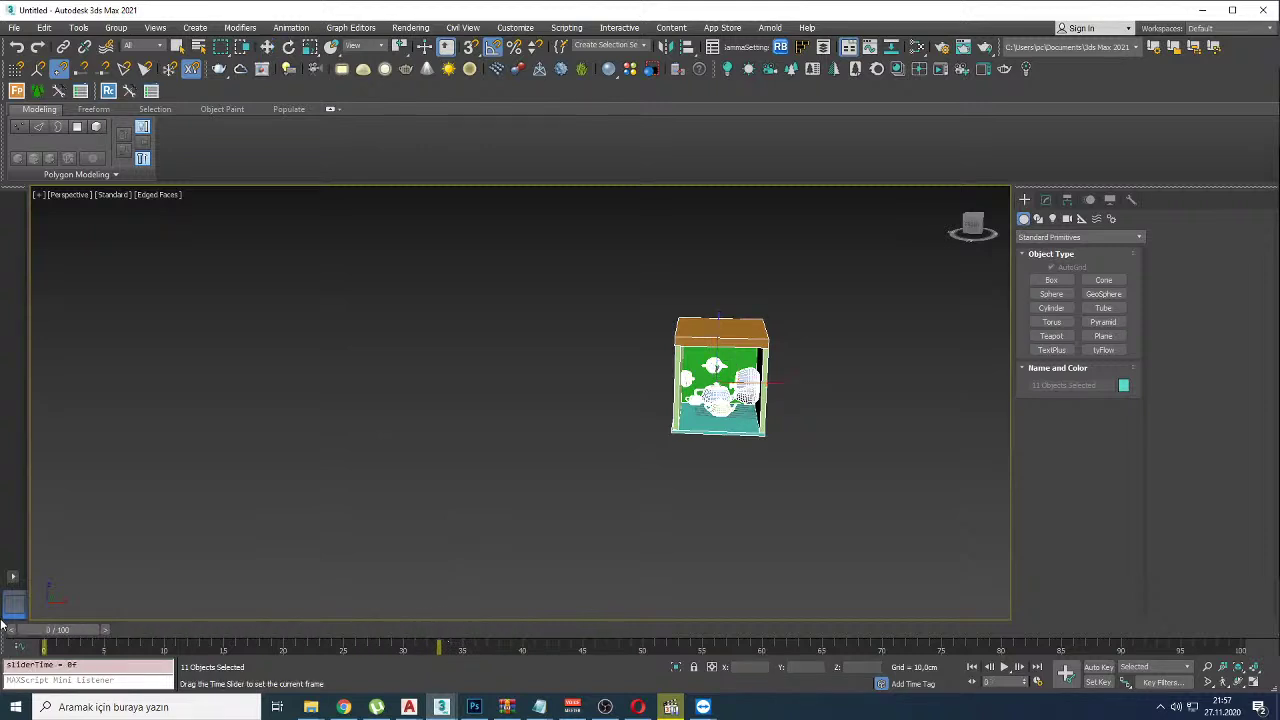
click(1098, 666)
key(r)
drag(740, 400, 612, 618)
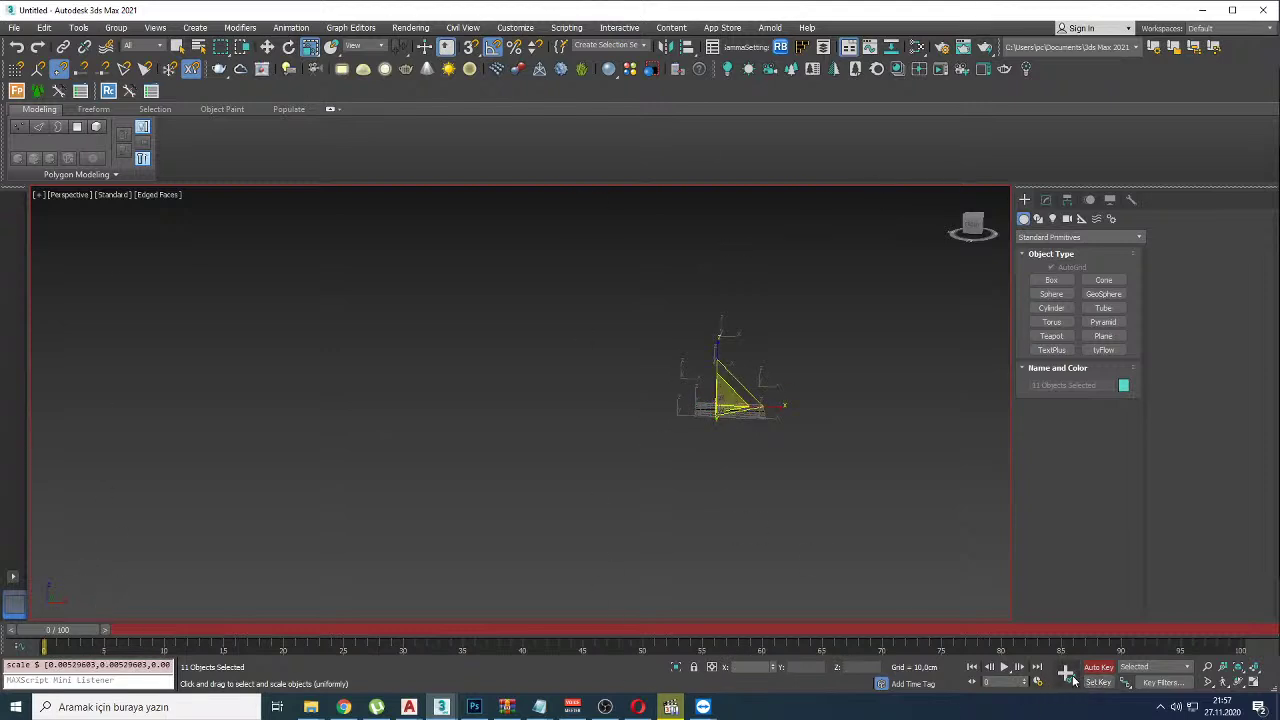
drag(60, 630, 190, 628)
drag(716, 401, 724, 455)
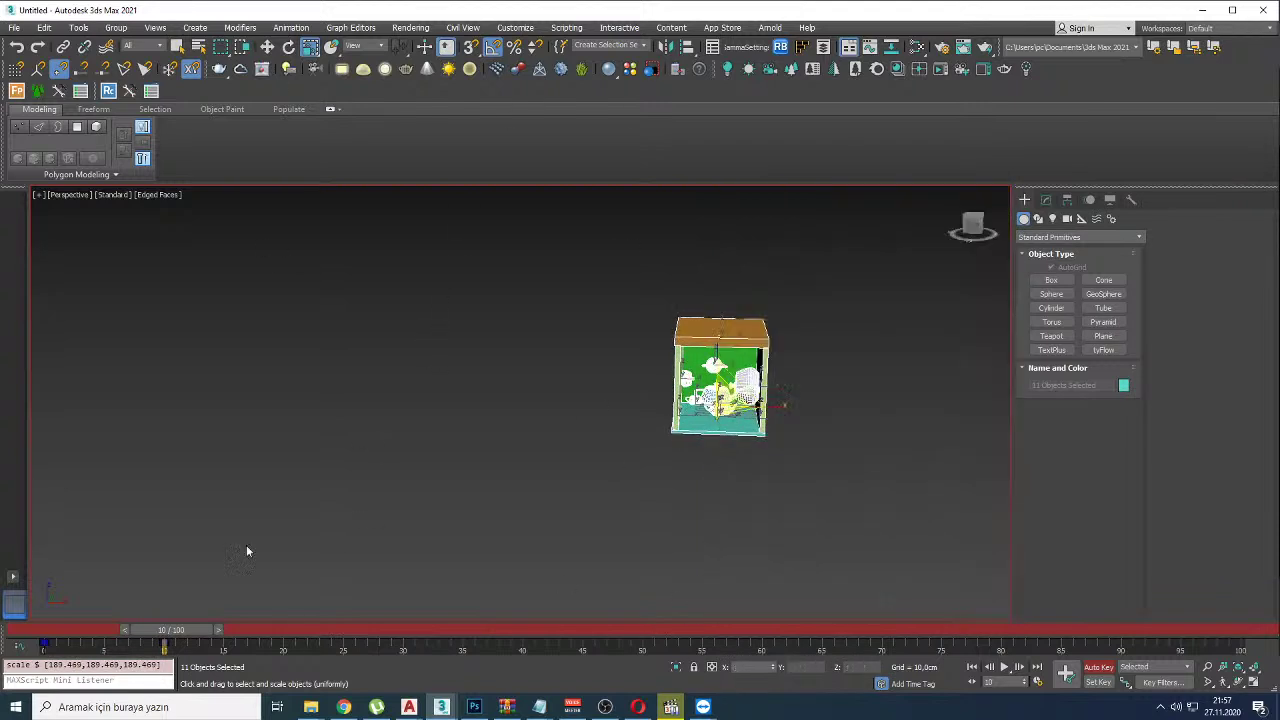
click(188, 584)
key(Home)
key(slash)
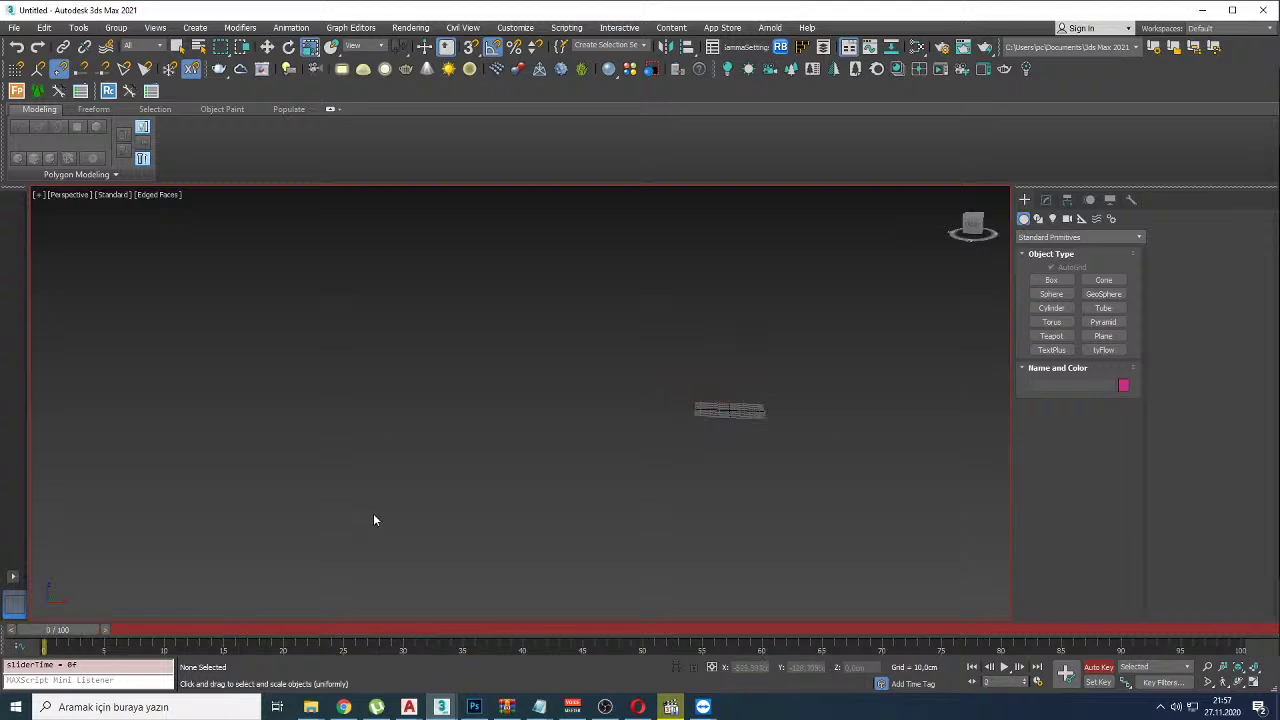
drag(370, 630, 217, 632)
click(721, 432)
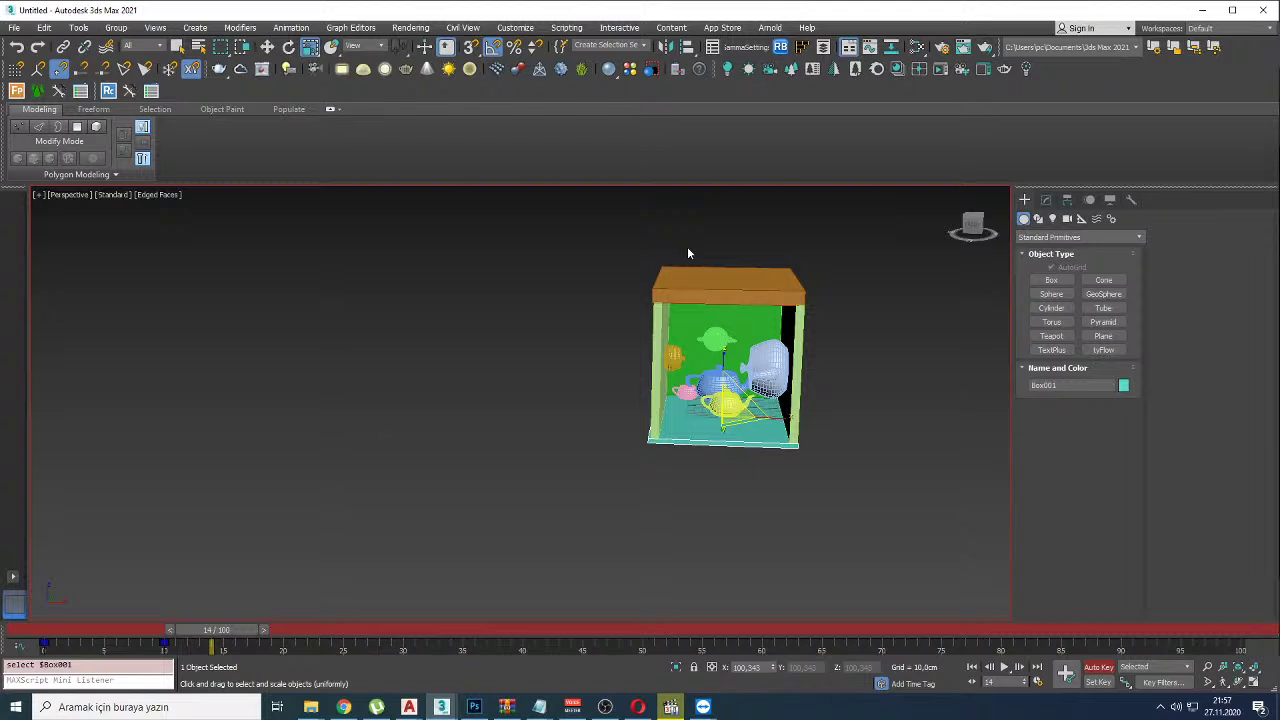
key(r)
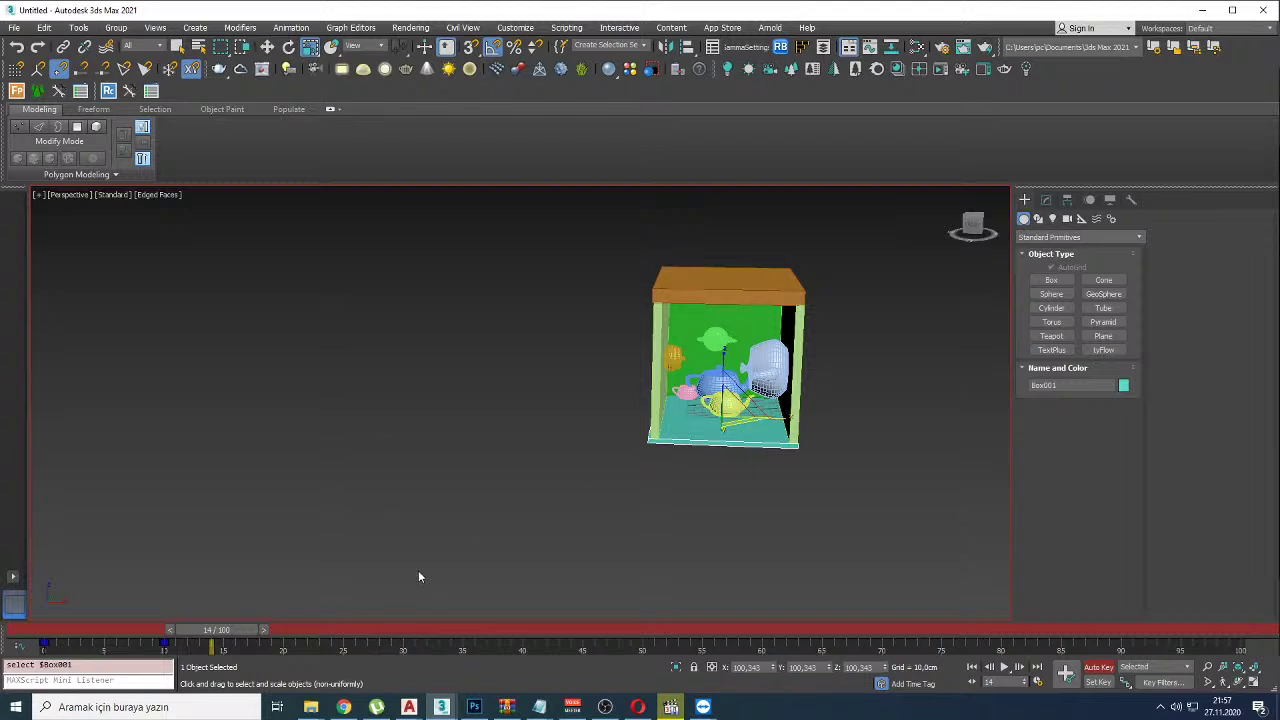
key(ctrl+a)
key(w)
drag(764, 390, 657, 390)
key(ctrl+z)
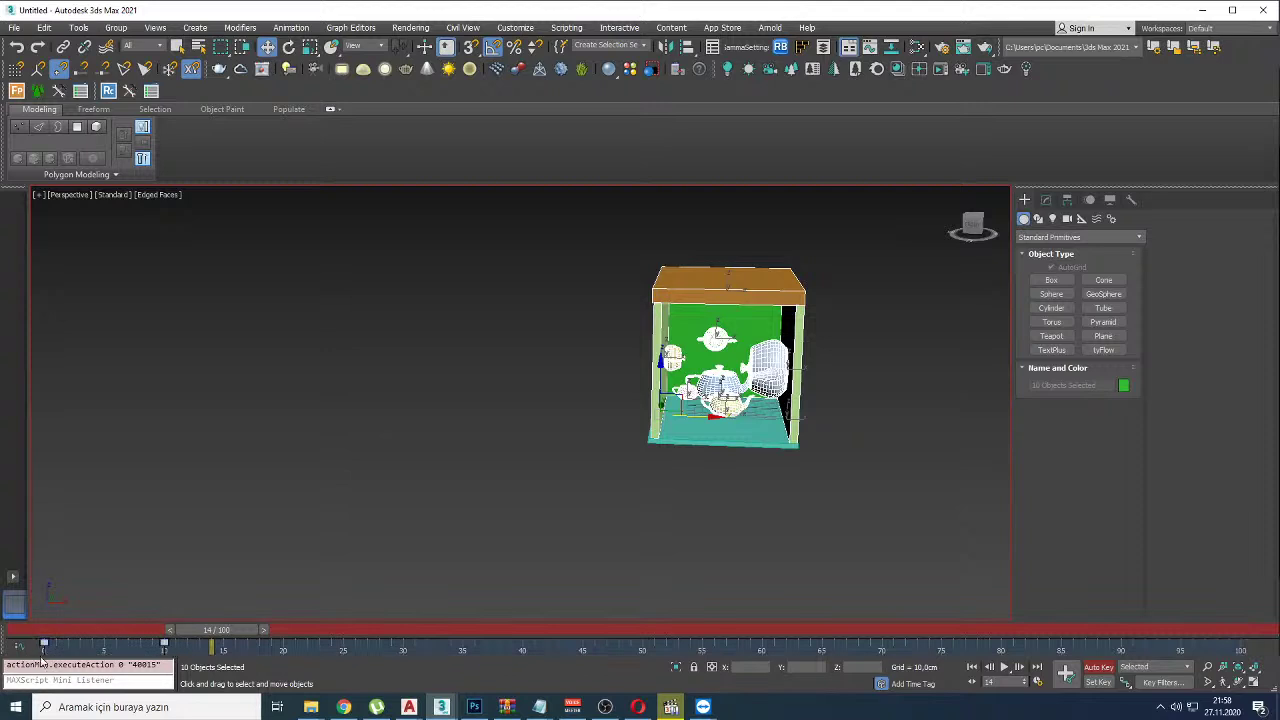
Step: Shift the first keyframe to about frame 20 and play the assembly animation
drag(44, 645, 283, 645)
click(344, 408)
key(/)
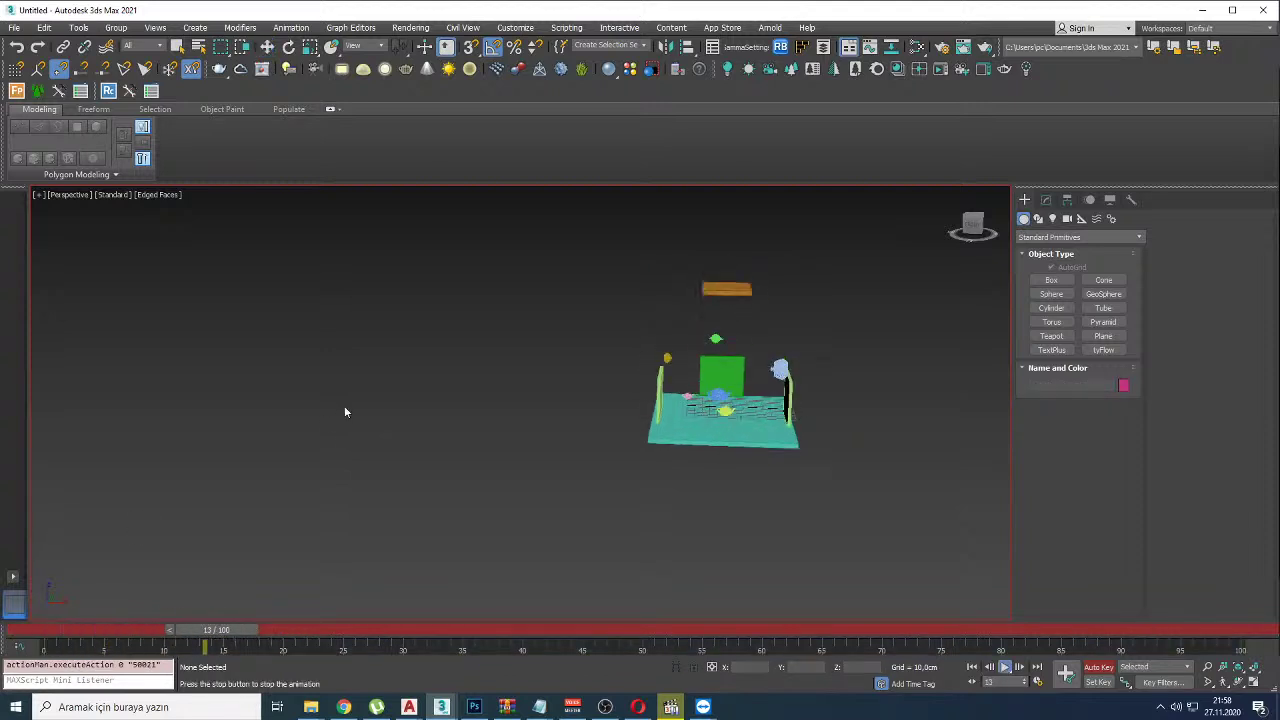
Step: Turn off Auto Key, then move the keys of everything except the side panels later
key(w)
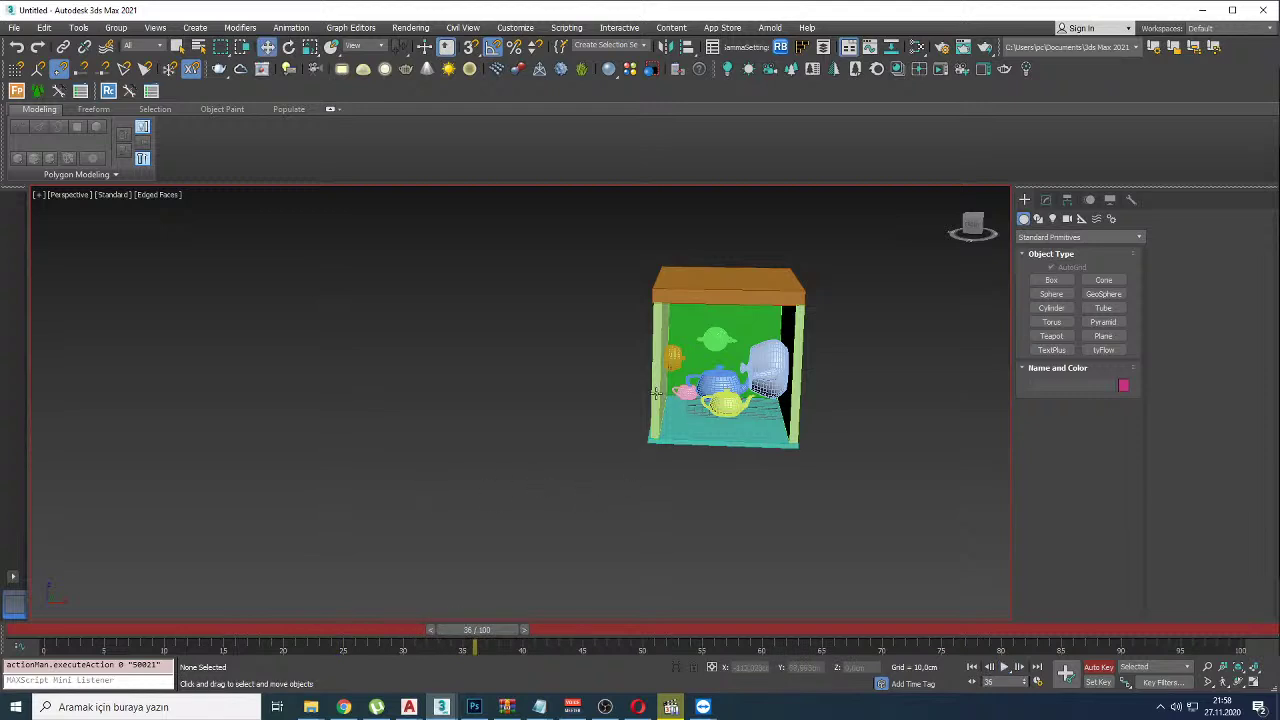
click(657, 393)
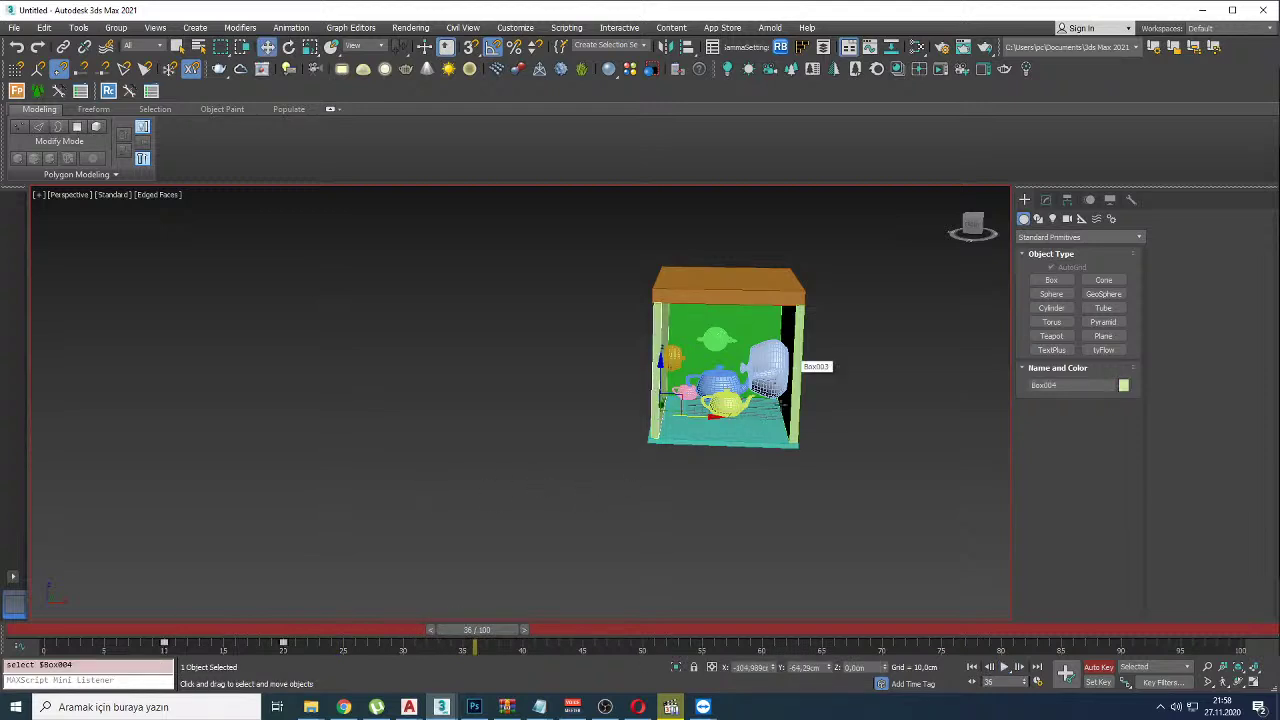
ctrl+click(795, 388)
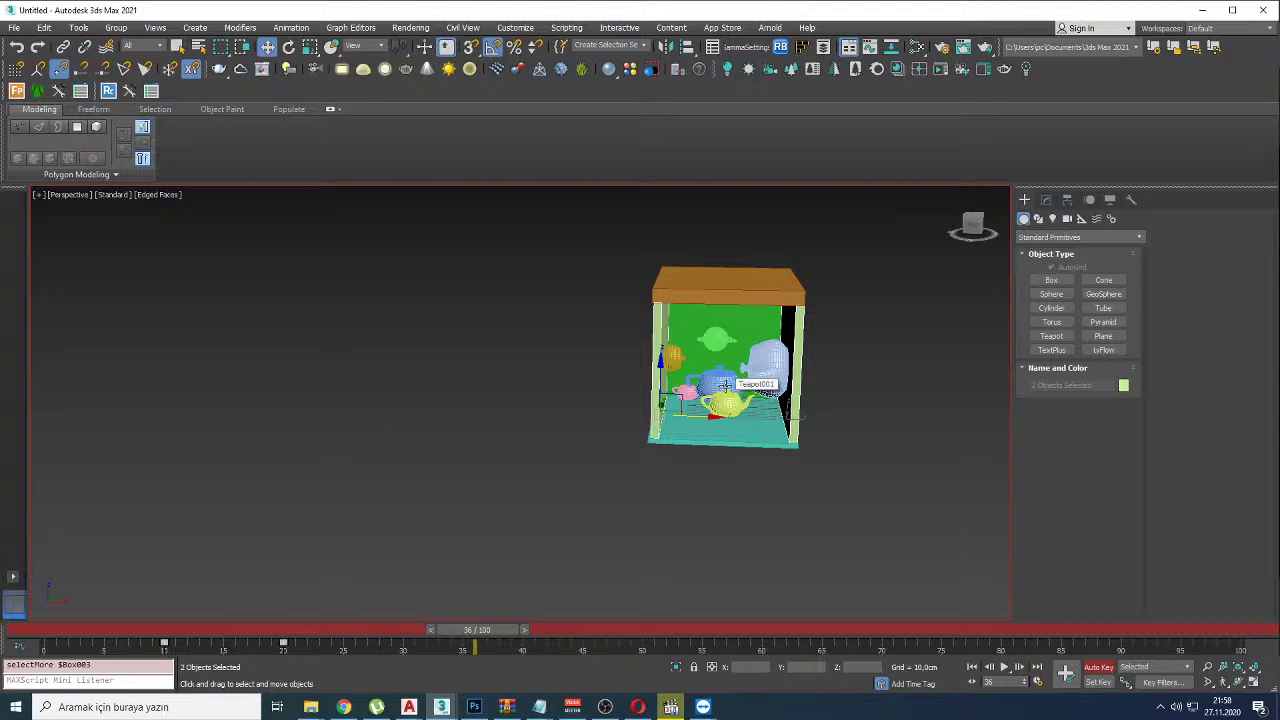
key(ctrl+i)
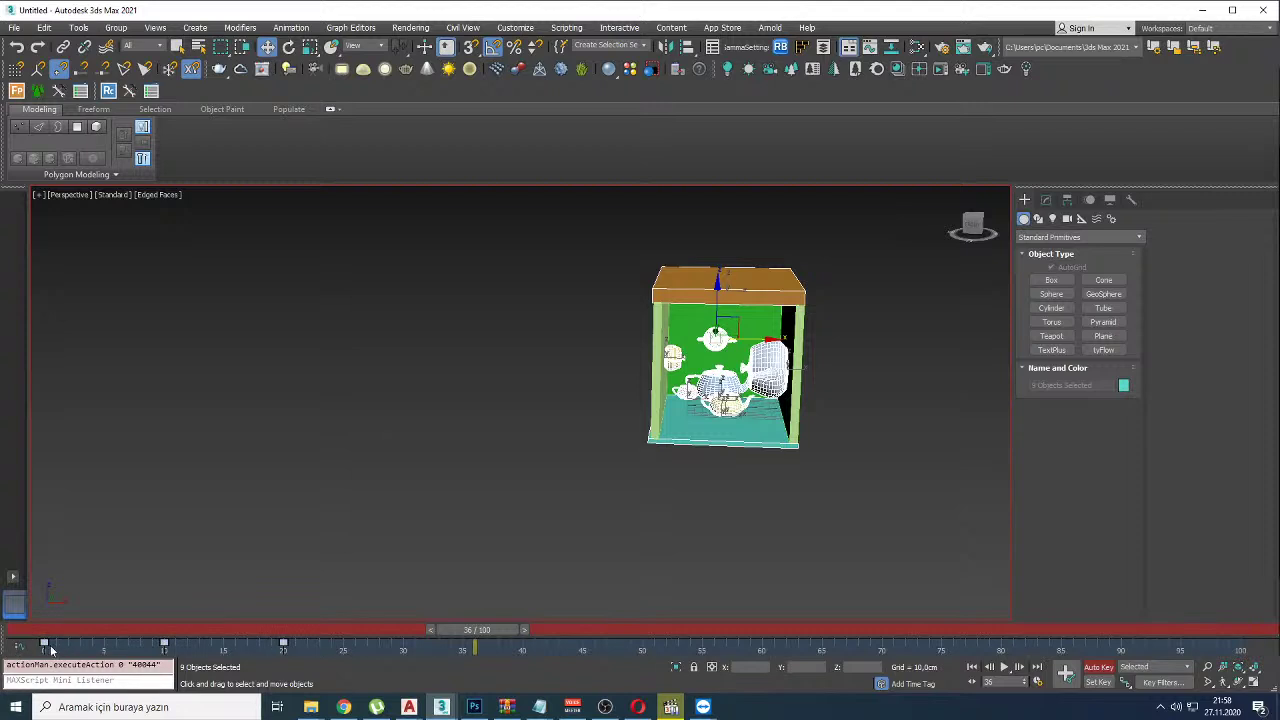
click(1098, 666)
drag(283, 643, 413, 632)
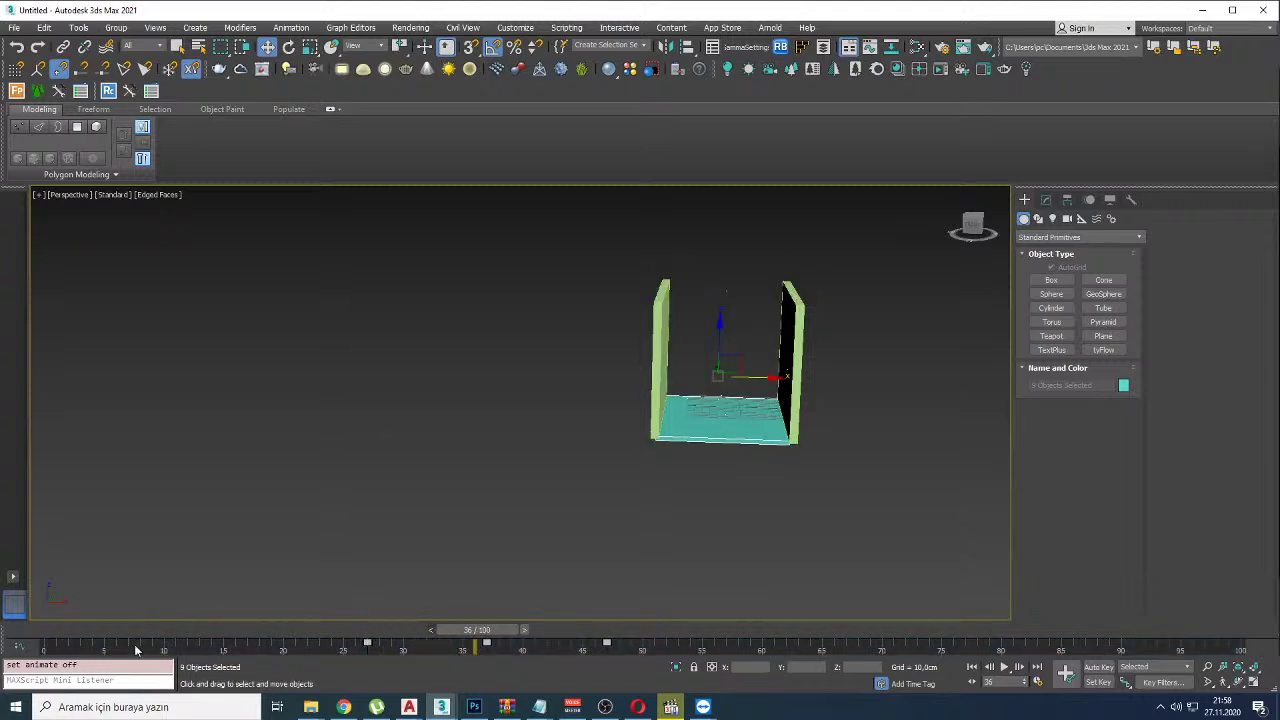
key(comma)
click(316, 485)
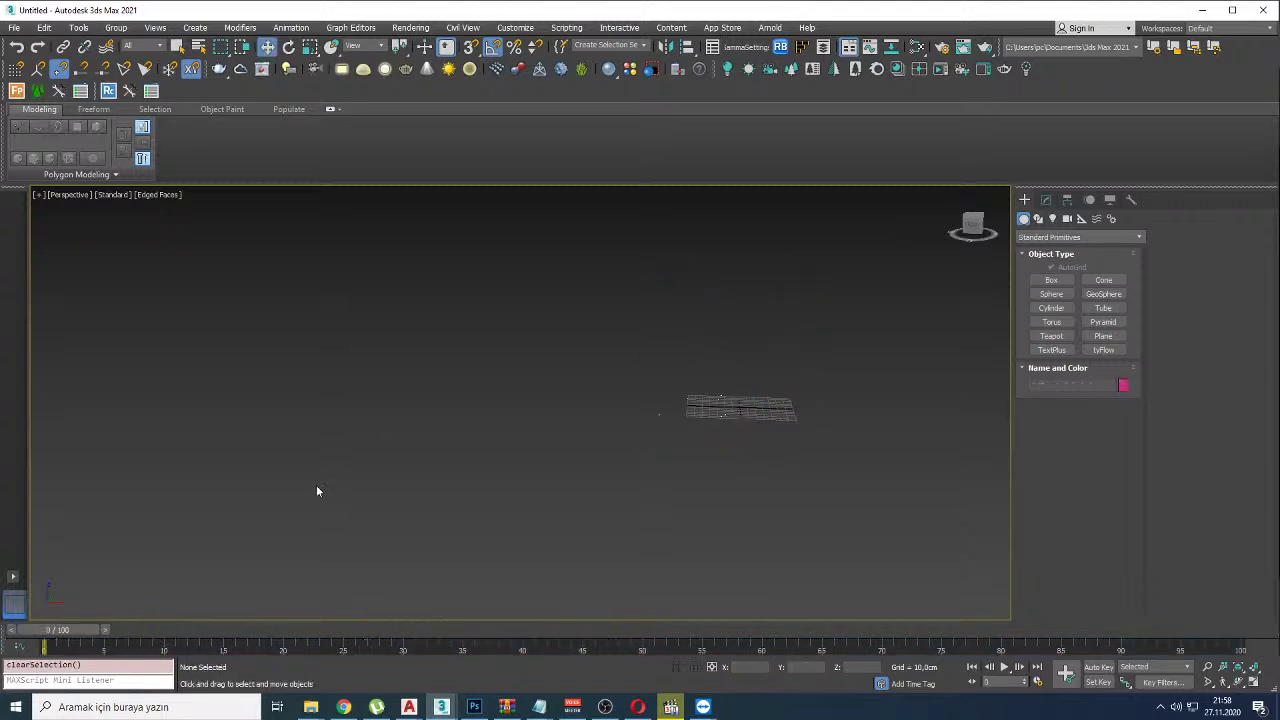
key(slash)
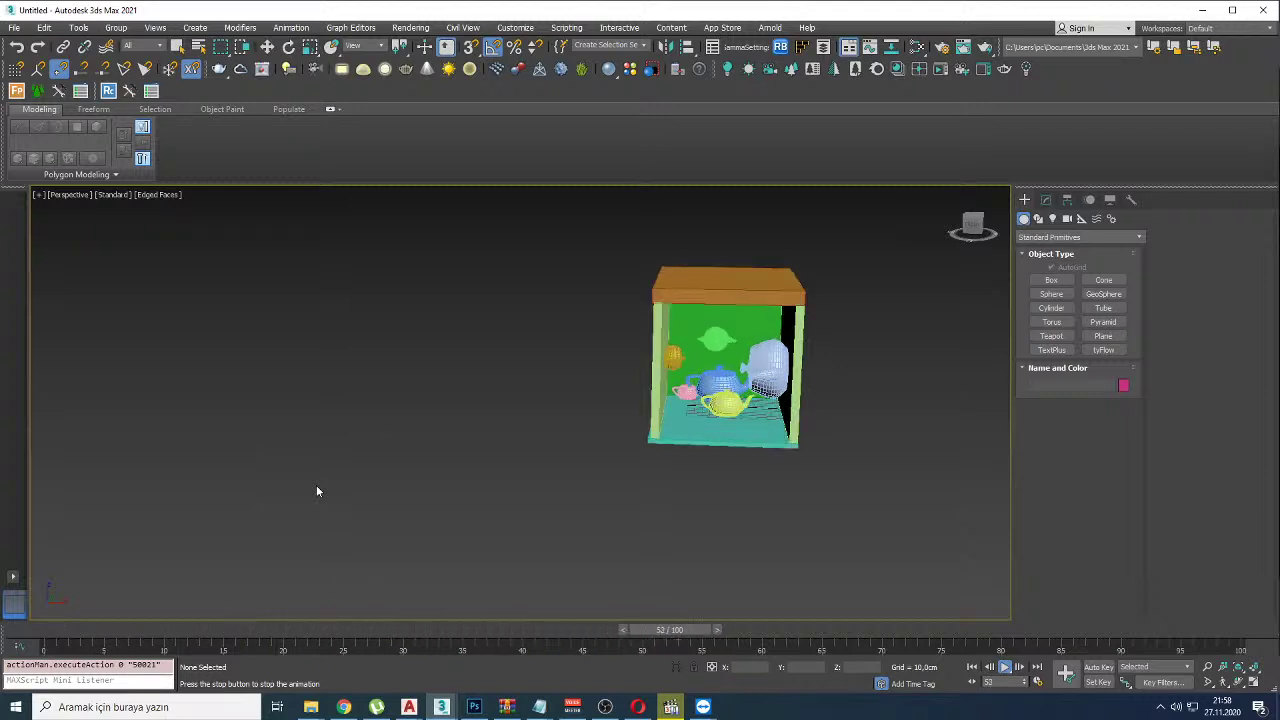
Step: Move the wireframe and blue teapots' keys from frame 37 to 15 and replay
drag(536, 626, 646, 629)
key(w)
click(764, 358)
ctrl+click(718, 388)
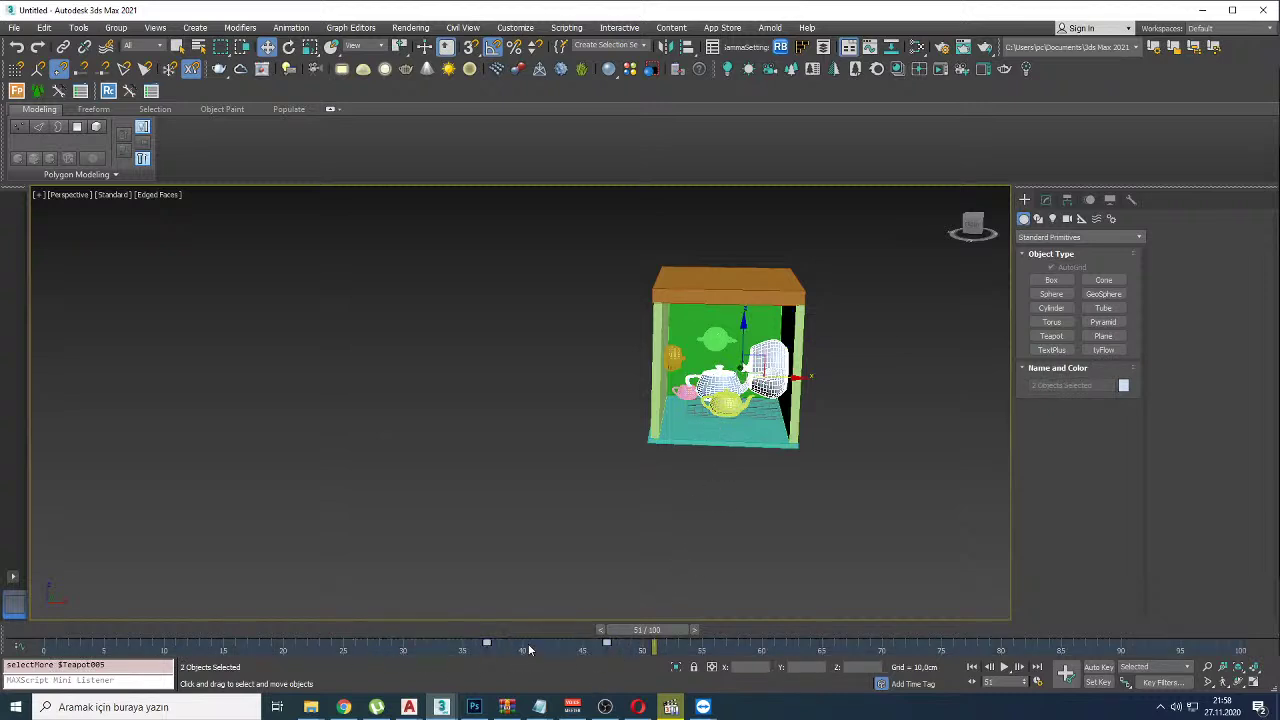
drag(486, 643, 258, 643)
key(Home)
click(401, 358)
key(/)
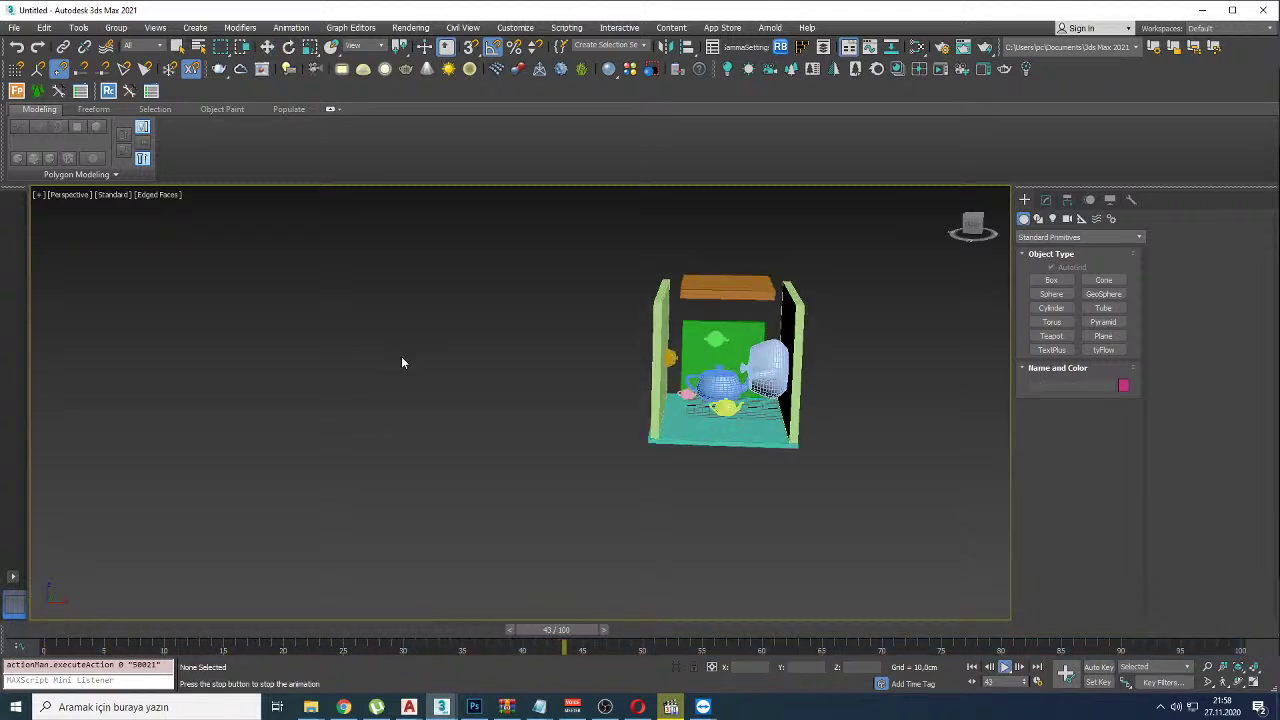
key(/)
Step: Check Teapot002 and the orange lid Box005, replay from frame 0, then switch to YouTube Studio
key(w)
click(715, 336)
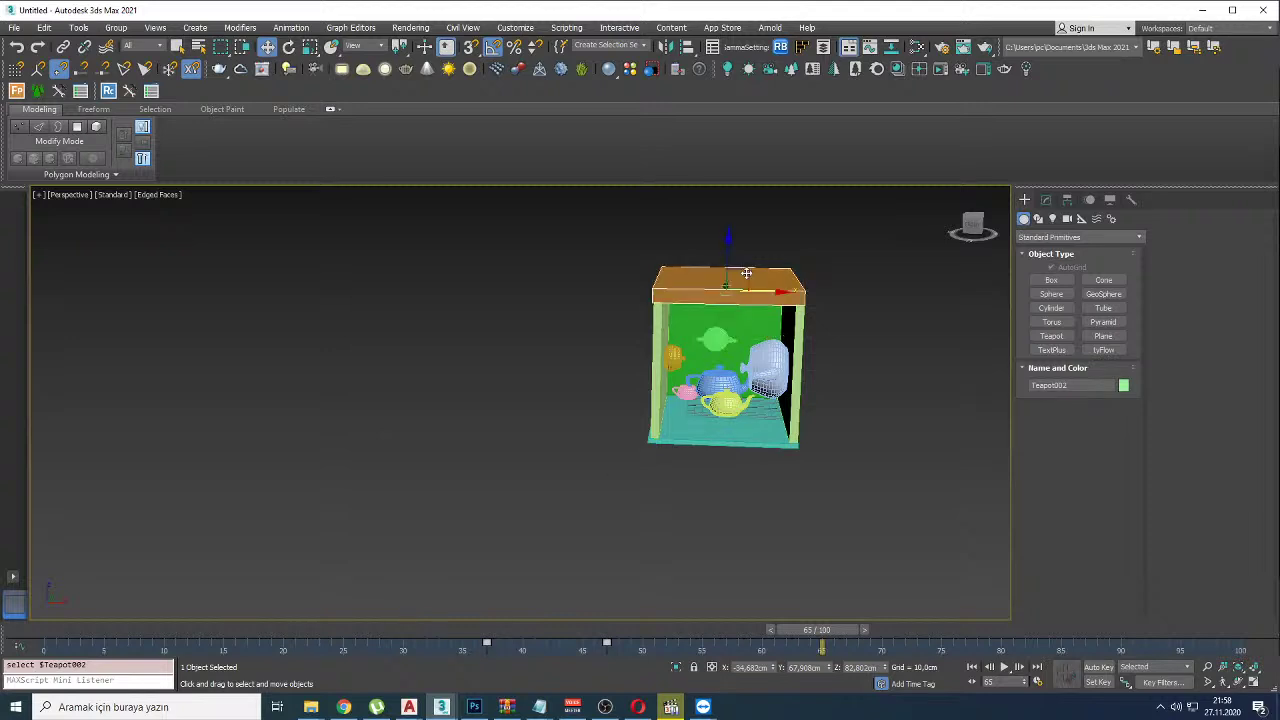
key(Page_Up)
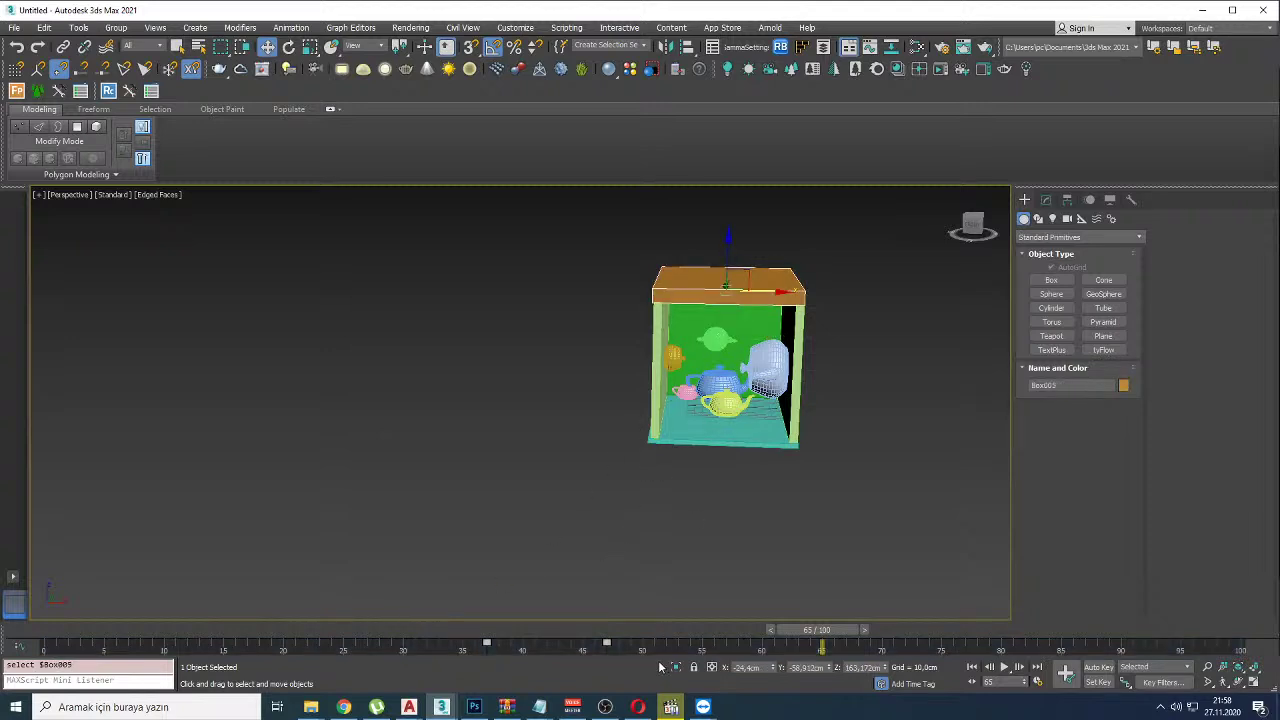
drag(817, 630, 65, 630)
click(368, 453)
key(slash)
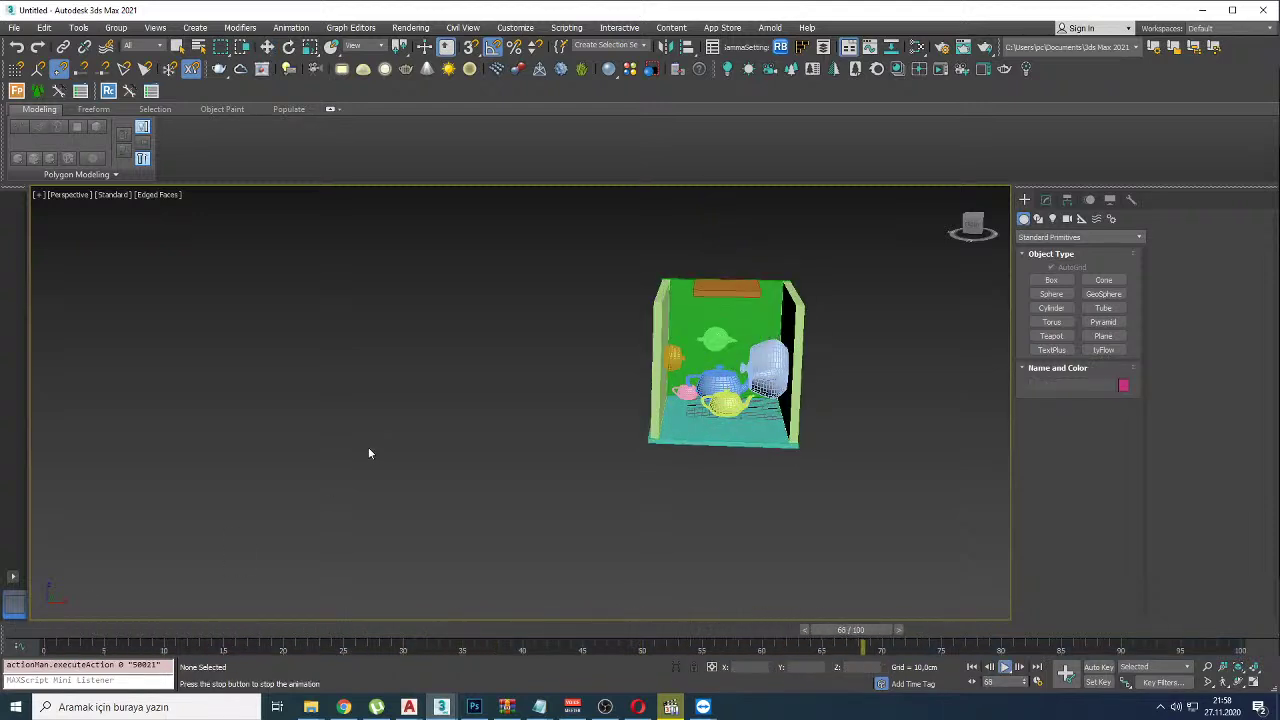
key(Home)
key(w)
key(alt+Tab)
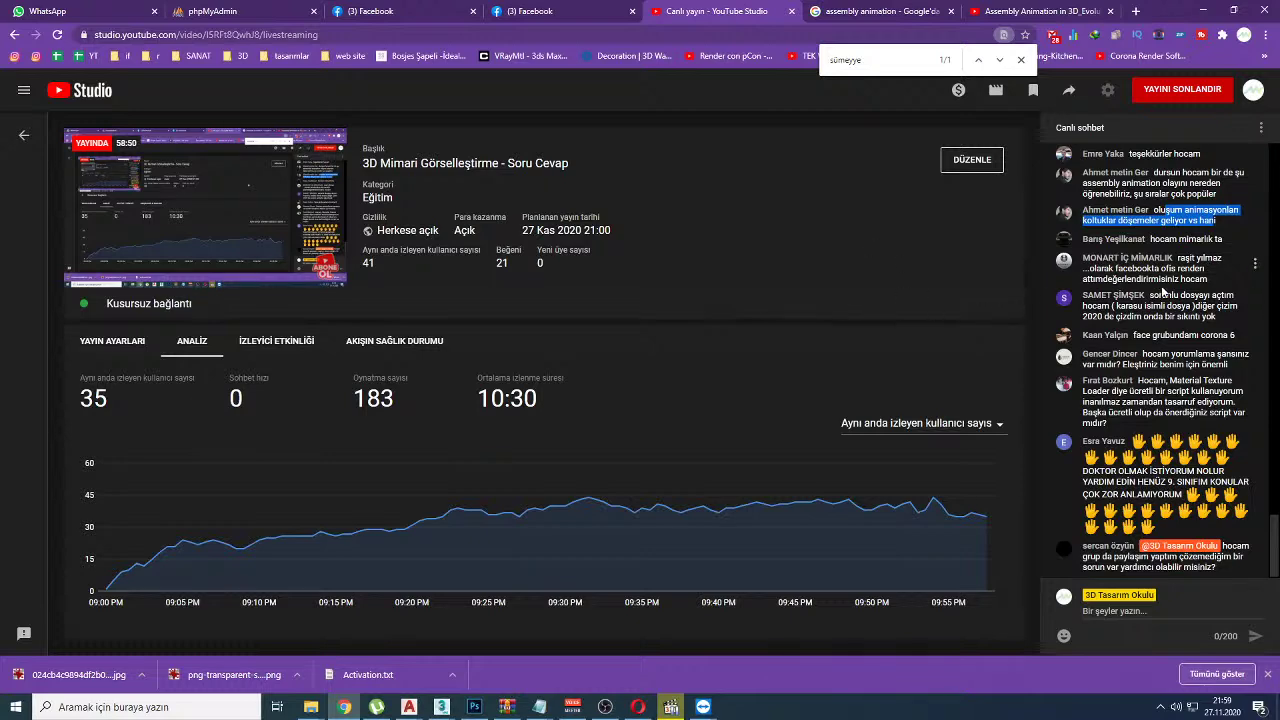
scroll(1163, 291, up, 4)
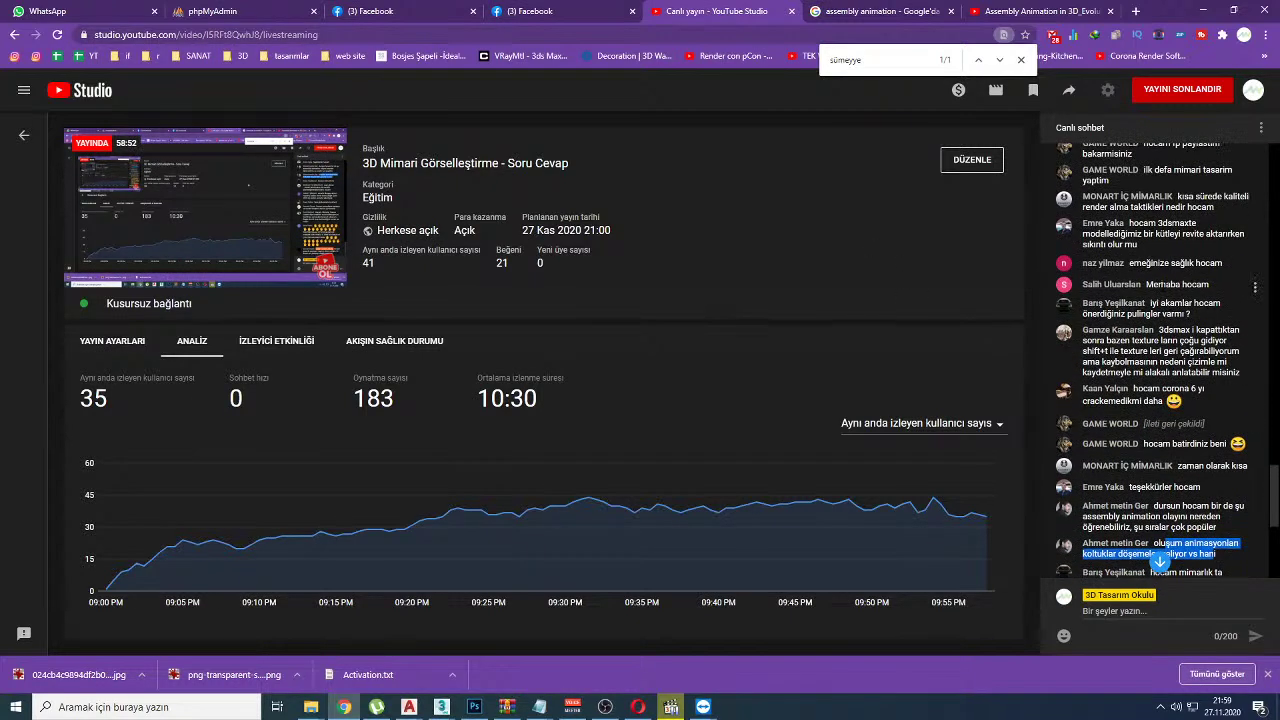
scroll(1163, 286, down, 2)
scroll(1163, 286, up, 2)
scroll(1163, 300, down, 3)
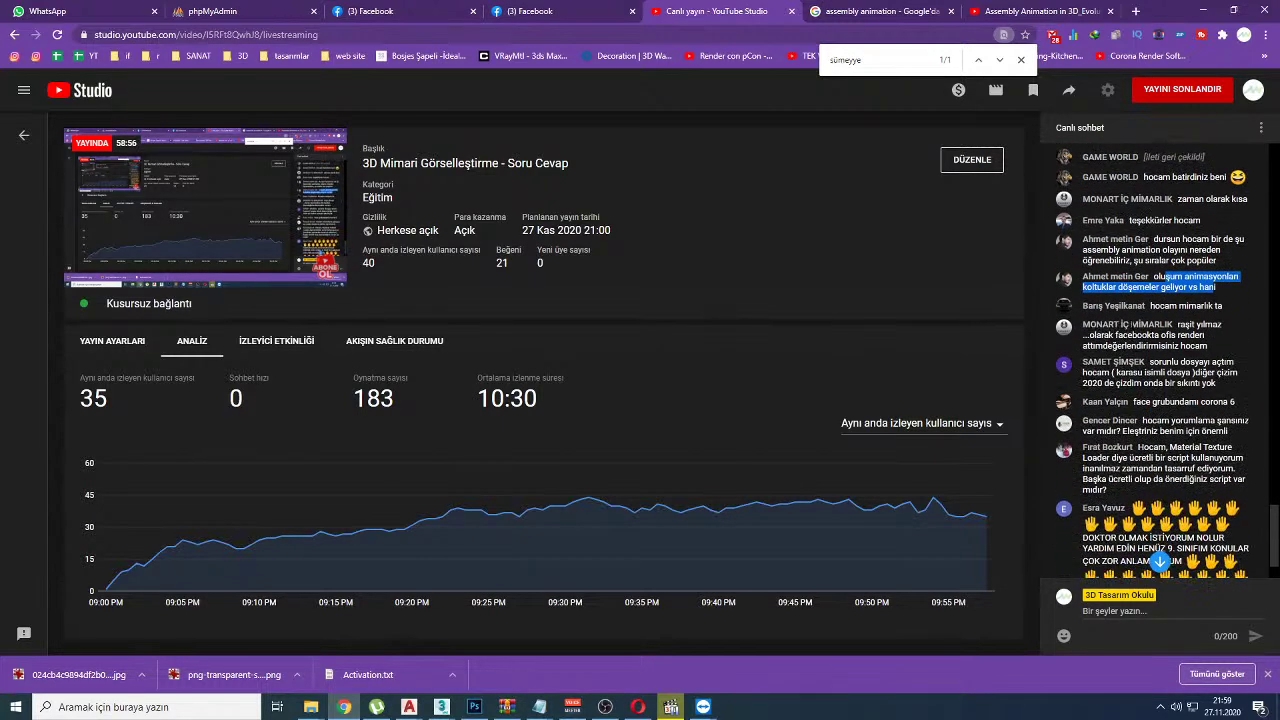
drag(1160, 306, 1224, 307)
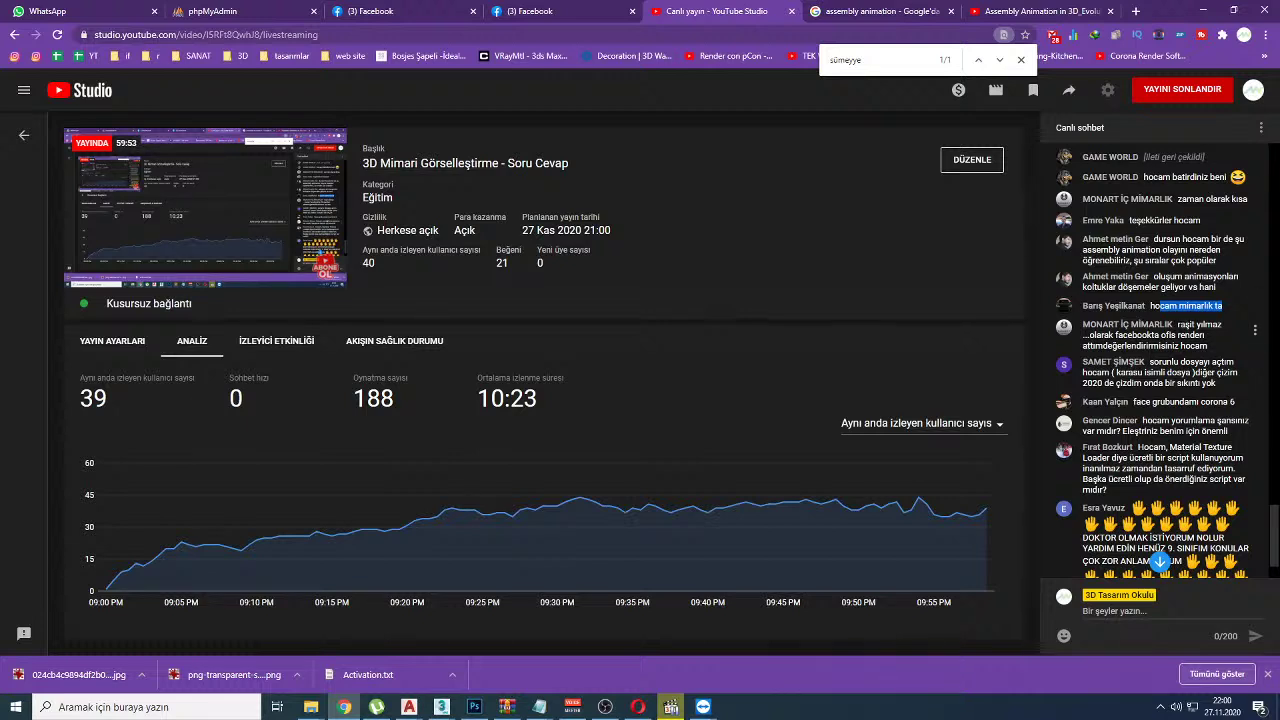
drag(1177, 326, 1224, 326)
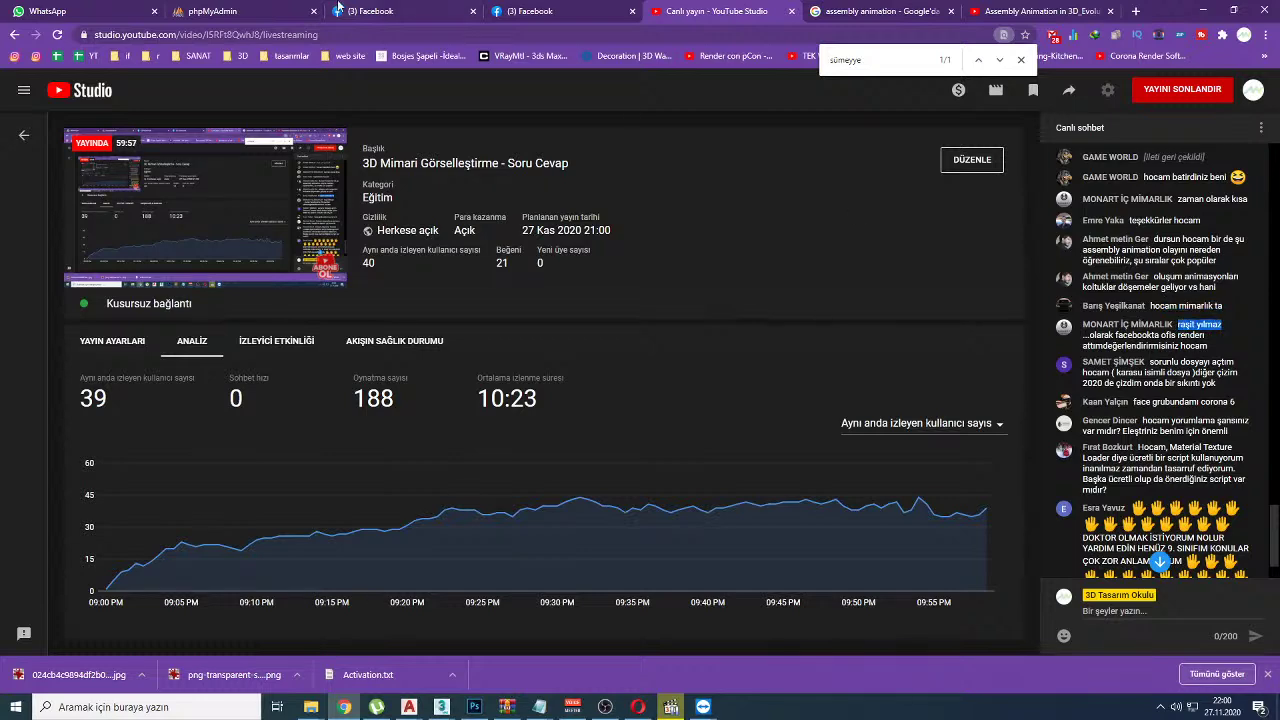
Step: Return to the Facebook group page and close the open photo viewer
click(362, 11)
key(Escape)
scroll(400, 329, up, 10)
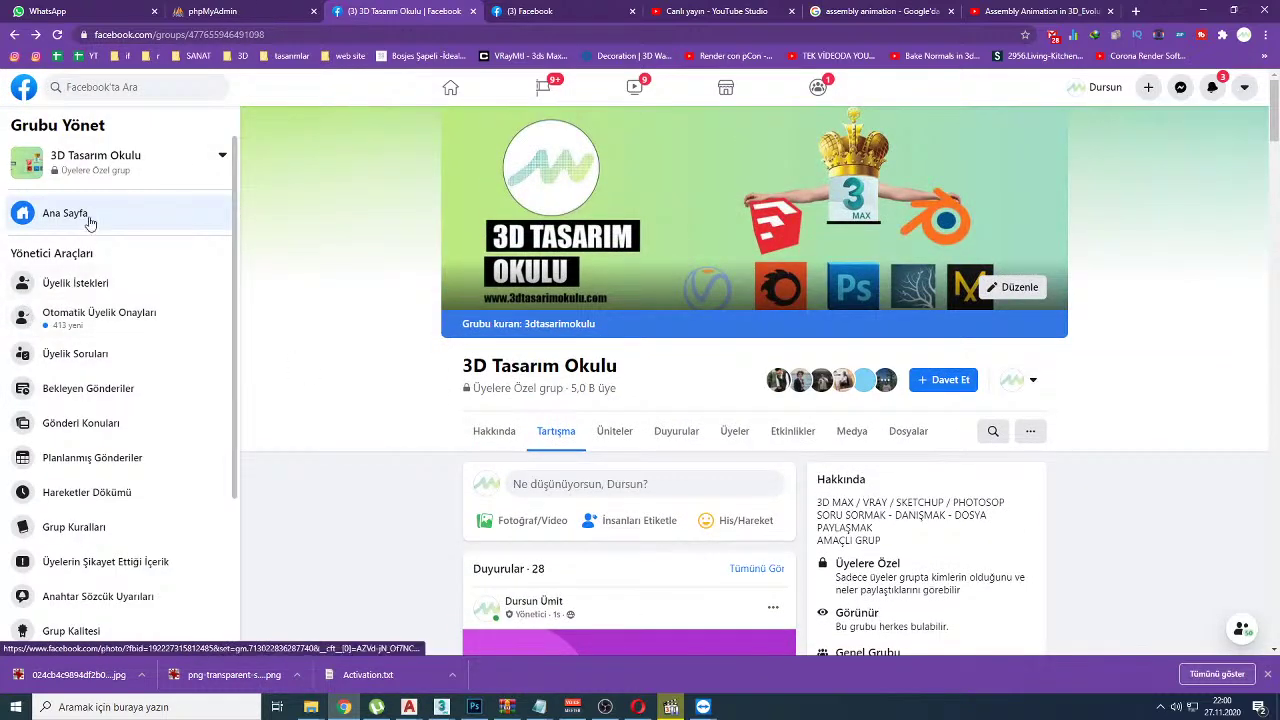
Step: Search the group for the member's posts and enlarge the 'monart iç mimarlık ofis' render
click(995, 431)
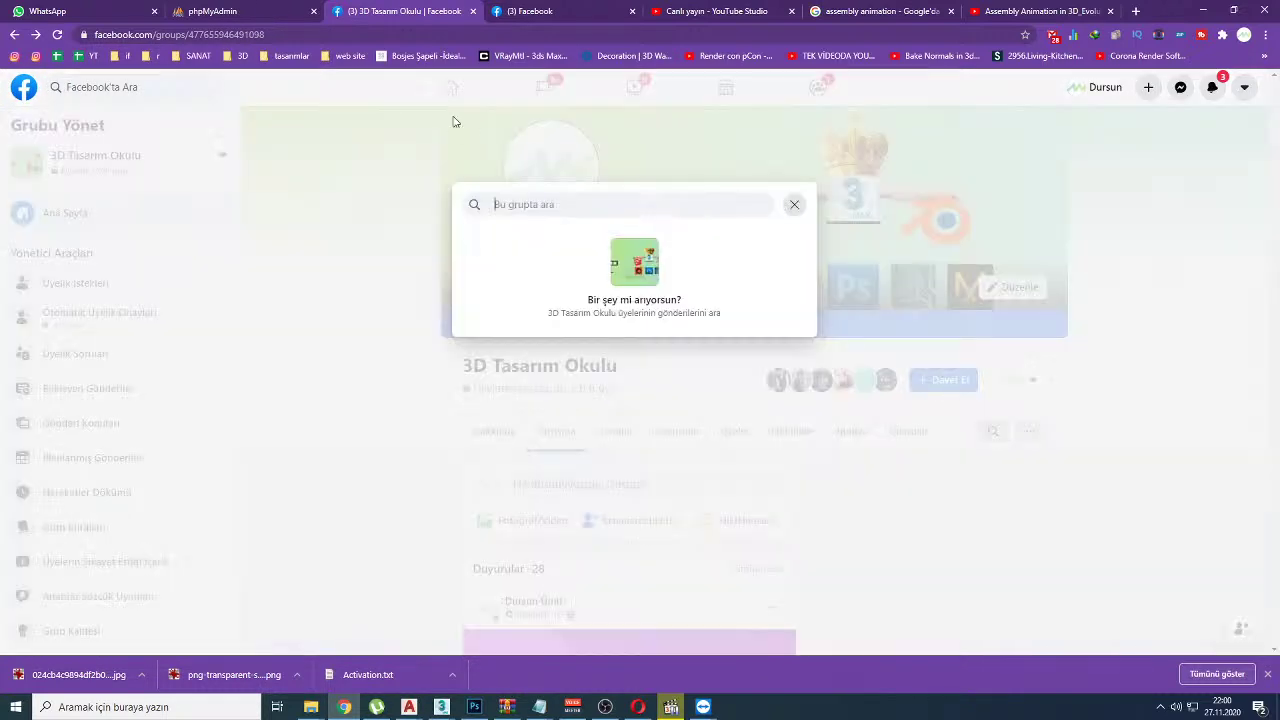
key(Return)
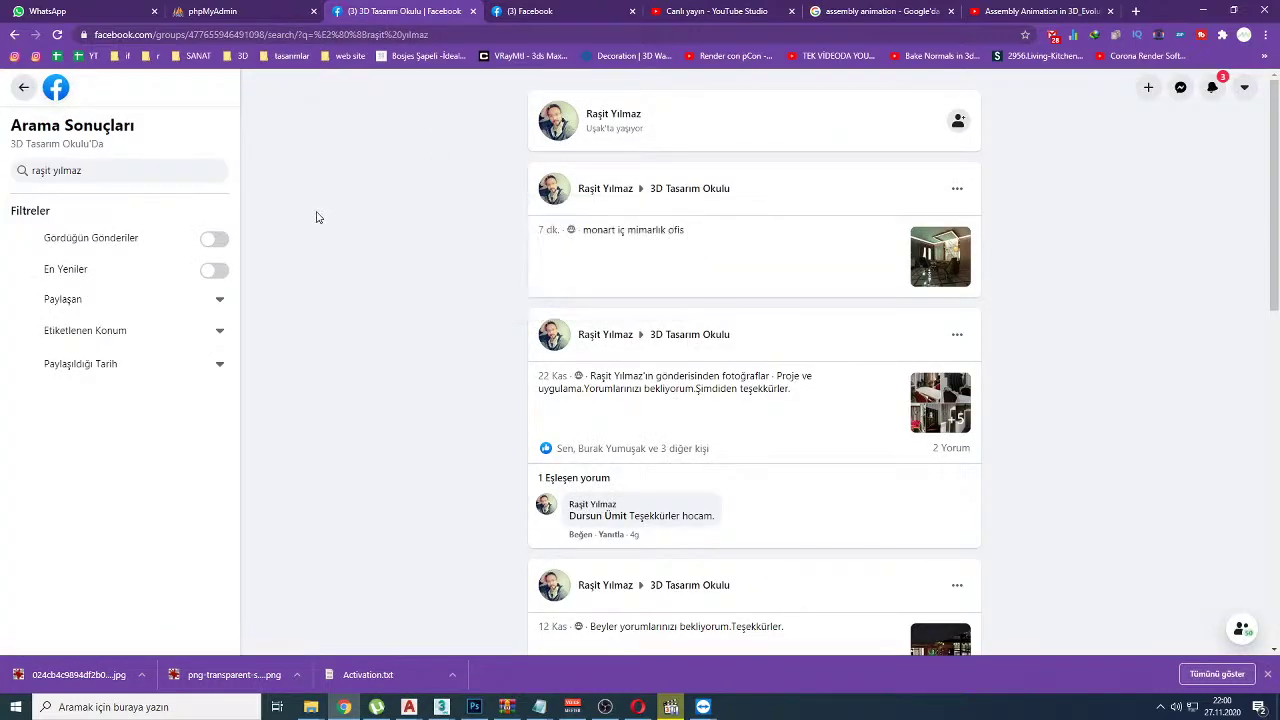
click(960, 262)
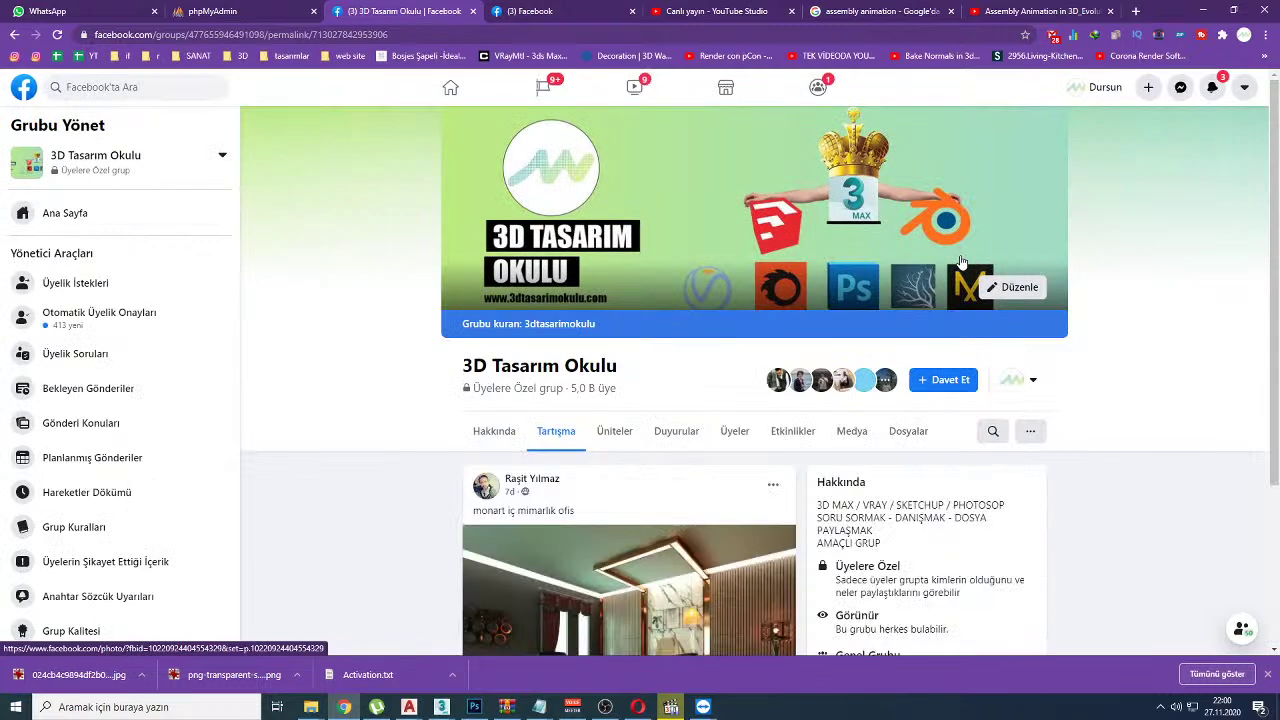
scroll(364, 371, down, 2)
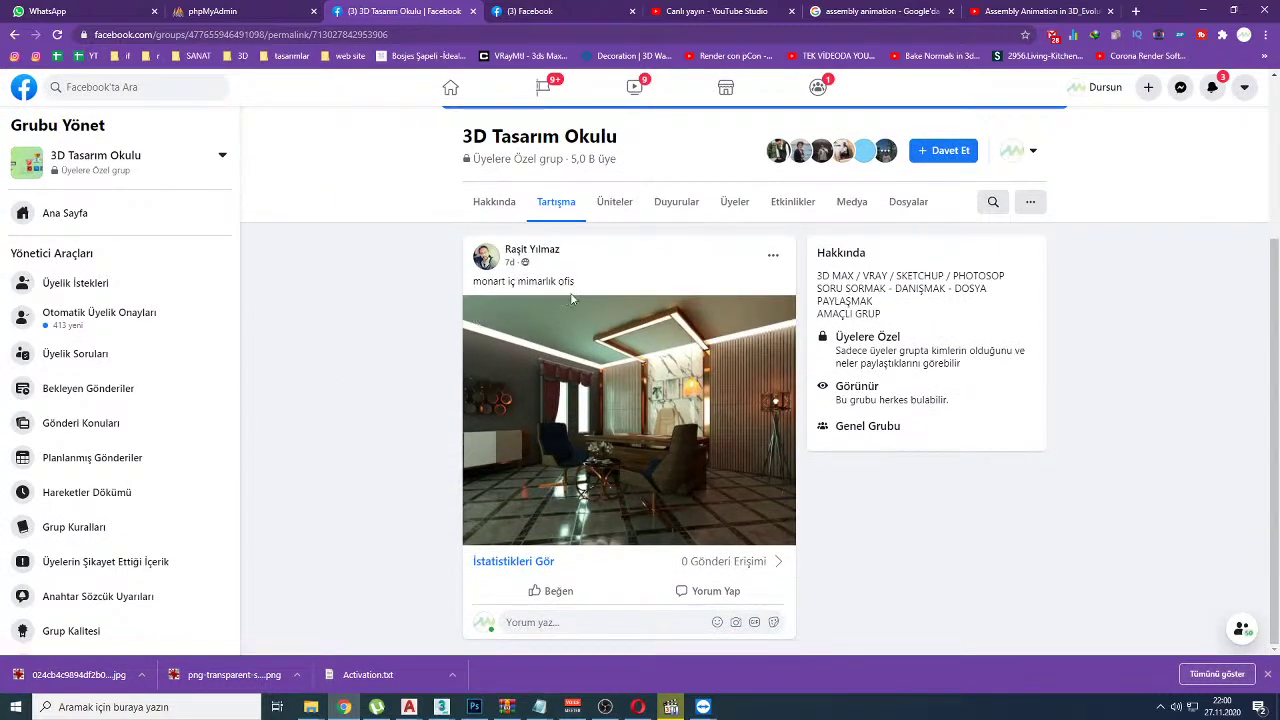
click(575, 404)
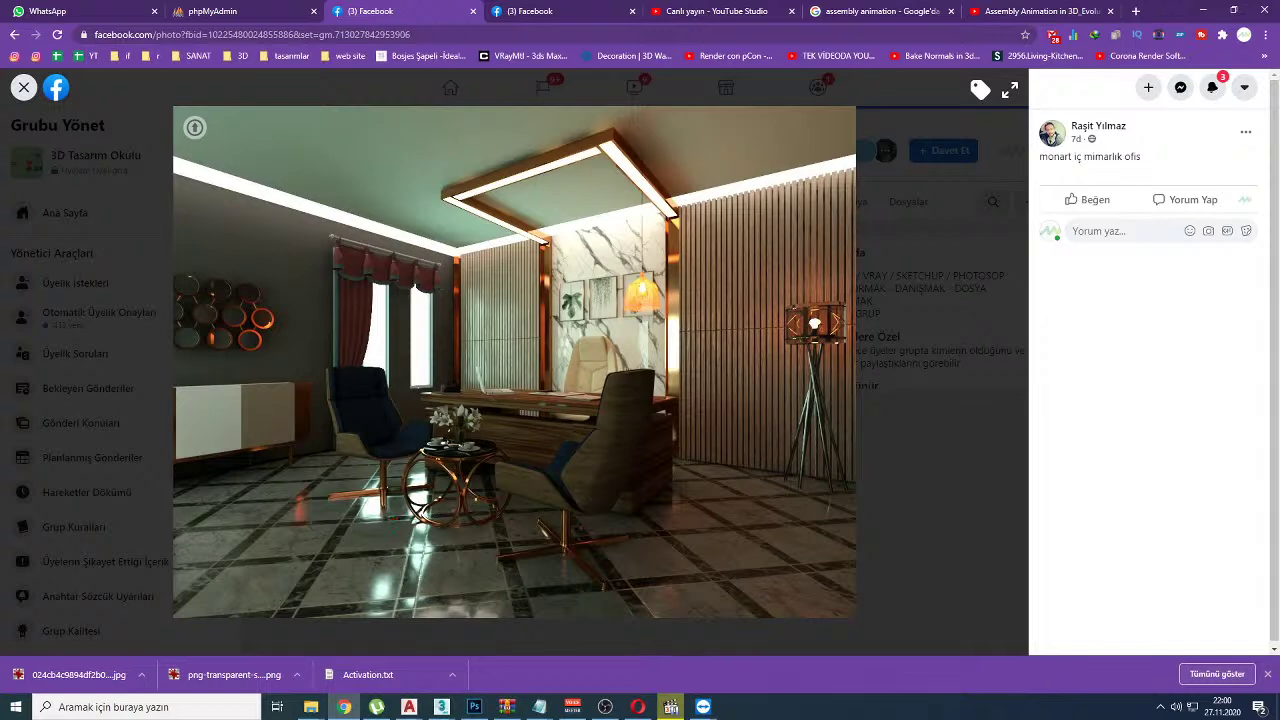
drag(812, 343, 844, 510)
mouse_move(330, 226)
mouse_down()
mouse_move(301, 272)
mouse_move(333, 299)
mouse_move(409, 294)
mouse_move(419, 243)
mouse_move(325, 222)
mouse_up()
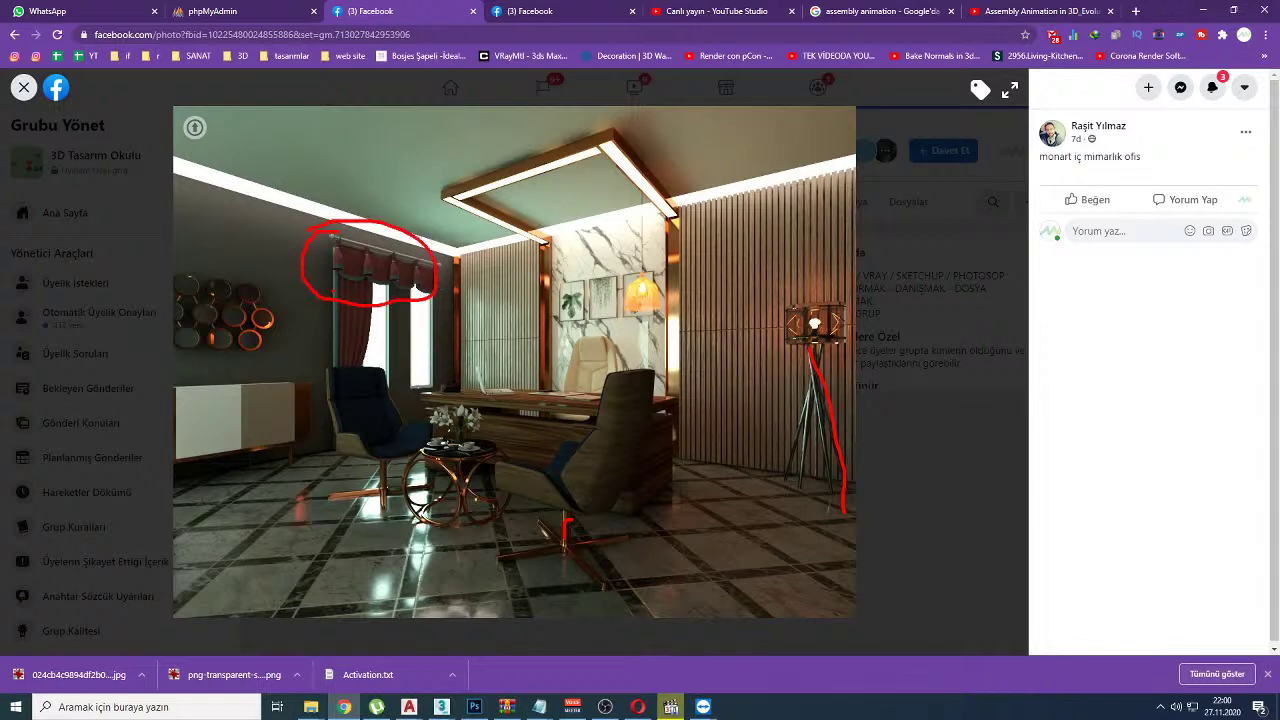
mouse_move(332, 292)
mouse_down()
mouse_move(352, 344)
mouse_move(365, 282)
mouse_up()
key(Escape)
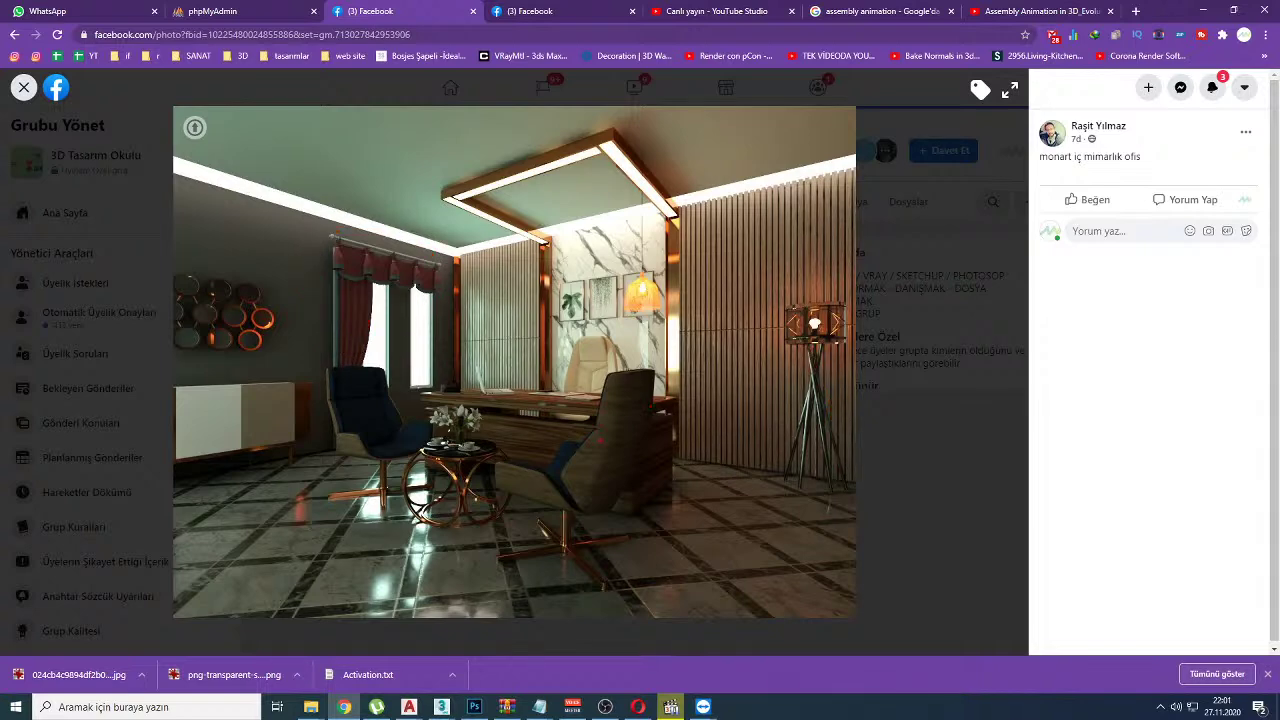
drag(587, 446, 628, 460)
mouse_move(609, 413)
mouse_down()
mouse_move(647, 405)
mouse_move(650, 385)
mouse_up()
mouse_move(412, 130)
mouse_down()
mouse_move(388, 175)
mouse_move(423, 160)
mouse_up()
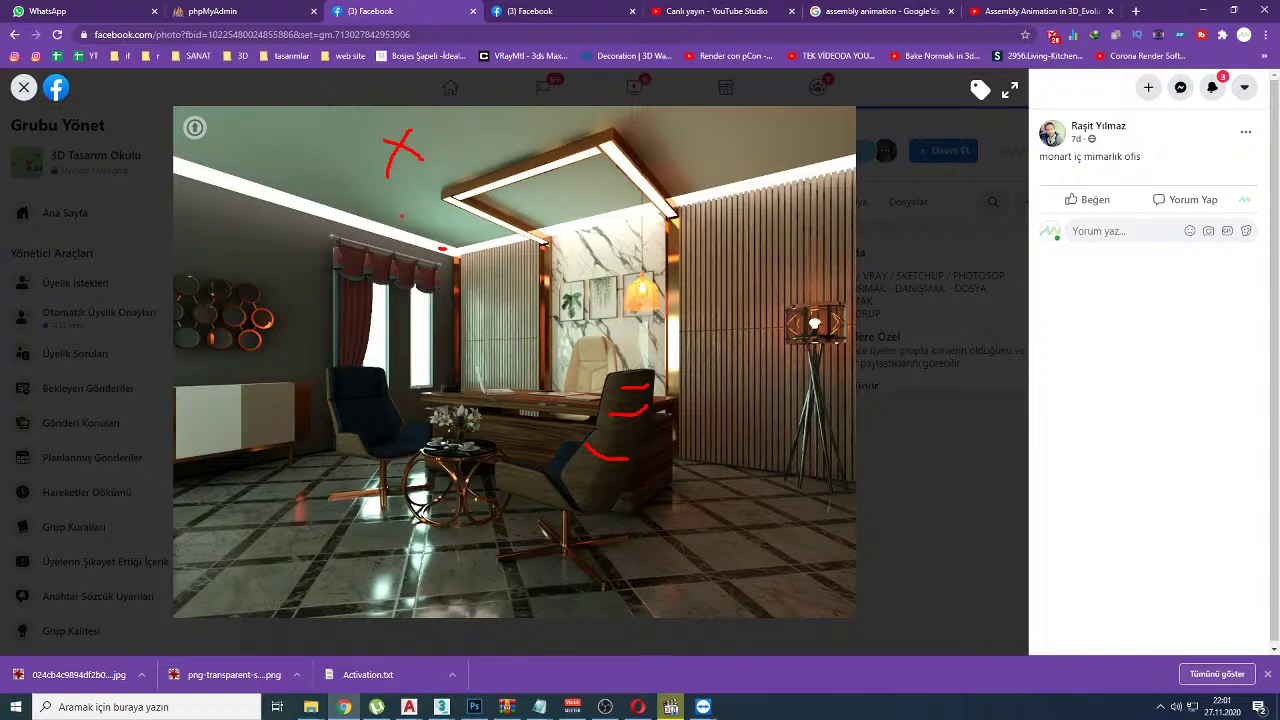
mouse_move(446, 248)
mouse_down()
mouse_move(165, 158)
mouse_move(436, 229)
mouse_move(455, 237)
mouse_move(456, 258)
mouse_move(393, 240)
mouse_move(272, 236)
mouse_up()
key(Escape)
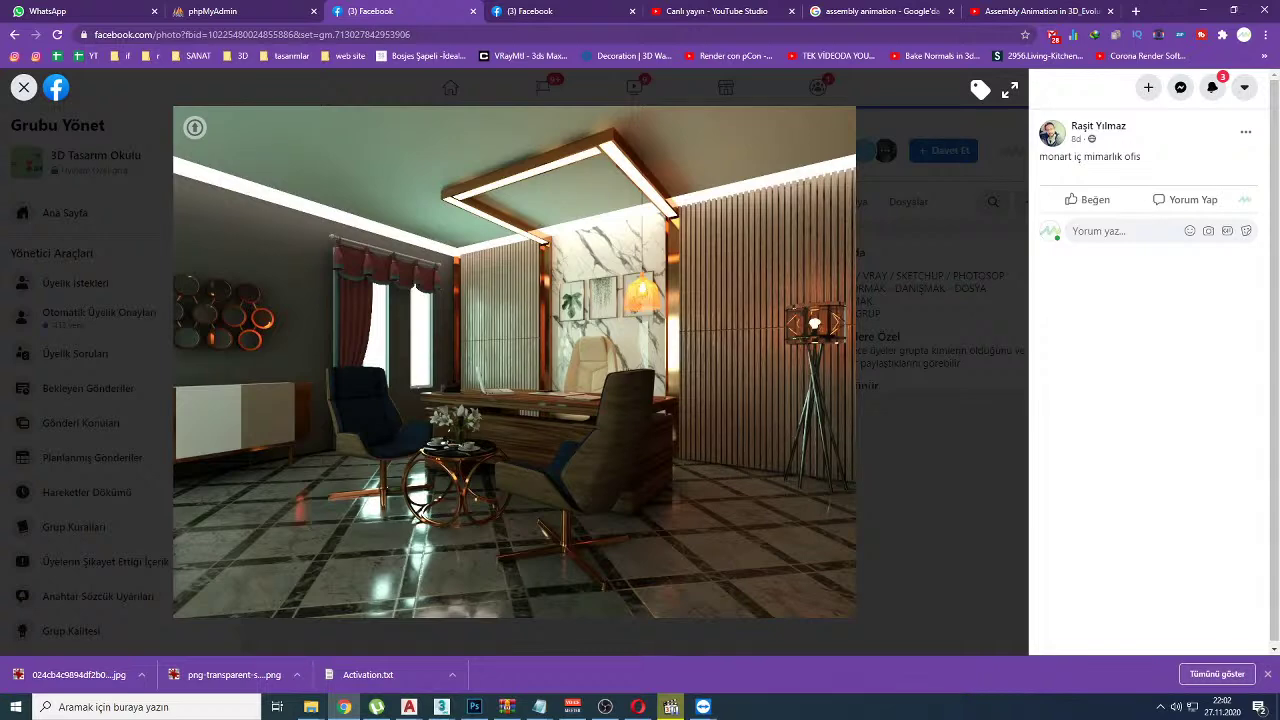
Step: Annotate a floor path, the wall shelf and cabinet, and a table line, then clear them
mouse_move(205, 557)
mouse_down()
mouse_move(520, 454)
mouse_move(502, 447)
mouse_move(553, 492)
mouse_up()
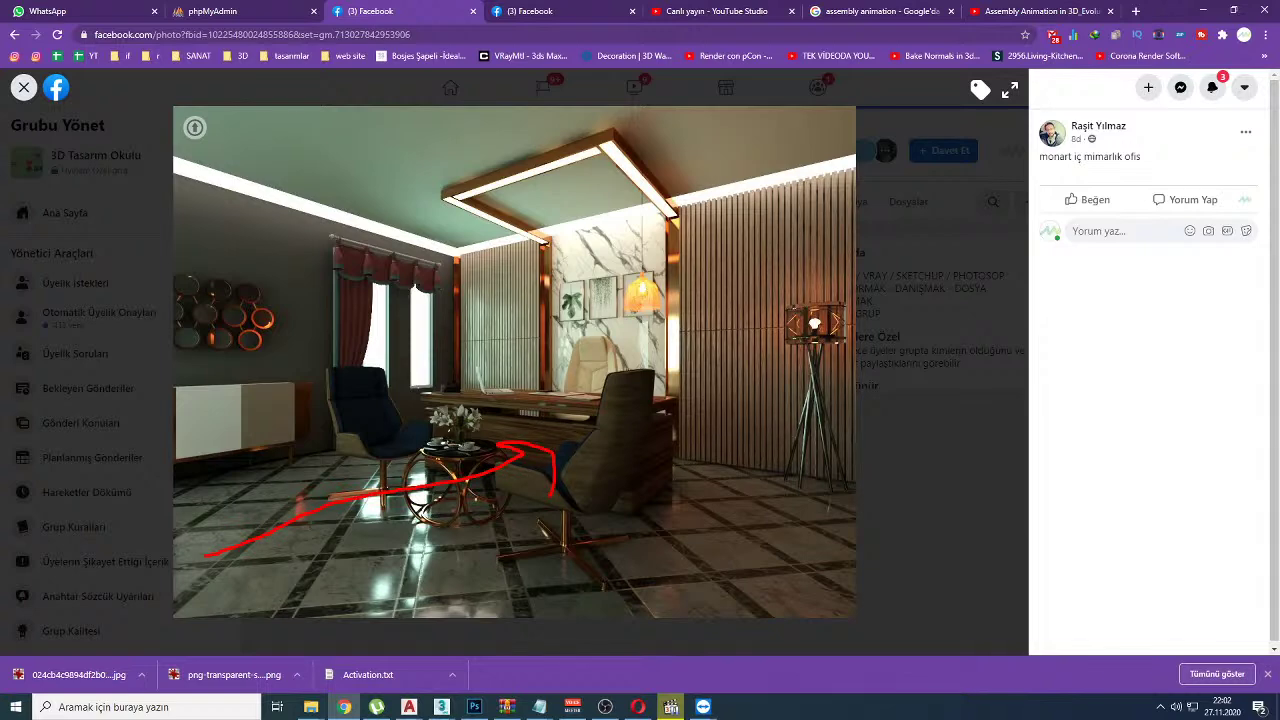
mouse_move(180, 262)
mouse_down()
mouse_move(290, 290)
mouse_move(307, 318)
mouse_move(320, 414)
mouse_move(274, 487)
mouse_move(160, 484)
mouse_move(128, 452)
mouse_move(140, 327)
mouse_move(176, 270)
mouse_up()
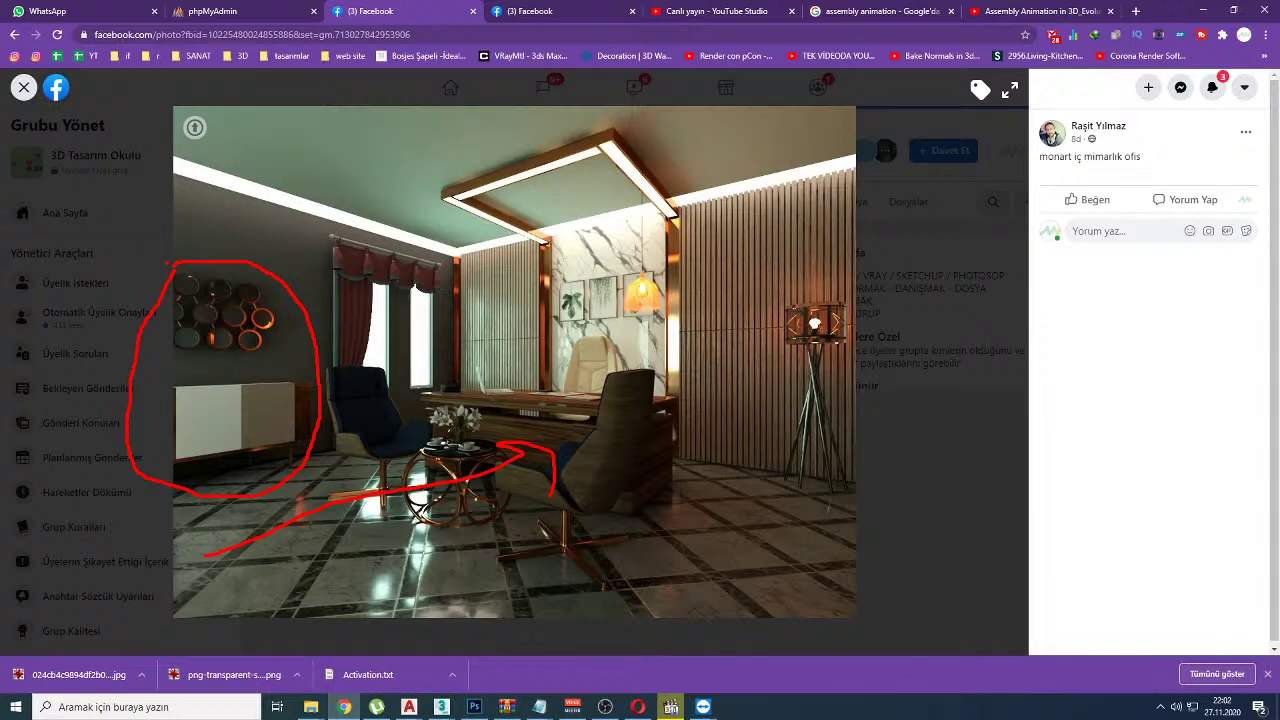
mouse_move(716, 619)
mouse_down()
mouse_move(512, 447)
mouse_move(476, 454)
mouse_move(544, 466)
mouse_up()
key(Escape)
Step: Mark an X over the round wall shelf and an arrow to the table, clearing each
drag(252, 268, 186, 430)
drag(188, 276, 262, 438)
key(Escape)
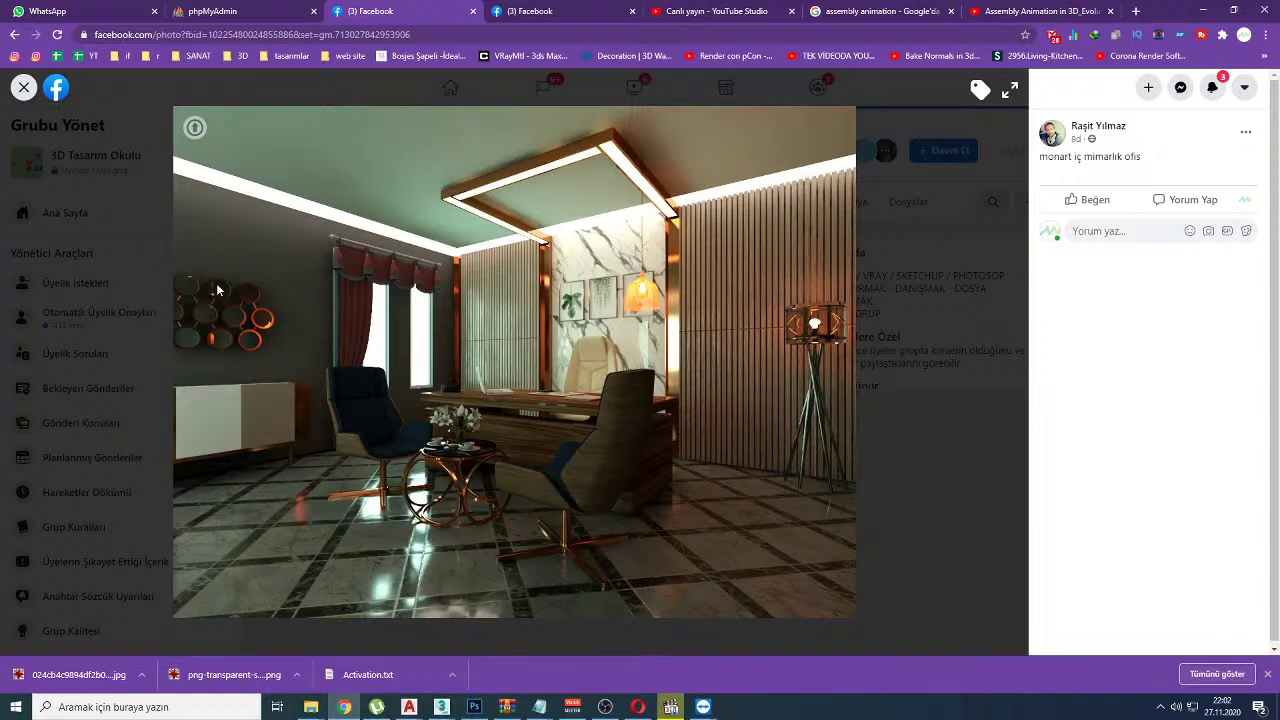
drag(205, 610, 487, 467)
key(Escape)
Step: Trace the ceiling light and ceiling edge, clear them, and switch to YouTube Studio
drag(610, 150, 675, 215)
mouse_move(442, 248)
mouse_down()
mouse_move(162, 156)
mouse_move(376, 187)
mouse_move(443, 217)
mouse_move(468, 246)
mouse_move(450, 228)
mouse_move(537, 222)
mouse_move(762, 181)
mouse_up()
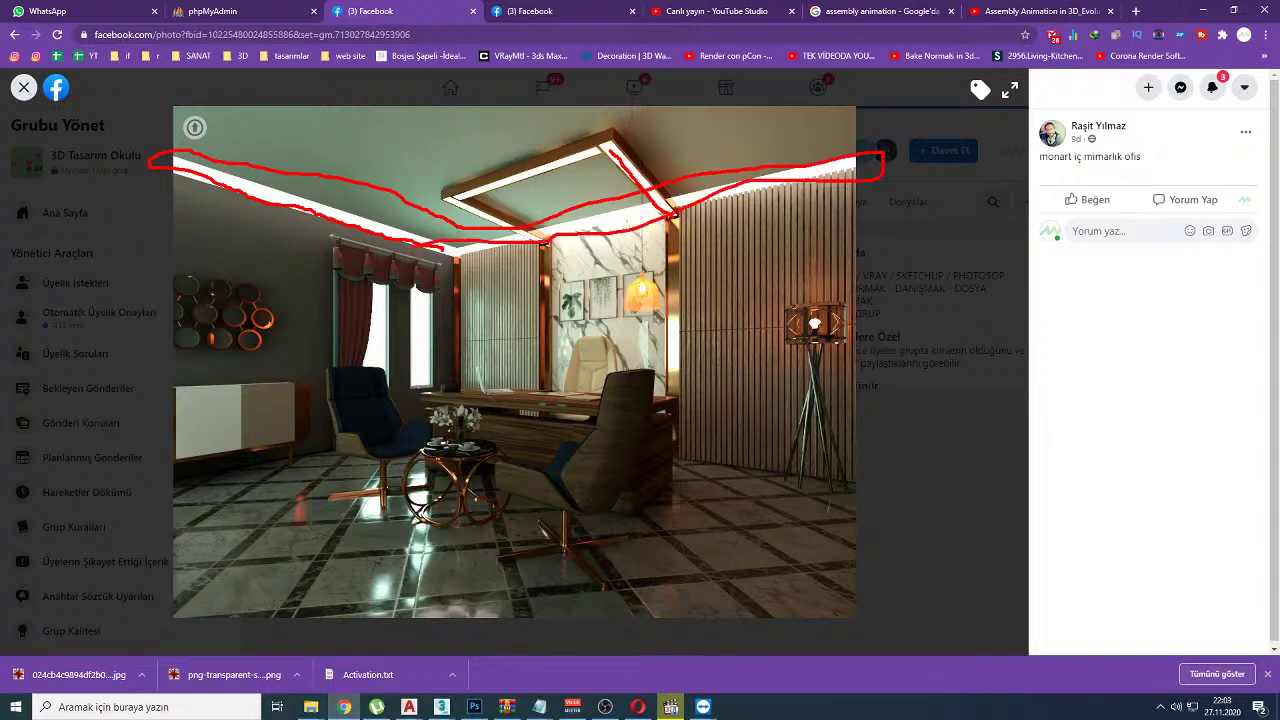
key(Escape)
click(689, 11)
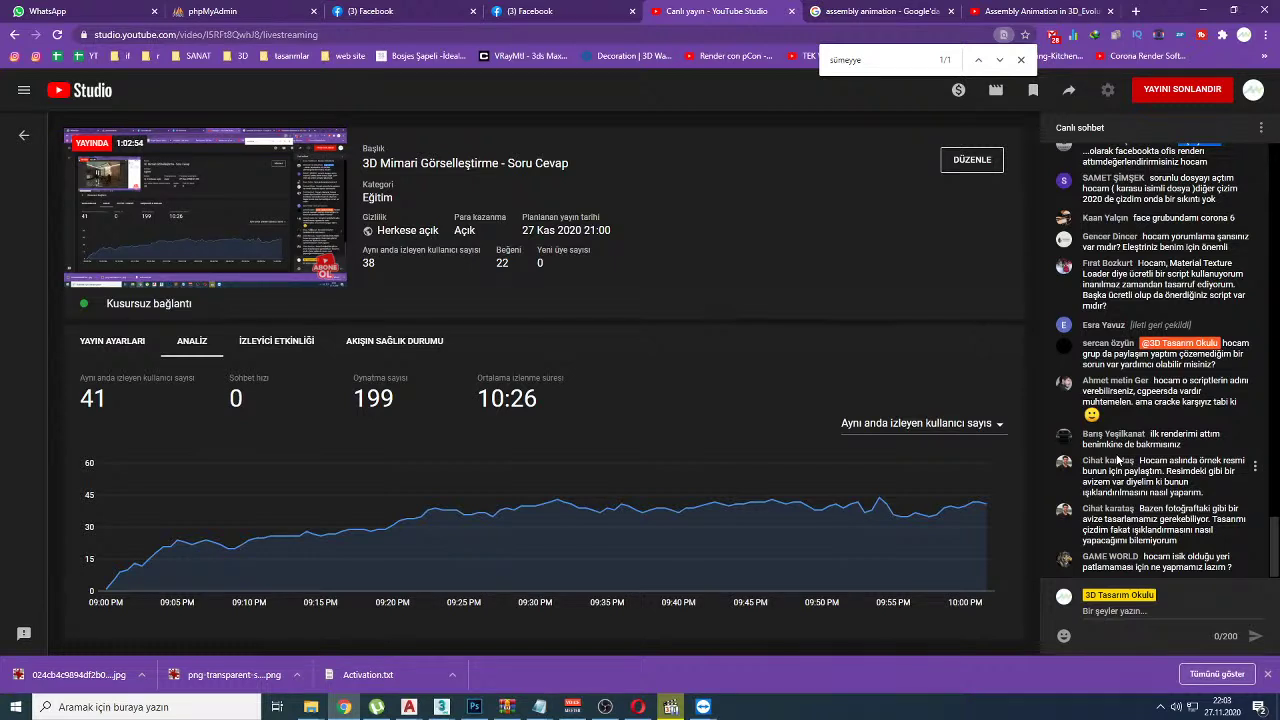
Step: Scroll up the live chat and bring the TeamViewer remote session to the front
scroll(1122, 390, up, 1)
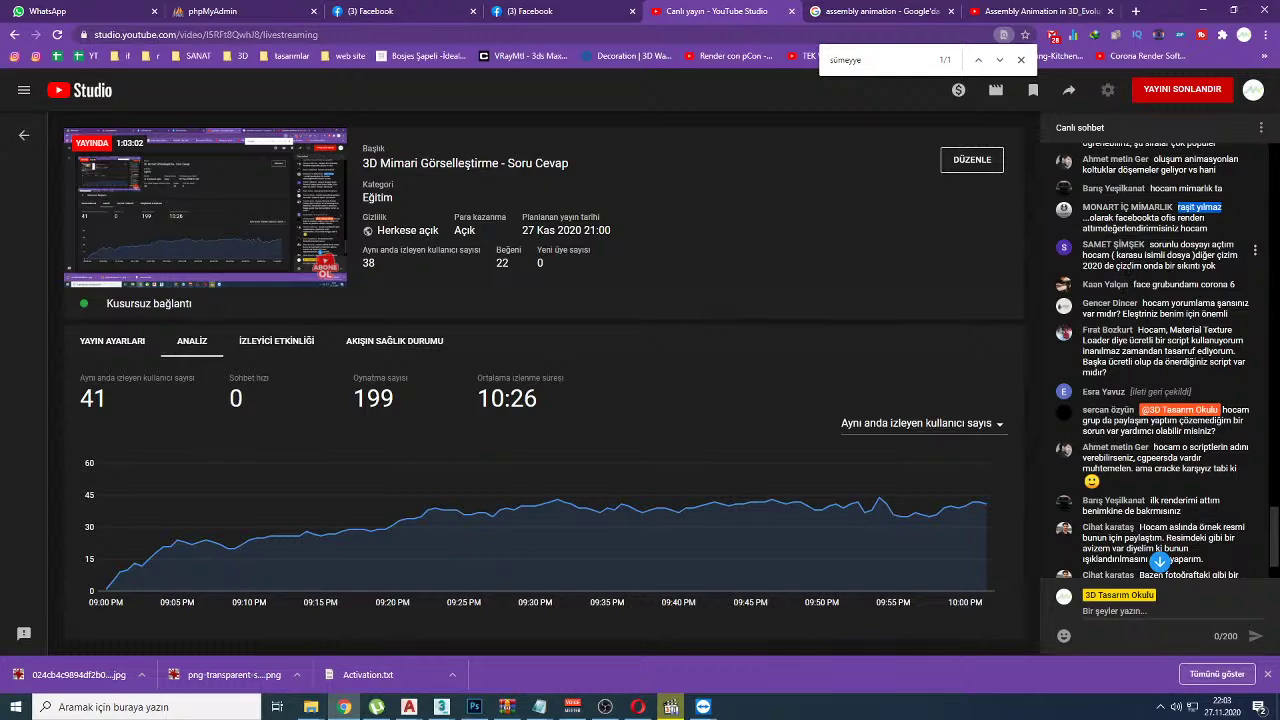
mouse_move(703, 706)
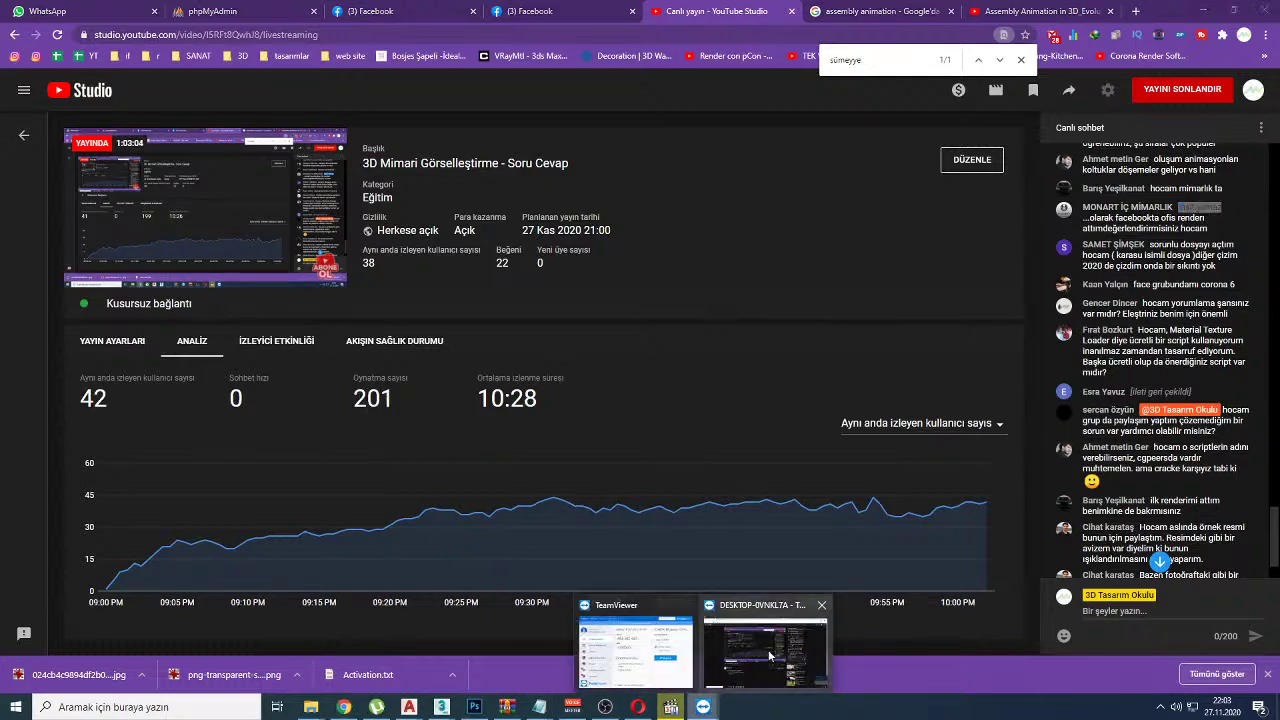
mouse_move(641, 658)
click(752, 653)
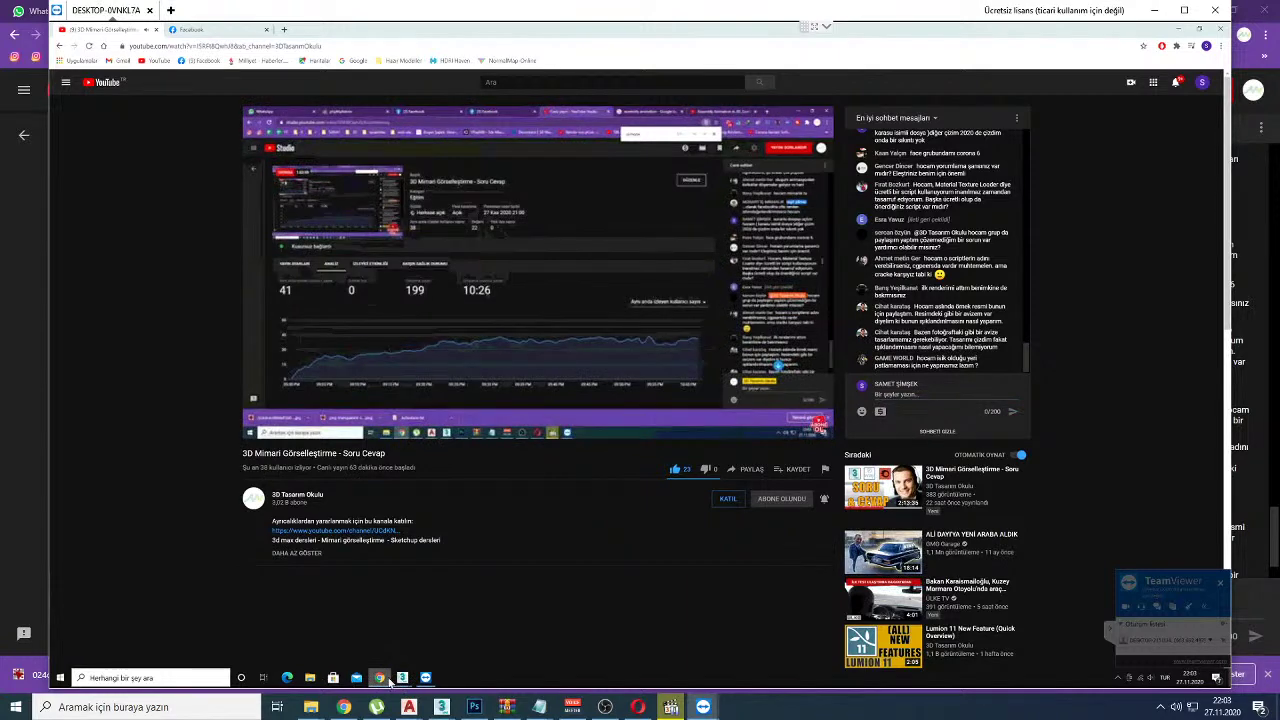
Step: Show the remote 3ds Max scene with geometry hidden, circle its statistics, then return to local 3ds Max
mouse_move(403, 680)
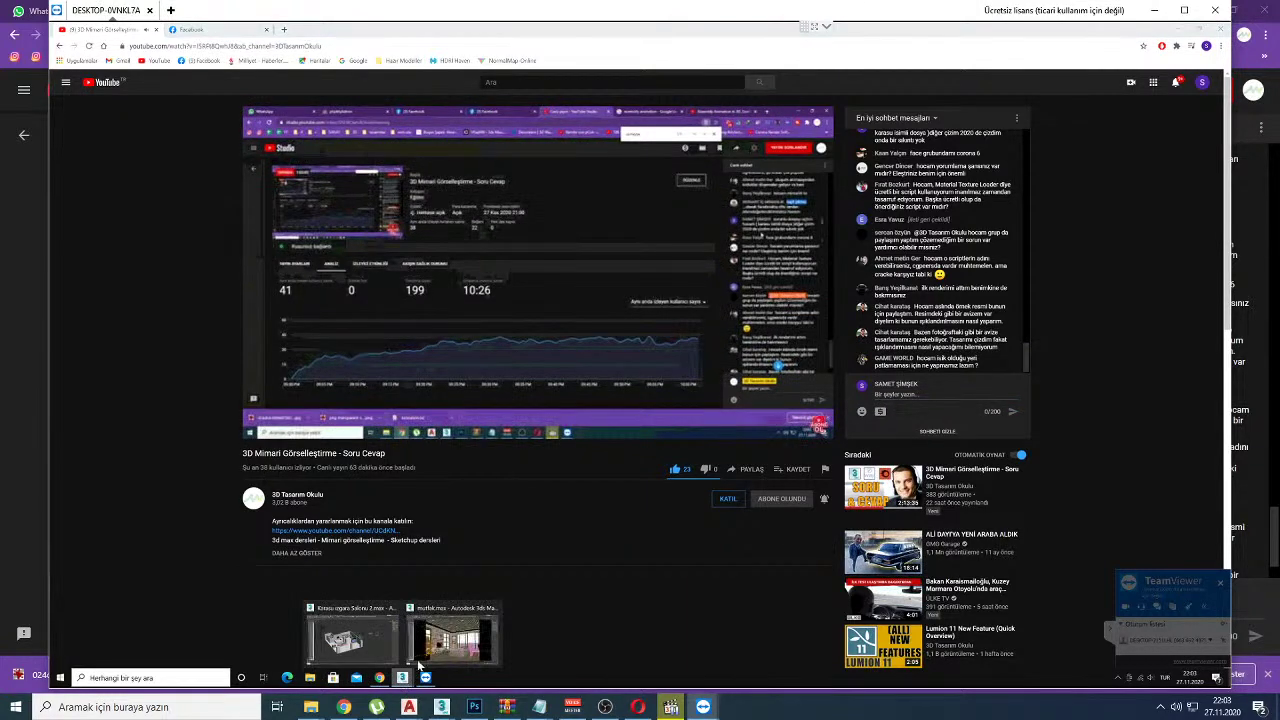
click(376, 636)
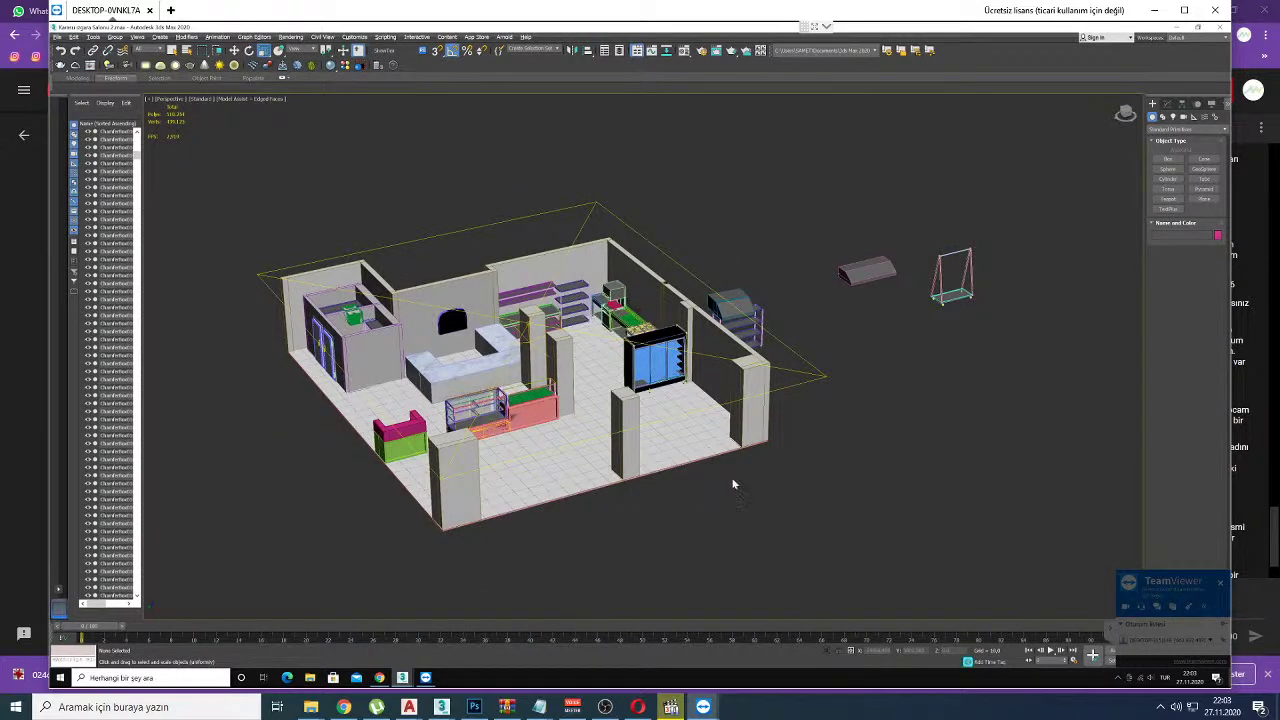
key(shift+g)
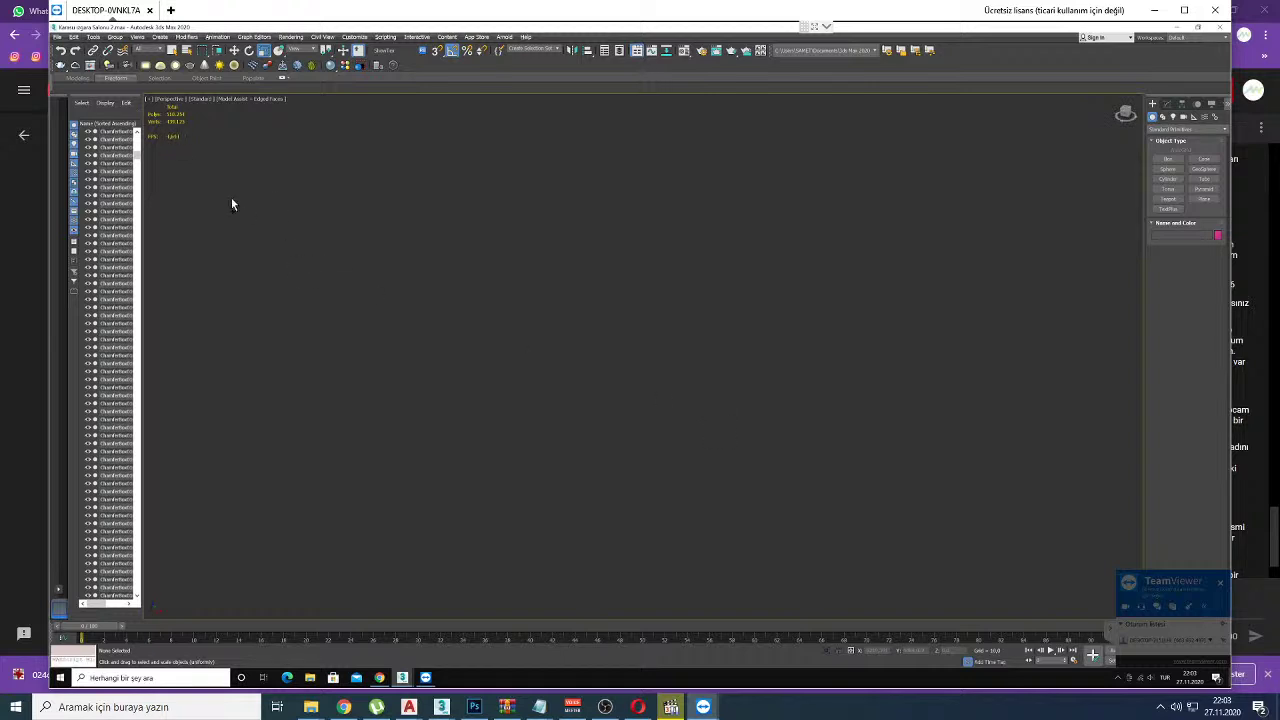
drag(170, 152, 158, 120)
mouse_move(441, 707)
click(491, 670)
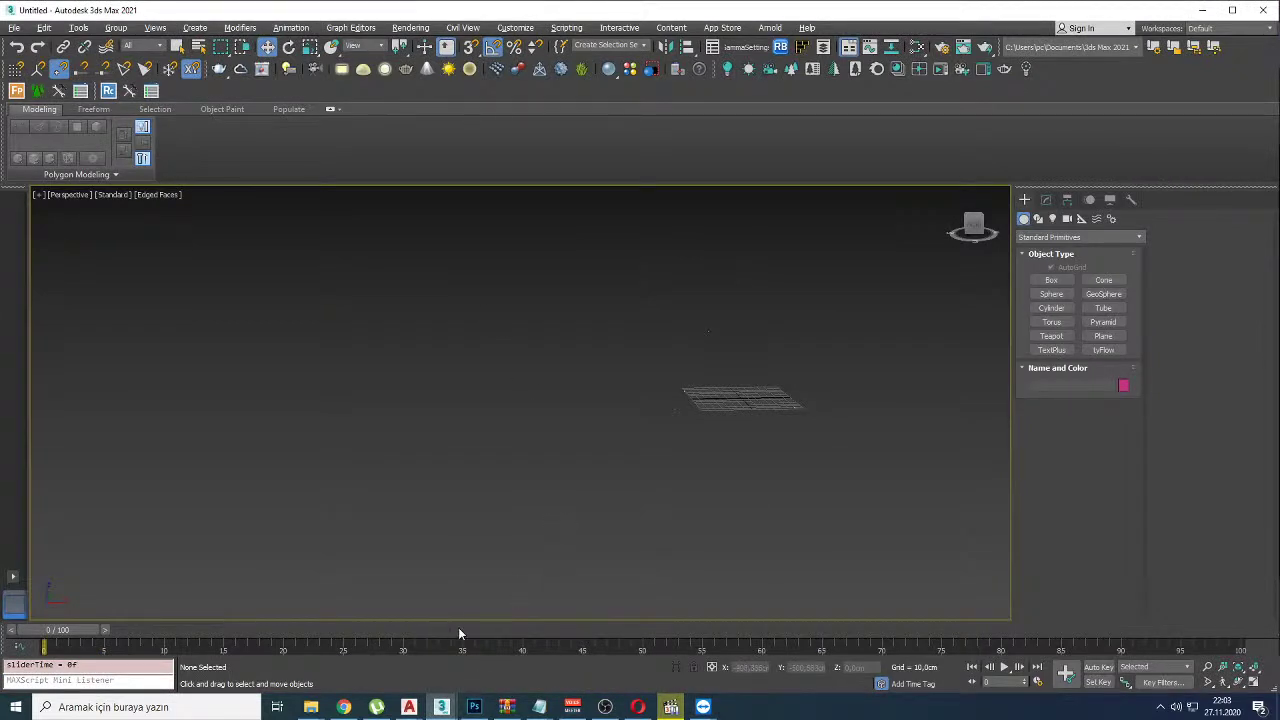
Step: Set frame 48, show viewport statistics, orbit to test FPS, then return to TeamViewer
drag(459, 633, 629, 630)
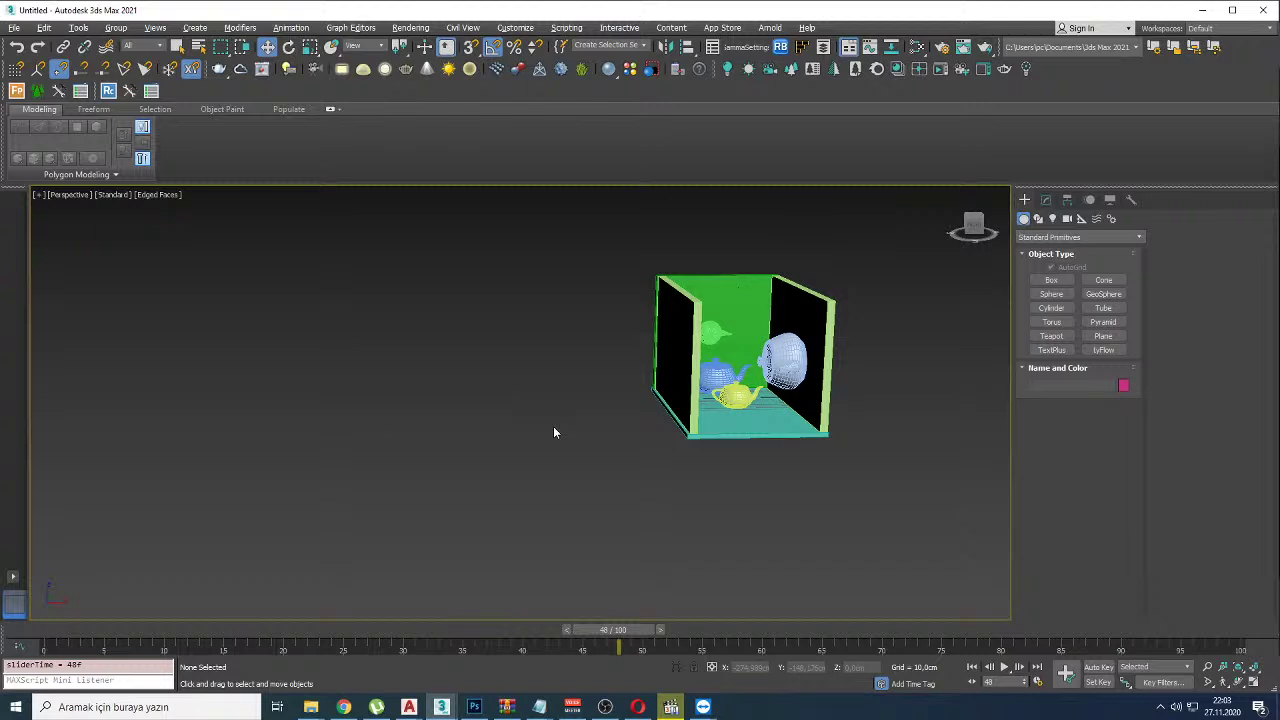
key(7)
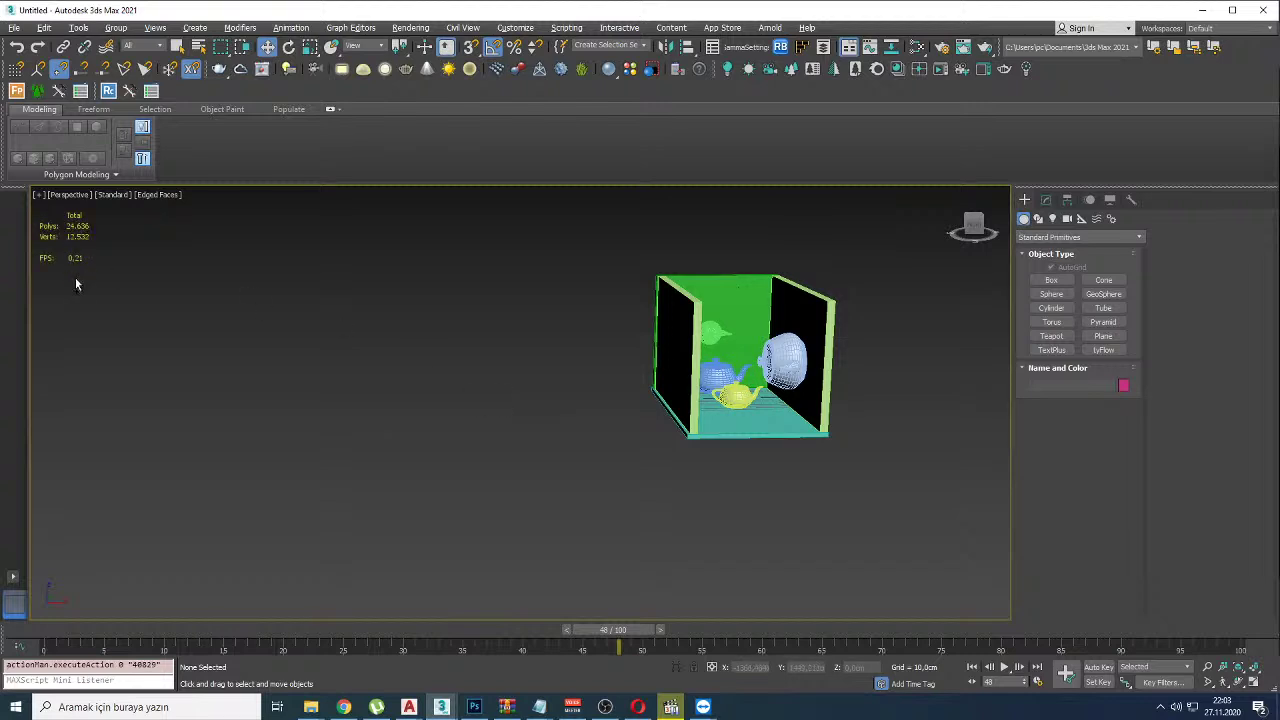
mouse_move(65, 268)
mouse_down()
mouse_move(100, 252)
mouse_move(66, 236)
mouse_move(18, 262)
mouse_move(46, 282)
mouse_move(91, 284)
mouse_up()
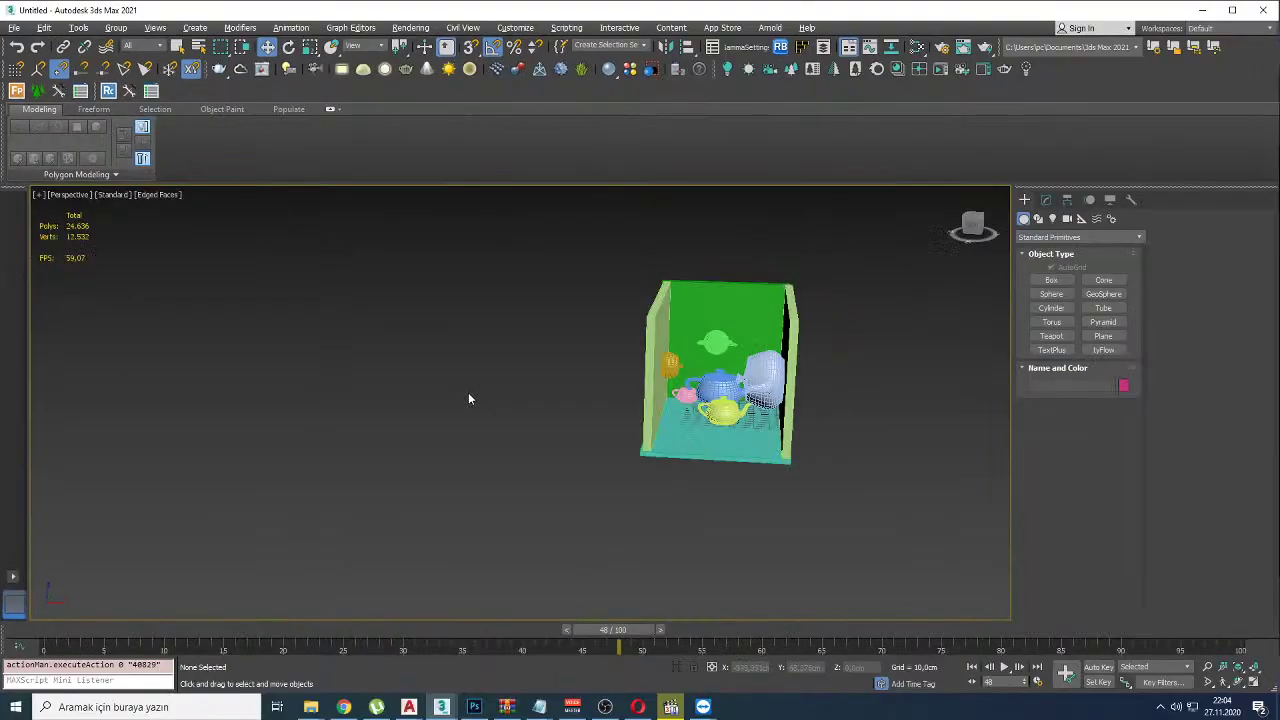
mouse_move(469, 397)
alt+middle_down()
mouse_move(454, 391)
mouse_move(491, 406)
mouse_move(472, 405)
alt+middle_up()
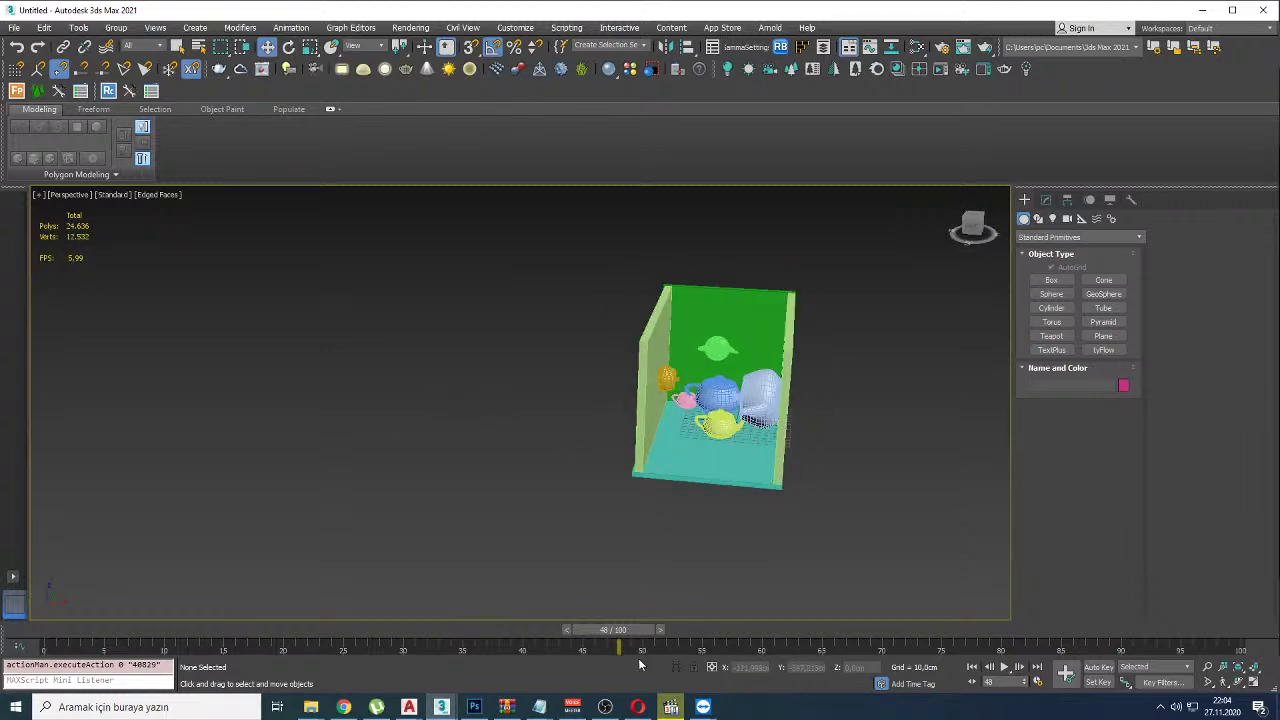
click(703, 707)
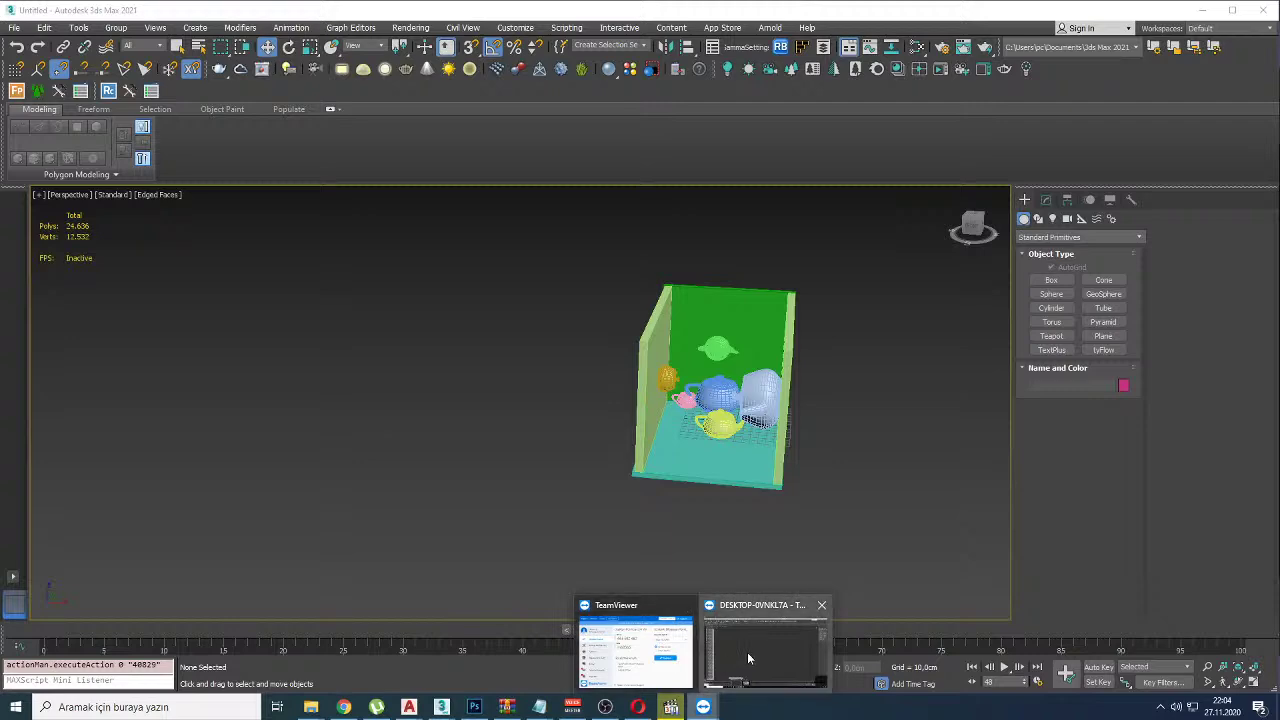
click(747, 657)
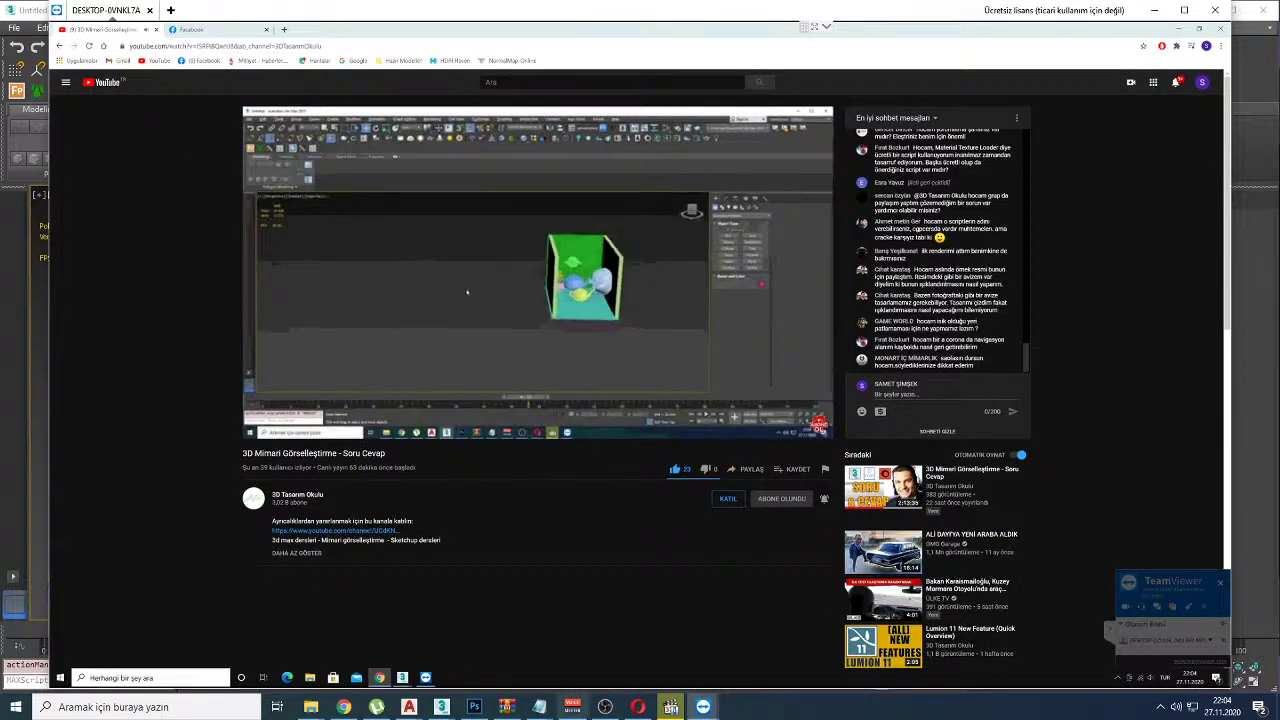
Step: Compare the remote scene with the local one by orbiting the local scene's frame rate
mouse_move(402, 678)
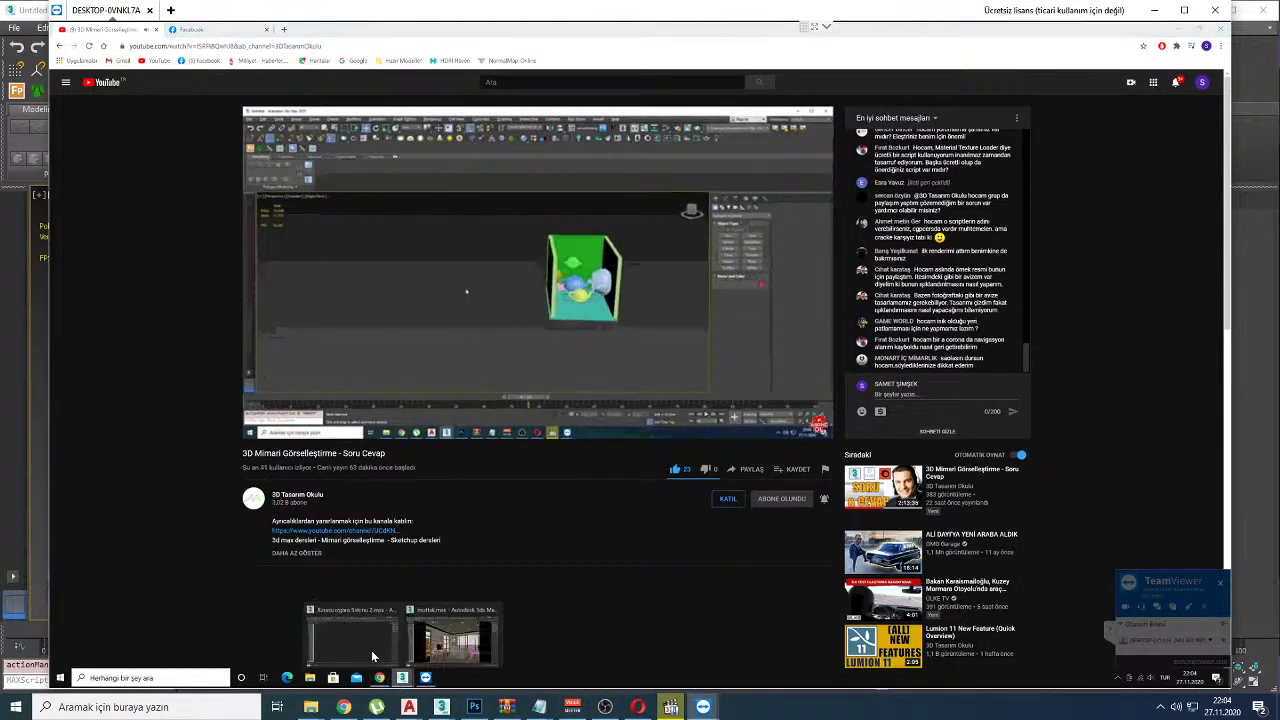
click(372, 651)
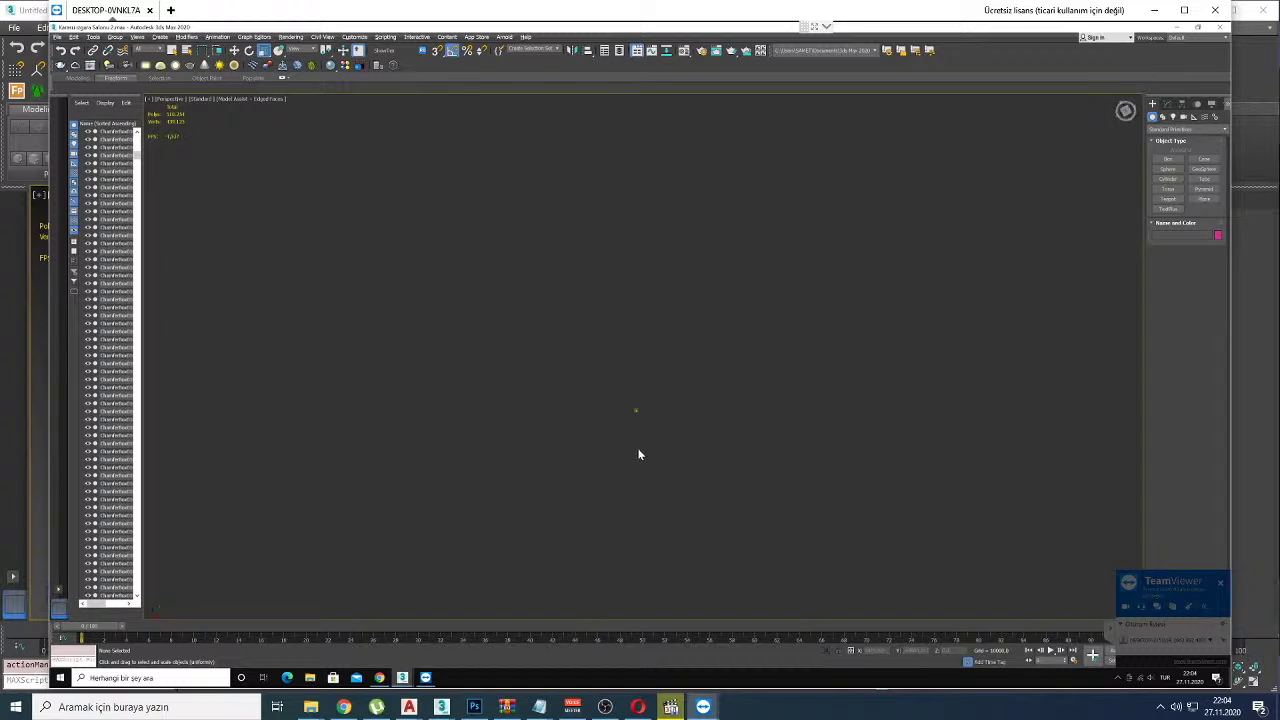
mouse_move(441, 707)
click(503, 636)
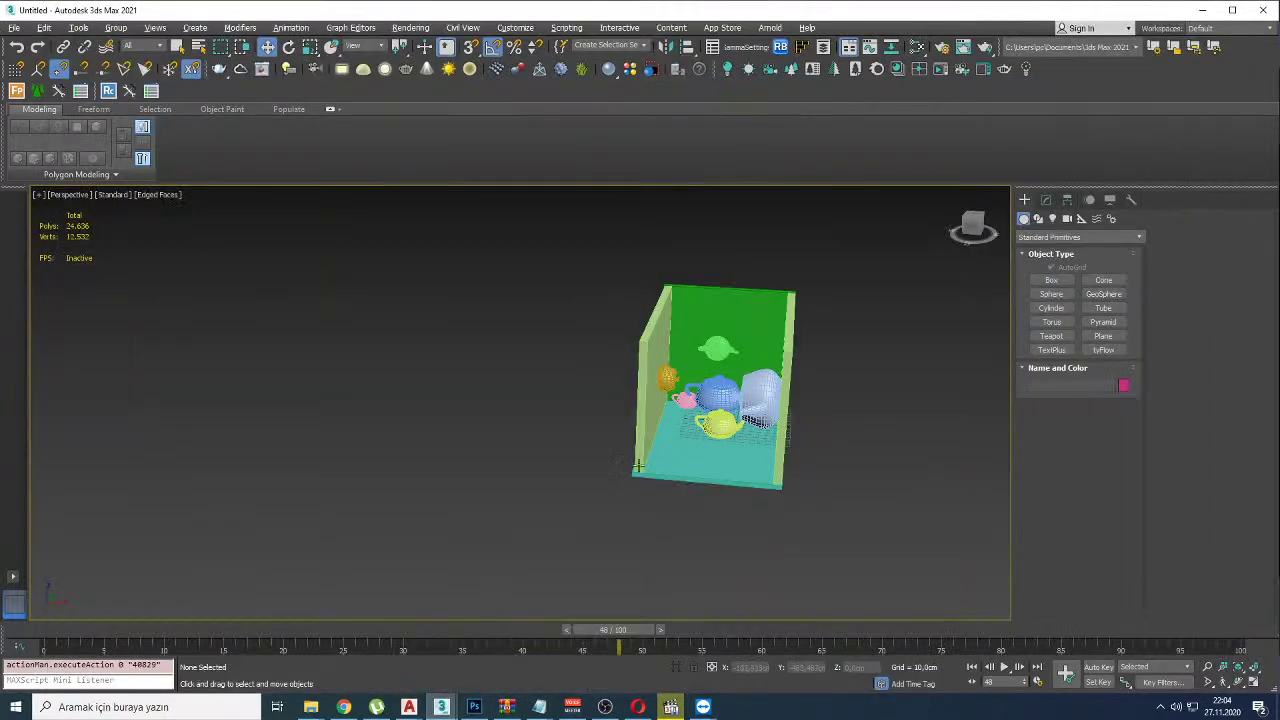
alt+middle_drag(636, 466, 612, 490)
Step: In Top view, mark the world origin with a circle and crossing axis lines
key(t)
scroll(636, 397, down, 5)
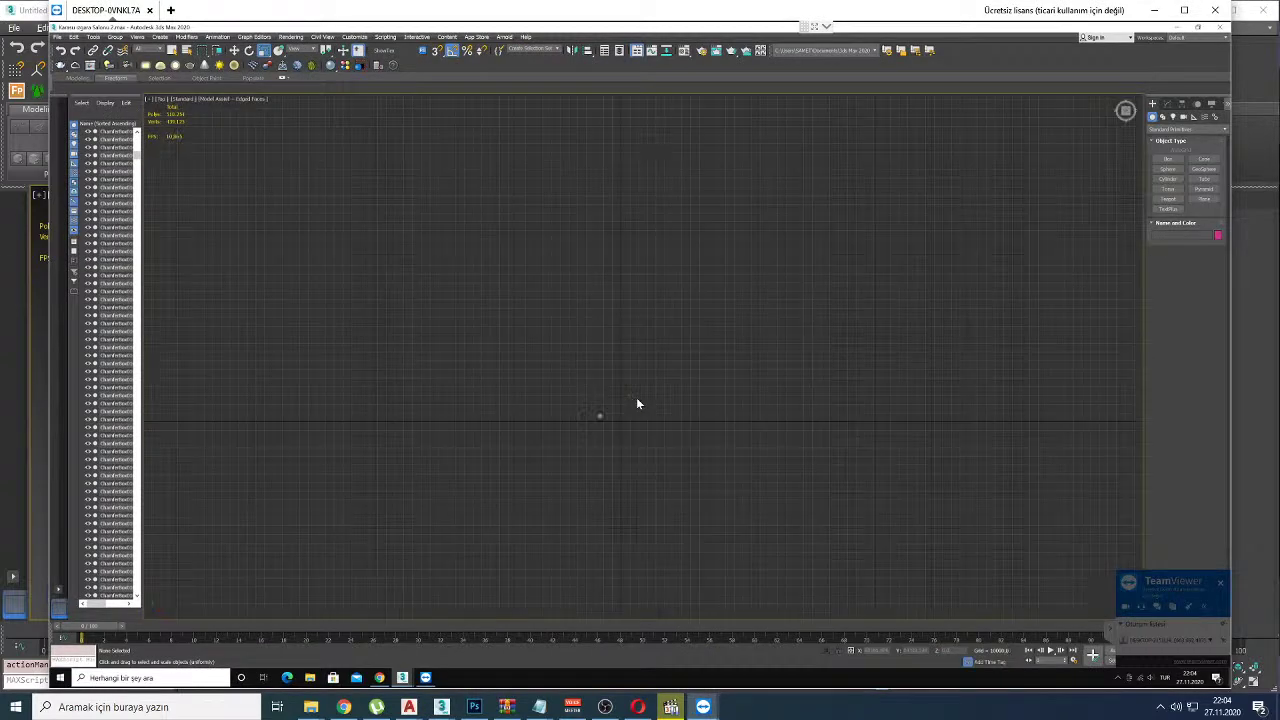
middle_drag(556, 483, 660, 289)
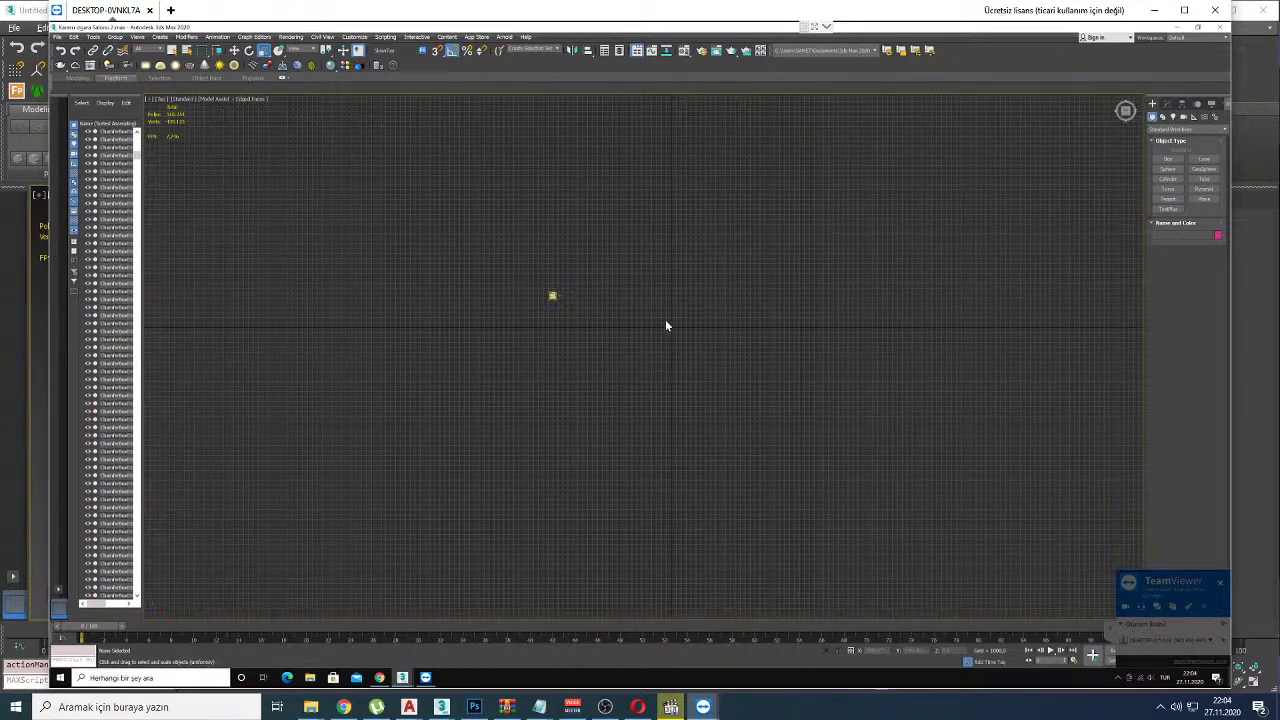
scroll(669, 326, up, 3)
mouse_move(726, 298)
mouse_down()
mouse_move(752, 296)
mouse_move(722, 260)
mouse_up()
drag(668, 172, 715, 680)
drag(590, 333, 1122, 324)
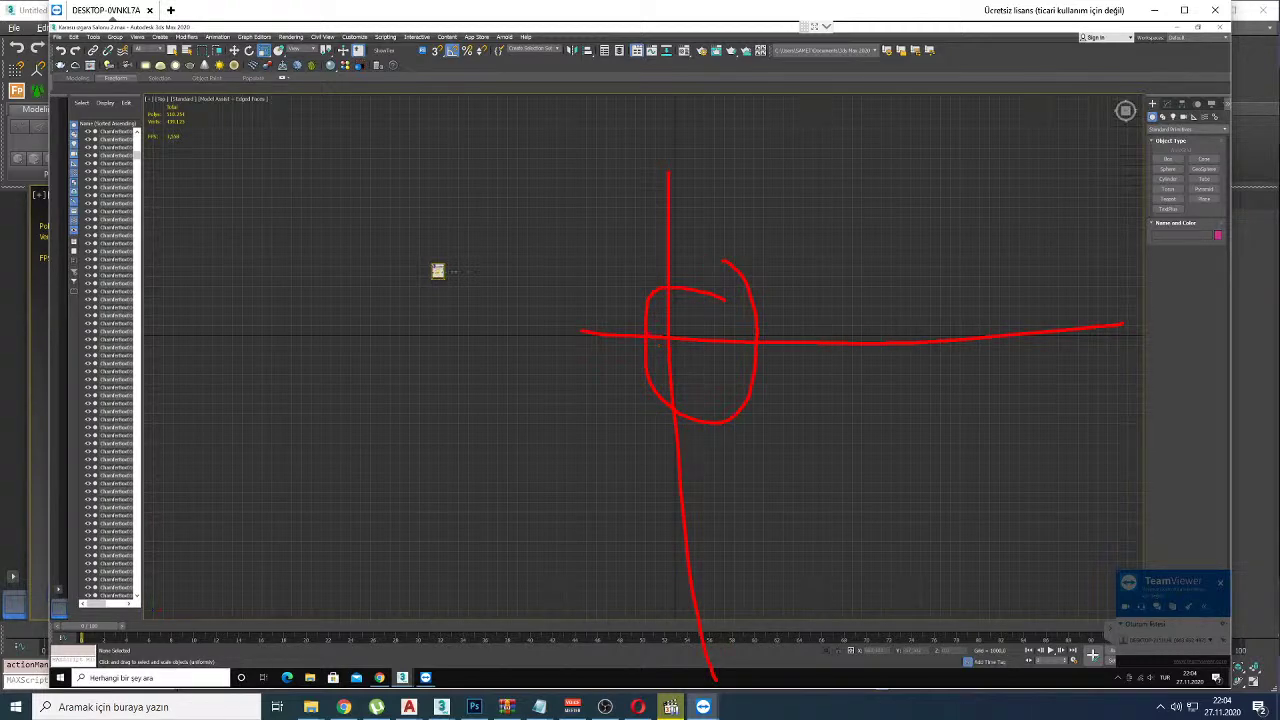
Step: Group all objects, move the group to the world origin, and view it in perspective
drag(552, 331, 326, 213)
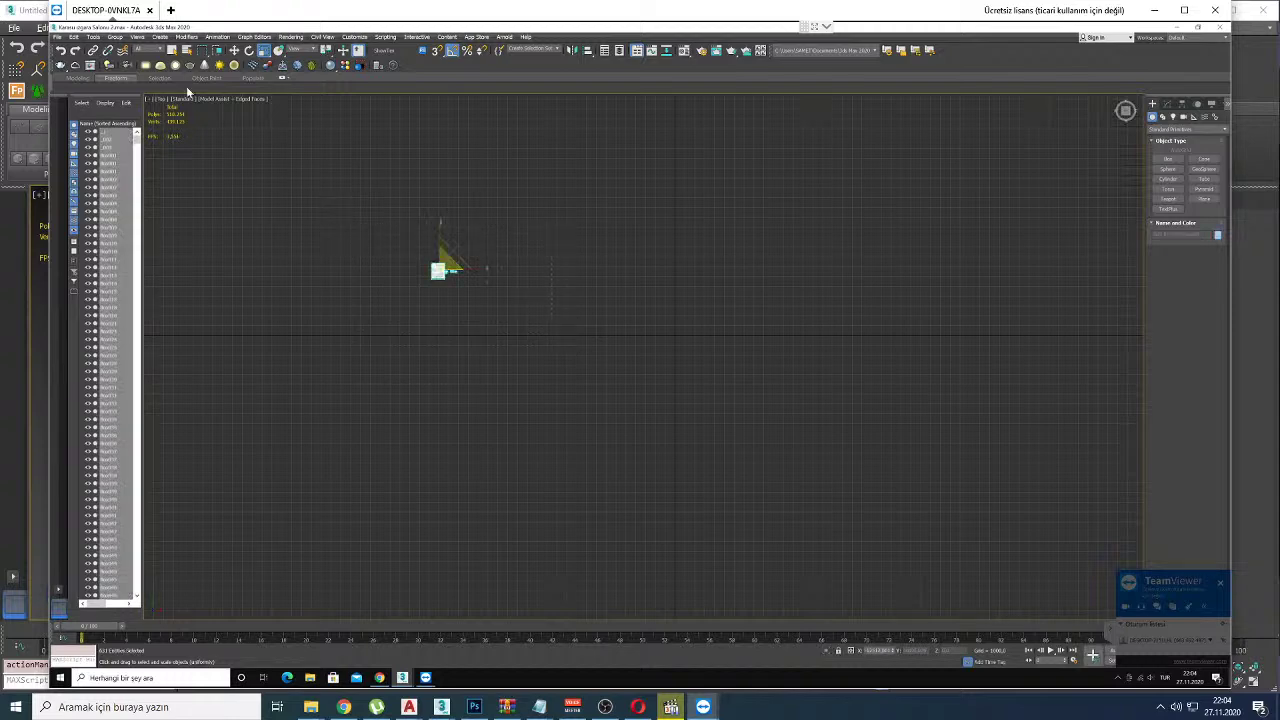
click(115, 37)
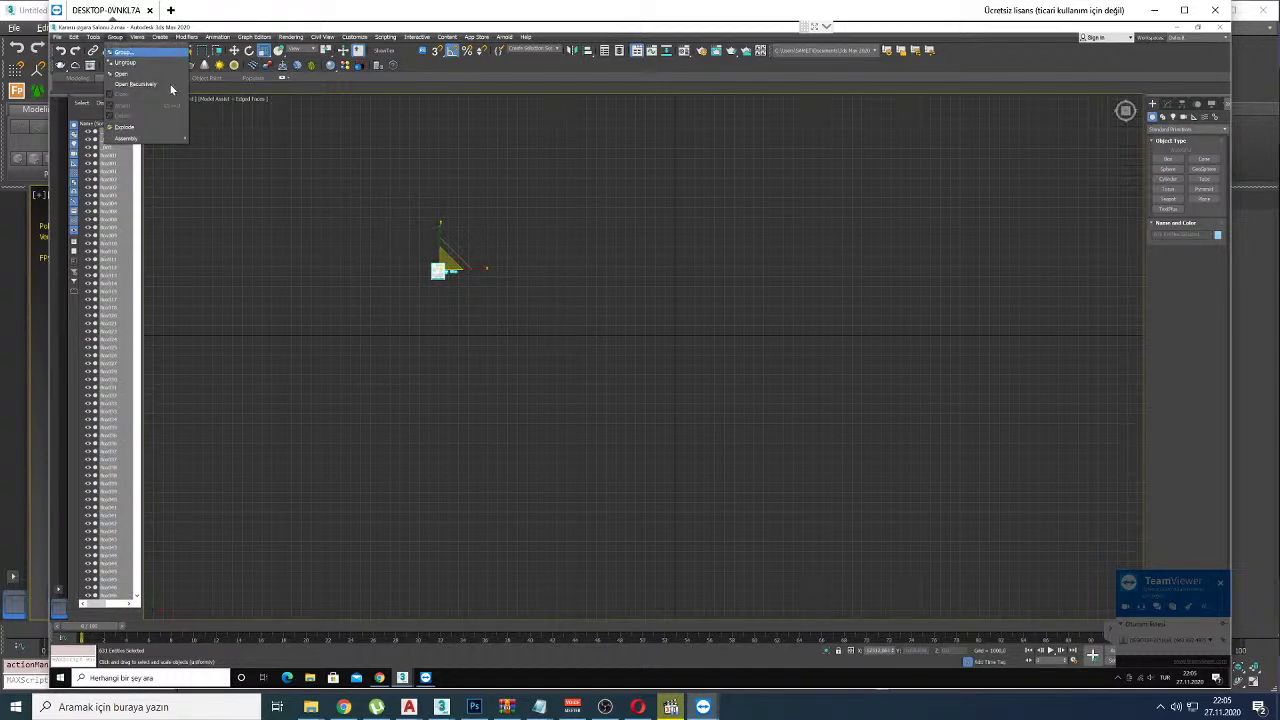
click(129, 55)
click(642, 367)
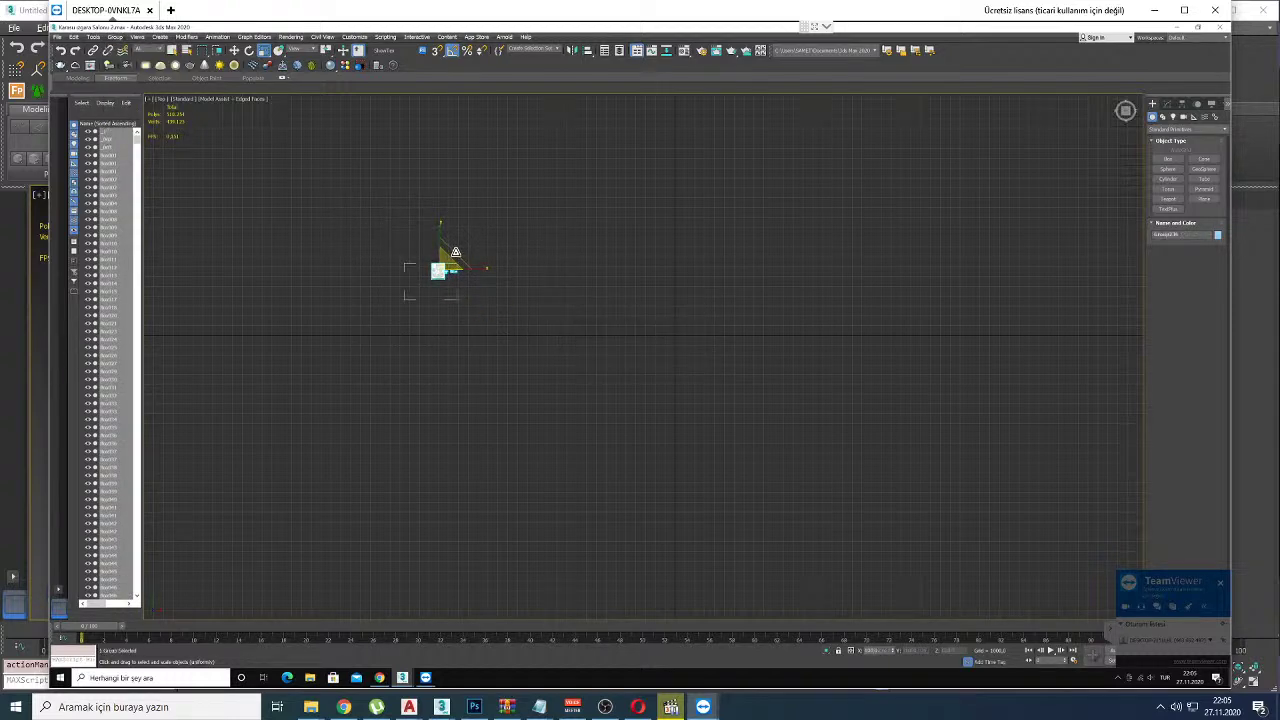
key(w)
drag(678, 321, 694, 316)
key(p)
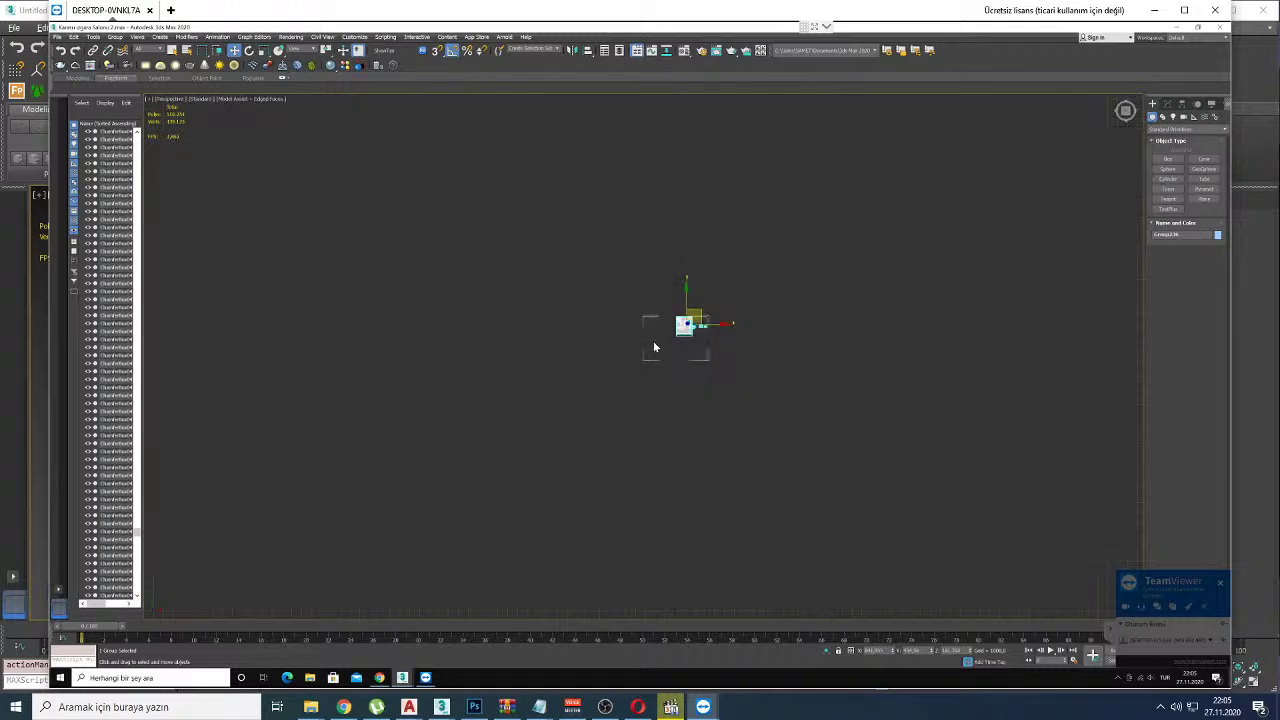
key(z)
alt+middle_drag(716, 265, 706, 390)
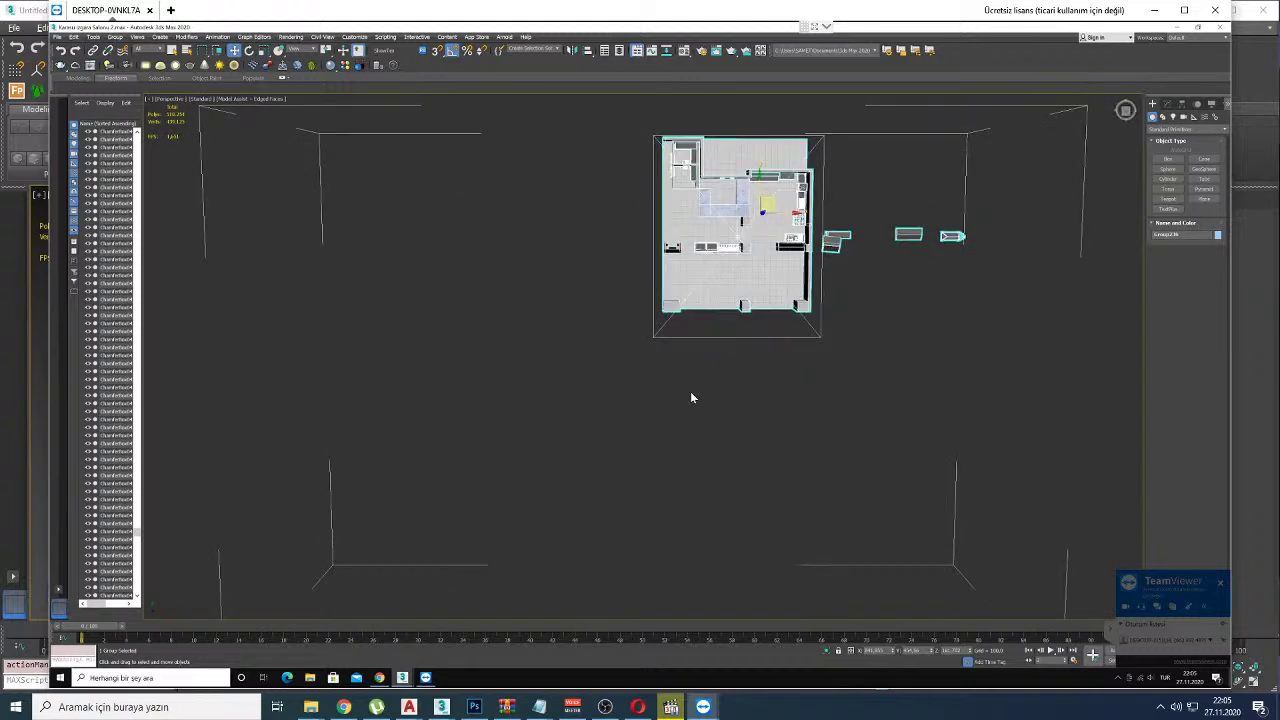
key(ctrl+d)
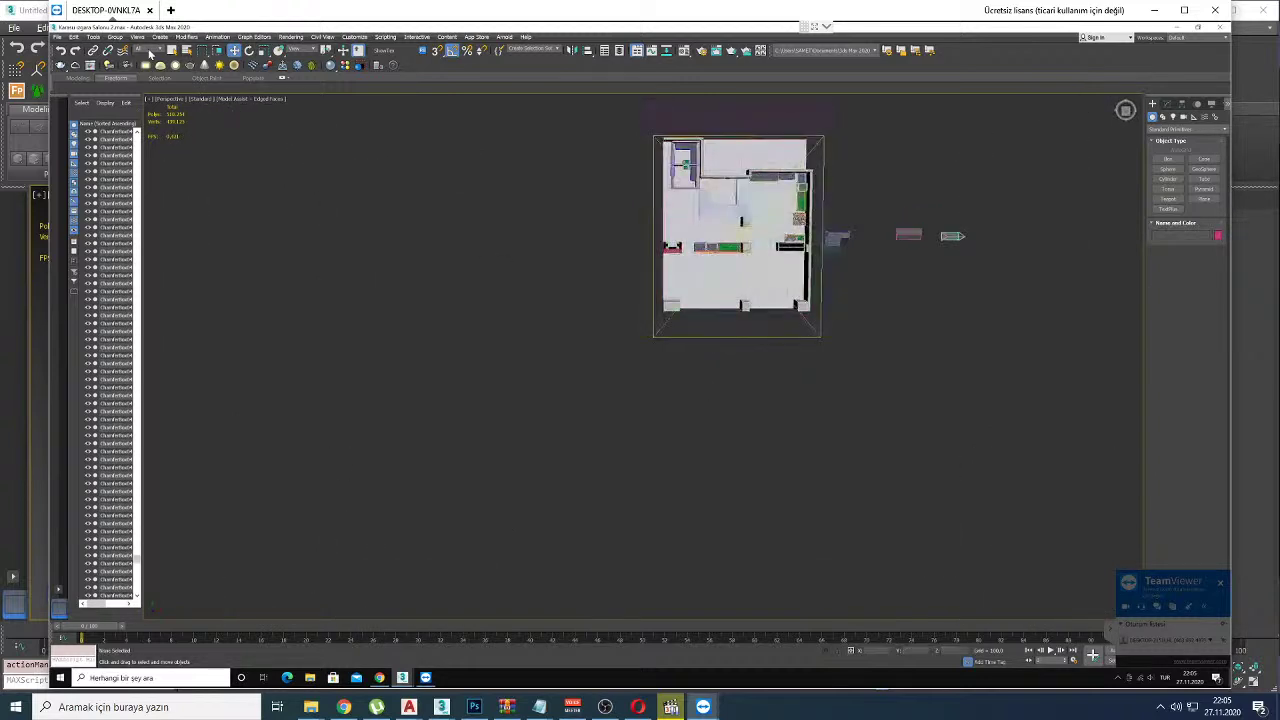
Step: Region-select the floor plan, open its 654-object group, and clear the selection
click(148, 51)
drag(517, 349, 509, 71)
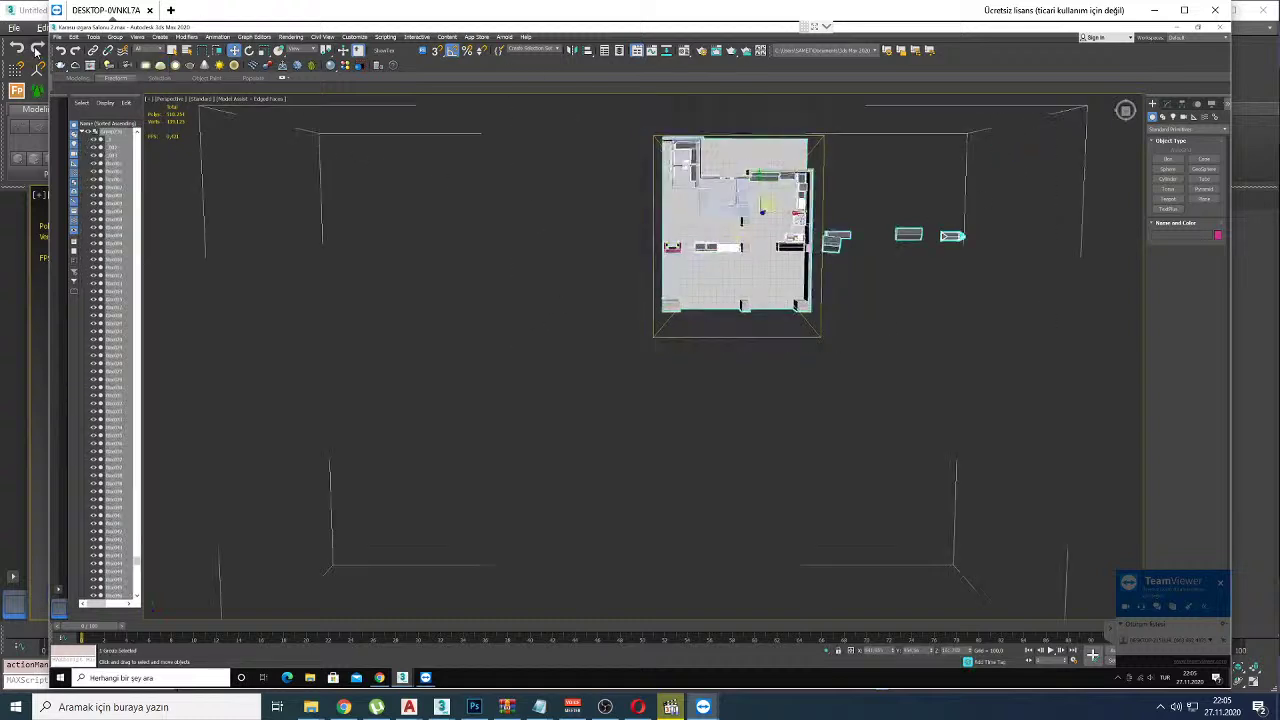
click(115, 37)
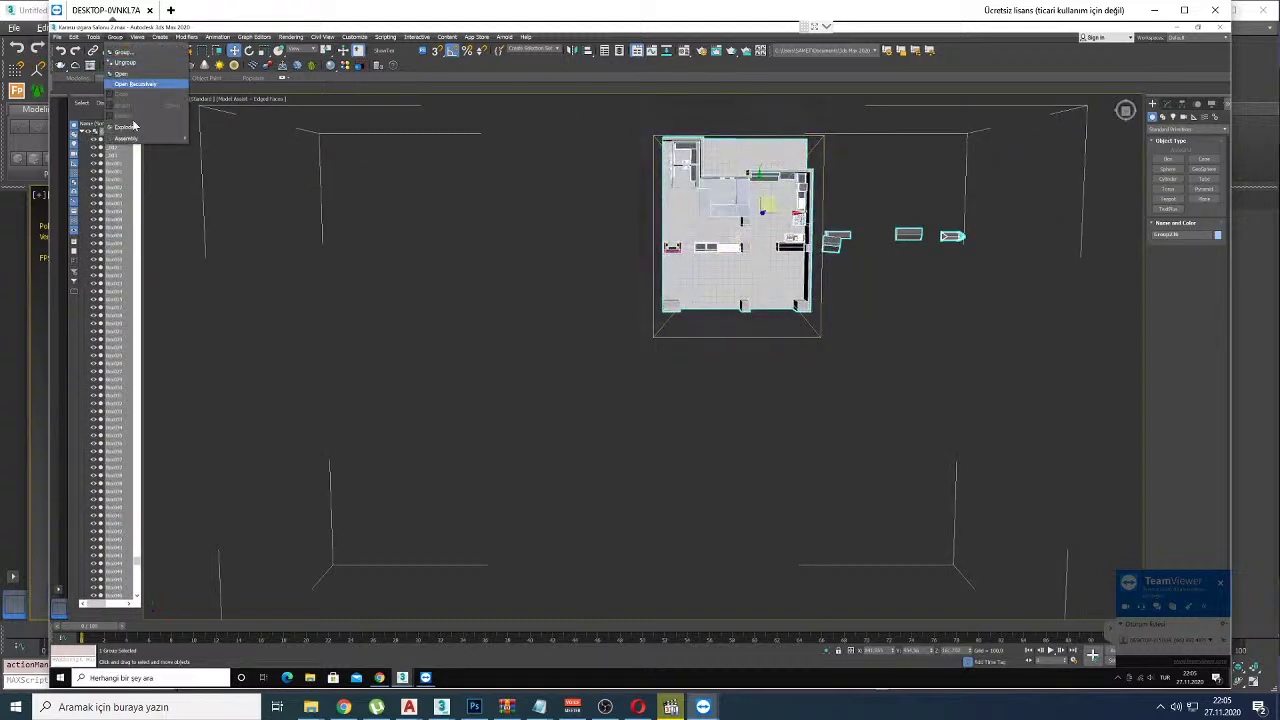
click(135, 128)
click(240, 130)
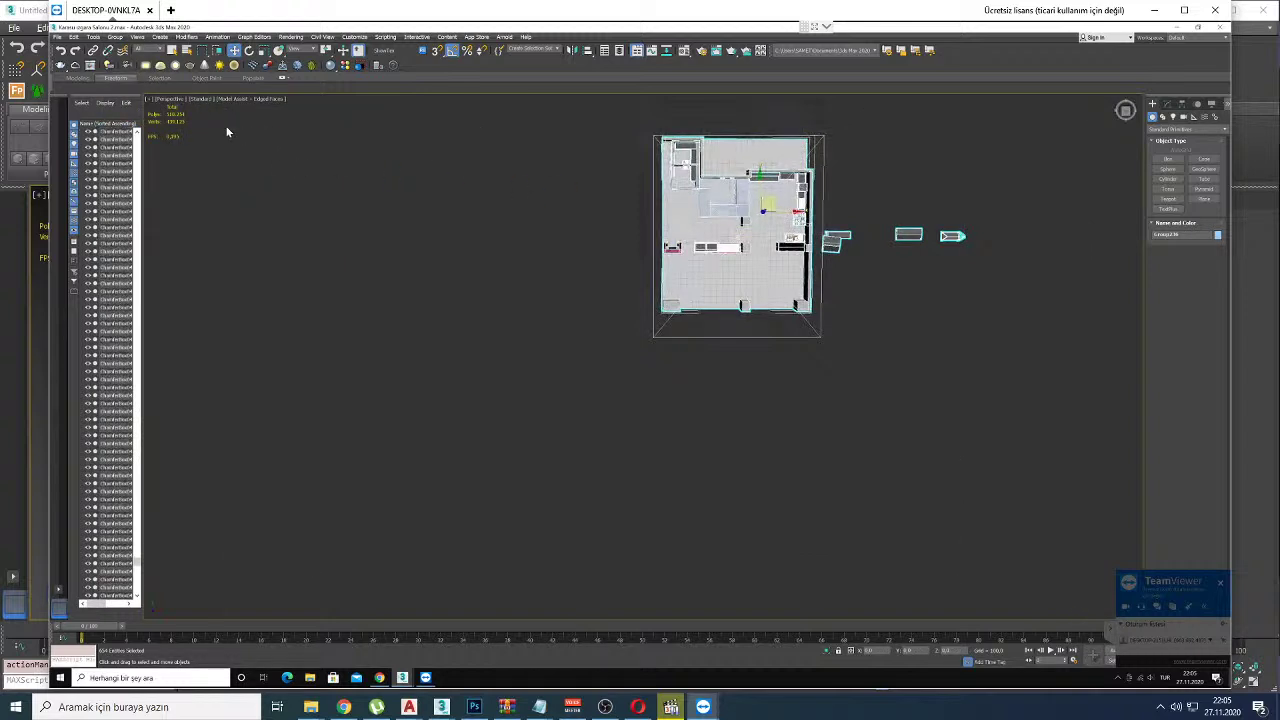
Step: Filter selection to Lights and select all, then filter to Cameras and deselect
click(144, 50)
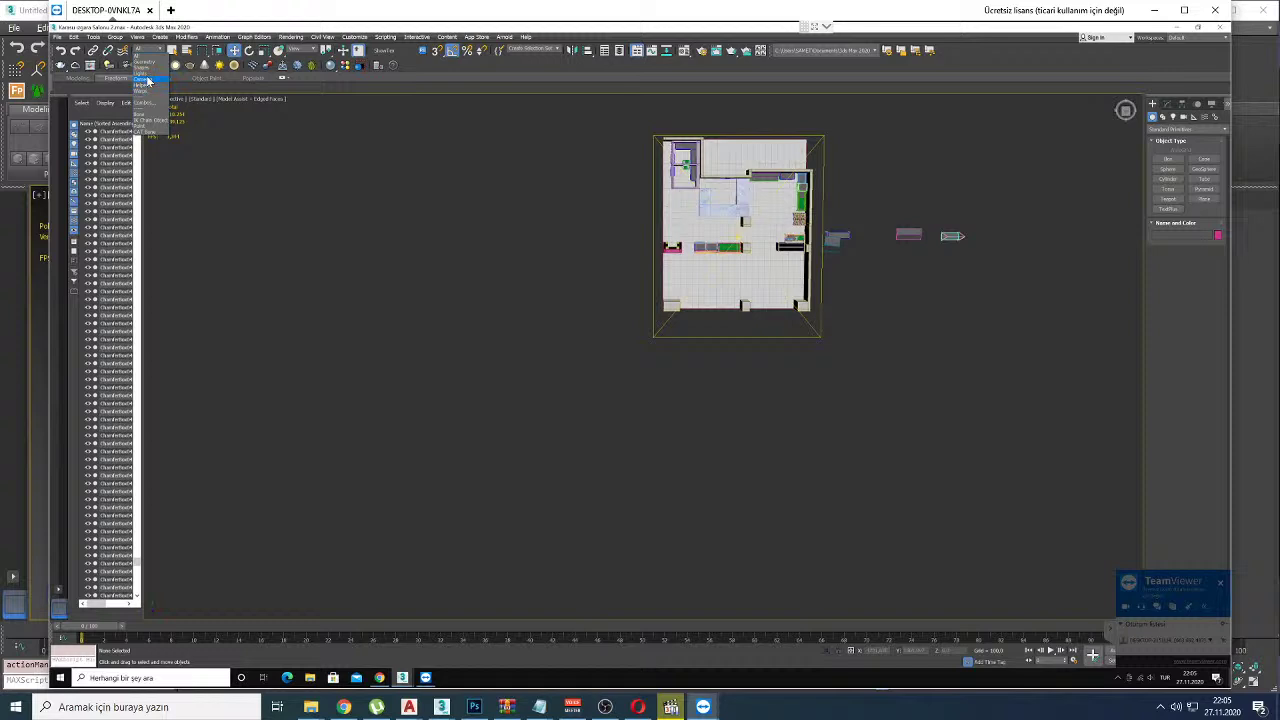
key(Return)
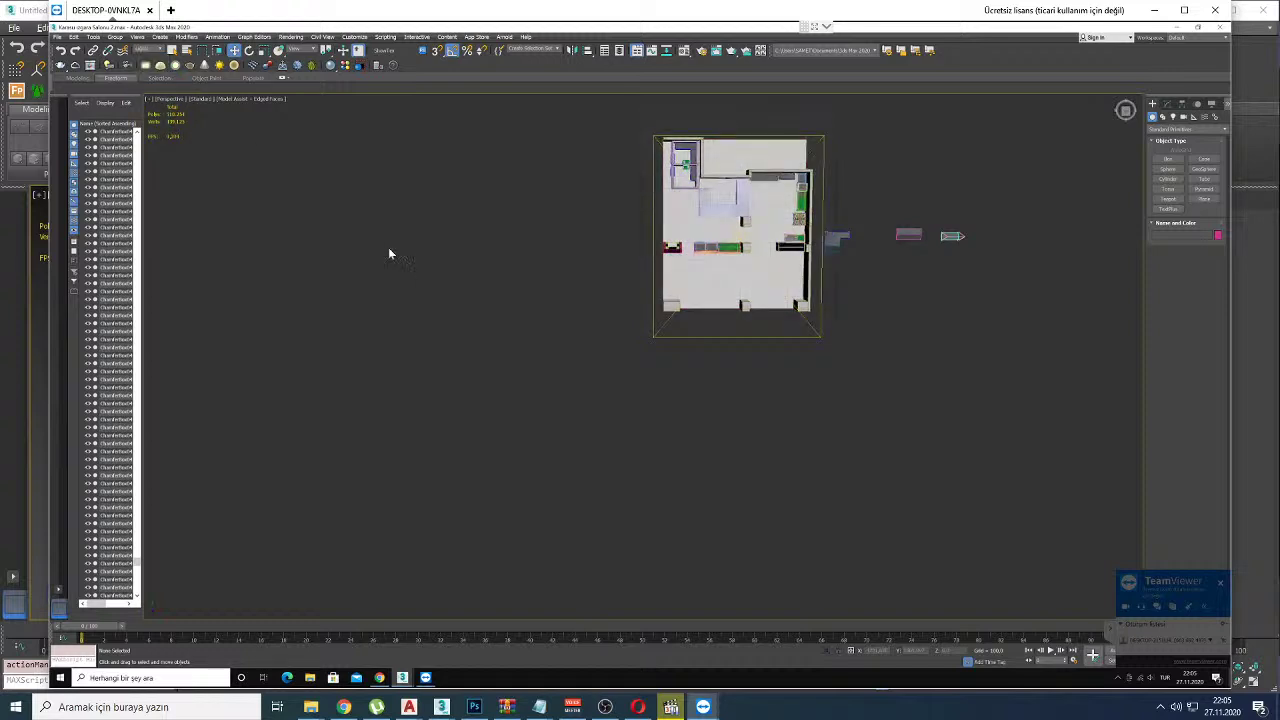
key(ctrl+a)
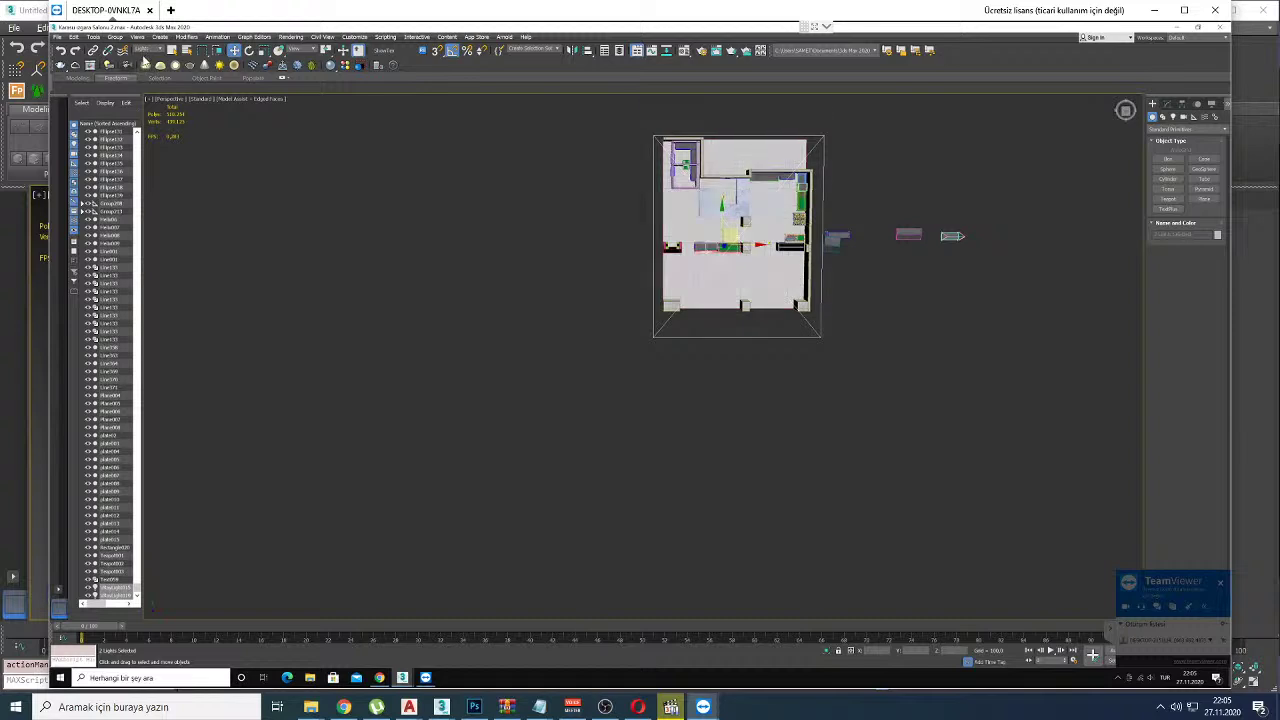
click(147, 48)
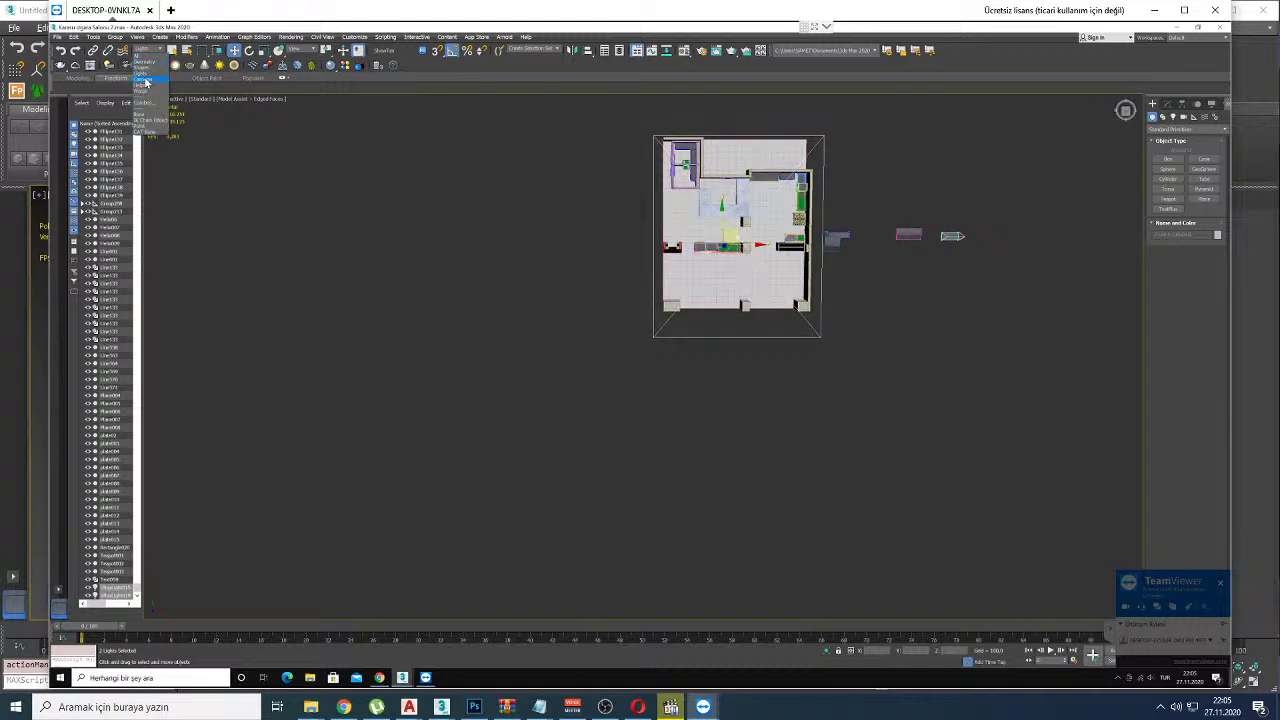
click(145, 80)
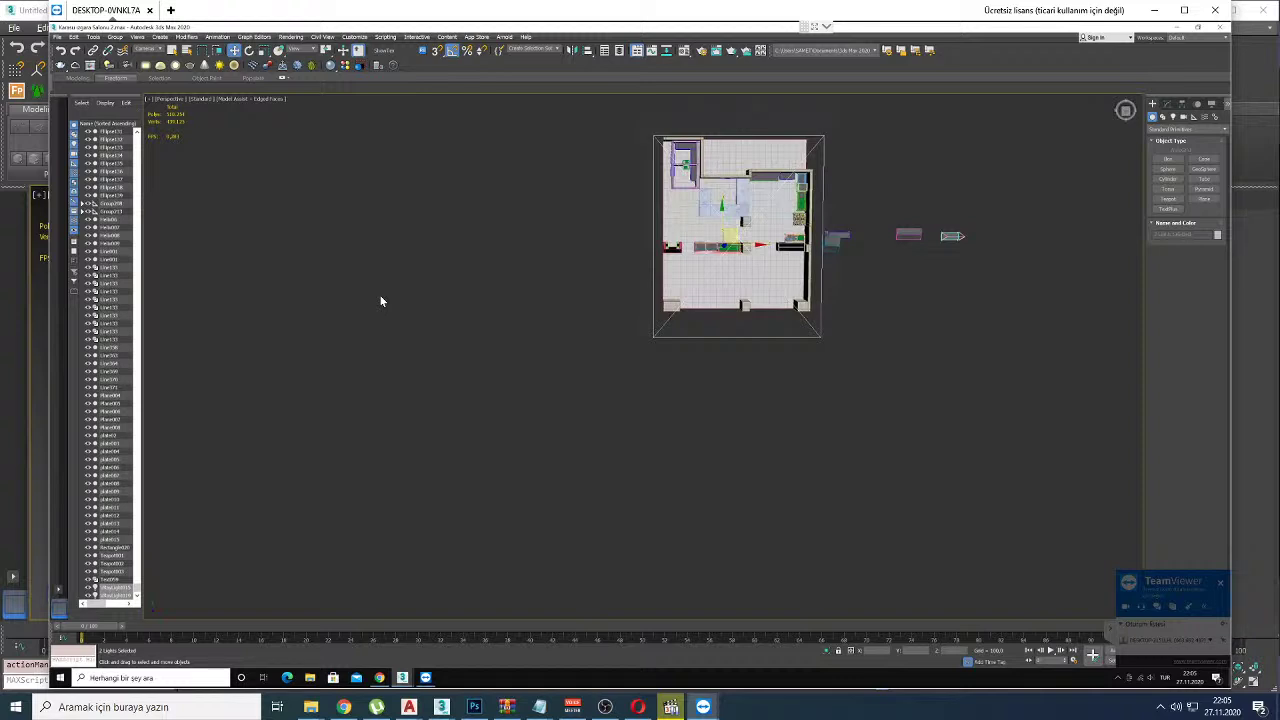
click(467, 313)
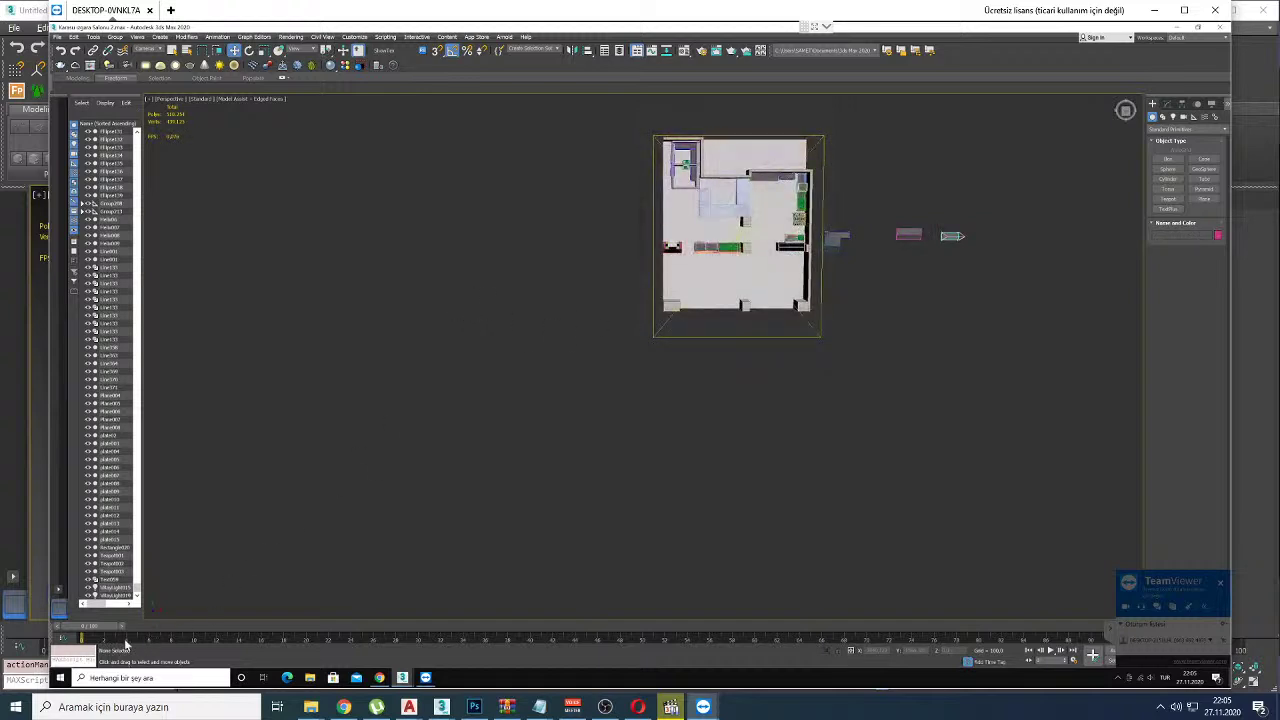
Step: In Top view, zoom out and box-select the small object near the origin
right_click(532, 412)
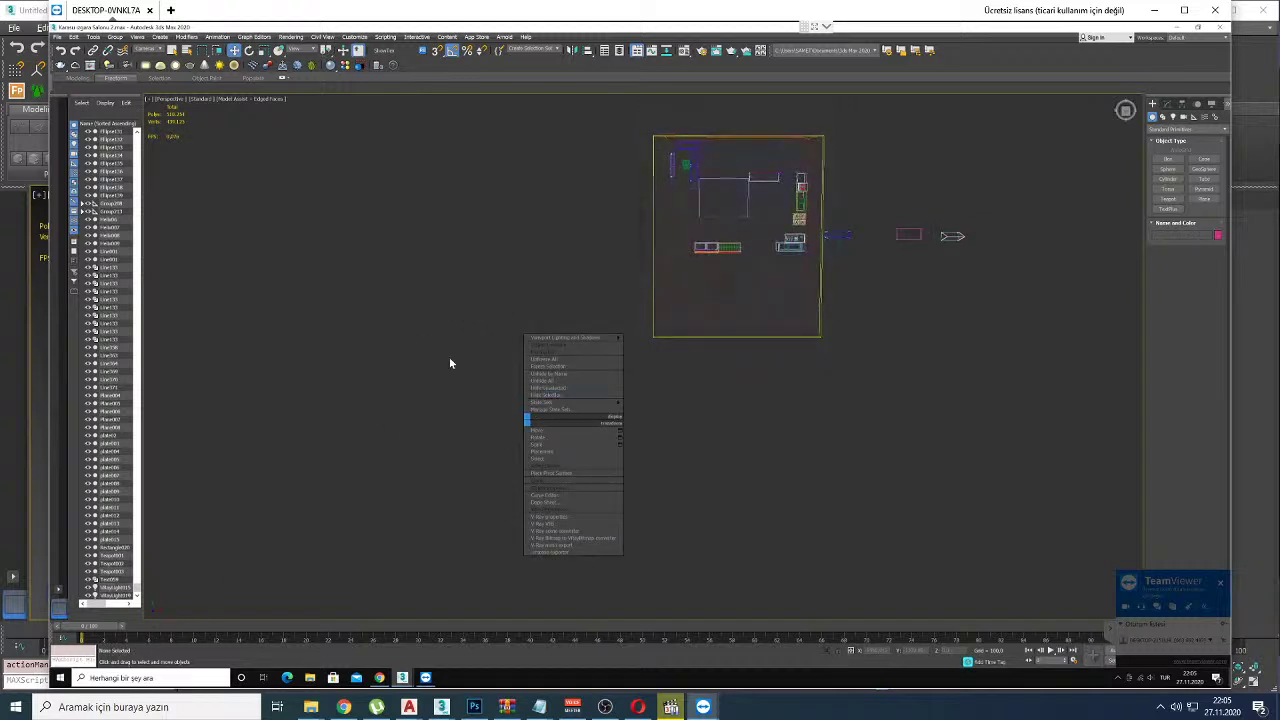
middle_drag(608, 363, 537, 446)
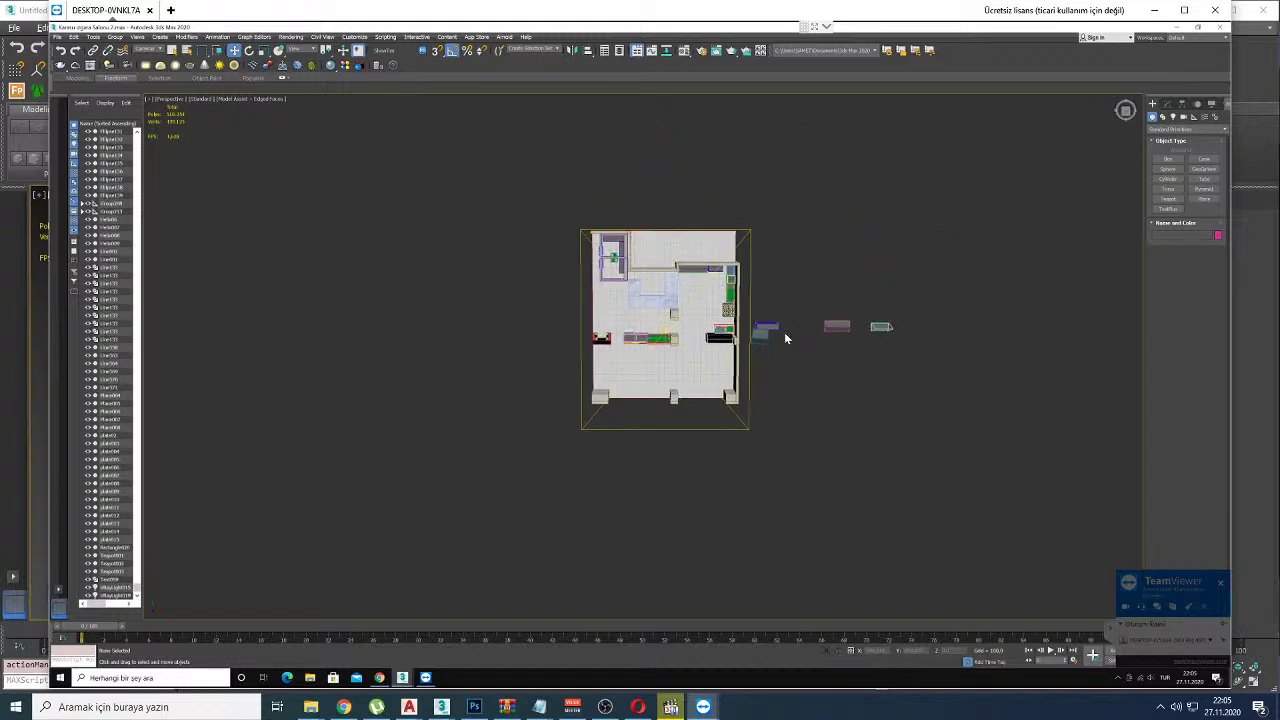
scroll(797, 332, up, 5)
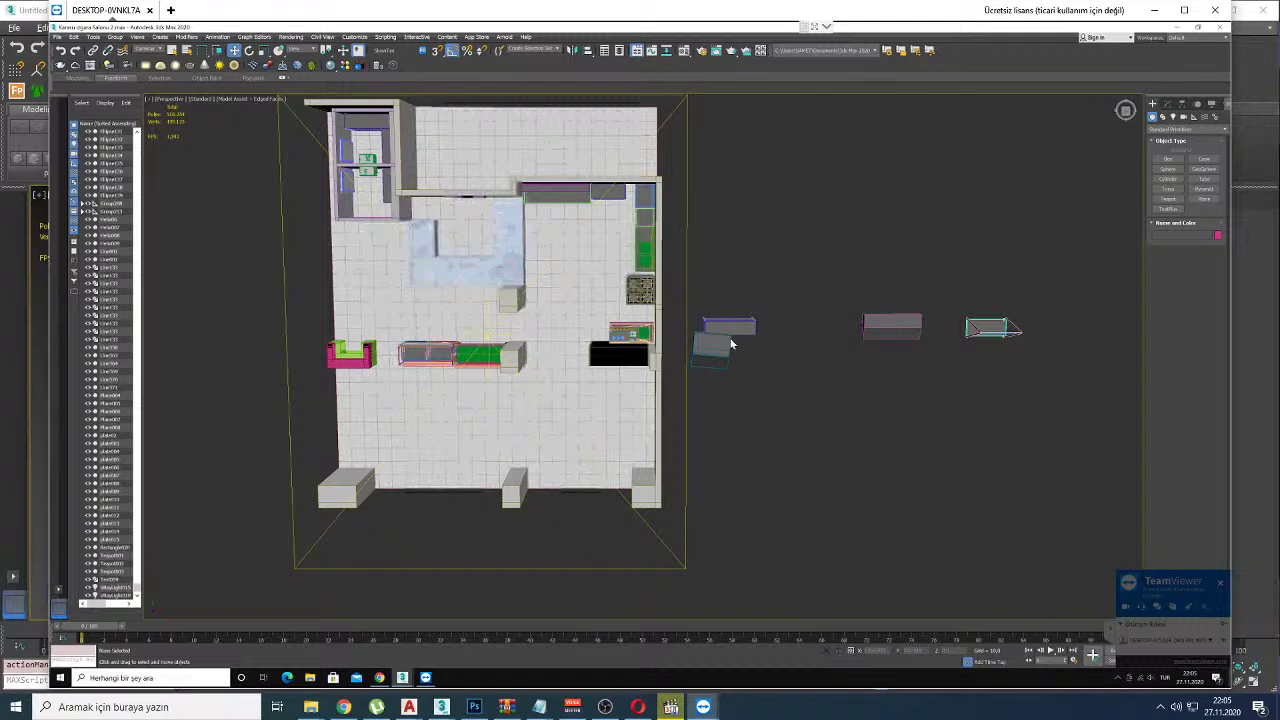
scroll(731, 340, up, 4)
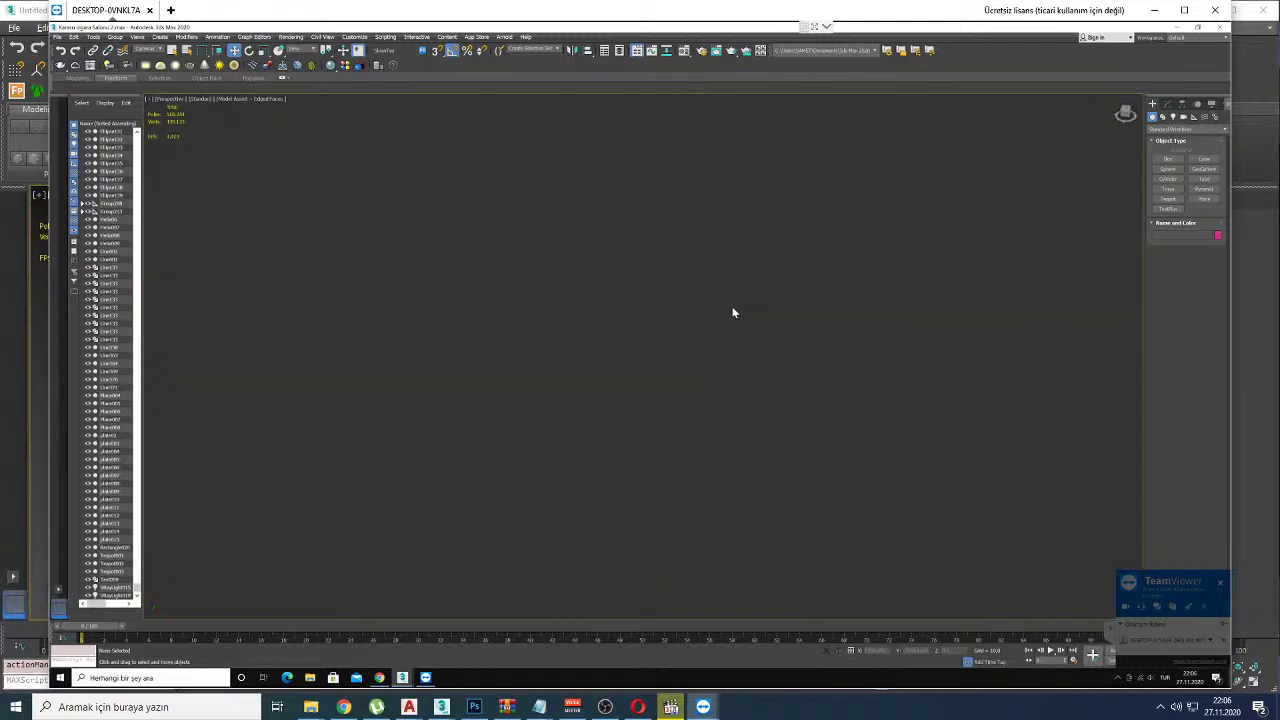
key(t)
scroll(670, 375, down, 10)
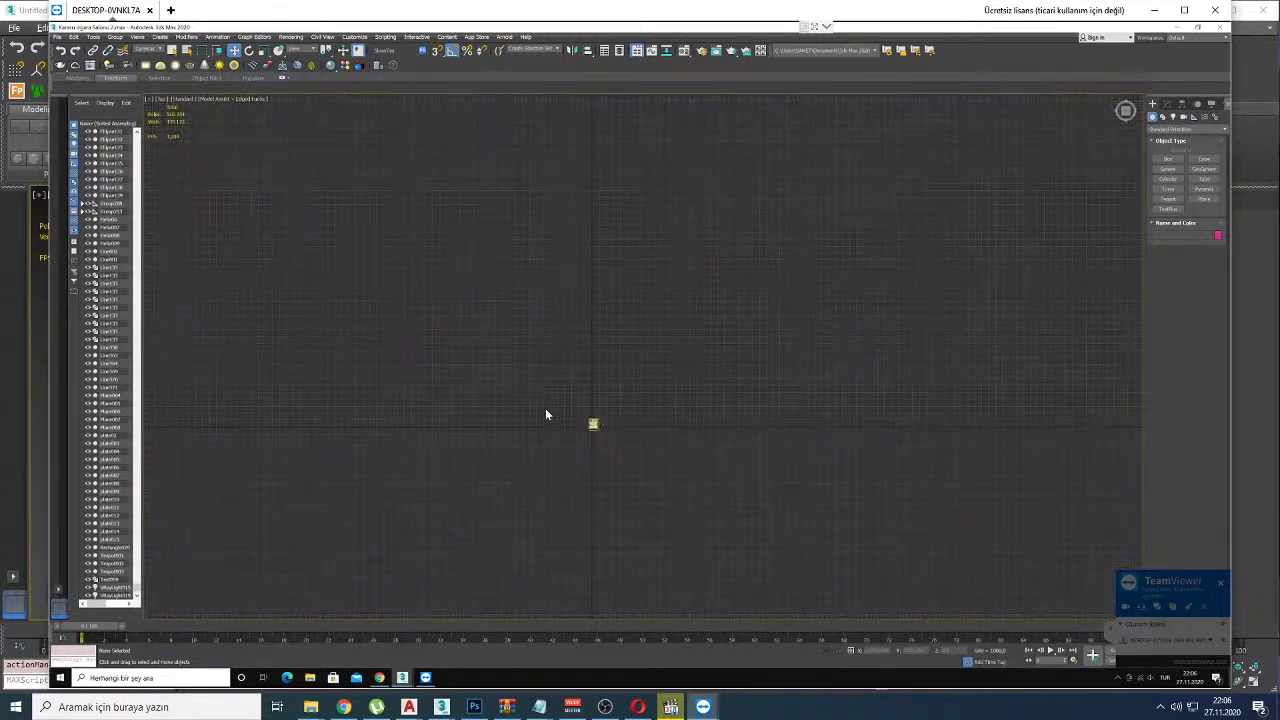
drag(624, 446, 624, 446)
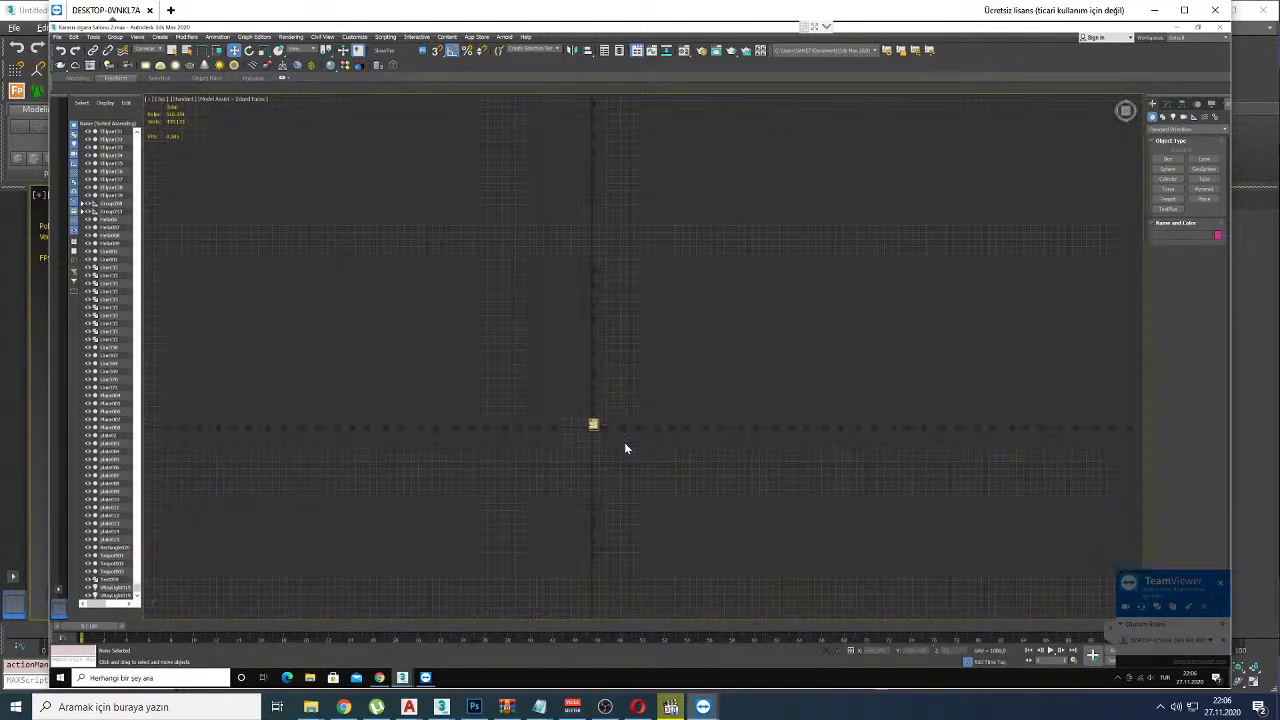
Step: Set the Selection Filter back to All, then circle and point out the stray object
click(137, 37)
click(152, 52)
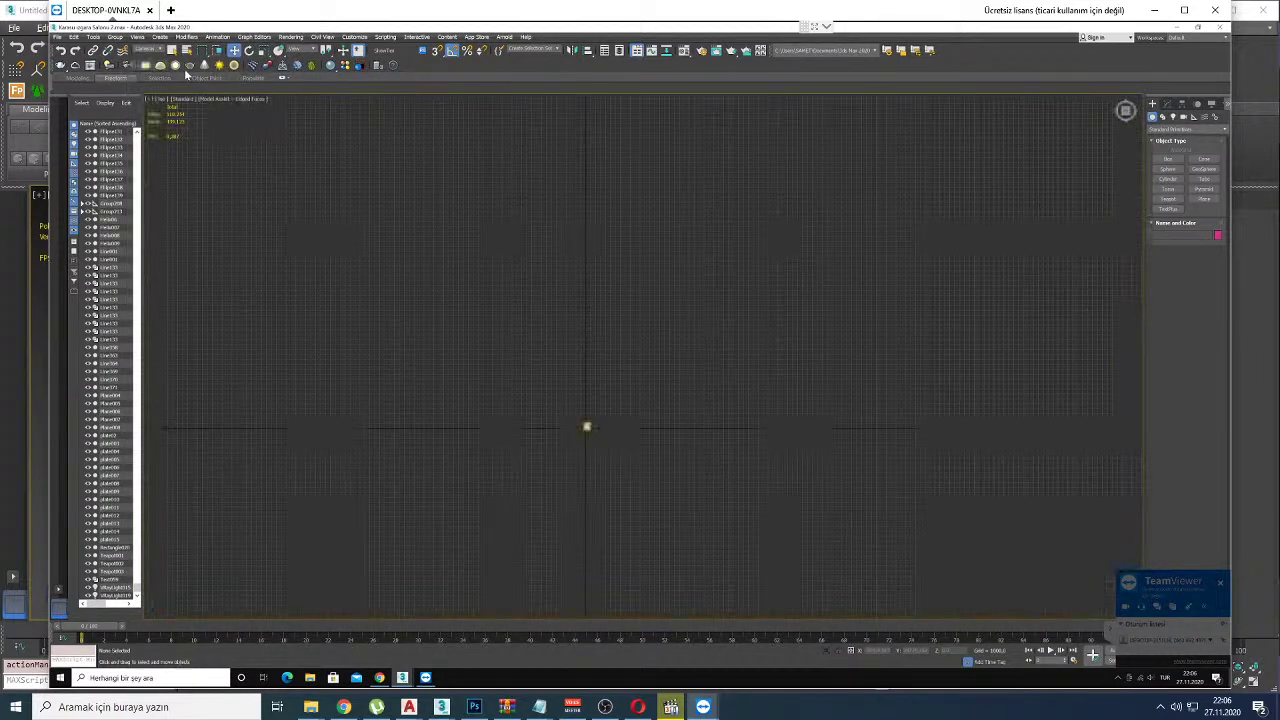
click(148, 49)
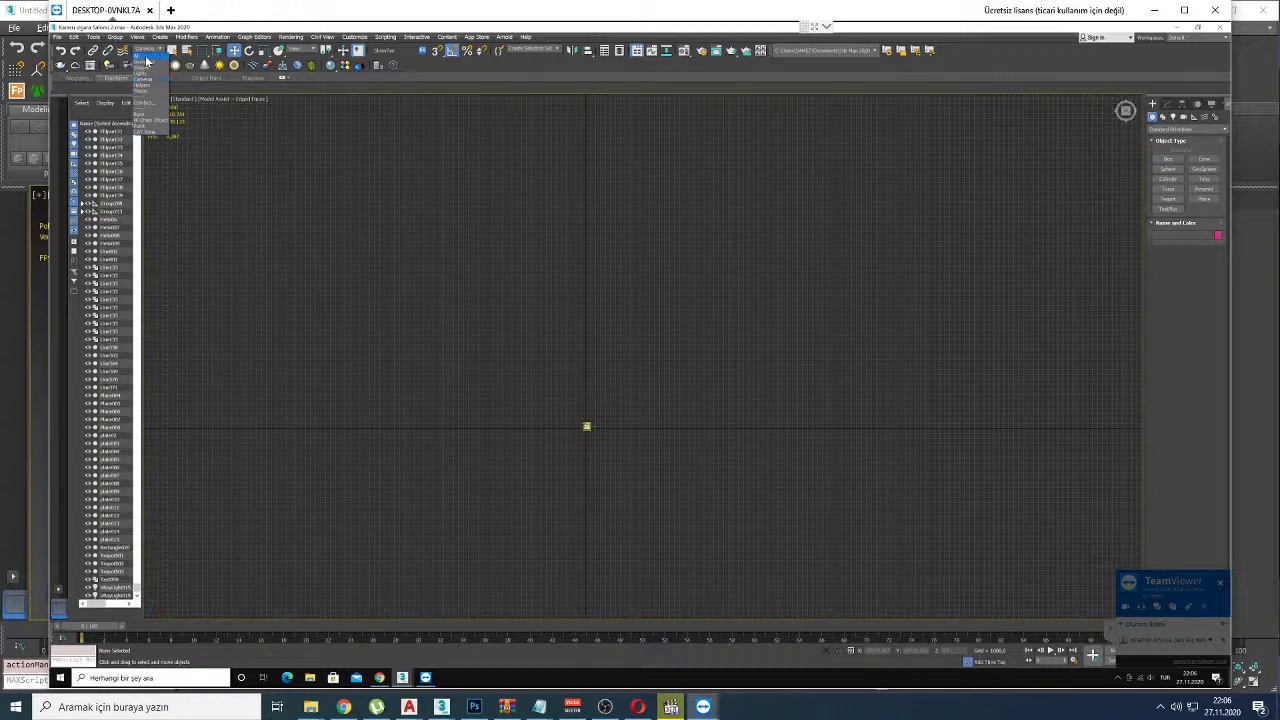
click(143, 57)
mouse_move(579, 395)
mouse_down()
mouse_move(576, 427)
mouse_move(609, 431)
mouse_up()
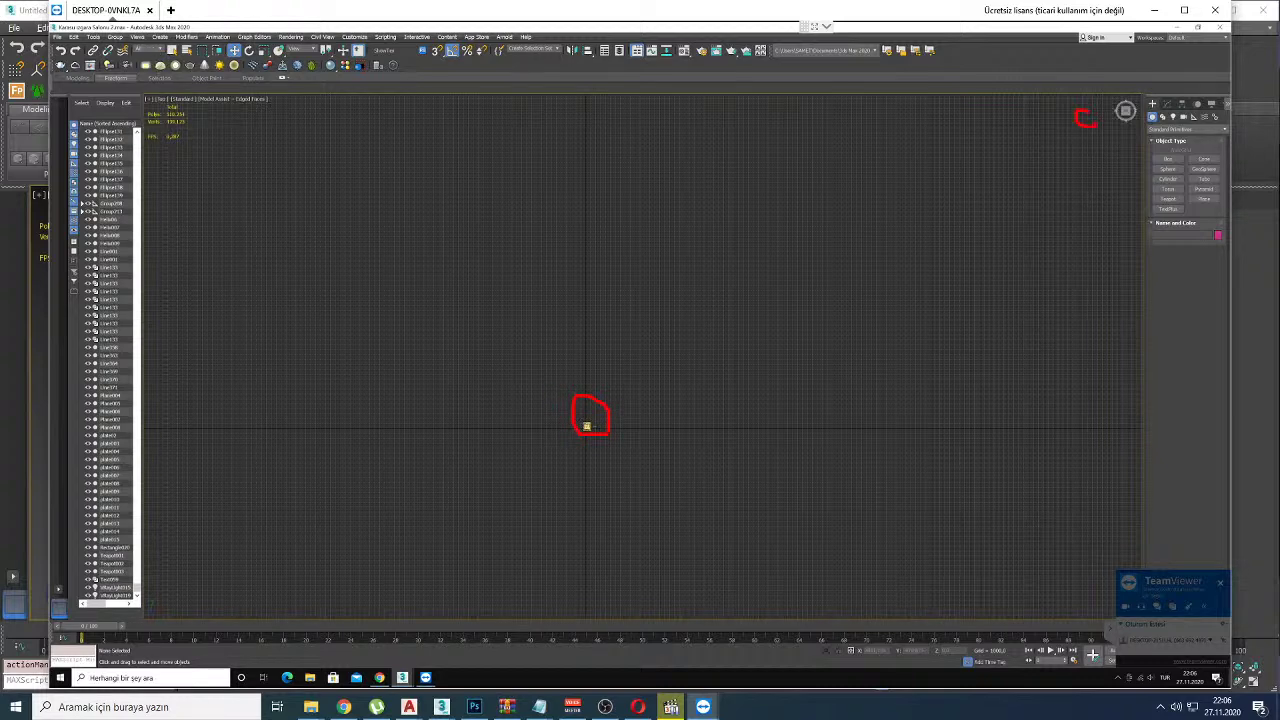
mouse_move(608, 288)
mouse_down()
mouse_move(1041, 122)
mouse_move(1066, 142)
mouse_up()
key(Escape)
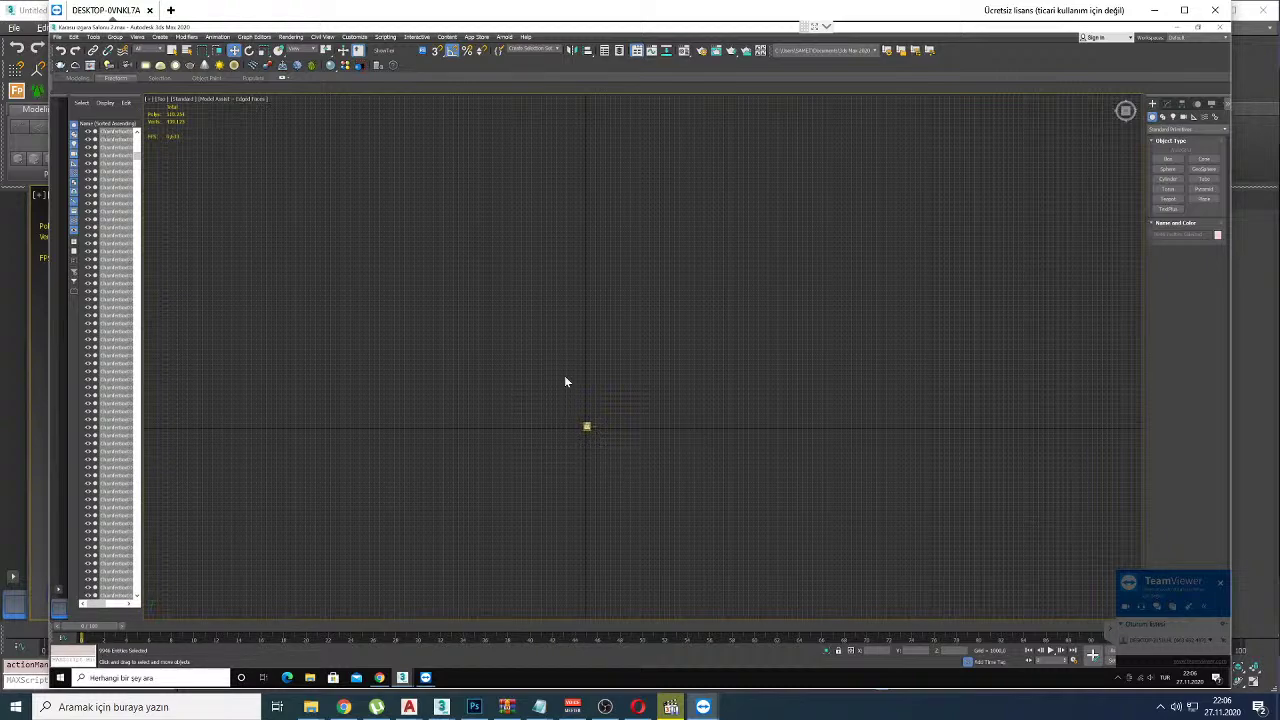
Step: Delete the stray ChamferBoxes, zoom extents, and select the floor plan
key(Delete)
key(z)
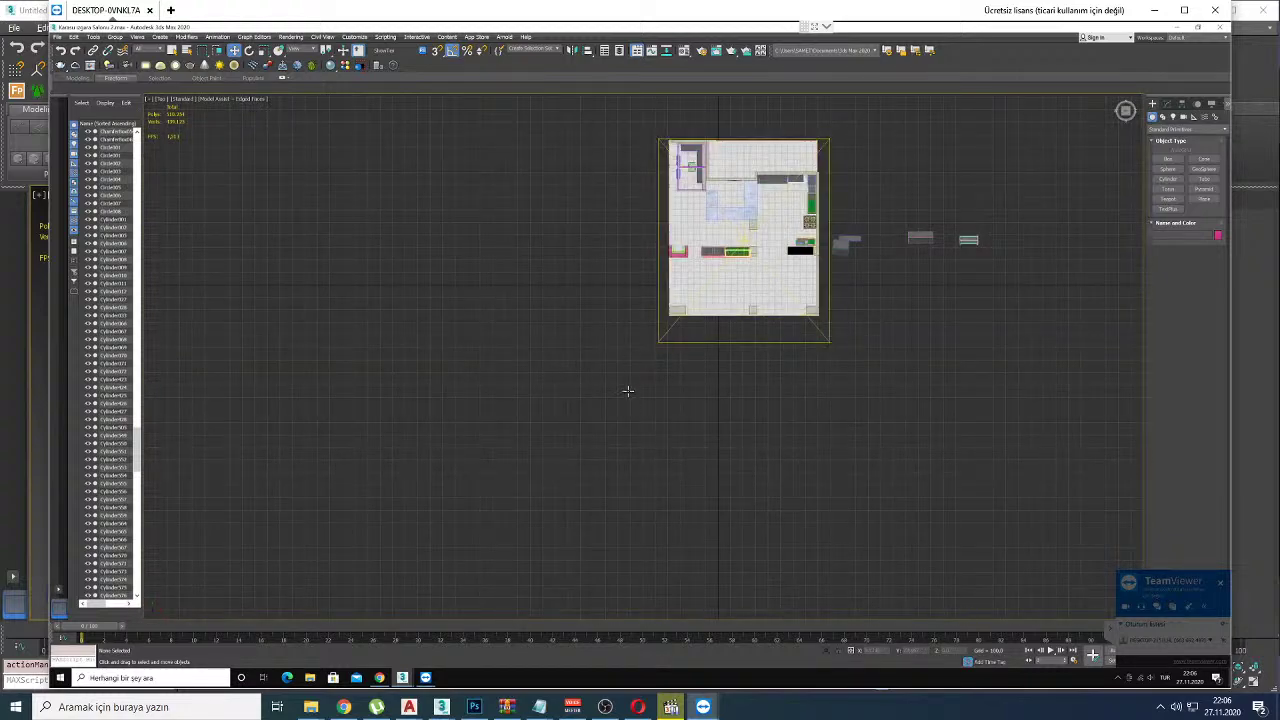
click(667, 363)
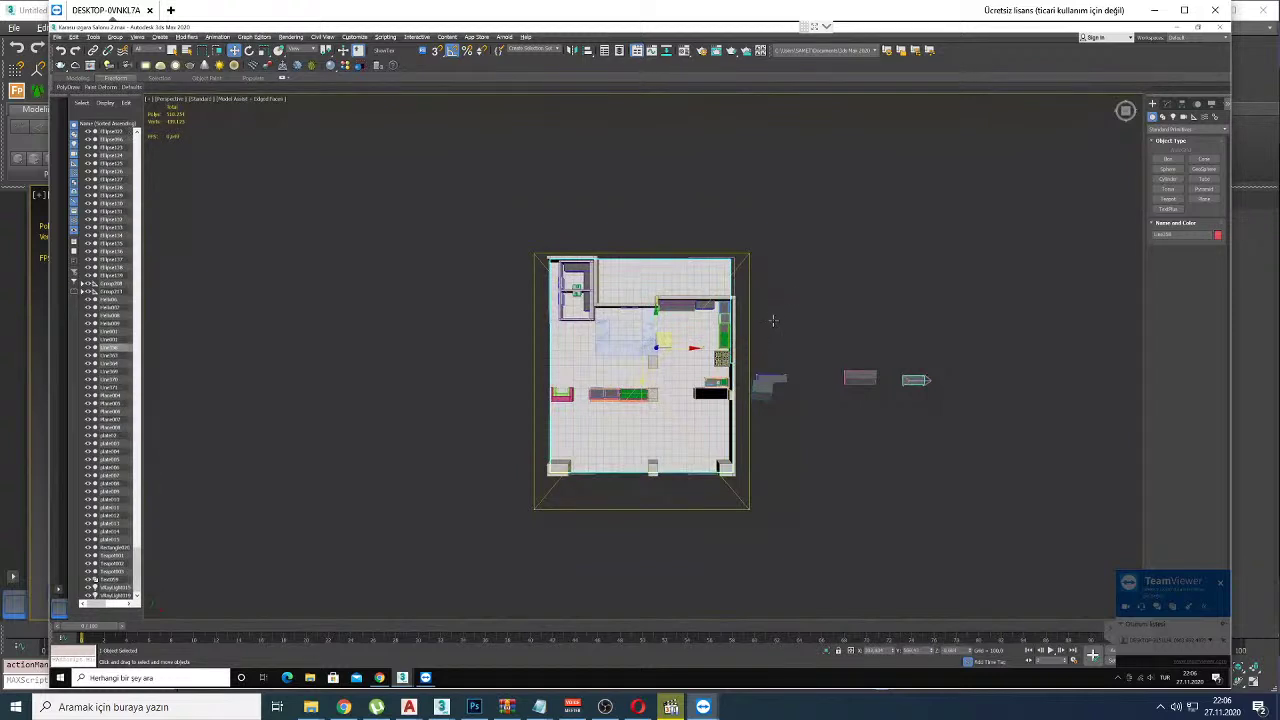
alt+middle_drag(772, 320, 780, 372)
Step: Orbit and zoom into a close perspective view of the room model
alt+middle_drag(680, 386, 171, 154)
alt+middle_drag(737, 438, 1104, 670)
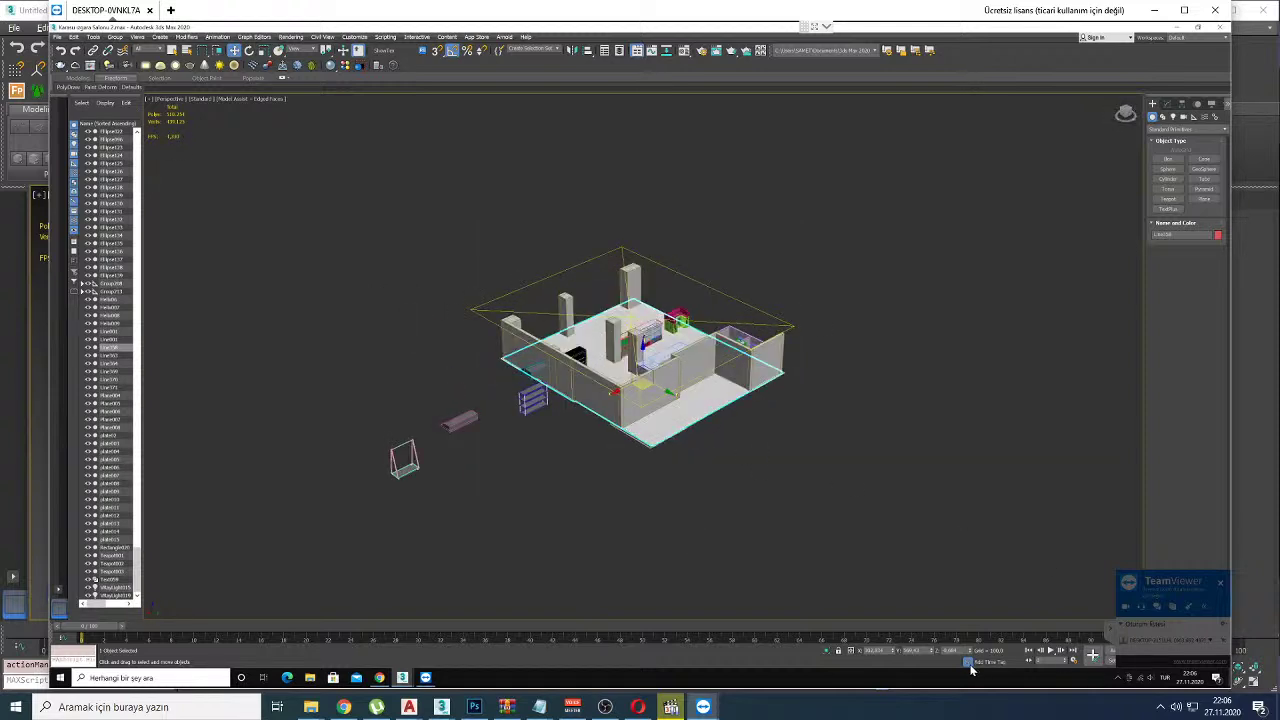
drag(959, 670, 994, 630)
alt+middle_drag(710, 330, 665, 346)
scroll(650, 343, up, 6)
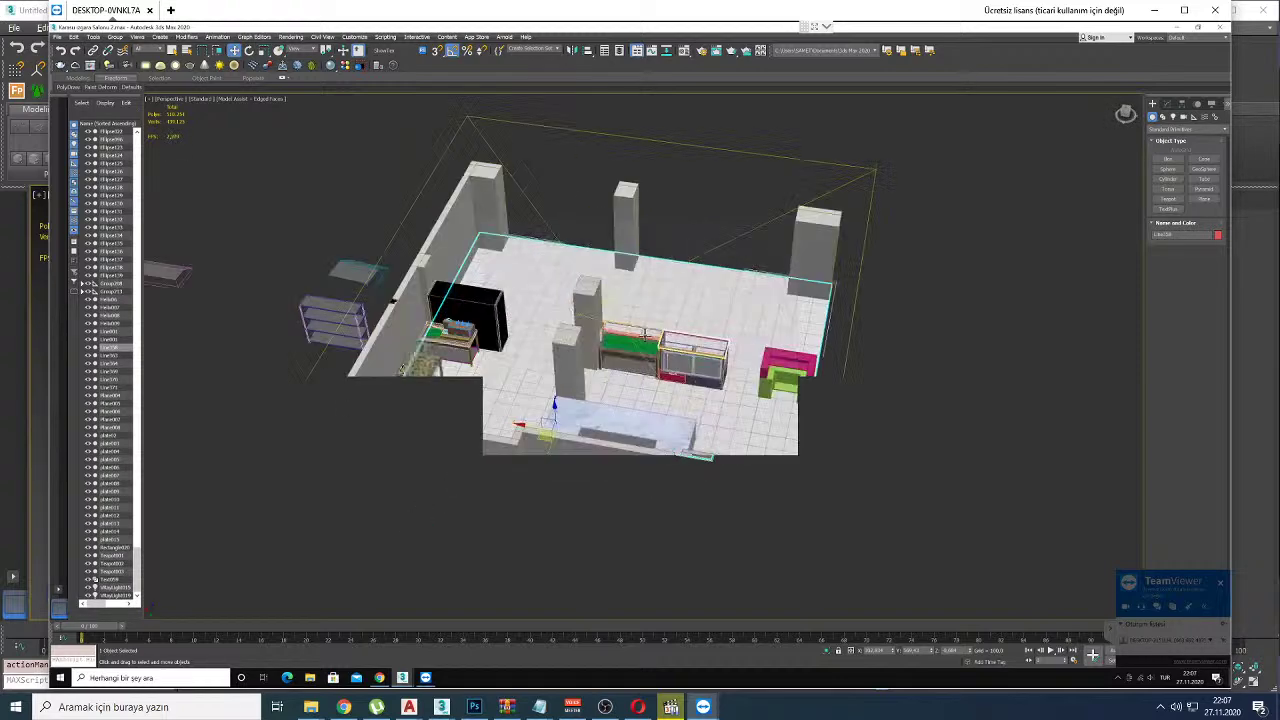
scroll(633, 347, up, 2)
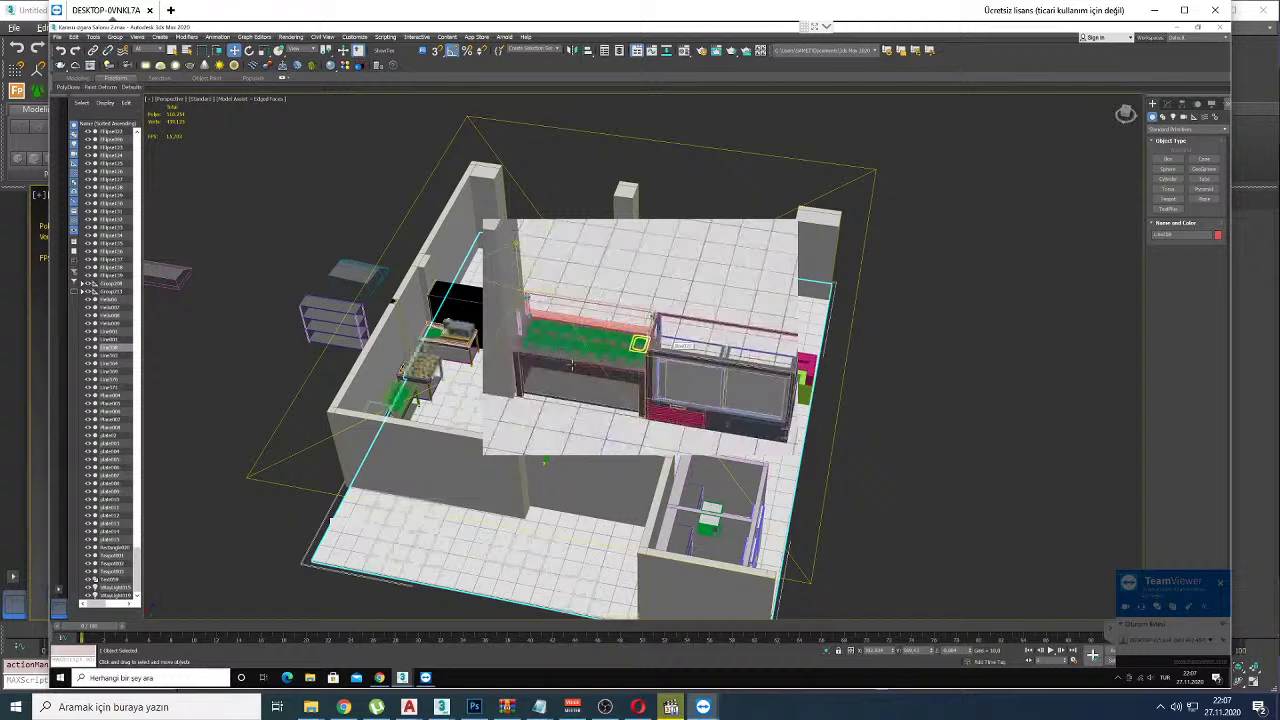
Step: Zoom into the counter, select a tray bin, then zoom back out to the whole room
scroll(600, 352, up, 5)
scroll(567, 336, up, 5)
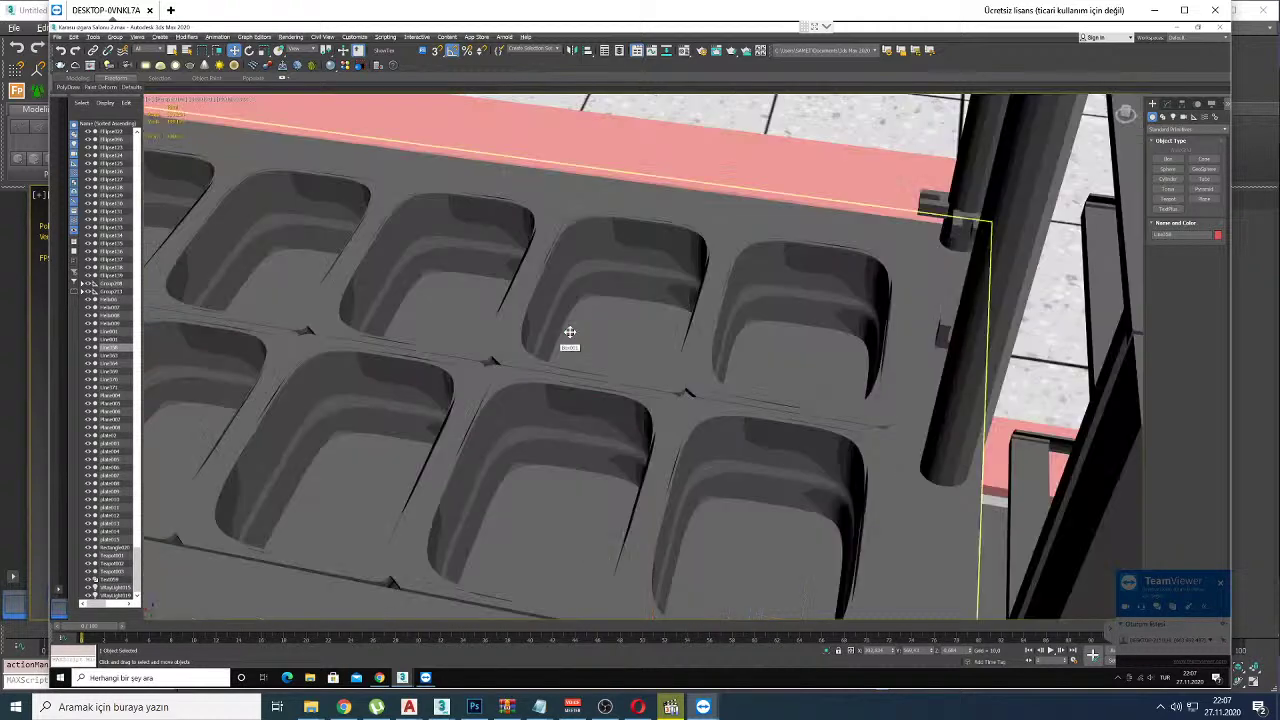
click(576, 329)
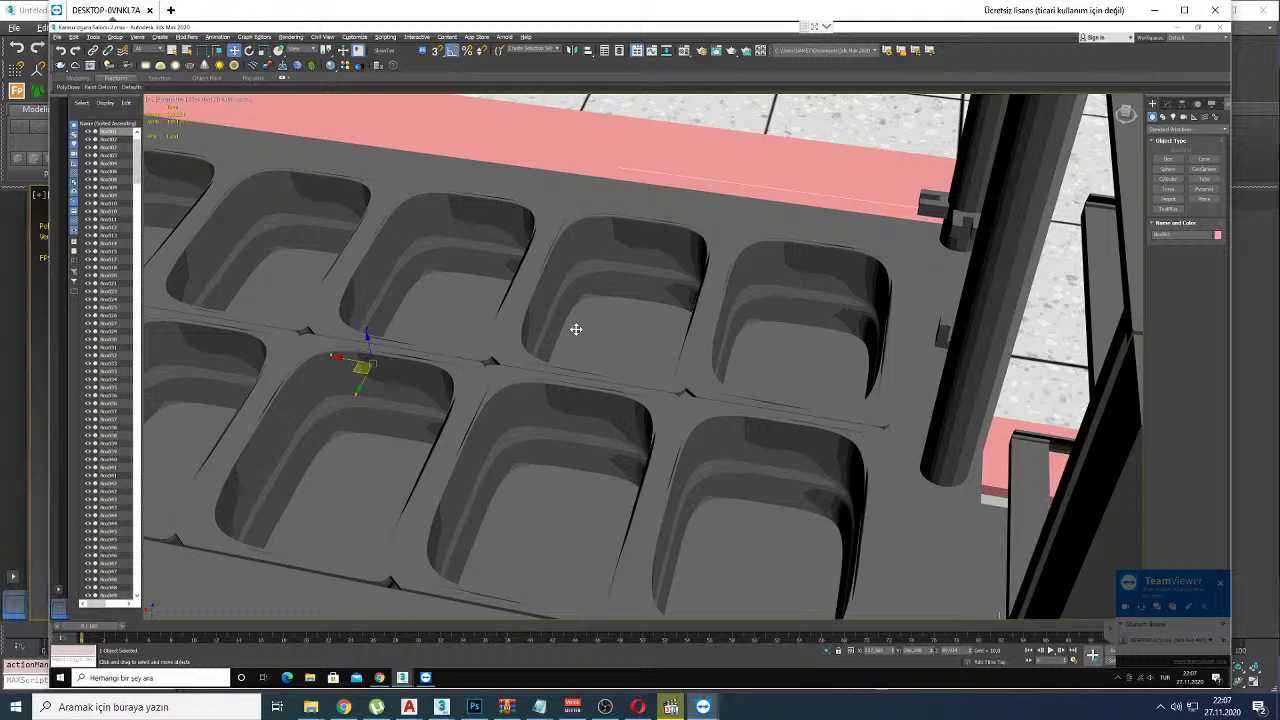
scroll(576, 329, down, 5)
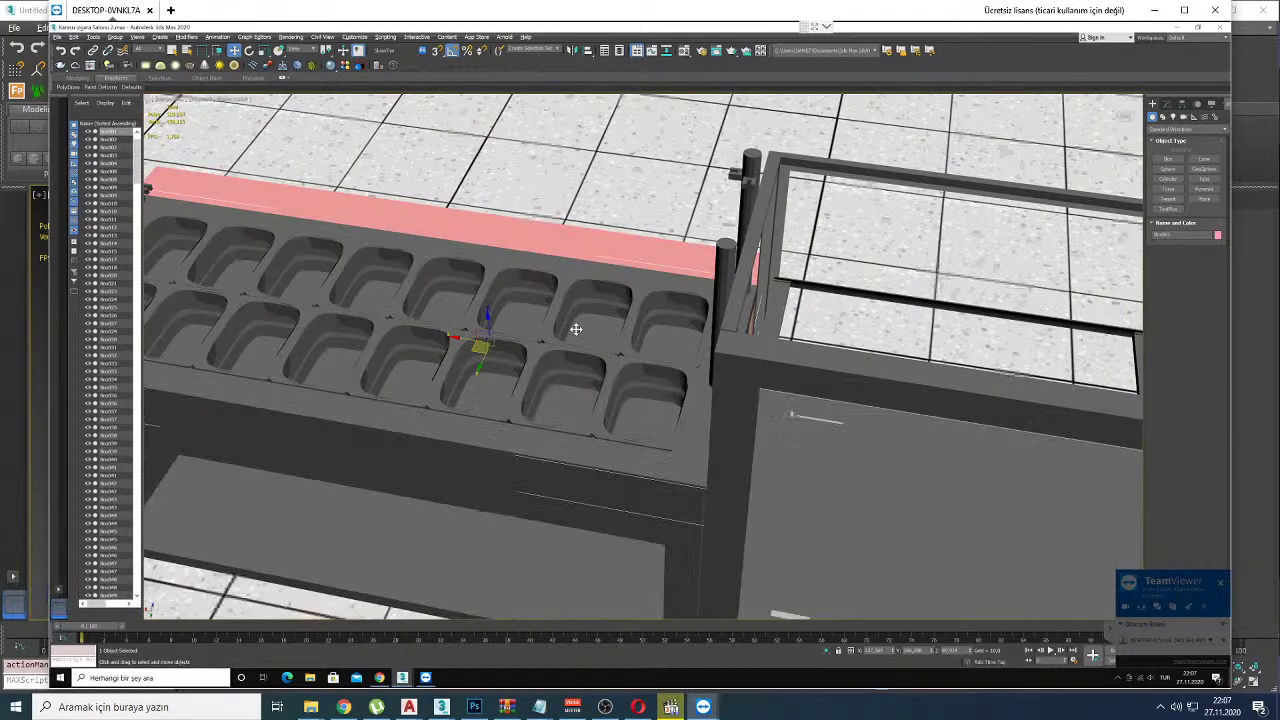
scroll(576, 329, down, 4)
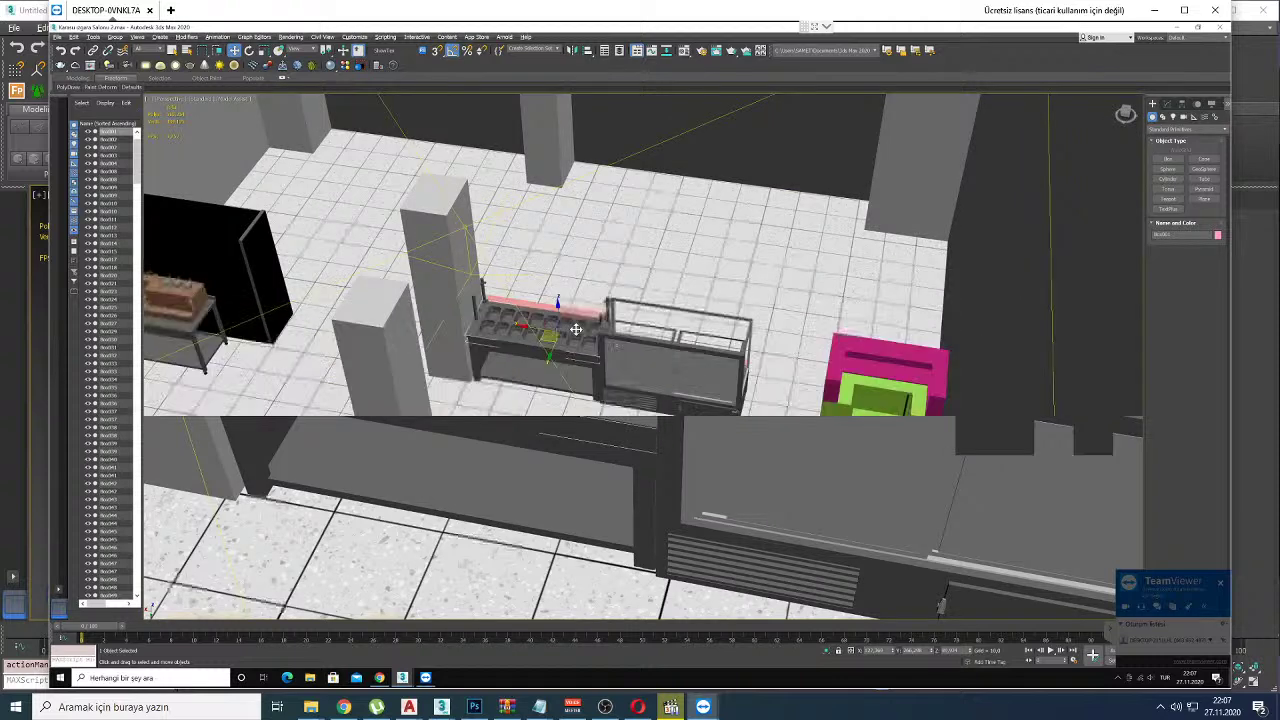
scroll(576, 329, down, 10)
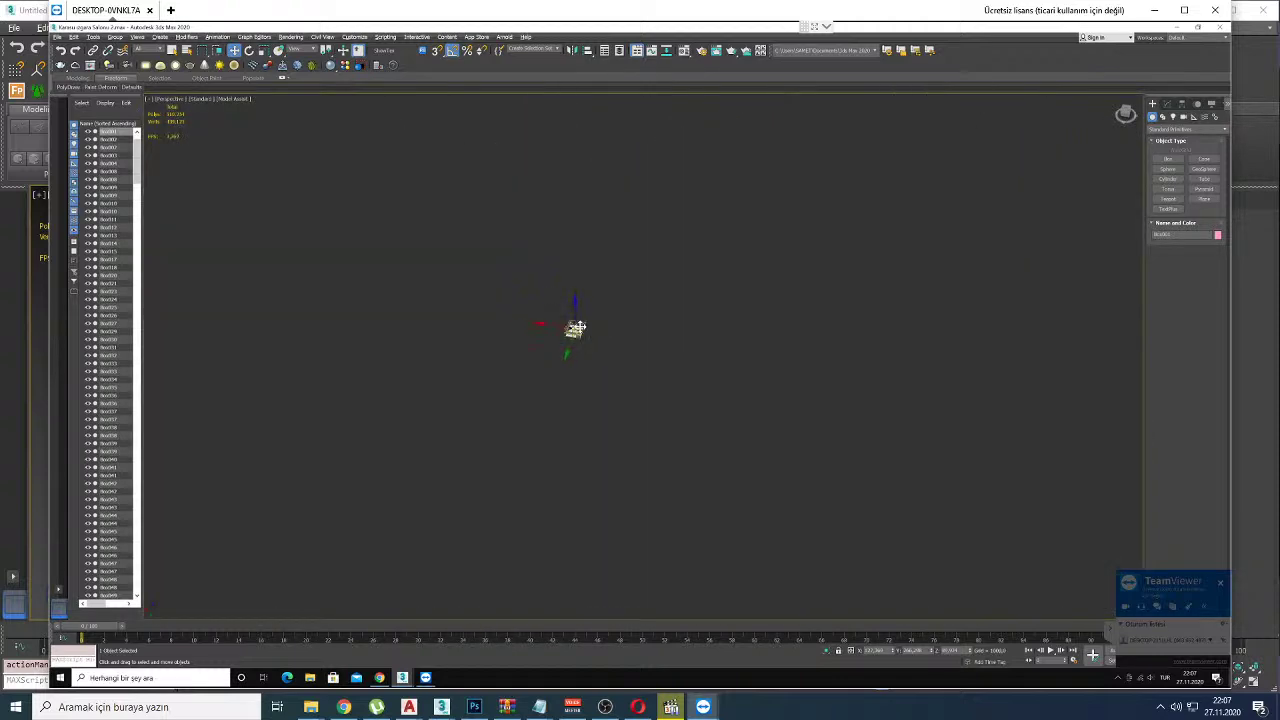
scroll(576, 329, up, 12)
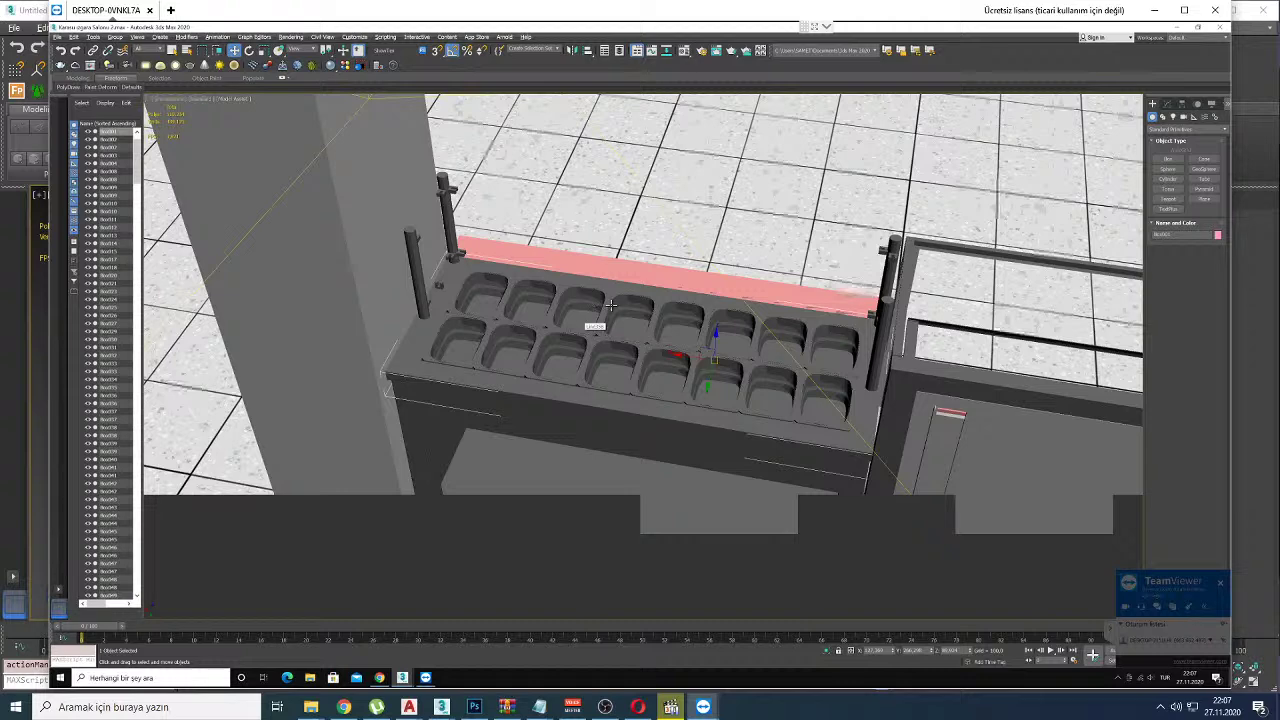
scroll(643, 297, down, 5)
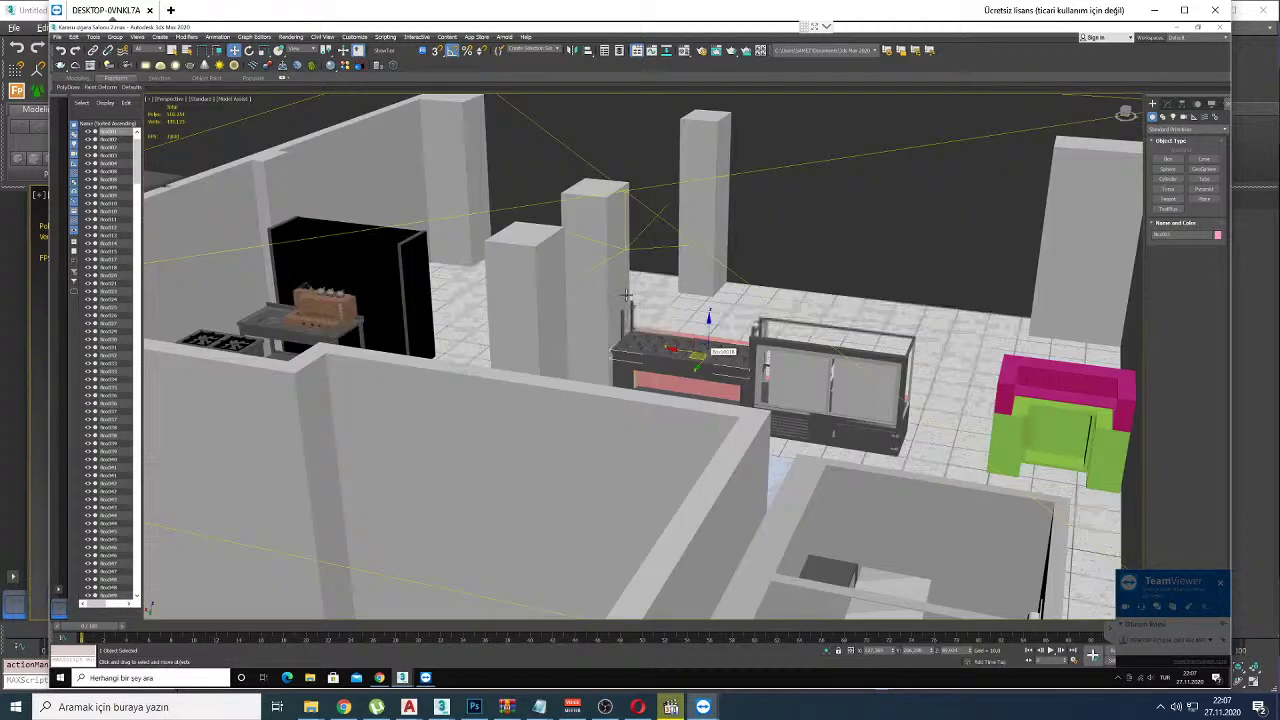
scroll(626, 295, down, 6)
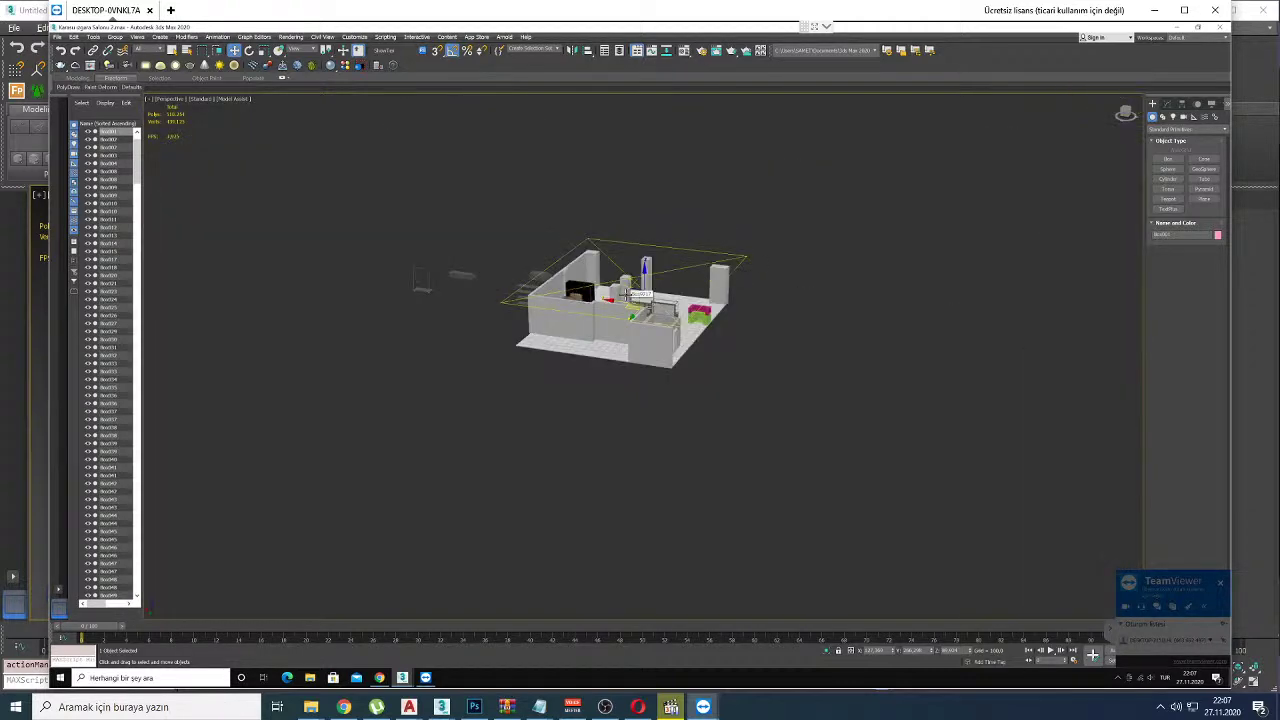
Step: Switch the perspective viewport to Facets shading, keeping the Standard display preference
click(241, 97)
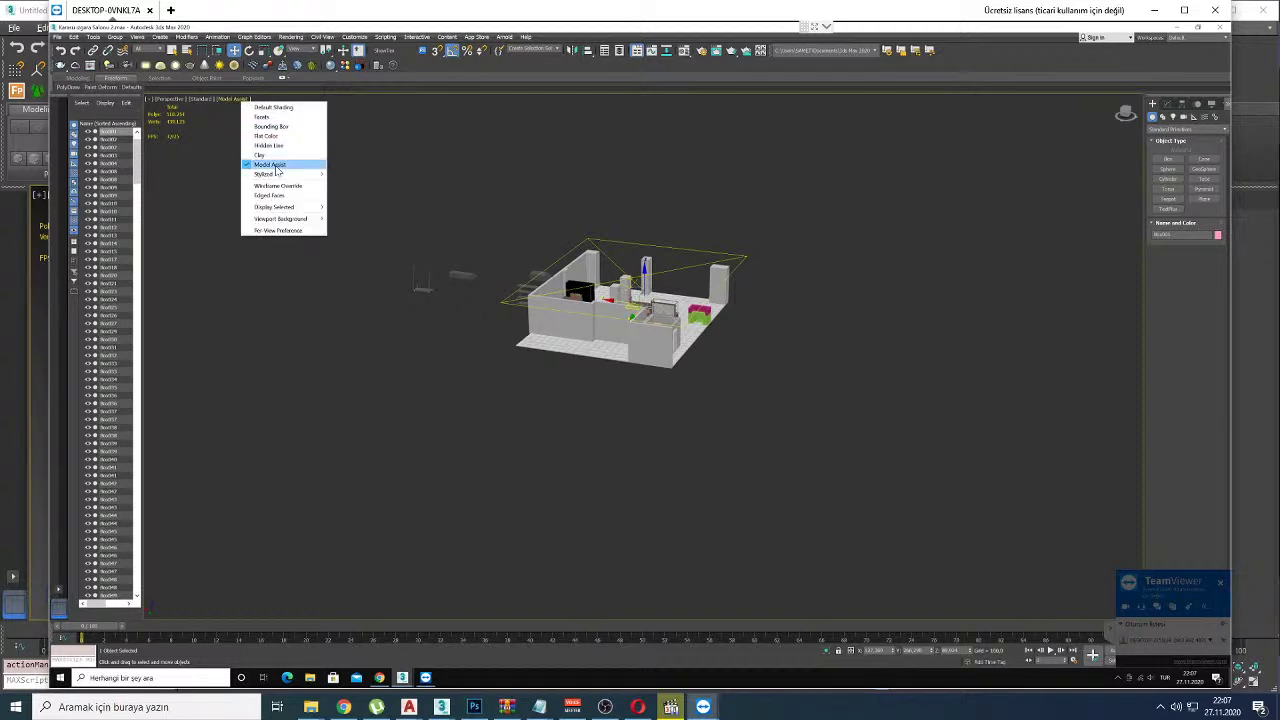
click(267, 116)
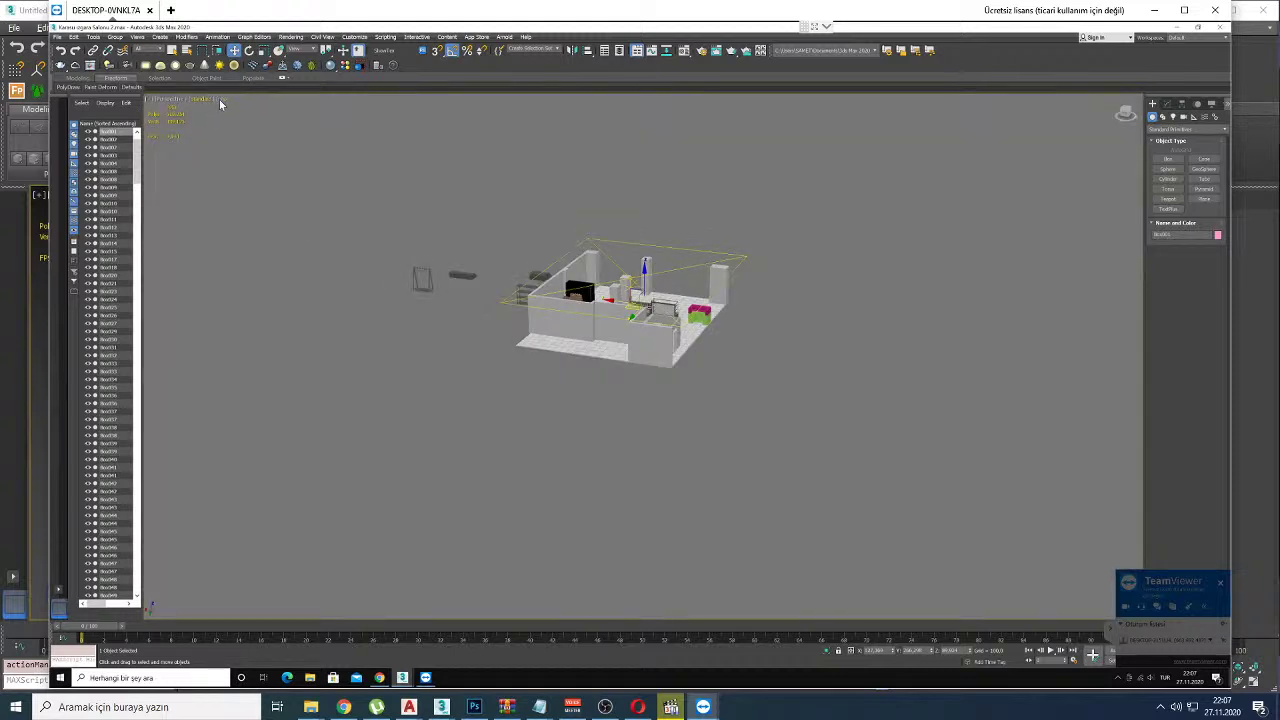
click(220, 99)
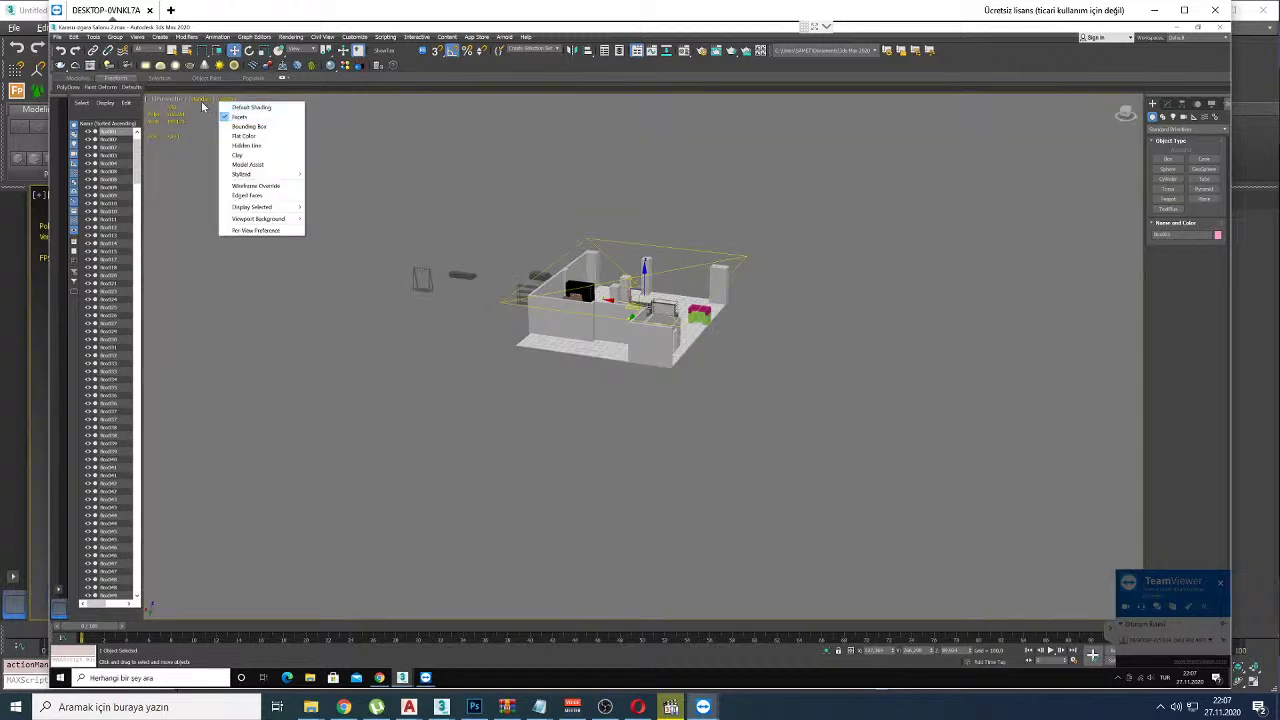
click(200, 100)
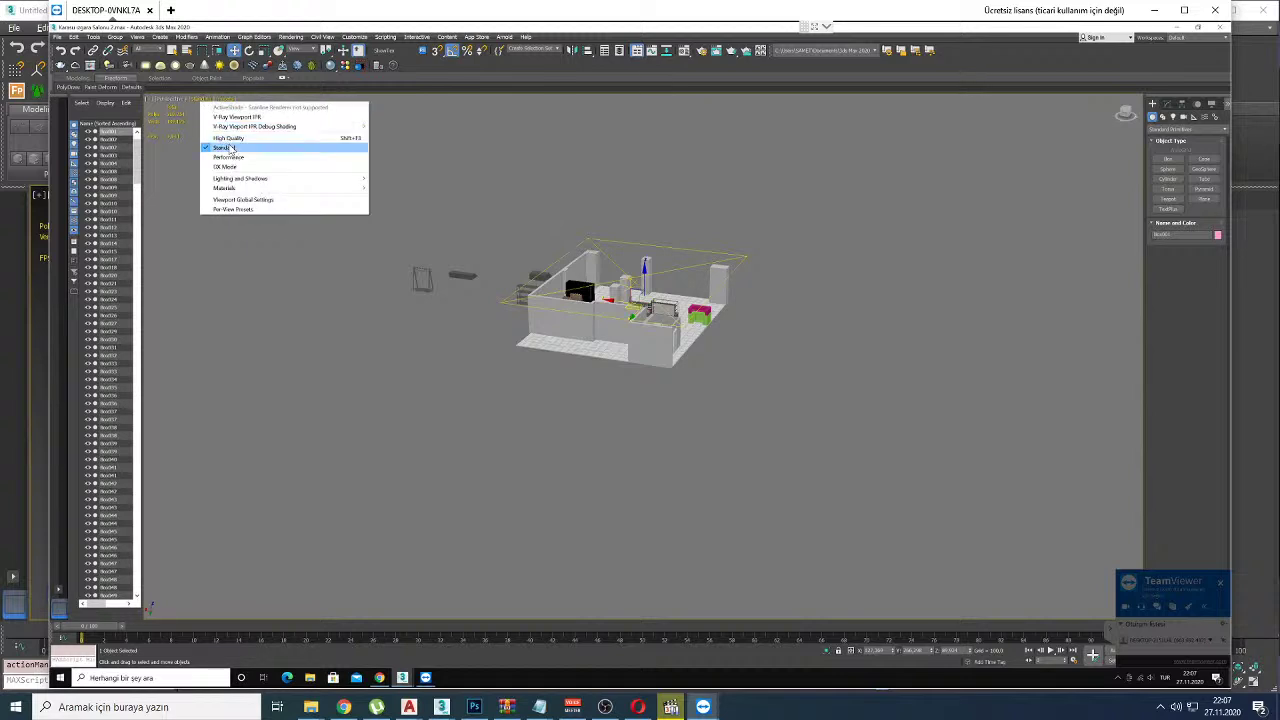
click(585, 243)
Step: Orbit to a tilted view of the room and marquee-select all its objects
alt+middle_drag(585, 243, 540, 275)
alt+middle_drag(548, 330, 608, 303)
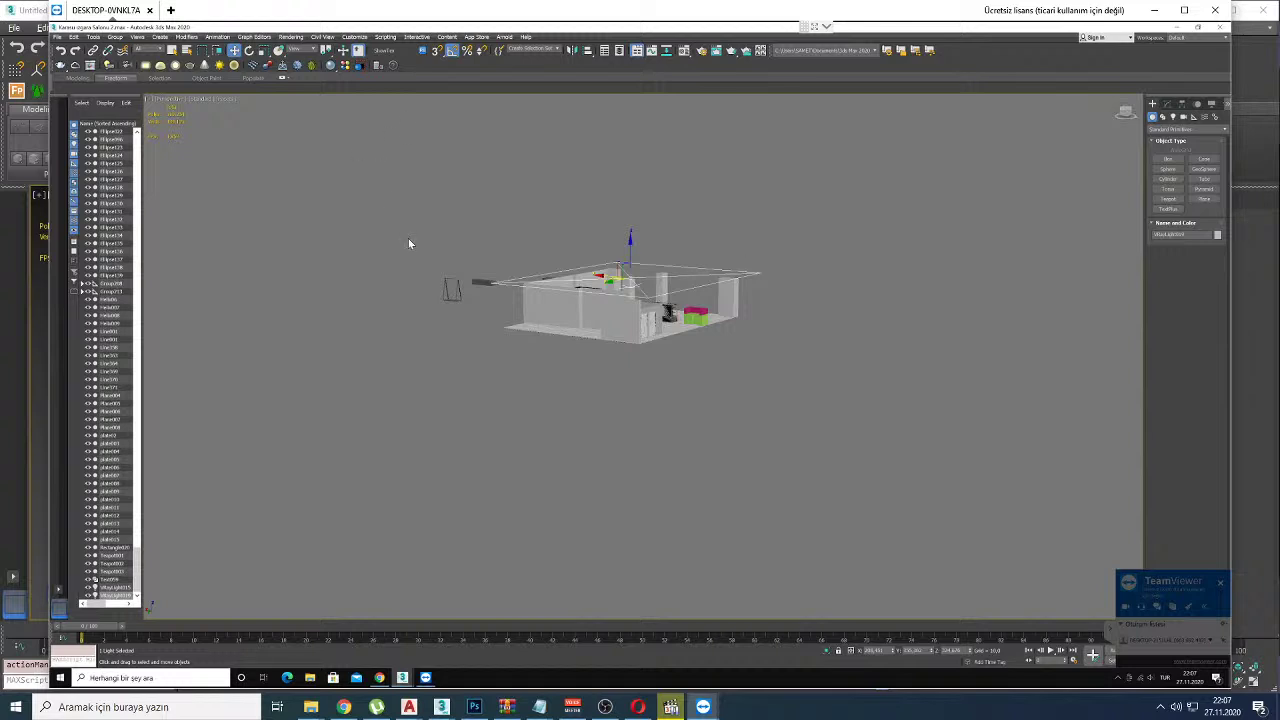
drag(403, 238, 722, 357)
alt+middle_drag(722, 357, 708, 370)
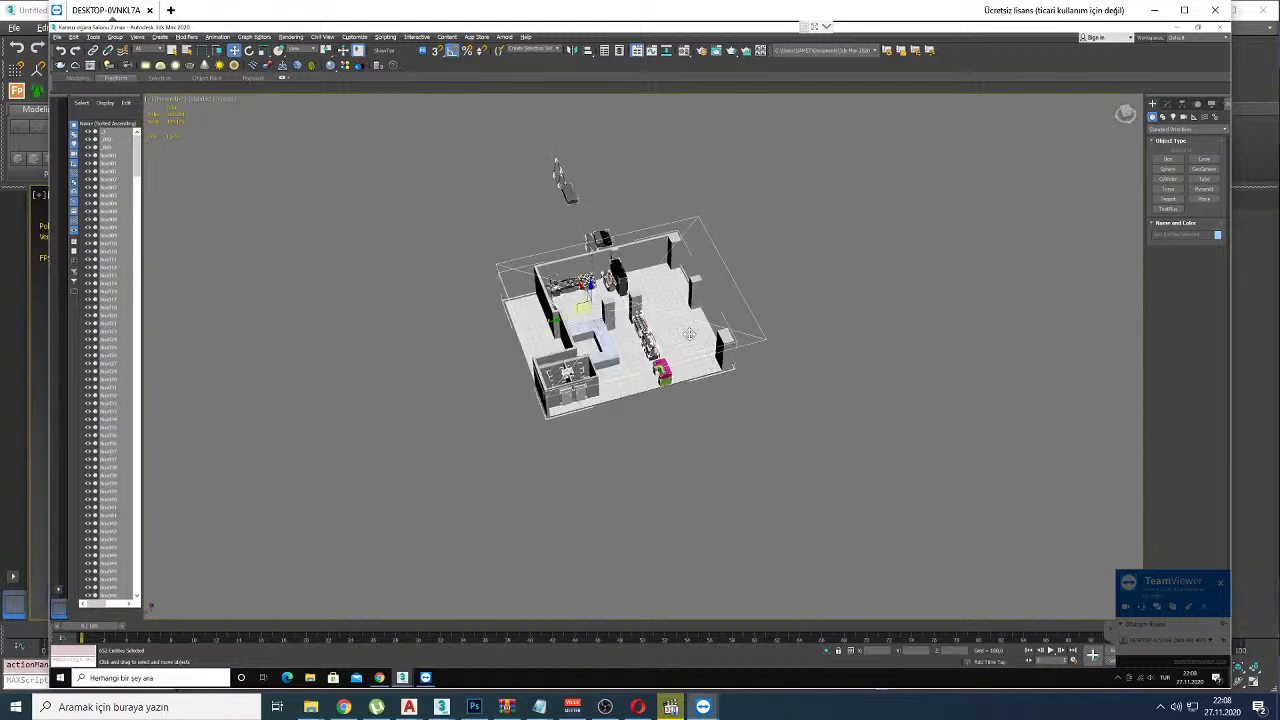
Step: Return the viewport to Default Shading, then select the room shell and orbit and zoom around it
click(222, 100)
click(245, 107)
mouse_move(615, 385)
alt+middle_down()
mouse_move(648, 381)
mouse_move(610, 368)
mouse_move(651, 371)
mouse_move(603, 376)
mouse_move(608, 395)
mouse_move(607, 379)
alt+middle_up()
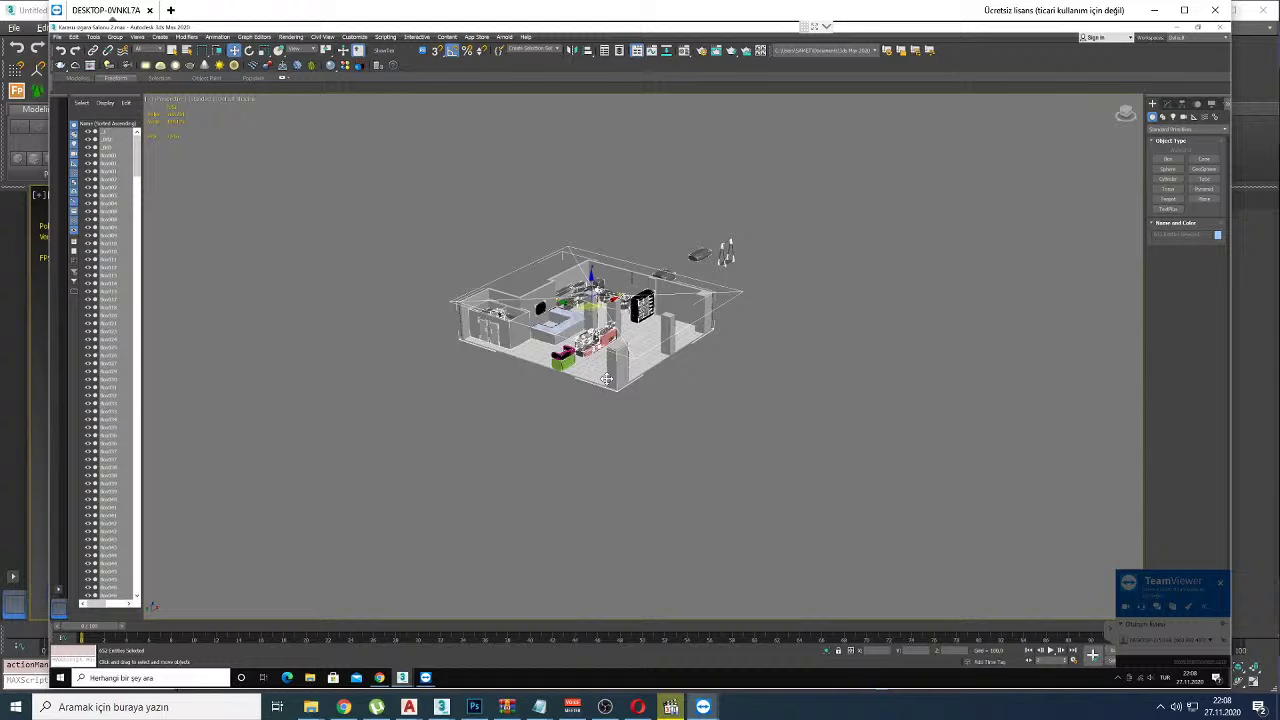
click(583, 425)
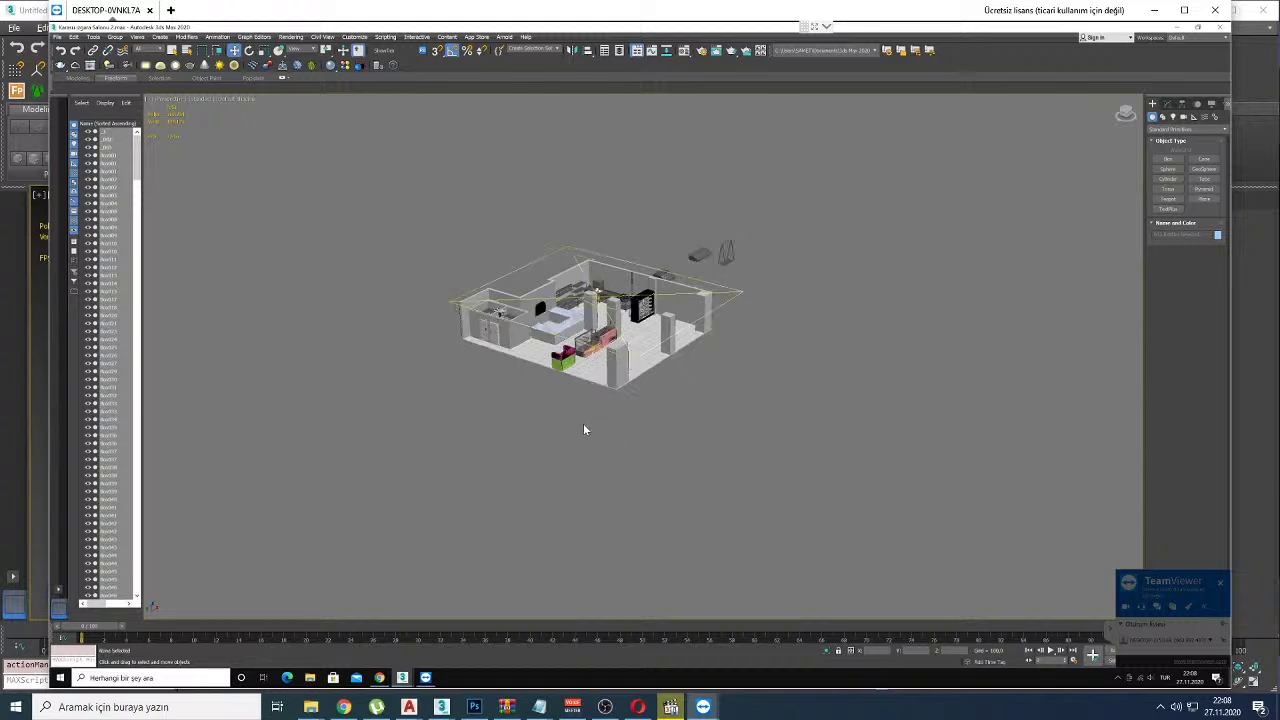
click(603, 393)
alt+middle_drag(603, 393, 1118, 233)
scroll(1118, 233, up, 4)
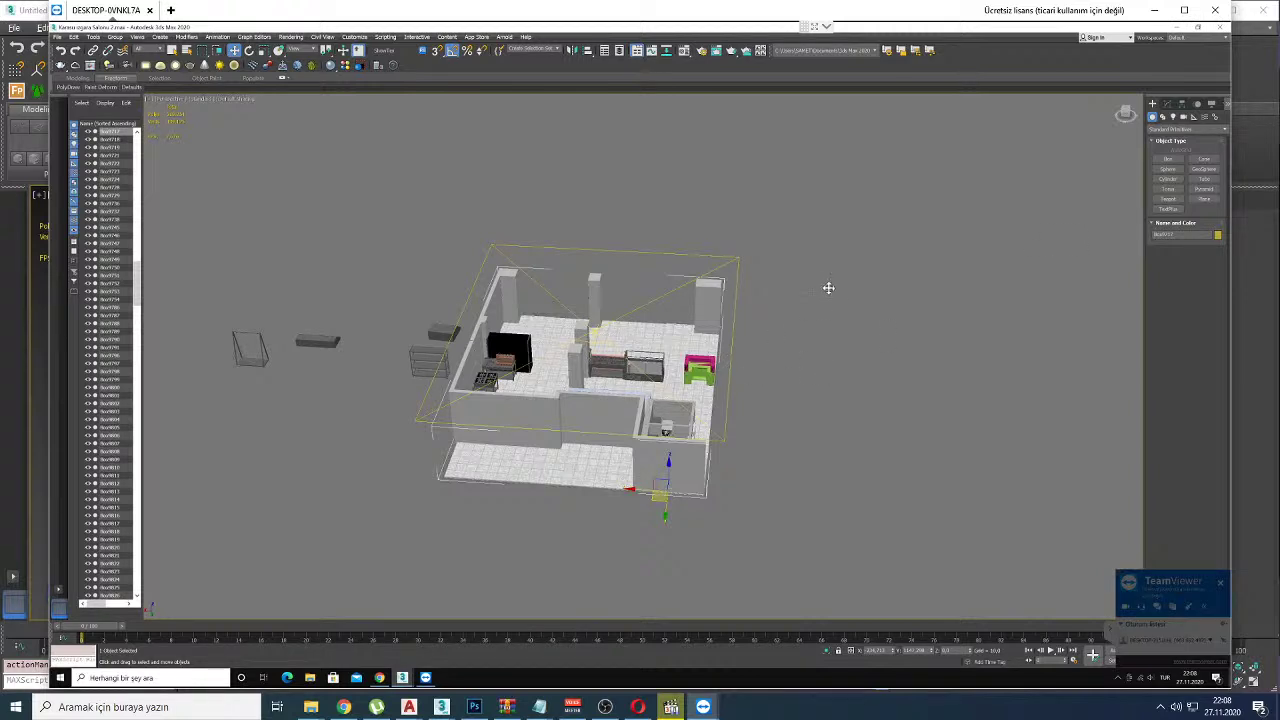
Step: Mark the model and object list in red for viewers, erase the marks, and end the remote session
click(797, 301)
scroll(797, 301, down, 5)
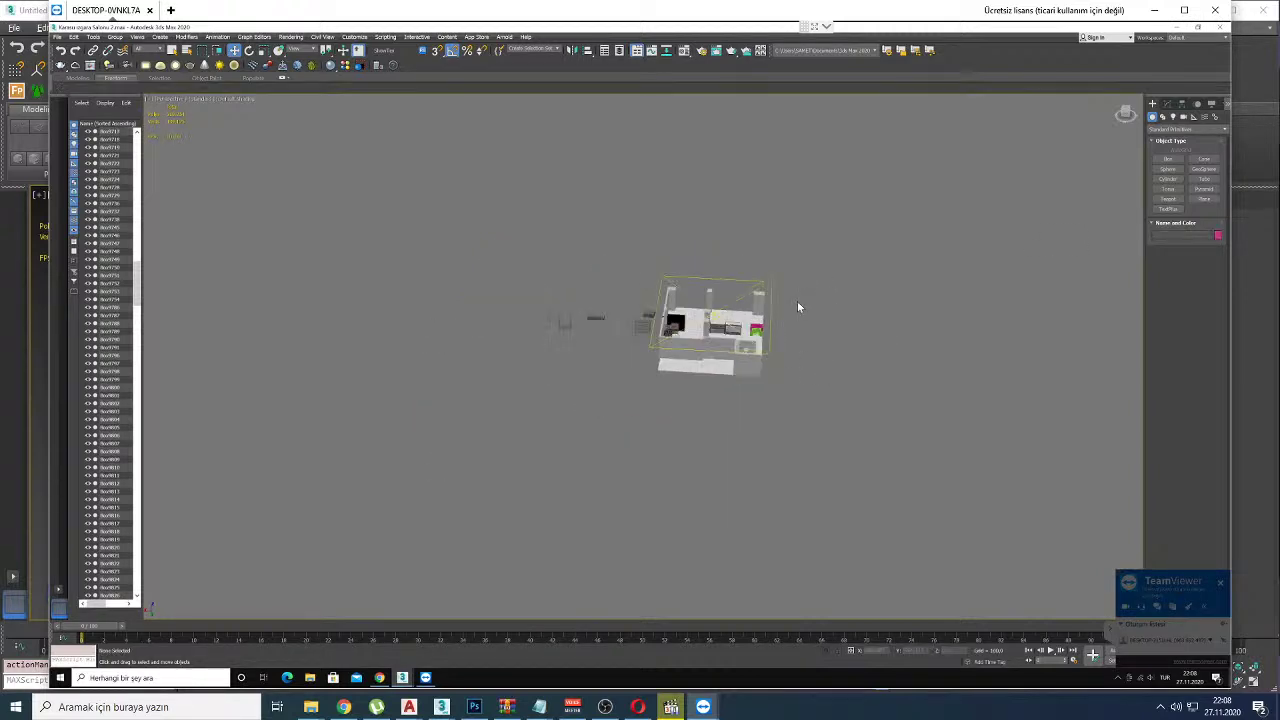
mouse_move(778, 262)
mouse_down()
mouse_move(658, 512)
mouse_move(810, 340)
mouse_up()
drag(521, 345, 166, 192)
mouse_move(181, 173)
mouse_down()
mouse_move(195, 172)
mouse_move(133, 231)
mouse_up()
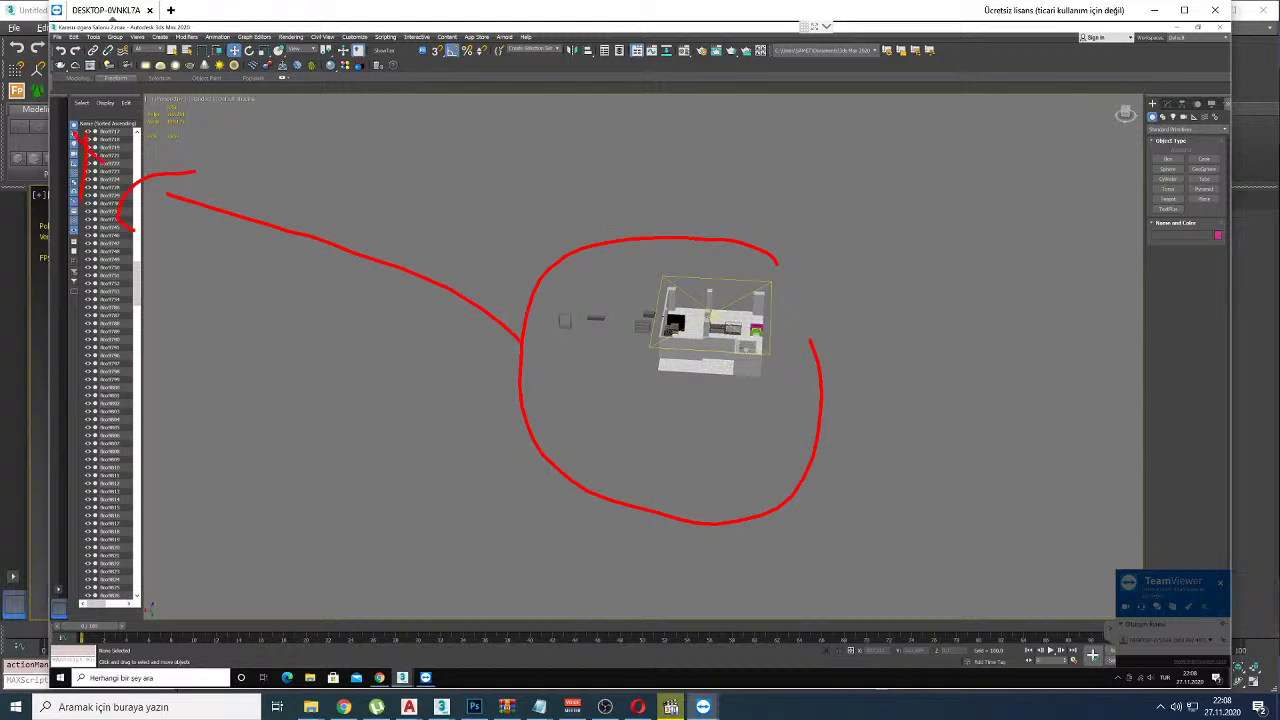
key(Escape)
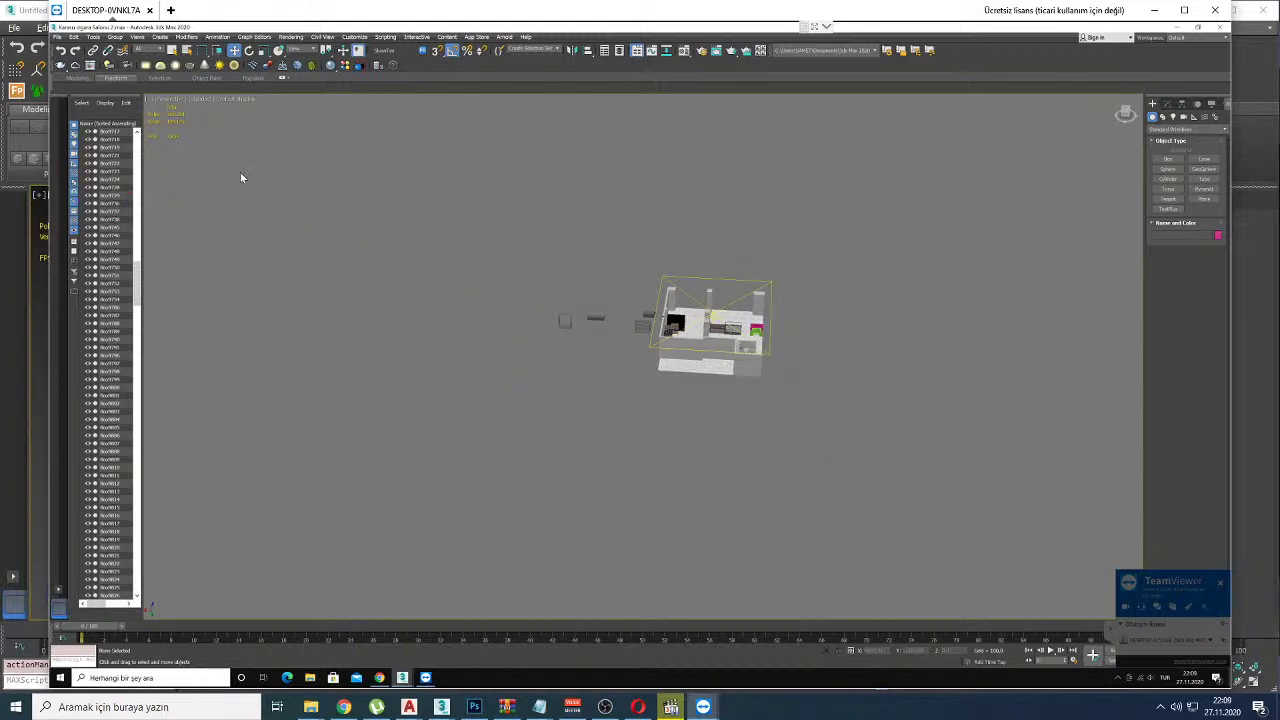
drag(856, 442, 858, 444)
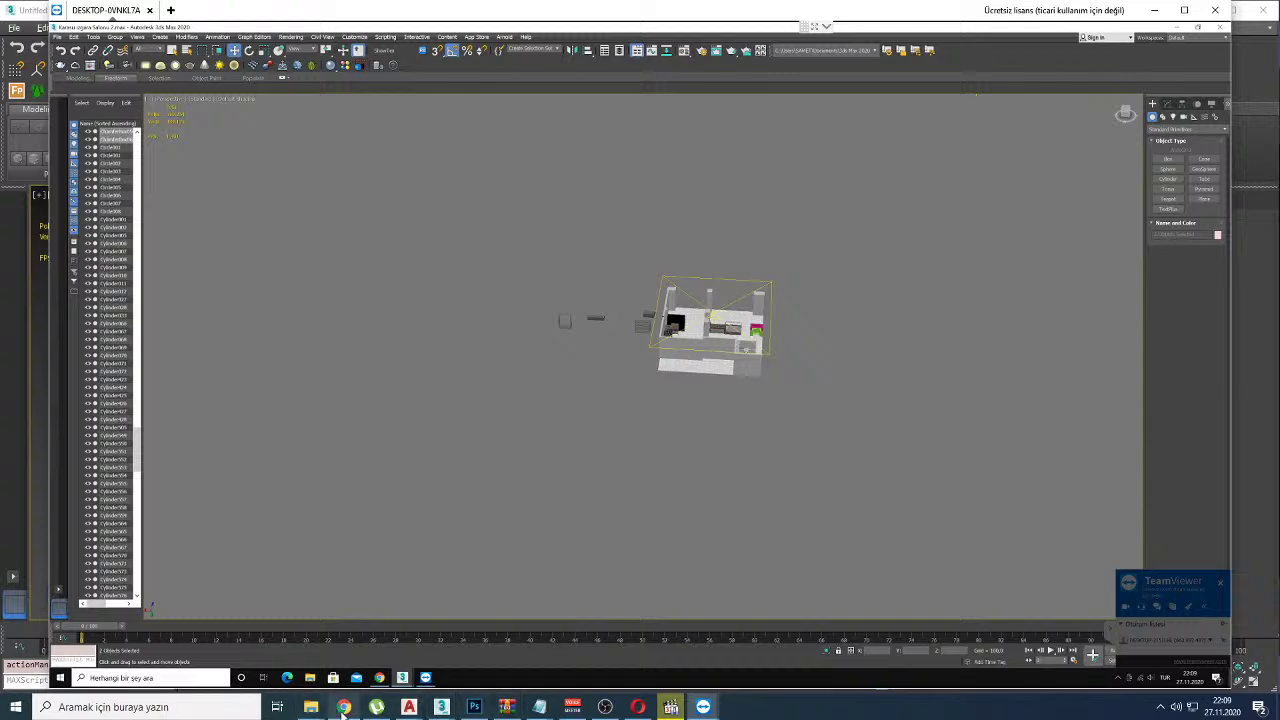
click(1213, 9)
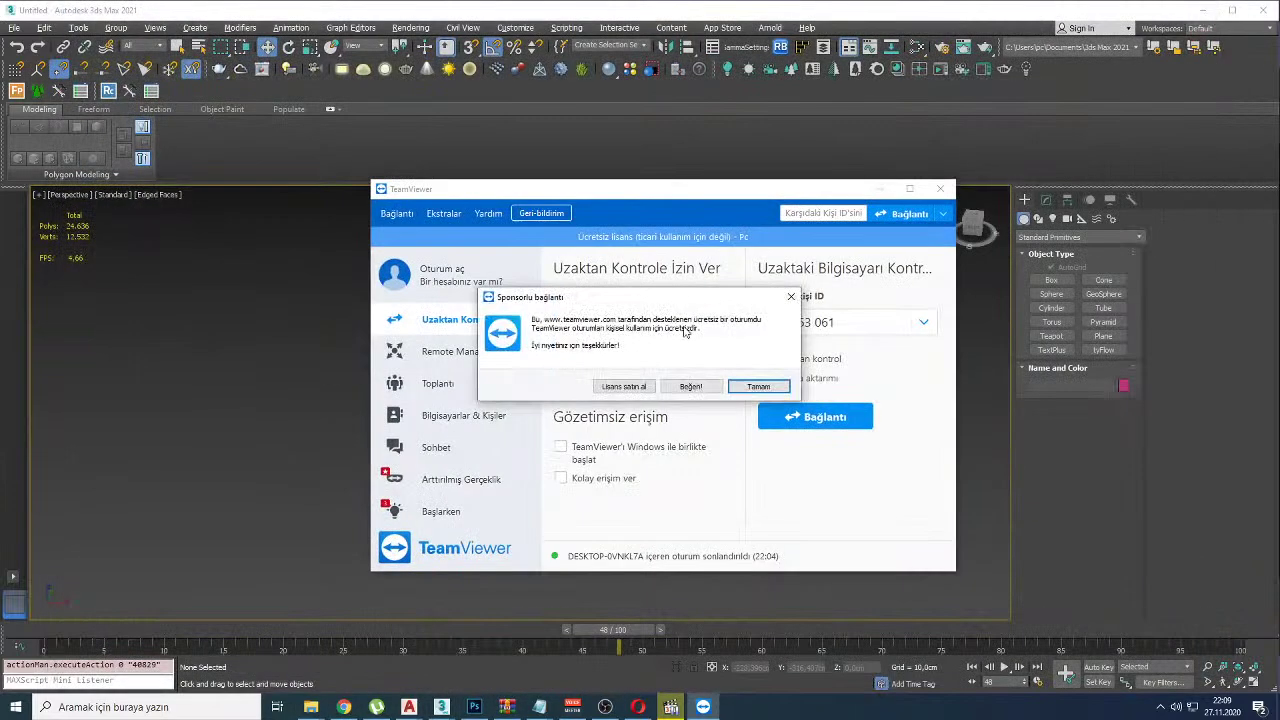
Step: Dismiss the sponsored-session notice, bring YouTube Studio forward, and minimize the media player
click(752, 388)
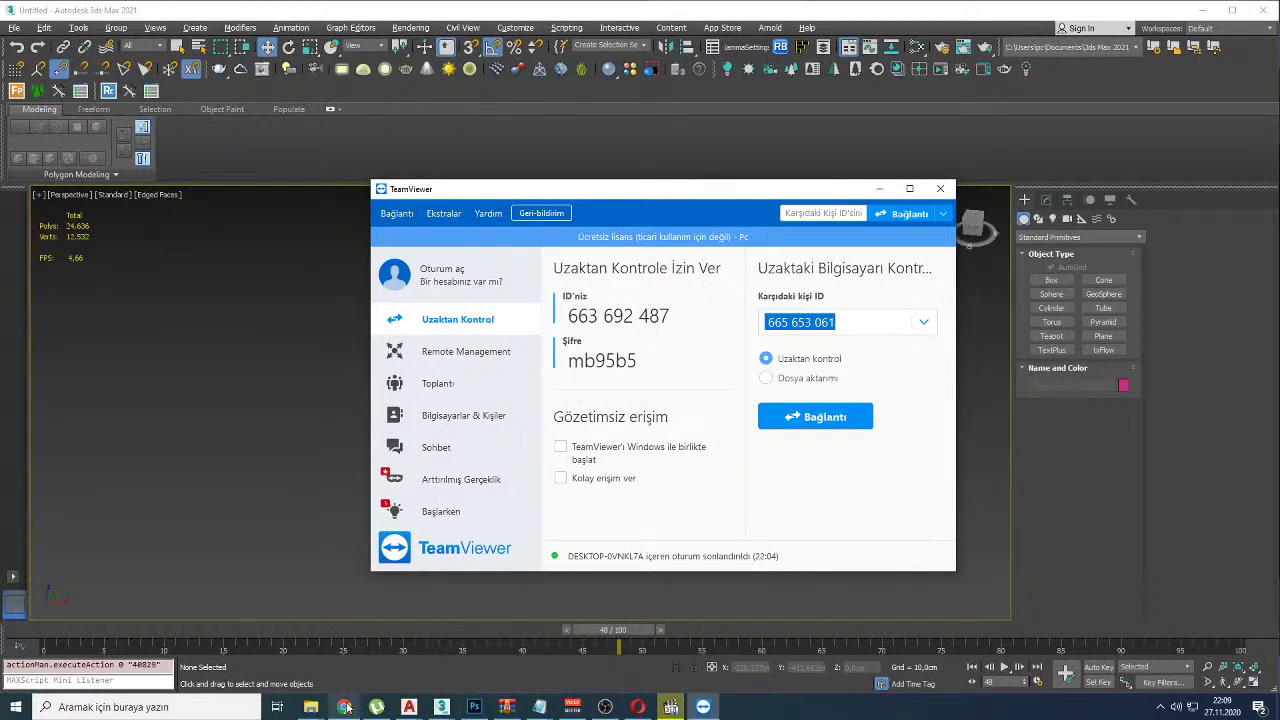
click(343, 707)
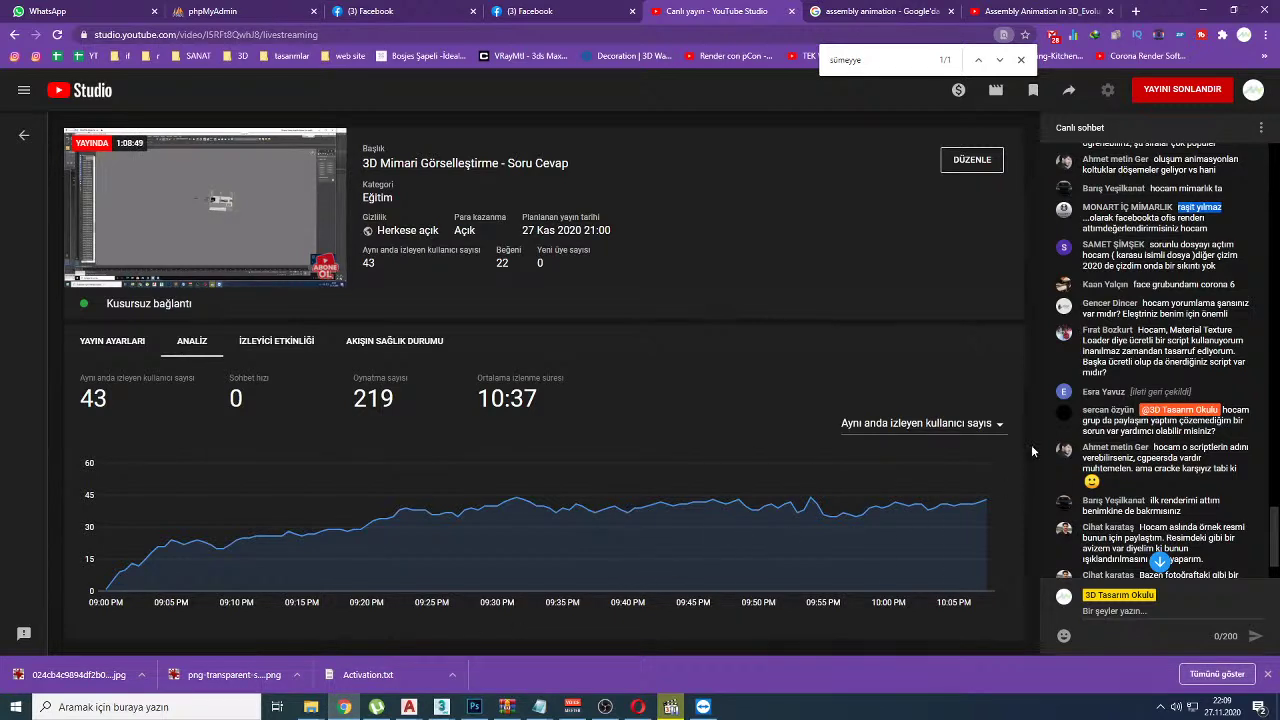
click(671, 707)
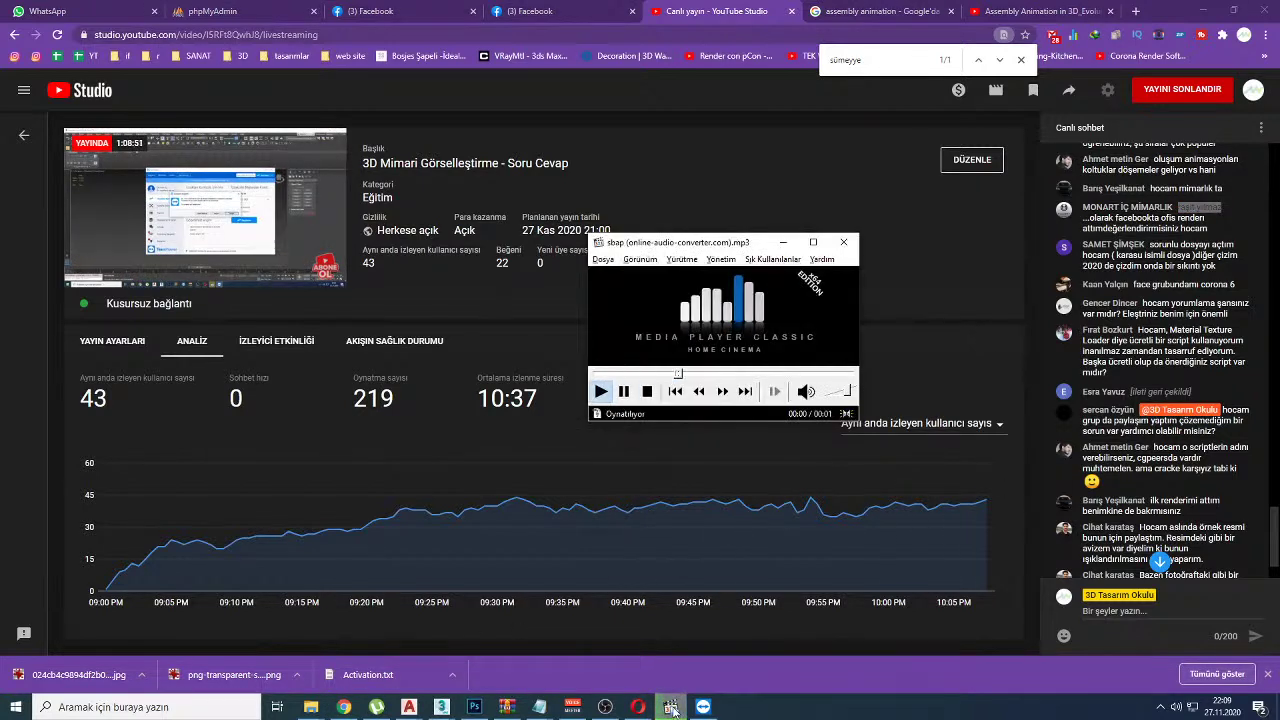
click(671, 707)
Step: Scroll back up through the live chat to earlier viewer questions, then bring up Facebook
click(1160, 562)
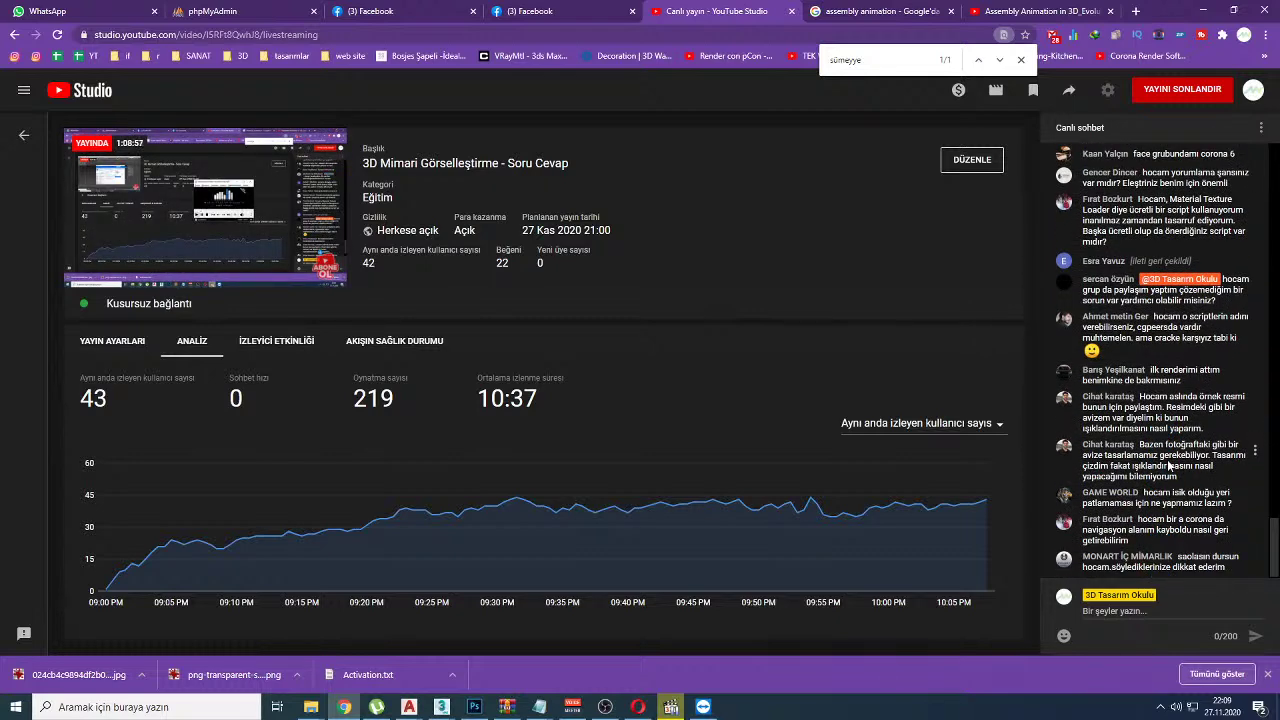
scroll(1168, 465, up, 1)
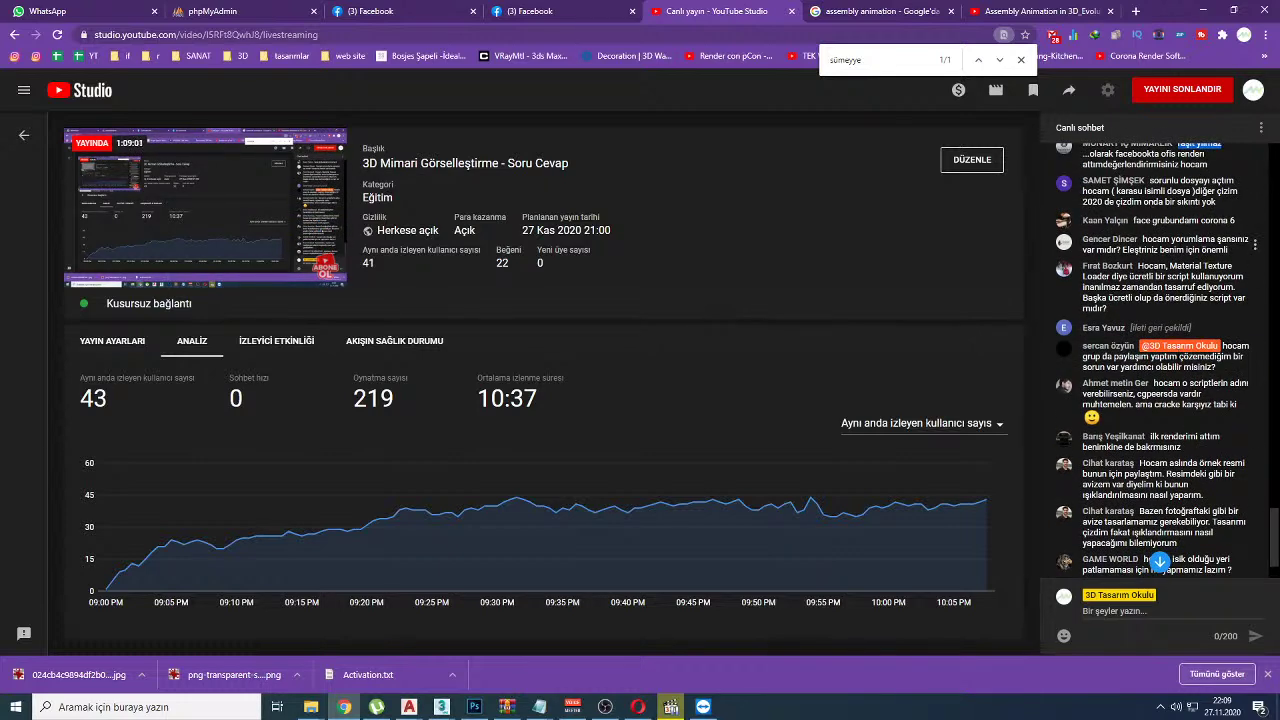
scroll(1160, 565, up, 1)
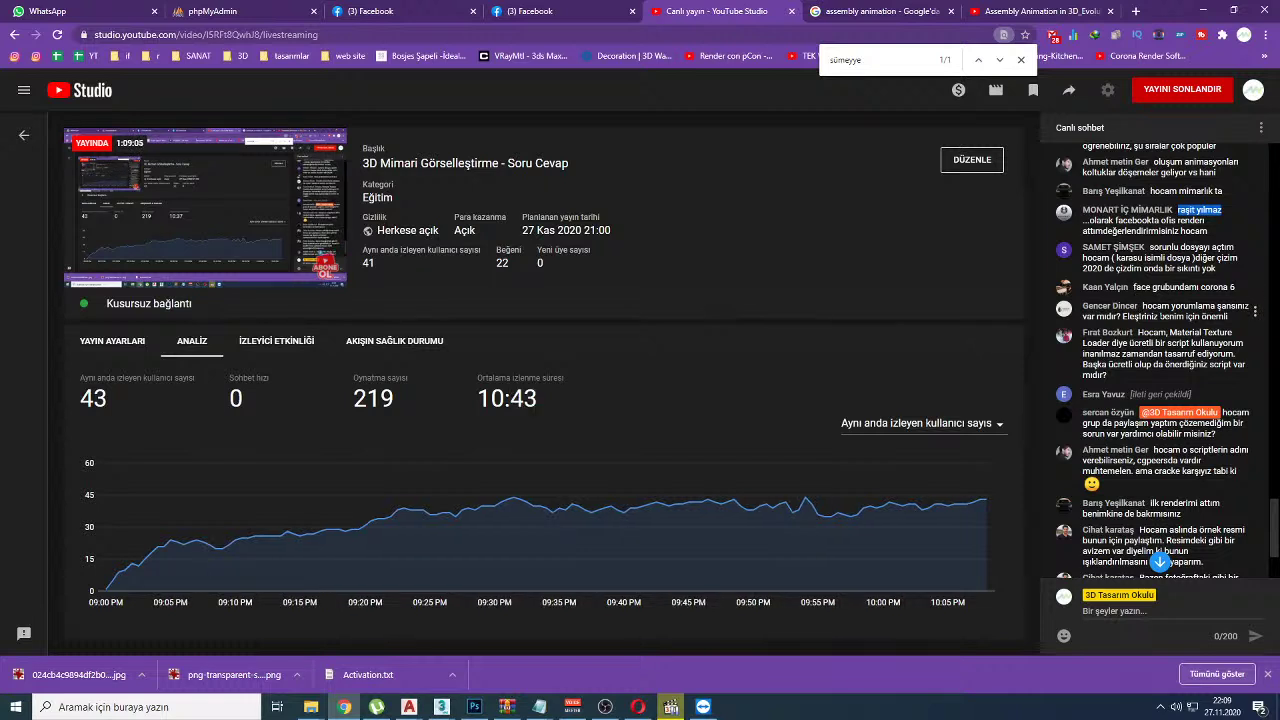
drag(1135, 316, 1216, 316)
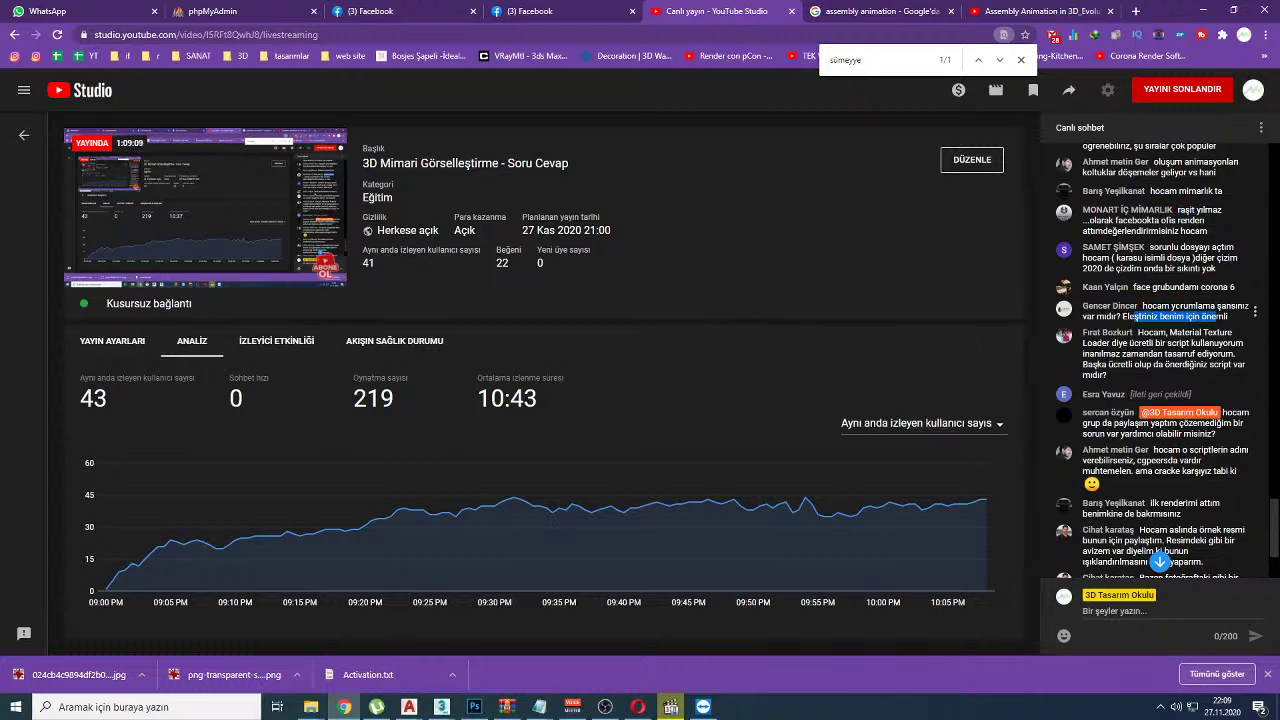
scroll(1150, 360, up, 5)
scroll(1150, 360, up, 4)
scroll(1146, 264, up, 1)
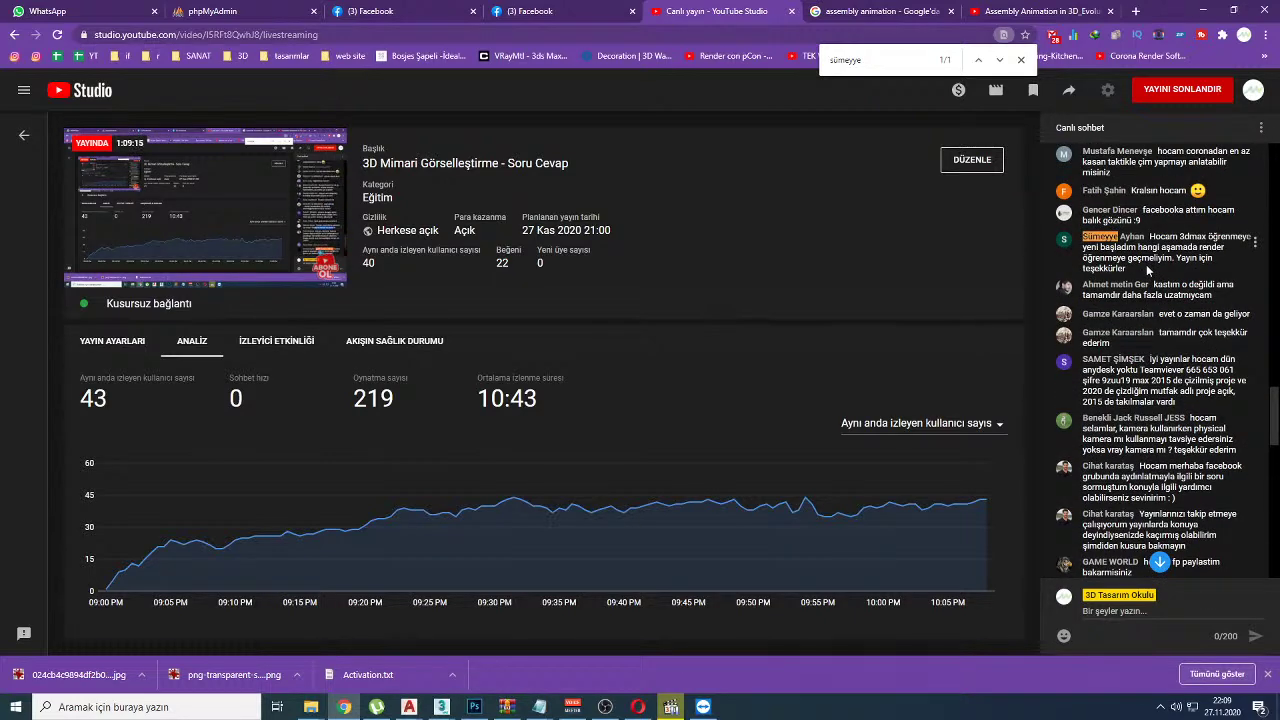
click(560, 8)
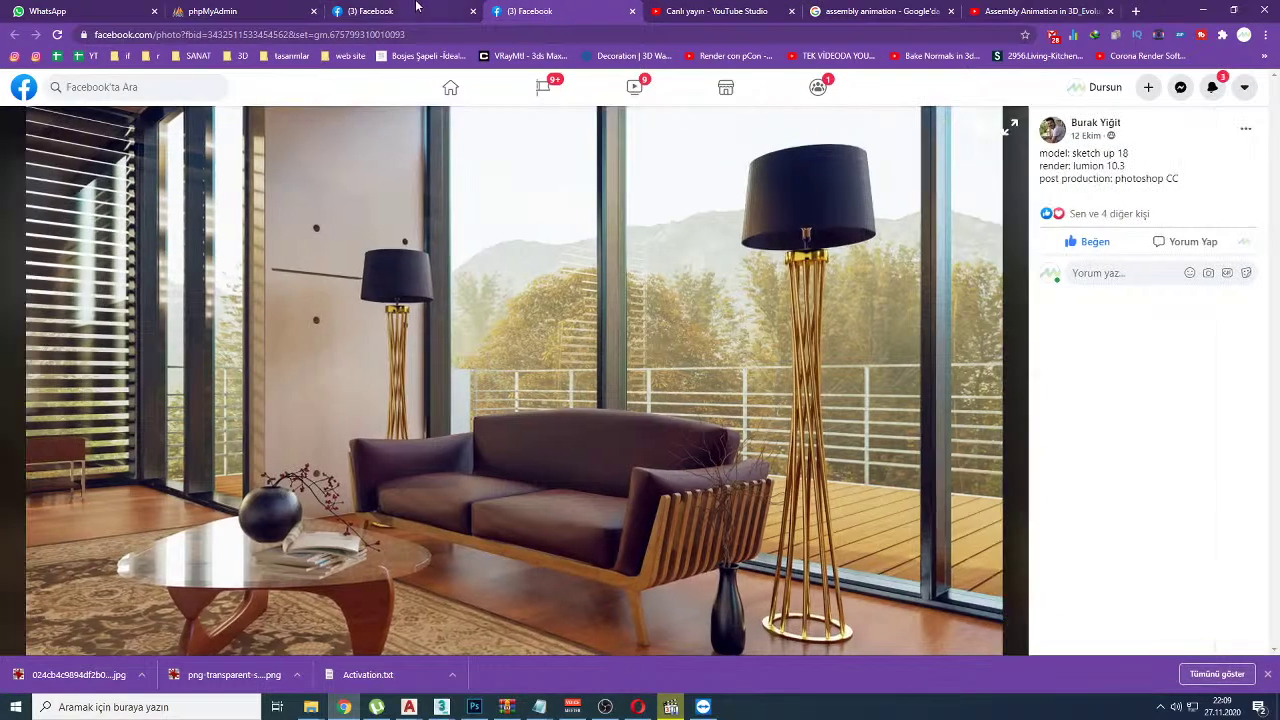
Step: Search the 3D Tasarım Okulu group for 'gencer' with newest results first
click(416, 9)
click(22, 88)
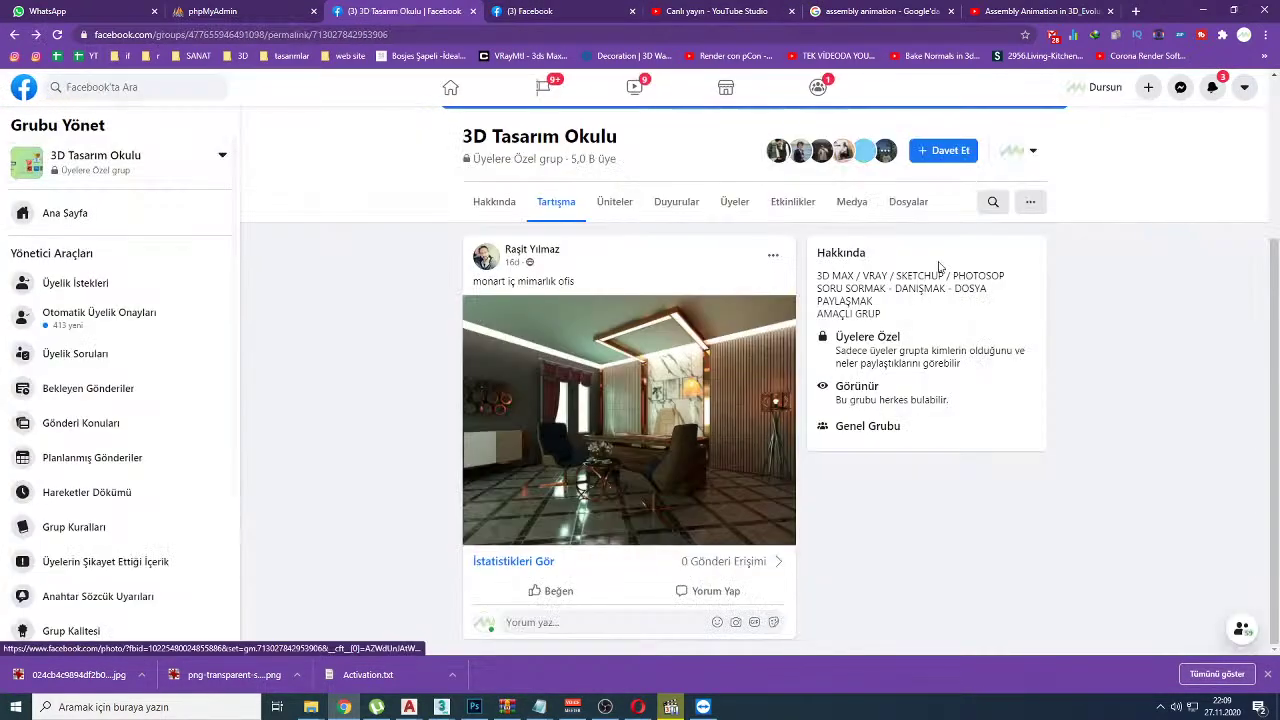
click(993, 201)
text(gencer)
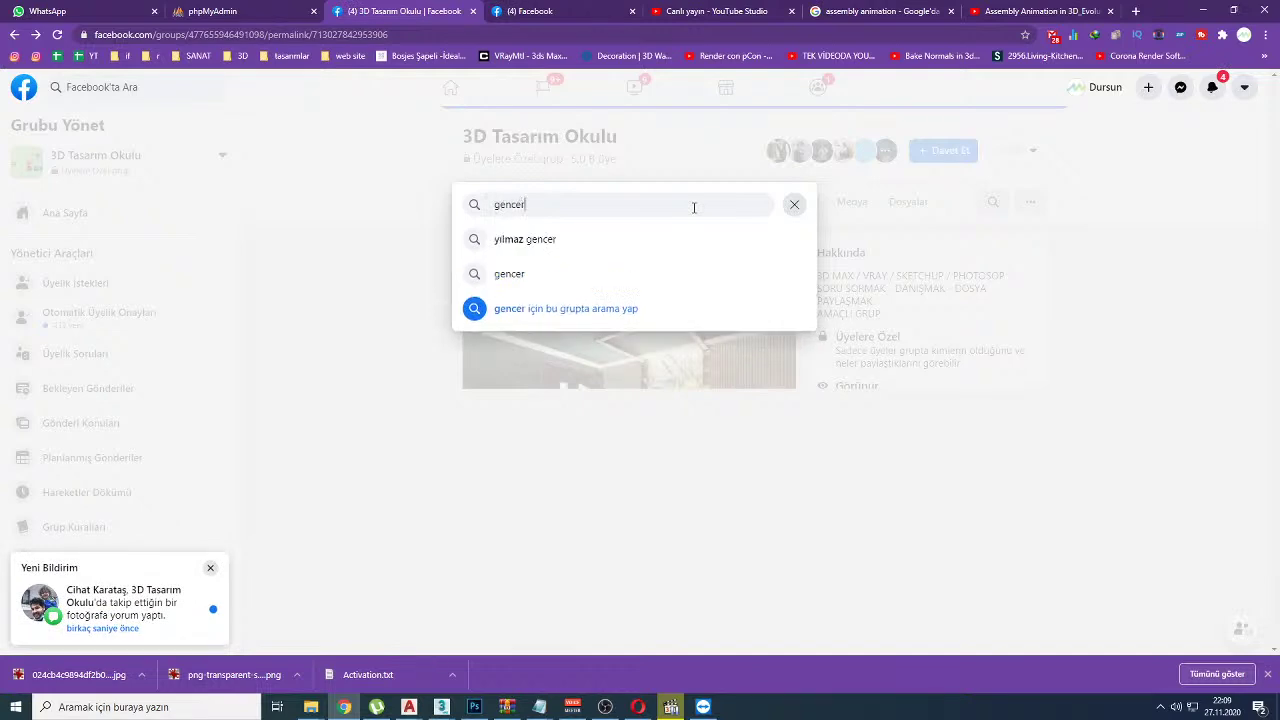
key(Return)
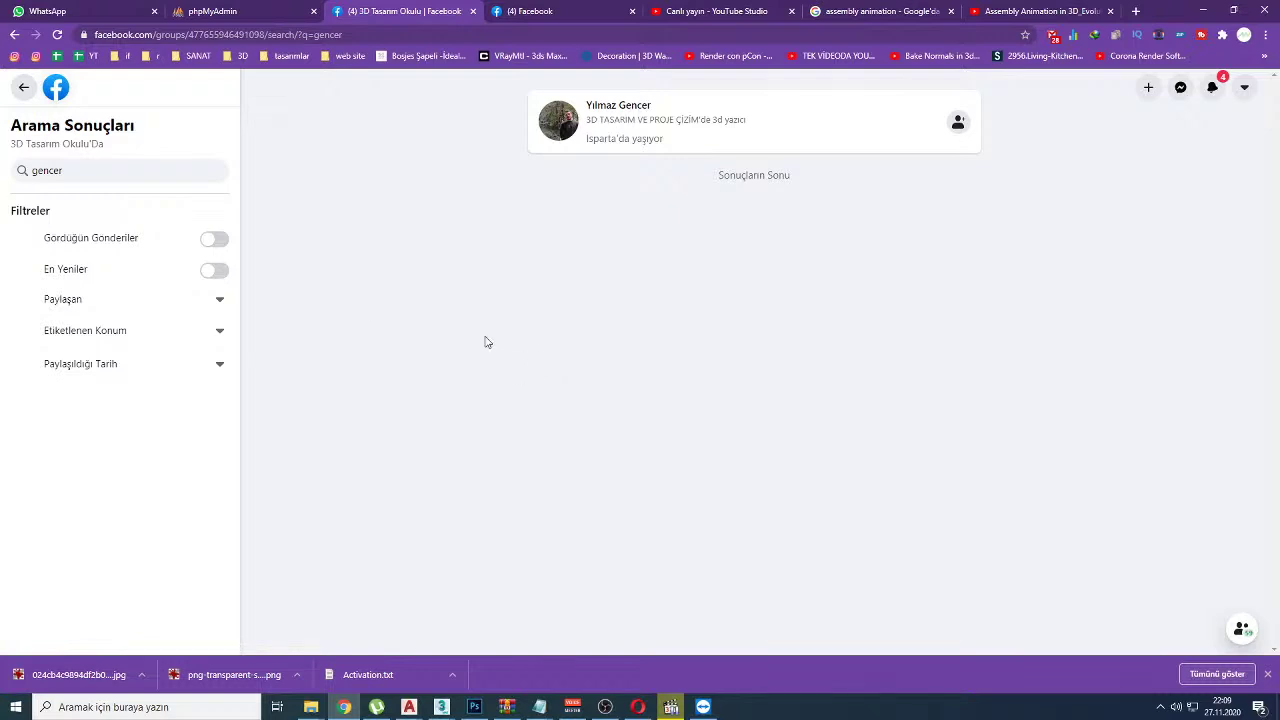
click(208, 266)
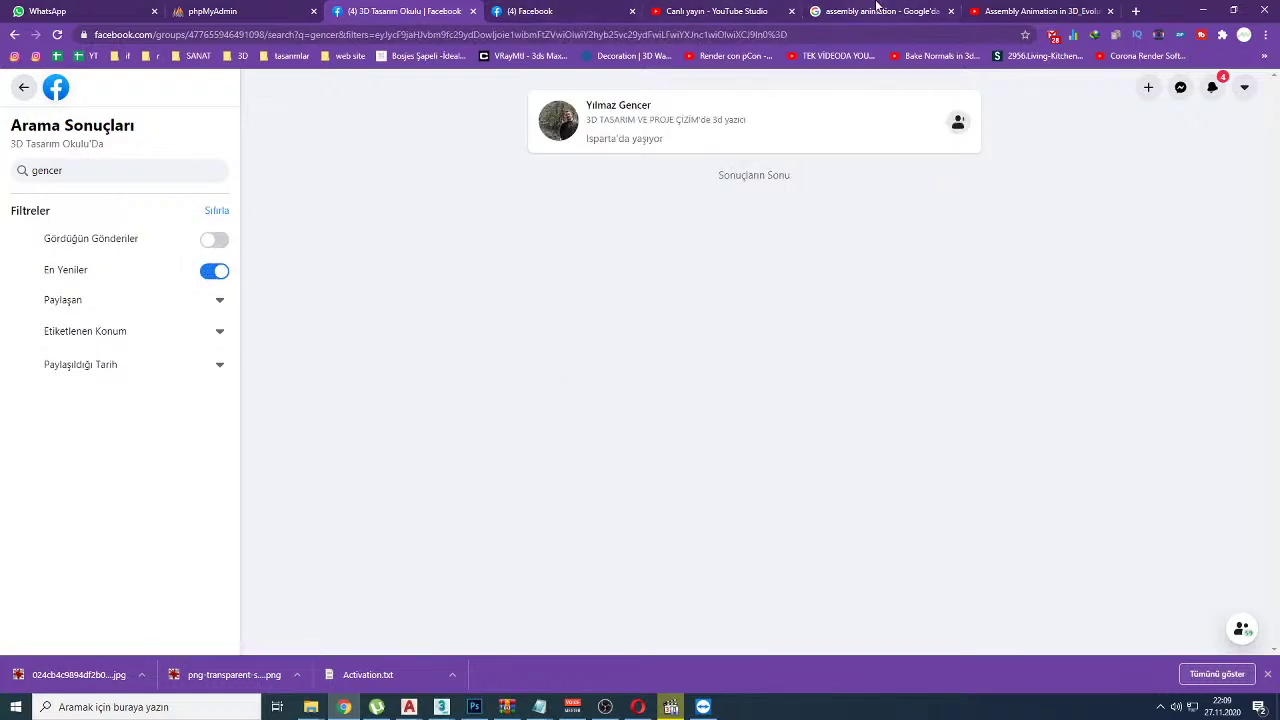
Step: Return to the group's main feed and scroll to the member's chandelier question post
click(731, 9)
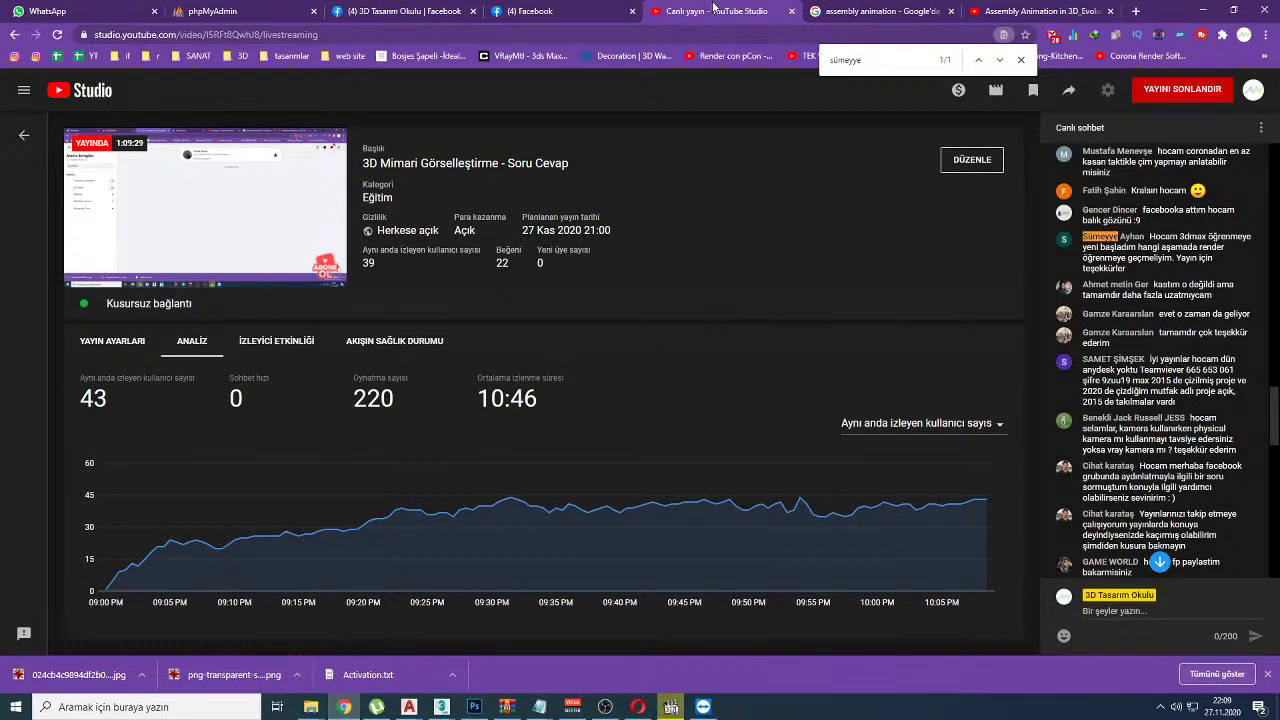
click(407, 9)
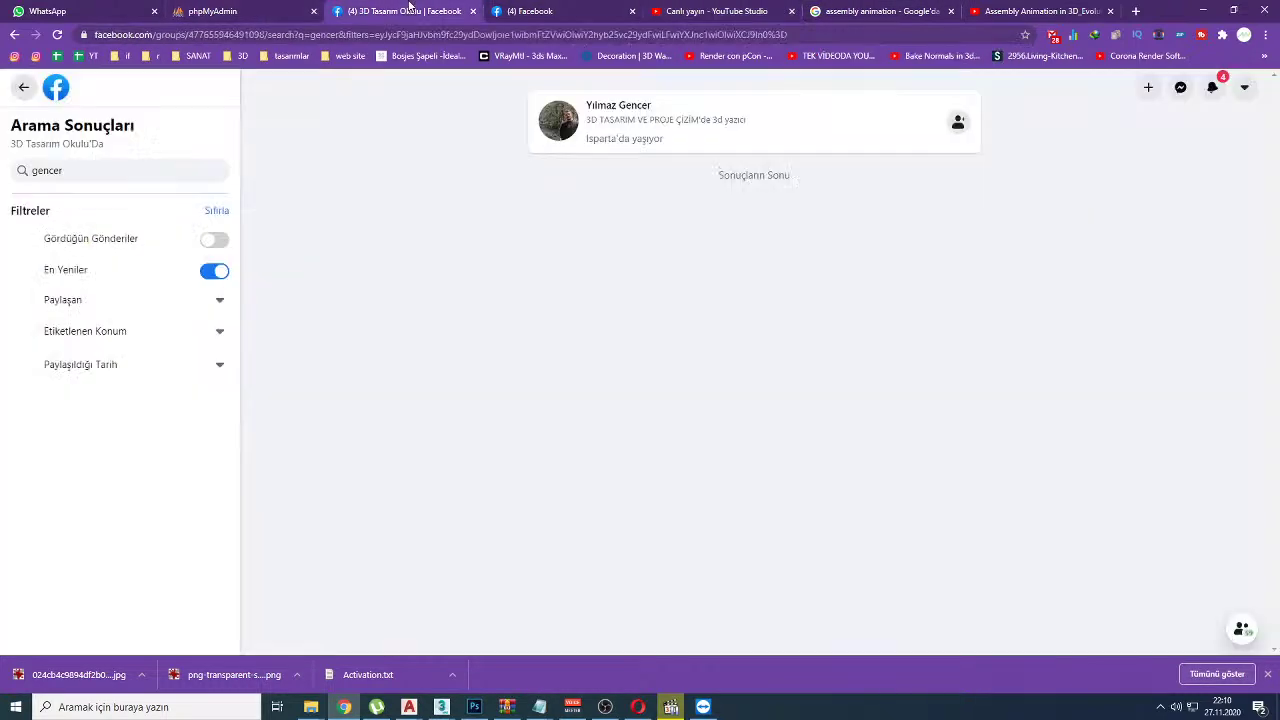
click(23, 88)
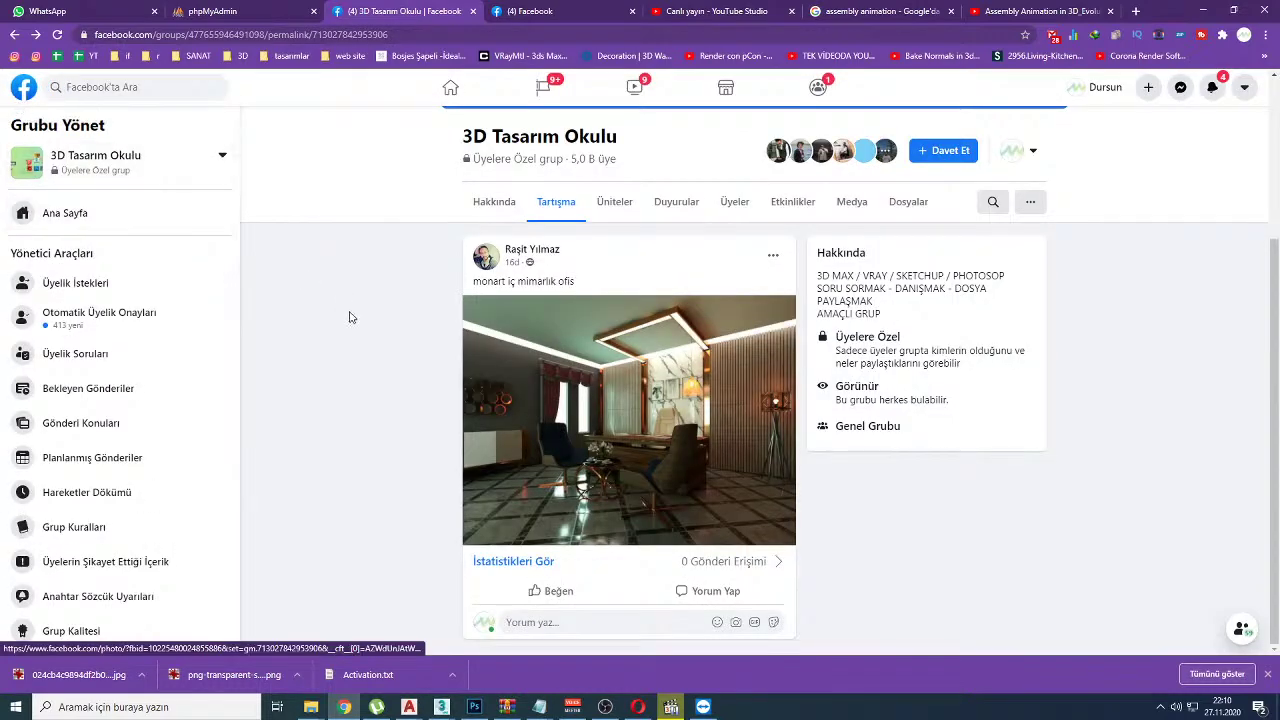
click(80, 213)
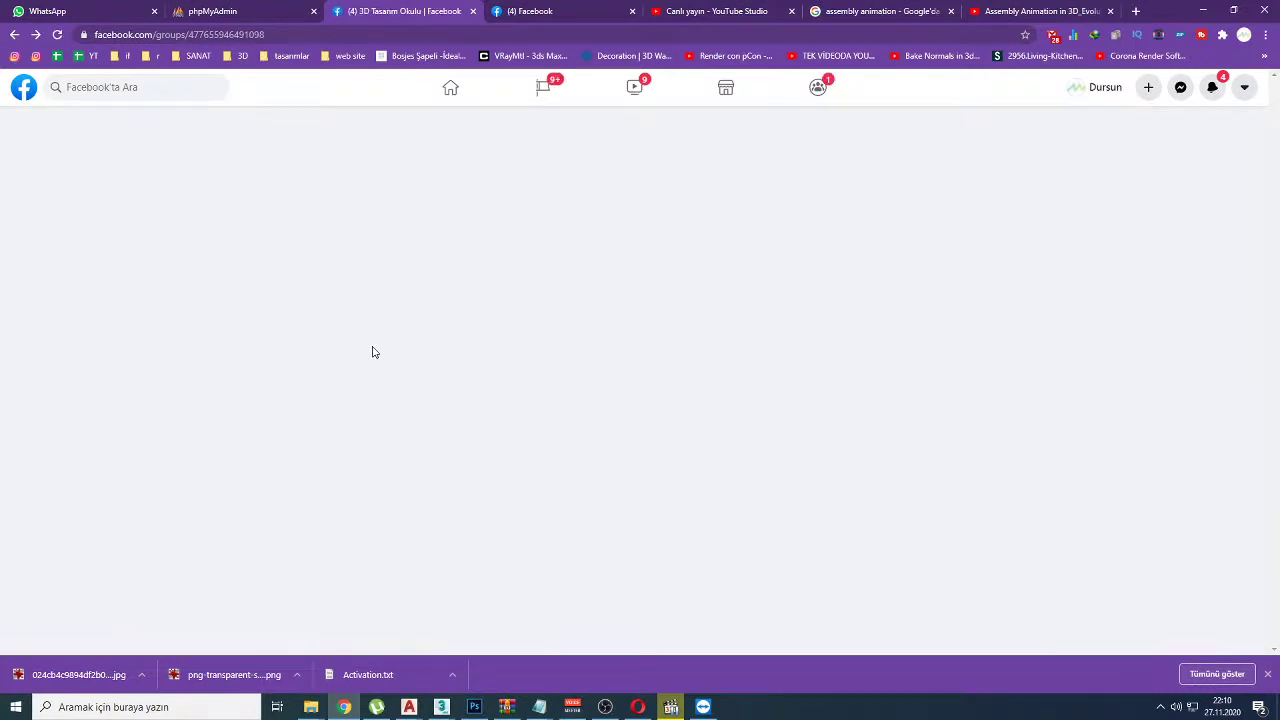
scroll(421, 440, down, 2)
scroll(421, 440, down, 10)
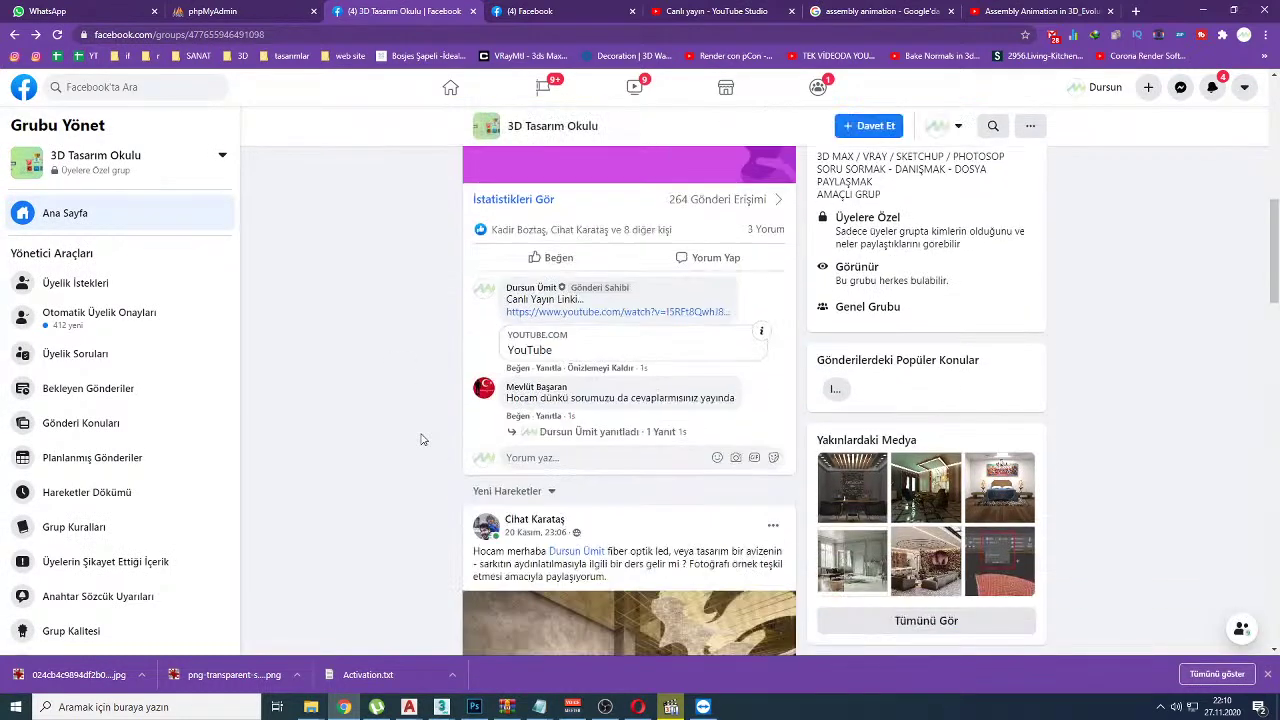
scroll(421, 440, up, 1)
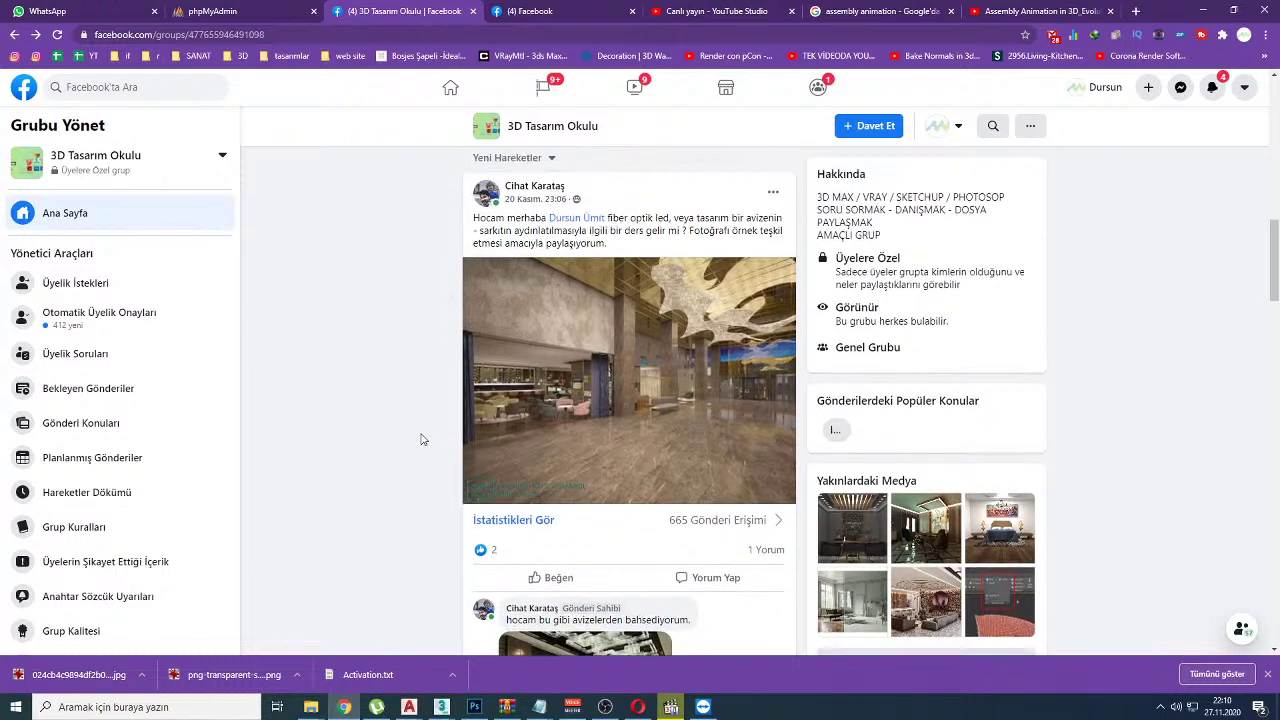
scroll(421, 440, down, 2)
Step: Open the comment's chandelier photo full-size, mark a spot on it in red, then erase it
click(600, 493)
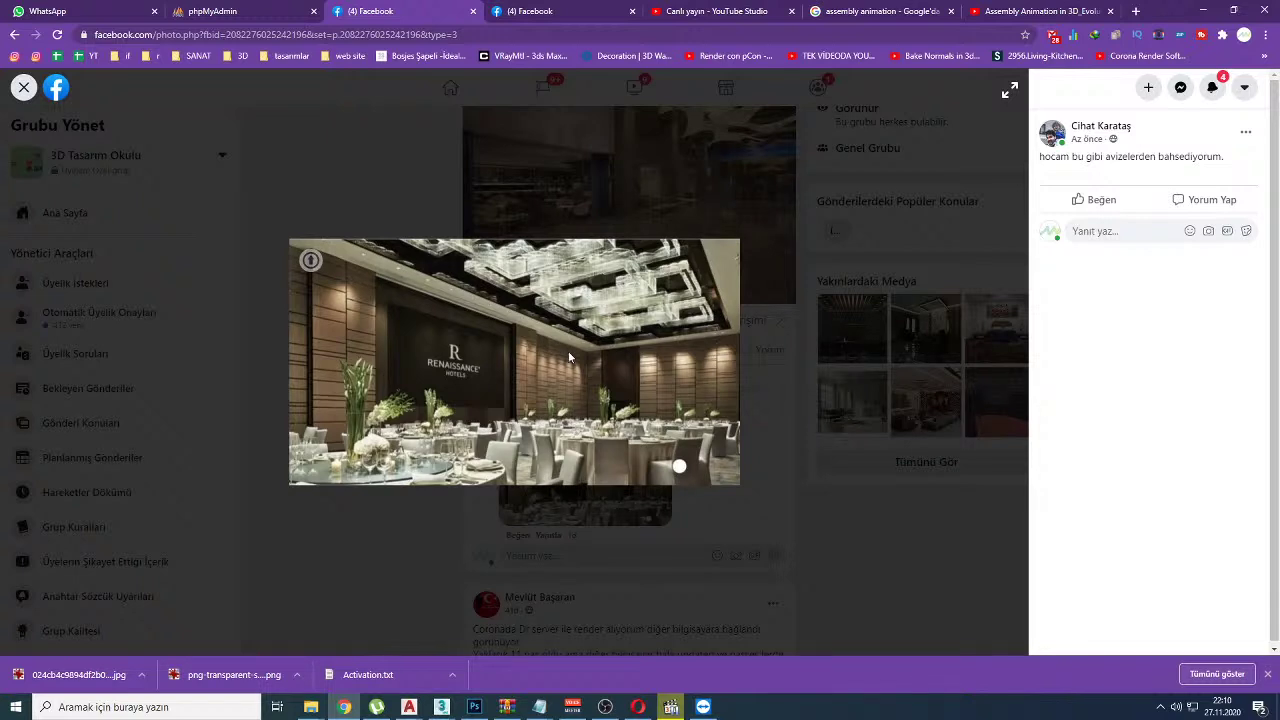
key(ctrl+2)
drag(656, 292, 650, 316)
key(e)
Step: Trace the chandelier's outline and right edge in red, clear the marks, and minimize the media player
mouse_move(455, 242)
mouse_down()
mouse_move(510, 270)
mouse_move(610, 236)
mouse_move(560, 220)
mouse_up()
drag(621, 258, 648, 294)
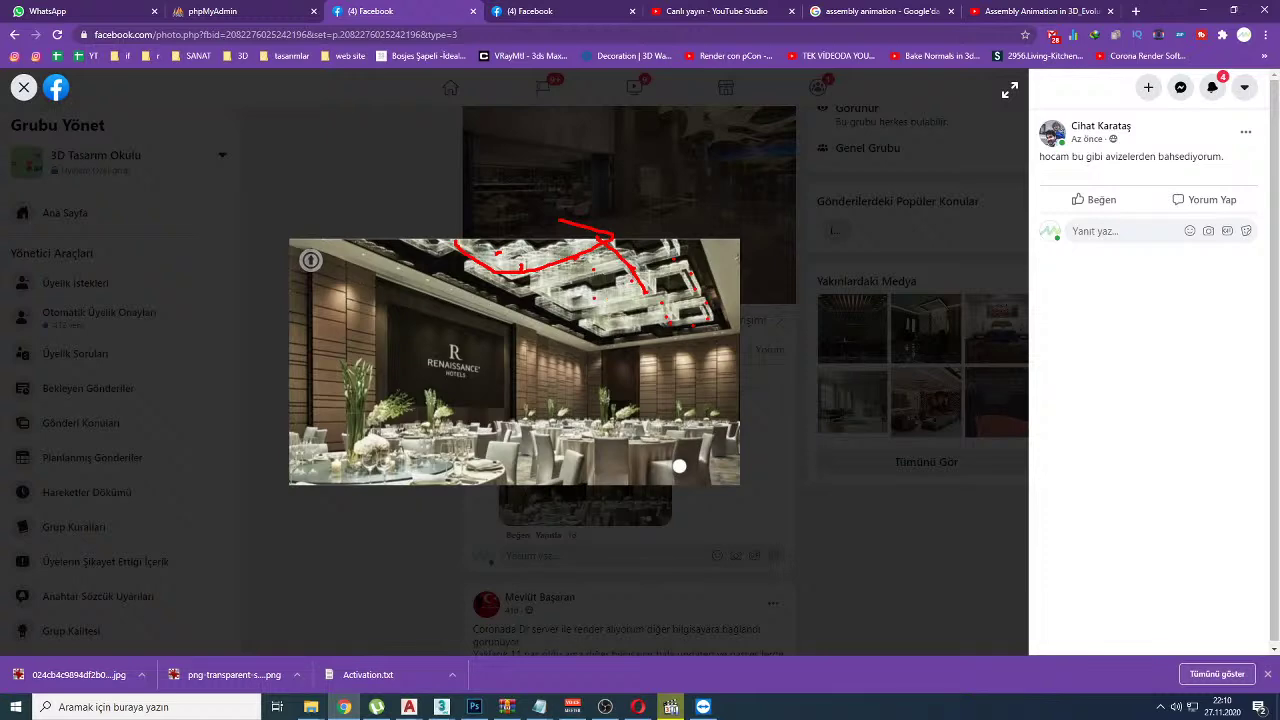
key(Escape)
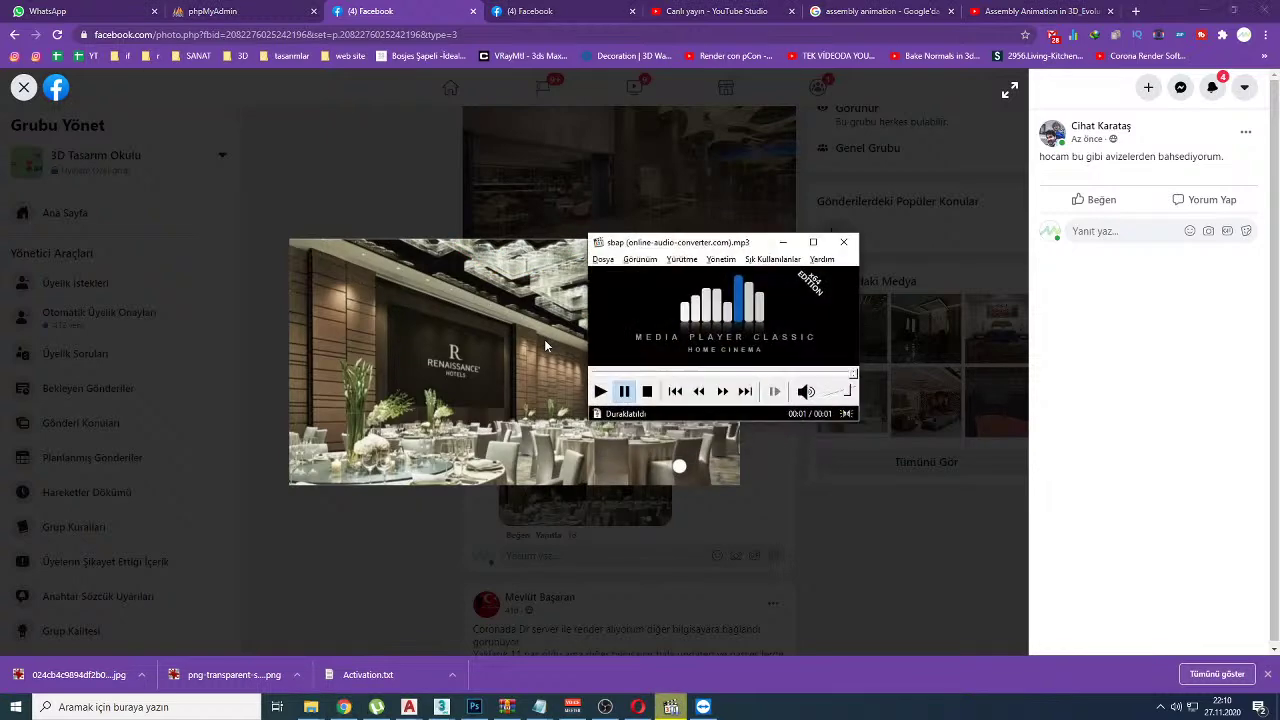
click(783, 242)
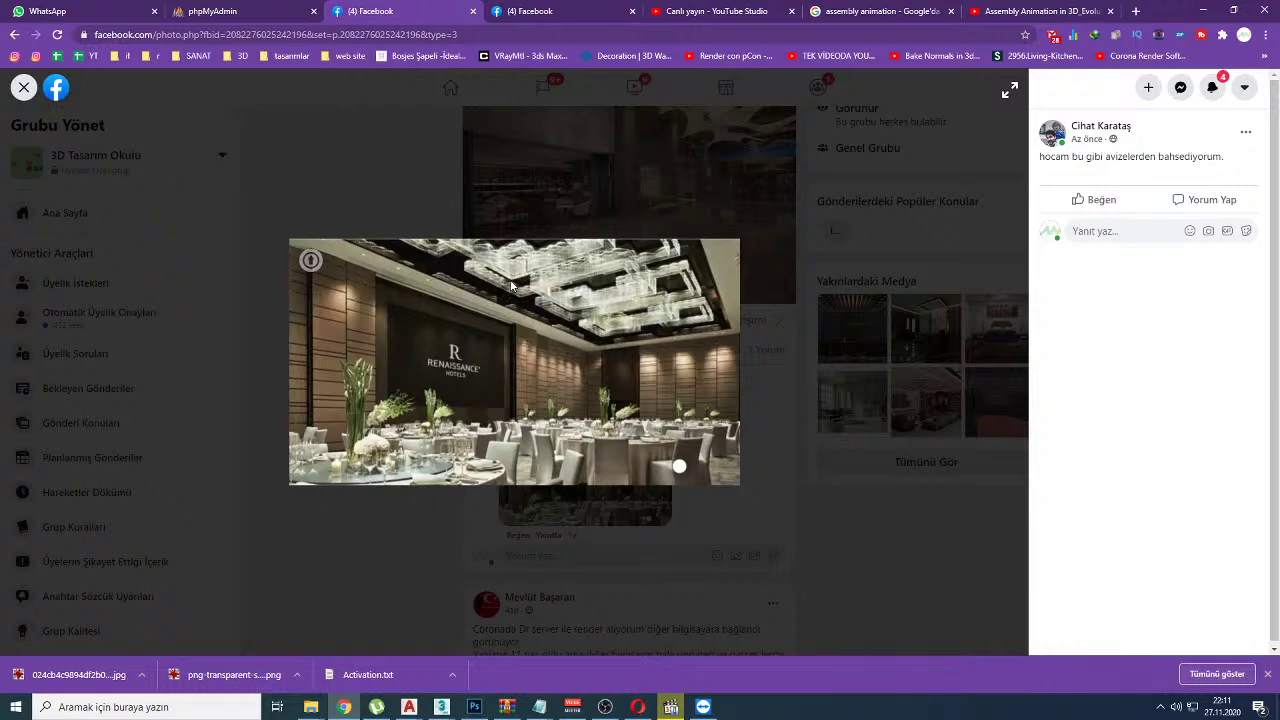
Step: Close the photo and scroll the group feed down to the bathroom render, then return to YouTube Studio
click(374, 167)
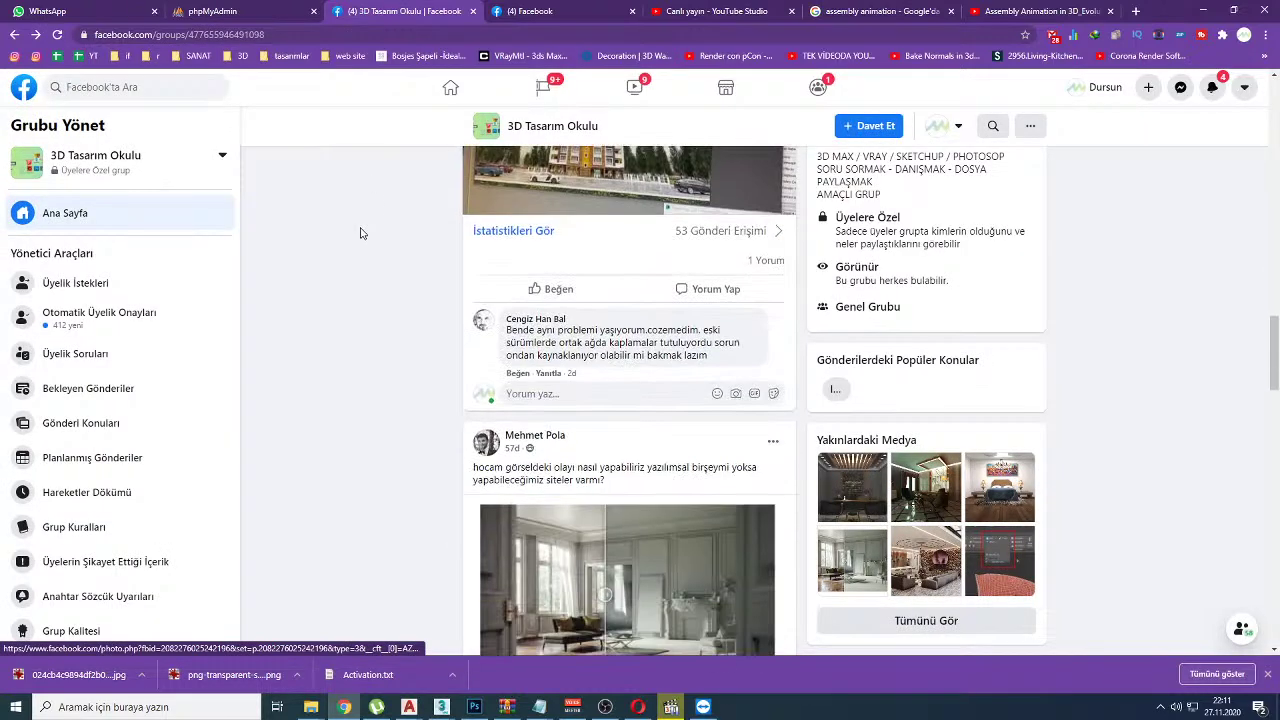
scroll(361, 233, down, 5)
scroll(361, 233, down, 10)
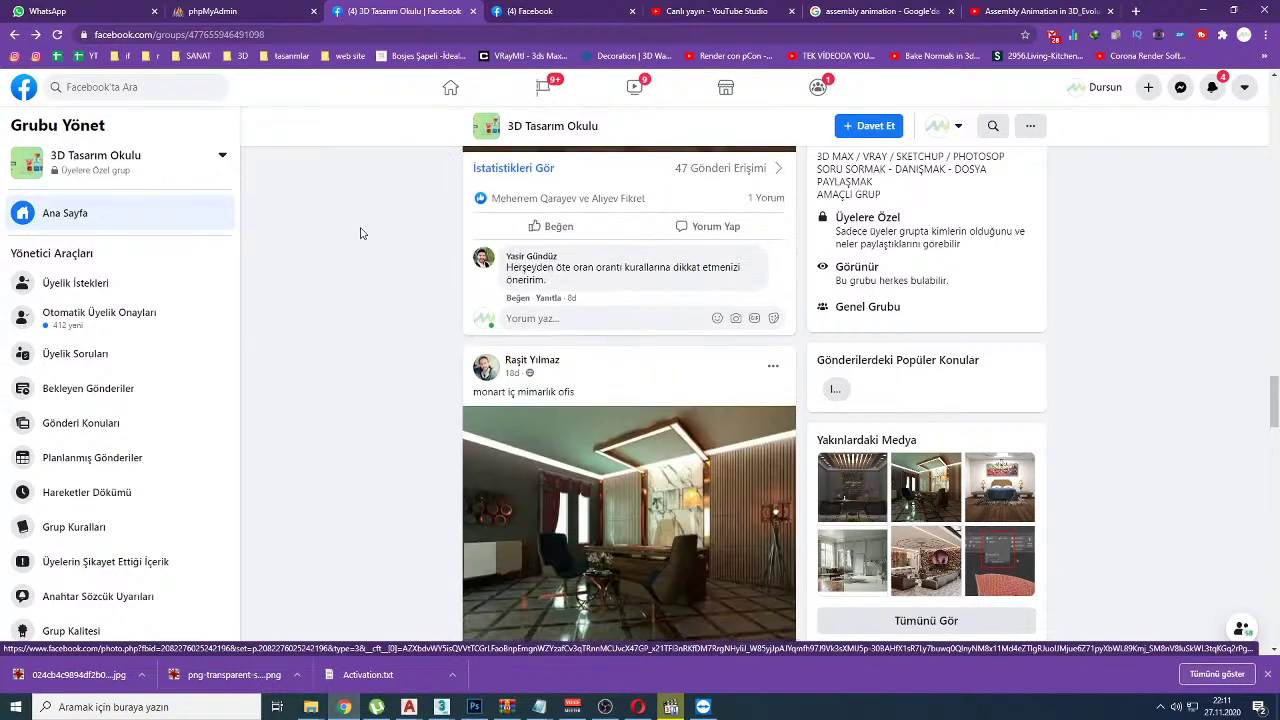
scroll(361, 233, down, 10)
scroll(361, 233, down, 3)
scroll(361, 233, down, 3)
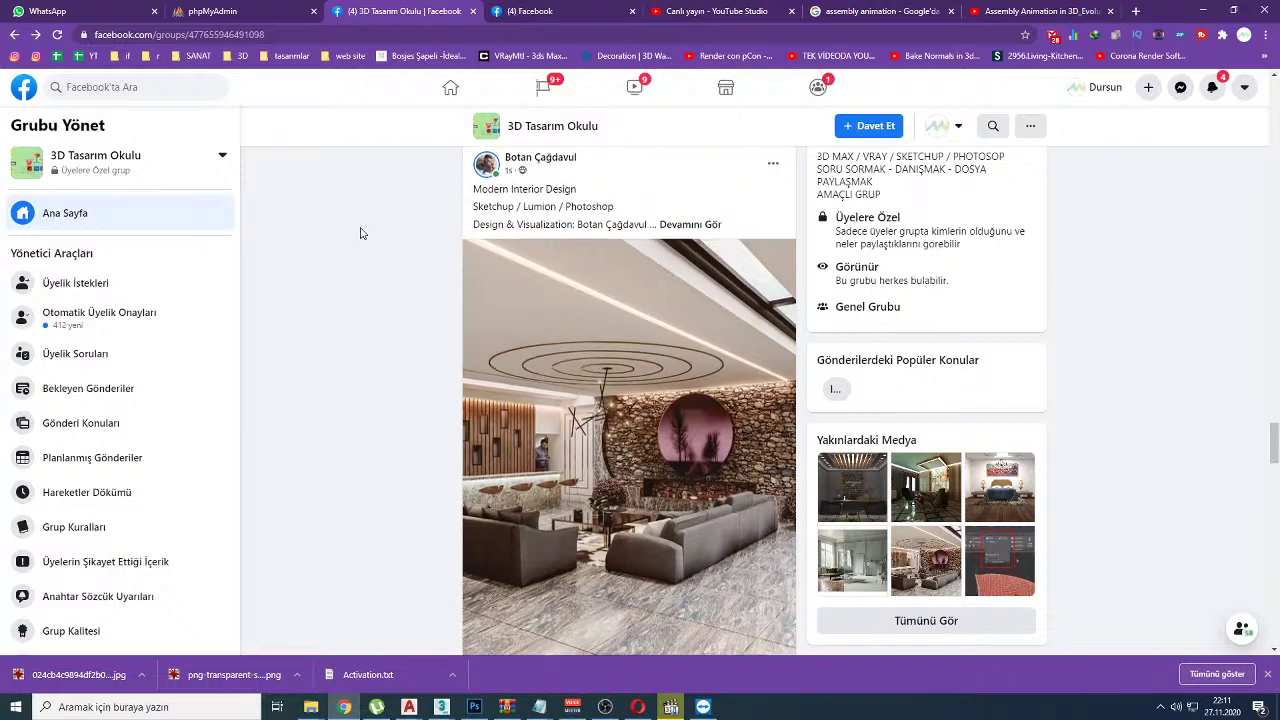
scroll(361, 233, down, 3)
scroll(361, 233, down, 3)
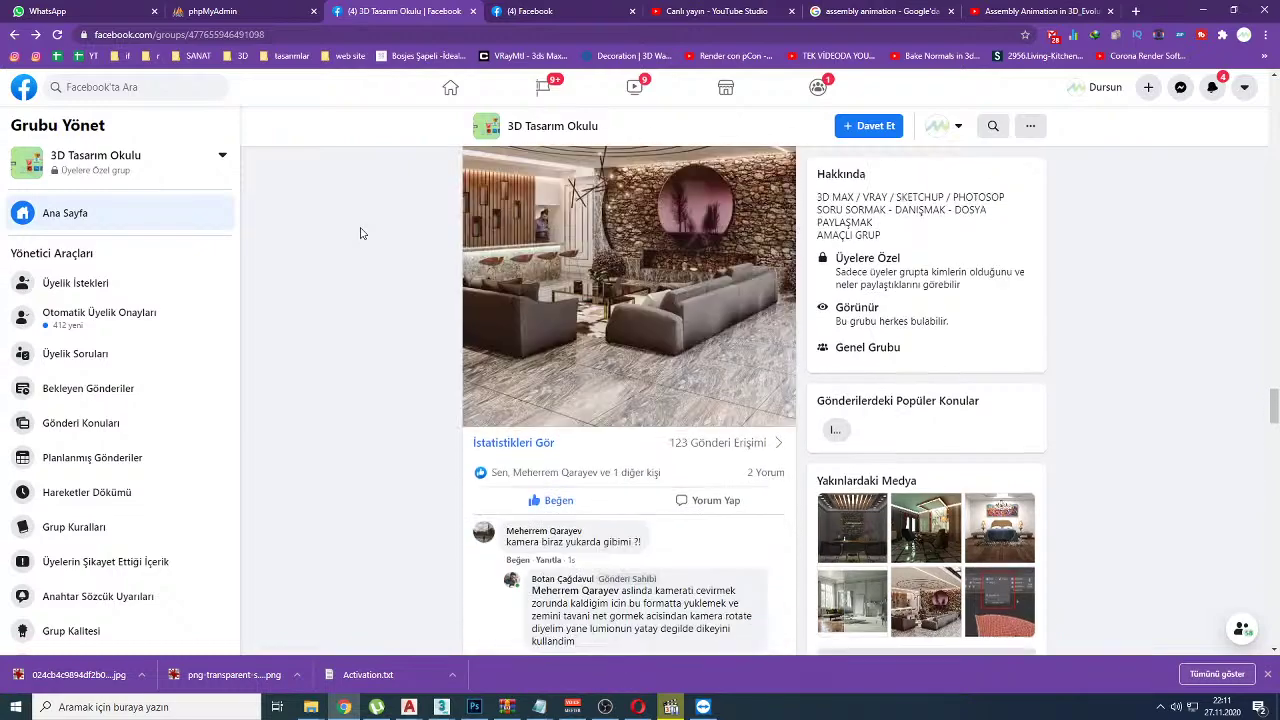
scroll(361, 233, down, 5)
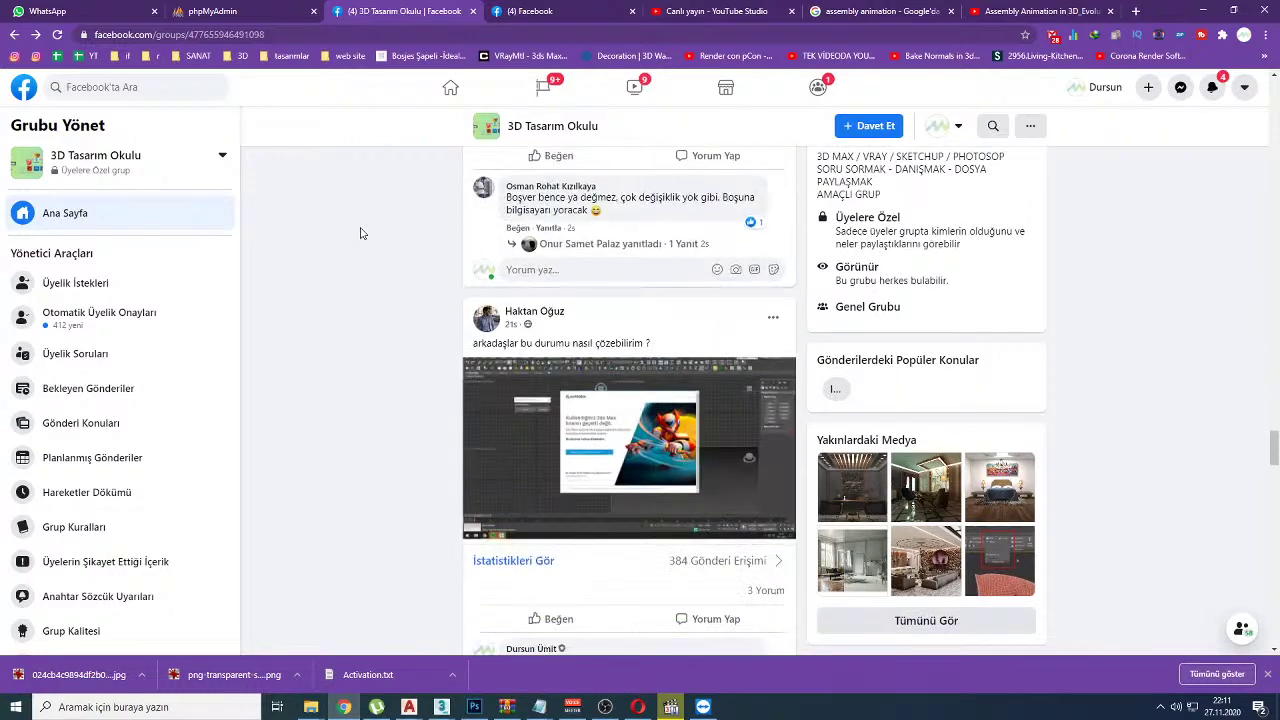
scroll(361, 233, down, 10)
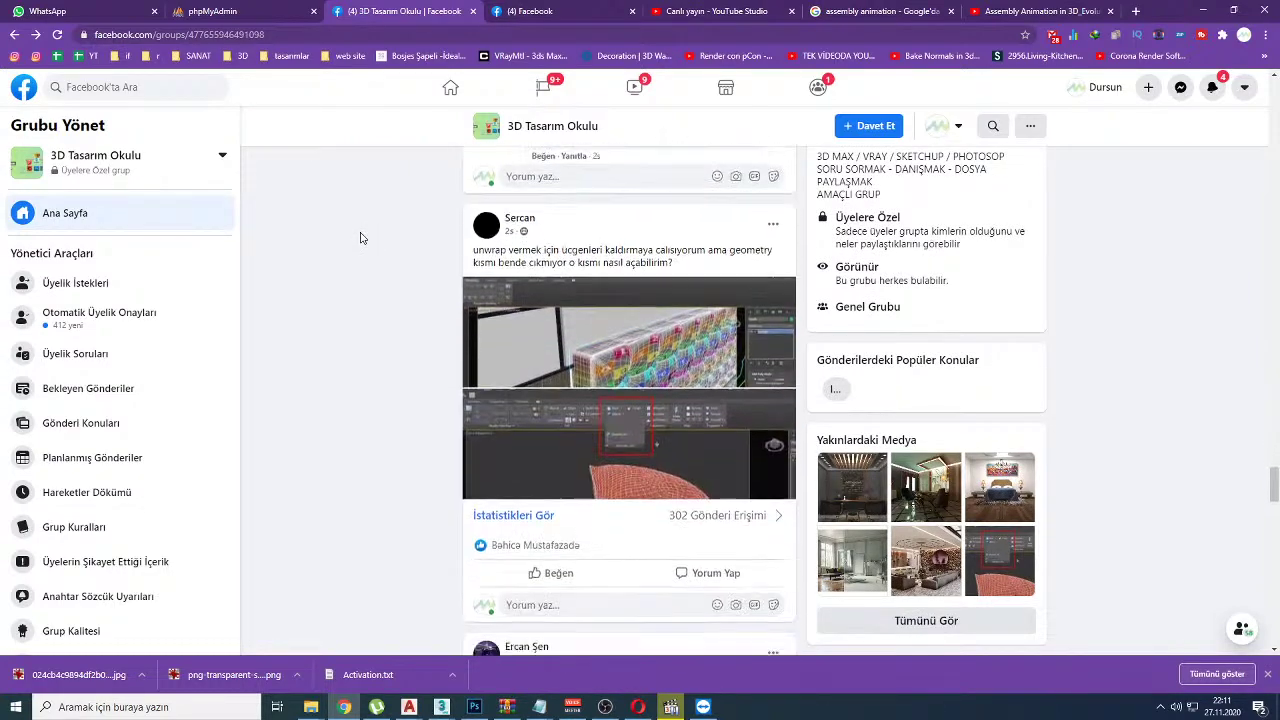
scroll(361, 237, down, 10)
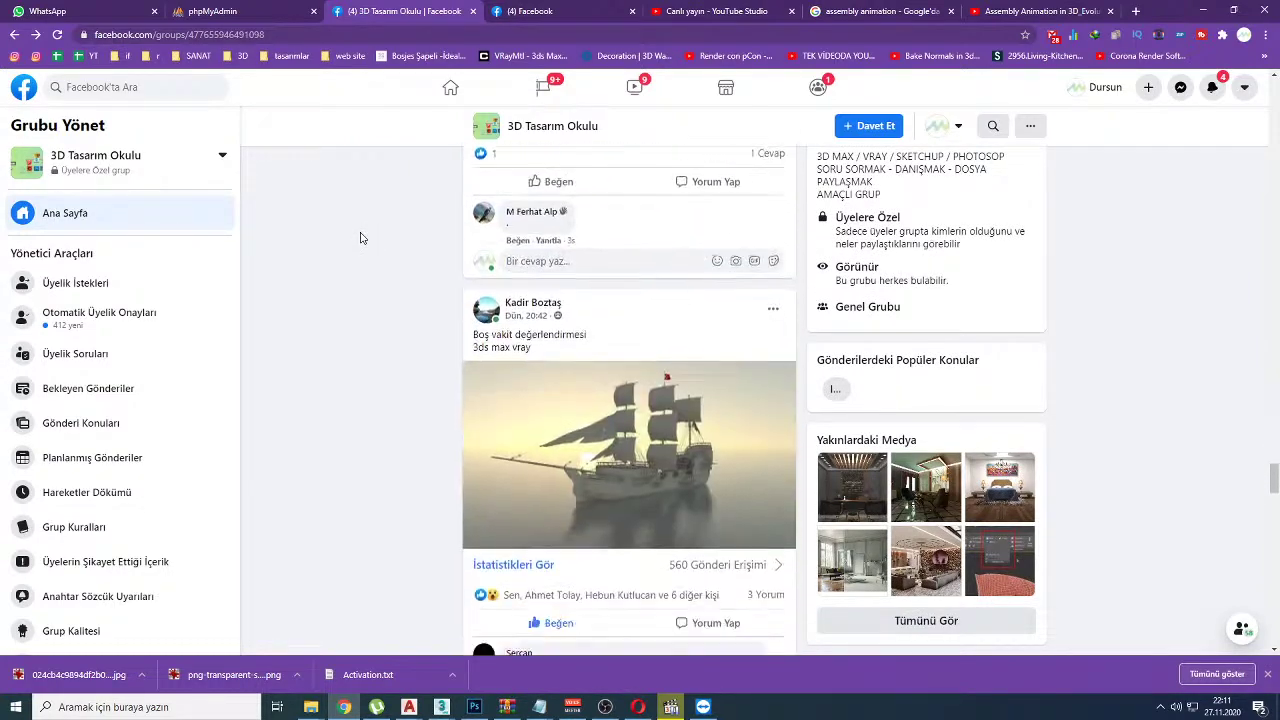
scroll(361, 237, down, 8)
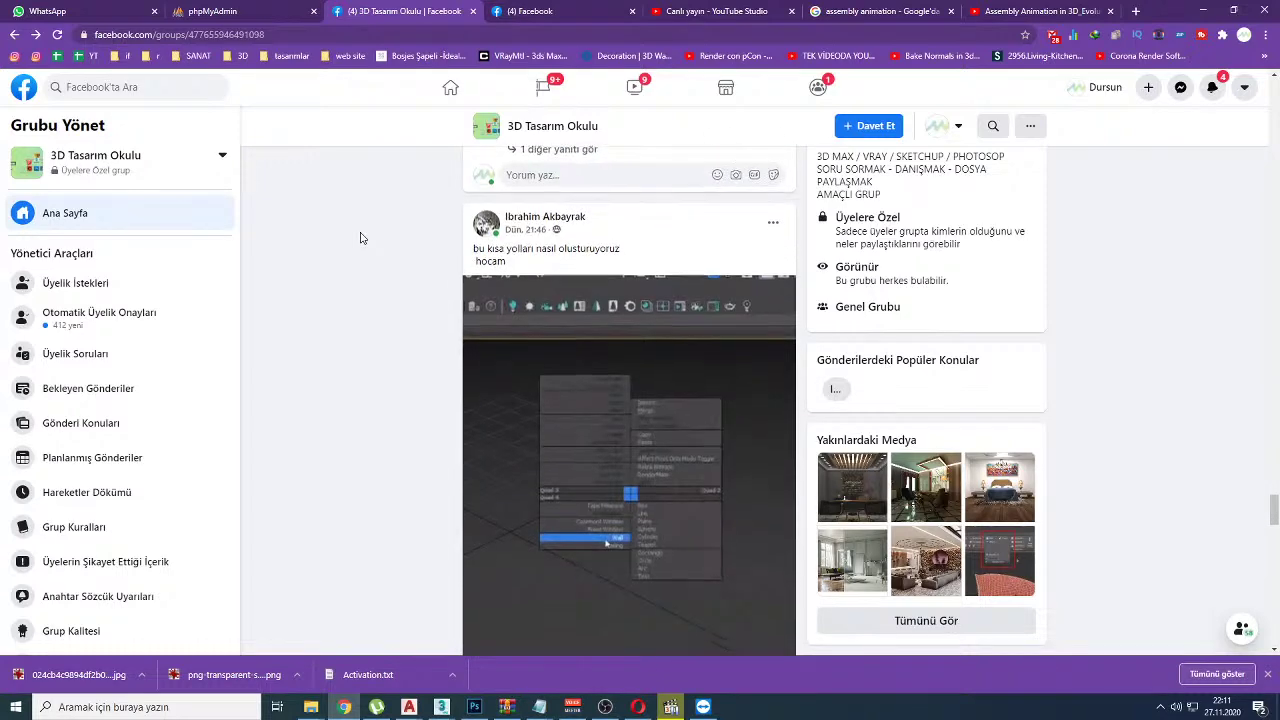
scroll(361, 237, down, 10)
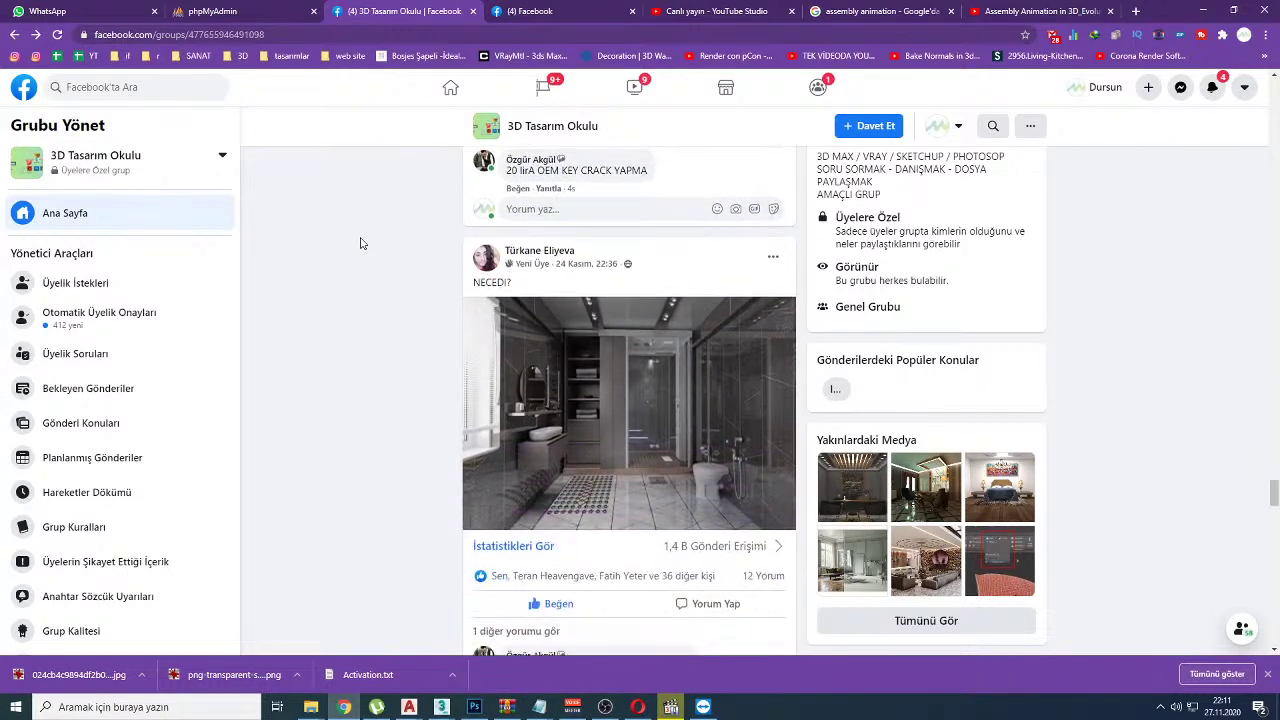
scroll(361, 237, down, 5)
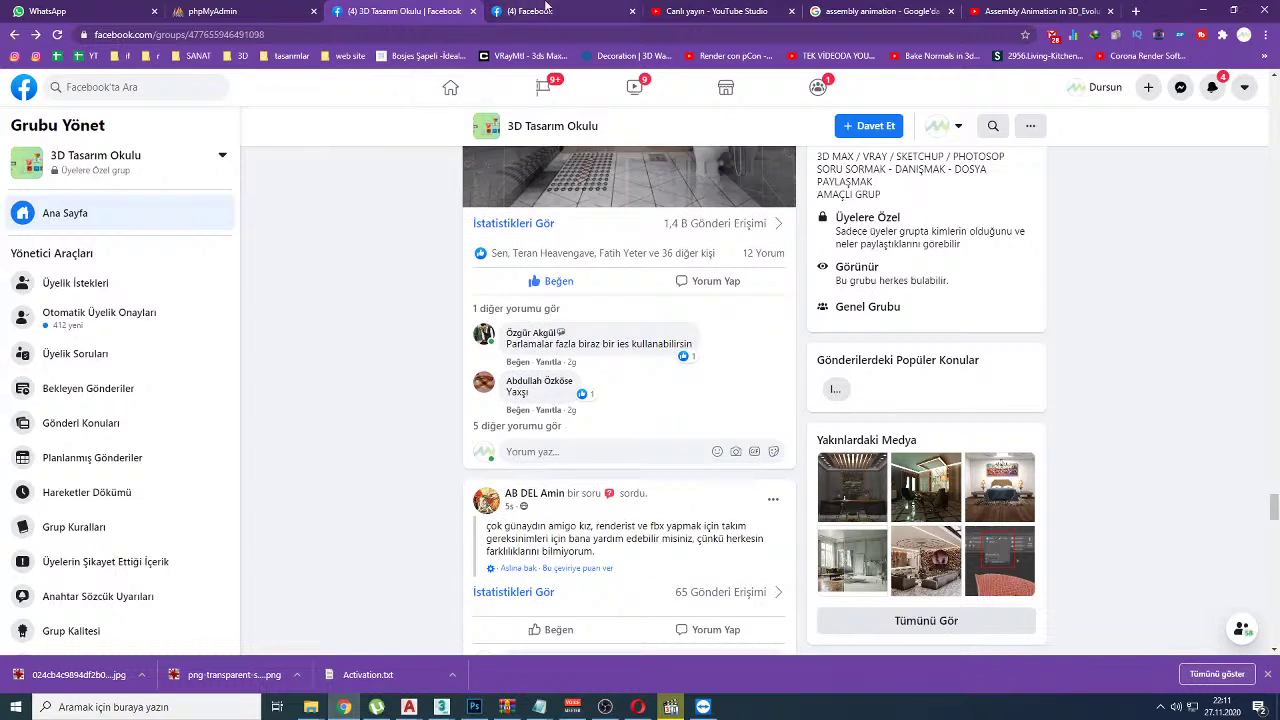
click(682, 10)
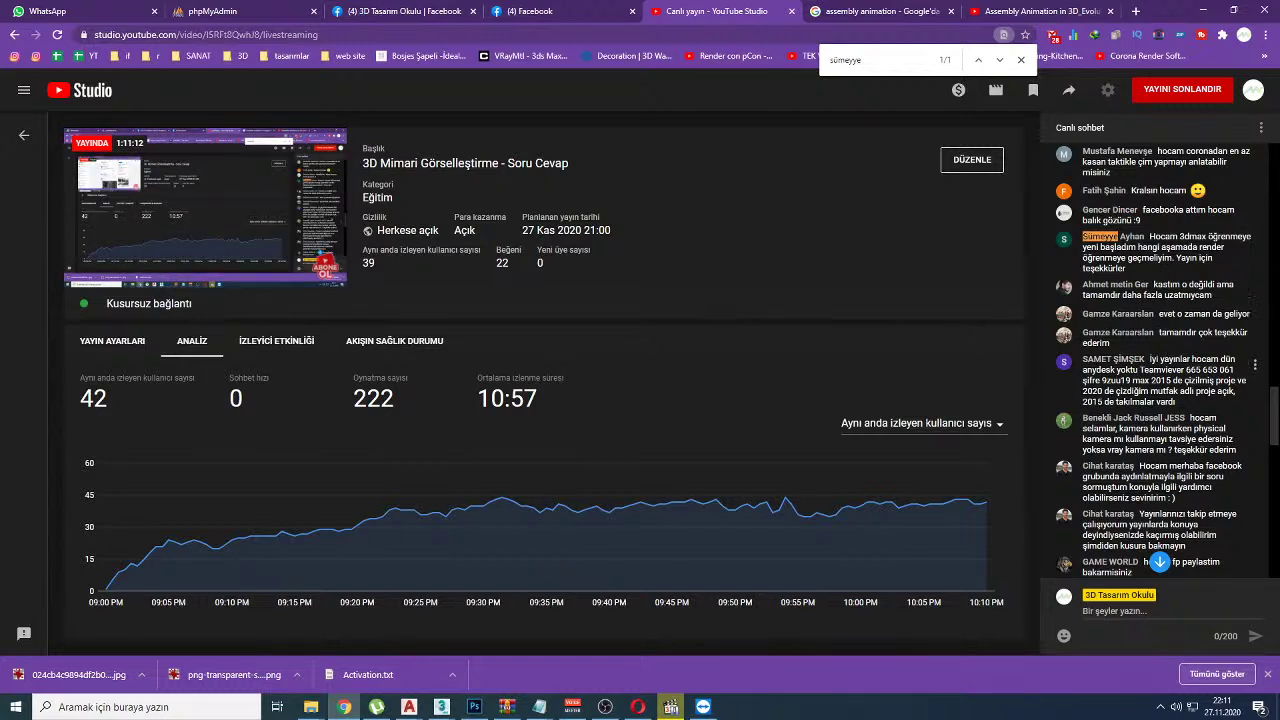
Step: Scroll the live chat through newer viewer messages and select one viewer's name for copying
scroll(1160, 400, down, 2)
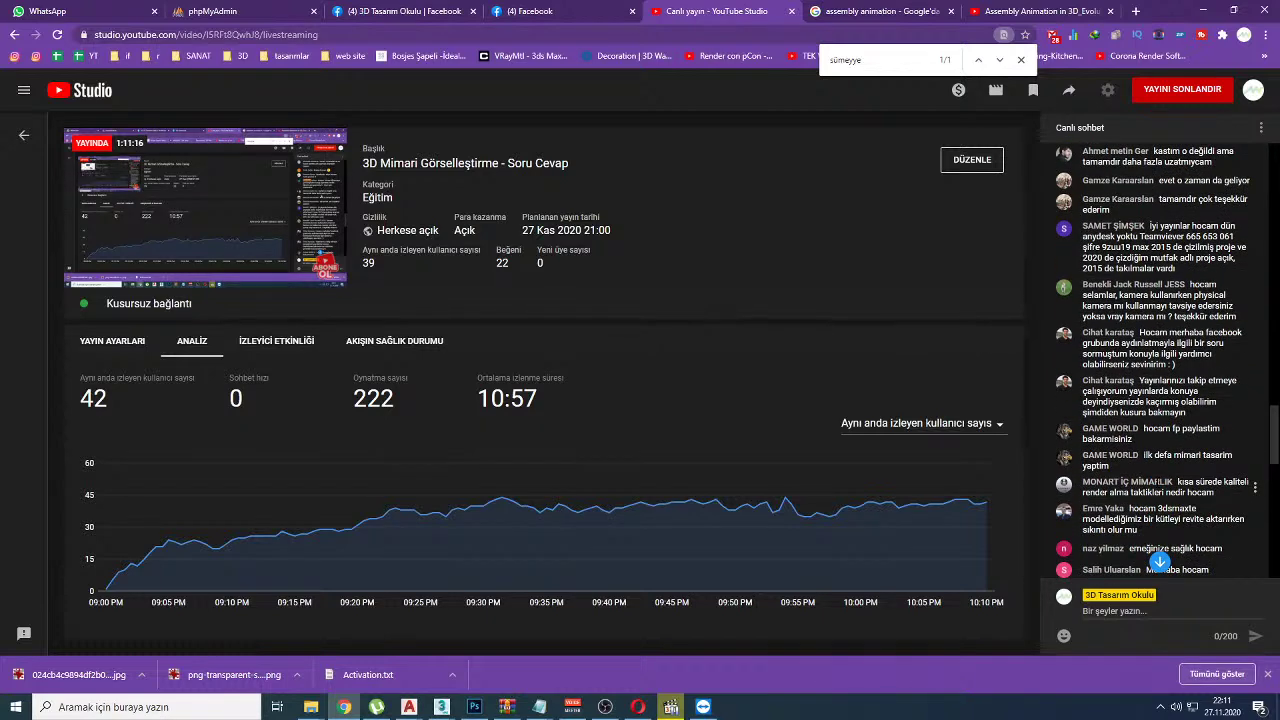
scroll(1160, 400, down, 1)
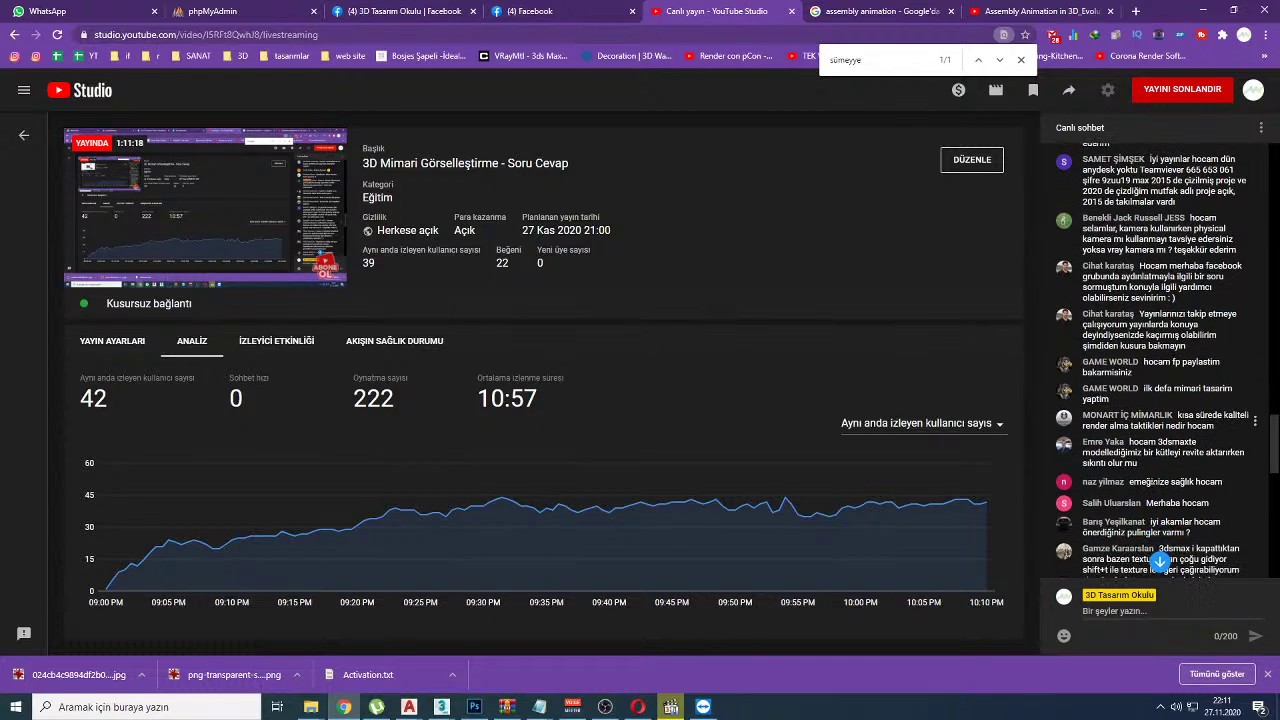
scroll(1160, 360, down, 2)
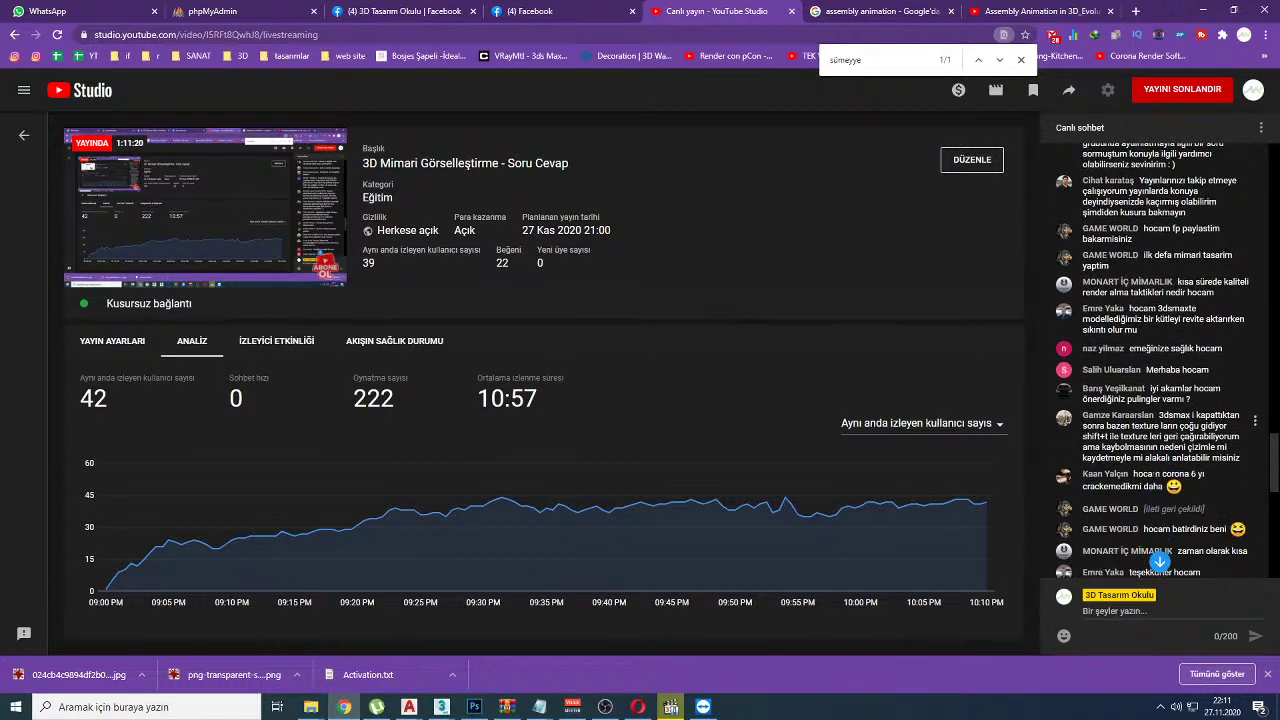
scroll(1157, 478, down, 3)
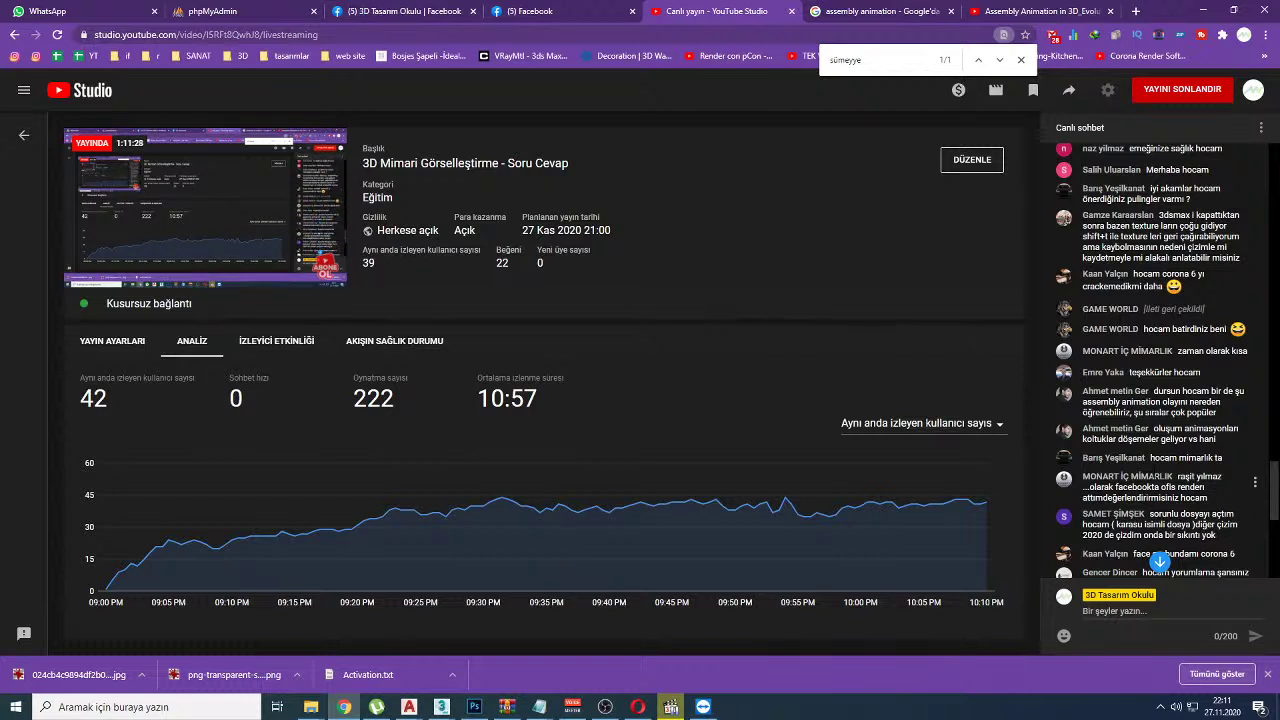
drag(1158, 410, 1185, 414)
scroll(1181, 430, down, 2)
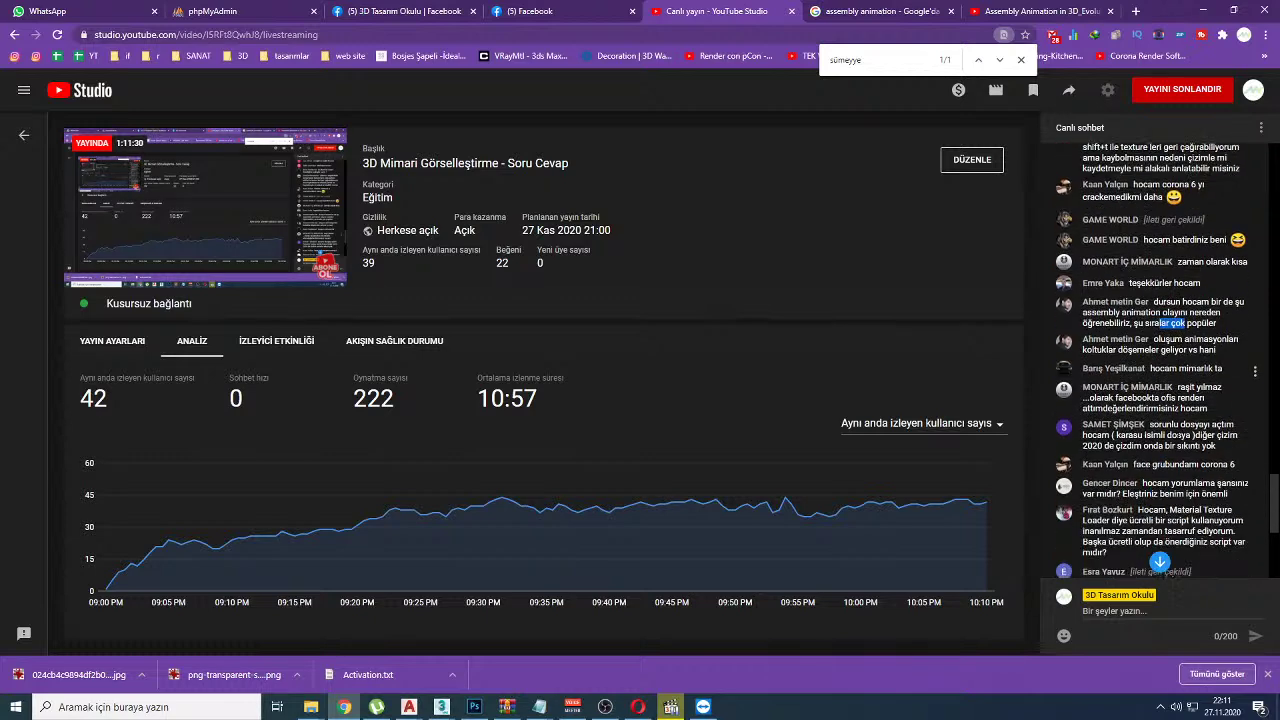
scroll(1176, 432, down, 2)
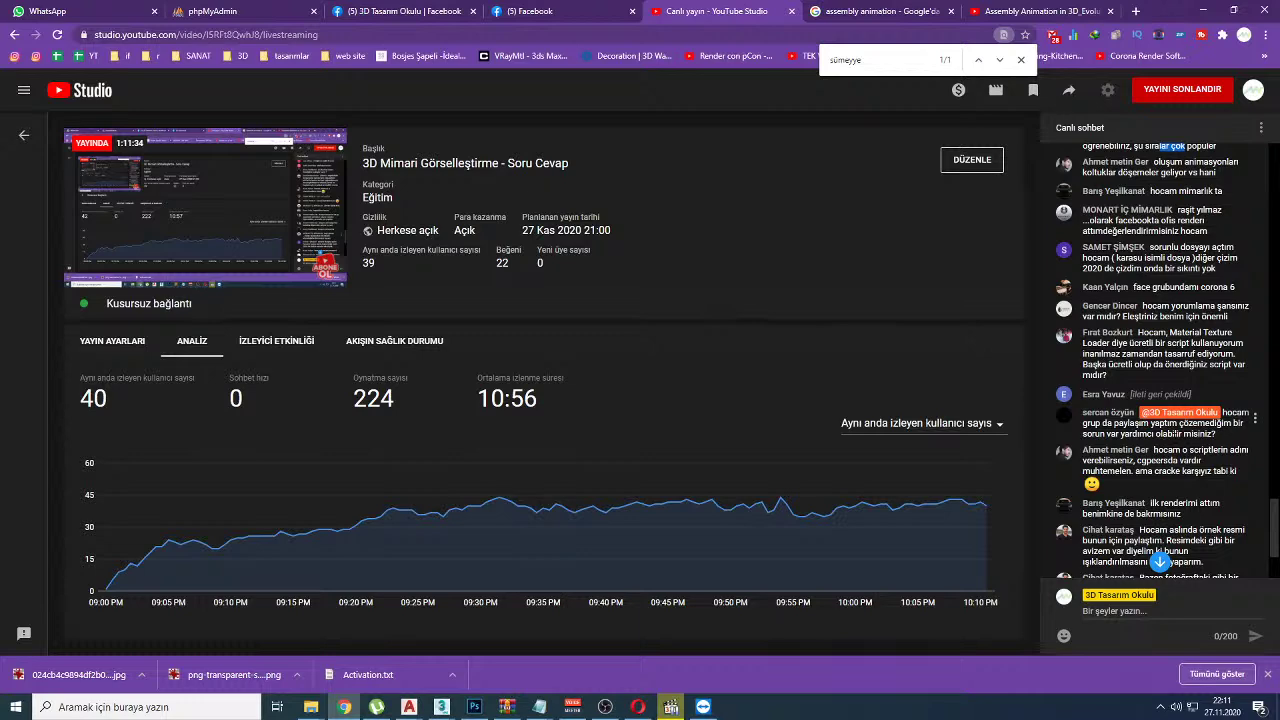
scroll(1157, 400, down, 1)
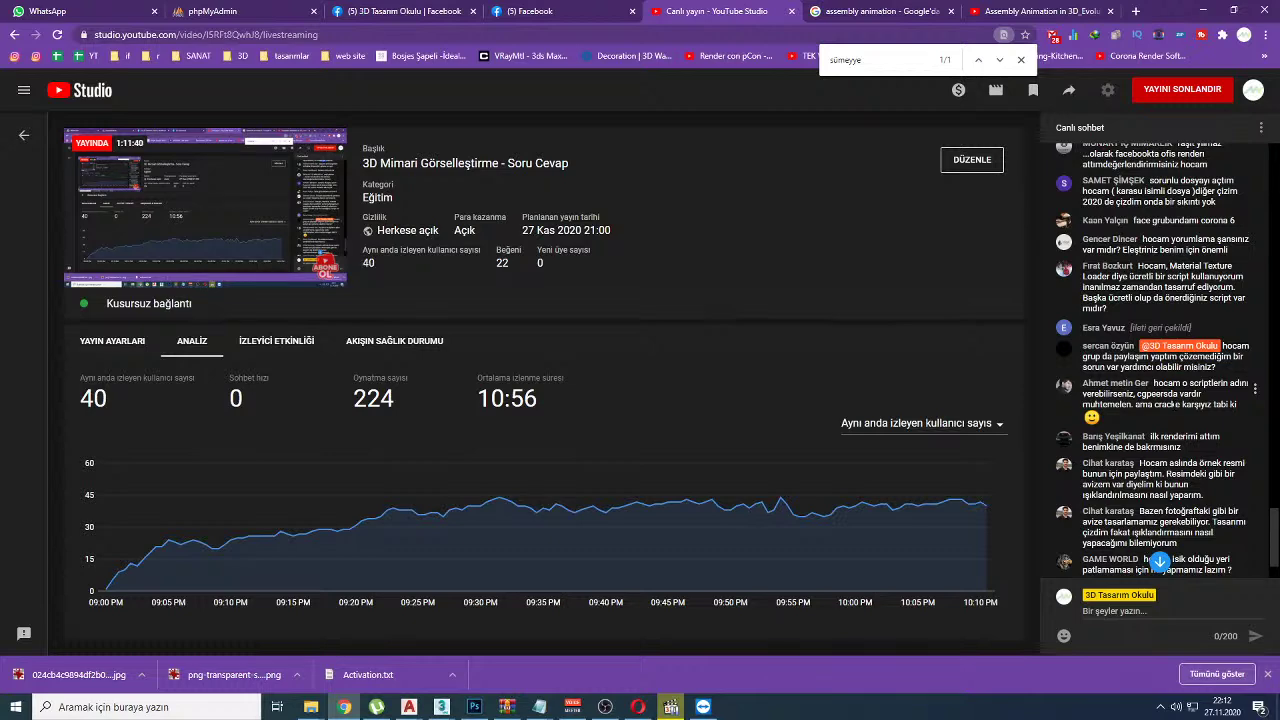
drag(1124, 404, 1178, 404)
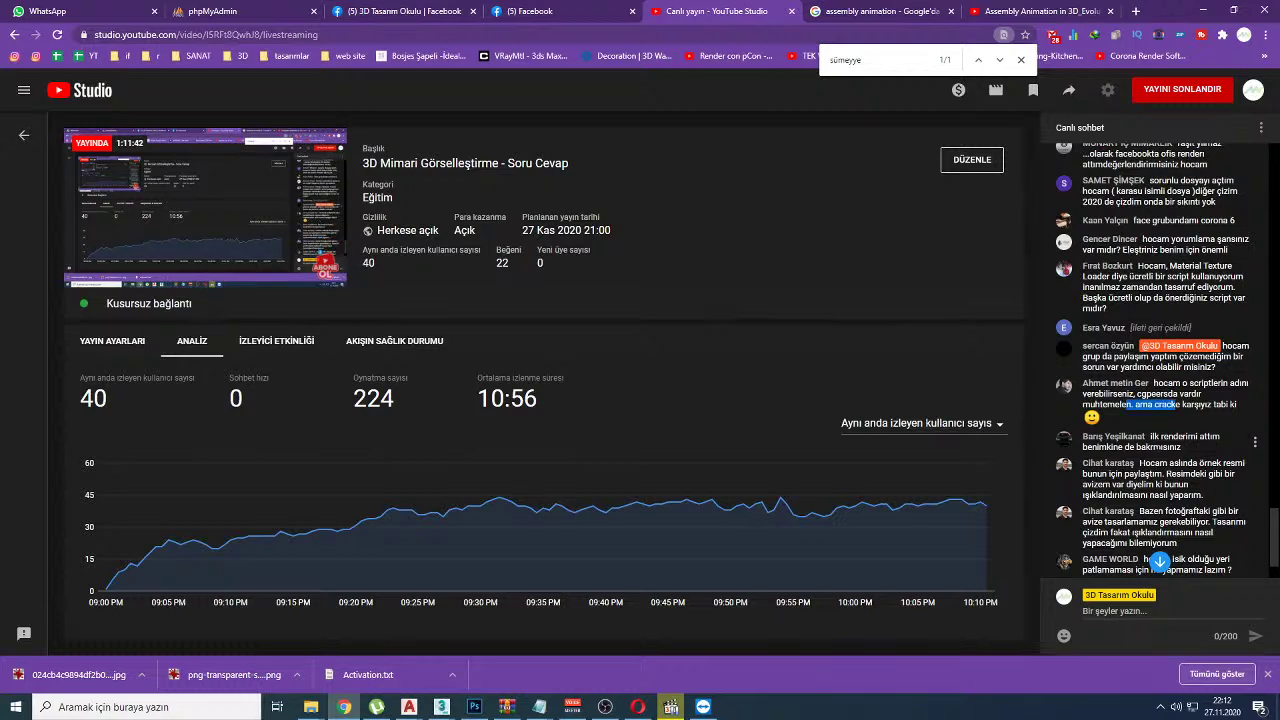
scroll(1160, 452, down, 3)
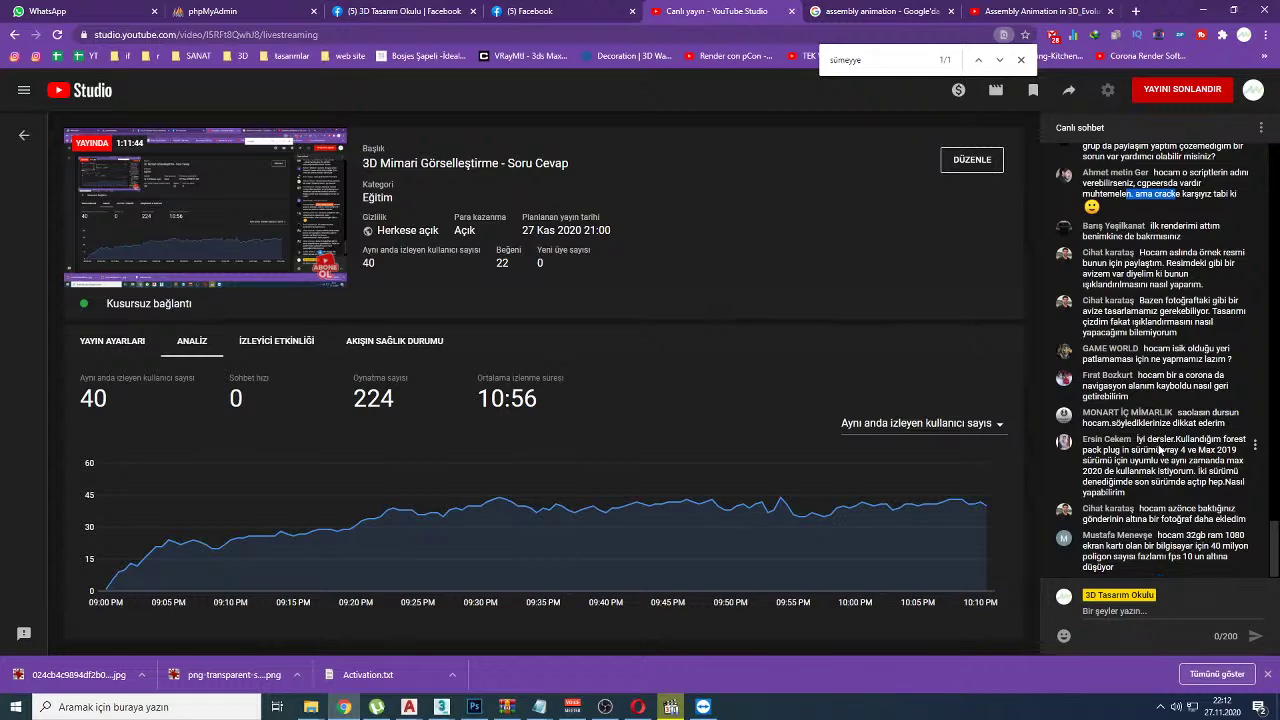
scroll(1160, 450, up, 1)
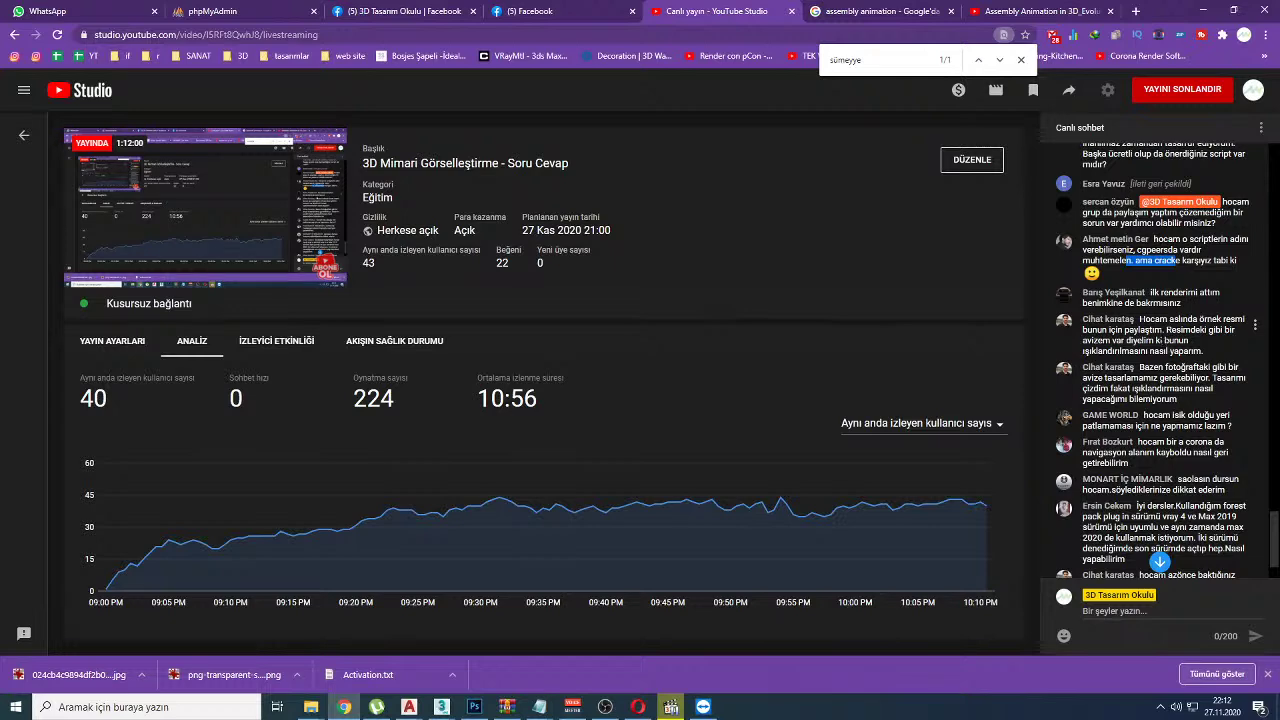
drag(1083, 292, 1146, 293)
key(ctrl+c)
Step: Search the Facebook group for the copied viewer name and filter results to that member's posts
click(445, 8)
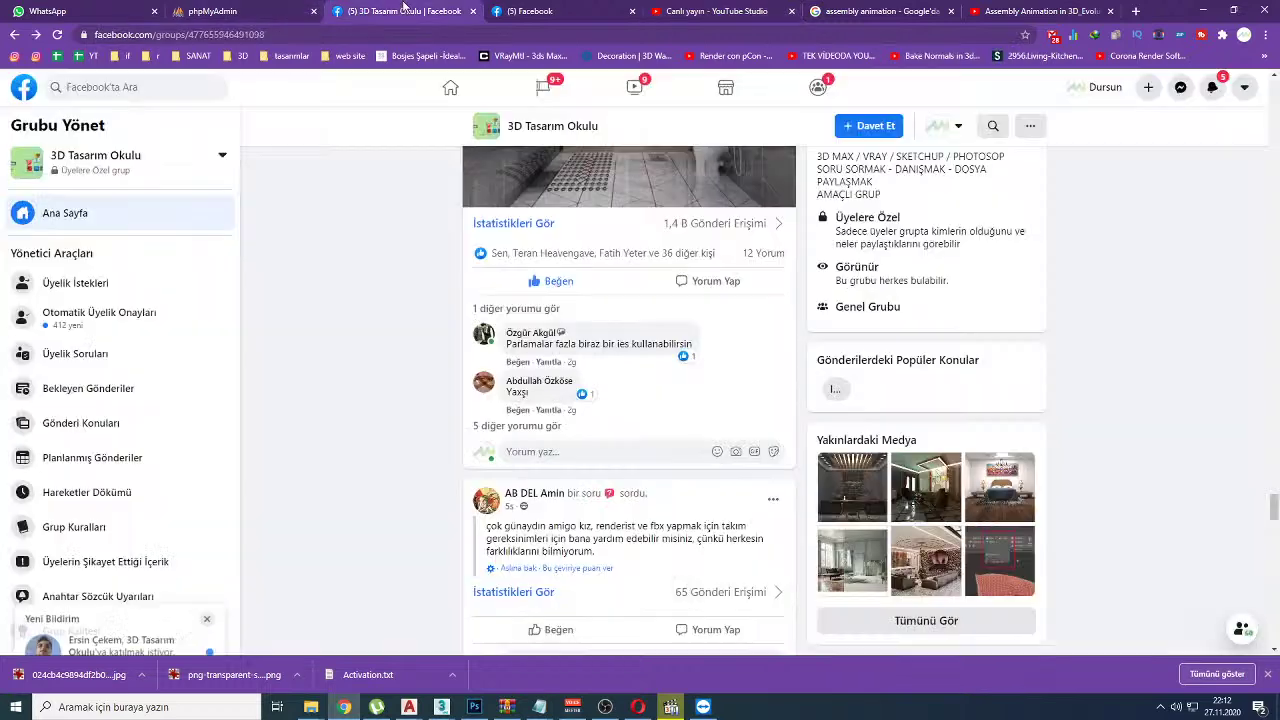
scroll(989, 268, up, 10)
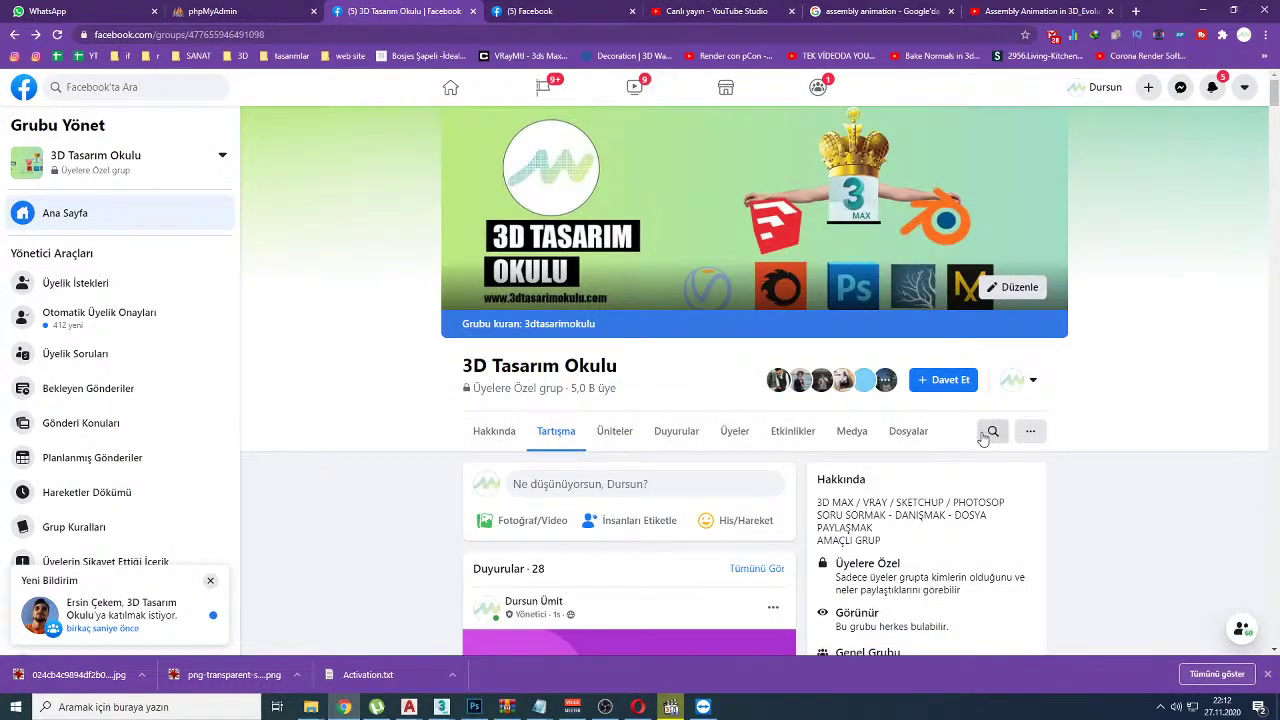
click(993, 431)
key(ctrl+v)
key(Return)
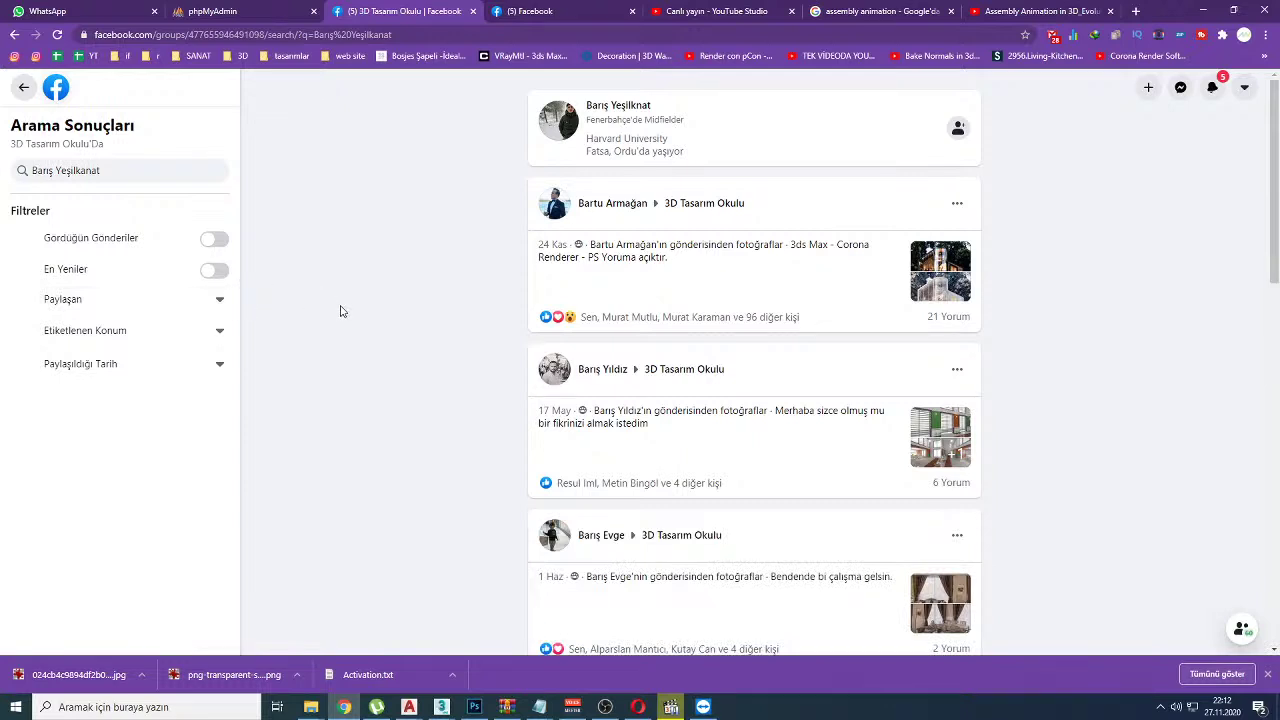
click(94, 294)
key(ctrl+v)
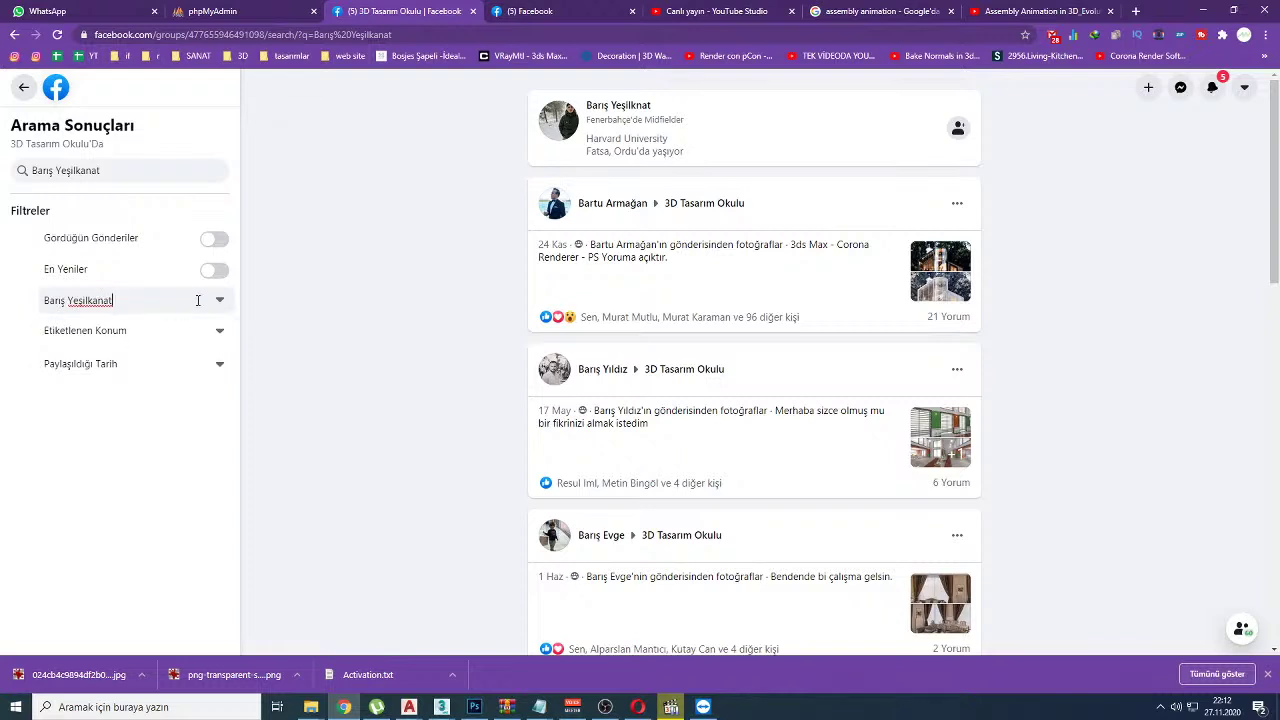
click(126, 302)
click(134, 337)
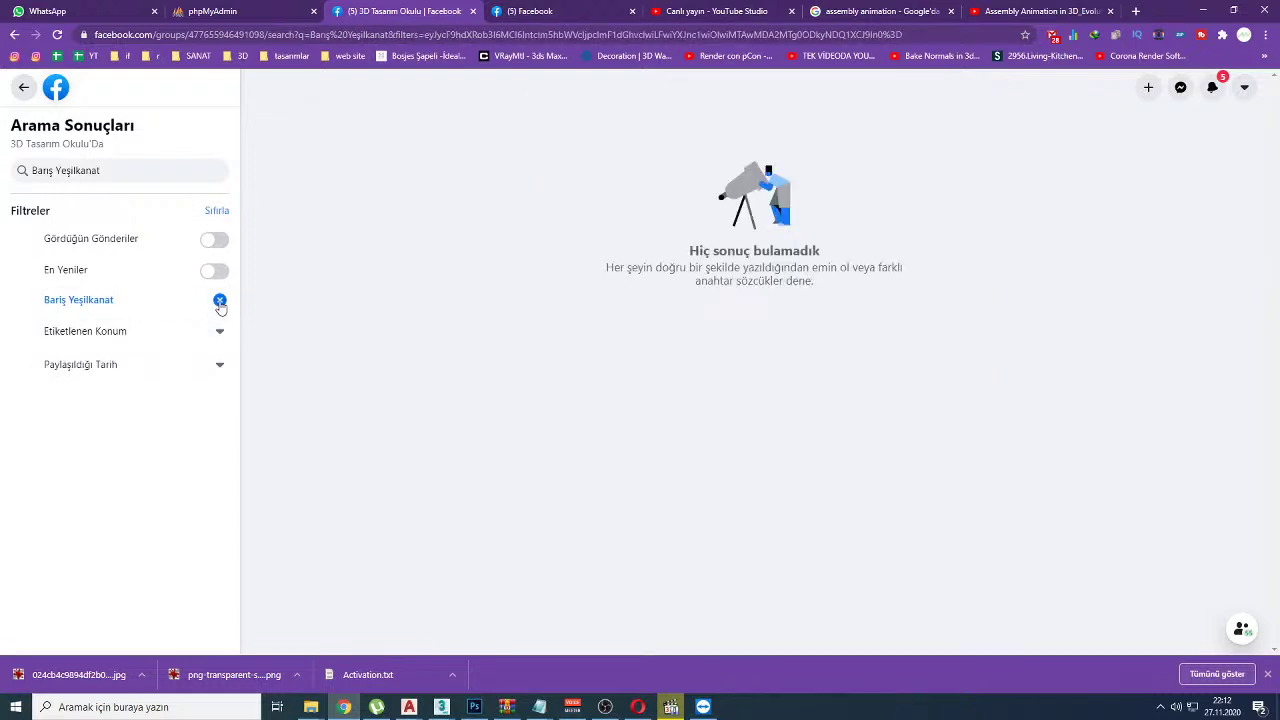
click(220, 300)
Step: Enter the viewer's name in the Paylaşan filter, view their profile, and go back to the results
click(114, 303)
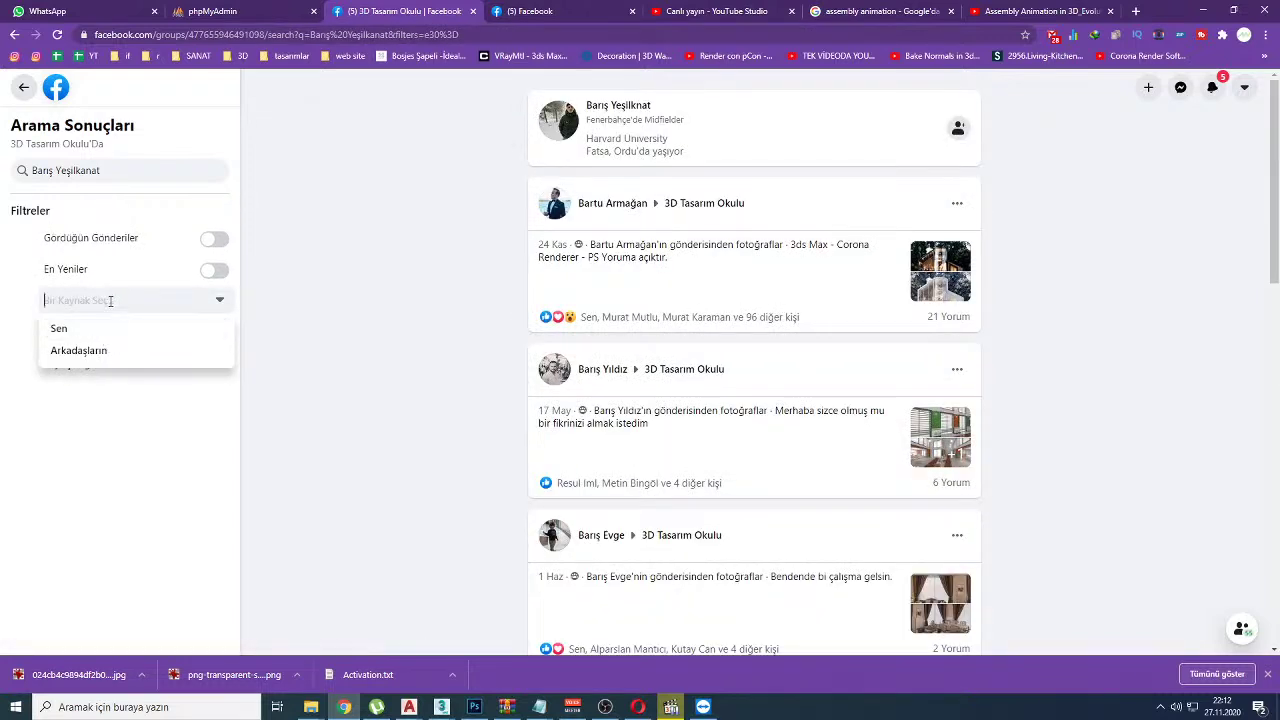
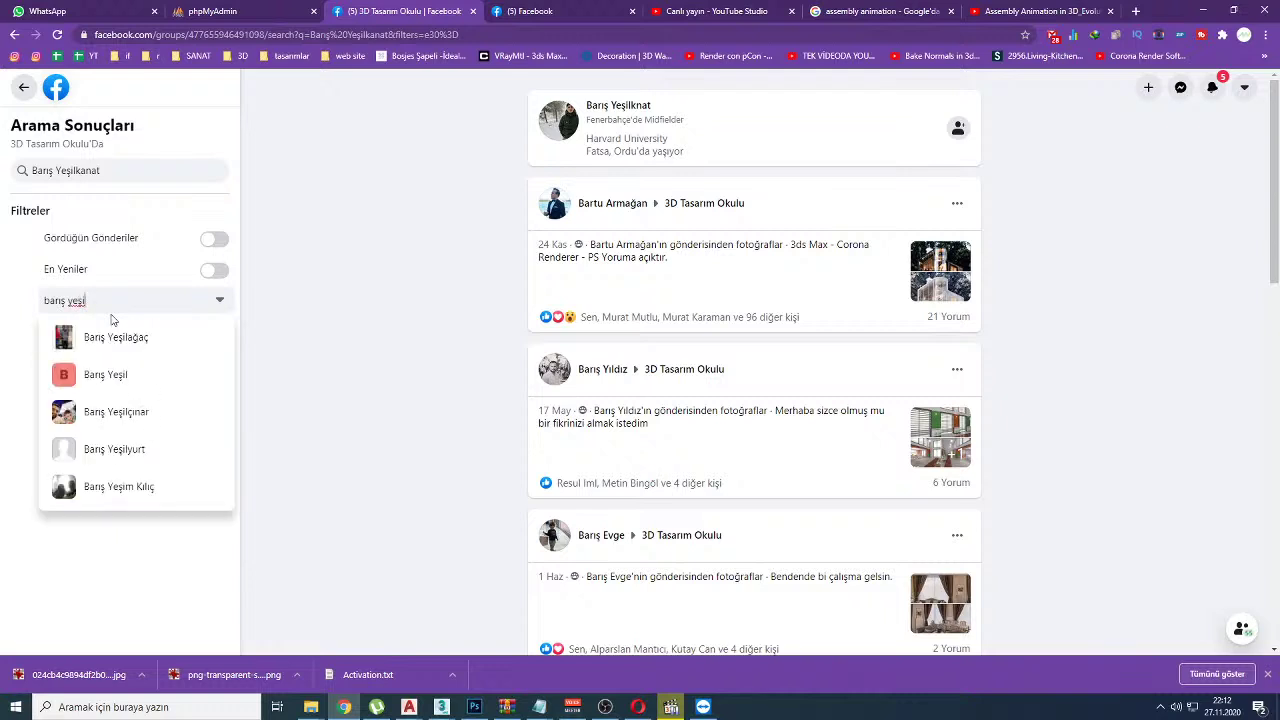
click(240, 336)
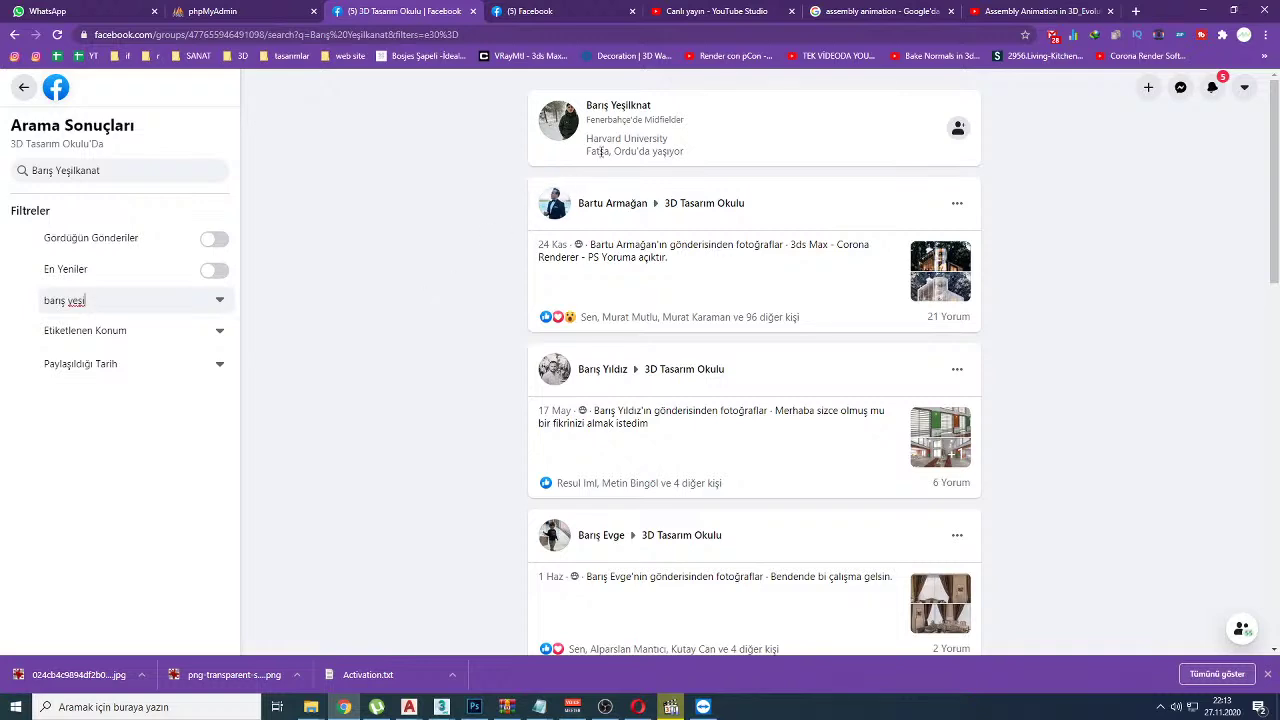
click(632, 112)
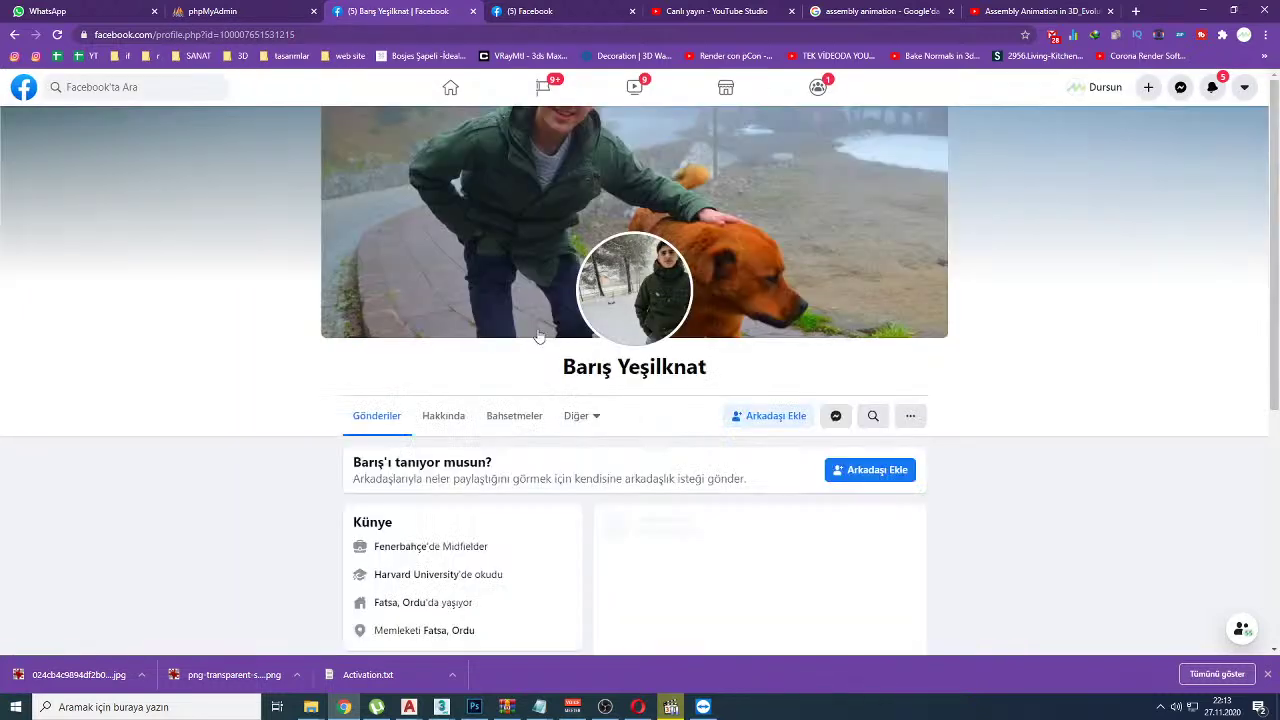
scroll(351, 314, down, 5)
scroll(351, 308, down, 2)
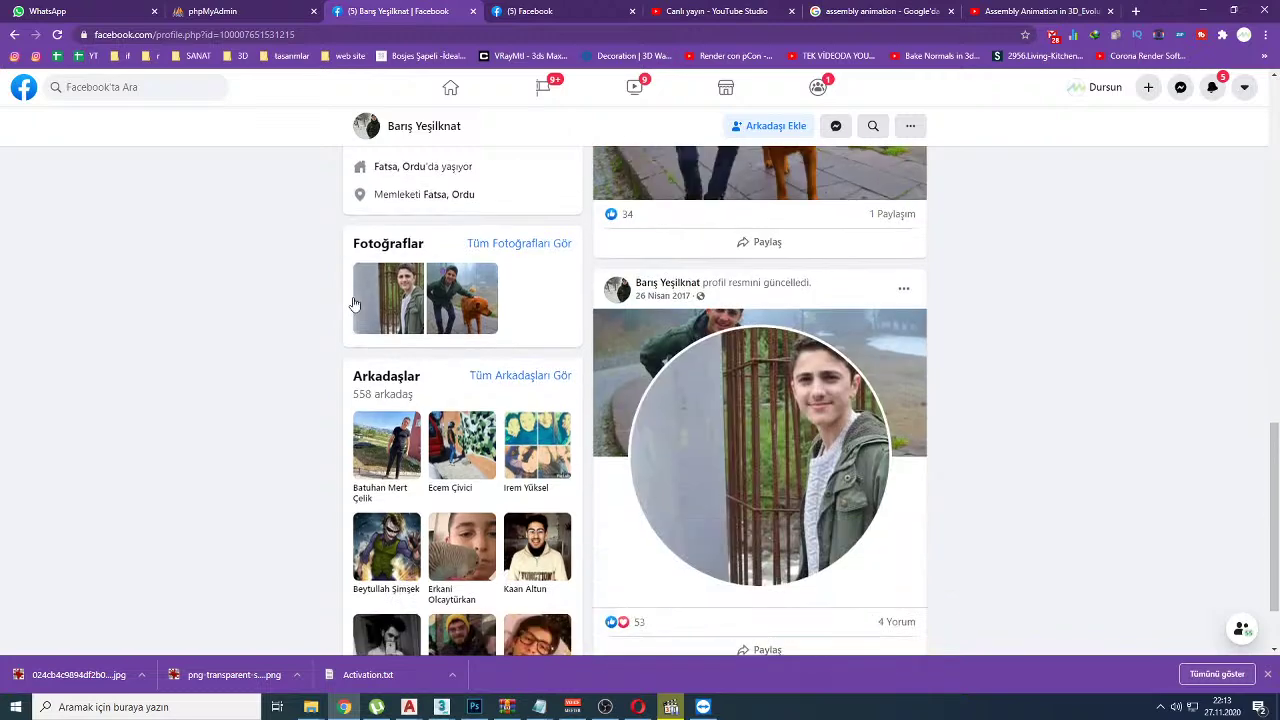
click(14, 34)
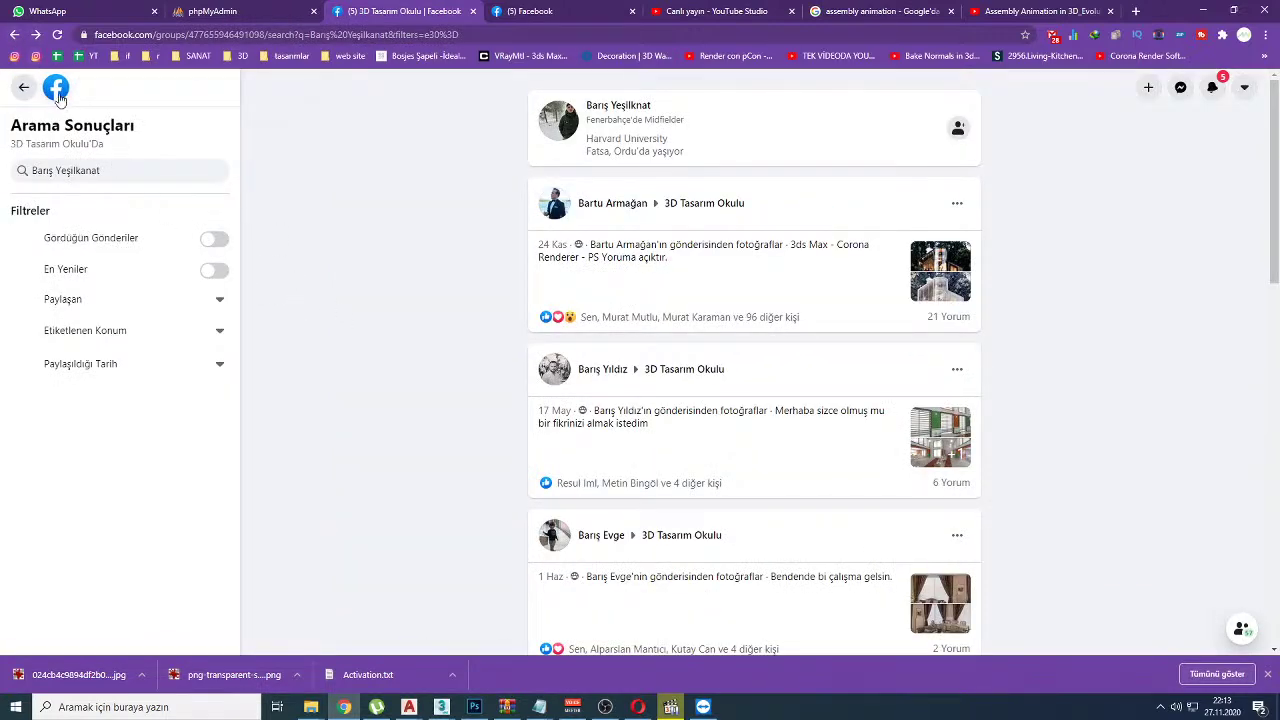
click(752, 10)
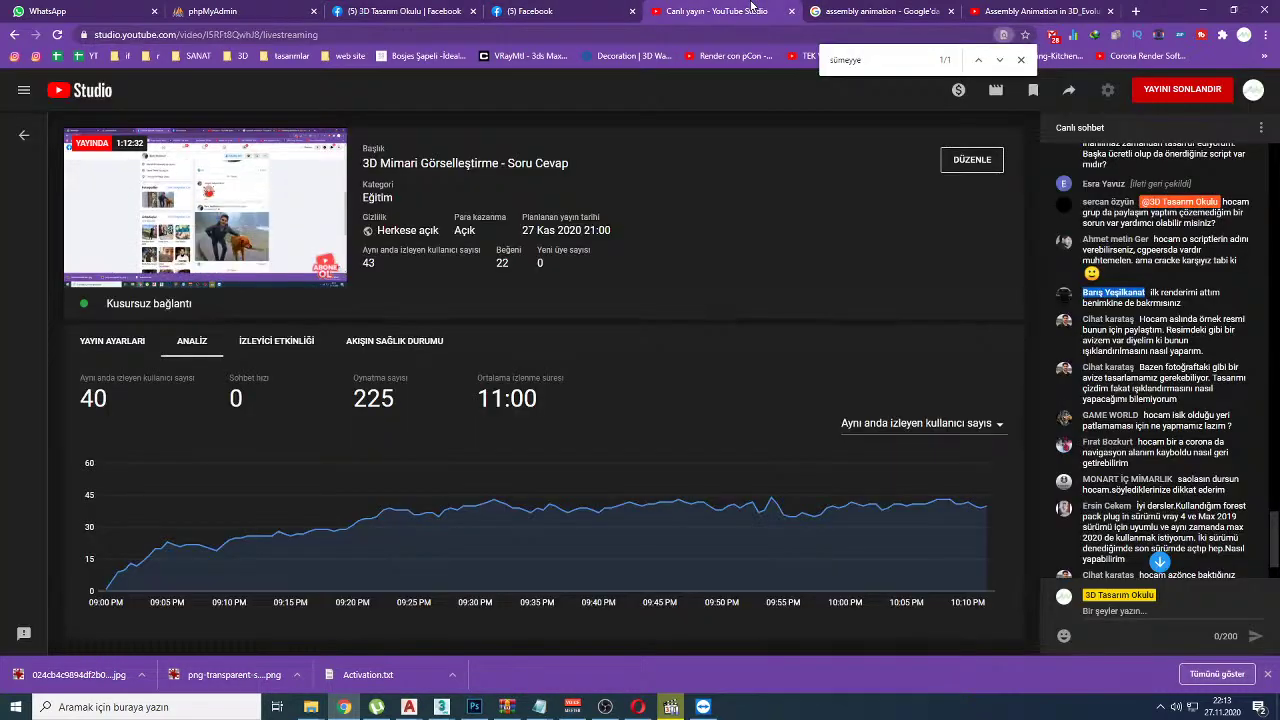
Step: Highlight chat questions: a render review request, lighting a design, and lit areas blowing out
click(368, 8)
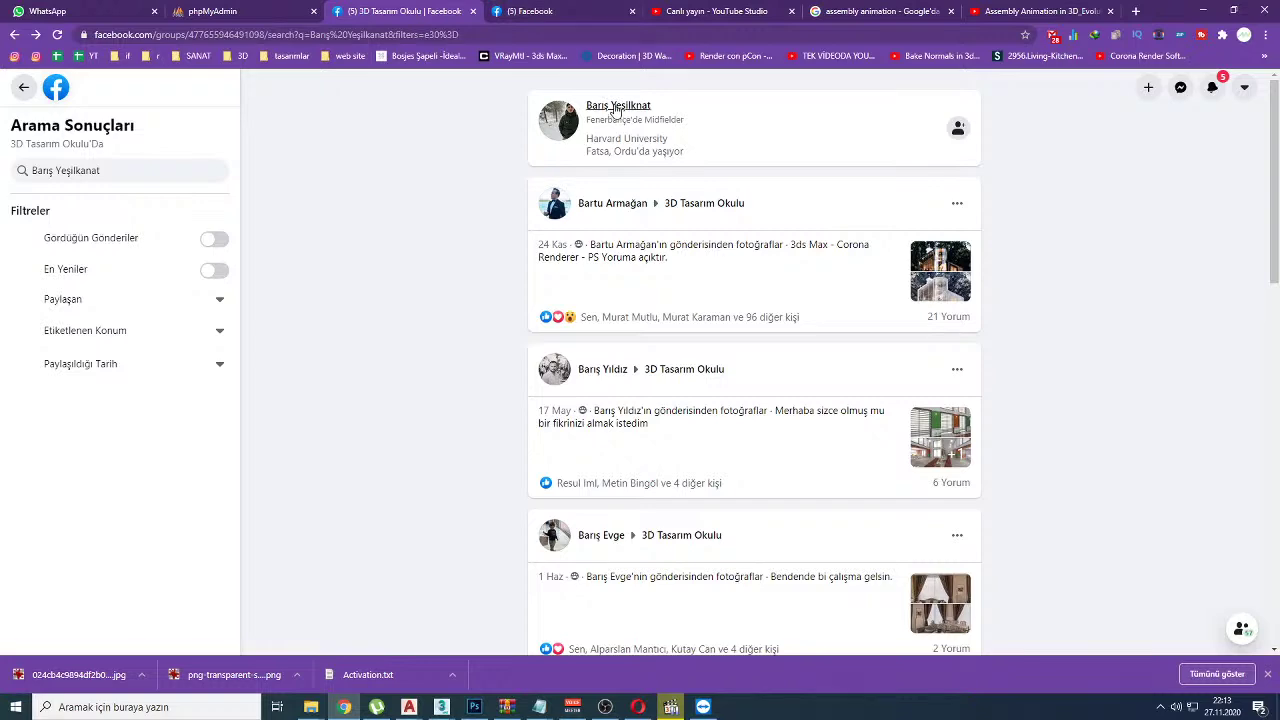
click(705, 8)
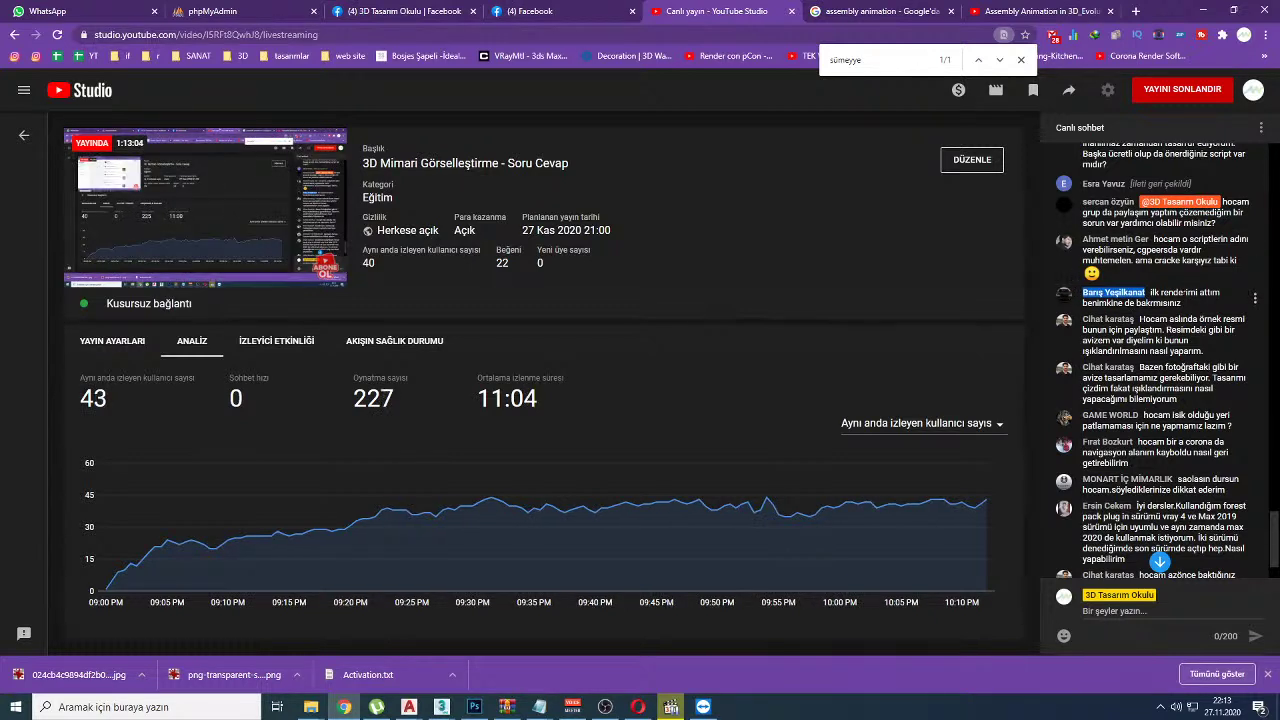
drag(1150, 292, 1178, 308)
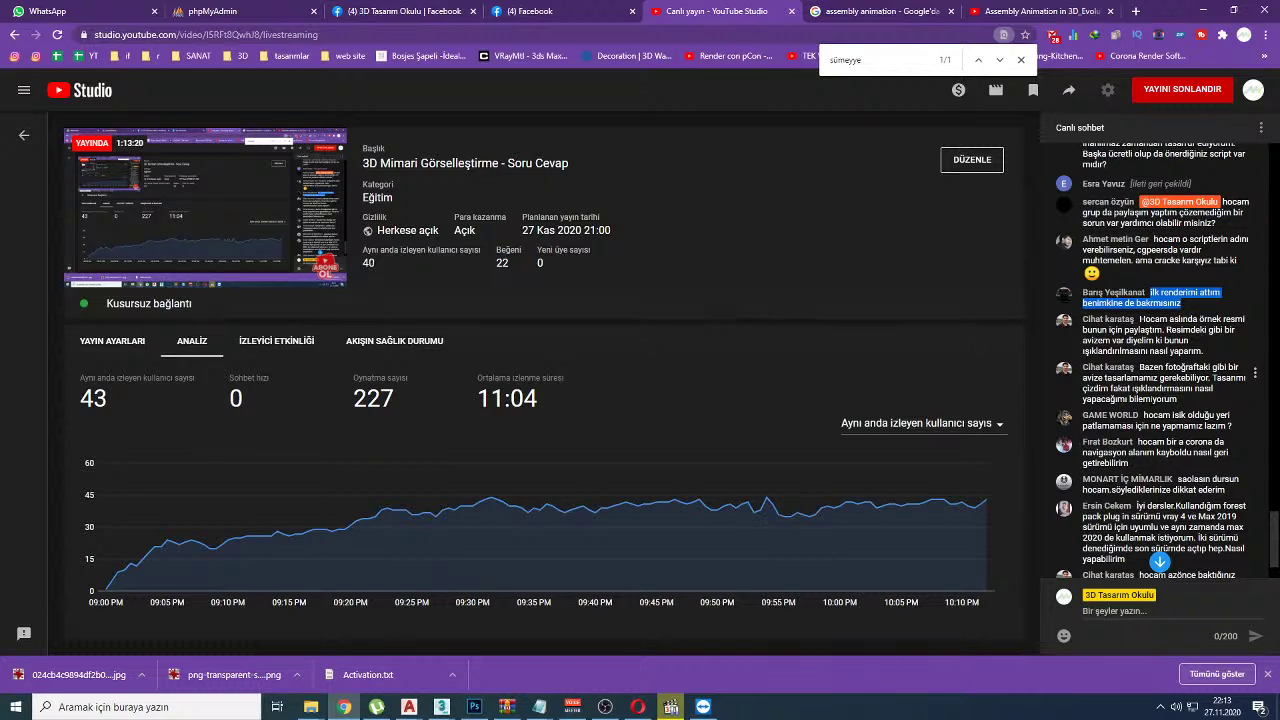
drag(1158, 378, 1163, 389)
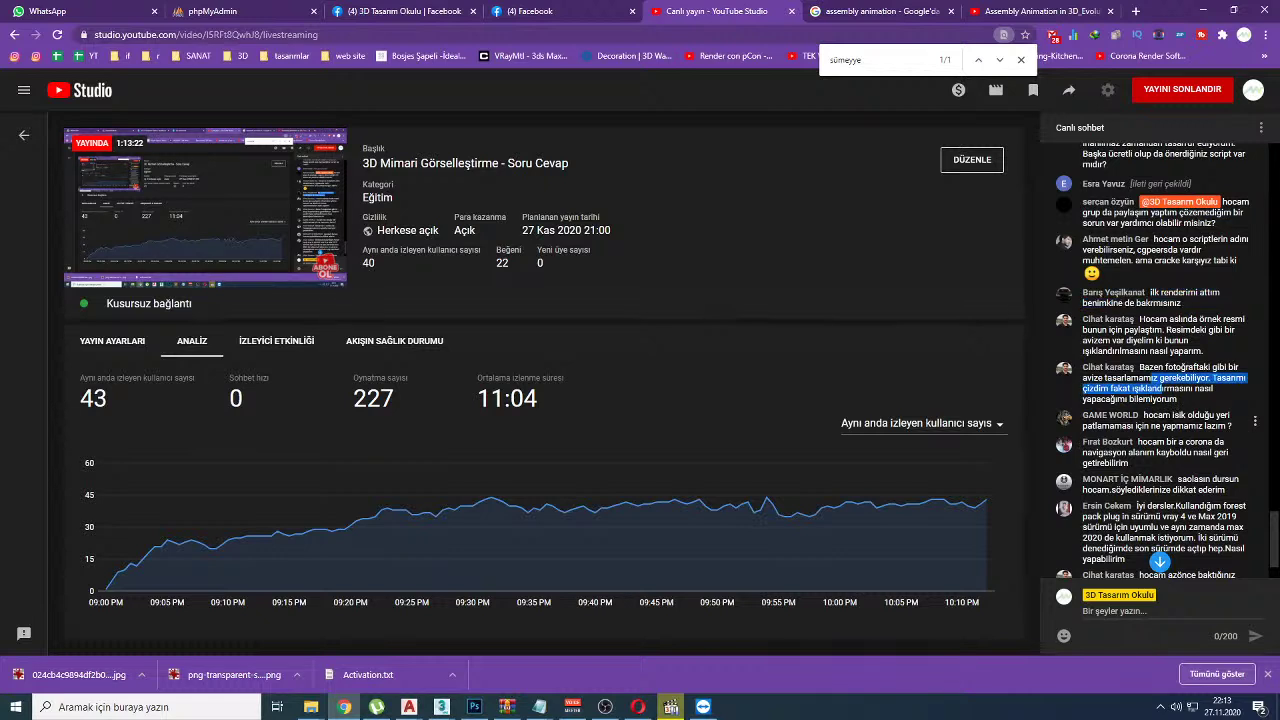
drag(1172, 415, 1187, 427)
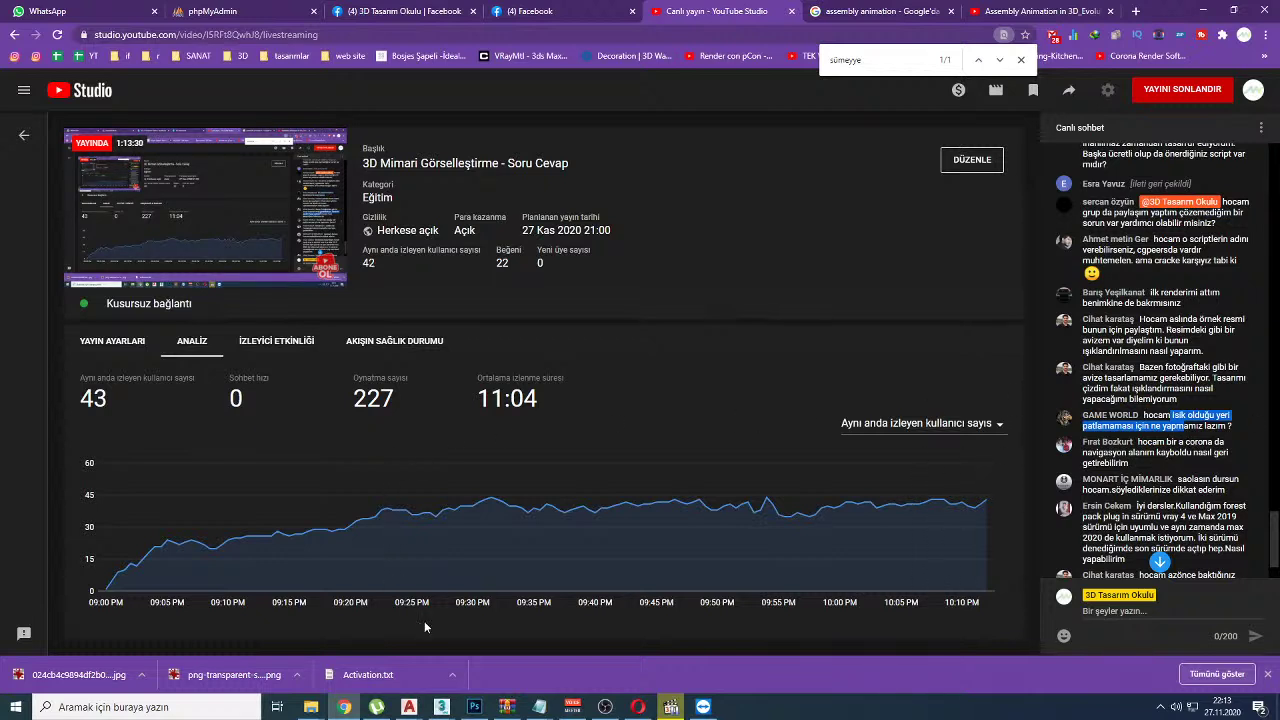
Step: Bring up the V-Ray Frame Buffer and zoom and pan the render to the window frame and floor
mouse_move(441, 707)
click(490, 653)
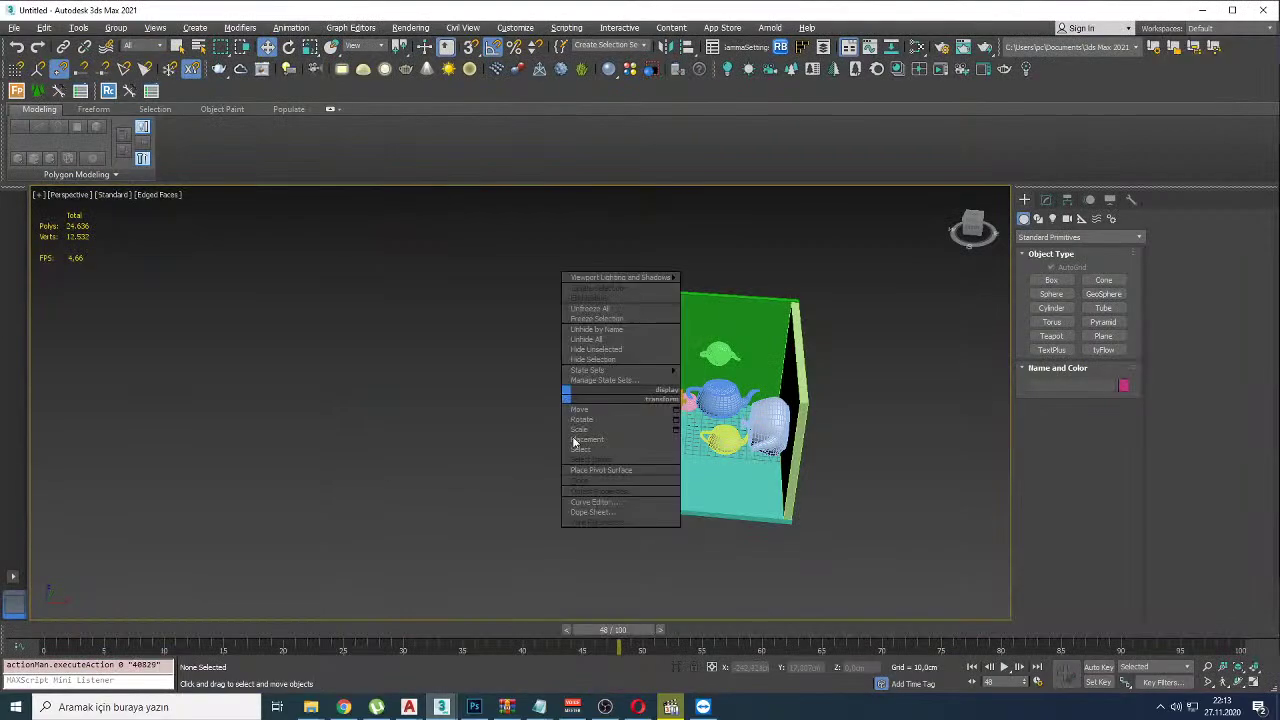
click(529, 526)
click(368, 643)
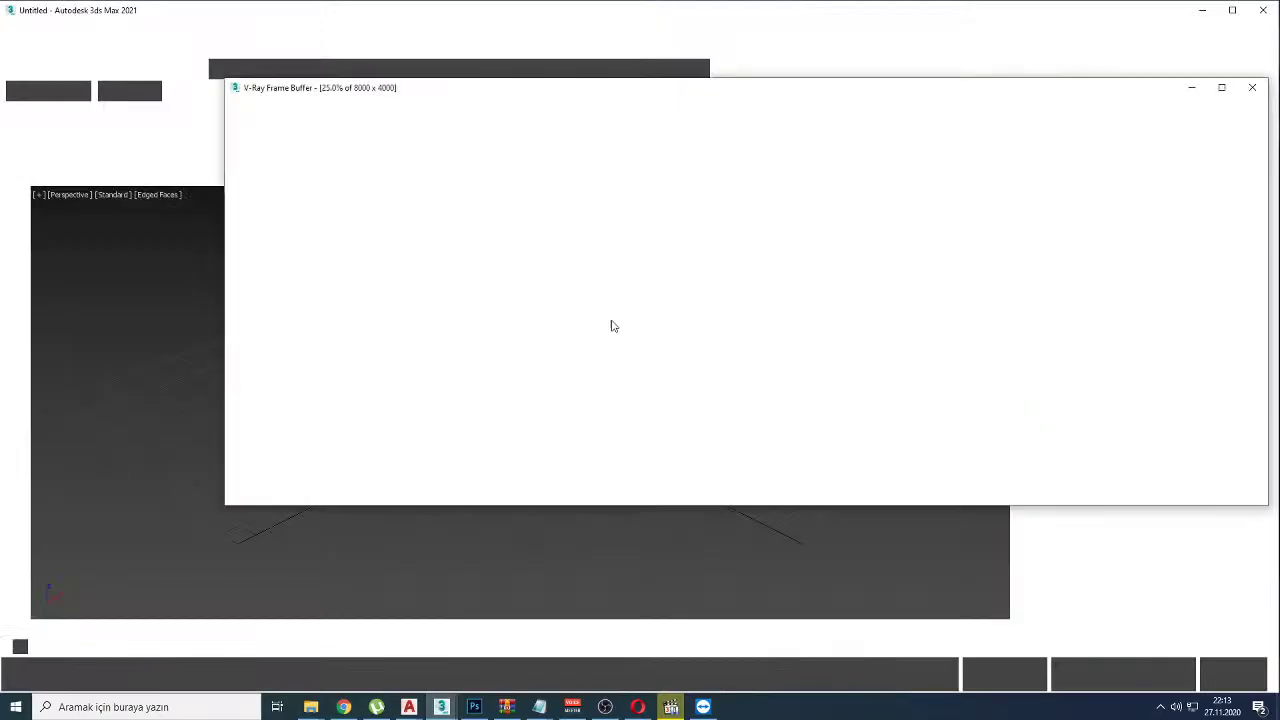
scroll(543, 355, up, 2)
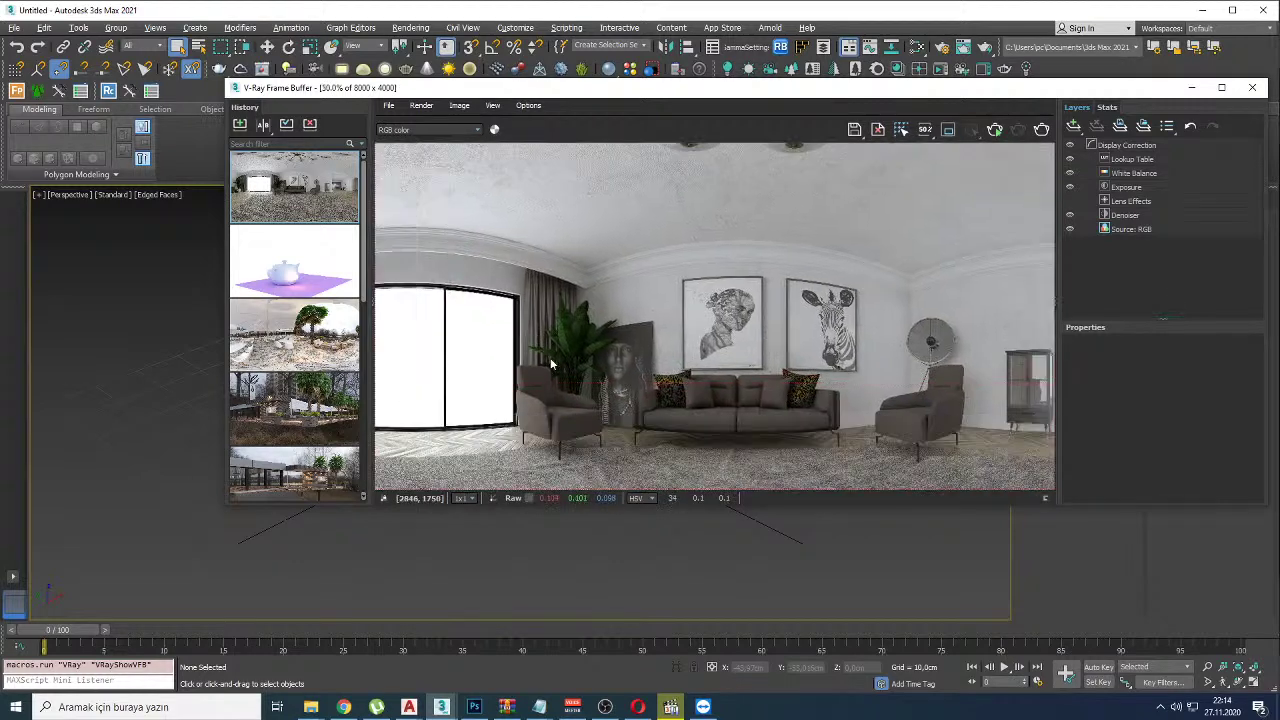
scroll(560, 350, up, 6)
middle_drag(667, 444, 775, 265)
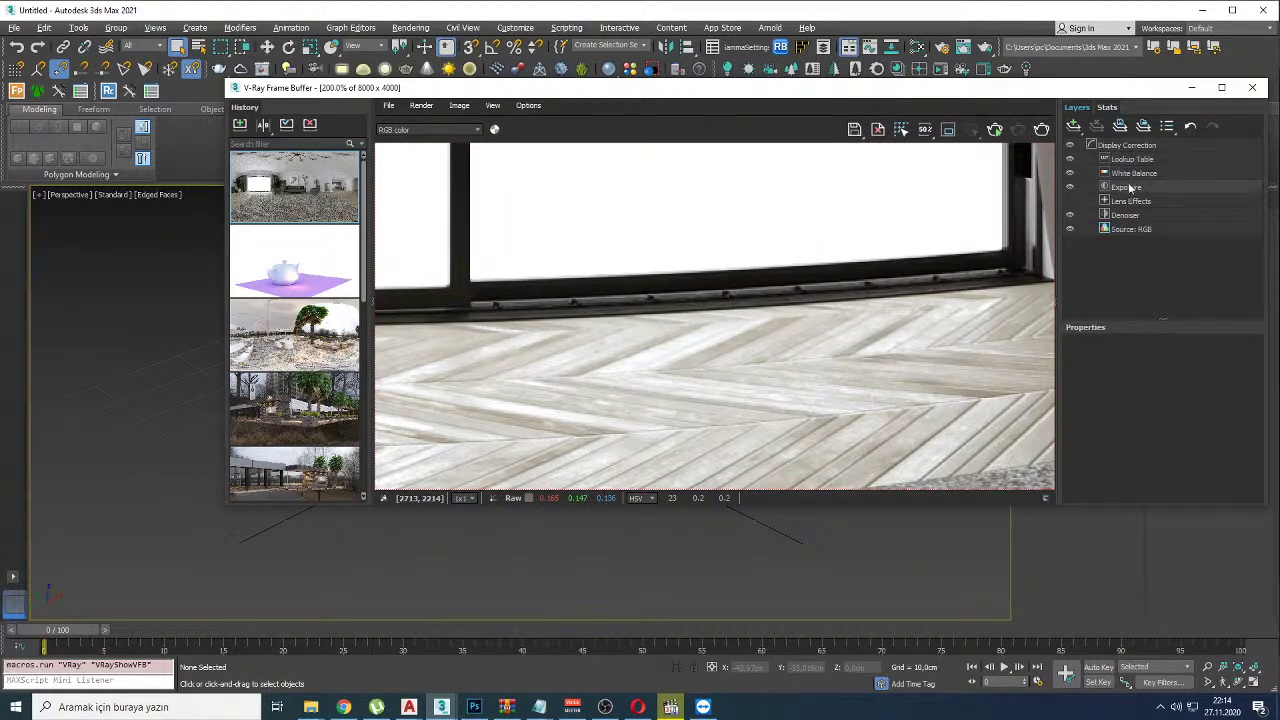
Step: Set the Exposure layer to 1.330 and lower Highlight Burn, then return to YouTube Studio
click(1128, 187)
click(1188, 409)
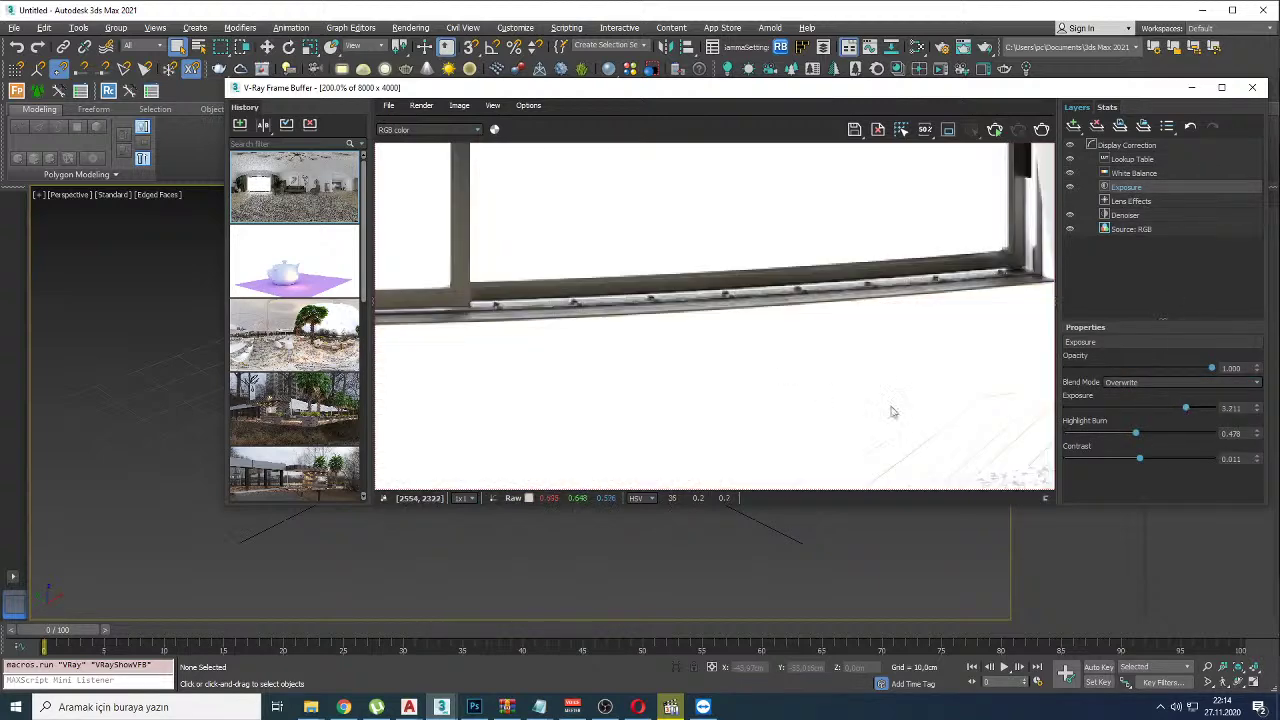
drag(1148, 410, 1159, 410)
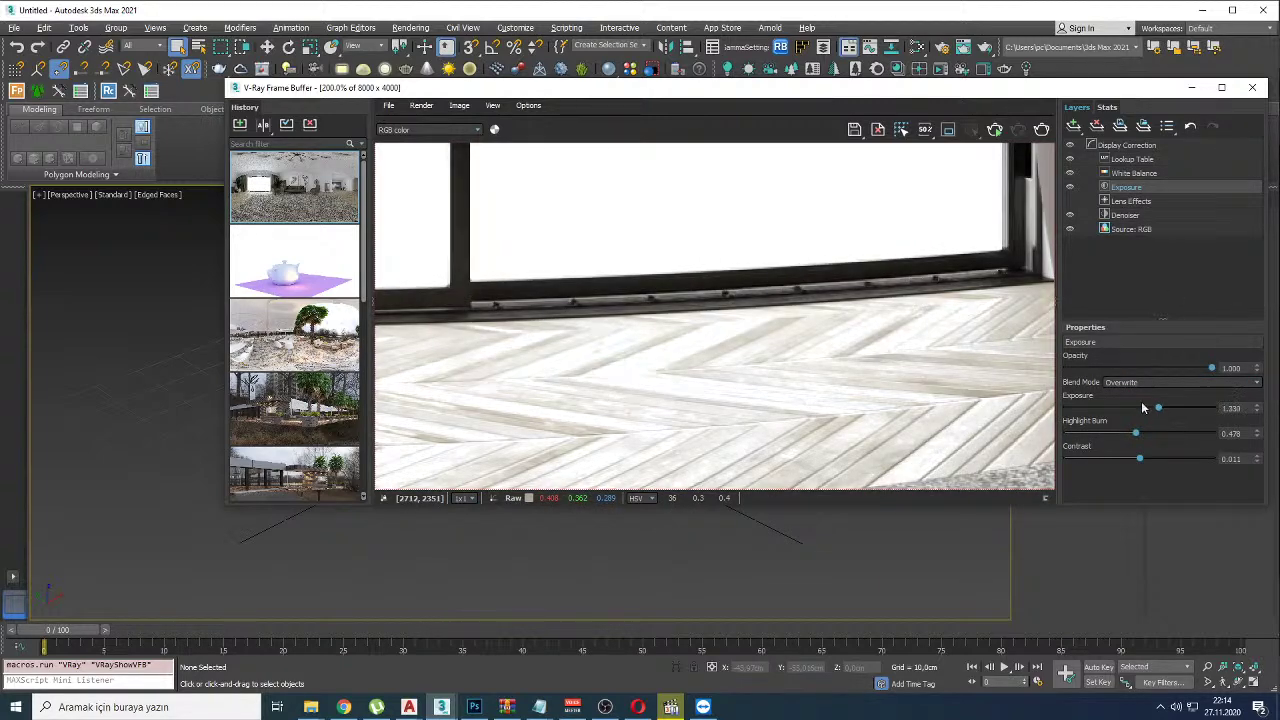
scroll(706, 337, down, 6)
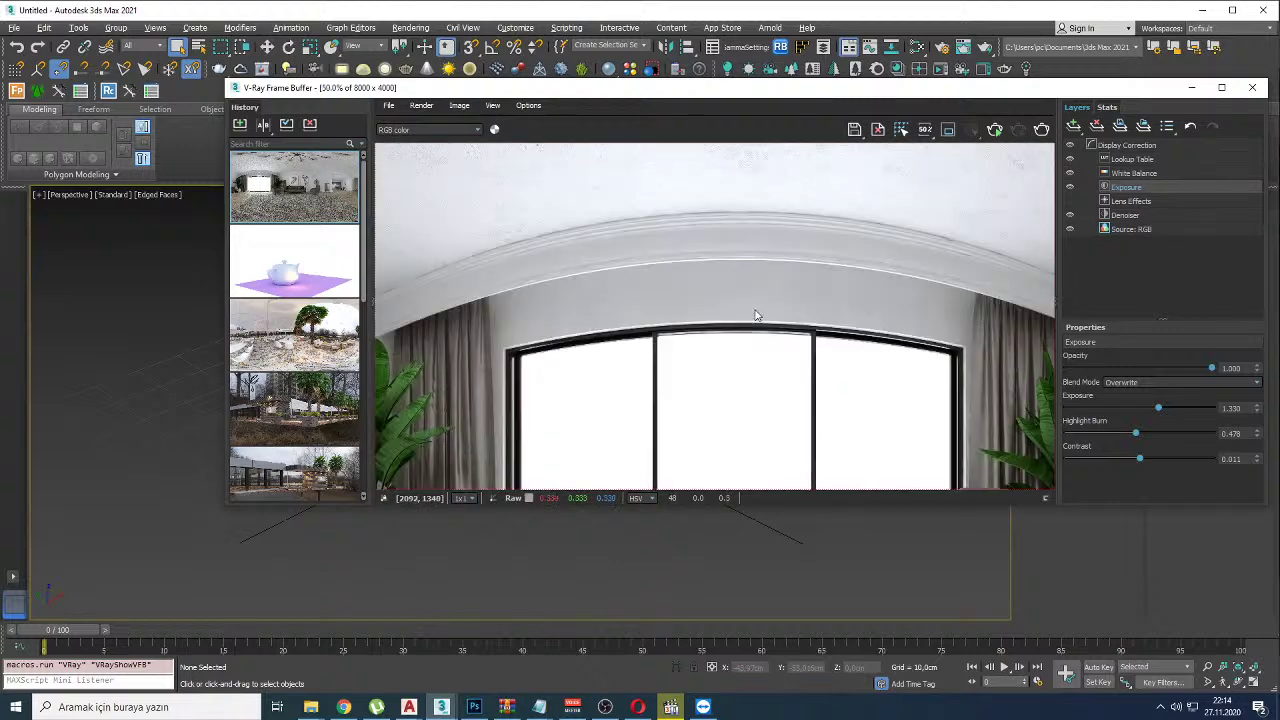
scroll(757, 315, up, 5)
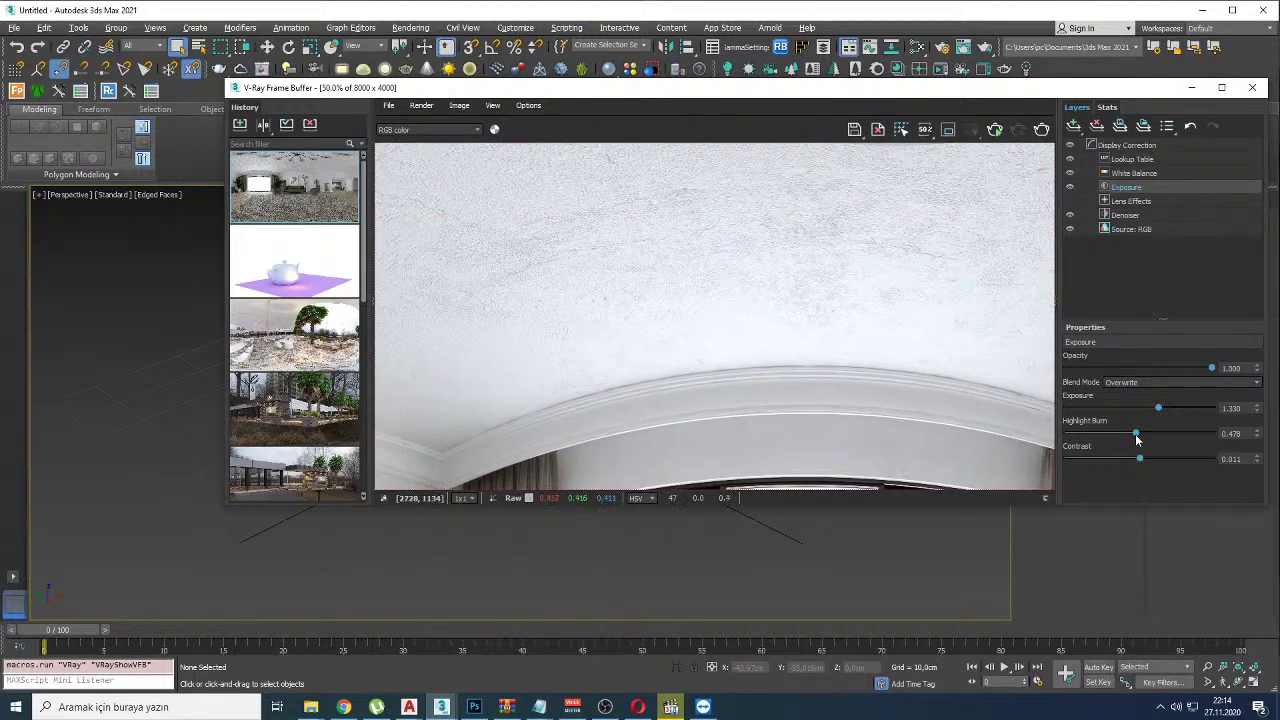
drag(1140, 435, 1211, 433)
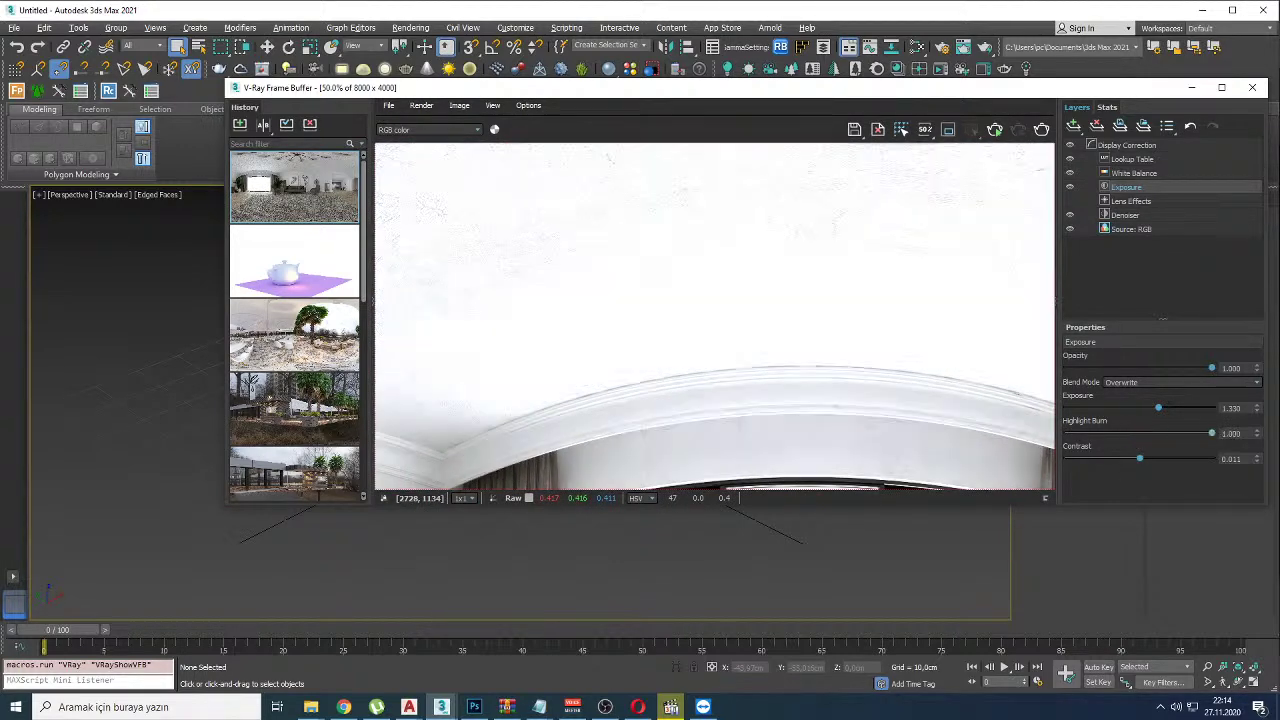
scroll(704, 277, down, 1)
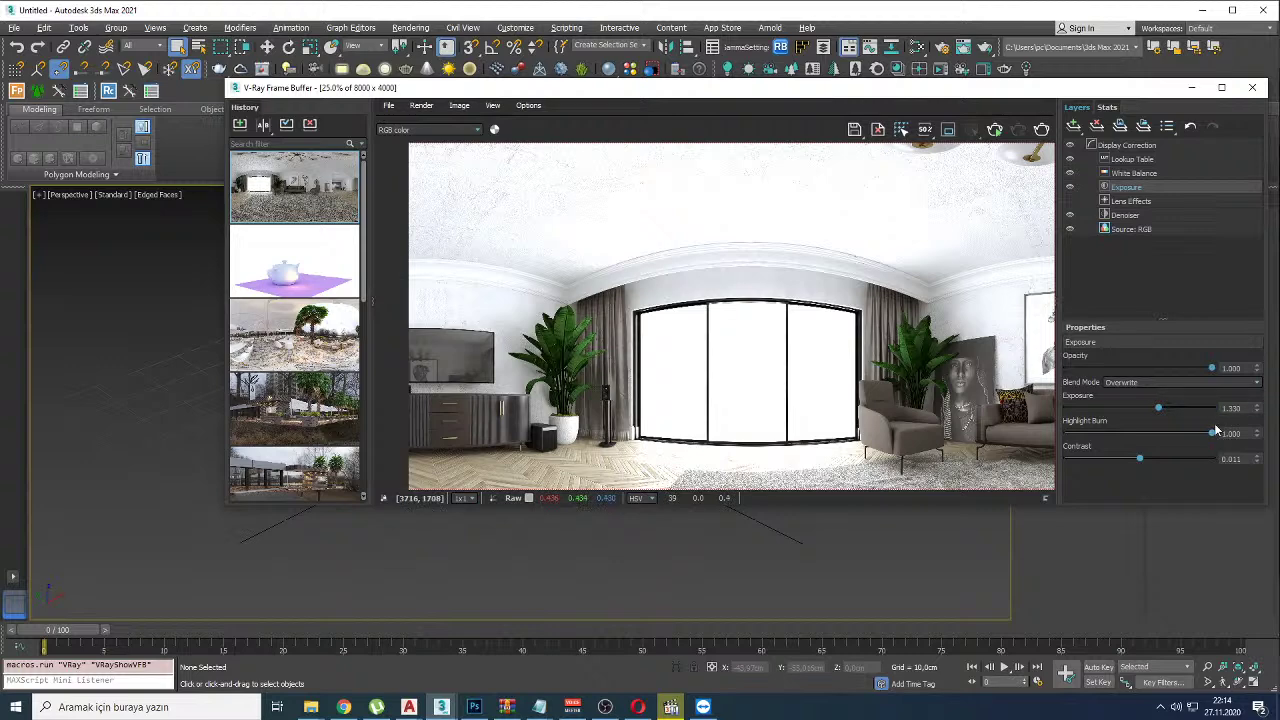
mouse_move(1213, 434)
mouse_down()
mouse_move(1057, 447)
mouse_move(1210, 440)
mouse_move(1065, 445)
mouse_move(1167, 460)
mouse_move(1086, 452)
mouse_move(1215, 440)
mouse_up()
drag(1205, 434, 1064, 435)
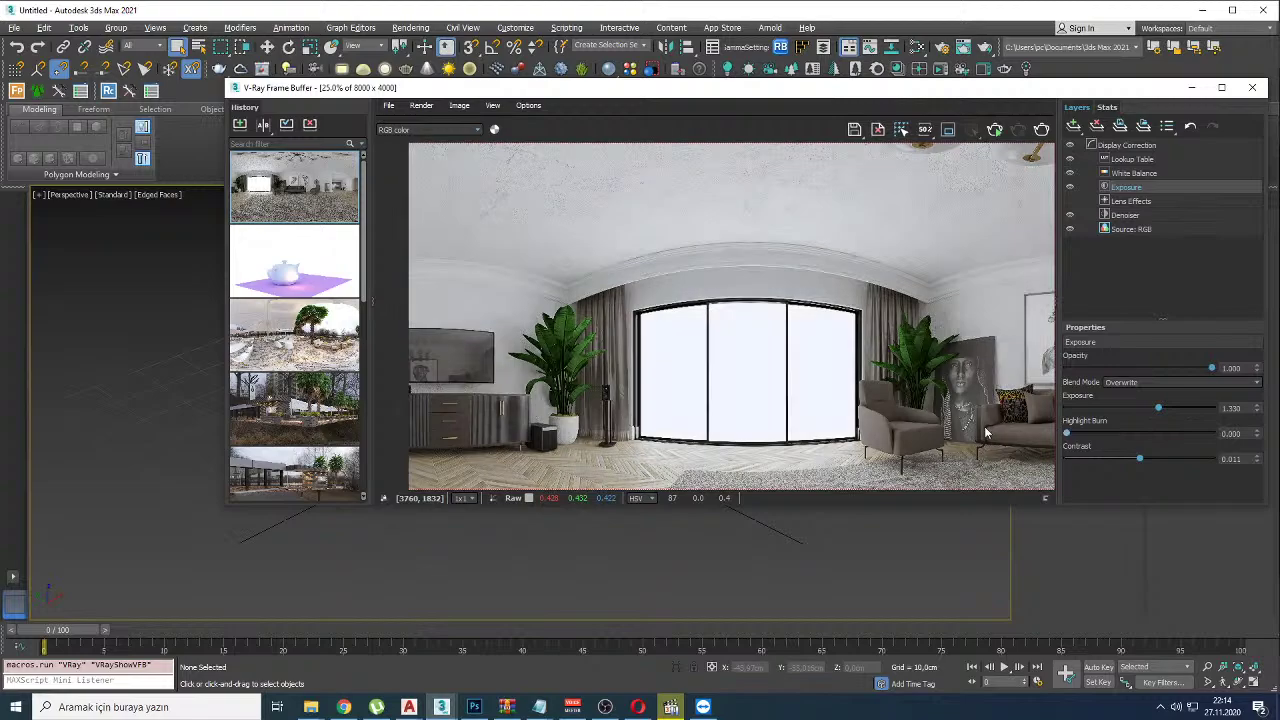
click(343, 707)
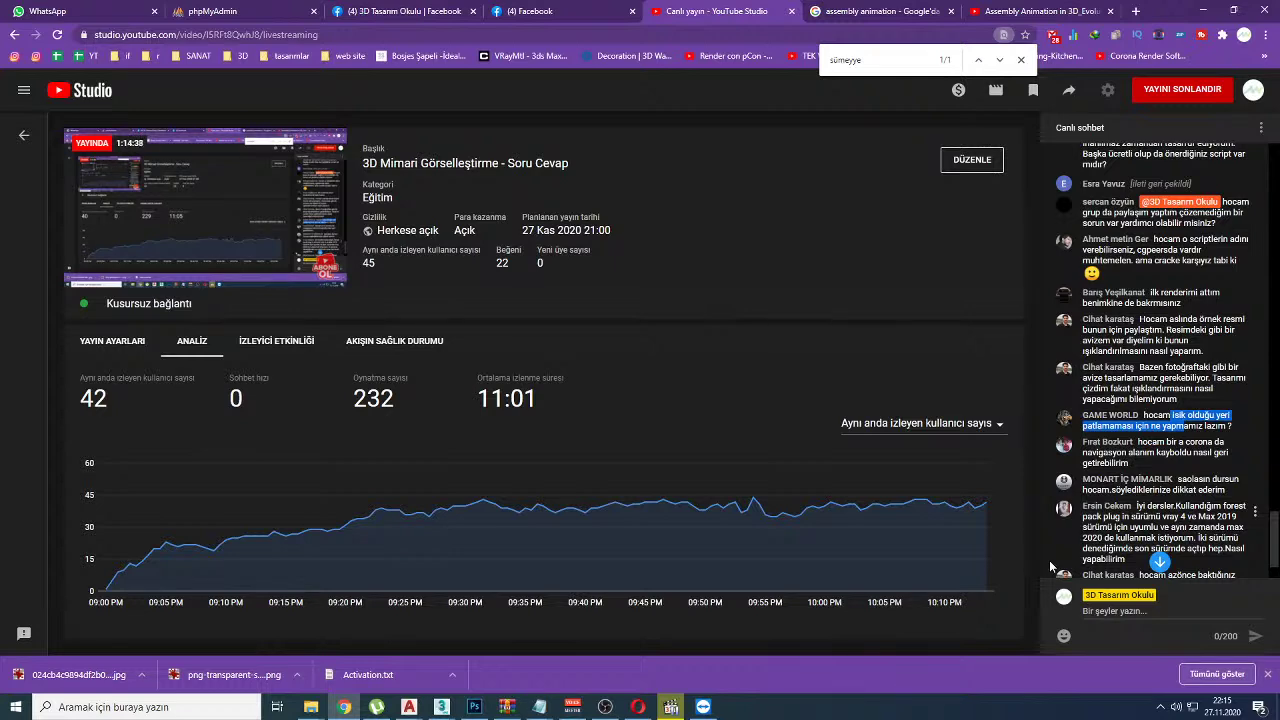
Step: Scroll the YouTube Studio live chat down to the newest viewer messages
click(1160, 562)
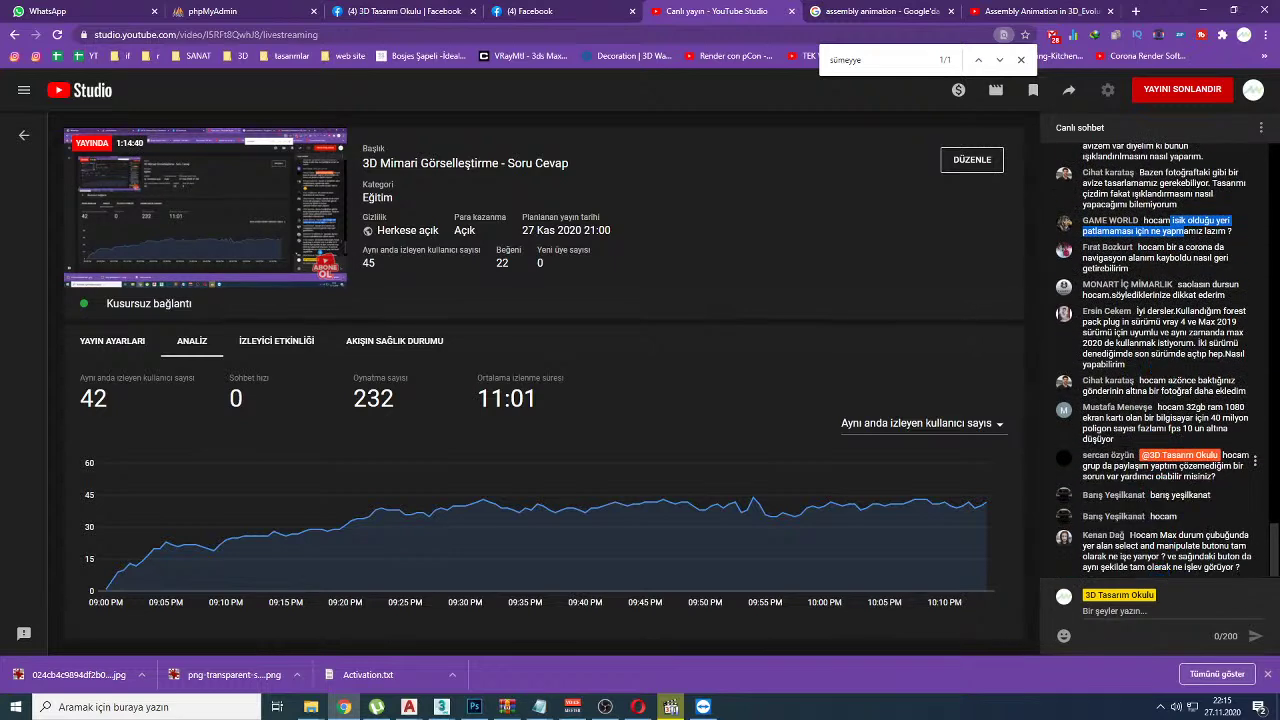
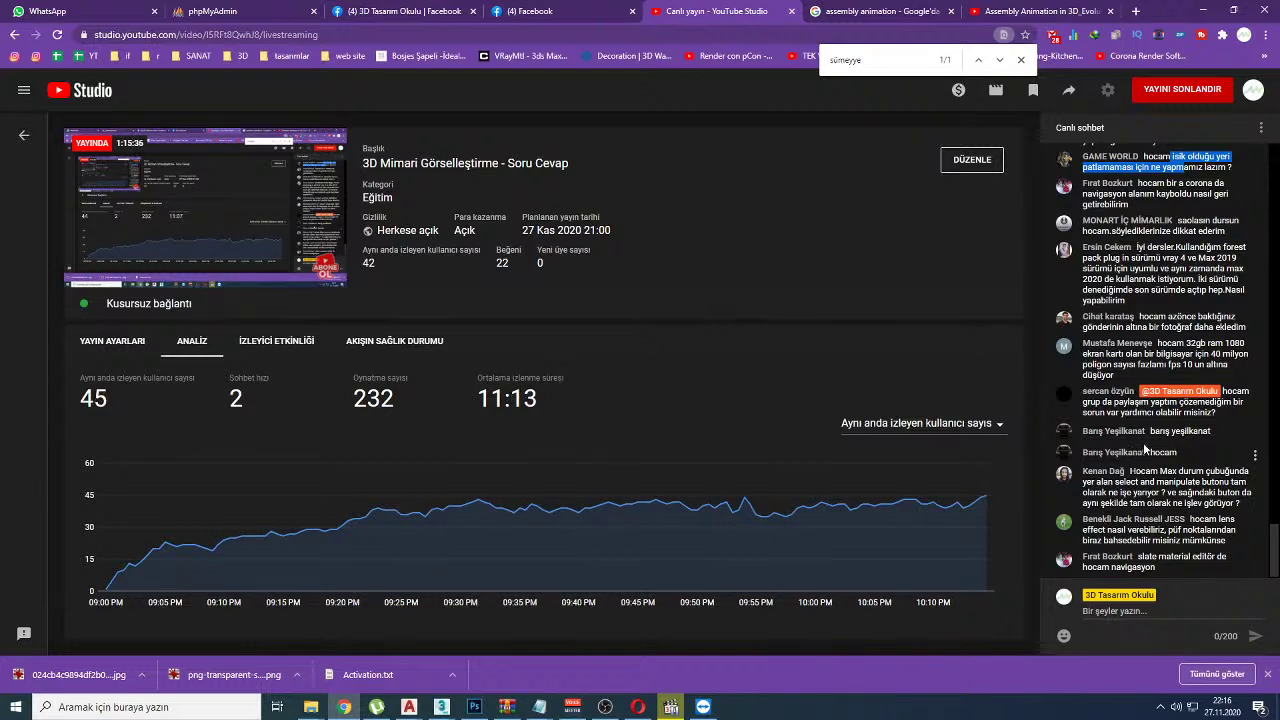
Step: Search the 3D Tasarım Okulu Facebook group for a viewer's name from the live chat, then return to YouTube Studio
drag(1082, 317, 1135, 317)
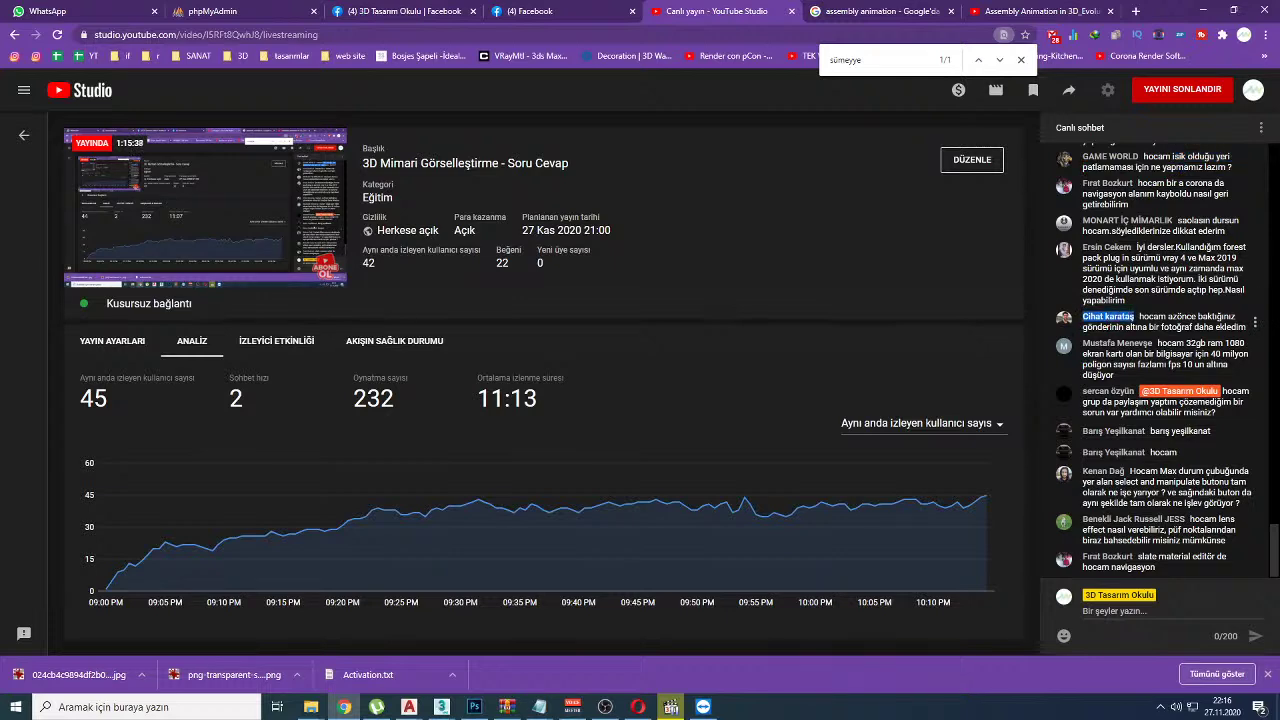
click(340, 11)
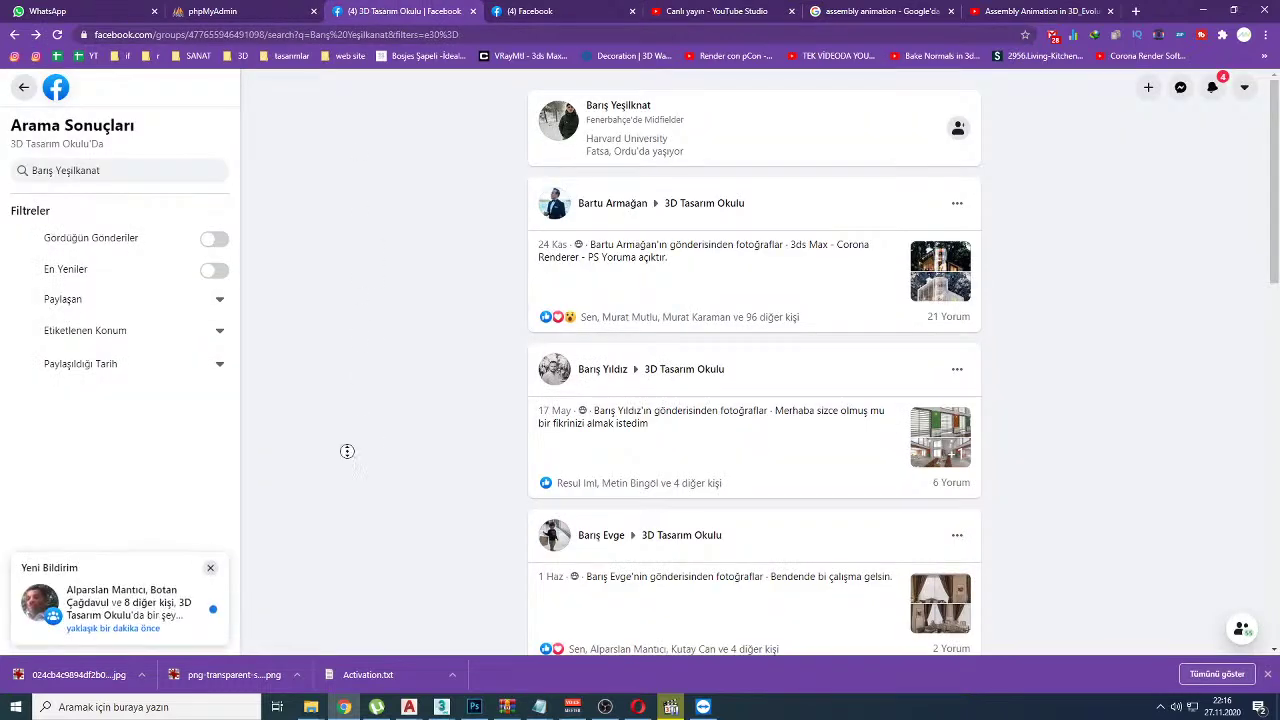
triple_click(147, 169)
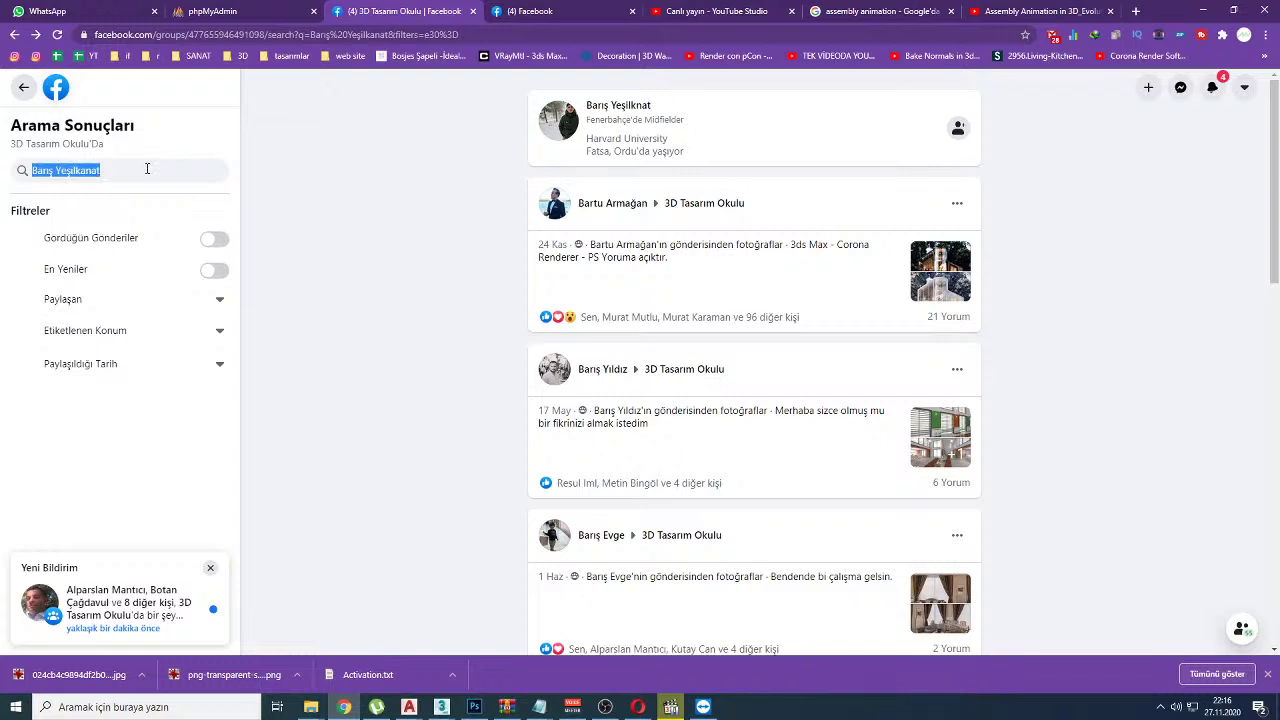
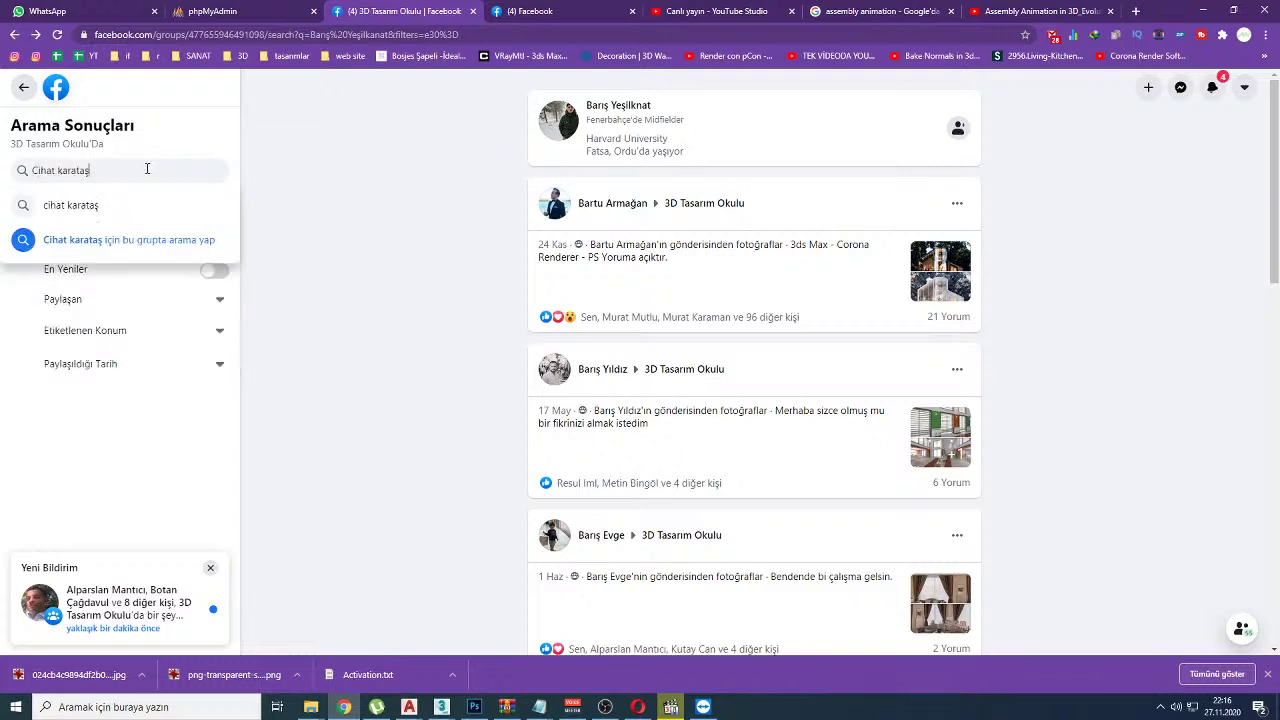
key(Return)
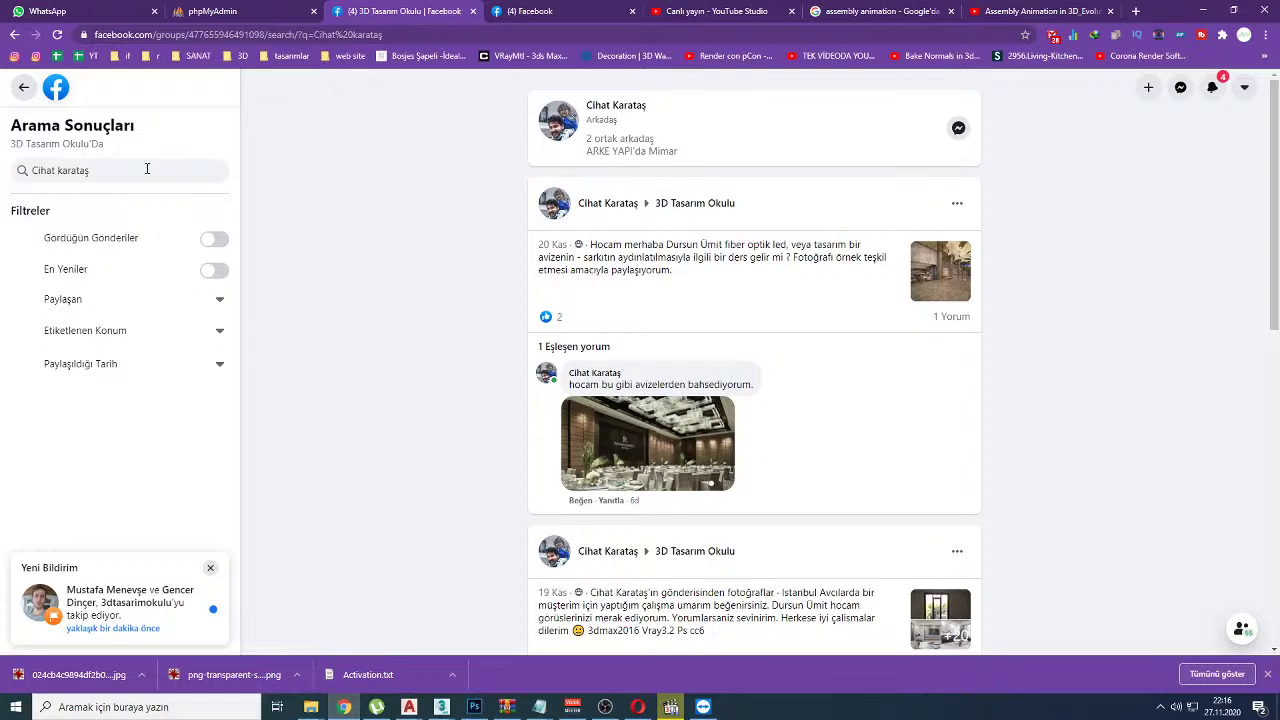
click(575, 9)
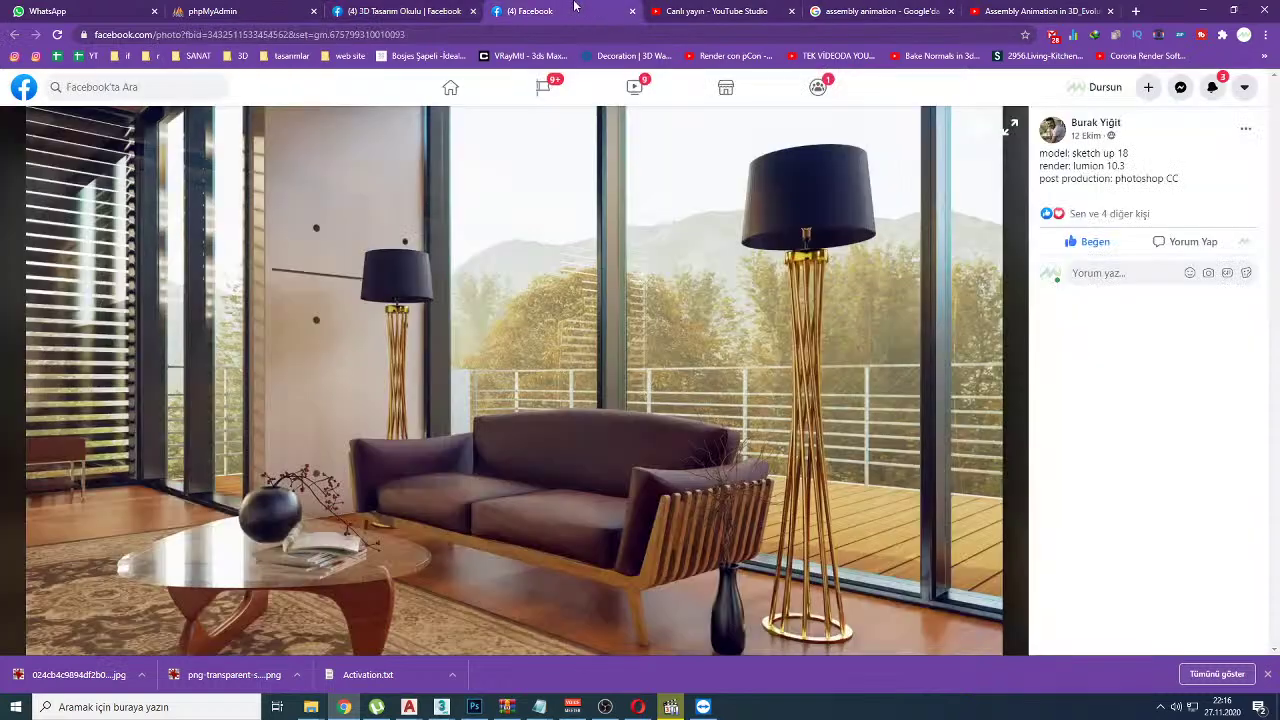
click(730, 10)
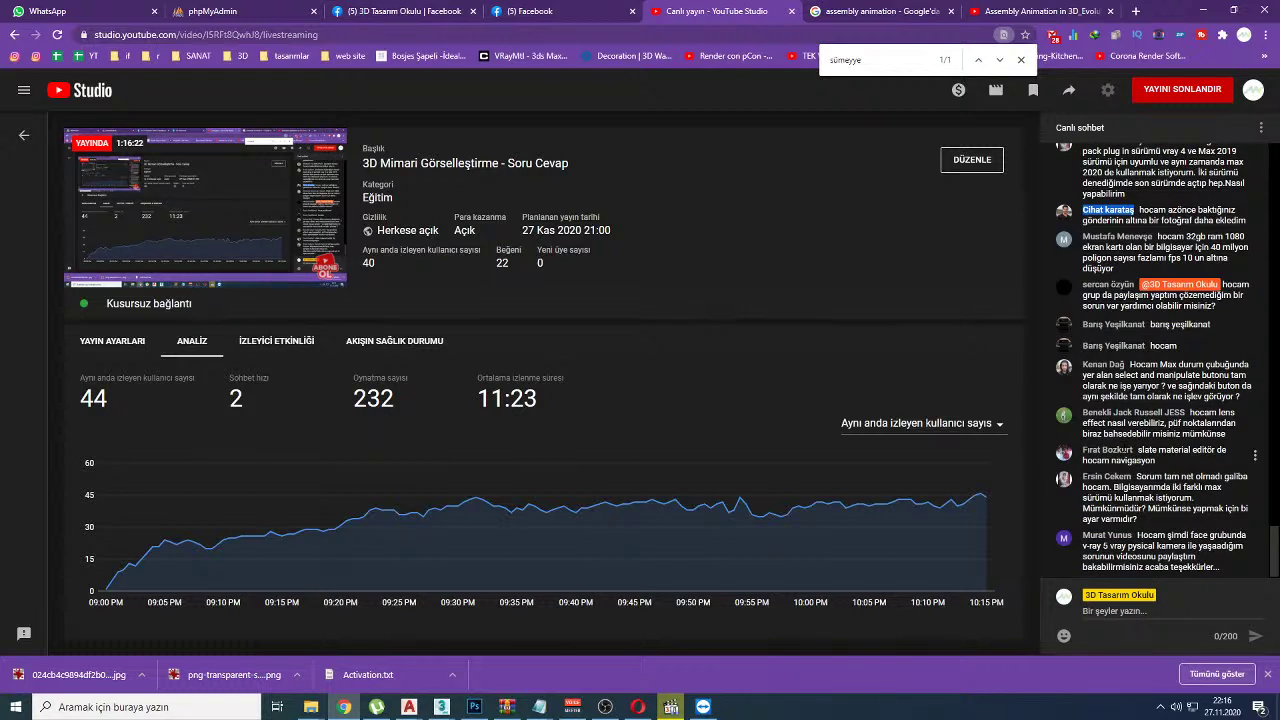
Step: Copy the next viewer's name from the YouTube live chat and go back to the Facebook group search
scroll(1160, 360, up, 1)
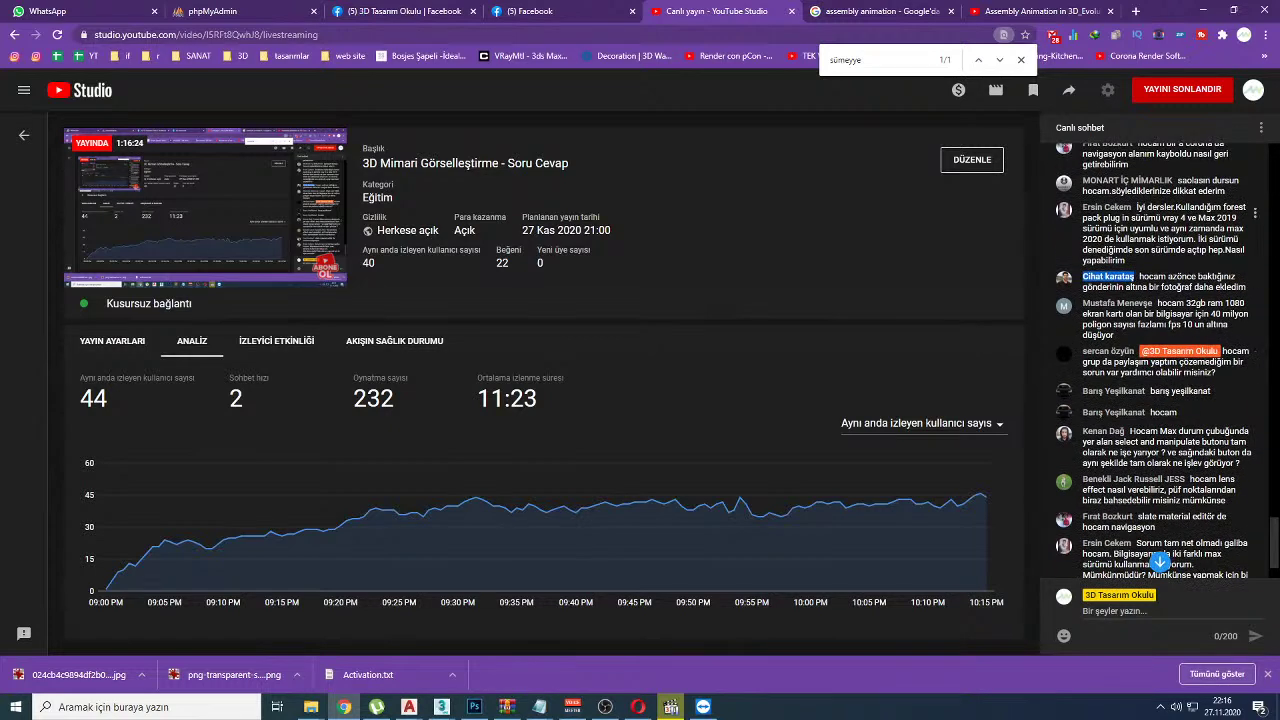
drag(1193, 314, 1236, 314)
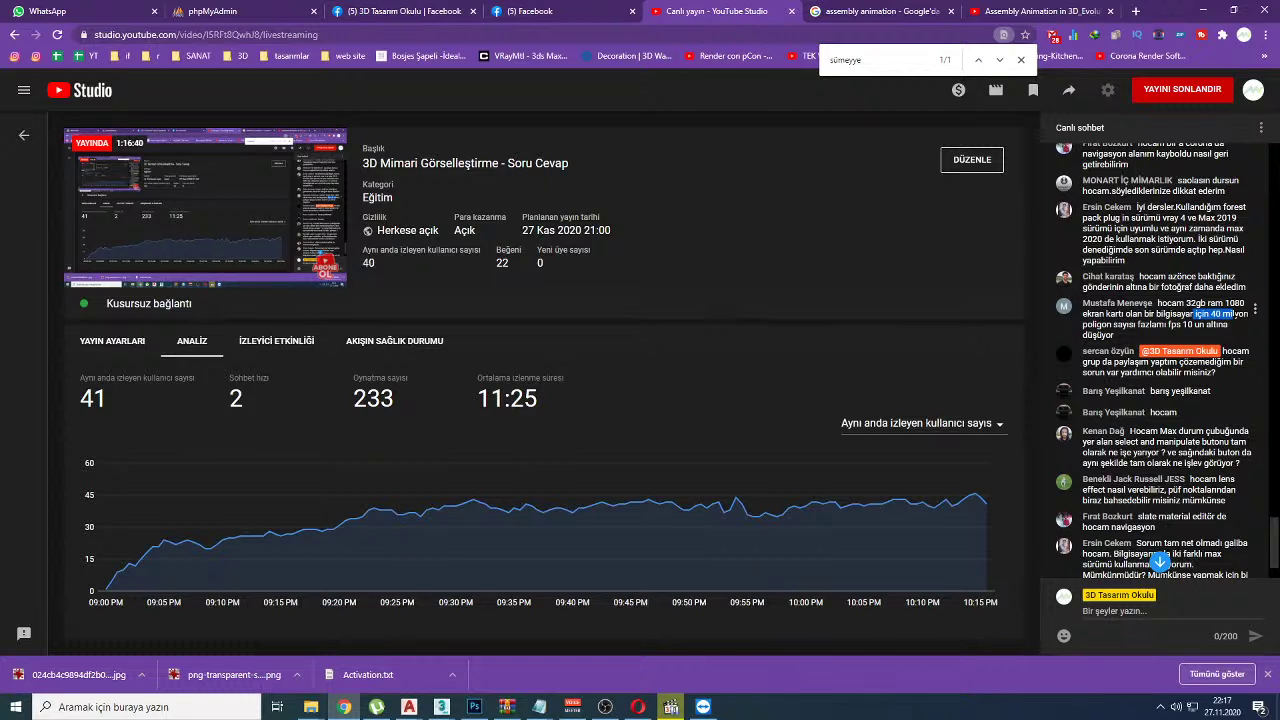
drag(1083, 355, 1136, 353)
key(ctrl+c)
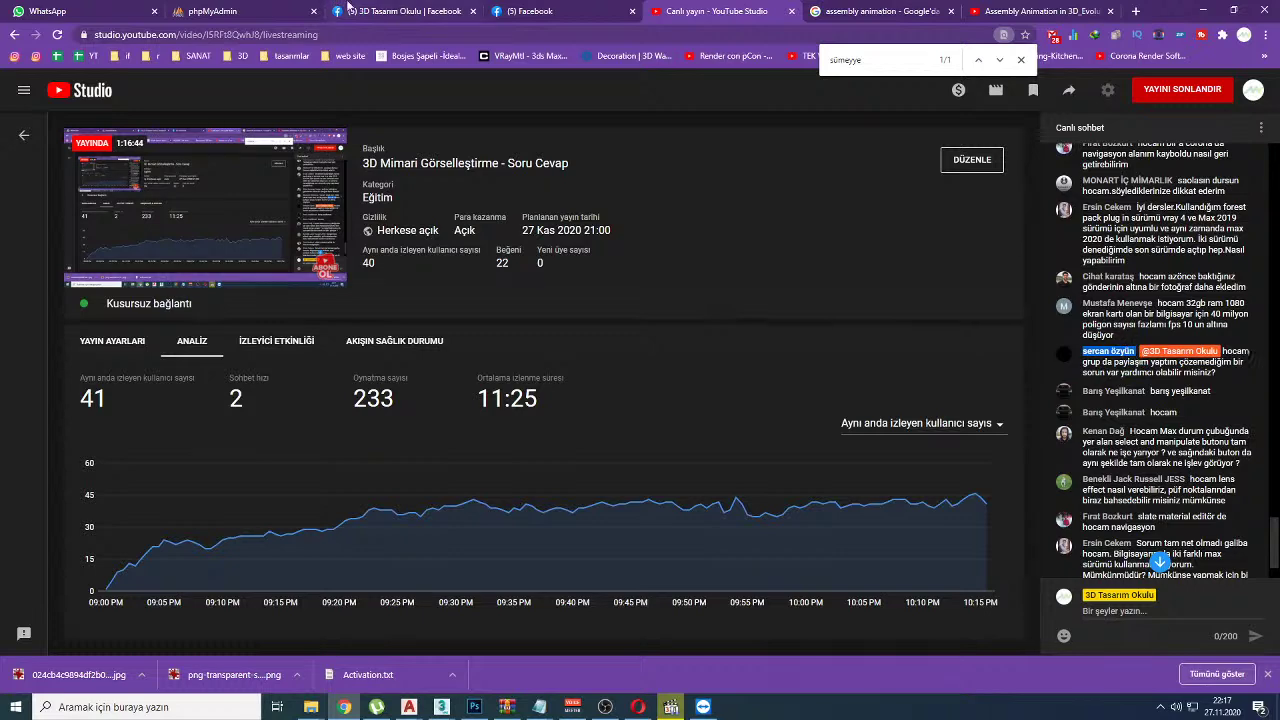
click(388, 11)
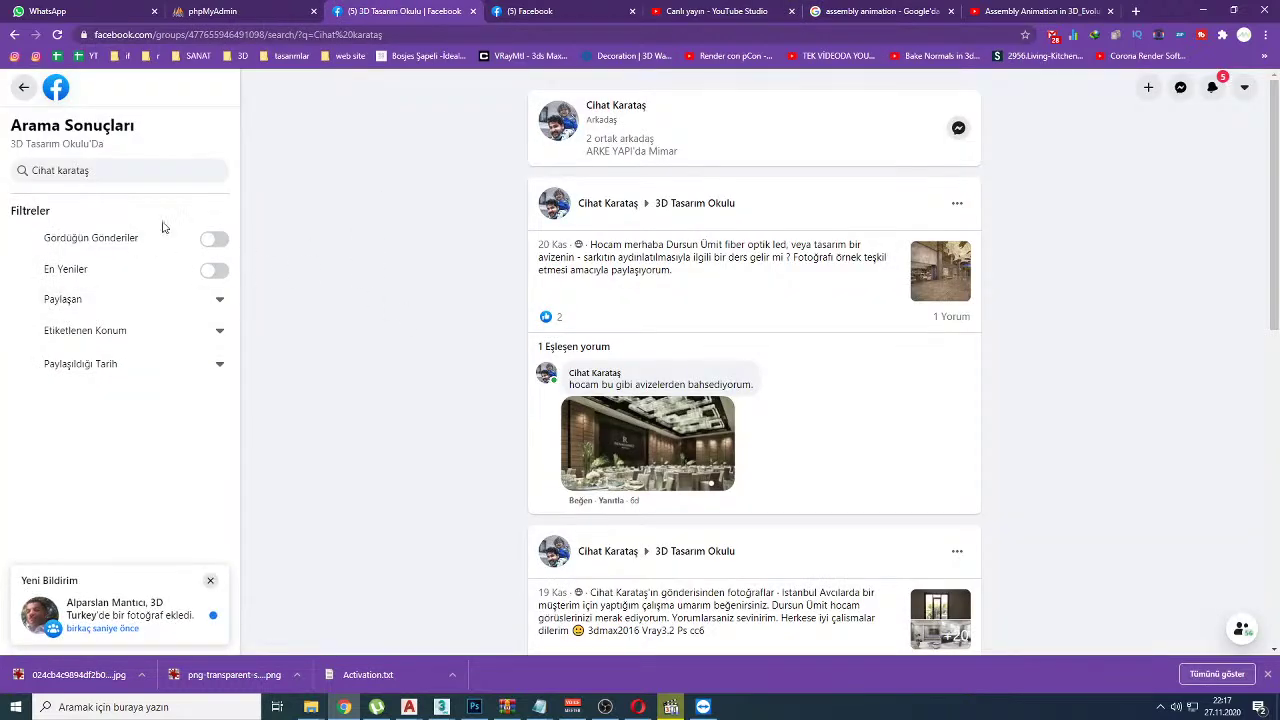
Step: Search the group for that viewer's name and view their post's tufted headboard mesh screenshot
triple_click(112, 170)
key(ctrl+v)
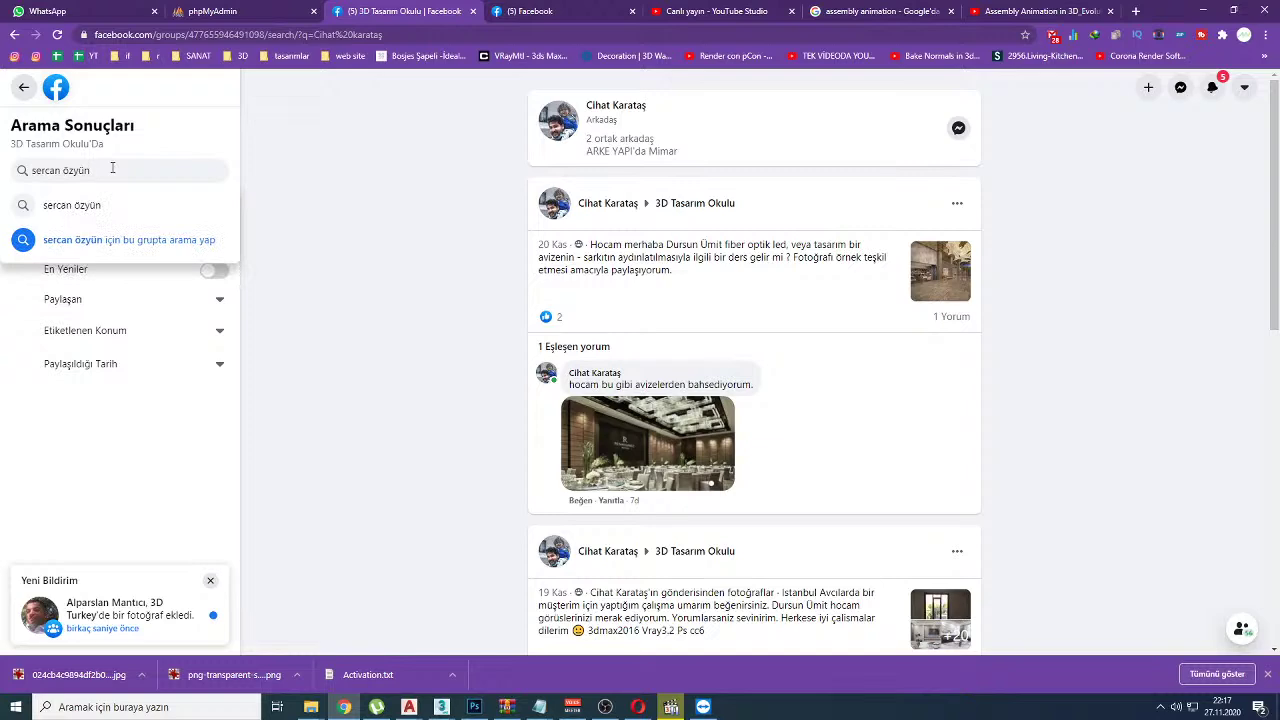
key(Return)
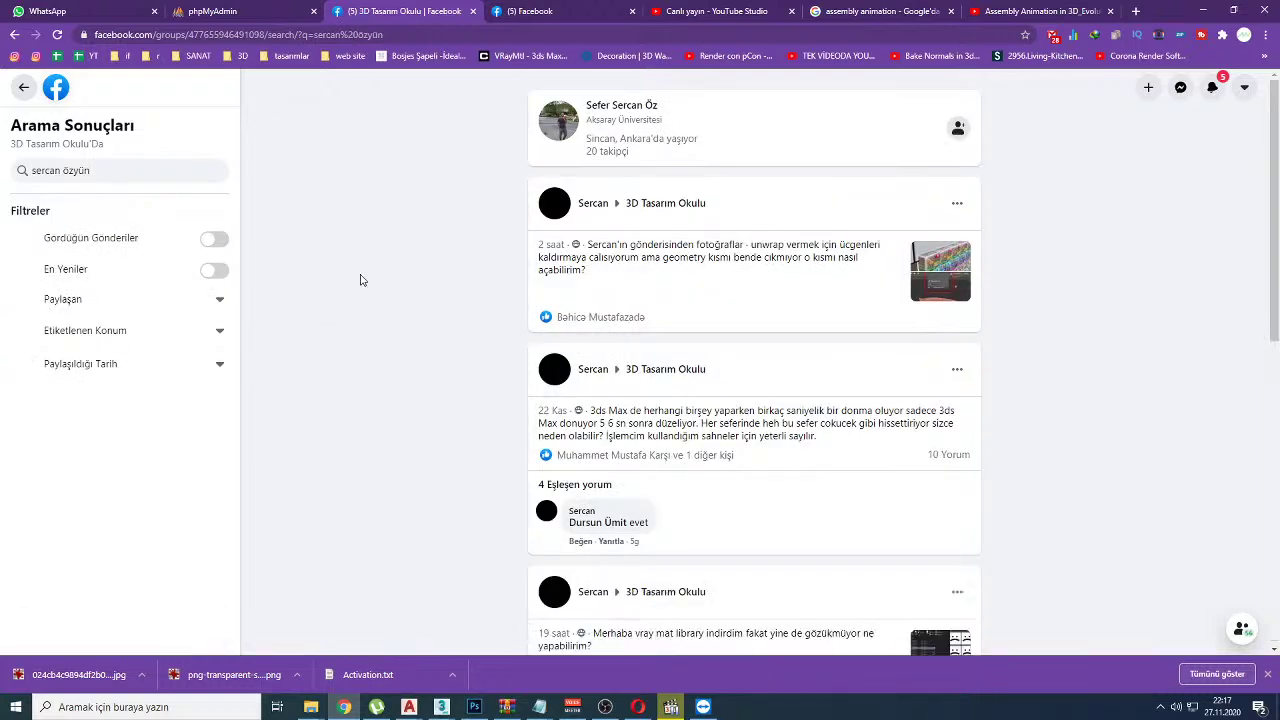
click(953, 258)
scroll(680, 385, down, 2)
click(648, 403)
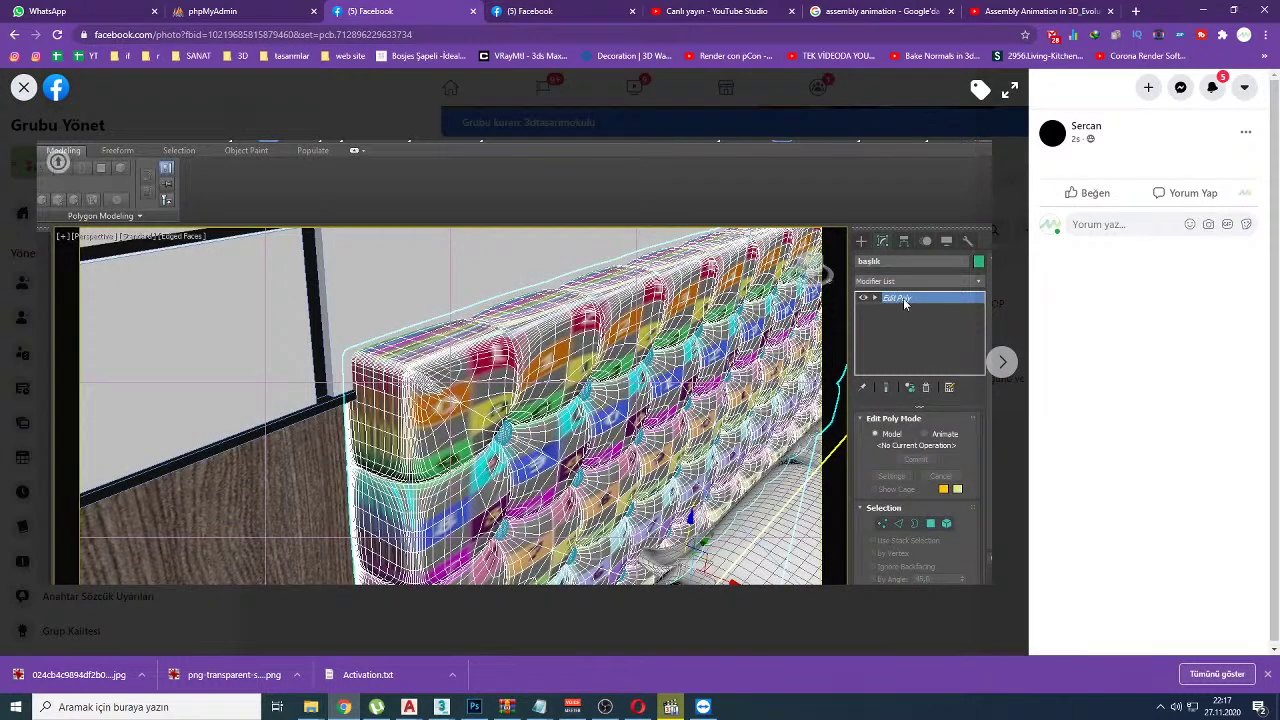
click(697, 8)
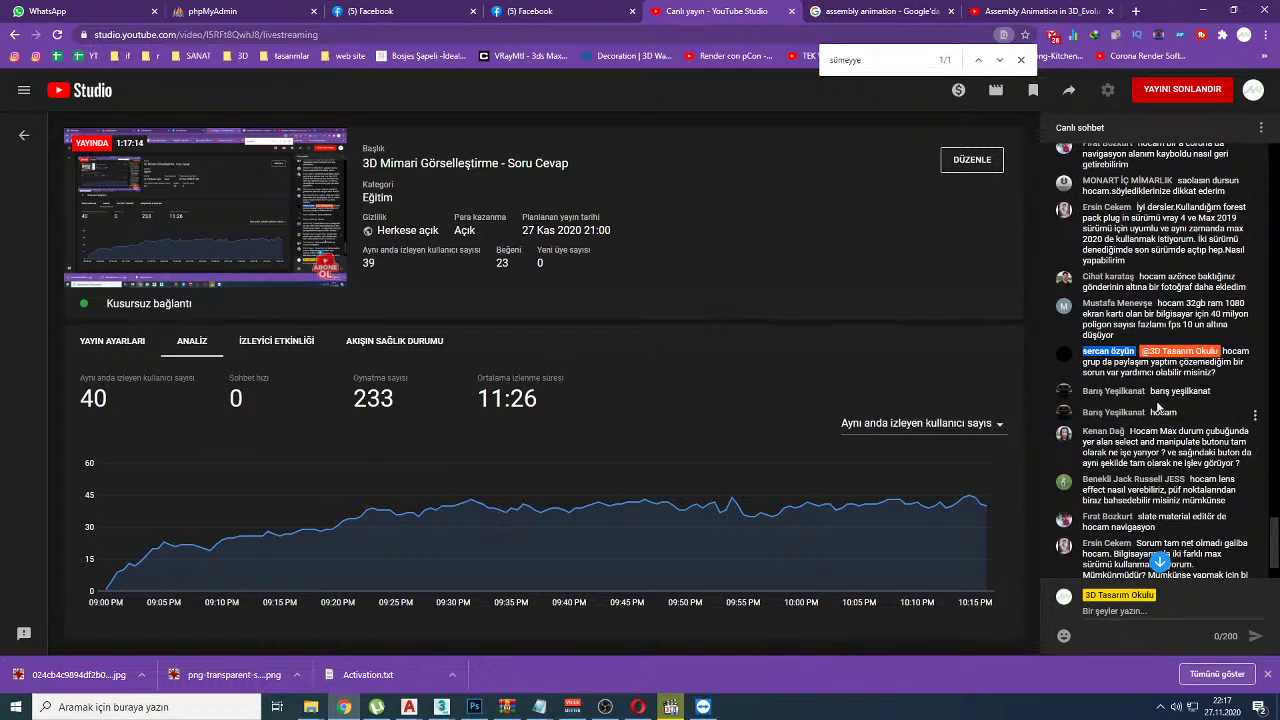
Step: Copy a third viewer's name from chat and search for it from the group's home feed
drag(1150, 391, 1213, 393)
key(ctrl+c)
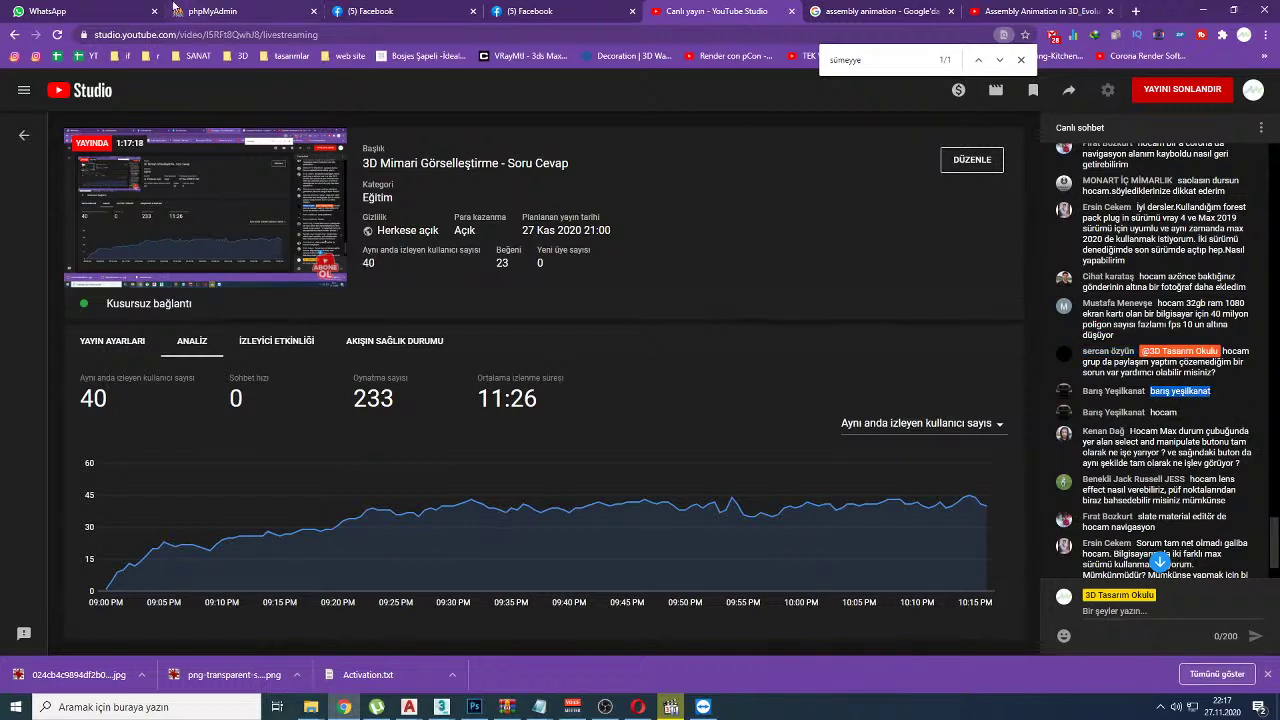
click(385, 11)
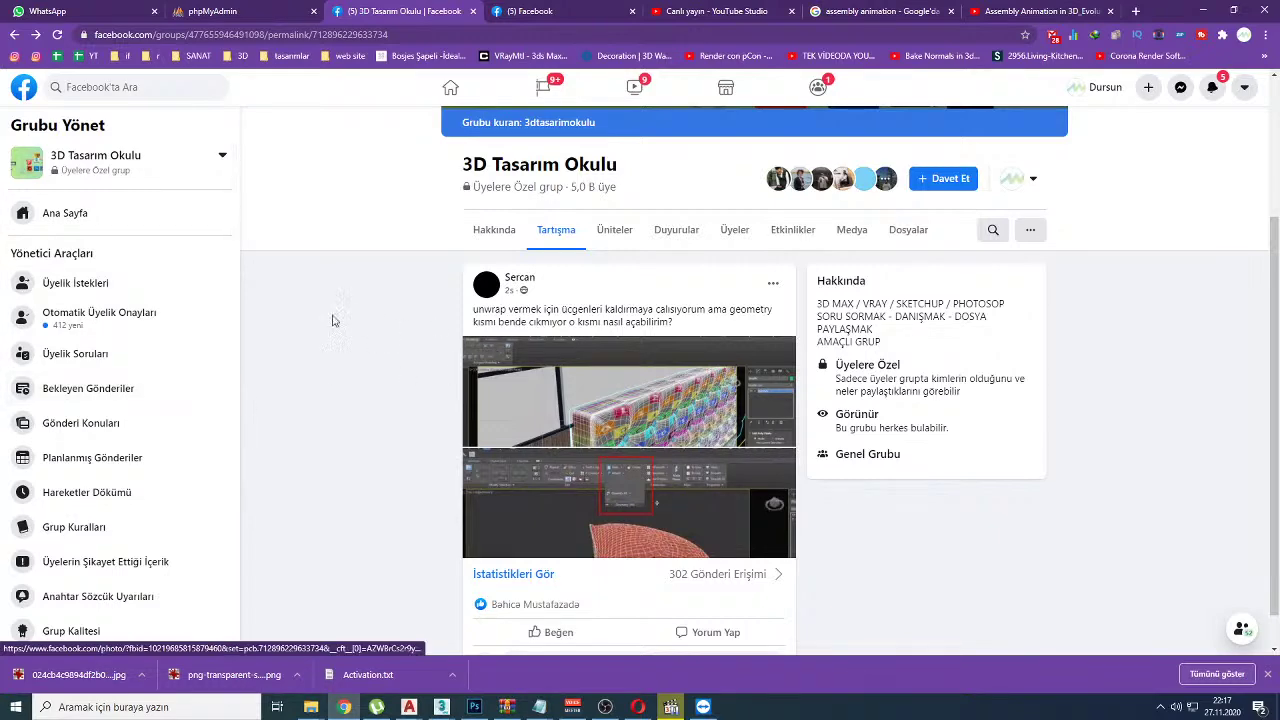
click(80, 213)
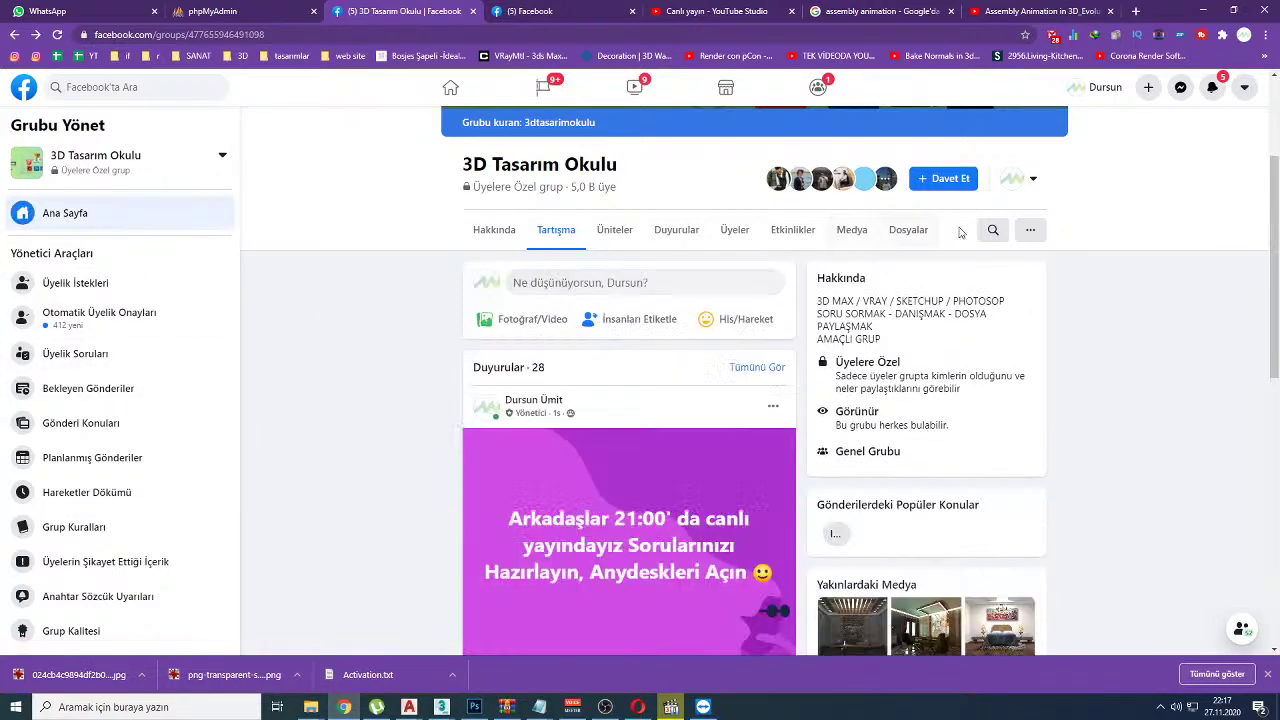
click(993, 230)
key(ctrl+v)
key(Return)
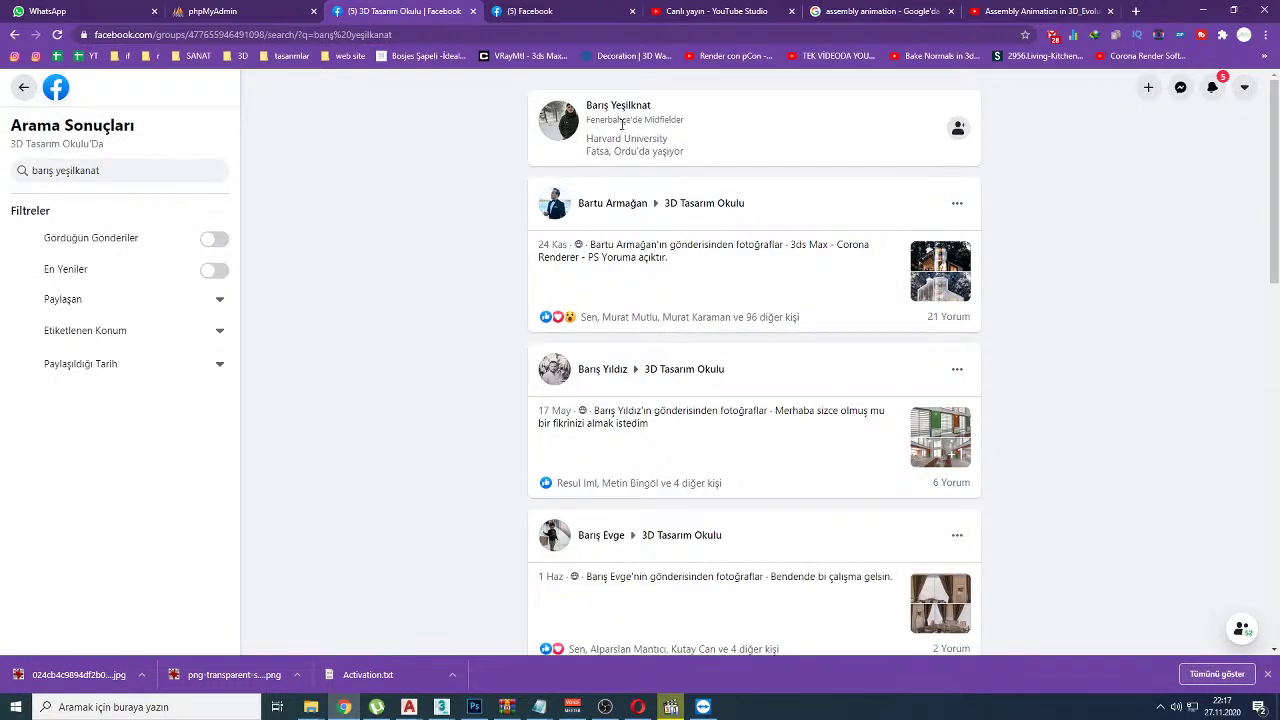
drag(620, 109, 648, 106)
scroll(500, 308, down, 9)
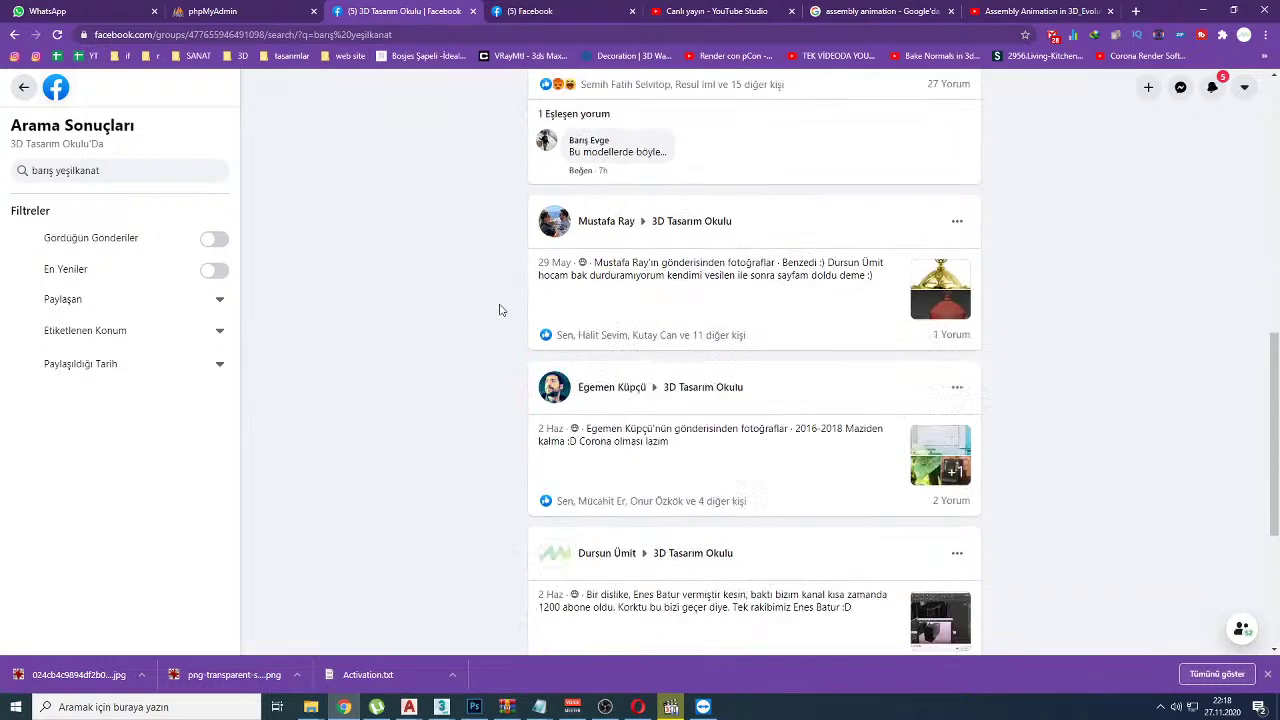
scroll(497, 309, down, 5)
scroll(443, 466, up, 13)
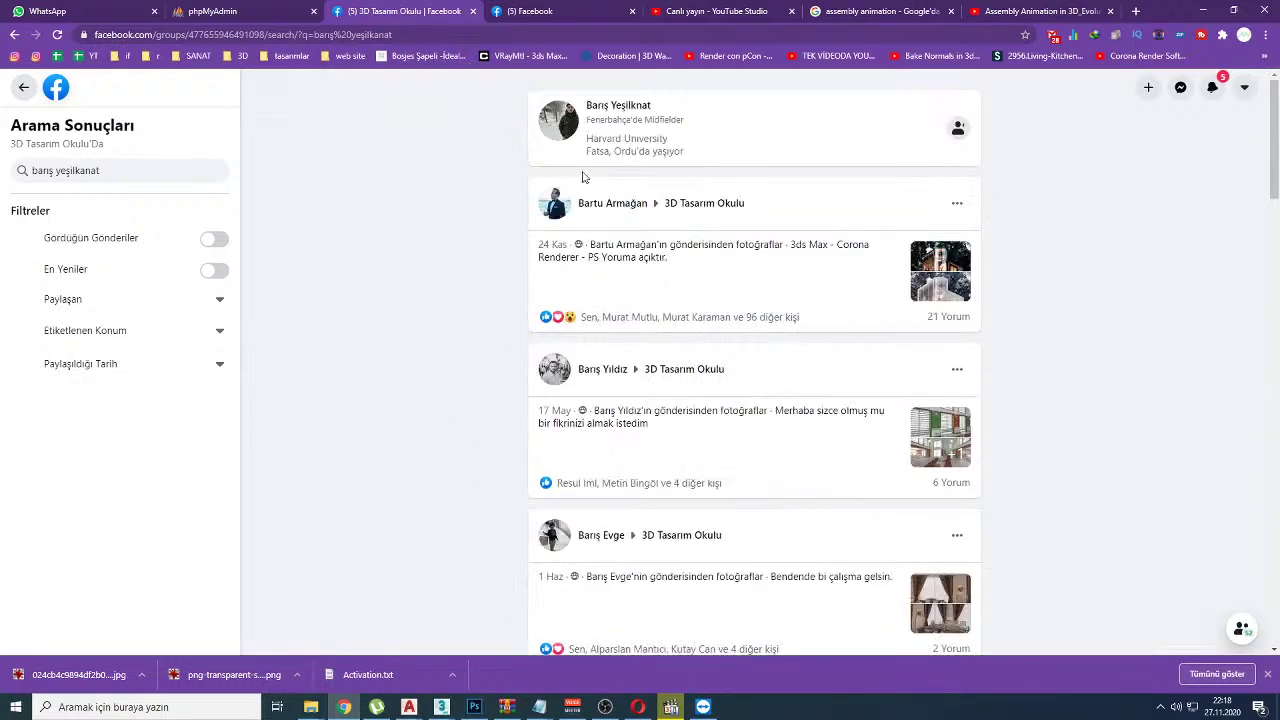
Step: Search the group's members page for that name and underline the top result in red
click(24, 87)
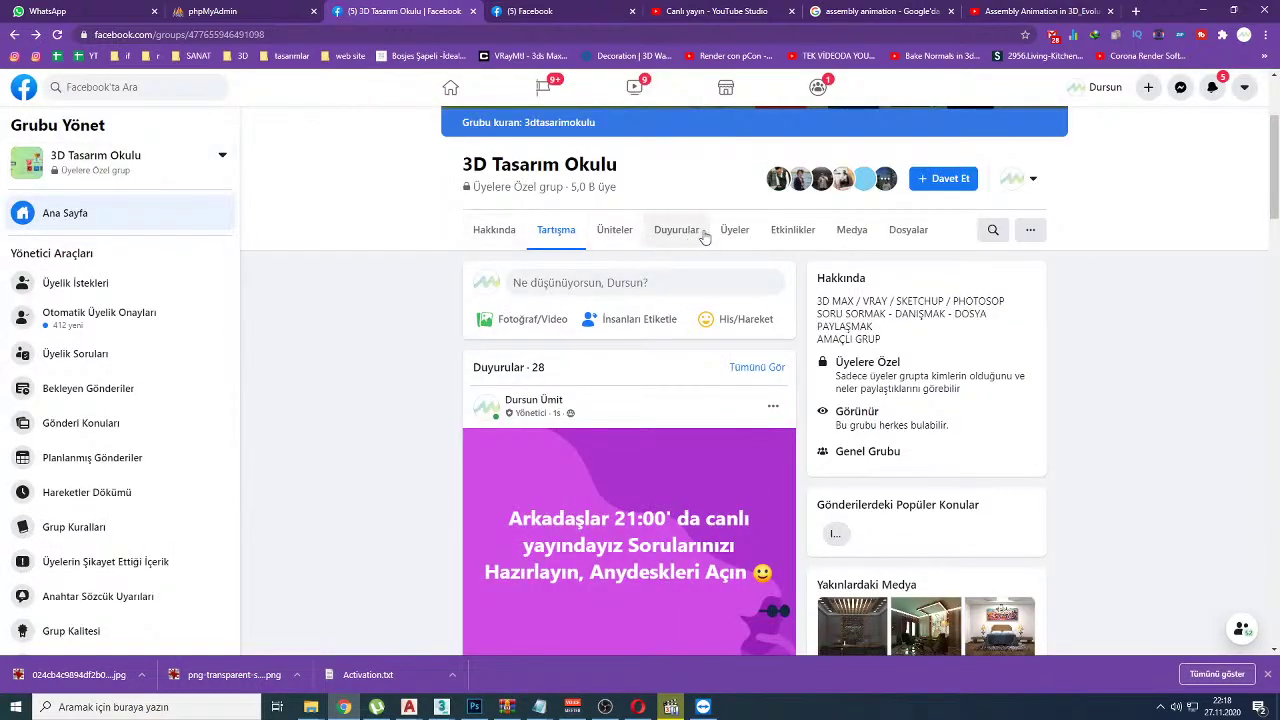
click(727, 227)
click(994, 423)
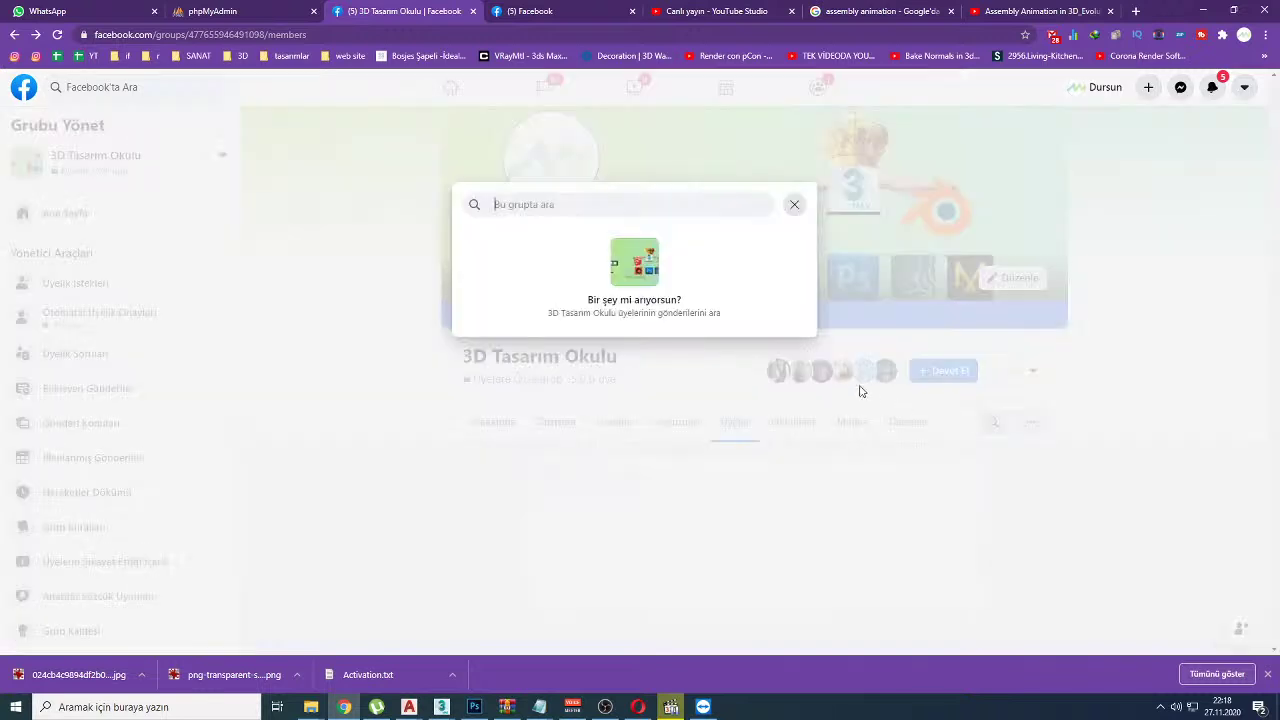
key(ctrl+v)
key(Return)
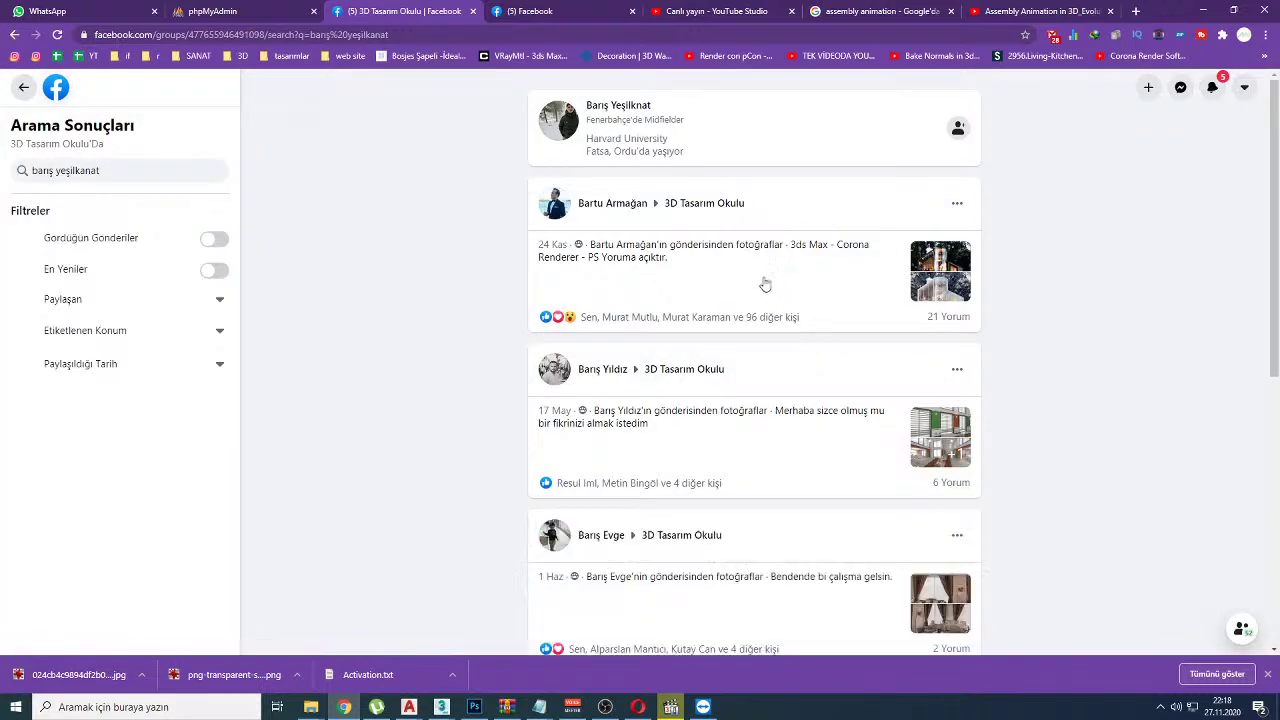
drag(613, 116, 650, 114)
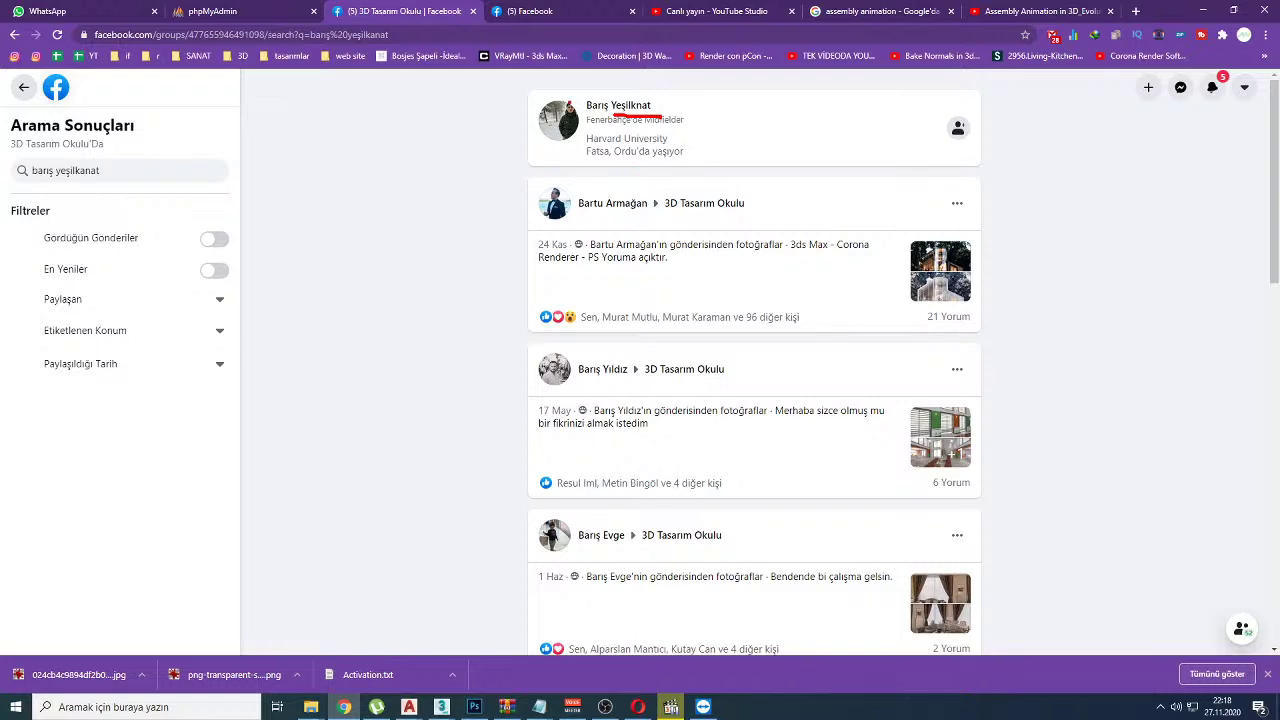
Step: Return to the YouTube Studio dashboard and highlight the 'select and manipulate' chat question
click(1040, 11)
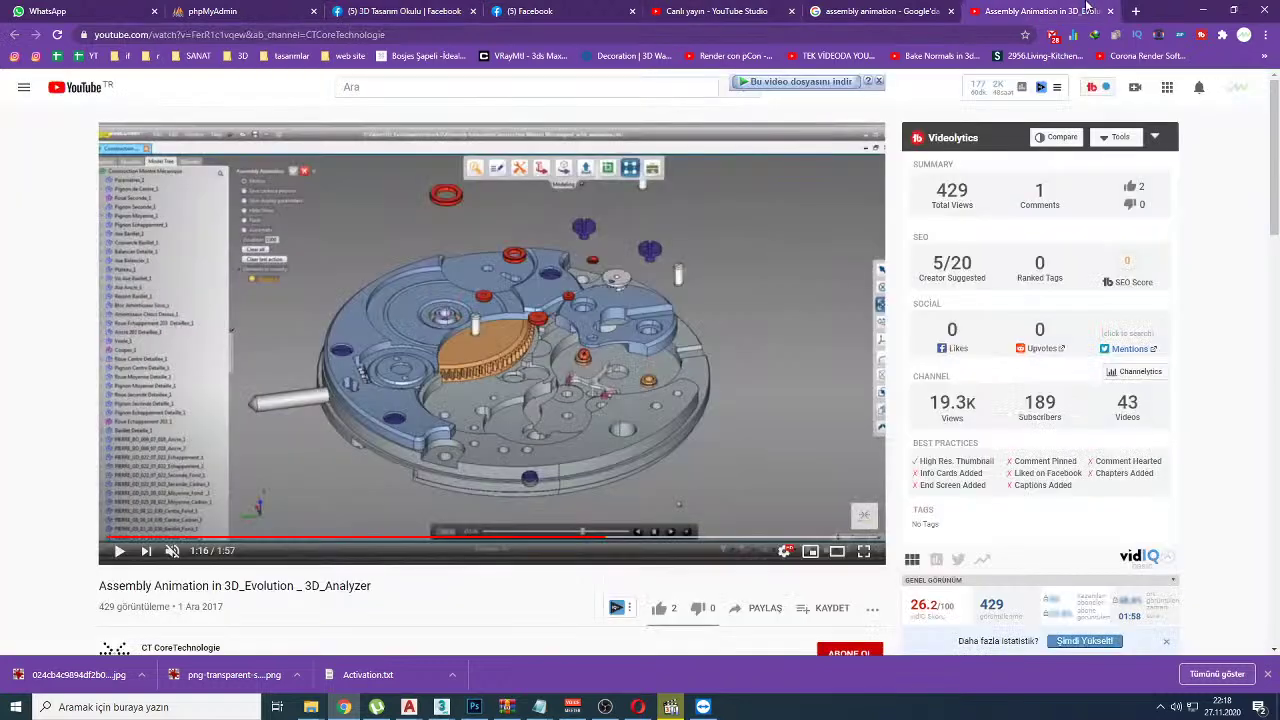
click(716, 8)
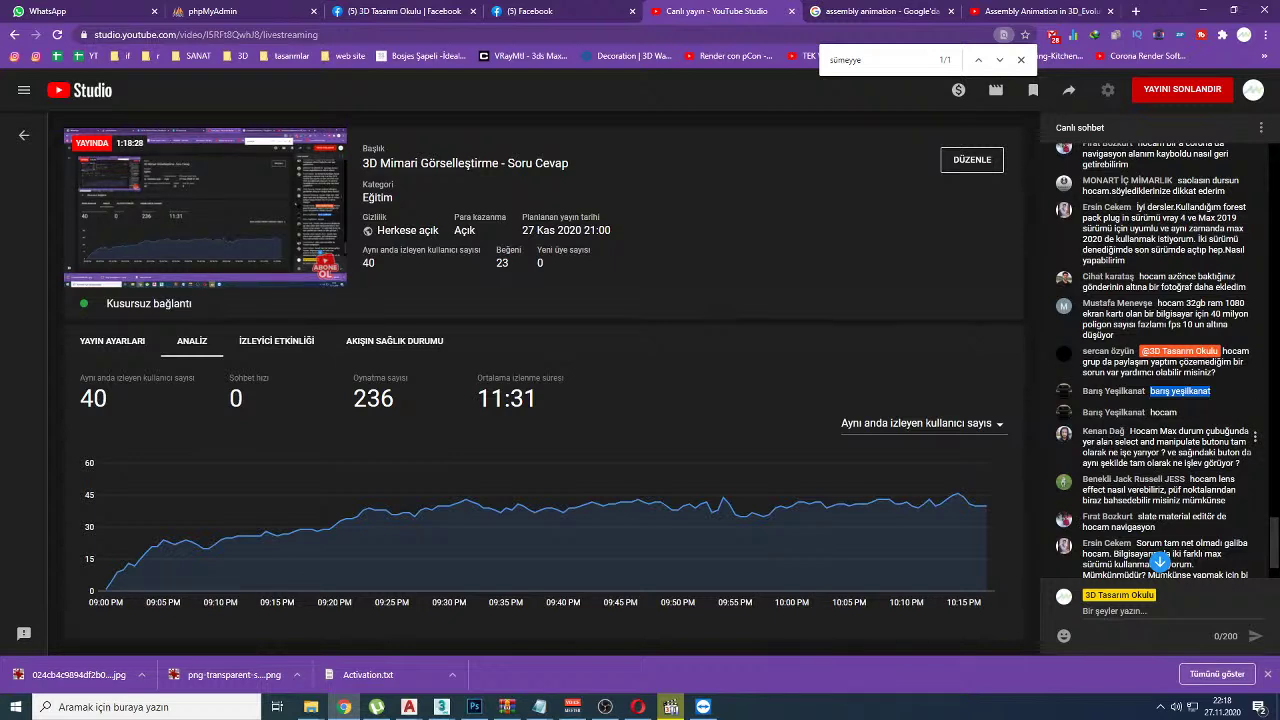
drag(1108, 441, 1200, 441)
Step: Delete every object in the 3ds Max scene, then show the Assembly Animation video tab in Chrome
mouse_move(441, 706)
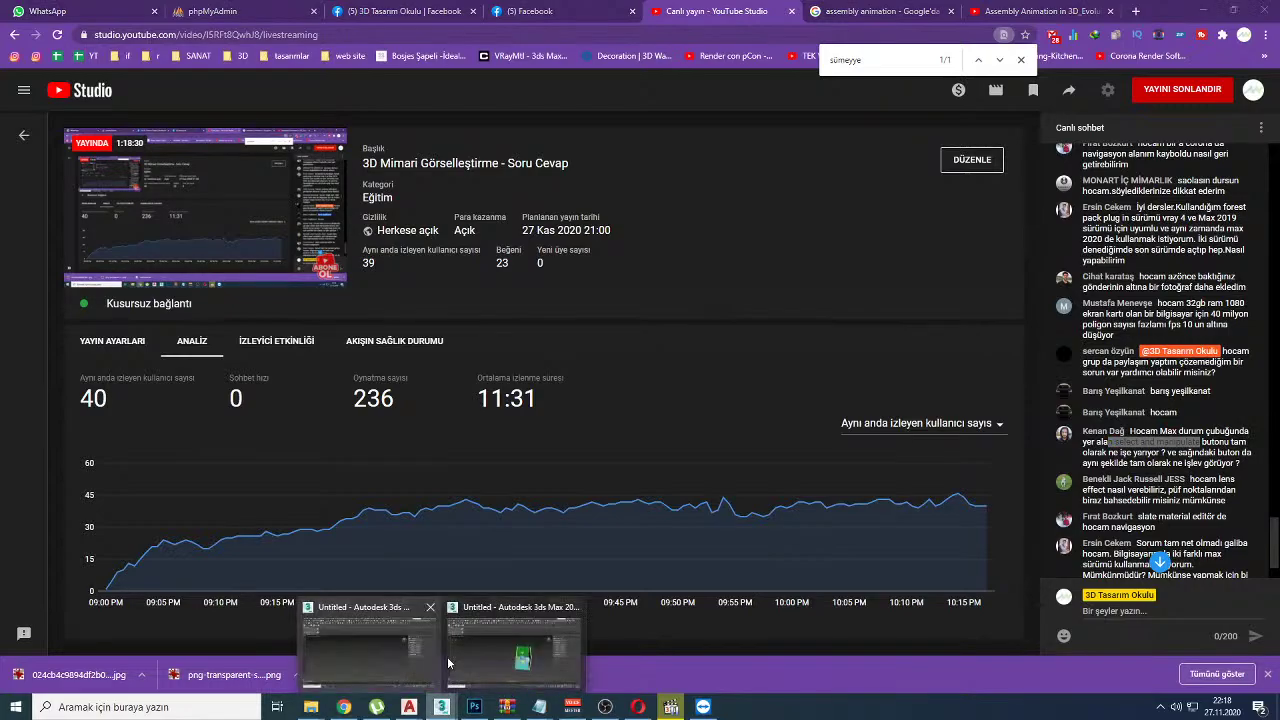
click(447, 668)
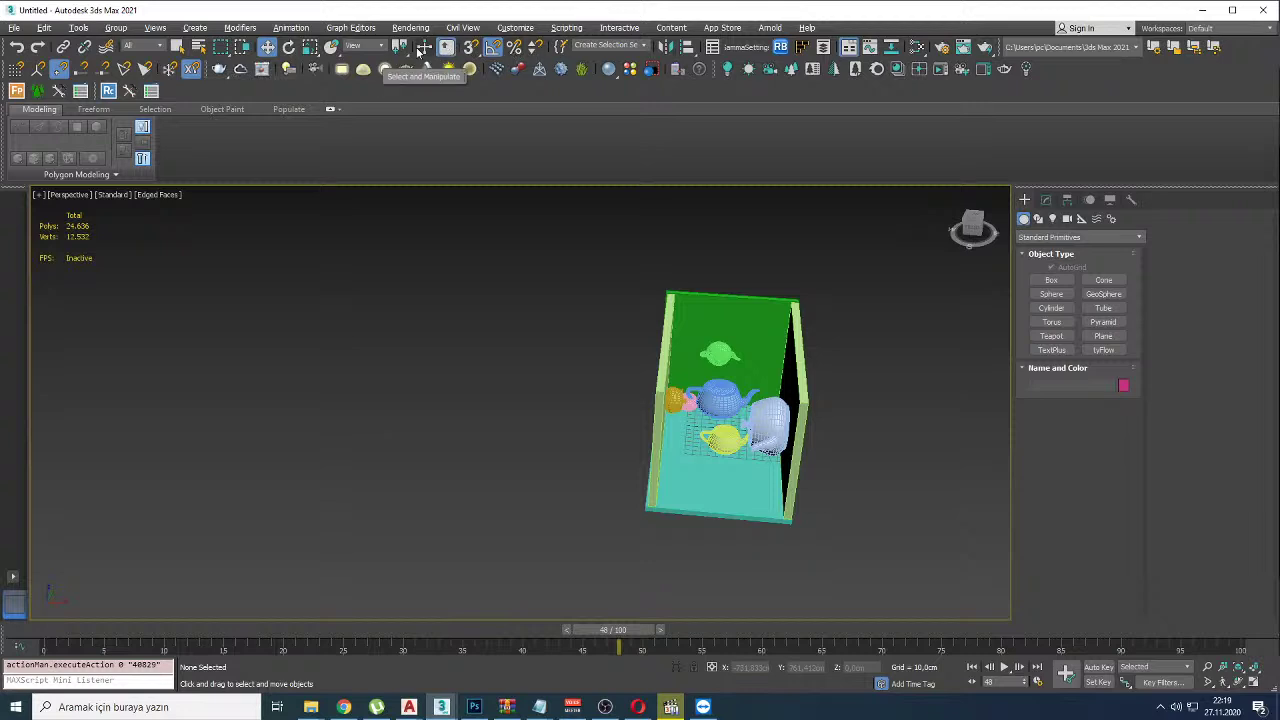
drag(494, 246, 936, 549)
key(Delete)
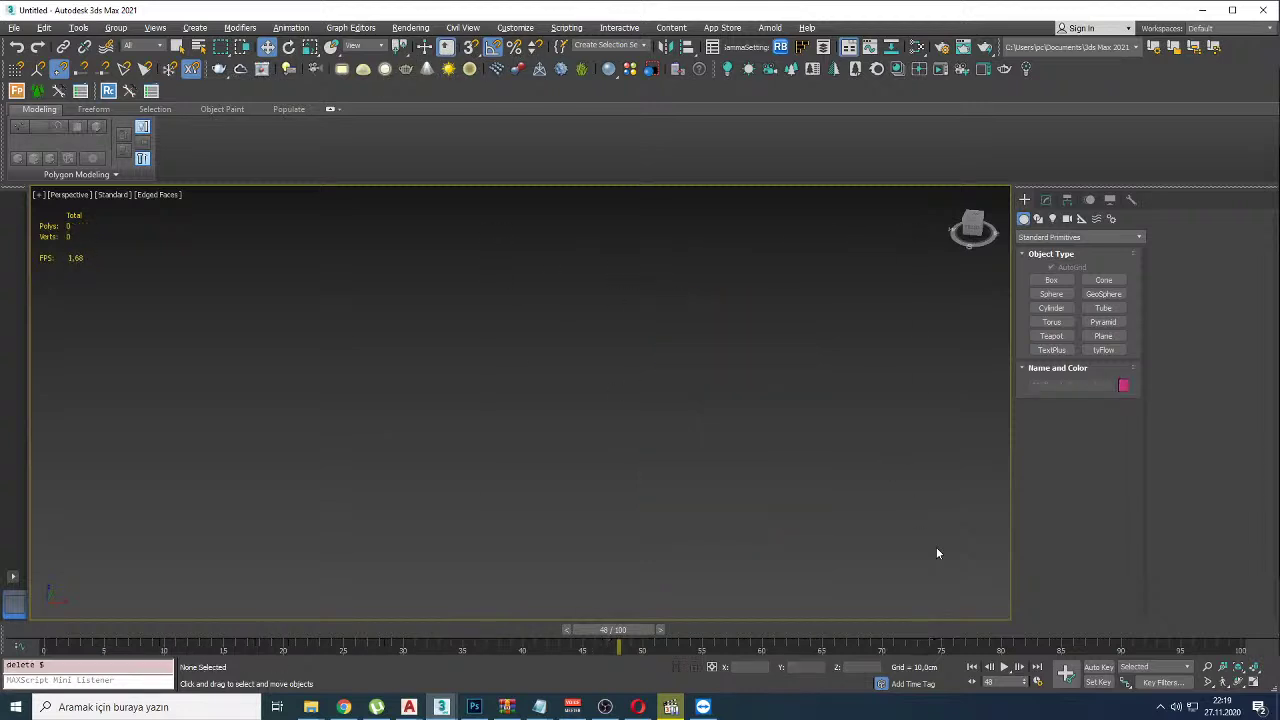
click(345, 705)
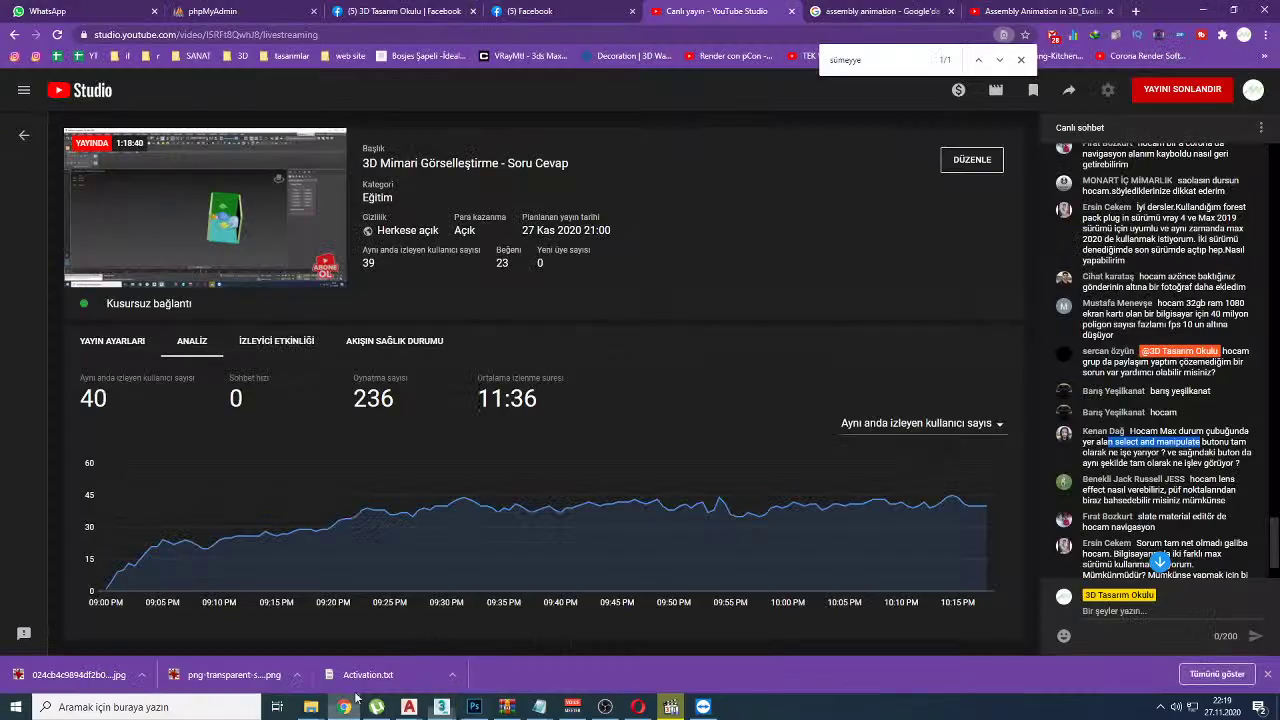
click(1045, 11)
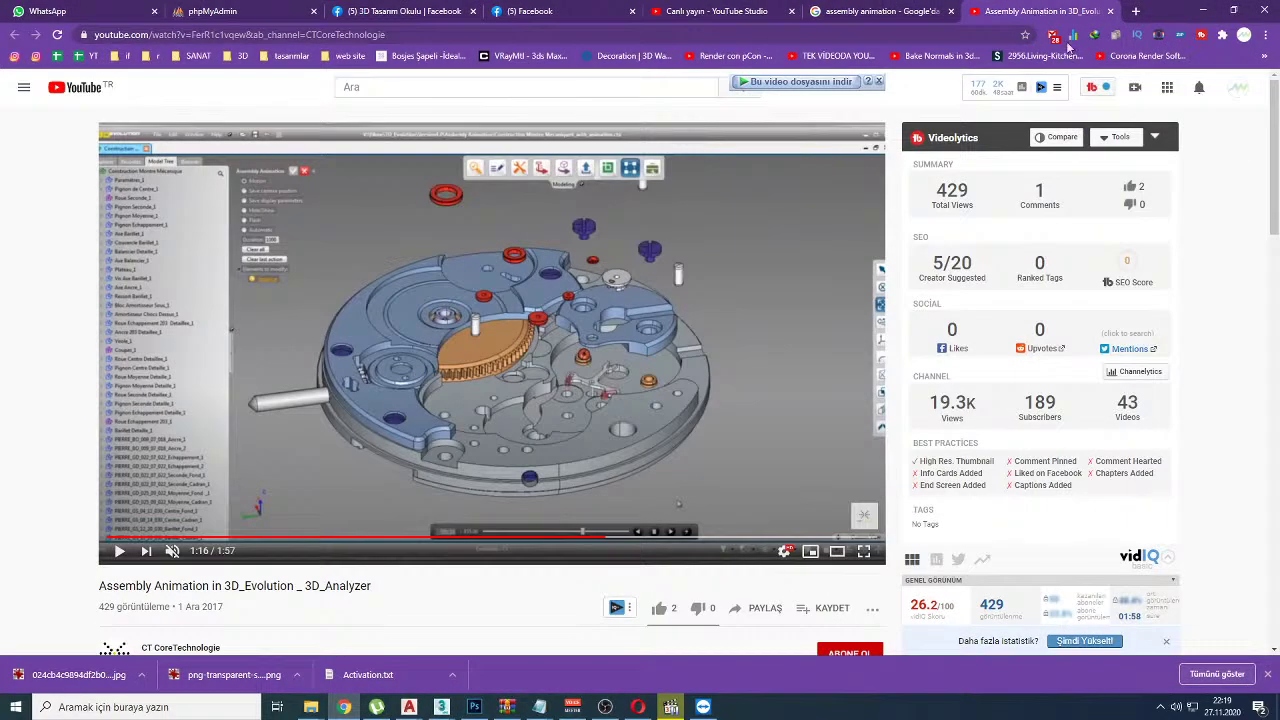
Step: Scroll your own channel's Videos list down to the oldest uploads, then return to 3ds Max
click(1238, 87)
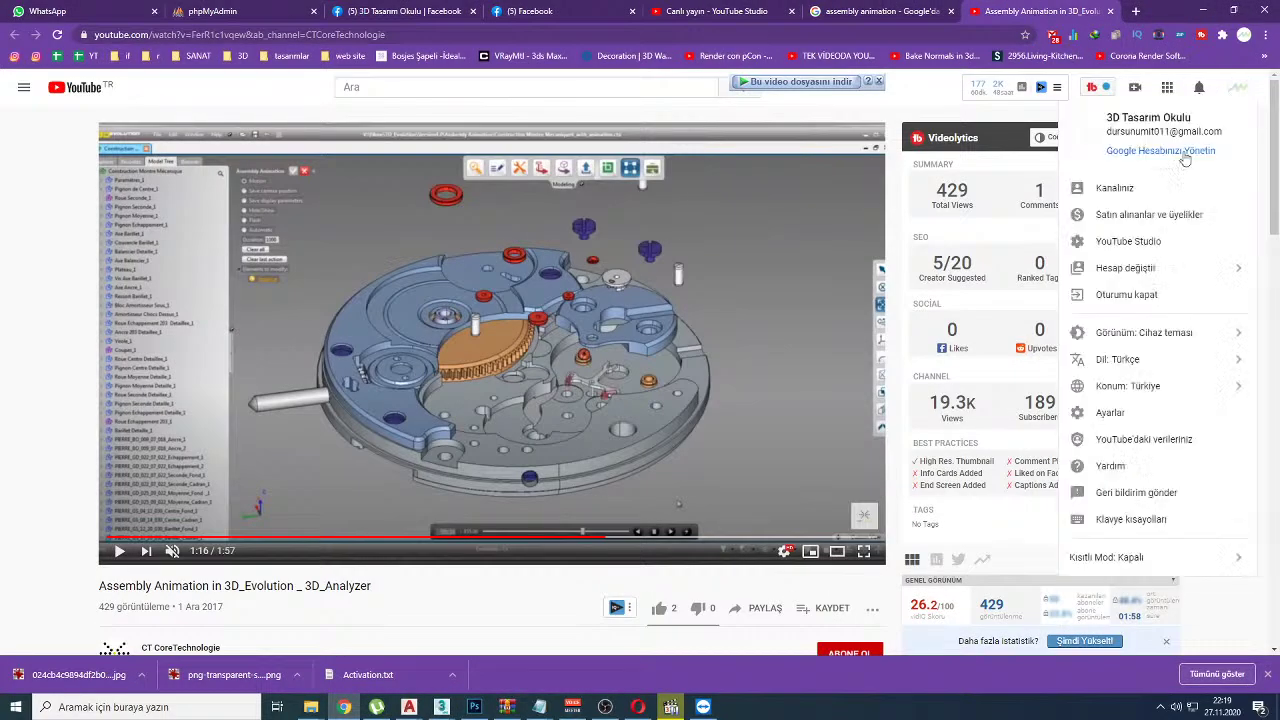
click(1118, 190)
click(447, 381)
scroll(486, 400, down, 5)
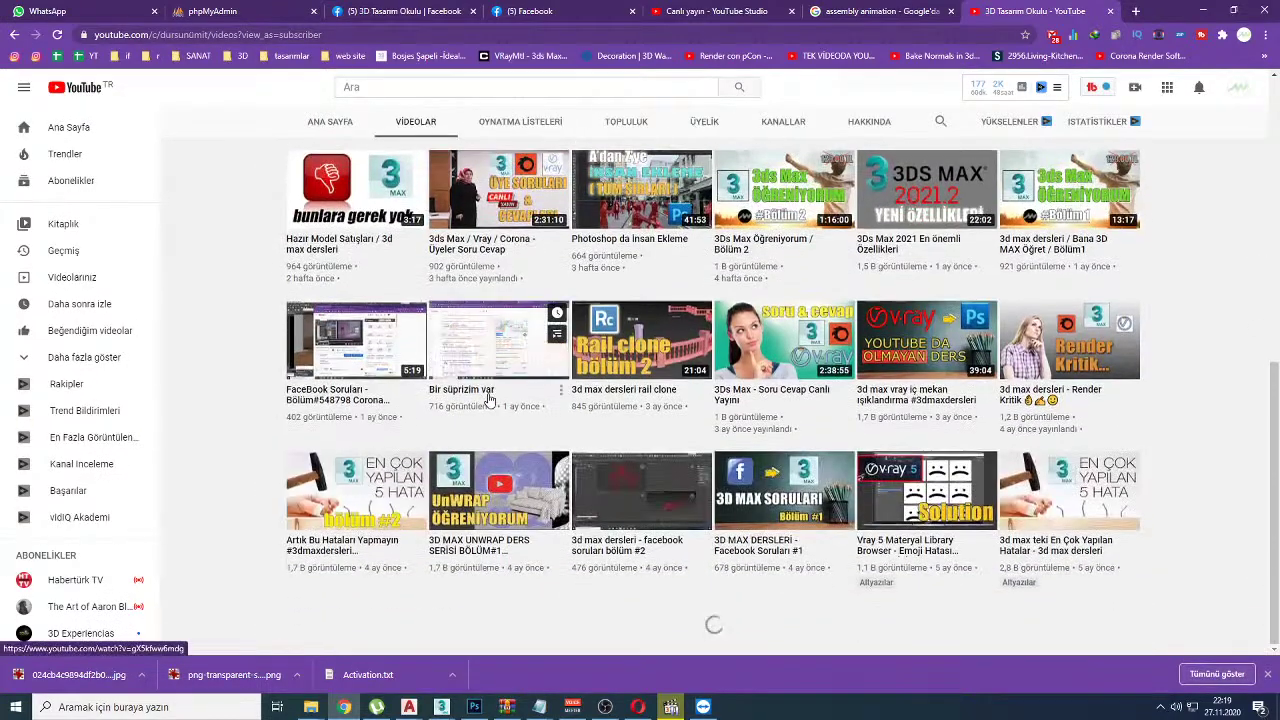
scroll(489, 398, down, 8)
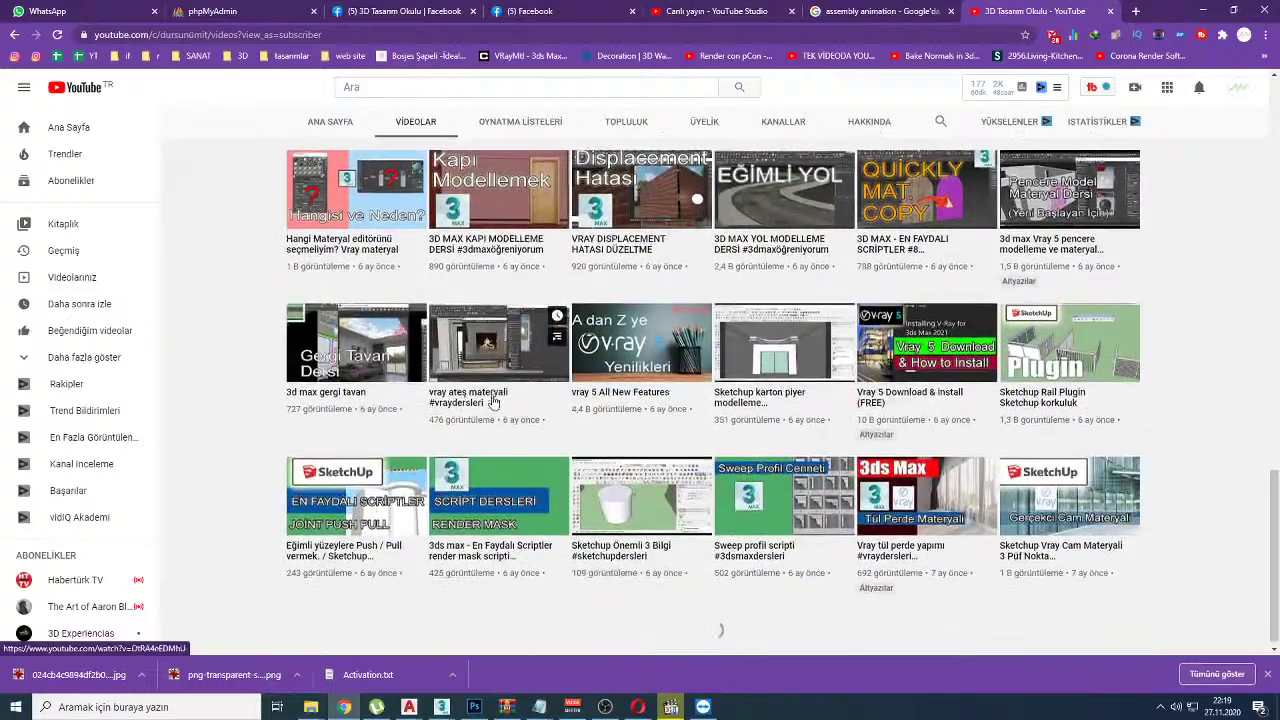
scroll(492, 402, down, 10)
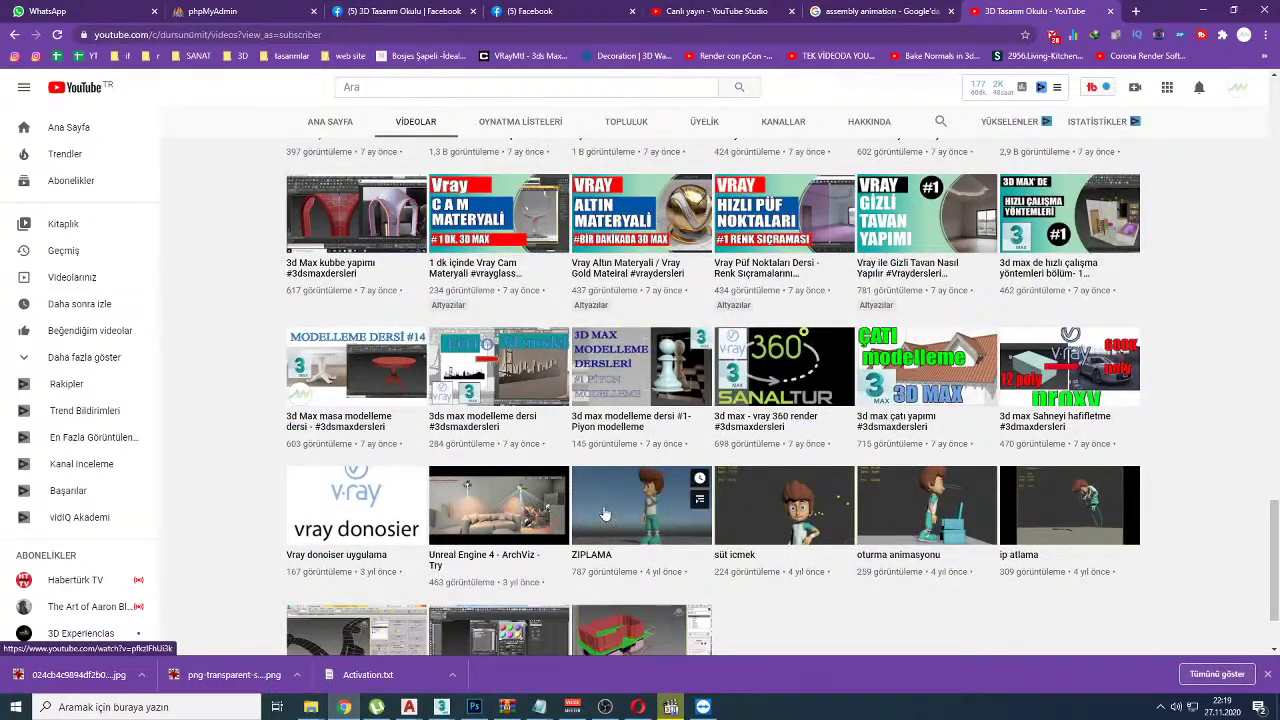
scroll(930, 510, down, 1)
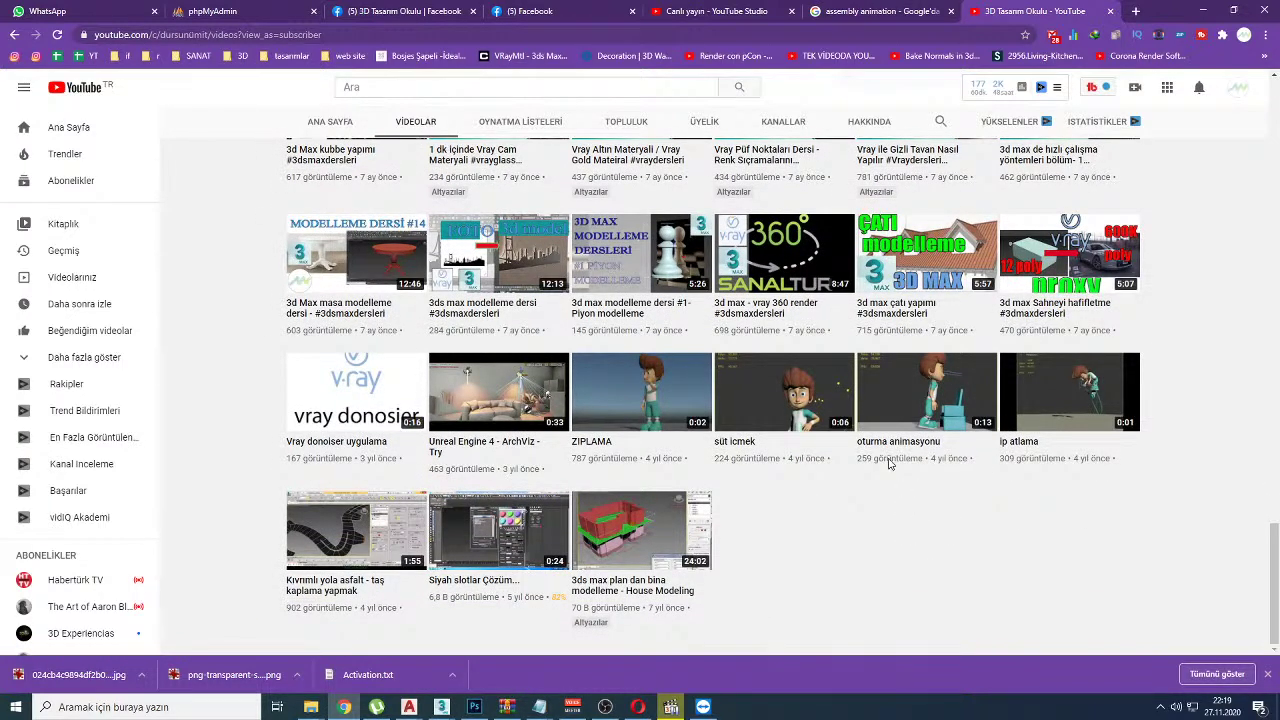
key(alt+Tab)
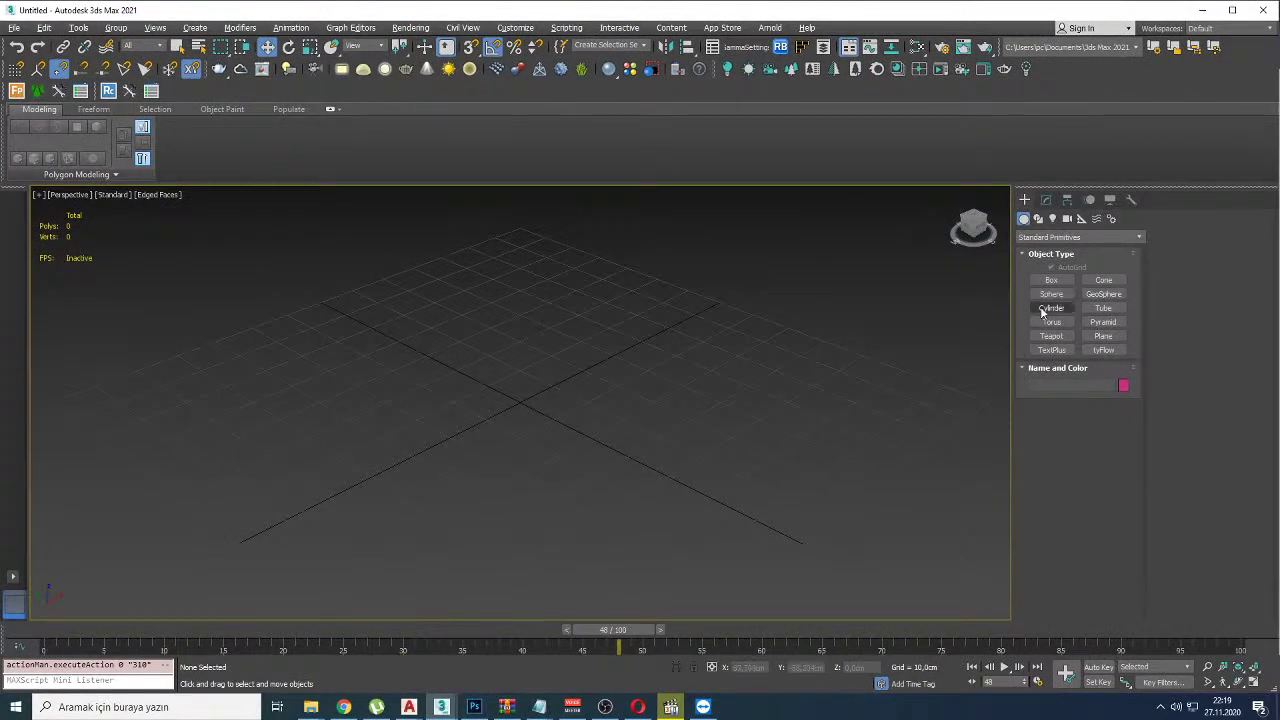
Step: Create a cylinder, frame it in the viewport, and turn off edged faces with F4
click(1051, 308)
drag(557, 402, 571, 452)
click(565, 250)
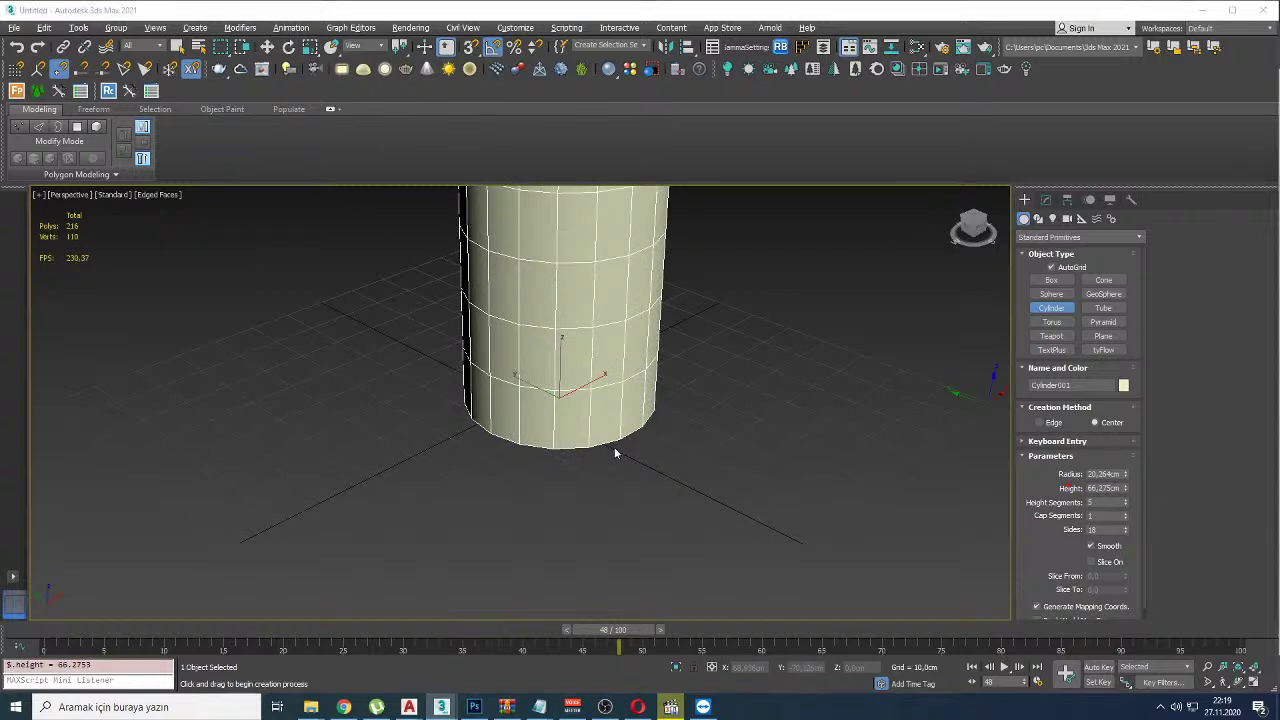
key(z)
click(424, 46)
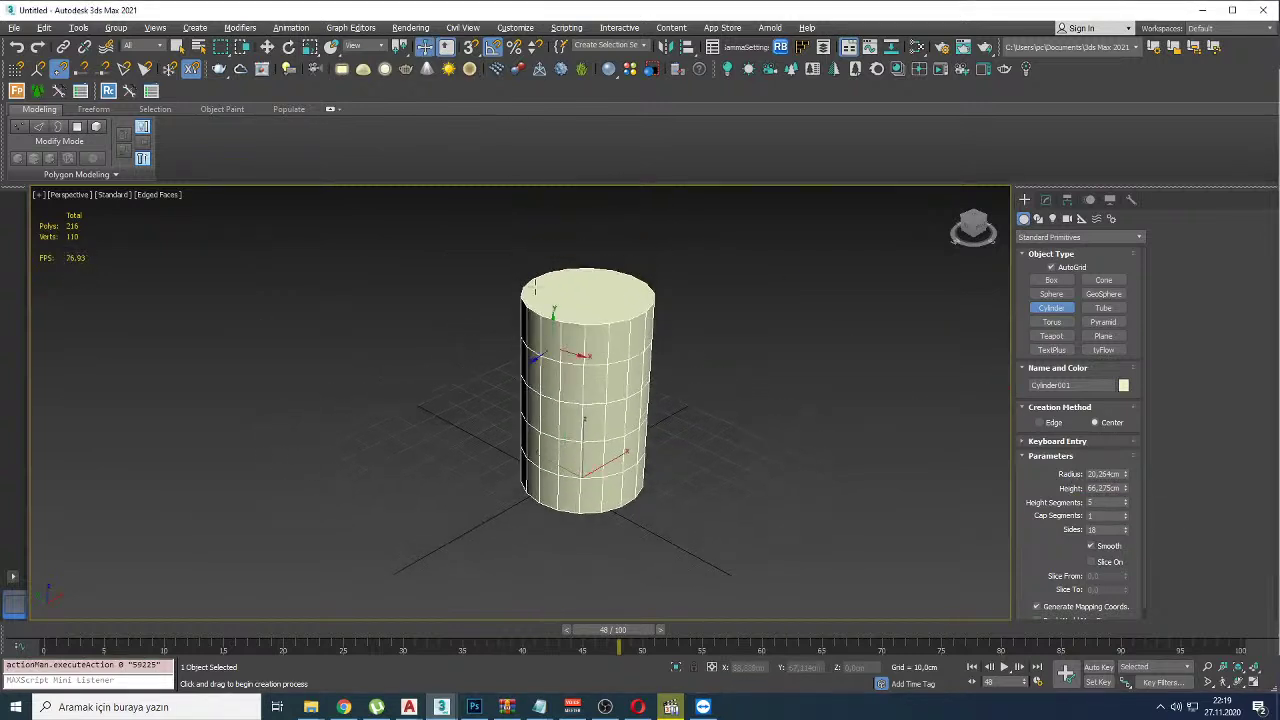
key(w)
click(463, 390)
click(600, 475)
alt+middle_drag(600, 475, 625, 488)
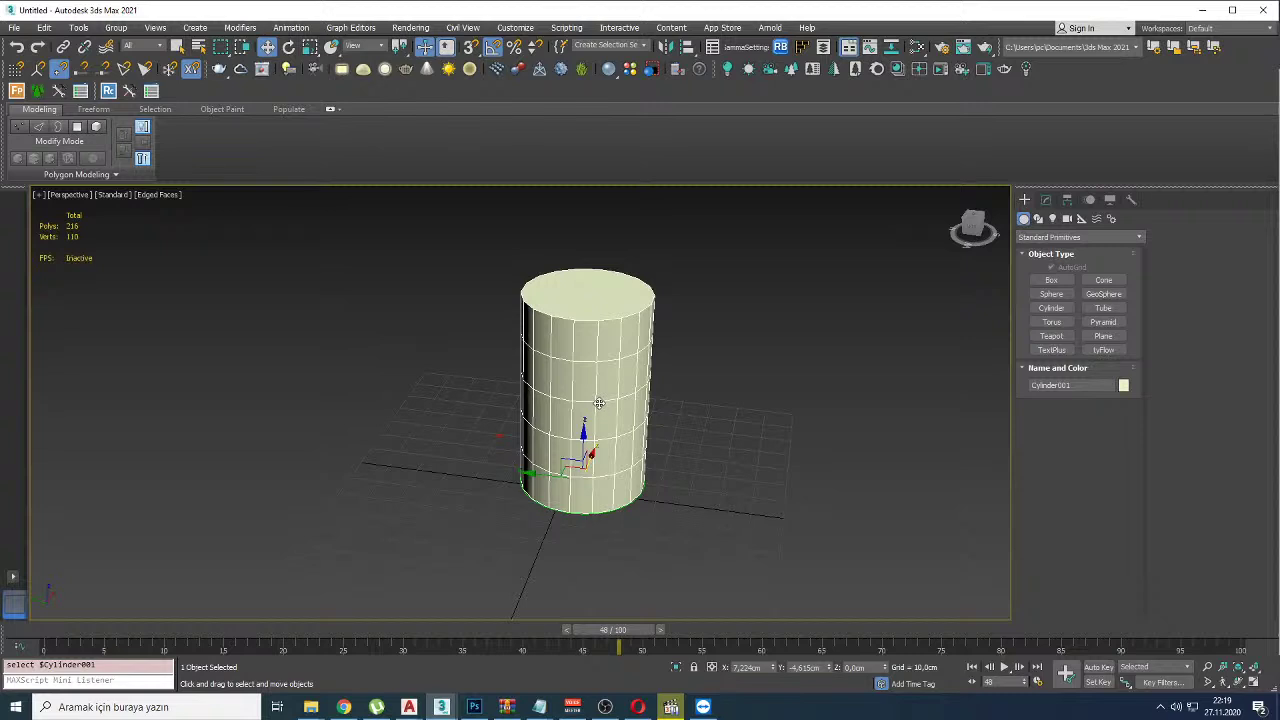
key(F4)
click(449, 438)
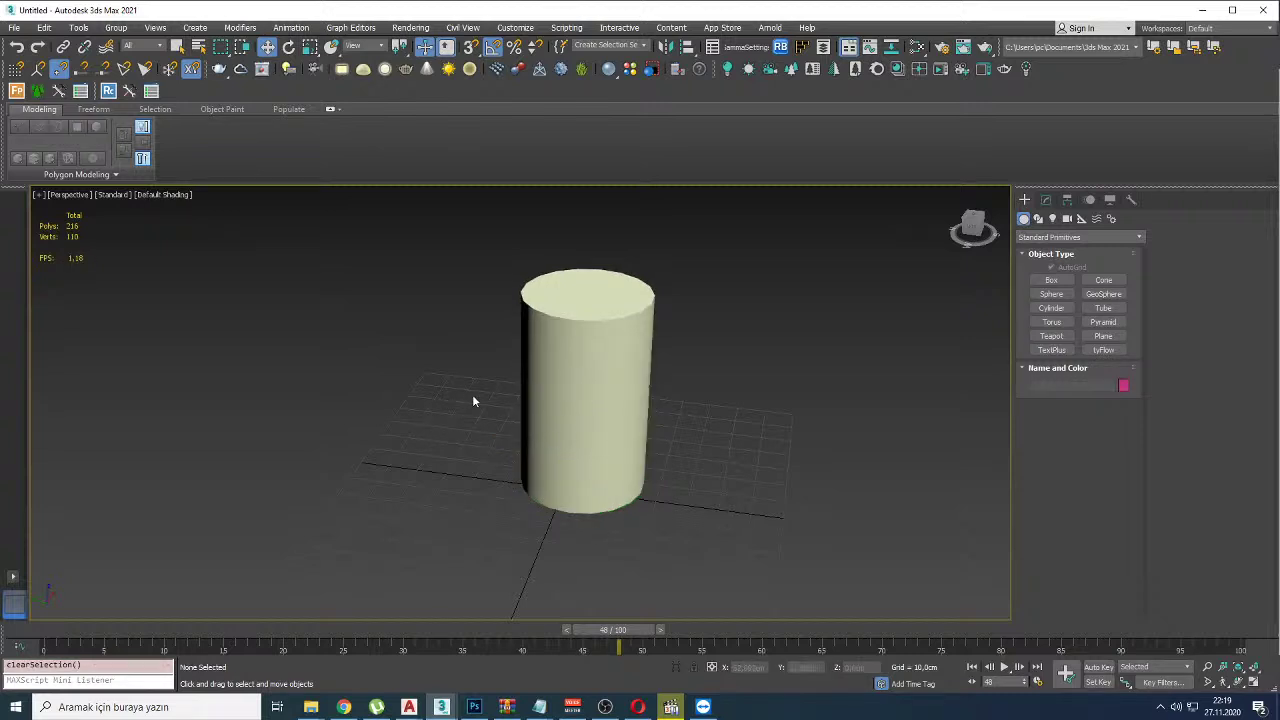
click(565, 470)
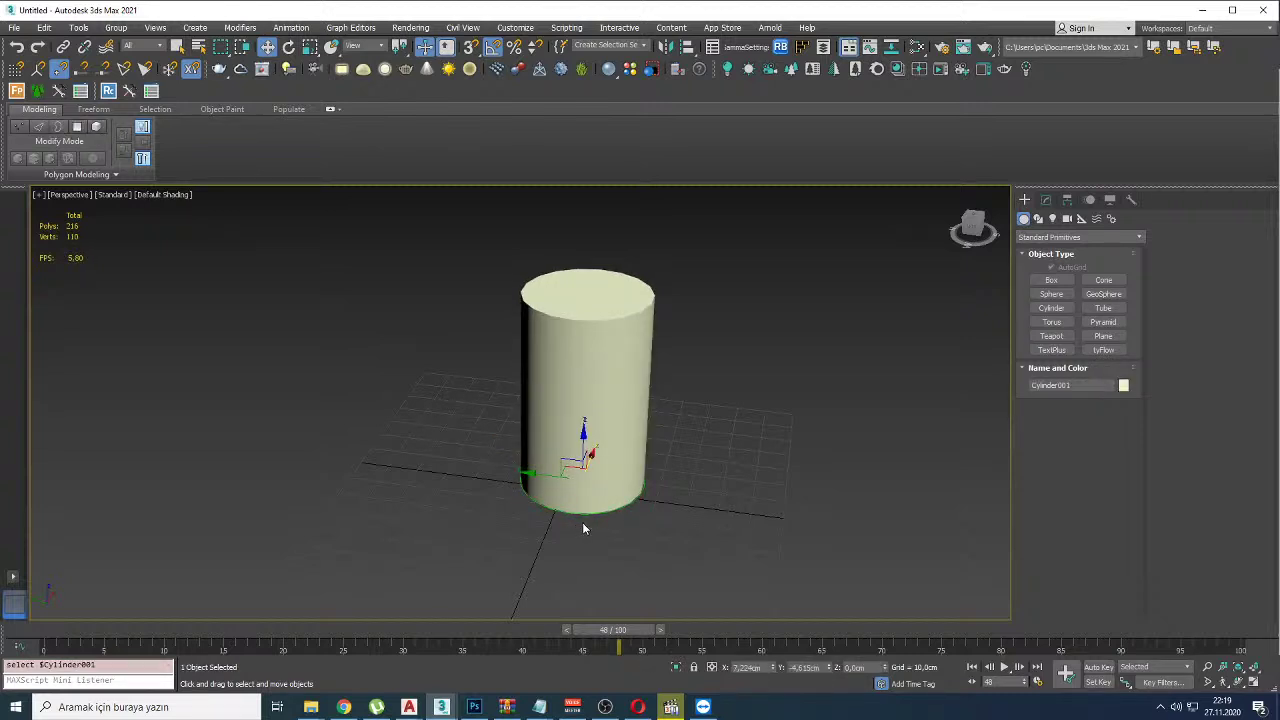
Step: Try resizing the cylinder with Select and Manipulate and Scale, then undo the scaling
click(426, 47)
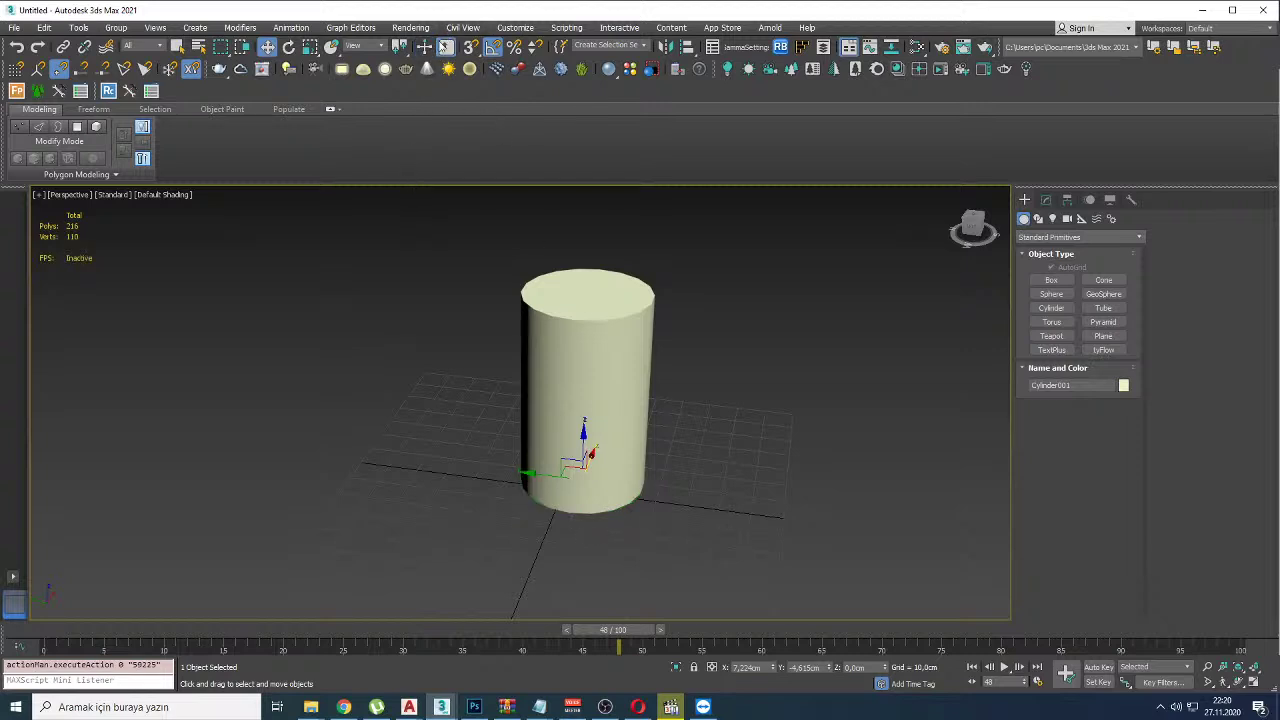
drag(614, 521, 640, 500)
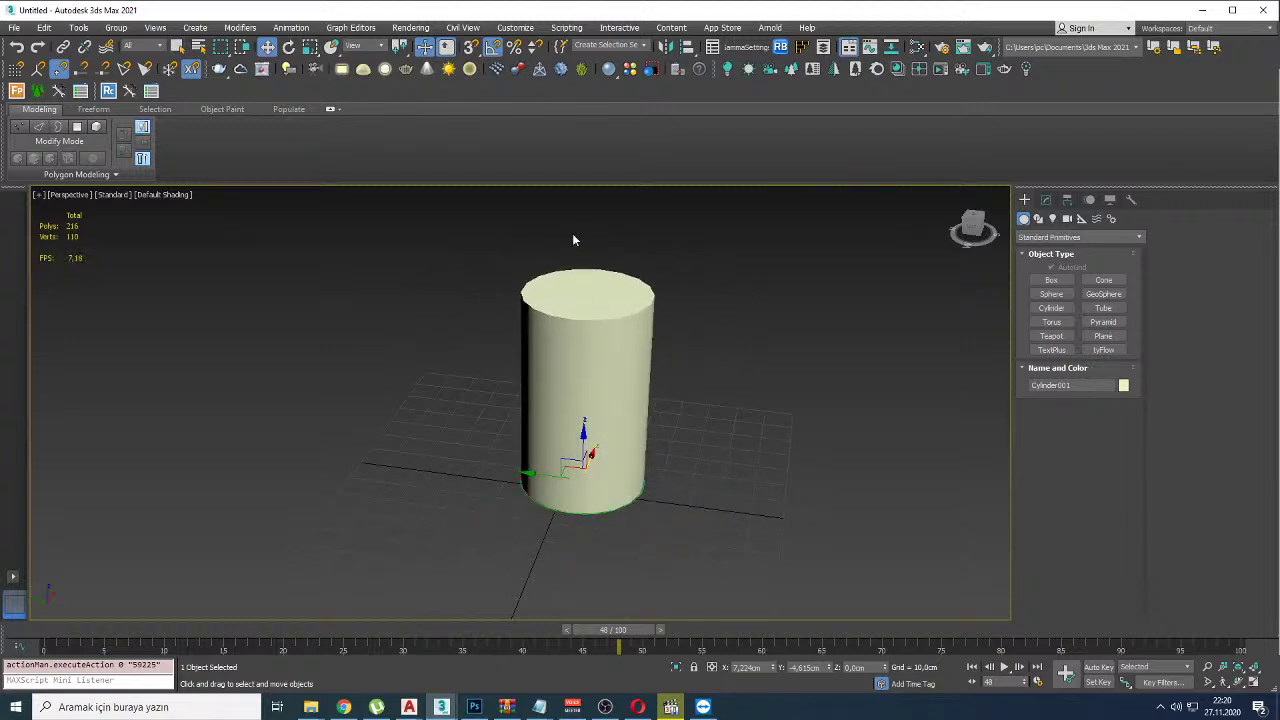
click(310, 47)
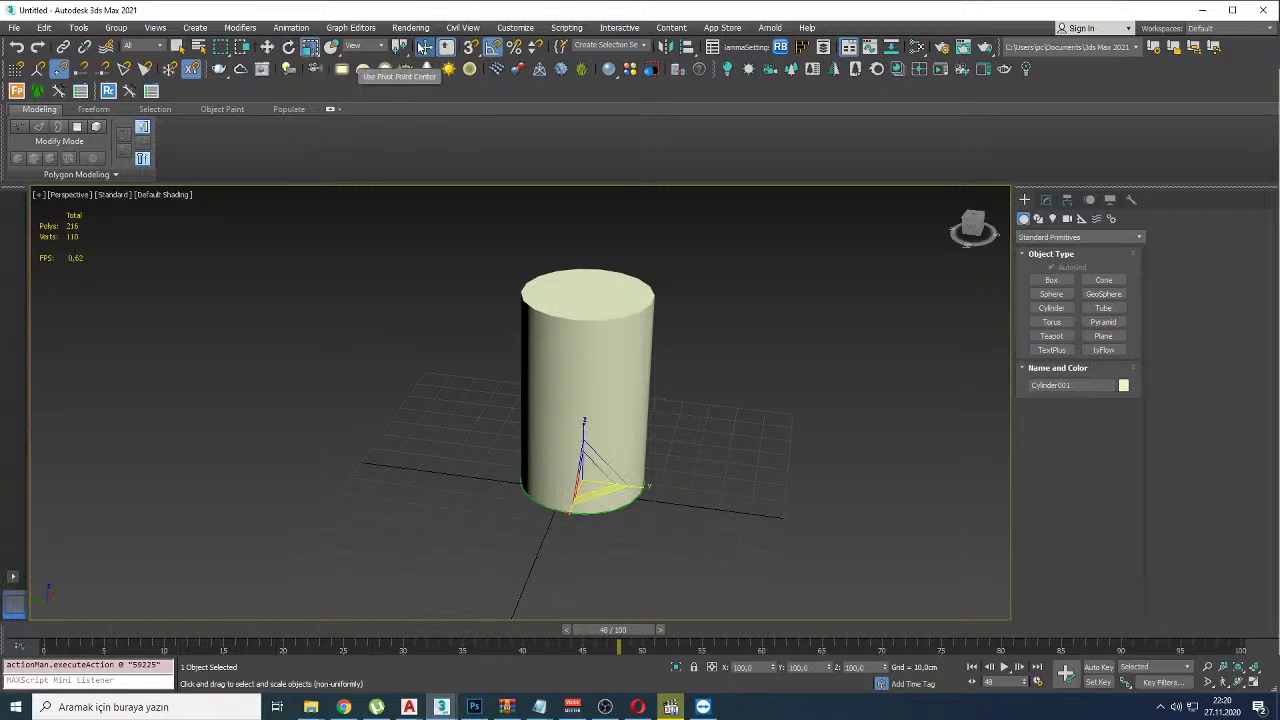
drag(600, 508, 738, 596)
click(1046, 199)
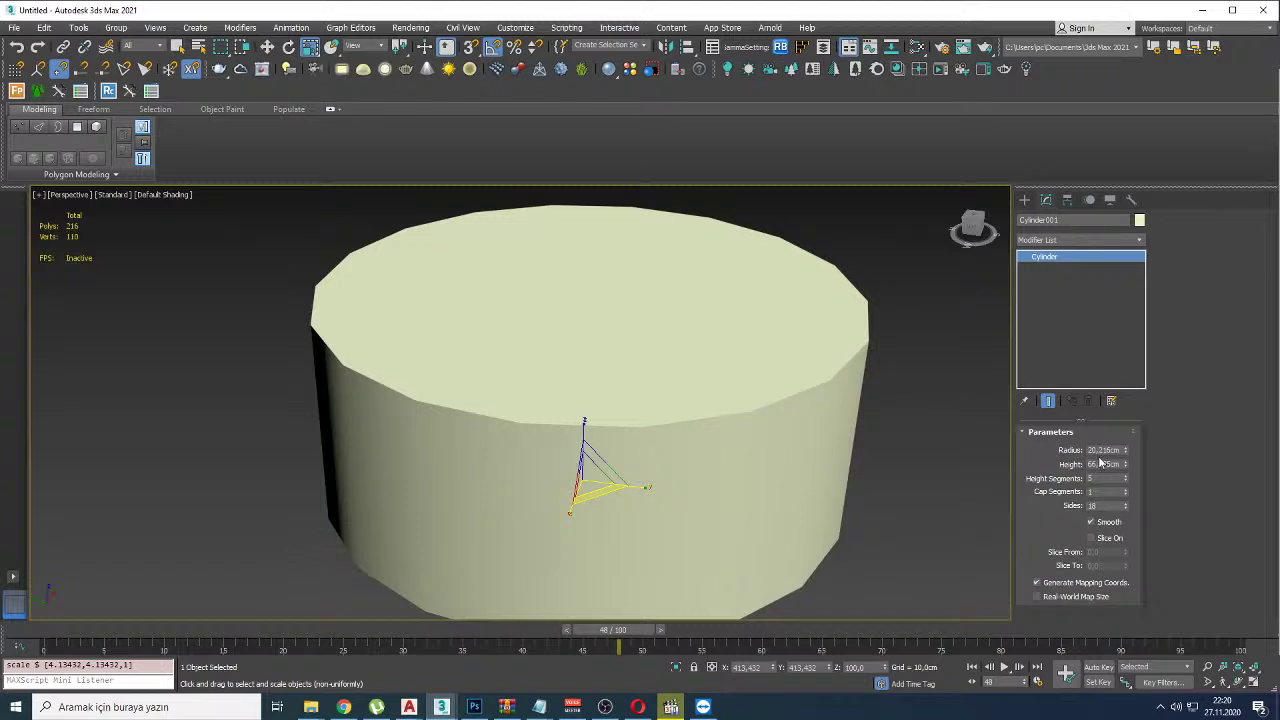
key(ctrl+z)
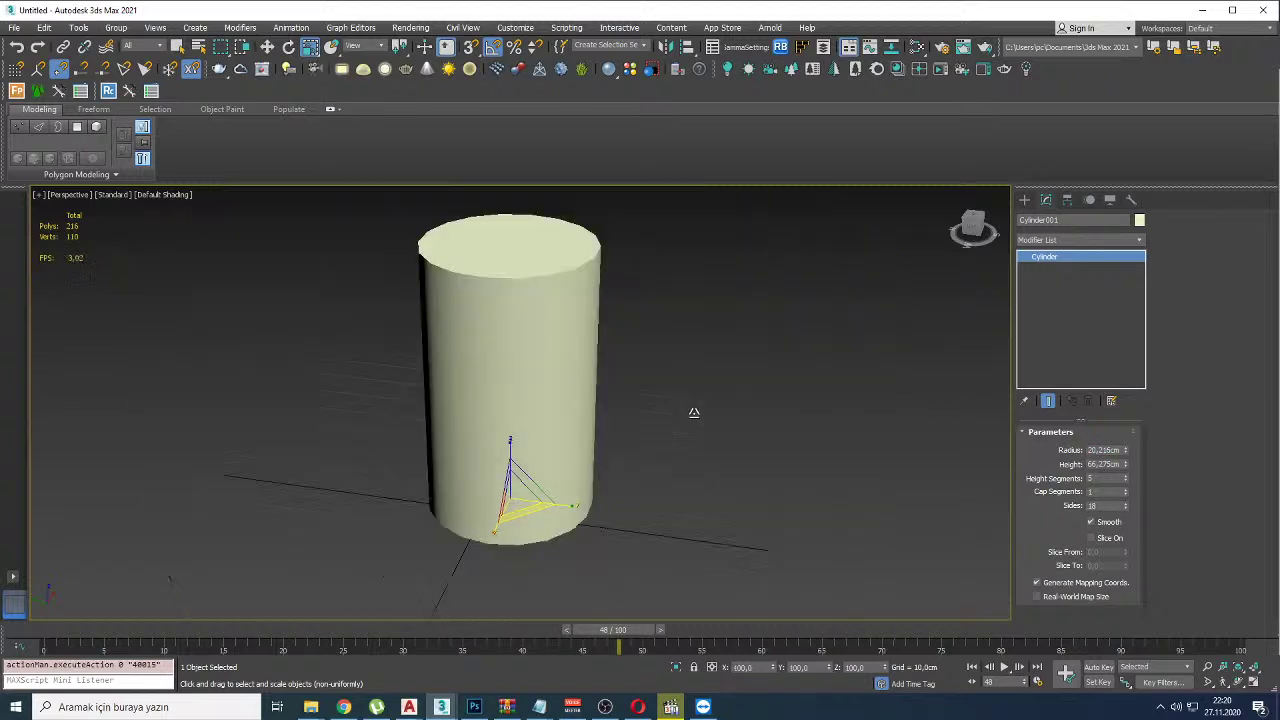
scroll(578, 421, down, 2)
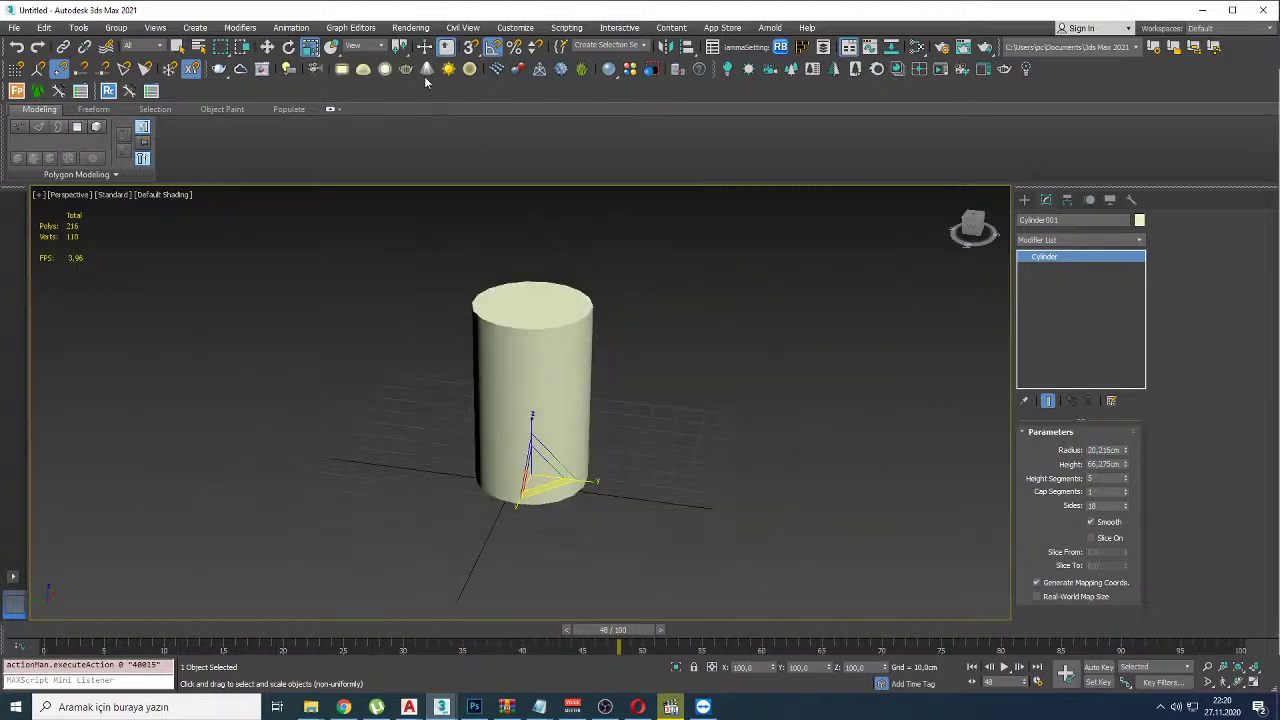
Step: Widen the cylinder to radius 82.176 cm with Select and Manipulate, then open File Explorer
click(424, 47)
key(w)
click(444, 382)
click(492, 385)
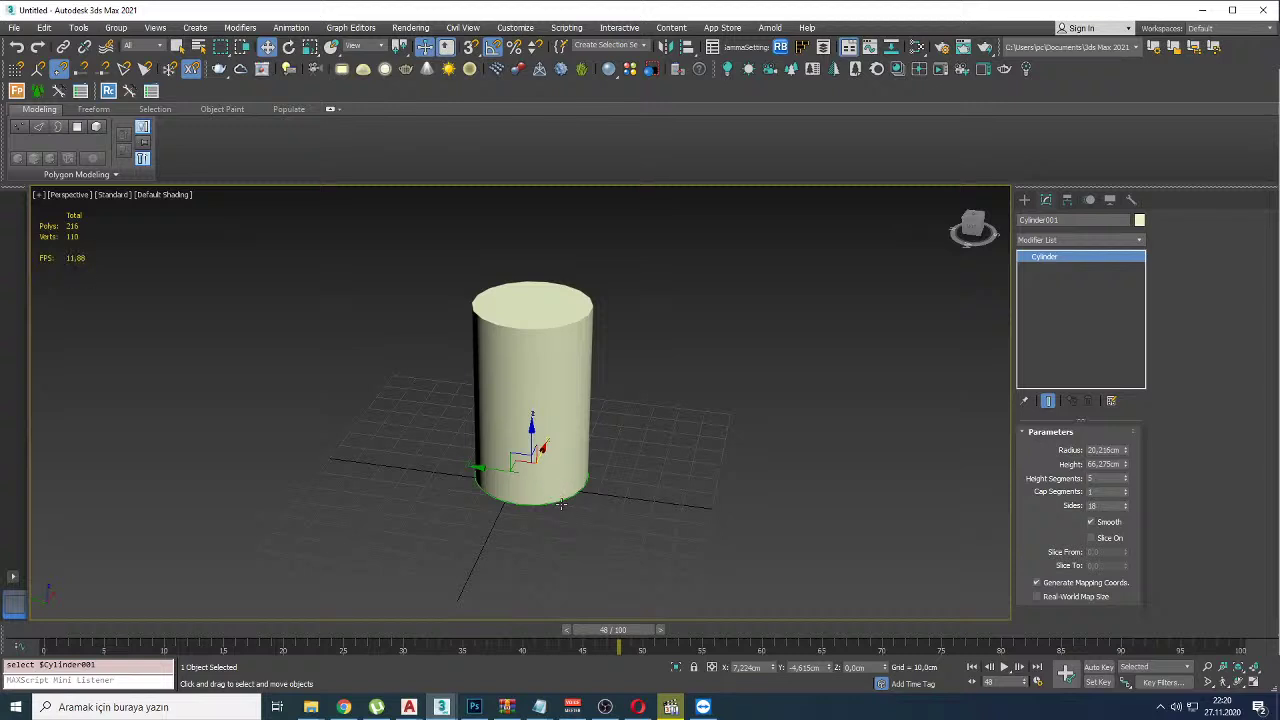
drag(561, 505, 755, 590)
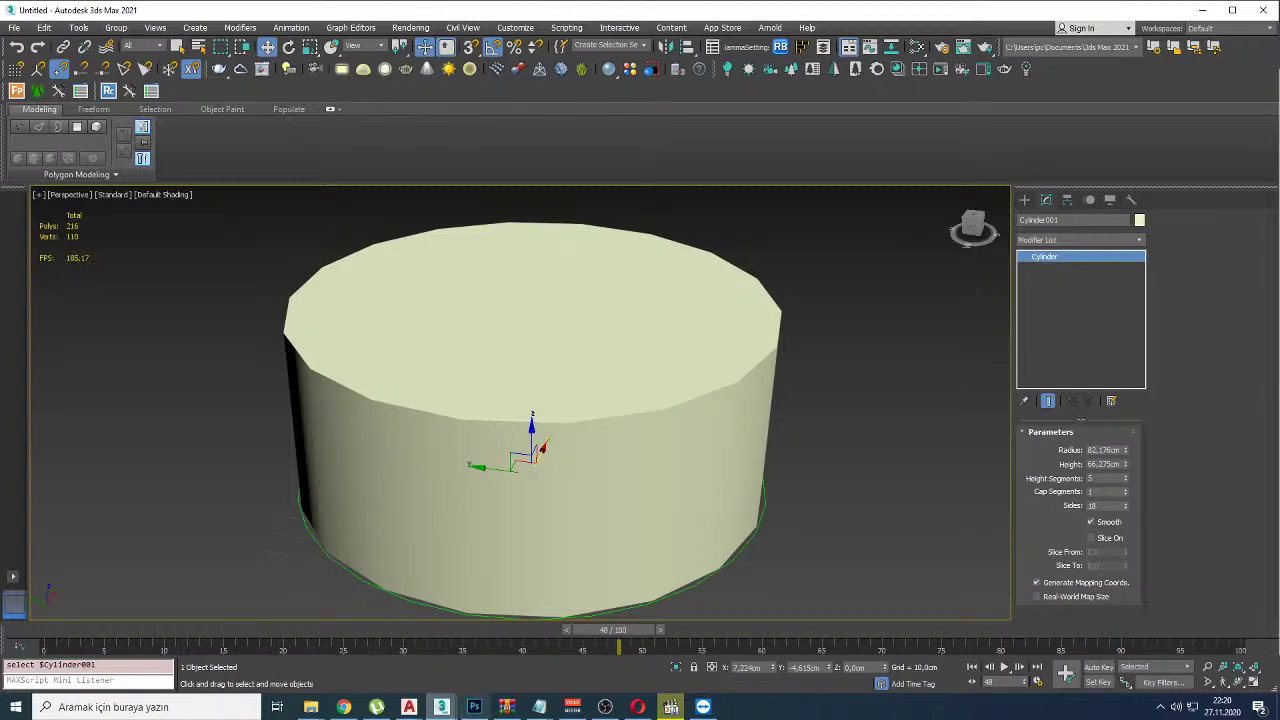
key(super+e)
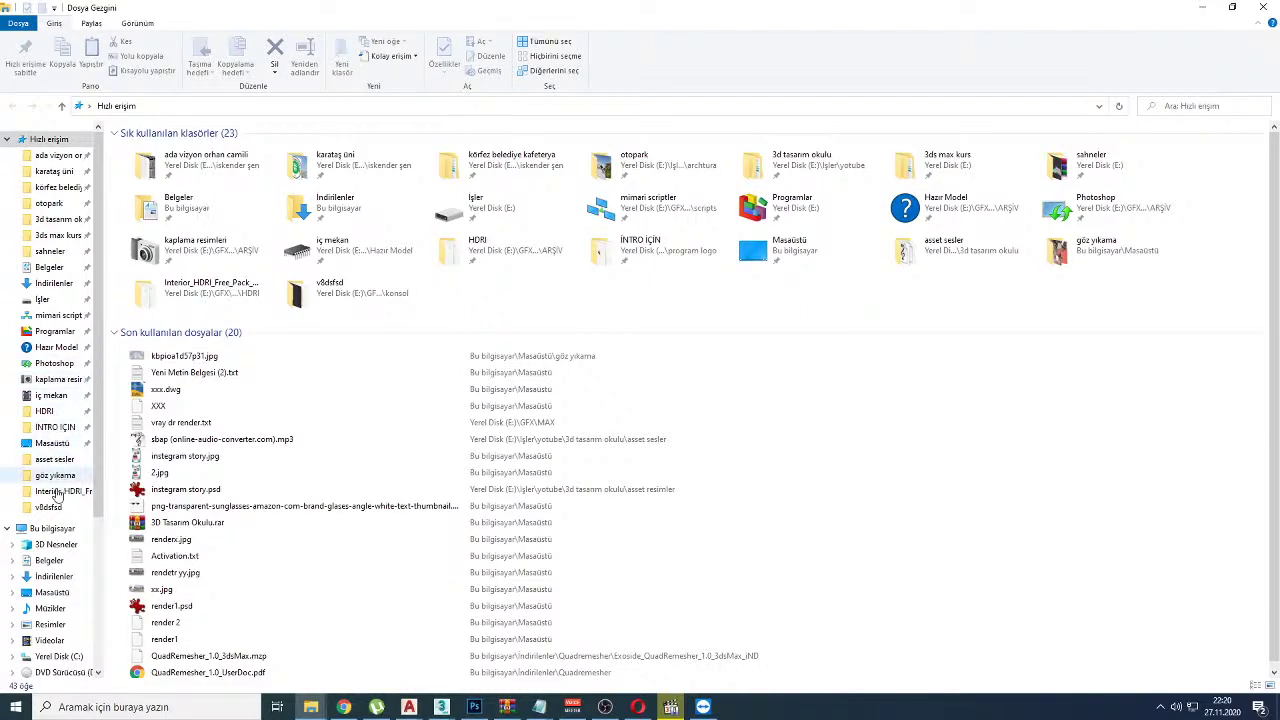
Step: Browse to E:\fotoğraflar\youtube\tuto to show its eight tutorial videos, then close File Explorer
click(52, 528)
double_click(470, 256)
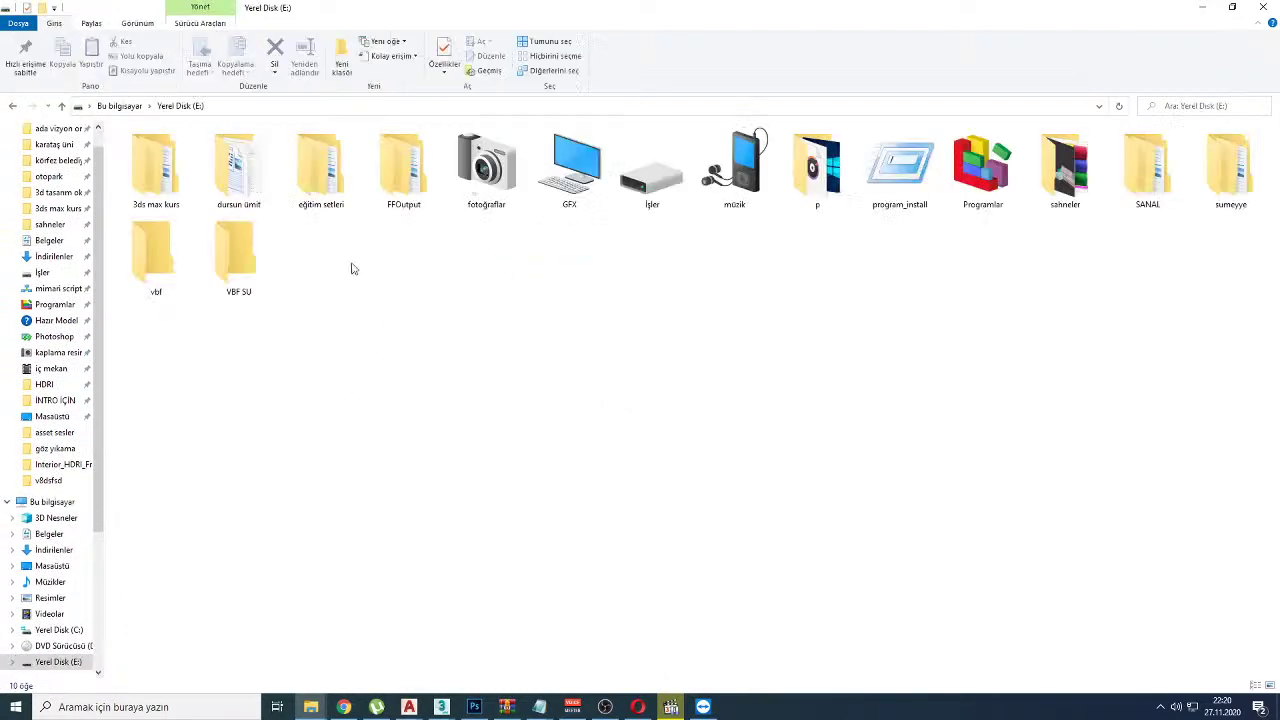
double_click(486, 175)
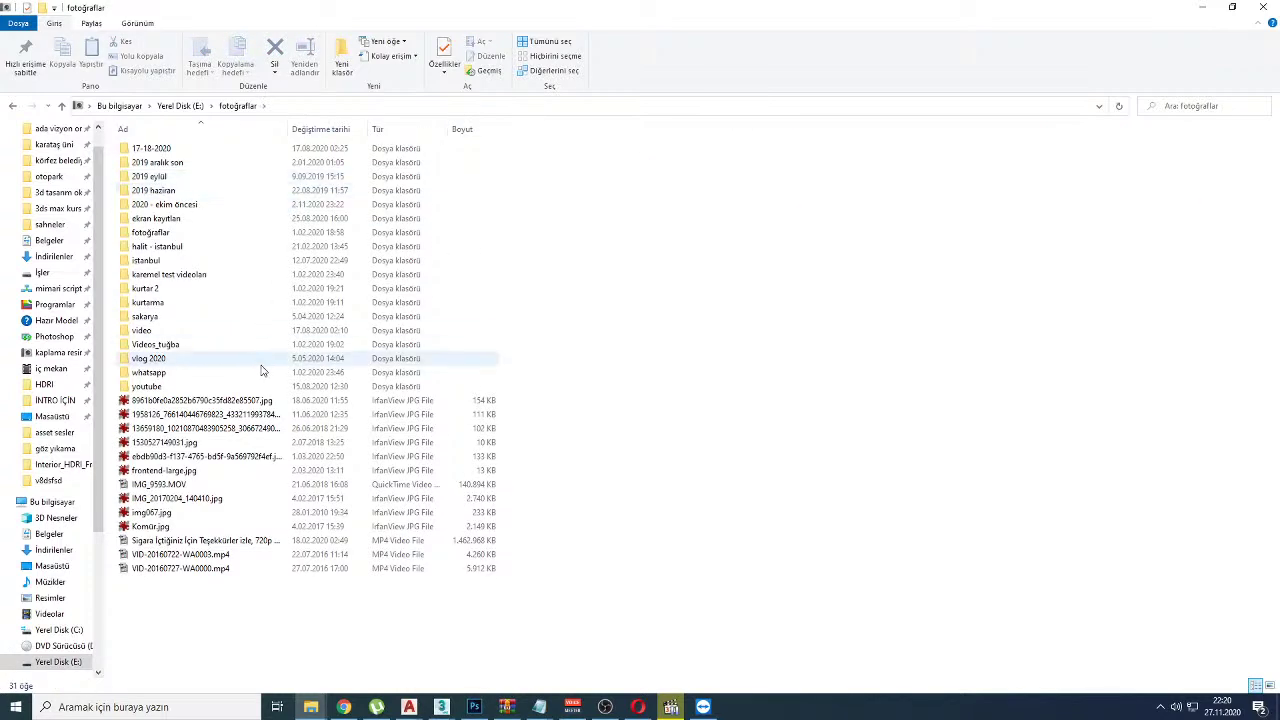
double_click(190, 387)
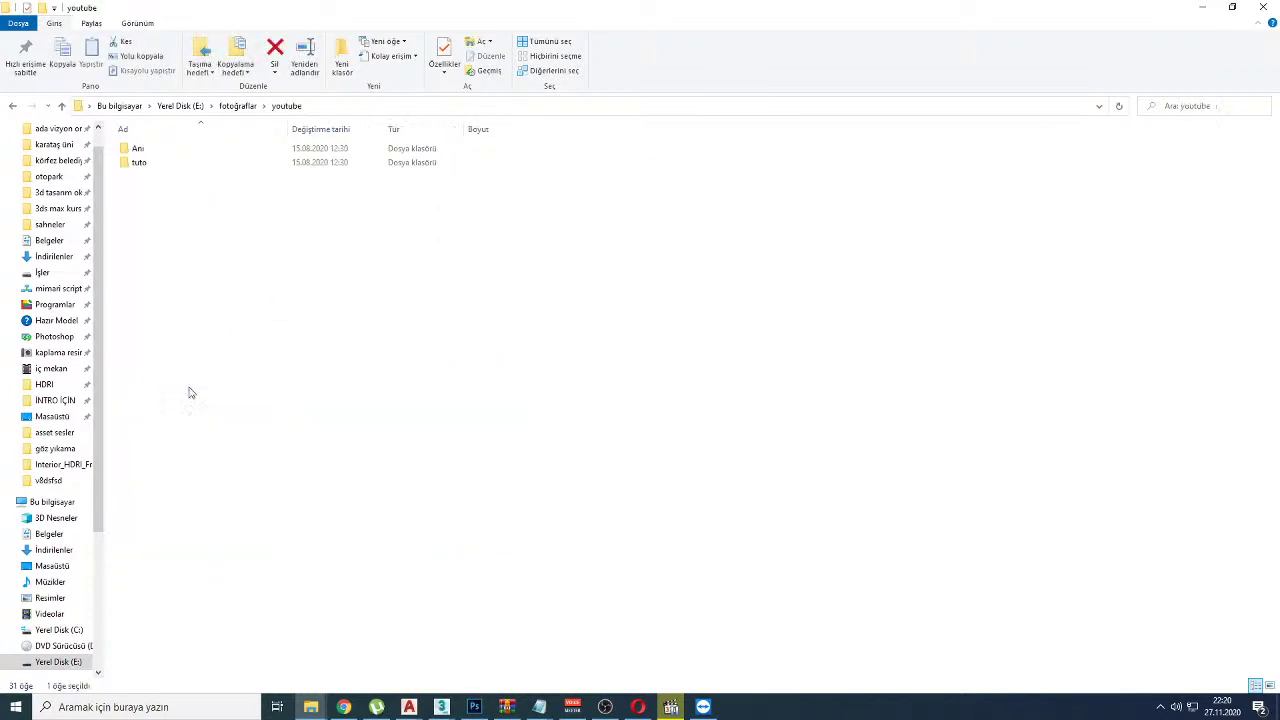
click(131, 166)
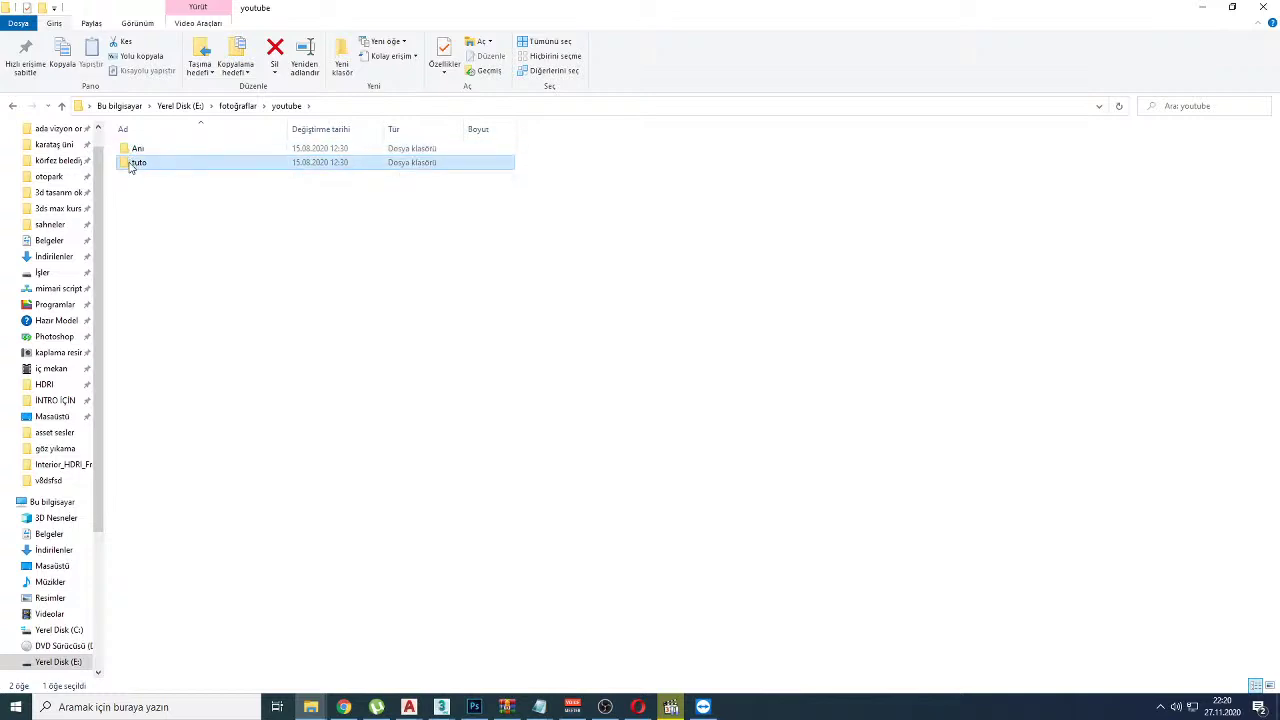
click(150, 200)
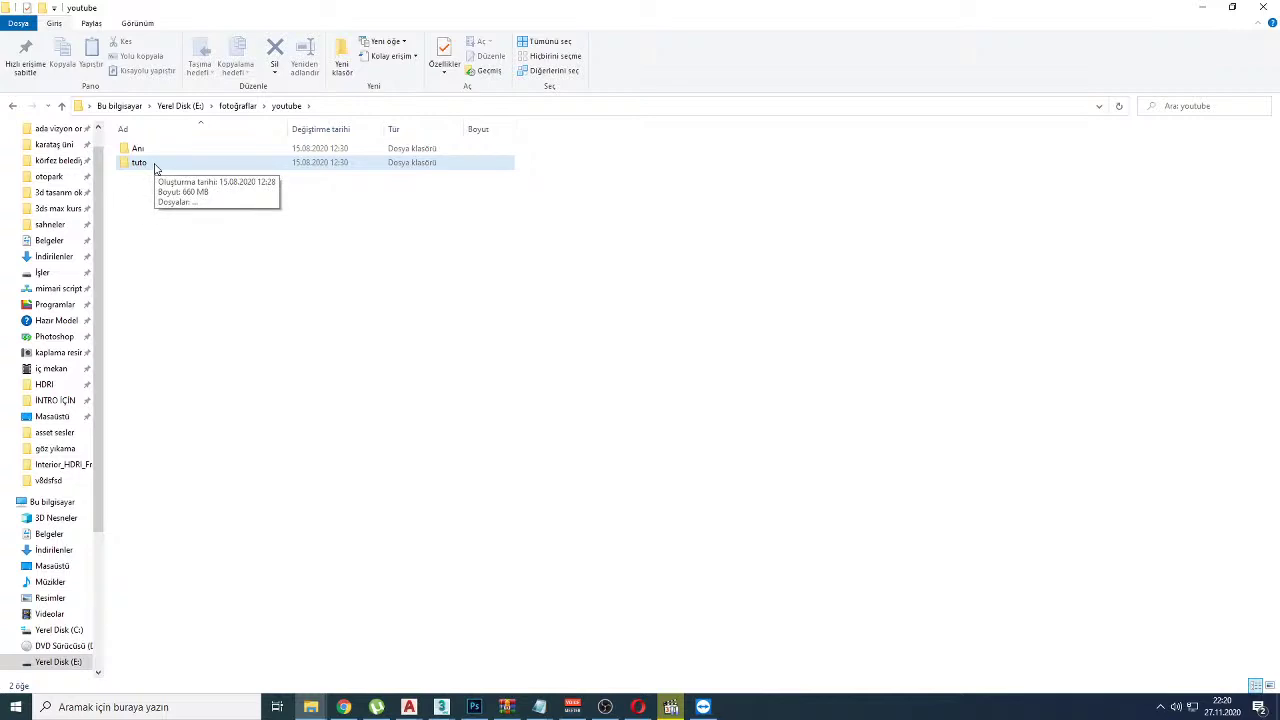
double_click(155, 164)
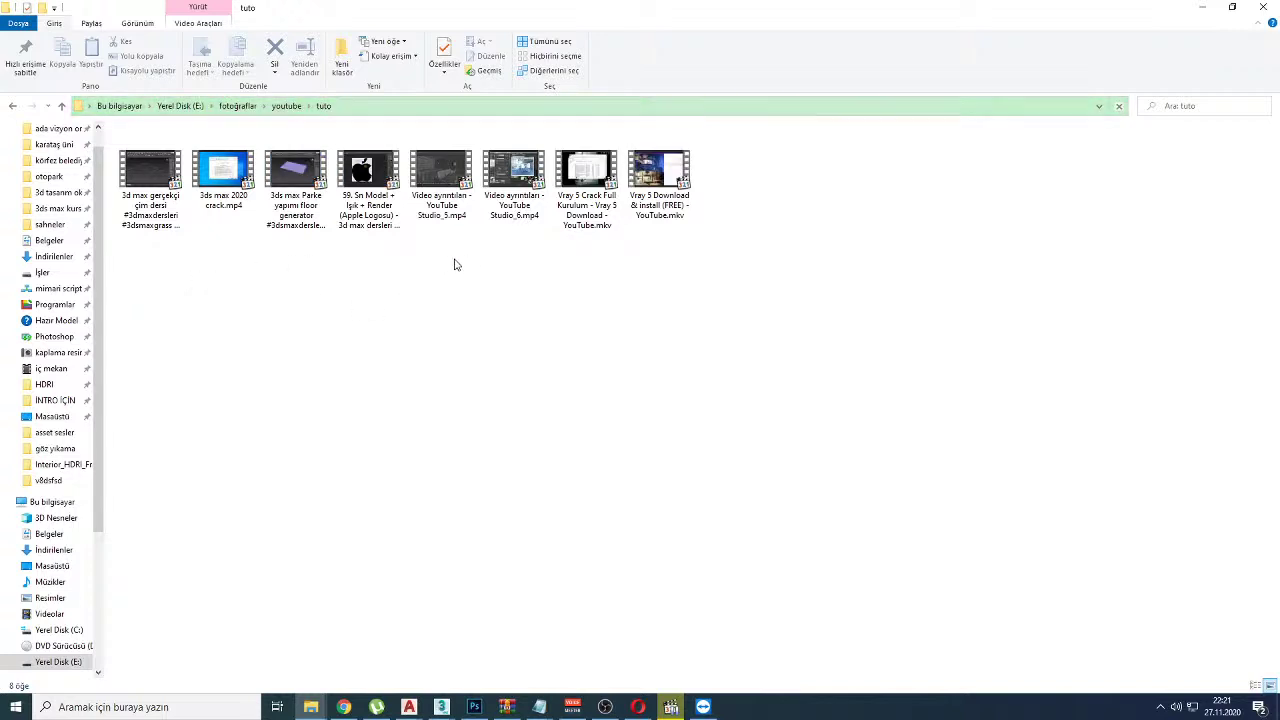
click(1274, 8)
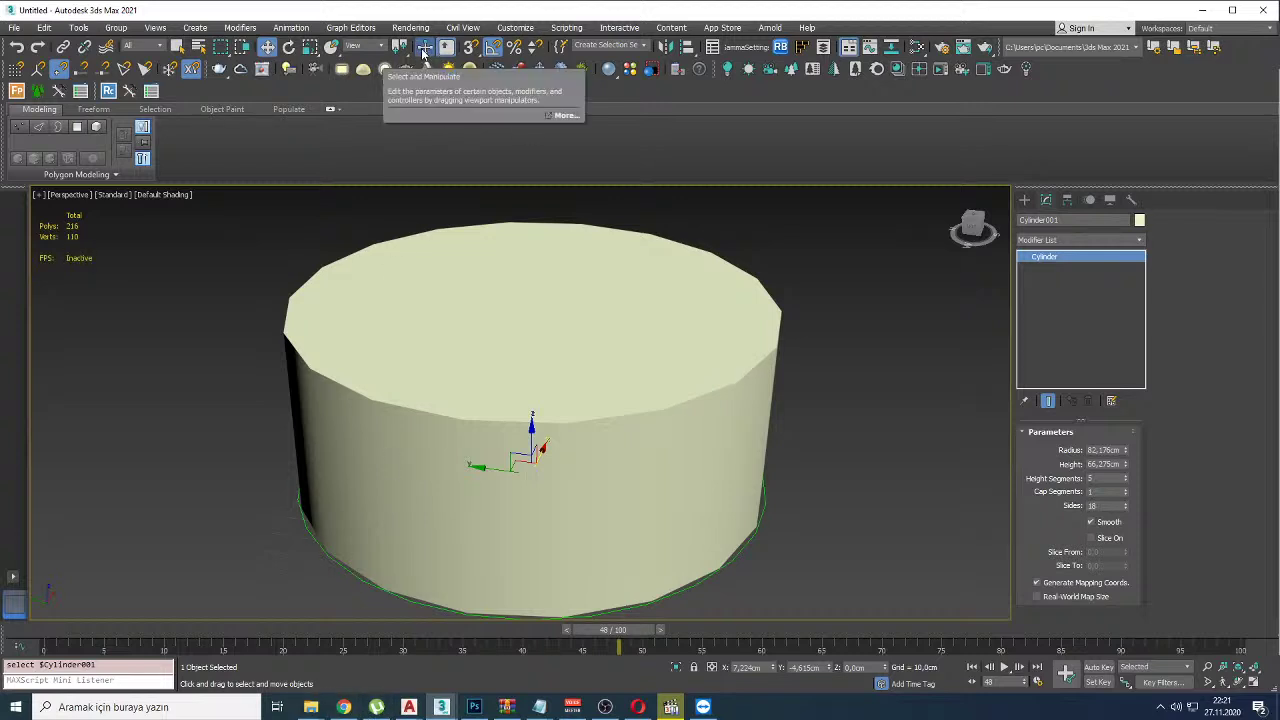
Step: Scroll the channel's uploaded videos, circle the süt icmek thumbnail, then bring up a File Explorer window
click(343, 707)
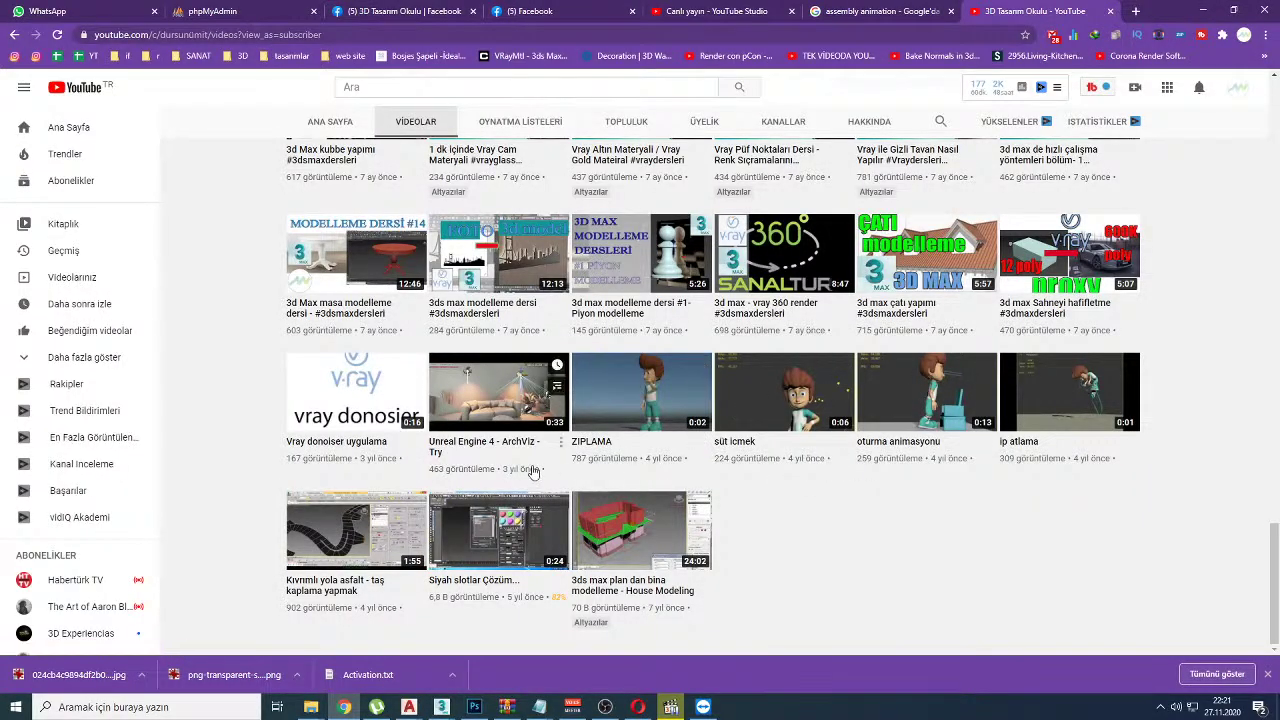
scroll(533, 471, up, 3)
scroll(533, 471, down, 3)
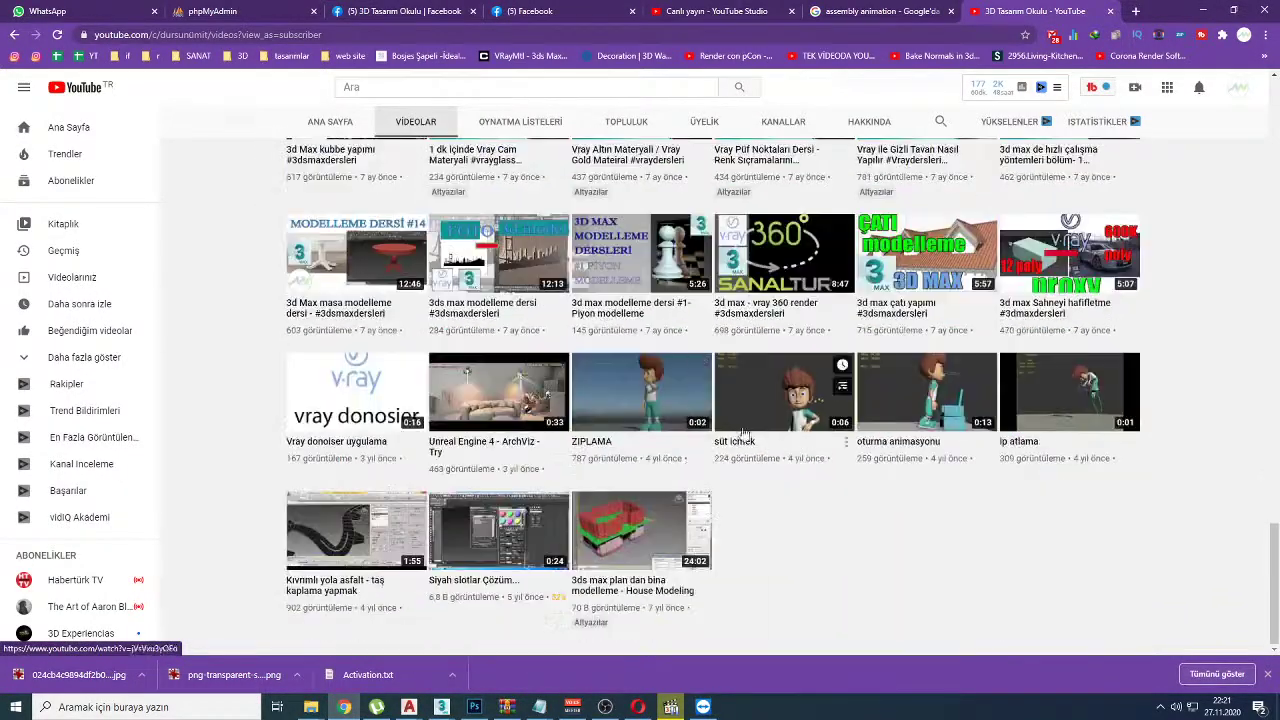
mouse_move(790, 310)
mouse_down()
mouse_move(871, 507)
mouse_move(785, 268)
mouse_up()
scroll(750, 373, up, 10)
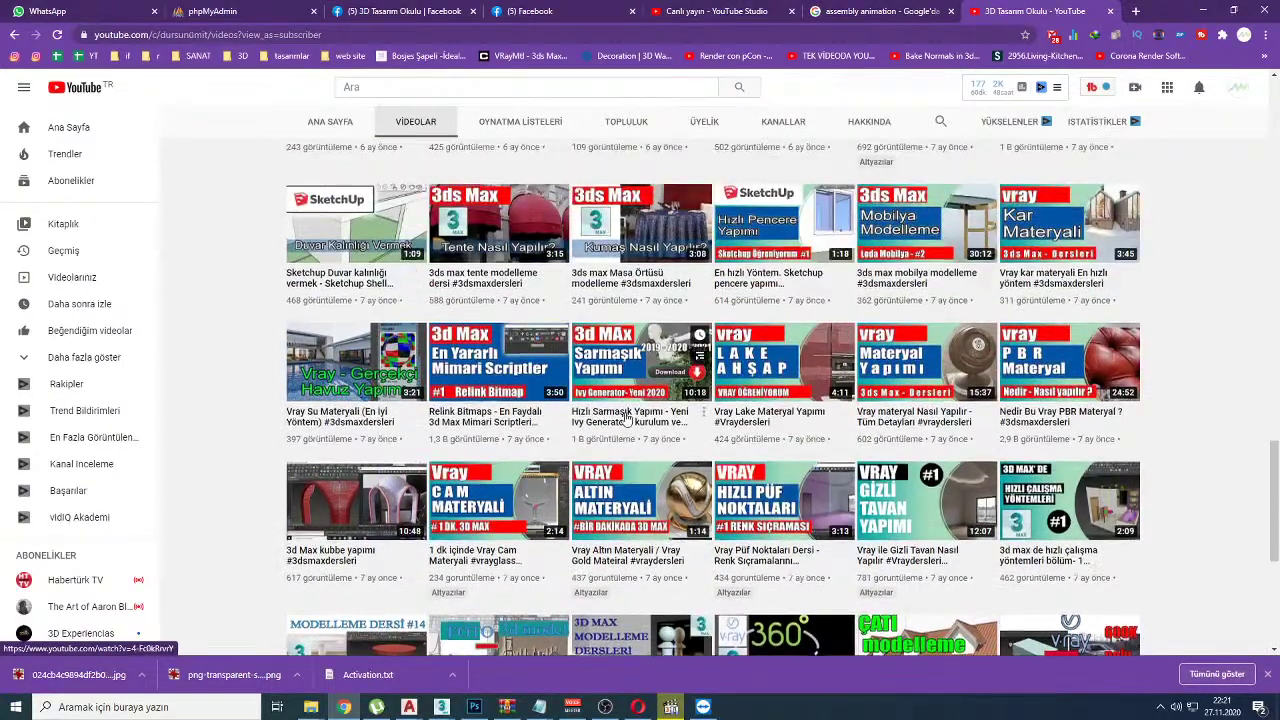
scroll(626, 418, up, 2)
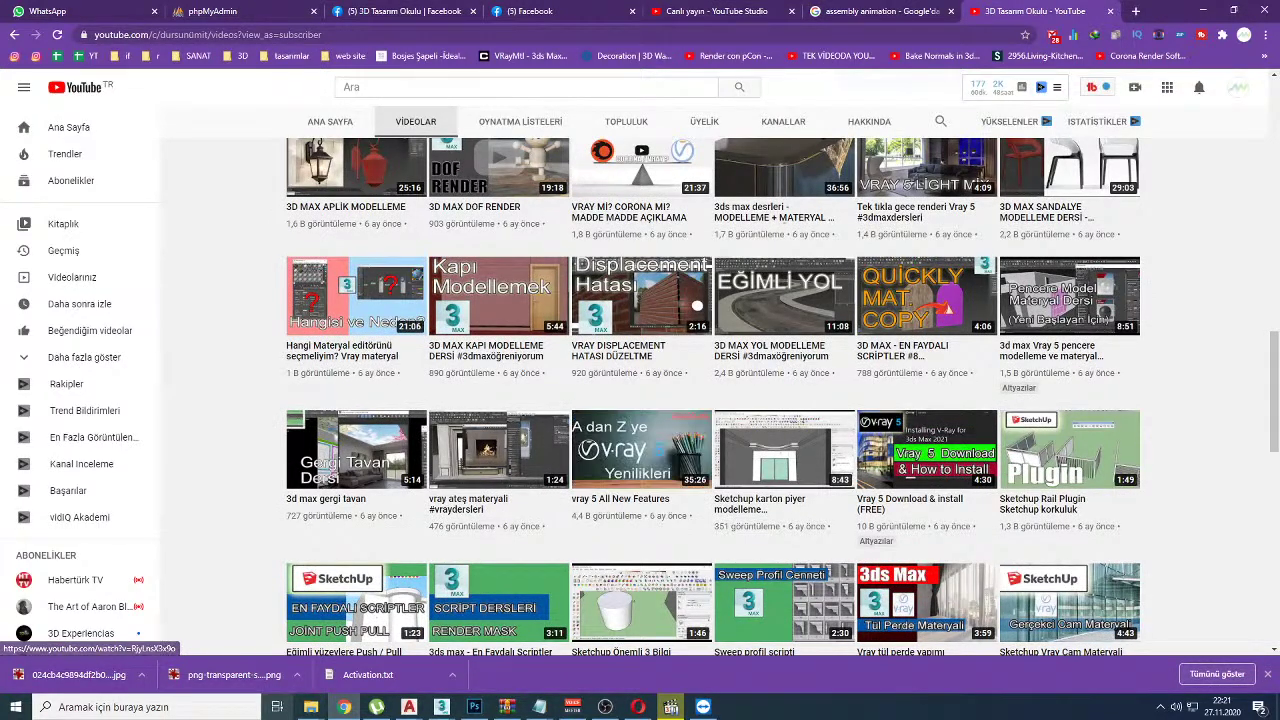
mouse_move(311, 707)
click(1060, 640)
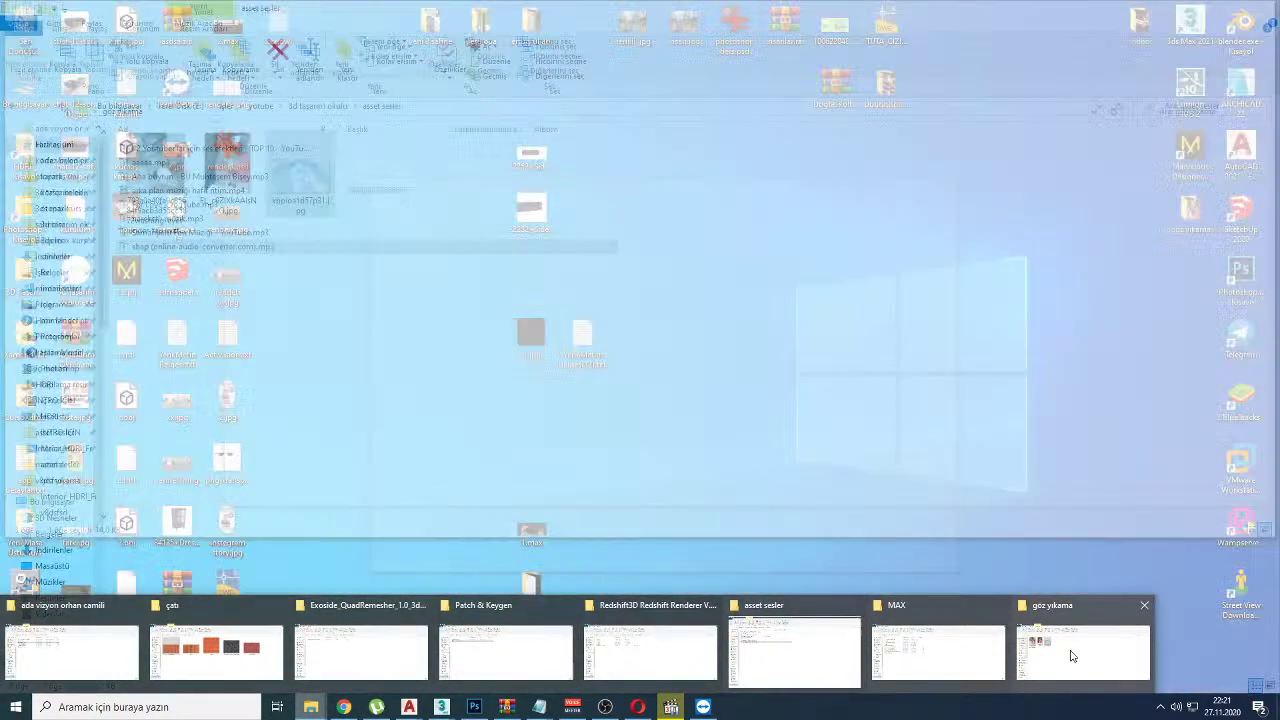
Step: Browse to E:\fotoğraflar\youtube\Anı and play the '3ds max animasyon demoreel' video
click(1071, 654)
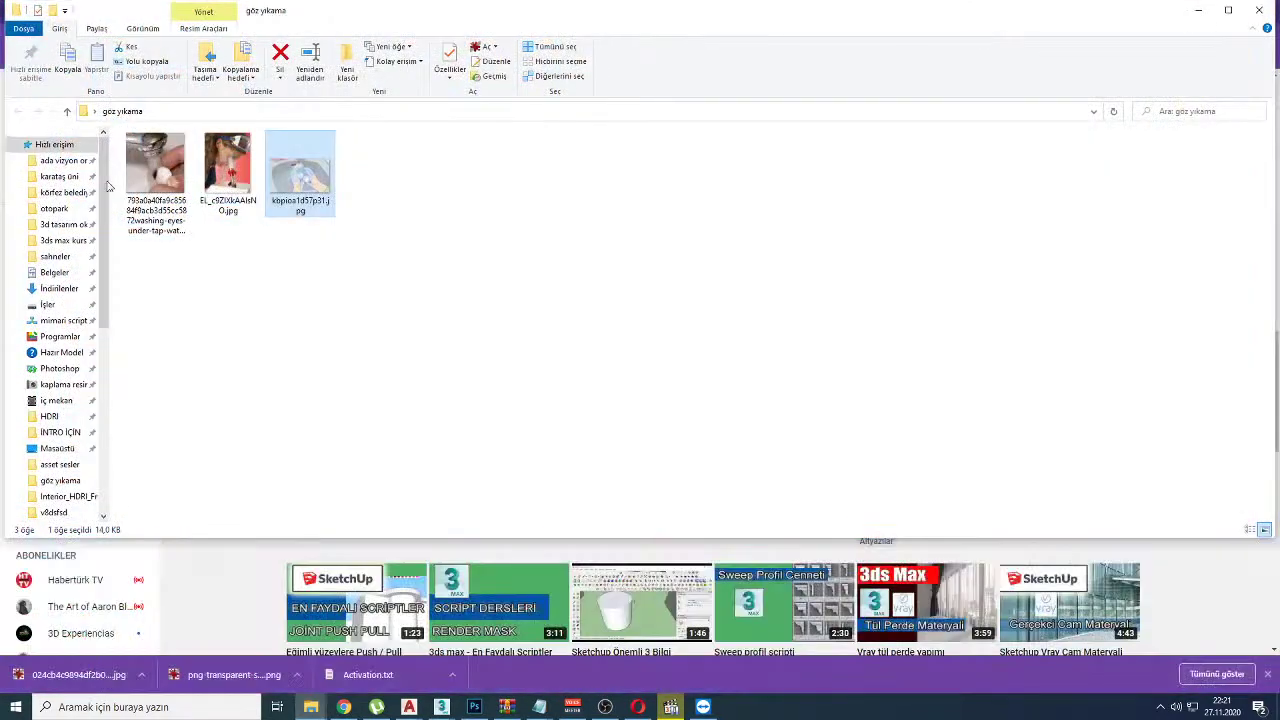
click(80, 384)
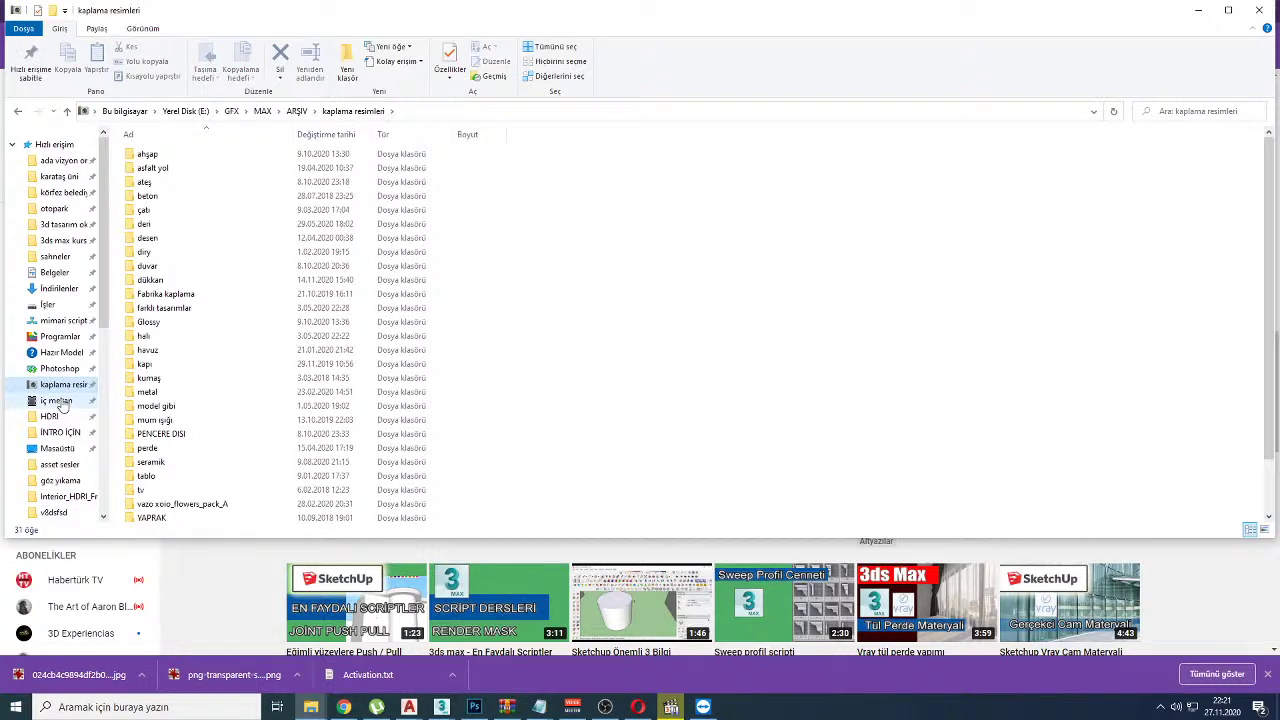
scroll(58, 402, down, 4)
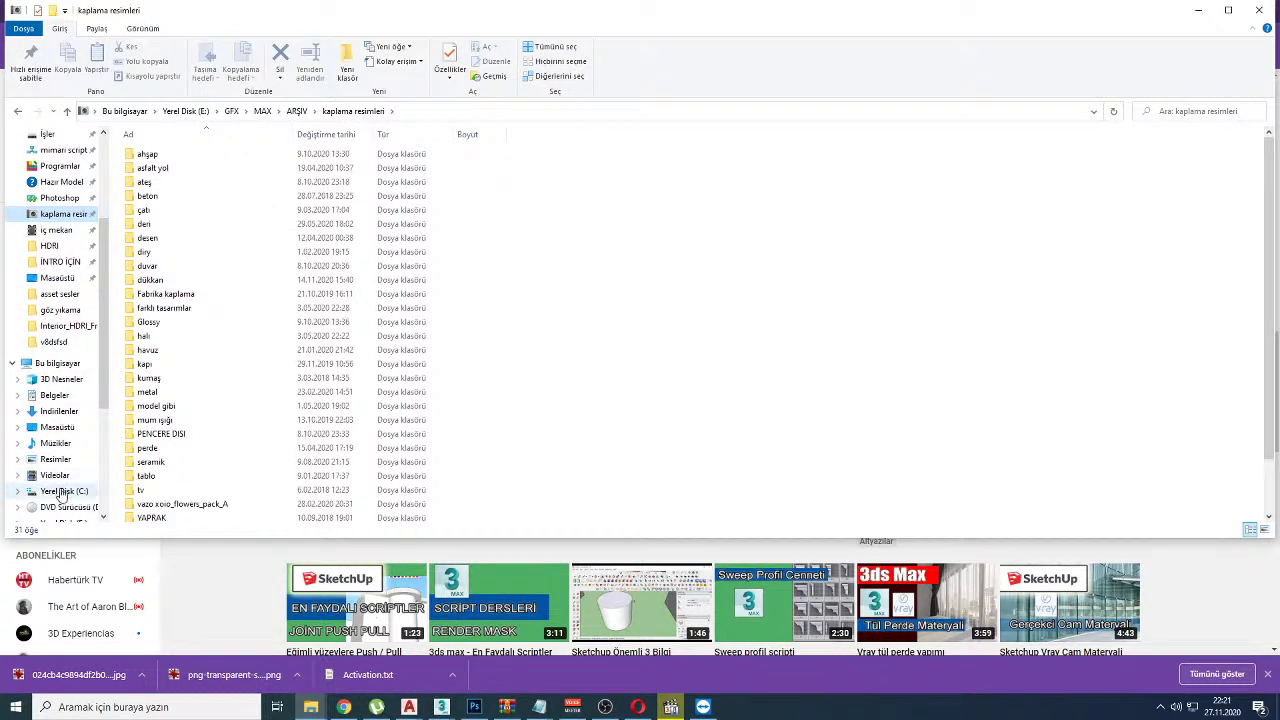
scroll(62, 493, down, 2)
click(60, 443)
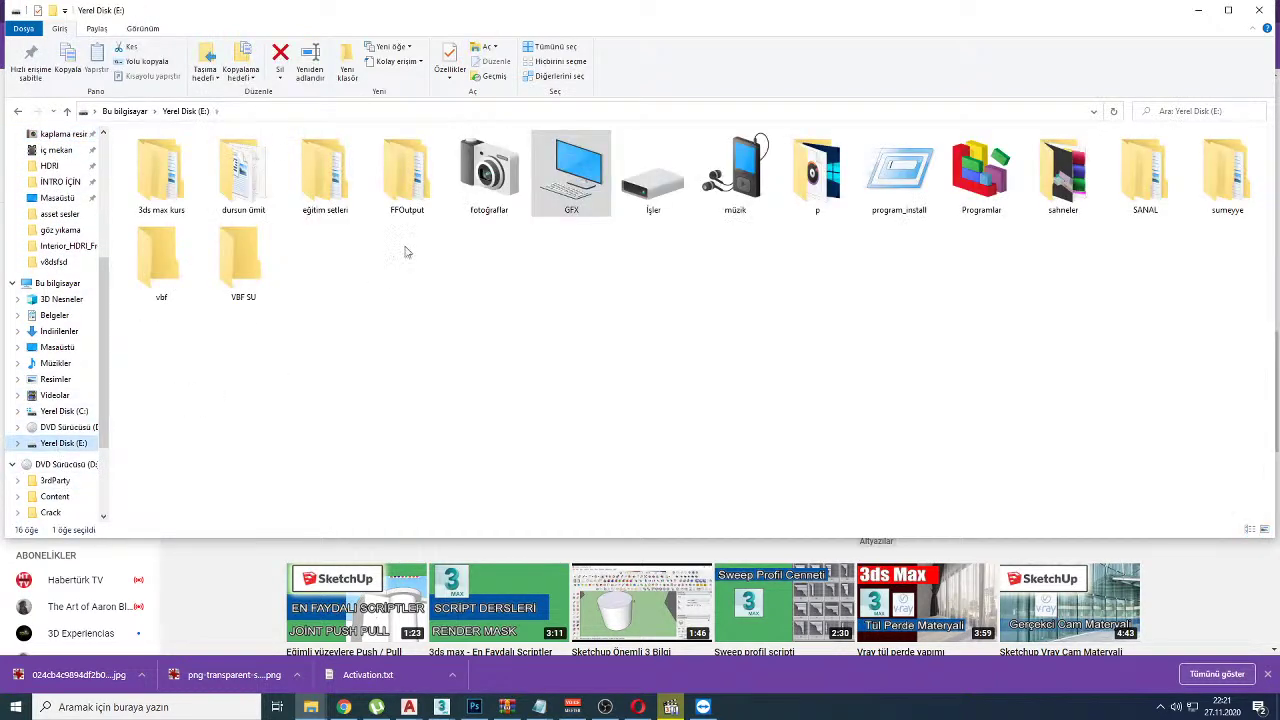
double_click(520, 197)
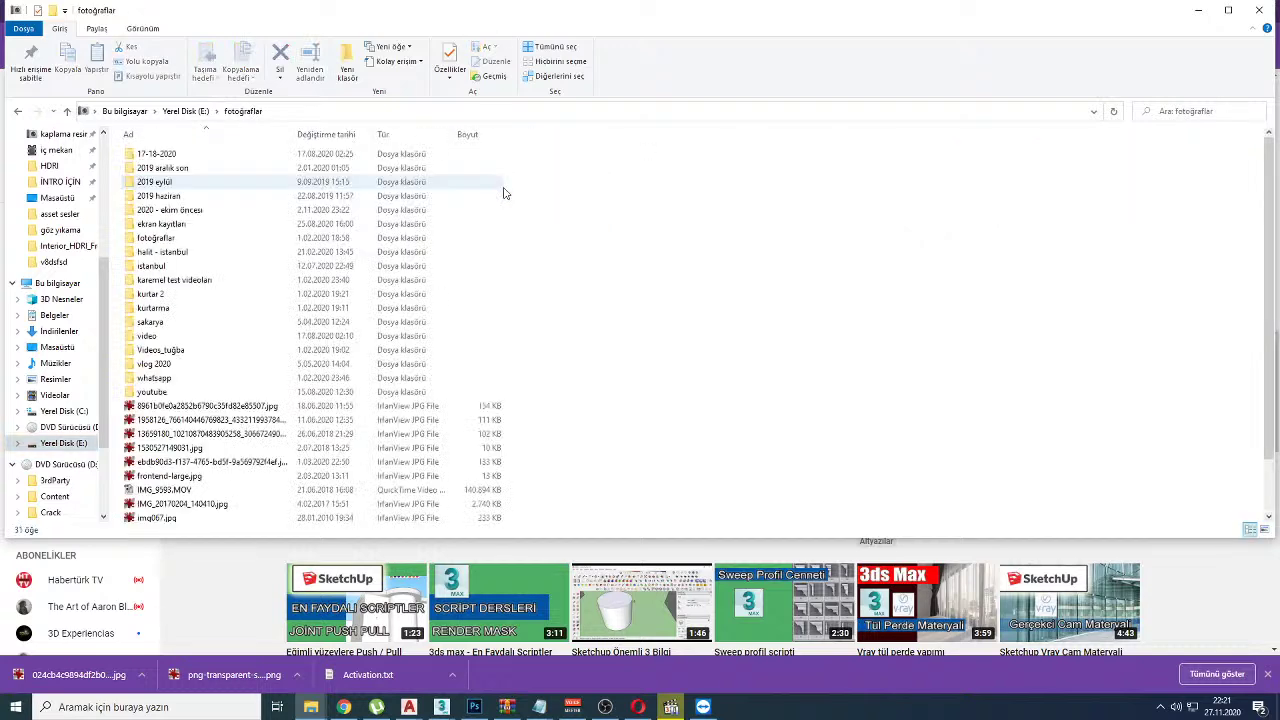
double_click(152, 392)
double_click(145, 155)
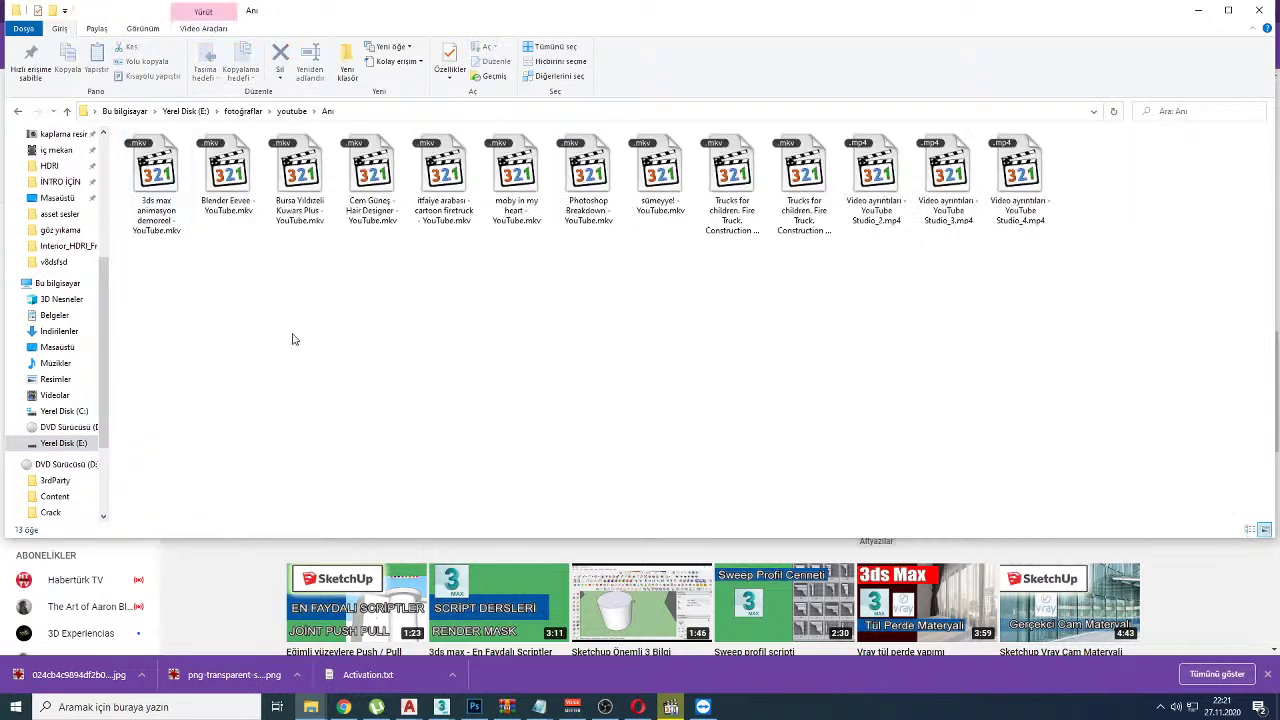
double_click(155, 185)
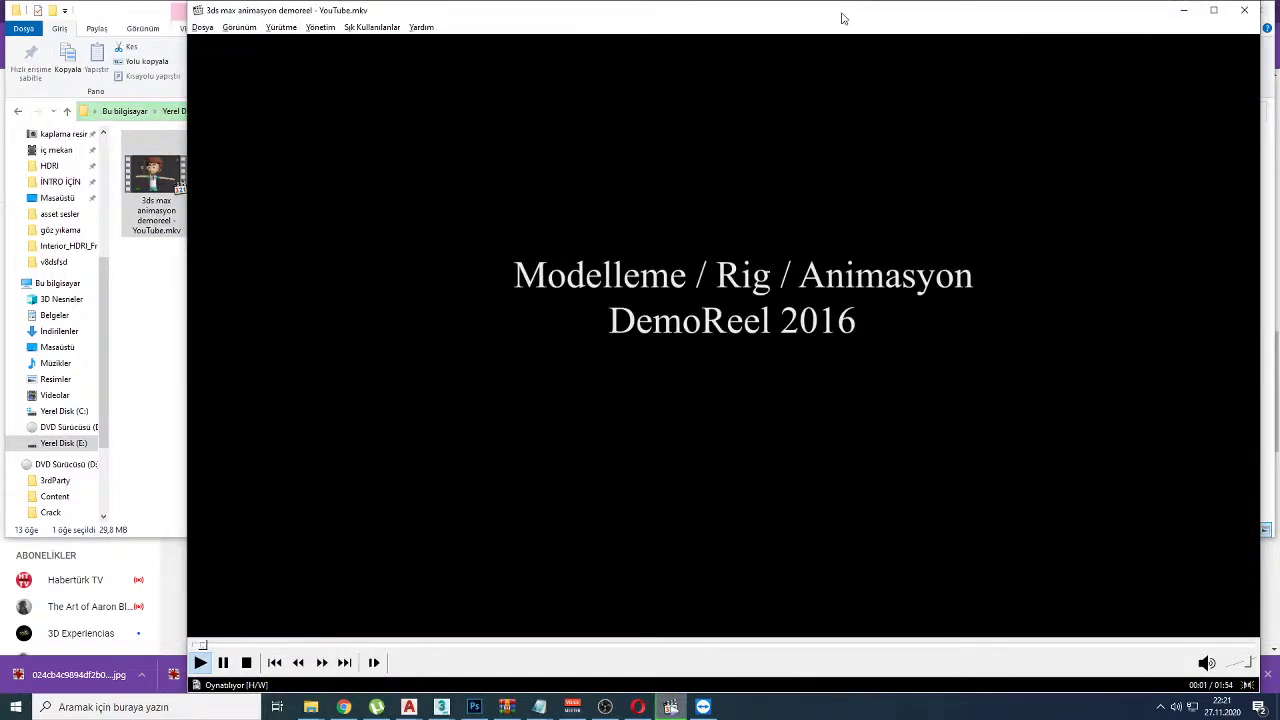
Step: Maximize the player and pause the demo reel at 01:36 on the helicopter facial-slider scene
drag(769, 5, 770, 3)
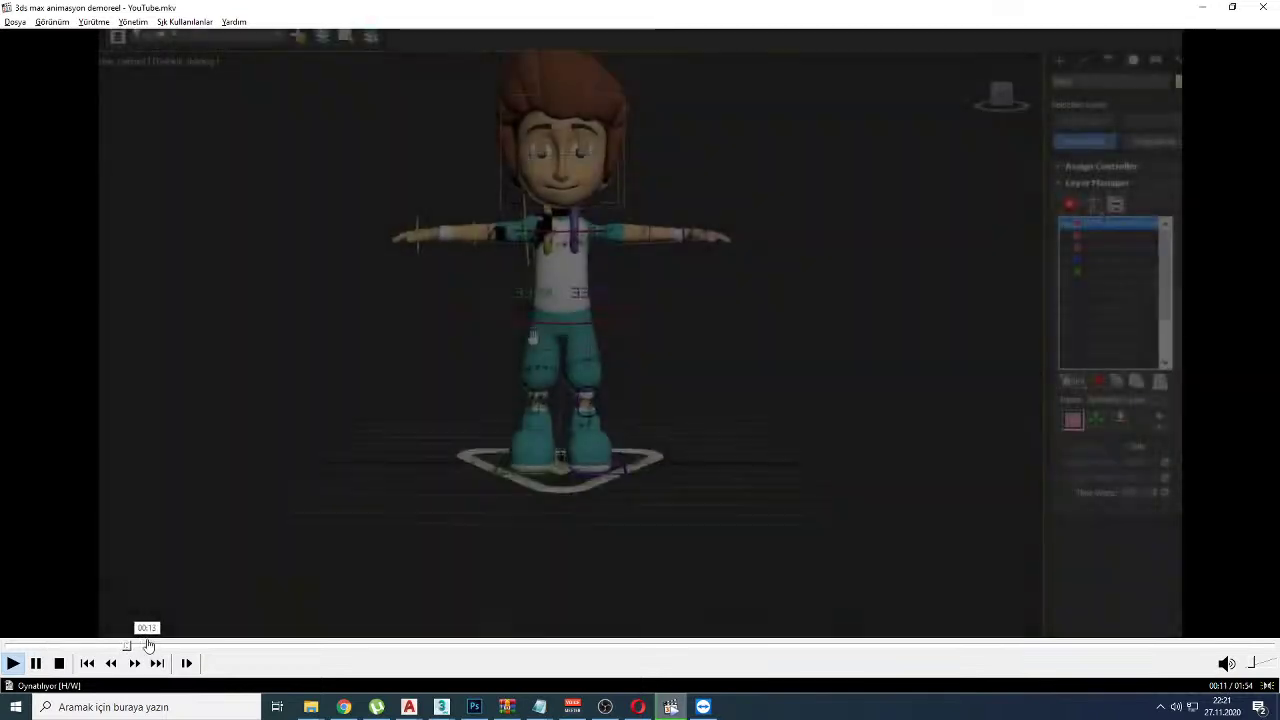
click(135, 645)
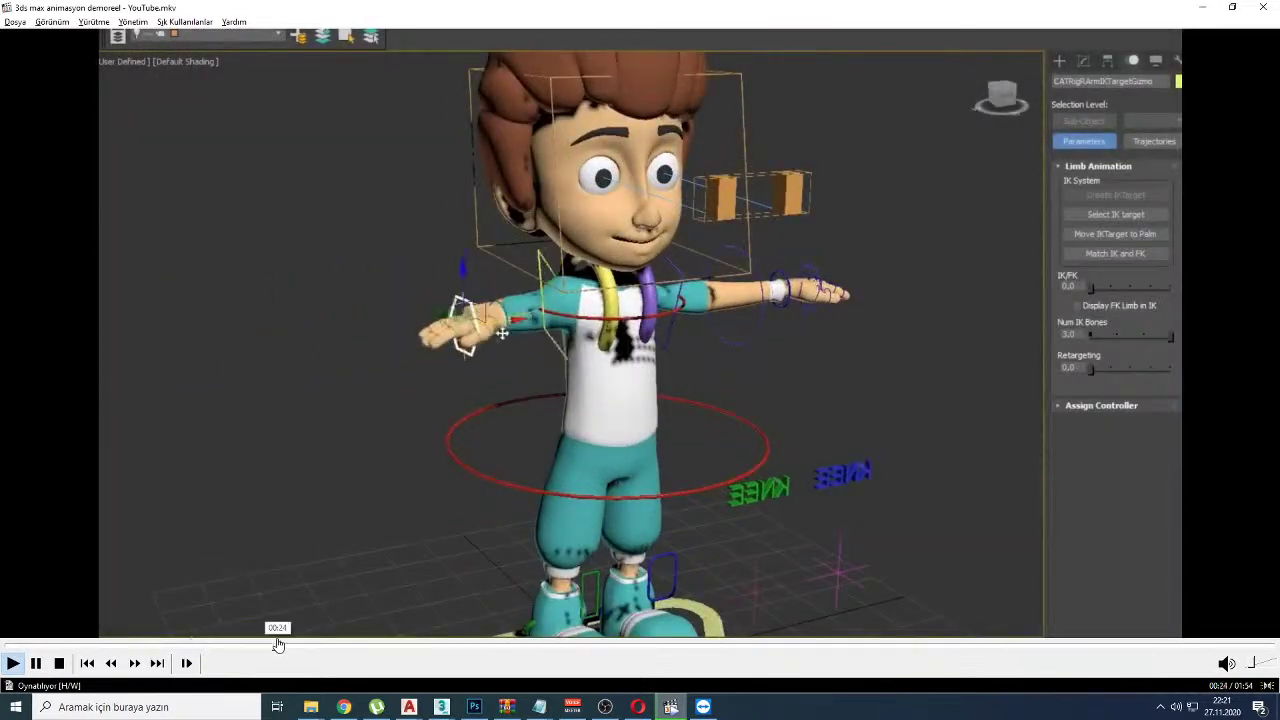
drag(278, 646, 821, 647)
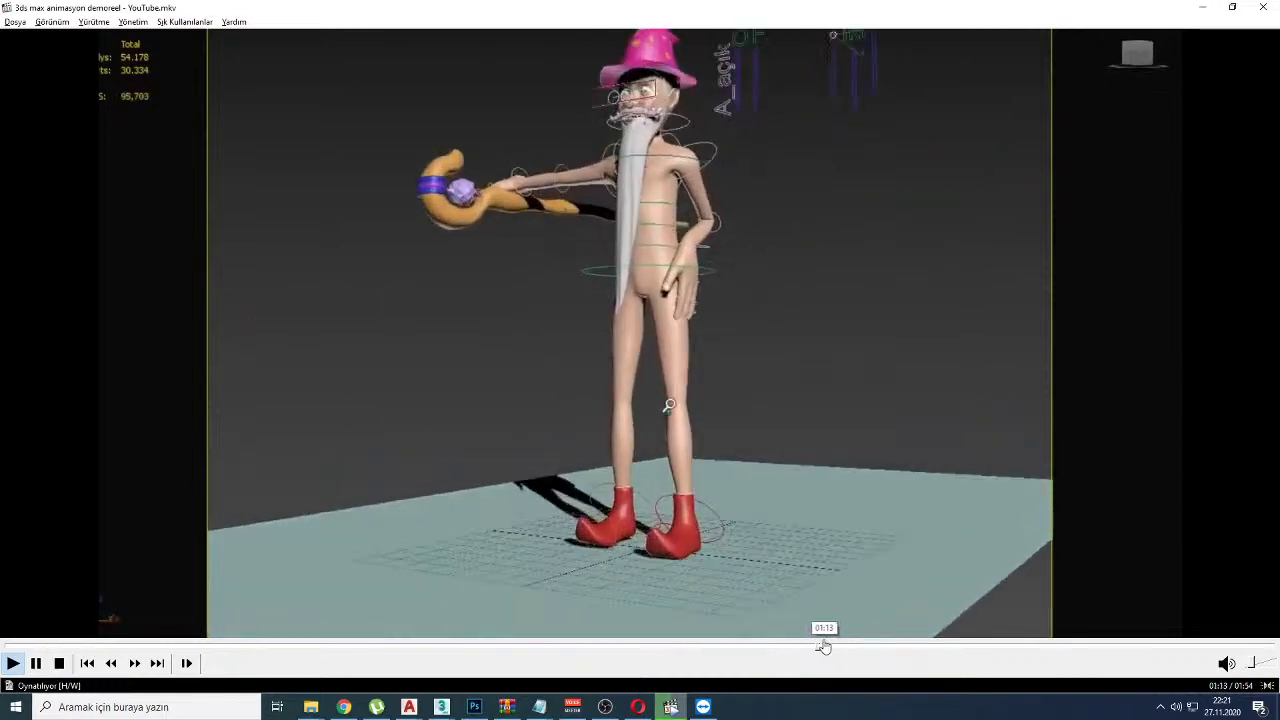
click(993, 646)
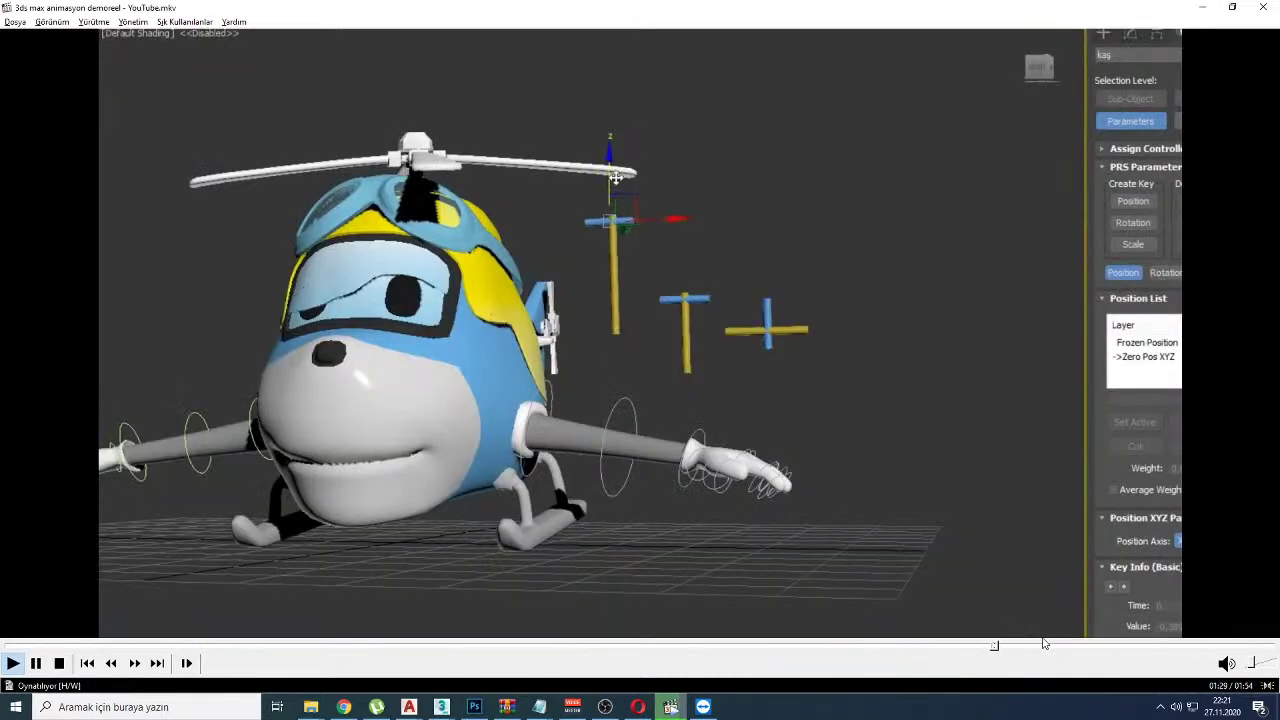
click(1078, 646)
click(1008, 231)
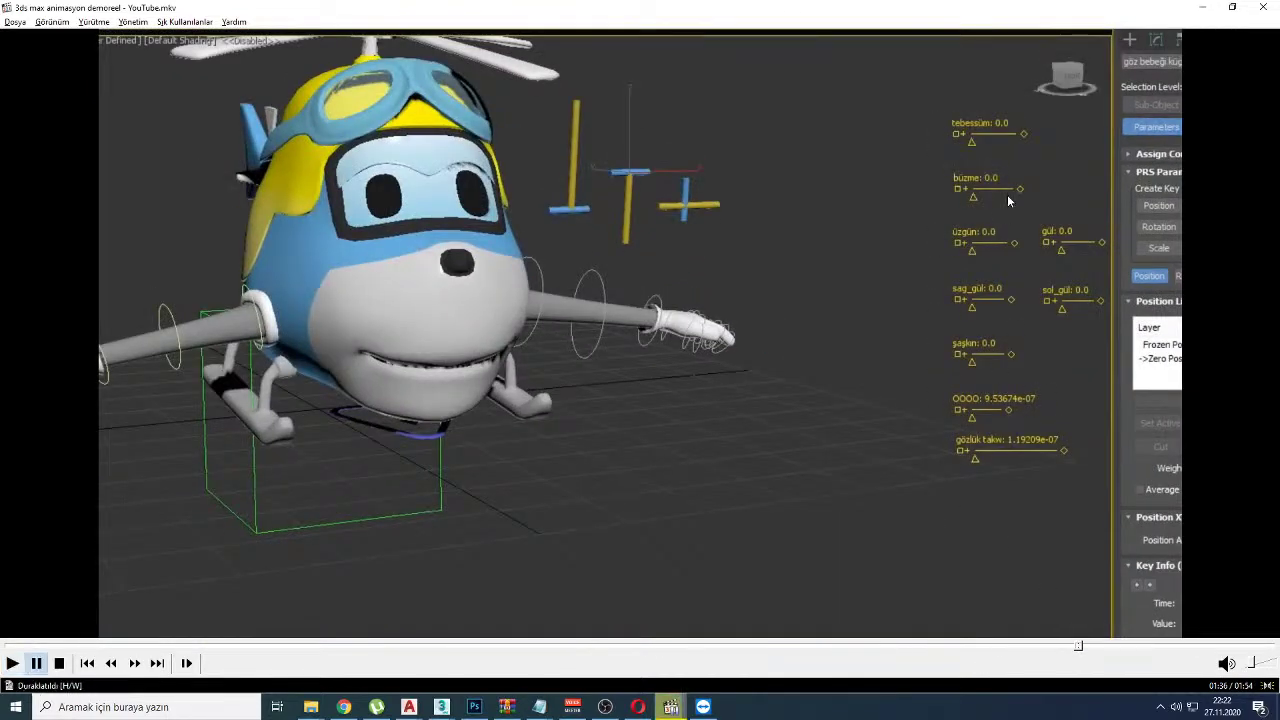
Step: Circle the tebessüm slider and the helicopter's face for viewers, then return to 3ds Max
drag(945, 97, 1000, 104)
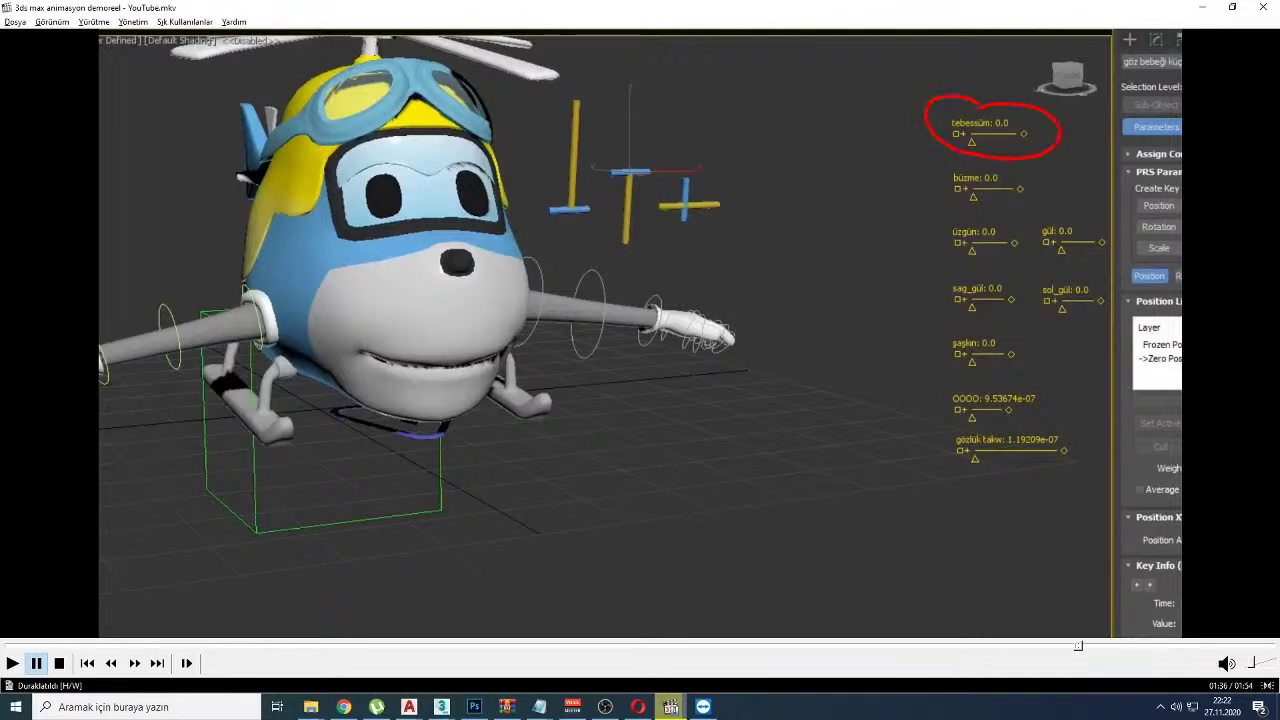
mouse_move(535, 243)
mouse_down()
mouse_move(332, 430)
mouse_move(502, 262)
mouse_up()
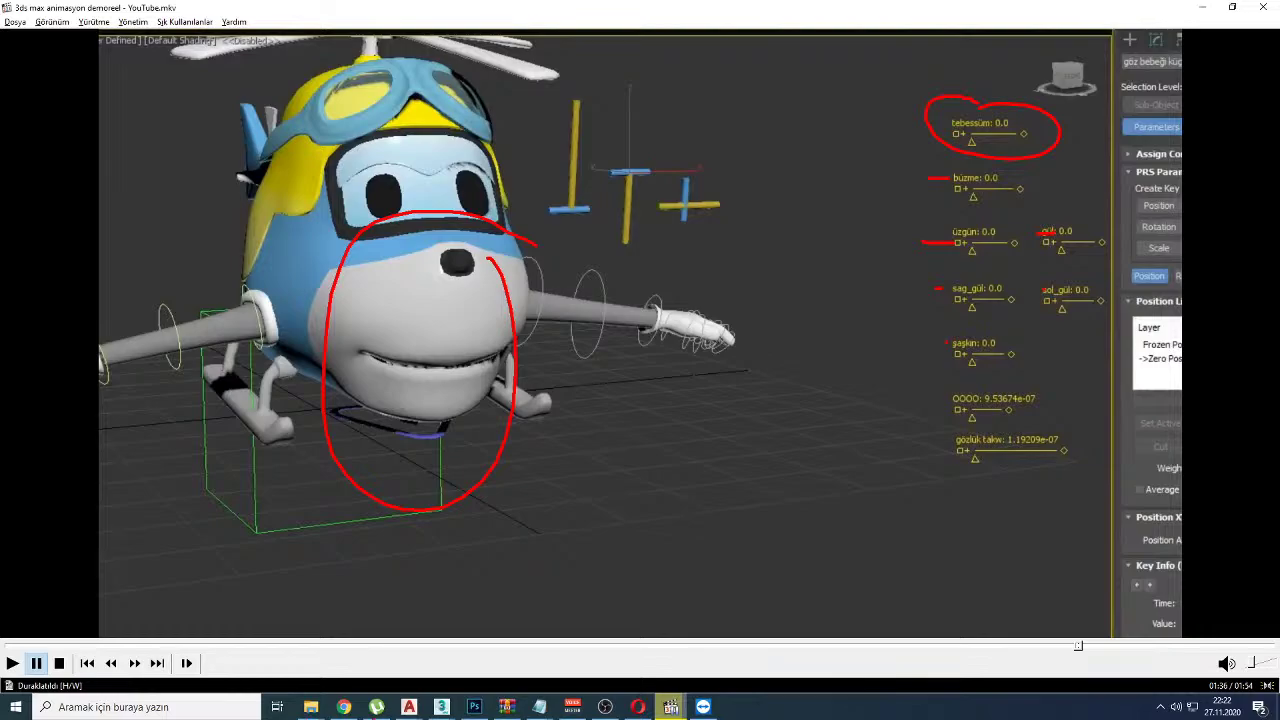
mouse_move(441, 707)
click(512, 648)
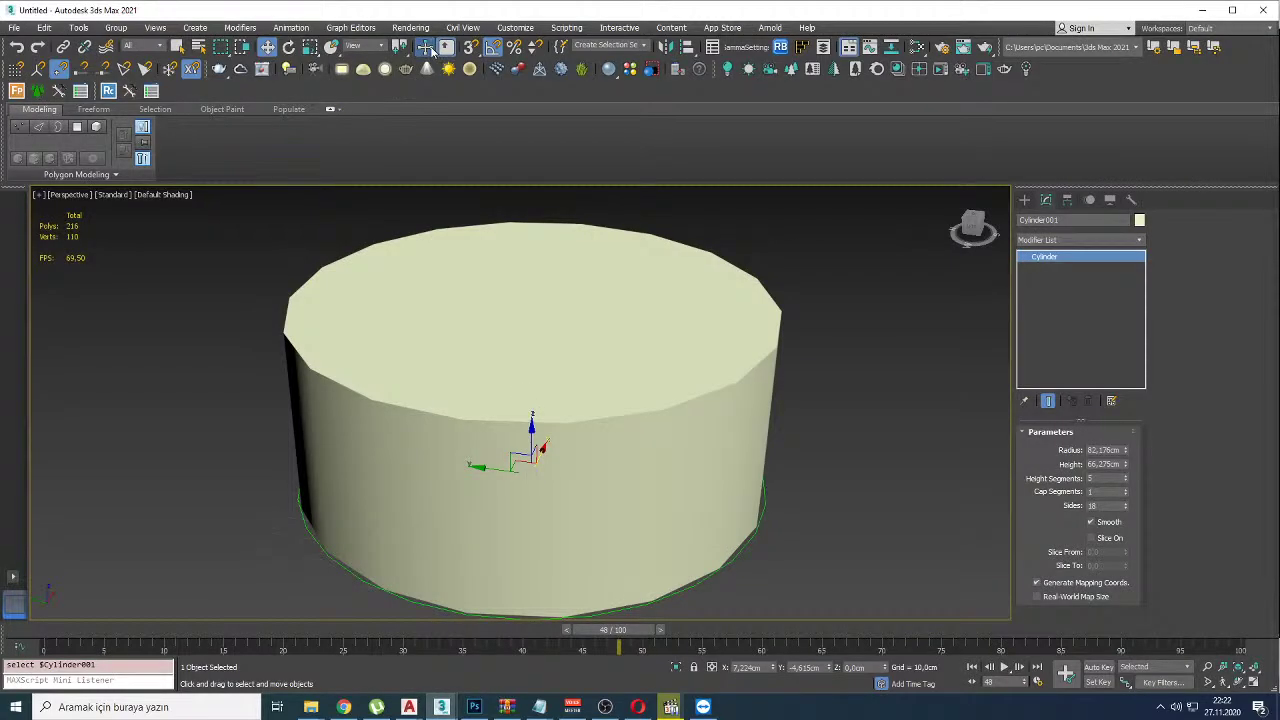
Step: Place a slider manipulator beside the cylinder from the Helpers > Manipulators category
click(1024, 199)
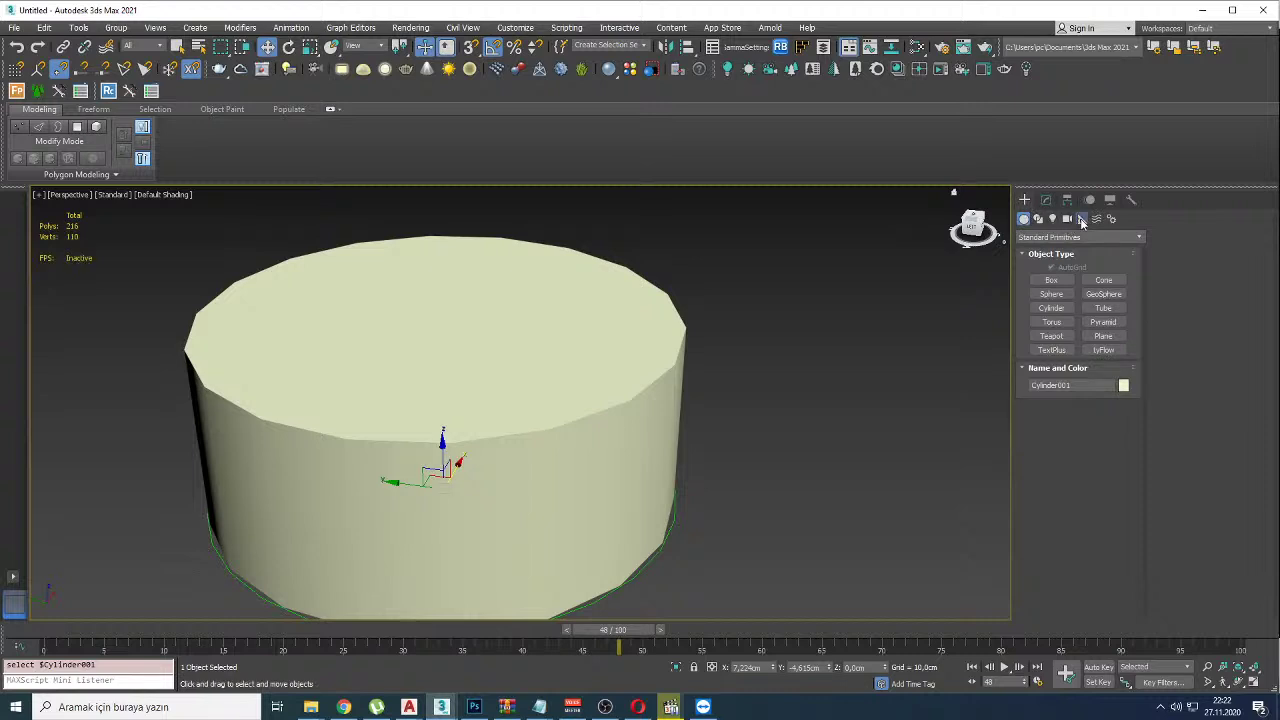
click(1081, 218)
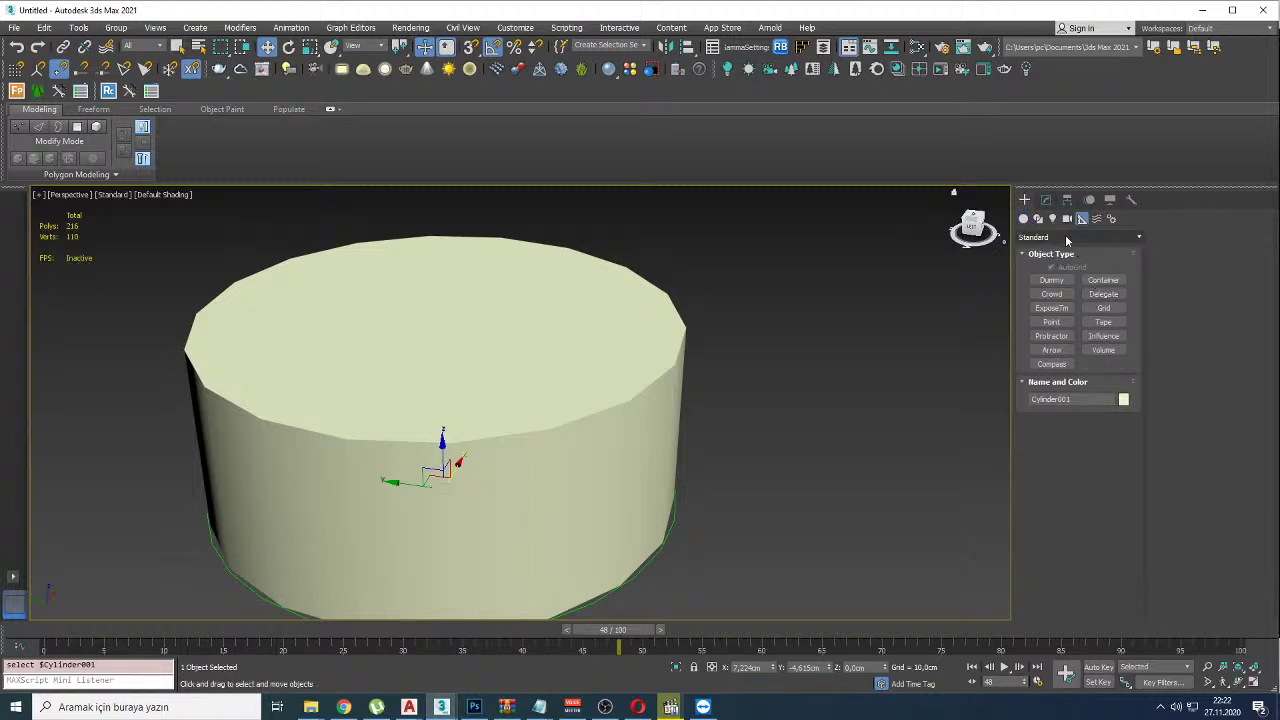
click(1067, 238)
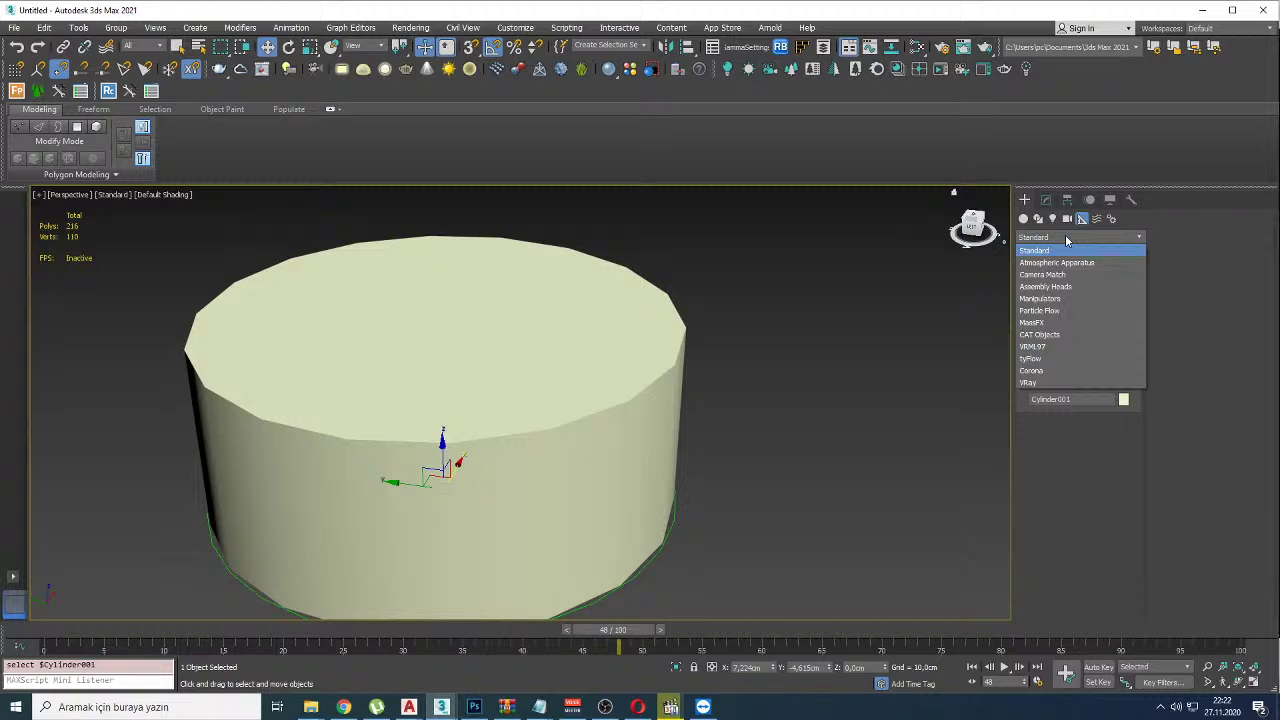
click(1067, 240)
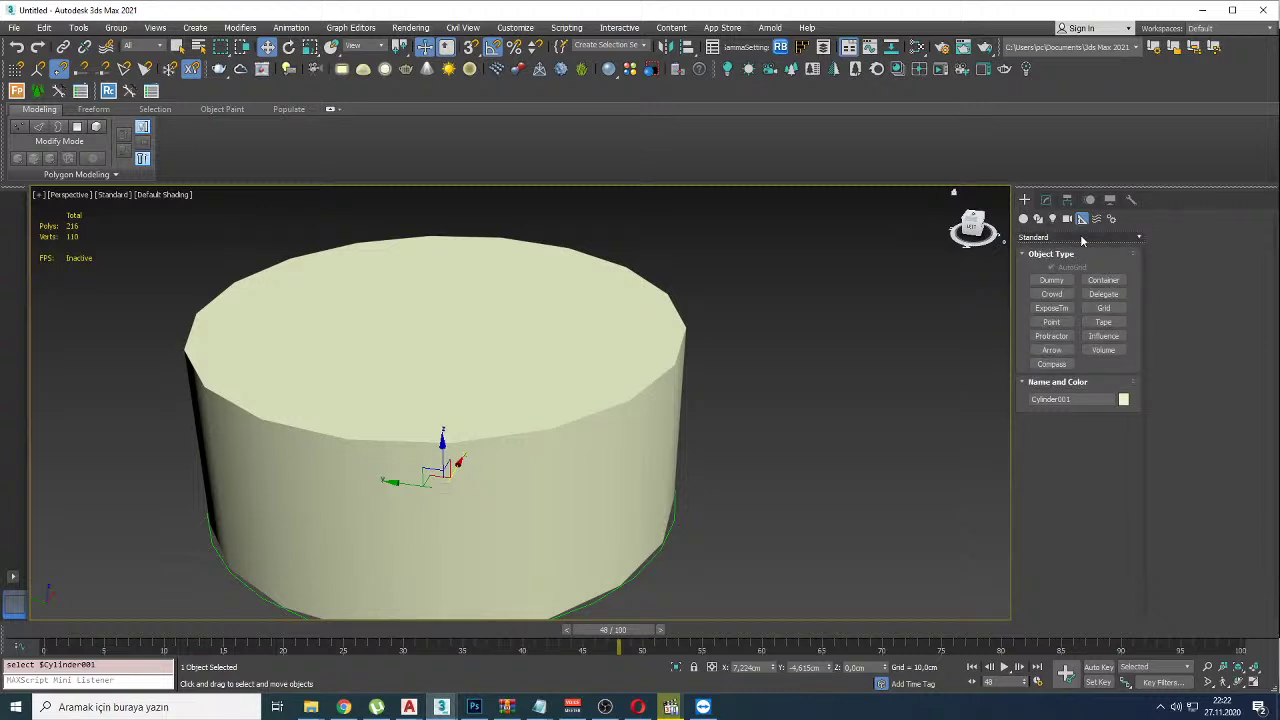
click(1096, 351)
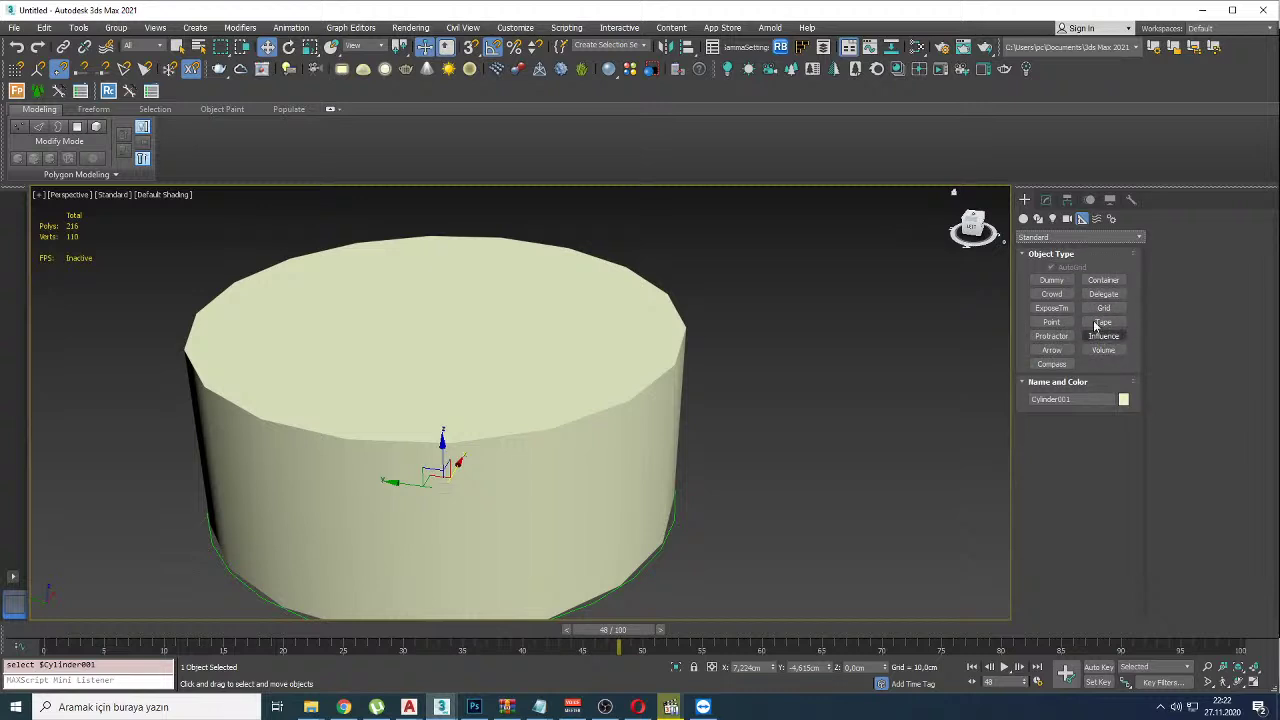
click(1050, 238)
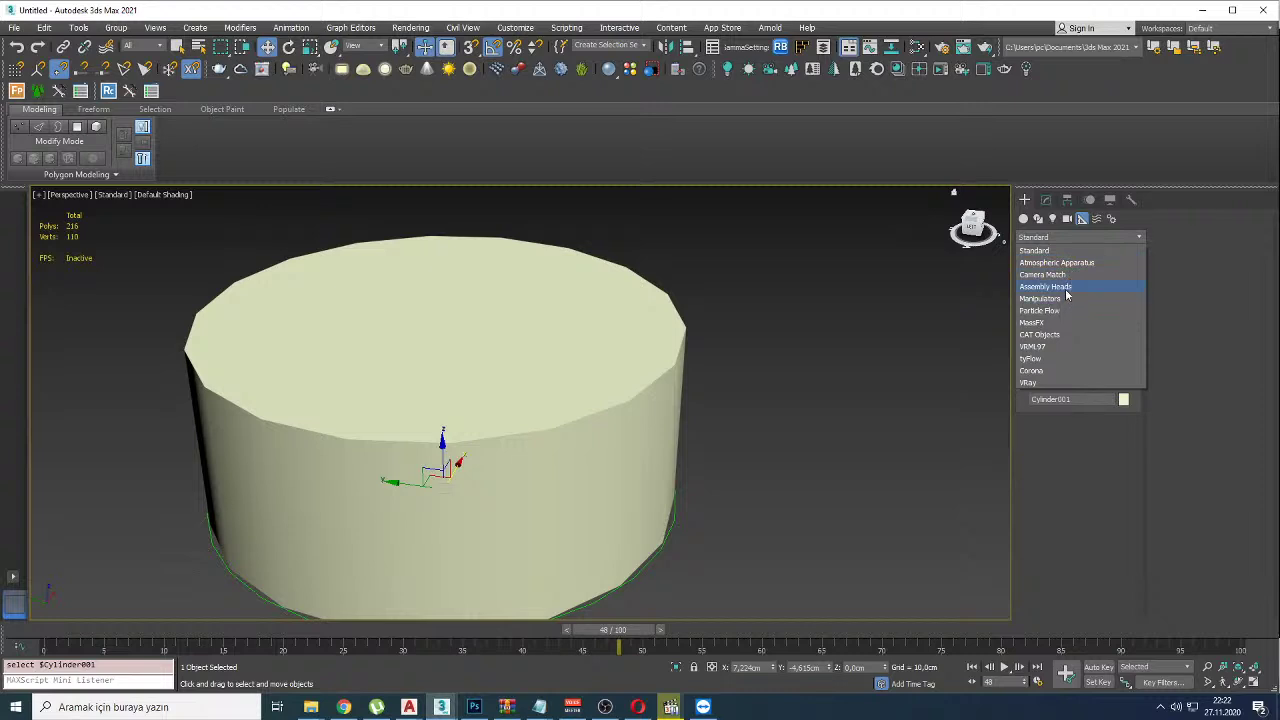
click(1065, 287)
click(1055, 237)
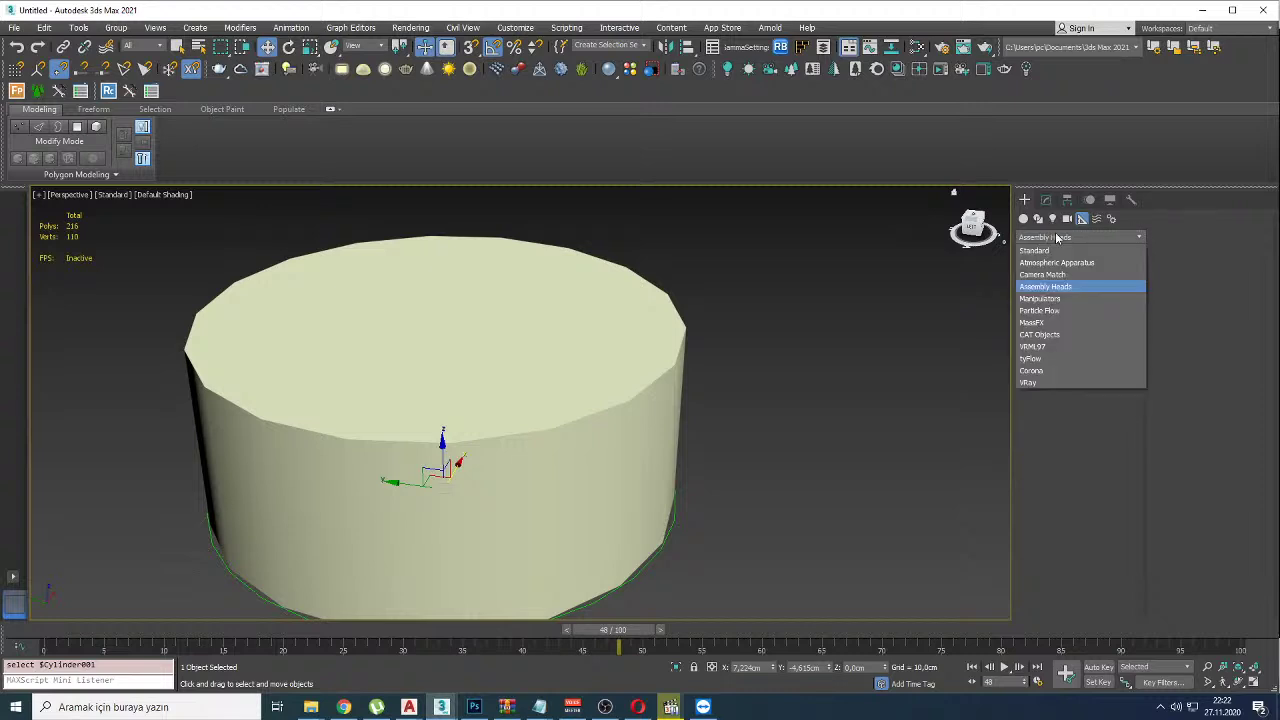
click(1046, 298)
click(1058, 295)
click(891, 309)
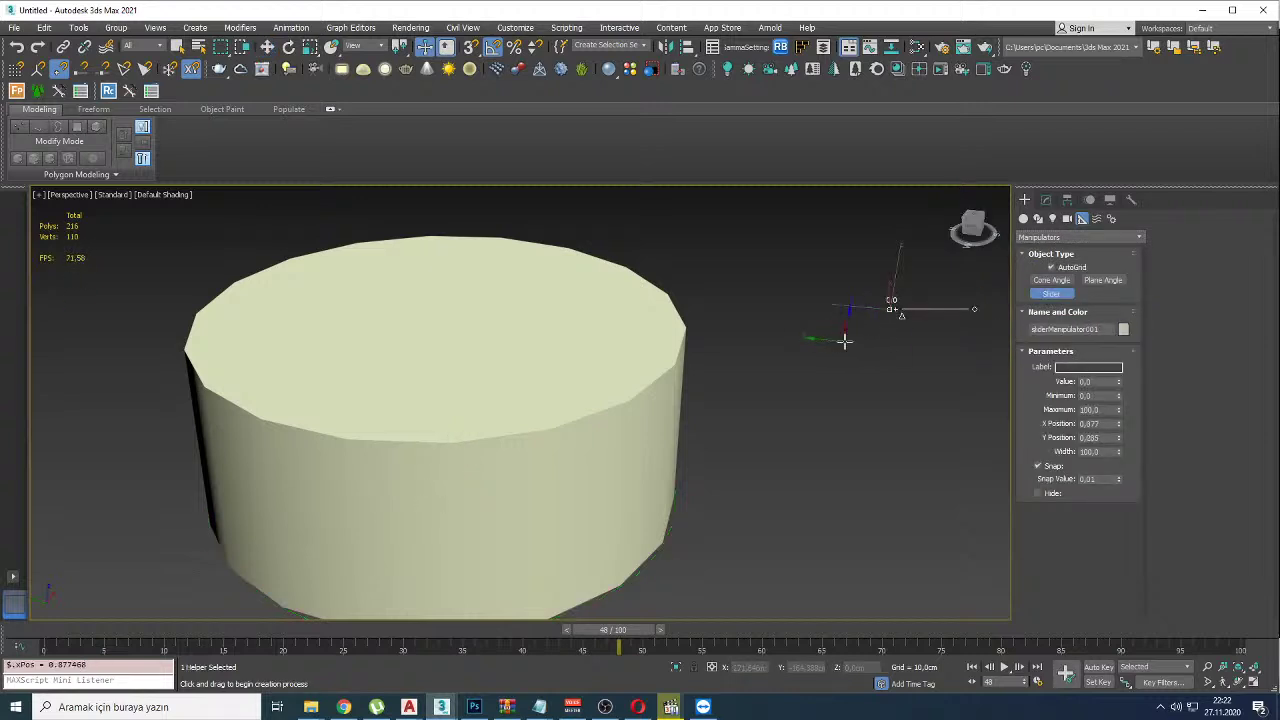
Step: Finish placing sliders and select sliderManipulator001, toggling Select and Manipulate off and back on
key(alt+Tab)
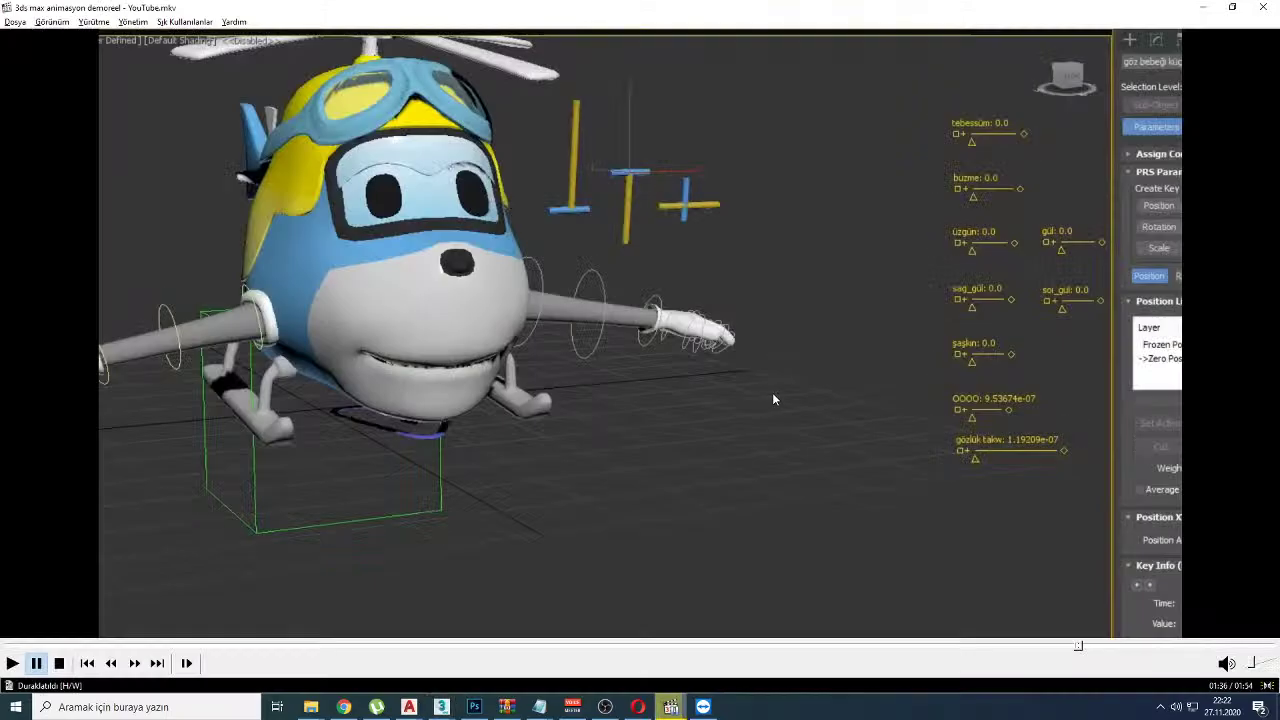
key(alt+Tab)
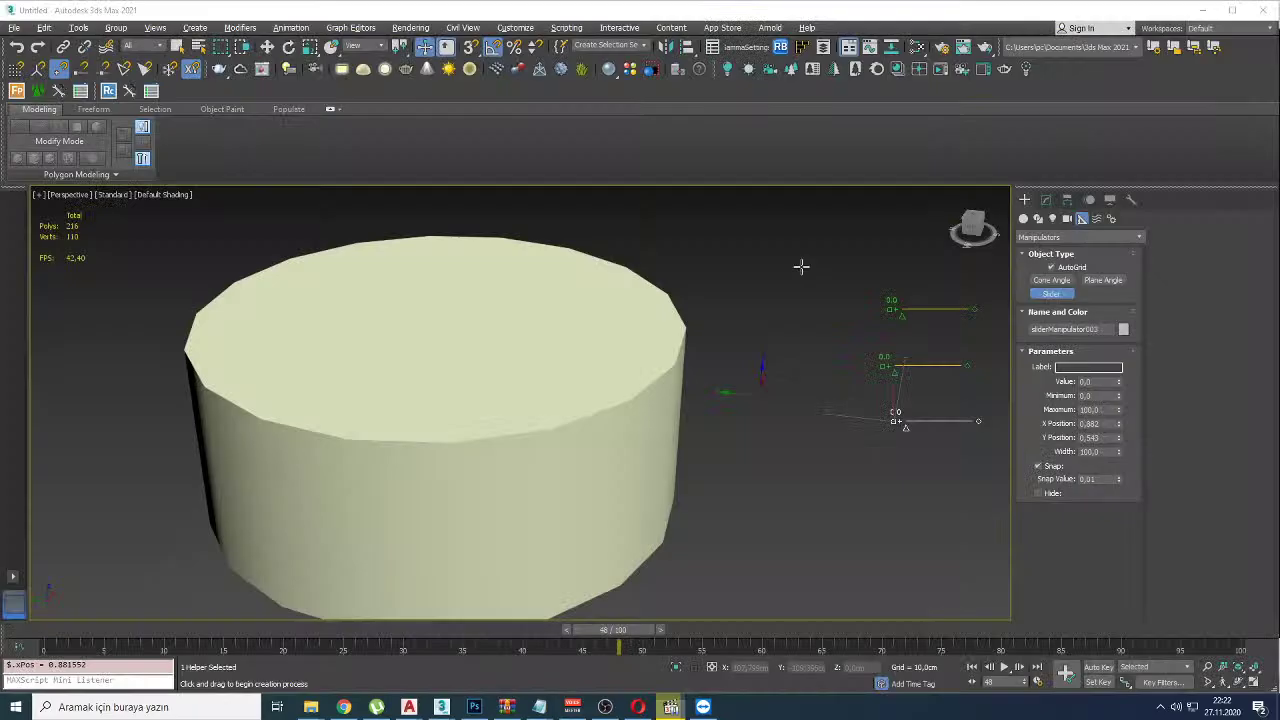
click(846, 339)
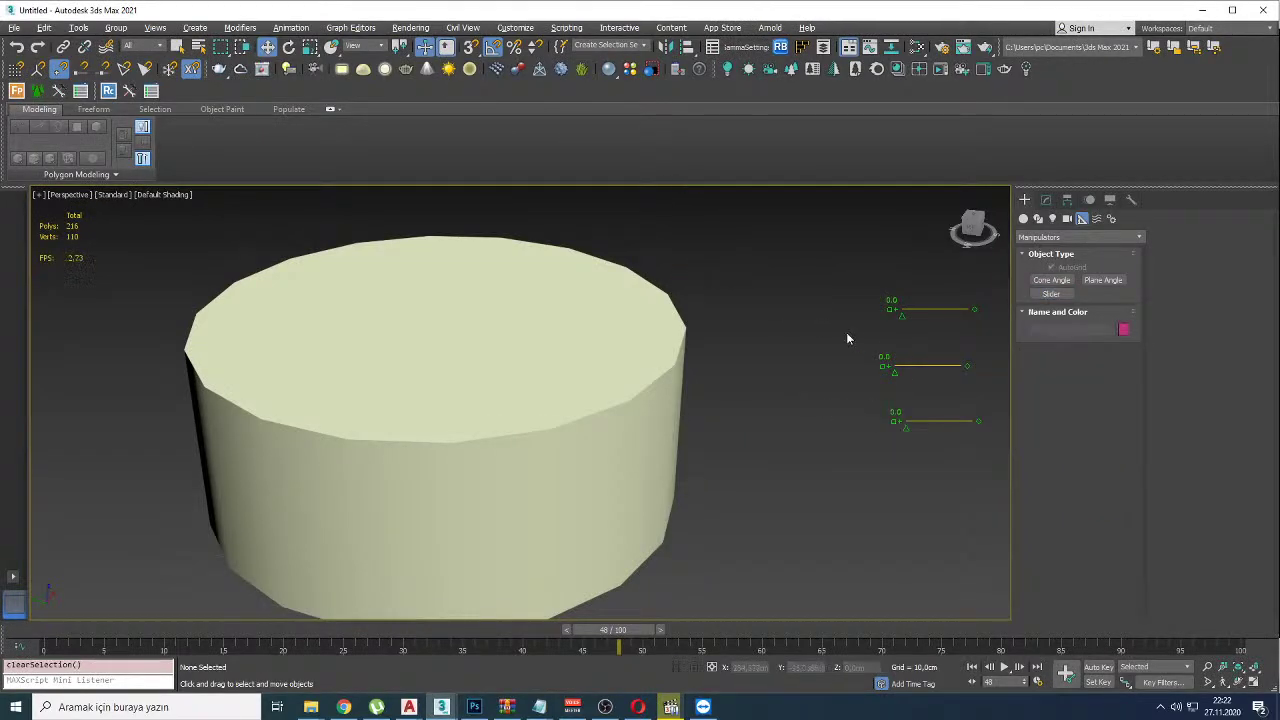
click(423, 49)
click(903, 313)
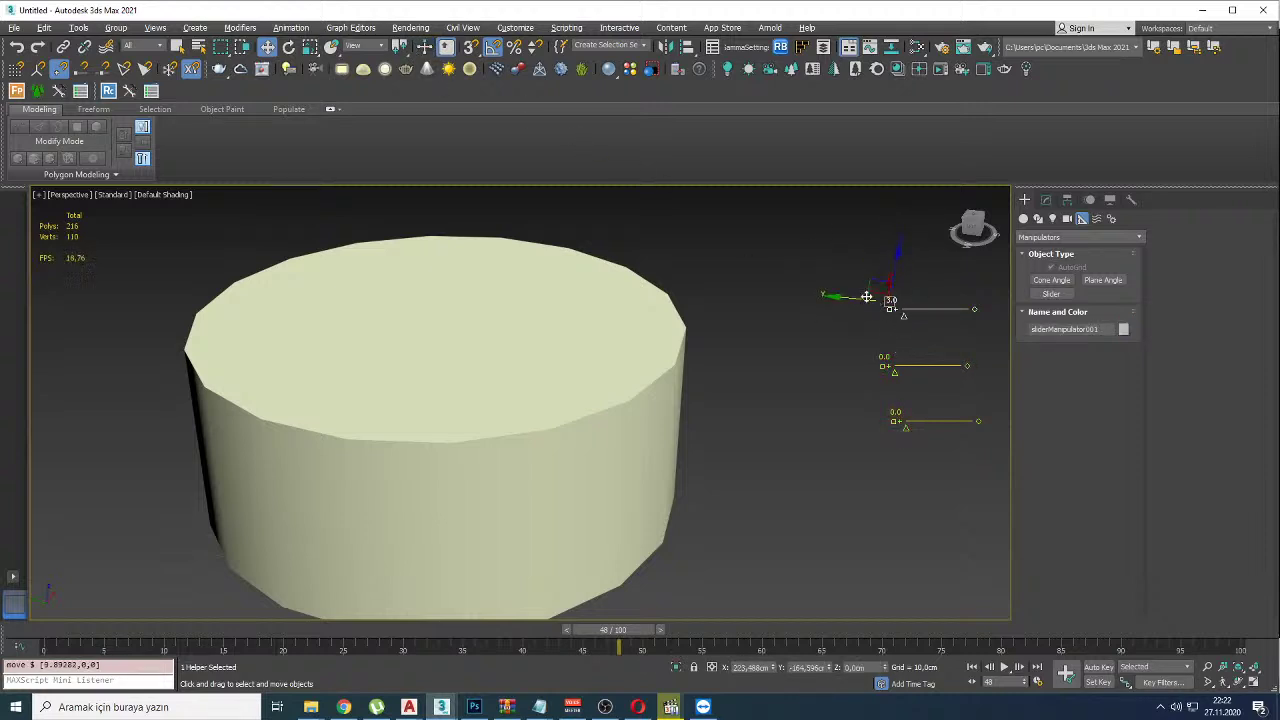
click(422, 48)
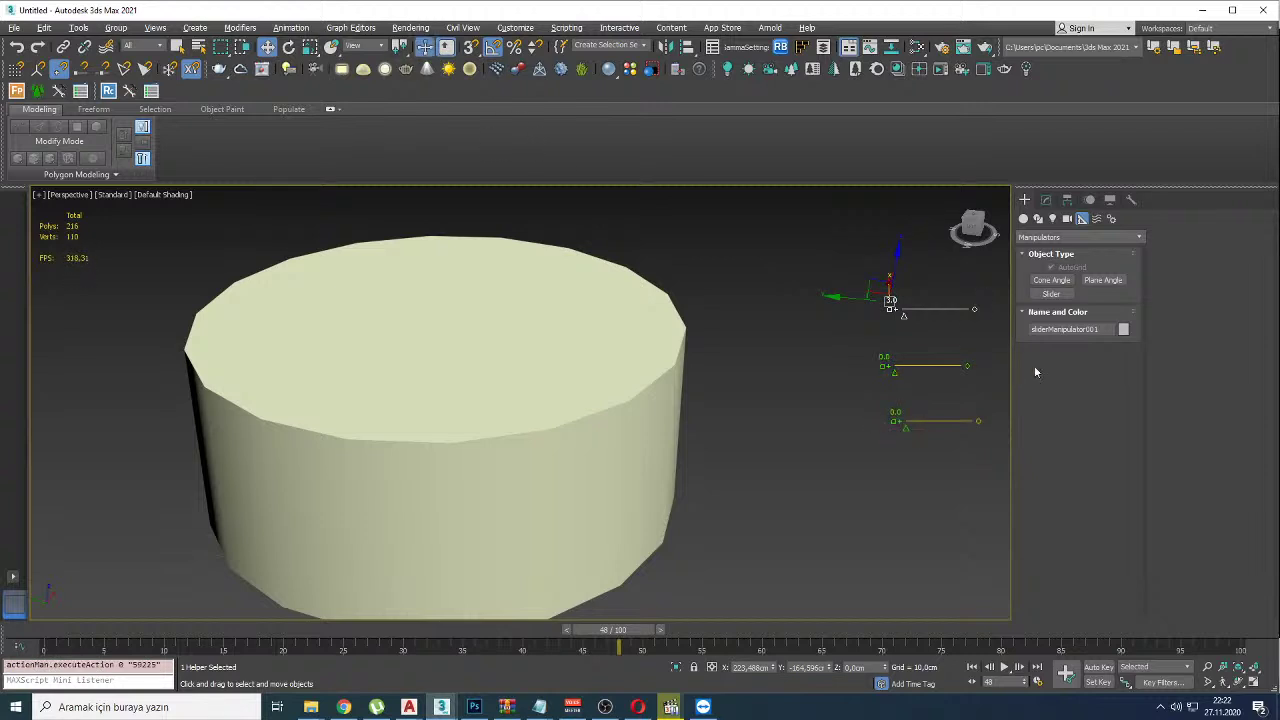
Step: Glance at the playing demo reel, then bring up the browser with the YouTube channel
key(alt+Tab)
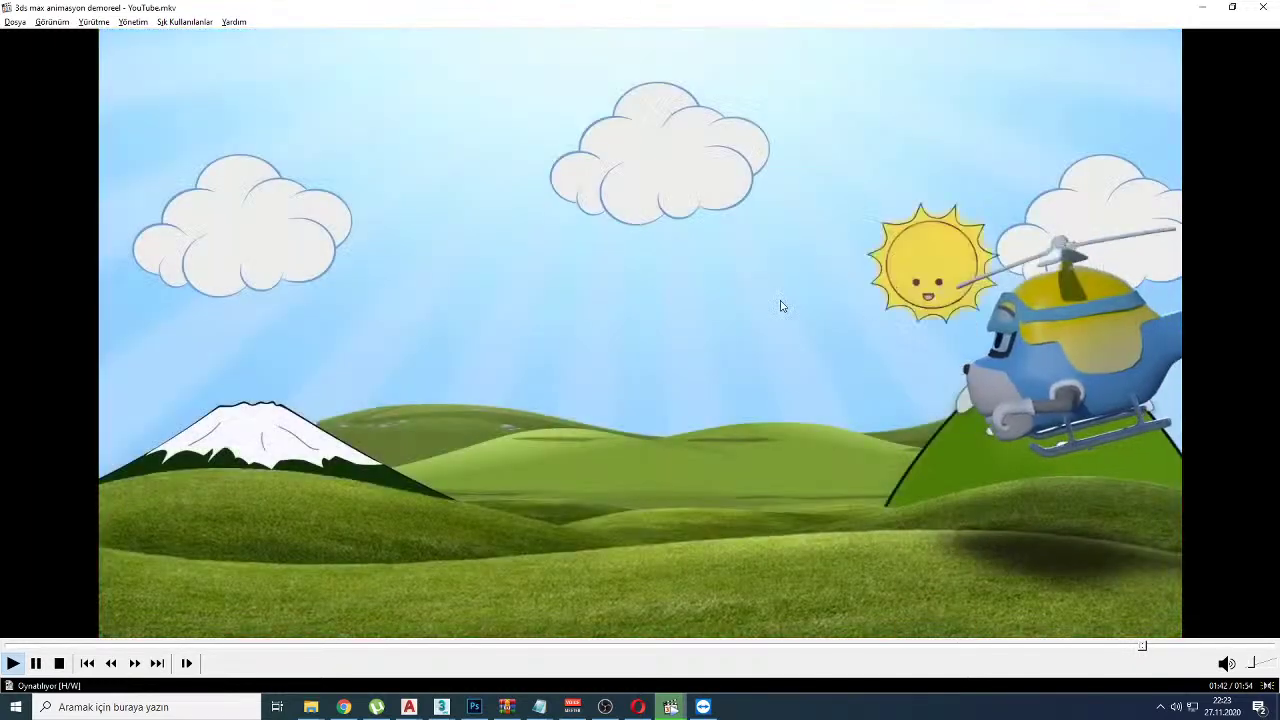
key(alt+Tab)
click(343, 707)
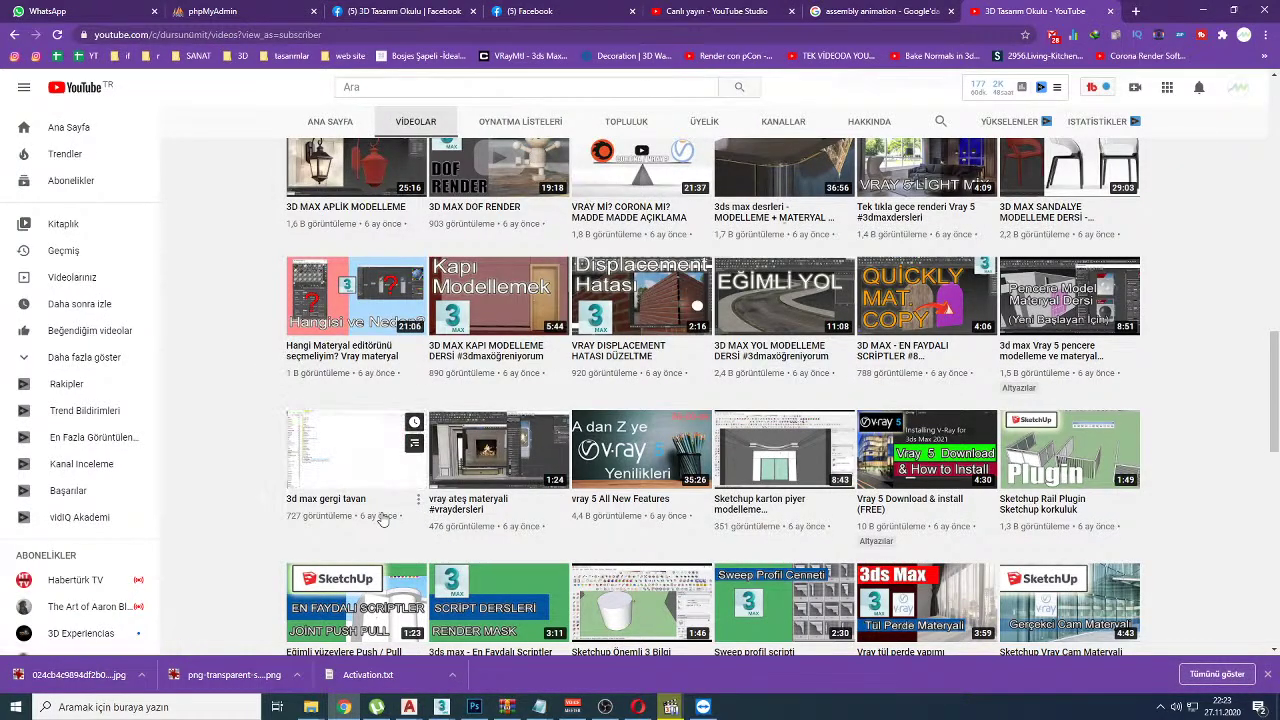
Step: Check the YouTube Studio live stream page and bring up the asset sesler folder window
click(720, 11)
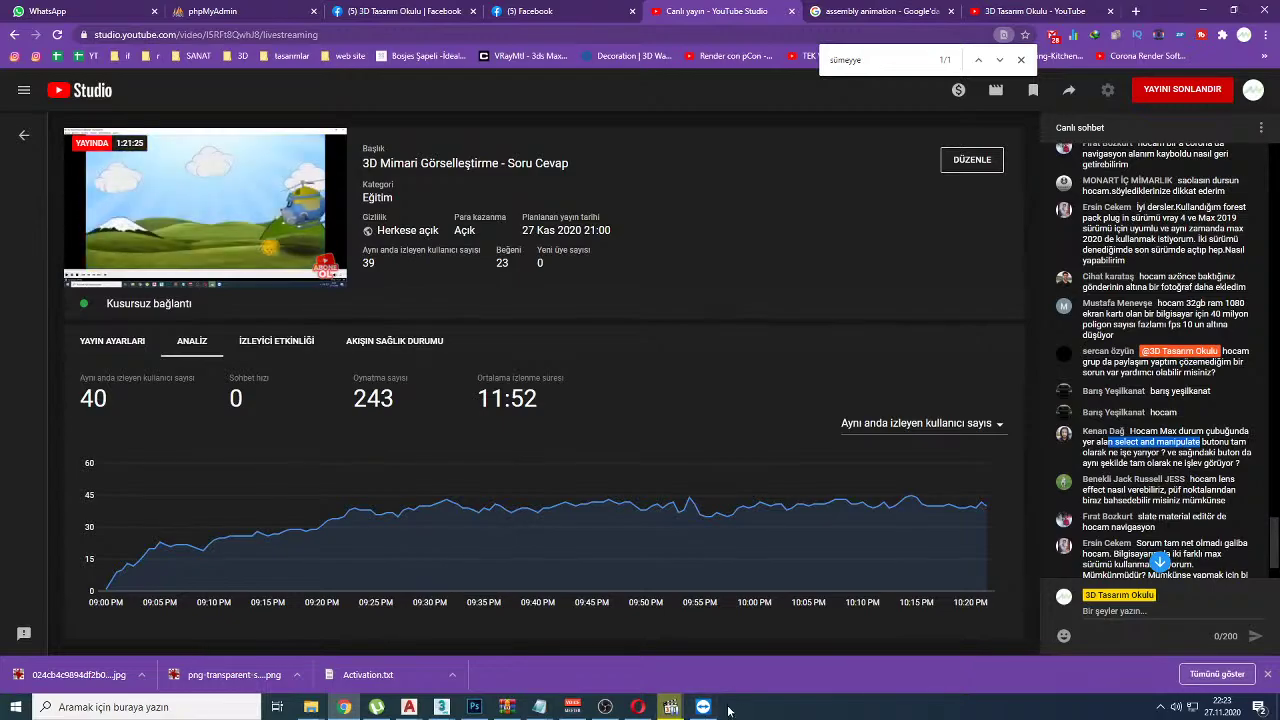
click(638, 707)
click(343, 707)
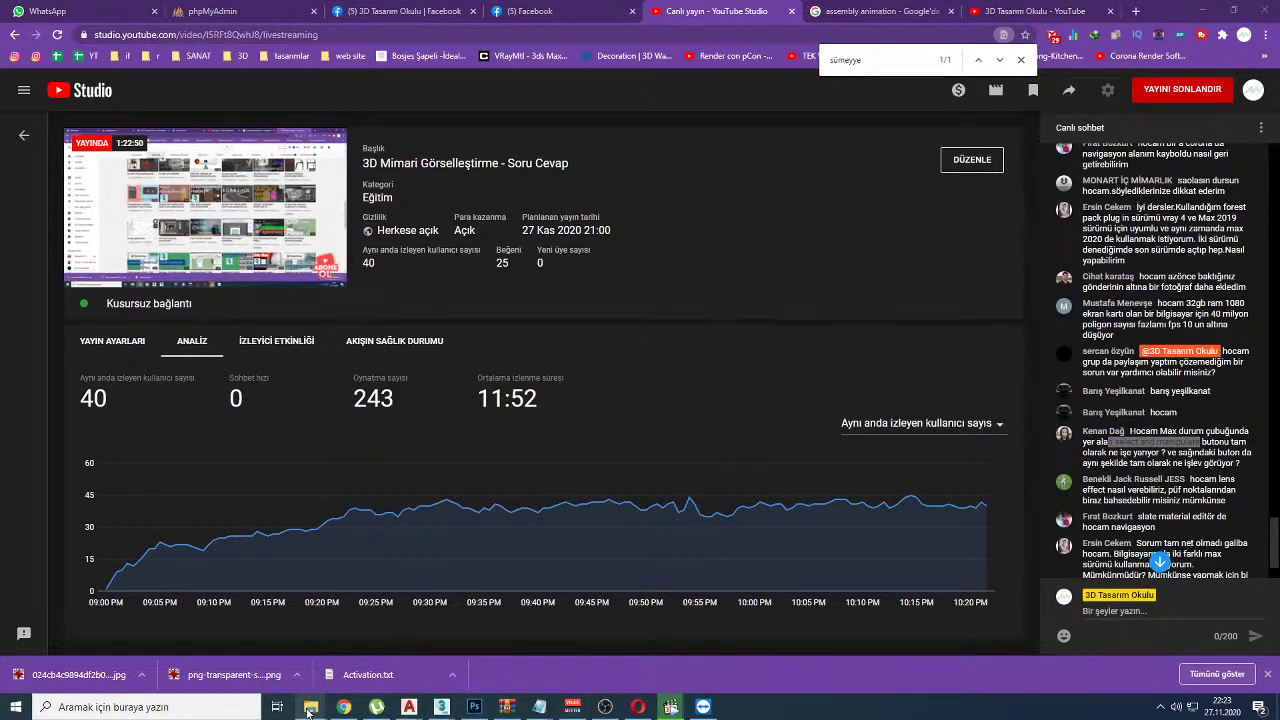
click(311, 707)
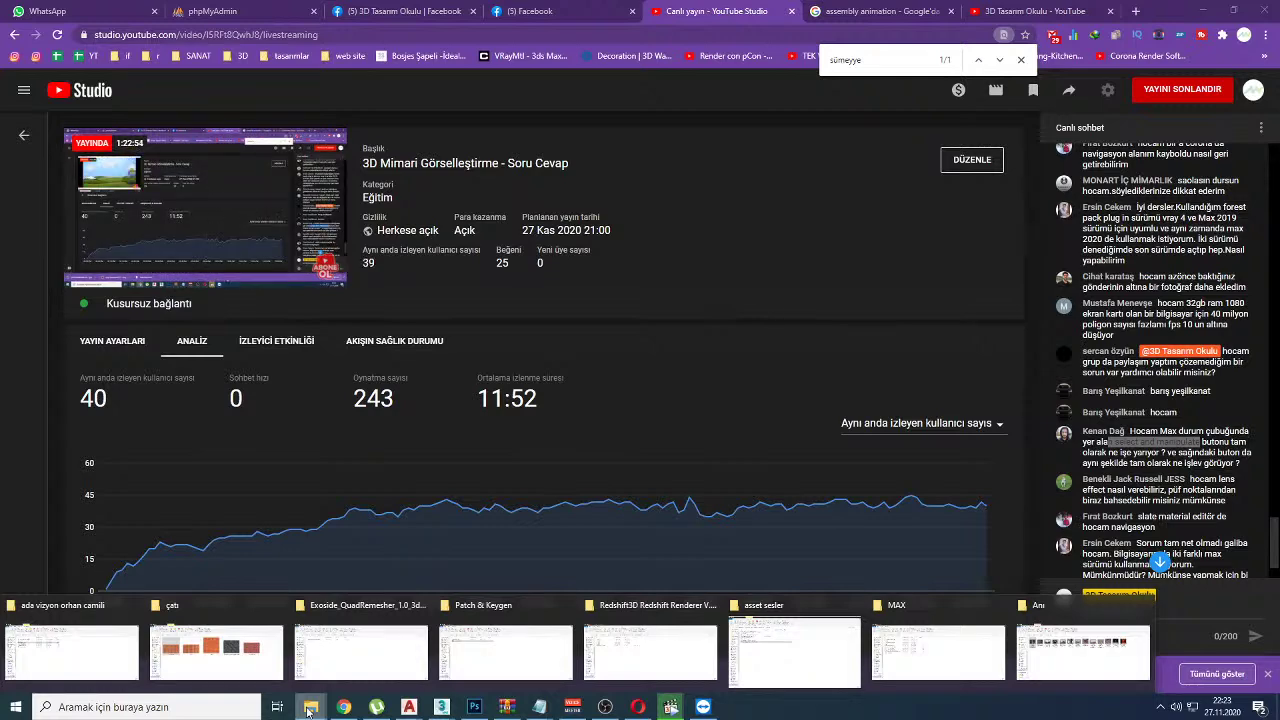
click(794, 652)
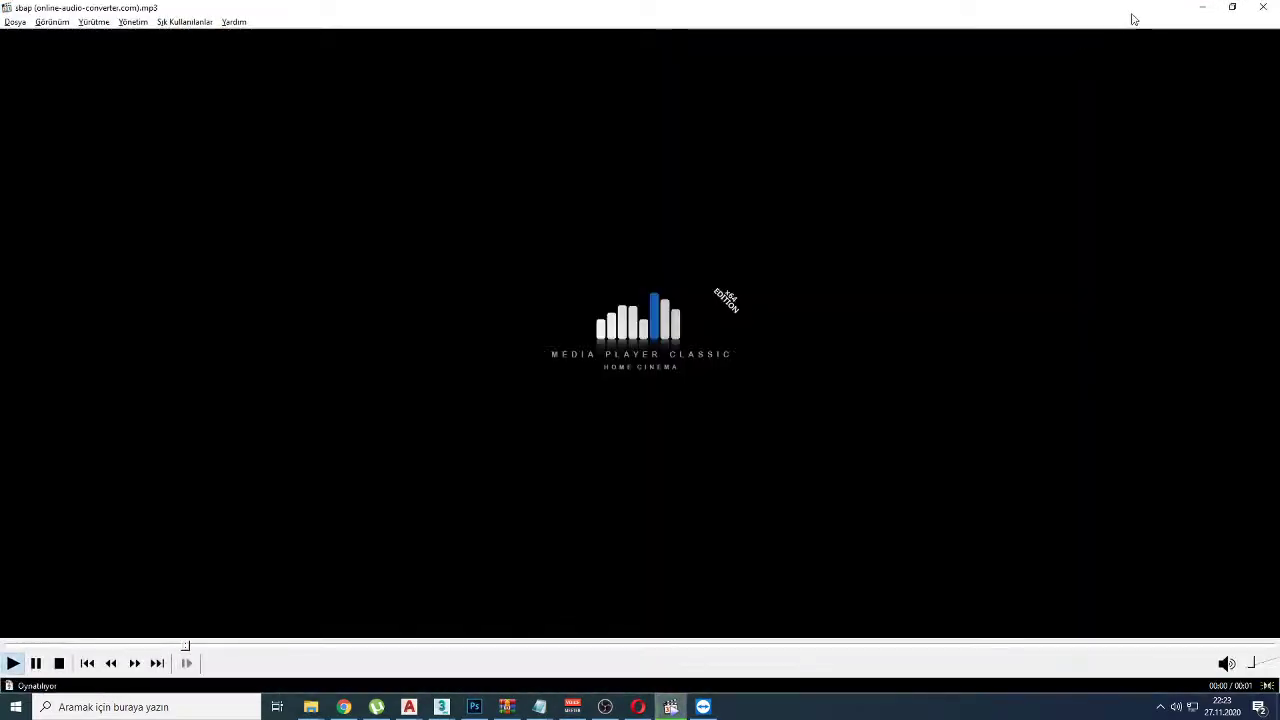
Step: Shrink, move aside and minimize the Media Player Classic window, then return to 3ds Max
double_click(875, 11)
click(970, 303)
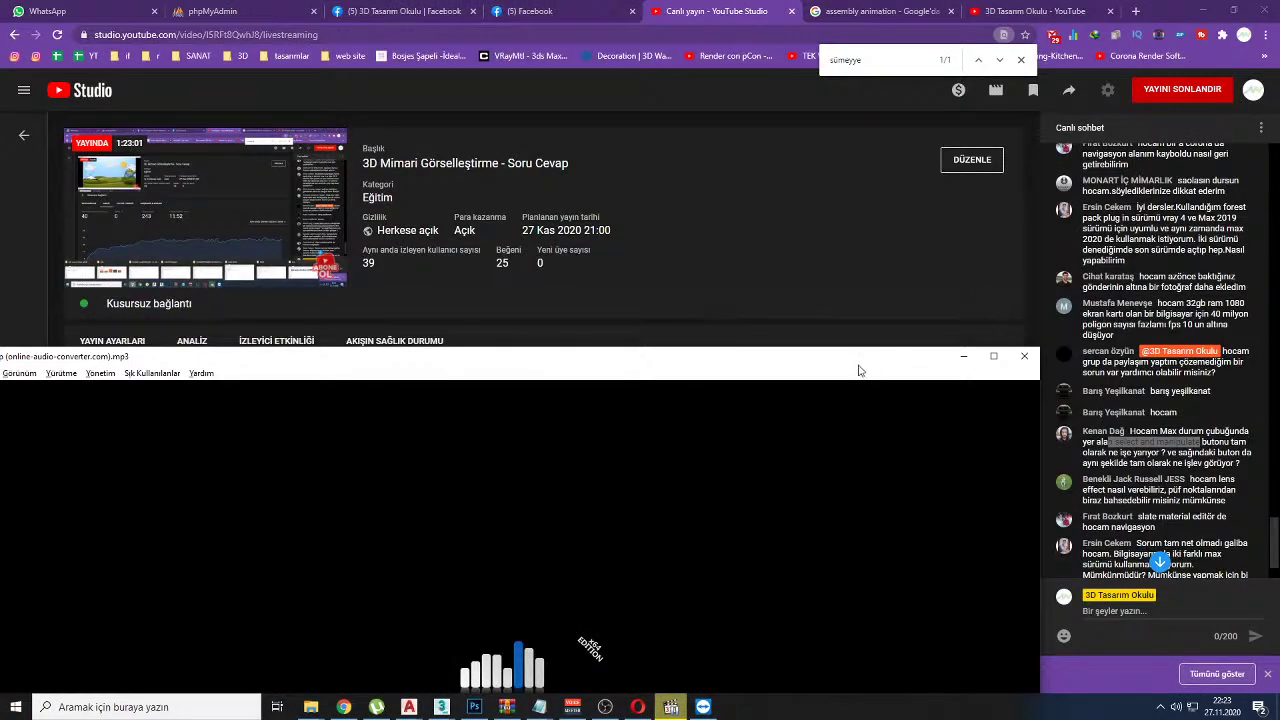
drag(870, 362, 995, 436)
click(1089, 431)
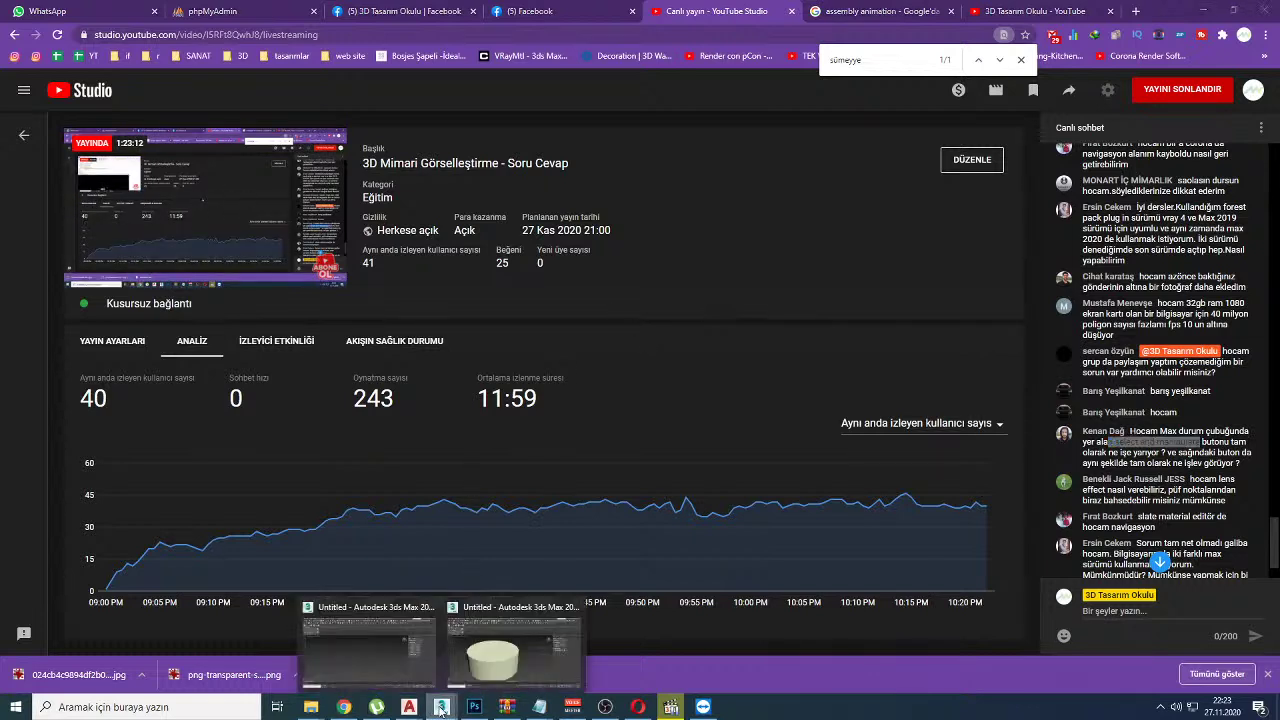
click(515, 650)
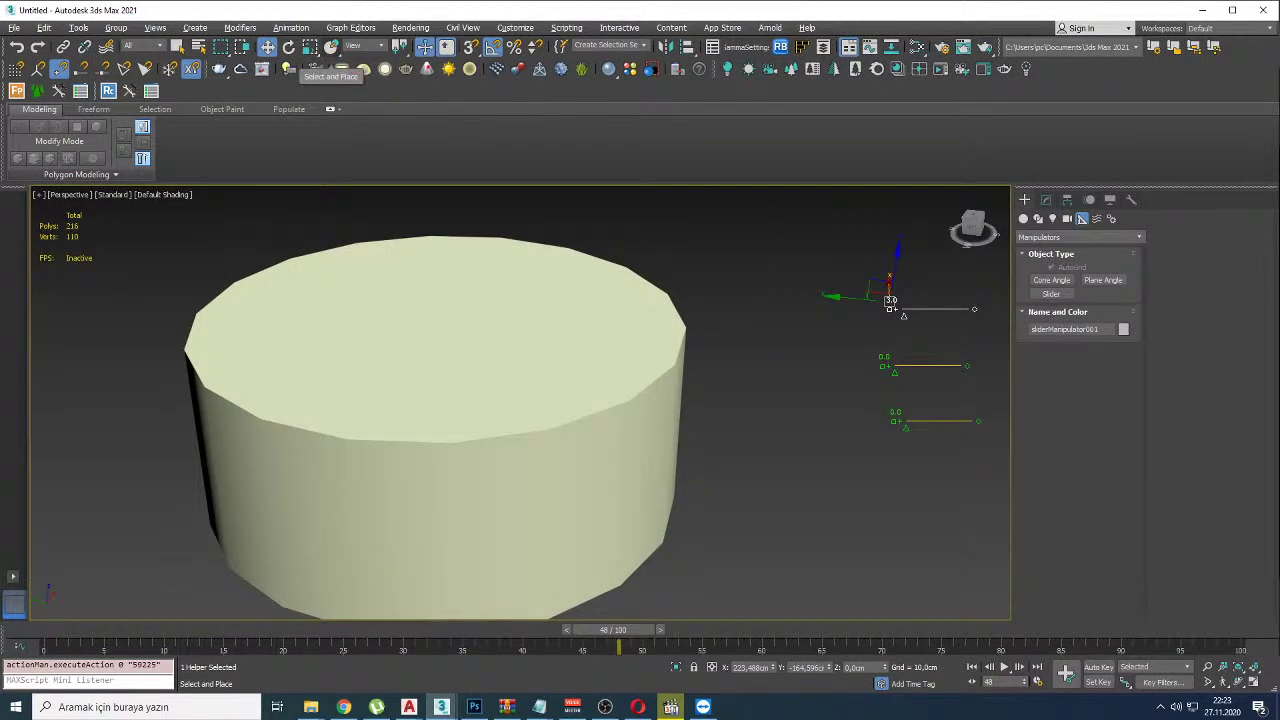
Step: Circle the Select and Place button for viewers, then browse the Edit, Customize and Scripting menus
drag(426, 64, 420, 35)
click(44, 28)
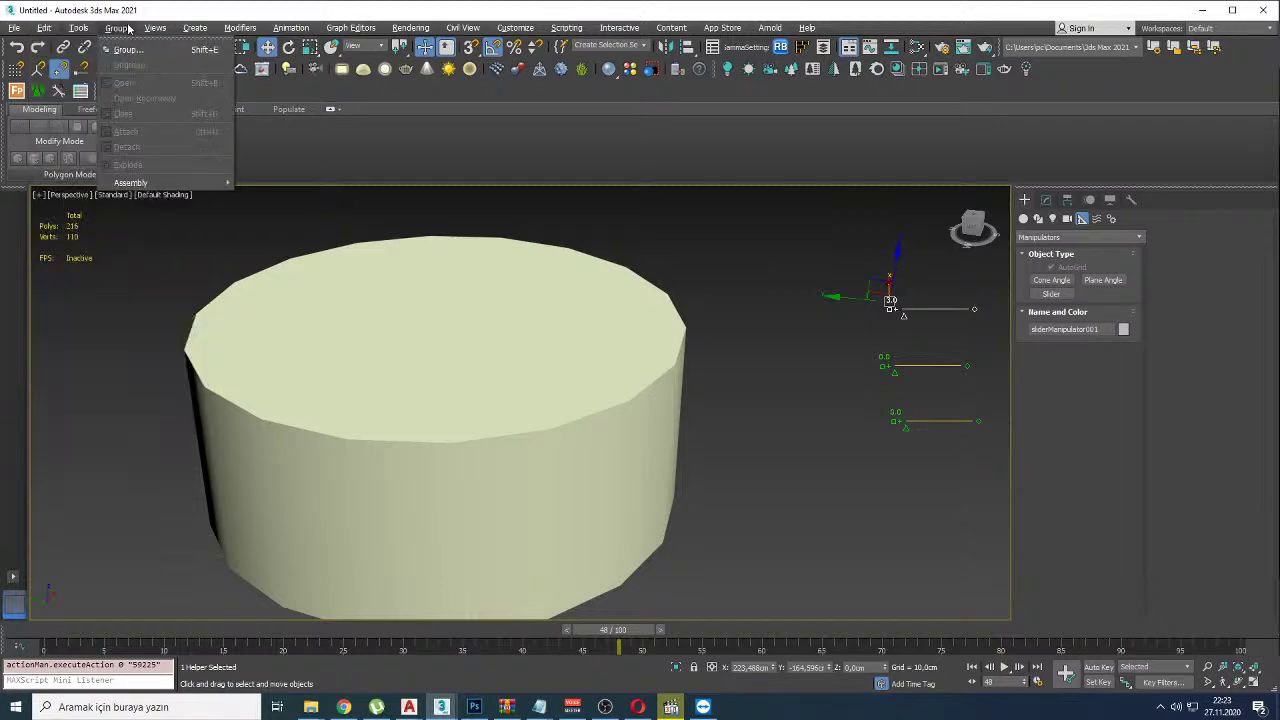
mouse_move(298, 35)
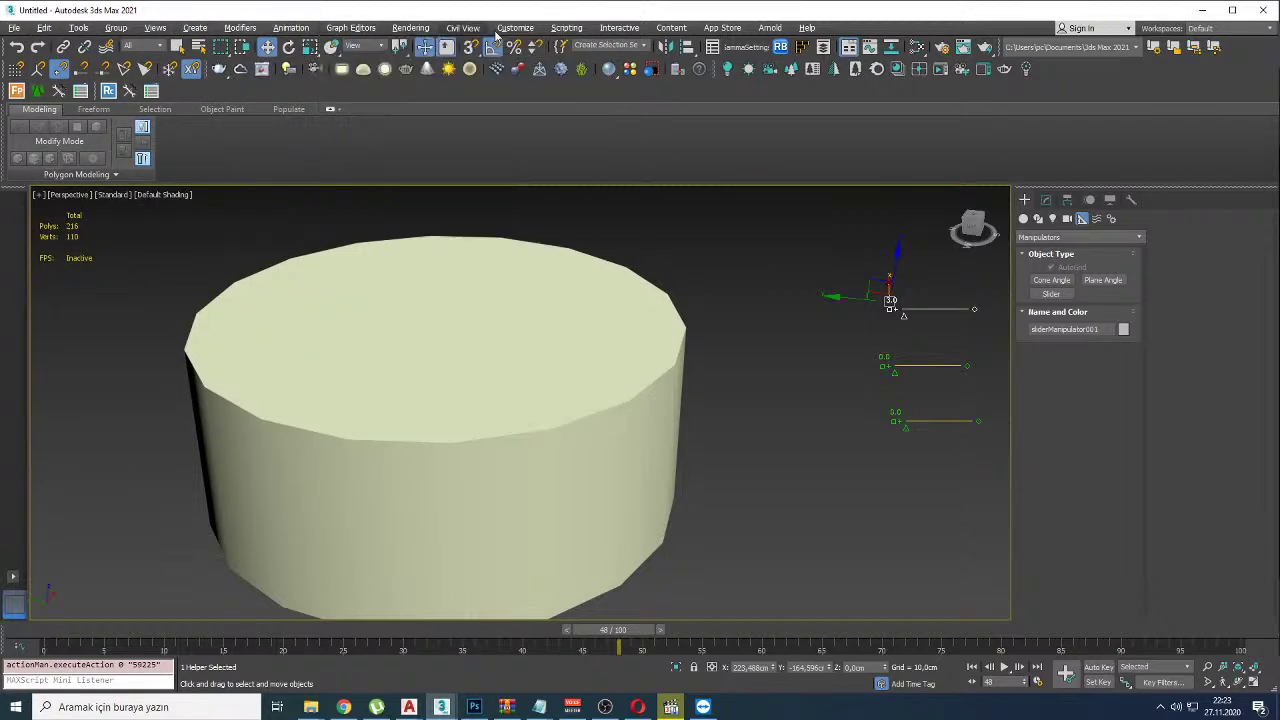
mouse_move(515, 28)
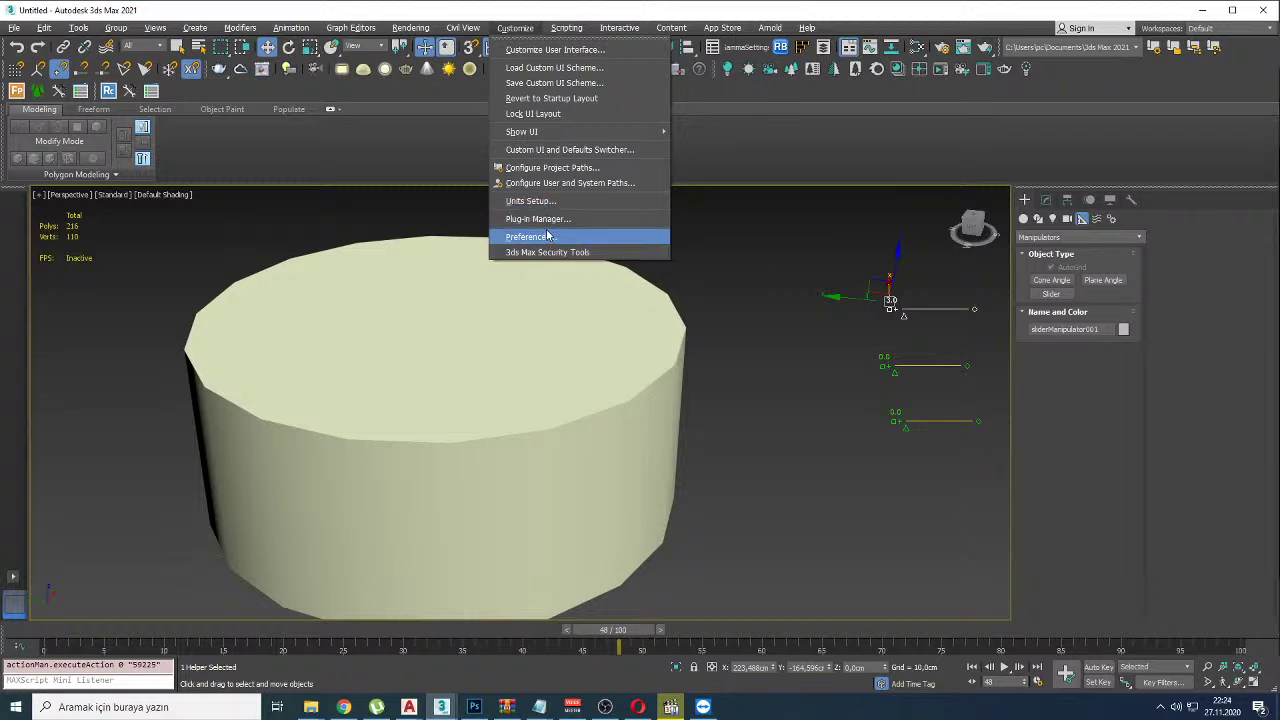
mouse_move(572, 24)
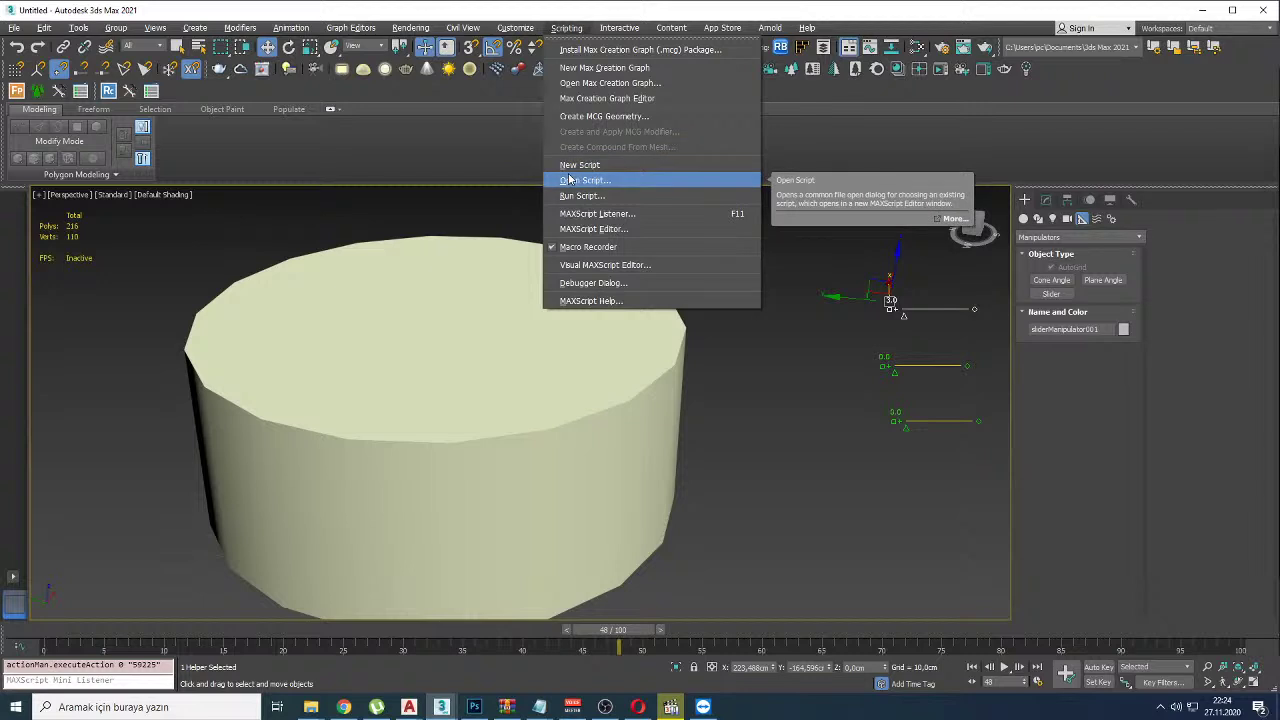
click(283, 166)
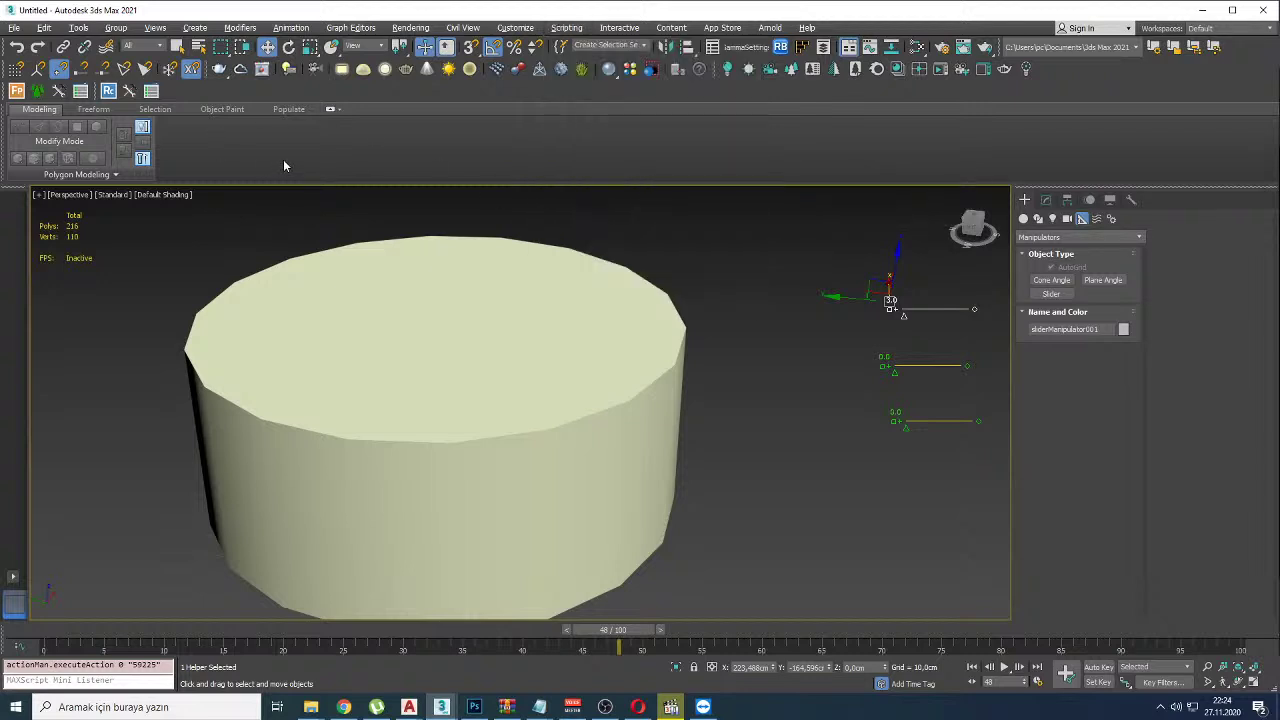
Step: Minimize the modelling ribbon to a thin Polygon Modeling bar, glancing at the File menu
click(330, 109)
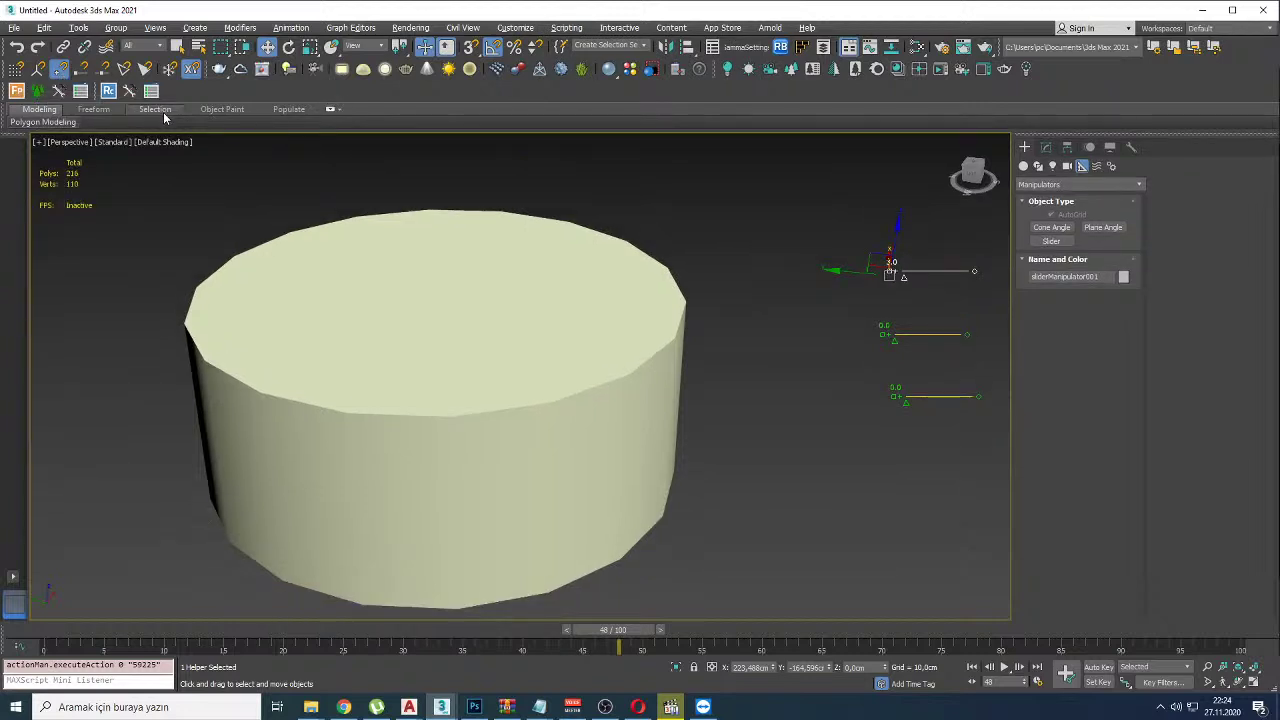
click(14, 27)
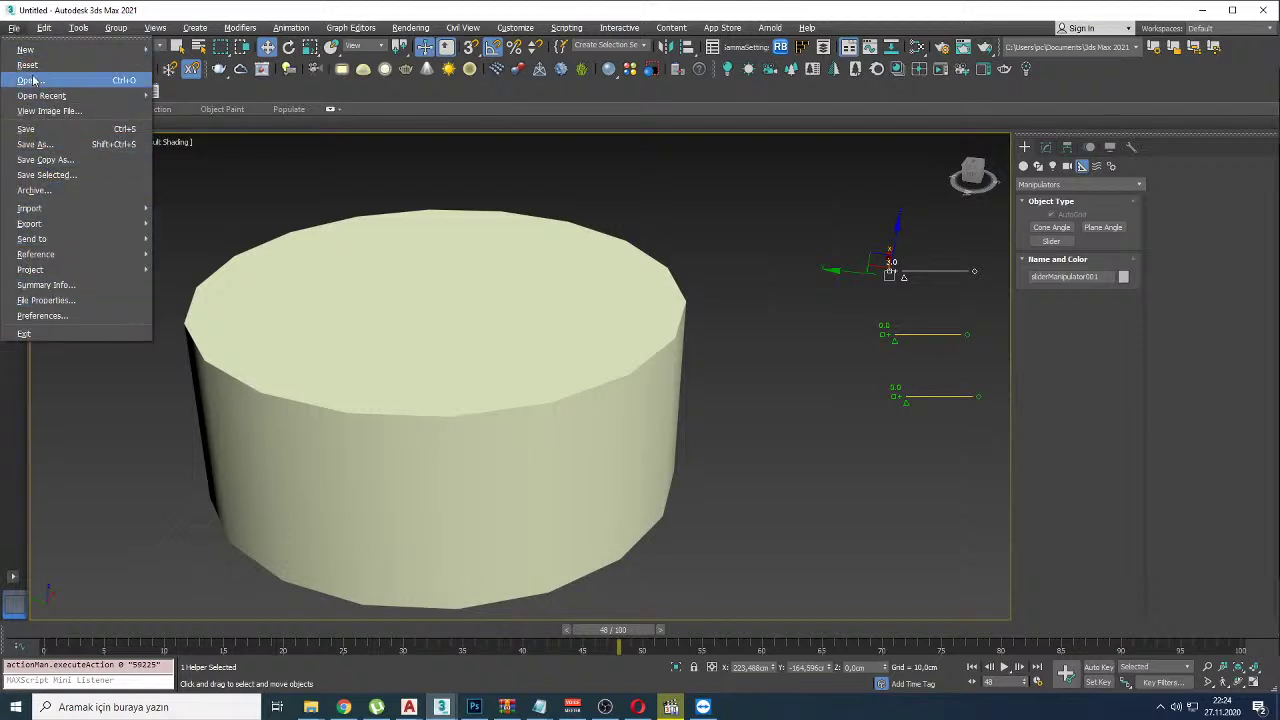
mouse_move(44, 28)
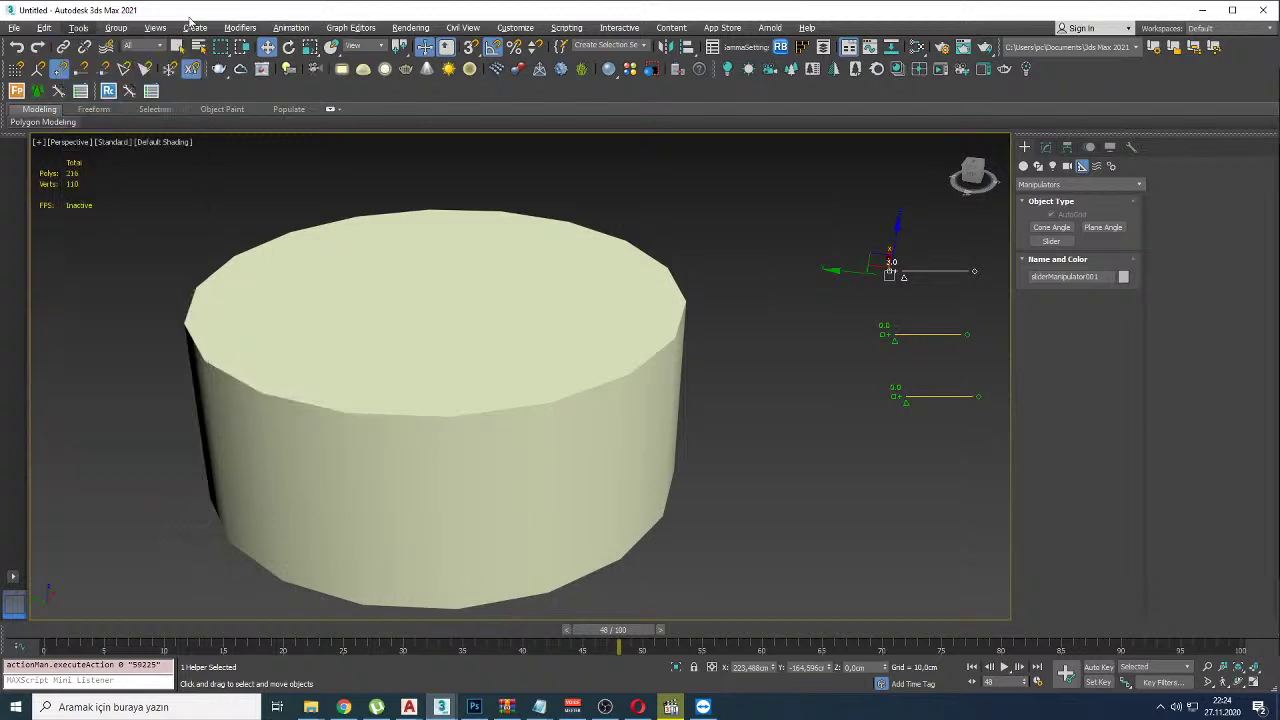
click(133, 278)
Step: Turn on edged faces with F4, delete the three slider manipulators, and recentre the cylinder
key(F4)
drag(843, 197, 995, 415)
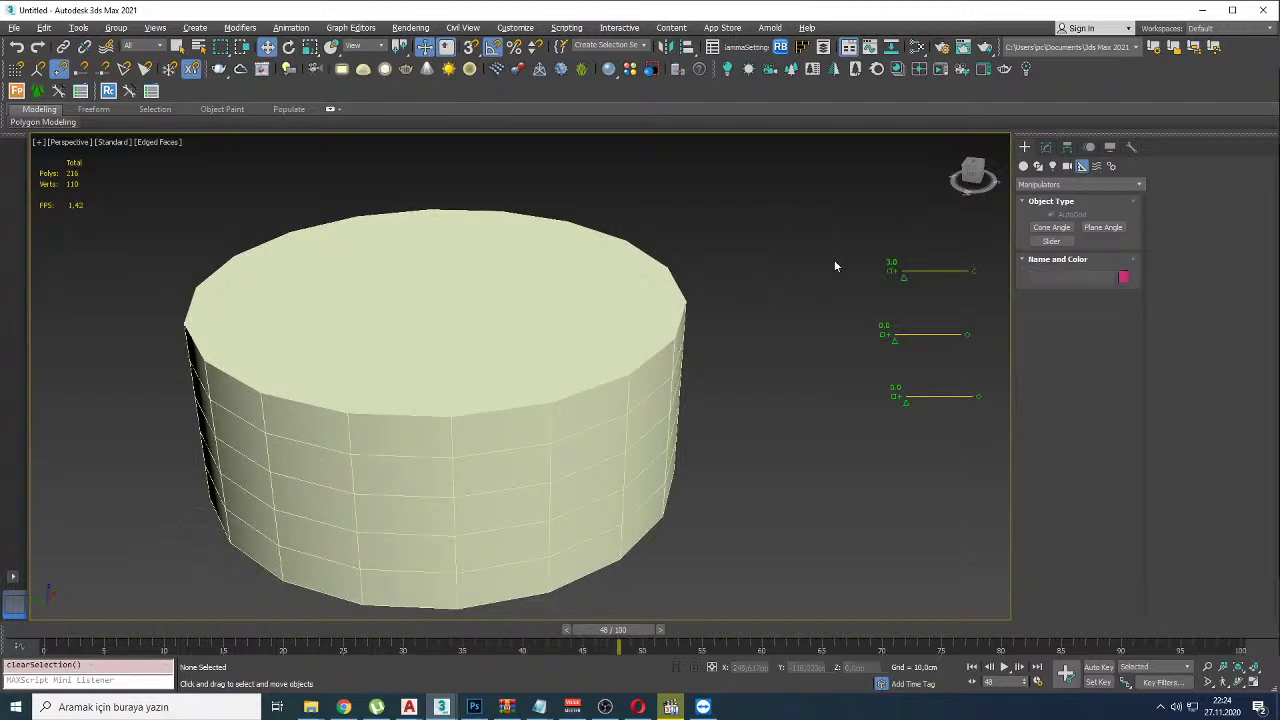
middle_drag(800, 237, 714, 277)
key(Delete)
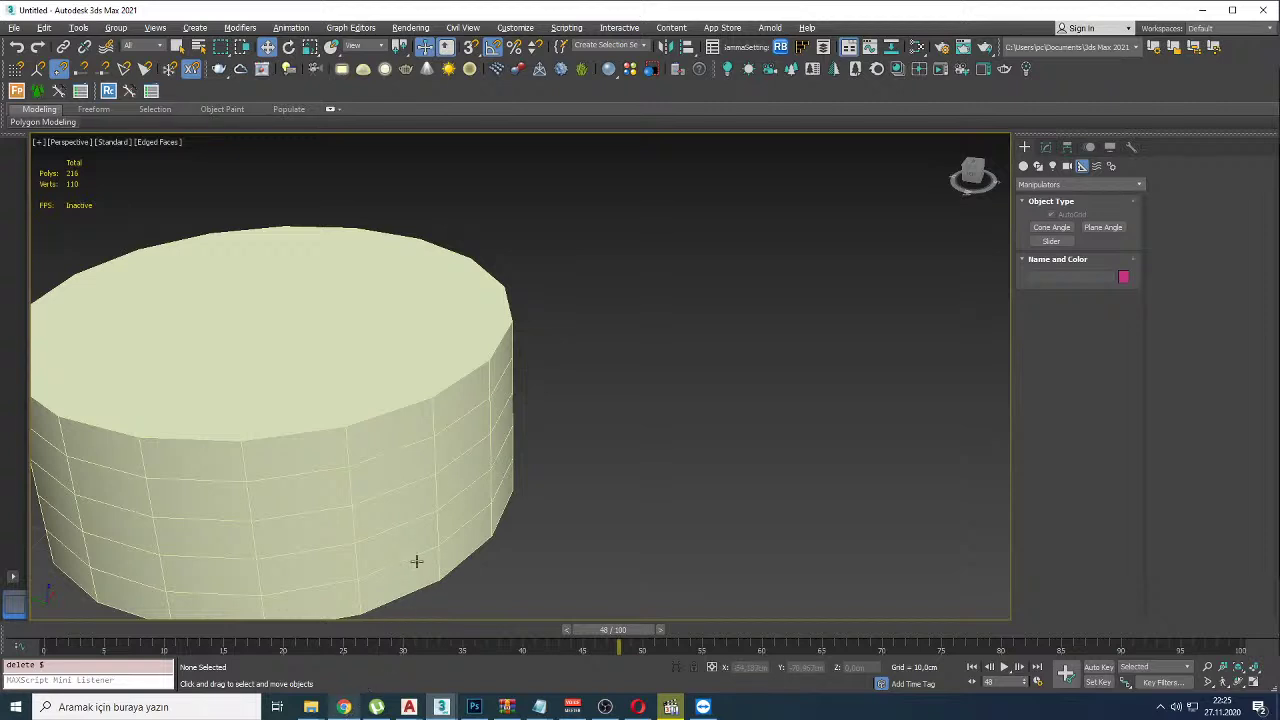
middle_drag(523, 226, 667, 227)
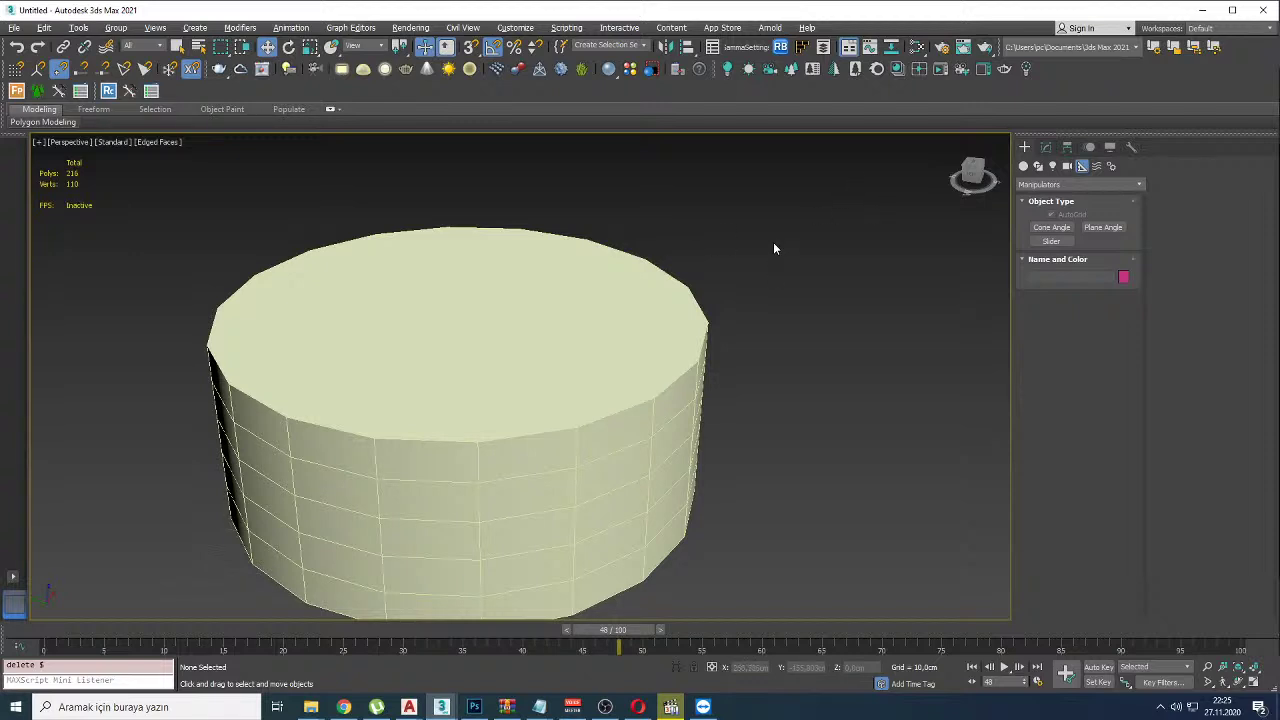
middle_drag(740, 258, 734, 240)
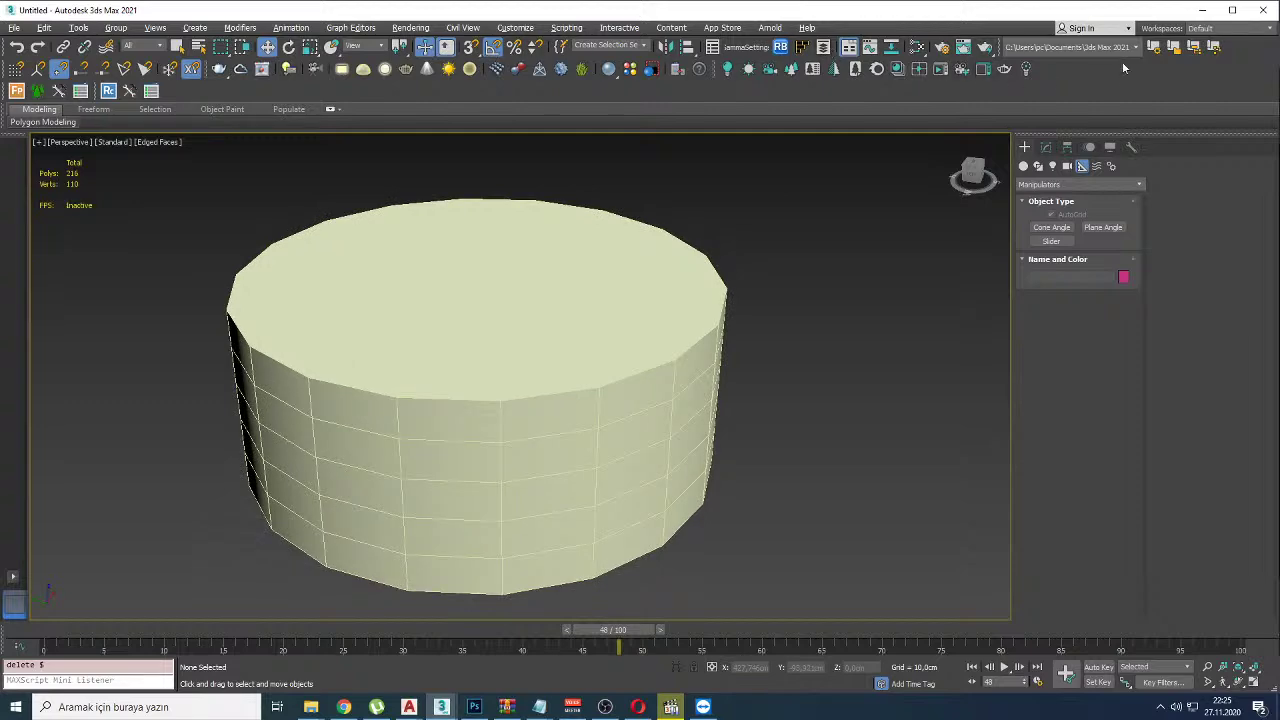
click(343, 707)
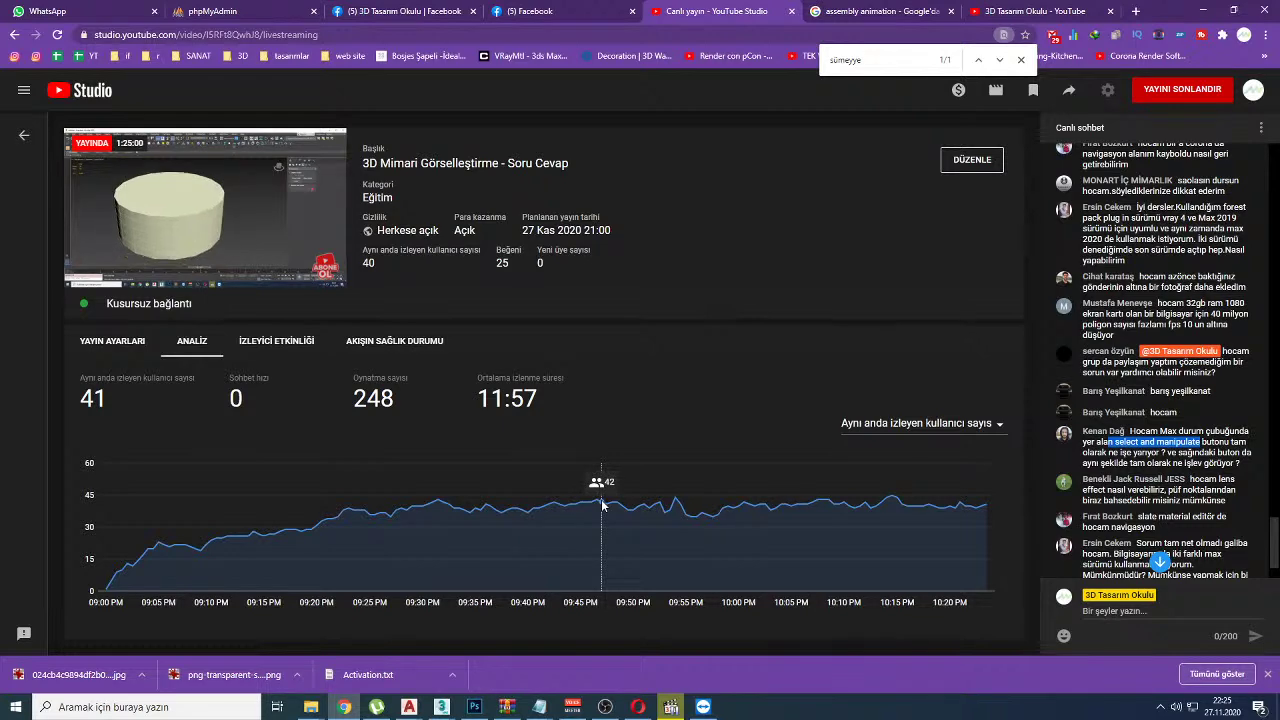
Step: Scroll back through the live chat to highlight the lens effect question, then return to 3ds Max
click(1160, 563)
scroll(1133, 437, up, 1)
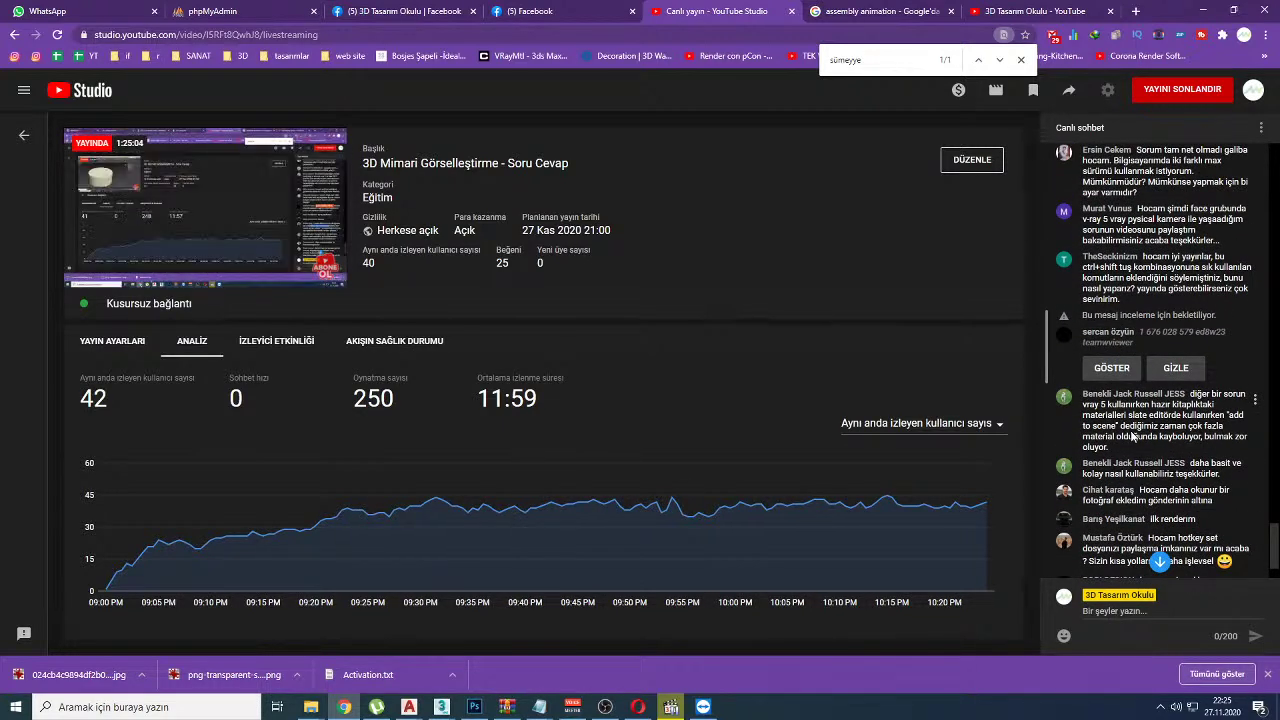
scroll(1133, 437, up, 1)
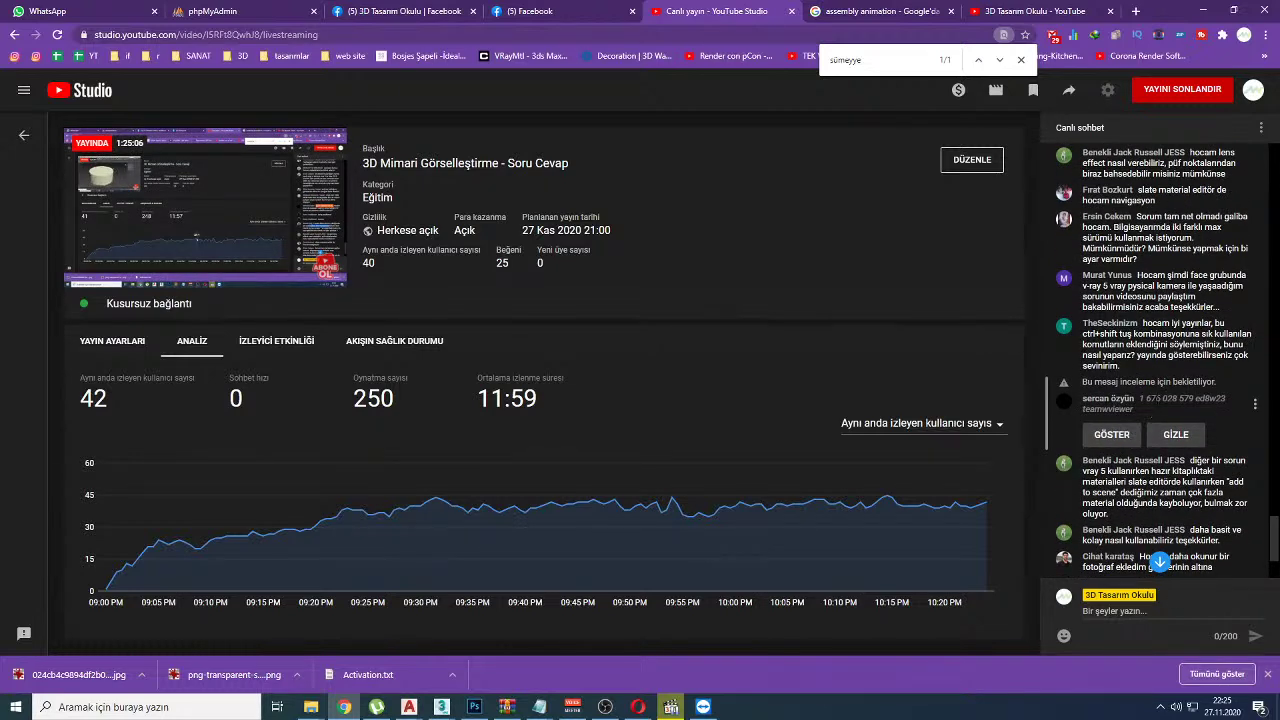
scroll(1160, 360, up, 2)
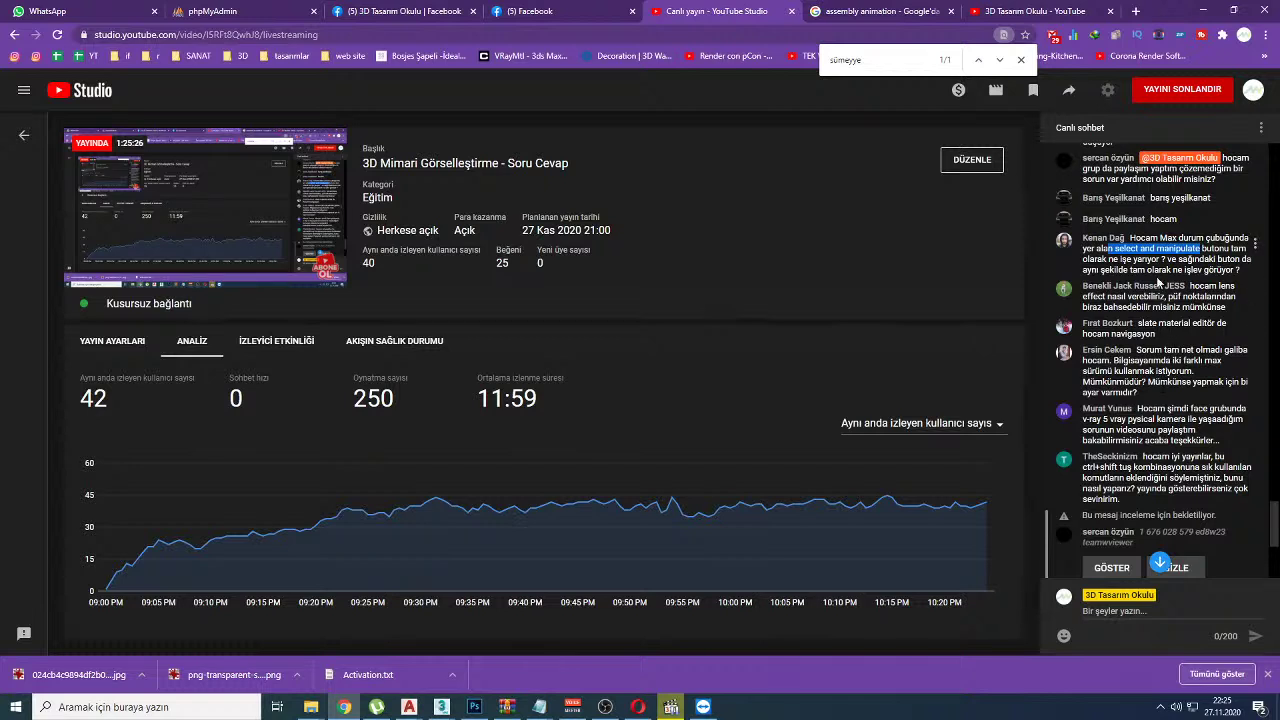
drag(1190, 286, 1213, 297)
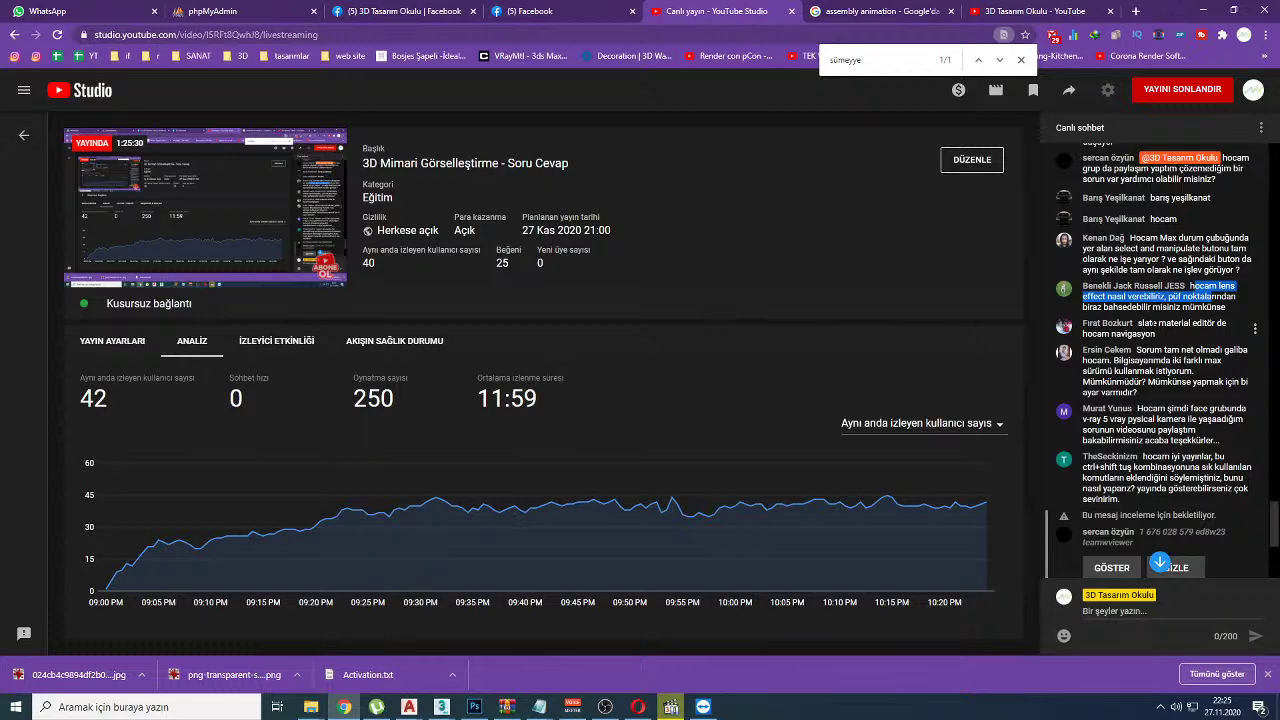
click(441, 707)
click(467, 672)
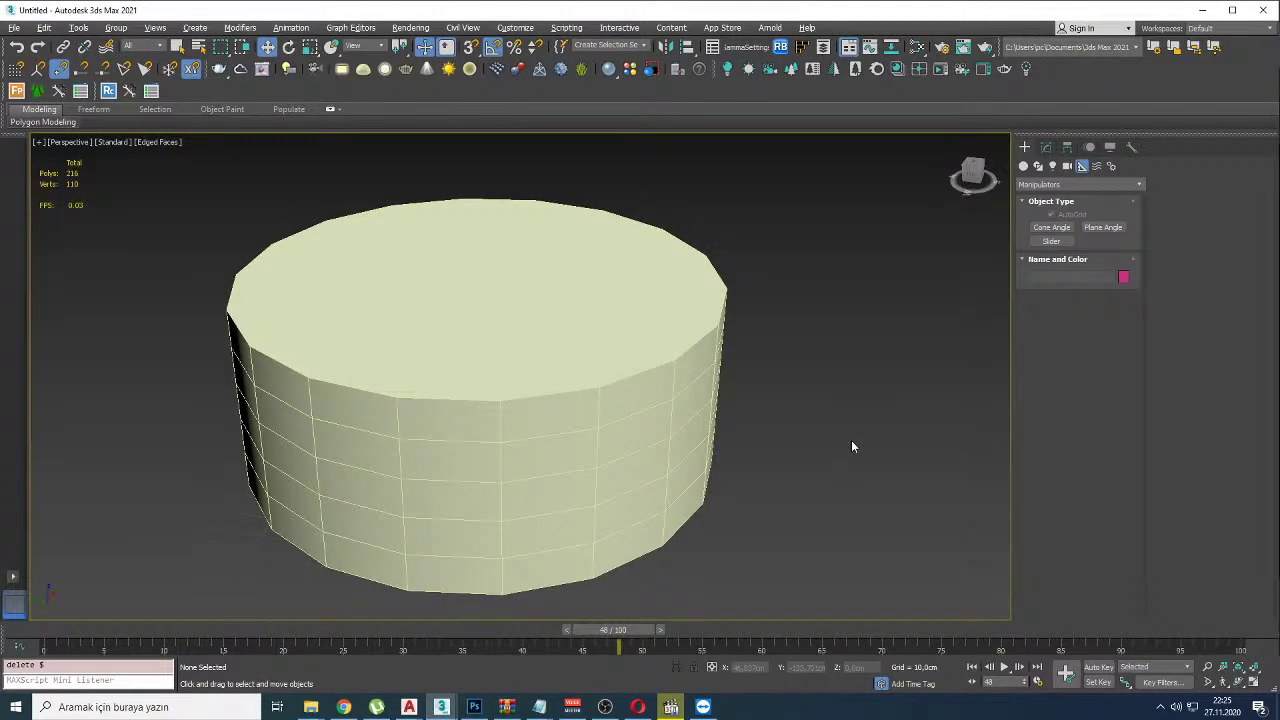
Step: Open the Slate Material Editor maximized and re-dock its Parameter Editor panel
key(m)
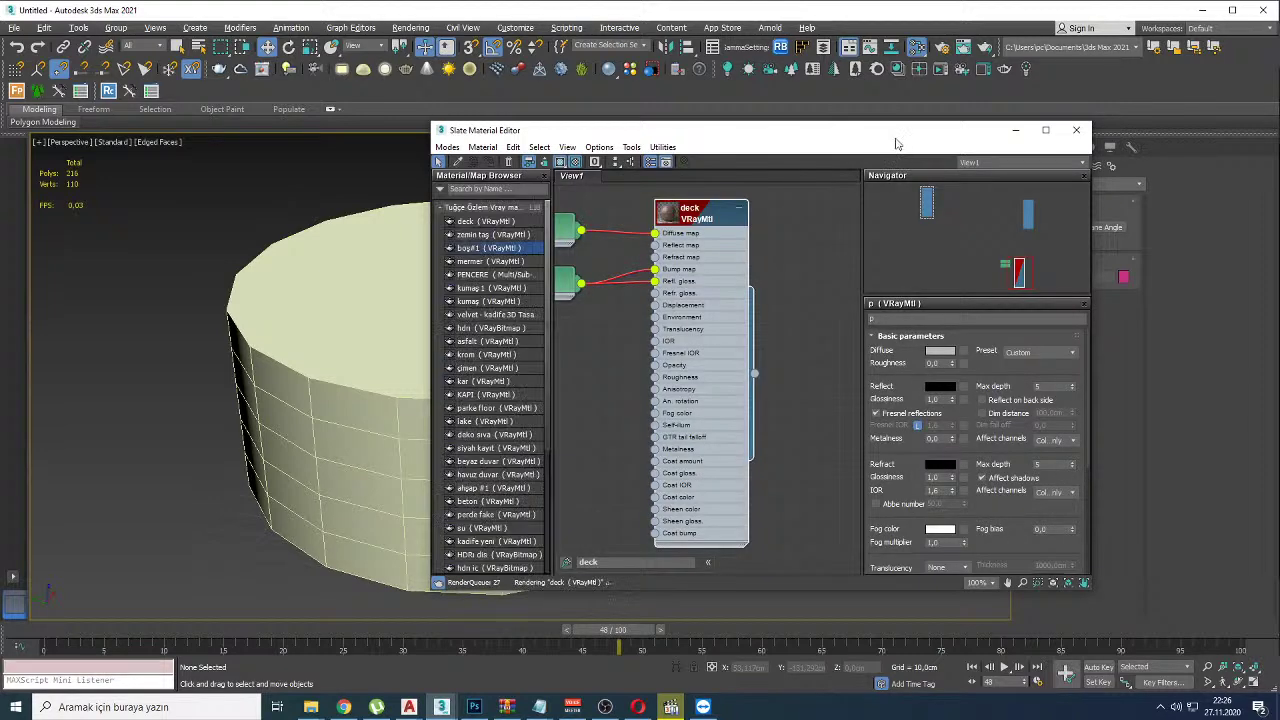
double_click(898, 136)
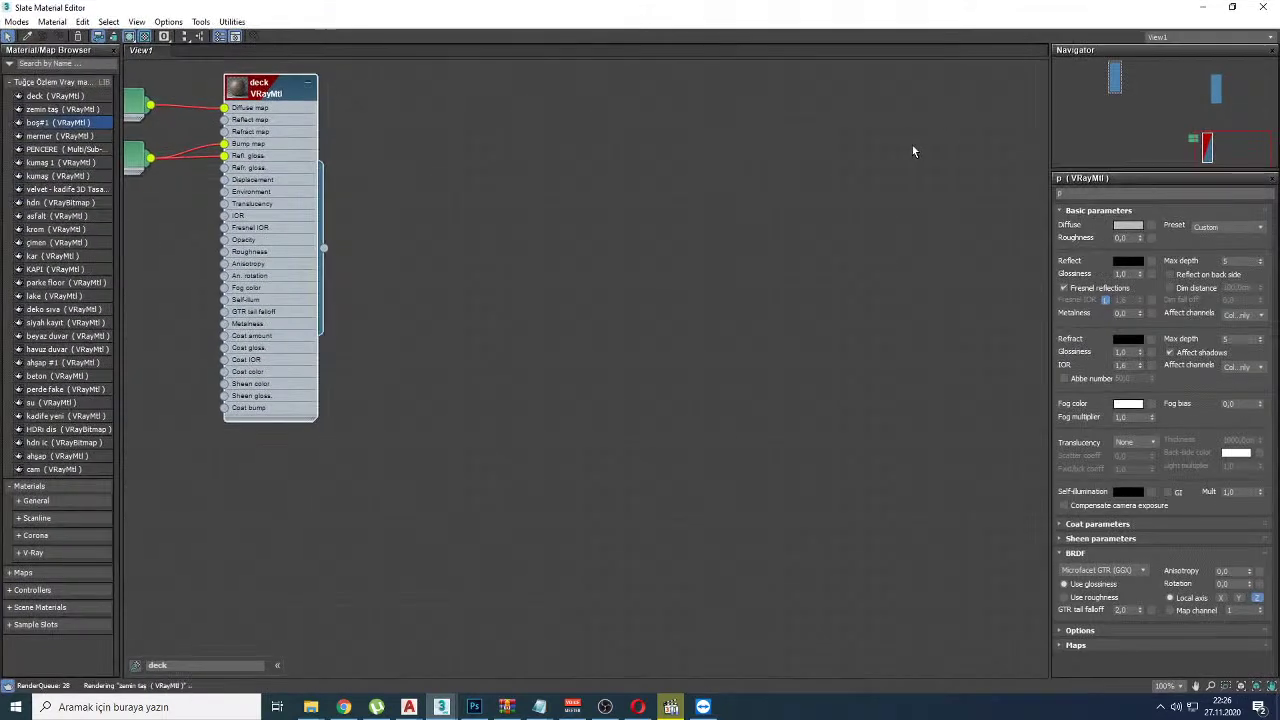
click(1272, 50)
double_click(1128, 50)
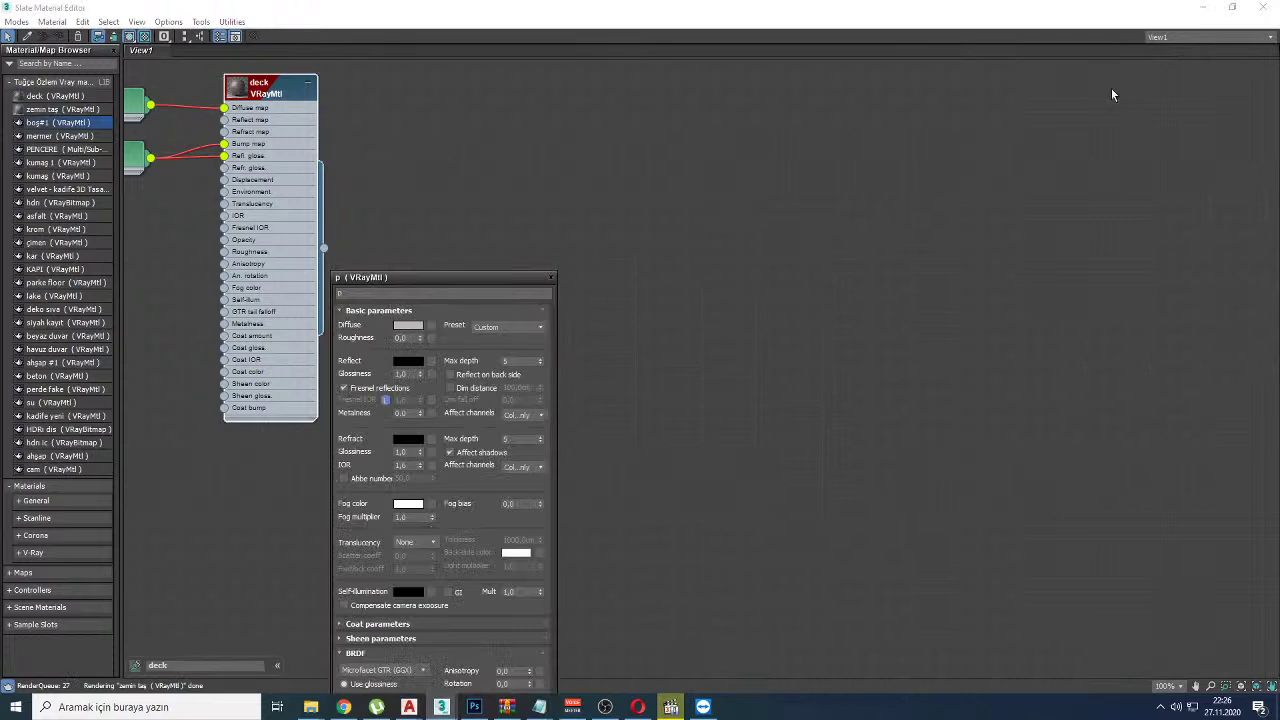
click(552, 276)
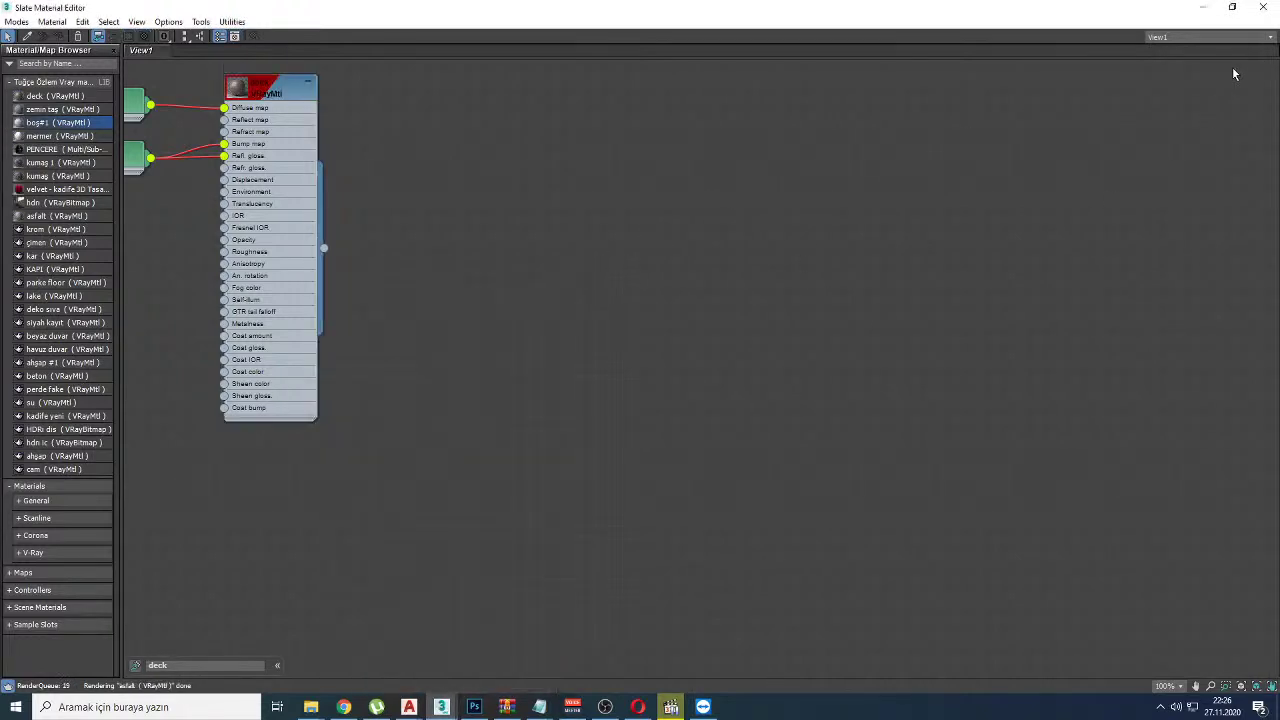
click(233, 37)
drag(429, 277, 1218, 363)
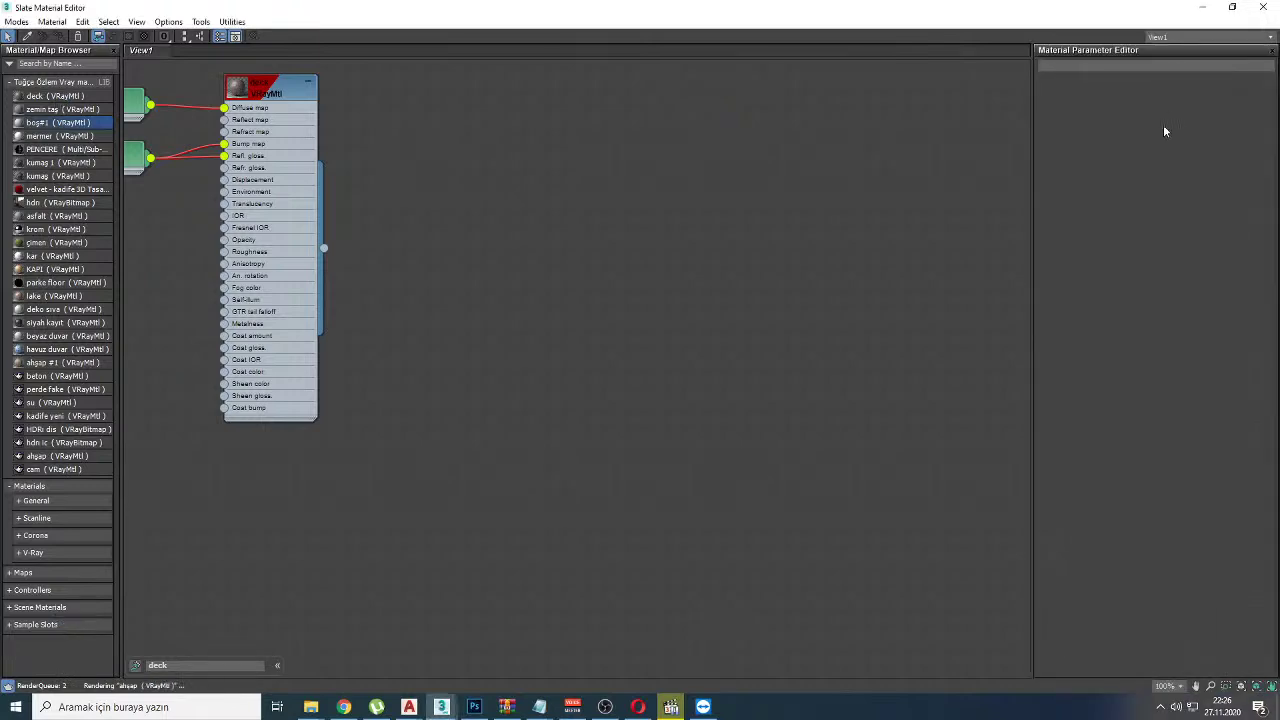
Step: Resize the Navigator and Parameter Editor panels, then hide the Navigator again
key(n)
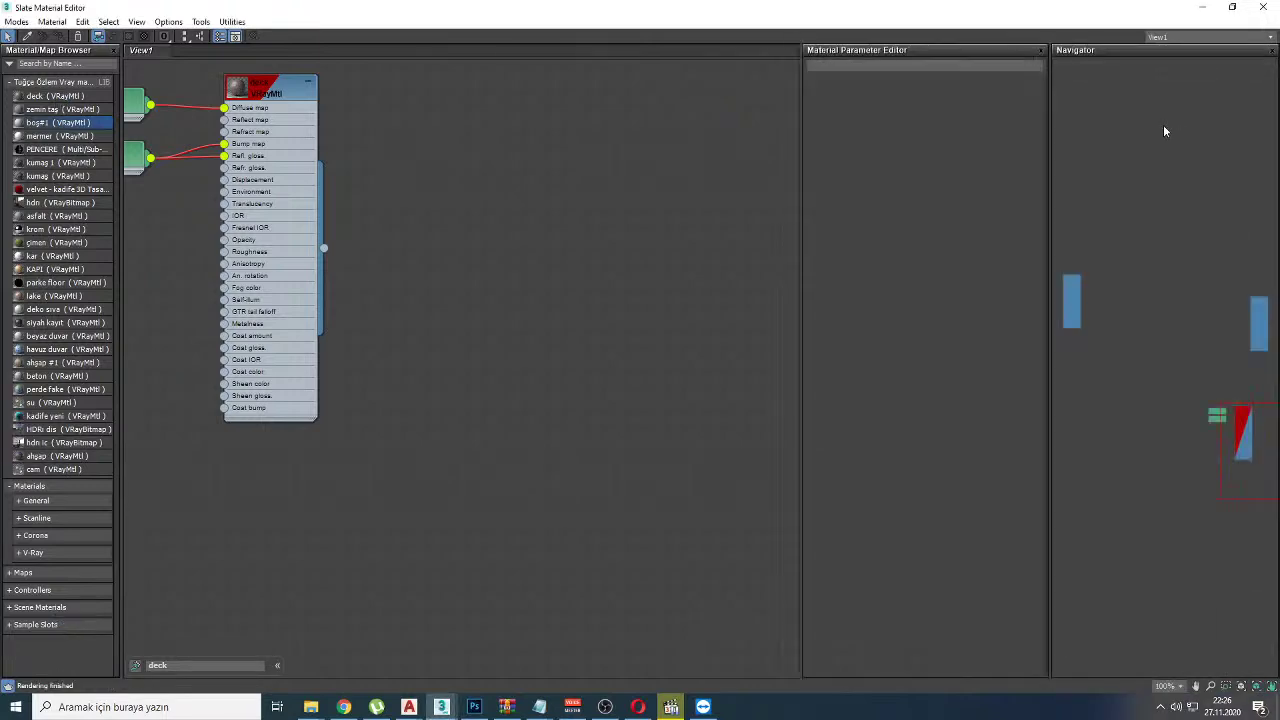
drag(1087, 49, 1160, 105)
drag(1132, 584, 1134, 247)
drag(1184, 148, 1069, 70)
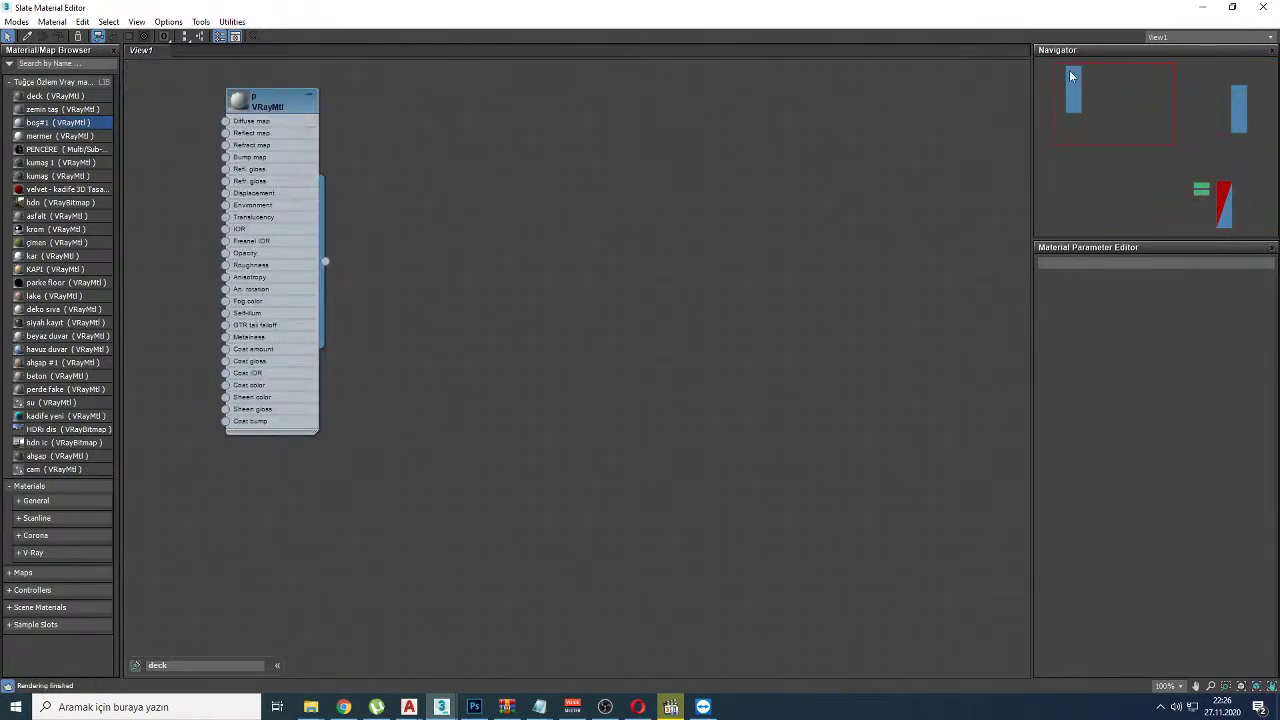
key(n)
key(n)
key(alt+Tab)
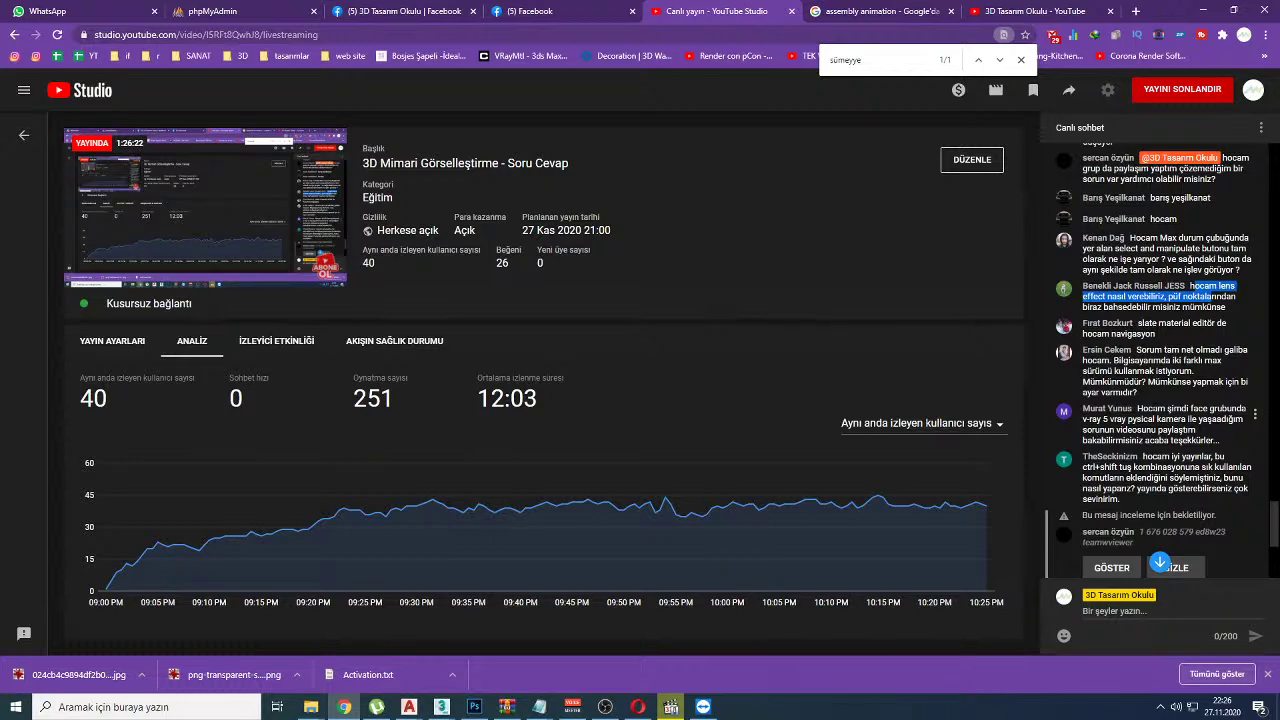
click(1278, 710)
mouse_move(1195, 40)
mouse_down()
mouse_move(1165, 60)
mouse_move(1192, 38)
mouse_up()
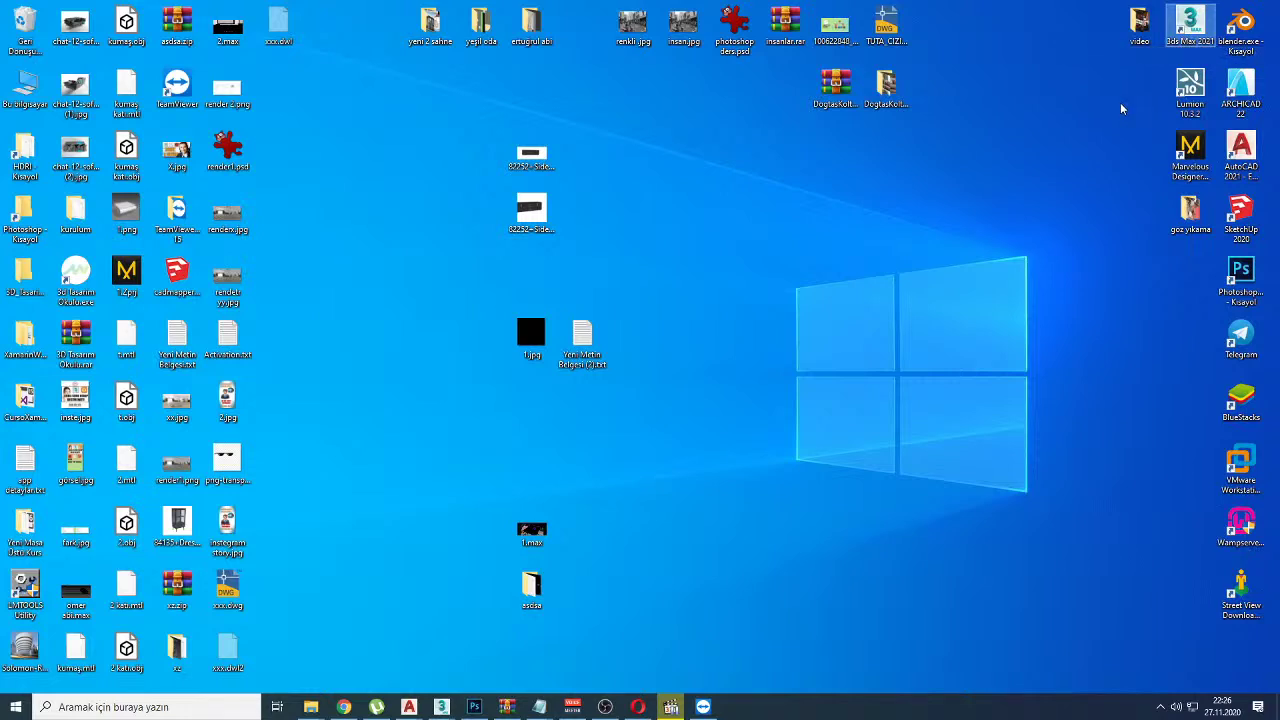
mouse_move(797, 160)
mouse_down()
mouse_move(790, 214)
mouse_move(862, 181)
mouse_move(932, 216)
mouse_move(968, 216)
mouse_up()
drag(1007, 177, 1003, 213)
mouse_move(732, 250)
mouse_down()
mouse_move(1030, 263)
mouse_move(1045, 128)
mouse_move(735, 113)
mouse_move(645, 285)
mouse_up()
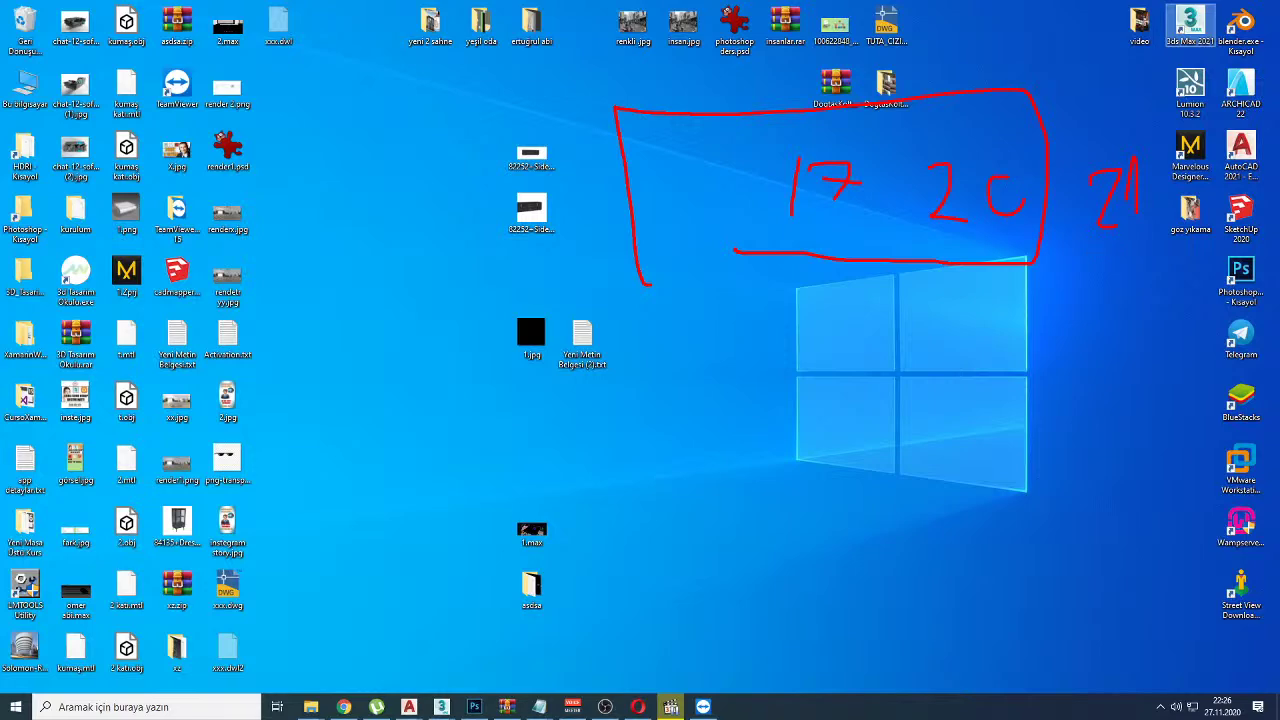
key(Escape)
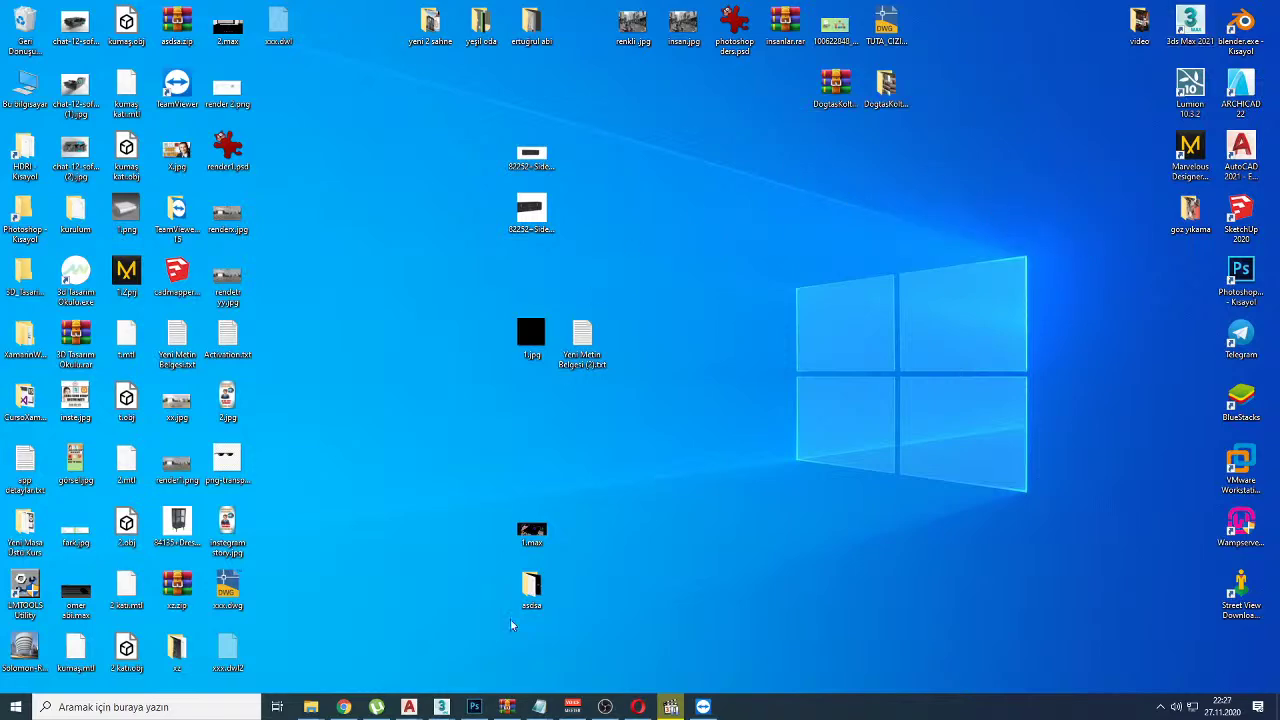
click(343, 707)
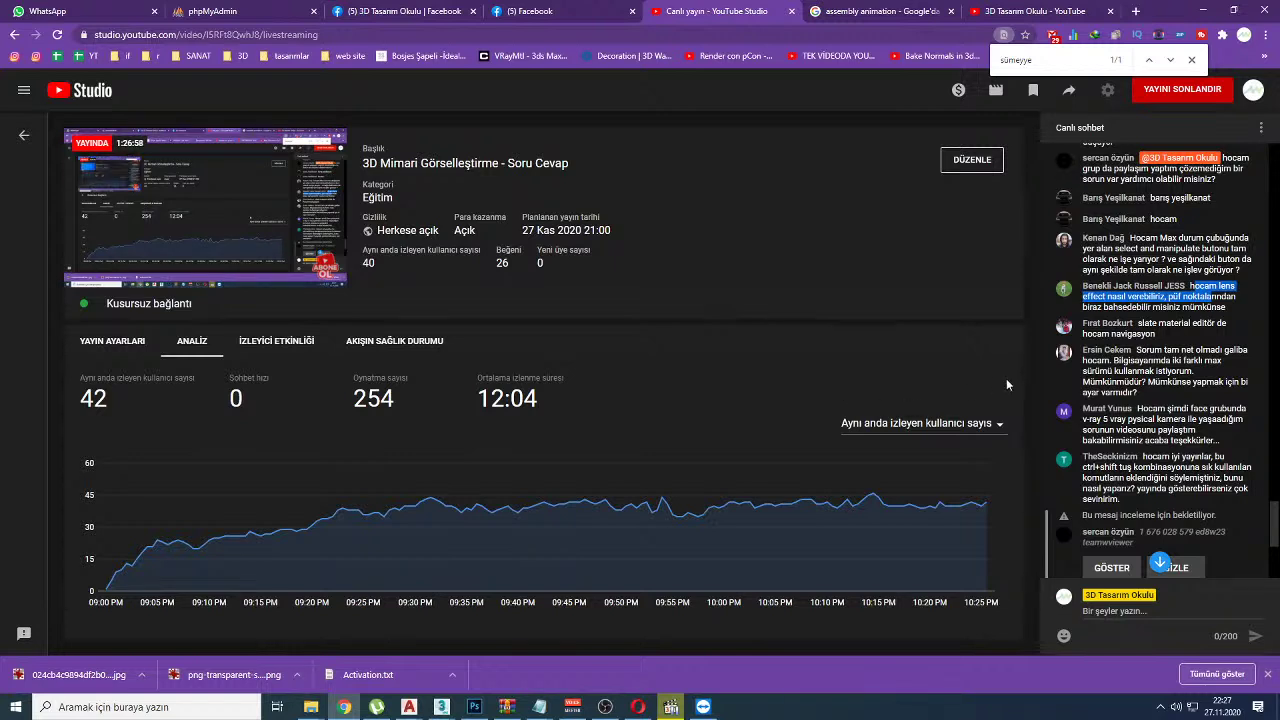
Step: Search the Facebook group for the asking viewer's name copied from the live chat
drag(1081, 408, 1134, 408)
key(ctrl+c)
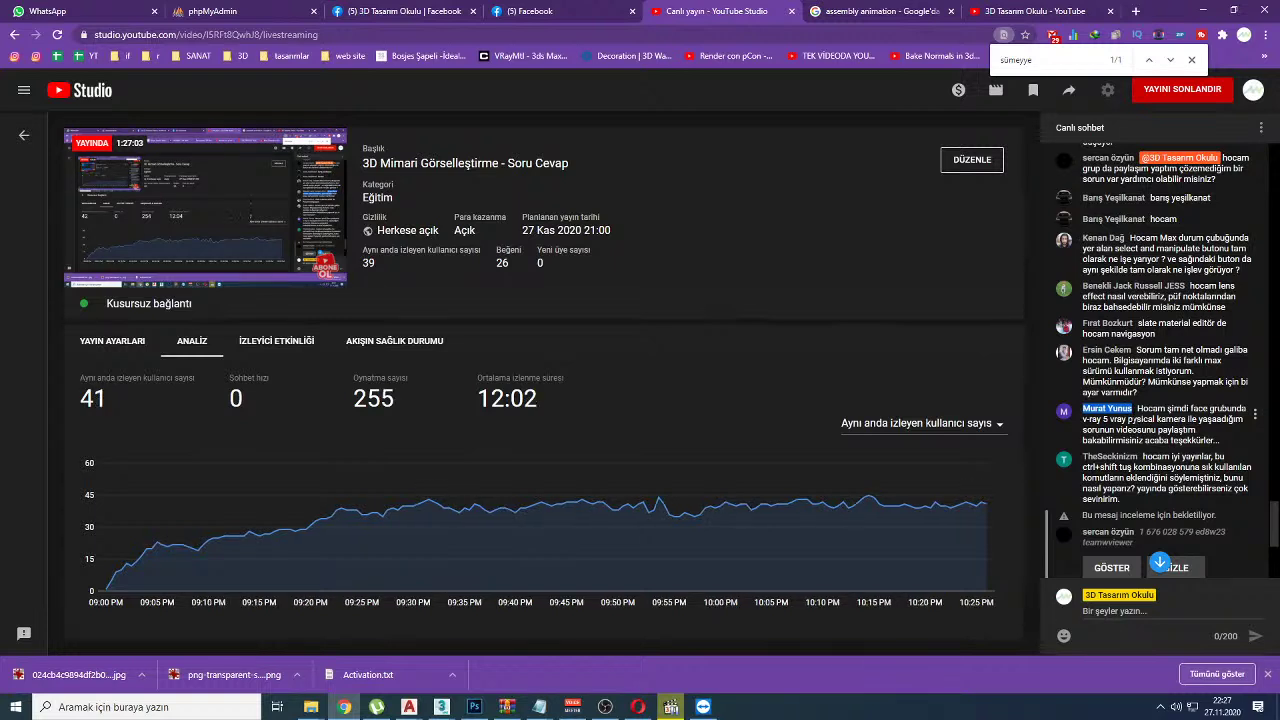
click(407, 11)
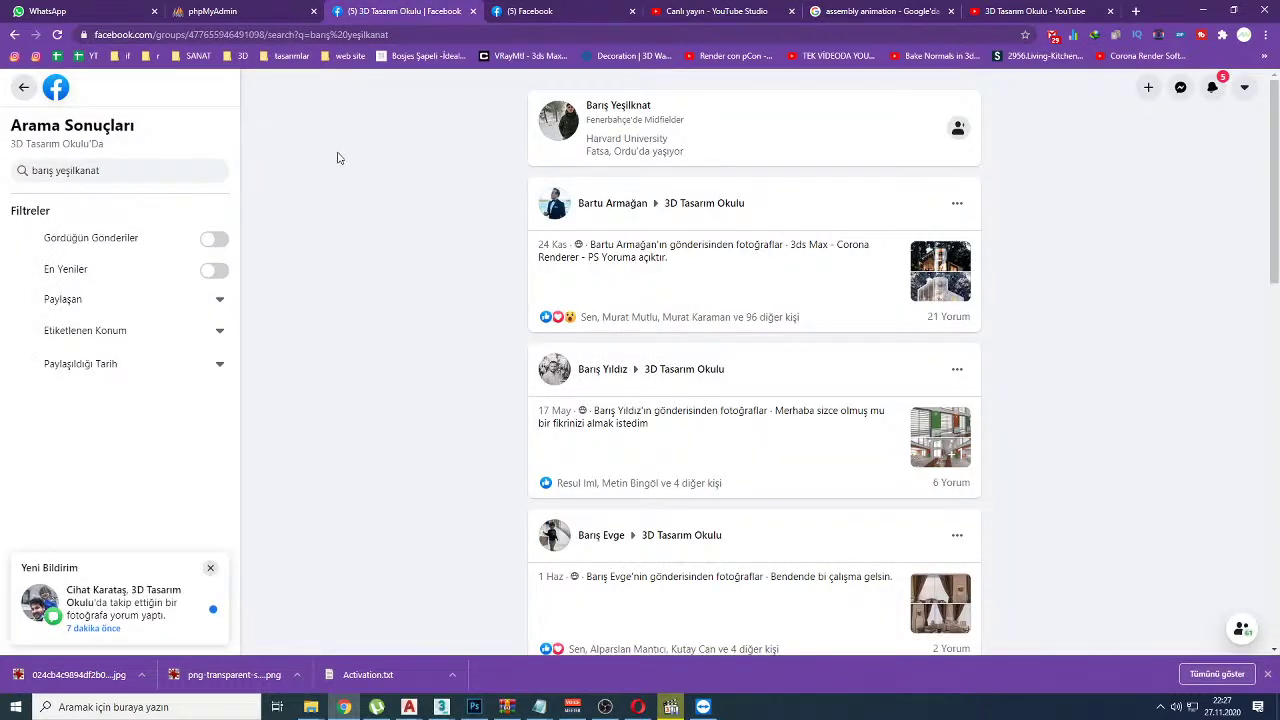
click(128, 172)
key(ctrl+v)
key(Return)
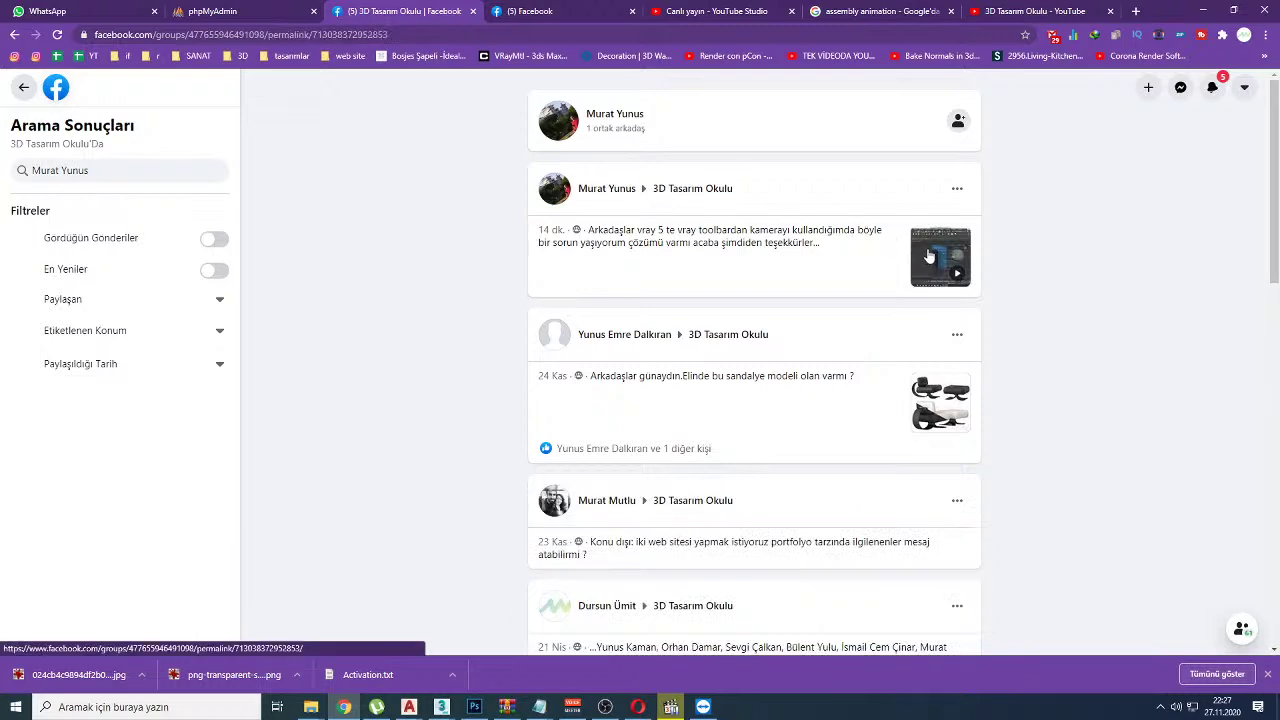
Step: Open the viewer's post and play its V-Ray camera question video in the enlarged viewer
click(840, 232)
scroll(658, 360, down, 2)
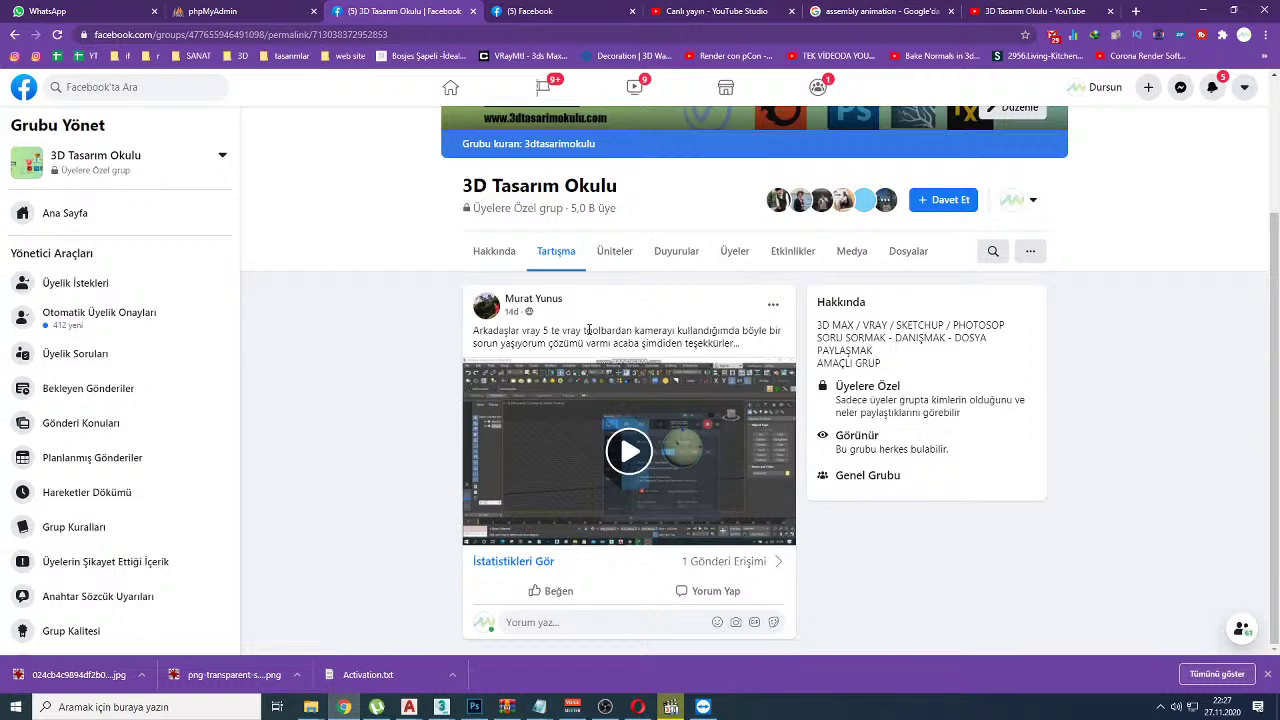
drag(592, 333, 777, 337)
click(628, 455)
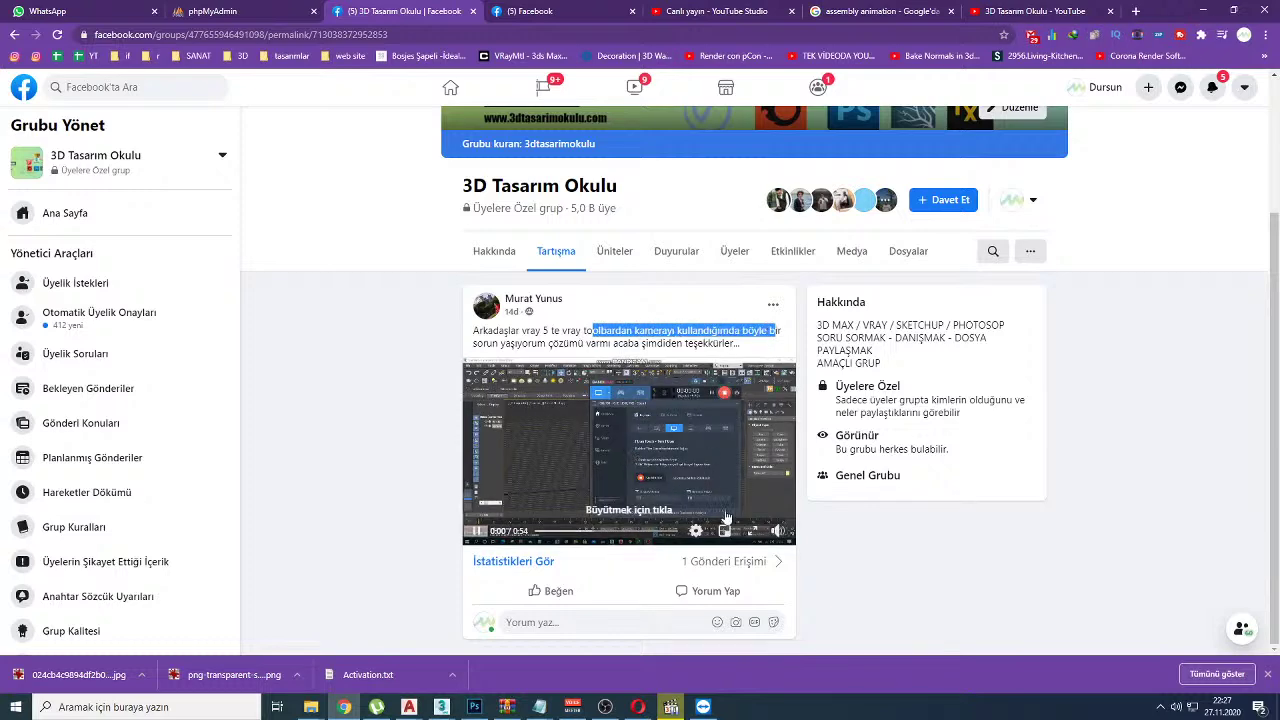
click(751, 530)
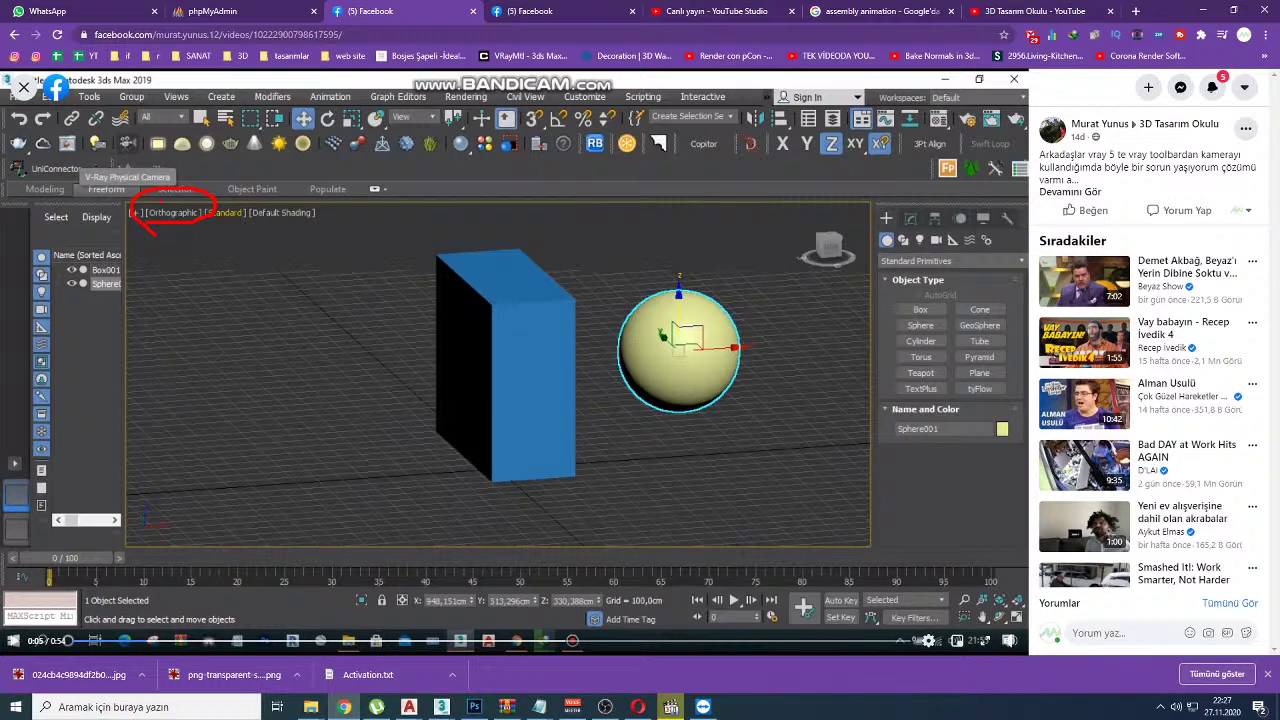
Step: Restore the 3ds Max window and close the V-Ray Frame Buffer
mouse_move(441, 707)
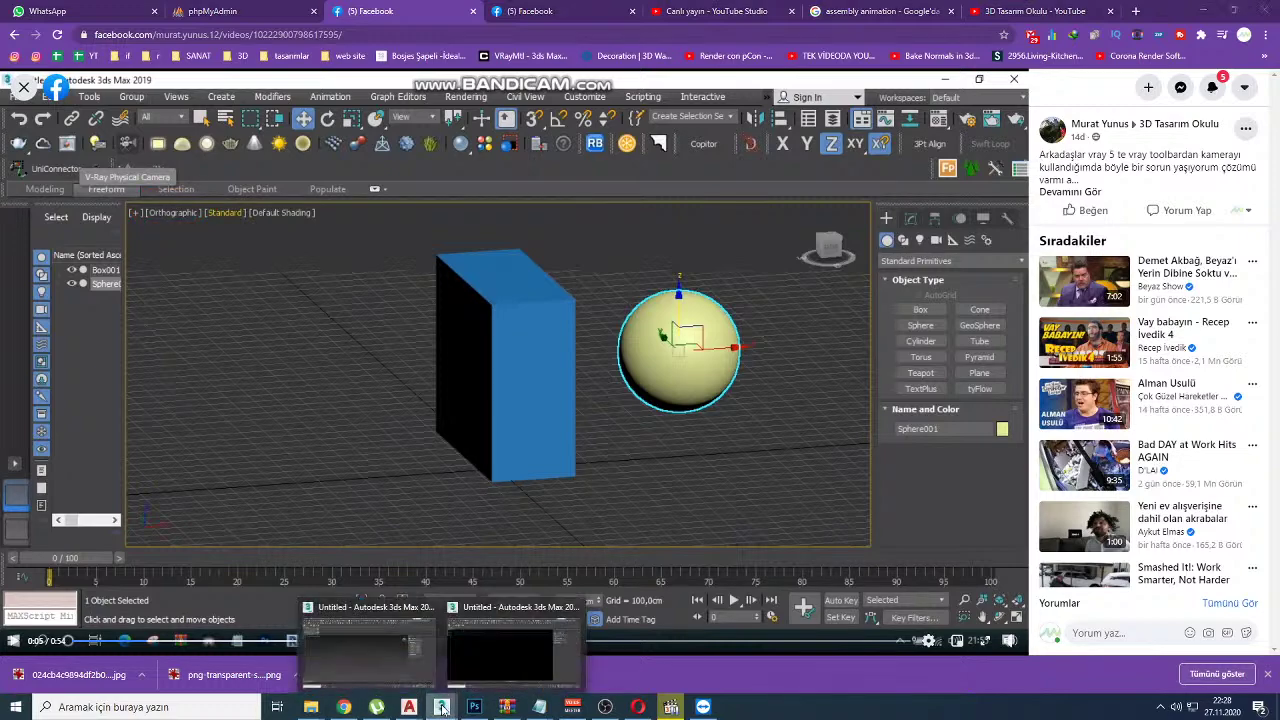
click(485, 663)
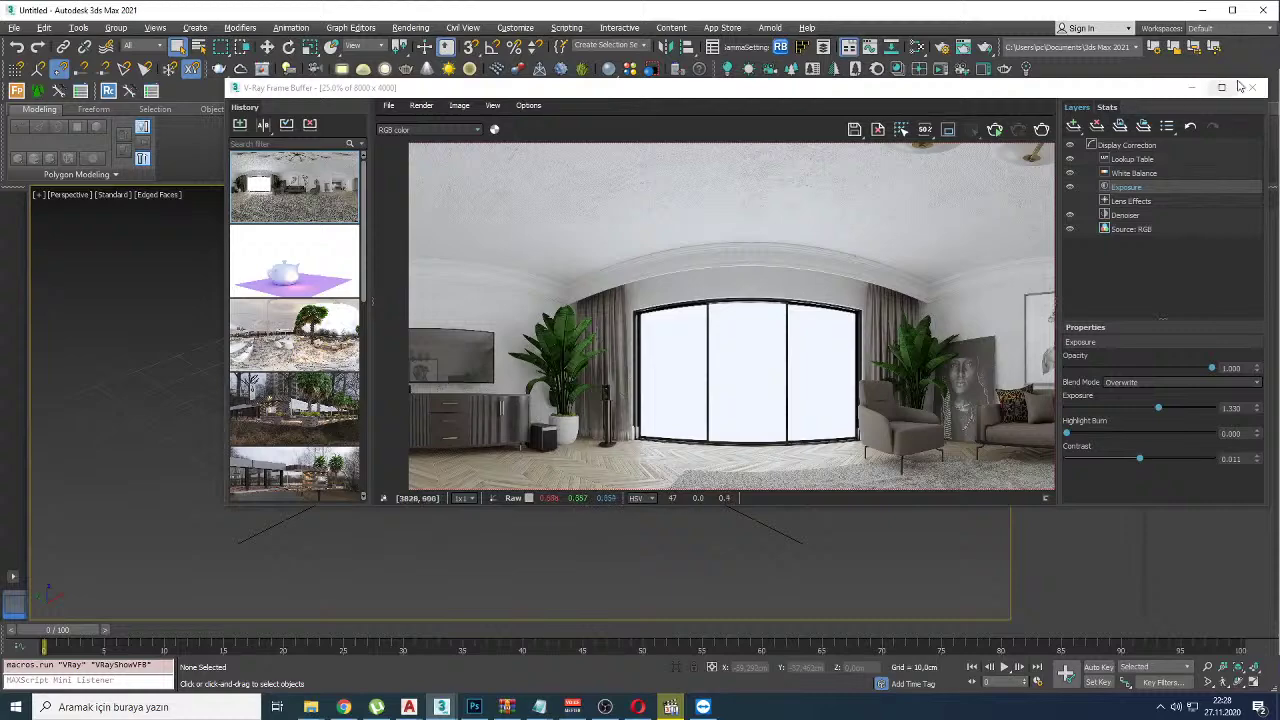
click(1254, 88)
Step: Create a teapot near the grid centre and move the pink teapot in front of the others
right_click(535, 443)
click(540, 489)
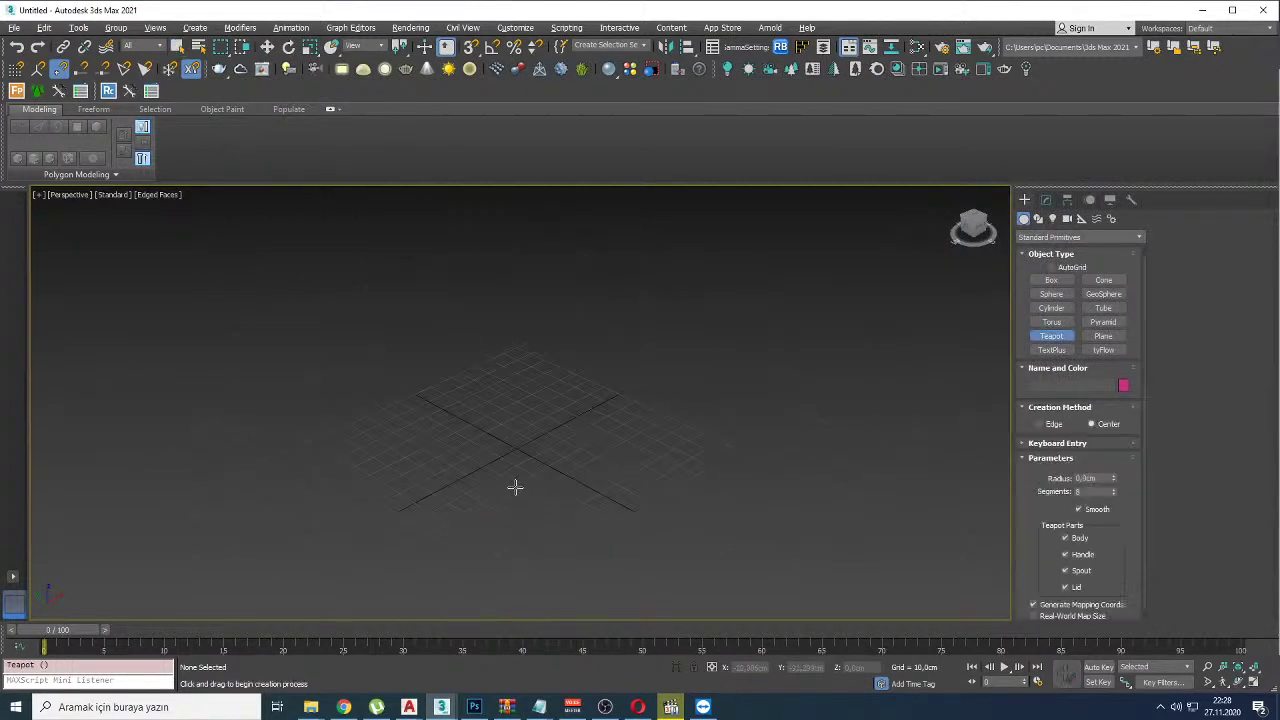
drag(357, 486, 740, 408)
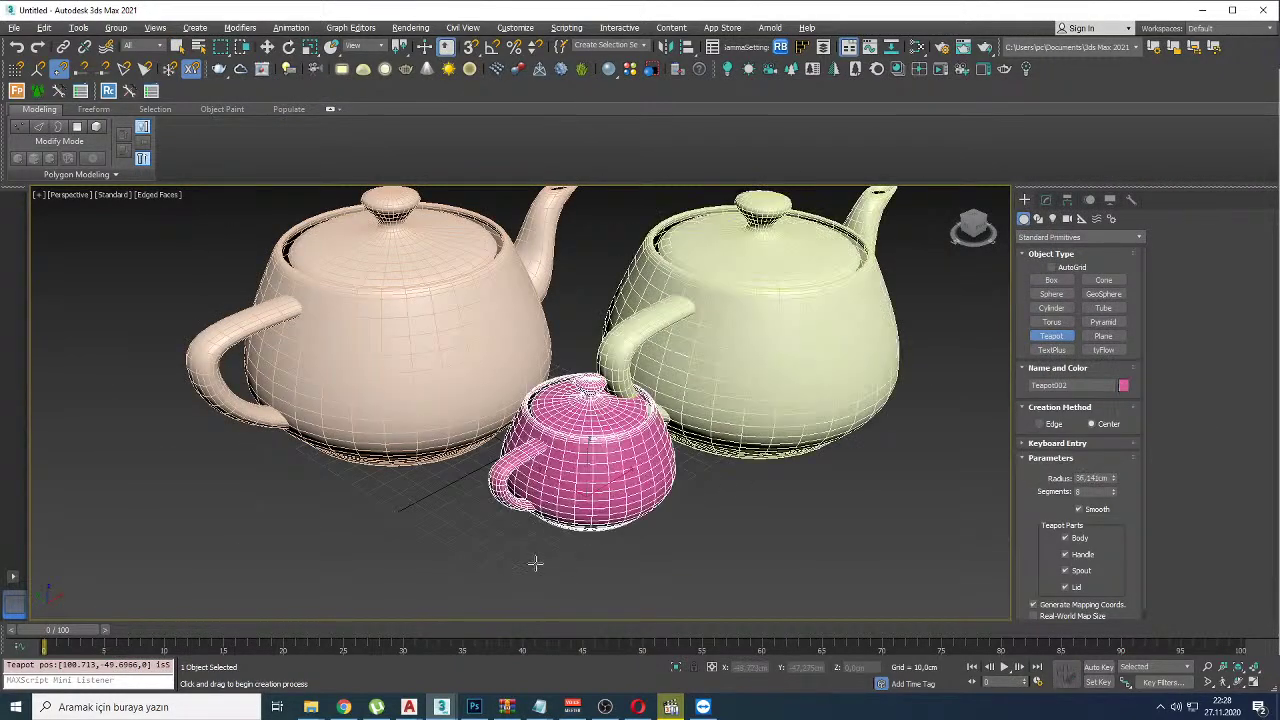
scroll(541, 540, down, 5)
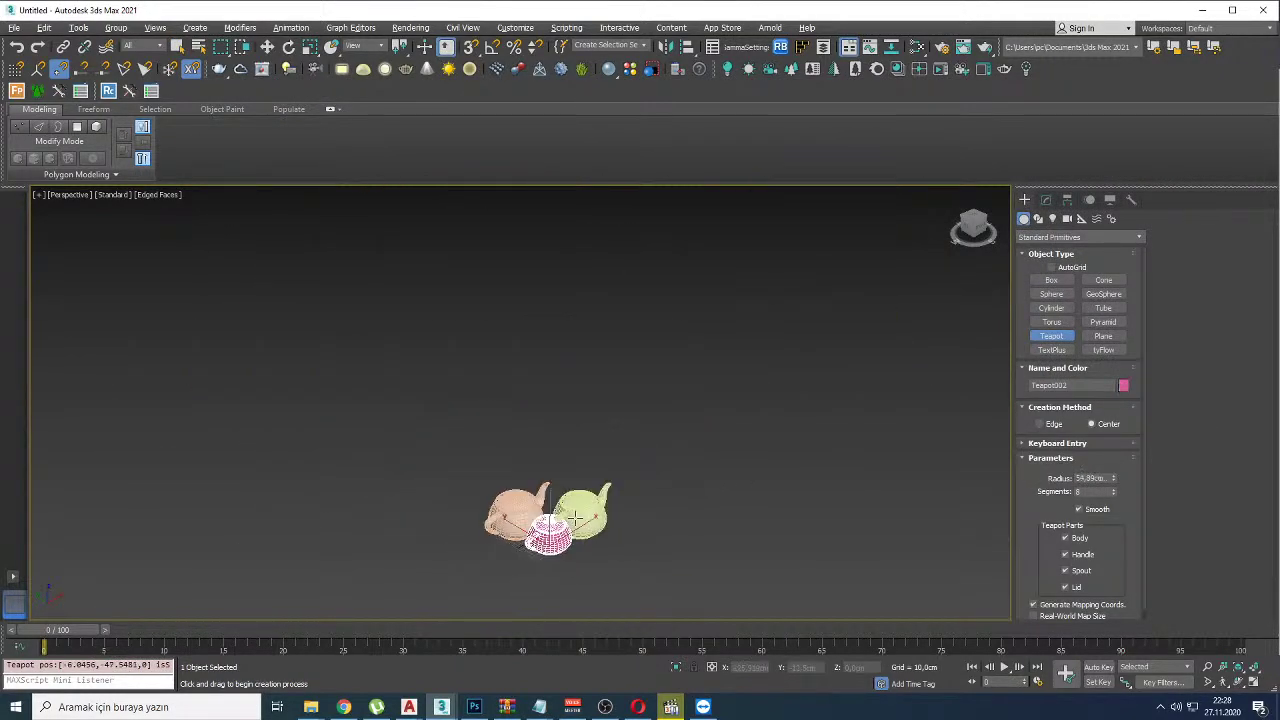
scroll(541, 540, up, 2)
key(w)
drag(541, 568, 490, 545)
middle_drag(490, 545, 577, 483)
Step: Switch the viewport to an orthographic view and orbit around the teapots
key(u)
key(g)
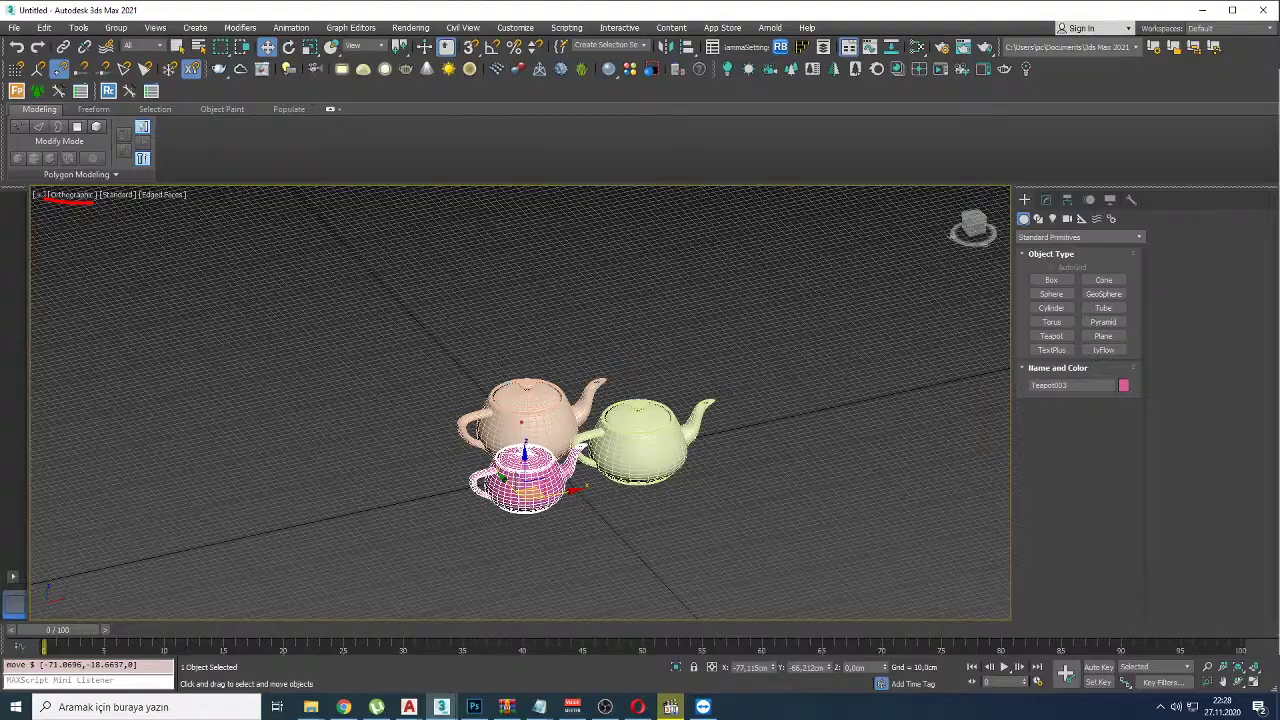
alt+middle_drag(735, 534, 620, 545)
middle_drag(866, 447, 623, 363)
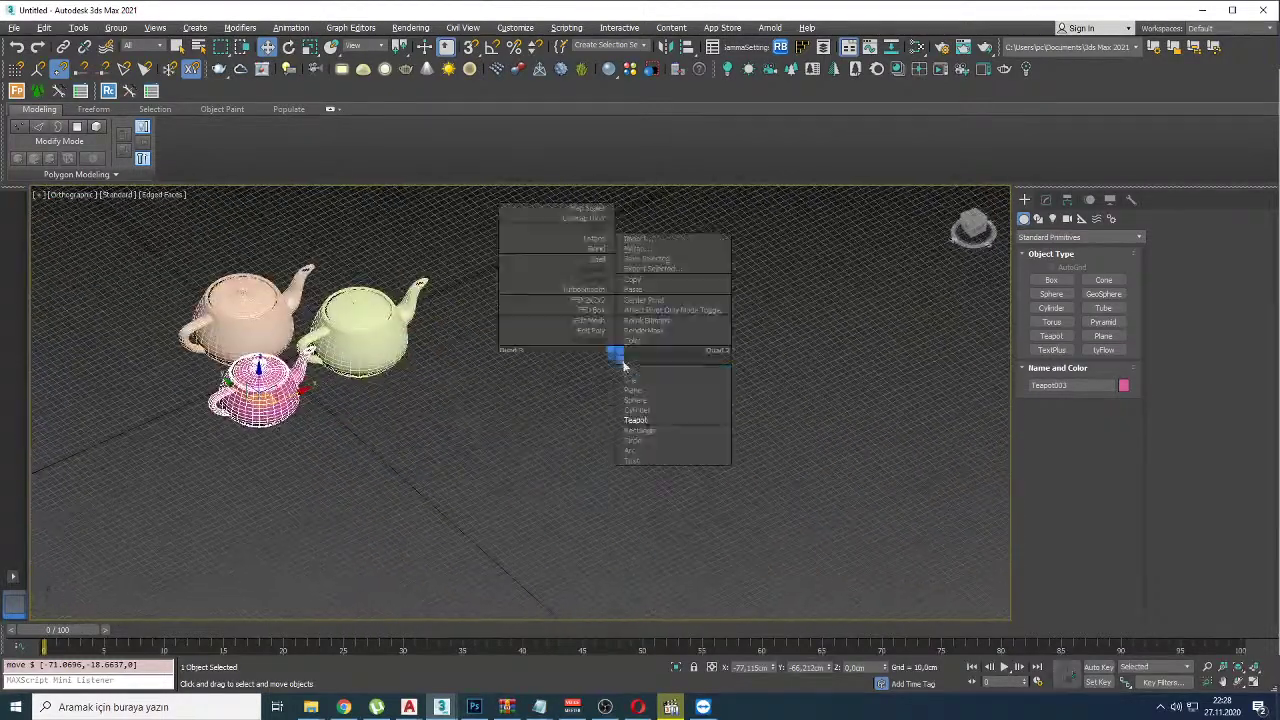
Step: Draw a large box, Box001, in front of the teapots and mark its front edge in red
click(1051, 280)
drag(609, 340, 343, 591)
click(262, 495)
alt+middle_drag(262, 495, 420, 374)
key(w)
drag(407, 250, 405, 577)
Step: Mark the box's vertical edges and the projection name in red, then clear the marks
drag(677, 201, 688, 542)
drag(700, 276, 680, 358)
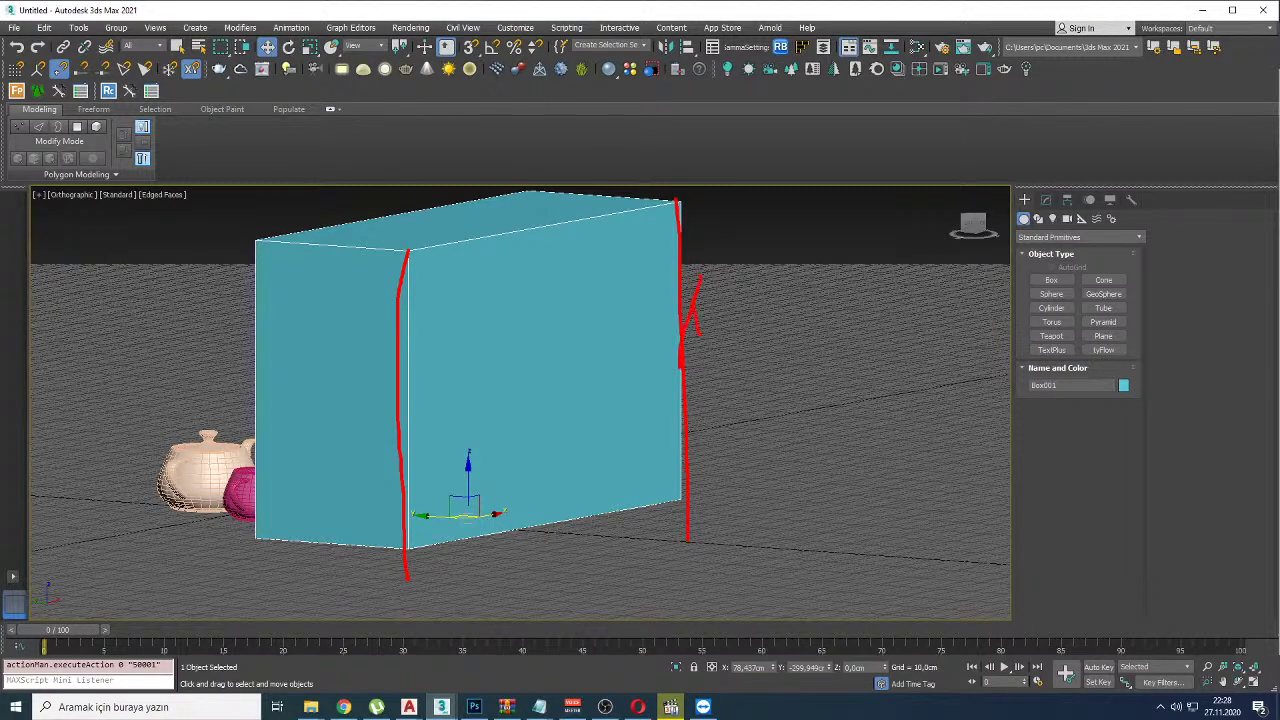
key(Escape)
middle_drag(669, 434, 811, 443)
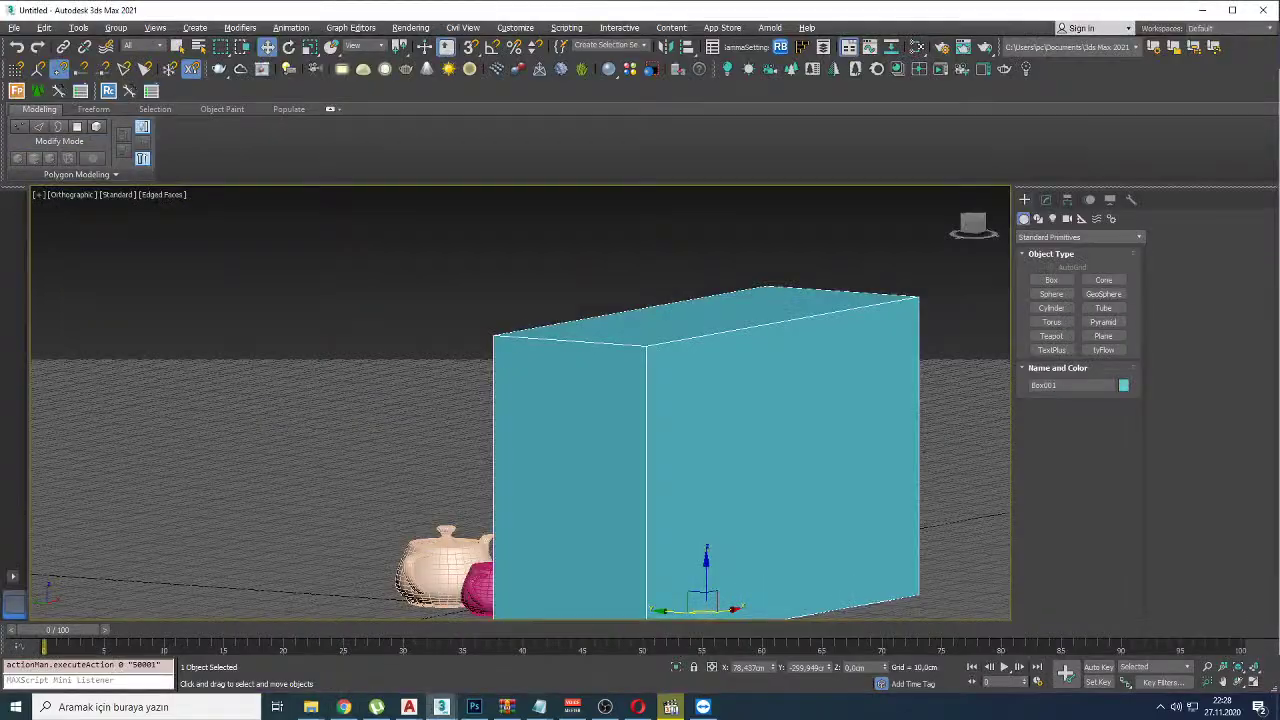
drag(42, 198, 140, 207)
key(Escape)
Step: Return the viewport to Perspective and zoom in until the box fills the view
key(p)
scroll(268, 298, down, 3)
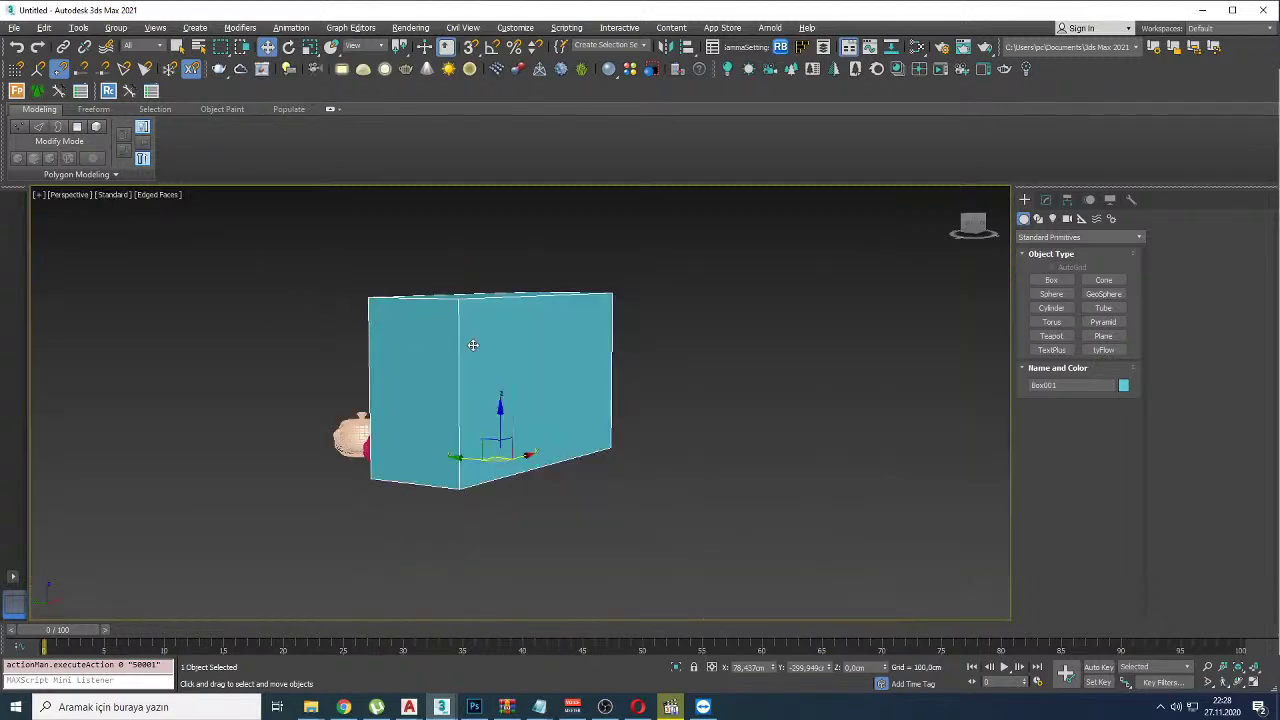
key(w)
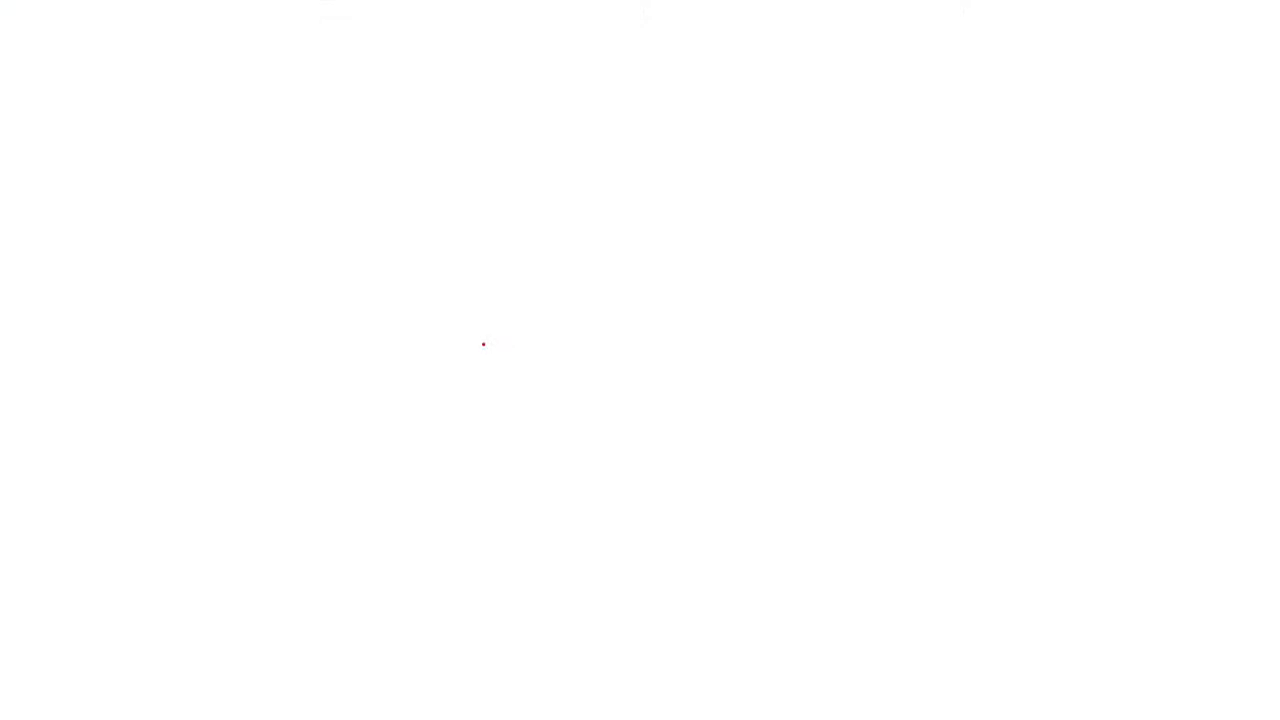
key(Escape)
scroll(500, 400, down, 3)
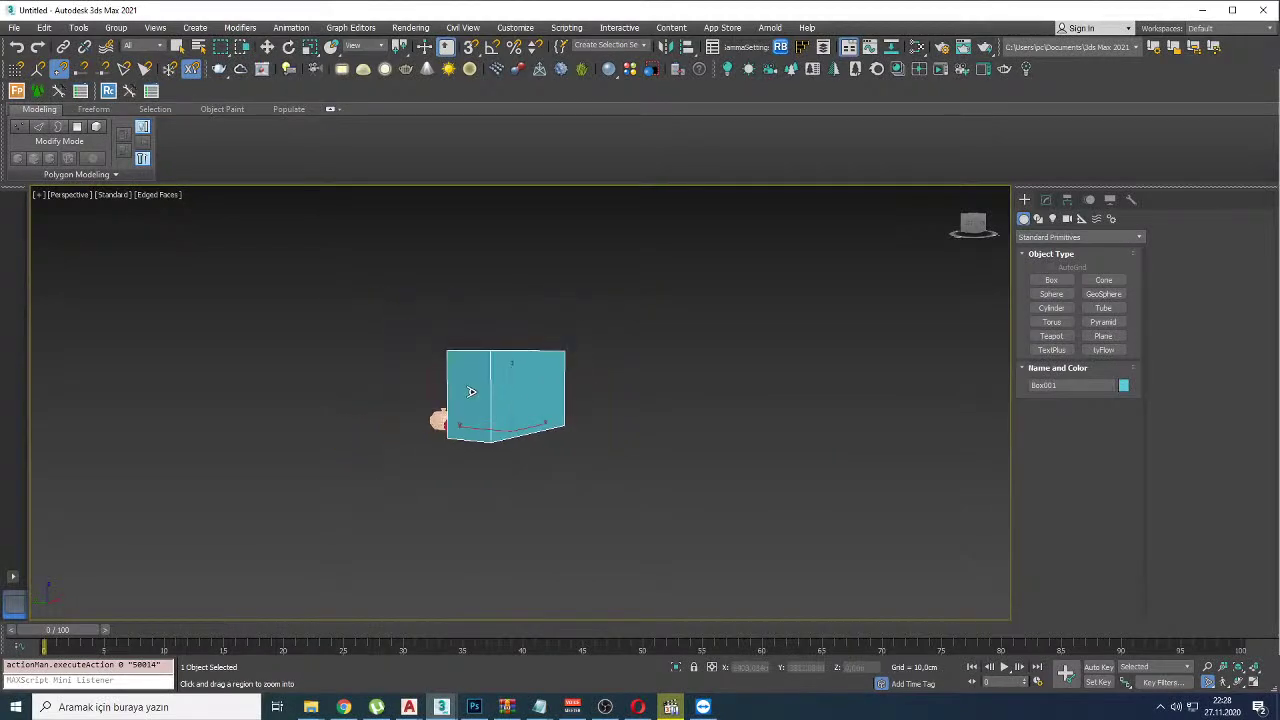
drag(500, 401, 503, 370)
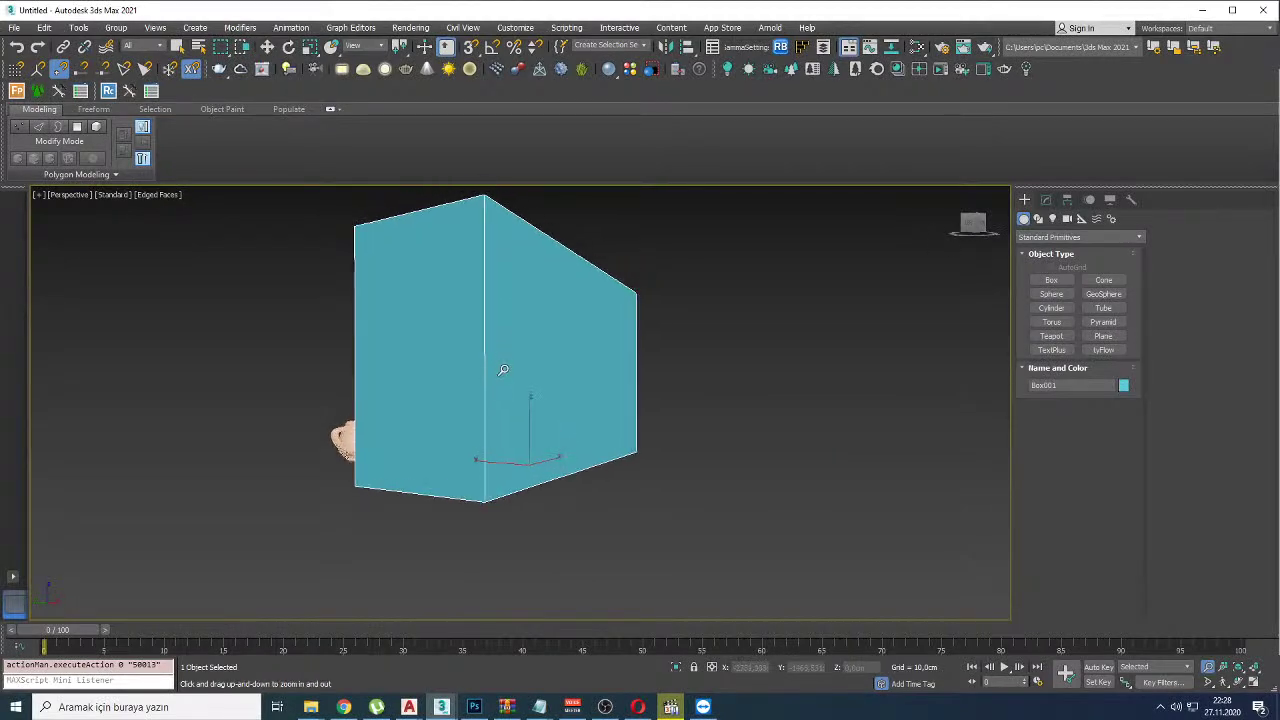
Step: Mark the box edges again, then orbit behind the box to reveal the three teapots
drag(483, 201, 484, 460)
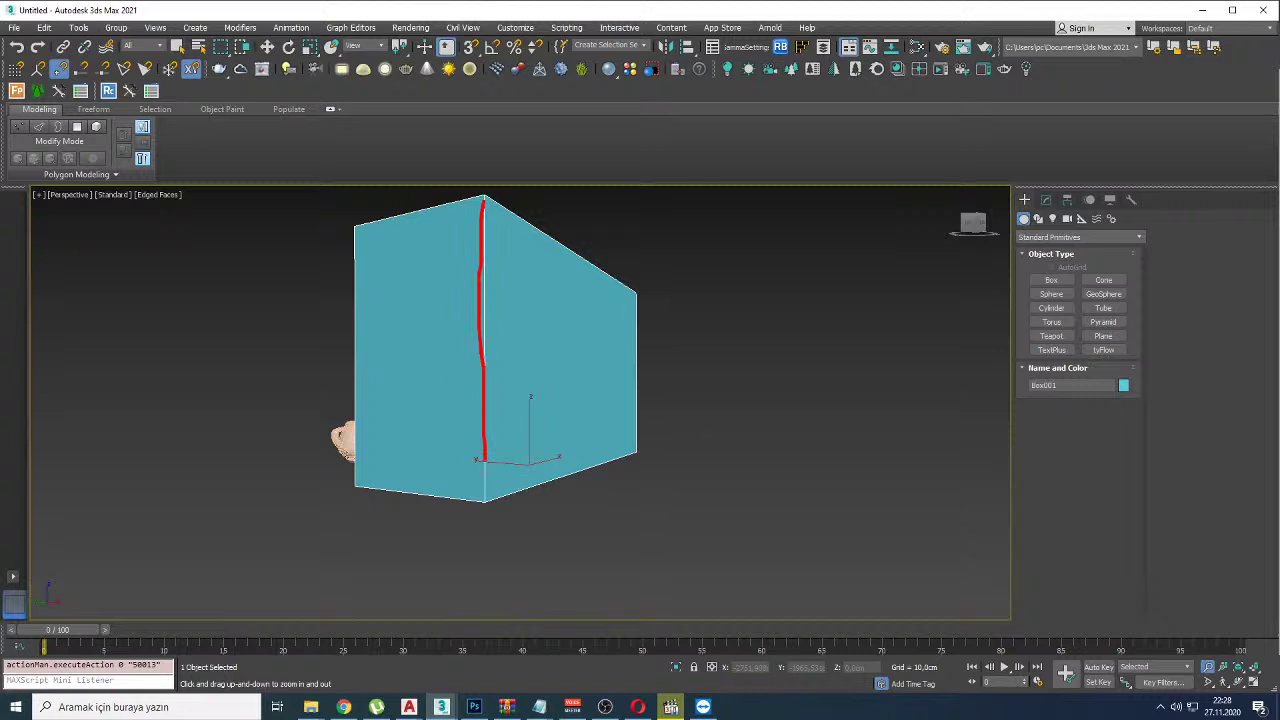
drag(637, 293, 645, 448)
mouse_move(688, 322)
mouse_down()
mouse_move(672, 388)
mouse_move(694, 390)
mouse_up()
key(Escape)
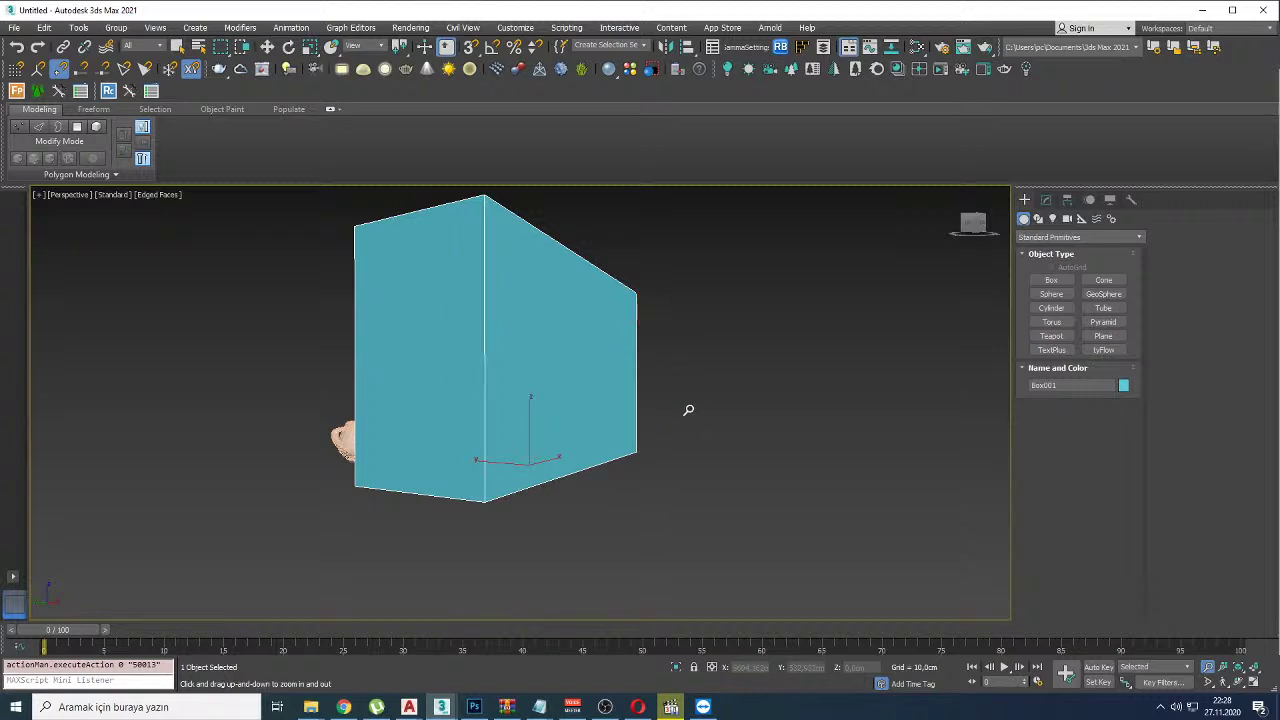
alt+middle_drag(603, 402, 801, 433)
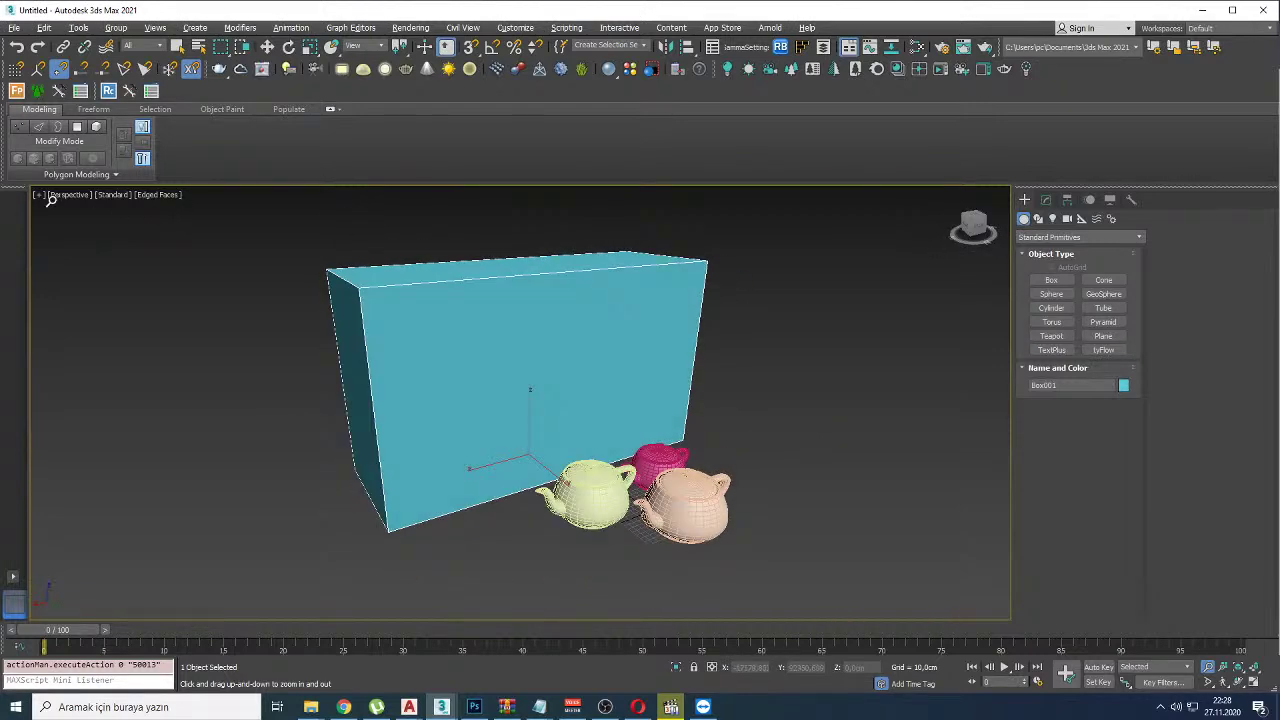
drag(38, 206, 132, 206)
click(343, 707)
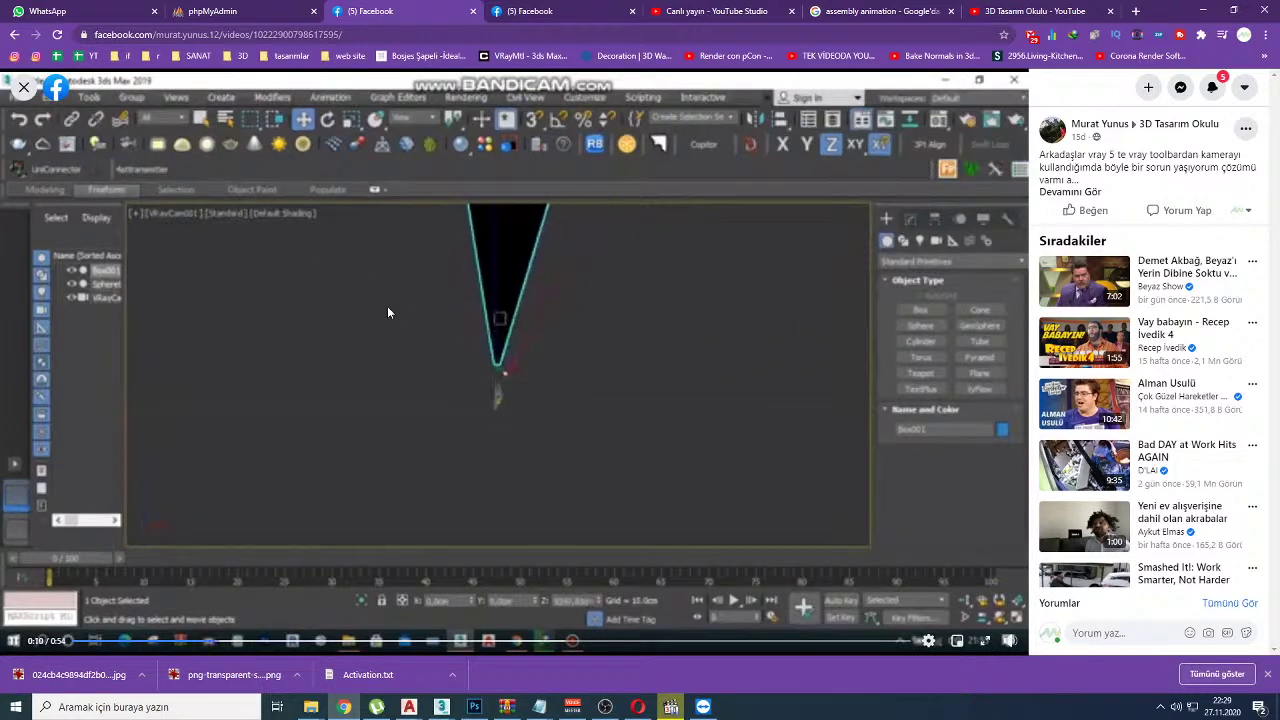
Step: Close the full-screen Facebook video and return to the YouTube Studio live-stream tab
key(Escape)
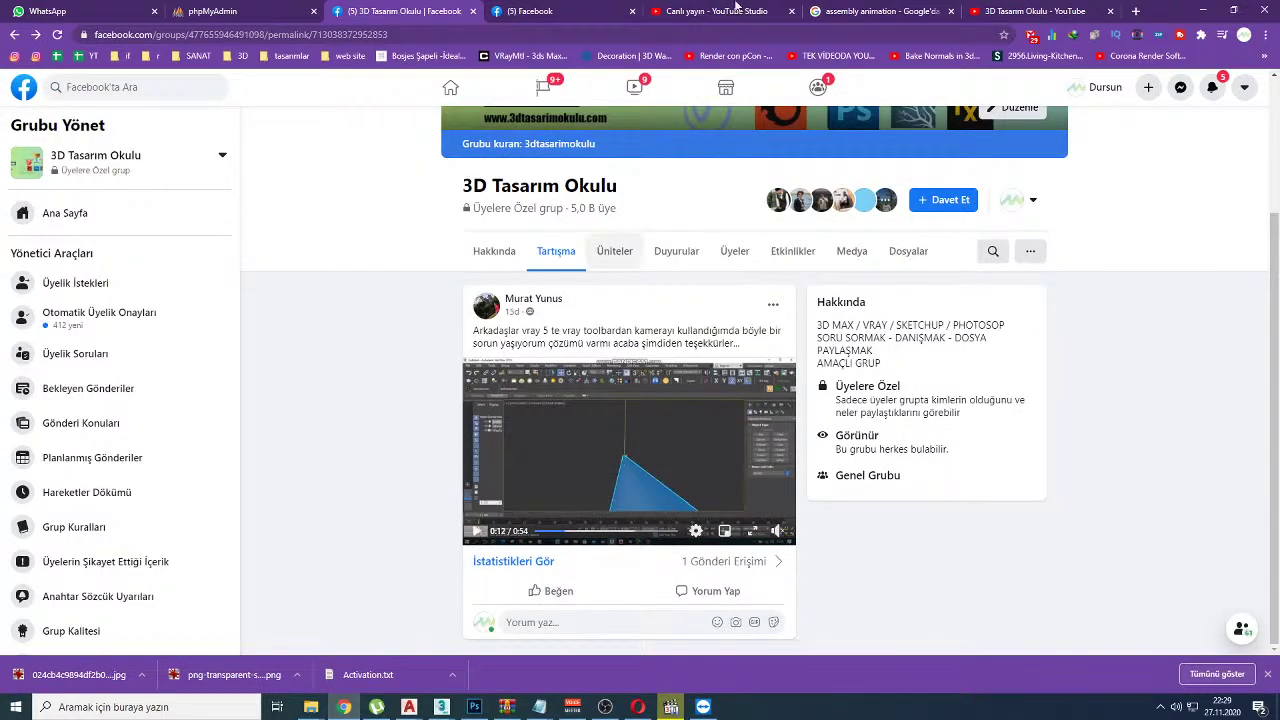
click(1015, 11)
click(600, 11)
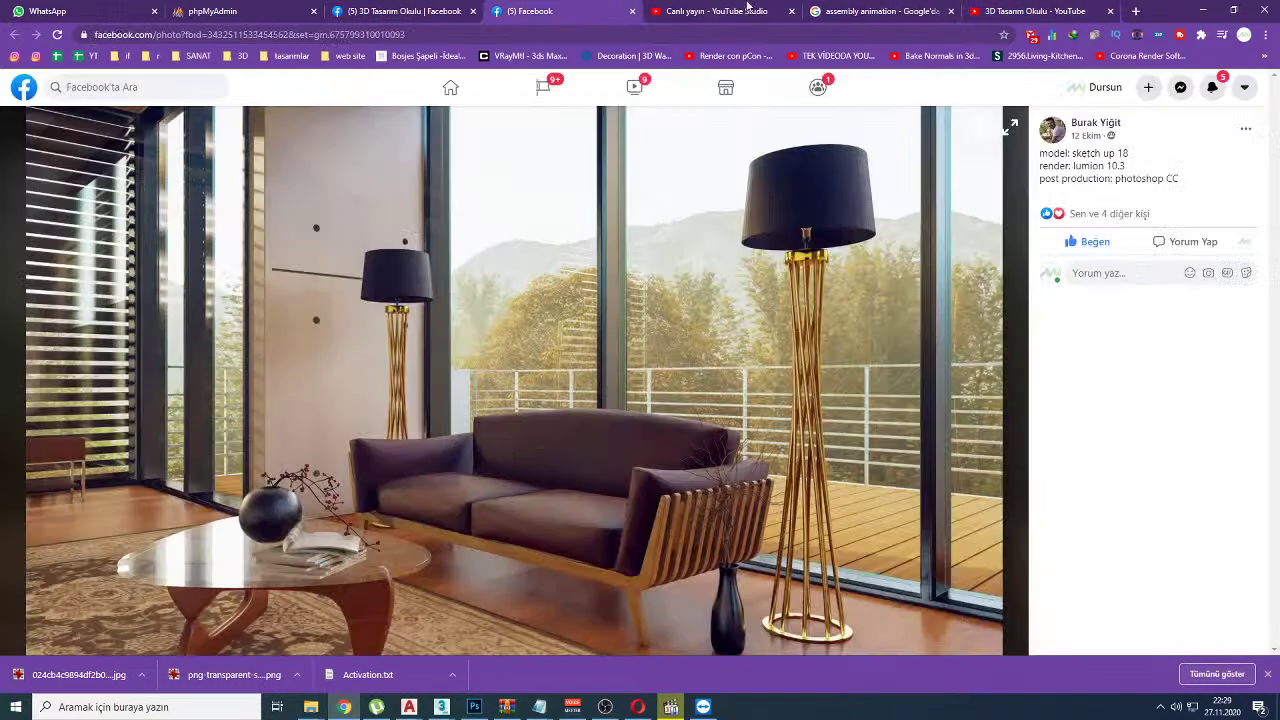
click(760, 11)
scroll(1210, 530, down, 2)
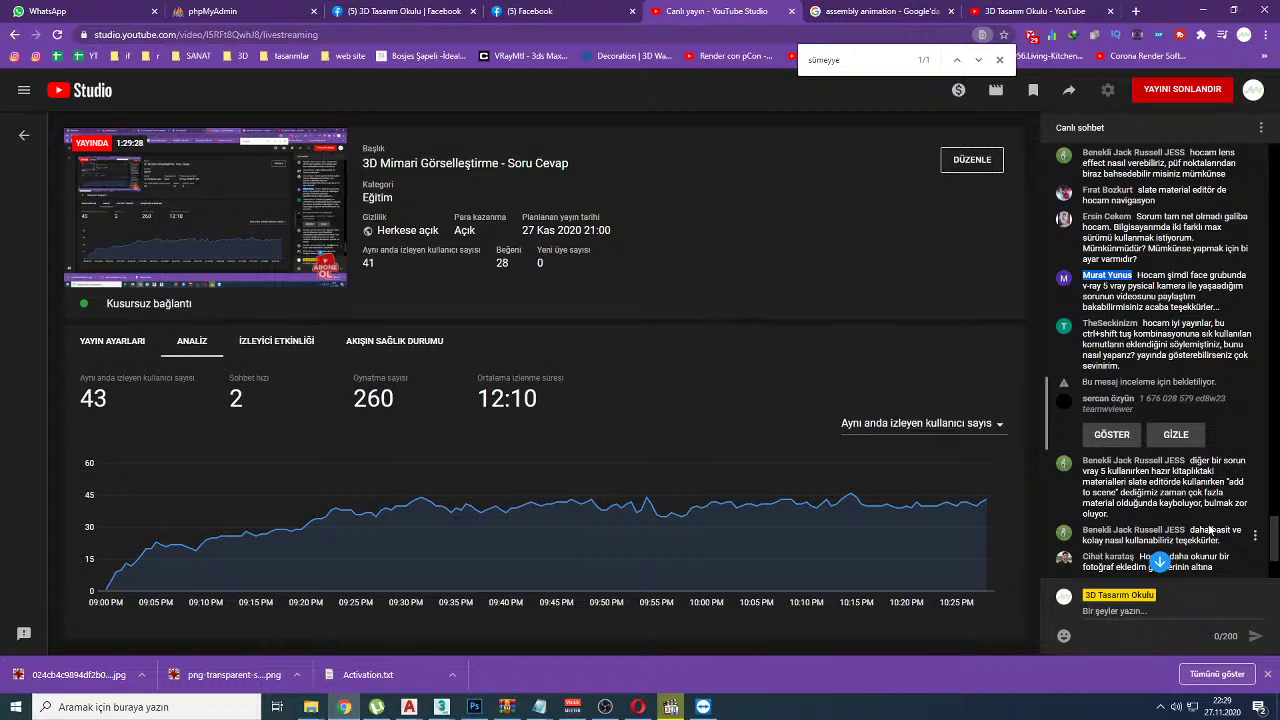
Step: Minimize the media player and go to the 3D Tasarım Okulu channel's YouTube videos page
click(663, 708)
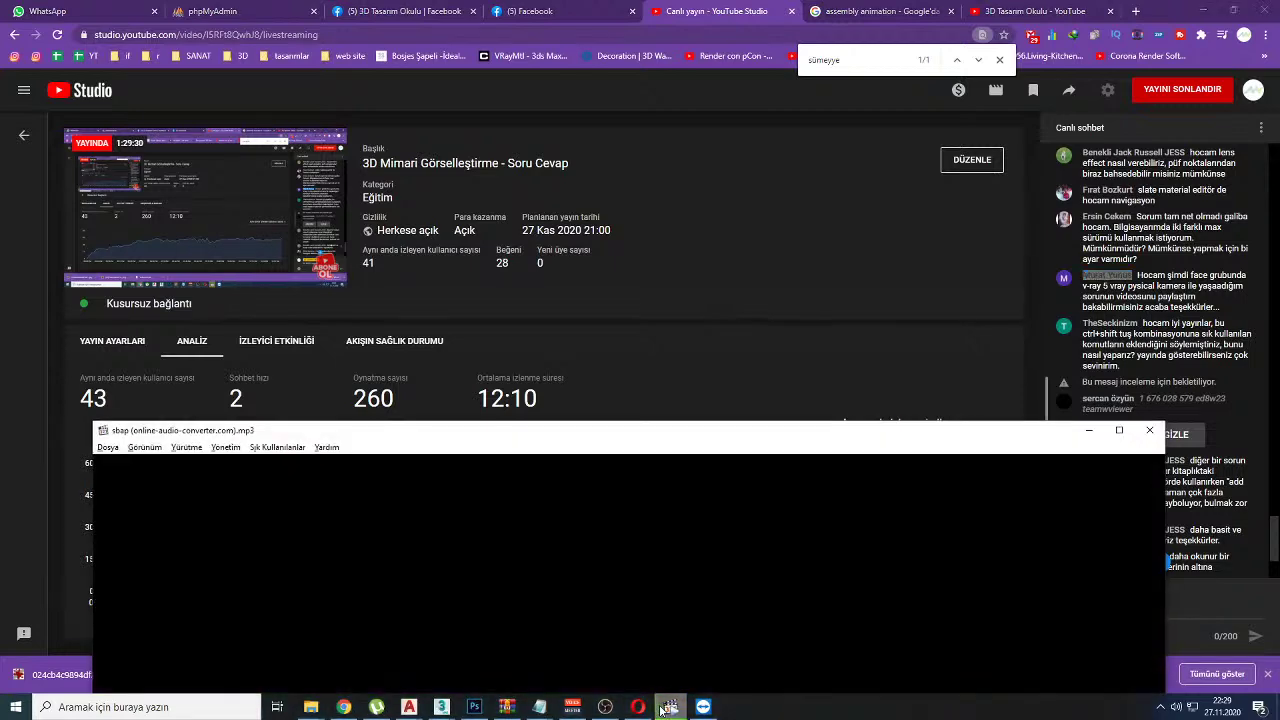
click(662, 708)
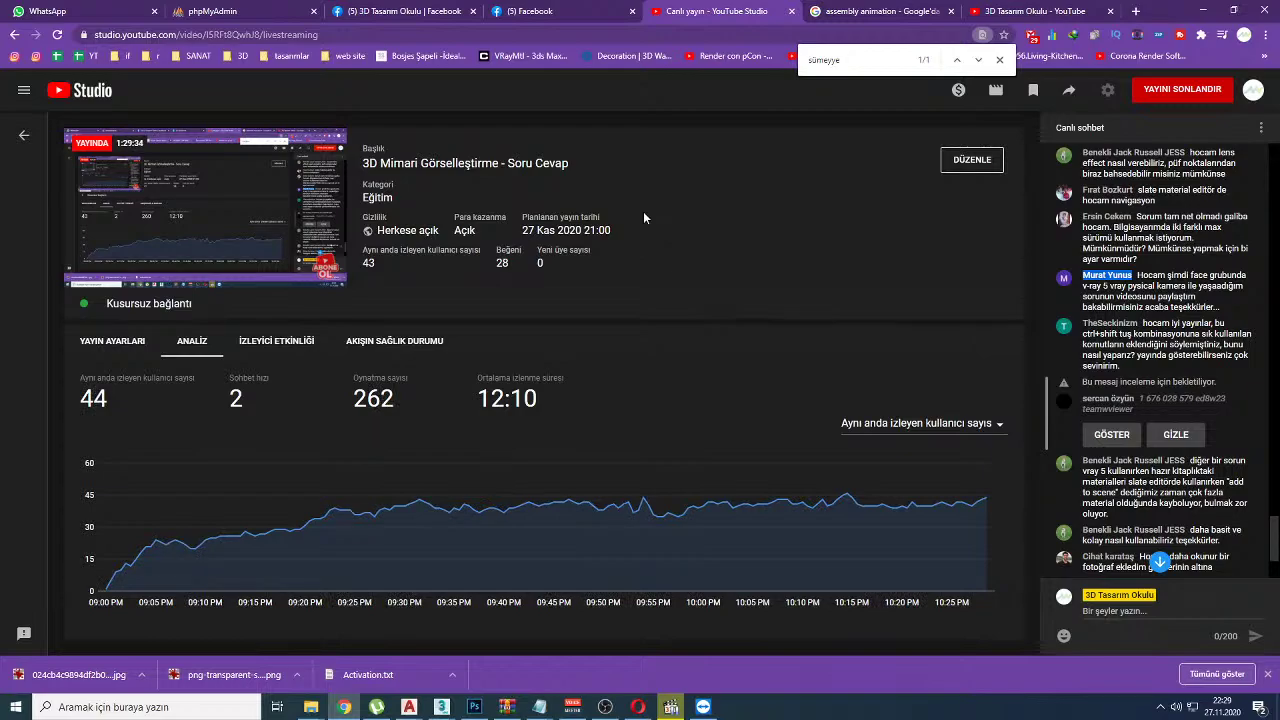
click(1040, 11)
scroll(628, 205, up, 8)
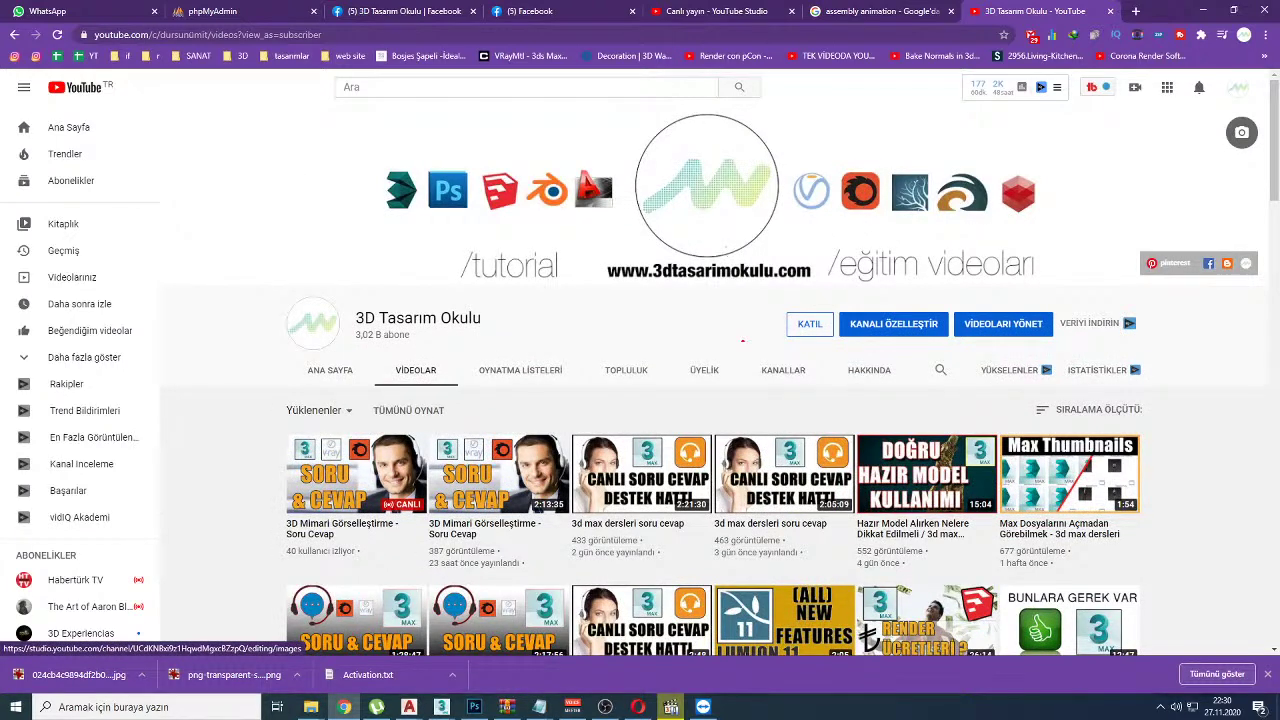
Step: Highlight the 3,02 B subscriber count and the KATIL option, then open the membership dialog
mouse_move(776, 343)
mouse_down()
mouse_move(826, 341)
mouse_move(833, 310)
mouse_move(811, 283)
mouse_move(765, 306)
mouse_move(785, 378)
mouse_up()
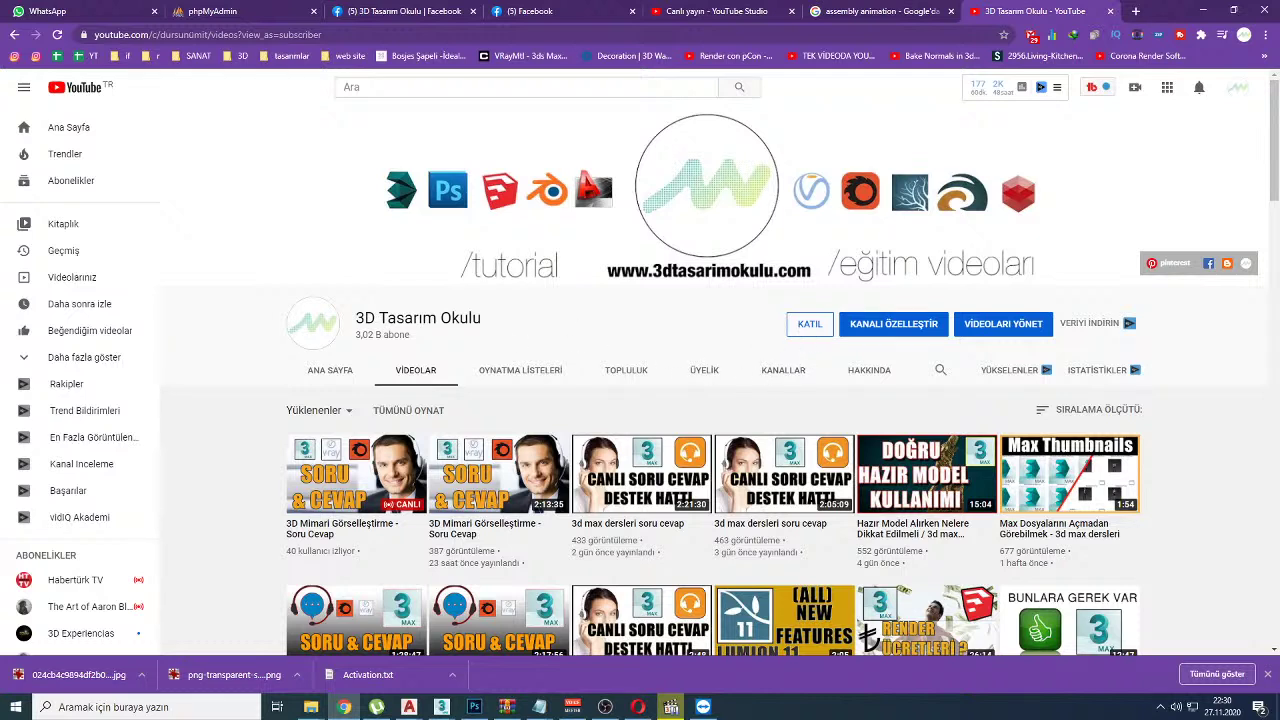
mouse_move(358, 337)
mouse_down()
mouse_move(425, 331)
mouse_move(349, 331)
mouse_up()
drag(784, 349, 830, 349)
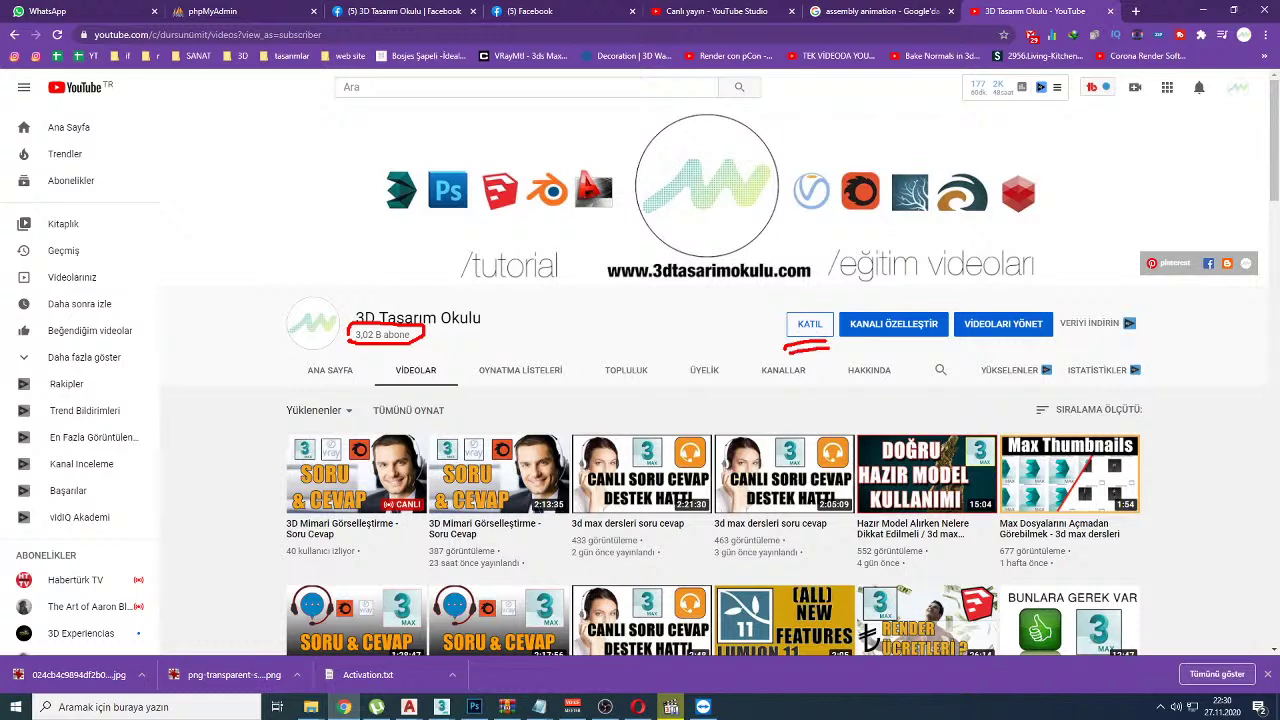
key(Escape)
click(812, 327)
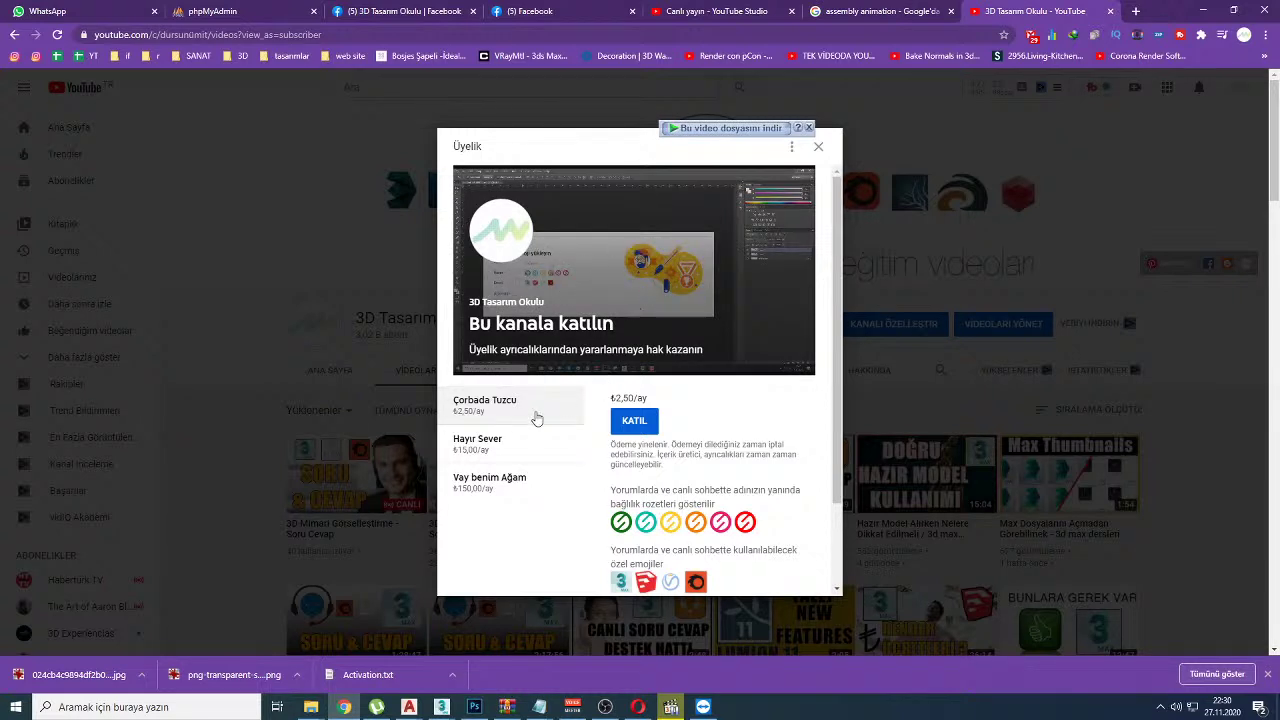
Step: Select the Hayır Sever, Vay benim Ağam and Çorbada Tuzcu tiers, then reopen the membership dialog
mouse_move(497, 412)
mouse_down()
mouse_move(572, 406)
mouse_move(577, 423)
mouse_move(550, 443)
mouse_move(580, 434)
mouse_move(584, 451)
mouse_up()
key(Escape)
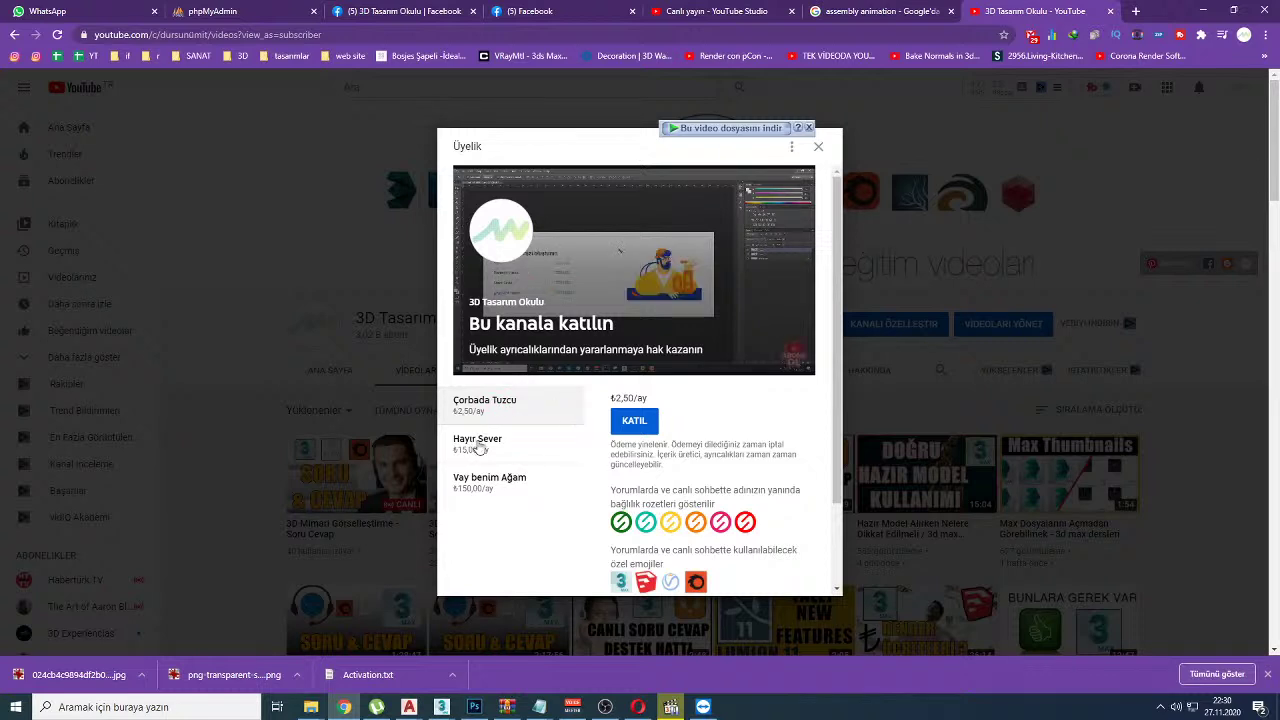
click(481, 449)
click(486, 480)
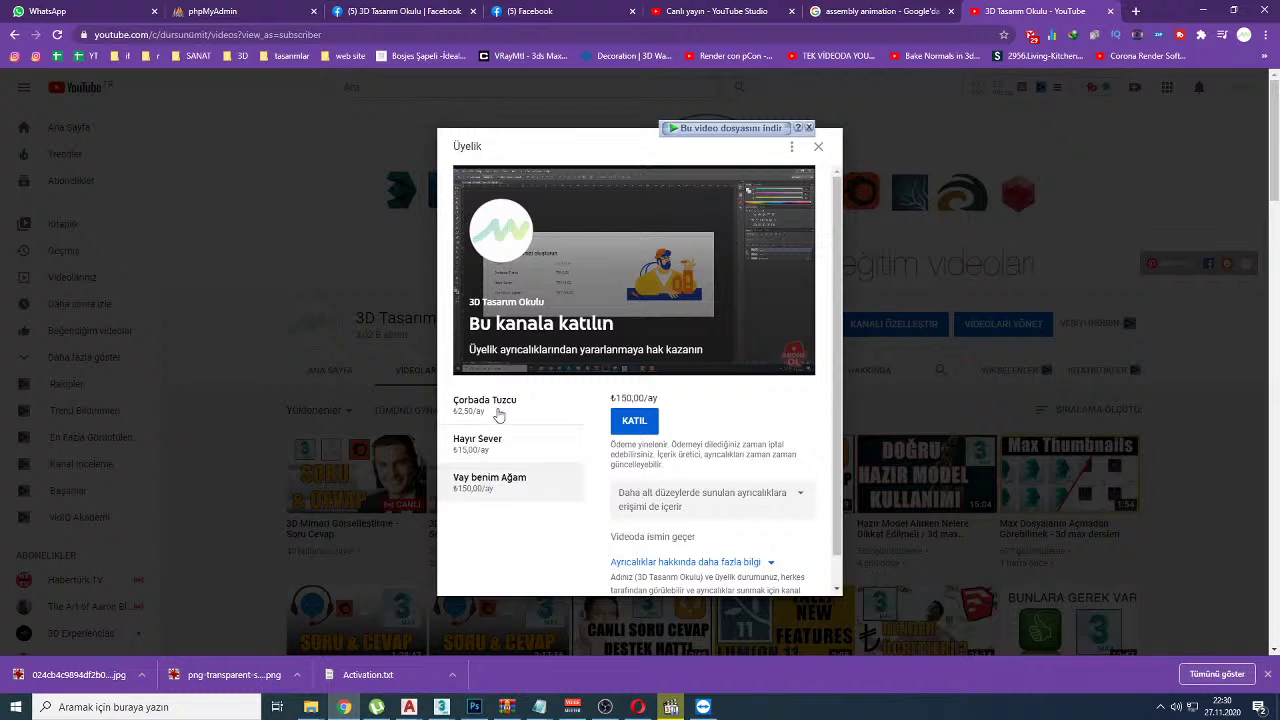
click(497, 418)
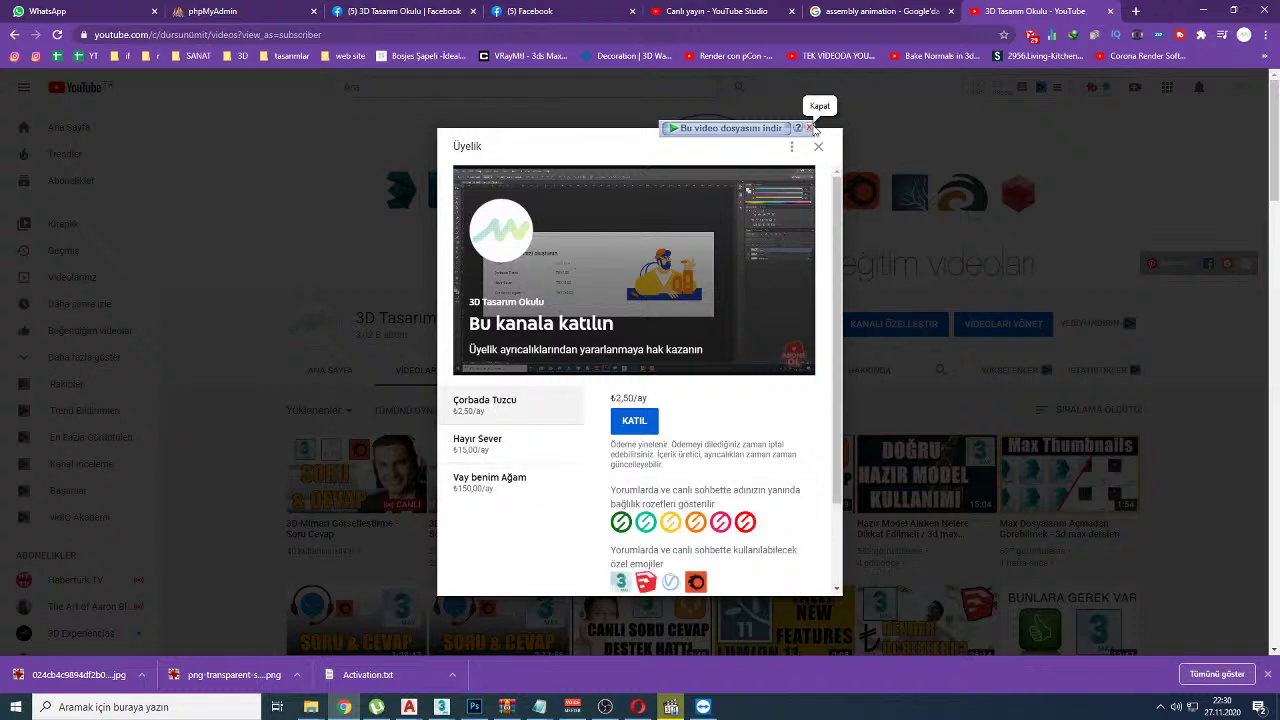
click(810, 128)
click(818, 146)
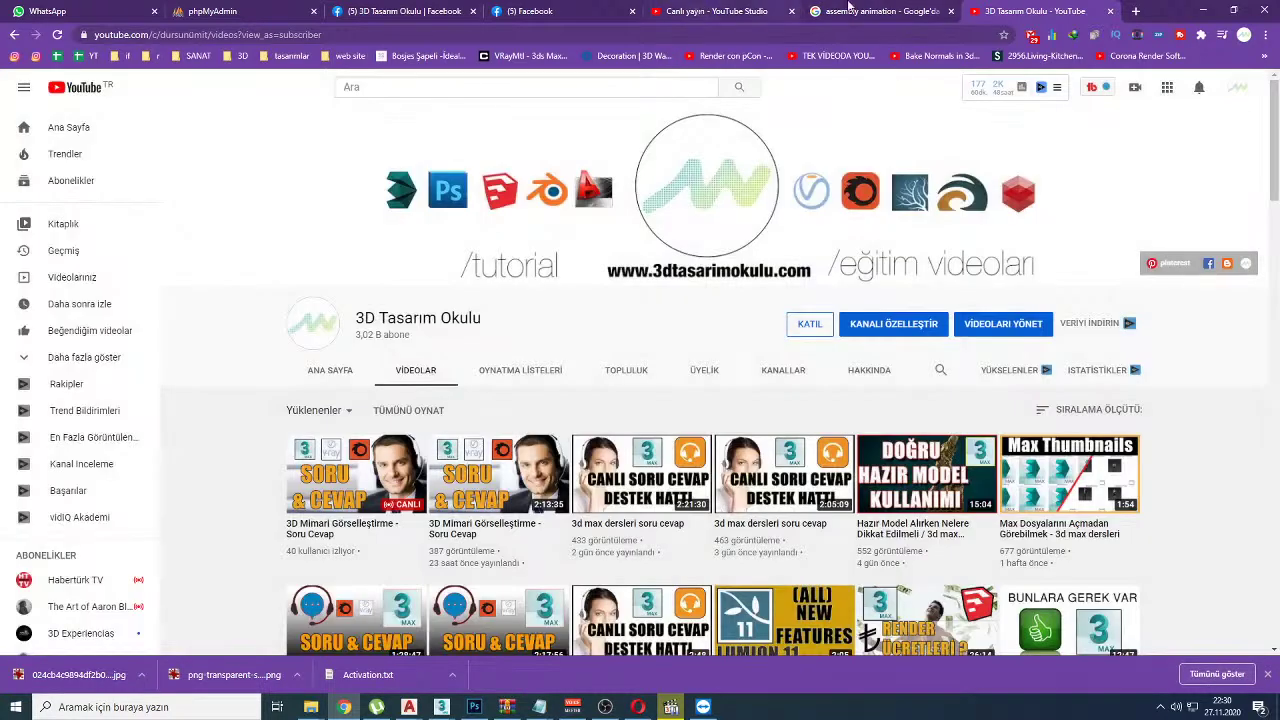
click(808, 324)
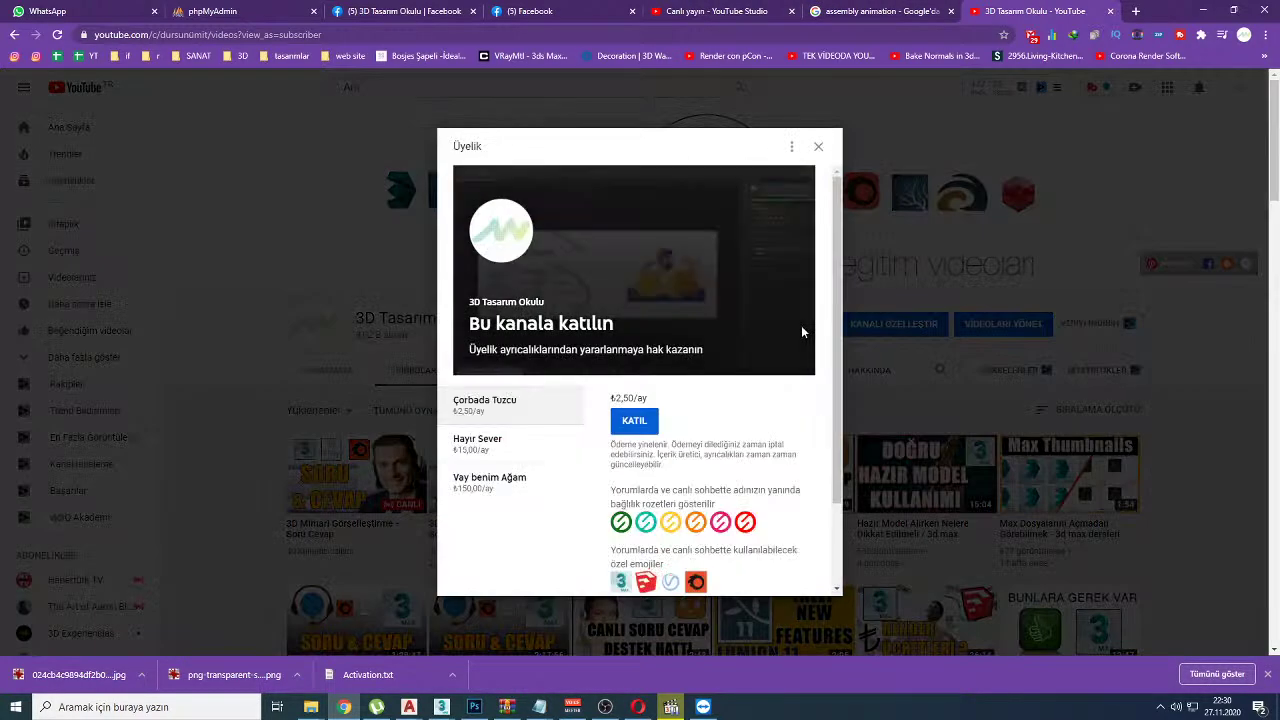
Step: Annotate the three membership tiers with red marks, then return to the YouTube Studio live page
drag(558, 408, 601, 408)
mouse_move(527, 446)
mouse_down()
mouse_move(576, 450)
mouse_move(592, 437)
mouse_up()
drag(536, 481, 591, 471)
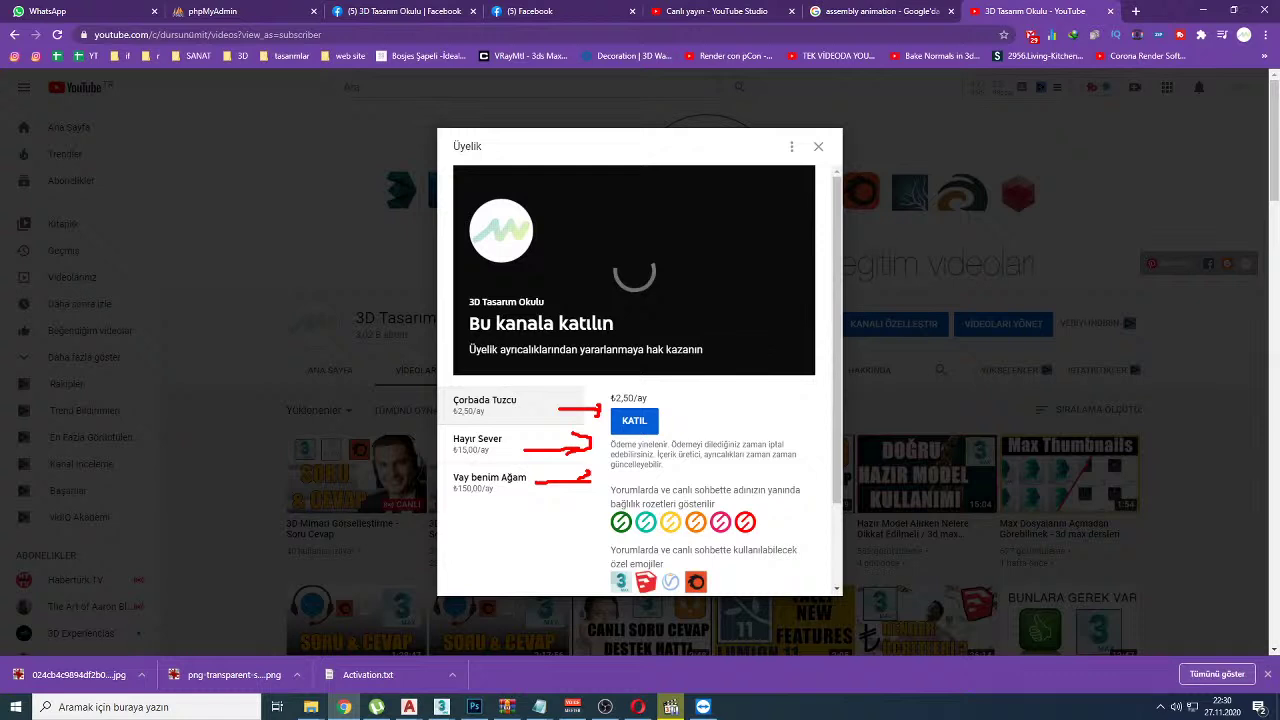
key(e)
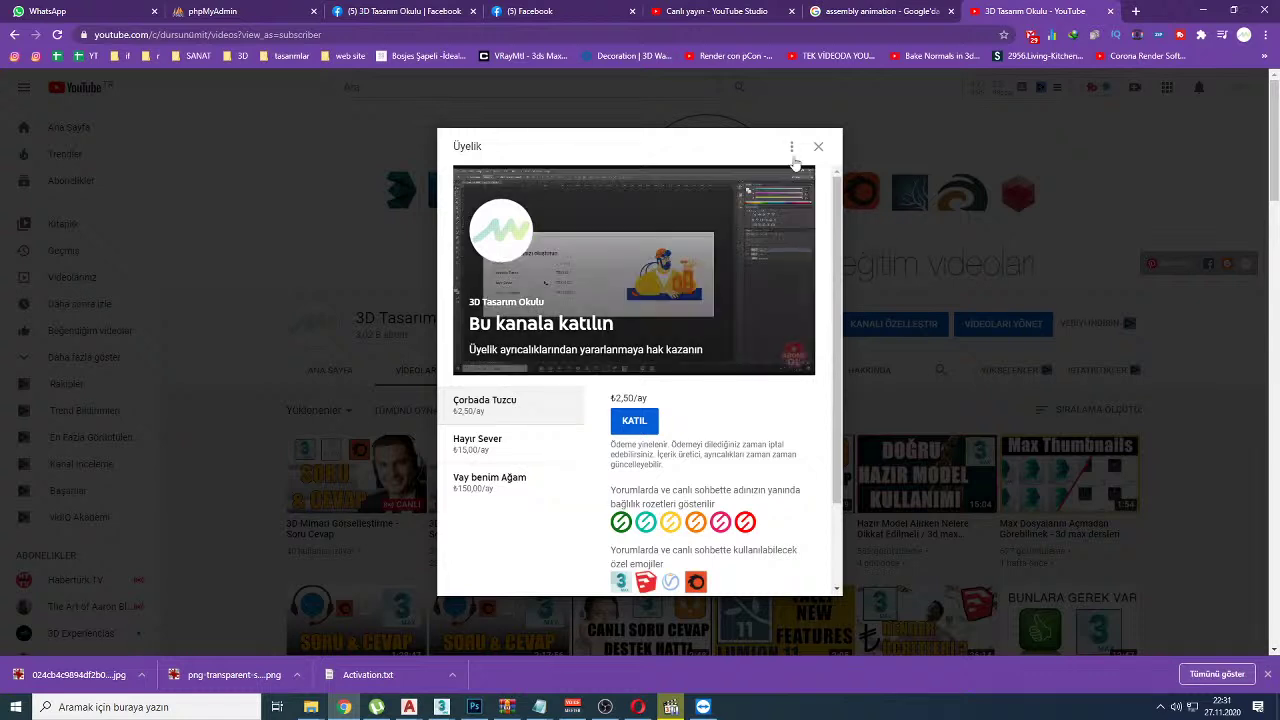
mouse_move(544, 404)
mouse_down()
mouse_move(587, 392)
mouse_move(597, 457)
mouse_up()
mouse_move(535, 483)
mouse_down()
mouse_move(582, 480)
mouse_move(568, 488)
mouse_up()
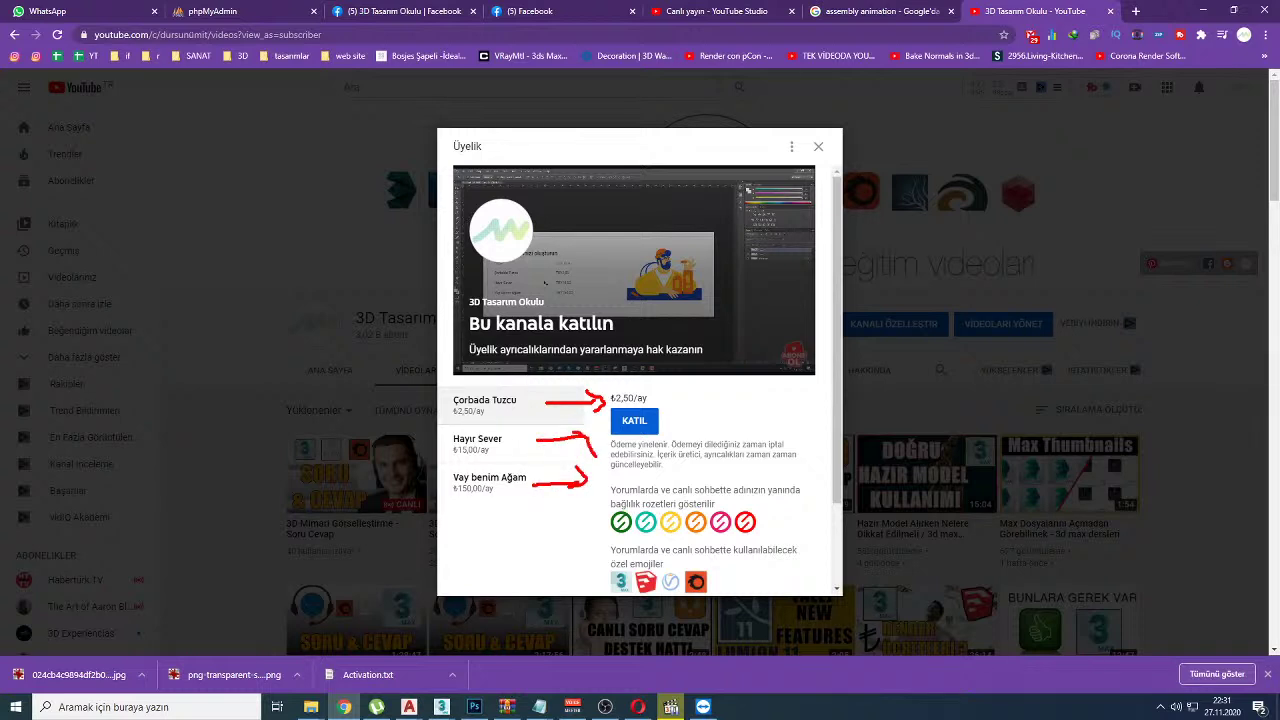
key(e)
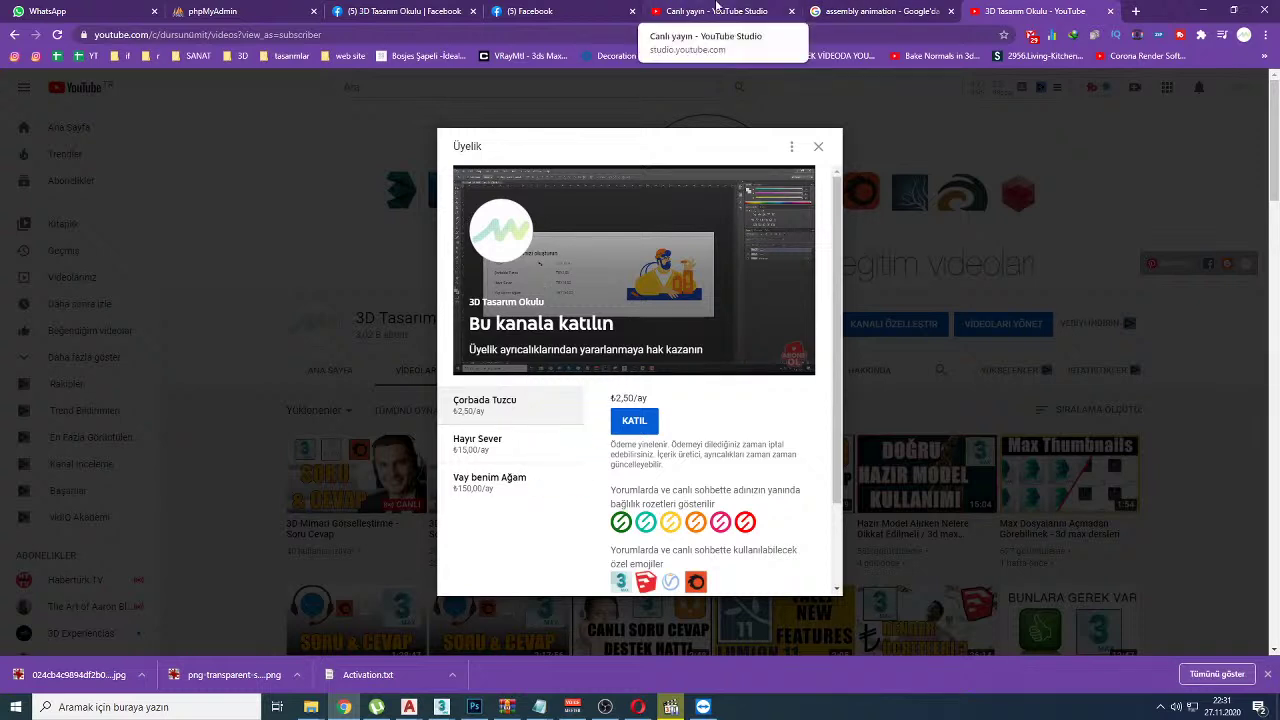
click(716, 10)
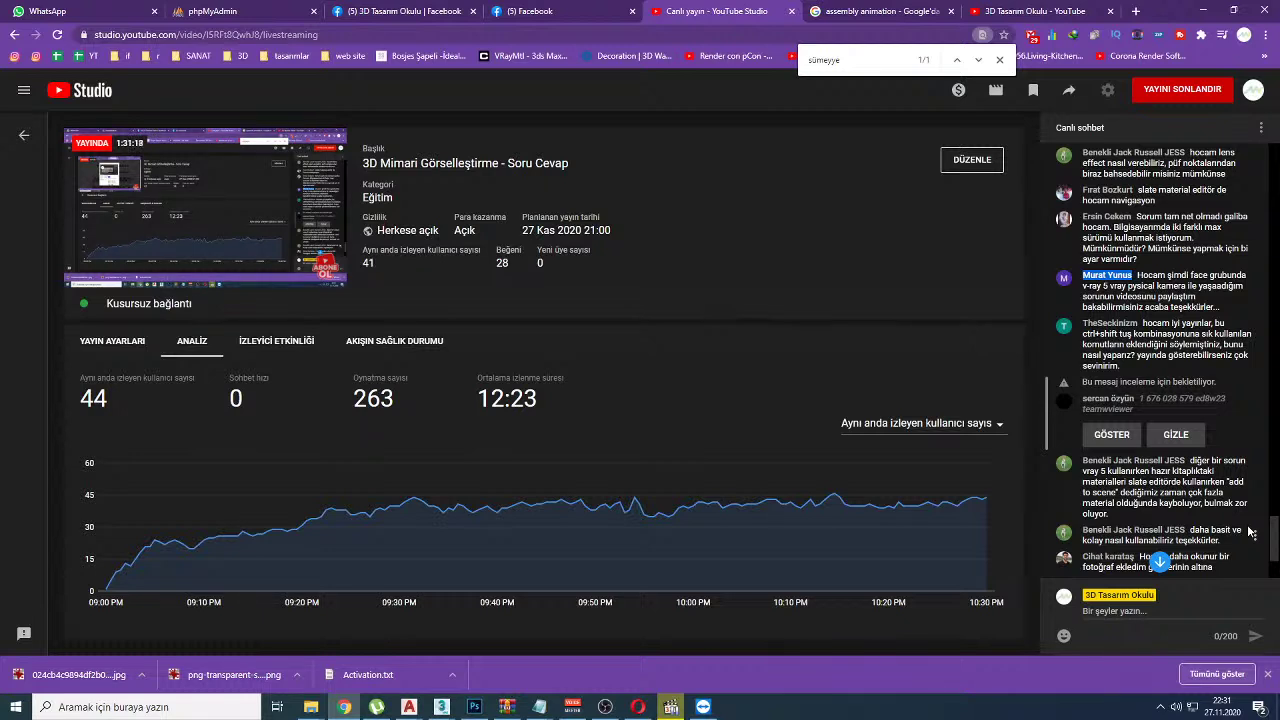
Step: Approve and show the held chat message in the live chat
drag(1143, 323, 1172, 356)
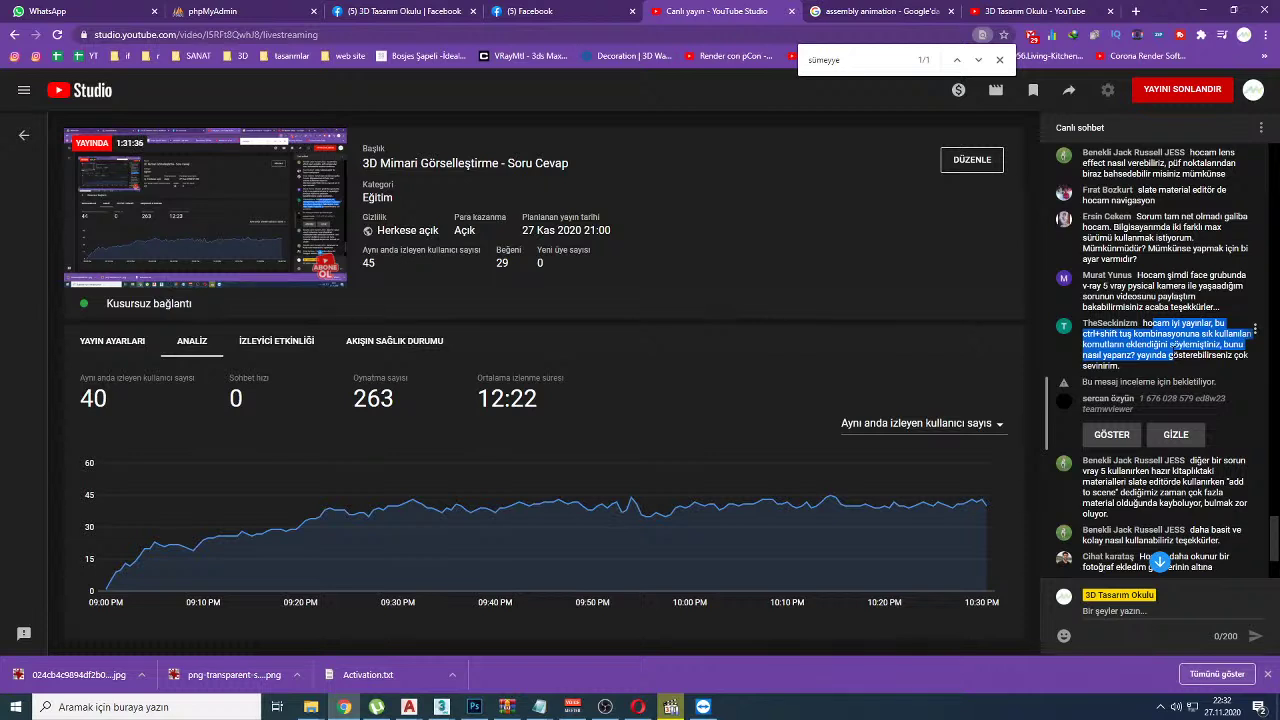
click(1136, 396)
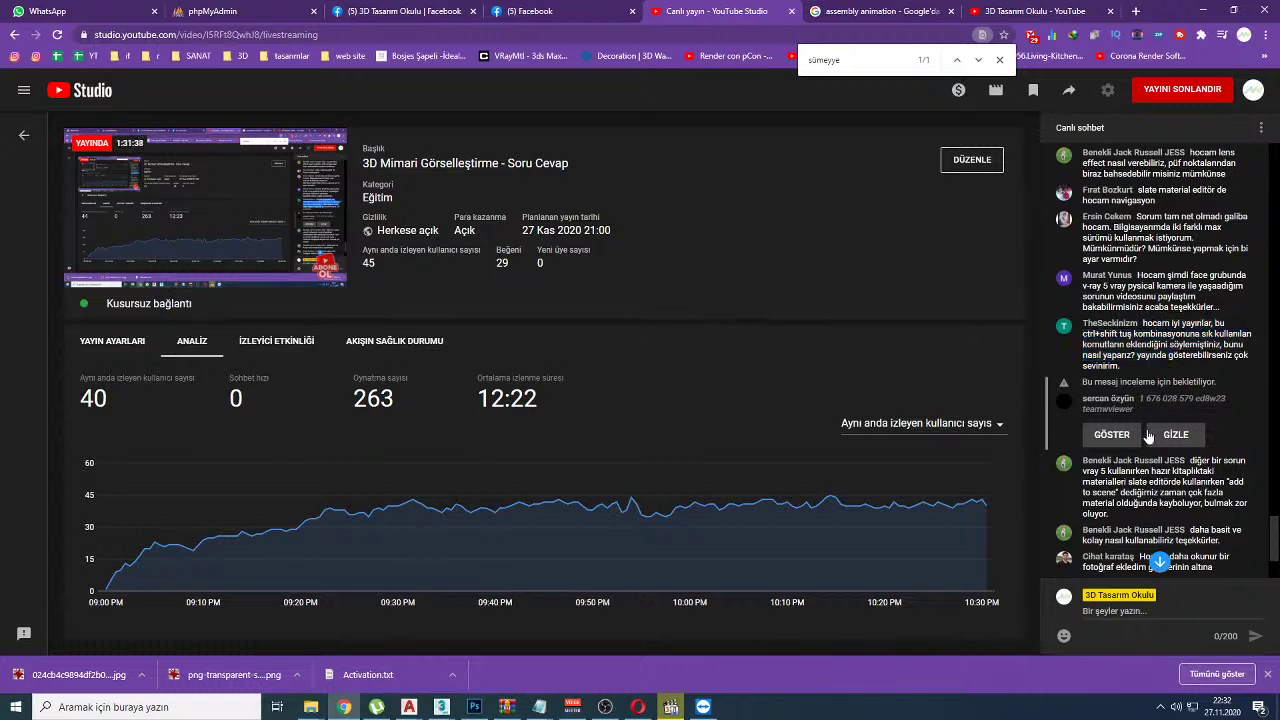
click(1112, 436)
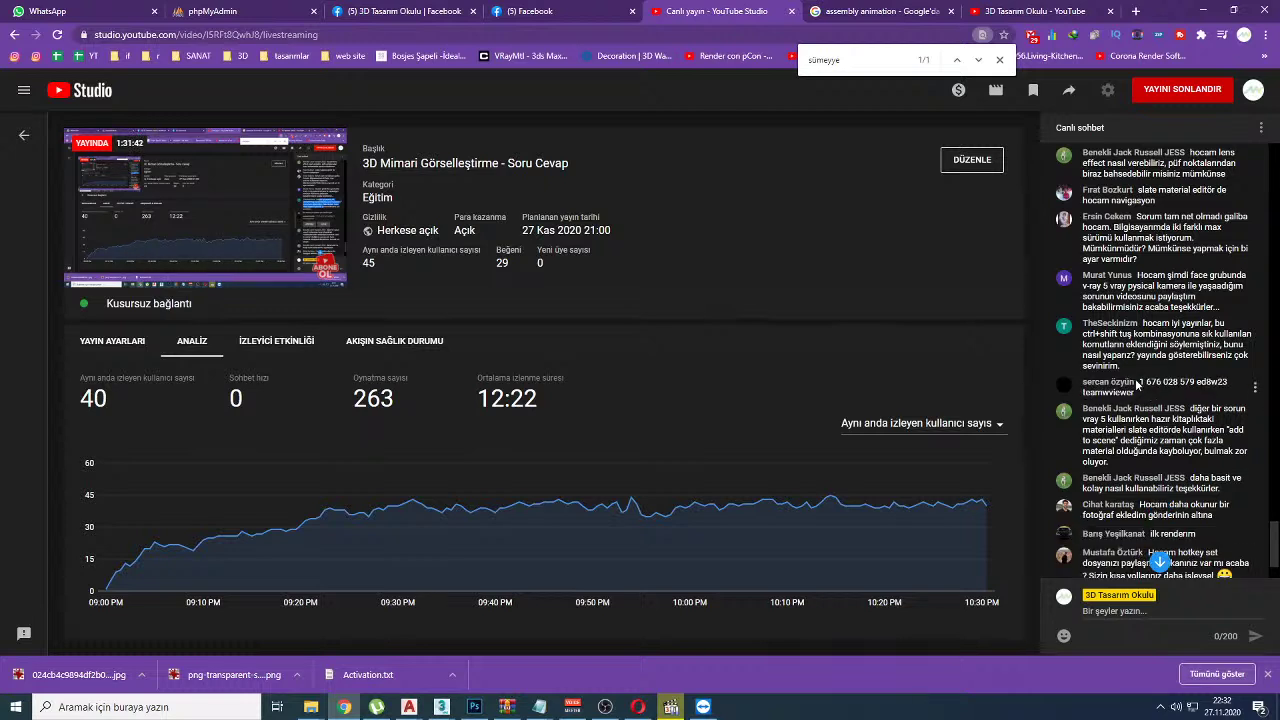
Step: Paste the viewer's TeamViewer ID into the Partner ID field and select their password
drag(1138, 382, 1195, 383)
key(ctrl+c)
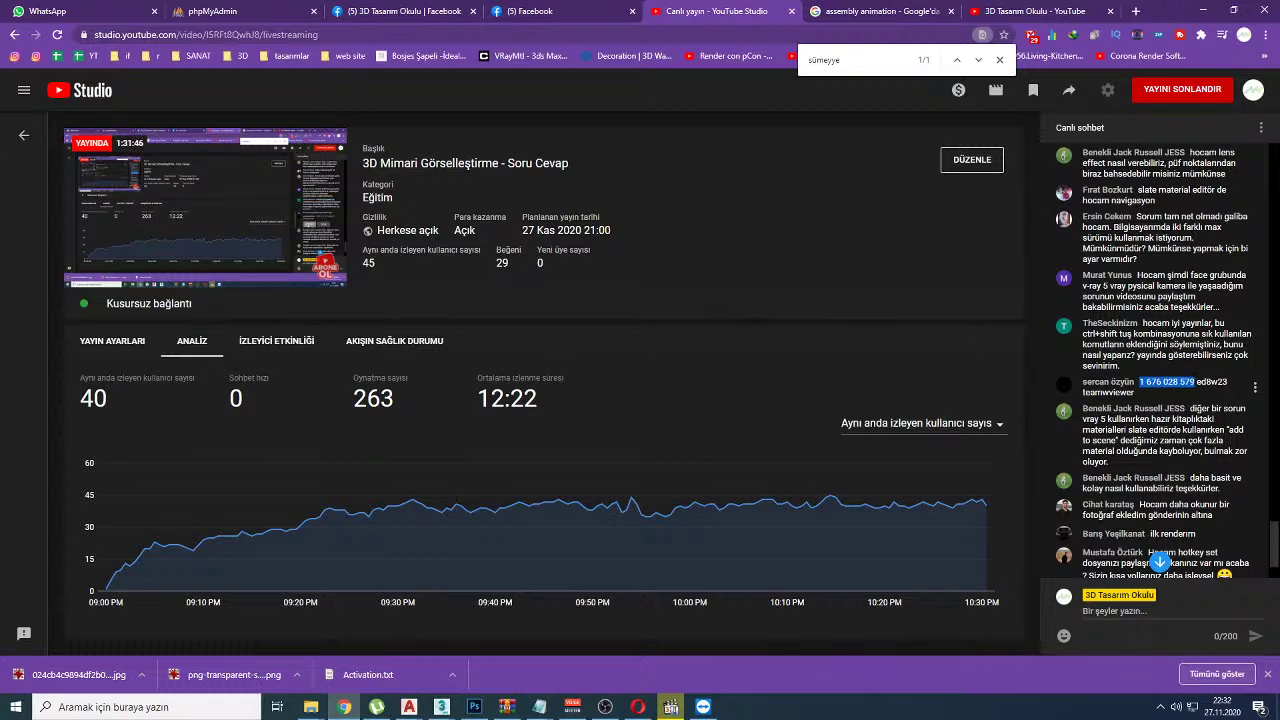
click(703, 706)
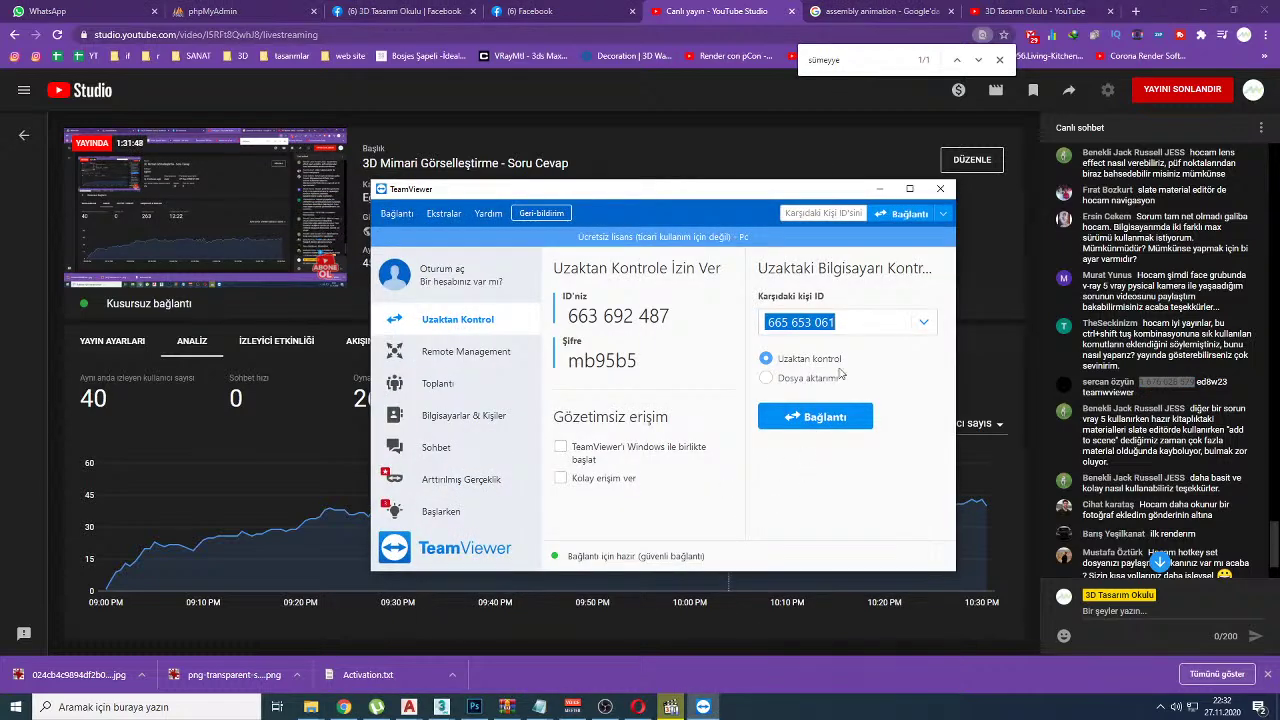
key(ctrl+v)
drag(1196, 382, 1228, 382)
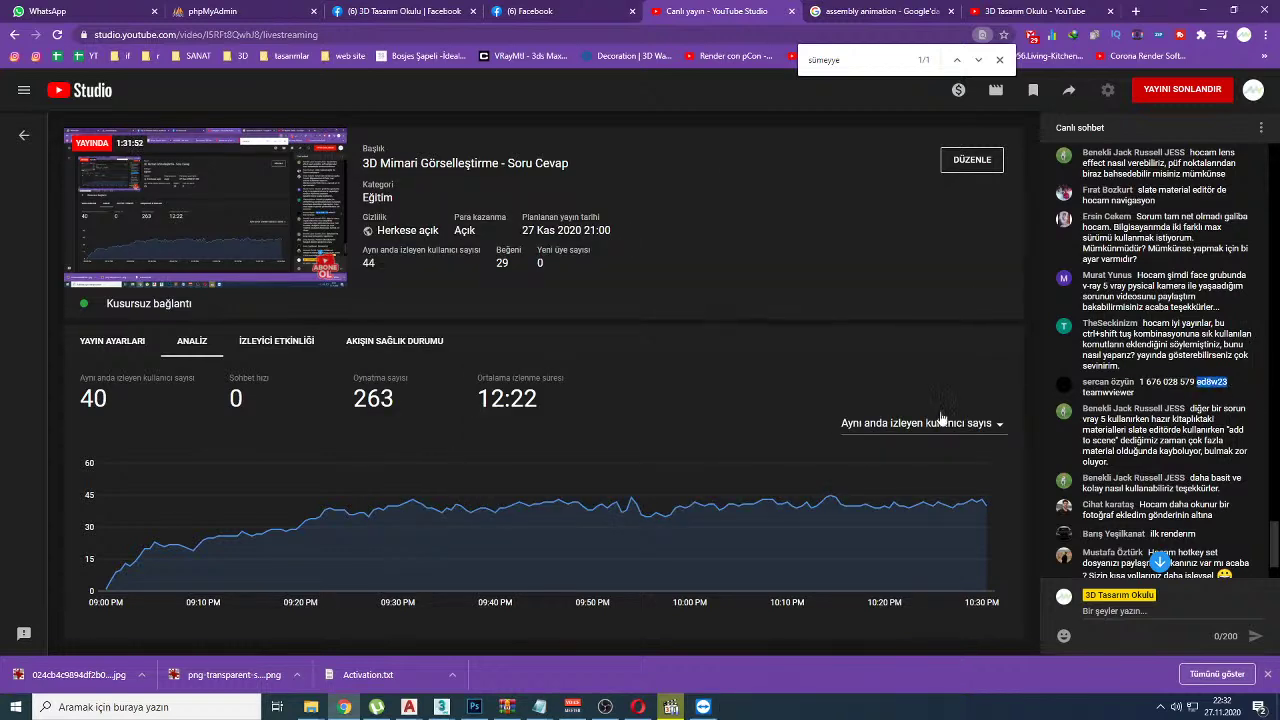
click(405, 11)
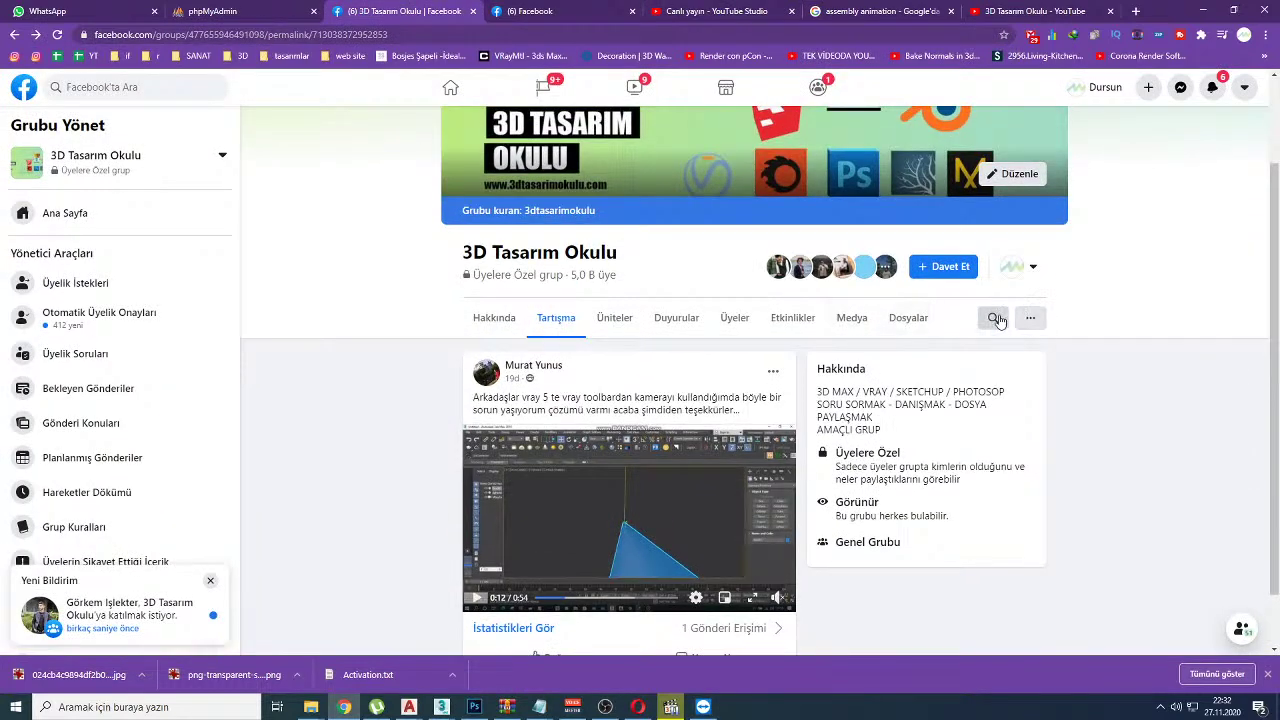
Step: Open the viewer's group post about removing triangles and view its headboard screenshot full size
click(994, 317)
text(ed)
key(Escape)
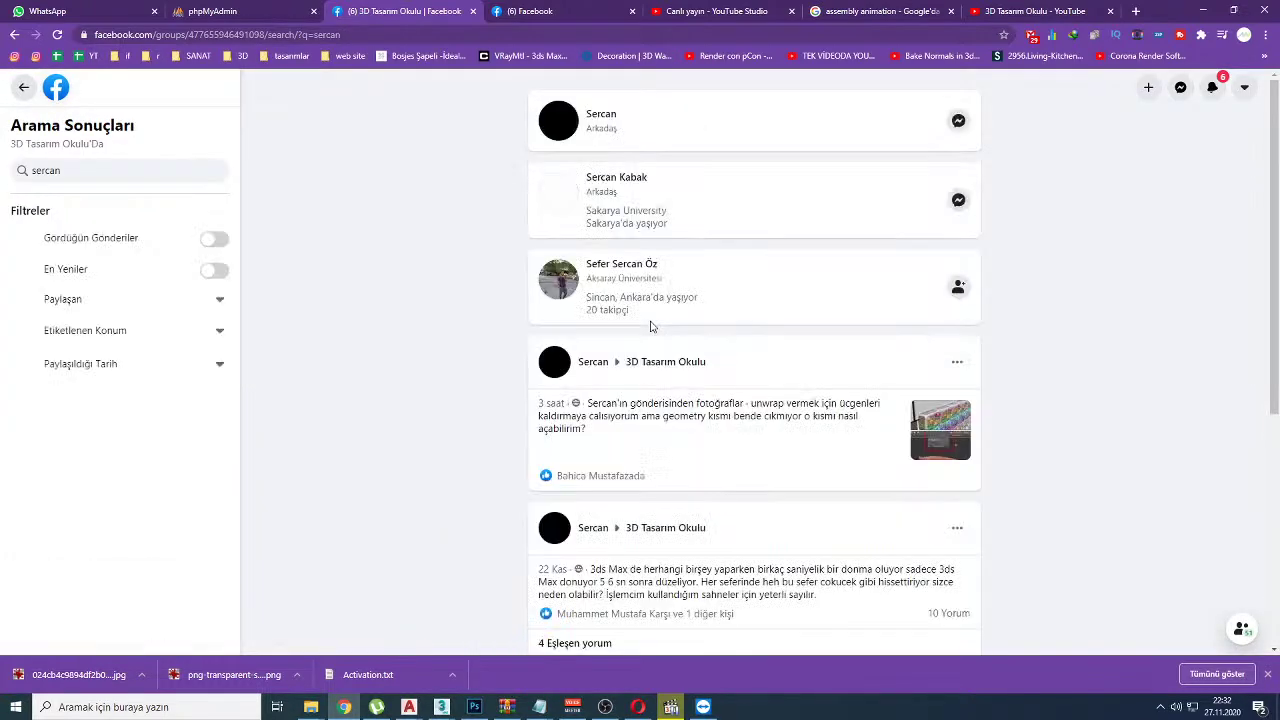
click(970, 425)
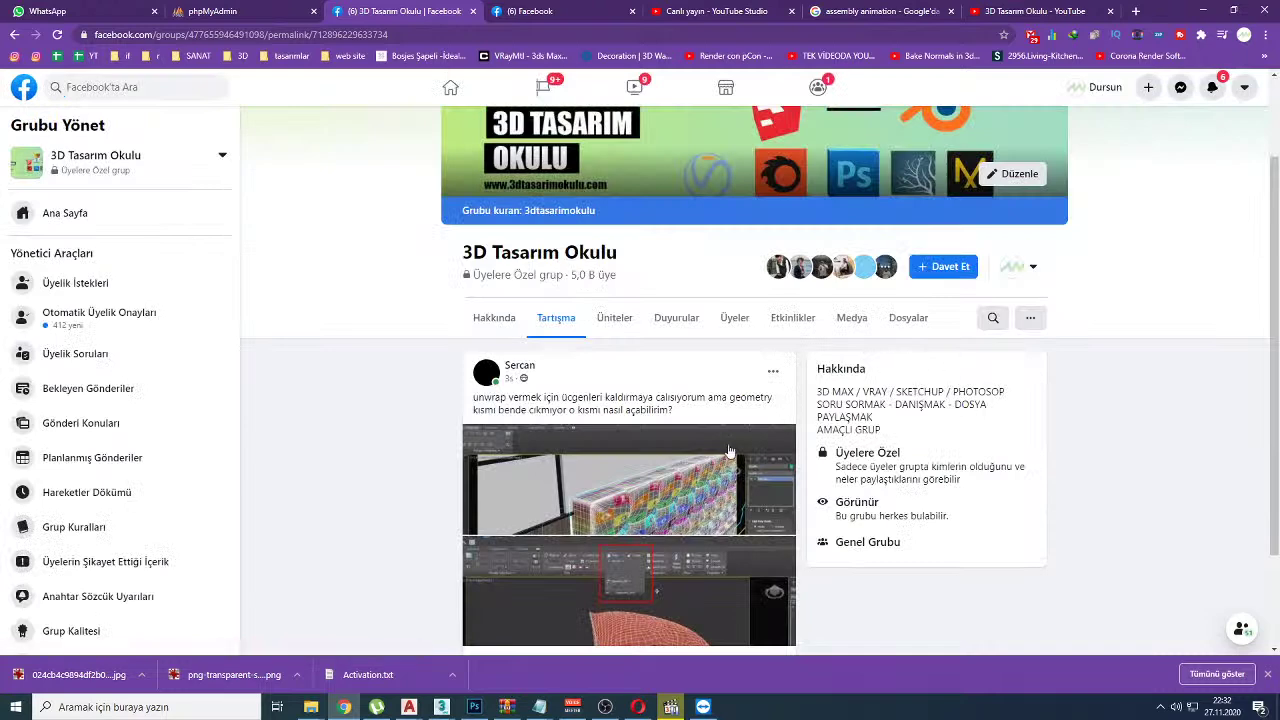
click(482, 446)
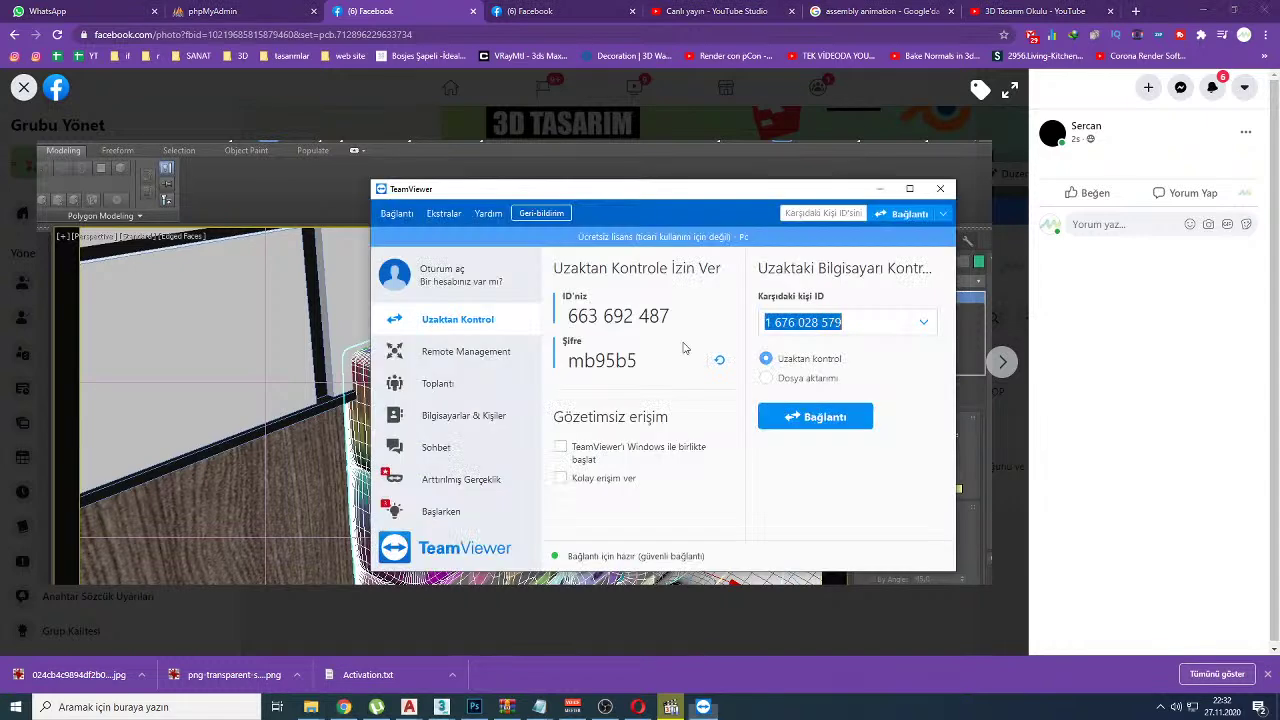
Step: Connect to the viewer's computer with the session password, maximize it, and isolate the headboard group
click(836, 419)
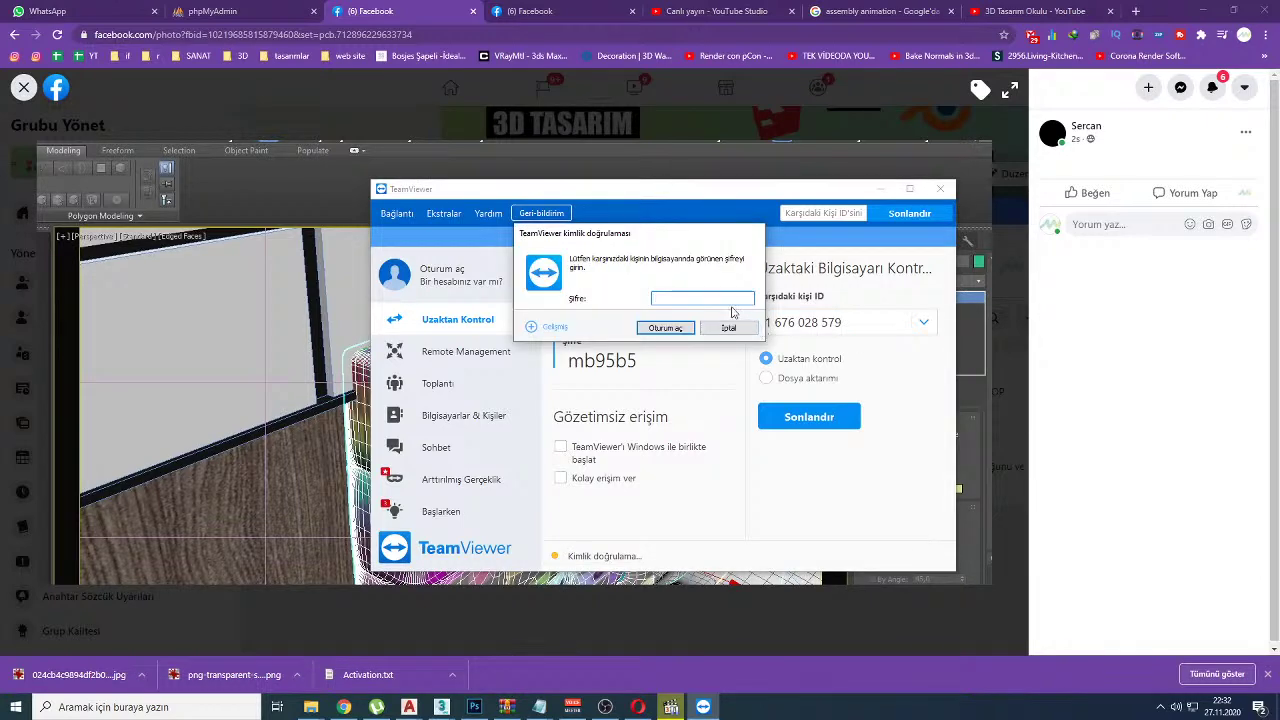
key(ctrl+v)
click(665, 328)
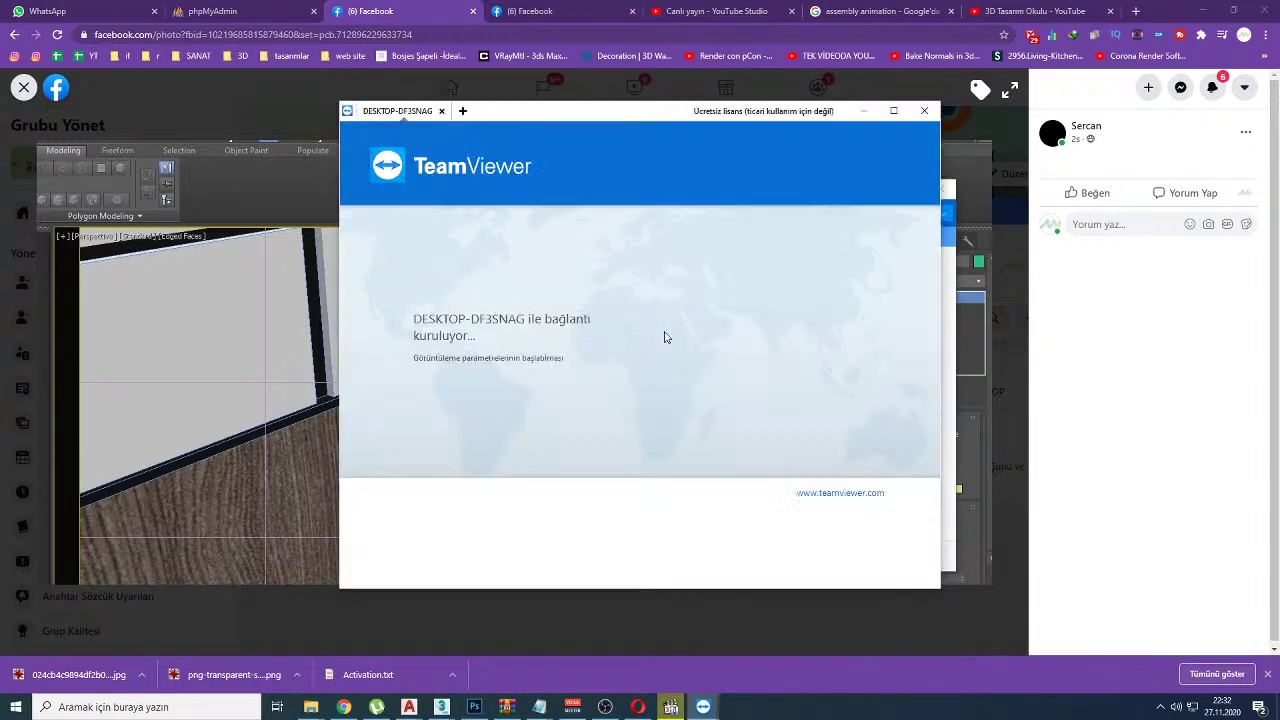
click(893, 111)
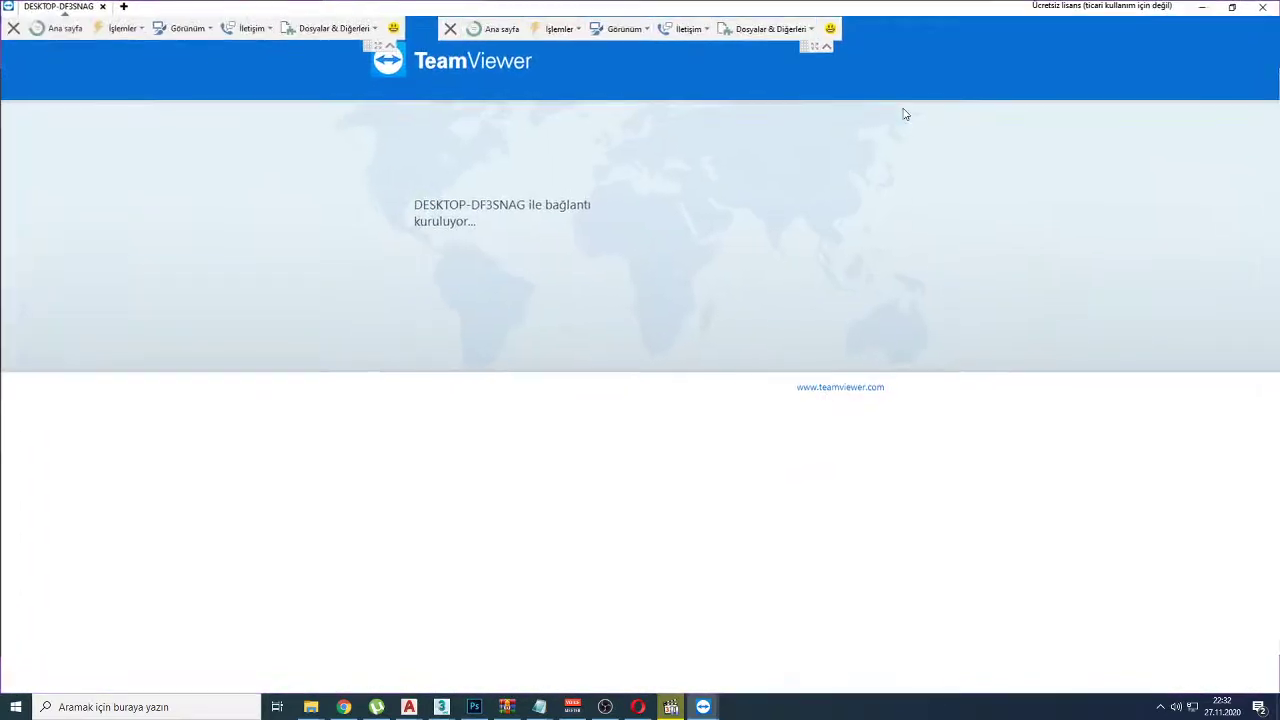
key(alt+q)
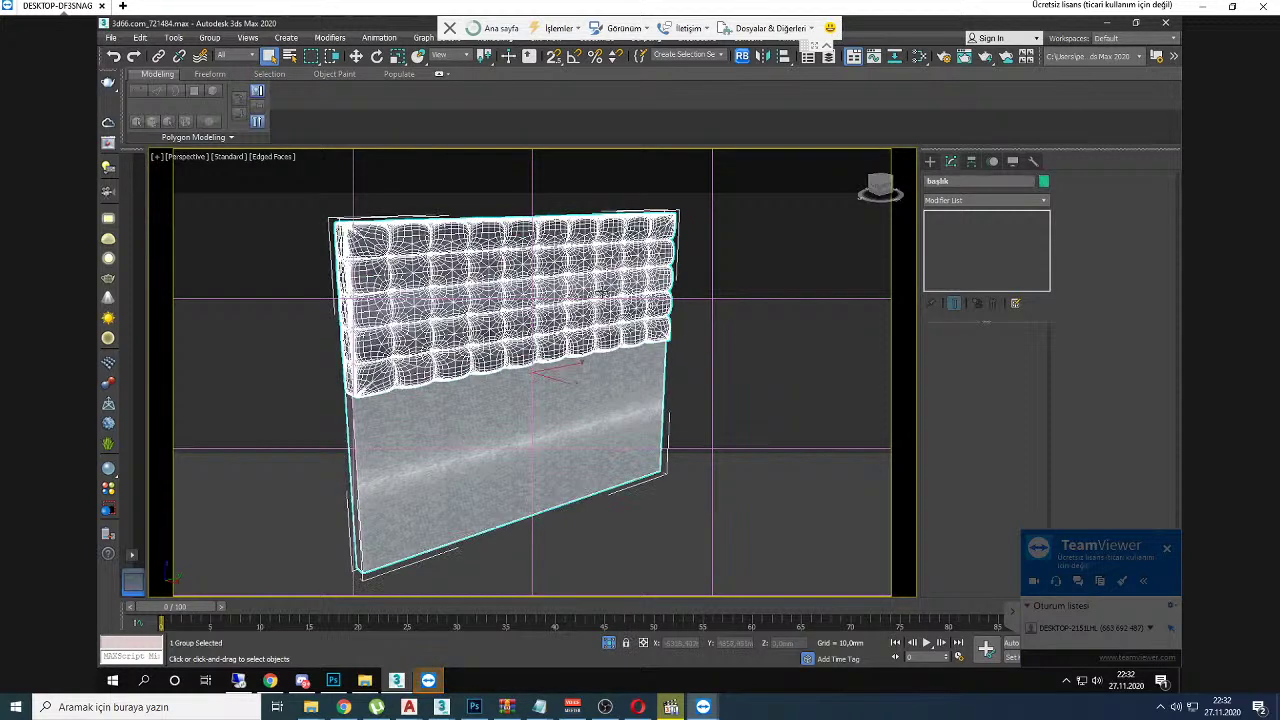
Step: Open the headboard group for editing, then reselect the whole group
click(212, 38)
click(217, 92)
click(410, 286)
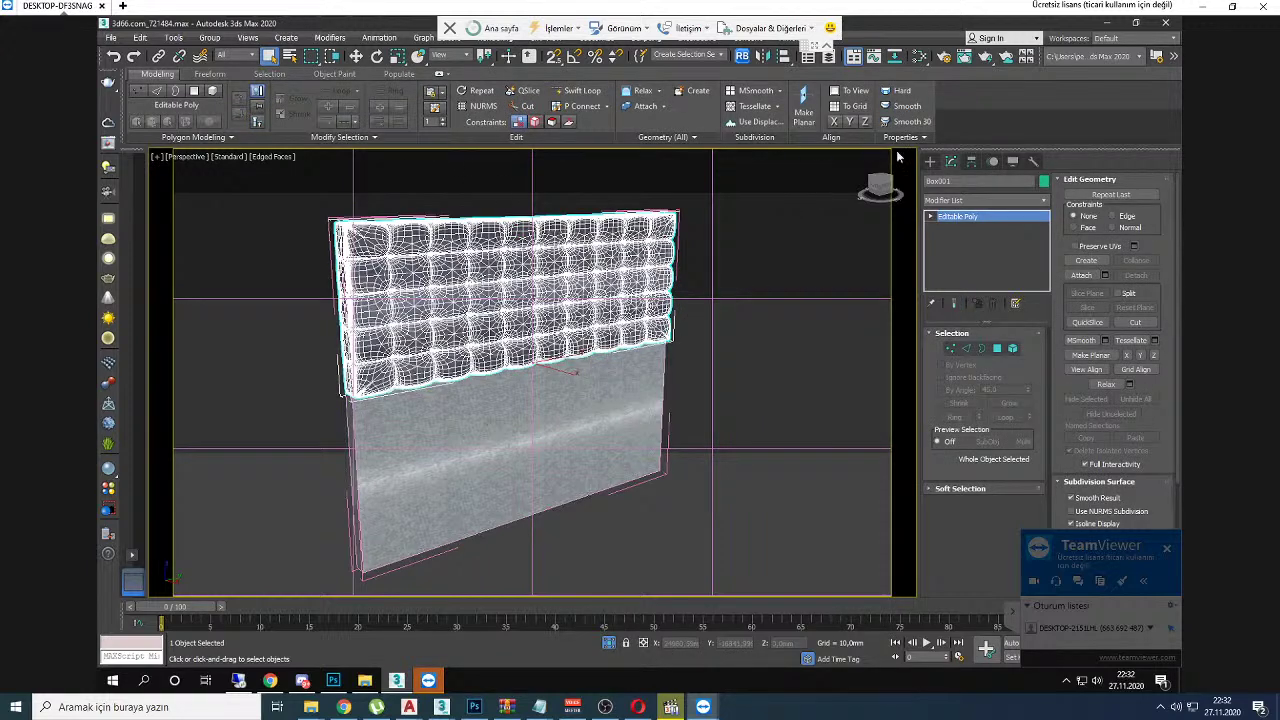
click(609, 271)
click(609, 271)
click(609, 271)
click(609, 271)
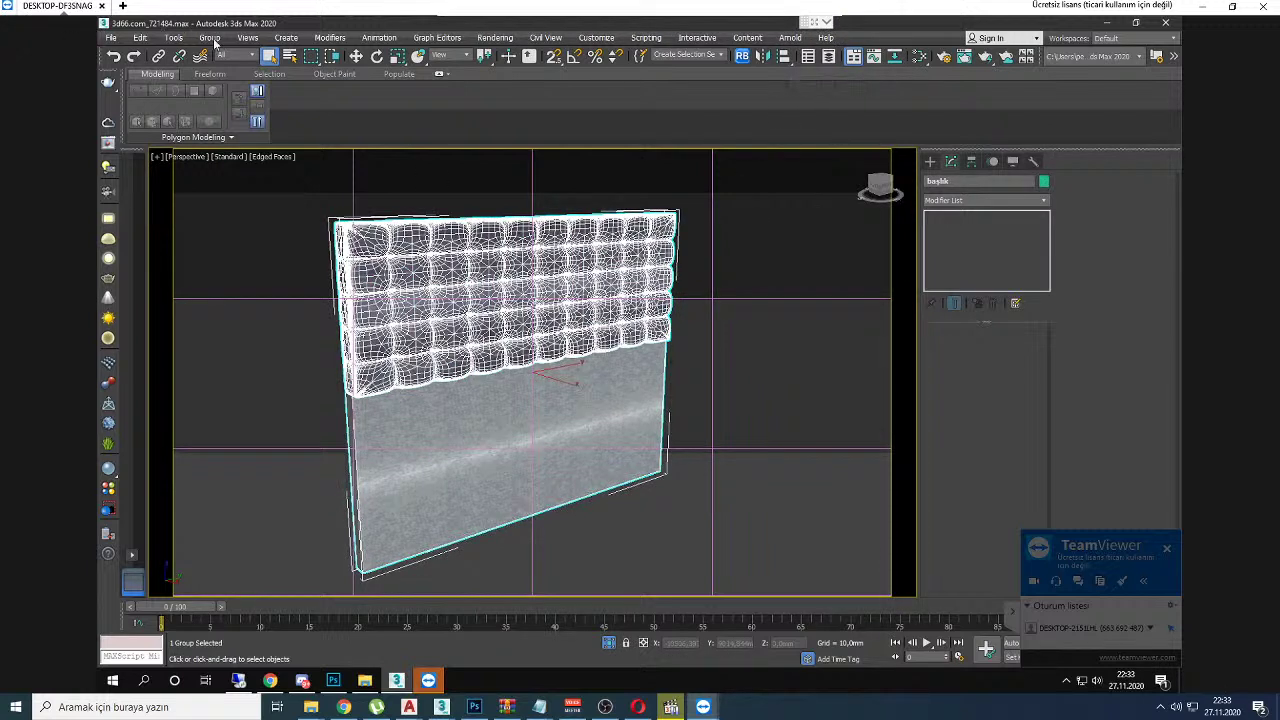
Step: Explode the headboard group and select the cushion mesh on its own
click(209, 38)
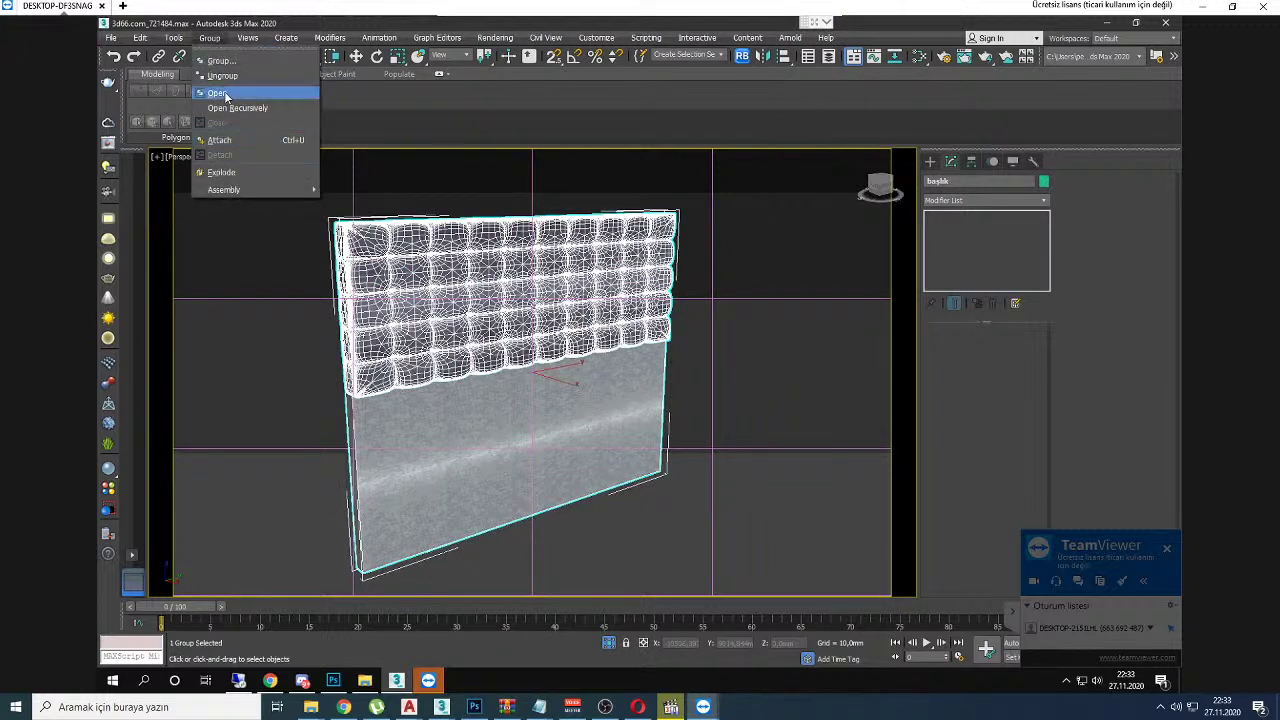
click(240, 173)
click(266, 273)
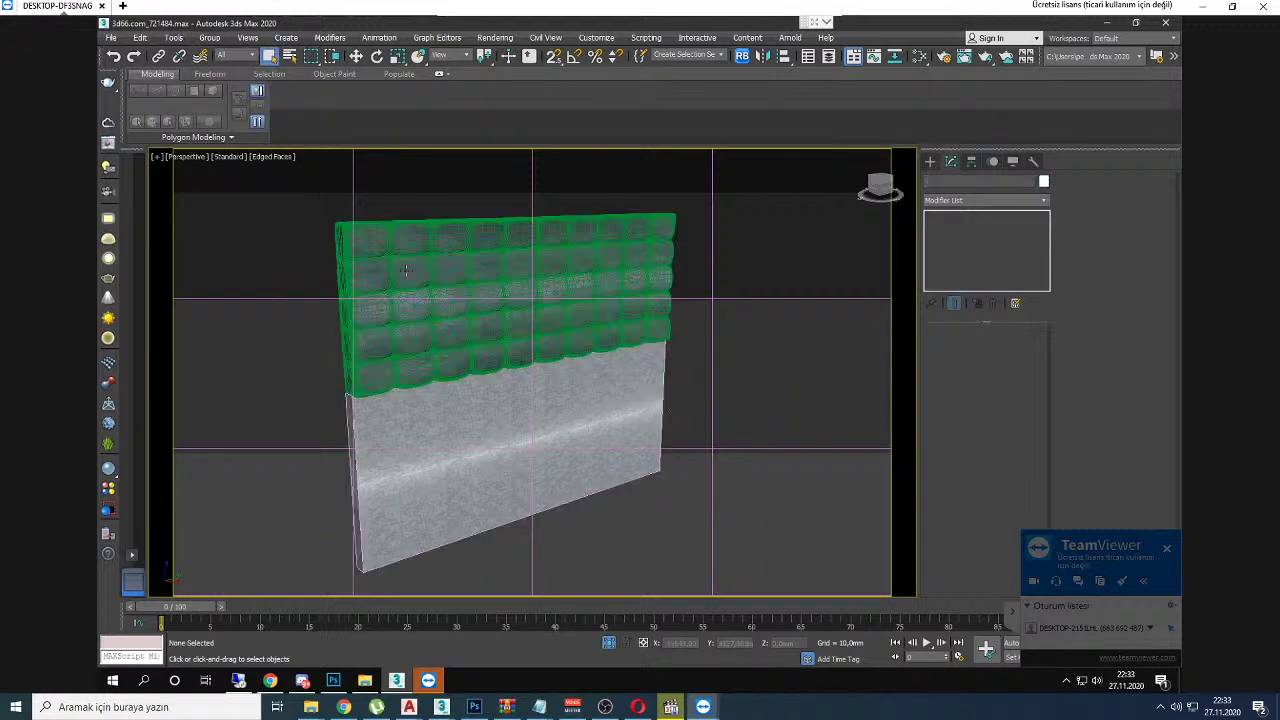
click(407, 271)
alt+middle_drag(405, 270, 457, 271)
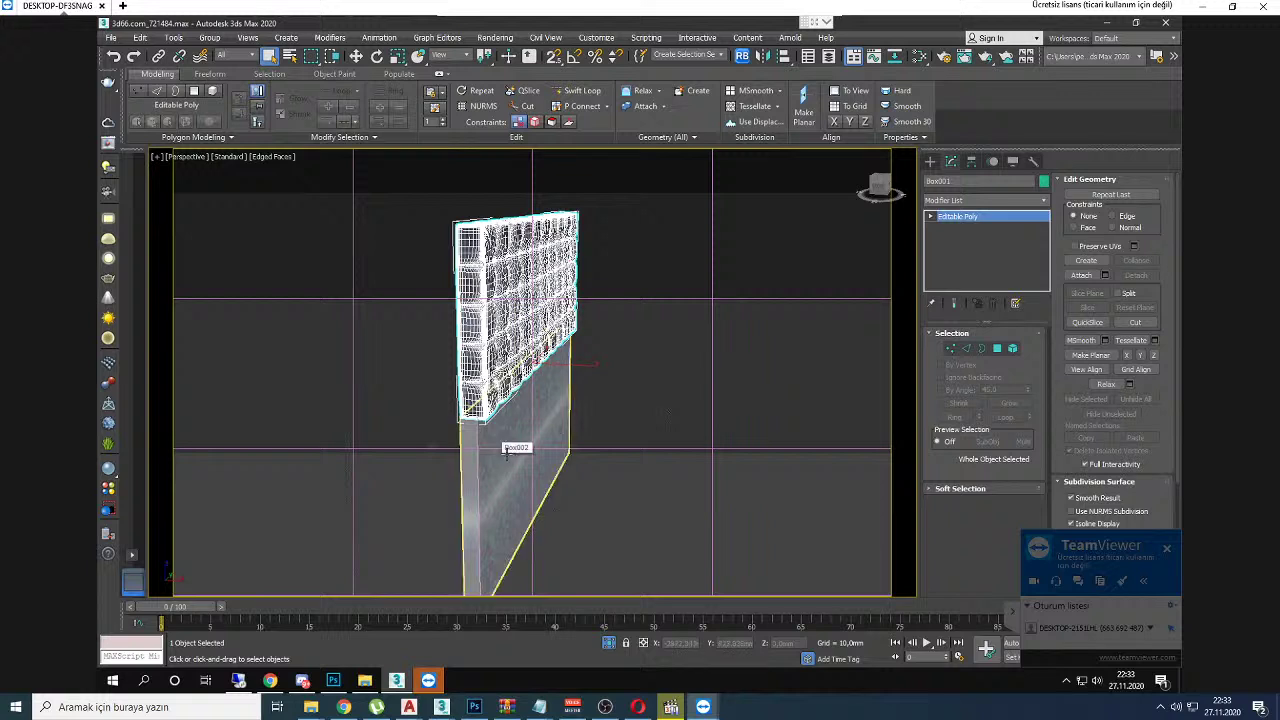
Step: Group the cushion and wall panel together as Group001
ctrl+click(495, 452)
click(209, 38)
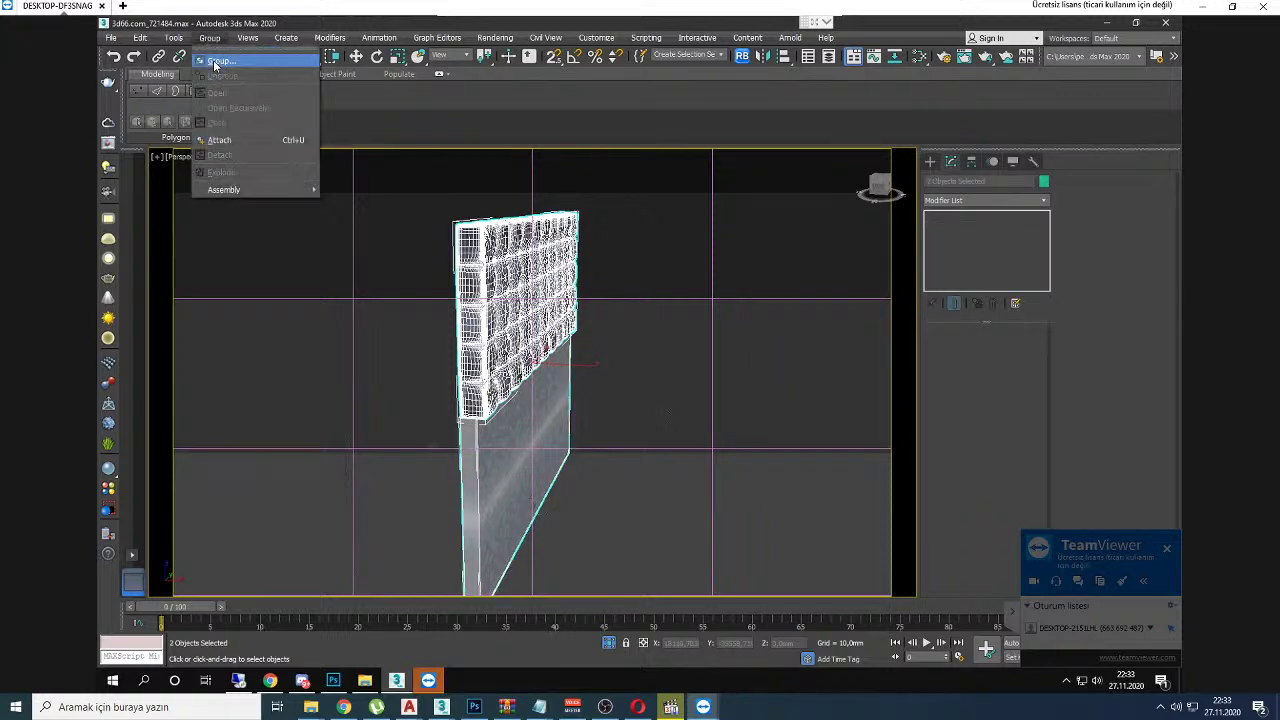
click(214, 57)
click(646, 370)
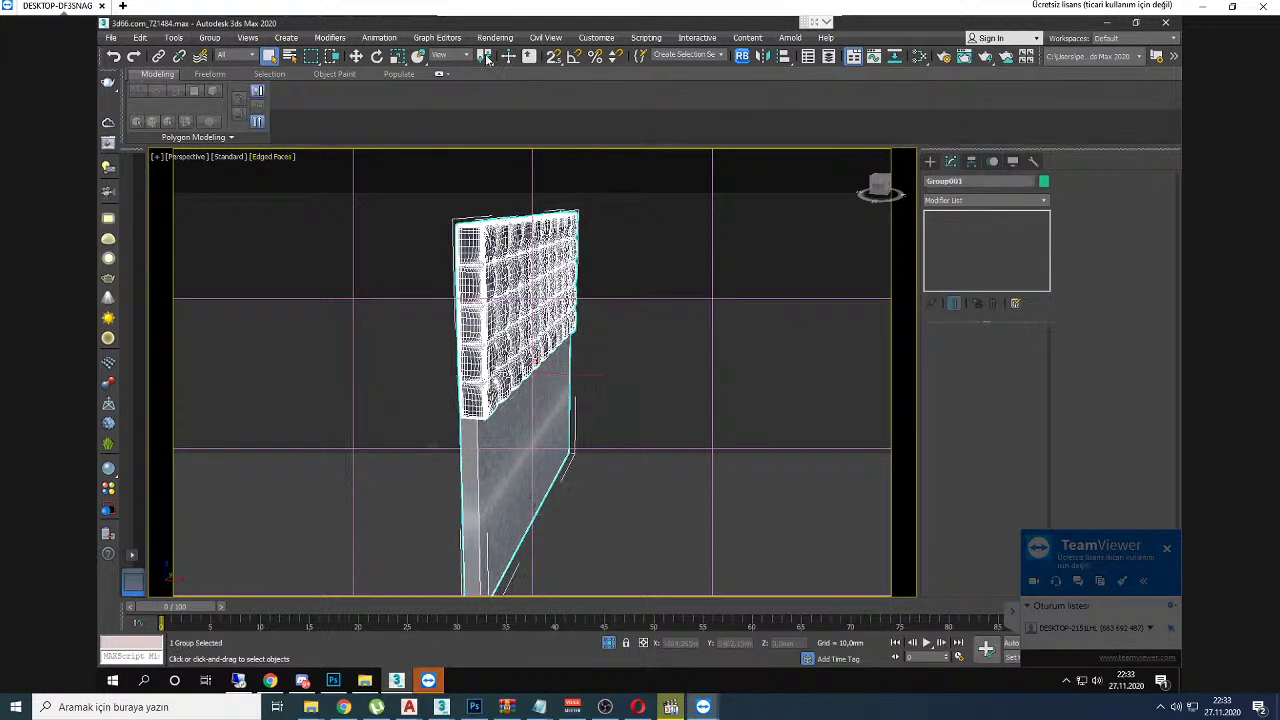
drag(437, 86, 498, 177)
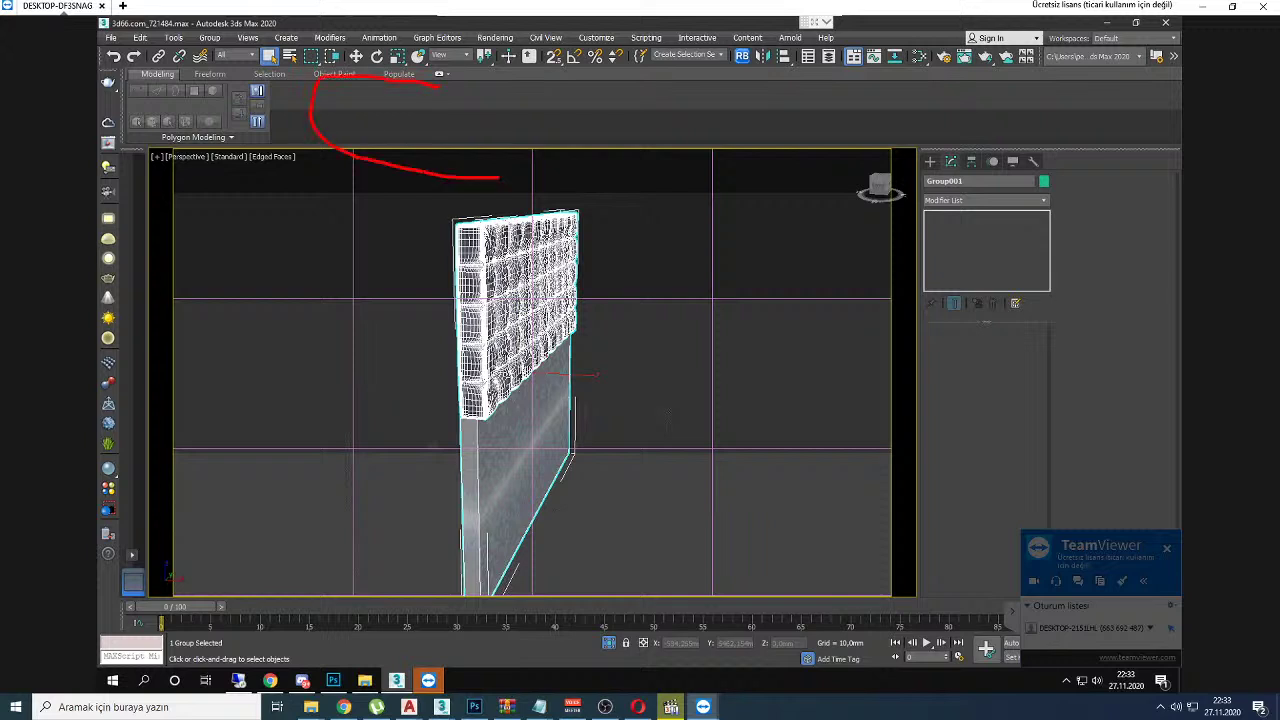
Step: Add and then remove an Edit Poly modifier, then open Group001 and select the tufted cushion
click(1001, 199)
scroll(1001, 199, down, 2)
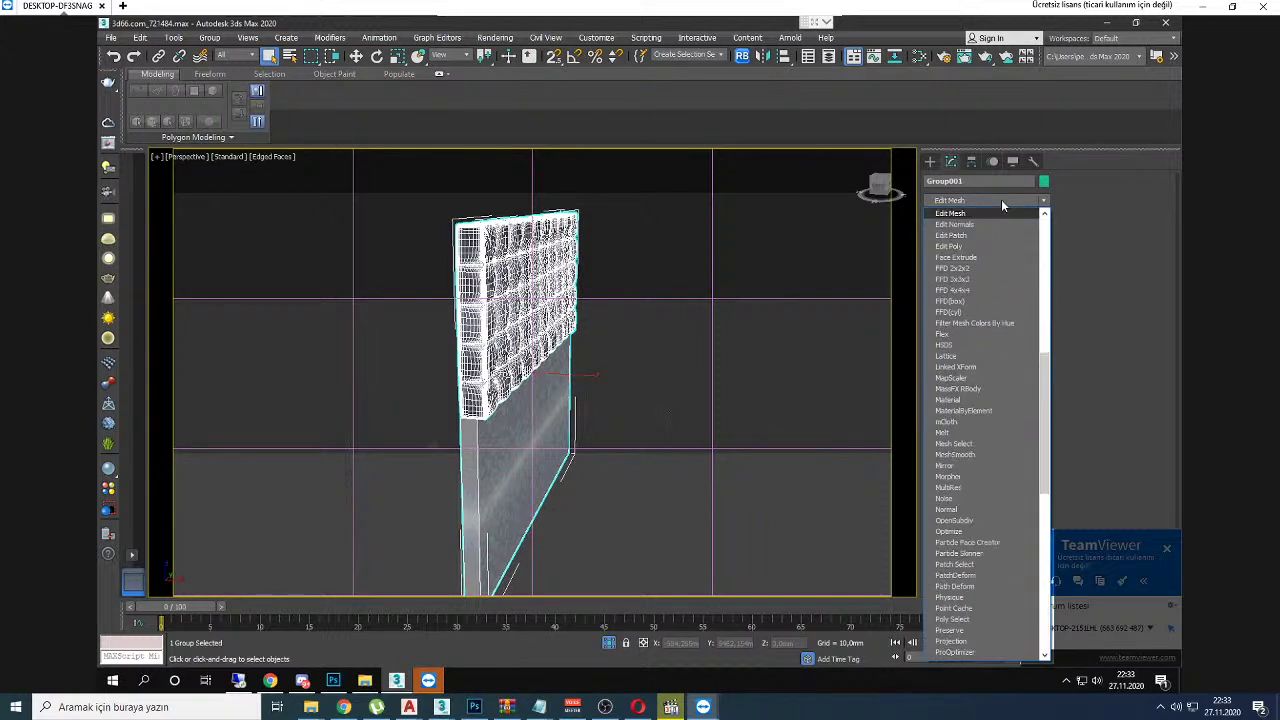
click(1001, 199)
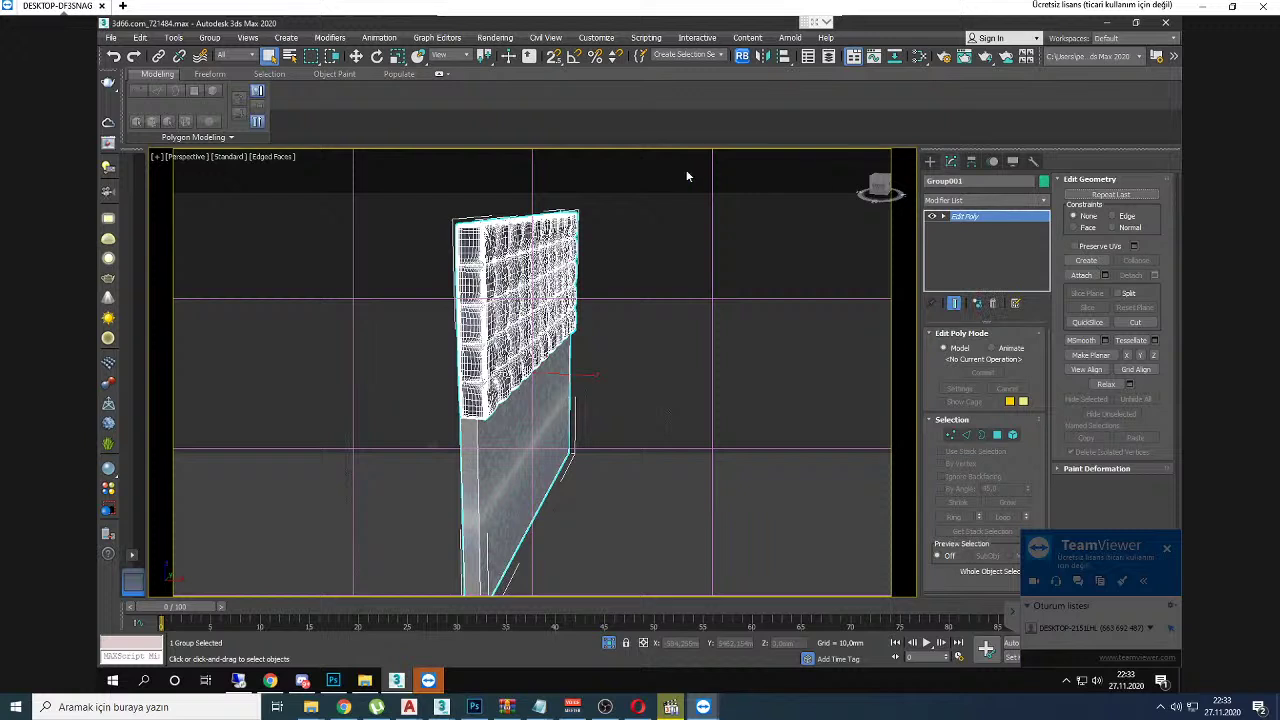
click(992, 303)
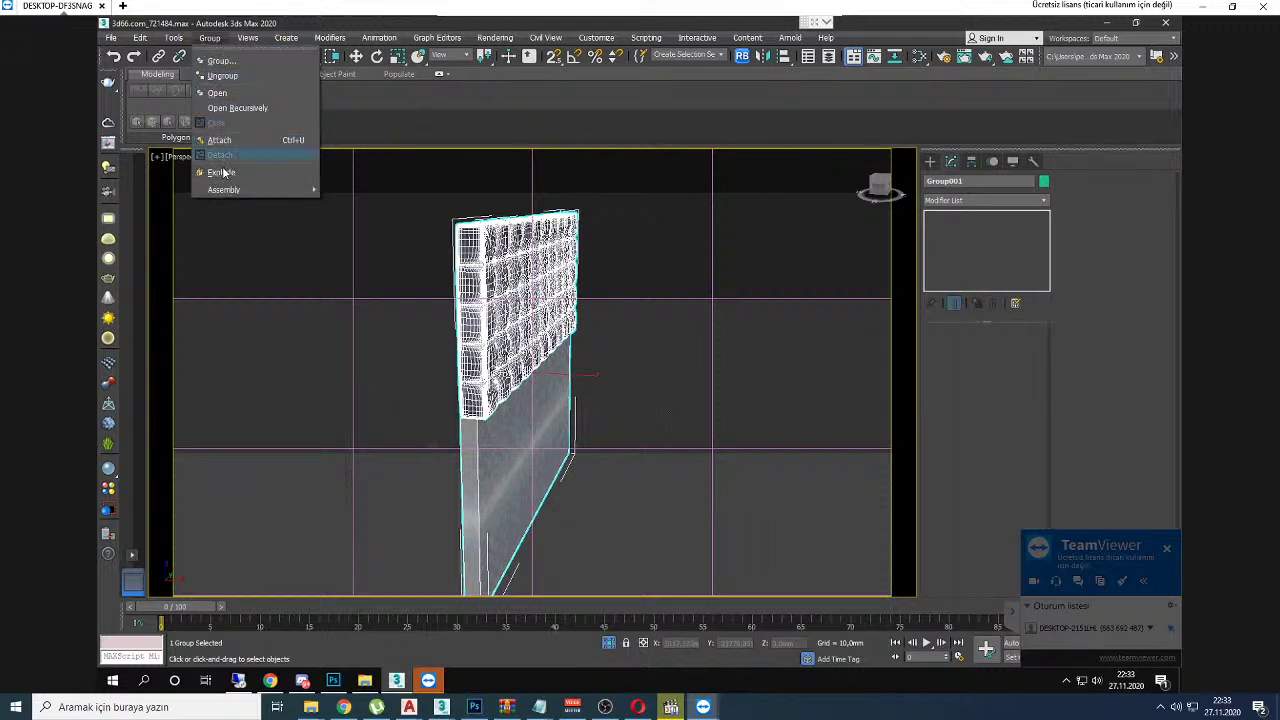
click(218, 92)
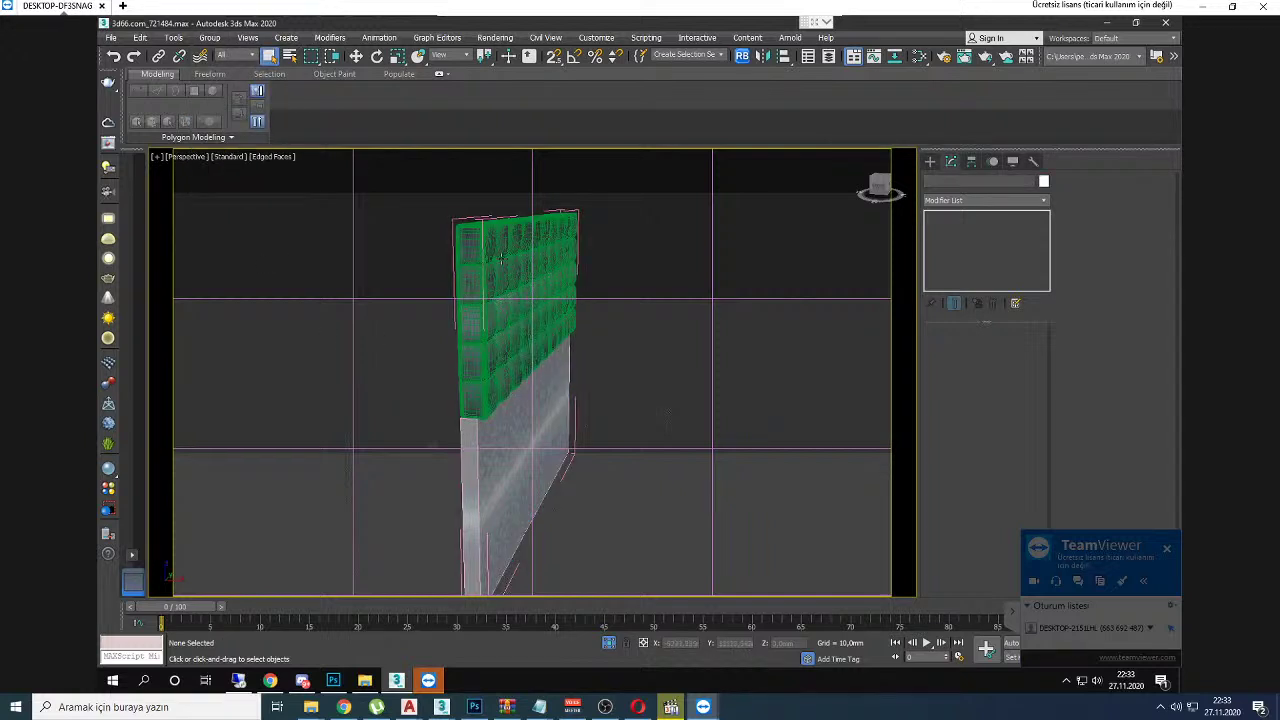
click(478, 280)
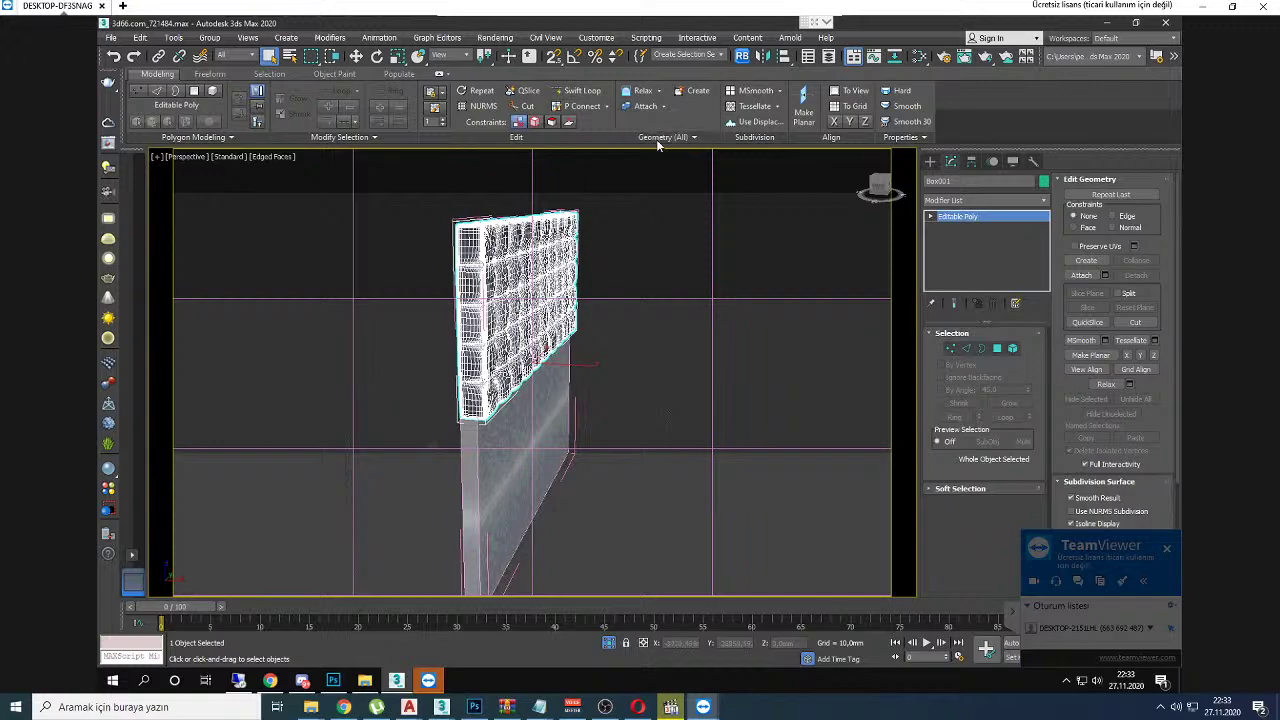
Step: Zoom in and out and pan across the tufted cushion to inspect its dense mesh
scroll(586, 271, up, 5)
scroll(465, 226, up, 6)
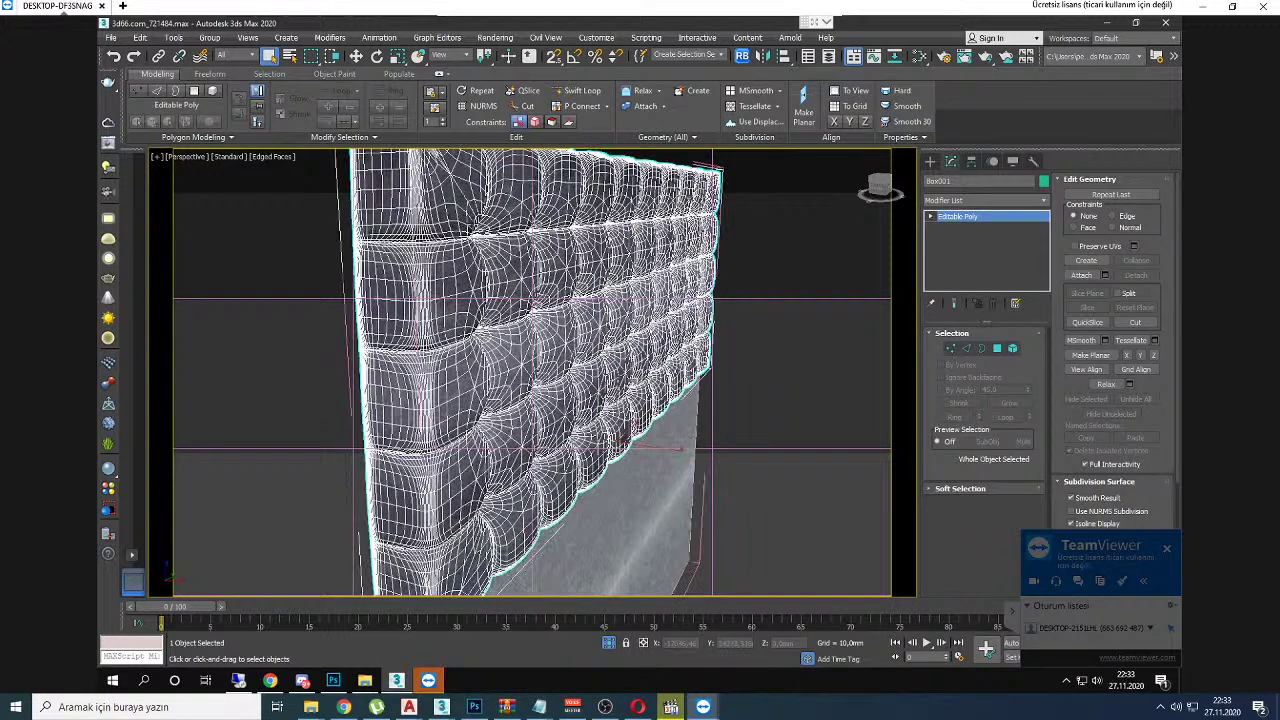
scroll(437, 264, down, 5)
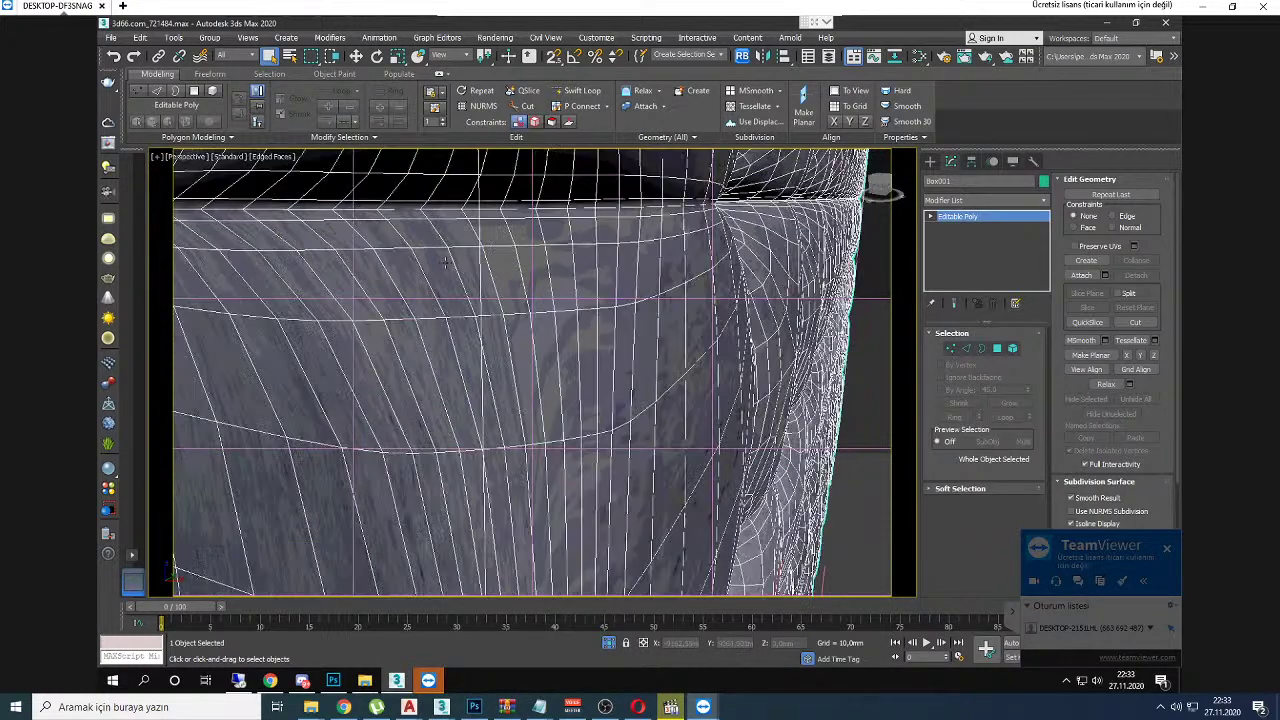
scroll(437, 264, up, 5)
scroll(489, 323, down, 5)
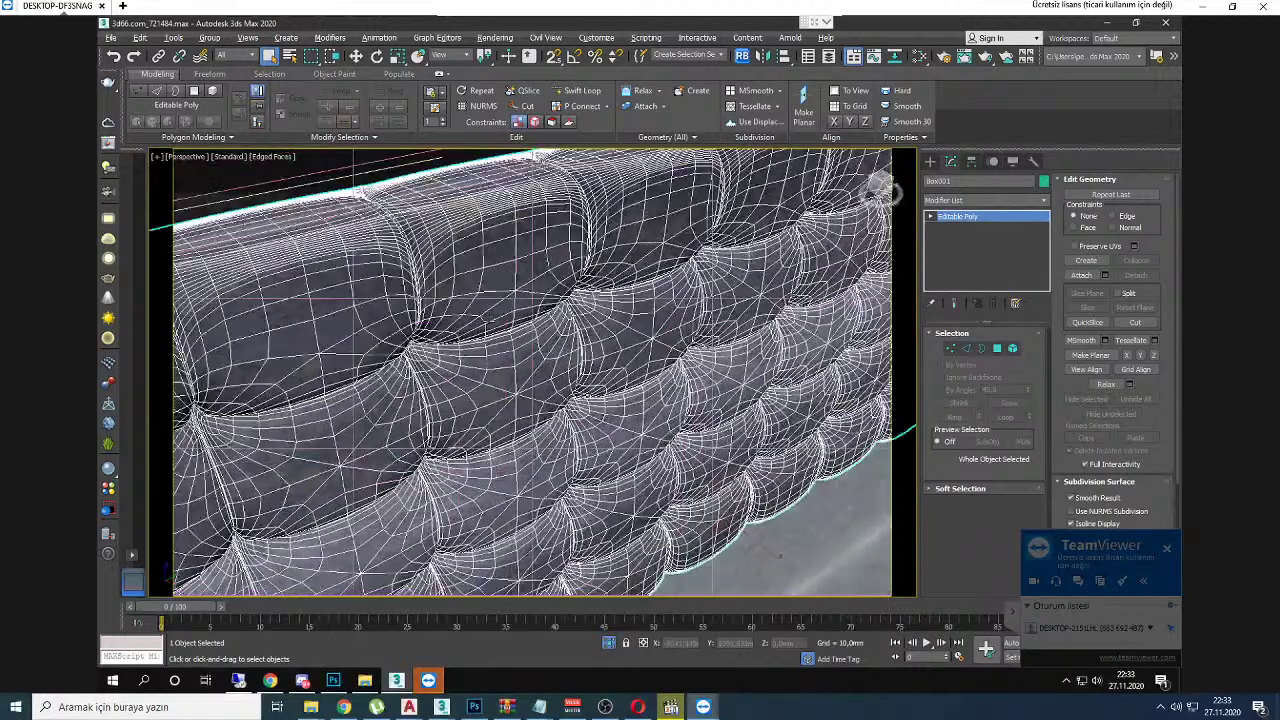
scroll(420, 341, up, 5)
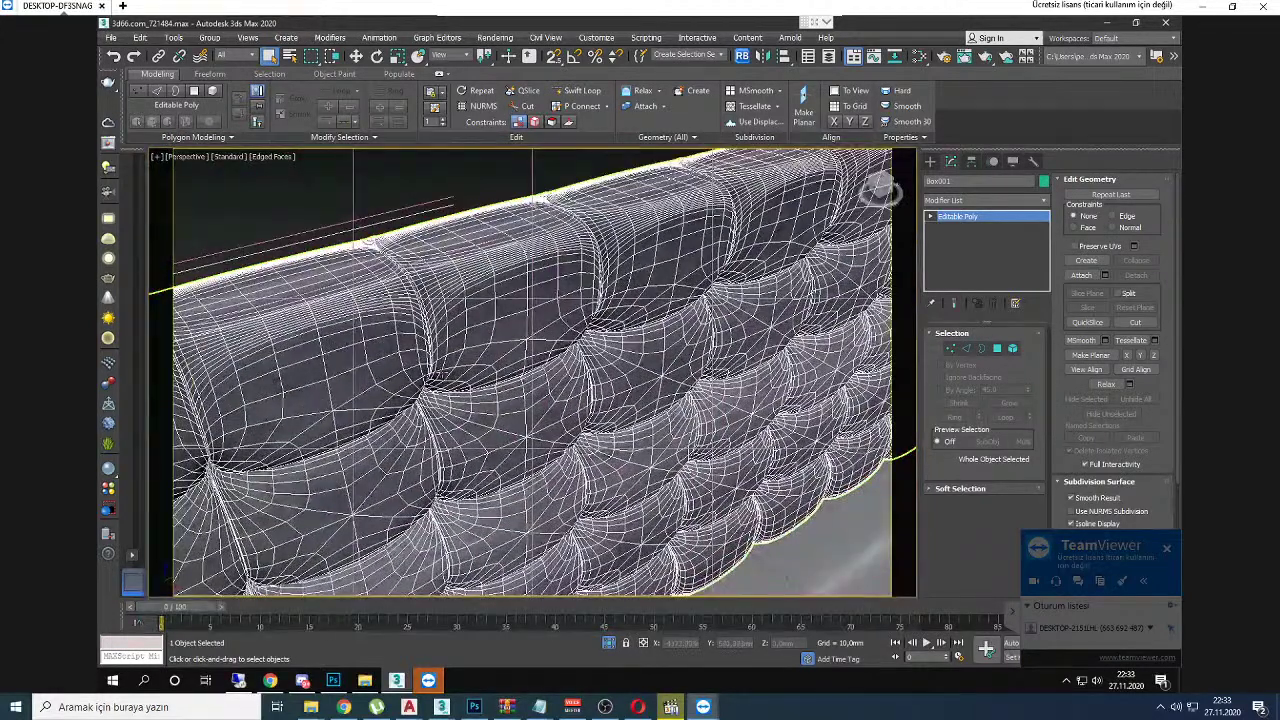
middle_drag(500, 351, 587, 196)
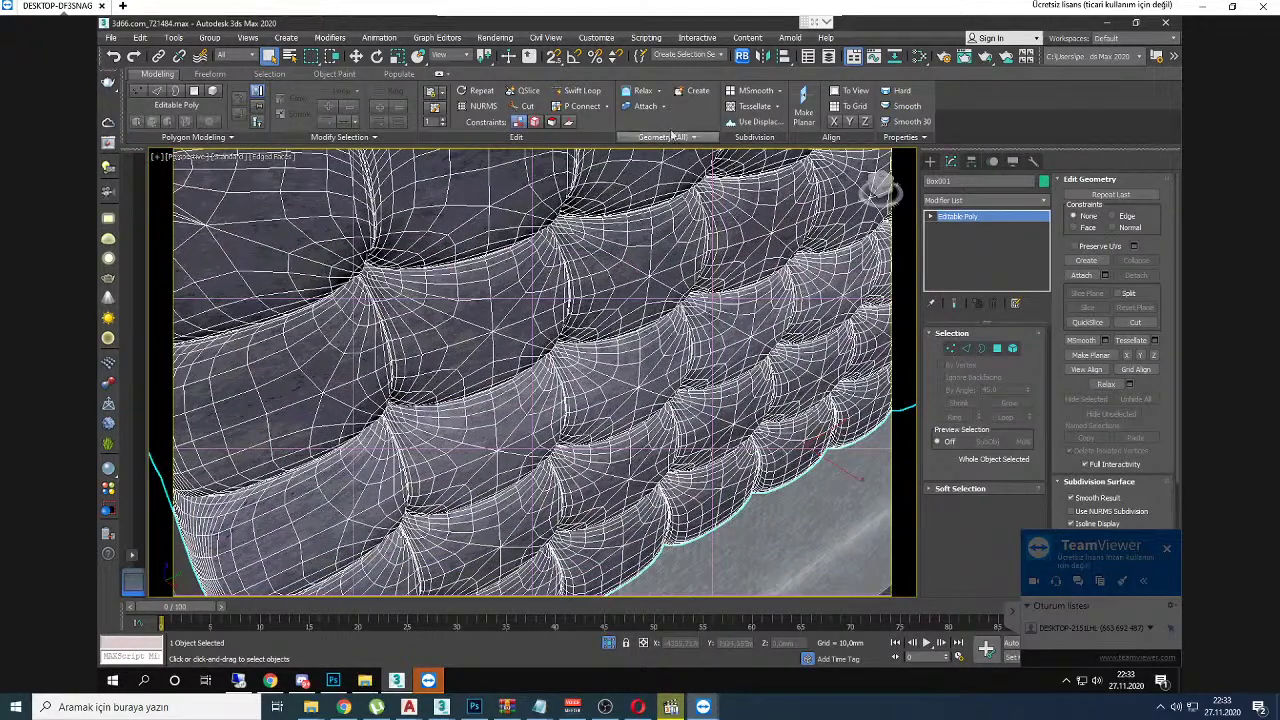
Step: Expand Geometry (All) to reveal Quadrify All, then orbit toward the panel's flat side
click(651, 140)
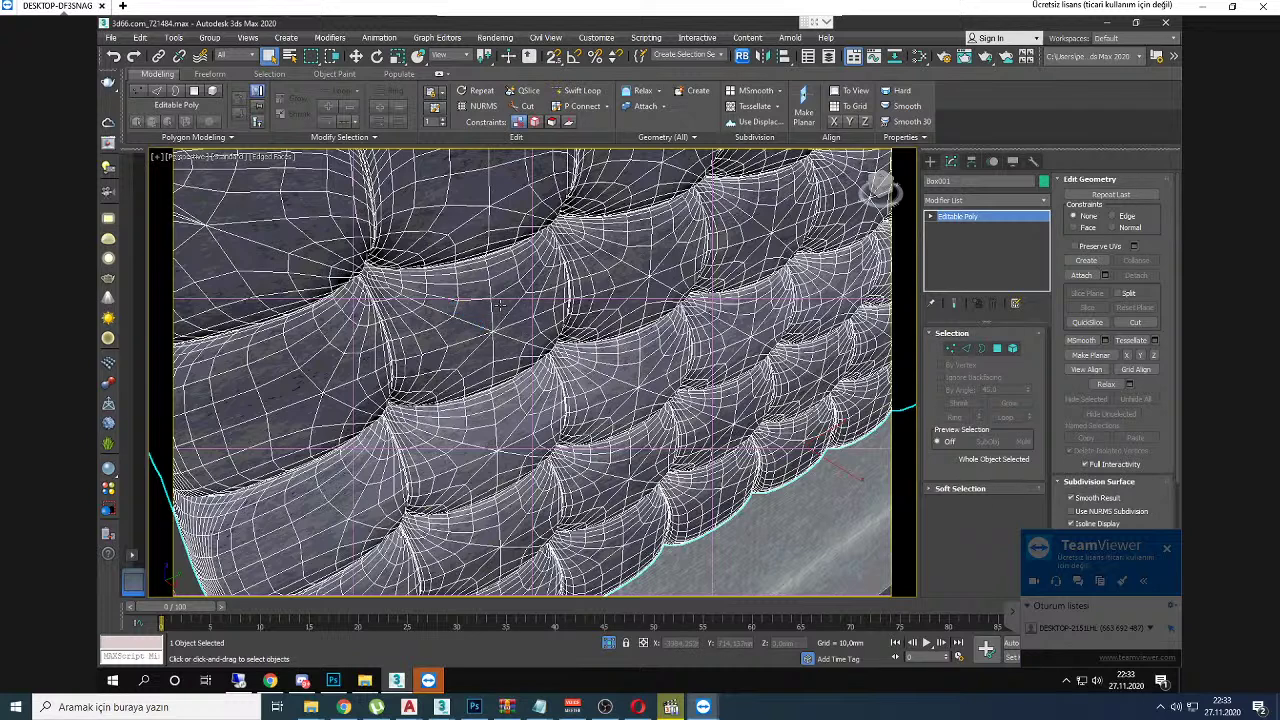
scroll(500, 305, down, 5)
alt+middle_drag(493, 287, 519, 368)
scroll(519, 368, up, 5)
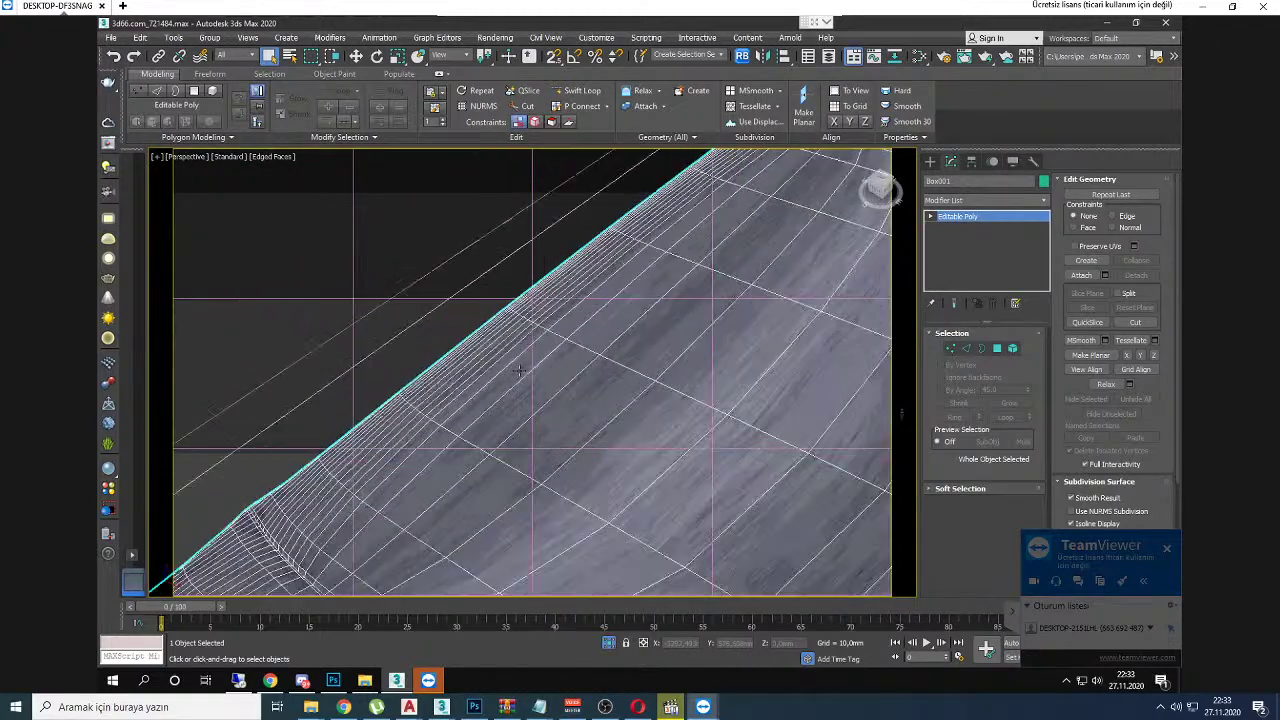
scroll(519, 370, down, 3)
Step: In Chrome, view the viewer's headboard screenshot full size, mark the cushion area, and advance to the next render
click(343, 707)
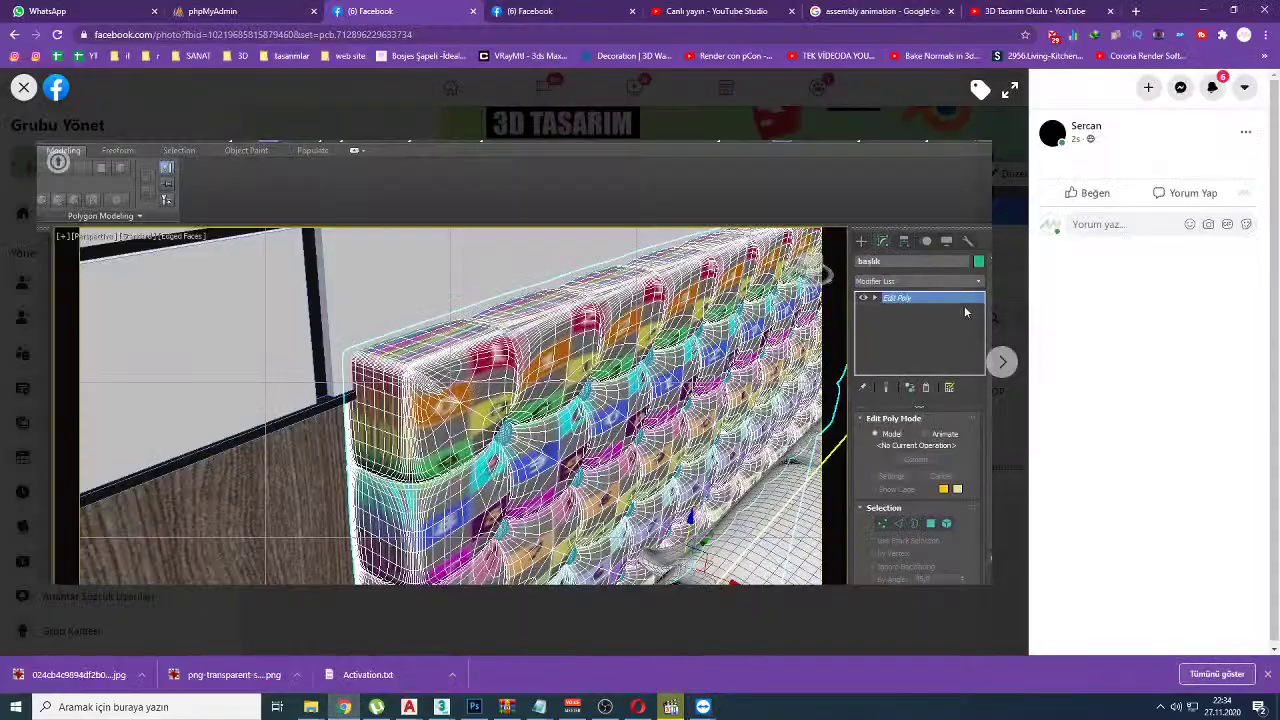
key(Escape)
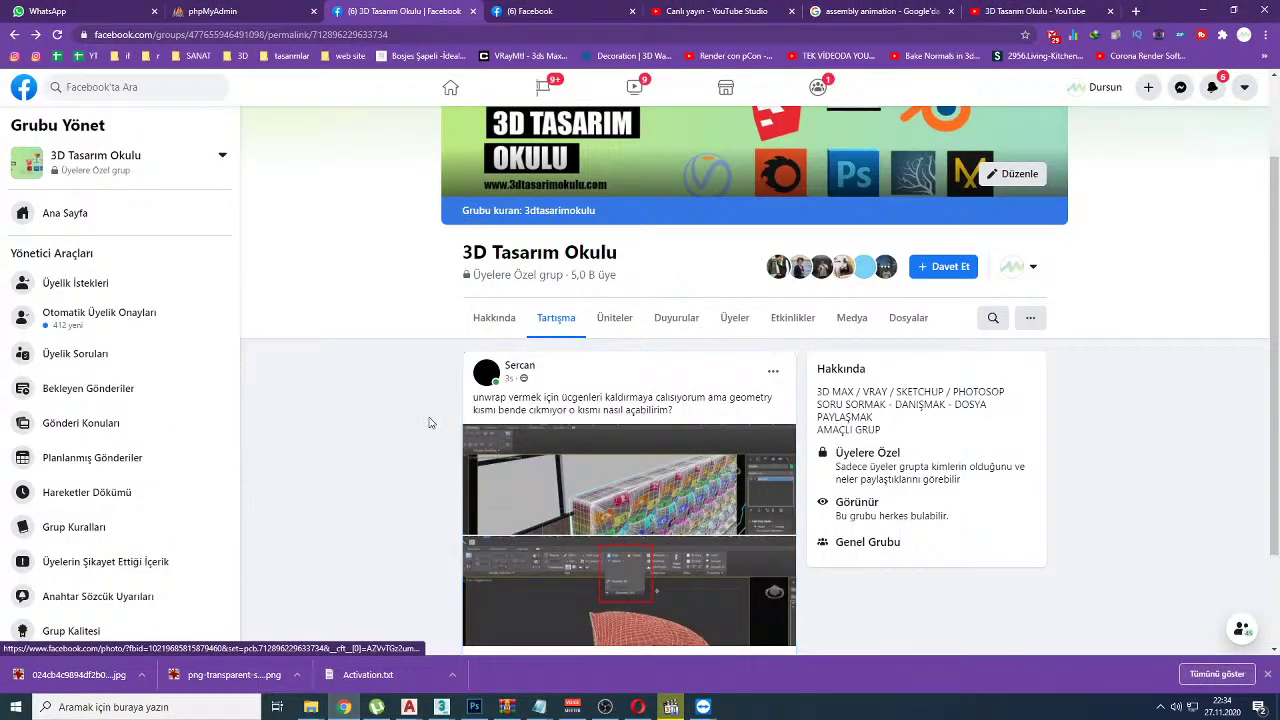
click(592, 480)
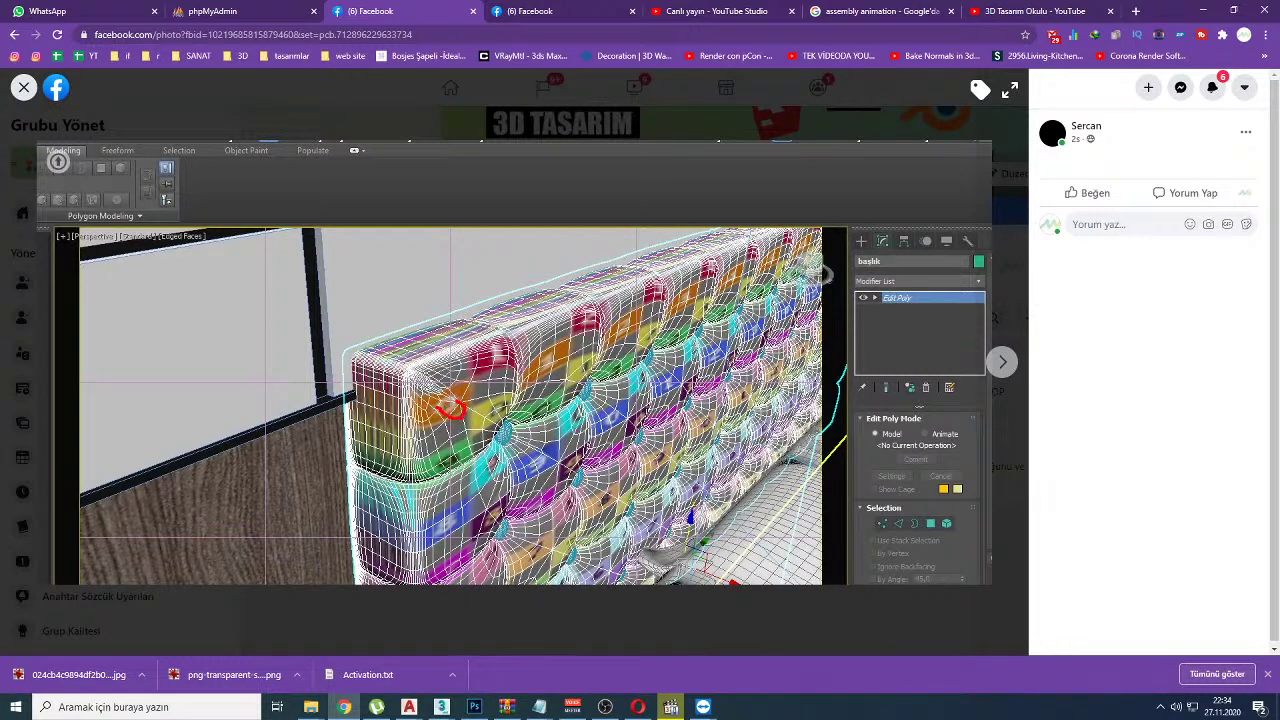
drag(485, 430, 470, 406)
key(Right)
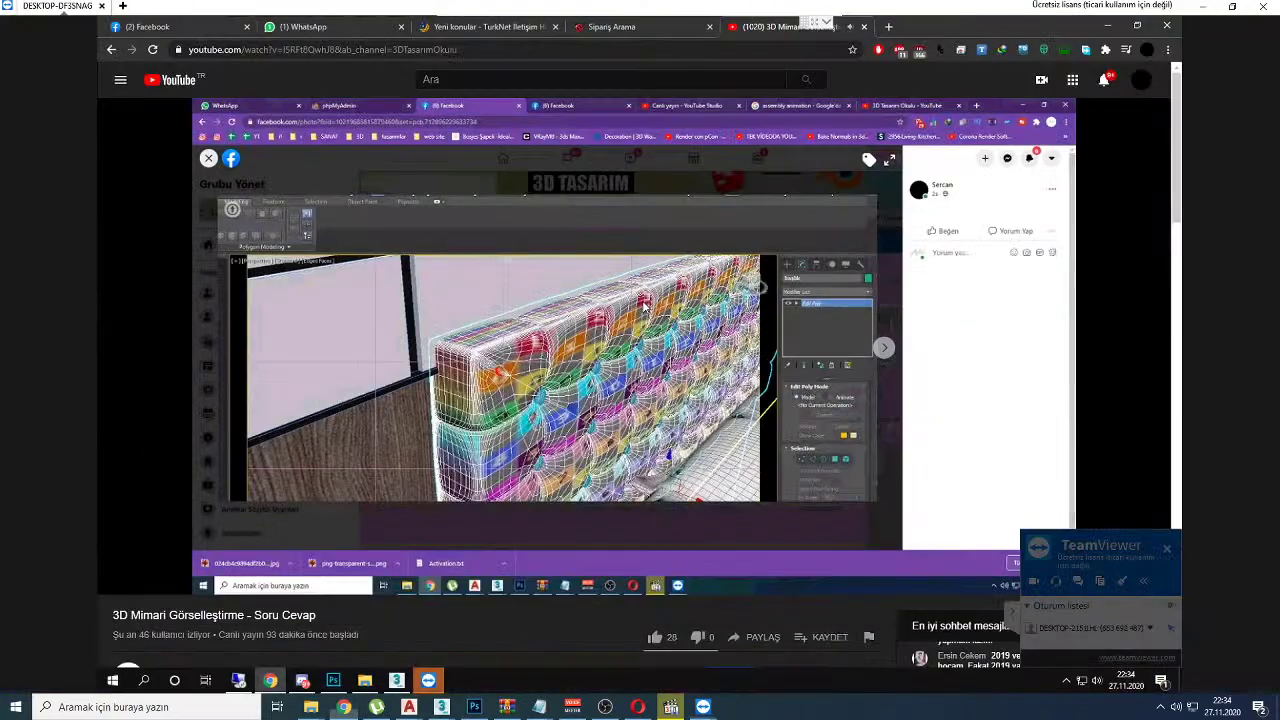
key(alt+Tab)
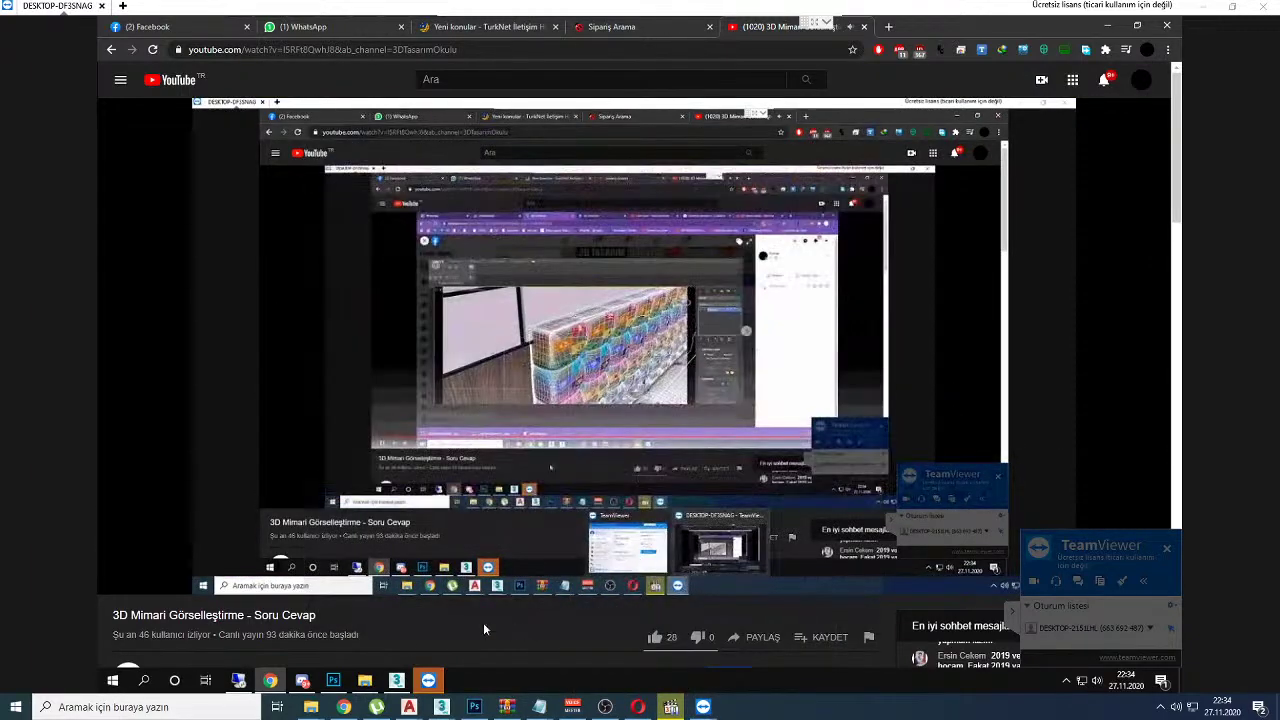
Step: Back in 3ds Max, set the Quadrify dropdown under Geometry (All) to Quadrify Selection
click(397, 681)
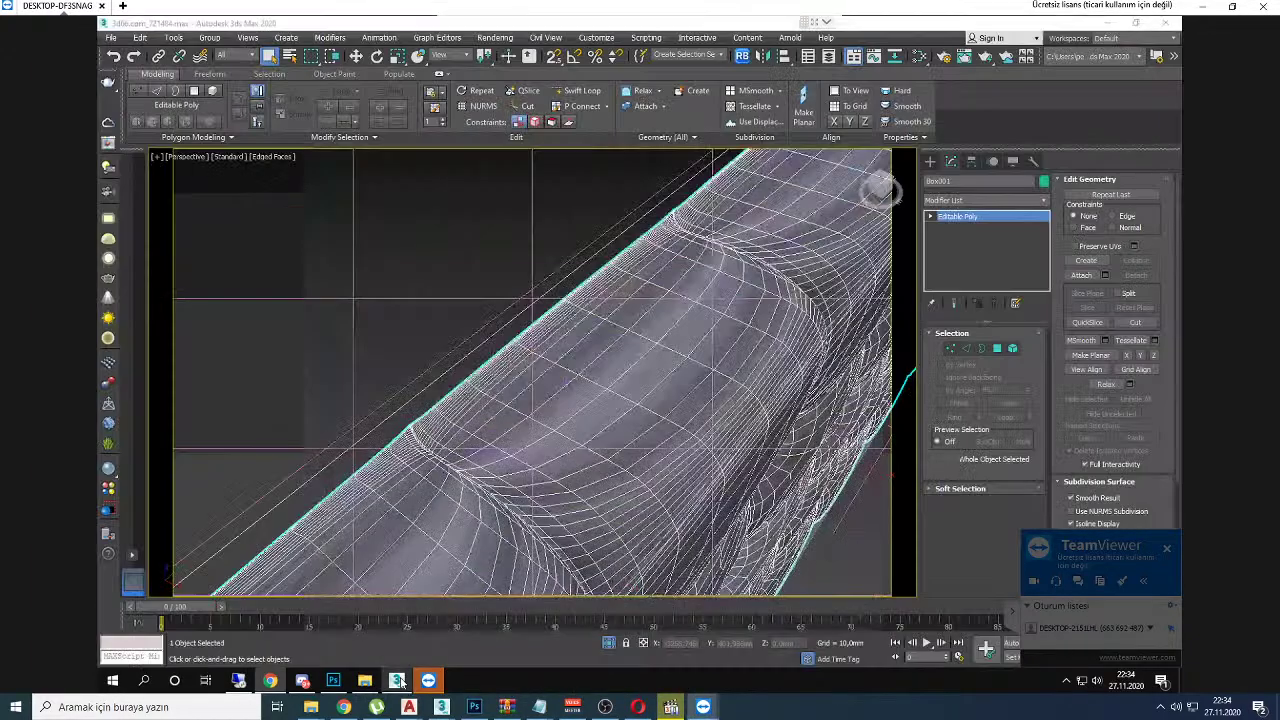
click(660, 136)
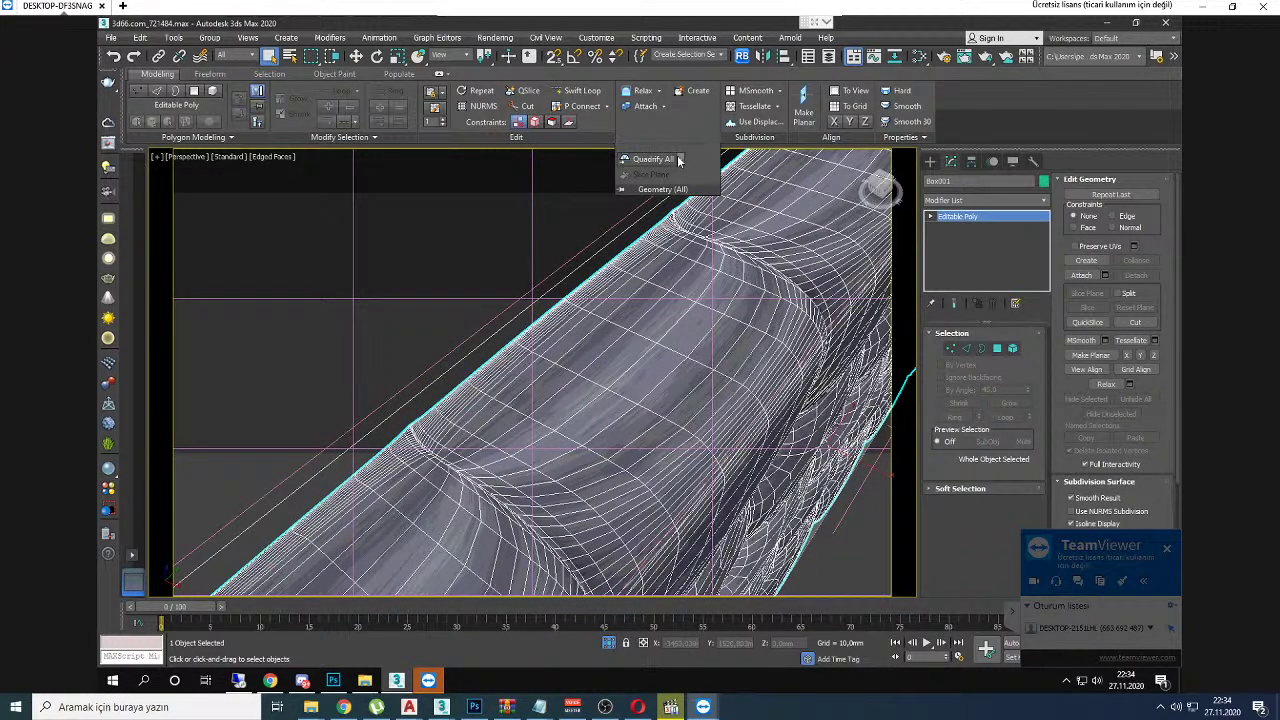
click(678, 160)
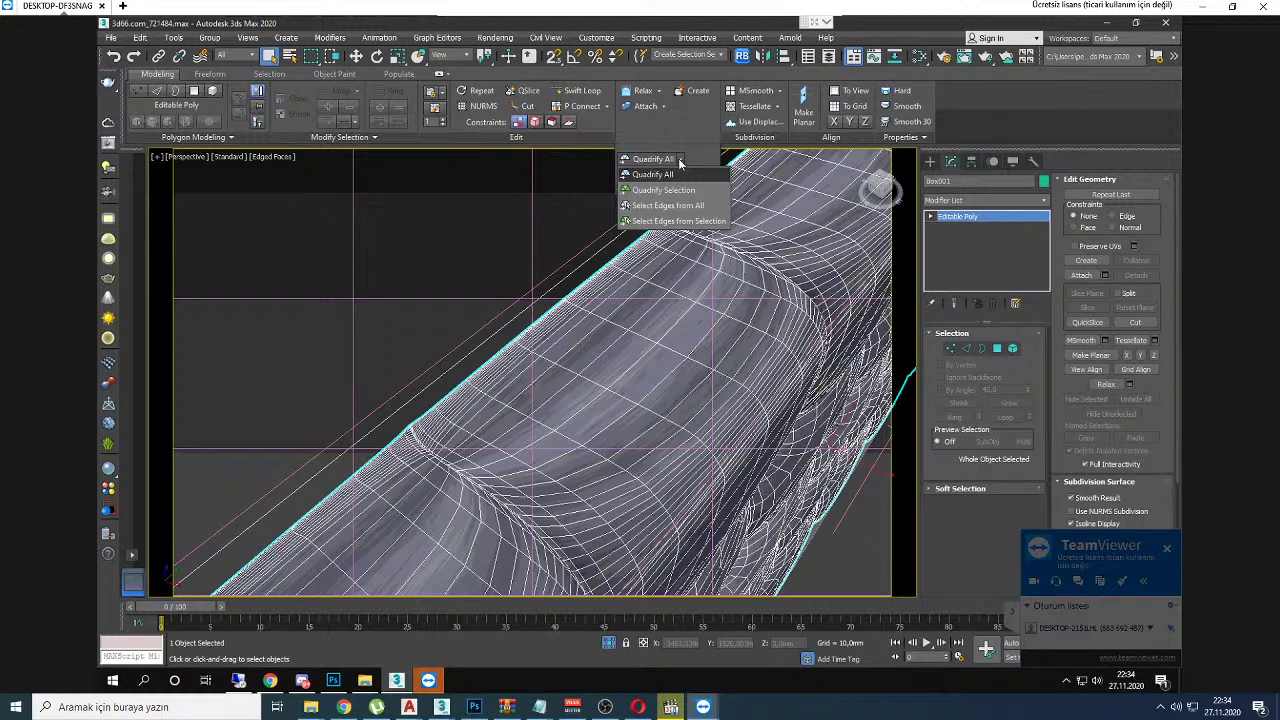
click(677, 193)
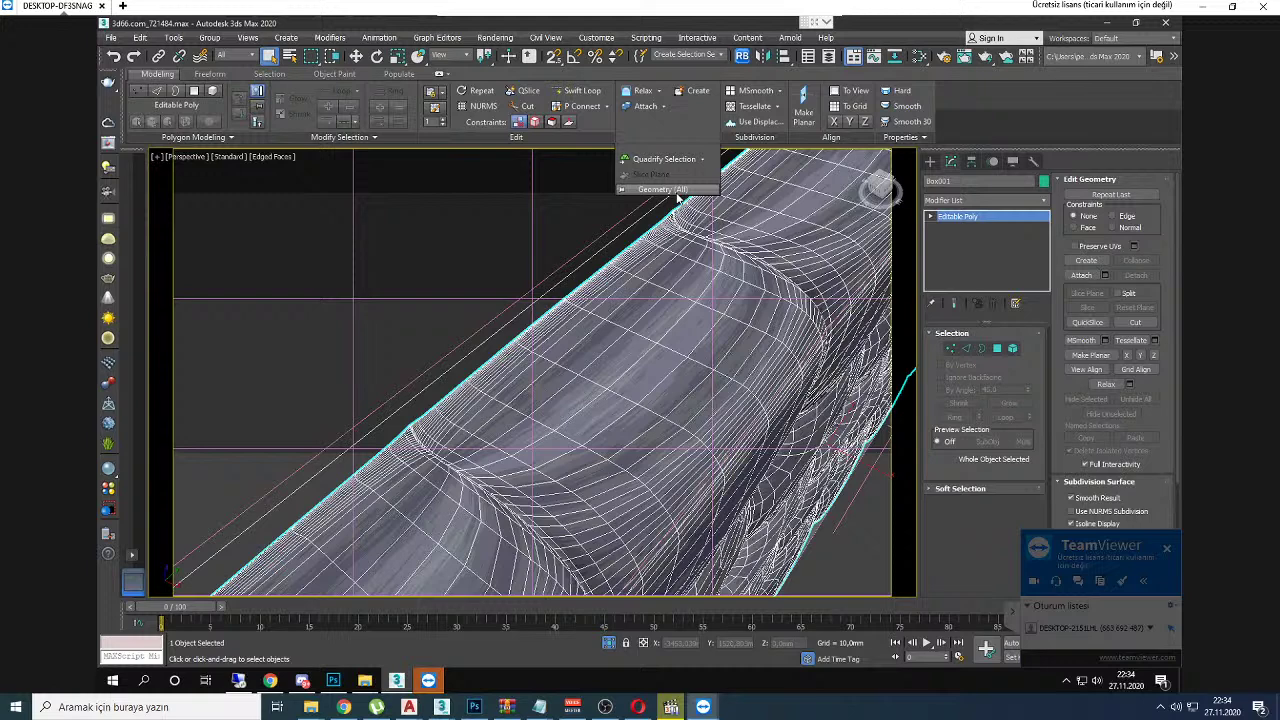
Step: Zoom and orbit the viewport to see the headboard's top-left corner
scroll(545, 264, down, 8)
scroll(545, 264, up, 4)
scroll(545, 262, up, 2)
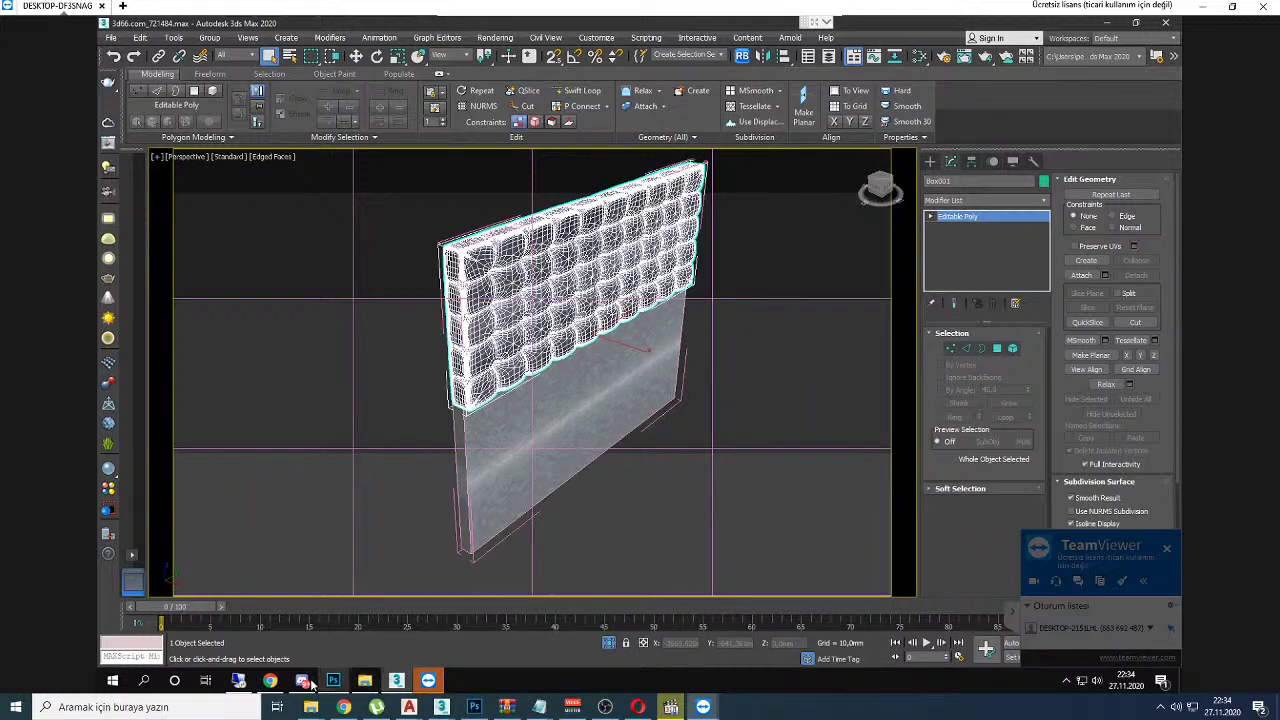
scroll(459, 316, up, 4)
scroll(495, 311, down, 1)
mouse_move(495, 311)
alt+middle_down()
mouse_move(501, 322)
mouse_move(510, 312)
alt+middle_up()
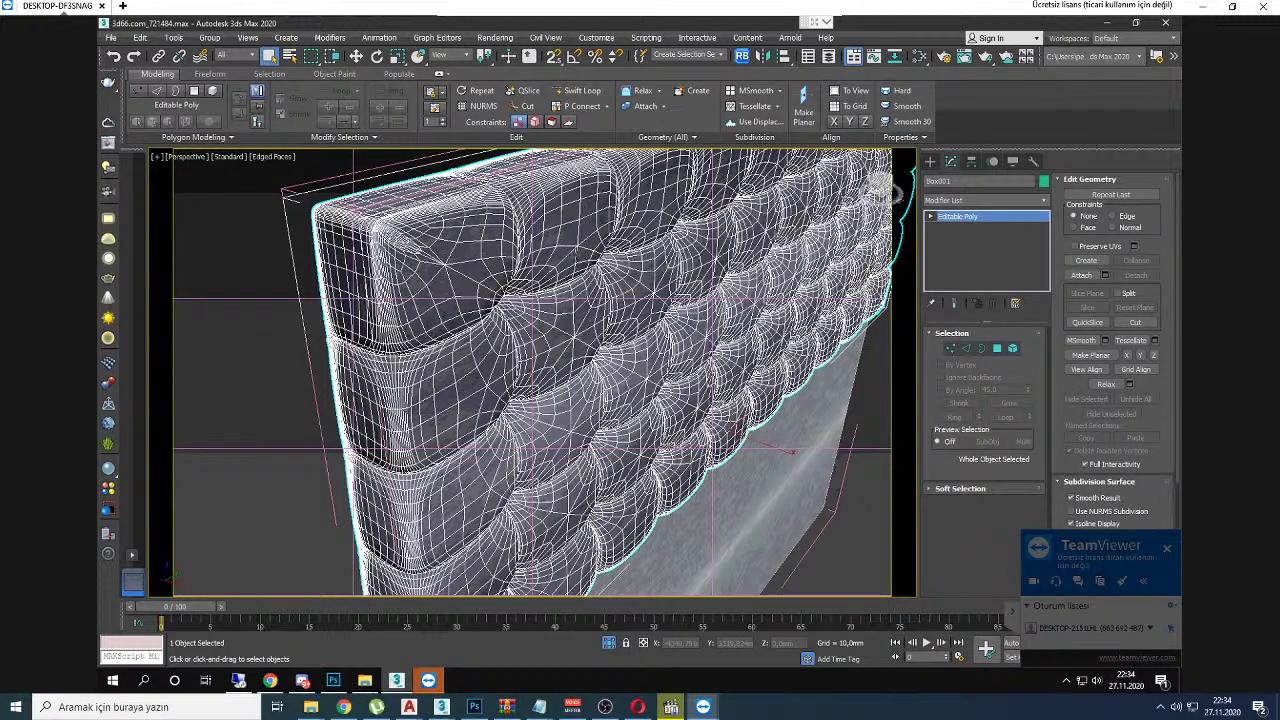
Step: Add a ProOptimizer modifier to the headboard and calculate it at 100% vertices
click(996, 201)
key(t)
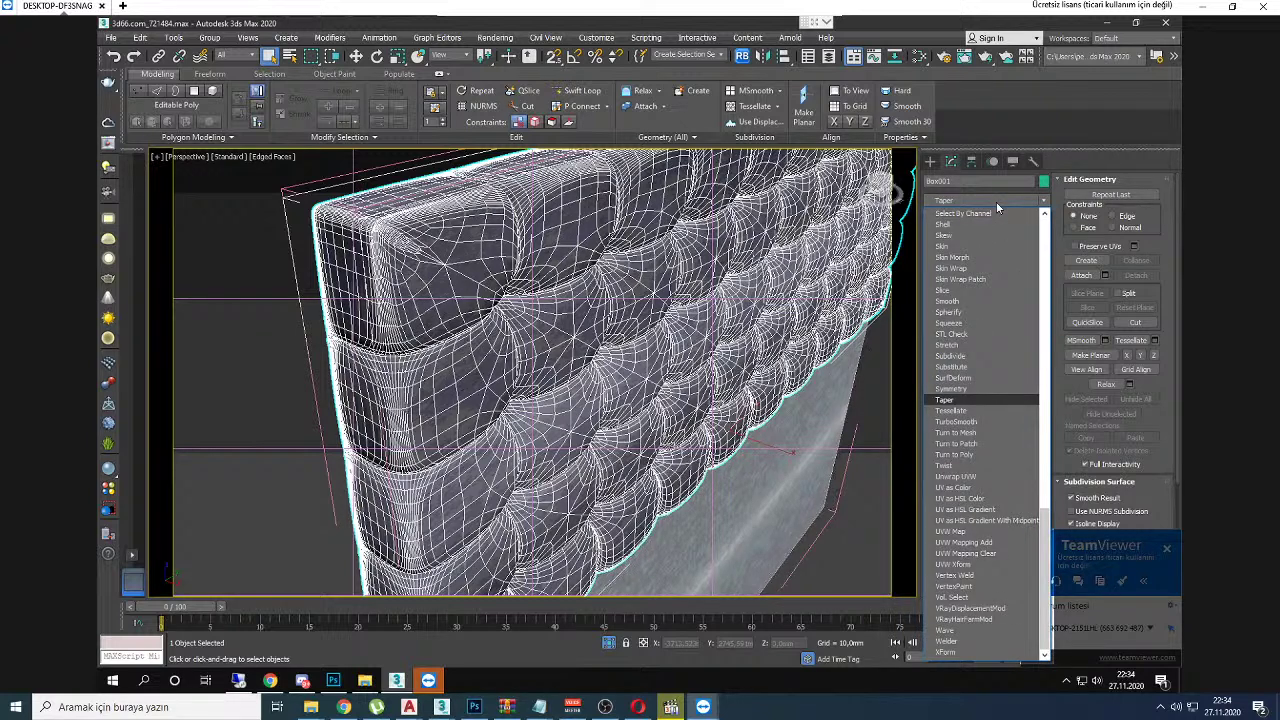
key(p)
key(r)
key(o)
key(o)
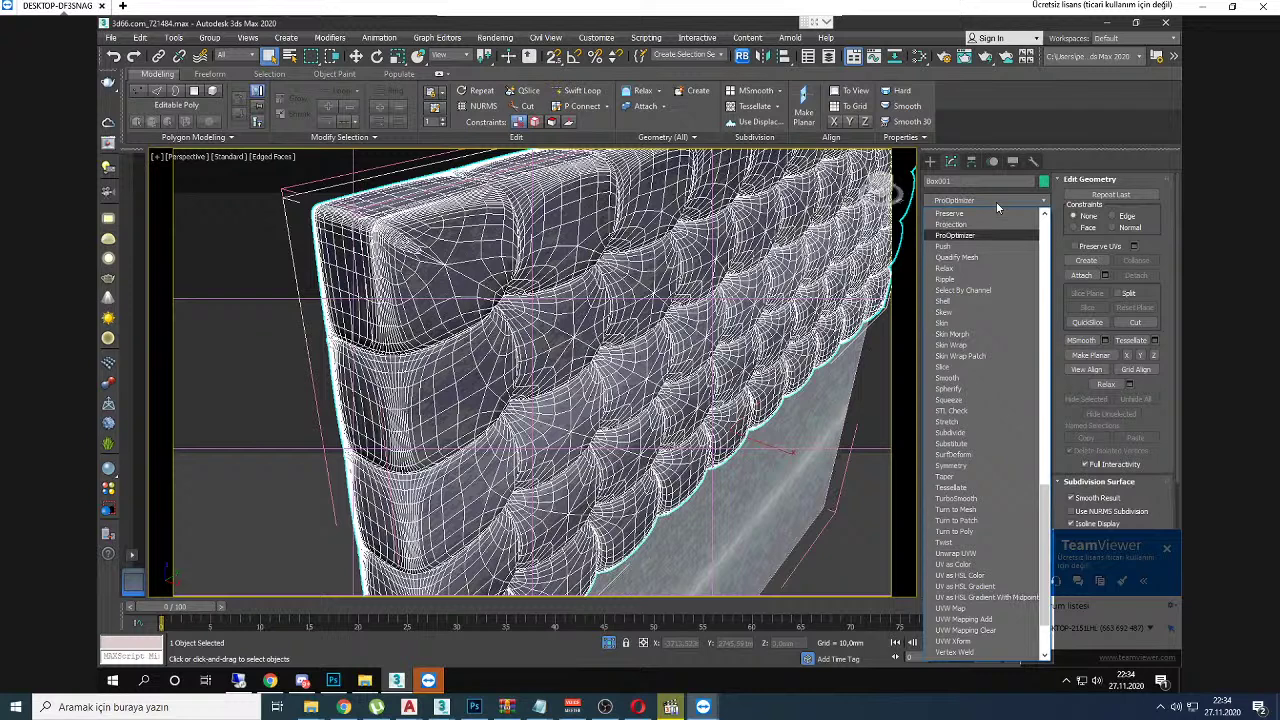
key(Return)
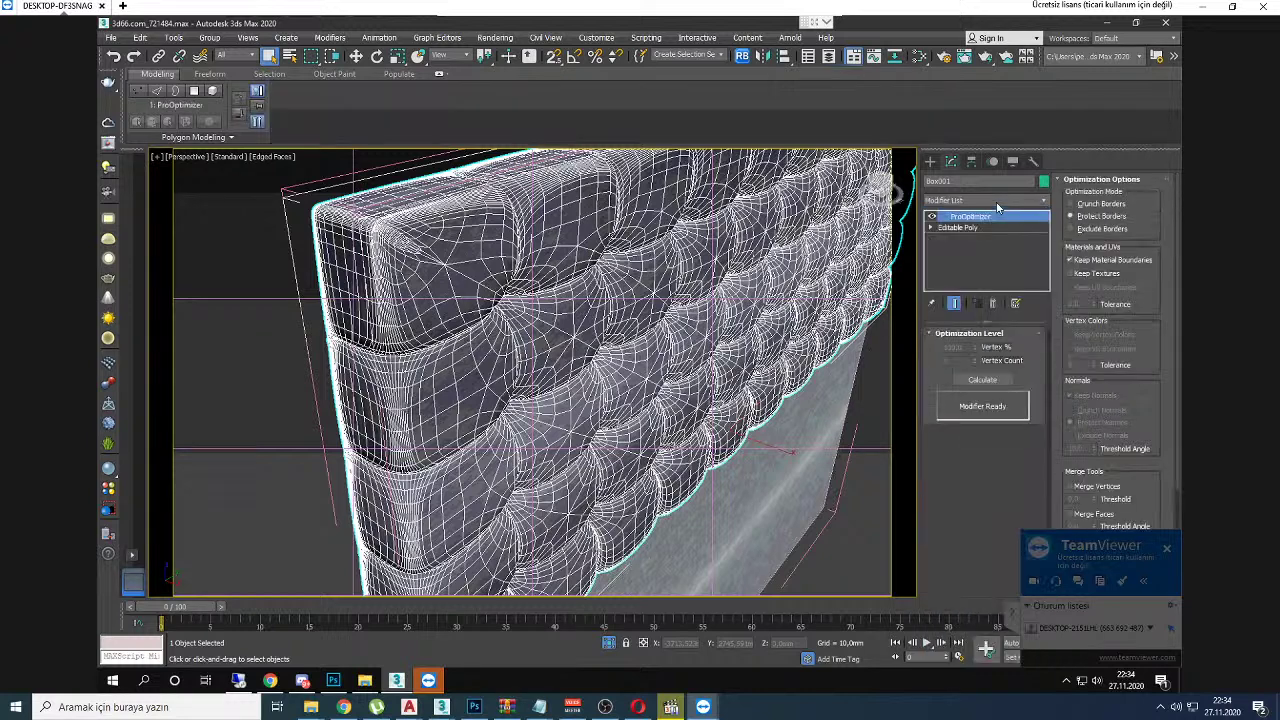
click(982, 379)
click(960, 347)
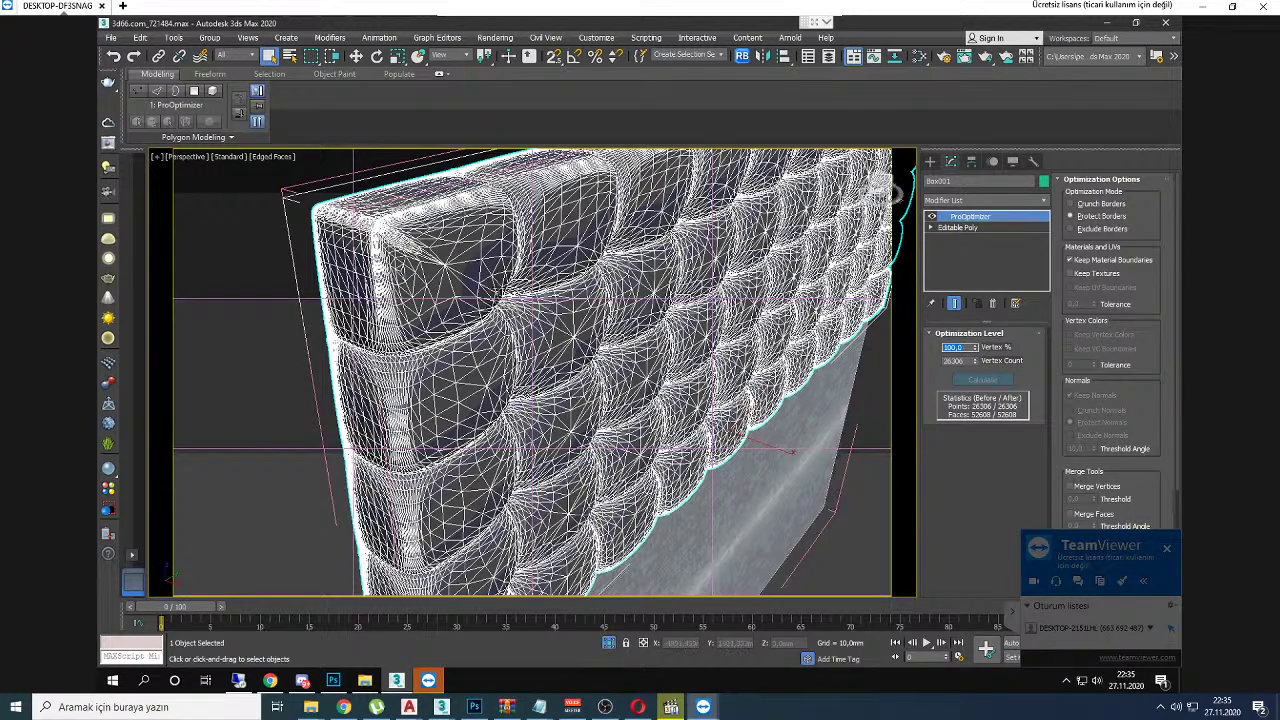
scroll(462, 250, up, 2)
alt+middle_drag(471, 256, 490, 300)
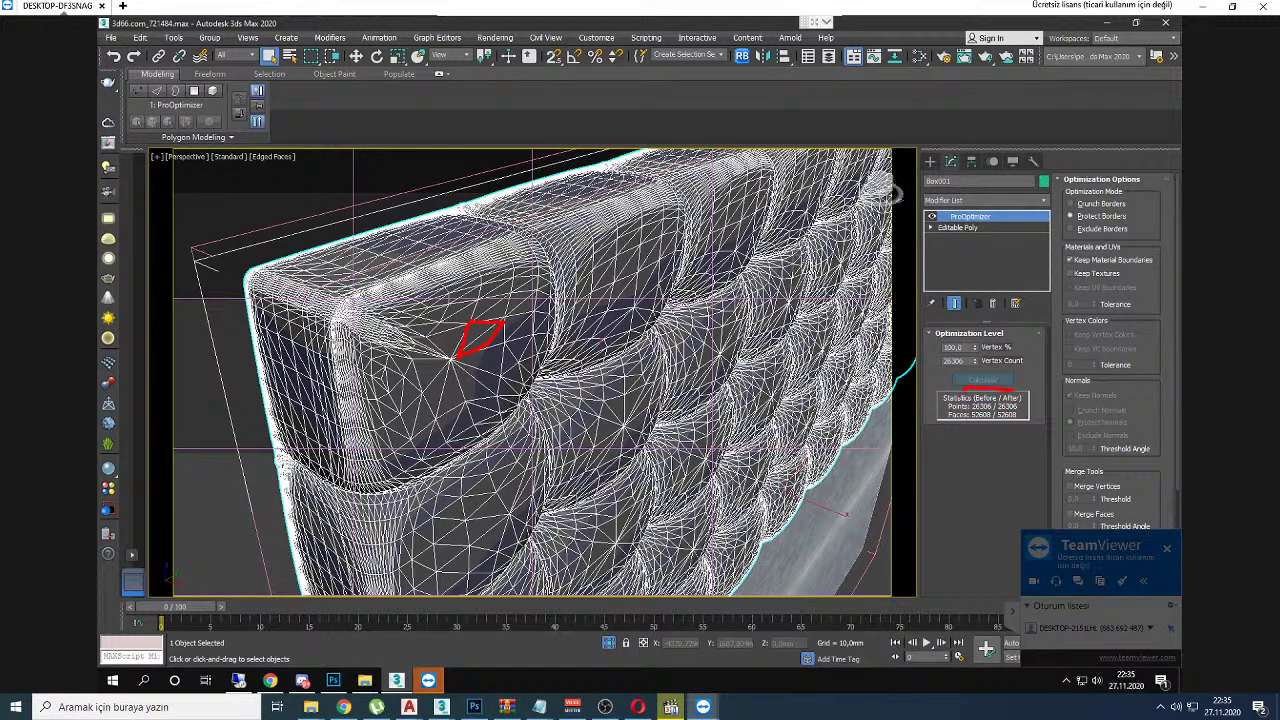
scroll(507, 306, up, 2)
Step: Stack an Edit Poly modifier on top of ProOptimizer
right_click(899, 155)
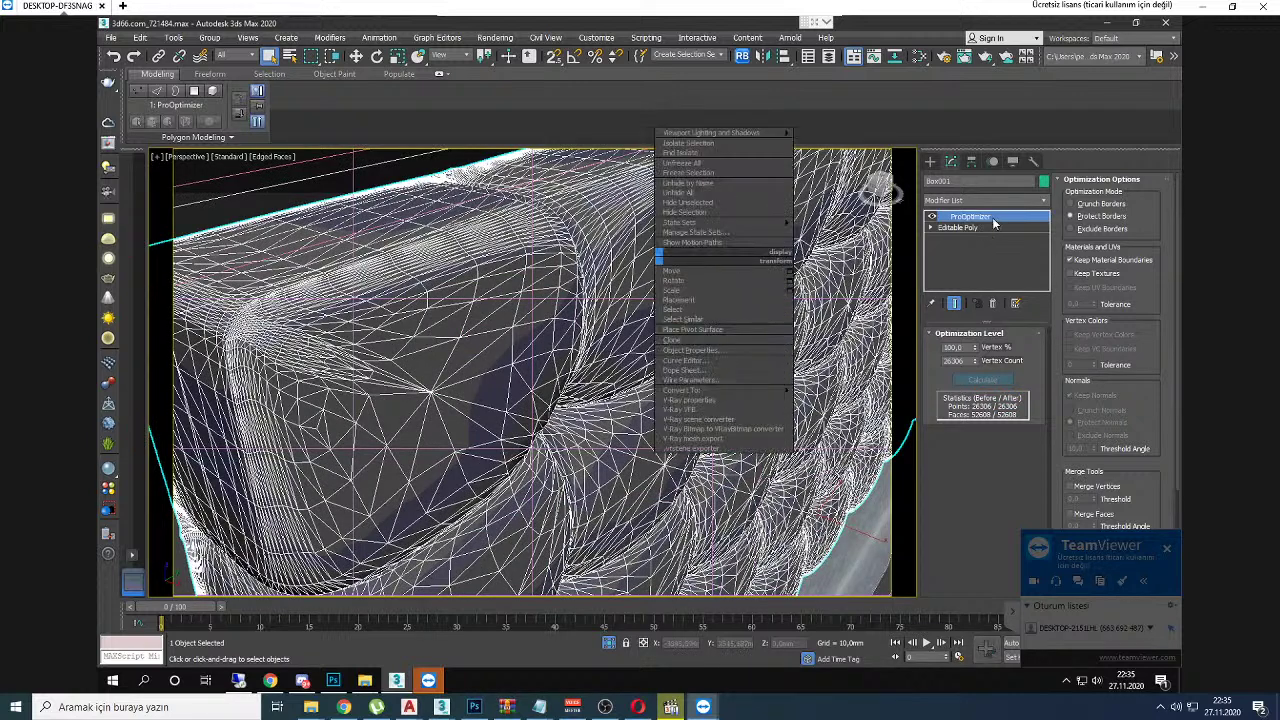
click(996, 201)
key(e)
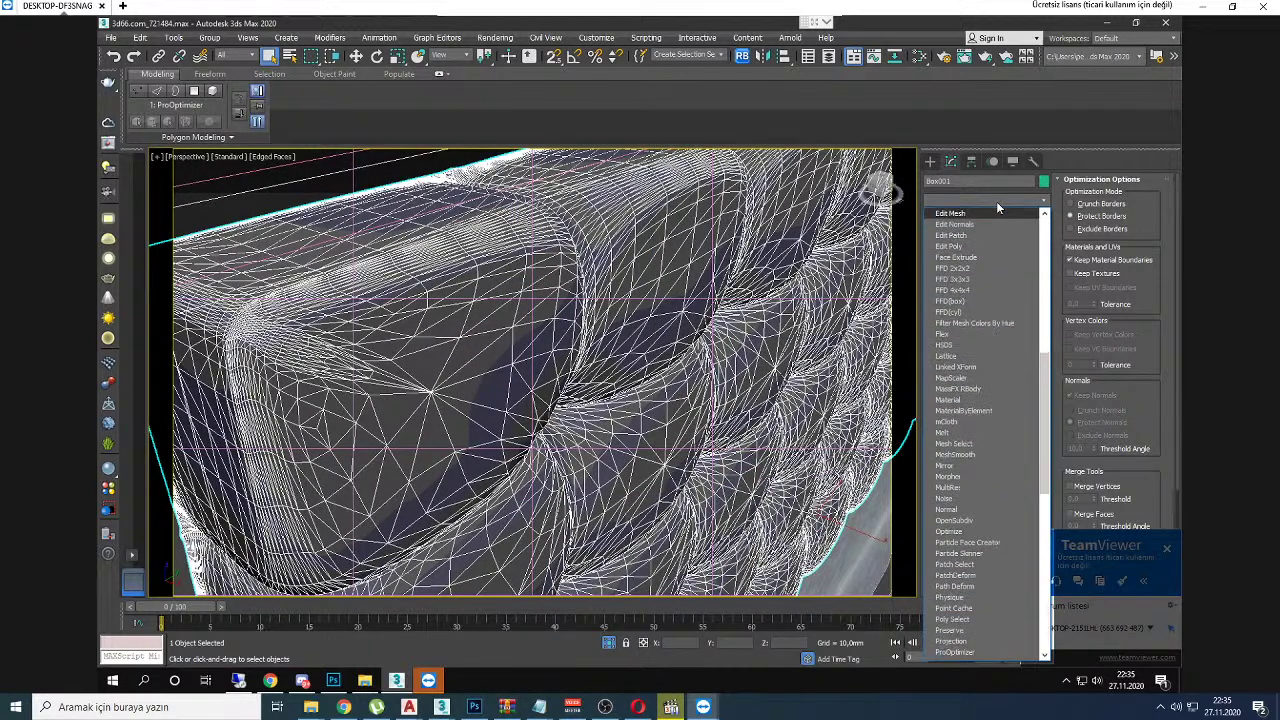
key(e)
key(e)
key(e)
key(Return)
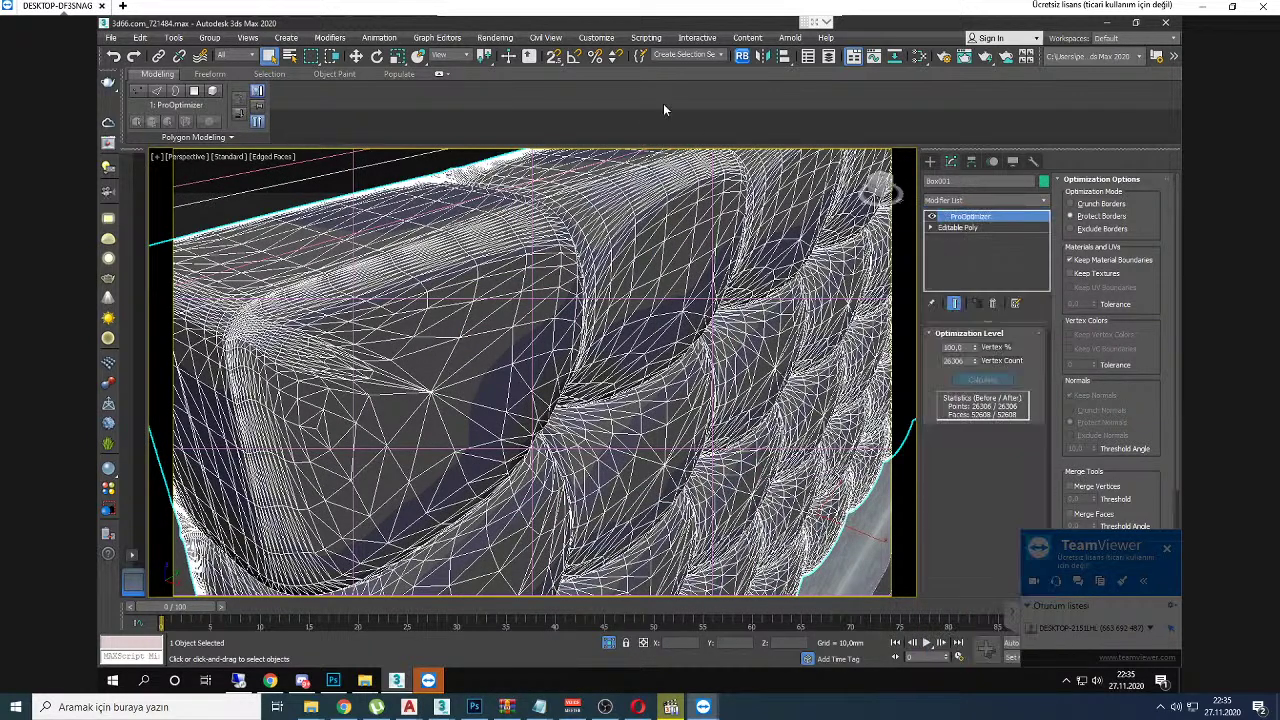
Step: Apply Quadrify All from the Geometry (All) Quadrify dropdown to the optimized mesh
click(662, 137)
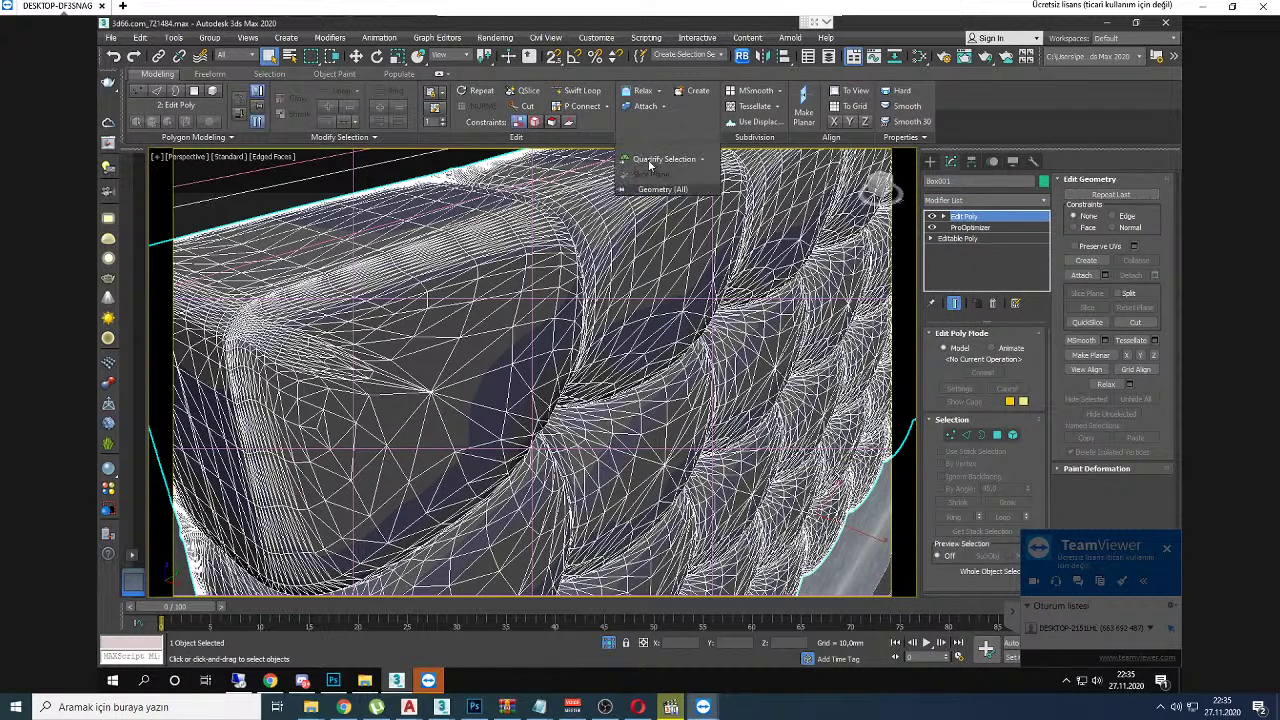
click(701, 158)
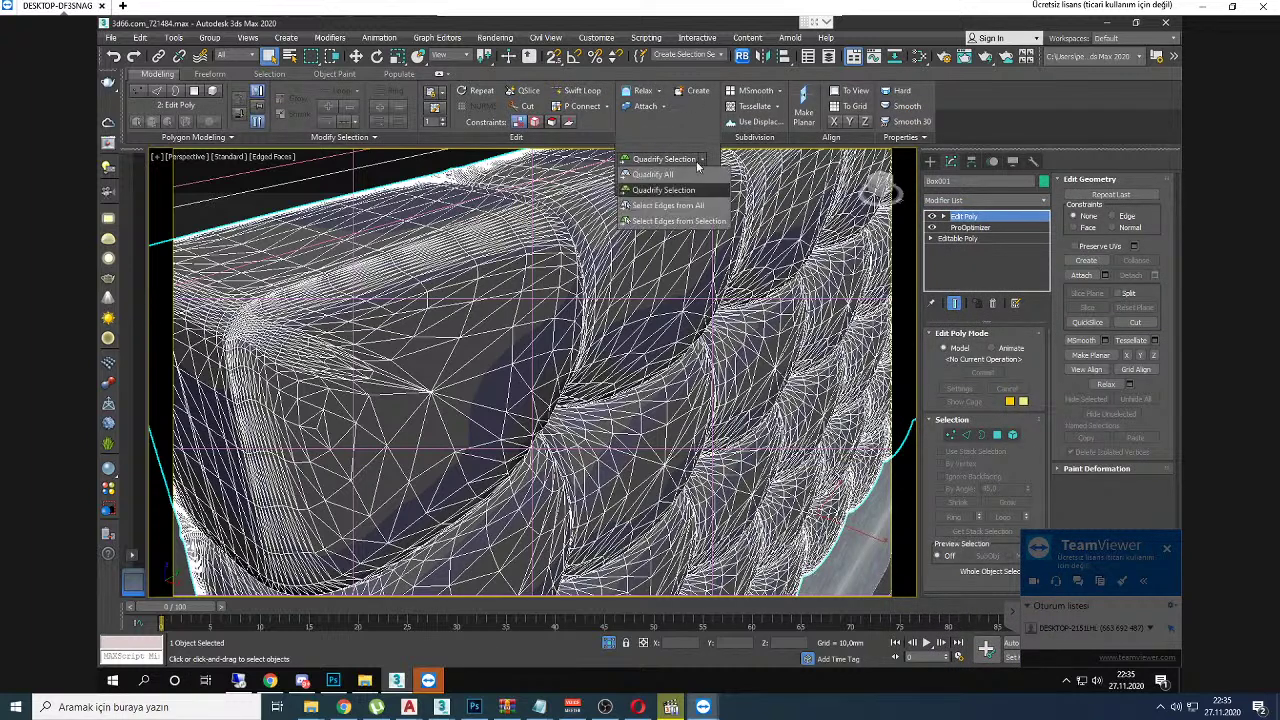
click(674, 175)
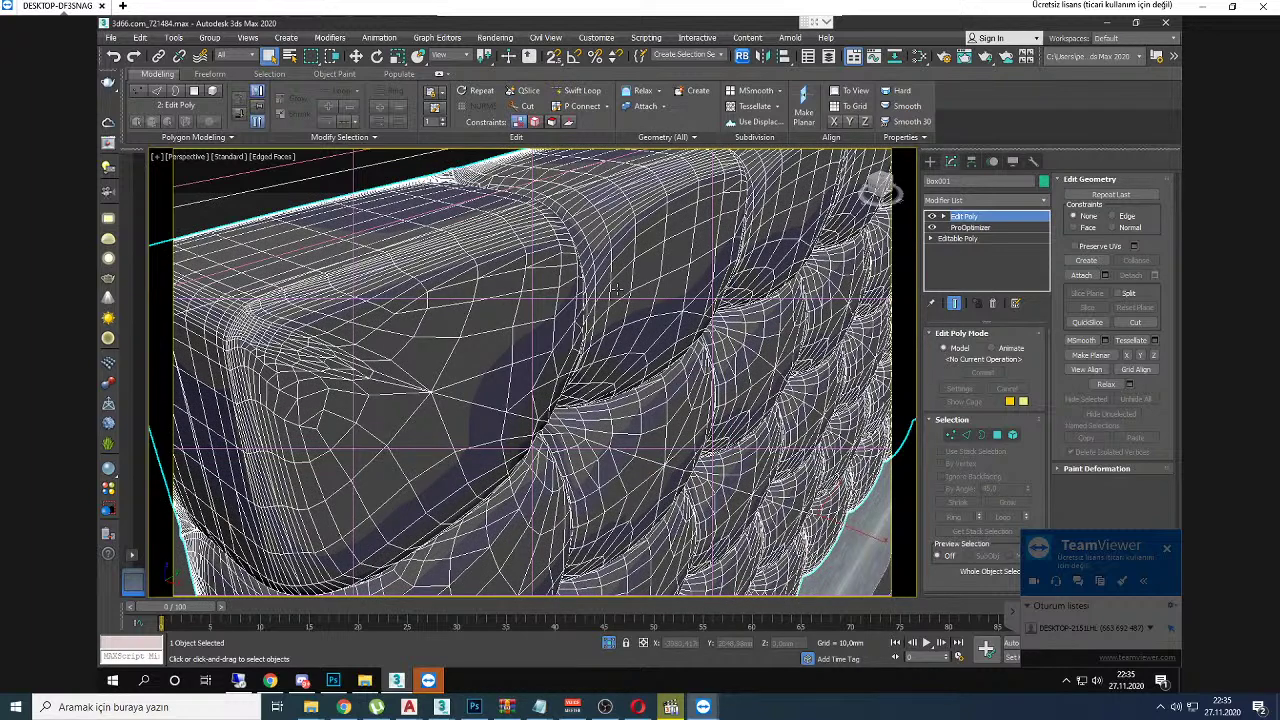
mouse_move(503, 301)
alt+middle_down()
mouse_move(493, 327)
mouse_move(500, 300)
alt+middle_up()
scroll(493, 327, down, 4)
scroll(500, 300, up, 8)
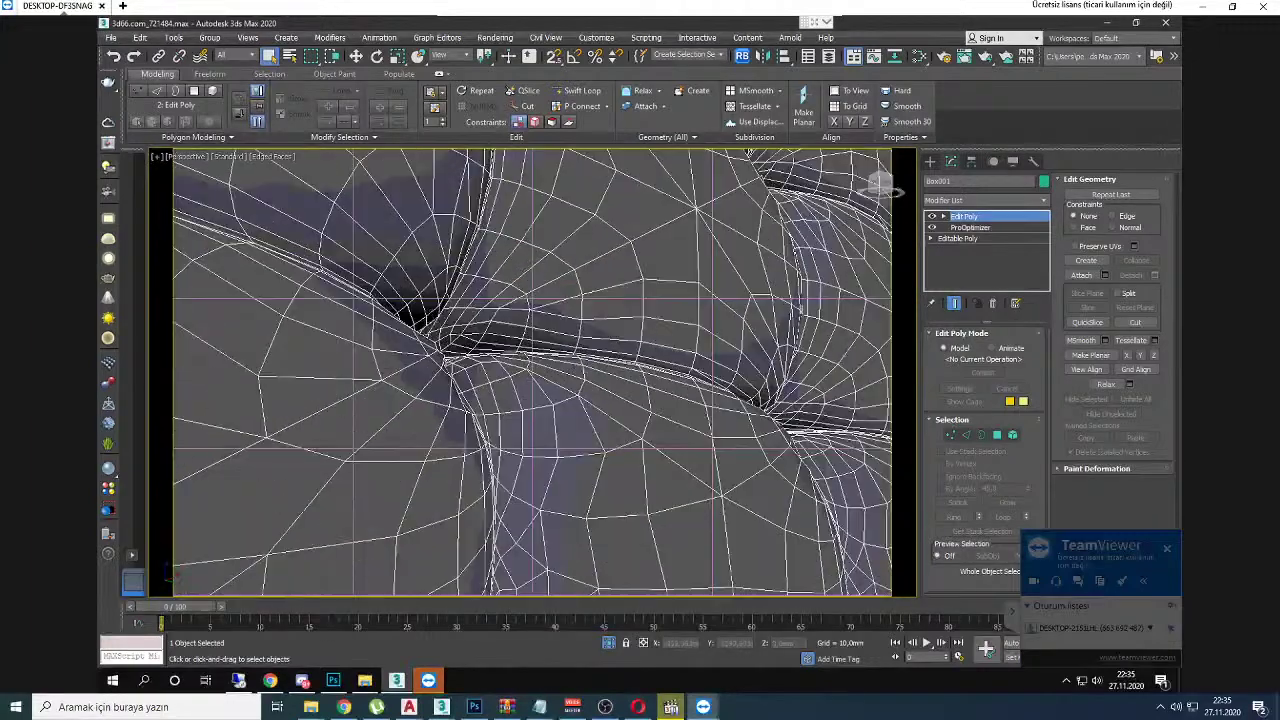
scroll(466, 317, up, 4)
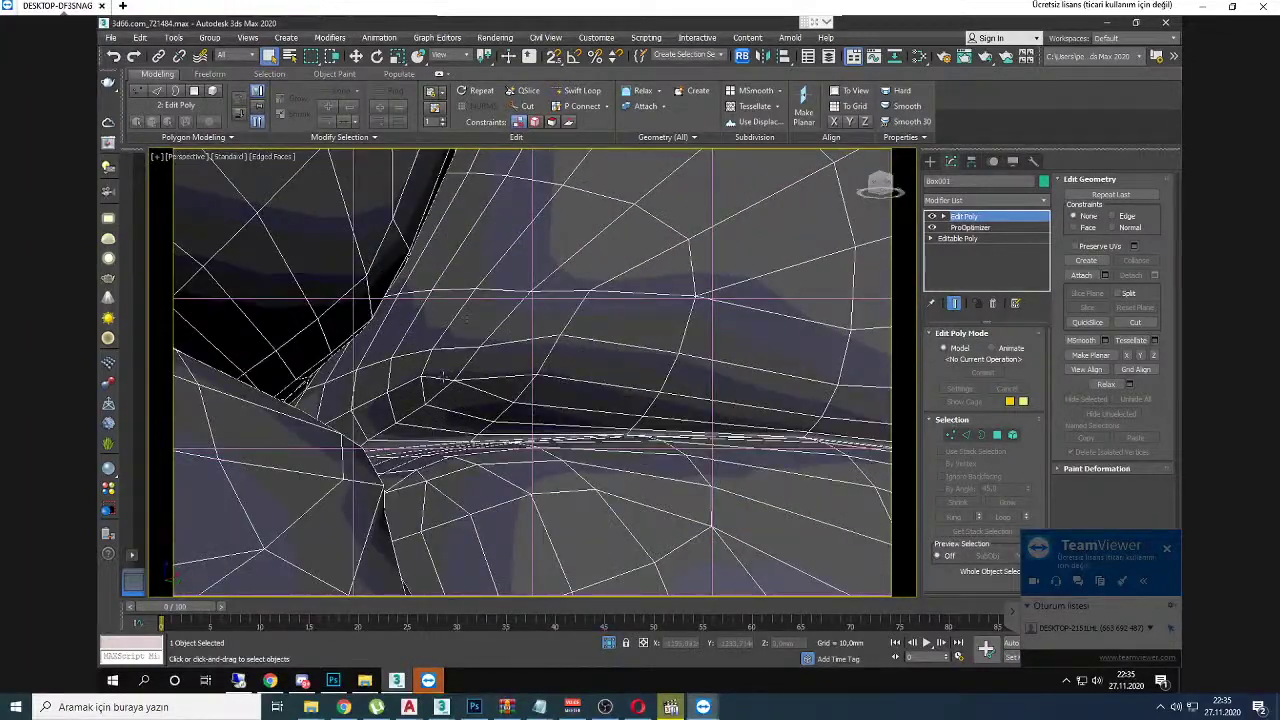
Step: Mark spots where edges crowd together, then toggle Edit Poly off and on to compare
mouse_move(418, 364)
mouse_down()
mouse_move(448, 385)
mouse_move(426, 362)
mouse_up()
mouse_move(511, 363)
mouse_down()
mouse_move(553, 367)
mouse_move(535, 362)
mouse_up()
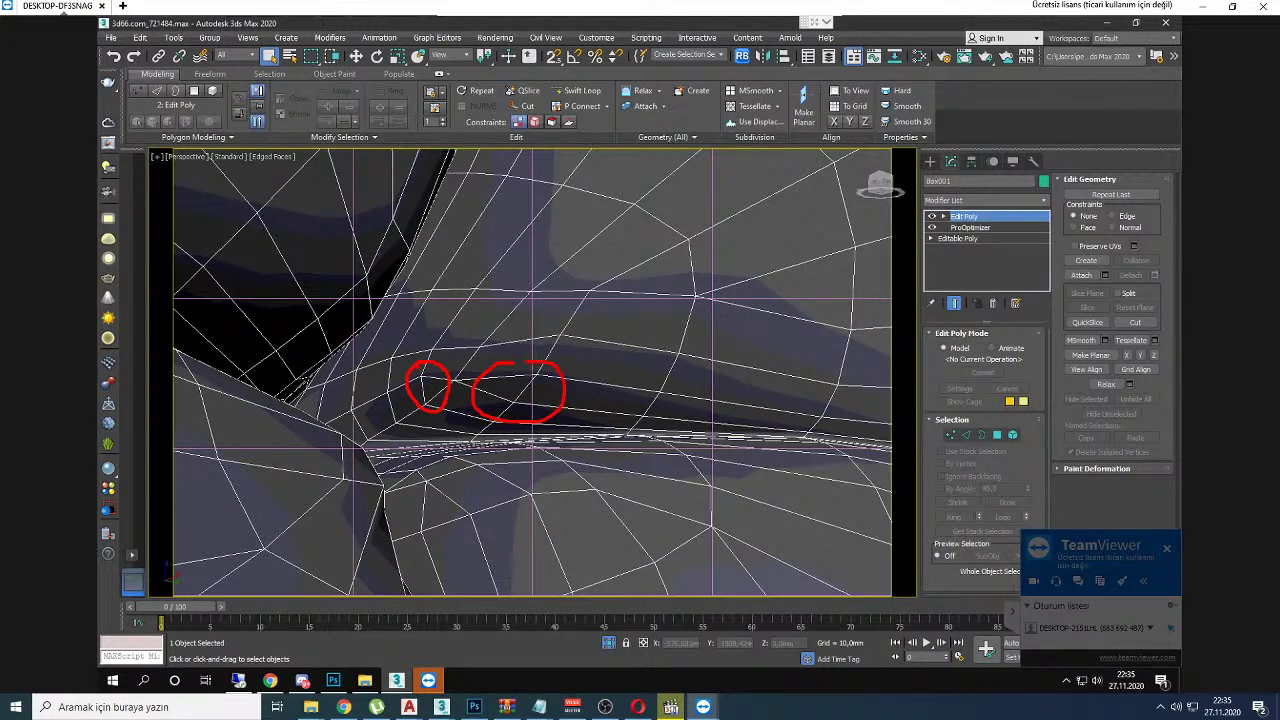
drag(380, 358, 369, 383)
click(930, 217)
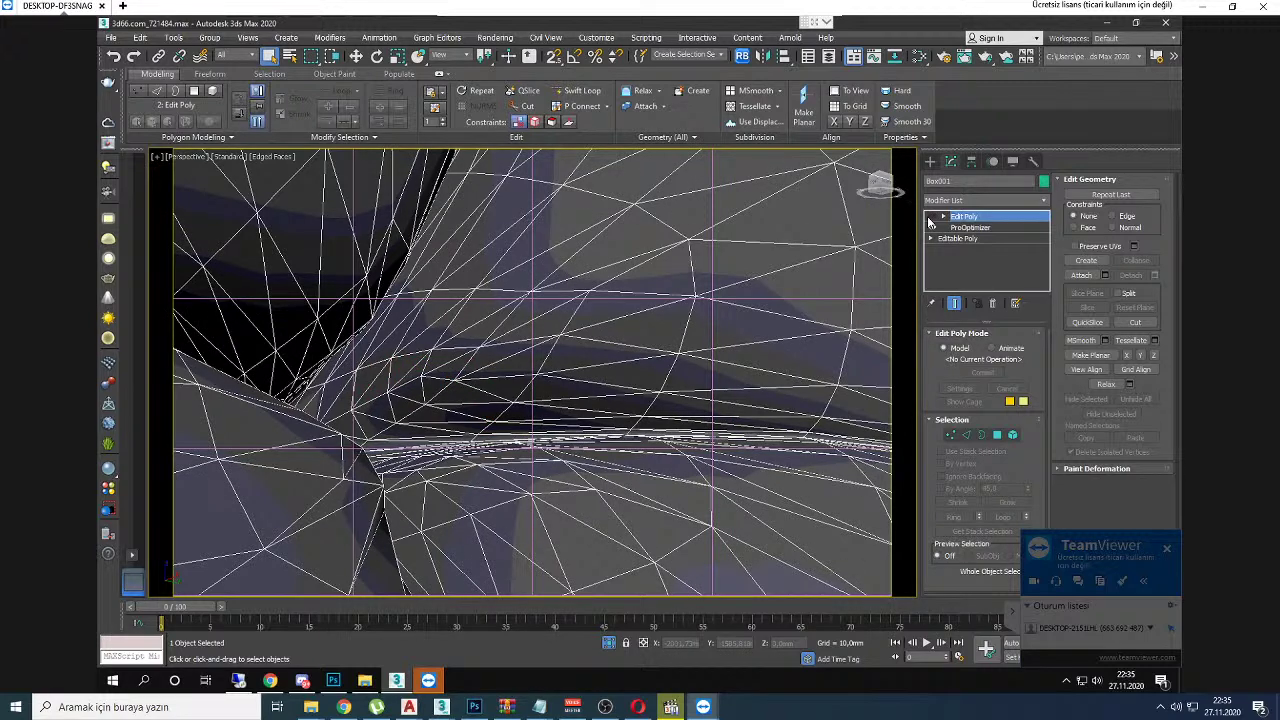
click(931, 217)
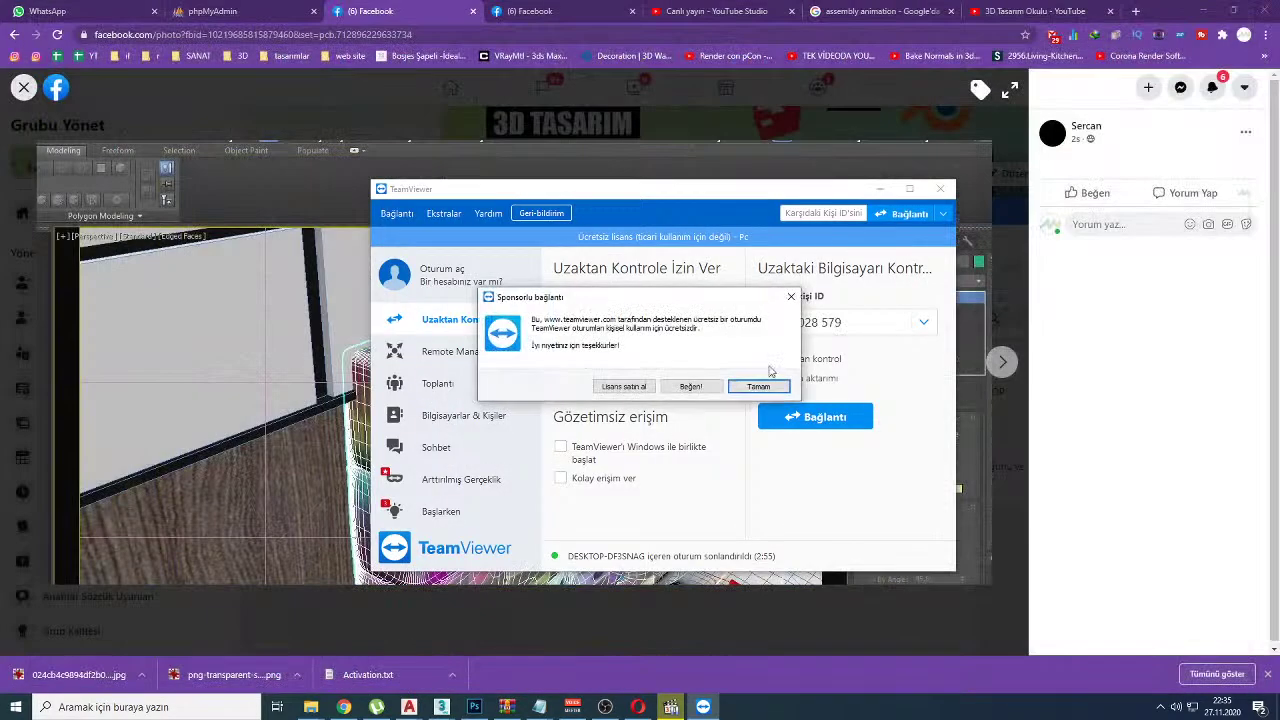
Step: Dismiss TeamViewer's session-ended notice and switch to the YouTube Studio live-stream tab
click(752, 384)
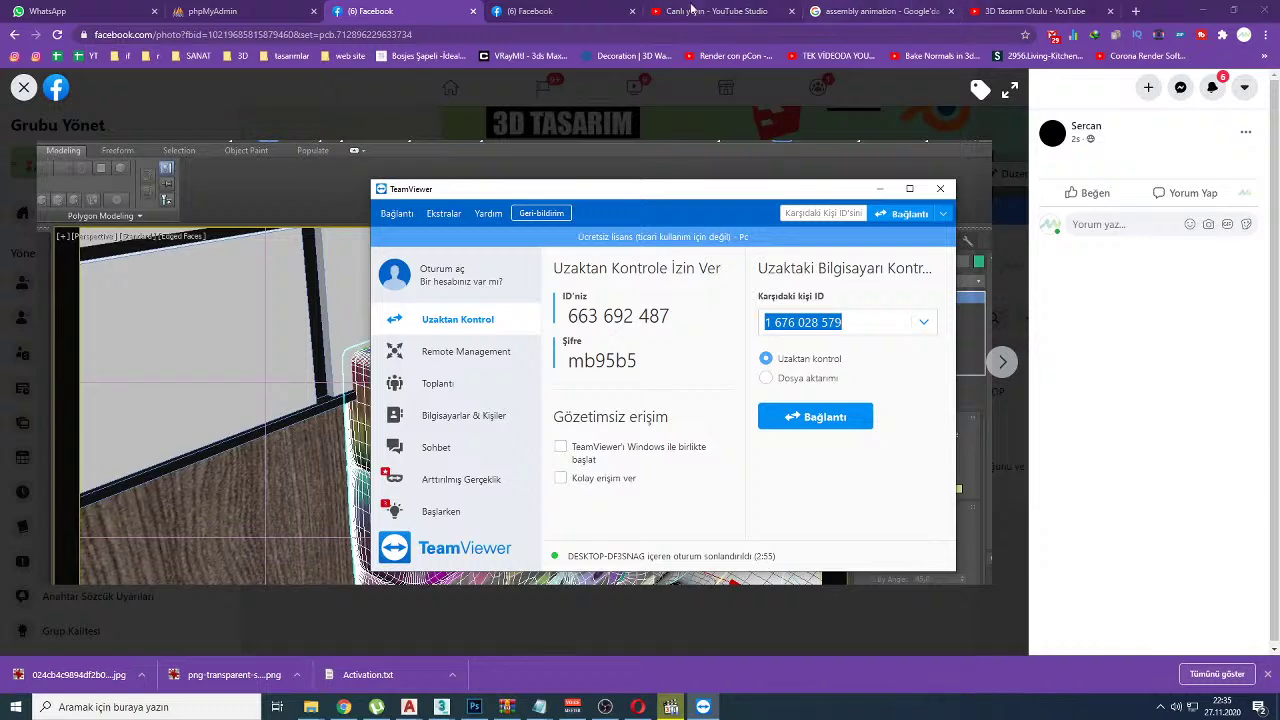
click(713, 18)
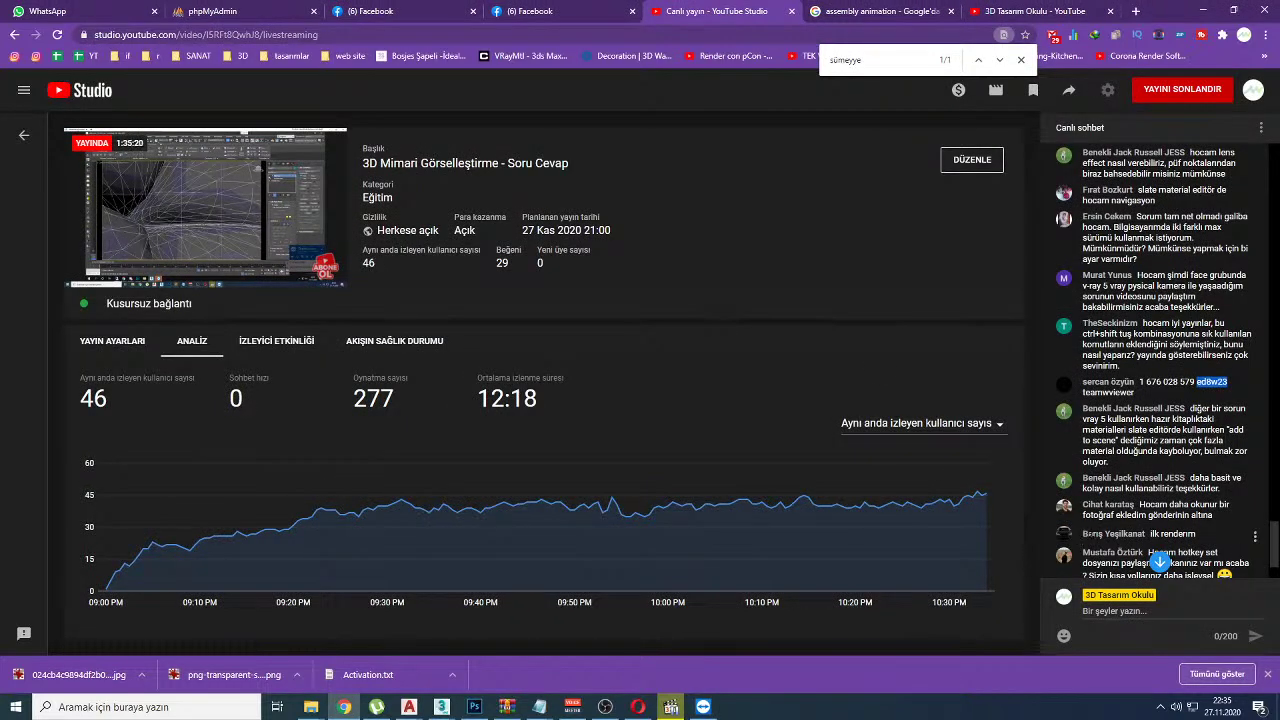
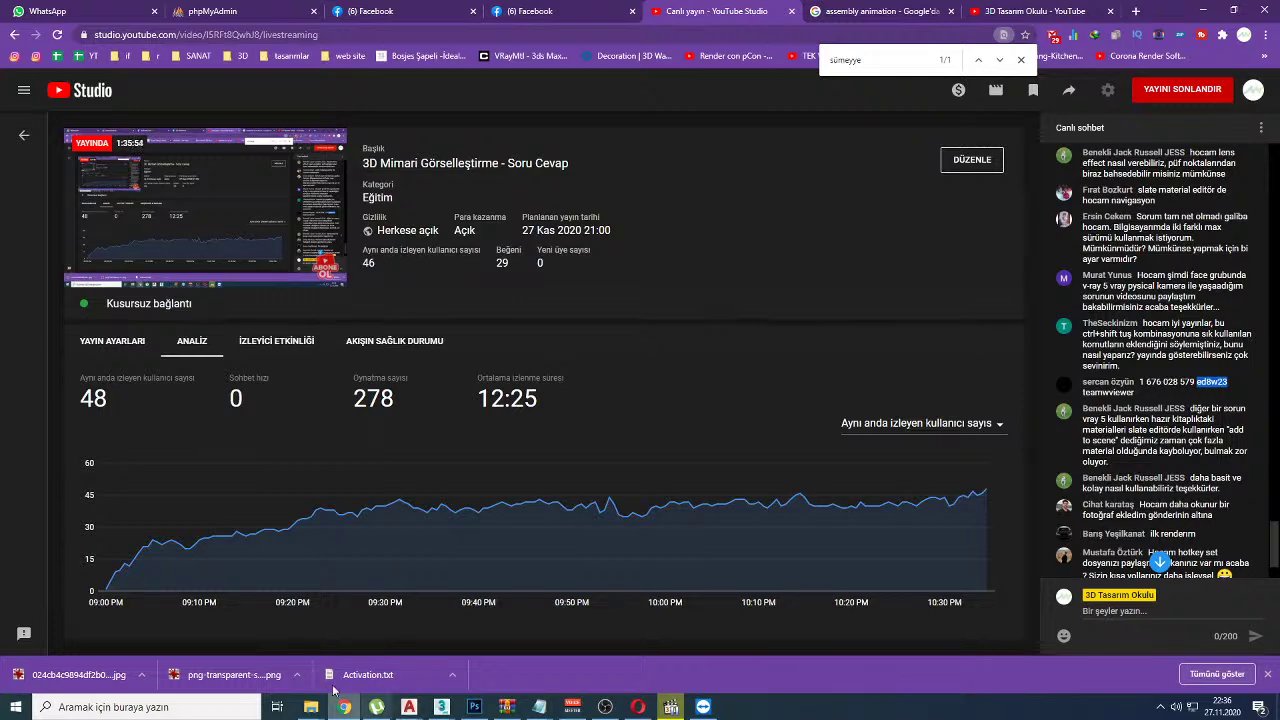
Step: Bring the 3ds Max Slate Material Editor forward and shrink it into a smaller window
mouse_move(441, 707)
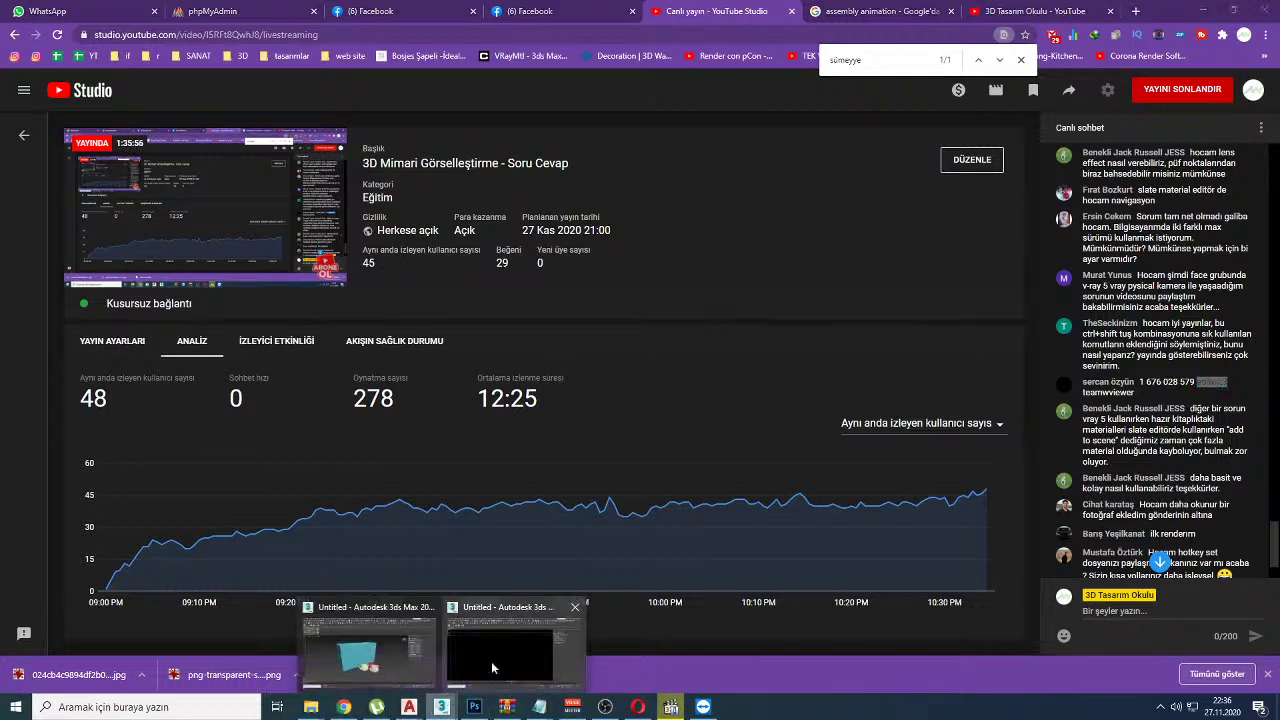
click(491, 661)
drag(911, 7, 546, 457)
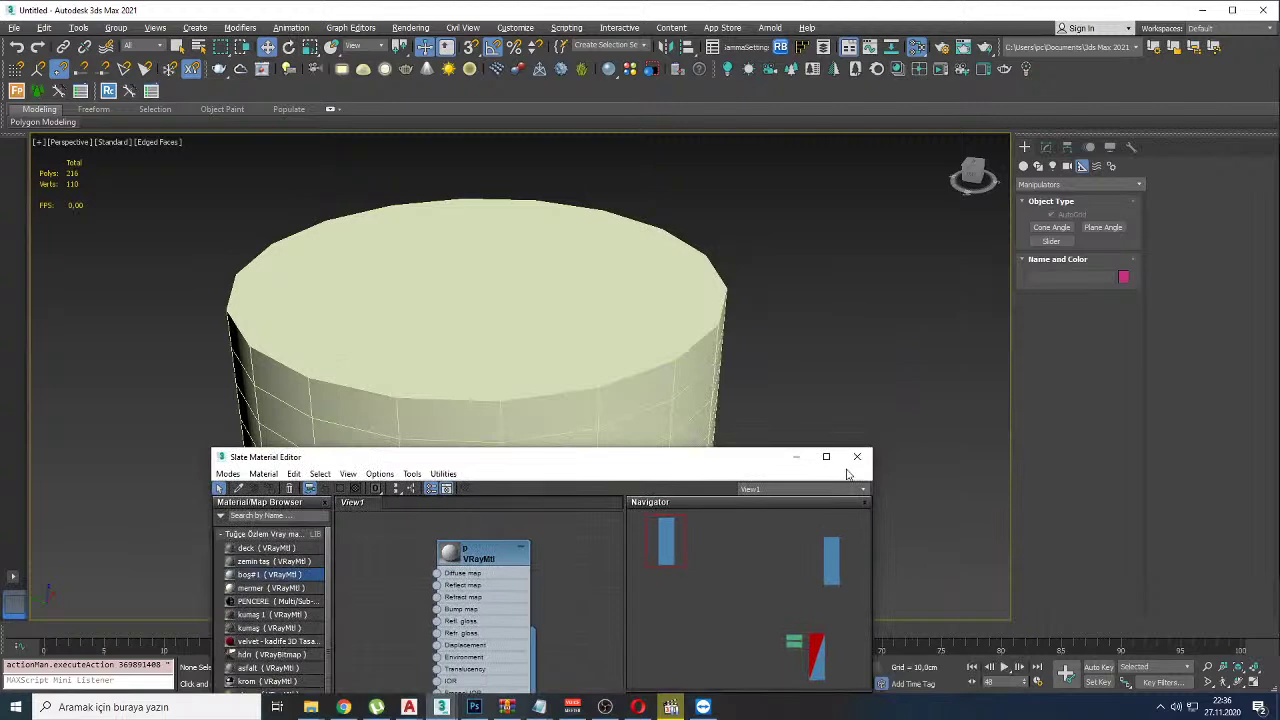
Step: Reopen the Slate Material Editor with M and move it up to show its full height
click(858, 454)
key(m)
drag(597, 457, 951, 142)
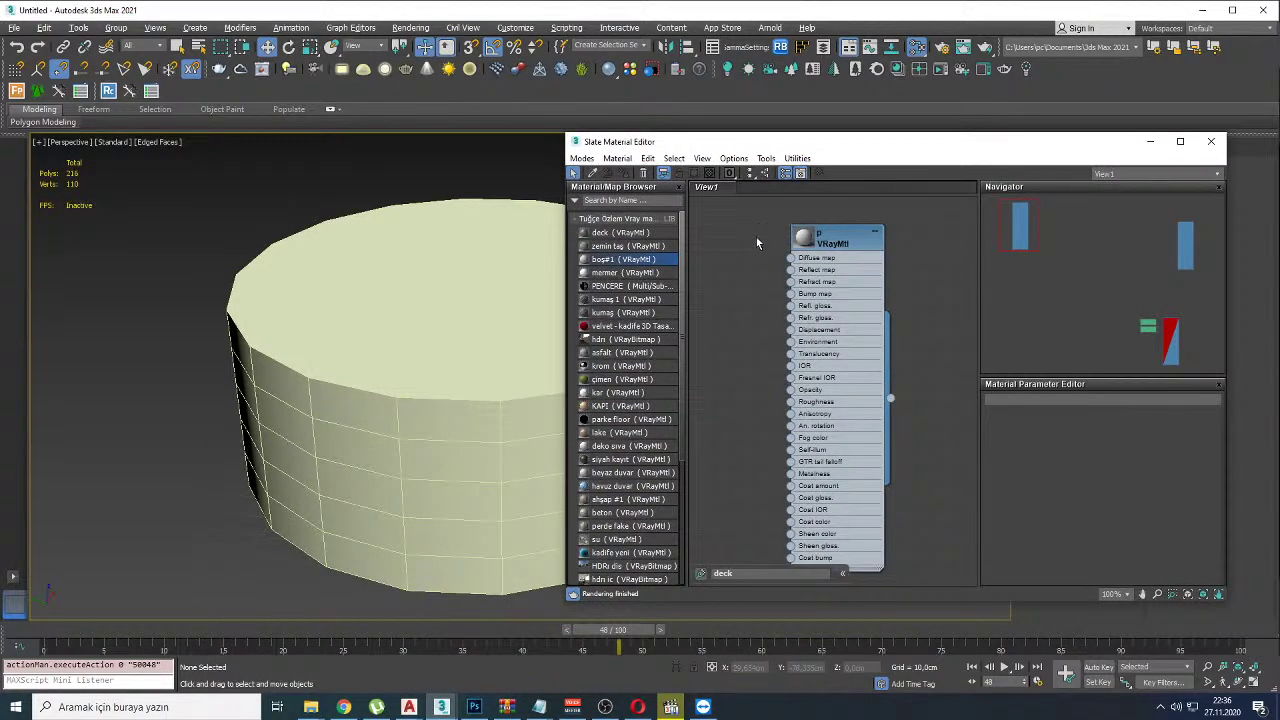
key(alt+Tab)
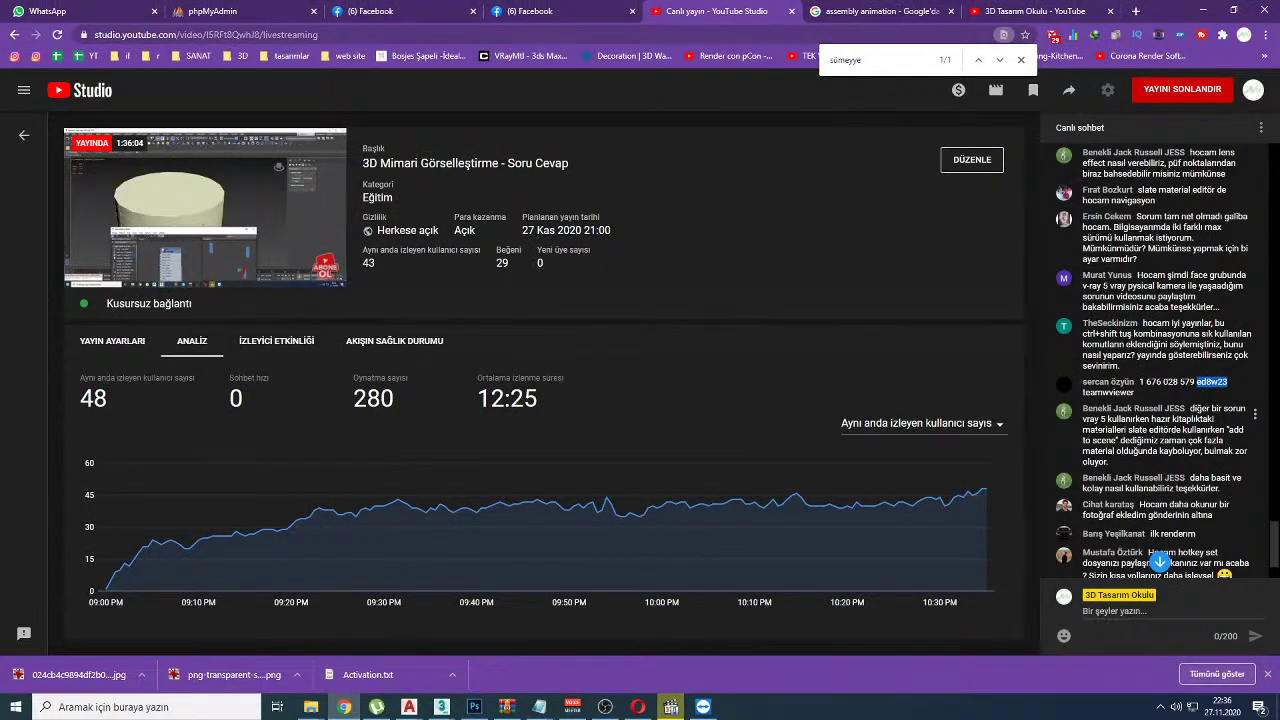
key(alt+Tab)
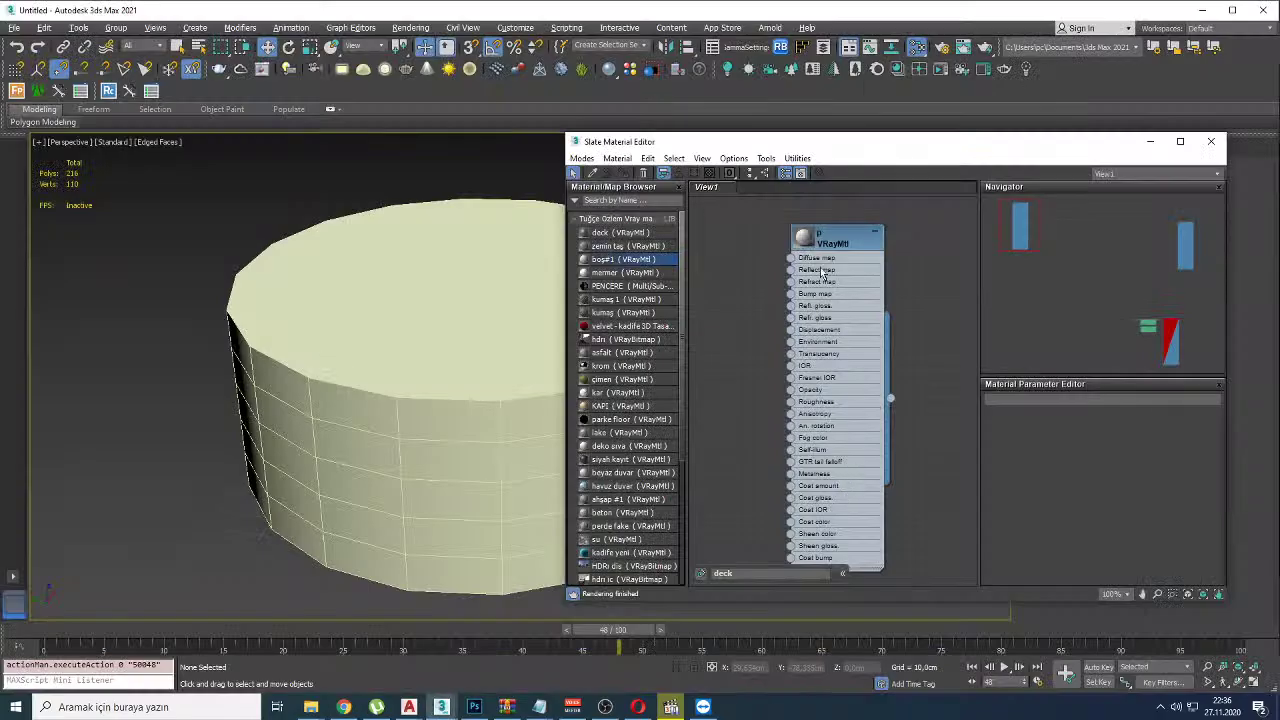
middle_drag(837, 323, 749, 331)
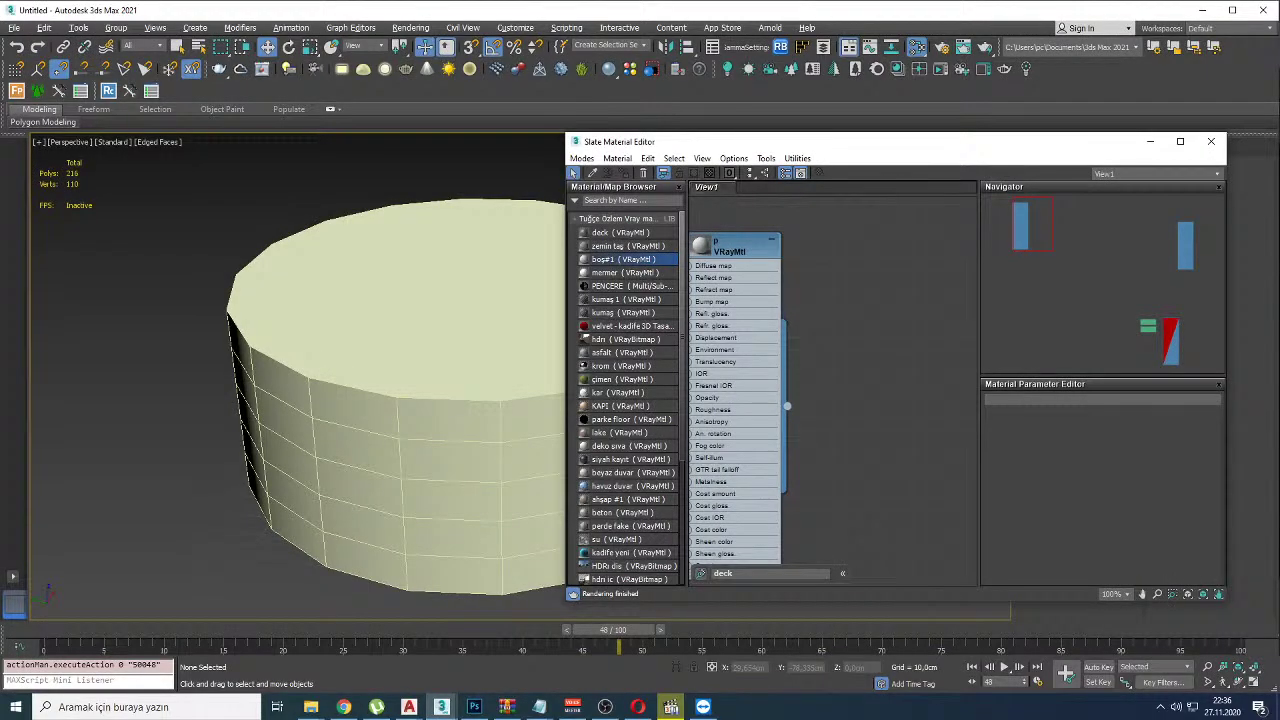
Step: Add two new VRayMtl nodes, Material #27 and #28, to the node view
double_click(849, 355)
scroll(849, 355, down, 2)
key(ctrl+v)
scroll(879, 343, down, 2)
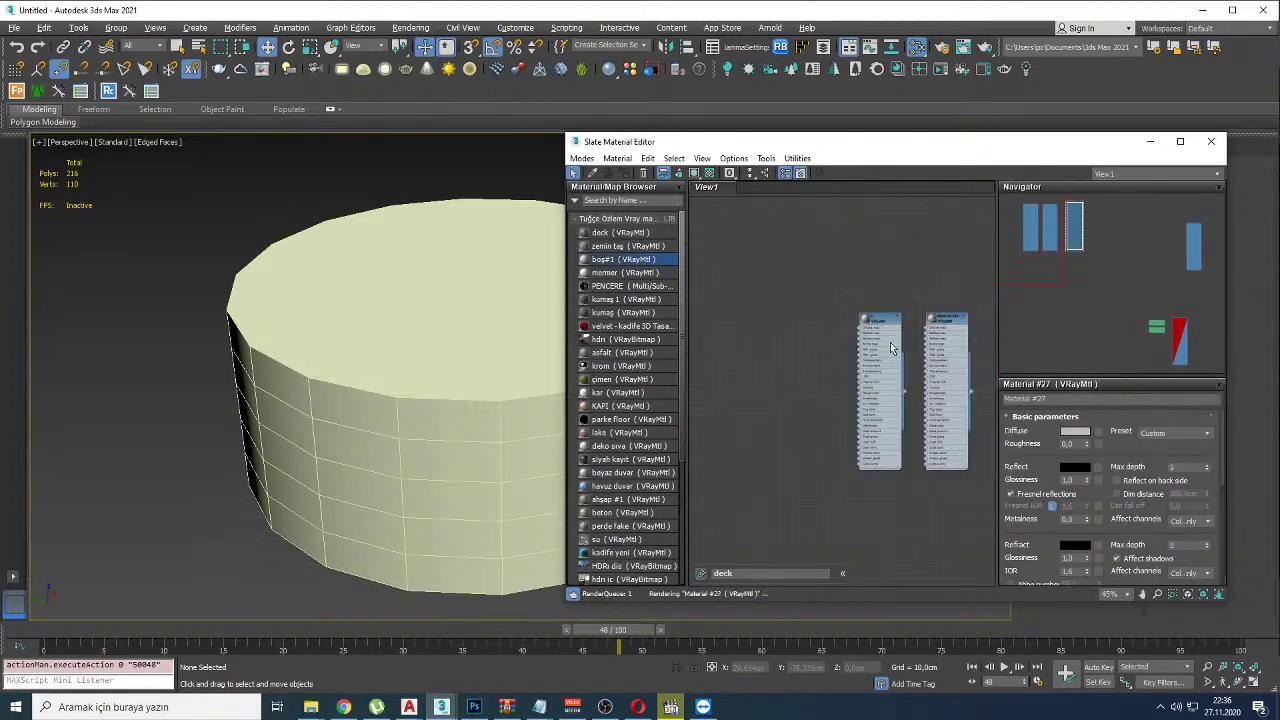
click(803, 347)
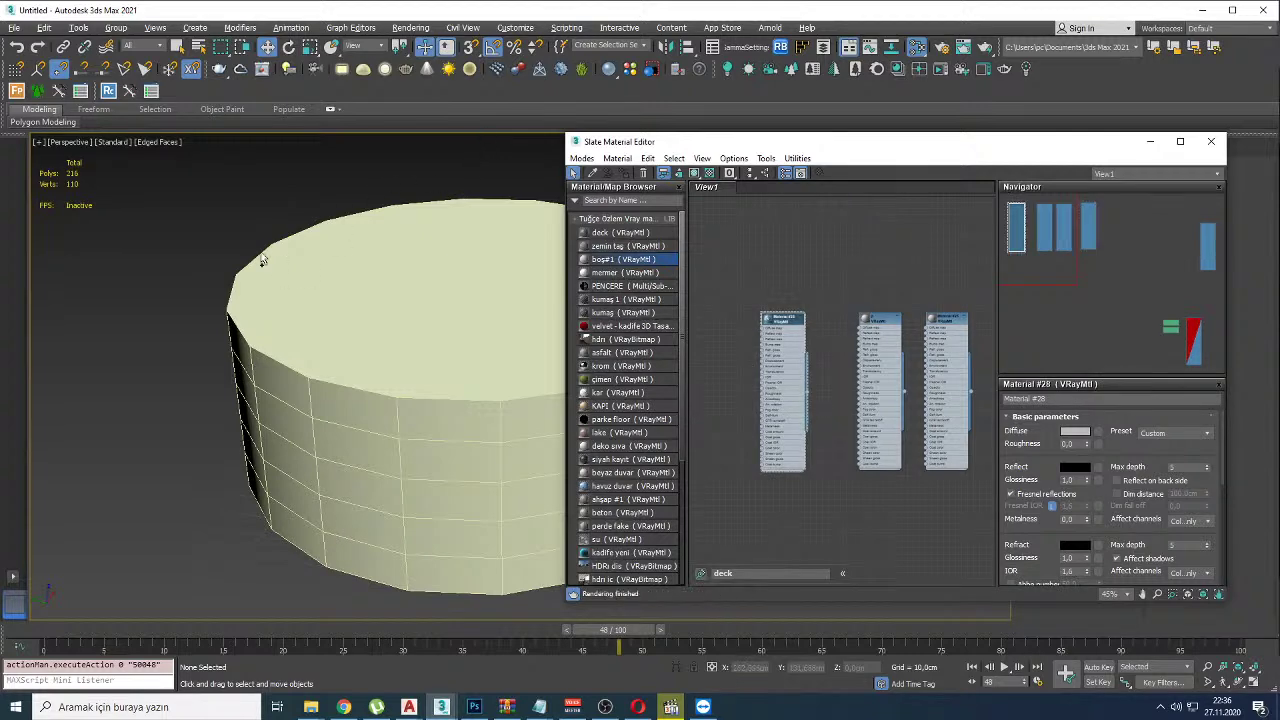
Step: Draw red annotation marks over the cylinder, then clear them
mouse_move(155, 512)
mouse_down()
mouse_move(407, 505)
mouse_move(417, 235)
mouse_move(204, 190)
mouse_up()
drag(172, 236, 445, 236)
drag(204, 300, 414, 287)
drag(260, 332, 520, 356)
drag(365, 282, 382, 418)
drag(414, 290, 408, 362)
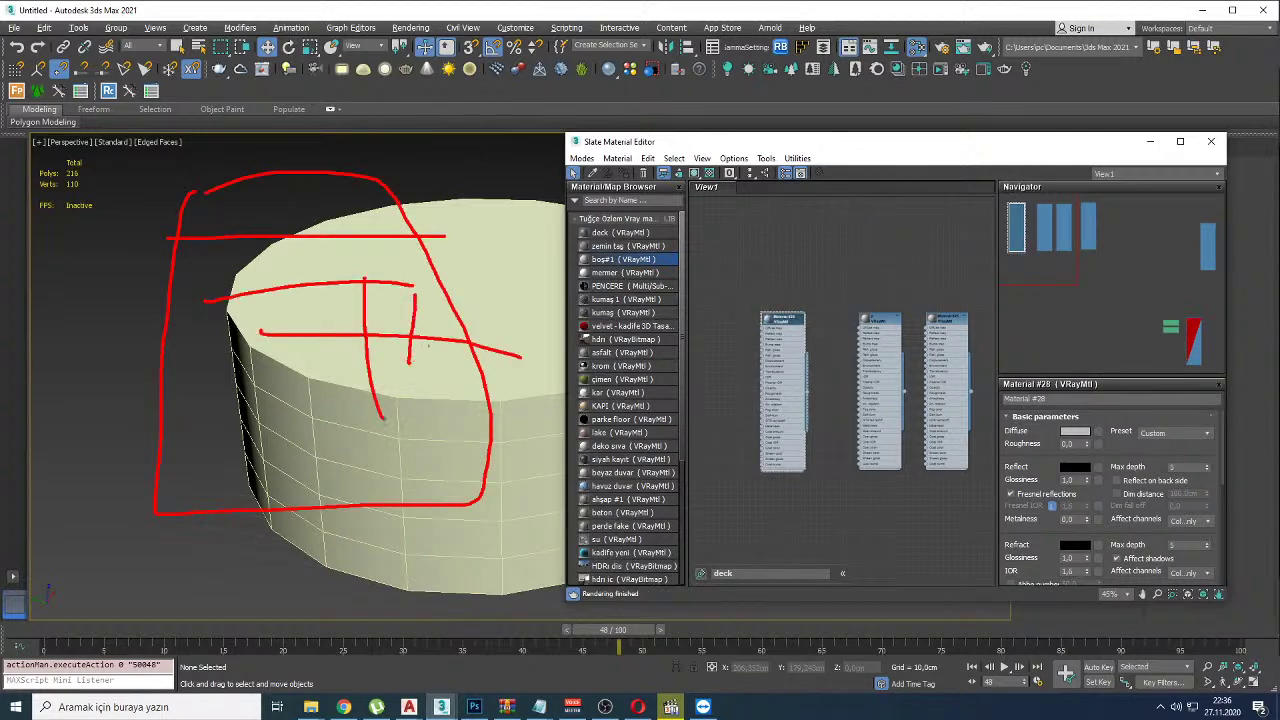
key(Escape)
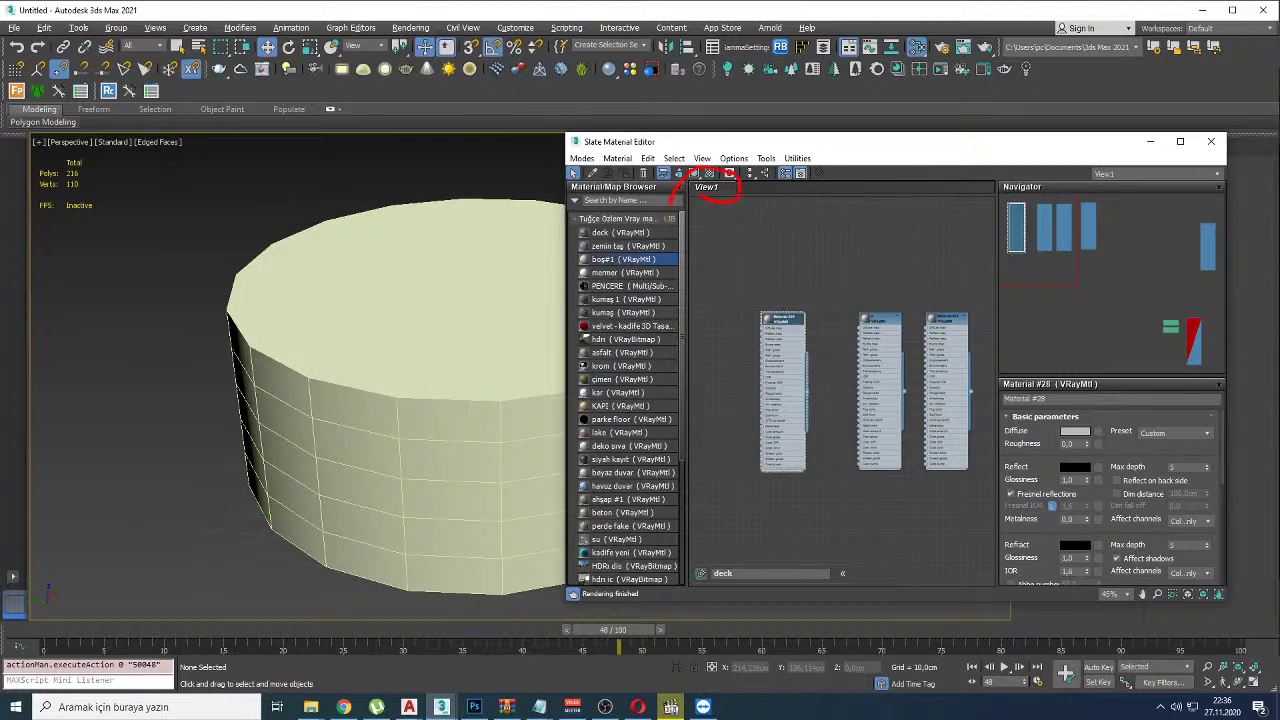
Step: Create a new node view named 'duersursun' in the material editor
right_click(787, 190)
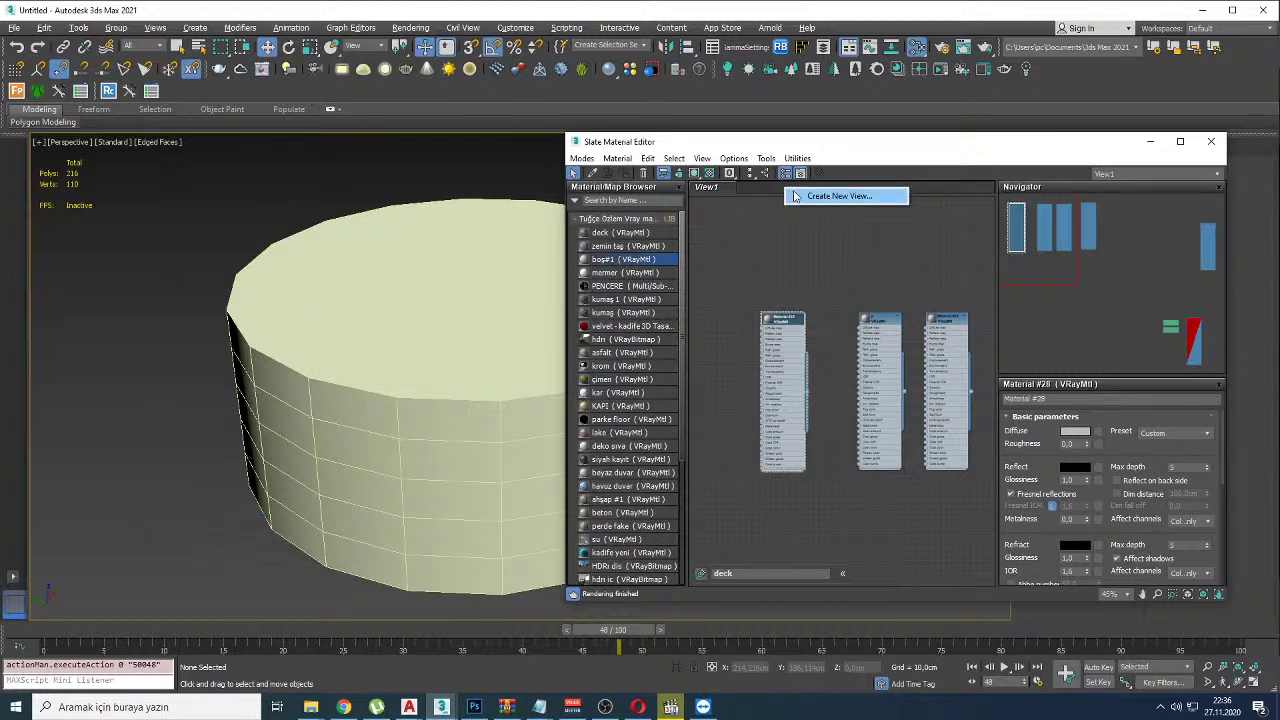
click(838, 196)
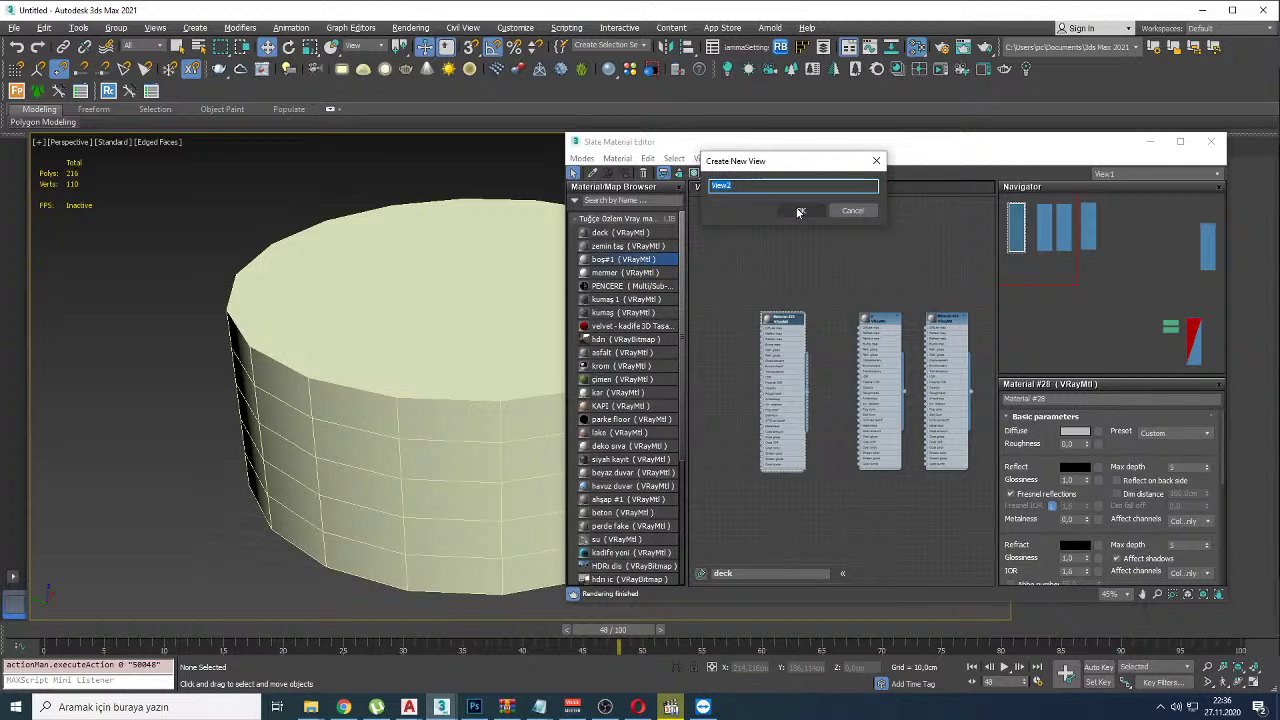
text(duersursun)
click(800, 210)
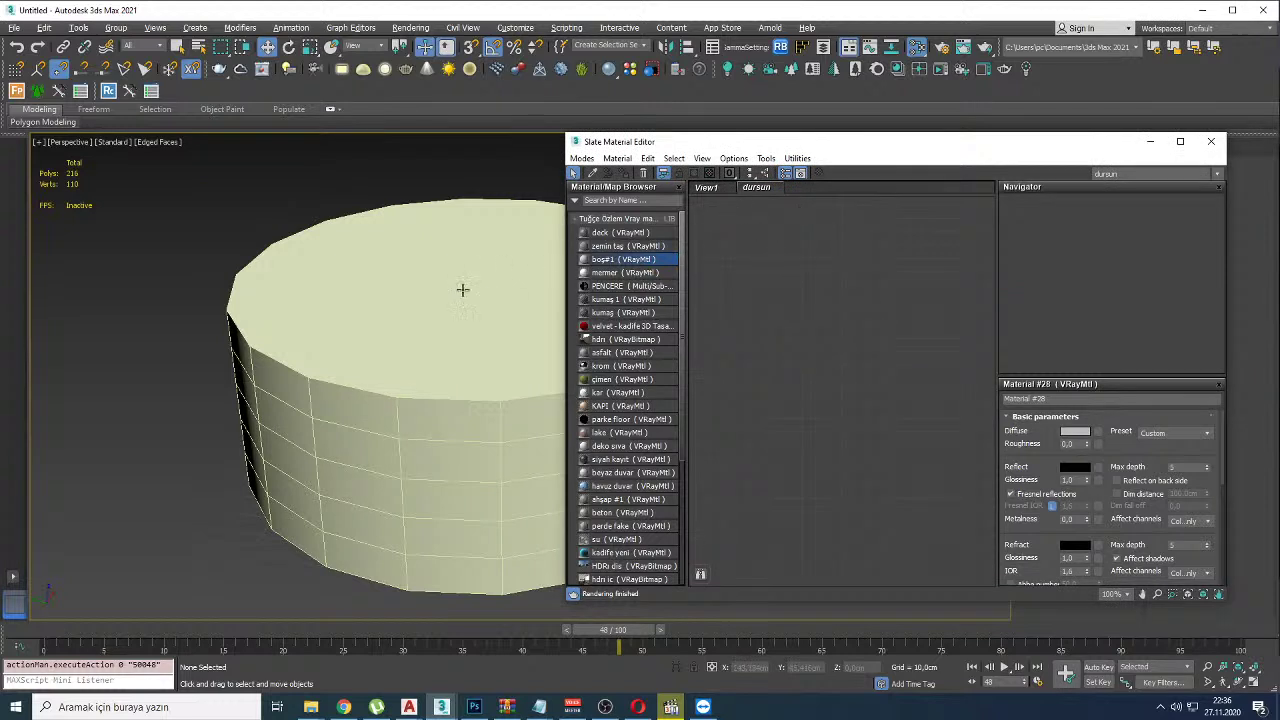
Step: Place the boş#1 and mermer materials in the new view, then return to YouTube Studio
double_click(607, 260)
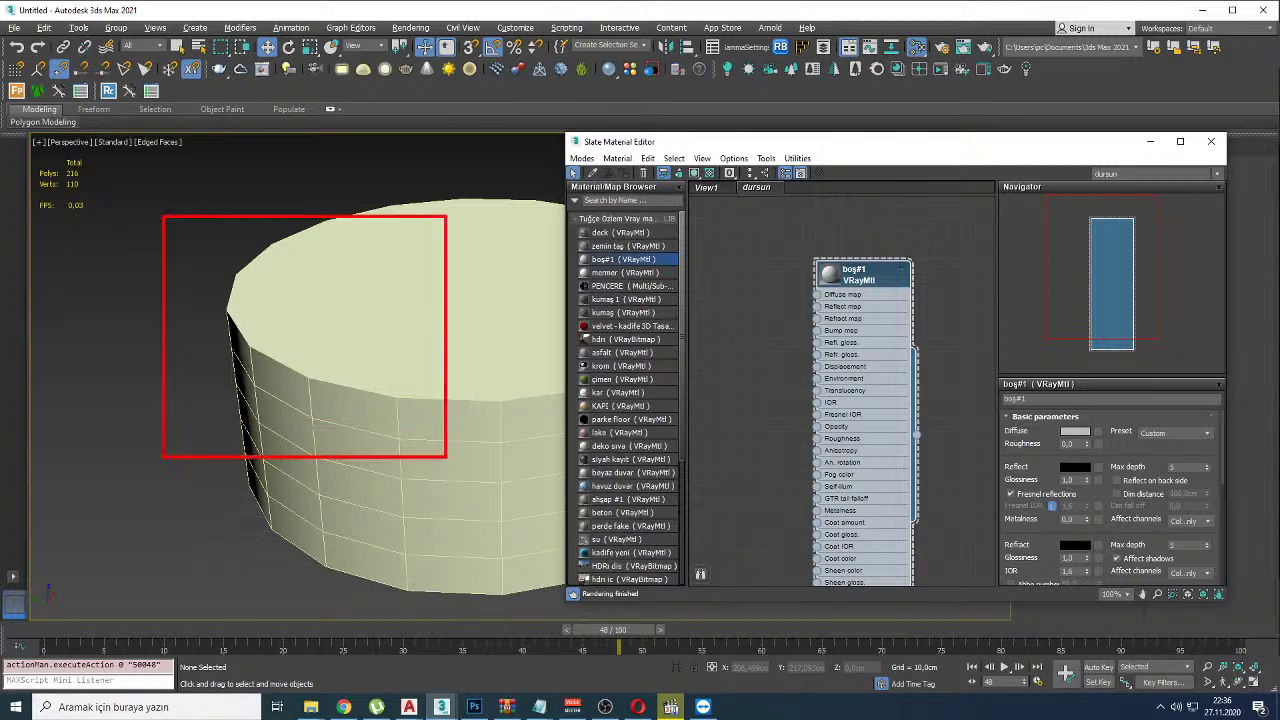
drag(625, 272, 740, 325)
scroll(838, 293, down, 3)
scroll(838, 293, up, 1)
drag(880, 354, 901, 327)
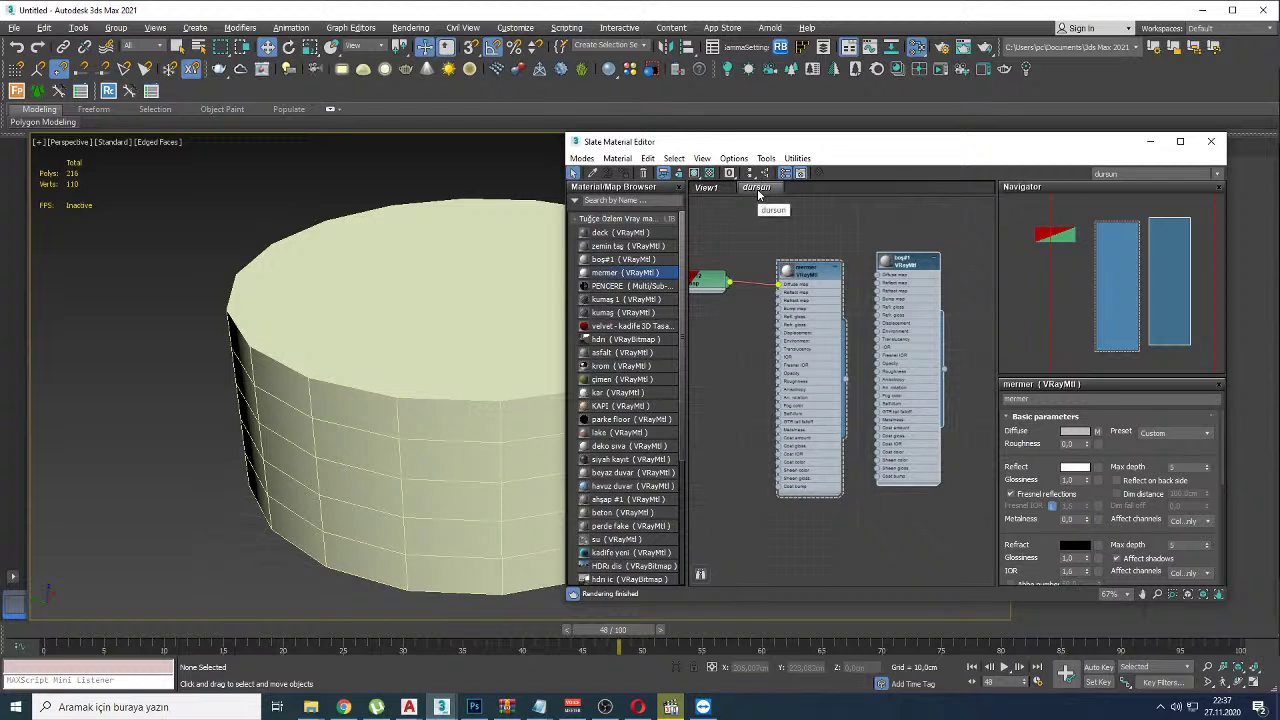
drag(905, 260, 924, 315)
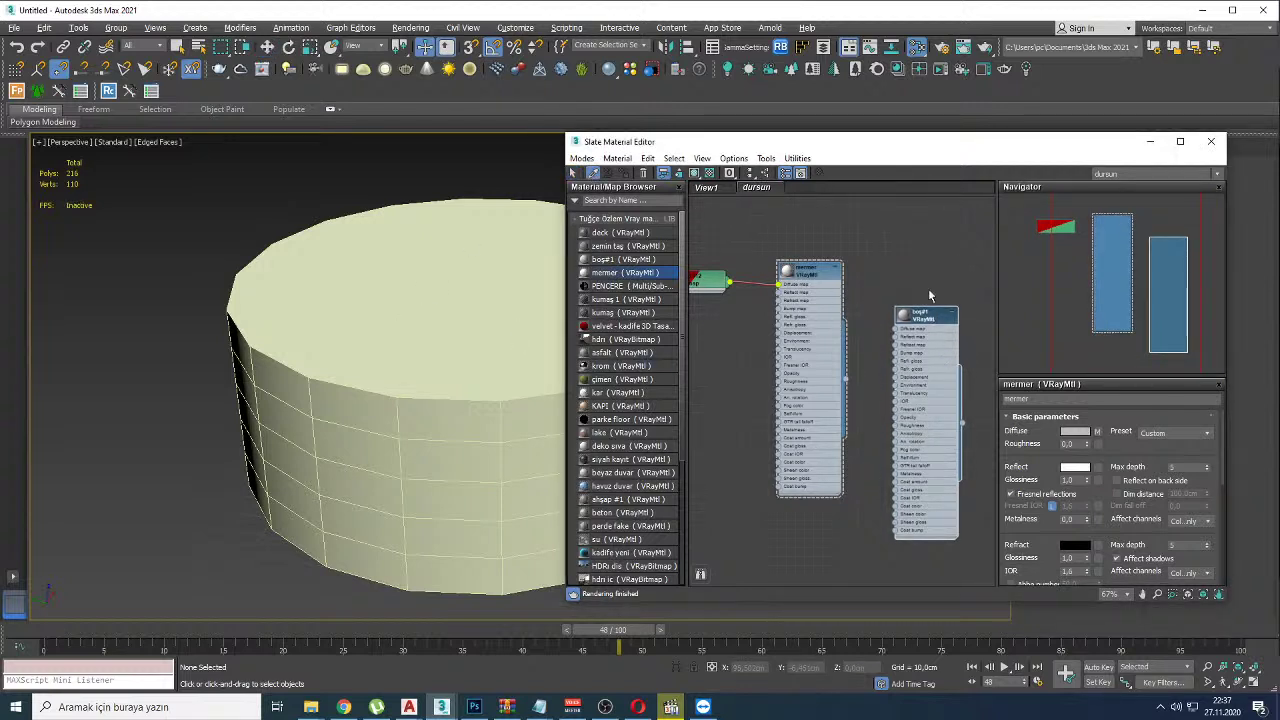
click(707, 188)
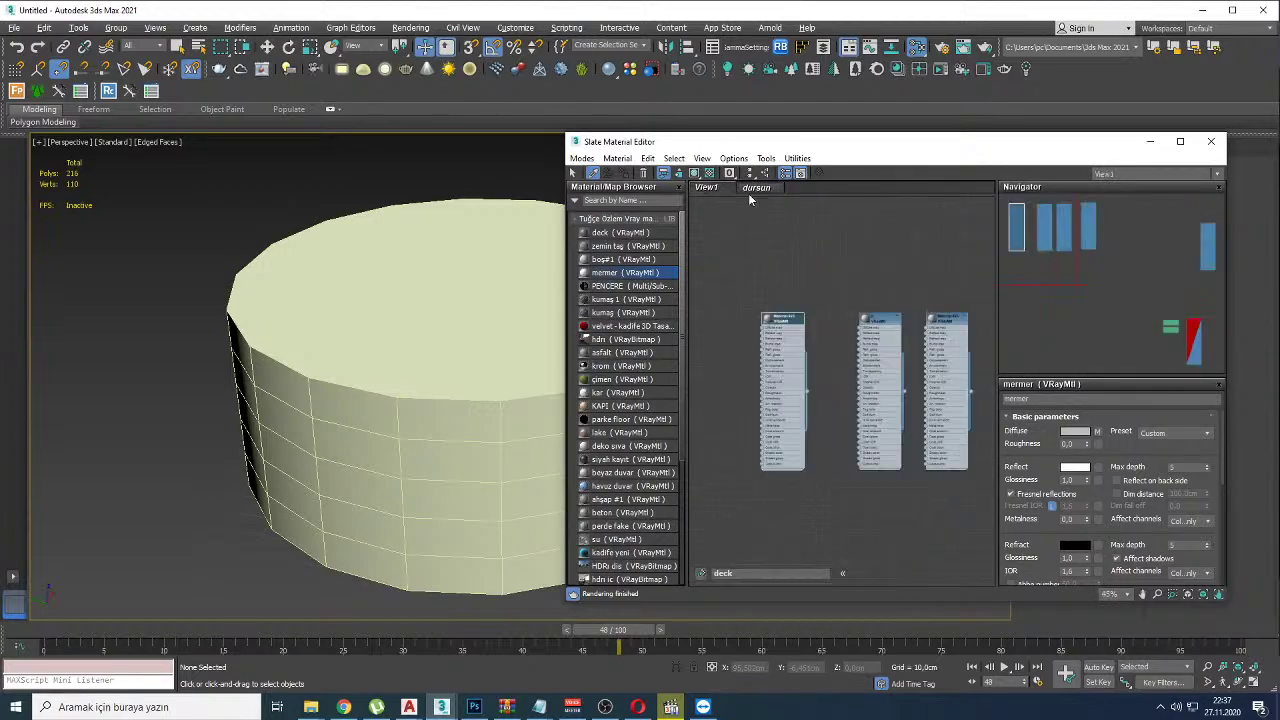
key(alt+Tab)
scroll(1186, 478, down, 1)
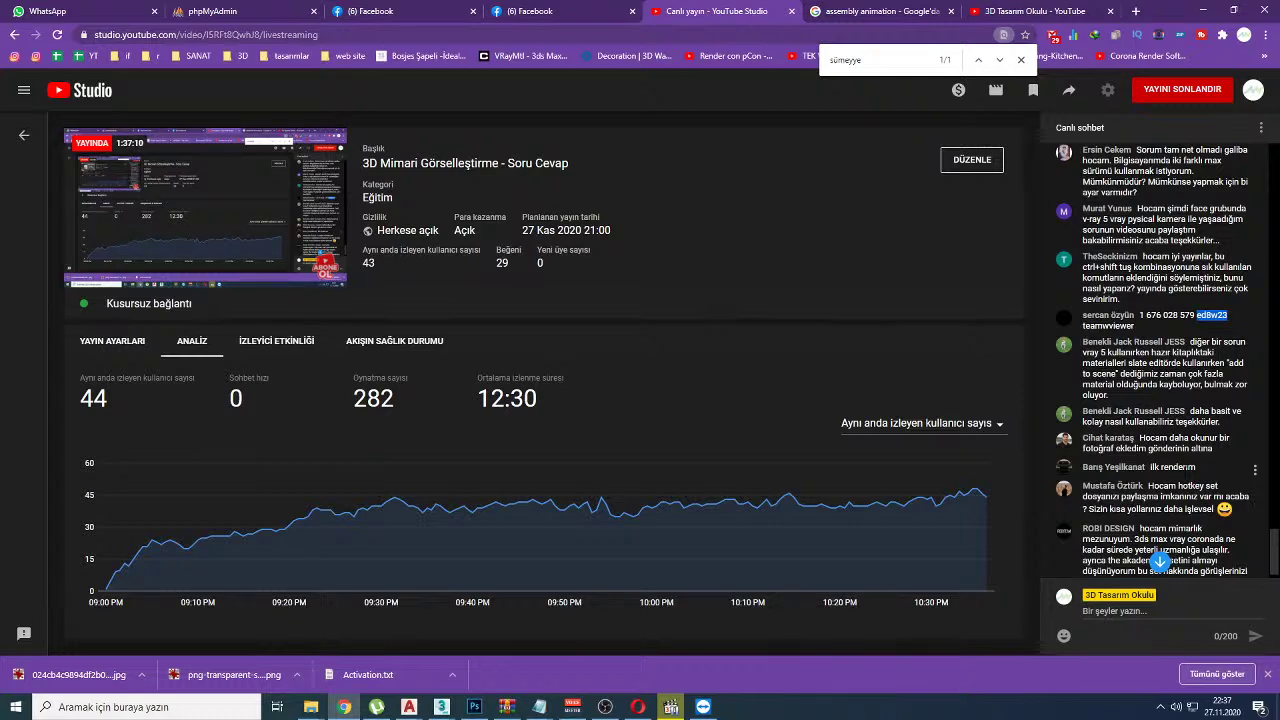
Step: Search the Facebook group for the member's name
click(400, 11)
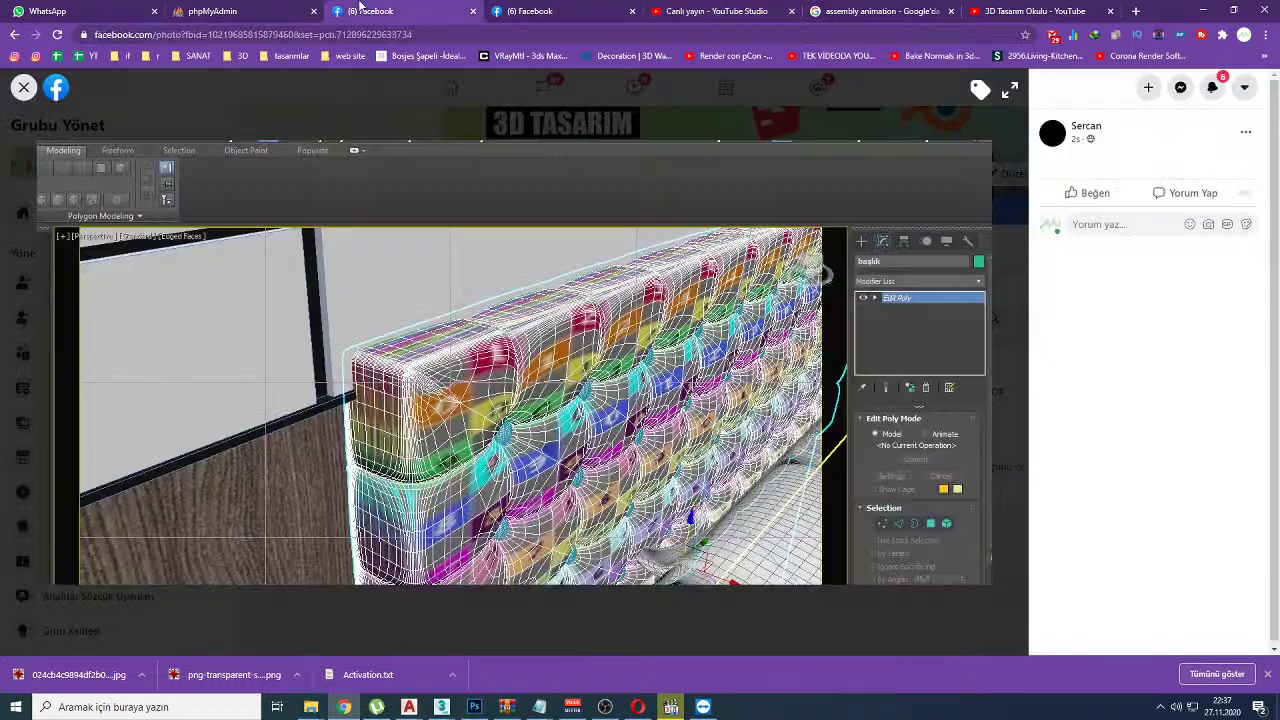
key(Escape)
scroll(1012, 175, up, 1)
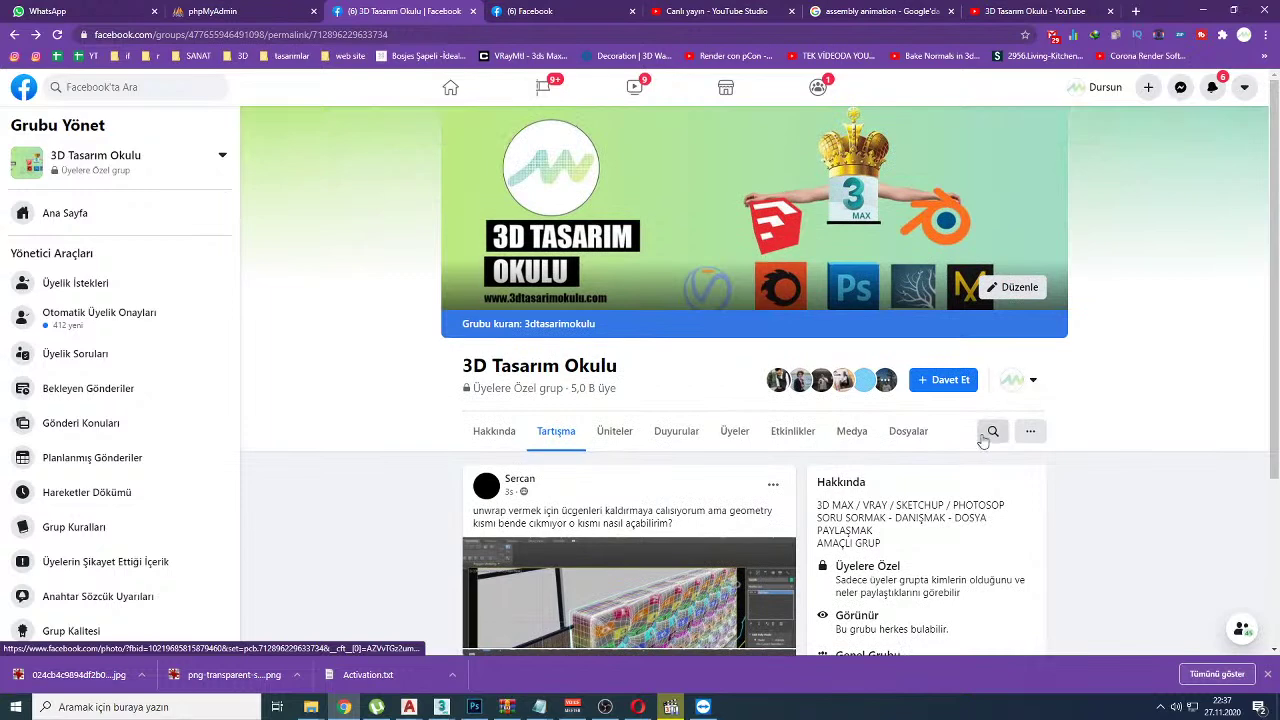
click(993, 430)
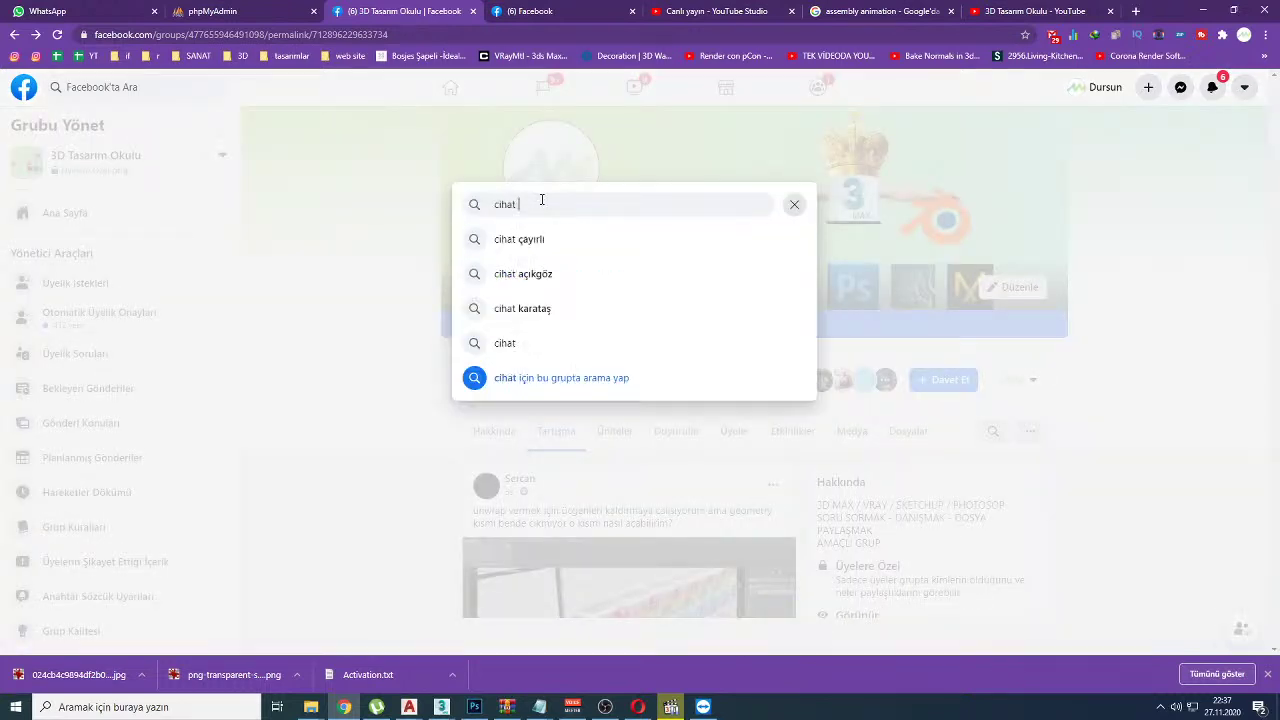
key(Return)
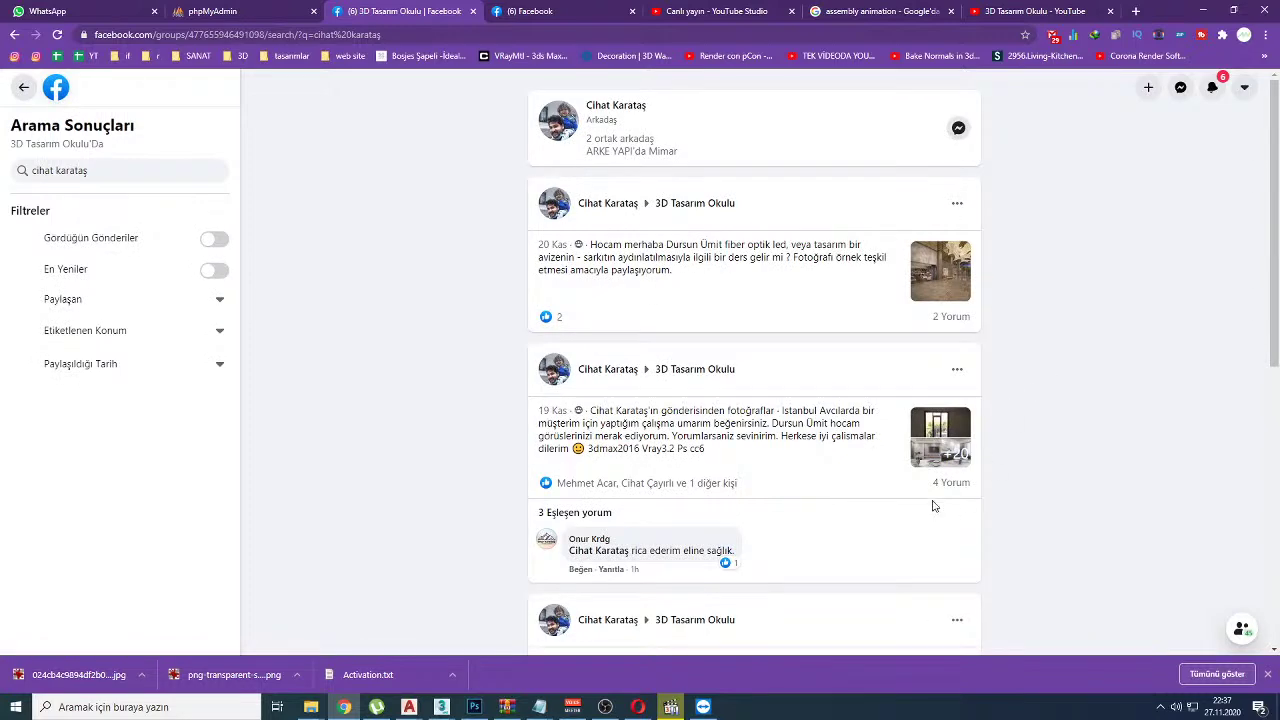
Step: Open the member's chandelier comment photo and open the image in a new tab
click(951, 316)
scroll(682, 470, down, 5)
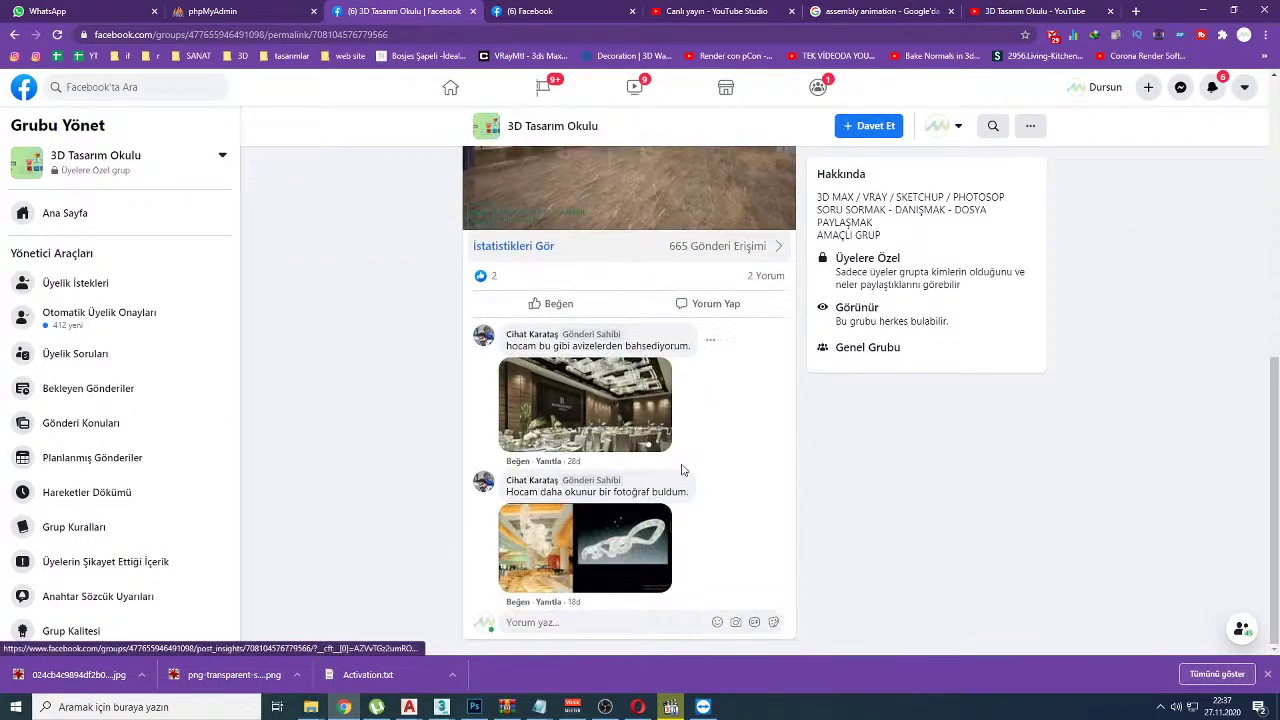
click(617, 525)
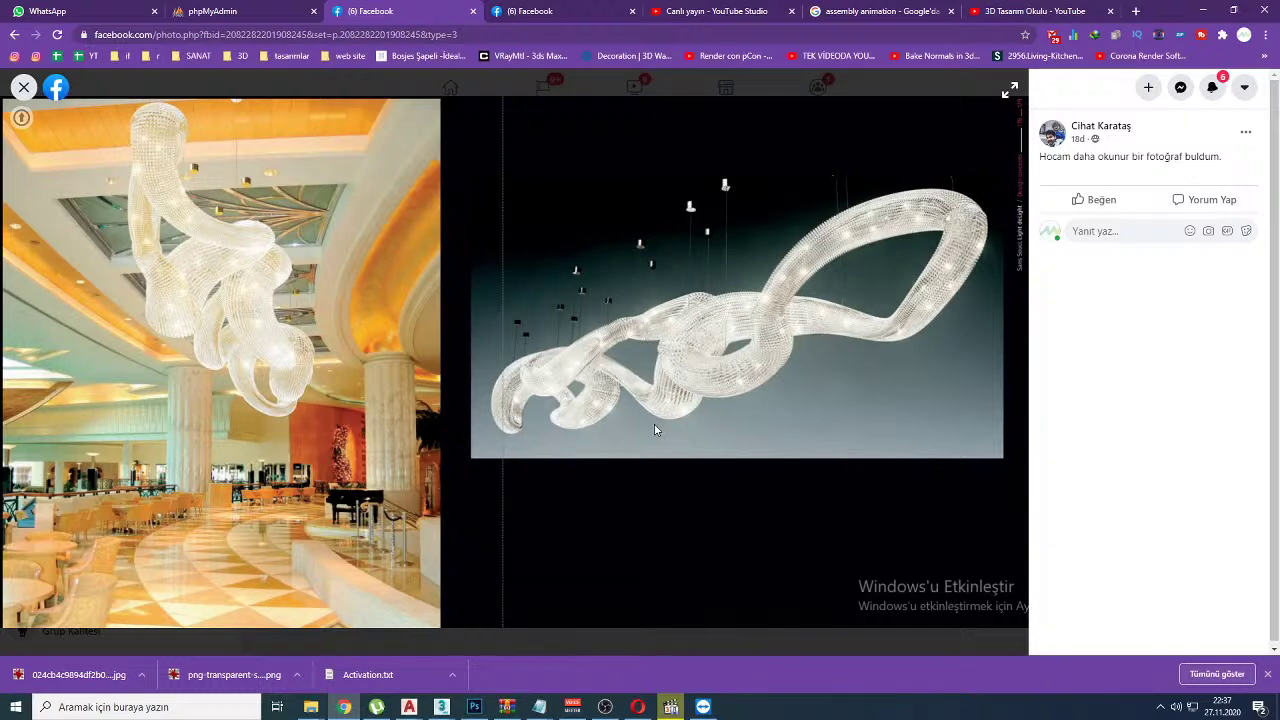
right_click(697, 337)
click(720, 346)
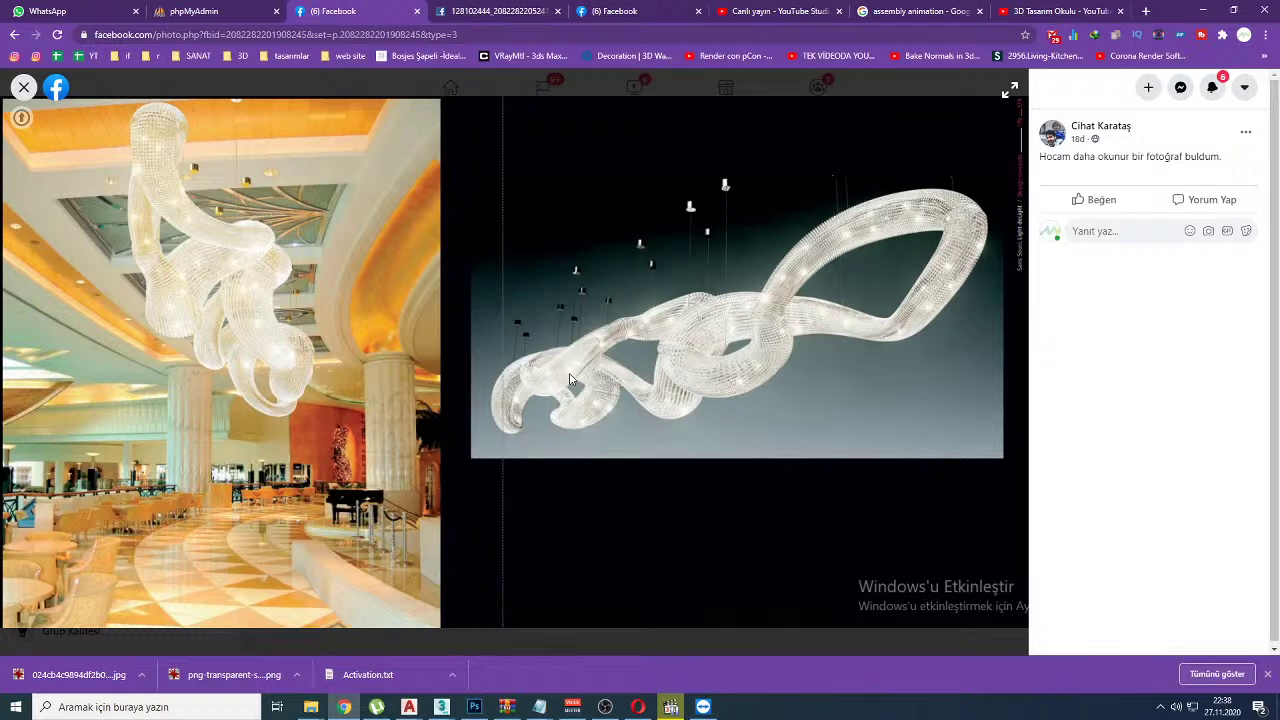
Step: Close the 3ds Max material editor and return to the Facebook photo
mouse_move(441, 707)
click(500, 655)
click(1211, 142)
key(alt+Tab)
key(alt+Tab)
Step: Delete the cylinder and switch geometry creation to Extended Primitives
click(648, 309)
key(Delete)
key(z)
click(1023, 166)
click(1055, 184)
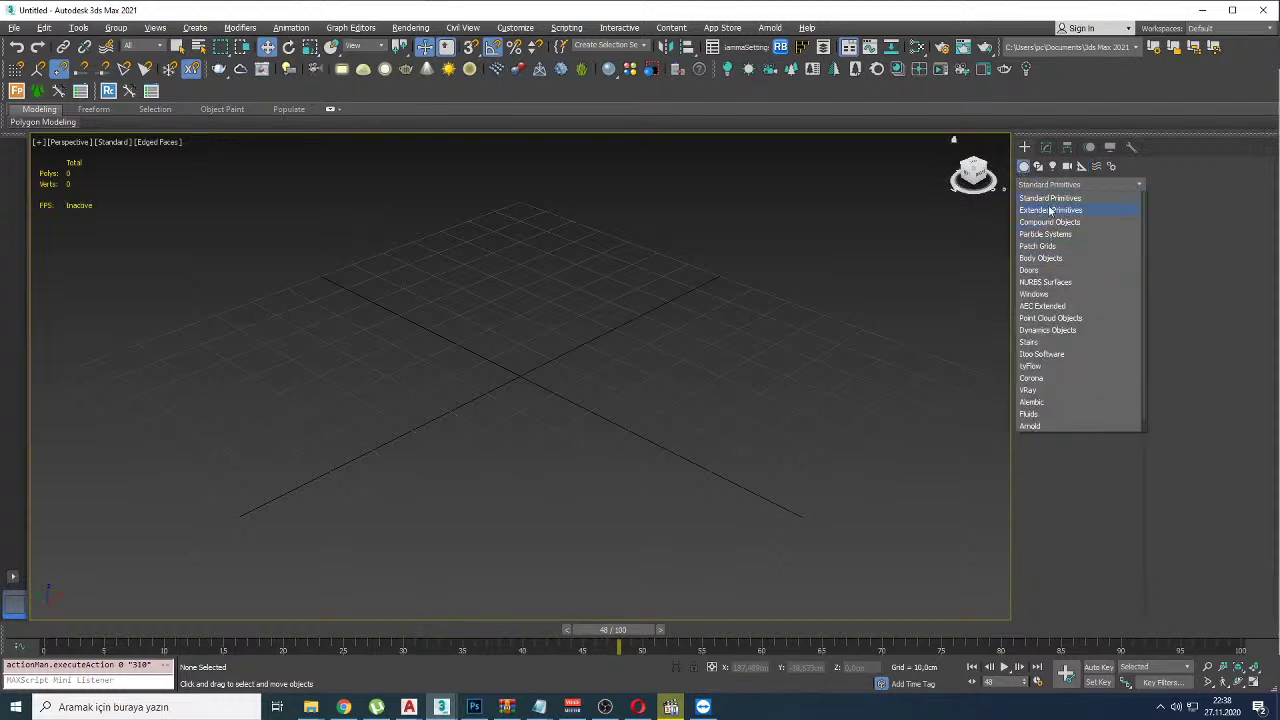
click(1051, 210)
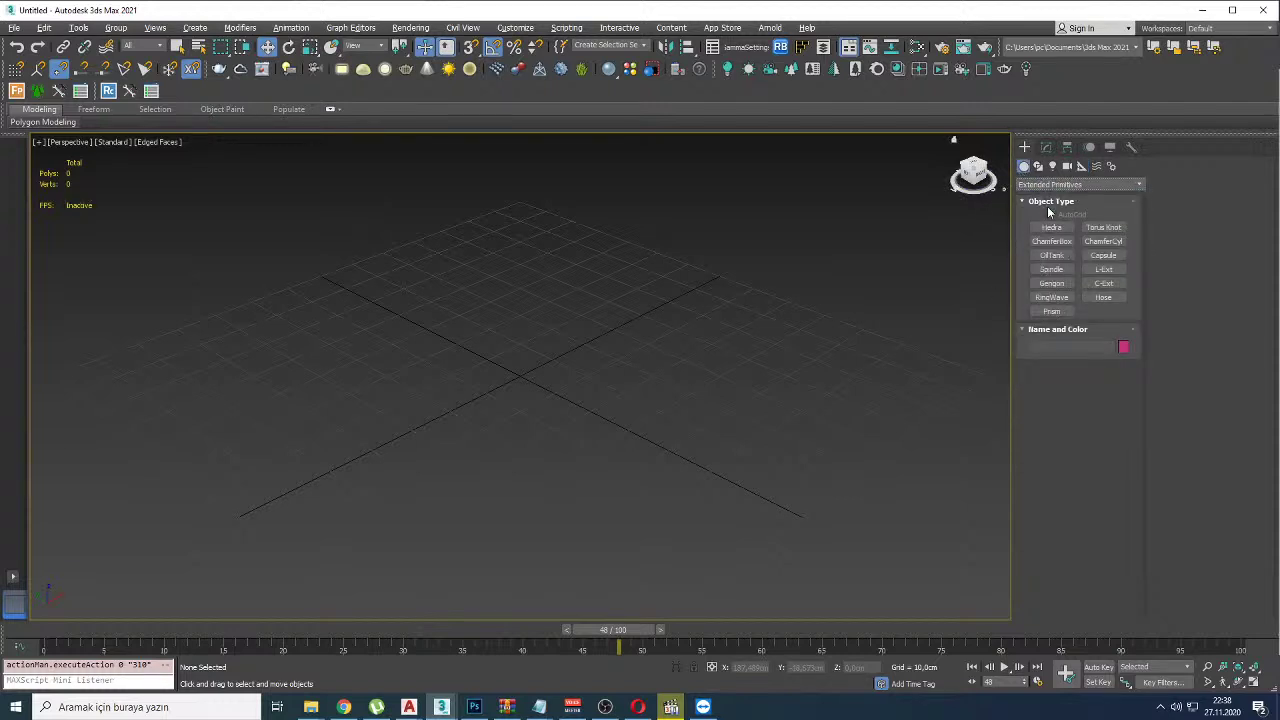
Step: Try Prism and ChamferCyl creation, cancelling both, and turn on angle snap
click(1052, 311)
drag(370, 262, 457, 400)
right_click(457, 400)
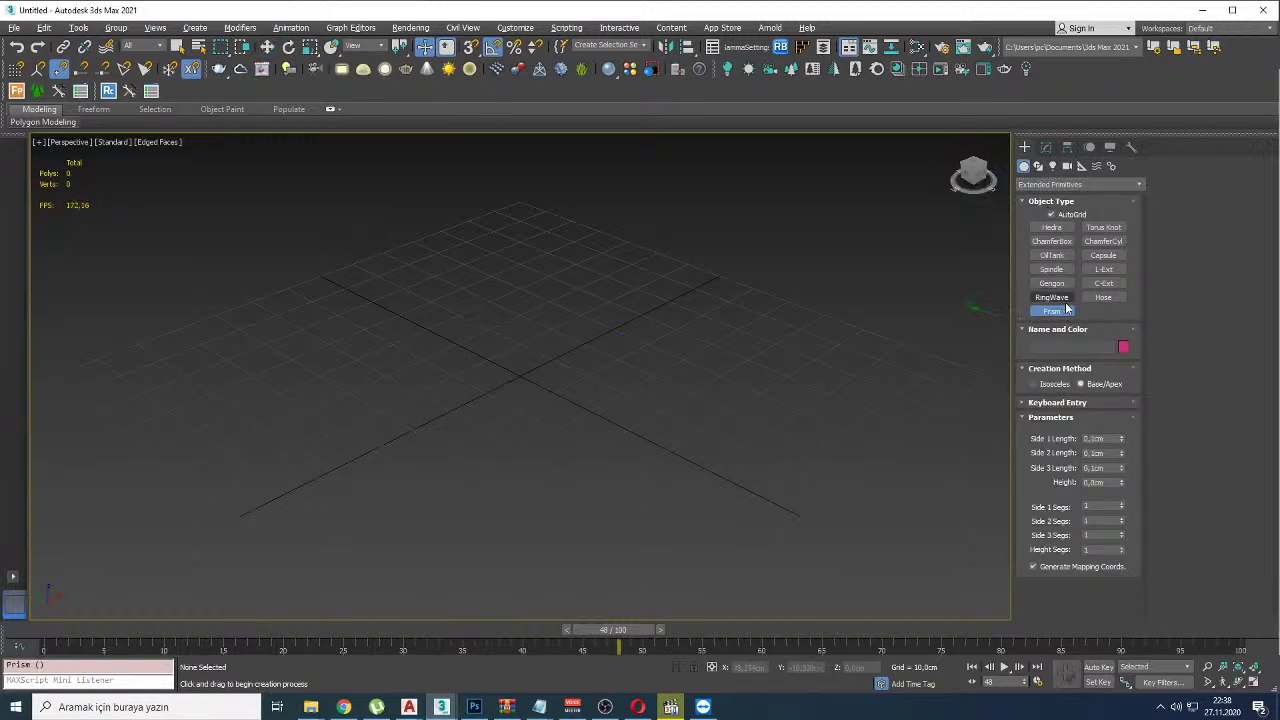
click(1104, 243)
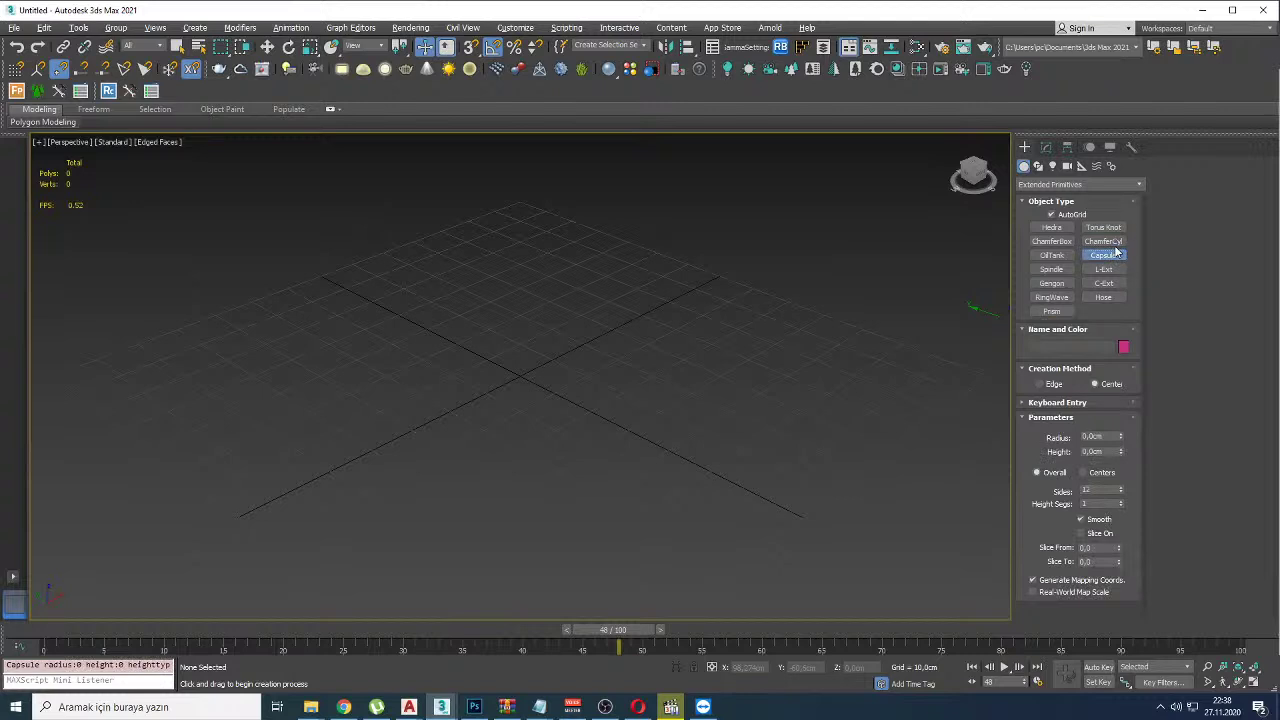
drag(560, 360, 749, 357)
right_click(749, 357)
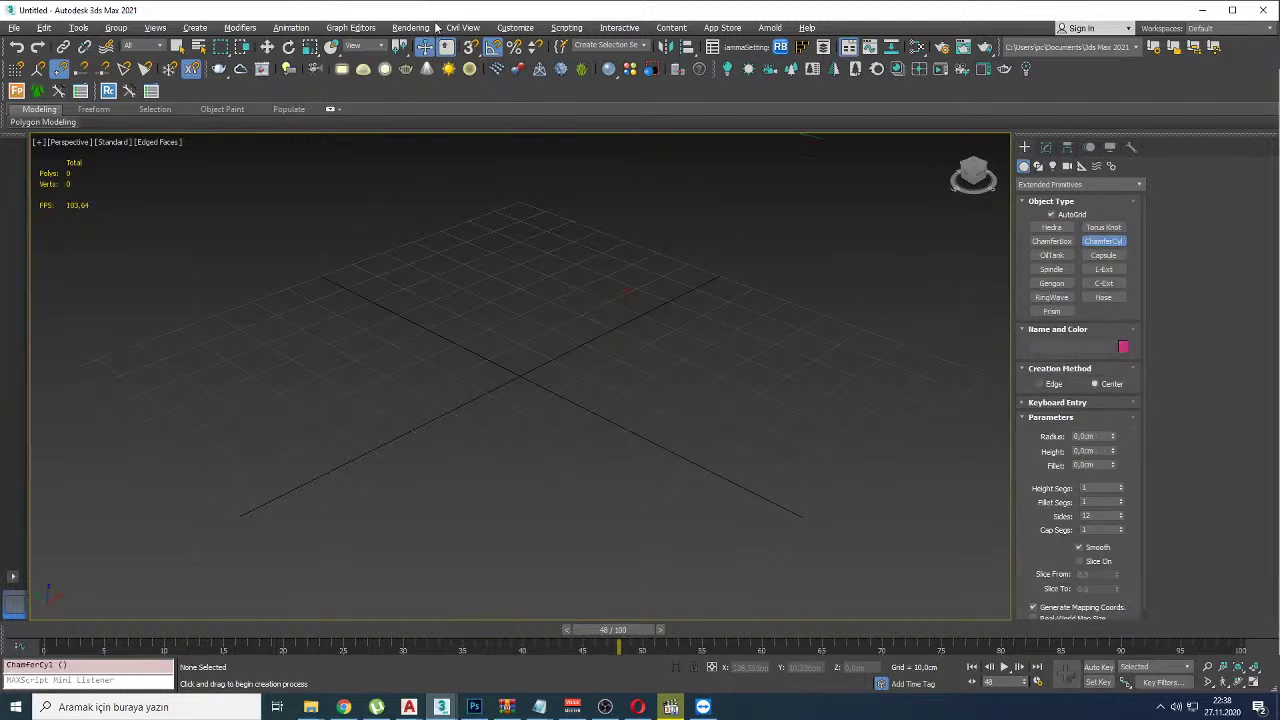
click(492, 47)
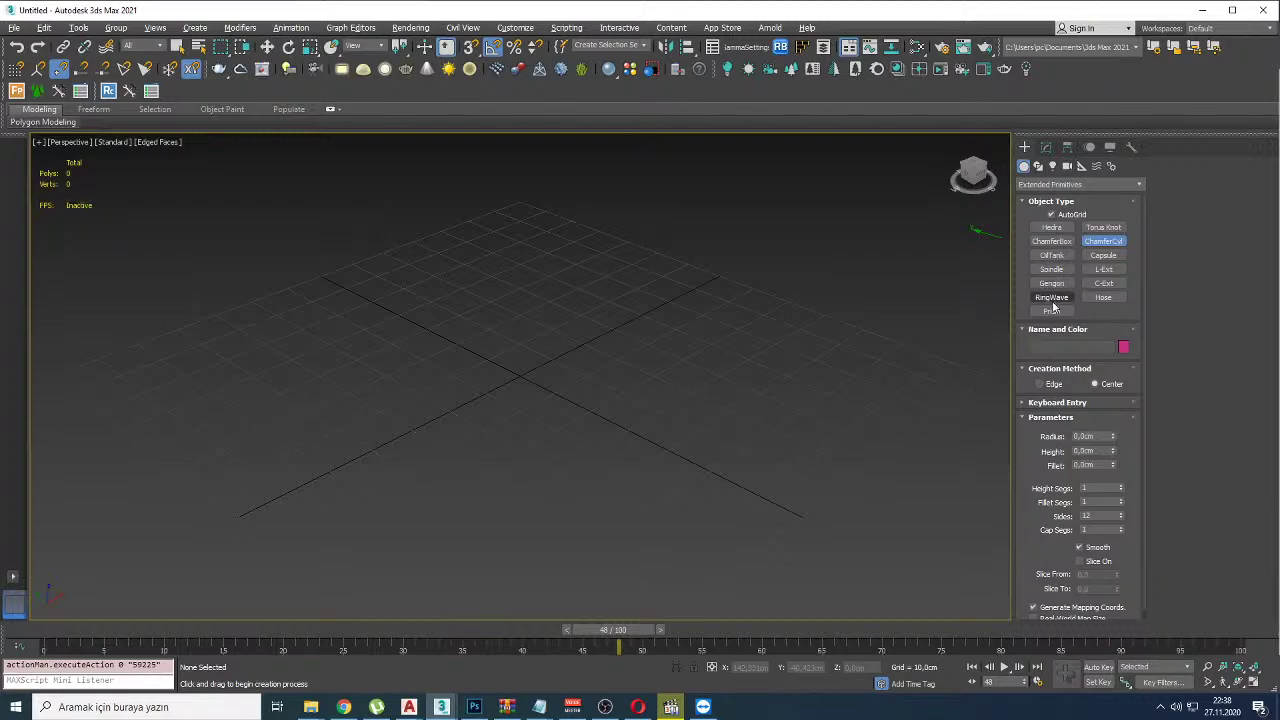
Step: Drag out a large Torus Knot at the grid centre and toggle Edged Faces to inspect it
click(1104, 227)
drag(577, 380, 631, 492)
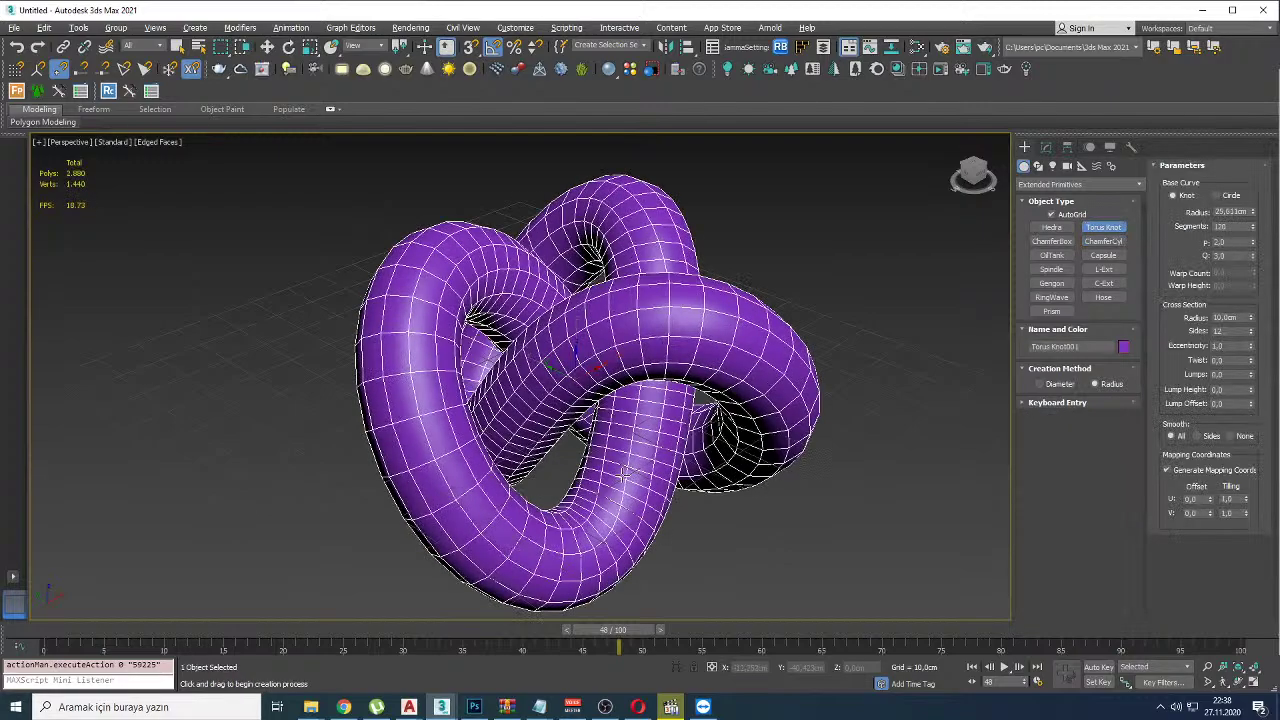
click(609, 434)
key(w)
mouse_move(609, 434)
alt+middle_down()
mouse_move(549, 404)
mouse_move(602, 449)
mouse_move(531, 449)
alt+middle_up()
key(F4)
scroll(530, 440, up, 5)
key(F4)
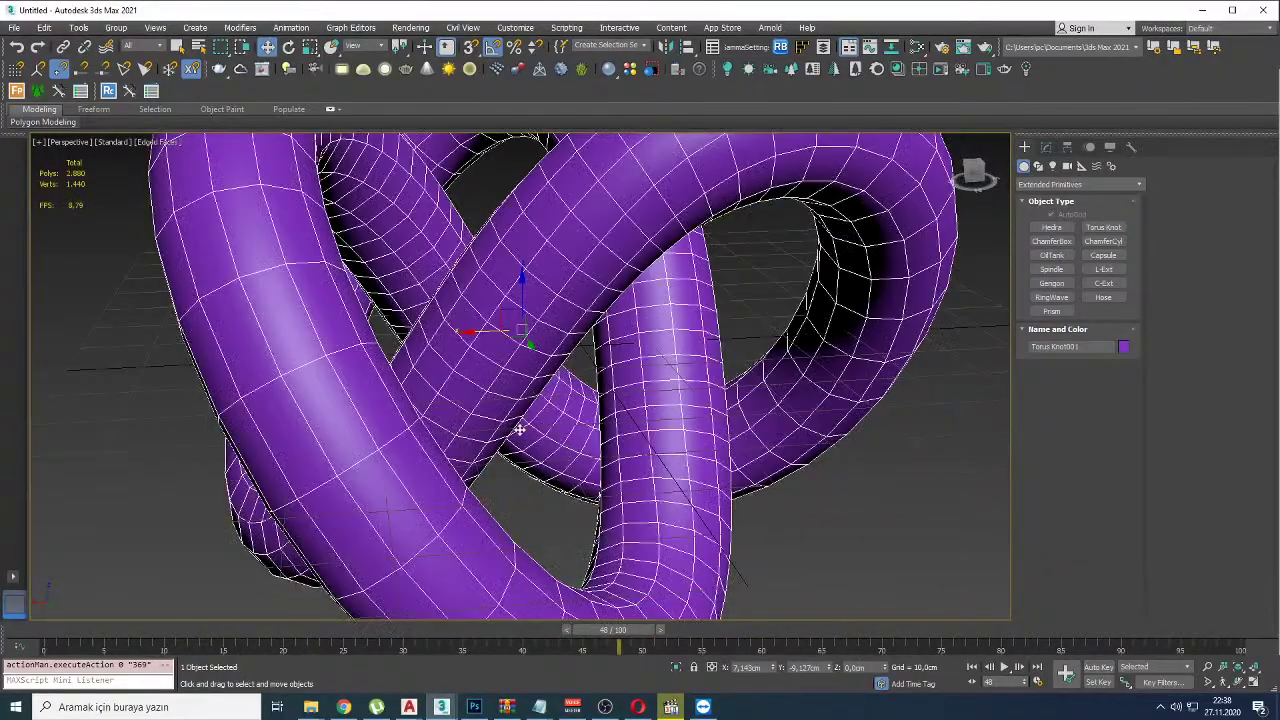
key(alt+Tab)
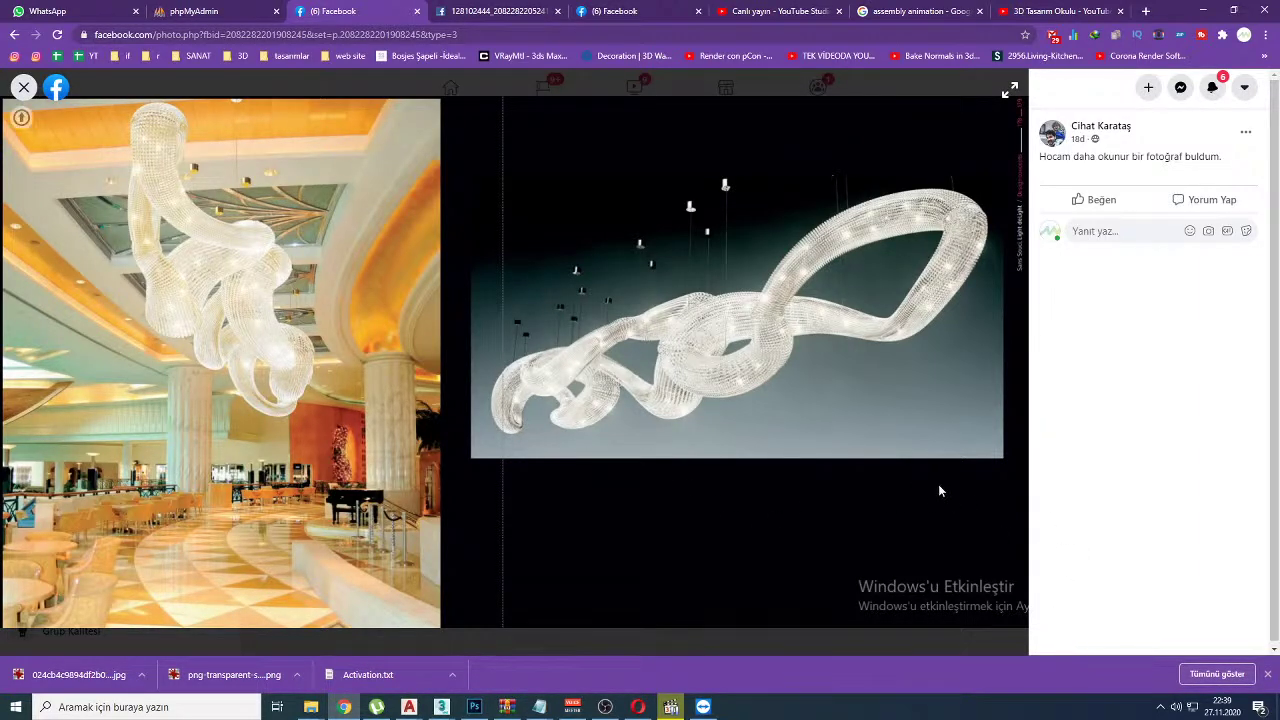
Step: Mark up the chandelier photos with red ink strokes
mouse_move(896, 524)
mouse_down()
mouse_move(786, 629)
mouse_move(914, 514)
mouse_up()
mouse_move(118, 84)
mouse_down()
mouse_move(2, 80)
mouse_move(1262, 326)
mouse_move(324, 158)
mouse_up()
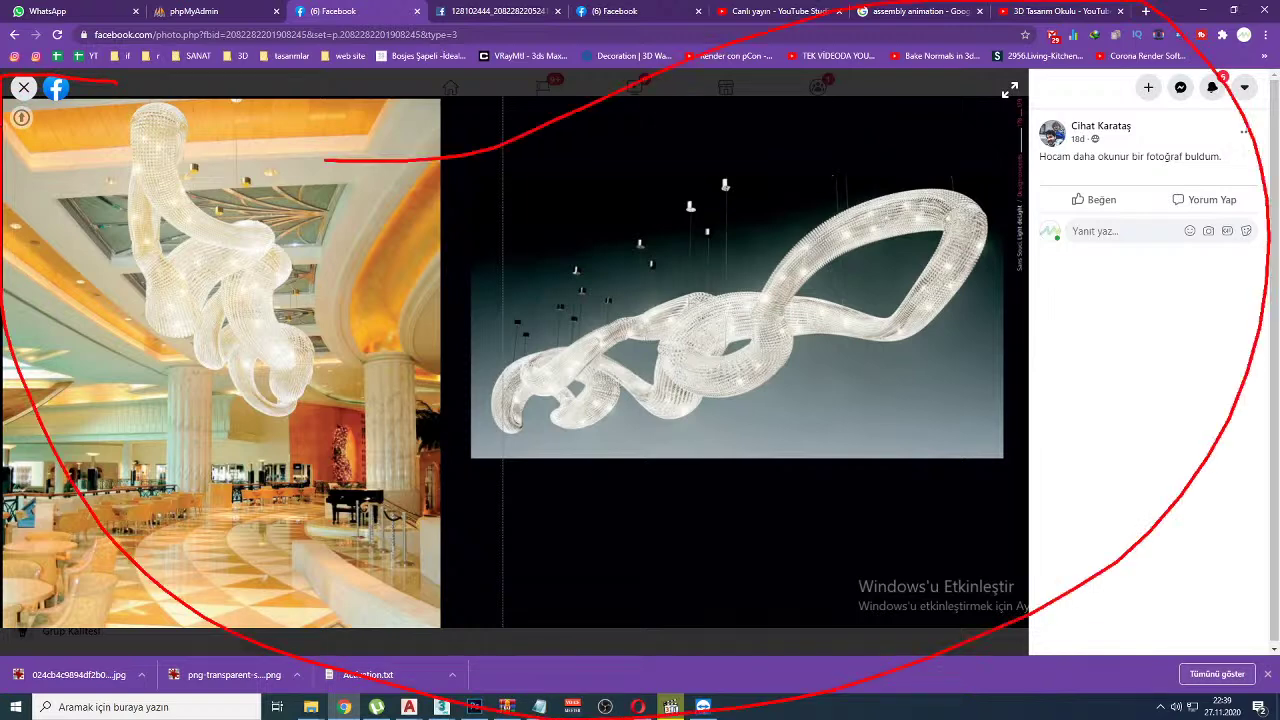
drag(73, 236, 110, 165)
mouse_move(102, 258)
mouse_down()
mouse_move(132, 186)
mouse_move(138, 248)
mouse_up()
drag(192, 205, 300, 236)
drag(728, 176, 692, 266)
mouse_move(750, 206)
mouse_down()
mouse_move(776, 186)
mouse_move(792, 218)
mouse_up()
Step: Open the chandelier photo full-size in a new tab and view it
right_click(586, 244)
click(609, 256)
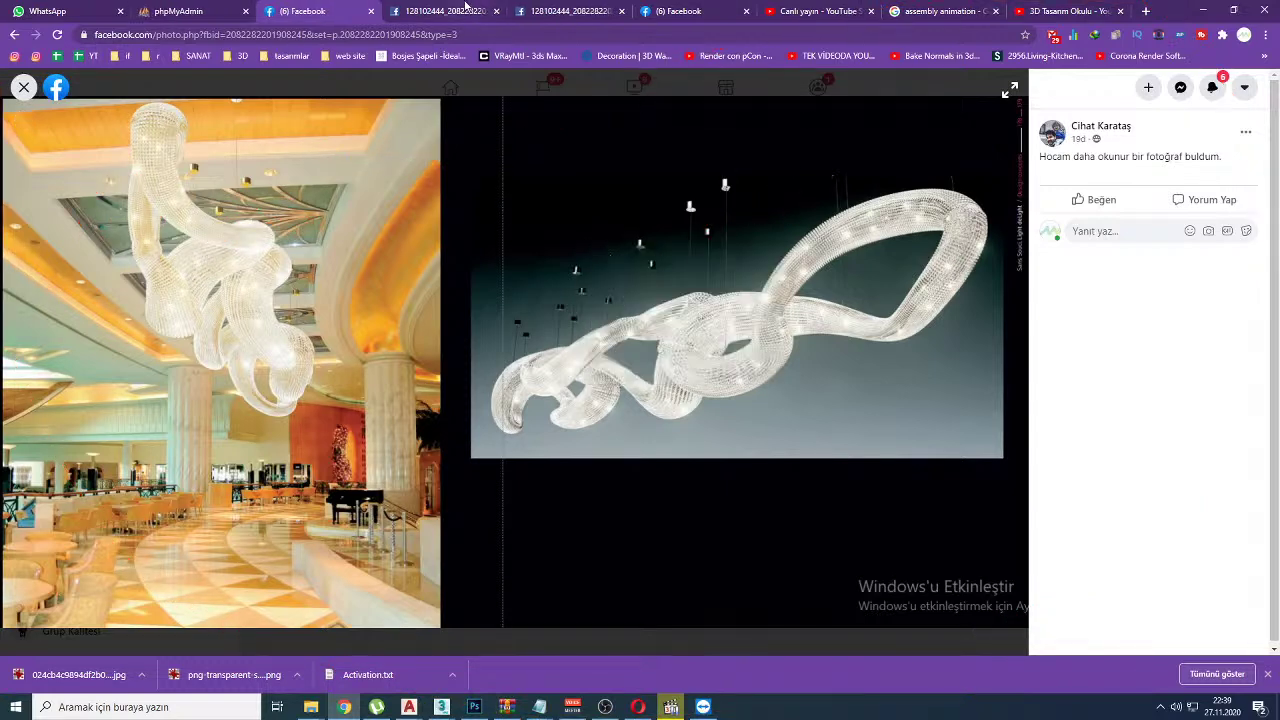
click(442, 10)
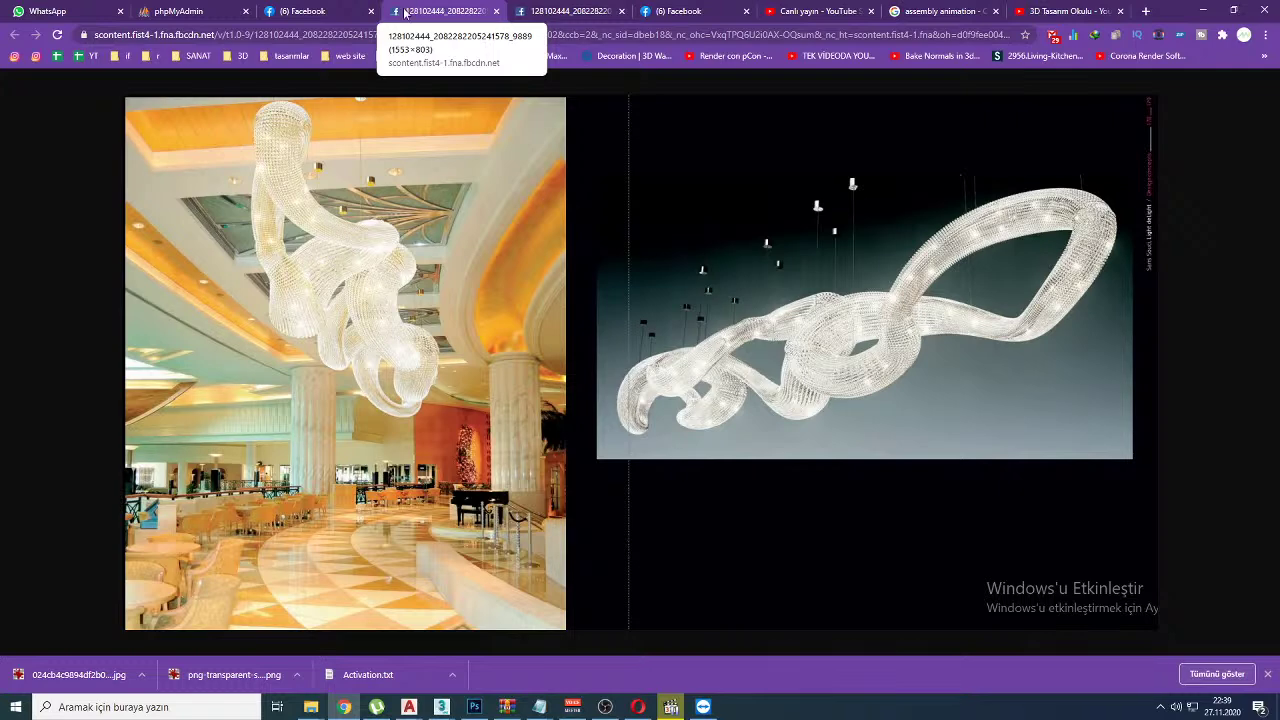
ctrl+scroll(803, 334, up, 1)
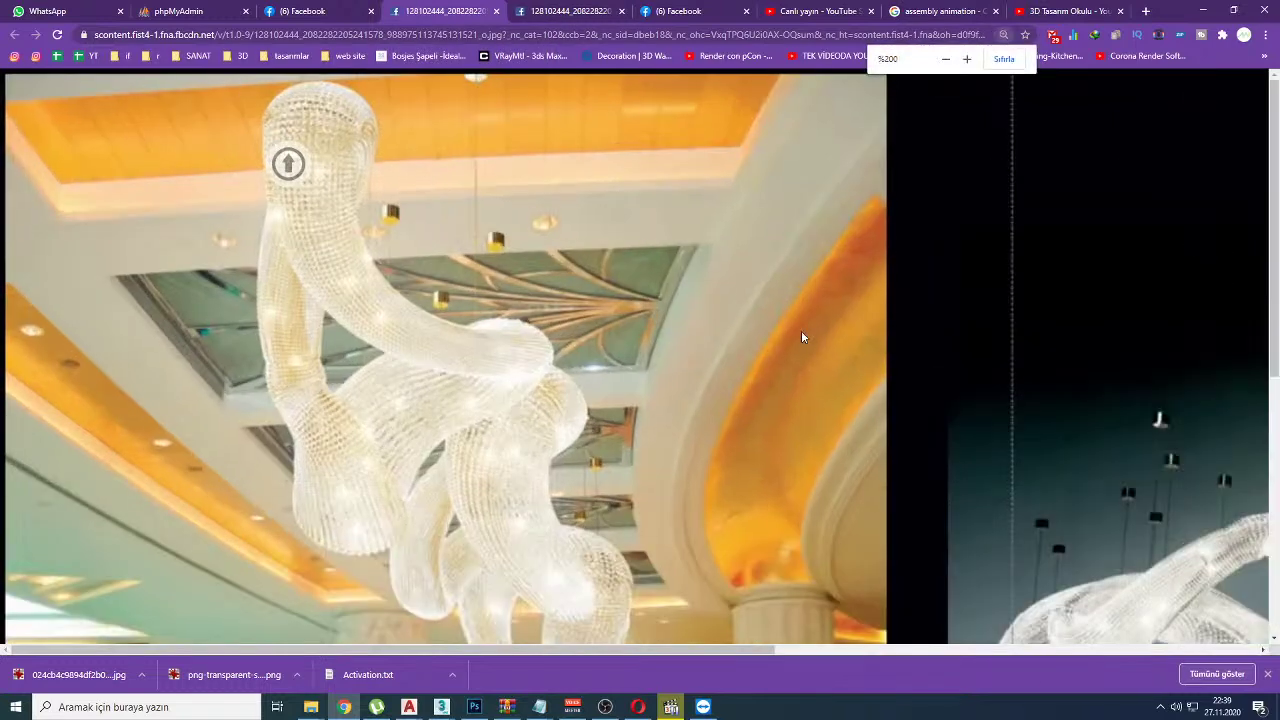
click(305, 10)
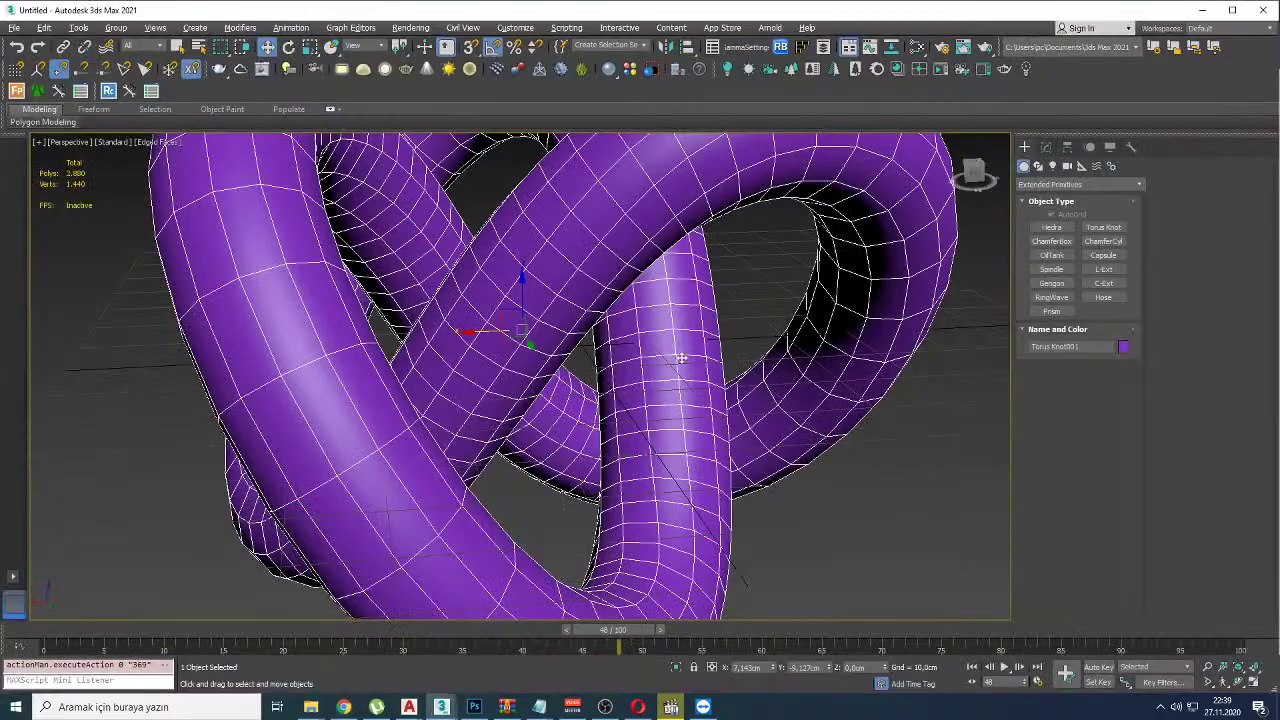
Step: Frame the torus knot and open the Modifier List in the Modify panel
key(z)
click(1046, 147)
click(1048, 189)
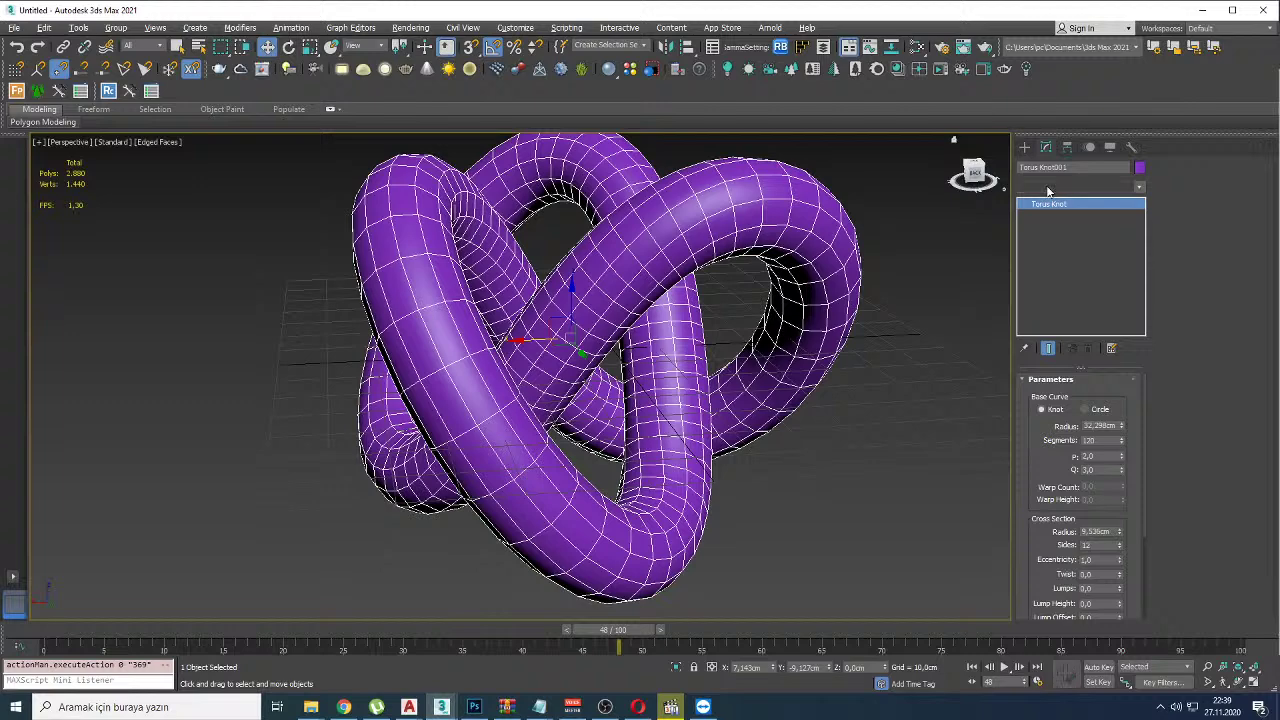
Step: Apply a Lattice modifier to the knot and experiment with the strut radius
text(Lattic)
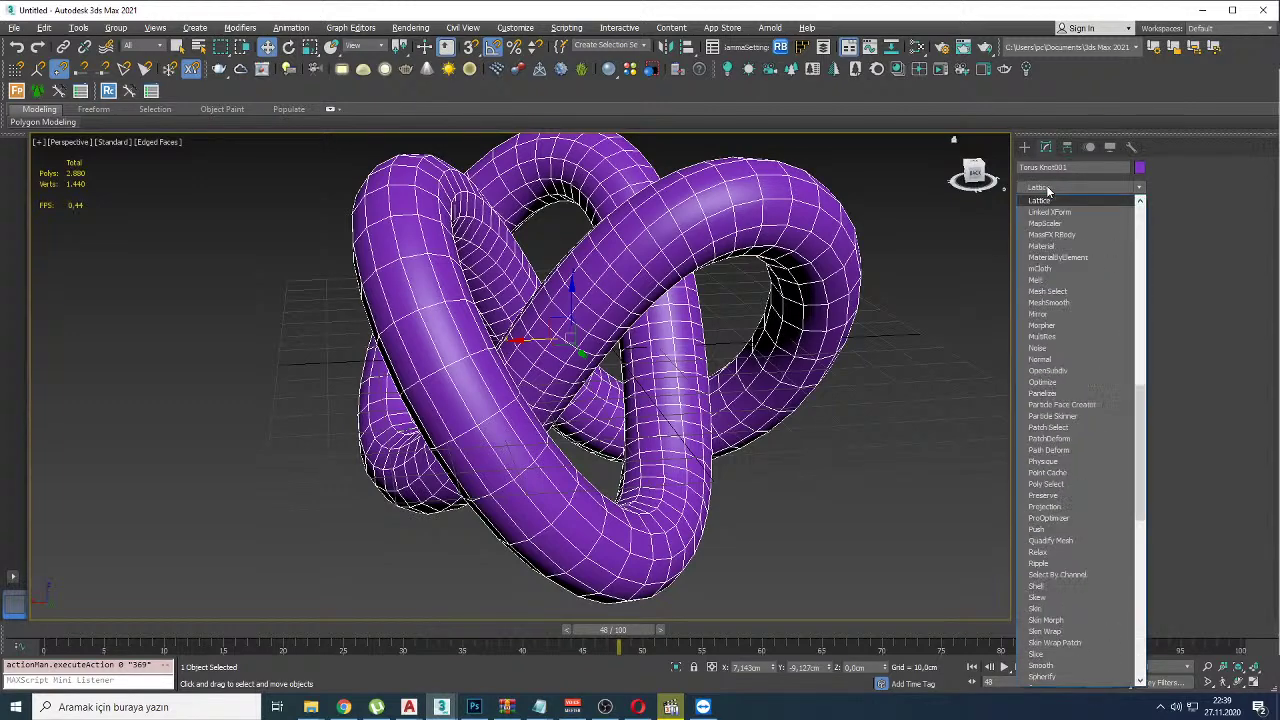
key(Return)
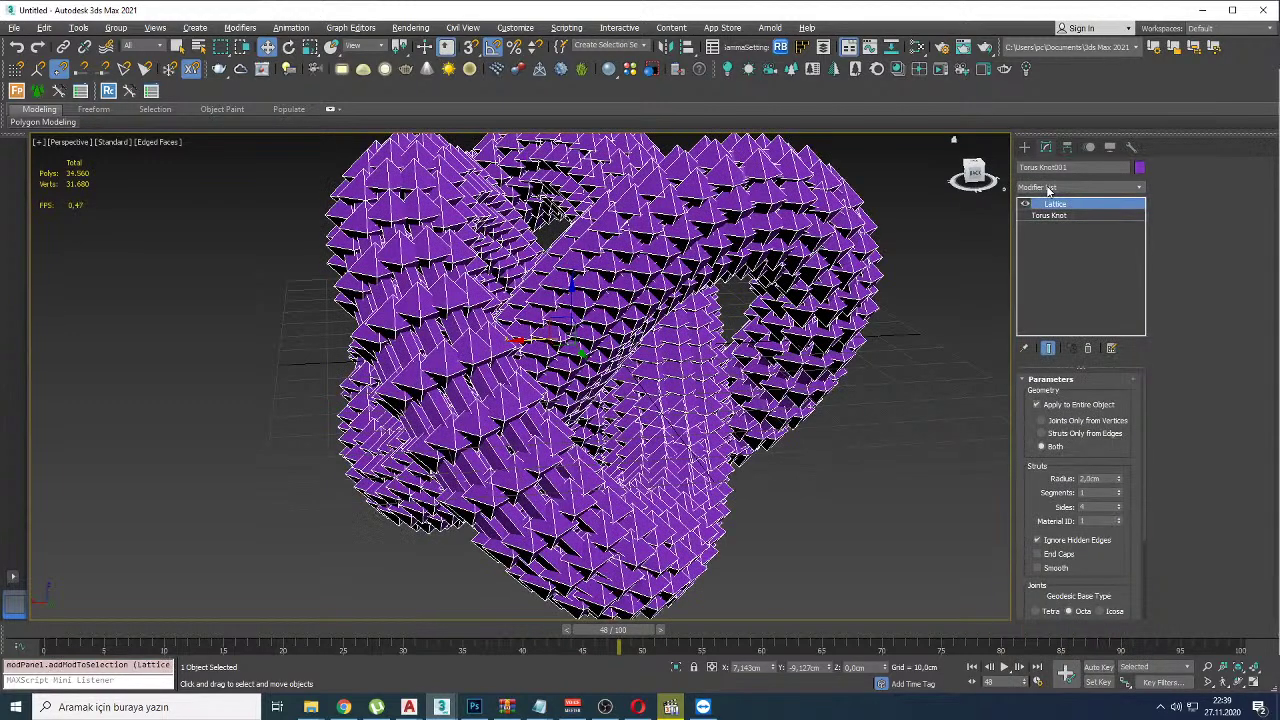
right_click(1117, 480)
key(ctrl+z)
mouse_move(1052, 512)
mouse_down()
mouse_move(1045, 403)
mouse_move(1050, 506)
mouse_up()
right_click(1119, 478)
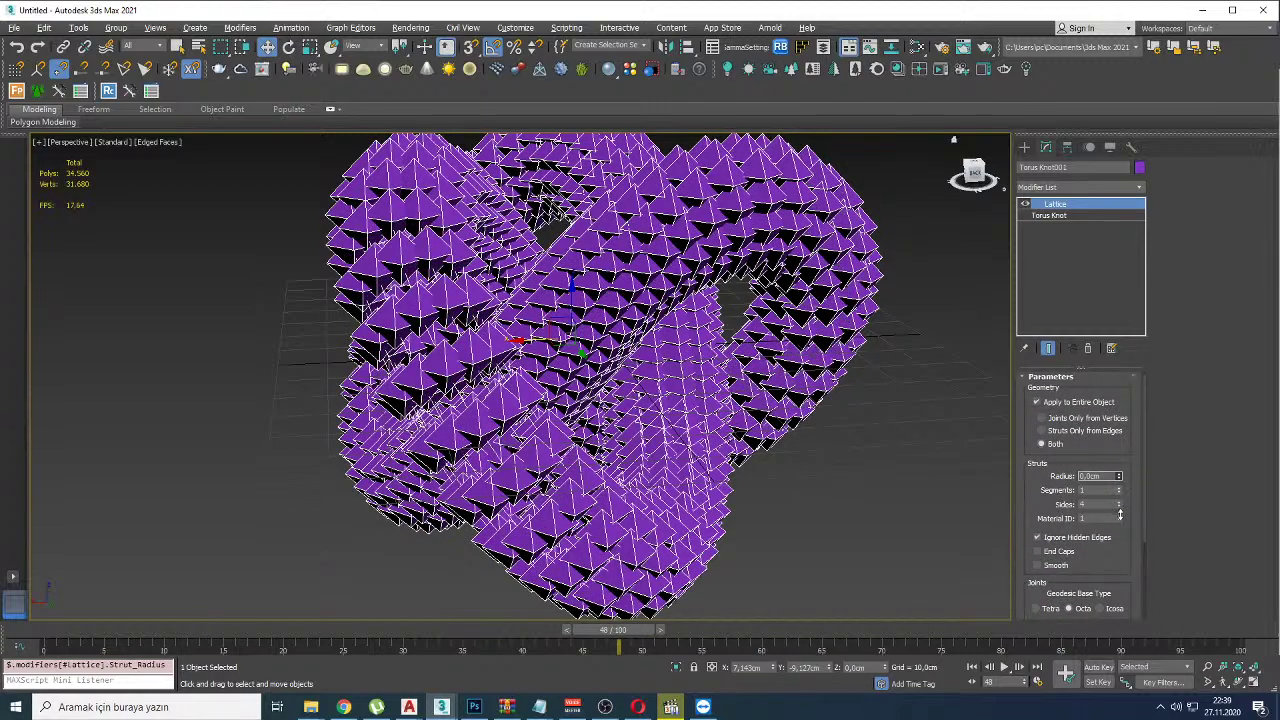
drag(1119, 478, 1106, 446)
key(ctrl+z)
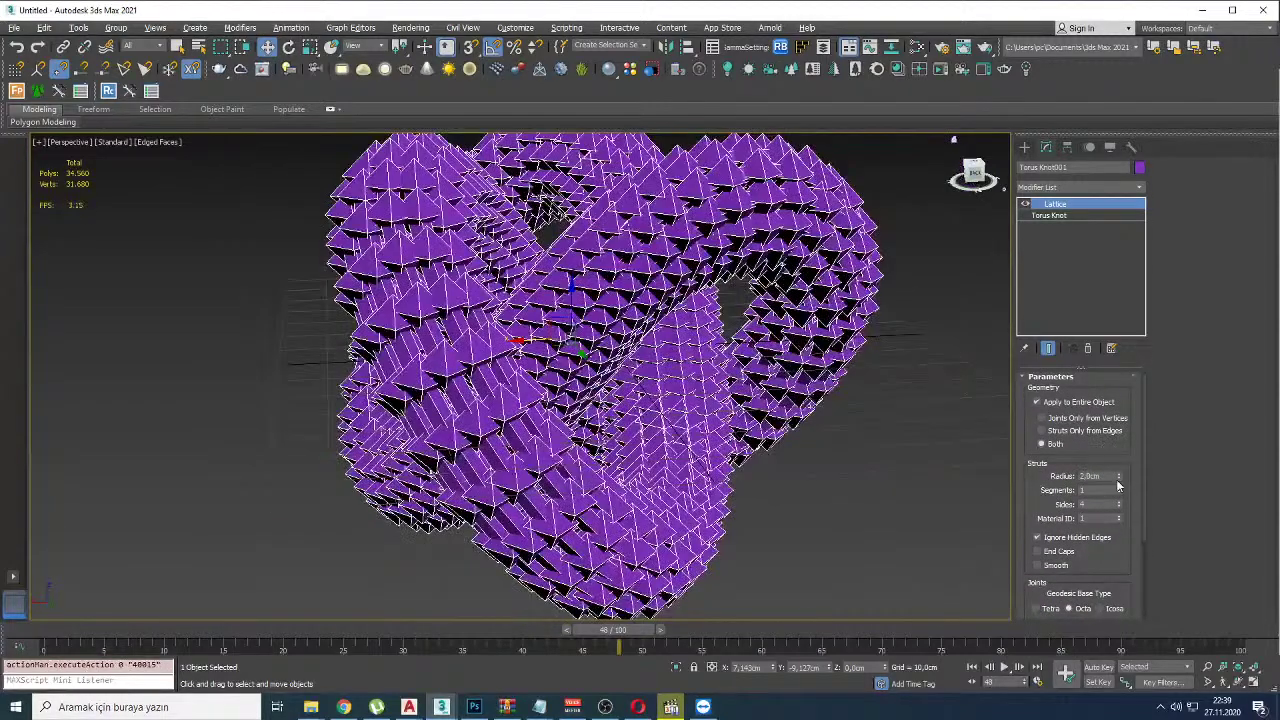
Step: Adjust the joint radius to about 2.4cm and thin the struts to 1.05cm, then hide edged faces
scroll(1095, 490, down, 3)
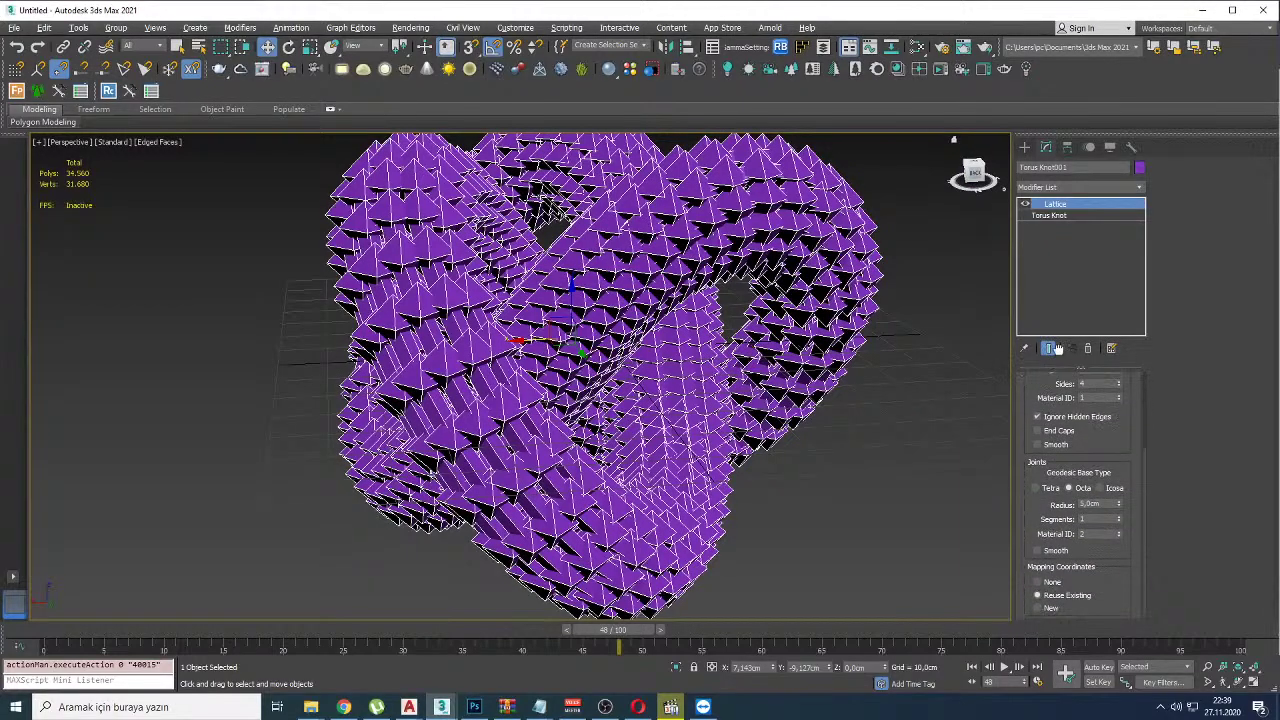
mouse_move(1119, 504)
mouse_down()
mouse_move(1119, 540)
mouse_move(1119, 526)
mouse_up()
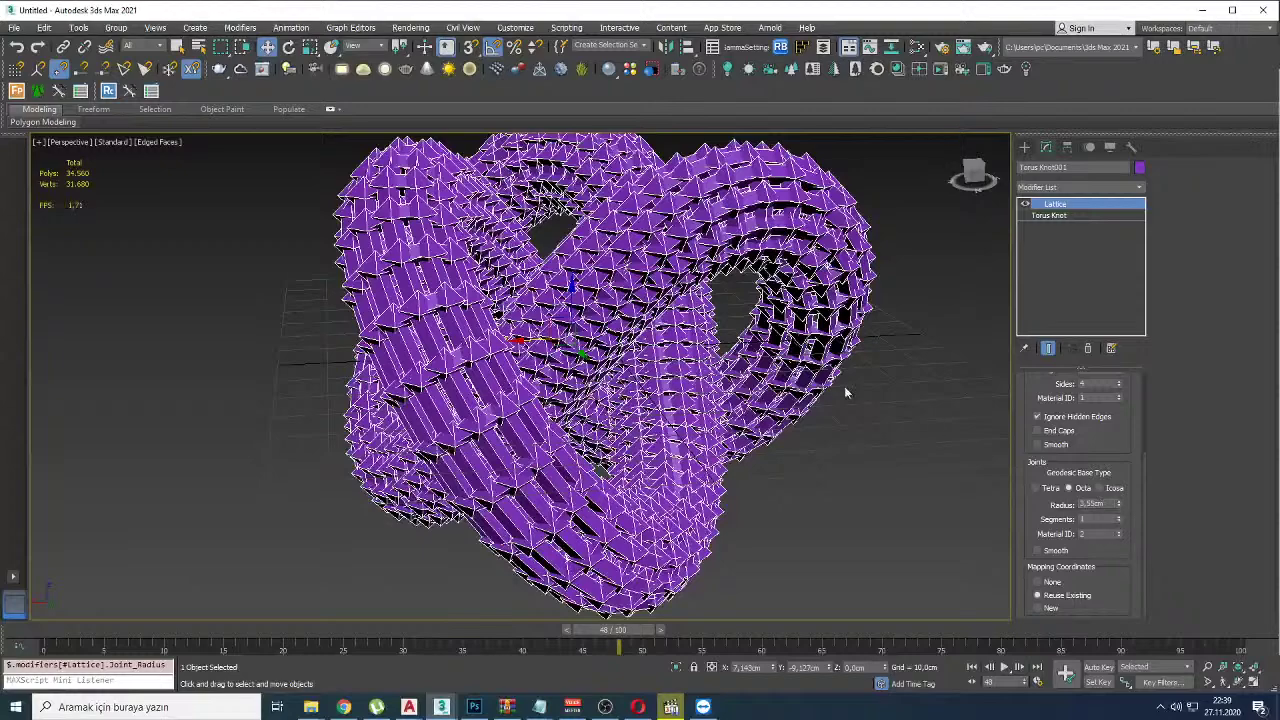
scroll(1100, 490, up, 3)
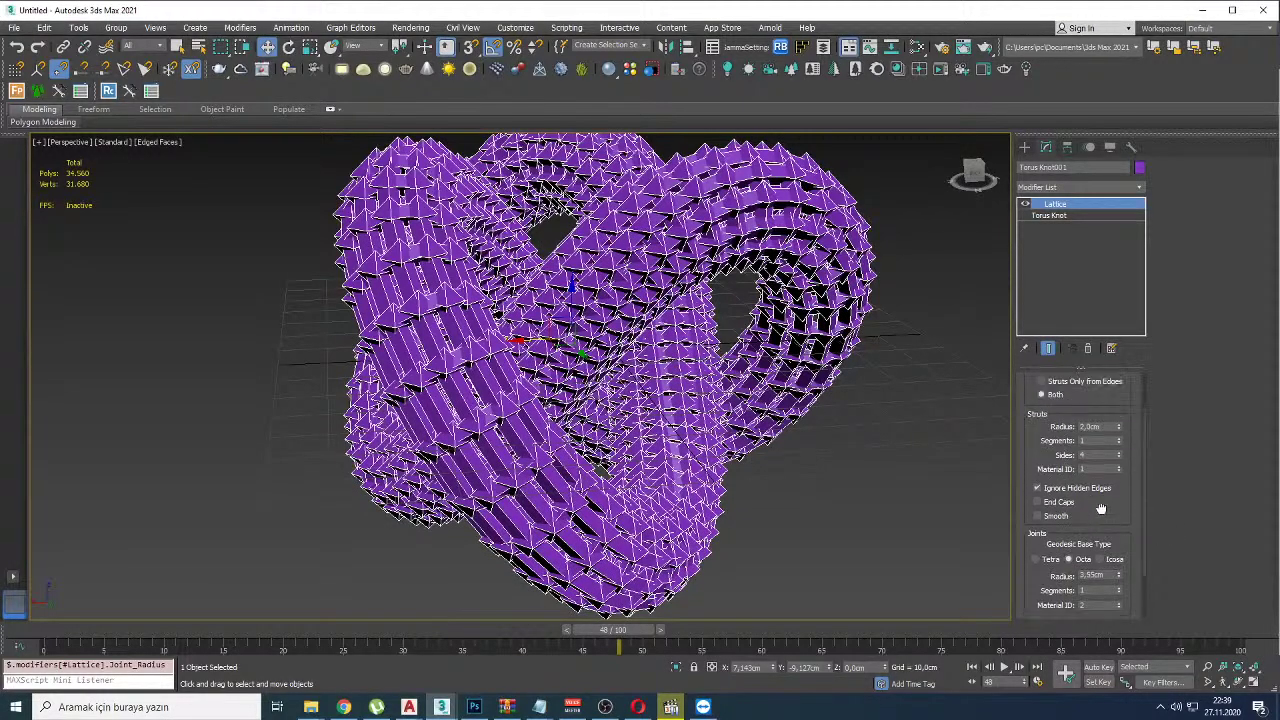
drag(1119, 463, 1120, 482)
mouse_move(1122, 572)
mouse_down()
mouse_move(1120, 540)
mouse_move(1116, 588)
mouse_up()
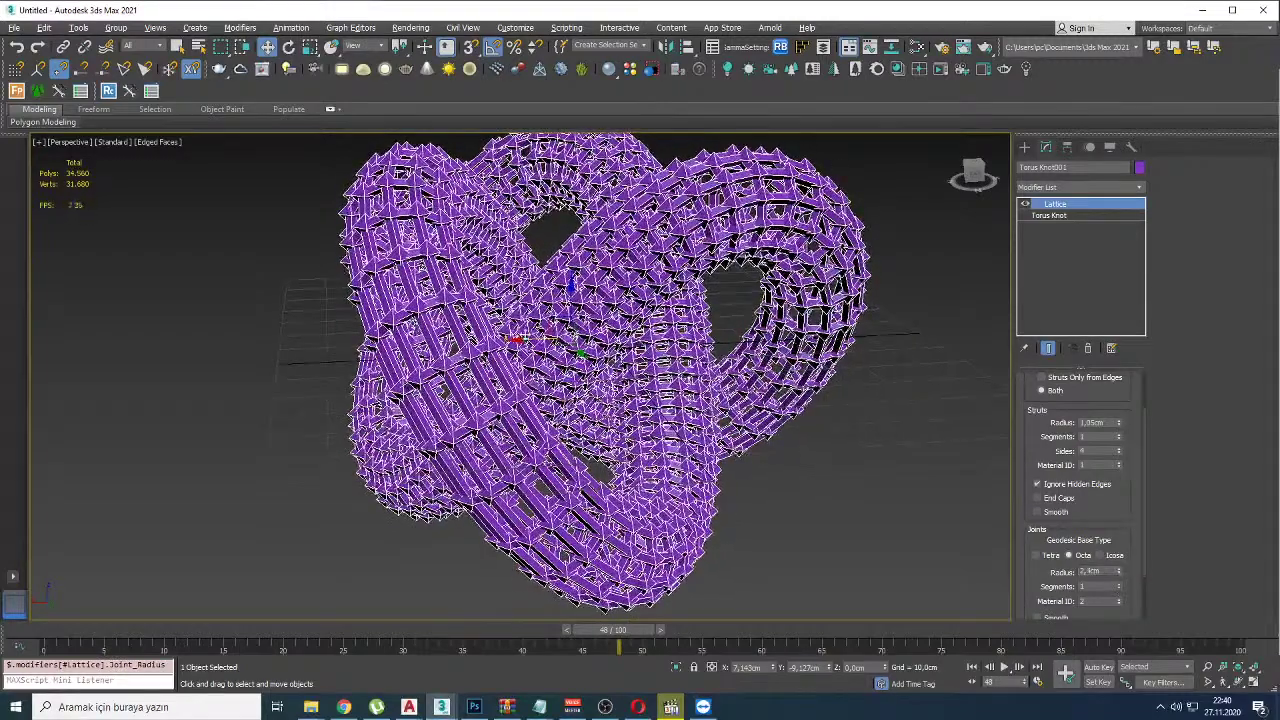
key(F4)
scroll(533, 325, down, 5)
Step: Round off the lattice struts by raising Struts Sides to 100
alt+middle_drag(447, 320, 614, 301)
scroll(614, 301, up, 10)
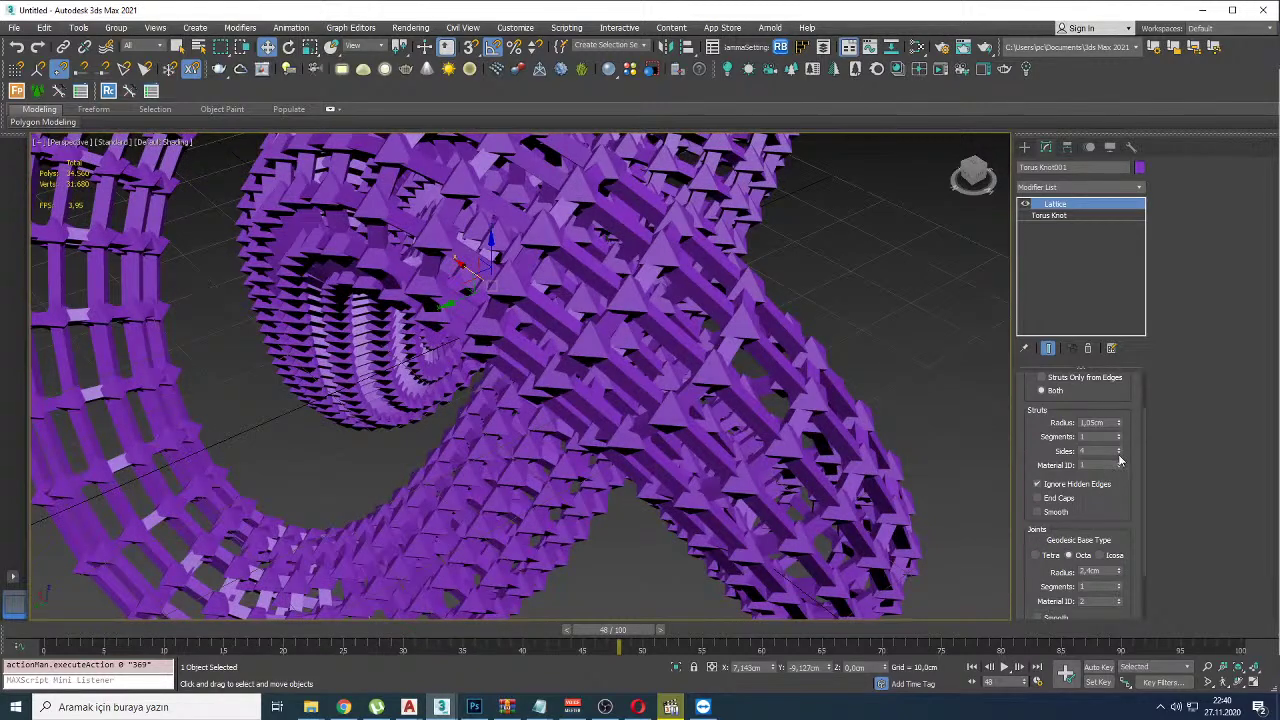
drag(1118, 452, 1118, 420)
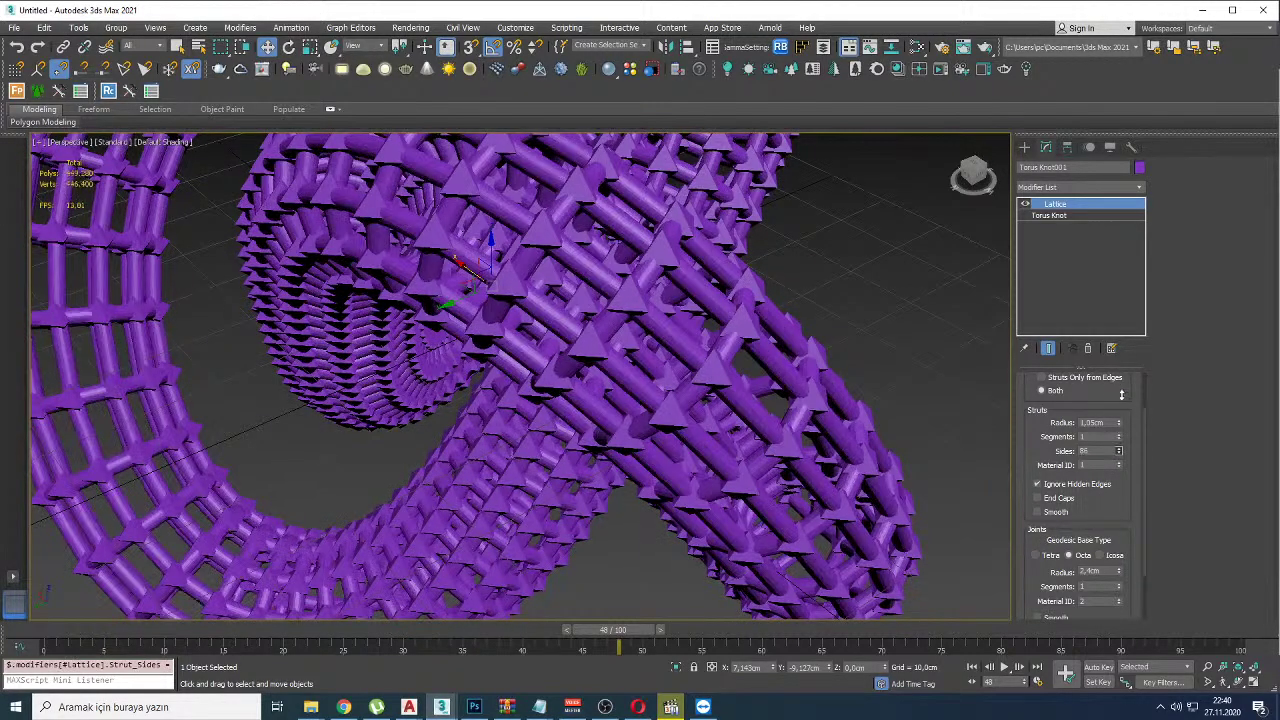
scroll(634, 386, down, 10)
alt+middle_drag(634, 386, 728, 395)
scroll(673, 319, up, 5)
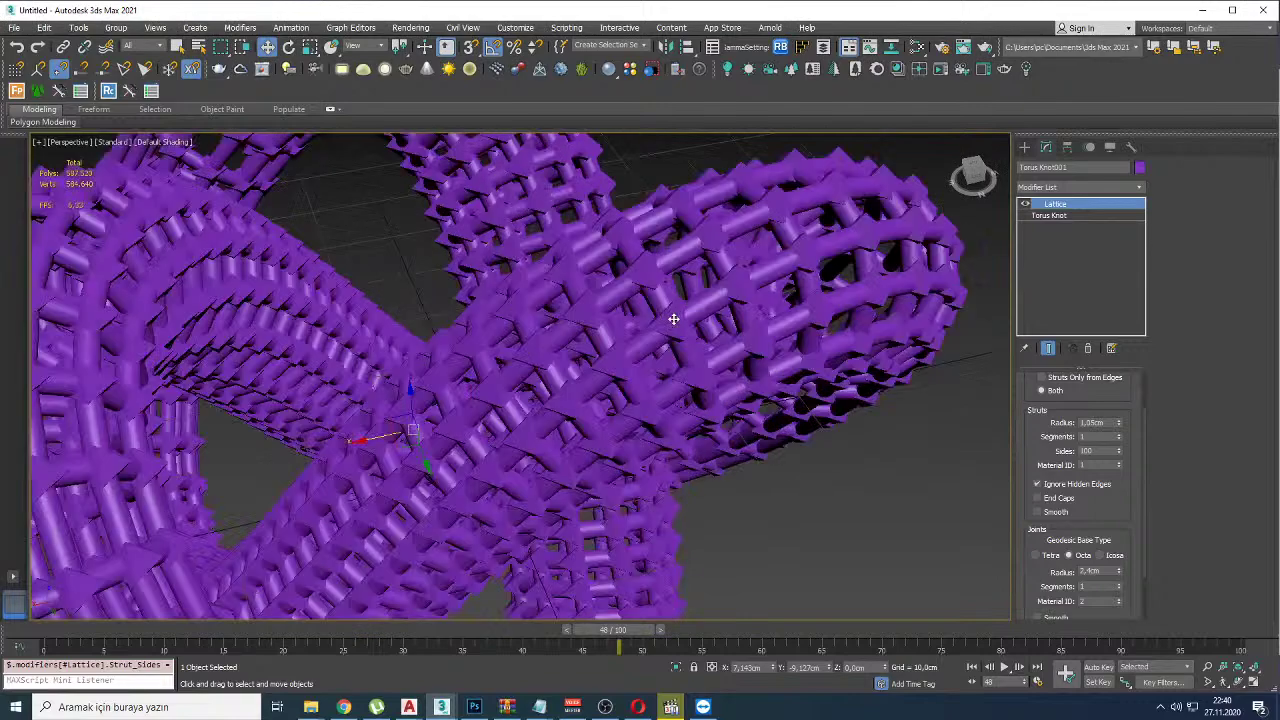
Step: Set Icosa joints at 1.85cm with 4 segments and struts at 0.5cm radius
click(1101, 555)
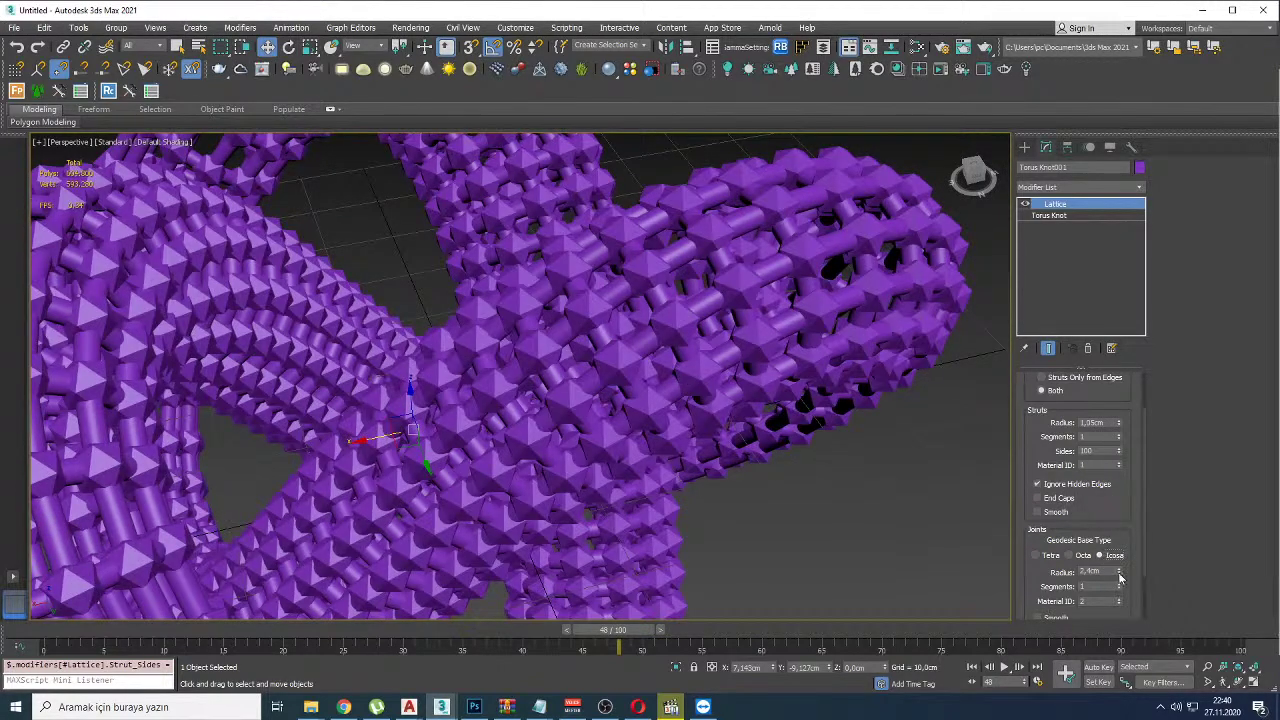
mouse_move(1119, 575)
mouse_down()
mouse_move(1121, 603)
mouse_move(1120, 580)
mouse_up()
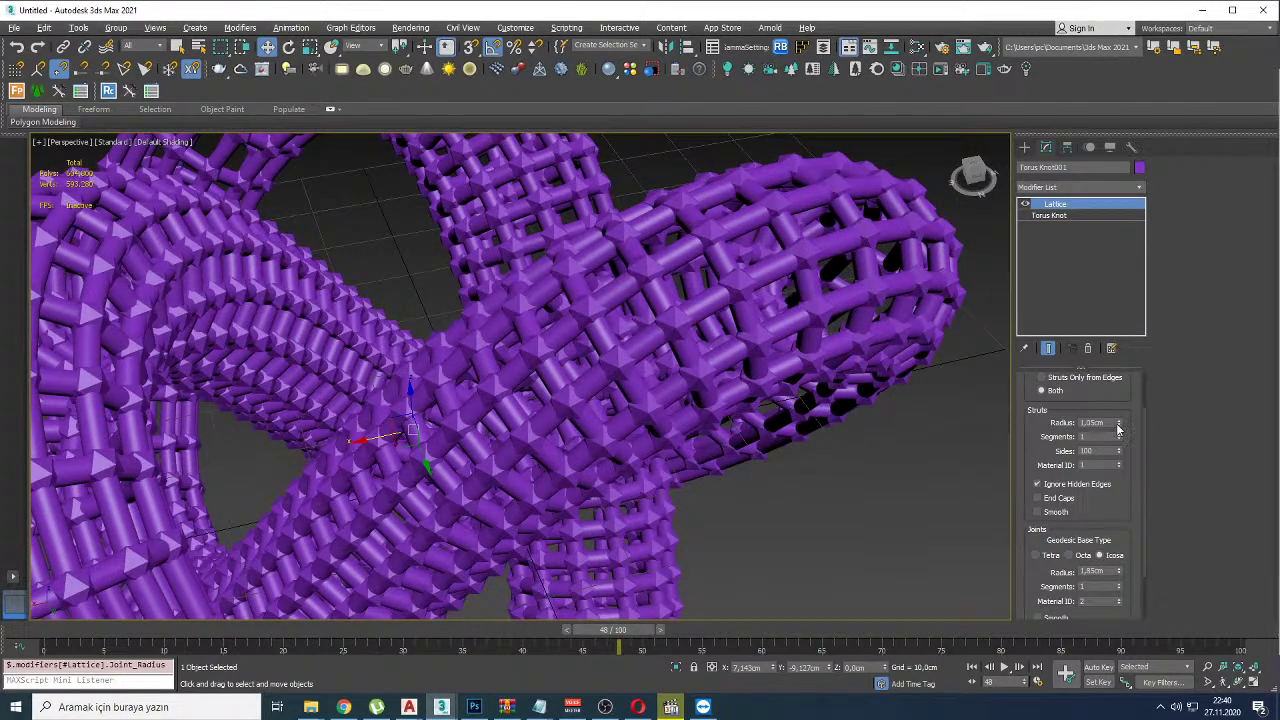
drag(1118, 425, 1118, 445)
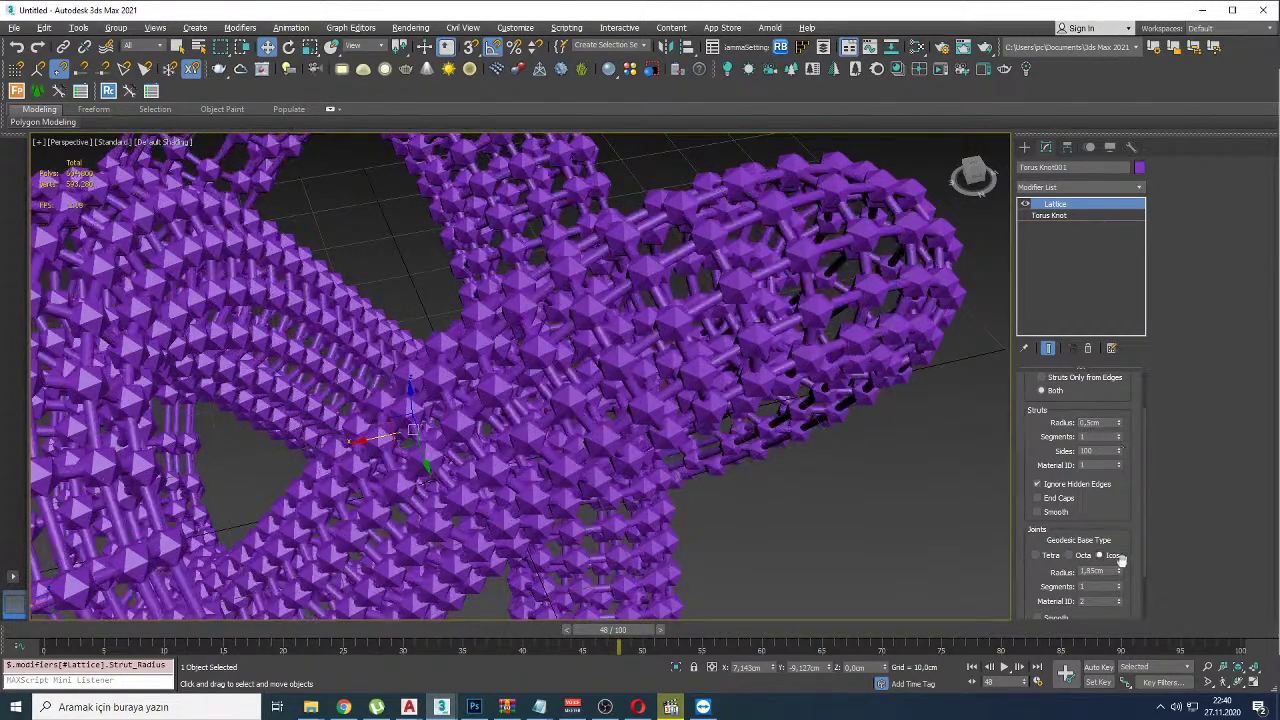
drag(1119, 591, 1117, 580)
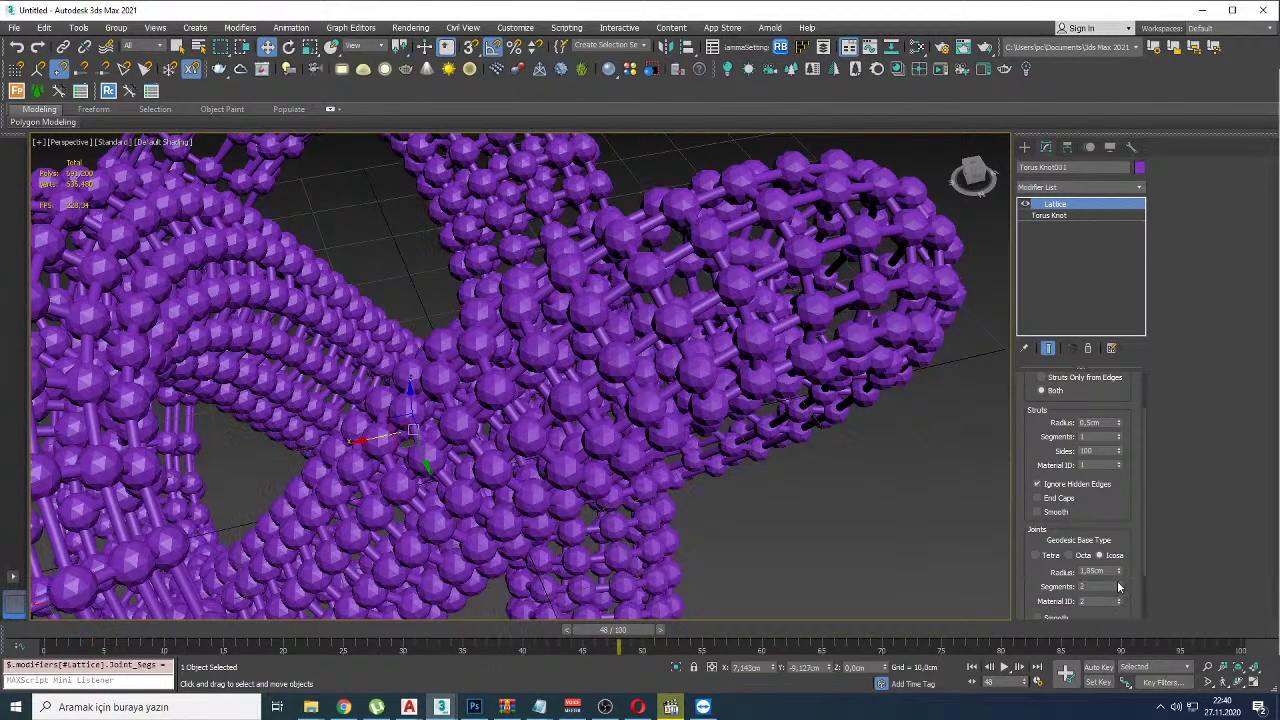
scroll(870, 452, down, 5)
alt+middle_drag(840, 455, 772, 389)
scroll(847, 387, up, 3)
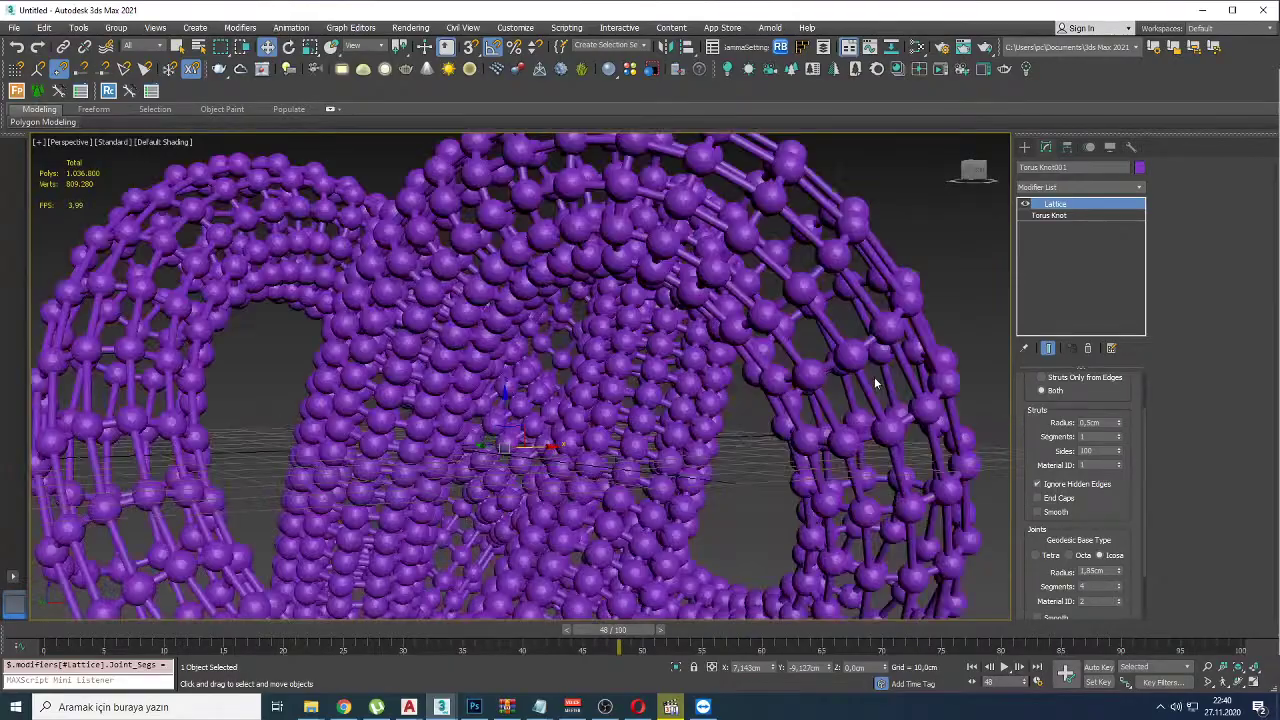
key(alt+Tab)
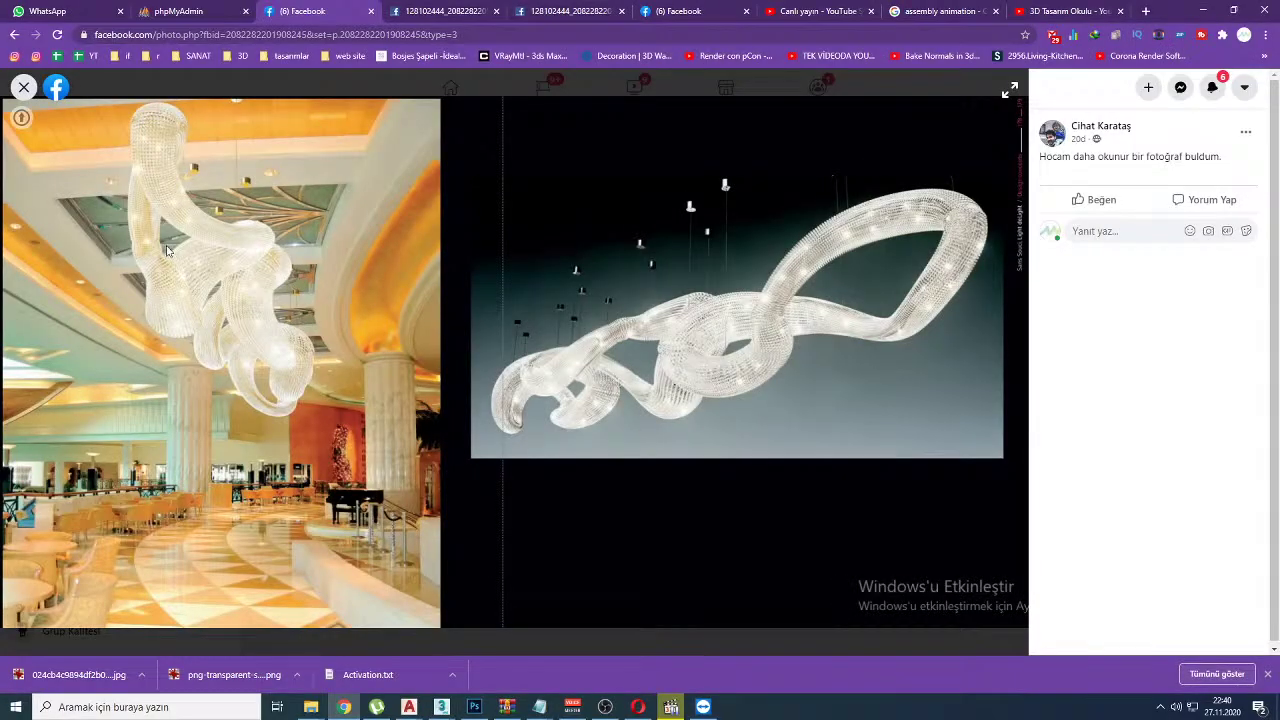
Step: Return to 3ds Max and orbit the lattice knot to a new angle
key(alt+Tab)
mouse_move(600, 408)
alt+middle_down()
mouse_move(610, 415)
mouse_move(594, 425)
alt+middle_up()
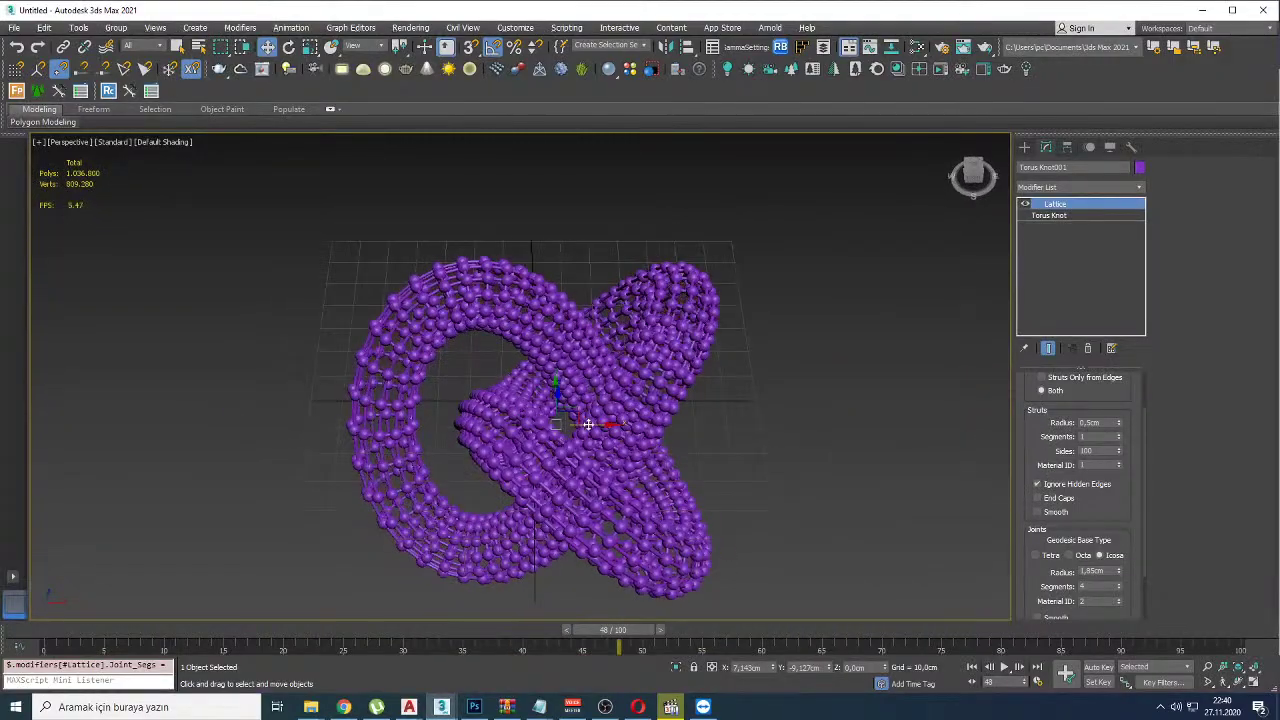
scroll(594, 425, up, 4)
scroll(578, 422, down, 5)
Step: Circle the chandelier's curl in red on the reference photo, then clear the marks
key(alt+Tab)
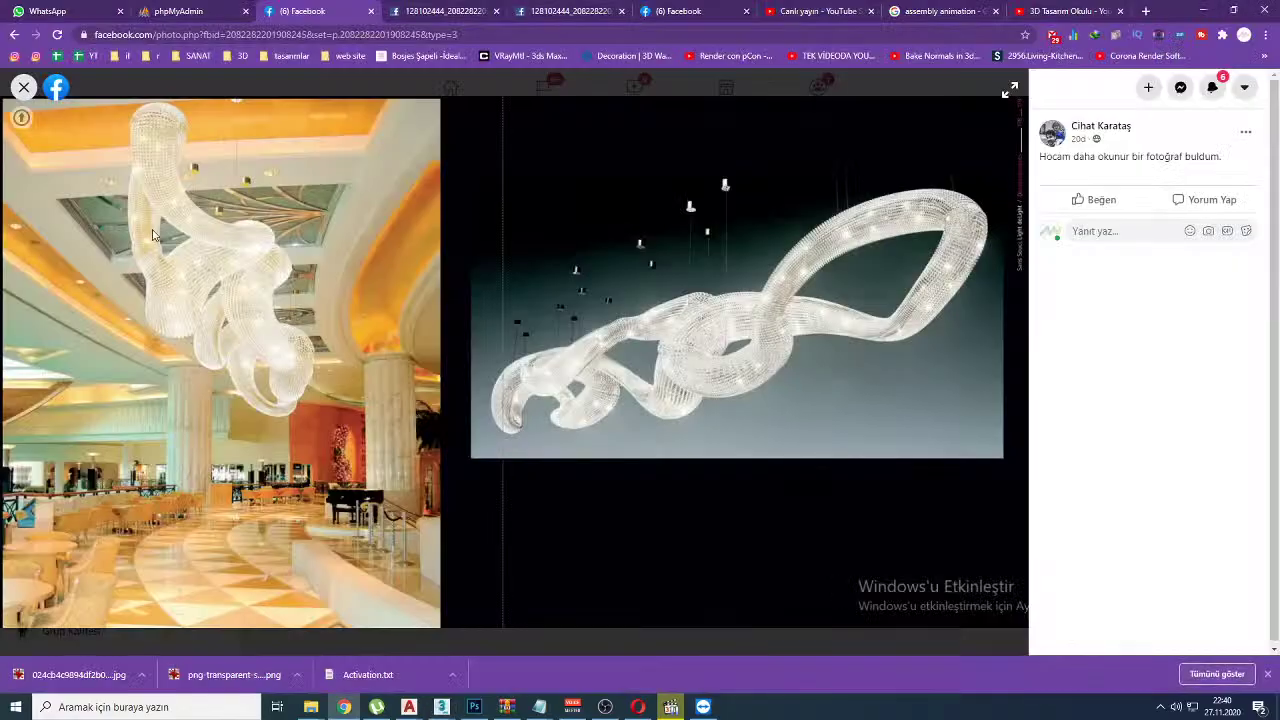
mouse_move(185, 182)
mouse_down()
mouse_move(172, 246)
mouse_move(187, 204)
mouse_move(224, 227)
mouse_move(262, 228)
mouse_up()
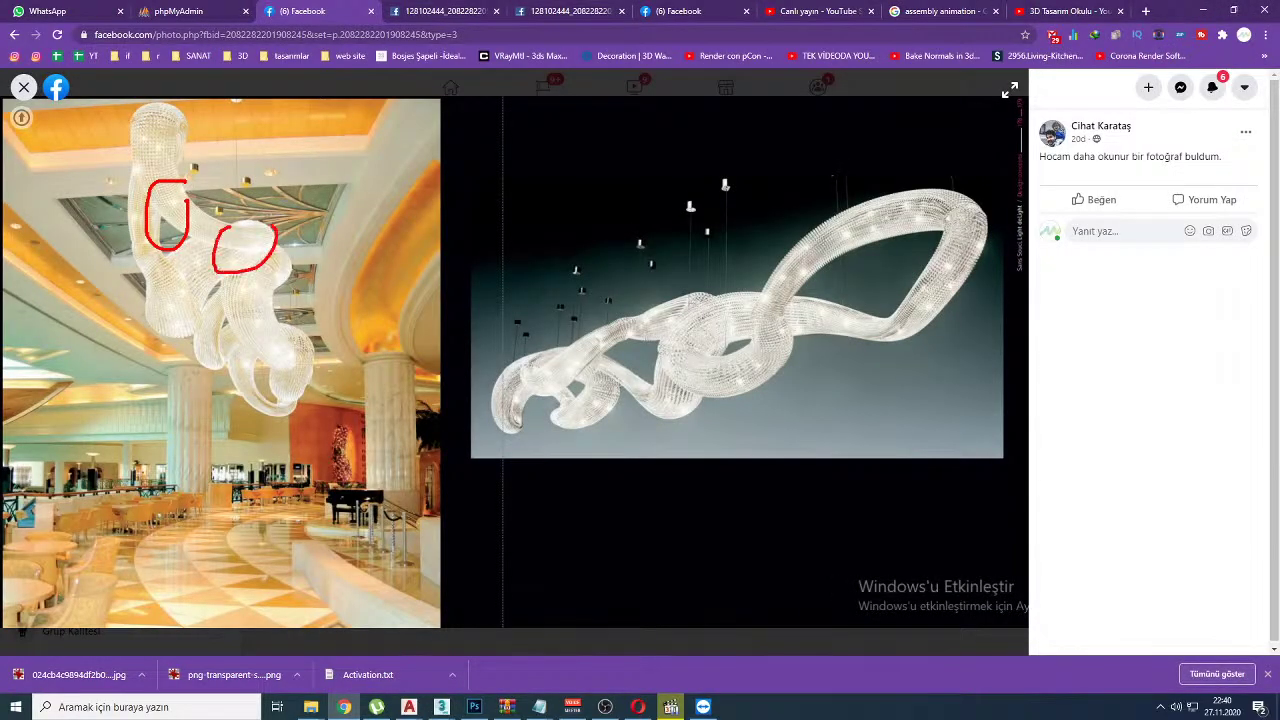
key(Escape)
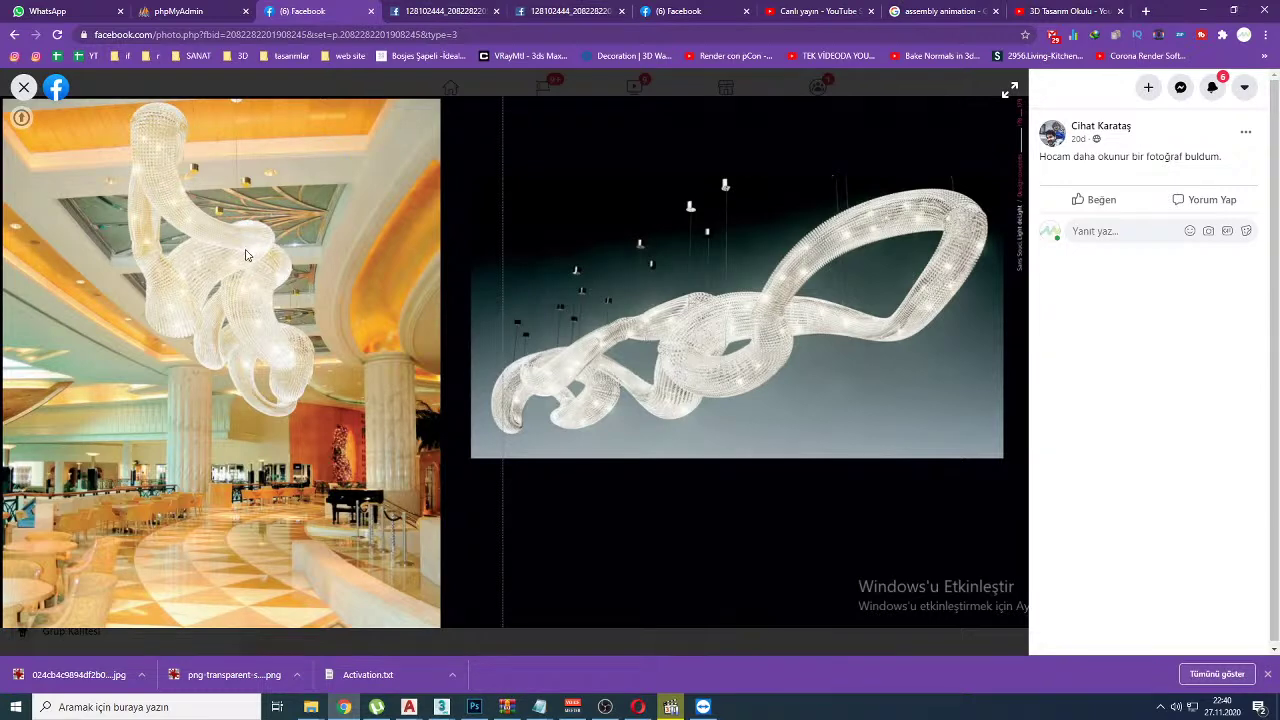
drag(213, 225, 190, 238)
key(Escape)
Step: Shift the lattice knot along X, recheck the reference photo, and orbit the view
key(alt+Tab)
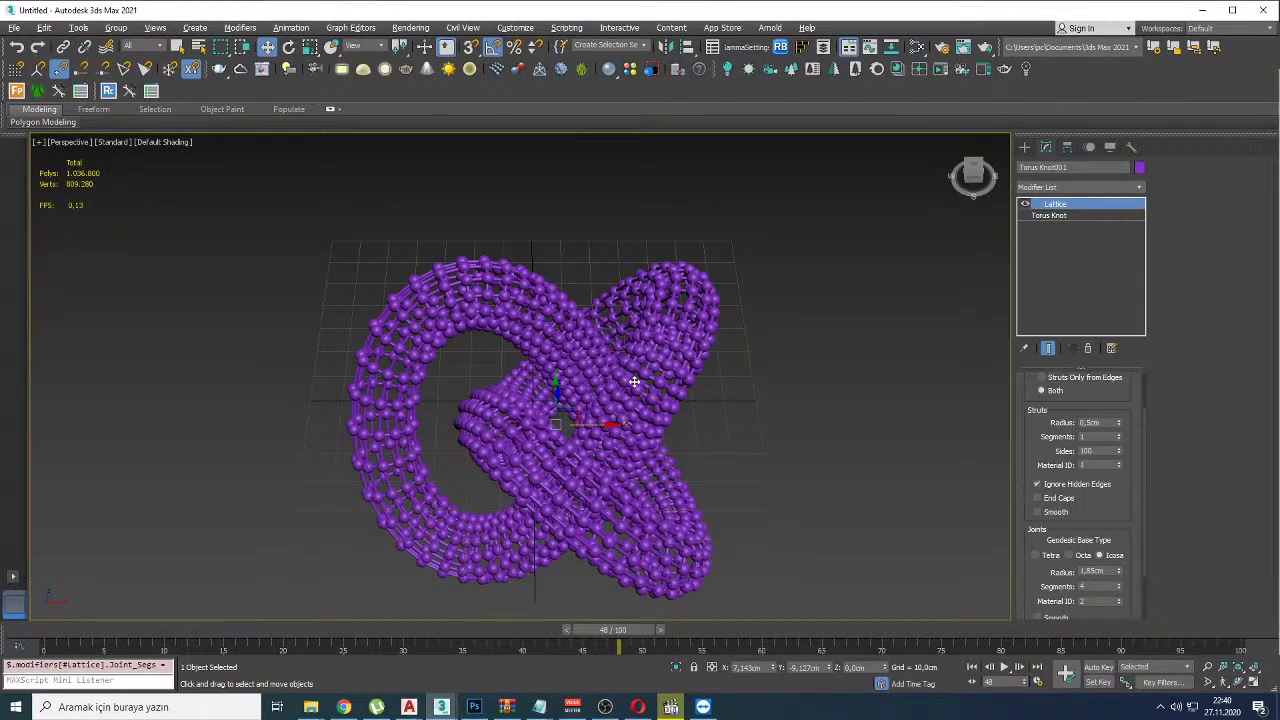
drag(618, 391, 662, 411)
scroll(638, 351, up, 10)
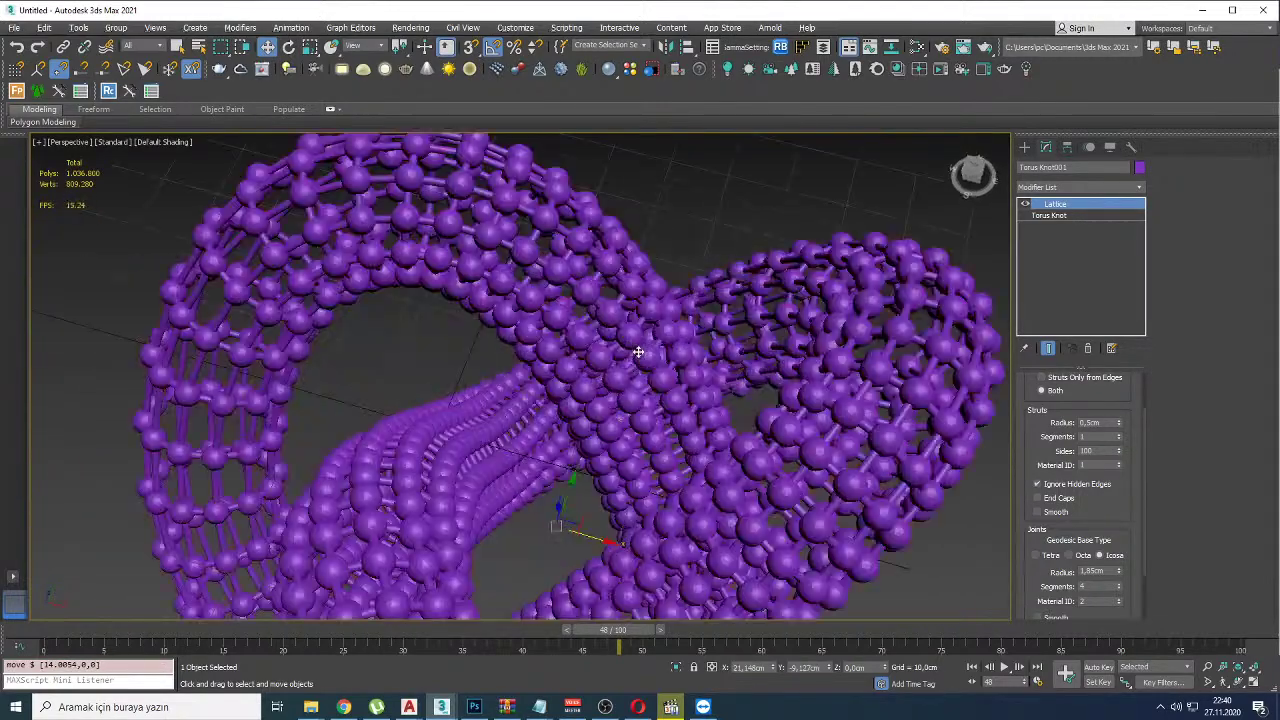
scroll(638, 351, down, 8)
scroll(651, 377, up, 3)
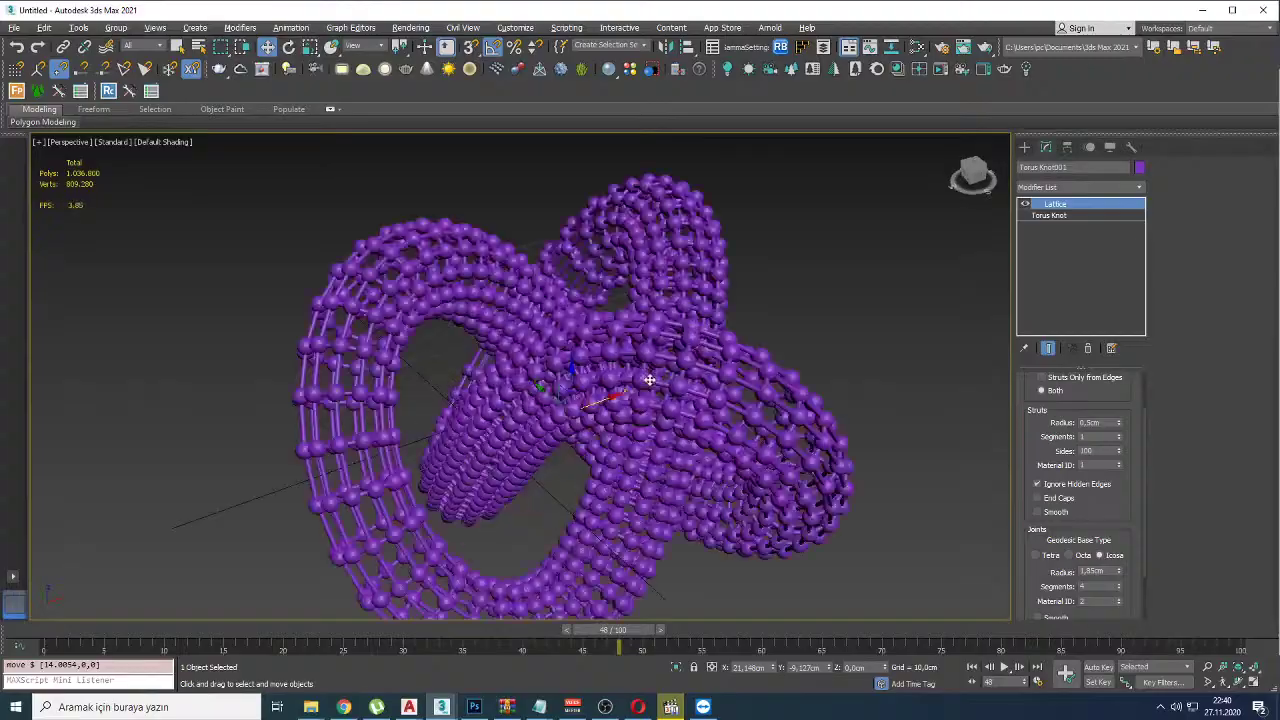
key(alt+Tab)
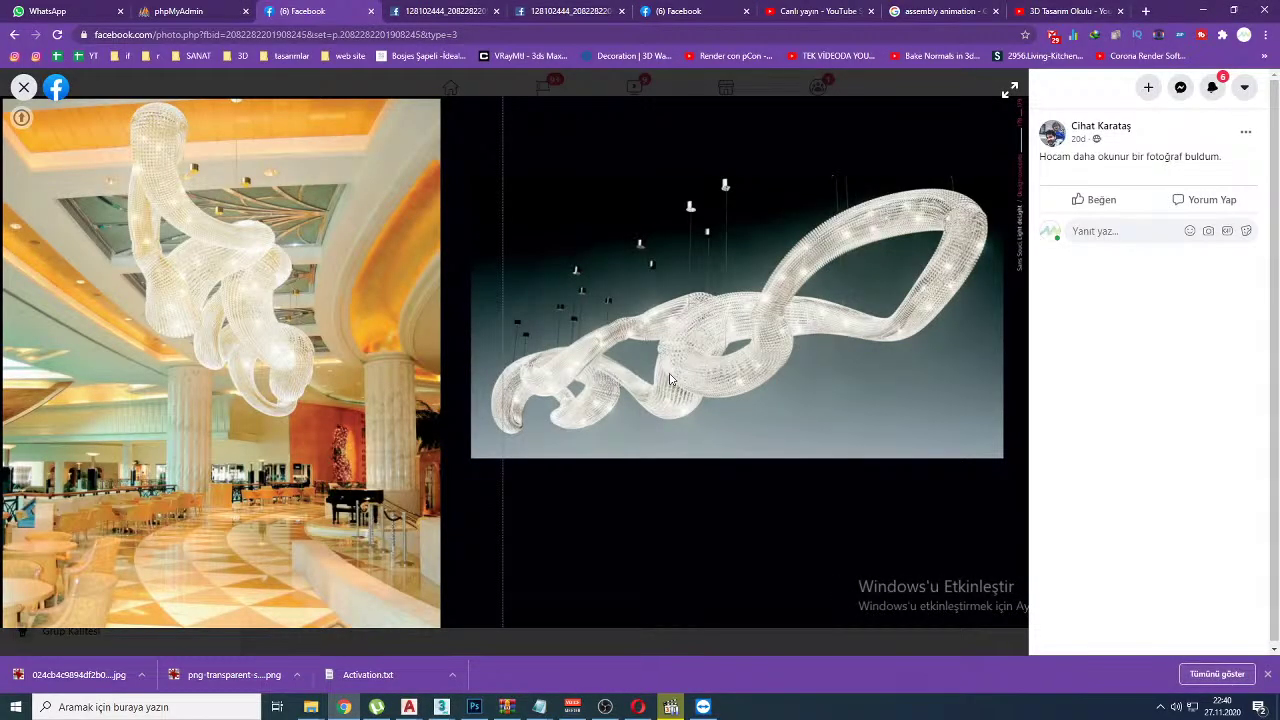
key(alt+Tab)
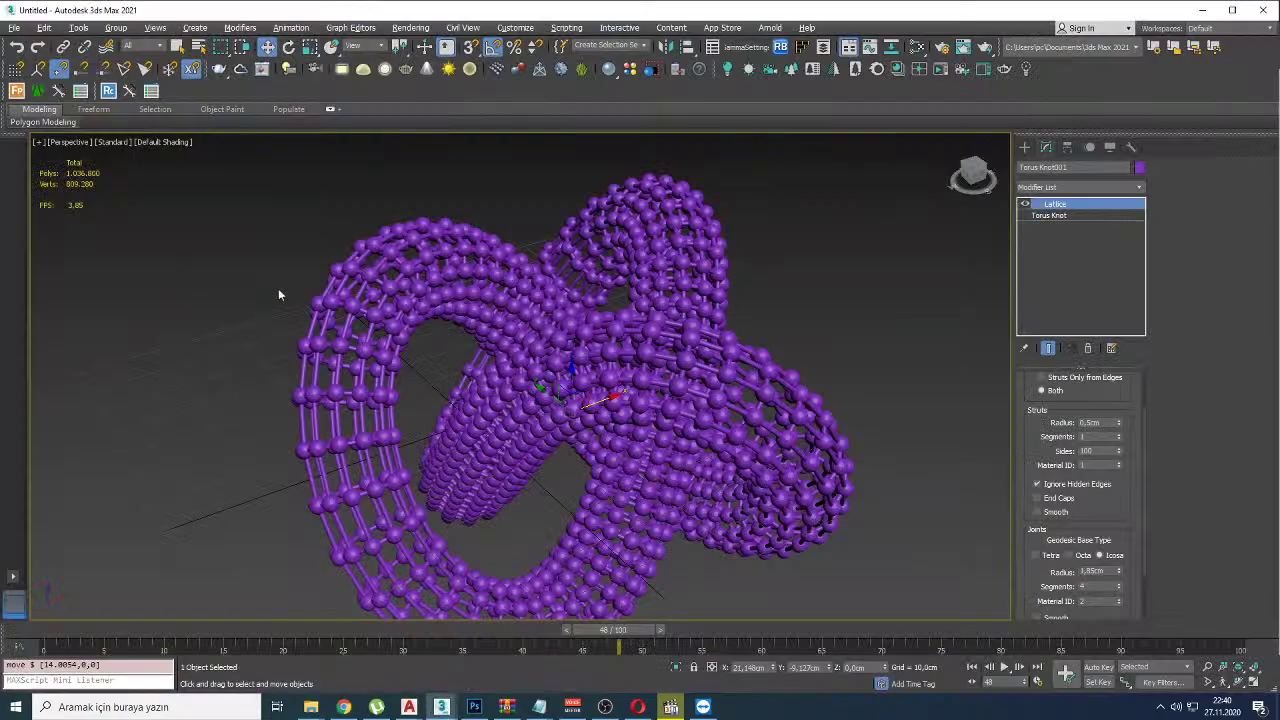
alt+middle_drag(713, 390, 619, 341)
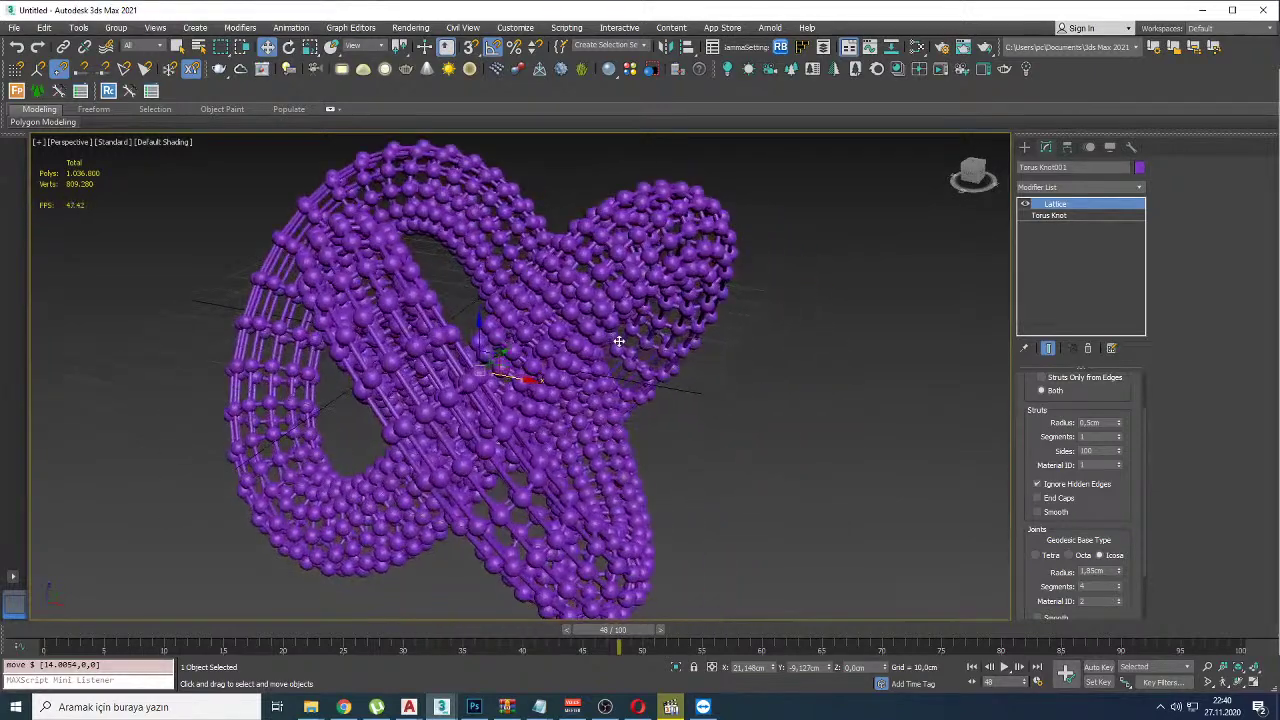
Step: Add a V-Ray dome light to the scene, accepting V-Ray as the current renderer
click(363, 68)
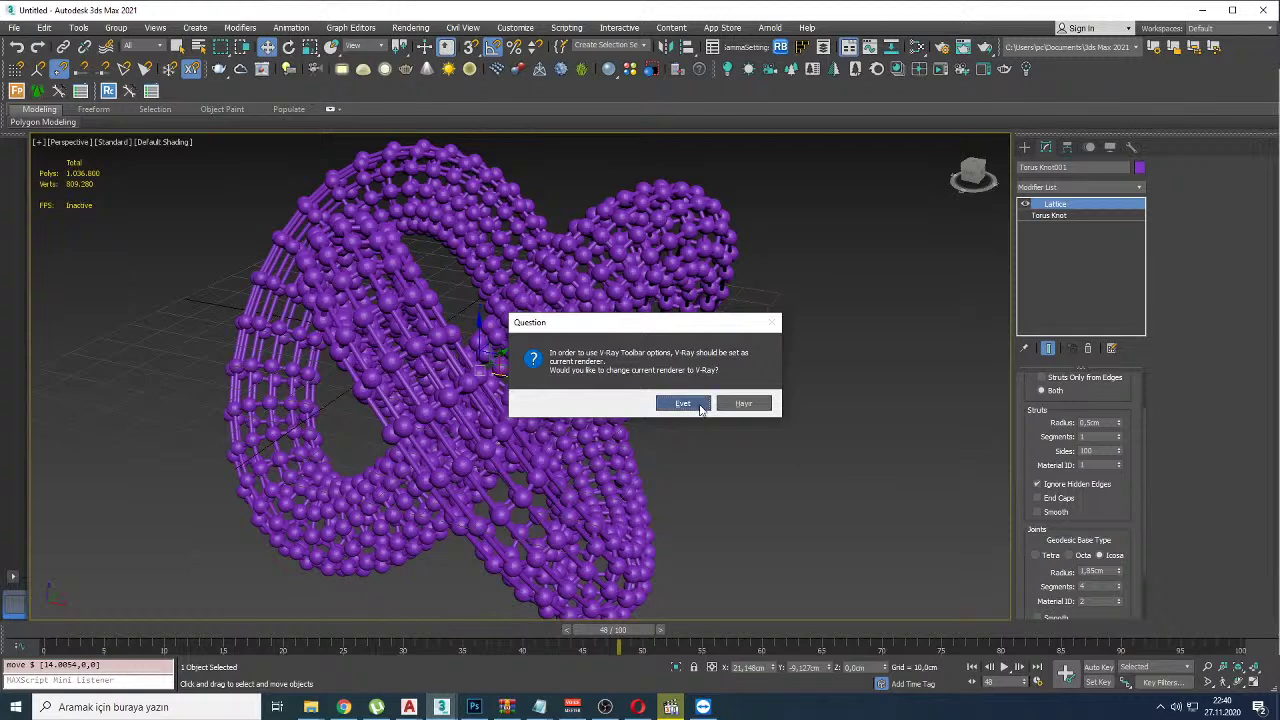
click(683, 403)
click(891, 430)
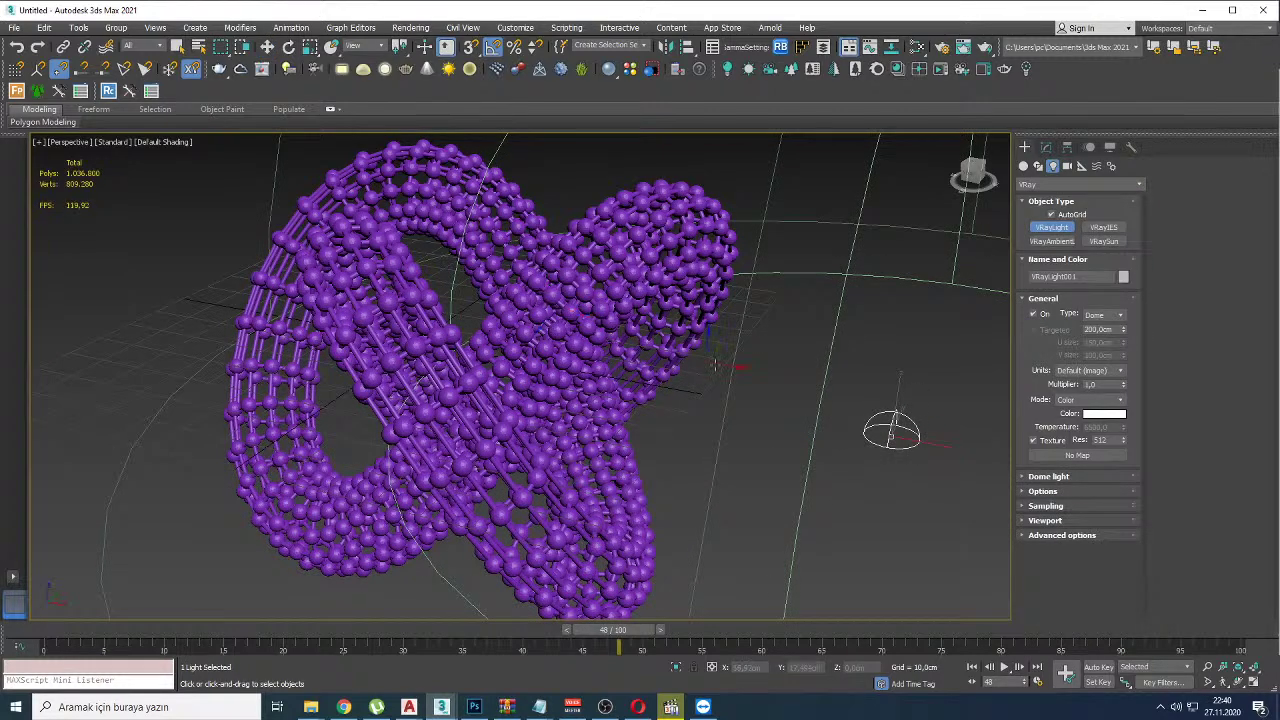
key(w)
Step: Give the dome light a VRayBitmap texture from the texture map browser
click(1046, 147)
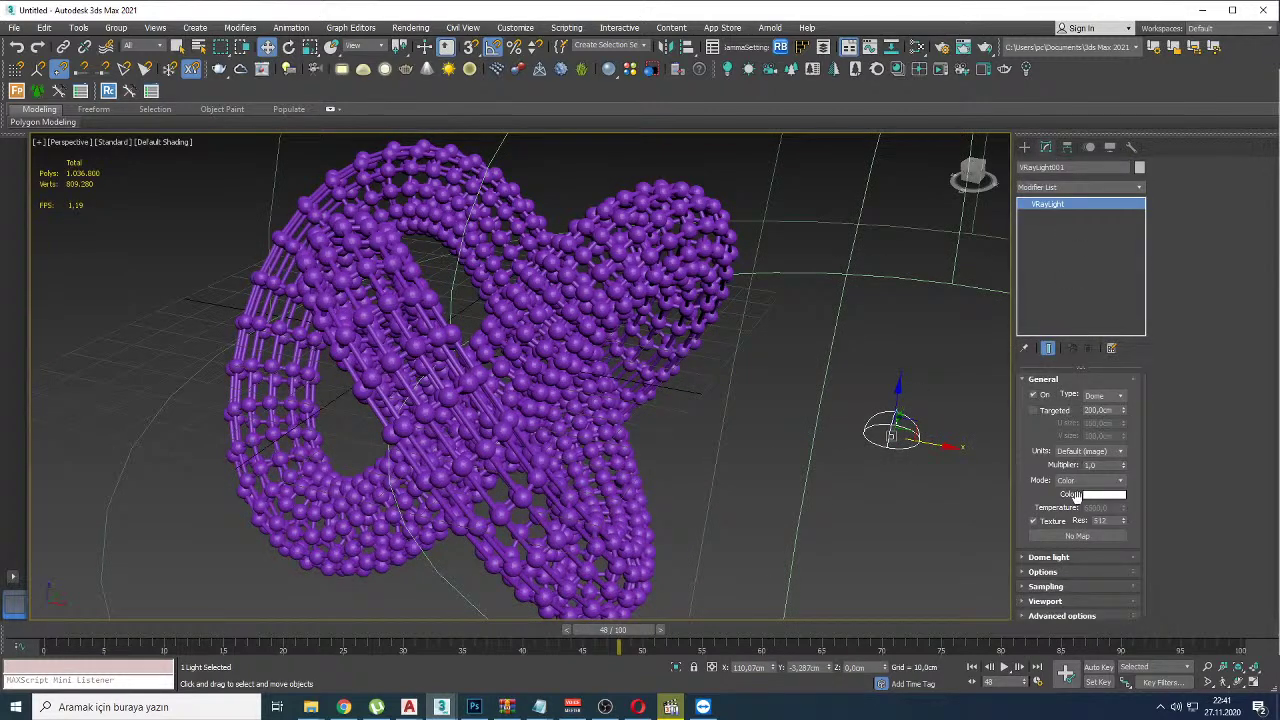
click(1076, 536)
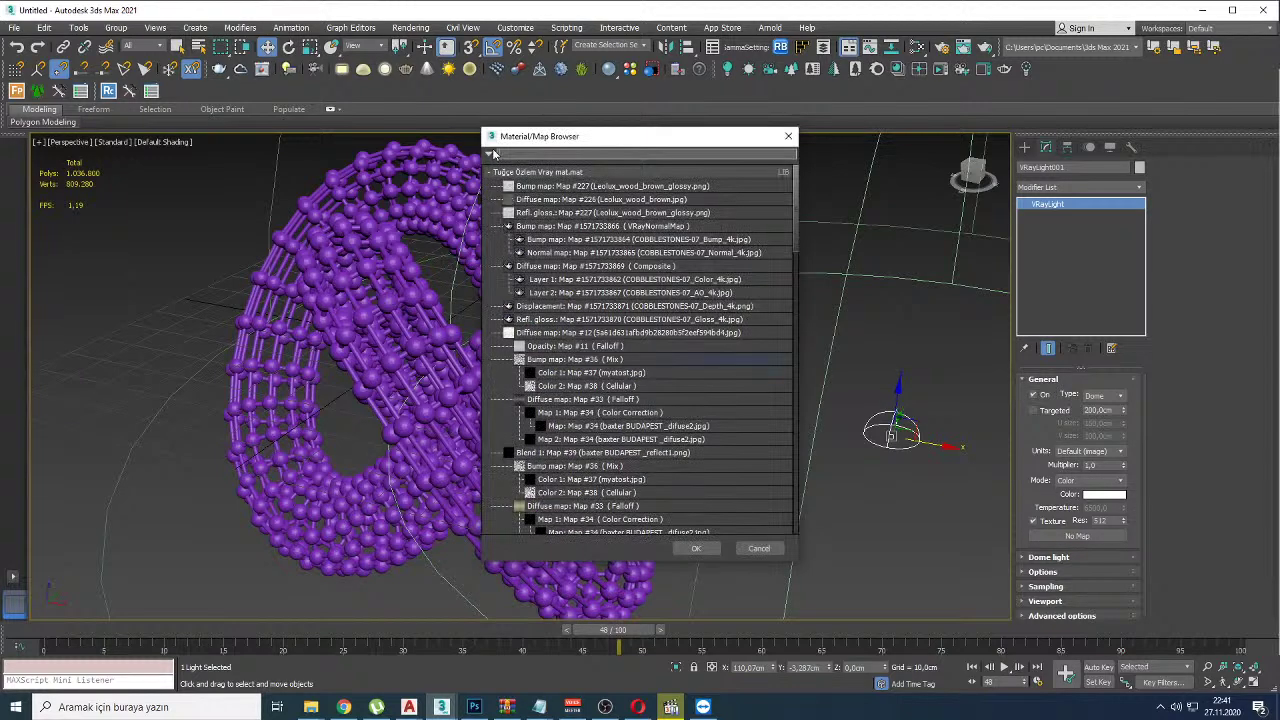
text(vrayb)
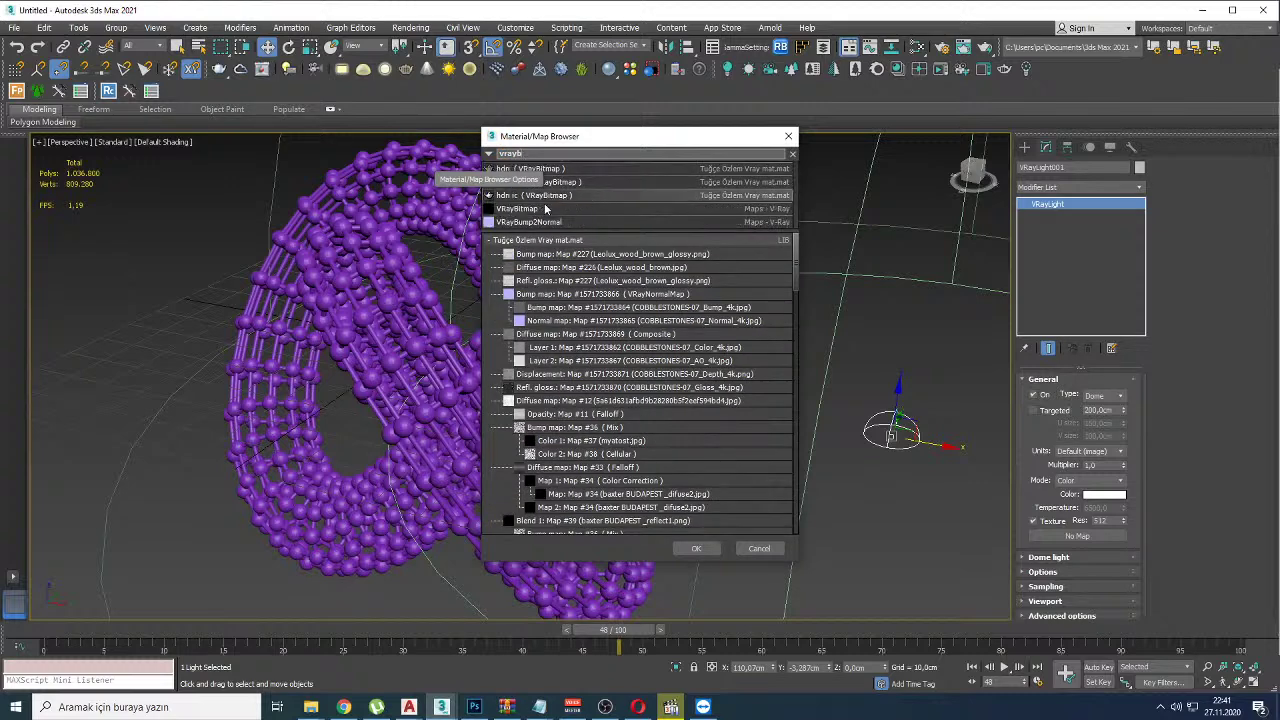
double_click(512, 208)
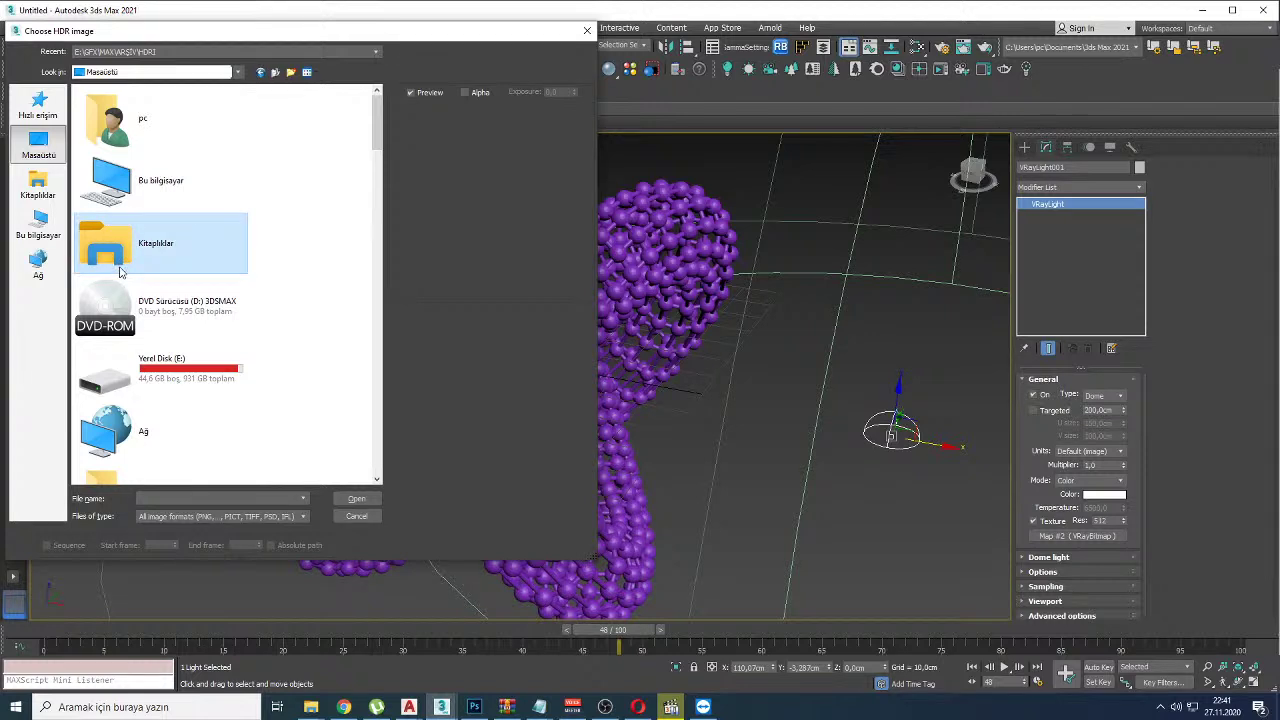
Step: Load an HDR image from the HDRI\Interior_HDRI_Free_Pack_by_Maxime_Roz folder into the dome light
scroll(153, 229, down, 10)
click(170, 133)
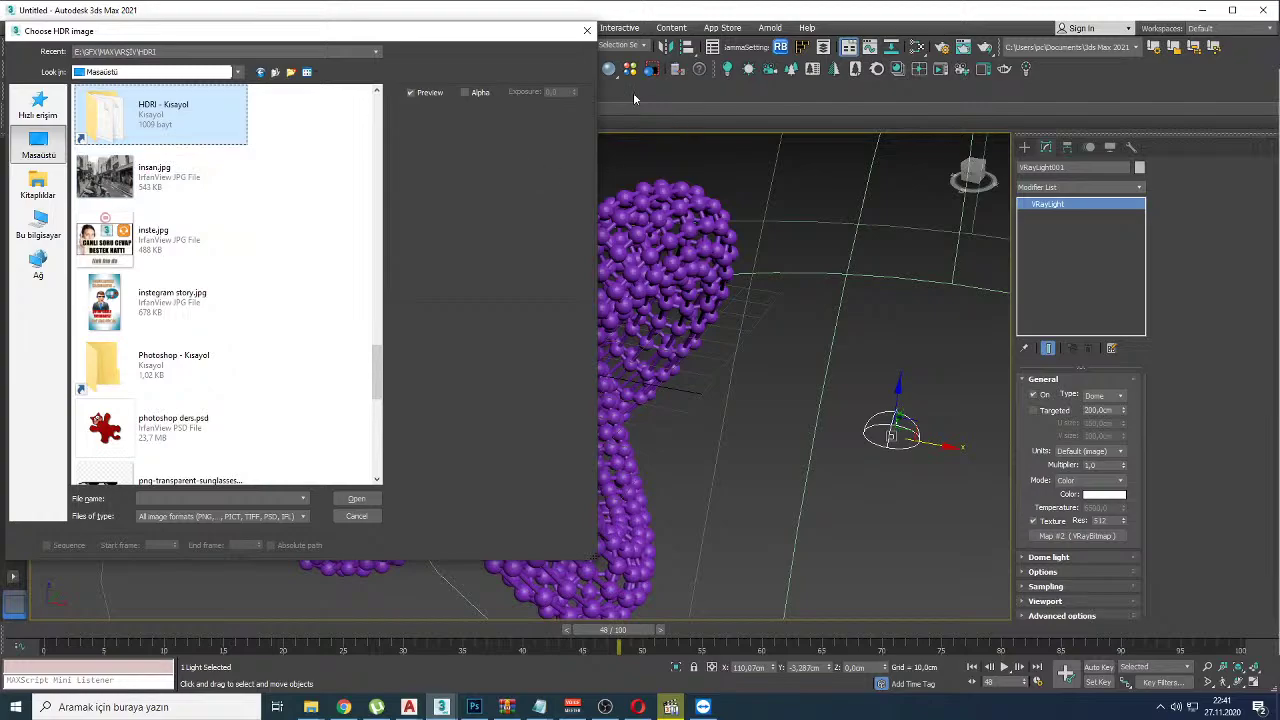
key(alt+Tab)
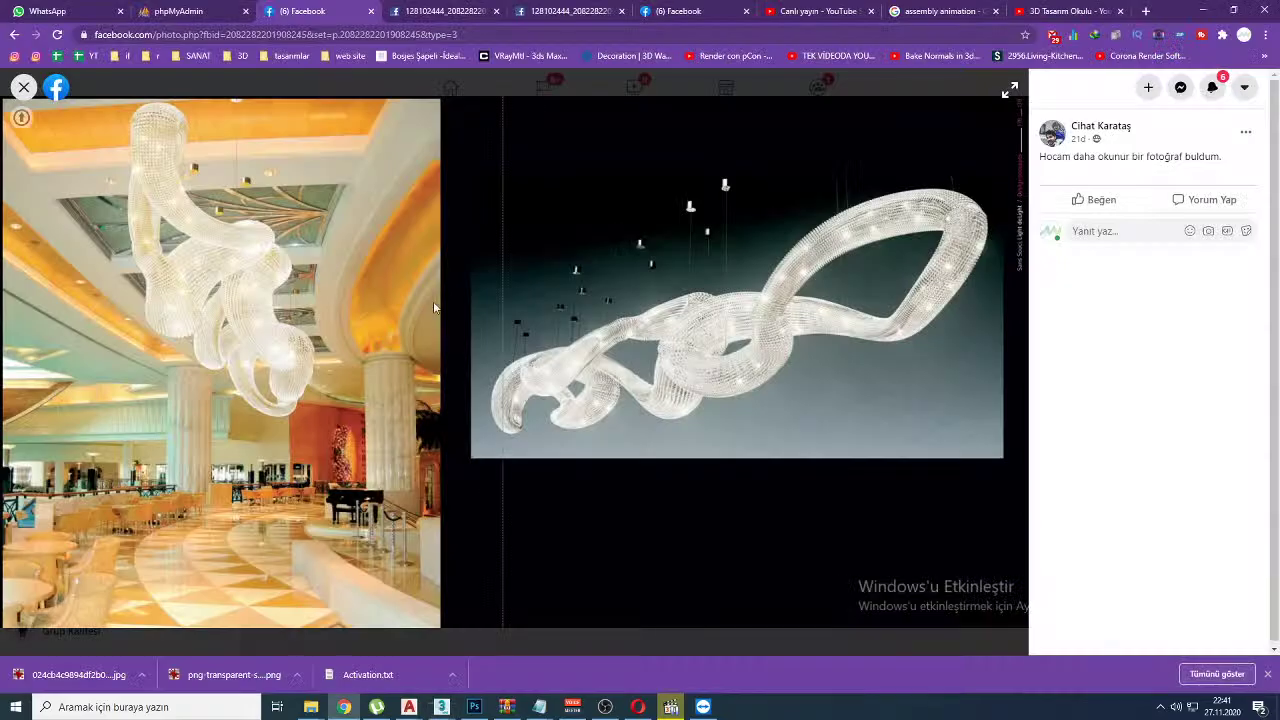
key(alt+Tab)
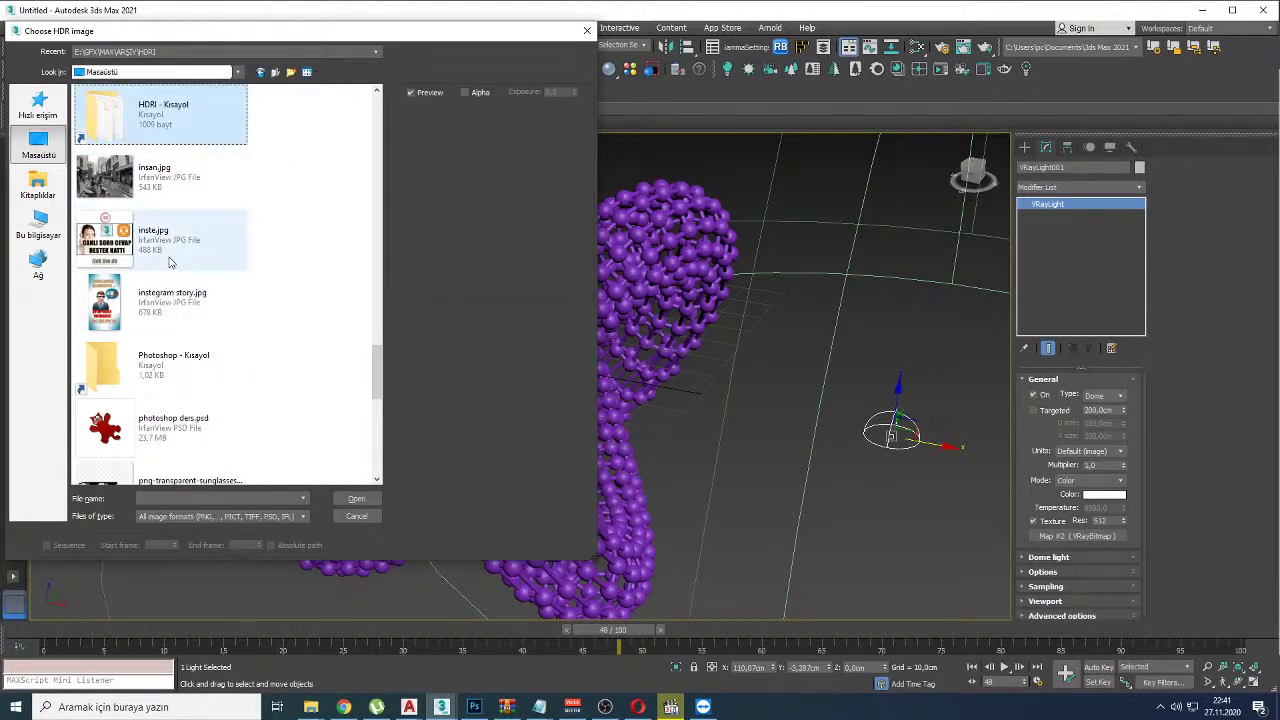
double_click(193, 118)
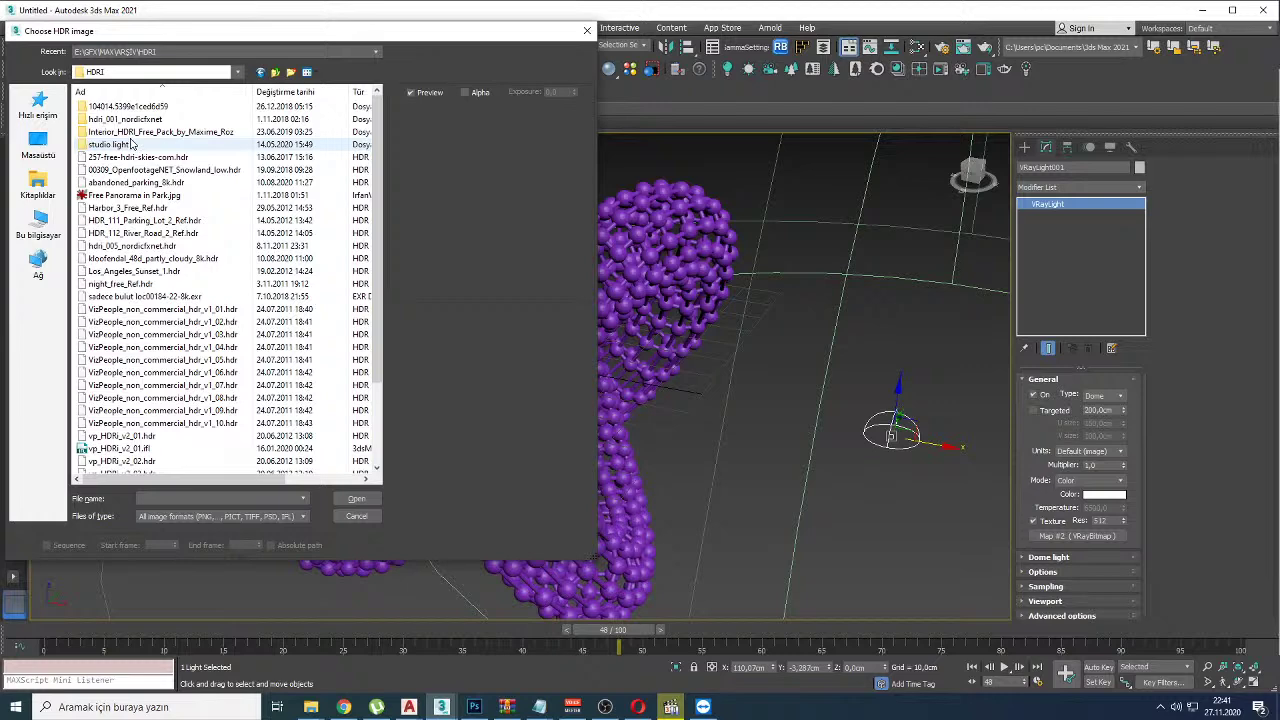
double_click(110, 144)
key(BackSpace)
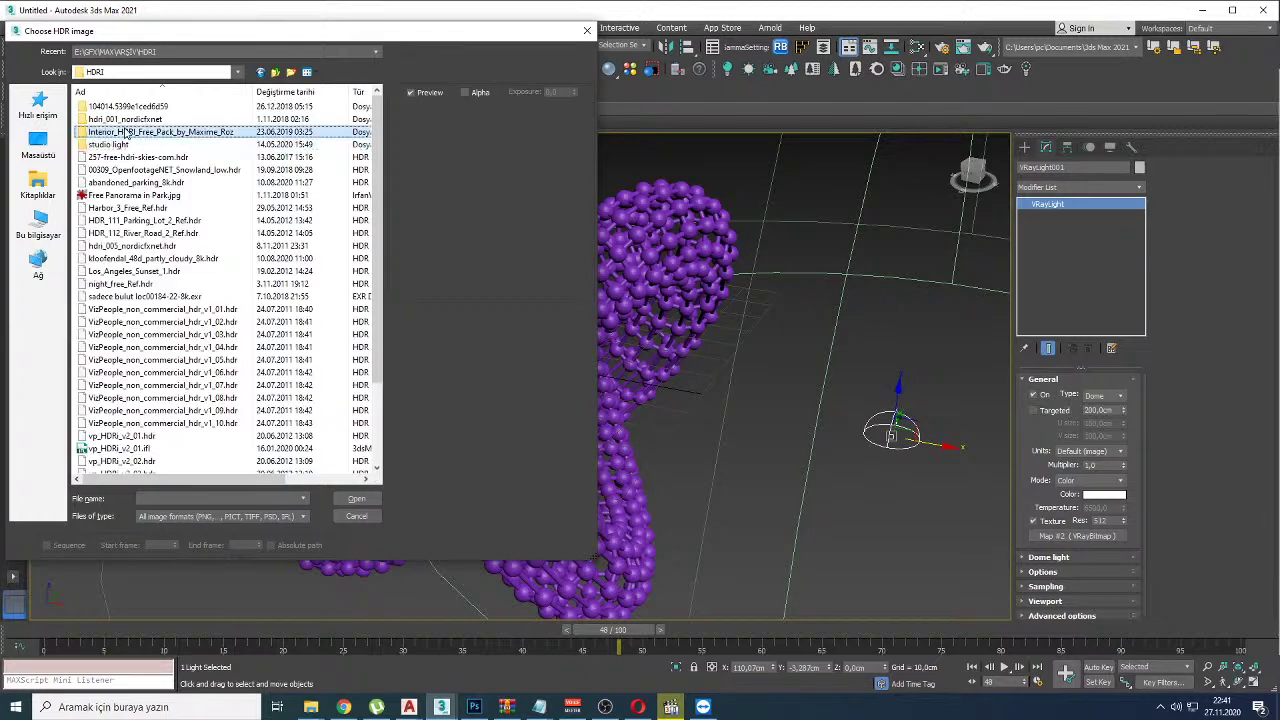
double_click(130, 134)
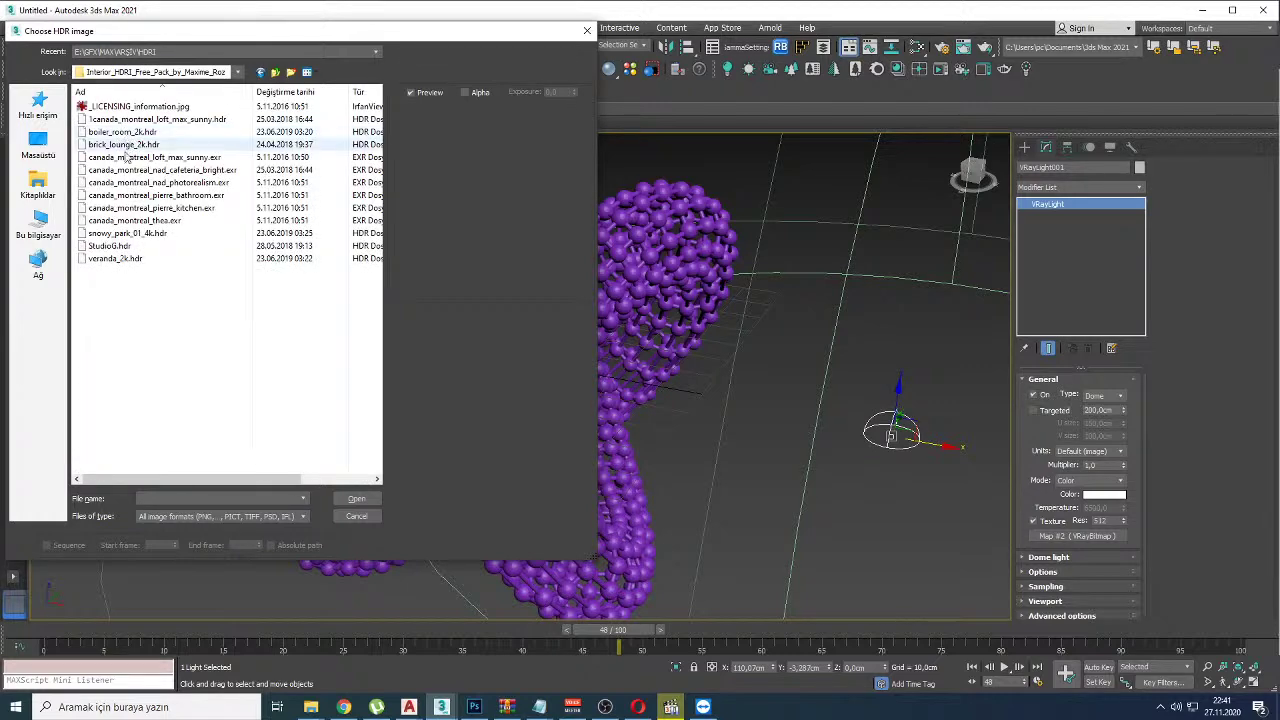
double_click(118, 222)
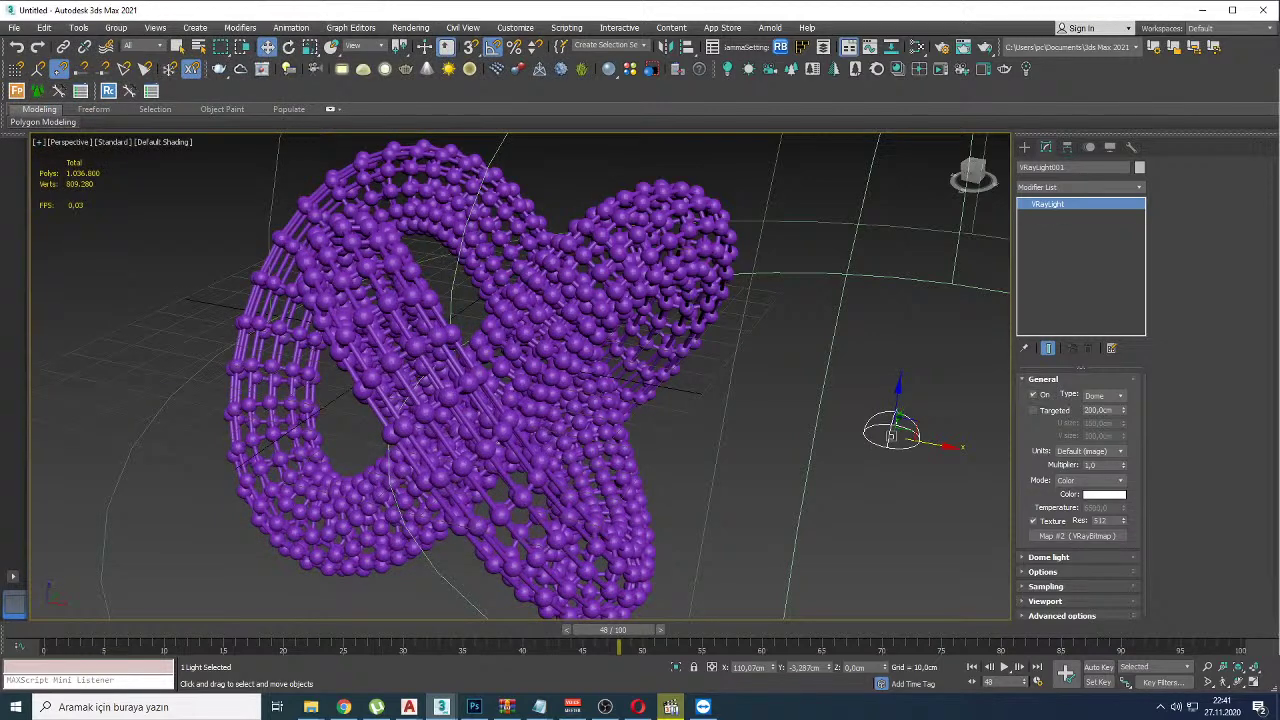
Step: With the torus knot selected, set Material #28's reflection colour to white in the Slate Material Editor
click(682, 249)
key(m)
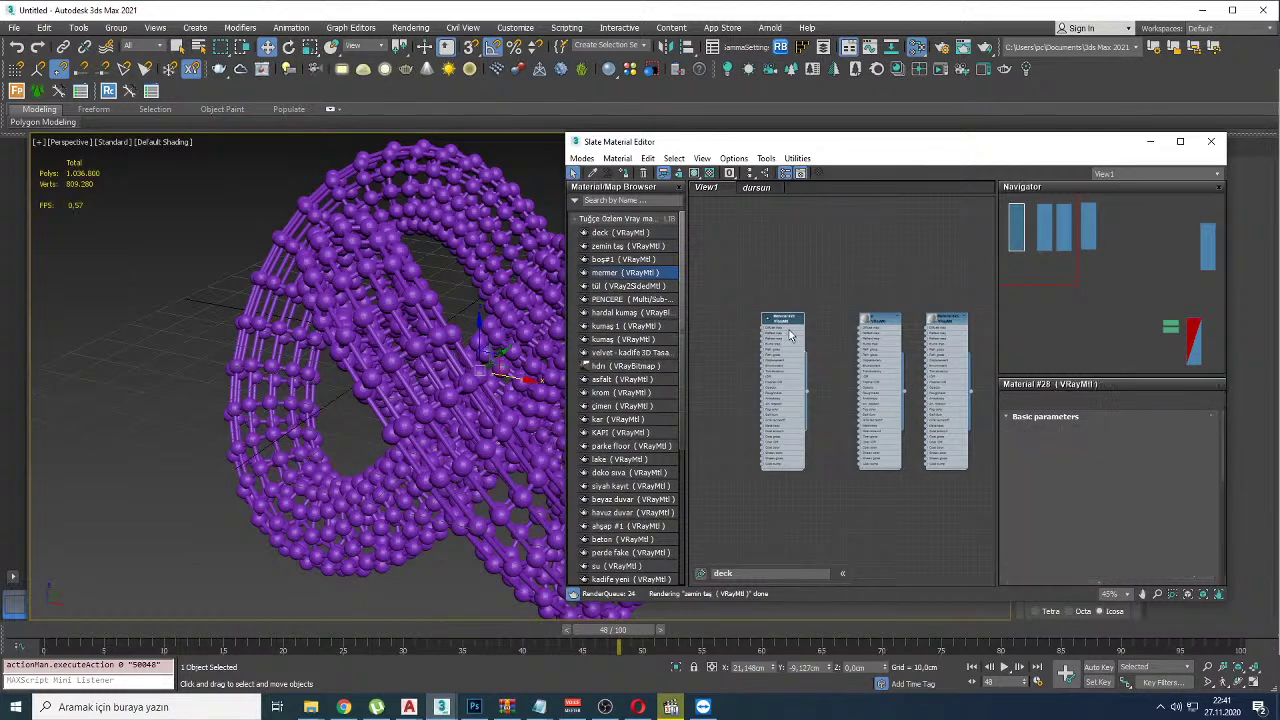
double_click(790, 335)
scroll(790, 335, up, 5)
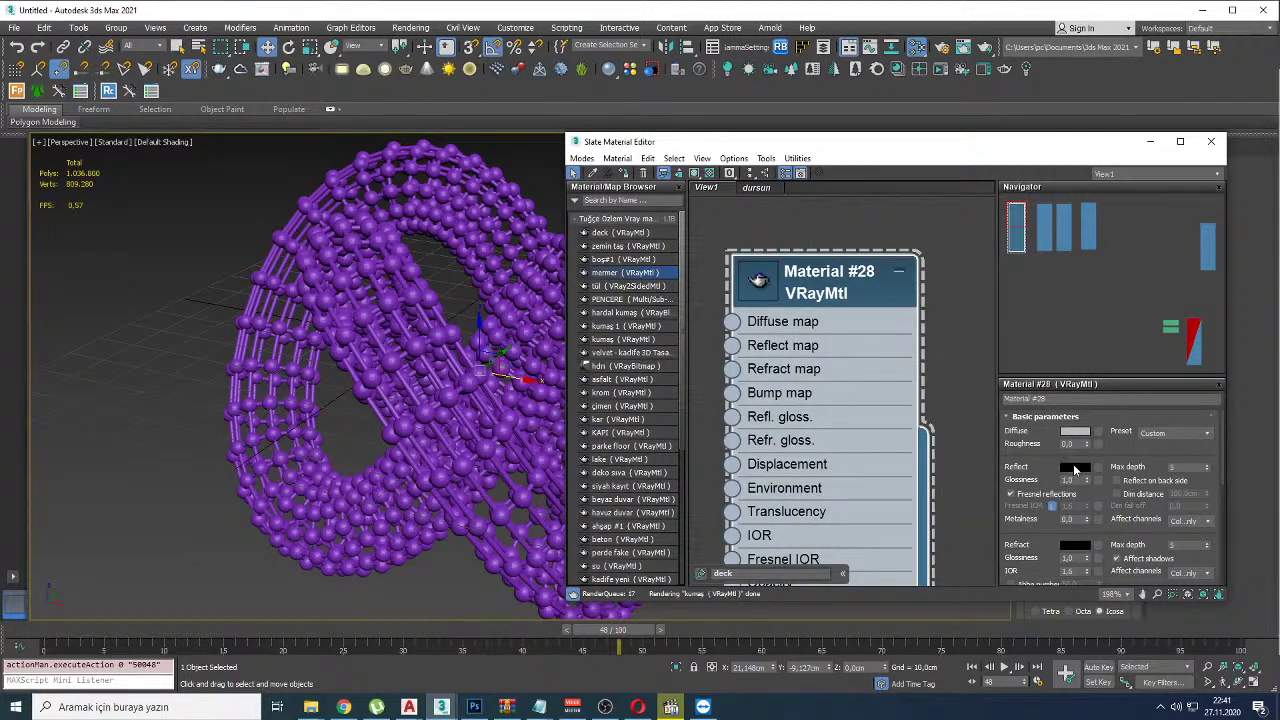
click(1075, 467)
drag(440, 153, 515, 153)
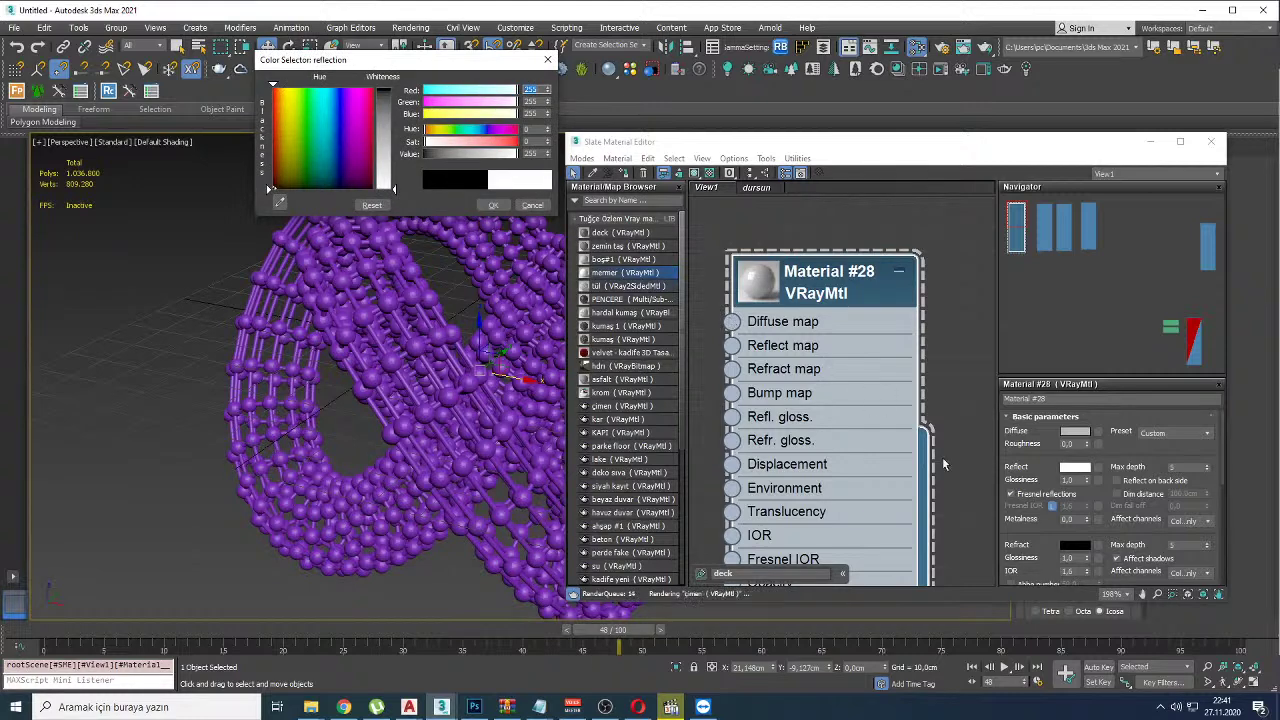
click(493, 205)
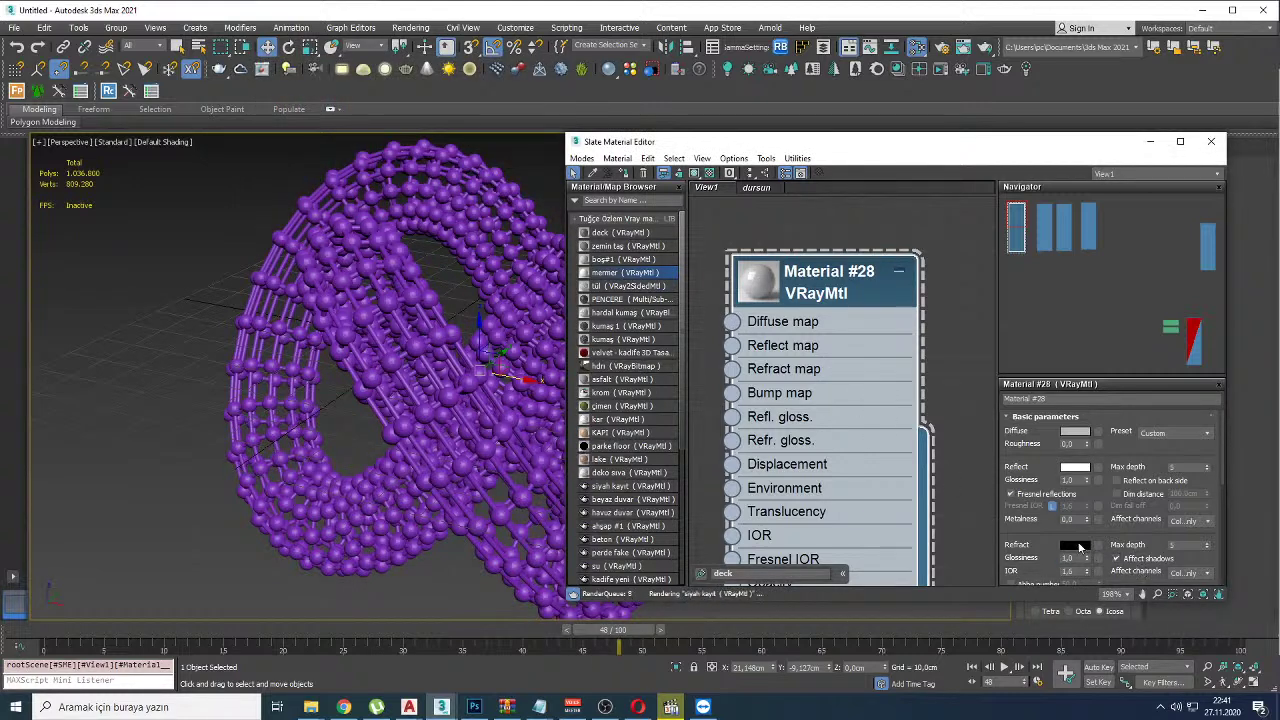
Step: Set Material #28's refraction colour to white and assign the material to the torus knot
click(1075, 545)
drag(430, 153, 518, 153)
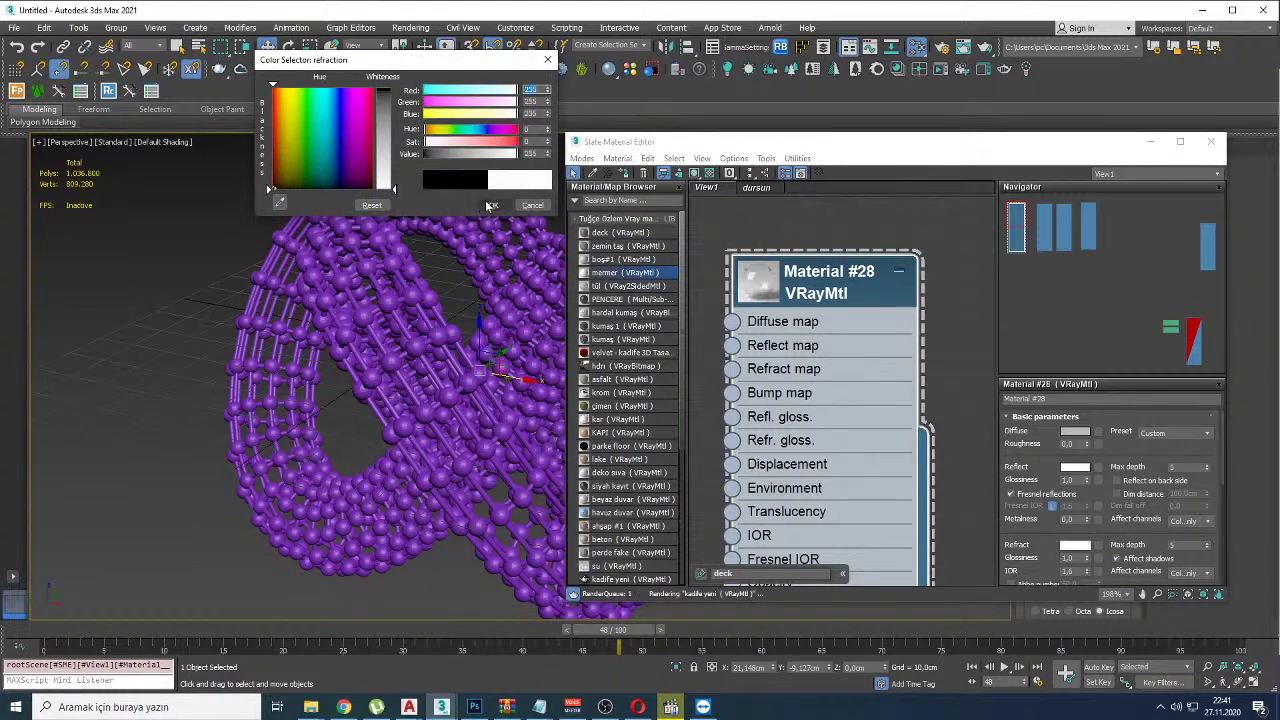
middle_drag(880, 487, 835, 304)
scroll(835, 304, down, 1)
drag(880, 437, 338, 283)
drag(645, 143, 847, 205)
Step: Render the lattice knot in the V-Ray Frame Buffer and compare it with the chandelier reference photo
right_click(545, 232)
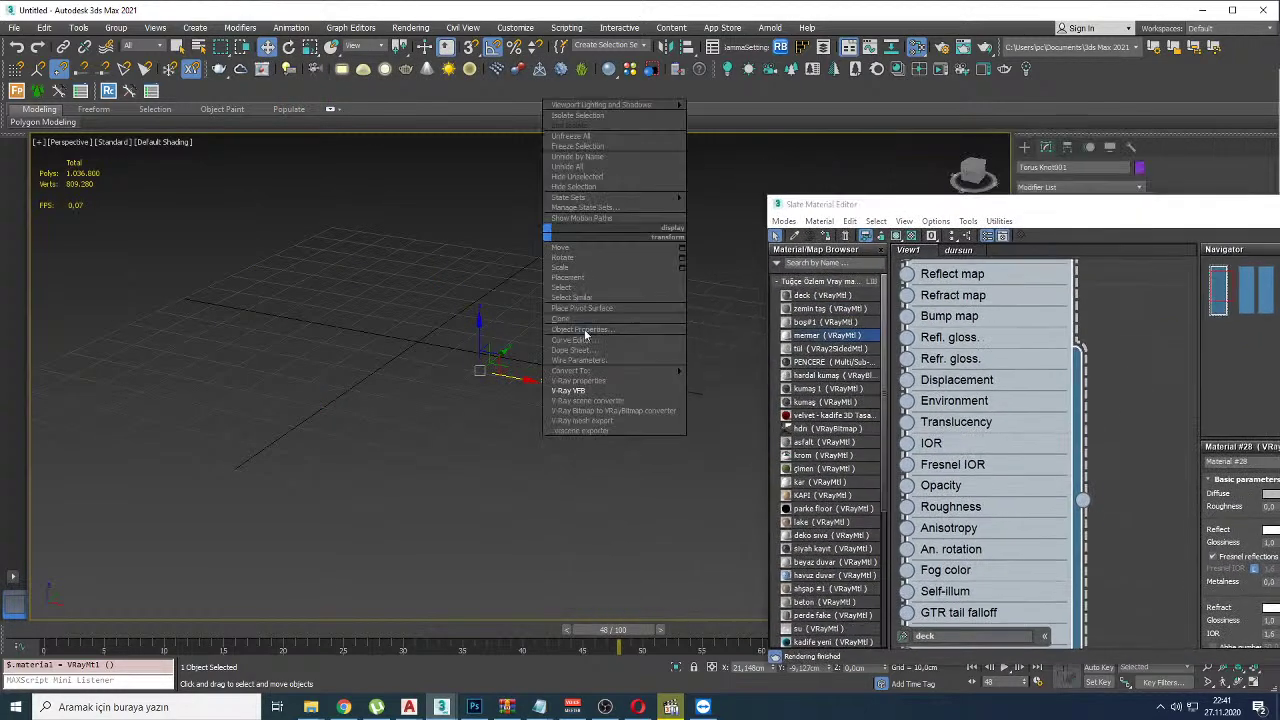
click(575, 392)
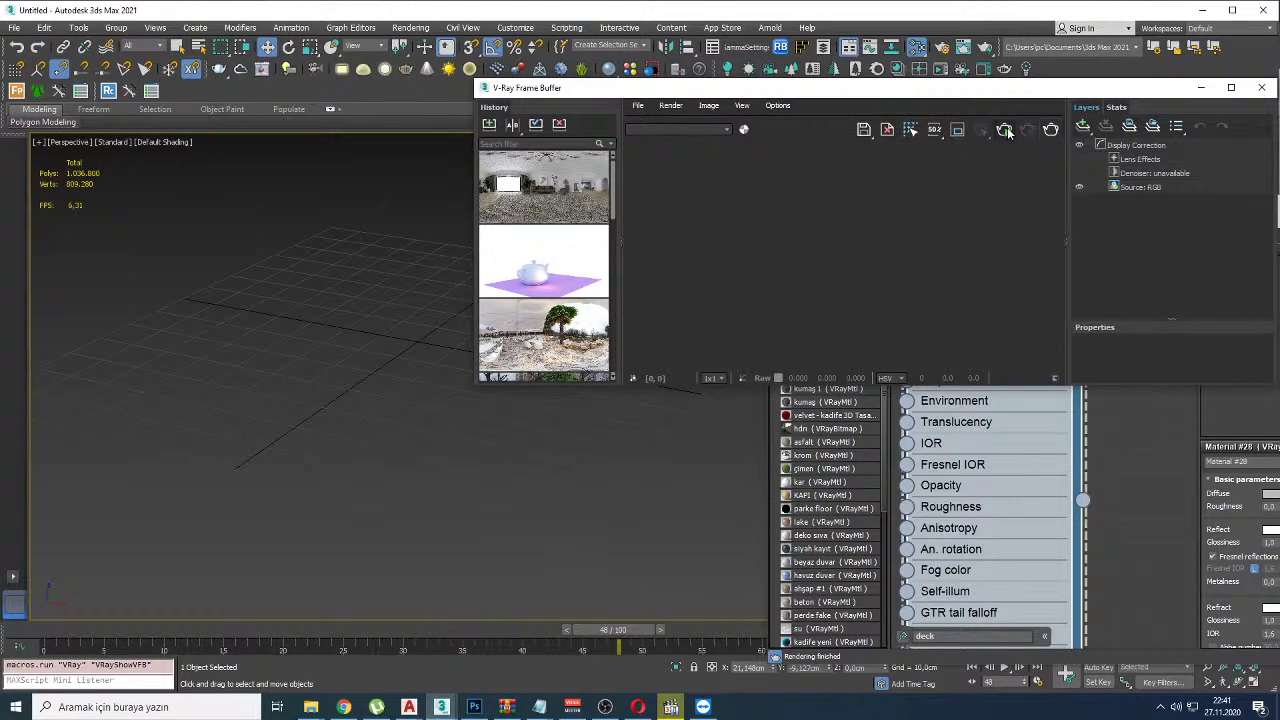
click(1005, 130)
drag(1030, 92, 591, 145)
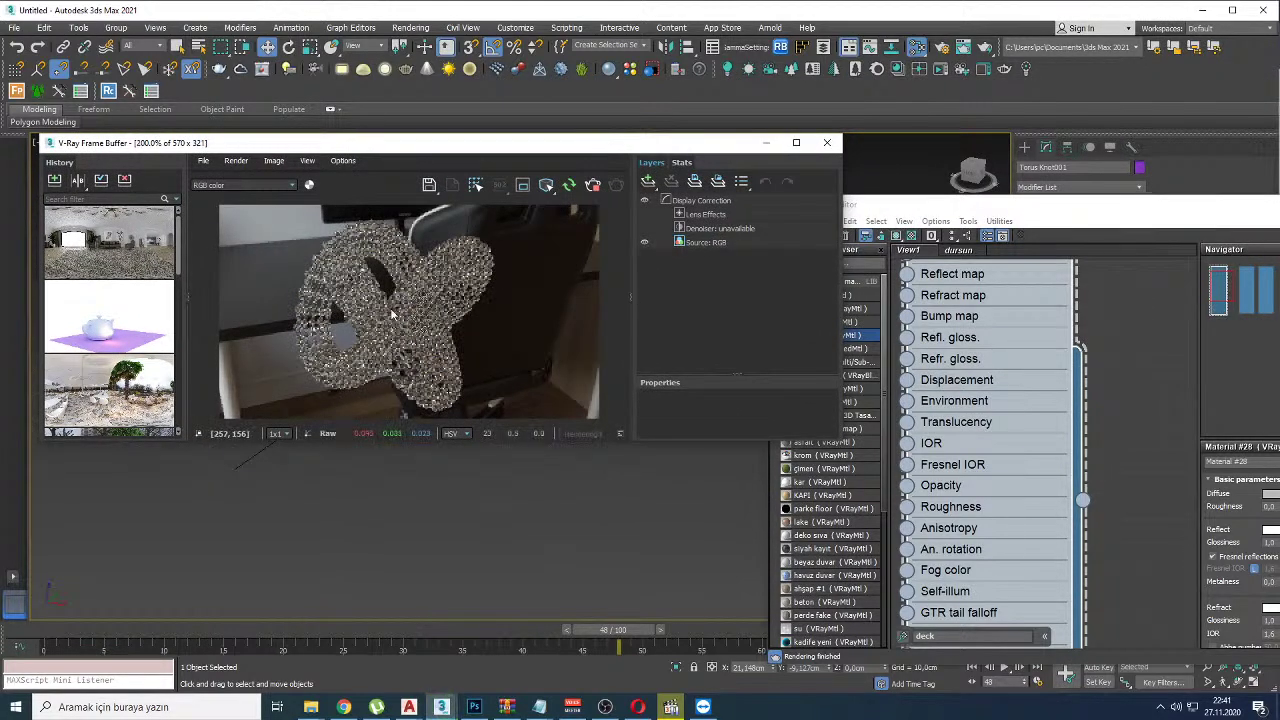
key(alt+Tab)
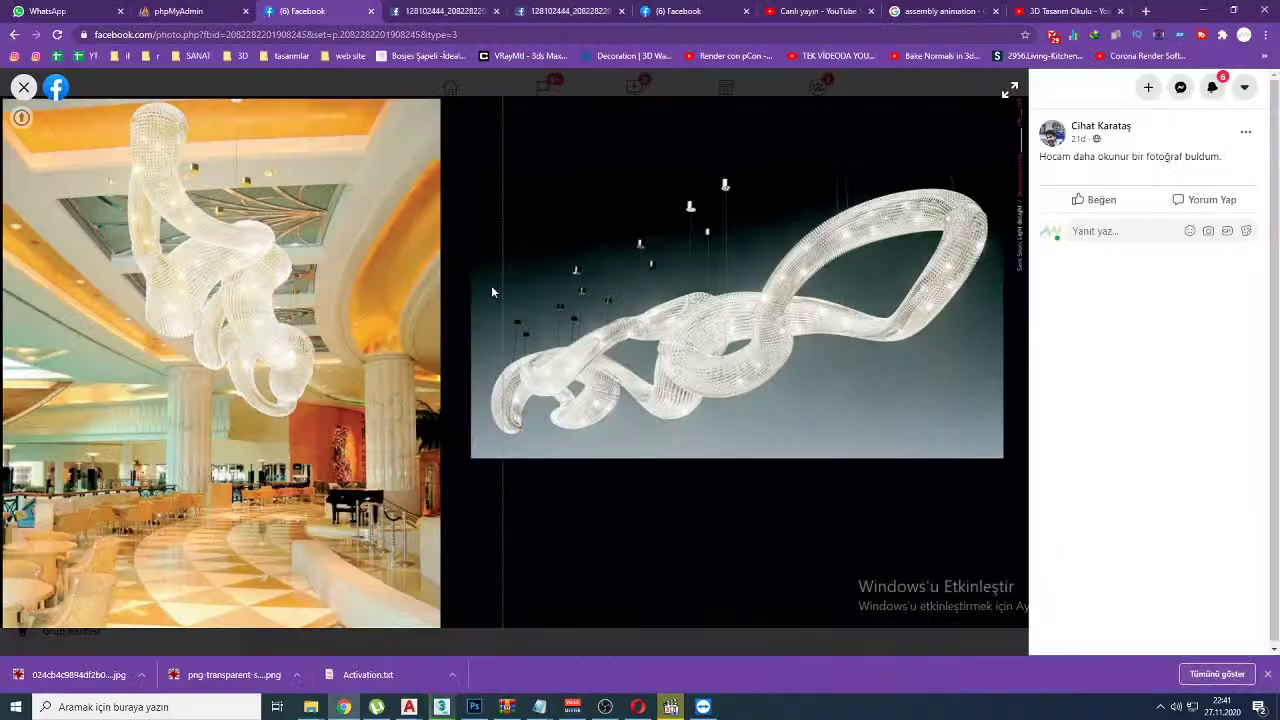
key(alt+Tab)
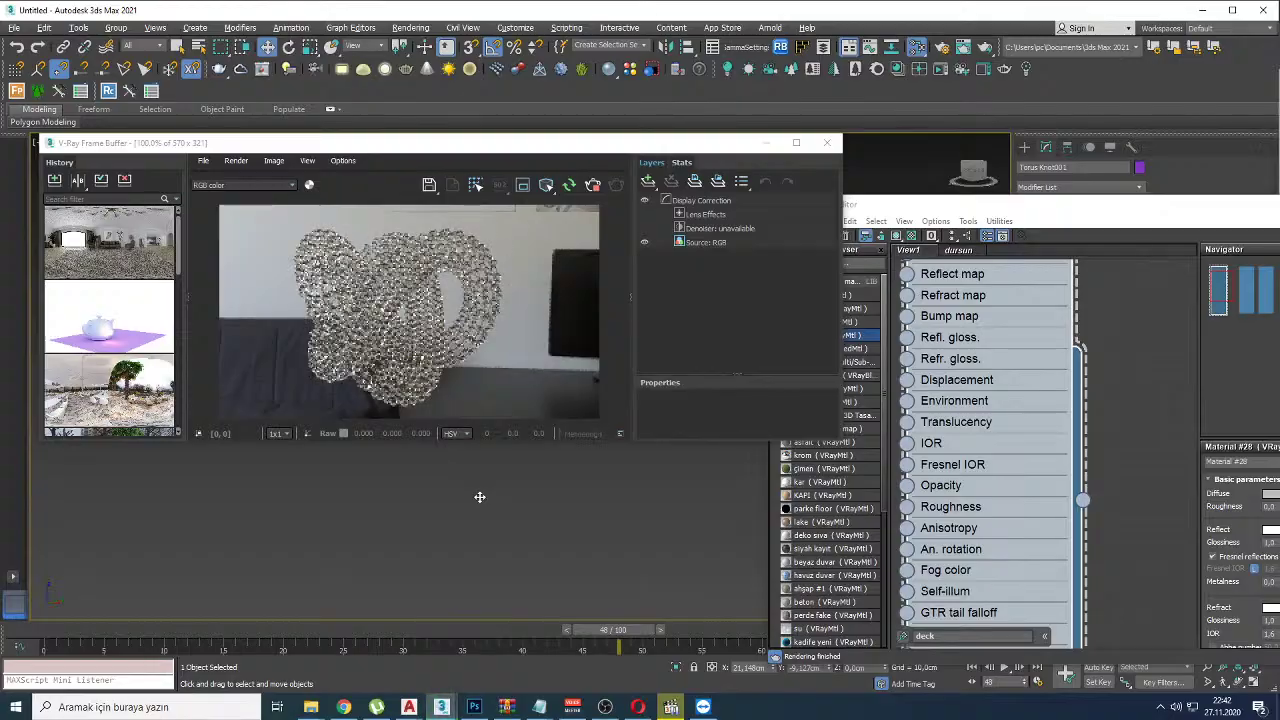
Step: Trace the chandelier's shape with red annotations on the reference photo, then clear them
key(alt+Tab)
drag(556, 406, 546, 410)
mouse_move(665, 315)
mouse_down()
mouse_move(748, 354)
mouse_move(944, 238)
mouse_move(768, 302)
mouse_up()
key(Escape)
key(alt+Tab)
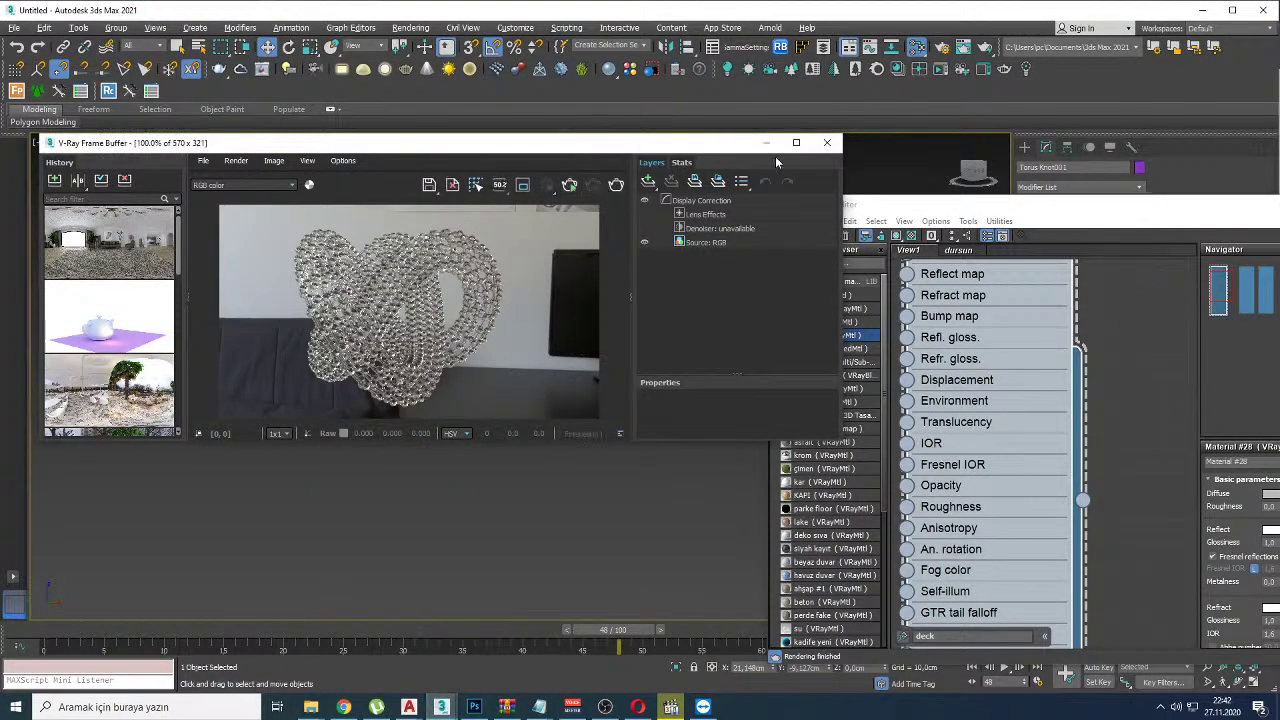
Step: Close the frame buffer, show edged faces, and view the lattice knot from Top view
click(826, 143)
drag(858, 198, 832, 541)
key(F4)
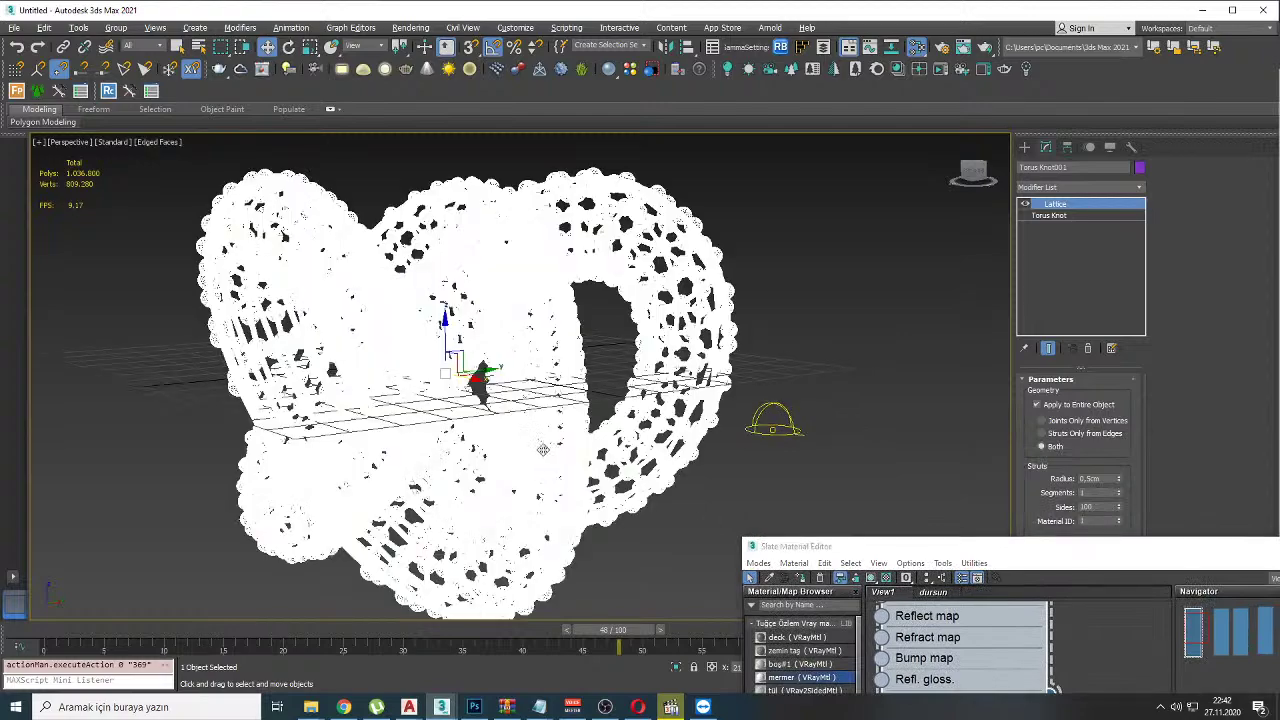
key(t)
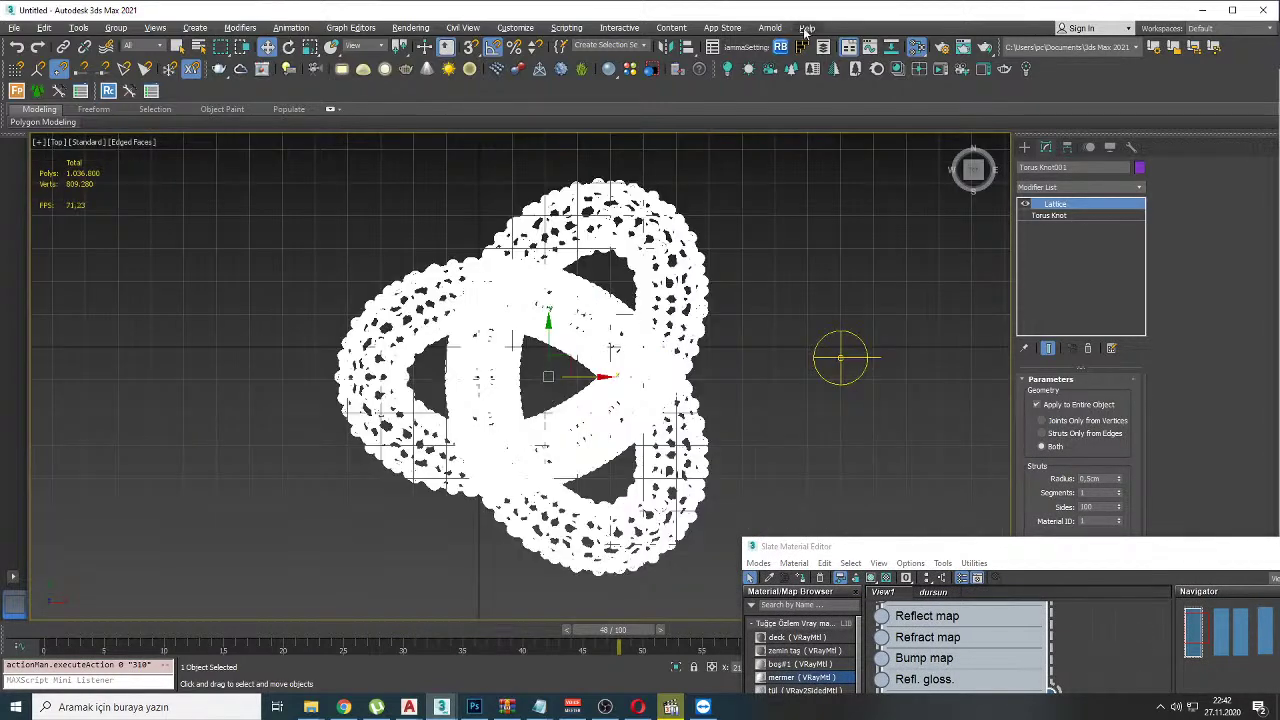
alt+middle_drag(602, 275, 547, 340)
scroll(547, 340, up, 5)
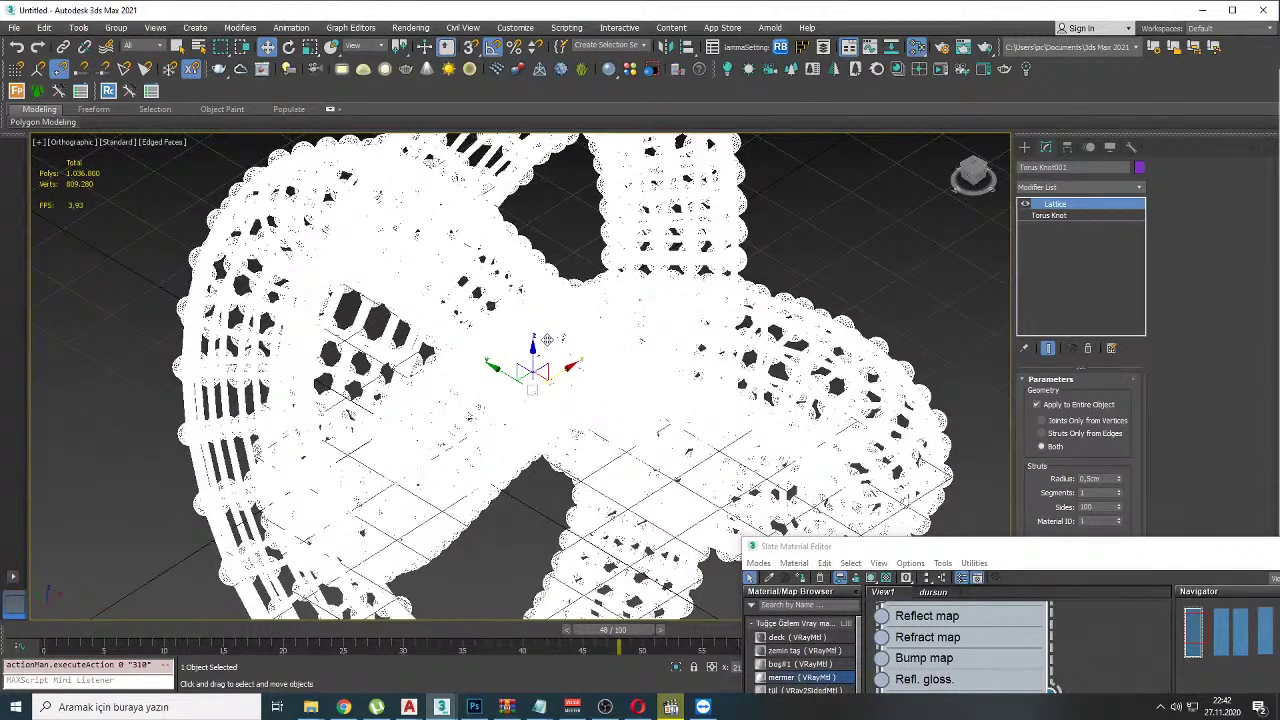
Step: Create a V-Ray sphere light at the centre of the lattice knot in Top view
key(t)
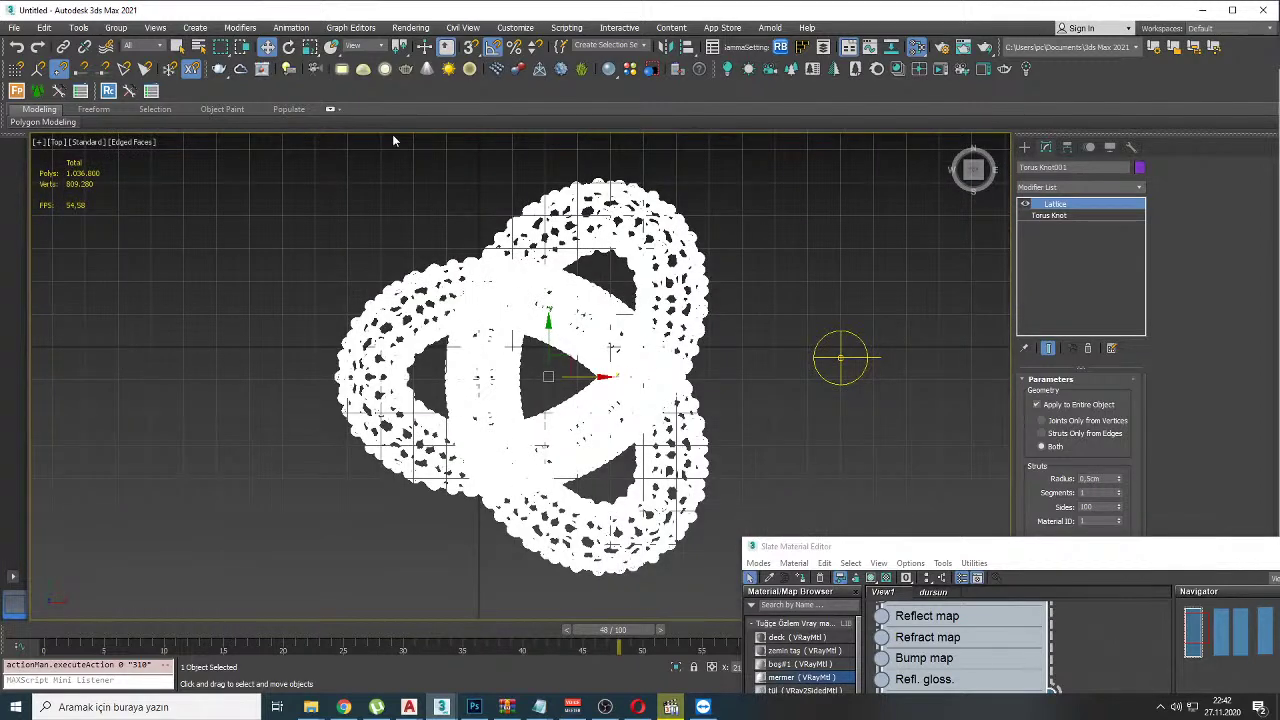
click(383, 69)
scroll(488, 292, up, 2)
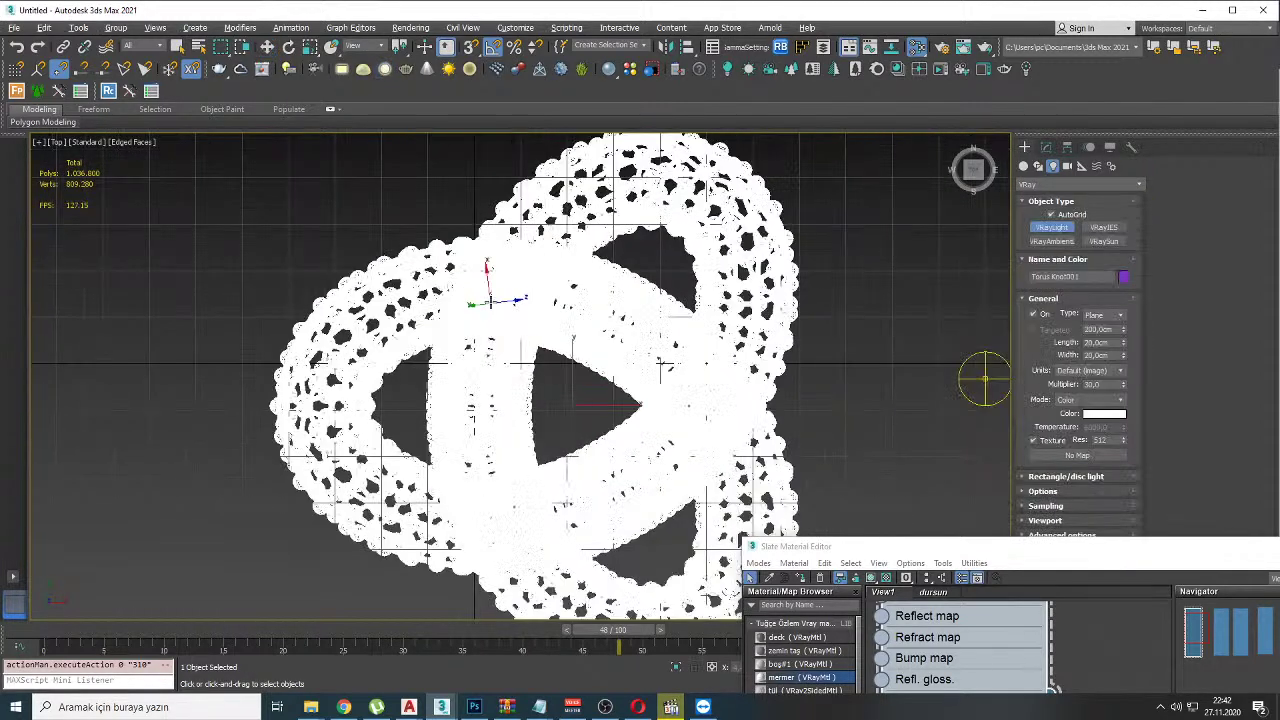
drag(485, 293, 486, 303)
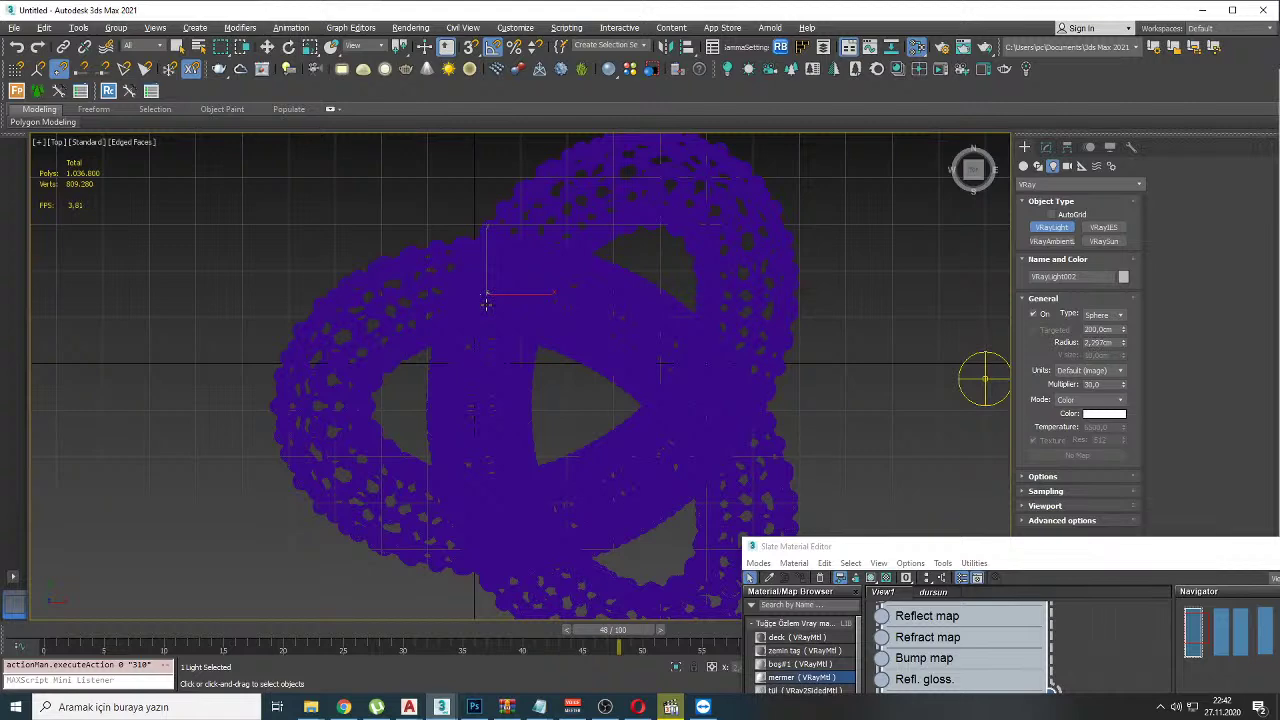
Step: Check the new light in wireframe from the Front and Perspective views
key(F3)
scroll(493, 307, up, 6)
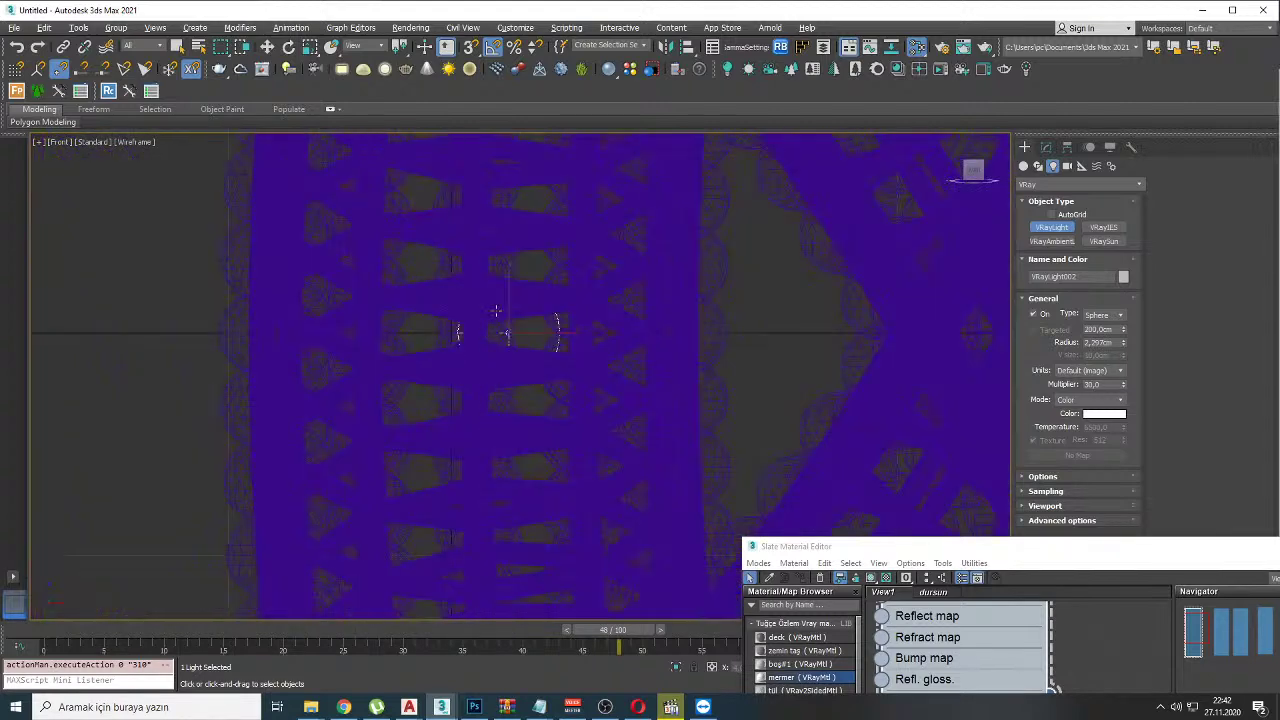
key(f)
scroll(500, 307, down, 6)
key(w)
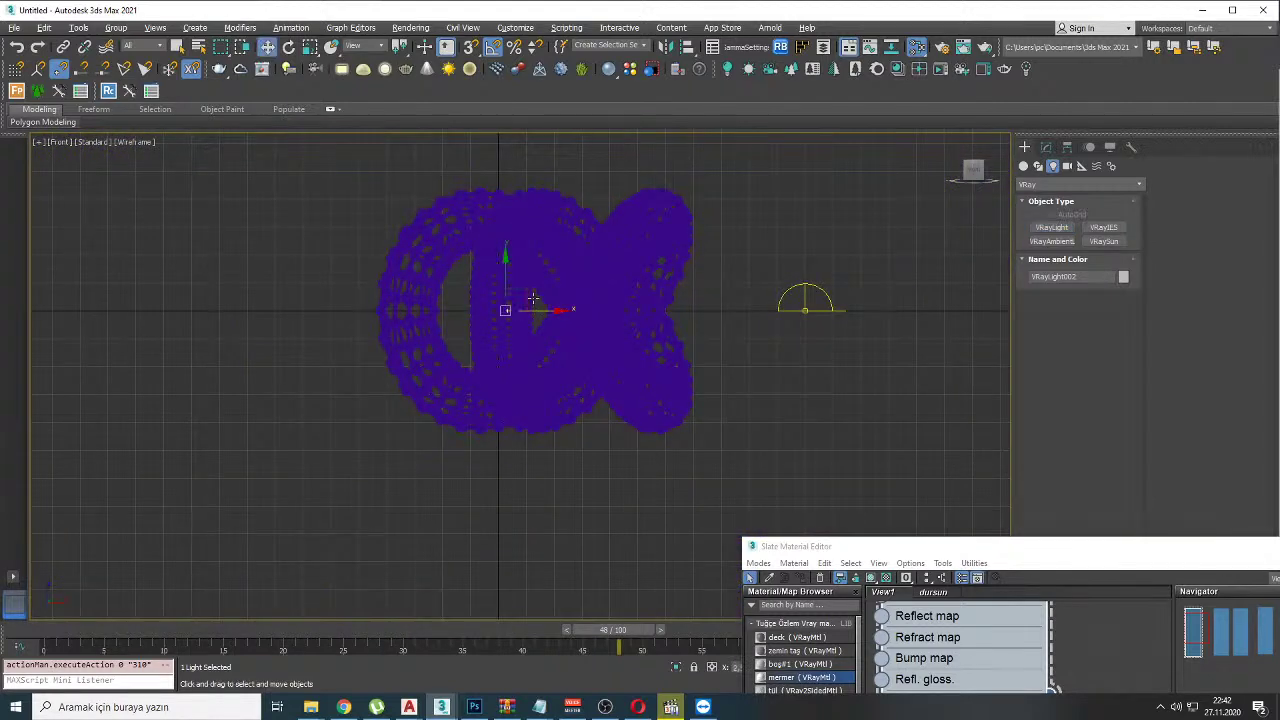
key(p)
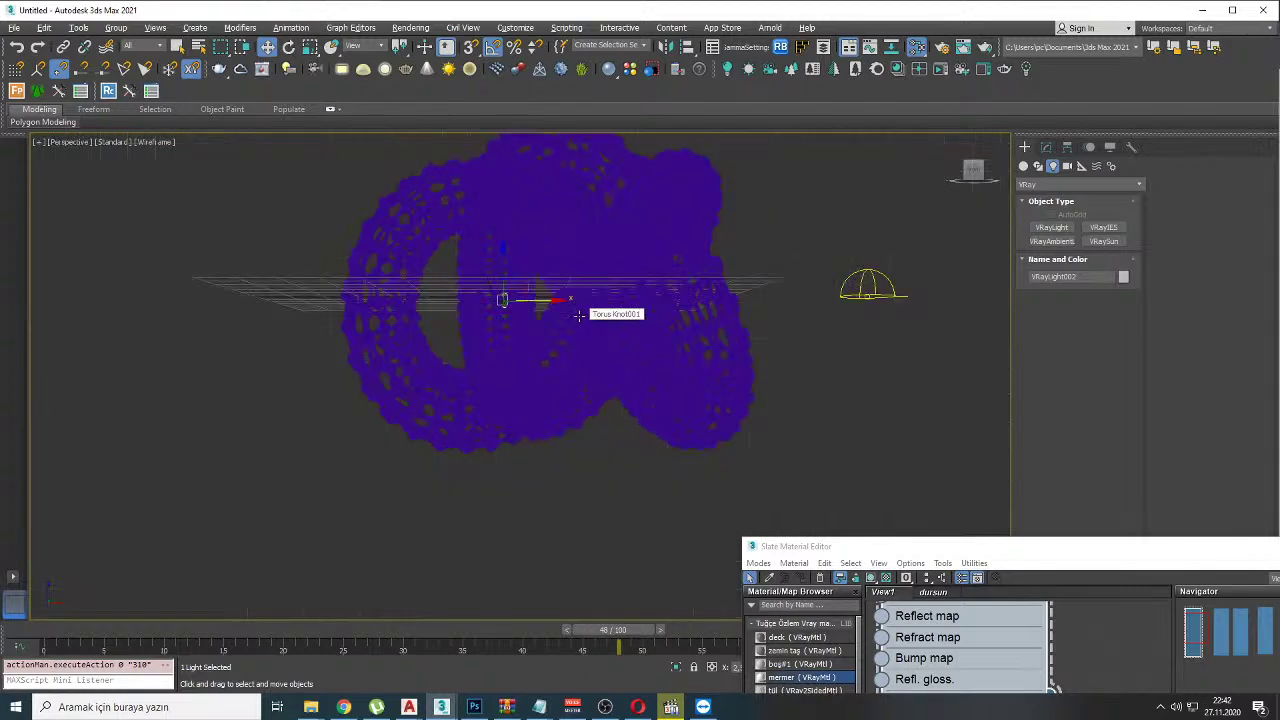
click(156, 142)
Step: Switch the perspective view to Clay shading and select the torus knot
click(190, 228)
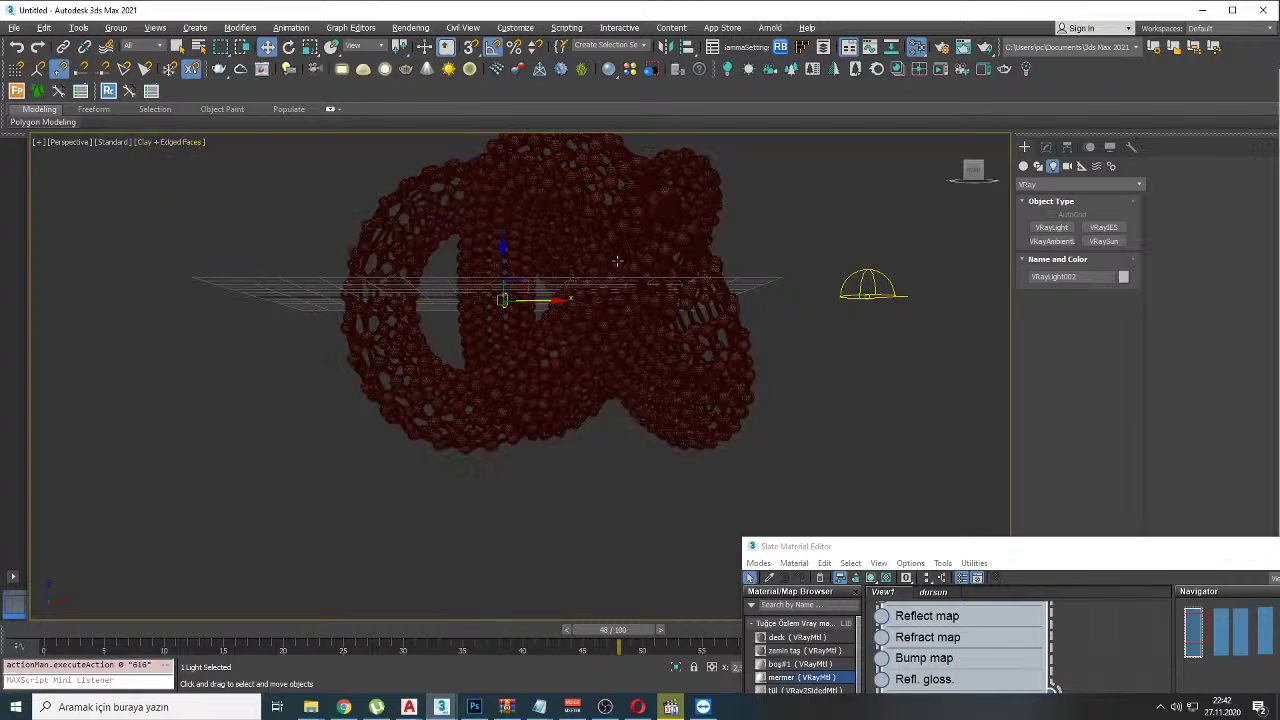
scroll(625, 265, up, 6)
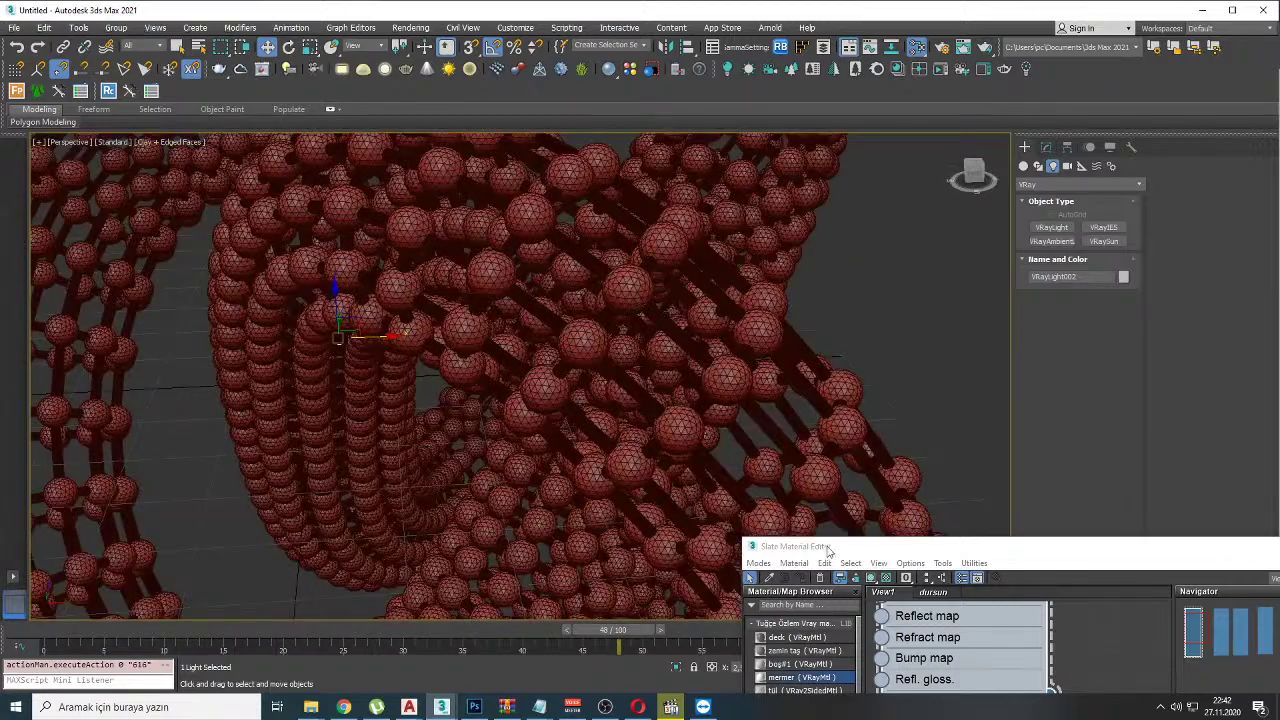
drag(828, 552, 931, 664)
key(F4)
click(629, 287)
key(F4)
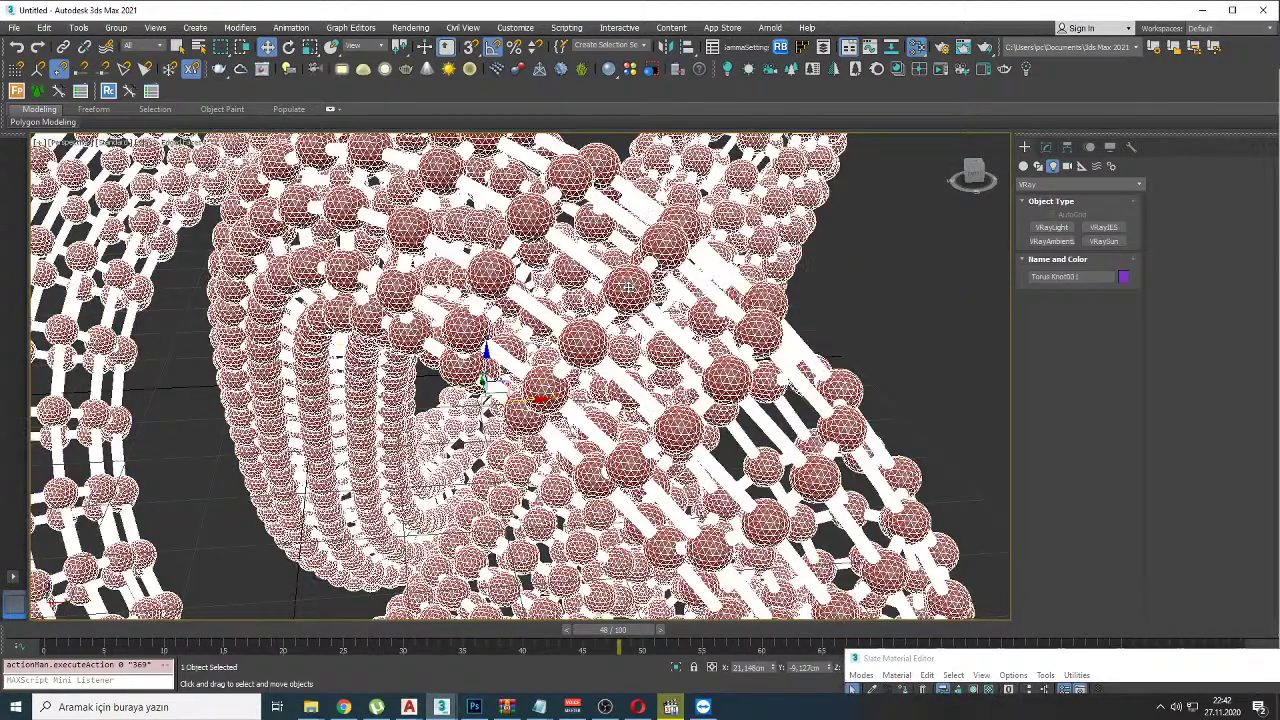
key(F4)
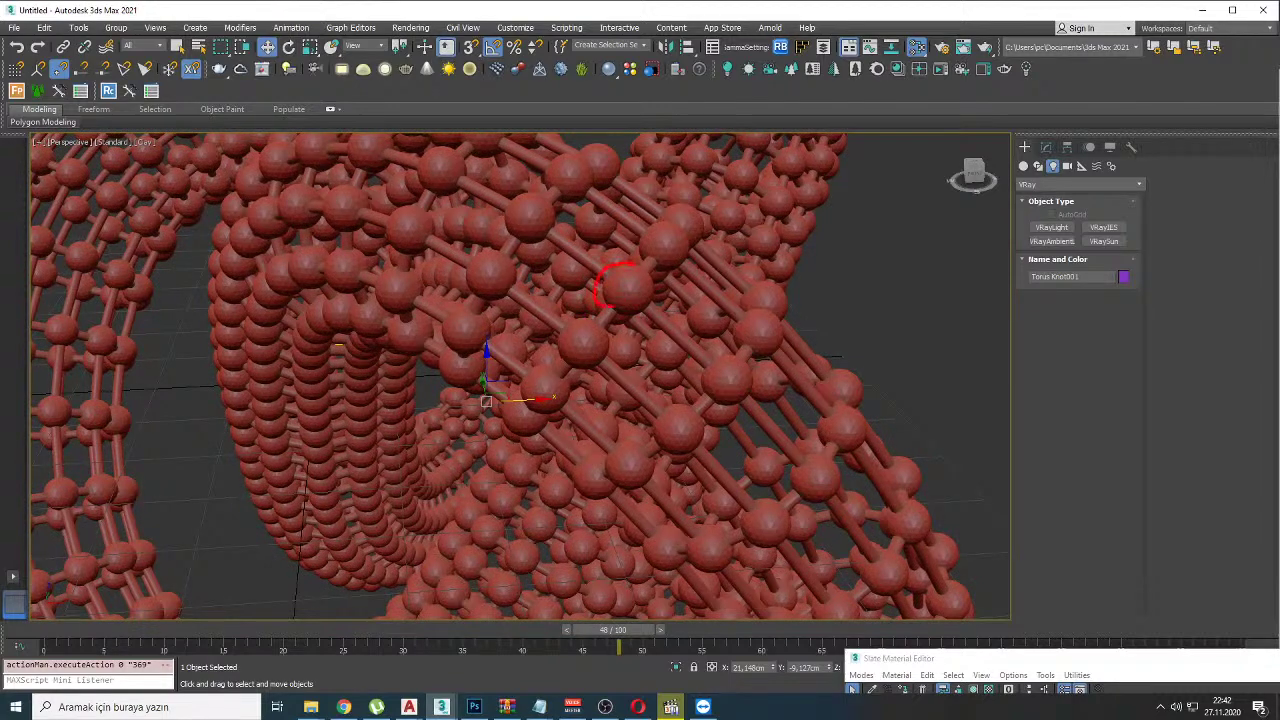
Step: Set the Lattice modifier's Joints Radius to 1,85cm
click(1046, 147)
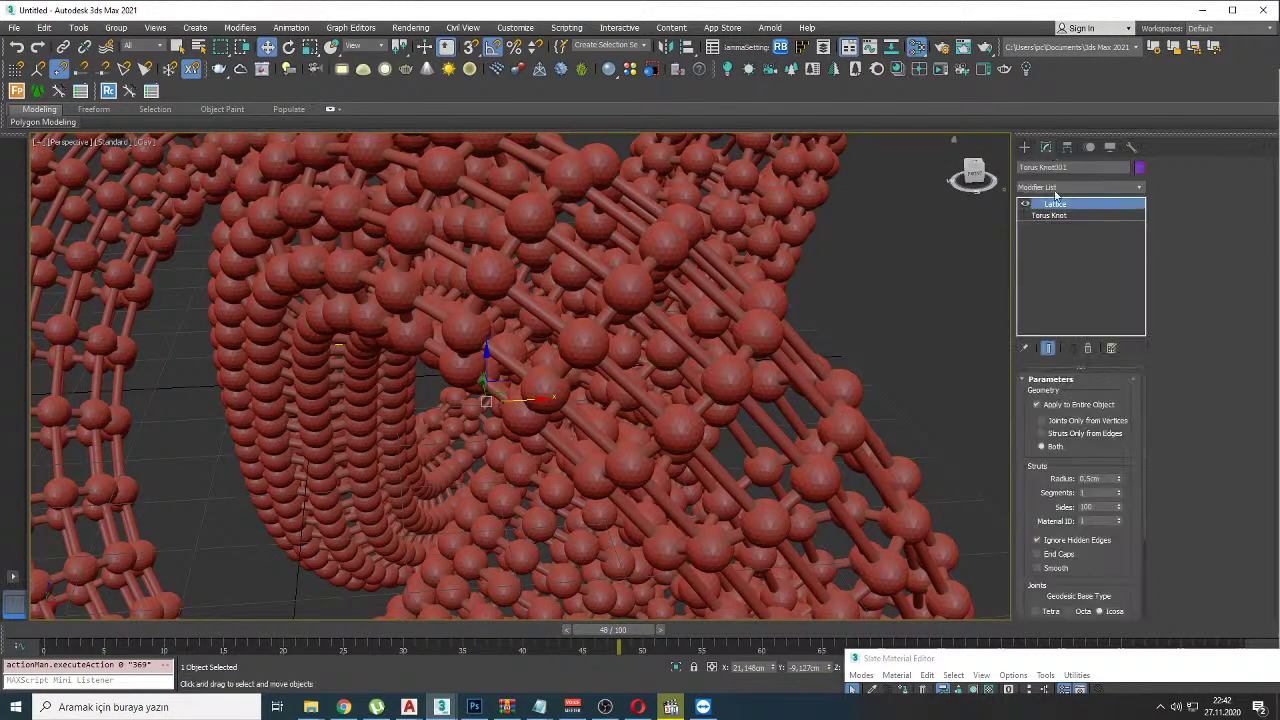
scroll(1117, 500, down, 2)
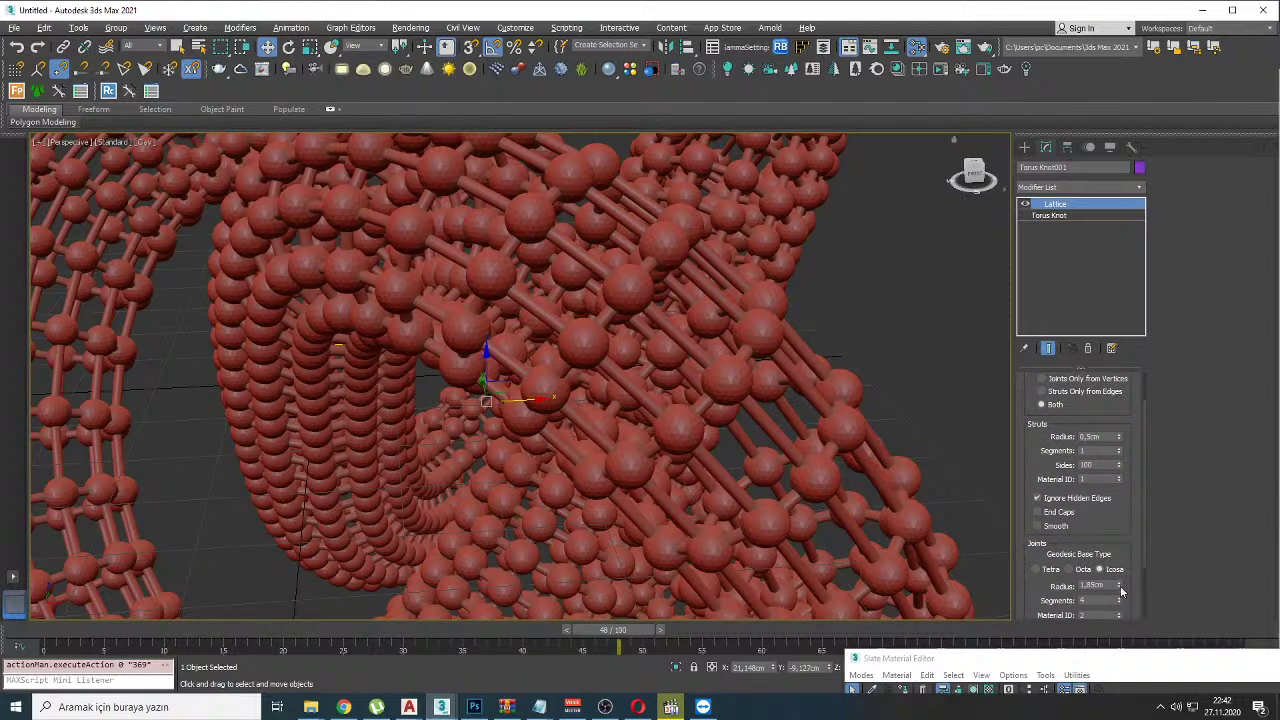
drag(1119, 586, 583, 346)
scroll(583, 346, down, 3)
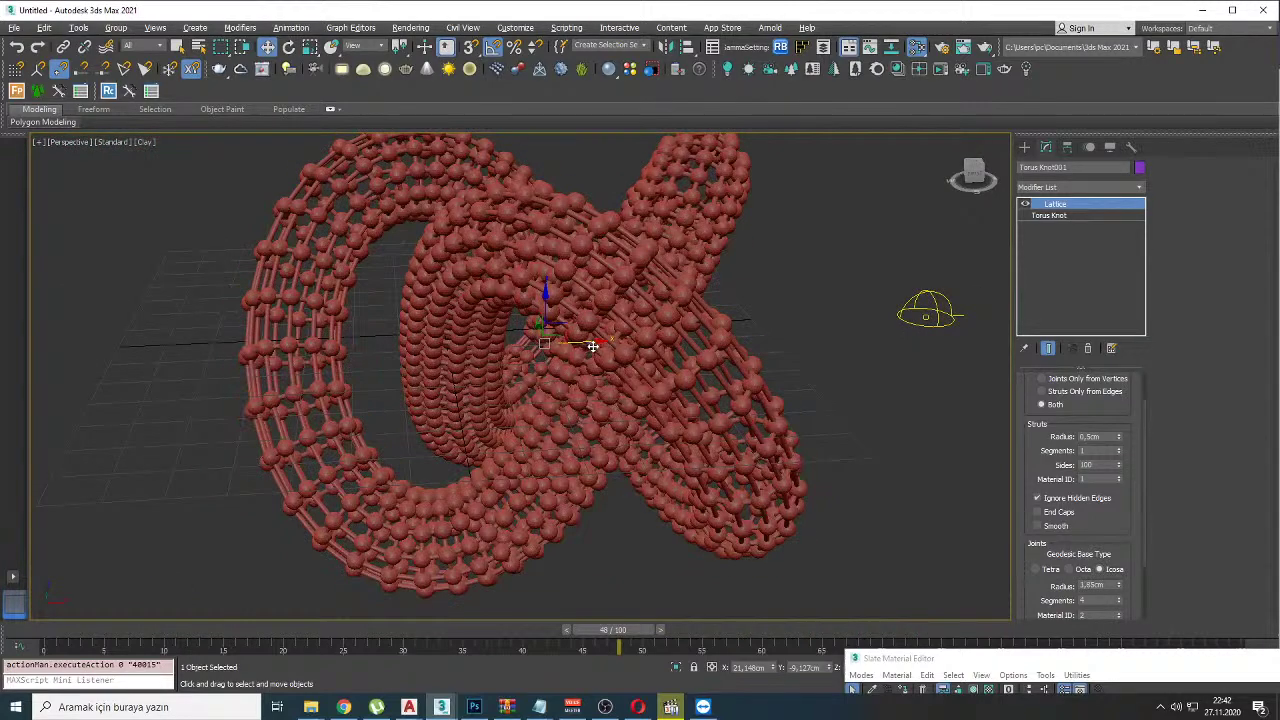
alt+middle_drag(586, 343, 611, 371)
key(t)
key(F3)
Step: Select the V-Ray sphere light VRayLight002 by temporarily hiding the knot geometry, then view from the front
key(7)
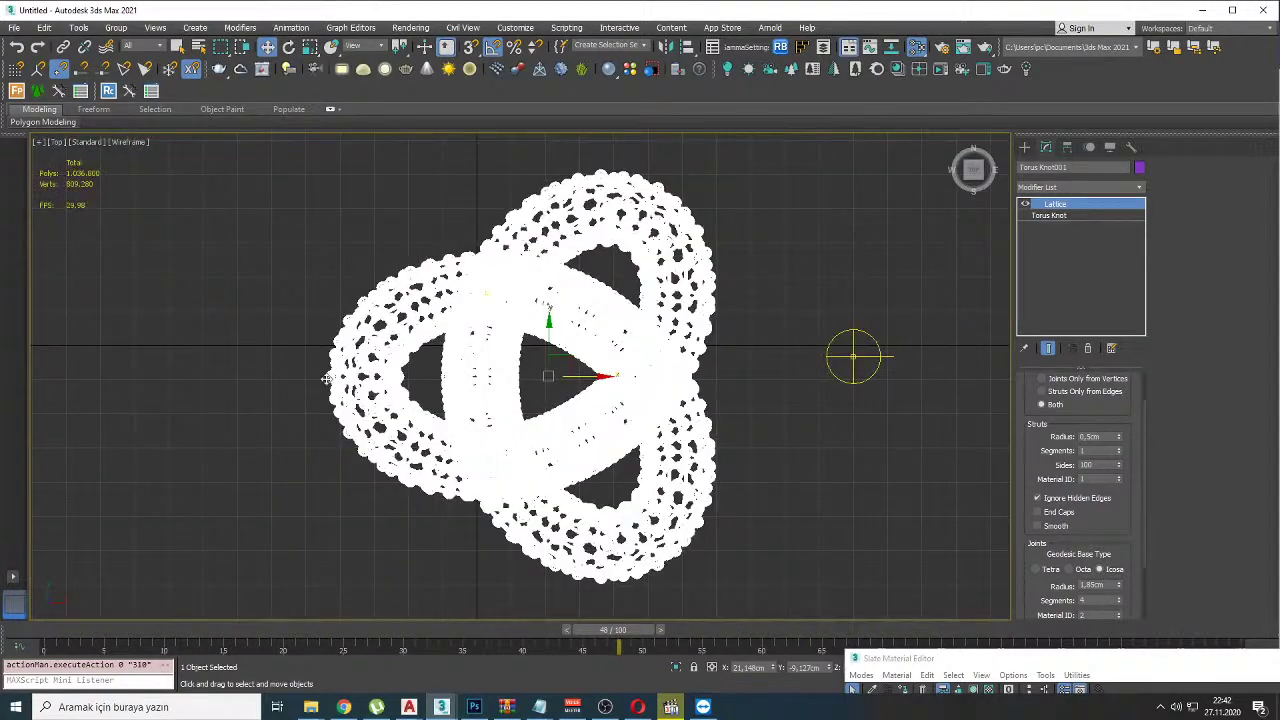
click(294, 369)
key(shift+g)
drag(376, 217, 585, 380)
key(shift+g)
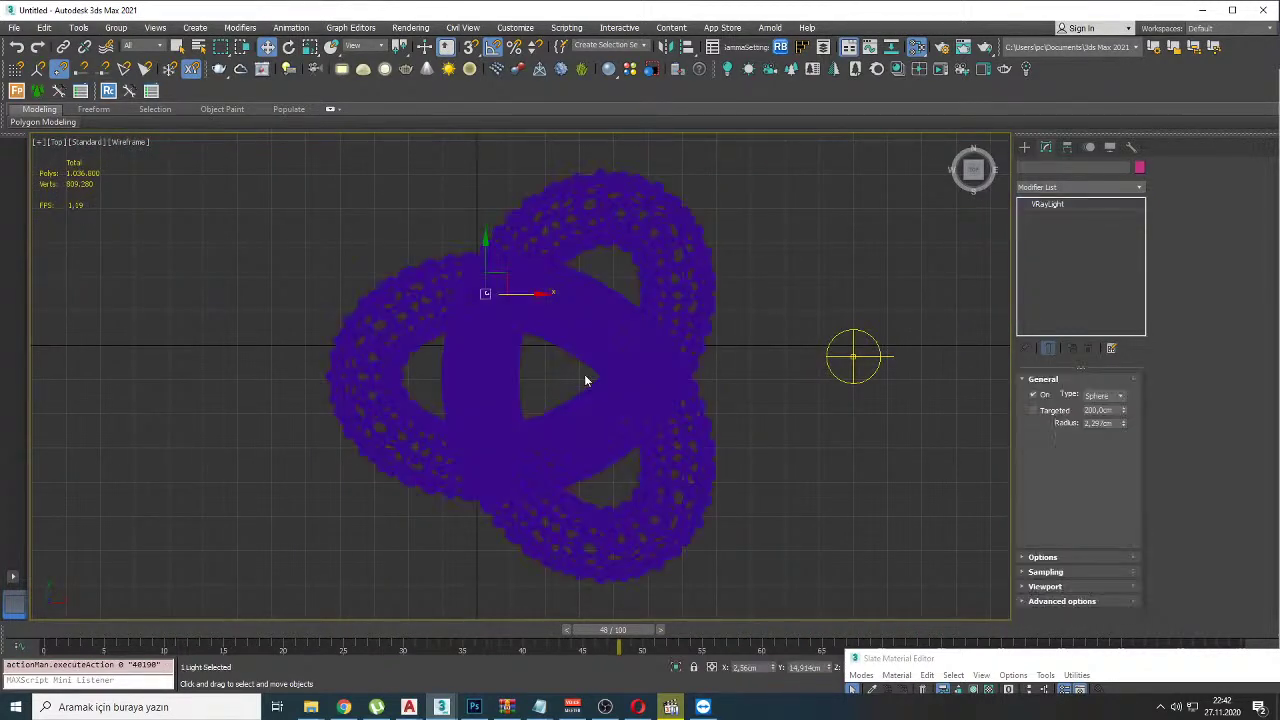
key(f)
scroll(575, 375, up, 5)
scroll(570, 384, down, 10)
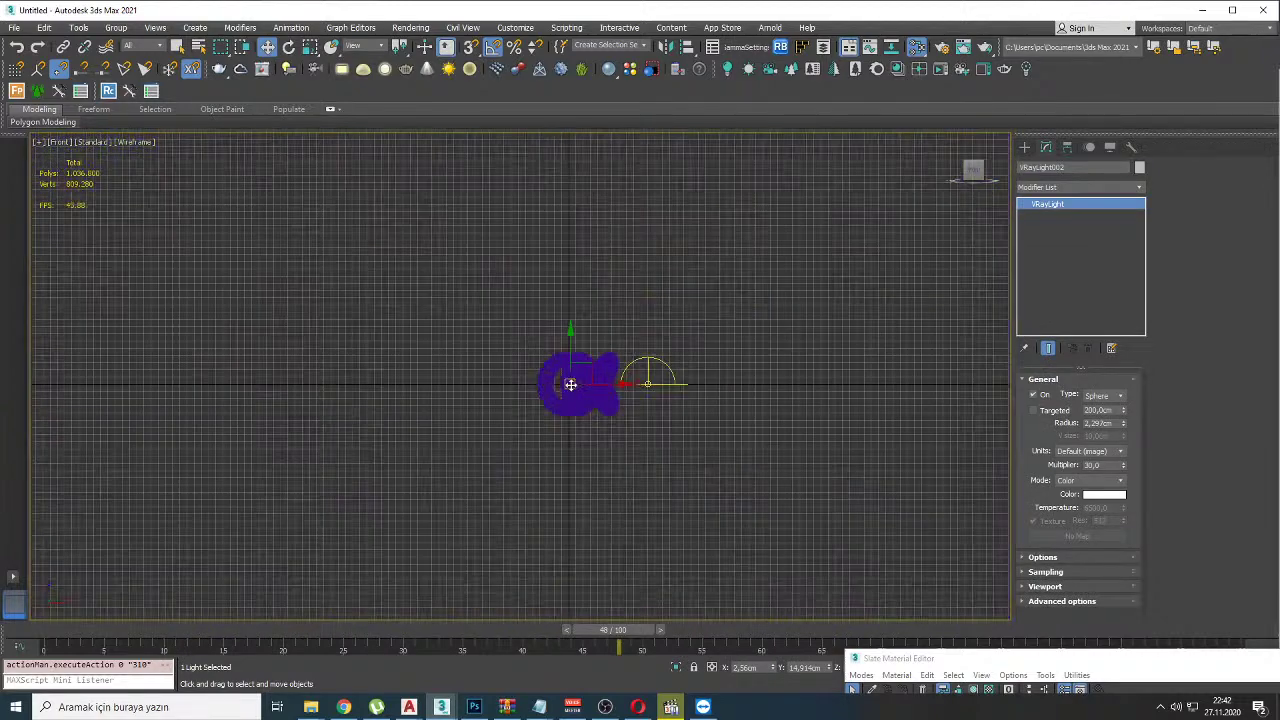
scroll(575, 384, up, 8)
alt+middle_drag(558, 382, 502, 374)
Step: Move the sphere light into one of the lattice knot's loops
drag(500, 372, 689, 443)
alt+middle_drag(689, 443, 634, 423)
scroll(634, 423, up, 3)
drag(688, 450, 656, 438)
alt+middle_drag(656, 438, 644, 476)
drag(653, 453, 629, 457)
alt+middle_drag(650, 440, 698, 413)
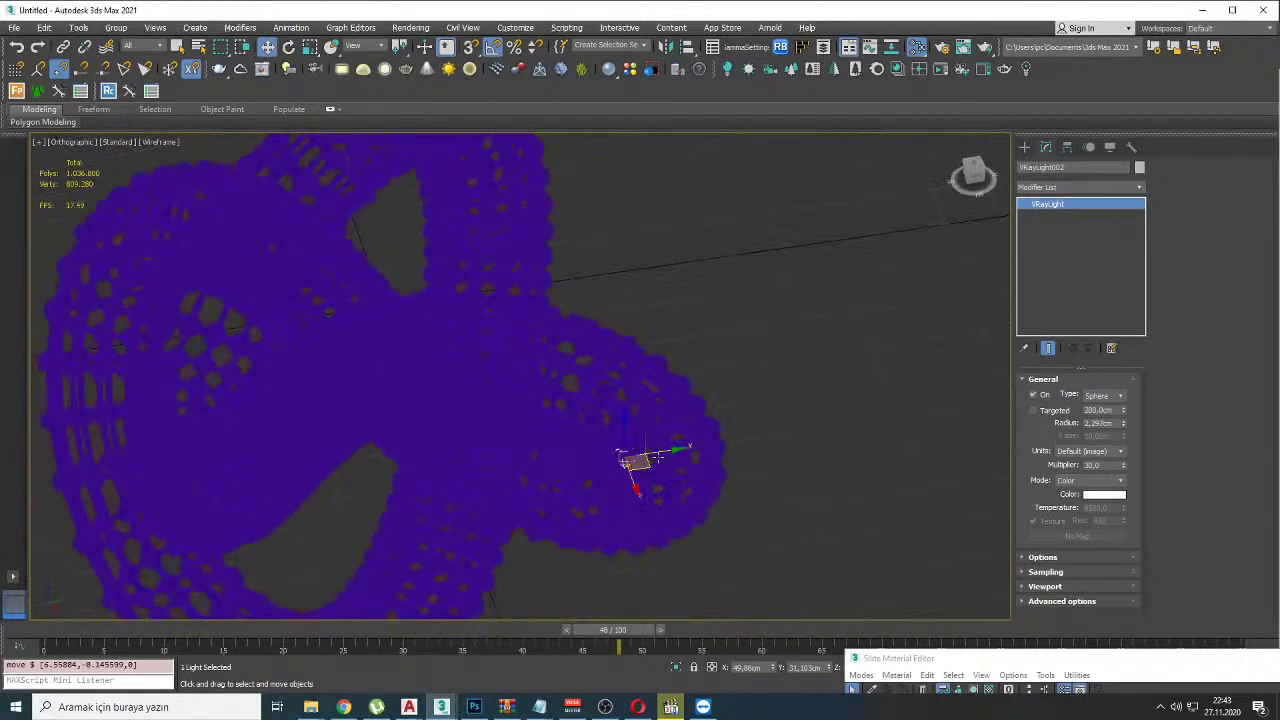
drag(648, 466, 651, 437)
alt+middle_drag(651, 437, 662, 388)
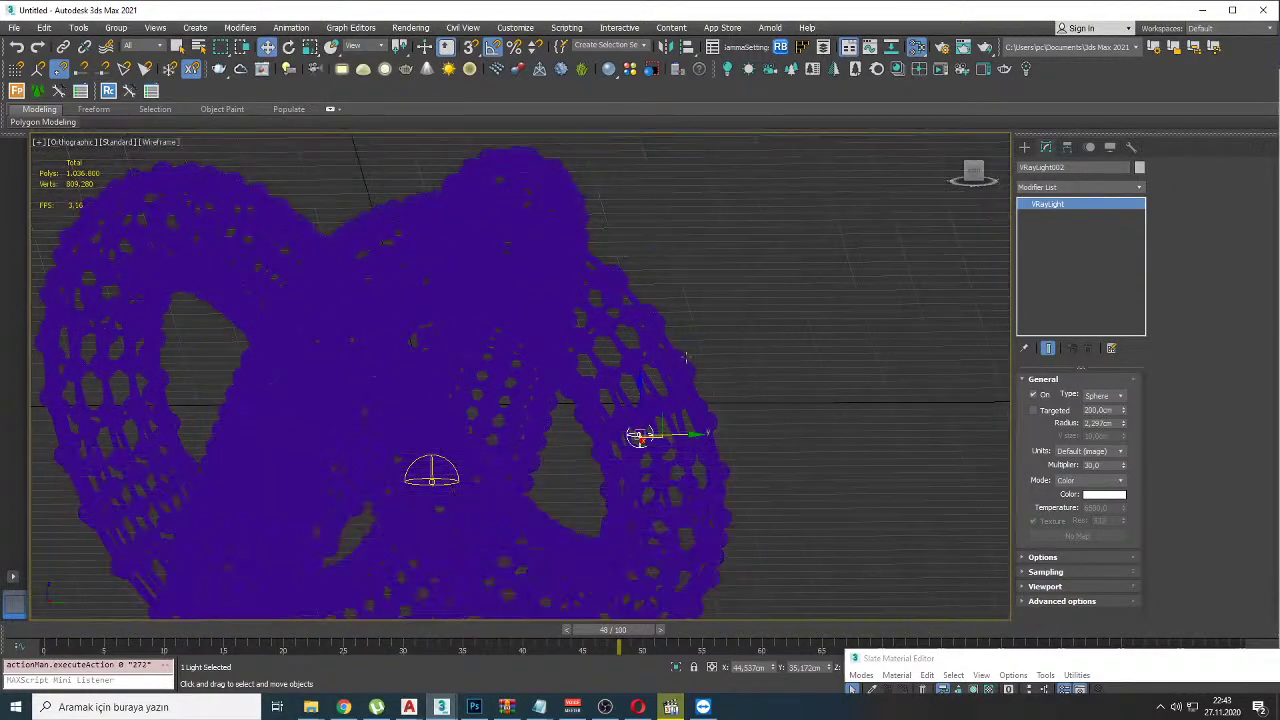
Step: Start an interactive V-Ray render and reposition the sphere light while orbiting the view
right_click(803, 370)
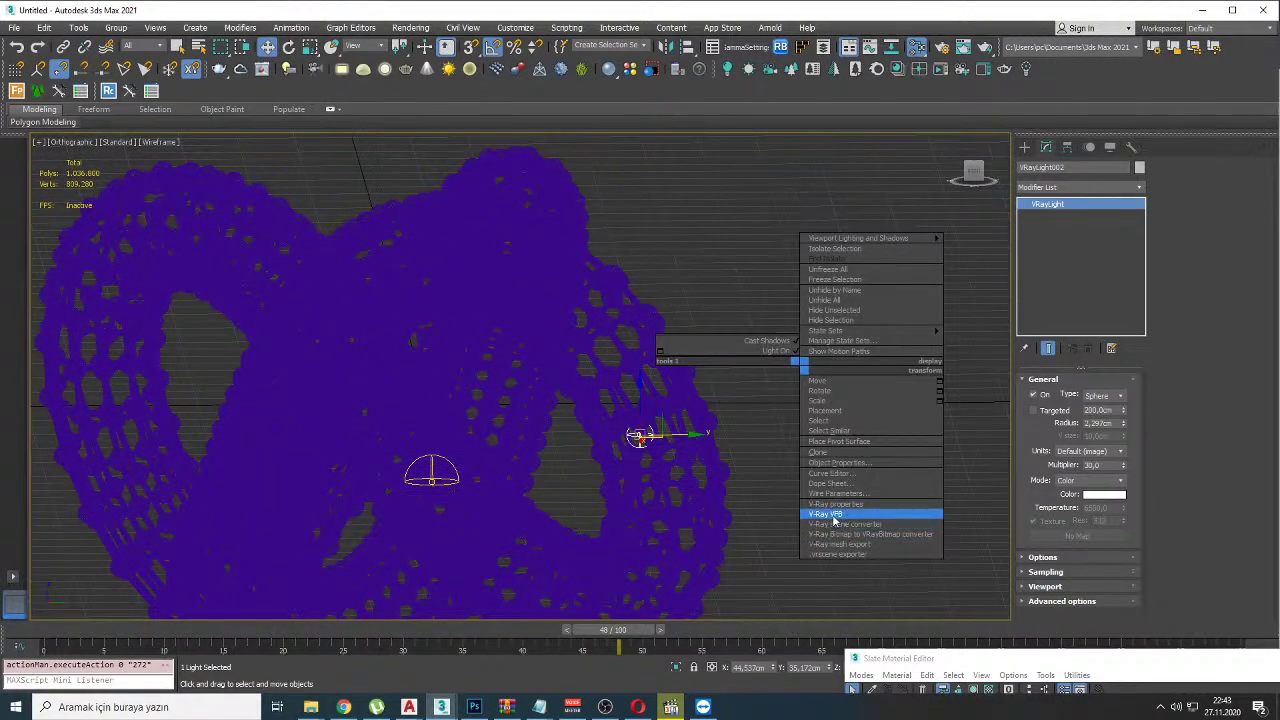
click(830, 514)
click(568, 186)
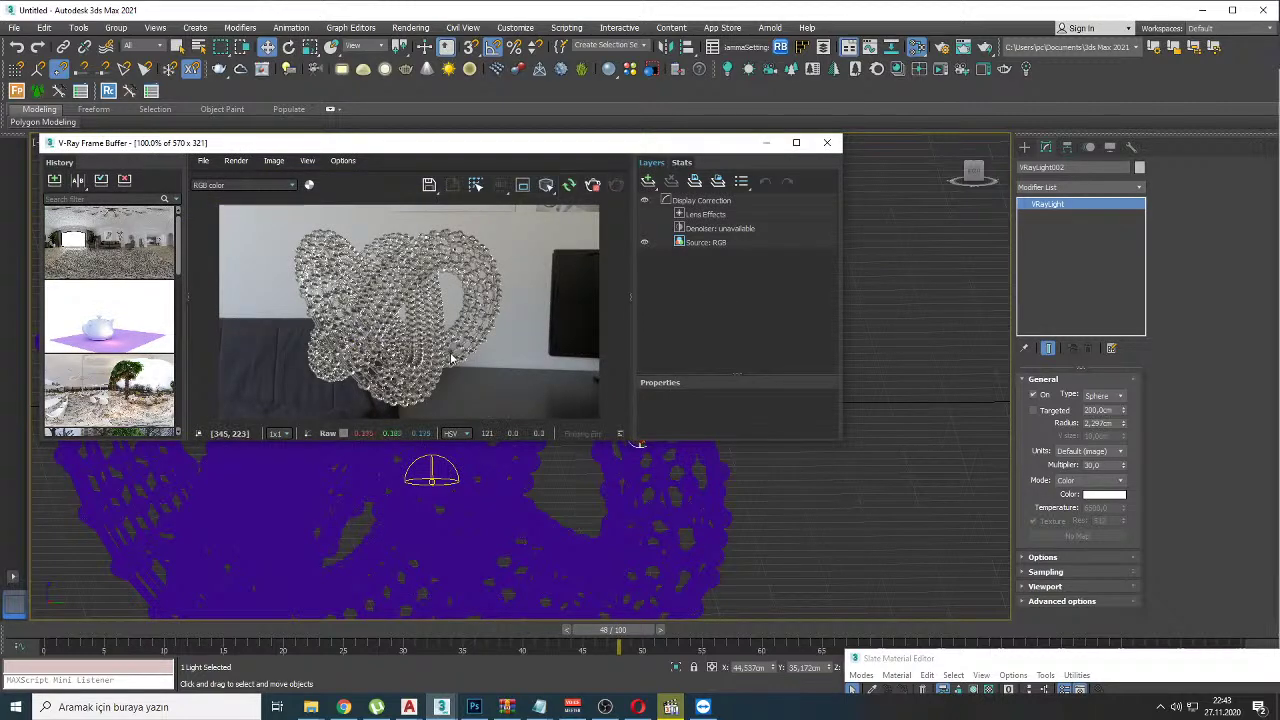
click(668, 515)
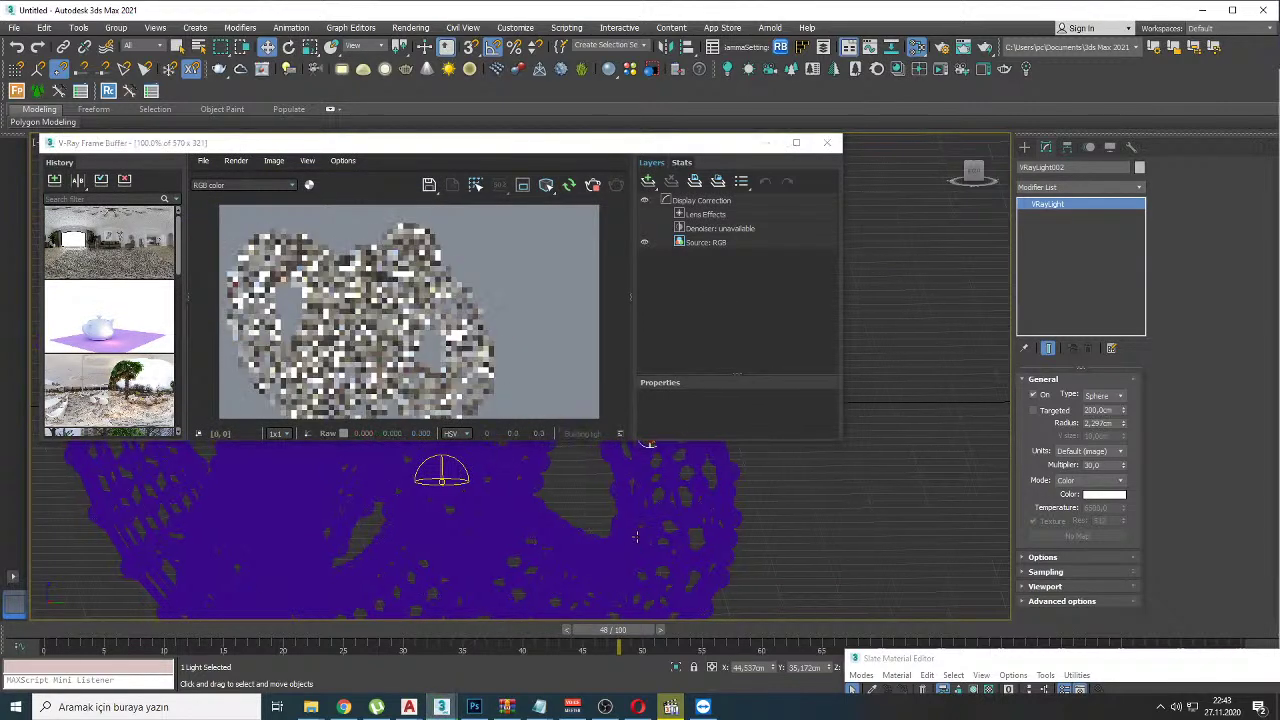
alt+middle_drag(668, 515, 608, 543)
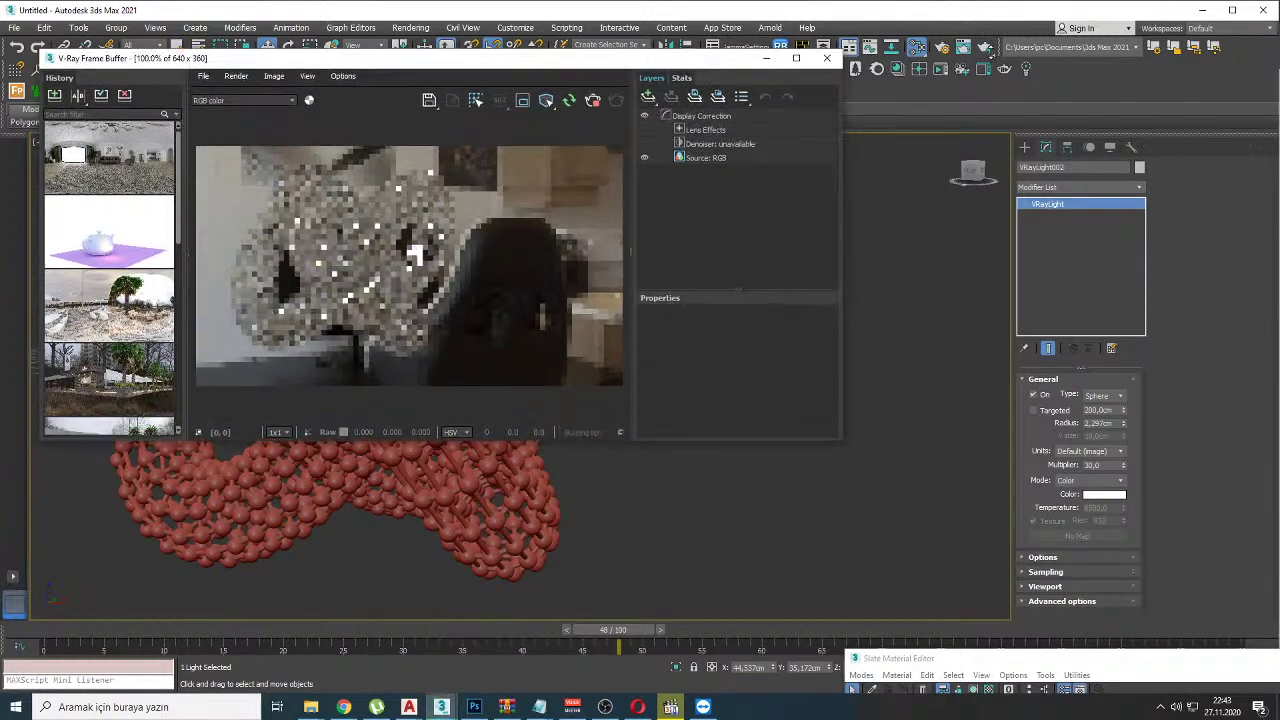
alt+middle_drag(596, 488, 548, 462)
alt+middle_drag(547, 491, 509, 522)
mouse_move(509, 522)
mouse_down()
mouse_move(502, 513)
mouse_move(520, 503)
mouse_up()
alt+middle_drag(529, 500, 575, 505)
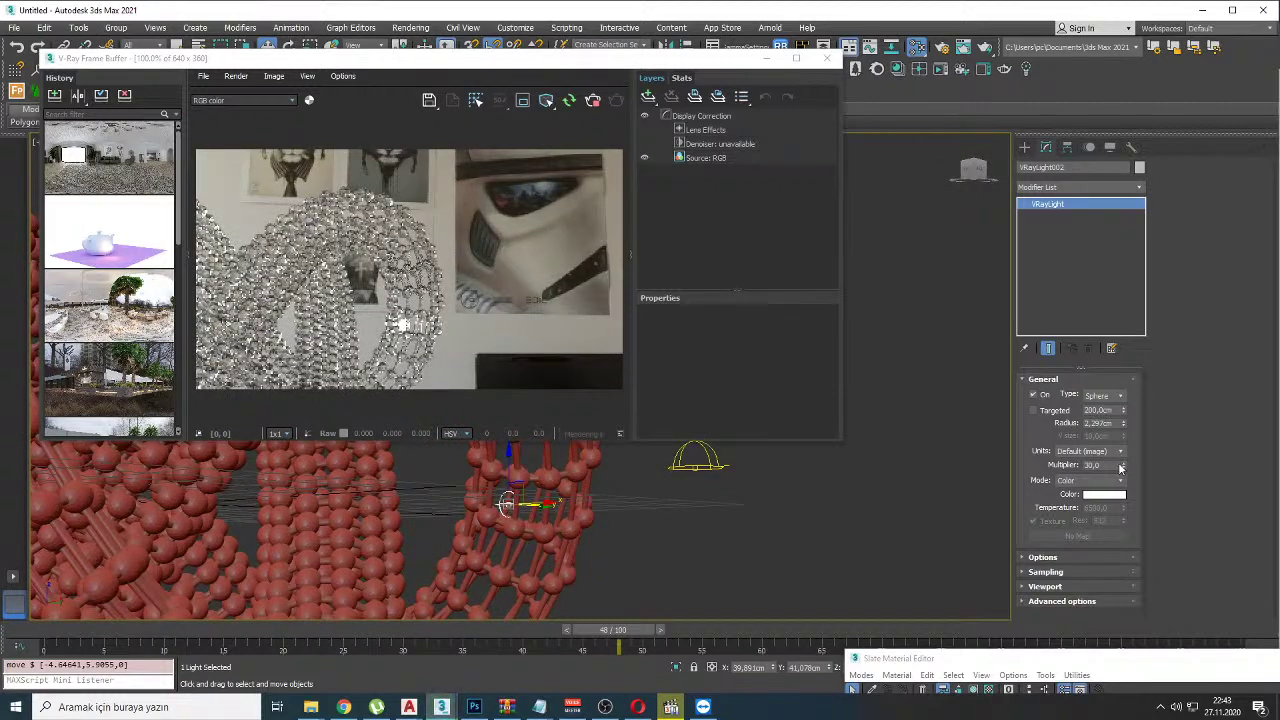
Step: Set the sphere light to temperature colour 3500 with multiplier 450
double_click(1092, 465)
text(500)
key(Return)
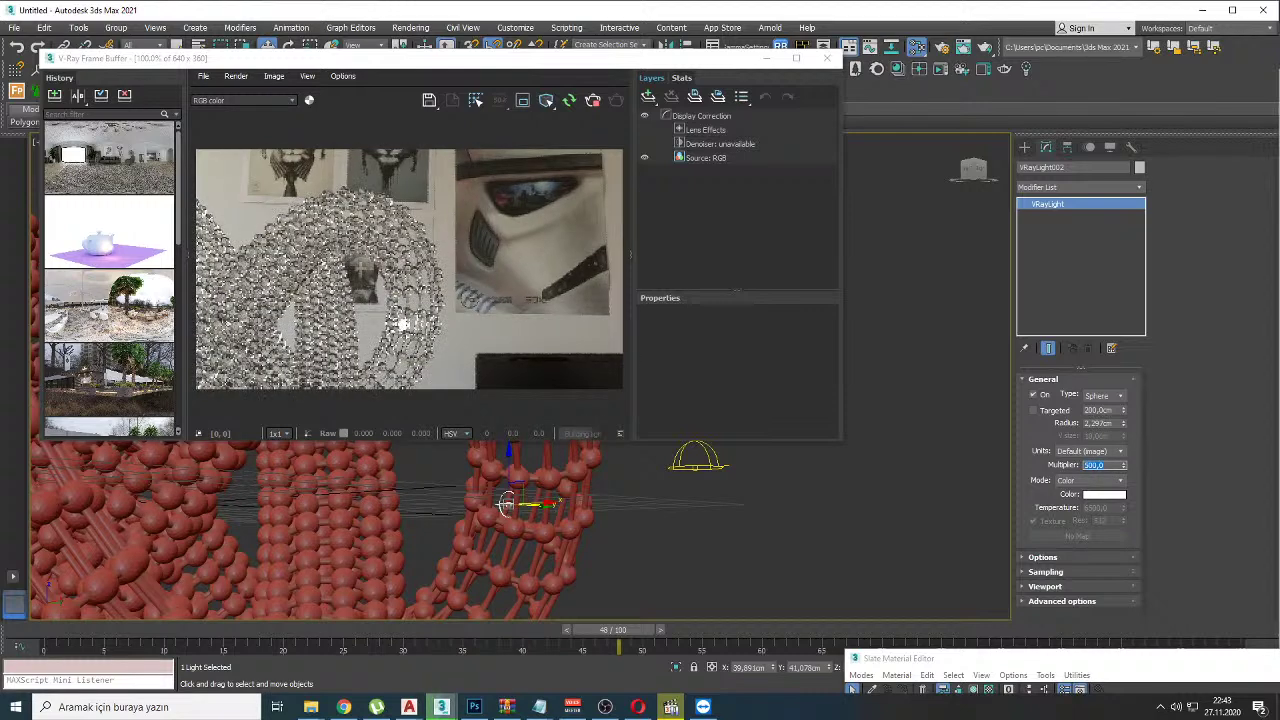
click(1103, 481)
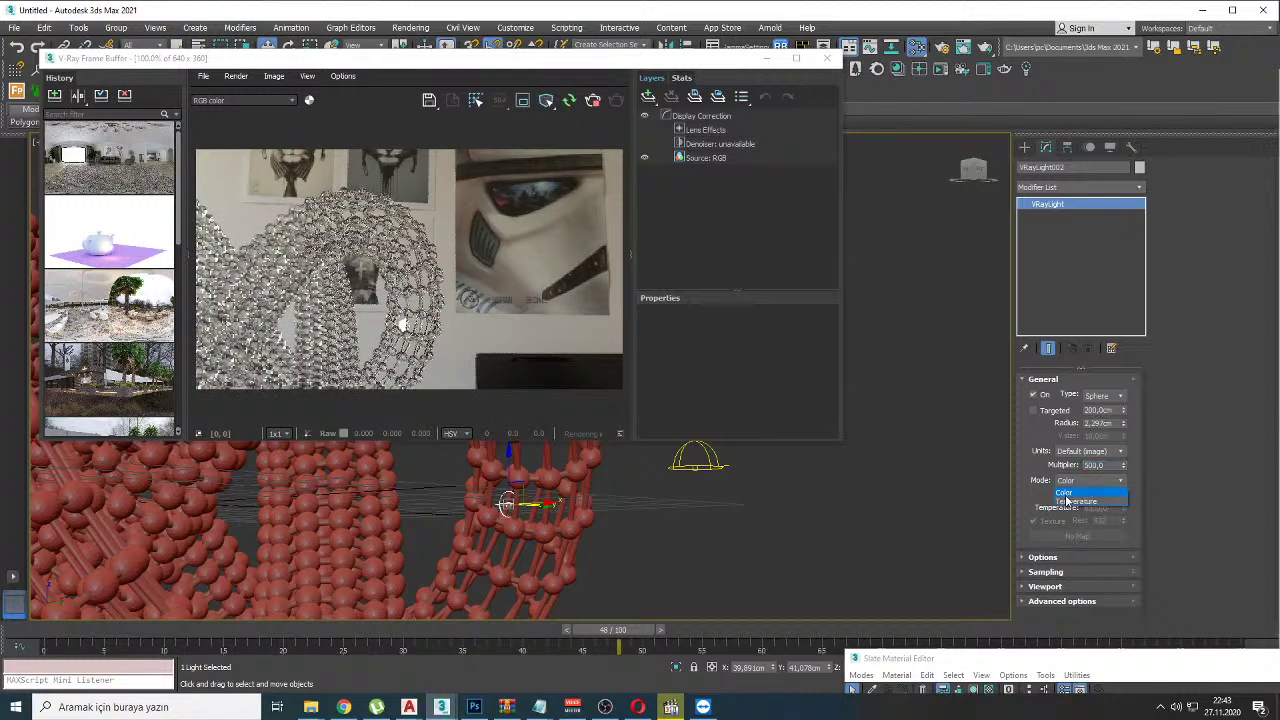
click(1086, 500)
double_click(1097, 507)
text(3500)
key(Return)
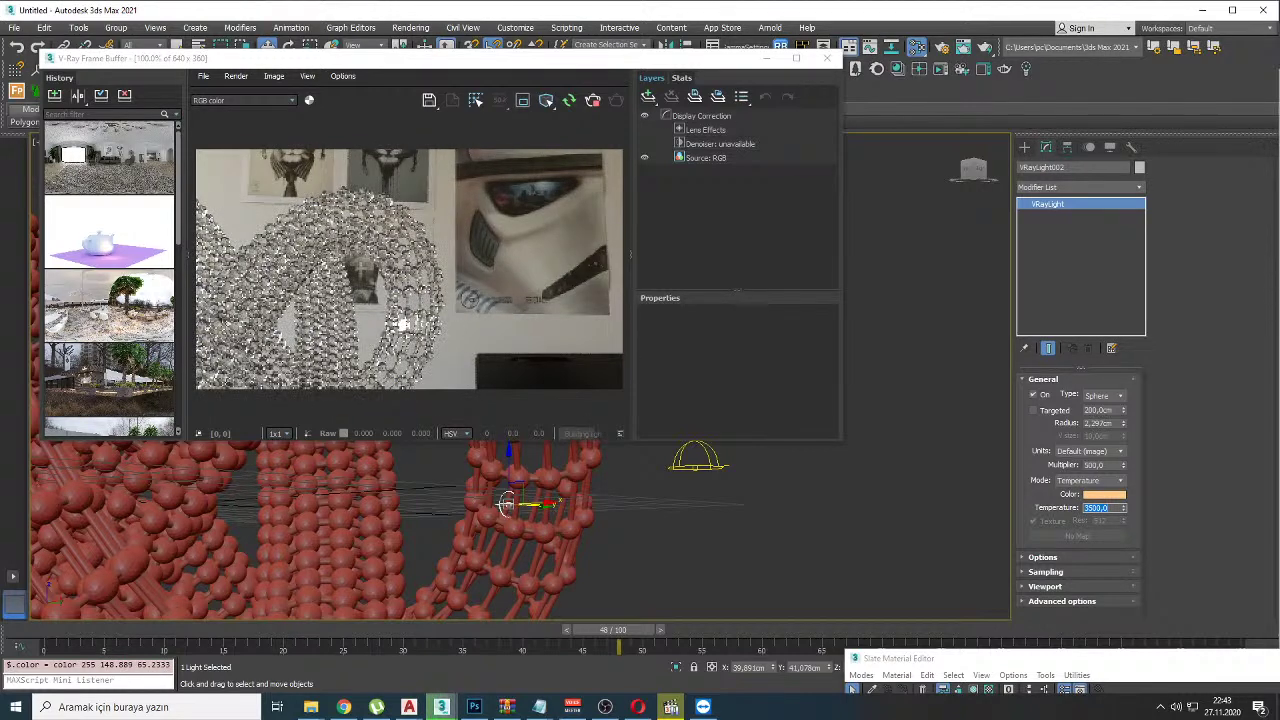
drag(1122, 467, 1124, 503)
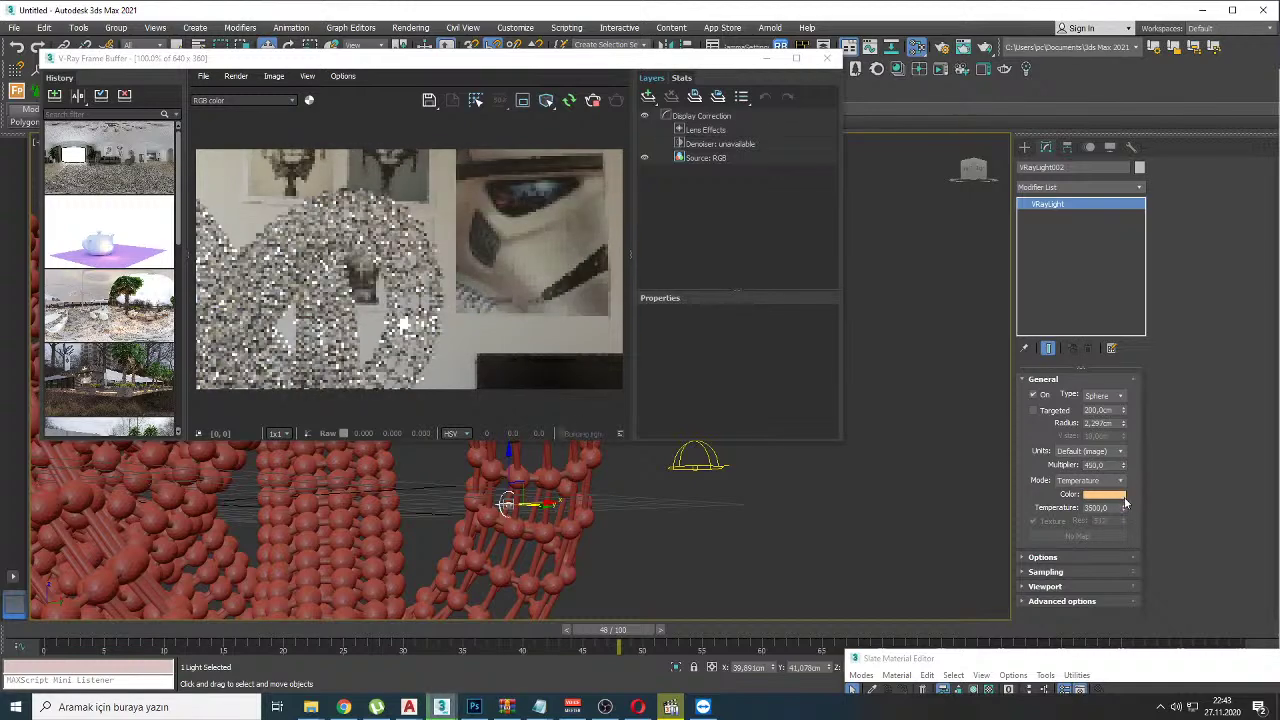
scroll(522, 484, up, 5)
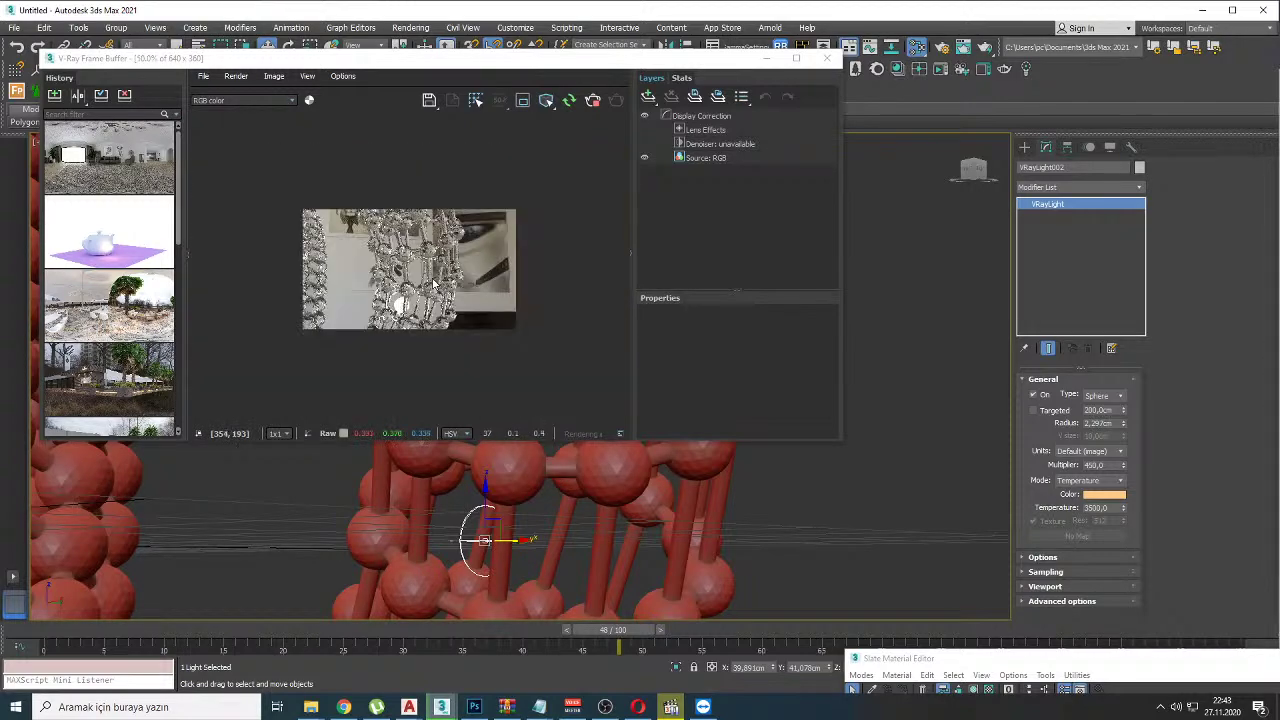
Step: Move the sphere light down and left within the knot
alt+middle_drag(581, 580, 548, 610)
drag(527, 556, 506, 572)
scroll(506, 572, down, 6)
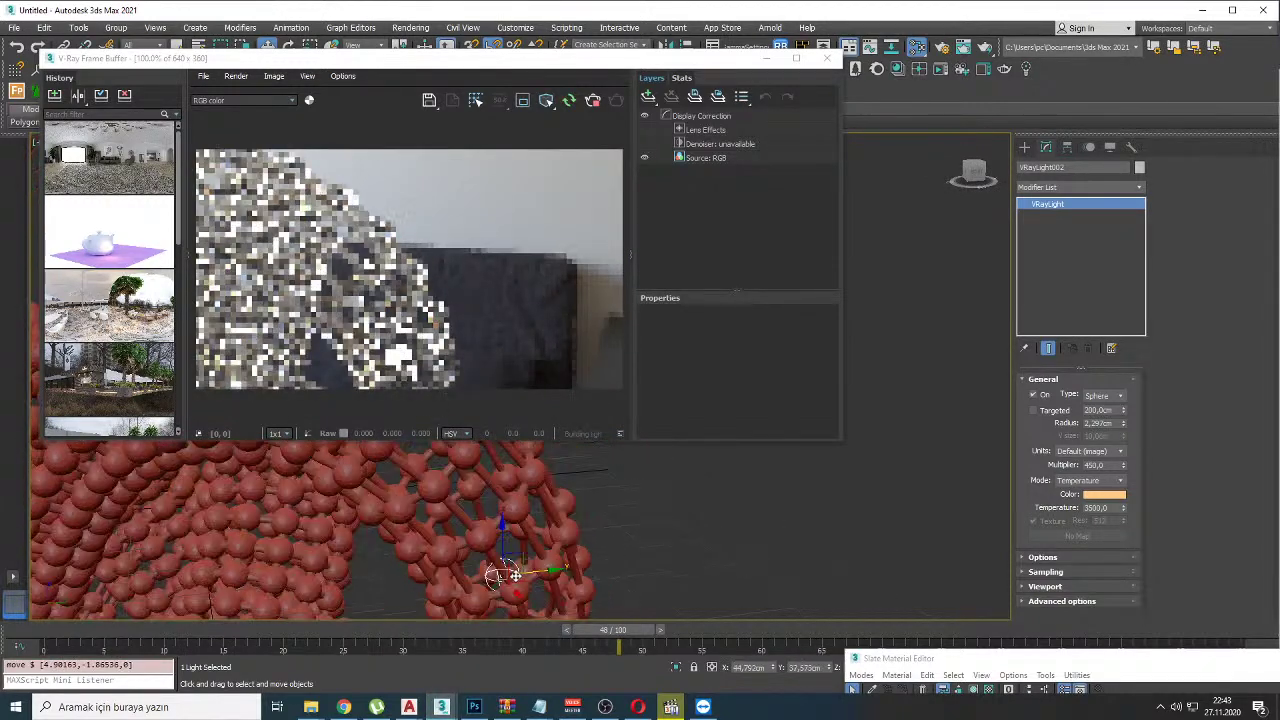
middle_drag(555, 549, 585, 535)
scroll(580, 540, up, 8)
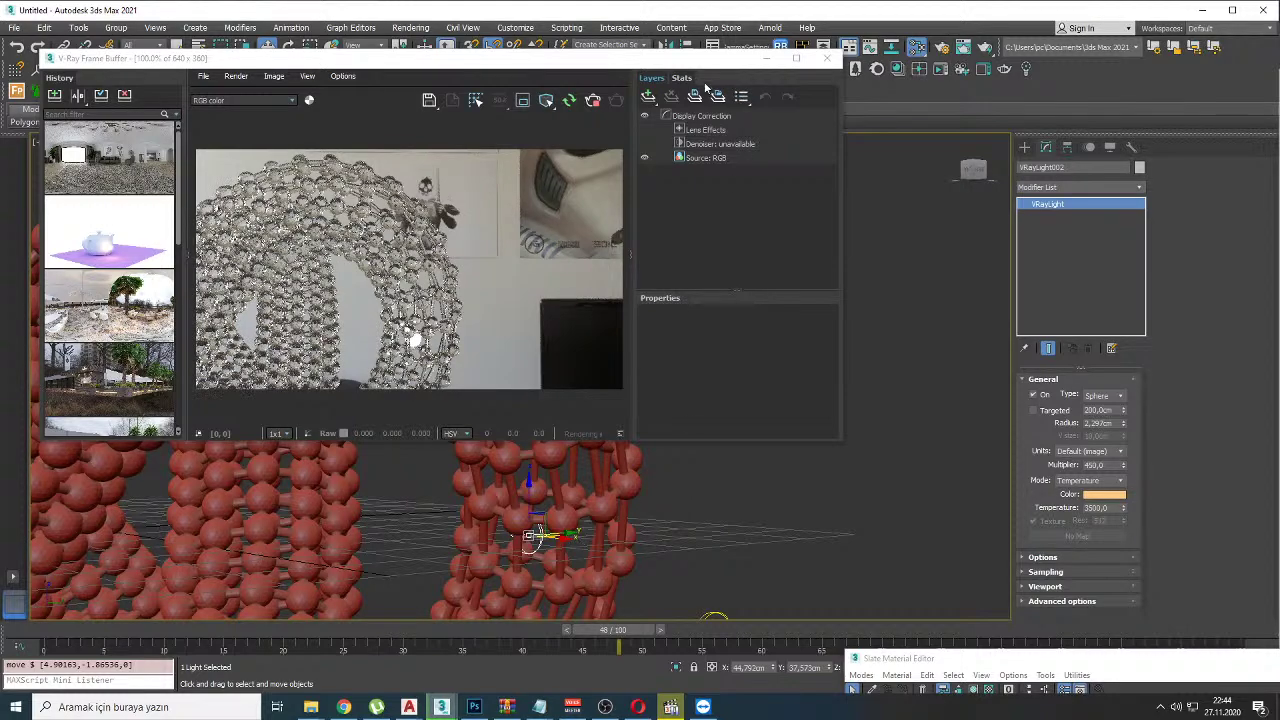
Step: Close the frame buffer, nudge the sphere light right, and select the torus knot
click(826, 58)
alt+middle_drag(760, 200, 566, 448)
drag(566, 448, 826, 432)
scroll(790, 436, down, 5)
click(591, 400)
alt+middle_drag(525, 456, 520, 385)
Step: Instance-clone the torus knot, remove the clone's Lattice modifier, and slightly reduce its radius
right_click(520, 378)
click(556, 457)
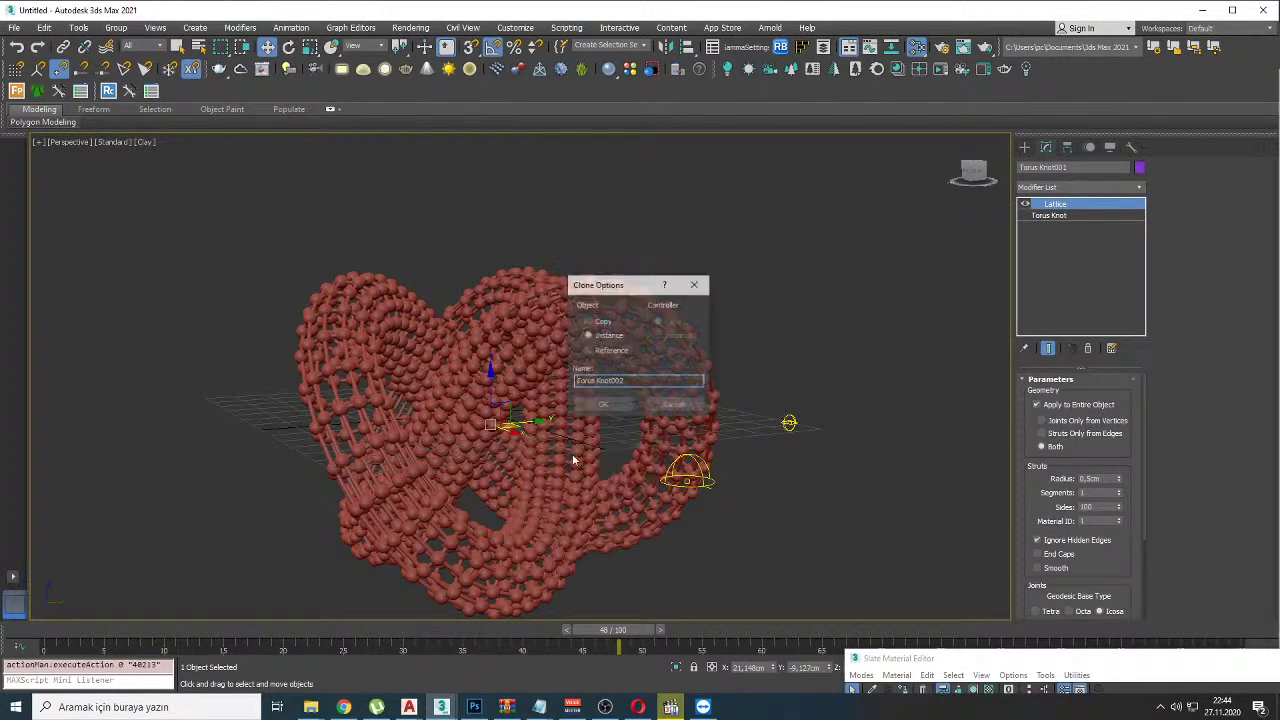
click(602, 405)
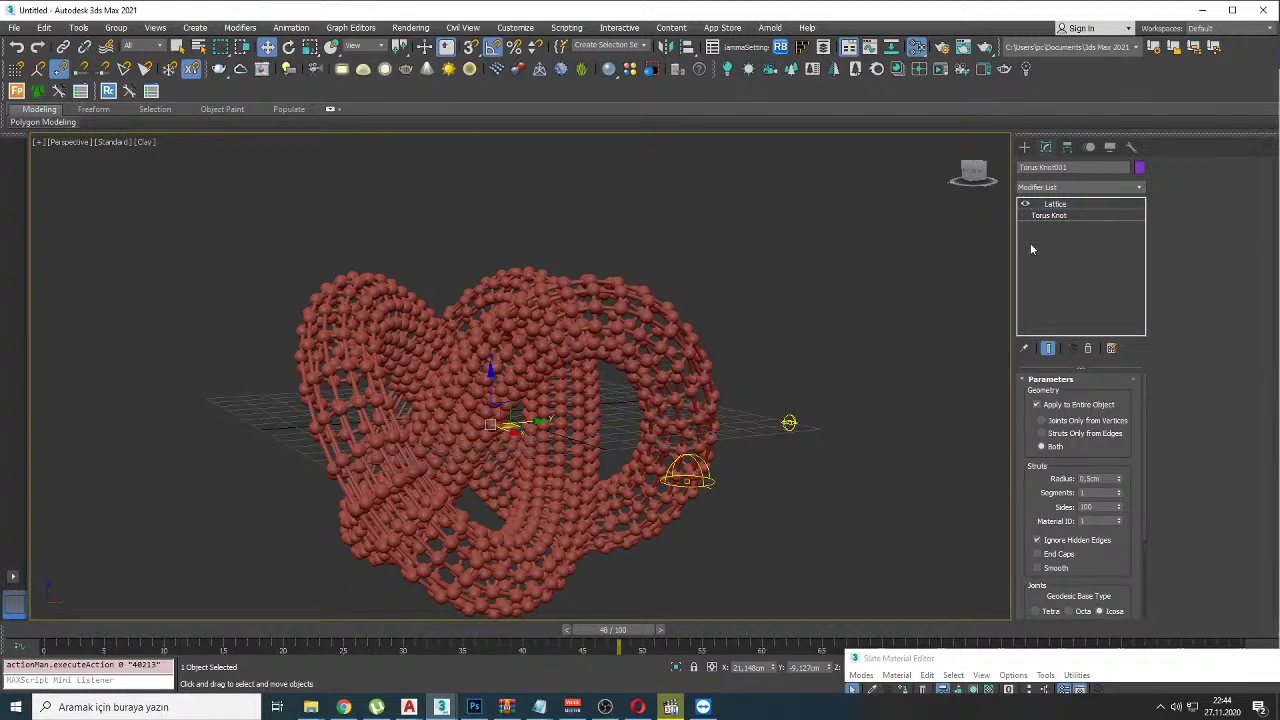
click(1088, 349)
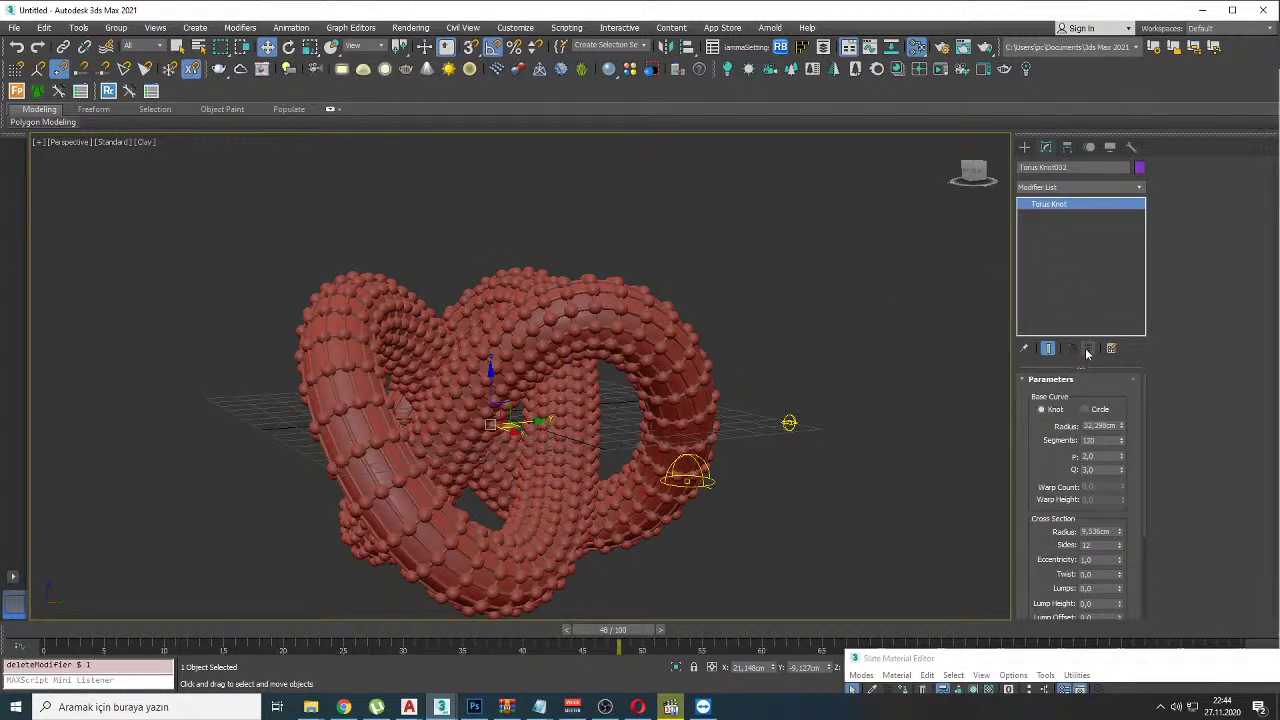
drag(1122, 428, 1130, 500)
Step: Convert the knot clone into a V-Ray mesh light and start an interactive render
right_click(645, 318)
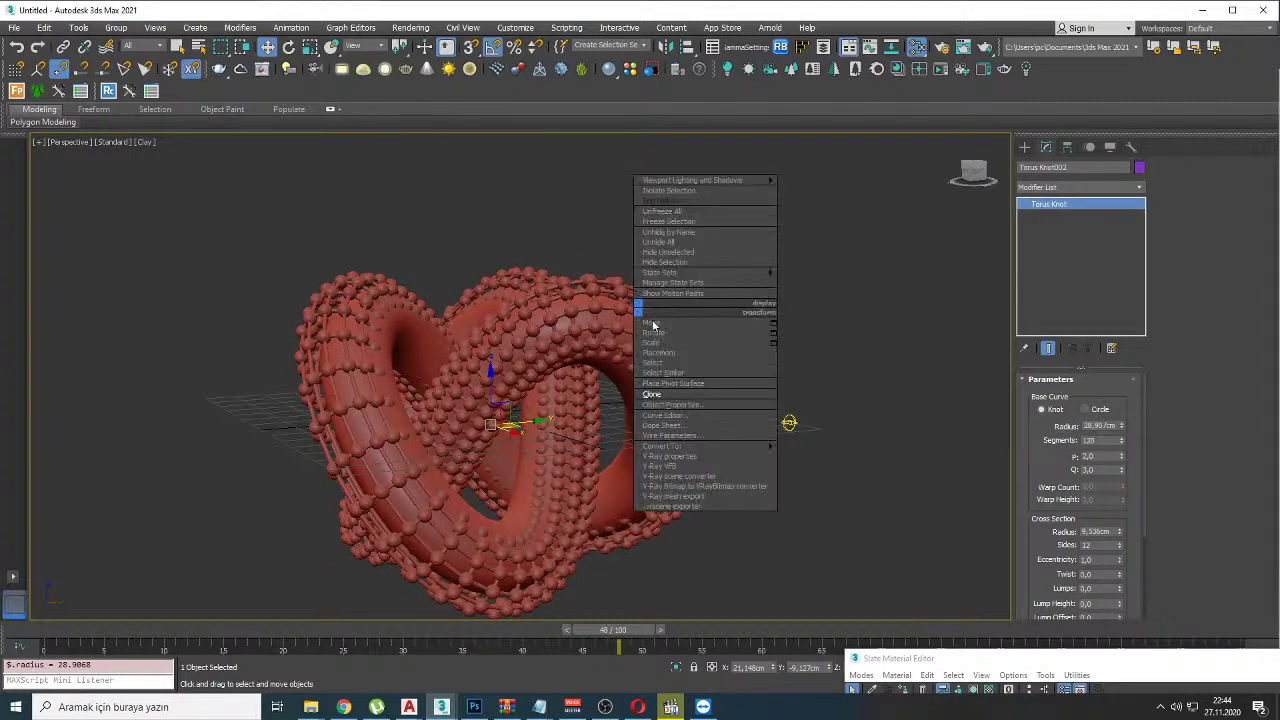
click(404, 72)
right_click(656, 268)
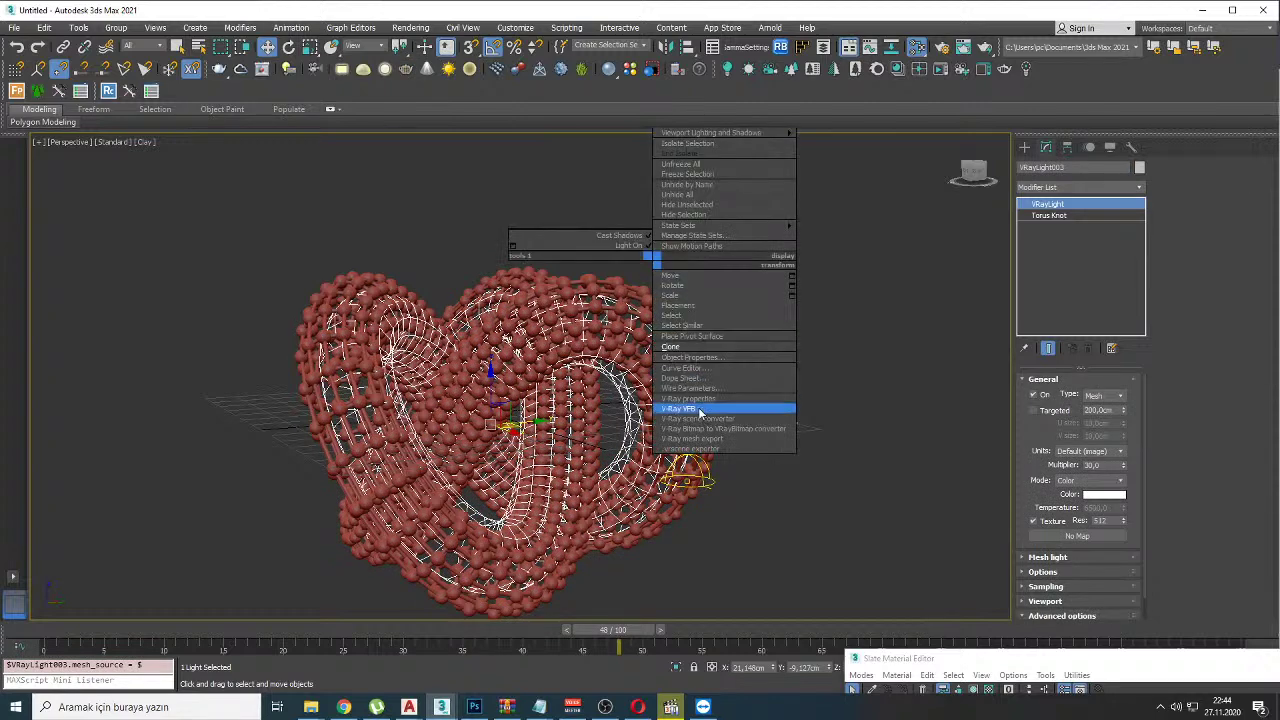
click(700, 411)
click(570, 102)
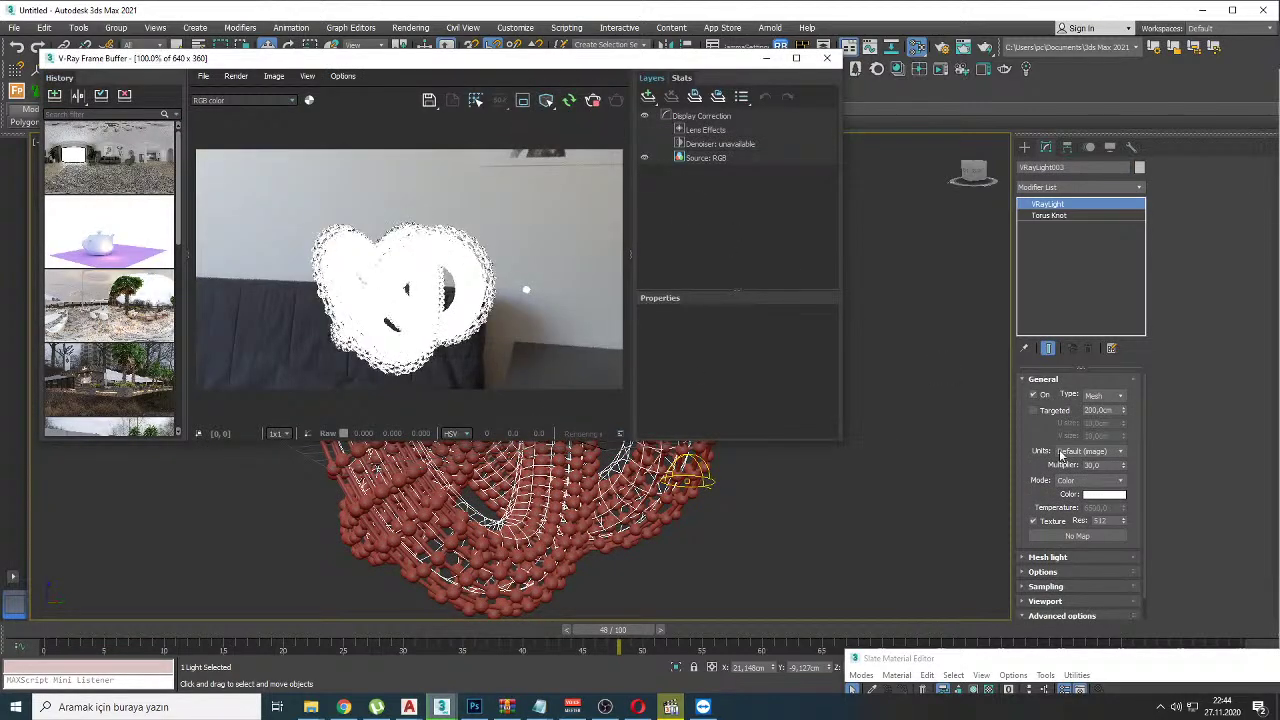
Step: Set the mesh light multiplier to 1,0 and adjust the knot radius between about 22 and 27.9 cm
double_click(1090, 465)
text(1)
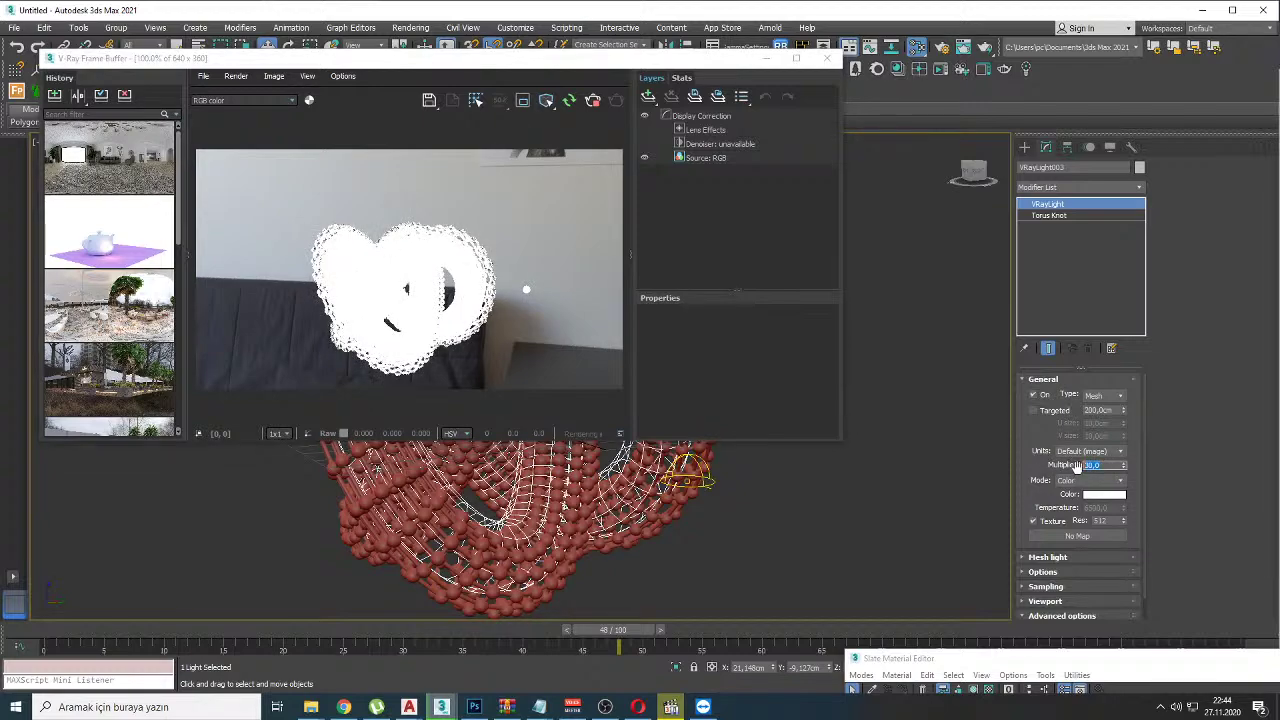
key(Return)
alt+middle_drag(690, 521, 580, 516)
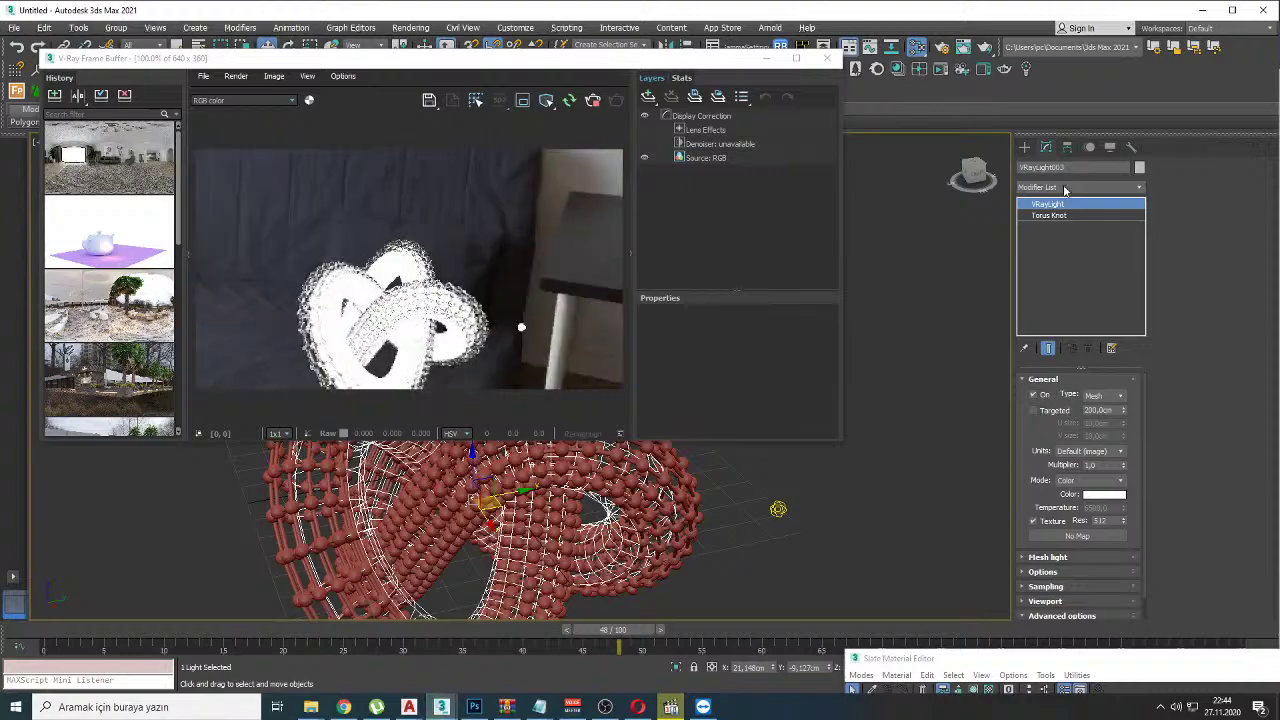
click(1046, 215)
drag(1121, 427, 1114, 300)
alt+middle_drag(560, 480, 606, 505)
Step: Dismiss the chain of MAXScript runtime error dialogs and close the V-Ray Frame Buffer
ctrl+click(606, 507)
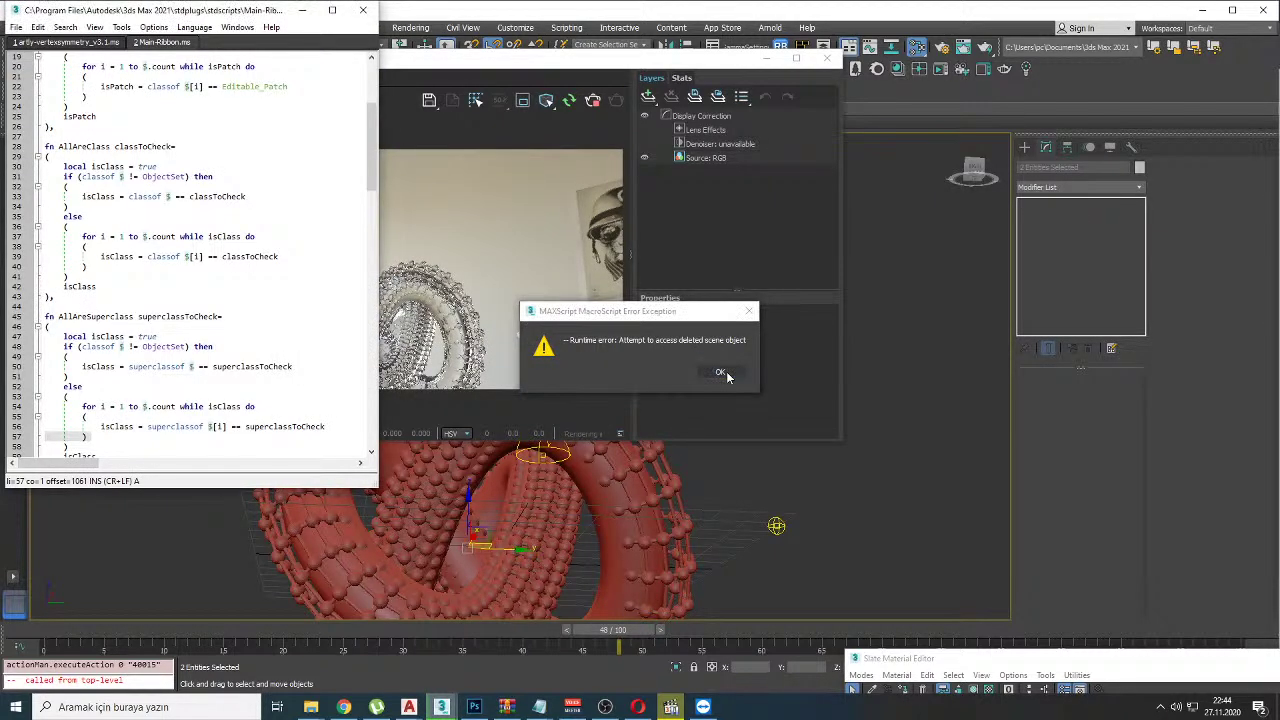
click(726, 375)
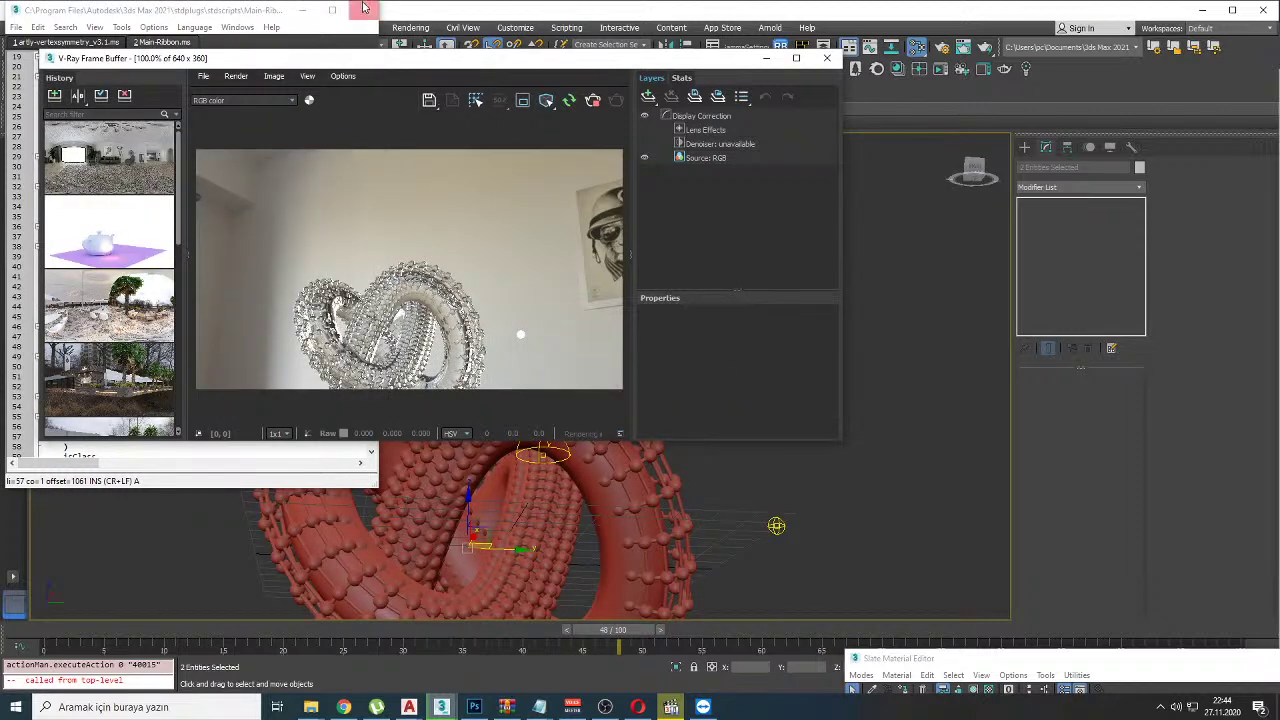
click(786, 340)
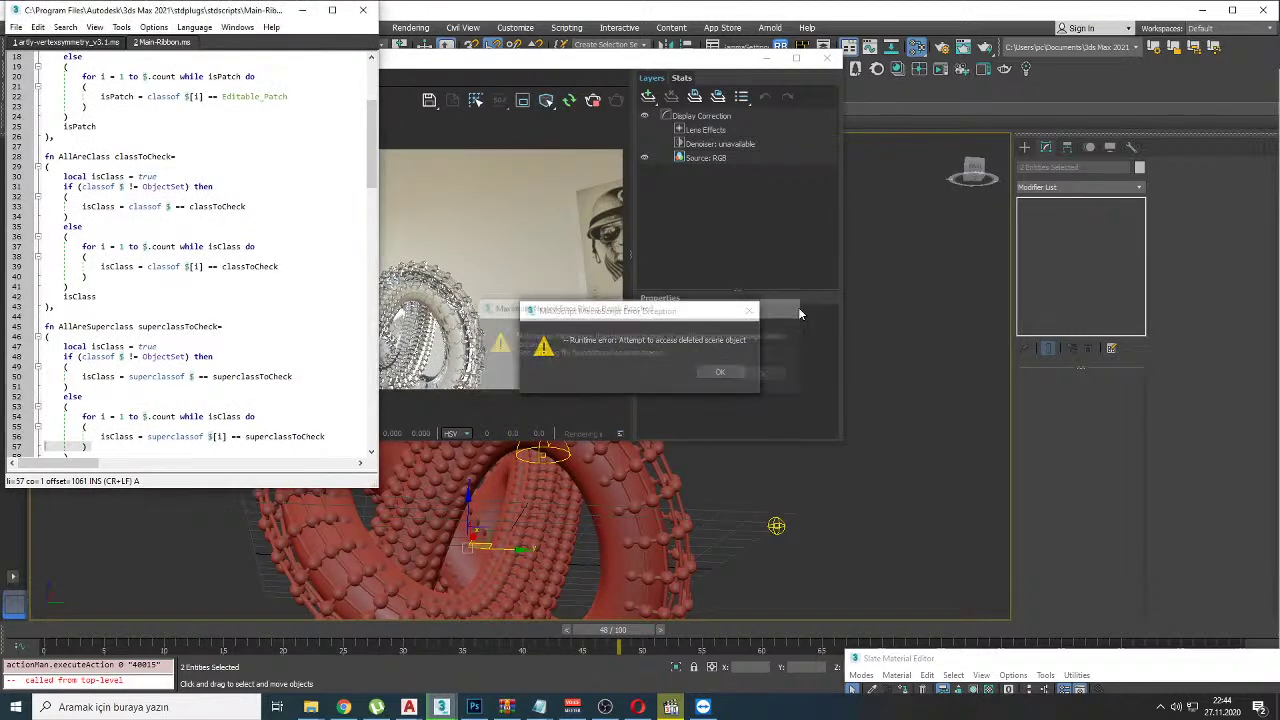
click(729, 371)
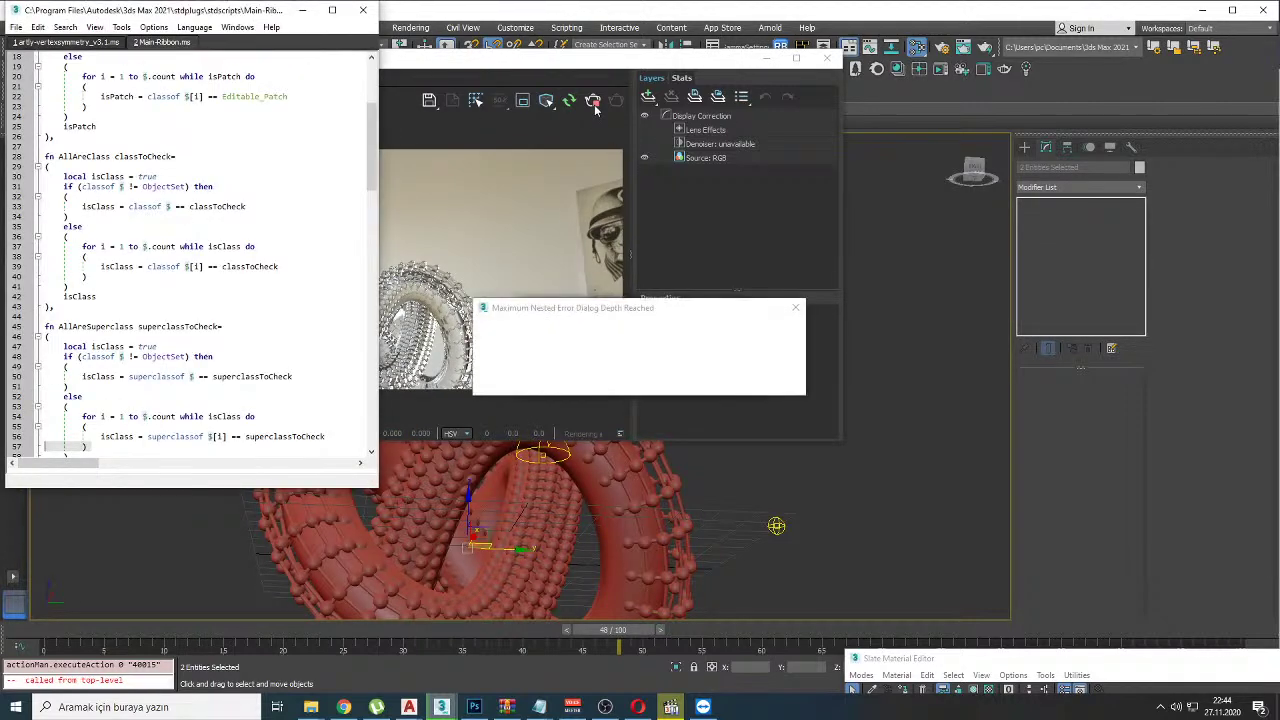
click(766, 374)
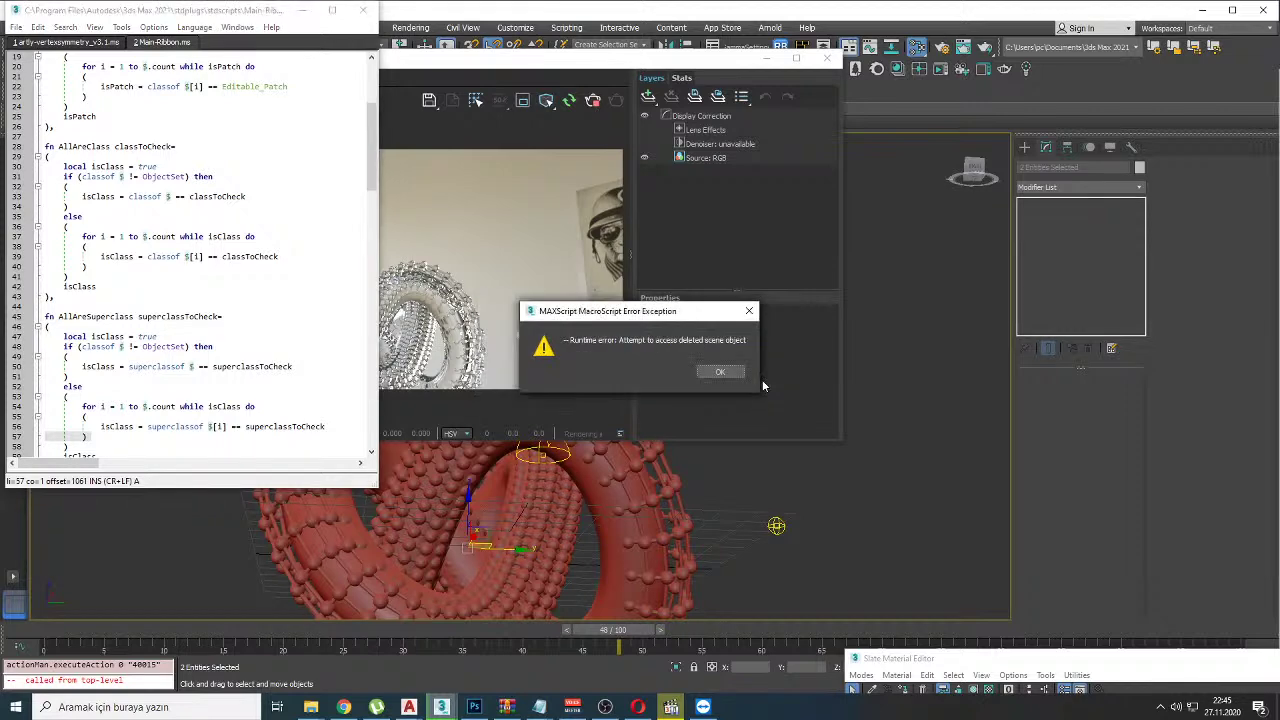
click(716, 373)
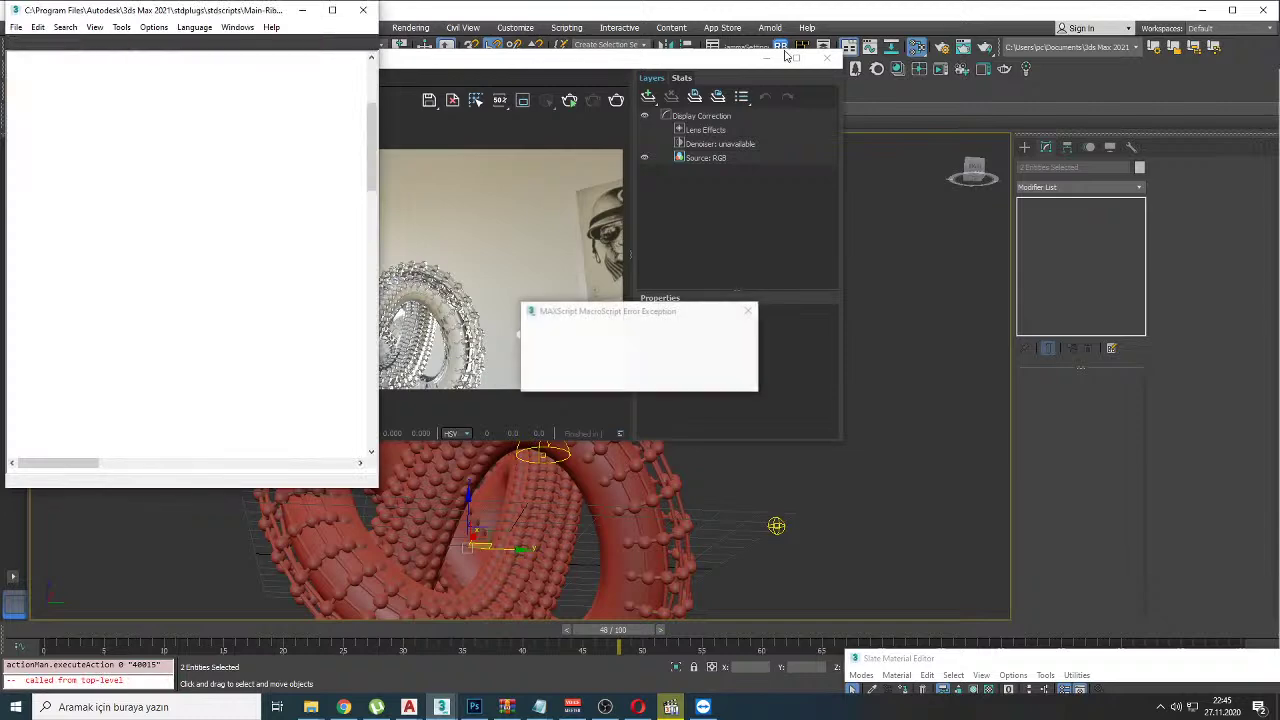
click(766, 375)
click(737, 372)
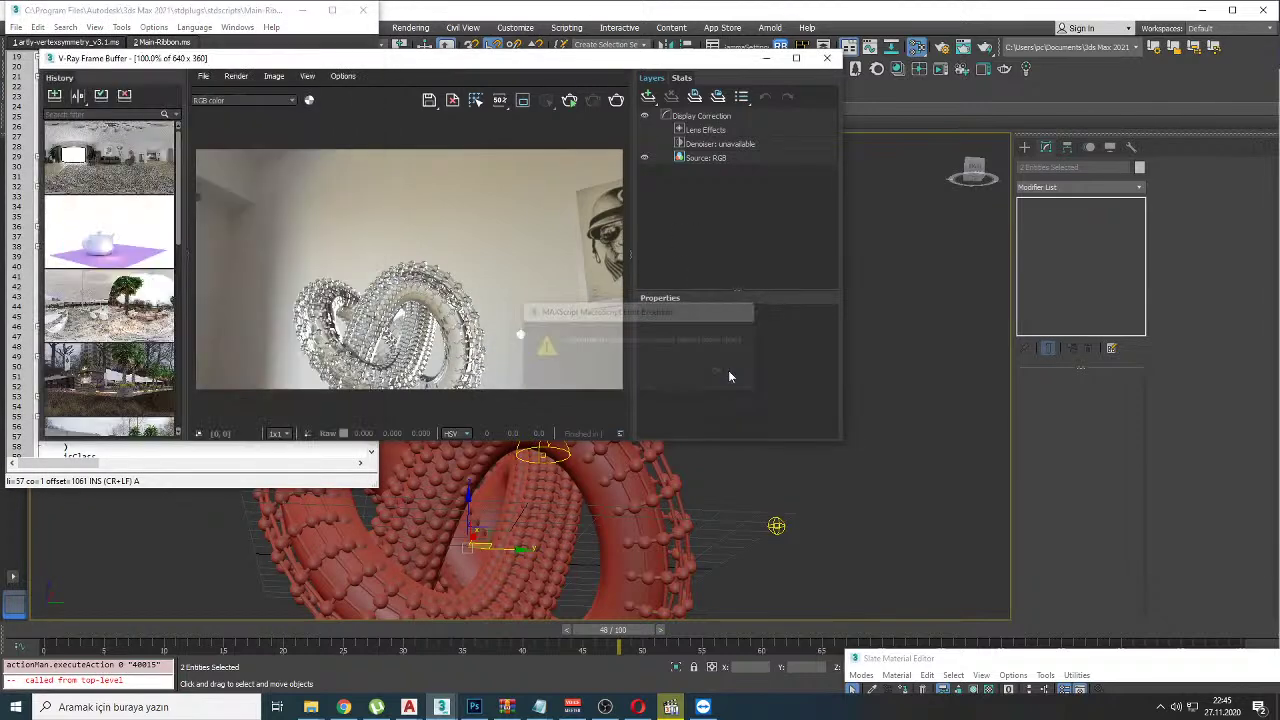
click(826, 56)
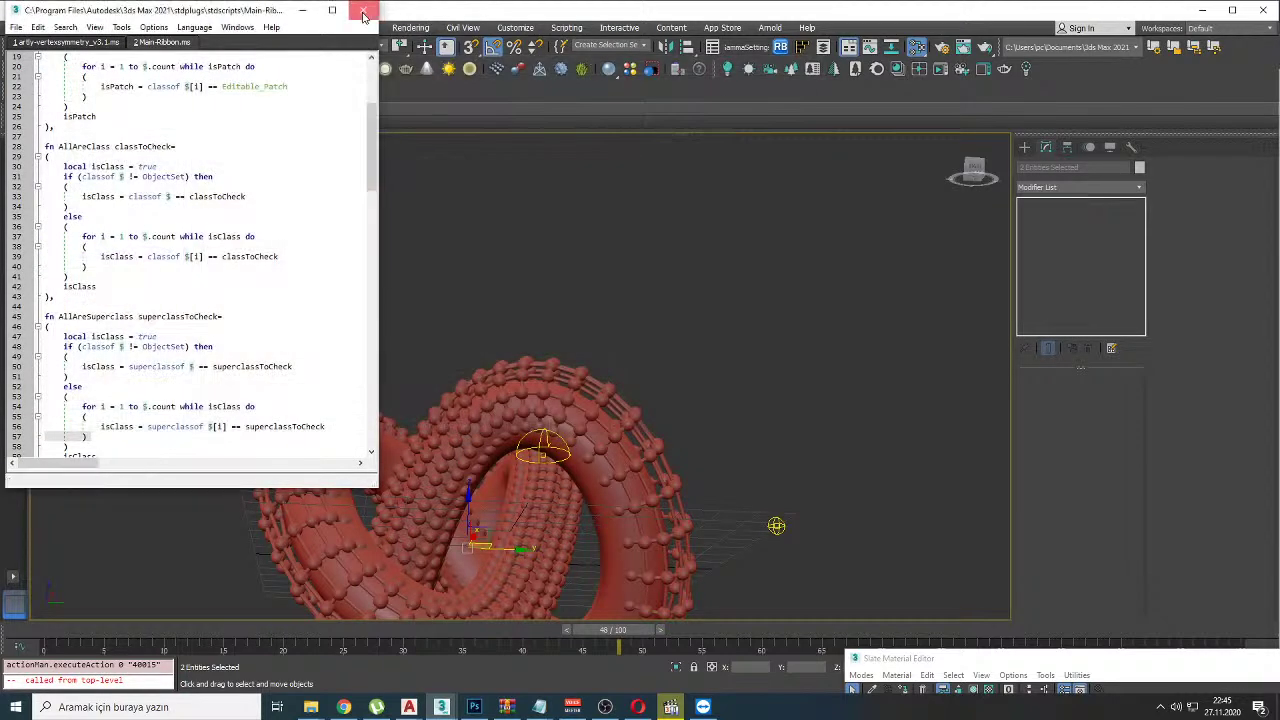
Step: Trace the chandelier's crossing loops in red on the Facebook photo, then clear the mark
key(alt+Tab)
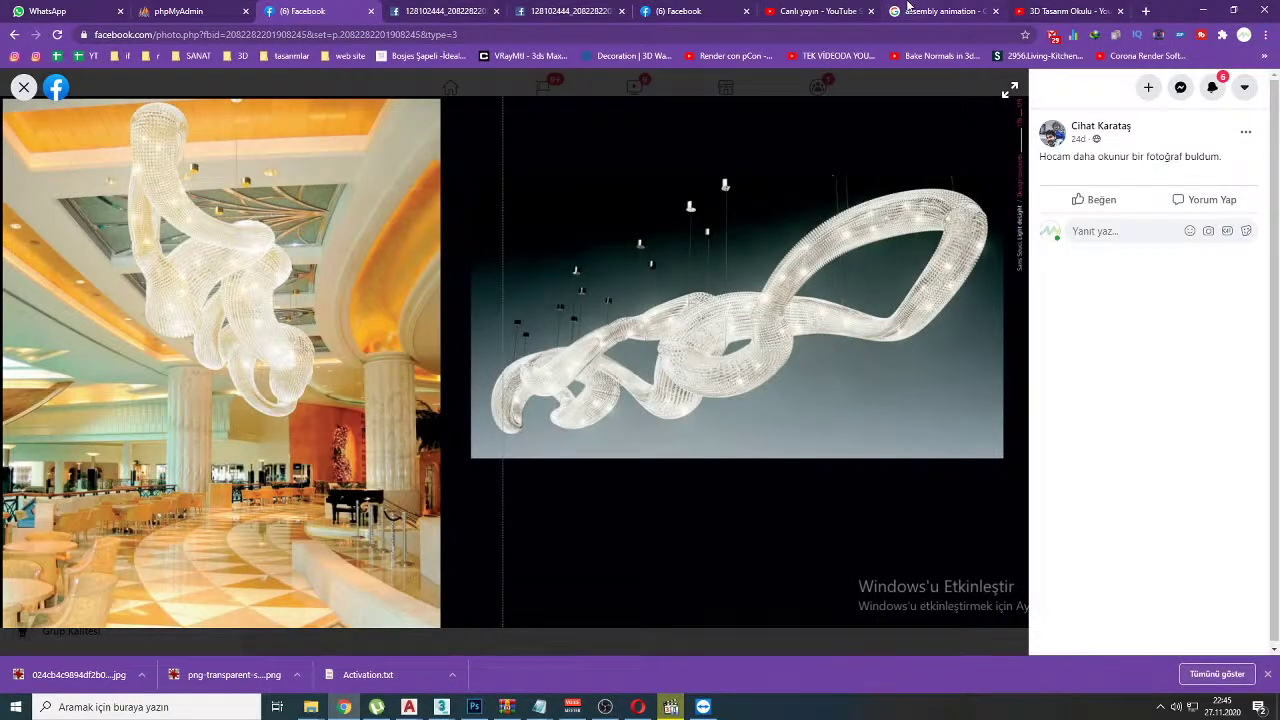
mouse_move(697, 334)
mouse_down()
mouse_move(735, 378)
mouse_move(797, 270)
mouse_move(904, 248)
mouse_move(915, 297)
mouse_move(825, 335)
mouse_move(770, 332)
mouse_up()
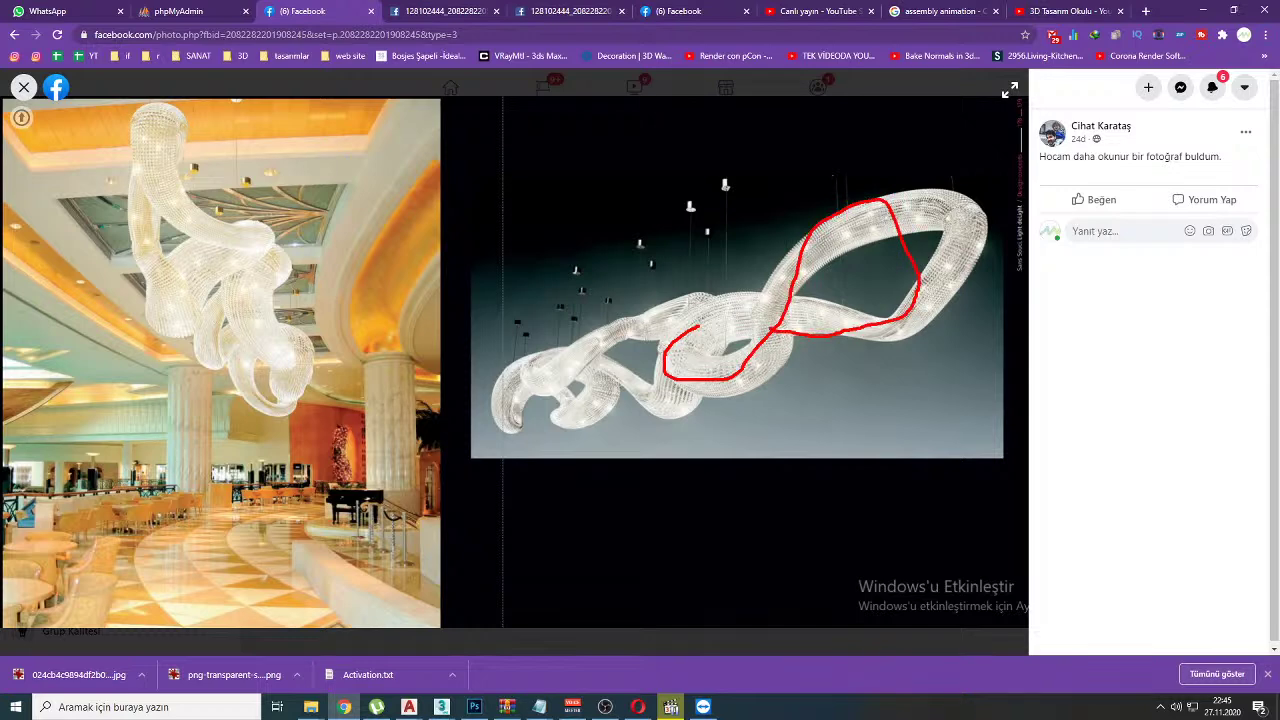
key(Escape)
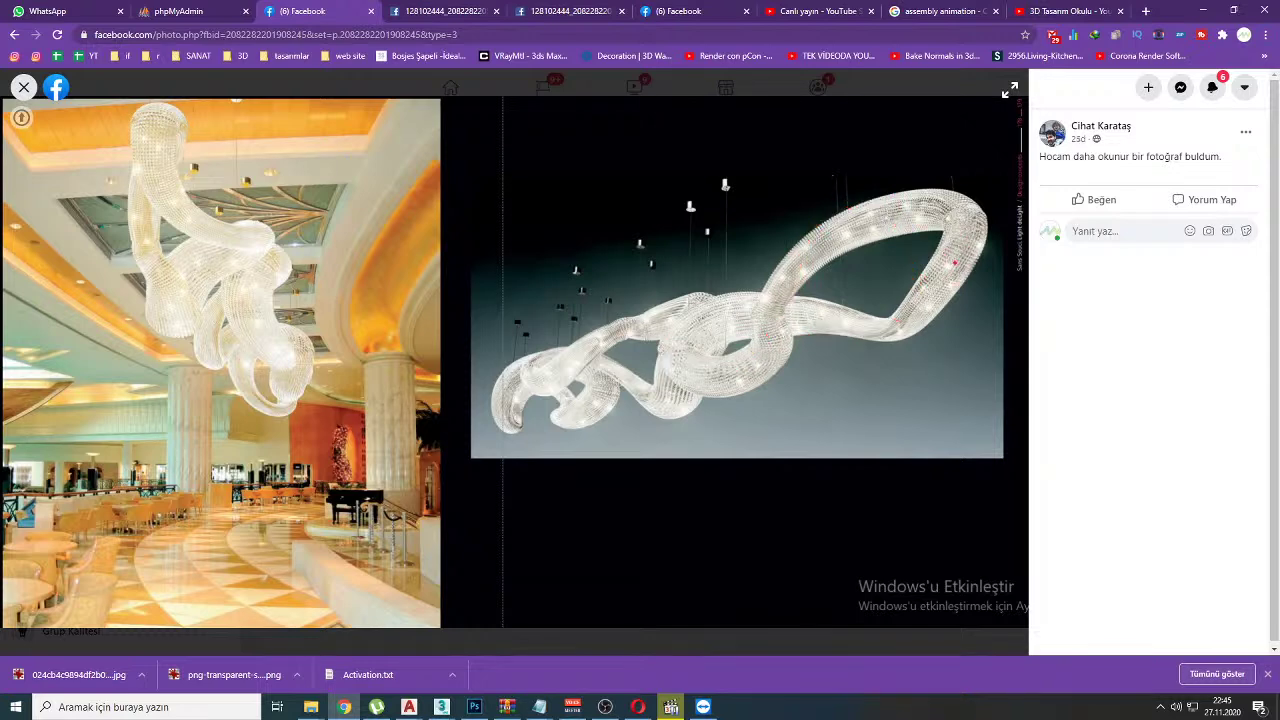
Step: Mark openings along the top loop, clear the marks, and return to YouTube Studio
drag(922, 229, 926, 212)
drag(852, 229, 855, 246)
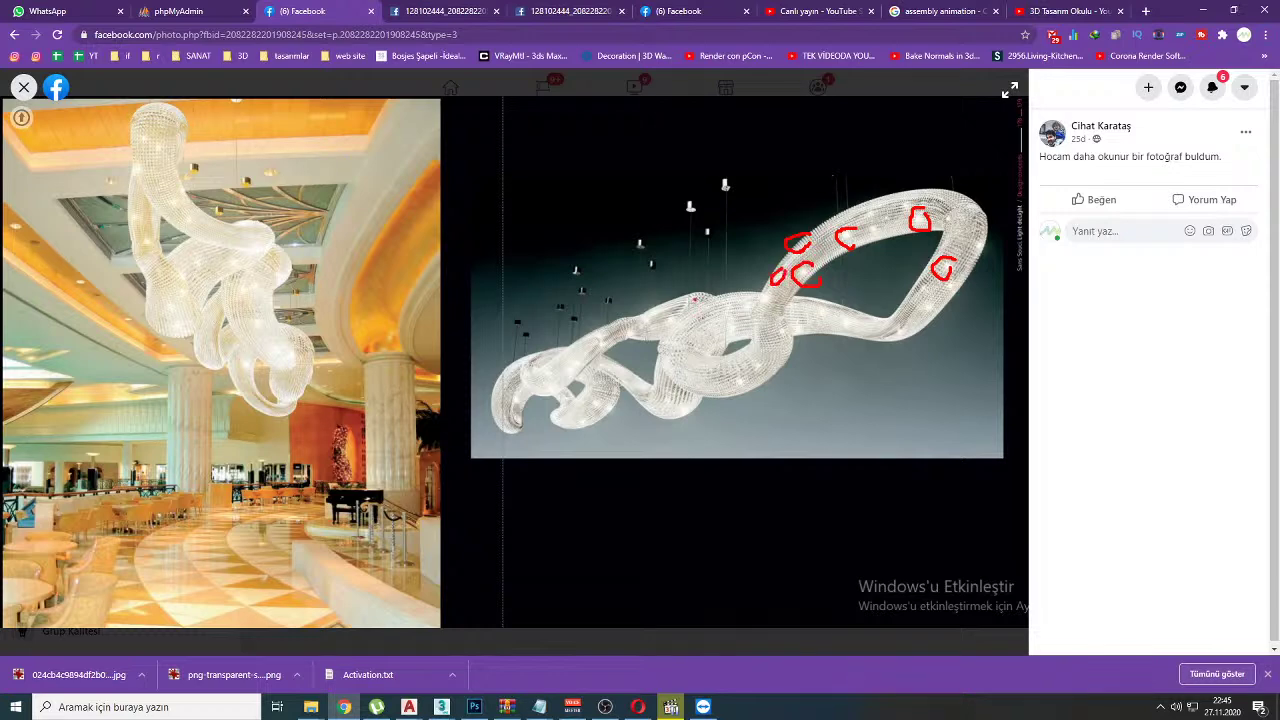
key(ctrl+z)
key(Escape)
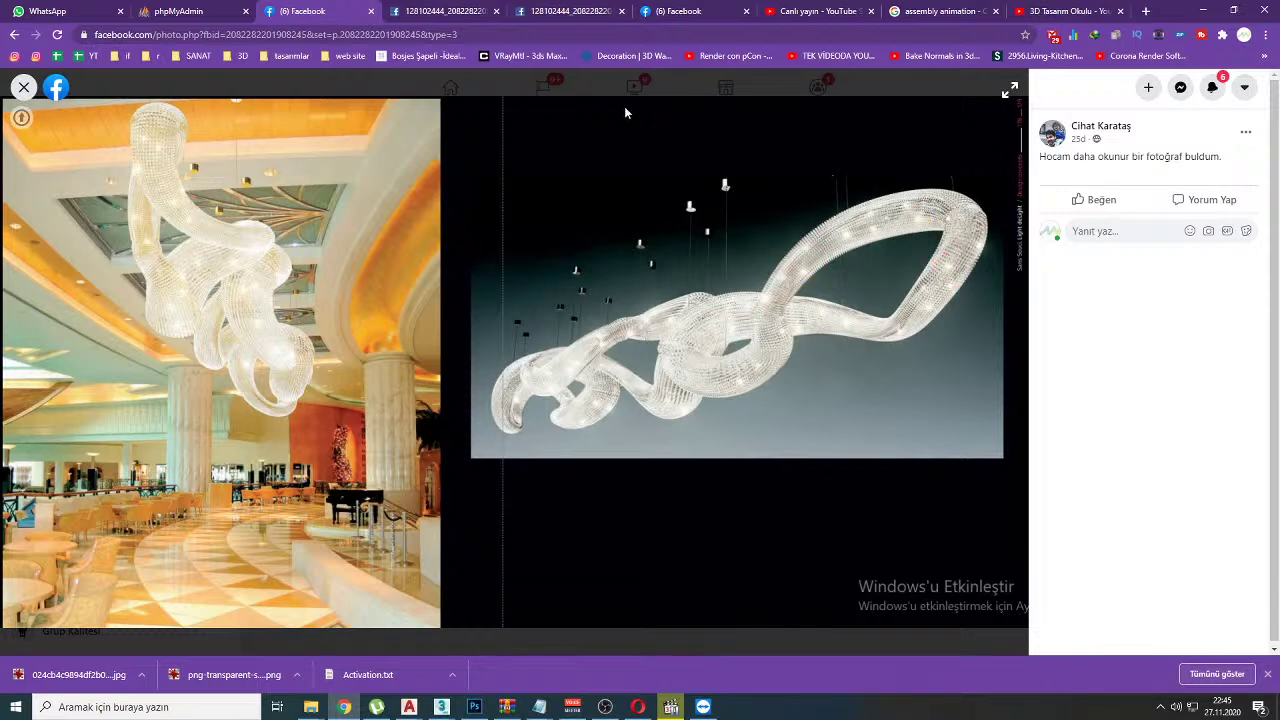
click(771, 8)
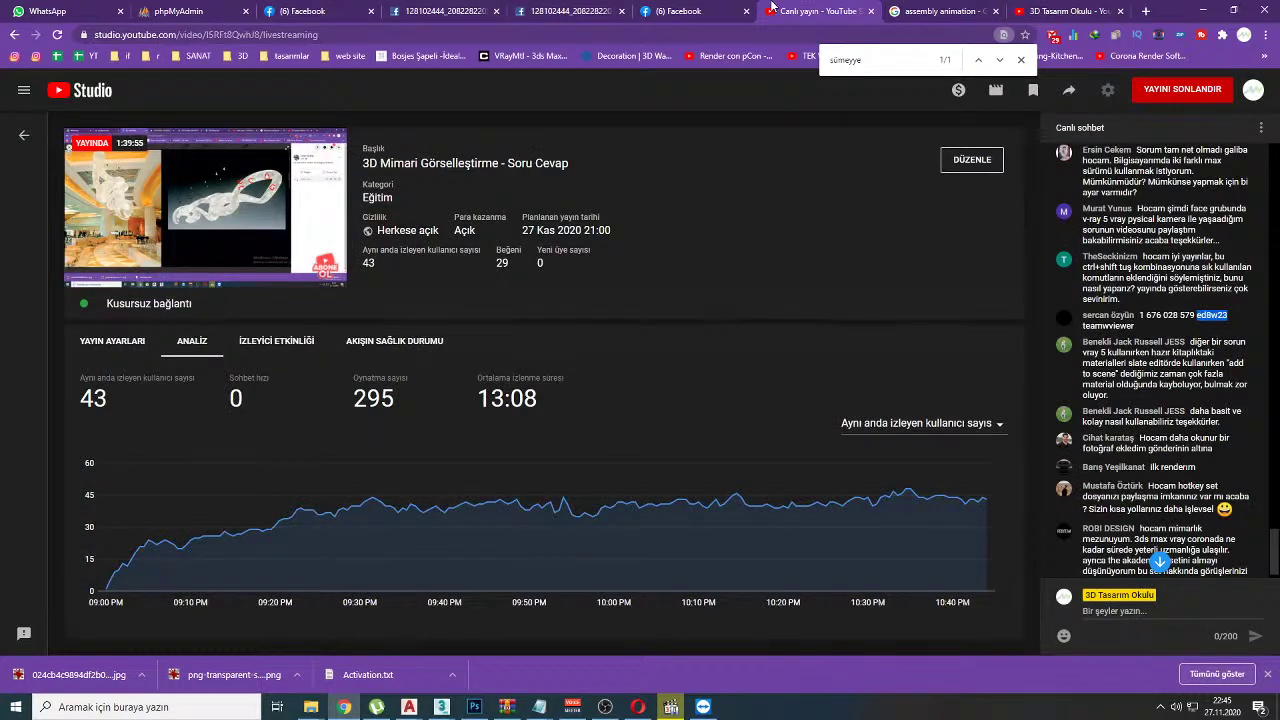
click(671, 707)
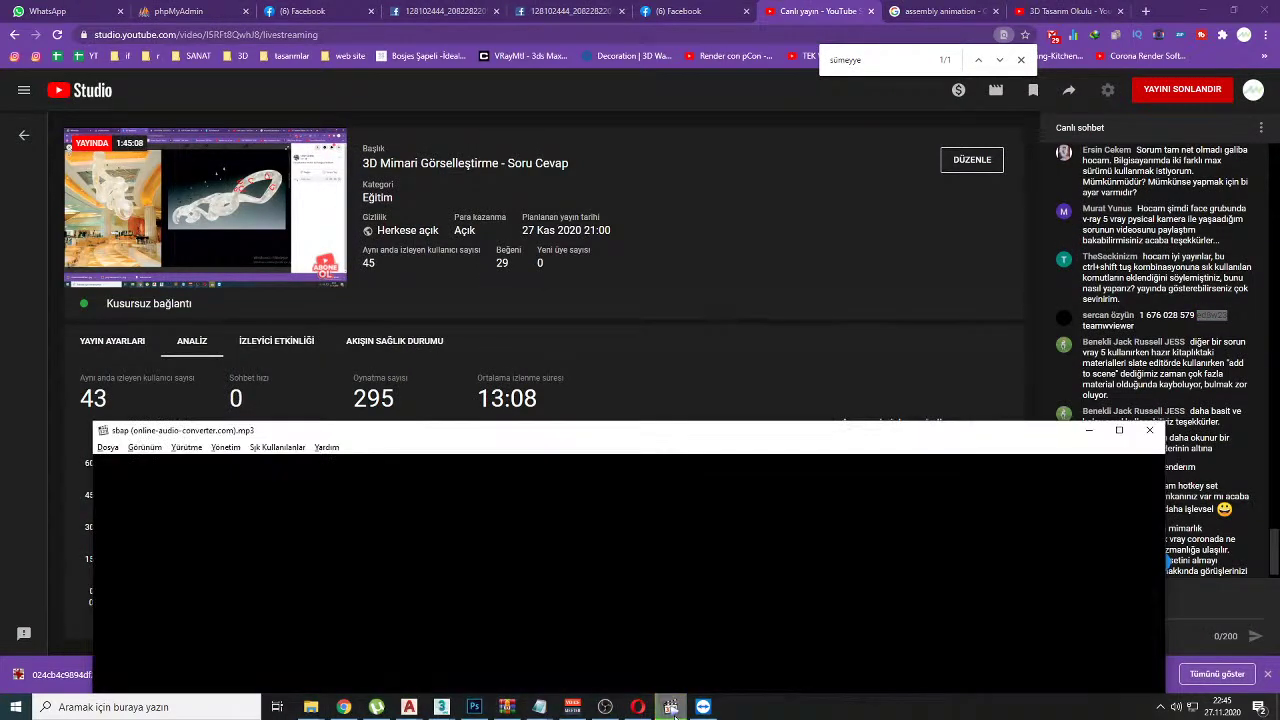
click(1088, 430)
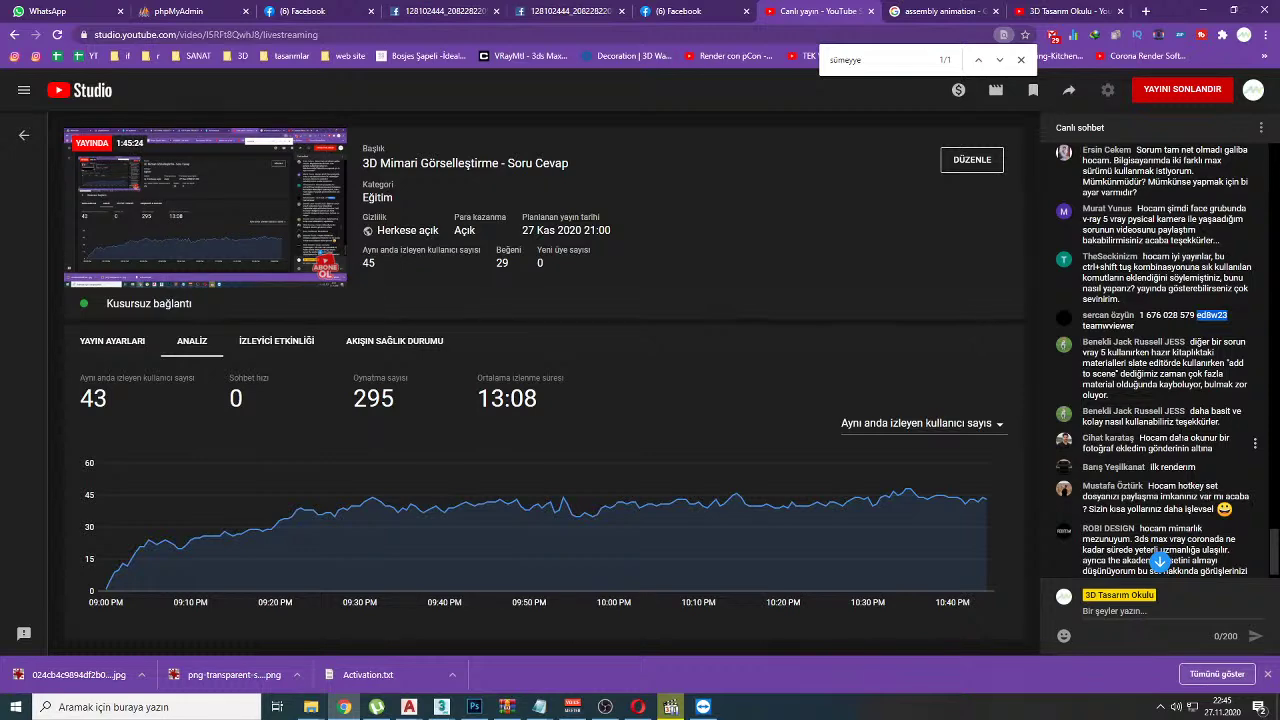
Step: Go to the 3D Tasarım Okulu group's Ana Sayfa home feed on Facebook
click(310, 11)
key(Escape)
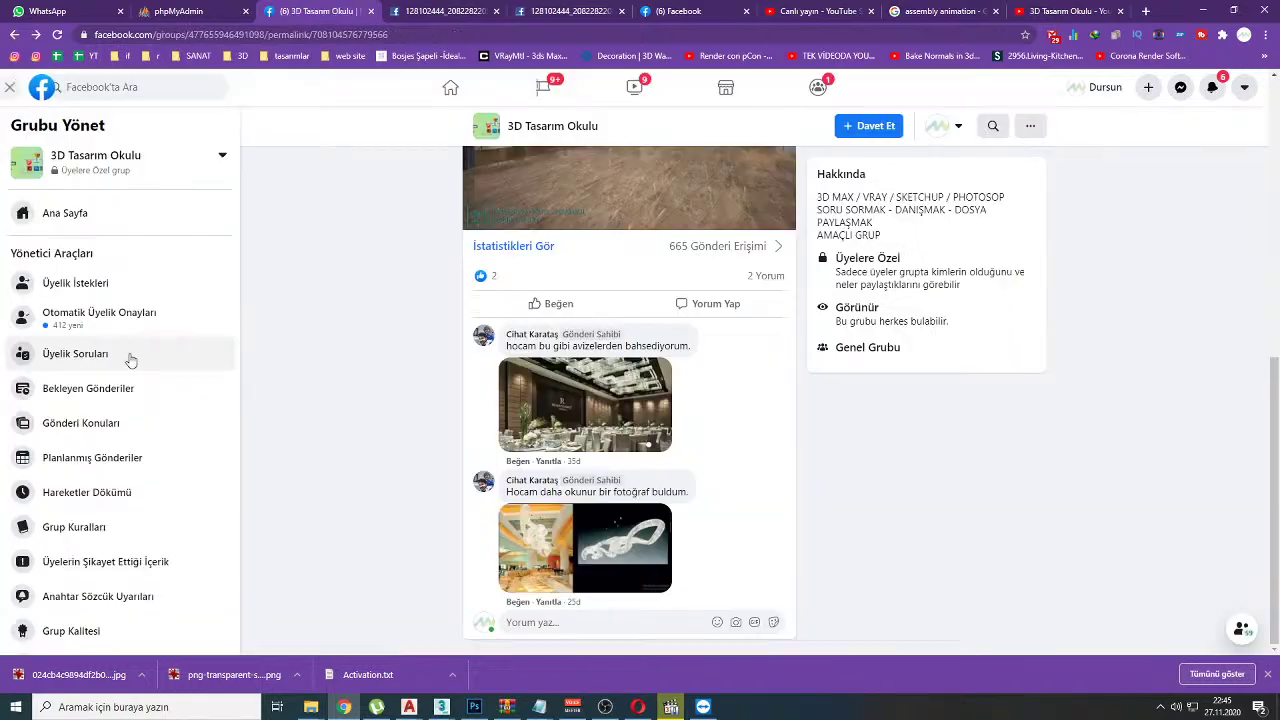
click(74, 212)
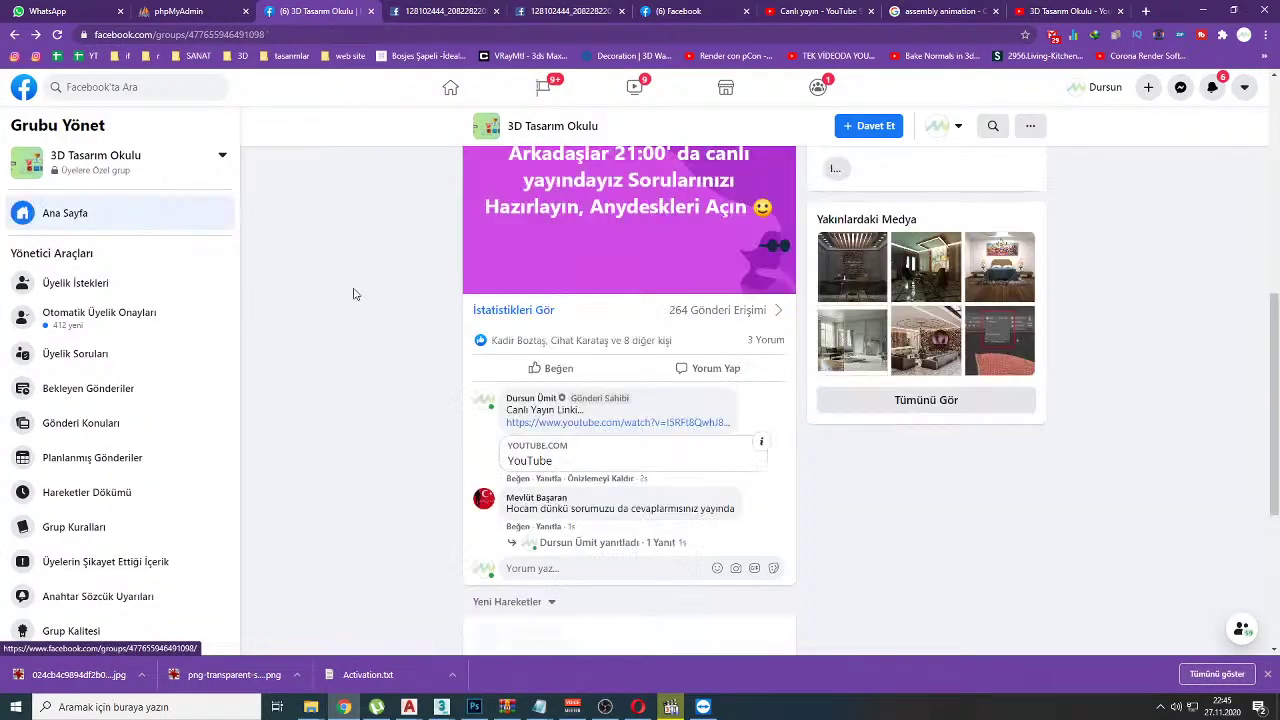
Step: Scroll the group feed and view the office interior render enlarged
scroll(405, 296, down, 6)
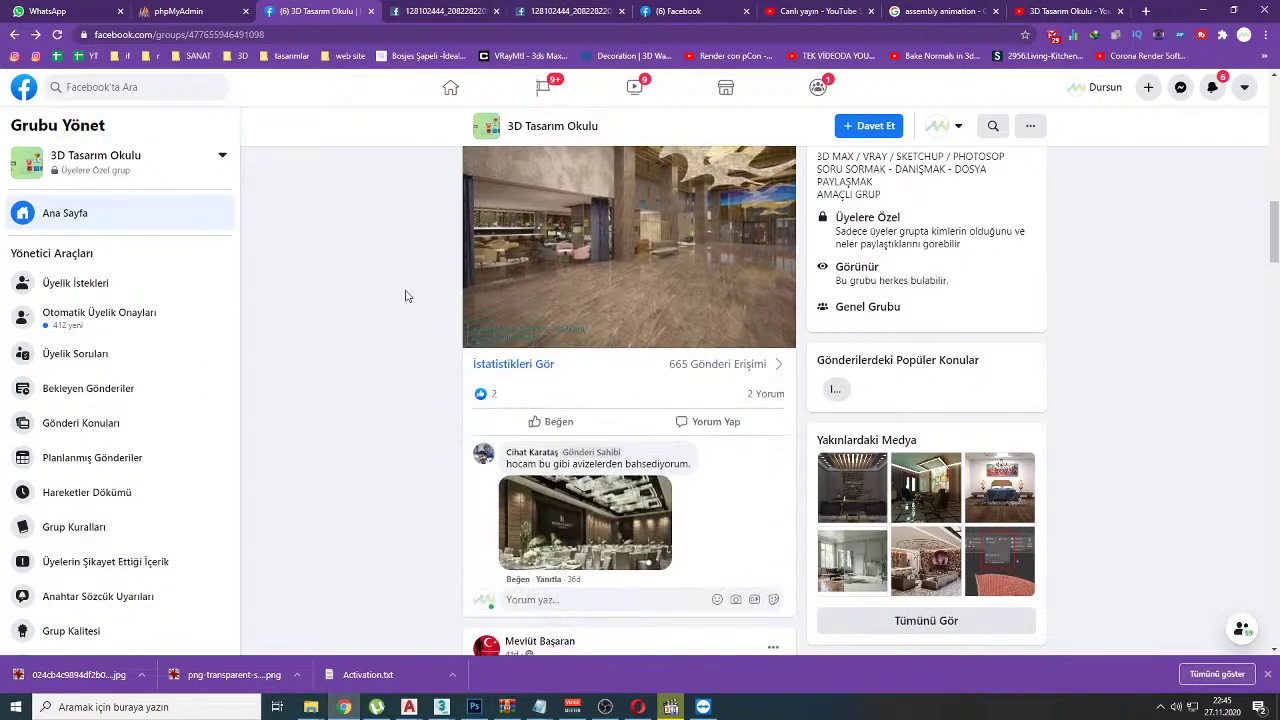
scroll(405, 296, down, 5)
scroll(405, 296, down, 3)
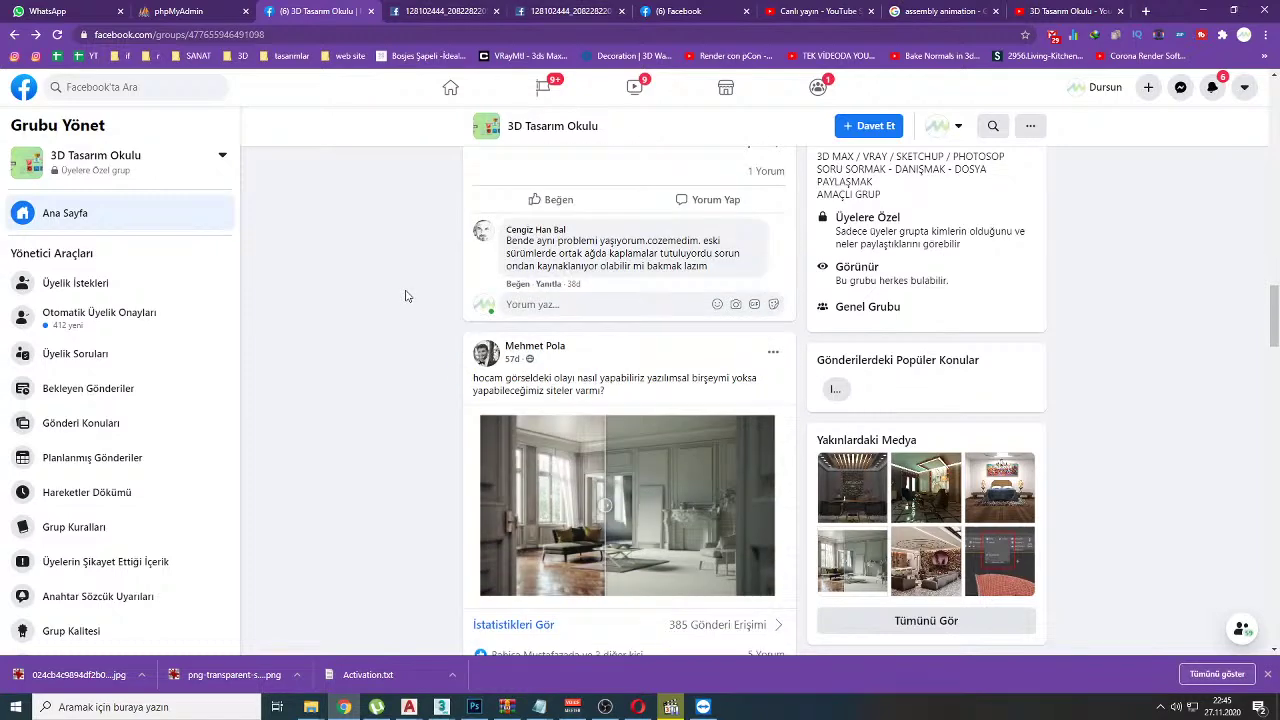
scroll(405, 296, down, 7)
scroll(414, 291, down, 1)
scroll(545, 283, up, 2)
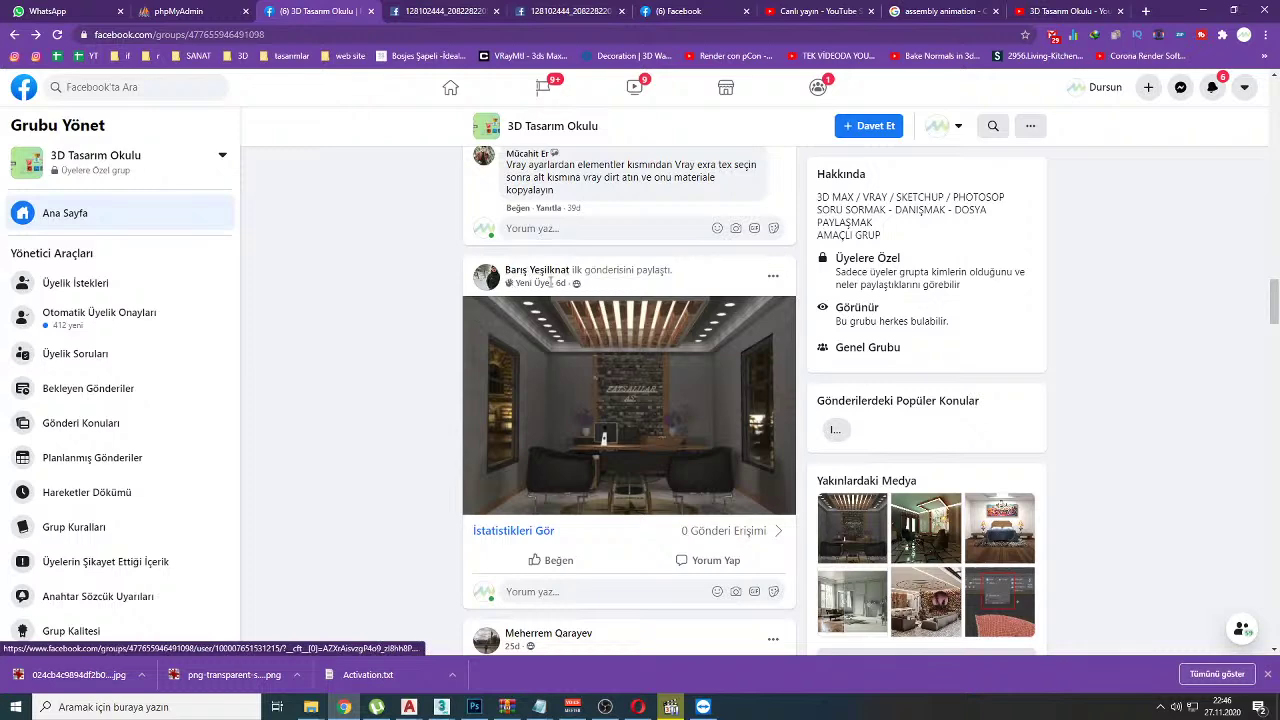
click(547, 388)
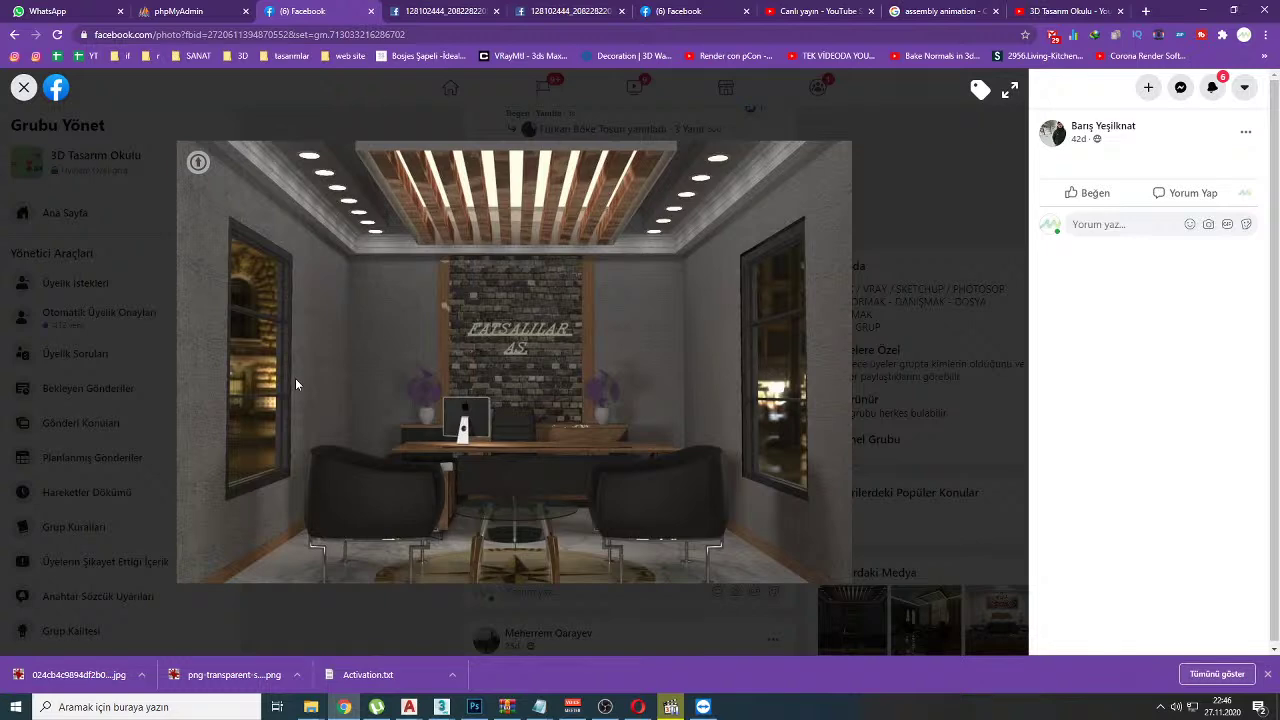
key(Escape)
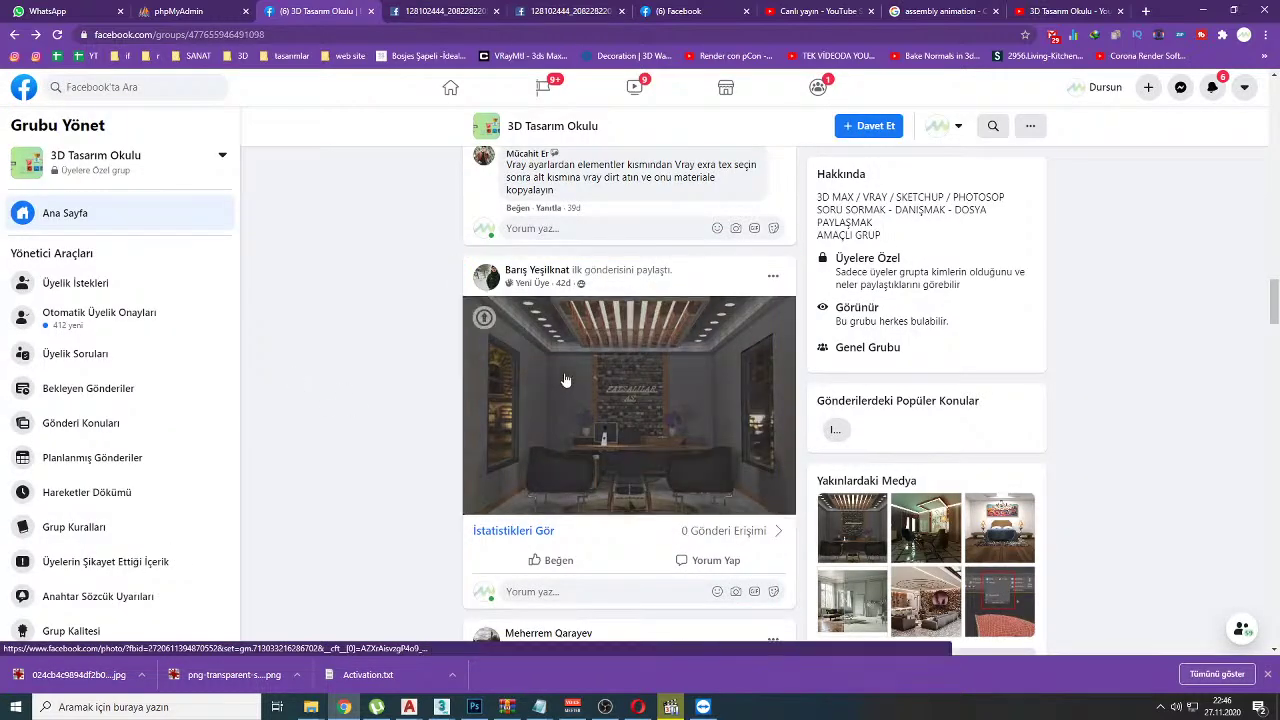
Step: Show the office render full-size, circle the left and right vases, then clear the marks
click(565, 380)
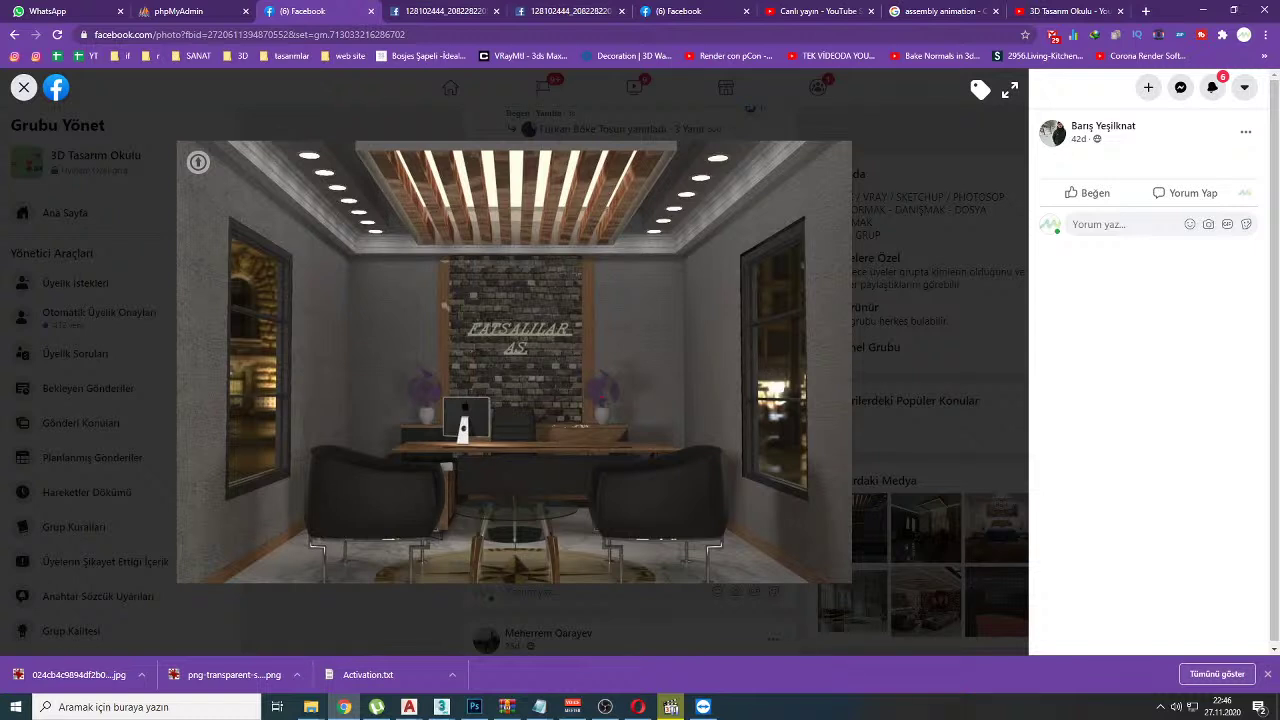
drag(384, 360, 435, 394)
mouse_move(594, 351)
mouse_down()
mouse_move(561, 438)
mouse_move(652, 426)
mouse_up()
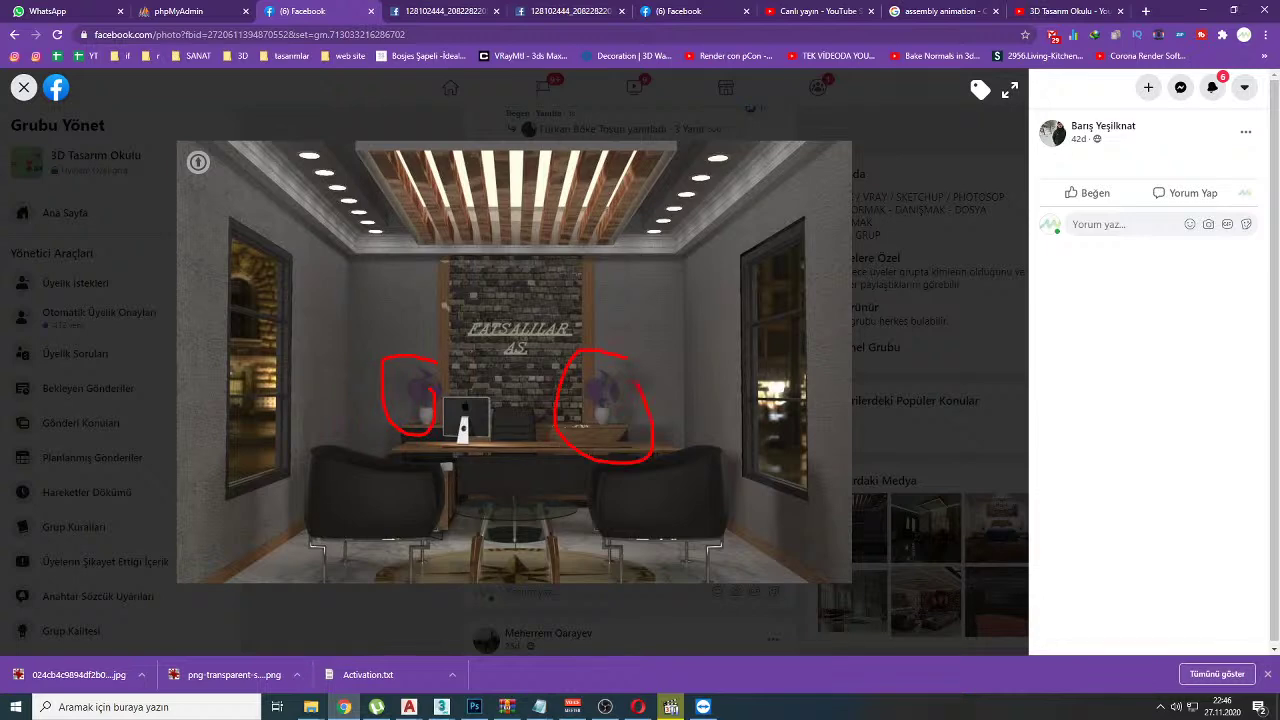
key(Escape)
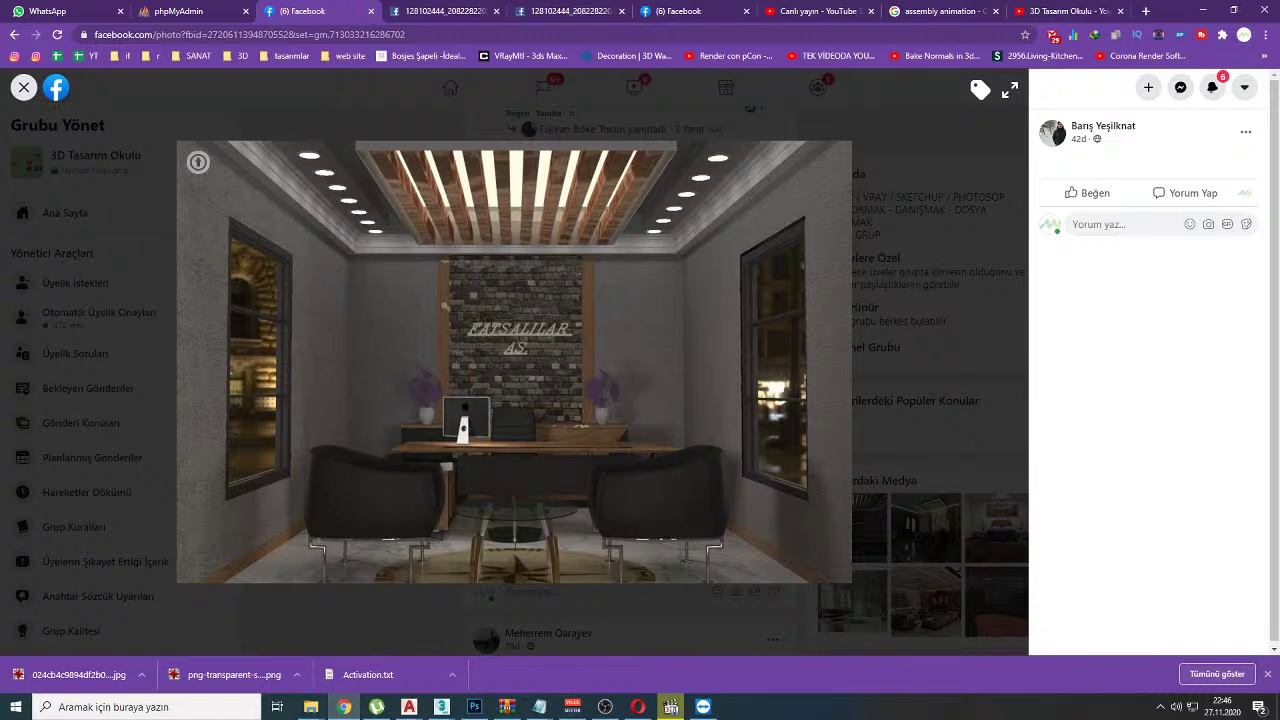
mouse_move(748, 157)
mouse_down()
mouse_move(767, 222)
mouse_move(797, 146)
mouse_up()
drag(367, 196, 315, 238)
key(e)
drag(466, 172, 467, 186)
drag(486, 207, 617, 200)
mouse_move(600, 432)
mouse_down()
mouse_move(559, 405)
mouse_move(551, 436)
mouse_up()
mouse_move(472, 320)
mouse_down()
mouse_move(430, 314)
mouse_move(466, 296)
mouse_move(424, 258)
mouse_up()
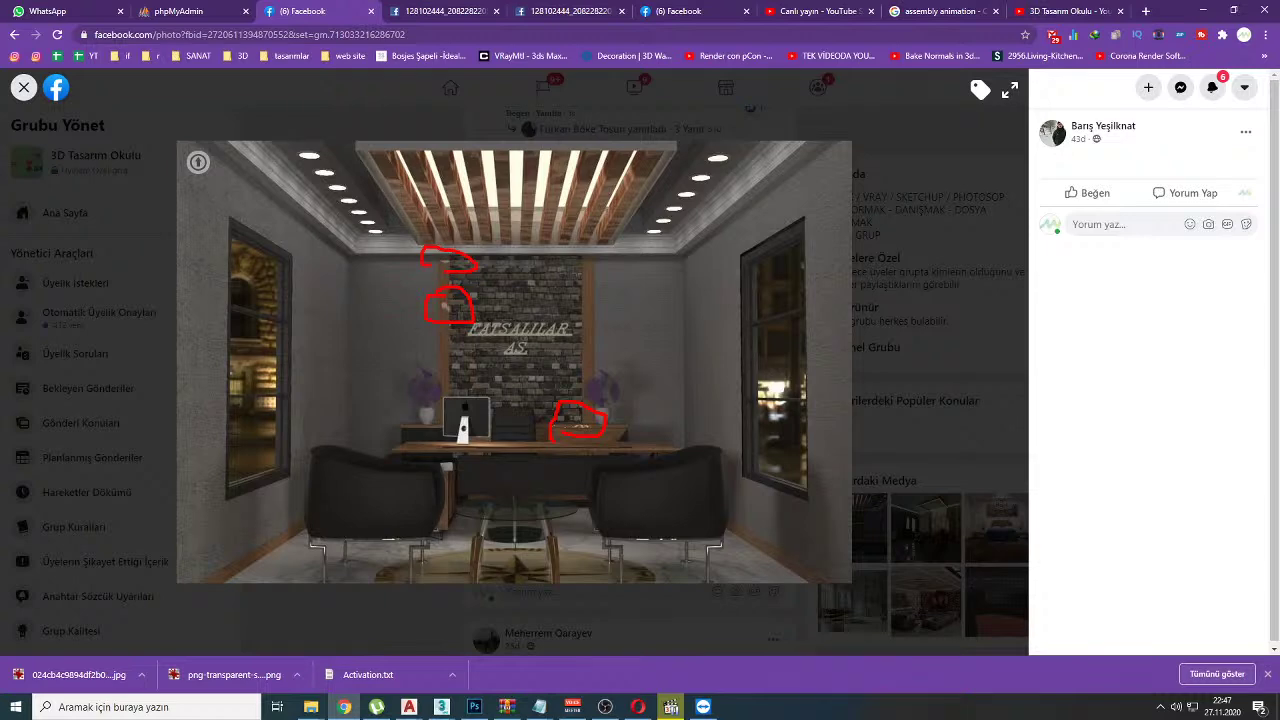
key(Escape)
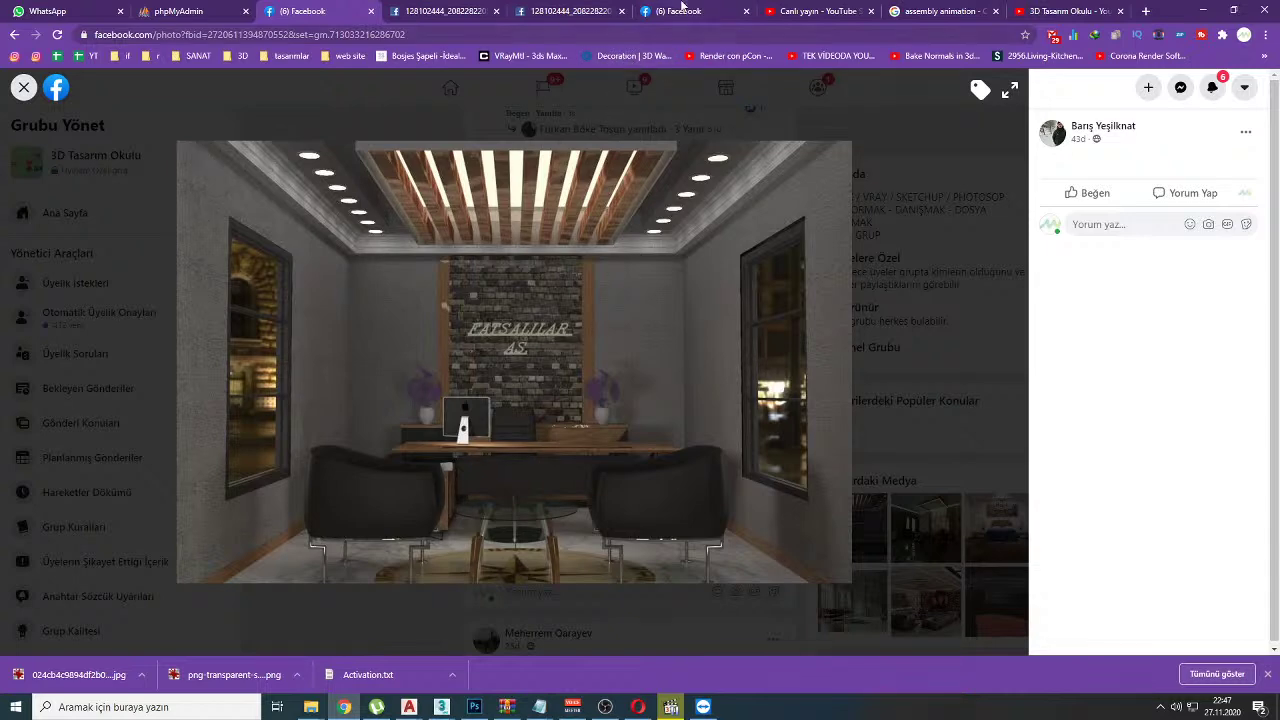
Step: Bring up the 'Canlı yayın - YouTube Studio' dashboard and scroll through the live chat
click(815, 11)
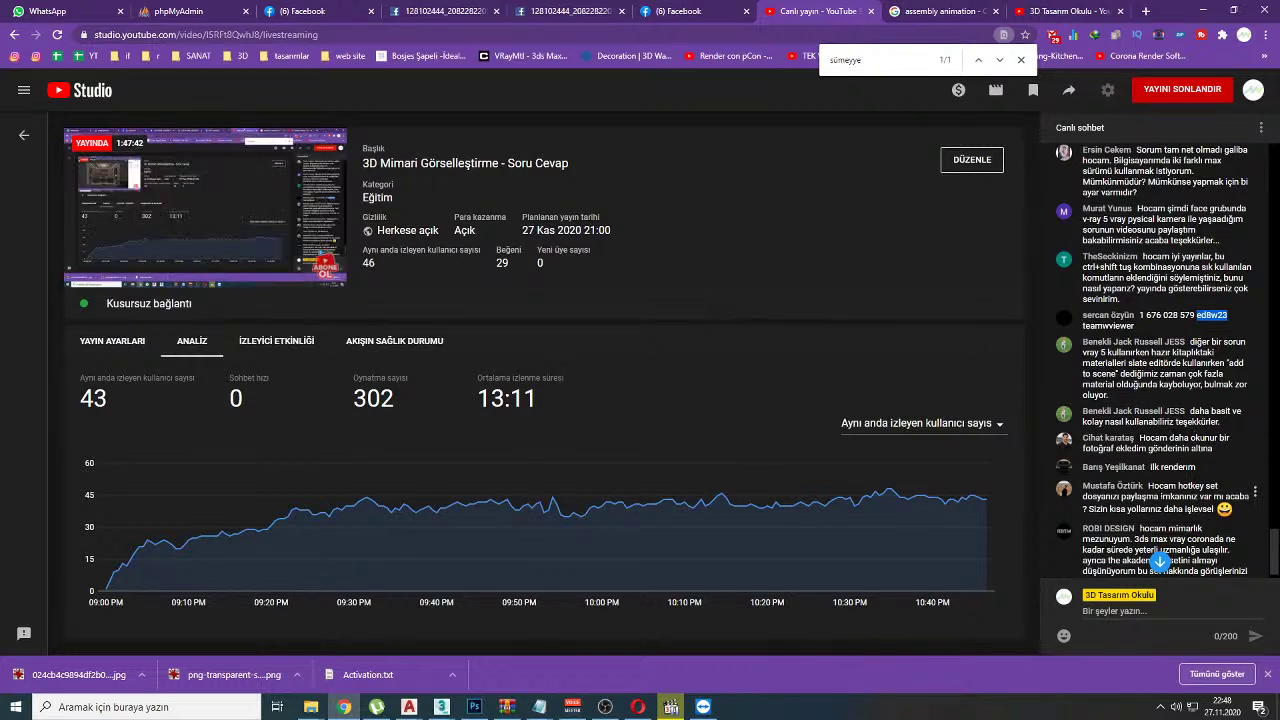
scroll(1193, 426, down, 10)
scroll(1160, 480, up, 5)
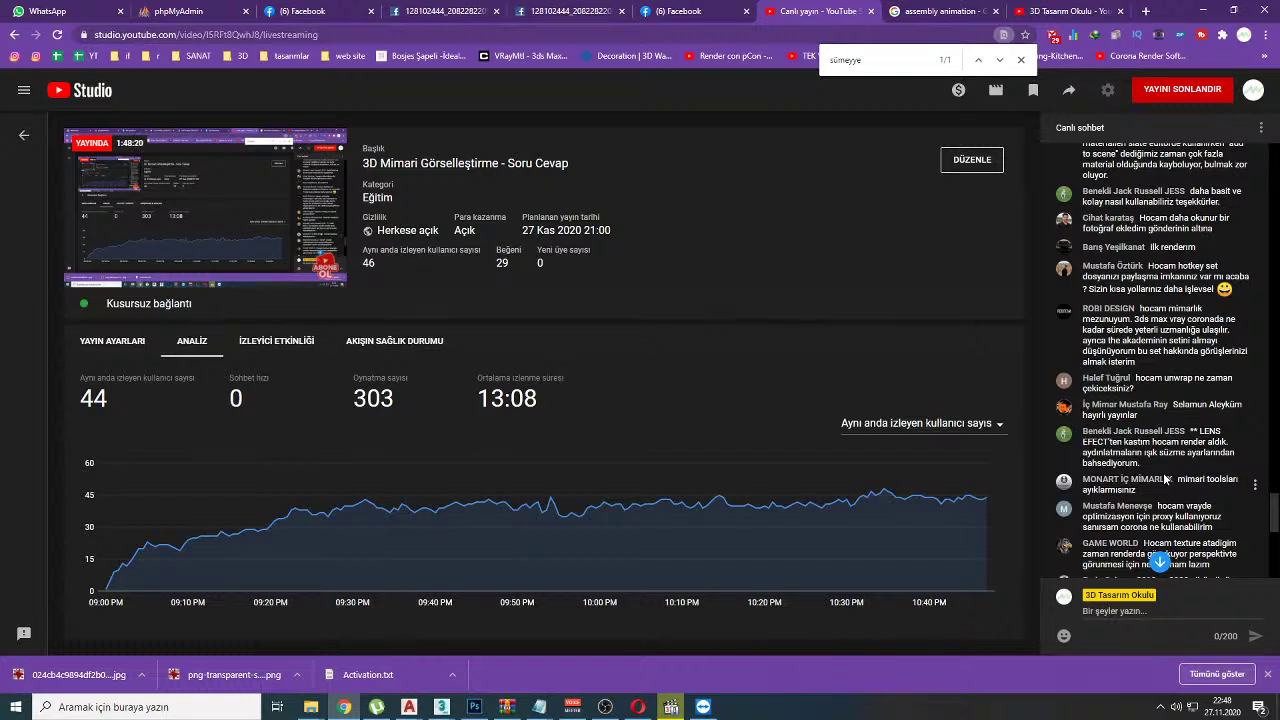
Step: Highlight the viewer's 3ds Max, V-Ray and Corona question, then return to the Facebook render
drag(1153, 308, 1210, 330)
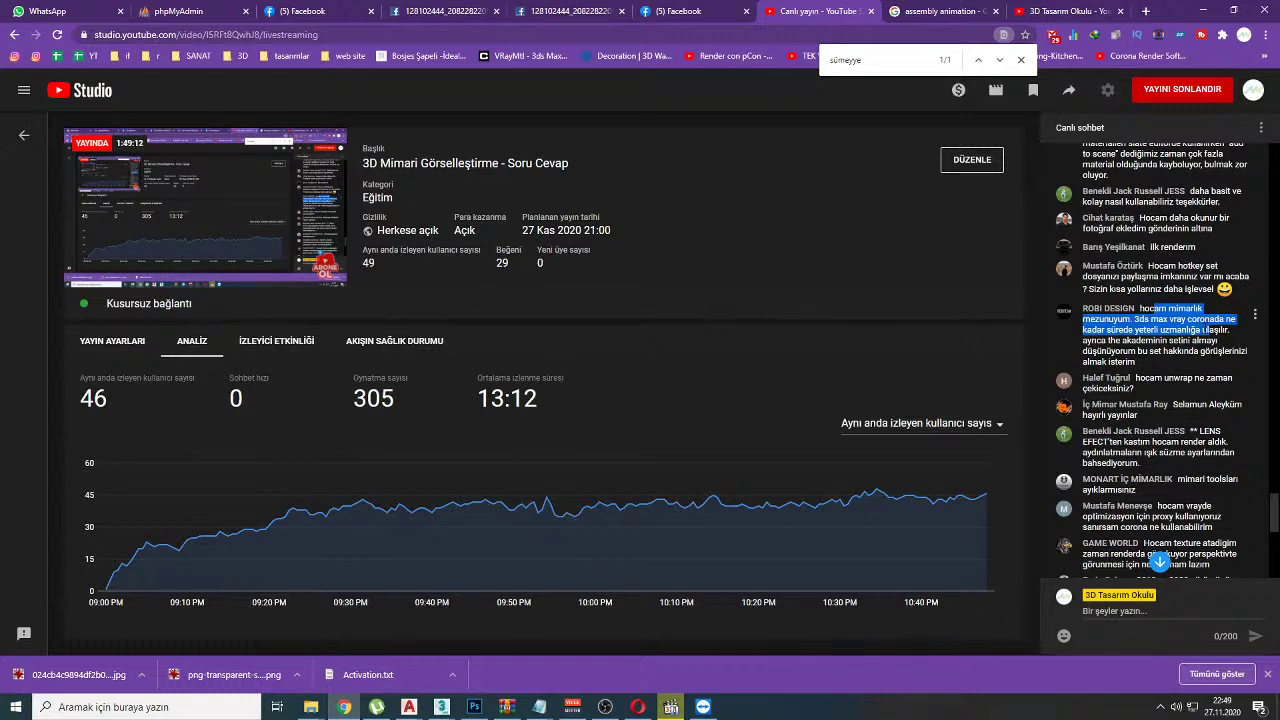
click(300, 11)
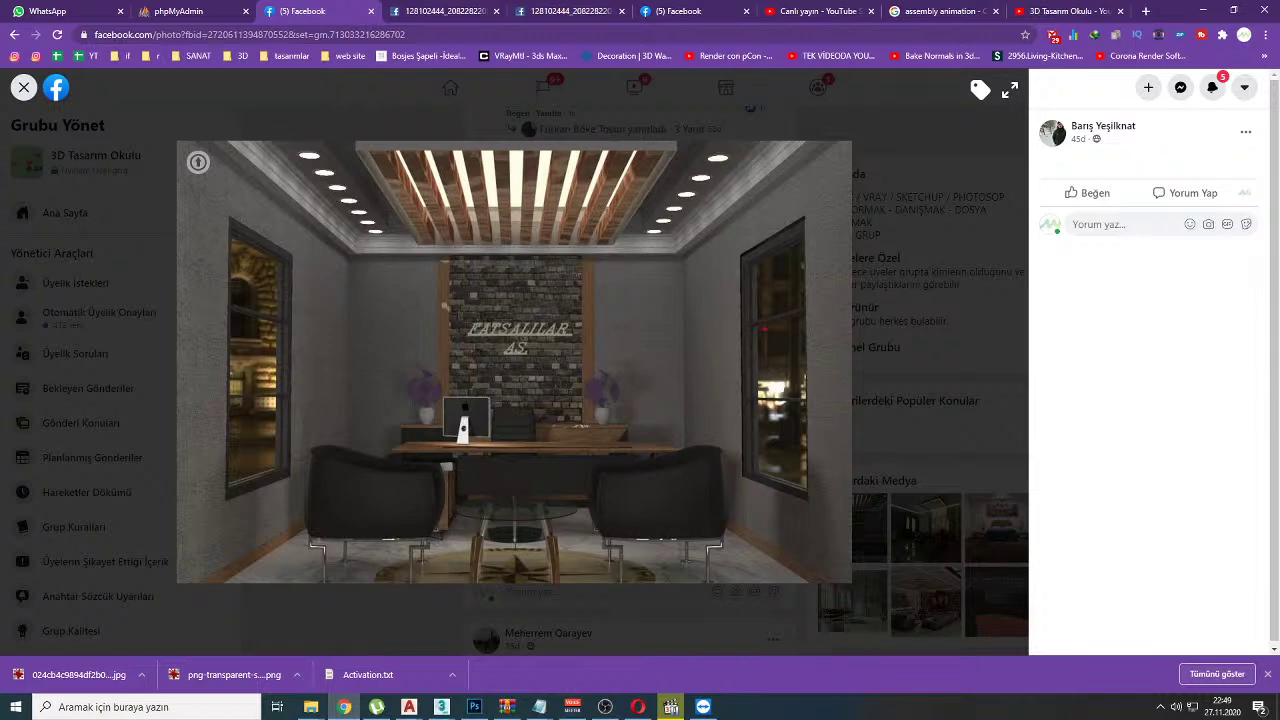
Step: Circle the render's right window, clear it, and go back to the YouTube Studio dashboard
mouse_move(760, 206)
mouse_down()
mouse_move(831, 257)
mouse_move(741, 184)
mouse_up()
mouse_move(784, 229)
mouse_down()
mouse_move(810, 296)
mouse_move(862, 210)
mouse_up()
key(Escape)
click(836, 10)
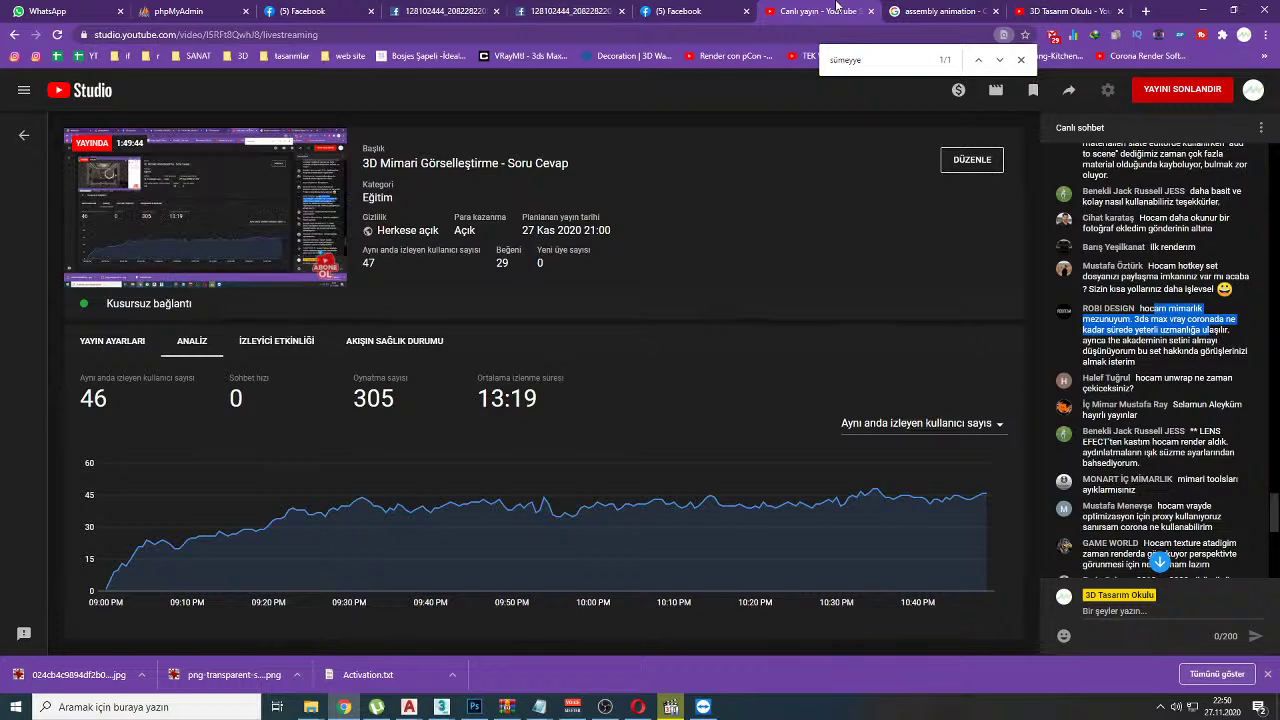
click(268, 10)
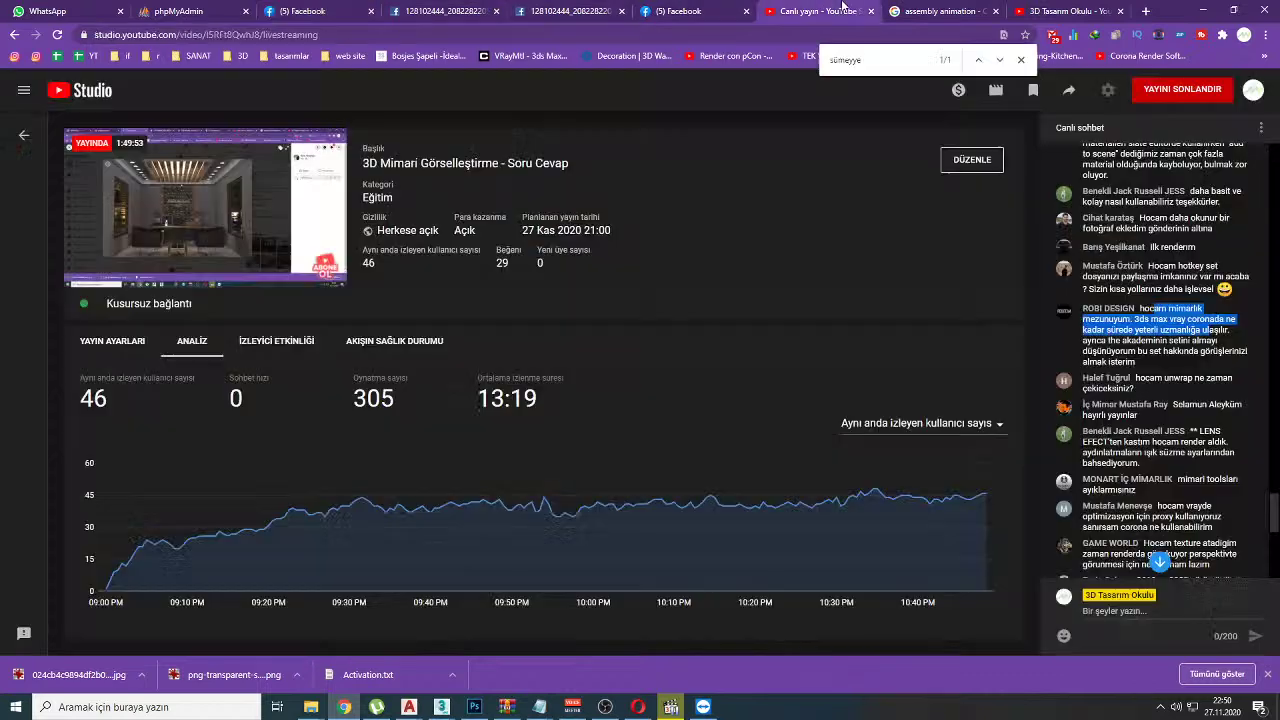
click(815, 11)
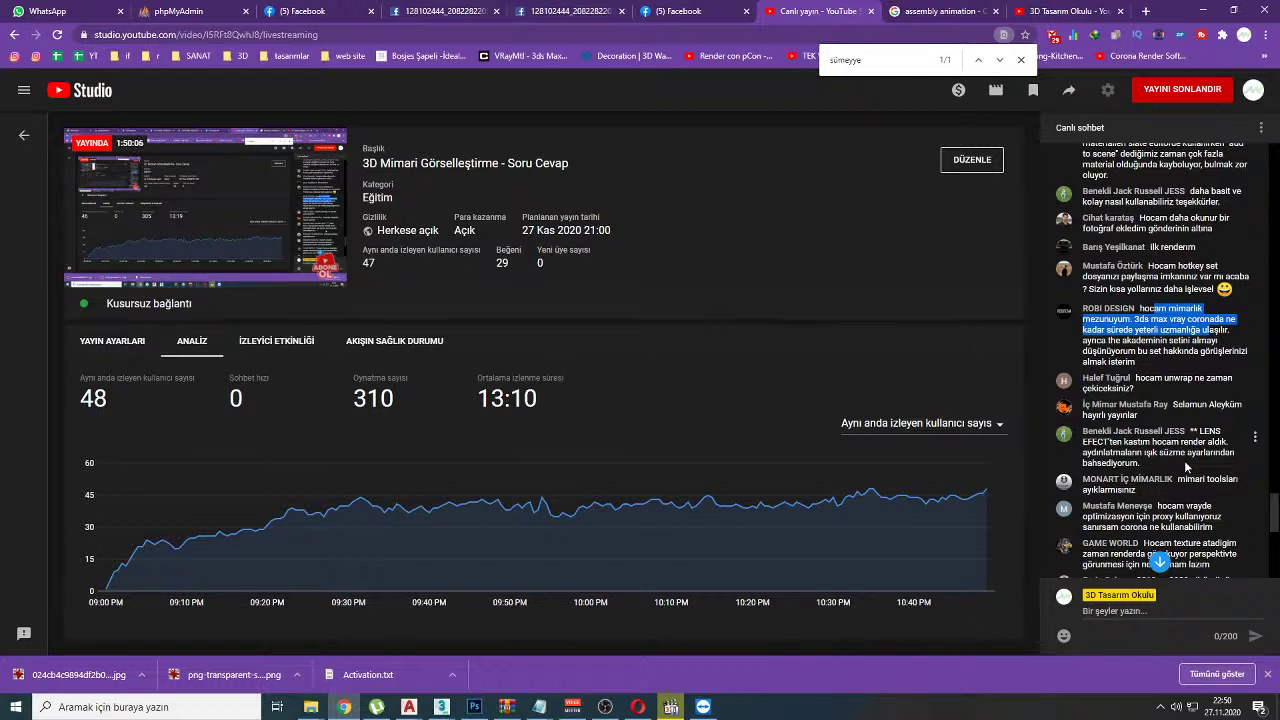
Step: Select the phrase 'the akademinin' in the viewer's chat message
click(1144, 319)
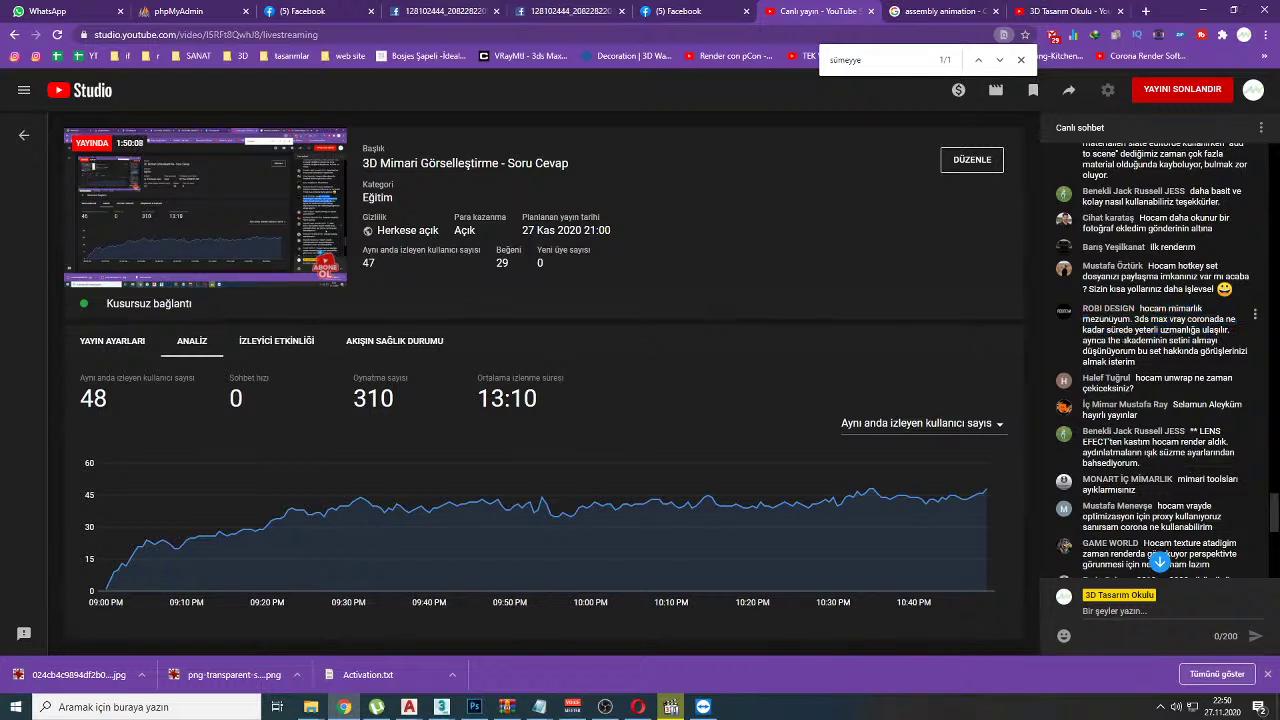
double_click(1158, 319)
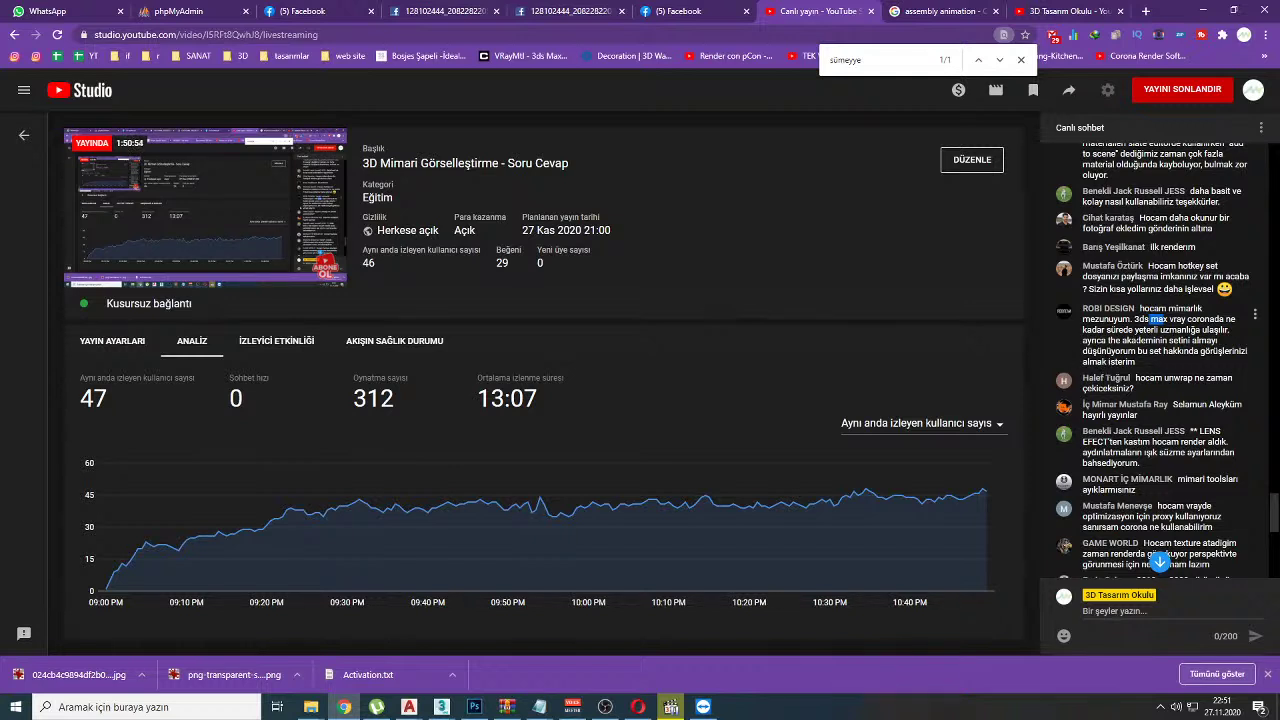
drag(1107, 341, 1167, 341)
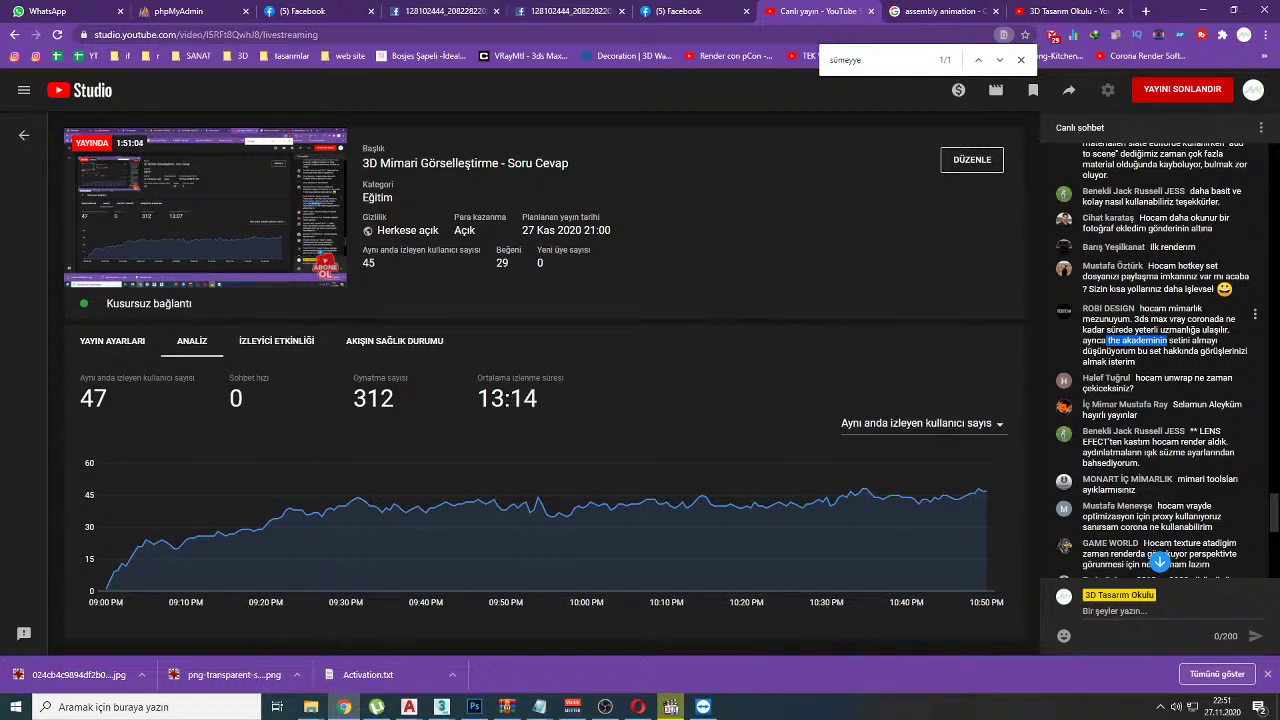
click(1140, 340)
drag(1108, 341, 1166, 341)
click(1109, 340)
drag(1108, 341, 1167, 341)
Step: Google 'the akademinin', open TheAkademi site and YouTube channel in tabs, and view the channel
right_click(1160, 341)
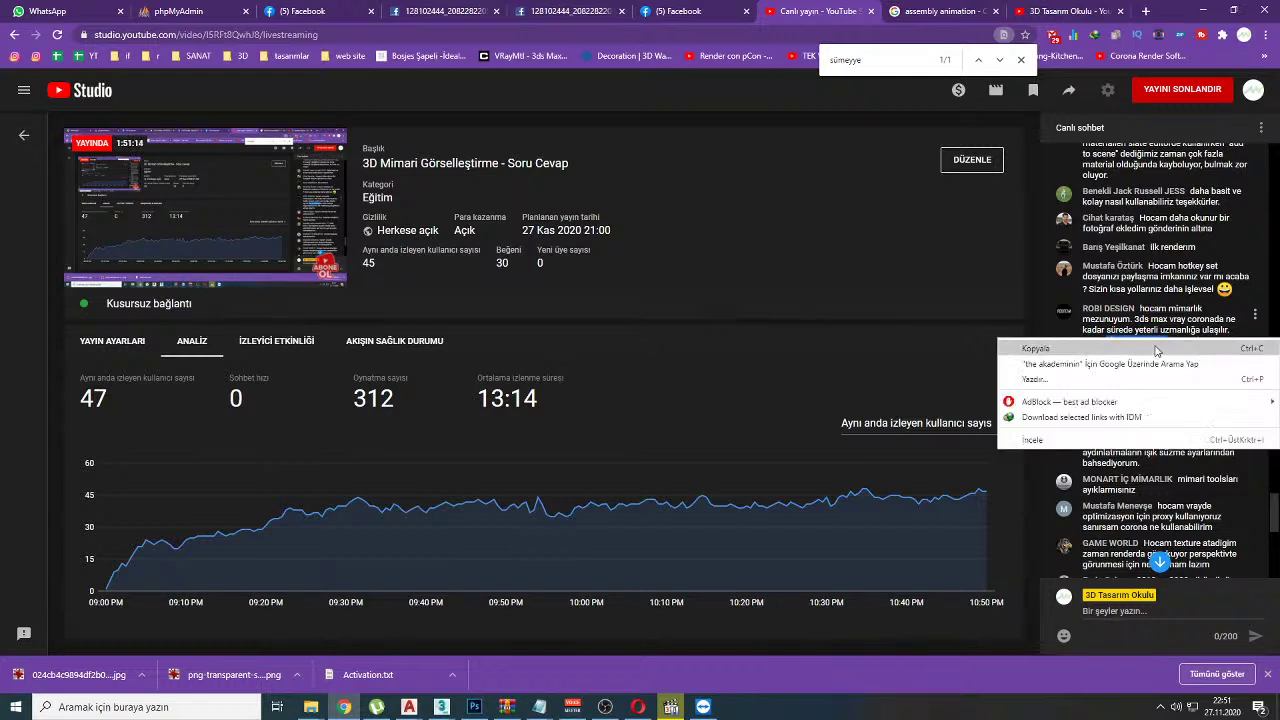
click(1165, 362)
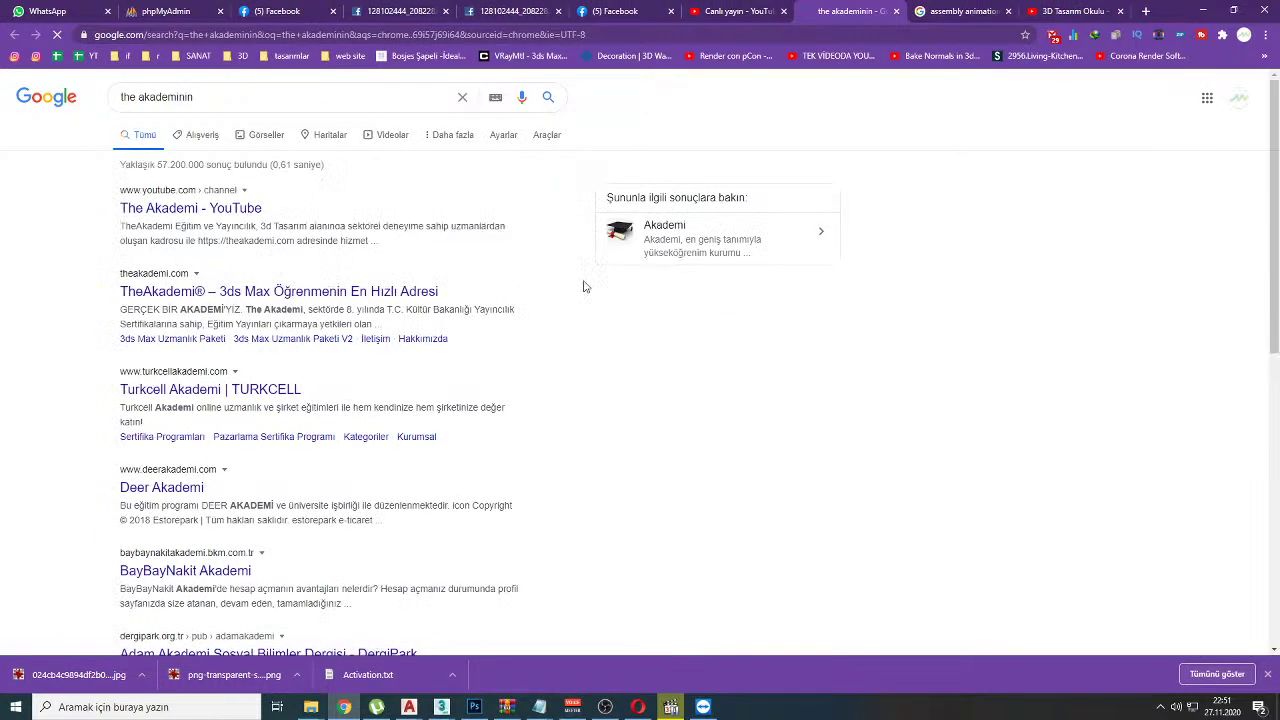
middle_click(128, 292)
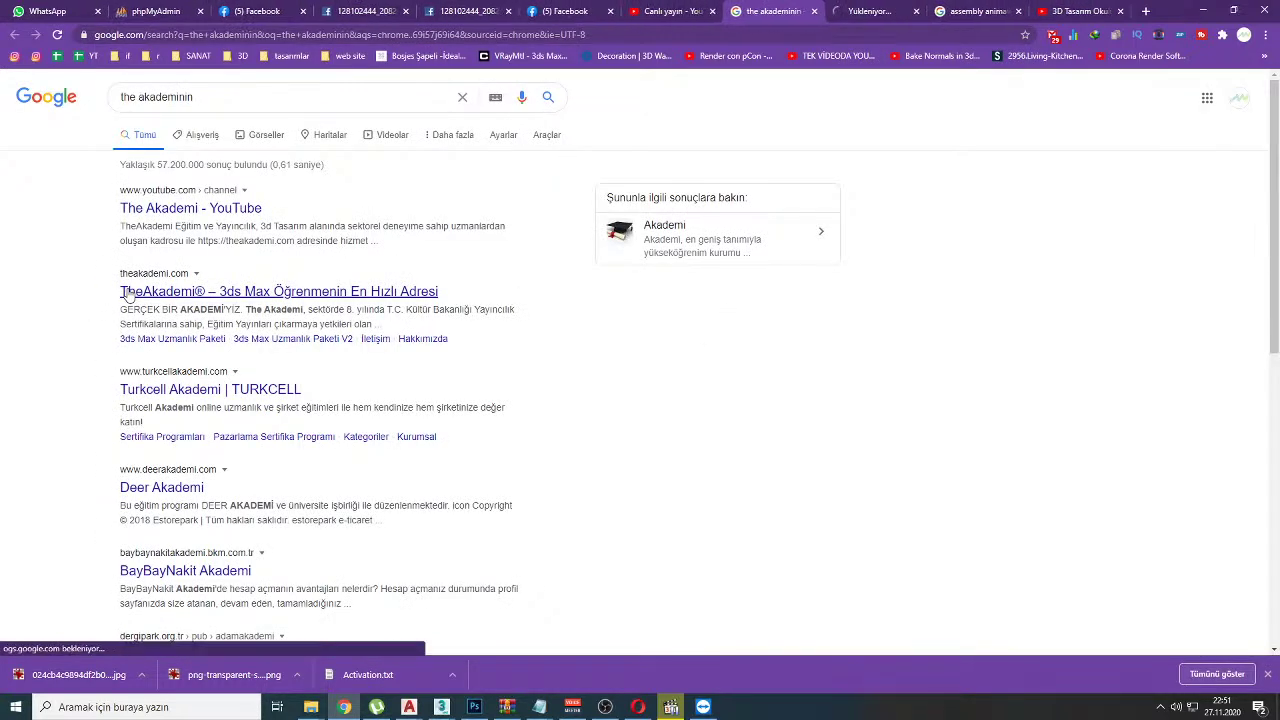
middle_click(158, 209)
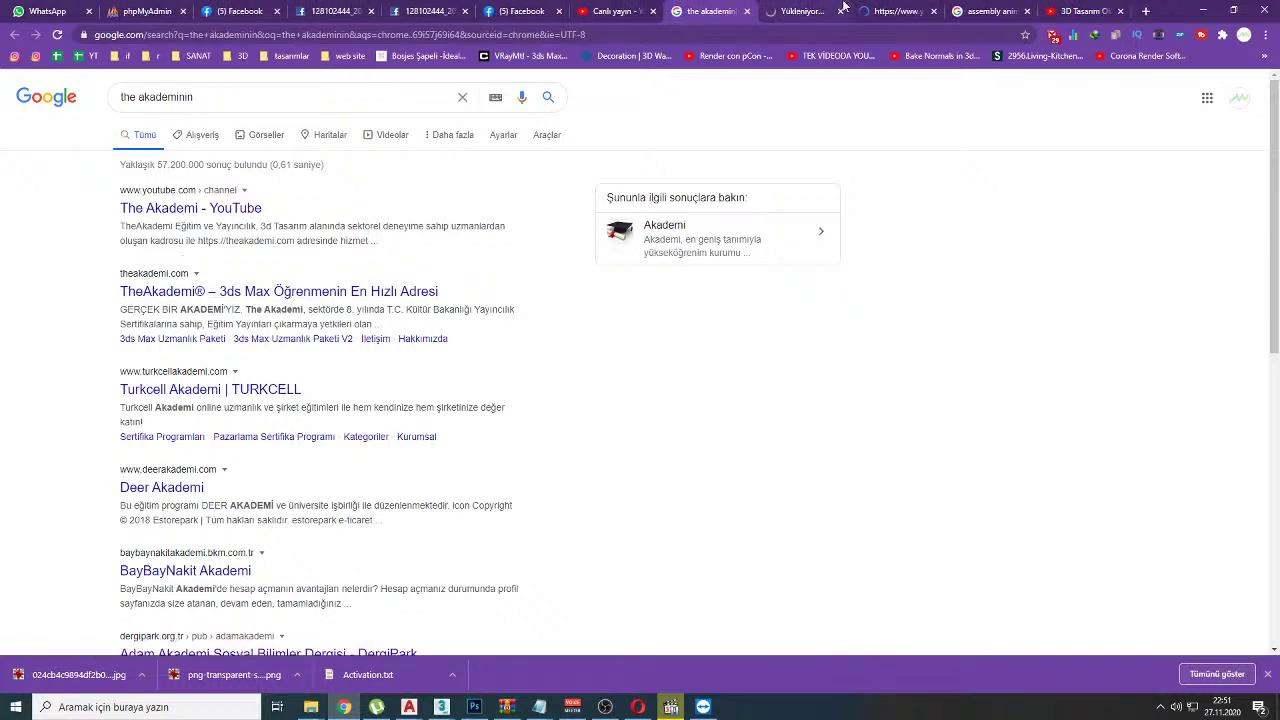
click(887, 11)
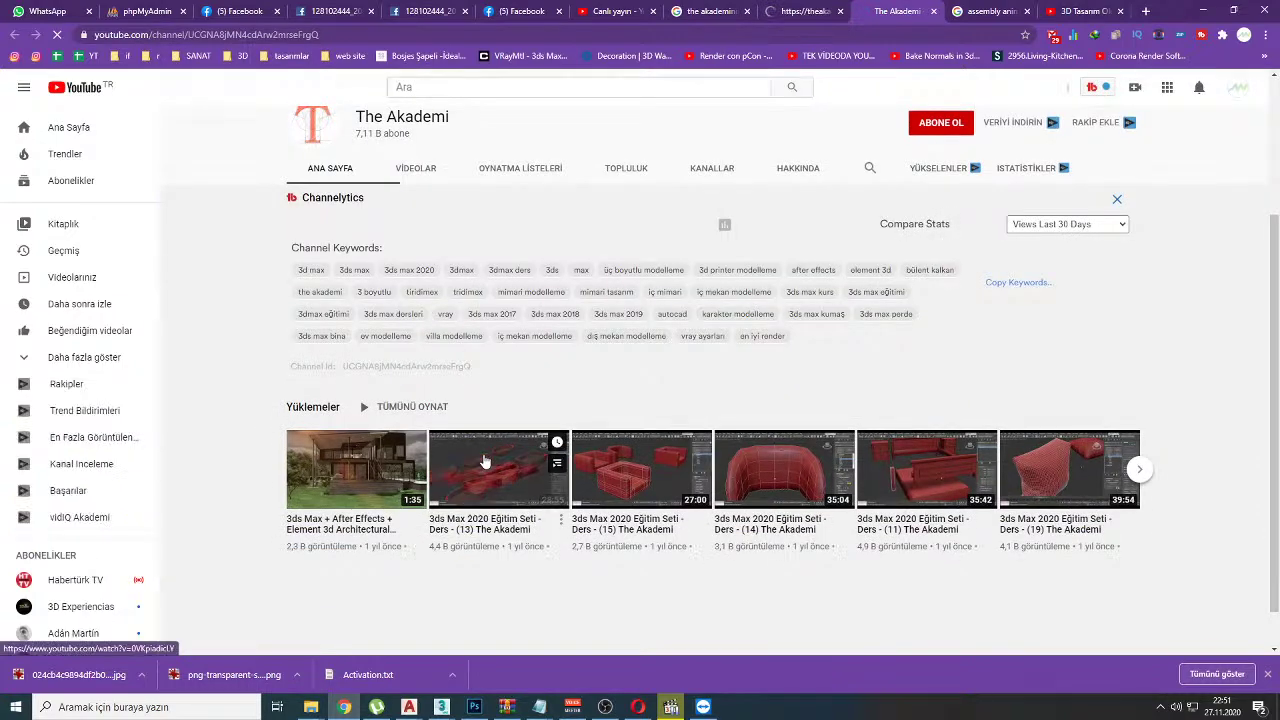
Step: Watch the 3ds Max 2020 lesson 13 video, read its full description, then pause it
click(484, 455)
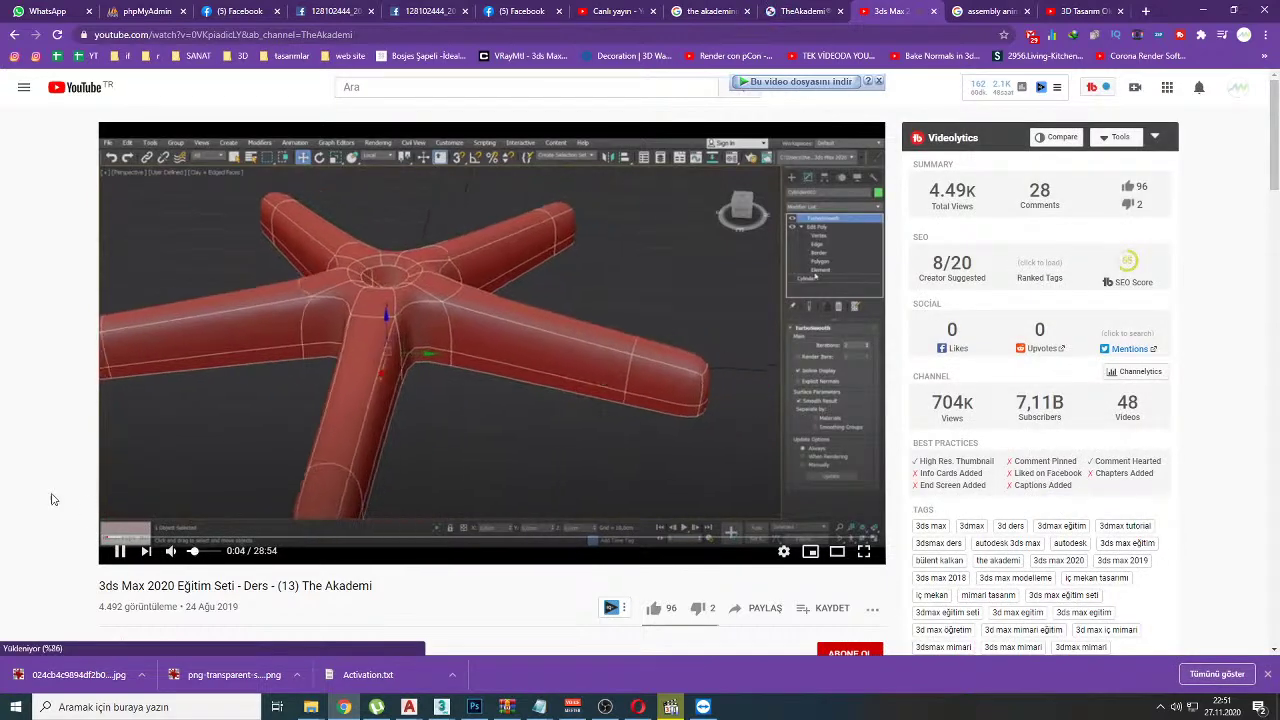
scroll(88, 513, down, 2)
click(157, 528)
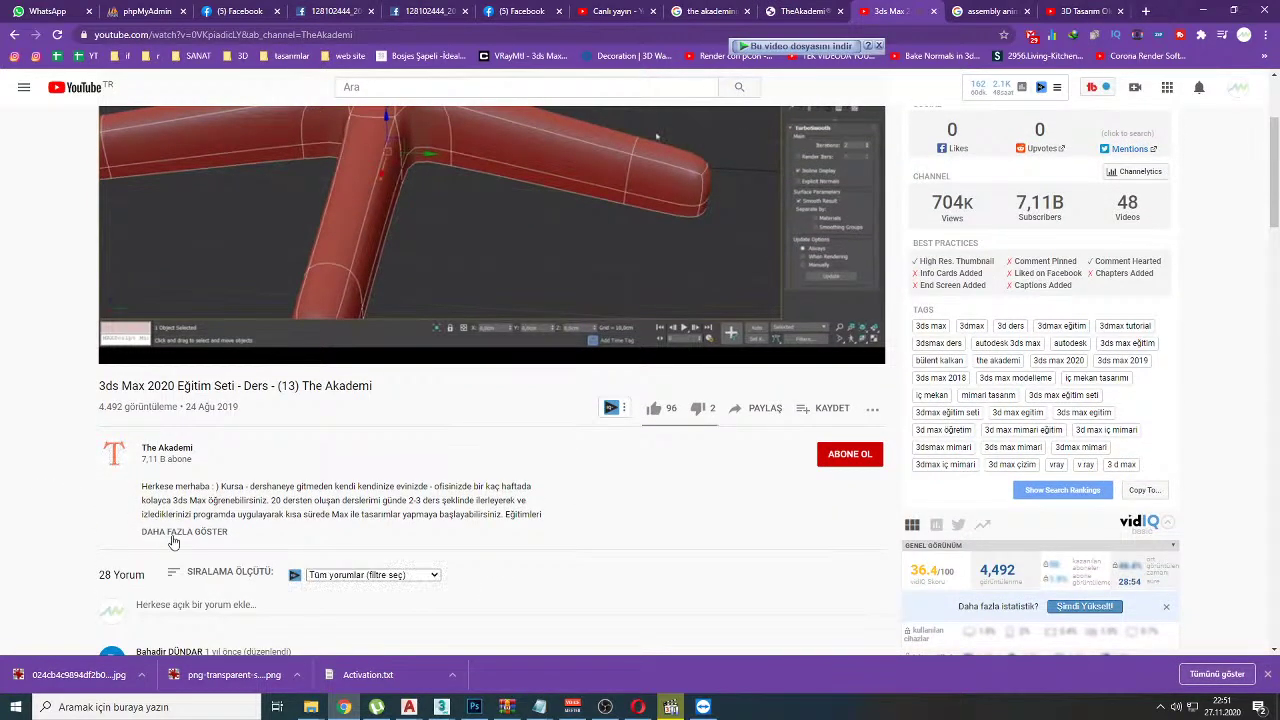
scroll(100, 520, down, 1)
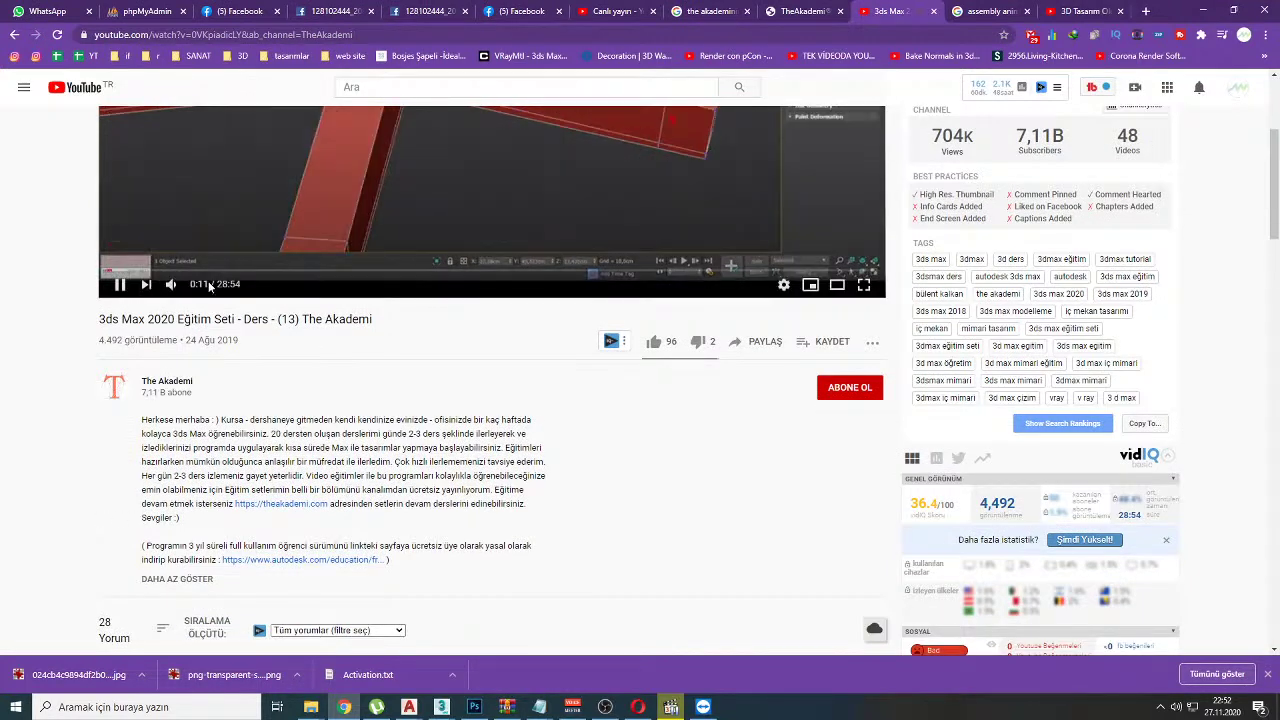
scroll(258, 215, up, 2)
click(268, 202)
scroll(138, 316, down, 3)
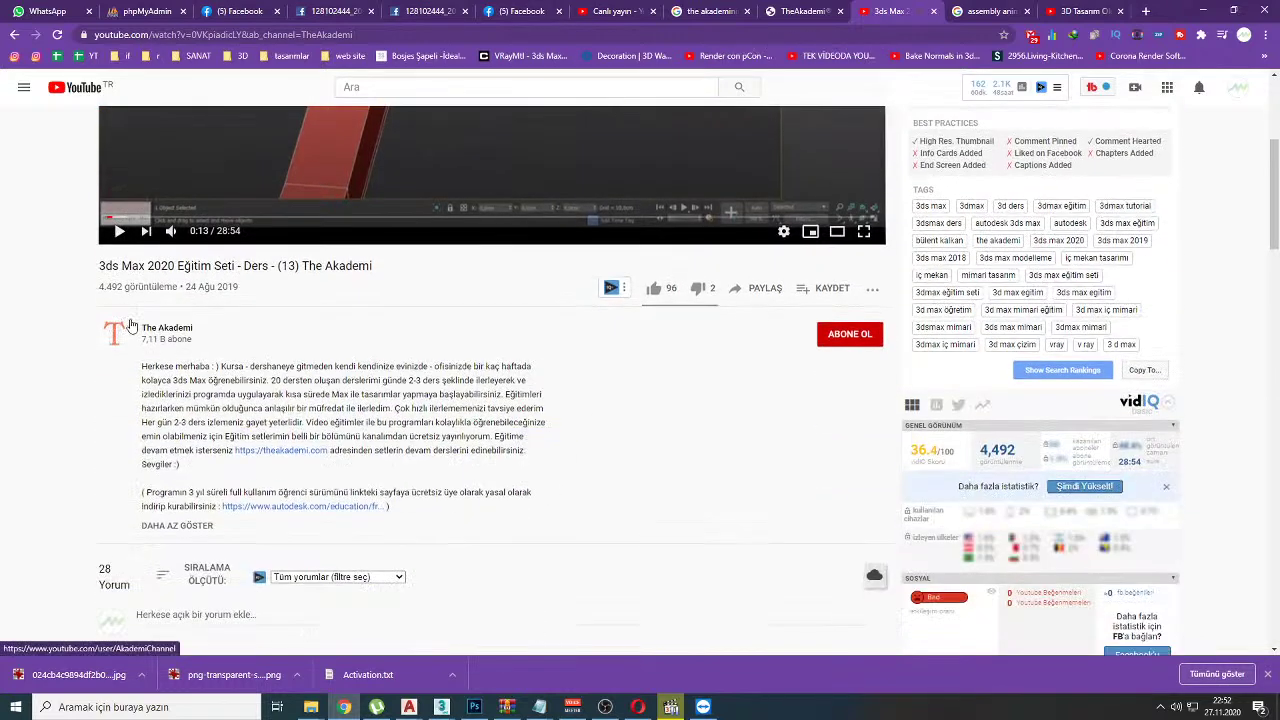
Step: Close the video and TheAkademi tabs, check the live dashboard, then view 'assembly animation' results
middle_click(886, 6)
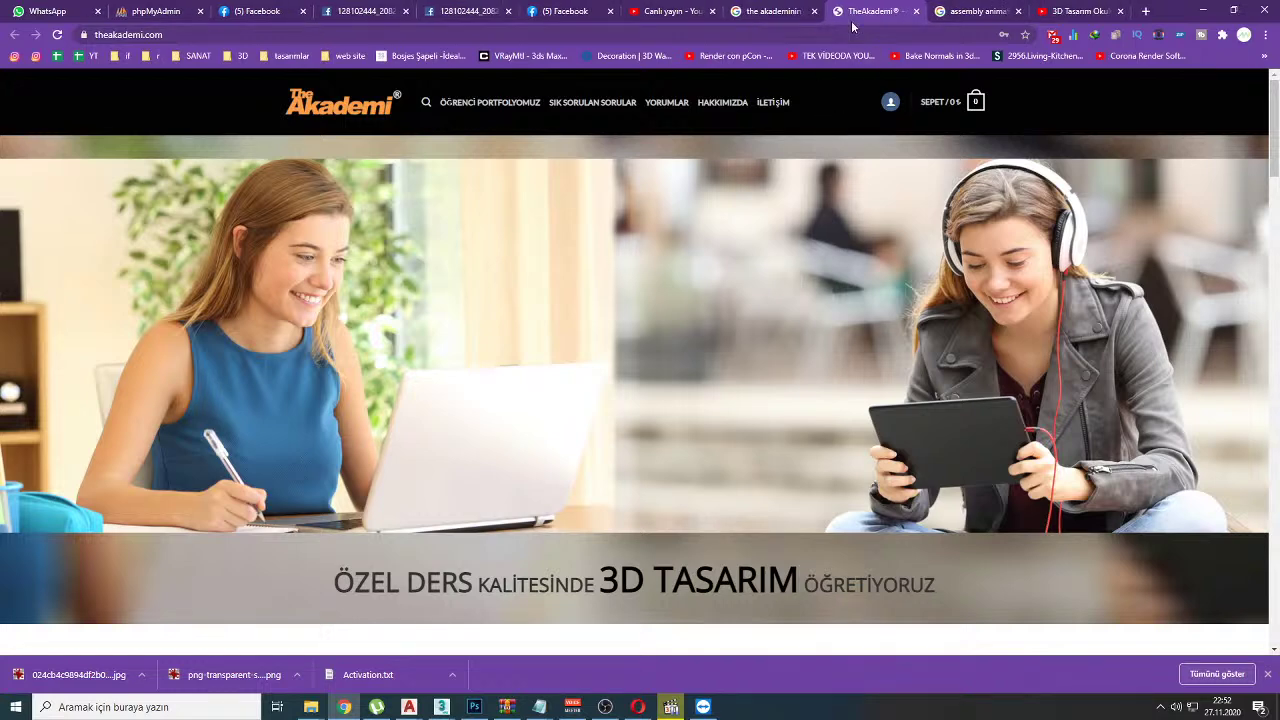
middle_click(853, 16)
click(676, 8)
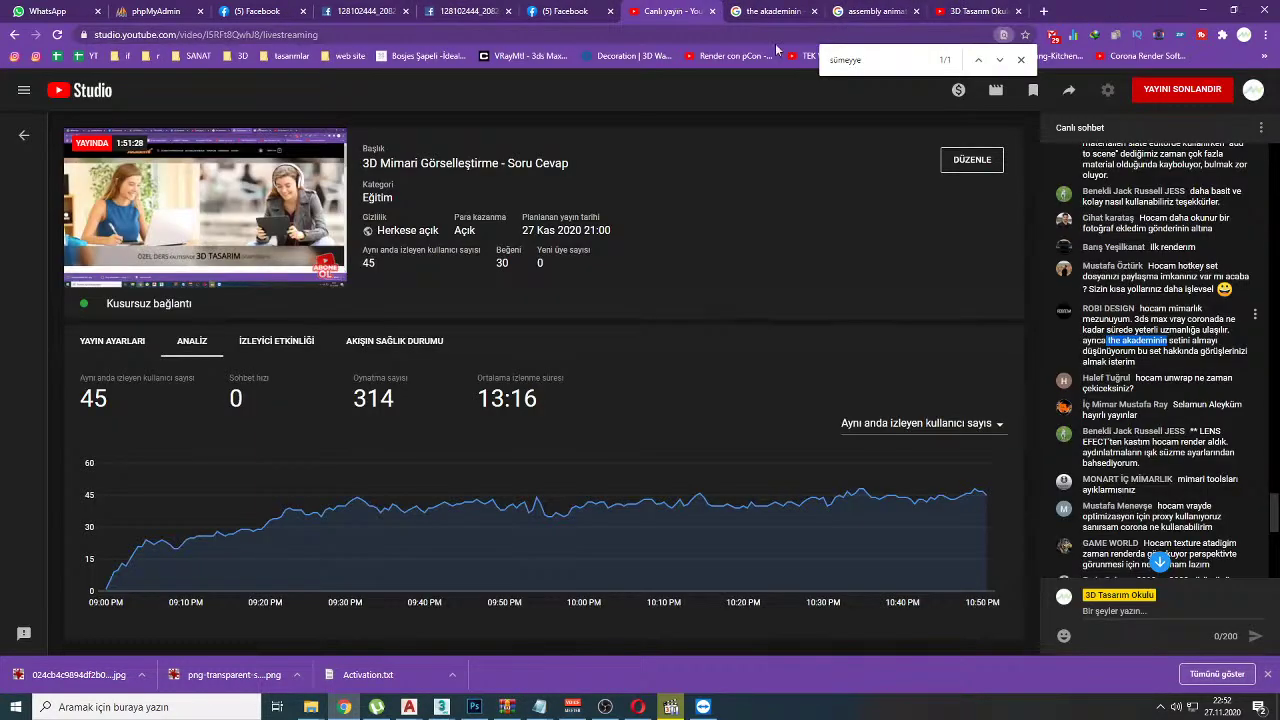
scroll(1150, 360, down, 1)
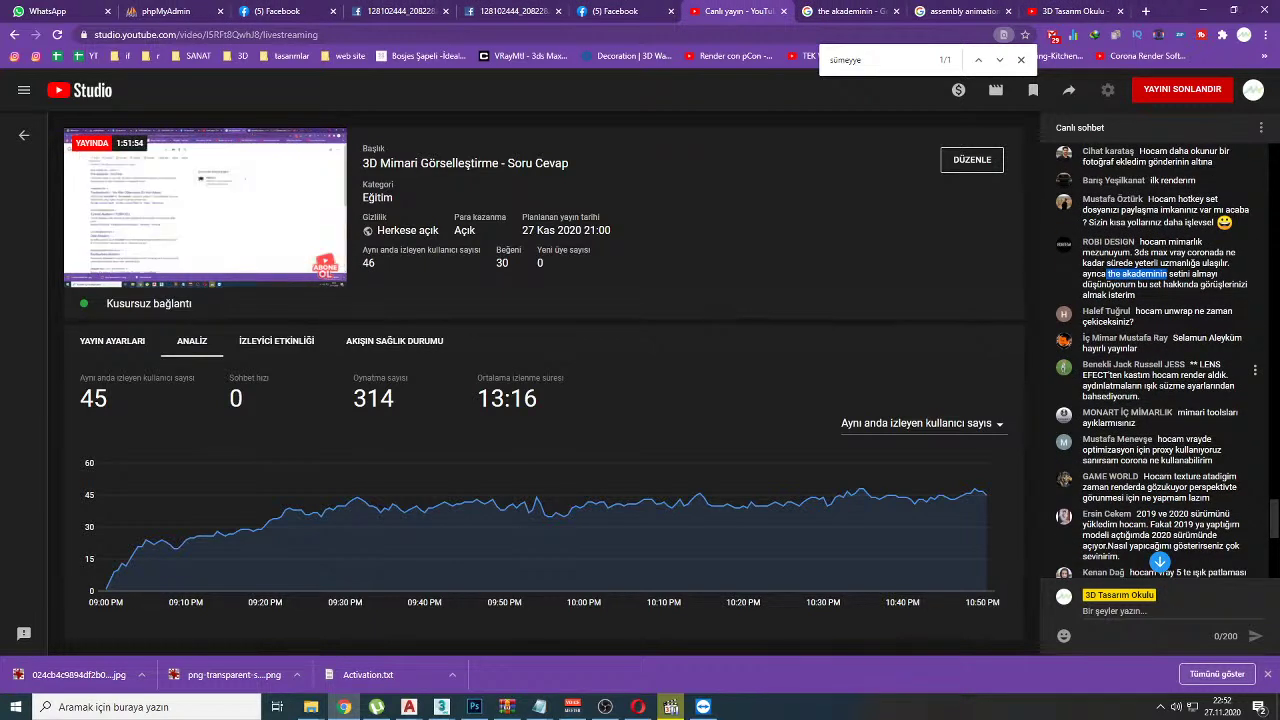
click(1002, 16)
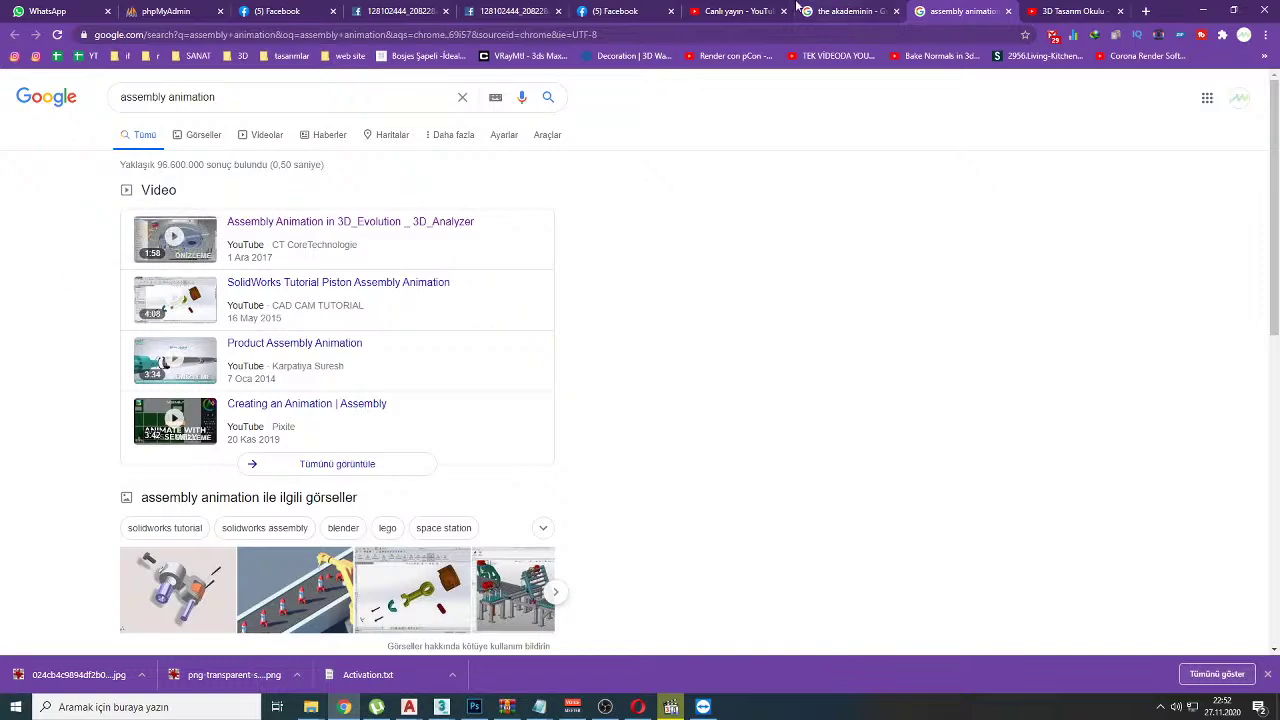
Step: Leave the 'assembly animation' Google results for the YouTube Studio live stream tab
click(738, 11)
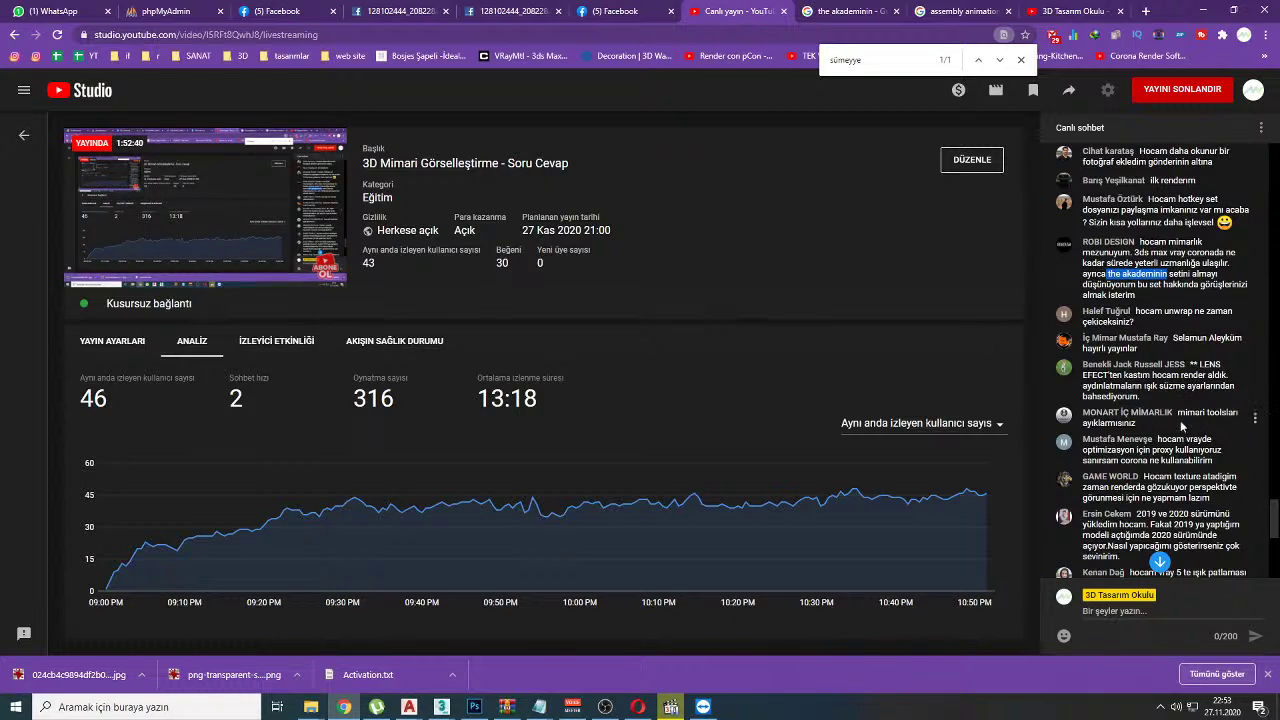
drag(1182, 420, 1212, 414)
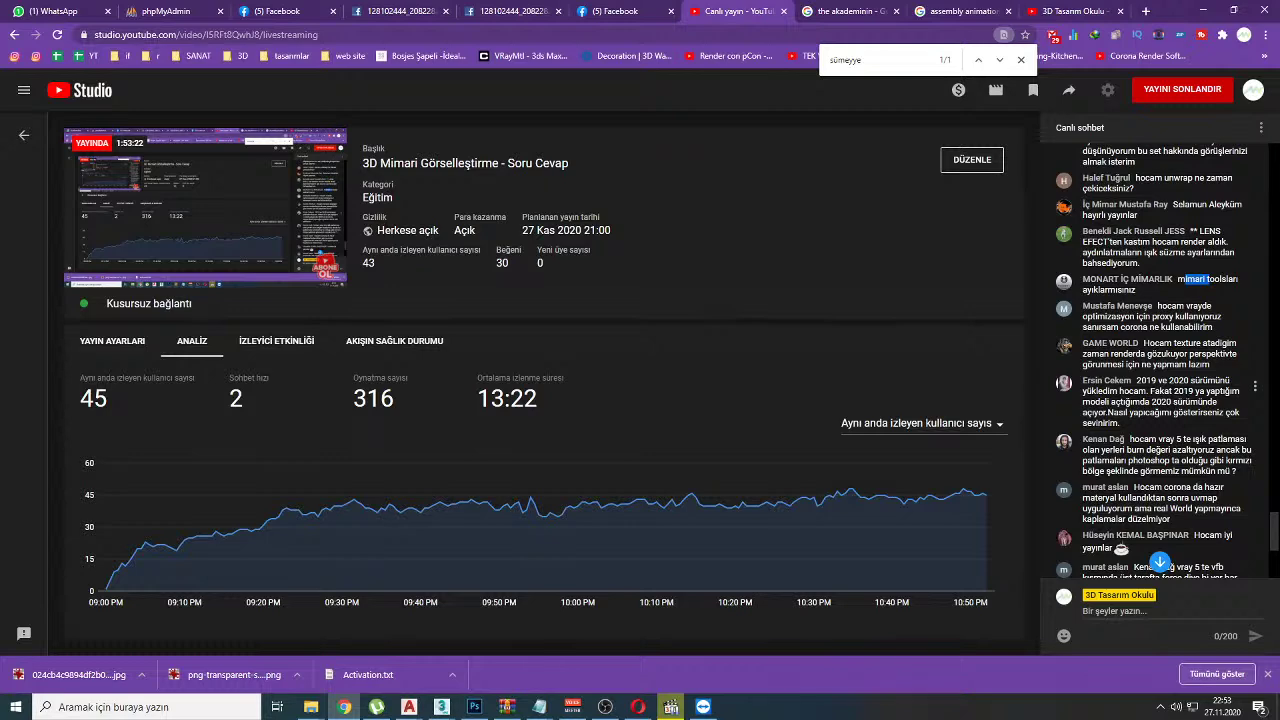
Step: Bring the first 3ds Max window forward and dismiss the nested-error and MAXScript error dialogs
mouse_move(441, 707)
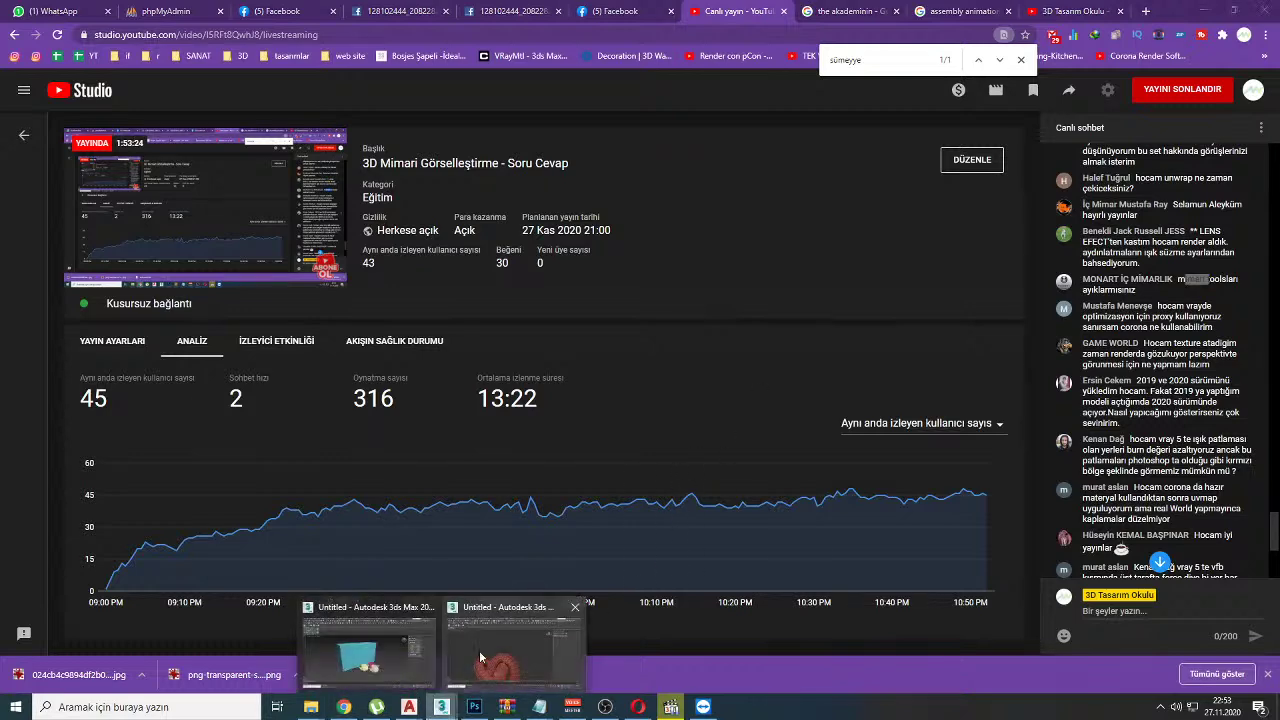
click(416, 648)
scroll(614, 382, up, 1)
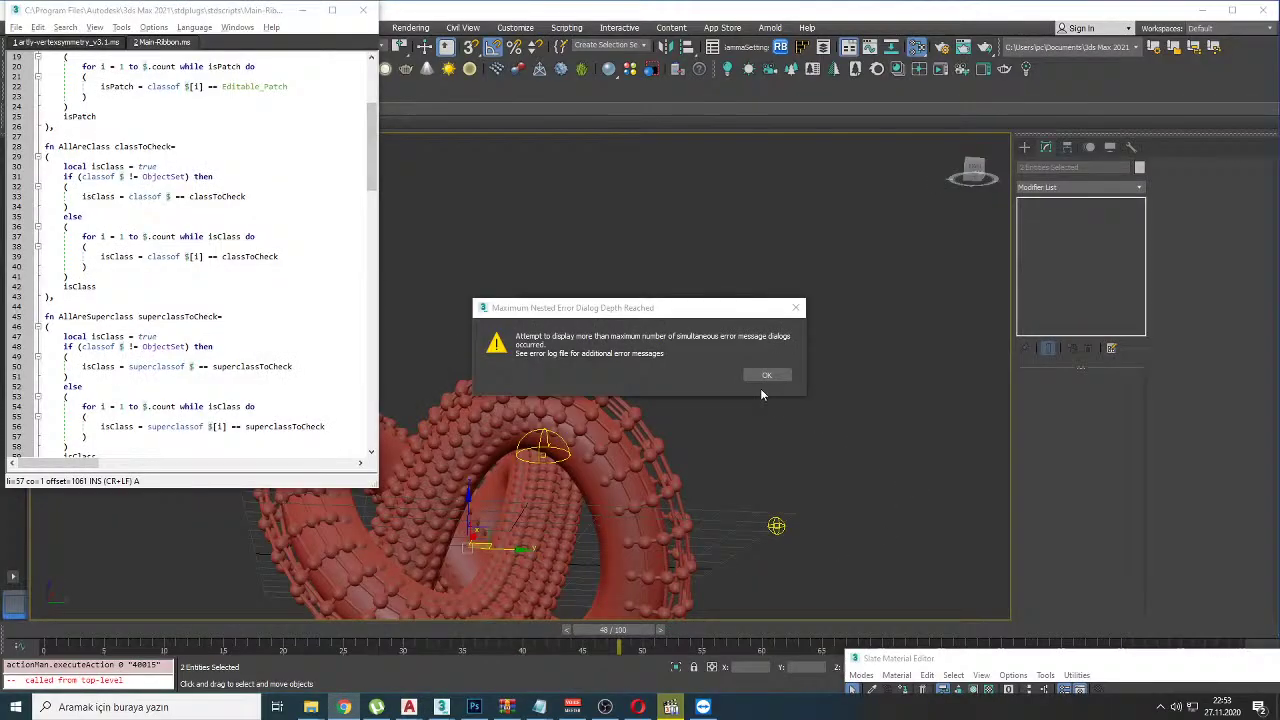
click(767, 374)
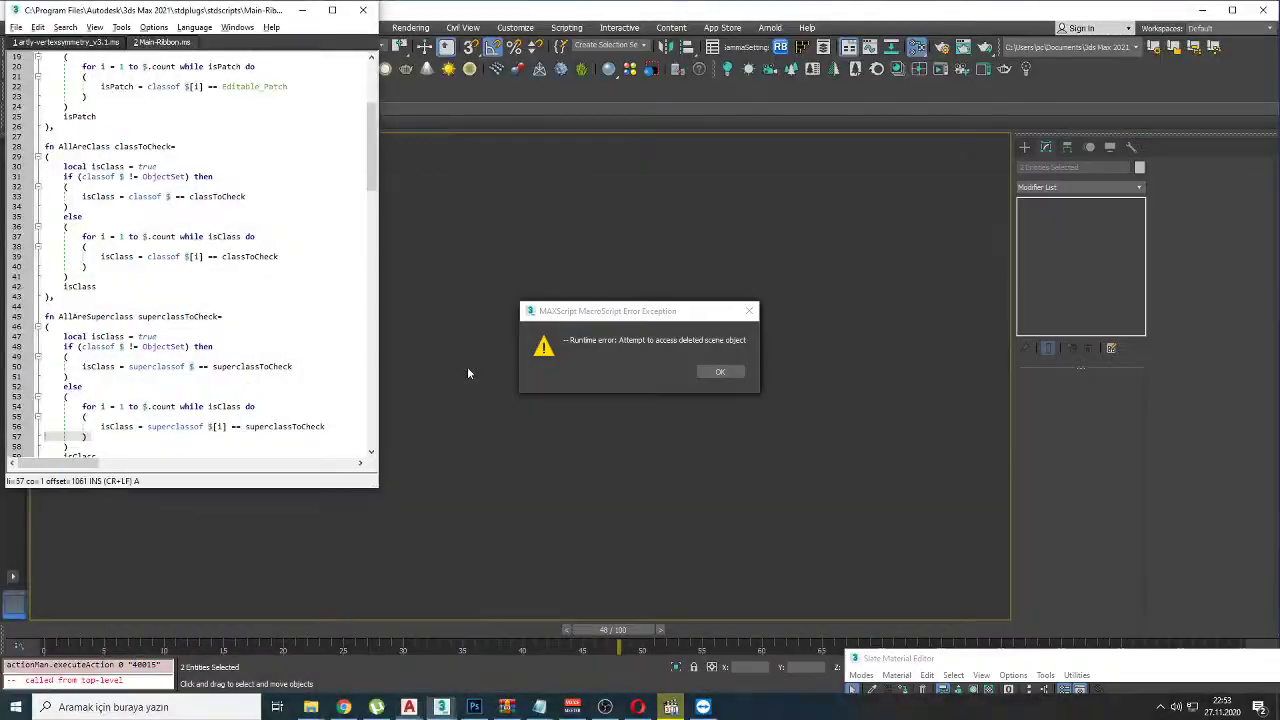
click(712, 372)
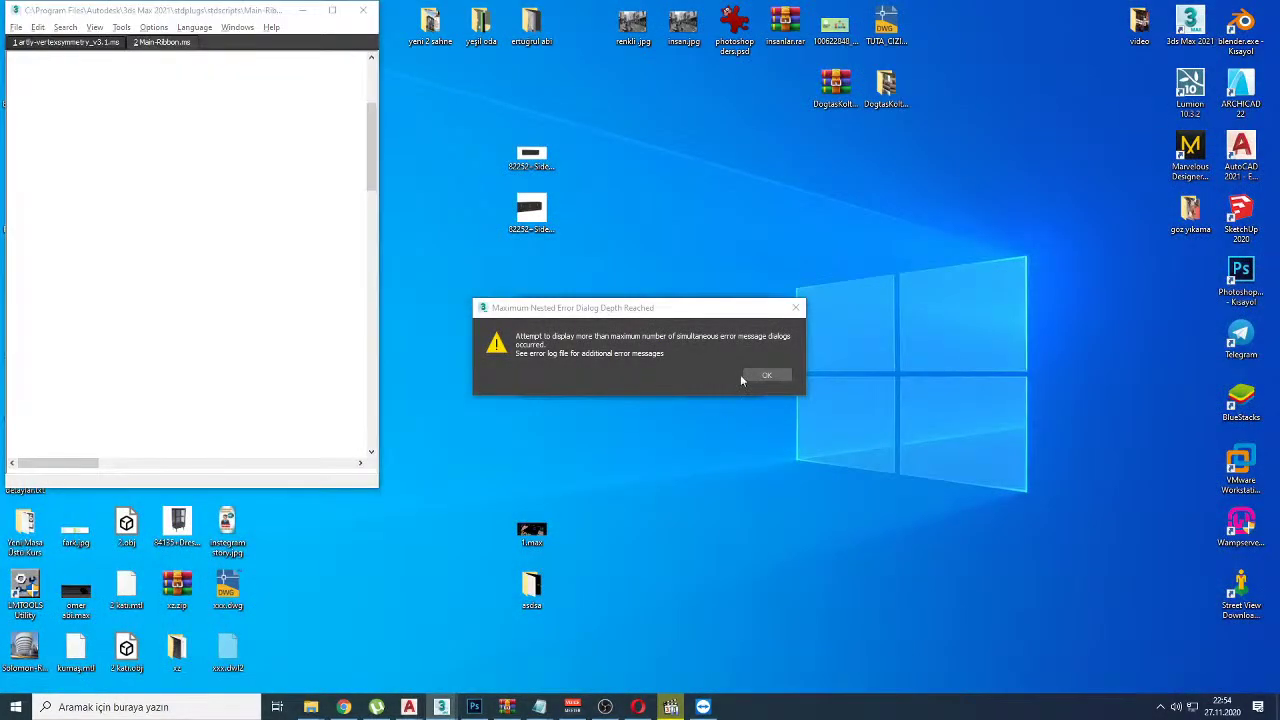
click(760, 376)
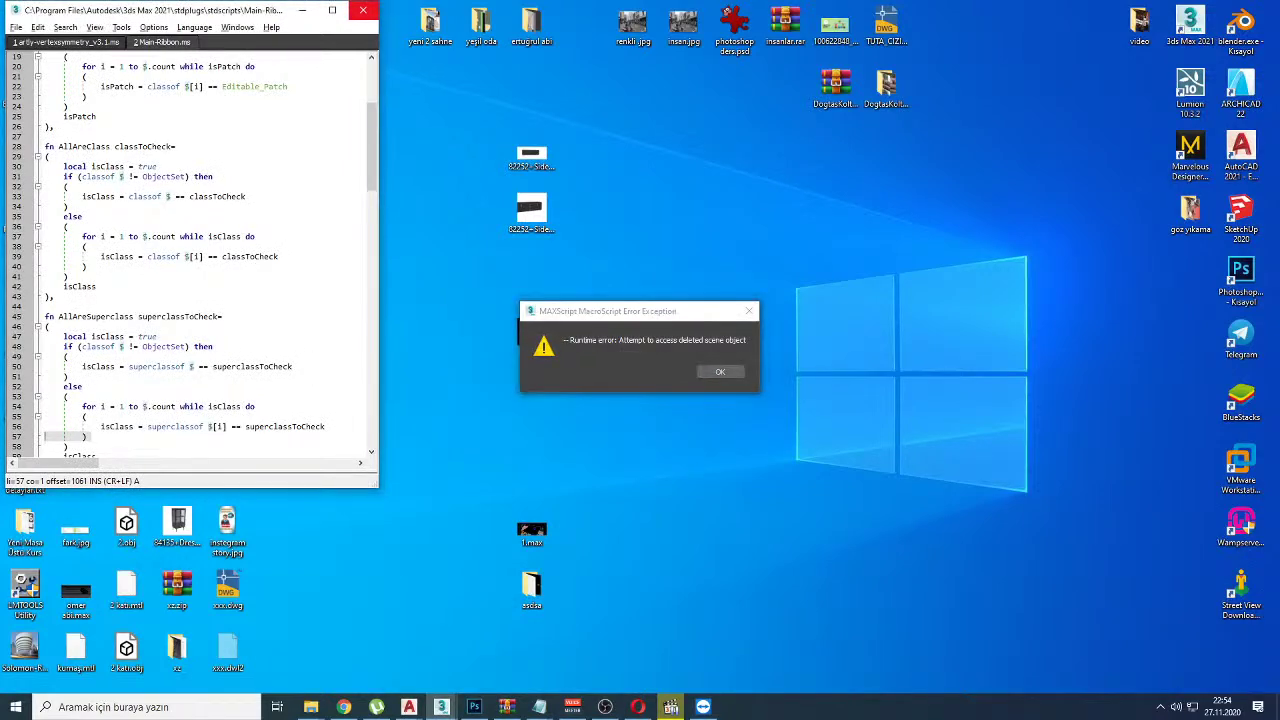
Step: Open Task Manager from the taskbar and show its detailed process list
right_click(803, 712)
click(822, 641)
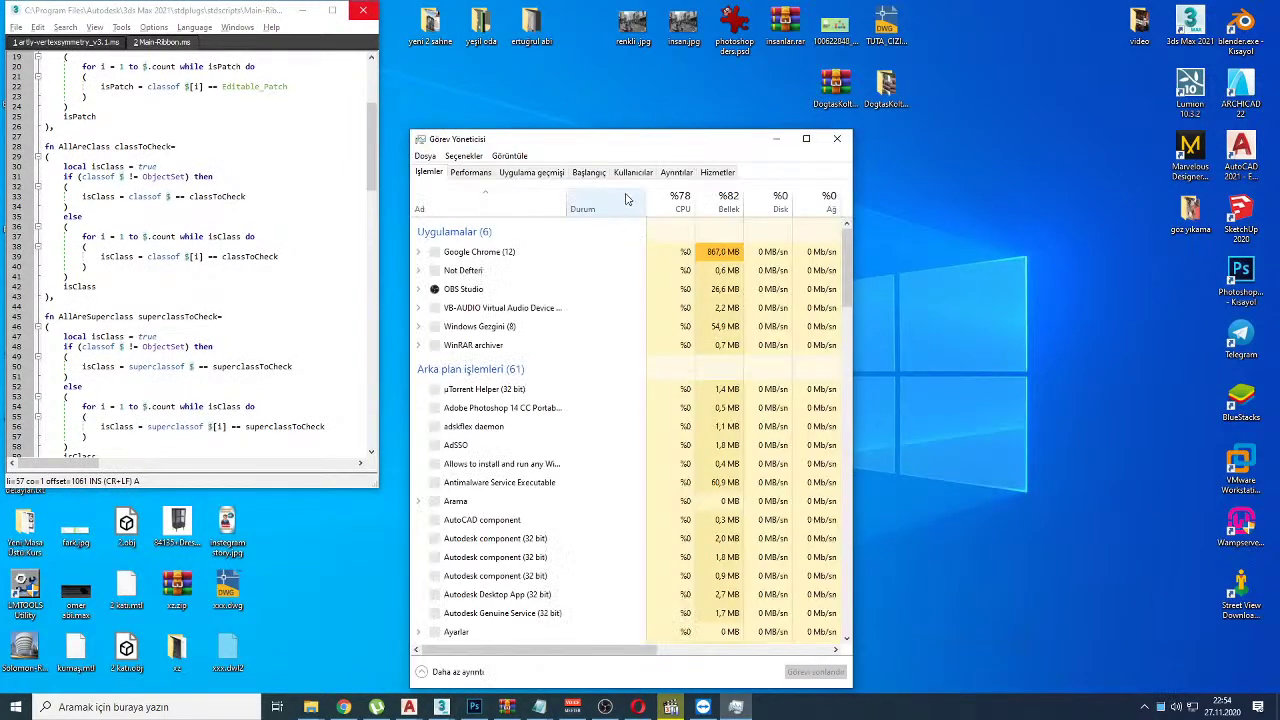
drag(625, 148, 825, 127)
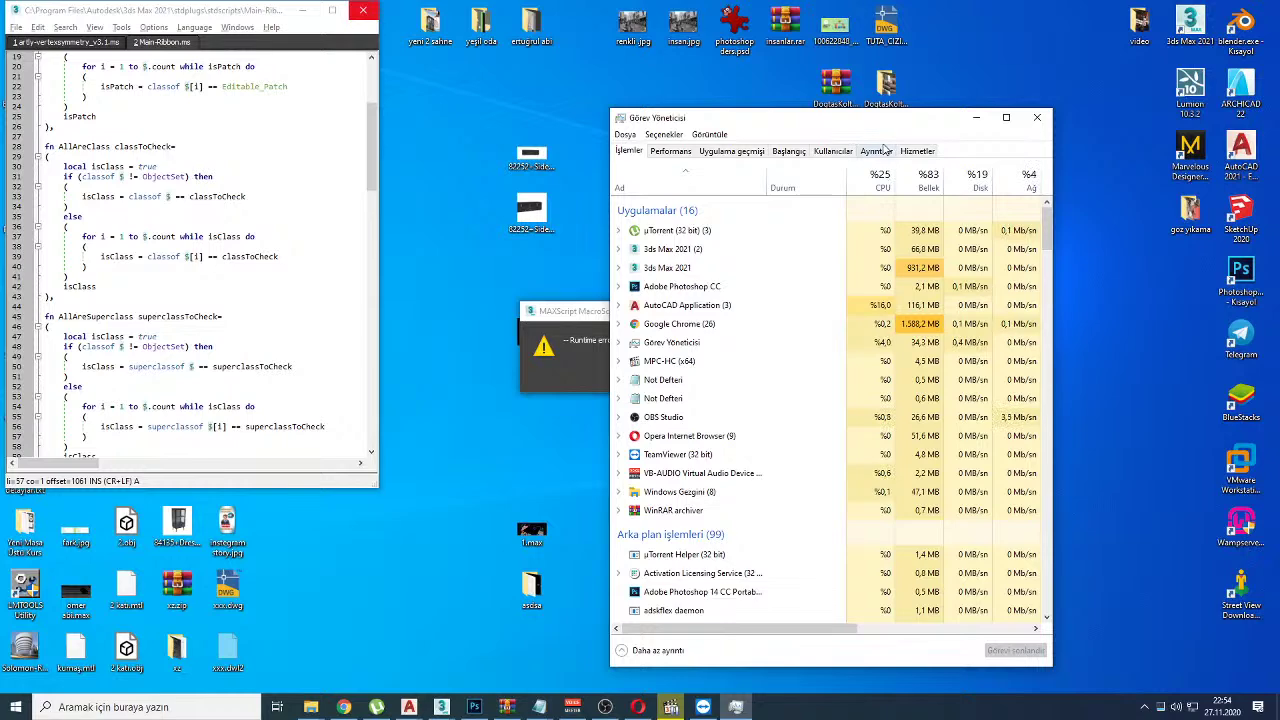
click(878, 150)
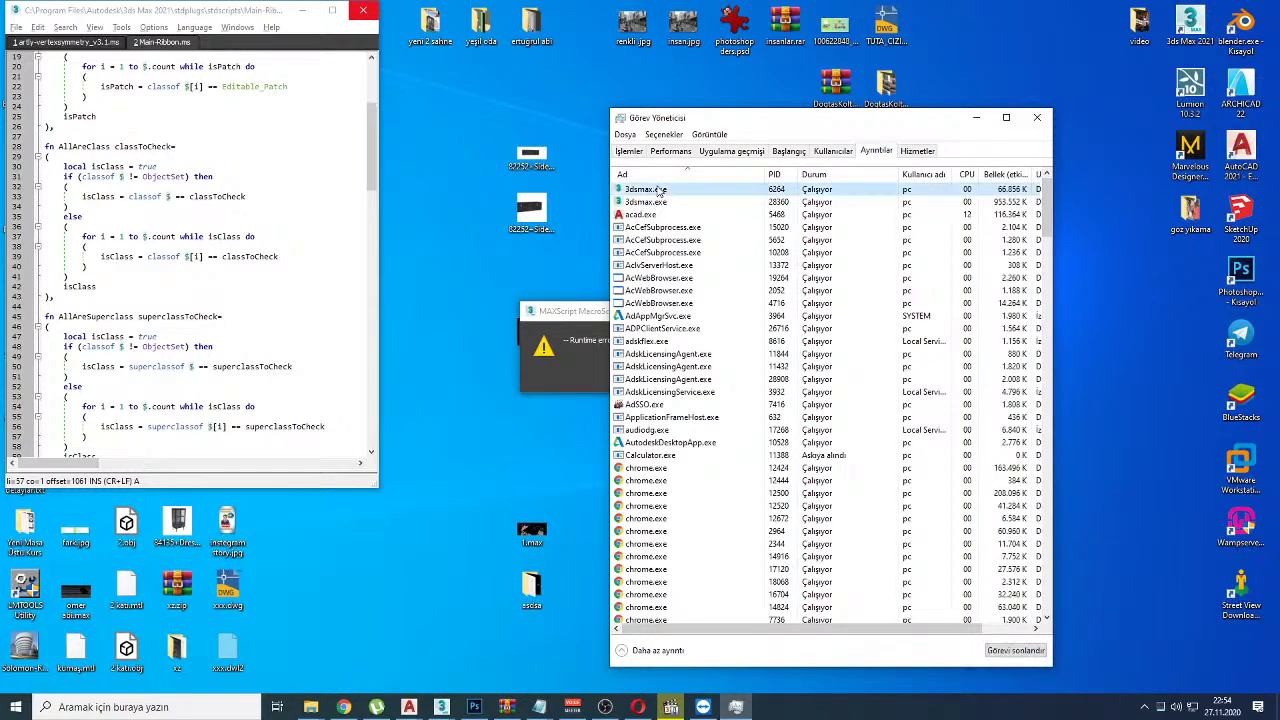
Step: End both 3dsmax.exe processes and relaunch 3ds Max 2021 from the desktop icon
click(1008, 650)
click(655, 381)
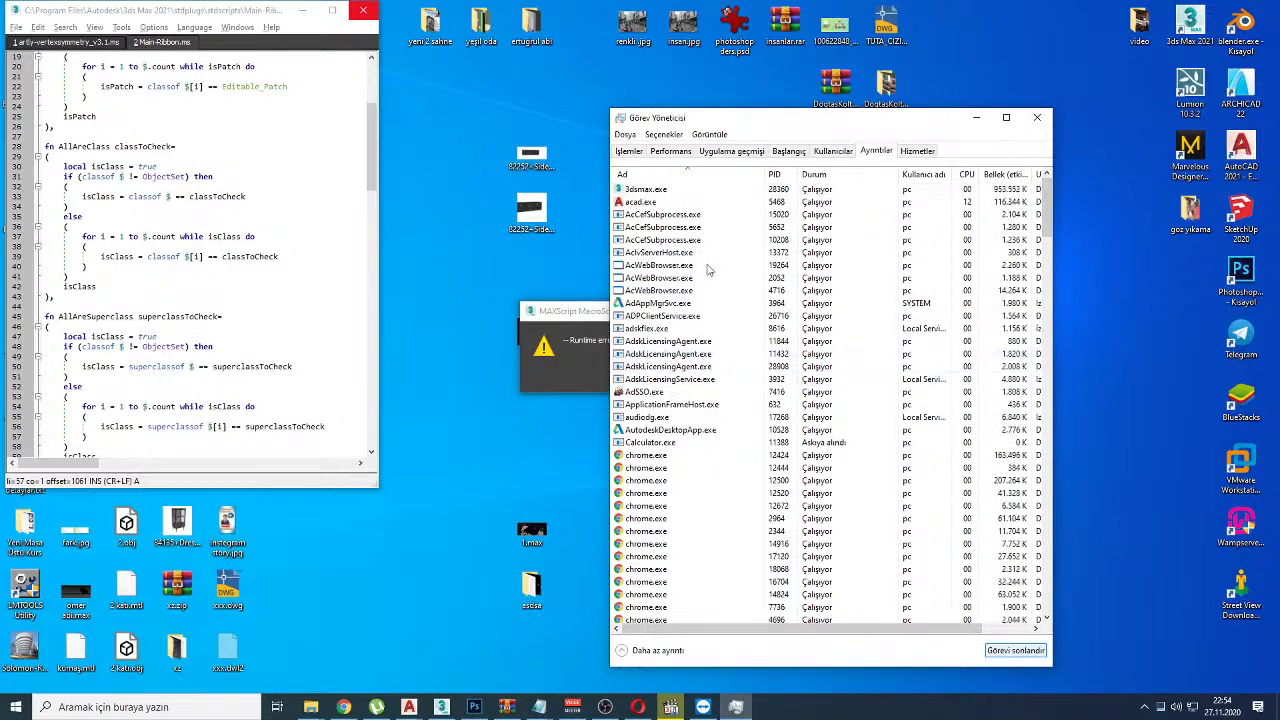
click(650, 190)
click(1012, 650)
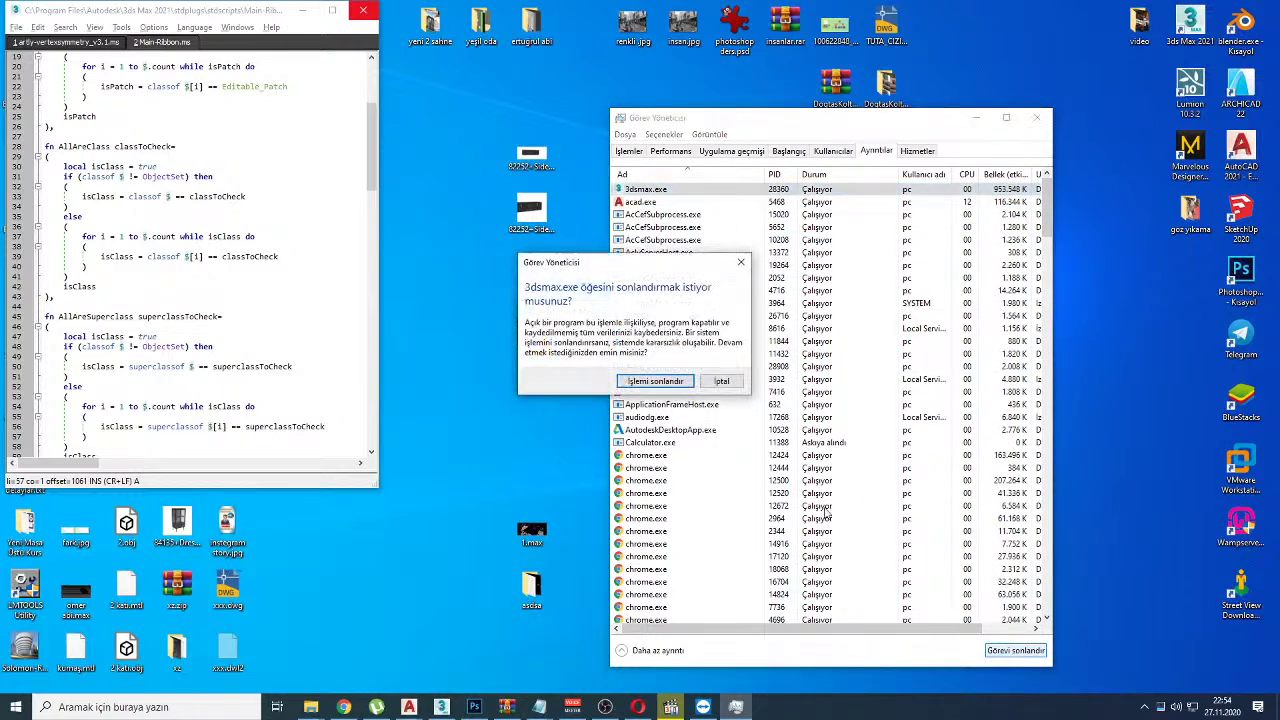
click(652, 380)
double_click(1189, 25)
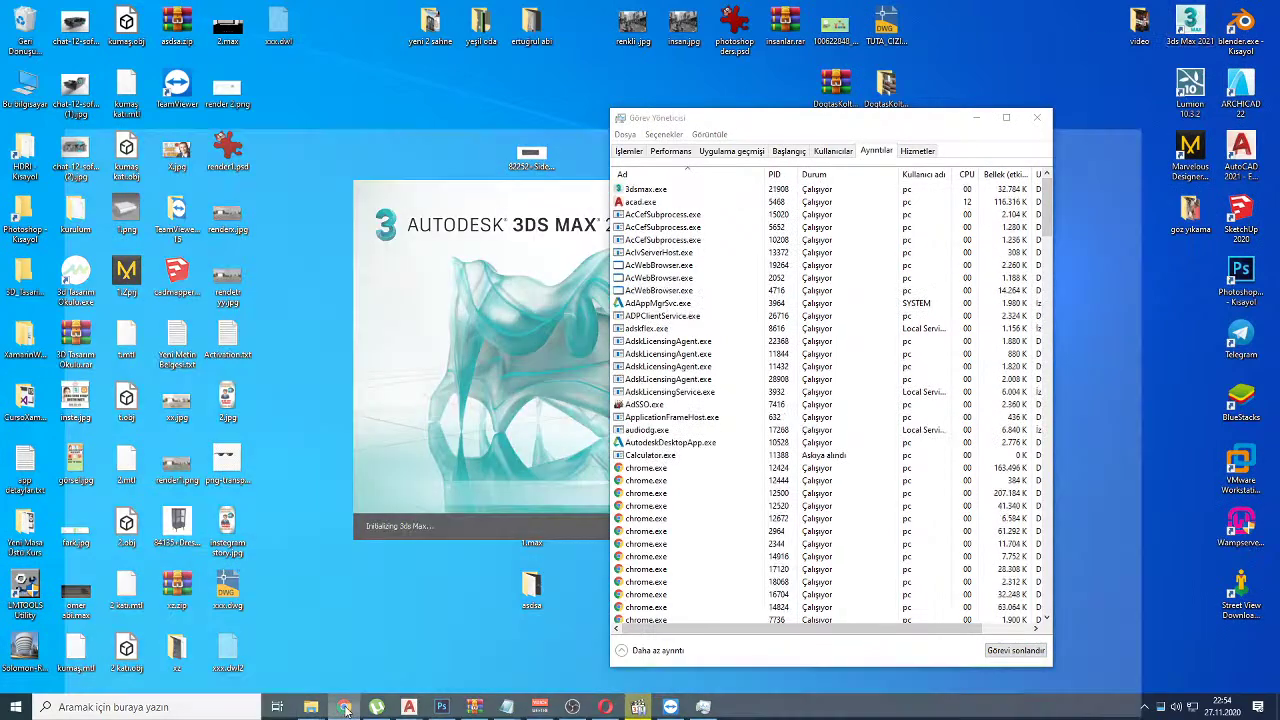
click(343, 707)
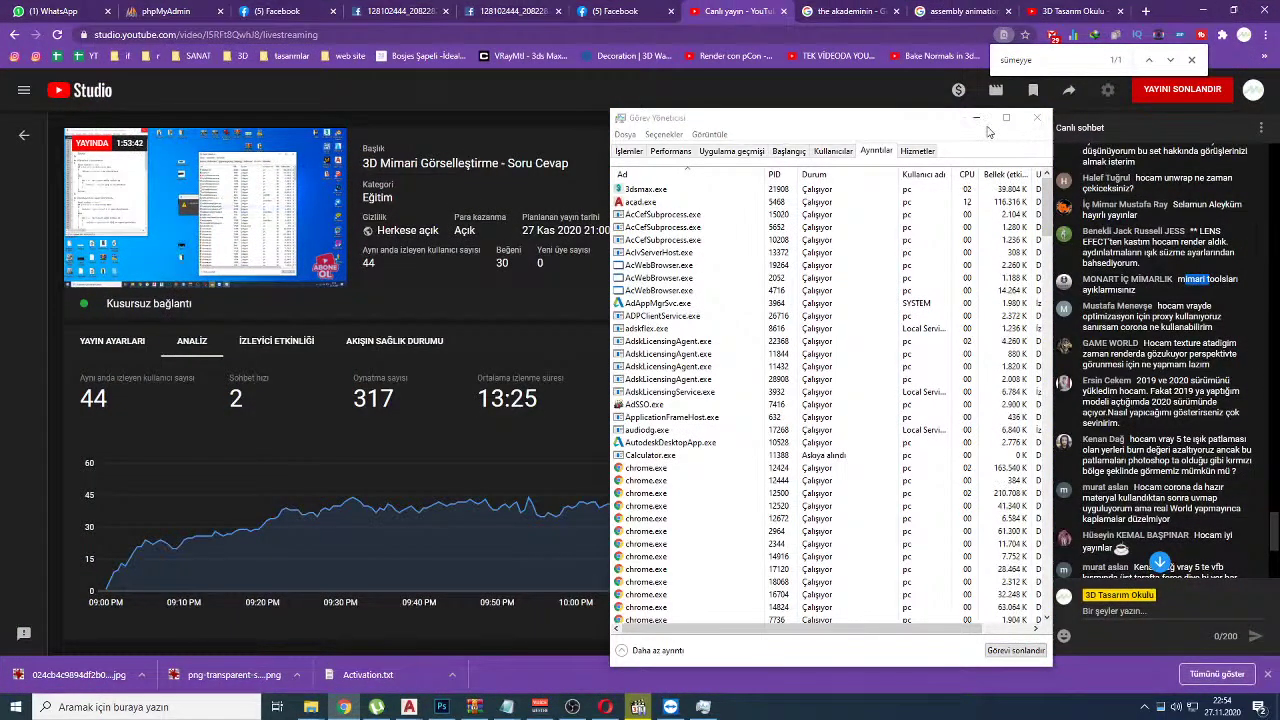
Step: Minimize Task Manager and the media player so only YouTube Studio's dashboard remains
click(985, 125)
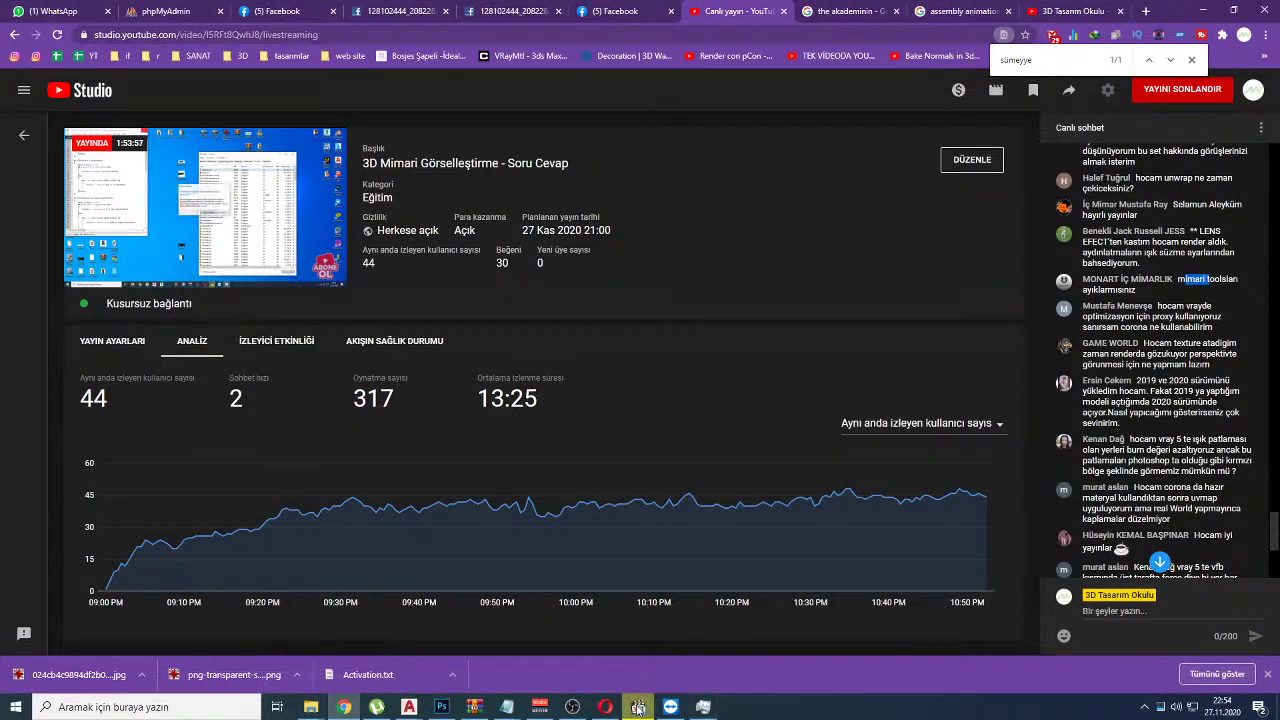
click(638, 707)
click(638, 707)
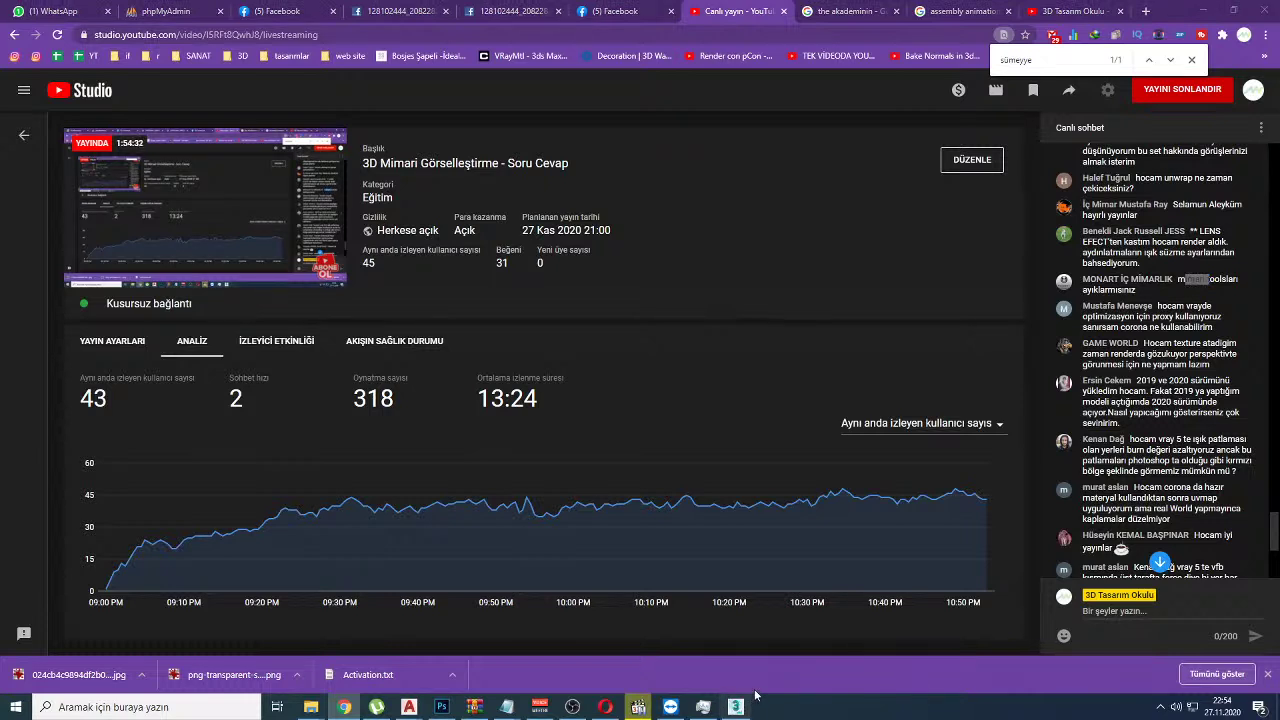
Step: Switch to the restarted 3ds Max and start Save As in the Desktop folder
click(736, 706)
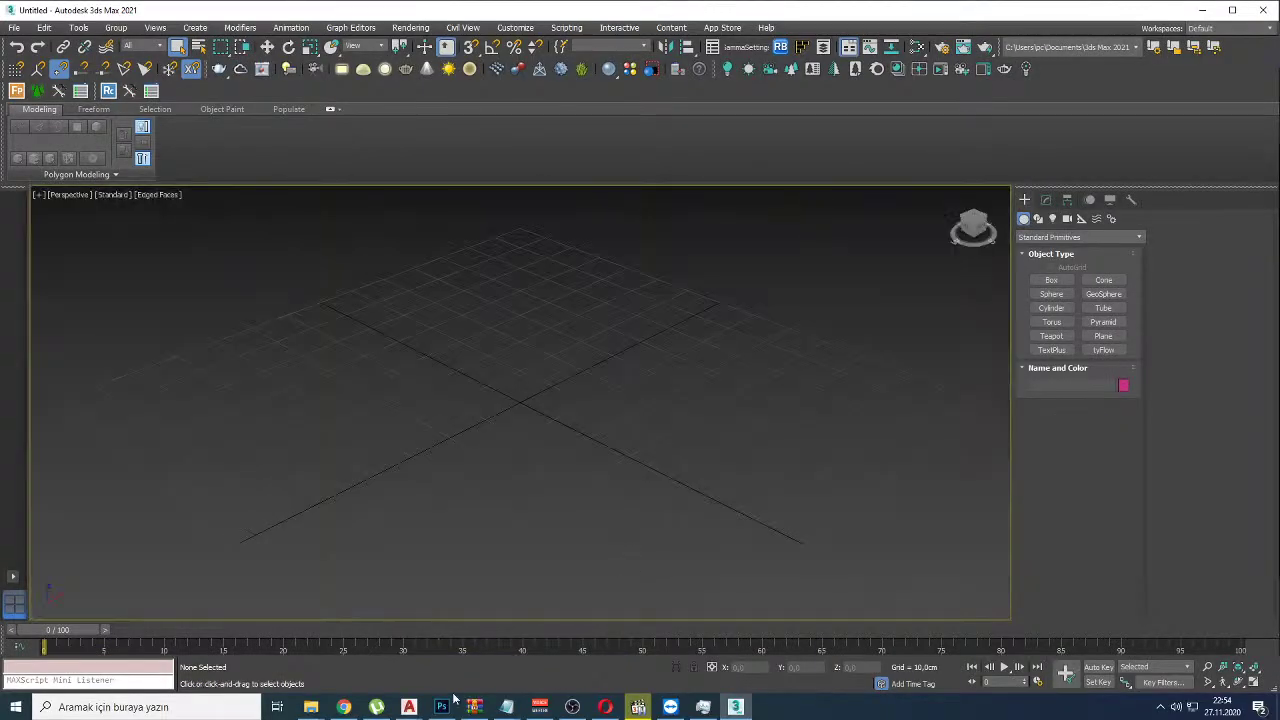
click(12, 27)
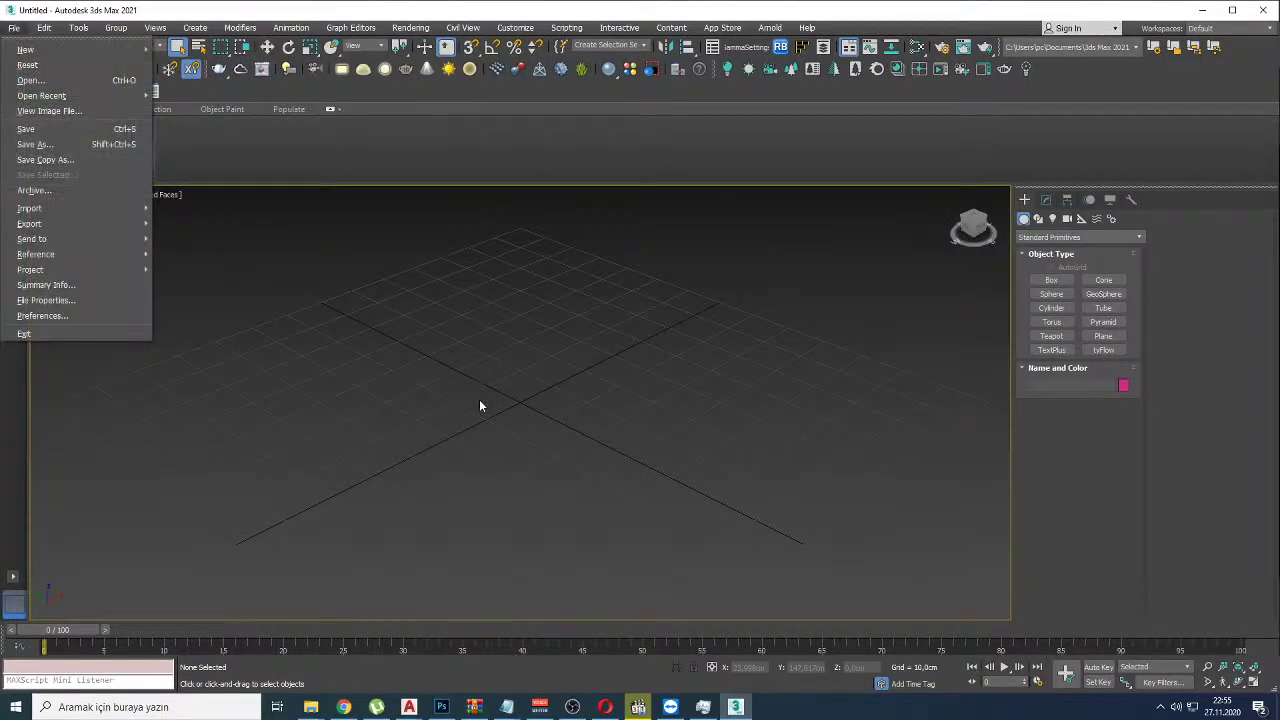
click(70, 146)
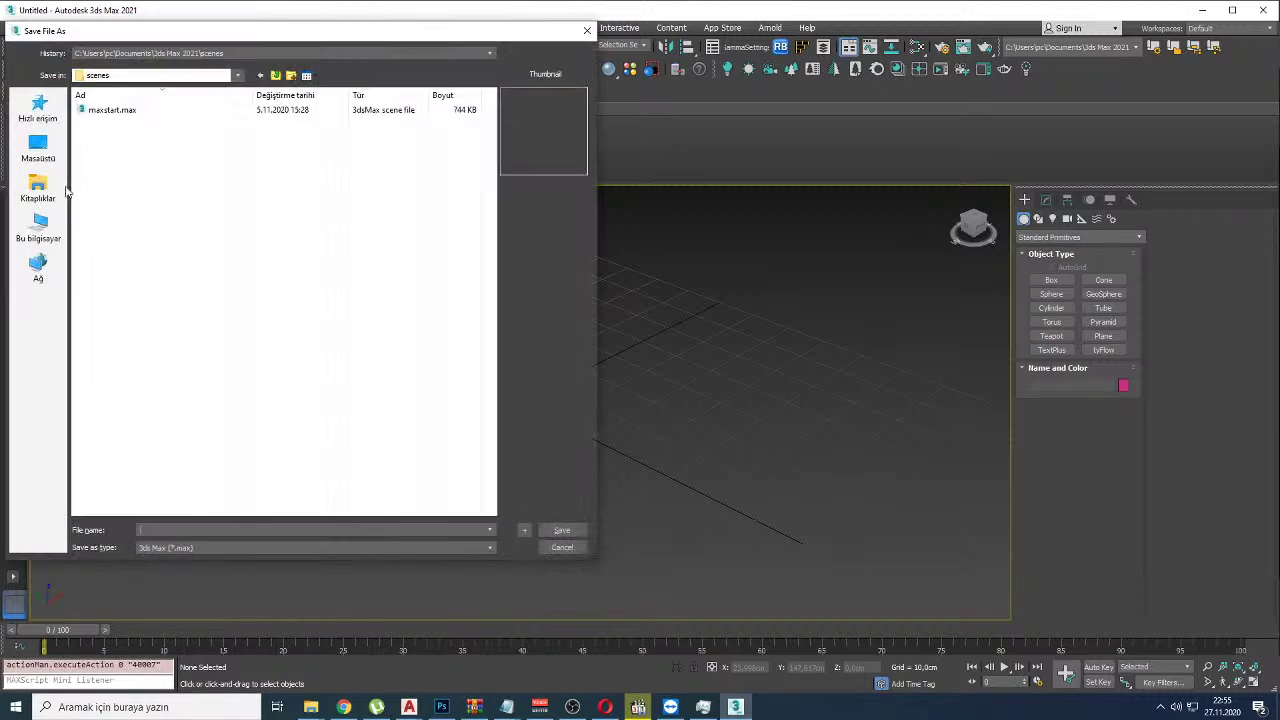
click(38, 148)
Step: Check the save file formats, cancel saving, and pick Teapot from the viewport quad menu
click(181, 548)
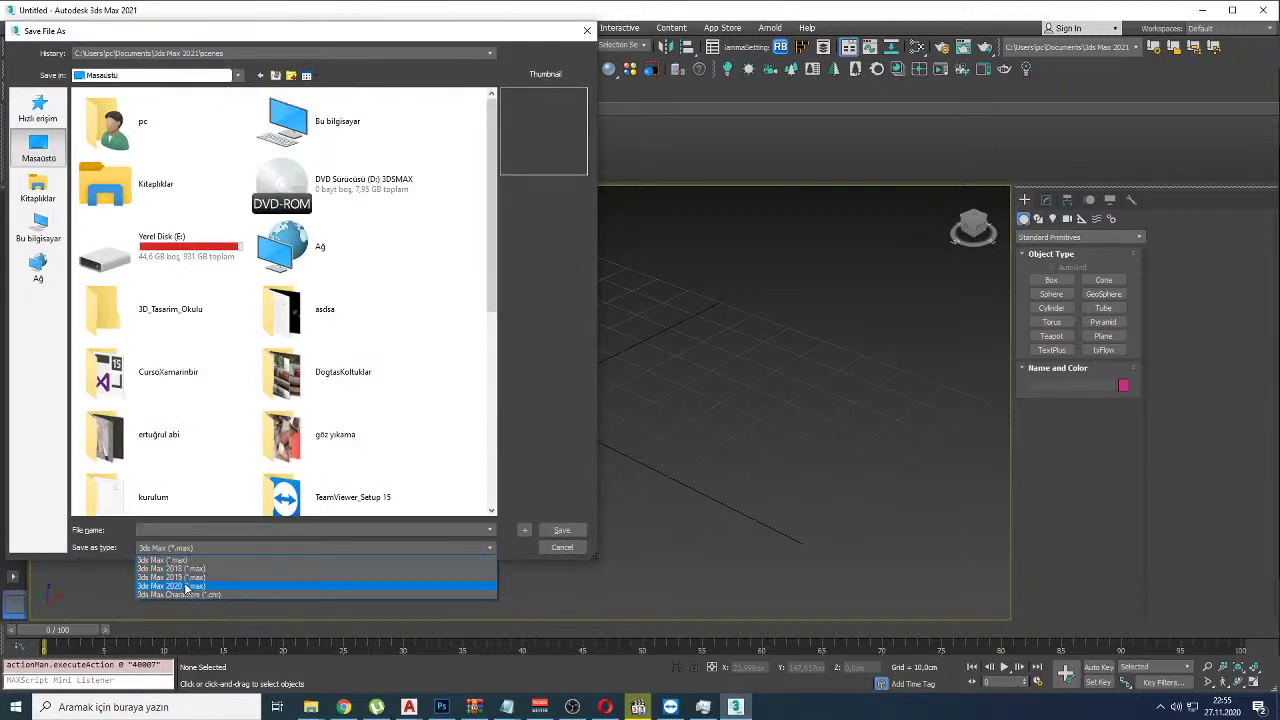
click(562, 548)
click(556, 547)
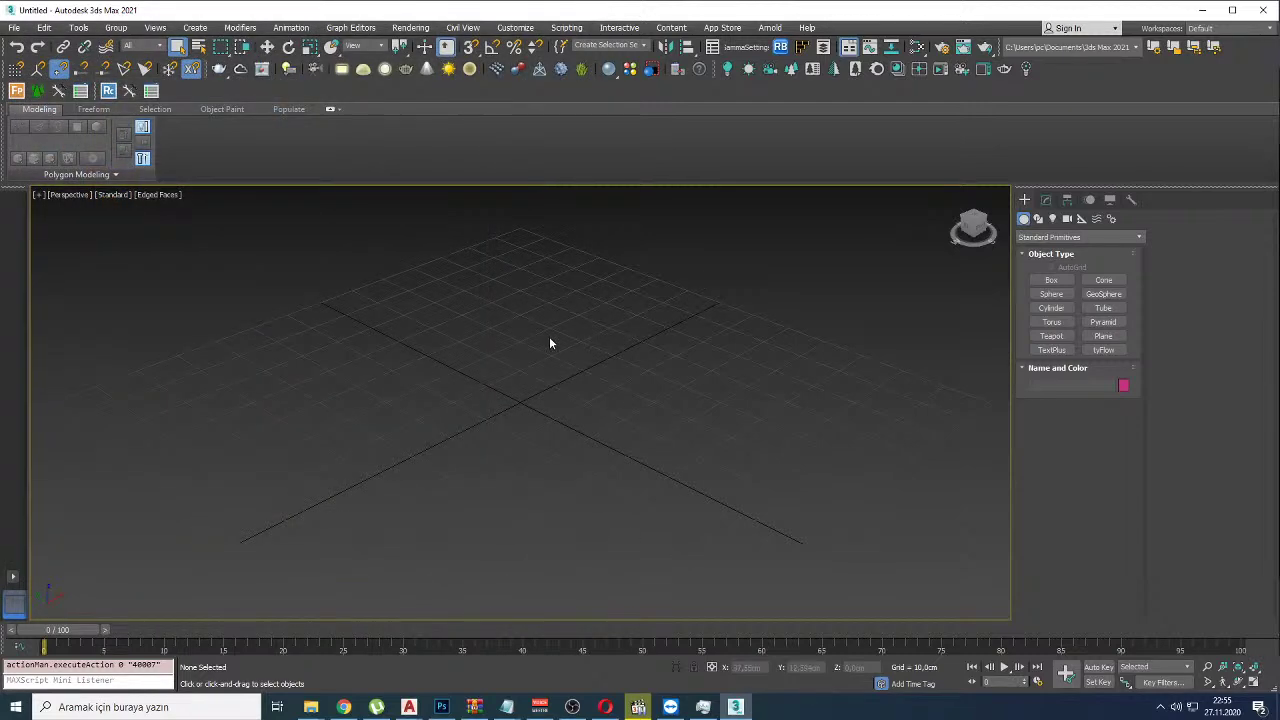
right_click(494, 437)
click(516, 495)
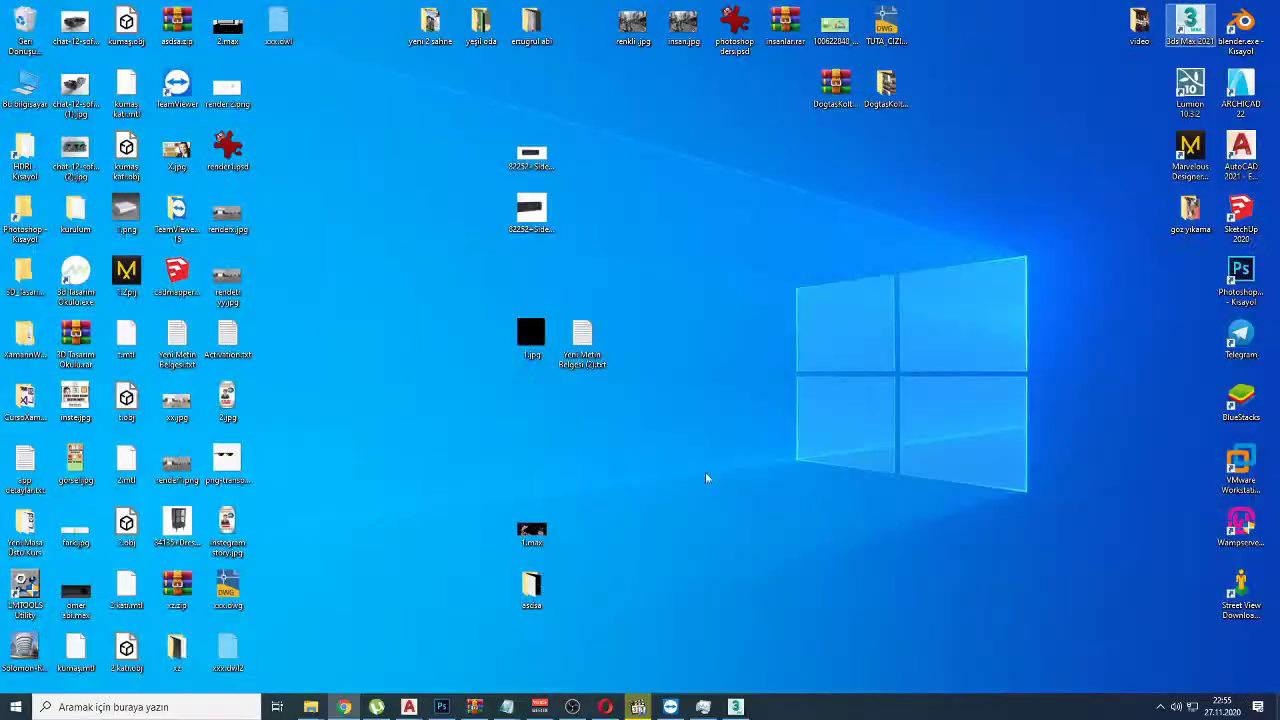
Step: Drop the desktop render image onto the teapot as a bitmap material, dismissing the DLL warning
drag(222, 214, 457, 409)
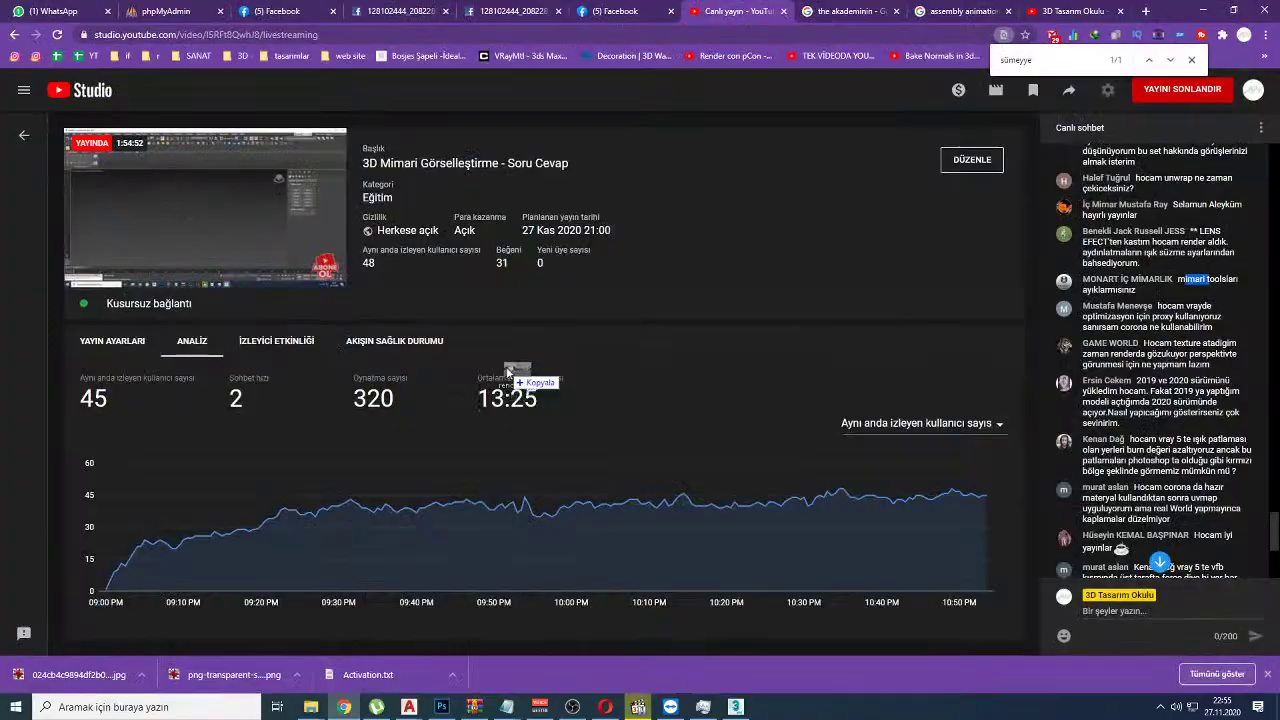
key(alt+Tab)
mouse_move(507, 372)
mouse_down()
mouse_move(490, 360)
mouse_move(513, 357)
mouse_up()
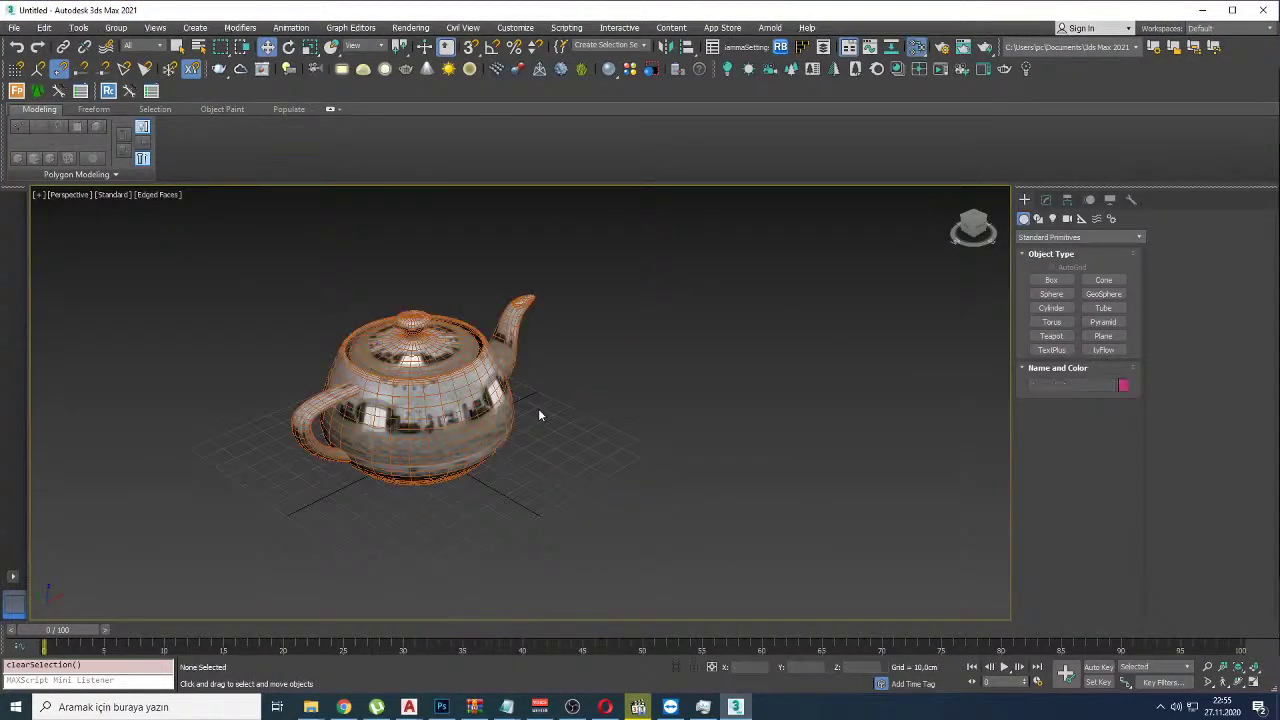
click(726, 462)
Step: Load the teapot's Material #25 into the Slate Material Editor beside its Map #1 Bitmap node
key(m)
drag(697, 614, 790, 157)
mouse_move(590, 216)
mouse_down()
mouse_move(580, 712)
mouse_move(645, 290)
mouse_up()
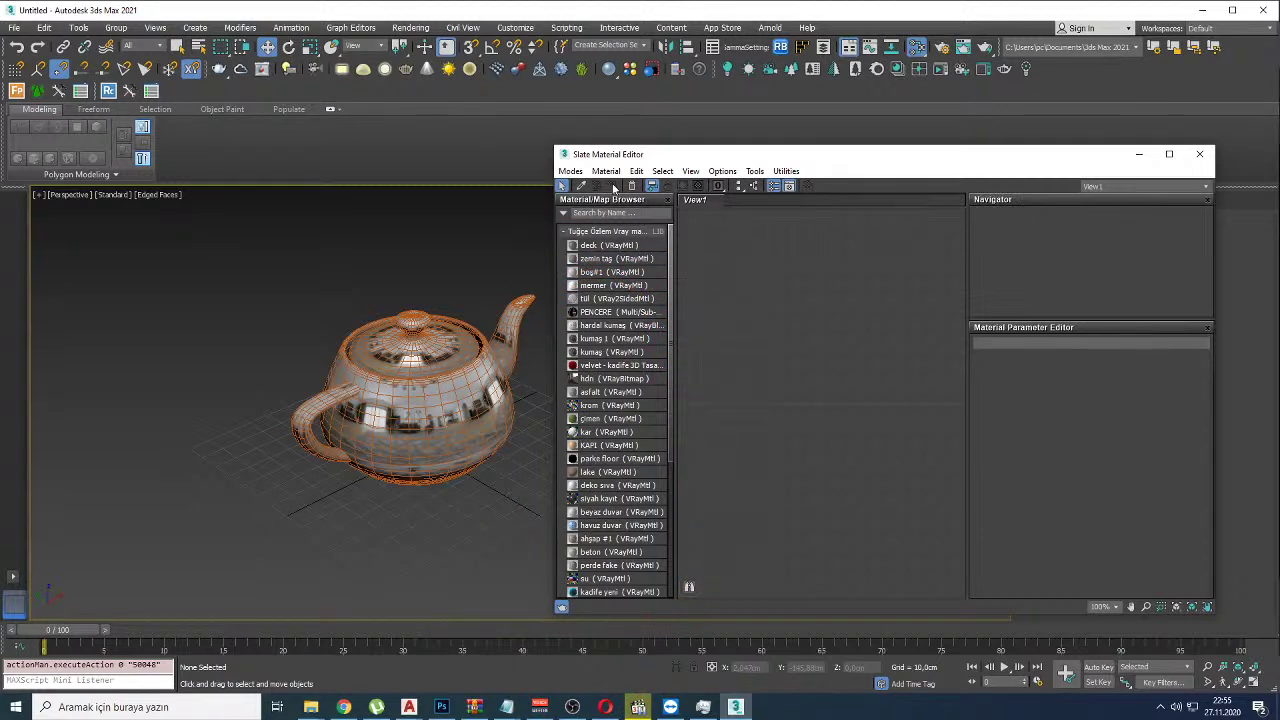
click(580, 186)
click(410, 390)
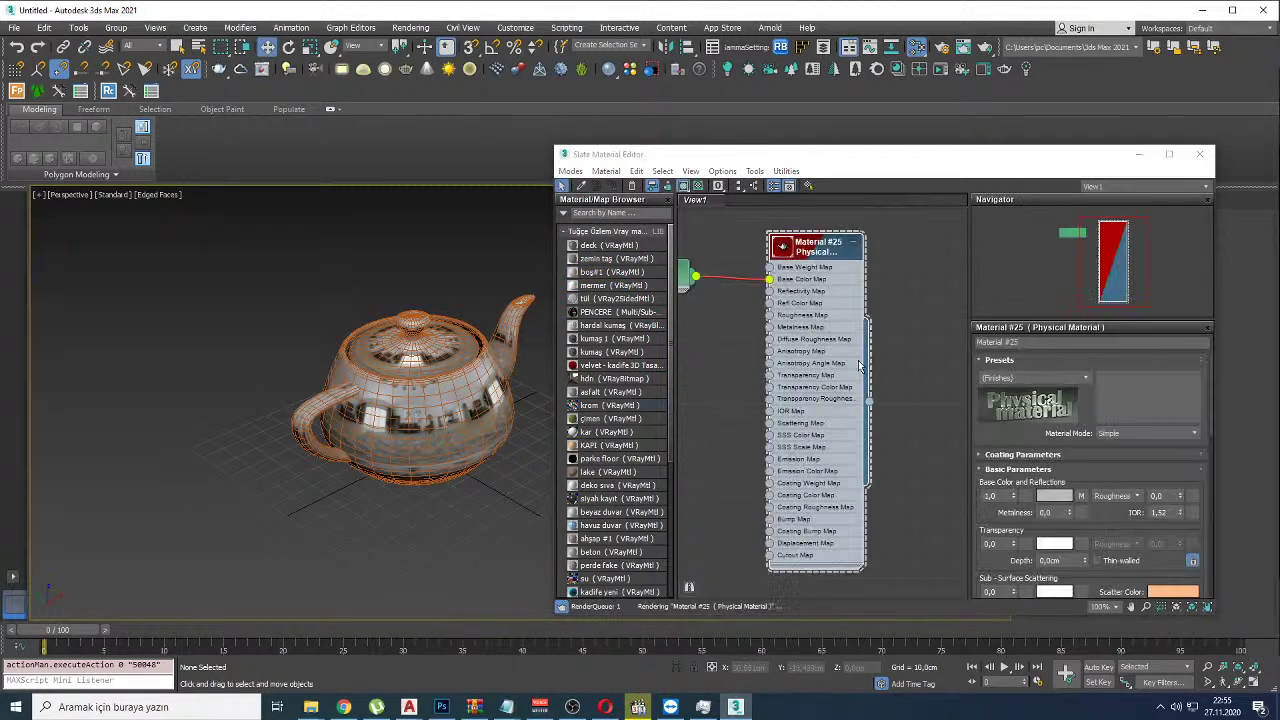
scroll(829, 346, down, 1)
drag(827, 324, 761, 322)
drag(879, 342, 855, 342)
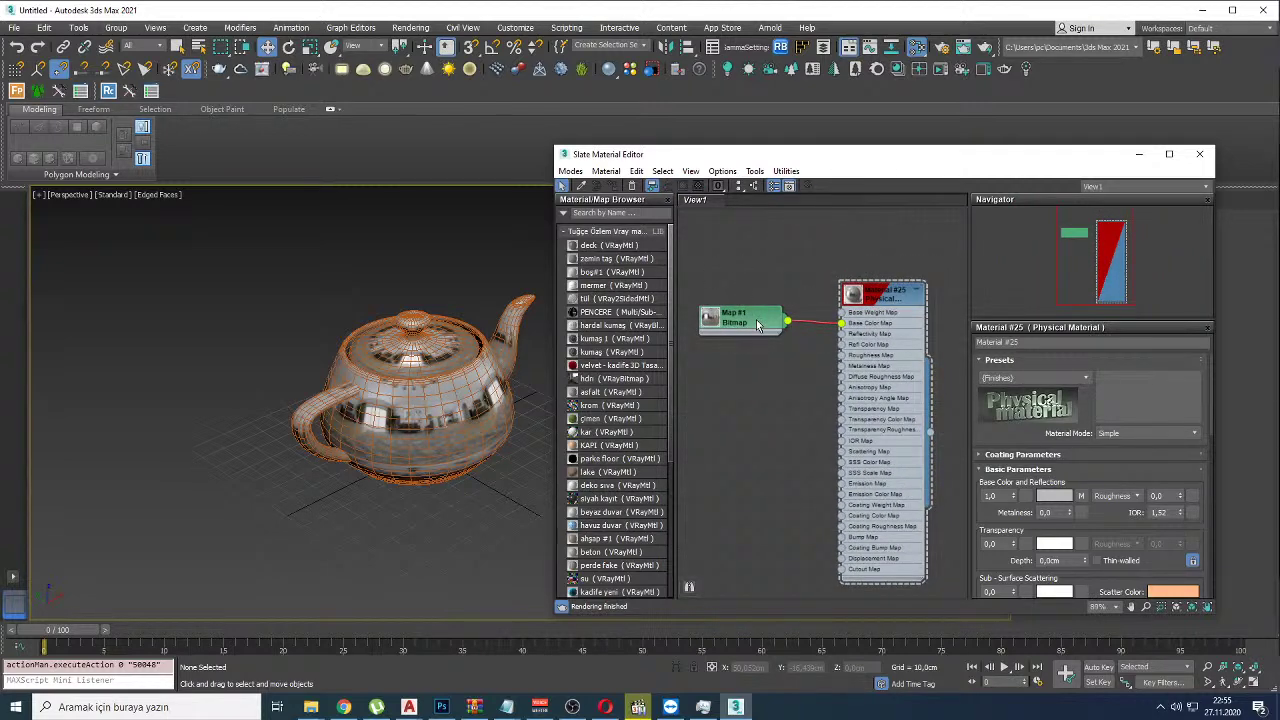
scroll(876, 316, up, 1)
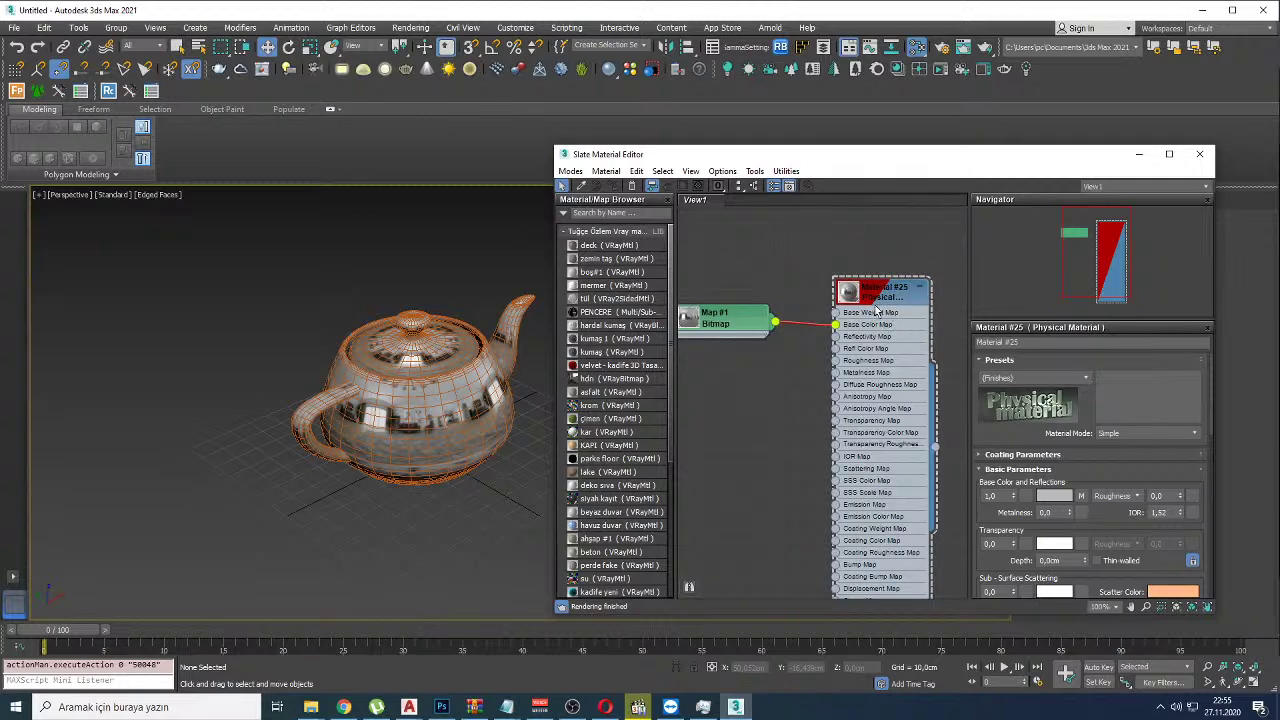
drag(895, 262, 846, 262)
key(Escape)
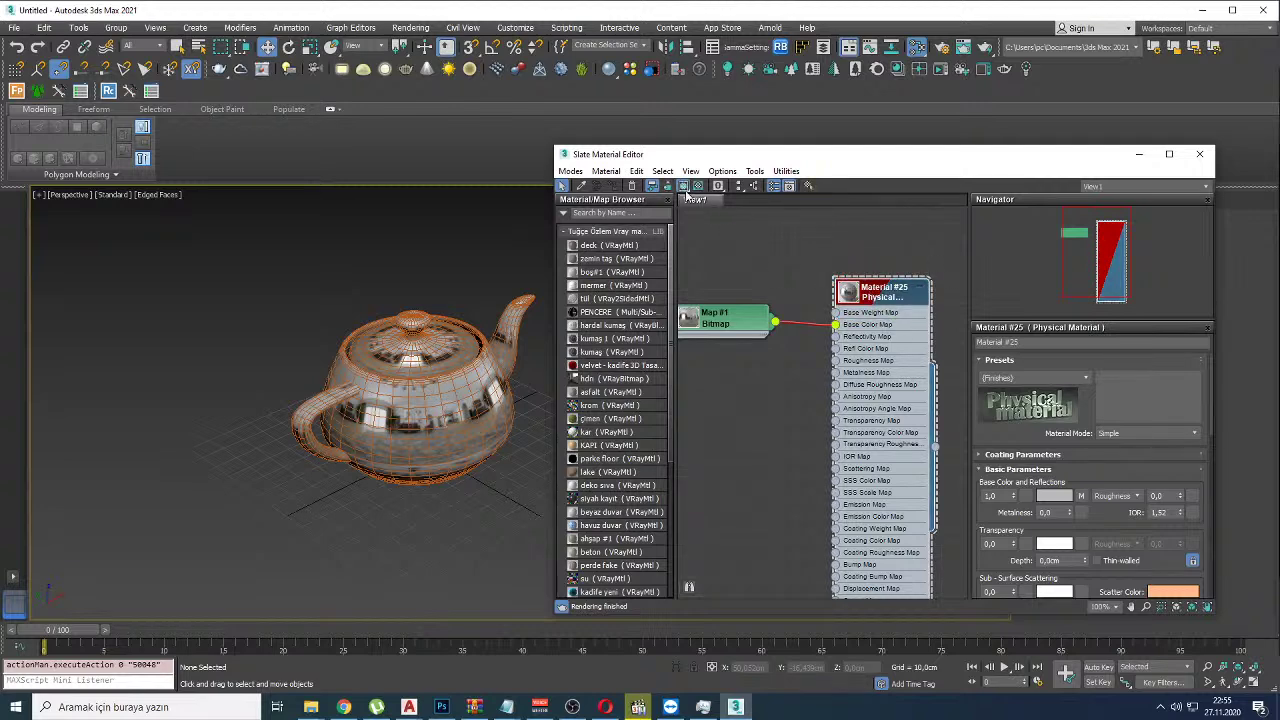
Step: Show Material #25's map shaded in the viewport, turn off edged faces, and assign it to the teapot
click(684, 187)
scroll(406, 357, up, 3)
key(F4)
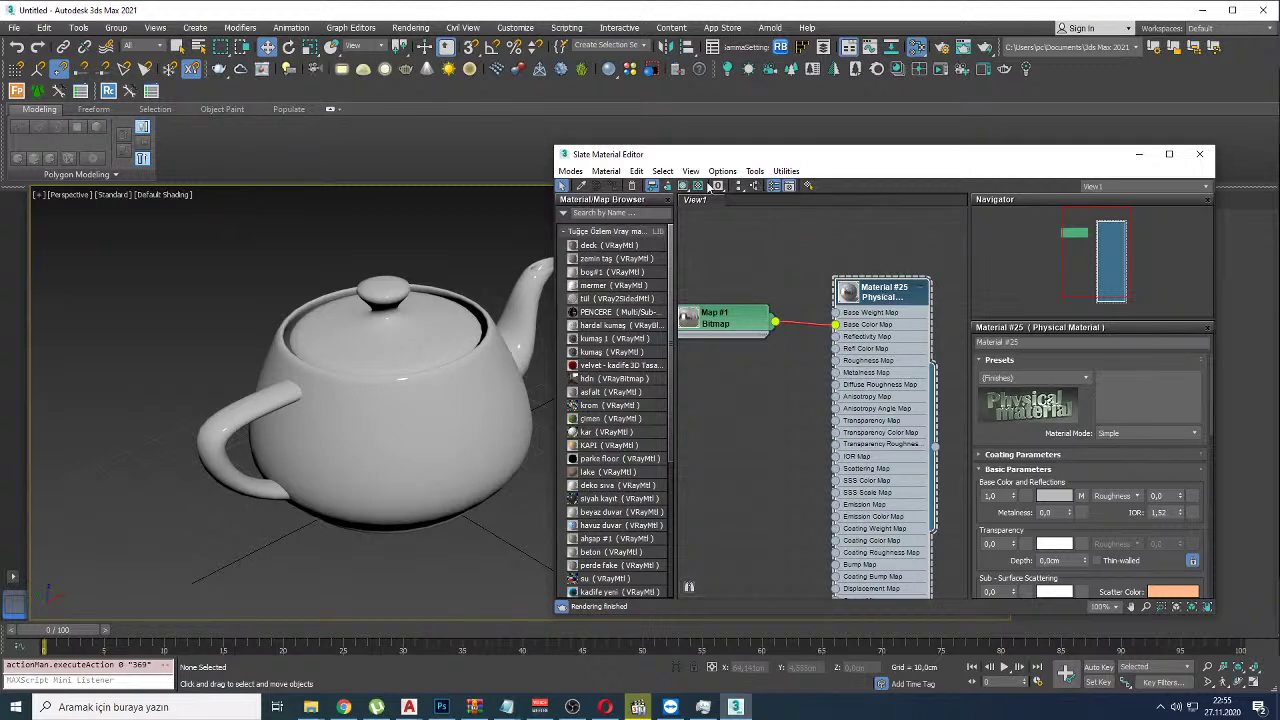
middle_drag(800, 250, 838, 277)
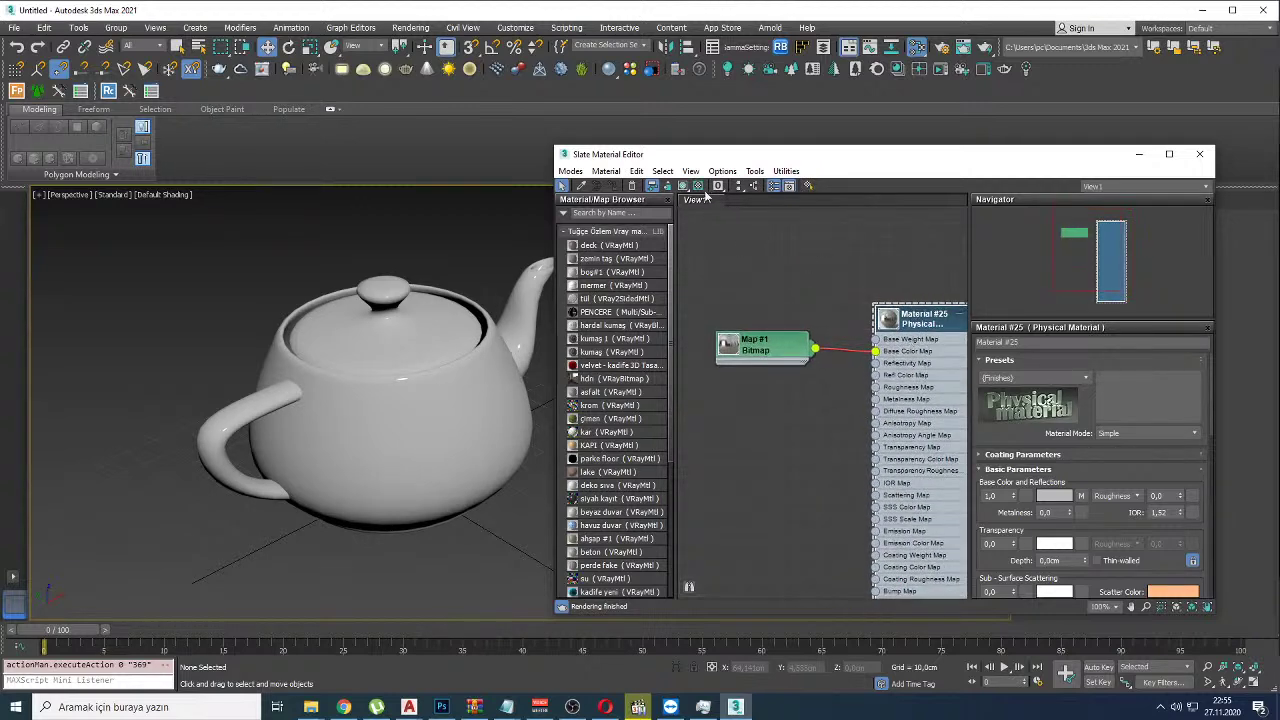
click(684, 187)
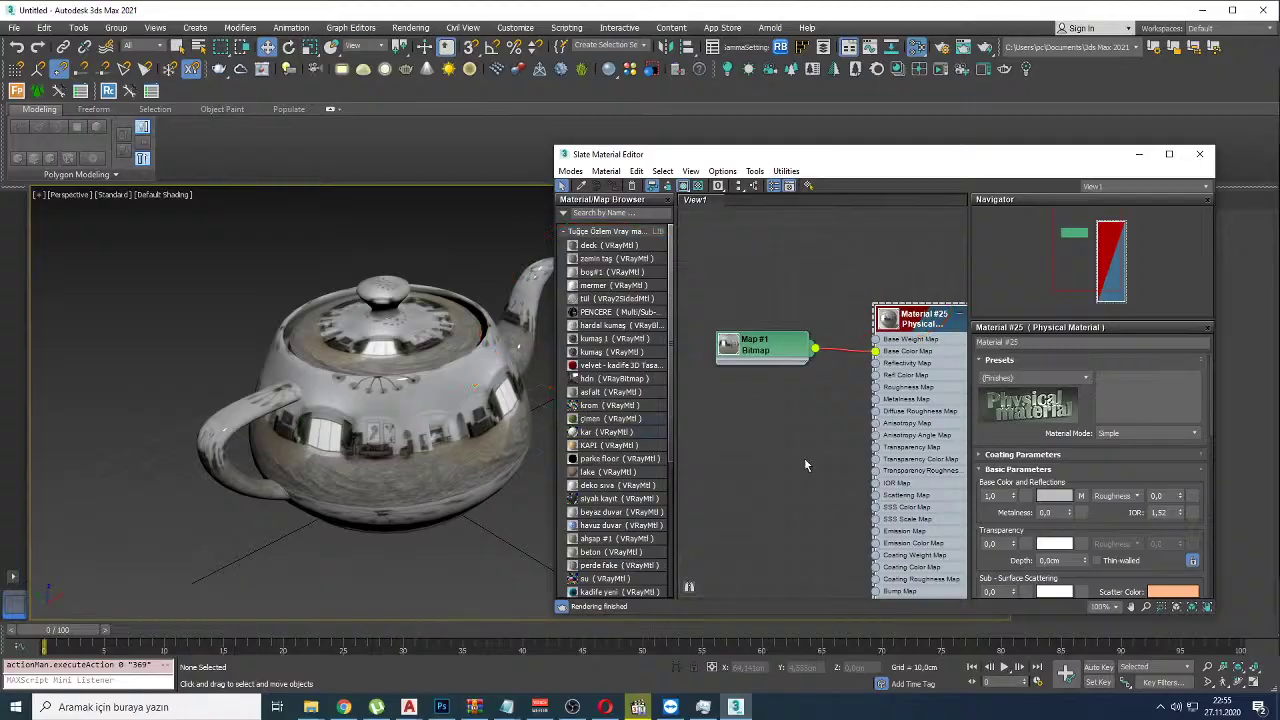
key(alt+Tab)
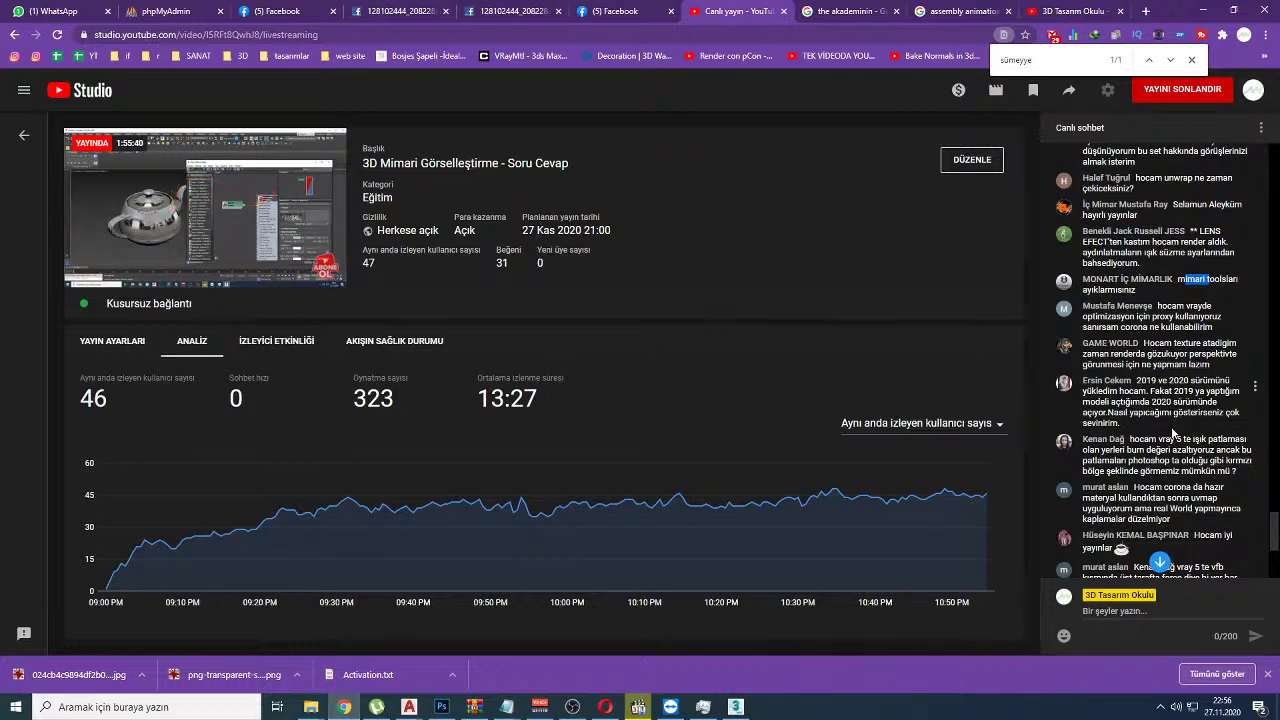
Step: Restore and re-minimize the media player, then bring up Photoshop with instegram story.psd
click(639, 705)
click(640, 706)
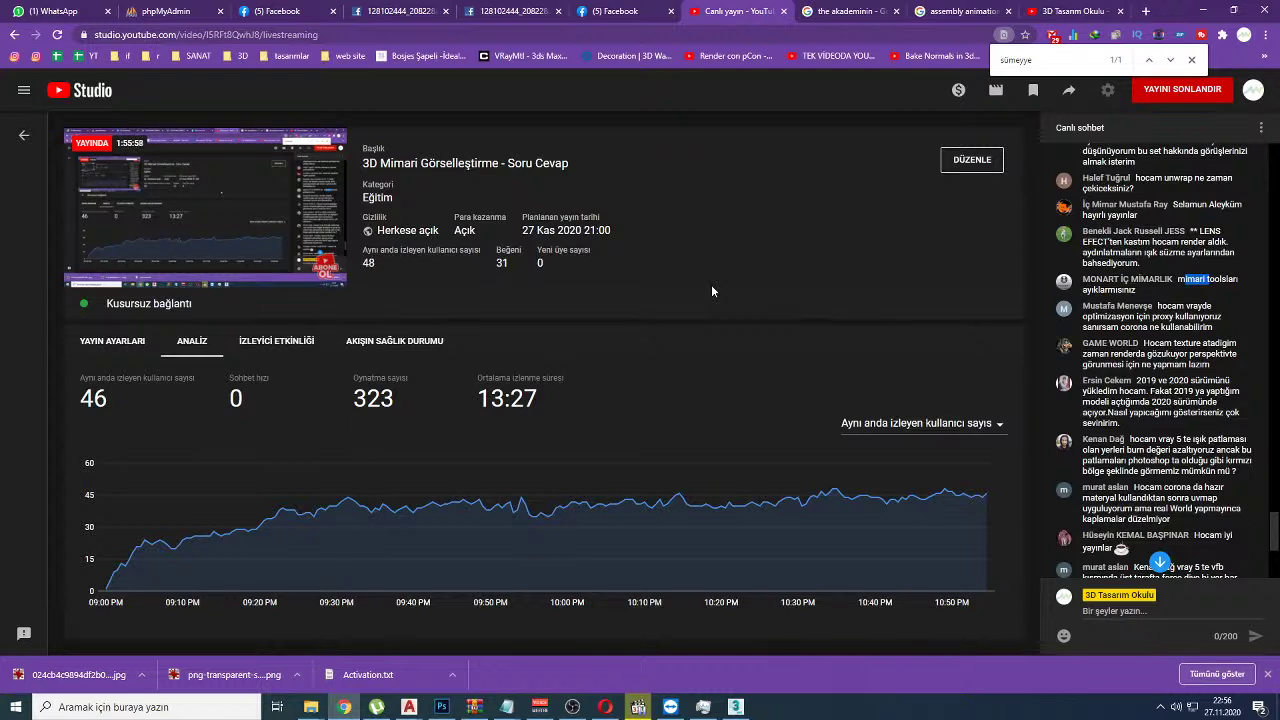
click(441, 706)
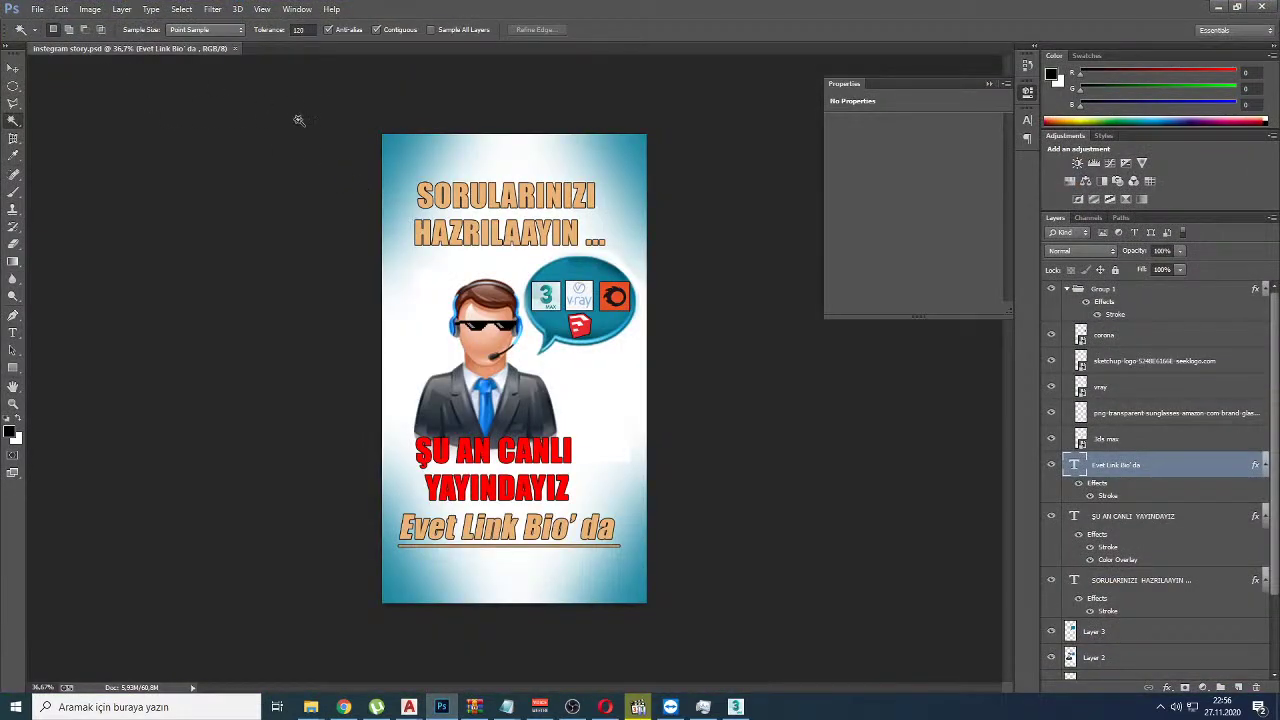
Step: Drag the rendetr yy.jpg panorama from the desktop into Photoshop
key(super+d)
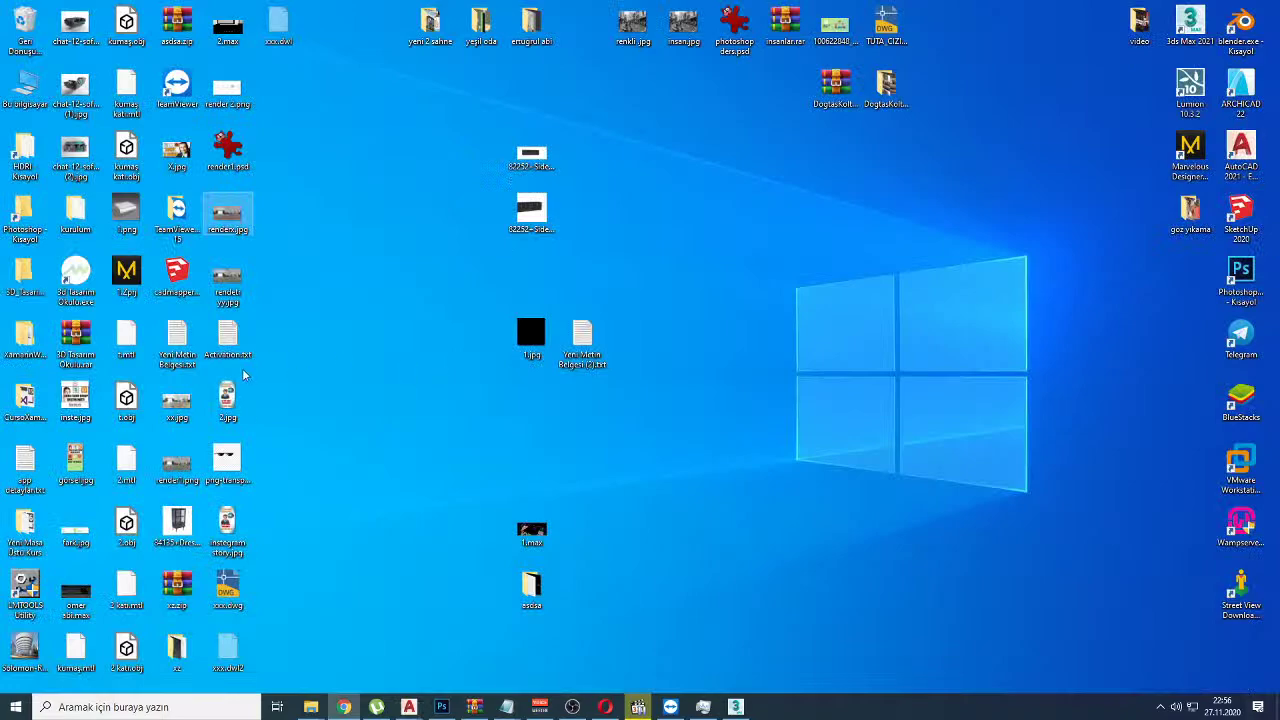
drag(228, 282, 556, 50)
key(alt+Tab)
key(super+Tab)
key(alt+Tab)
key(alt+Tab)
key(alt+Tab)
key(alt+Tab)
key(alt+Tab)
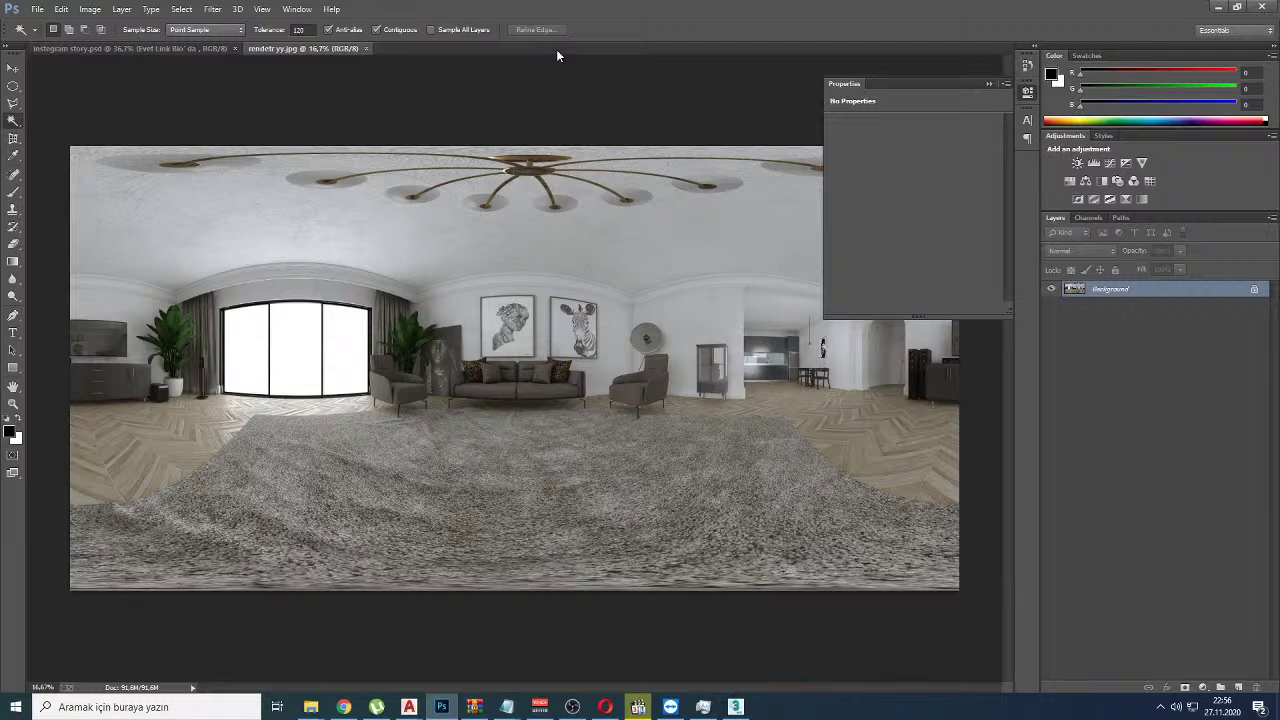
Step: Test a higher exposure in Camera Raw, pointing out highlight clipping, then discard the changes
key(ctrl+shift+a)
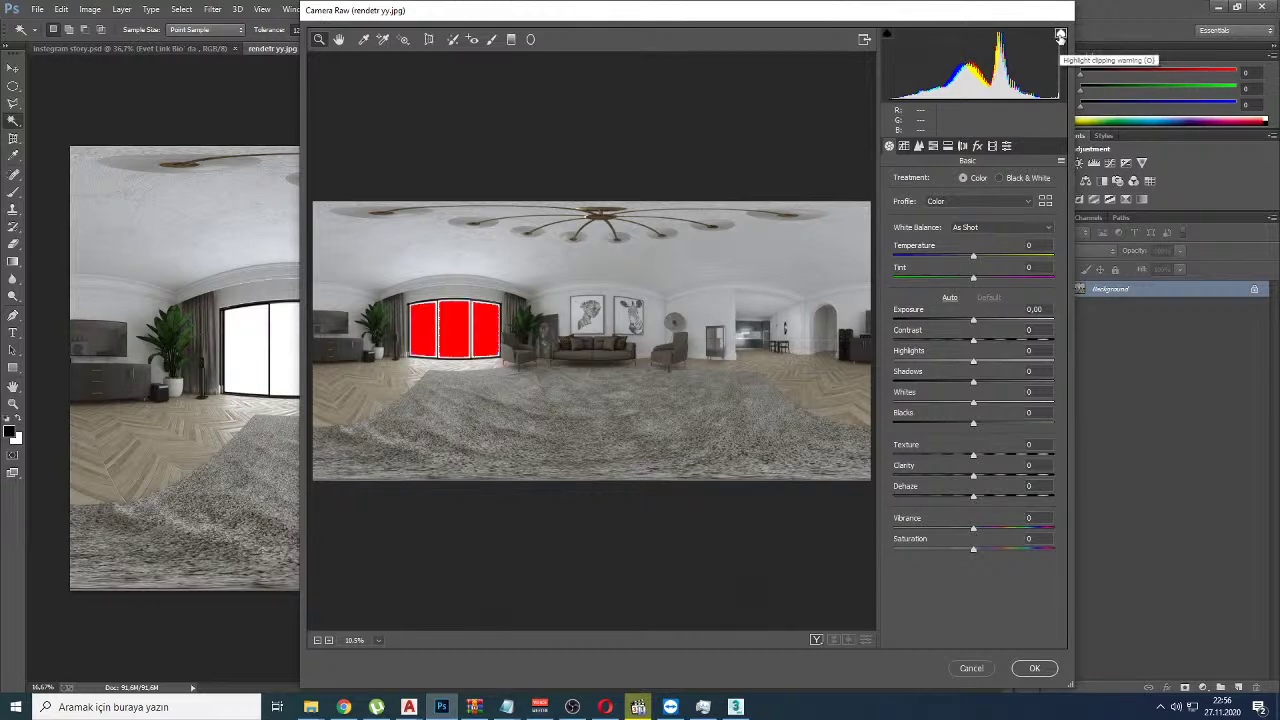
drag(1076, 18, 1035, 55)
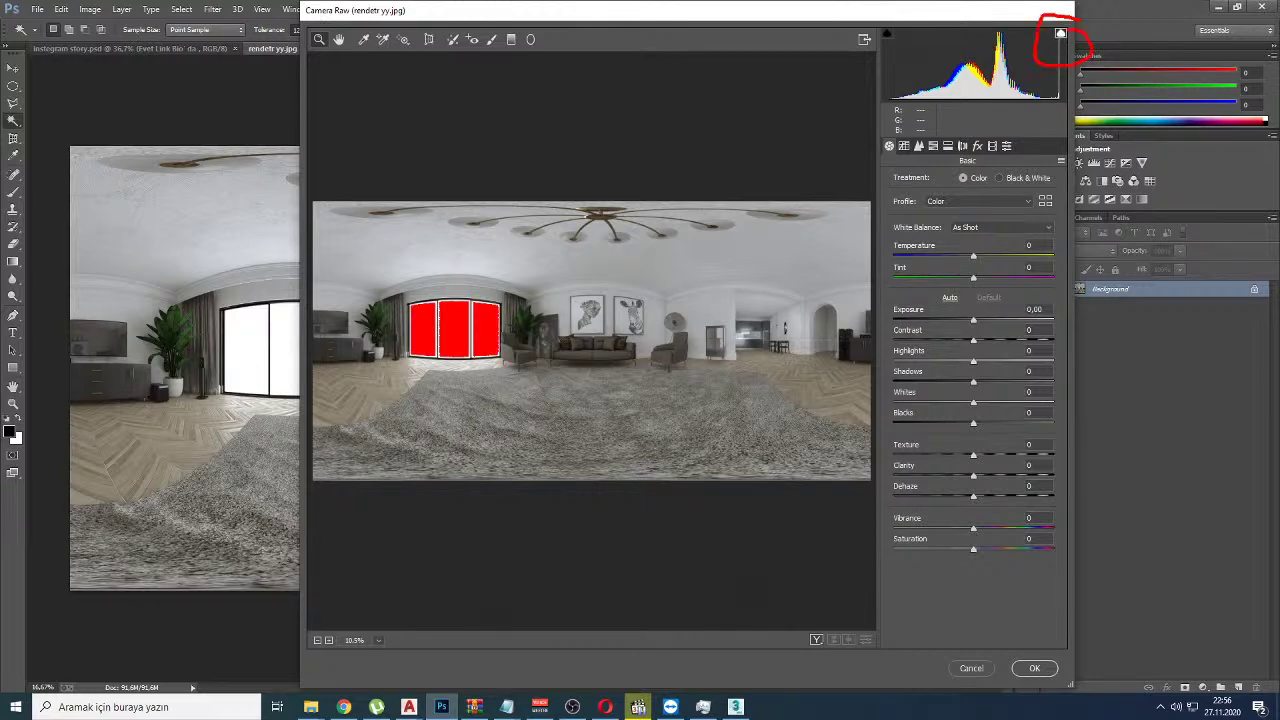
drag(973, 320, 1035, 318)
drag(410, 201, 505, 200)
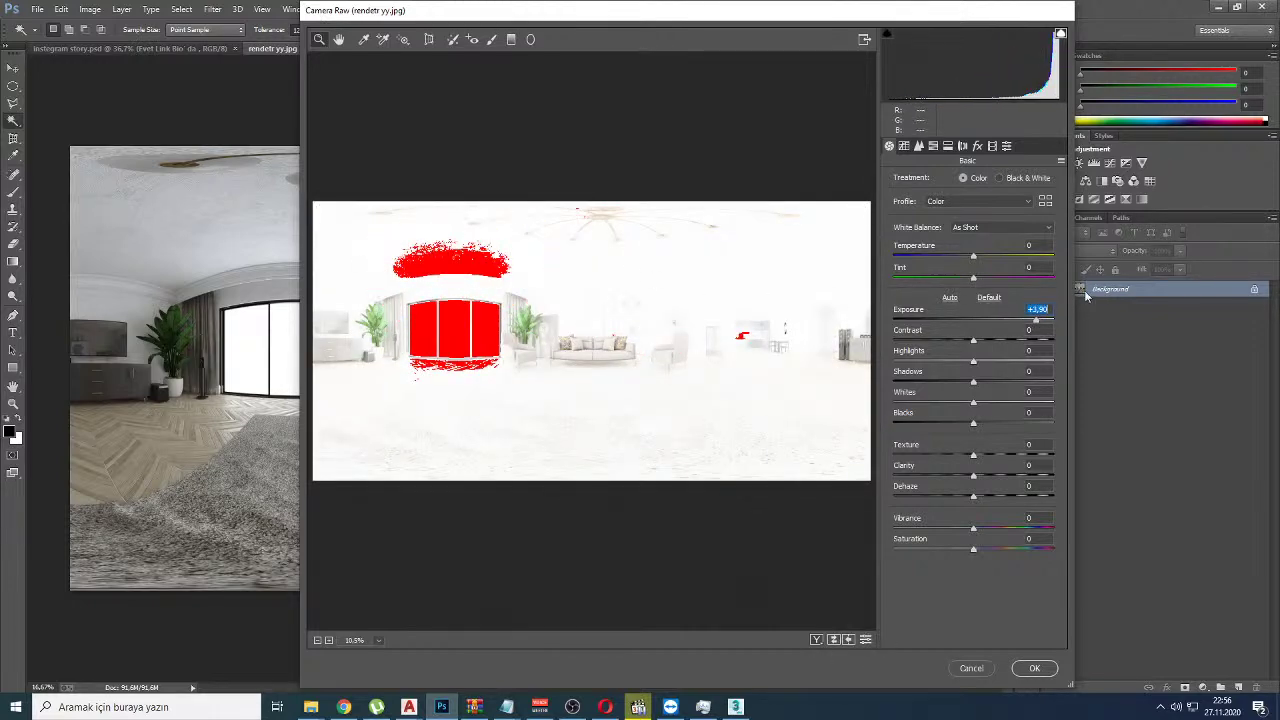
key(Escape)
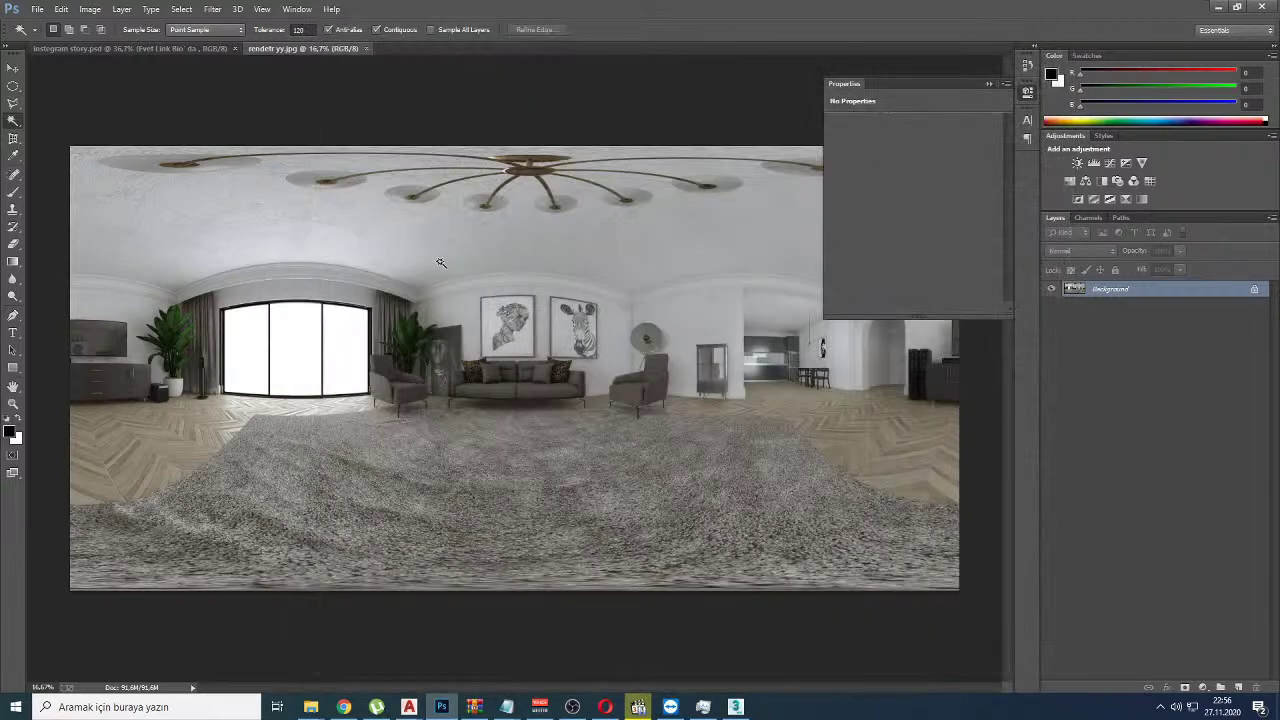
key(super+d)
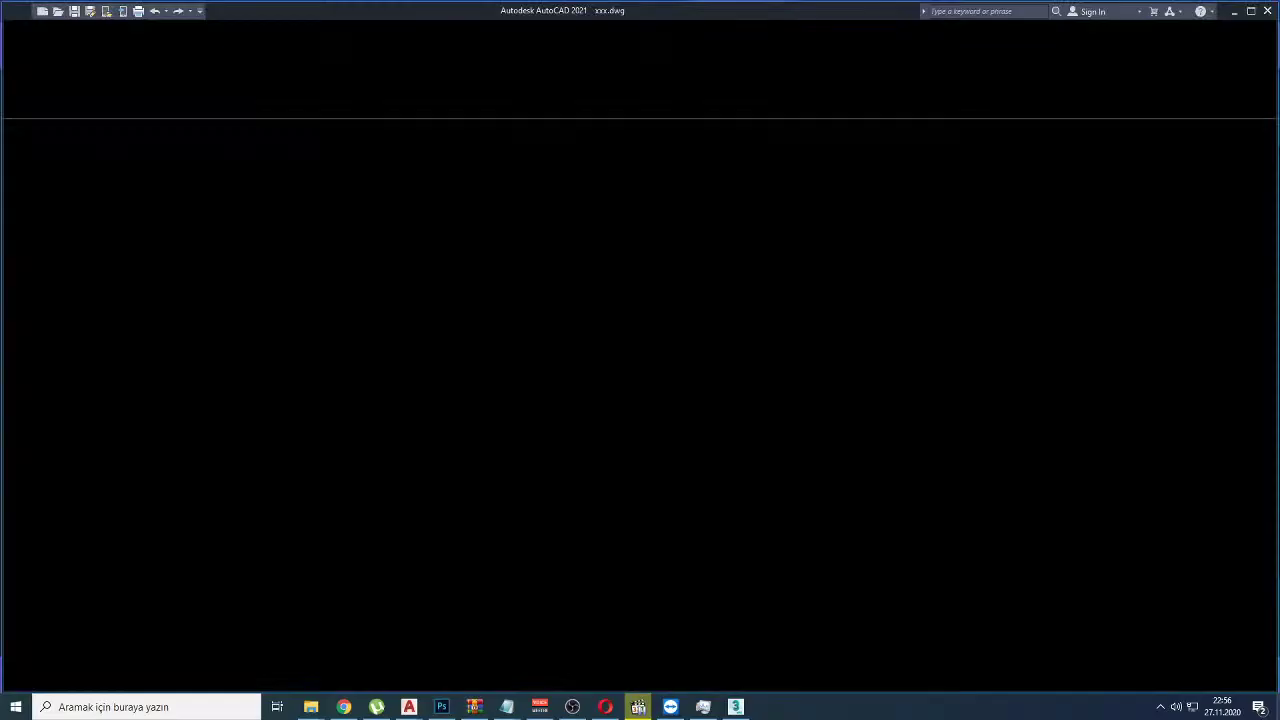
Step: Select the panorama file on the desktop and cycle from AutoCAD back to Photoshop
click(227, 275)
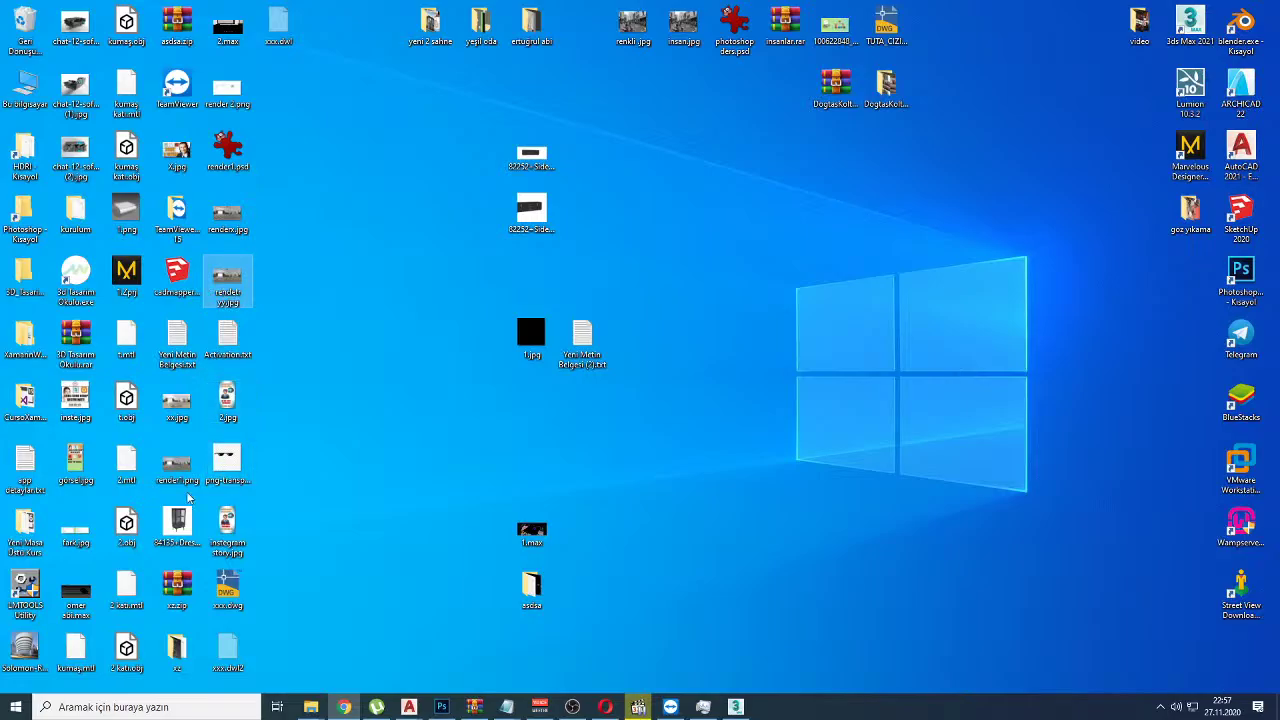
key(super+Tab)
click(414, 134)
key(alt+Tab)
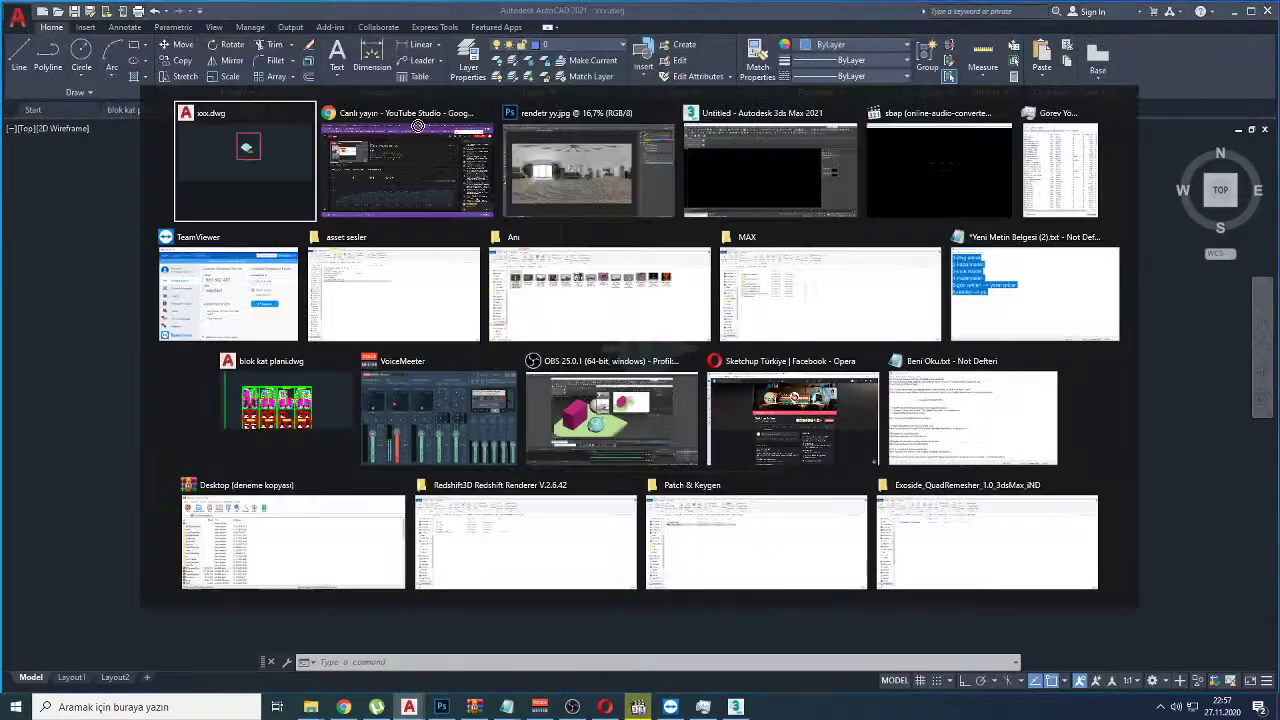
key(alt+Tab)
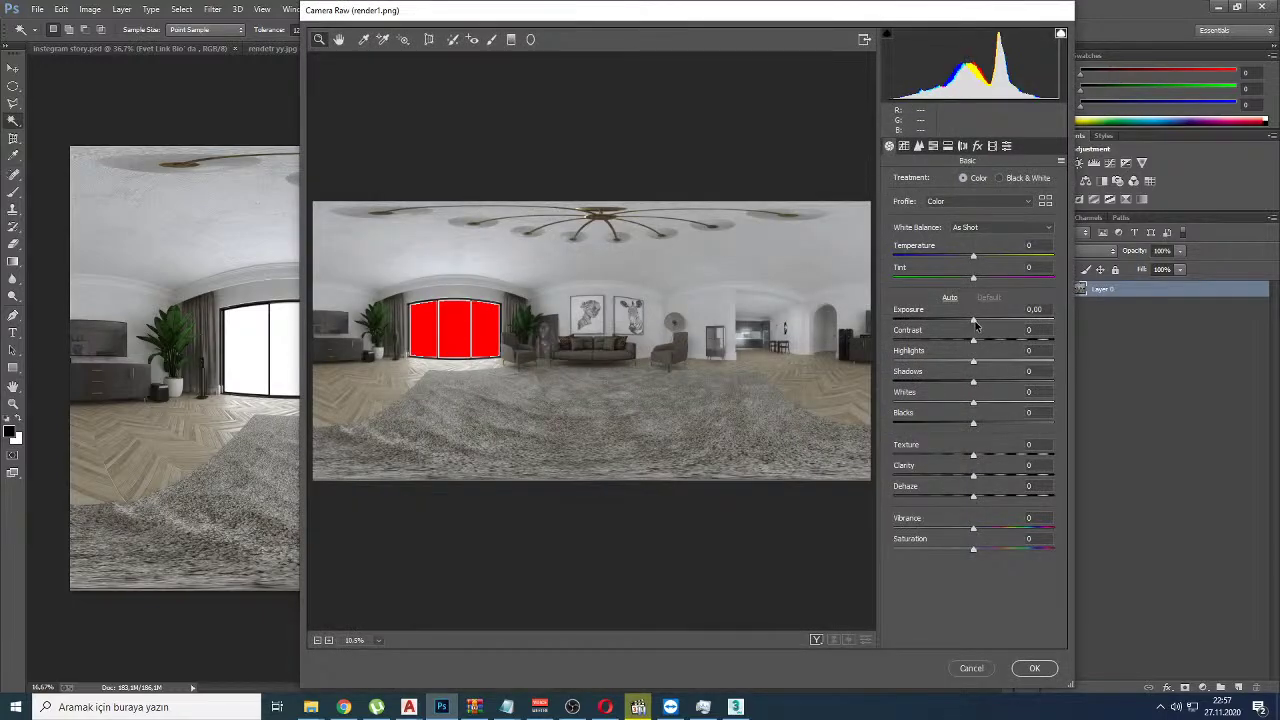
Step: Brighten render1.png in Camera Raw to Exposure +0.90, Contrast +3, Highlights +100, Whites -2
drag(975, 323, 1064, 367)
drag(977, 320, 988, 321)
mouse_move(973, 403)
mouse_down()
mouse_move(1051, 408)
mouse_move(968, 406)
mouse_up()
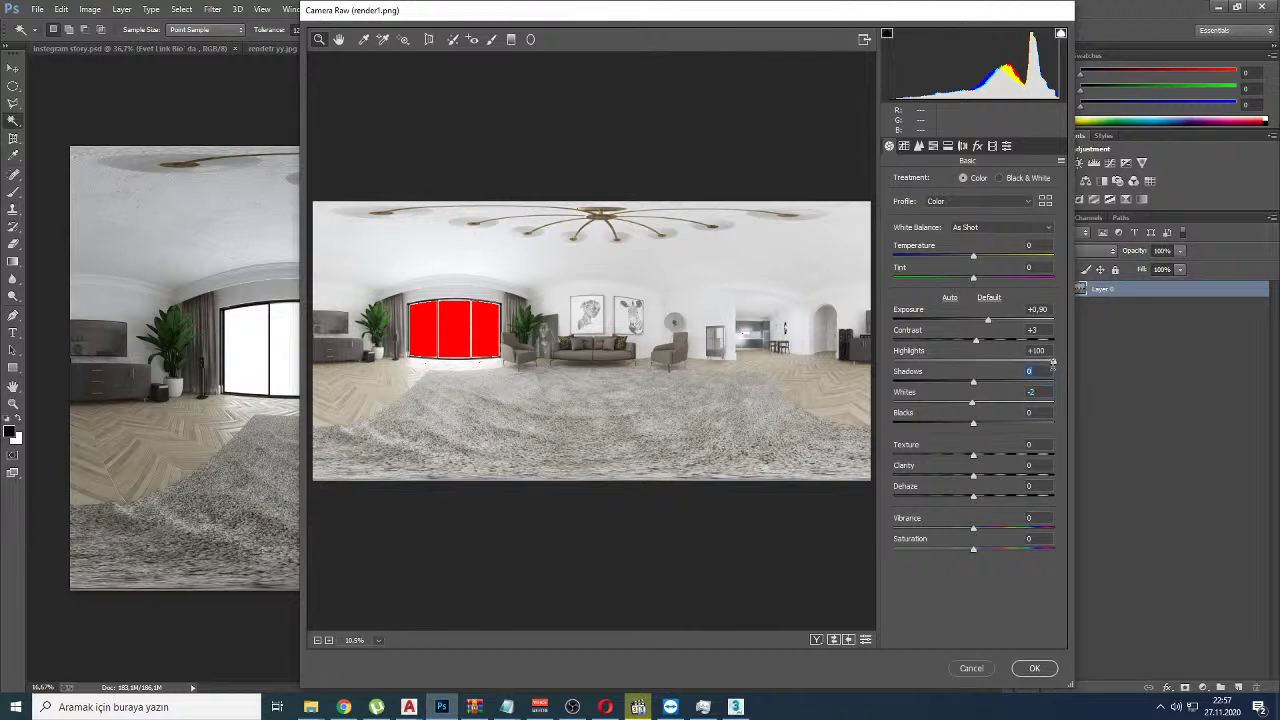
Step: Drop the Blacks slider to -100 in Camera Raw
key(shift+Tab)
text(0)
drag(973, 423, 861, 428)
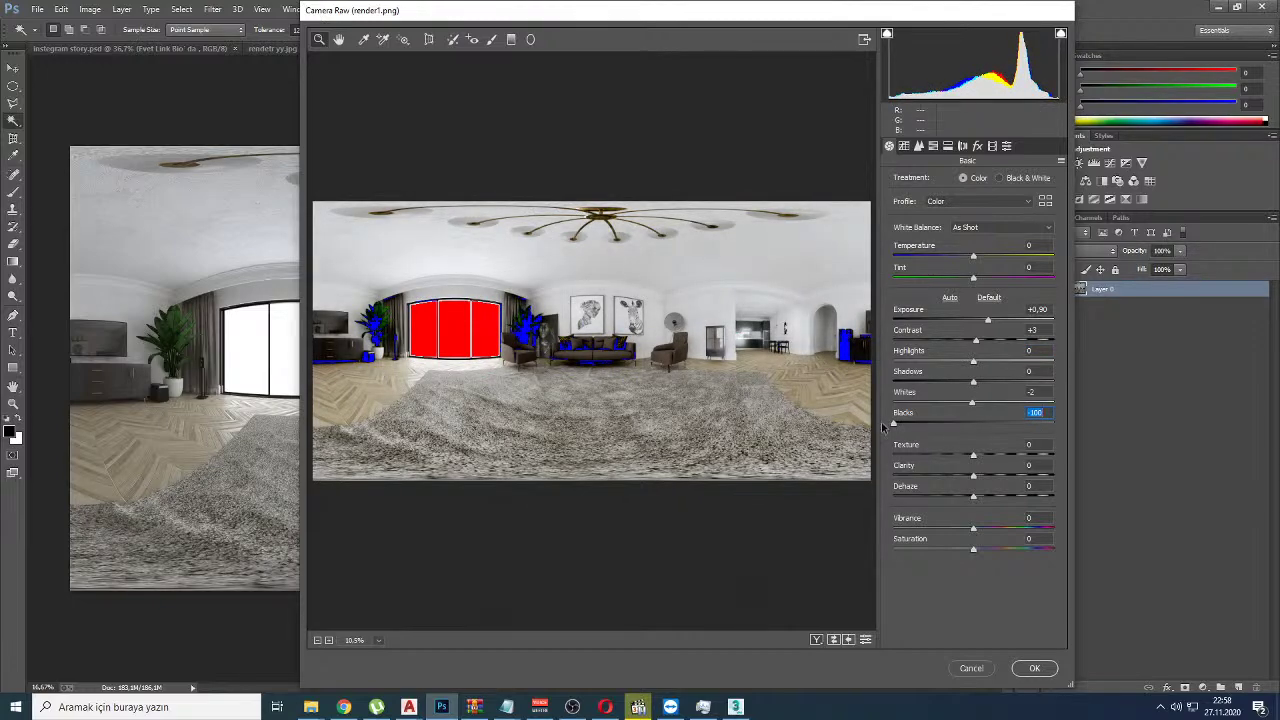
Step: Zoom in on the speakers and cabinet and toggle the shadow clipping overlay to inspect them
click(848, 343)
click(848, 343)
click(760, 300)
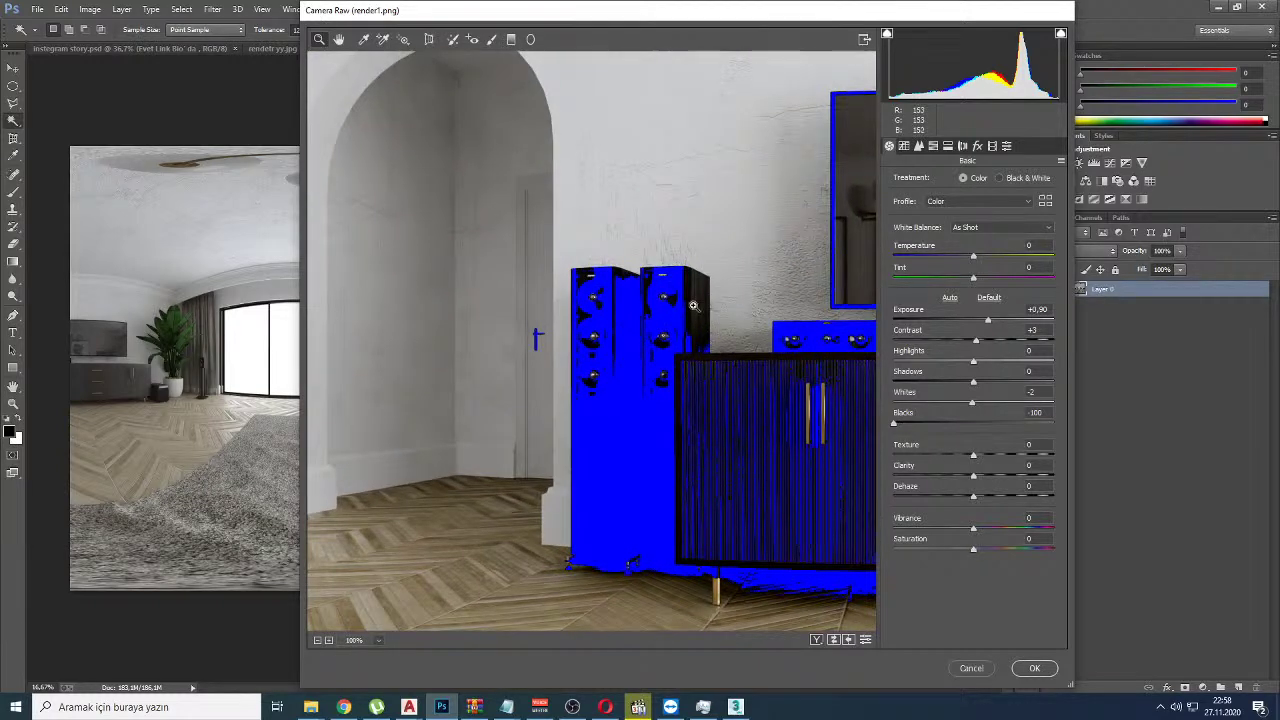
click(886, 35)
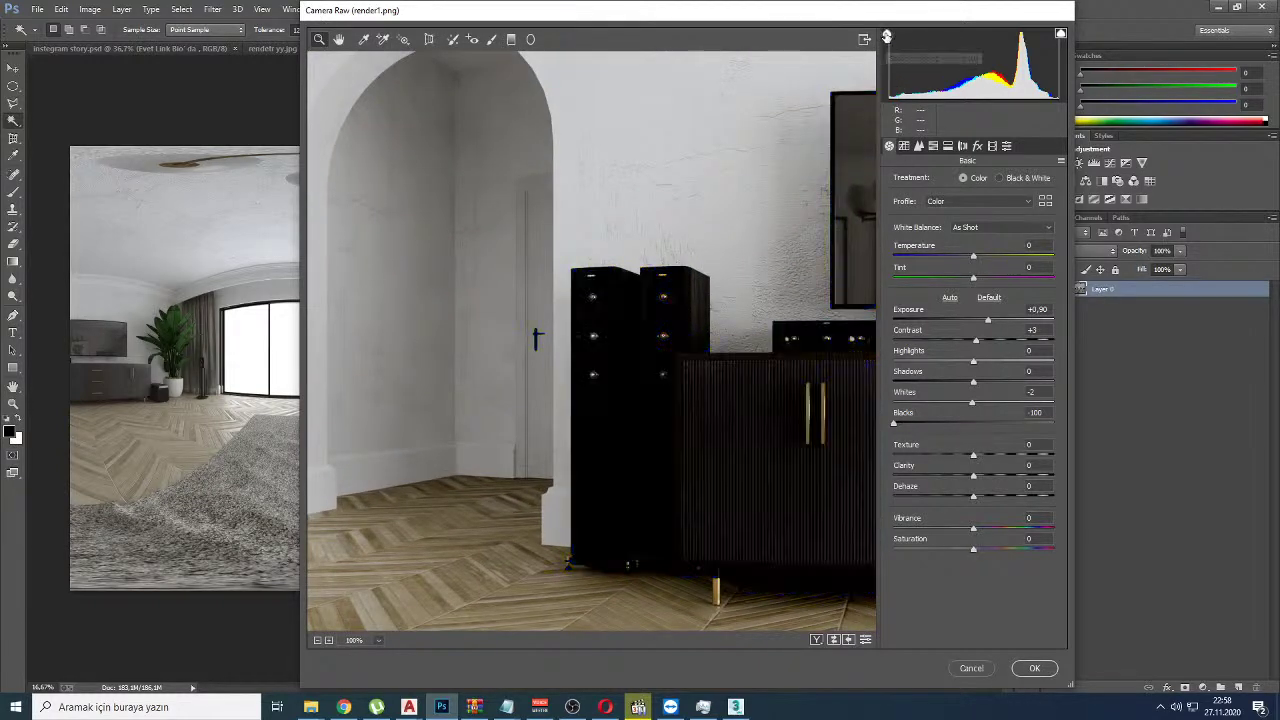
click(886, 35)
click(886, 35)
click(886, 35)
click(886, 35)
click(886, 35)
Step: Pan the zoomed preview across the sofa, portrait and tall windows to check shadow clipping
alt+scroll(566, 329, down, 8)
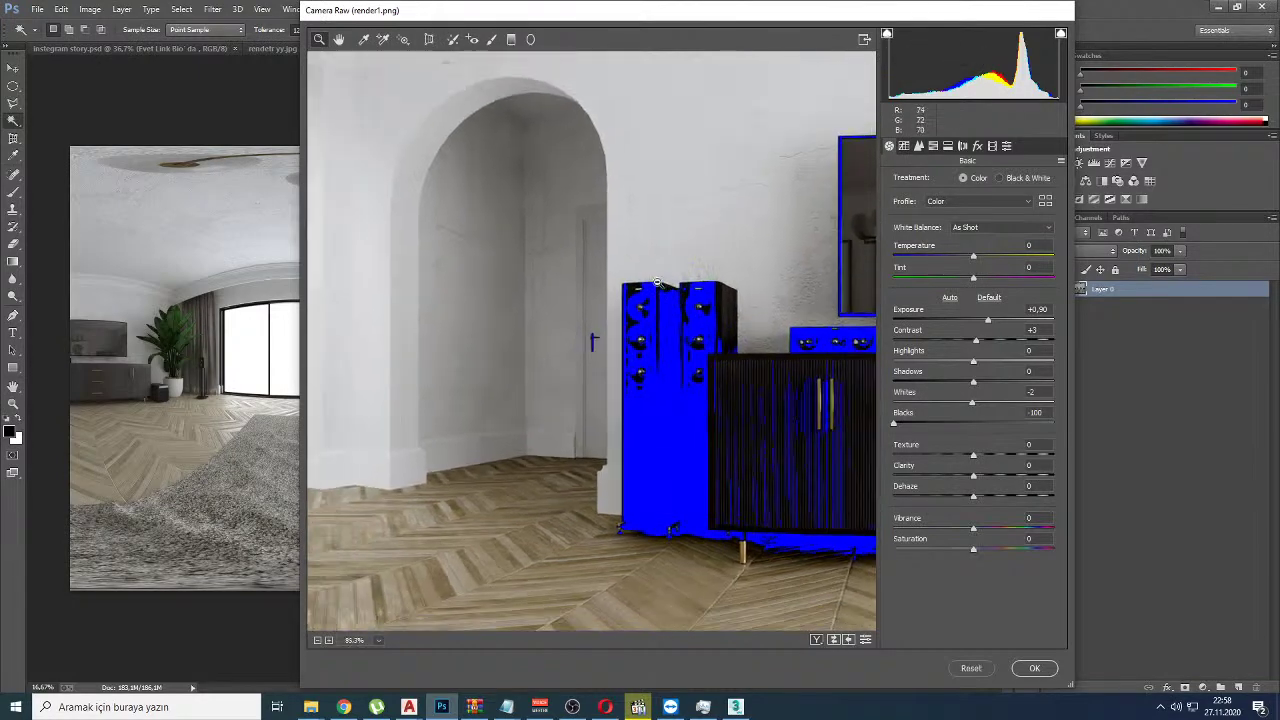
alt+scroll(566, 329, down, 6)
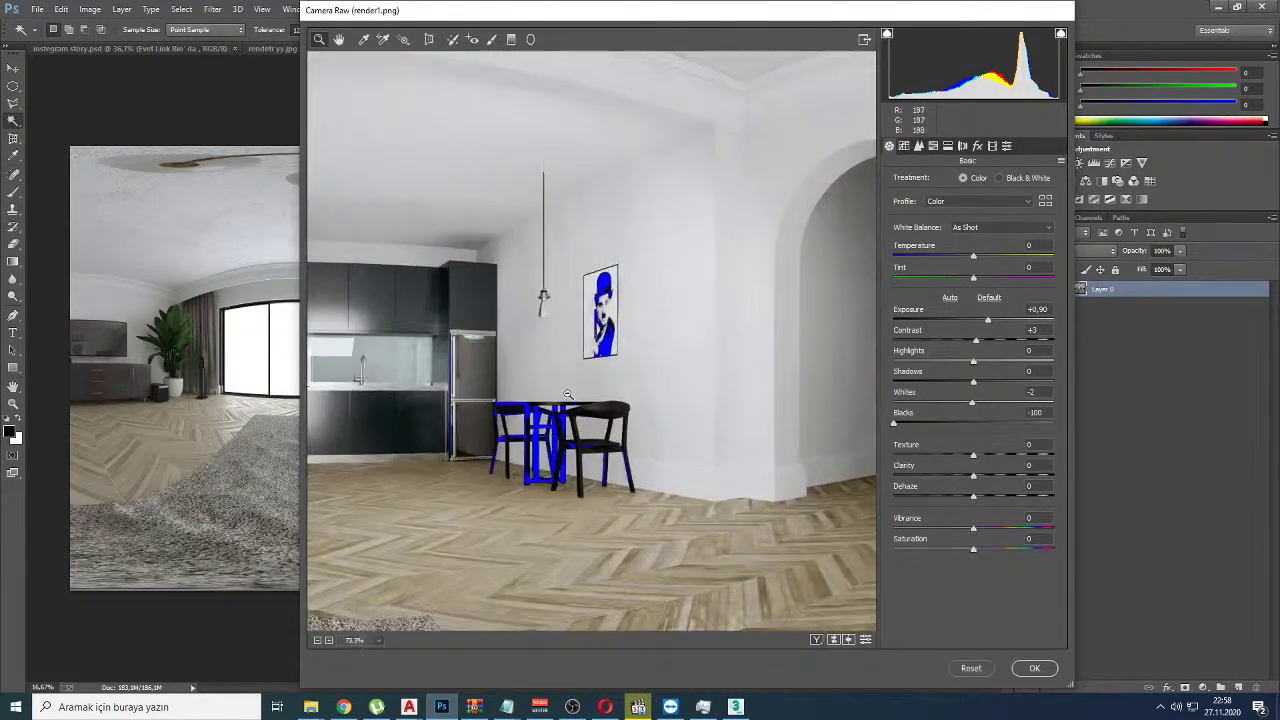
alt+scroll(566, 389, down, 3)
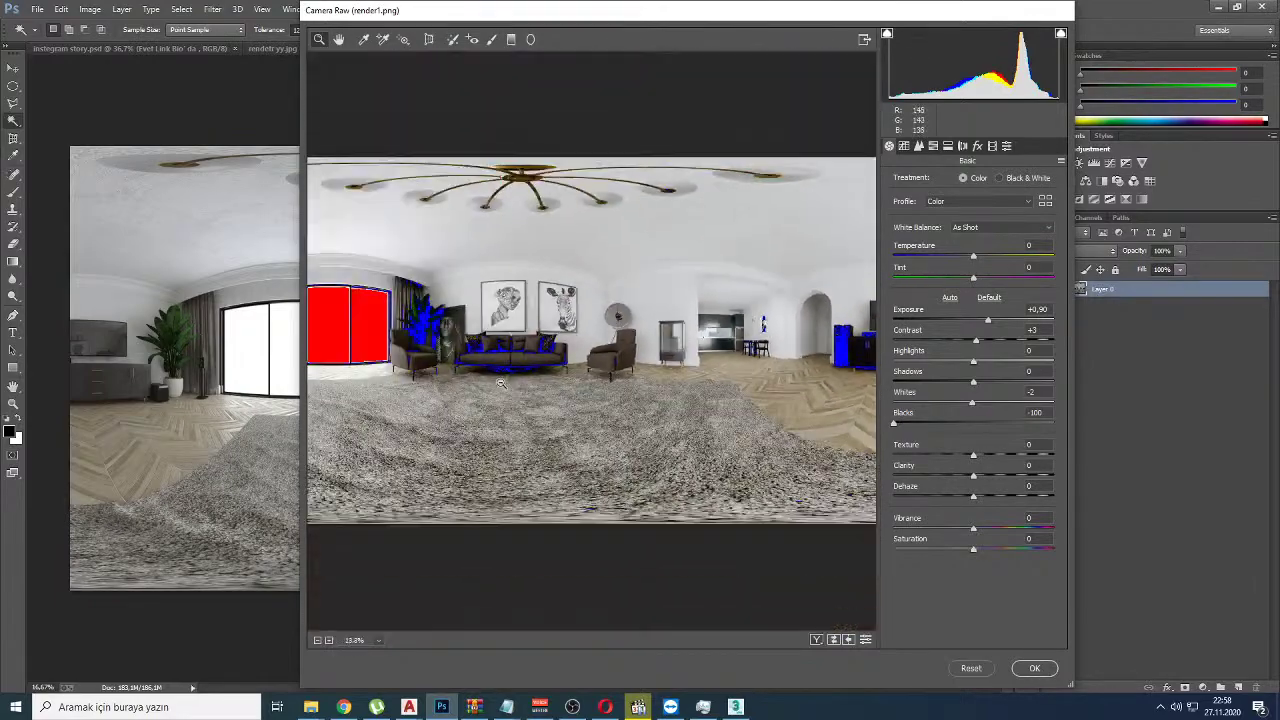
alt+scroll(433, 382, up, 8)
drag(433, 382, 850, 400)
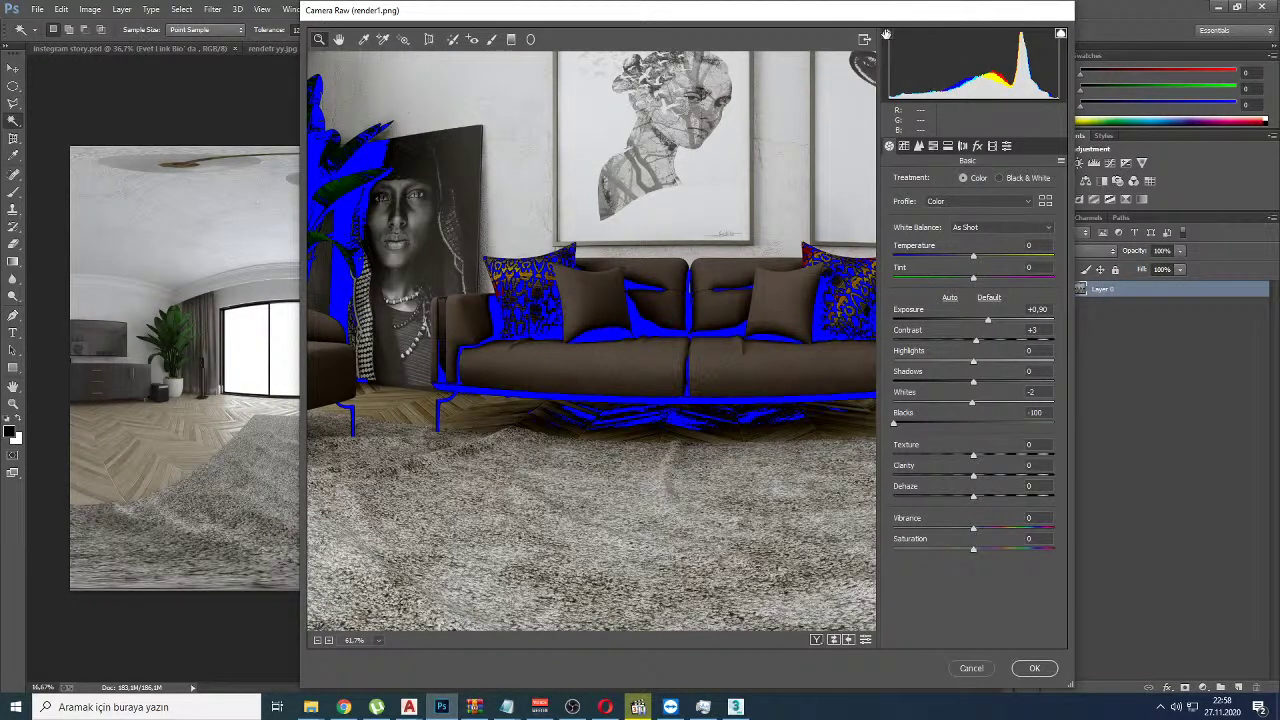
drag(360, 360, 561, 357)
Step: Push Whites to +100, raise Highlights, lower Contrast slightly and bring Exposure back near +0.05
drag(973, 401, 1105, 400)
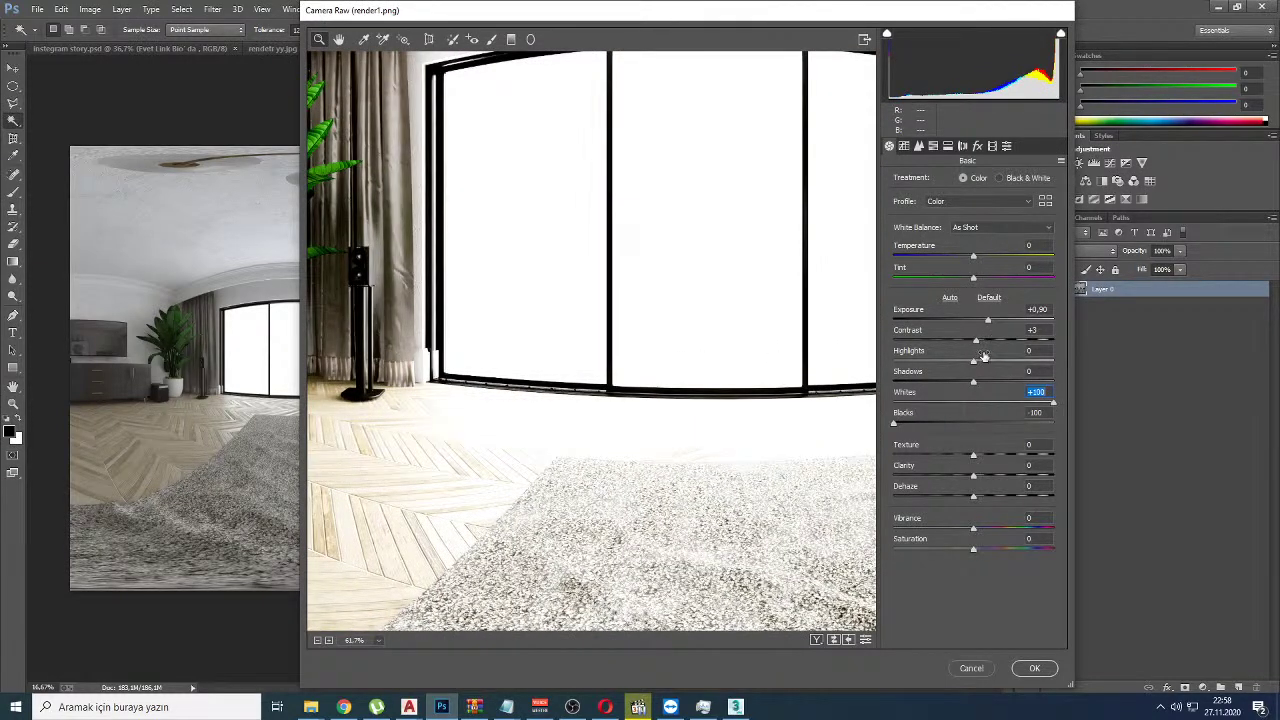
drag(974, 361, 1079, 366)
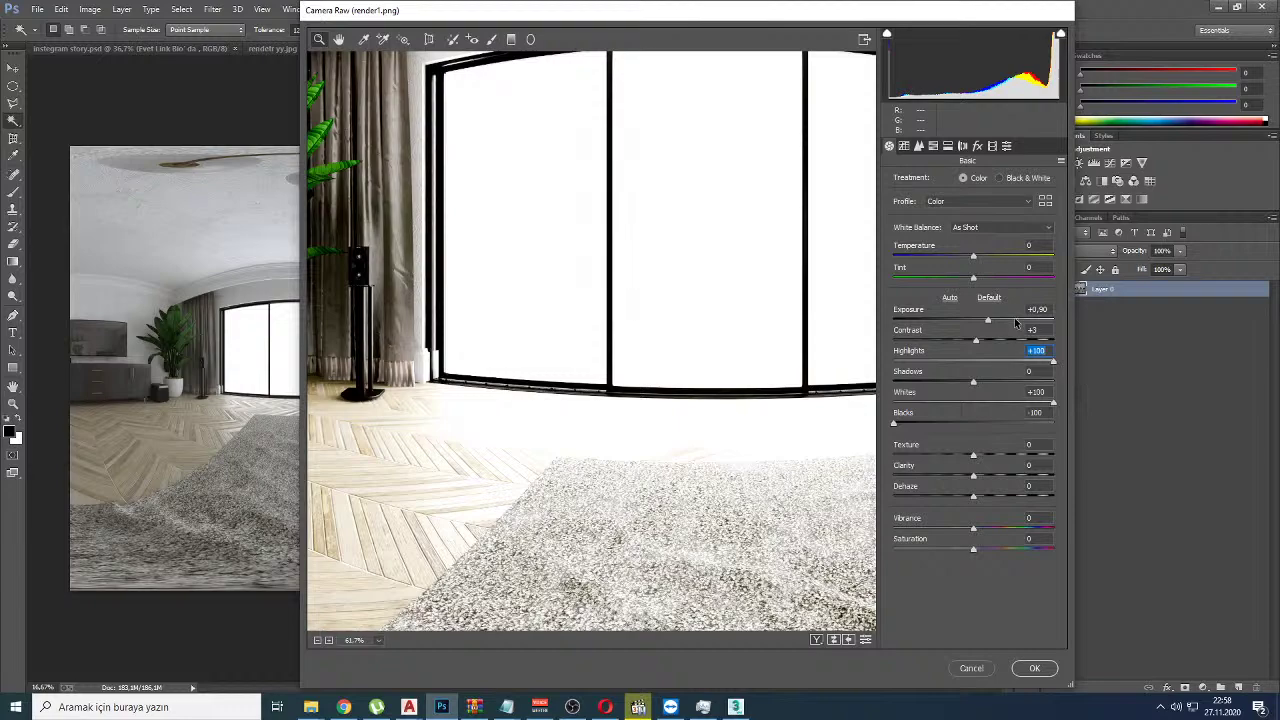
click(1014, 319)
alt+scroll(656, 399, down, 4)
alt+scroll(656, 399, down, 1)
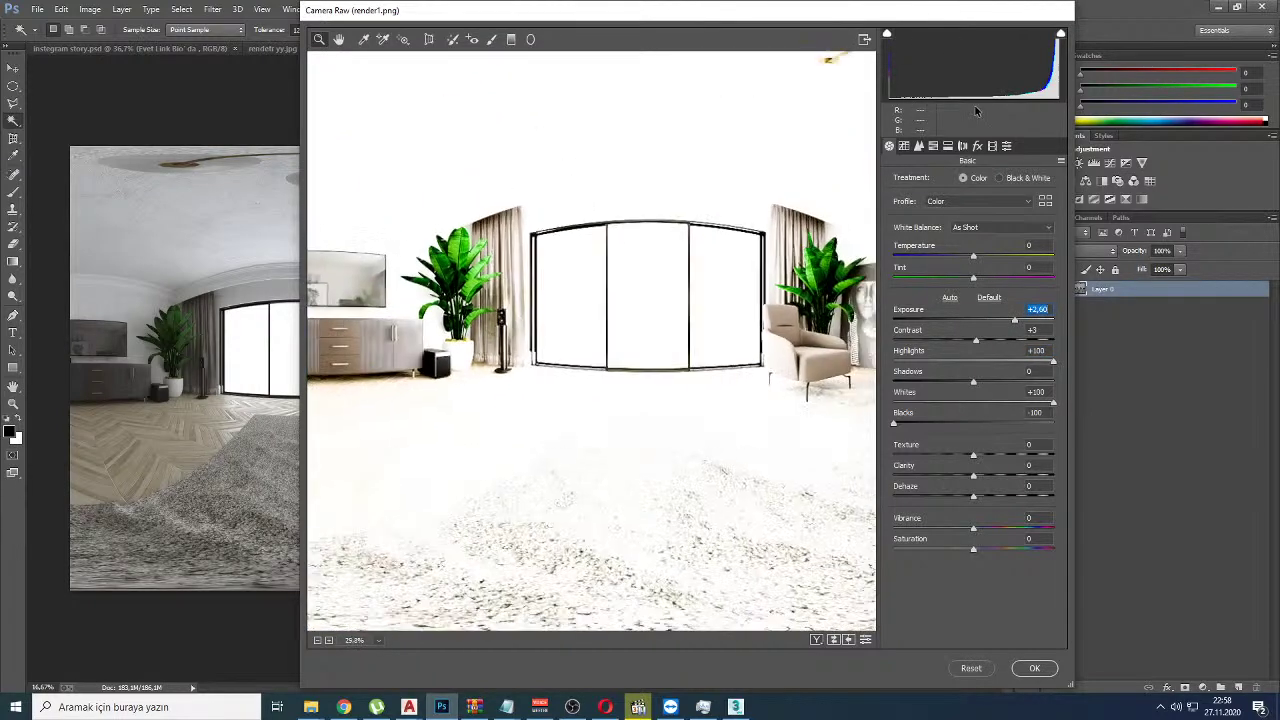
click(1061, 33)
drag(1052, 332, 972, 340)
click(975, 320)
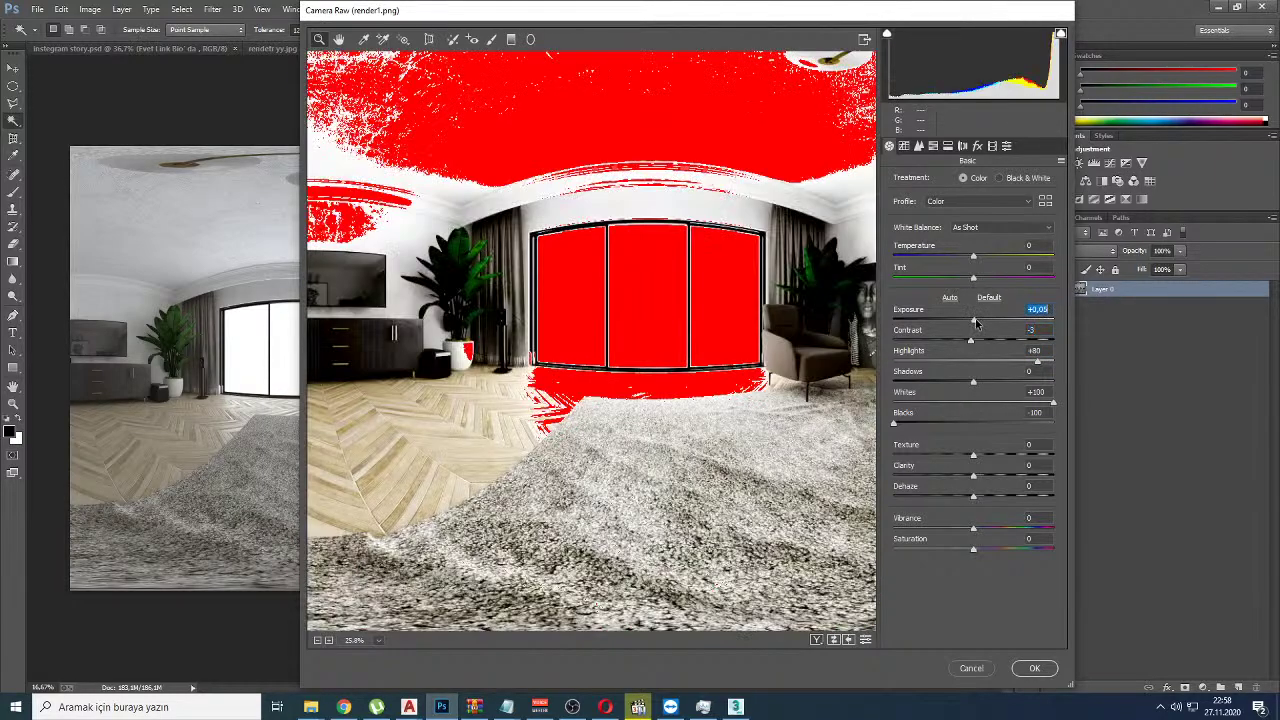
Step: Check the ceiling and windows with the highlight clipping overlay, leaving clipped areas marked red
drag(689, 217, 664, 298)
click(1061, 34)
click(1061, 34)
click(1061, 34)
click(1061, 34)
click(1061, 34)
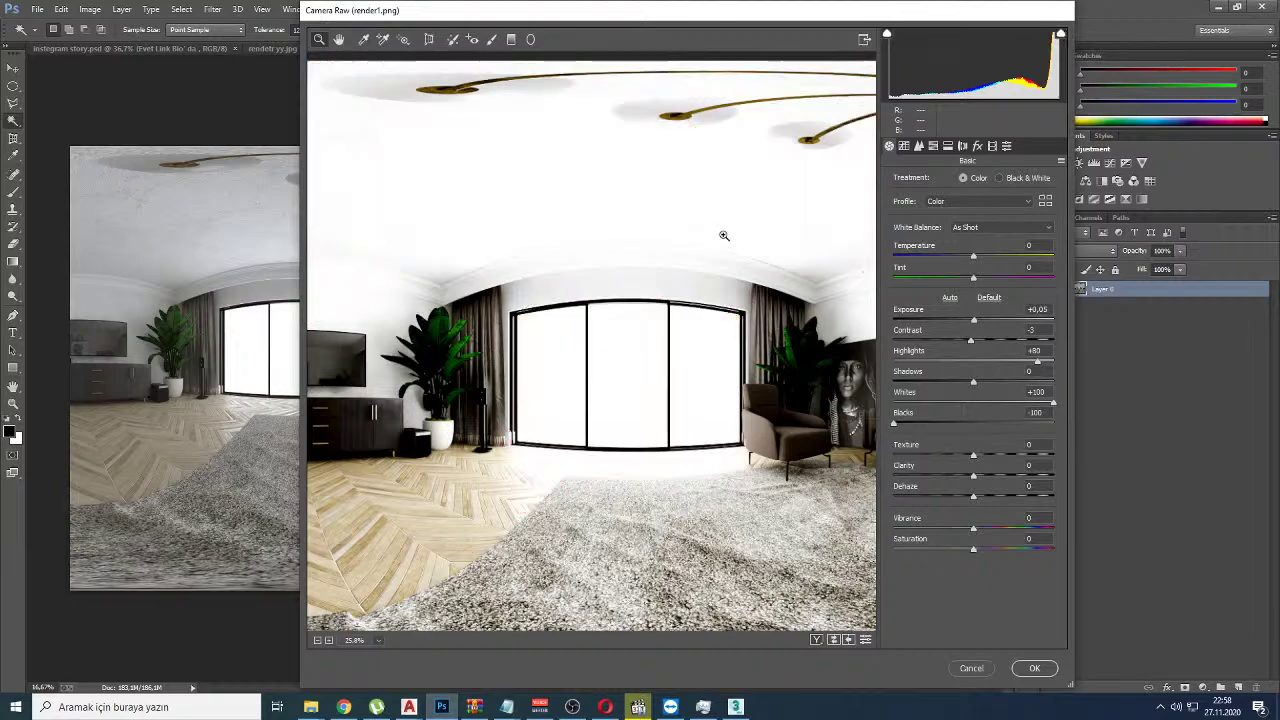
Step: Switch from Photoshop to the YouTube Studio live-stream window with Alt+Tab
key(alt+Tab)
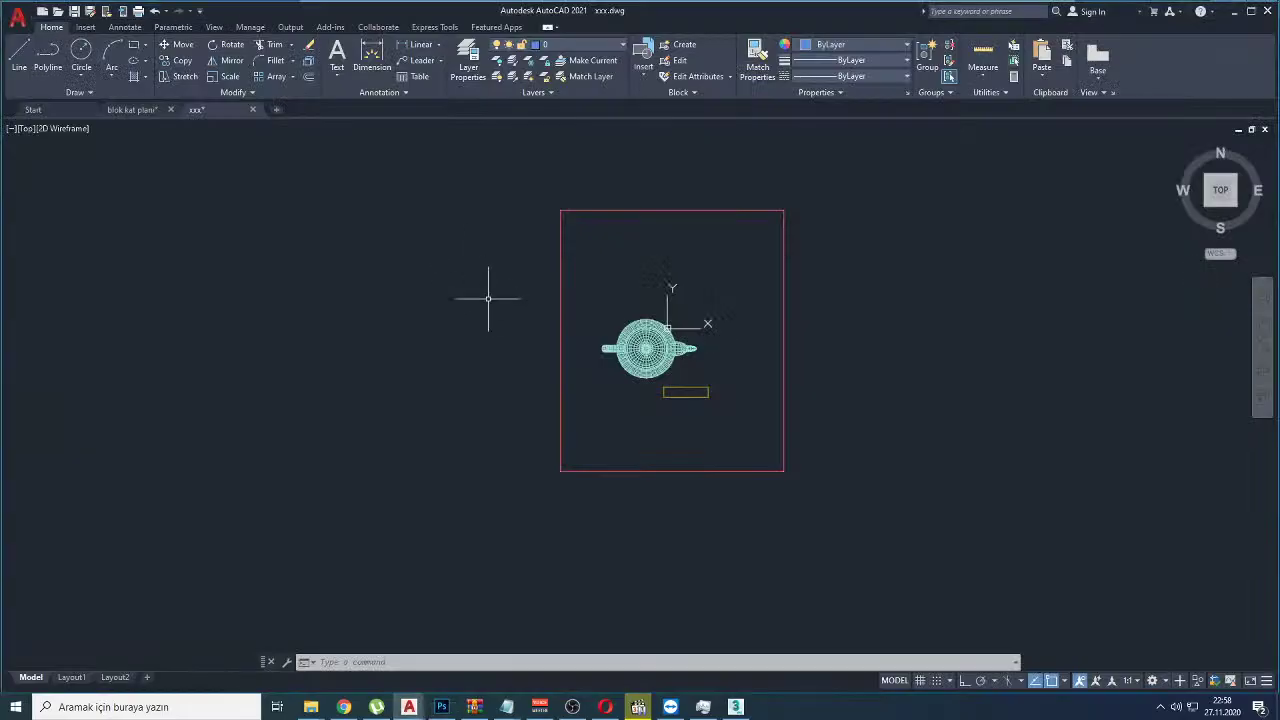
key(alt+Tab)
key(alt+Tab)
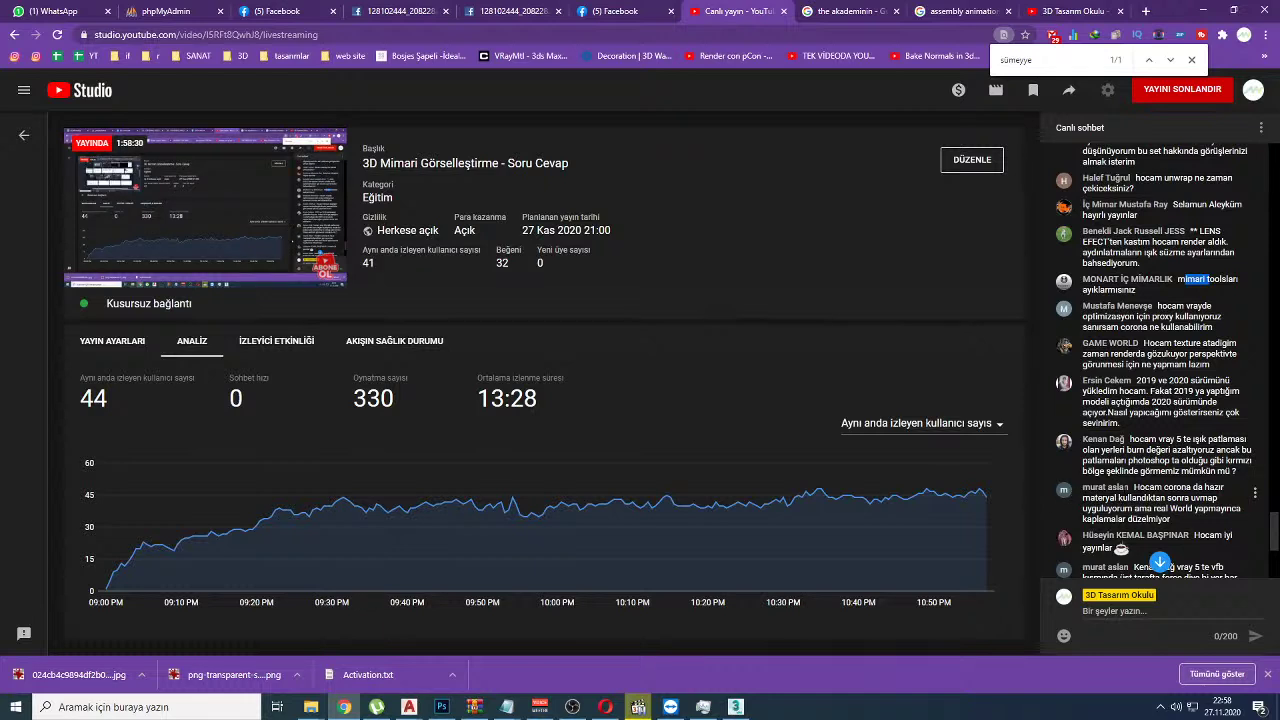
Step: Highlight the viewer's question about ready-made Corona materials in the live chat
drag(1168, 497, 1153, 487)
scroll(1183, 487, down, 2)
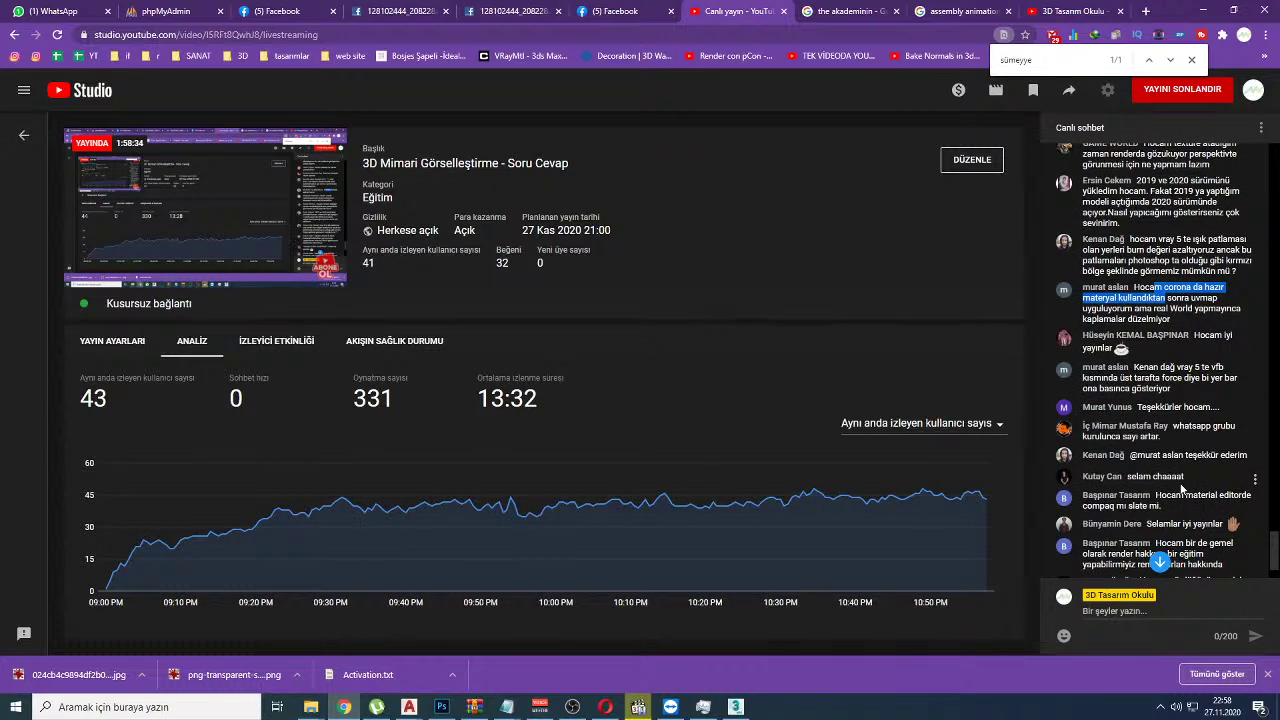
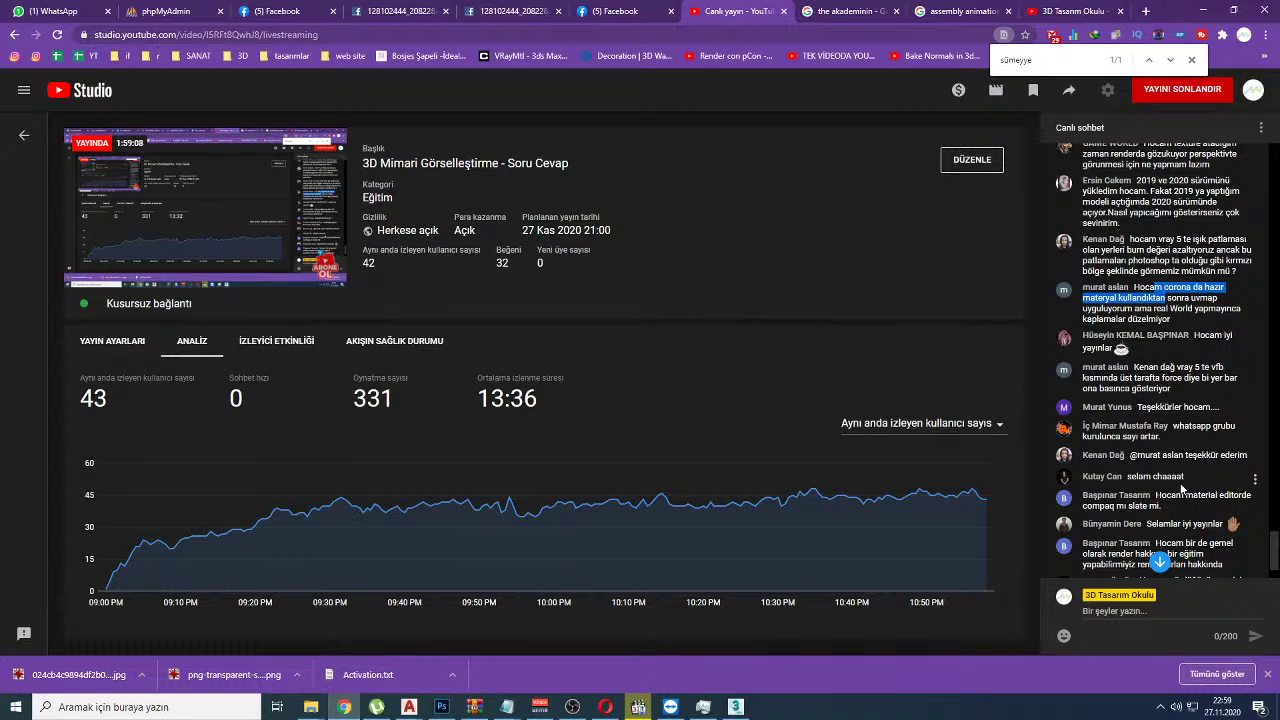
Step: Clear the live chat text selection, skim the chat messages, and switch to another program
click(1188, 436)
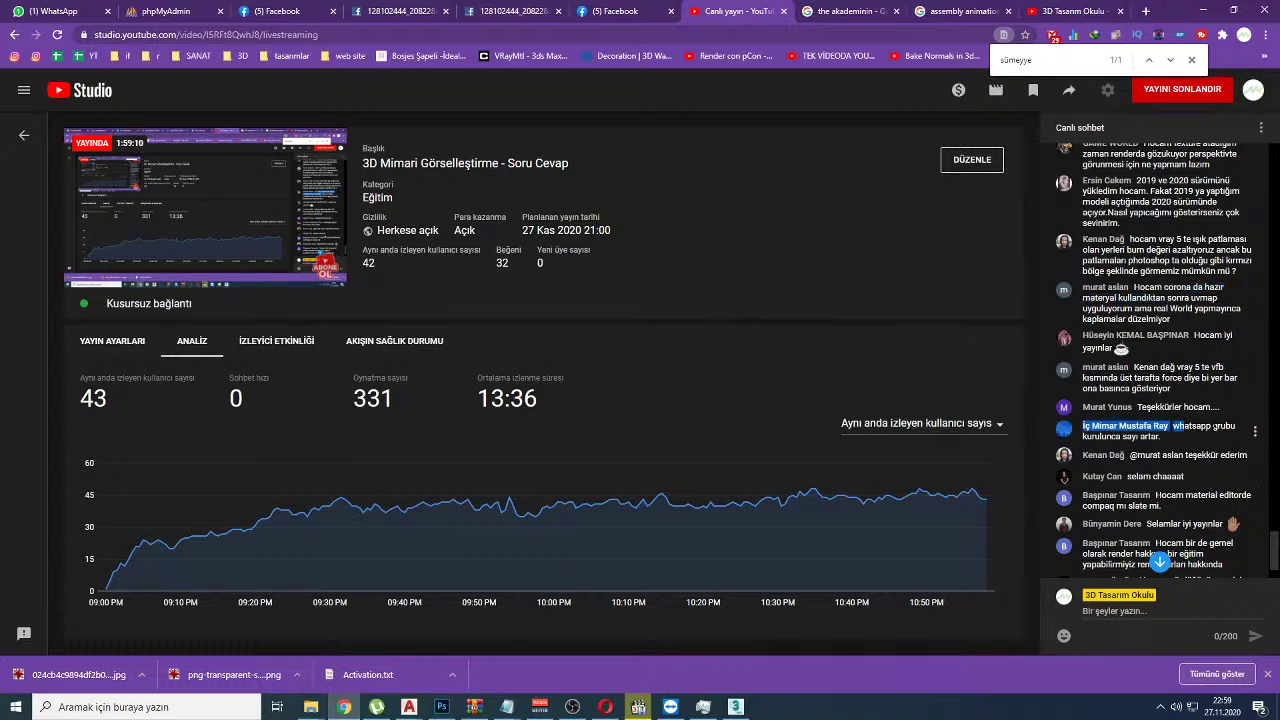
scroll(1188, 436, down, 5)
scroll(1160, 562, up, 5)
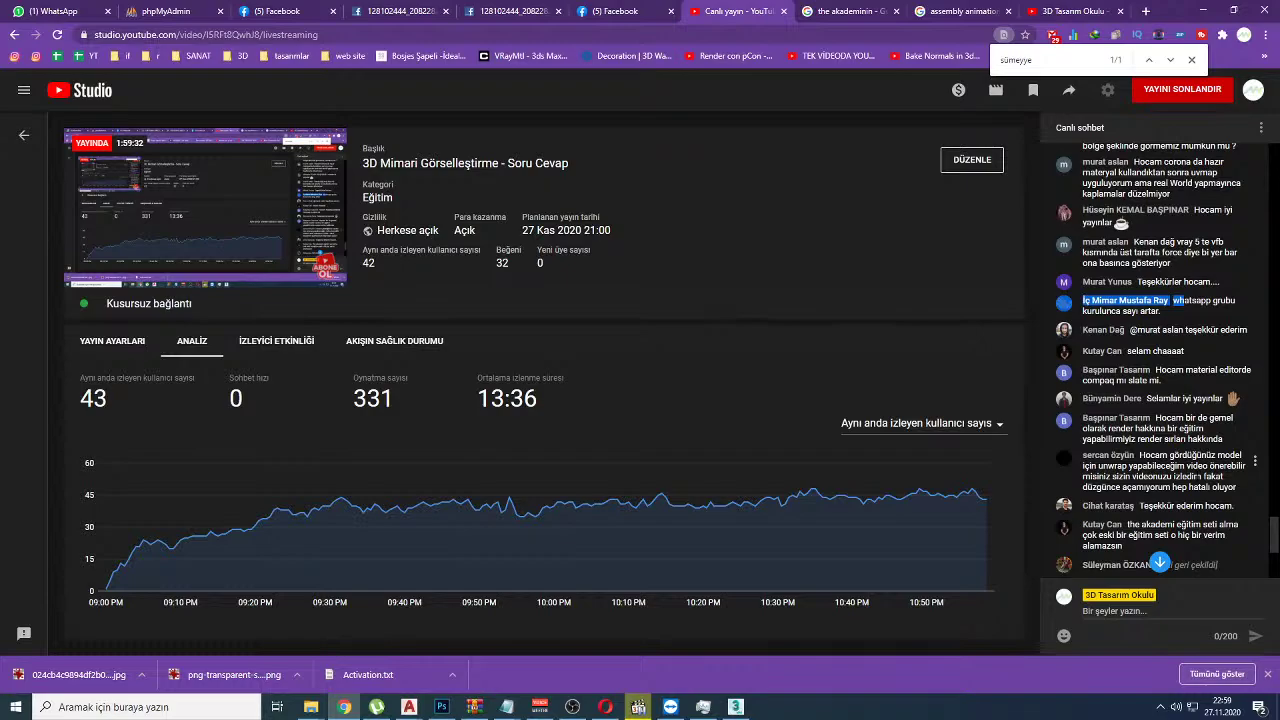
key(alt+Tab)
Step: Tidy the Slate node layout, then switch to the Compact Material Editor and reposition it
key(alt+Tab)
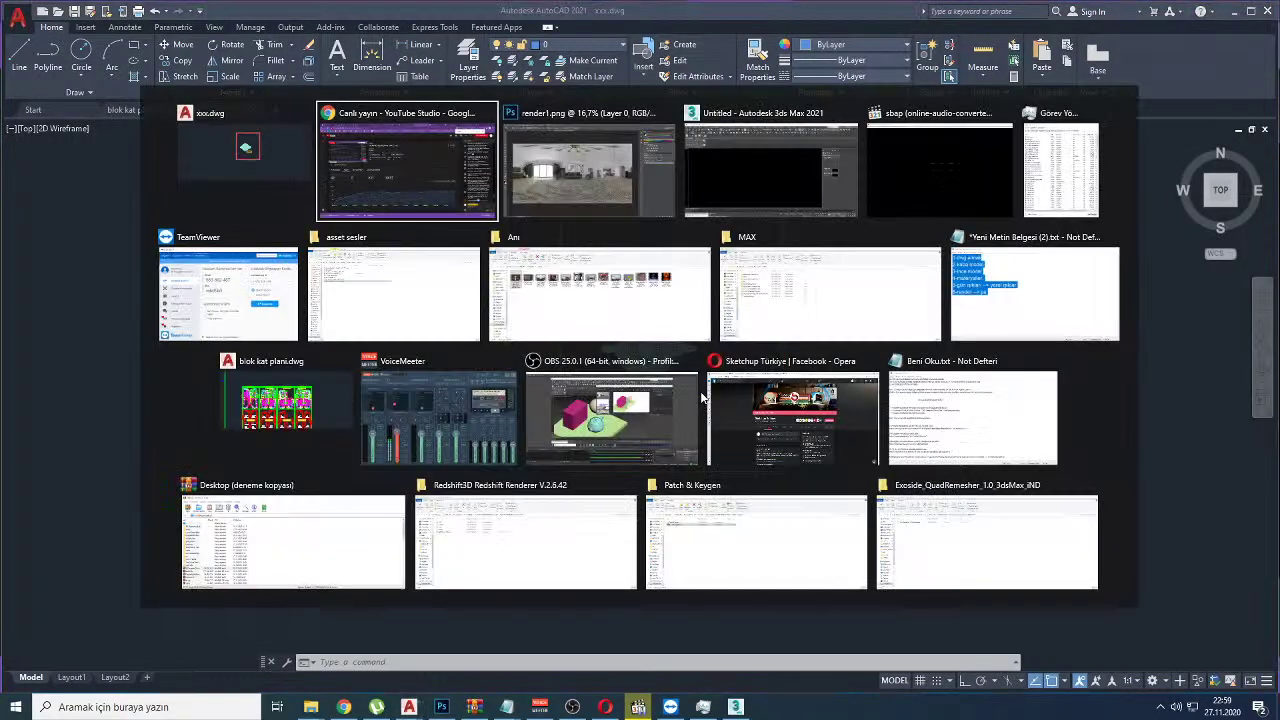
key(alt+Tab)
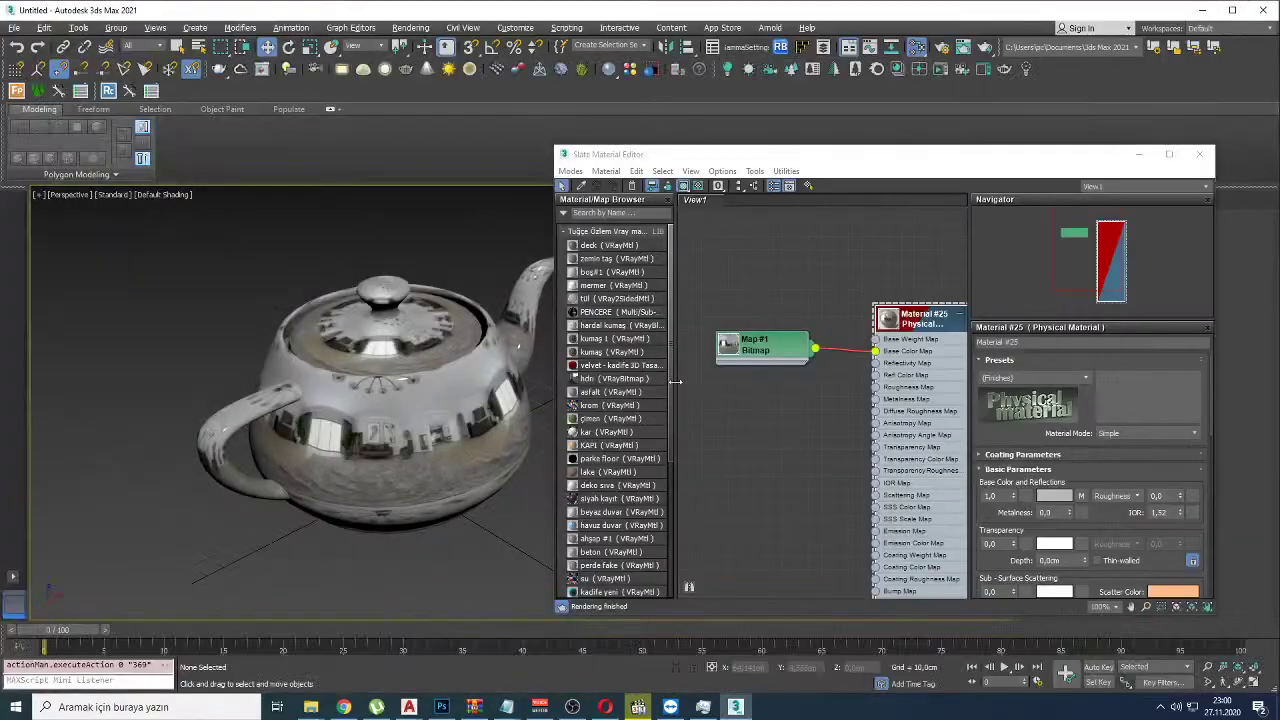
drag(636, 148, 434, 114)
click(687, 325)
key(l)
click(368, 137)
click(369, 156)
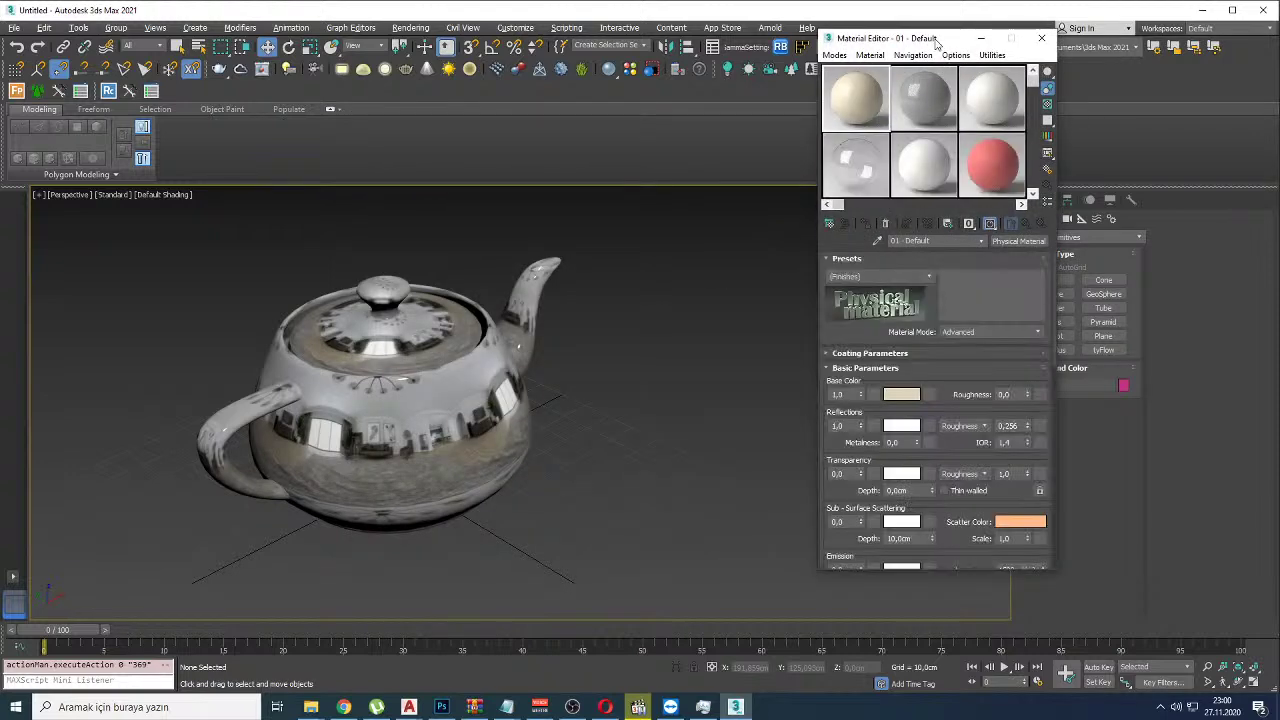
drag(936, 44, 770, 134)
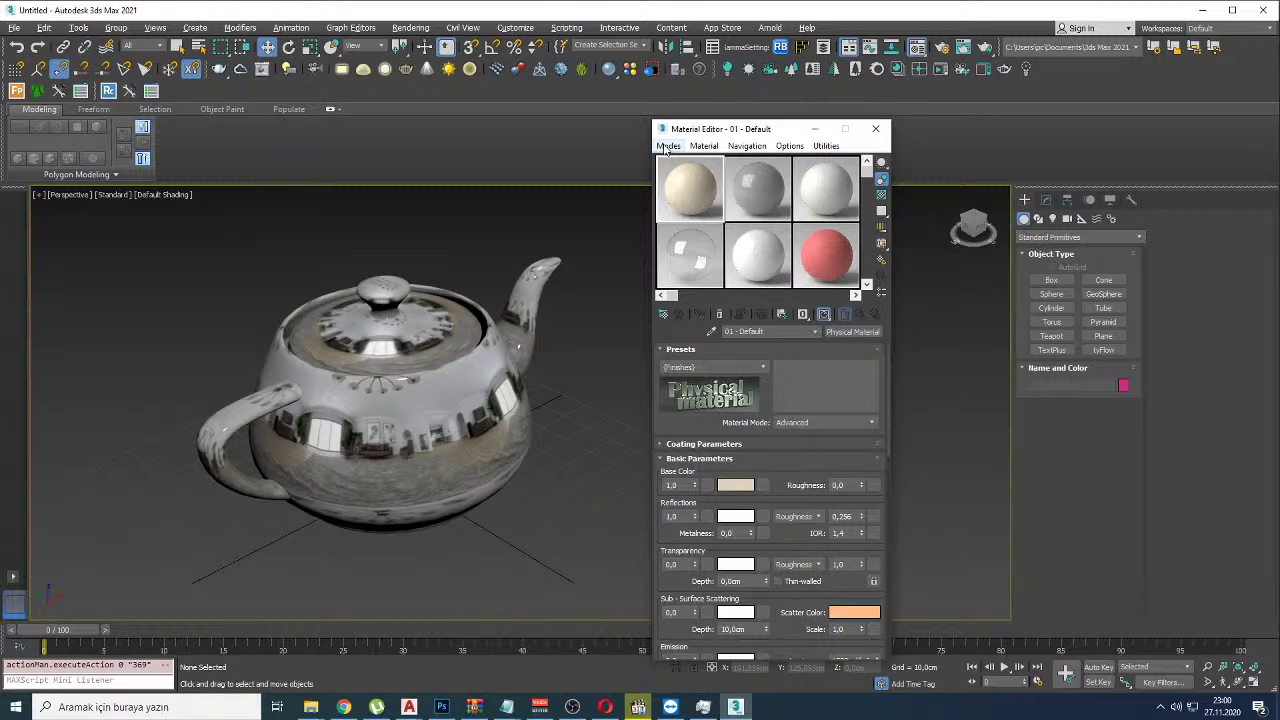
Step: Glance at the Photoshop render preview and the stream page, then return to 3ds Max
key(alt+Tab)
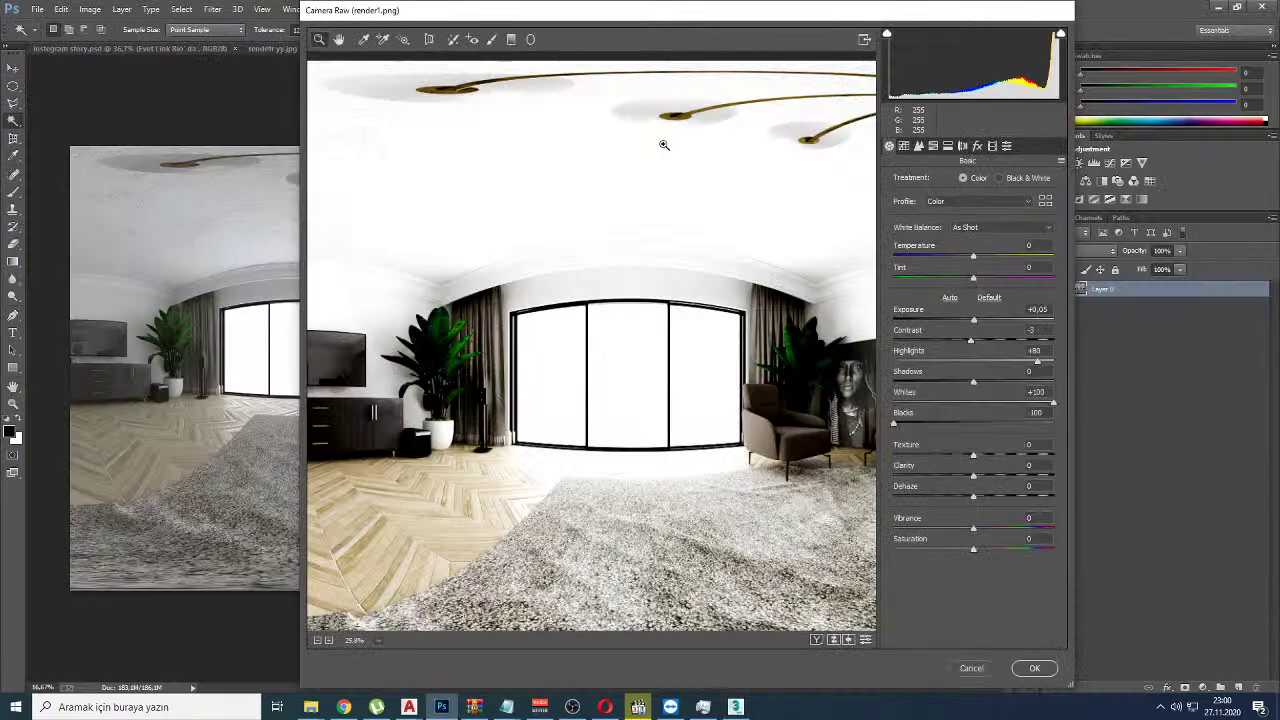
key(alt+Tab)
key(alt+Tab)
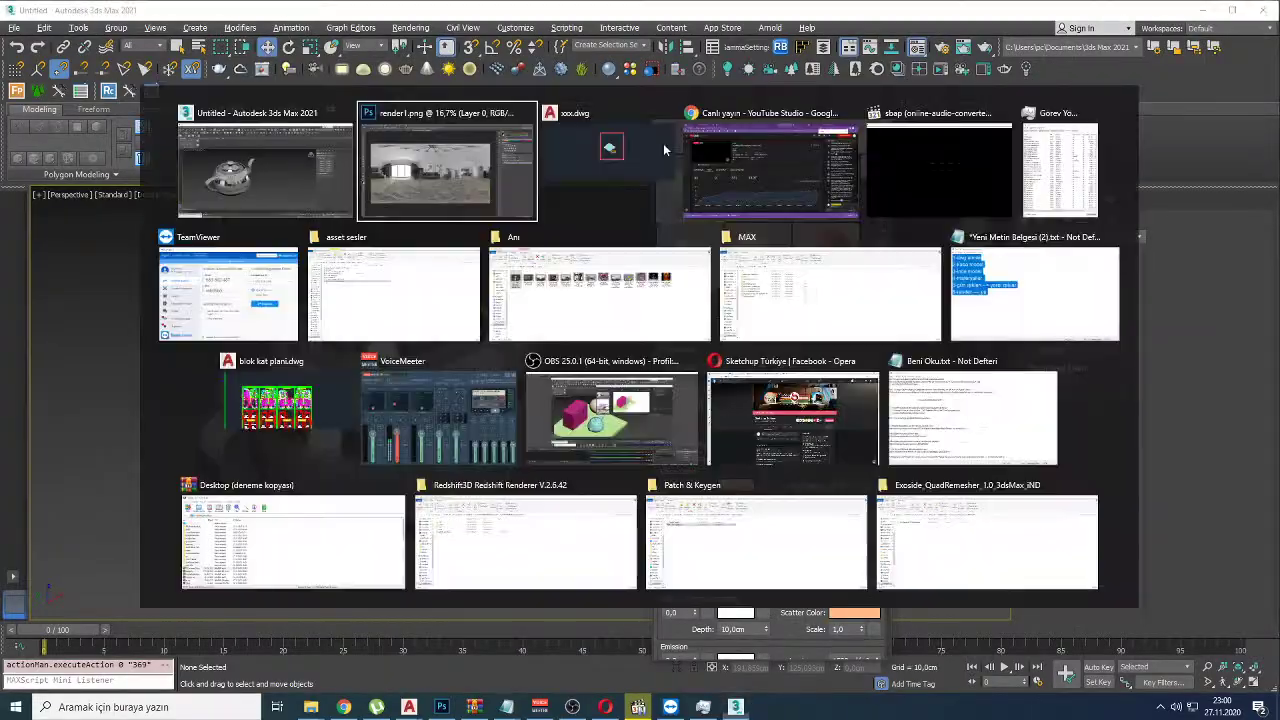
key(alt+Tab)
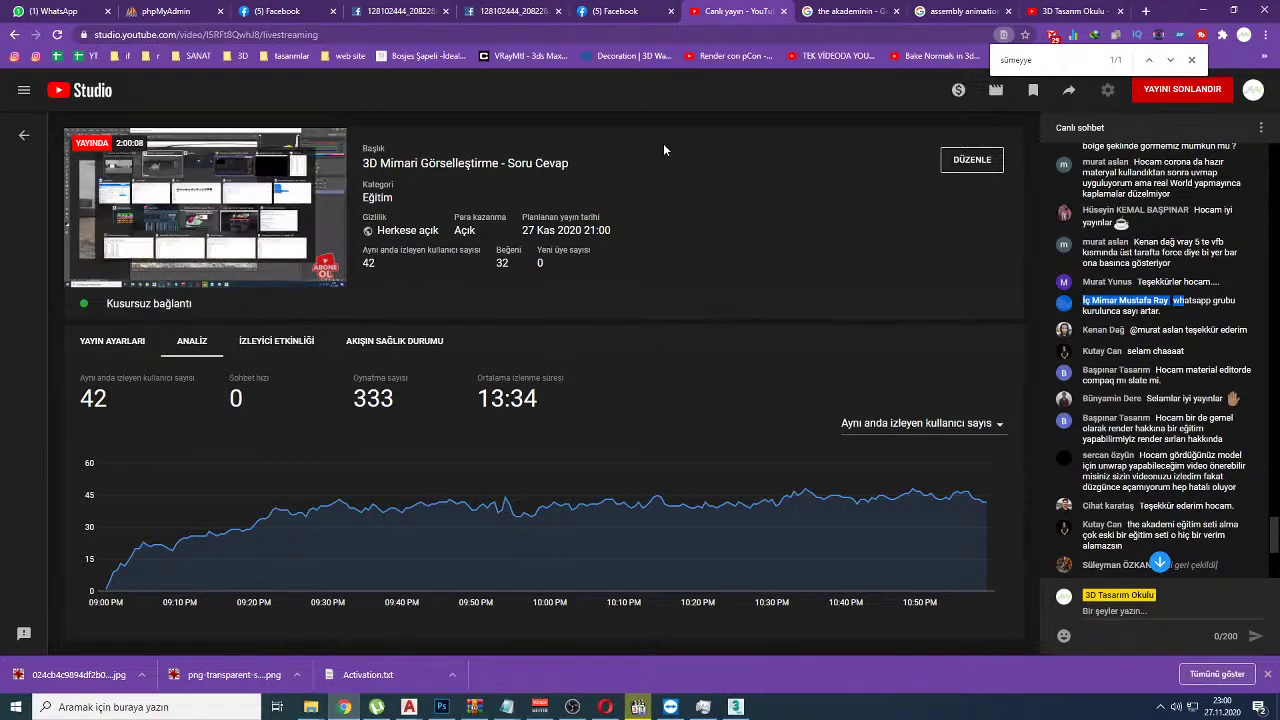
key(alt+Tab)
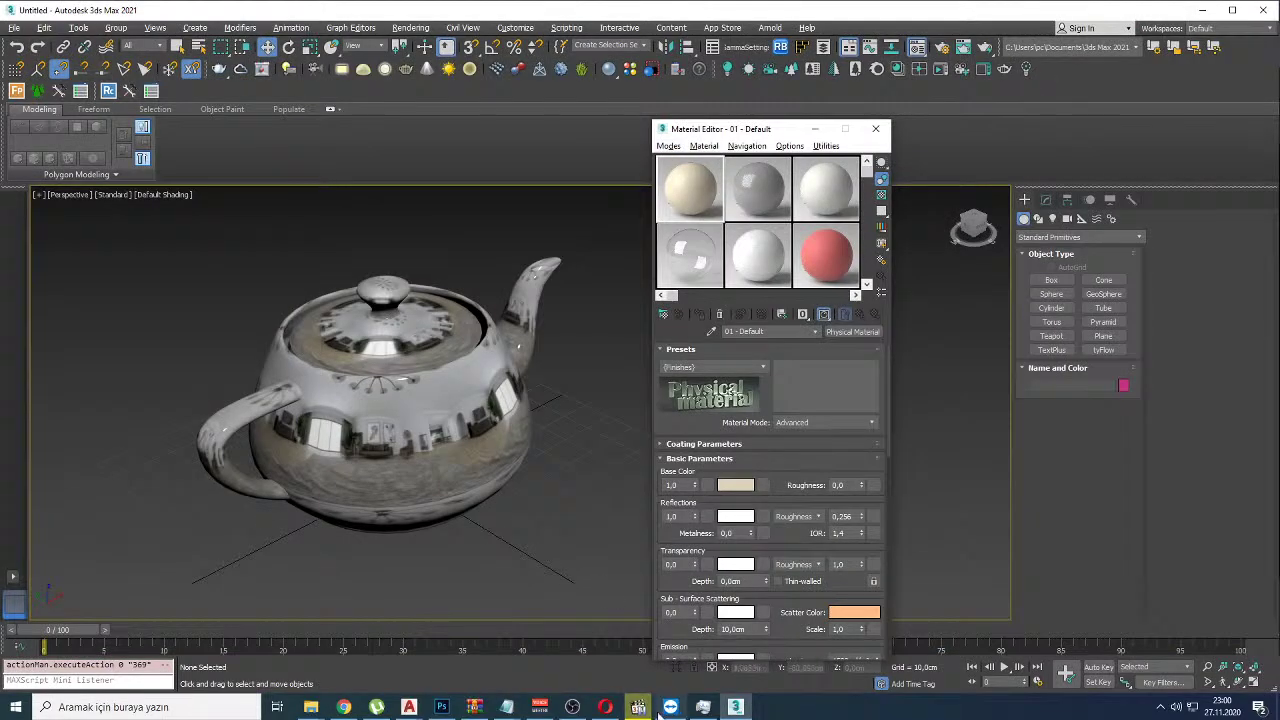
click(638, 707)
click(638, 707)
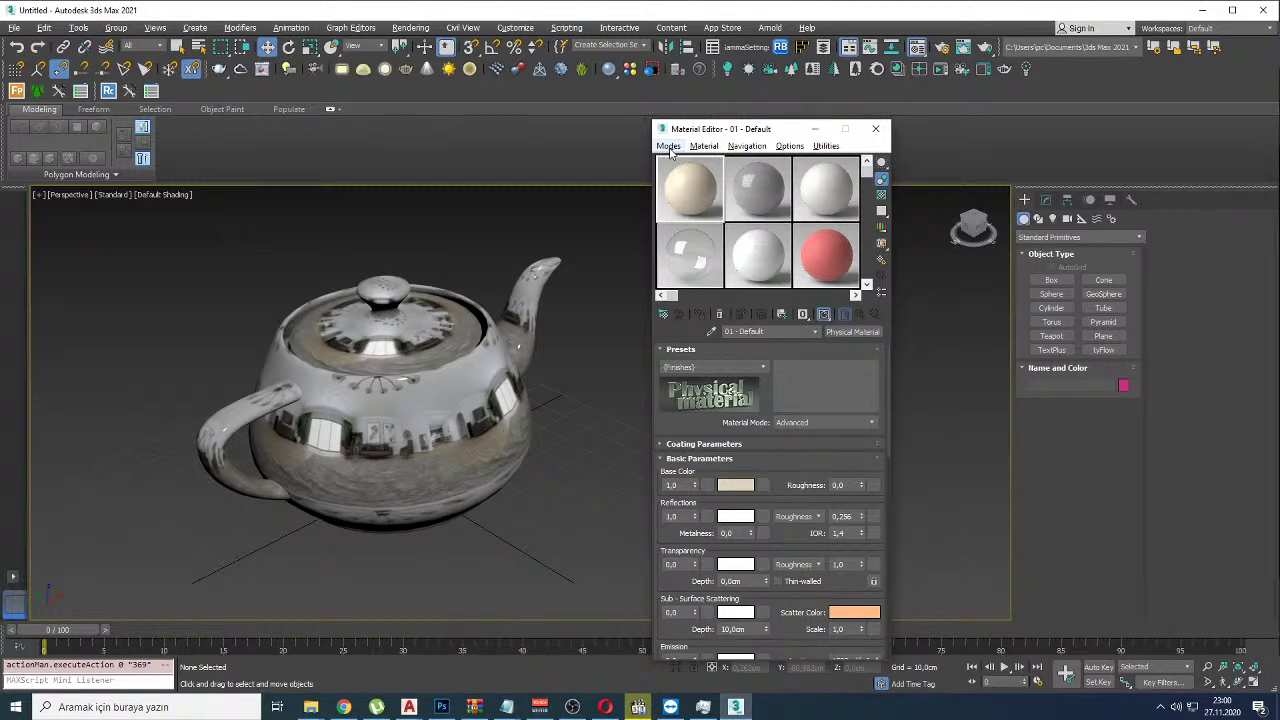
Step: Annotate the editor in red, linking the sample spheres to the Physical Material, then clear the marks
mouse_move(755, 118)
mouse_down()
mouse_move(522, 312)
mouse_move(908, 206)
mouse_move(773, 165)
mouse_up()
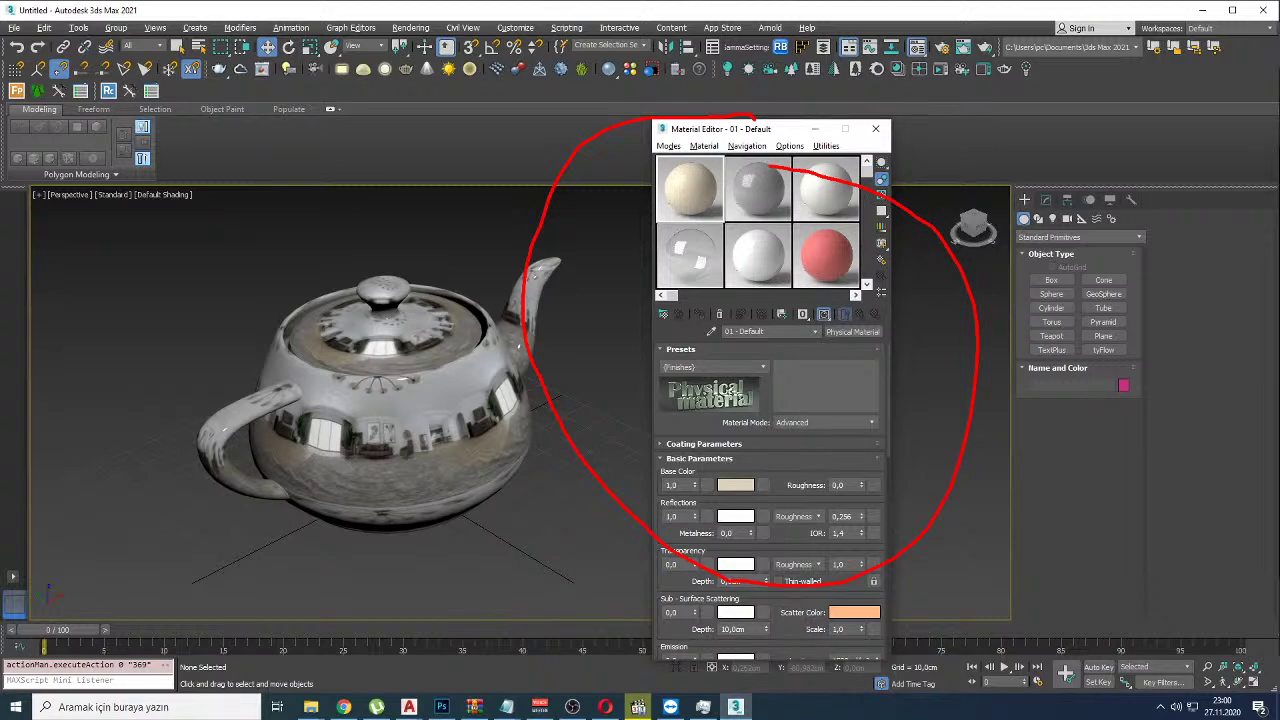
drag(748, 176, 801, 239)
drag(701, 215, 808, 334)
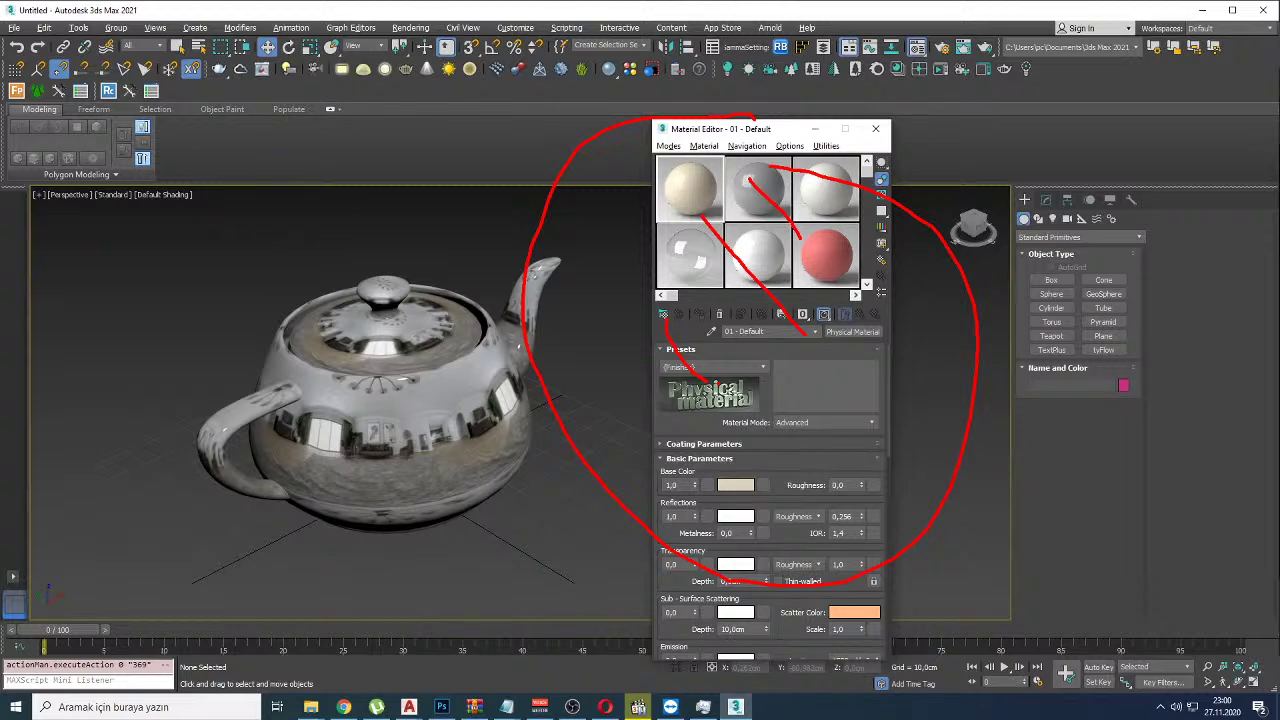
key(Escape)
Step: Switch between Slate and Compact editor modes, moving the Map #1 Bitmap node aside
click(668, 146)
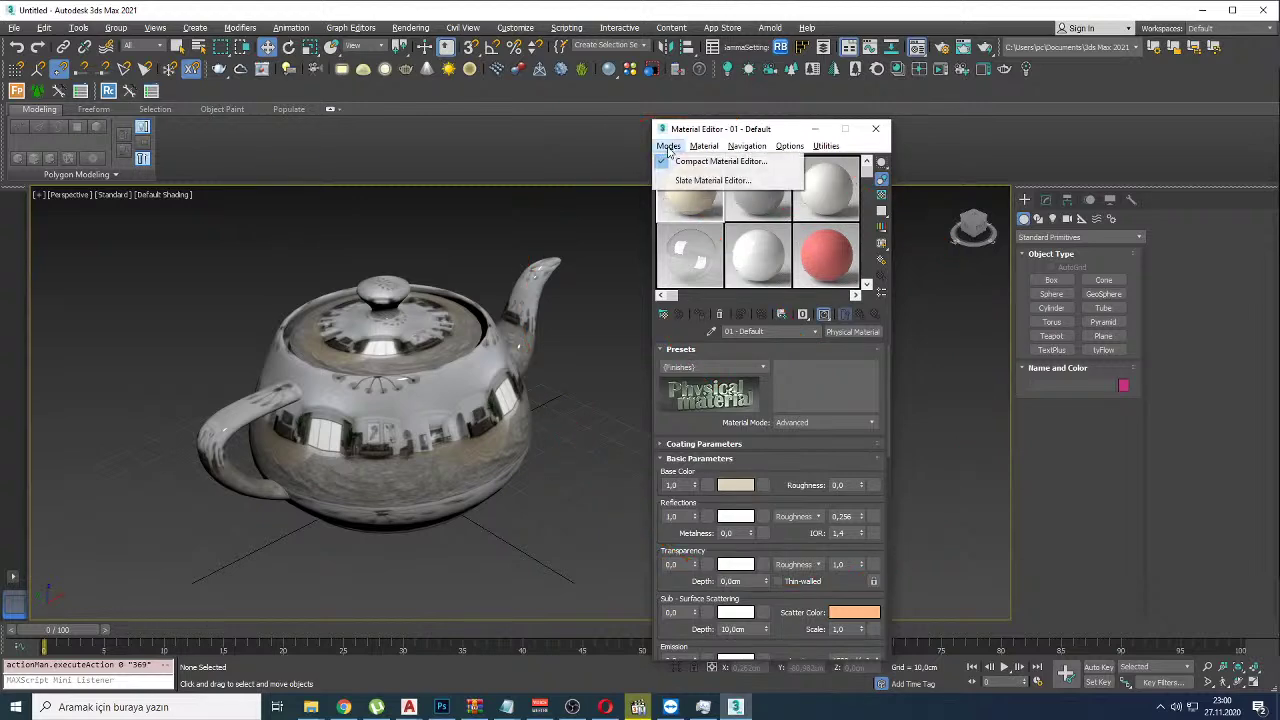
click(708, 181)
scroll(657, 264, down, 3)
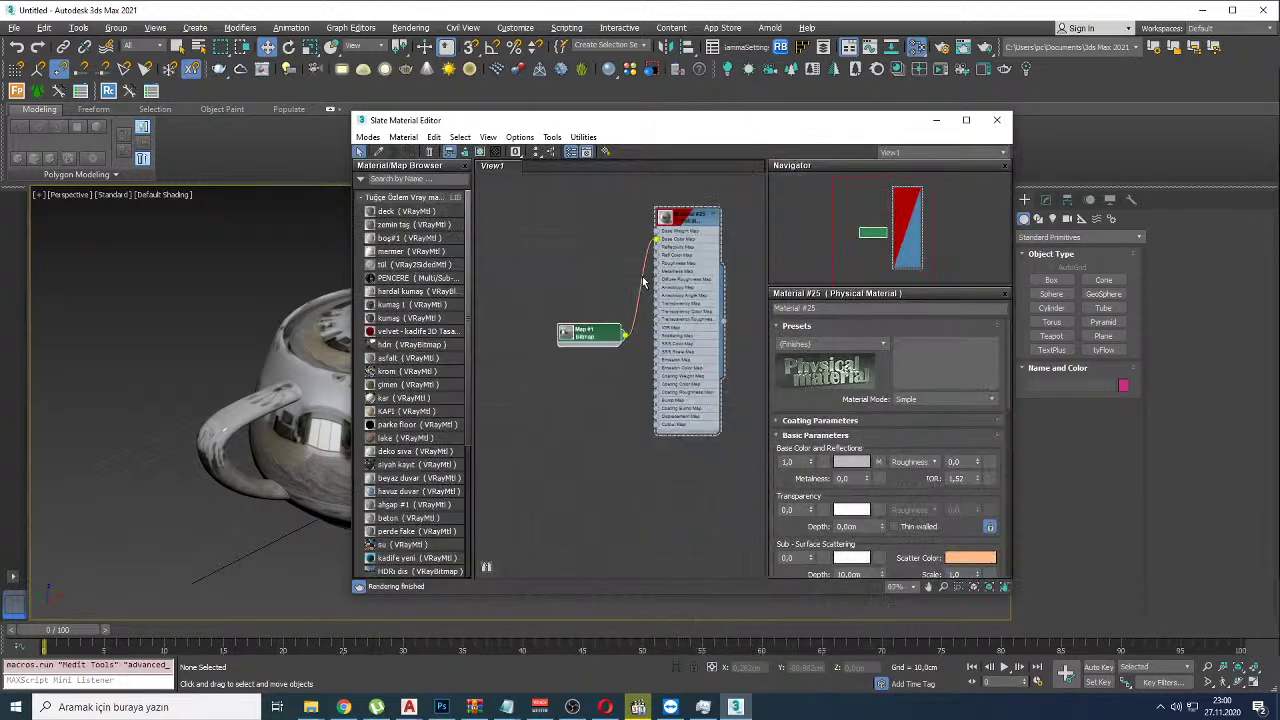
drag(603, 347, 585, 272)
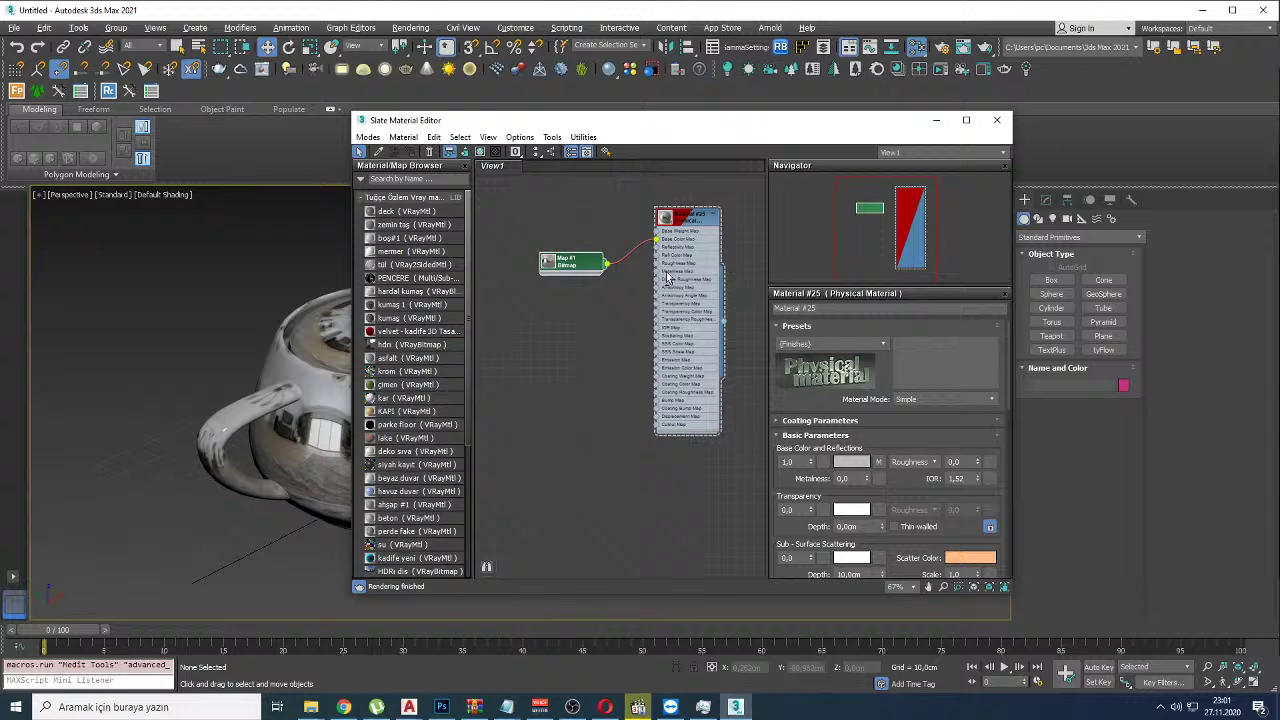
click(368, 137)
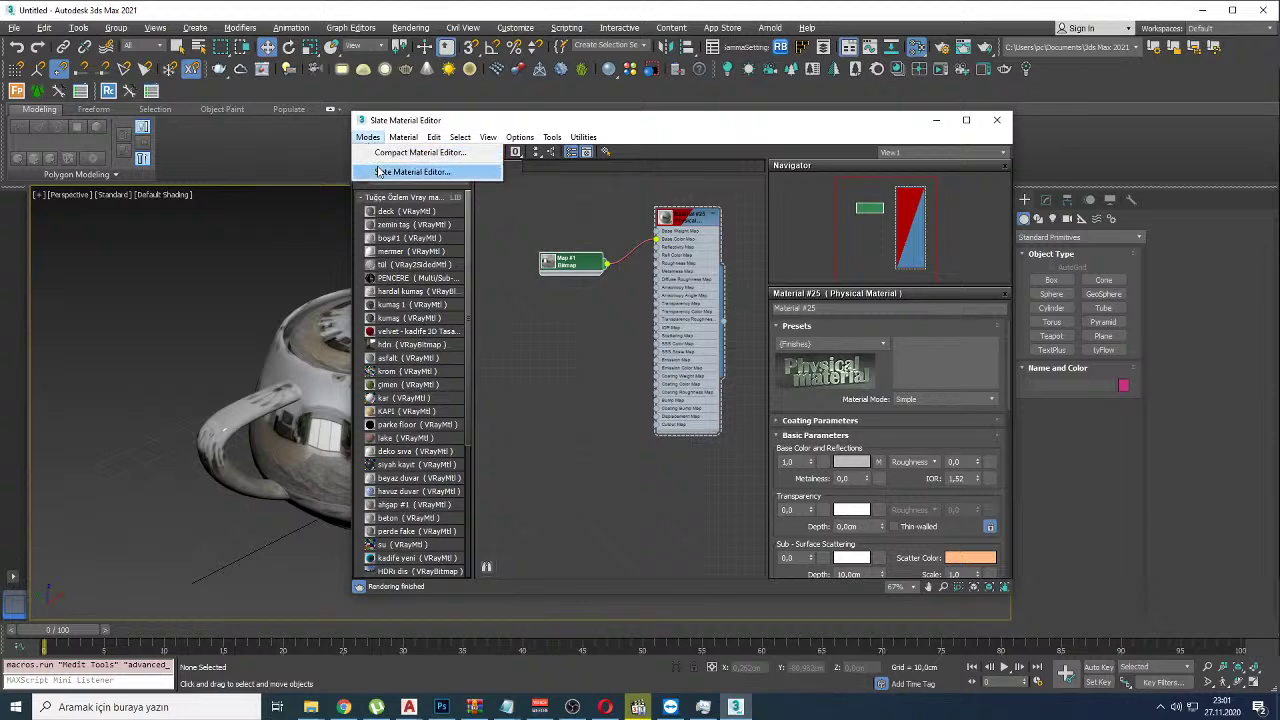
click(381, 154)
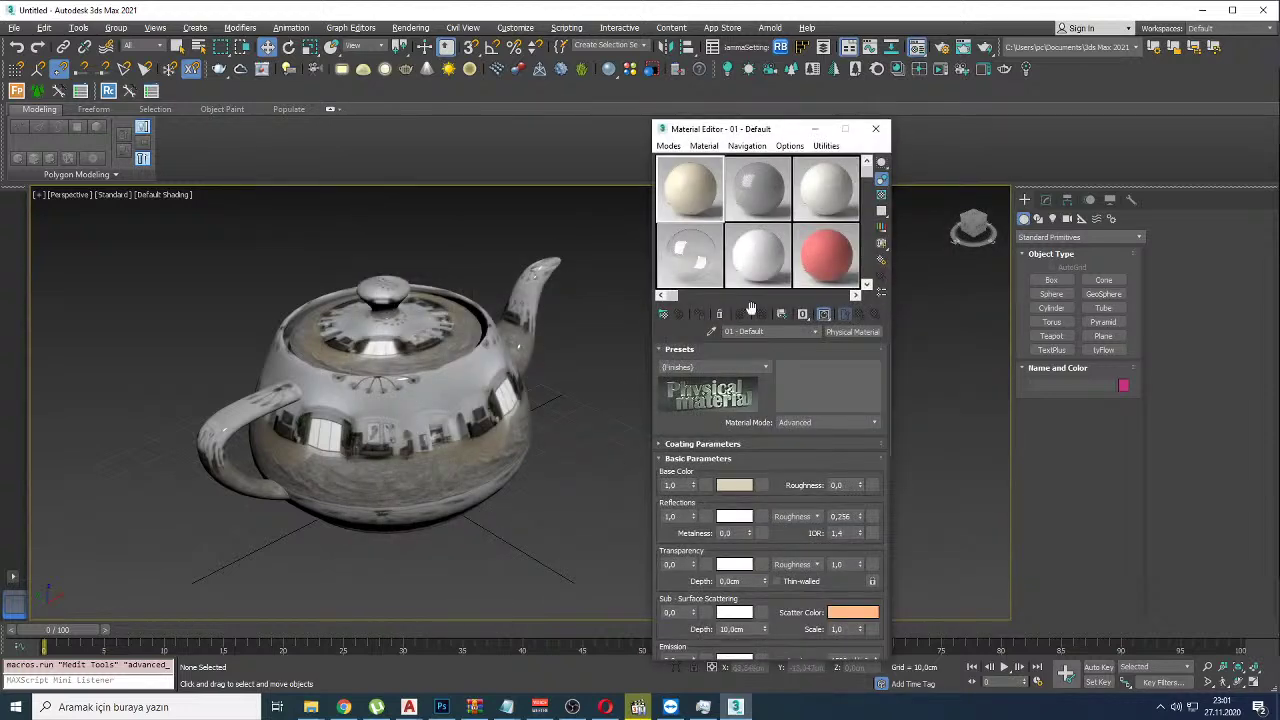
click(668, 146)
click(676, 181)
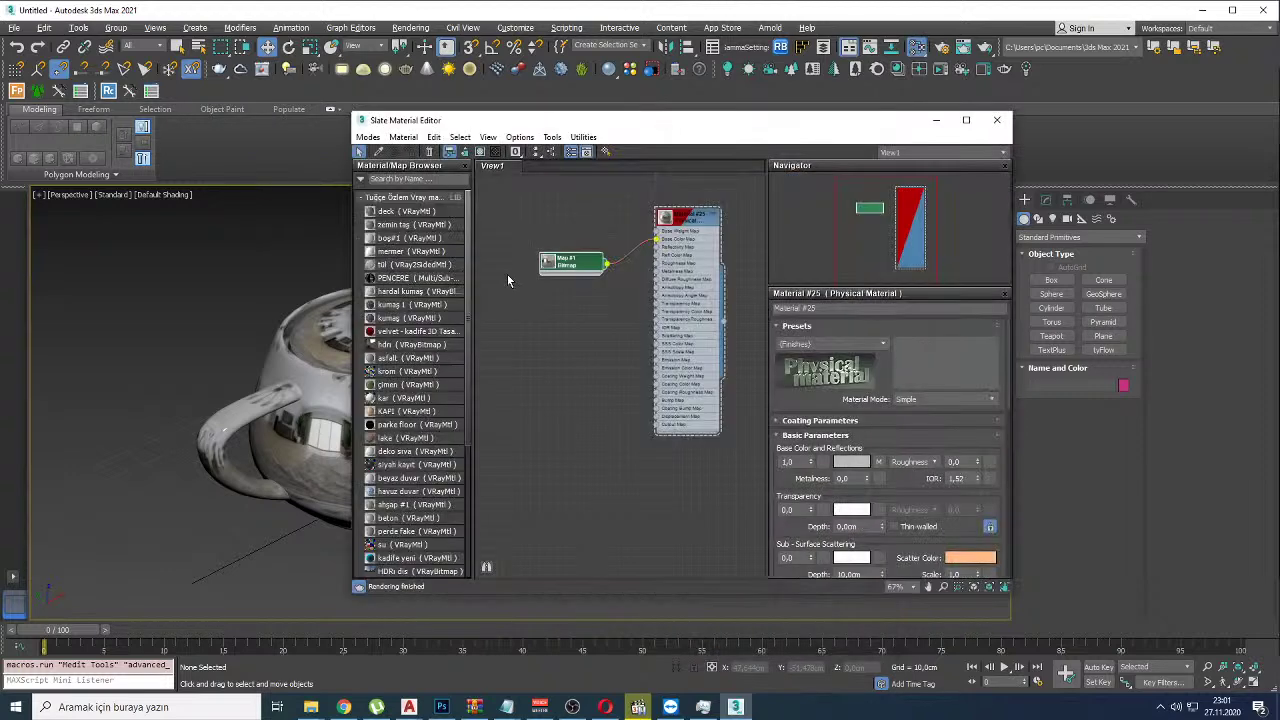
middle_drag(566, 331, 680, 371)
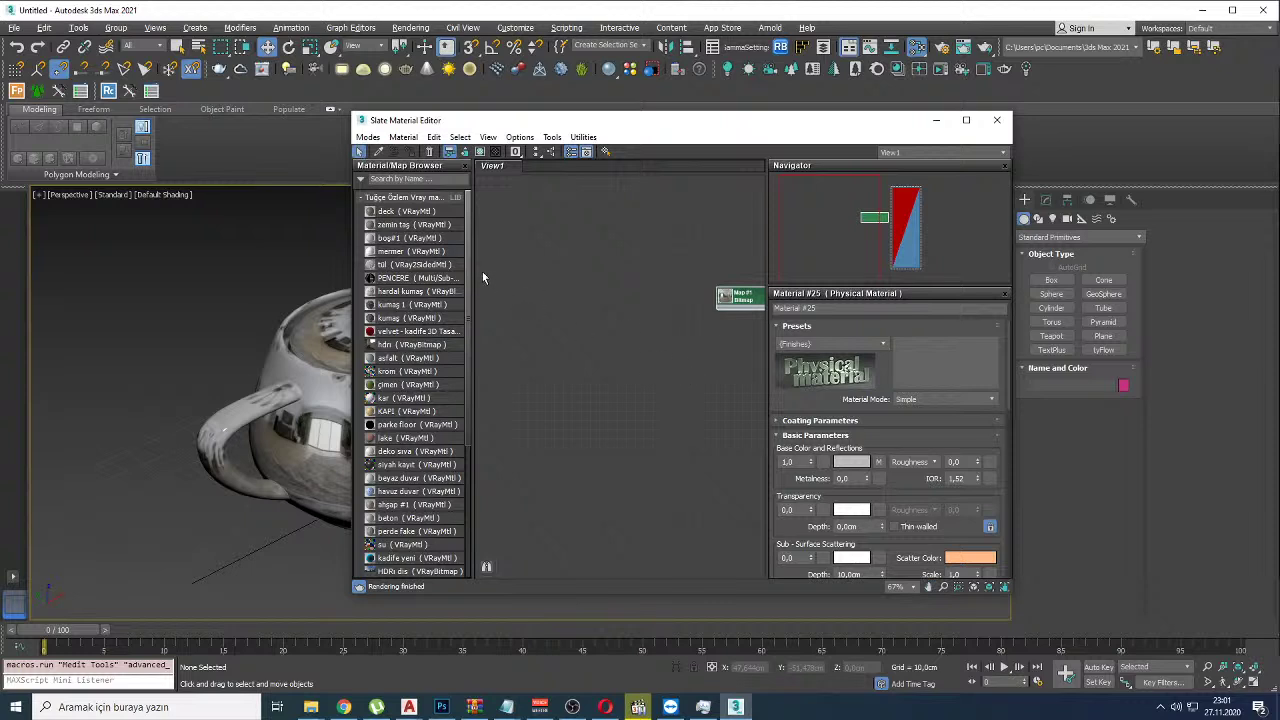
Step: Place the deck VRayMtl and ahşap #1 node tree in View1 and maximize the editor
drag(405, 212, 574, 340)
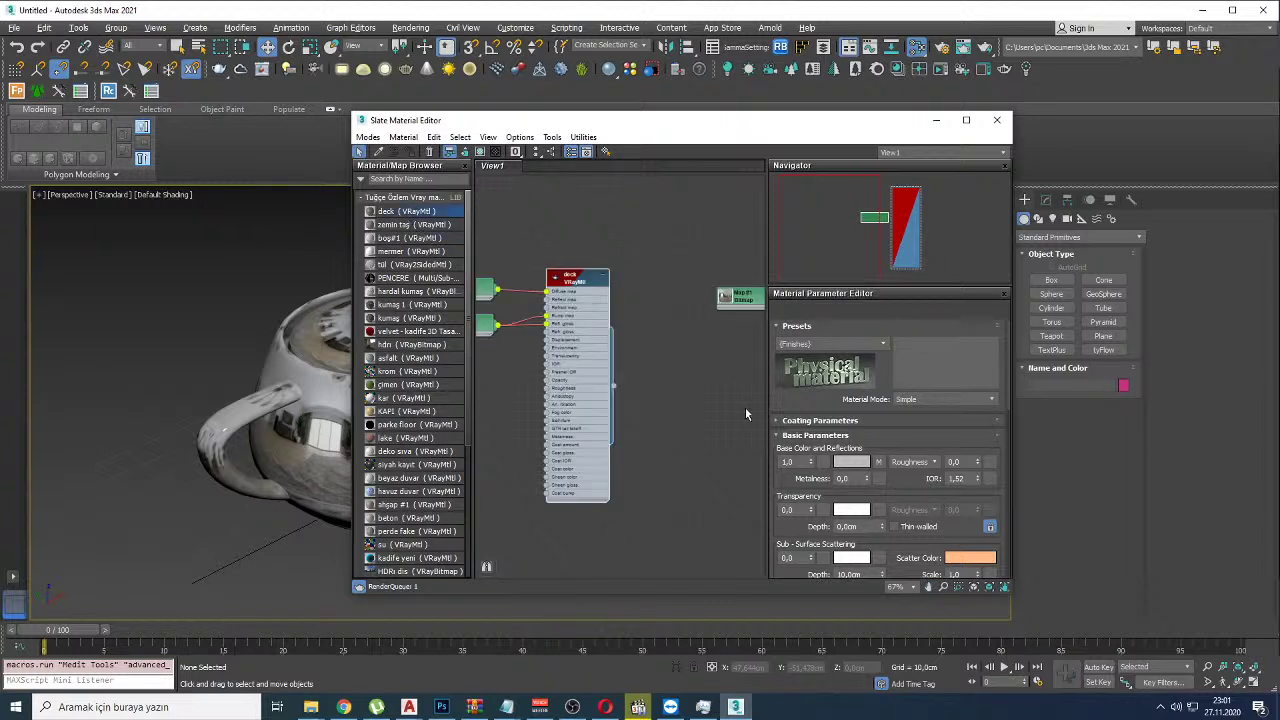
double_click(583, 358)
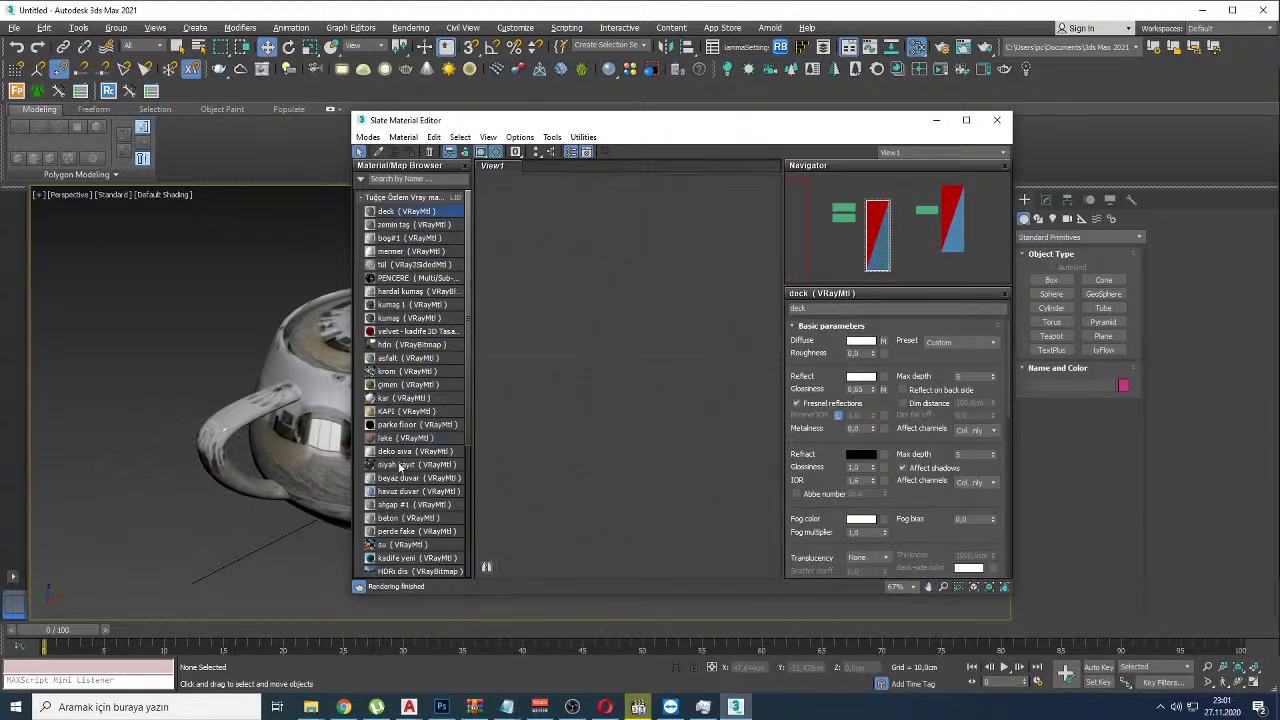
double_click(393, 507)
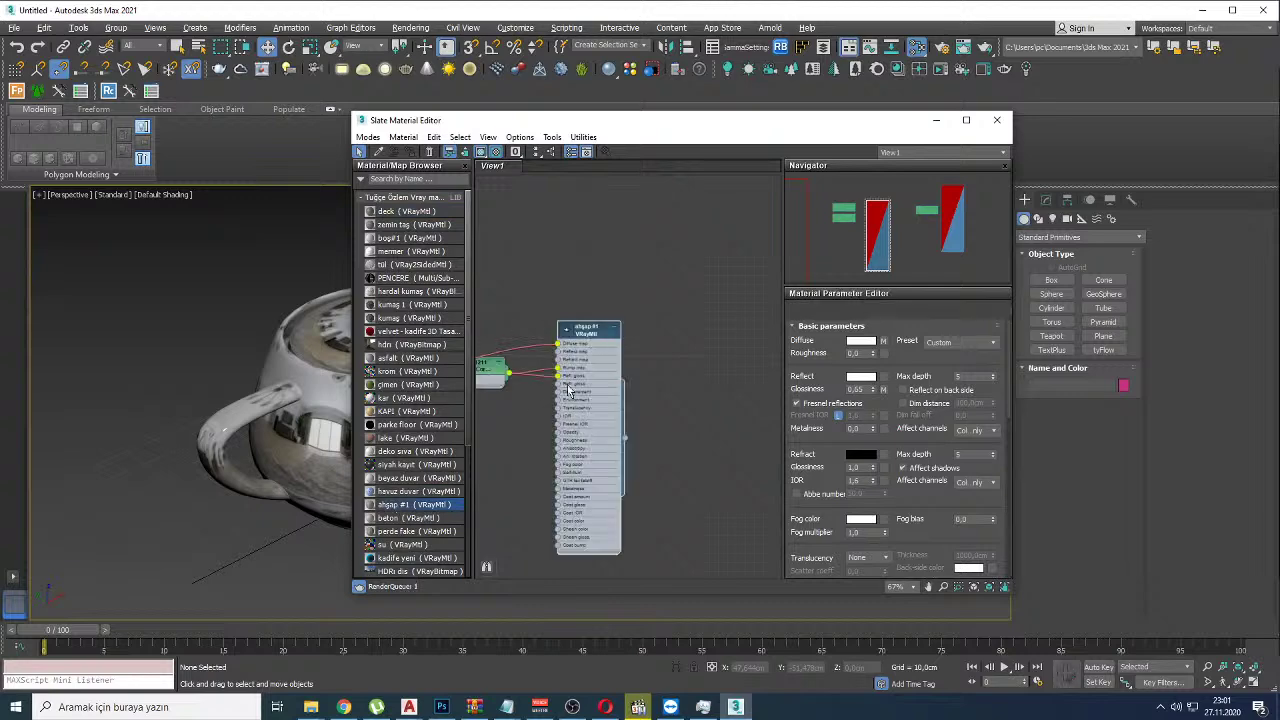
double_click(727, 128)
click(516, 298)
Step: Move Map #2 beside Color Correction and enlarge the ahşap #1 node to show its map slots
drag(516, 298, 355, 328)
scroll(362, 404, up, 5)
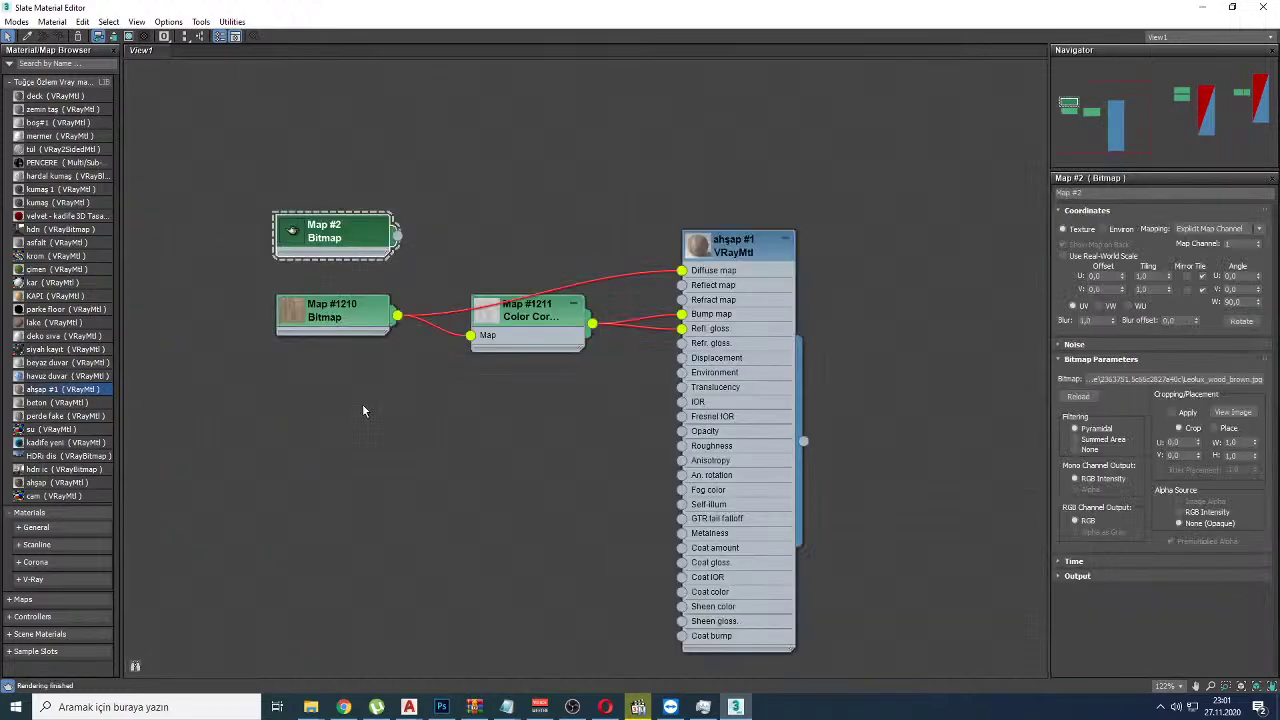
click(885, 150)
double_click(888, 155)
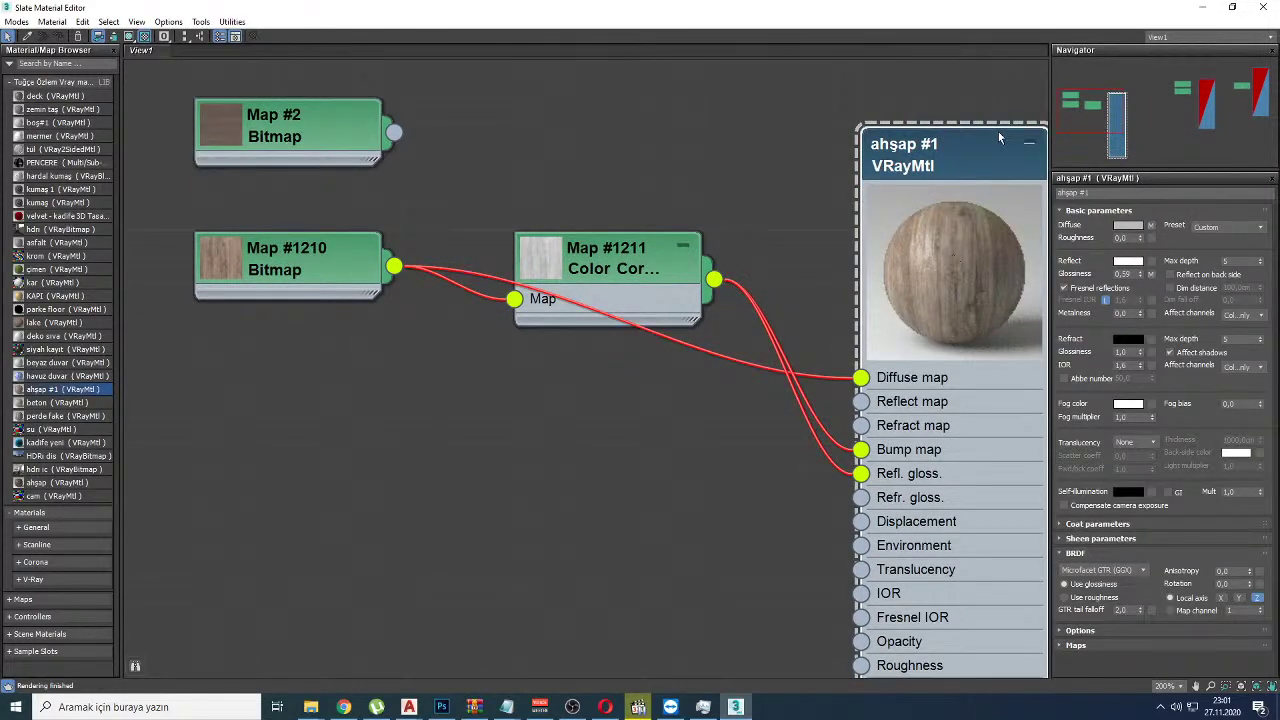
click(1029, 143)
middle_drag(1026, 406, 763, 486)
drag(780, 469, 990, 622)
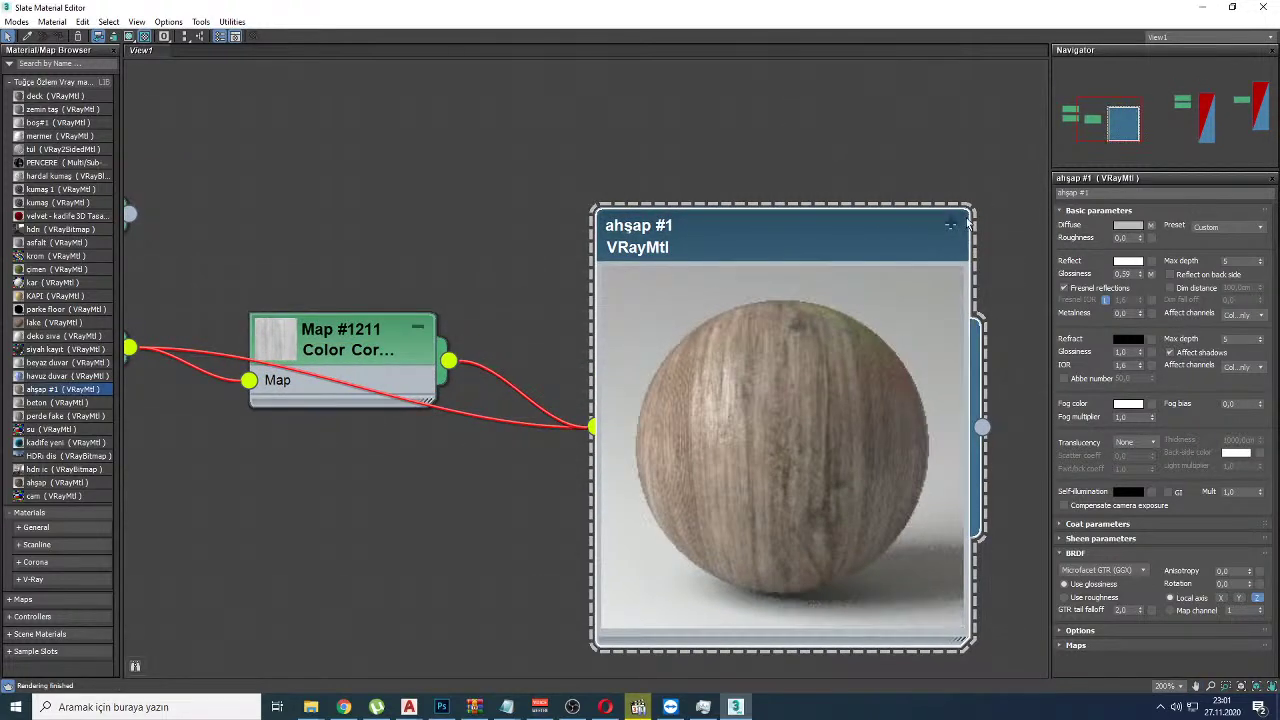
click(951, 225)
scroll(825, 325, down, 4)
scroll(482, 318, up, 2)
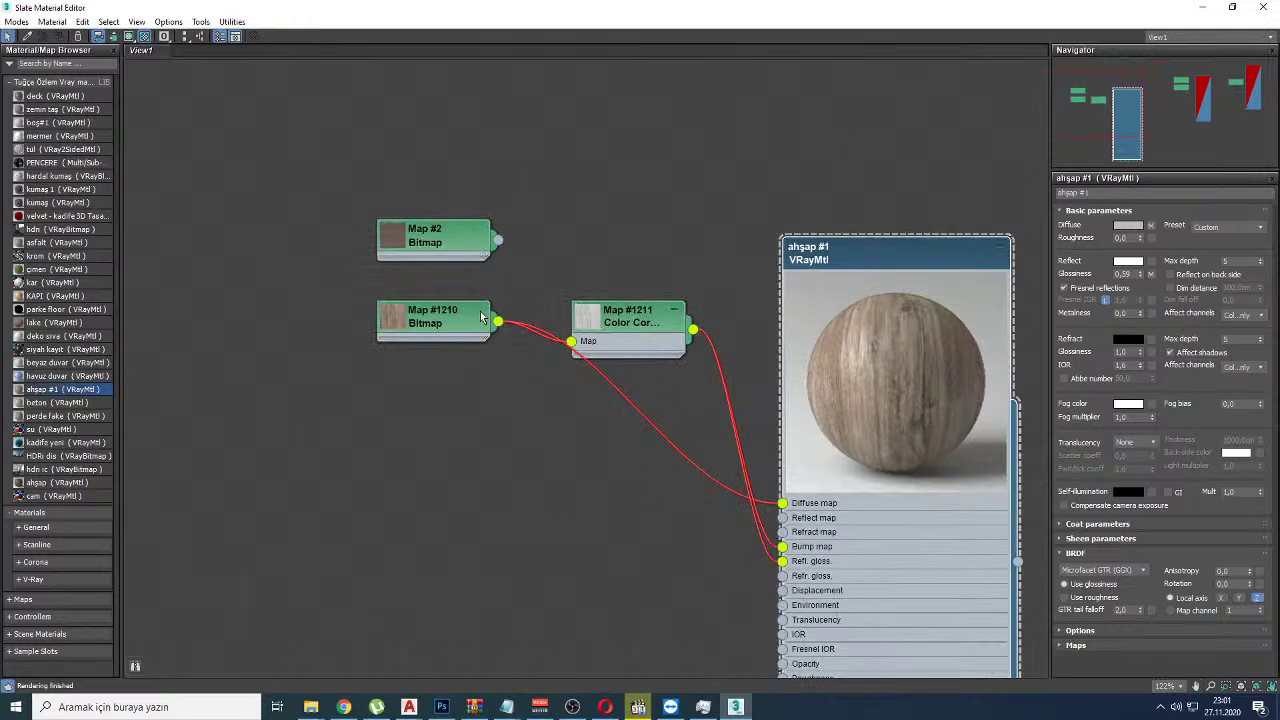
Step: Expand the Map #2 and Map #1210 bitmap nodes to show their wood previews and arrange them
drag(472, 250, 472, 218)
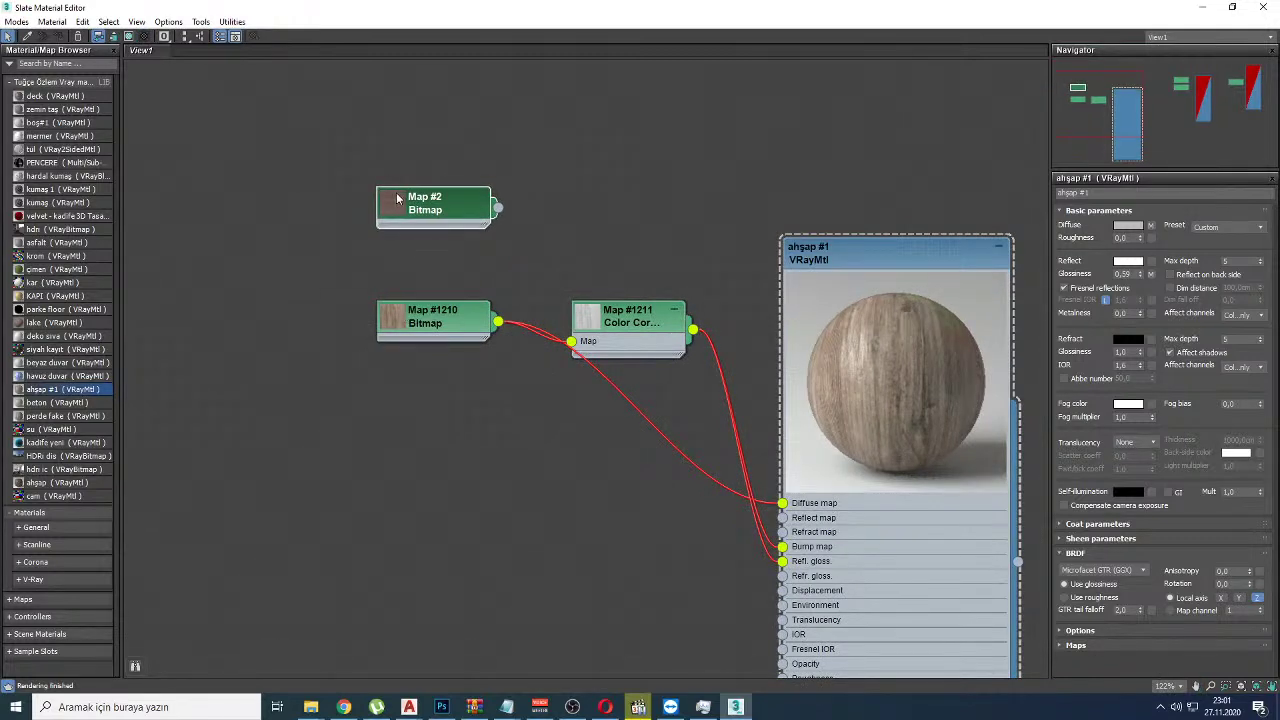
double_click(397, 199)
drag(443, 276, 247, 154)
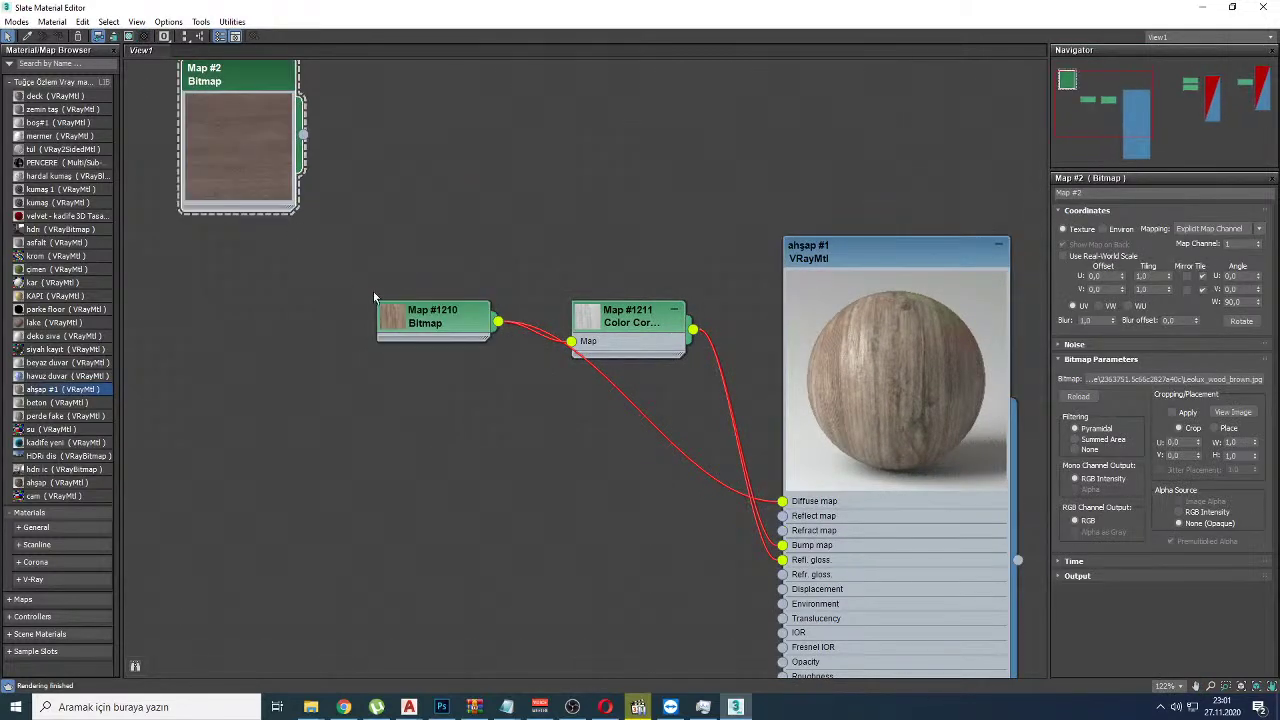
double_click(410, 318)
scroll(886, 355, up, 4)
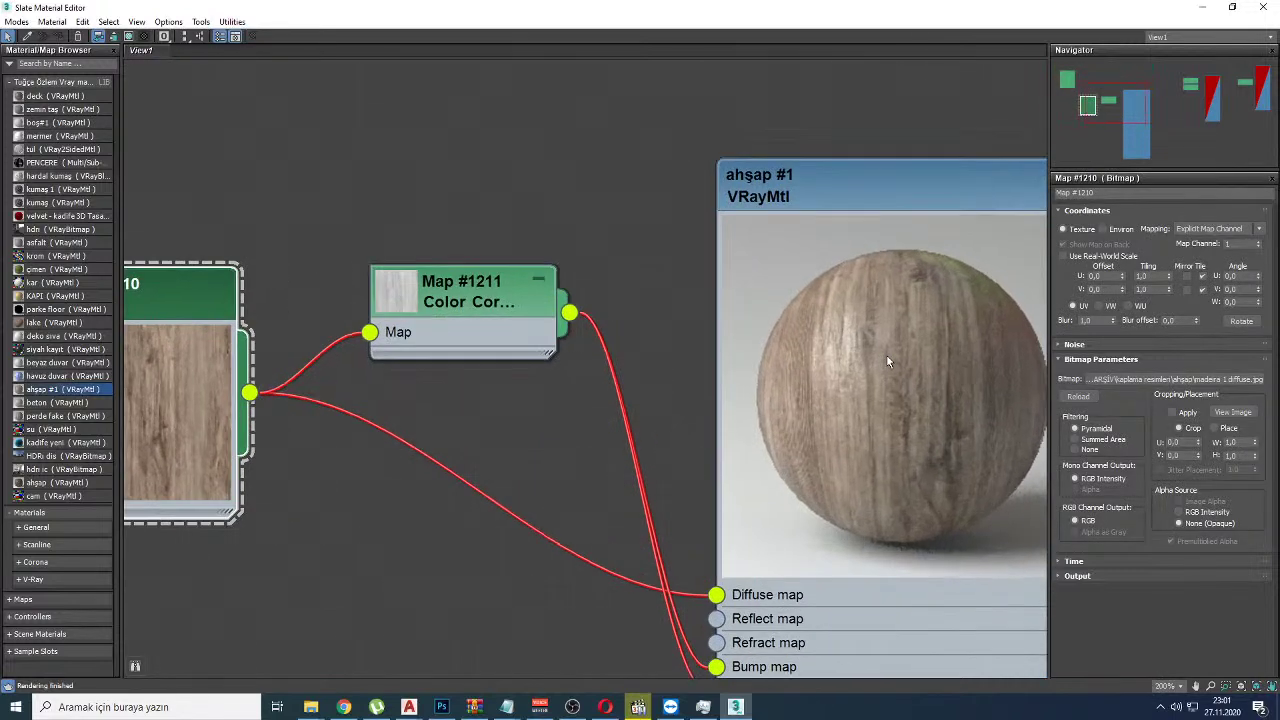
scroll(886, 354, down, 5)
drag(513, 349, 486, 376)
drag(395, 200, 448, 186)
Step: Cross out Map #1210 with a red X to mark it for replacement, then bring up File Explorer
drag(524, 361, 472, 430)
drag(471, 352, 521, 431)
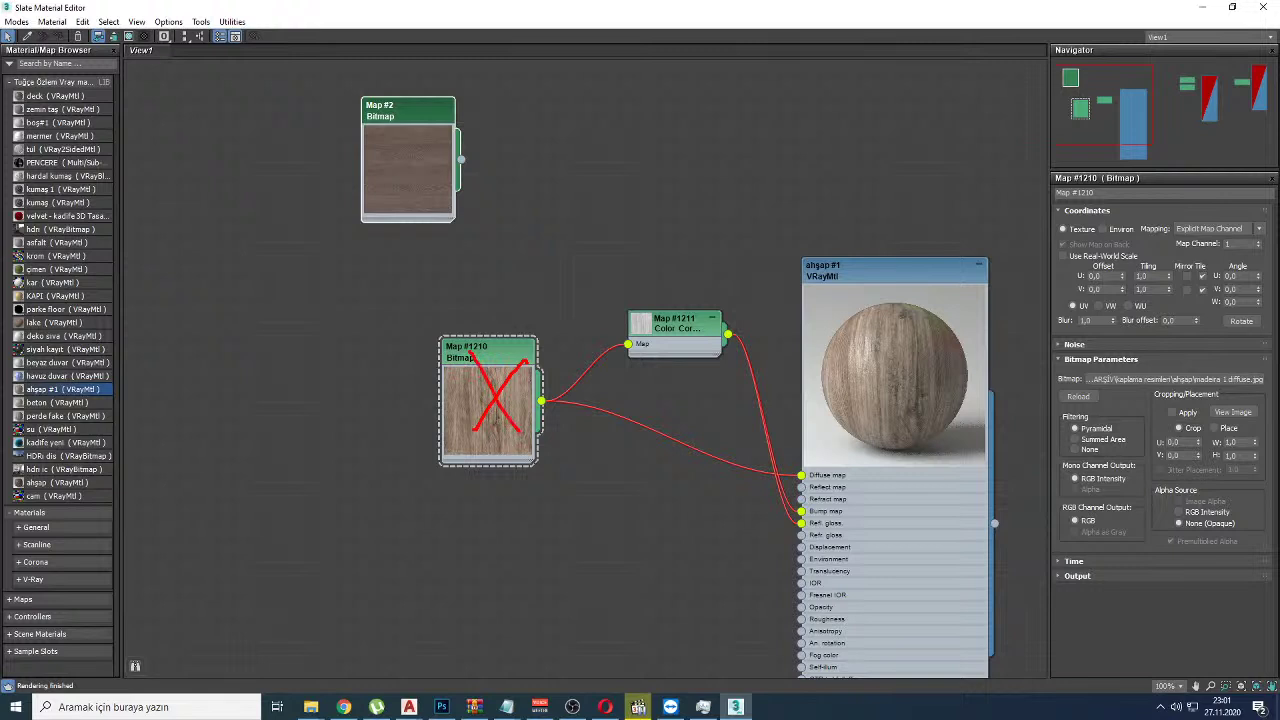
key(Escape)
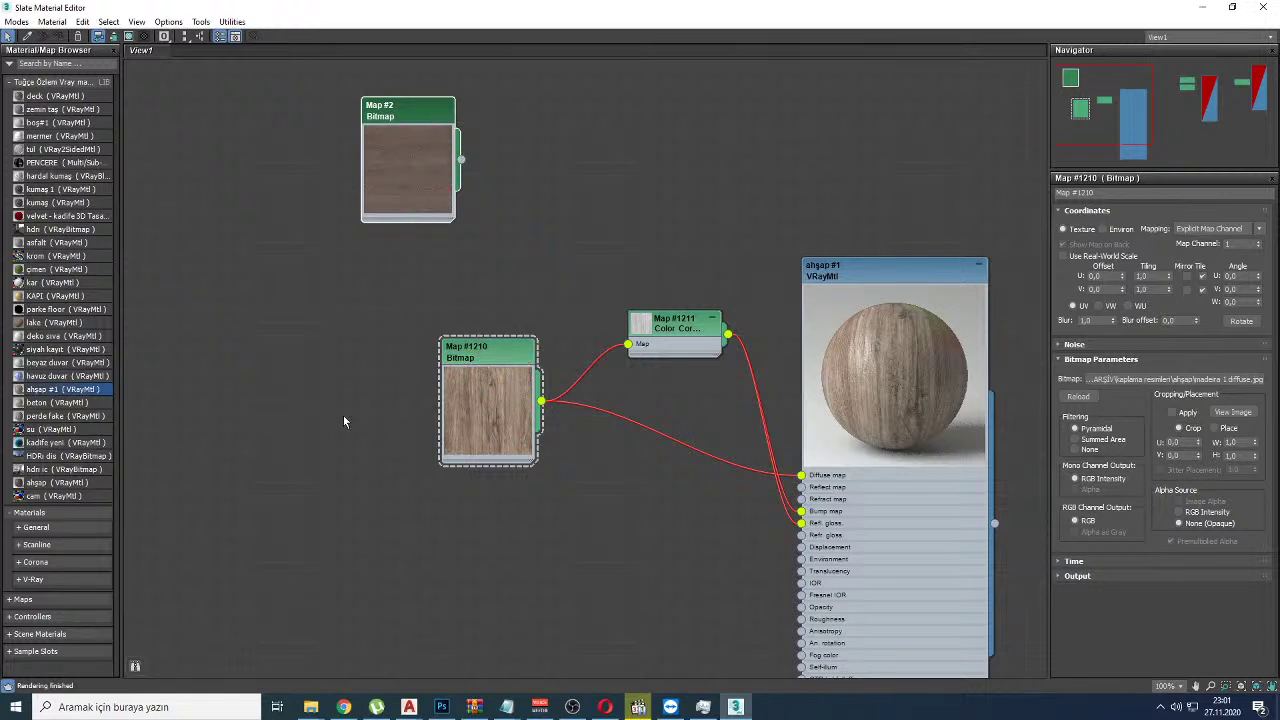
click(311, 707)
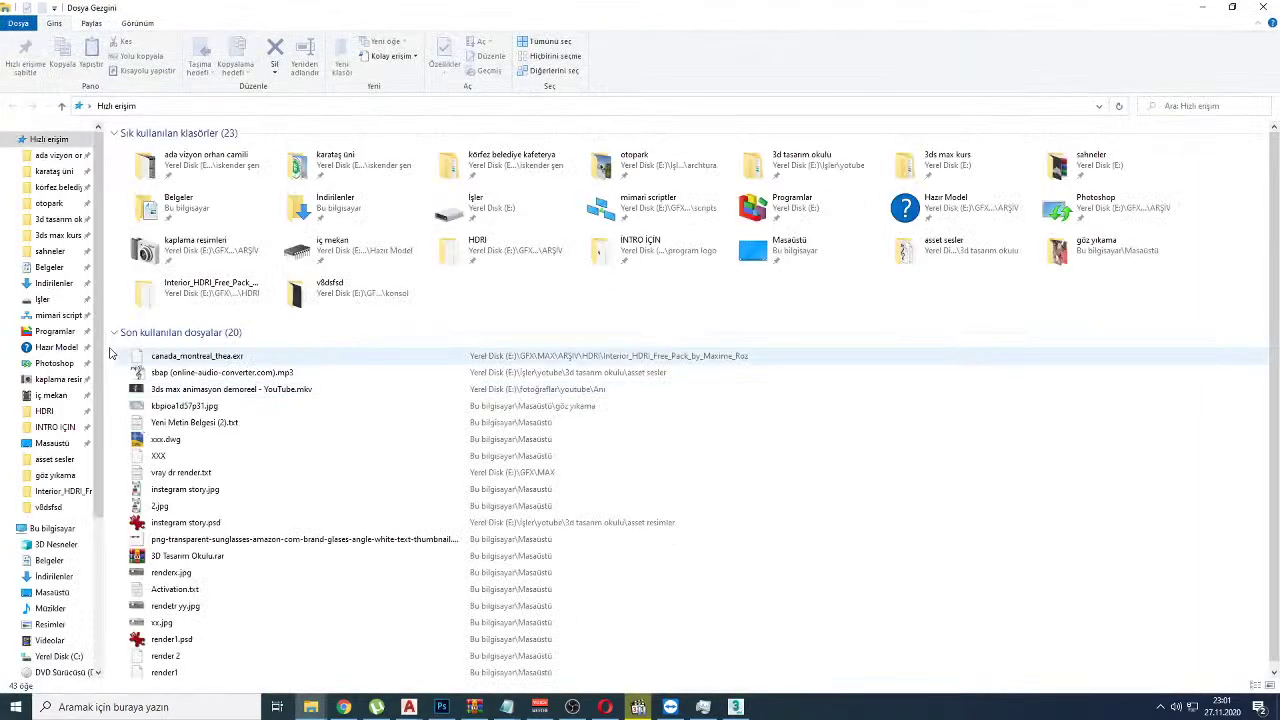
Step: Drag seamless.png from kaplama resimleri > ahşap into Slate as Map #3, wired in place of Map #1210
double_click(165, 249)
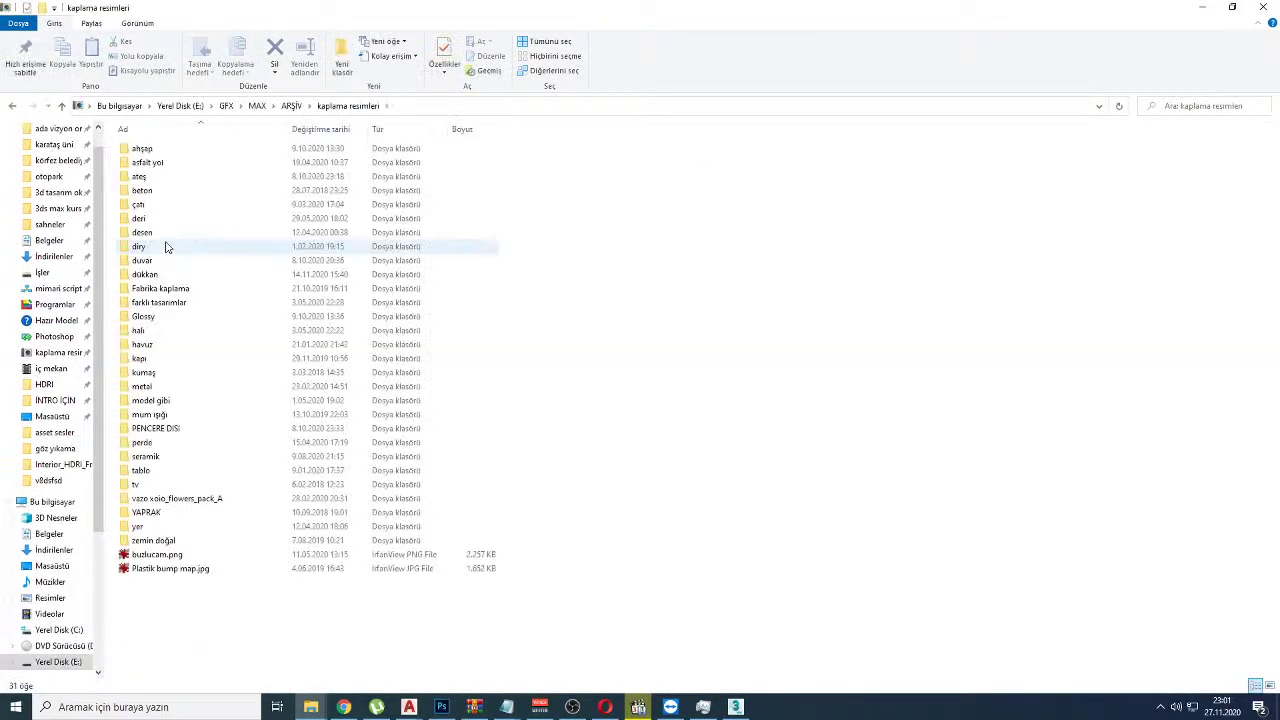
double_click(168, 149)
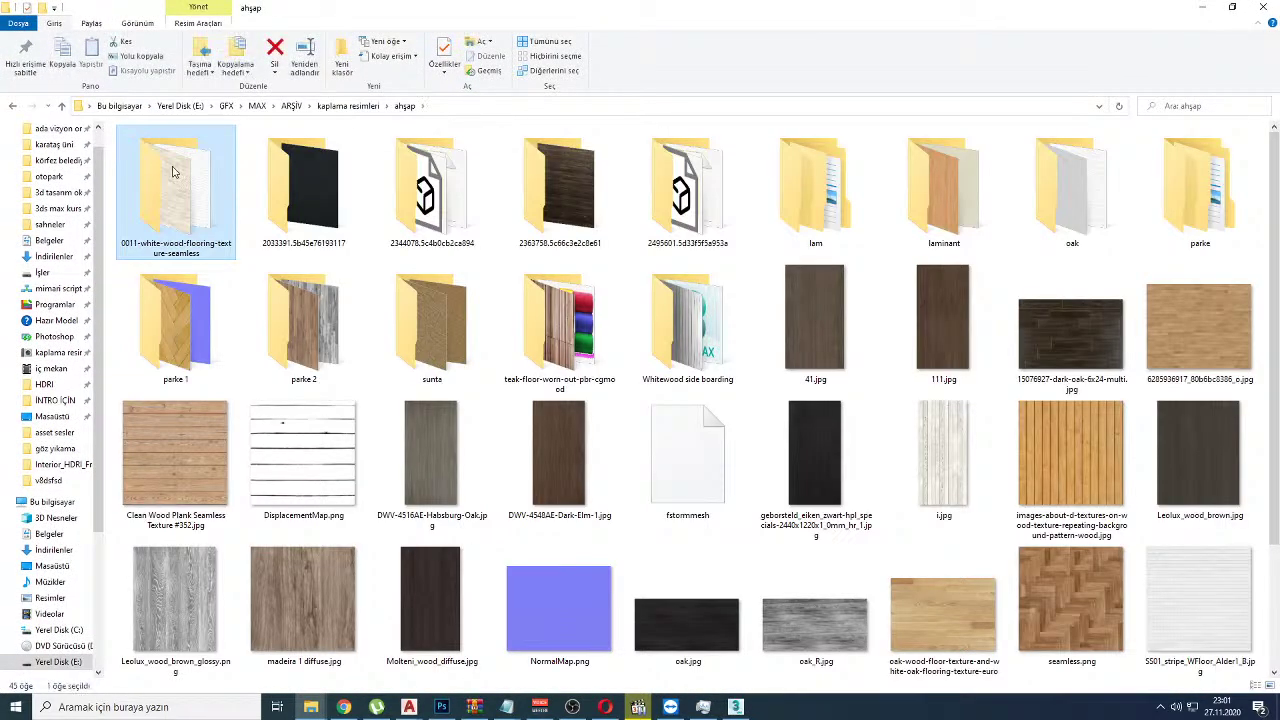
scroll(738, 390, down, 2)
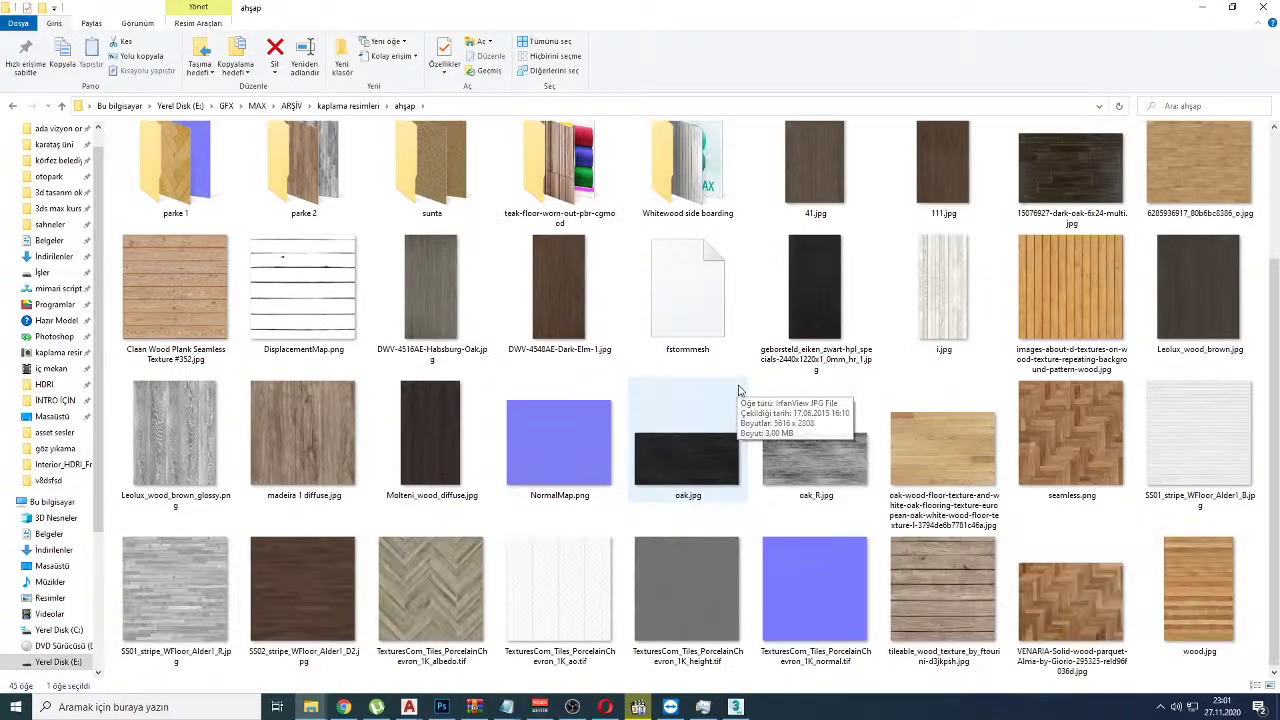
key(alt+Tab)
drag(305, 366, 284, 371)
drag(351, 414, 474, 337)
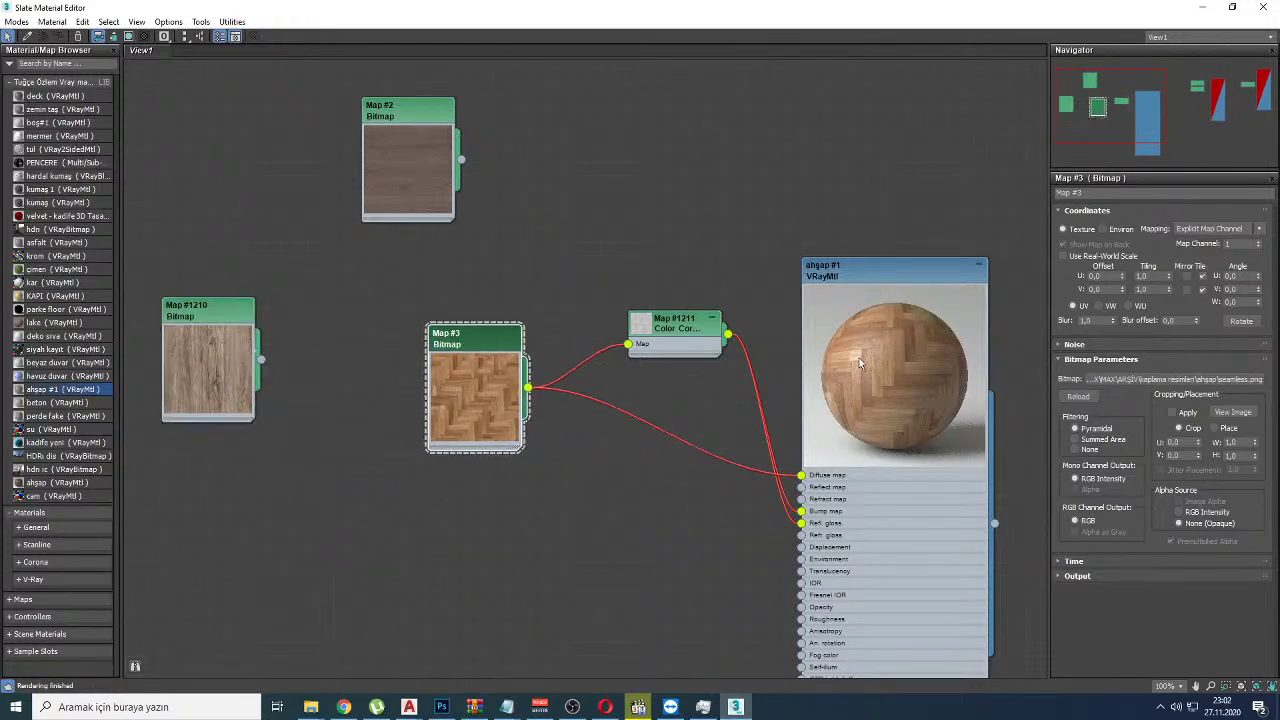
Step: Raise the Color Correction node's brightness to about 51.5
scroll(884, 356, up, 5)
middle_drag(803, 287, 789, 273)
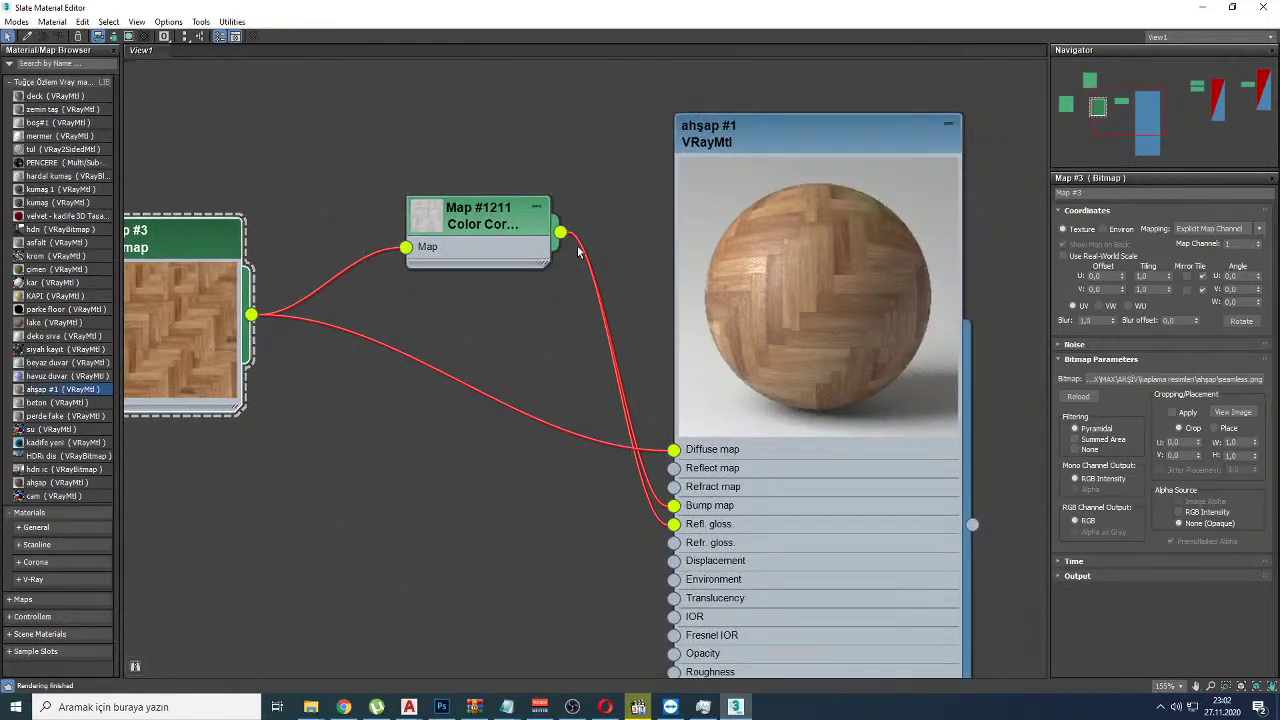
click(430, 220)
double_click(440, 222)
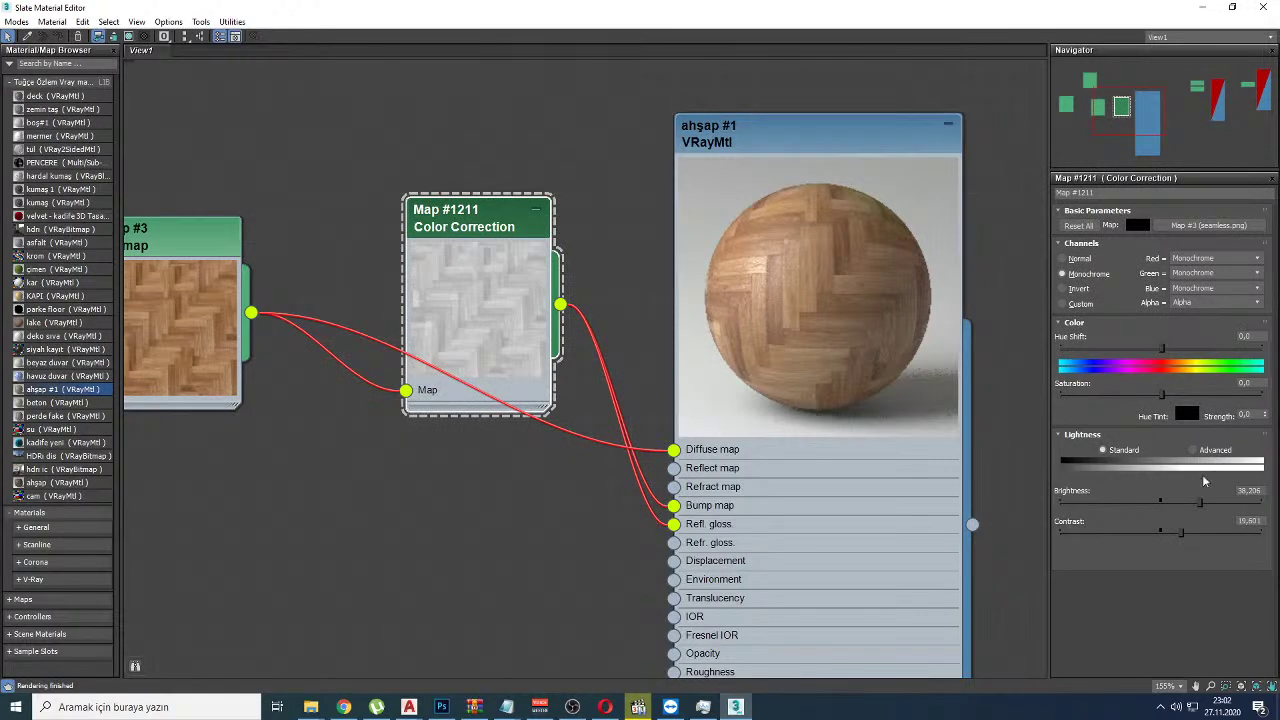
drag(1201, 502, 1207, 504)
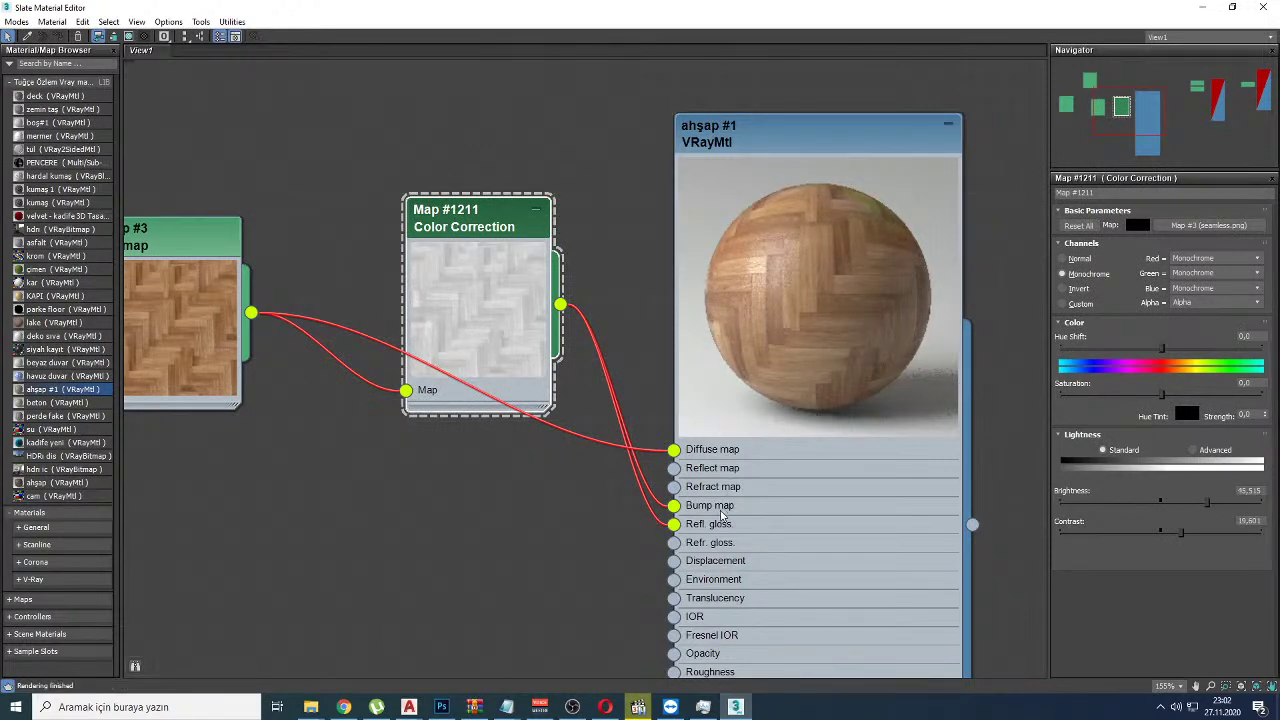
scroll(590, 415, down, 3)
Step: Add the chevron albedo texture as Map #4 and rewire Color Correction and Diffuse to it
middle_drag(590, 415, 682, 353)
key(alt+Tab)
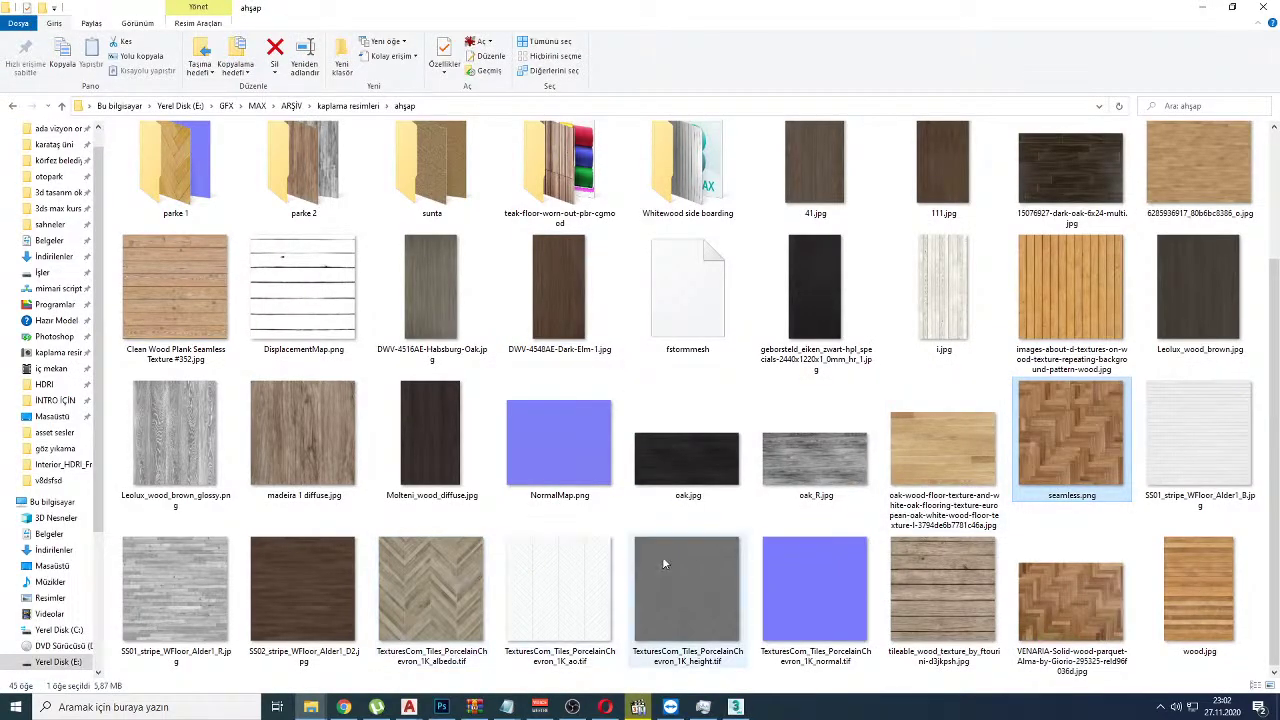
drag(487, 586, 465, 447)
drag(532, 485, 555, 318)
drag(686, 262, 690, 332)
drag(486, 505, 505, 445)
Step: Review the rewired node tree, then switch back to the ahşap texture folder
scroll(908, 292, up, 5)
scroll(909, 292, up, 2)
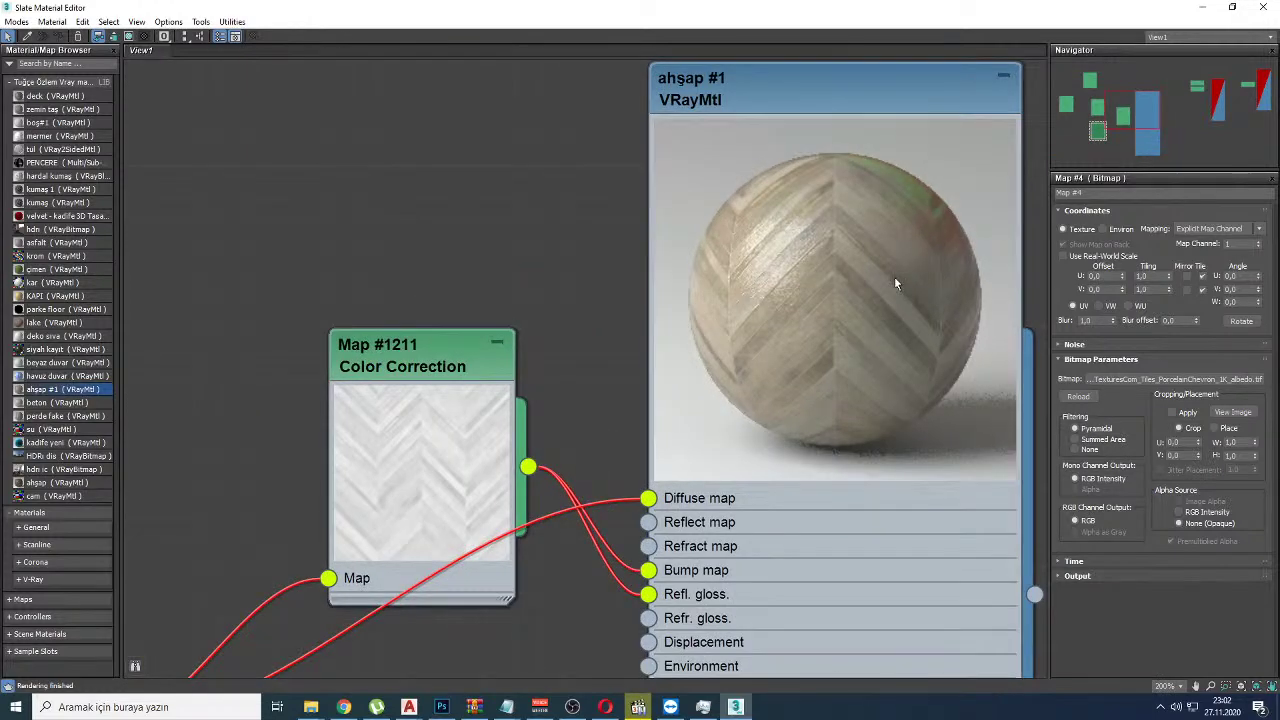
scroll(890, 278, down, 2)
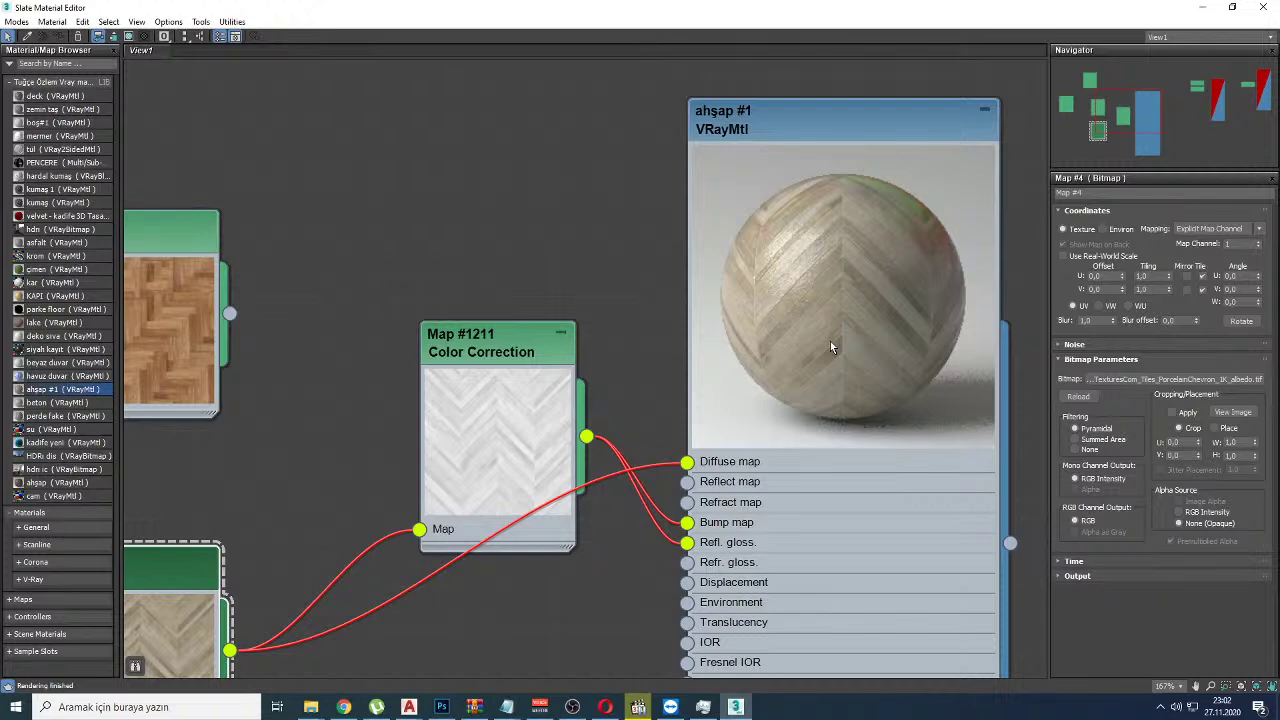
scroll(725, 357, down, 12)
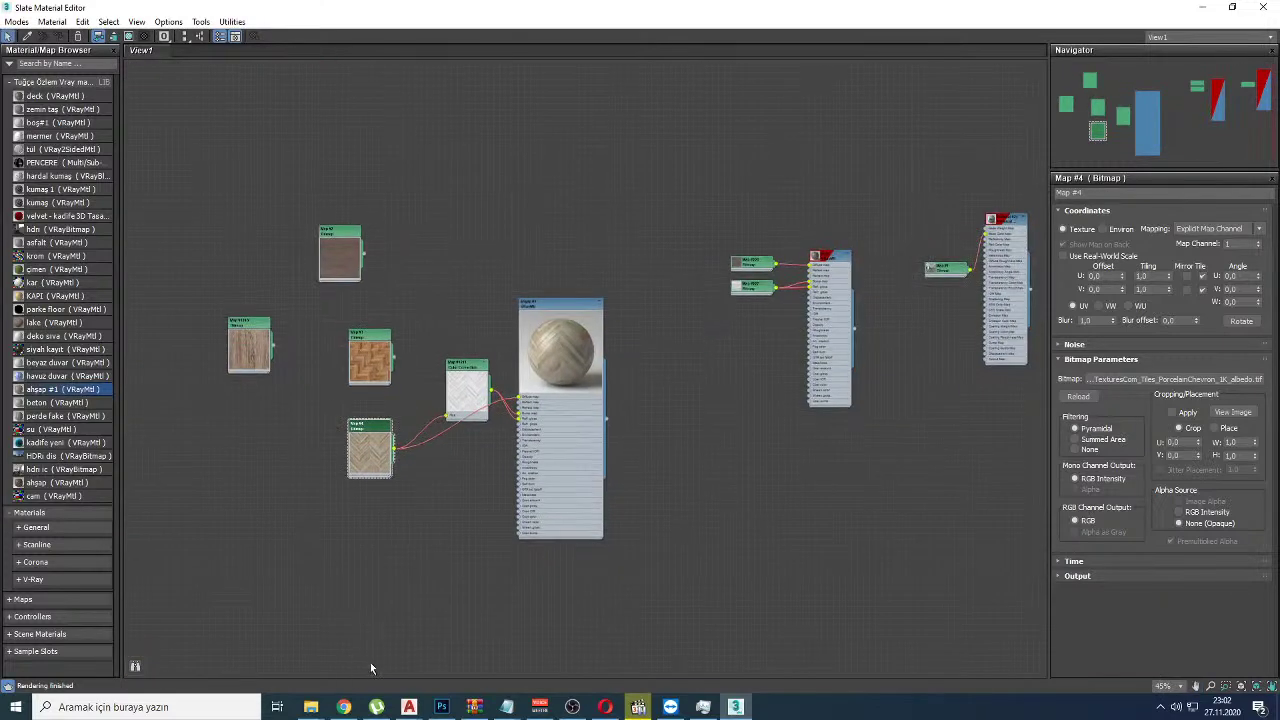
scroll(355, 500, up, 7)
middle_drag(515, 372, 591, 447)
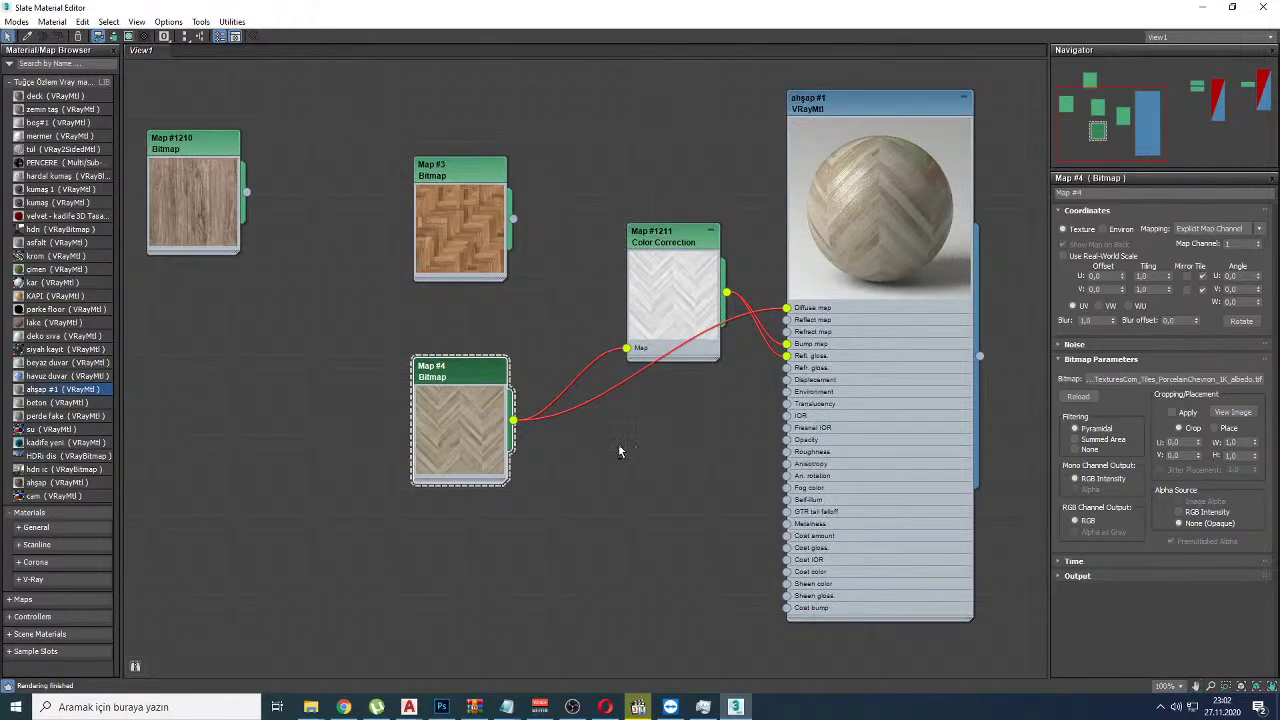
key(alt+Tab)
key(alt+Tab)
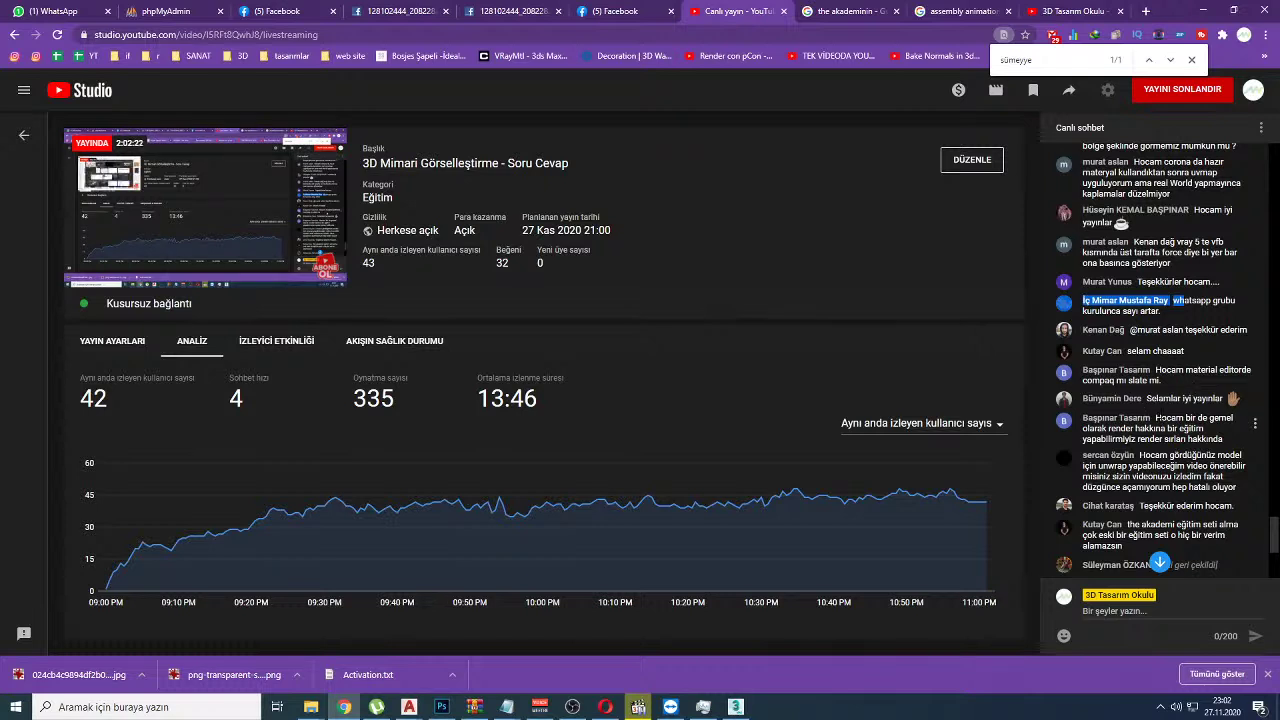
drag(1162, 398, 1246, 400)
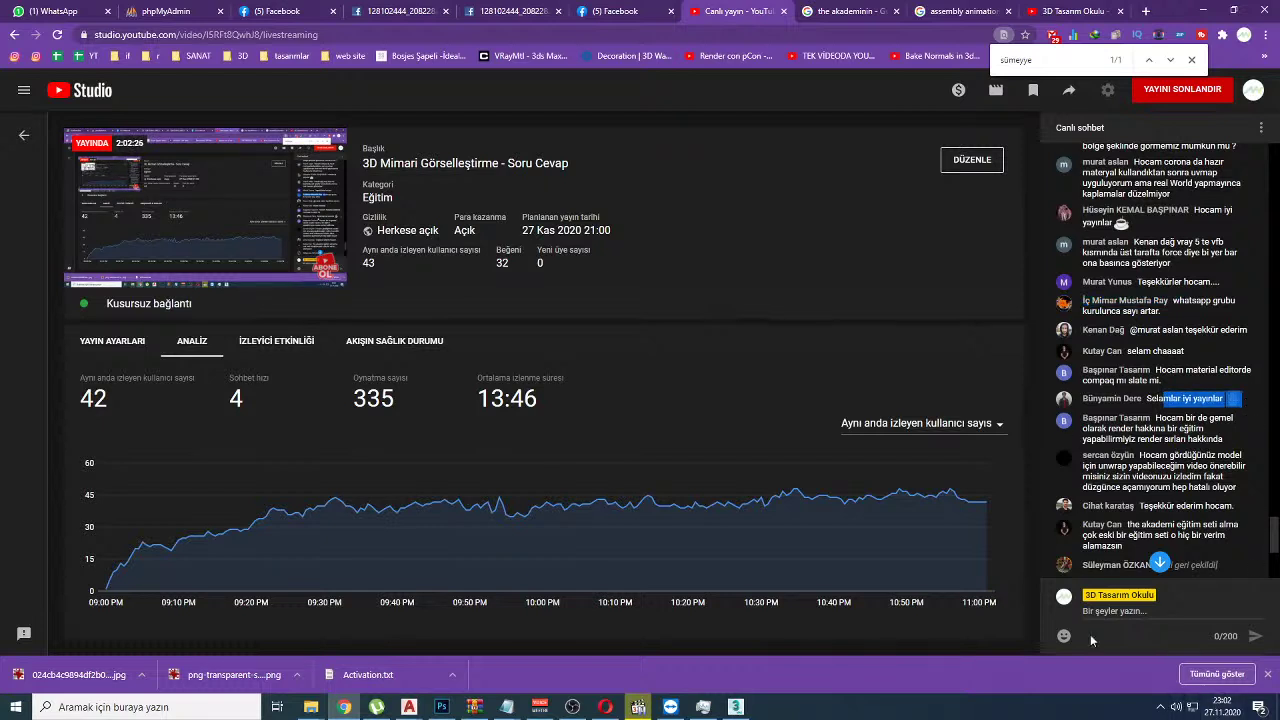
drag(386, 266, 363, 263)
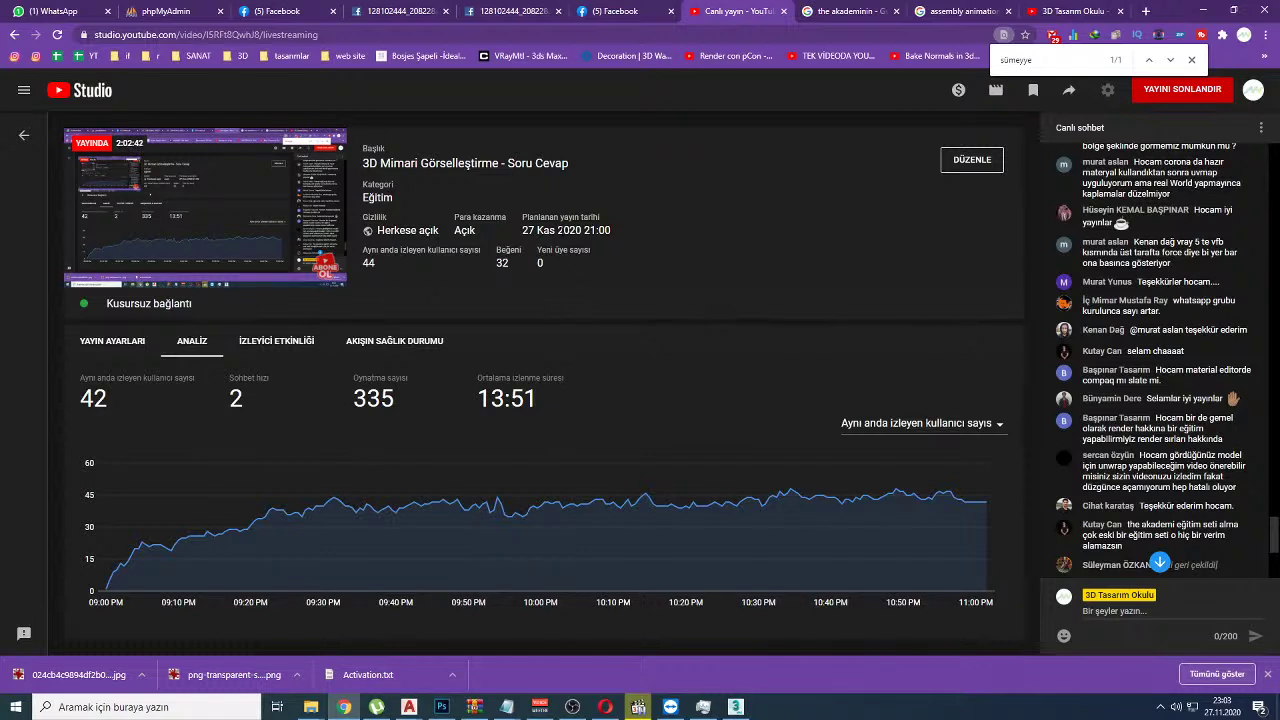
drag(544, 261, 596, 258)
click(1066, 8)
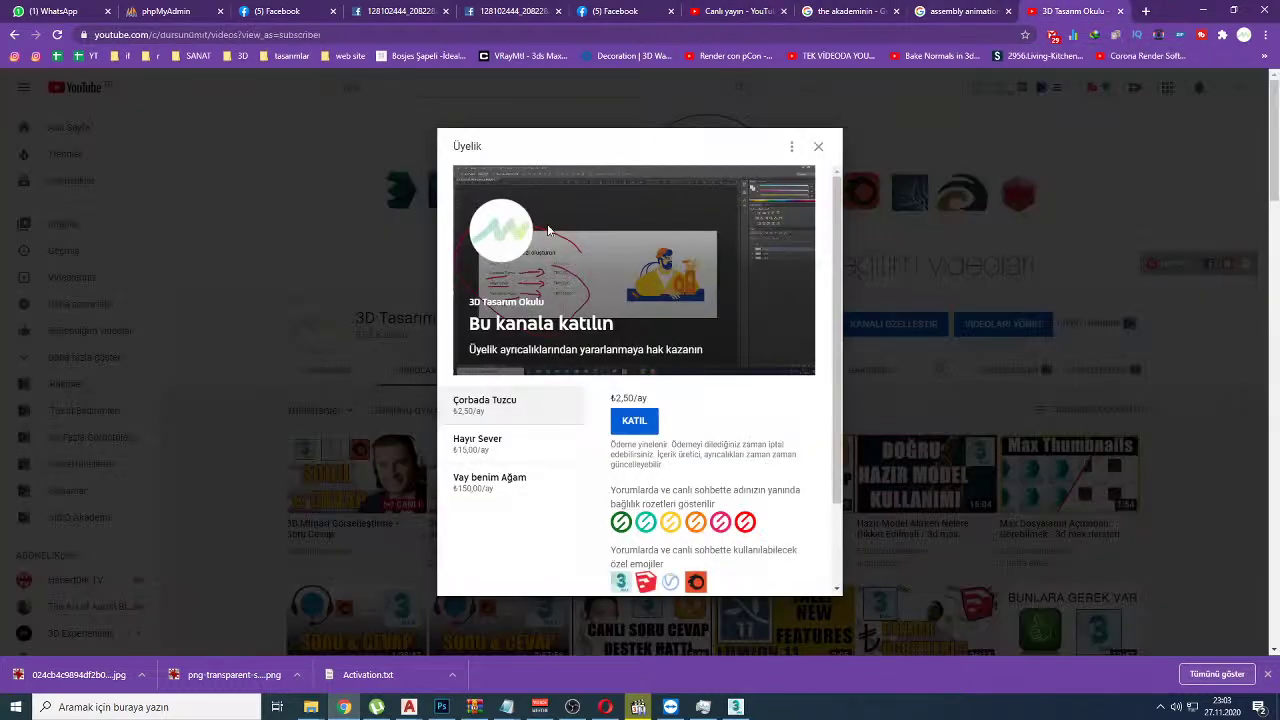
click(818, 148)
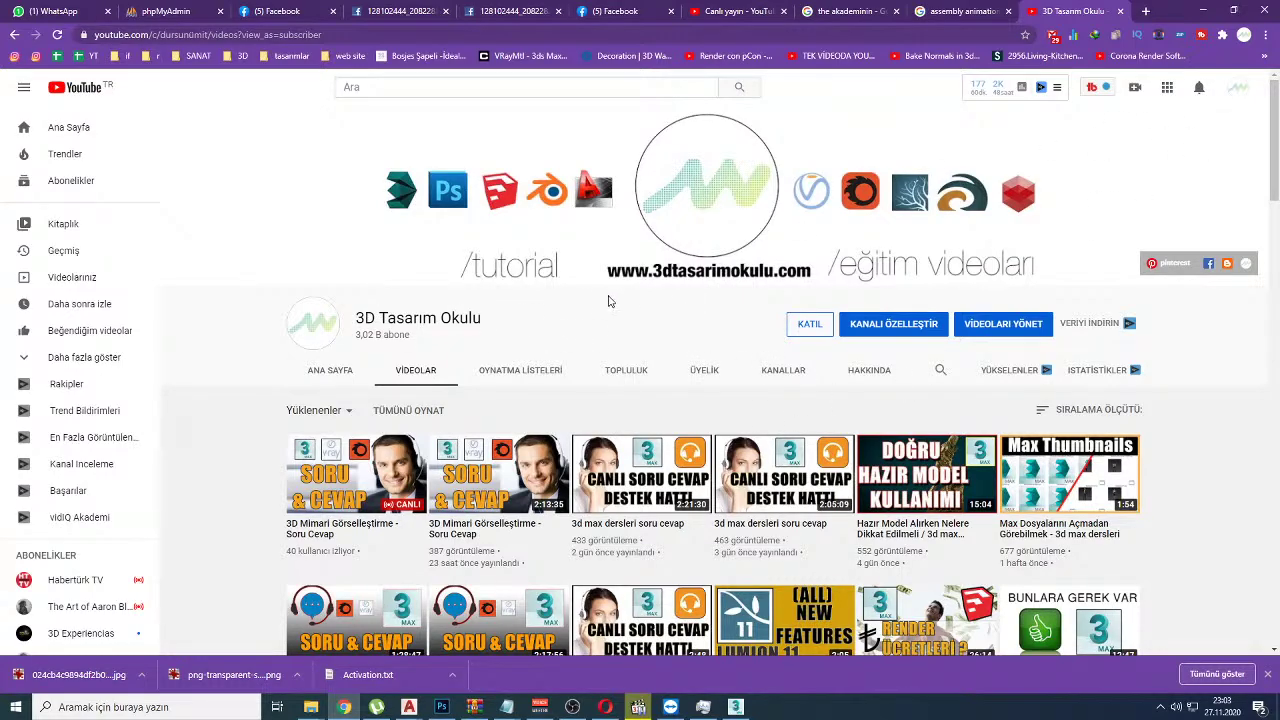
scroll(584, 308, down, 5)
scroll(584, 308, up, 5)
click(745, 11)
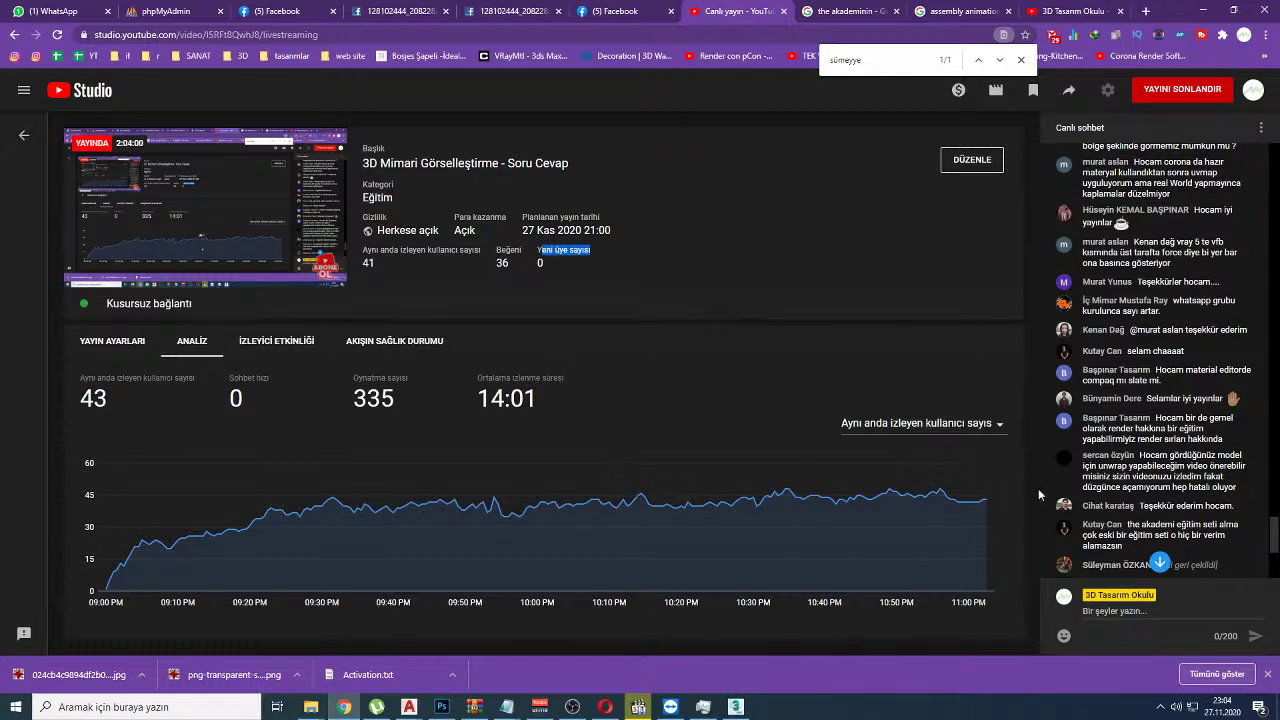
Step: Read through viewers' live chat questions, then switch to the 3D Tasarım Okulu channel tab
drag(1164, 455, 1178, 455)
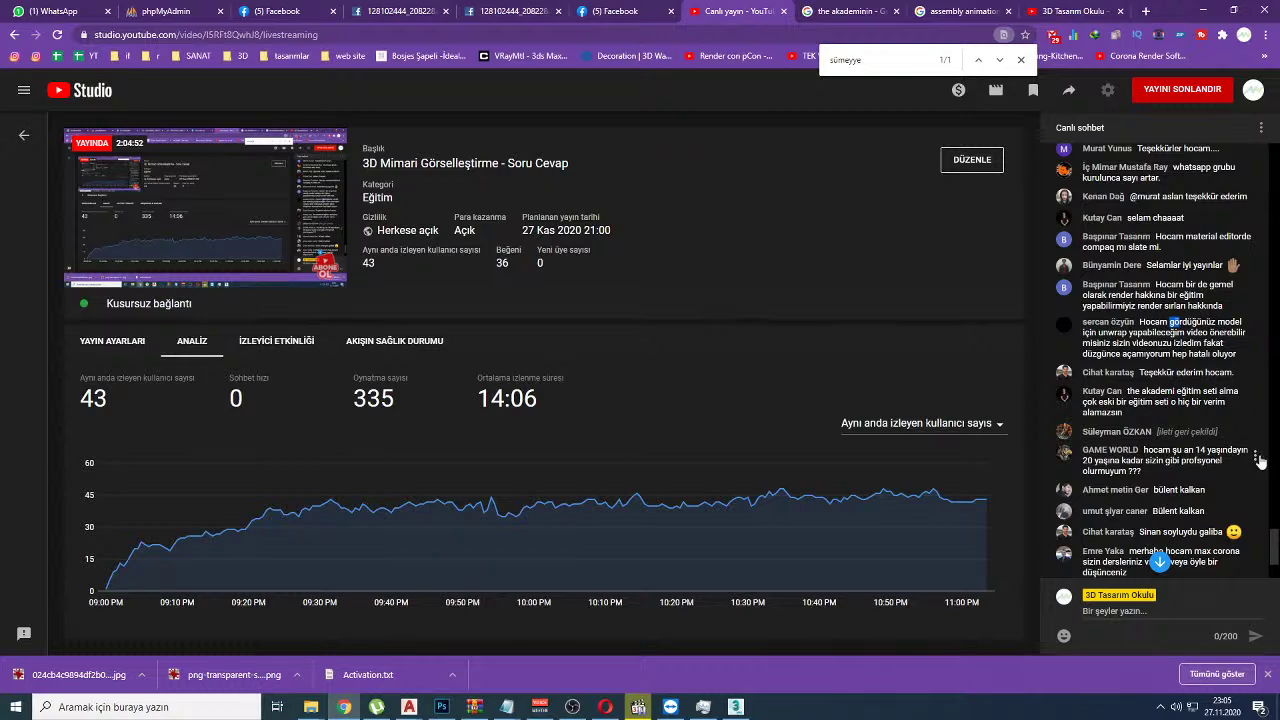
scroll(1087, 440, down, 1)
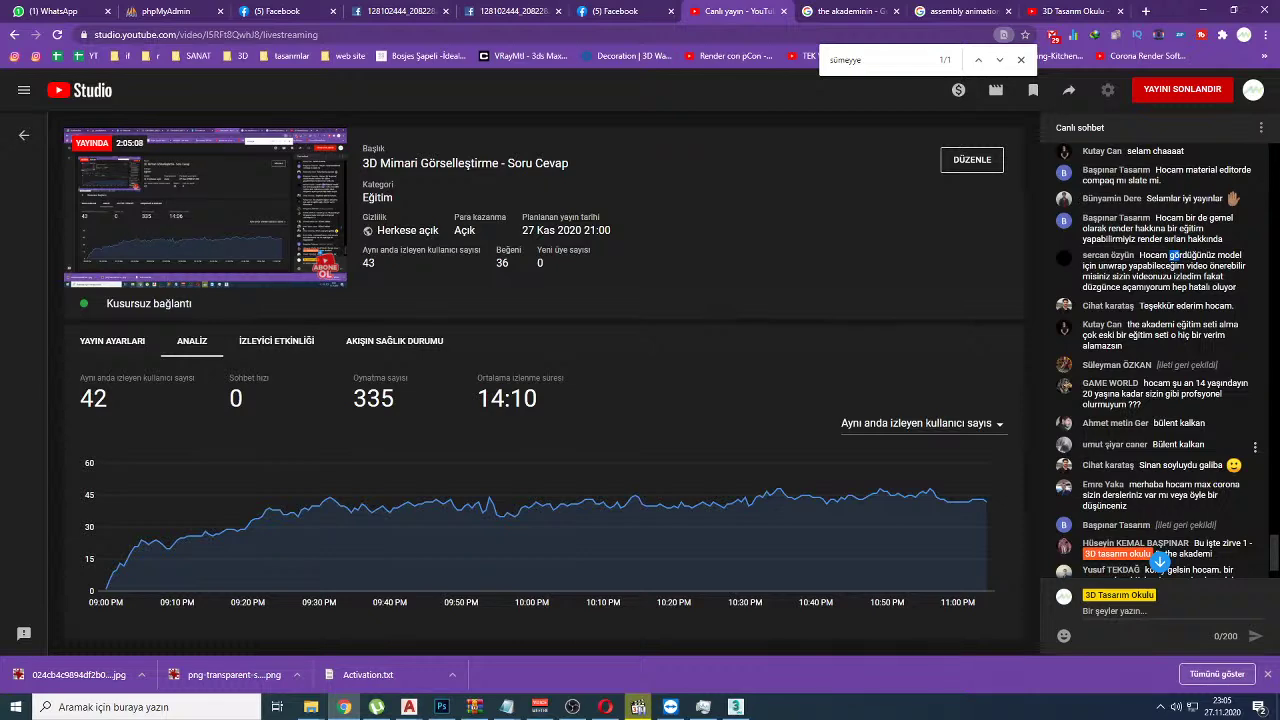
drag(1164, 444, 1191, 444)
scroll(1160, 400, down, 2)
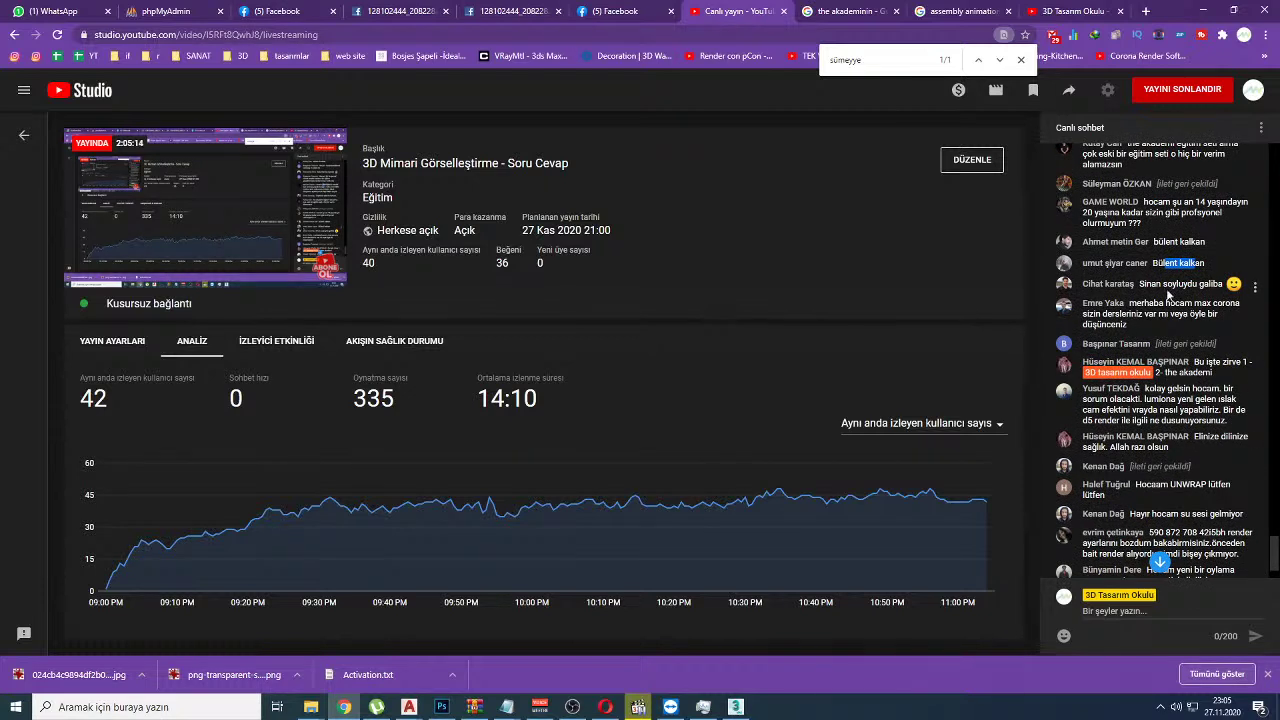
drag(1162, 284, 1187, 285)
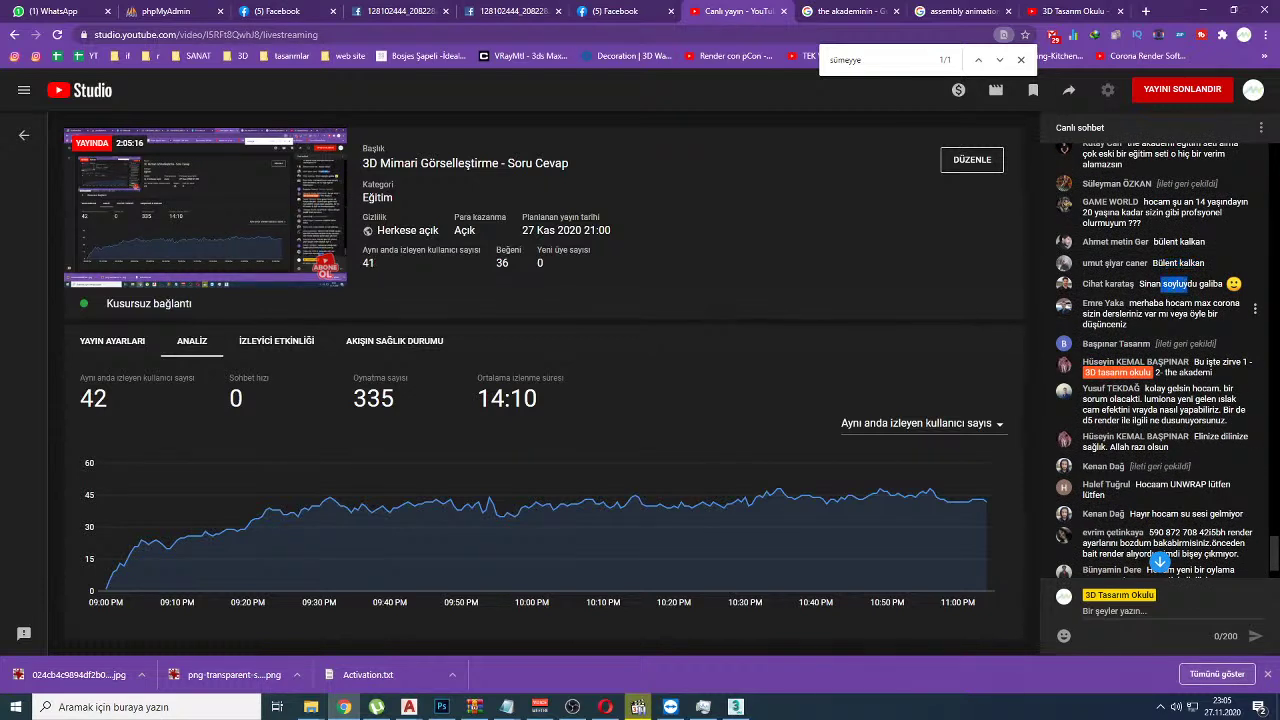
scroll(1183, 284, up, 1)
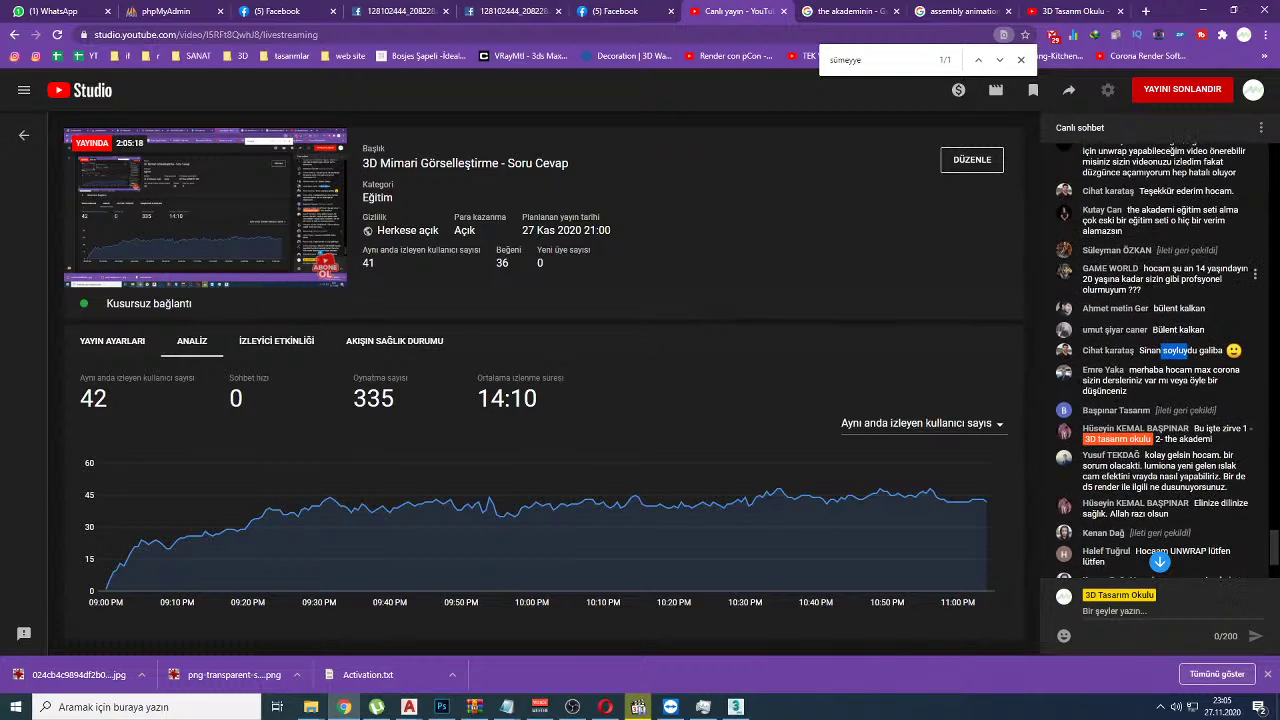
drag(1137, 350, 1178, 351)
double_click(1178, 351)
scroll(1178, 351, down, 1)
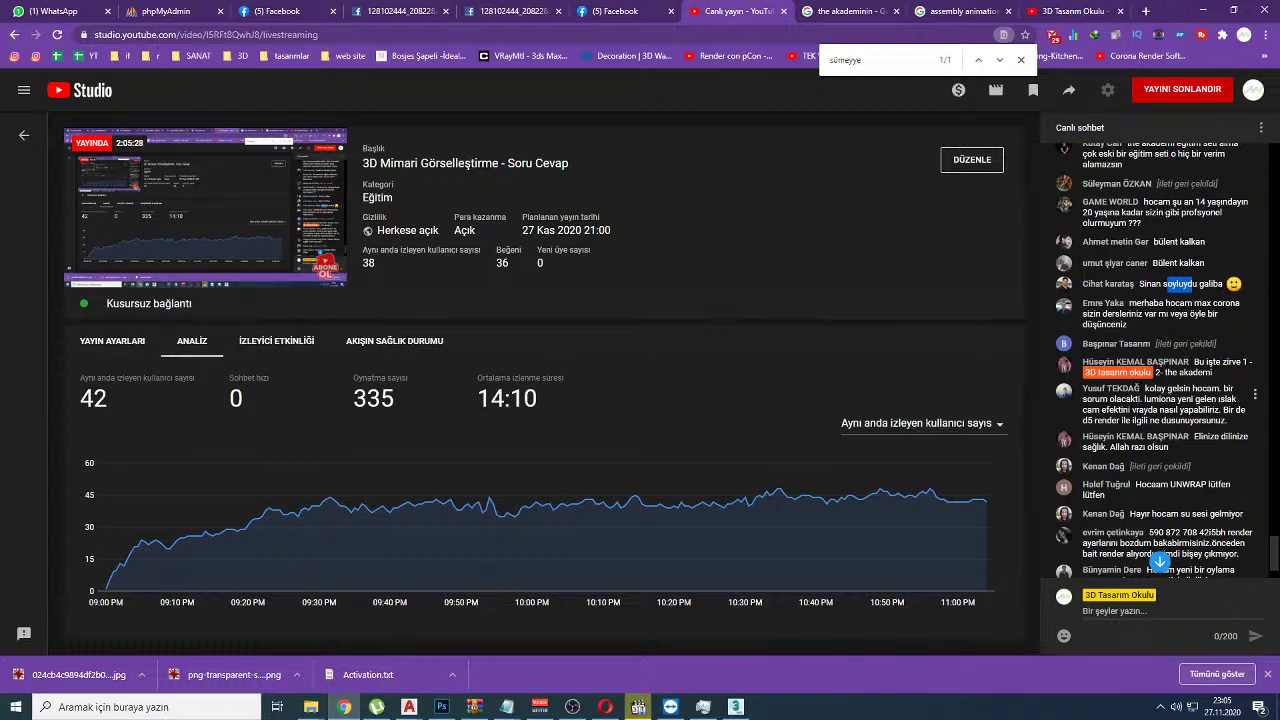
click(1040, 10)
Step: Copy the channel videos page URL and send it as a live chat message
right_click(285, 36)
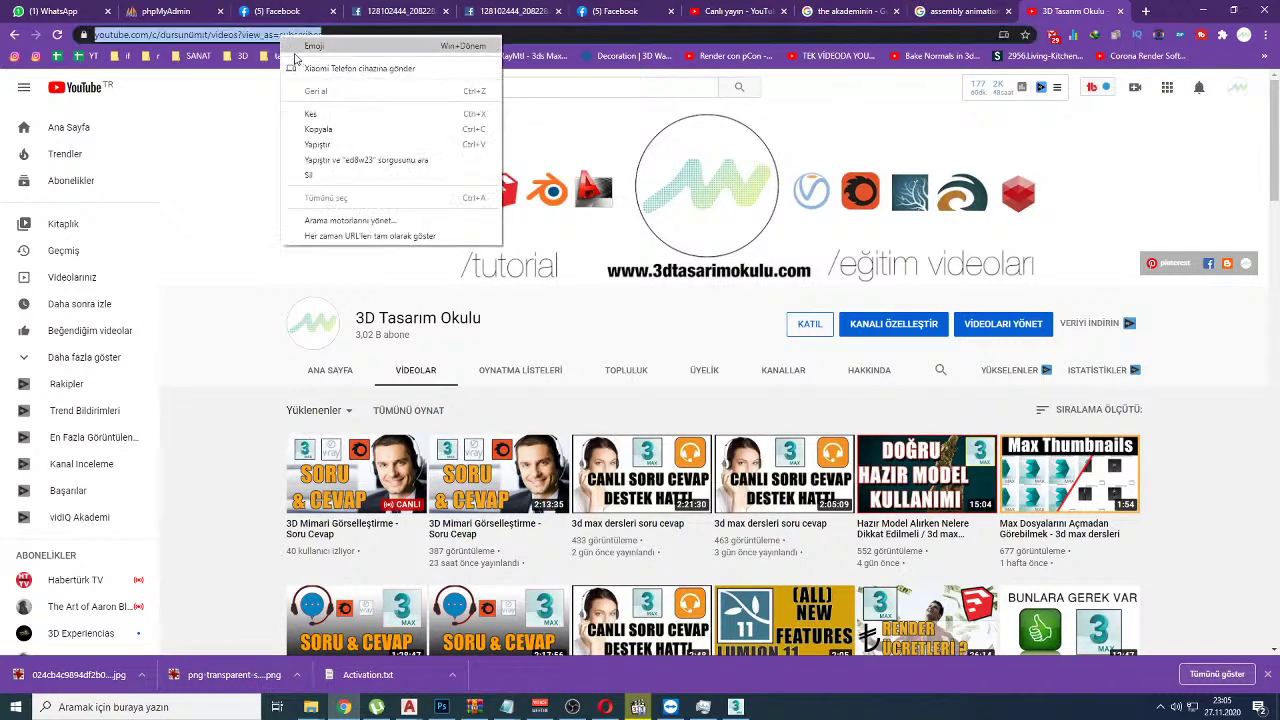
click(318, 129)
click(735, 11)
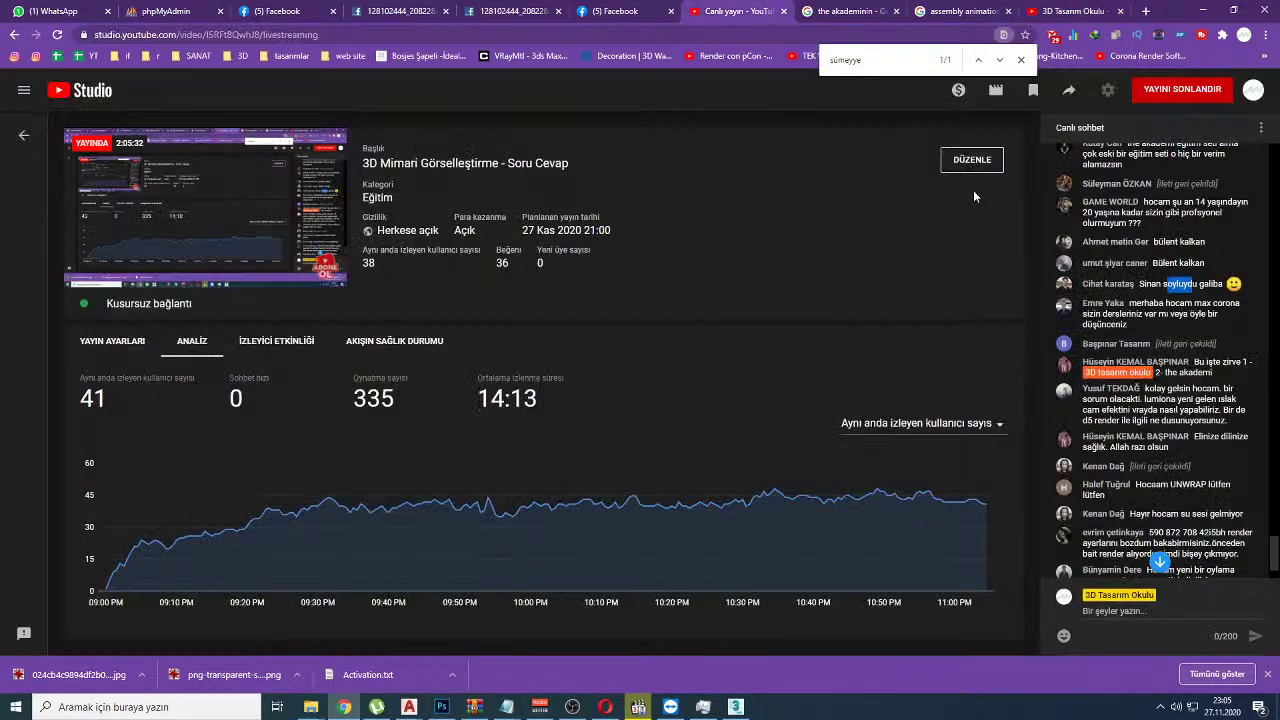
click(1115, 611)
key(ctrl+v)
key(Return)
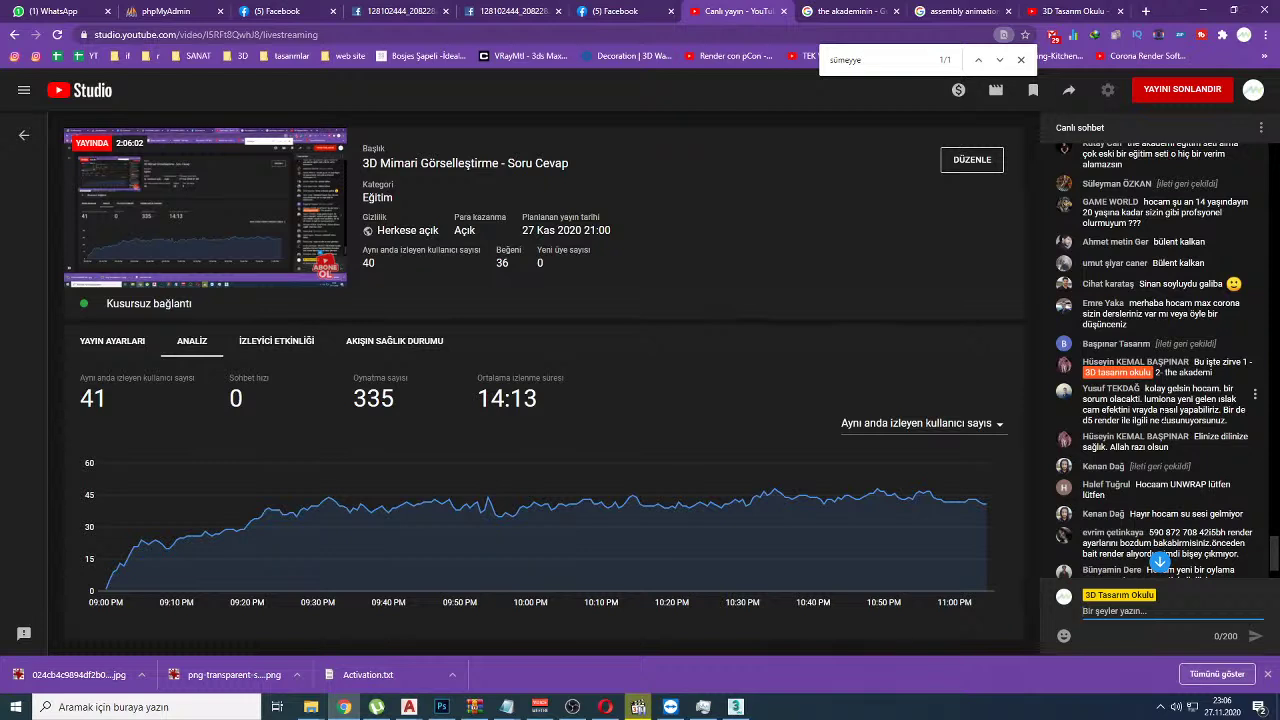
mouse_move(1162, 410)
mouse_down()
mouse_move(1228, 421)
mouse_move(1152, 398)
mouse_up()
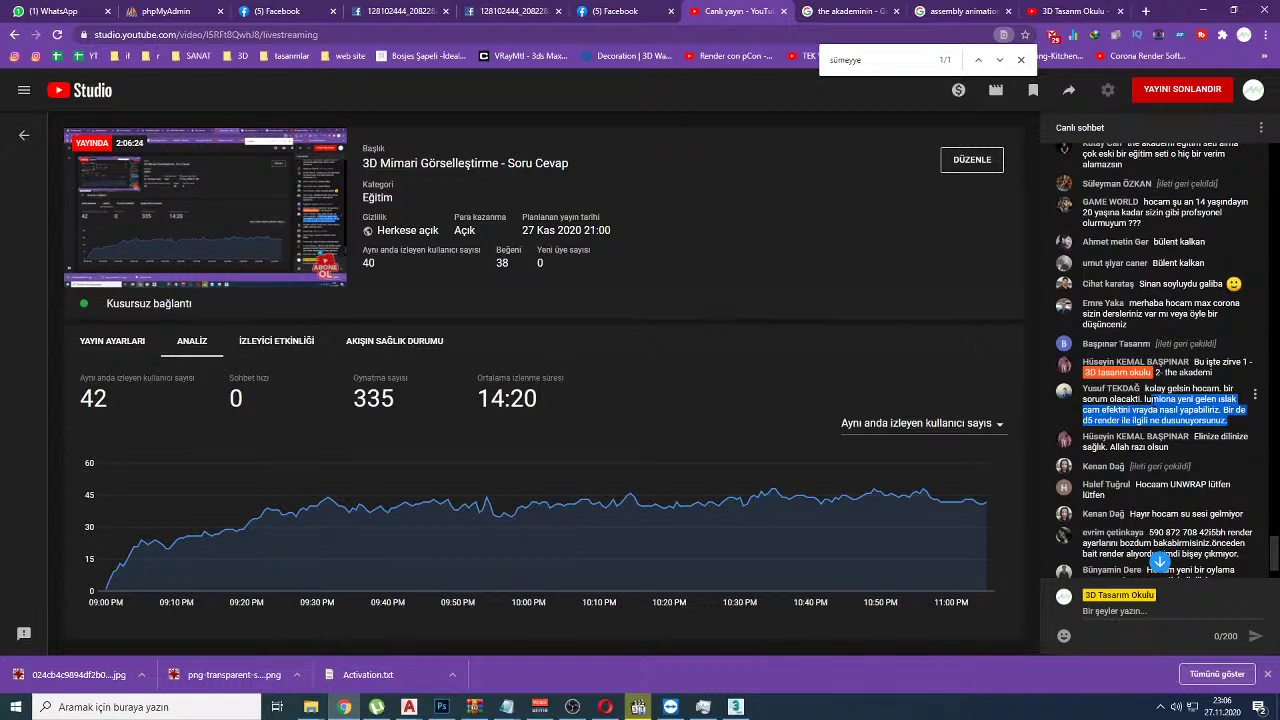
Step: Shift the Map #4 and Color Correction nodes, close the Slate Material Editor, and return to YouTube Studio
key(alt+Tab)
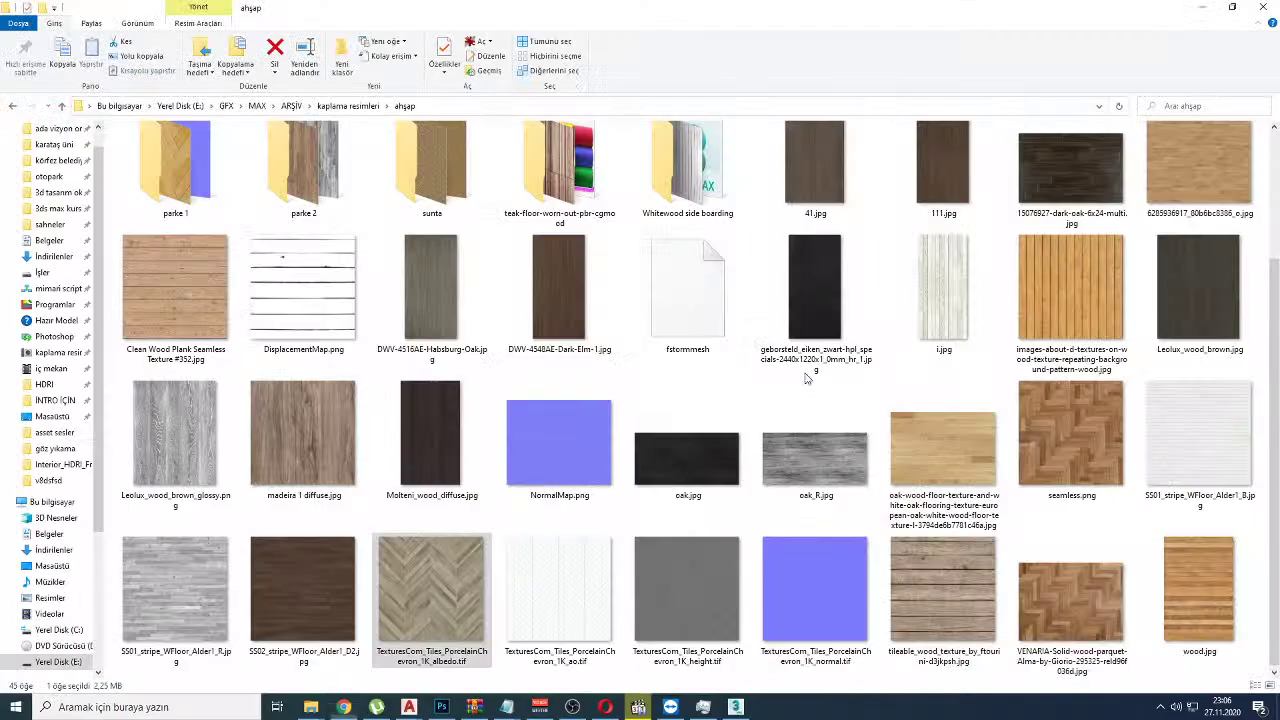
key(alt+Tab)
drag(457, 399, 482, 412)
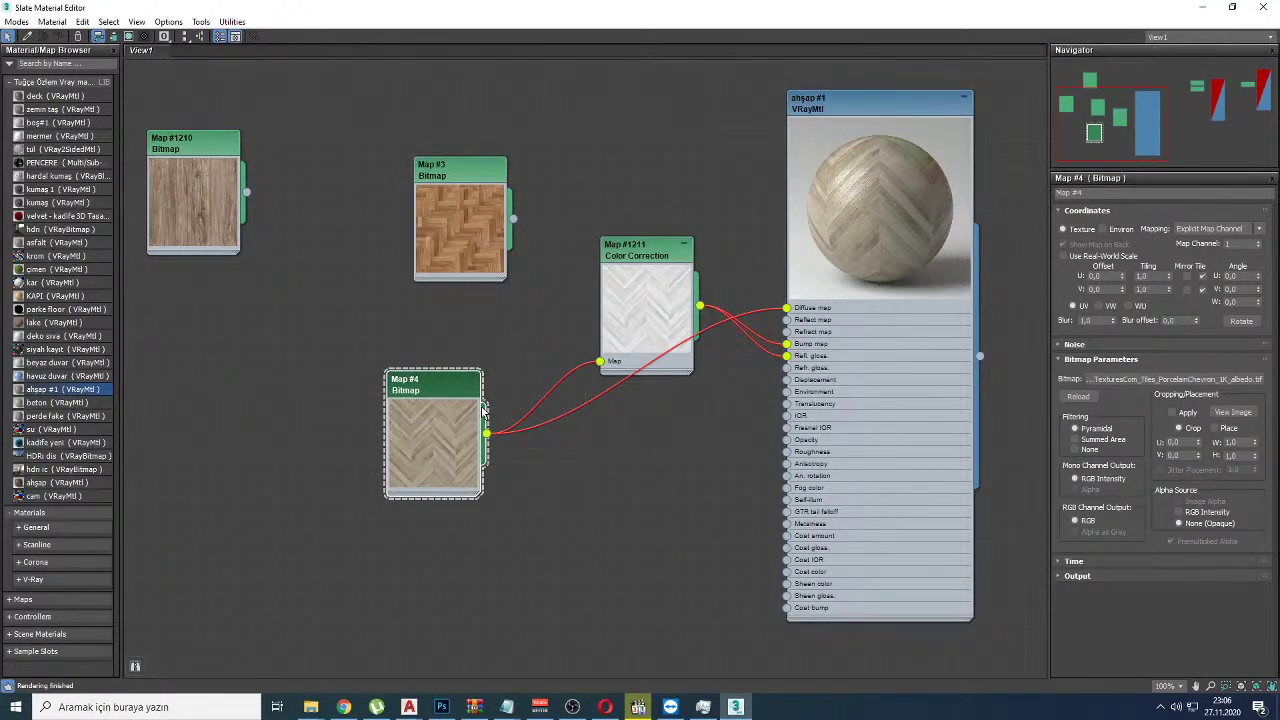
drag(1138, 7, 843, 120)
click(899, 118)
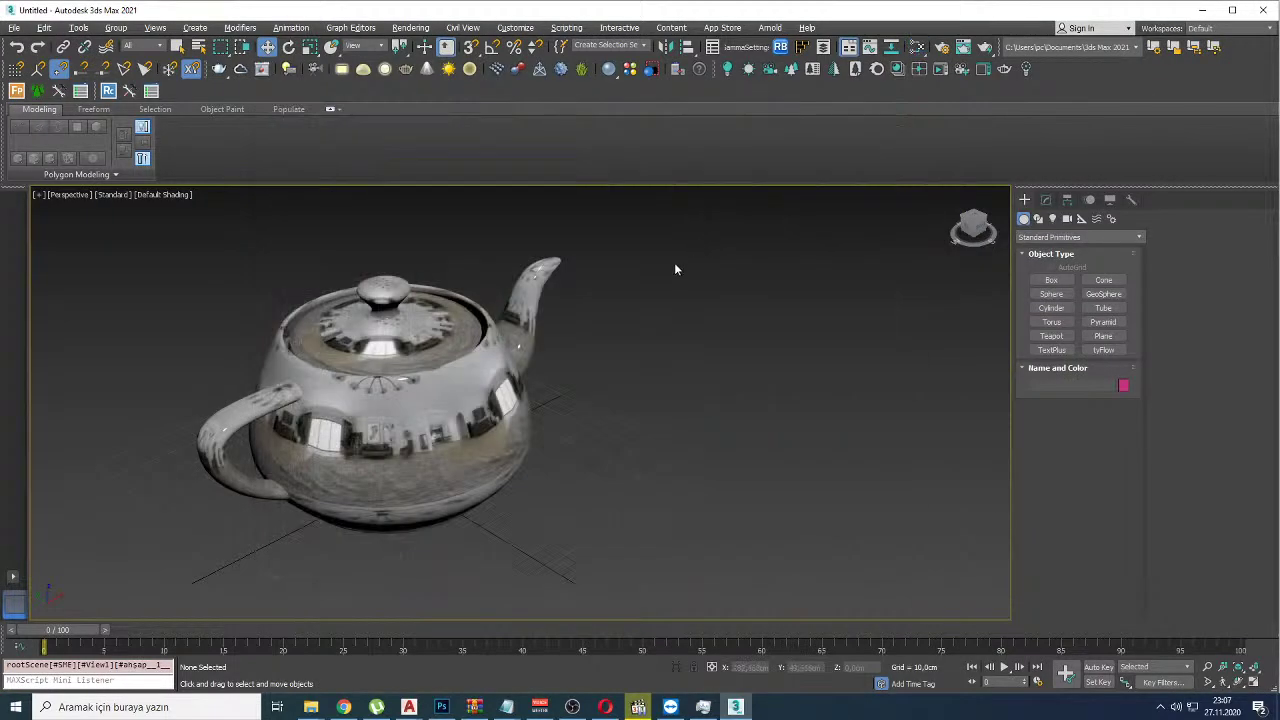
key(alt+Tab)
key(alt+Tab)
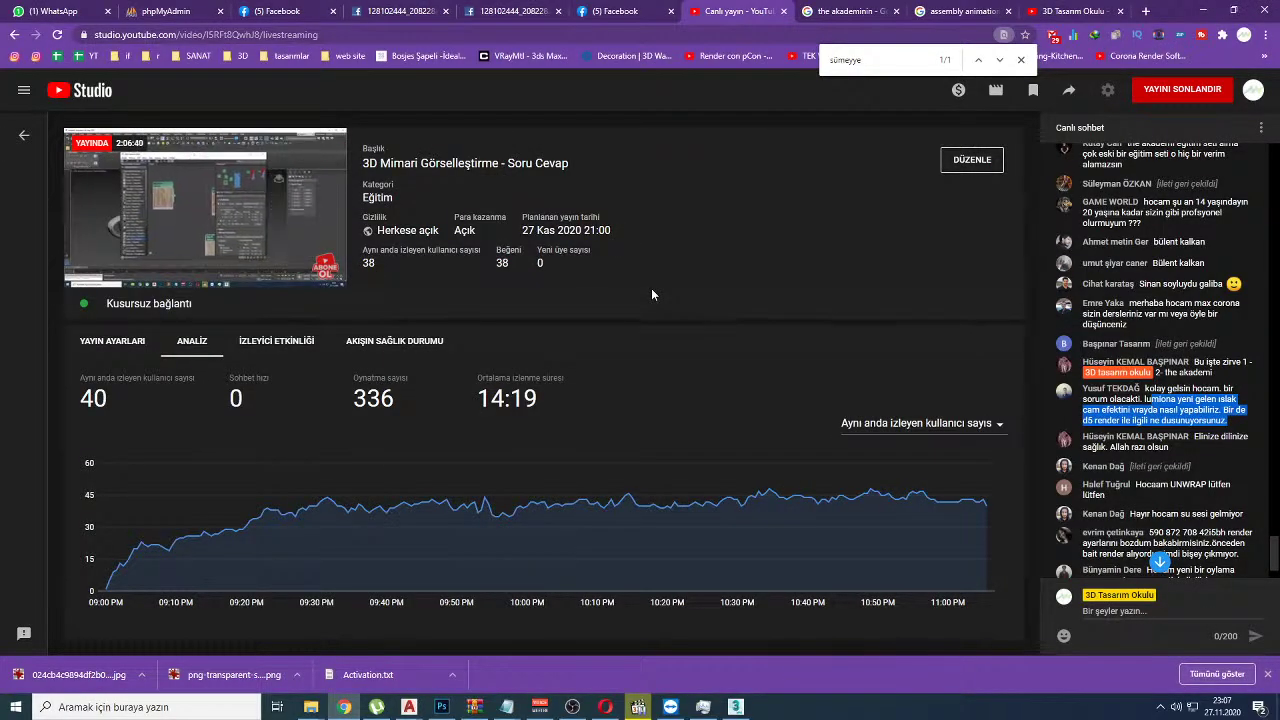
click(1058, 395)
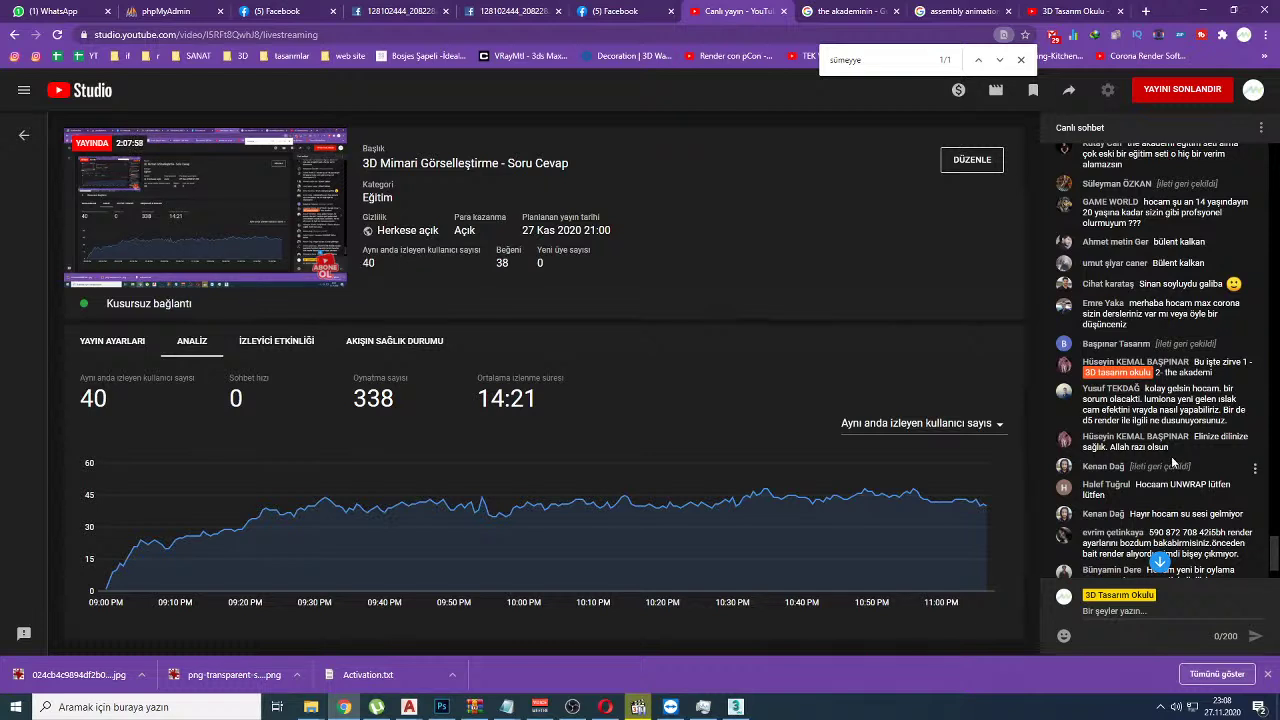
drag(1206, 436, 1223, 437)
scroll(1155, 360, up, 1)
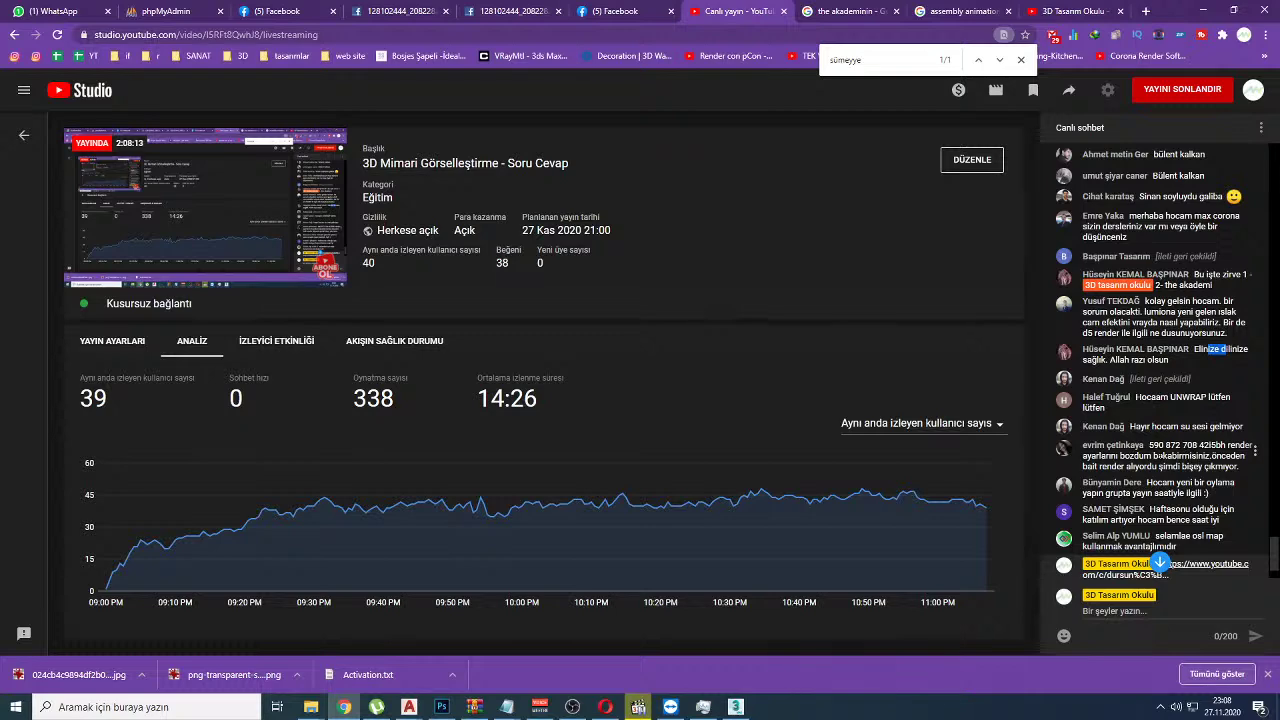
drag(1151, 446, 1181, 446)
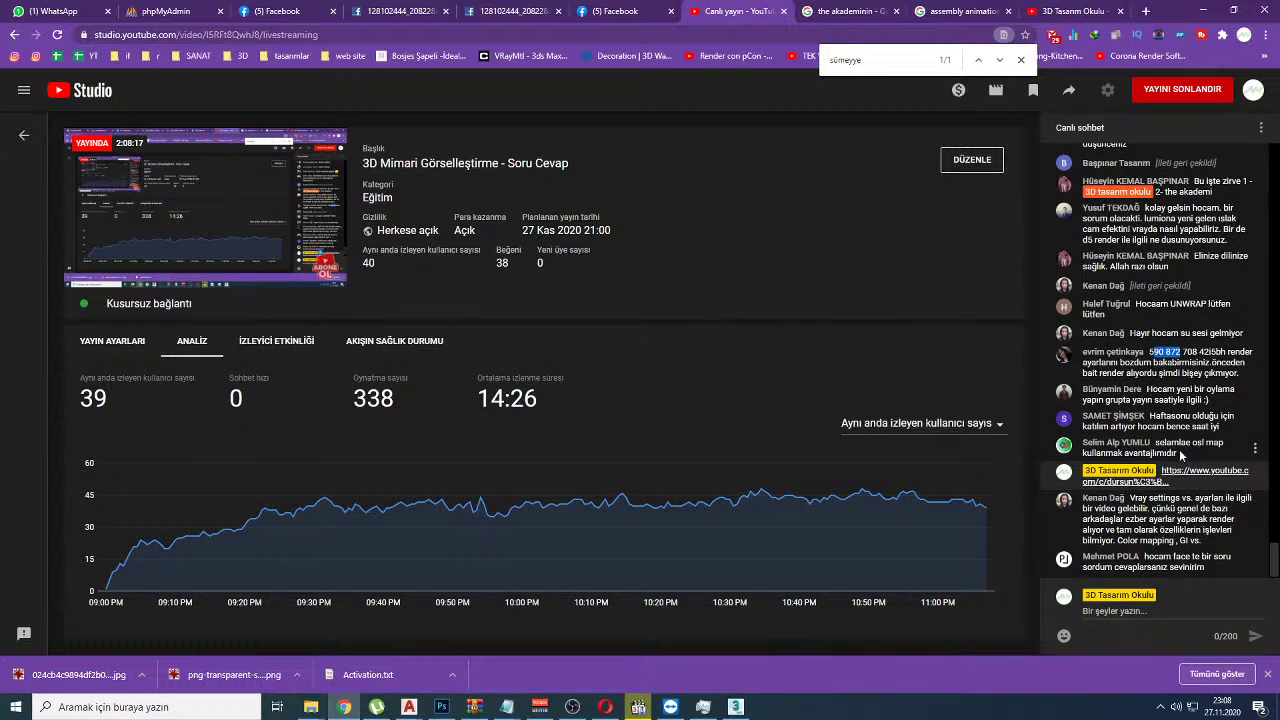
scroll(1180, 455, up, 1)
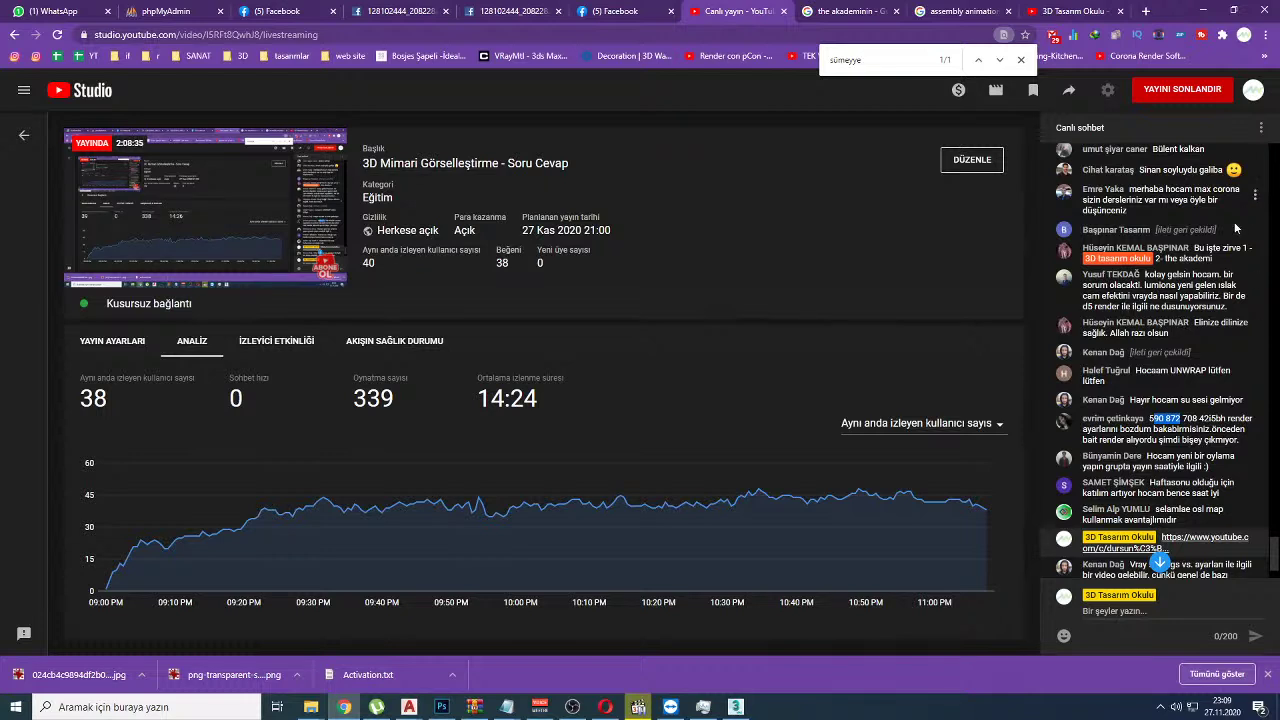
drag(1165, 258, 1212, 266)
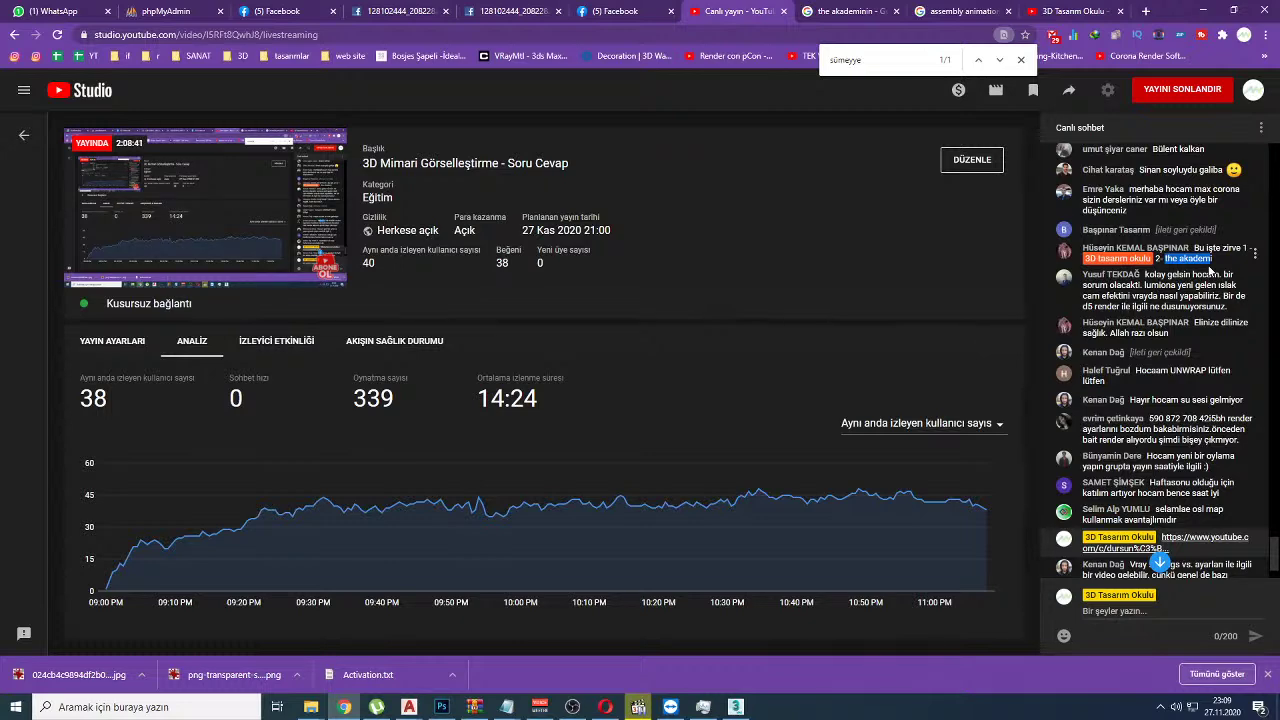
Step: From the akademinin search results, check The Akademi YouTube channel, then open the theakademi.com website
click(855, 11)
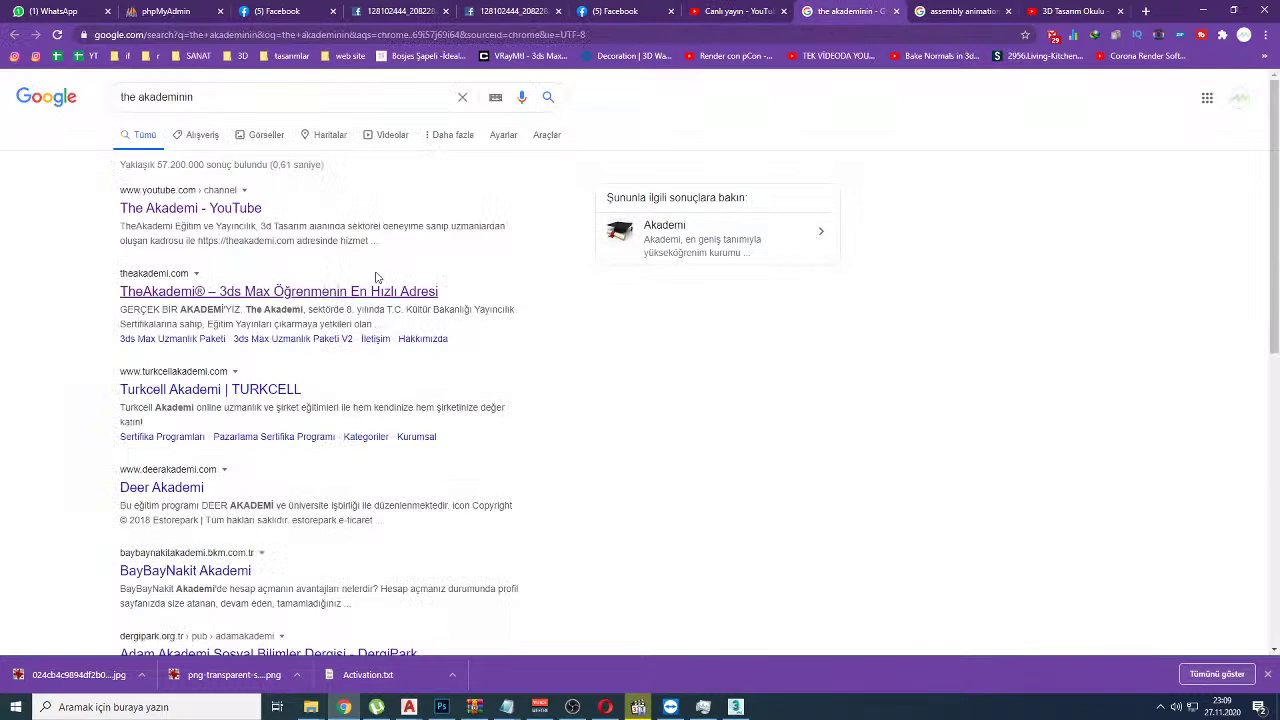
click(230, 210)
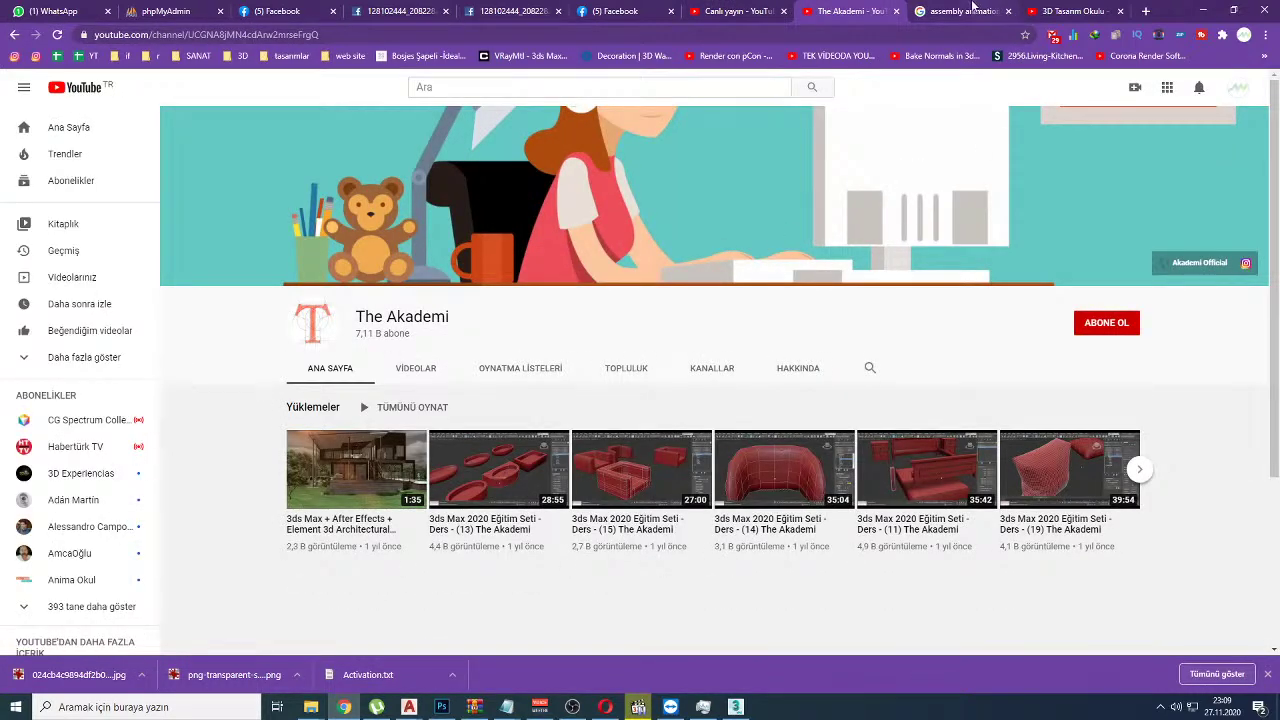
click(960, 11)
click(862, 9)
key(alt+Left)
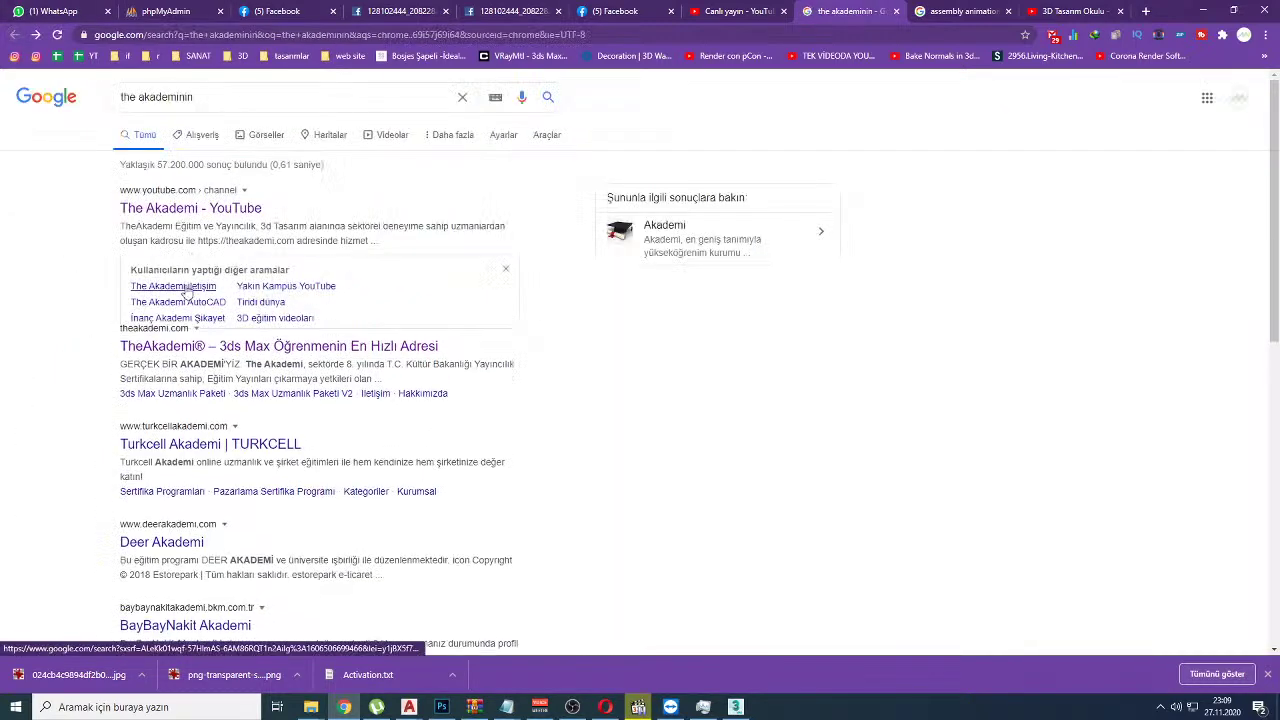
click(743, 252)
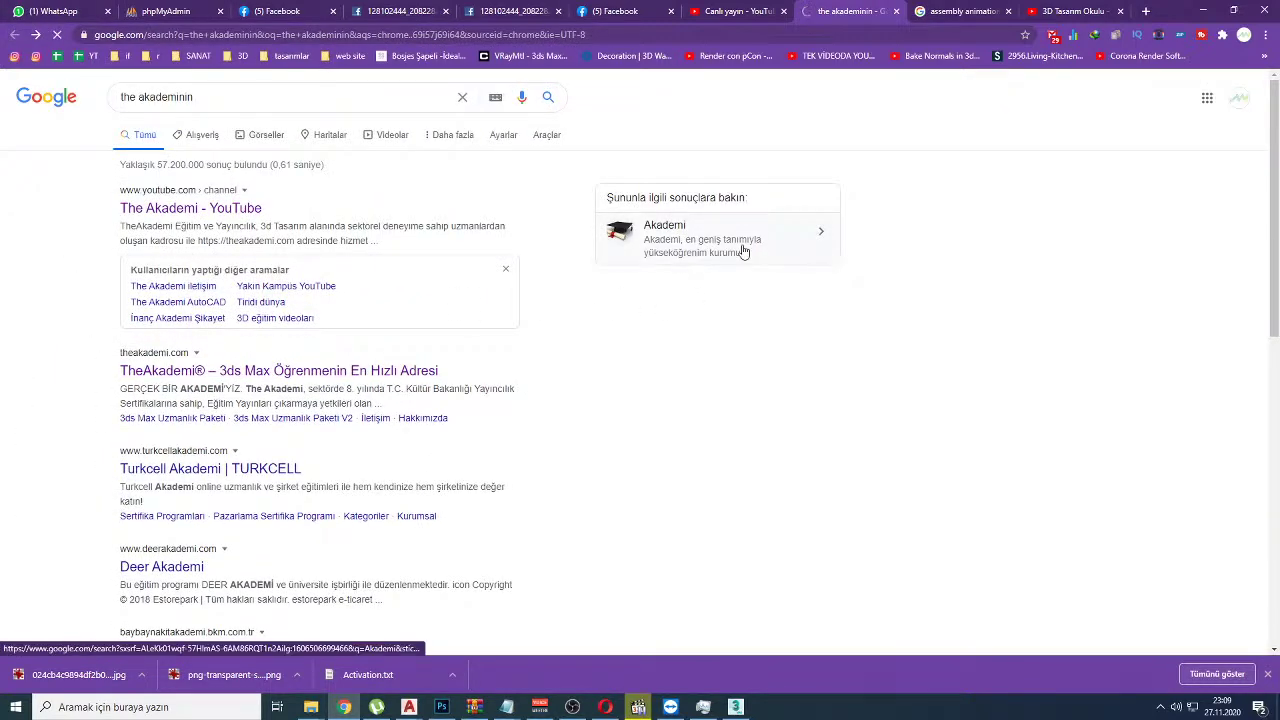
click(720, 11)
click(858, 10)
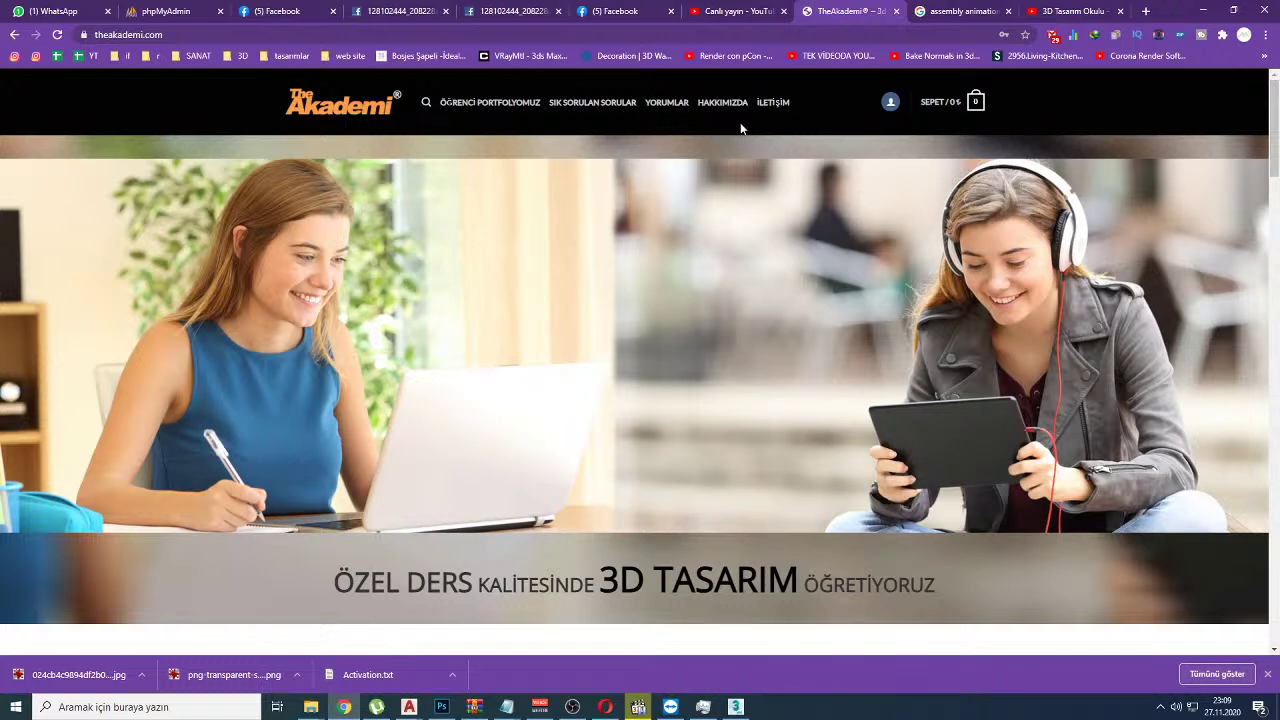
Step: Open the İletişim contact page on the TheAkademi website
click(747, 8)
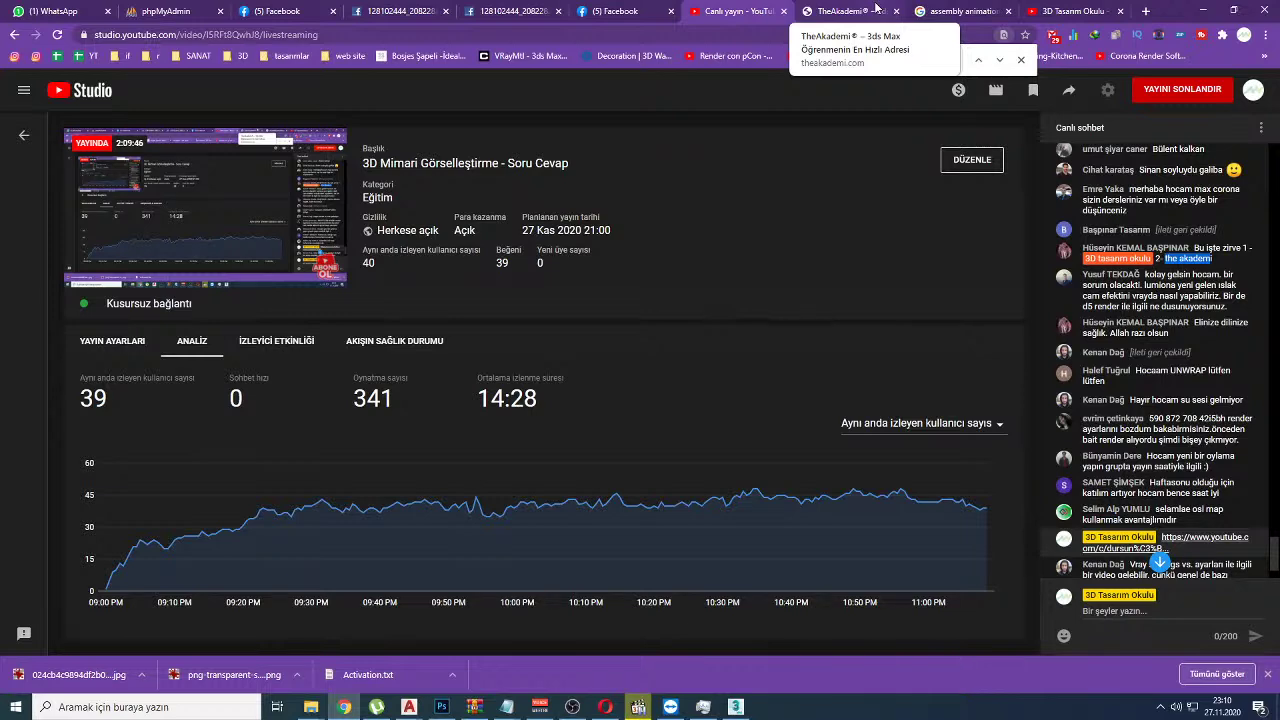
click(875, 8)
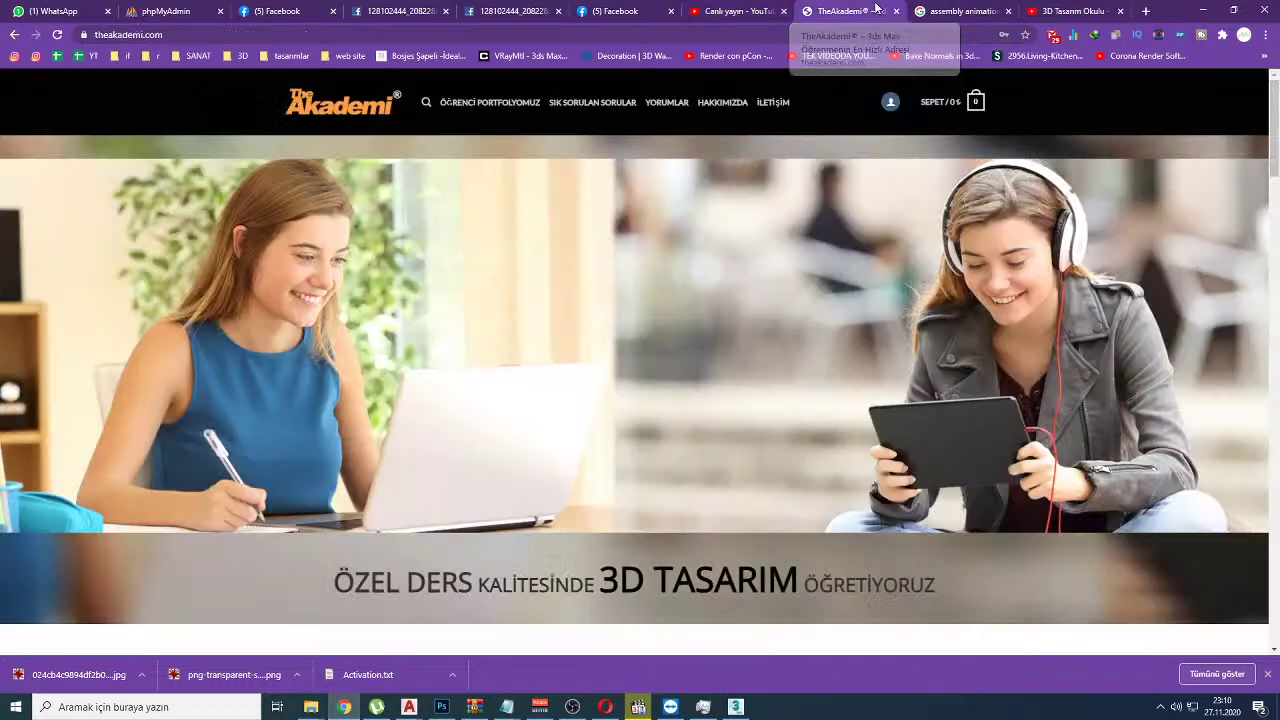
click(784, 104)
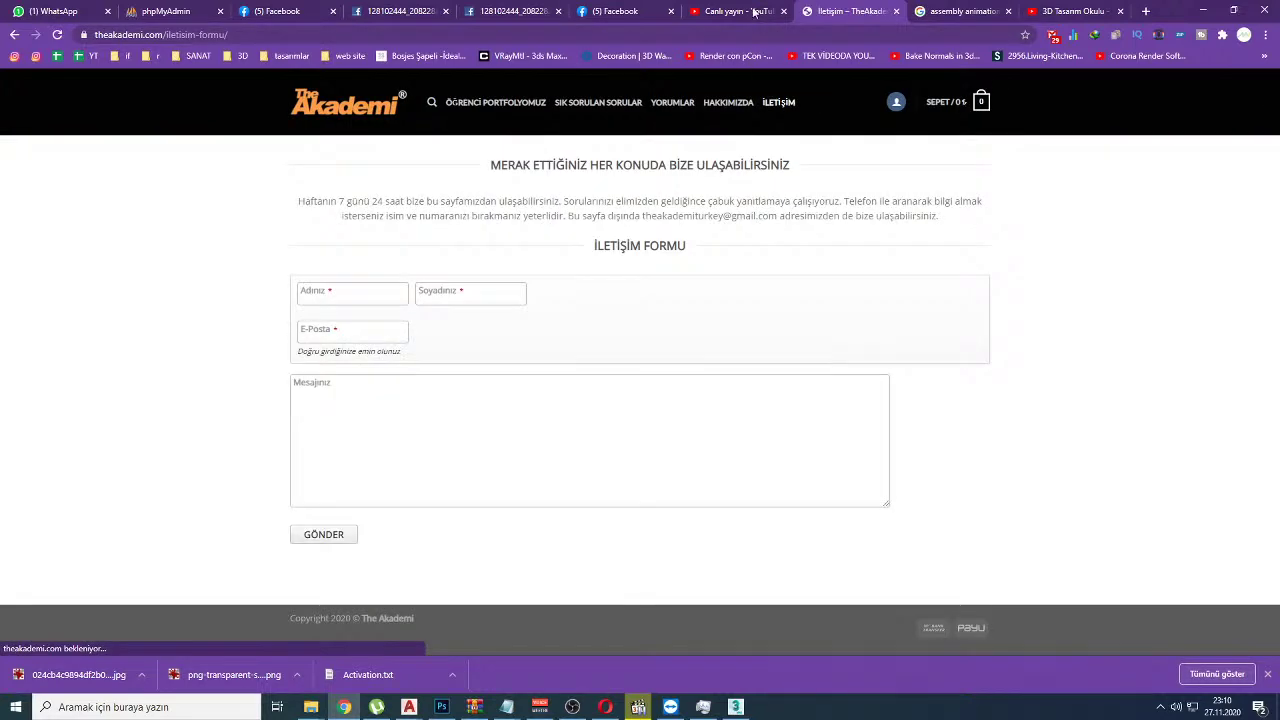
click(760, 10)
click(806, 8)
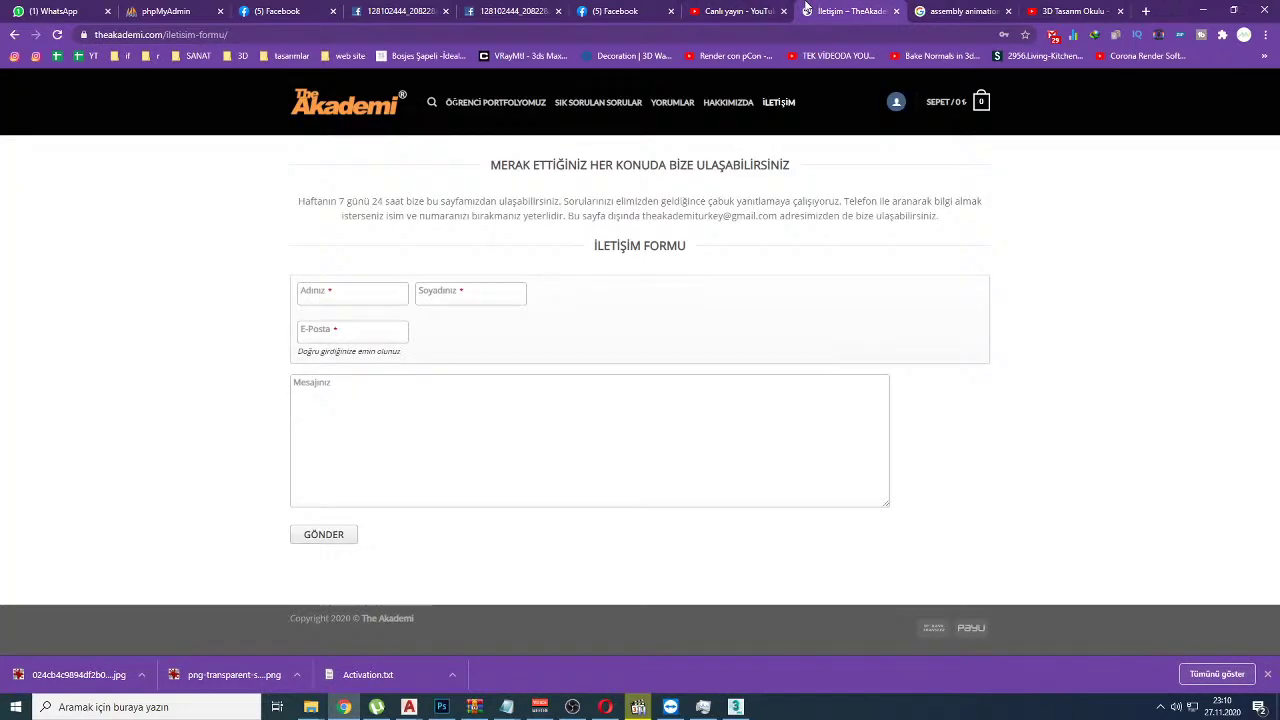
Step: Step through the contact form's name, e-mail and Mesajınız fields and highlight the contact instructions
click(334, 295)
key(Tab)
click(331, 338)
click(343, 398)
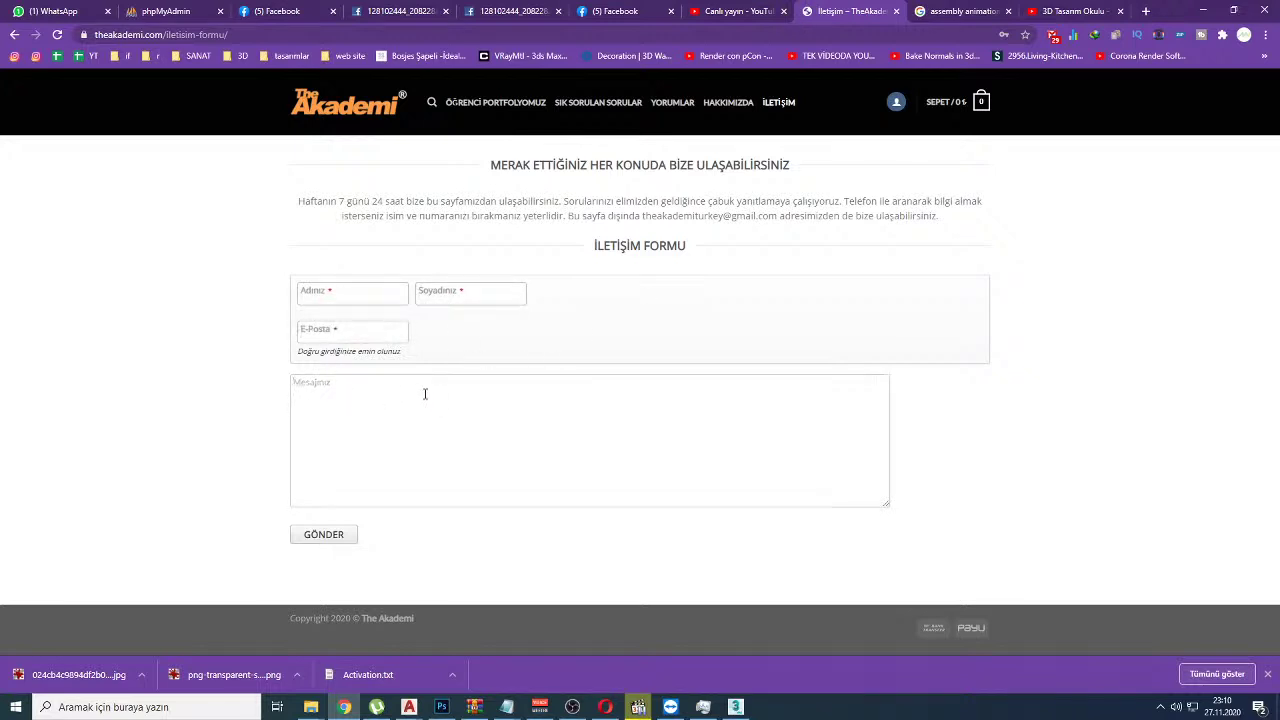
click(777, 102)
click(383, 400)
drag(454, 216, 575, 216)
drag(828, 201, 889, 201)
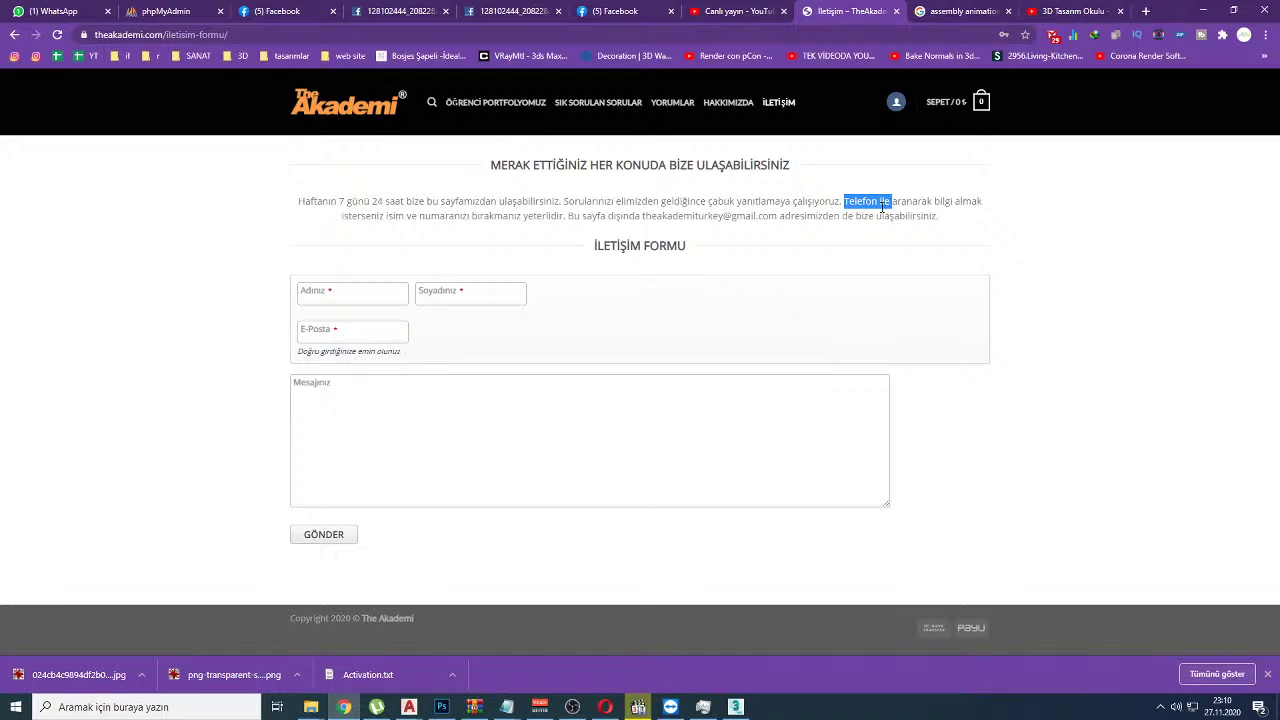
click(330, 424)
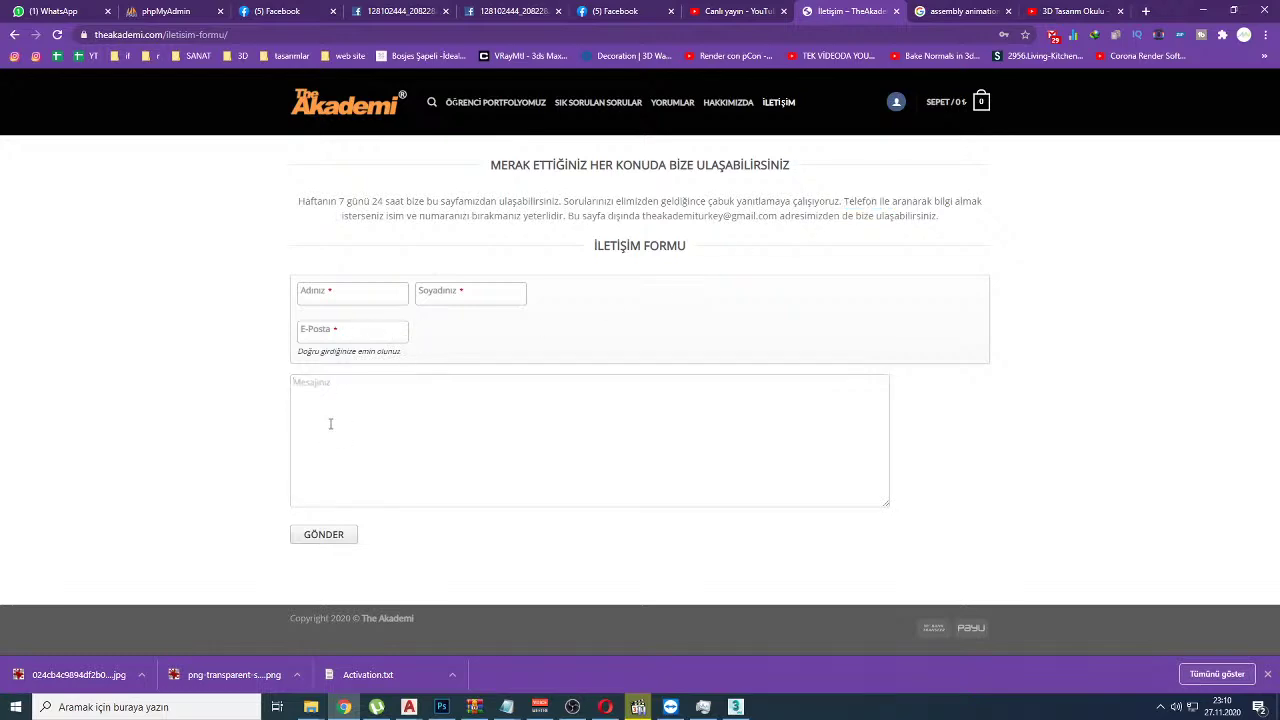
Step: Alternate between the contact form and the YouTube Studio livestream dashboard, ending on the dashboard
click(764, 9)
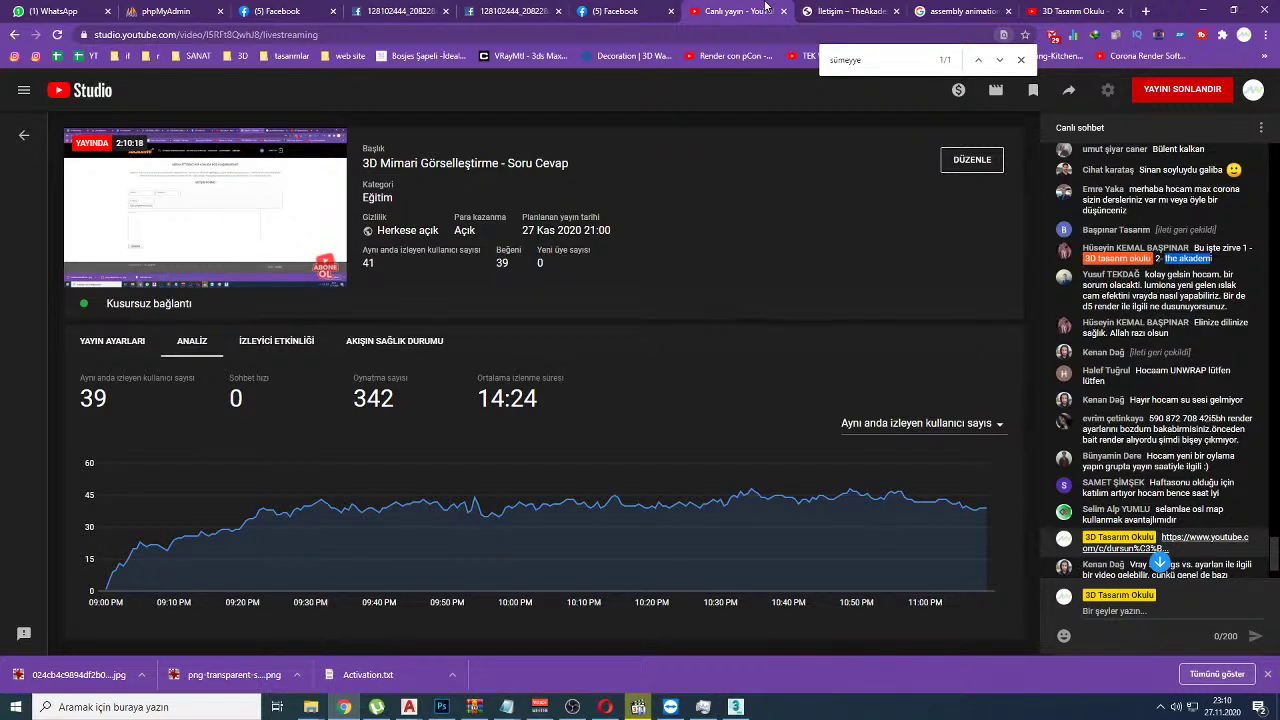
click(850, 11)
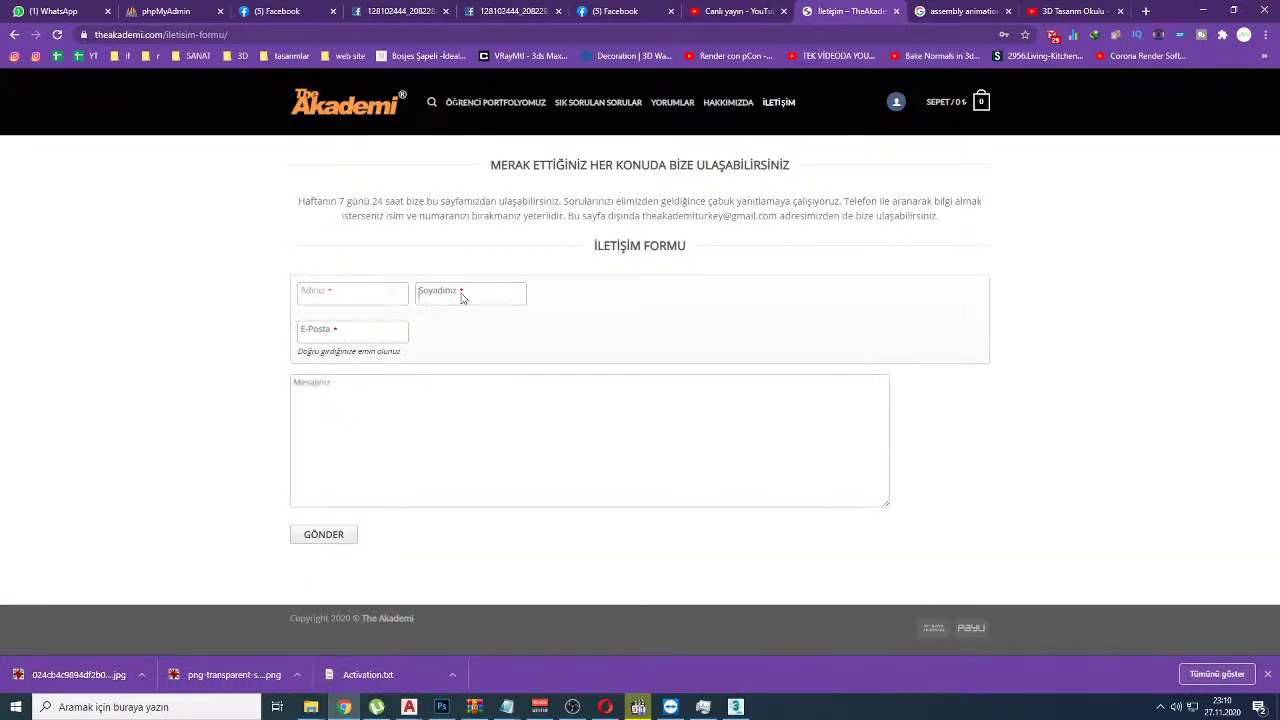
click(758, 11)
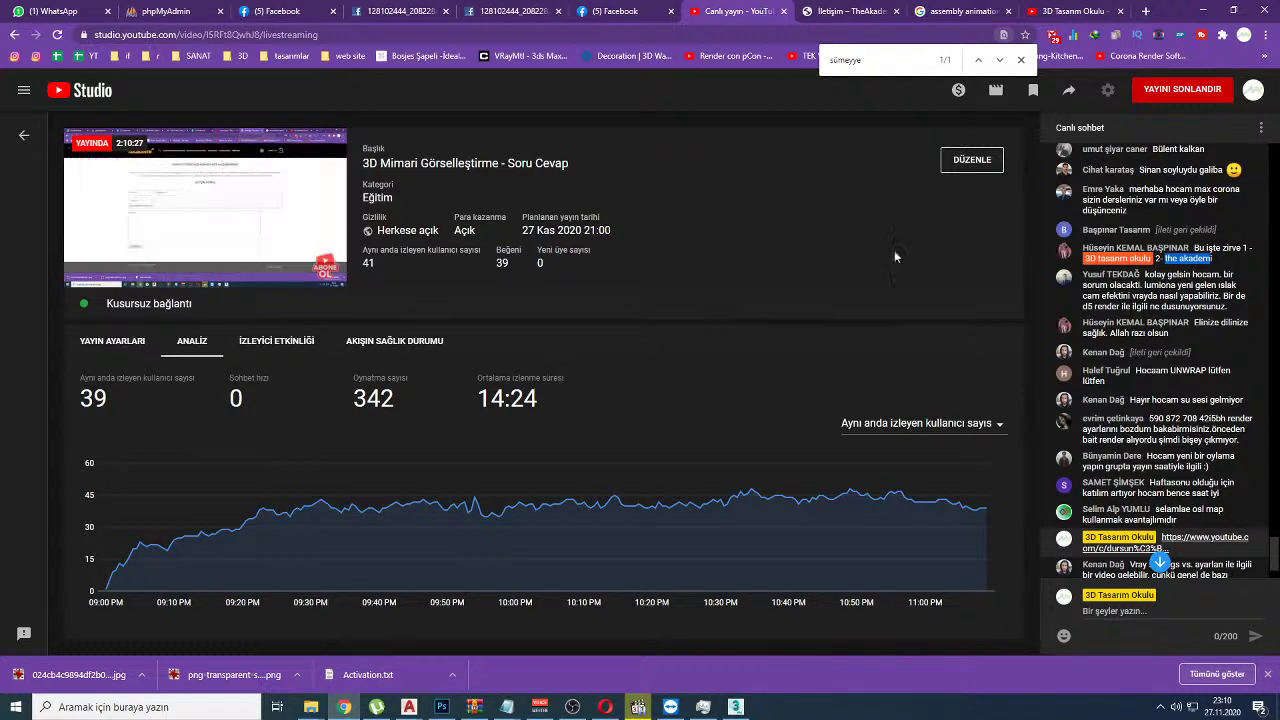
click(853, 9)
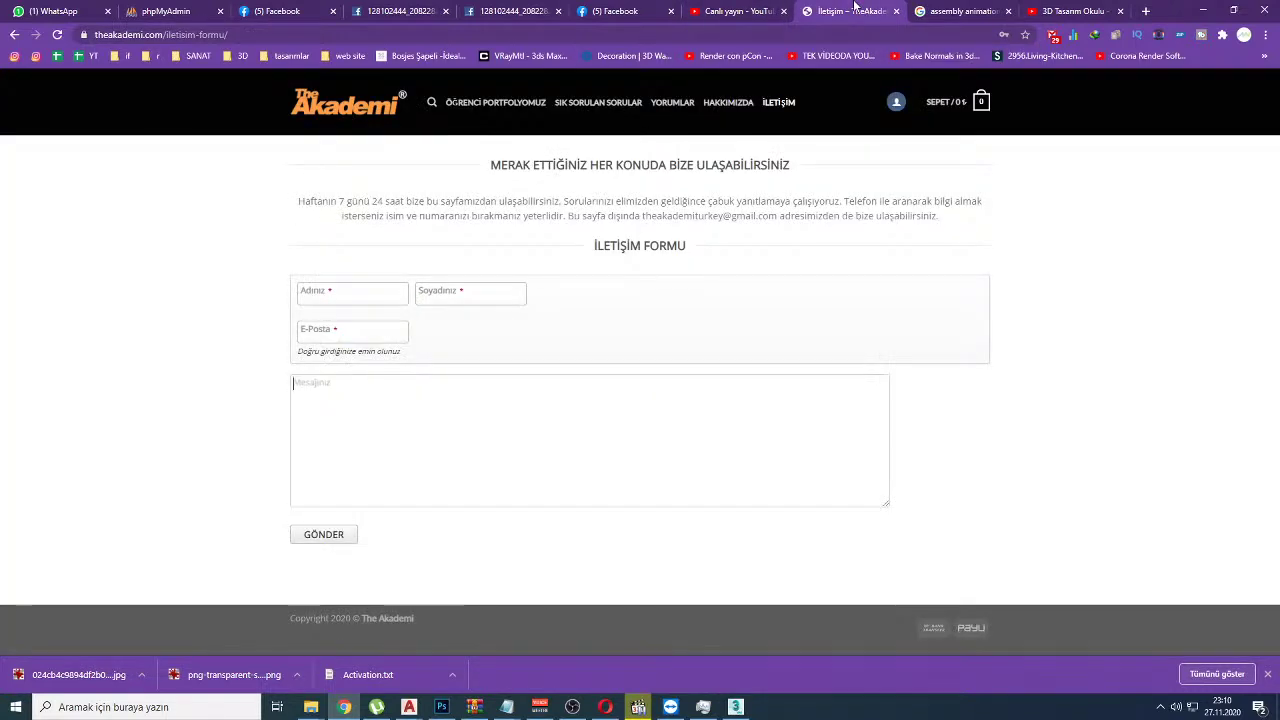
click(746, 8)
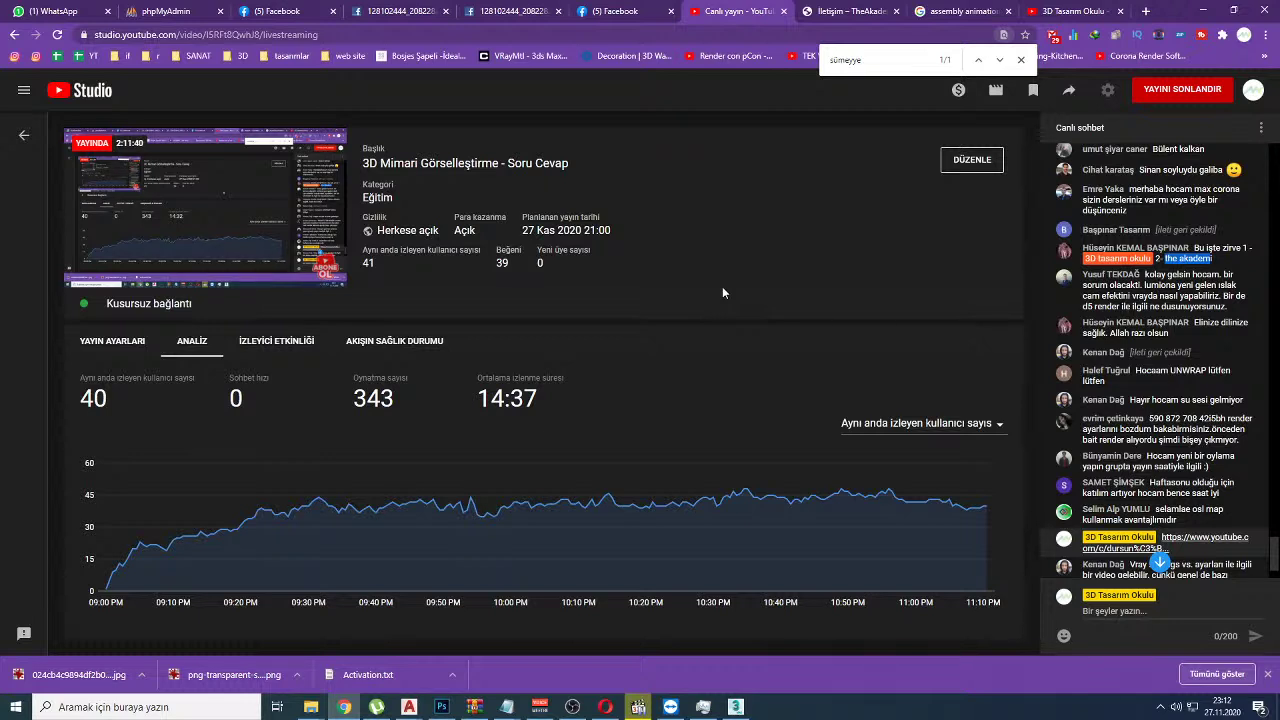
click(1200, 258)
double_click(1195, 258)
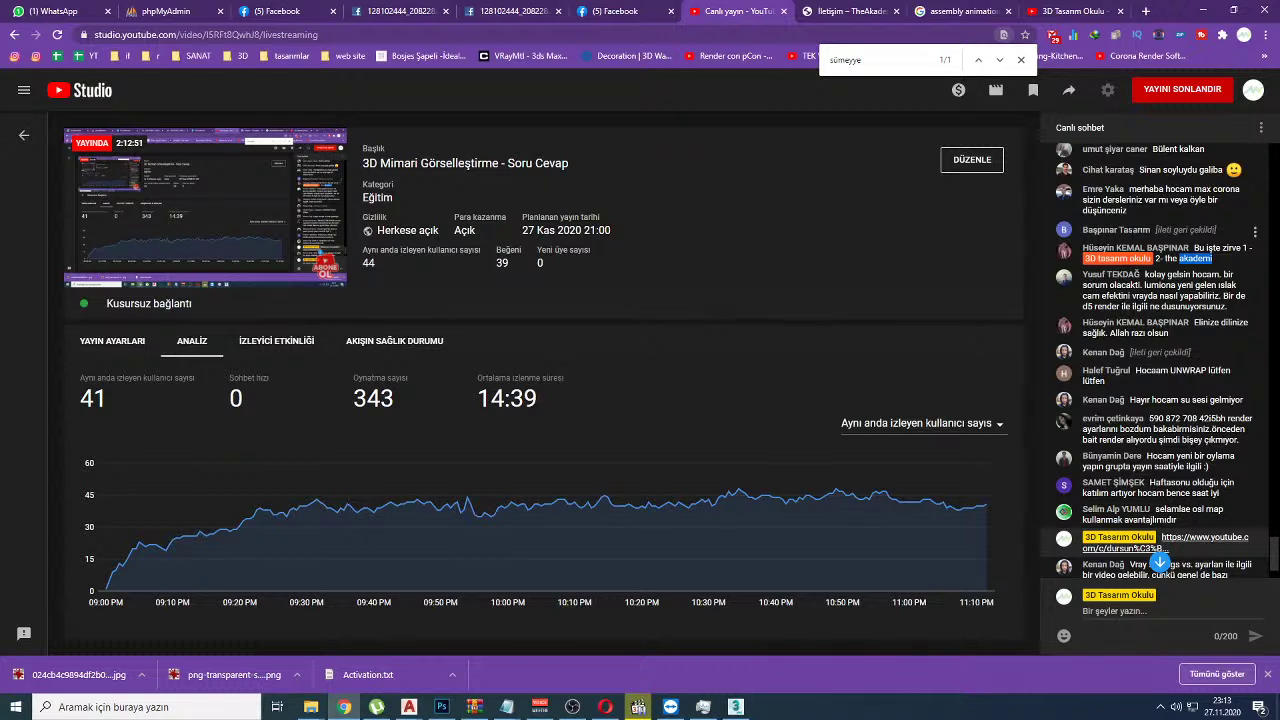
Step: Paste the viewer's ID from chat into TeamViewer's Karşıdaki kişi ID field and click Bağlantı
drag(1150, 418, 1198, 418)
right_click(1198, 418)
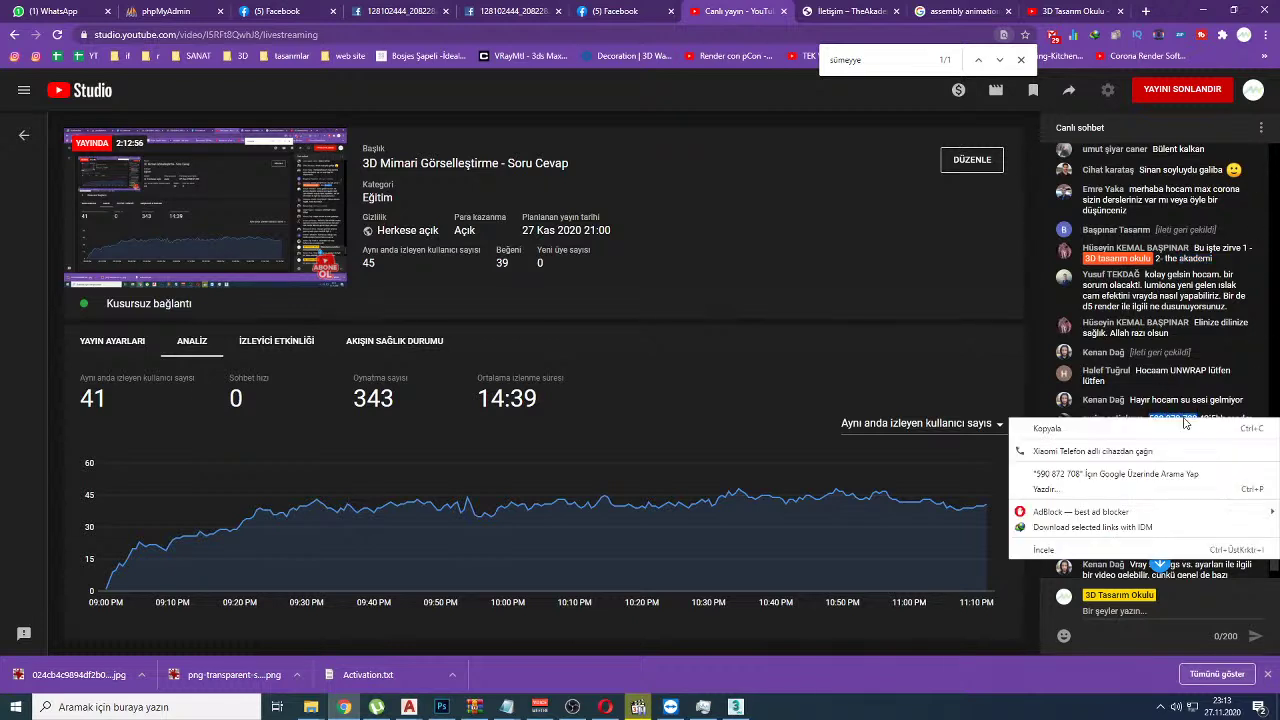
click(1184, 424)
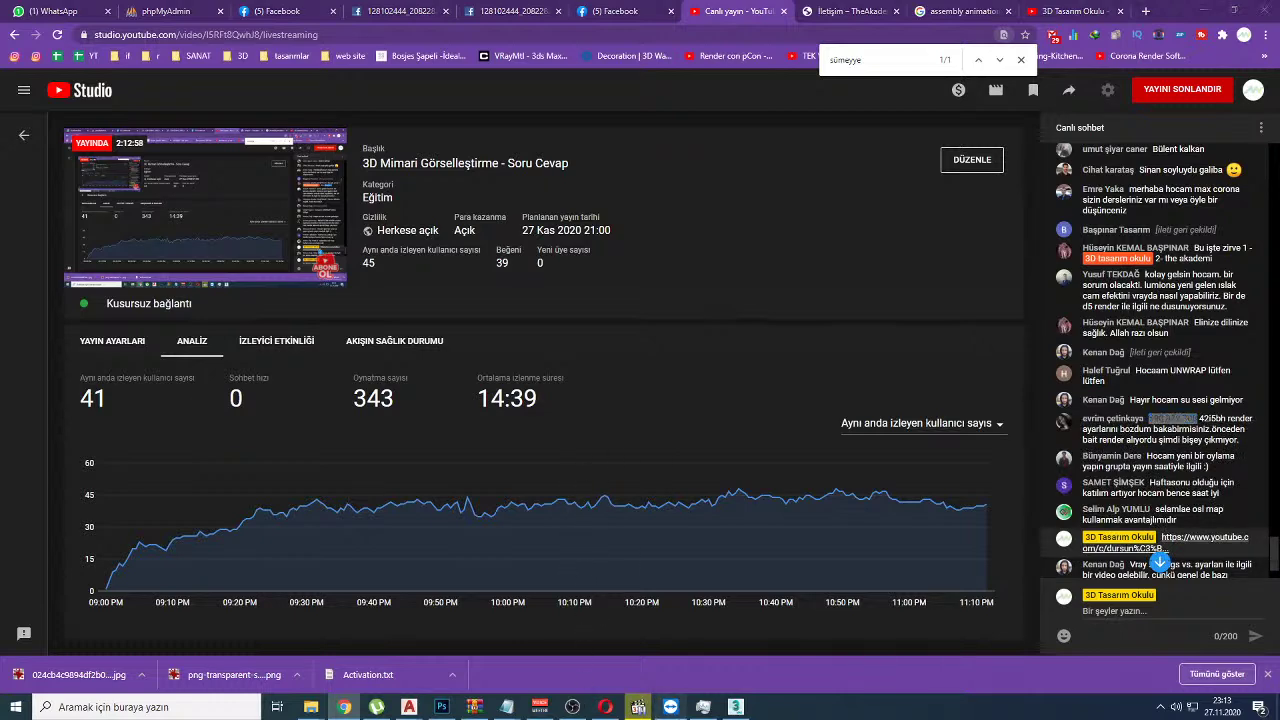
click(670, 707)
click(856, 319)
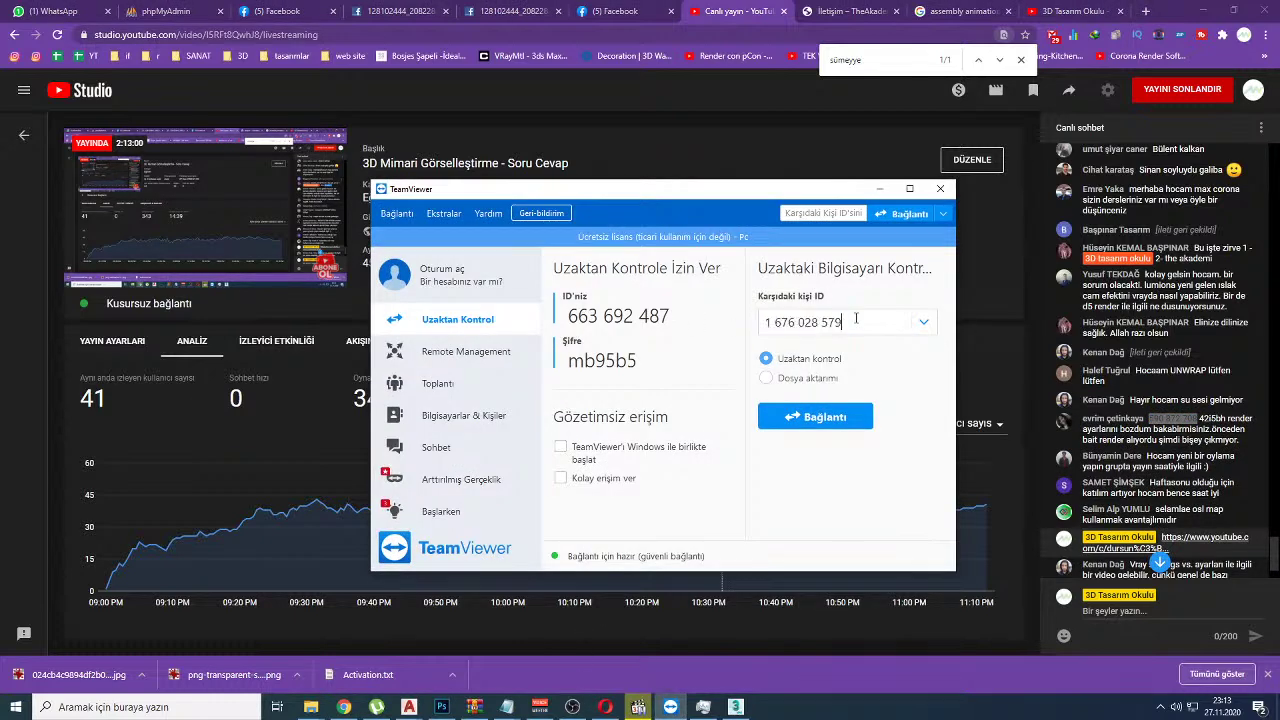
key(ctrl+a)
key(ctrl+v)
click(822, 425)
Step: Paste the session password from chat into the prompt and log in with Oturum aç
double_click(1212, 418)
key(ctrl+c)
click(712, 300)
key(ctrl+v)
click(693, 328)
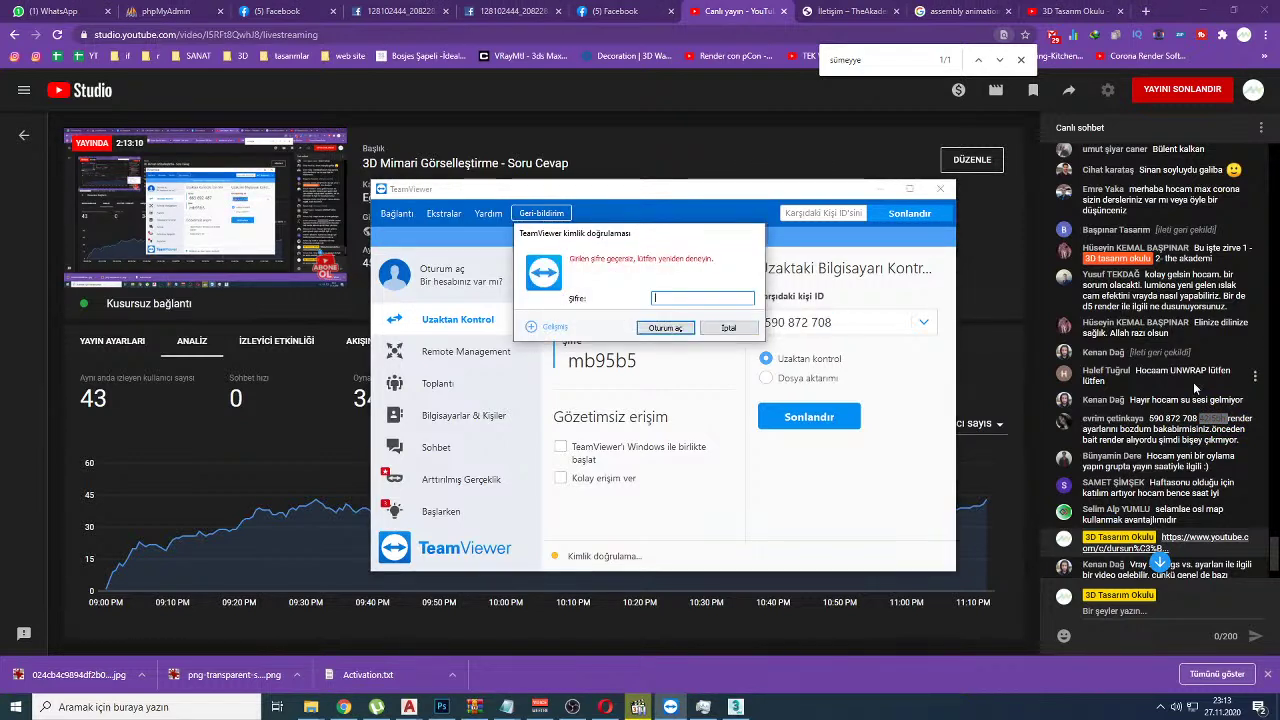
click(1215, 418)
double_click(1218, 418)
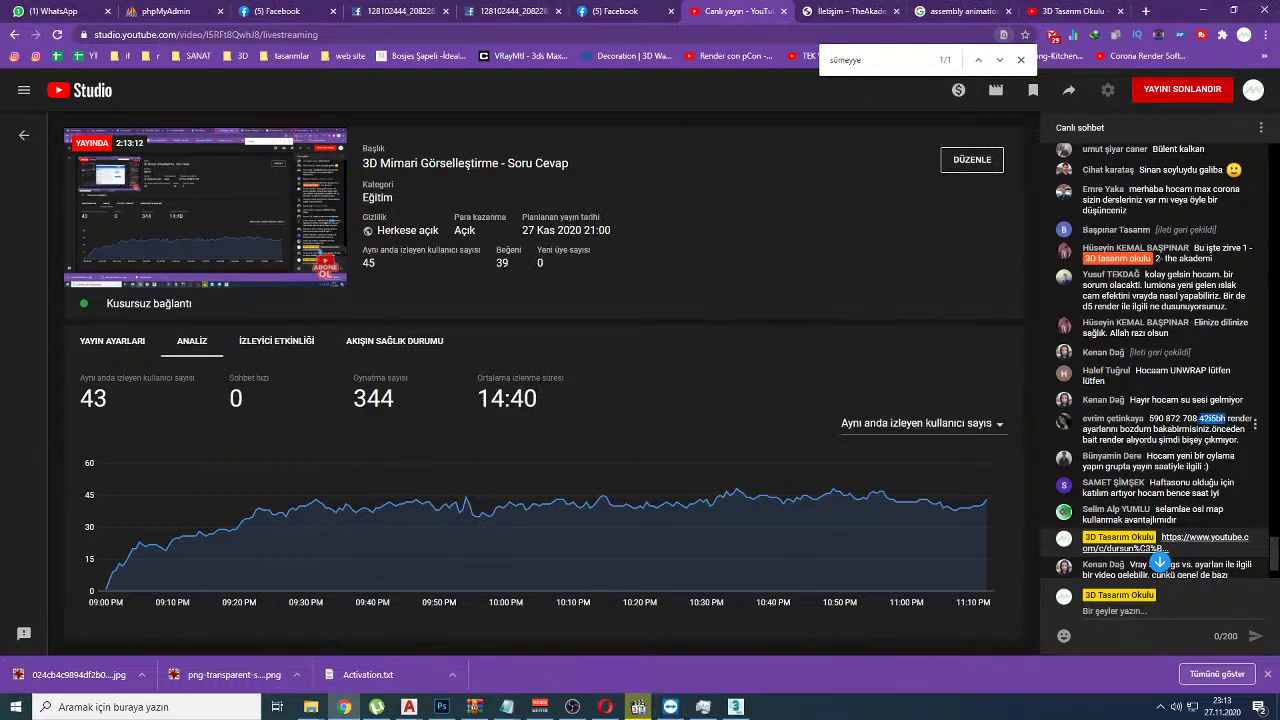
key(ctrl+c)
key(alt+Tab)
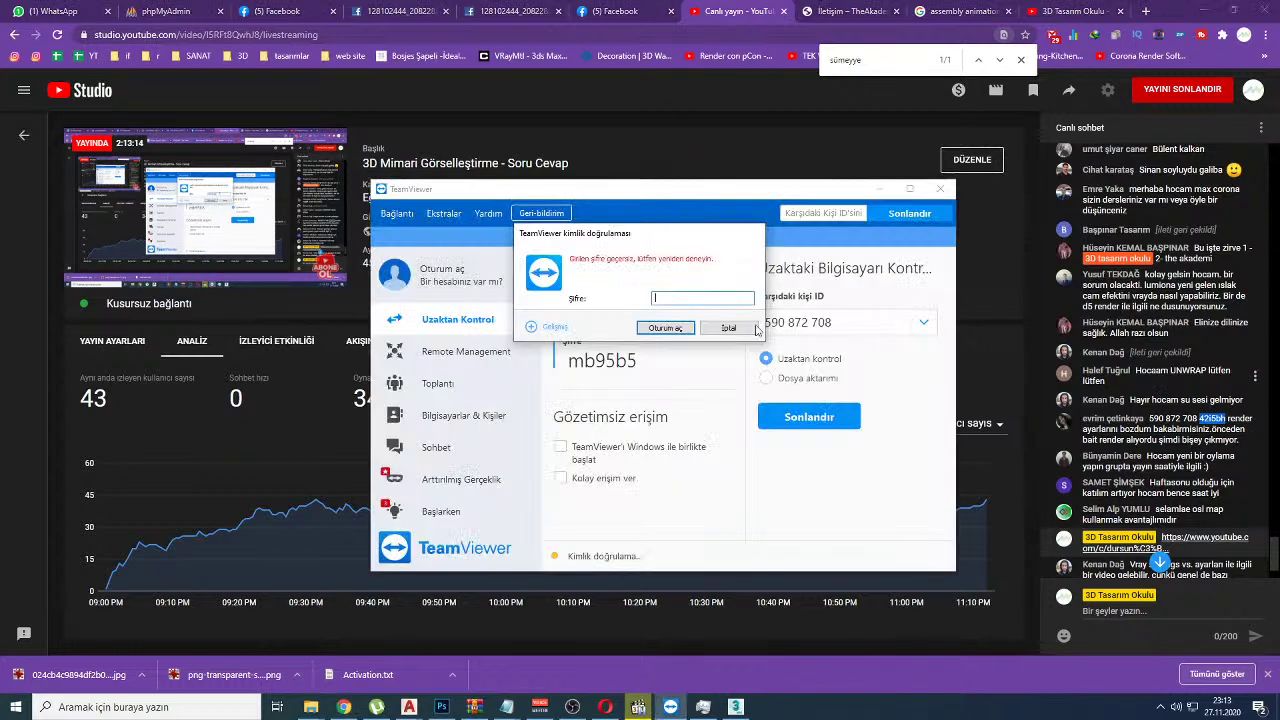
key(ctrl+v)
click(680, 328)
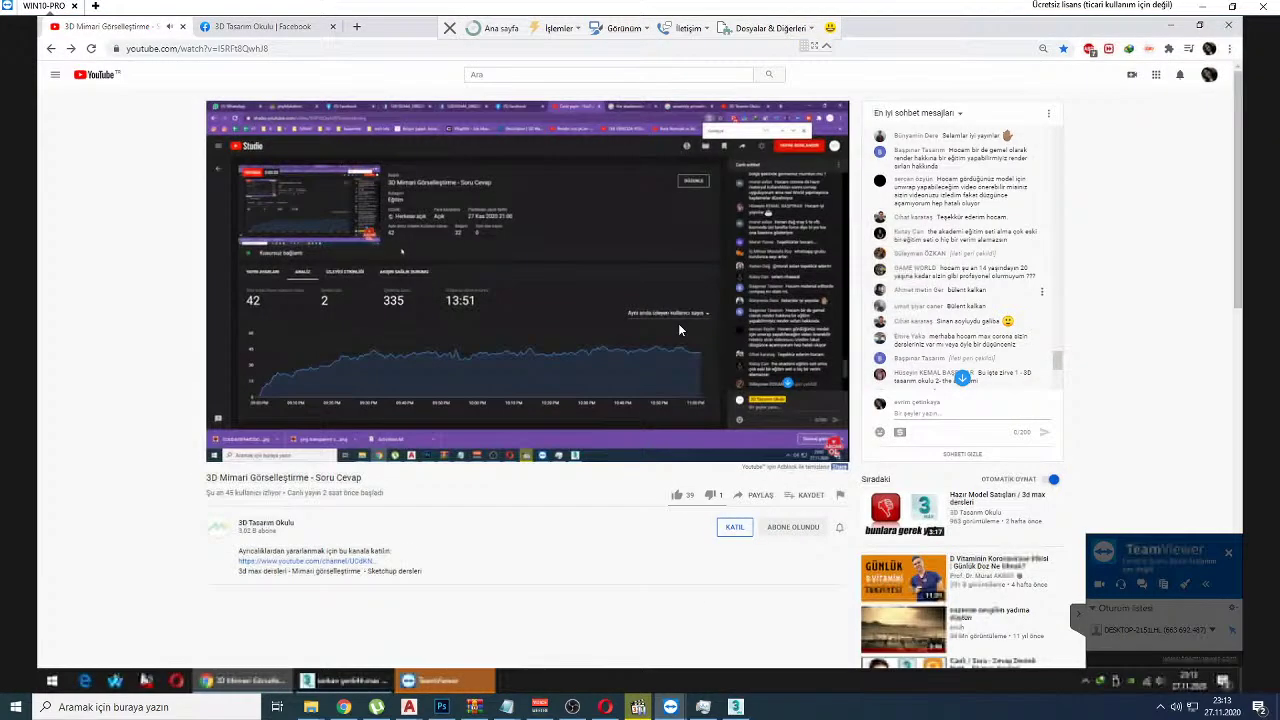
click(375, 683)
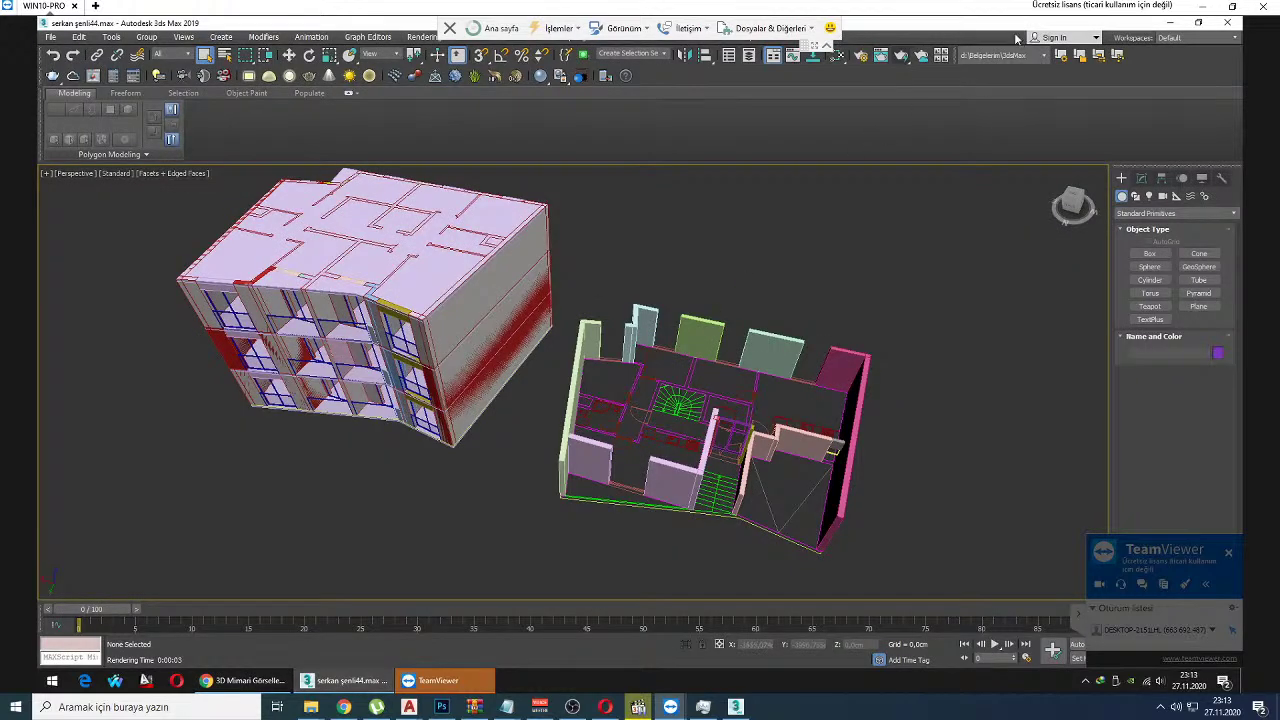
click(858, 55)
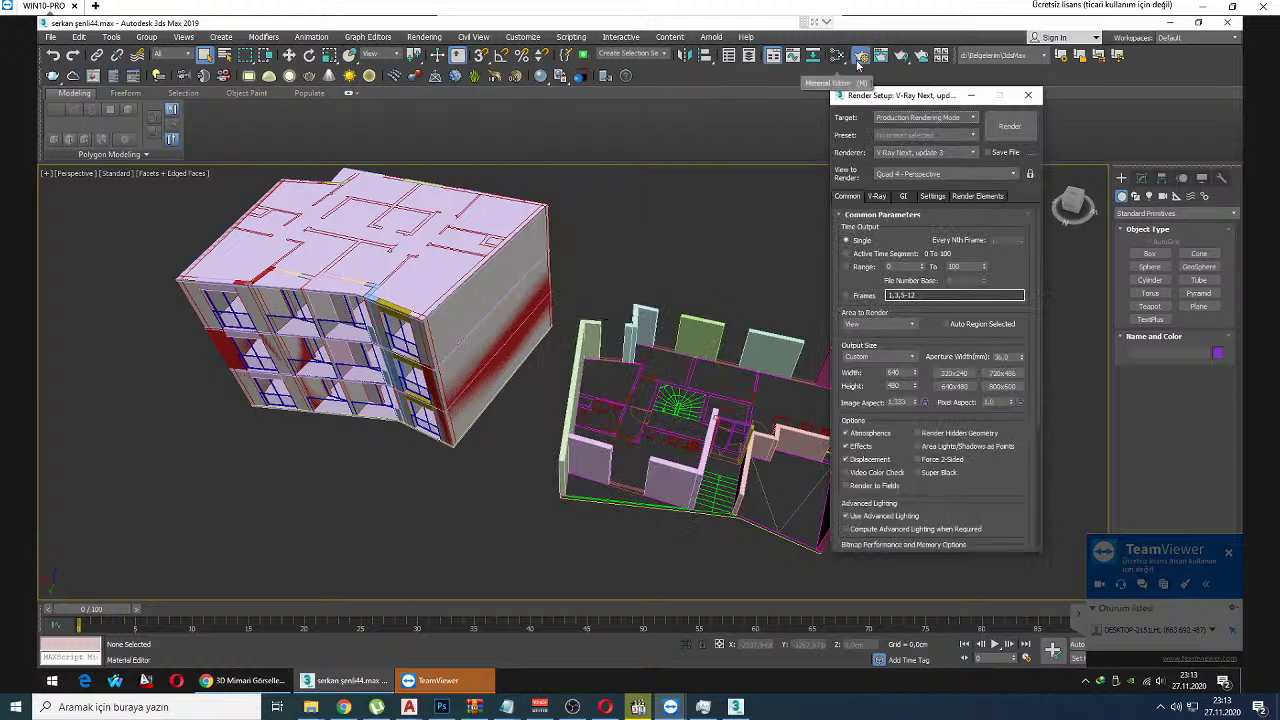
click(903, 196)
click(876, 196)
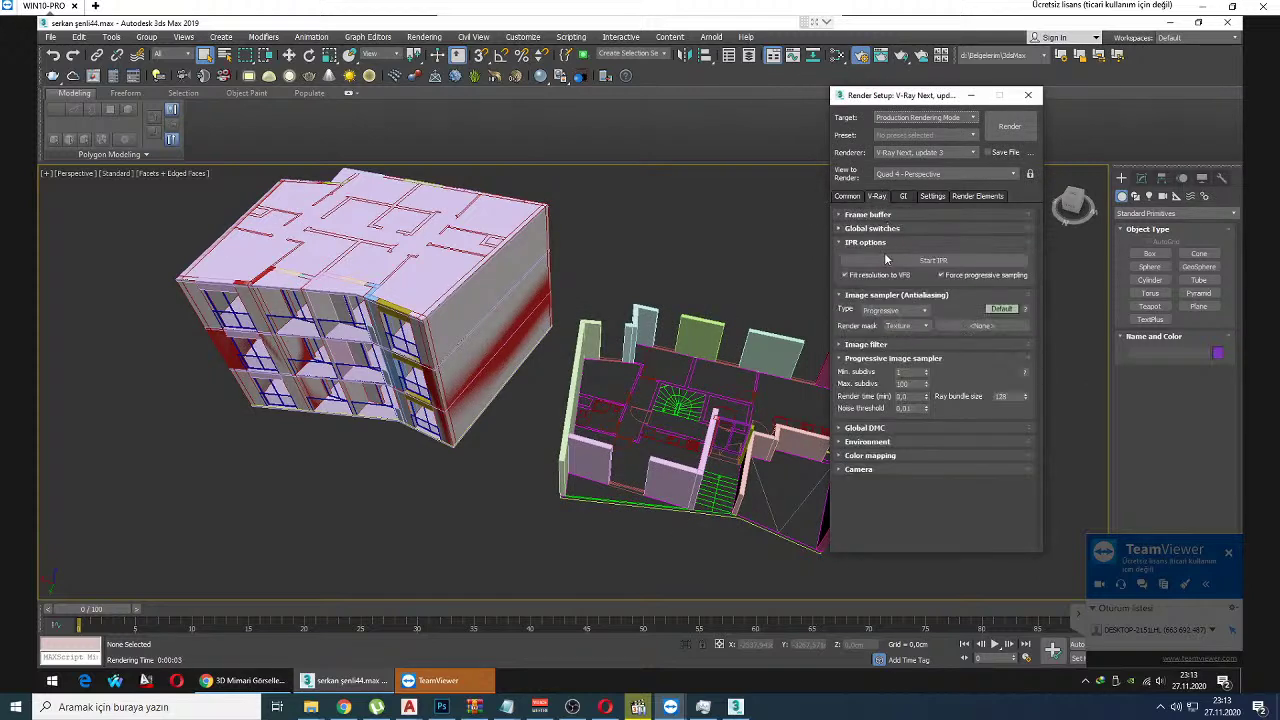
click(980, 196)
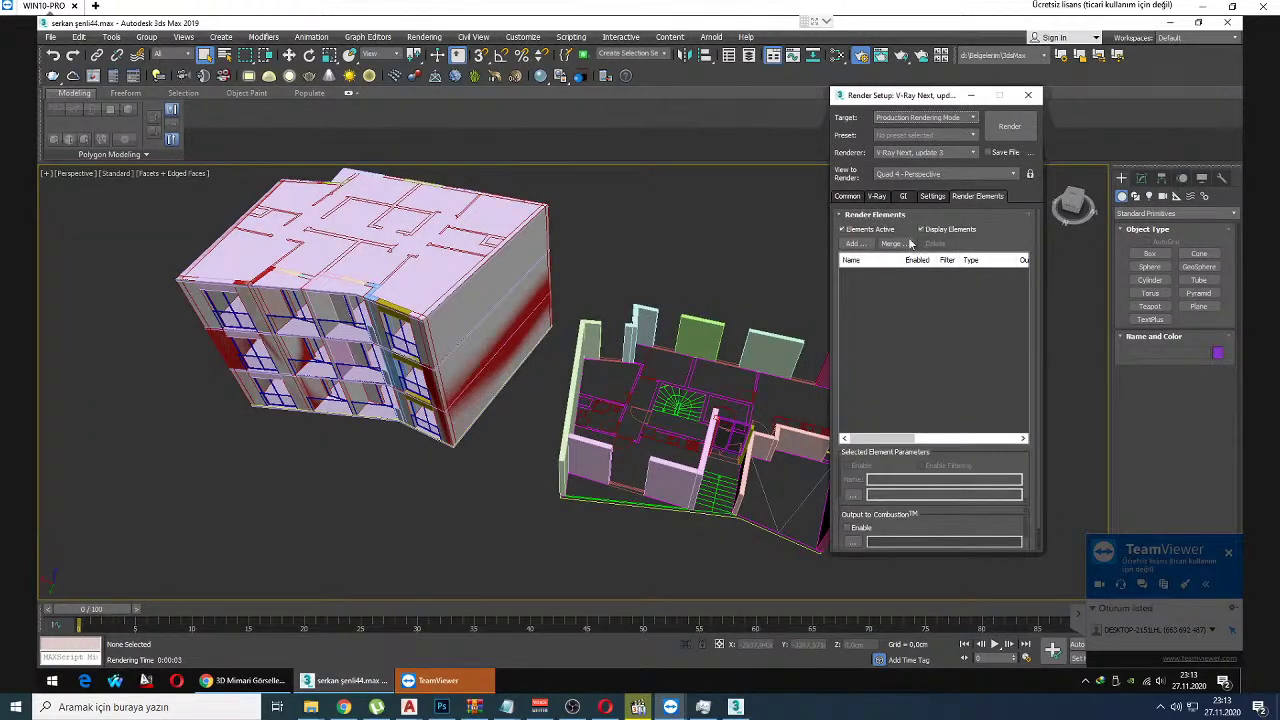
click(932, 197)
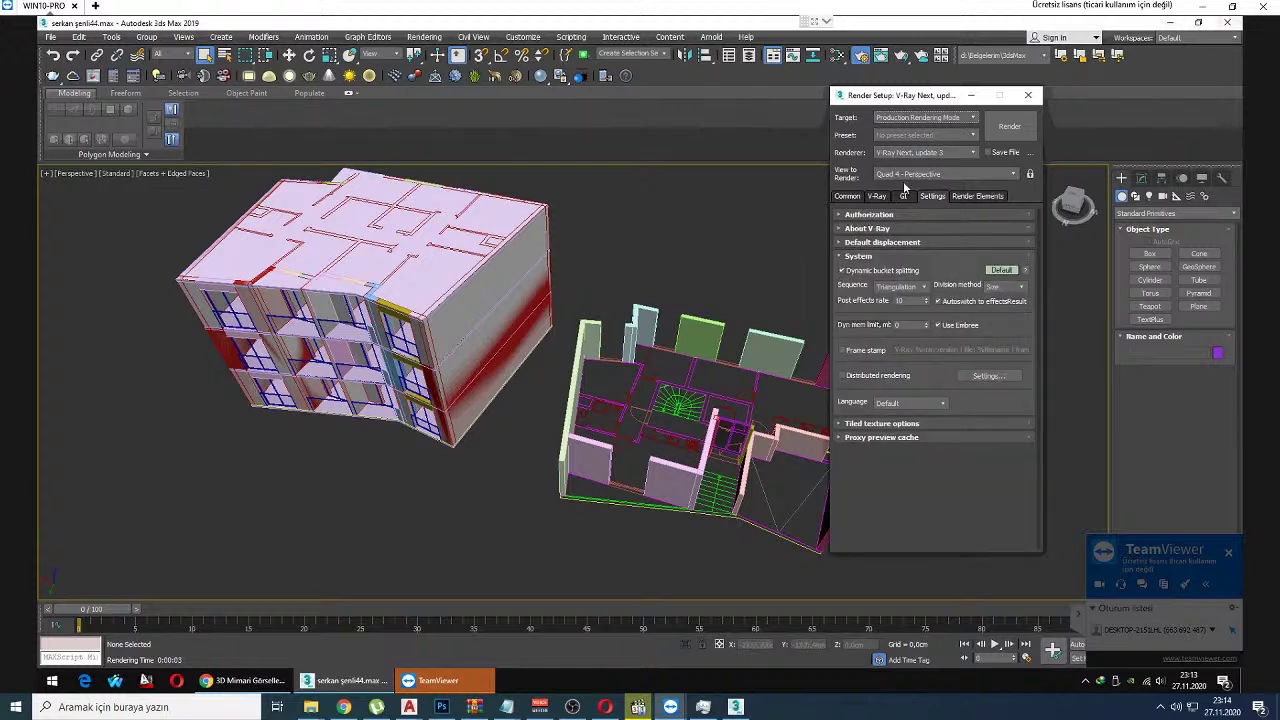
key(F10)
Step: Minimize the remote Chrome window to reveal the WIN10-PRO desktop
key(alt+Tab)
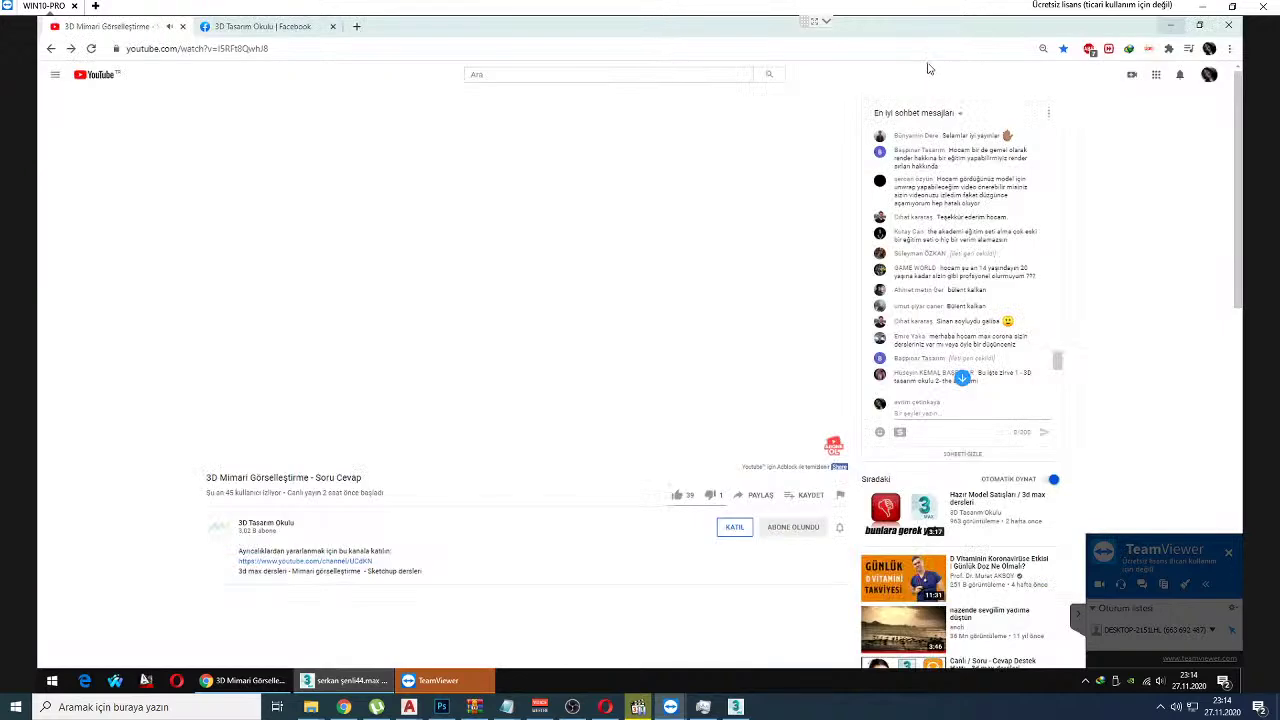
key(super+d)
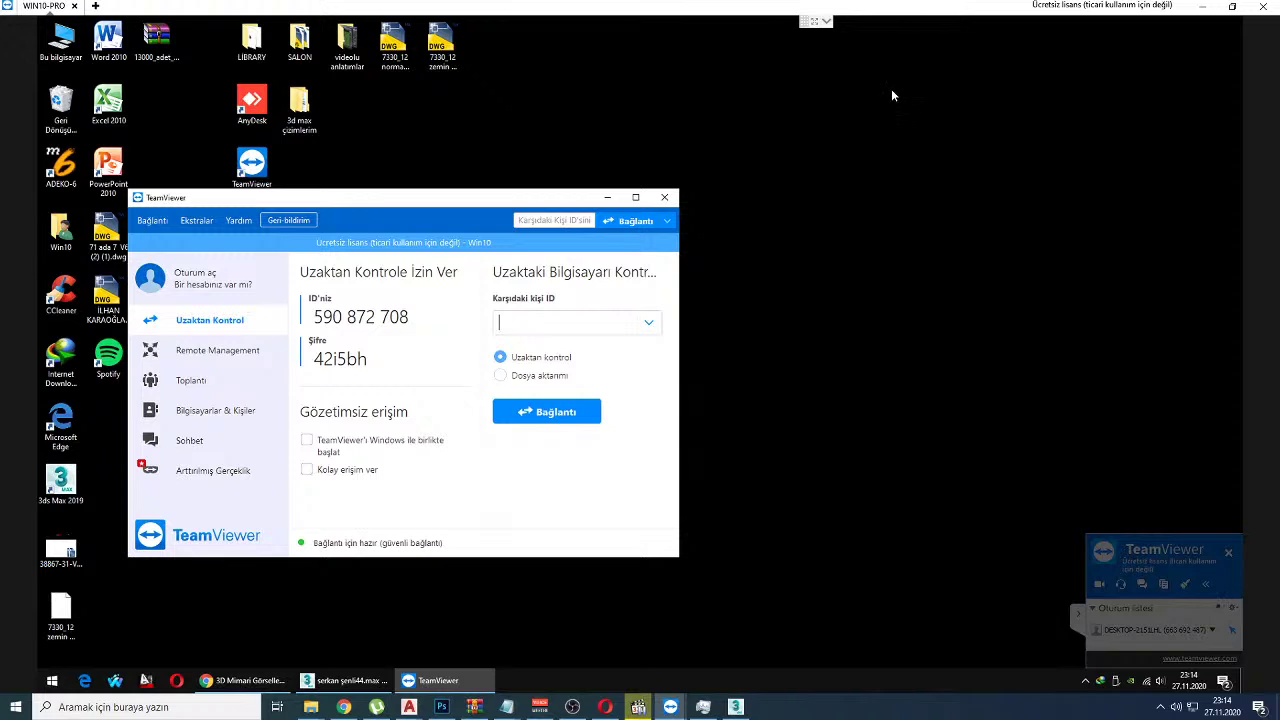
mouse_move(815, 21)
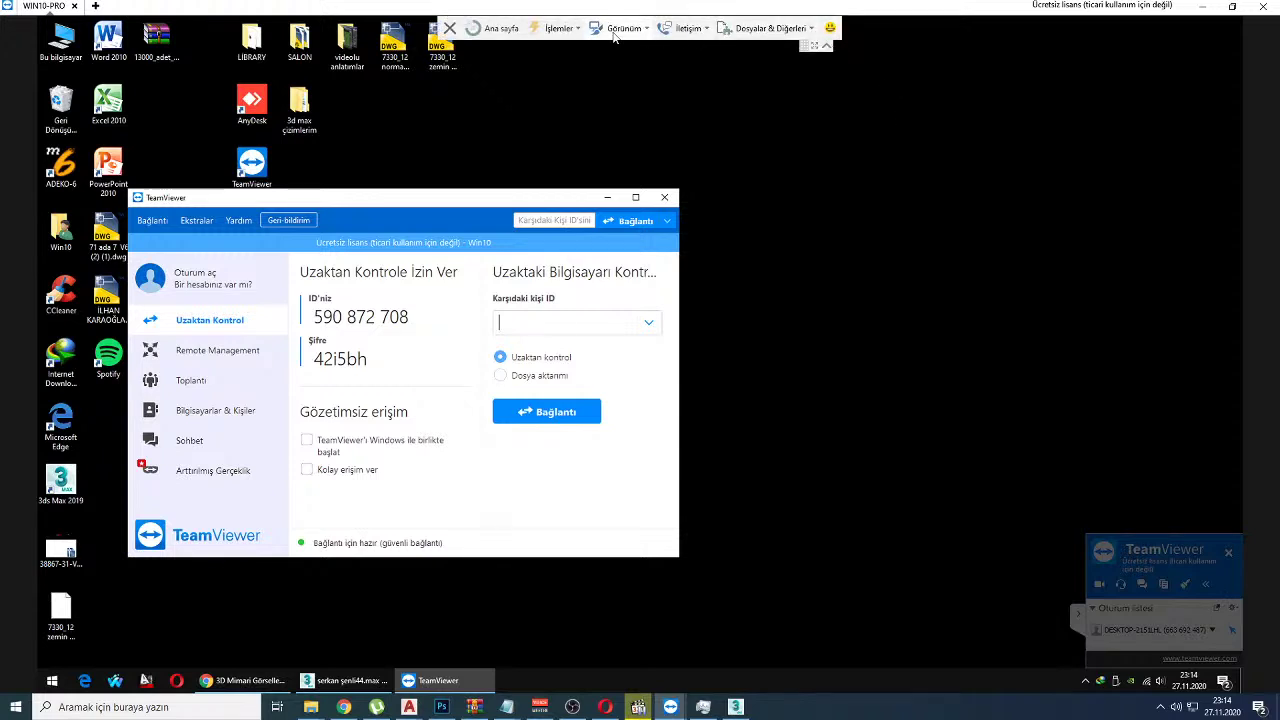
click(620, 28)
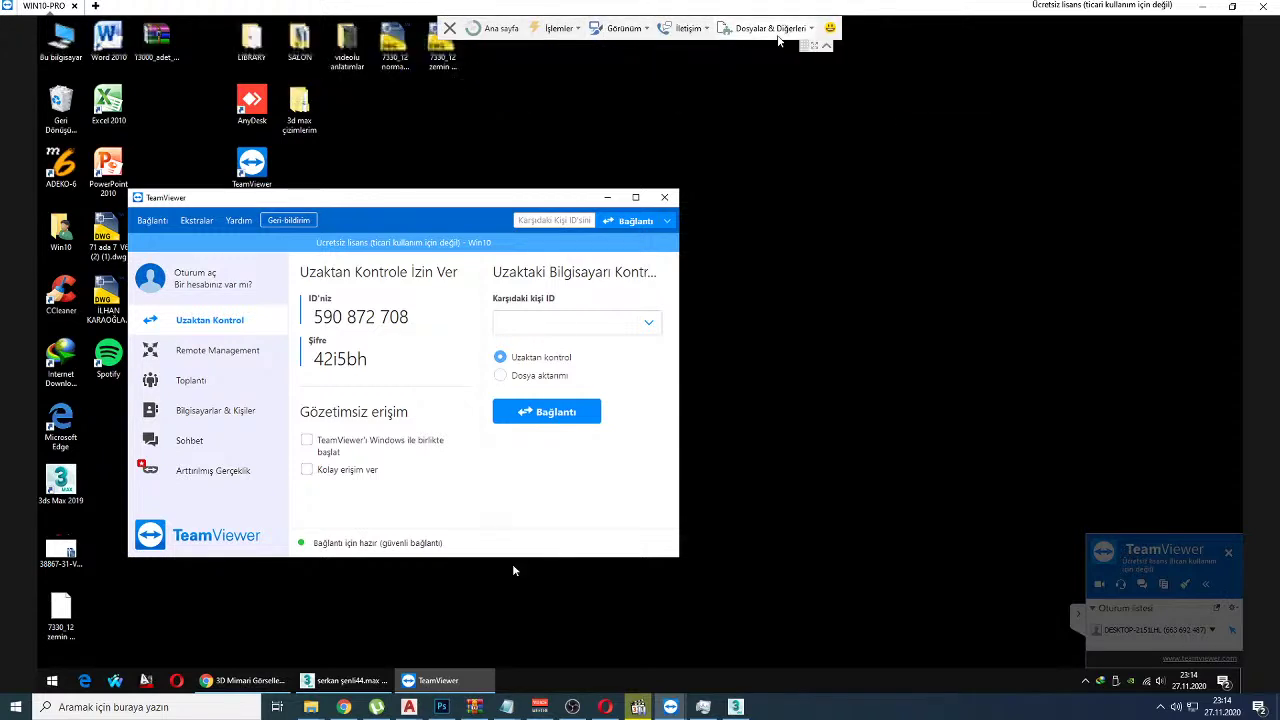
click(826, 47)
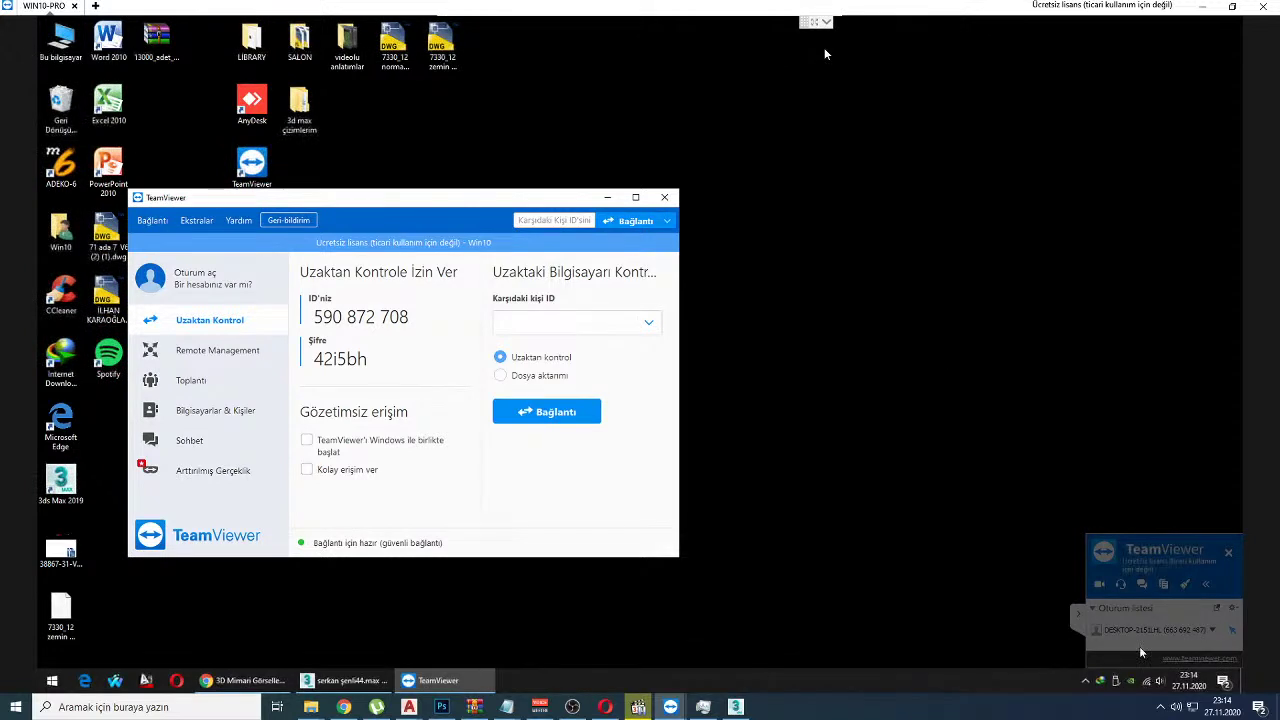
Step: Check the remote session options and local dashboard, then minimize the remote browser again
click(1213, 633)
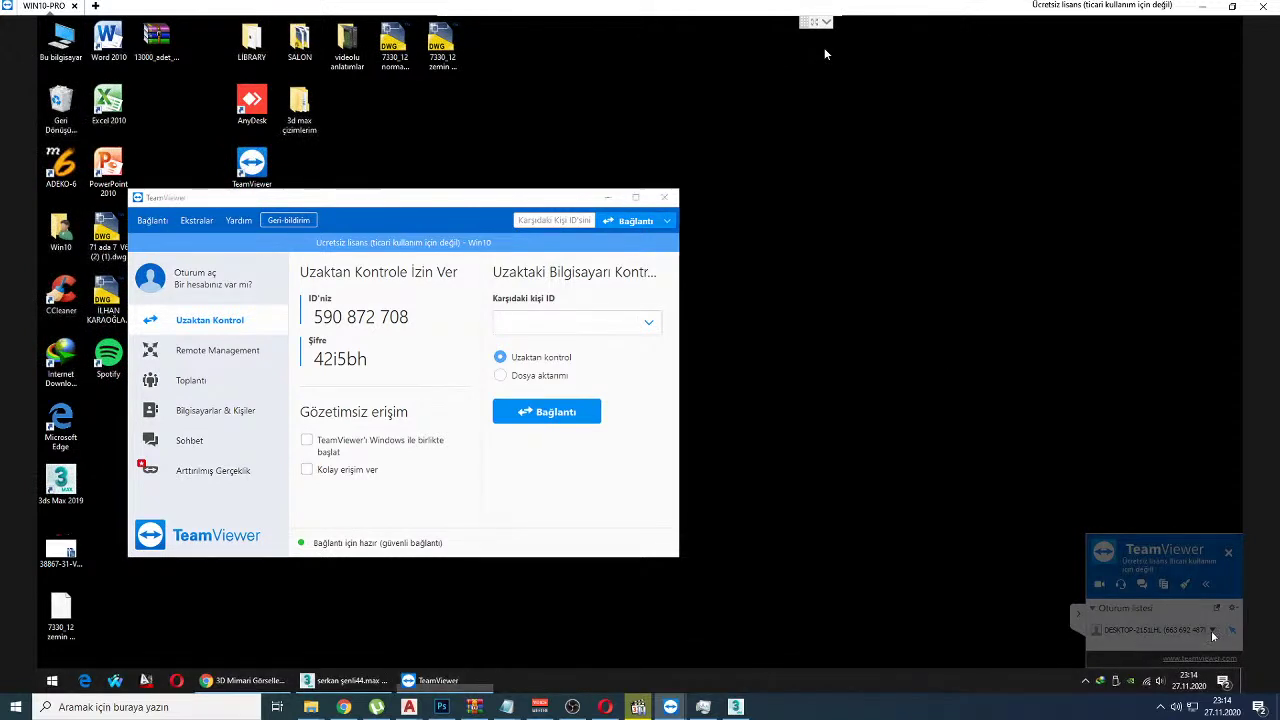
click(1213, 633)
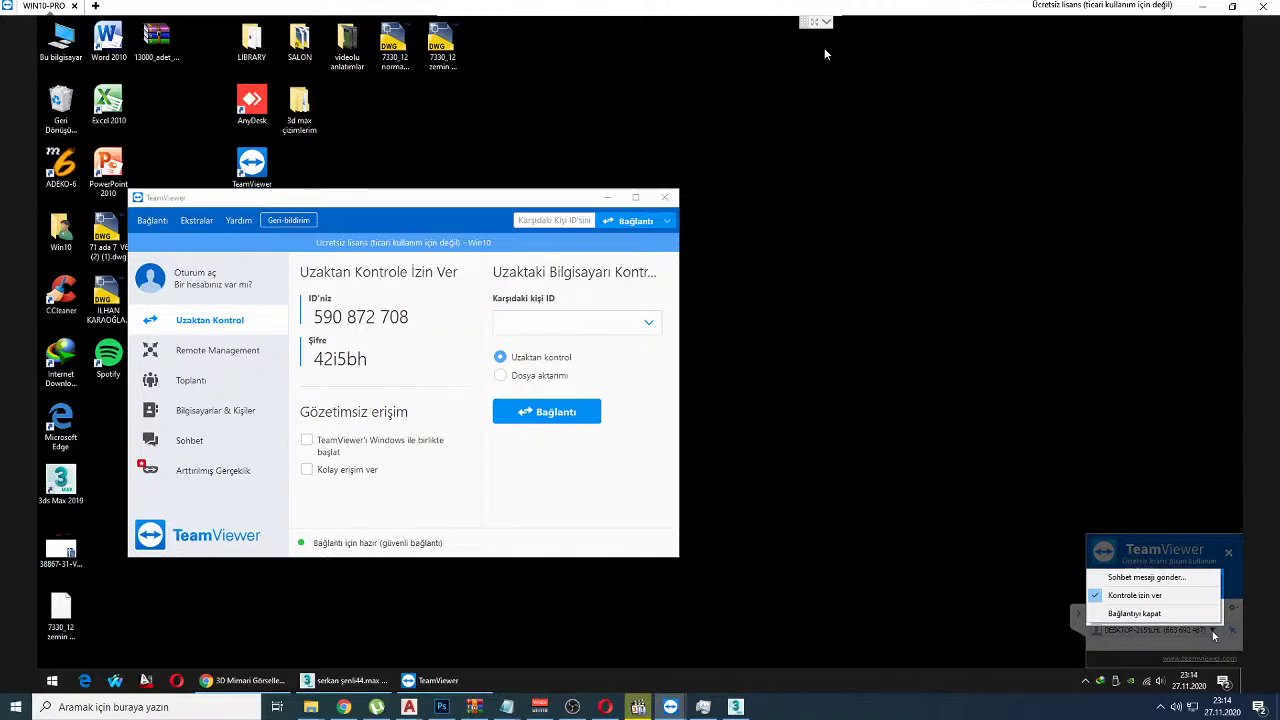
click(344, 707)
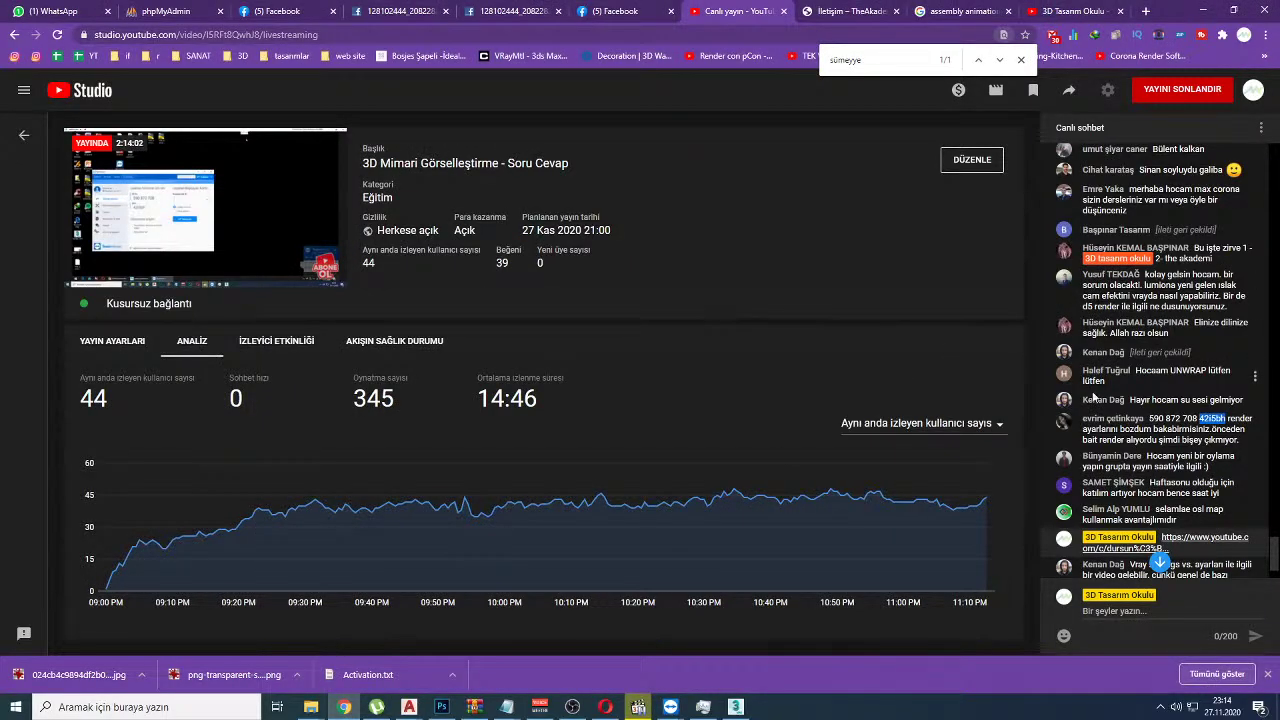
key(alt+Tab)
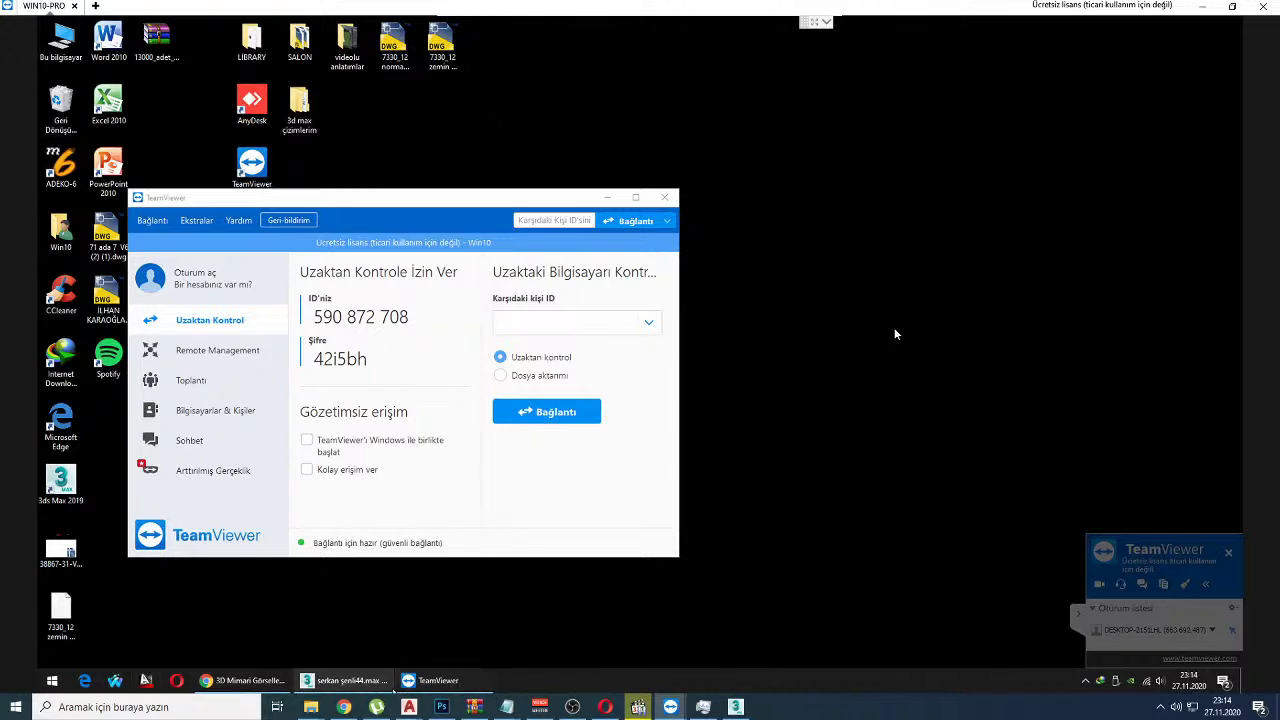
click(262, 682)
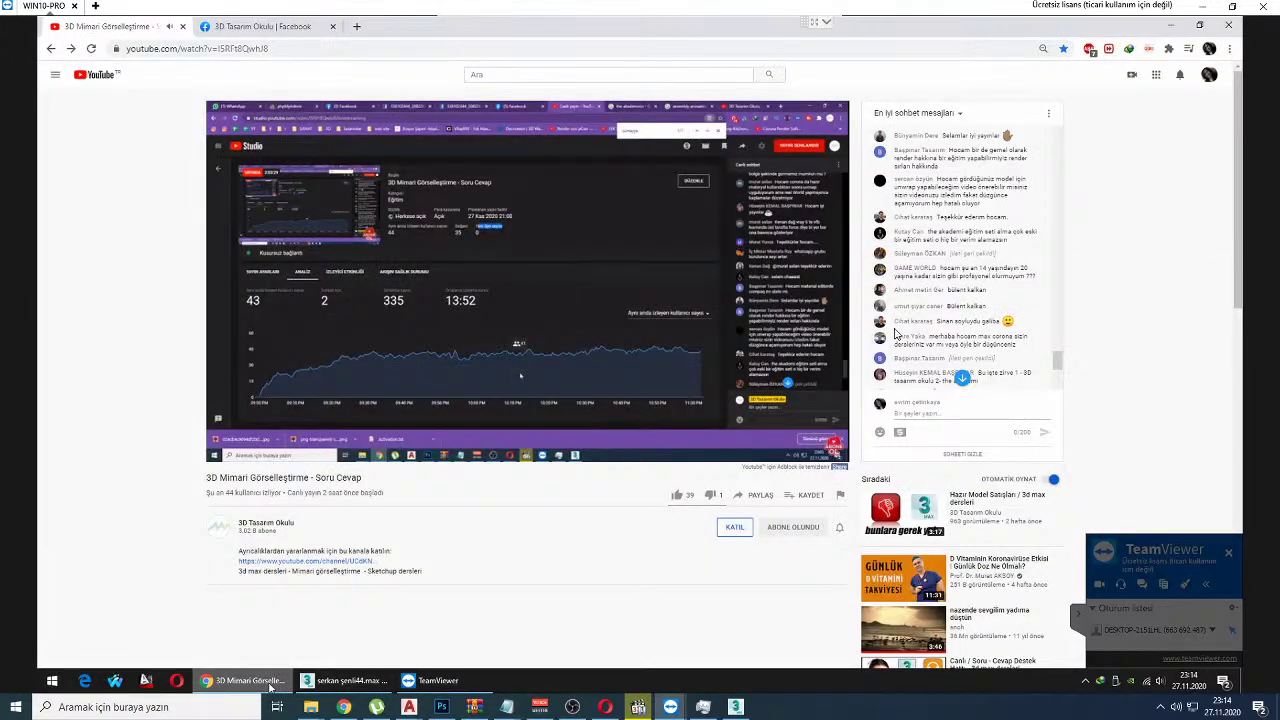
click(262, 682)
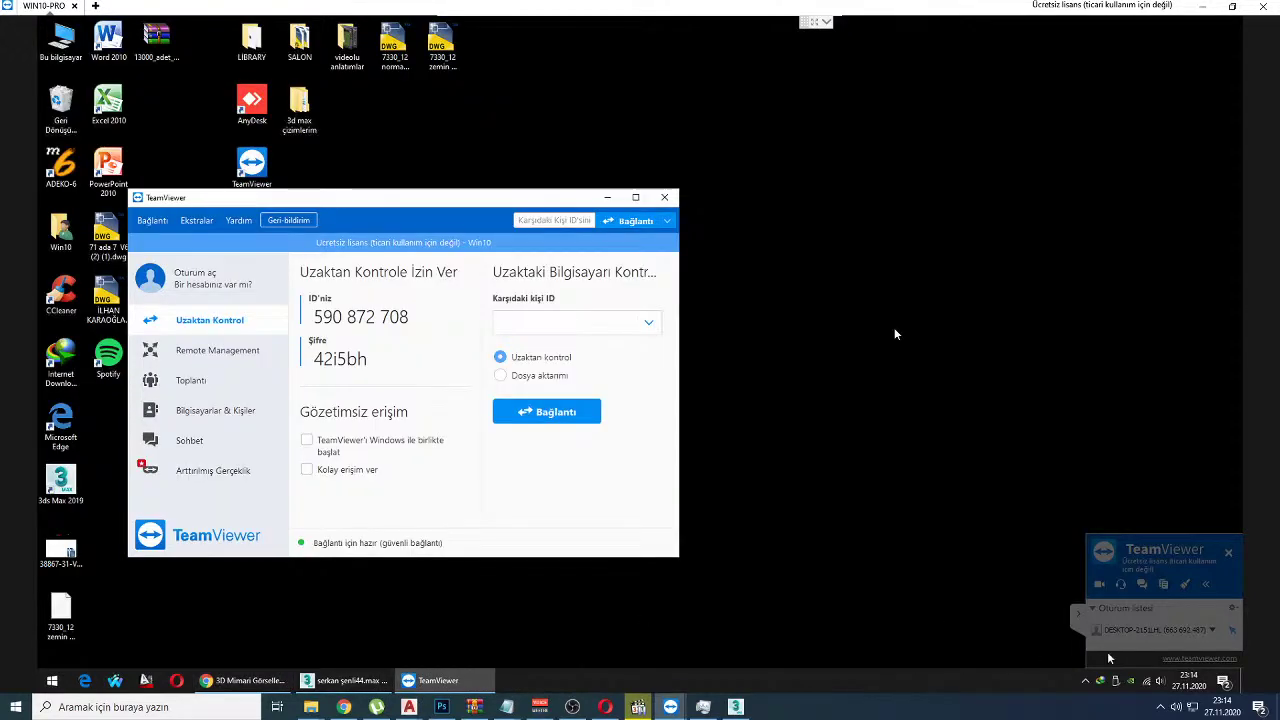
click(1213, 632)
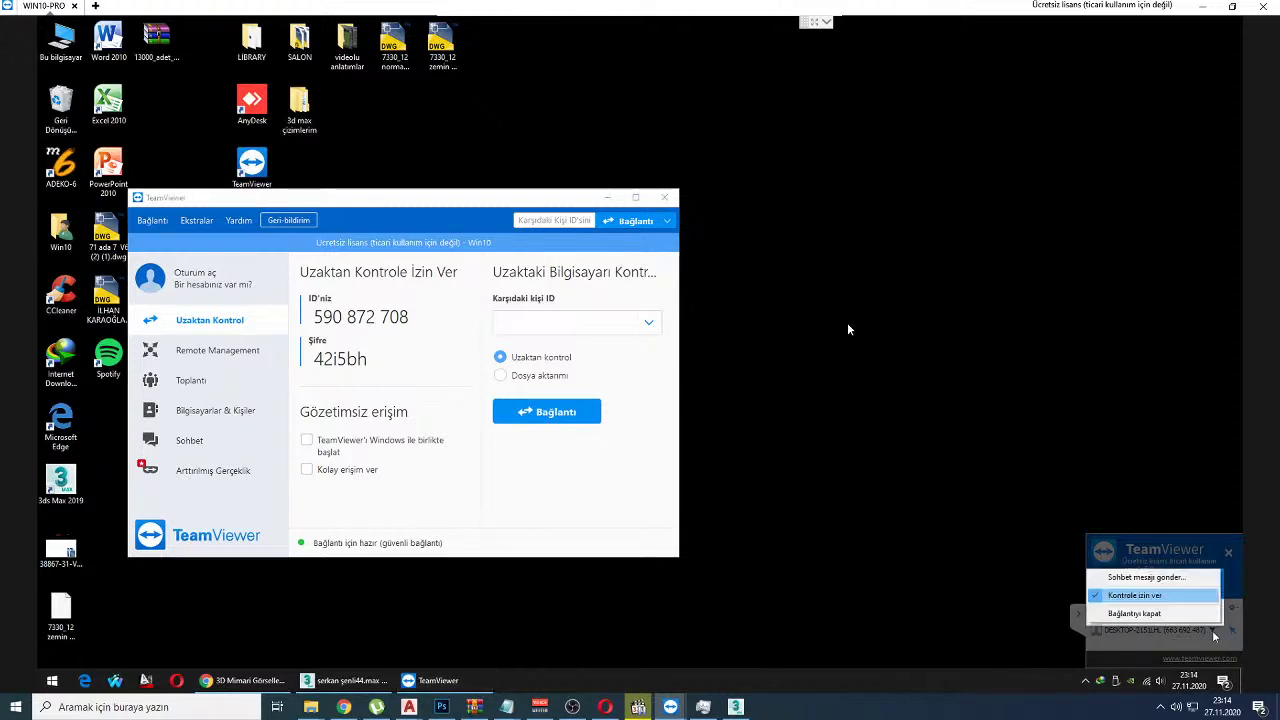
click(1164, 630)
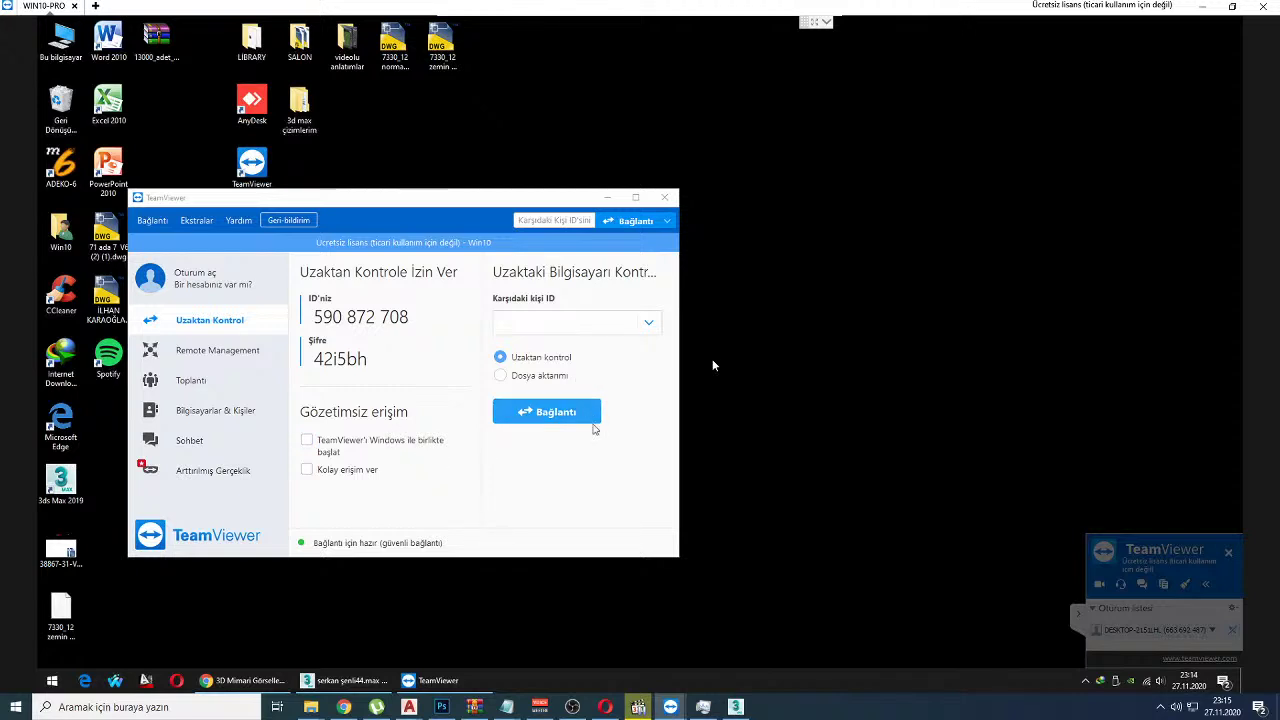
Step: Click Bağlantı, dismiss the invalid-ID error with Tamam, and minimize TeamViewer
click(550, 419)
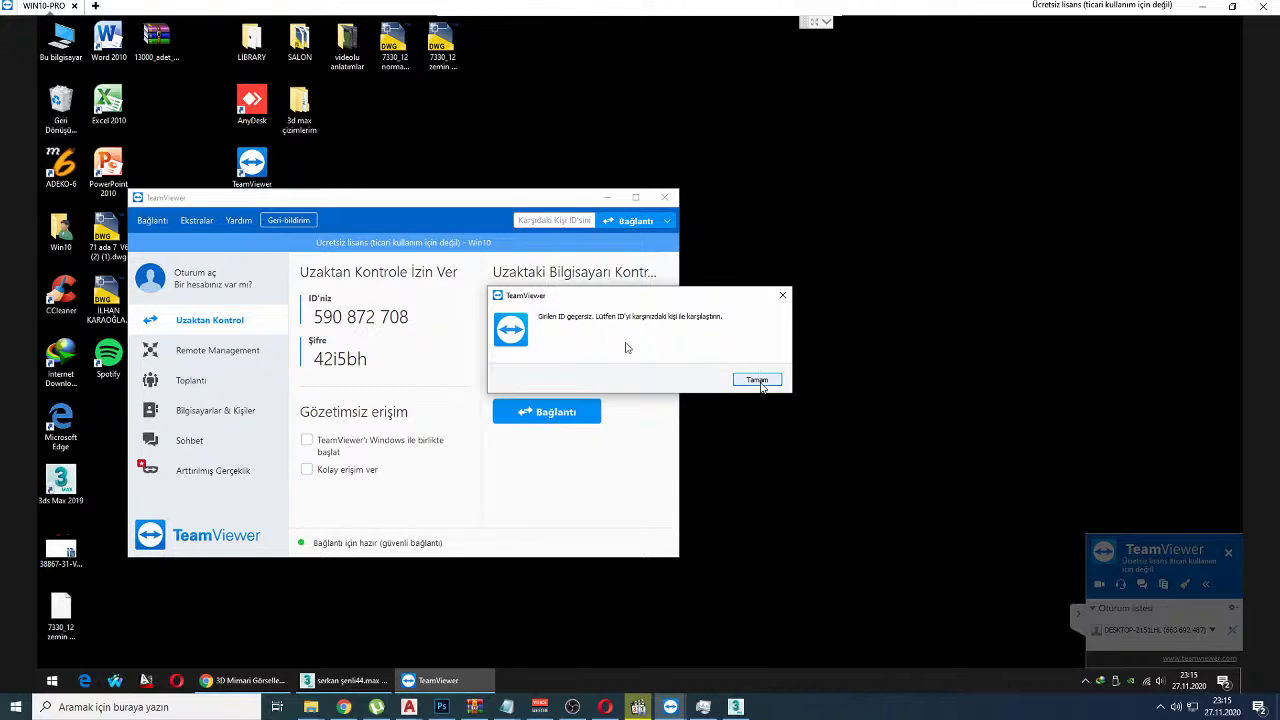
click(758, 382)
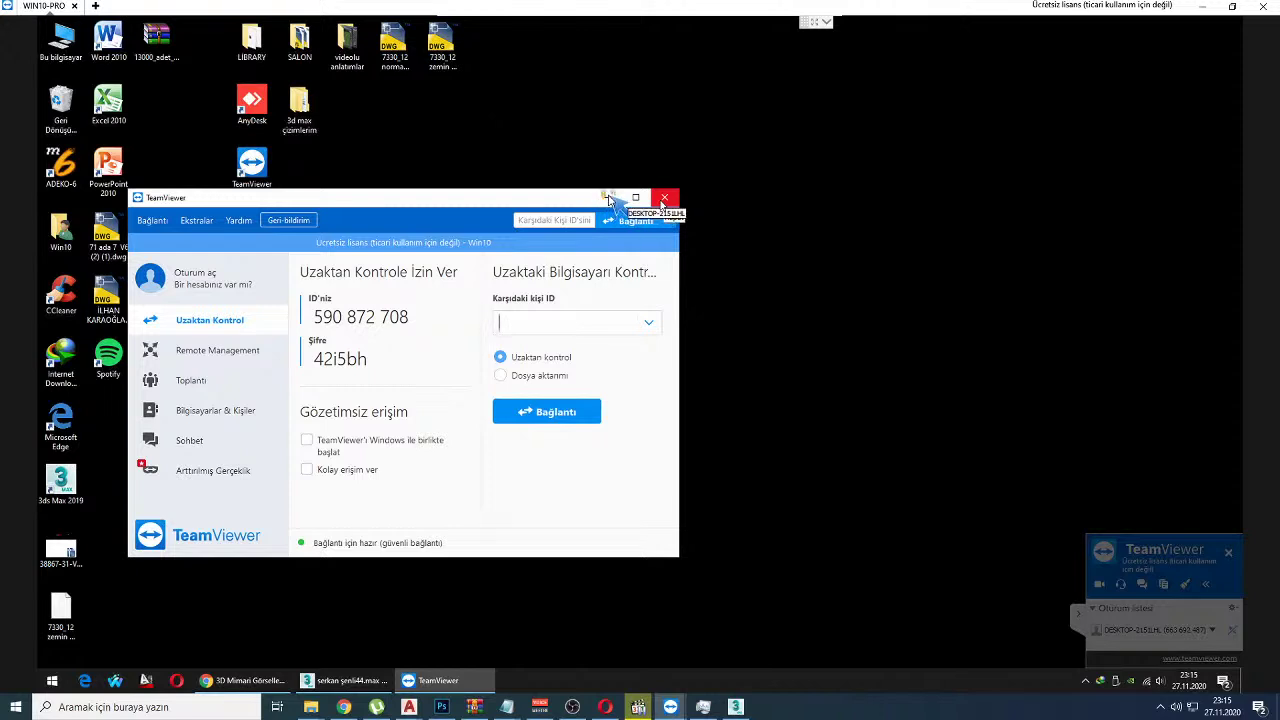
click(607, 198)
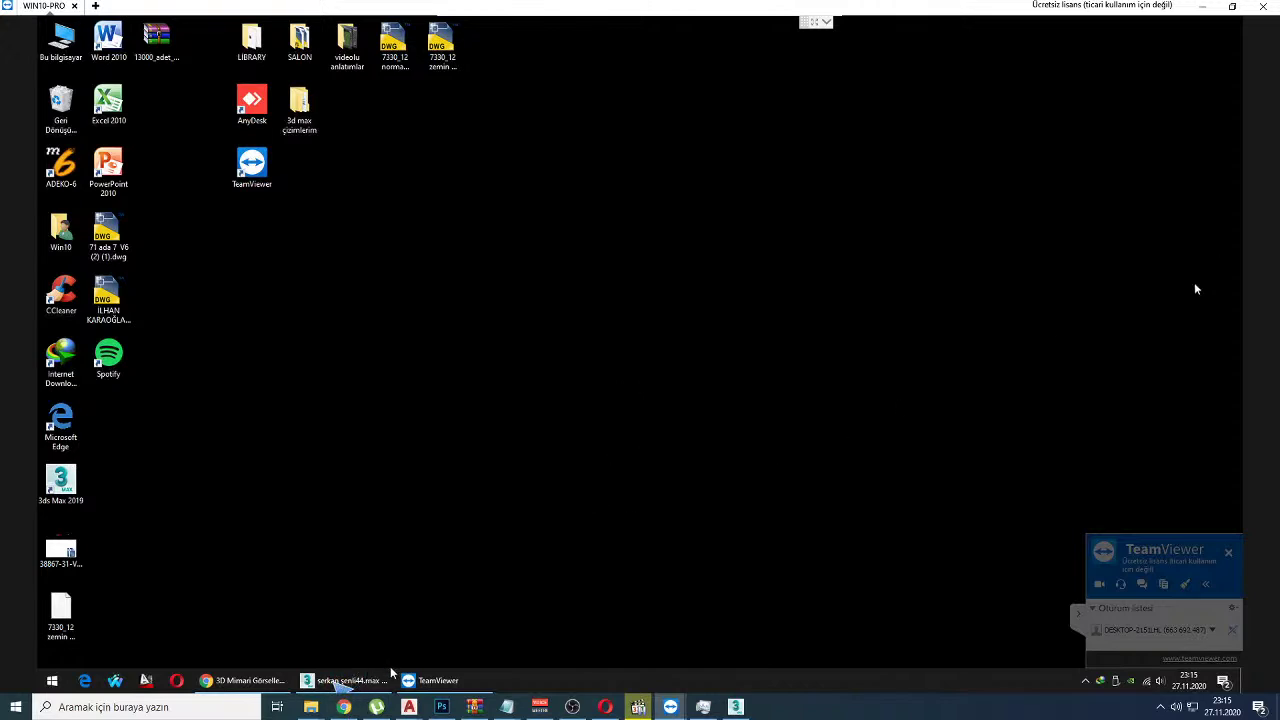
Step: Switch the renderer to Scanline Renderer and then back to V-Ray Next, update 3
click(341, 681)
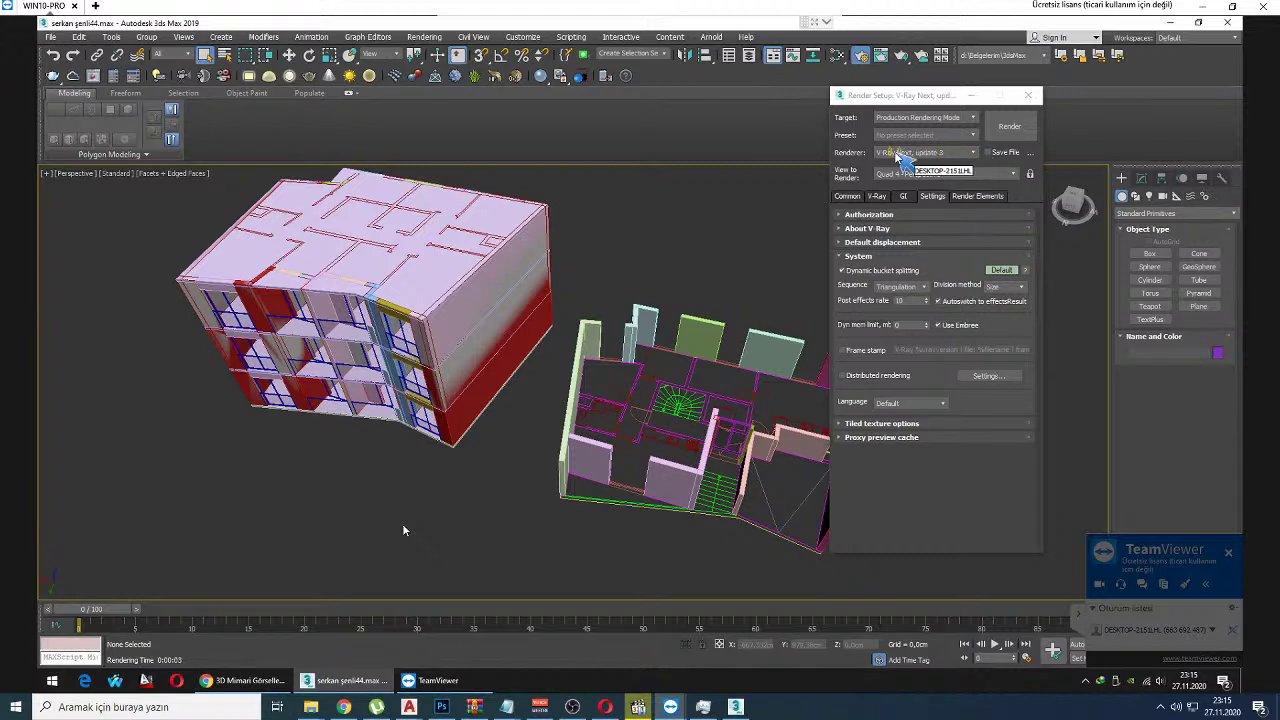
click(955, 154)
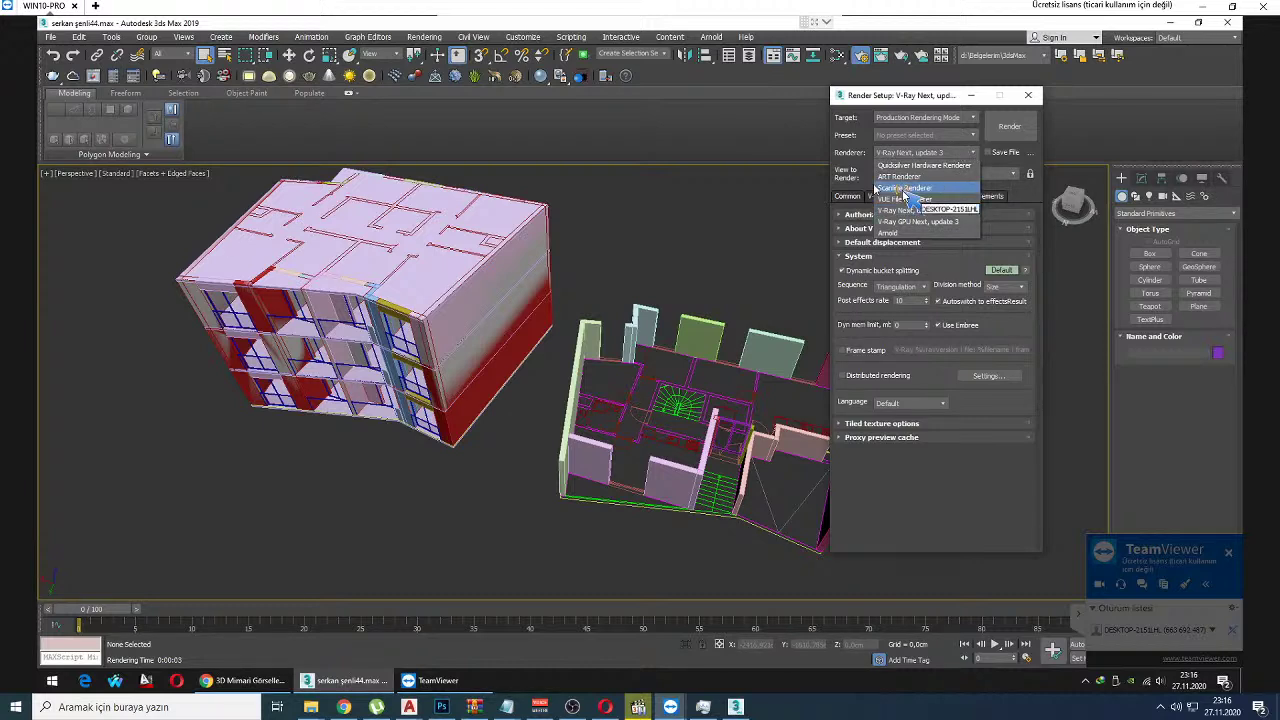
click(906, 189)
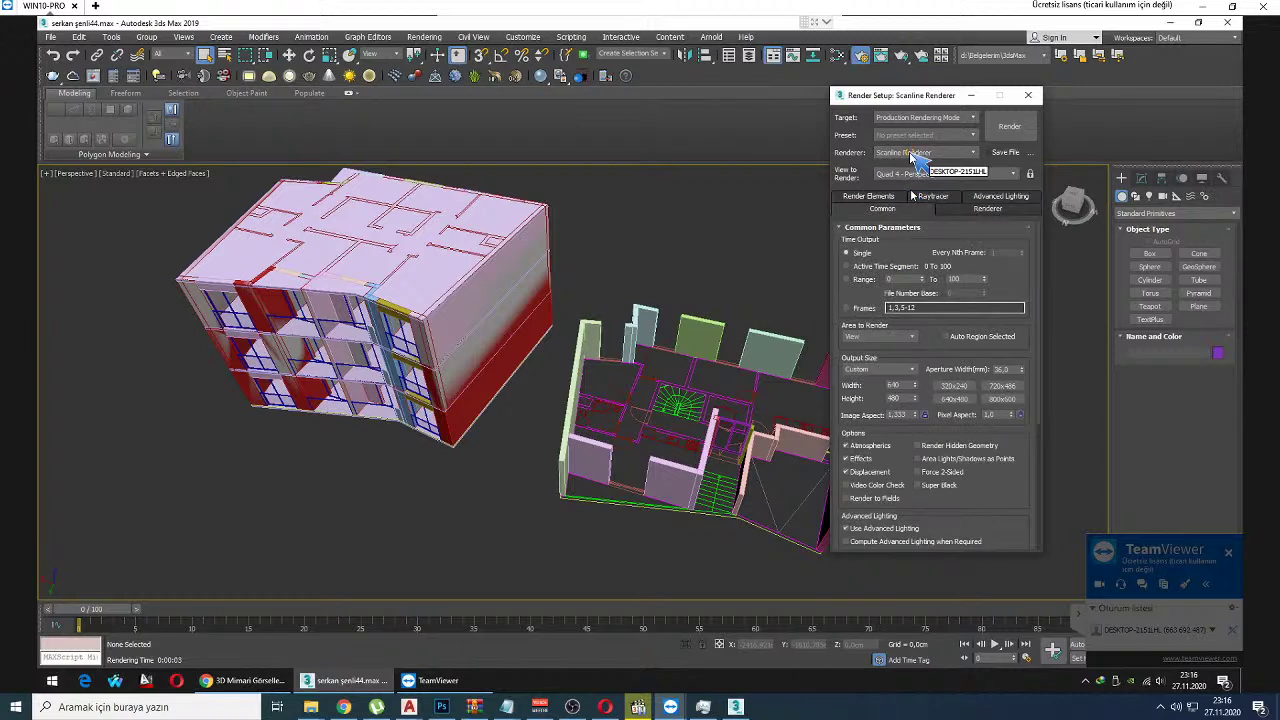
click(915, 155)
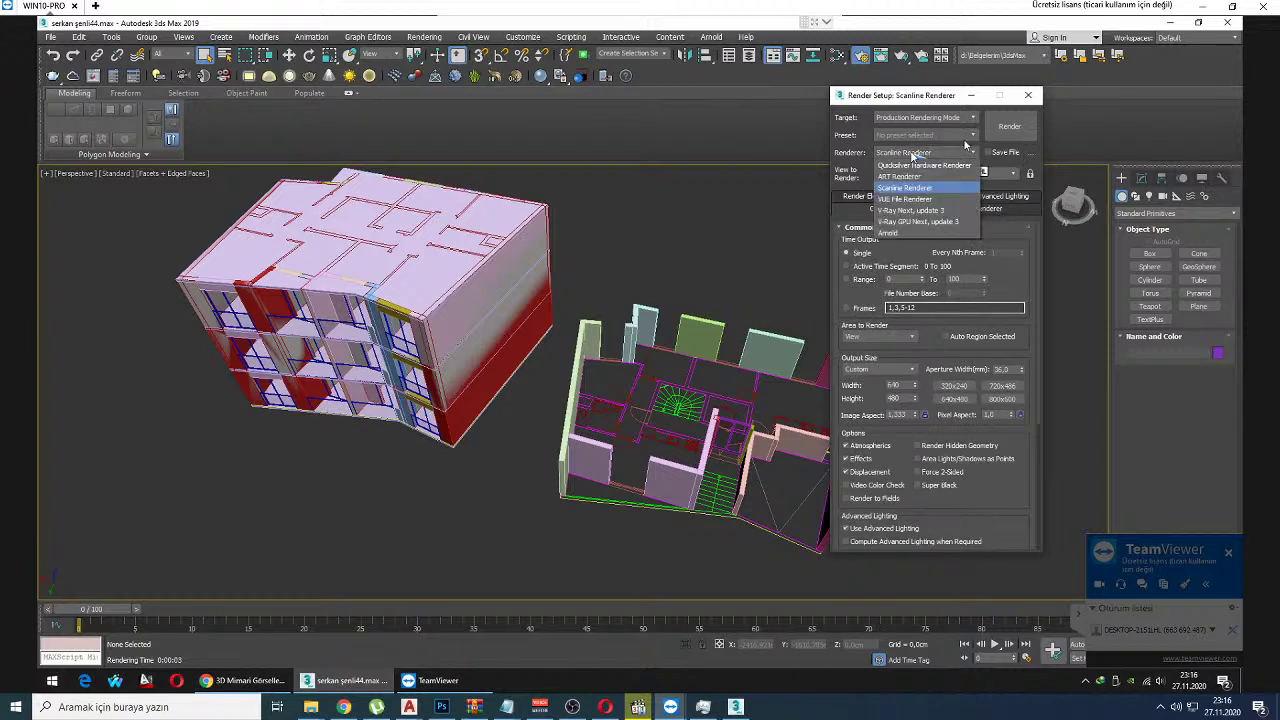
click(908, 211)
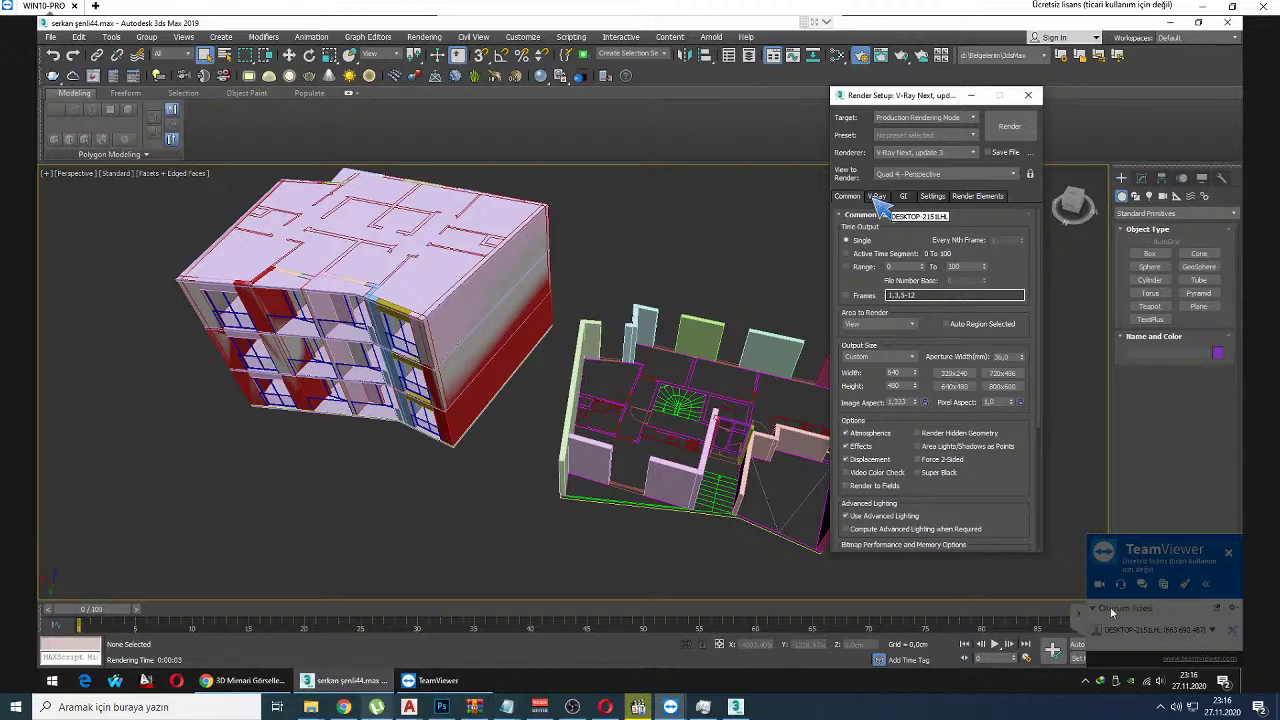
click(343, 707)
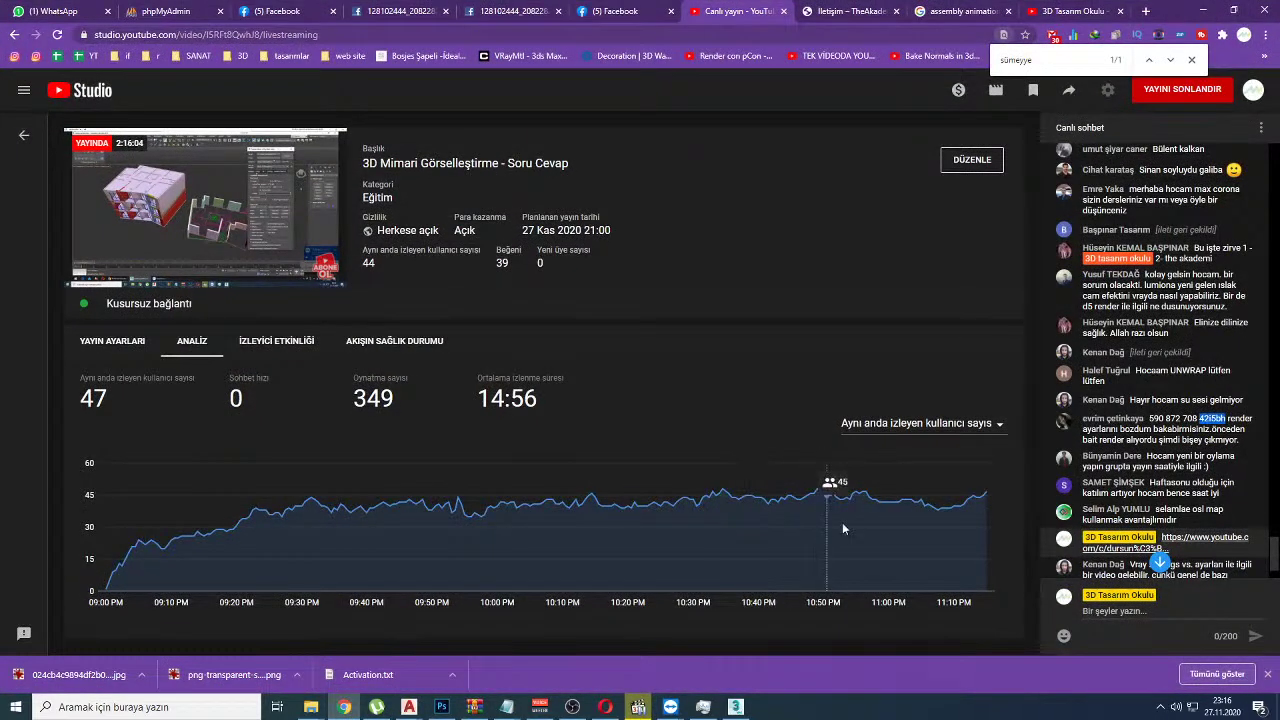
Step: Scroll the live chat, dismiss the sponsored-session notice with Tamam, and close TeamViewer
scroll(1122, 504, down, 3)
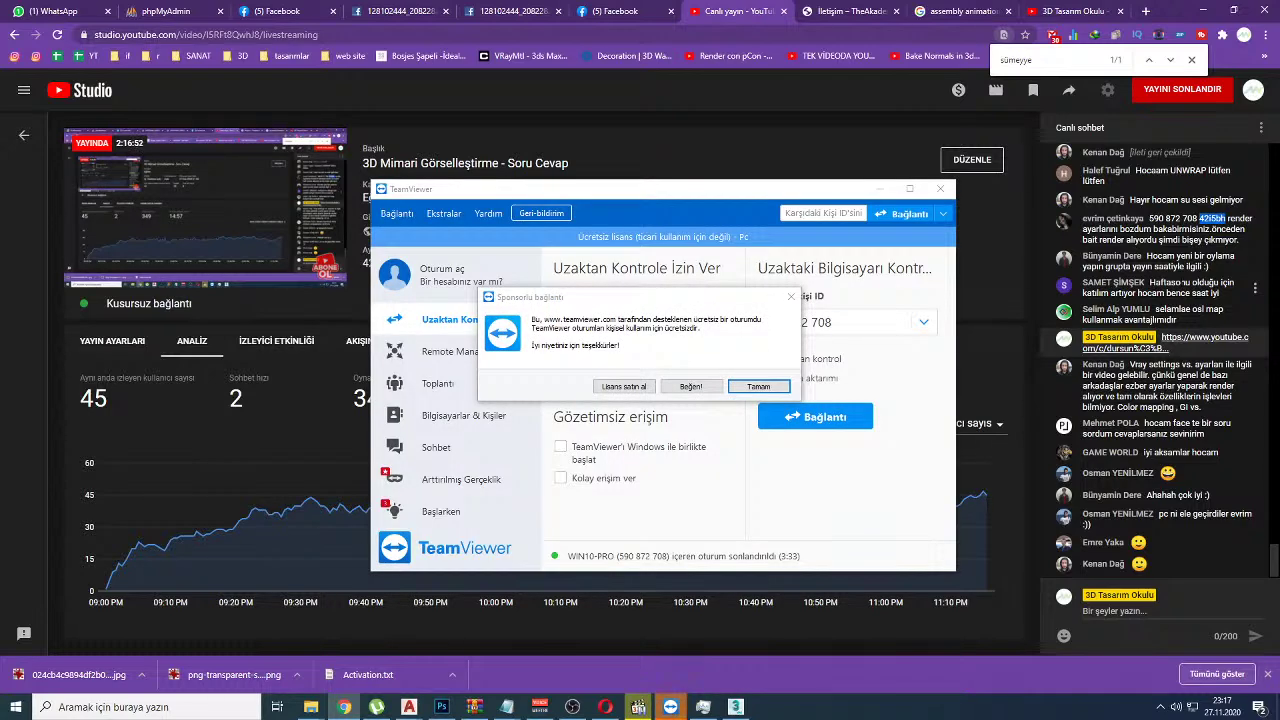
click(759, 386)
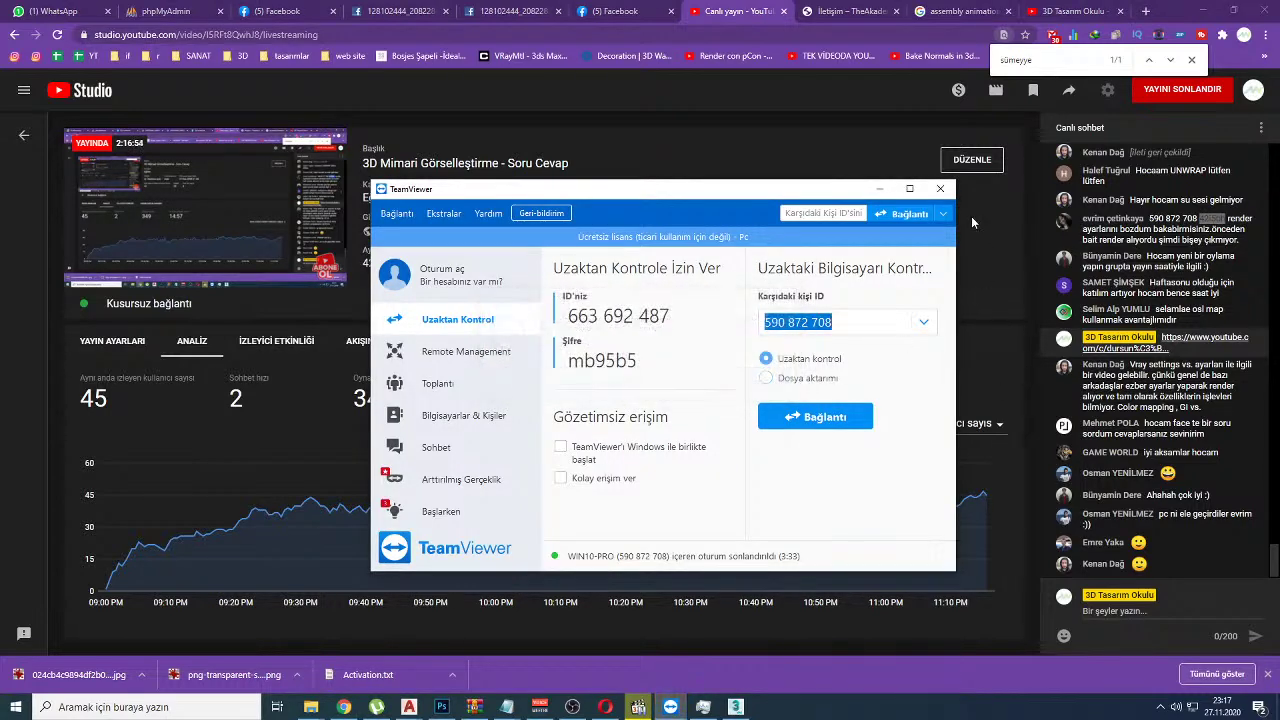
click(940, 188)
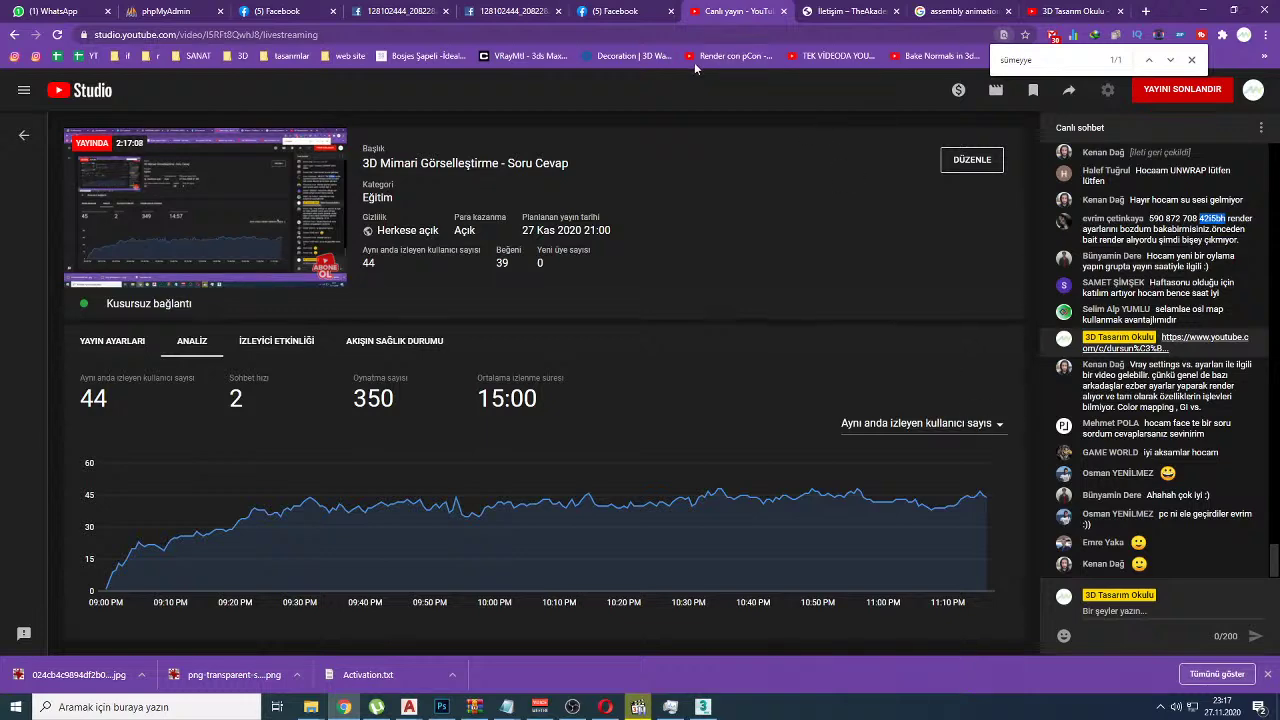
Step: Search the 3D Tasarım Okulu group for the member's posts, sort by En Yeniler, and open the newest one
click(316, 8)
key(Escape)
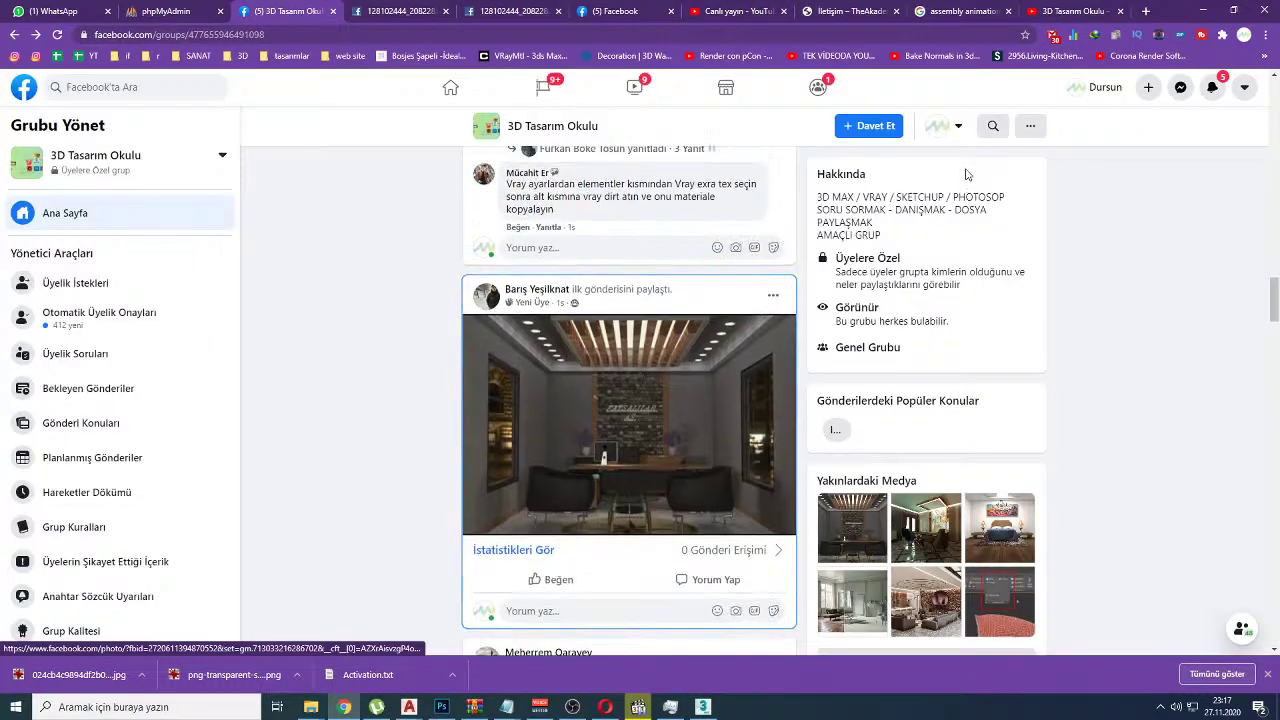
click(993, 127)
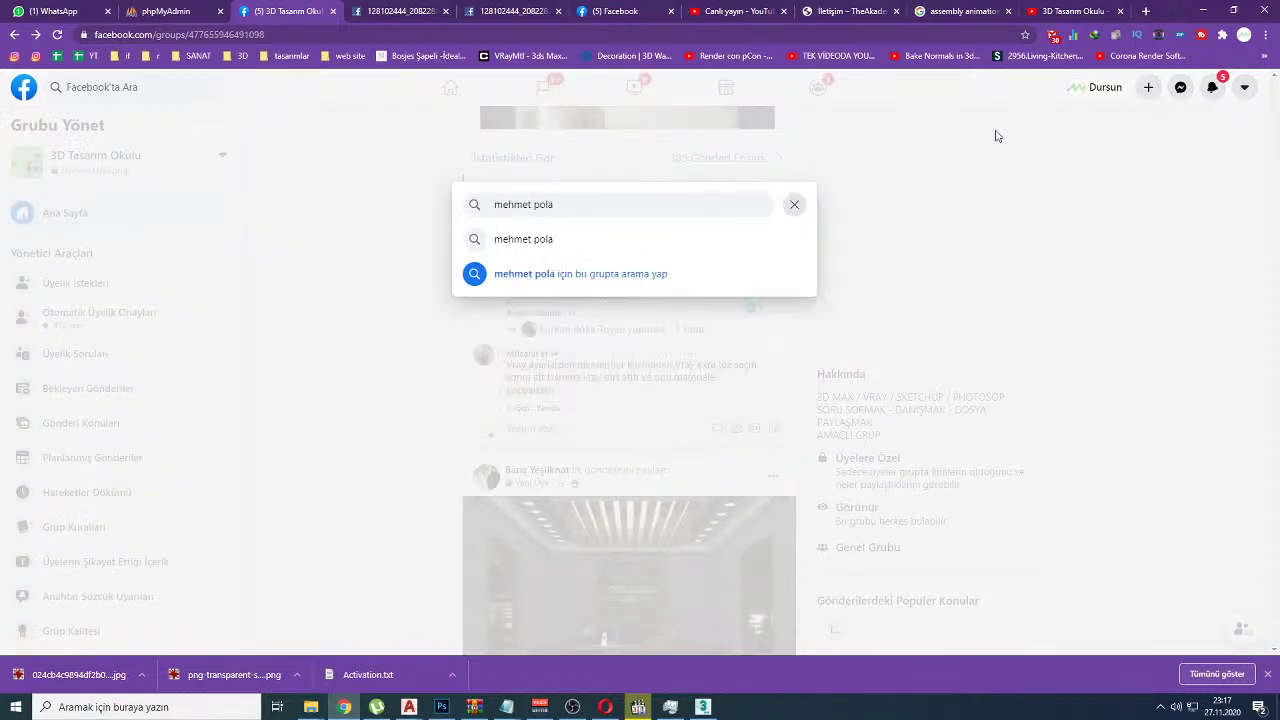
key(Return)
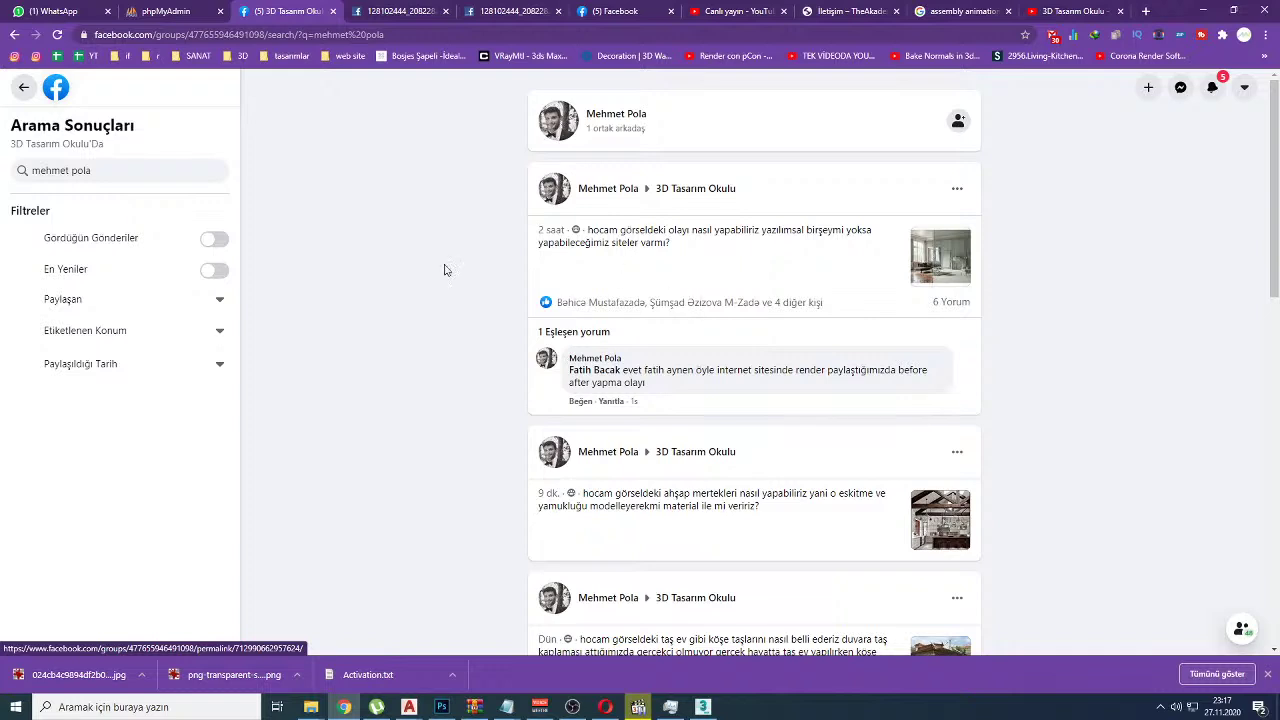
click(209, 272)
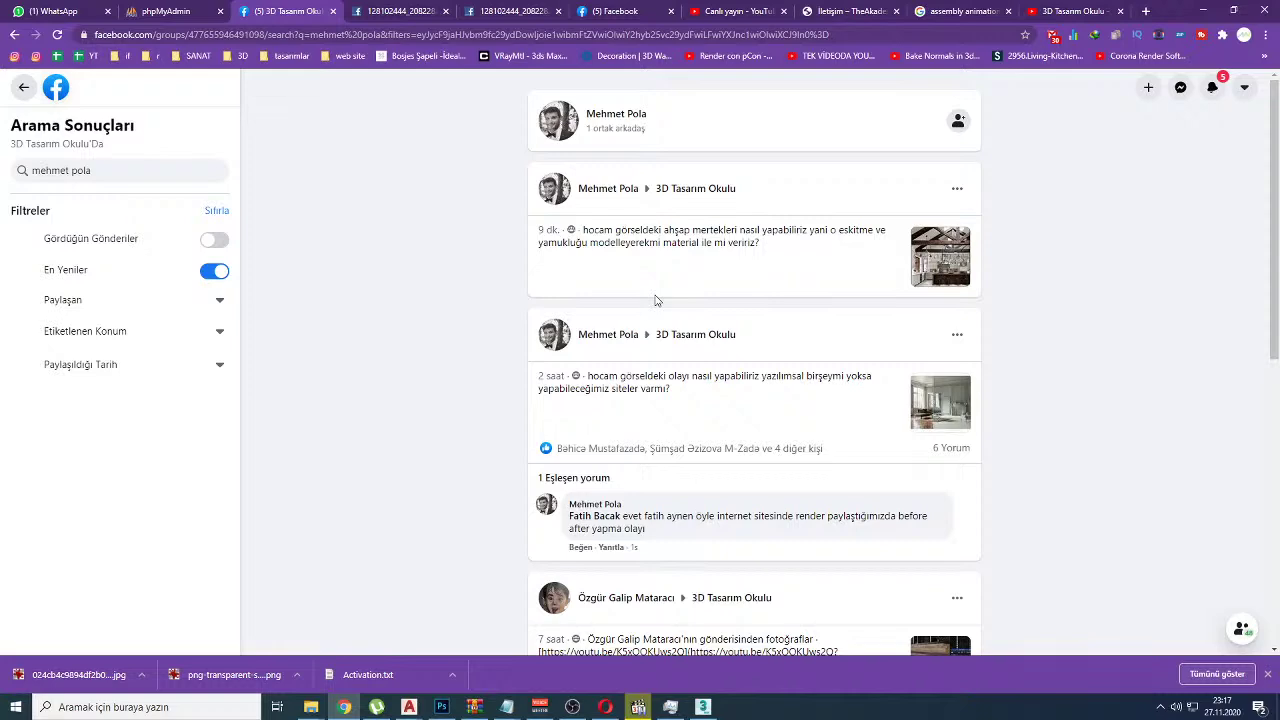
click(938, 248)
scroll(522, 520, down, 2)
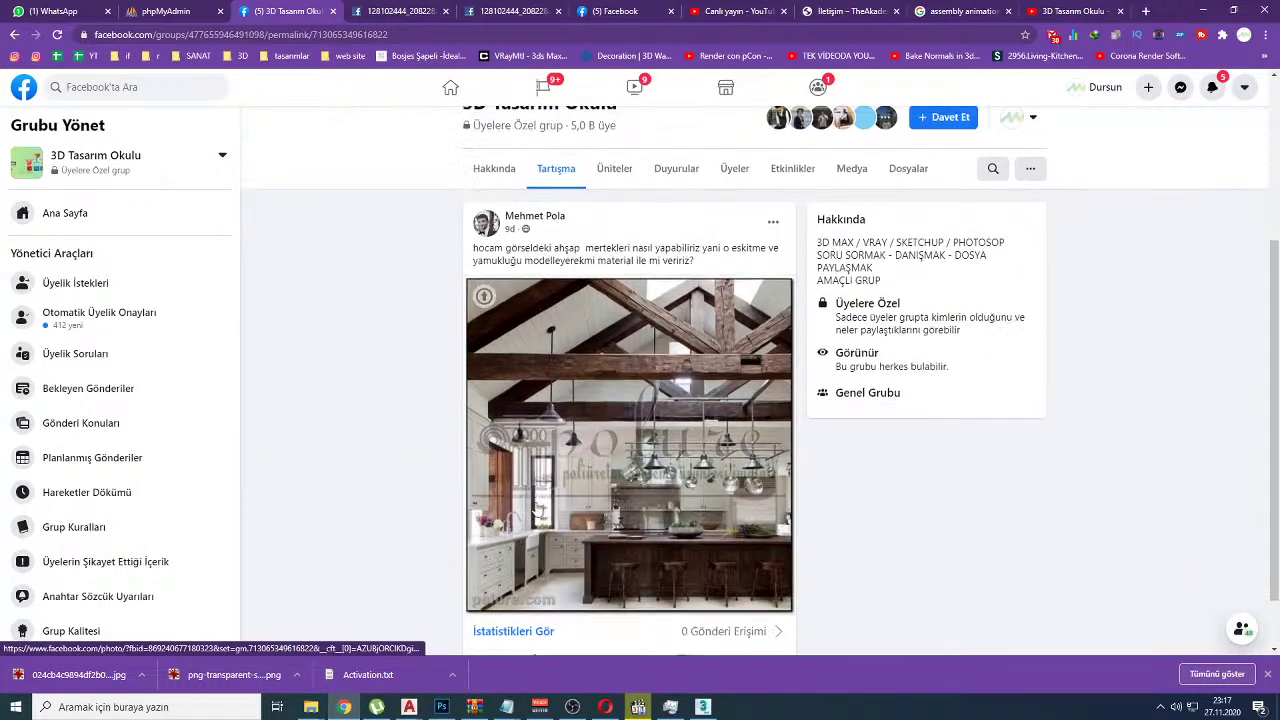